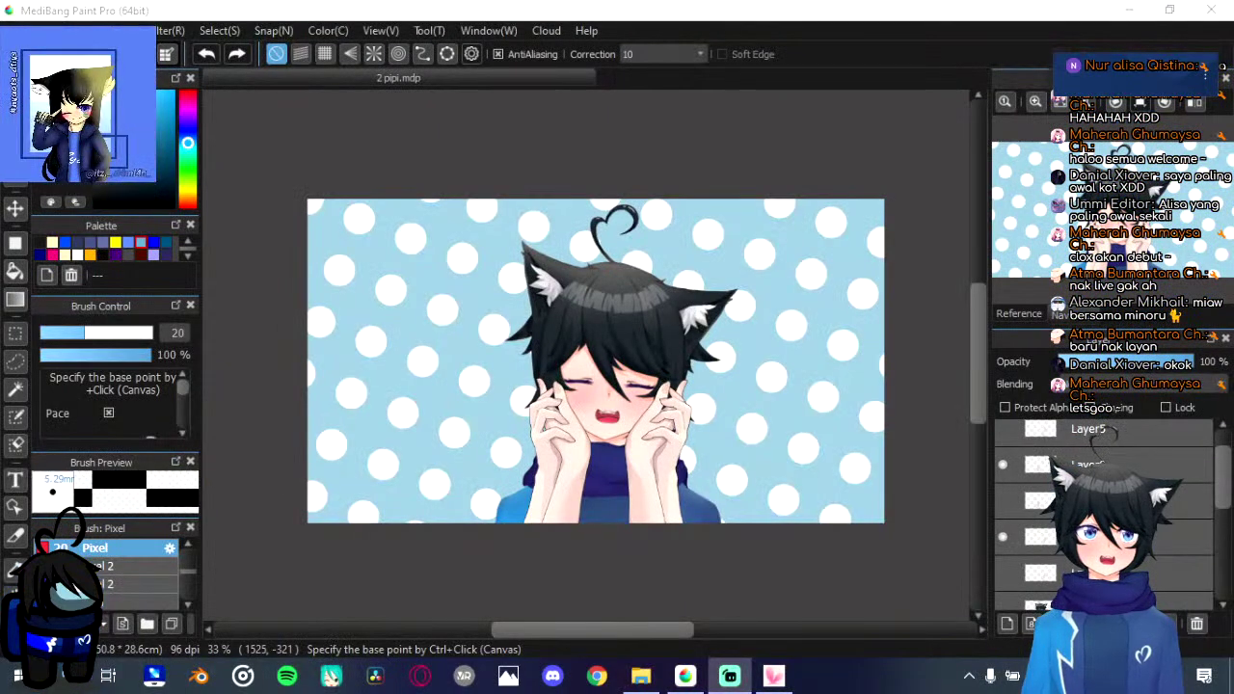
Step: Choose the Pencil brush from the brush list and set the drawing colour to pure blue (#0000FF) from the palette
{"action": "key", "text": "alt+Tab"}
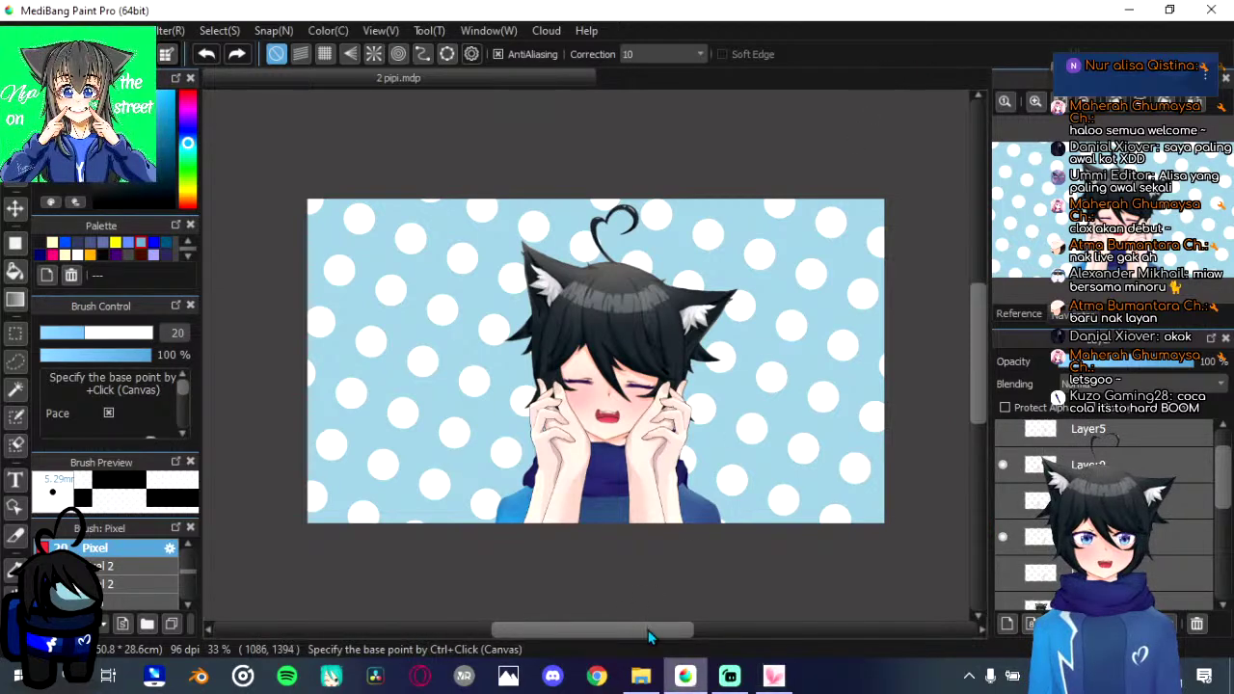
{"action": "scroll", "coordinate": [162, 605], "scroll_direction": "up", "scroll_amount": 1}
{"action": "scroll", "coordinate": [162, 606], "scroll_direction": "up", "scroll_amount": 2}
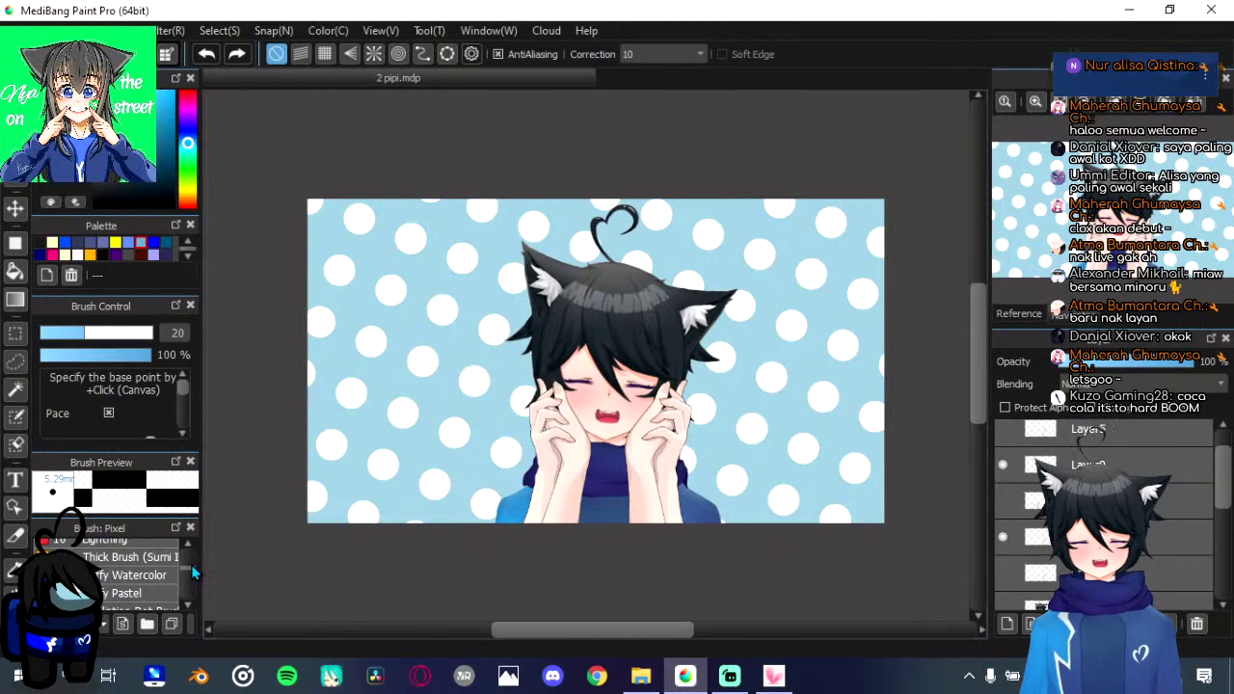
{"action": "scroll", "coordinate": [193, 578], "scroll_direction": "up", "scroll_amount": 4}
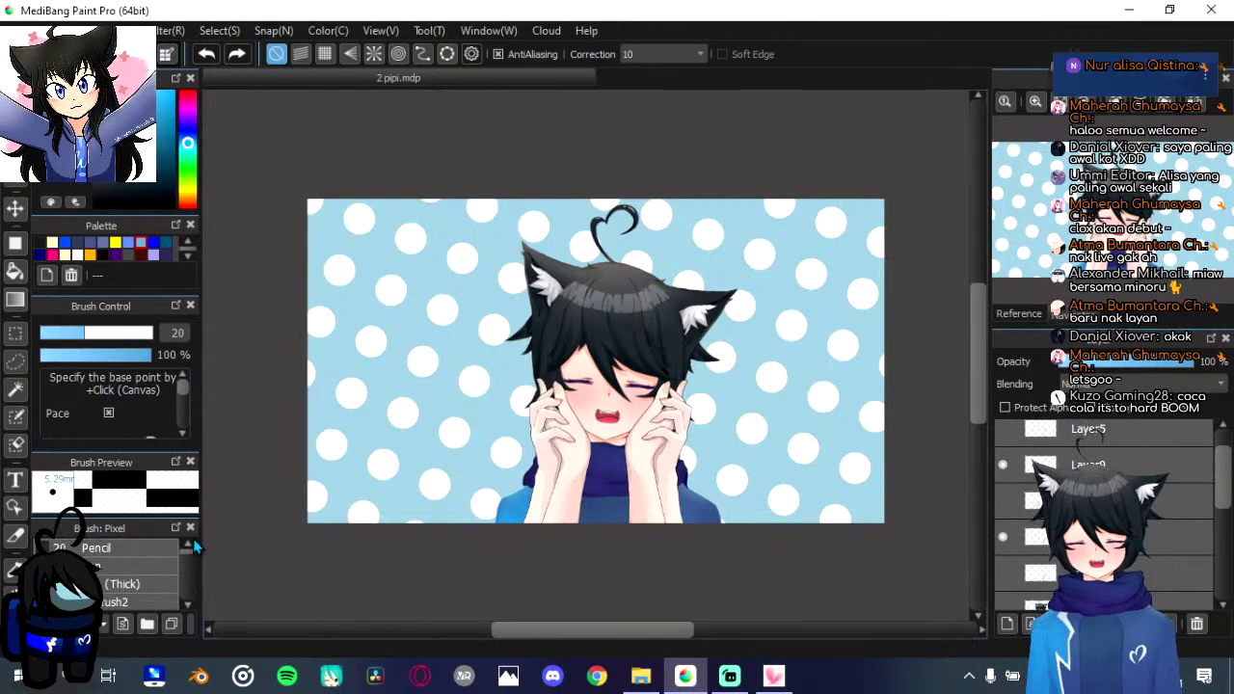
{"action": "left_click", "coordinate": [135, 567]}
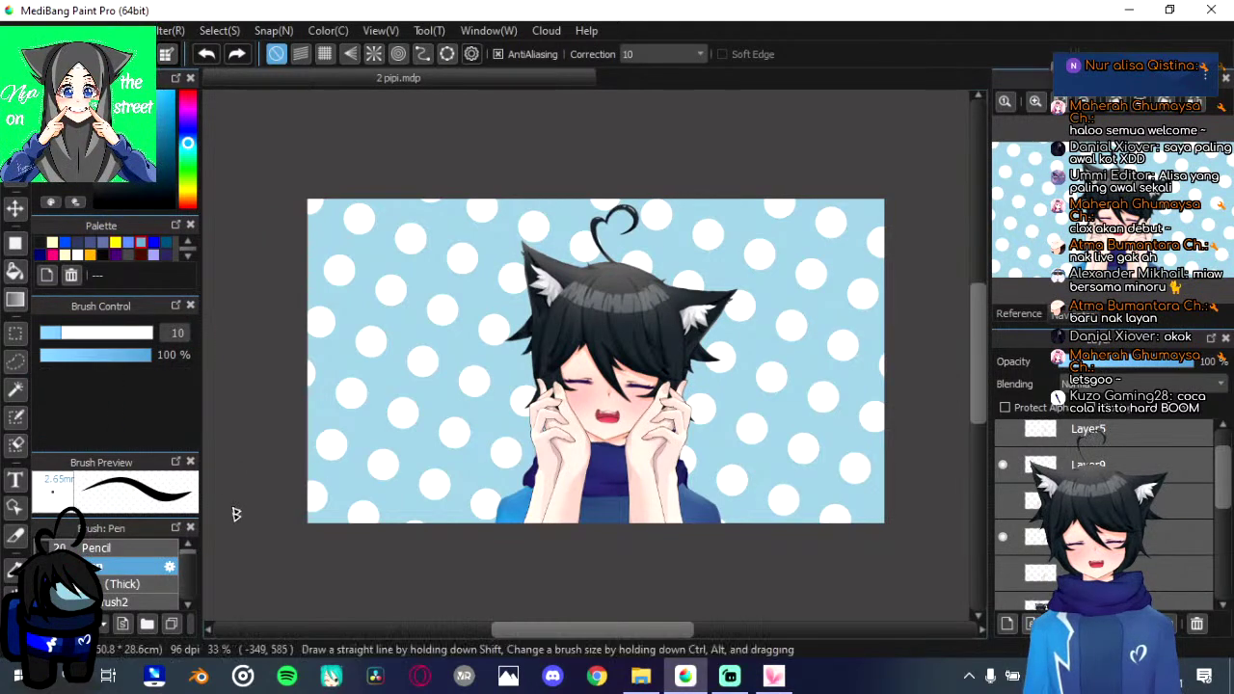
{"action": "left_click", "coordinate": [106, 547]}
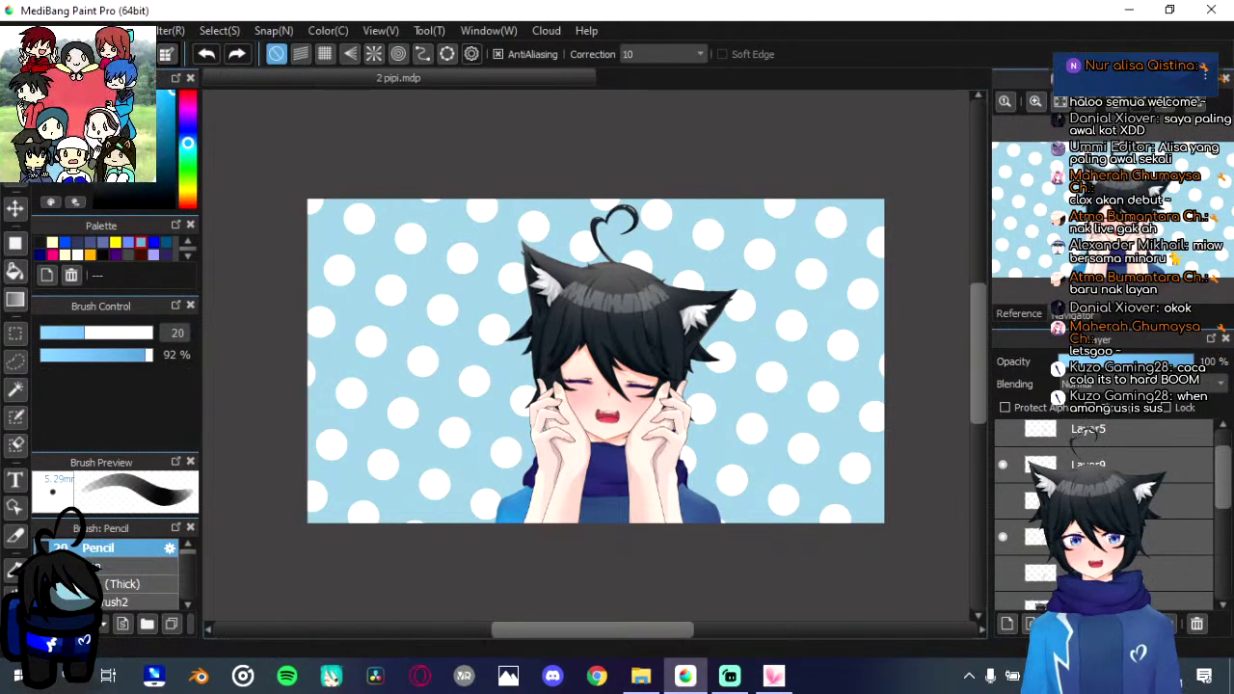
{"action": "left_click", "coordinate": [153, 242]}
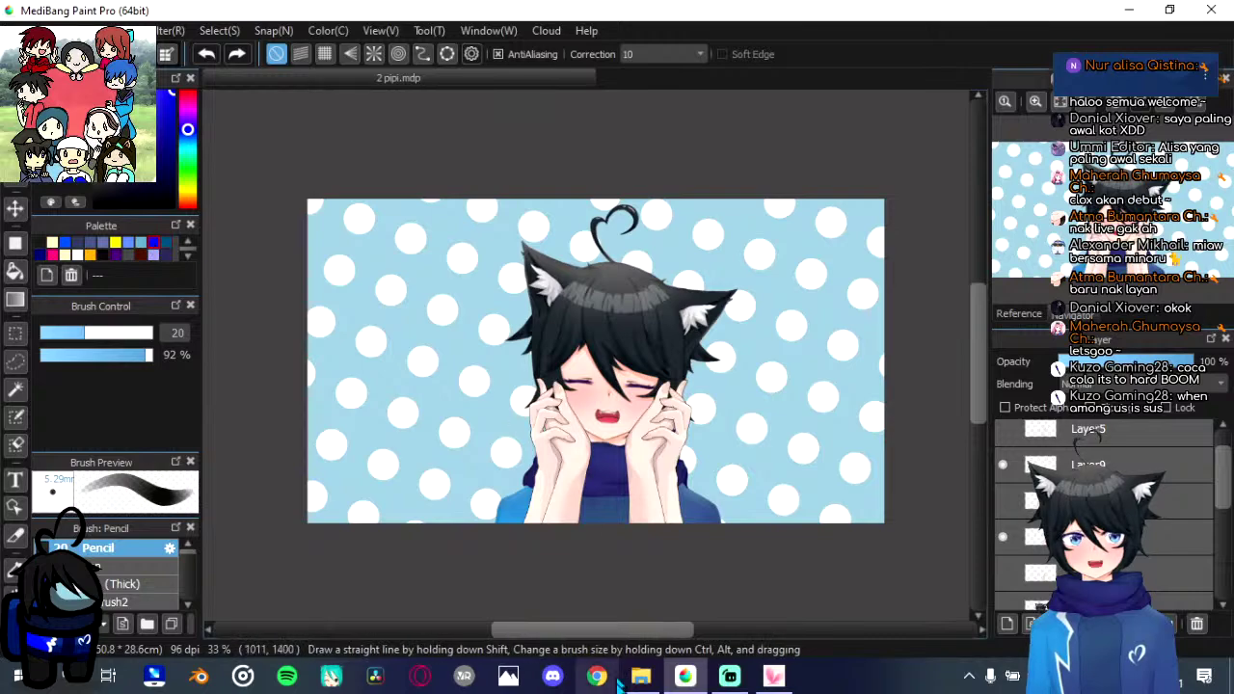
Step: Switch to File Explorer, look through the arts folder and open its Projects subfolder
{"action": "mouse_move", "coordinate": [639, 683]}
{"action": "left_click", "coordinate": [655, 554]}
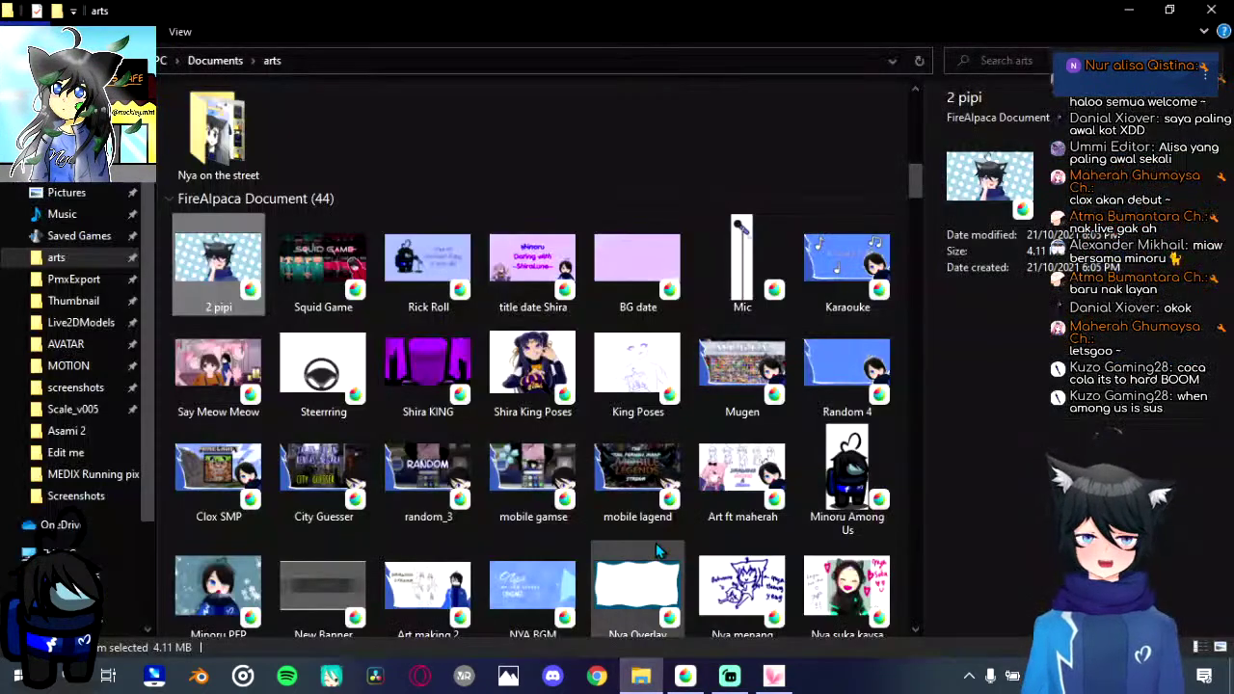
{"action": "scroll", "coordinate": [655, 544], "scroll_direction": "down", "scroll_amount": 3}
{"action": "scroll", "coordinate": [657, 548], "scroll_direction": "down", "scroll_amount": 3}
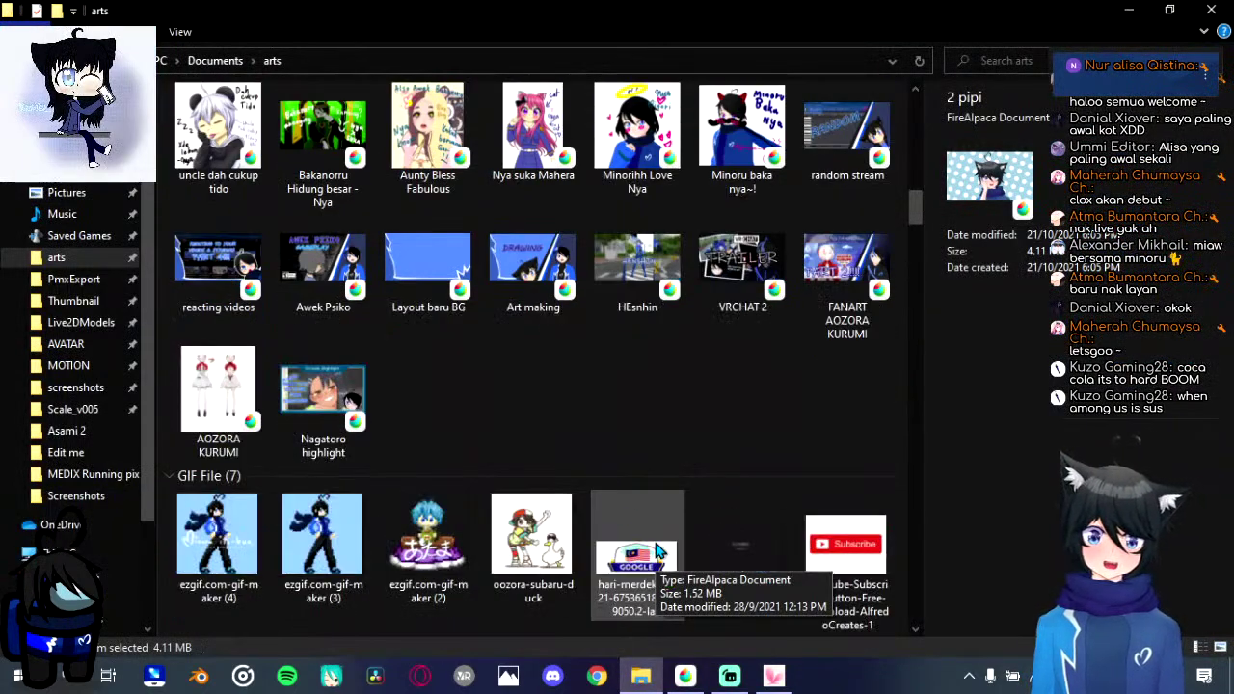
{"action": "scroll", "coordinate": [656, 545], "scroll_direction": "up", "scroll_amount": 10}
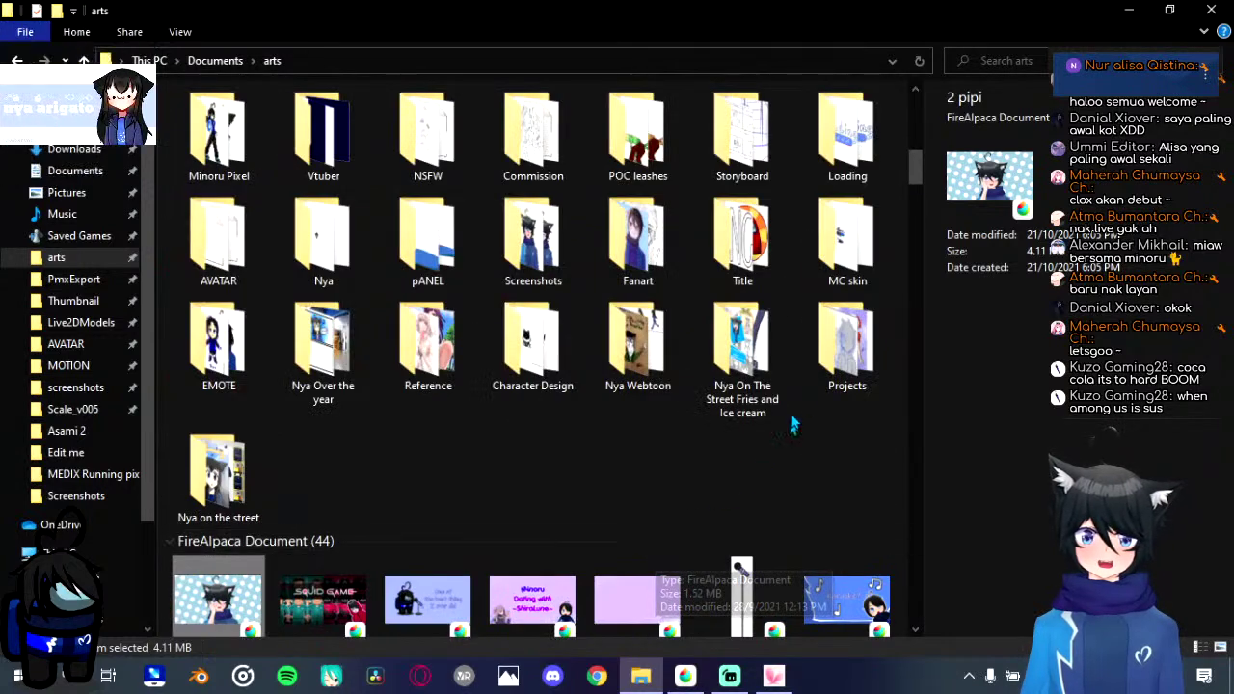
{"action": "double_click", "coordinate": [850, 354]}
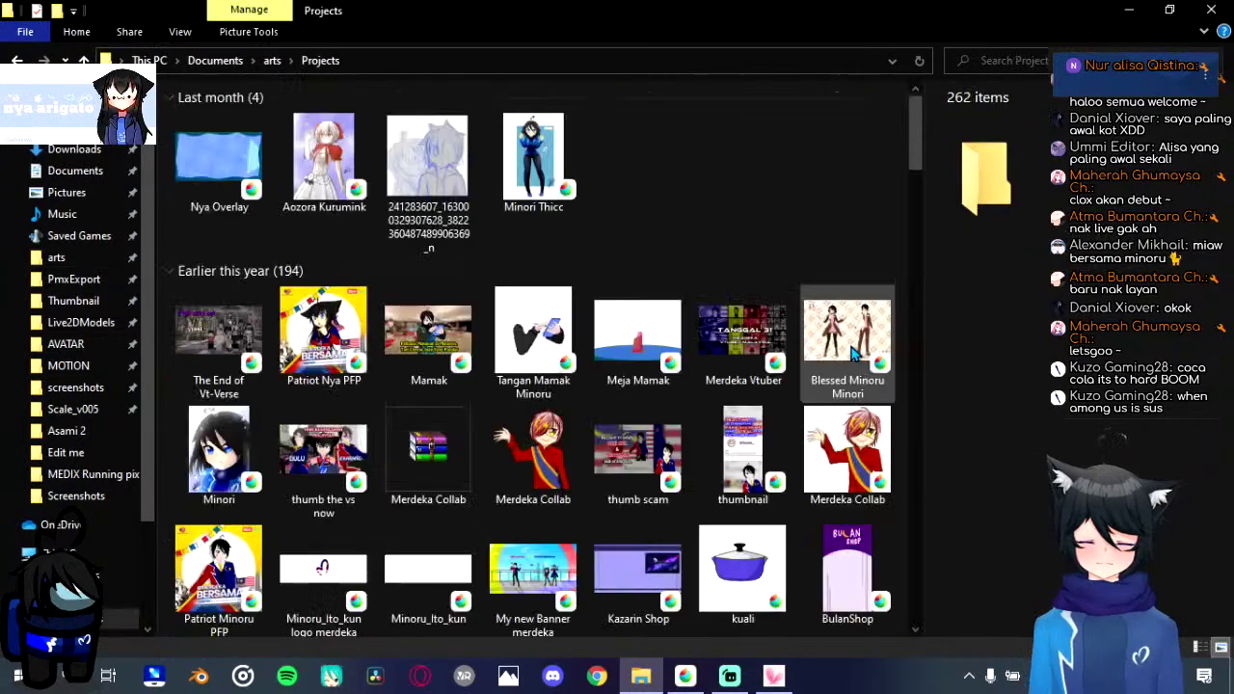
Step: Find the "Minoru new face design" document in the Projects folder, open it and switch to MediBang Paint Pro
{"action": "scroll", "coordinate": [853, 370], "scroll_direction": "down", "scroll_amount": 3}
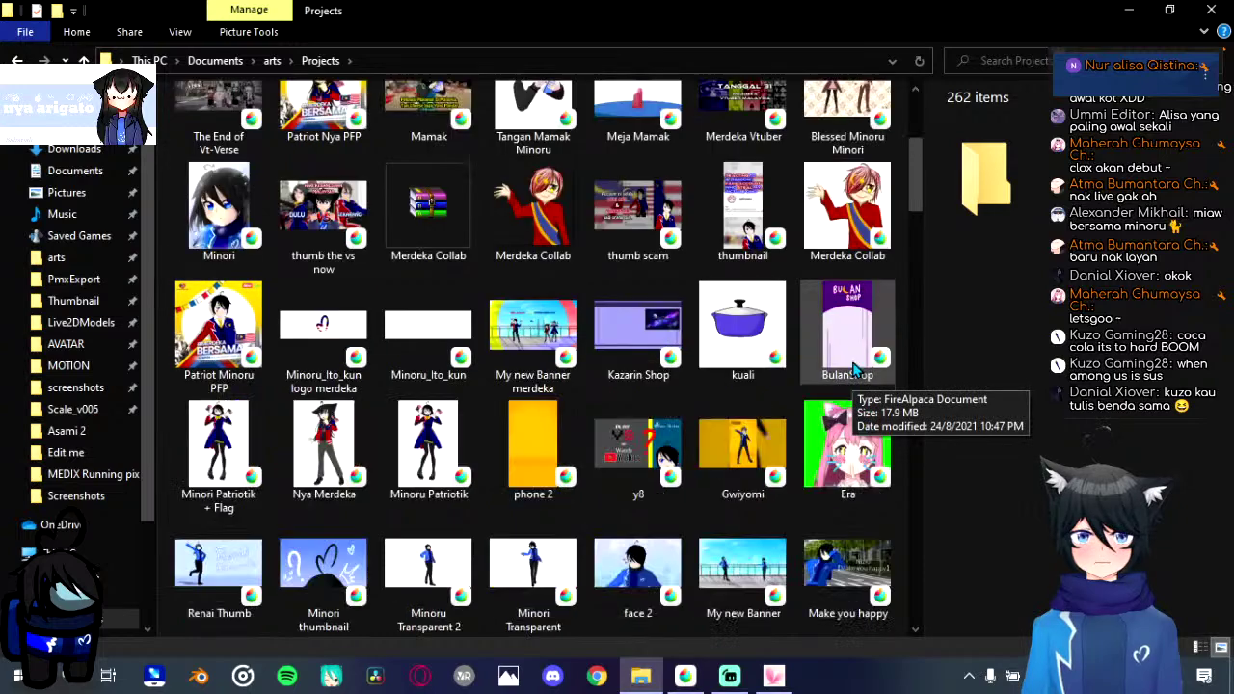
{"action": "scroll", "coordinate": [853, 369], "scroll_direction": "down", "scroll_amount": 3}
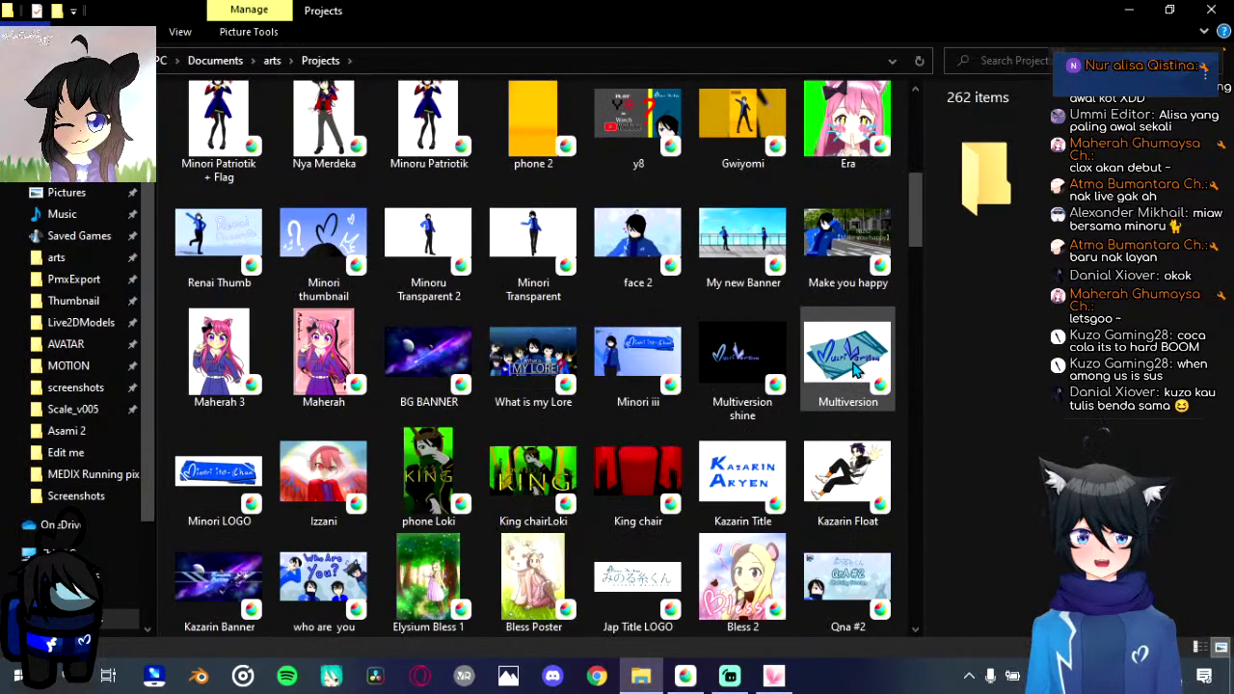
{"action": "scroll", "coordinate": [853, 369], "scroll_direction": "down", "scroll_amount": 3}
{"action": "scroll", "coordinate": [853, 370], "scroll_direction": "down", "scroll_amount": 3}
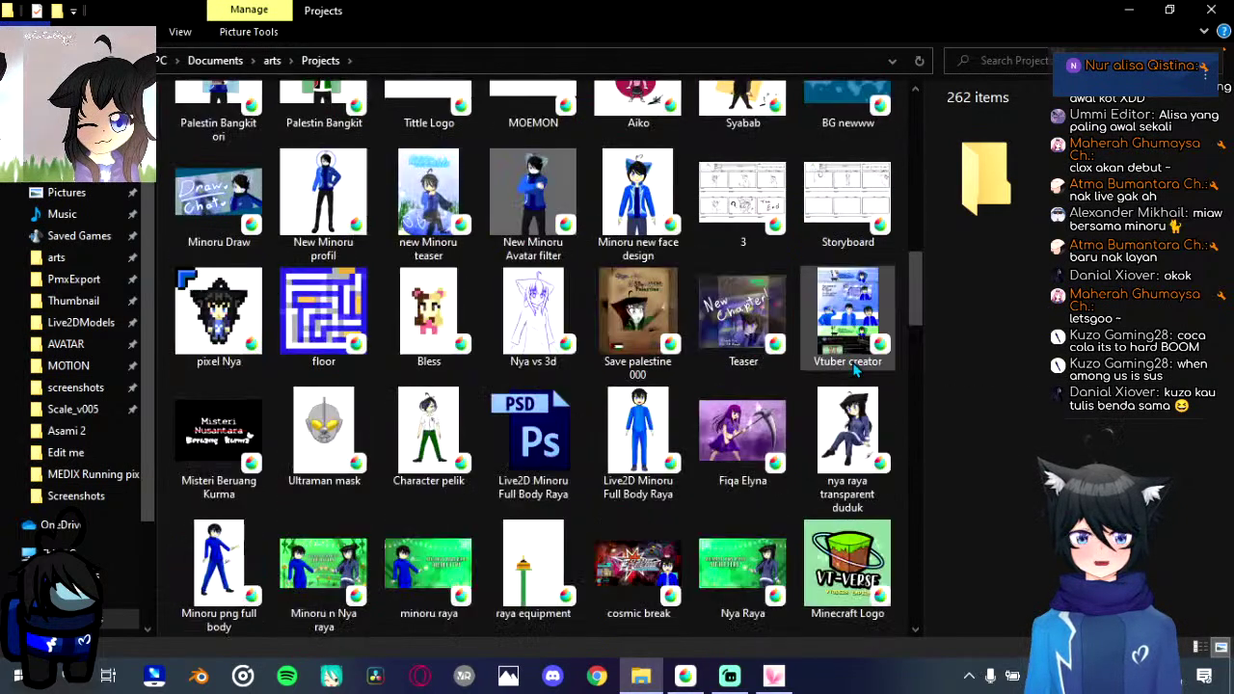
{"action": "left_click", "coordinate": [655, 224]}
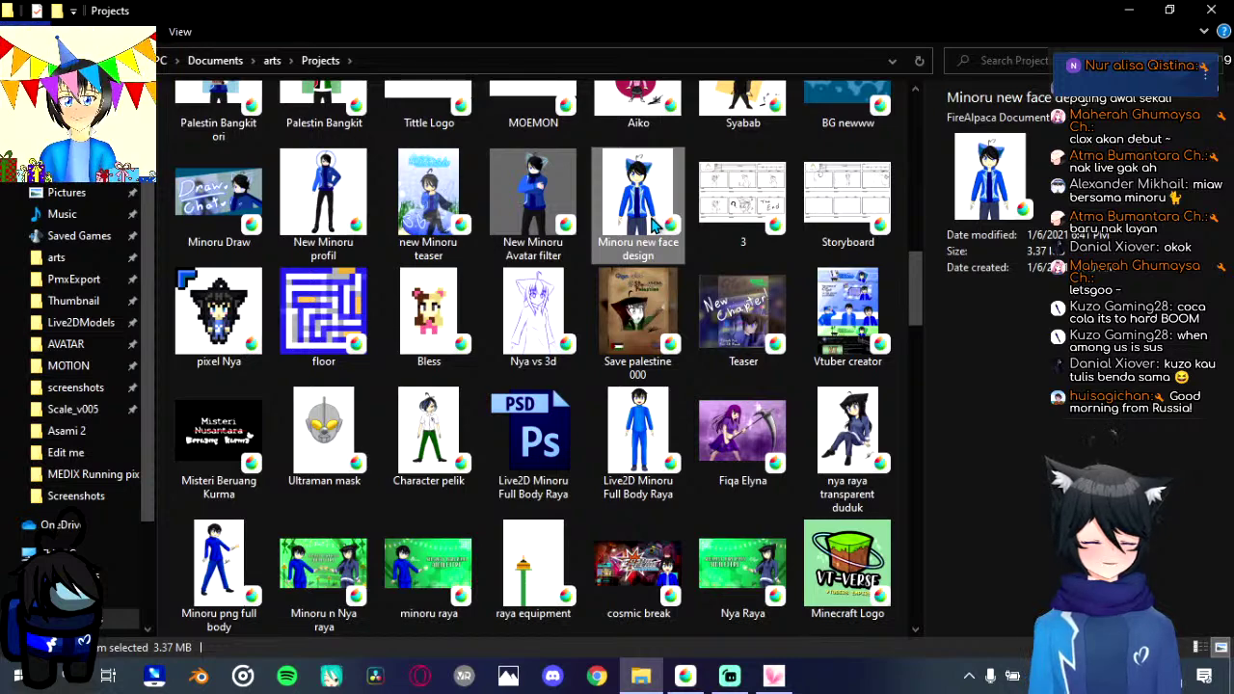
{"action": "scroll", "coordinate": [667, 492], "scroll_direction": "down", "scroll_amount": 3}
{"action": "scroll", "coordinate": [667, 492], "scroll_direction": "up", "scroll_amount": 2}
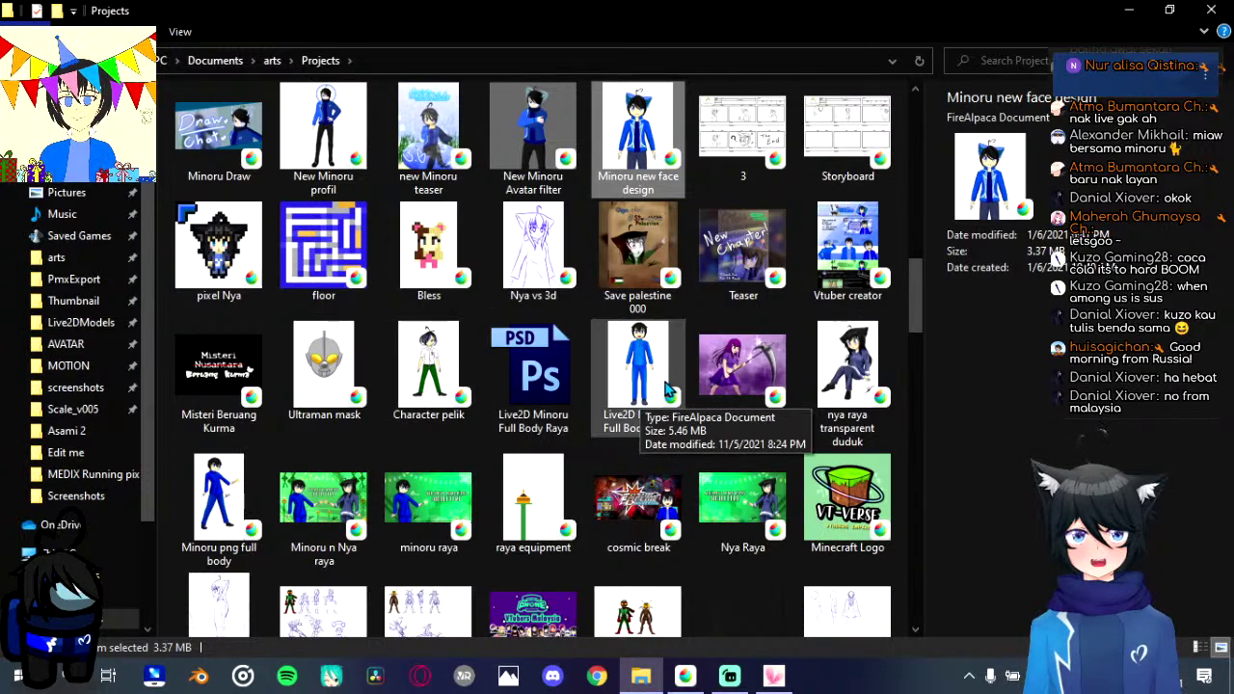
{"action": "left_click", "coordinate": [685, 674]}
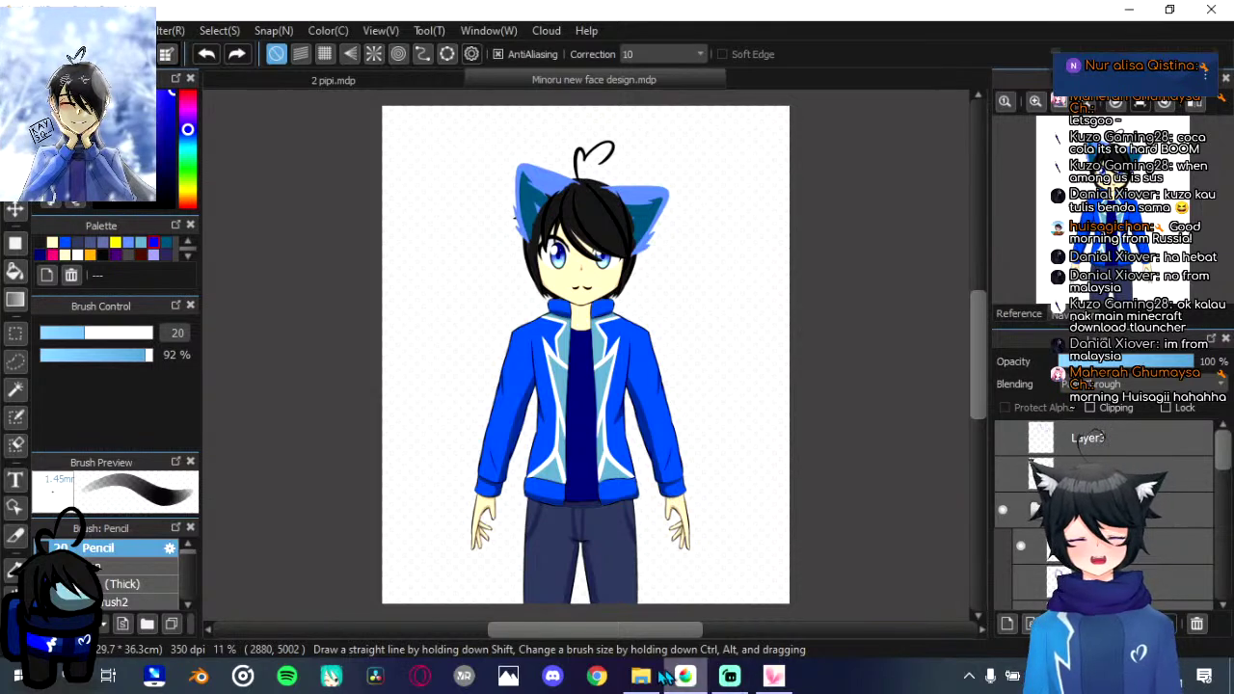
Step: Go back to the Projects folder in File Explorer, open the "Nya Puasa" document and return to MediBang Paint Pro
{"action": "mouse_move", "coordinate": [653, 677]}
{"action": "left_click", "coordinate": [665, 597]}
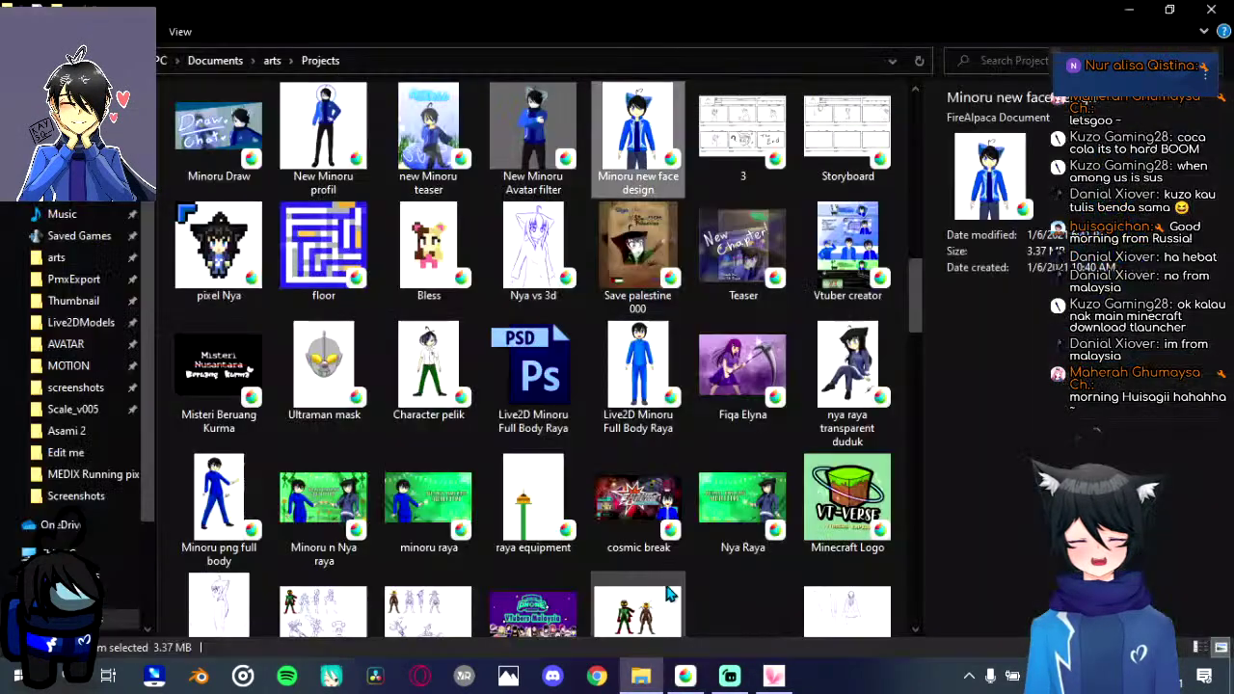
{"action": "scroll", "coordinate": [673, 591], "scroll_direction": "down", "scroll_amount": 3}
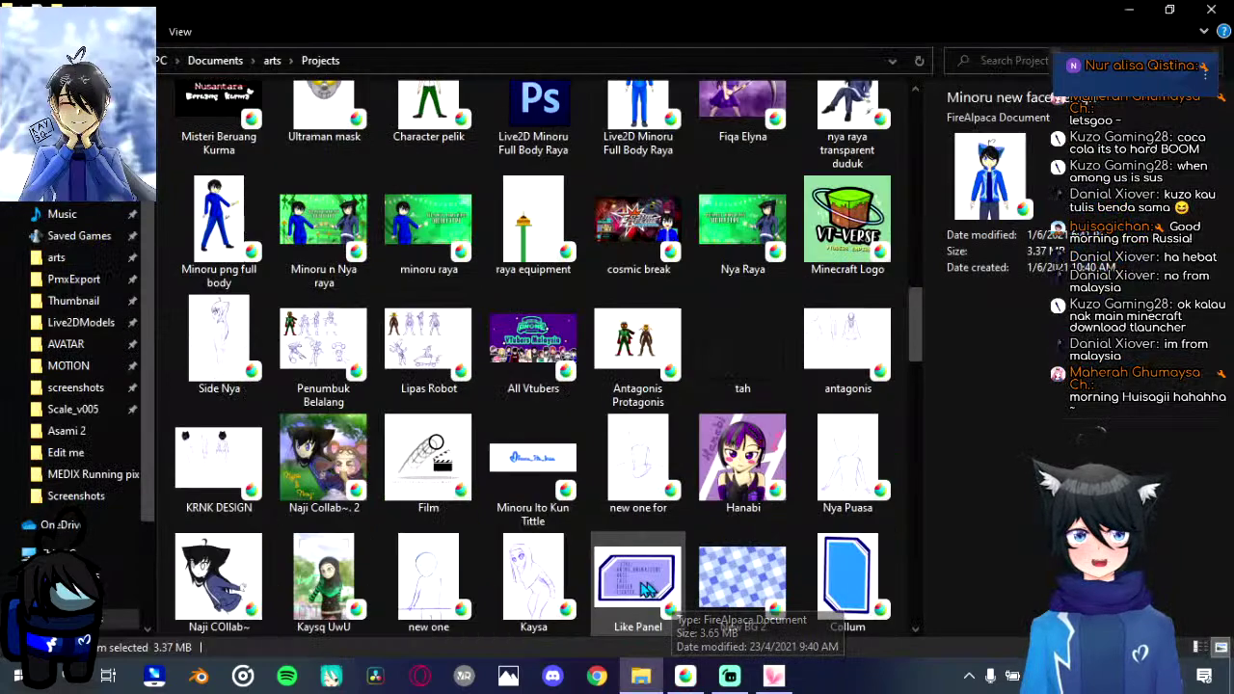
{"action": "left_click", "coordinate": [876, 470]}
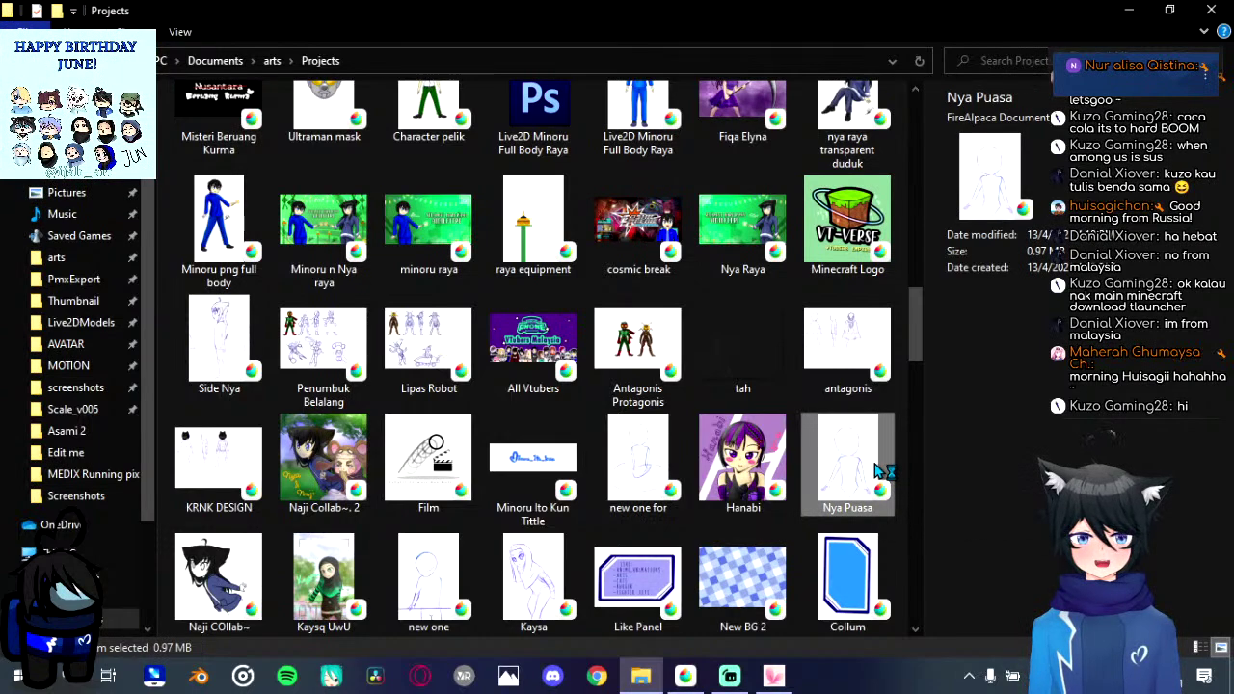
{"action": "left_click", "coordinate": [702, 674]}
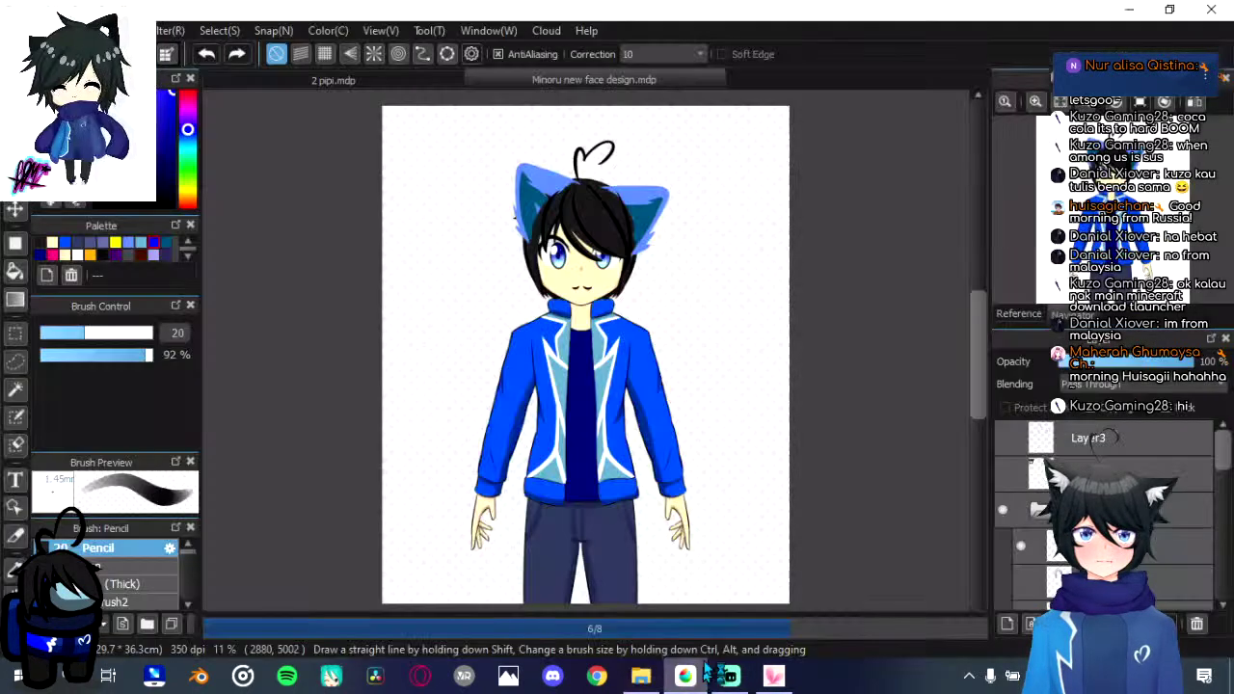
Step: Examine the blue-jacket character in Minoru new face design.mdp, both as a whole and close up on the jacket
{"action": "left_click", "coordinate": [547, 76]}
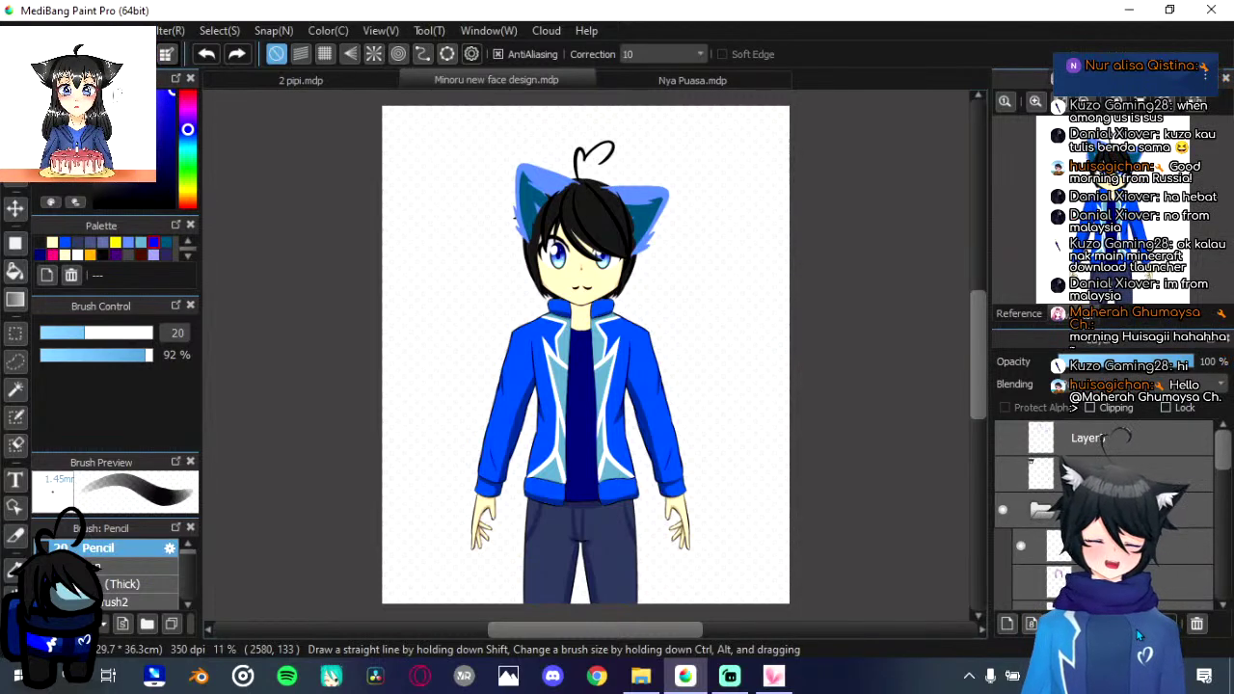
{"action": "scroll", "coordinate": [520, 251], "scroll_direction": "down", "scroll_amount": 1}
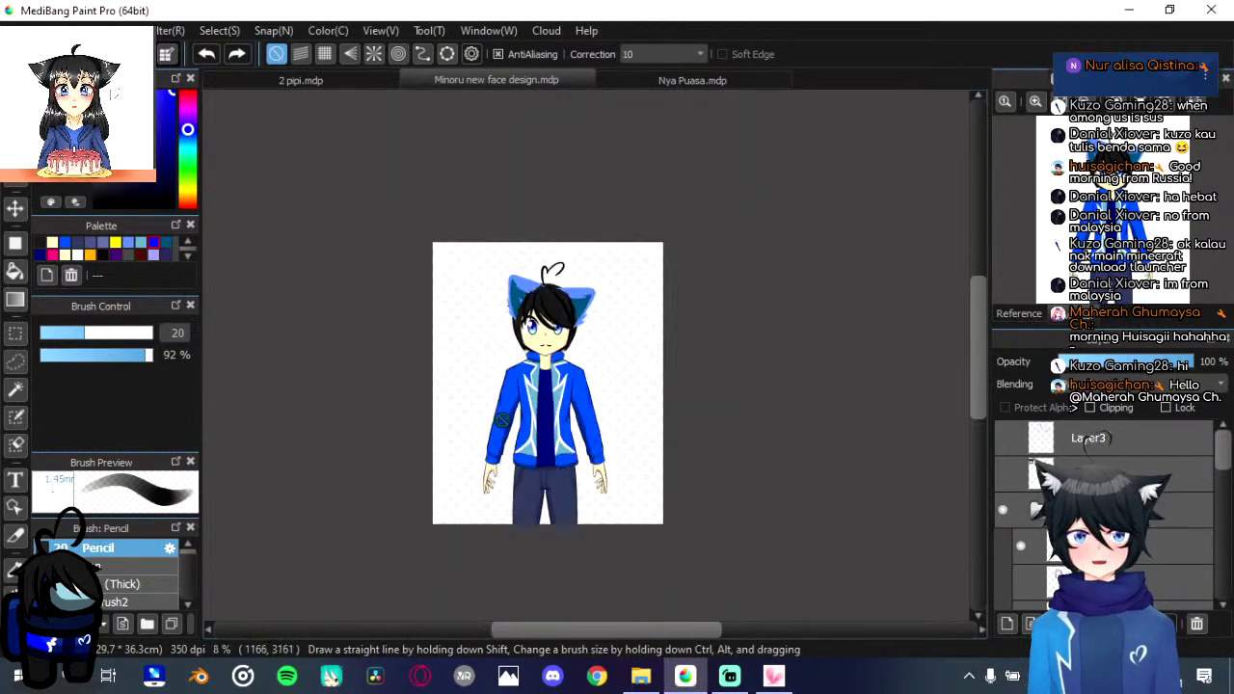
{"action": "scroll", "coordinate": [518, 257], "scroll_direction": "up", "scroll_amount": 3}
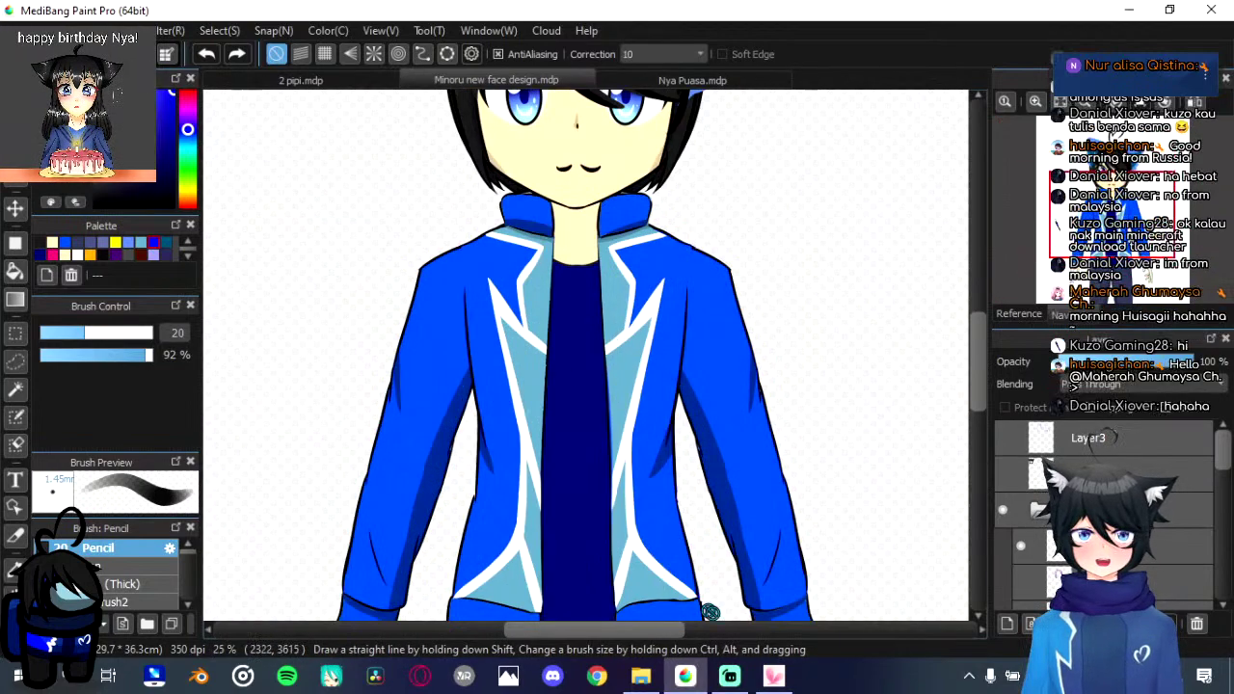
{"action": "scroll", "coordinate": [556, 485], "scroll_direction": "down", "scroll_amount": 2}
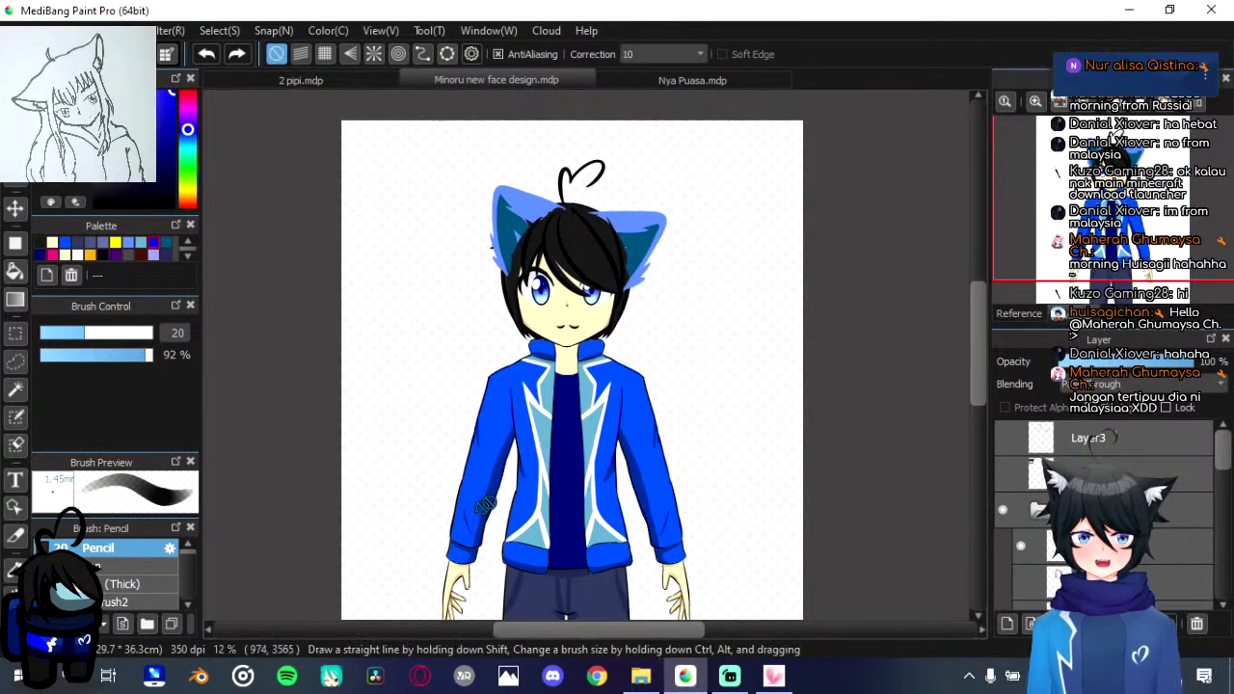
Step: Inspect the body sketch in Nya Puasa.mdp, toggling the visibility of the folder's lowest layer, and compare it with 2 pipi.mdp
{"action": "left_click", "coordinate": [686, 80]}
{"action": "scroll", "coordinate": [1041, 513], "scroll_direction": "down", "scroll_amount": 2}
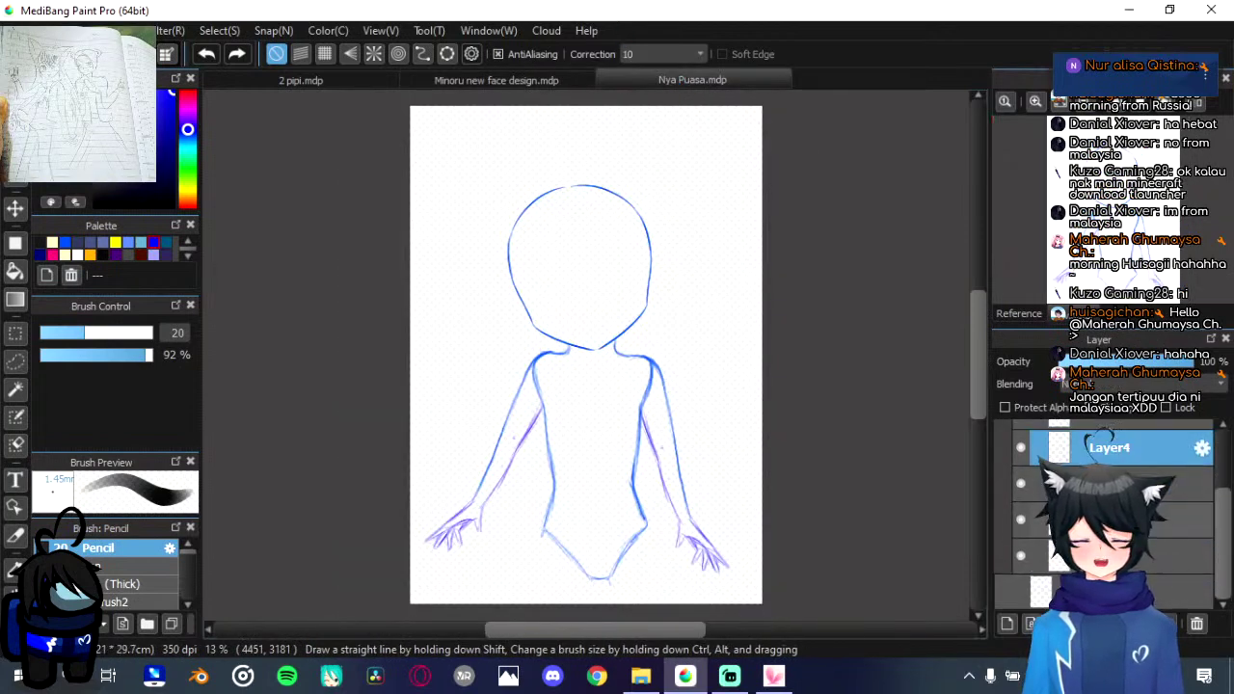
{"action": "left_click", "coordinate": [1019, 557]}
{"action": "left_click", "coordinate": [1019, 556]}
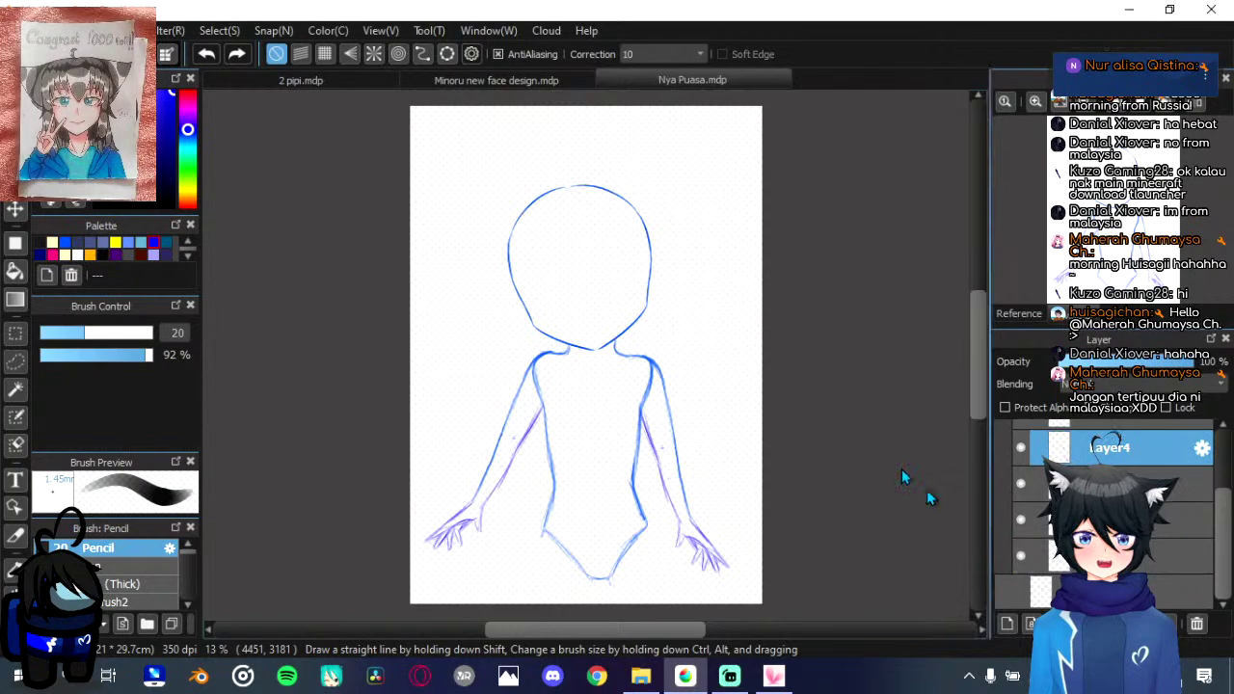
{"action": "left_click", "coordinate": [324, 75]}
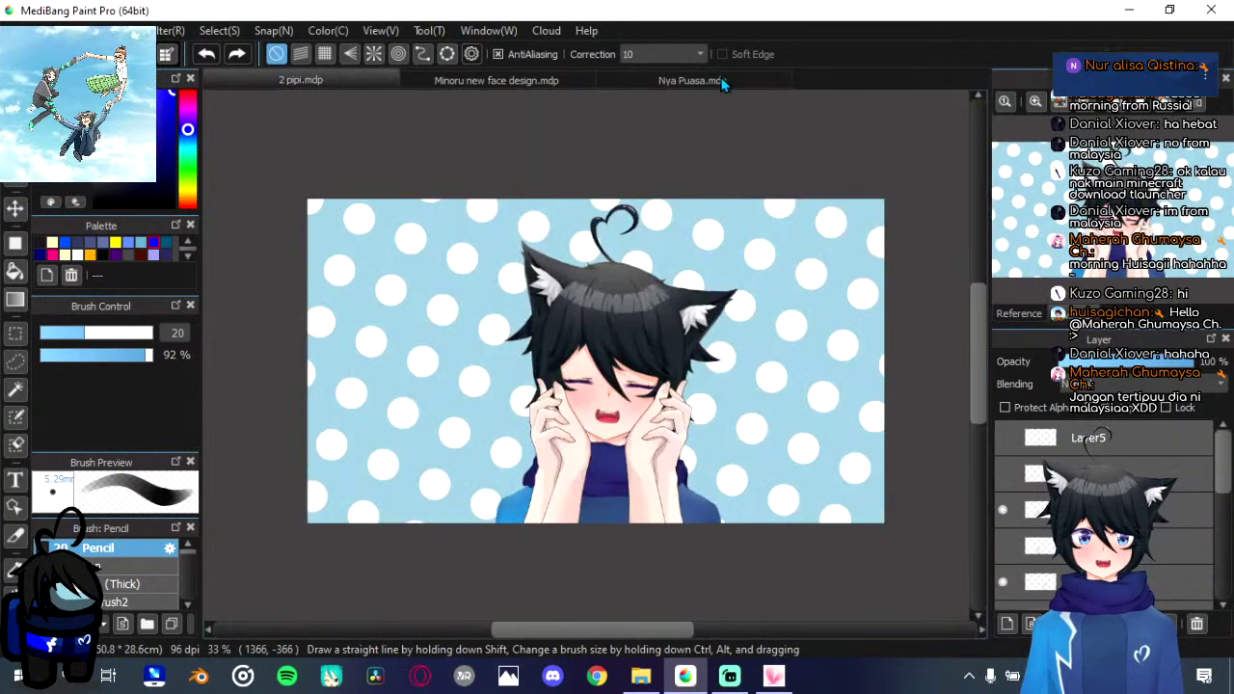
{"action": "left_click", "coordinate": [719, 85]}
Step: Create a new image in A3 paper size (297 * 420 mm) at 350 dpi with a transparent background
{"action": "left_click", "coordinate": [17, 31]}
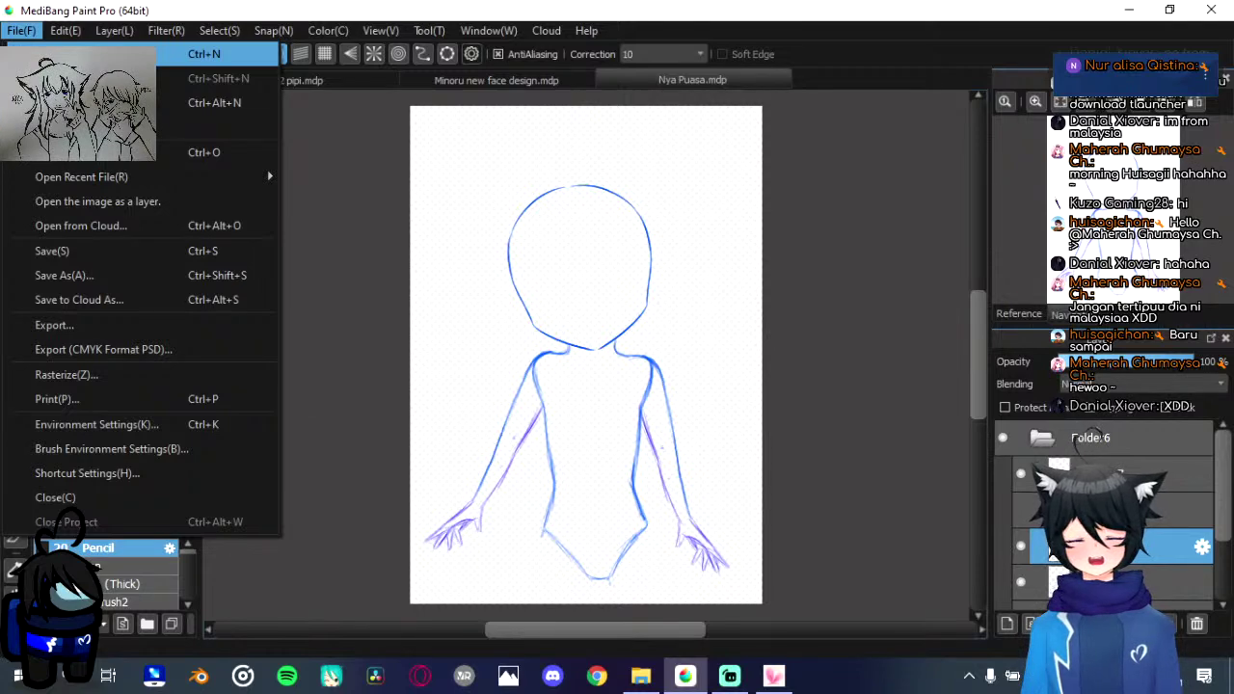
{"action": "key", "text": "Escape"}
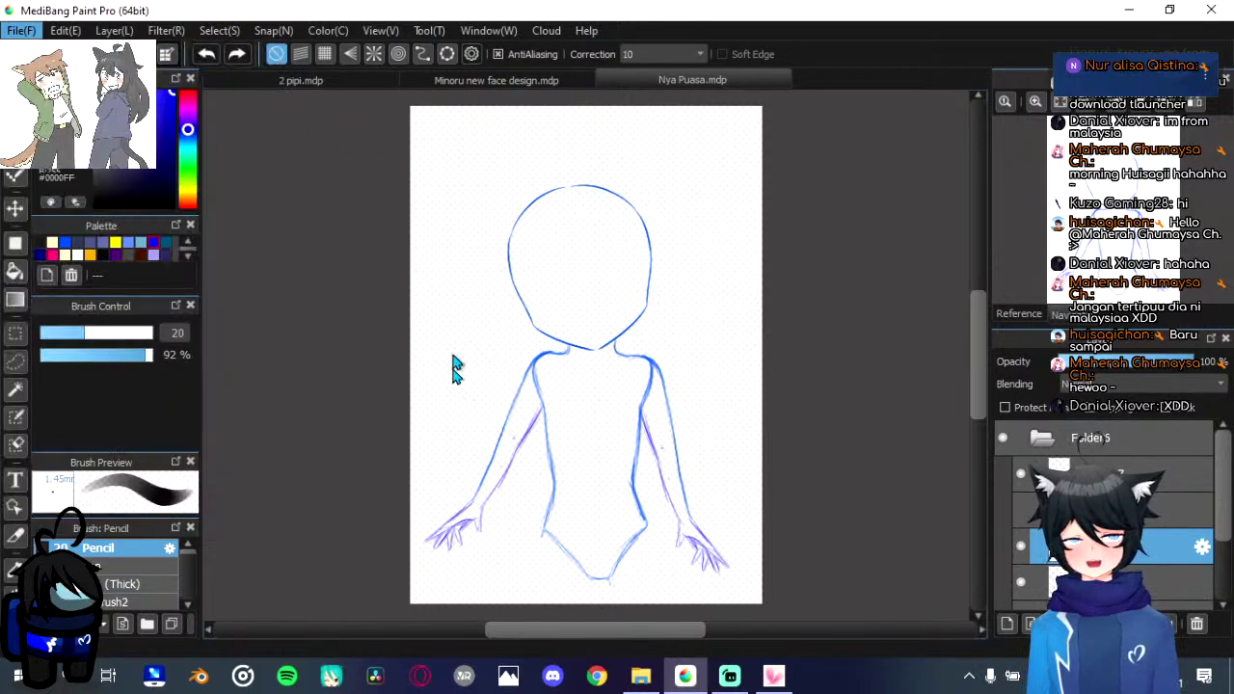
{"action": "key", "text": "ctrl+n"}
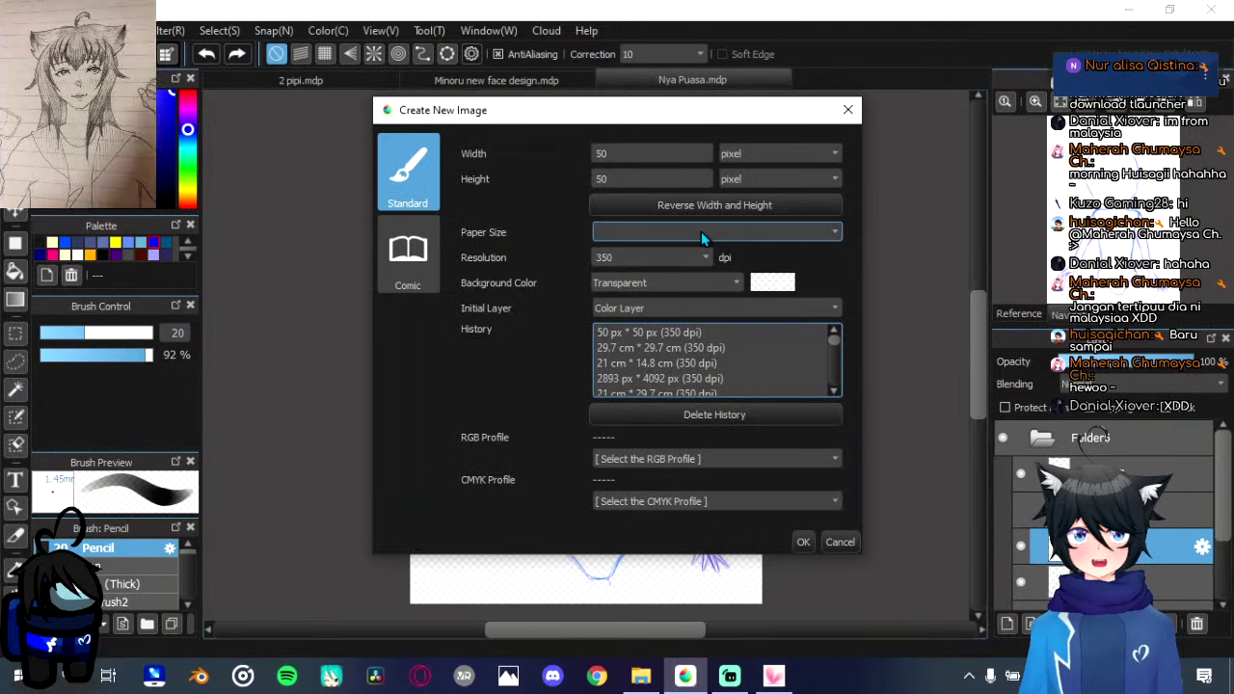
{"action": "left_click", "coordinate": [701, 232]}
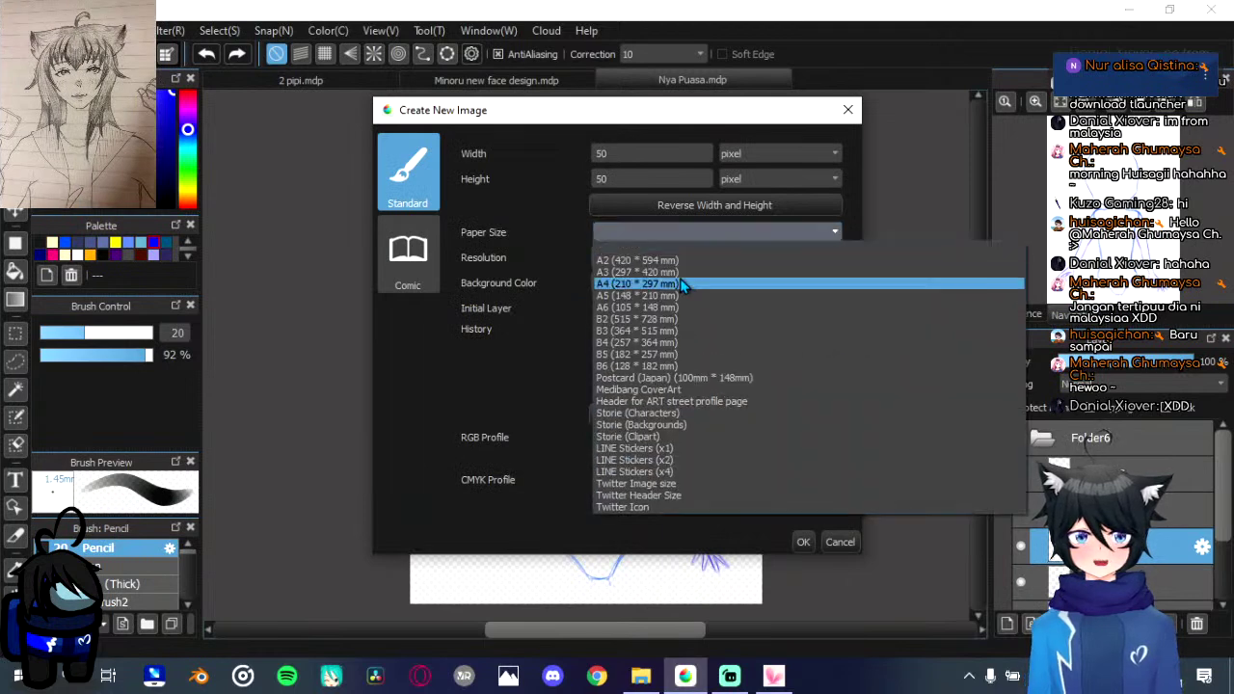
{"action": "left_click", "coordinate": [681, 271]}
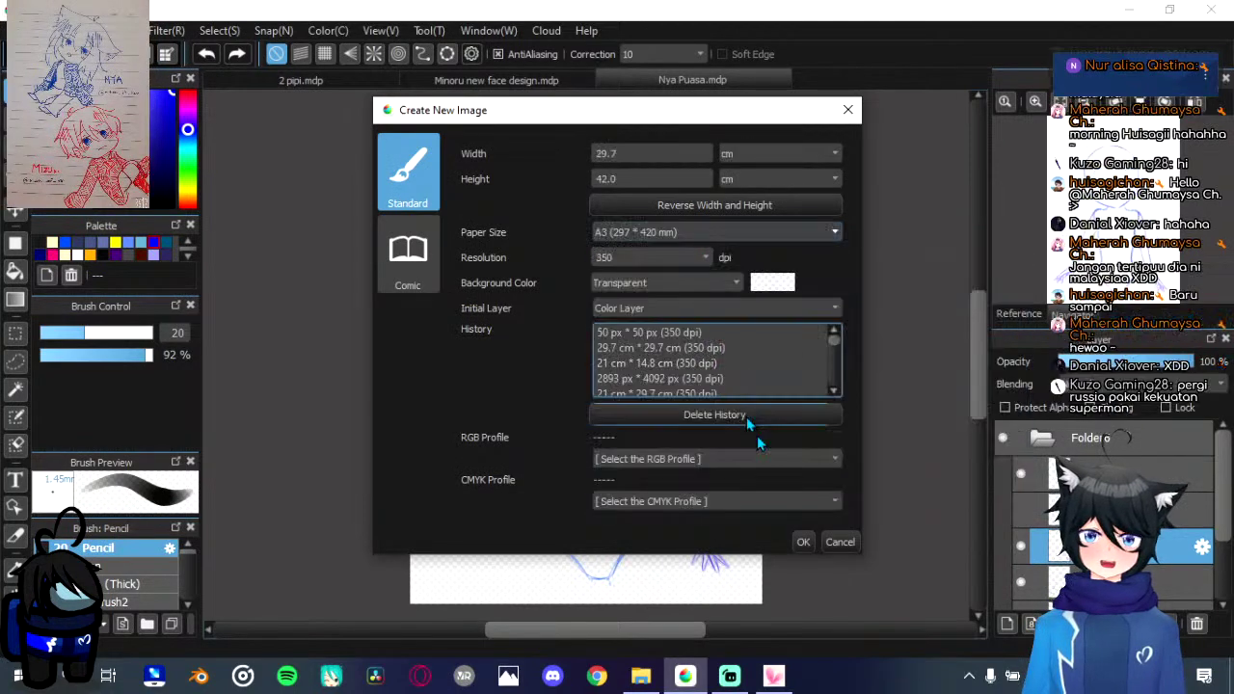
{"action": "left_click", "coordinate": [803, 542]}
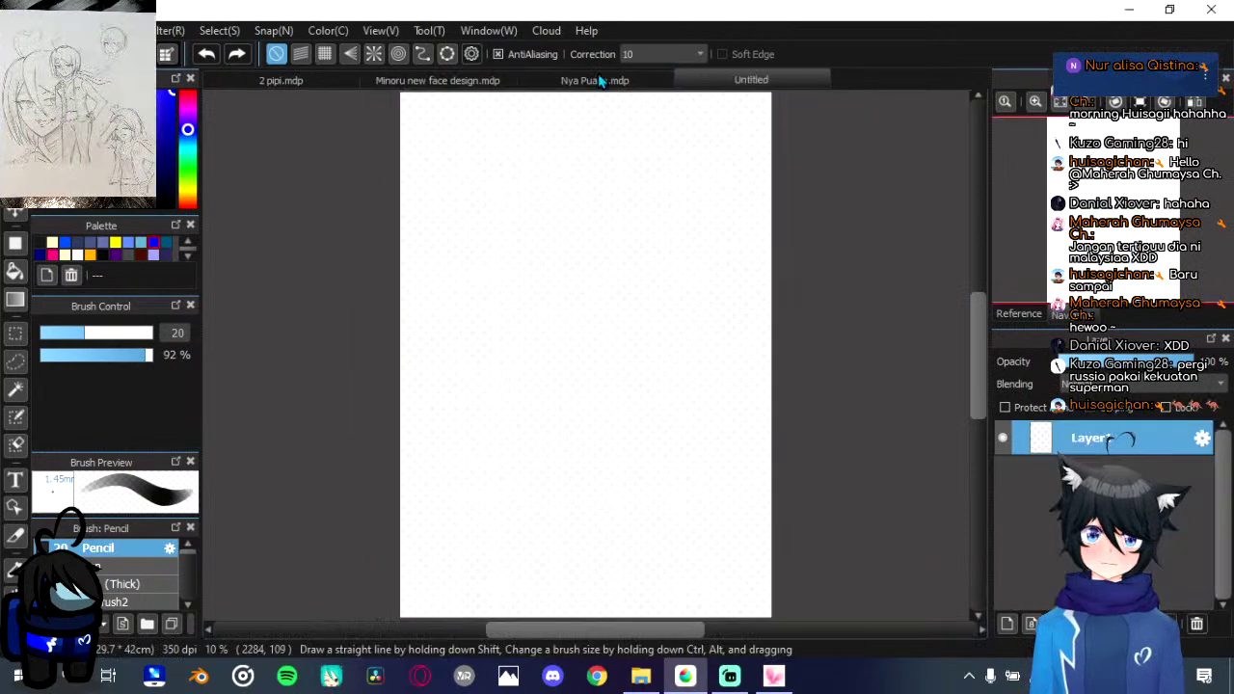
Step: In Nya Puasa.mdp, transform the head outline on the folder's lowest layer, rotating it upright and repositioning it above the neck
{"action": "left_click", "coordinate": [604, 83]}
{"action": "left_click", "coordinate": [1029, 433]}
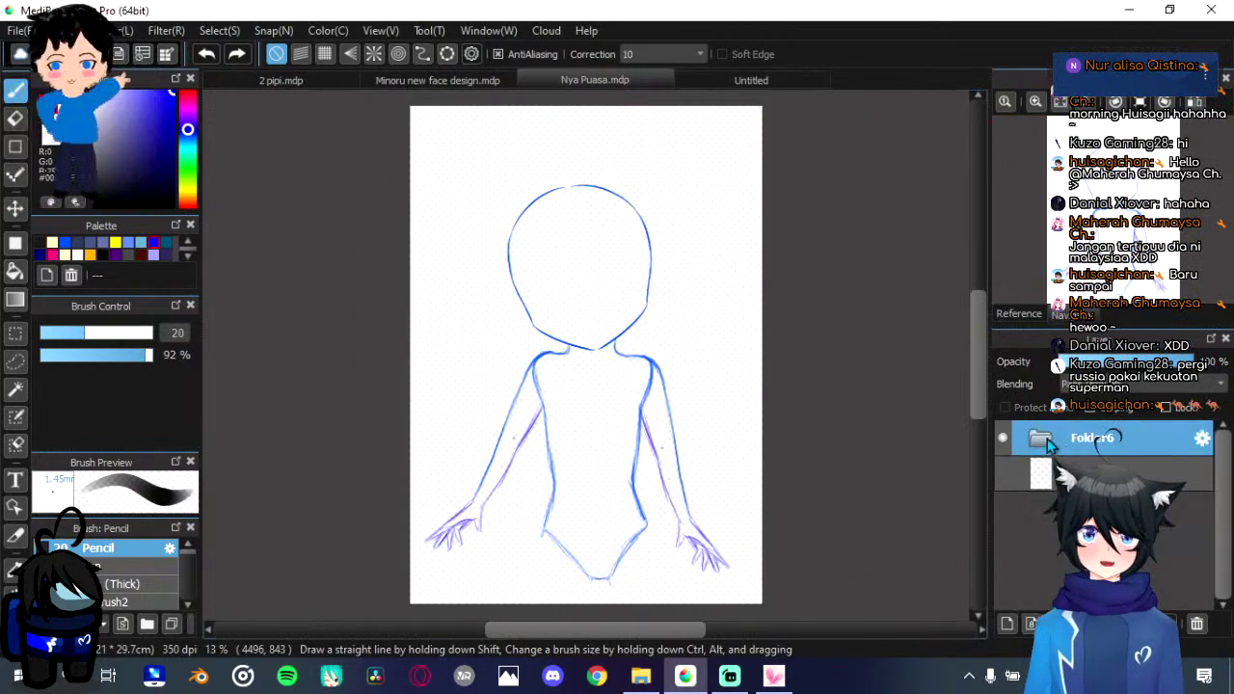
{"action": "left_click", "coordinate": [1037, 438]}
{"action": "scroll", "coordinate": [1096, 447], "scroll_direction": "down", "scroll_amount": 3}
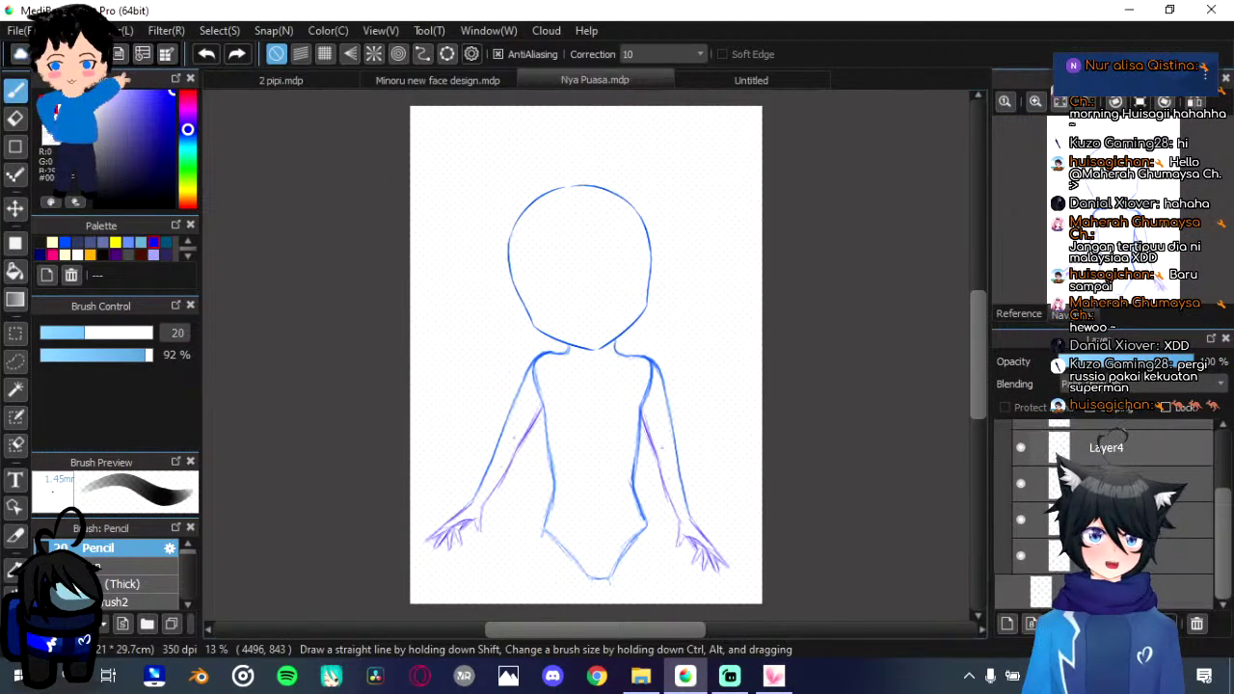
{"action": "left_click", "coordinate": [1032, 557]}
{"action": "key", "text": "ctrl+t"}
{"action": "left_click_drag", "start_coordinate": [801, 333], "coordinate": [781, 367]}
{"action": "left_click_drag", "start_coordinate": [578, 259], "coordinate": [587, 260]}
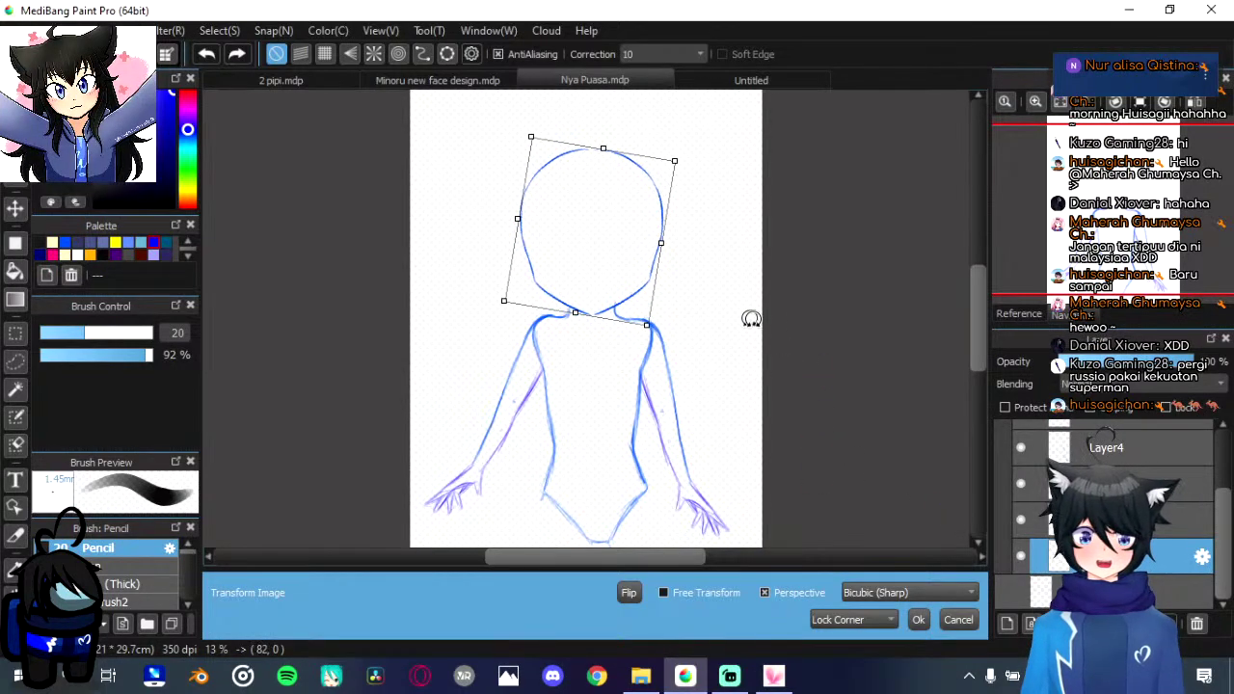
{"action": "left_click_drag", "start_coordinate": [751, 318], "coordinate": [717, 334]}
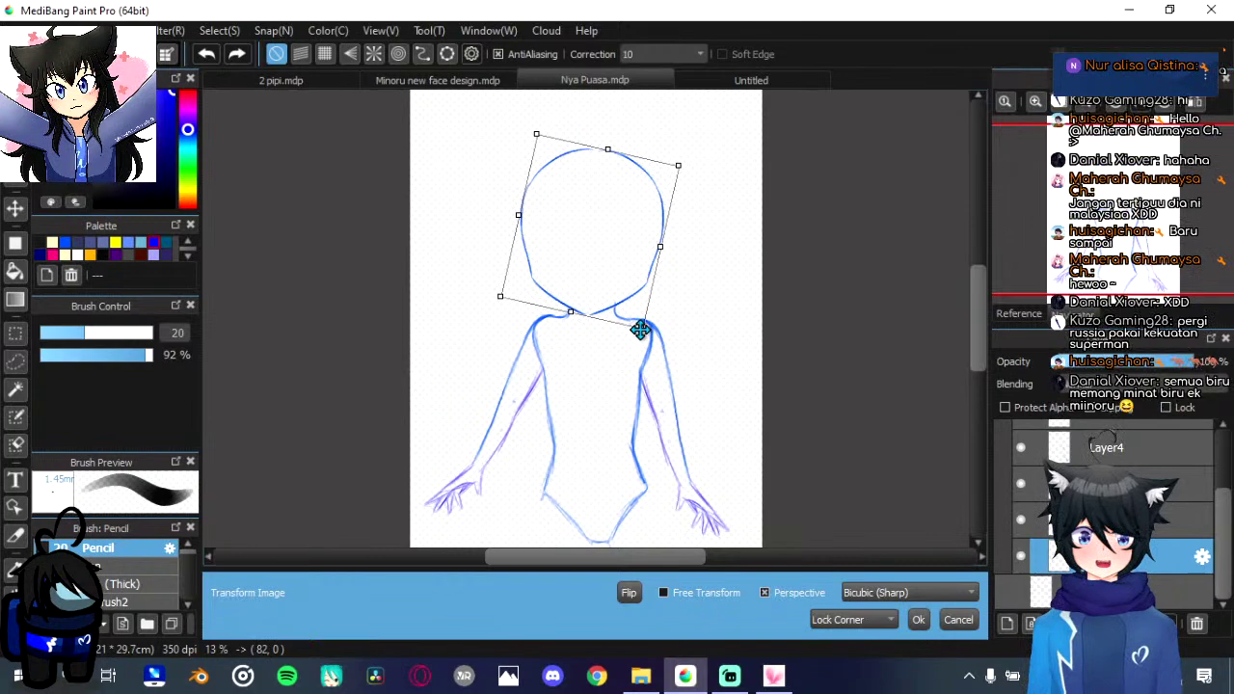
Step: Scale the head outline down, seat its chin on the neck and apply the transform
{"action": "left_click_drag", "start_coordinate": [640, 330], "coordinate": [630, 299]}
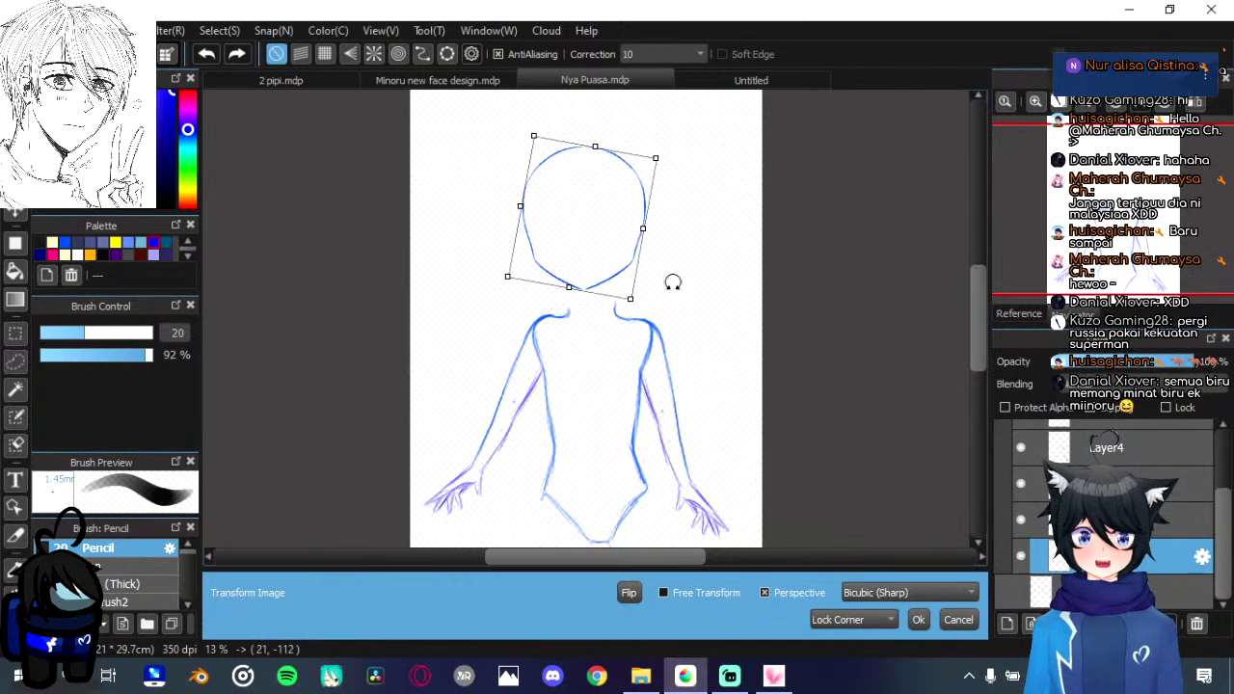
{"action": "left_click_drag", "start_coordinate": [617, 253], "coordinate": [625, 274]}
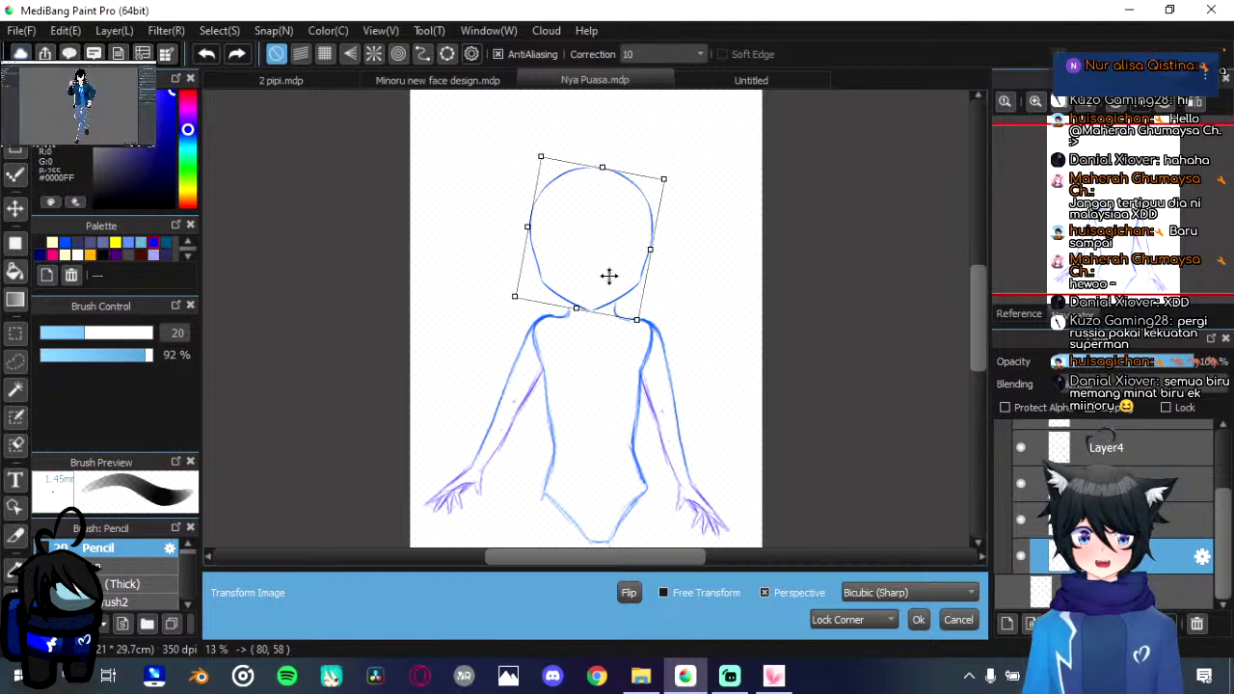
{"action": "left_click_drag", "start_coordinate": [608, 277], "coordinate": [608, 279]}
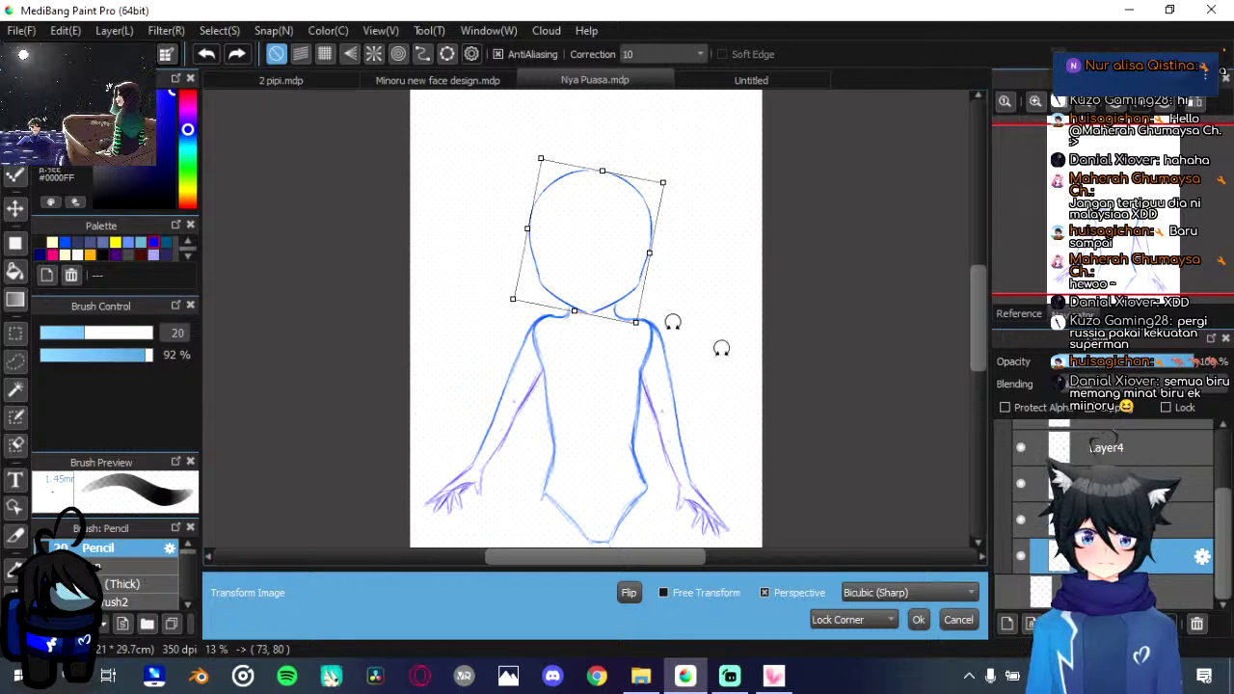
{"action": "left_click", "coordinate": [918, 620]}
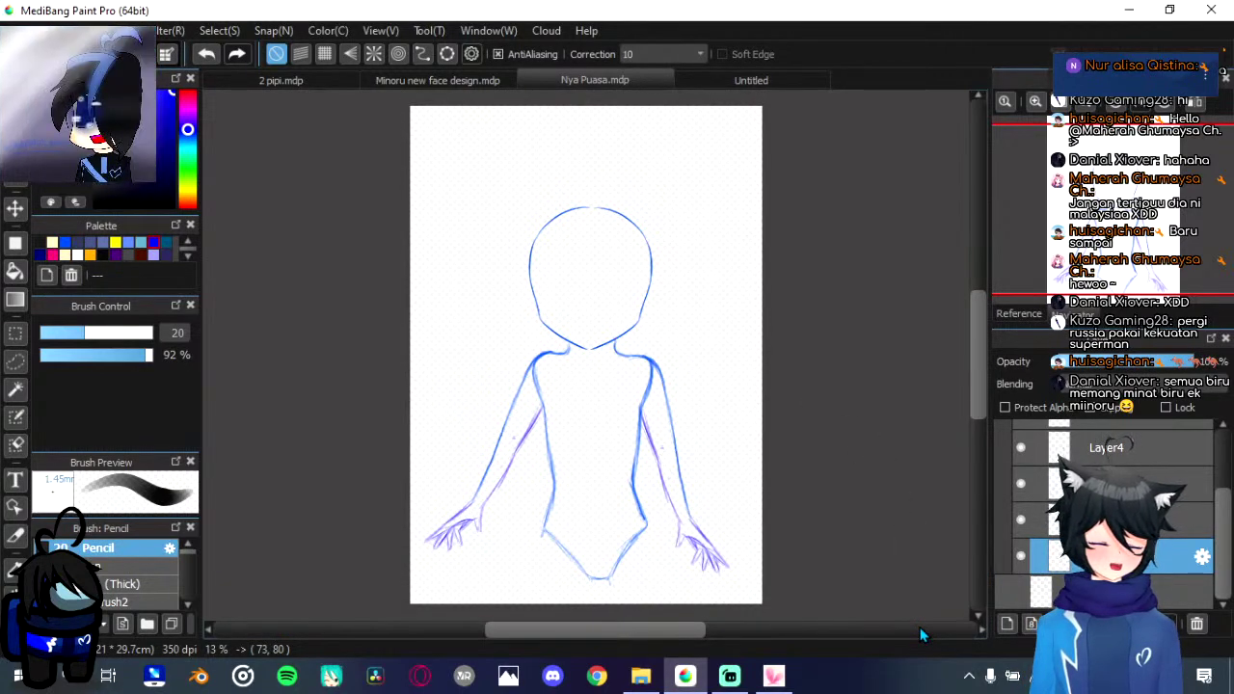
Step: Examine the character's jacket and body proportions in Minoru new face design.mdp, both close up and from further out
{"action": "left_click", "coordinate": [449, 81]}
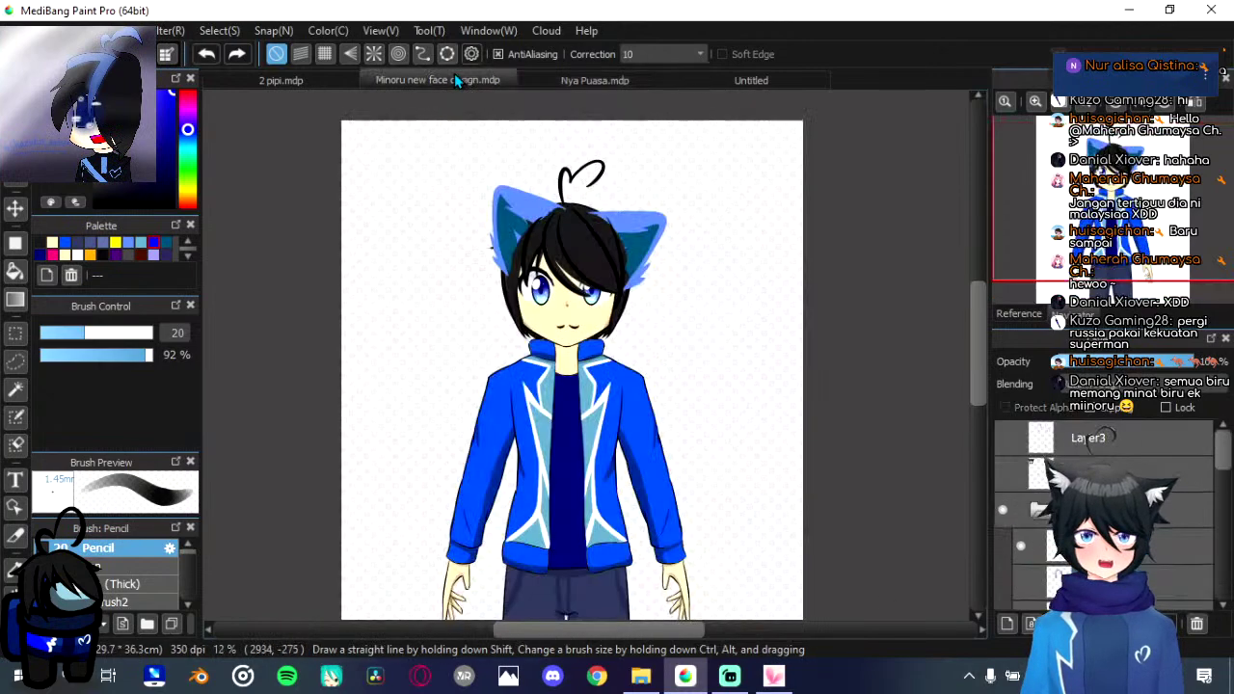
{"action": "scroll", "coordinate": [591, 450], "scroll_direction": "up", "scroll_amount": 3}
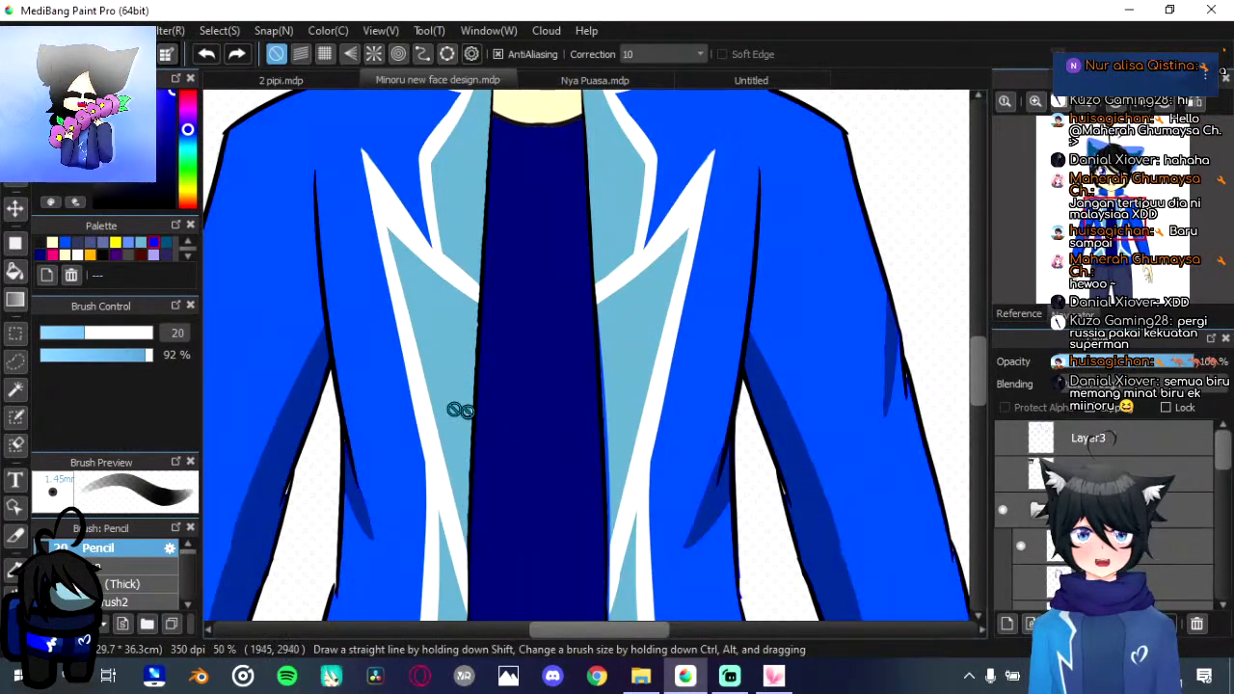
{"action": "scroll", "coordinate": [460, 408], "scroll_direction": "up", "scroll_amount": 2}
{"action": "scroll", "coordinate": [444, 408], "scroll_direction": "down", "scroll_amount": 3}
{"action": "scroll", "coordinate": [444, 408], "scroll_direction": "down", "scroll_amount": 2}
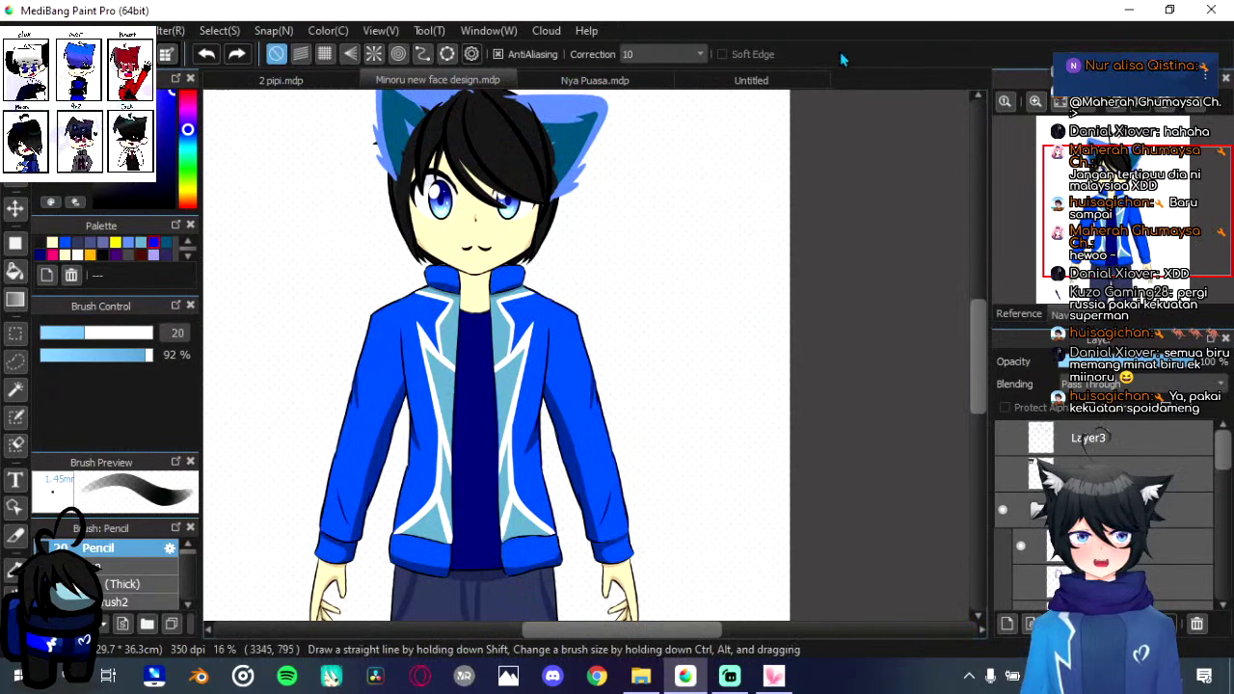
{"action": "left_click_drag", "start_coordinate": [508, 435], "coordinate": [563, 387]}
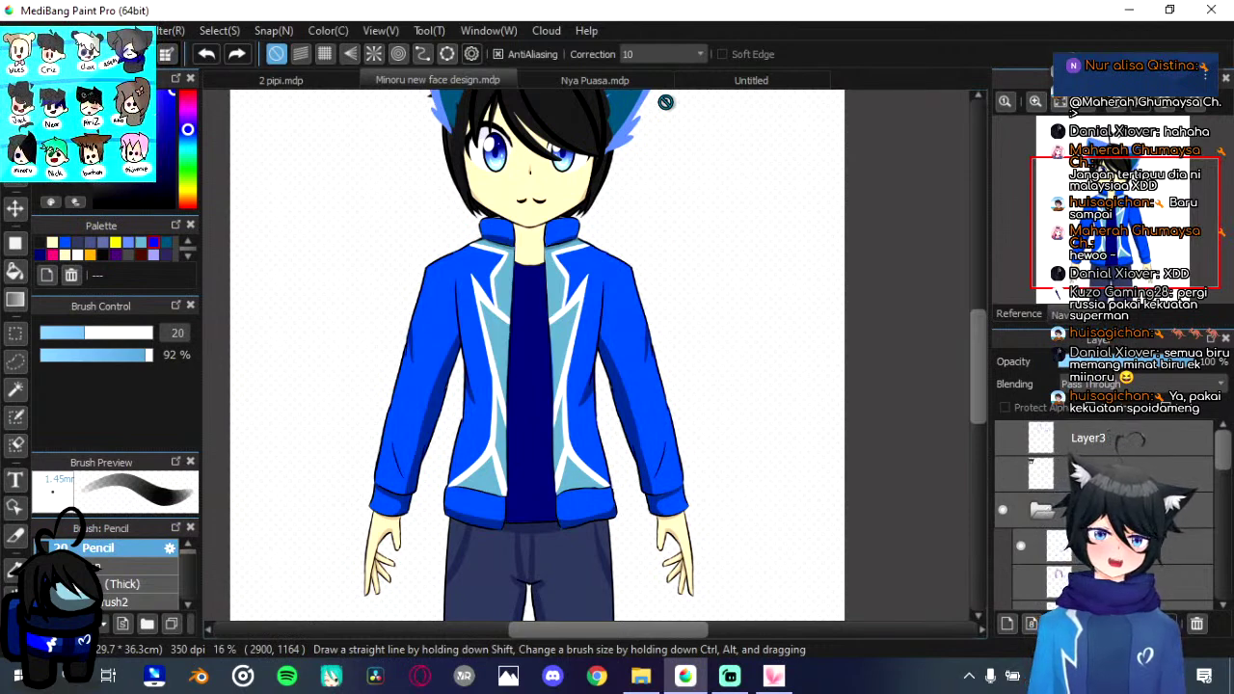
{"action": "left_click", "coordinate": [1199, 508]}
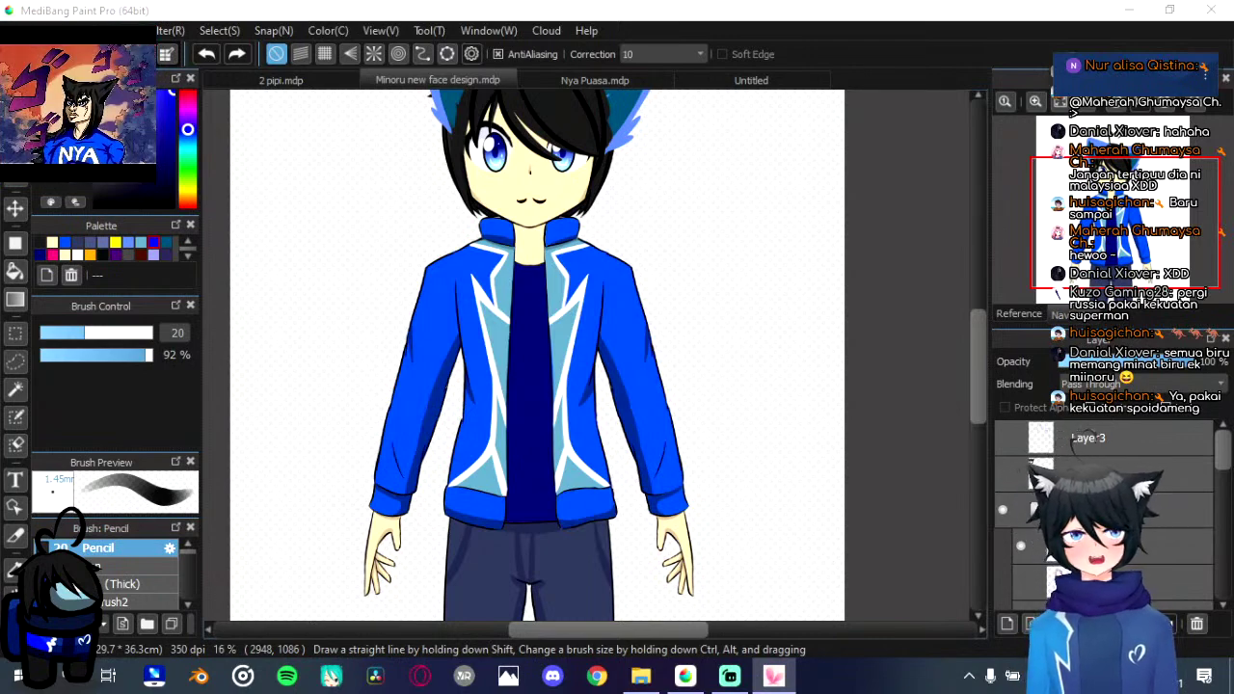
Step: Transform the head outline in Nya Puasa.mdp again, nudging it slightly to the left to centre it over the neck
{"action": "left_click", "coordinate": [656, 80]}
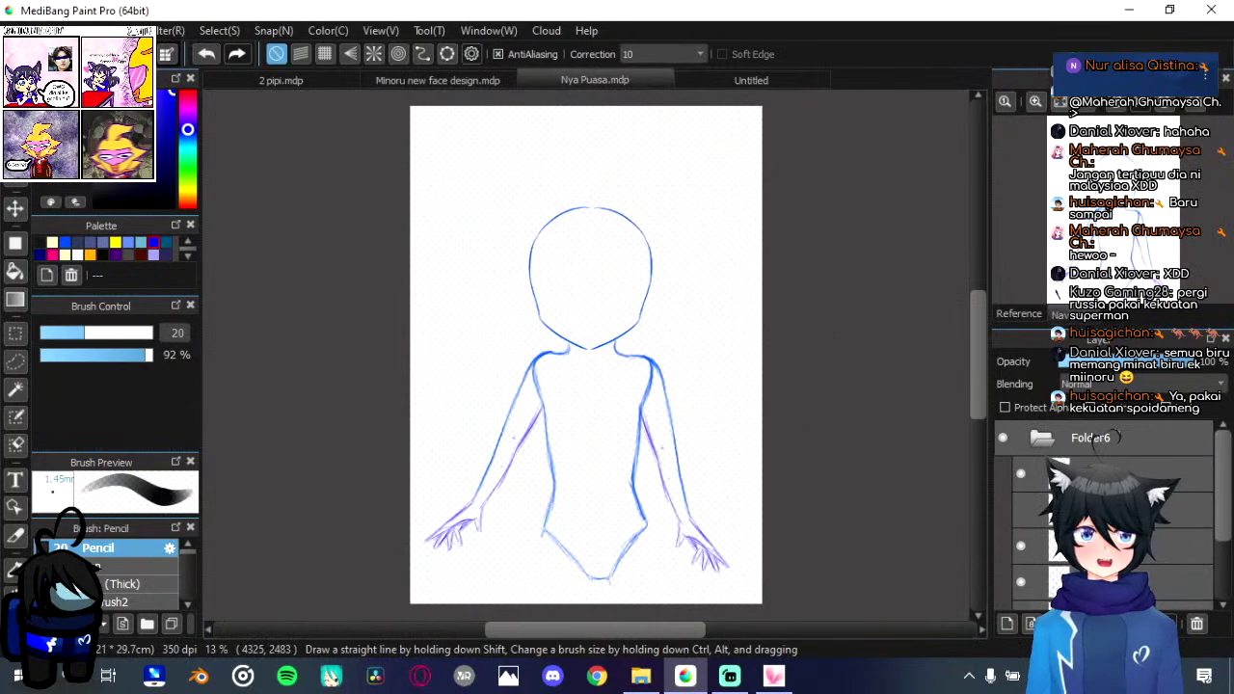
{"action": "scroll", "coordinate": [1138, 532], "scroll_direction": "down", "scroll_amount": 1}
{"action": "scroll", "coordinate": [1019, 562], "scroll_direction": "down", "scroll_amount": 2}
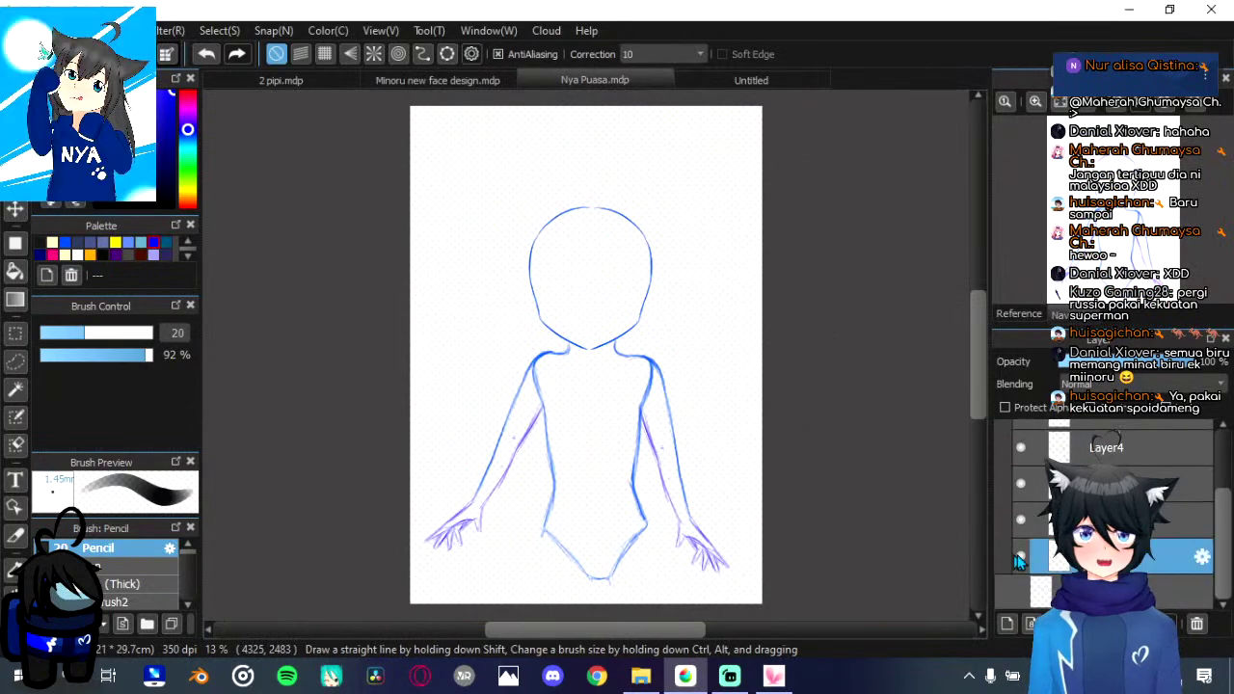
{"action": "key", "text": "ctrl+t"}
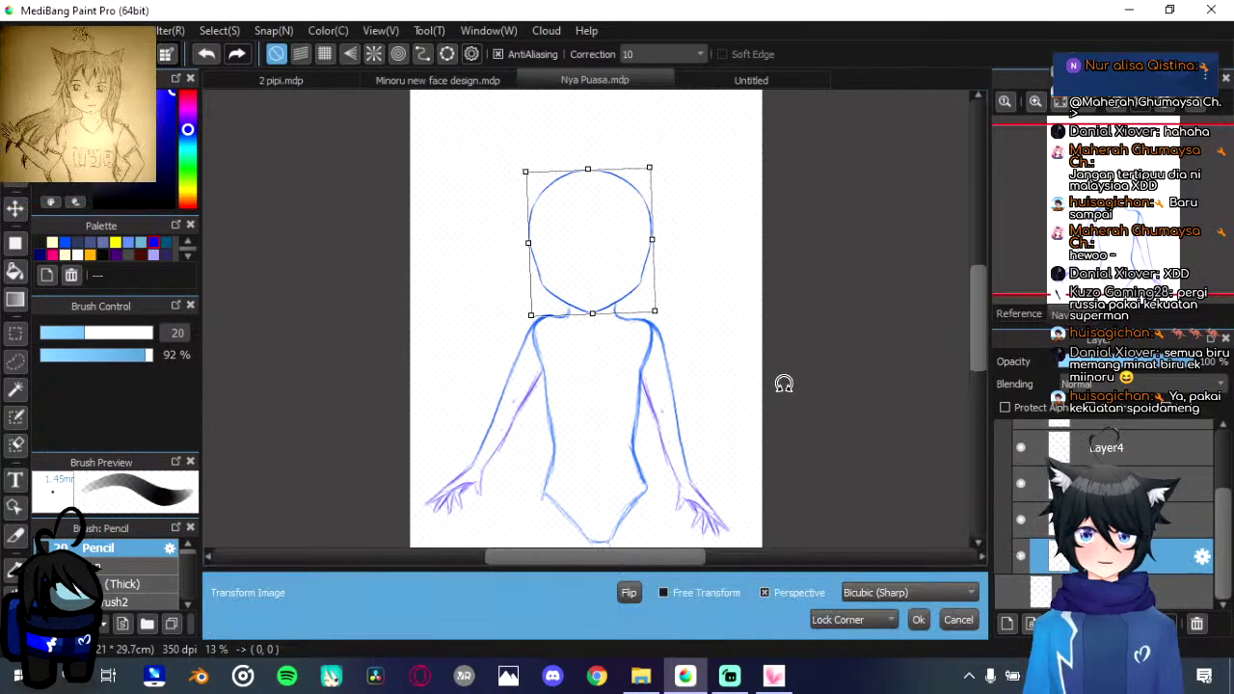
{"action": "left_click_drag", "start_coordinate": [593, 251], "coordinate": [586, 251]}
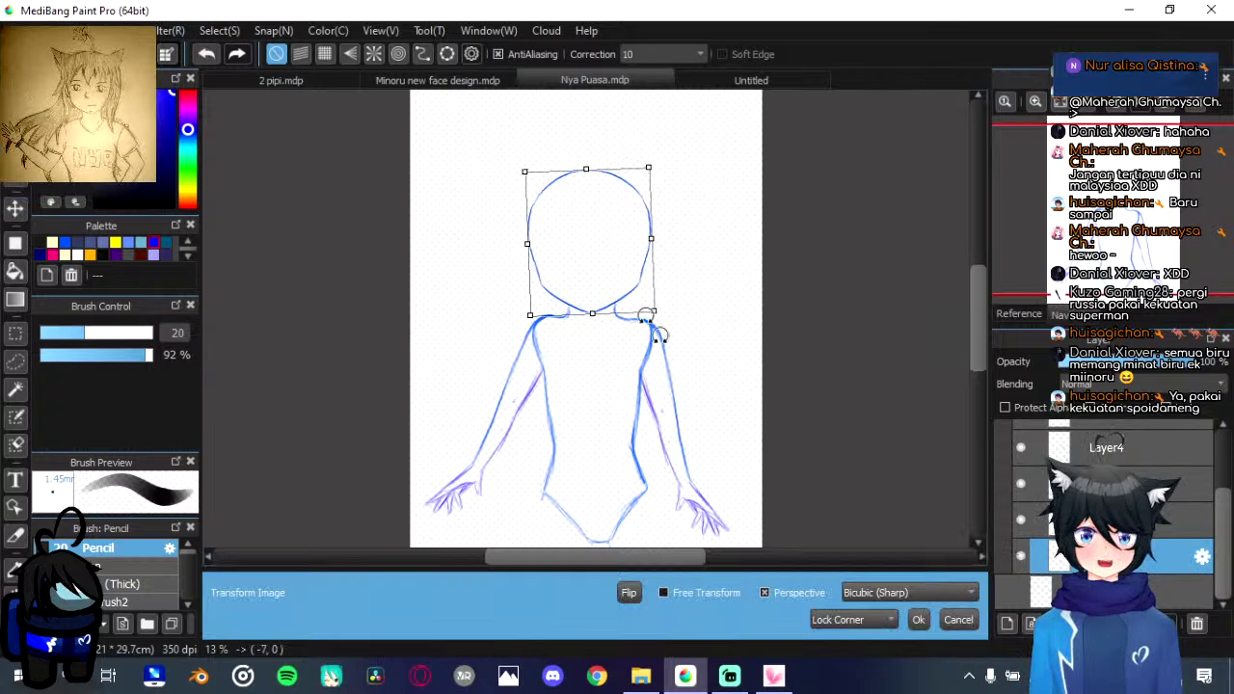
{"action": "left_click", "coordinate": [919, 620]}
Step: Copy the whole sketch folder from Nya Puasa.mdp into the untitled A3 canvas and move the pasted sketch to the upper centre
{"action": "scroll", "coordinate": [1051, 482], "scroll_direction": "up", "scroll_amount": 3}
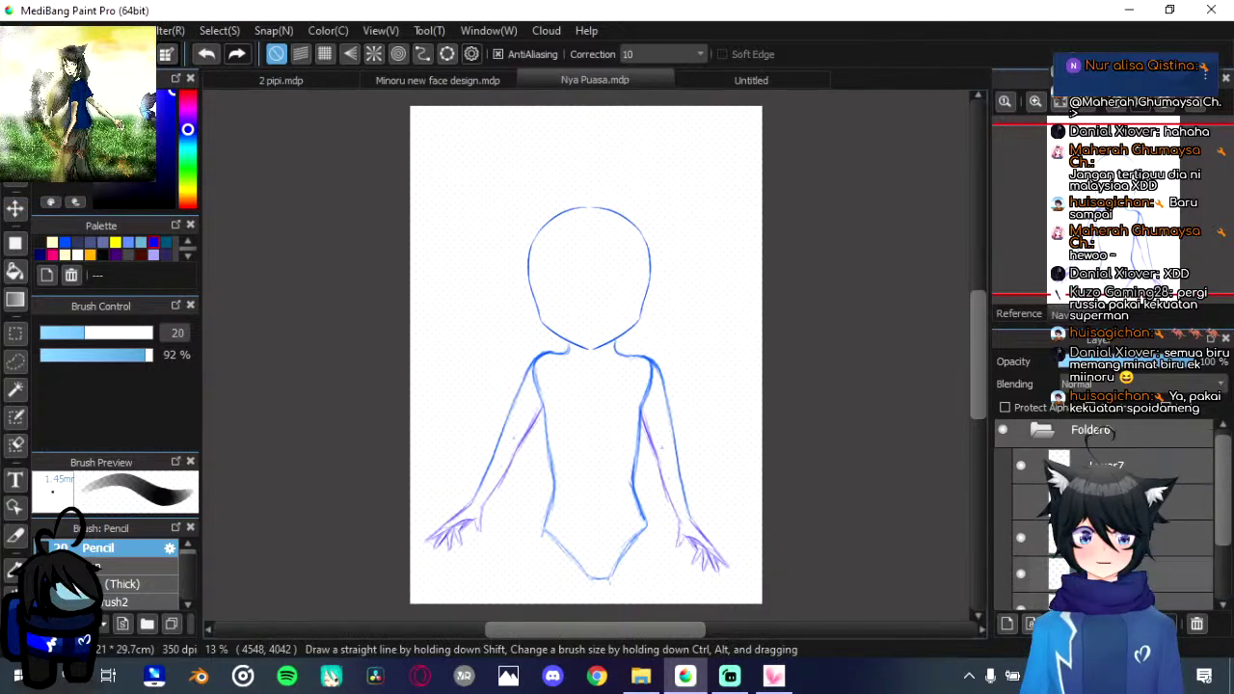
{"action": "left_click", "coordinate": [1051, 437]}
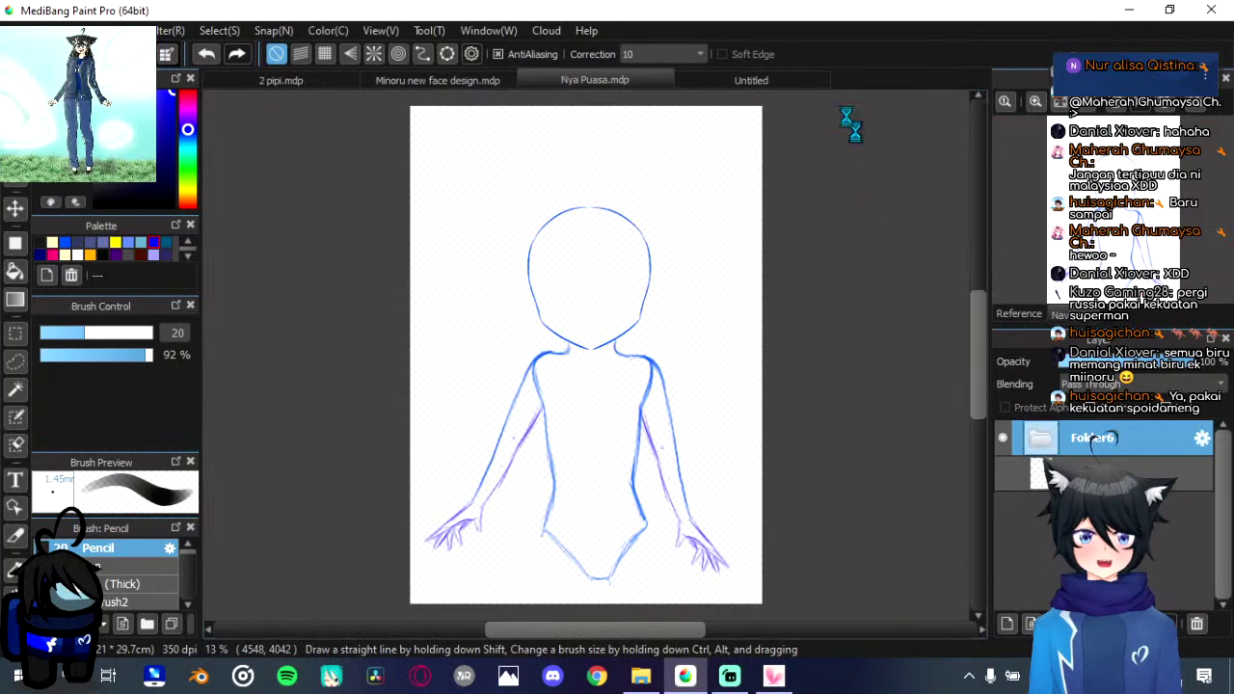
{"action": "left_click", "coordinate": [774, 80]}
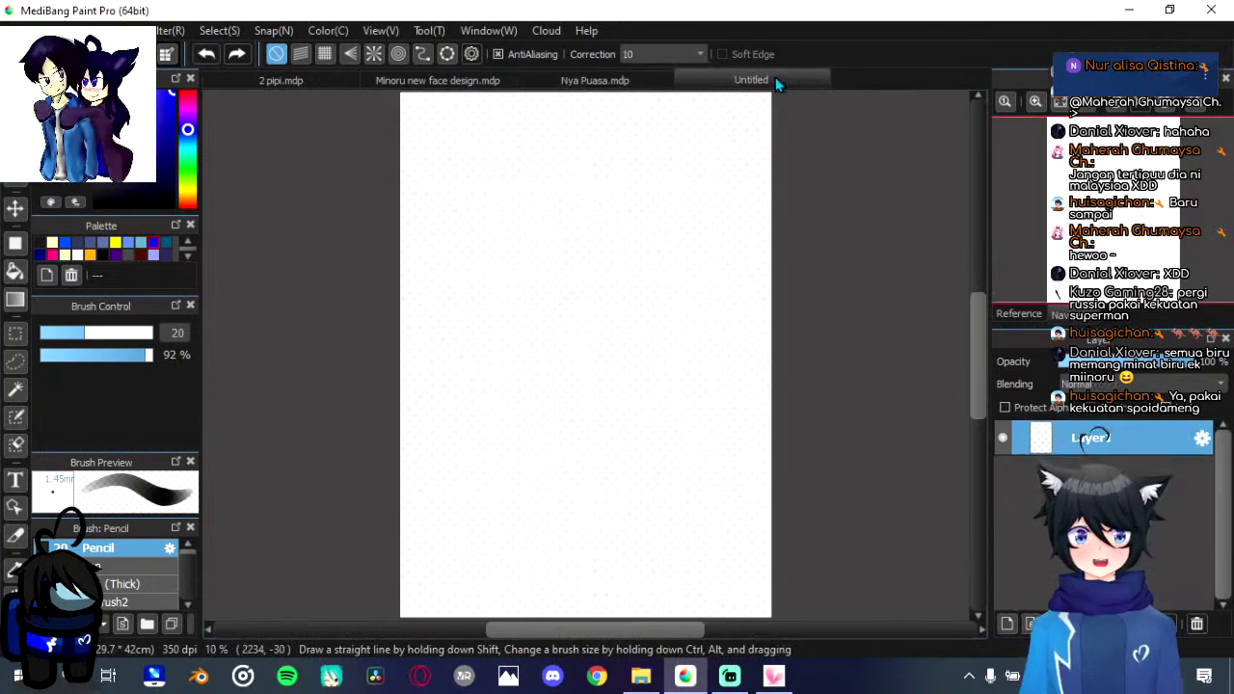
{"action": "key", "text": "ctrl+v"}
{"action": "scroll", "coordinate": [578, 323], "scroll_direction": "down", "scroll_amount": 1}
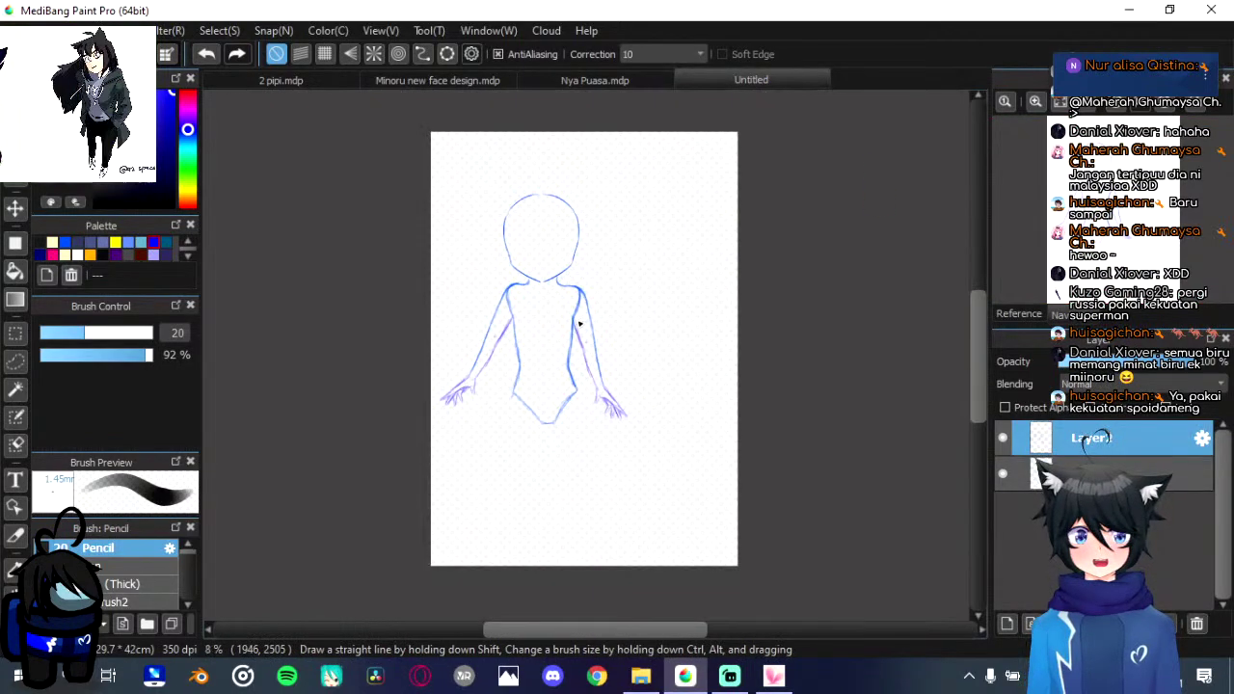
{"action": "key", "text": "v"}
{"action": "left_click_drag", "start_coordinate": [632, 319], "coordinate": [680, 285]}
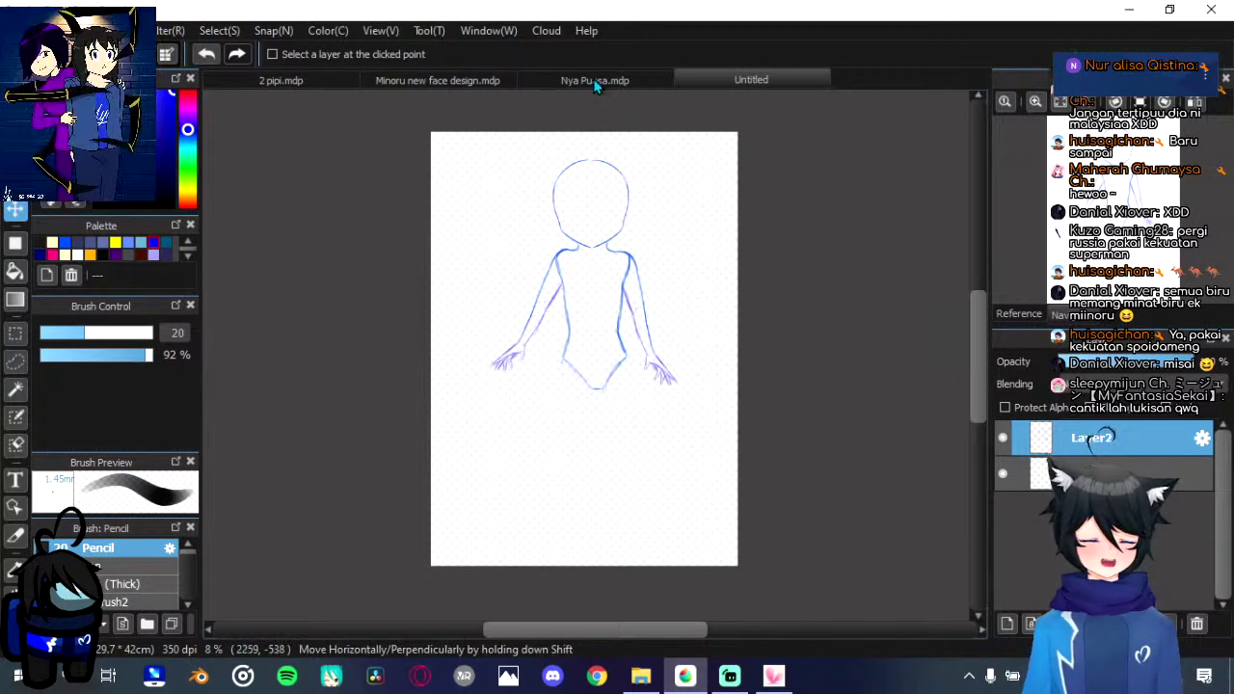
Step: Examine the cat-eared character's face, hair and hands in 2 pipi.mdp, close up and from further out
{"action": "left_click", "coordinate": [311, 78]}
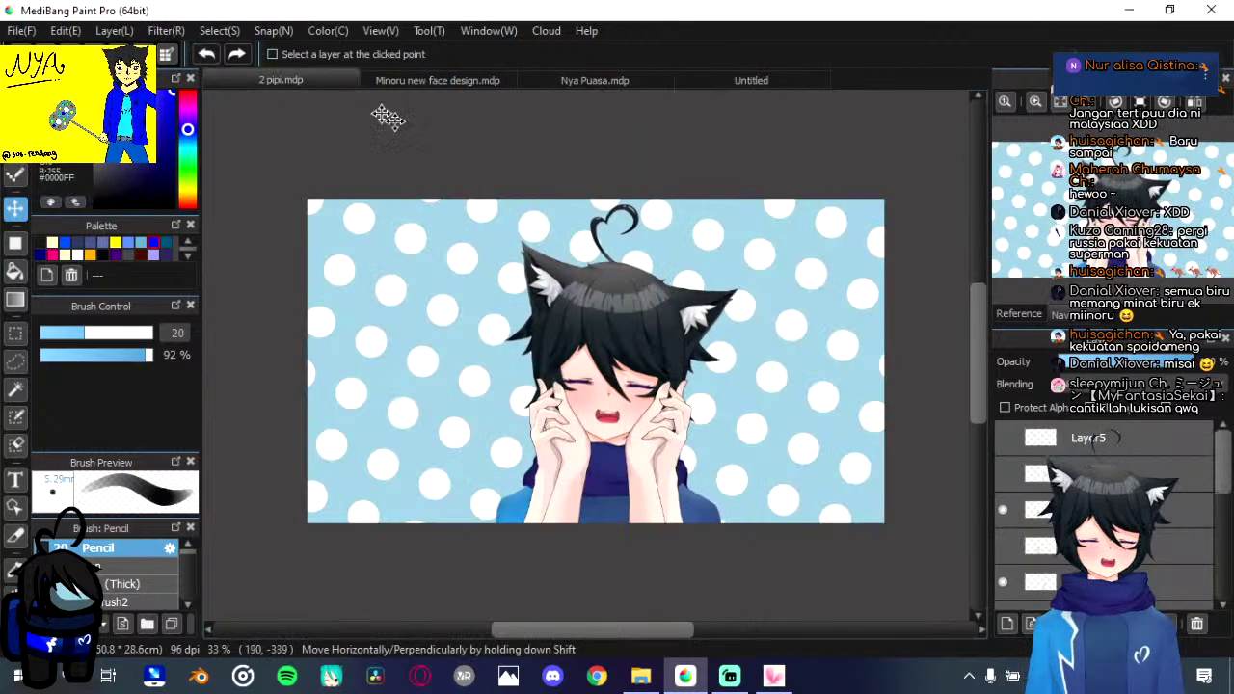
{"action": "scroll", "coordinate": [607, 410], "scroll_direction": "down", "scroll_amount": 1}
{"action": "scroll", "coordinate": [607, 409], "scroll_direction": "up", "scroll_amount": 3}
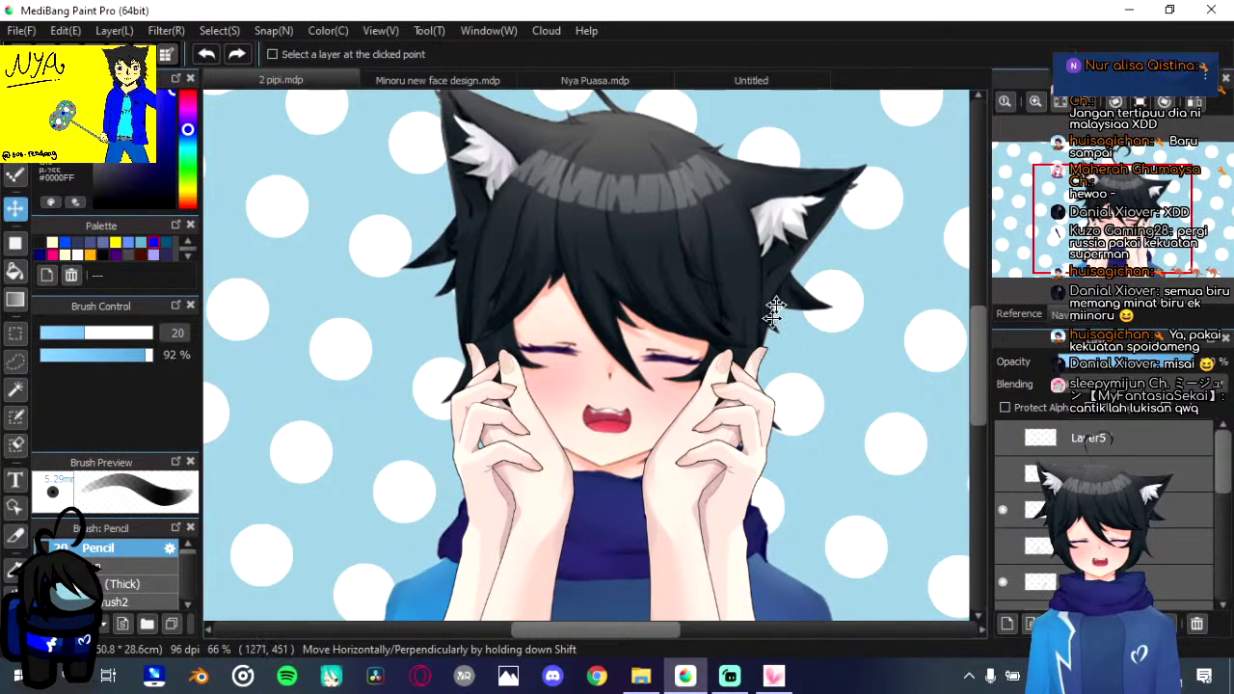
{"action": "scroll", "coordinate": [897, 392], "scroll_direction": "down", "scroll_amount": 1}
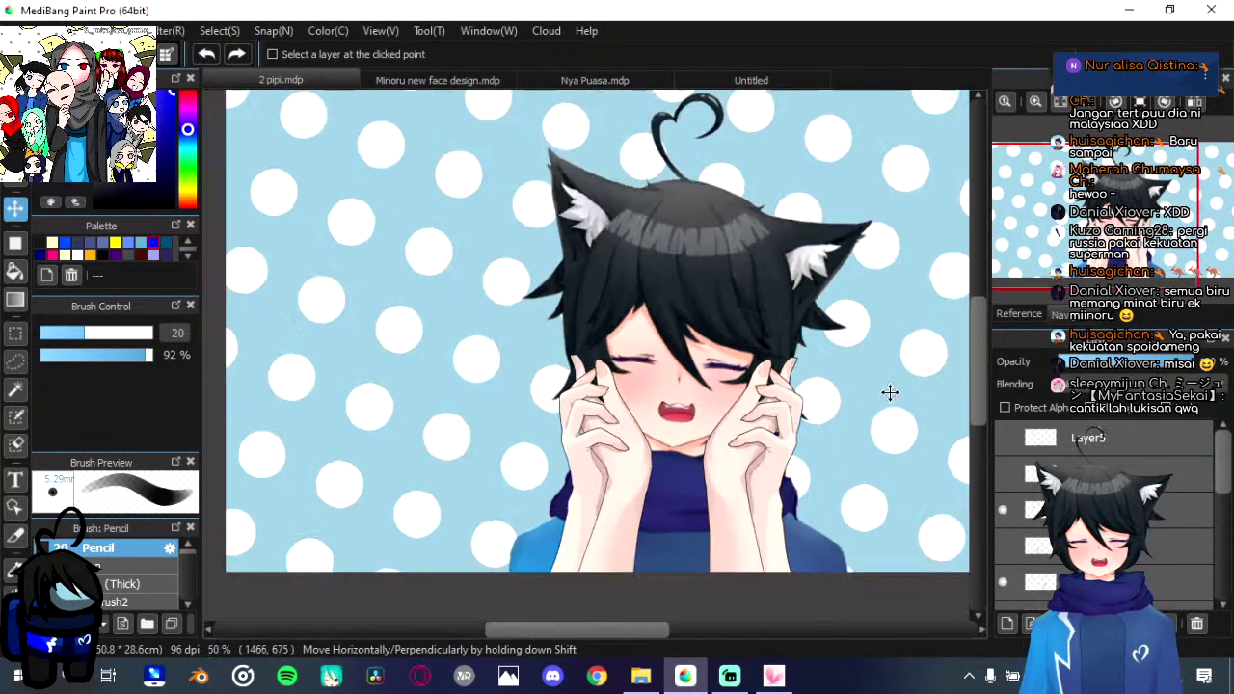
Step: Check Minoru new face design.mdp against Nya Puasa.mdp and close the Minoru document
{"action": "left_click", "coordinate": [759, 81]}
{"action": "left_click", "coordinate": [441, 77]}
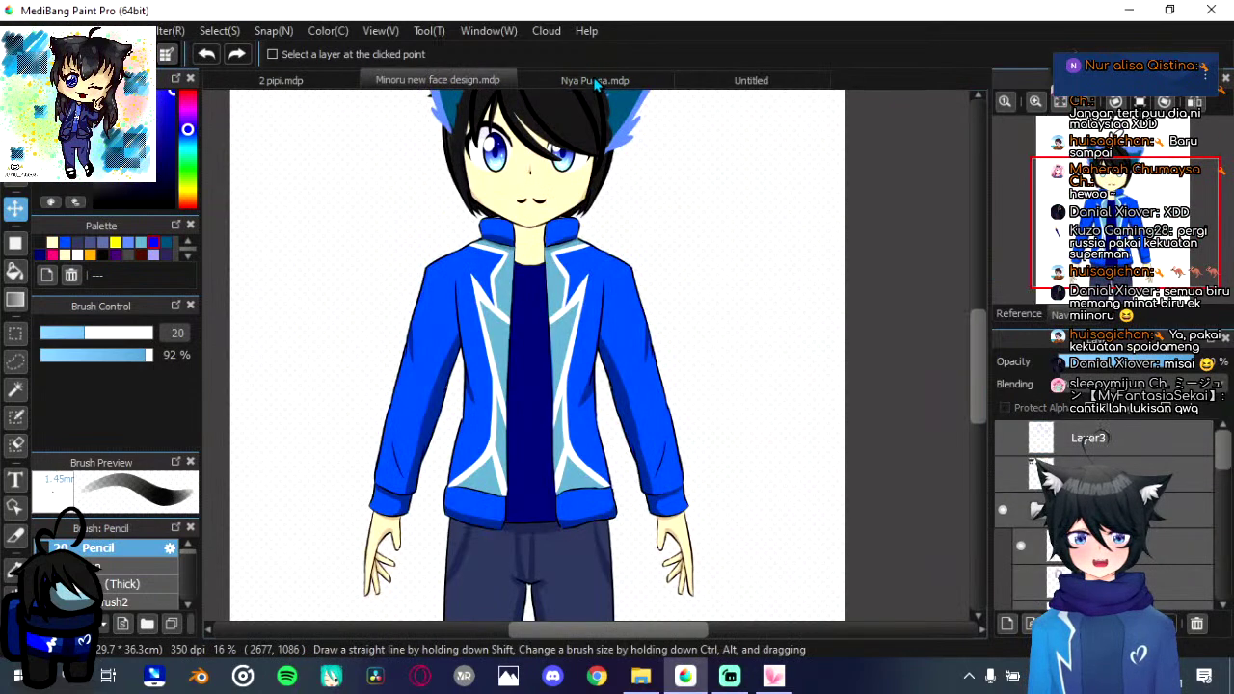
{"action": "left_click", "coordinate": [596, 81]}
{"action": "left_click", "coordinate": [482, 81]}
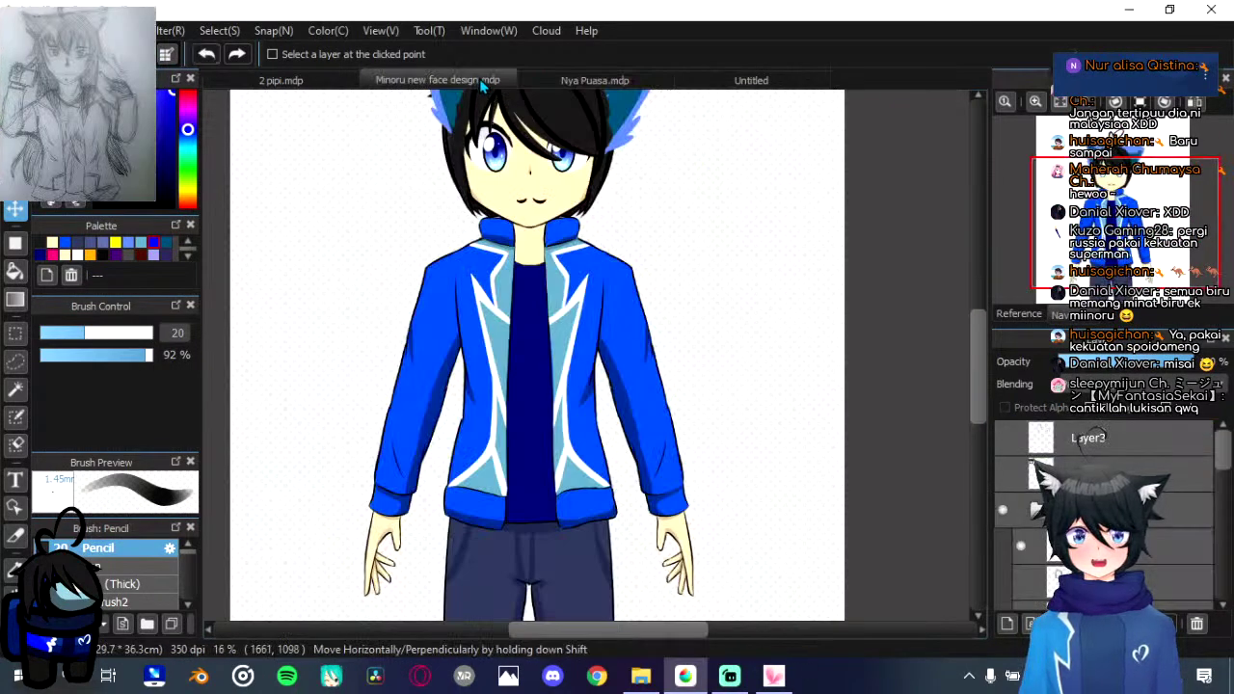
{"action": "left_click", "coordinate": [513, 83]}
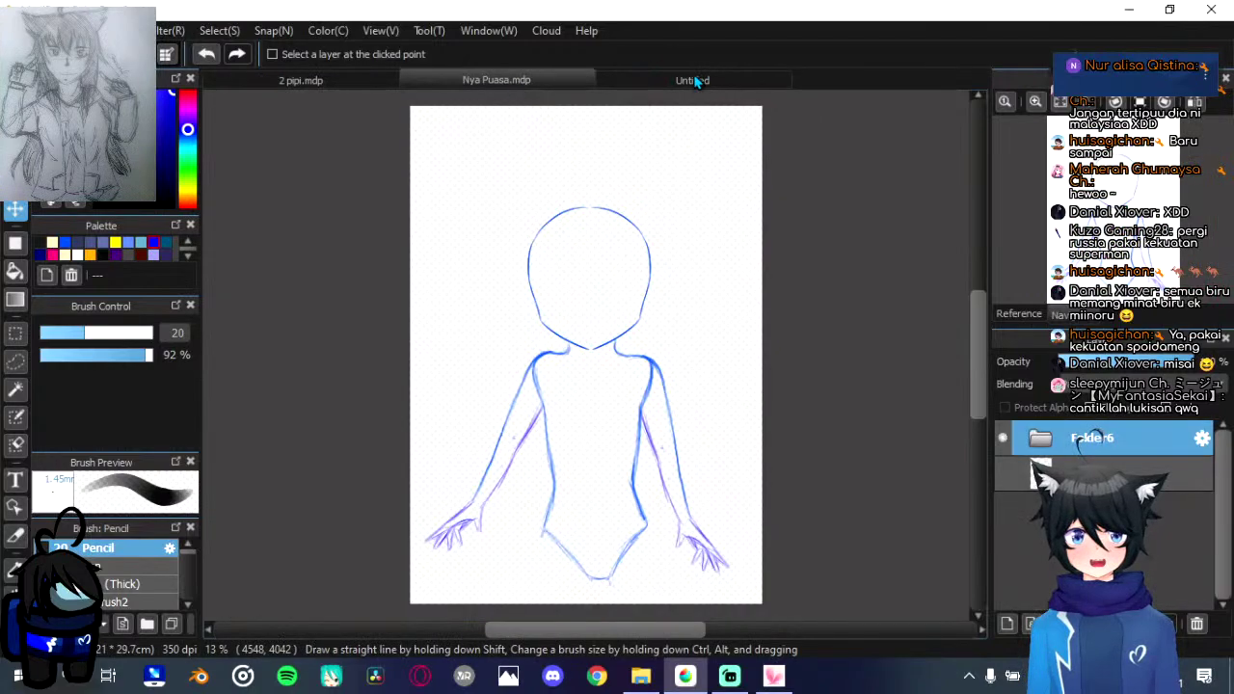
Step: In the untitled canvas, add a layer folder and place the pasted body sketch layer inside it
{"action": "left_click", "coordinate": [694, 82]}
{"action": "scroll", "coordinate": [628, 278], "scroll_direction": "up", "scroll_amount": 4}
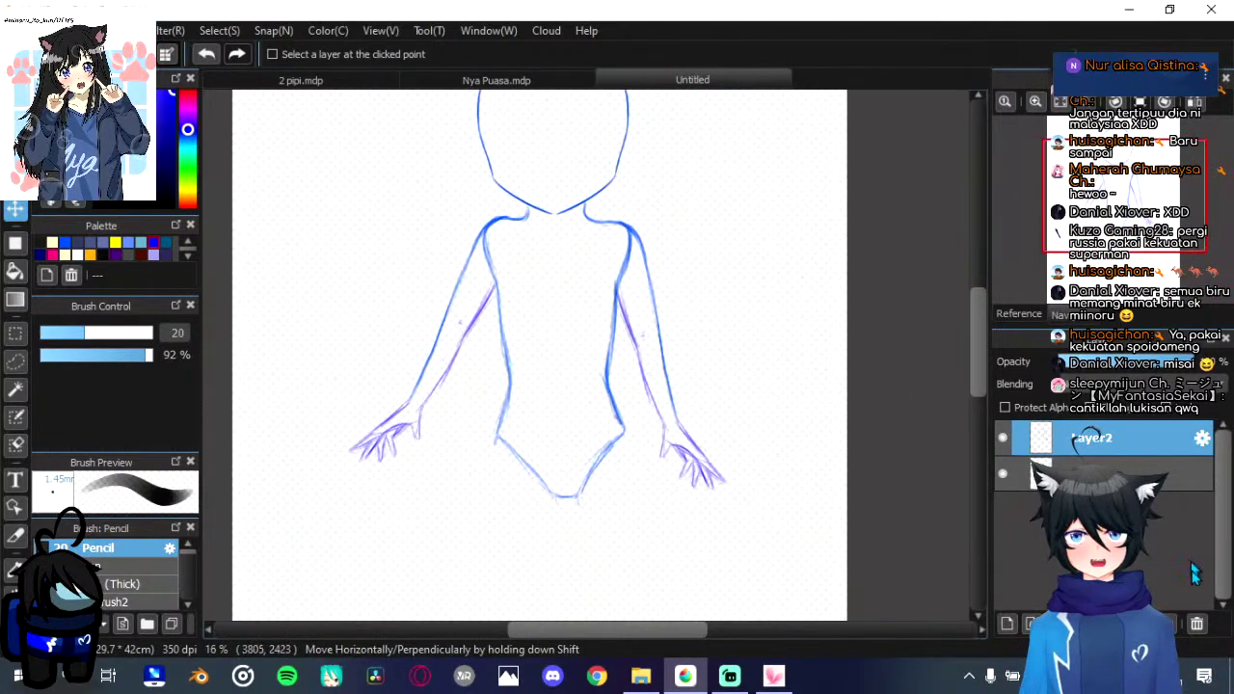
{"action": "left_click", "coordinate": [1103, 624]}
{"action": "left_click_drag", "start_coordinate": [1111, 476], "coordinate": [1108, 440]}
{"action": "scroll", "coordinate": [438, 279], "scroll_direction": "down", "scroll_amount": 2}
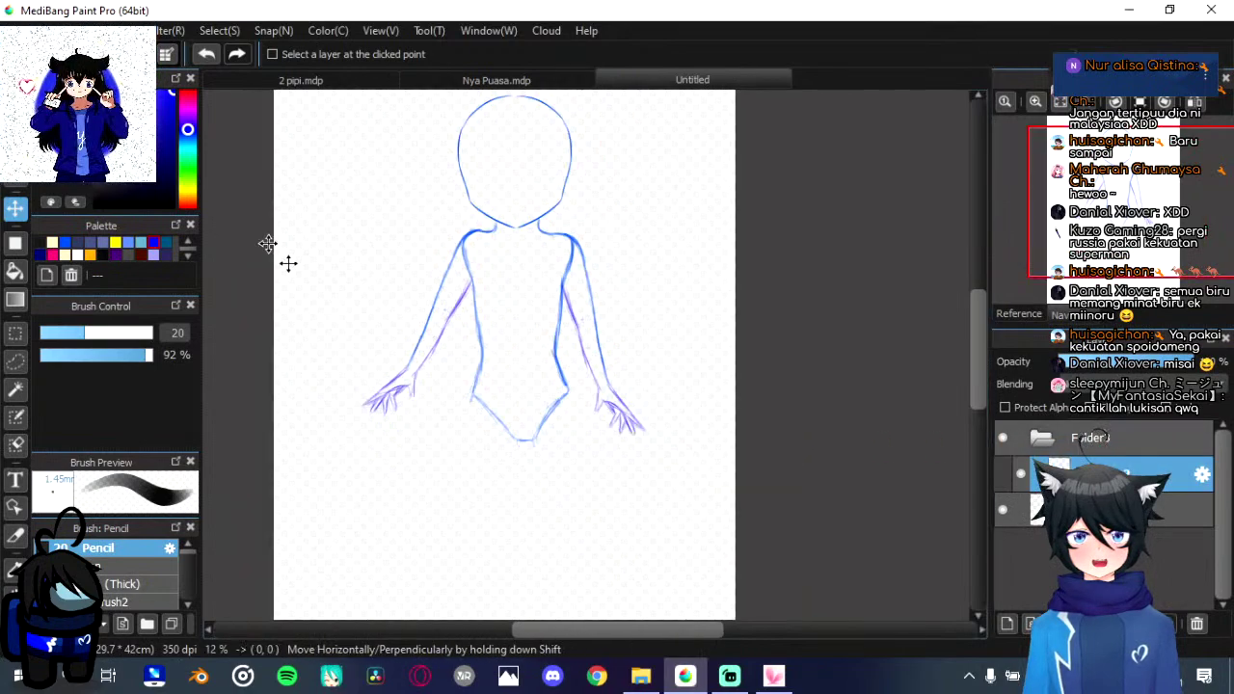
Step: Lasso each arm of the body sketch in turn, delete it and clear the selection, leaving only the head and torso
{"action": "key", "text": "b"}
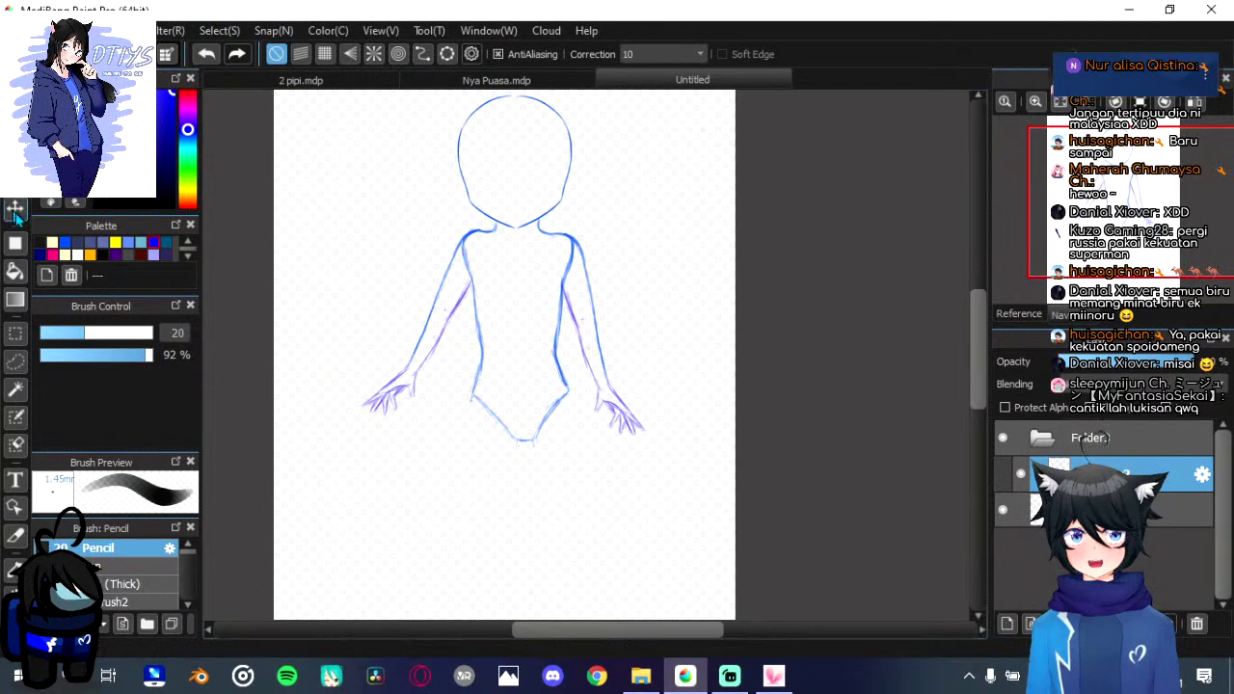
{"action": "left_click", "coordinate": [15, 360]}
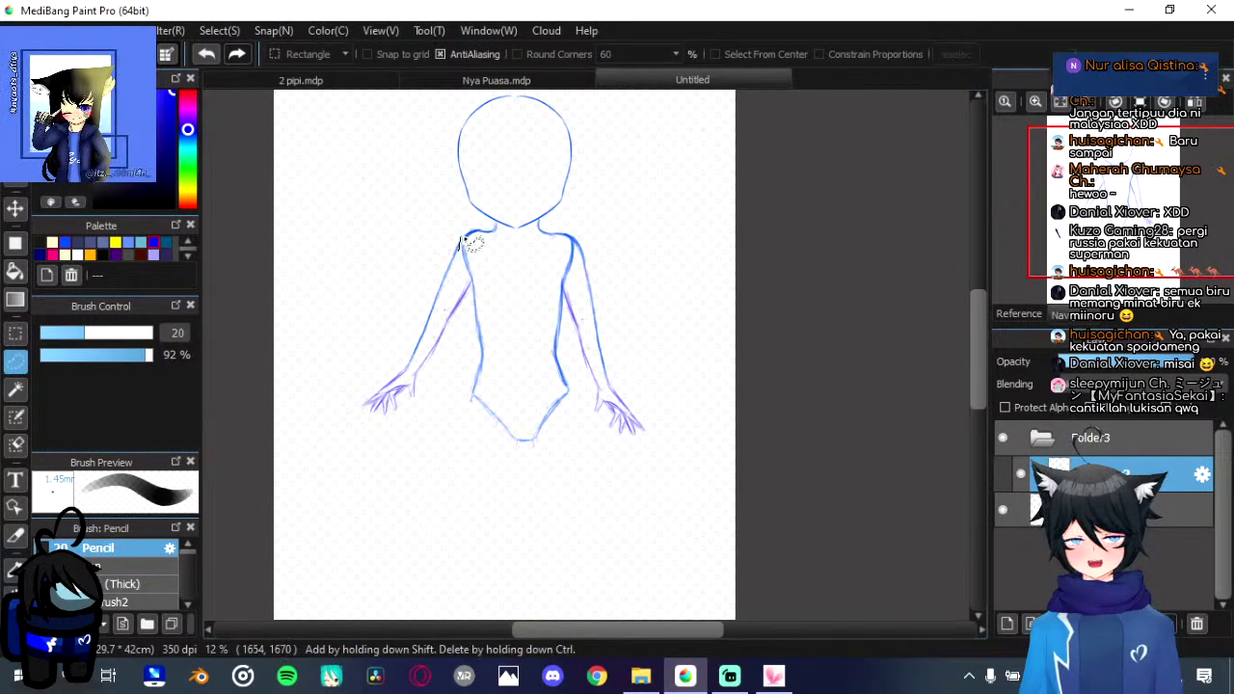
{"action": "mouse_move", "coordinate": [461, 241]}
{"action": "left_mouse_down"}
{"action": "mouse_move", "coordinate": [404, 276]}
{"action": "mouse_move", "coordinate": [438, 449]}
{"action": "mouse_move", "coordinate": [482, 332]}
{"action": "mouse_move", "coordinate": [487, 299]}
{"action": "mouse_move", "coordinate": [472, 276]}
{"action": "left_mouse_up"}
{"action": "key", "text": "Delete"}
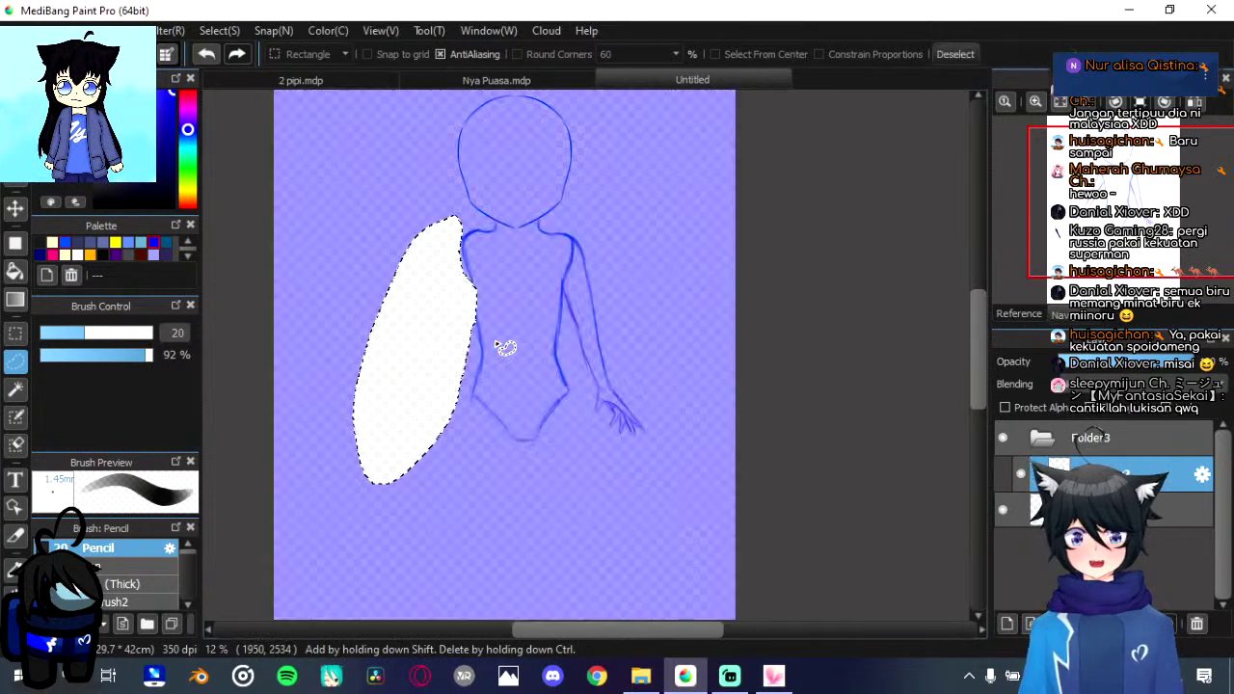
{"action": "key", "text": "ctrl+d"}
{"action": "mouse_move", "coordinate": [562, 299]}
{"action": "left_mouse_down"}
{"action": "mouse_move", "coordinate": [578, 245]}
{"action": "mouse_move", "coordinate": [605, 224]}
{"action": "mouse_move", "coordinate": [661, 310]}
{"action": "mouse_move", "coordinate": [682, 459]}
{"action": "mouse_move", "coordinate": [639, 558]}
{"action": "mouse_move", "coordinate": [620, 557]}
{"action": "mouse_move", "coordinate": [601, 529]}
{"action": "mouse_move", "coordinate": [569, 314]}
{"action": "left_mouse_up"}
{"action": "key", "text": "Delete"}
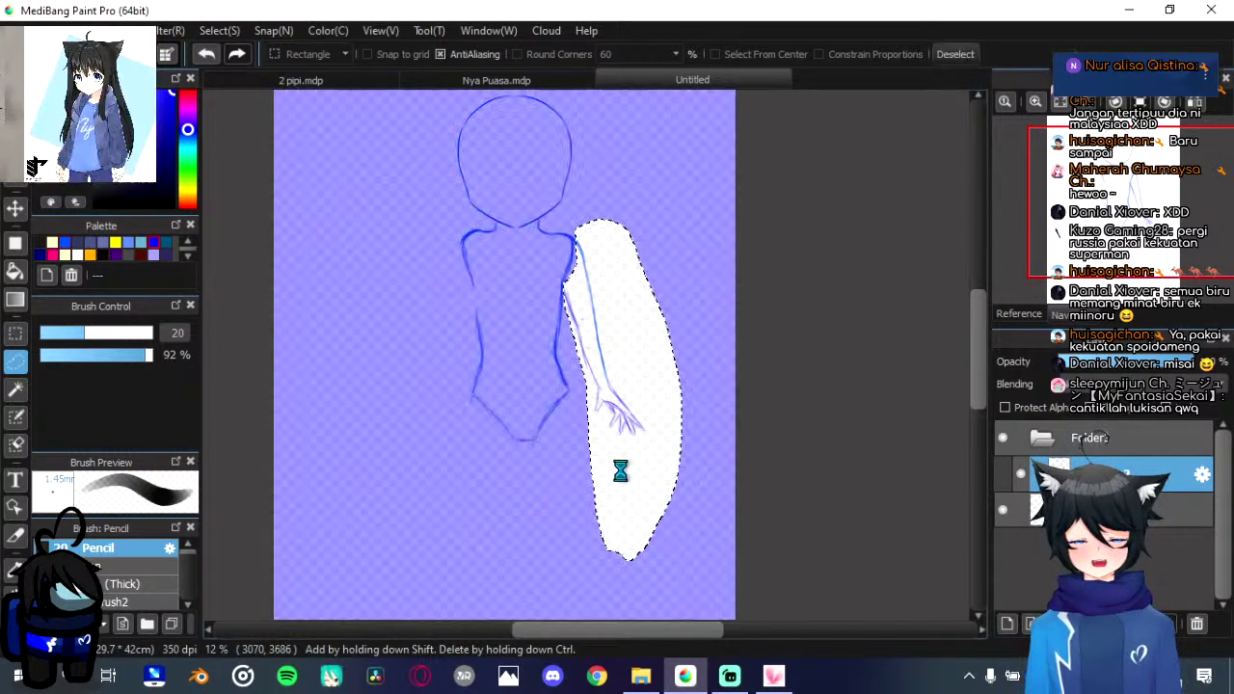
{"action": "key", "text": "ctrl+d"}
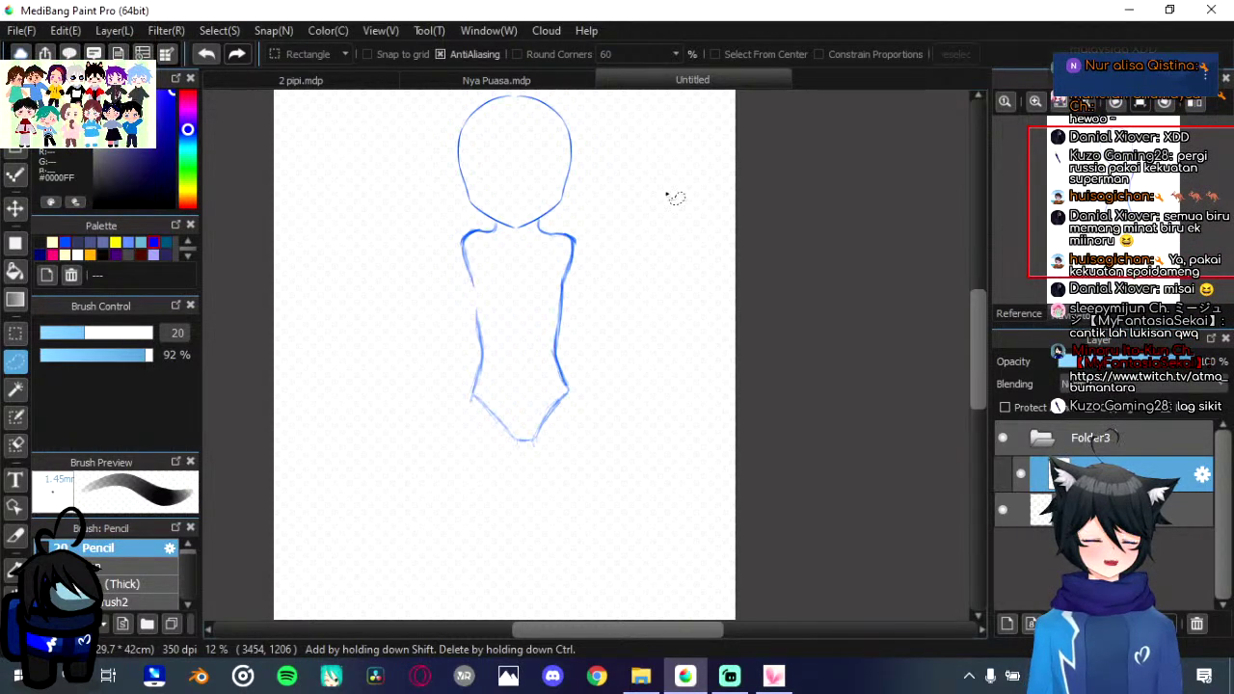
Step: Close the gap in the left side of the torso outline with a pencil stroke
{"action": "scroll", "coordinate": [573, 258], "scroll_direction": "down", "scroll_amount": 1}
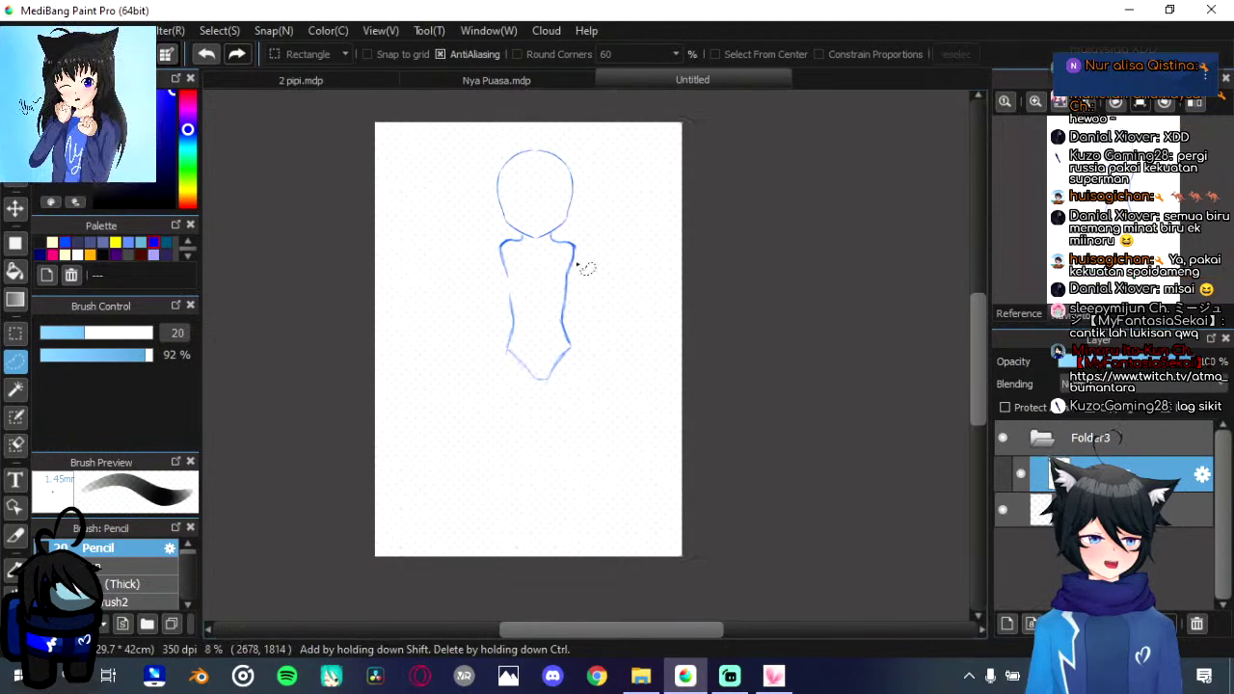
{"action": "scroll", "coordinate": [538, 274], "scroll_direction": "up", "scroll_amount": 2}
{"action": "key", "text": "b"}
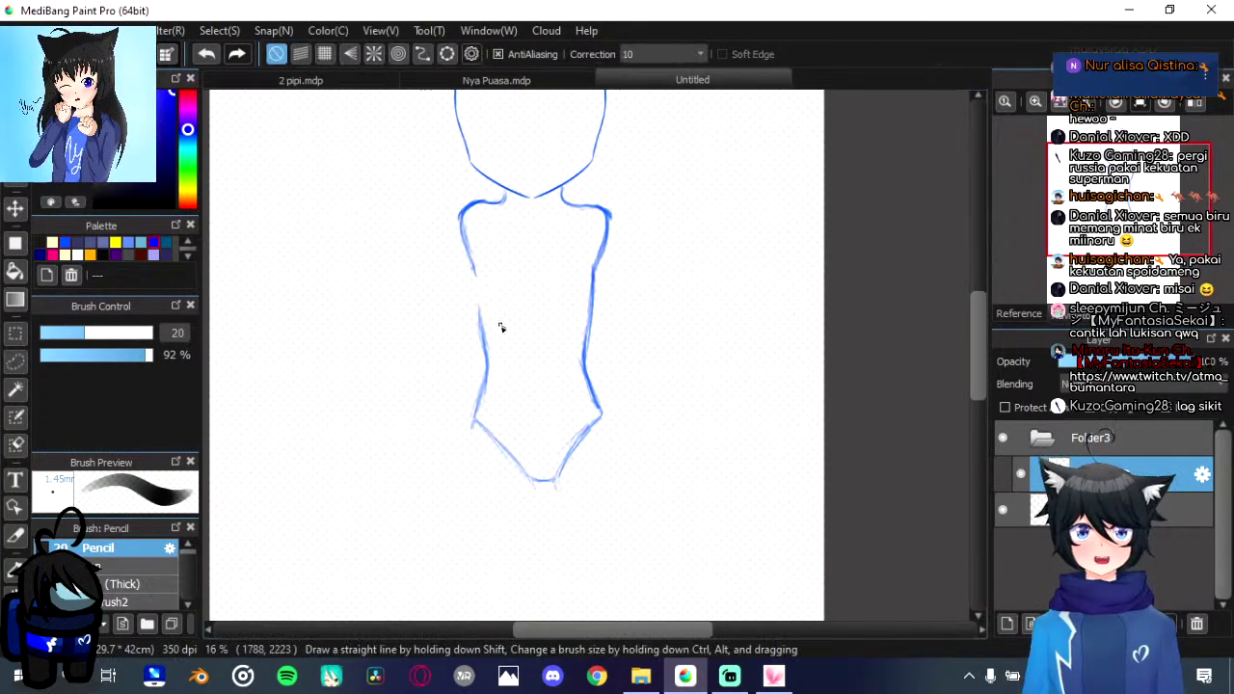
{"action": "scroll", "coordinate": [498, 325], "scroll_direction": "up", "scroll_amount": 1}
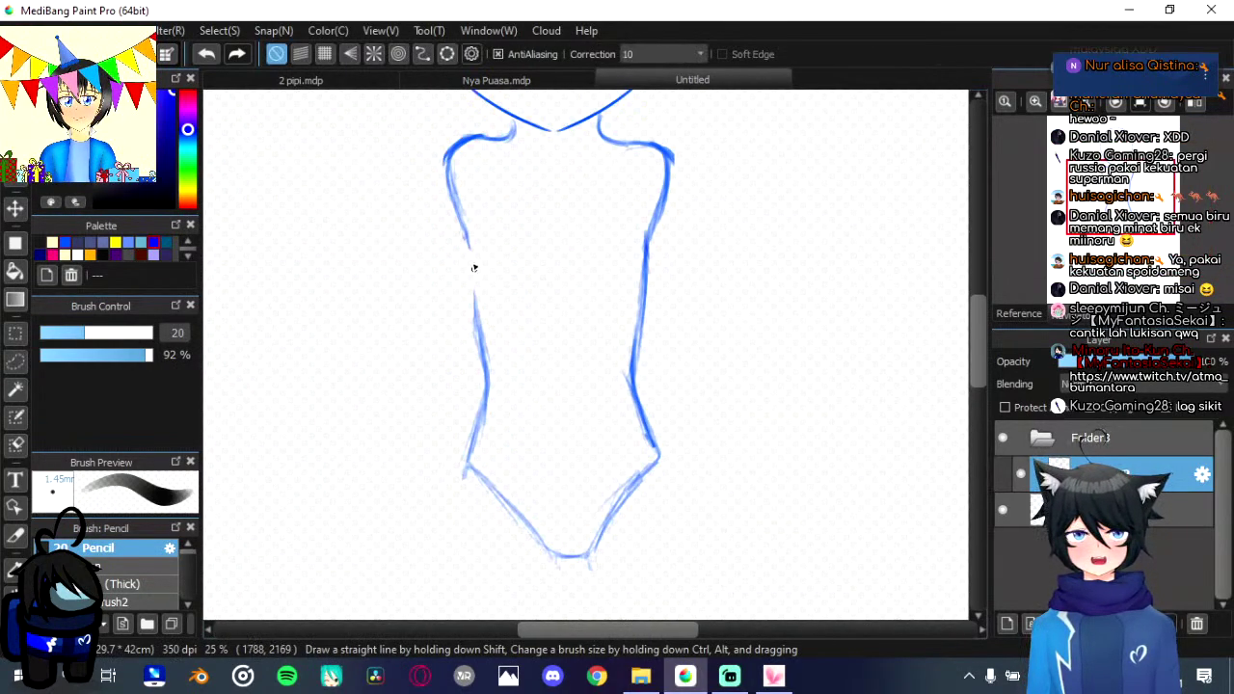
{"action": "left_click_drag", "start_coordinate": [478, 332], "coordinate": [473, 280]}
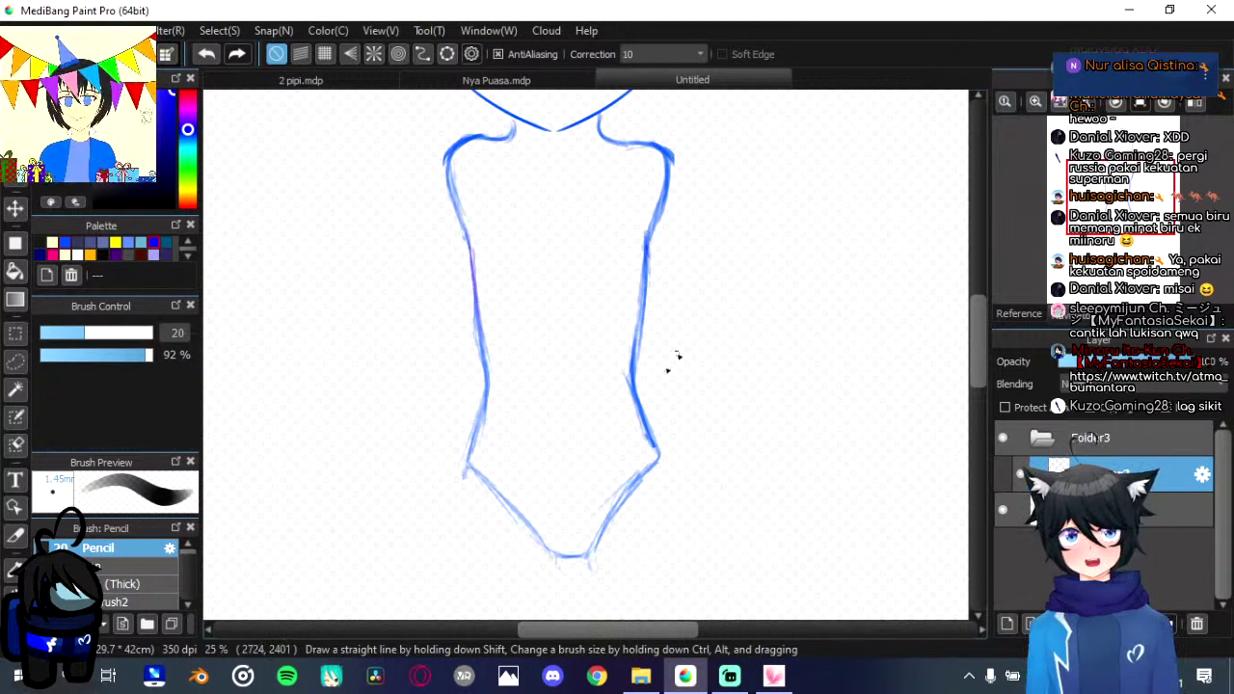
Step: Select the sketch's layer folder and move the head and torso slightly left and down on the canvas
{"action": "scroll", "coordinate": [655, 366], "scroll_direction": "down", "scroll_amount": 5}
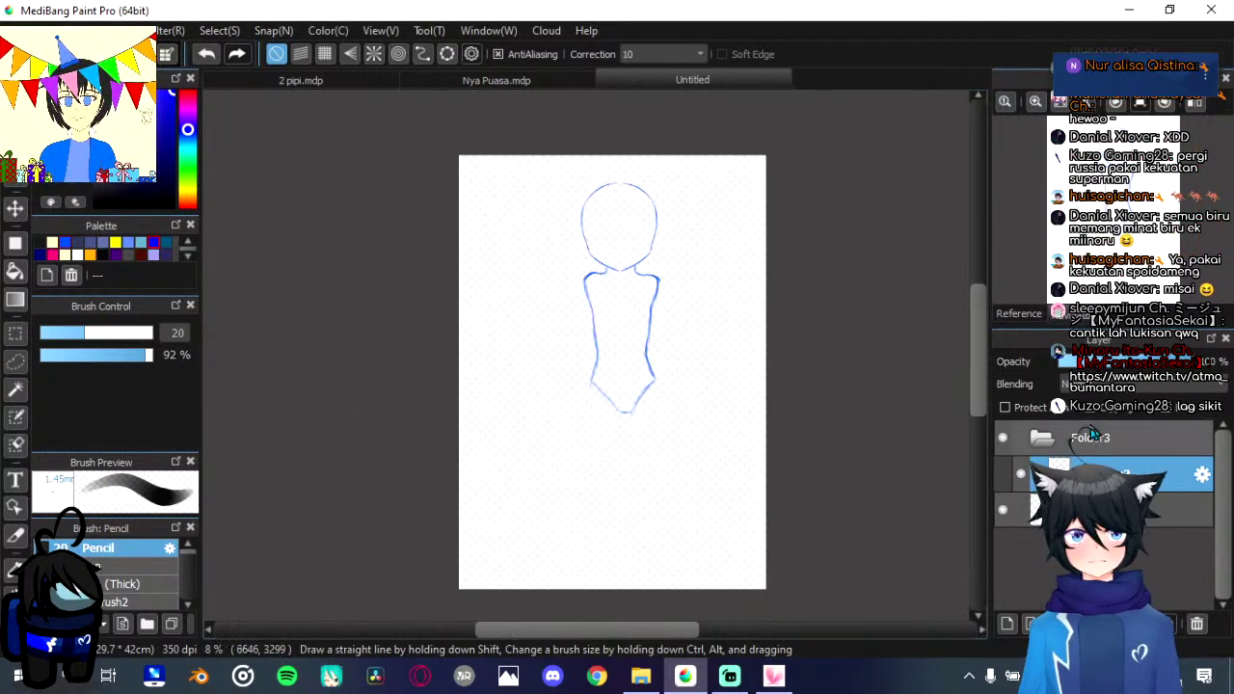
{"action": "left_click", "coordinate": [1092, 436]}
{"action": "key", "text": "v"}
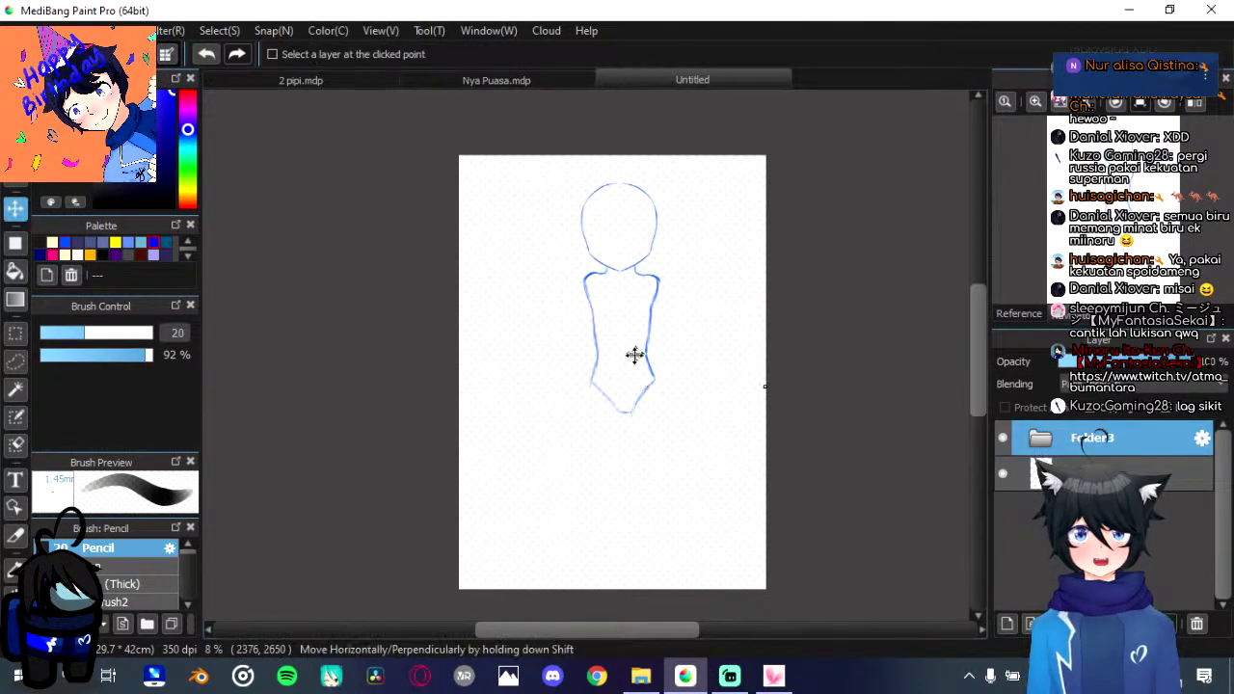
{"action": "left_click_drag", "start_coordinate": [634, 355], "coordinate": [623, 361]}
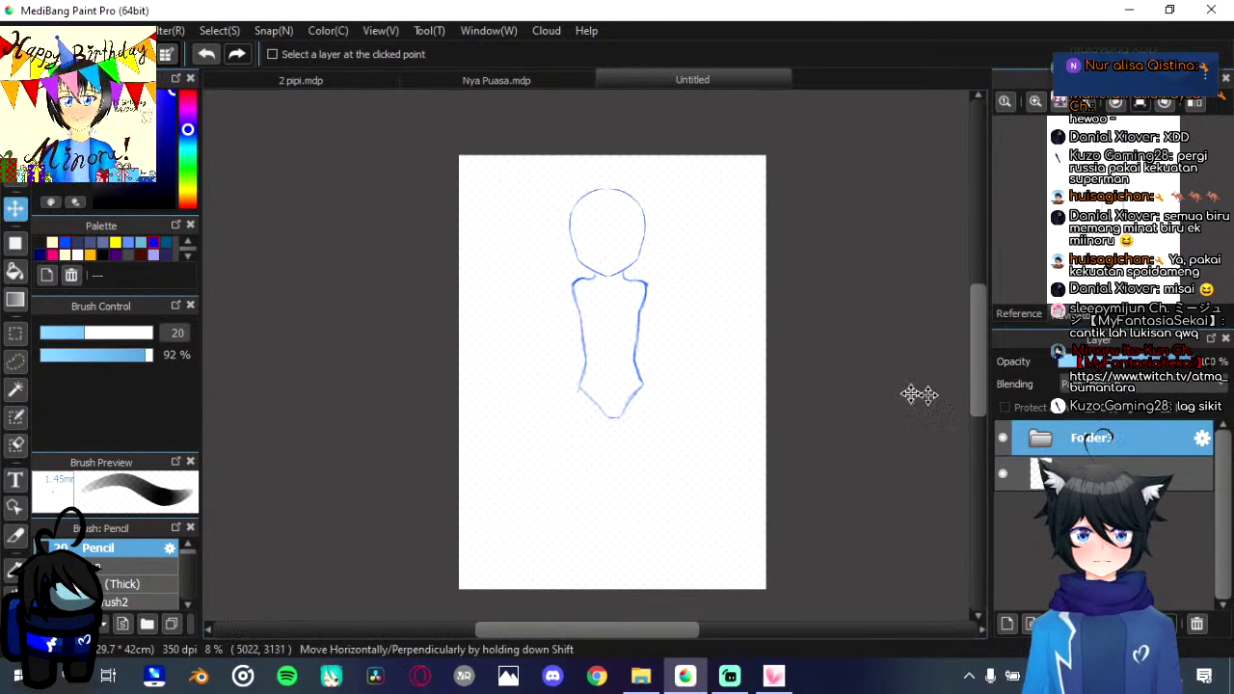
Step: On the body sketch layer, redraw both neck lines under the chin with thicker pencil strokes set slightly inward
{"action": "left_click", "coordinate": [1108, 473]}
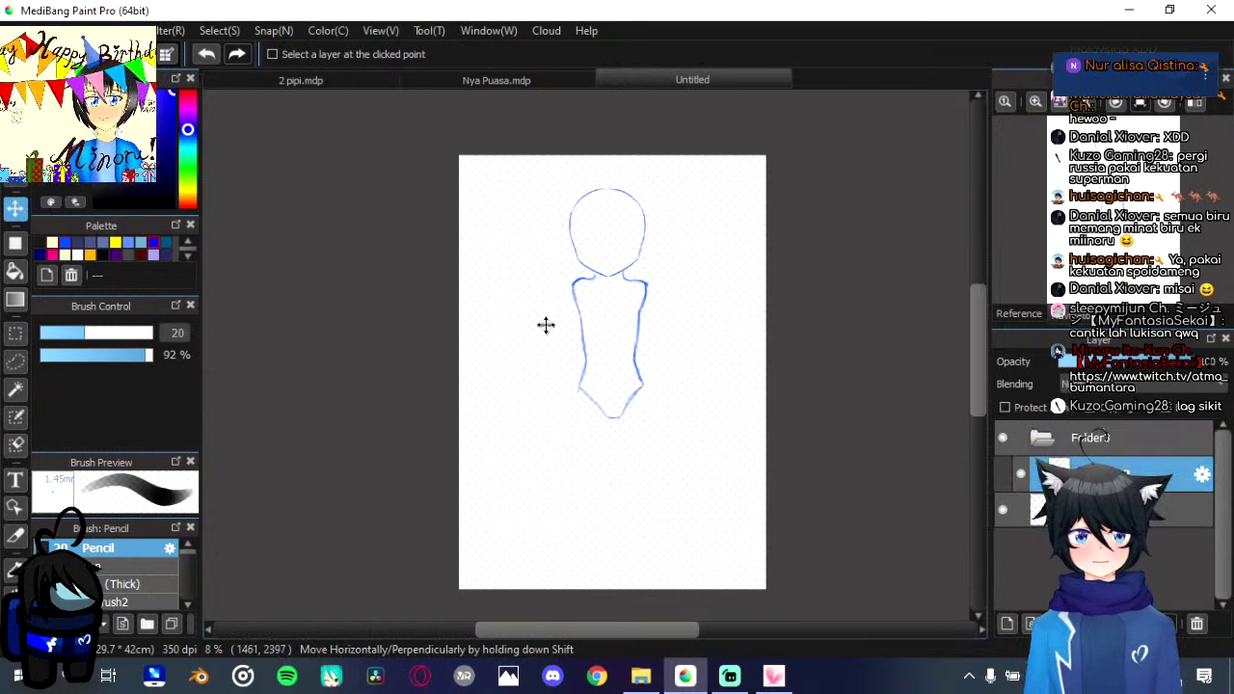
{"action": "scroll", "coordinate": [546, 325], "scroll_direction": "up", "scroll_amount": 10}
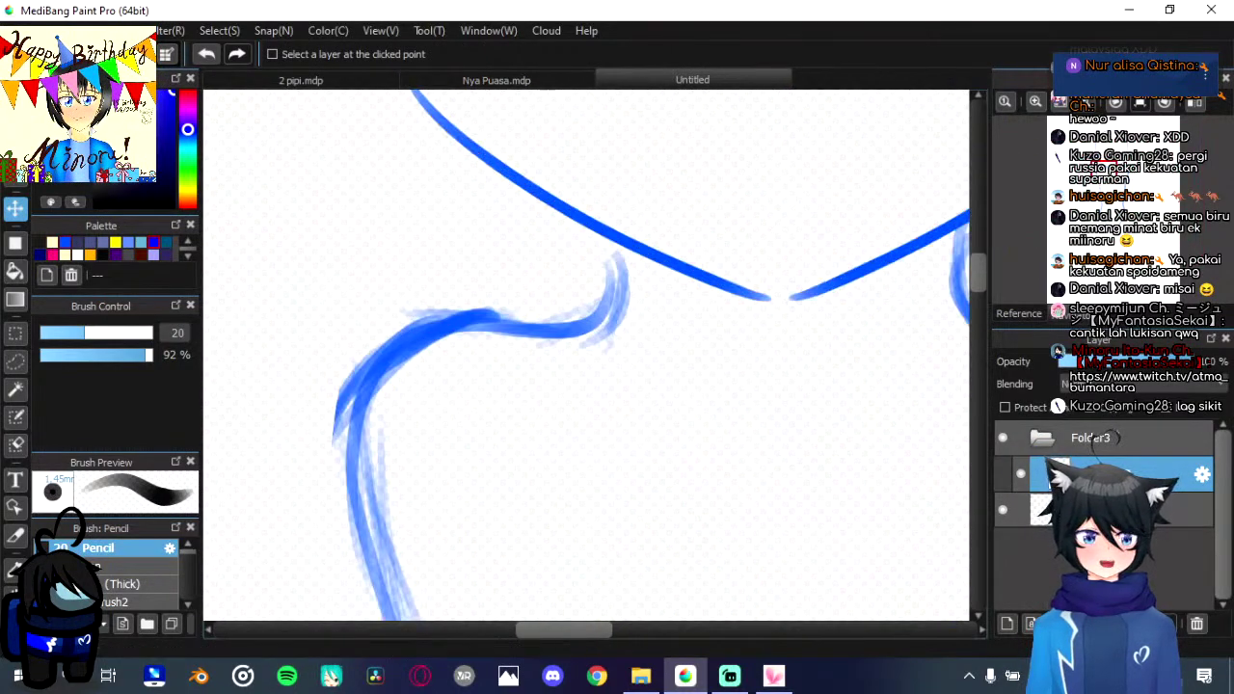
{"action": "key", "text": "b"}
{"action": "scroll", "coordinate": [659, 351], "scroll_direction": "down", "scroll_amount": 2}
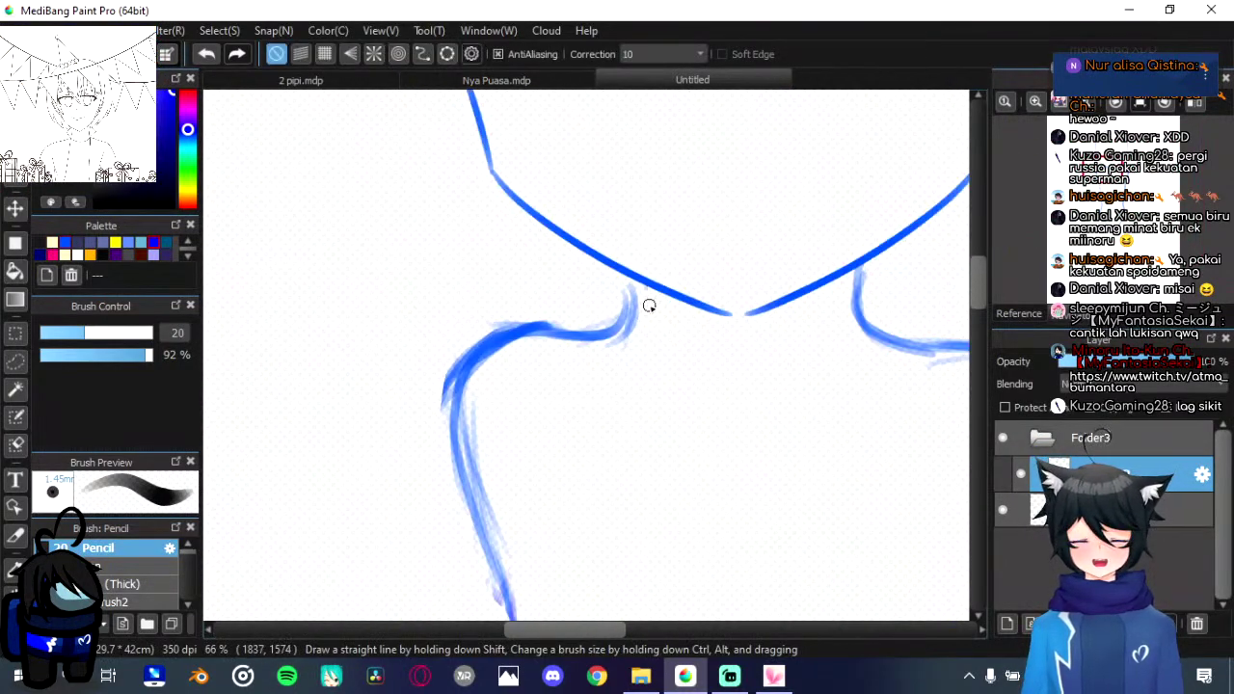
{"action": "mouse_move", "coordinate": [618, 341]}
{"action": "left_mouse_down"}
{"action": "mouse_move", "coordinate": [642, 287]}
{"action": "mouse_move", "coordinate": [612, 334]}
{"action": "mouse_move", "coordinate": [644, 310]}
{"action": "left_mouse_up"}
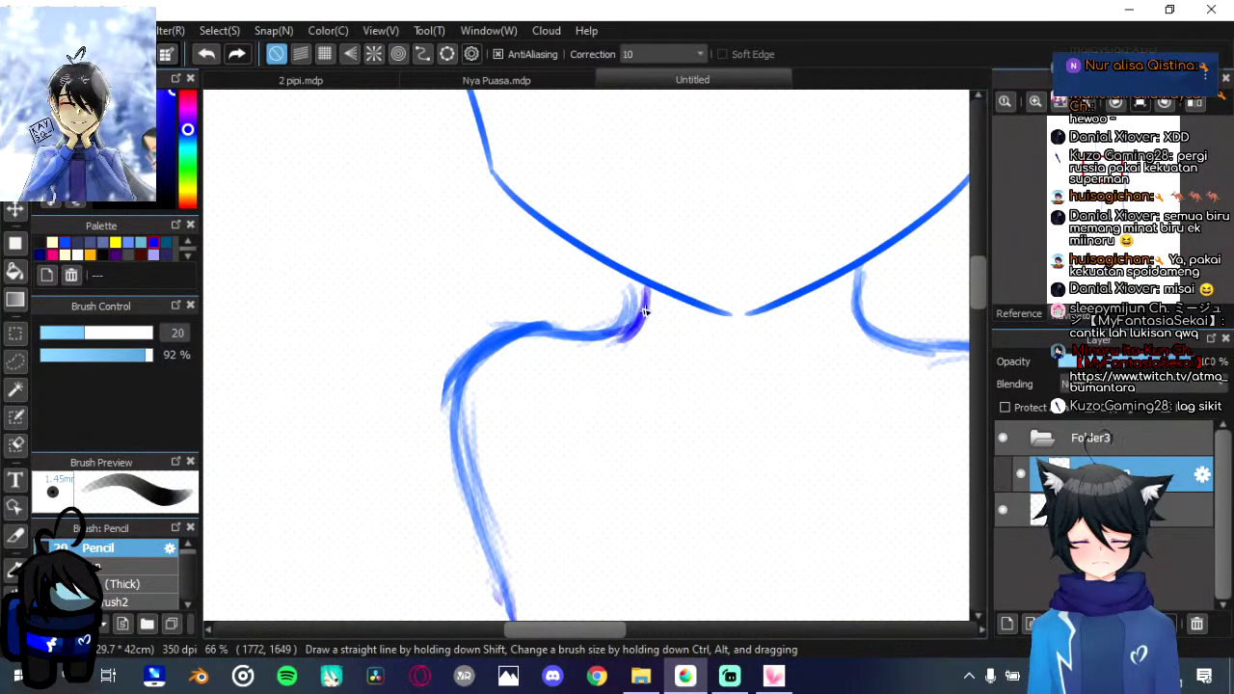
{"action": "mouse_move", "coordinate": [875, 341]}
{"action": "left_mouse_down"}
{"action": "mouse_move", "coordinate": [843, 290]}
{"action": "mouse_move", "coordinate": [849, 271]}
{"action": "mouse_move", "coordinate": [854, 324]}
{"action": "mouse_move", "coordinate": [883, 333]}
{"action": "left_mouse_up"}
{"action": "left_click_drag", "start_coordinate": [845, 287], "coordinate": [852, 324]}
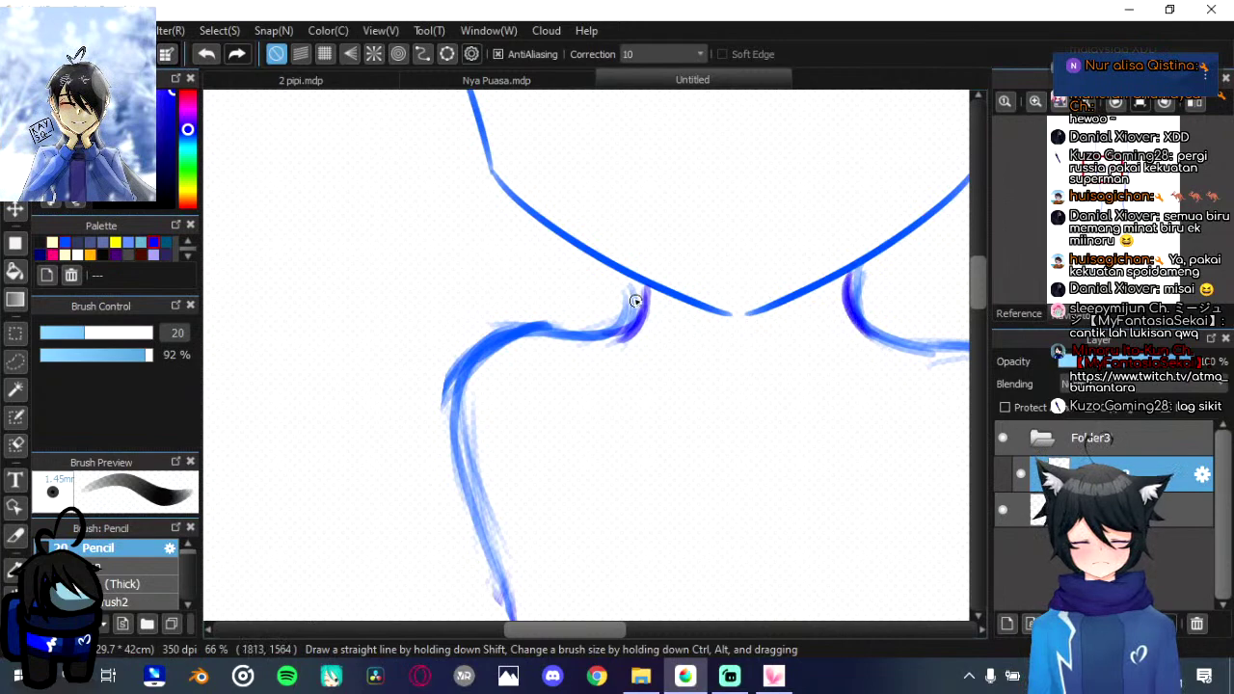
{"action": "mouse_move", "coordinate": [649, 291]}
{"action": "left_mouse_down"}
{"action": "mouse_move", "coordinate": [654, 321]}
{"action": "mouse_move", "coordinate": [626, 334]}
{"action": "left_mouse_up"}
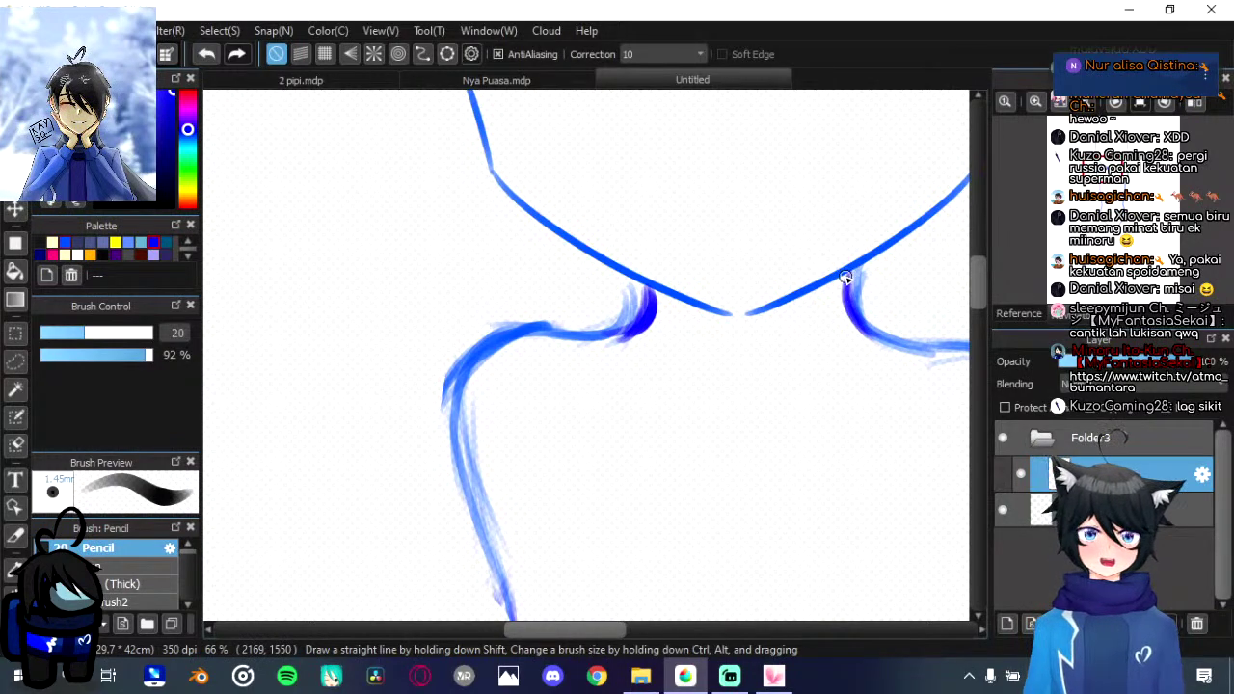
{"action": "mouse_move", "coordinate": [845, 278]}
{"action": "left_mouse_down"}
{"action": "mouse_move", "coordinate": [839, 300]}
{"action": "mouse_move", "coordinate": [857, 324]}
{"action": "mouse_move", "coordinate": [850, 295]}
{"action": "mouse_move", "coordinate": [881, 343]}
{"action": "left_mouse_up"}
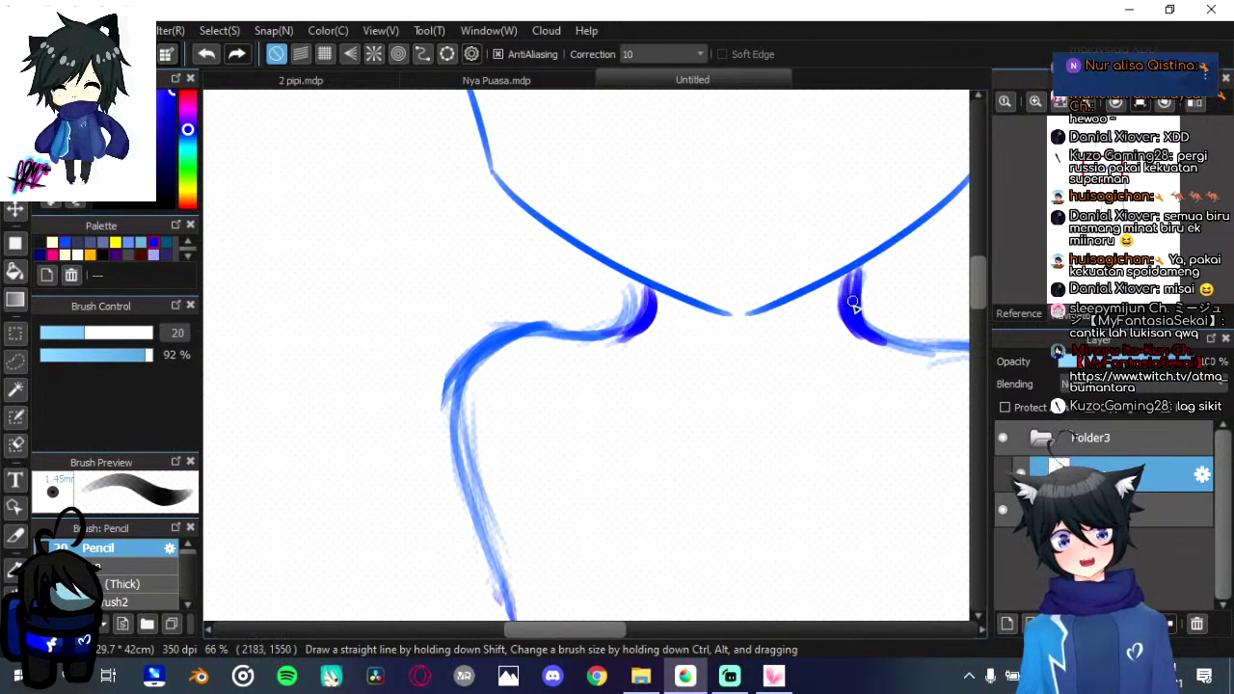
Step: Reinforce the top of the right-hand shoulder line with a pencil stroke running out from the neck
{"action": "left_click_drag", "start_coordinate": [722, 369], "coordinate": [542, 298]}
{"action": "left_click_drag", "start_coordinate": [725, 273], "coordinate": [842, 272]}
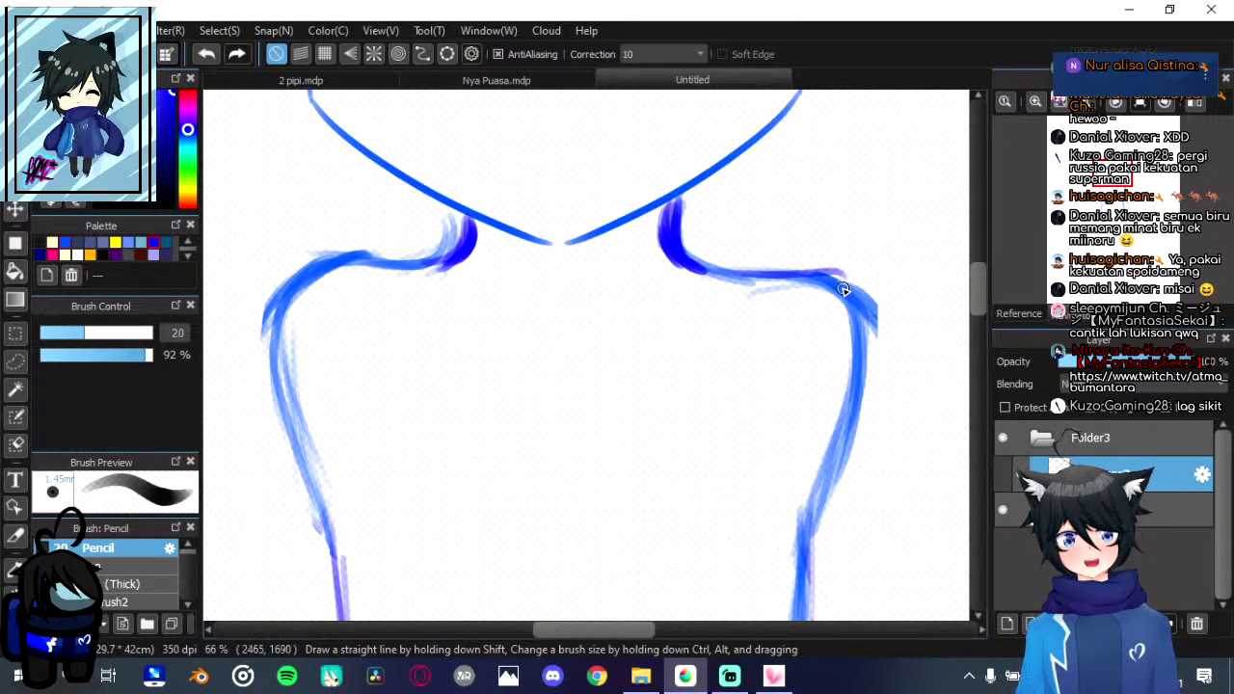
{"action": "left_click_drag", "start_coordinate": [790, 423], "coordinate": [811, 353]}
{"action": "scroll", "coordinate": [811, 353], "scroll_direction": "down", "scroll_amount": 6}
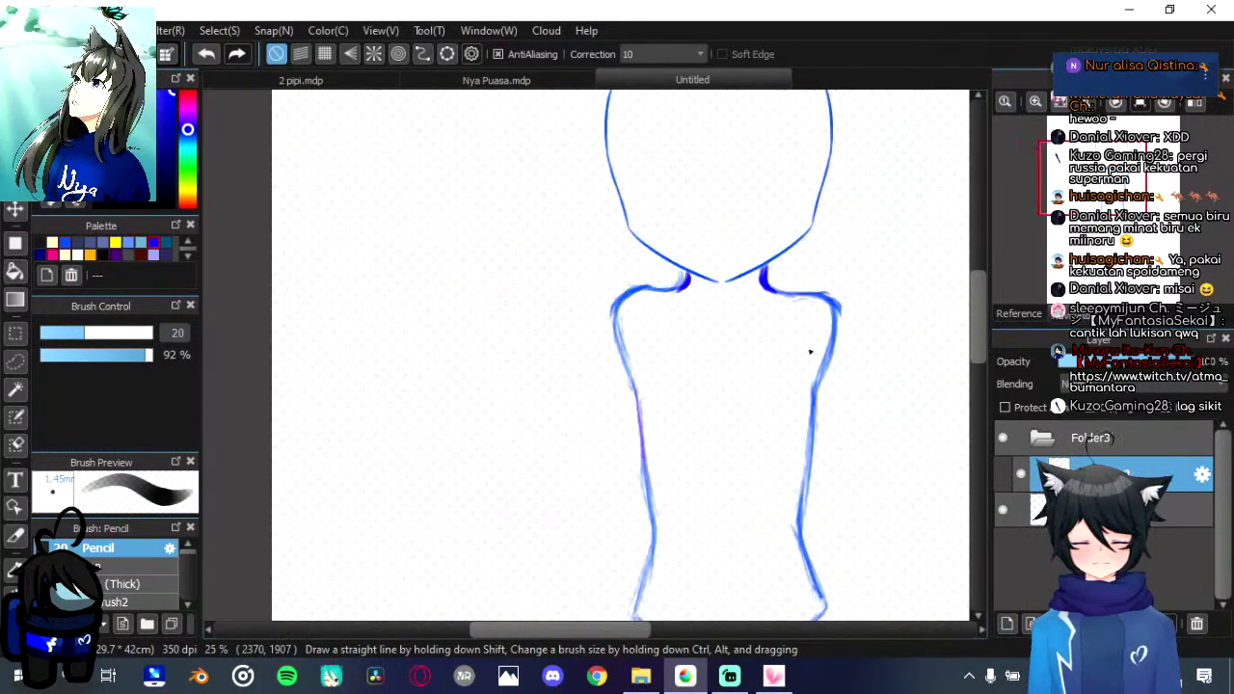
{"action": "scroll", "coordinate": [844, 382], "scroll_direction": "up", "scroll_amount": 1}
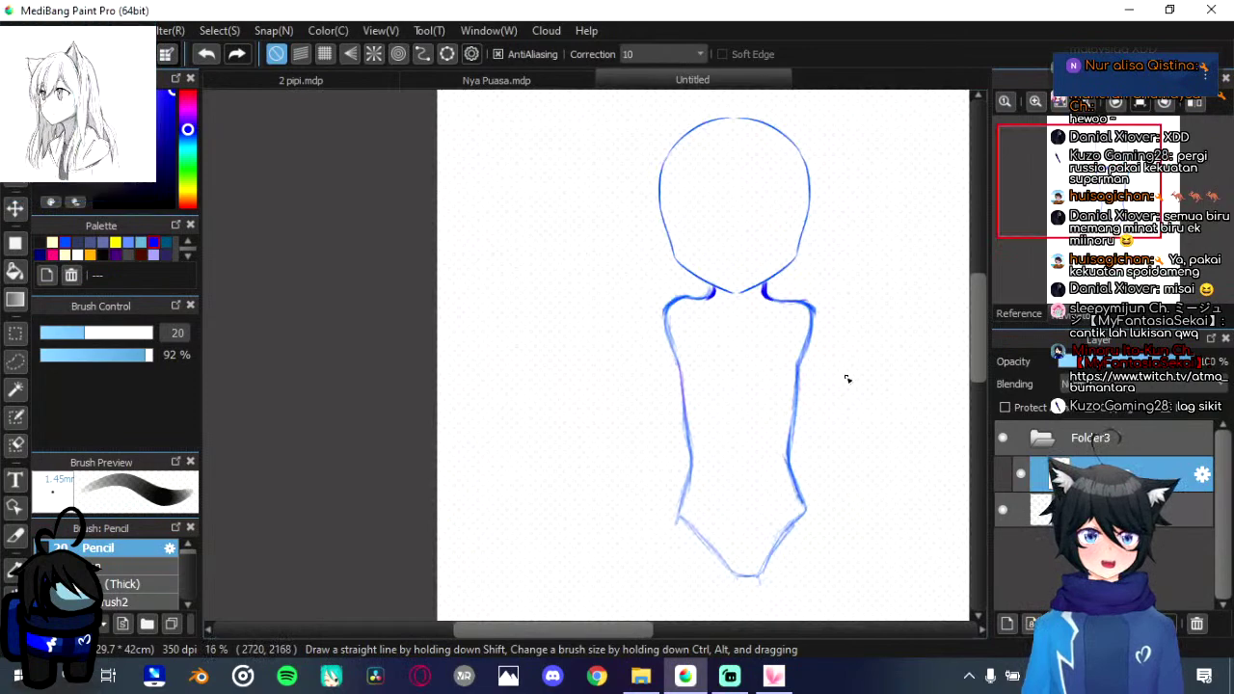
{"action": "left_click_drag", "start_coordinate": [670, 360], "coordinate": [484, 325]}
{"action": "scroll", "coordinate": [486, 362], "scroll_direction": "down", "scroll_amount": 2}
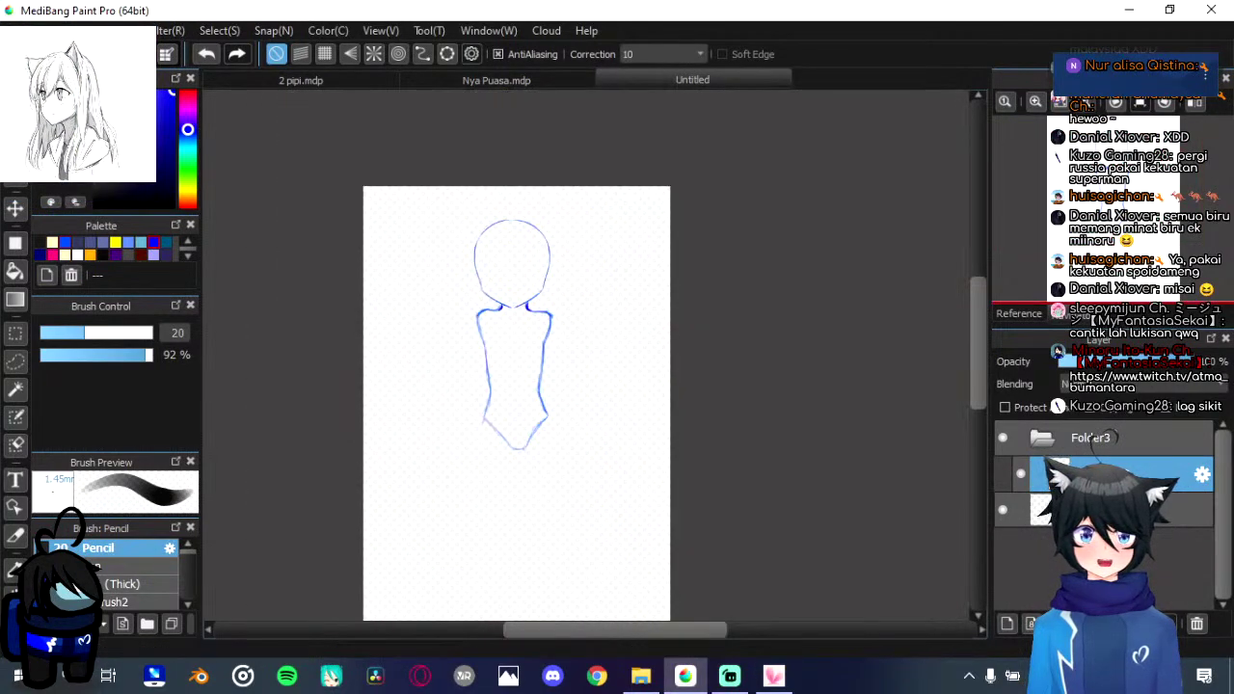
Step: Add a new layer above the body sketch inside the folder, and make the body sketch layer active again
{"action": "left_click", "coordinate": [1006, 625]}
{"action": "scroll", "coordinate": [411, 425], "scroll_direction": "down", "scroll_amount": 1}
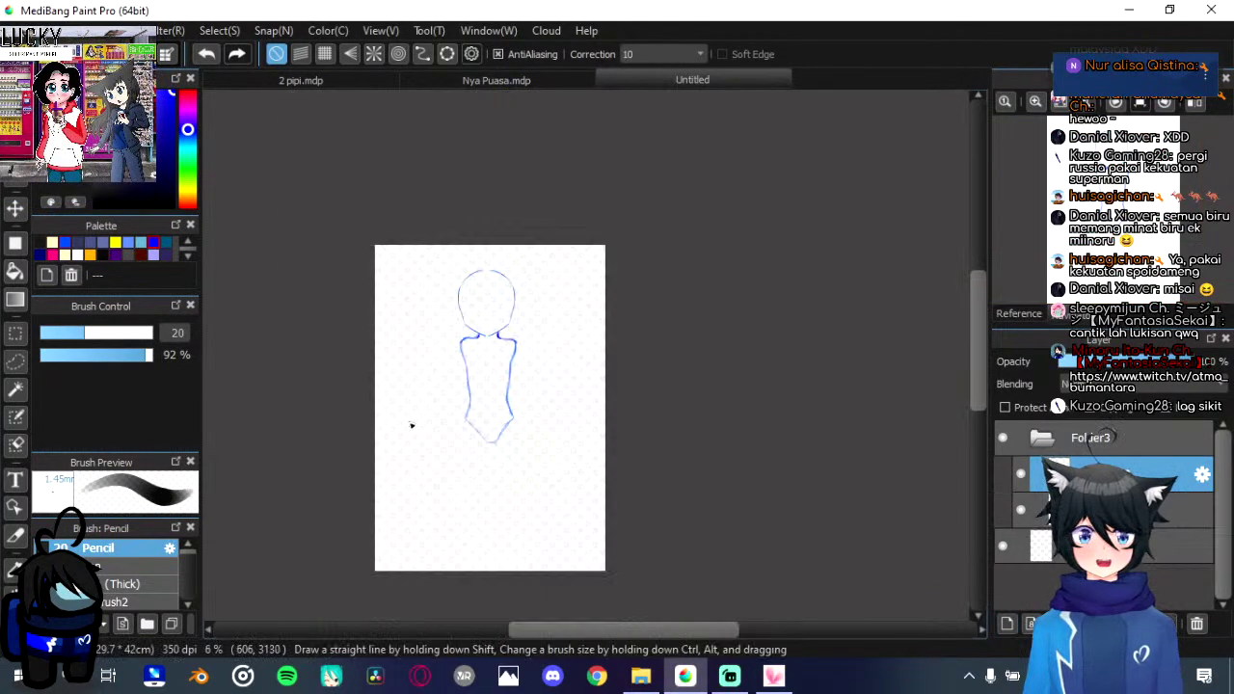
{"action": "scroll", "coordinate": [414, 424], "scroll_direction": "up", "scroll_amount": 2}
{"action": "scroll", "coordinate": [432, 421], "scroll_direction": "up", "scroll_amount": 1}
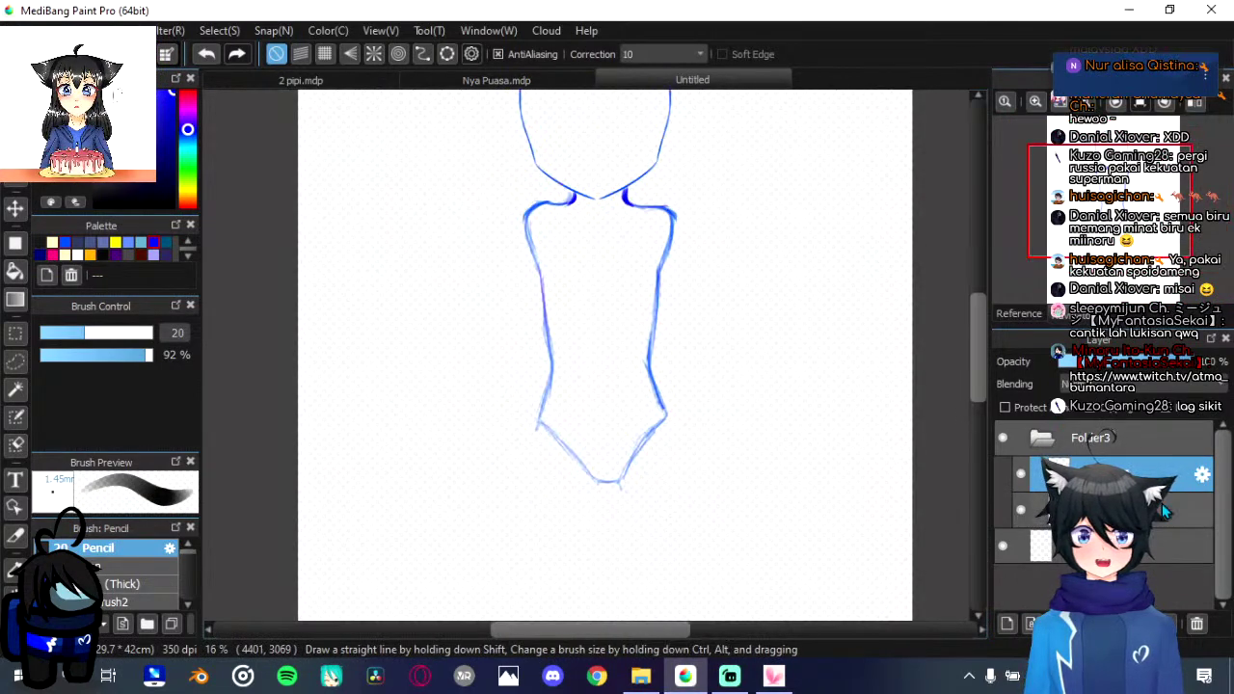
{"action": "left_click_drag", "start_coordinate": [621, 474], "coordinate": [598, 583]}
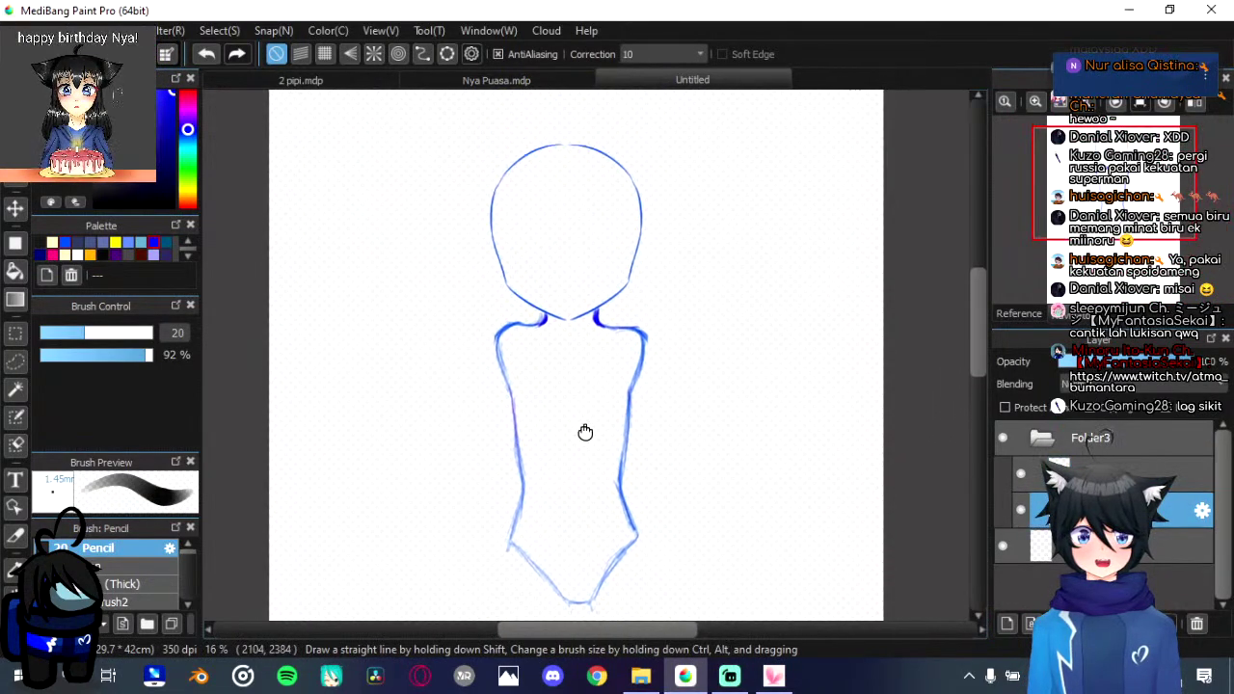
{"action": "mouse_move", "coordinate": [598, 371]}
{"action": "left_mouse_down"}
{"action": "mouse_move", "coordinate": [592, 457]}
{"action": "mouse_move", "coordinate": [628, 333]}
{"action": "left_mouse_up"}
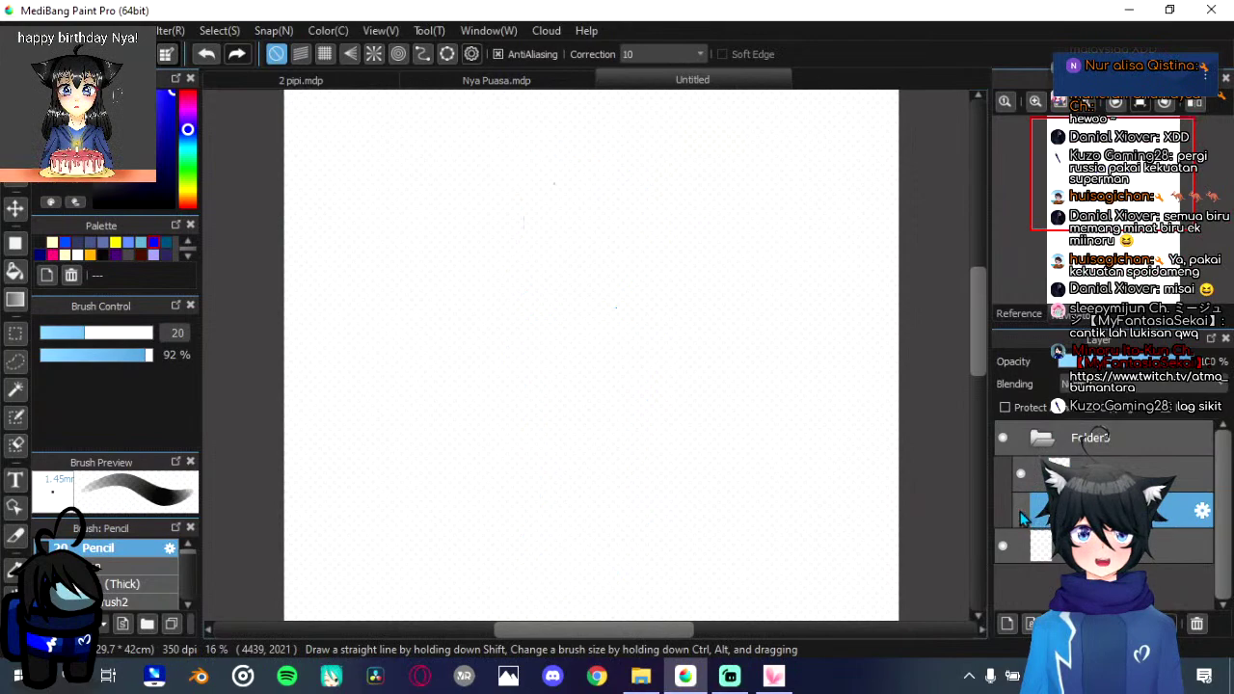
Step: Lasso the head, scale it down slightly with Transform, place it back on the neck, apply and clear the selection
{"action": "left_click", "coordinate": [16, 360]}
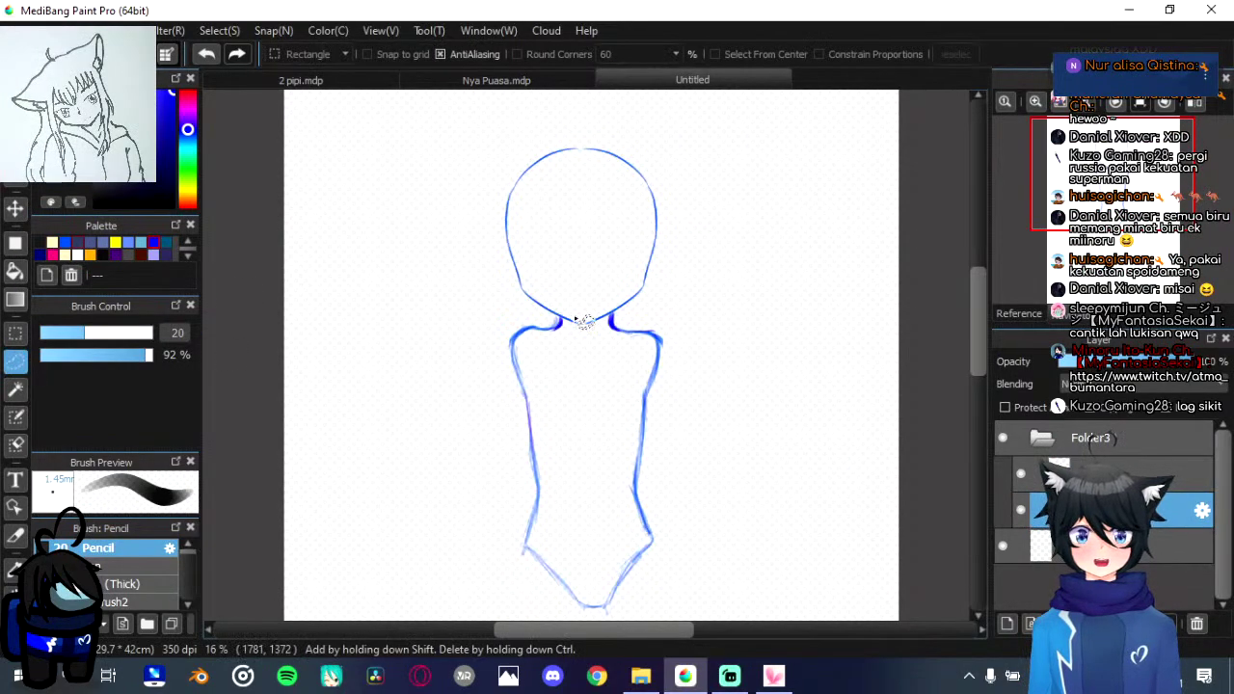
{"action": "mouse_move", "coordinate": [564, 321]}
{"action": "left_mouse_down"}
{"action": "mouse_move", "coordinate": [598, 330]}
{"action": "mouse_move", "coordinate": [670, 283]}
{"action": "mouse_move", "coordinate": [729, 134]}
{"action": "mouse_move", "coordinate": [641, 81]}
{"action": "mouse_move", "coordinate": [538, 93]}
{"action": "mouse_move", "coordinate": [448, 183]}
{"action": "mouse_move", "coordinate": [472, 276]}
{"action": "mouse_move", "coordinate": [525, 309]}
{"action": "left_mouse_up"}
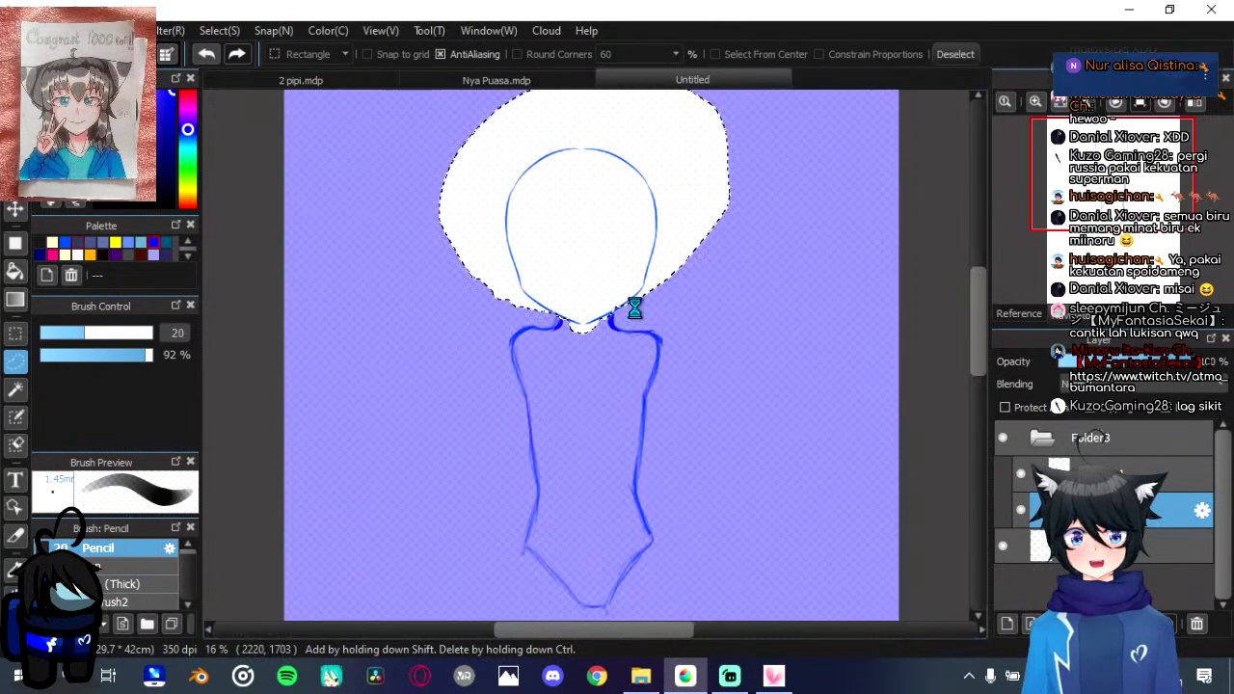
{"action": "key", "text": "ctrl+t"}
{"action": "left_click_drag", "start_coordinate": [709, 282], "coordinate": [705, 273]}
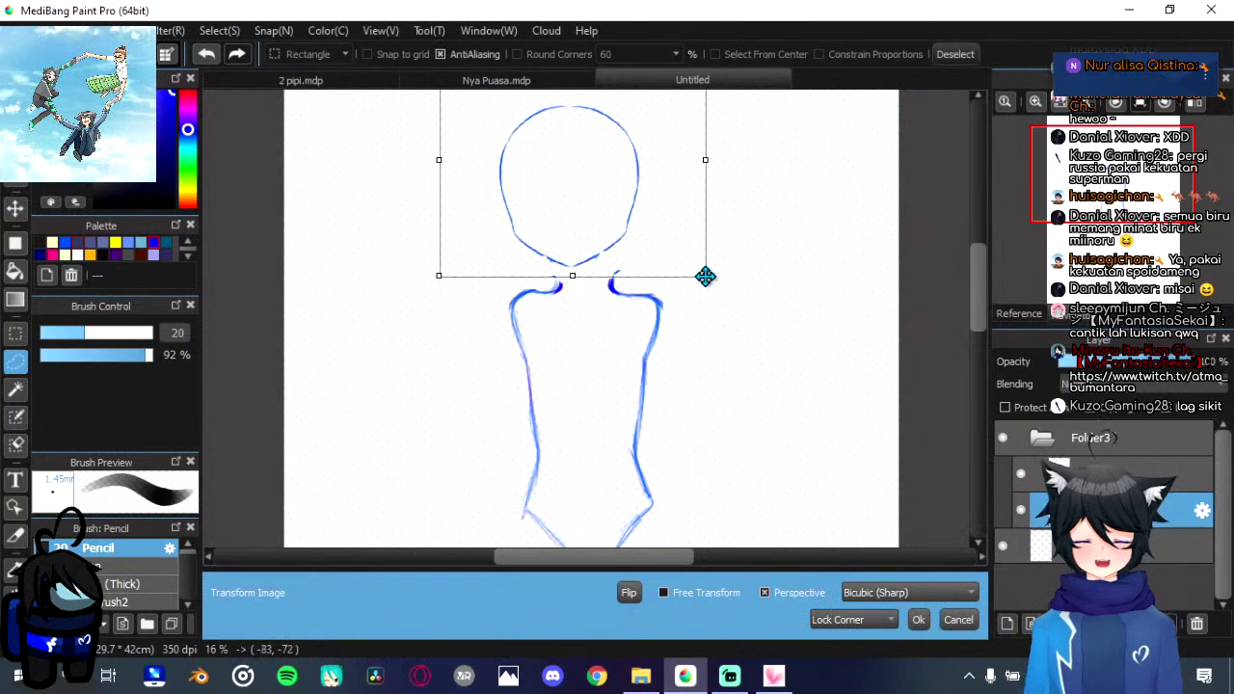
{"action": "left_click_drag", "start_coordinate": [642, 234], "coordinate": [678, 287]}
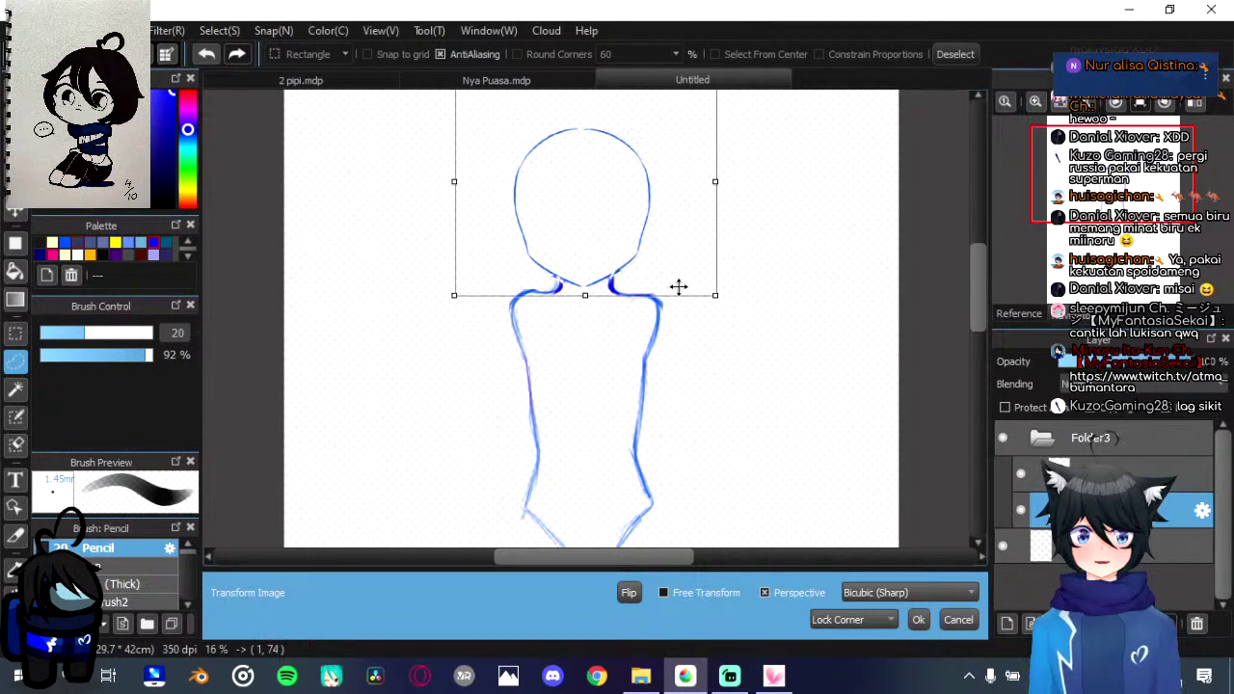
{"action": "left_click", "coordinate": [926, 623]}
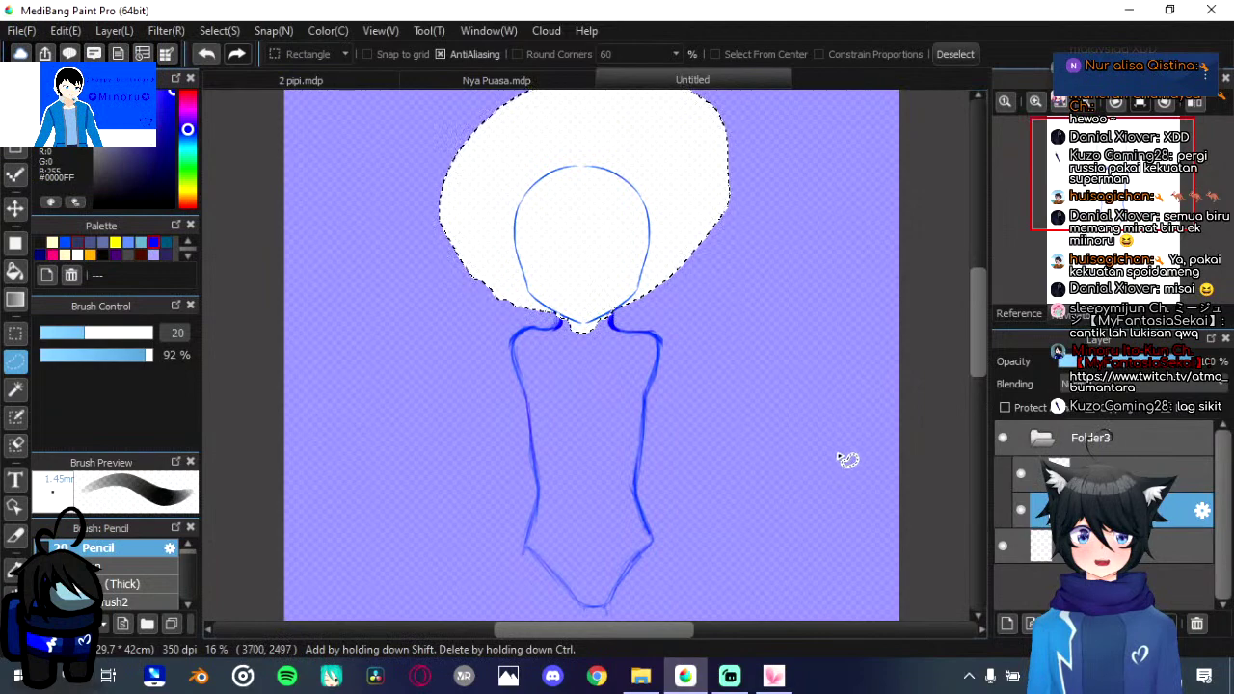
{"action": "key", "text": "ctrl+d"}
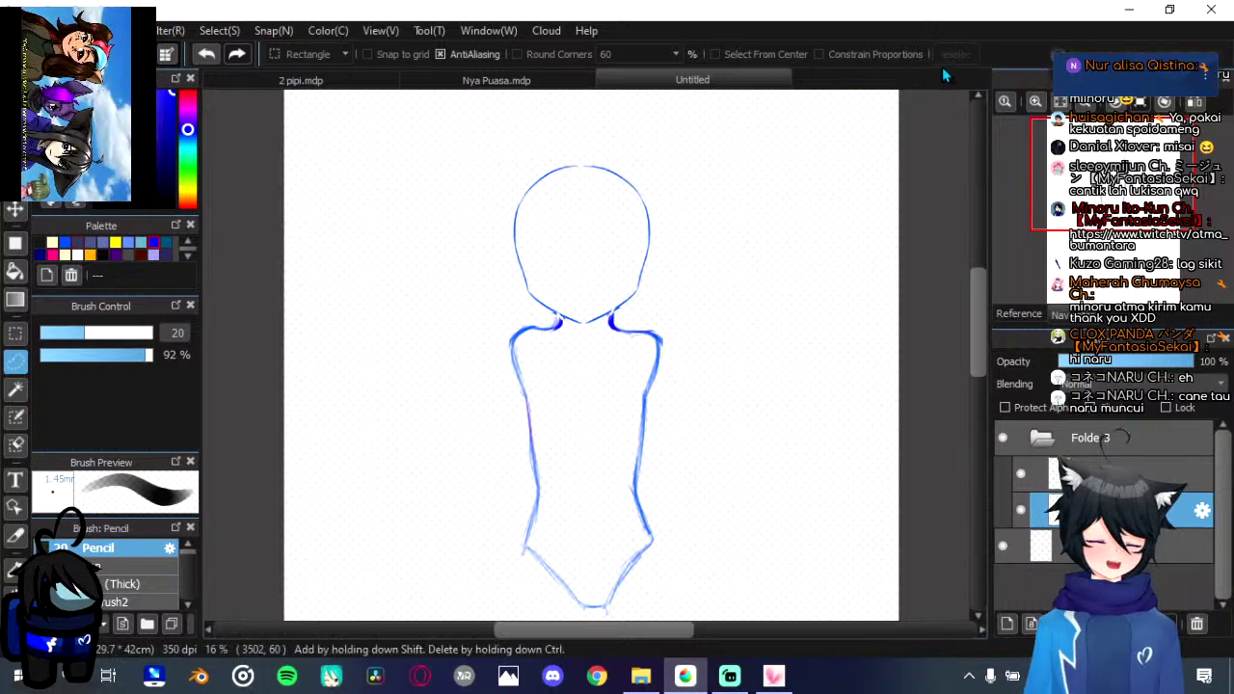
Step: Lower the body sketch layer's opacity to 50% and make the empty layer above it active with the Pencil
{"action": "scroll", "coordinate": [454, 433], "scroll_direction": "down", "scroll_amount": 1}
{"action": "scroll", "coordinate": [476, 430], "scroll_direction": "up", "scroll_amount": 2}
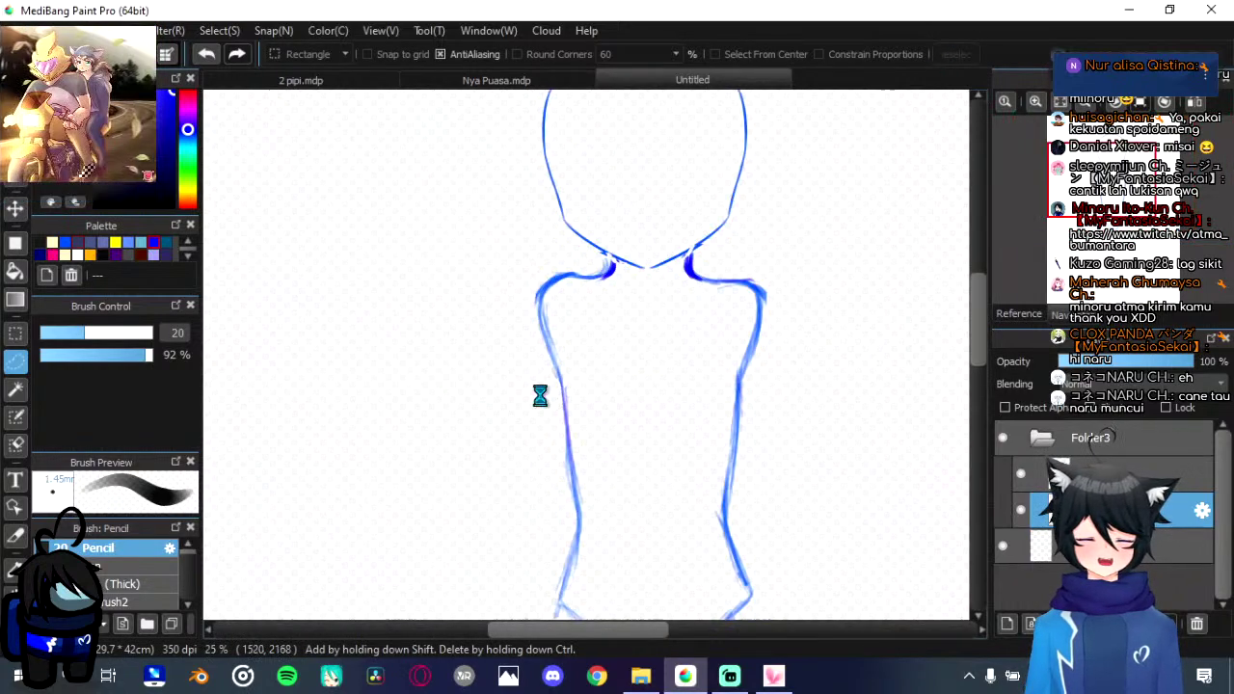
{"action": "scroll", "coordinate": [540, 394], "scroll_direction": "down", "scroll_amount": 1}
{"action": "left_click", "coordinate": [1046, 487]}
{"action": "left_click", "coordinate": [15, 98]}
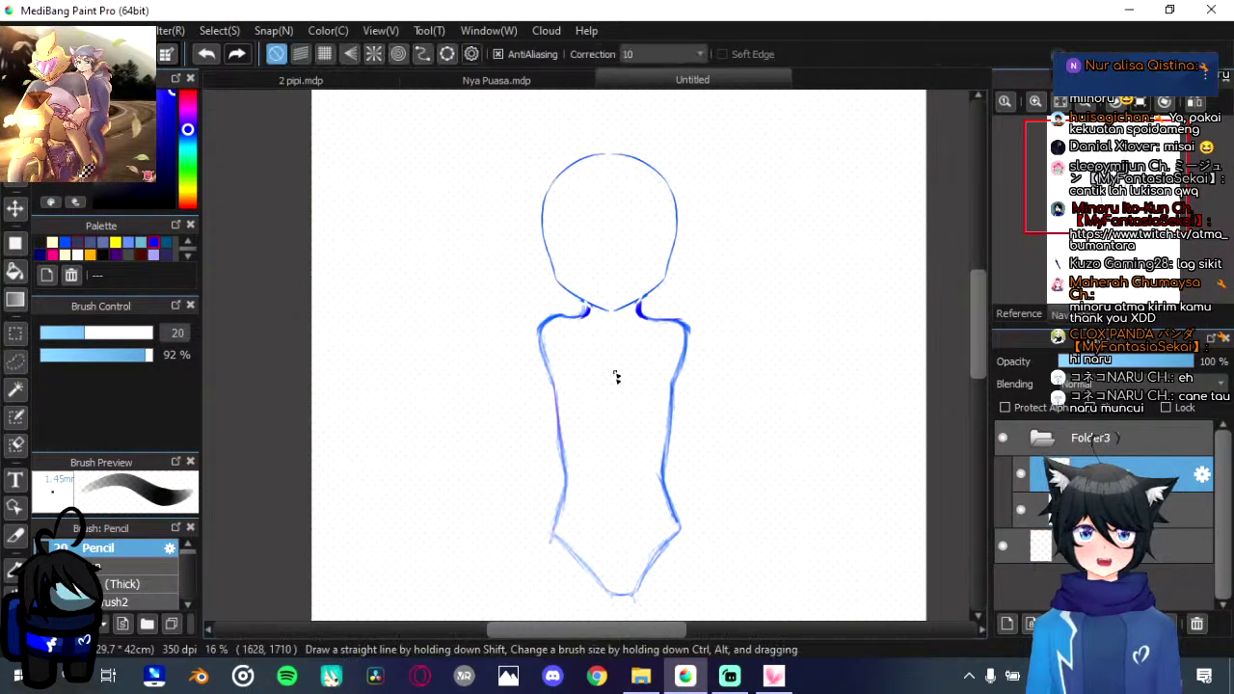
{"action": "scroll", "coordinate": [618, 424], "scroll_direction": "down", "scroll_amount": 1}
{"action": "scroll", "coordinate": [617, 429], "scroll_direction": "up", "scroll_amount": 2}
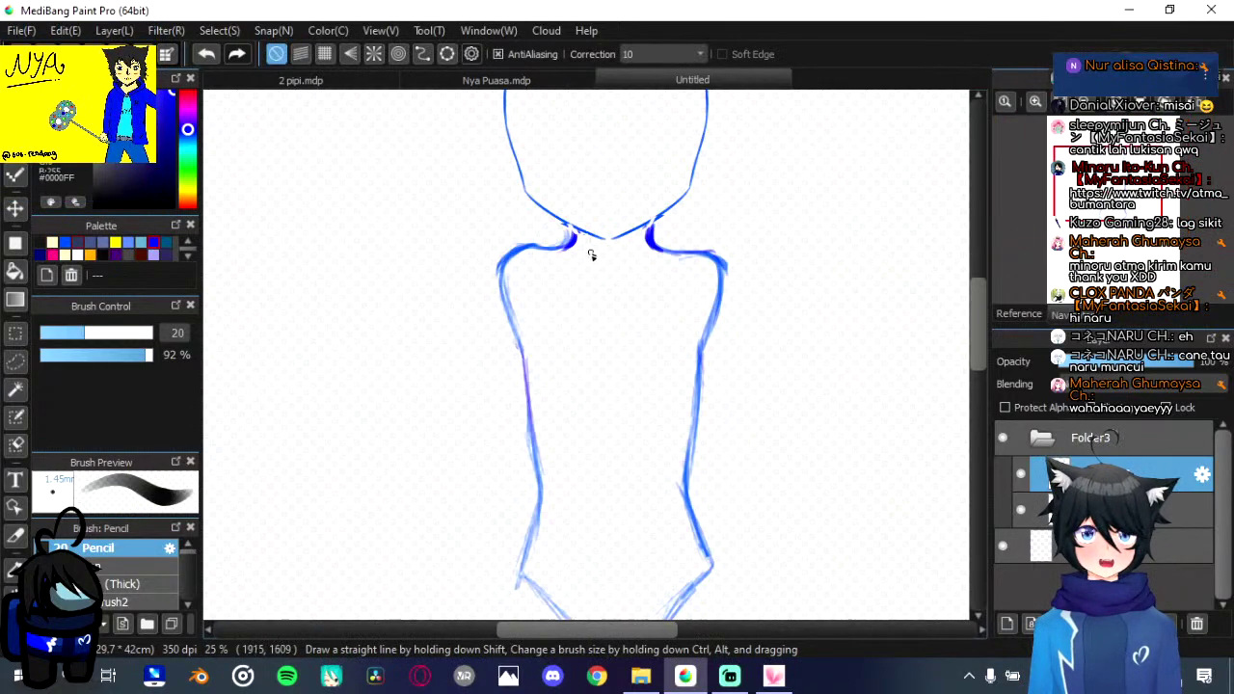
{"action": "left_click", "coordinate": [1118, 509]}
{"action": "left_click", "coordinate": [1128, 361]}
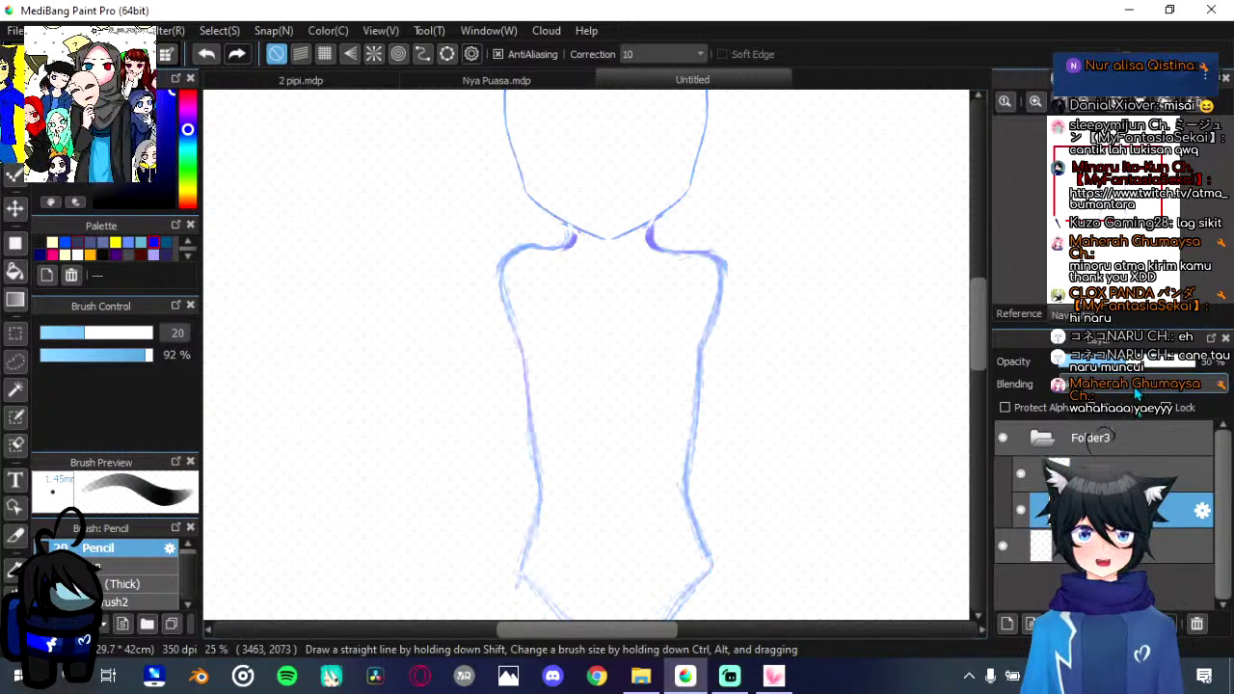
{"action": "left_click", "coordinate": [1138, 471]}
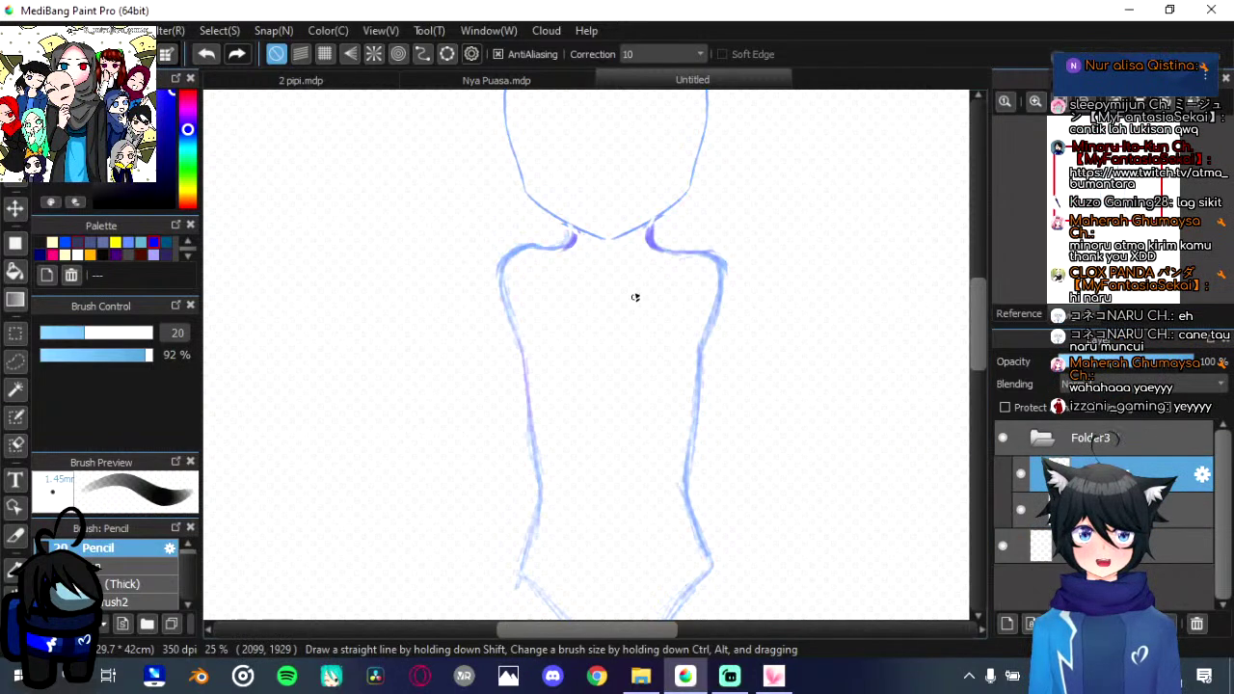
Step: Sketch the left edge and rounded top of a new shape over the neck, just below the chin, with the Pencil
{"action": "scroll", "coordinate": [635, 297], "scroll_direction": "up", "scroll_amount": 1}
{"action": "mouse_move", "coordinate": [584, 196]}
{"action": "left_mouse_down"}
{"action": "mouse_move", "coordinate": [605, 324]}
{"action": "mouse_move", "coordinate": [609, 301]}
{"action": "left_mouse_up"}
{"action": "scroll", "coordinate": [606, 333], "scroll_direction": "down", "scroll_amount": 1}
{"action": "scroll", "coordinate": [608, 333], "scroll_direction": "up", "scroll_amount": 2}
{"action": "left_click_drag", "start_coordinate": [554, 219], "coordinate": [584, 381]}
{"action": "key", "text": "ctrl+z"}
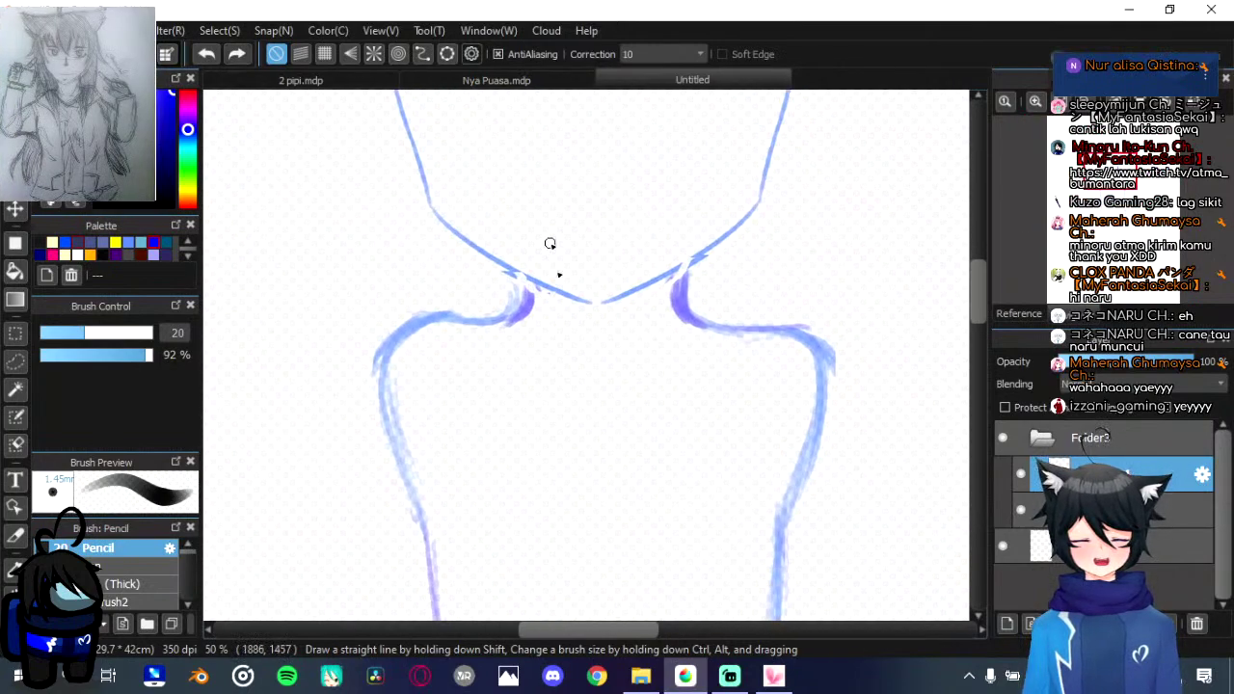
{"action": "left_click_drag", "start_coordinate": [551, 237], "coordinate": [580, 380]}
{"action": "key", "text": "ctrl+z"}
{"action": "mouse_move", "coordinate": [564, 261]}
{"action": "left_mouse_down"}
{"action": "mouse_move", "coordinate": [594, 244]}
{"action": "mouse_move", "coordinate": [585, 232]}
{"action": "mouse_move", "coordinate": [601, 218]}
{"action": "mouse_move", "coordinate": [652, 258]}
{"action": "mouse_move", "coordinate": [626, 242]}
{"action": "left_mouse_up"}
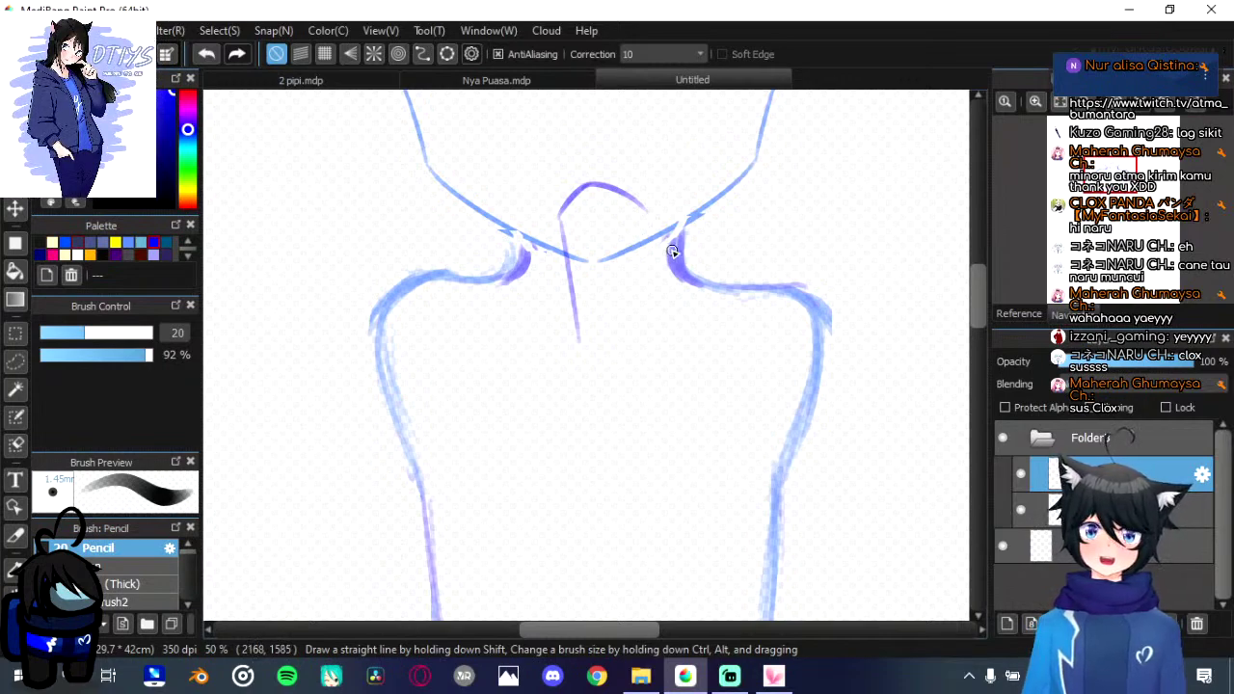
Step: Sketch the neck shape's inner diagonals and curved right side tapering to a point on the chest, and darken its left edge
{"action": "mouse_move", "coordinate": [564, 220]}
{"action": "left_mouse_down"}
{"action": "mouse_move", "coordinate": [627, 256]}
{"action": "mouse_move", "coordinate": [572, 217]}
{"action": "mouse_move", "coordinate": [620, 222]}
{"action": "mouse_move", "coordinate": [649, 275]}
{"action": "mouse_move", "coordinate": [619, 256]}
{"action": "mouse_move", "coordinate": [655, 286]}
{"action": "mouse_move", "coordinate": [633, 243]}
{"action": "mouse_move", "coordinate": [633, 276]}
{"action": "mouse_move", "coordinate": [652, 290]}
{"action": "mouse_move", "coordinate": [622, 429]}
{"action": "left_mouse_up"}
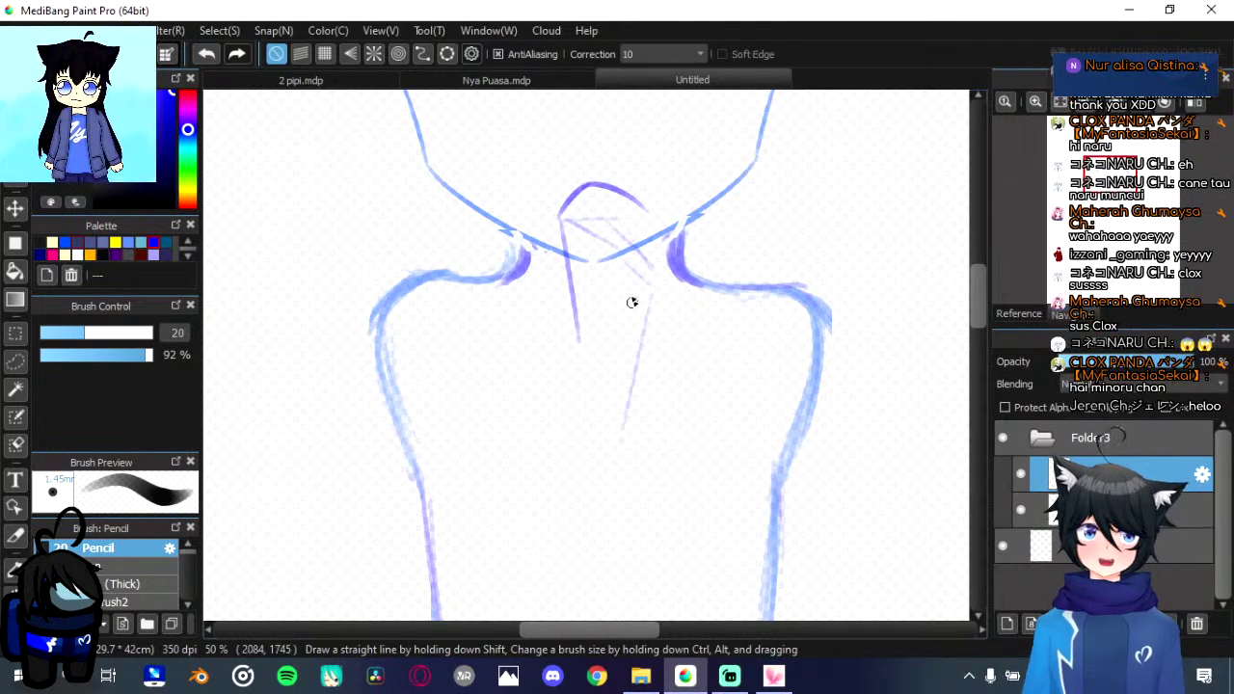
{"action": "mouse_move", "coordinate": [634, 281]}
{"action": "left_mouse_down"}
{"action": "mouse_move", "coordinate": [617, 432]}
{"action": "mouse_move", "coordinate": [652, 355]}
{"action": "mouse_move", "coordinate": [639, 270]}
{"action": "mouse_move", "coordinate": [654, 365]}
{"action": "mouse_move", "coordinate": [625, 426]}
{"action": "left_mouse_up"}
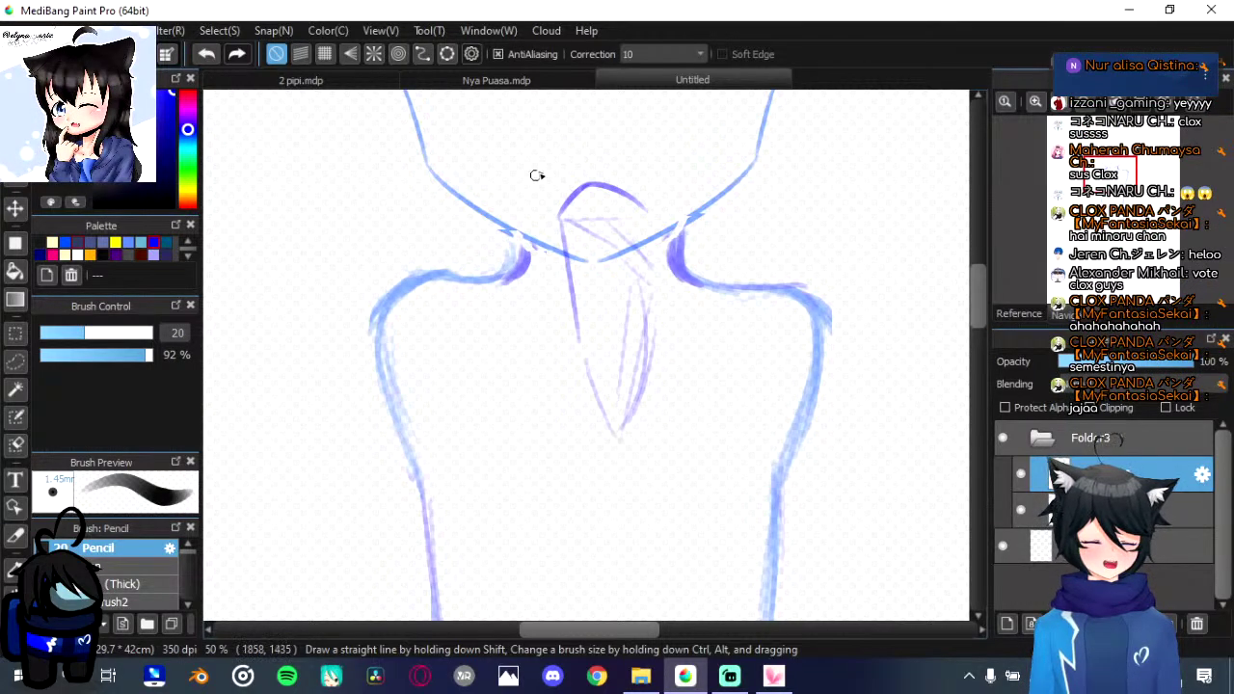
{"action": "left_click_drag", "start_coordinate": [575, 358], "coordinate": [562, 228]}
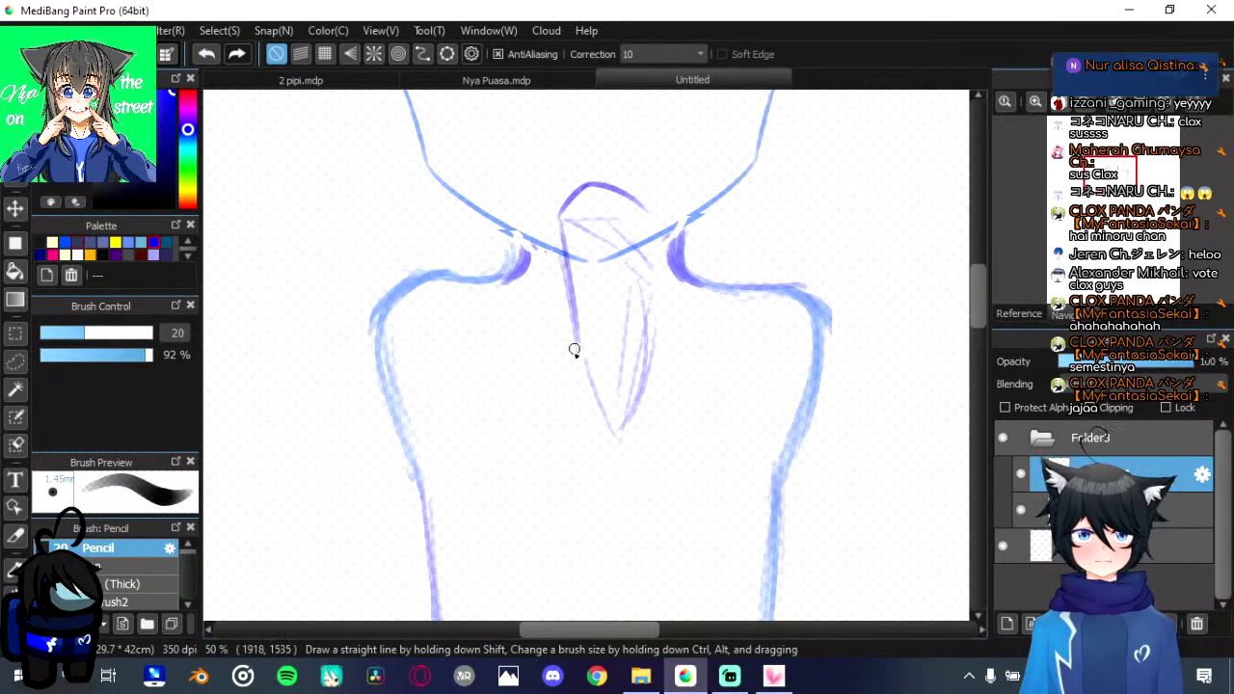
{"action": "mouse_move", "coordinate": [579, 342]}
{"action": "left_mouse_down"}
{"action": "mouse_move", "coordinate": [564, 231]}
{"action": "mouse_move", "coordinate": [585, 186]}
{"action": "mouse_move", "coordinate": [633, 208]}
{"action": "left_mouse_up"}
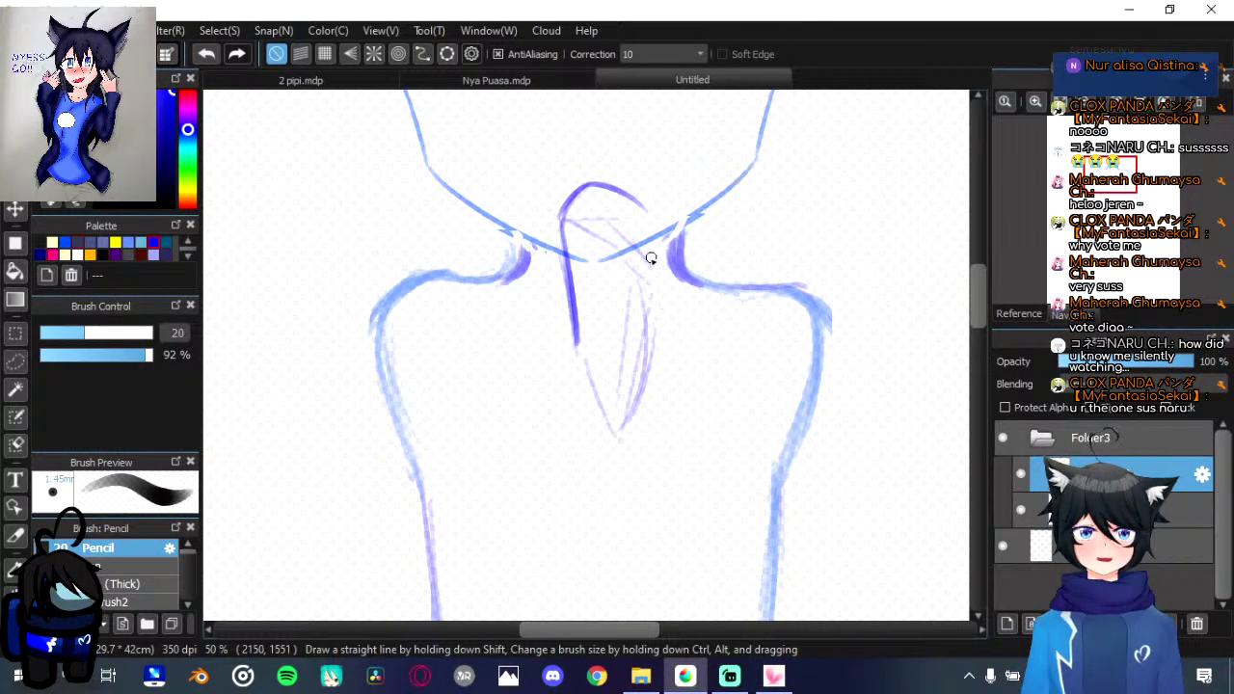
{"action": "left_click_drag", "start_coordinate": [574, 223], "coordinate": [644, 308]}
{"action": "left_click_drag", "start_coordinate": [613, 220], "coordinate": [653, 282]}
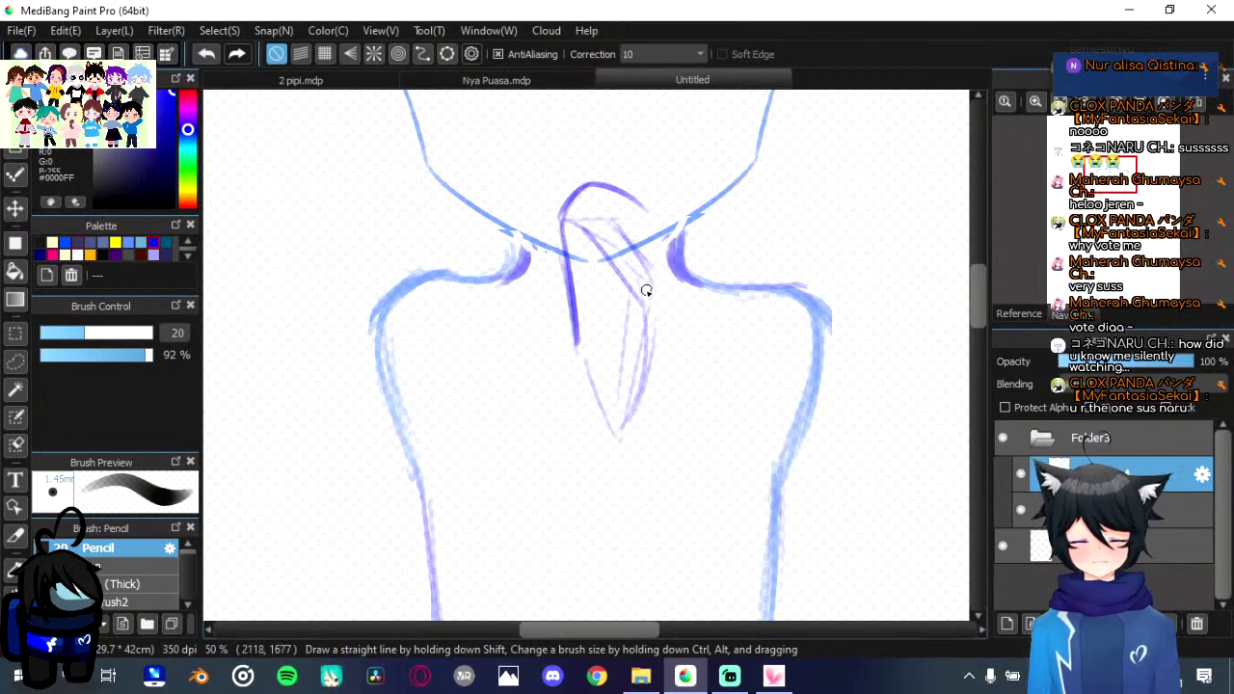
{"action": "key", "text": "ctrl+z"}
{"action": "key", "text": "ctrl+z"}
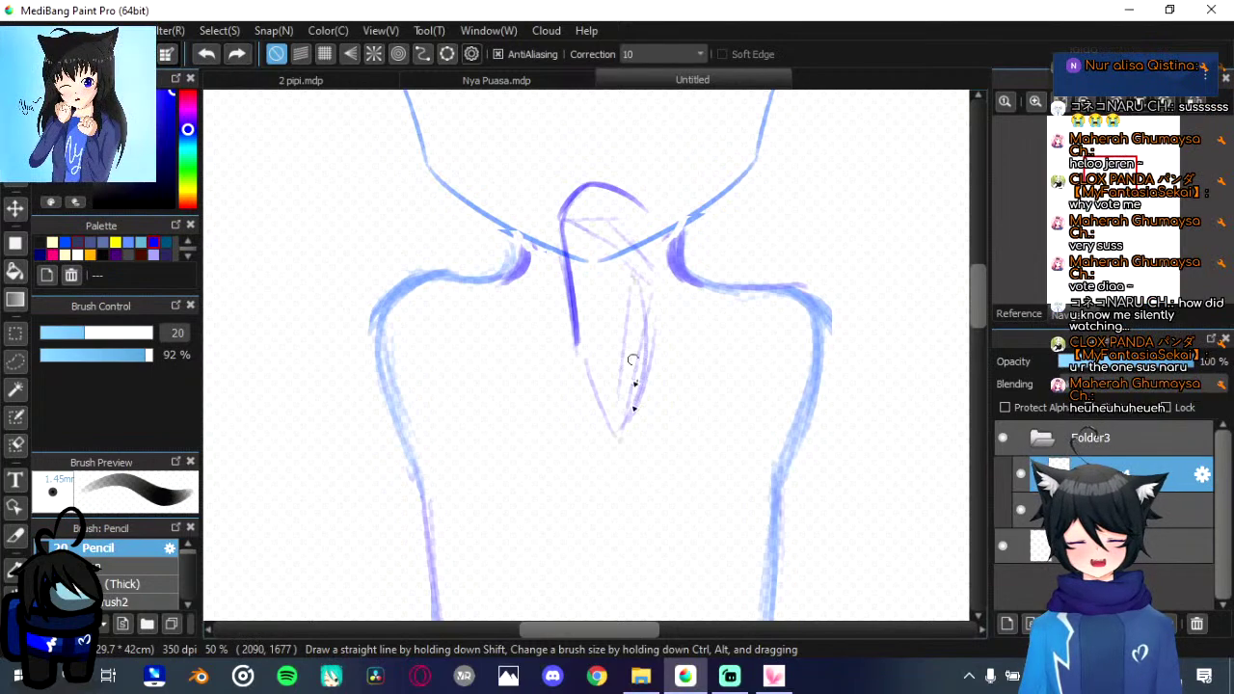
Step: Reinforce the long inner and outer lines on the right side of the tapering neck shape
{"action": "left_click_drag", "start_coordinate": [632, 359], "coordinate": [633, 277]}
{"action": "mouse_move", "coordinate": [622, 431]}
{"action": "left_mouse_down"}
{"action": "mouse_move", "coordinate": [653, 364]}
{"action": "mouse_move", "coordinate": [642, 270]}
{"action": "left_mouse_up"}
{"action": "left_click_drag", "start_coordinate": [635, 382], "coordinate": [664, 267]}
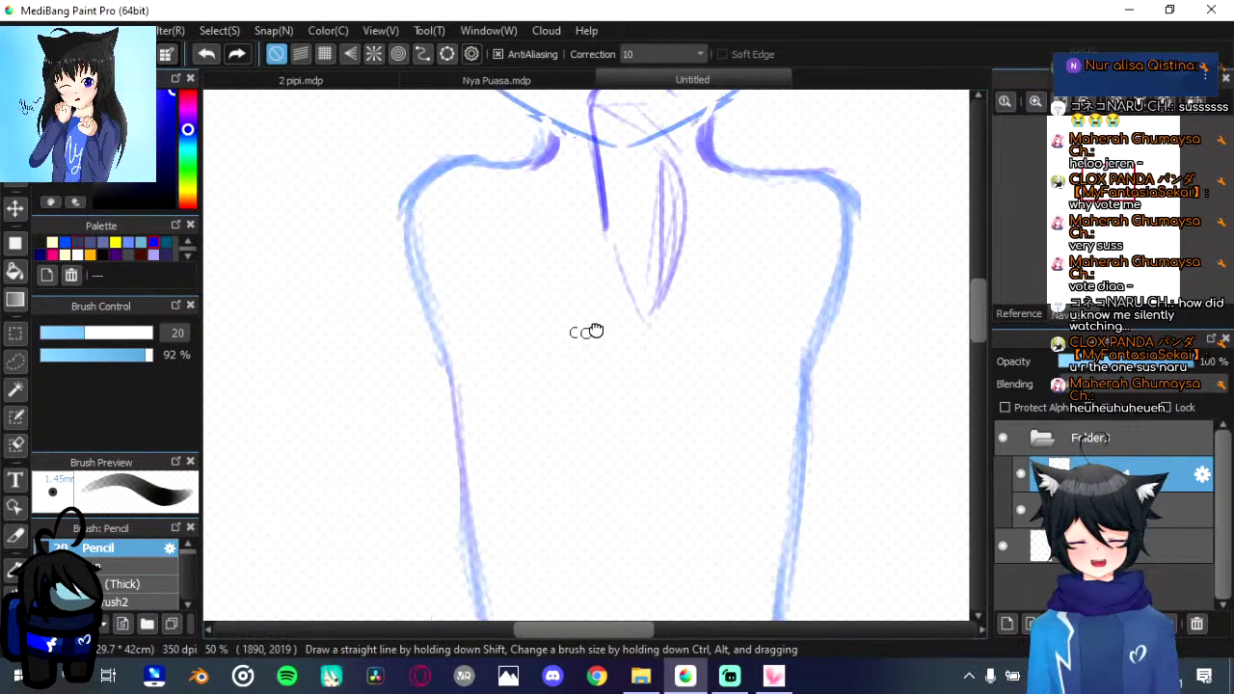
Step: Draw a small hooked flap beside the tapering shape, running down from the right side of the neck
{"action": "left_click_drag", "start_coordinate": [596, 331], "coordinate": [623, 323]}
{"action": "scroll", "coordinate": [624, 322], "scroll_direction": "down", "scroll_amount": 2}
{"action": "scroll", "coordinate": [688, 283], "scroll_direction": "up", "scroll_amount": 4}
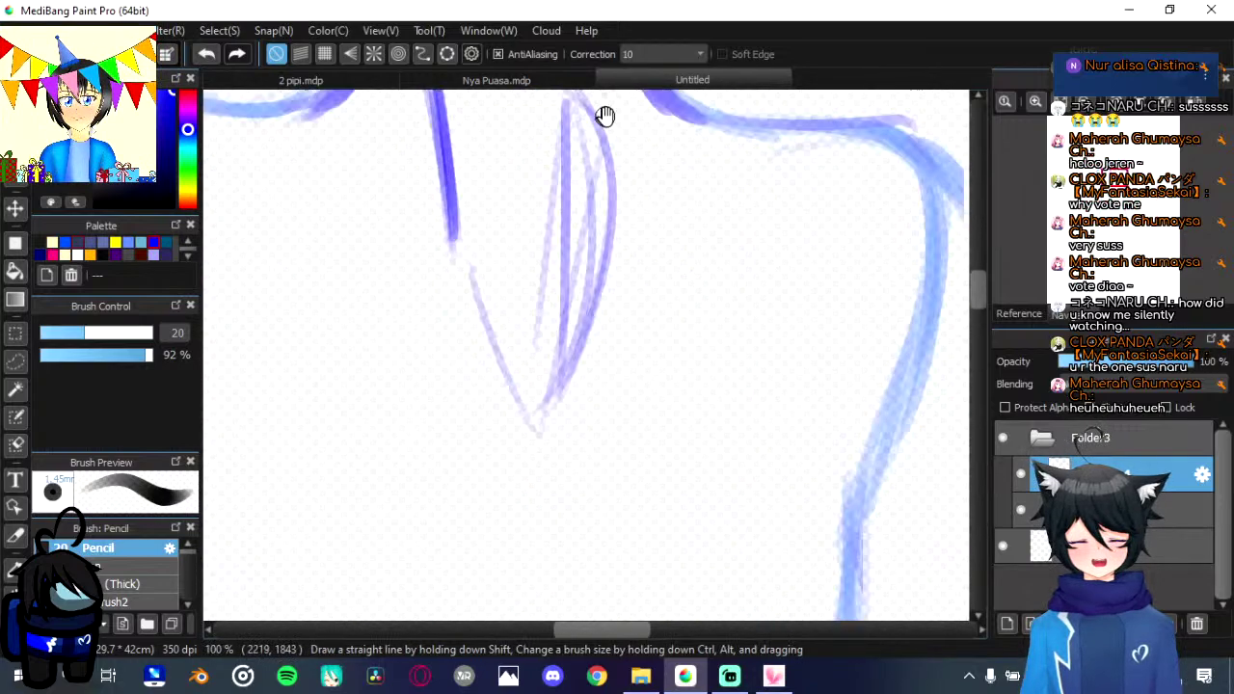
{"action": "left_click_drag", "start_coordinate": [605, 115], "coordinate": [608, 267]}
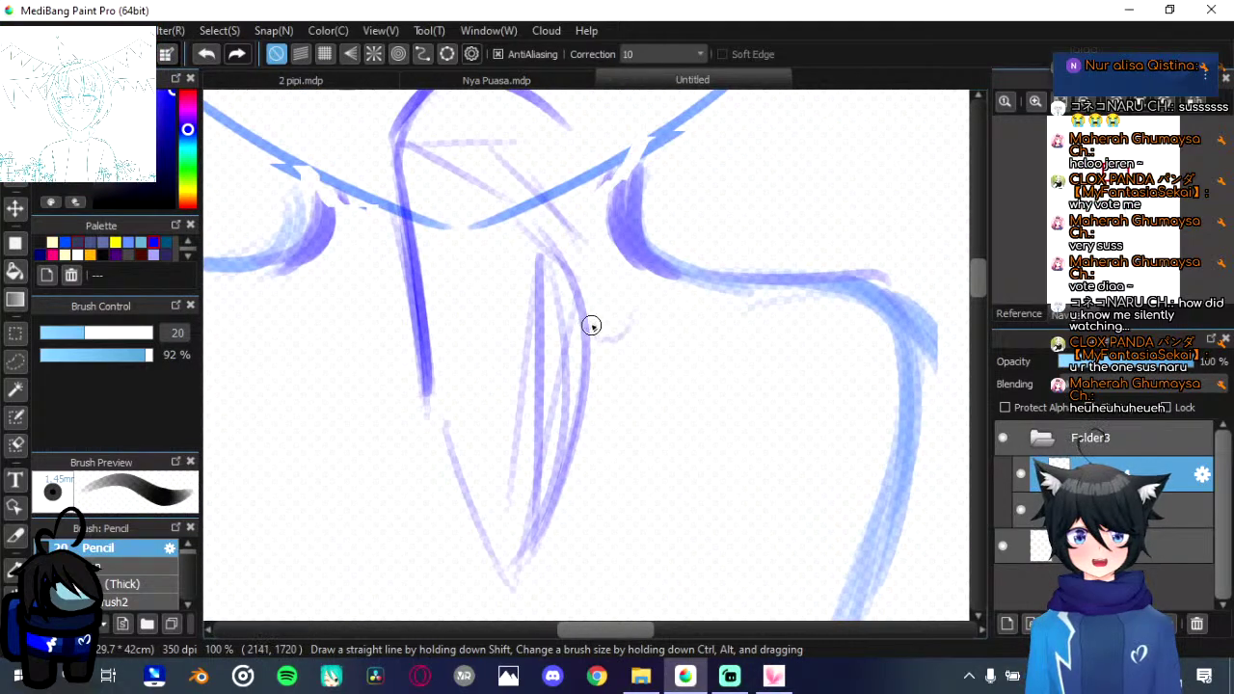
{"action": "left_click_drag", "start_coordinate": [592, 326], "coordinate": [637, 328]}
{"action": "left_click_drag", "start_coordinate": [617, 238], "coordinate": [630, 336]}
{"action": "left_click_drag", "start_coordinate": [634, 267], "coordinate": [640, 344]}
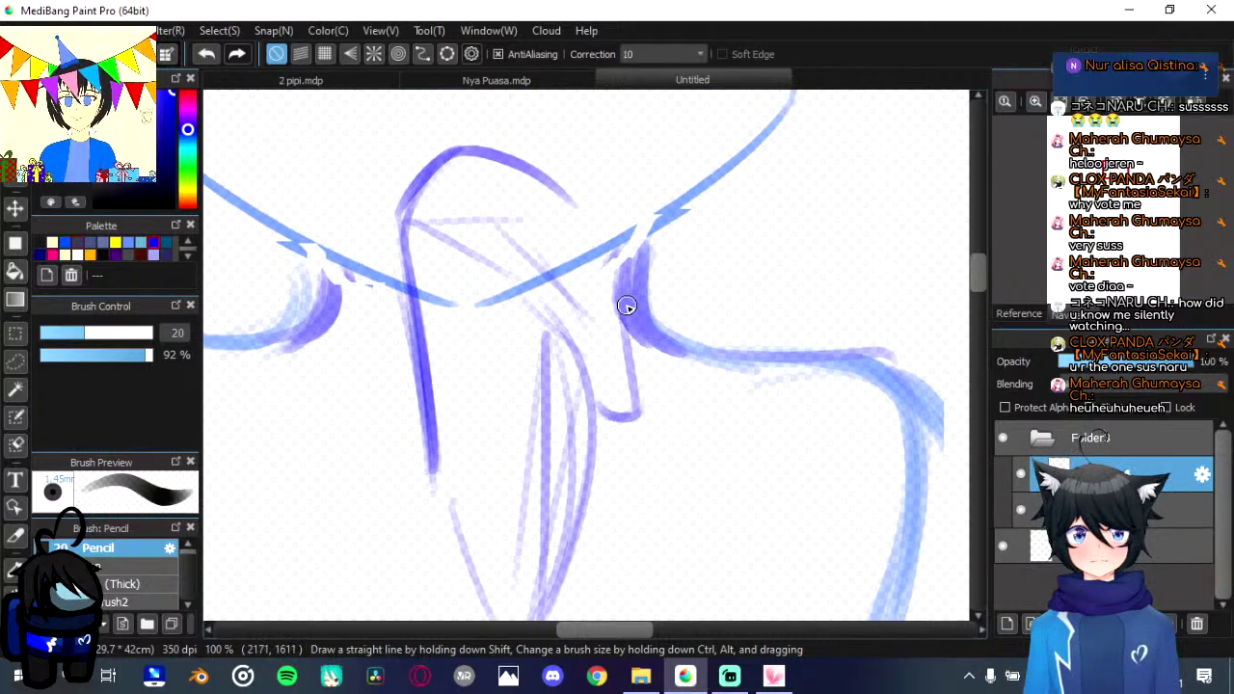
Step: Draw the bent line joining the middle of the neck shape to the upper end of the hooked flap
{"action": "left_click_drag", "start_coordinate": [572, 237], "coordinate": [618, 294]}
{"action": "key", "text": "ctrl+z"}
{"action": "left_click_drag", "start_coordinate": [554, 222], "coordinate": [618, 297]}
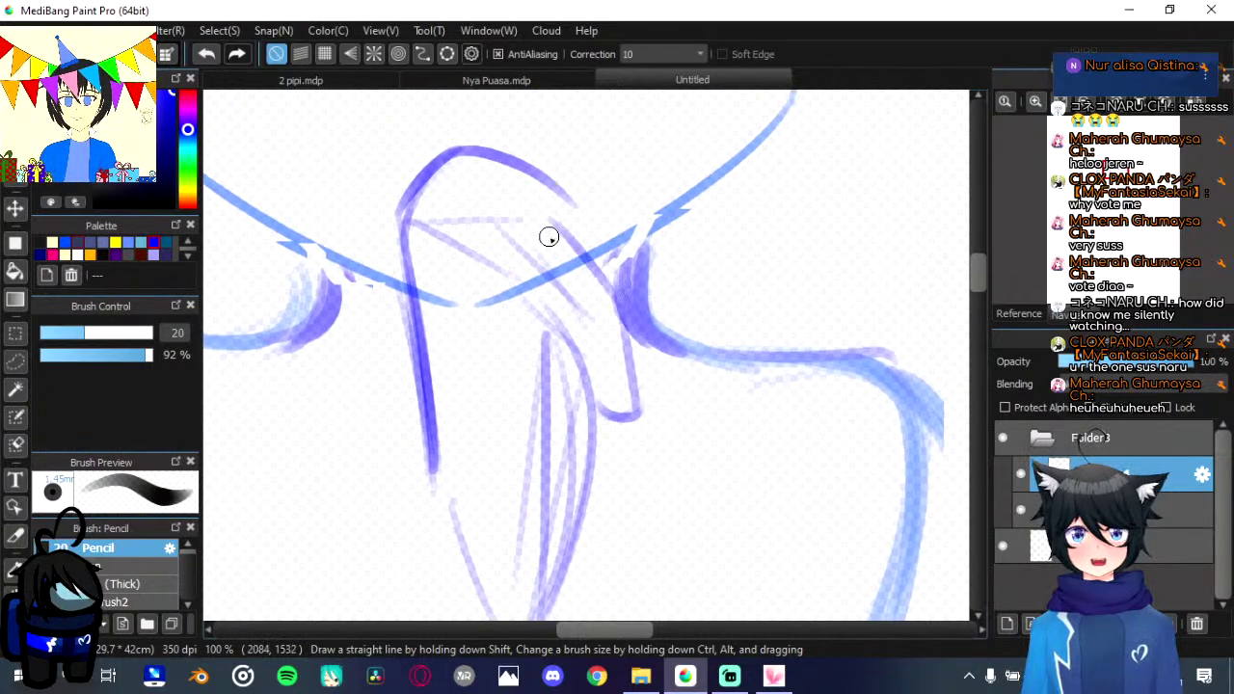
{"action": "left_click_drag", "start_coordinate": [513, 263], "coordinate": [550, 235]}
{"action": "key", "text": "ctrl+z"}
{"action": "key", "text": "ctrl+z"}
{"action": "mouse_move", "coordinate": [512, 275]}
{"action": "left_mouse_down"}
{"action": "mouse_move", "coordinate": [568, 252]}
{"action": "mouse_move", "coordinate": [622, 303]}
{"action": "left_mouse_up"}
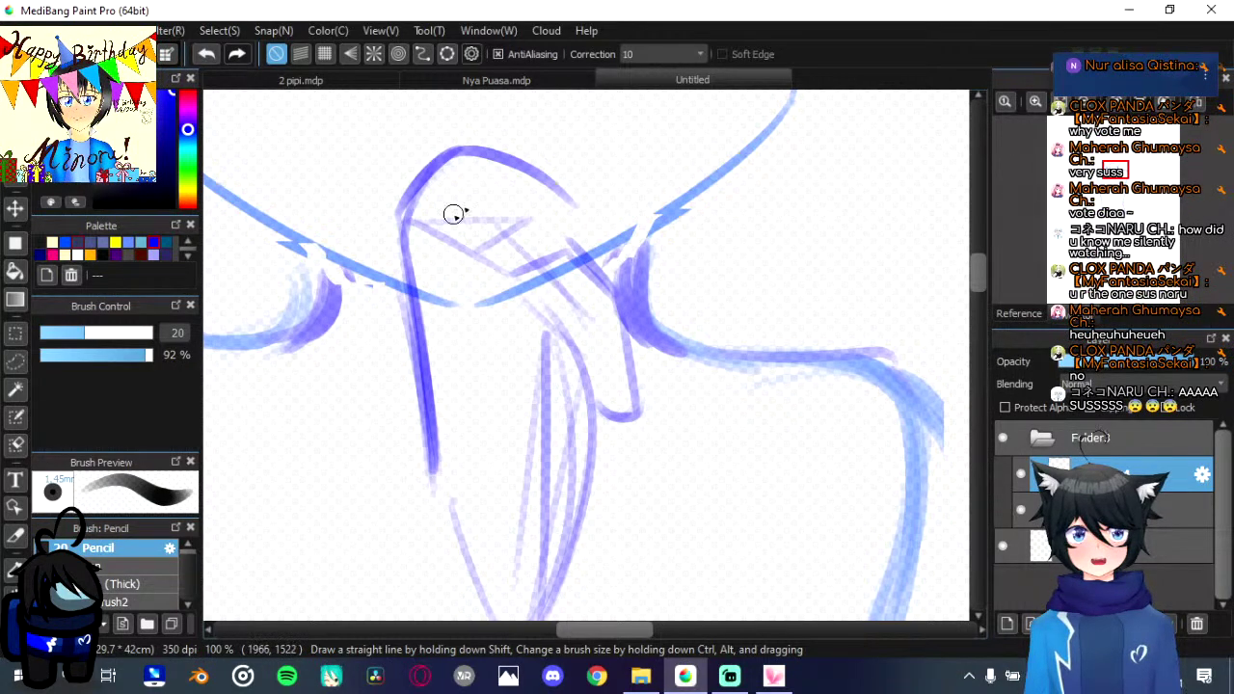
Step: Add the upper inner contour lines, close the right tip of the rounded top, and darken its upper-left curve
{"action": "mouse_move", "coordinate": [453, 214]}
{"action": "left_mouse_down"}
{"action": "mouse_move", "coordinate": [538, 209]}
{"action": "mouse_move", "coordinate": [529, 215]}
{"action": "mouse_move", "coordinate": [594, 233]}
{"action": "mouse_move", "coordinate": [580, 231]}
{"action": "mouse_move", "coordinate": [608, 279]}
{"action": "left_mouse_up"}
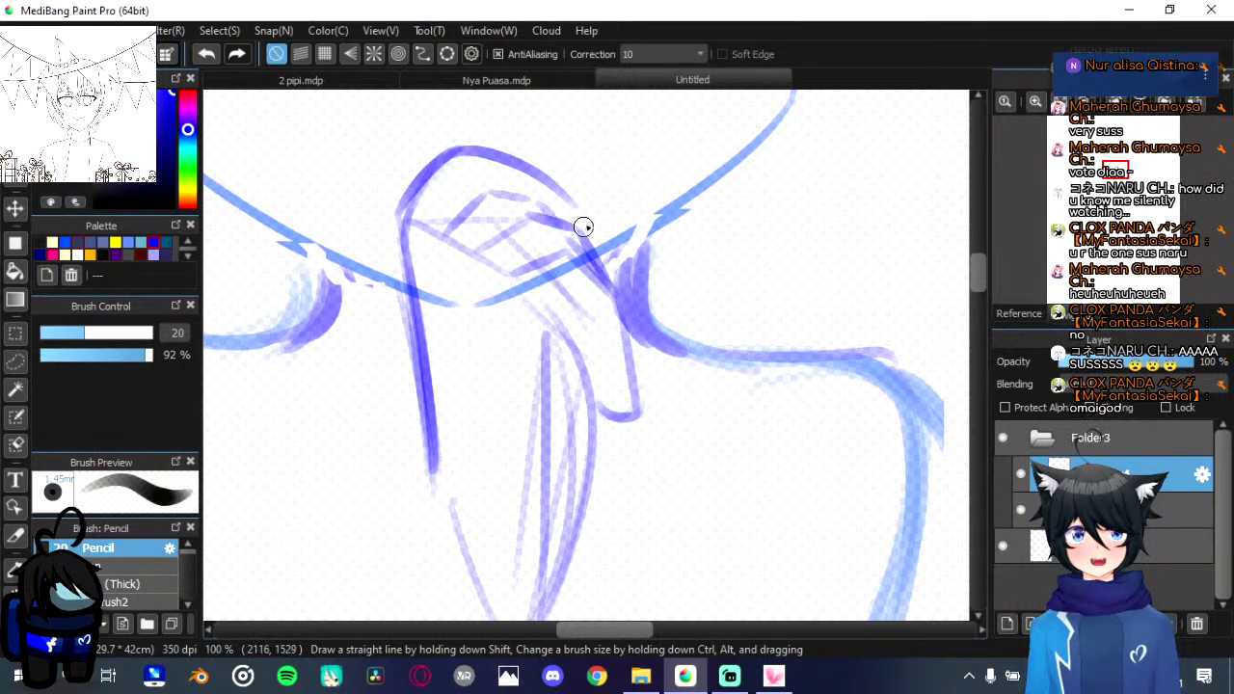
{"action": "left_click_drag", "start_coordinate": [562, 246], "coordinate": [589, 306]}
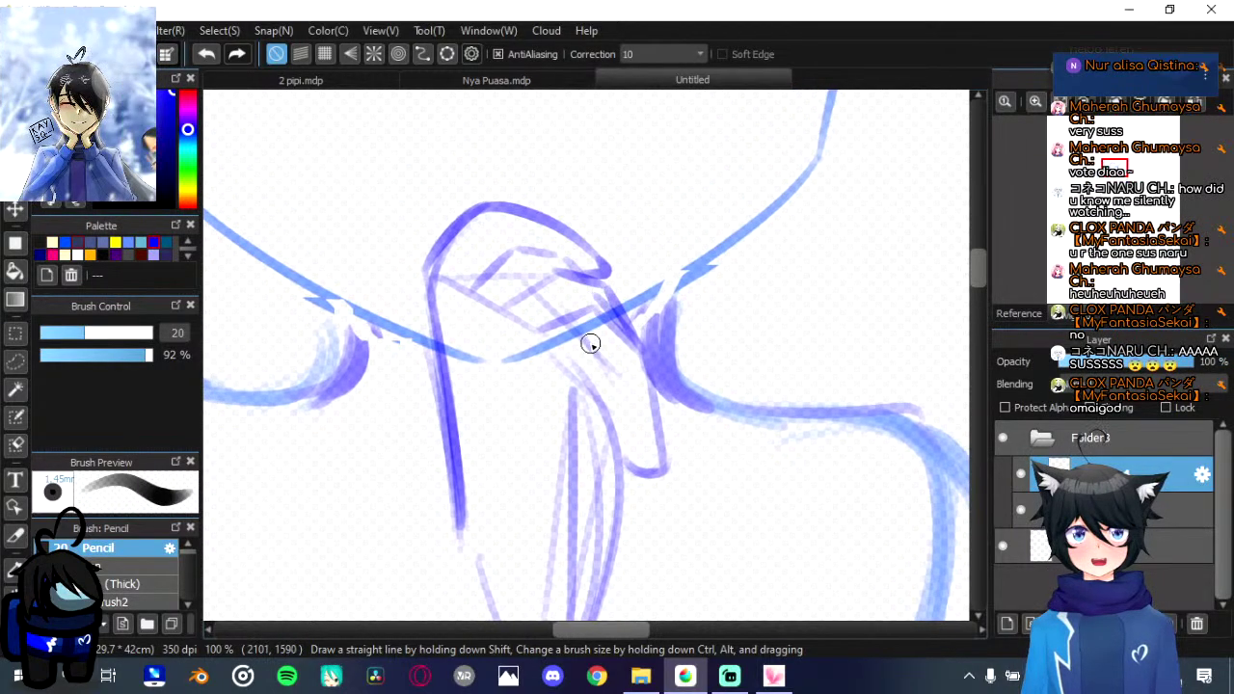
{"action": "scroll", "coordinate": [586, 337], "scroll_direction": "down", "scroll_amount": 3}
{"action": "scroll", "coordinate": [586, 333], "scroll_direction": "up", "scroll_amount": 2}
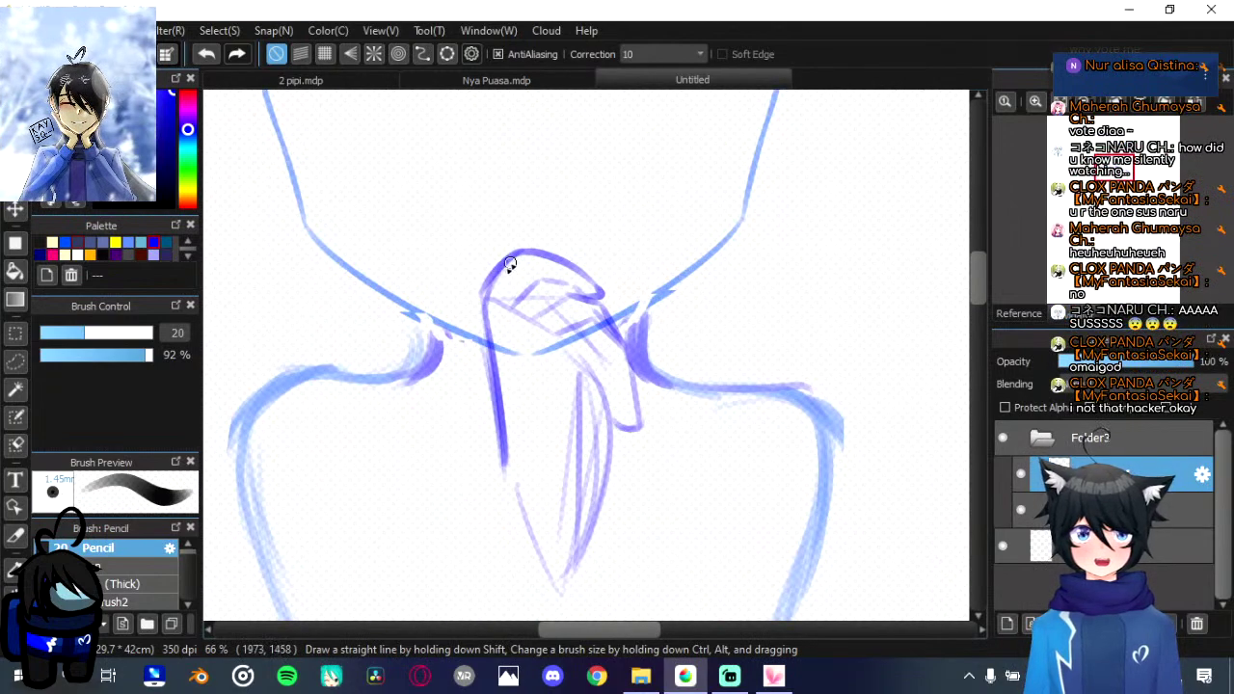
{"action": "left_click_drag", "start_coordinate": [491, 283], "coordinate": [535, 248]}
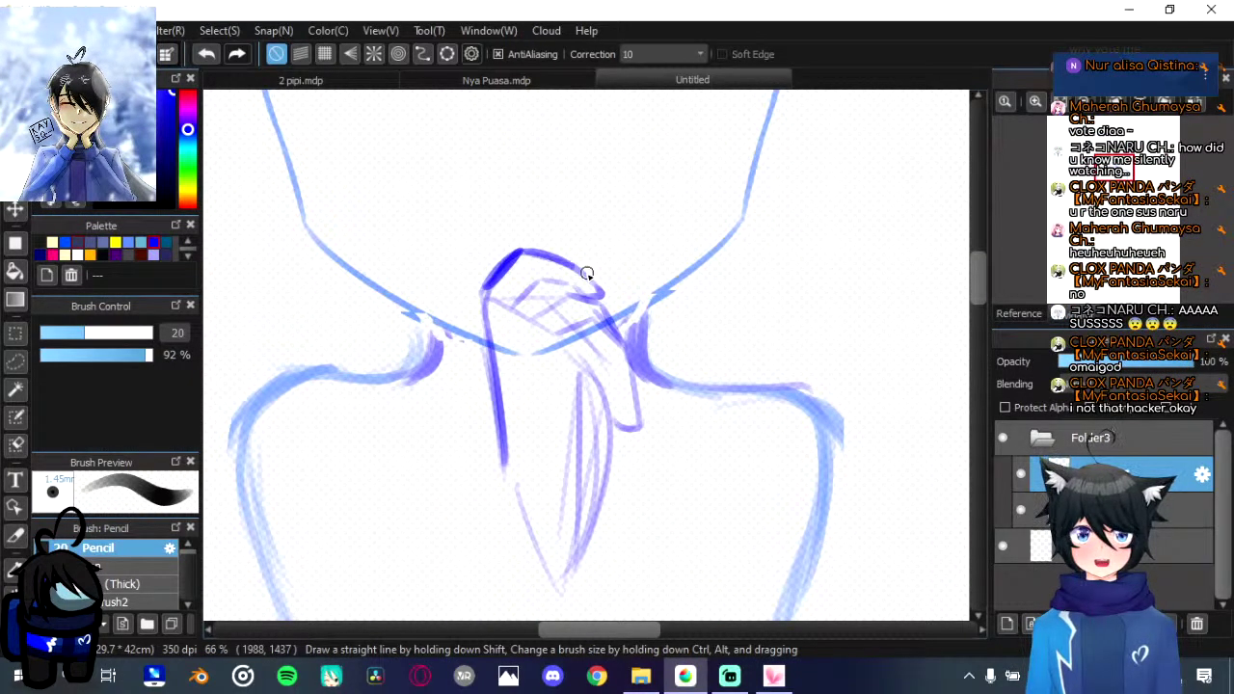
Step: Switch to File Explorer and browse the Projects and arts folders for a reference drawing
{"action": "left_click", "coordinate": [648, 680]}
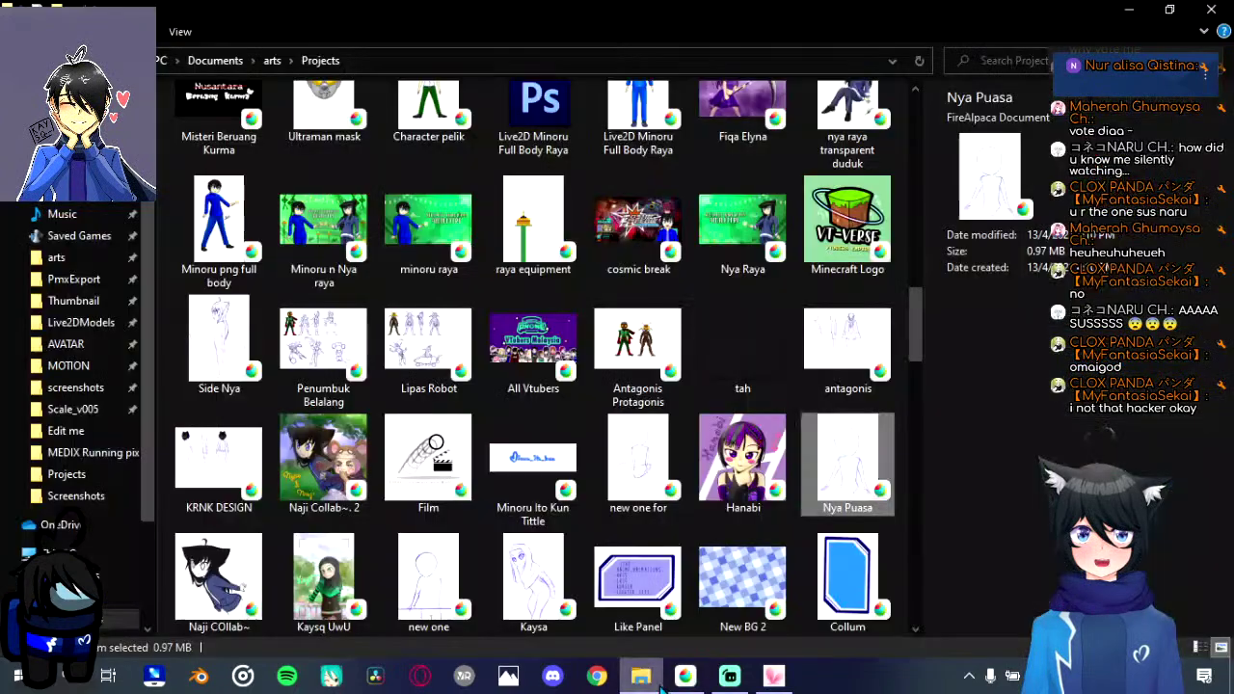
{"action": "scroll", "coordinate": [273, 79], "scroll_direction": "down", "scroll_amount": 10}
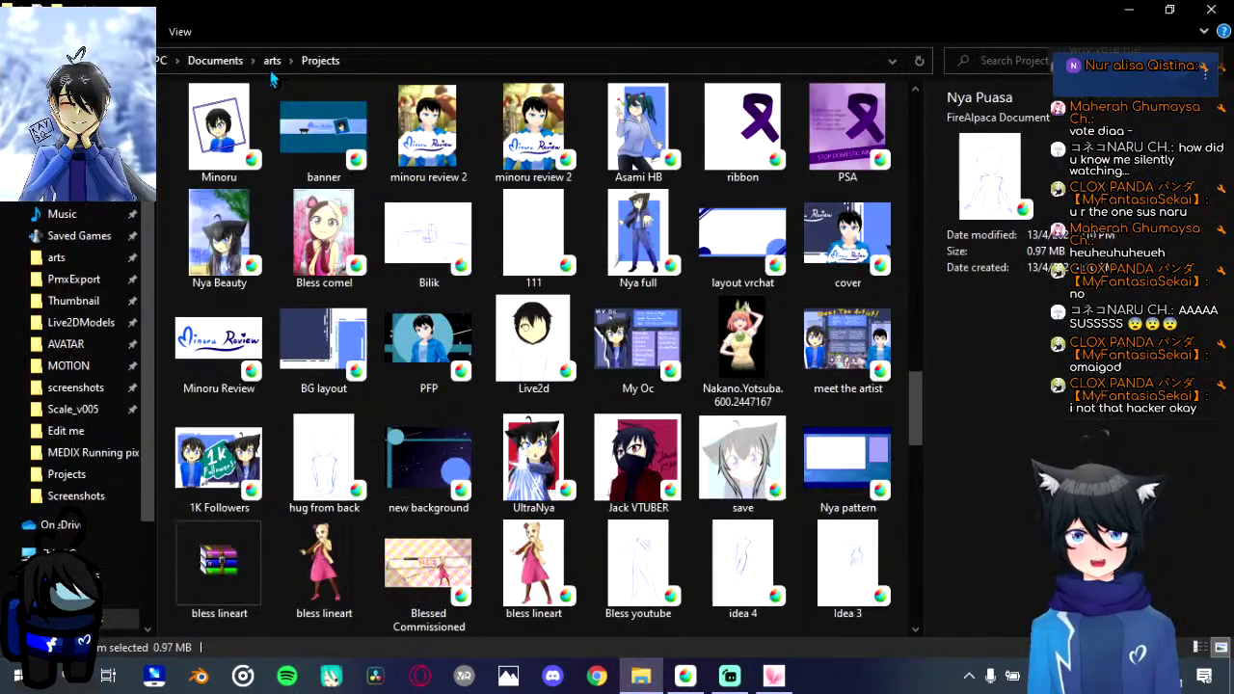
{"action": "left_click", "coordinate": [271, 61]}
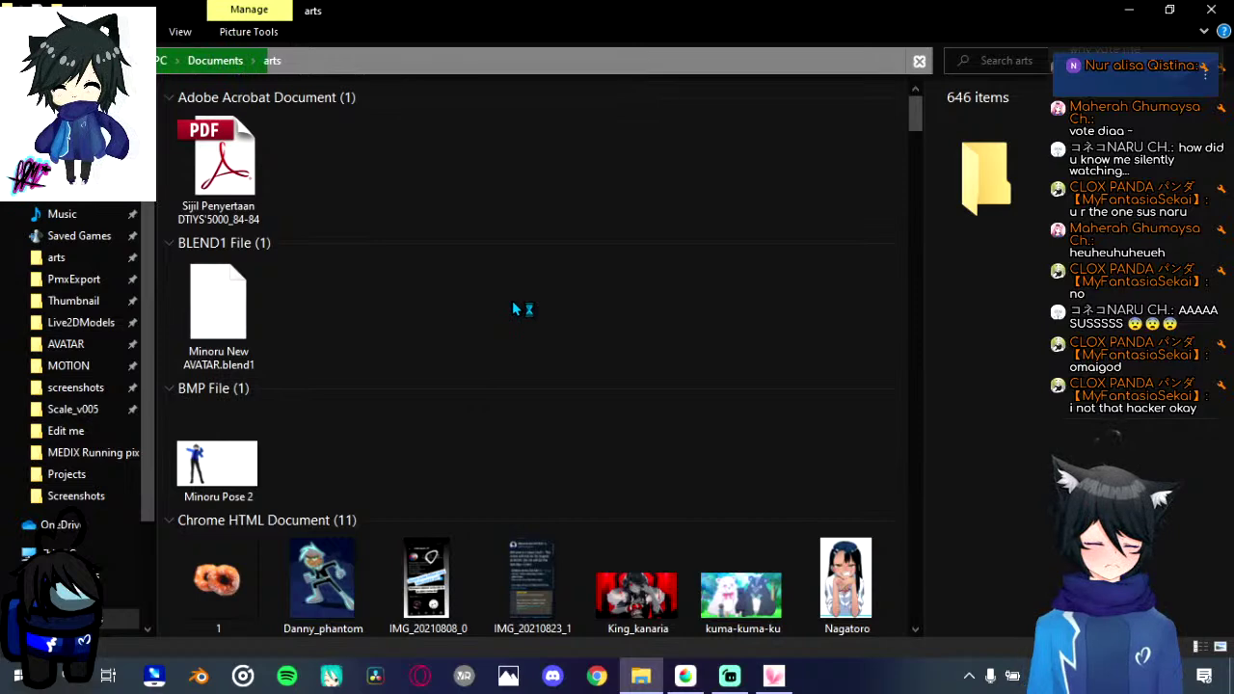
{"action": "scroll", "coordinate": [515, 309], "scroll_direction": "down", "scroll_amount": 10}
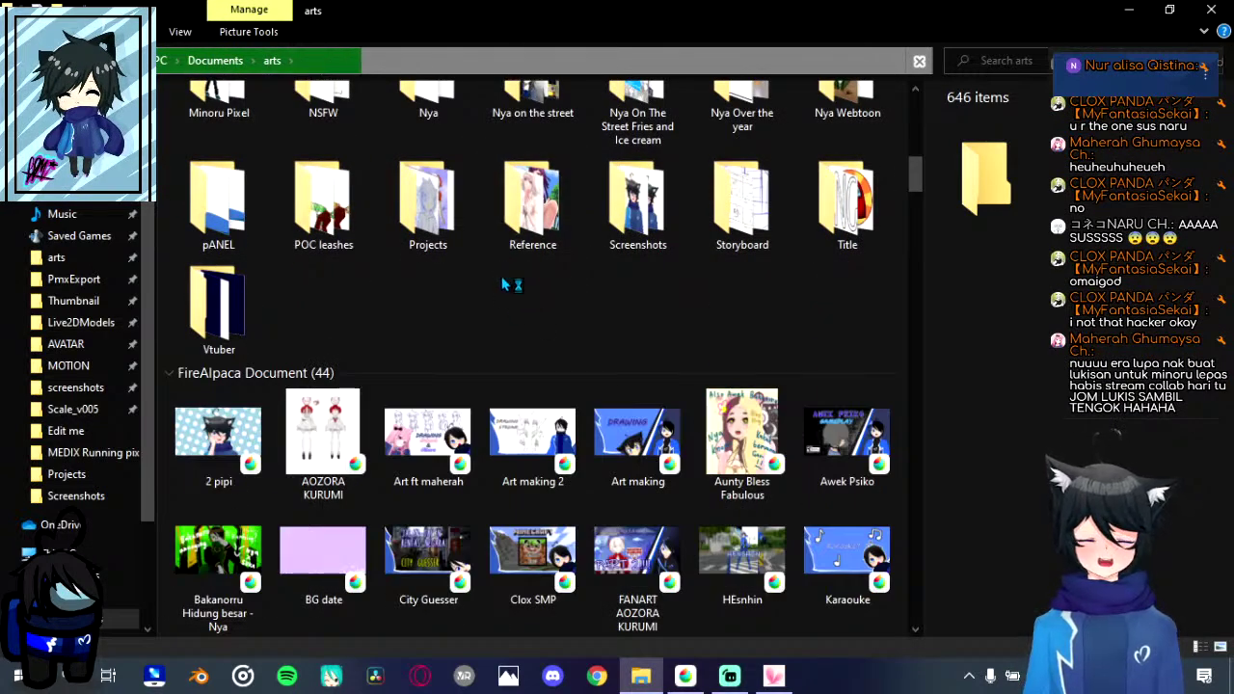
{"action": "scroll", "coordinate": [499, 309], "scroll_direction": "down", "scroll_amount": 3}
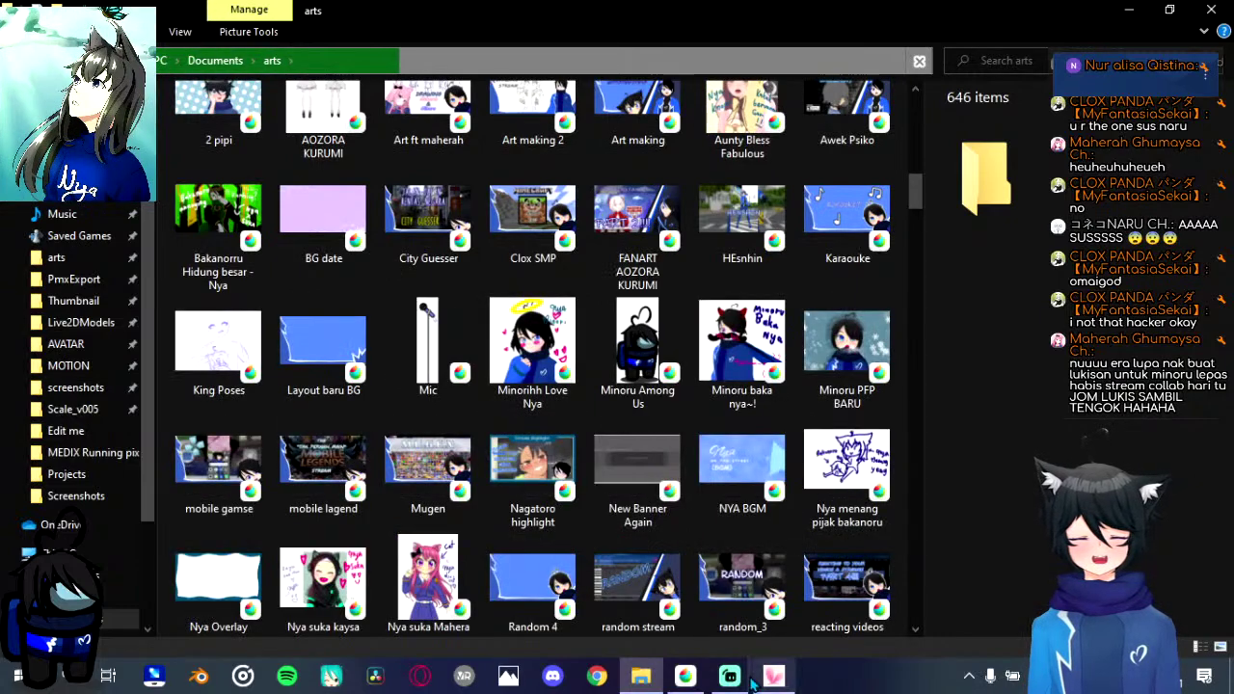
Step: Switch back to MediBang Paint Pro, examine the character in 2 pipi.mdp, and return to the Untitled canvas
{"action": "left_click", "coordinate": [687, 676]}
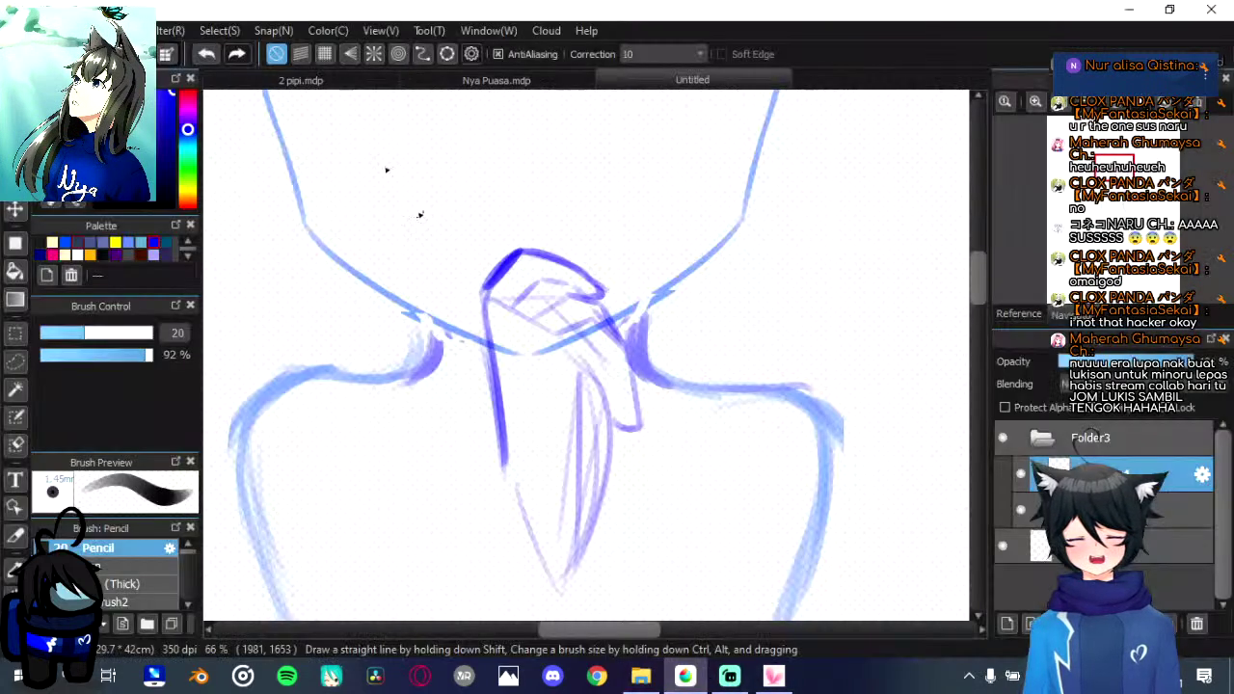
{"action": "left_click", "coordinate": [302, 81]}
{"action": "scroll", "coordinate": [738, 342], "scroll_direction": "up", "scroll_amount": 1}
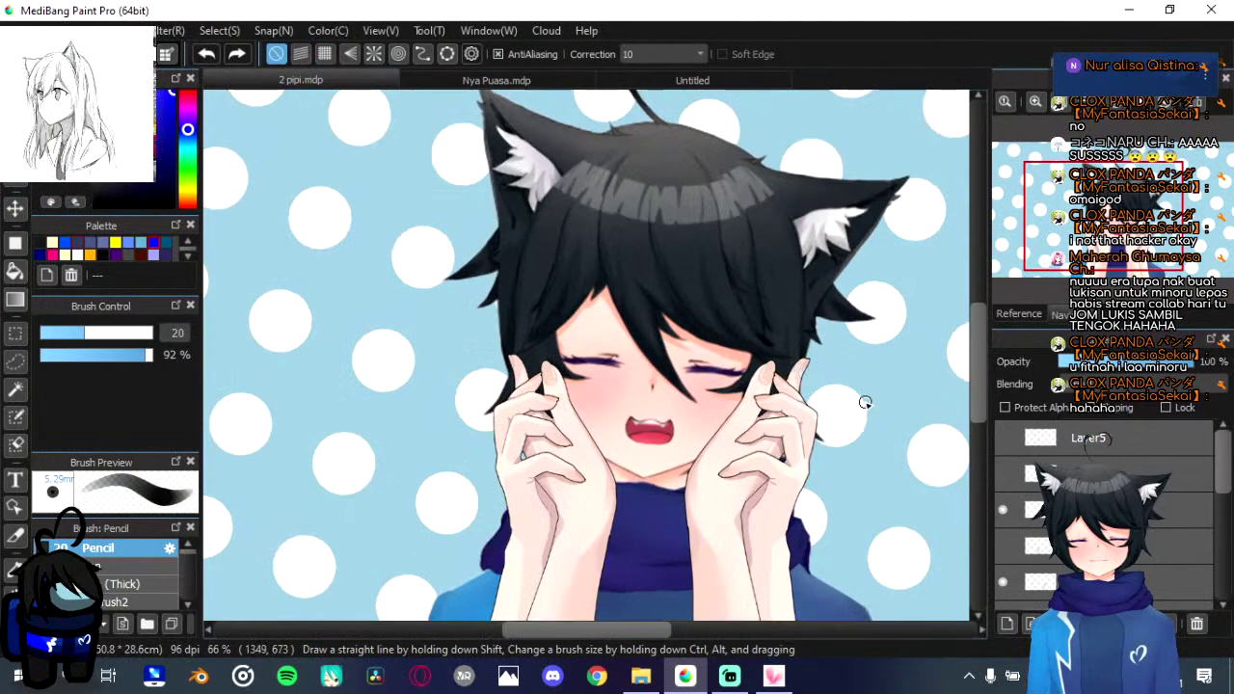
{"action": "scroll", "coordinate": [958, 450], "scroll_direction": "down", "scroll_amount": 1}
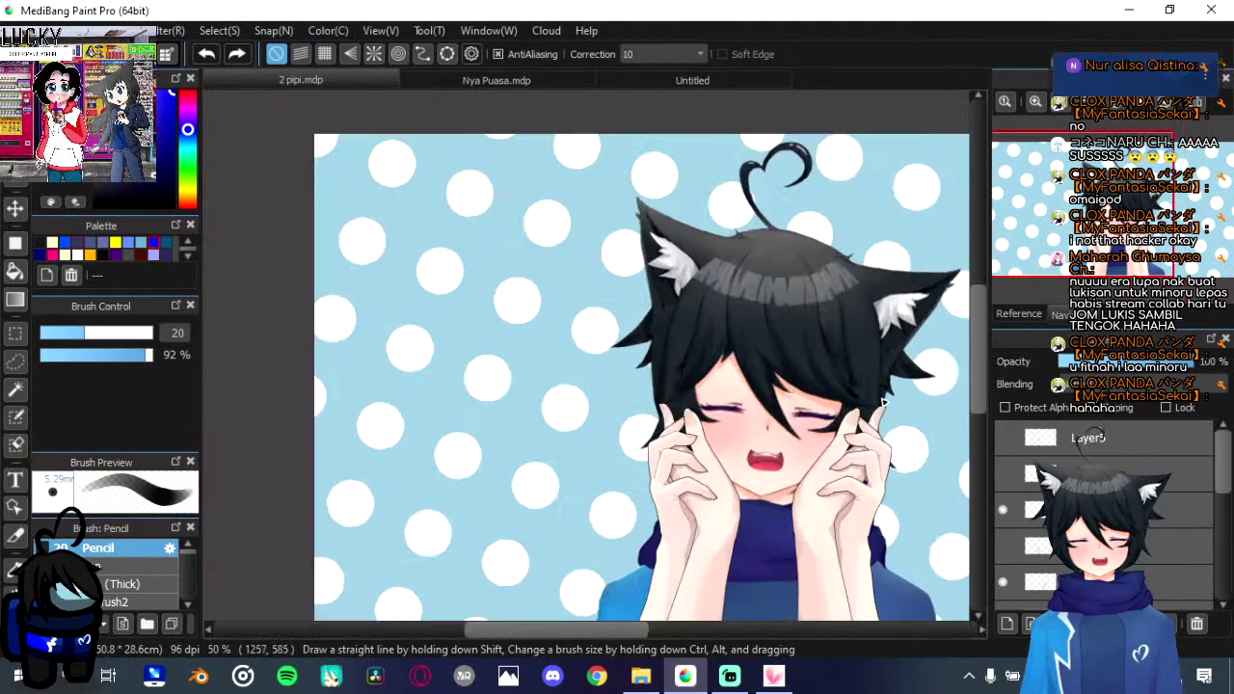
{"action": "left_click", "coordinate": [721, 81]}
Step: Find the Minoru PFP BARU drawing in File Explorer's arts folder and open it in MediBang Paint Pro
{"action": "left_click", "coordinate": [641, 675]}
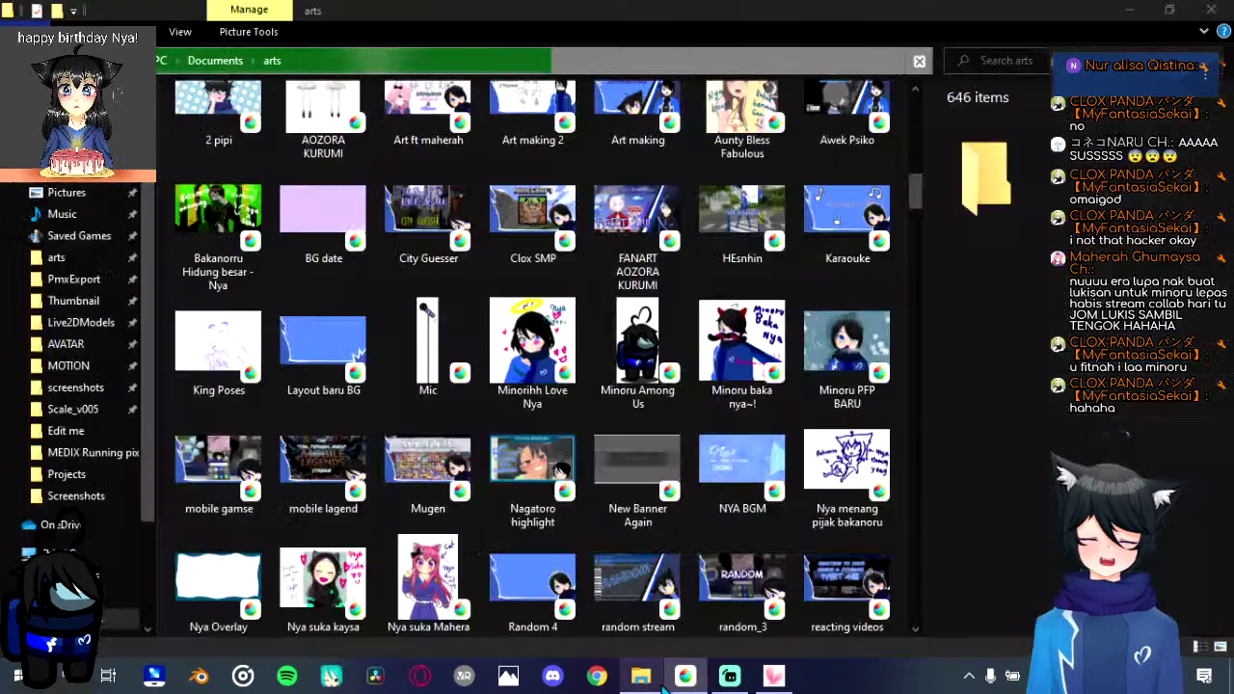
{"action": "scroll", "coordinate": [596, 492], "scroll_direction": "down", "scroll_amount": 3}
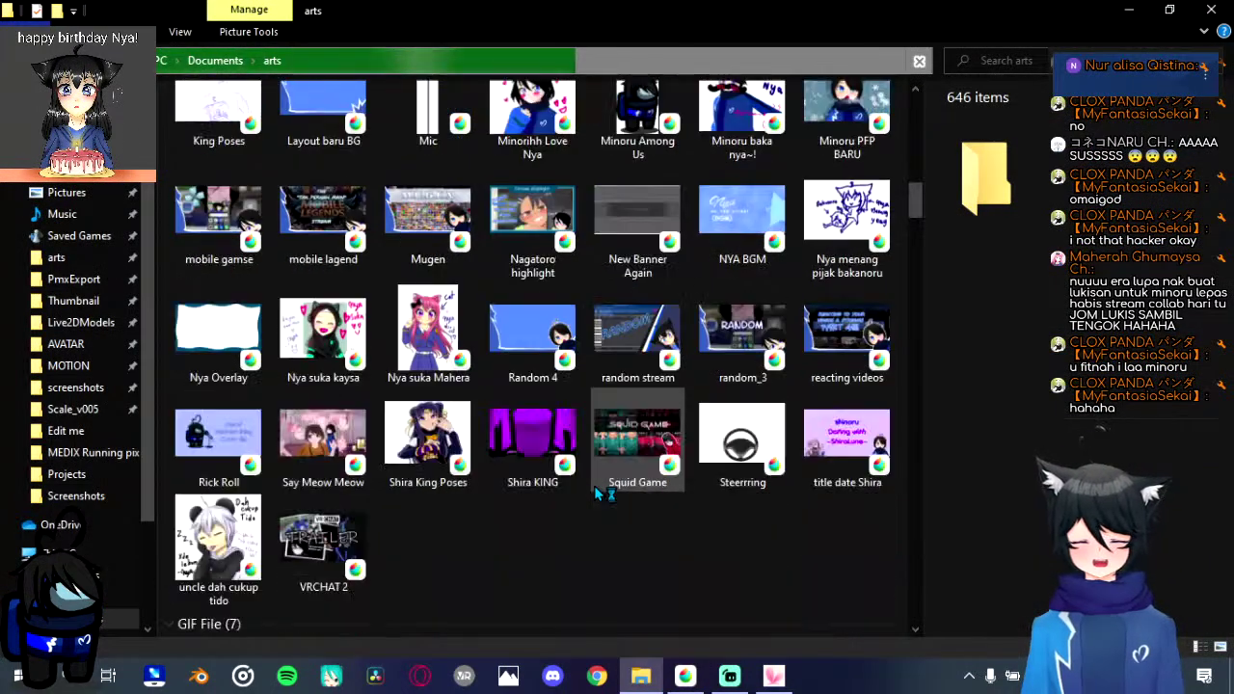
{"action": "scroll", "coordinate": [596, 492], "scroll_direction": "down", "scroll_amount": 5}
{"action": "scroll", "coordinate": [595, 494], "scroll_direction": "down", "scroll_amount": 9}
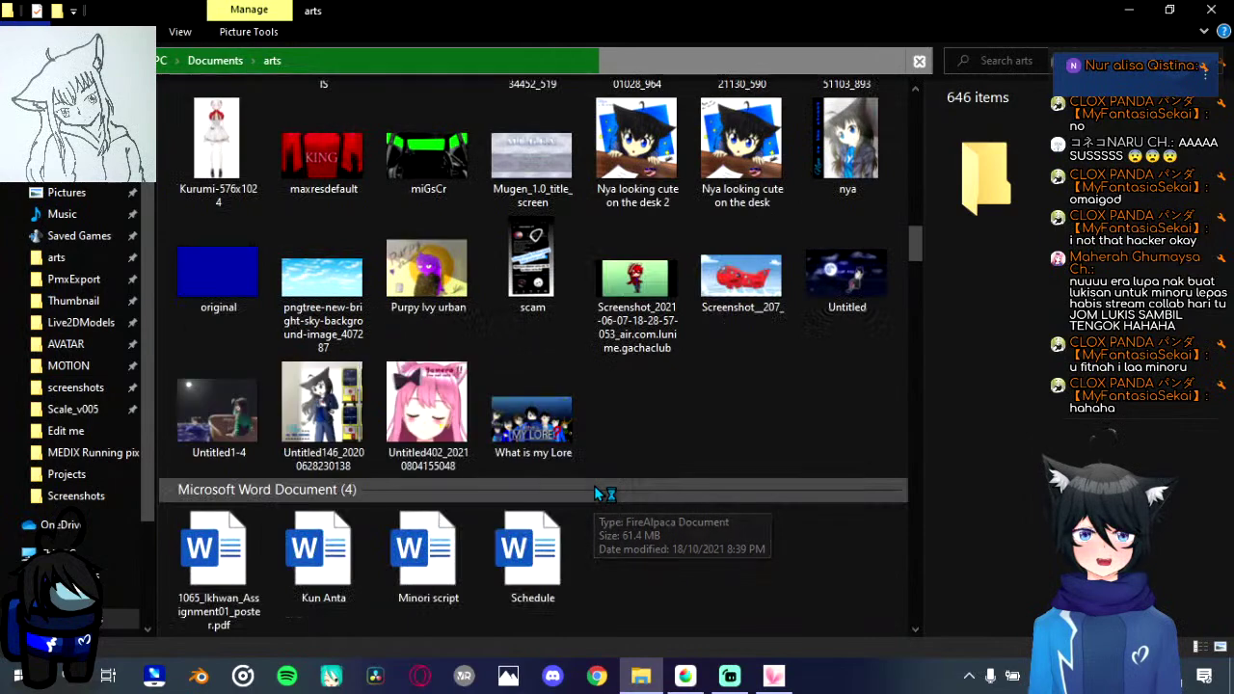
{"action": "scroll", "coordinate": [594, 492], "scroll_direction": "down", "scroll_amount": 3}
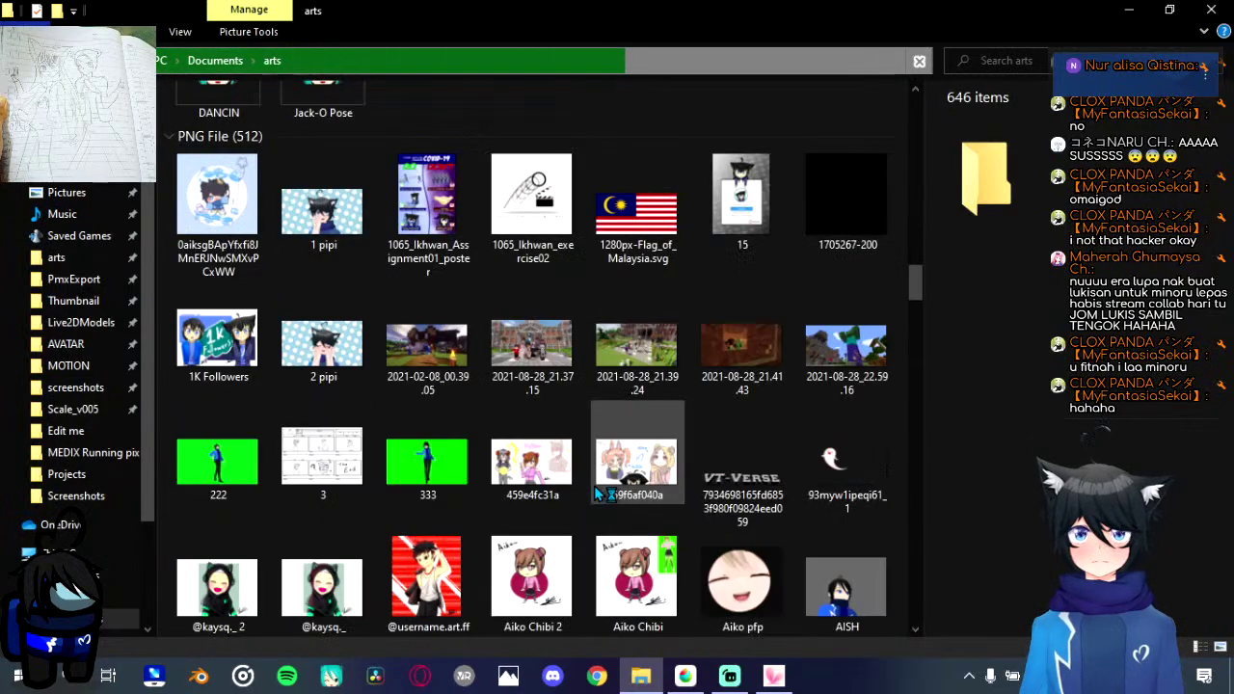
{"action": "scroll", "coordinate": [595, 492], "scroll_direction": "up", "scroll_amount": 2}
{"action": "scroll", "coordinate": [595, 493], "scroll_direction": "up", "scroll_amount": 5}
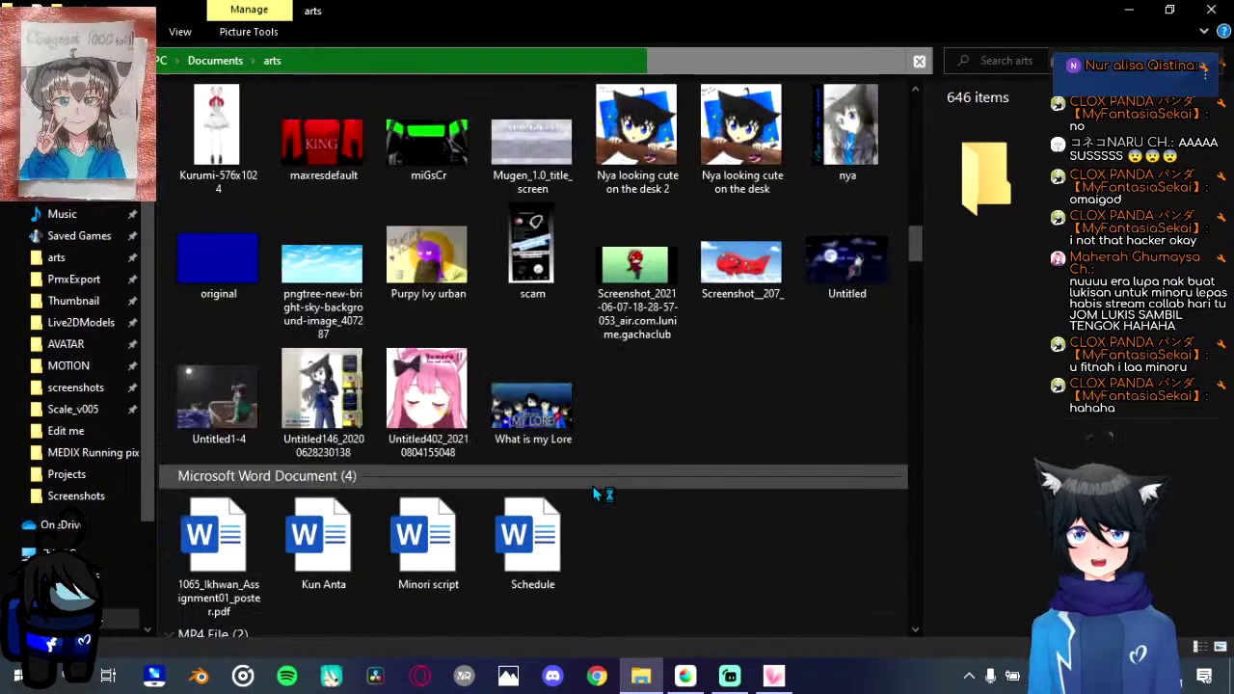
{"action": "scroll", "coordinate": [596, 494], "scroll_direction": "up", "scroll_amount": 5}
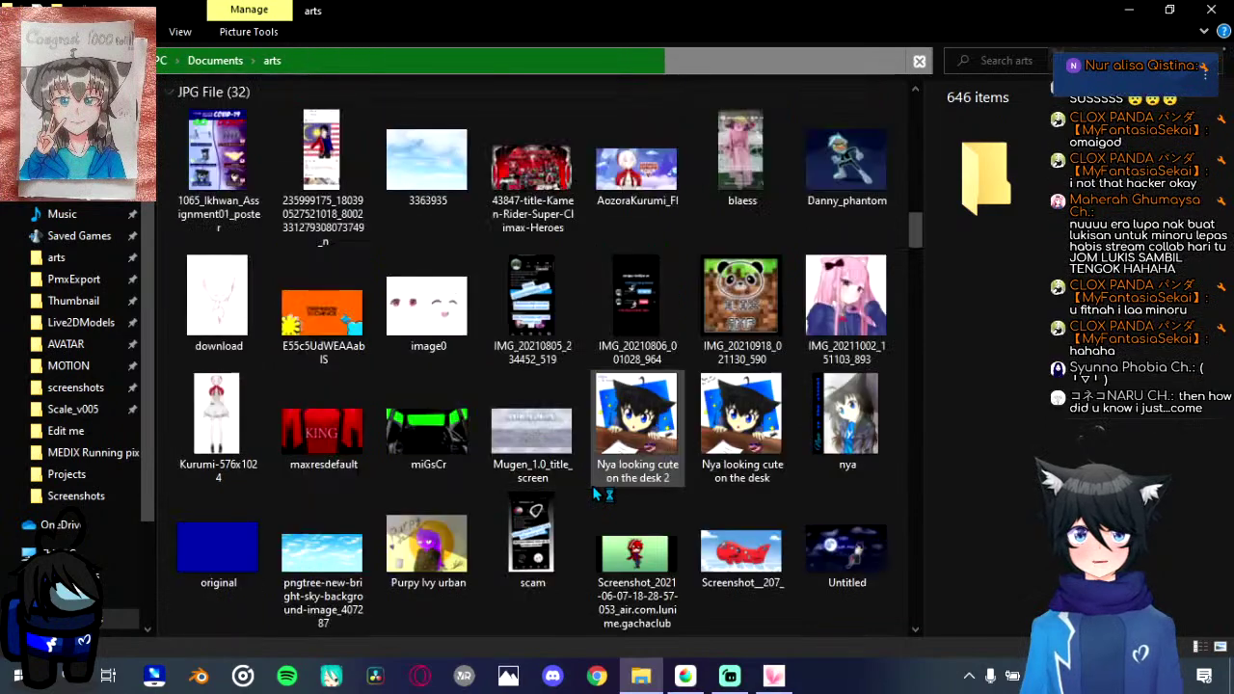
{"action": "scroll", "coordinate": [595, 493], "scroll_direction": "up", "scroll_amount": 5}
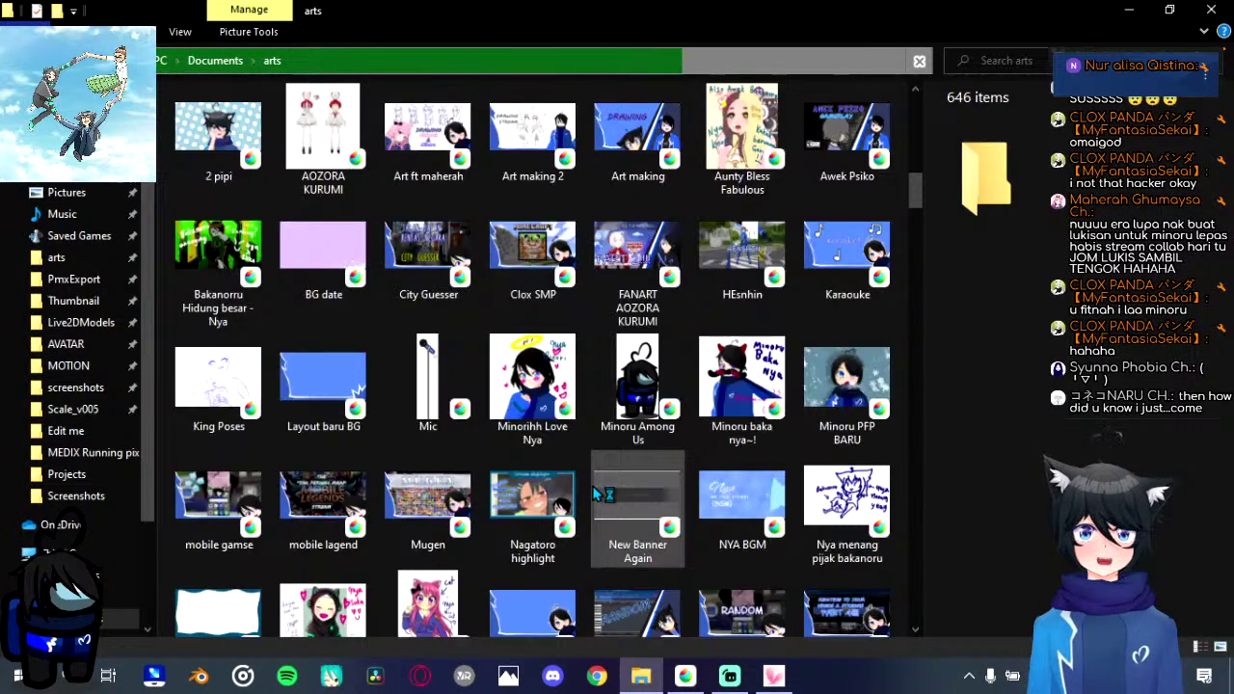
{"action": "left_click", "coordinate": [829, 390]}
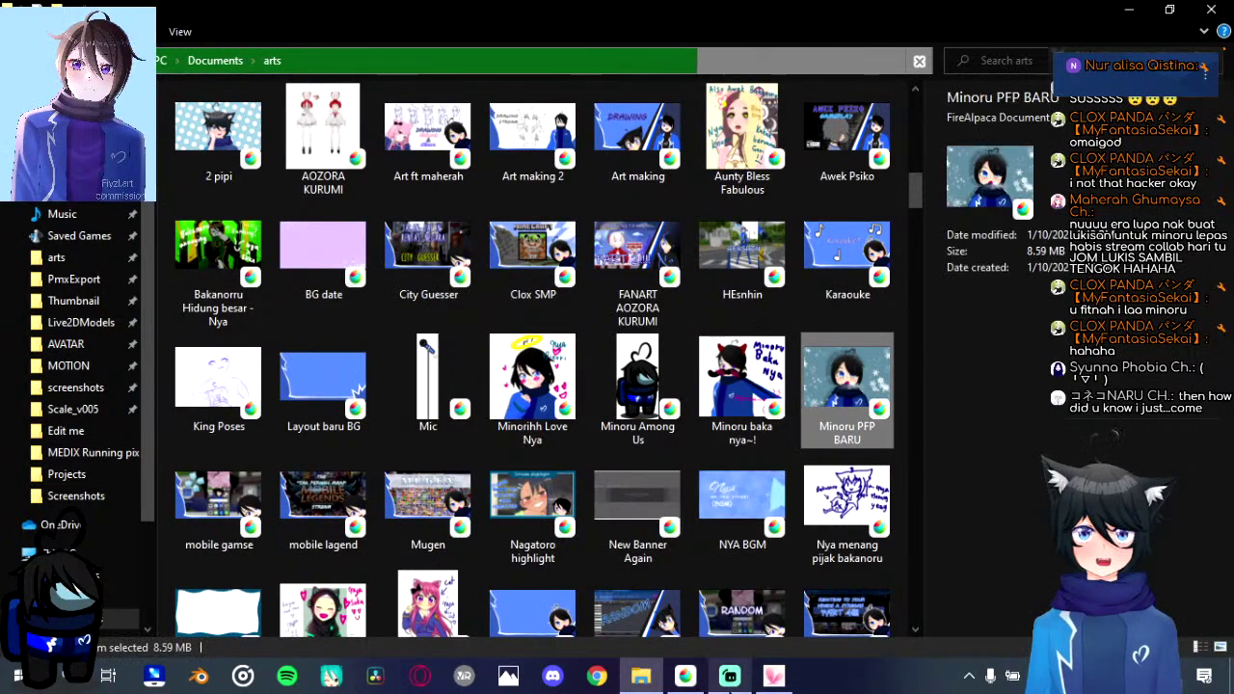
{"action": "left_click", "coordinate": [730, 677]}
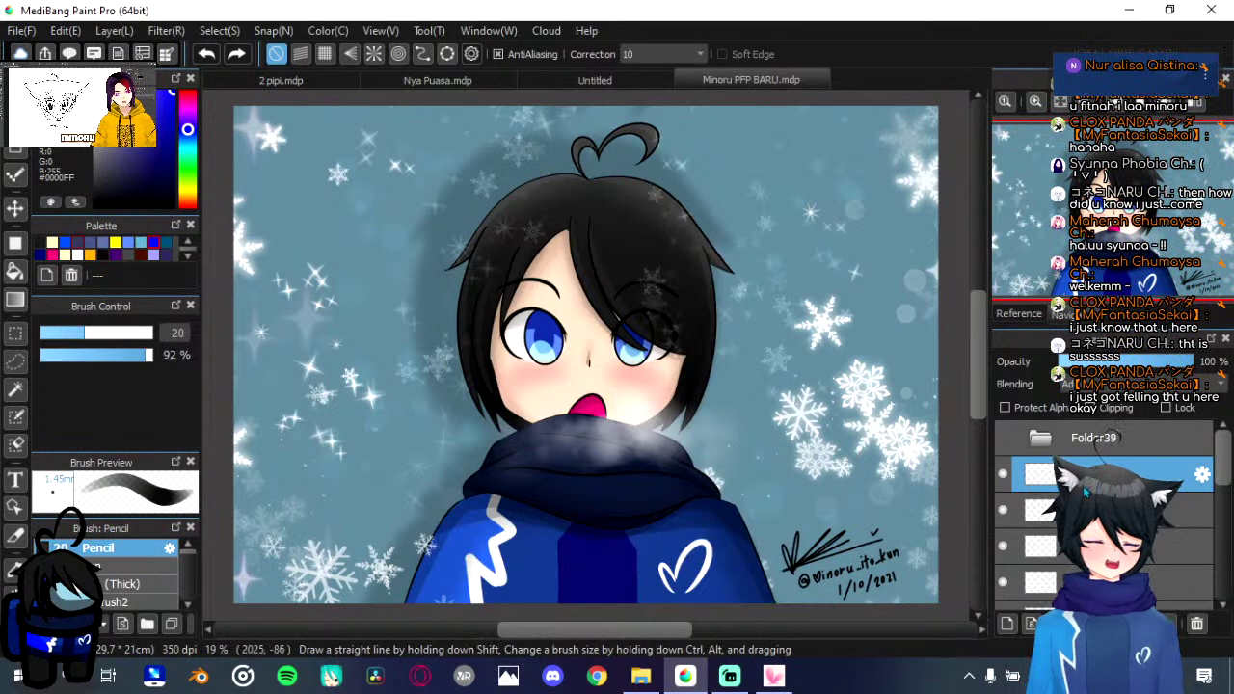
Step: Return to the Untitled canvas and sketch the forearm running diagonally from the hand under the chin down to a rough elbow
{"action": "key", "text": "alt+Tab"}
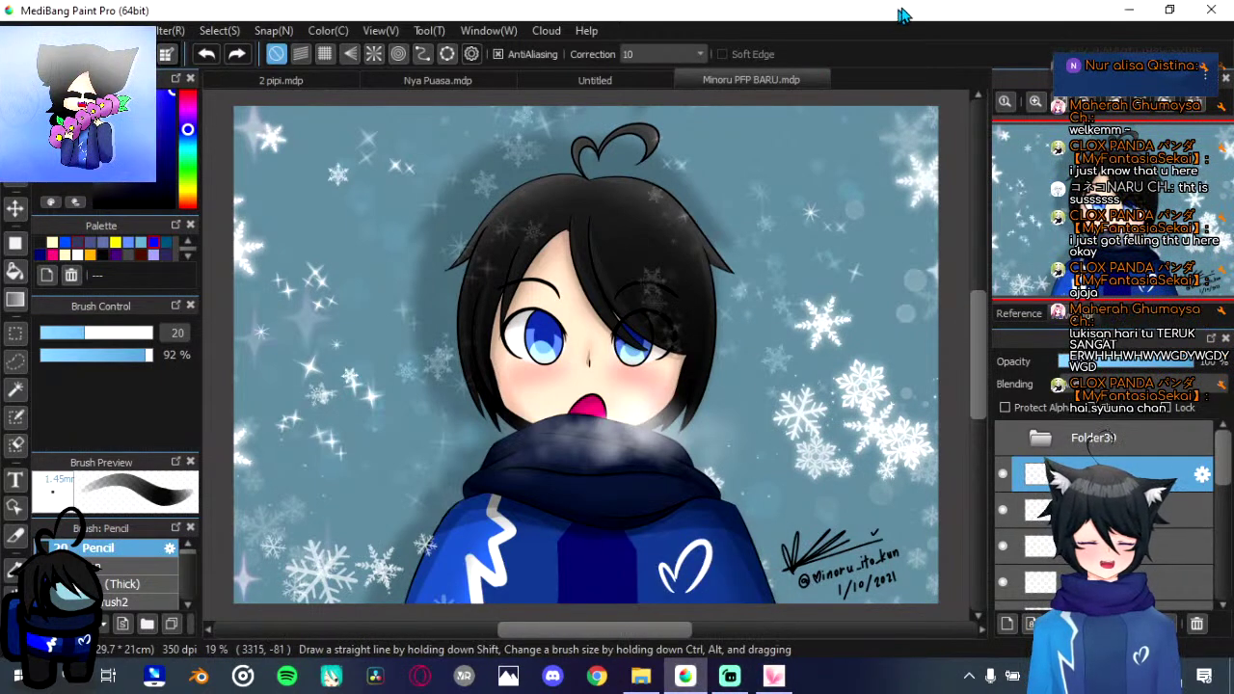
{"action": "left_click", "coordinate": [563, 83]}
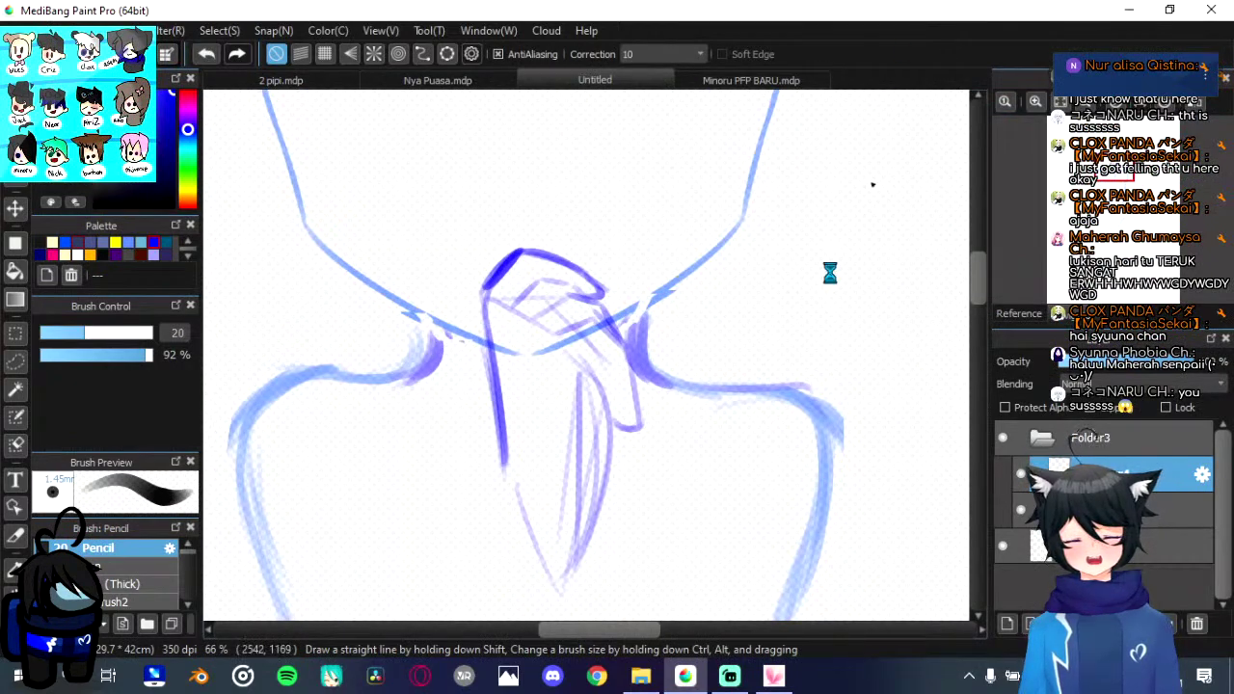
{"action": "scroll", "coordinate": [721, 274], "scroll_direction": "down", "scroll_amount": 5}
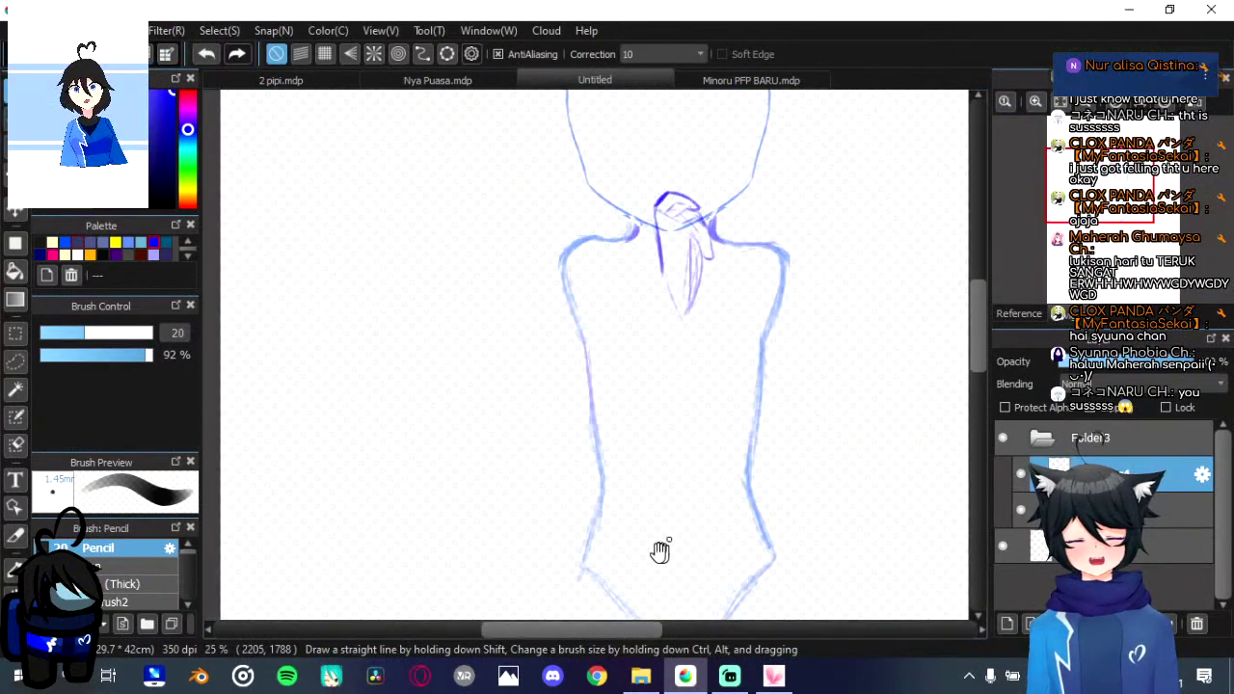
{"action": "left_click_drag", "start_coordinate": [650, 379], "coordinate": [636, 317]}
{"action": "mouse_move", "coordinate": [647, 233]}
{"action": "left_mouse_down"}
{"action": "mouse_move", "coordinate": [564, 379]}
{"action": "mouse_move", "coordinate": [647, 221]}
{"action": "left_mouse_up"}
{"action": "left_click_drag", "start_coordinate": [662, 276], "coordinate": [580, 405]}
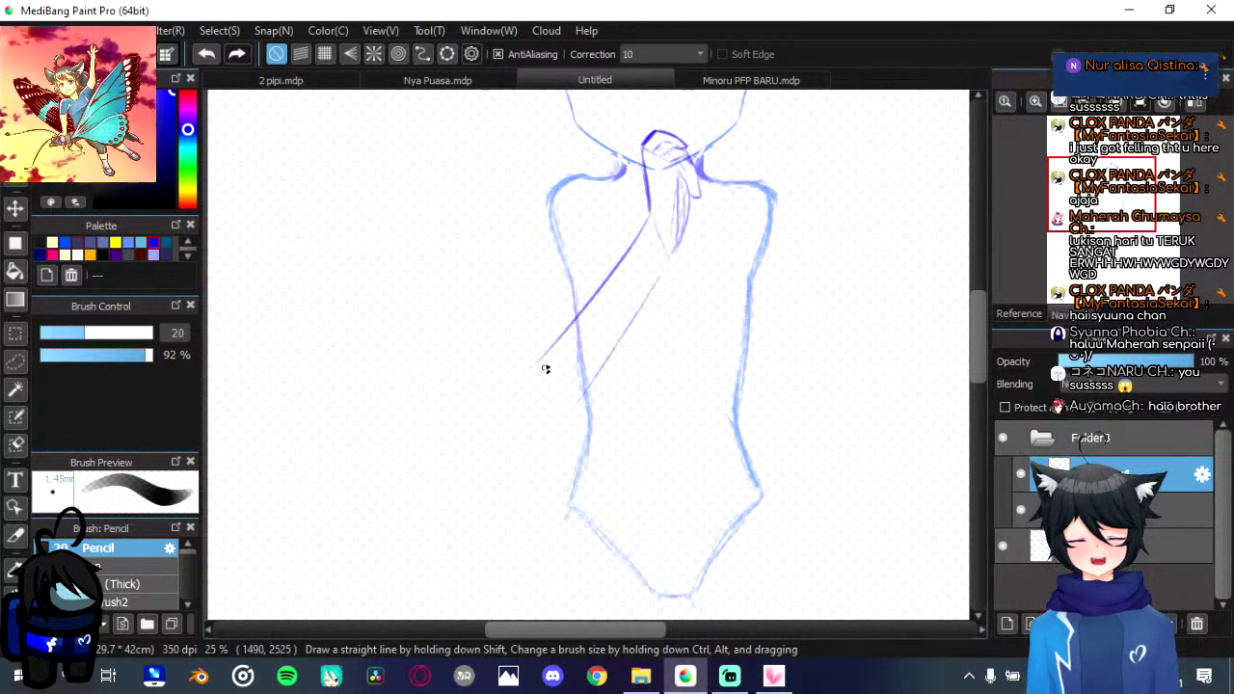
{"action": "left_click_drag", "start_coordinate": [544, 363], "coordinate": [570, 428]}
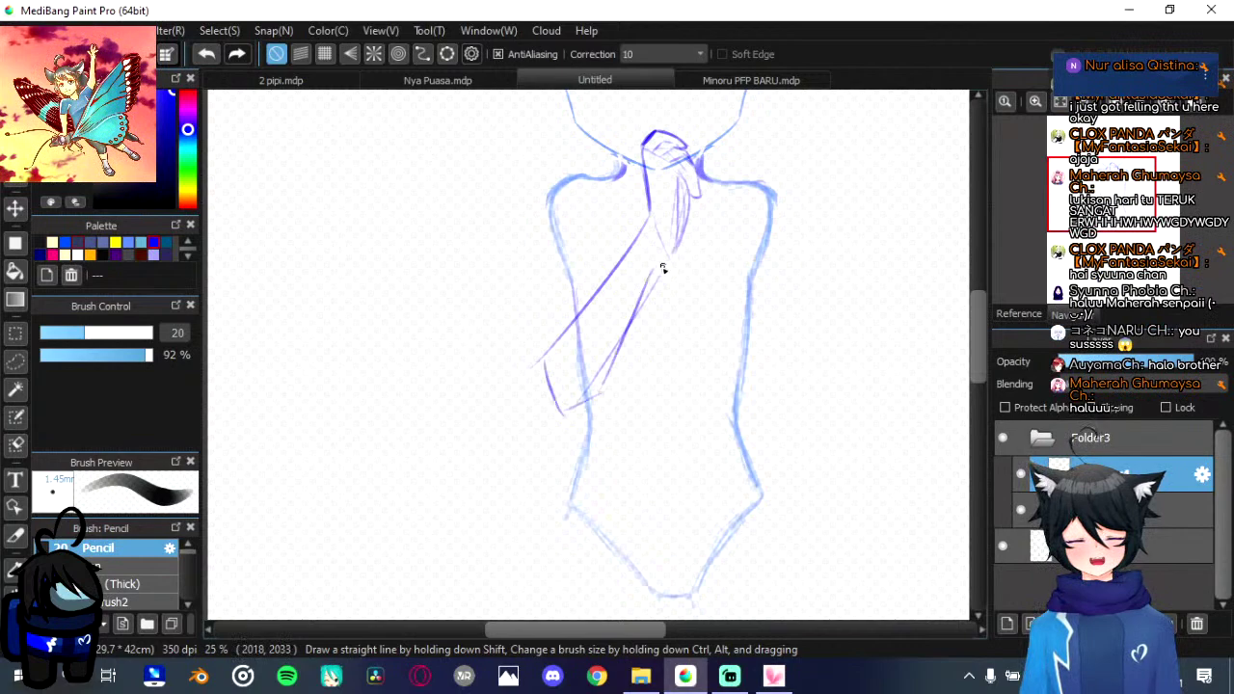
{"action": "key", "text": "ctrl+z"}
{"action": "mouse_move", "coordinate": [675, 254]}
{"action": "left_mouse_down"}
{"action": "mouse_move", "coordinate": [604, 375]}
{"action": "mouse_move", "coordinate": [563, 414]}
{"action": "mouse_move", "coordinate": [622, 368]}
{"action": "mouse_move", "coordinate": [563, 395]}
{"action": "mouse_move", "coordinate": [595, 310]}
{"action": "mouse_move", "coordinate": [562, 353]}
{"action": "mouse_move", "coordinate": [573, 316]}
{"action": "mouse_move", "coordinate": [651, 230]}
{"action": "left_mouse_up"}
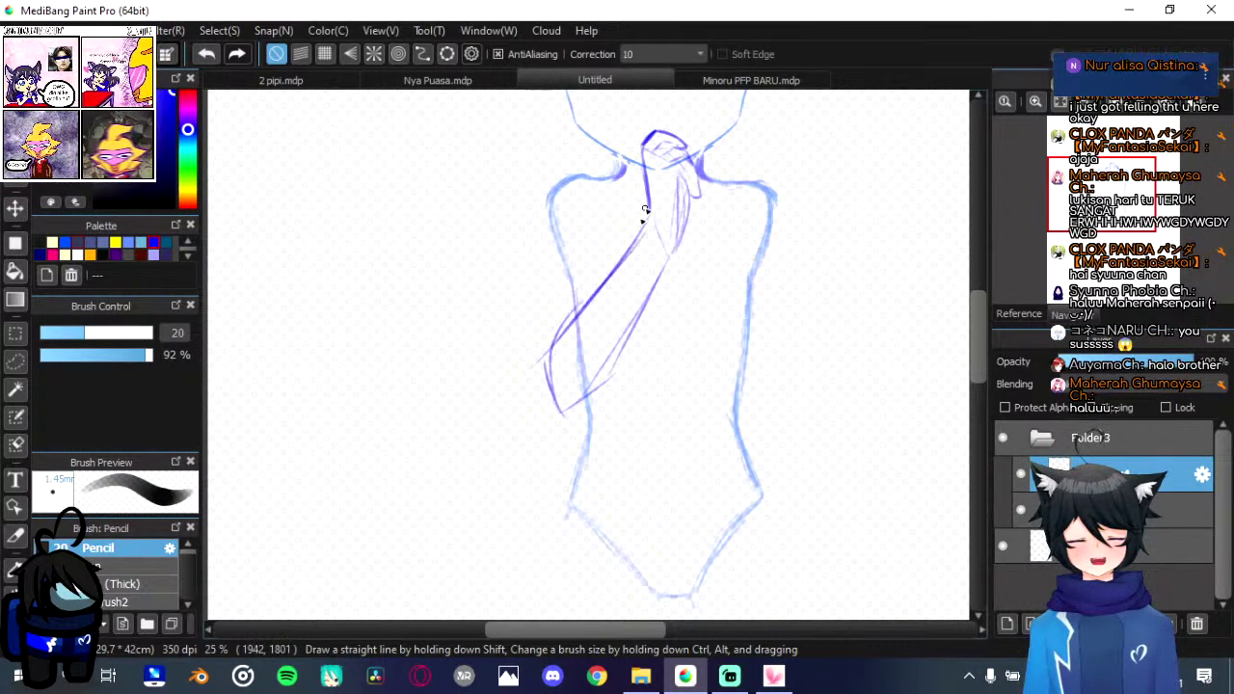
{"action": "left_click_drag", "start_coordinate": [584, 337], "coordinate": [511, 471]}
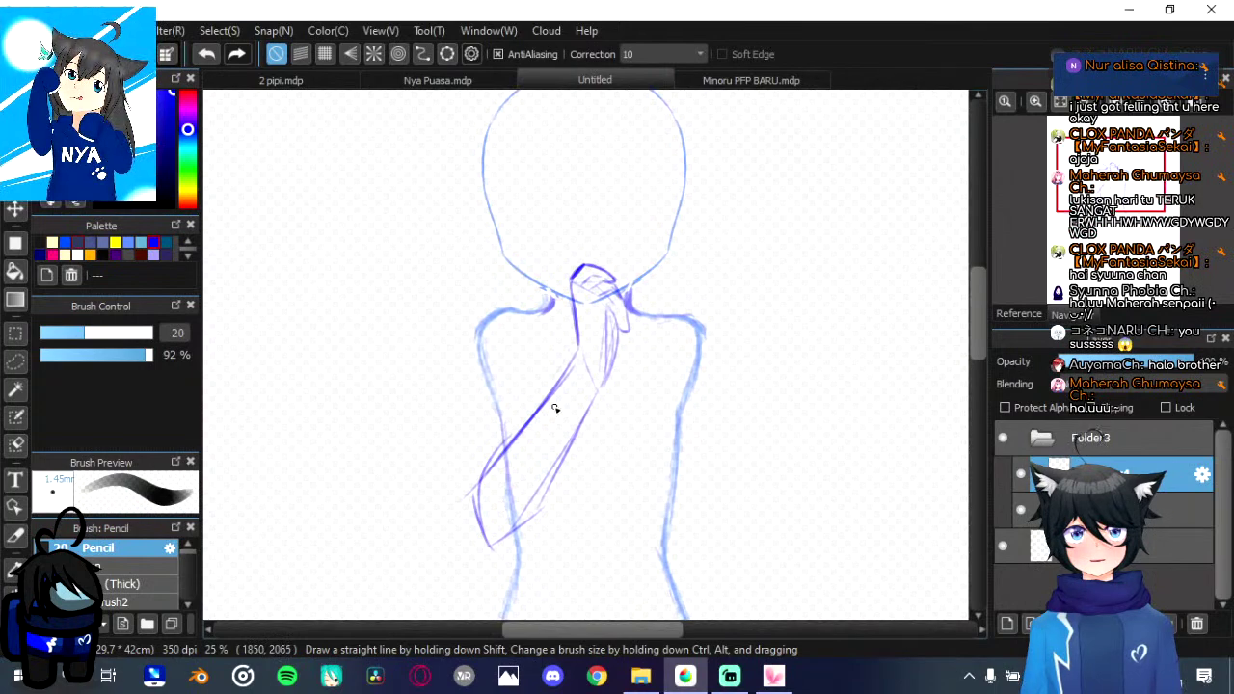
{"action": "left_click_drag", "start_coordinate": [679, 301], "coordinate": [669, 322]}
Step: Transform the hand-and-forearm sketch: shorten it, rotate it clockwise, and reposition it with the hand at the chin
{"action": "key", "text": "ctrl+t"}
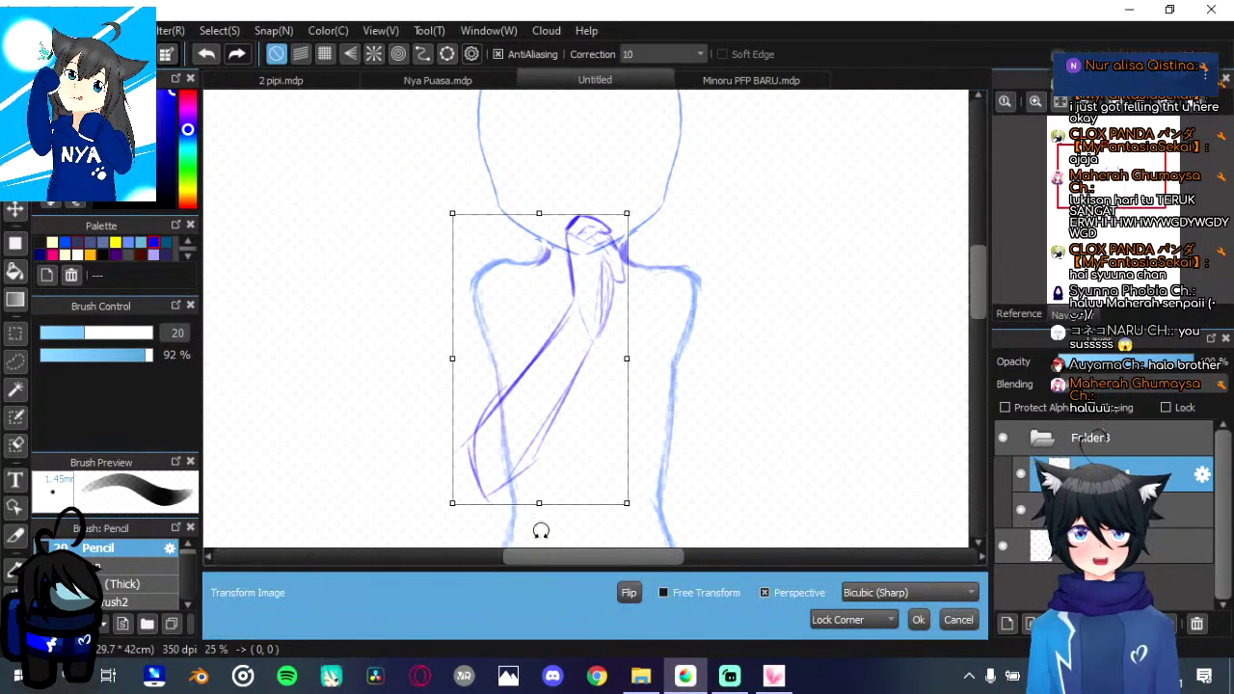
{"action": "left_click_drag", "start_coordinate": [540, 501], "coordinate": [542, 469]}
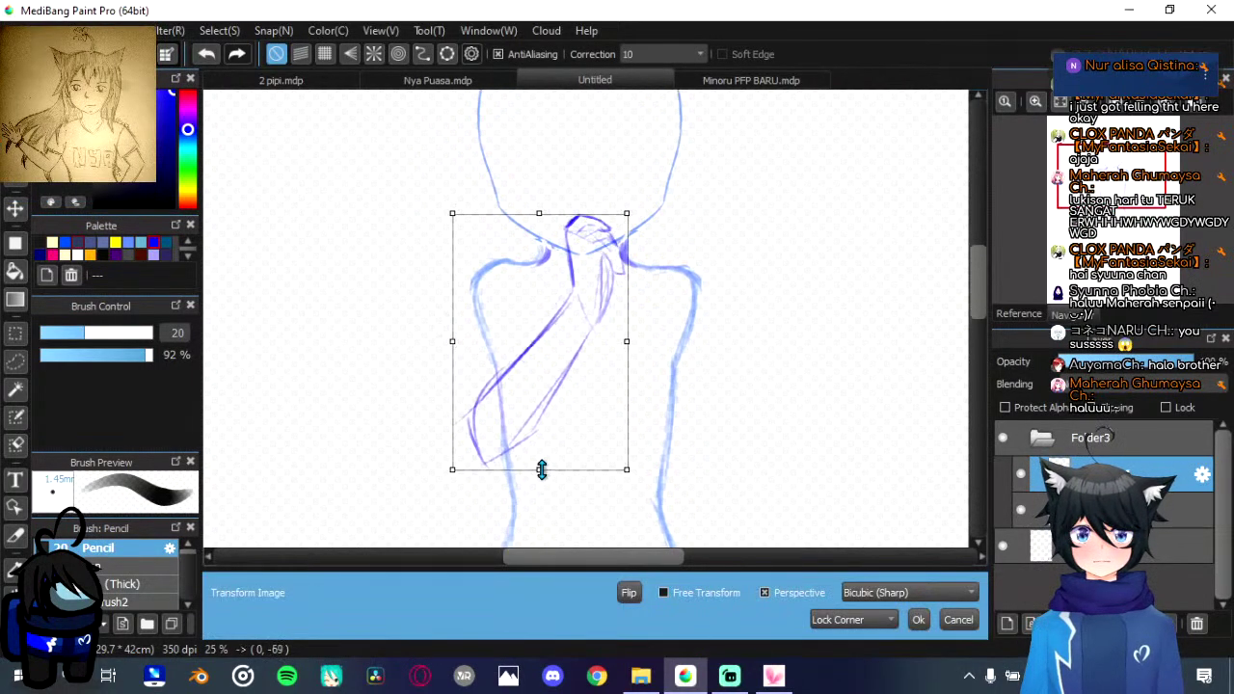
{"action": "mouse_move", "coordinate": [632, 474]}
{"action": "left_mouse_down"}
{"action": "mouse_move", "coordinate": [614, 441]}
{"action": "mouse_move", "coordinate": [523, 417]}
{"action": "left_mouse_up"}
{"action": "mouse_move", "coordinate": [595, 315]}
{"action": "left_mouse_down"}
{"action": "mouse_move", "coordinate": [606, 318]}
{"action": "mouse_move", "coordinate": [571, 330]}
{"action": "left_mouse_up"}
{"action": "left_click_drag", "start_coordinate": [615, 422], "coordinate": [627, 455]}
{"action": "mouse_move", "coordinate": [675, 358]}
{"action": "left_mouse_down"}
{"action": "mouse_move", "coordinate": [598, 372]}
{"action": "mouse_move", "coordinate": [536, 350]}
{"action": "mouse_move", "coordinate": [540, 382]}
{"action": "mouse_move", "coordinate": [554, 382]}
{"action": "left_mouse_up"}
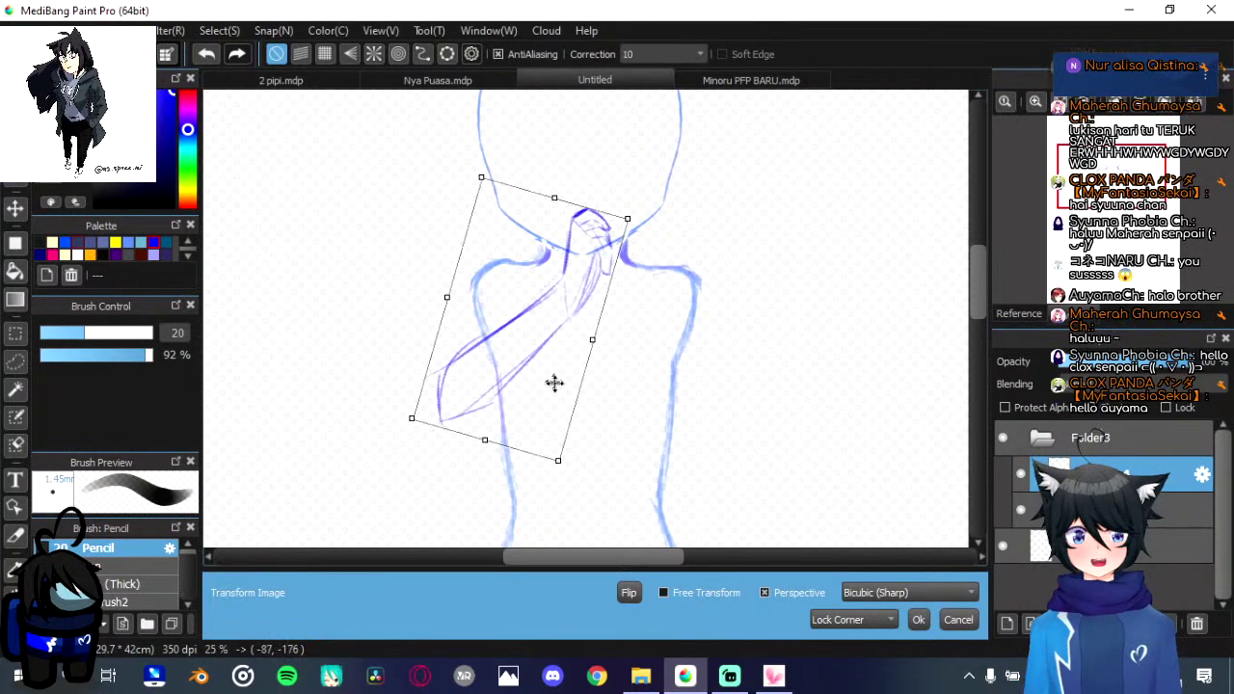
{"action": "left_click_drag", "start_coordinate": [557, 464], "coordinate": [567, 482]}
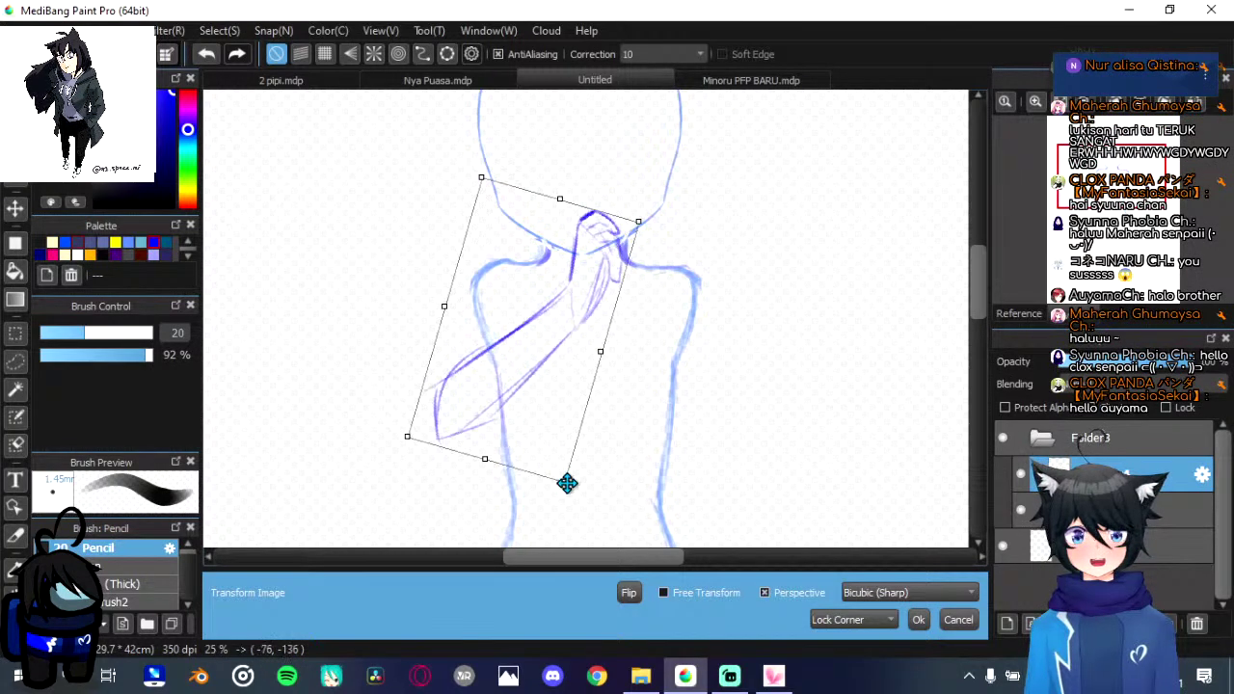
{"action": "left_click_drag", "start_coordinate": [542, 382], "coordinate": [535, 373]}
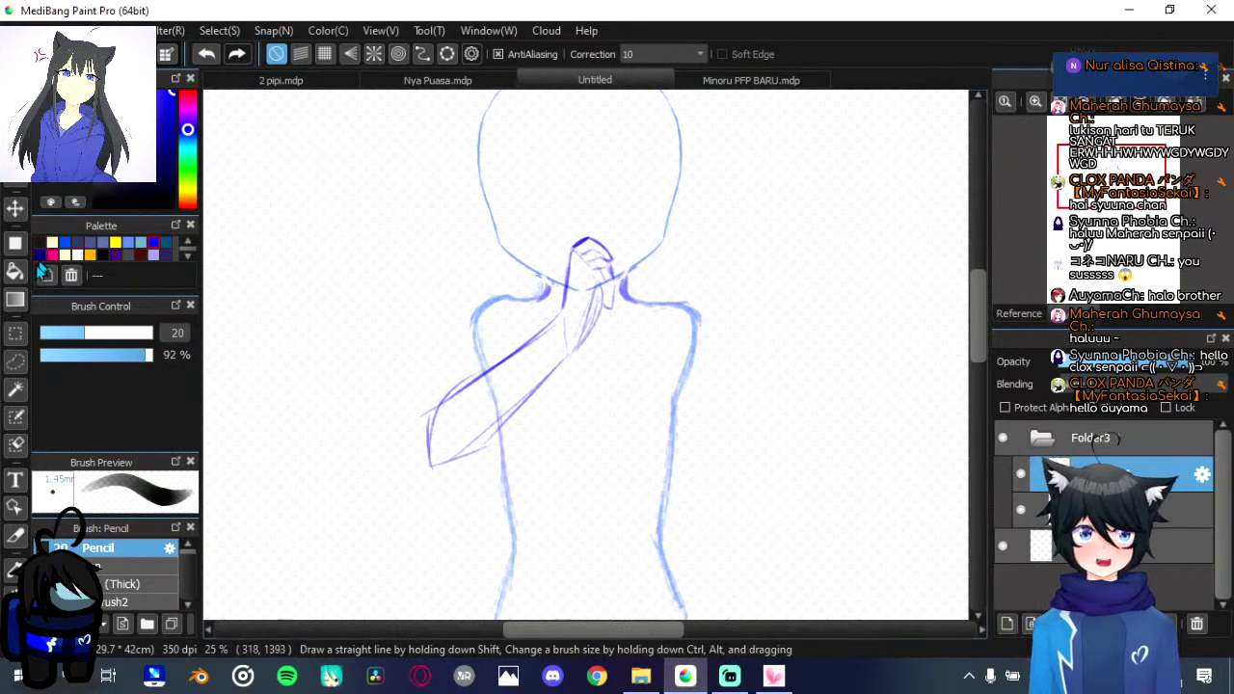
Step: Lasso the forearm below the wrist, stretch it slightly wider, and reduce its height
{"action": "left_click", "coordinate": [14, 360]}
{"action": "mouse_move", "coordinate": [555, 306]}
{"action": "left_mouse_down"}
{"action": "mouse_move", "coordinate": [567, 354]}
{"action": "mouse_move", "coordinate": [490, 562]}
{"action": "mouse_move", "coordinate": [312, 433]}
{"action": "mouse_move", "coordinate": [405, 357]}
{"action": "mouse_move", "coordinate": [557, 309]}
{"action": "left_mouse_up"}
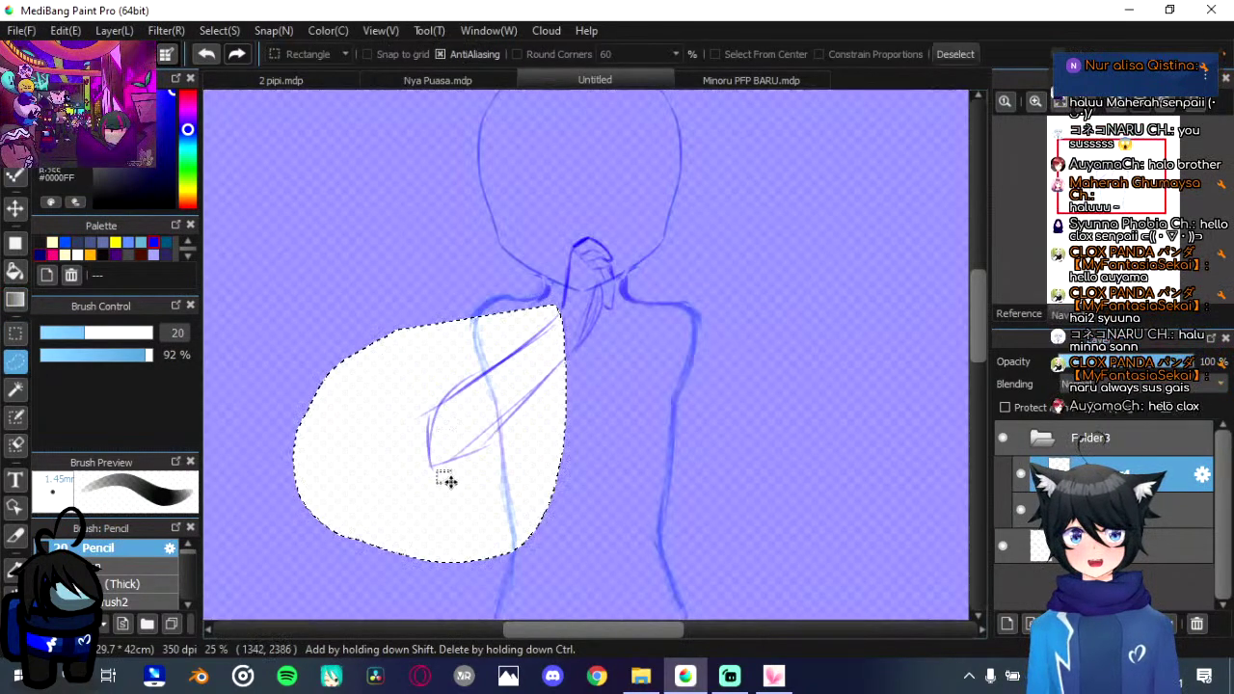
{"action": "key", "text": "ctrl+t"}
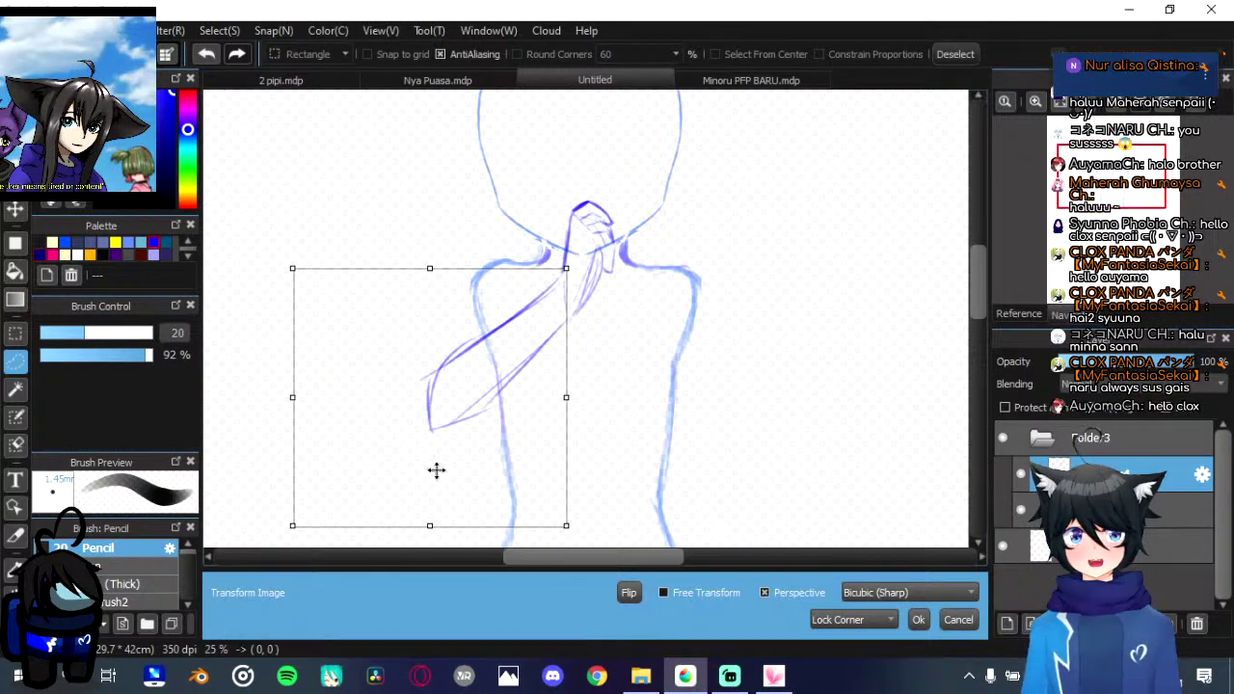
{"action": "mouse_move", "coordinate": [290, 396]}
{"action": "left_mouse_down"}
{"action": "mouse_move", "coordinate": [319, 402]}
{"action": "mouse_move", "coordinate": [264, 395]}
{"action": "mouse_move", "coordinate": [279, 397]}
{"action": "left_mouse_up"}
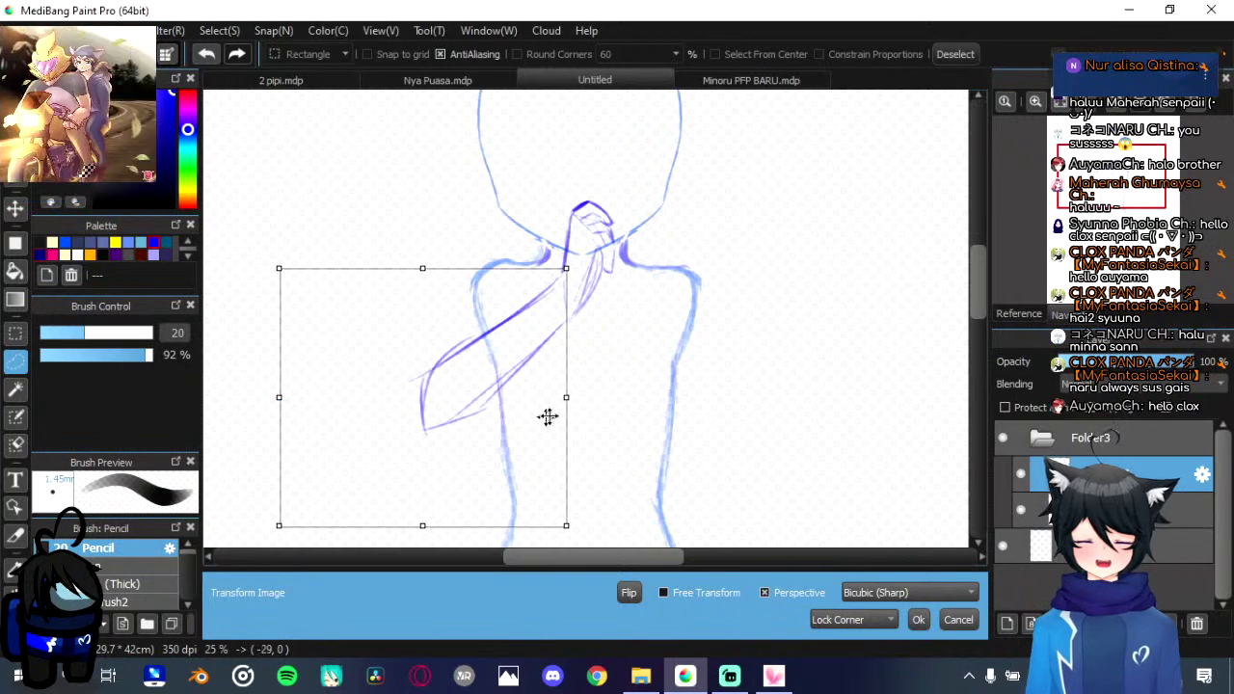
{"action": "left_click_drag", "start_coordinate": [421, 519], "coordinate": [422, 485]}
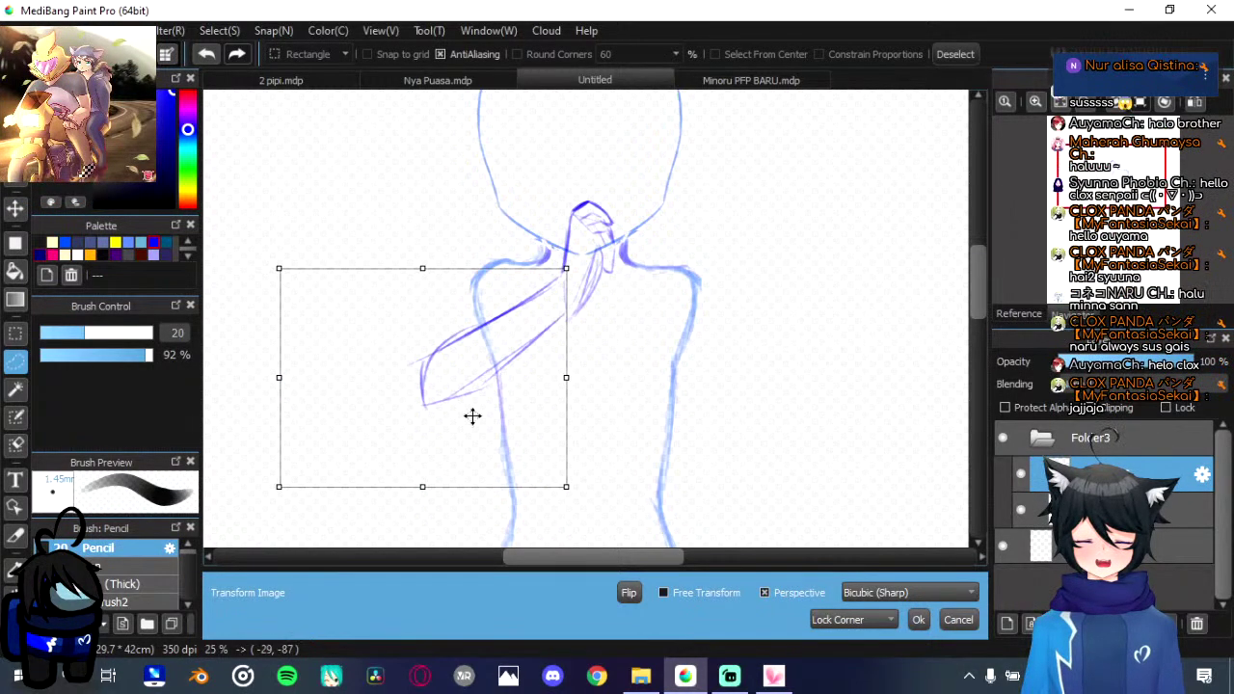
{"action": "left_click_drag", "start_coordinate": [495, 426], "coordinate": [499, 425]}
{"action": "left_click", "coordinate": [920, 623]}
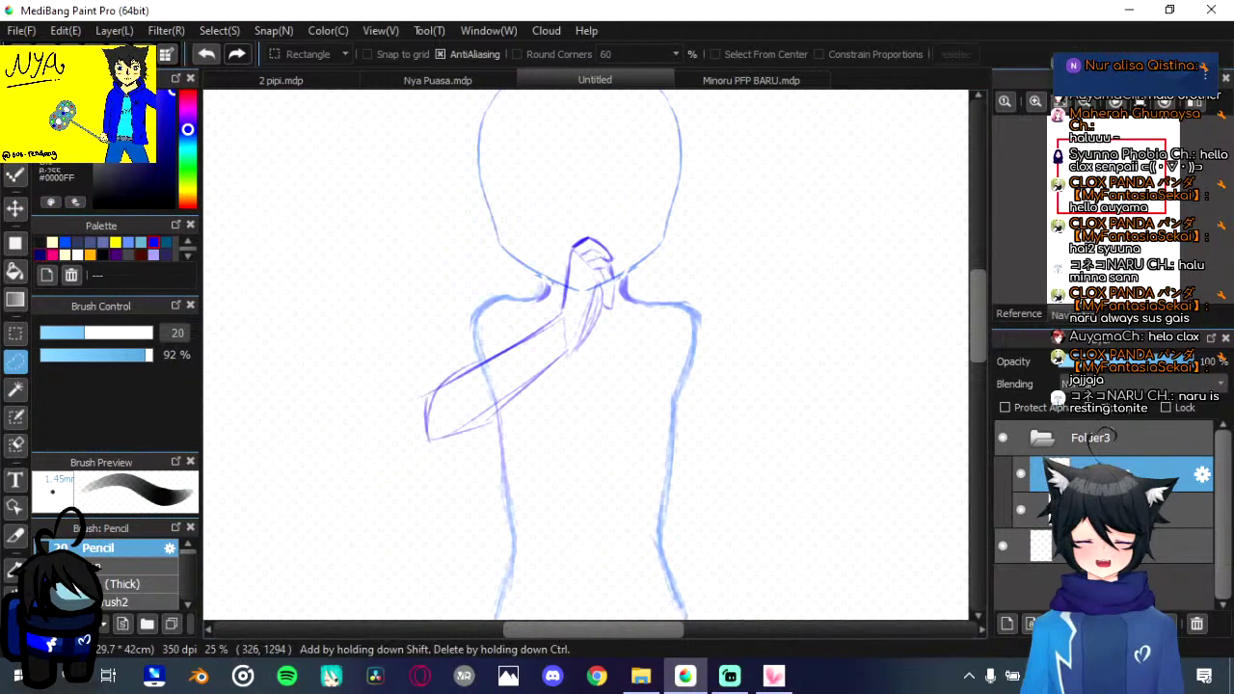
Step: Redraw the bent arm's rounded elbow and lower forearm edge in Pencil, and connect the elbow to the shoulder with an upper-arm line
{"action": "key", "text": "b"}
{"action": "mouse_move", "coordinate": [430, 436]}
{"action": "left_mouse_down"}
{"action": "mouse_move", "coordinate": [487, 437]}
{"action": "mouse_move", "coordinate": [475, 446]}
{"action": "mouse_move", "coordinate": [548, 376]}
{"action": "mouse_move", "coordinate": [518, 423]}
{"action": "mouse_move", "coordinate": [578, 347]}
{"action": "left_mouse_up"}
{"action": "key", "text": "ctrl+z"}
{"action": "key", "text": "ctrl+z"}
{"action": "left_click_drag", "start_coordinate": [484, 434], "coordinate": [585, 345]}
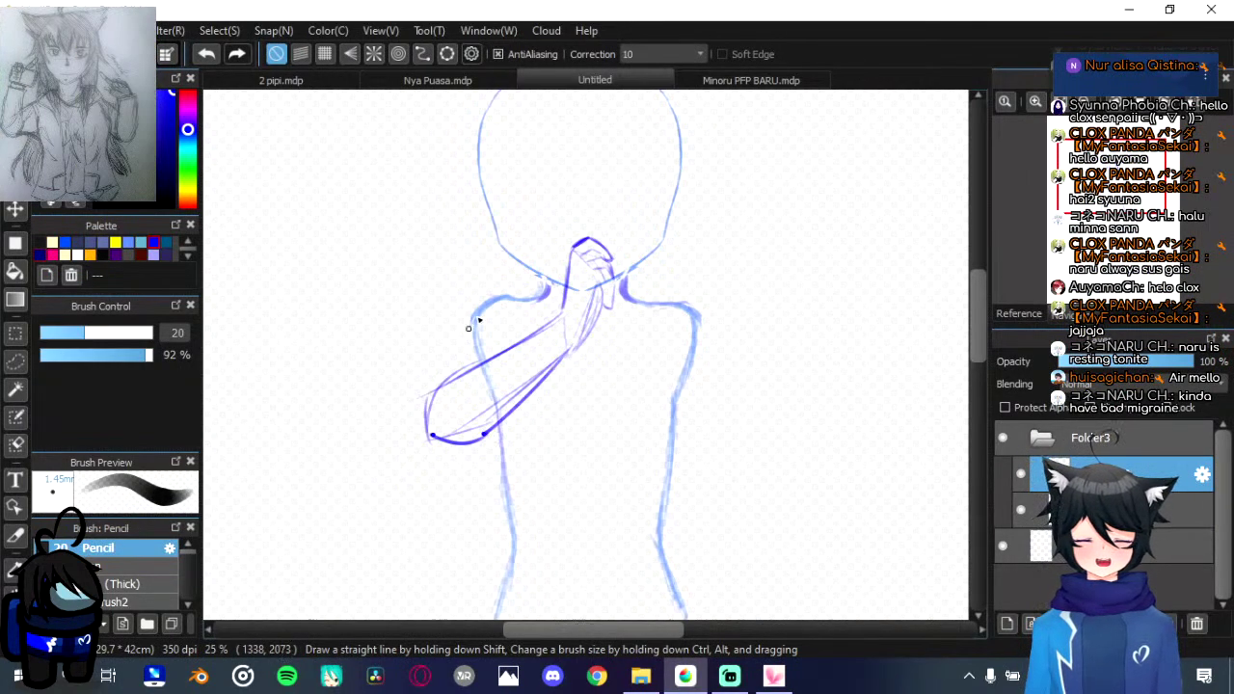
{"action": "left_click_drag", "start_coordinate": [432, 400], "coordinate": [465, 333]}
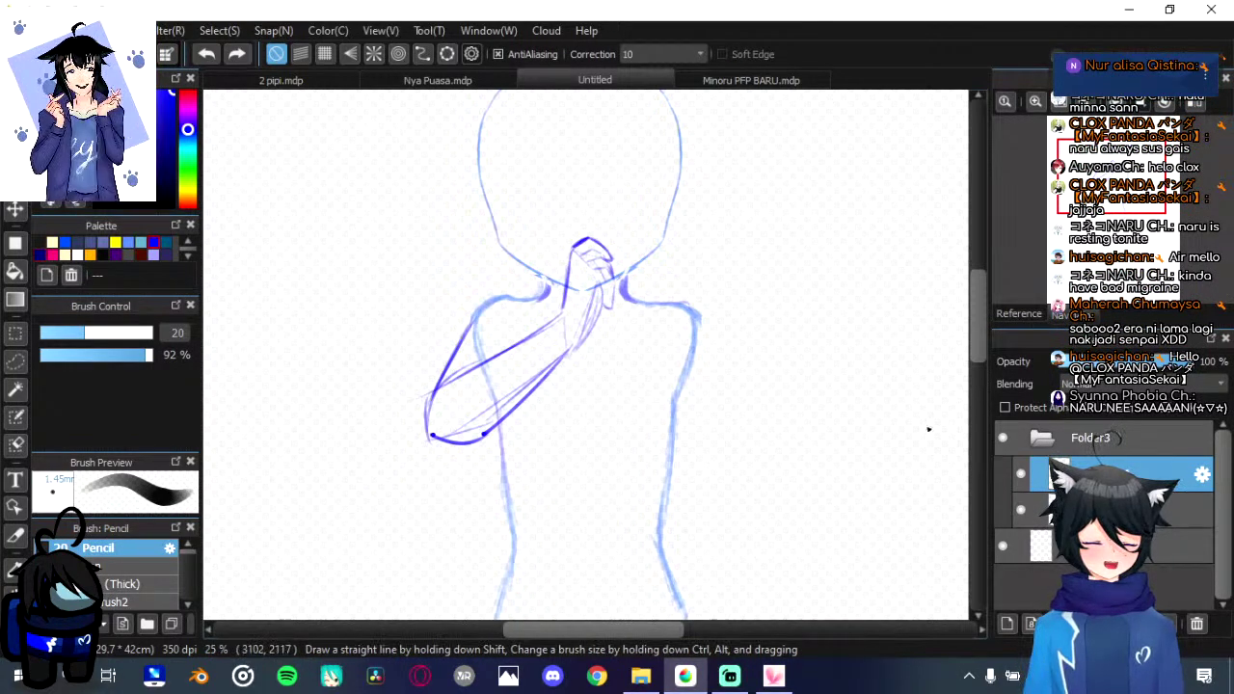
Step: Lasso the torso below the chest on the body sketch layer and narrow its upper end inward with Free Transform
{"action": "left_click", "coordinate": [1020, 510]}
{"action": "left_click", "coordinate": [1020, 510]}
{"action": "left_click", "coordinate": [1030, 512]}
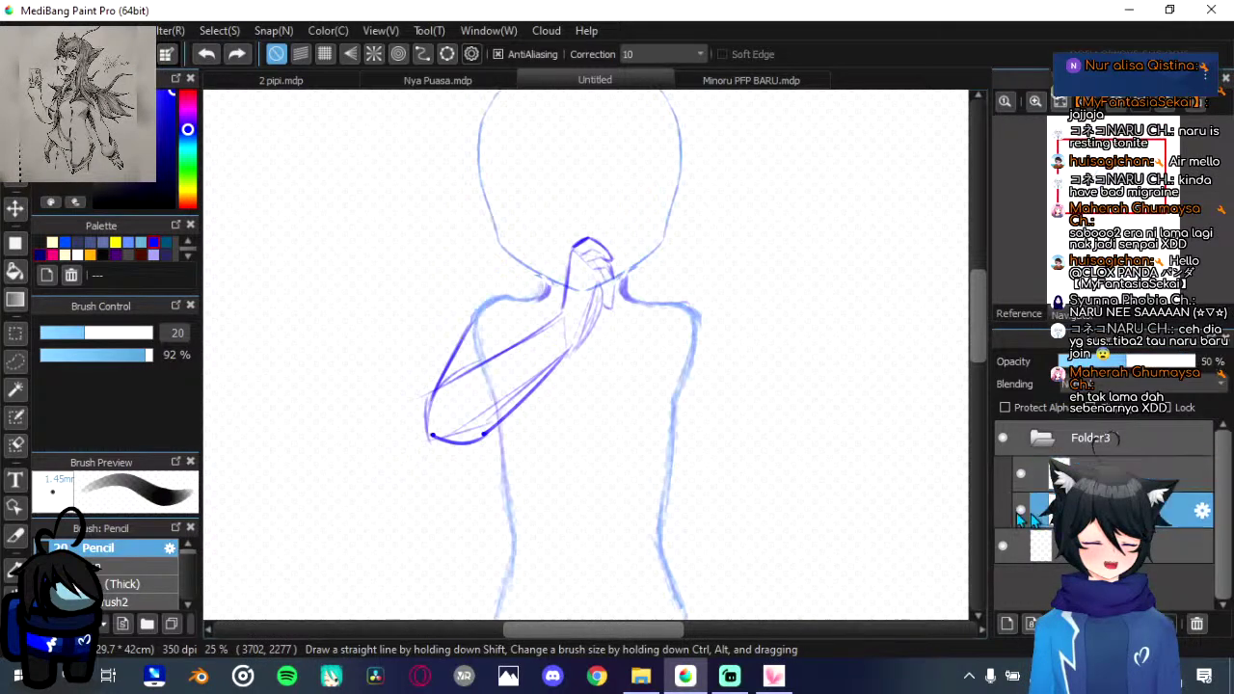
{"action": "scroll", "coordinate": [577, 395], "scroll_direction": "down", "scroll_amount": 2}
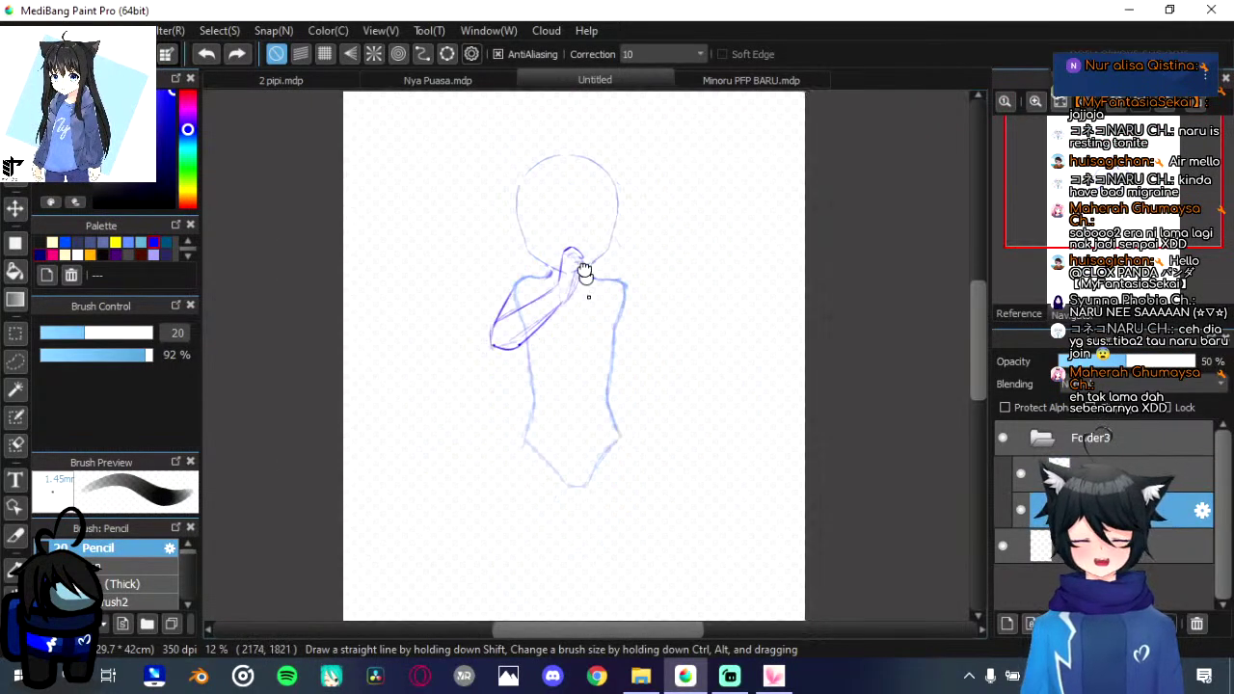
{"action": "scroll", "coordinate": [600, 318], "scroll_direction": "up", "scroll_amount": 2}
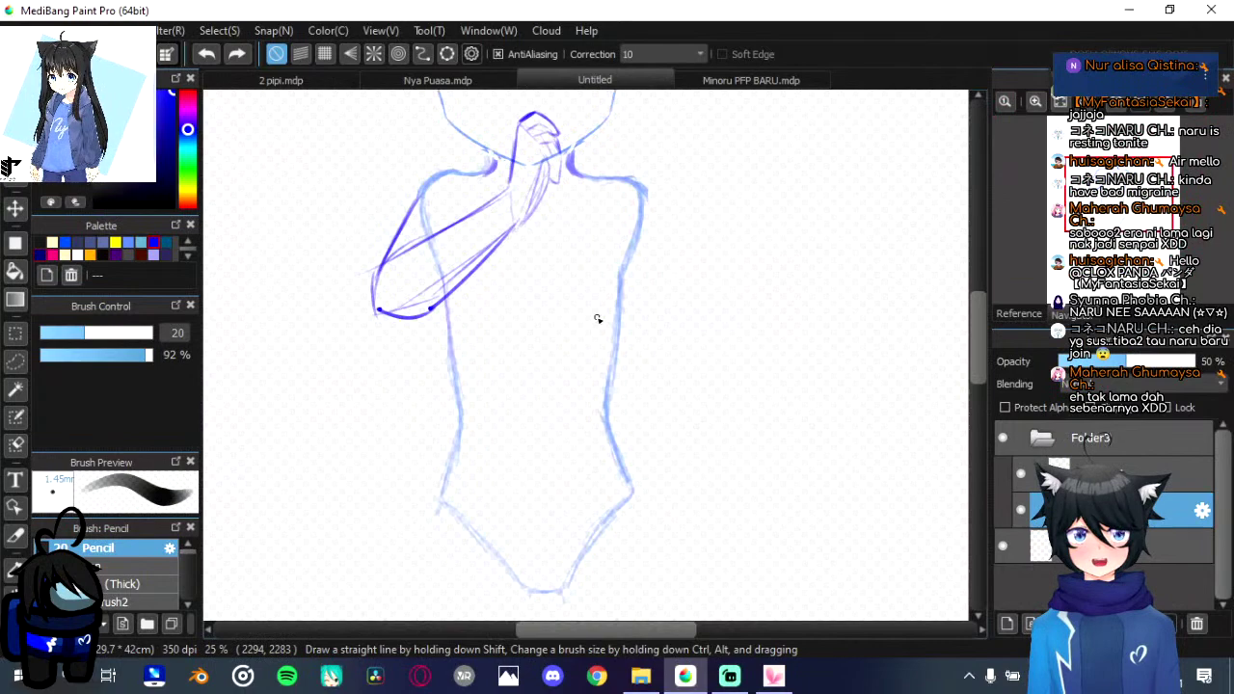
{"action": "left_click", "coordinate": [15, 360]}
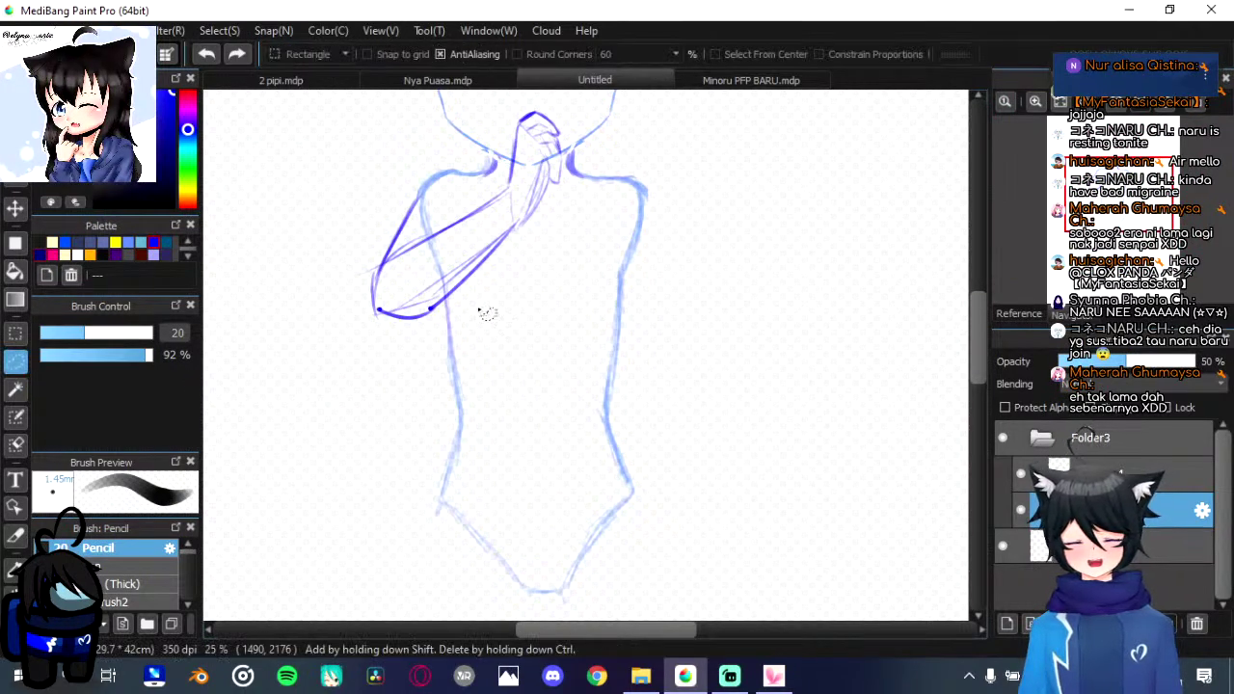
{"action": "mouse_move", "coordinate": [466, 266]}
{"action": "left_mouse_down"}
{"action": "mouse_move", "coordinate": [400, 372]}
{"action": "mouse_move", "coordinate": [403, 603]}
{"action": "mouse_move", "coordinate": [725, 563]}
{"action": "mouse_move", "coordinate": [742, 395]}
{"action": "mouse_move", "coordinate": [695, 302]}
{"action": "mouse_move", "coordinate": [646, 268]}
{"action": "mouse_move", "coordinate": [568, 275]}
{"action": "left_mouse_up"}
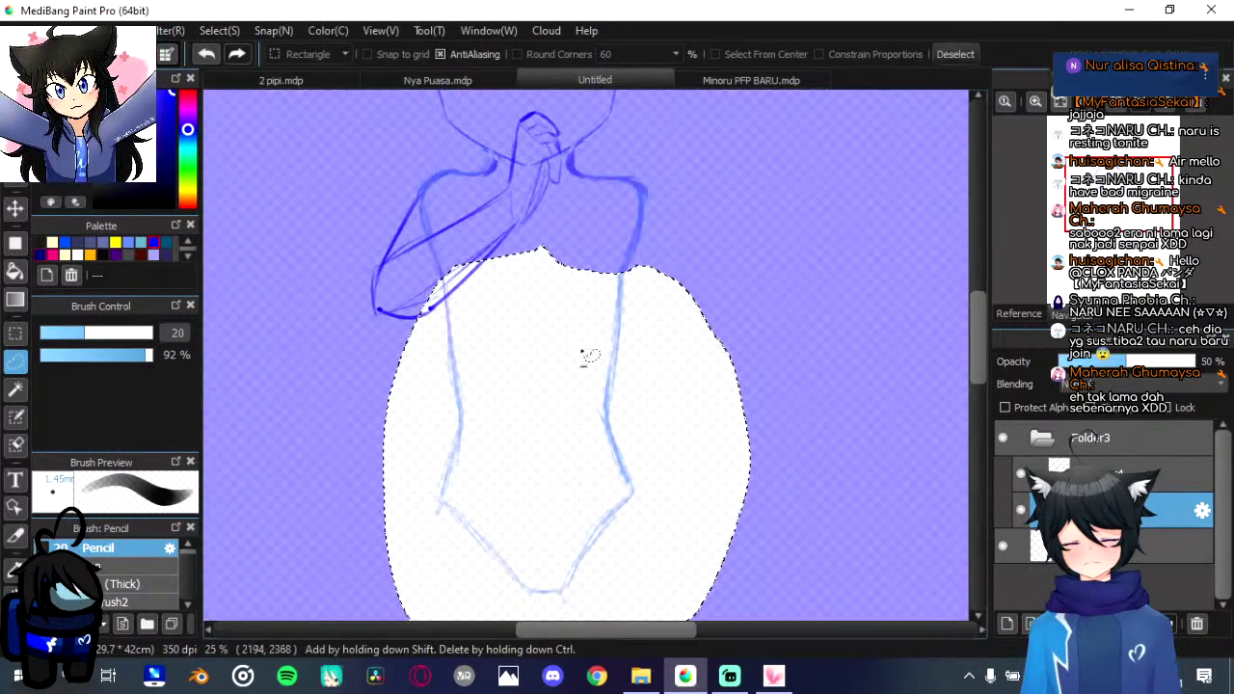
{"action": "key", "text": "ctrl+t"}
{"action": "left_click", "coordinate": [664, 593]}
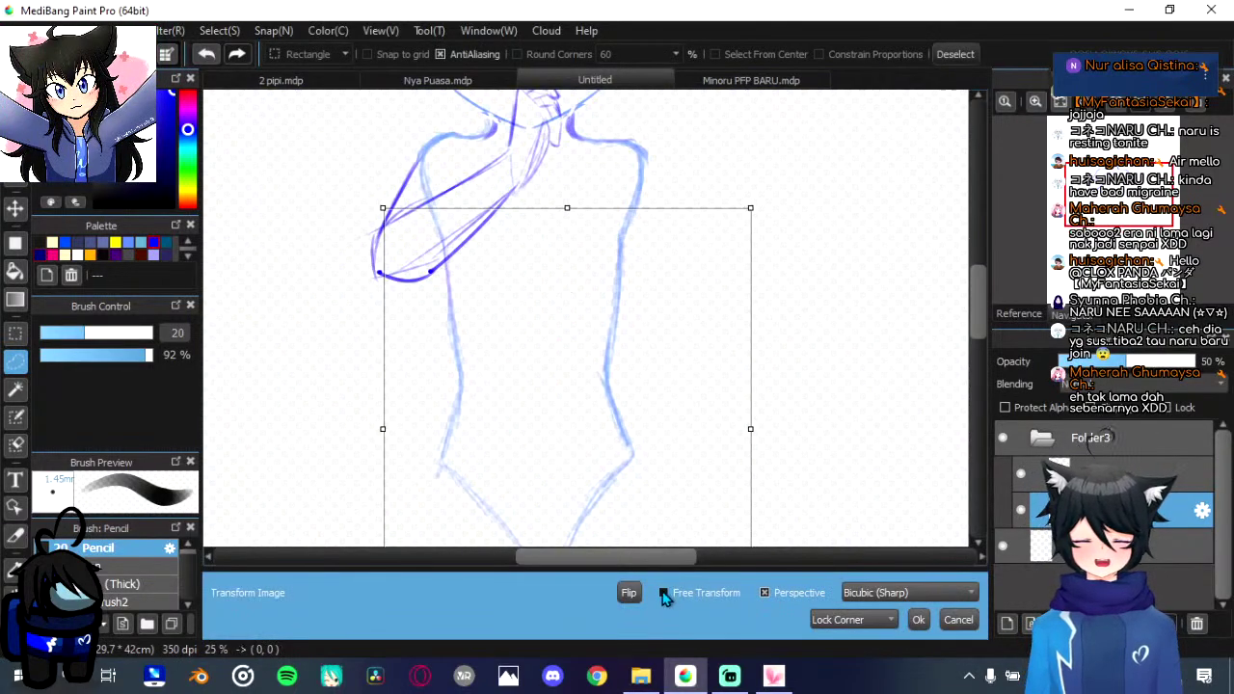
{"action": "left_click_drag", "start_coordinate": [395, 208], "coordinate": [389, 208]}
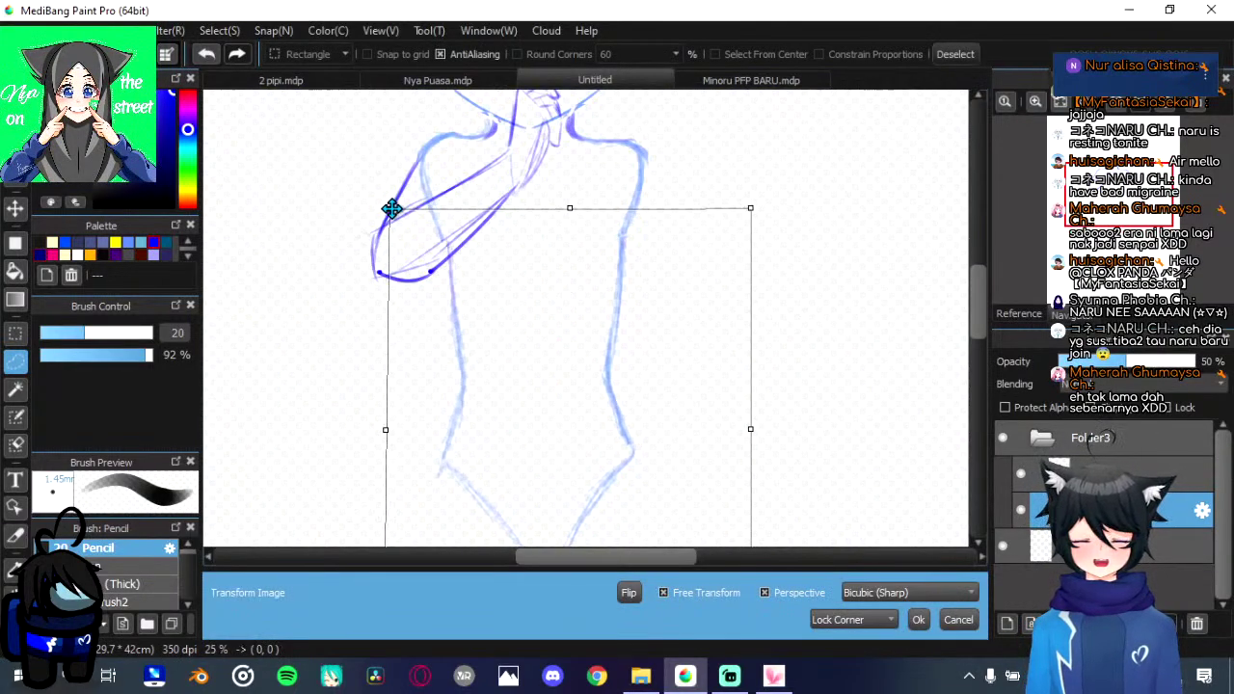
{"action": "left_click_drag", "start_coordinate": [751, 208], "coordinate": [742, 208]}
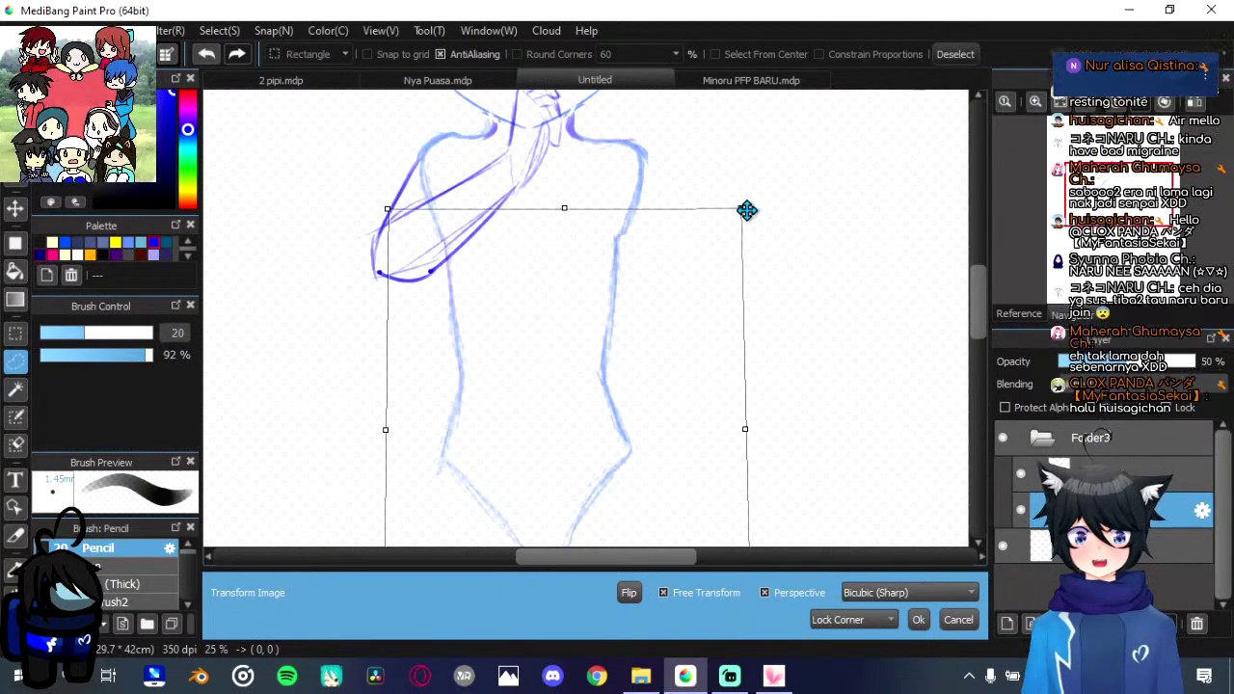
{"action": "left_click", "coordinate": [918, 620]}
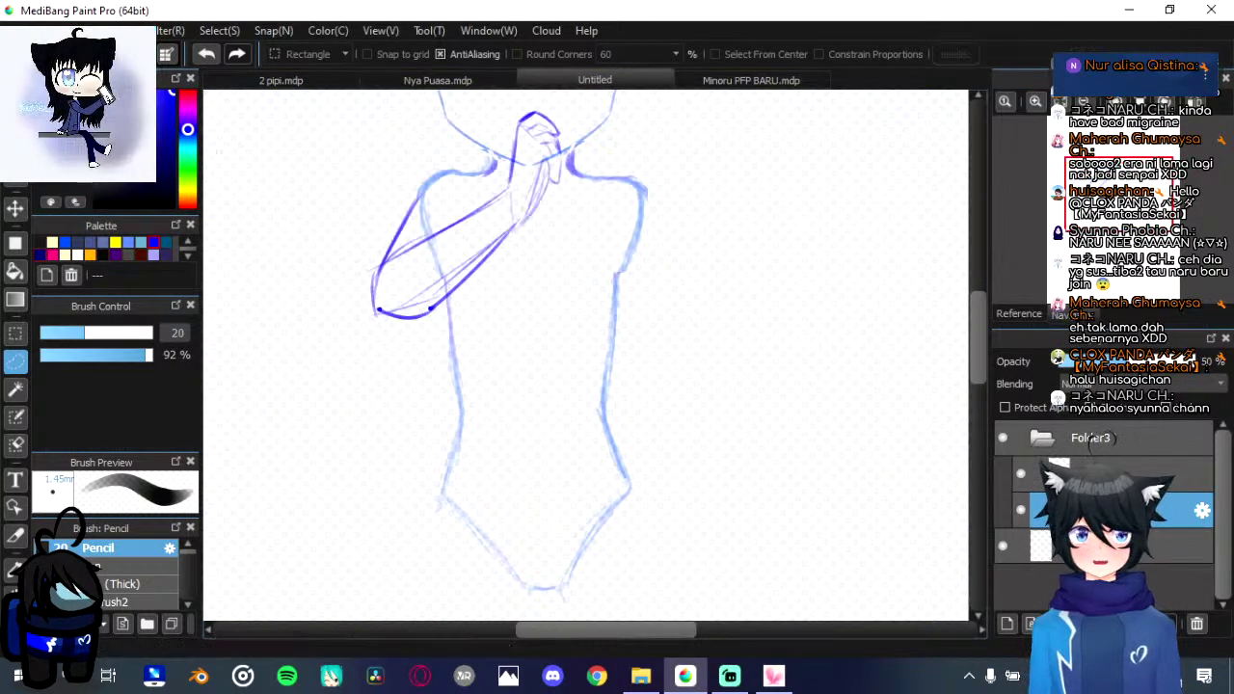
Step: Add a new layer above the bent-arm sketch and rough in the other arm hanging beside the torso to a pointed hand
{"action": "key", "text": "b"}
{"action": "left_click", "coordinate": [1099, 474]}
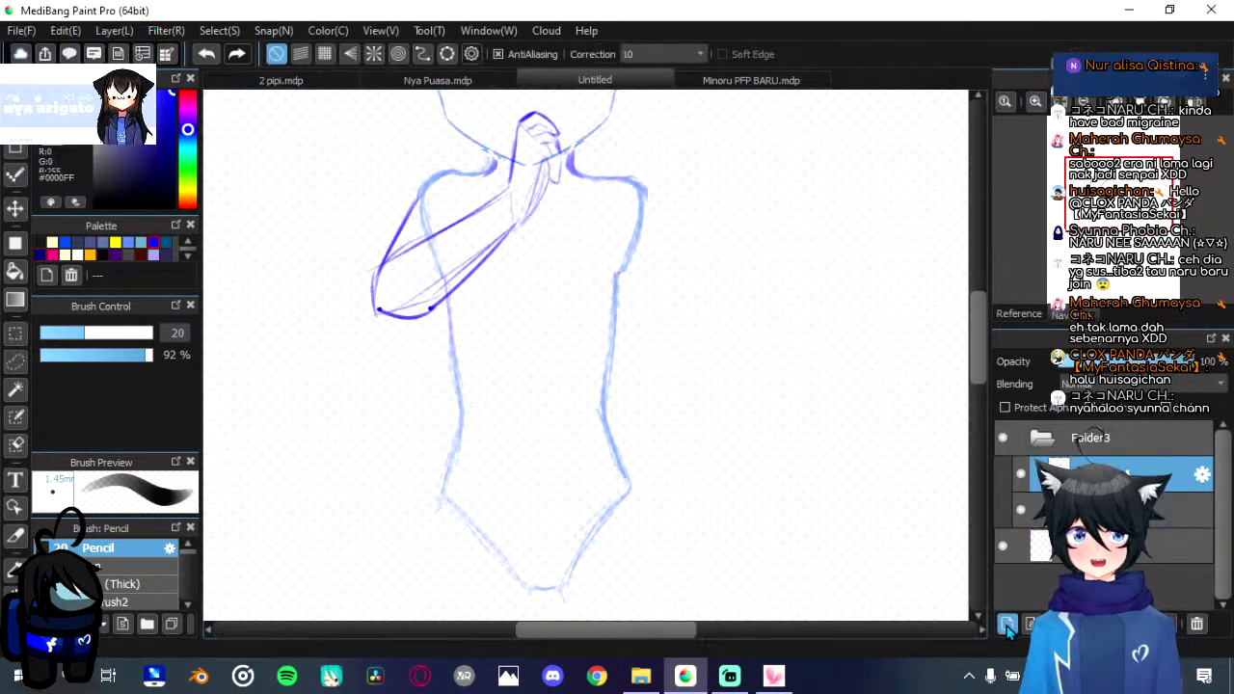
{"action": "left_click", "coordinate": [1007, 625]}
{"action": "left_click_drag", "start_coordinate": [644, 199], "coordinate": [664, 314]}
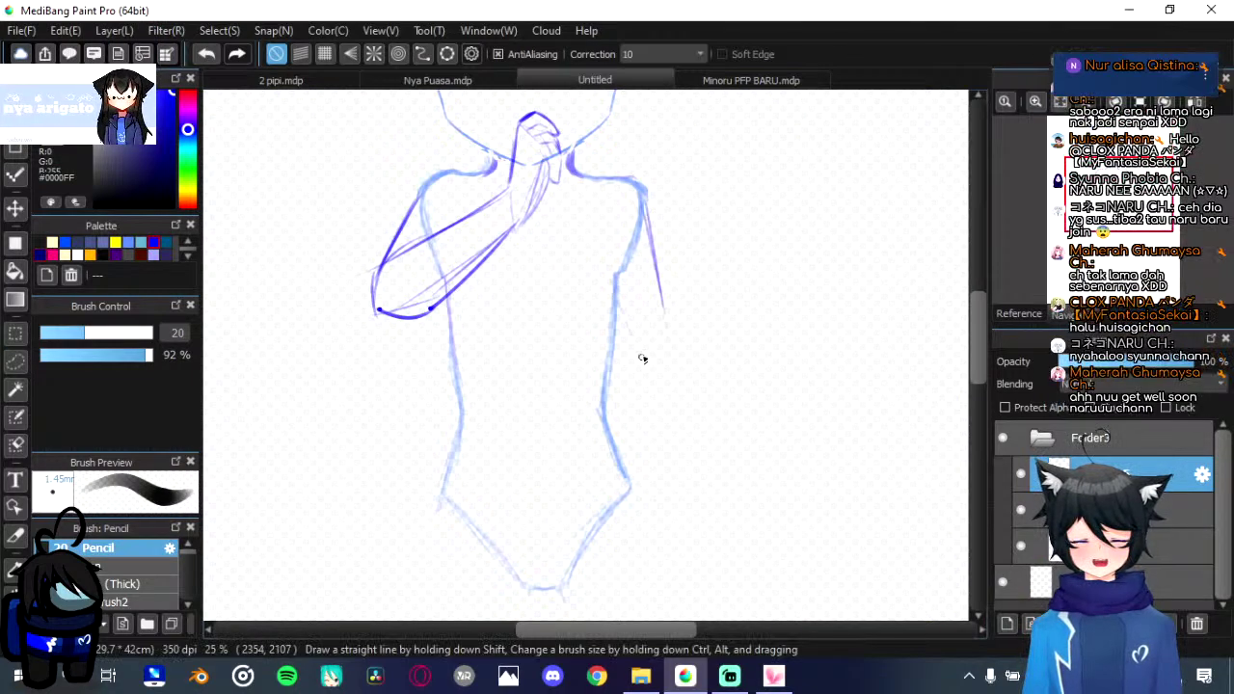
{"action": "mouse_move", "coordinate": [614, 279]}
{"action": "left_mouse_down"}
{"action": "mouse_move", "coordinate": [638, 349]}
{"action": "mouse_move", "coordinate": [627, 475]}
{"action": "left_mouse_up"}
{"action": "left_click_drag", "start_coordinate": [634, 368], "coordinate": [626, 479]}
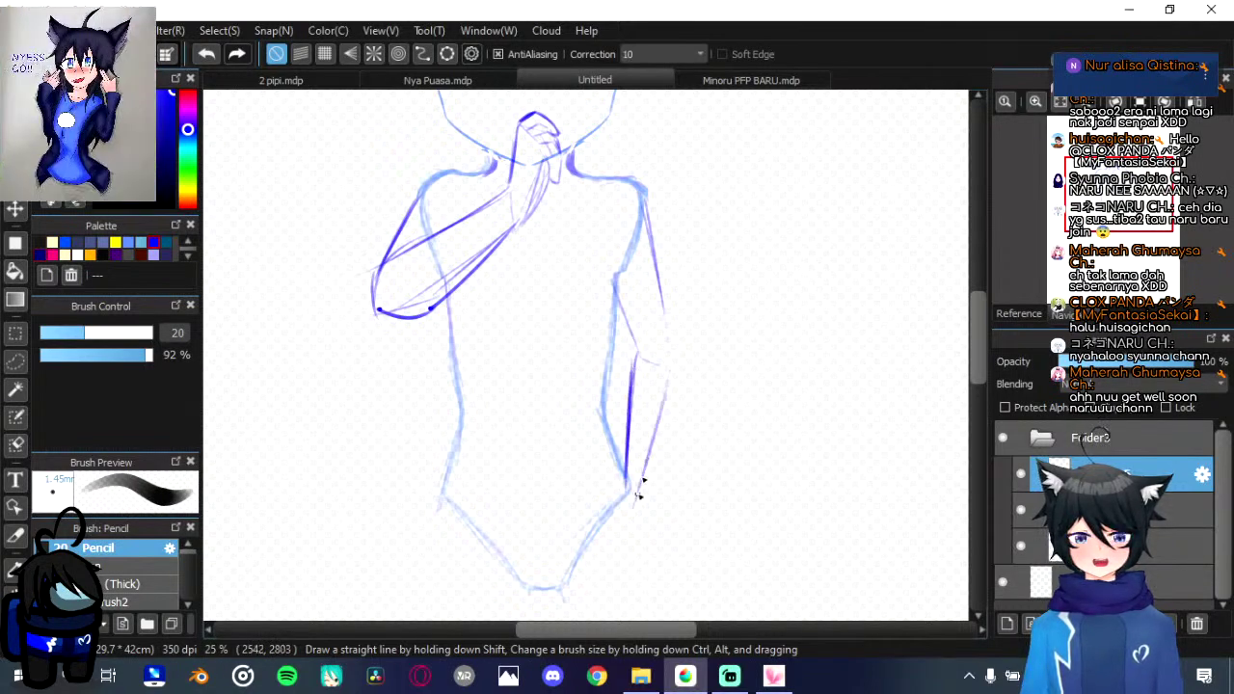
{"action": "left_click_drag", "start_coordinate": [622, 463], "coordinate": [636, 532]}
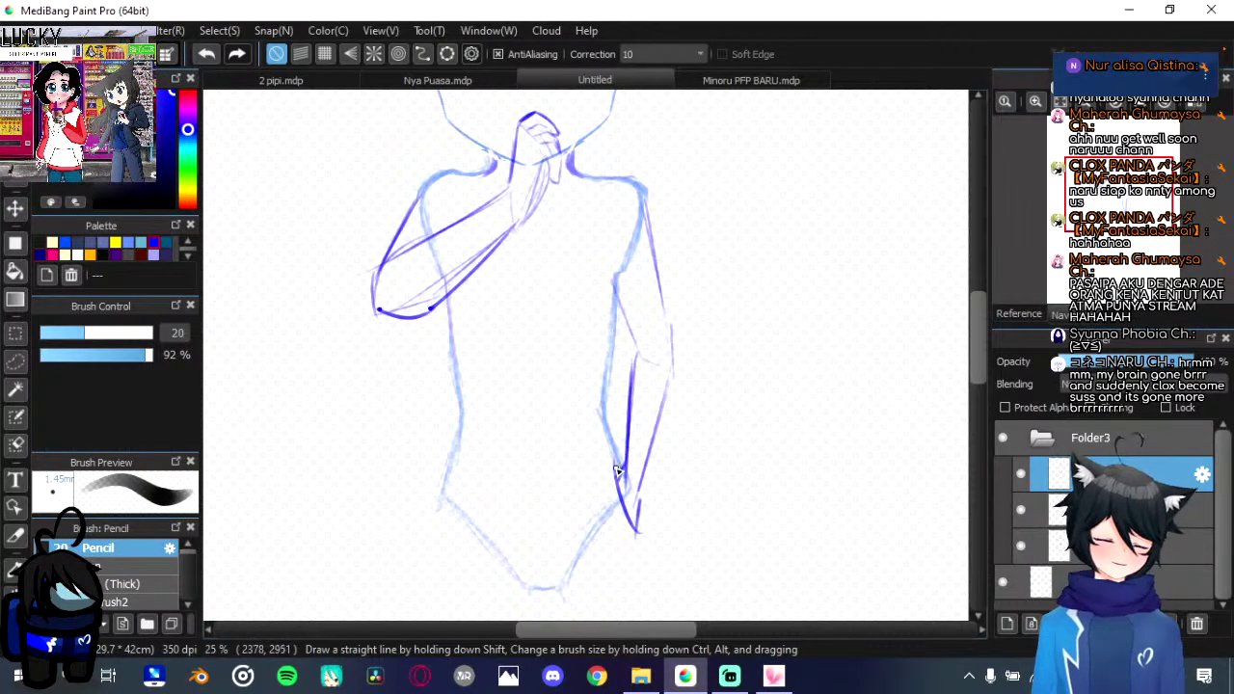
Step: Darken the hanging arm's inner line from armpit to elbow and its outer contour from shoulder to hand
{"action": "mouse_move", "coordinate": [617, 478]}
{"action": "left_mouse_down"}
{"action": "mouse_move", "coordinate": [627, 441]}
{"action": "mouse_move", "coordinate": [616, 478]}
{"action": "left_mouse_up"}
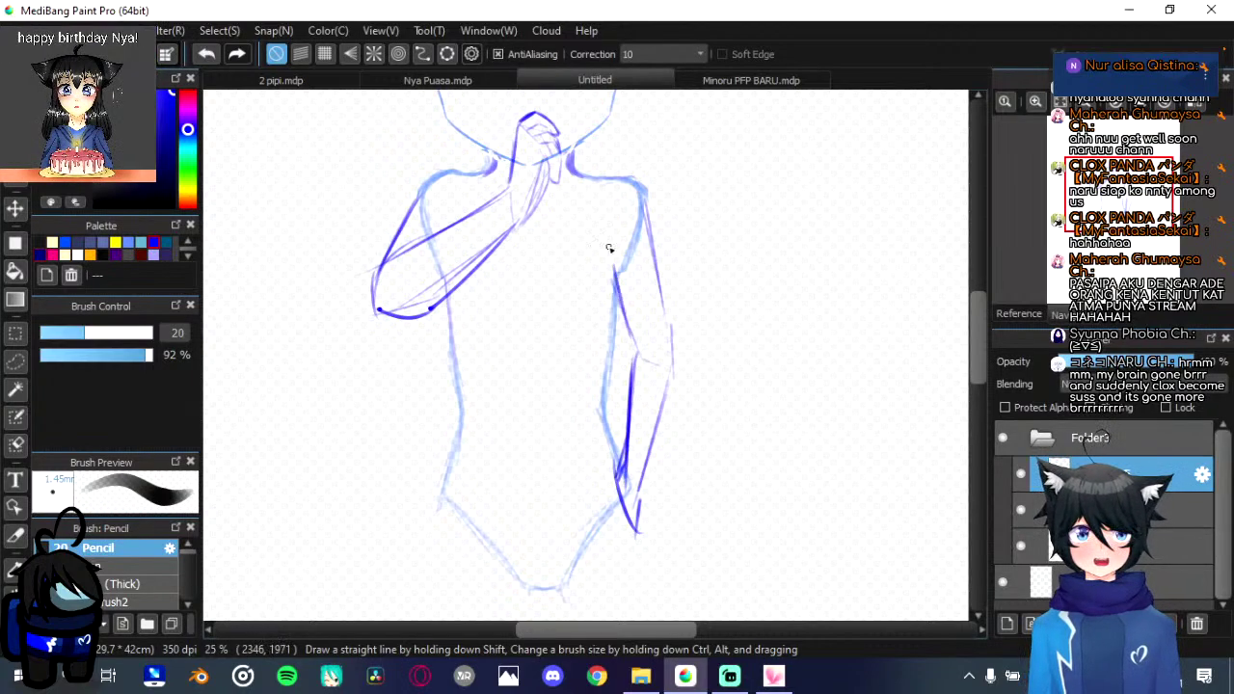
{"action": "left_click_drag", "start_coordinate": [609, 249], "coordinate": [629, 321]}
{"action": "mouse_move", "coordinate": [644, 195]}
{"action": "left_mouse_down"}
{"action": "mouse_move", "coordinate": [673, 359]}
{"action": "mouse_move", "coordinate": [641, 510]}
{"action": "left_mouse_up"}
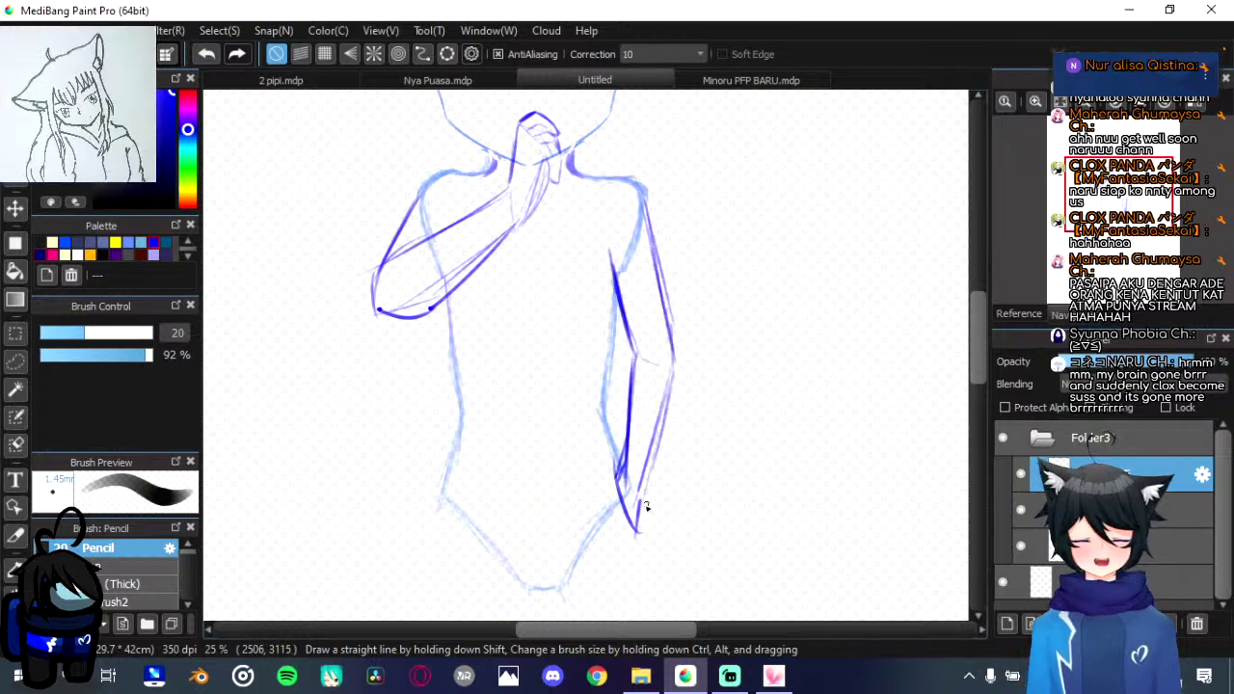
{"action": "left_click_drag", "start_coordinate": [663, 434], "coordinate": [637, 518]}
{"action": "left_click_drag", "start_coordinate": [672, 384], "coordinate": [641, 490]}
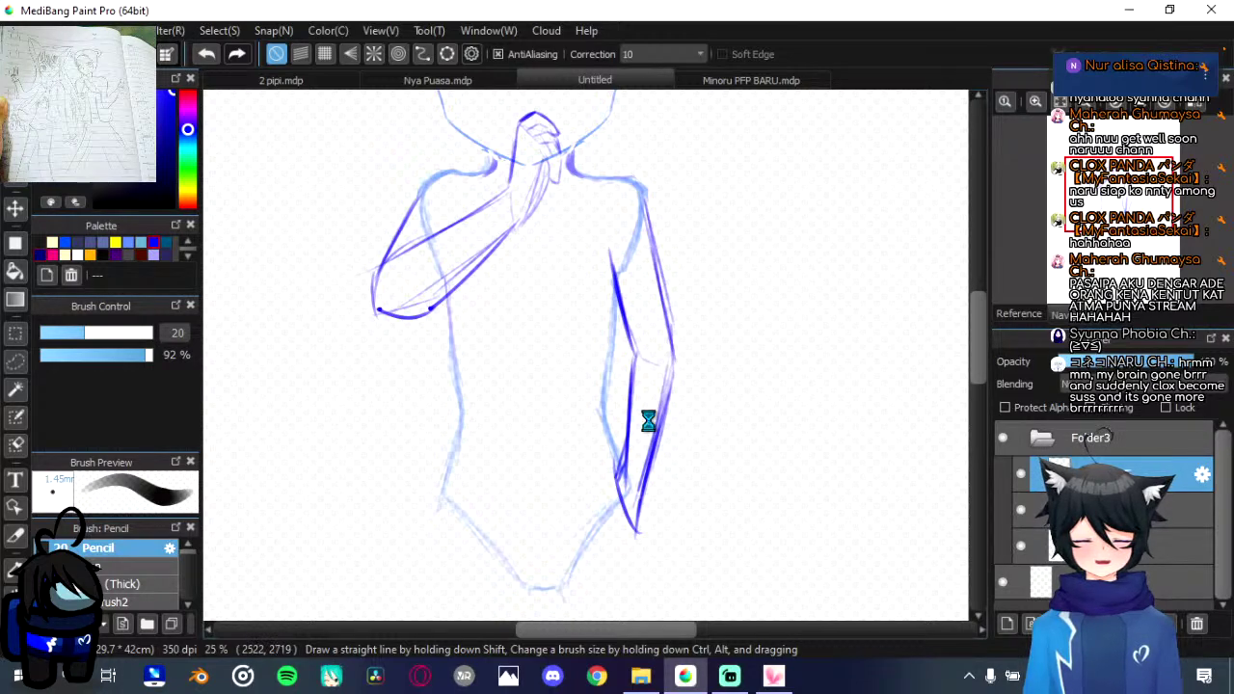
Step: Hide the hanging-arm sketch, add an empty layer at the top of the folder, and select the bent-arm layer
{"action": "scroll", "coordinate": [661, 374], "scroll_direction": "down", "scroll_amount": 3}
{"action": "scroll", "coordinate": [660, 371], "scroll_direction": "up", "scroll_amount": 3}
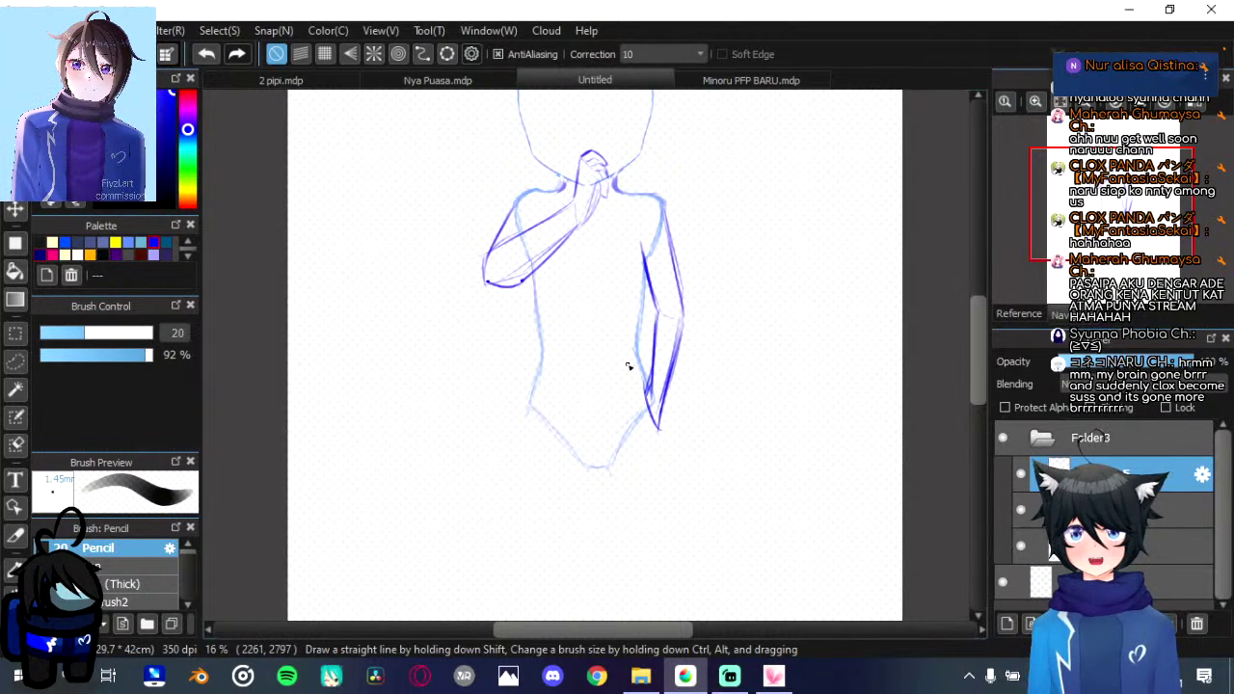
{"action": "left_click", "coordinate": [1020, 473]}
{"action": "left_click", "coordinate": [1020, 509]}
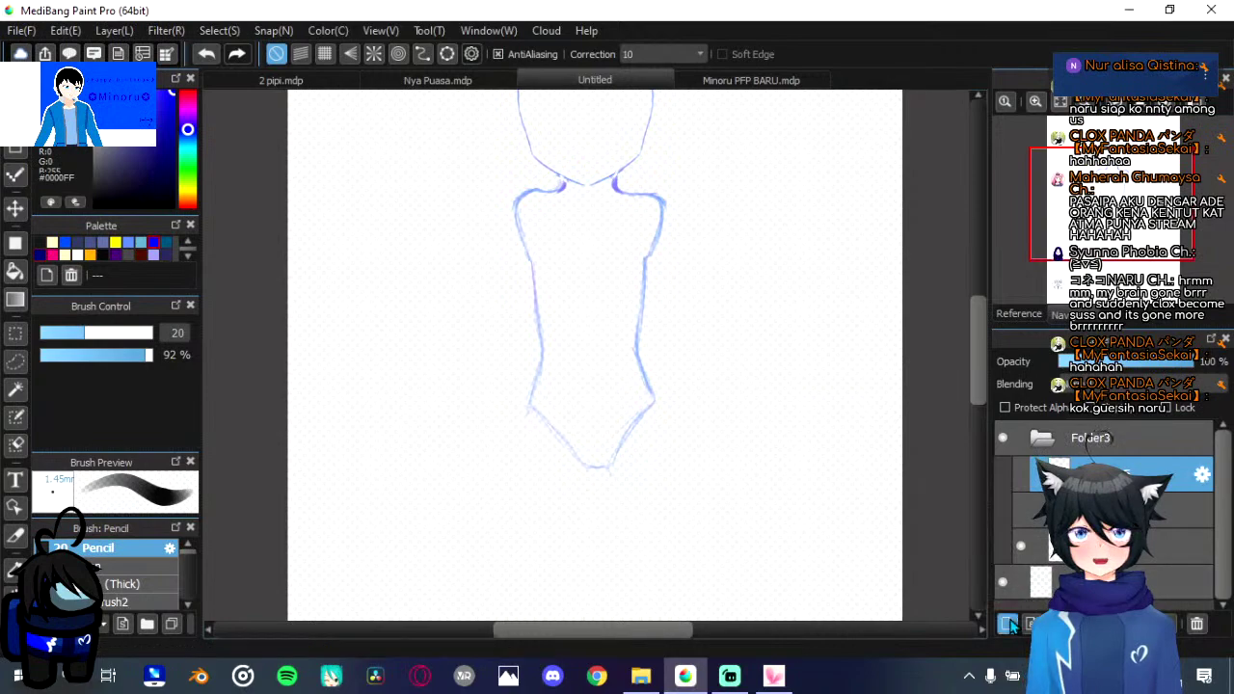
{"action": "left_click", "coordinate": [1006, 624]}
{"action": "left_click", "coordinate": [1022, 547]}
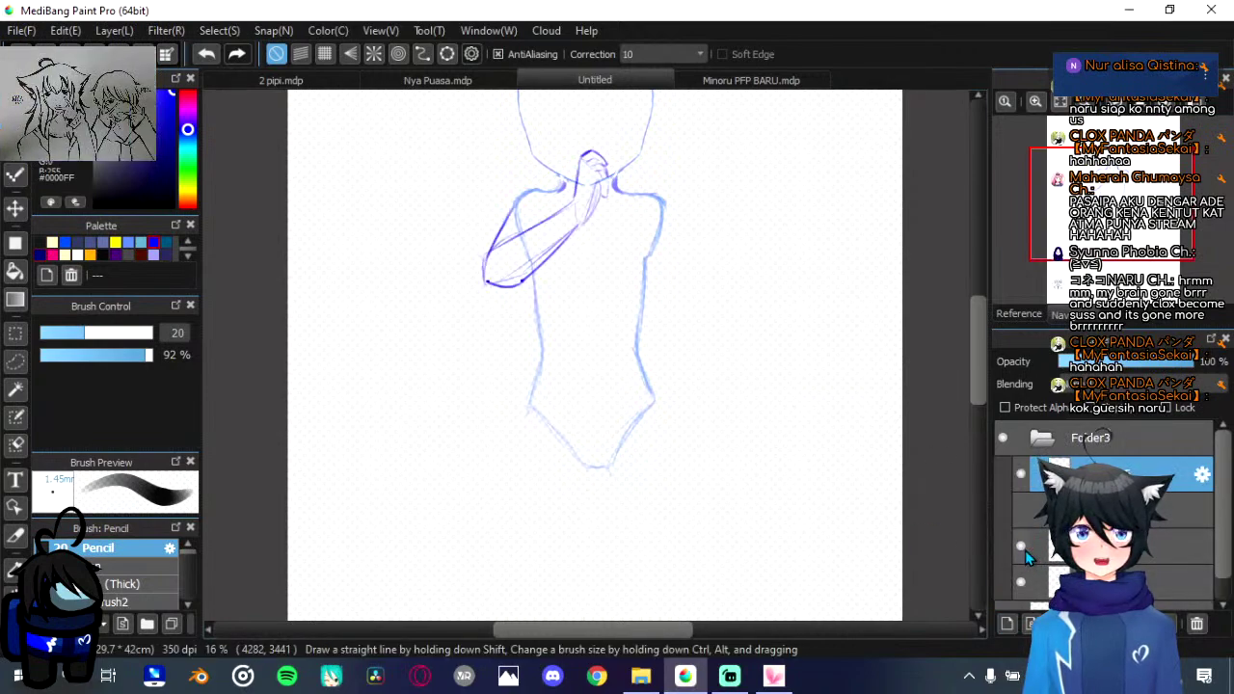
{"action": "left_click", "coordinate": [1054, 550]}
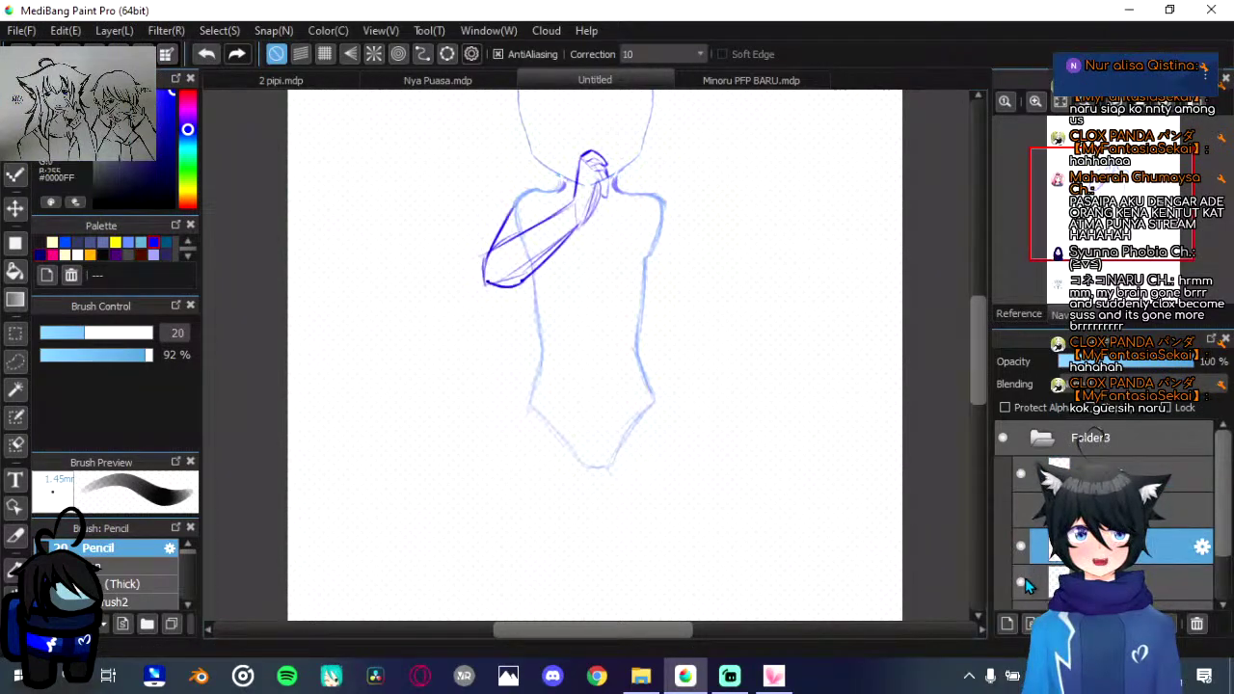
Step: Rotate the bent-arm sketch to a steeper angle with Free Transform, keeping the hand at the chin and bringing the elbow closer to the torso
{"action": "scroll", "coordinate": [615, 286], "scroll_direction": "down", "scroll_amount": 2}
{"action": "scroll", "coordinate": [615, 286], "scroll_direction": "up", "scroll_amount": 3}
{"action": "left_click_drag", "start_coordinate": [612, 283], "coordinate": [515, 408]}
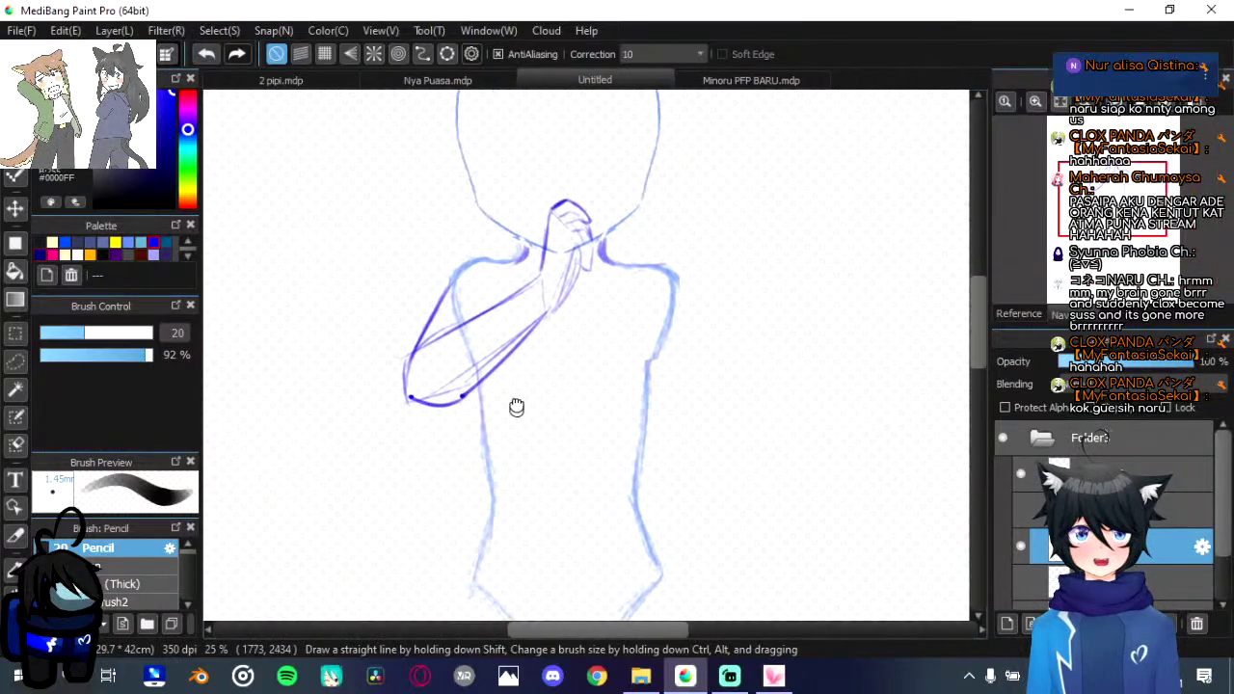
{"action": "key", "text": "ctrl+t"}
{"action": "left_click_drag", "start_coordinate": [711, 355], "coordinate": [680, 289]}
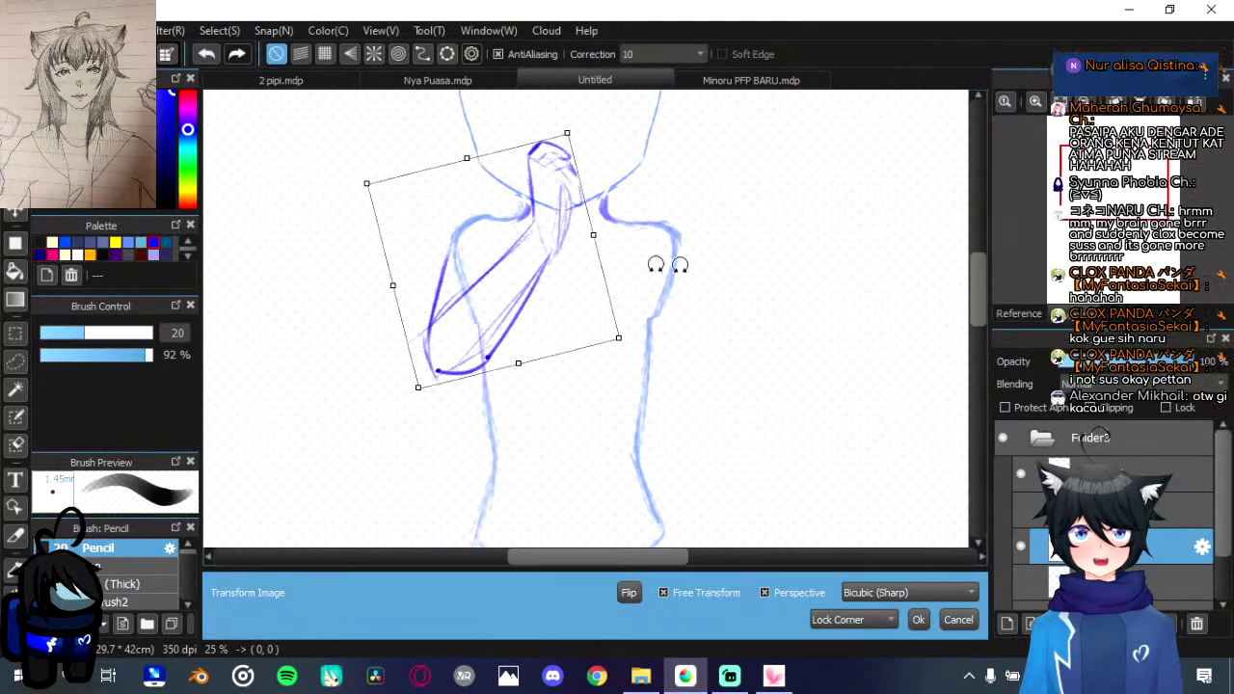
{"action": "left_click_drag", "start_coordinate": [479, 270], "coordinate": [479, 258]}
{"action": "left_click_drag", "start_coordinate": [676, 266], "coordinate": [686, 300]}
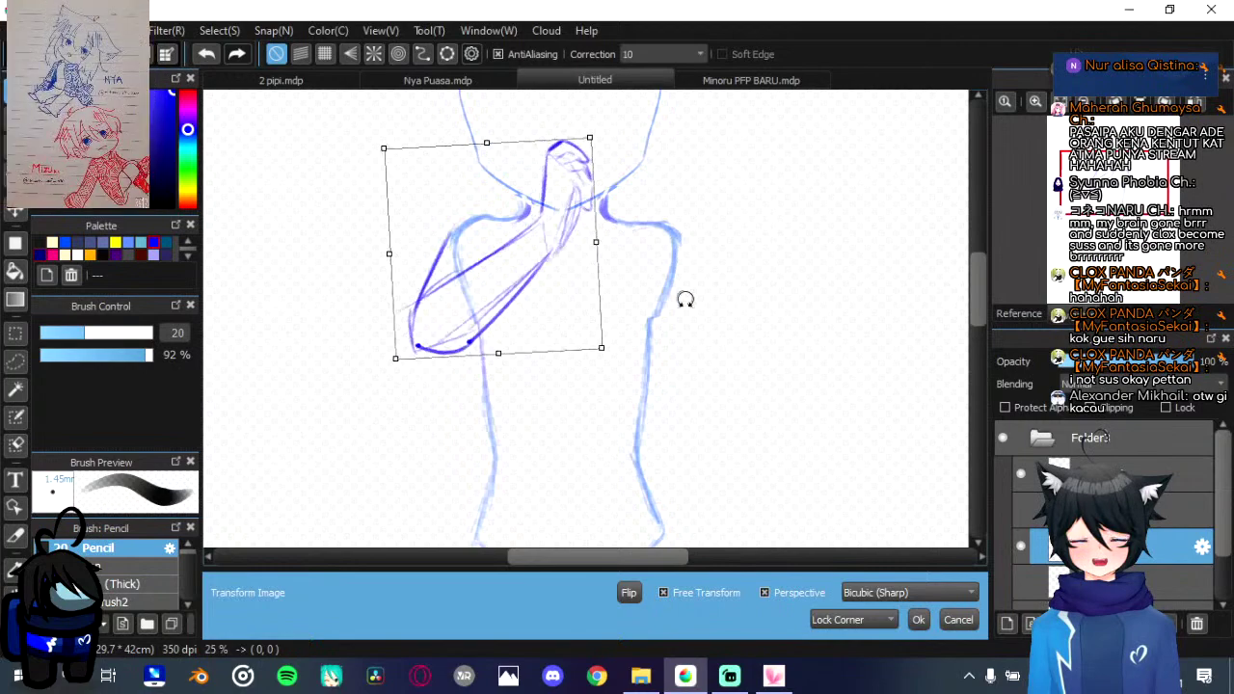
{"action": "left_click_drag", "start_coordinate": [526, 306], "coordinate": [532, 347]}
{"action": "left_click_drag", "start_coordinate": [692, 323], "coordinate": [696, 260]}
{"action": "left_click_drag", "start_coordinate": [548, 289], "coordinate": [576, 270]}
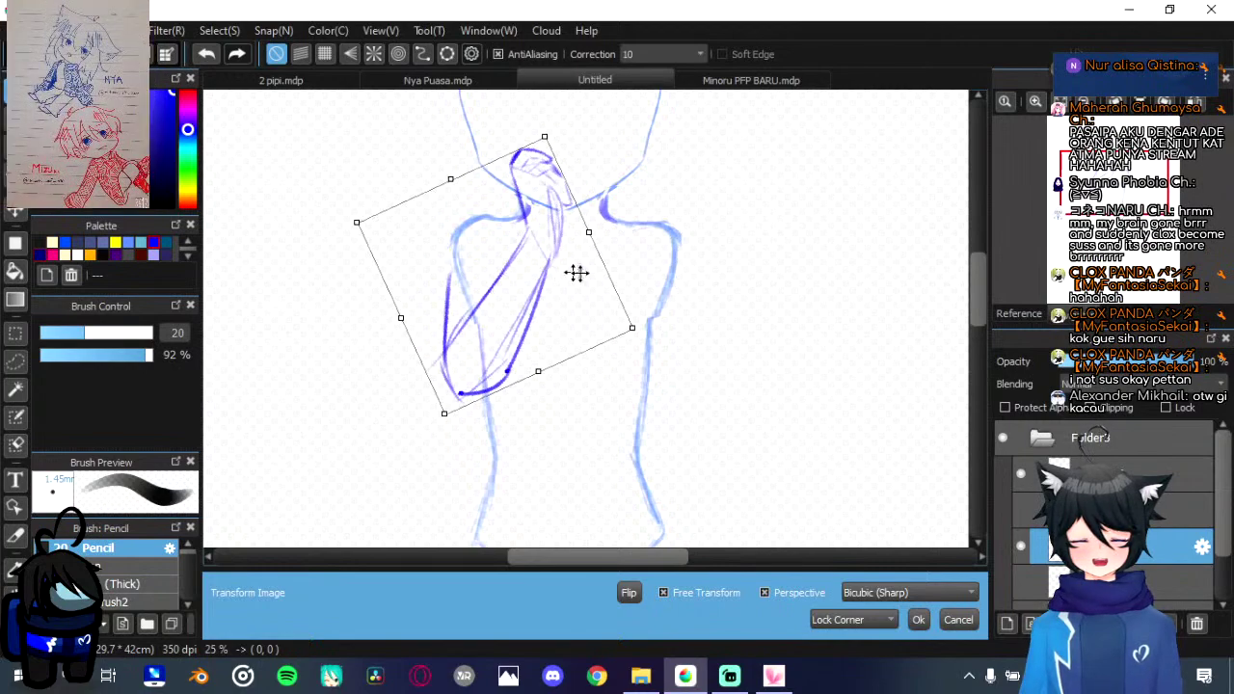
{"action": "mouse_move", "coordinate": [665, 270]}
{"action": "left_mouse_down"}
{"action": "mouse_move", "coordinate": [671, 302]}
{"action": "mouse_move", "coordinate": [678, 267]}
{"action": "left_mouse_up"}
{"action": "mouse_move", "coordinate": [537, 322]}
{"action": "left_mouse_down"}
{"action": "mouse_move", "coordinate": [533, 308]}
{"action": "mouse_move", "coordinate": [543, 322]}
{"action": "mouse_move", "coordinate": [531, 320]}
{"action": "left_mouse_up"}
{"action": "left_click", "coordinate": [919, 620]}
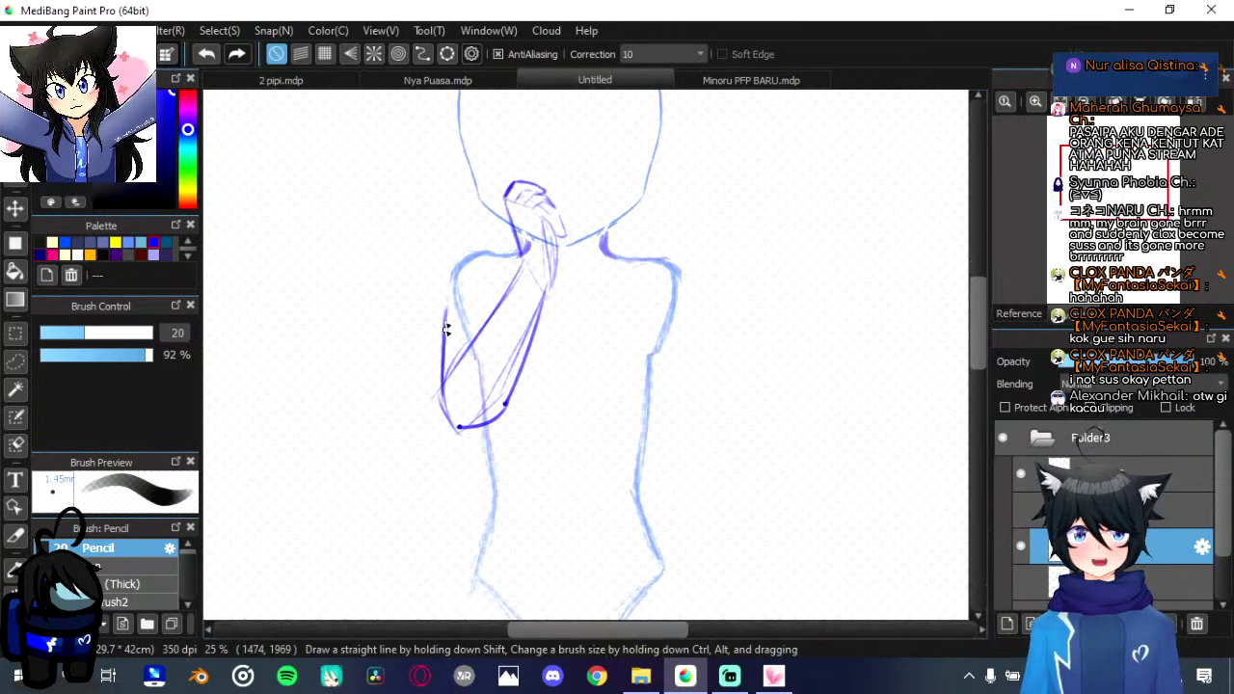
Step: Extend the rotated arm's outer line up to the shoulder and curve it over to the neck in Pencil
{"action": "left_click_drag", "start_coordinate": [455, 265], "coordinate": [501, 252]}
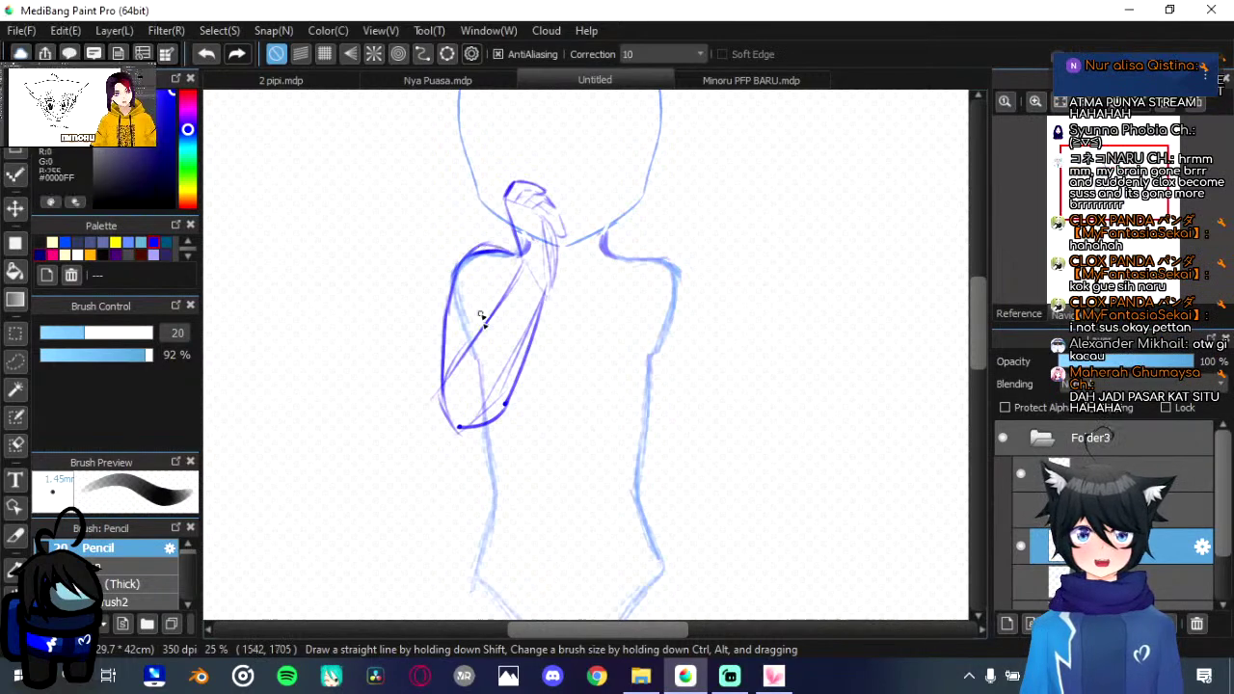
{"action": "left_click_drag", "start_coordinate": [496, 436], "coordinate": [489, 388]}
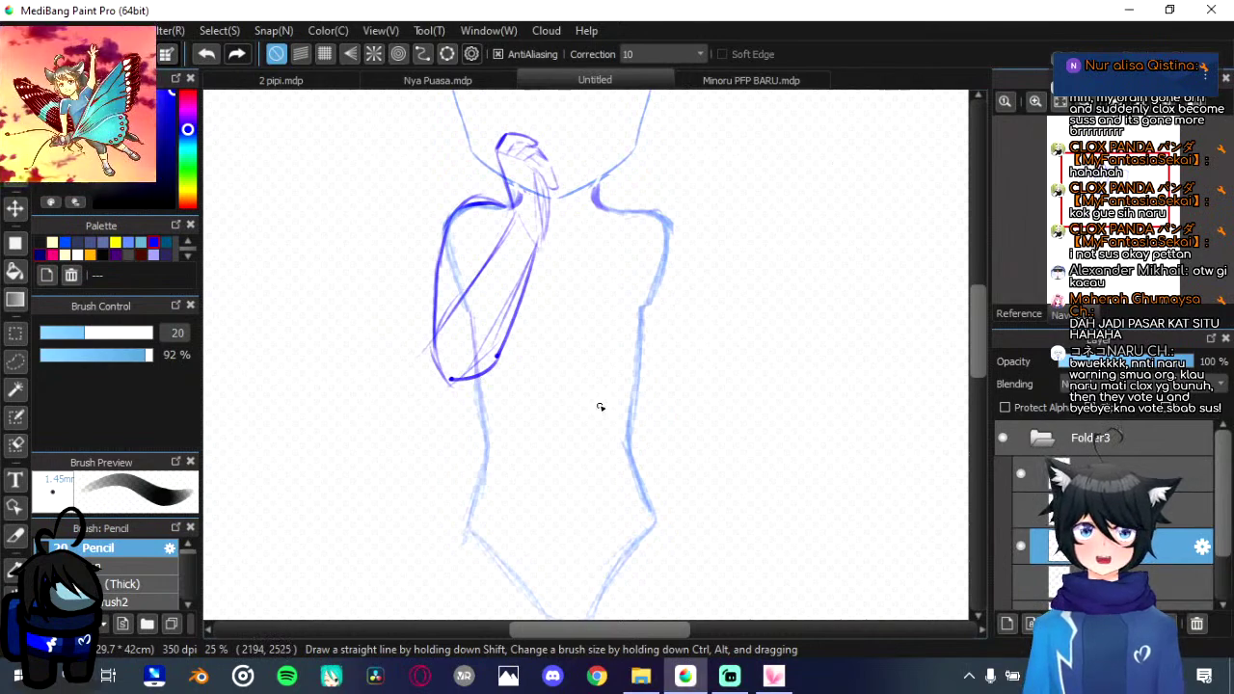
{"action": "left_click", "coordinate": [1021, 510]}
{"action": "left_click", "coordinate": [1021, 510]}
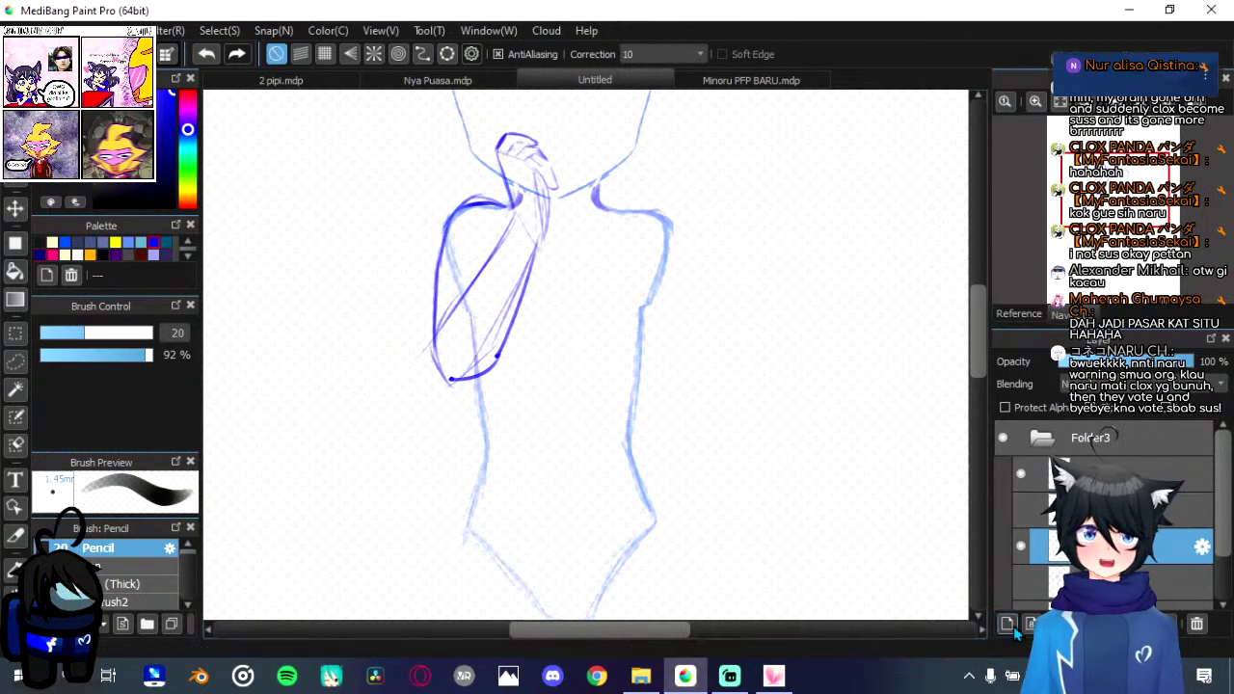
Step: On a new layer above the bent arm, rough in the other arm folded across the torso, with its hand against the bent forearm
{"action": "mouse_move", "coordinate": [489, 283]}
{"action": "left_mouse_down"}
{"action": "mouse_move", "coordinate": [505, 243]}
{"action": "mouse_move", "coordinate": [534, 256]}
{"action": "mouse_move", "coordinate": [540, 318]}
{"action": "mouse_move", "coordinate": [601, 367]}
{"action": "left_mouse_up"}
{"action": "left_click_drag", "start_coordinate": [548, 271], "coordinate": [626, 422]}
{"action": "left_click_drag", "start_coordinate": [537, 327], "coordinate": [621, 402]}
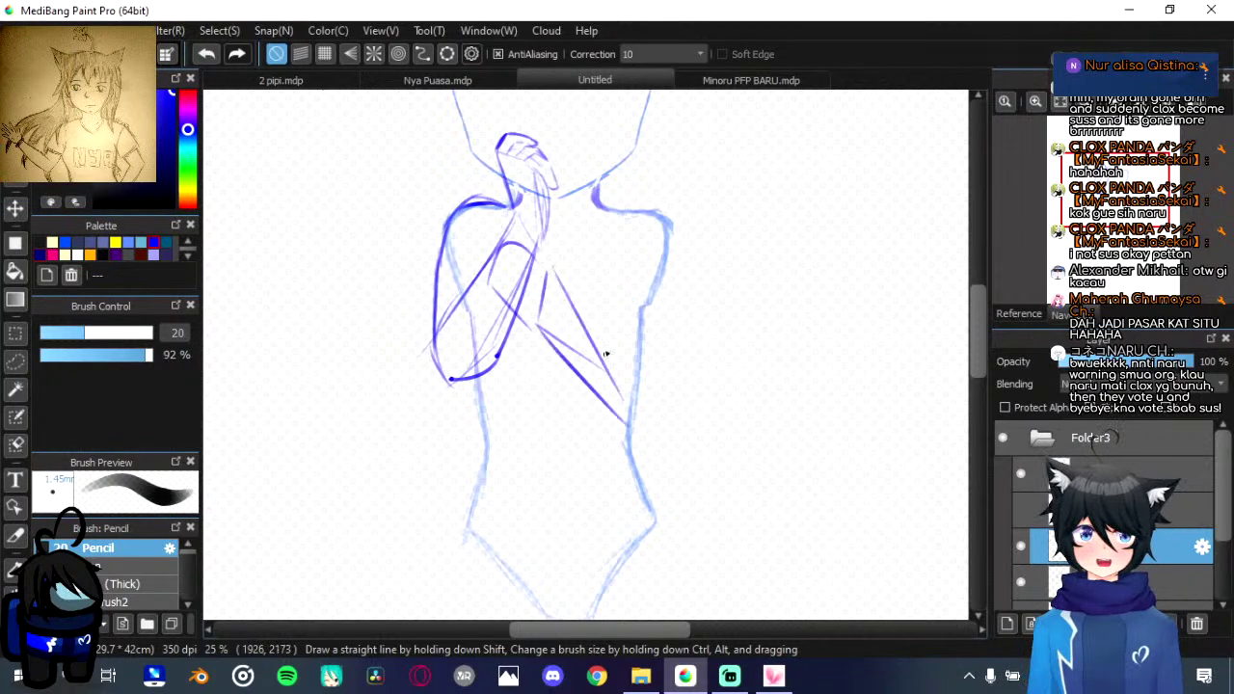
{"action": "left_click_drag", "start_coordinate": [613, 330], "coordinate": [643, 231]}
{"action": "left_click_drag", "start_coordinate": [667, 288], "coordinate": [641, 414]}
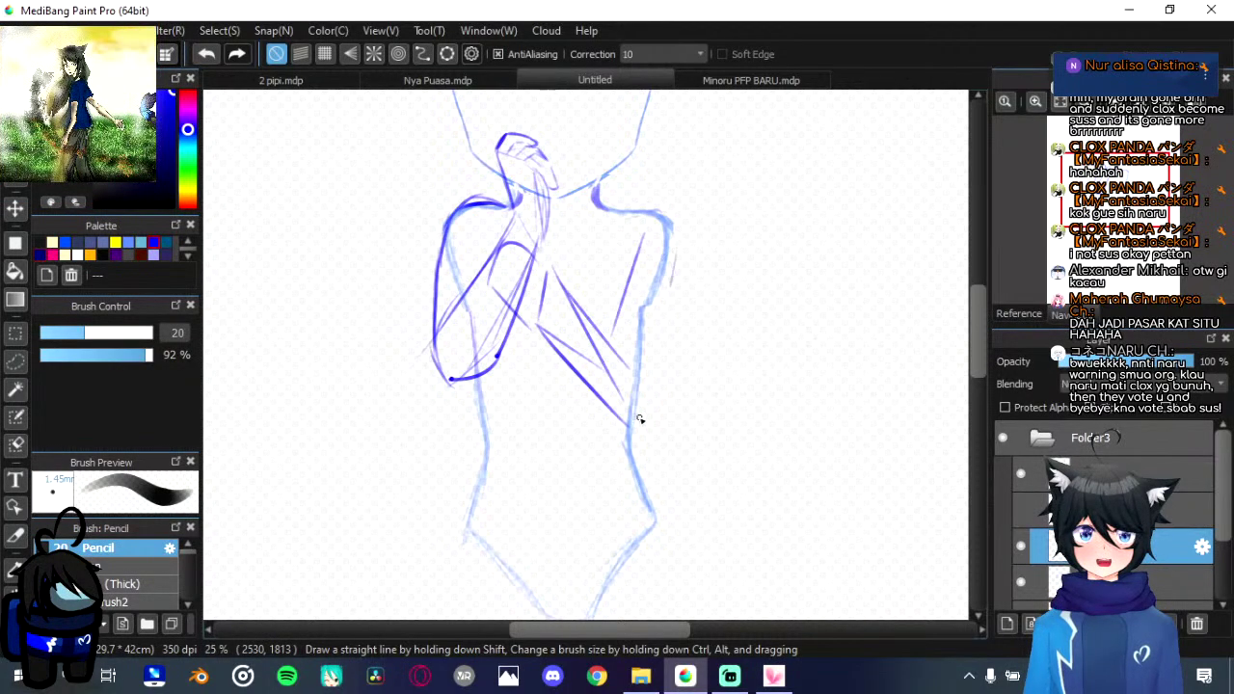
{"action": "left_click_drag", "start_coordinate": [674, 228], "coordinate": [630, 423]}
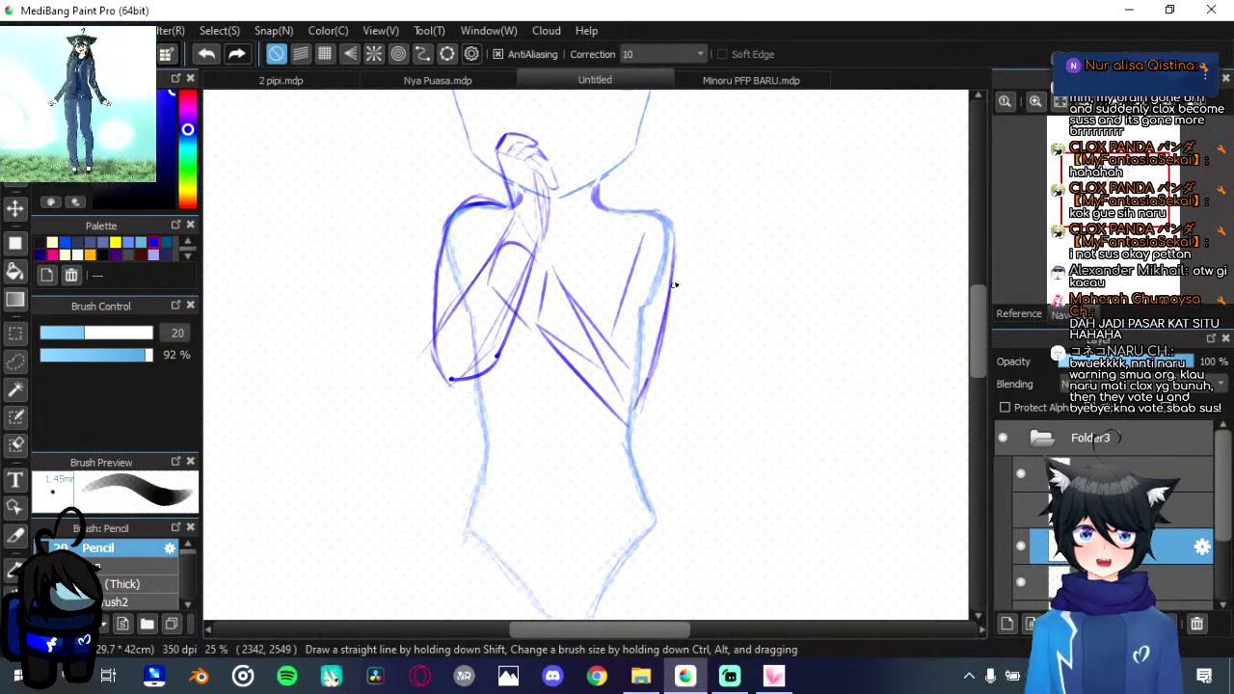
{"action": "mouse_move", "coordinate": [674, 282]}
{"action": "left_mouse_down"}
{"action": "mouse_move", "coordinate": [646, 381]}
{"action": "mouse_move", "coordinate": [626, 245]}
{"action": "mouse_move", "coordinate": [658, 359]}
{"action": "left_mouse_up"}
Step: Darken the folded forearm's upper edge and the contour of its hand where it overlaps the bent arm
{"action": "left_click_drag", "start_coordinate": [554, 279], "coordinate": [617, 339]}
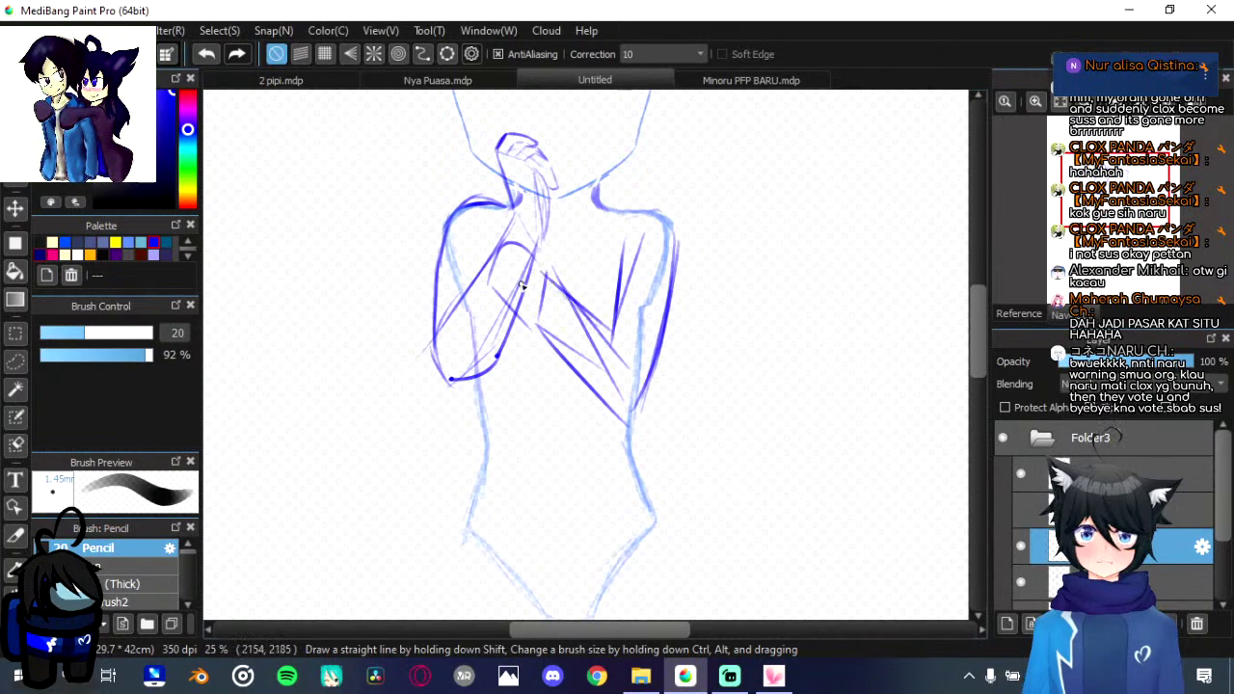
{"action": "left_click_drag", "start_coordinate": [493, 287], "coordinate": [527, 321]}
{"action": "mouse_move", "coordinate": [535, 262]}
{"action": "left_mouse_down"}
{"action": "mouse_move", "coordinate": [484, 252]}
{"action": "mouse_move", "coordinate": [503, 245]}
{"action": "mouse_move", "coordinate": [537, 275]}
{"action": "left_mouse_up"}
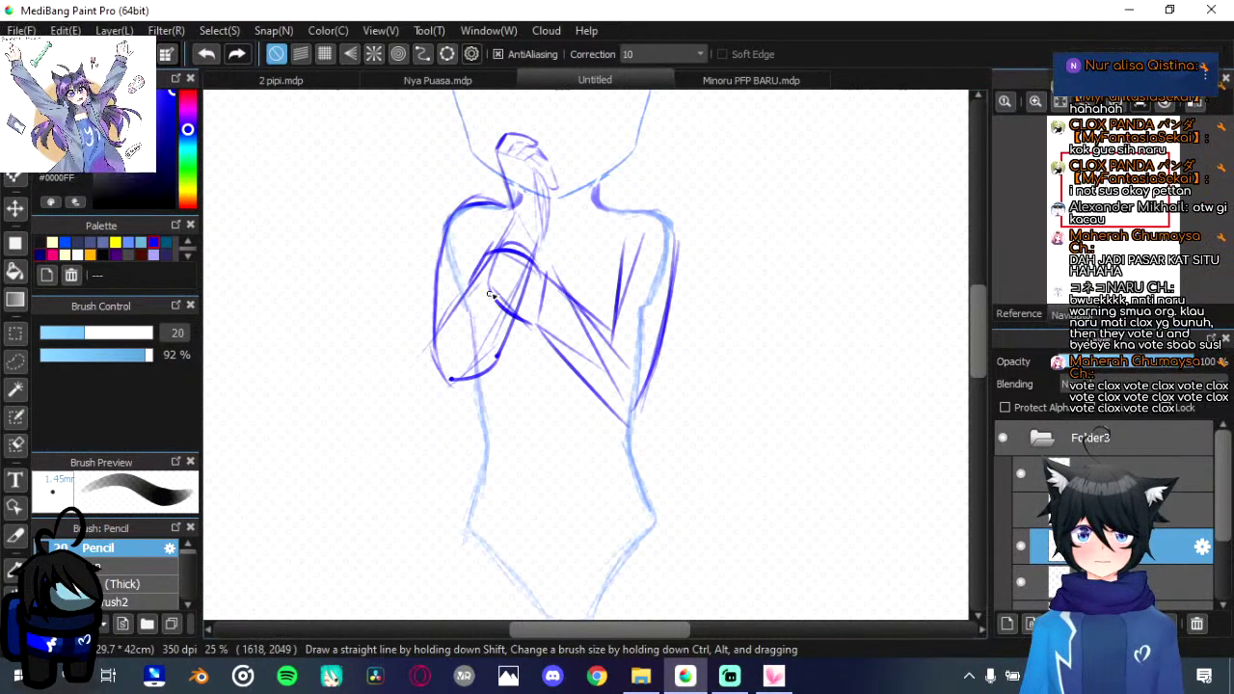
{"action": "scroll", "coordinate": [504, 347], "scroll_direction": "down", "scroll_amount": 2}
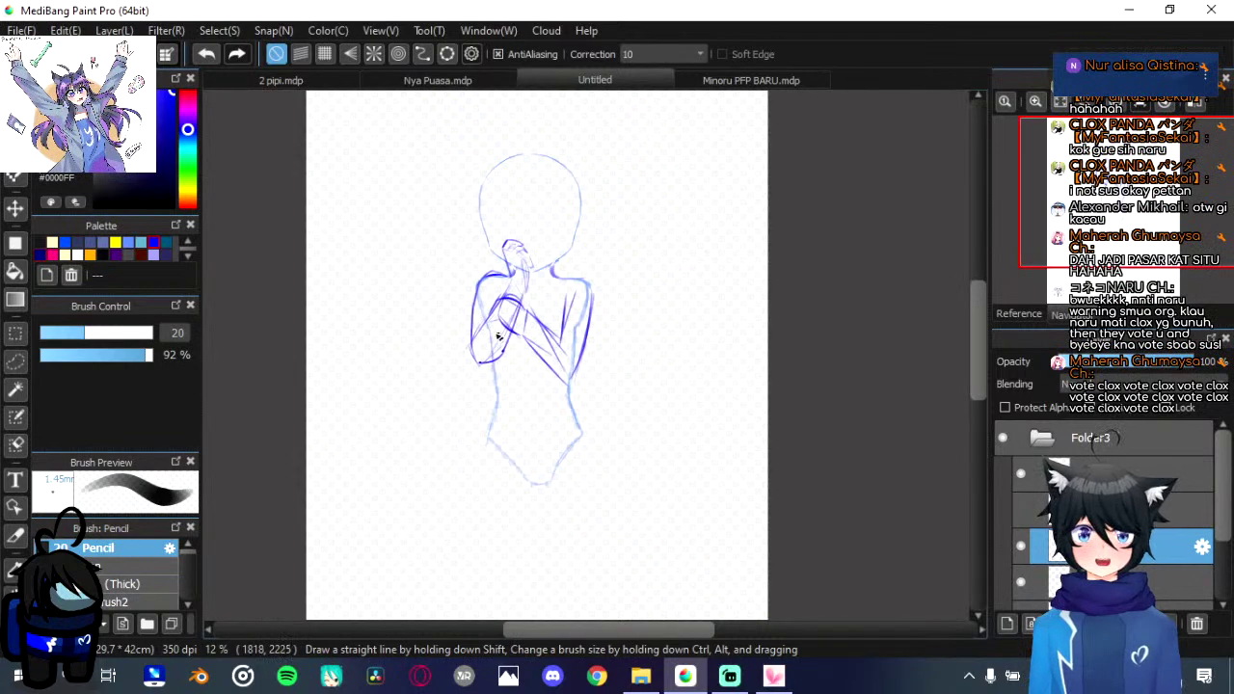
{"action": "scroll", "coordinate": [501, 331], "scroll_direction": "down", "scroll_amount": 1}
{"action": "scroll", "coordinate": [501, 331], "scroll_direction": "up", "scroll_amount": 4}
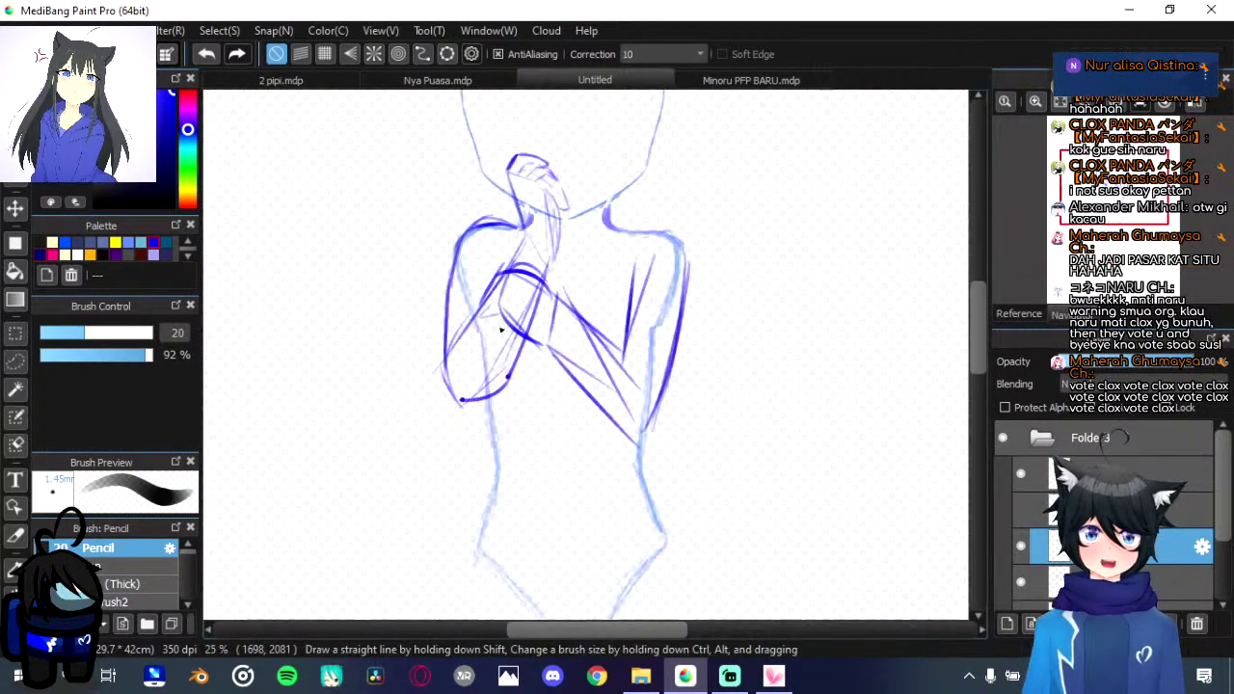
Step: Hide the folded-arm and bent-arm sketches, check the Minoru PFP BARU.mdp artwork, and briefly compare the hanging-arm sketch on the body base
{"action": "scroll", "coordinate": [579, 367], "scroll_direction": "down", "scroll_amount": 2}
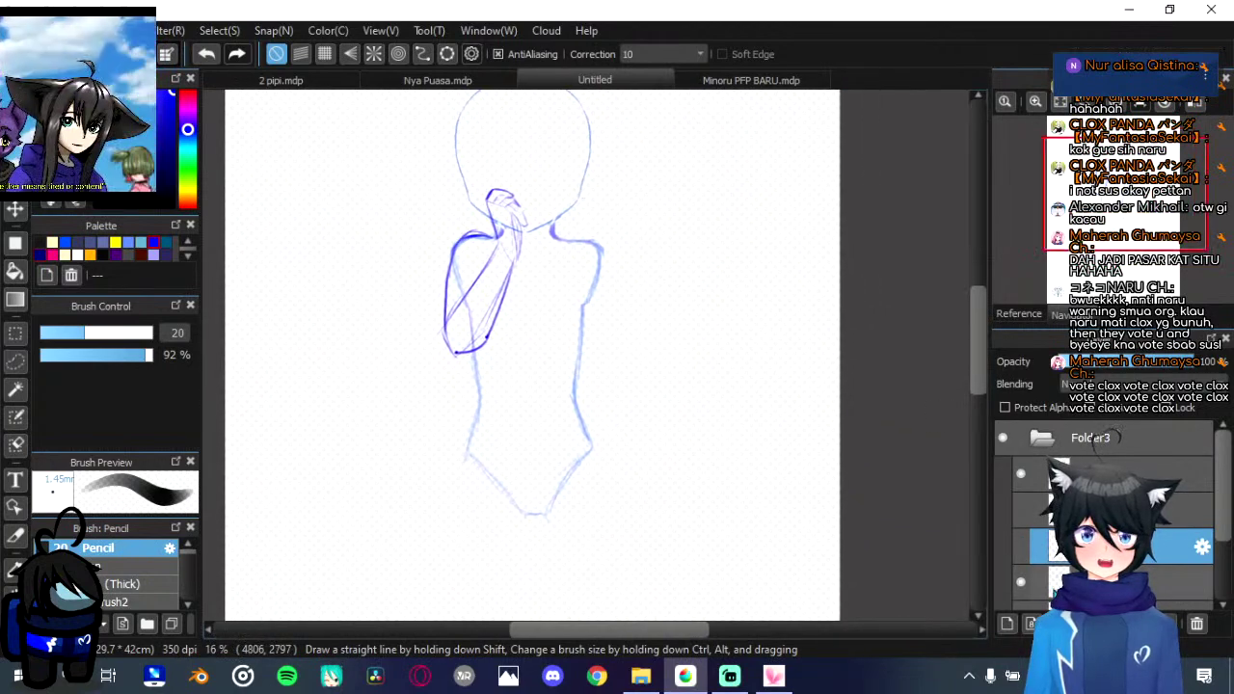
{"action": "left_click", "coordinate": [1017, 591]}
{"action": "mouse_move", "coordinate": [688, 346]}
{"action": "left_mouse_down"}
{"action": "mouse_move", "coordinate": [689, 327]}
{"action": "mouse_move", "coordinate": [699, 365]}
{"action": "left_mouse_up"}
{"action": "left_click", "coordinate": [790, 84]}
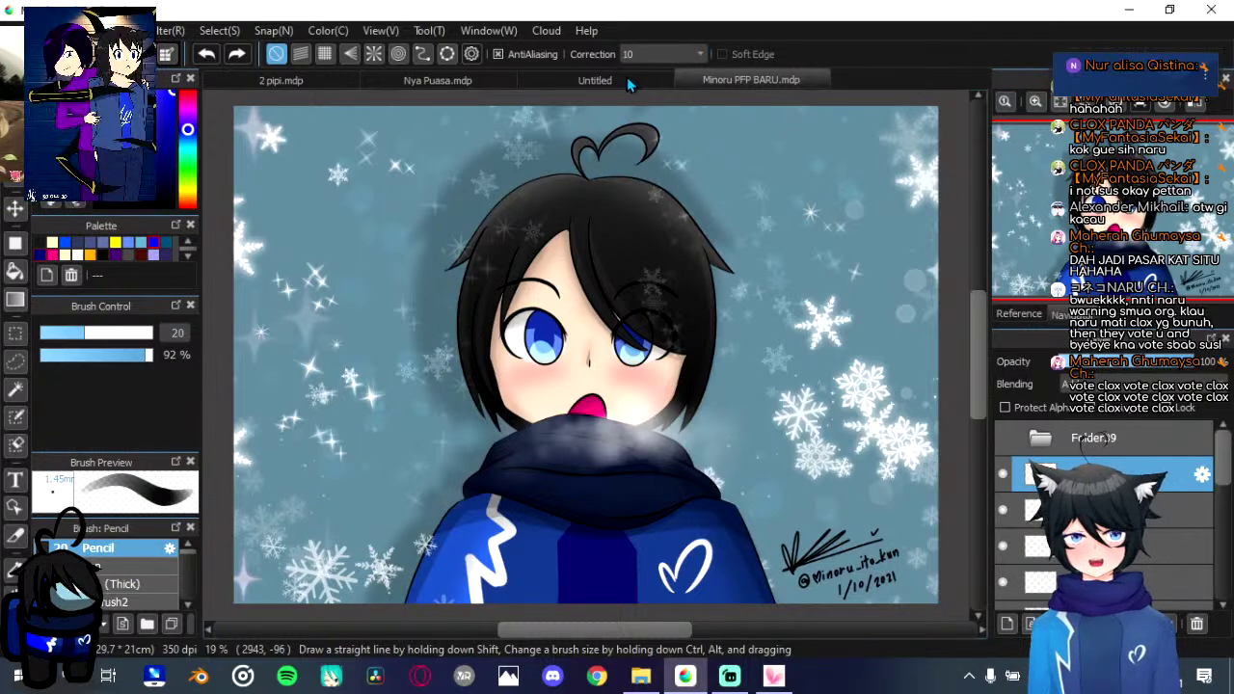
{"action": "left_click", "coordinate": [540, 86]}
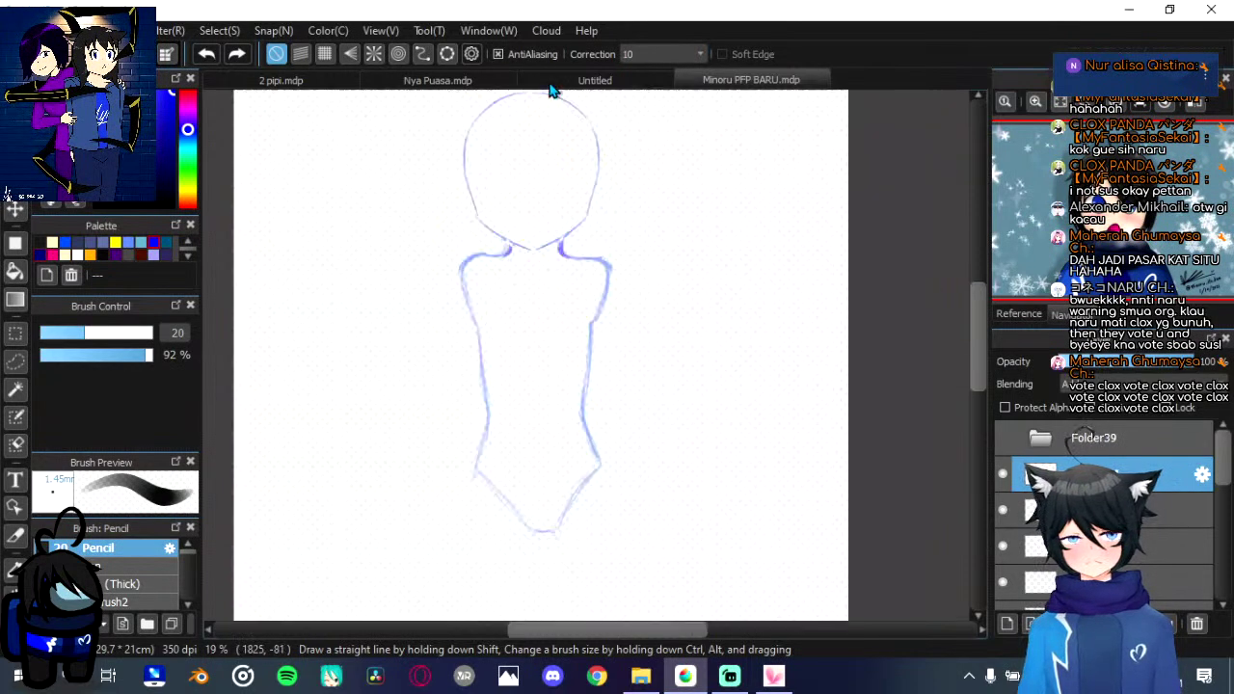
{"action": "left_click", "coordinate": [1022, 511]}
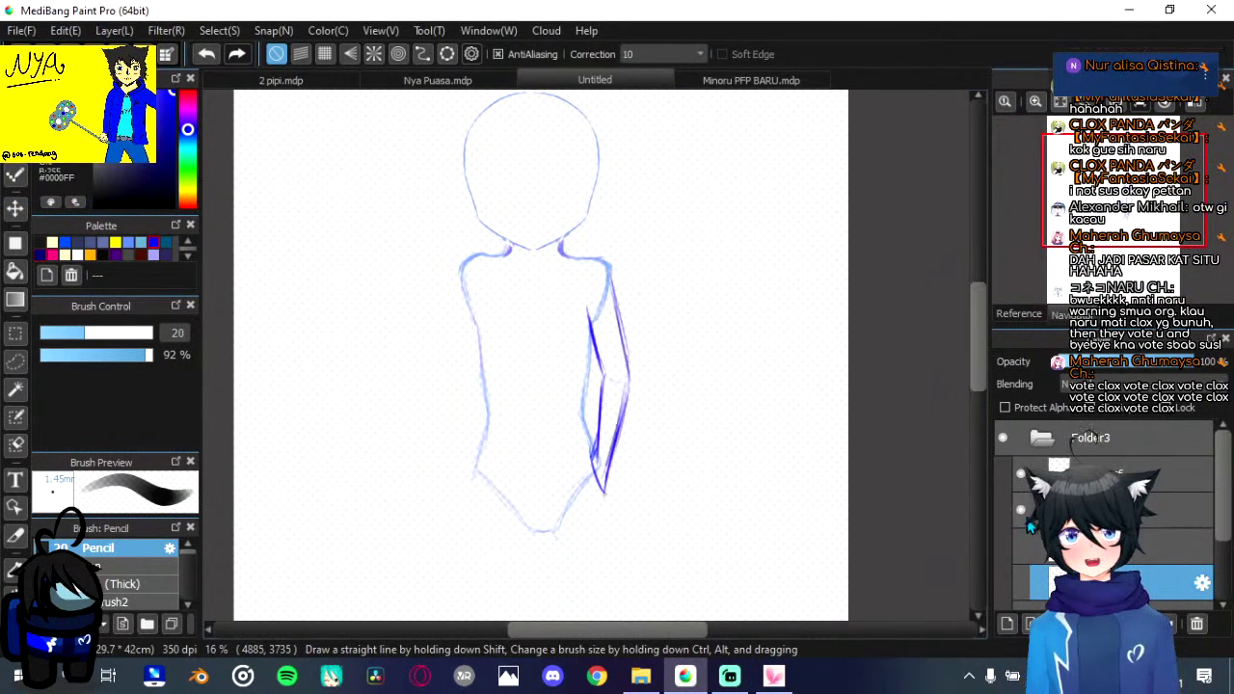
{"action": "left_click", "coordinate": [1023, 516]}
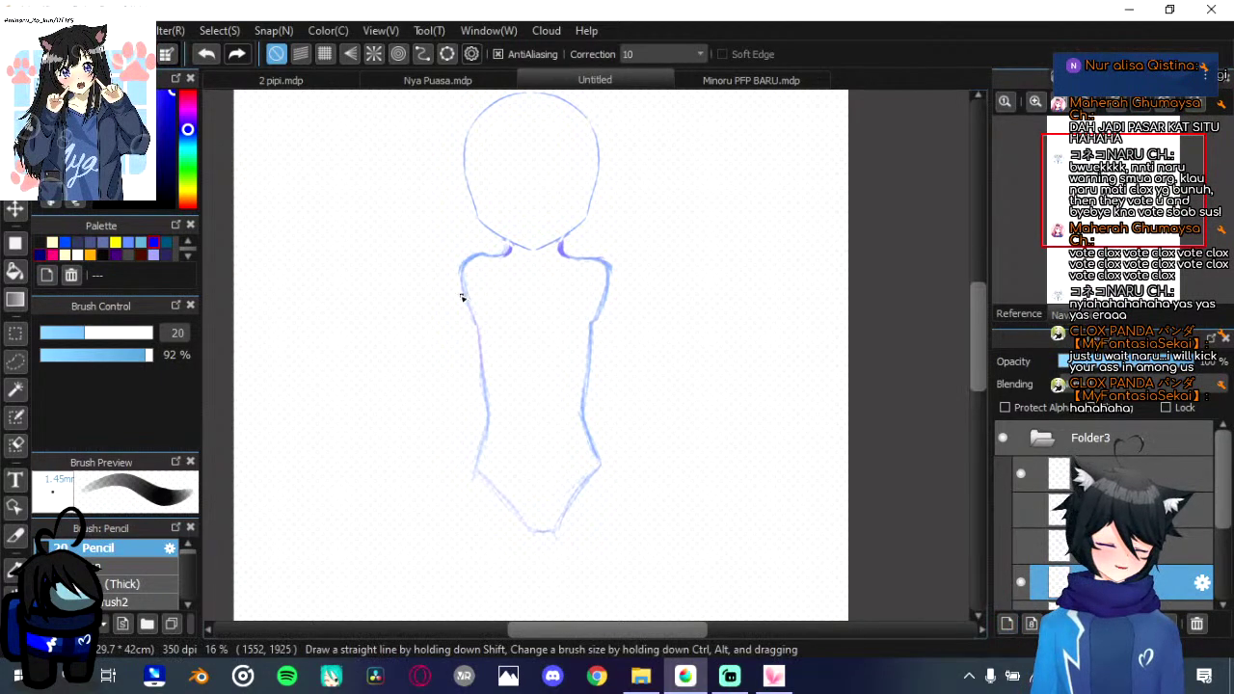
Step: On a new layer, sketch the outer contours of both arms from the shoulders down to the hips
{"action": "left_click_drag", "start_coordinate": [459, 256], "coordinate": [479, 453]}
{"action": "left_click_drag", "start_coordinate": [615, 274], "coordinate": [607, 372]}
{"action": "left_click_drag", "start_coordinate": [612, 314], "coordinate": [597, 424]}
{"action": "left_click_drag", "start_coordinate": [605, 357], "coordinate": [598, 459]}
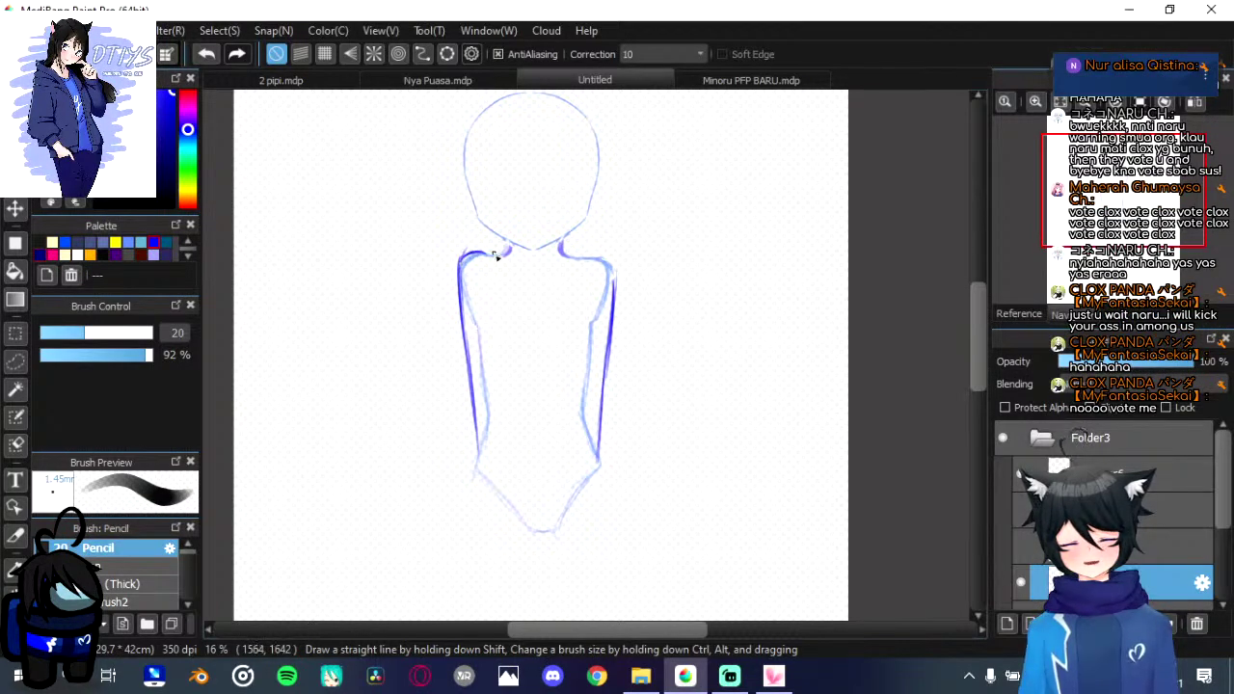
Step: Redraw and darken the rounded shoulder curves on both sides, joining them to the arms' outer contours
{"action": "scroll", "coordinate": [492, 250], "scroll_direction": "down", "scroll_amount": 1}
{"action": "scroll", "coordinate": [492, 251], "scroll_direction": "up", "scroll_amount": 3}
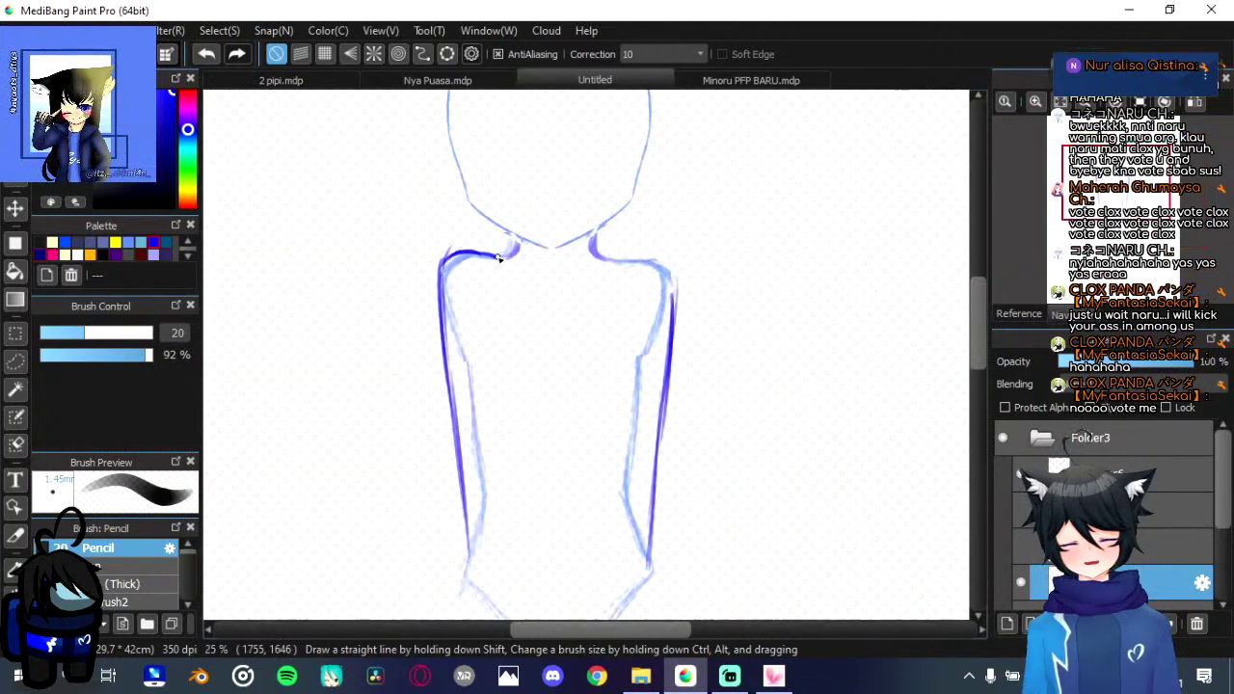
{"action": "mouse_move", "coordinate": [442, 276]}
{"action": "left_mouse_down"}
{"action": "mouse_move", "coordinate": [462, 247]}
{"action": "mouse_move", "coordinate": [494, 259]}
{"action": "left_mouse_up"}
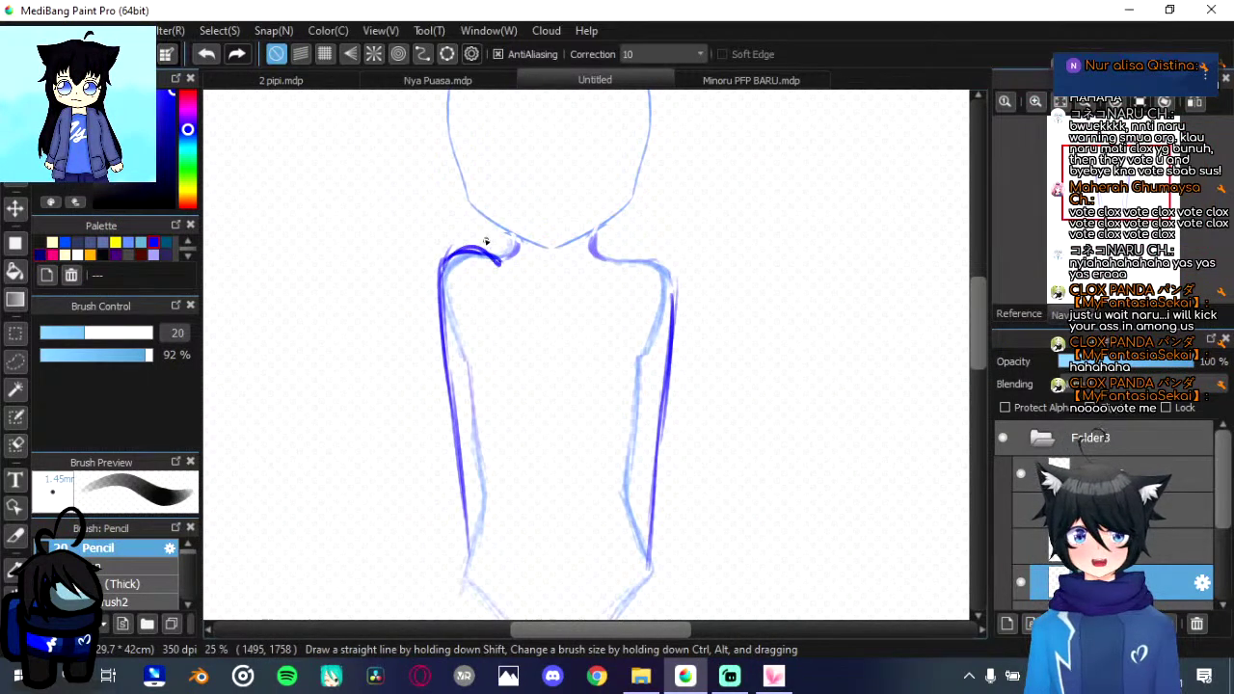
{"action": "key", "text": "ctrl+z"}
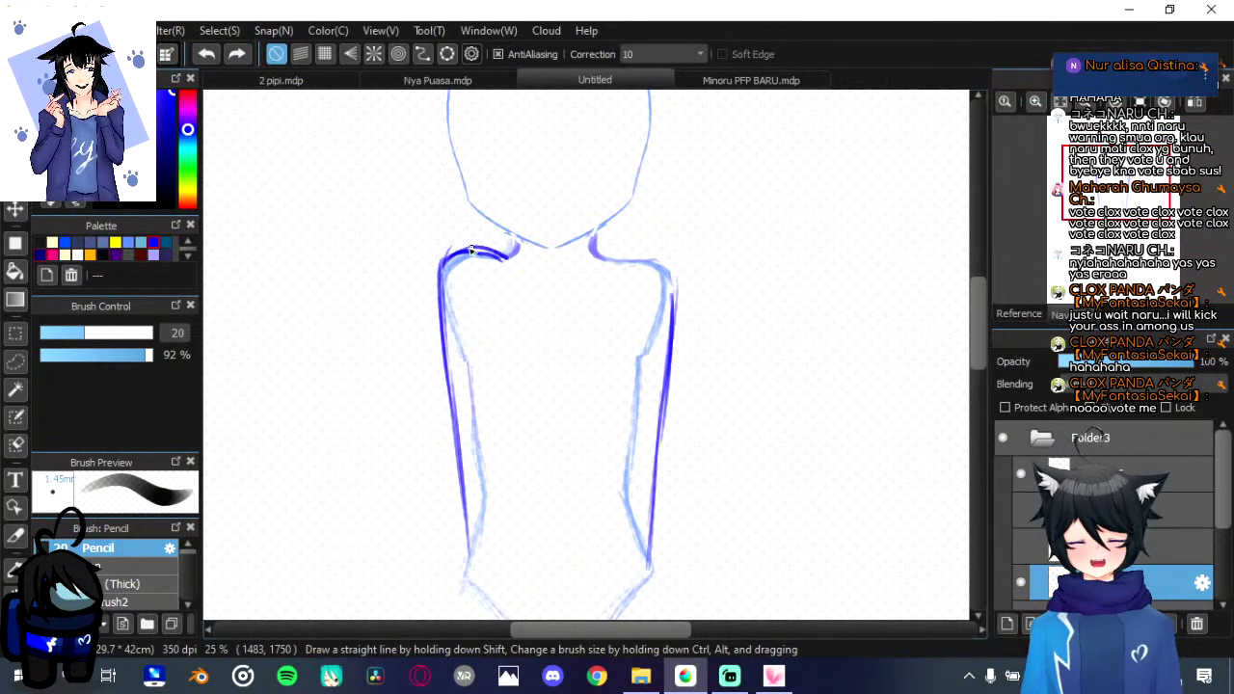
{"action": "key", "text": "ctrl+z"}
{"action": "mouse_move", "coordinate": [438, 276]}
{"action": "left_mouse_down"}
{"action": "mouse_move", "coordinate": [457, 250]}
{"action": "mouse_move", "coordinate": [492, 256]}
{"action": "left_mouse_up"}
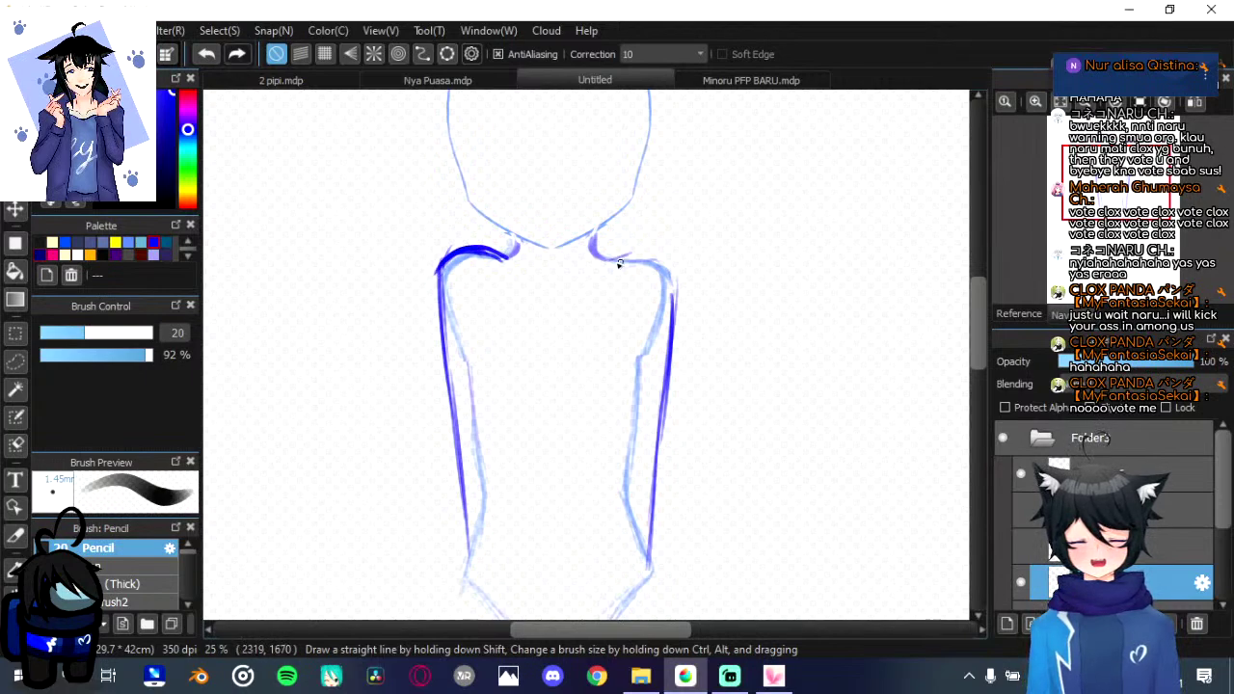
{"action": "key", "text": "ctrl+z"}
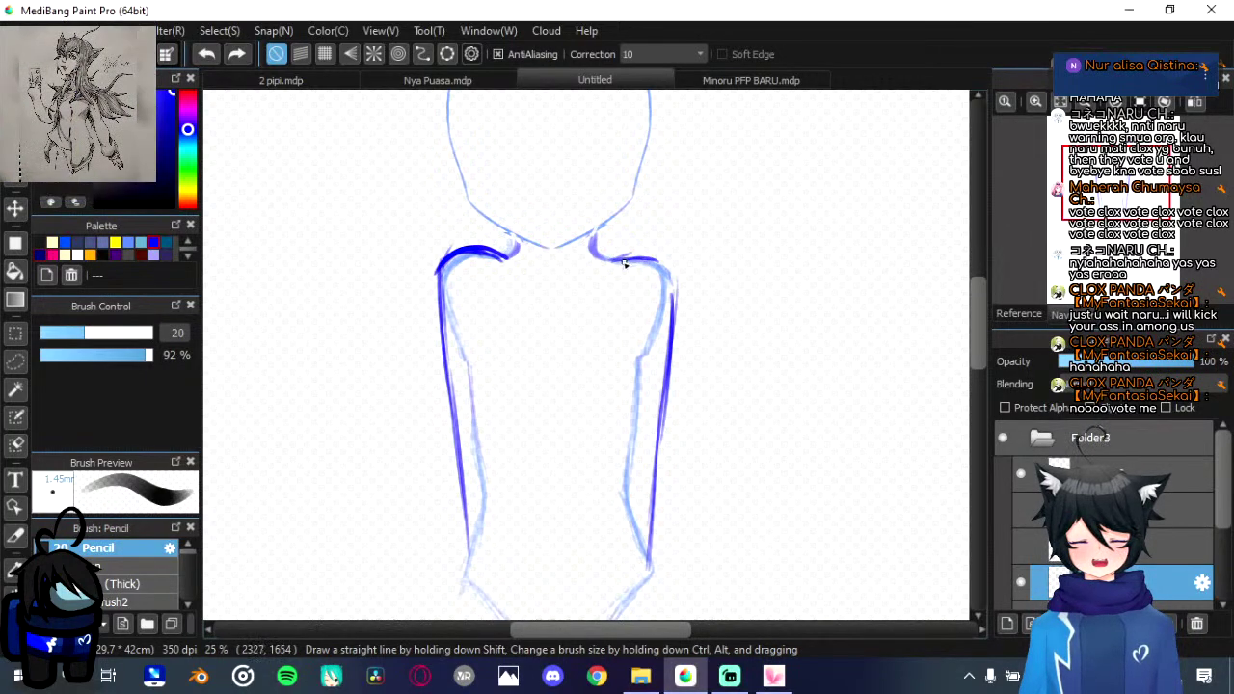
{"action": "mouse_move", "coordinate": [618, 256]}
{"action": "left_mouse_down"}
{"action": "mouse_move", "coordinate": [648, 253]}
{"action": "mouse_move", "coordinate": [667, 268]}
{"action": "mouse_move", "coordinate": [661, 256]}
{"action": "mouse_move", "coordinate": [681, 292]}
{"action": "mouse_move", "coordinate": [676, 310]}
{"action": "mouse_move", "coordinate": [665, 264]}
{"action": "mouse_move", "coordinate": [672, 326]}
{"action": "mouse_move", "coordinate": [674, 272]}
{"action": "mouse_move", "coordinate": [638, 256]}
{"action": "left_mouse_up"}
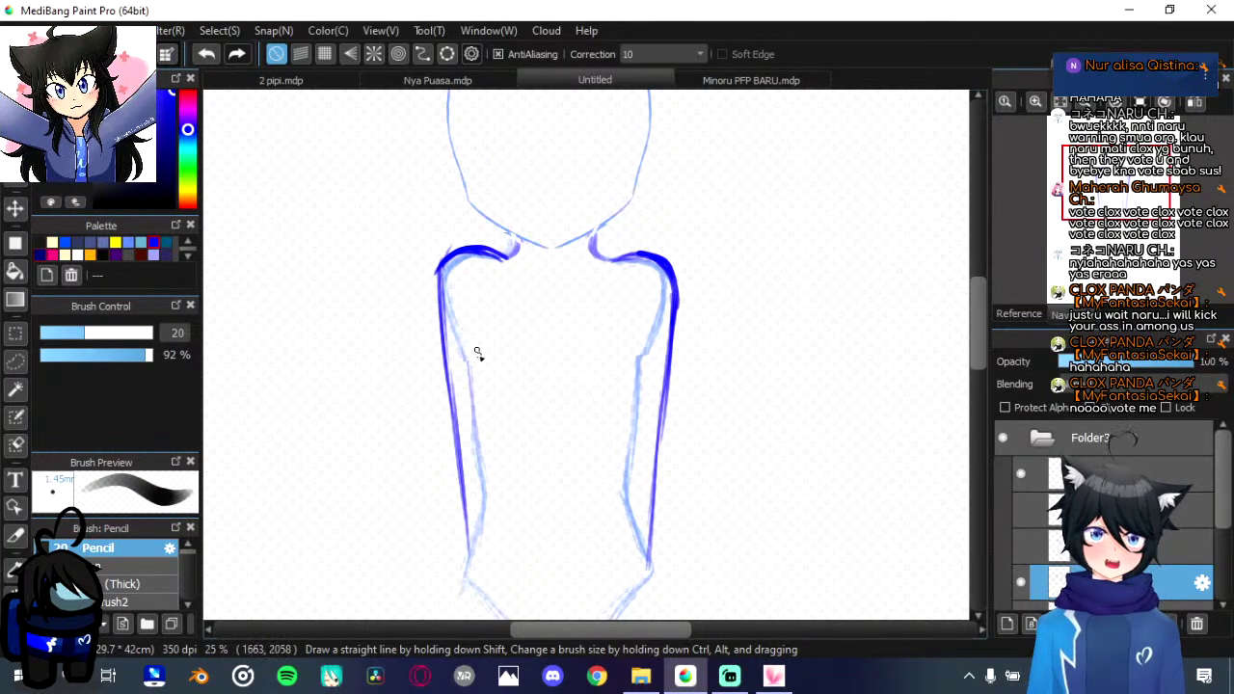
{"action": "left_click_drag", "start_coordinate": [449, 263], "coordinate": [440, 306]}
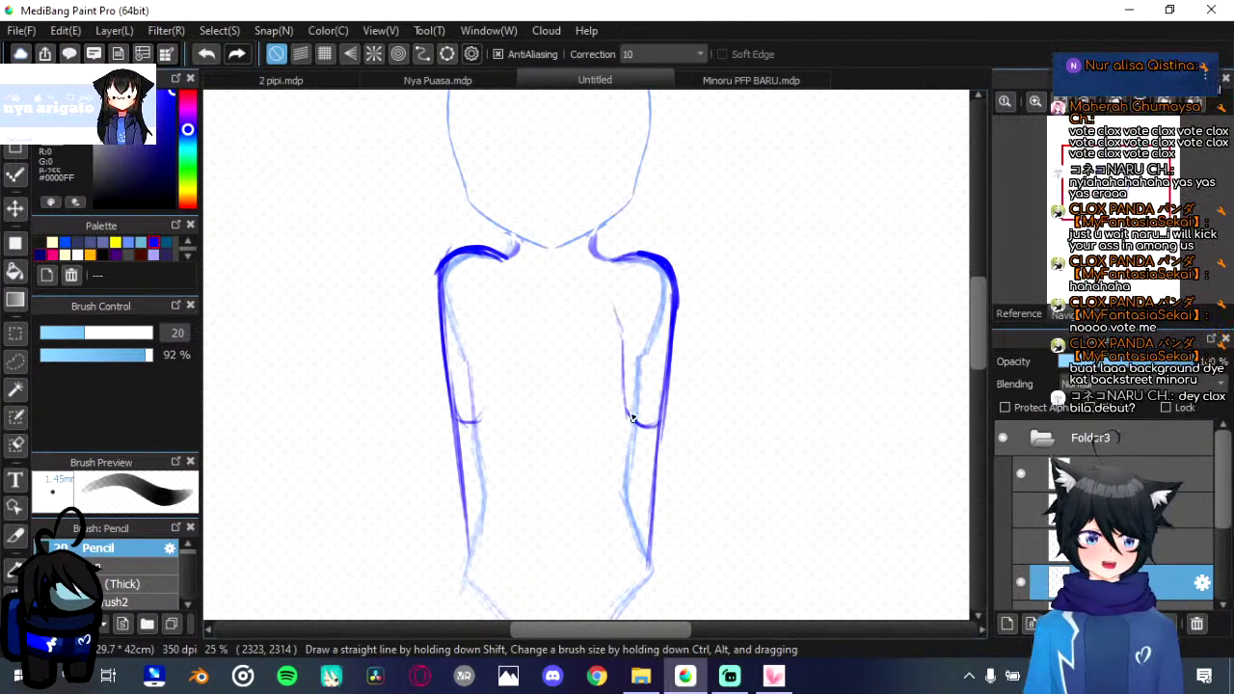
Step: Draw and darken the inner upper-arm lines on both sides, curving each from the armpit into a rounded elbow
{"action": "left_click_drag", "start_coordinate": [627, 411], "coordinate": [622, 326]}
{"action": "mouse_move", "coordinate": [456, 412]}
{"action": "left_mouse_down"}
{"action": "mouse_move", "coordinate": [493, 391]}
{"action": "mouse_move", "coordinate": [497, 344]}
{"action": "left_mouse_up"}
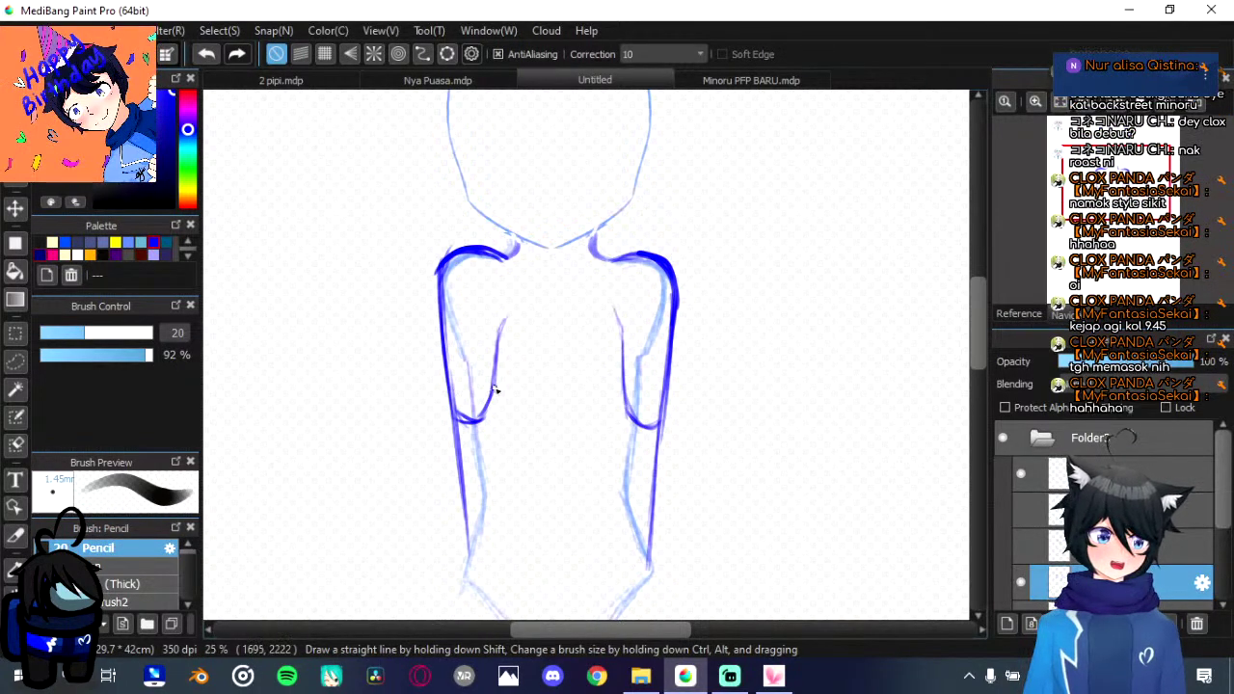
{"action": "mouse_move", "coordinate": [465, 424]}
{"action": "left_mouse_down"}
{"action": "mouse_move", "coordinate": [484, 415]}
{"action": "mouse_move", "coordinate": [512, 318]}
{"action": "left_mouse_up"}
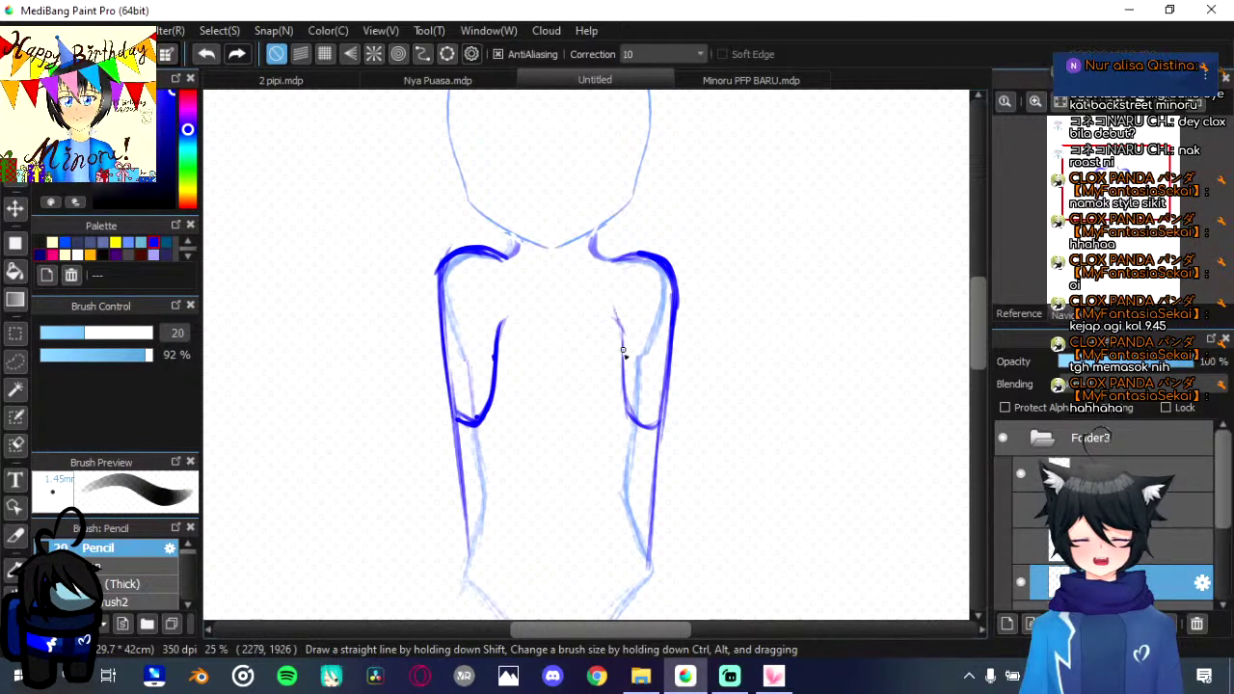
{"action": "left_click_drag", "start_coordinate": [618, 320], "coordinate": [628, 424]}
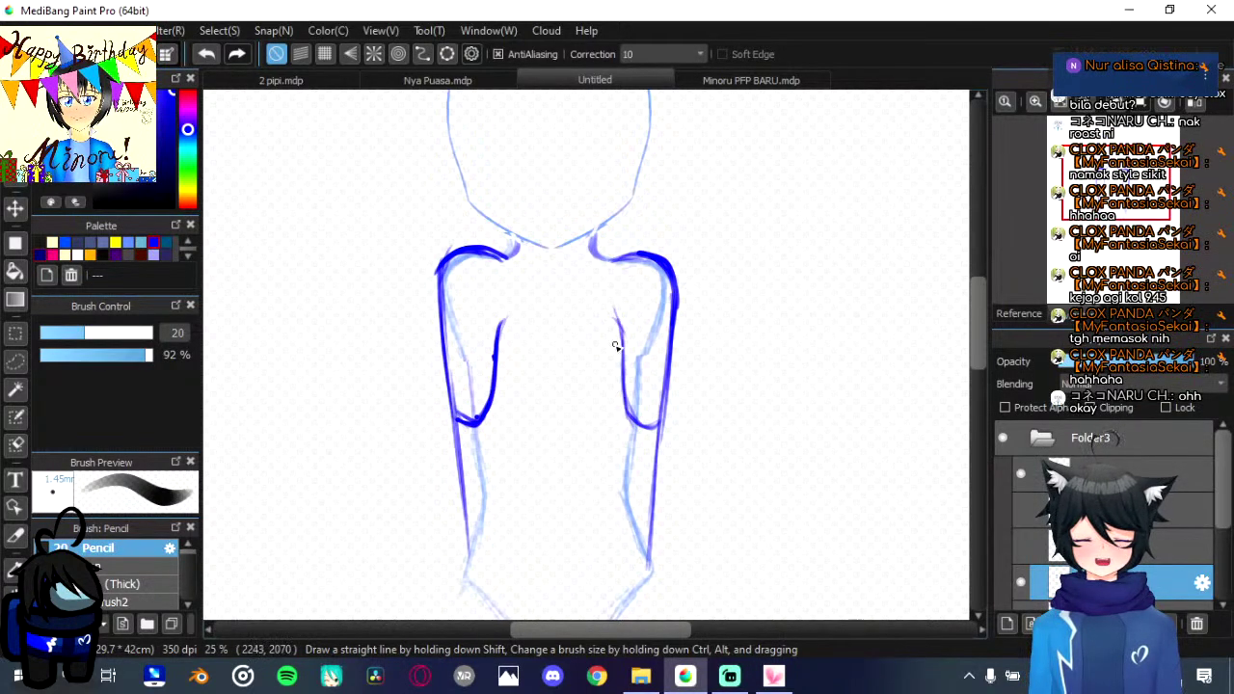
Step: Sketch the inner forearm lines on both sides, running from the elbows down and angling outward to pointed wrists at the hips
{"action": "scroll", "coordinate": [646, 318], "scroll_direction": "down", "scroll_amount": 4}
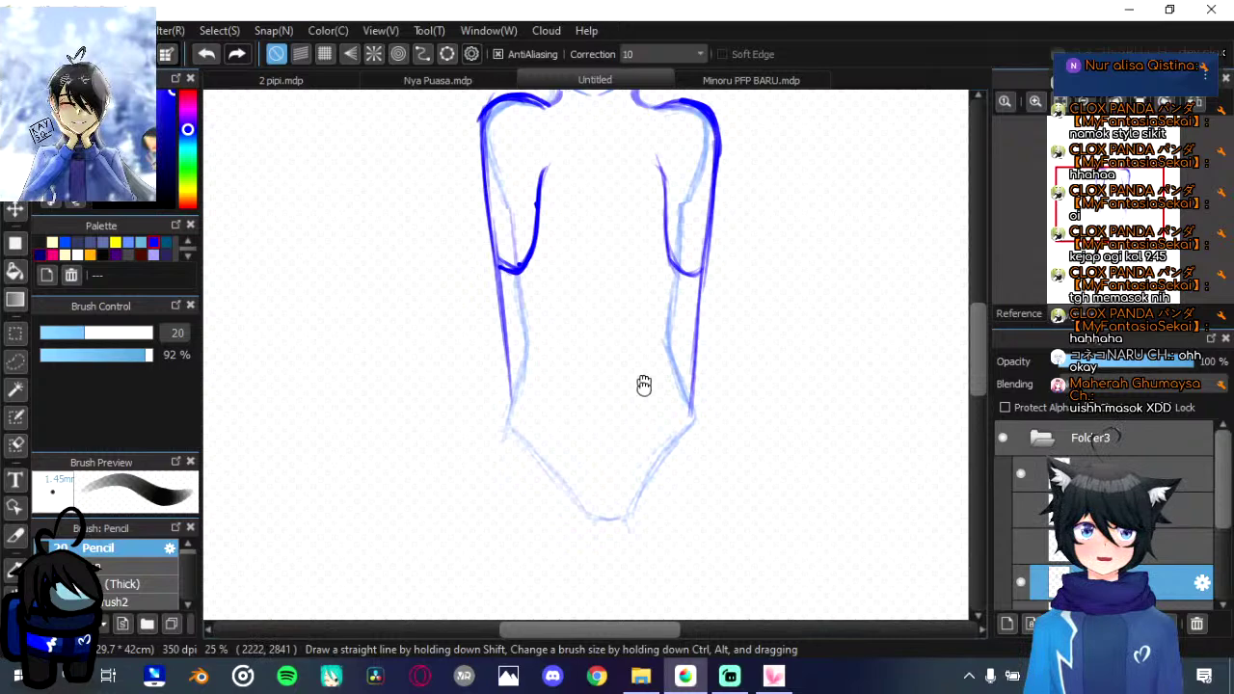
{"action": "scroll", "coordinate": [642, 386], "scroll_direction": "up", "scroll_amount": 2}
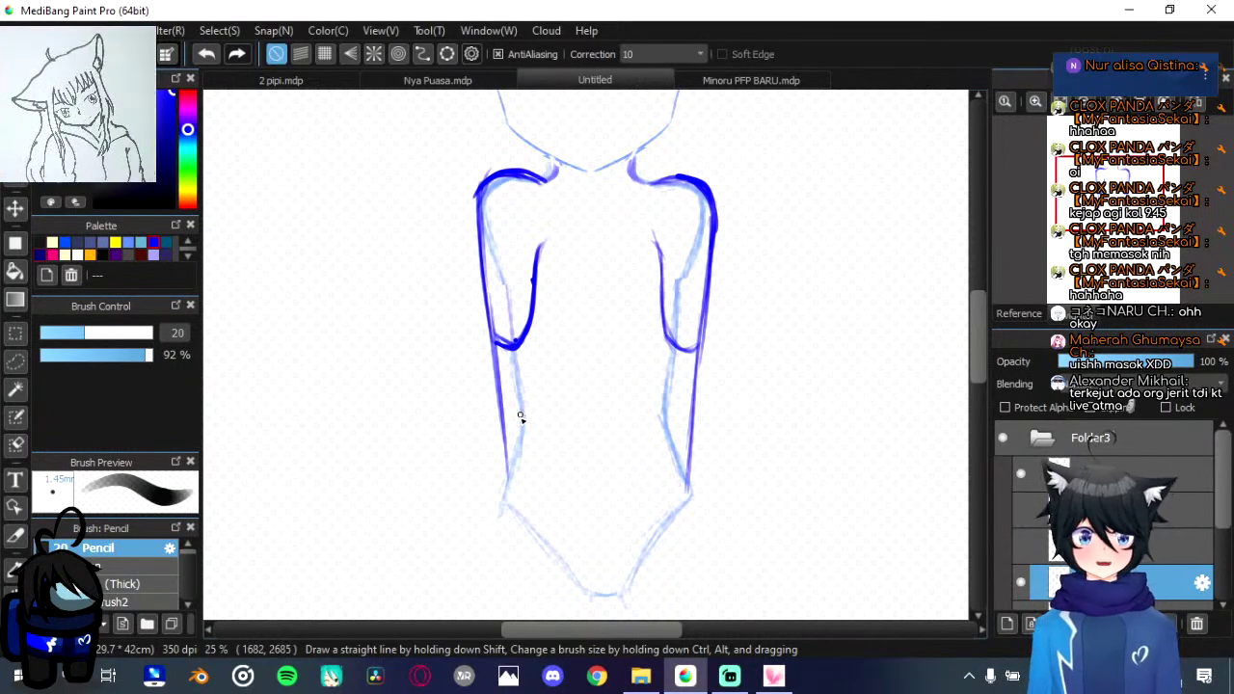
{"action": "mouse_move", "coordinate": [536, 401]}
{"action": "left_mouse_down"}
{"action": "mouse_move", "coordinate": [532, 339]}
{"action": "mouse_move", "coordinate": [532, 465]}
{"action": "left_mouse_up"}
{"action": "left_click_drag", "start_coordinate": [505, 532], "coordinate": [537, 440]}
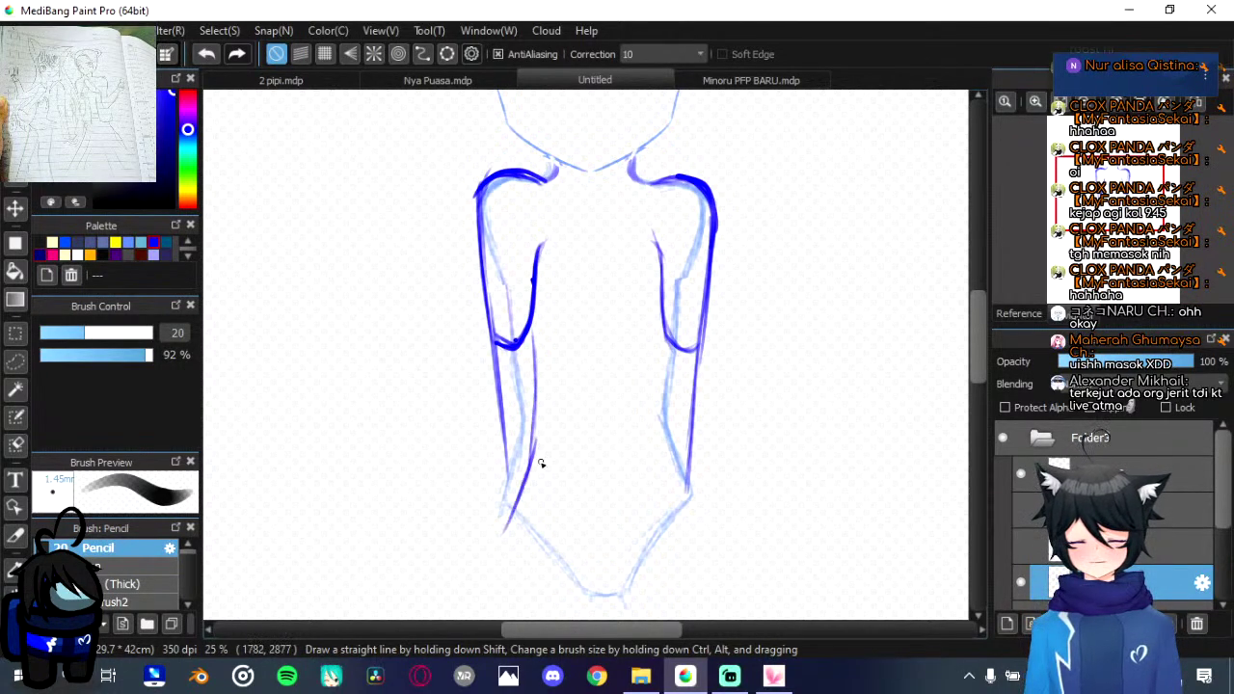
{"action": "mouse_move", "coordinate": [678, 540]}
{"action": "left_mouse_down"}
{"action": "mouse_move", "coordinate": [653, 453]}
{"action": "mouse_move", "coordinate": [669, 433]}
{"action": "mouse_move", "coordinate": [668, 357]}
{"action": "mouse_move", "coordinate": [659, 444]}
{"action": "mouse_move", "coordinate": [667, 345]}
{"action": "left_mouse_up"}
{"action": "left_click_drag", "start_coordinate": [665, 413], "coordinate": [659, 439]}
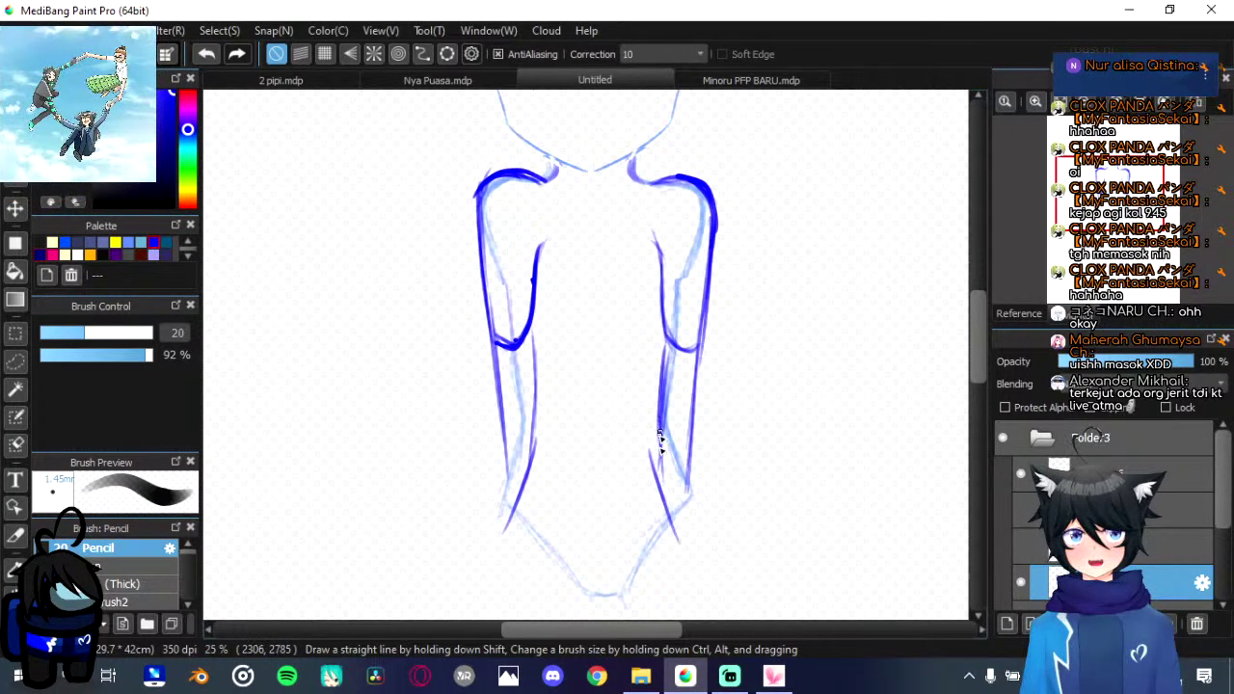
{"action": "left_click_drag", "start_coordinate": [681, 520], "coordinate": [690, 477]}
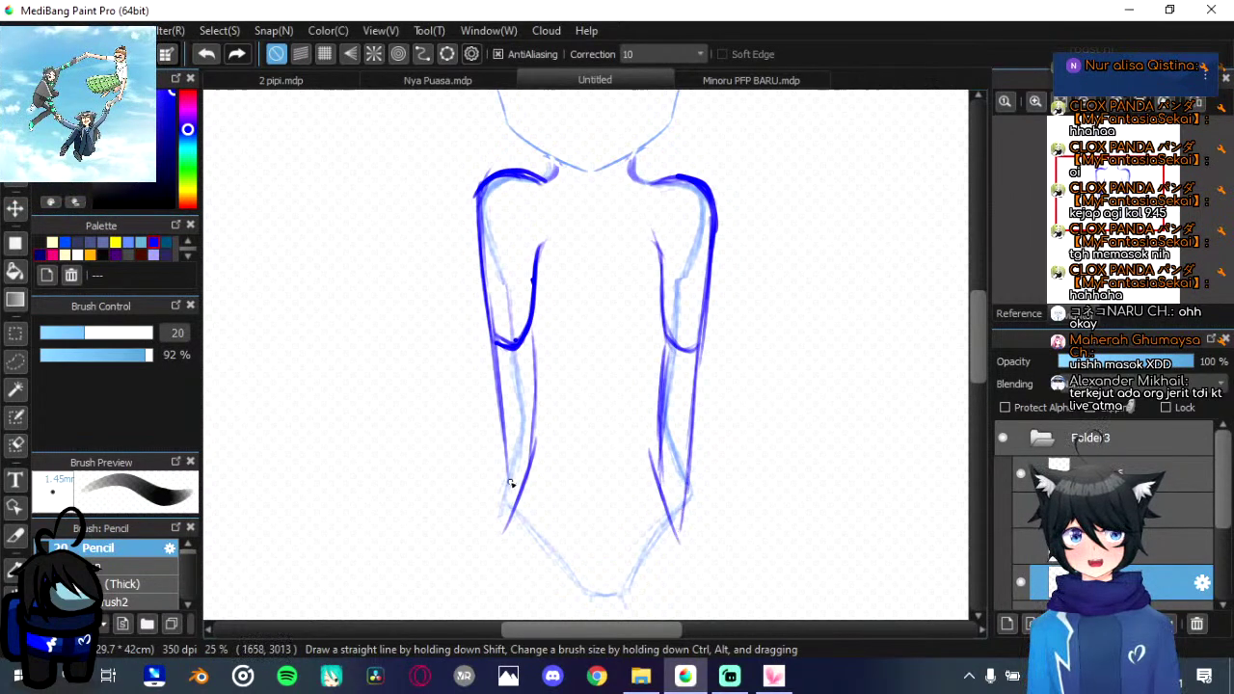
{"action": "left_click_drag", "start_coordinate": [511, 484], "coordinate": [512, 516]}
{"action": "left_click_drag", "start_coordinate": [660, 434], "coordinate": [657, 487]}
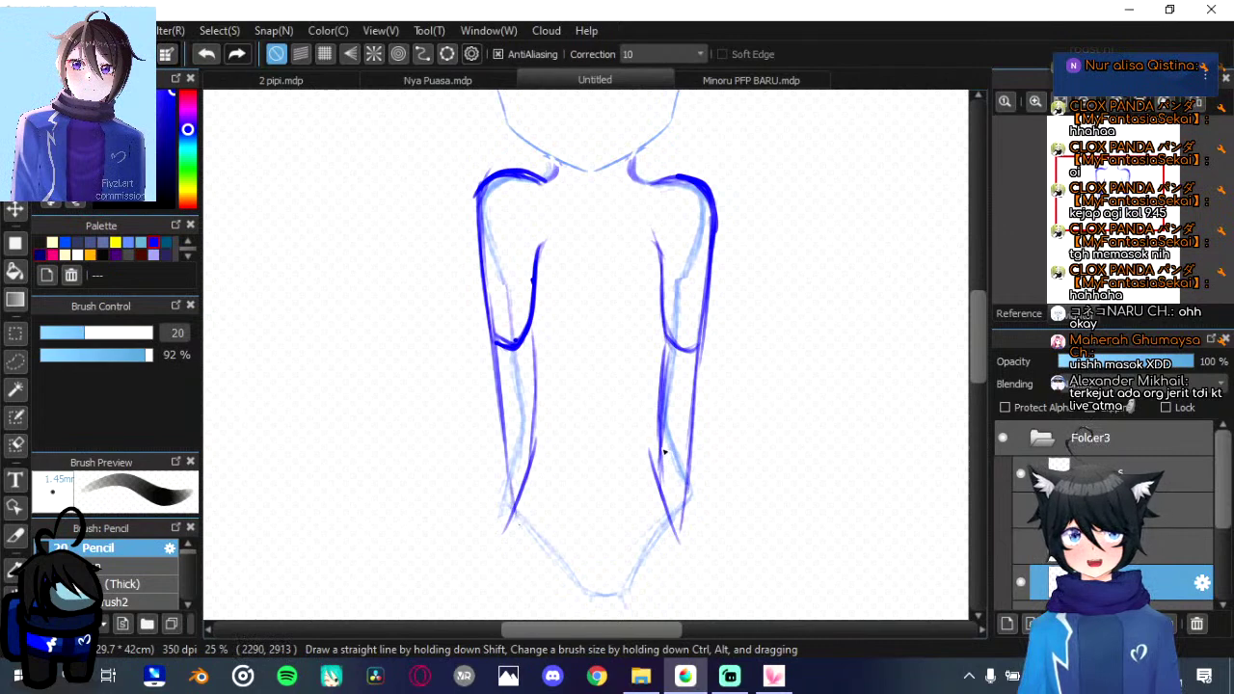
{"action": "left_click_drag", "start_coordinate": [668, 334], "coordinate": [664, 364]}
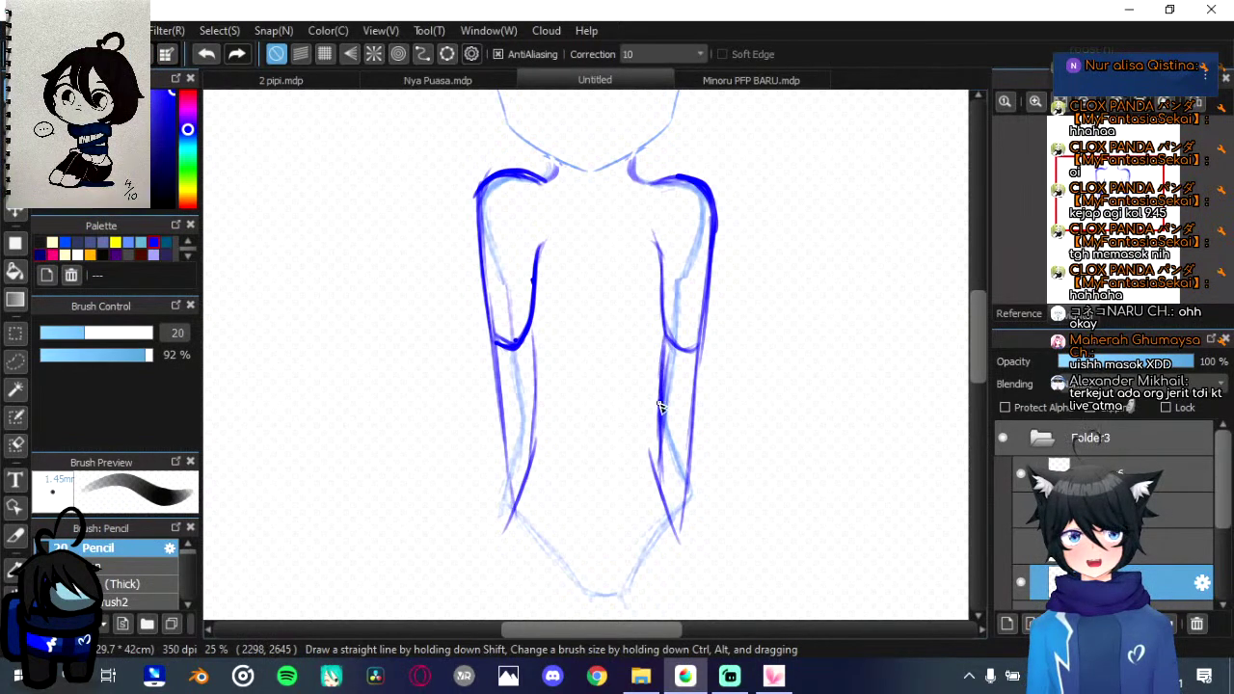
Step: Darken the outer forearm contours of both arms from the elbows down to the wrists
{"action": "left_click_drag", "start_coordinate": [680, 526], "coordinate": [696, 354]}
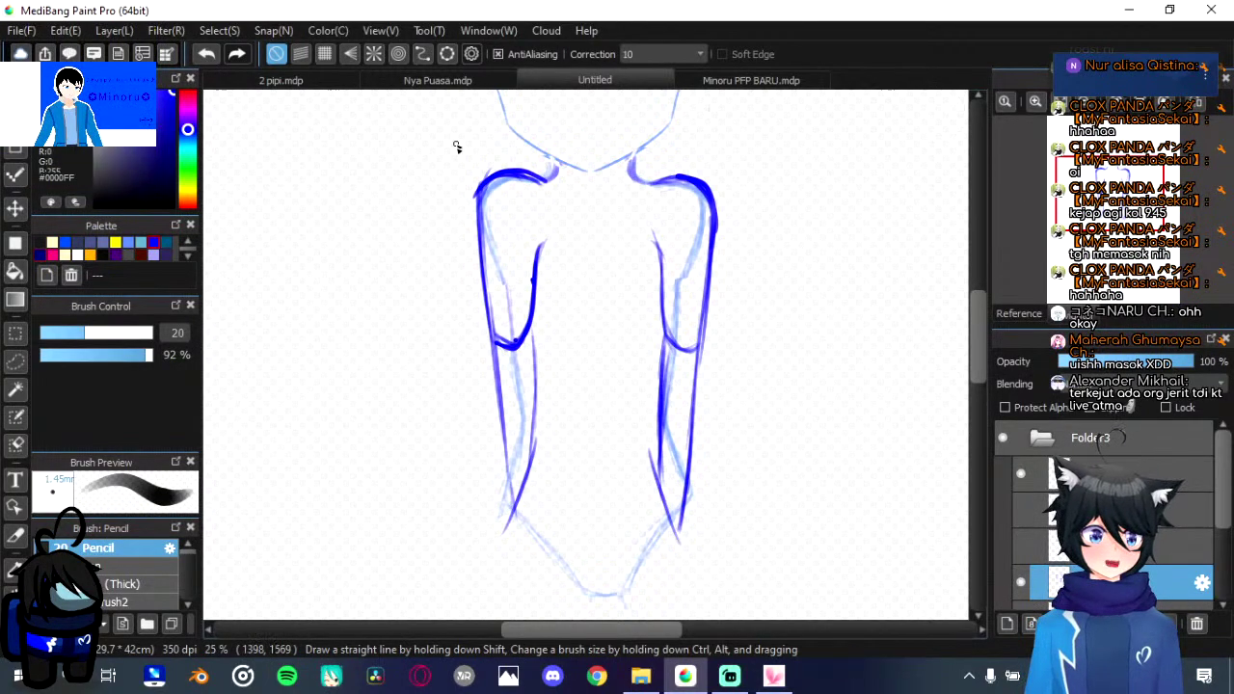
{"action": "left_click_drag", "start_coordinate": [494, 347], "coordinate": [510, 474]}
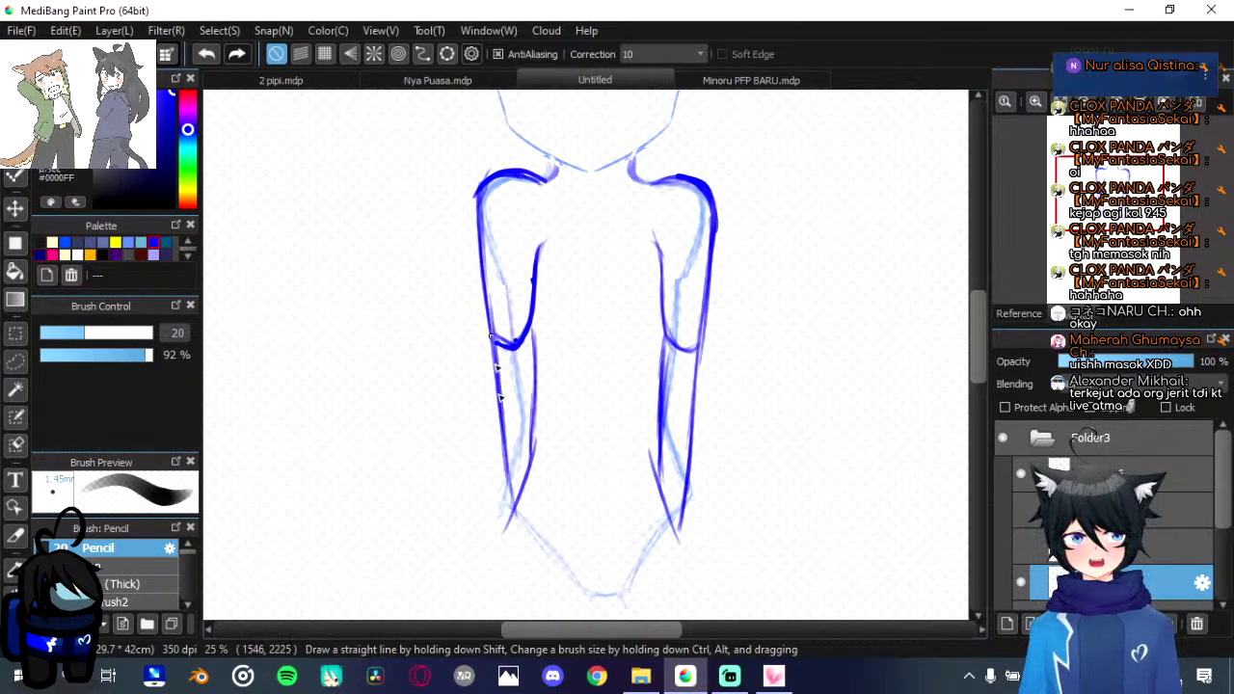
{"action": "left_click_drag", "start_coordinate": [701, 334], "coordinate": [693, 413]}
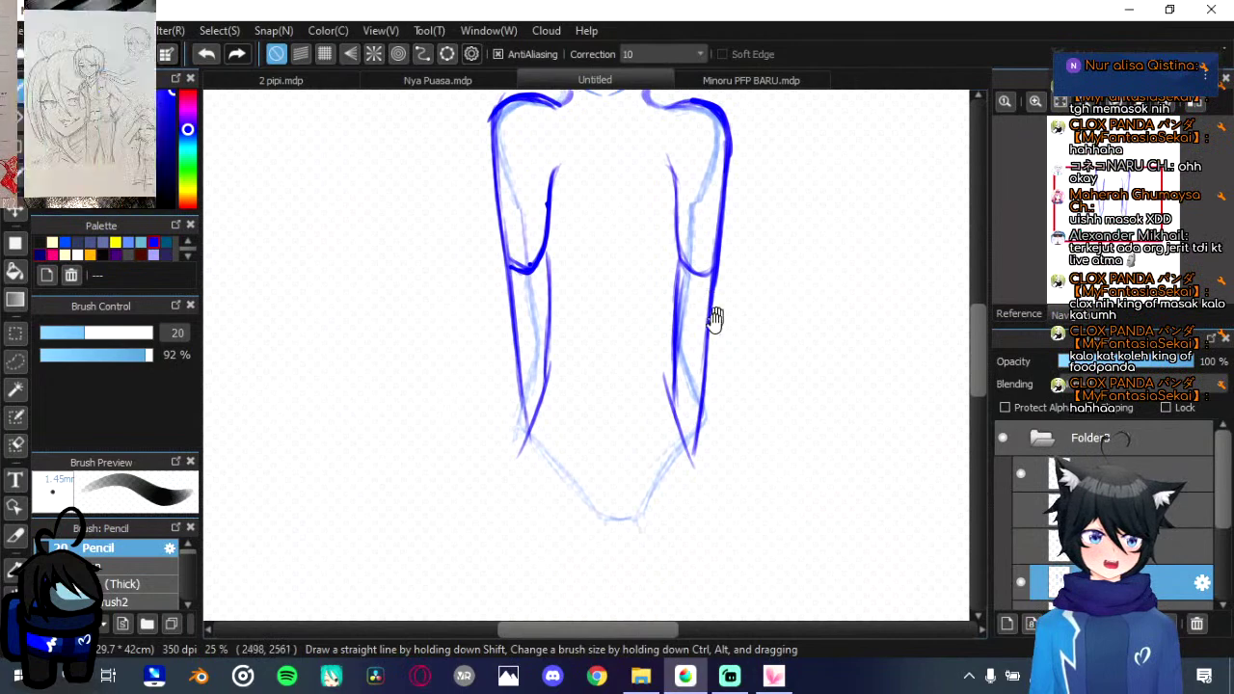
Step: On Layer6, sketch the outer and inner thigh lines of both legs, running down from the hips and crotch
{"action": "mouse_move", "coordinate": [710, 322]}
{"action": "left_mouse_down"}
{"action": "mouse_move", "coordinate": [707, 420]}
{"action": "mouse_move", "coordinate": [709, 397]}
{"action": "mouse_move", "coordinate": [691, 424]}
{"action": "mouse_move", "coordinate": [709, 359]}
{"action": "mouse_move", "coordinate": [707, 532]}
{"action": "mouse_move", "coordinate": [712, 328]}
{"action": "left_mouse_up"}
{"action": "scroll", "coordinate": [717, 382], "scroll_direction": "down", "scroll_amount": 1}
{"action": "scroll", "coordinate": [716, 382], "scroll_direction": "down", "scroll_amount": 2}
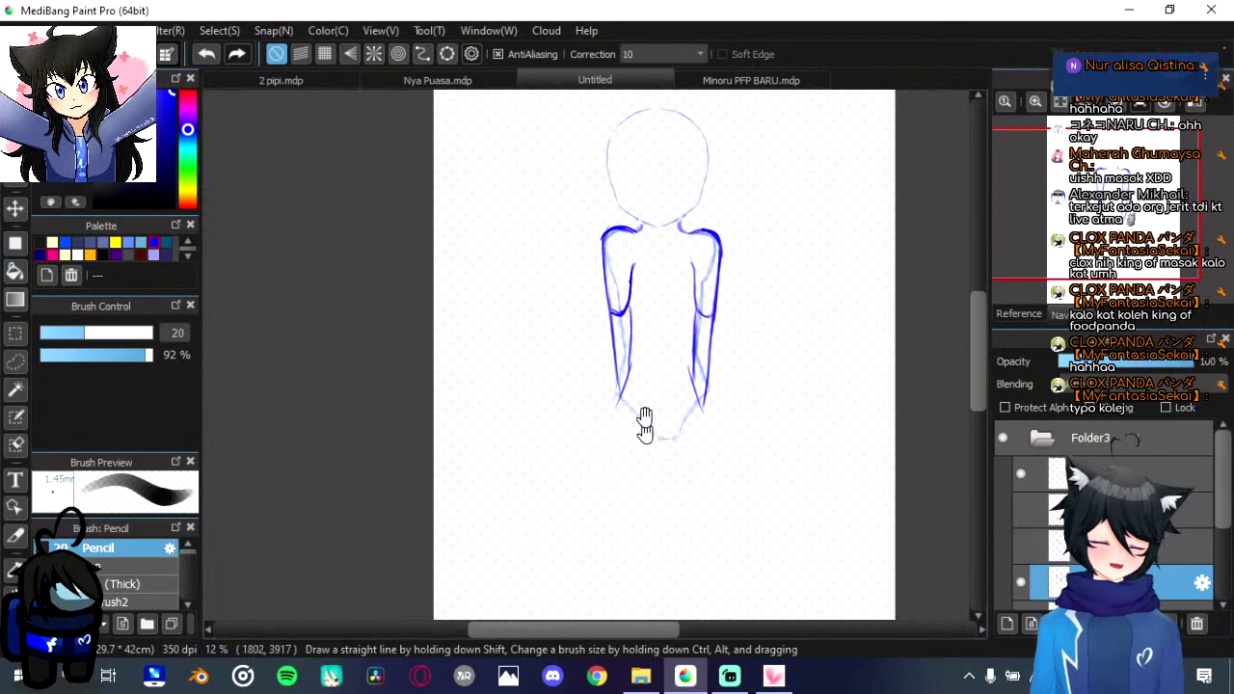
{"action": "scroll", "coordinate": [660, 424], "scroll_direction": "down", "scroll_amount": 1}
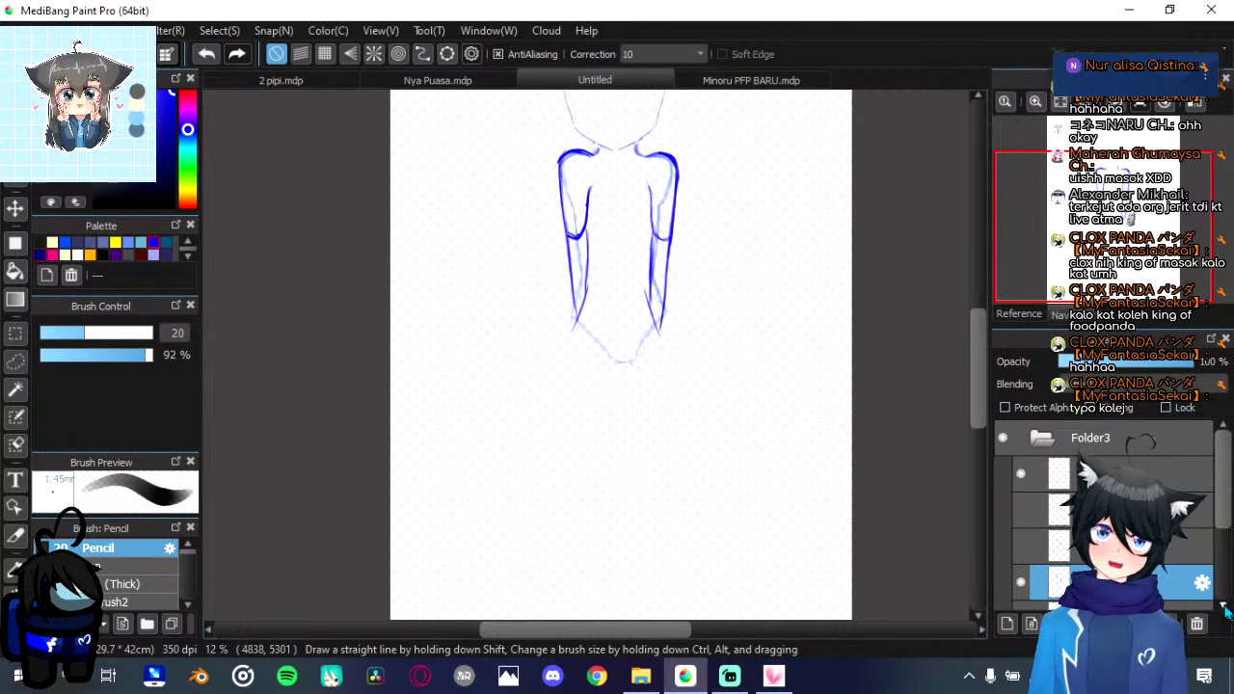
{"action": "scroll", "coordinate": [1109, 550], "scroll_direction": "down", "scroll_amount": 3}
{"action": "scroll", "coordinate": [1154, 545], "scroll_direction": "up", "scroll_amount": 2}
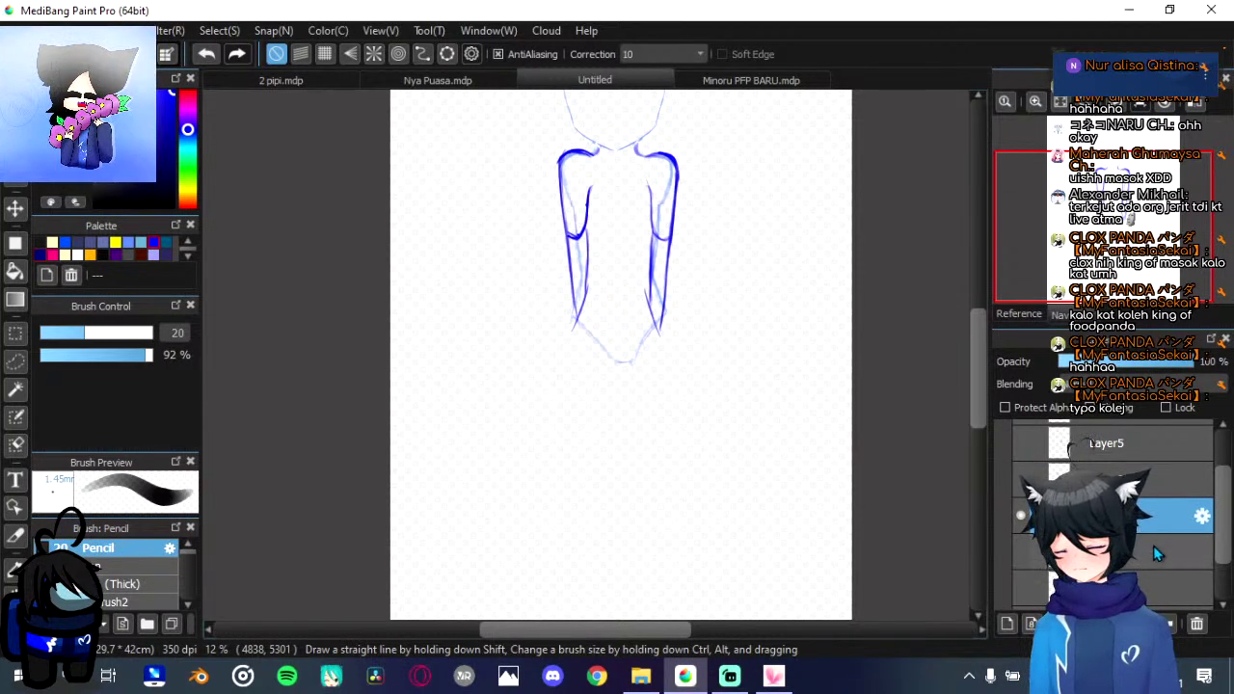
{"action": "scroll", "coordinate": [1157, 553], "scroll_direction": "up", "scroll_amount": 2}
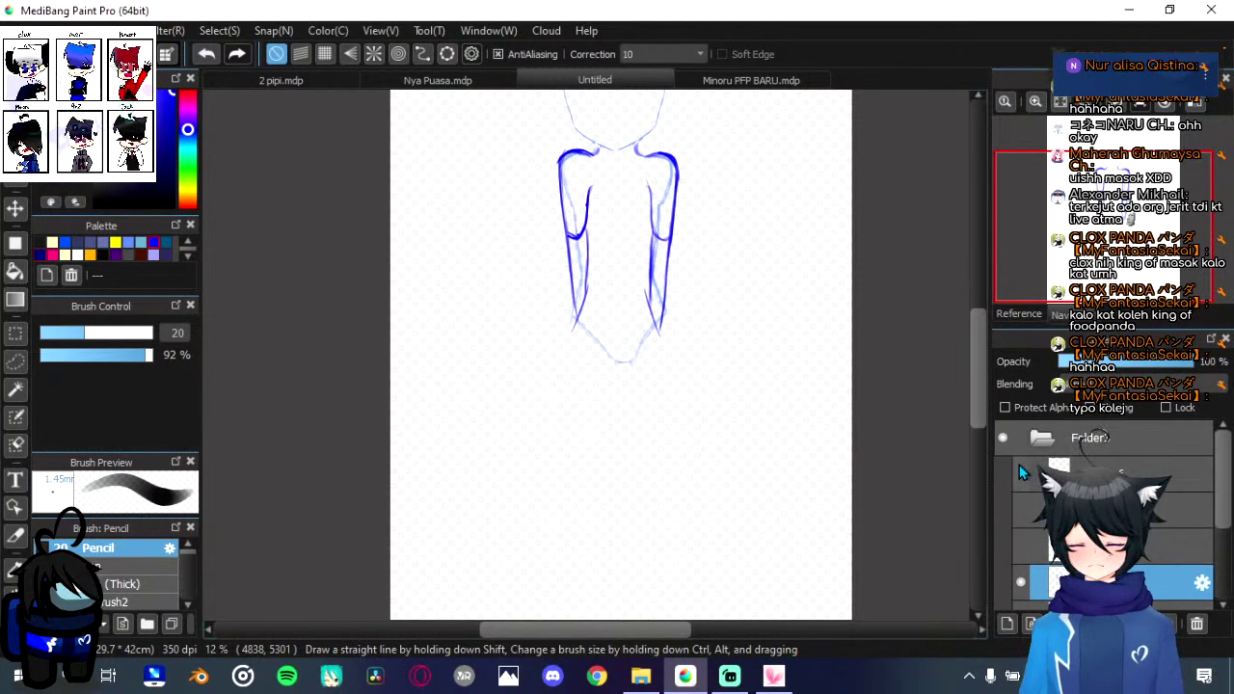
{"action": "left_click", "coordinate": [1109, 476]}
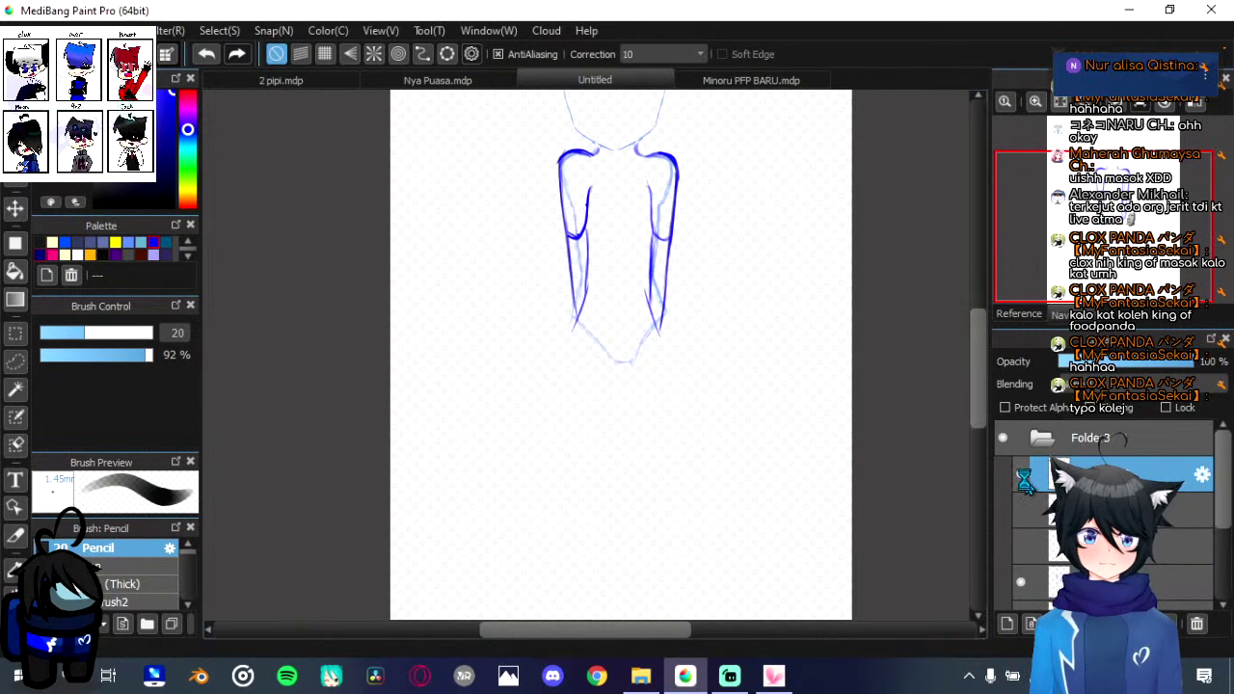
{"action": "scroll", "coordinate": [740, 409], "scroll_direction": "down", "scroll_amount": 2}
{"action": "scroll", "coordinate": [741, 410], "scroll_direction": "up", "scroll_amount": 2}
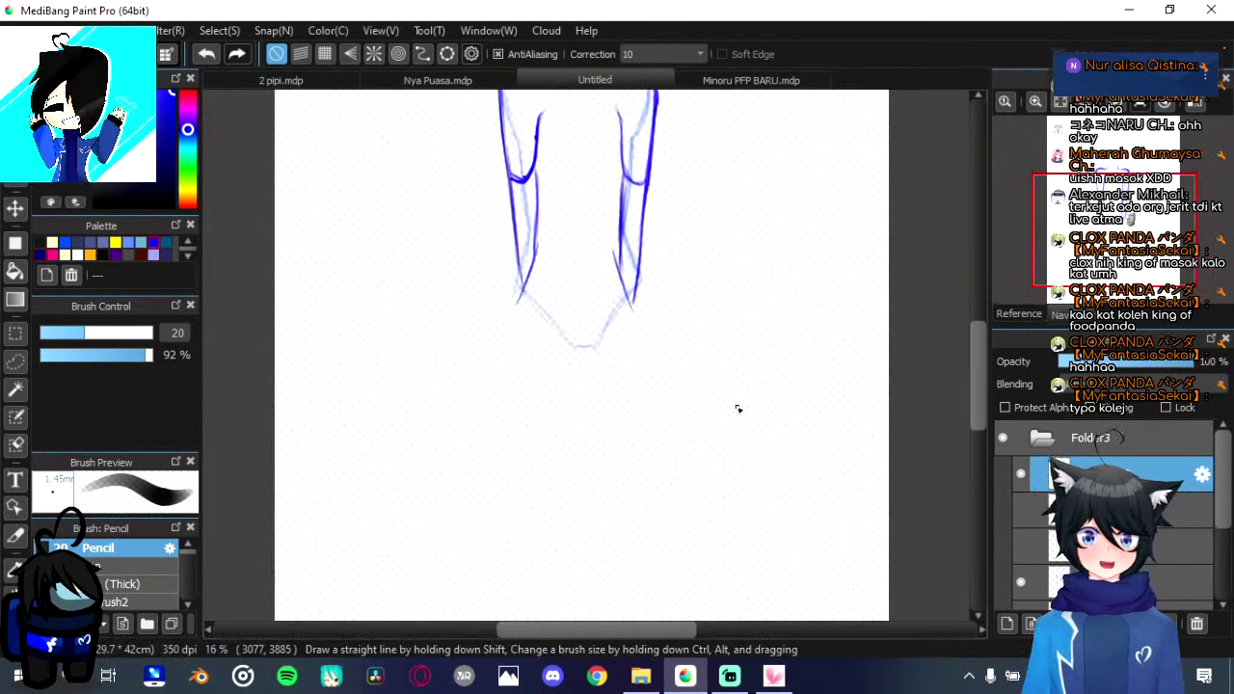
{"action": "left_click_drag", "start_coordinate": [568, 309], "coordinate": [562, 220]}
{"action": "left_click_drag", "start_coordinate": [504, 291], "coordinate": [500, 255]}
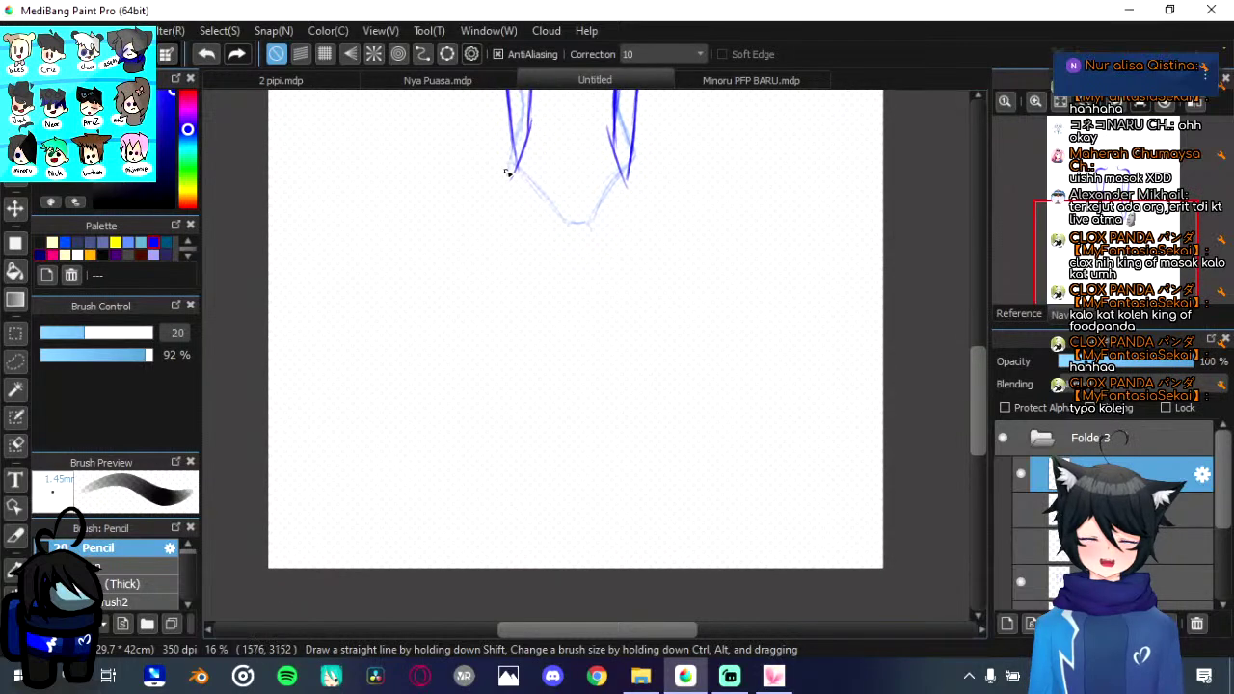
{"action": "left_click_drag", "start_coordinate": [509, 175], "coordinate": [515, 282]}
{"action": "left_click_drag", "start_coordinate": [510, 214], "coordinate": [526, 350]}
{"action": "mouse_move", "coordinate": [578, 228]}
{"action": "left_mouse_down"}
{"action": "mouse_move", "coordinate": [574, 309]}
{"action": "mouse_move", "coordinate": [587, 277]}
{"action": "mouse_move", "coordinate": [588, 337]}
{"action": "left_mouse_up"}
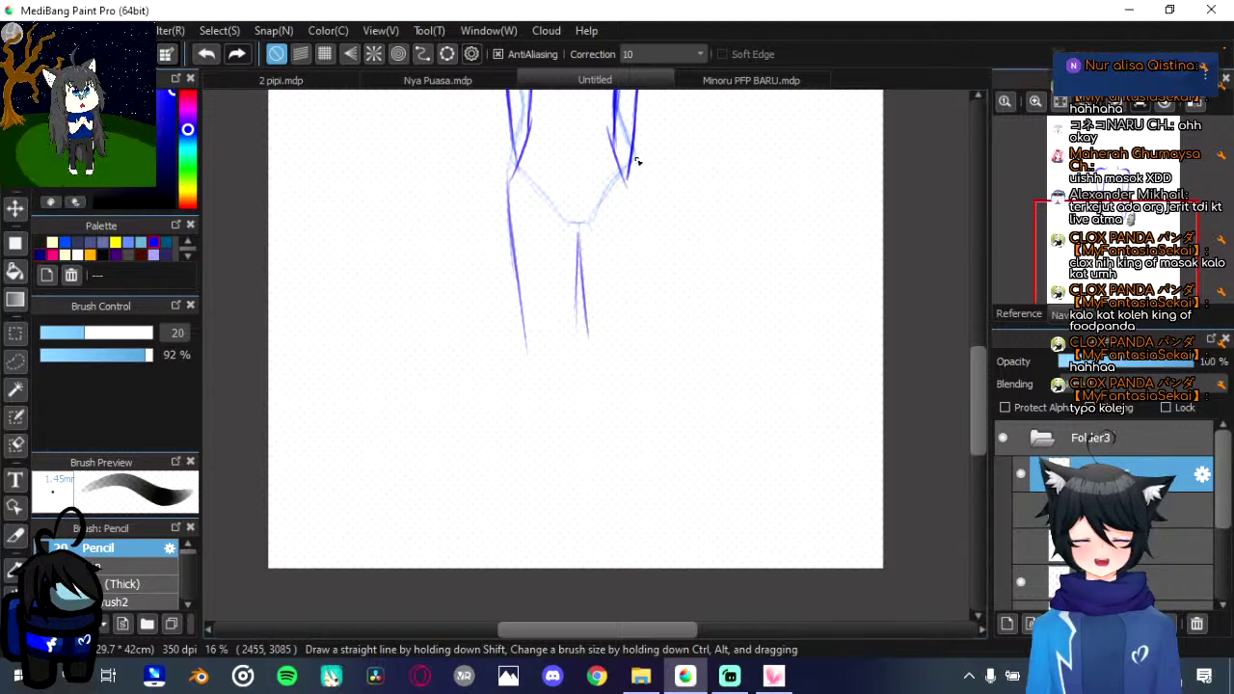
{"action": "left_click_drag", "start_coordinate": [634, 152], "coordinate": [646, 245]}
{"action": "left_click_drag", "start_coordinate": [637, 173], "coordinate": [638, 301]}
{"action": "left_click_drag", "start_coordinate": [644, 247], "coordinate": [639, 329]}
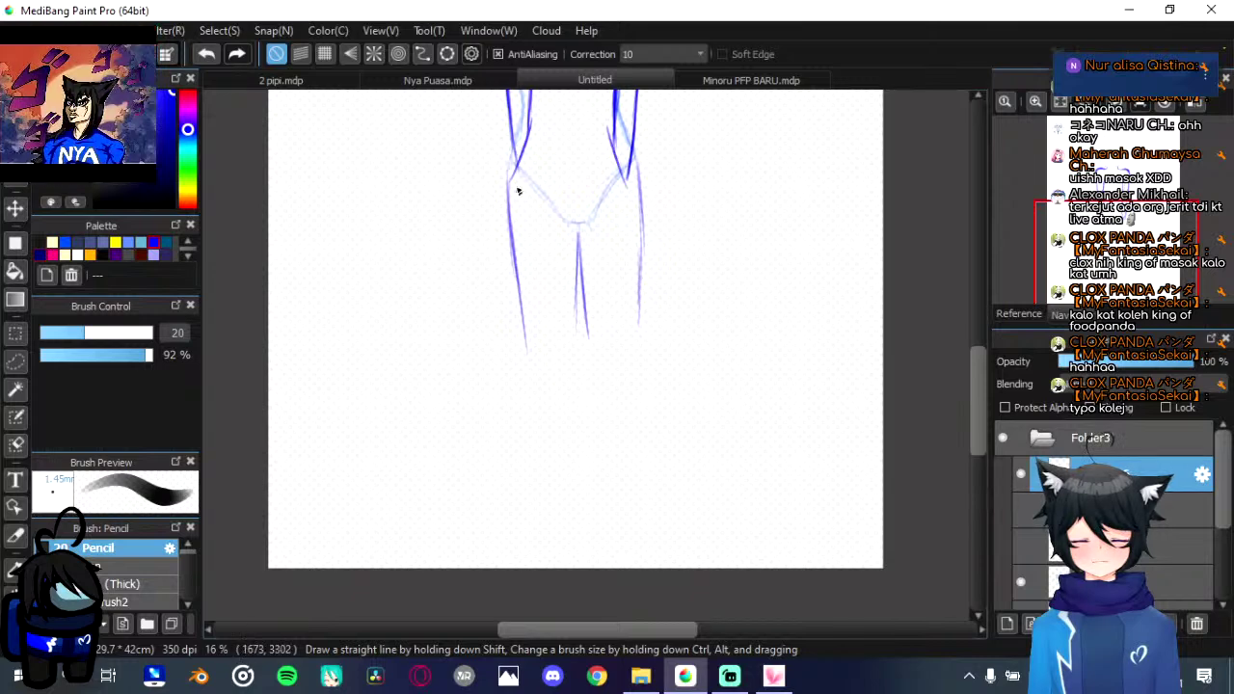
Step: Darken the left thigh's outer line and close both thighs with rounded knee curves
{"action": "mouse_move", "coordinate": [515, 190]}
{"action": "left_mouse_down"}
{"action": "mouse_move", "coordinate": [522, 290]}
{"action": "mouse_move", "coordinate": [516, 233]}
{"action": "mouse_move", "coordinate": [534, 355]}
{"action": "mouse_move", "coordinate": [561, 369]}
{"action": "left_mouse_up"}
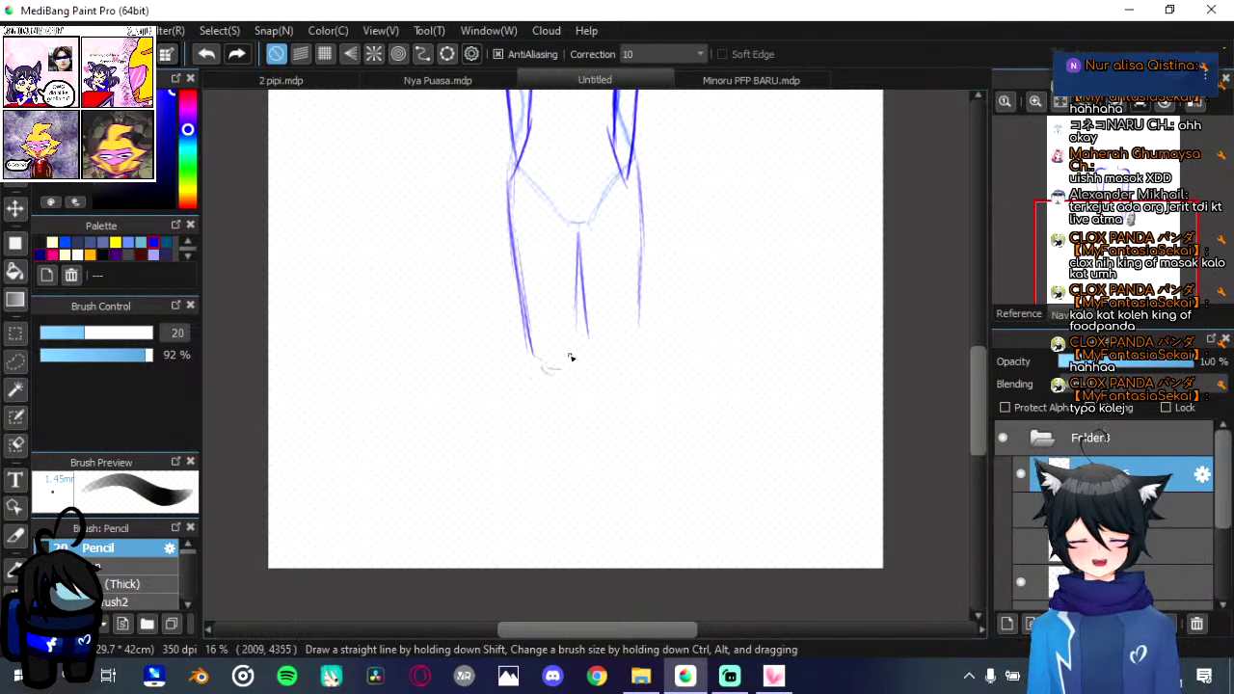
{"action": "mouse_move", "coordinate": [577, 316]}
{"action": "left_mouse_down"}
{"action": "mouse_move", "coordinate": [597, 363]}
{"action": "mouse_move", "coordinate": [591, 338]}
{"action": "mouse_move", "coordinate": [603, 365]}
{"action": "mouse_move", "coordinate": [623, 366]}
{"action": "mouse_move", "coordinate": [639, 299]}
{"action": "mouse_move", "coordinate": [634, 359]}
{"action": "mouse_move", "coordinate": [621, 366]}
{"action": "mouse_move", "coordinate": [587, 325]}
{"action": "mouse_move", "coordinate": [620, 357]}
{"action": "left_mouse_up"}
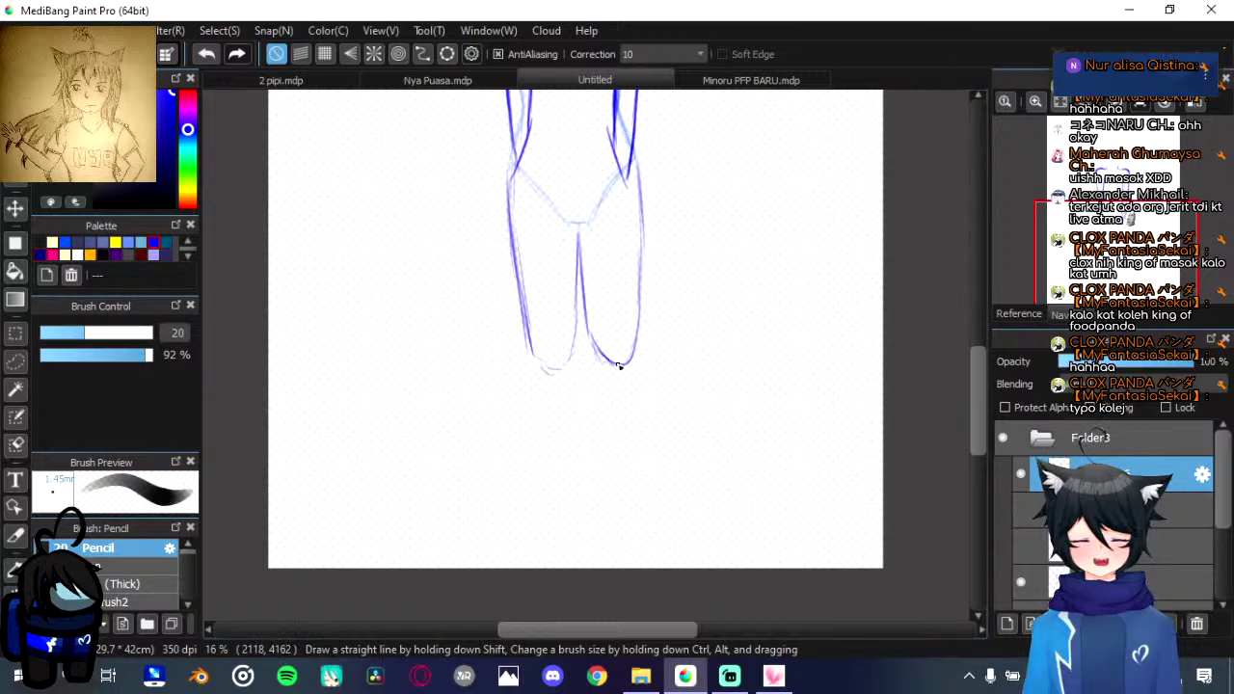
{"action": "mouse_move", "coordinate": [538, 354]}
{"action": "left_mouse_down"}
{"action": "mouse_move", "coordinate": [546, 366]}
{"action": "mouse_move", "coordinate": [576, 359]}
{"action": "left_mouse_up"}
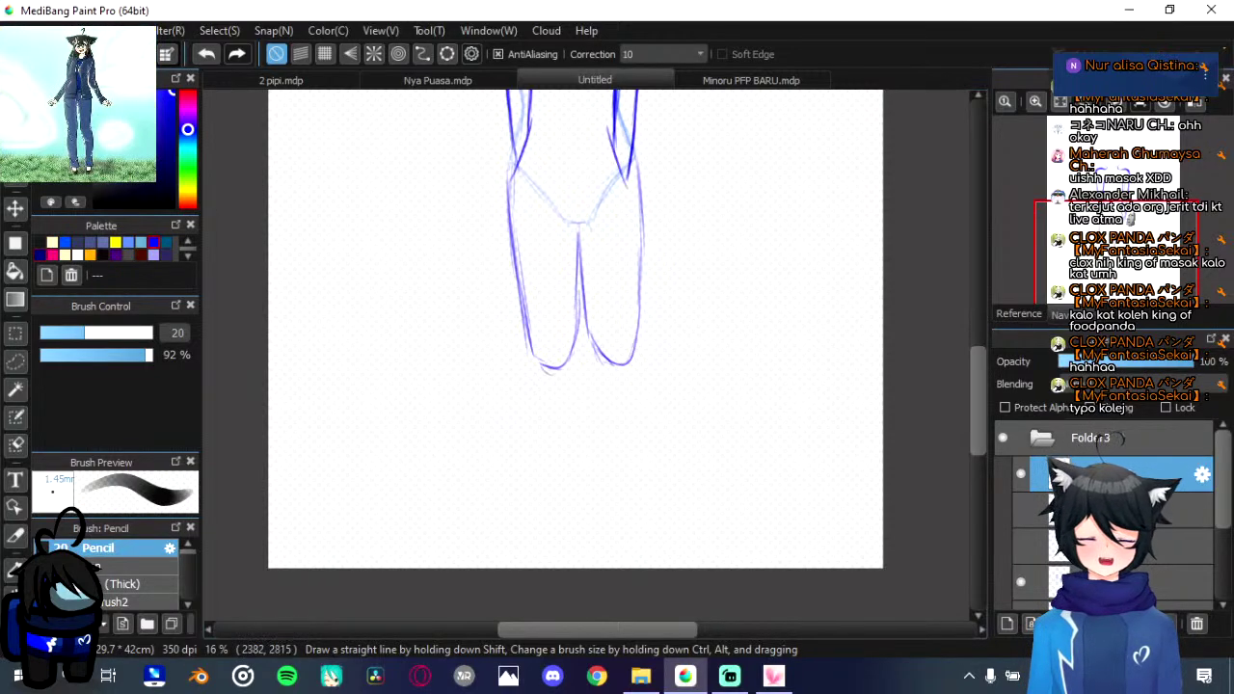
{"action": "key", "text": "alt+Tab"}
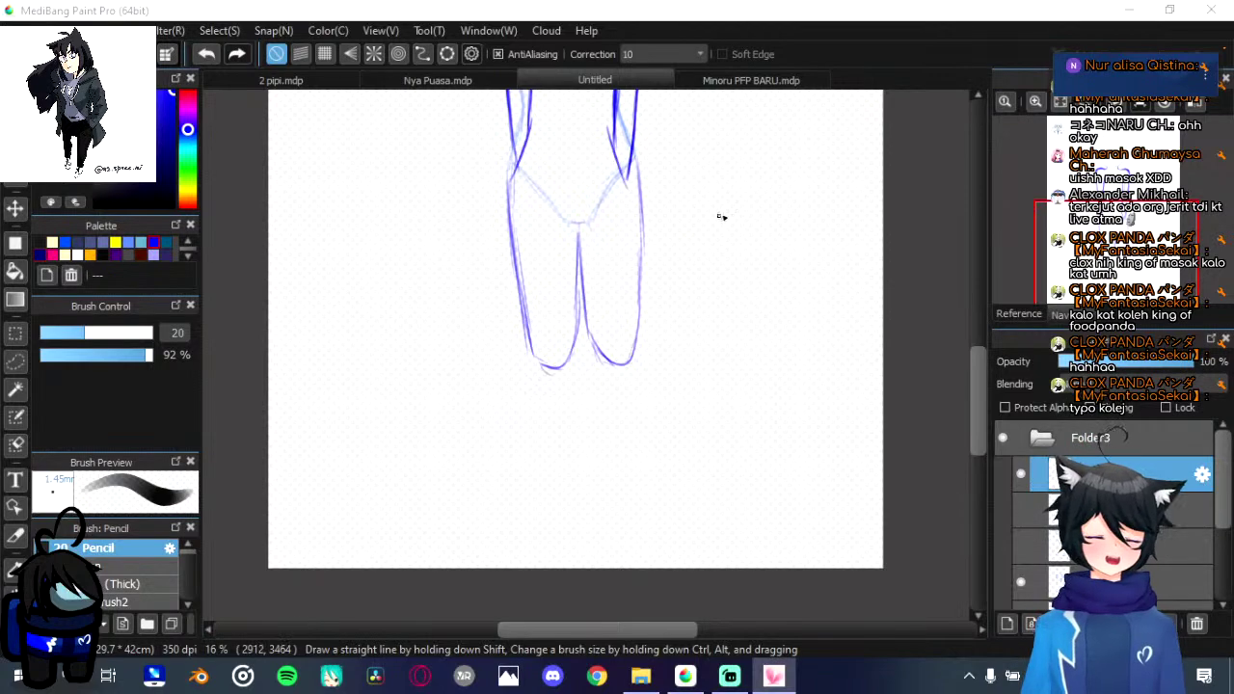
Step: Move the whole Folder3 sketch straight up on the canvas by about 313 px to make room for the lower legs
{"action": "scroll", "coordinate": [703, 298], "scroll_direction": "down", "scroll_amount": 4}
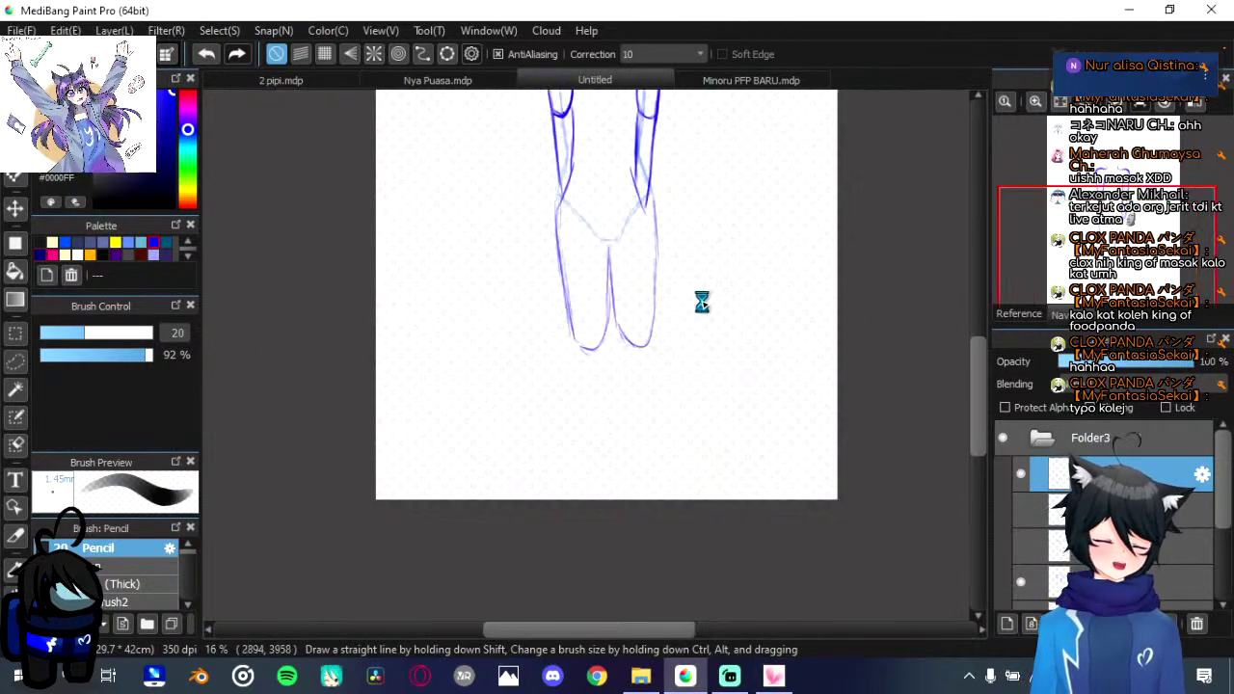
{"action": "left_click", "coordinate": [1044, 439]}
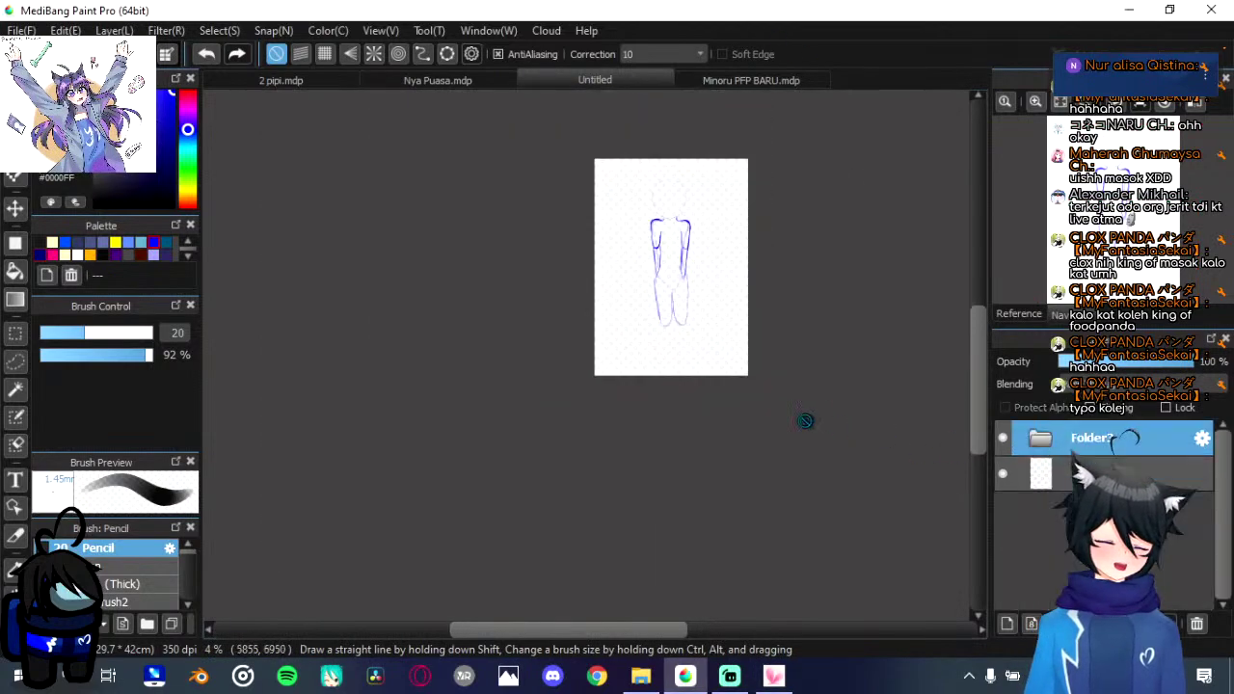
{"action": "key", "text": "v"}
{"action": "left_click_drag", "start_coordinate": [716, 336], "coordinate": [716, 324]}
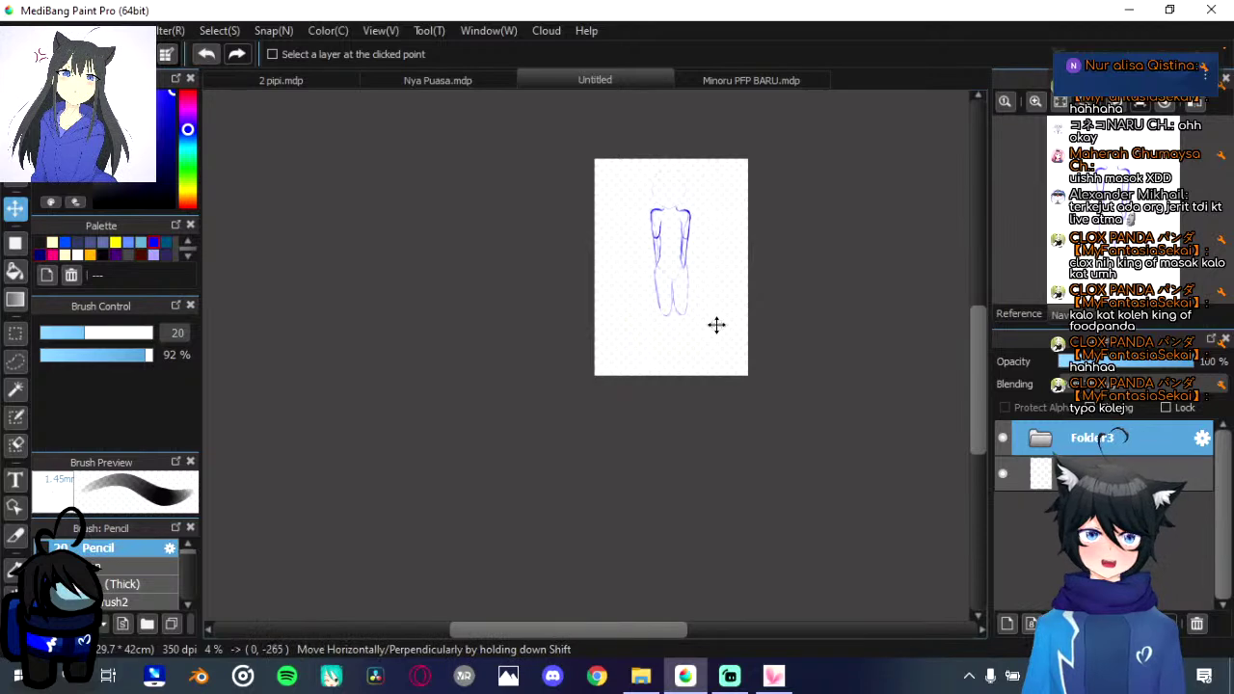
Step: On Layer6, sketch the left leg's outer calf line and the inner calf lines of both legs below the knees
{"action": "left_click", "coordinate": [1047, 445]}
{"action": "scroll", "coordinate": [1047, 449], "scroll_direction": "down", "scroll_amount": 1}
{"action": "left_click", "coordinate": [1047, 434]}
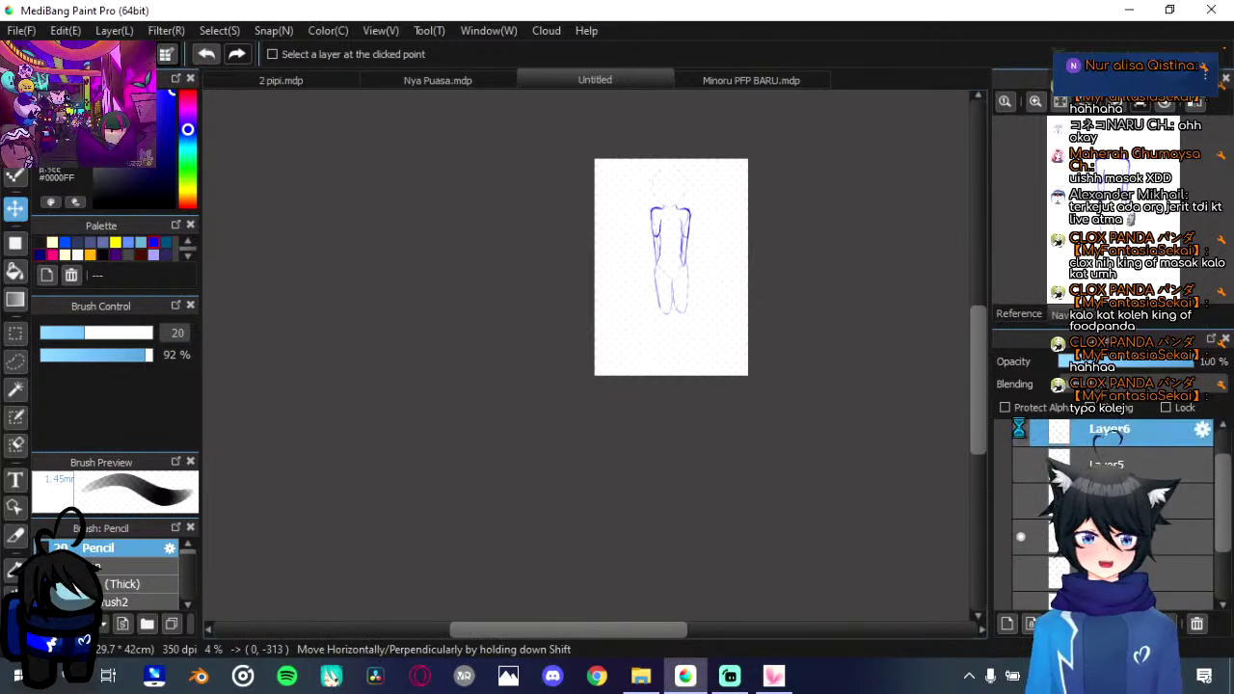
{"action": "scroll", "coordinate": [751, 378], "scroll_direction": "down", "scroll_amount": 1}
{"action": "scroll", "coordinate": [676, 352], "scroll_direction": "up", "scroll_amount": 3}
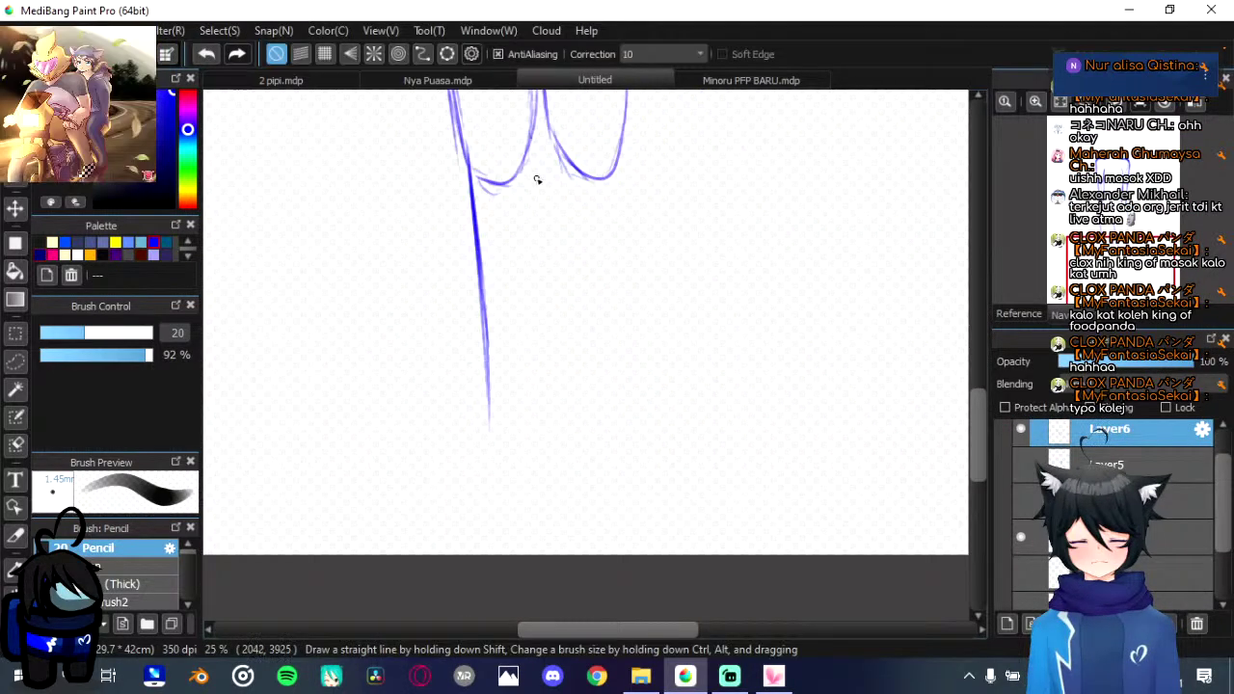
{"action": "left_click_drag", "start_coordinate": [530, 139], "coordinate": [534, 184]}
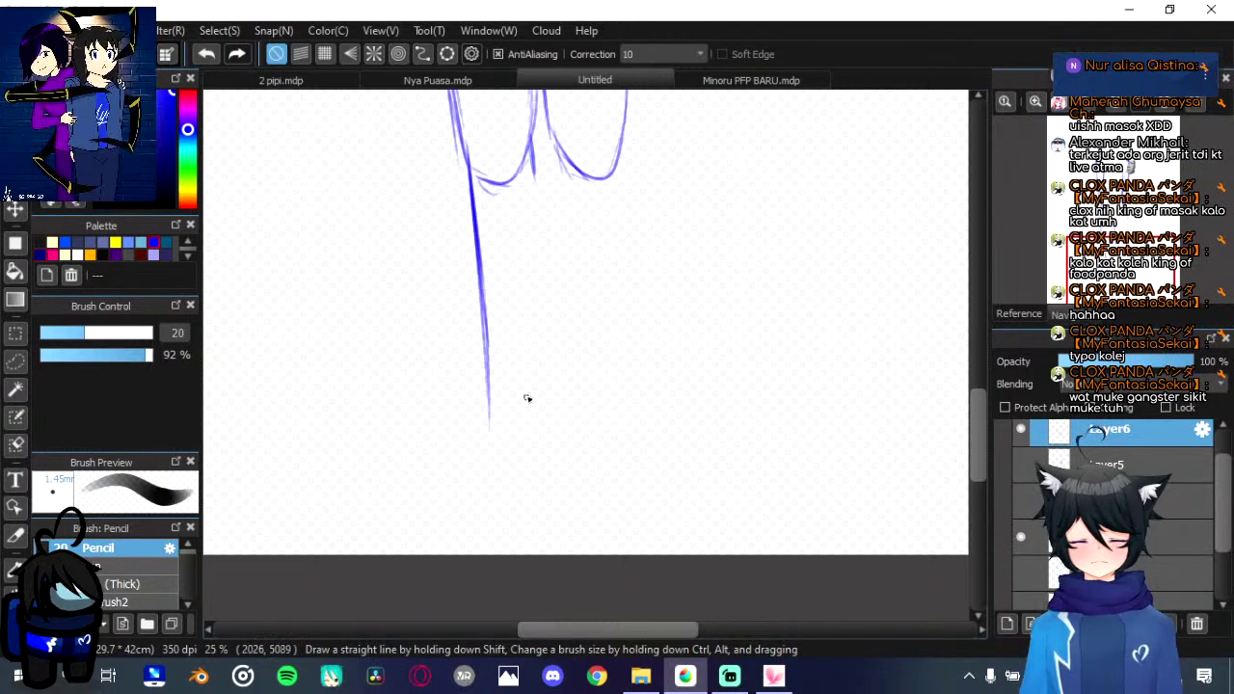
{"action": "mouse_move", "coordinate": [529, 434]}
{"action": "left_mouse_down"}
{"action": "mouse_move", "coordinate": [557, 131]}
{"action": "mouse_move", "coordinate": [581, 429]}
{"action": "left_mouse_up"}
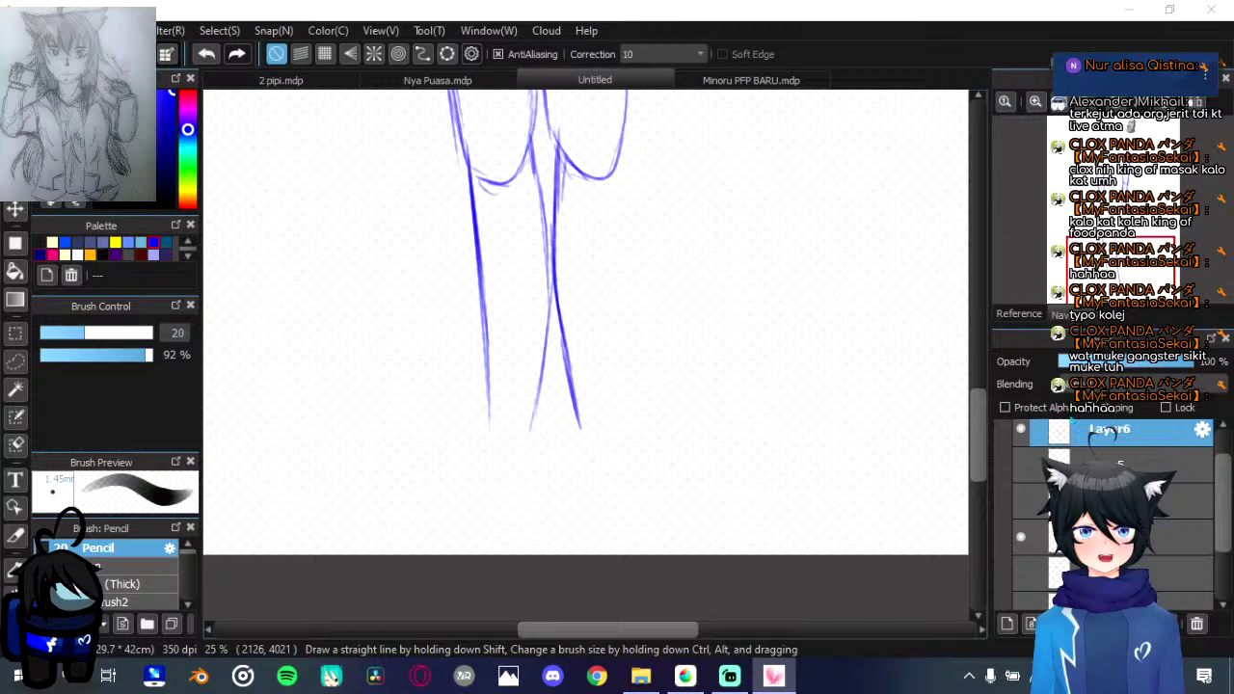
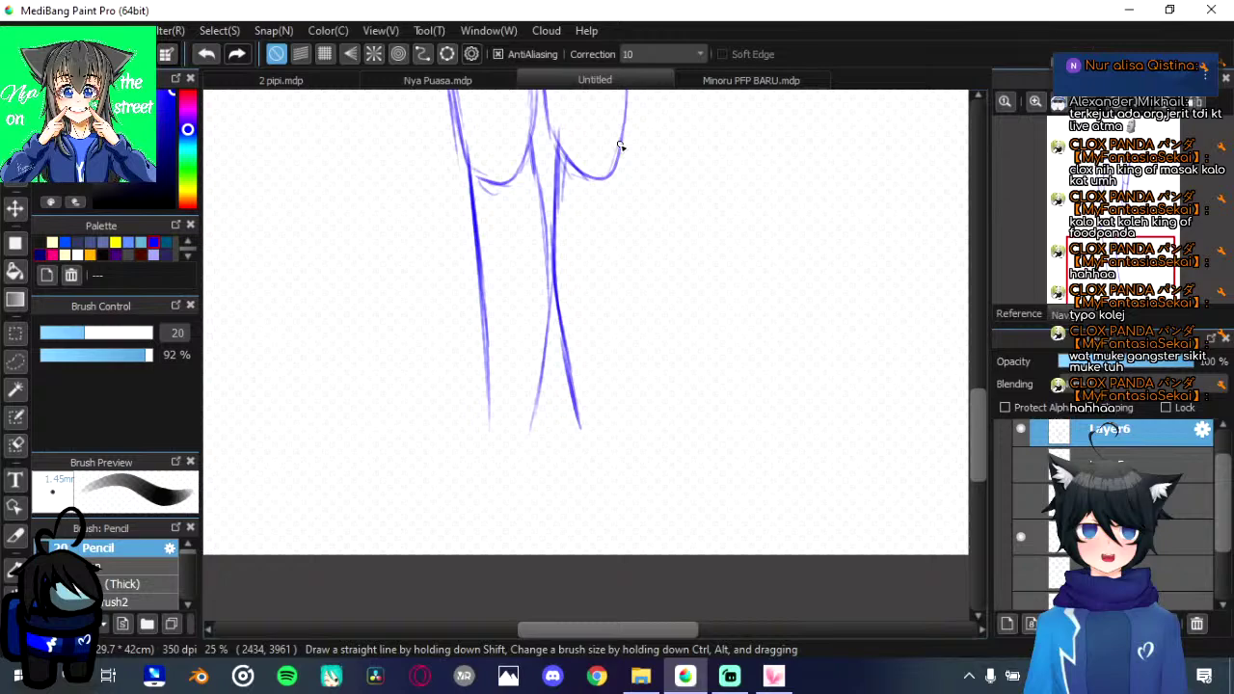
Step: Sketch the right leg's outer calf line and close both lower legs with narrow rounded ends at the ankles
{"action": "left_click_drag", "start_coordinate": [620, 146], "coordinate": [616, 329]}
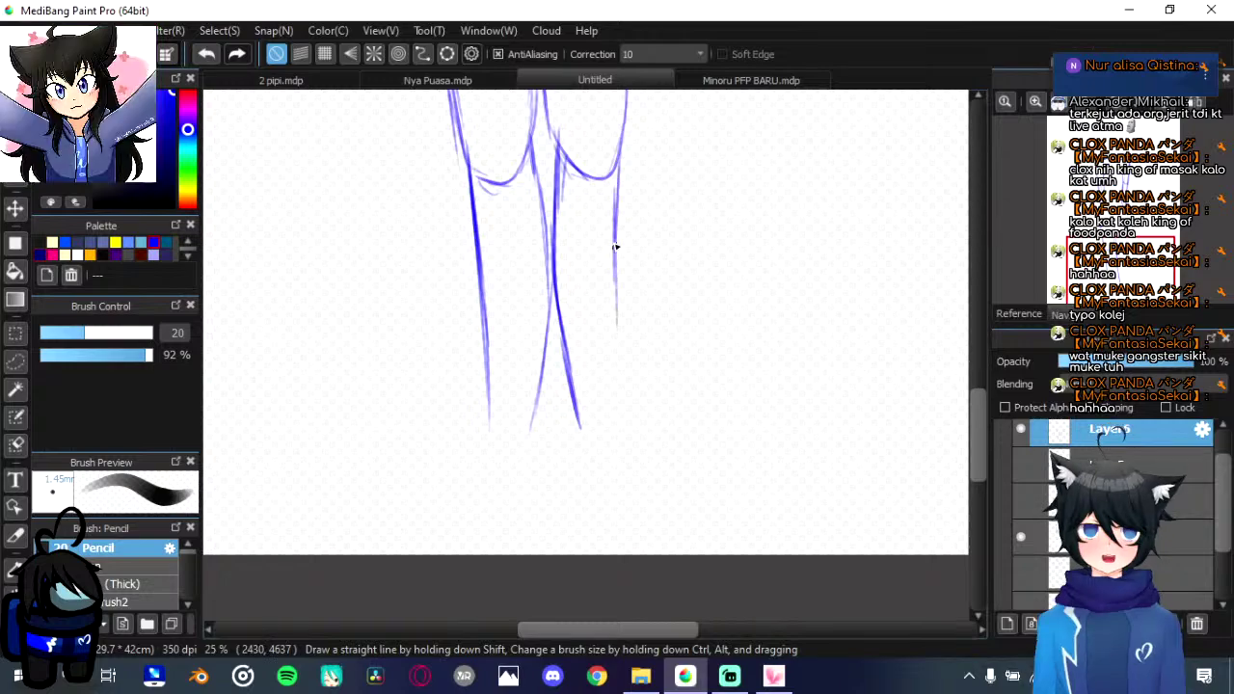
{"action": "left_click_drag", "start_coordinate": [615, 246], "coordinate": [622, 416]}
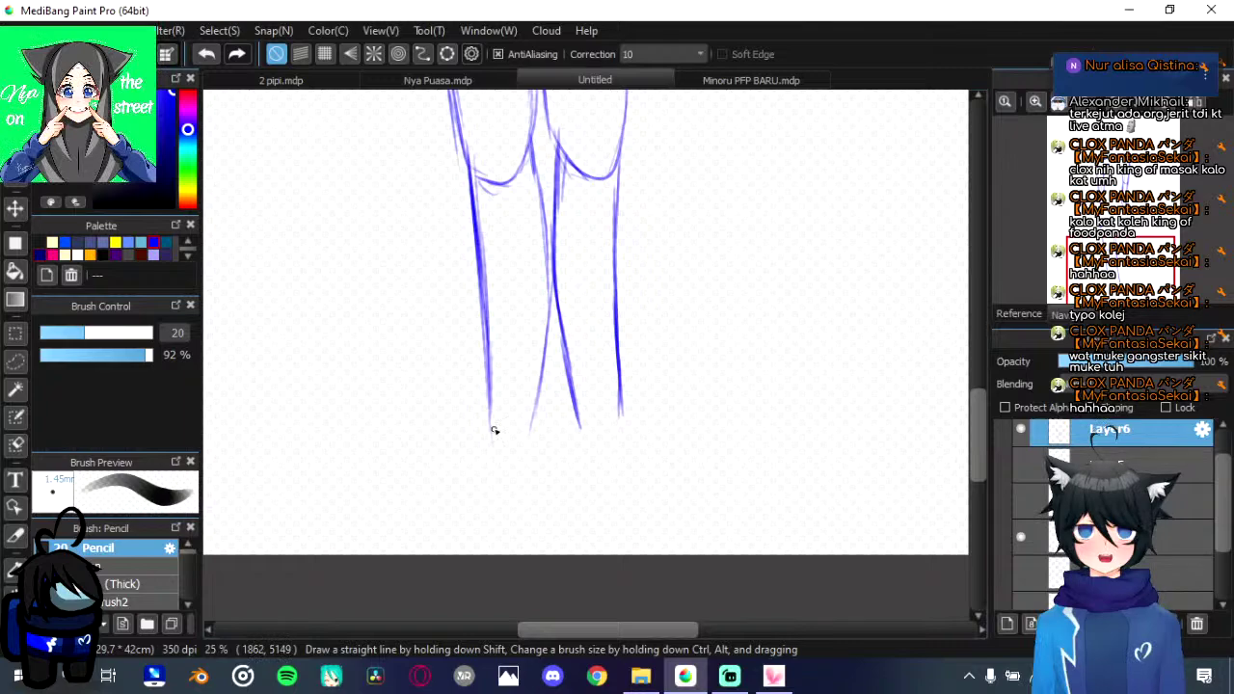
{"action": "mouse_move", "coordinate": [493, 431]}
{"action": "left_mouse_down"}
{"action": "mouse_move", "coordinate": [580, 425]}
{"action": "mouse_move", "coordinate": [620, 391]}
{"action": "mouse_move", "coordinate": [622, 451]}
{"action": "left_mouse_up"}
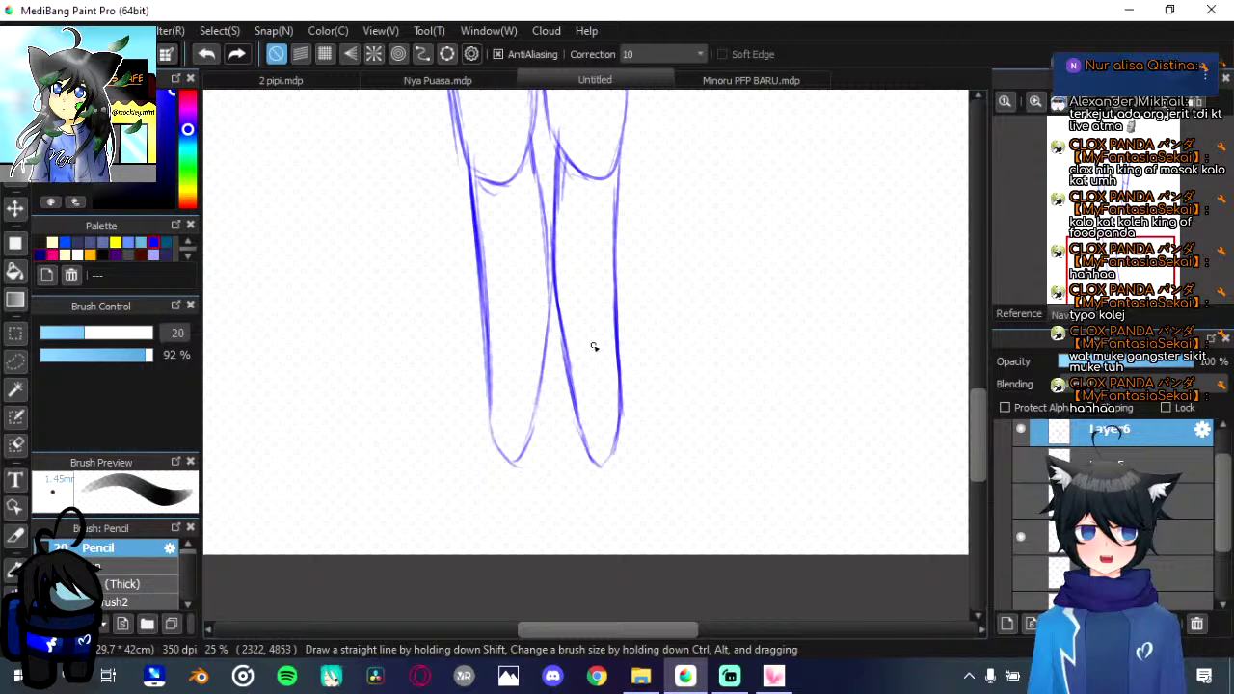
{"action": "left_click", "coordinate": [599, 685]}
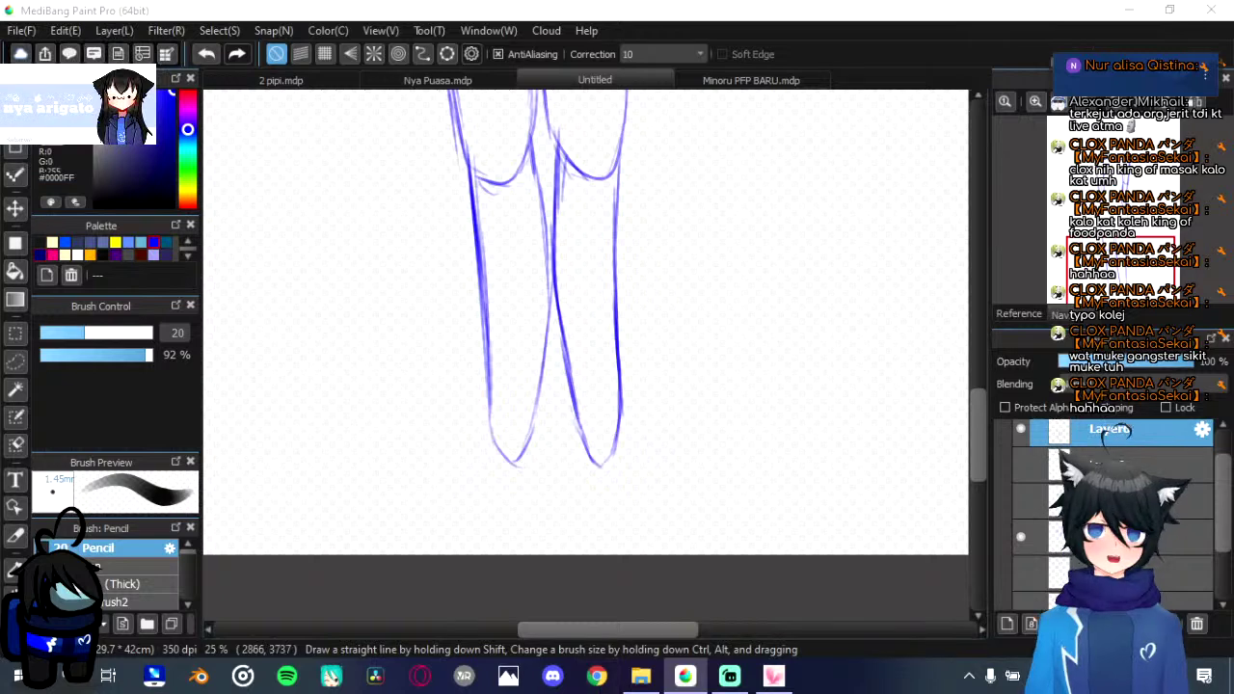
Step: Switch to Chrome, search Google for "winter poses" and show the image results
{"action": "key", "text": "alt+Tab"}
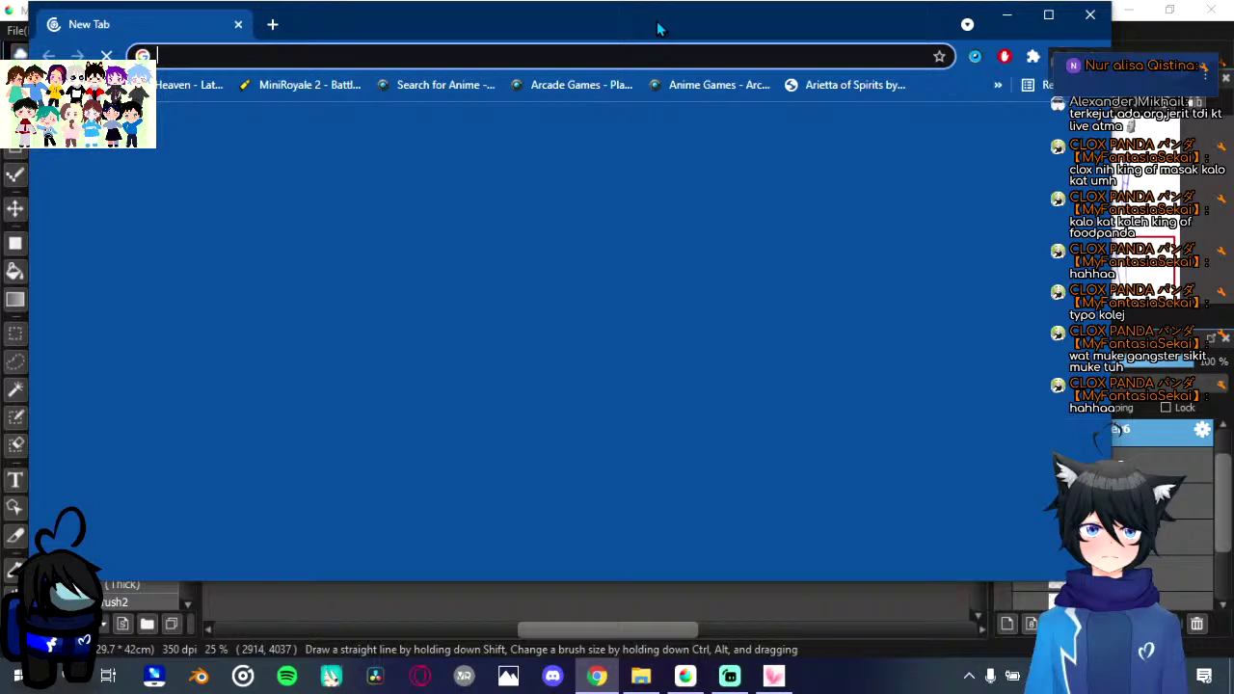
{"action": "double_click", "coordinate": [657, 21]}
{"action": "left_click", "coordinate": [646, 55]}
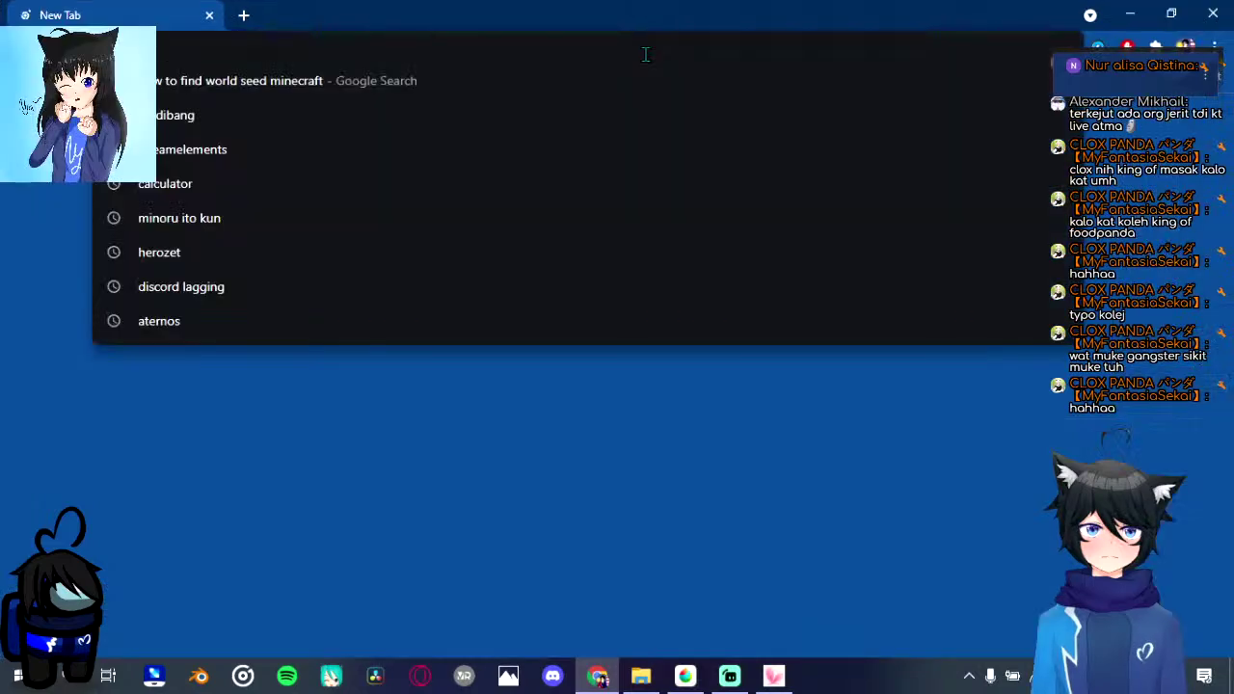
{"action": "type", "text": "winter"}
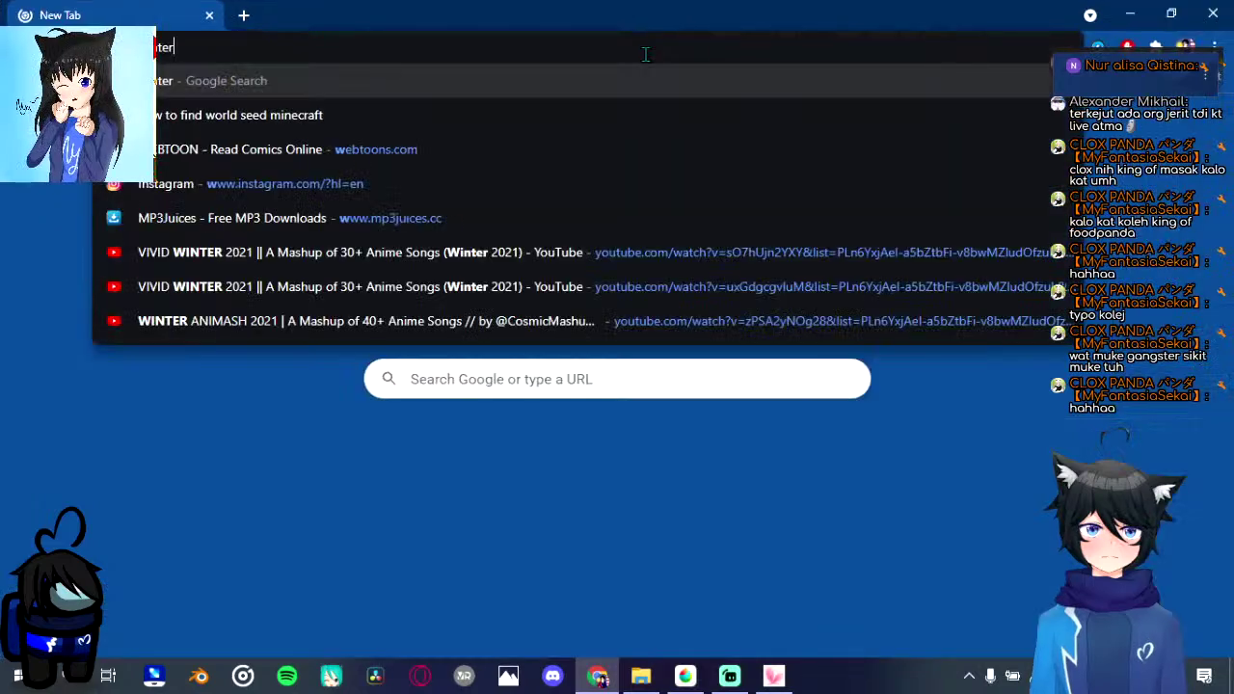
{"action": "type", "text": " poses"}
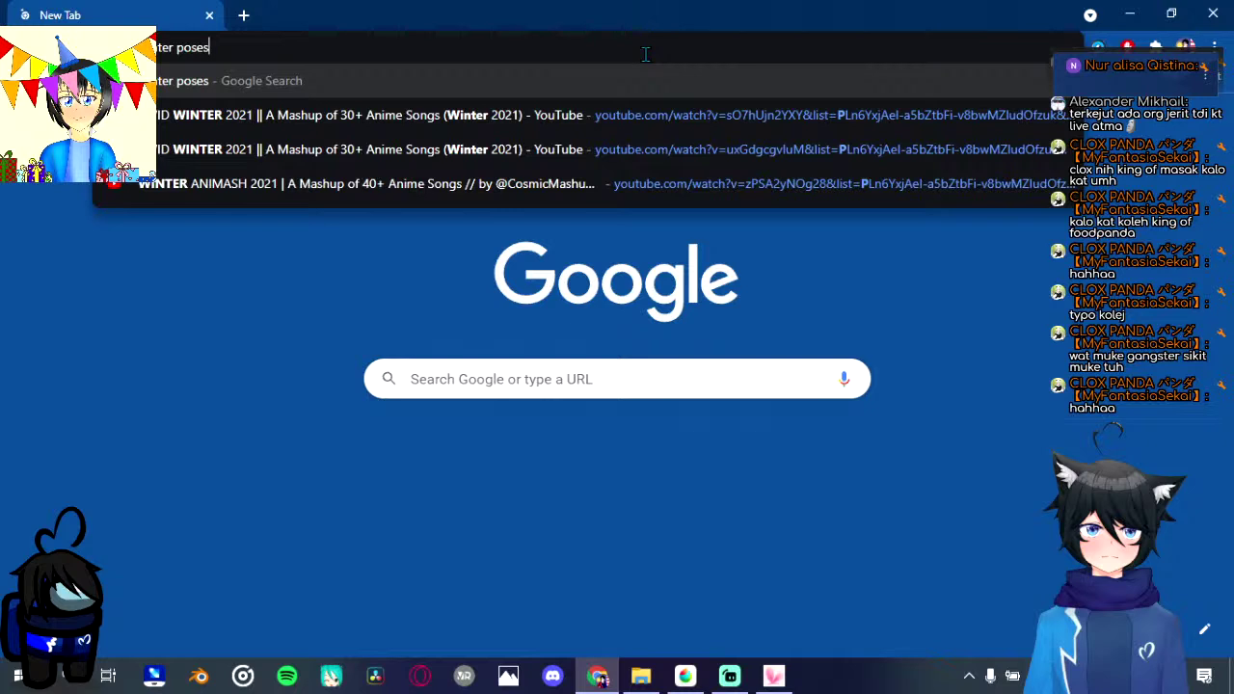
{"action": "key", "text": "Return"}
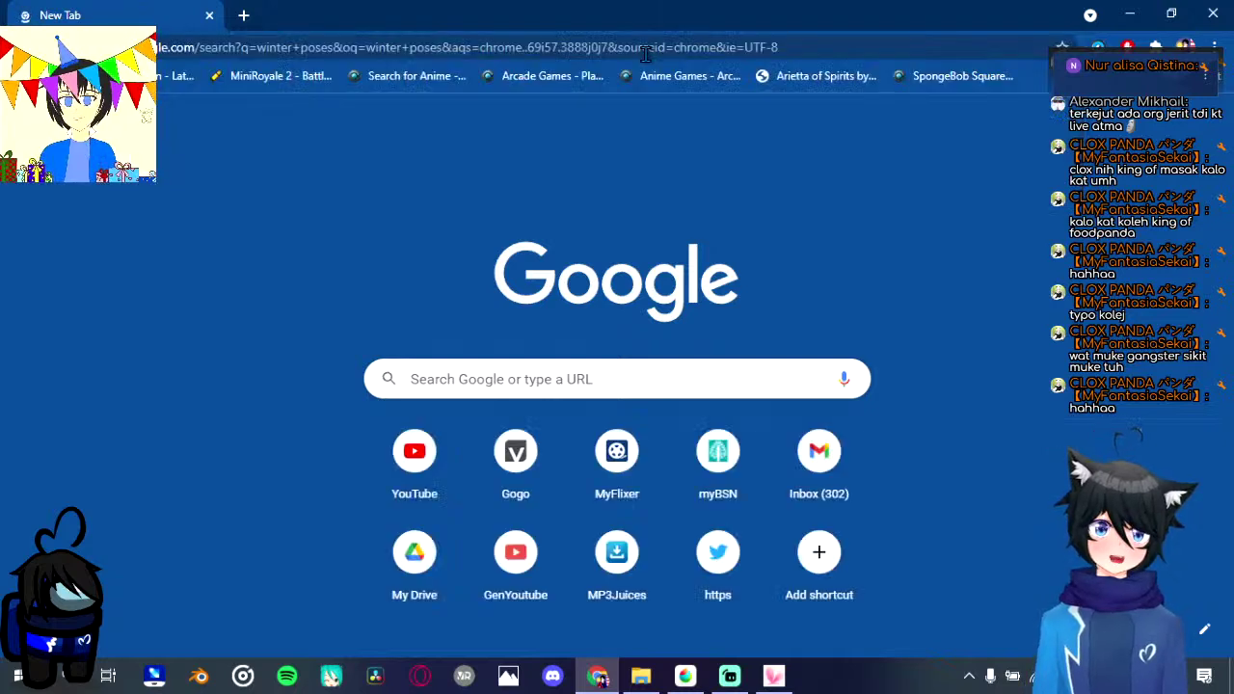
{"action": "key", "text": "alt+Tab"}
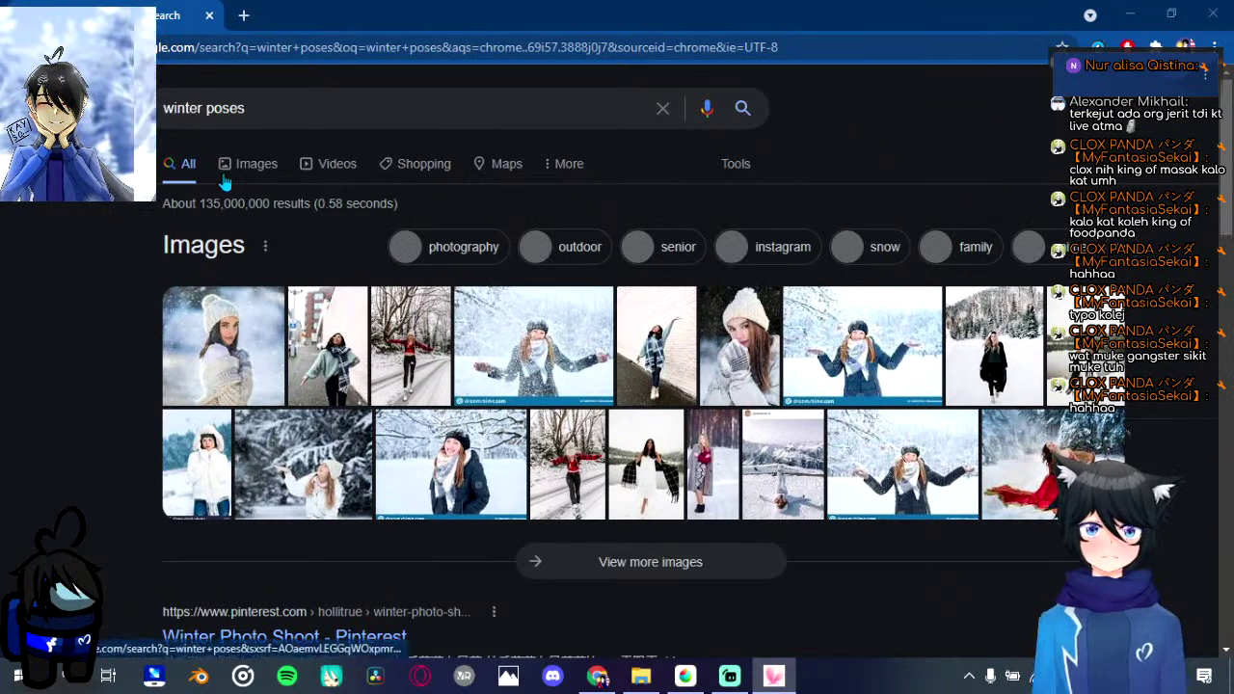
{"action": "left_click", "coordinate": [256, 176]}
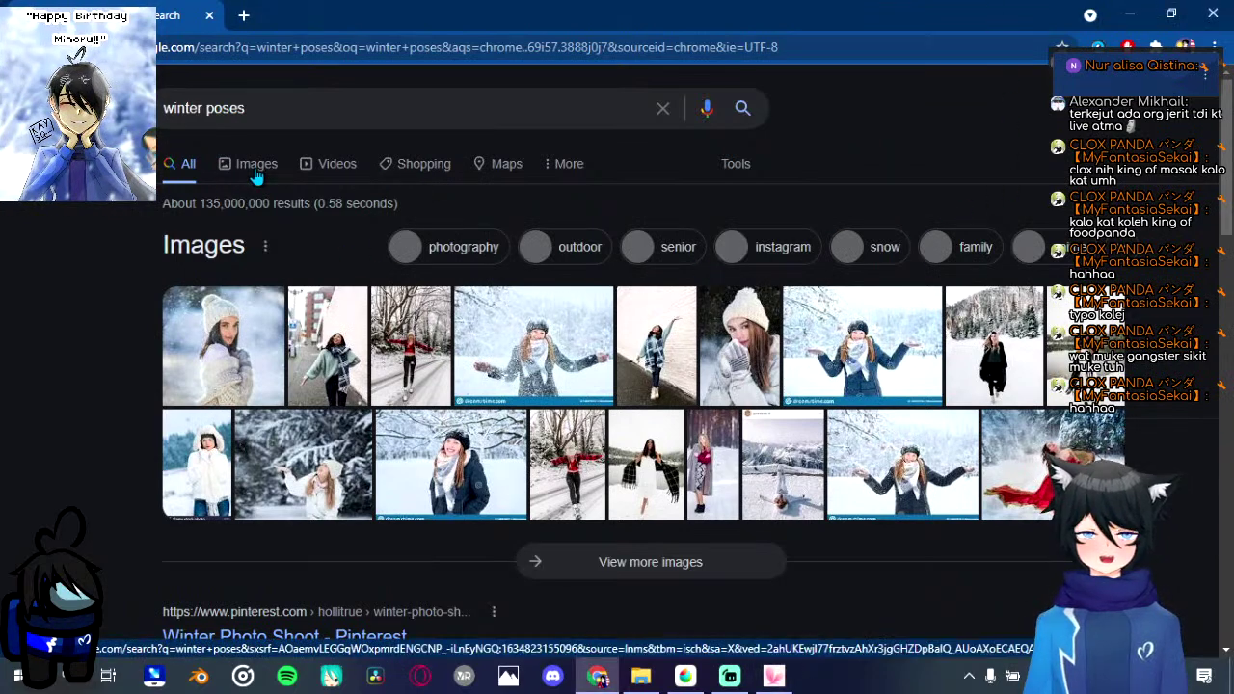
{"action": "left_click", "coordinate": [257, 176]}
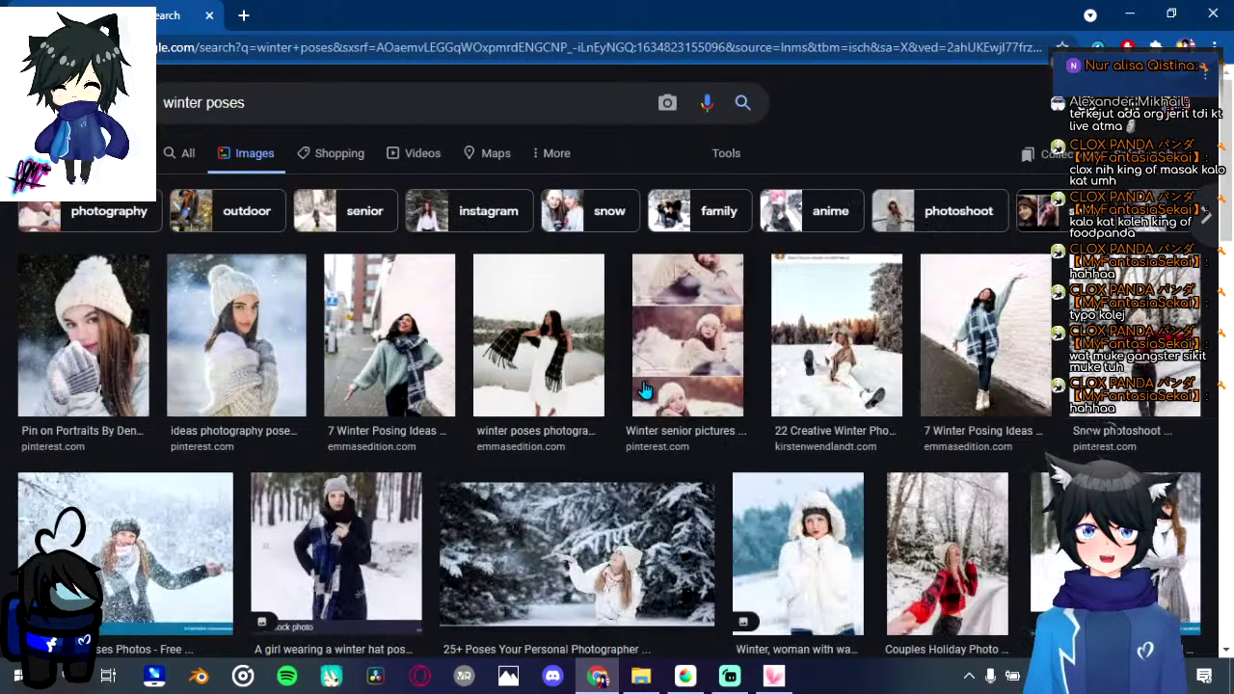
Step: Examine the first rows of winter pose photos for a suitable leg and body pose
{"action": "scroll", "coordinate": [644, 390], "scroll_direction": "down", "scroll_amount": 3}
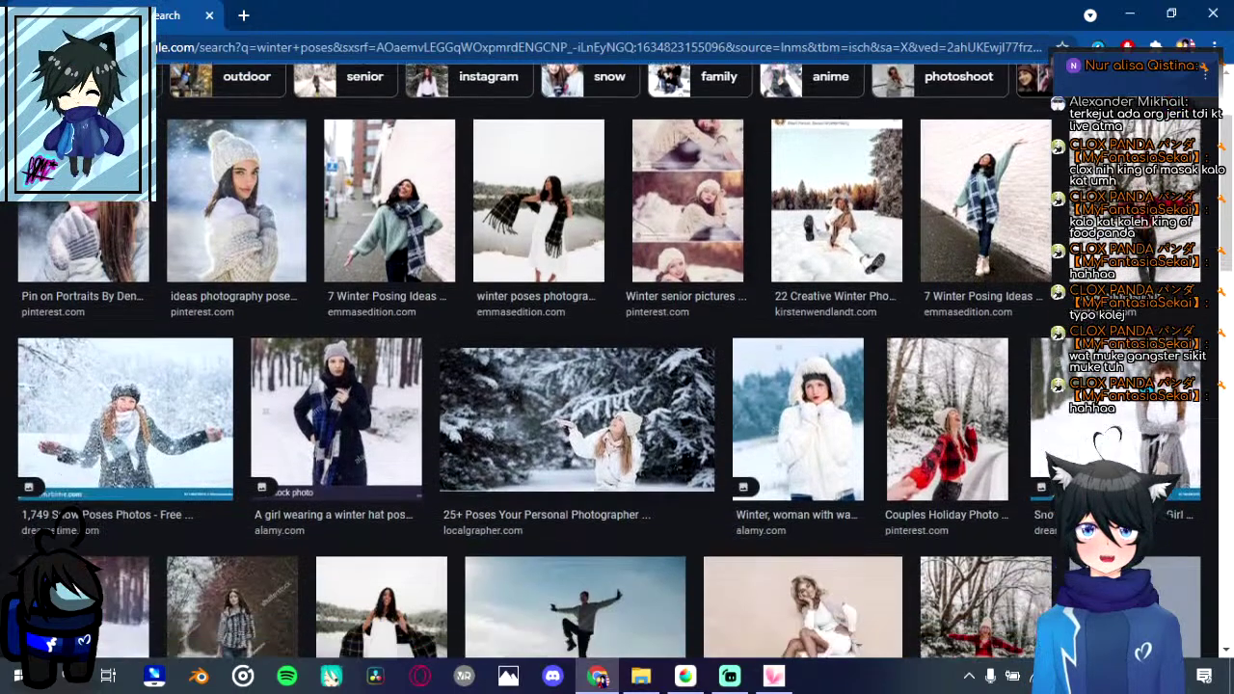
{"action": "scroll", "coordinate": [617, 385], "scroll_direction": "down", "scroll_amount": 2}
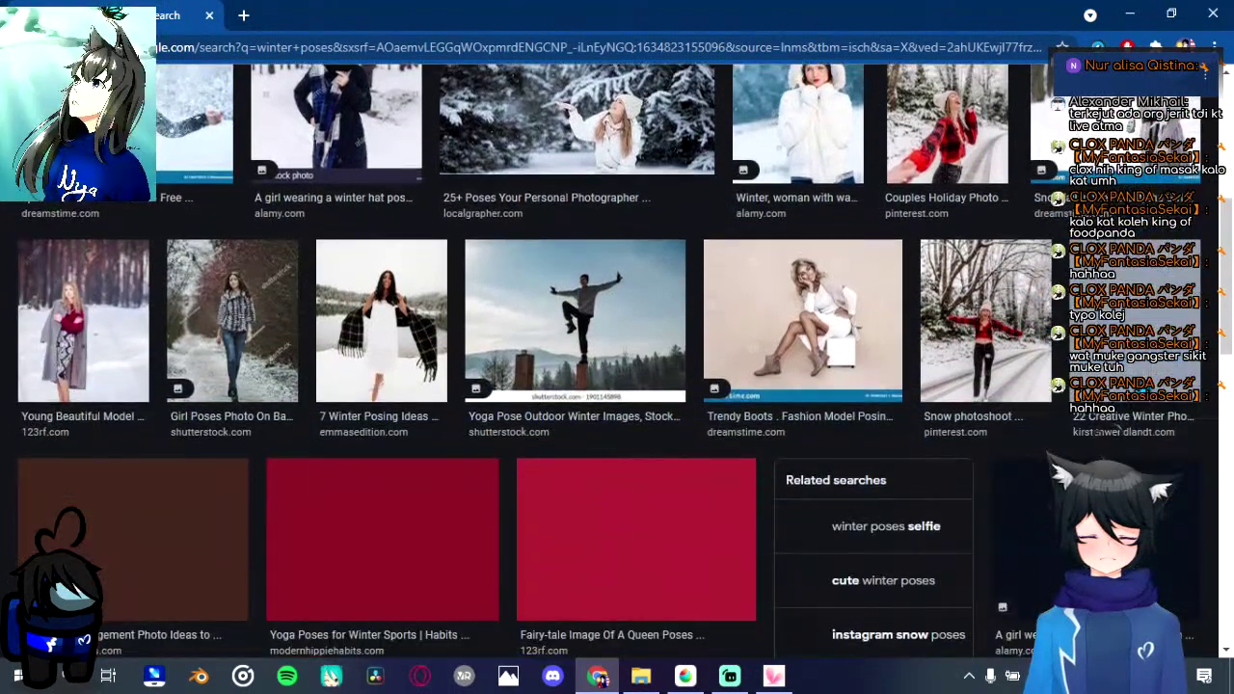
{"action": "right_click", "coordinate": [964, 349]}
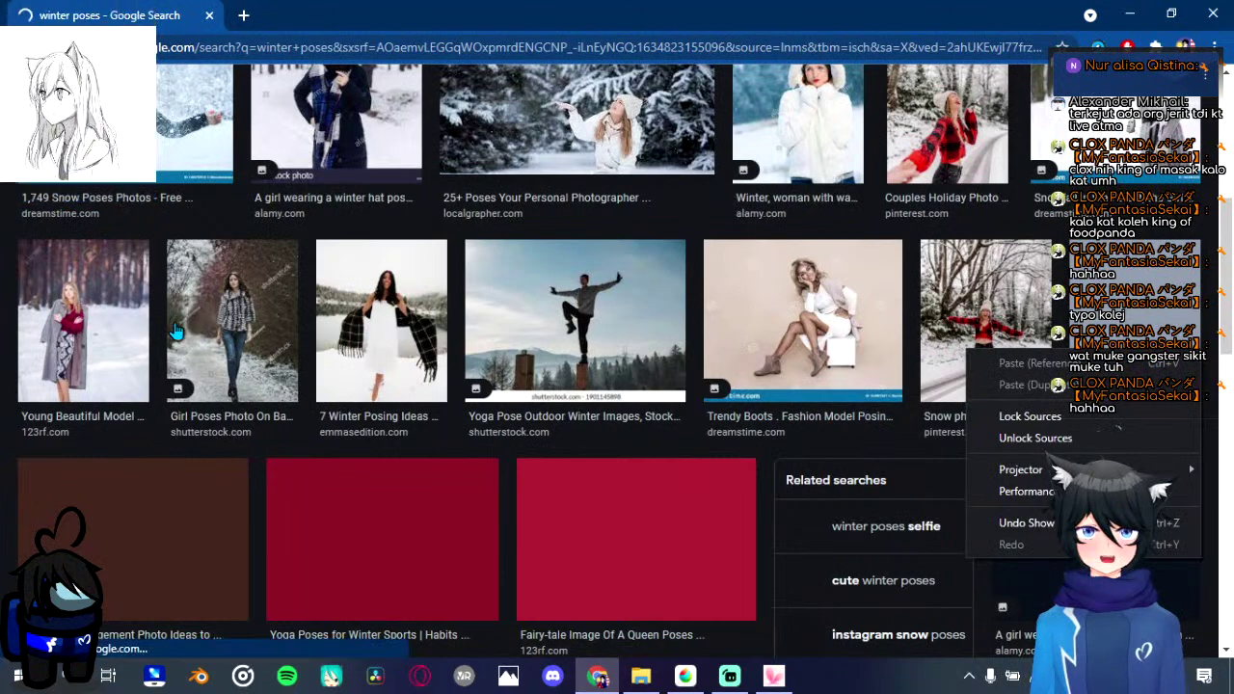
{"action": "scroll", "coordinate": [126, 342], "scroll_direction": "up", "scroll_amount": 3}
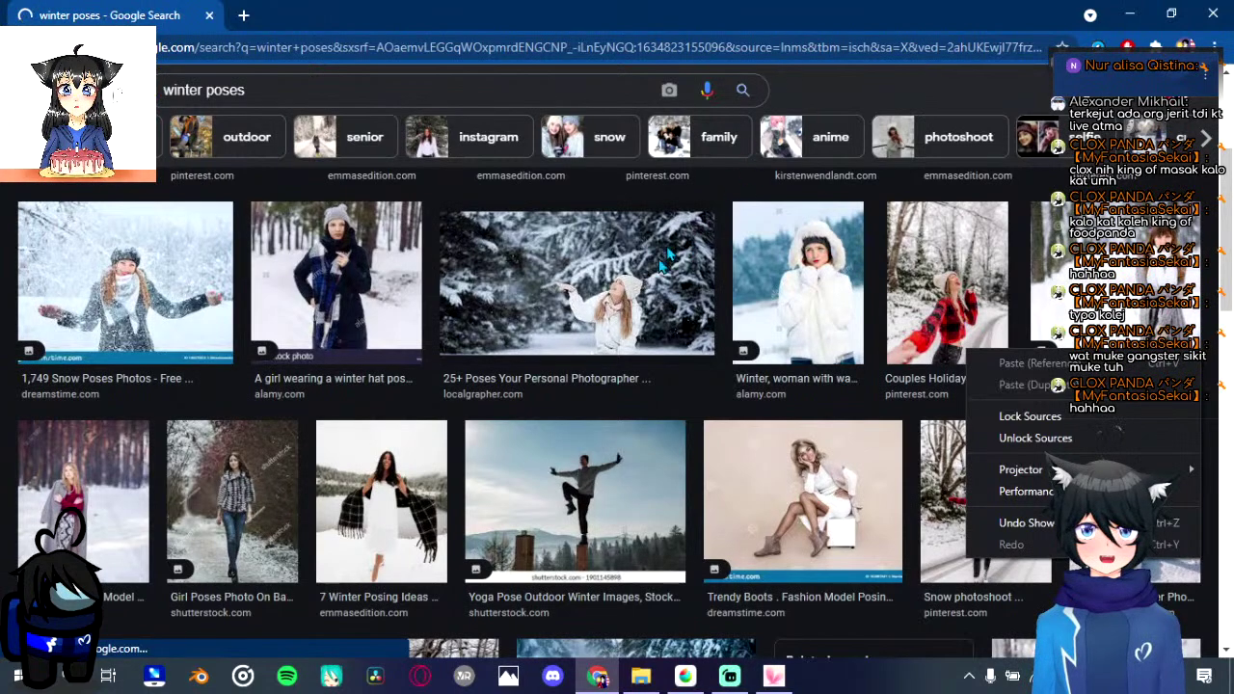
{"action": "scroll", "coordinate": [998, 352], "scroll_direction": "down", "scroll_amount": 1}
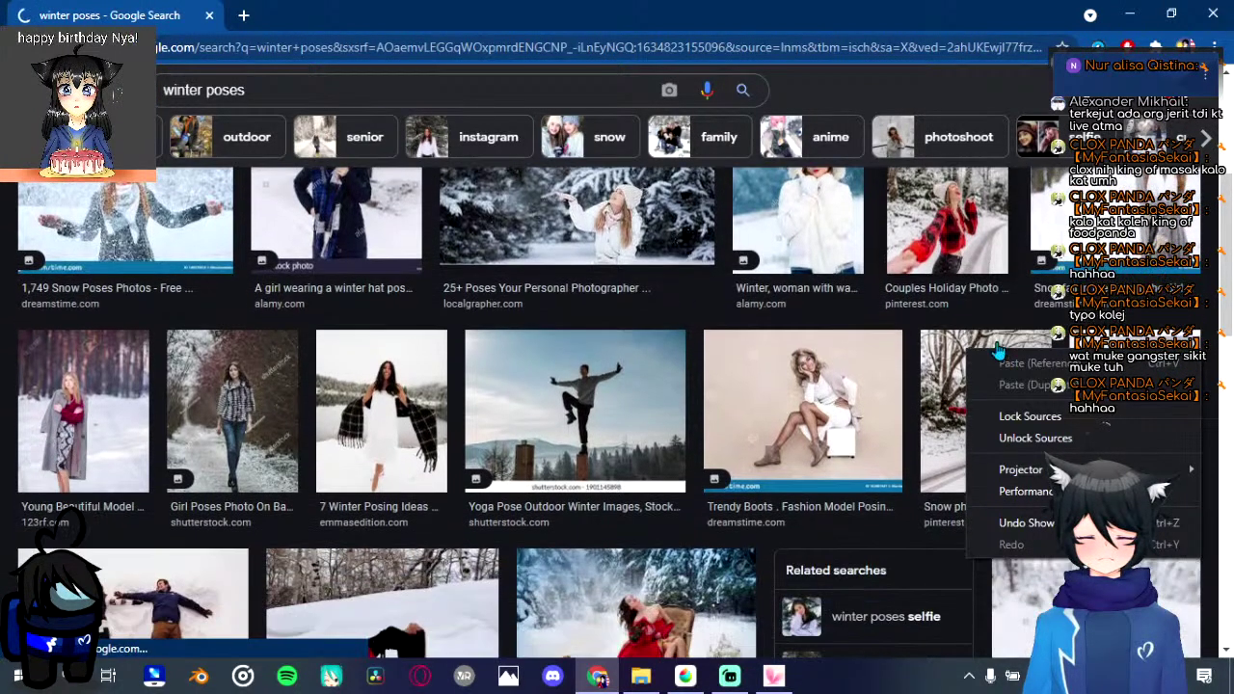
{"action": "right_click", "coordinate": [824, 379]}
{"action": "key", "text": "Escape"}
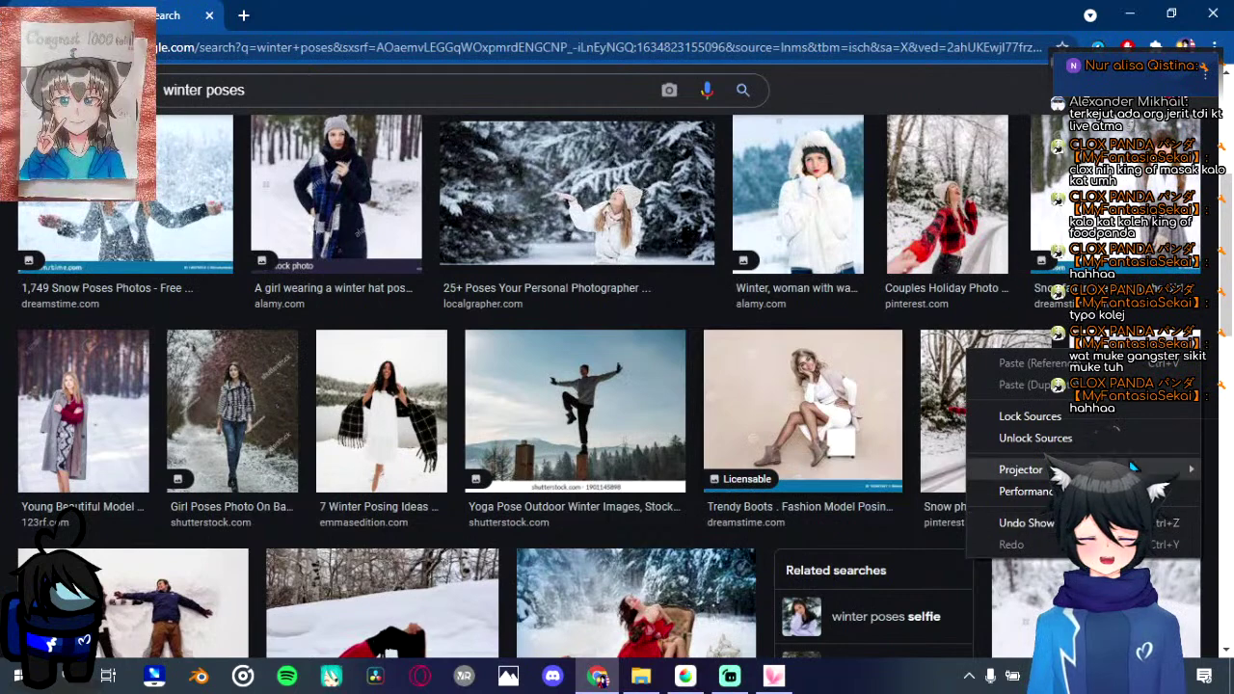
{"action": "left_click", "coordinate": [1026, 525]}
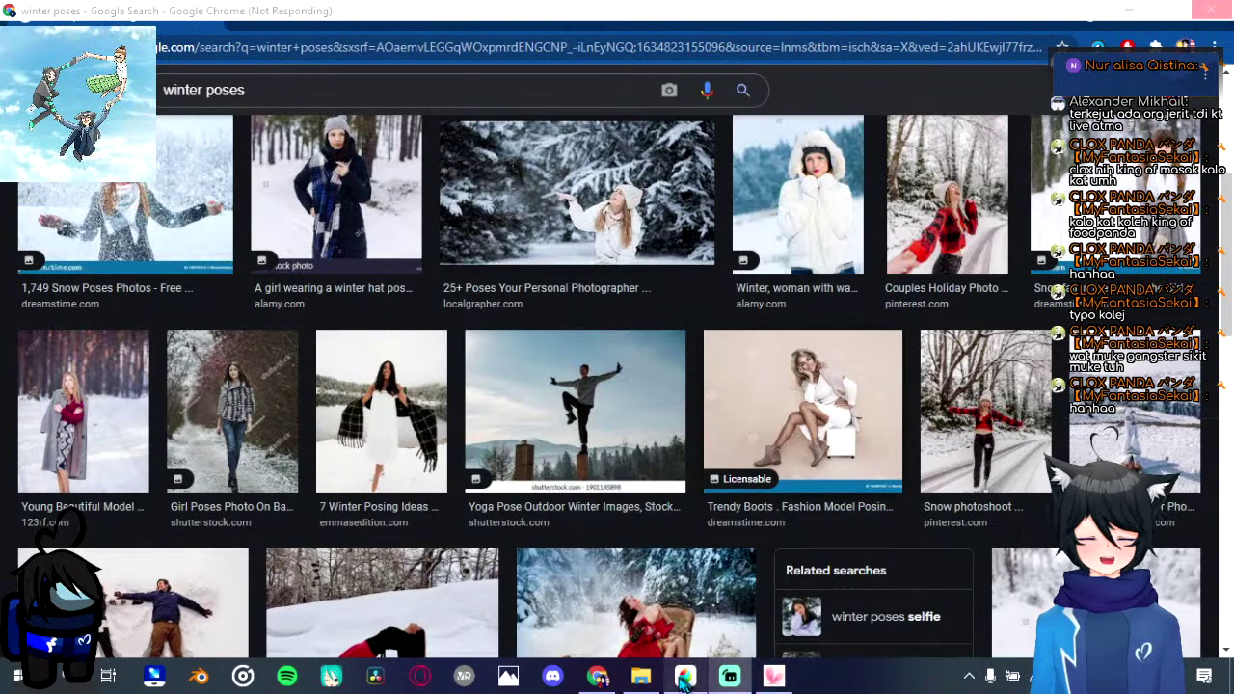
{"action": "left_click", "coordinate": [598, 675]}
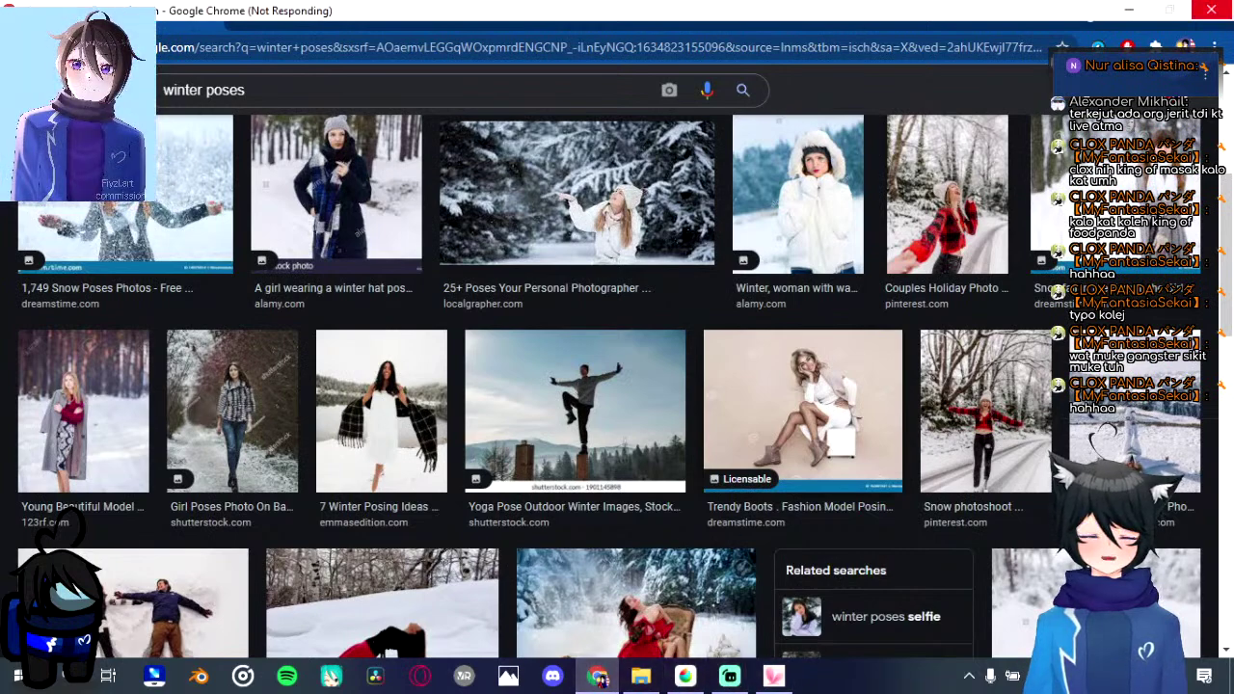
{"action": "left_click", "coordinate": [730, 675]}
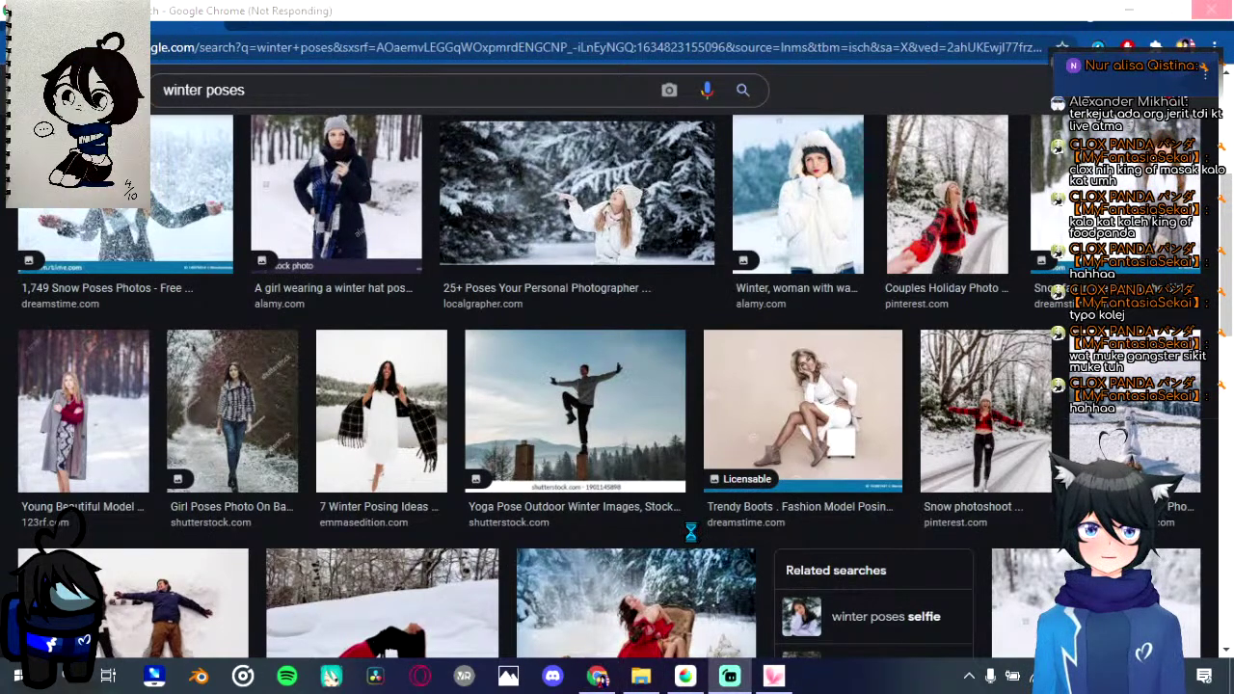
{"action": "left_click", "coordinate": [598, 675]}
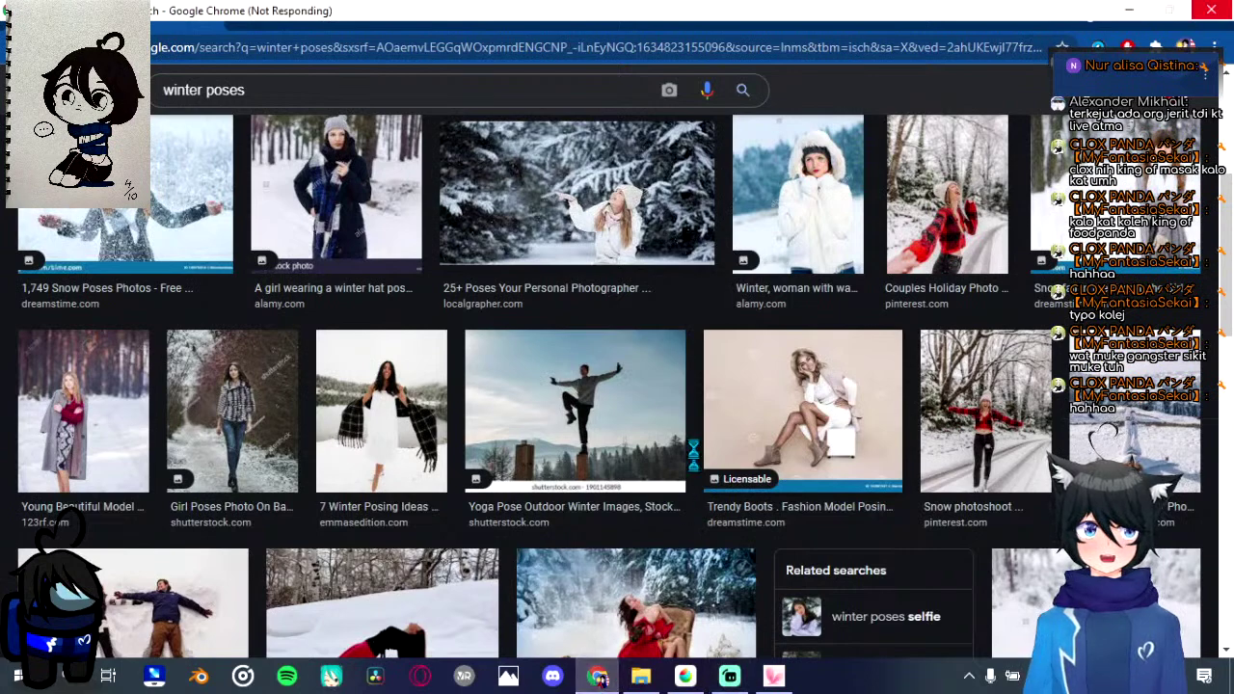
Step: Browse further down the winter pose photos for a drawing reference and close the browser
{"action": "right_click", "coordinate": [798, 125]}
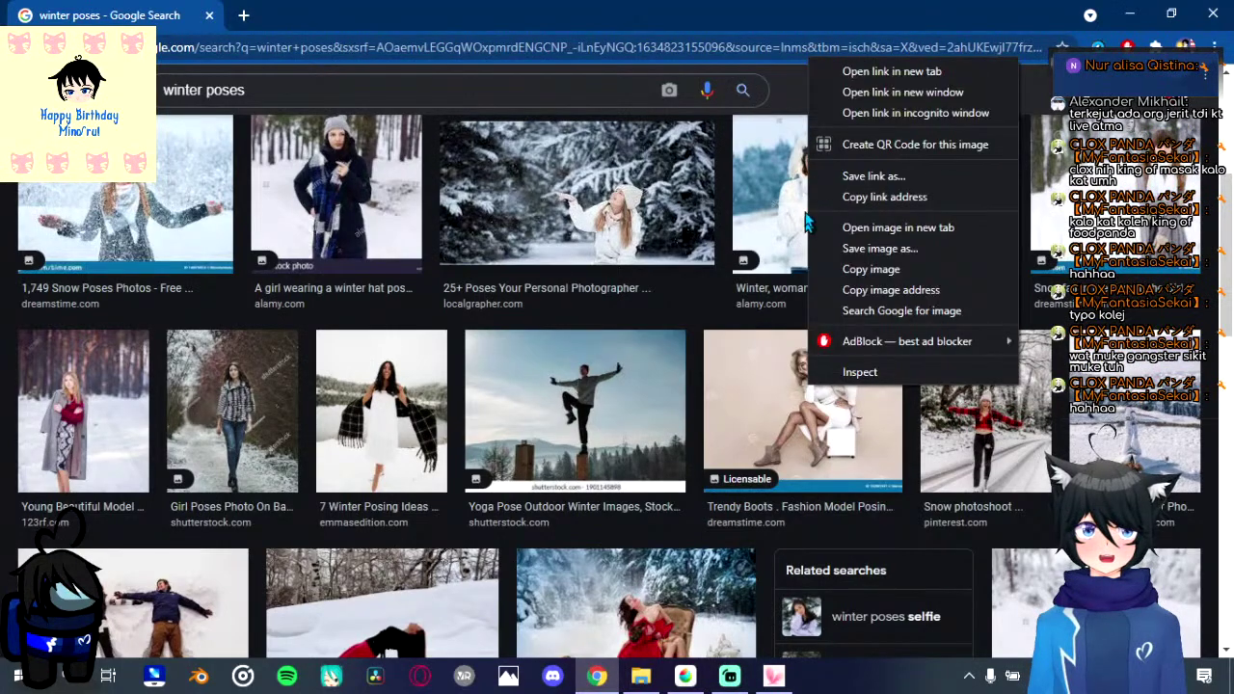
{"action": "left_click", "coordinate": [789, 89]}
{"action": "scroll", "coordinate": [844, 287], "scroll_direction": "down", "scroll_amount": 5}
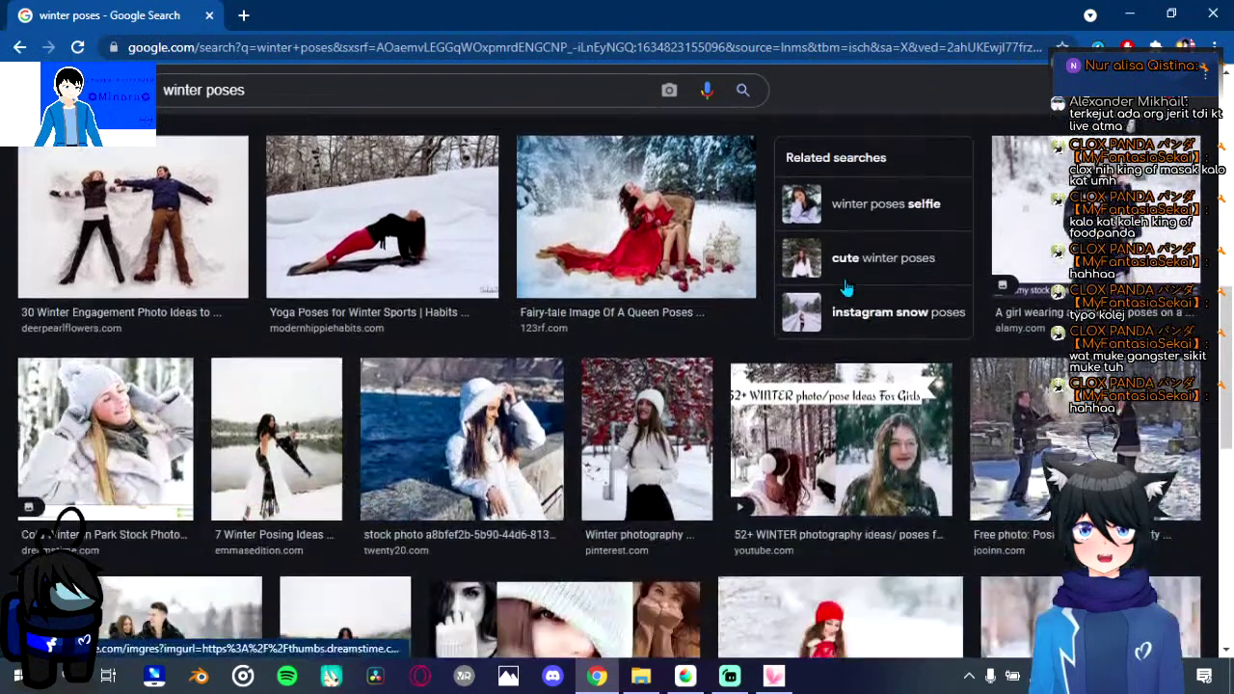
{"action": "scroll", "coordinate": [844, 287], "scroll_direction": "down", "scroll_amount": 1}
{"action": "scroll", "coordinate": [844, 288], "scroll_direction": "down", "scroll_amount": 1}
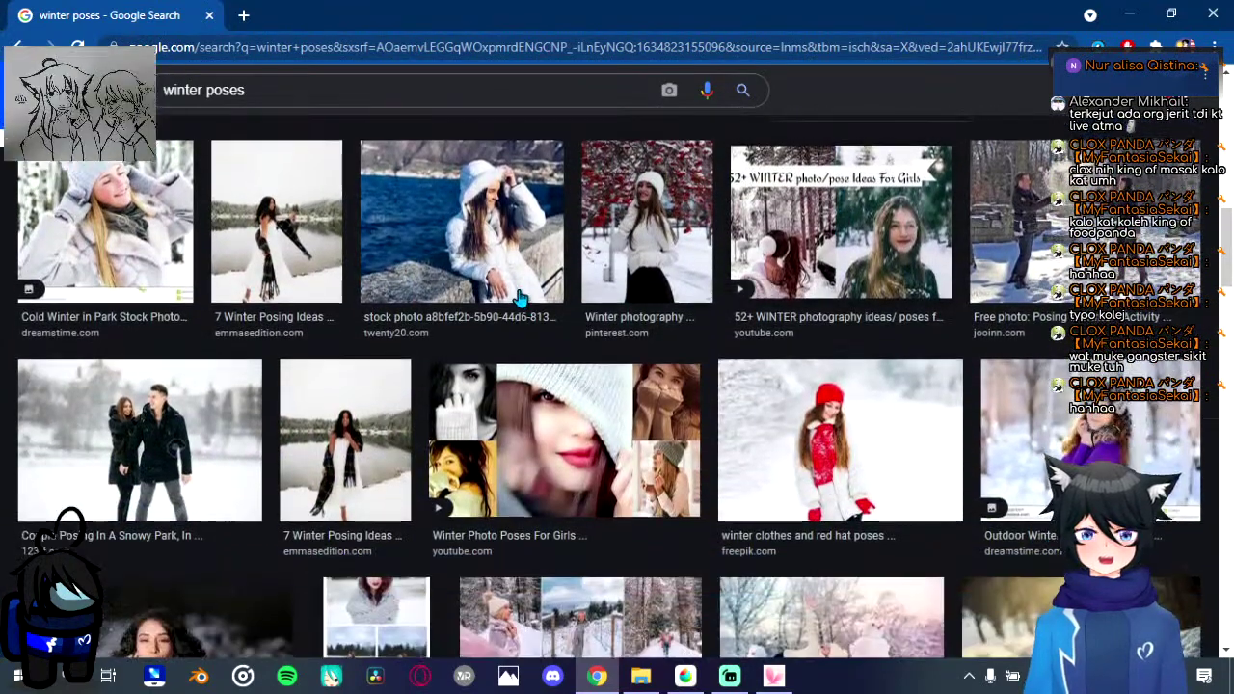
{"action": "scroll", "coordinate": [626, 220], "scroll_direction": "up", "scroll_amount": 2}
{"action": "scroll", "coordinate": [675, 226], "scroll_direction": "down", "scroll_amount": 3}
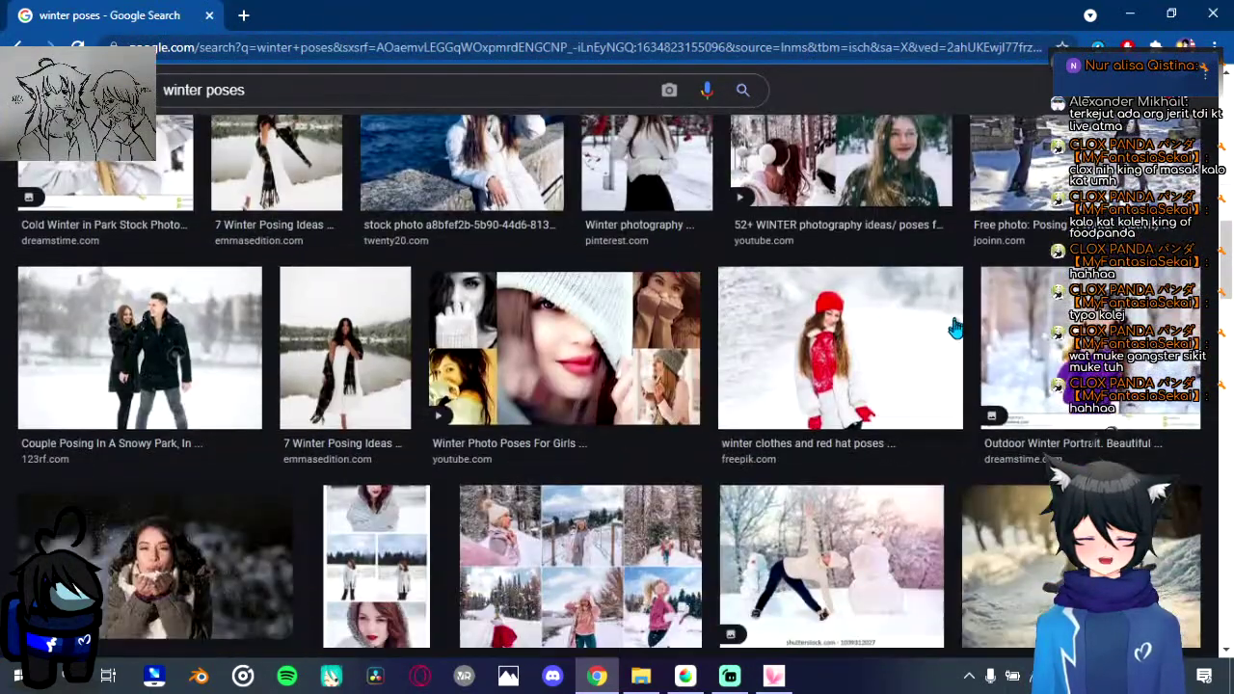
{"action": "scroll", "coordinate": [865, 395], "scroll_direction": "down", "scroll_amount": 2}
{"action": "scroll", "coordinate": [858, 395], "scroll_direction": "down", "scroll_amount": 2}
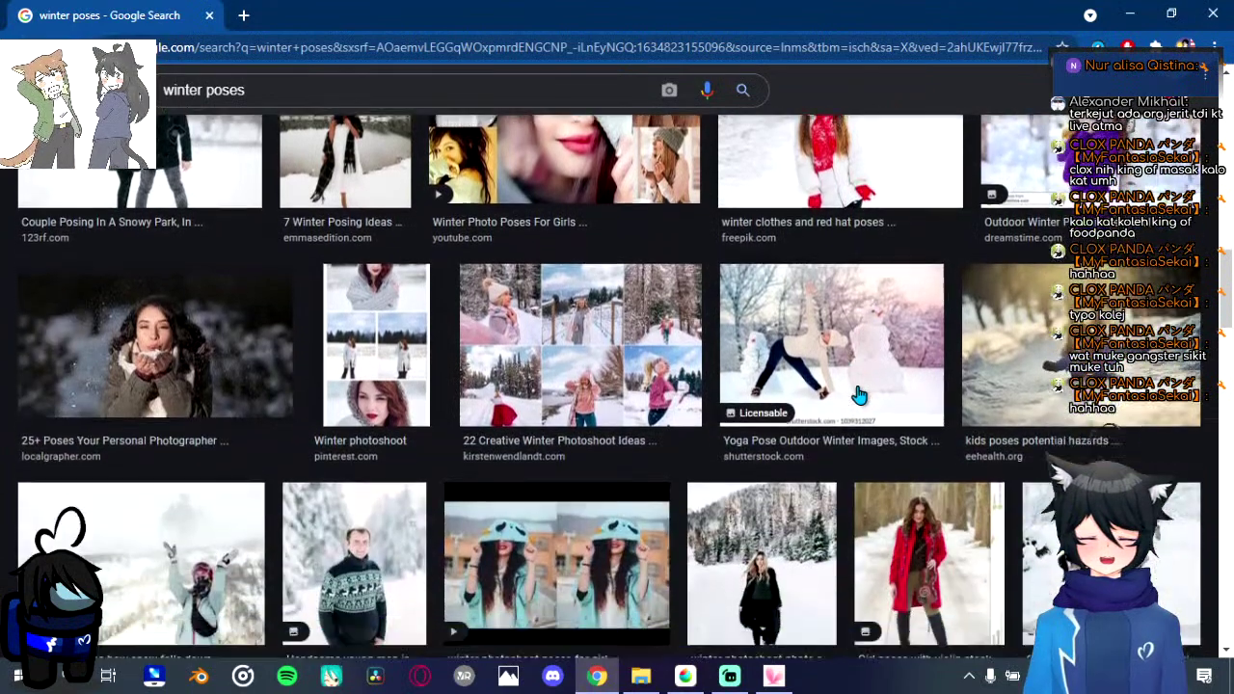
{"action": "scroll", "coordinate": [851, 393], "scroll_direction": "down", "scroll_amount": 8}
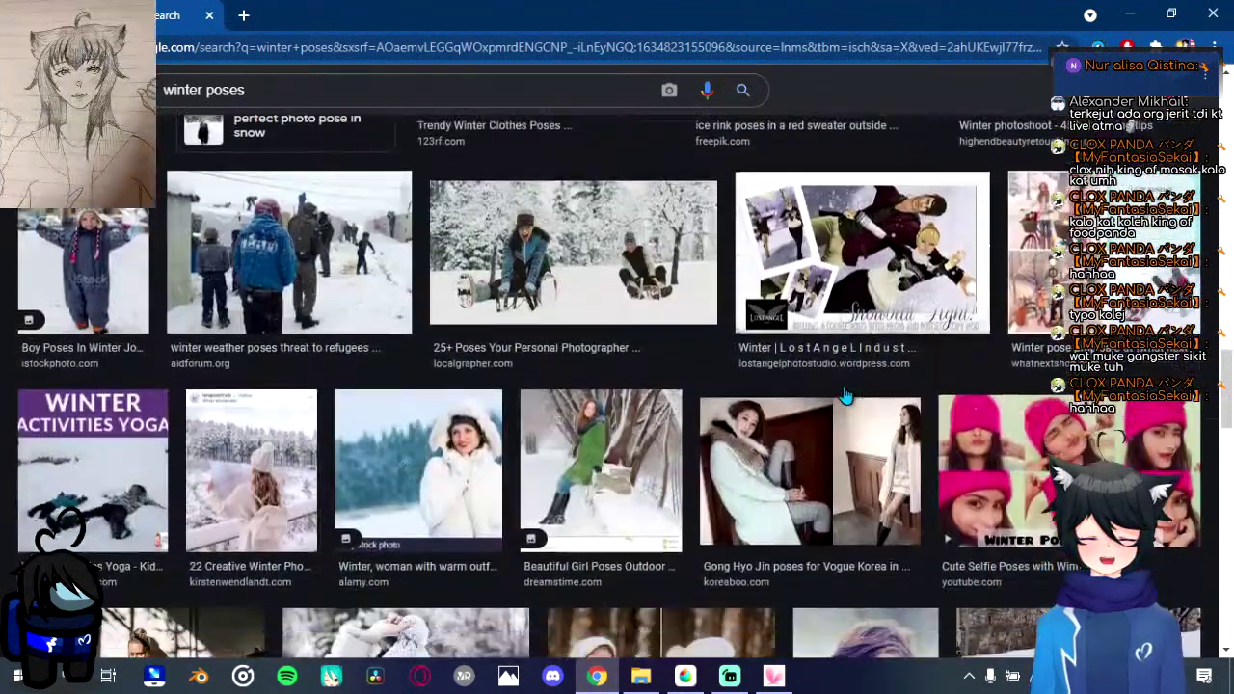
{"action": "scroll", "coordinate": [843, 396], "scroll_direction": "down", "scroll_amount": 5}
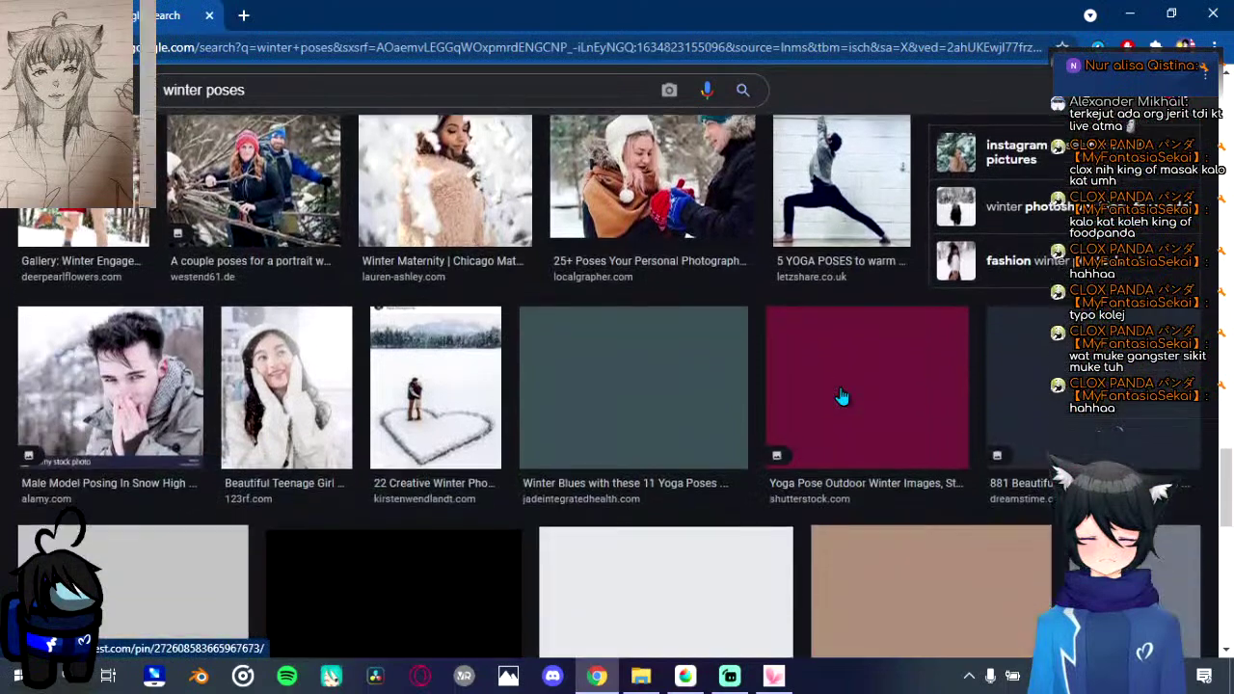
{"action": "left_click", "coordinate": [1212, 13]}
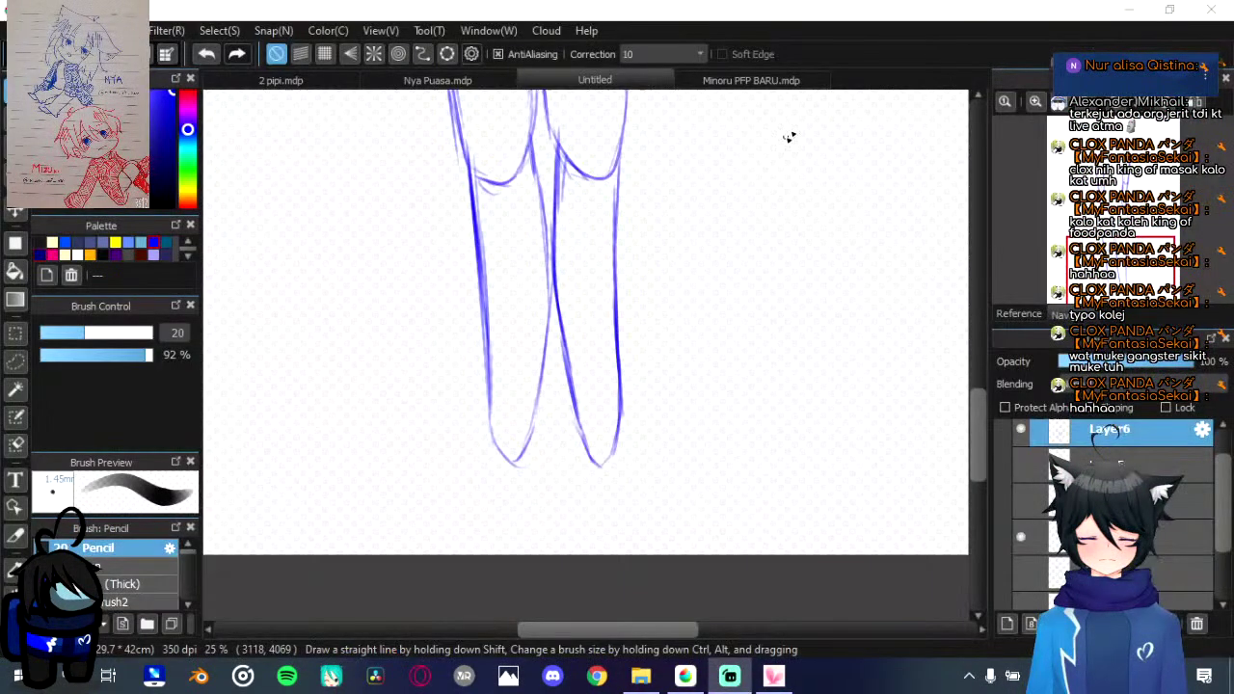
Step: Check the full figure's proportions on the canvas and hide the leg sketch on Layer6
{"action": "scroll", "coordinate": [653, 339], "scroll_direction": "down", "scroll_amount": 4}
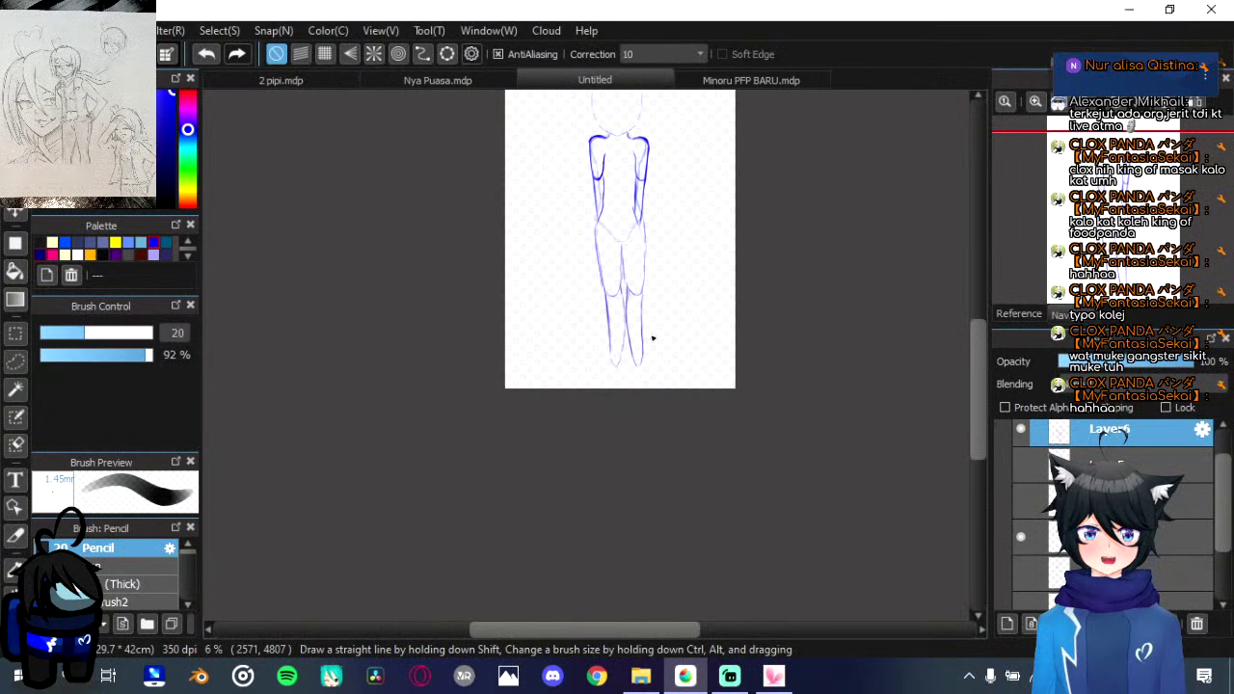
{"action": "scroll", "coordinate": [653, 338], "scroll_direction": "up", "scroll_amount": 3}
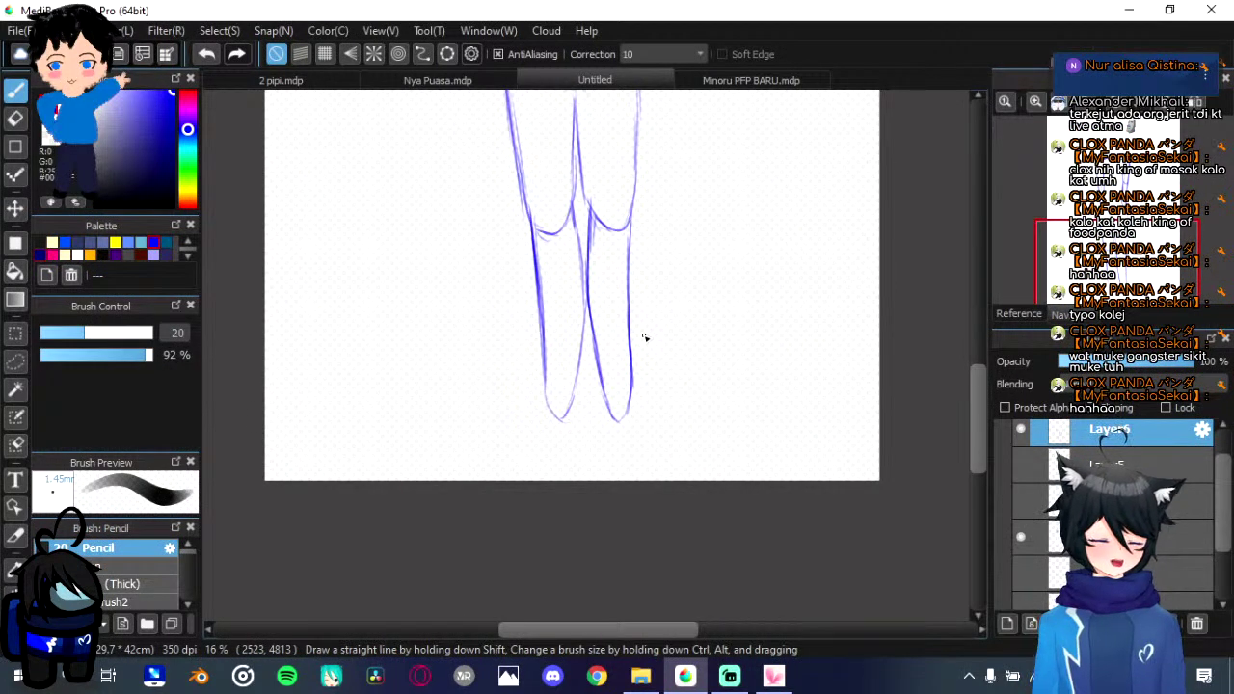
{"action": "scroll", "coordinate": [645, 337], "scroll_direction": "up", "scroll_amount": 2}
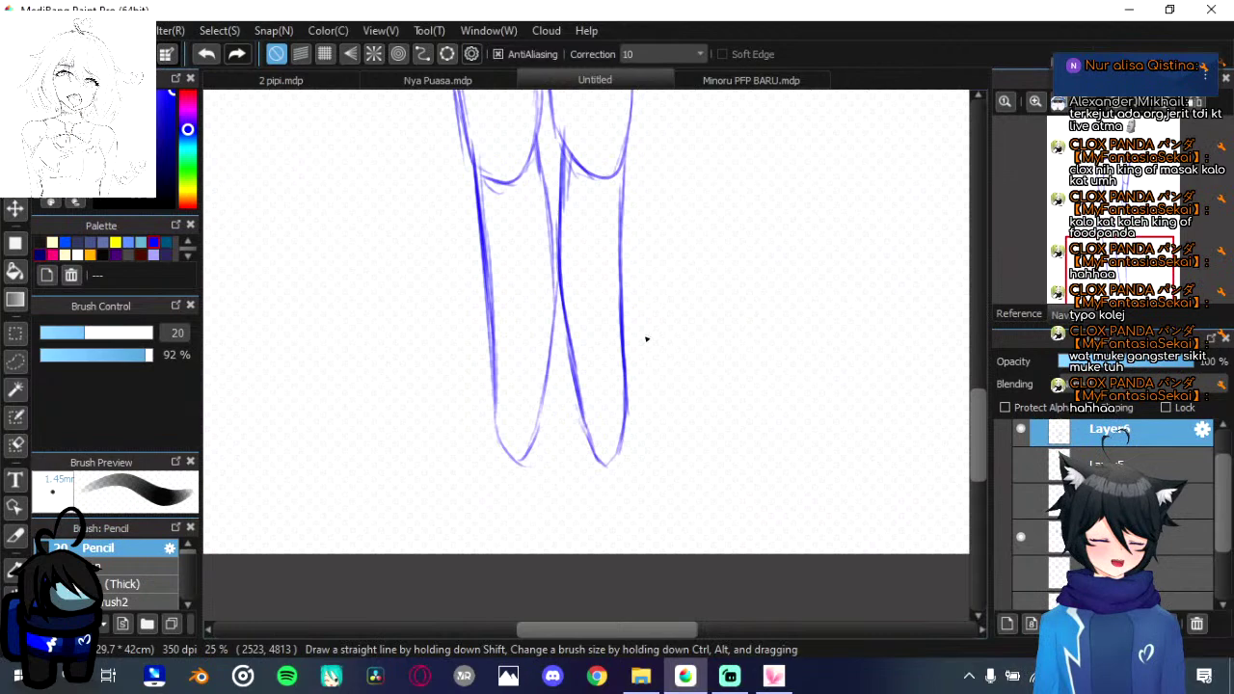
{"action": "scroll", "coordinate": [647, 339], "scroll_direction": "down", "scroll_amount": 1}
{"action": "mouse_move", "coordinate": [617, 347]}
{"action": "left_mouse_down"}
{"action": "mouse_move", "coordinate": [617, 472]}
{"action": "mouse_move", "coordinate": [599, 477]}
{"action": "left_mouse_up"}
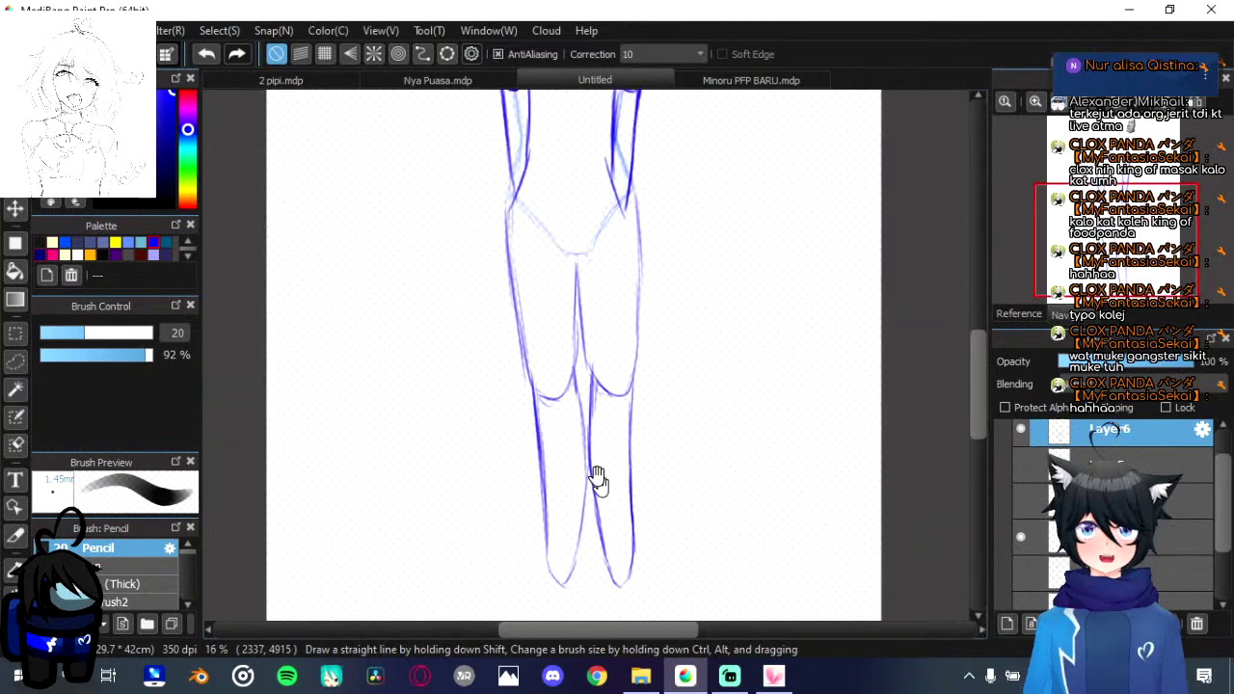
{"action": "scroll", "coordinate": [598, 477], "scroll_direction": "down", "scroll_amount": 4}
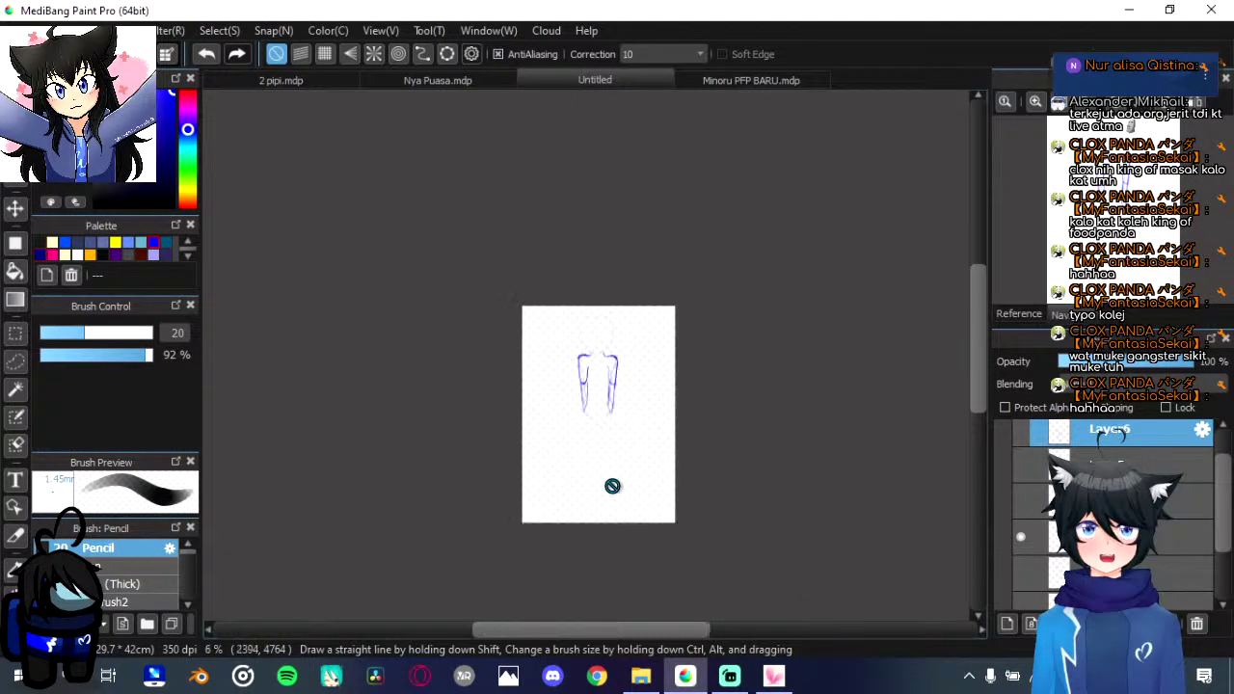
{"action": "scroll", "coordinate": [612, 486], "scroll_direction": "up", "scroll_amount": 3}
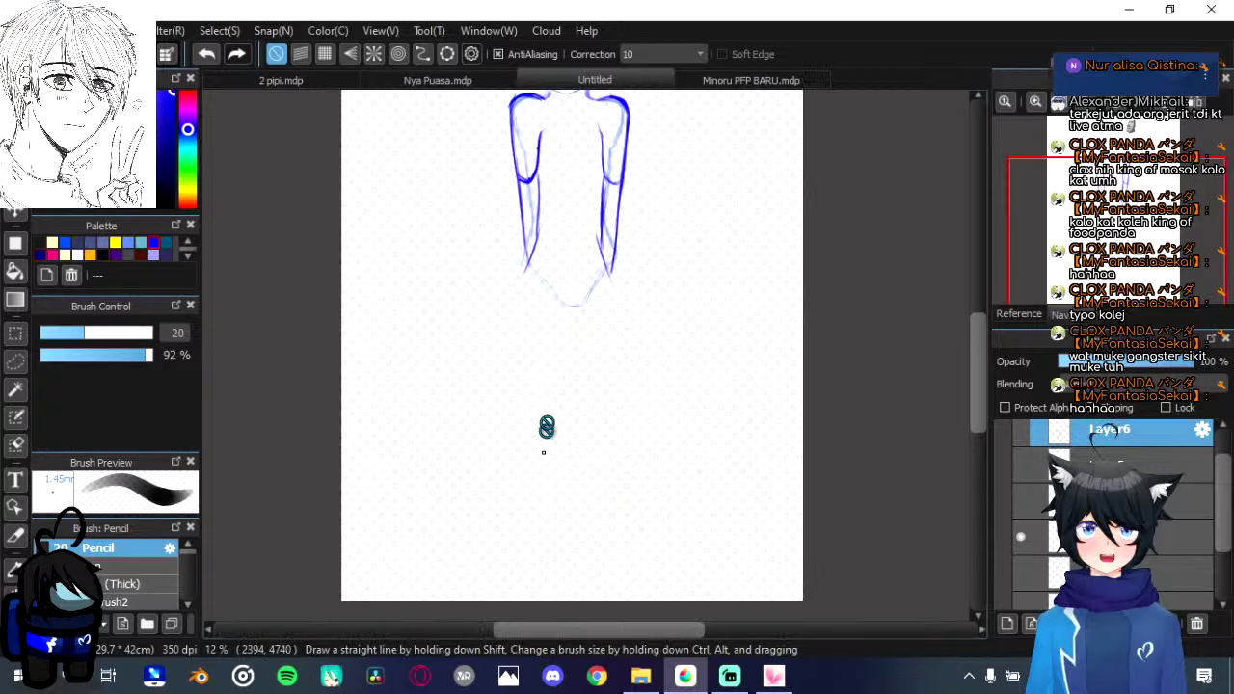
Step: Add a new layer and sketch both thighs from the hips down to the knees, spreading slightly apart
{"action": "key", "text": "ctrl+shift+n"}
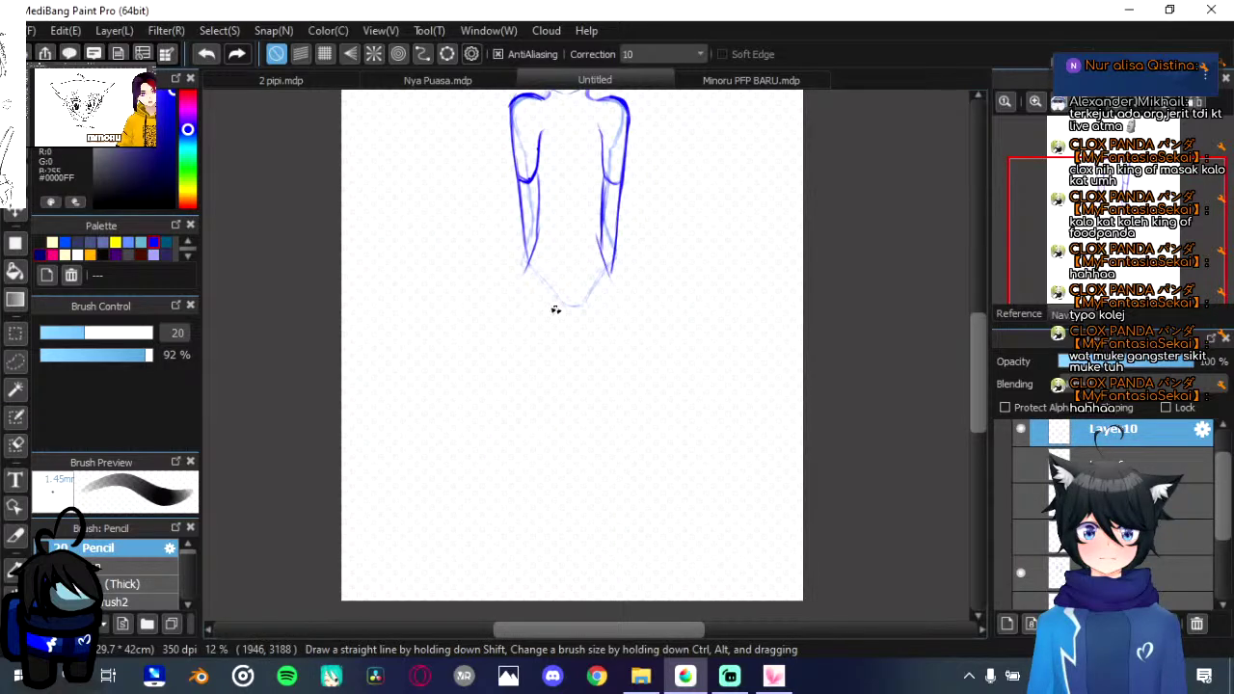
{"action": "left_click_drag", "start_coordinate": [522, 364], "coordinate": [523, 256]}
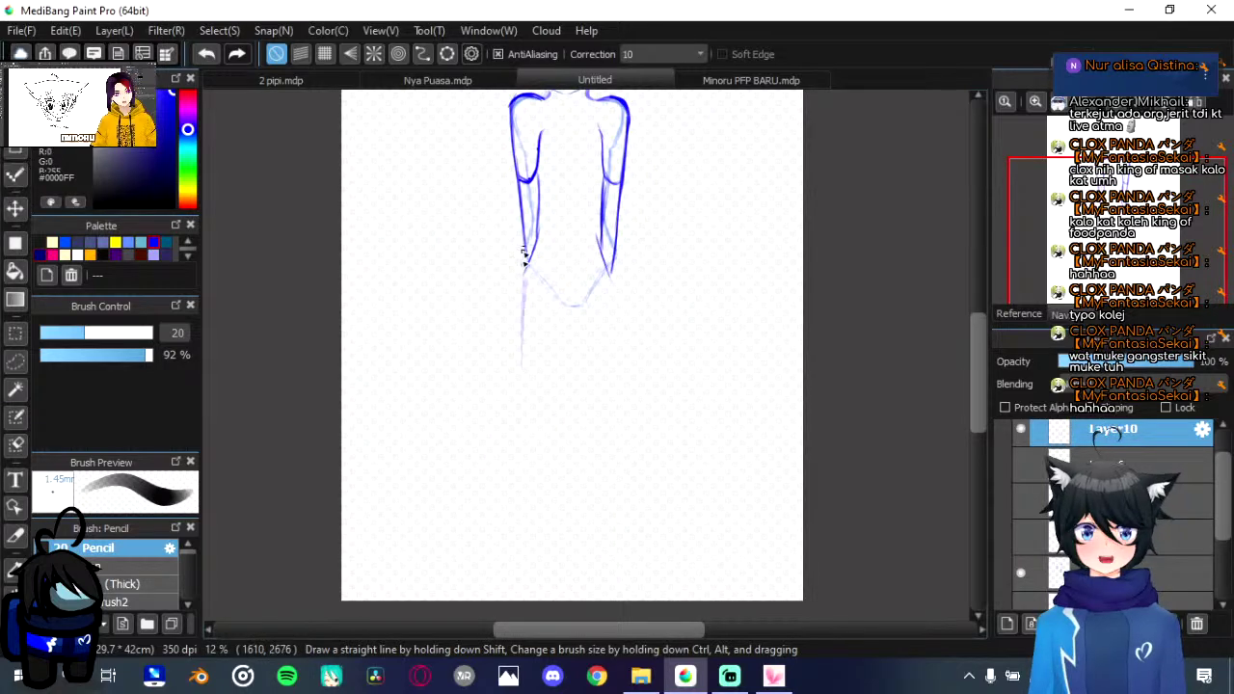
{"action": "left_click_drag", "start_coordinate": [570, 309], "coordinate": [554, 388]}
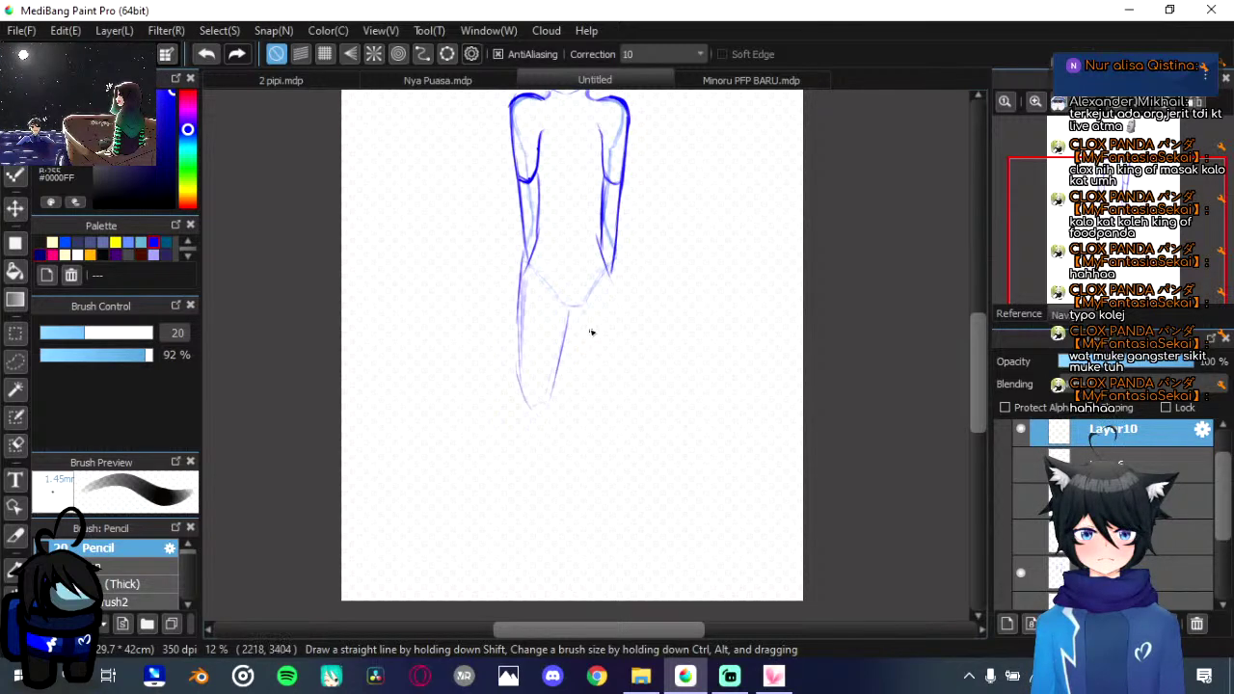
{"action": "left_click_drag", "start_coordinate": [574, 308], "coordinate": [600, 381]}
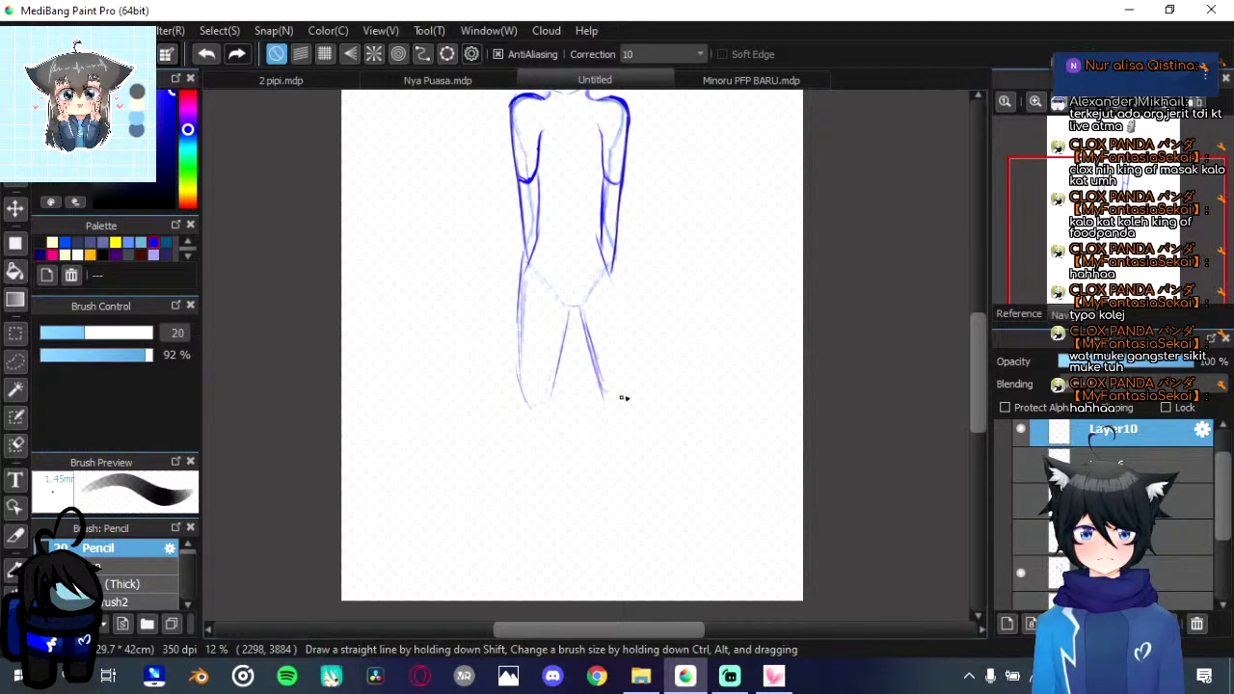
{"action": "mouse_move", "coordinate": [629, 326]}
{"action": "left_mouse_down"}
{"action": "mouse_move", "coordinate": [624, 395]}
{"action": "mouse_move", "coordinate": [629, 334]}
{"action": "left_mouse_up"}
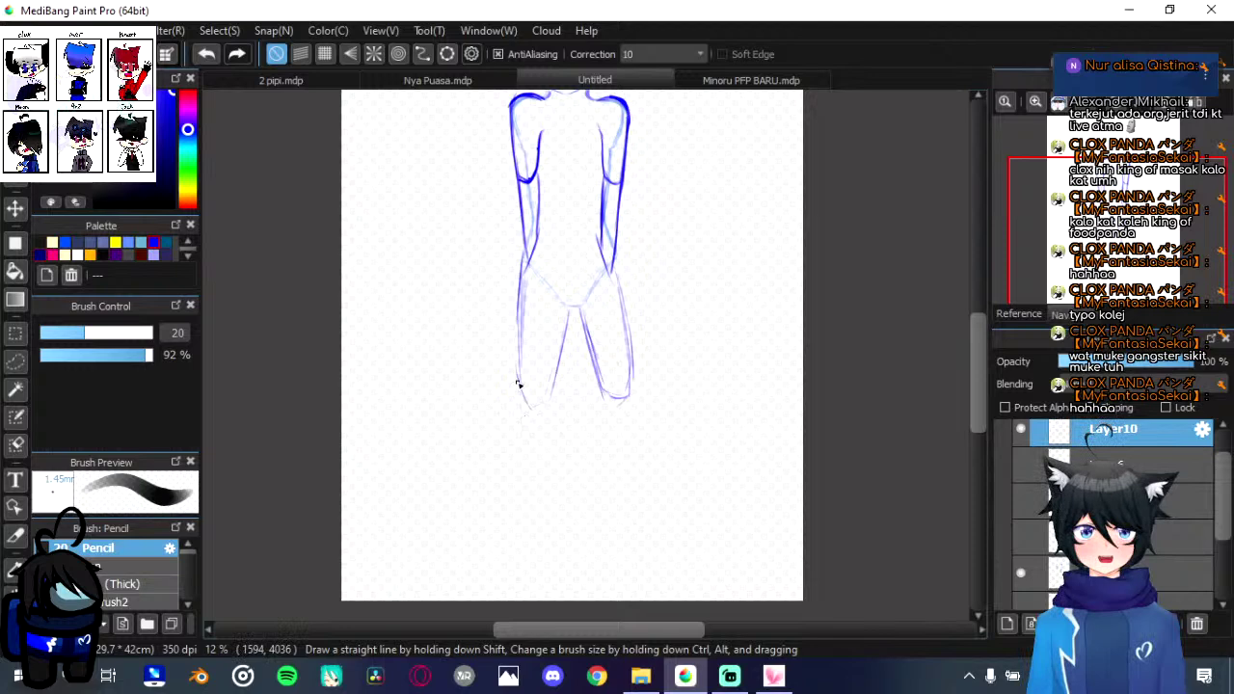
Step: Sketch both lower legs from the knees down to tapered ankles, redoing the inner calf line of the leg on the viewer's left
{"action": "left_click_drag", "start_coordinate": [517, 383], "coordinate": [521, 508]}
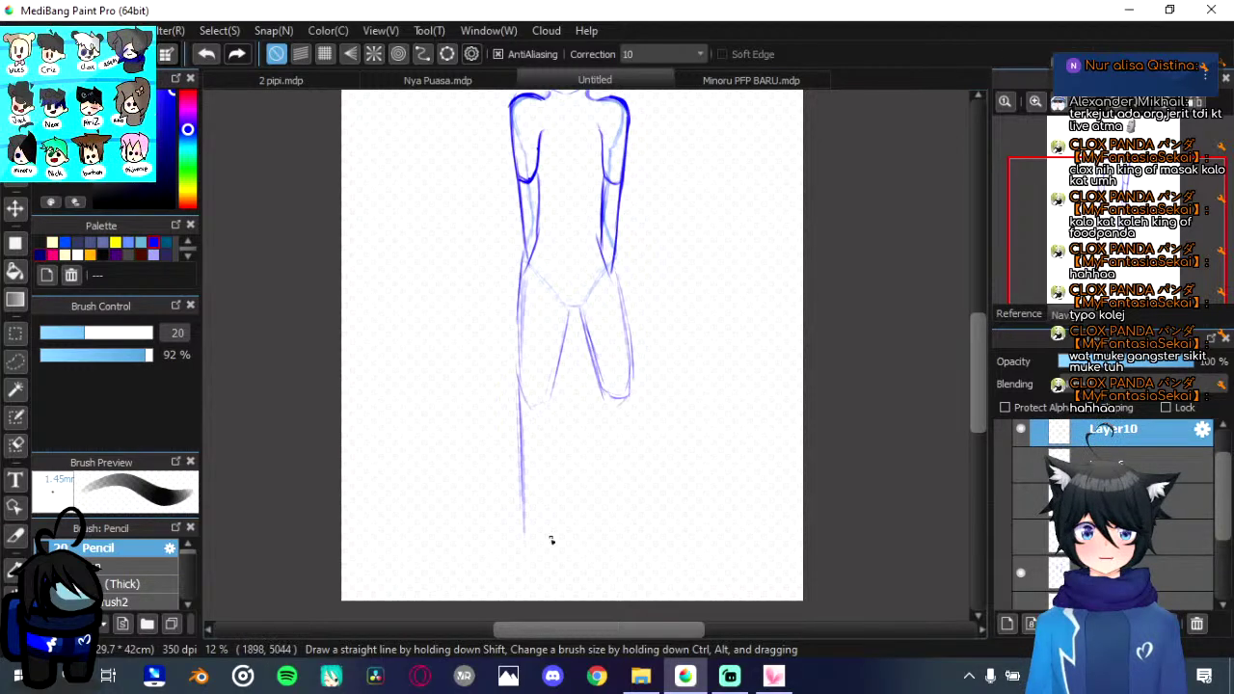
{"action": "left_click_drag", "start_coordinate": [552, 540], "coordinate": [559, 404]}
{"action": "key", "text": "ctrl+z"}
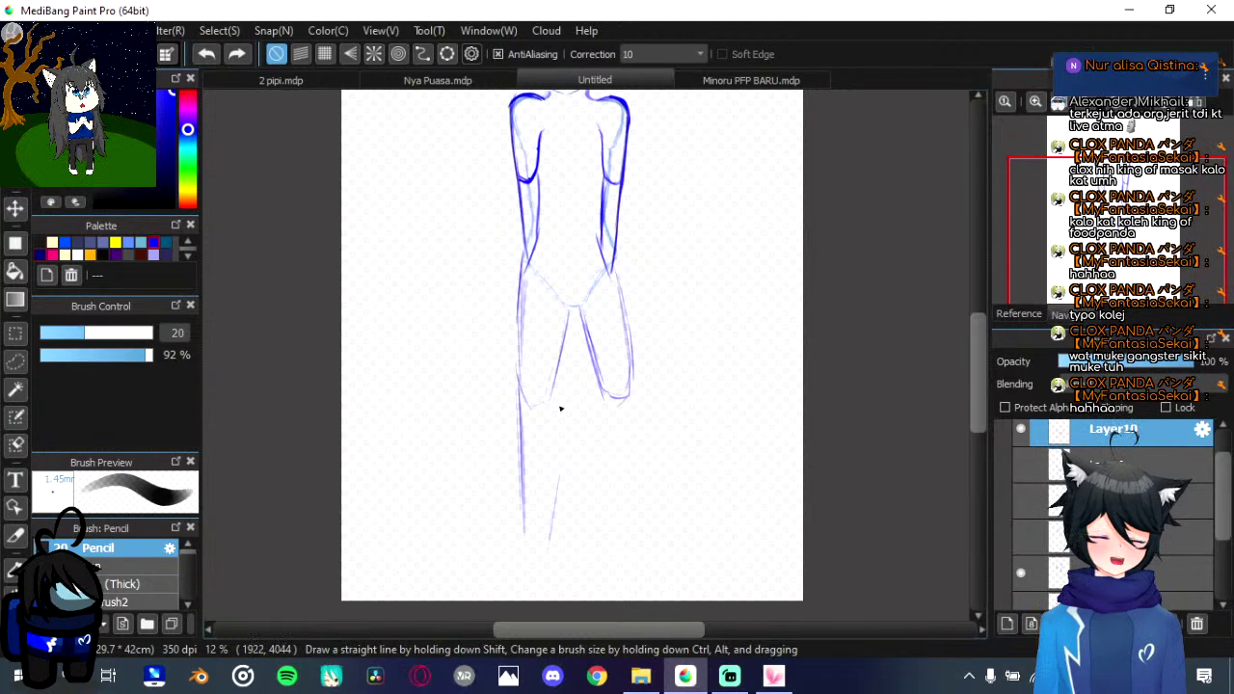
{"action": "left_click_drag", "start_coordinate": [559, 407], "coordinate": [559, 482]}
{"action": "mouse_move", "coordinate": [606, 406]}
{"action": "left_mouse_down"}
{"action": "mouse_move", "coordinate": [613, 481]}
{"action": "mouse_move", "coordinate": [645, 510]}
{"action": "left_mouse_up"}
{"action": "mouse_move", "coordinate": [608, 455]}
{"action": "left_mouse_down"}
{"action": "mouse_move", "coordinate": [631, 544]}
{"action": "mouse_move", "coordinate": [645, 530]}
{"action": "left_mouse_up"}
{"action": "left_click_drag", "start_coordinate": [644, 485], "coordinate": [644, 529]}
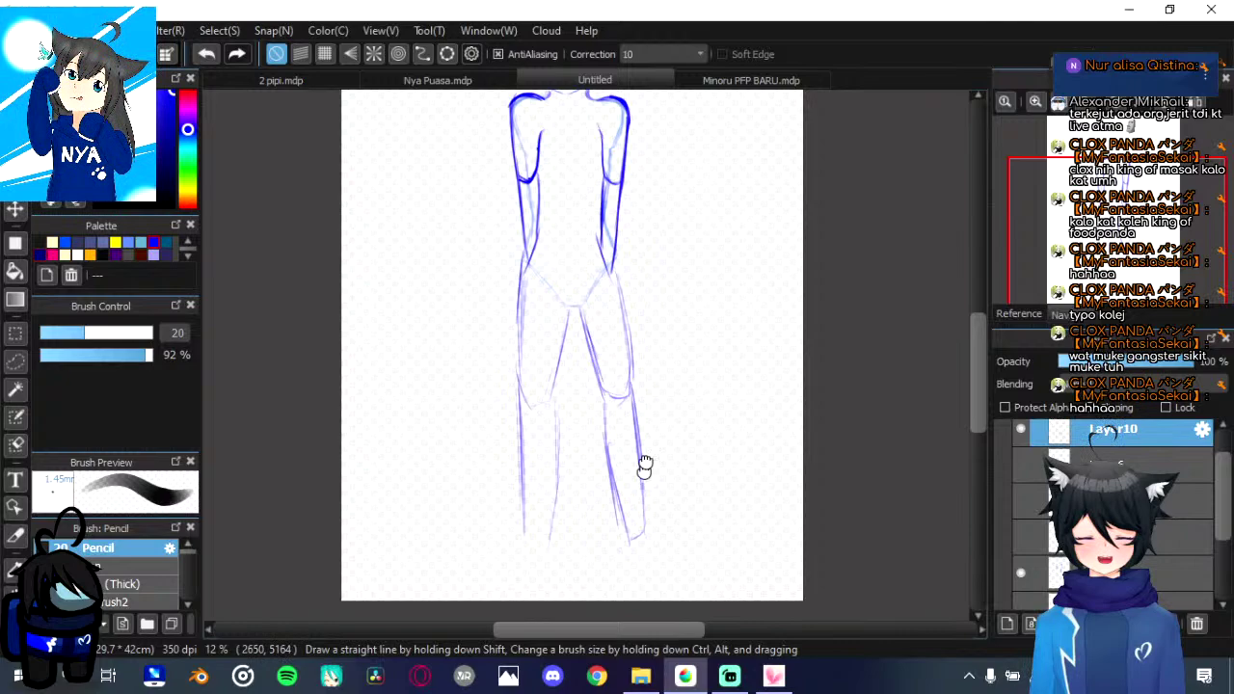
{"action": "left_click_drag", "start_coordinate": [644, 466], "coordinate": [656, 394]}
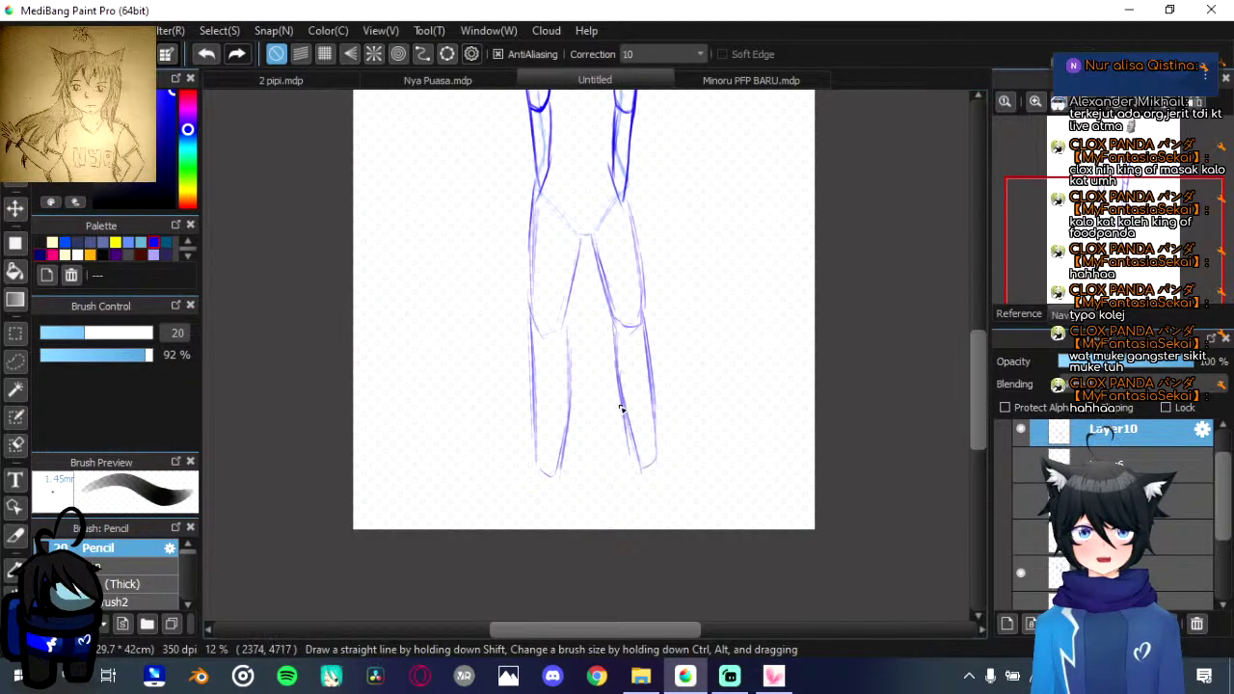
{"action": "left_click_drag", "start_coordinate": [621, 407], "coordinate": [575, 357]}
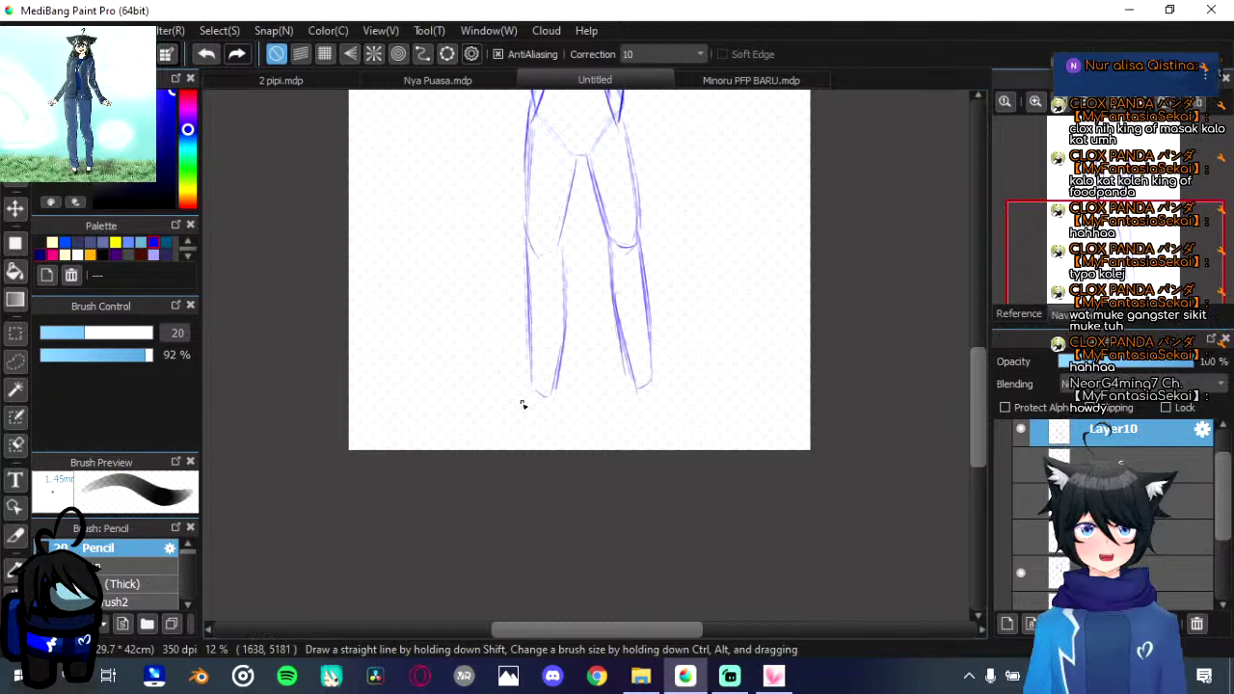
Step: Discard the first foot attempt and sketch both feet pointing outward below the ankles on a new layer above the legs
{"action": "mouse_move", "coordinate": [551, 388]}
{"action": "left_mouse_down"}
{"action": "mouse_move", "coordinate": [492, 439]}
{"action": "mouse_move", "coordinate": [510, 446]}
{"action": "mouse_move", "coordinate": [557, 421]}
{"action": "left_mouse_up"}
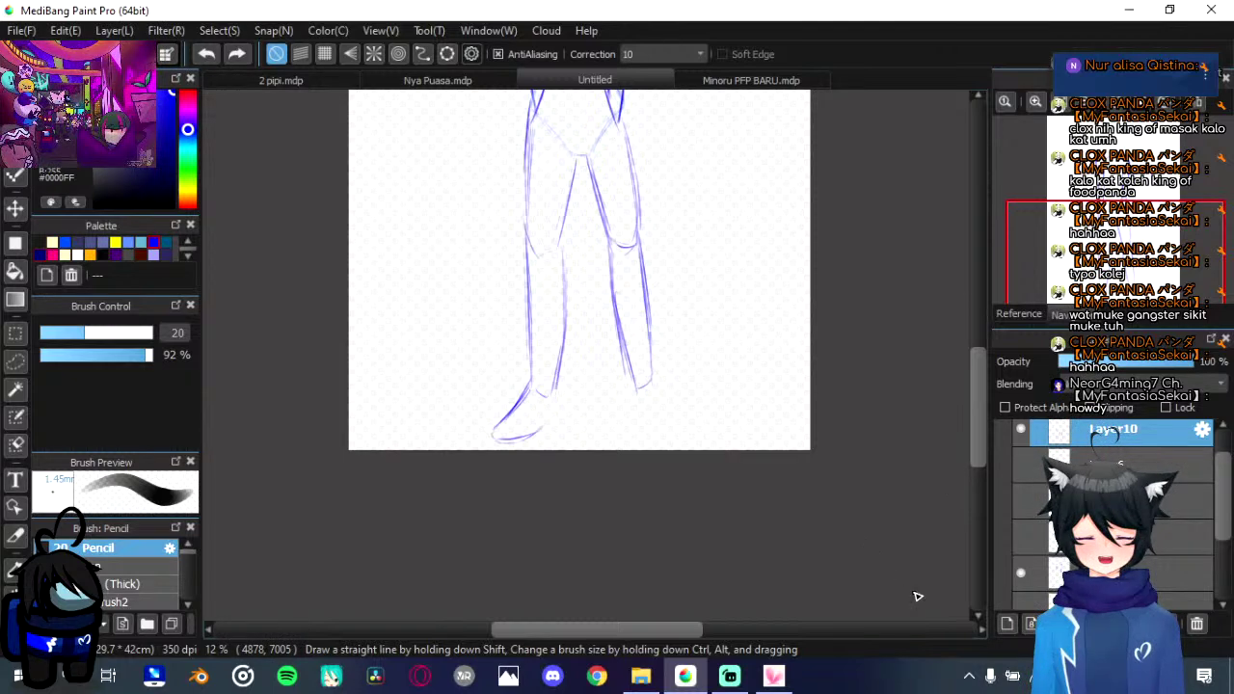
{"action": "key", "text": "ctrl+z"}
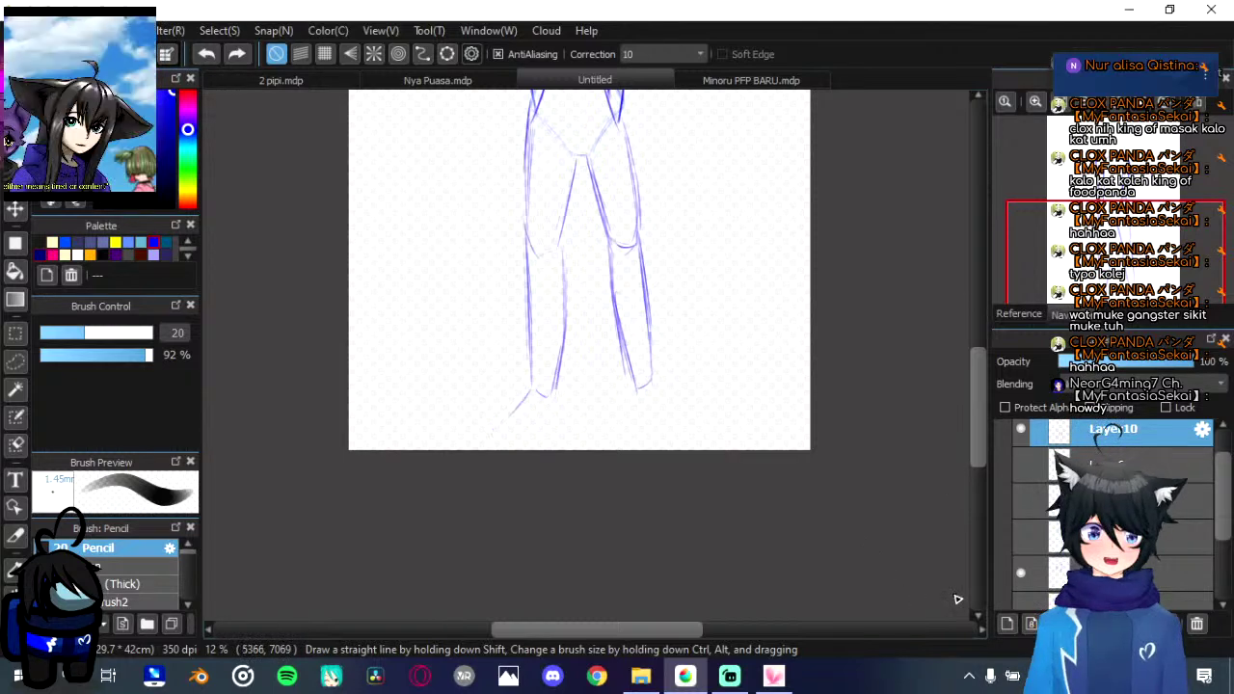
{"action": "mouse_move", "coordinate": [528, 390]}
{"action": "left_mouse_down"}
{"action": "mouse_move", "coordinate": [507, 429]}
{"action": "mouse_move", "coordinate": [543, 445]}
{"action": "mouse_move", "coordinate": [556, 407]}
{"action": "left_mouse_up"}
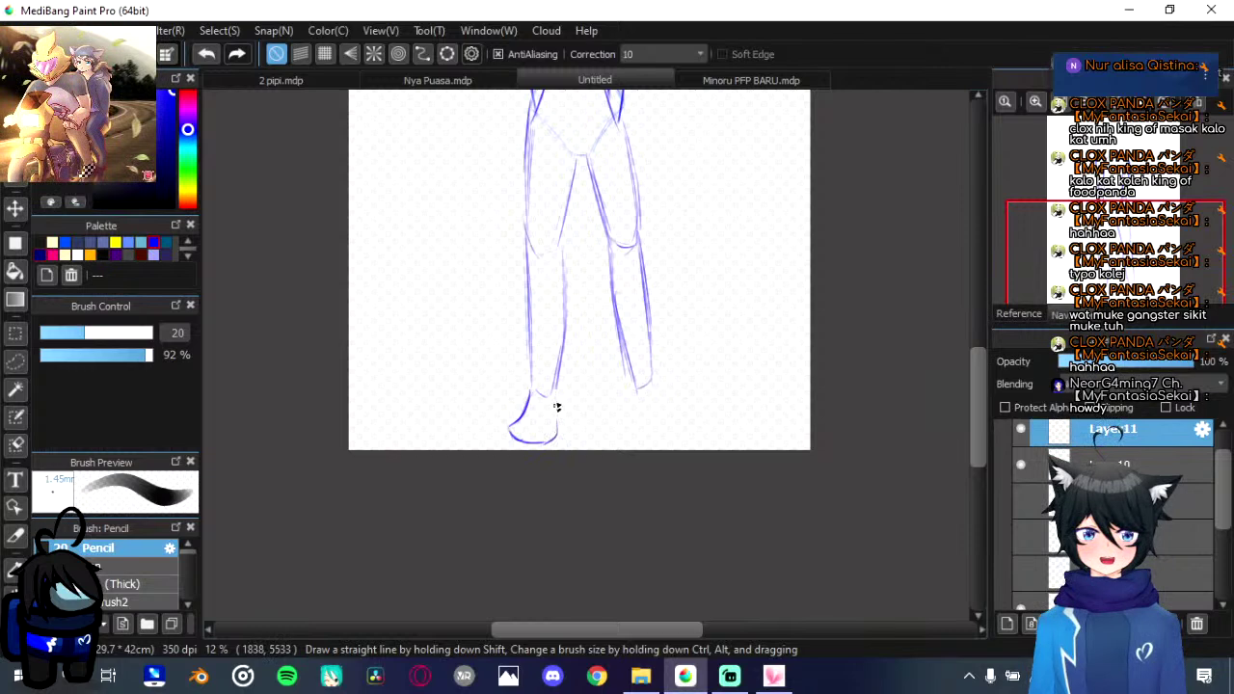
{"action": "left_click_drag", "start_coordinate": [637, 390], "coordinate": [669, 445]}
{"action": "key", "text": "ctrl+z"}
{"action": "key", "text": "ctrl+z"}
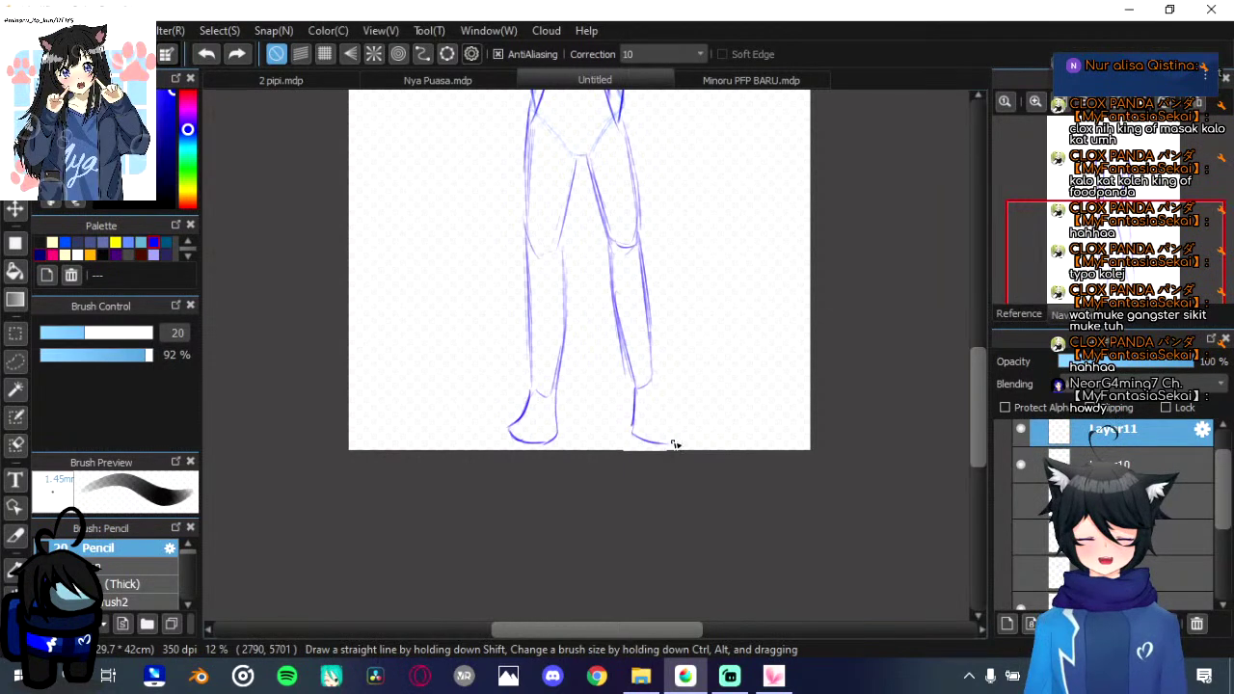
{"action": "left_click_drag", "start_coordinate": [674, 442], "coordinate": [680, 432]}
{"action": "left_click_drag", "start_coordinate": [654, 381], "coordinate": [681, 434]}
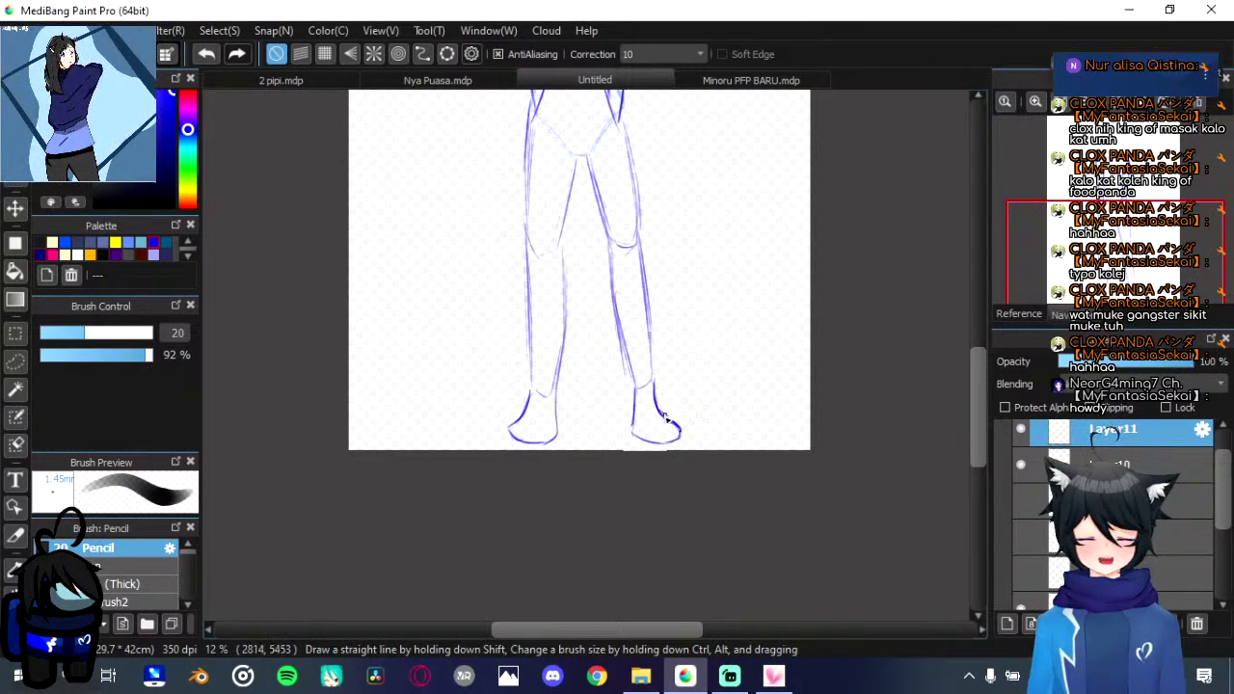
Step: Mirror the canvas view, redraw the foot of the outward-angled leg with a rounded toe and heel, and restore the normal view
{"action": "key", "text": "h"}
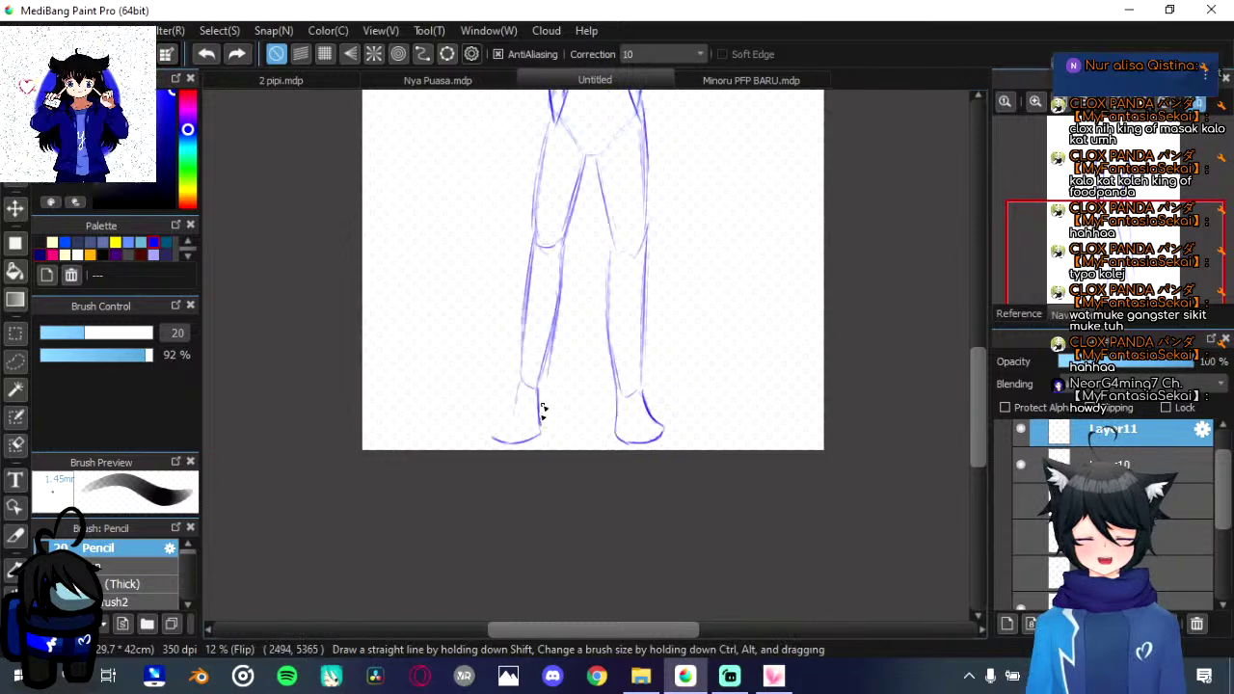
{"action": "left_click_drag", "start_coordinate": [520, 369], "coordinate": [521, 430]}
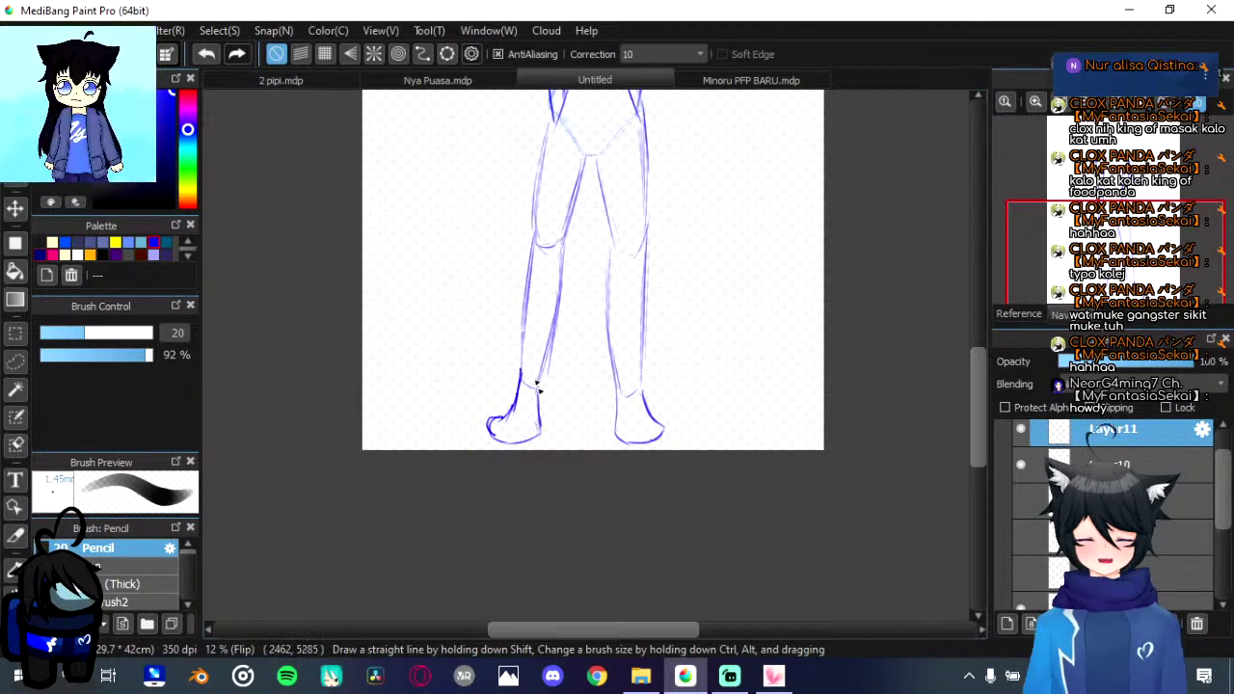
{"action": "key", "text": "ctrl+z"}
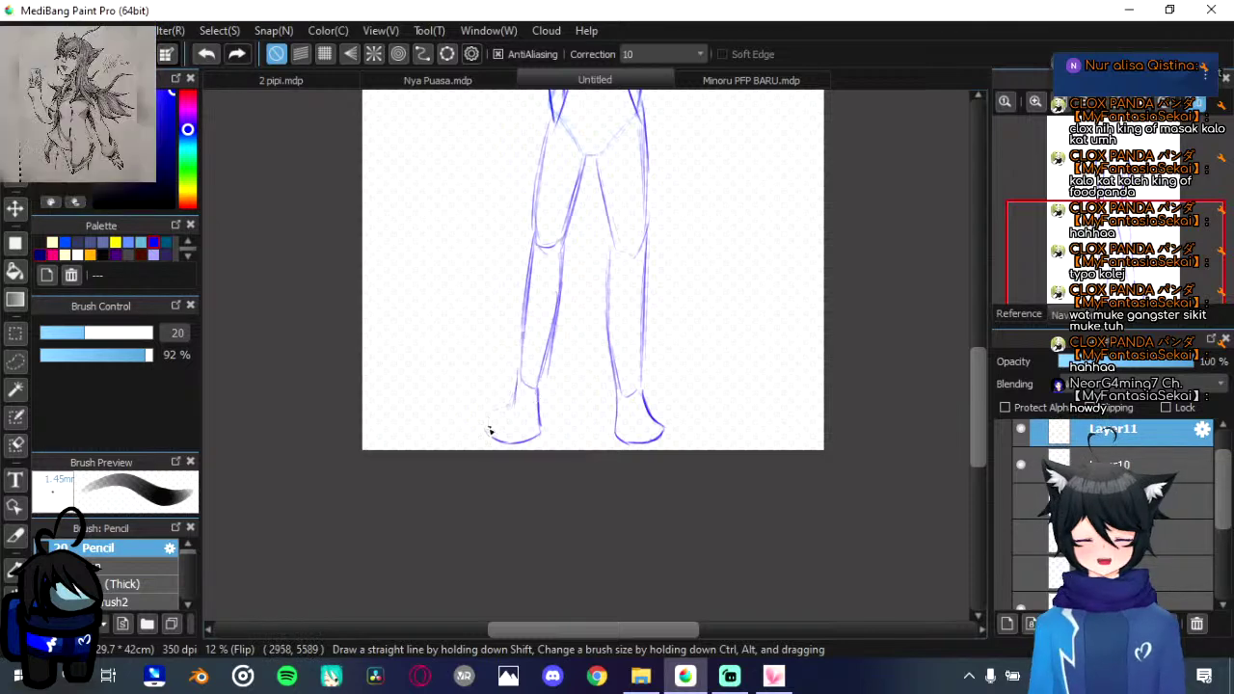
{"action": "mouse_move", "coordinate": [490, 431]}
{"action": "left_mouse_down"}
{"action": "mouse_move", "coordinate": [515, 395]}
{"action": "mouse_move", "coordinate": [530, 443]}
{"action": "left_mouse_up"}
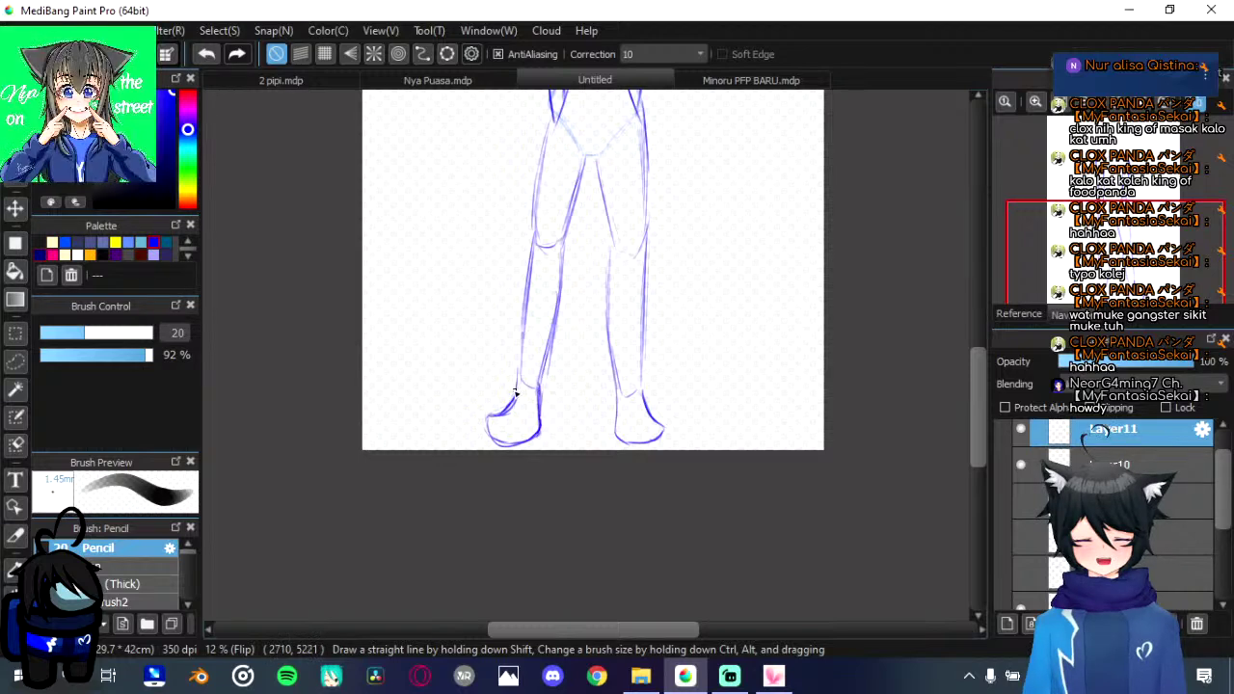
{"action": "scroll", "coordinate": [514, 393], "scroll_direction": "down", "scroll_amount": 2}
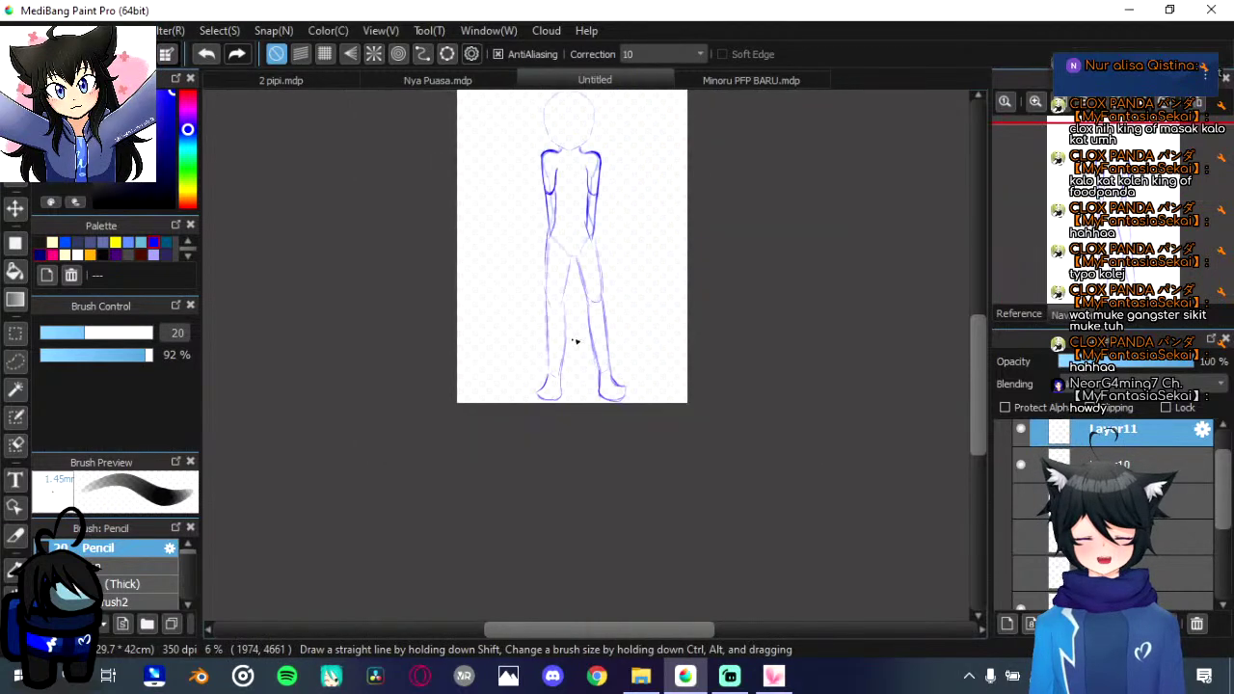
{"action": "scroll", "coordinate": [577, 342], "scroll_direction": "down", "scroll_amount": 1}
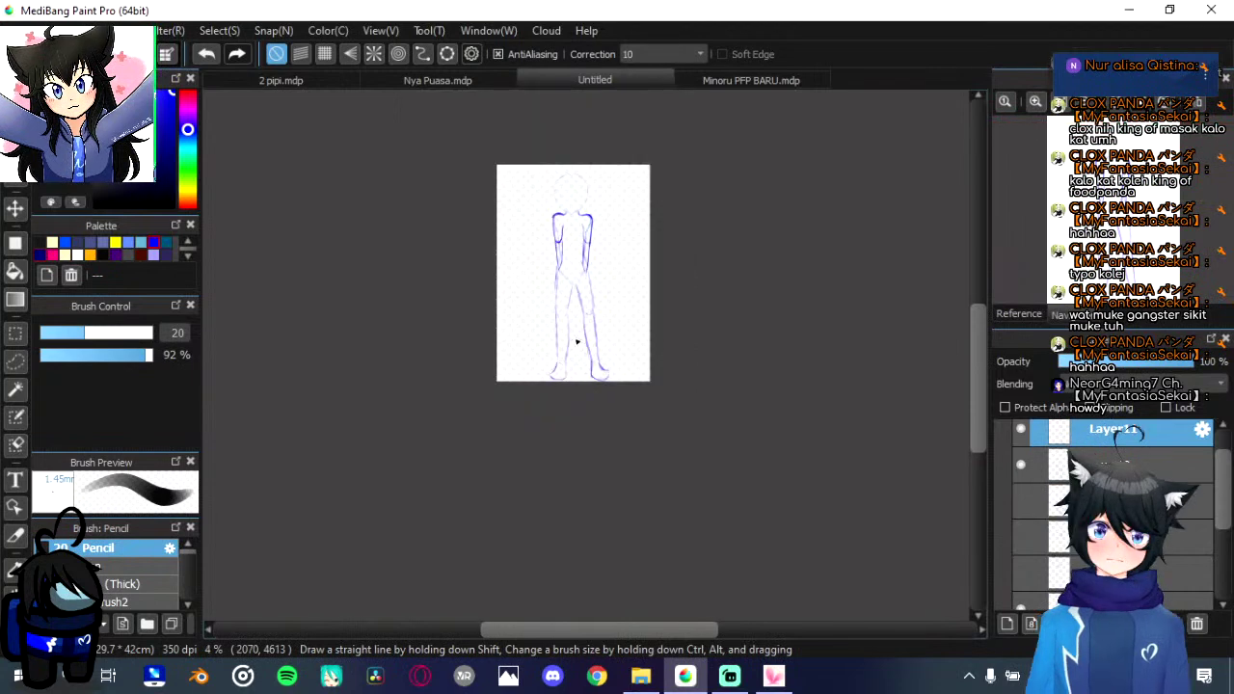
{"action": "scroll", "coordinate": [577, 342], "scroll_direction": "up", "scroll_amount": 3}
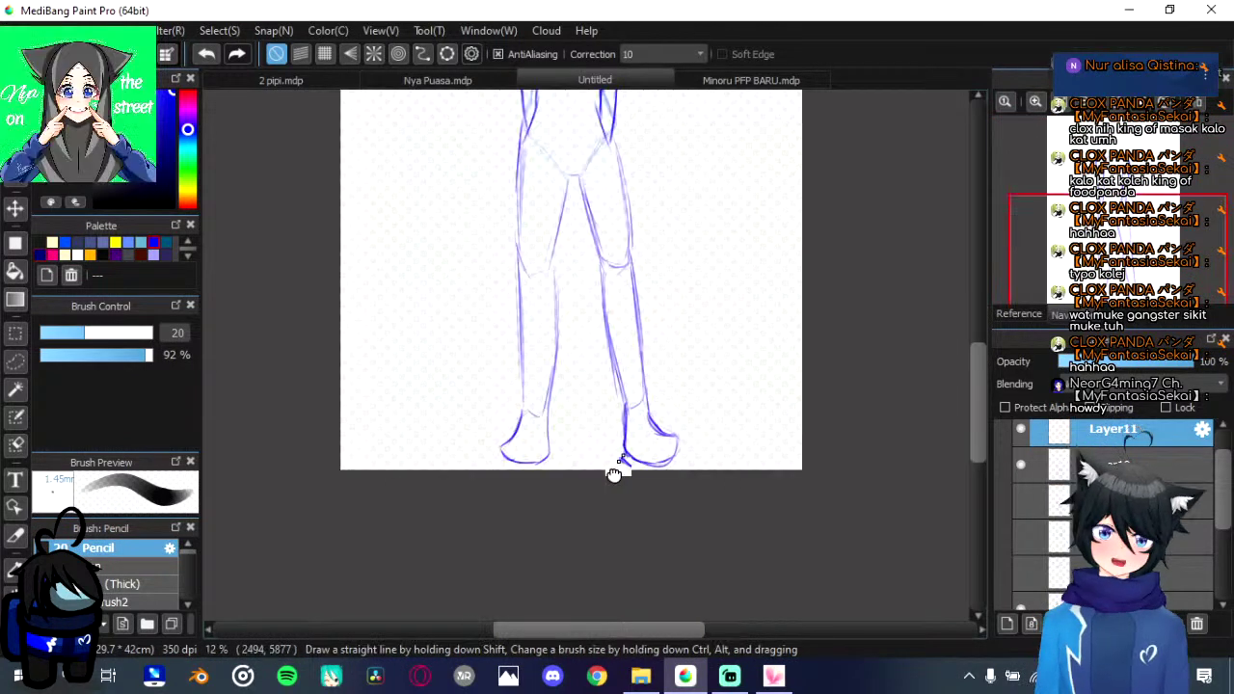
{"action": "left_click_drag", "start_coordinate": [614, 473], "coordinate": [563, 609]}
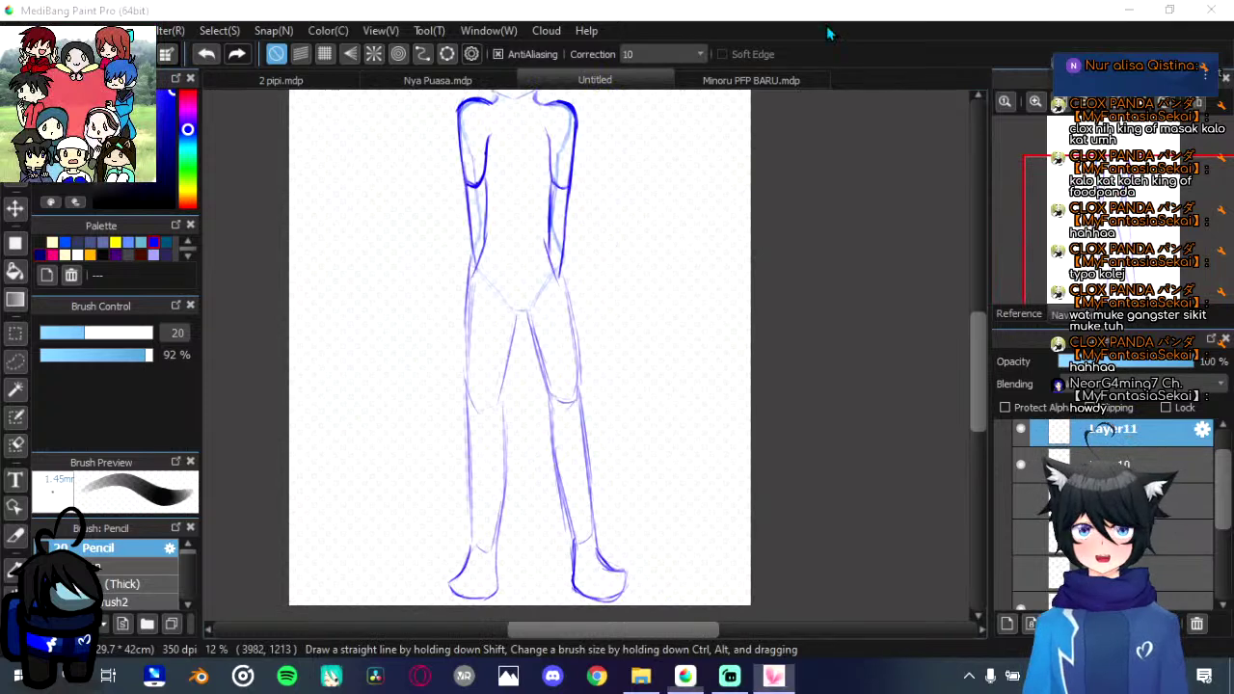
Step: Outline the thigh on the viewer's left with a freehand lasso selection
{"action": "left_click", "coordinate": [806, 60]}
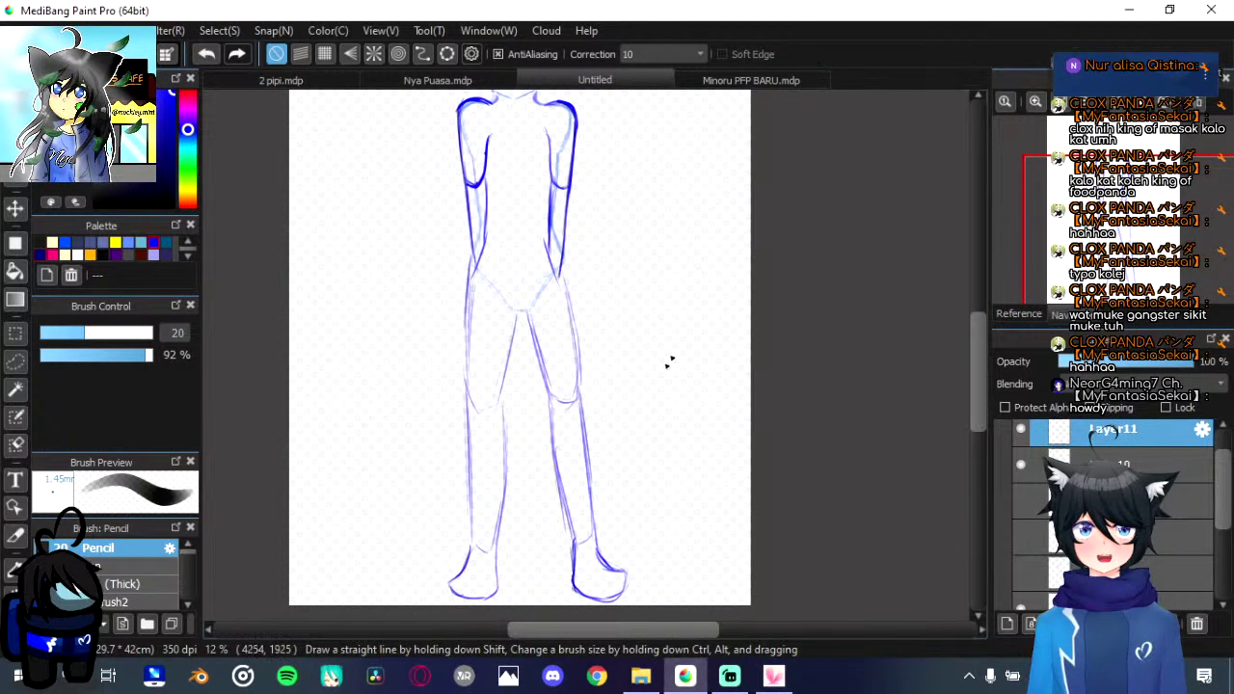
{"action": "left_click_drag", "start_coordinate": [669, 363], "coordinate": [678, 333]}
{"action": "key", "text": "l"}
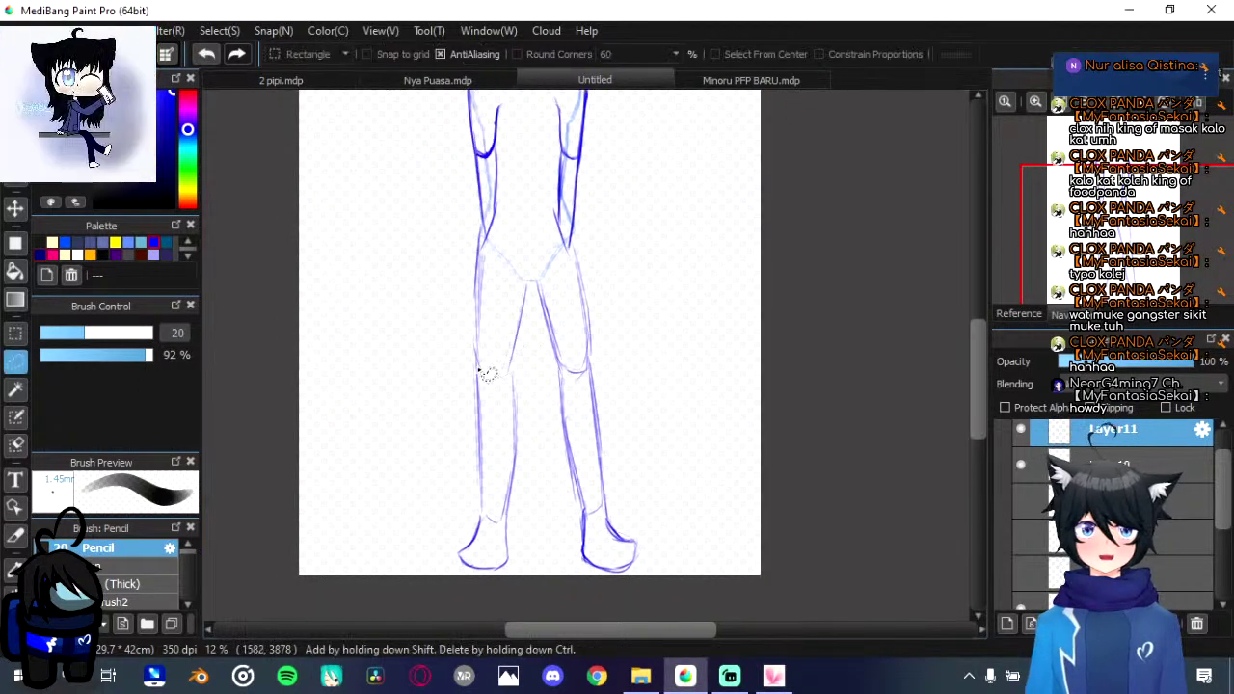
{"action": "mouse_move", "coordinate": [476, 366]}
{"action": "left_mouse_down"}
{"action": "mouse_move", "coordinate": [473, 269]}
{"action": "mouse_move", "coordinate": [482, 252]}
{"action": "mouse_move", "coordinate": [520, 254]}
{"action": "mouse_move", "coordinate": [522, 383]}
{"action": "left_mouse_up"}
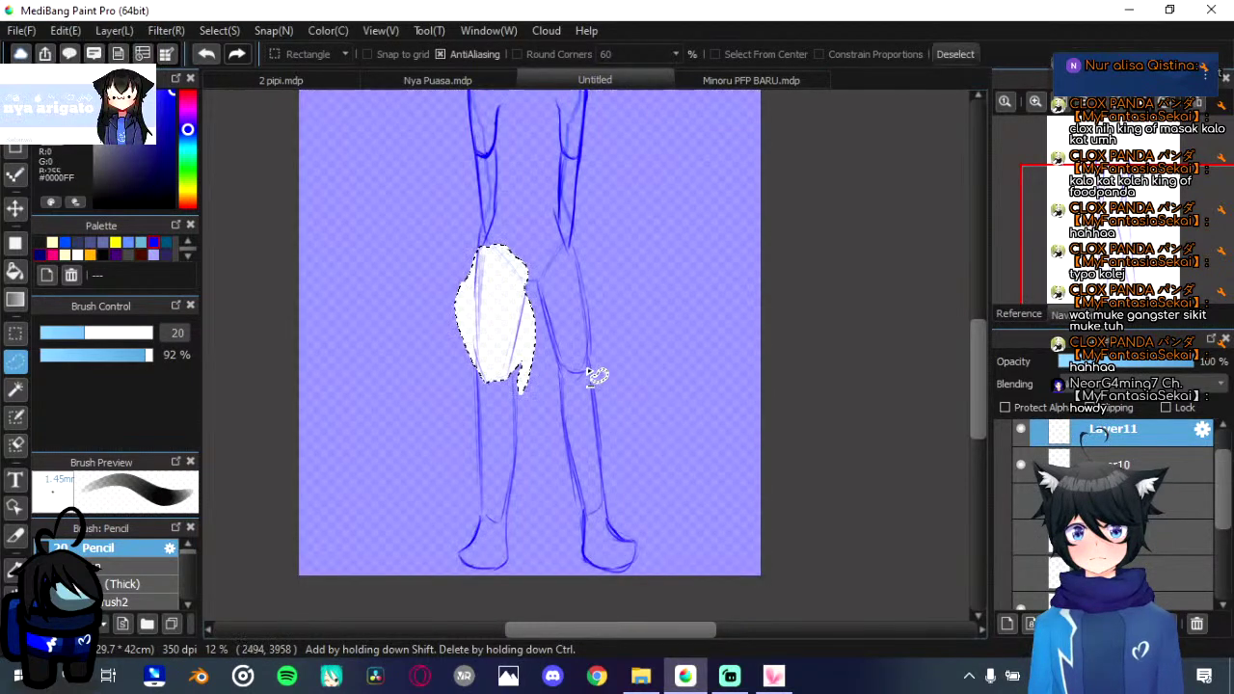
{"action": "key", "text": "ctrl+t"}
{"action": "left_click_drag", "start_coordinate": [620, 345], "coordinate": [621, 315]}
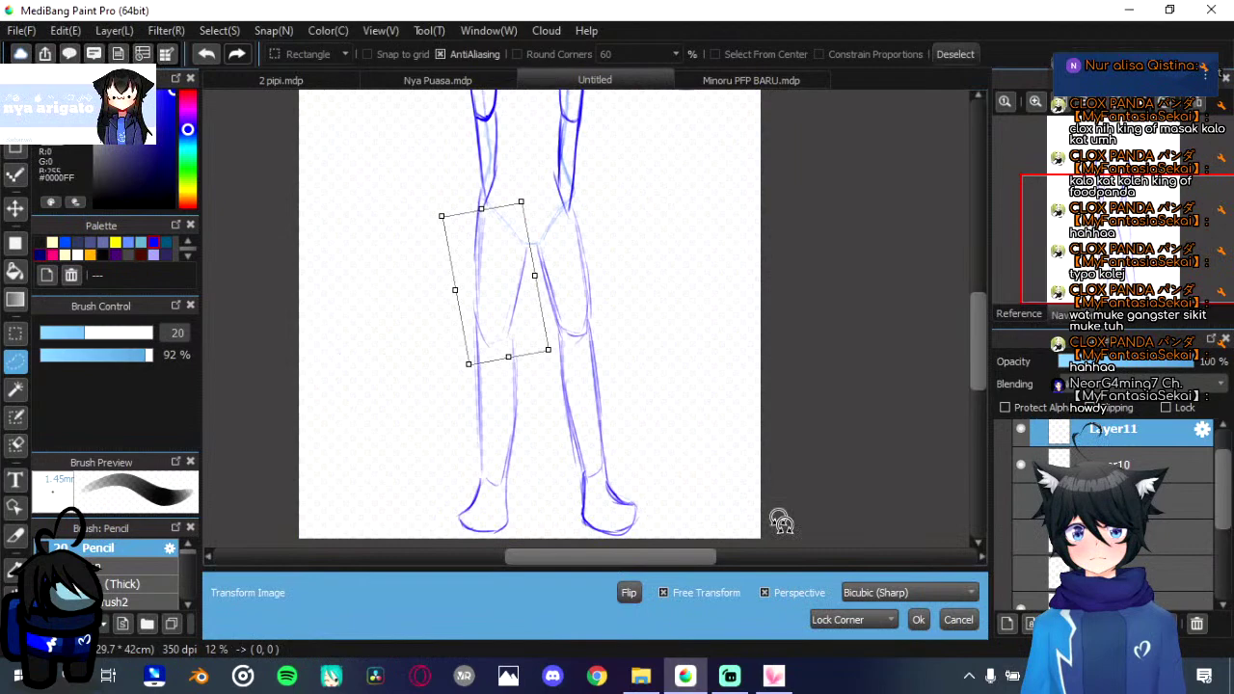
{"action": "left_click", "coordinate": [958, 620]}
Step: On Layer10, rotate the selected thigh so its knee end swings inward, reposition it under the hip, apply the transform and deselect
{"action": "left_click", "coordinate": [1118, 465]}
{"action": "key", "text": "ctrl+t"}
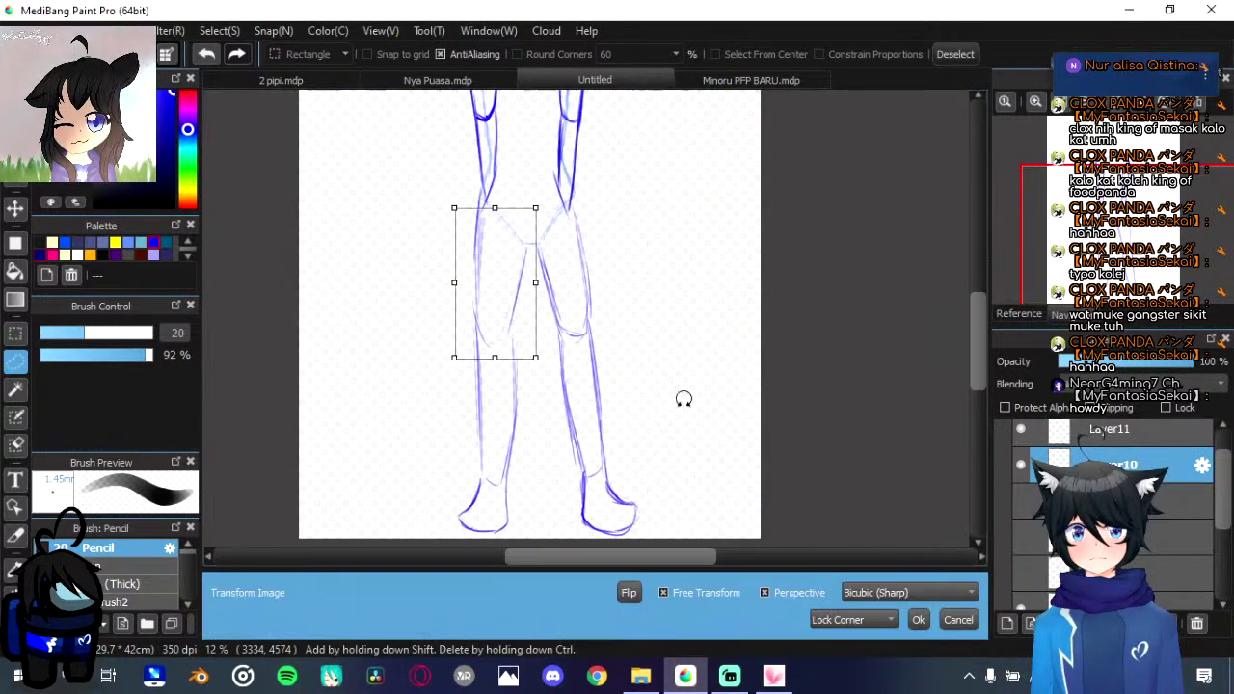
{"action": "left_click_drag", "start_coordinate": [685, 389], "coordinate": [697, 357]}
{"action": "left_click_drag", "start_coordinate": [703, 307], "coordinate": [702, 299]}
{"action": "left_click_drag", "start_coordinate": [474, 315], "coordinate": [534, 322]}
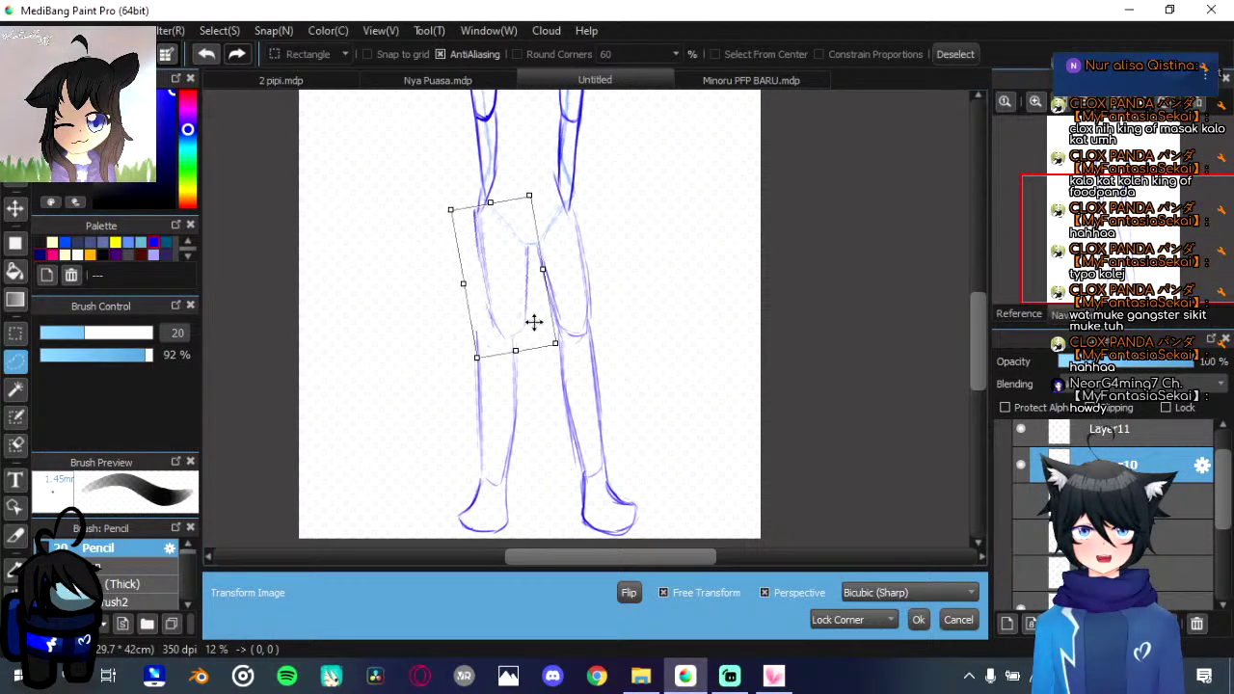
{"action": "left_click", "coordinate": [931, 621]}
{"action": "key", "text": "ctrl+d"}
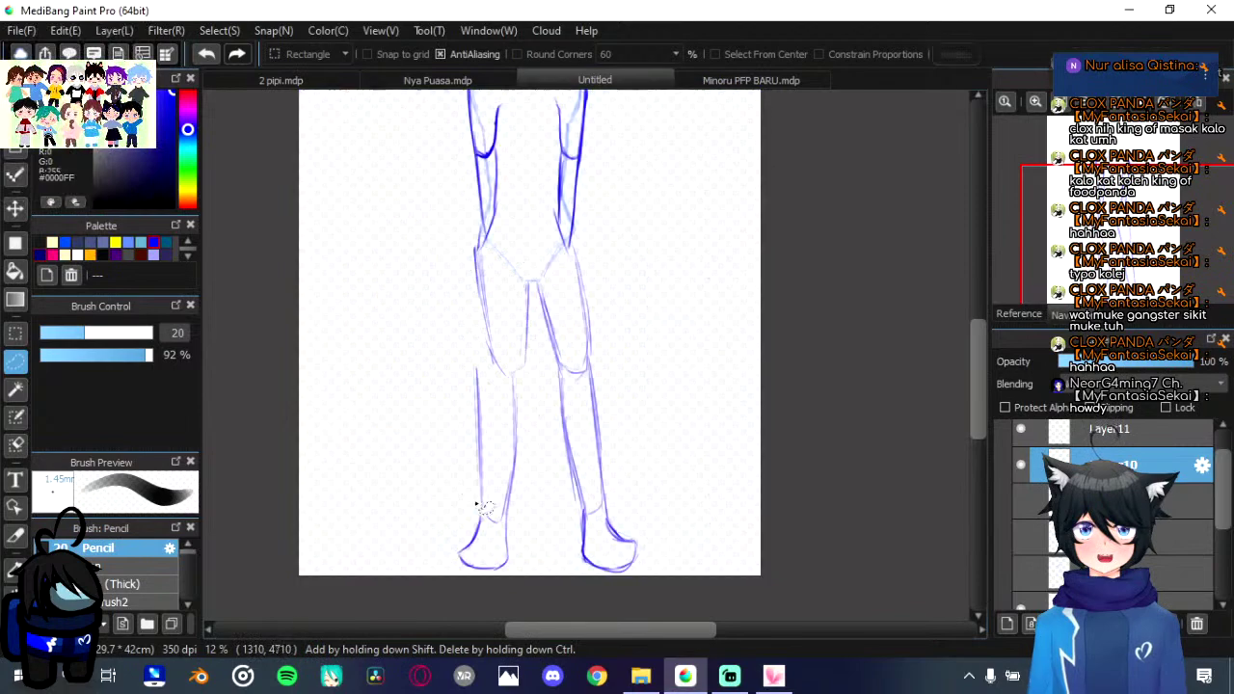
Step: Lasso the lower leg on the viewer's left, shift it inward and slightly up to meet the rotated thigh's knee, and deselect
{"action": "mouse_move", "coordinate": [482, 516]}
{"action": "left_mouse_down"}
{"action": "mouse_move", "coordinate": [469, 495]}
{"action": "mouse_move", "coordinate": [475, 355]}
{"action": "mouse_move", "coordinate": [536, 386]}
{"action": "mouse_move", "coordinate": [542, 453]}
{"action": "mouse_move", "coordinate": [526, 521]}
{"action": "mouse_move", "coordinate": [475, 511]}
{"action": "left_mouse_up"}
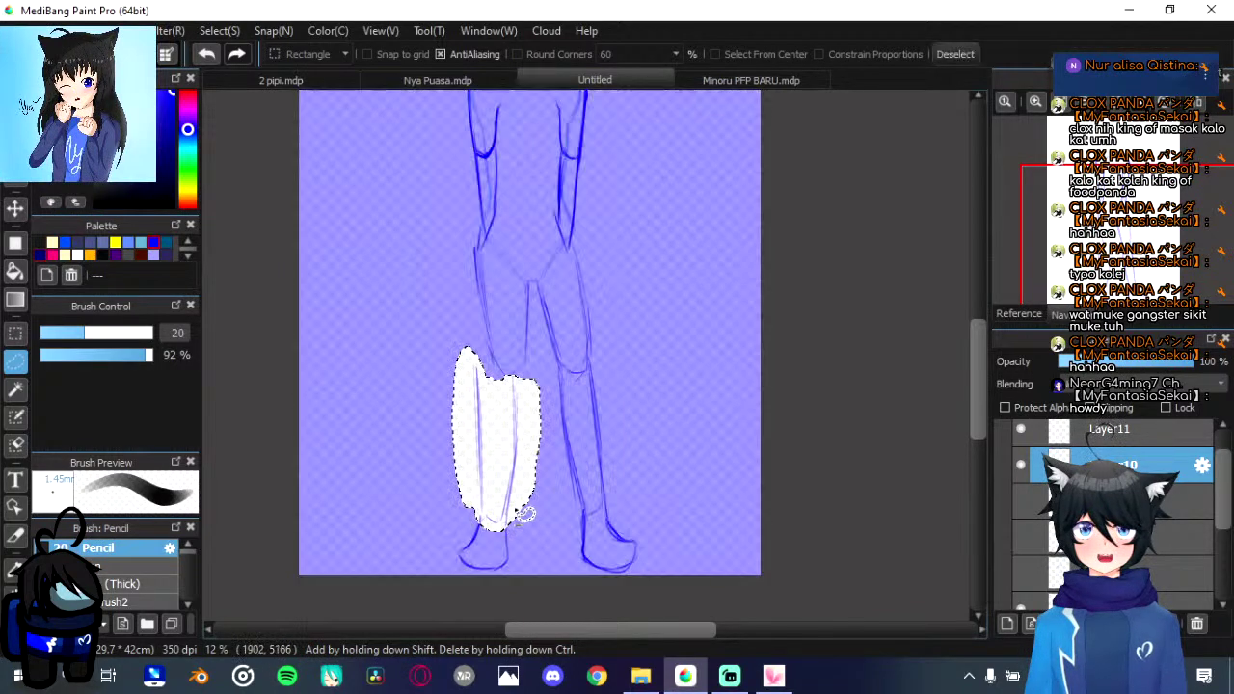
{"action": "key", "text": "ctrl+t"}
{"action": "left_click_drag", "start_coordinate": [522, 430], "coordinate": [516, 413]}
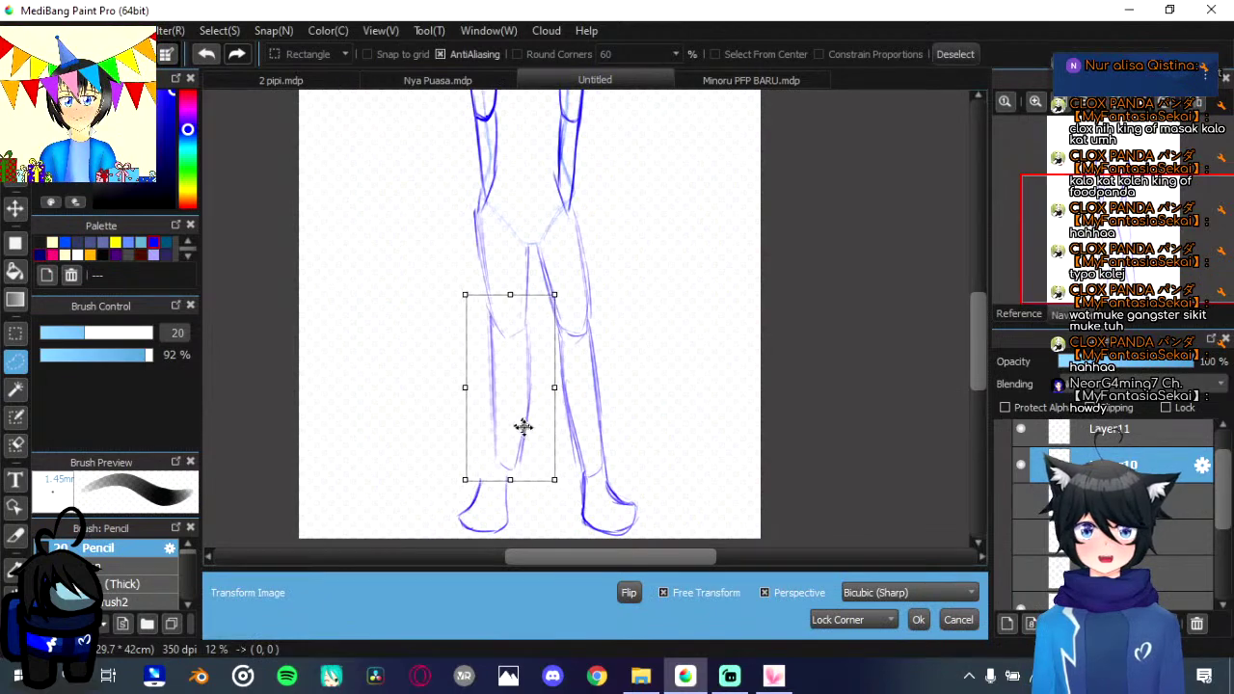
{"action": "left_click", "coordinate": [916, 620]}
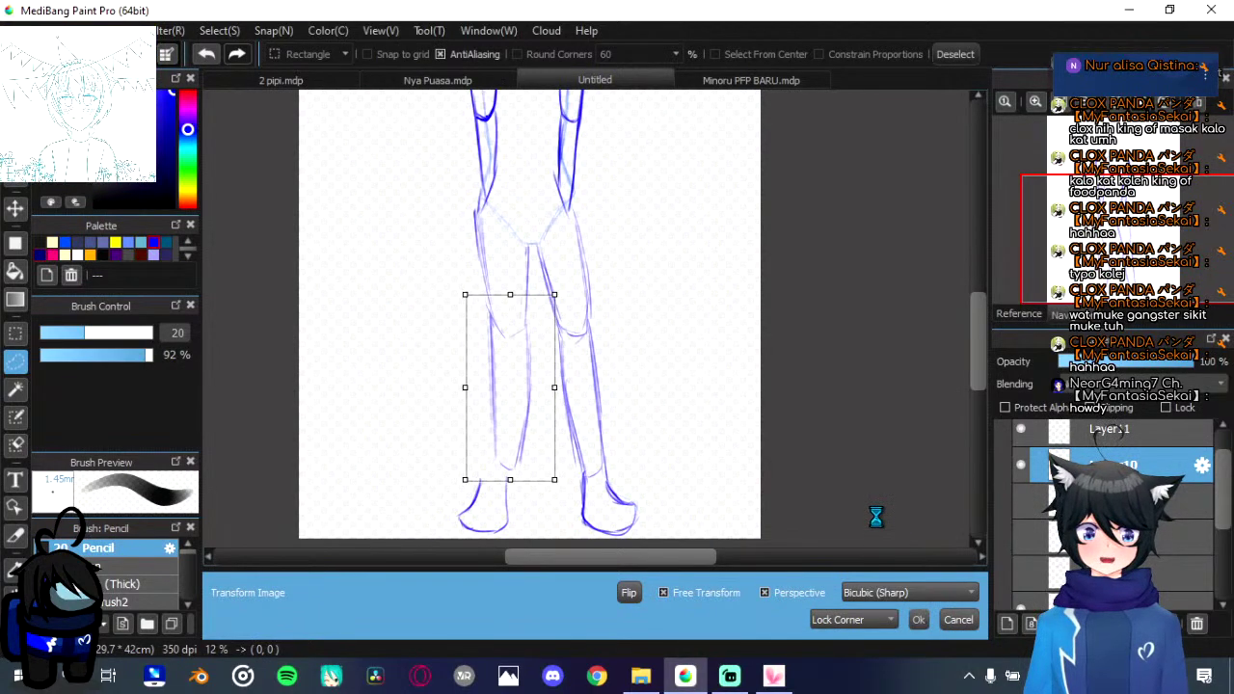
{"action": "key", "text": "ctrl+d"}
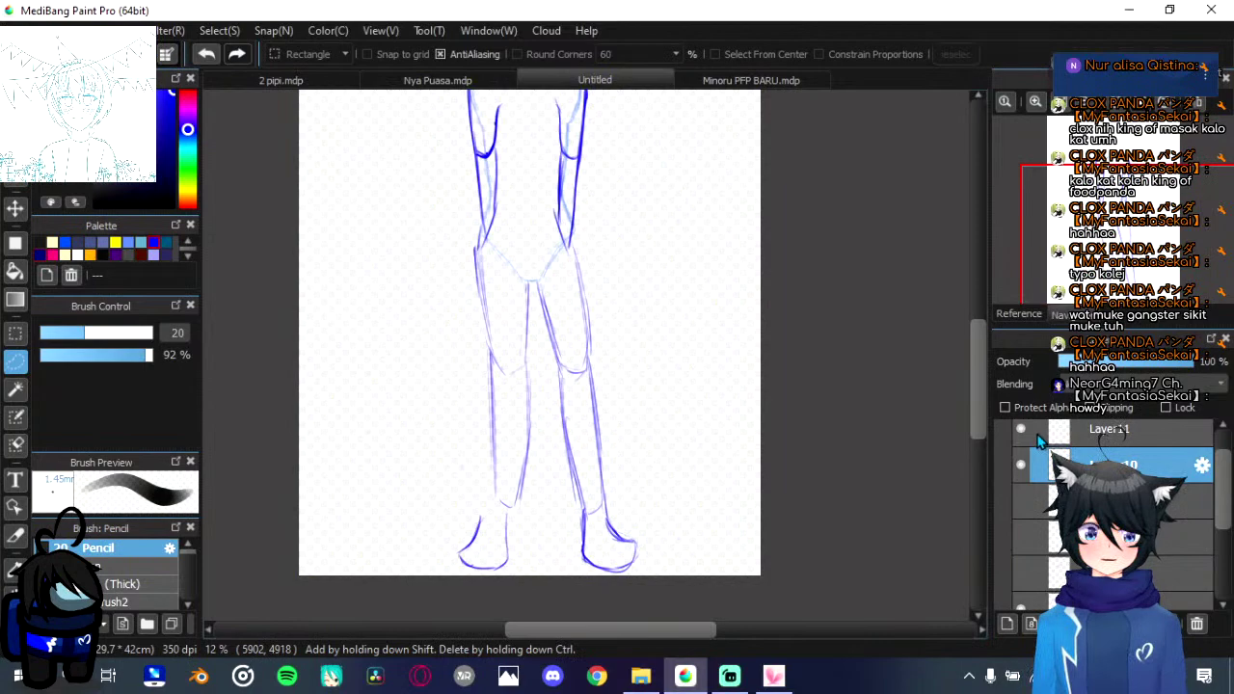
Step: On Layer11, lasso the foot on the viewer's left, shift it inward beneath the repositioned lower leg, apply the transform and deselect
{"action": "left_click", "coordinate": [1082, 432]}
{"action": "mouse_move", "coordinate": [462, 583]}
{"action": "left_mouse_down"}
{"action": "mouse_move", "coordinate": [508, 525]}
{"action": "mouse_move", "coordinate": [573, 576]}
{"action": "left_mouse_up"}
{"action": "key", "text": "ctrl+d"}
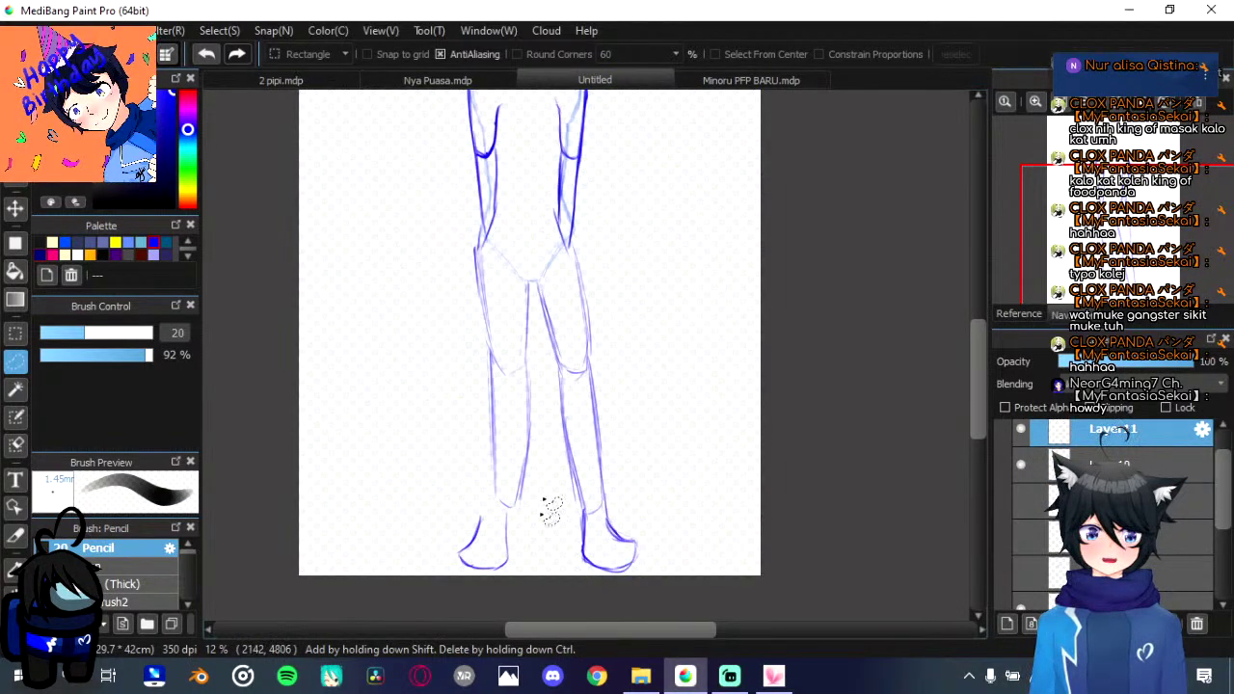
{"action": "mouse_move", "coordinate": [480, 508]}
{"action": "left_mouse_down"}
{"action": "mouse_move", "coordinate": [490, 600]}
{"action": "mouse_move", "coordinate": [526, 526]}
{"action": "mouse_move", "coordinate": [504, 504]}
{"action": "mouse_move", "coordinate": [512, 485]}
{"action": "mouse_move", "coordinate": [523, 513]}
{"action": "left_mouse_up"}
{"action": "key", "text": "ctrl+t"}
{"action": "left_click", "coordinate": [912, 622]}
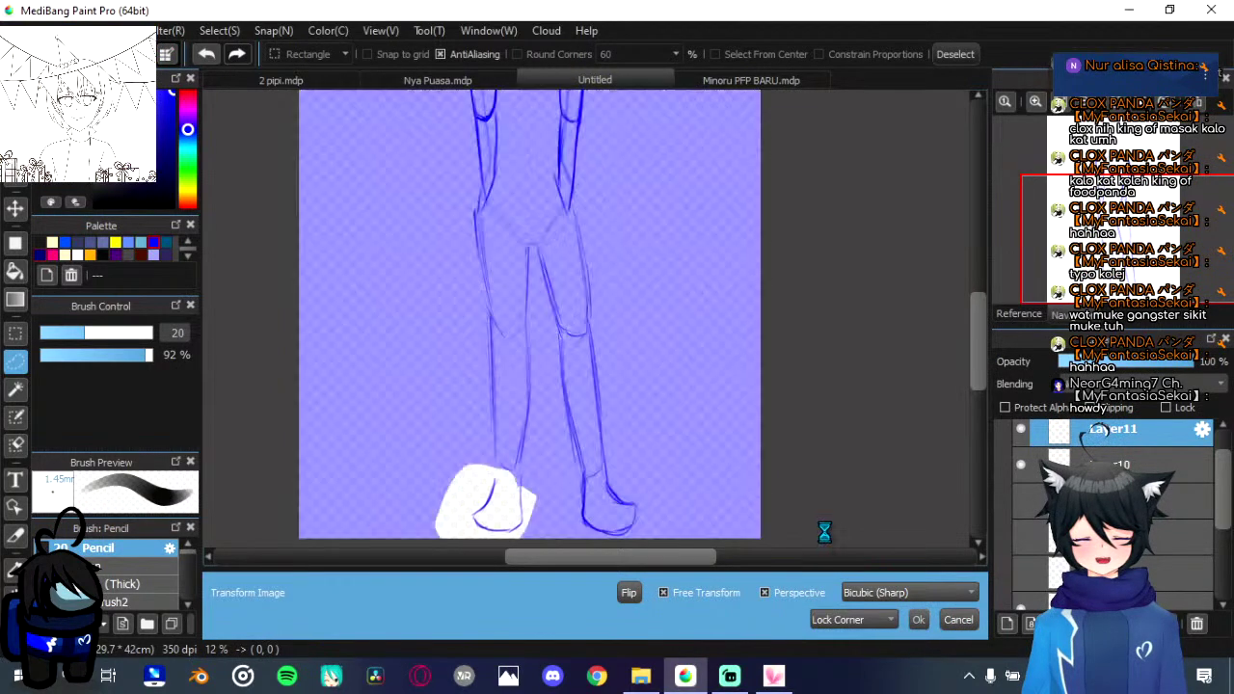
{"action": "key", "text": "ctrl+d"}
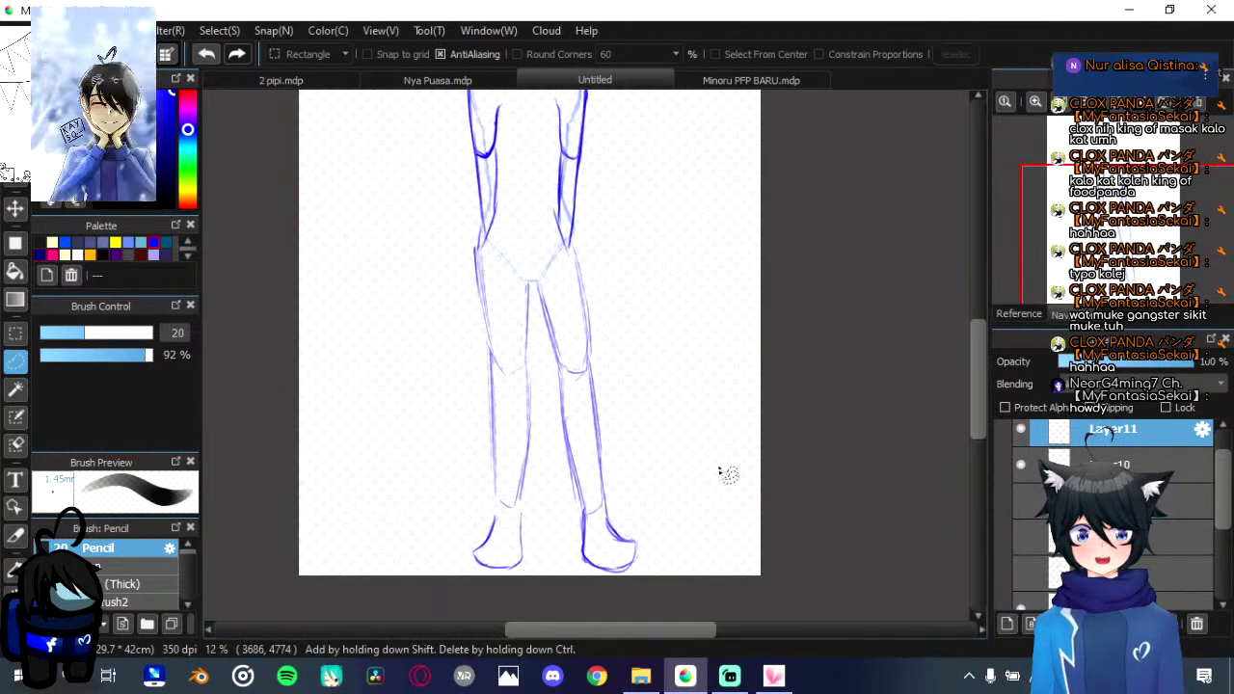
Step: Mirror the canvas view, lasso the foot of the outward-angled leg, delete it and clear the selection
{"action": "key", "text": "h"}
{"action": "mouse_move", "coordinate": [543, 578]}
{"action": "left_mouse_down"}
{"action": "mouse_move", "coordinate": [551, 498]}
{"action": "mouse_move", "coordinate": [605, 506]}
{"action": "mouse_move", "coordinate": [568, 617]}
{"action": "left_mouse_up"}
{"action": "left_click", "coordinate": [714, 521]}
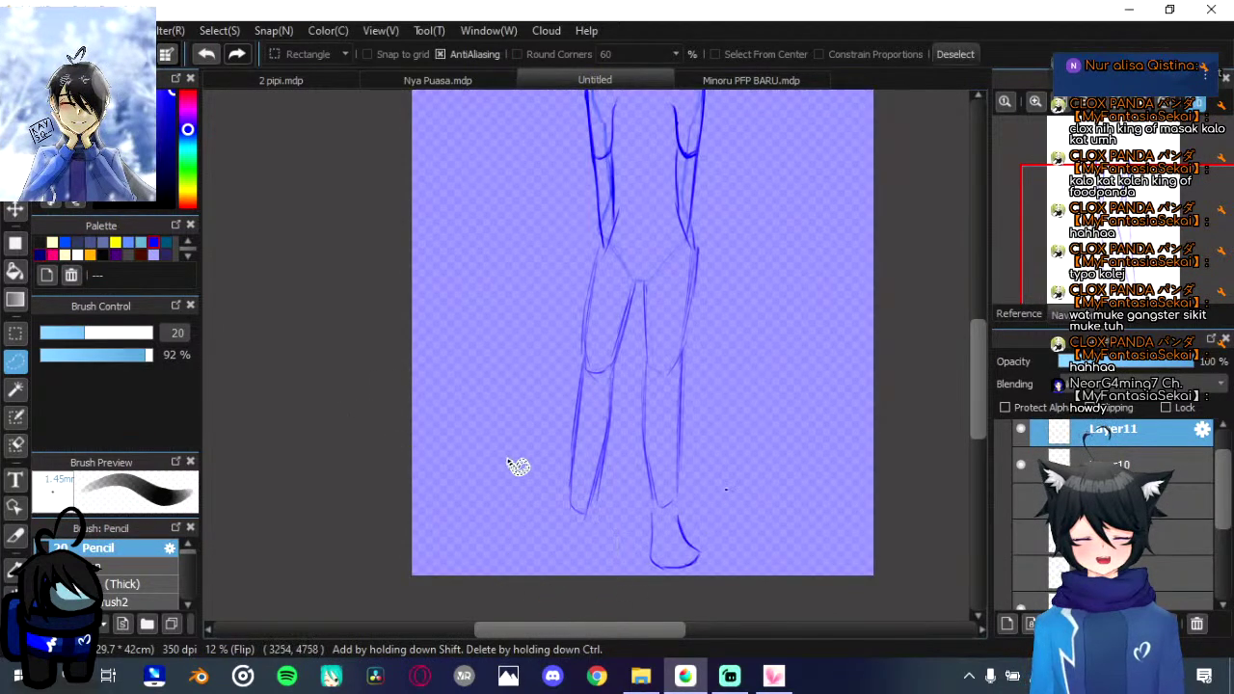
{"action": "key", "text": "ctrl+d"}
Step: With the Pencil, redraw the outward-angled leg's foot from the front of the ankle over the instep, around the toe and along the sole
{"action": "key", "text": "b"}
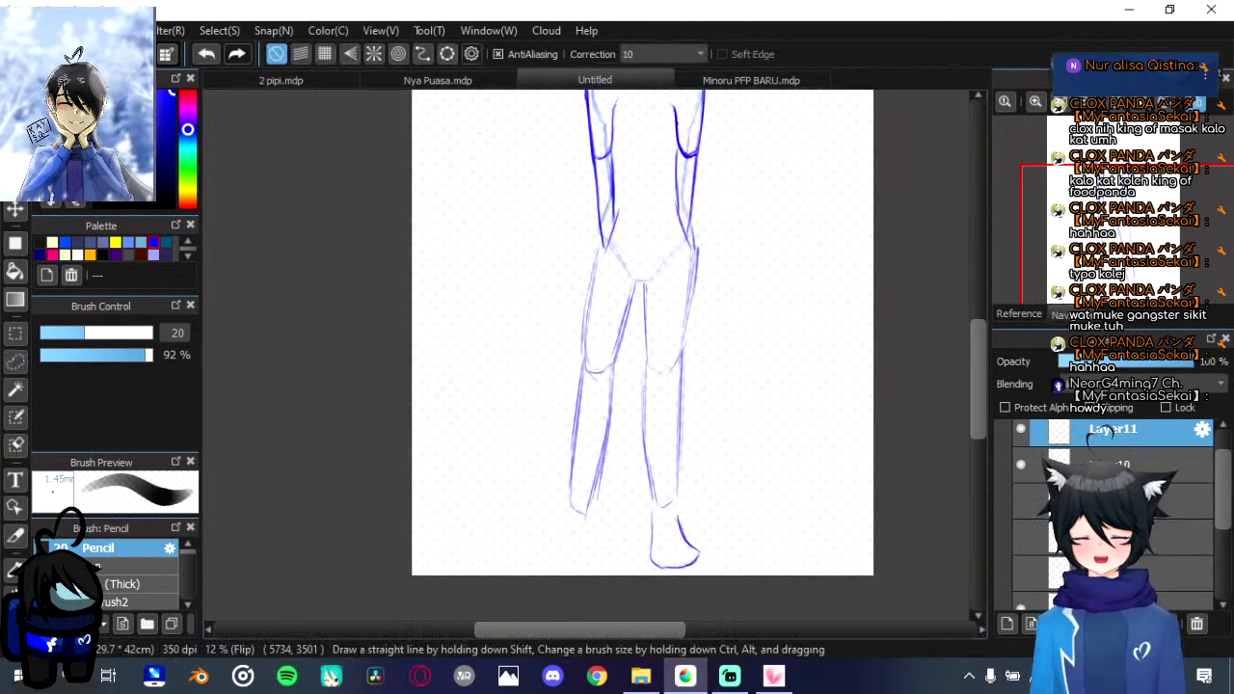
{"action": "scroll", "coordinate": [633, 449], "scroll_direction": "up", "scroll_amount": 3}
{"action": "left_click_drag", "start_coordinate": [510, 289], "coordinate": [533, 212]}
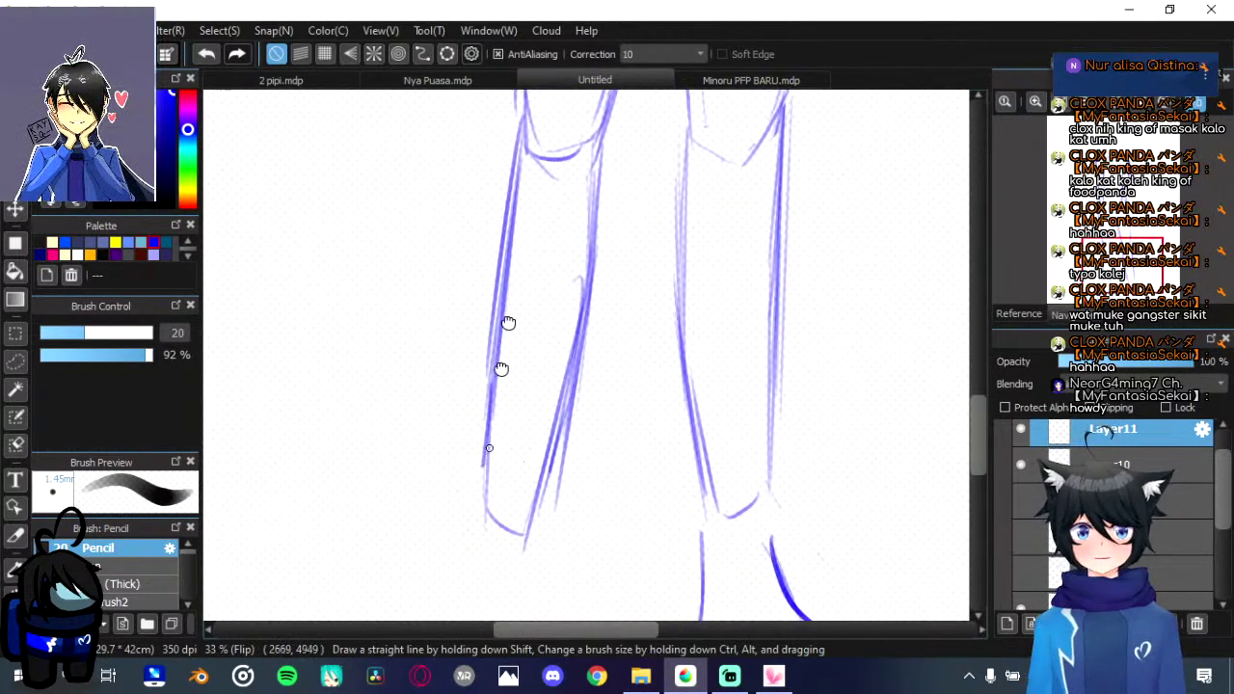
{"action": "left_click_drag", "start_coordinate": [499, 416], "coordinate": [532, 179]}
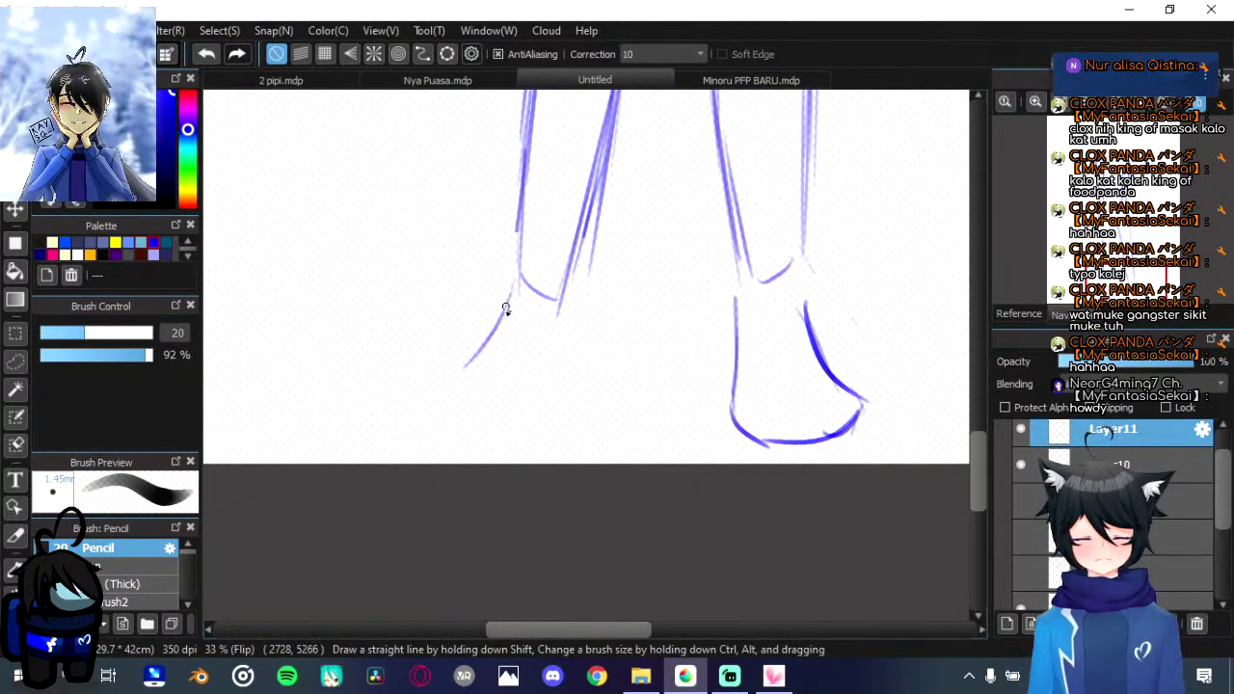
{"action": "mouse_move", "coordinate": [505, 309]}
{"action": "left_mouse_down"}
{"action": "mouse_move", "coordinate": [482, 353]}
{"action": "mouse_move", "coordinate": [422, 392]}
{"action": "left_mouse_up"}
{"action": "mouse_move", "coordinate": [495, 333]}
{"action": "left_mouse_down"}
{"action": "mouse_move", "coordinate": [480, 357]}
{"action": "mouse_move", "coordinate": [406, 388]}
{"action": "mouse_move", "coordinate": [438, 381]}
{"action": "mouse_move", "coordinate": [400, 382]}
{"action": "mouse_move", "coordinate": [397, 418]}
{"action": "mouse_move", "coordinate": [390, 405]}
{"action": "mouse_move", "coordinate": [446, 432]}
{"action": "mouse_move", "coordinate": [566, 417]}
{"action": "left_mouse_up"}
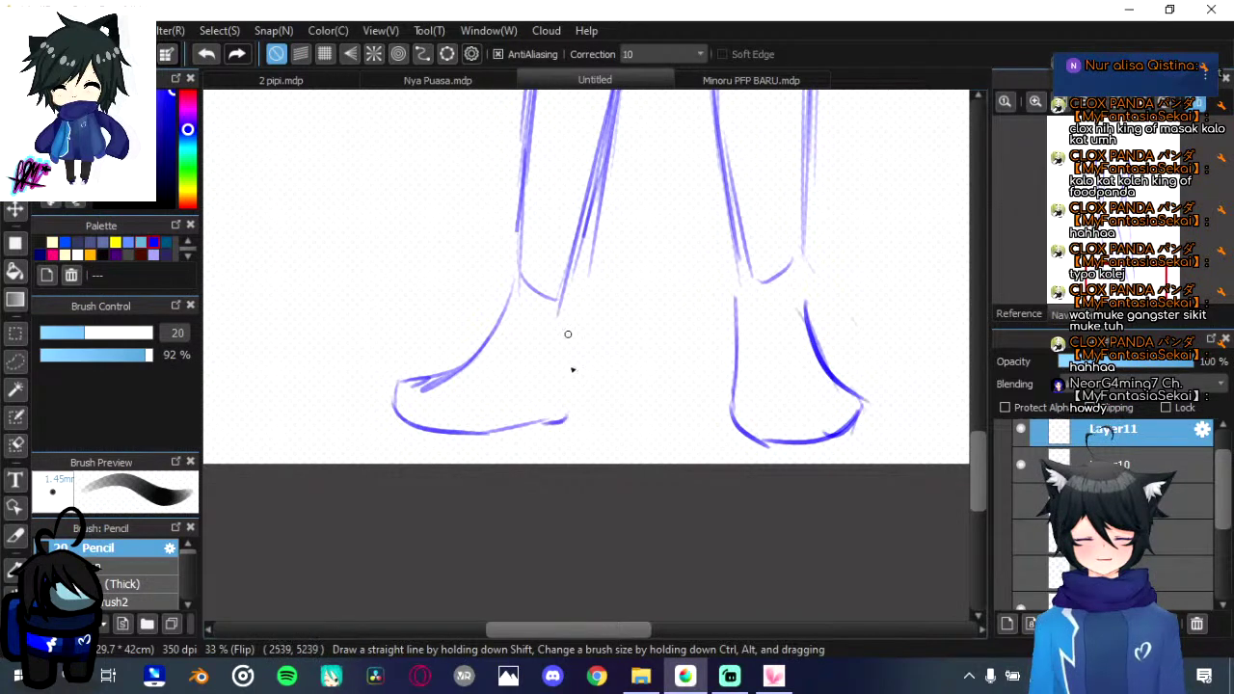
Step: Close the foot with a heel line rising to the ankle, then reinforce the heel's underside and the back of the ankle
{"action": "mouse_move", "coordinate": [565, 307]}
{"action": "left_mouse_down"}
{"action": "mouse_move", "coordinate": [566, 418]}
{"action": "mouse_move", "coordinate": [574, 273]}
{"action": "left_mouse_up"}
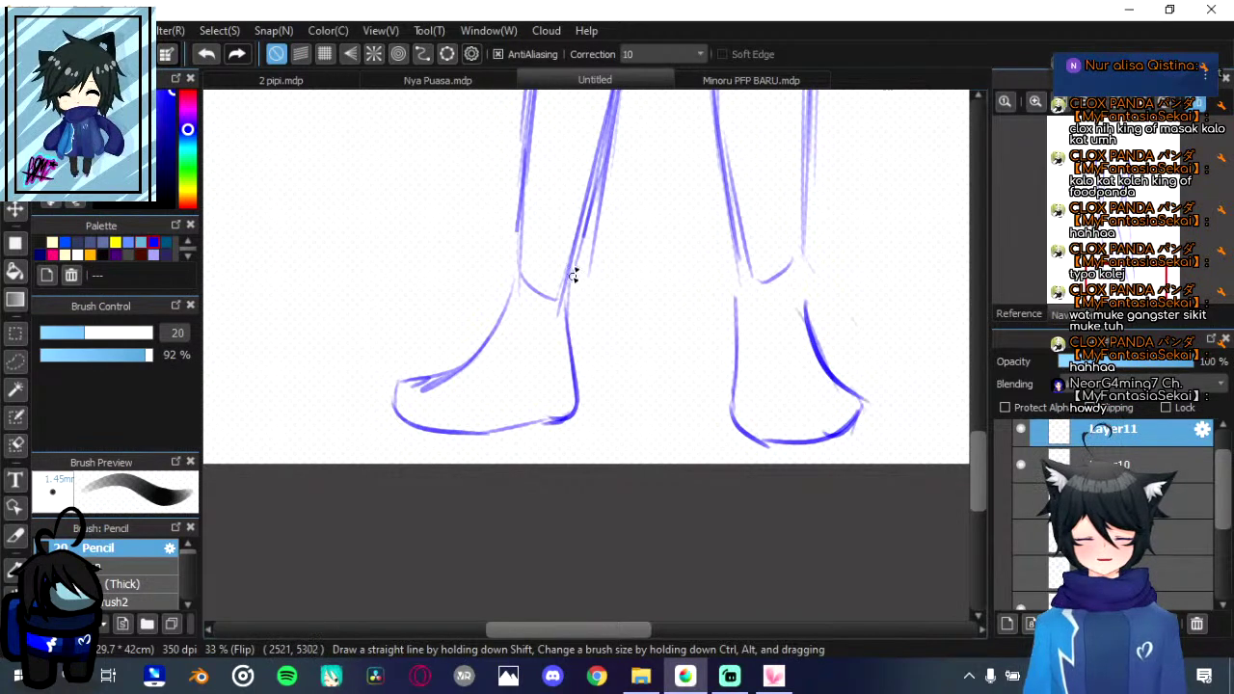
{"action": "left_click_drag", "start_coordinate": [532, 416], "coordinate": [571, 417]}
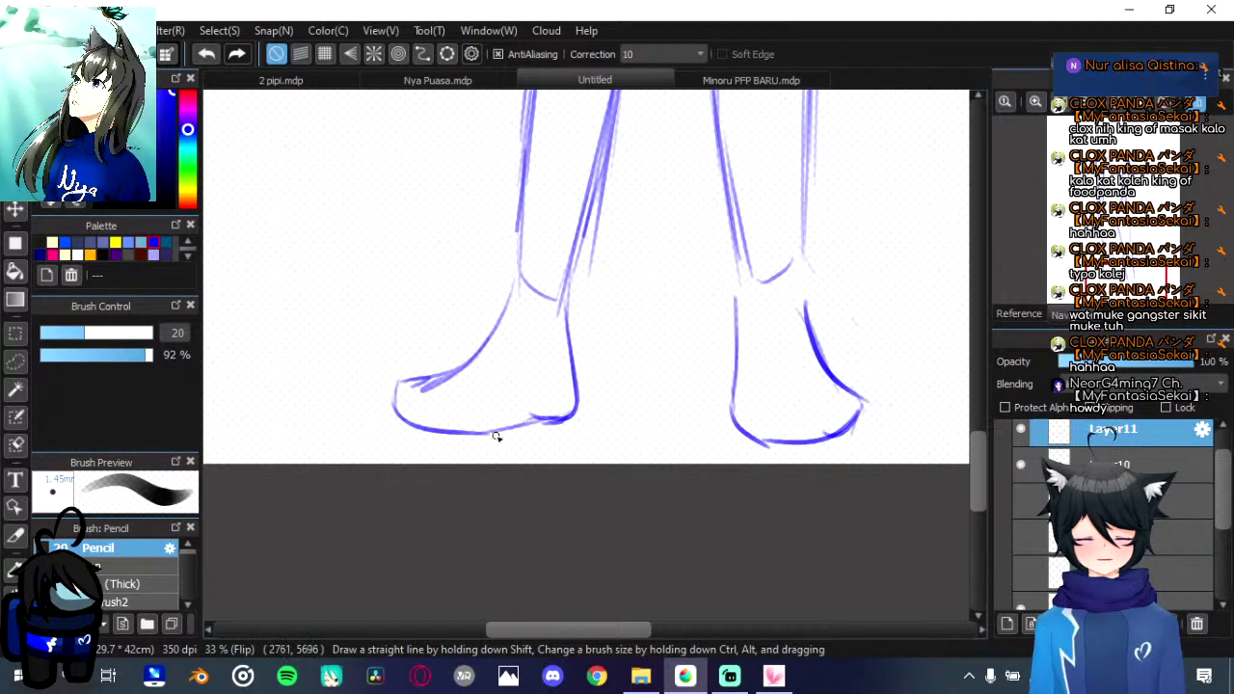
{"action": "scroll", "coordinate": [576, 382], "scroll_direction": "down", "scroll_amount": 3}
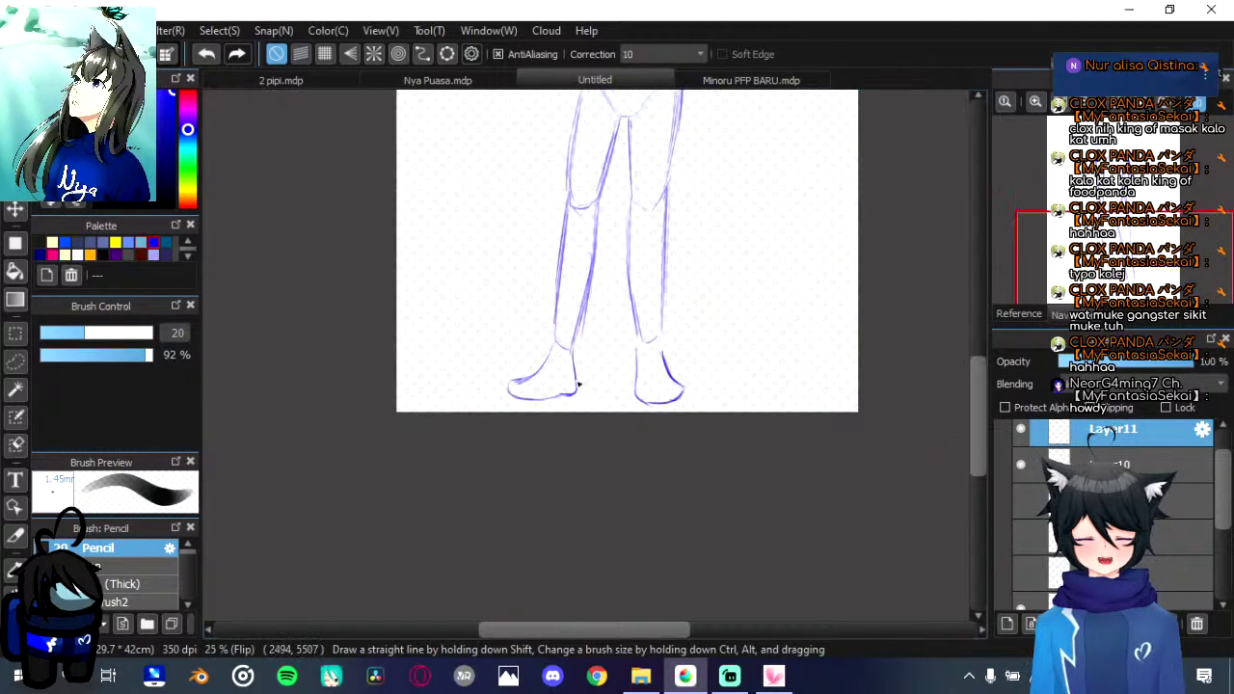
{"action": "scroll", "coordinate": [579, 385], "scroll_direction": "up", "scroll_amount": 1}
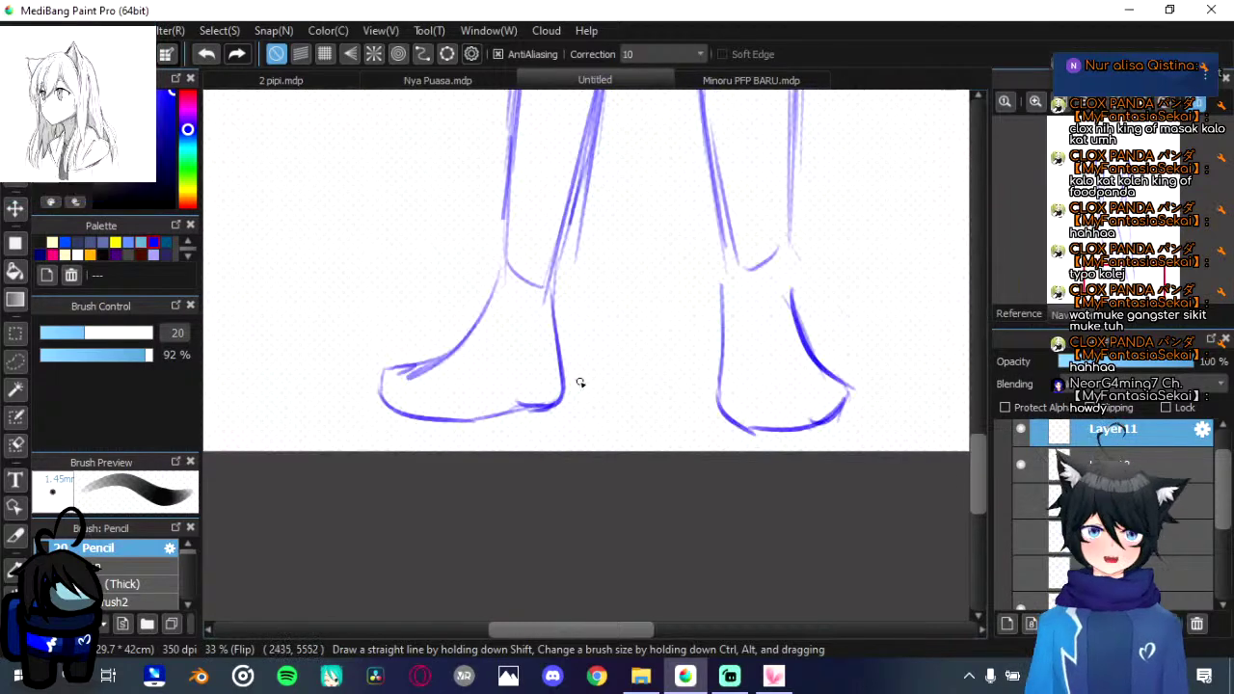
{"action": "left_click_drag", "start_coordinate": [563, 297], "coordinate": [568, 374]}
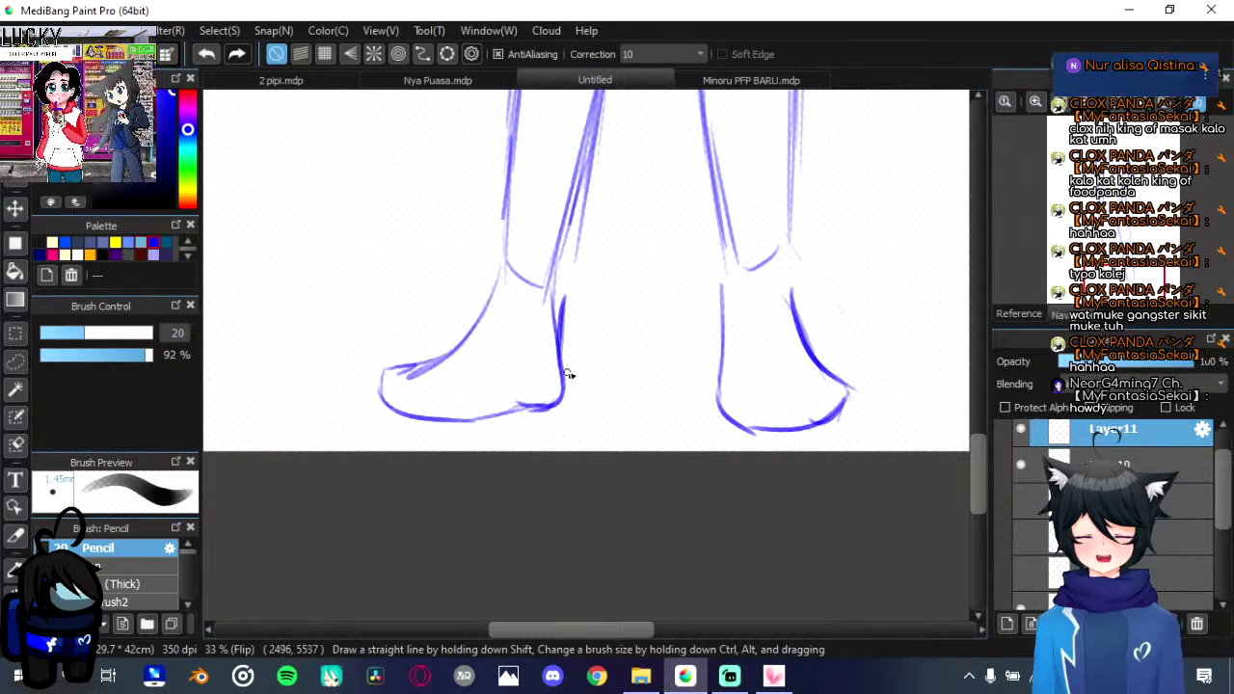
Step: On Layer10, redraw the inner contour of the outward-angled lower leg as a darker curve from the ankle up to the knee
{"action": "left_click", "coordinate": [1108, 465]}
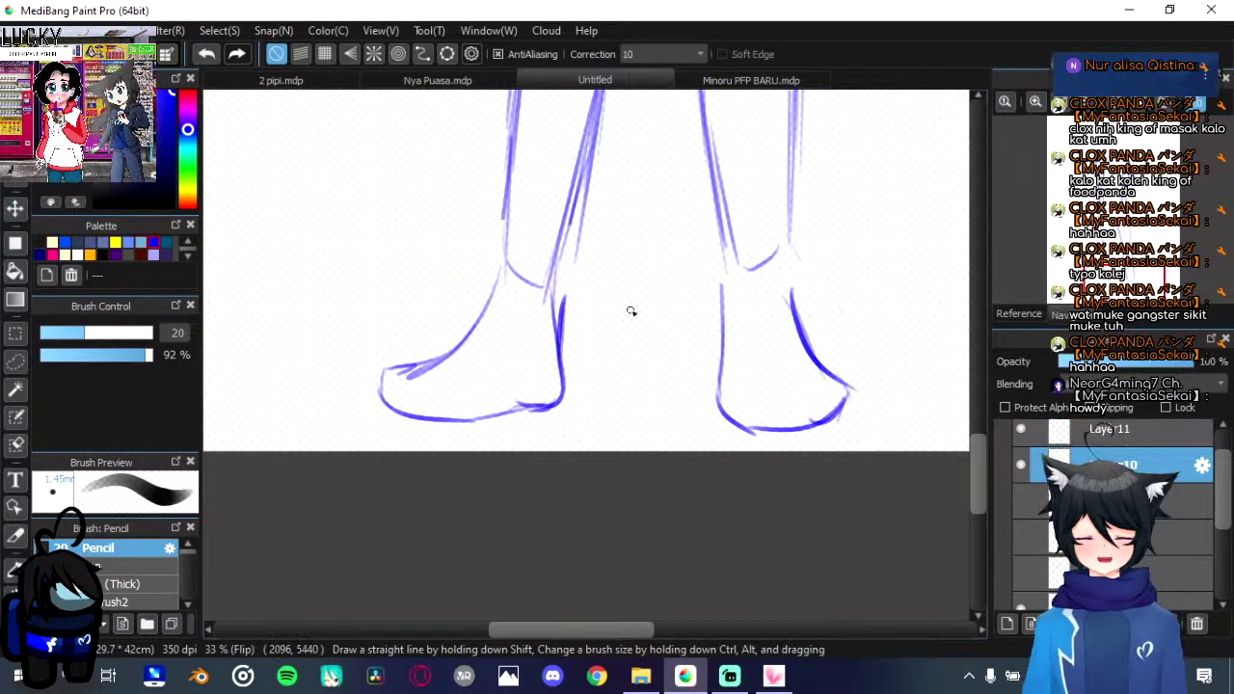
{"action": "left_click_drag", "start_coordinate": [631, 310], "coordinate": [605, 448]}
{"action": "mouse_move", "coordinate": [548, 358]}
{"action": "left_mouse_down"}
{"action": "mouse_move", "coordinate": [539, 440]}
{"action": "mouse_move", "coordinate": [579, 229]}
{"action": "left_mouse_up"}
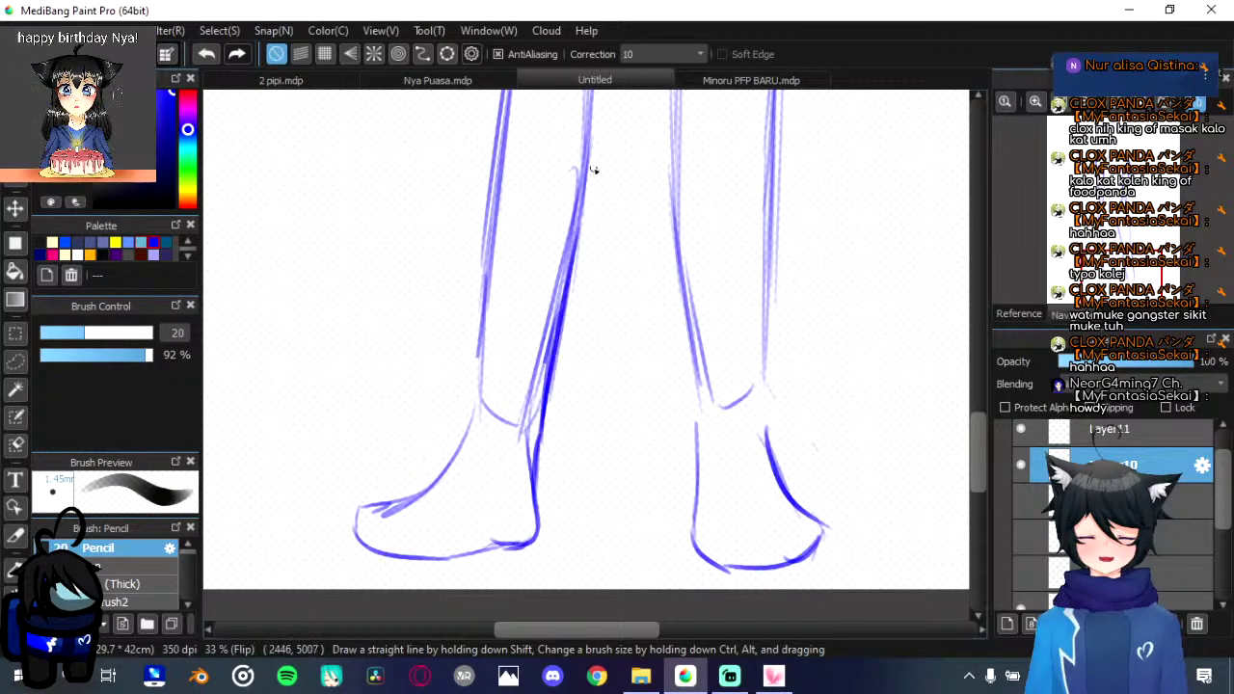
{"action": "left_click_drag", "start_coordinate": [573, 287], "coordinate": [575, 222]}
{"action": "key", "text": "ctrl+z"}
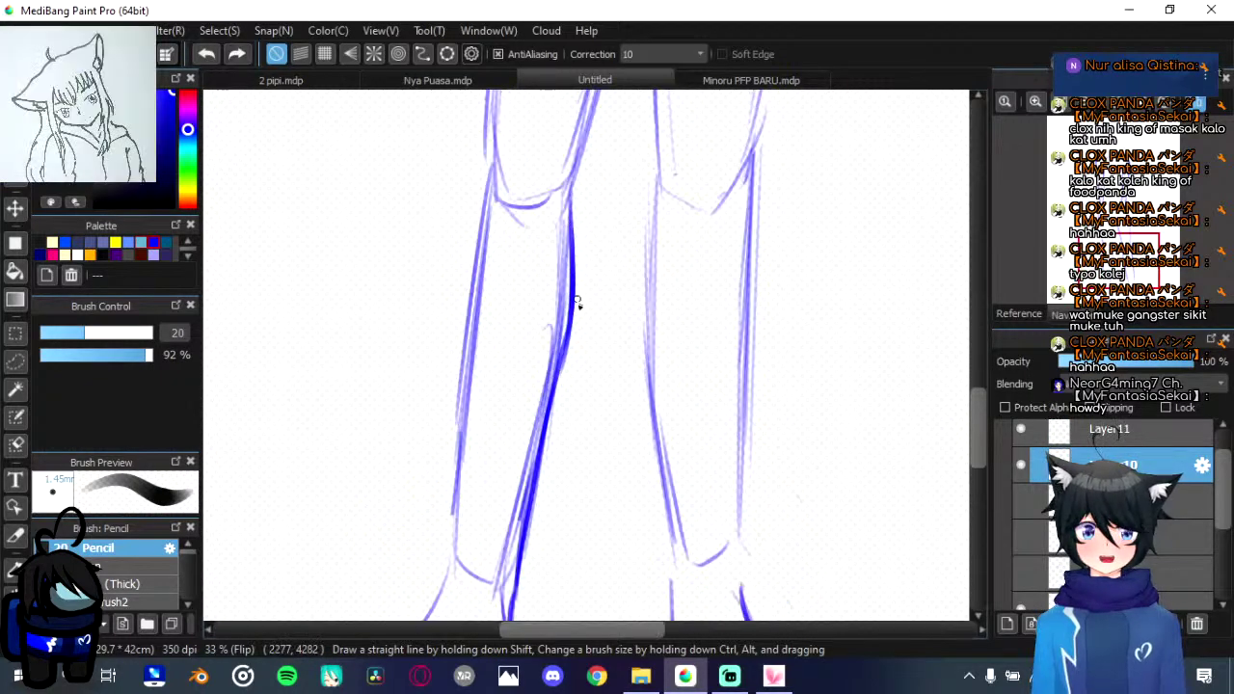
{"action": "key", "text": "ctrl+z"}
{"action": "left_click_drag", "start_coordinate": [557, 374], "coordinate": [574, 177]}
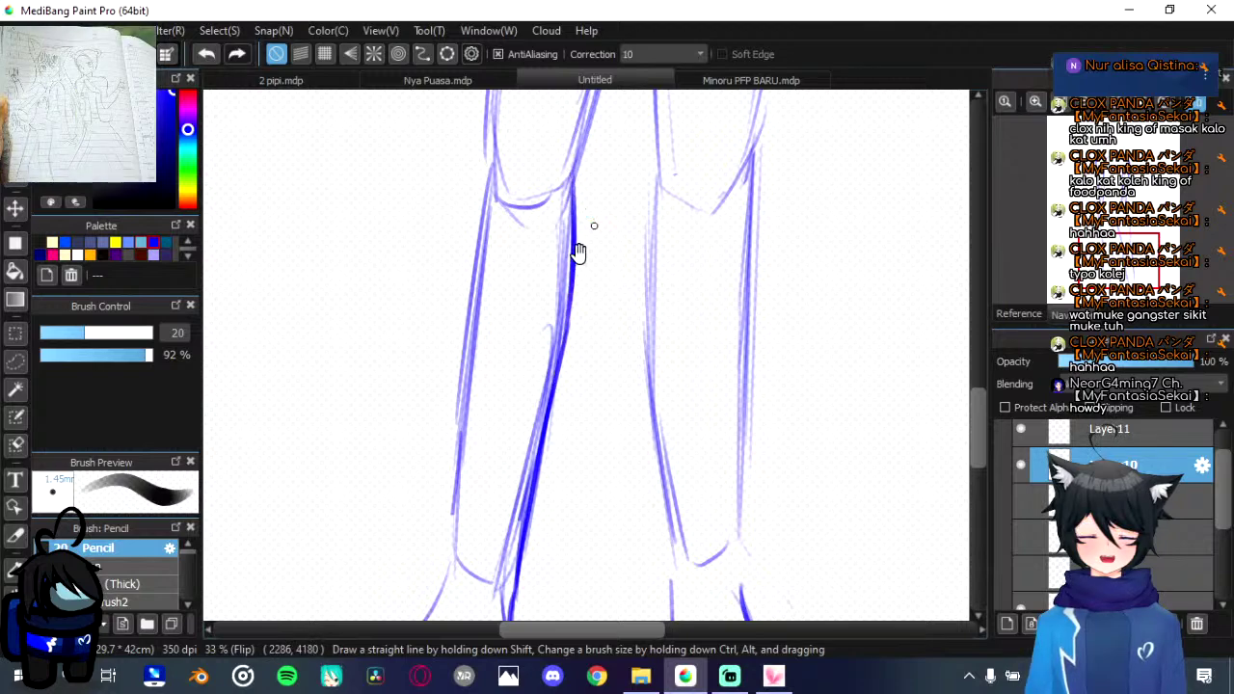
Step: Restore the unmirrored view, select Folder3 and move the whole figure slightly up on the canvas
{"action": "scroll", "coordinate": [573, 247], "scroll_direction": "down", "scroll_amount": 5}
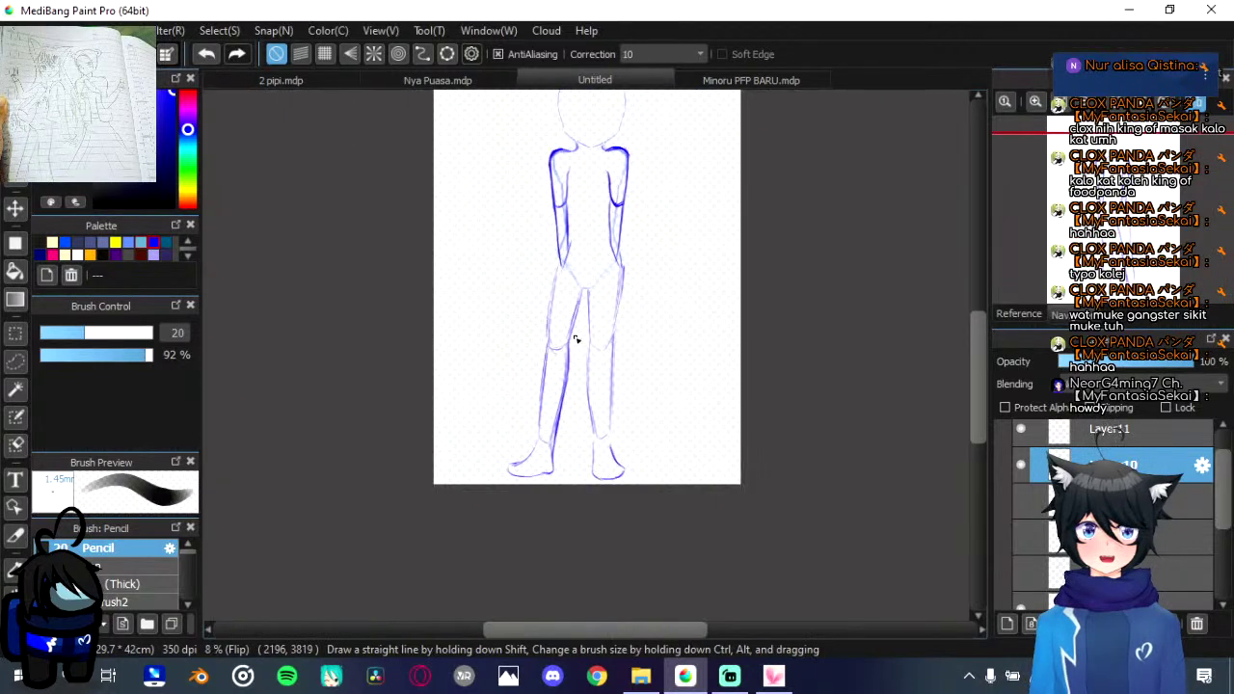
{"action": "key", "text": "Down"}
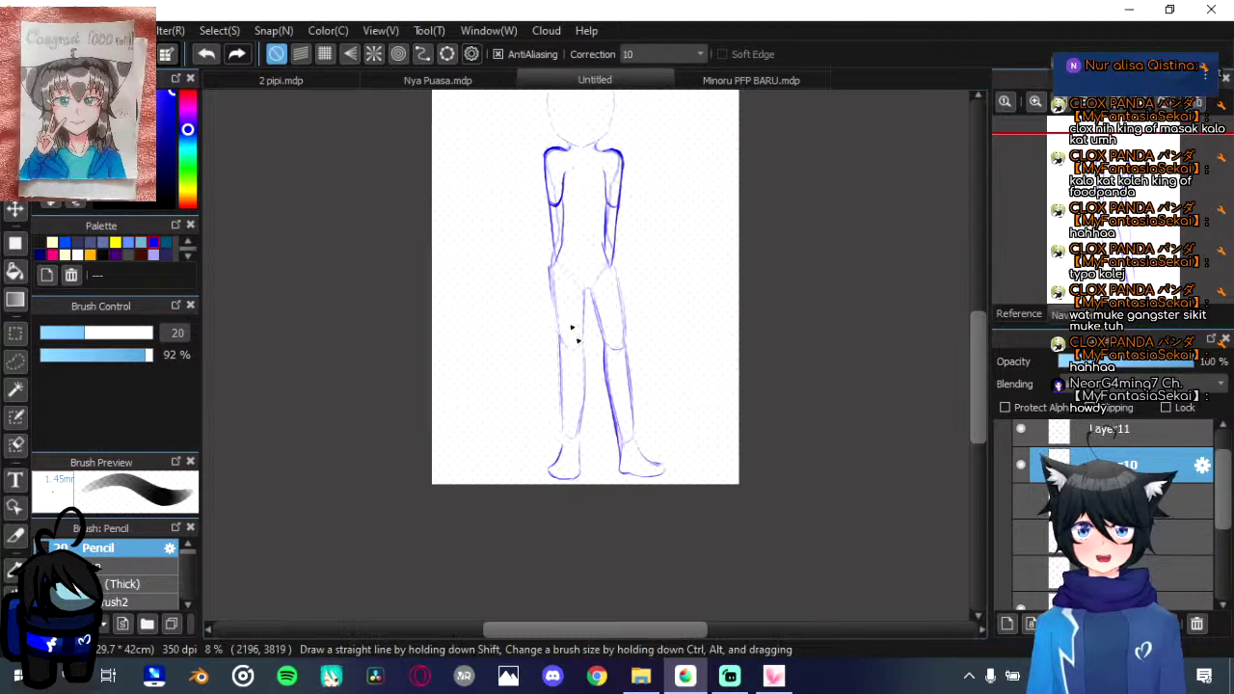
{"action": "left_click_drag", "start_coordinate": [611, 385], "coordinate": [607, 492]}
{"action": "scroll", "coordinate": [1114, 430], "scroll_direction": "up", "scroll_amount": 1}
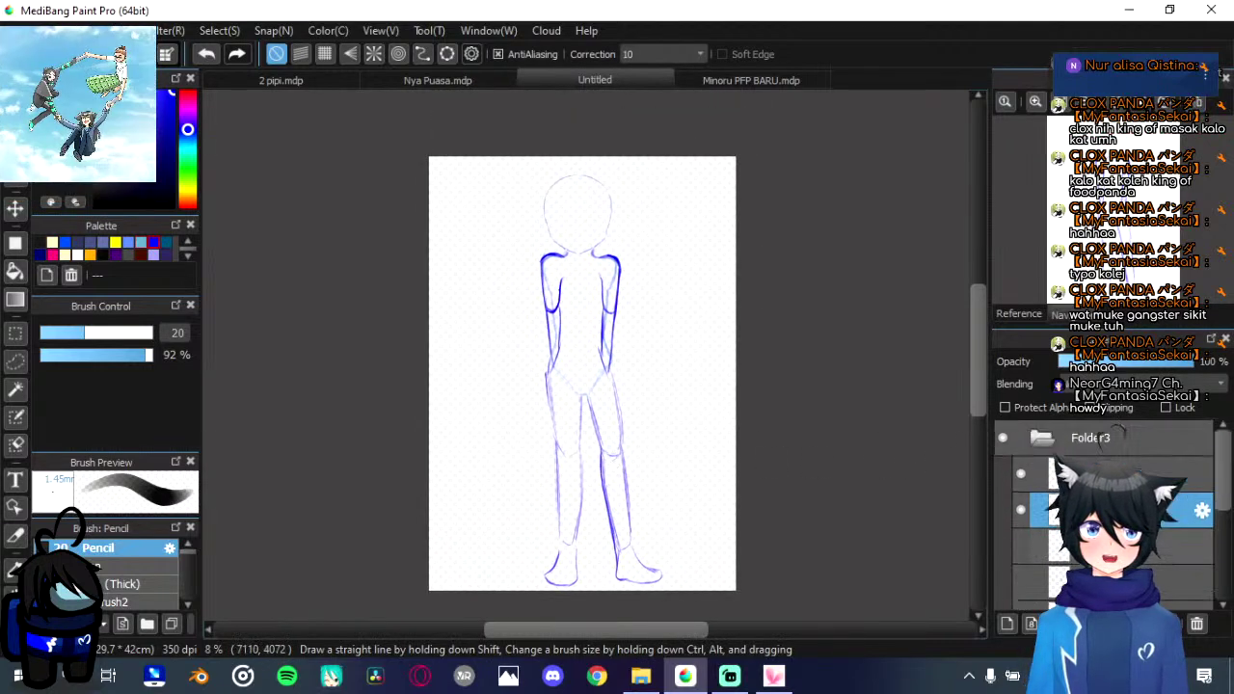
{"action": "left_click", "coordinate": [1053, 444]}
{"action": "key", "text": "v"}
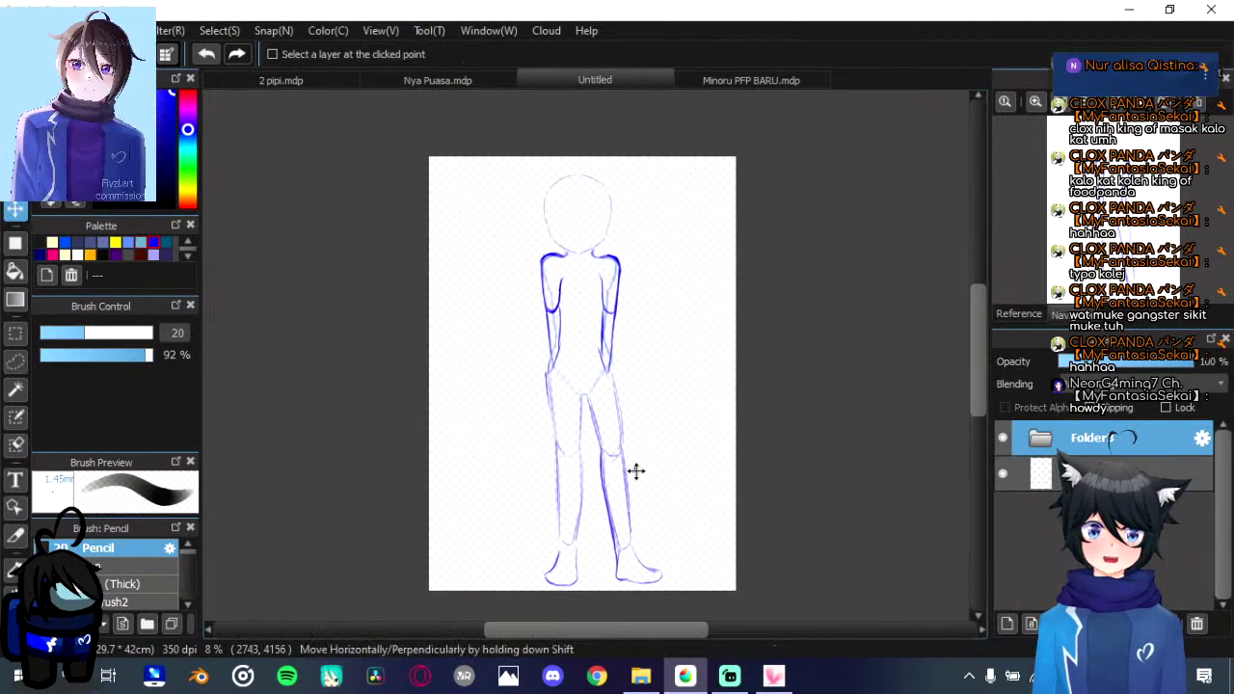
{"action": "left_click_drag", "start_coordinate": [633, 473], "coordinate": [638, 458]}
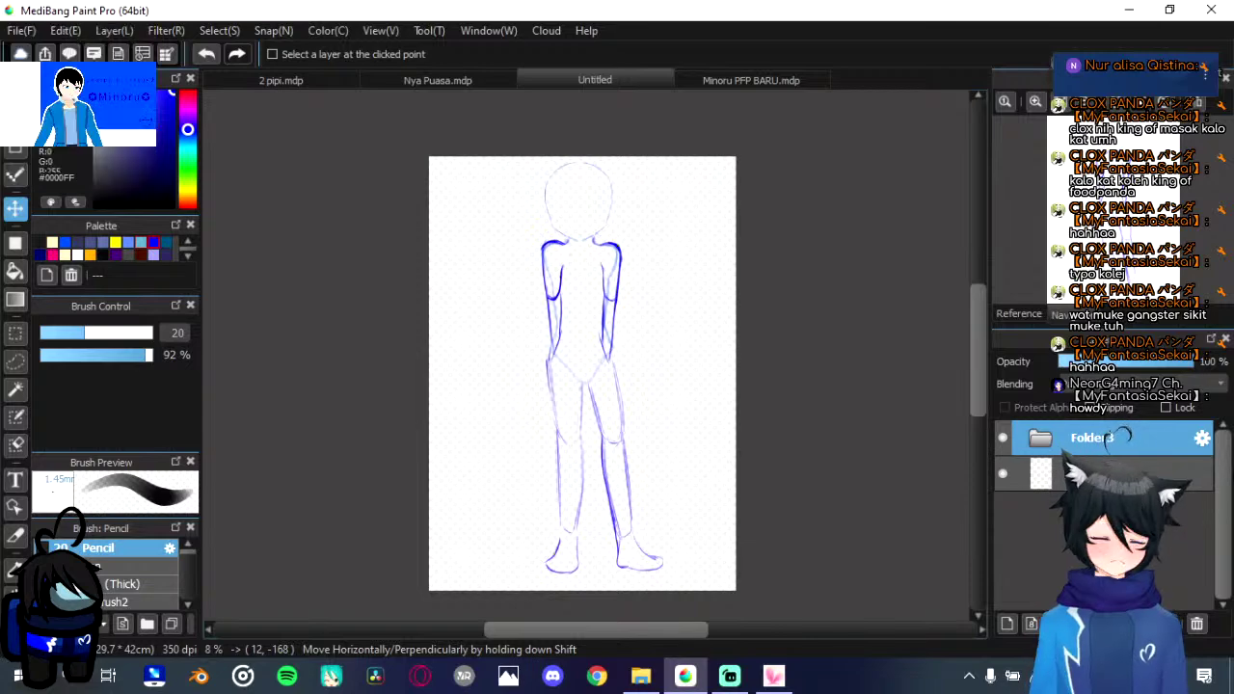
Step: Create a new folder, place the sketch folder inside it and add a new empty layer above the sketch folder
{"action": "left_click", "coordinate": [1106, 624]}
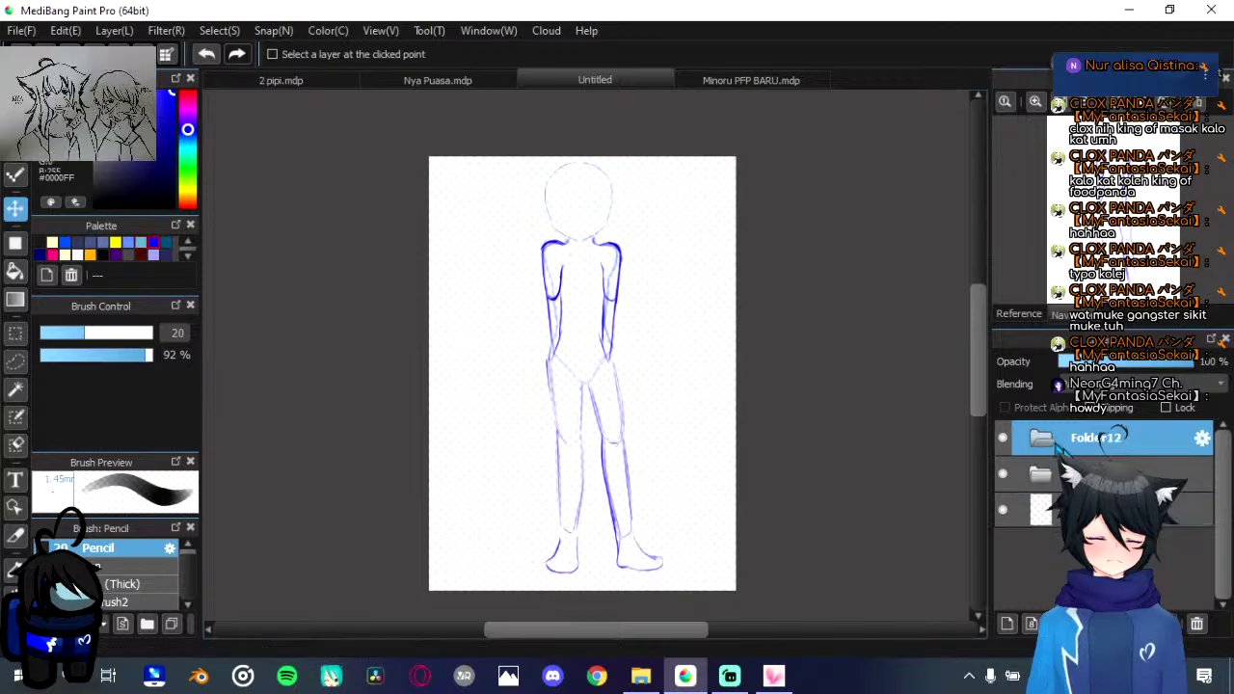
{"action": "left_click", "coordinate": [1005, 625]}
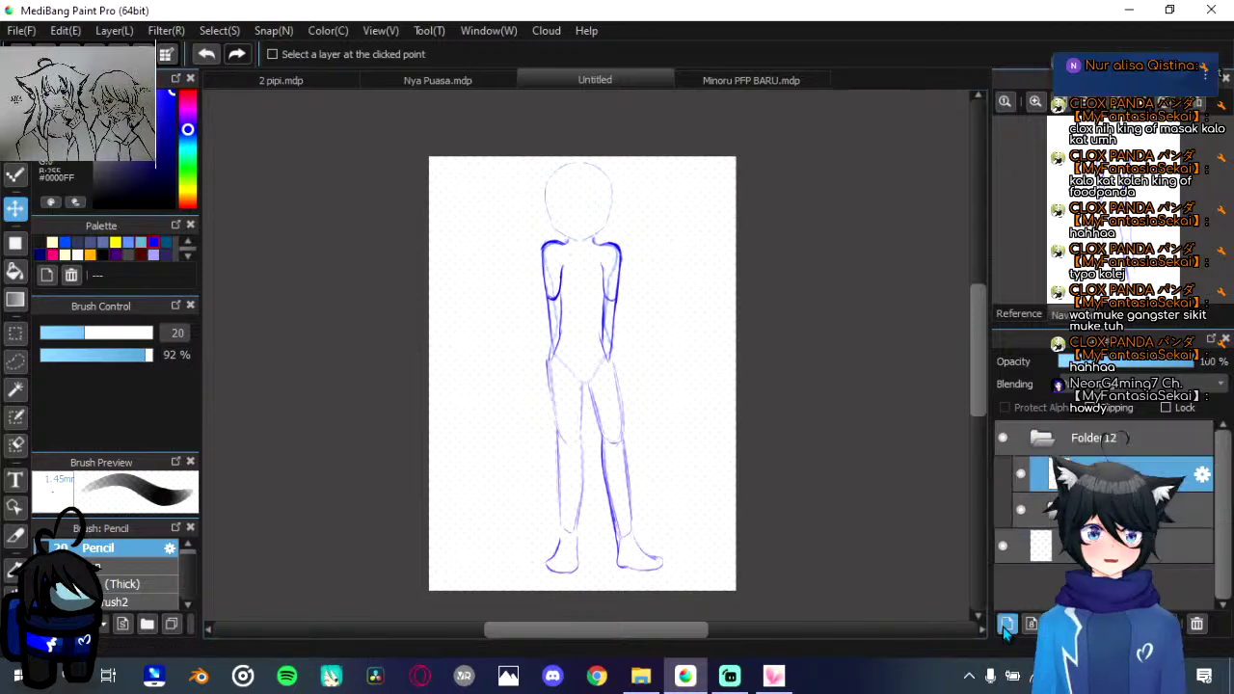
{"action": "left_click", "coordinate": [1005, 625]}
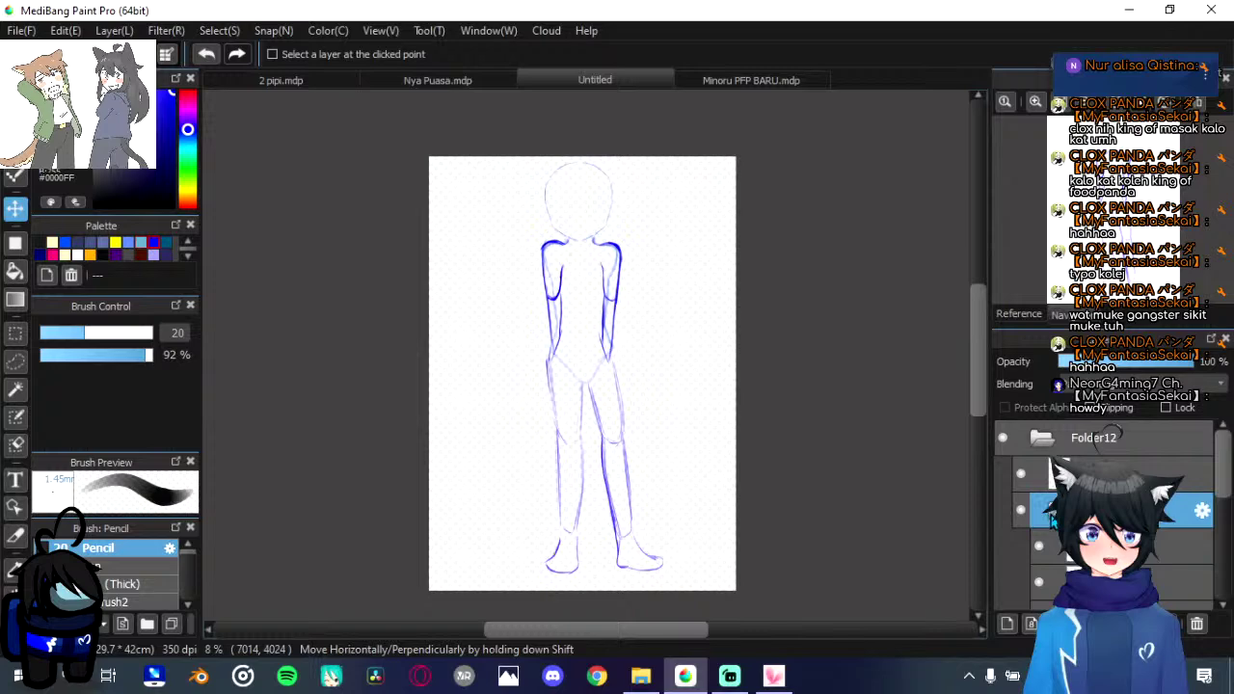
Step: Lower the arms layer's opacity to roughly half and select the new empty layer in Folder12
{"action": "scroll", "coordinate": [1045, 554], "scroll_direction": "down", "scroll_amount": 5}
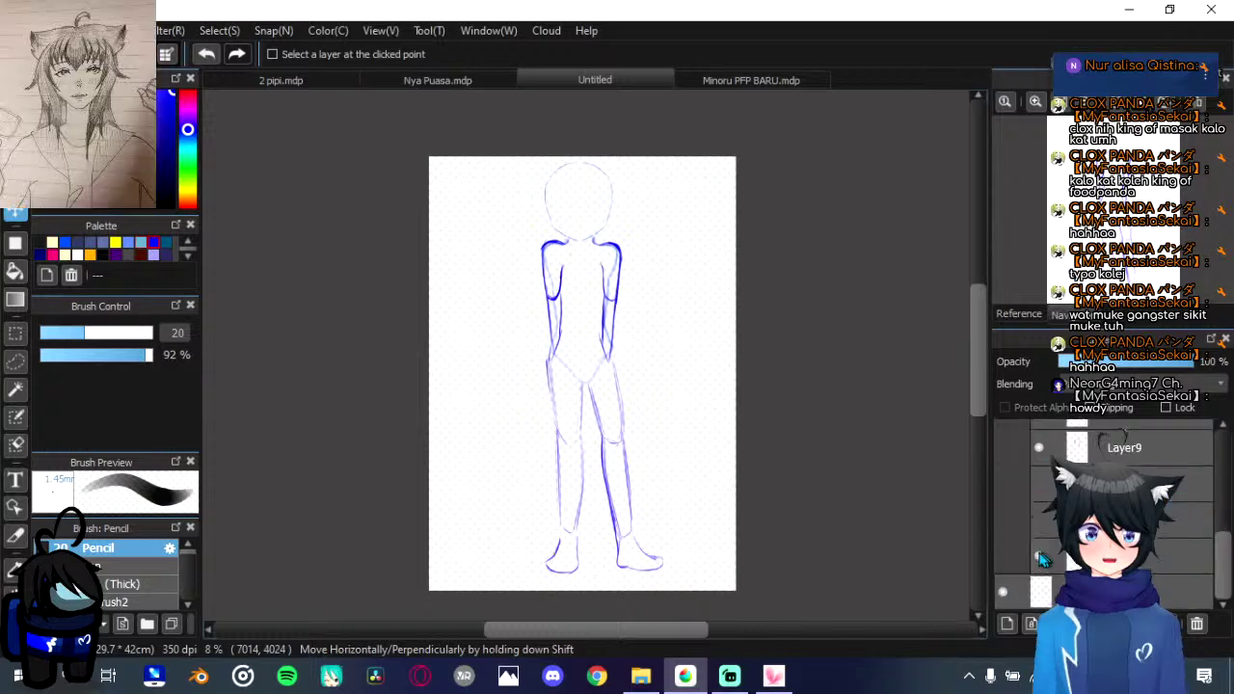
{"action": "scroll", "coordinate": [1040, 558], "scroll_direction": "up", "scroll_amount": 1}
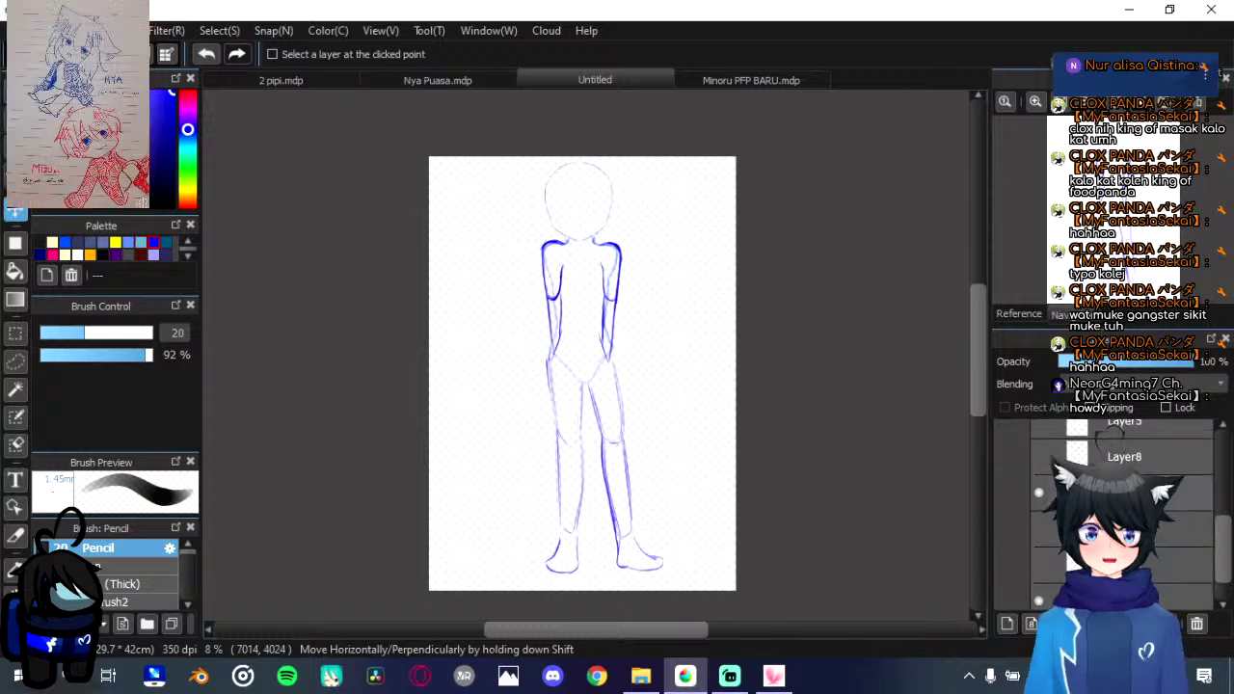
{"action": "left_click", "coordinate": [1157, 493]}
{"action": "left_click_drag", "start_coordinate": [1141, 363], "coordinate": [1126, 362]}
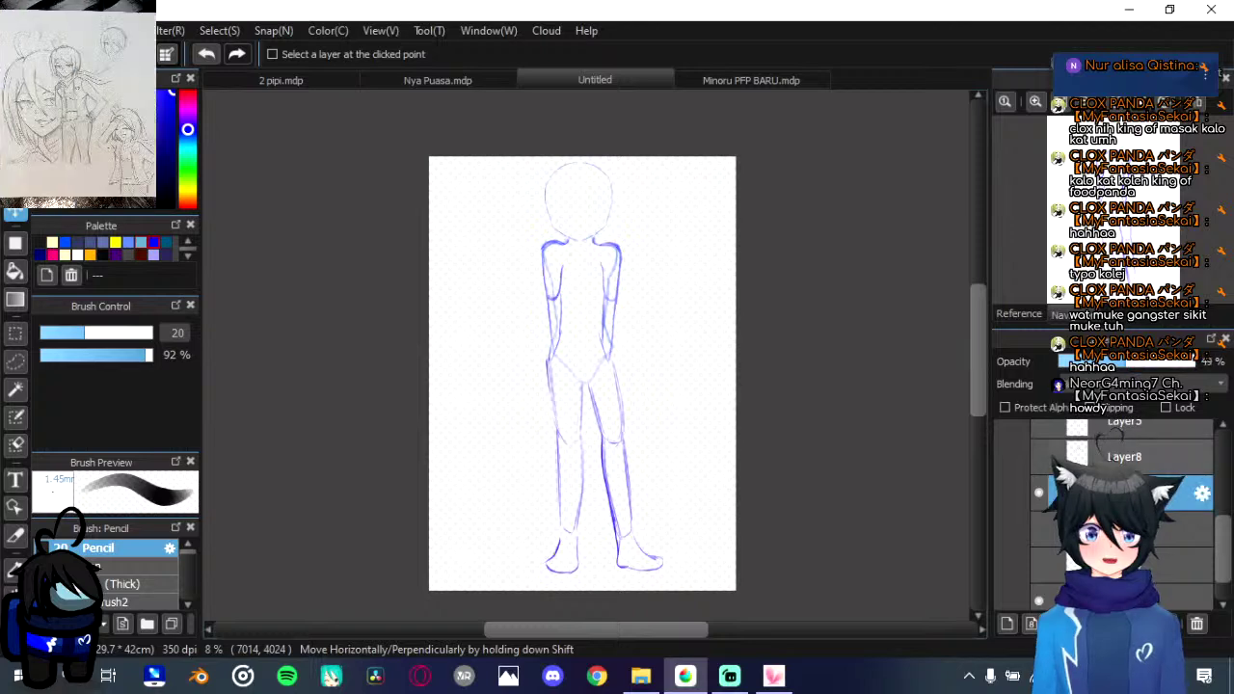
{"action": "scroll", "coordinate": [1124, 458], "scroll_direction": "up", "scroll_amount": 5}
{"action": "scroll", "coordinate": [1065, 547], "scroll_direction": "up", "scroll_amount": 2}
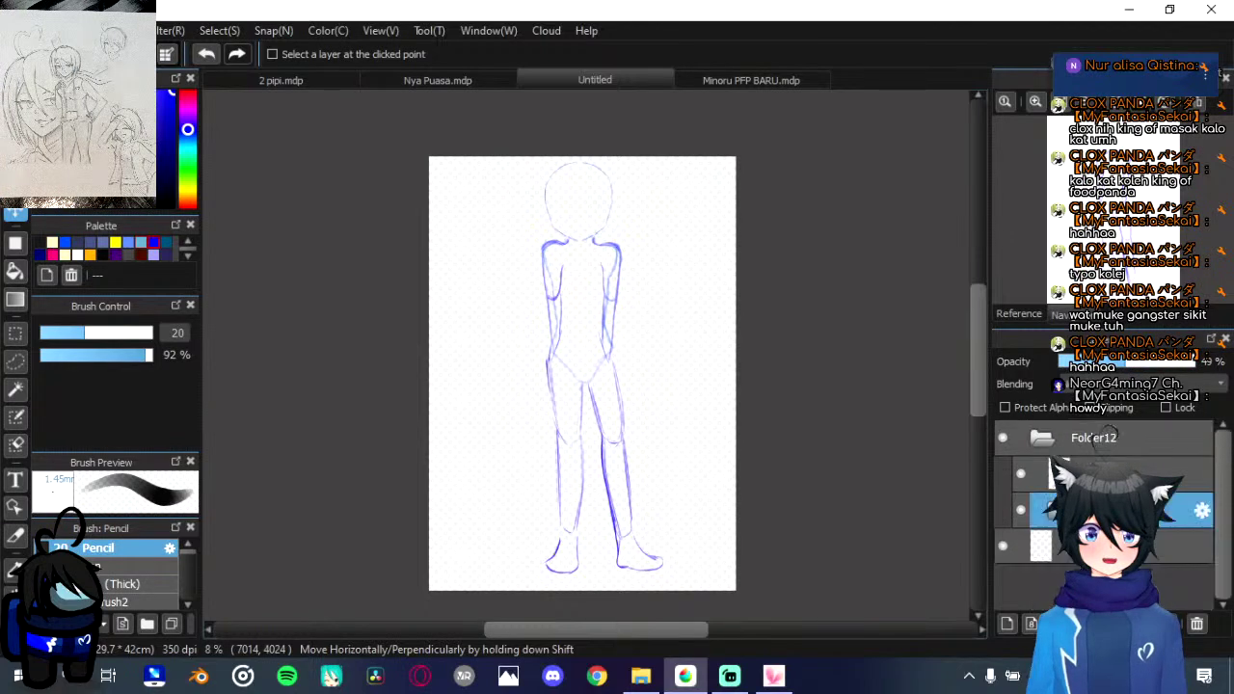
{"action": "left_click", "coordinate": [1137, 473]}
Step: Transform the half-transparent arms layer with Free Transform turned off, shifting and widening the arms slightly, and apply it
{"action": "scroll", "coordinate": [602, 295], "scroll_direction": "up", "scroll_amount": 4}
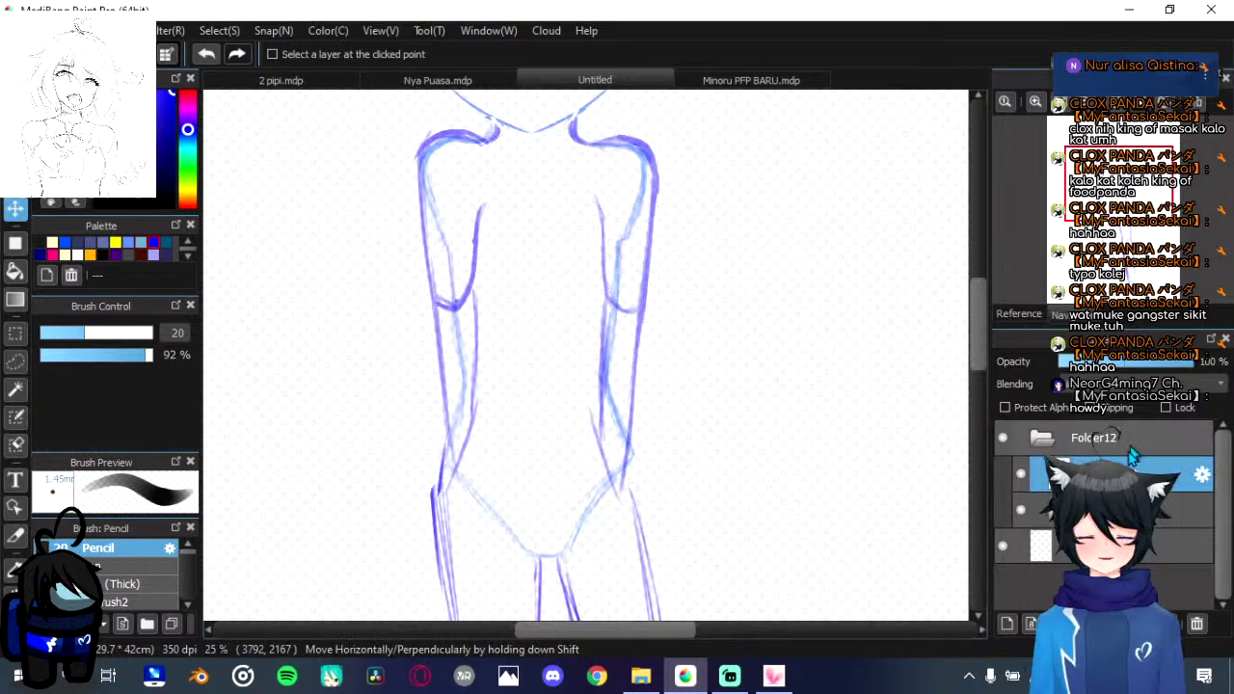
{"action": "scroll", "coordinate": [1133, 458], "scroll_direction": "down", "scroll_amount": 2}
{"action": "scroll", "coordinate": [620, 402], "scroll_direction": "down", "scroll_amount": 3}
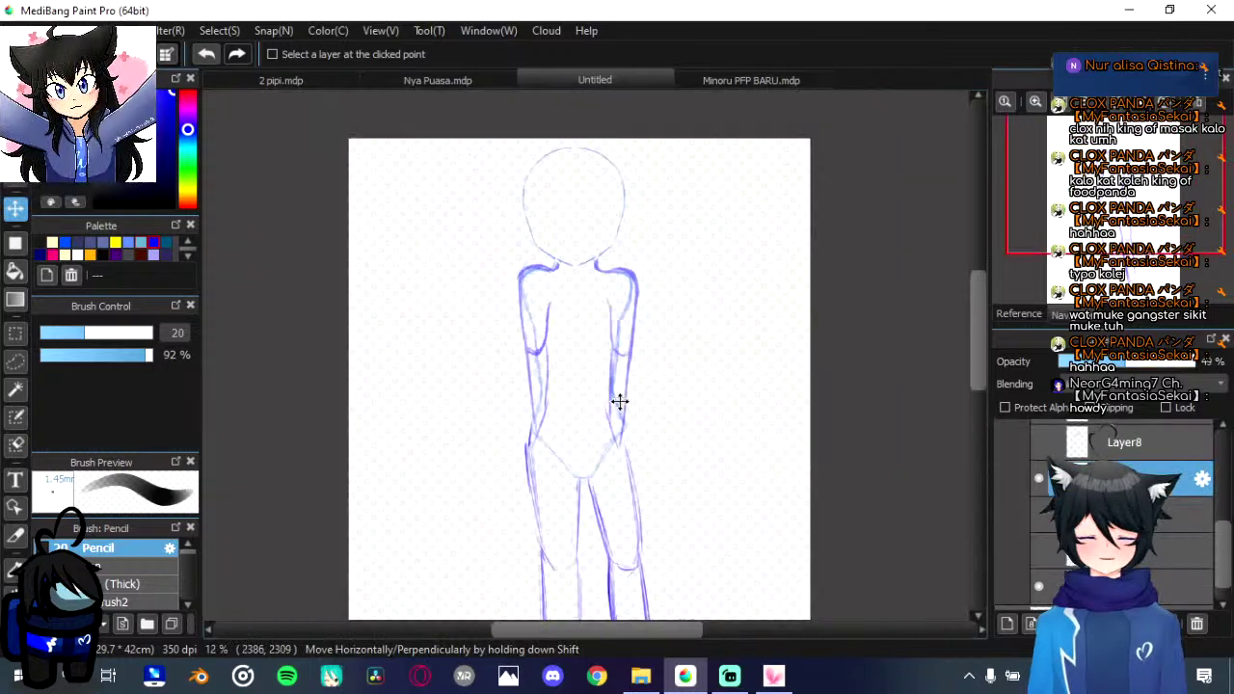
{"action": "key", "text": "ctrl+t"}
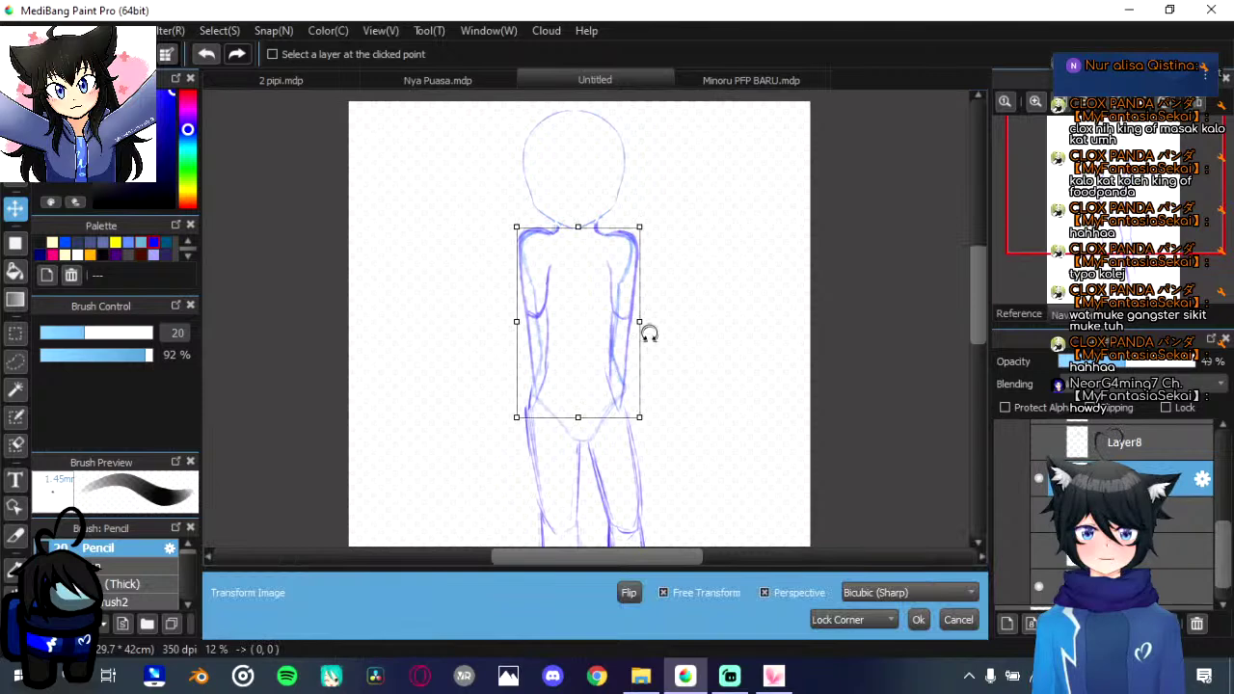
{"action": "left_click_drag", "start_coordinate": [639, 322], "coordinate": [653, 321]}
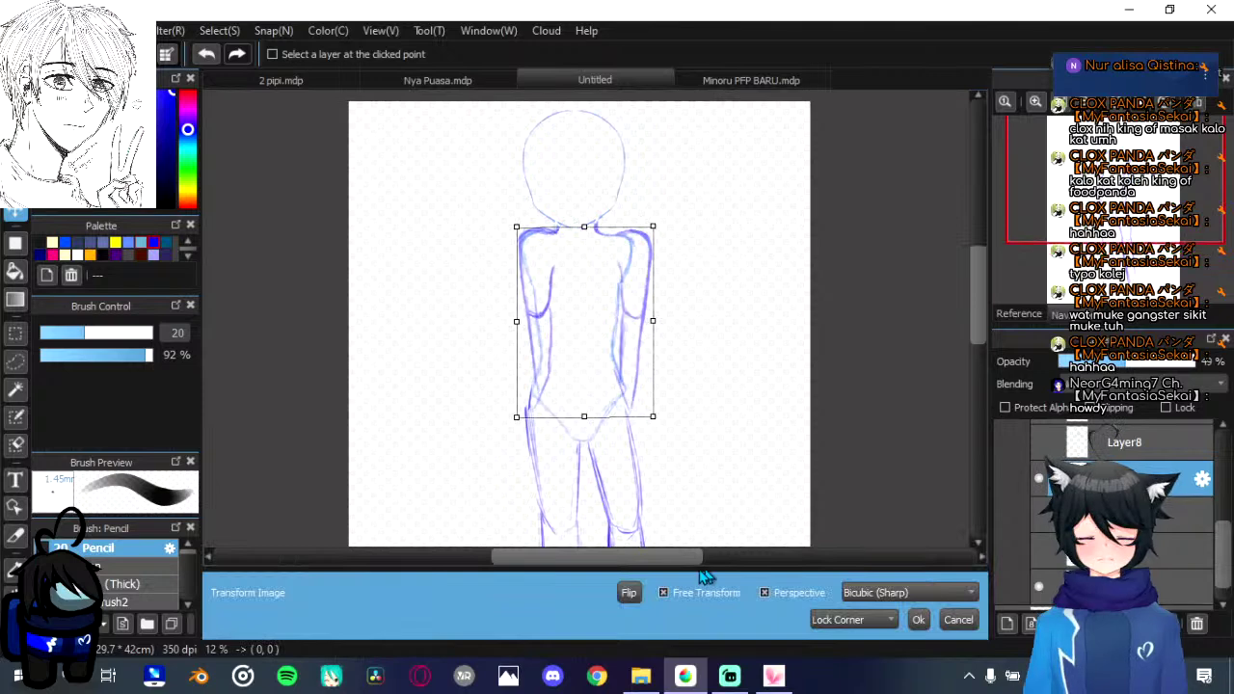
{"action": "left_click", "coordinate": [677, 595]}
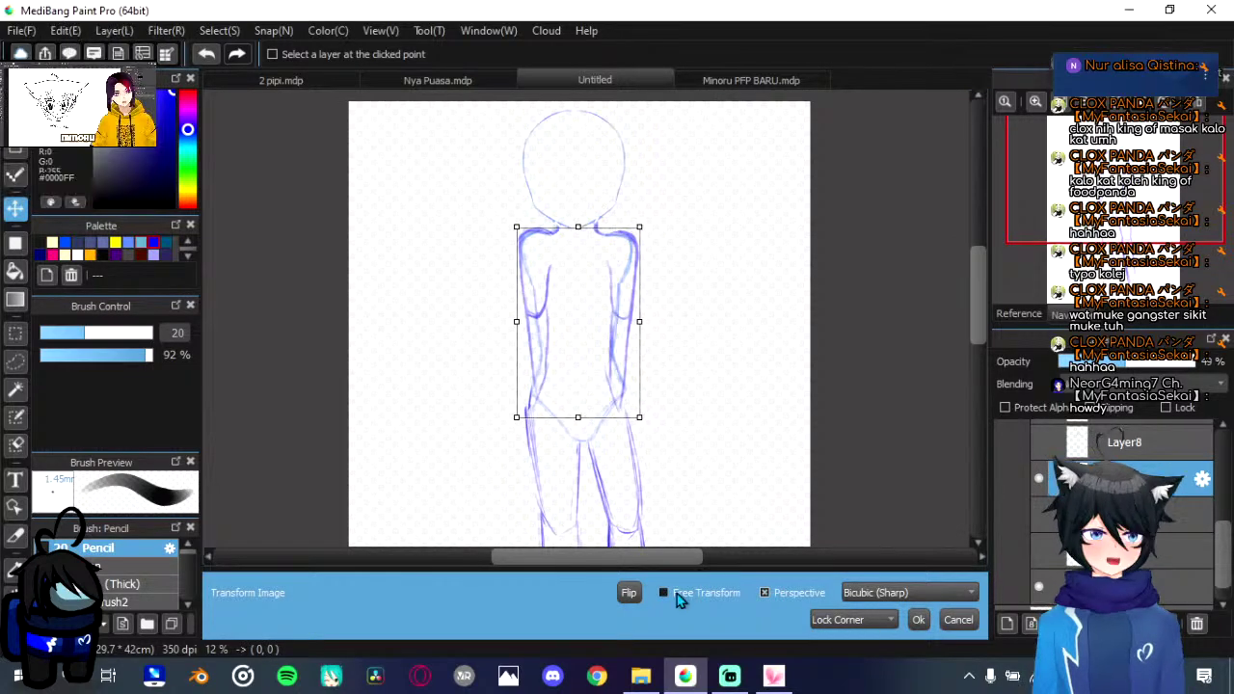
{"action": "left_click_drag", "start_coordinate": [597, 376], "coordinate": [593, 378]}
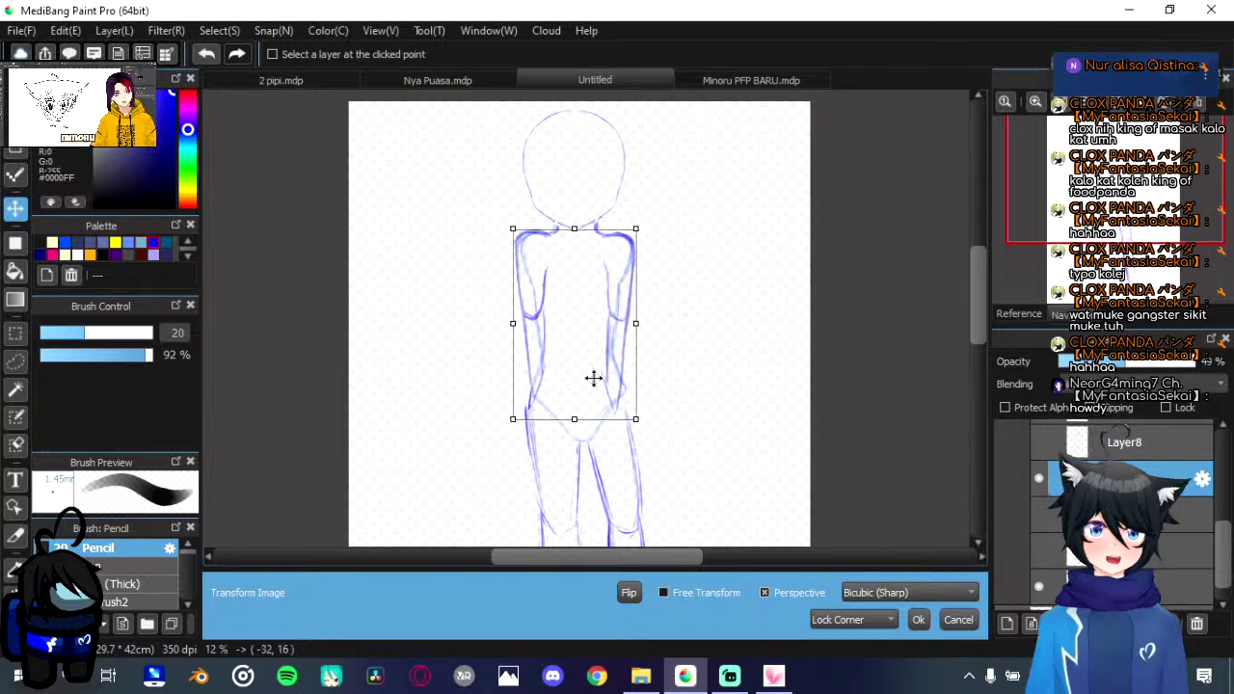
{"action": "left_click_drag", "start_coordinate": [636, 323], "coordinate": [638, 320]}
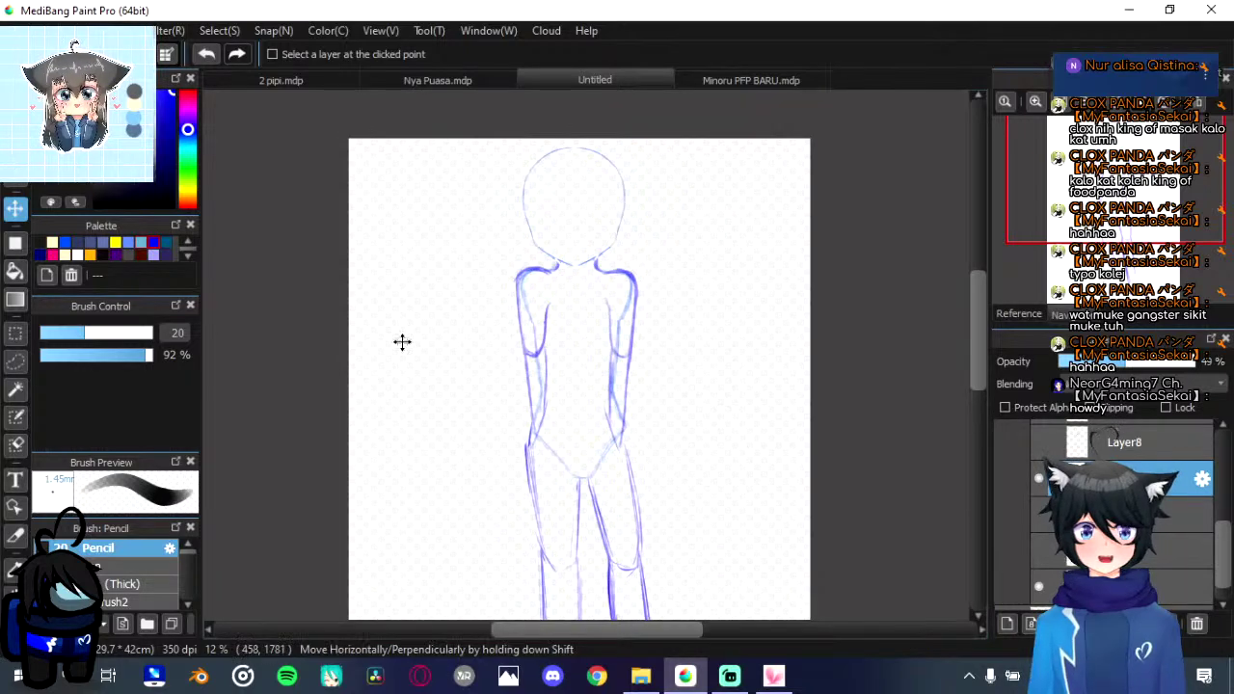
Step: Select the empty Layer13 in Folder12 and activate the Pencil brush for drawing at the shoulders
{"action": "scroll", "coordinate": [395, 386], "scroll_direction": "down", "scroll_amount": 1}
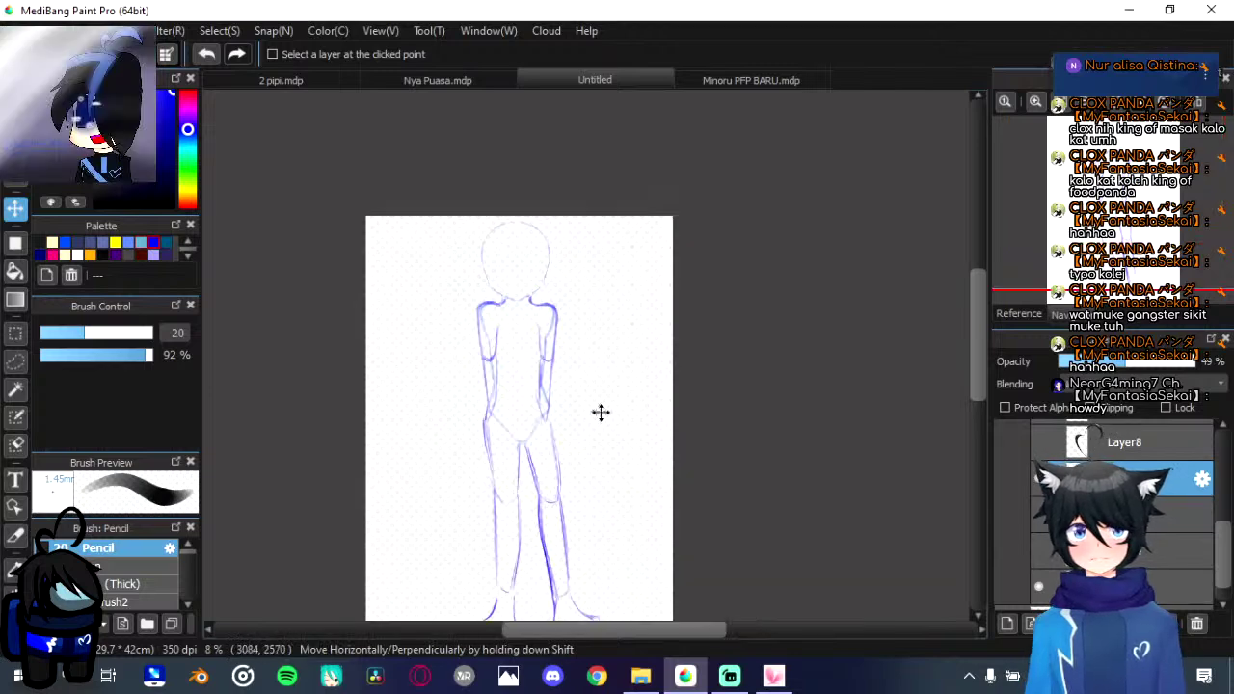
{"action": "left_click_drag", "start_coordinate": [598, 344], "coordinate": [605, 268]}
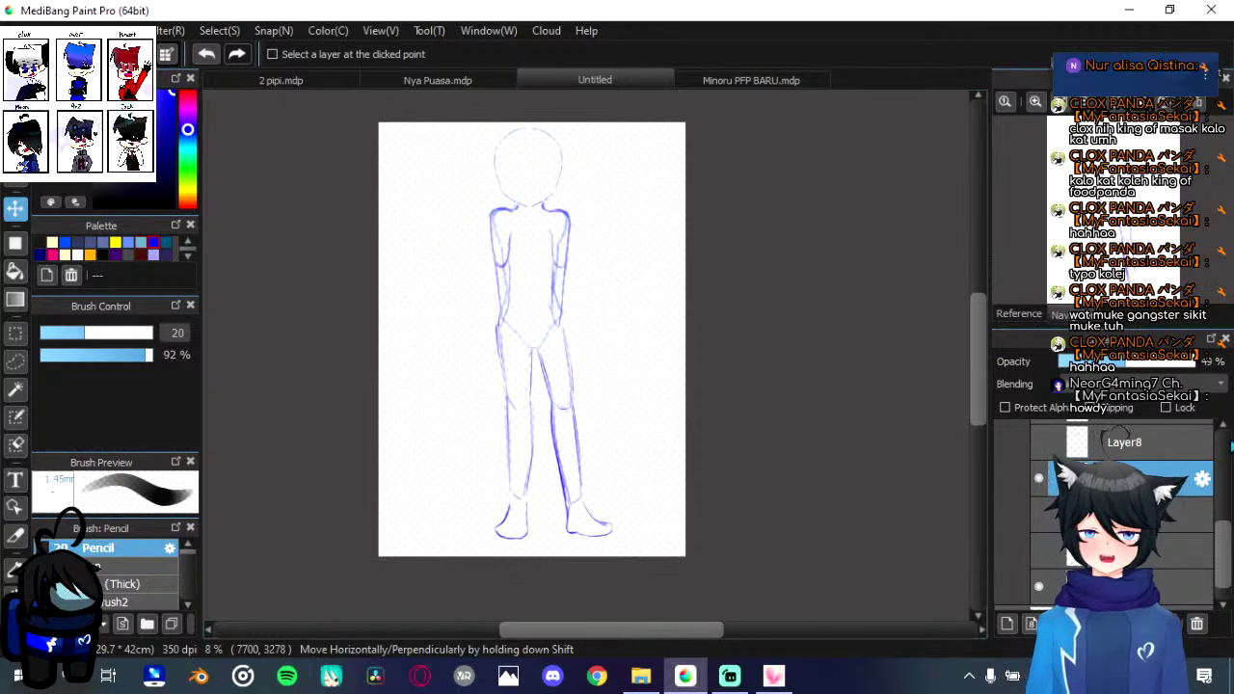
{"action": "scroll", "coordinate": [1109, 502], "scroll_direction": "up", "scroll_amount": 5}
{"action": "scroll", "coordinate": [1109, 501], "scroll_direction": "up", "scroll_amount": 1}
{"action": "left_click", "coordinate": [1059, 510]}
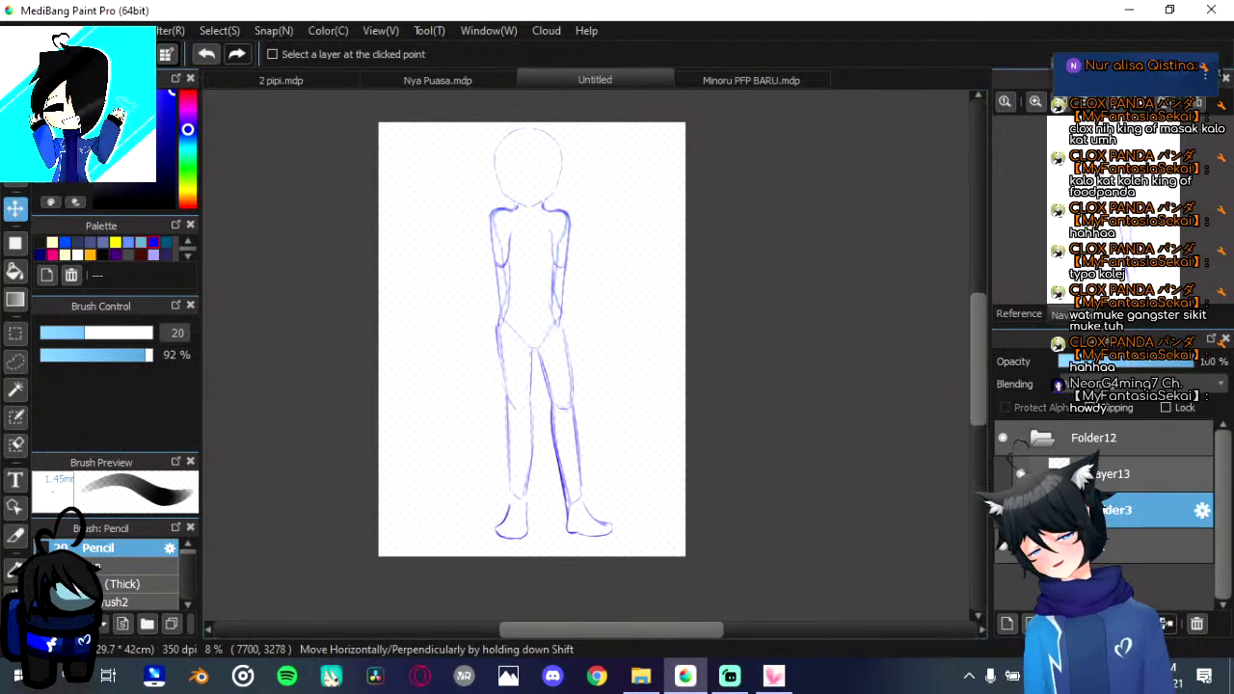
{"action": "left_click", "coordinate": [1109, 475]}
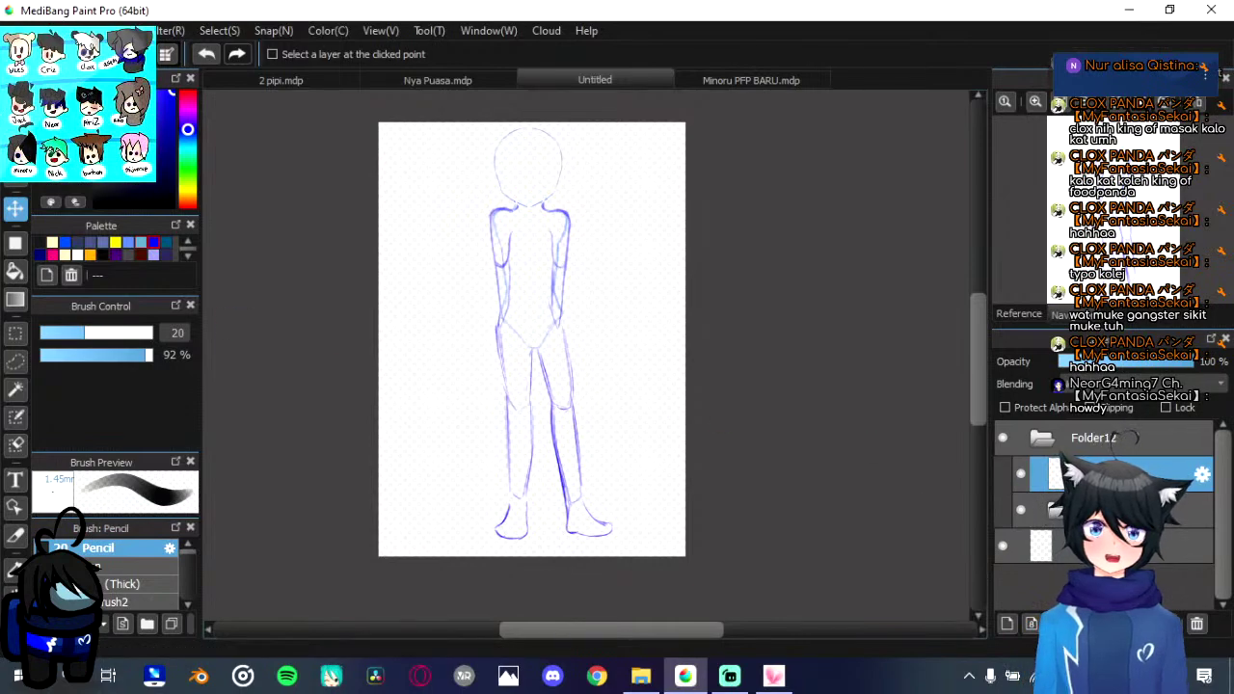
{"action": "key", "text": "b"}
{"action": "scroll", "coordinate": [564, 269], "scroll_direction": "down", "scroll_amount": 1}
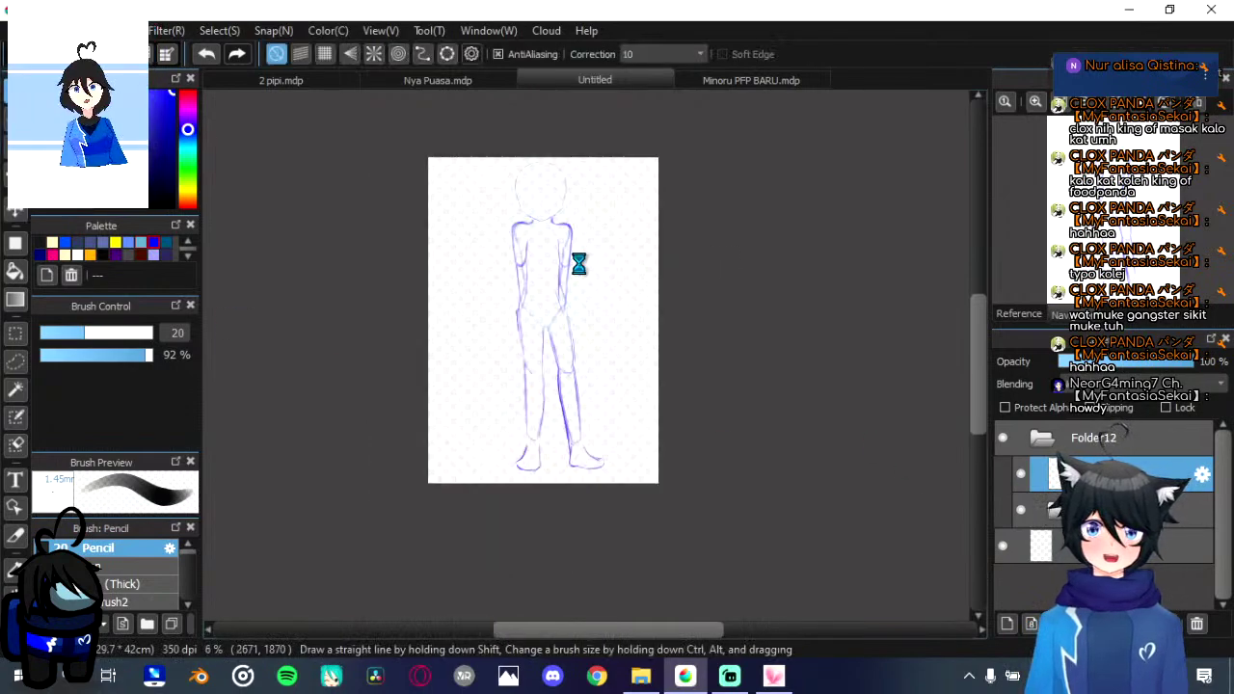
{"action": "scroll", "coordinate": [546, 261], "scroll_direction": "up", "scroll_amount": 3}
{"action": "scroll", "coordinate": [546, 256], "scroll_direction": "up", "scroll_amount": 3}
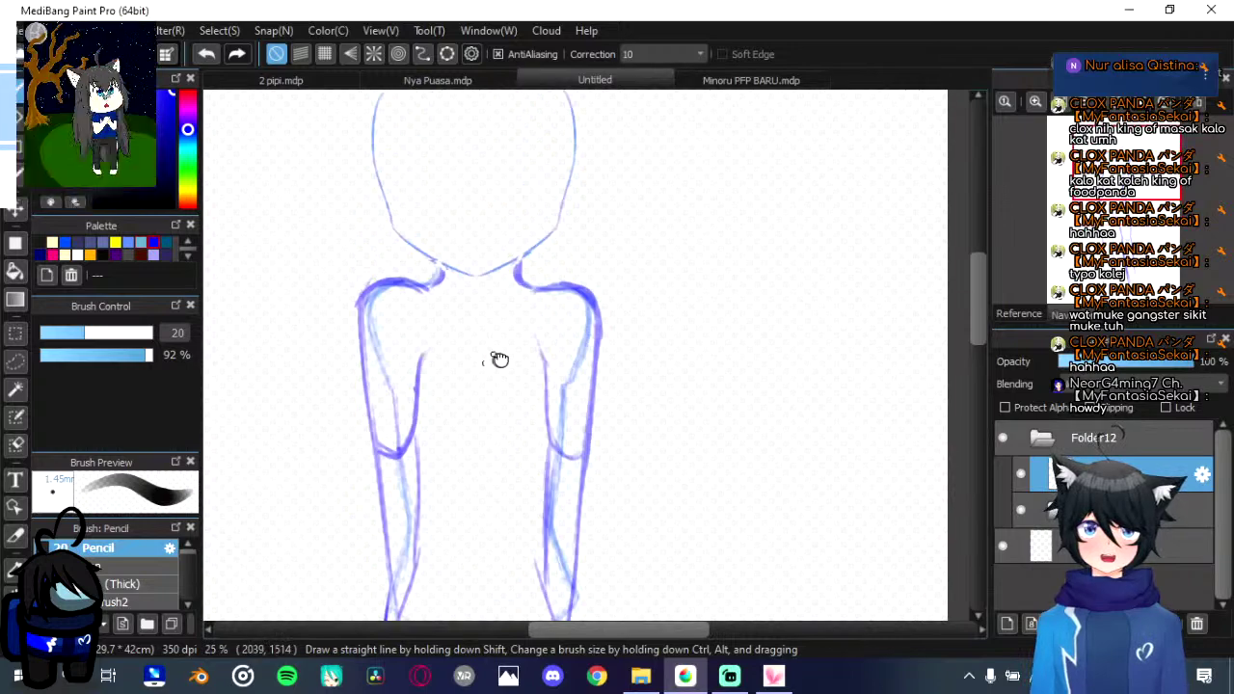
Step: Draw a dark V-shaped collar curve across the upper chest from one shoulder to the other
{"action": "mouse_move", "coordinate": [403, 280]}
{"action": "left_mouse_down"}
{"action": "mouse_move", "coordinate": [441, 314]}
{"action": "mouse_move", "coordinate": [555, 317]}
{"action": "left_mouse_up"}
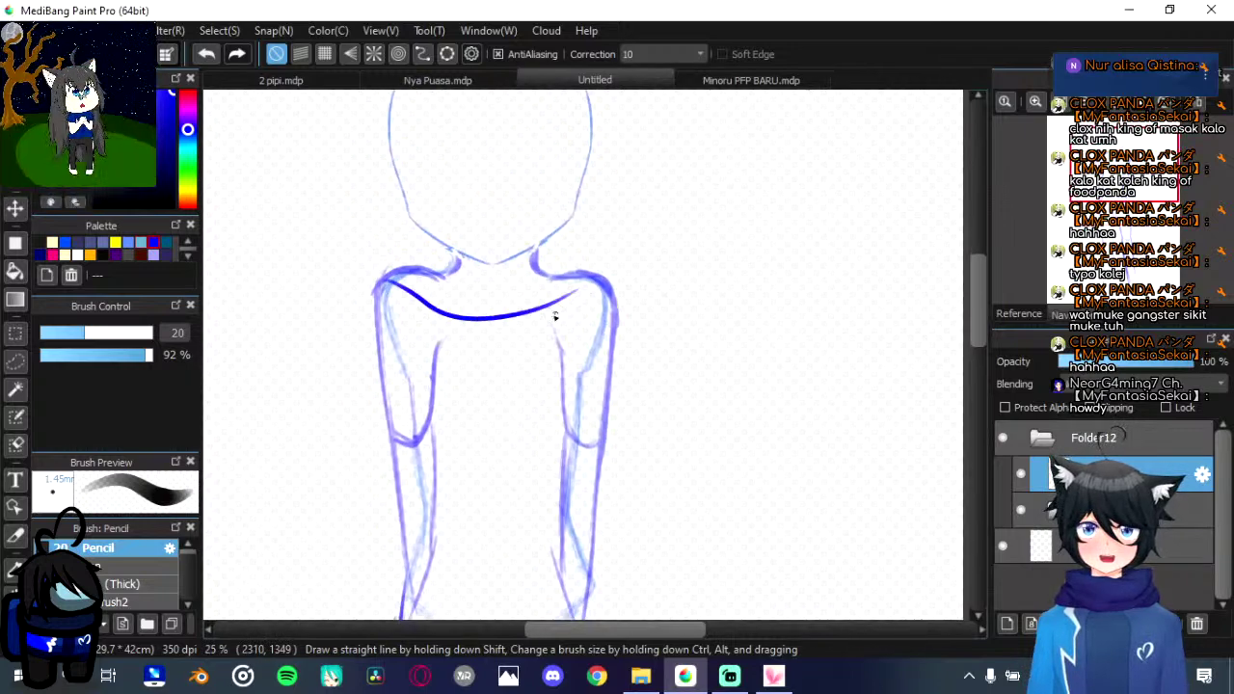
{"action": "key", "text": "ctrl+z"}
{"action": "left_click_drag", "start_coordinate": [397, 281], "coordinate": [494, 351]}
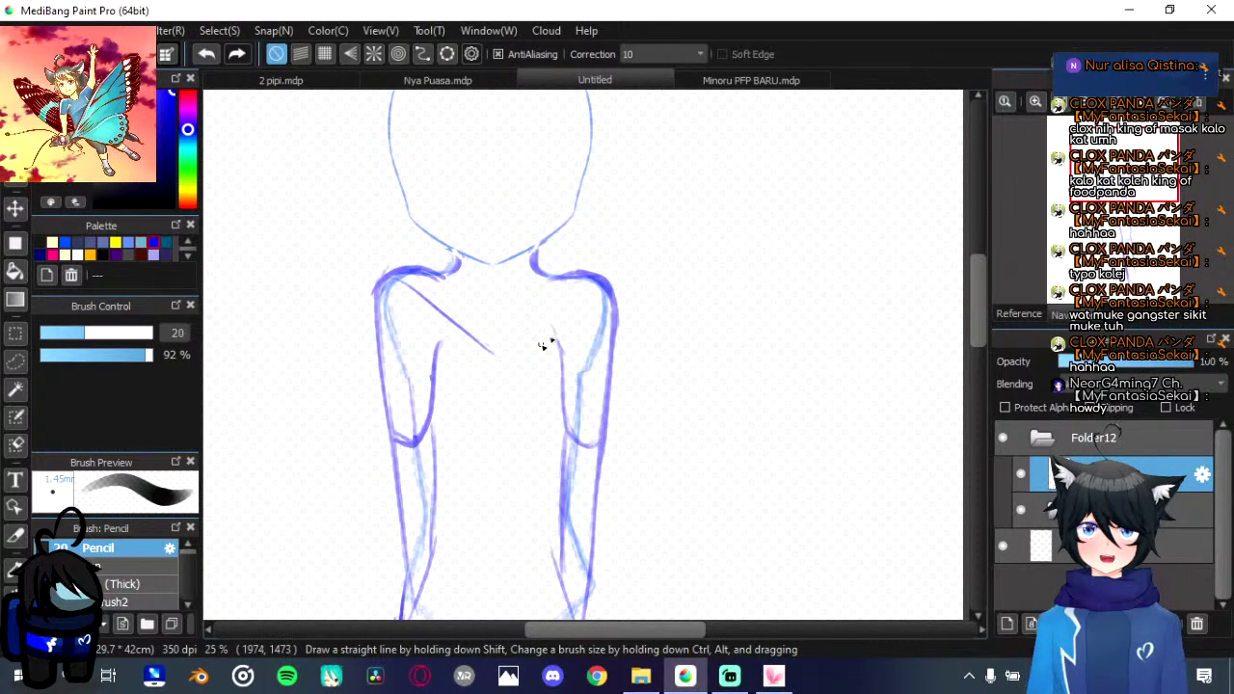
{"action": "key", "text": "ctrl+z"}
{"action": "mouse_move", "coordinate": [382, 283]}
{"action": "left_mouse_down"}
{"action": "mouse_move", "coordinate": [521, 353]}
{"action": "mouse_move", "coordinate": [493, 349]}
{"action": "mouse_move", "coordinate": [598, 277]}
{"action": "left_mouse_up"}
{"action": "key", "text": "ctrl+z"}
{"action": "mouse_move", "coordinate": [499, 343]}
{"action": "left_mouse_down"}
{"action": "mouse_move", "coordinate": [537, 336]}
{"action": "mouse_move", "coordinate": [601, 280]}
{"action": "left_mouse_up"}
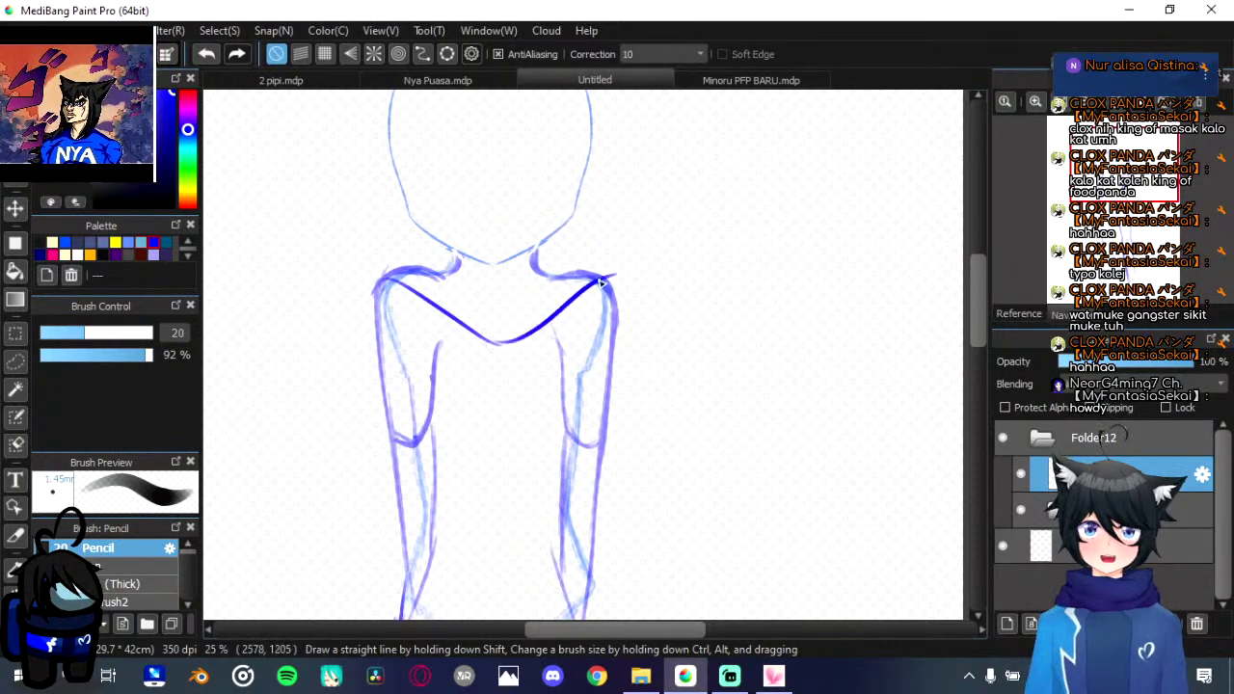
Step: Draw curved collar folds over both shoulders, rounding them down to the ends of the V-shaped chest curve
{"action": "left_click_drag", "start_coordinate": [506, 292], "coordinate": [608, 278]}
{"action": "key", "text": "ctrl+z"}
{"action": "left_click_drag", "start_coordinate": [503, 293], "coordinate": [613, 276]}
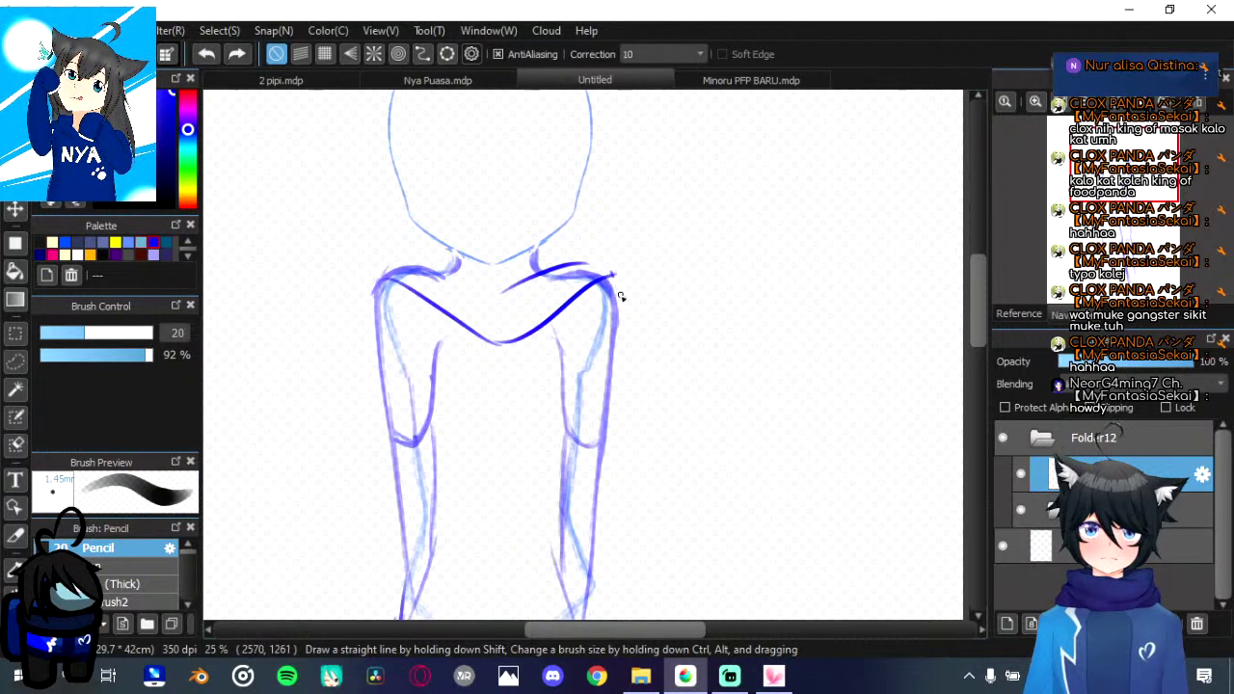
{"action": "left_click_drag", "start_coordinate": [586, 261], "coordinate": [614, 278]}
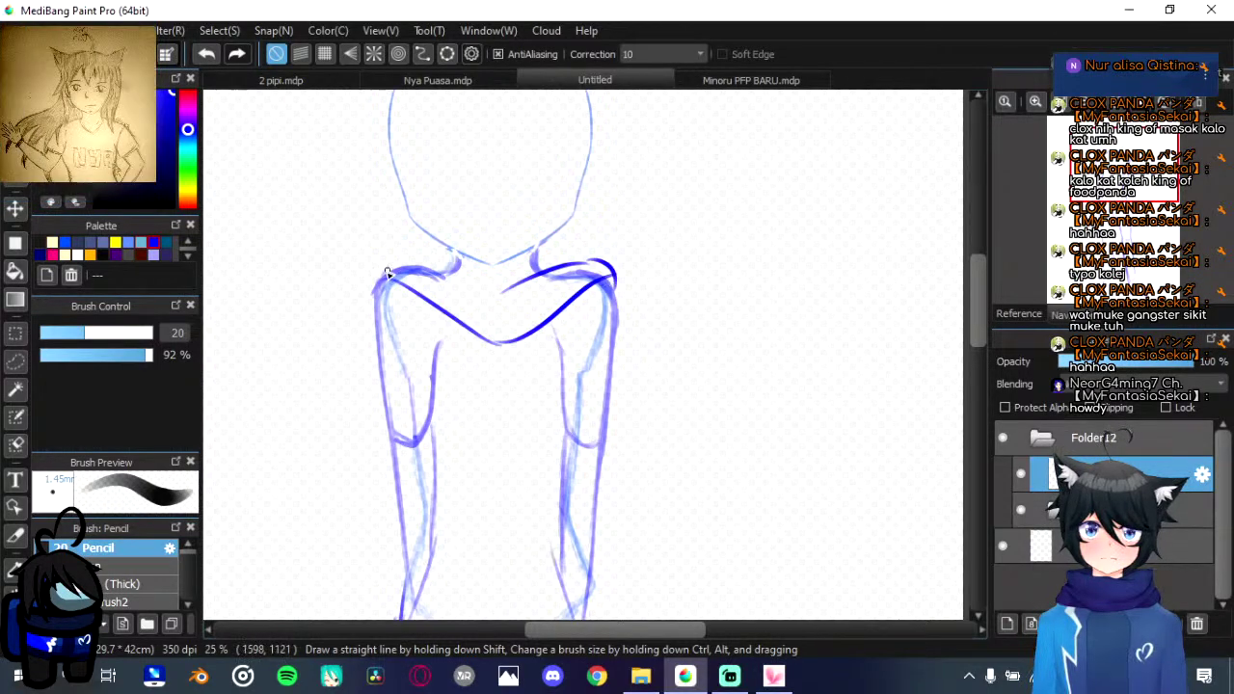
{"action": "mouse_move", "coordinate": [379, 279]}
{"action": "left_mouse_down"}
{"action": "mouse_move", "coordinate": [455, 272]}
{"action": "mouse_move", "coordinate": [453, 252]}
{"action": "mouse_move", "coordinate": [418, 247]}
{"action": "mouse_move", "coordinate": [534, 275]}
{"action": "left_mouse_up"}
{"action": "key", "text": "ctrl+z"}
{"action": "key", "text": "ctrl+z"}
{"action": "key", "text": "ctrl+z"}
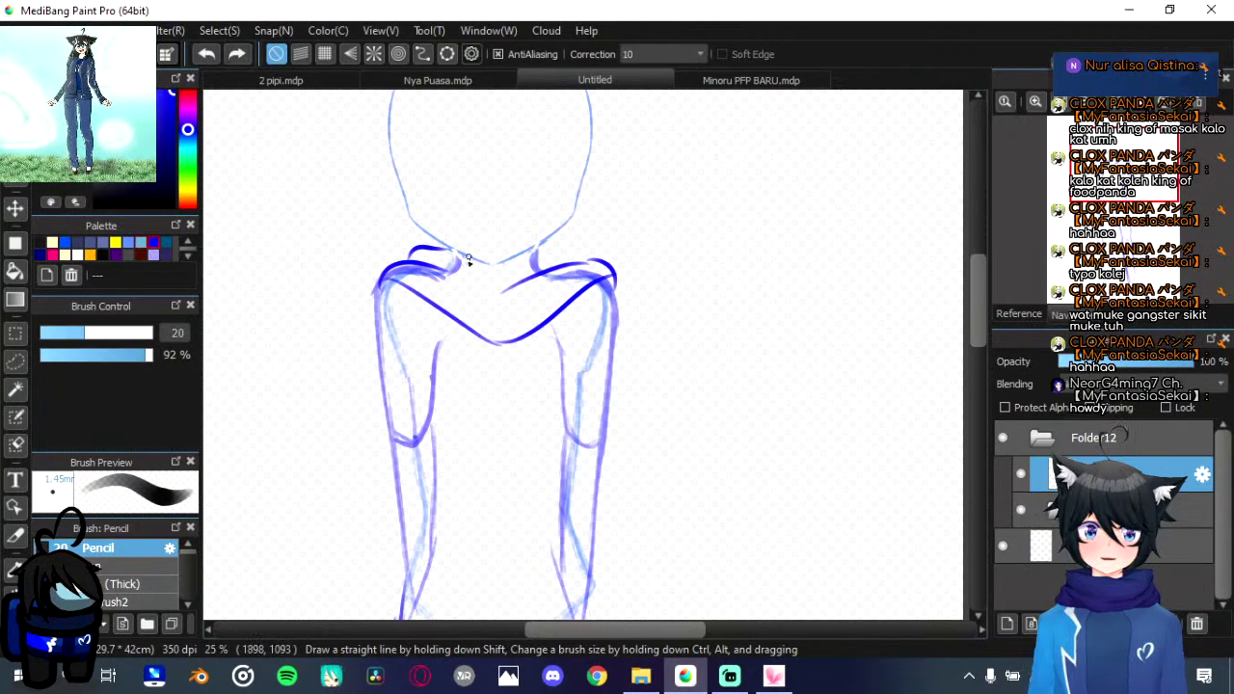
Step: Try to draw the collar's upper edge as a low curve across the neck between the two shoulder folds
{"action": "left_click_drag", "start_coordinate": [446, 252], "coordinate": [542, 258]}
{"action": "key", "text": "ctrl+z"}
{"action": "mouse_move", "coordinate": [428, 248]}
{"action": "left_mouse_down"}
{"action": "mouse_move", "coordinate": [477, 230]}
{"action": "mouse_move", "coordinate": [526, 234]}
{"action": "left_mouse_up"}
{"action": "key", "text": "ctrl+z"}
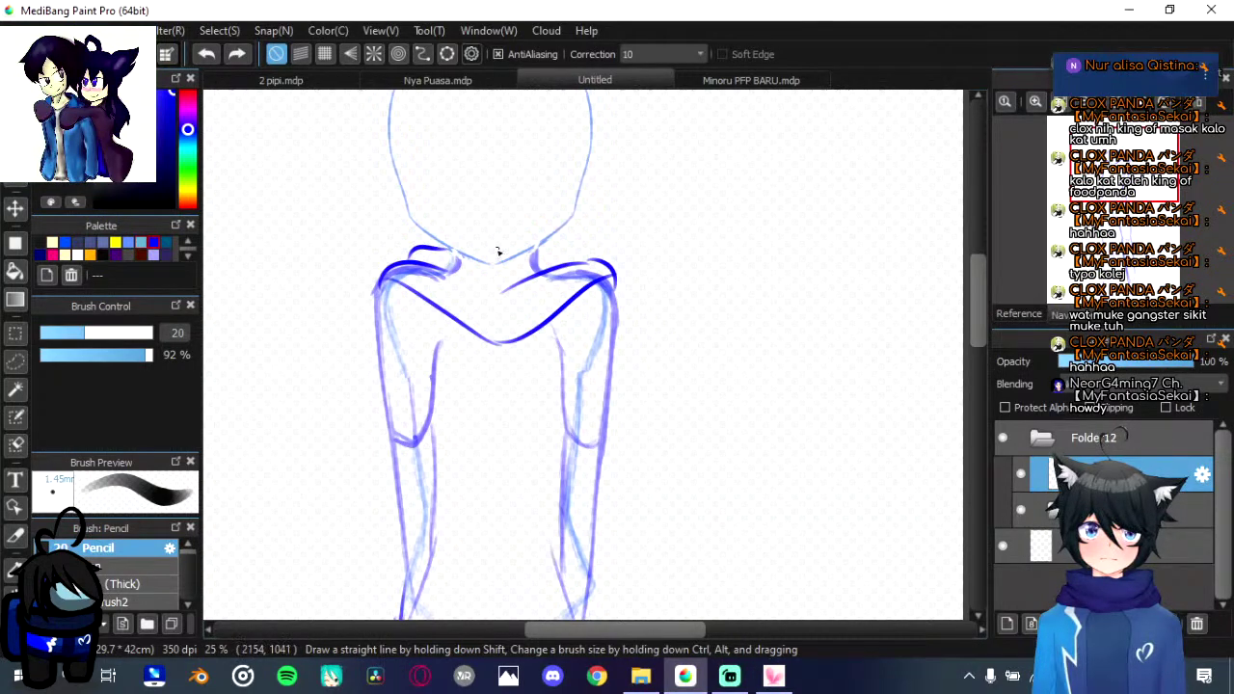
{"action": "key", "text": "ctrl+z"}
{"action": "left_click_drag", "start_coordinate": [419, 249], "coordinate": [540, 246]}
{"action": "key", "text": "ctrl+z"}
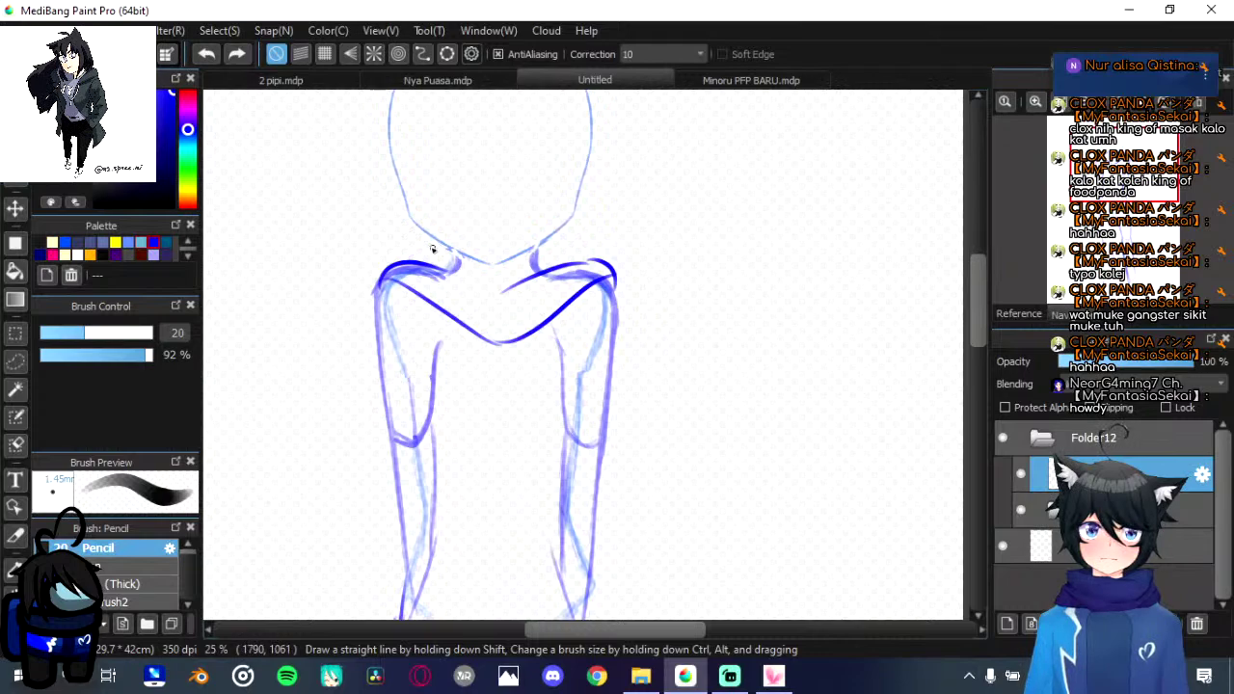
{"action": "mouse_move", "coordinate": [413, 262]}
{"action": "left_mouse_down"}
{"action": "mouse_move", "coordinate": [434, 242]}
{"action": "mouse_move", "coordinate": [518, 252]}
{"action": "left_mouse_up"}
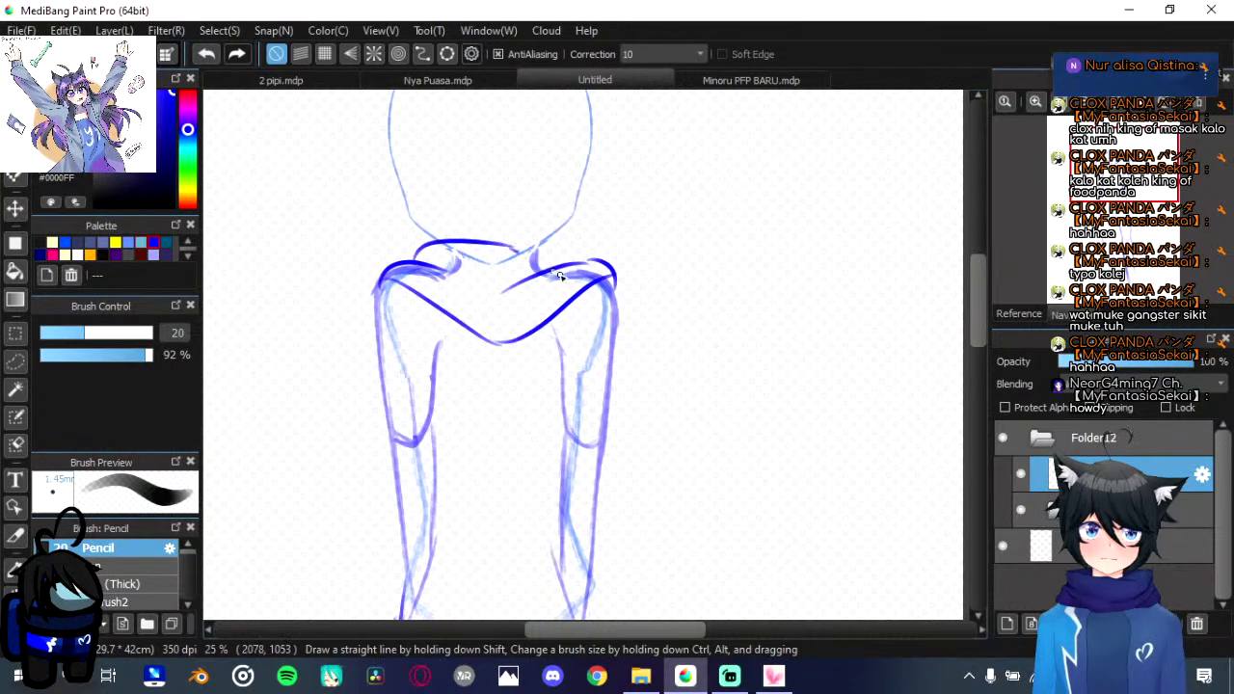
{"action": "key", "text": "ctrl+z"}
{"action": "key", "text": "ctrl+z"}
{"action": "mouse_move", "coordinate": [416, 252]}
{"action": "left_mouse_down"}
{"action": "mouse_move", "coordinate": [487, 220]}
{"action": "mouse_move", "coordinate": [569, 258]}
{"action": "left_mouse_up"}
{"action": "key", "text": "ctrl+z"}
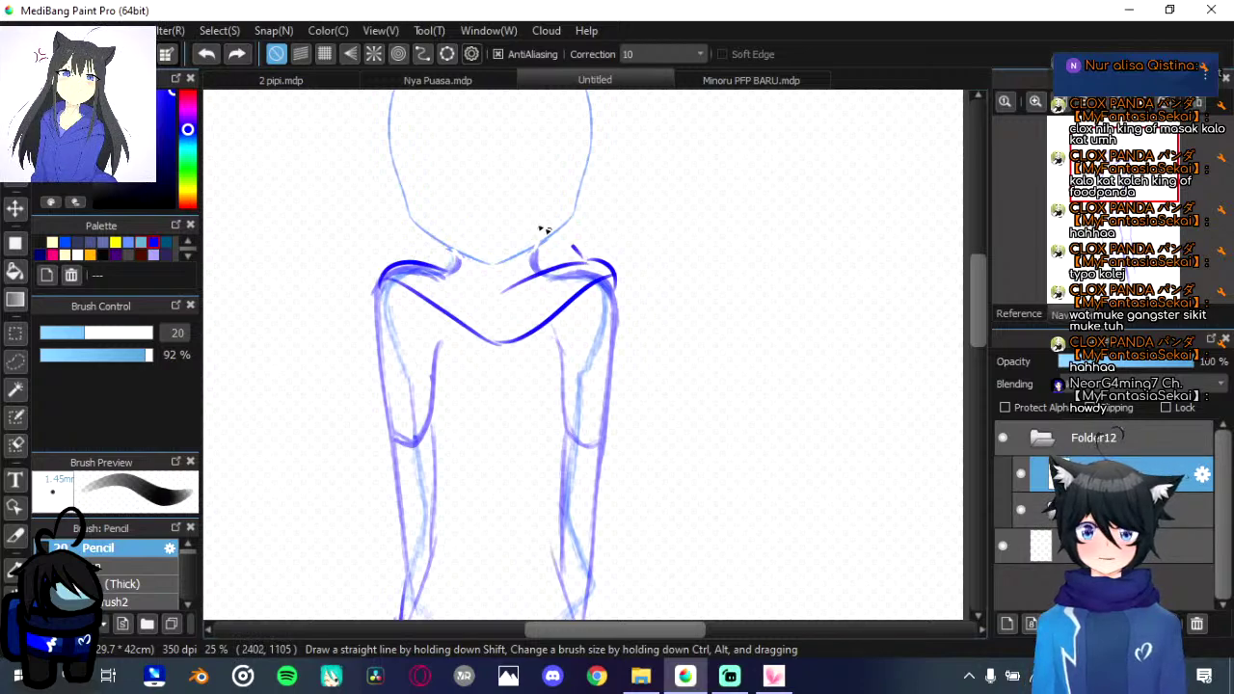
Step: Draw the collar's upper edge as a two-stroke arch over the chin, with a flatter inner curve beneath it
{"action": "left_click_drag", "start_coordinate": [509, 226], "coordinate": [577, 253]}
{"action": "left_click_drag", "start_coordinate": [413, 253], "coordinate": [509, 226]}
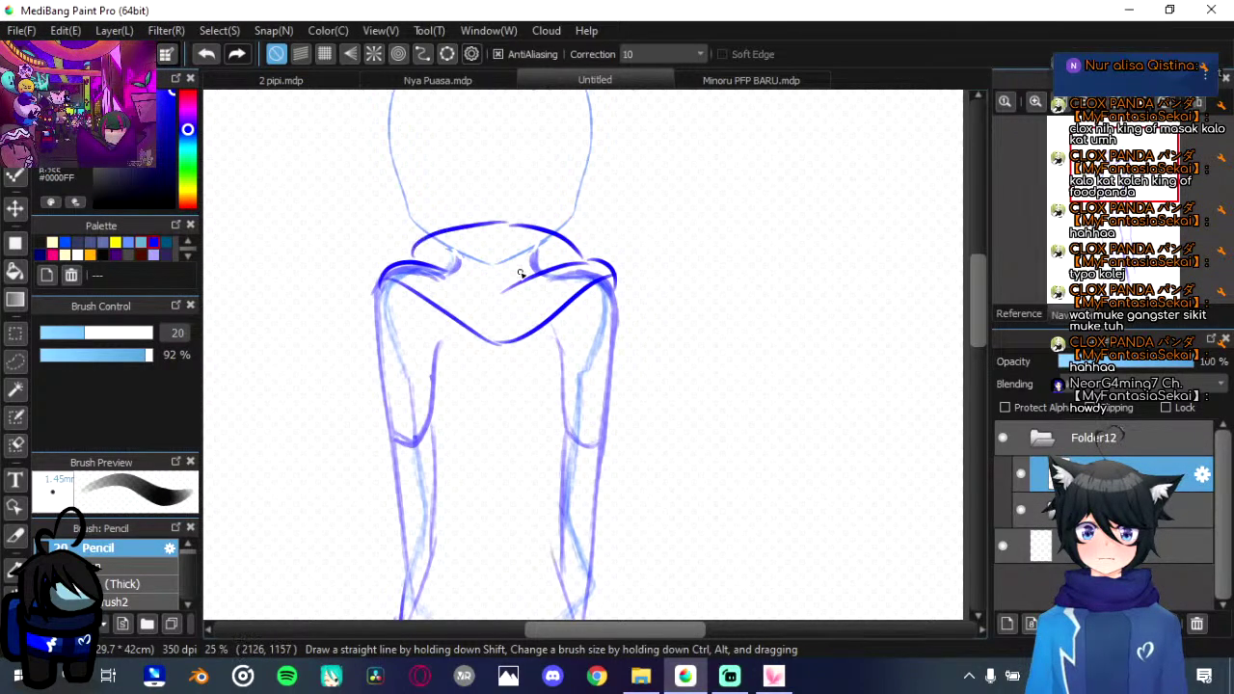
{"action": "left_click_drag", "start_coordinate": [576, 254], "coordinate": [473, 259]}
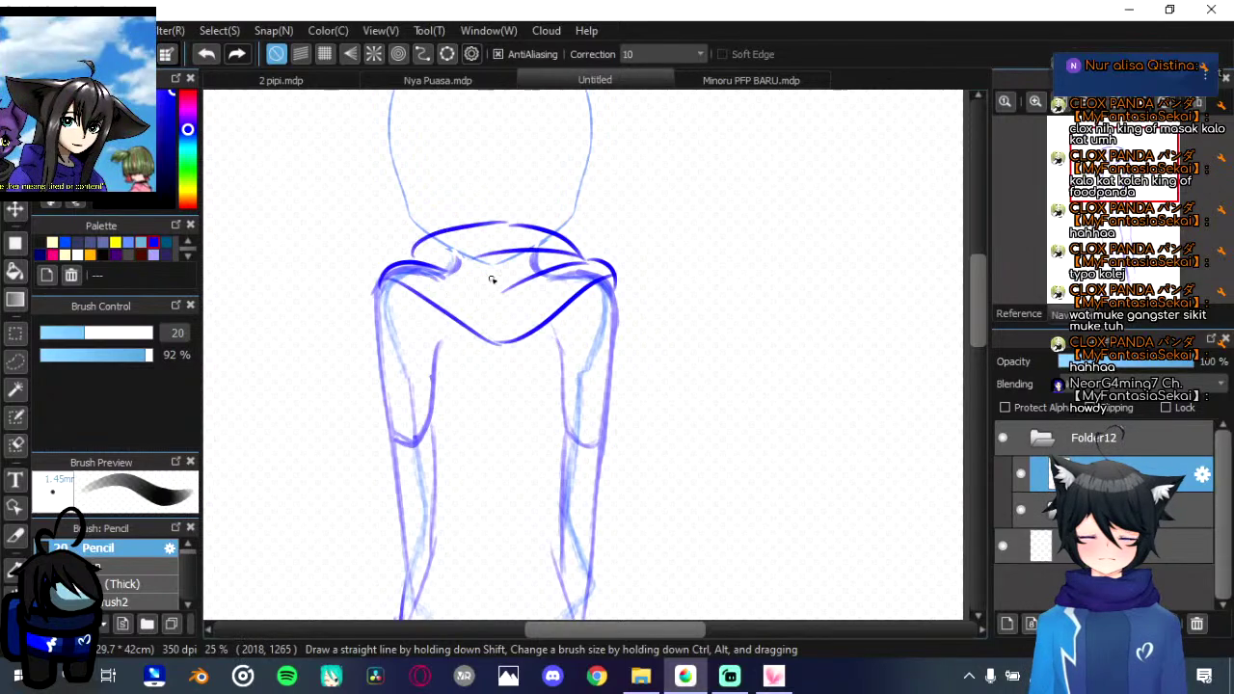
{"action": "key", "text": "ctrl+z"}
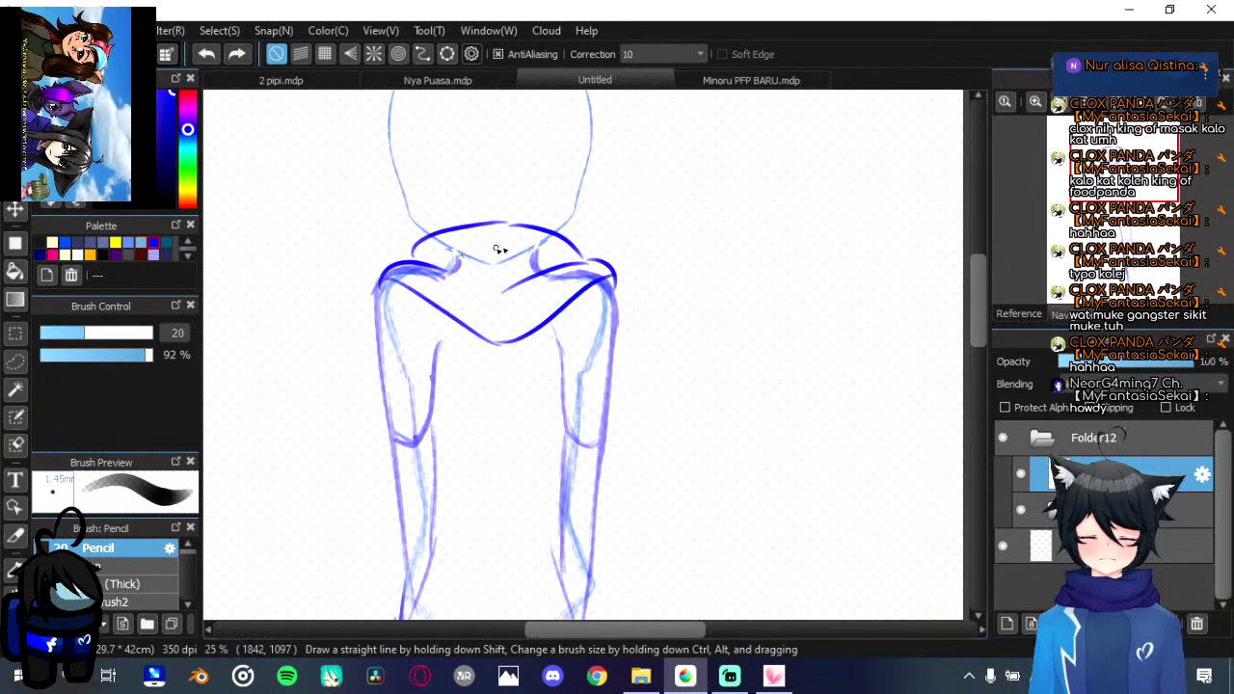
{"action": "left_click_drag", "start_coordinate": [463, 256], "coordinate": [554, 255]}
Step: Draw an inner V-shaped fold line just above the collar's front V curve
{"action": "left_click_drag", "start_coordinate": [520, 322], "coordinate": [517, 297]}
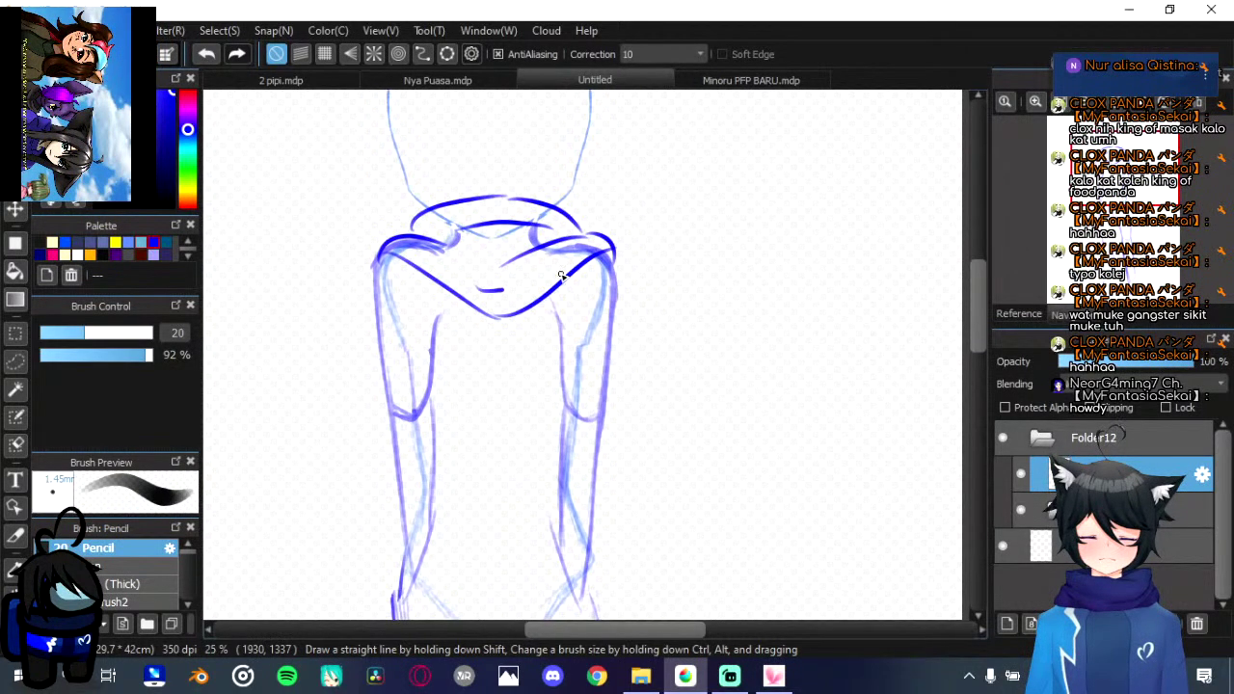
{"action": "mouse_move", "coordinate": [432, 259]}
{"action": "left_mouse_down"}
{"action": "mouse_move", "coordinate": [495, 296]}
{"action": "mouse_move", "coordinate": [555, 281]}
{"action": "left_mouse_up"}
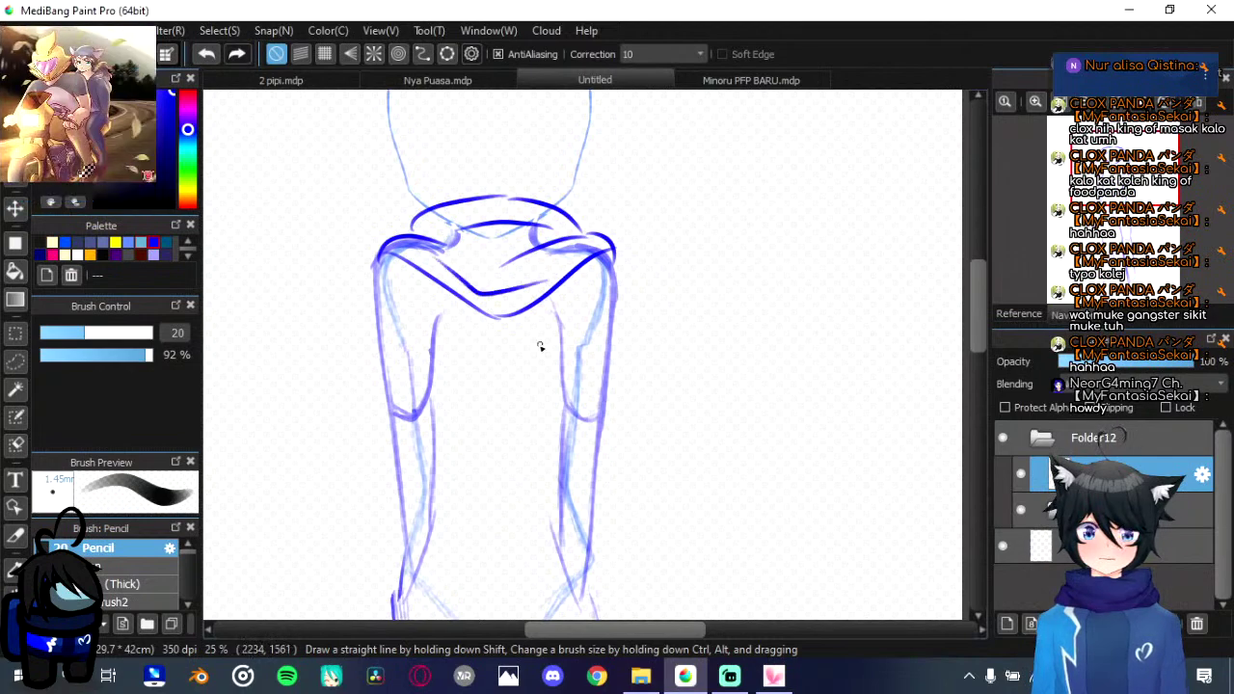
{"action": "mouse_move", "coordinate": [540, 344]}
{"action": "left_mouse_down"}
{"action": "mouse_move", "coordinate": [504, 358]}
{"action": "mouse_move", "coordinate": [520, 382]}
{"action": "mouse_move", "coordinate": [512, 347]}
{"action": "left_mouse_up"}
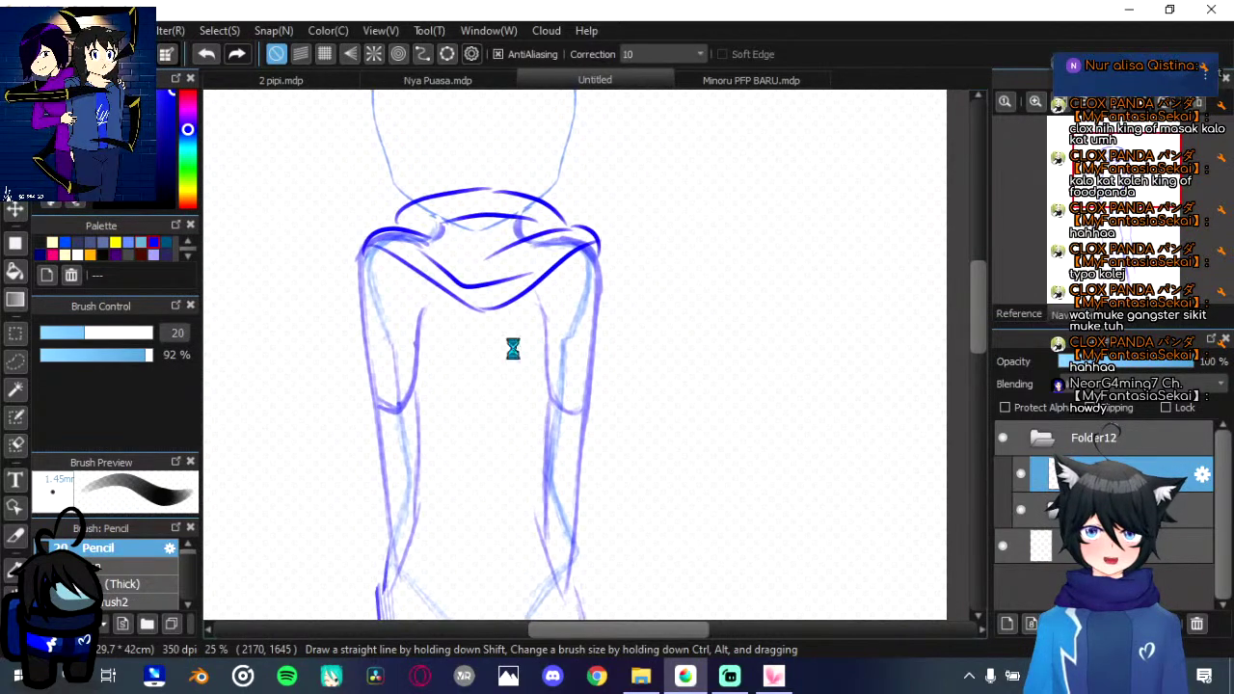
Step: In a rotated, enlarged view, join the outline of the right shoulder fold with a darker connecting stroke
{"action": "scroll", "coordinate": [504, 275], "scroll_direction": "up", "scroll_amount": 4}
{"action": "scroll", "coordinate": [507, 273], "scroll_direction": "down", "scroll_amount": 2}
{"action": "key", "text": "Left"}
{"action": "key", "text": "Left"}
{"action": "key", "text": "Left"}
{"action": "key", "text": "Left"}
{"action": "key", "text": "Left"}
{"action": "key", "text": "Left"}
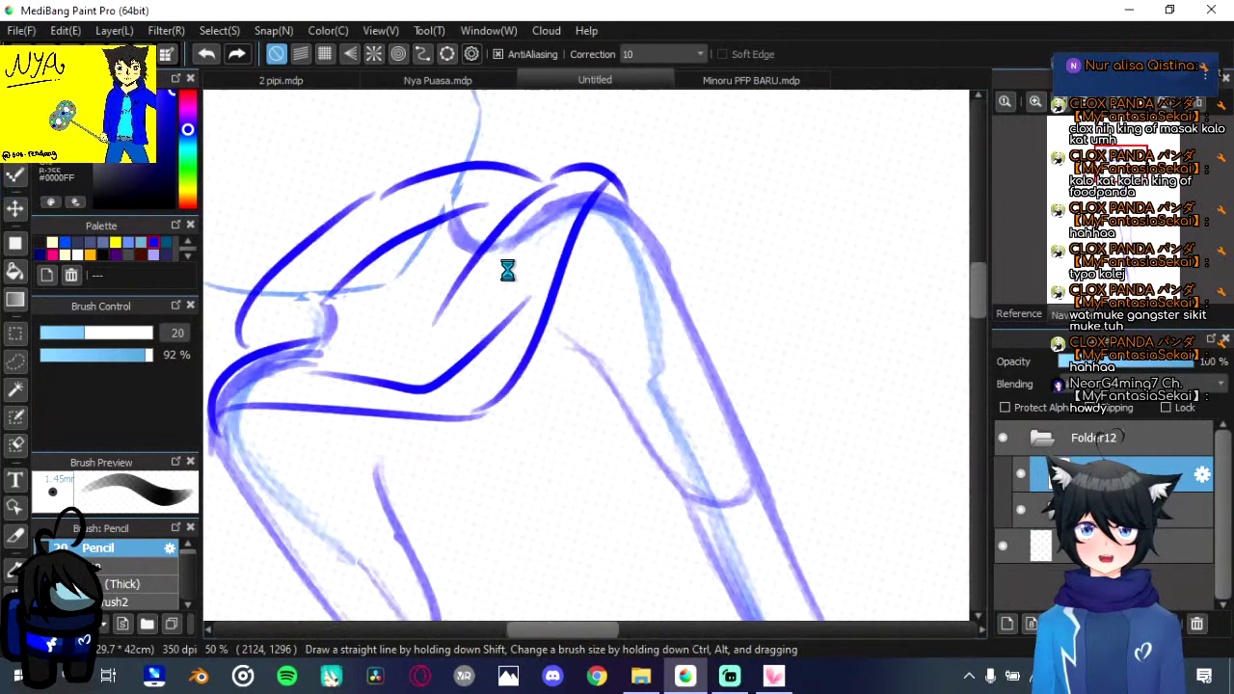
{"action": "left_click_drag", "start_coordinate": [572, 245], "coordinate": [608, 154]}
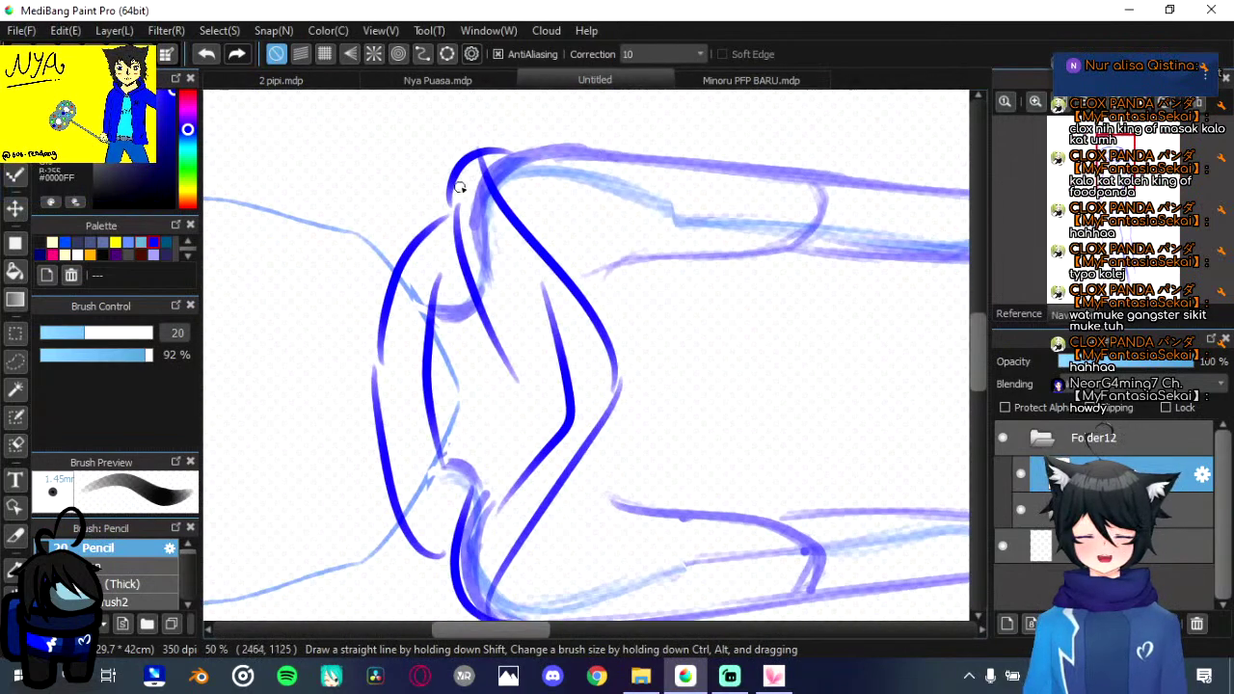
{"action": "left_click_drag", "start_coordinate": [452, 181], "coordinate": [461, 264]}
{"action": "key", "text": "ctrl+z"}
{"action": "left_click_drag", "start_coordinate": [451, 182], "coordinate": [469, 269]}
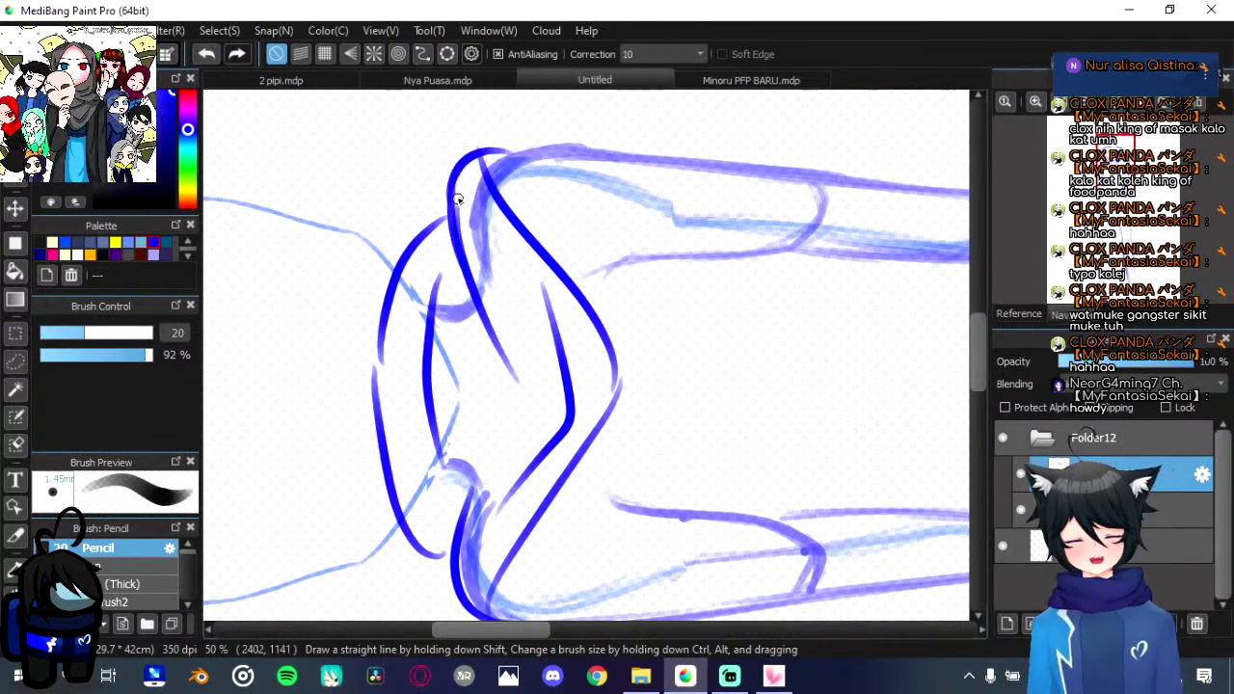
{"action": "key", "text": "ctrl+z"}
{"action": "left_click_drag", "start_coordinate": [450, 188], "coordinate": [471, 274]}
Step: Close the gap in the collar's upper arch and thicken its outline from the left end to the right shoulder fold
{"action": "left_click_drag", "start_coordinate": [415, 336], "coordinate": [454, 245]}
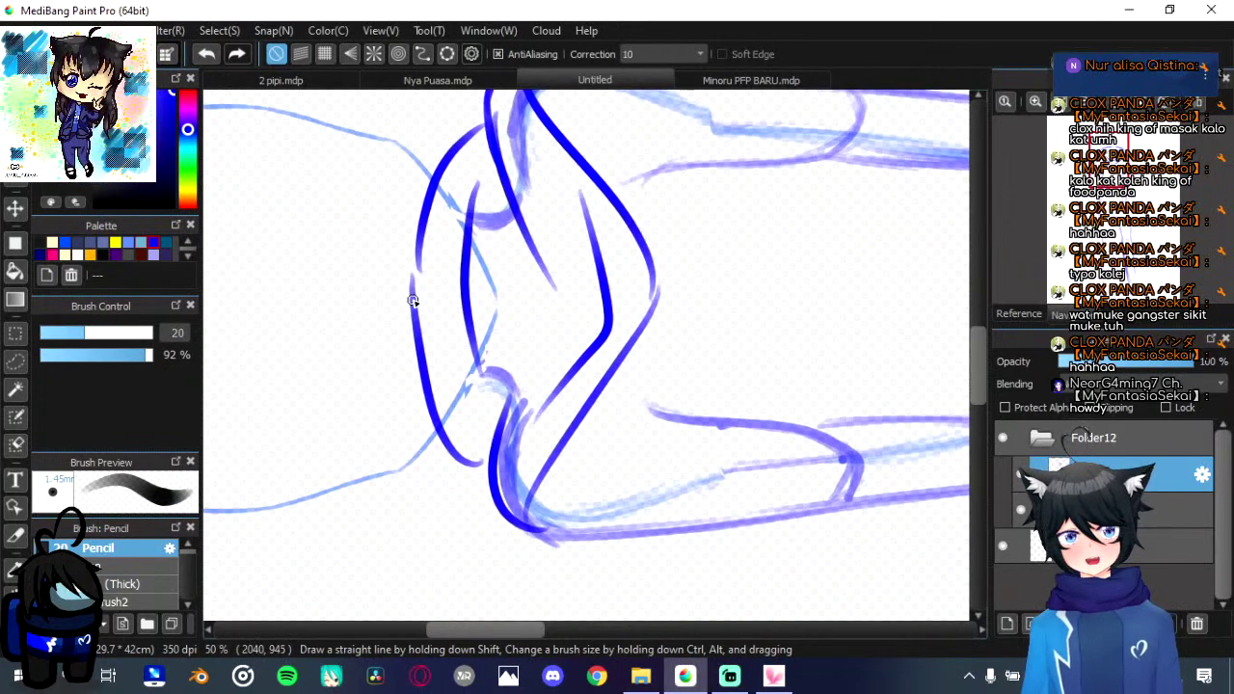
{"action": "mouse_move", "coordinate": [413, 300]}
{"action": "left_mouse_down"}
{"action": "mouse_move", "coordinate": [419, 247]}
{"action": "mouse_move", "coordinate": [427, 270]}
{"action": "mouse_move", "coordinate": [415, 291]}
{"action": "mouse_move", "coordinate": [422, 224]}
{"action": "left_mouse_up"}
{"action": "left_click_drag", "start_coordinate": [449, 156], "coordinate": [492, 118]}
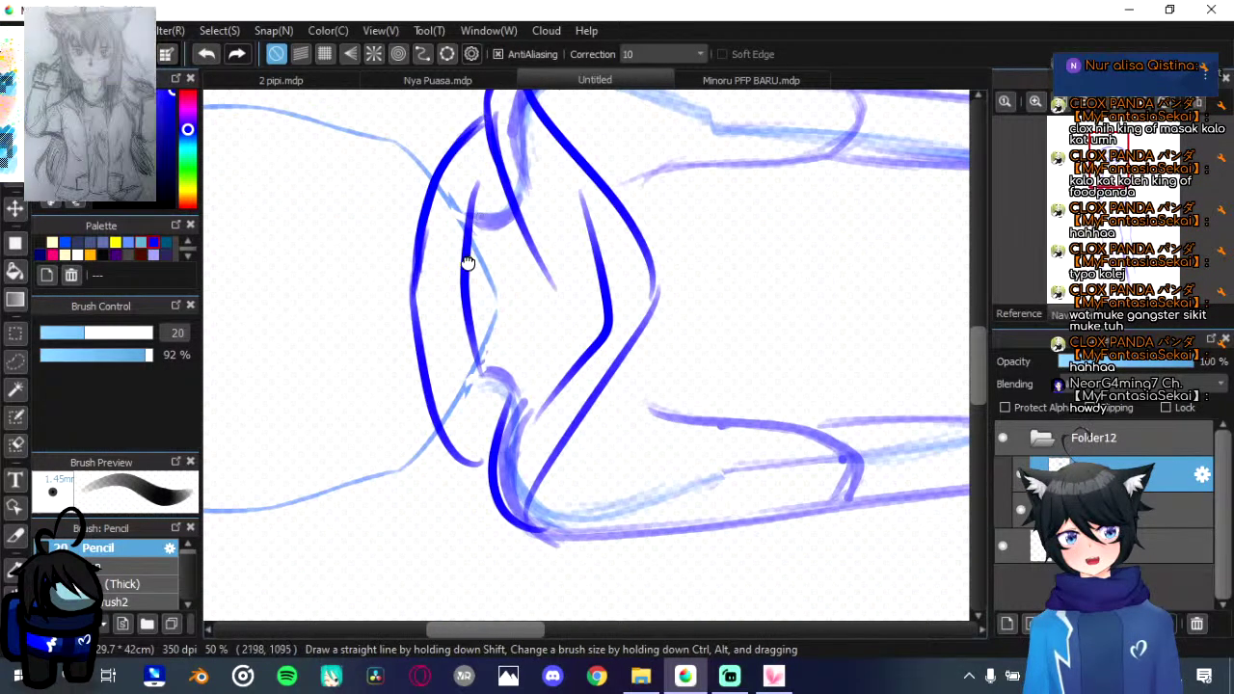
{"action": "left_click_drag", "start_coordinate": [467, 263], "coordinate": [478, 219]}
{"action": "mouse_move", "coordinate": [487, 428]}
{"action": "left_mouse_down"}
{"action": "mouse_move", "coordinate": [461, 397]}
{"action": "mouse_move", "coordinate": [425, 227]}
{"action": "left_mouse_up"}
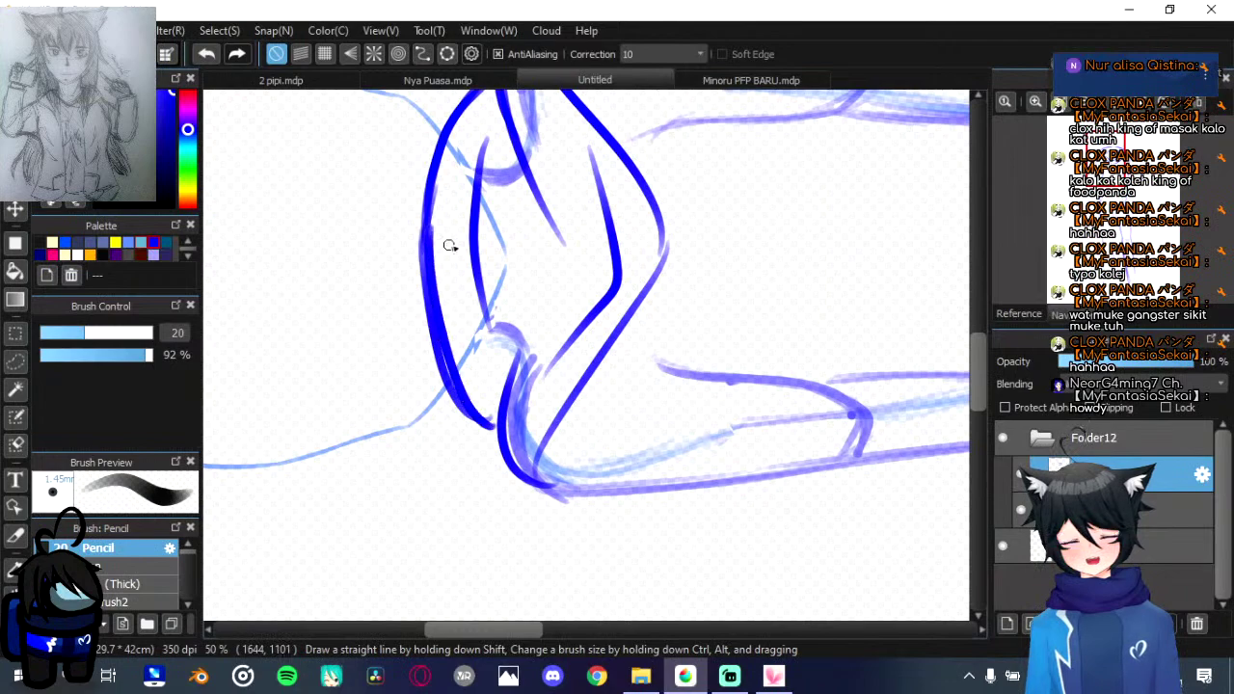
Step: Extend the collar's inner neck curve towards the left shoulder fold and return the canvas to its upright orientation
{"action": "mouse_move", "coordinate": [489, 320]}
{"action": "left_mouse_down"}
{"action": "mouse_move", "coordinate": [479, 202]}
{"action": "mouse_move", "coordinate": [489, 138]}
{"action": "left_mouse_up"}
{"action": "key", "text": "ctrl+z"}
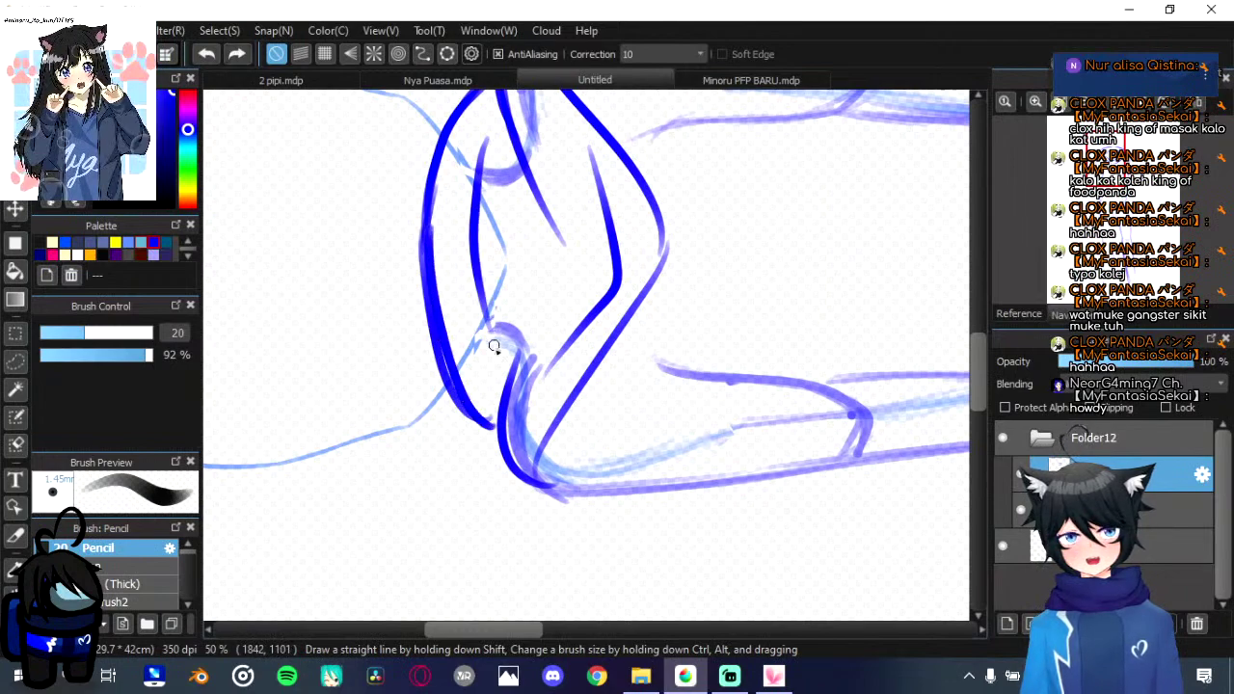
{"action": "mouse_move", "coordinate": [492, 342]}
{"action": "left_mouse_down"}
{"action": "mouse_move", "coordinate": [479, 171]}
{"action": "mouse_move", "coordinate": [492, 379]}
{"action": "mouse_move", "coordinate": [542, 448]}
{"action": "left_mouse_up"}
{"action": "key", "text": "Right"}
{"action": "key", "text": "Right"}
{"action": "key", "text": "Right"}
{"action": "key", "text": "Right"}
{"action": "key", "text": "Right"}
{"action": "key", "text": "Right"}
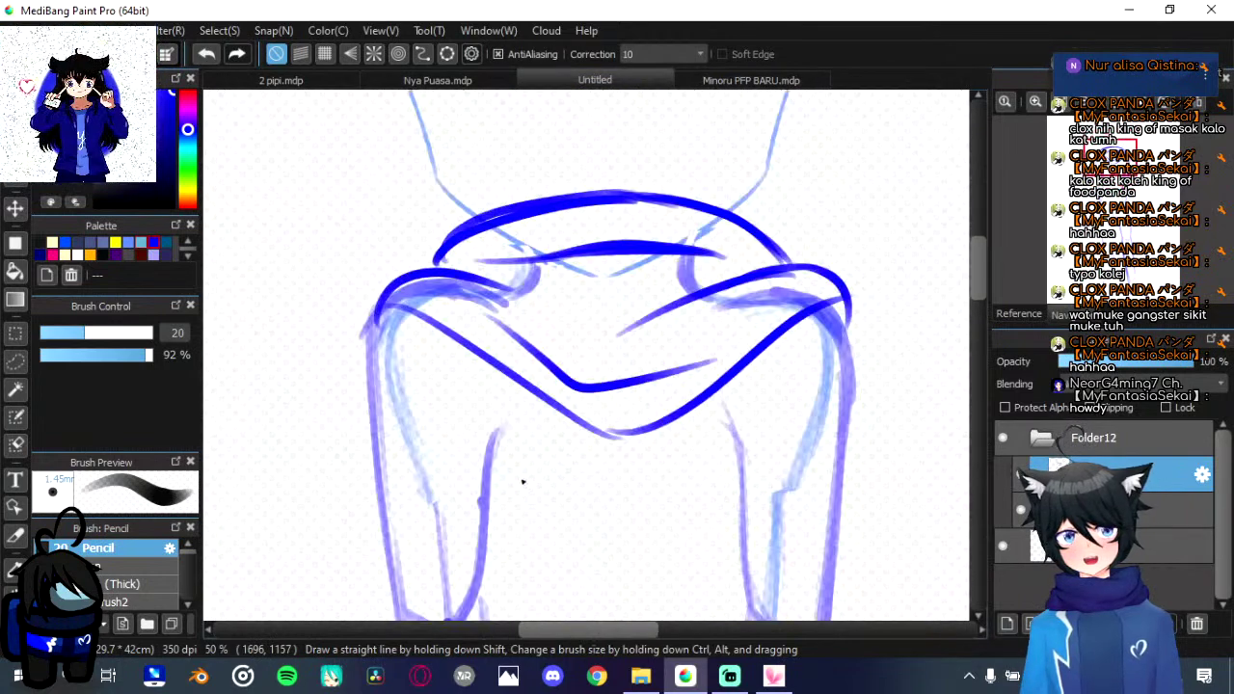
{"action": "scroll", "coordinate": [518, 478], "scroll_direction": "down", "scroll_amount": 2}
{"action": "scroll", "coordinate": [565, 283], "scroll_direction": "down", "scroll_amount": 2}
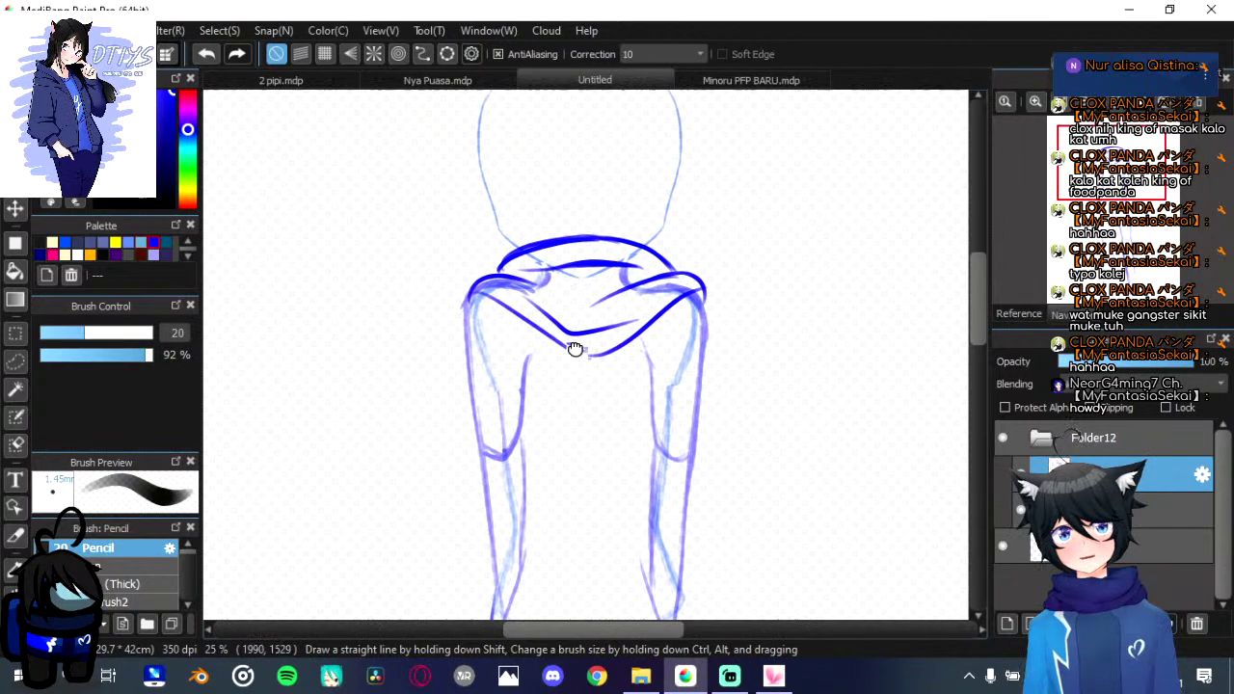
Step: Try to sketch fold lines running down the chest from the hood's pointed front edge
{"action": "mouse_move", "coordinate": [574, 349]}
{"action": "left_mouse_down"}
{"action": "mouse_move", "coordinate": [589, 270]}
{"action": "mouse_move", "coordinate": [633, 388]}
{"action": "left_mouse_up"}
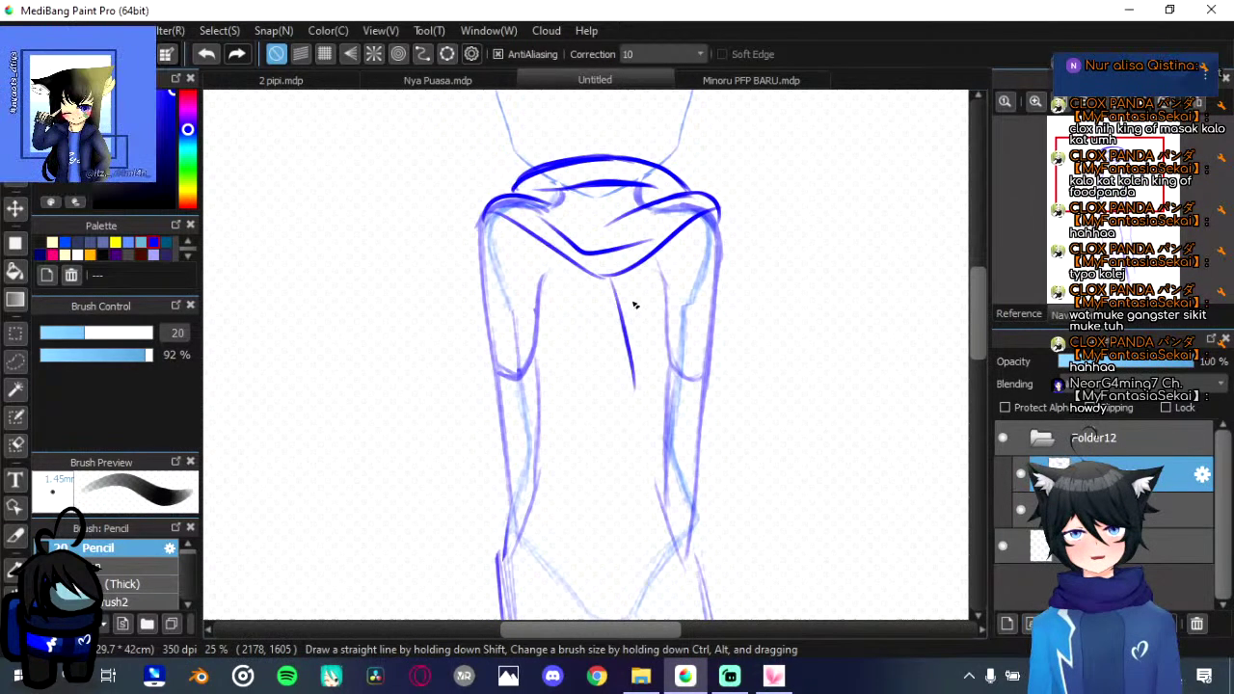
{"action": "key", "text": "ctrl+z"}
{"action": "left_click_drag", "start_coordinate": [614, 279], "coordinate": [643, 383]}
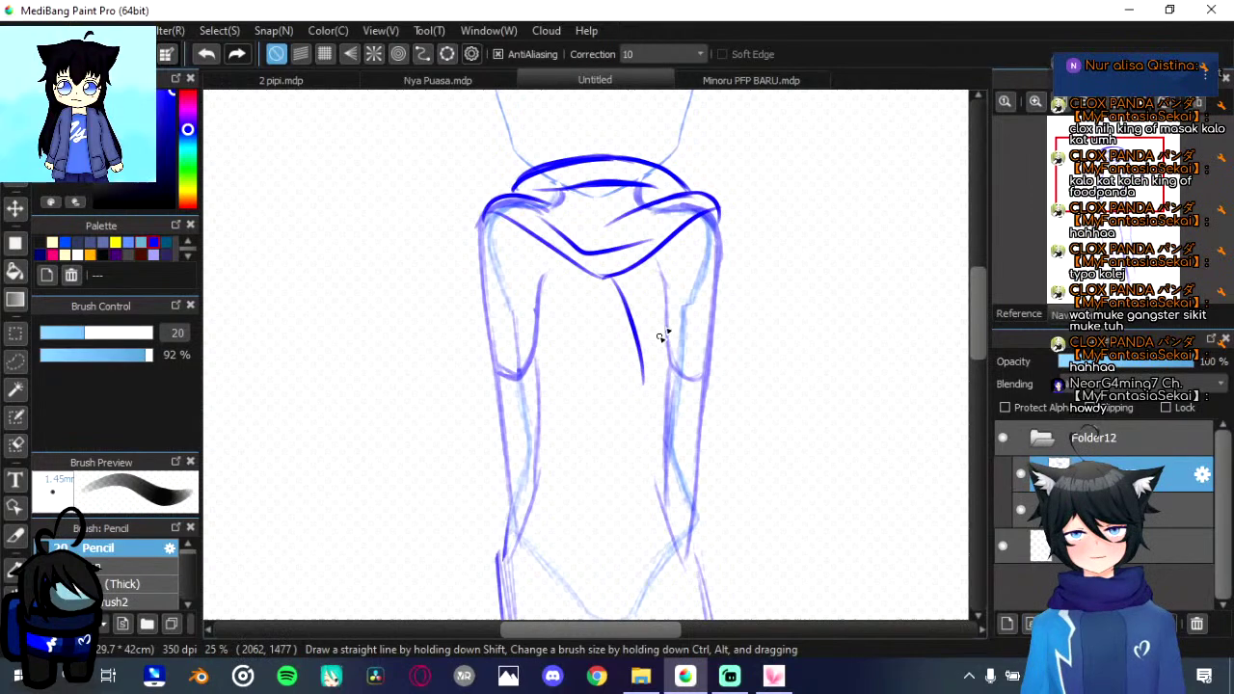
{"action": "key", "text": "ctrl+z"}
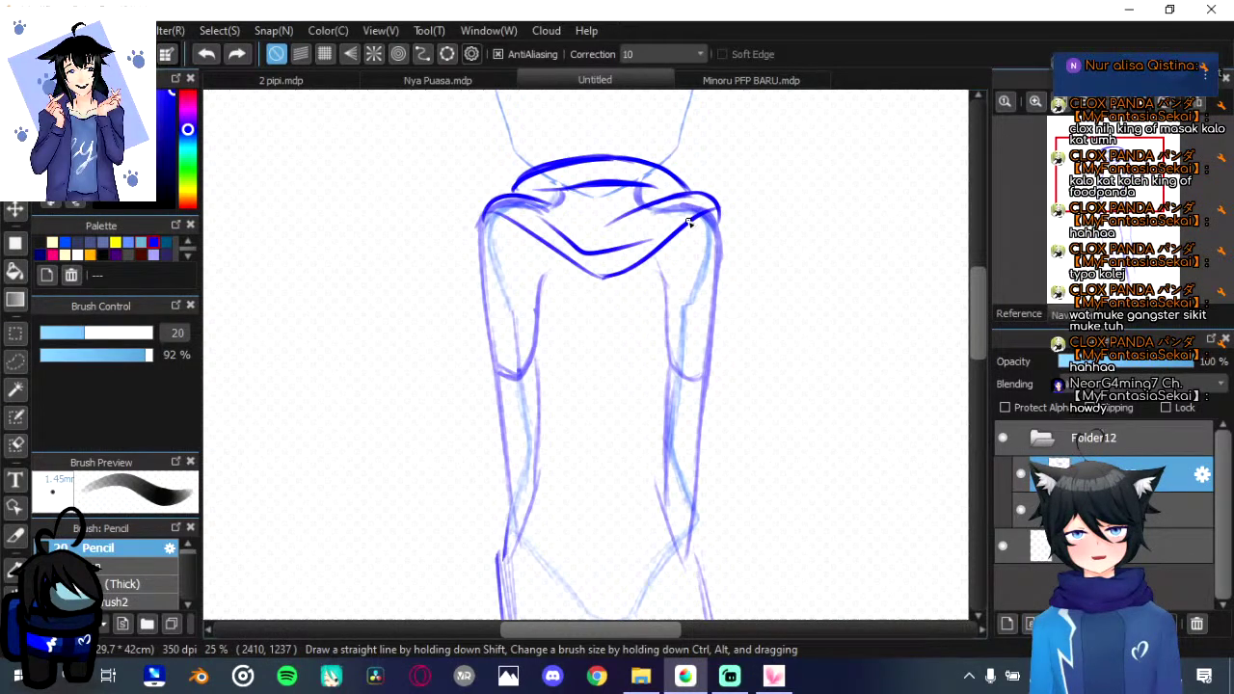
{"action": "left_click_drag", "start_coordinate": [678, 241], "coordinate": [652, 345]}
{"action": "mouse_move", "coordinate": [611, 278]}
{"action": "left_mouse_down"}
{"action": "mouse_move", "coordinate": [581, 352]}
{"action": "mouse_move", "coordinate": [651, 343]}
{"action": "left_mouse_up"}
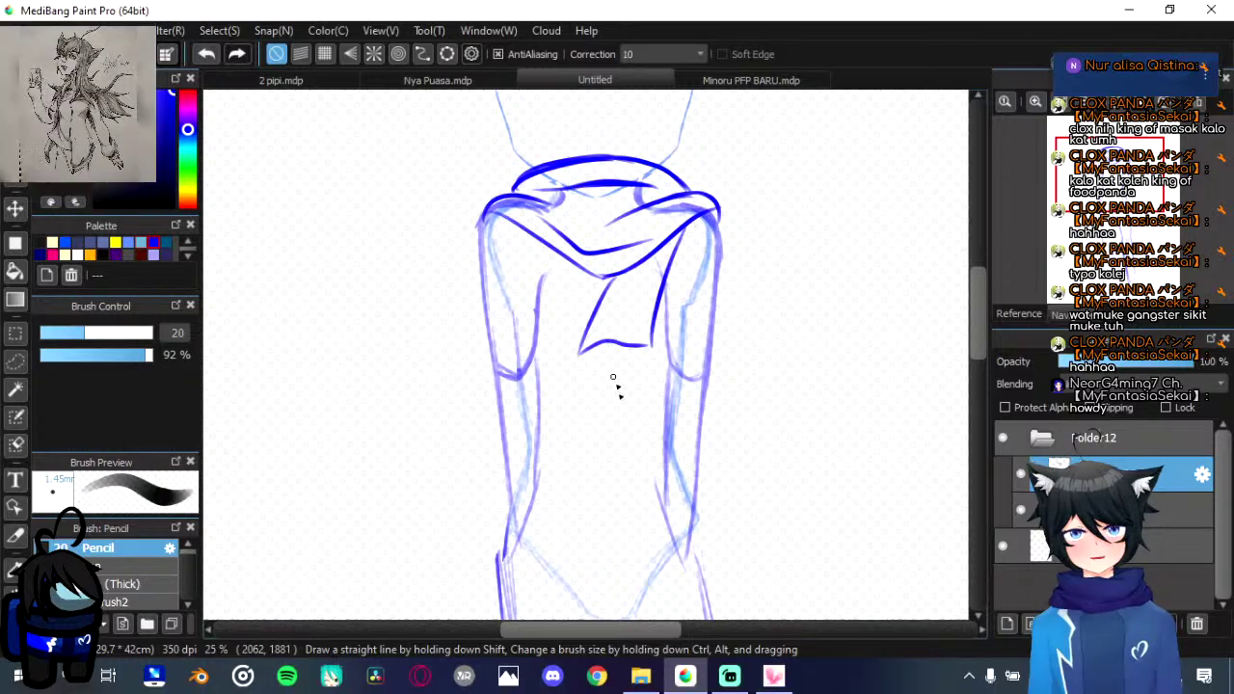
{"action": "key", "text": "ctrl+z"}
{"action": "scroll", "coordinate": [613, 377], "scroll_direction": "up", "scroll_amount": 1}
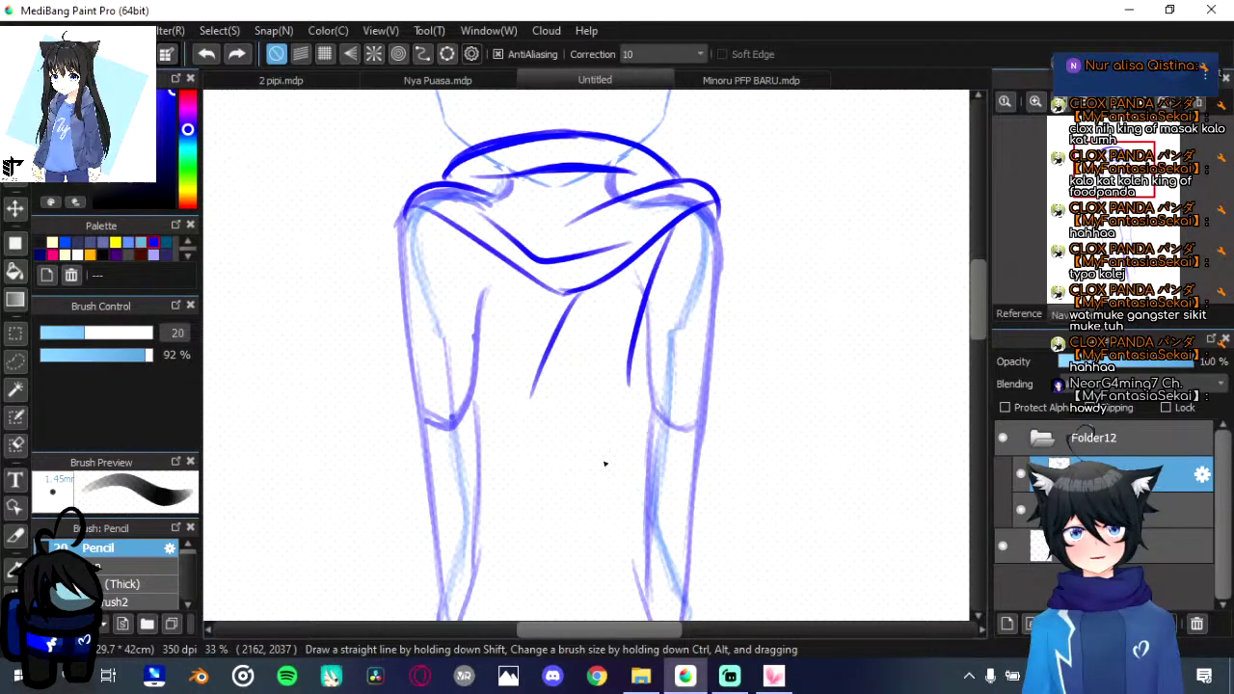
{"action": "key", "text": "ctrl+z"}
{"action": "key", "text": "ctrl+z"}
{"action": "scroll", "coordinate": [644, 297], "scroll_direction": "down", "scroll_amount": 3}
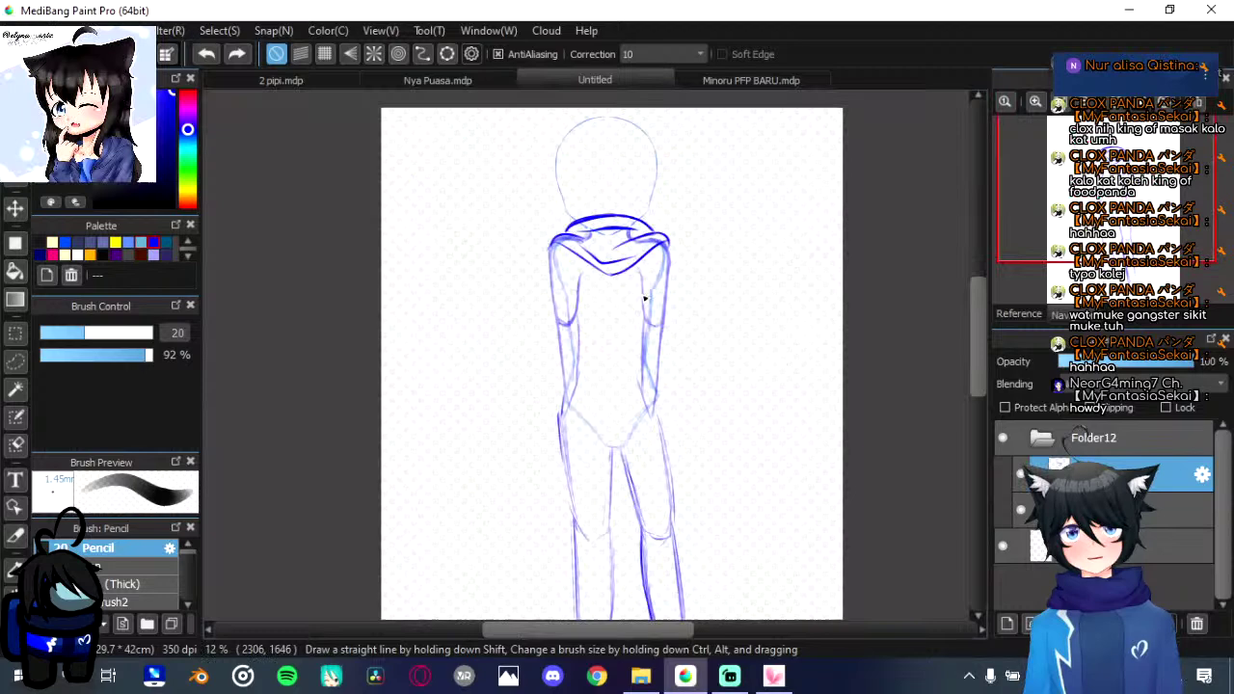
{"action": "scroll", "coordinate": [645, 298], "scroll_direction": "up", "scroll_amount": 2}
{"action": "key", "text": "ctrl+t"}
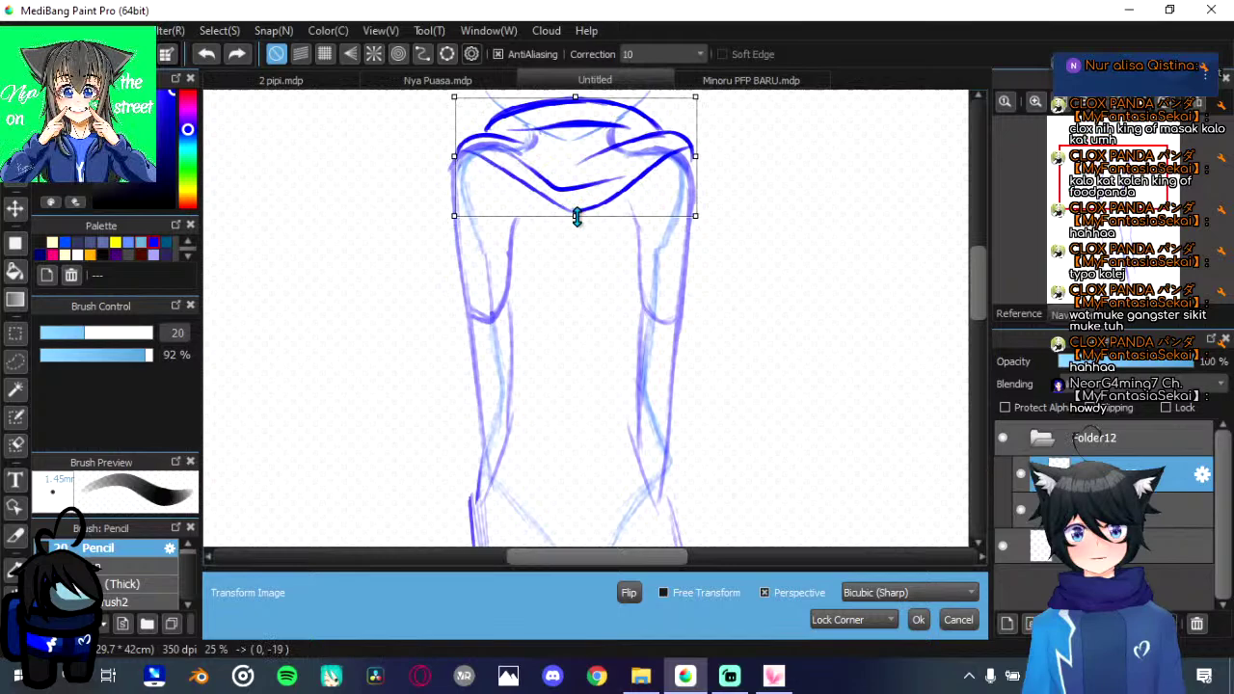
{"action": "left_click_drag", "start_coordinate": [632, 178], "coordinate": [626, 271]}
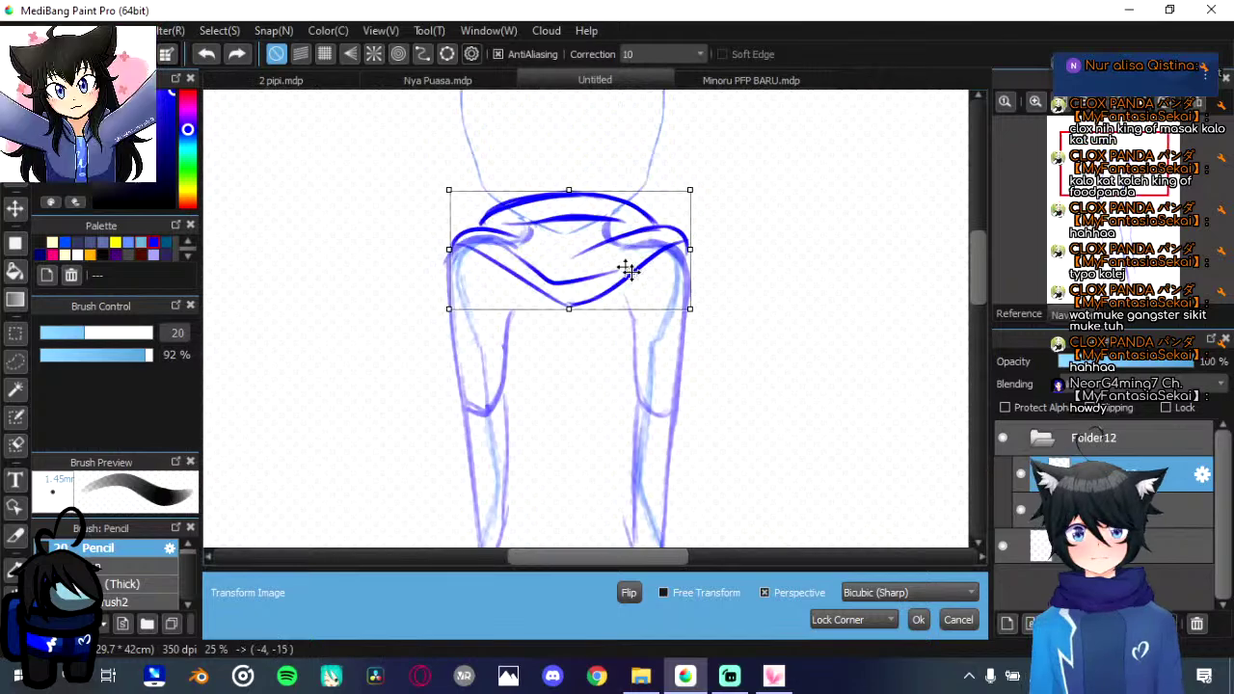
{"action": "left_click_drag", "start_coordinate": [698, 318], "coordinate": [684, 364]}
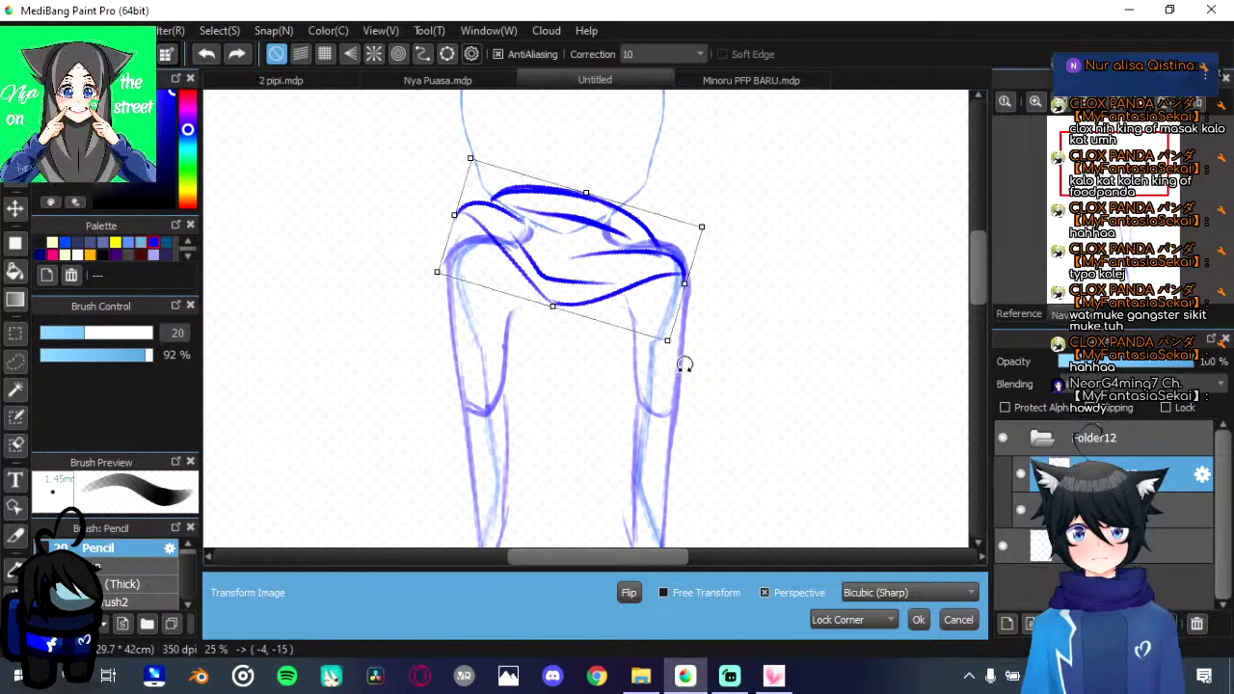
{"action": "key", "text": "Escape"}
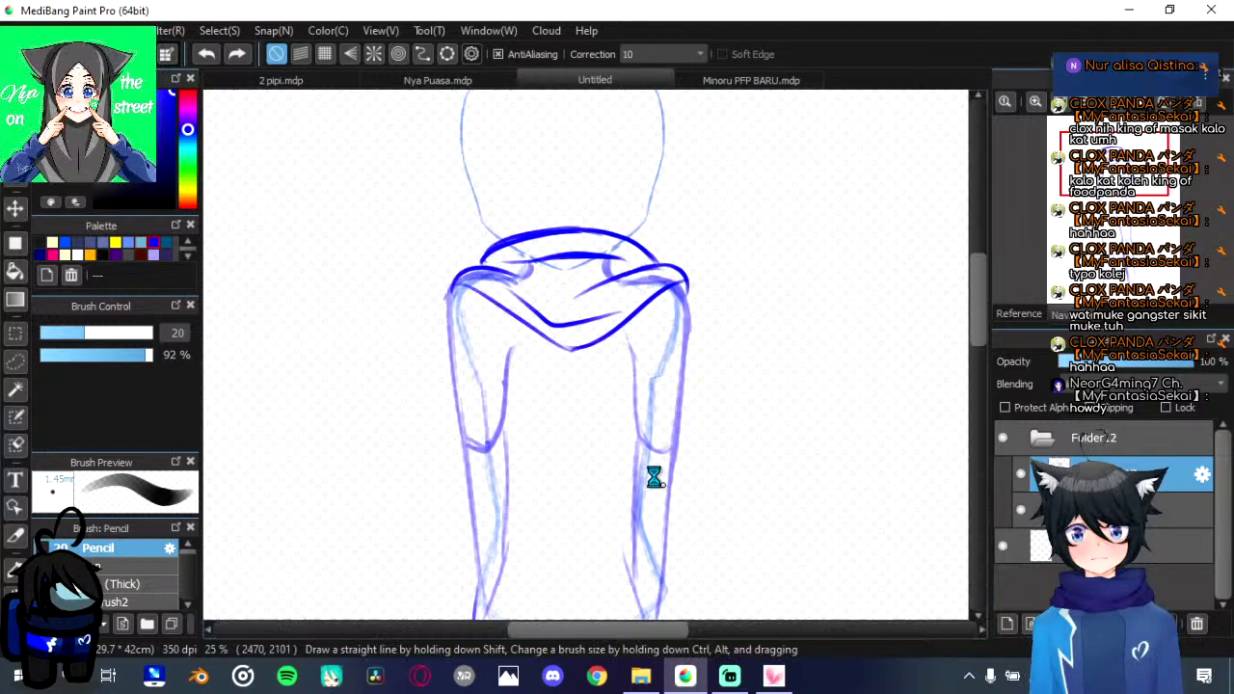
Step: Transform the hood sketch so it is slightly flatter and sits a little higher on the shoulders
{"action": "key", "text": "ctrl+t"}
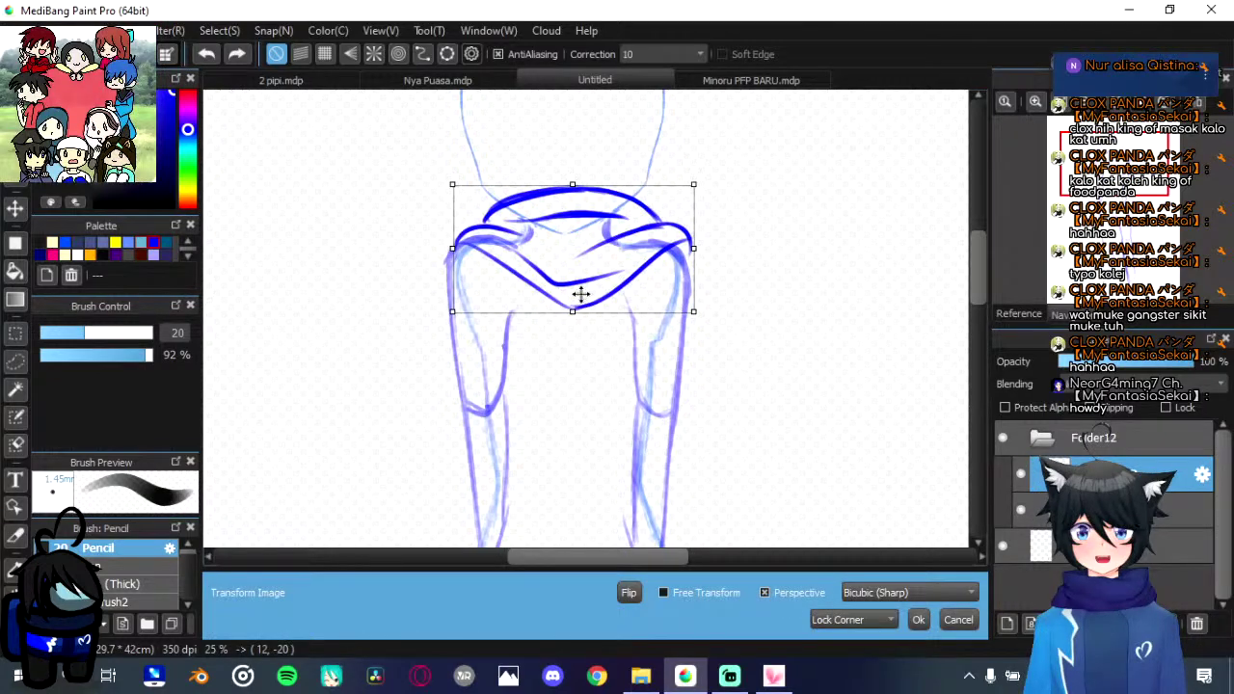
{"action": "mouse_move", "coordinate": [580, 294]}
{"action": "left_mouse_down"}
{"action": "mouse_move", "coordinate": [572, 283]}
{"action": "mouse_move", "coordinate": [574, 319]}
{"action": "left_mouse_up"}
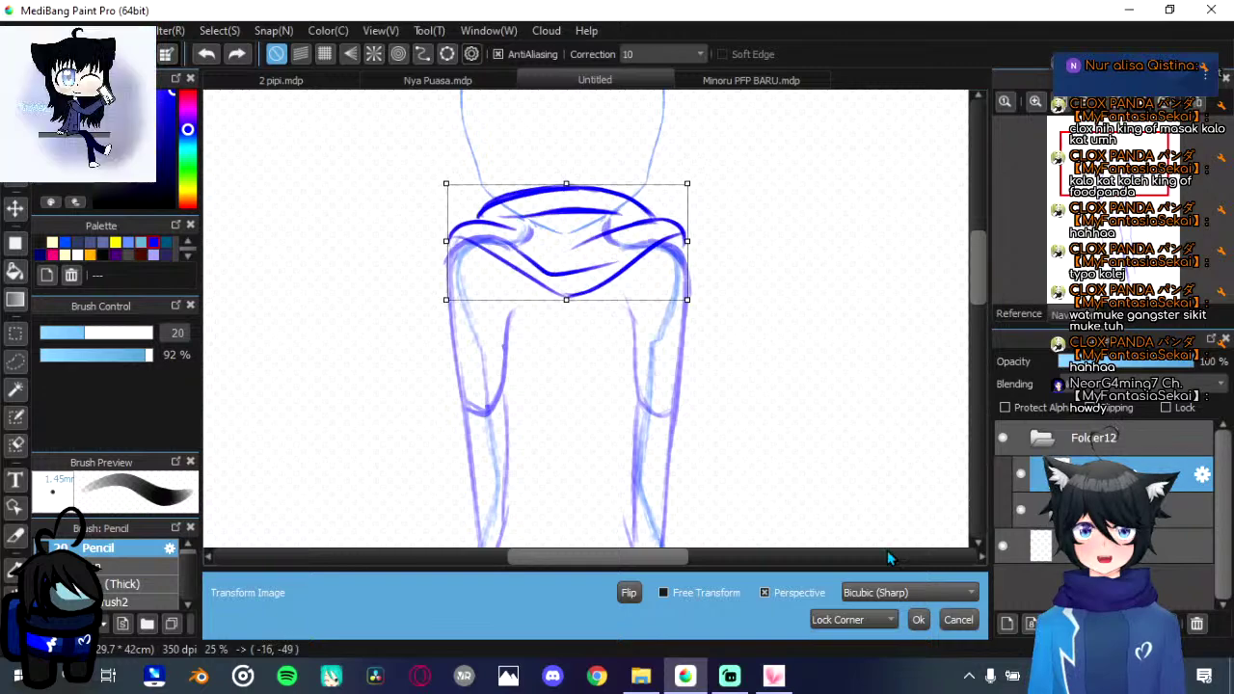
{"action": "key", "text": "Return"}
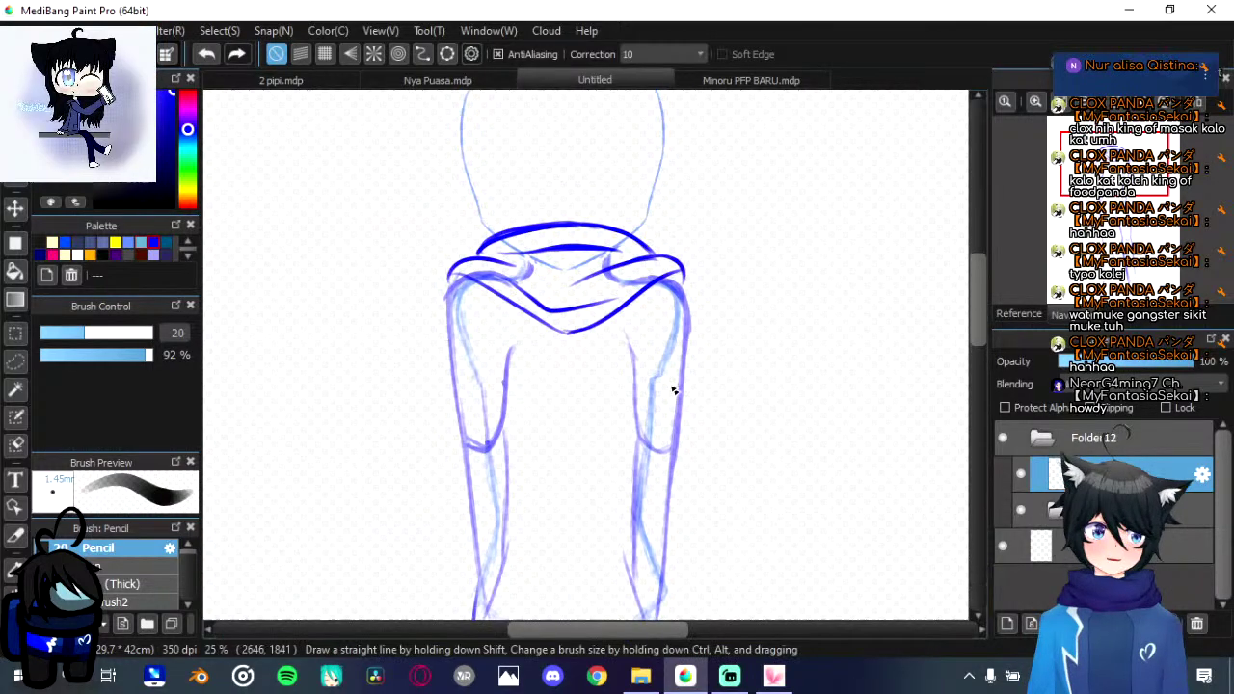
Step: Lower the opacity of the body sketch folder and add a new layer above the hood layer
{"action": "scroll", "coordinate": [673, 389], "scroll_direction": "down", "scroll_amount": 1}
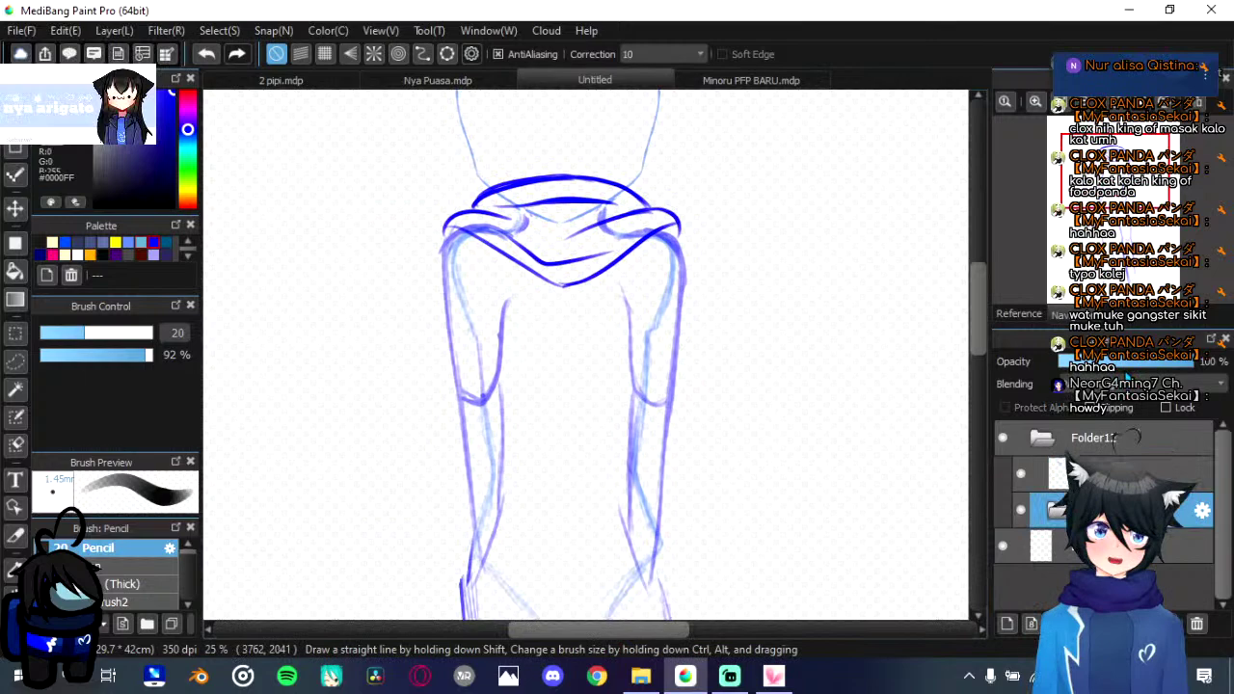
{"action": "left_click", "coordinate": [1126, 363]}
{"action": "left_click", "coordinate": [1109, 473]}
{"action": "mouse_move", "coordinate": [648, 453]}
{"action": "left_mouse_down"}
{"action": "mouse_move", "coordinate": [671, 458]}
{"action": "mouse_move", "coordinate": [675, 389]}
{"action": "left_mouse_up"}
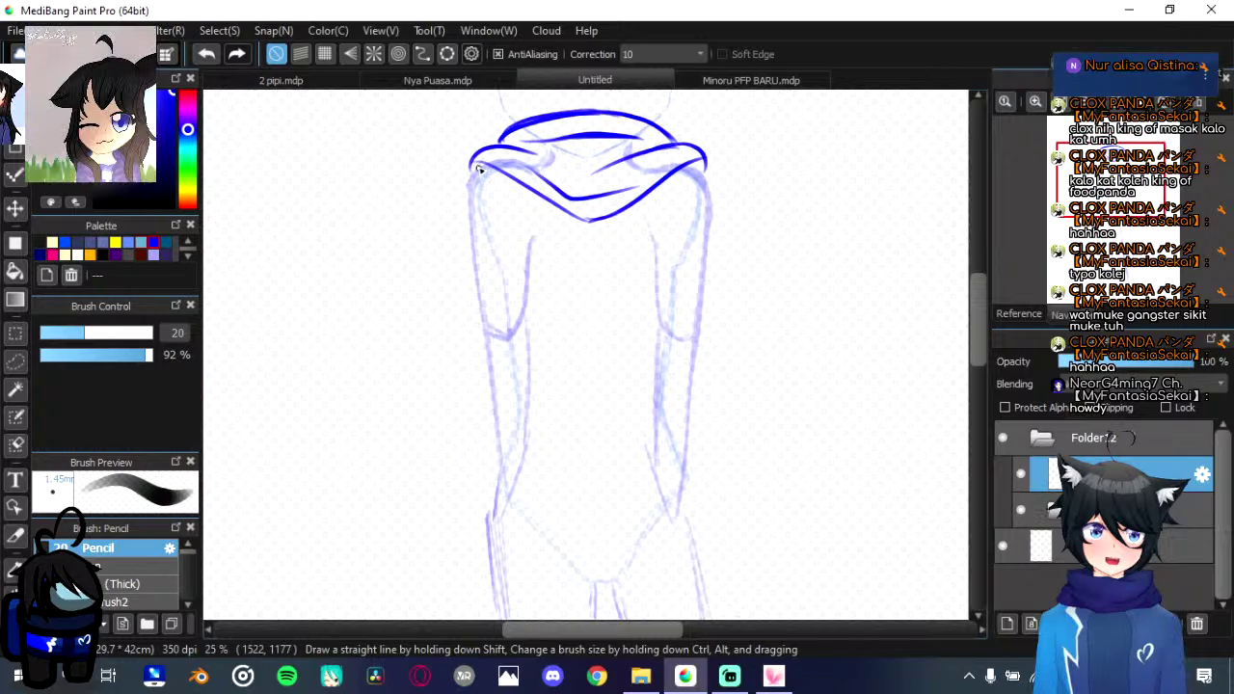
{"action": "key", "text": "ctrl+shift+n"}
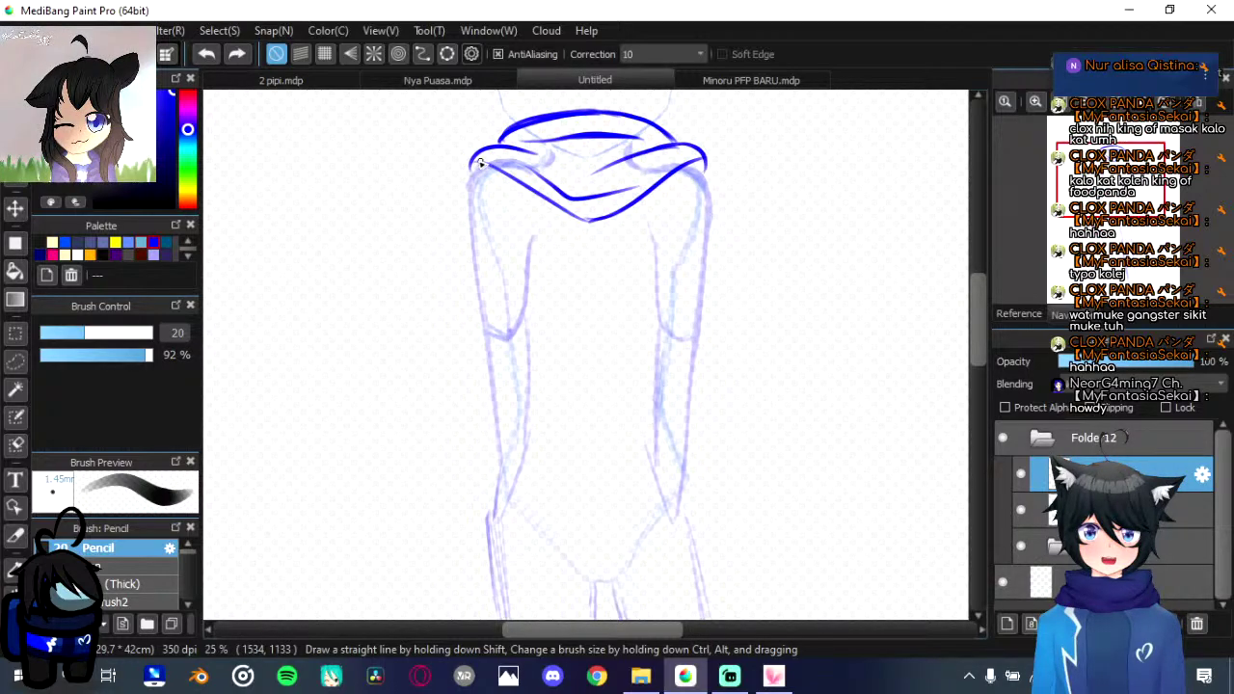
Step: Draw the outer line of the figure's left-hand sleeve in blue pencil, from the hood's edge down to the wrist
{"action": "mouse_move", "coordinate": [480, 164]}
{"action": "left_mouse_down"}
{"action": "mouse_move", "coordinate": [457, 193]}
{"action": "mouse_move", "coordinate": [479, 376]}
{"action": "left_mouse_up"}
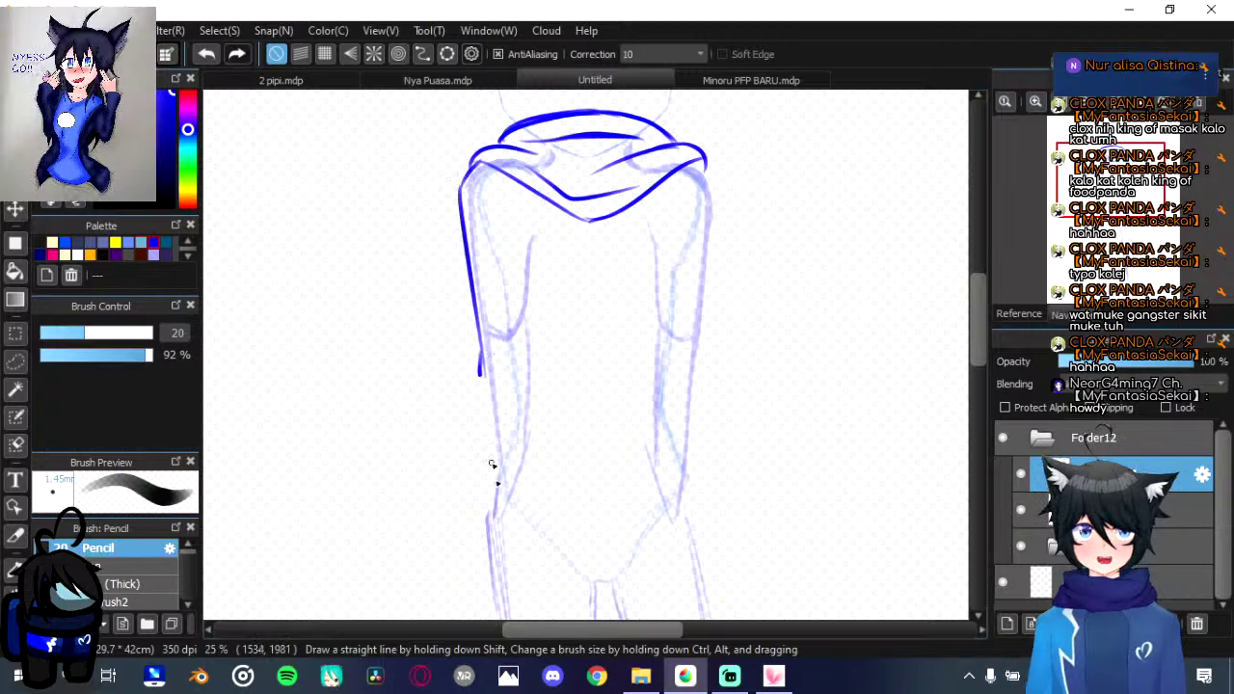
{"action": "mouse_move", "coordinate": [491, 463]}
{"action": "left_mouse_down"}
{"action": "mouse_move", "coordinate": [498, 490]}
{"action": "mouse_move", "coordinate": [493, 411]}
{"action": "left_mouse_up"}
{"action": "key", "text": "ctrl+z"}
{"action": "key", "text": "ctrl+z"}
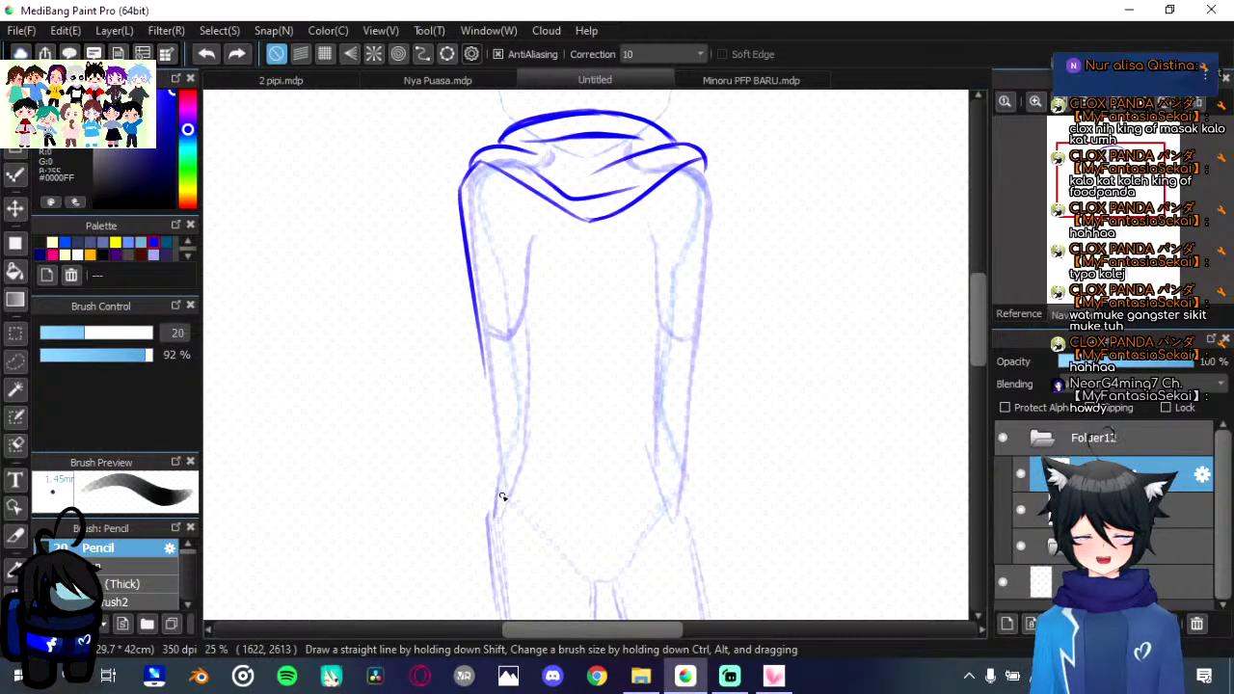
{"action": "left_click_drag", "start_coordinate": [500, 487], "coordinate": [482, 349]}
{"action": "key", "text": "ctrl+z"}
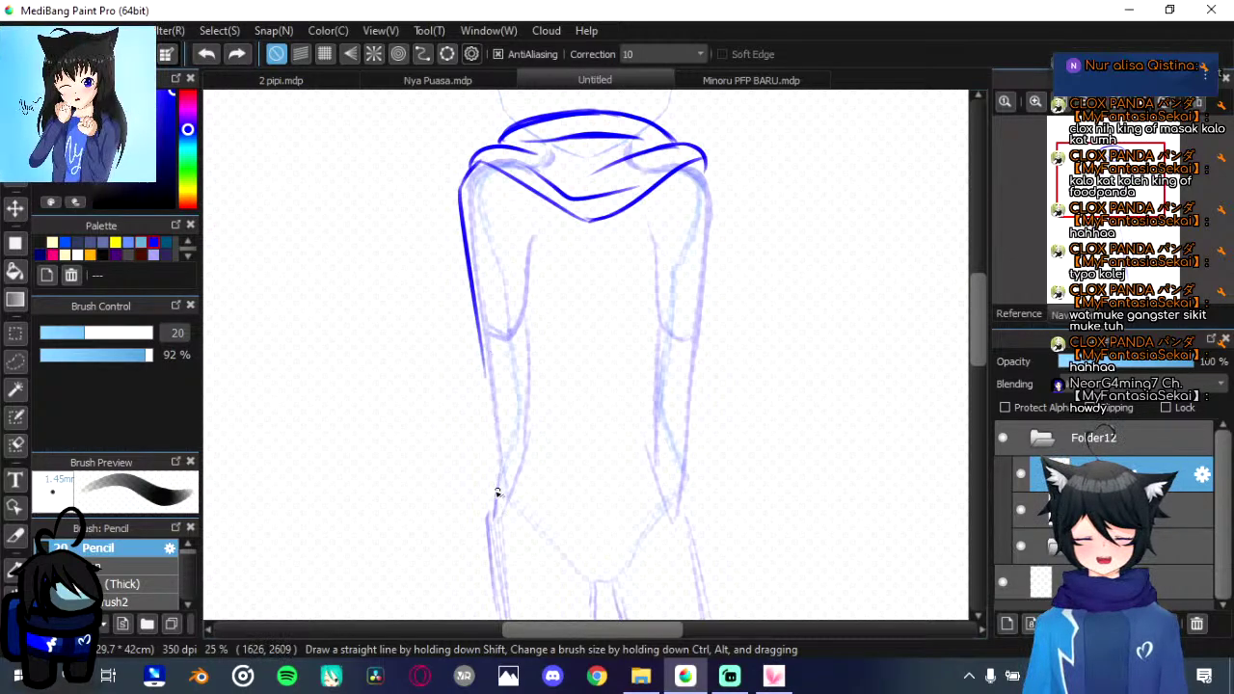
{"action": "left_click_drag", "start_coordinate": [496, 492], "coordinate": [482, 349]}
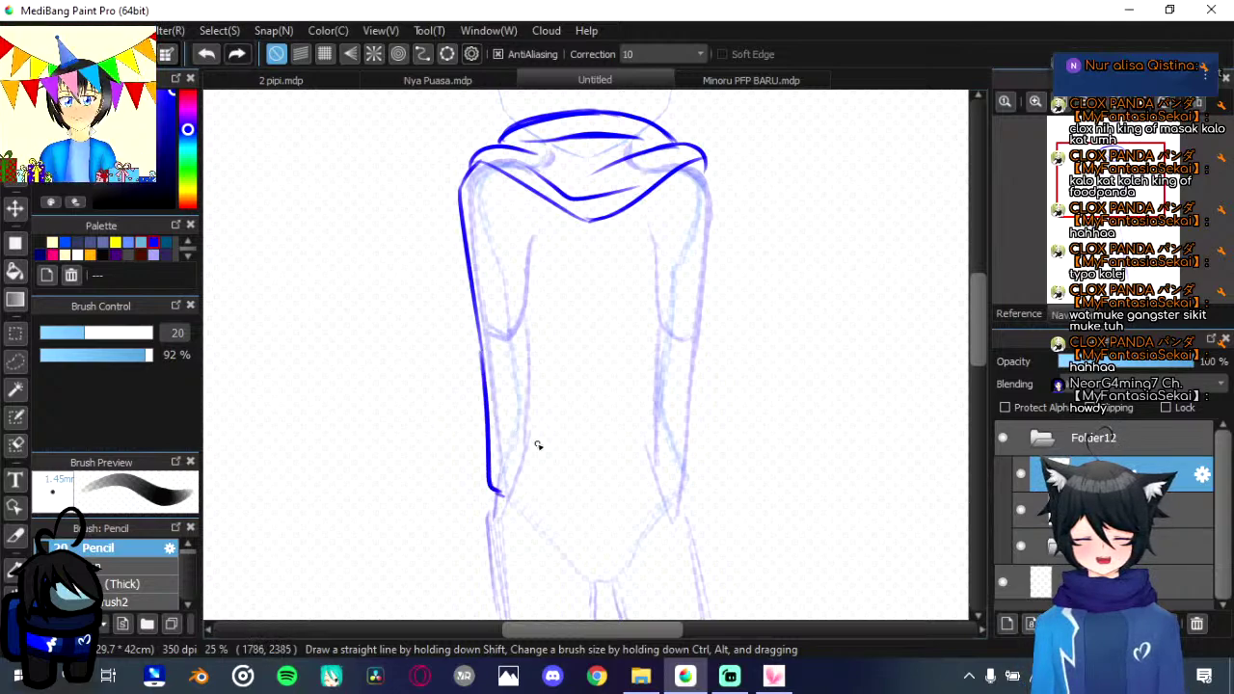
Step: Try to draw the jacket's curved lower hem between the two wrists
{"action": "mouse_move", "coordinate": [534, 450]}
{"action": "left_mouse_down"}
{"action": "mouse_move", "coordinate": [565, 477]}
{"action": "mouse_move", "coordinate": [646, 461]}
{"action": "left_mouse_up"}
{"action": "key", "text": "ctrl+z"}
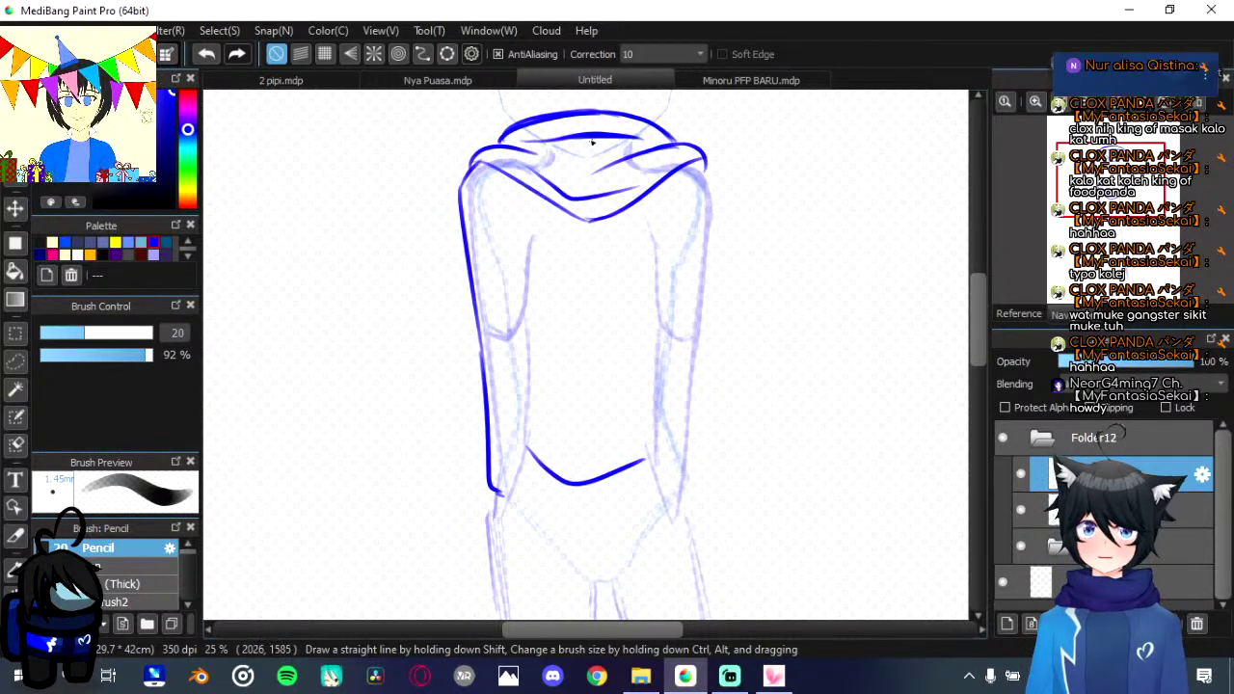
{"action": "left_click_drag", "start_coordinate": [1111, 644], "coordinate": [1124, 496]}
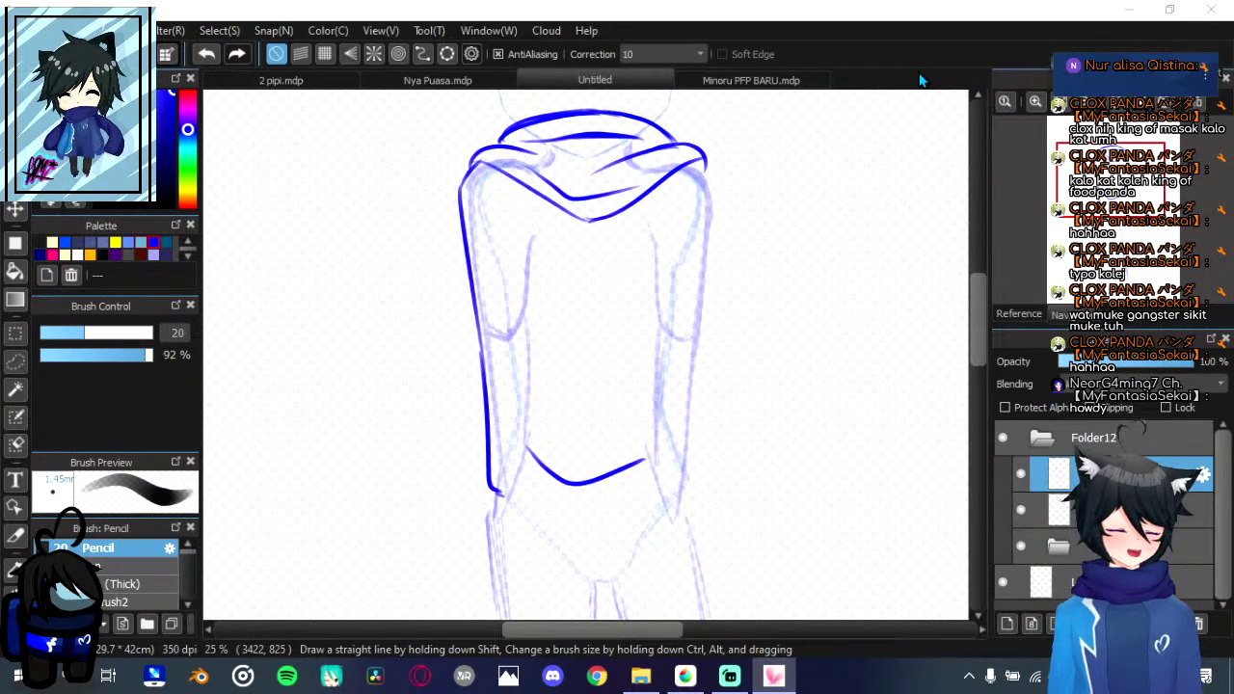
{"action": "left_click", "coordinate": [680, 489]}
{"action": "left_click_drag", "start_coordinate": [680, 492], "coordinate": [690, 476]}
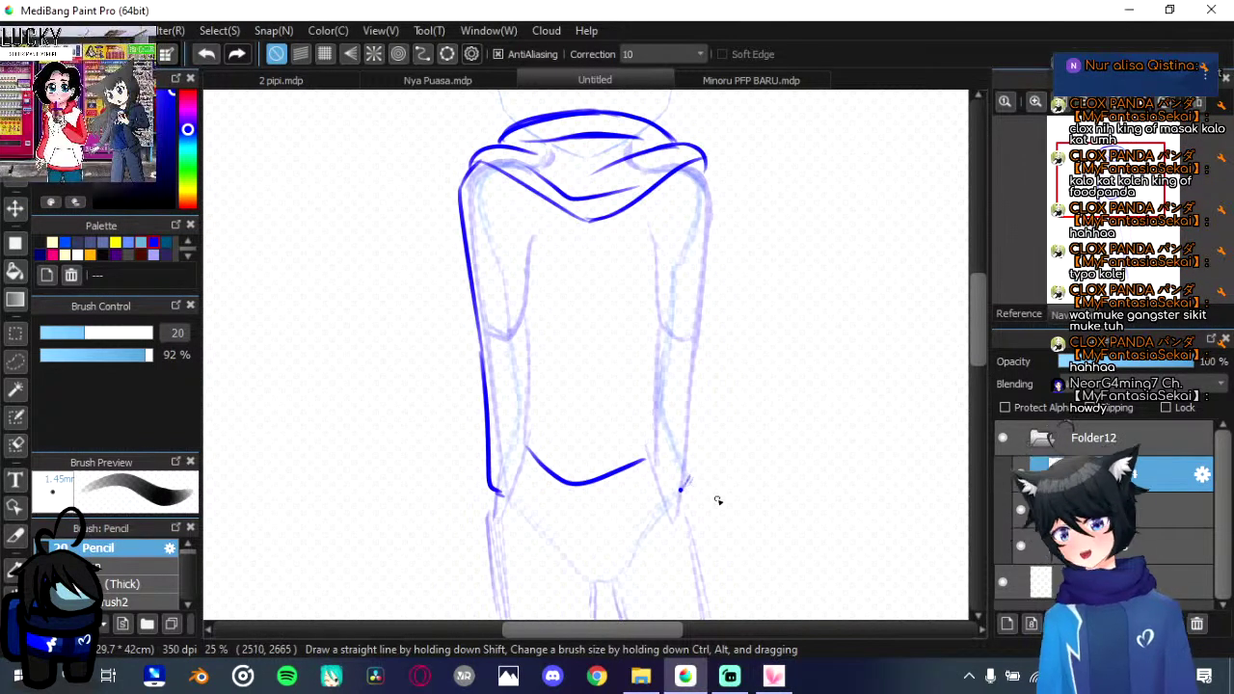
{"action": "scroll", "coordinate": [678, 492], "scroll_direction": "up", "scroll_amount": 1}
{"action": "key", "text": "ctrl+z"}
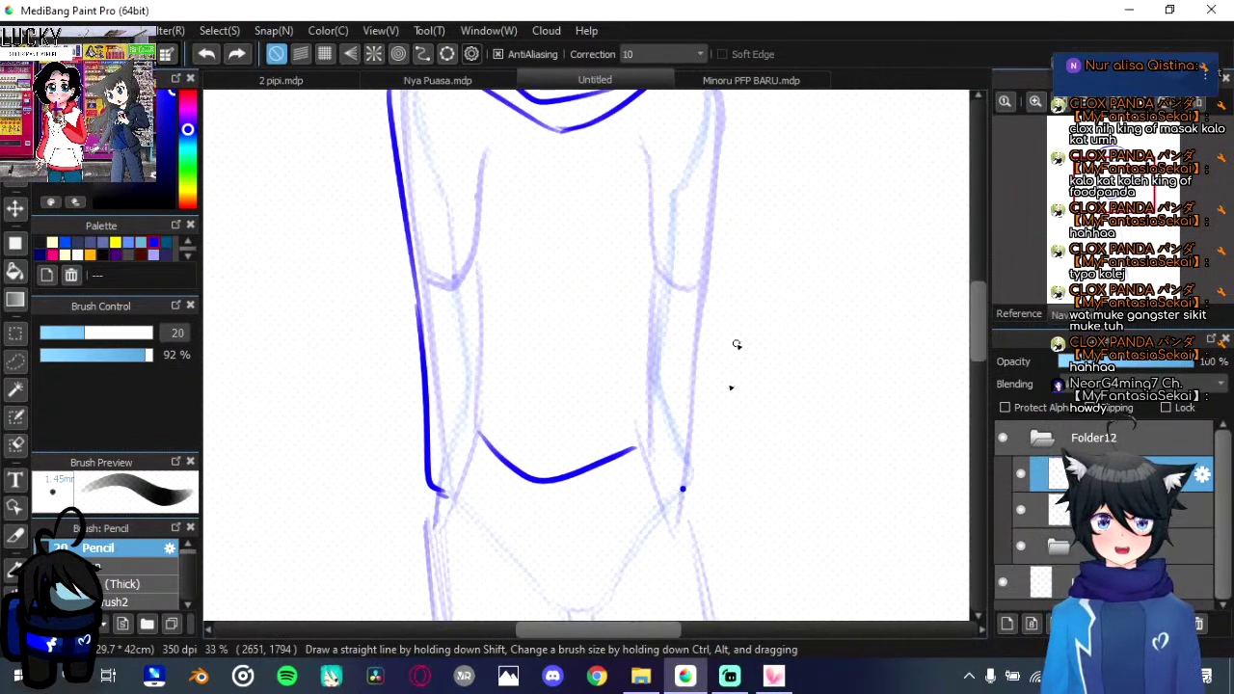
{"action": "key", "text": "ctrl+z"}
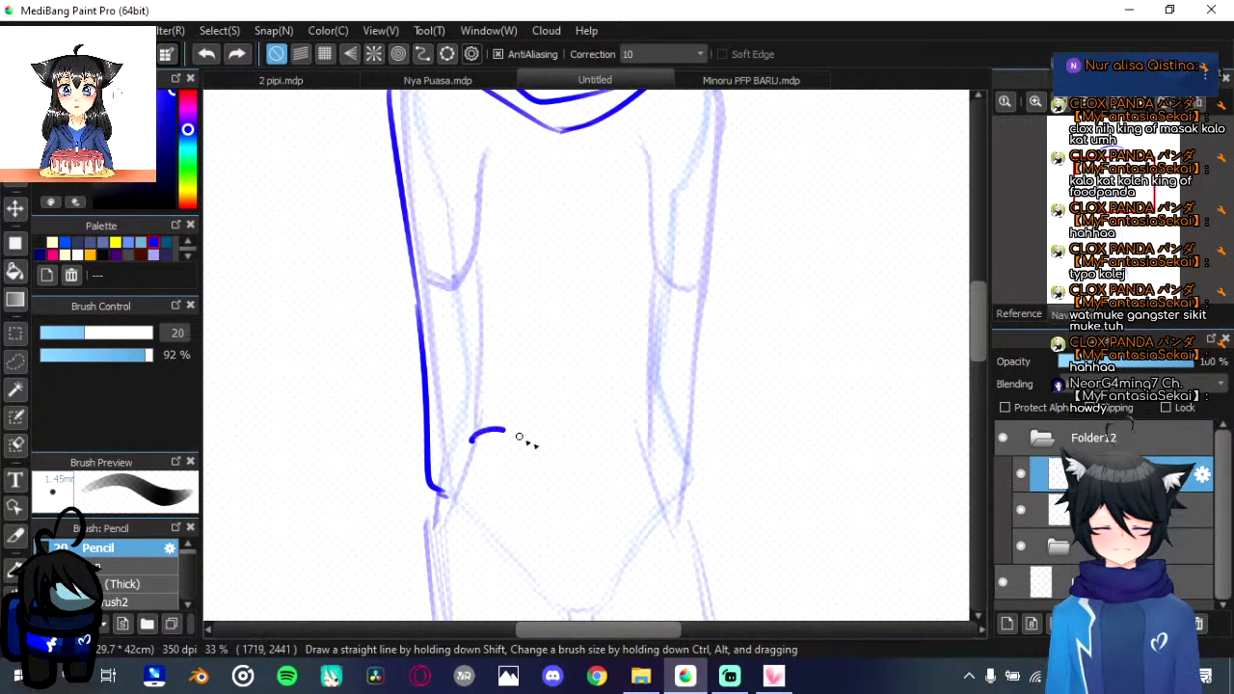
{"action": "left_click_drag", "start_coordinate": [519, 439], "coordinate": [584, 453]}
{"action": "key", "text": "ctrl+z"}
{"action": "left_click_drag", "start_coordinate": [479, 426], "coordinate": [513, 546]}
{"action": "key", "text": "ctrl+z"}
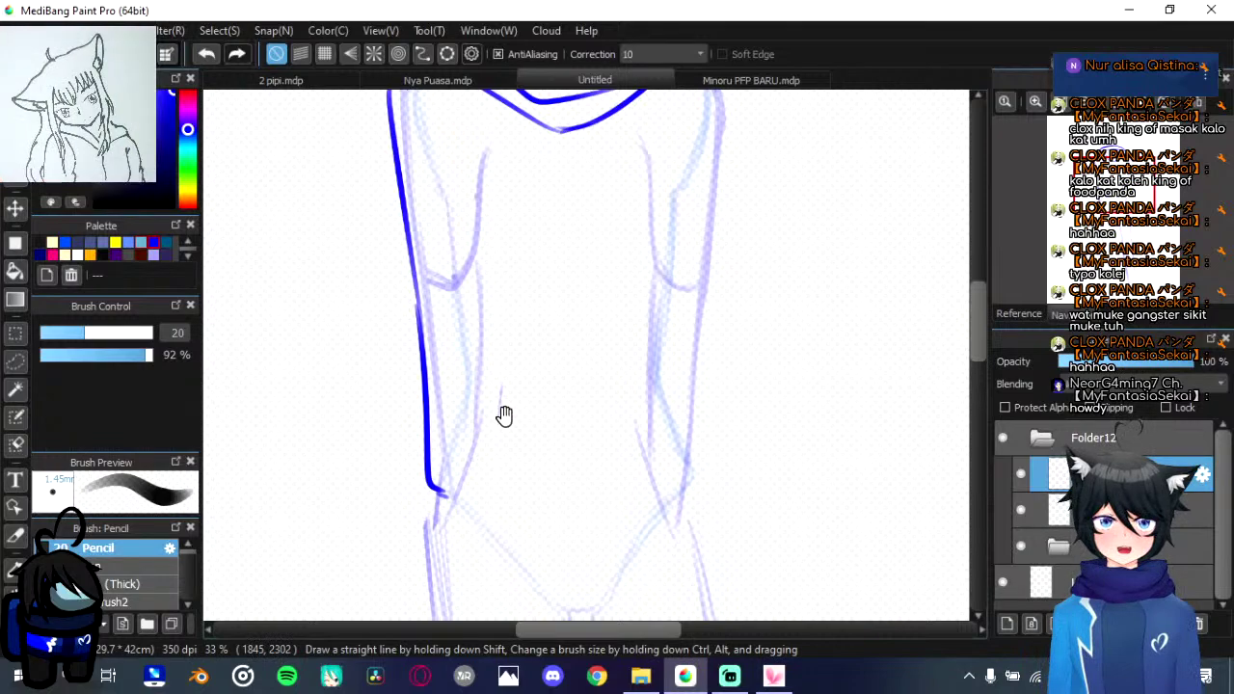
Step: Draw the inner line of the left-hand sleeve from the wrist up to the armpit, with a short fold at the top
{"action": "mouse_move", "coordinate": [504, 415]}
{"action": "left_mouse_down"}
{"action": "mouse_move", "coordinate": [510, 346]}
{"action": "mouse_move", "coordinate": [491, 366]}
{"action": "mouse_move", "coordinate": [493, 334]}
{"action": "left_mouse_up"}
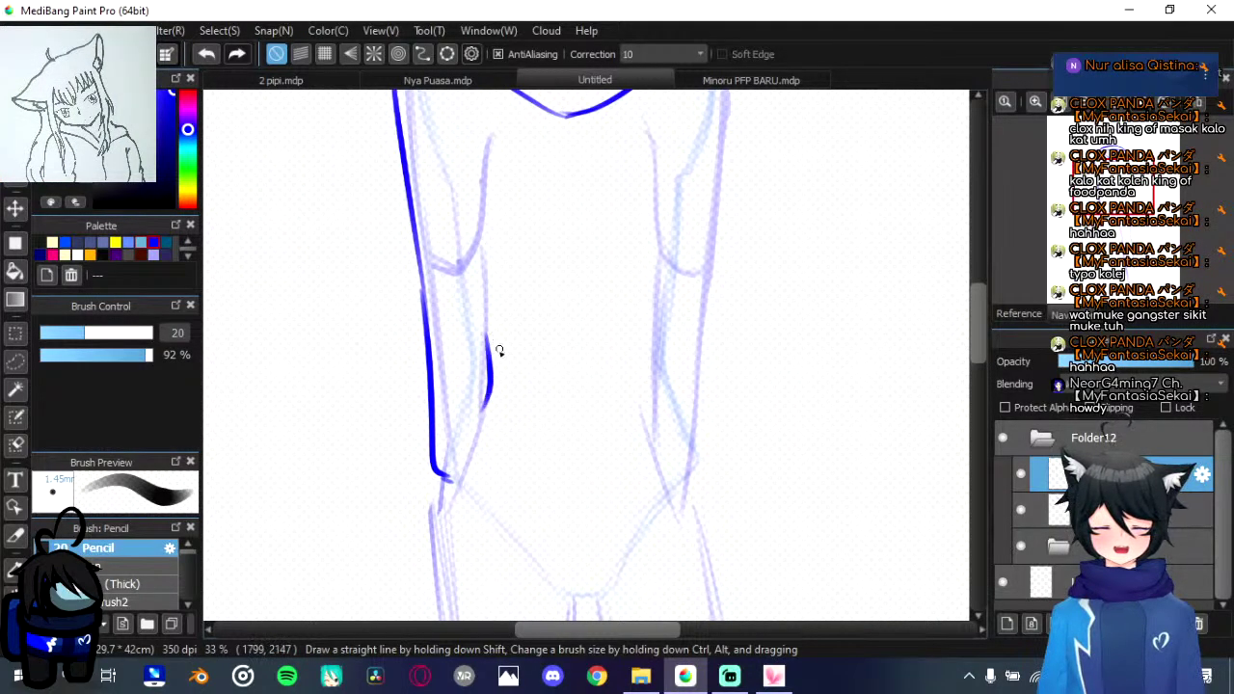
{"action": "key", "text": "ctrl+z"}
{"action": "mouse_move", "coordinate": [484, 414]}
{"action": "left_mouse_down"}
{"action": "mouse_move", "coordinate": [489, 300]}
{"action": "mouse_move", "coordinate": [501, 383]}
{"action": "mouse_move", "coordinate": [491, 401]}
{"action": "left_mouse_up"}
{"action": "left_click_drag", "start_coordinate": [490, 352], "coordinate": [495, 208]}
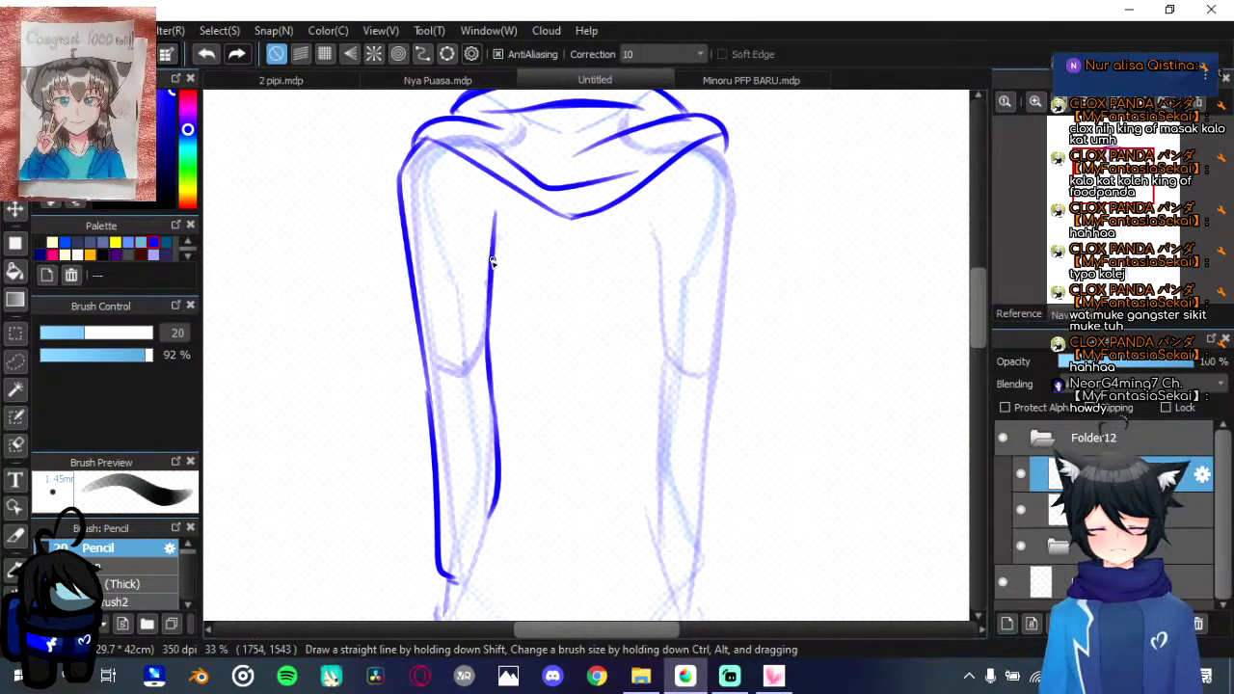
{"action": "key", "text": "ctrl+z"}
{"action": "mouse_move", "coordinate": [492, 280]}
{"action": "left_mouse_down"}
{"action": "mouse_move", "coordinate": [488, 192]}
{"action": "mouse_move", "coordinate": [490, 292]}
{"action": "left_mouse_up"}
{"action": "key", "text": "ctrl+z"}
Step: Draw the inner line of the right-hand sleeve from the armpit down to the wrist, with a short fold at the top
{"action": "left_click_drag", "start_coordinate": [535, 233], "coordinate": [516, 176]}
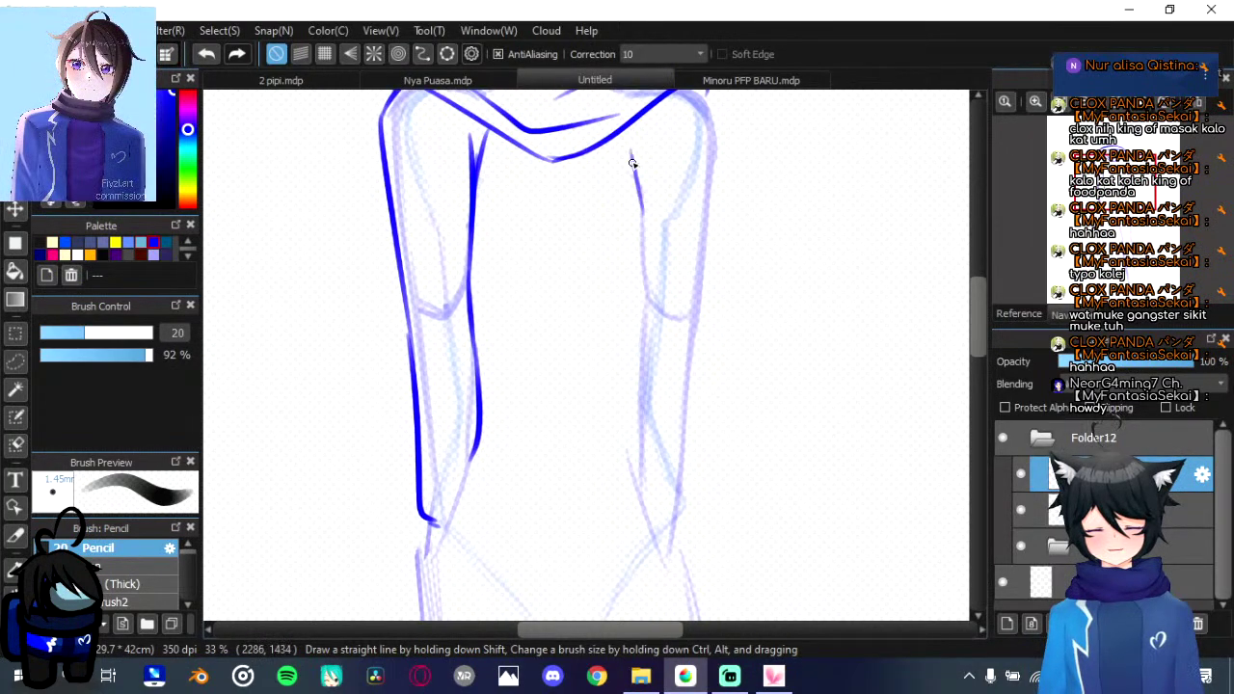
{"action": "mouse_move", "coordinate": [636, 154]}
{"action": "left_mouse_down"}
{"action": "mouse_move", "coordinate": [644, 309]}
{"action": "mouse_move", "coordinate": [645, 295]}
{"action": "left_mouse_up"}
{"action": "key", "text": "ctrl+z"}
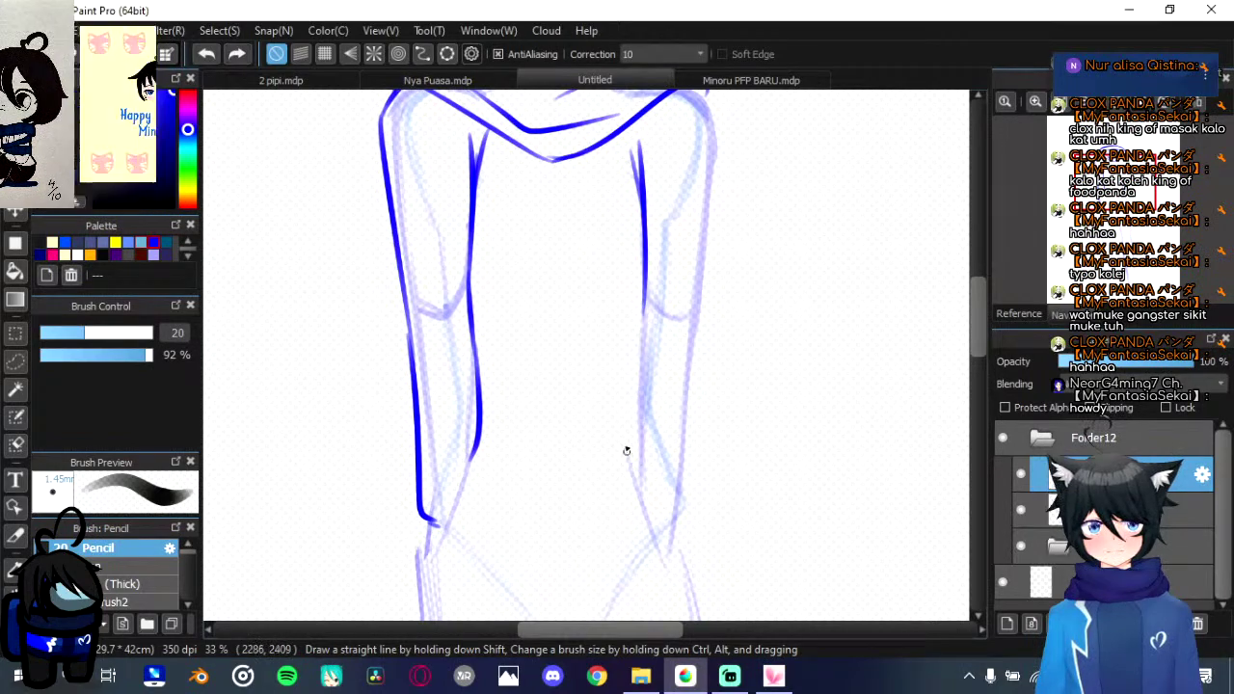
{"action": "left_click_drag", "start_coordinate": [631, 459], "coordinate": [646, 286]}
Step: Draw the right-hand sleeve's outer forearm line down to the wrist and add short fold strokes at both sleeves' inner wrists
{"action": "left_click_drag", "start_coordinate": [651, 412], "coordinate": [637, 323]}
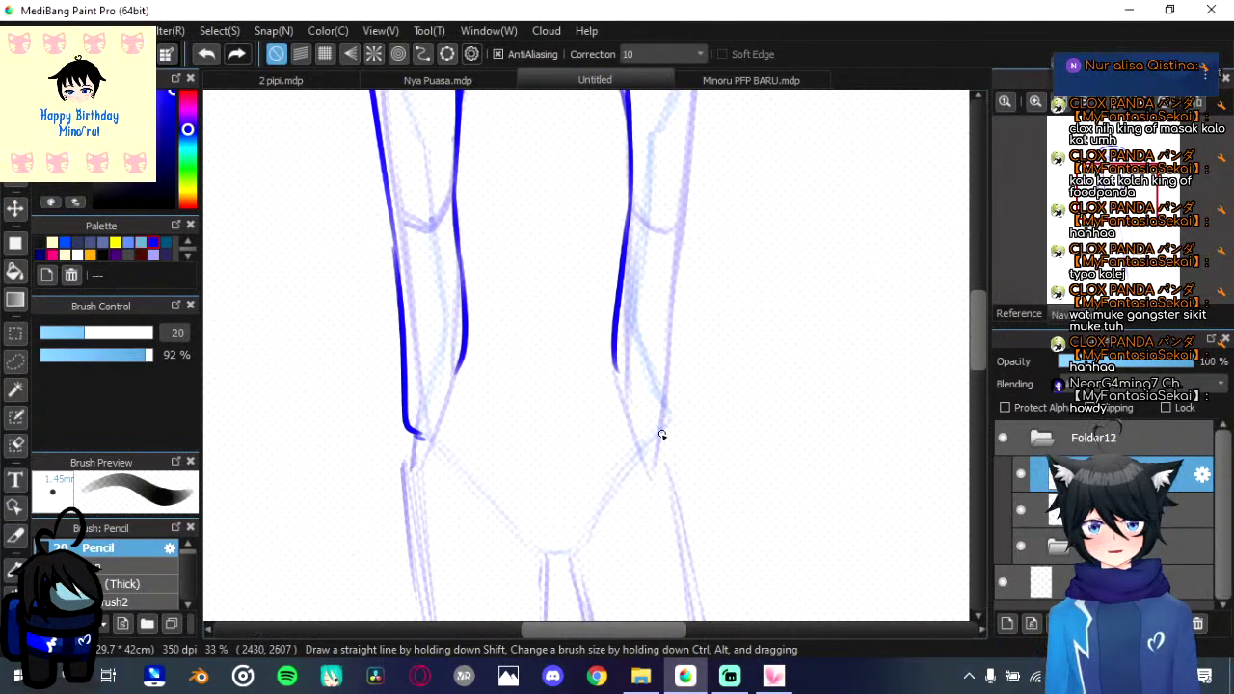
{"action": "mouse_move", "coordinate": [659, 464]}
{"action": "left_mouse_down"}
{"action": "mouse_move", "coordinate": [686, 408]}
{"action": "mouse_move", "coordinate": [684, 357]}
{"action": "mouse_move", "coordinate": [673, 450]}
{"action": "mouse_move", "coordinate": [674, 291]}
{"action": "left_mouse_up"}
{"action": "key", "text": "ctrl+z"}
{"action": "left_click_drag", "start_coordinate": [620, 372], "coordinate": [622, 330]}
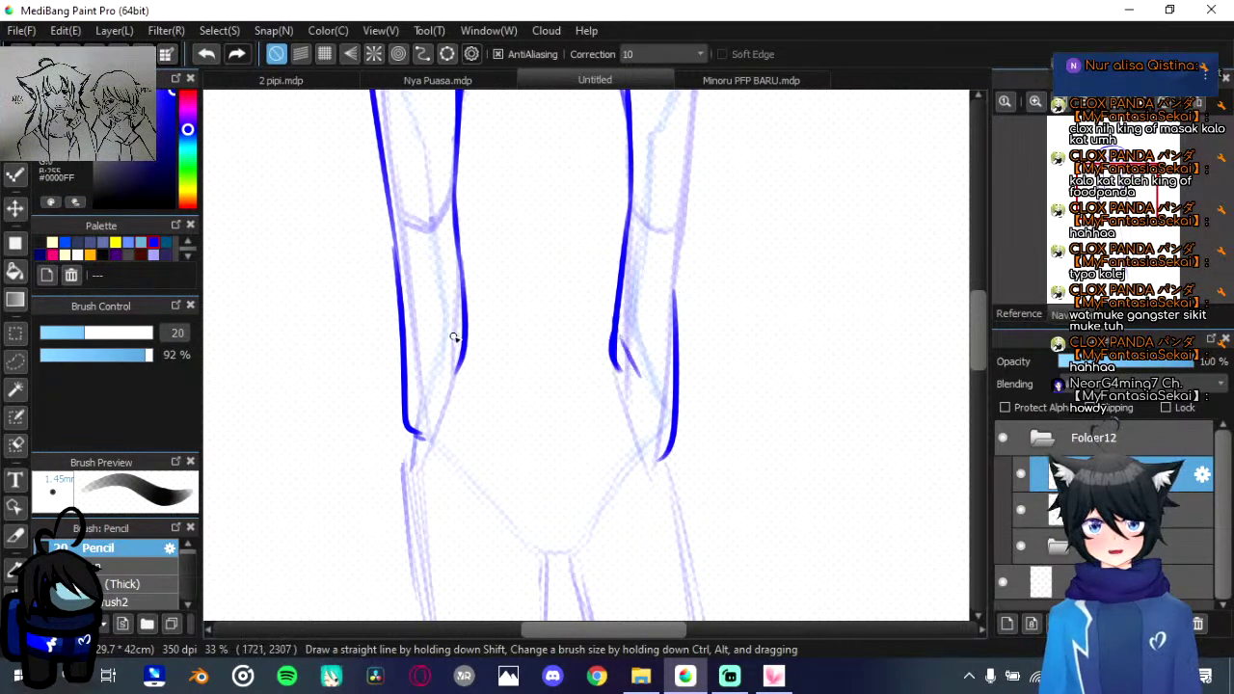
{"action": "left_click_drag", "start_coordinate": [454, 338], "coordinate": [427, 402]}
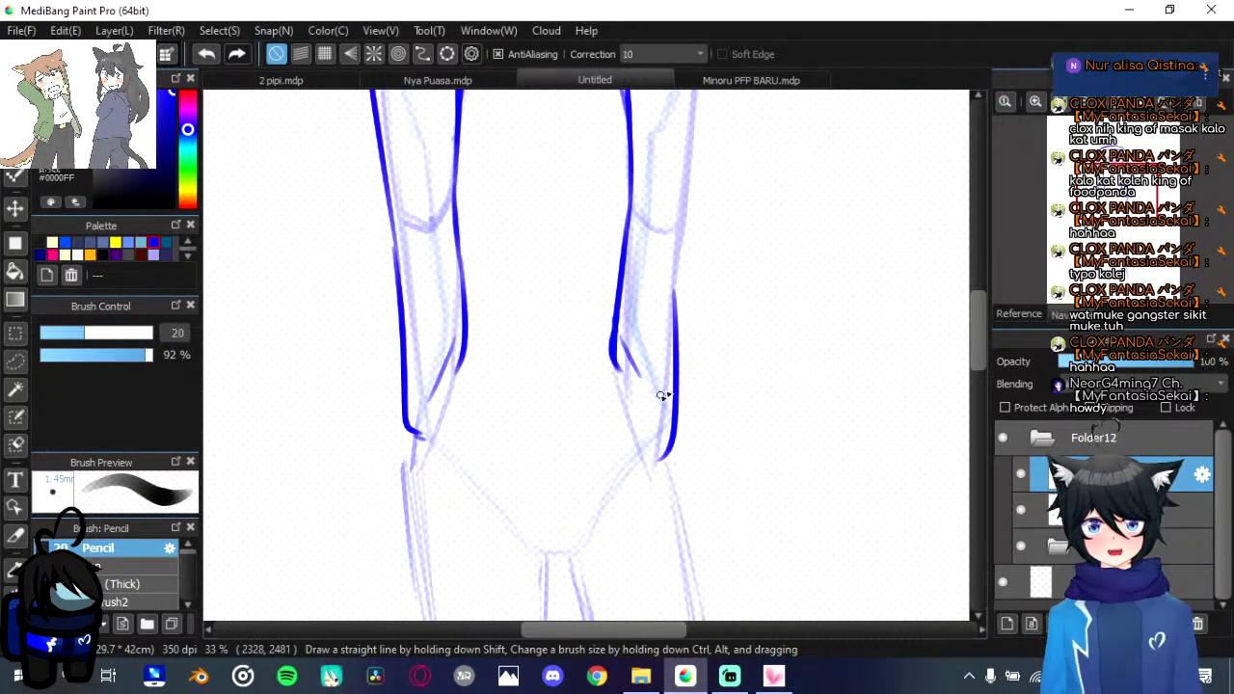
Step: Extend the right-hand sleeve's outer line from the forearm up to the shoulder, meeting the hood's edge
{"action": "left_click_drag", "start_coordinate": [685, 238], "coordinate": [677, 363]}
{"action": "left_click_drag", "start_coordinate": [669, 431], "coordinate": [692, 289]}
{"action": "key", "text": "ctrl+z"}
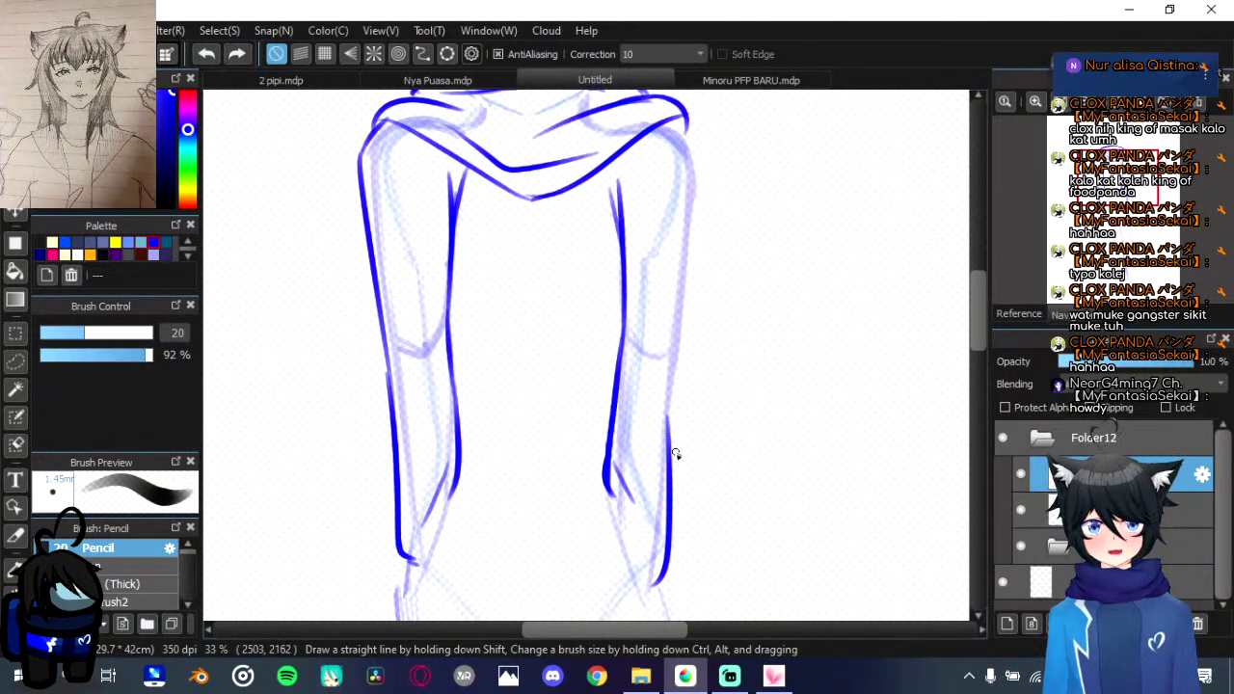
{"action": "left_click_drag", "start_coordinate": [669, 437], "coordinate": [693, 243]}
{"action": "left_click_drag", "start_coordinate": [692, 289], "coordinate": [694, 202]}
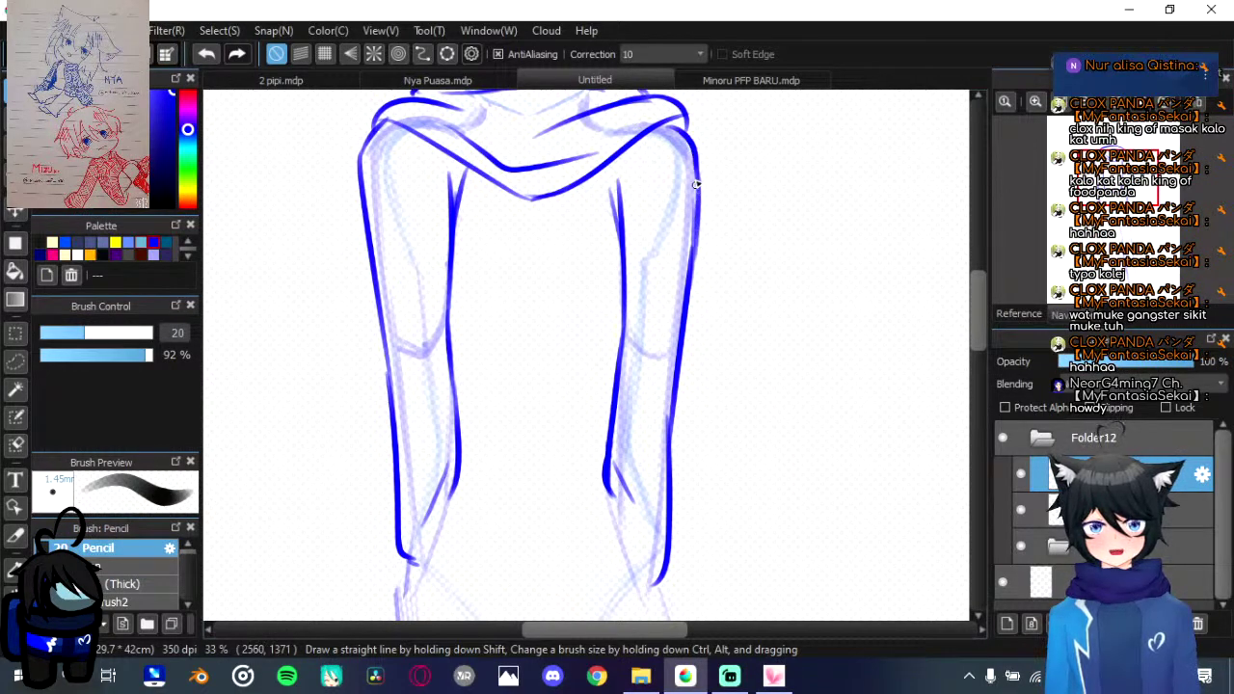
{"action": "scroll", "coordinate": [689, 221], "scroll_direction": "down", "scroll_amount": 6}
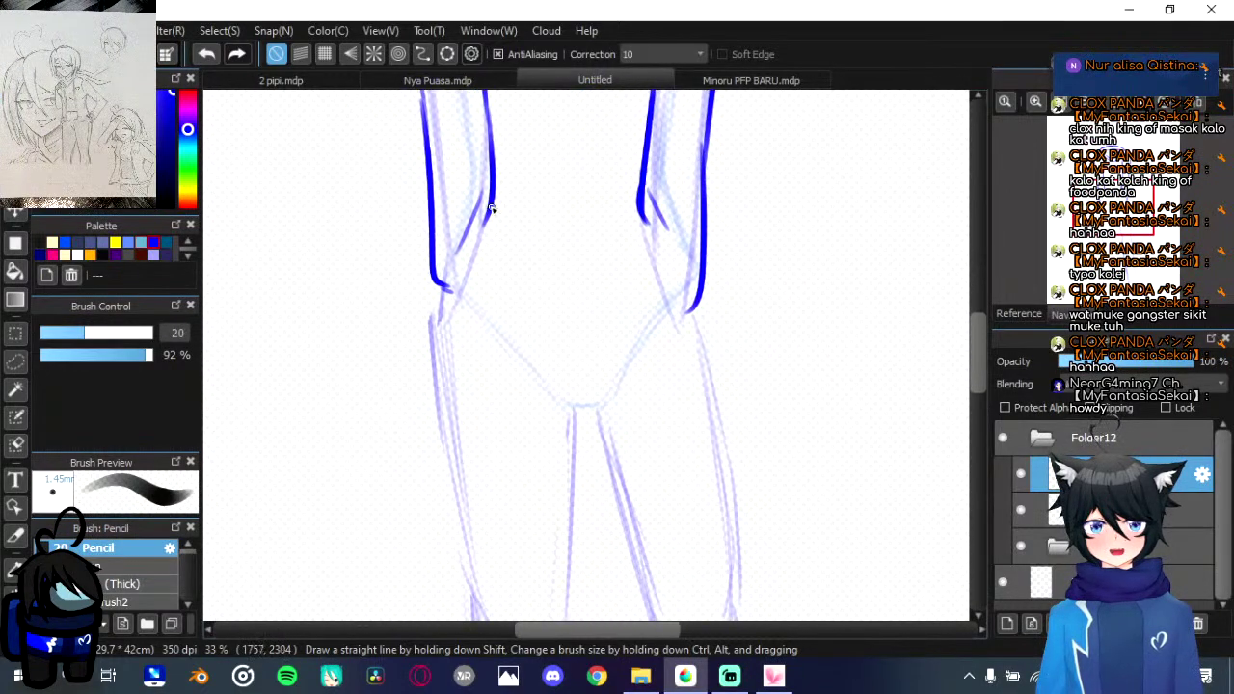
{"action": "left_click_drag", "start_coordinate": [490, 210], "coordinate": [499, 325]}
{"action": "key", "text": "ctrl+z"}
{"action": "mouse_move", "coordinate": [490, 208]}
{"action": "left_mouse_down"}
{"action": "mouse_move", "coordinate": [541, 351]}
{"action": "mouse_move", "coordinate": [525, 336]}
{"action": "mouse_move", "coordinate": [552, 346]}
{"action": "mouse_move", "coordinate": [621, 329]}
{"action": "mouse_move", "coordinate": [521, 335]}
{"action": "mouse_move", "coordinate": [533, 348]}
{"action": "mouse_move", "coordinate": [619, 343]}
{"action": "left_mouse_up"}
{"action": "key", "text": "ctrl+z"}
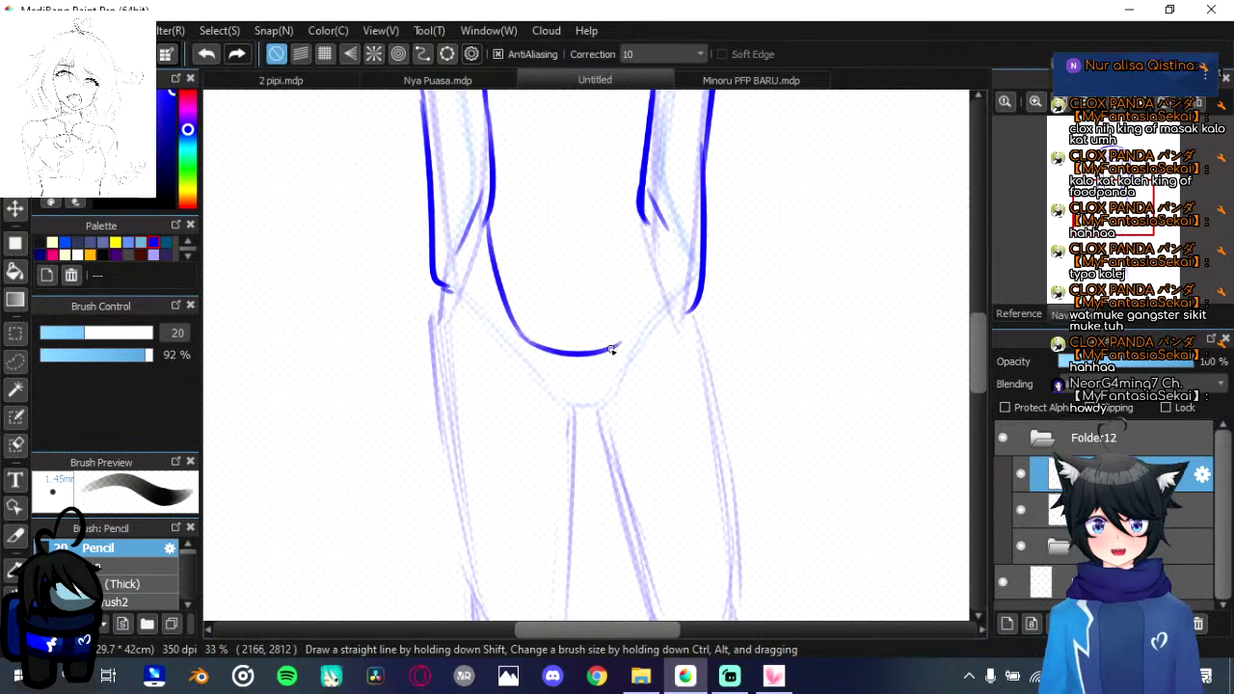
{"action": "left_click_drag", "start_coordinate": [644, 236], "coordinate": [625, 343]}
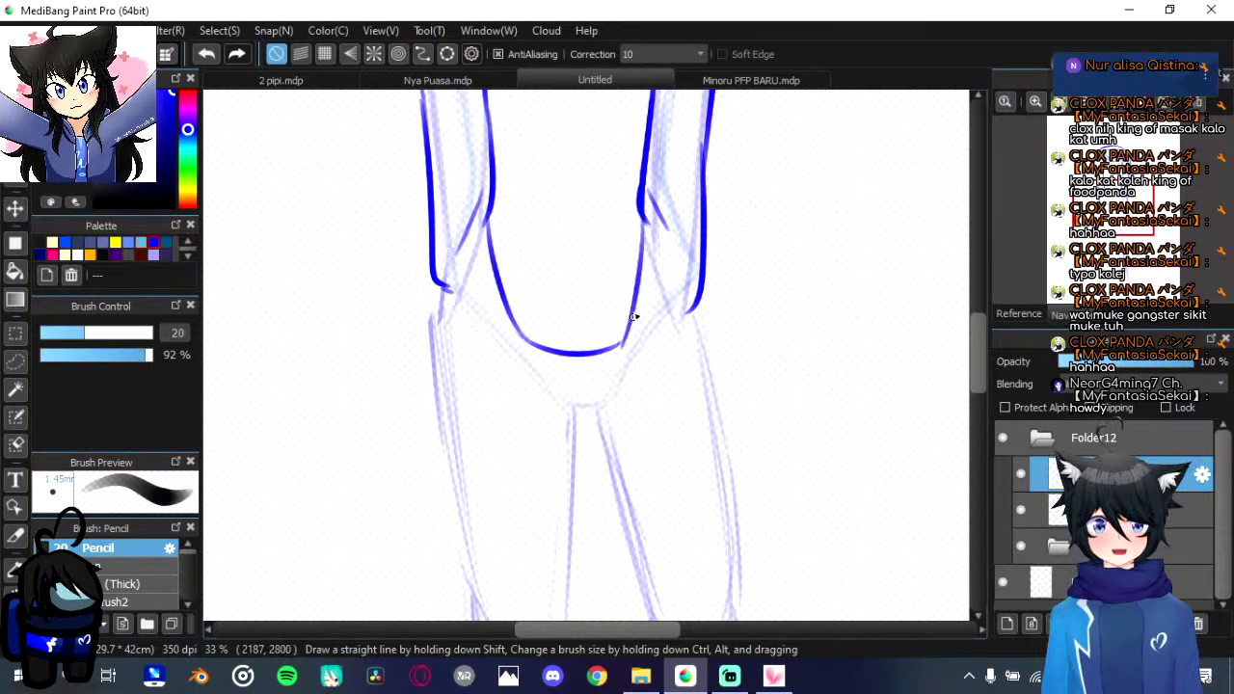
{"action": "left_click_drag", "start_coordinate": [635, 346], "coordinate": [628, 427]}
{"action": "key", "text": "ctrl+z"}
{"action": "key", "text": "ctrl+z"}
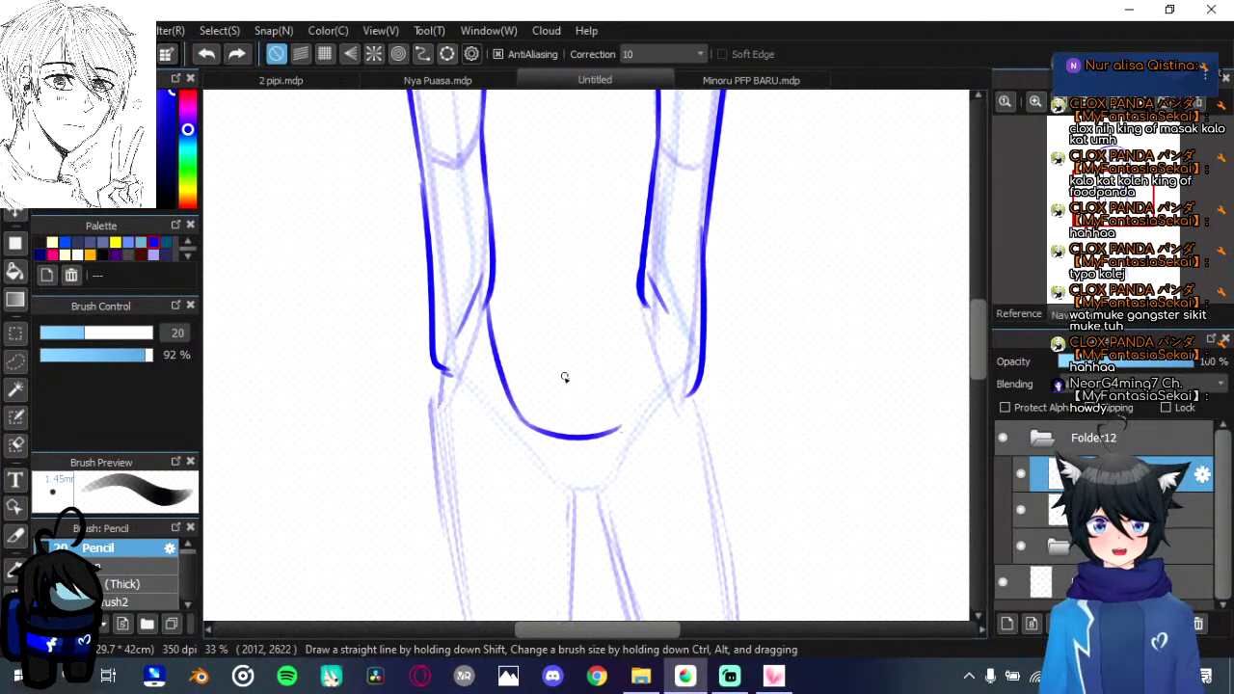
{"action": "key", "text": "ctrl+z"}
{"action": "key", "text": "ctrl+z"}
{"action": "left_click_drag", "start_coordinate": [487, 302], "coordinate": [537, 353]}
{"action": "key", "text": "ctrl+z"}
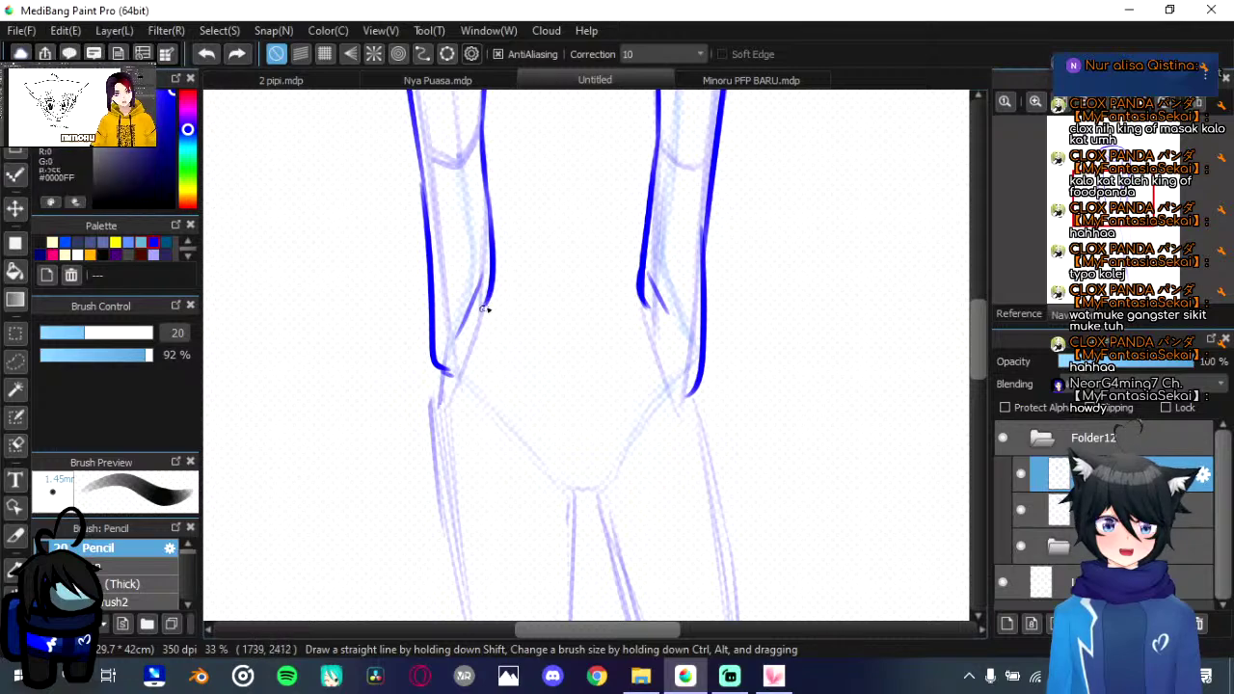
Step: Draw the jacket's curved bottom hem between the inner wrists of the two sleeves
{"action": "mouse_move", "coordinate": [485, 307]}
{"action": "left_mouse_down"}
{"action": "mouse_move", "coordinate": [541, 377]}
{"action": "mouse_move", "coordinate": [608, 374]}
{"action": "left_mouse_up"}
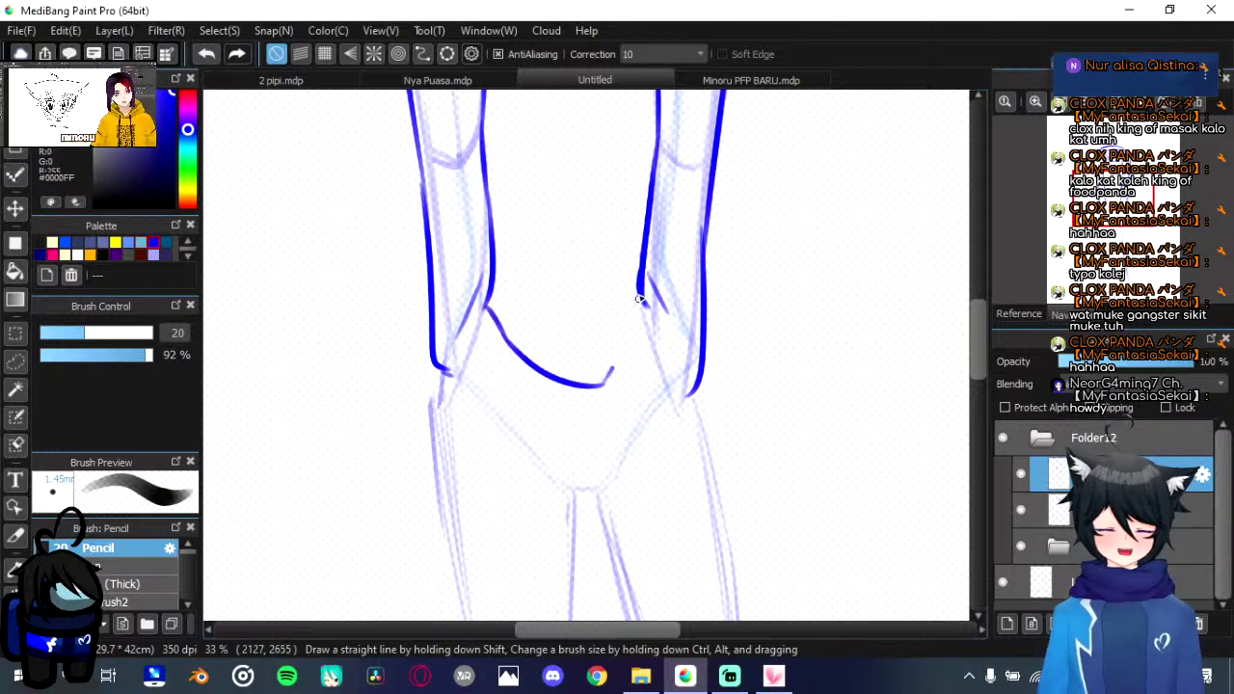
{"action": "key", "text": "ctrl+z"}
{"action": "mouse_move", "coordinate": [639, 299]}
{"action": "left_mouse_down"}
{"action": "mouse_move", "coordinate": [632, 354]}
{"action": "mouse_move", "coordinate": [605, 383]}
{"action": "left_mouse_up"}
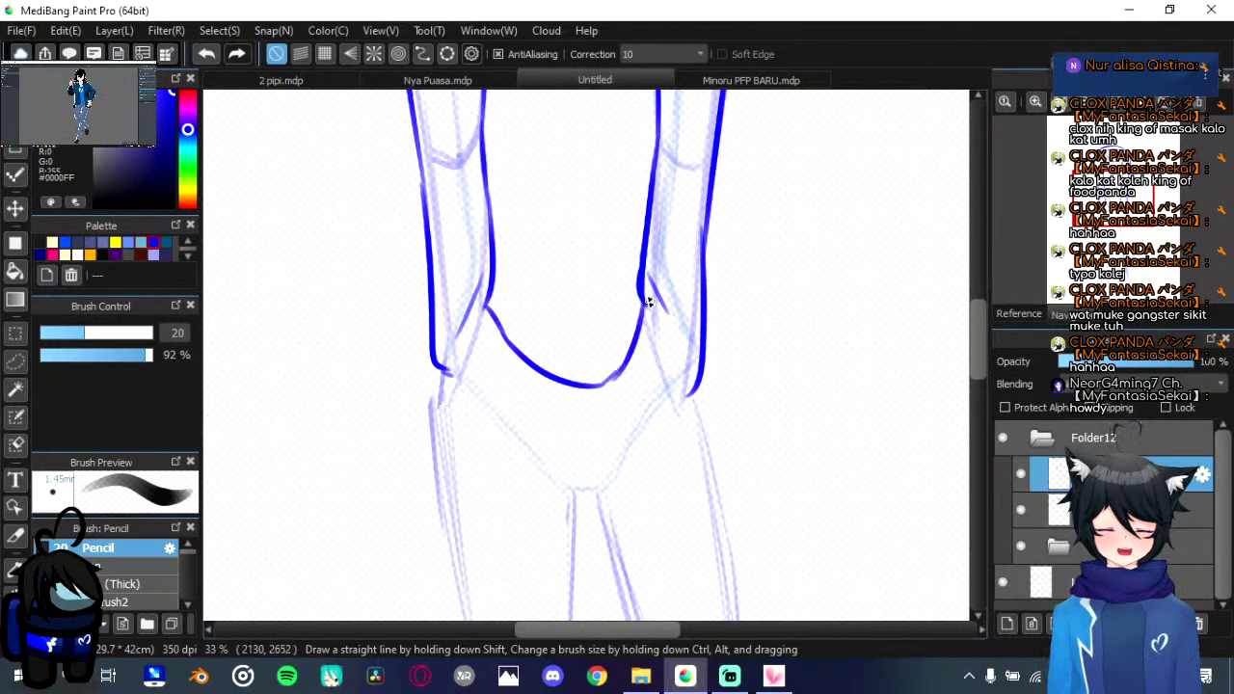
Step: Add short fold strokes inside the jacket at both ends of the bottom hem and just above it
{"action": "left_click_drag", "start_coordinate": [639, 301], "coordinate": [615, 339]}
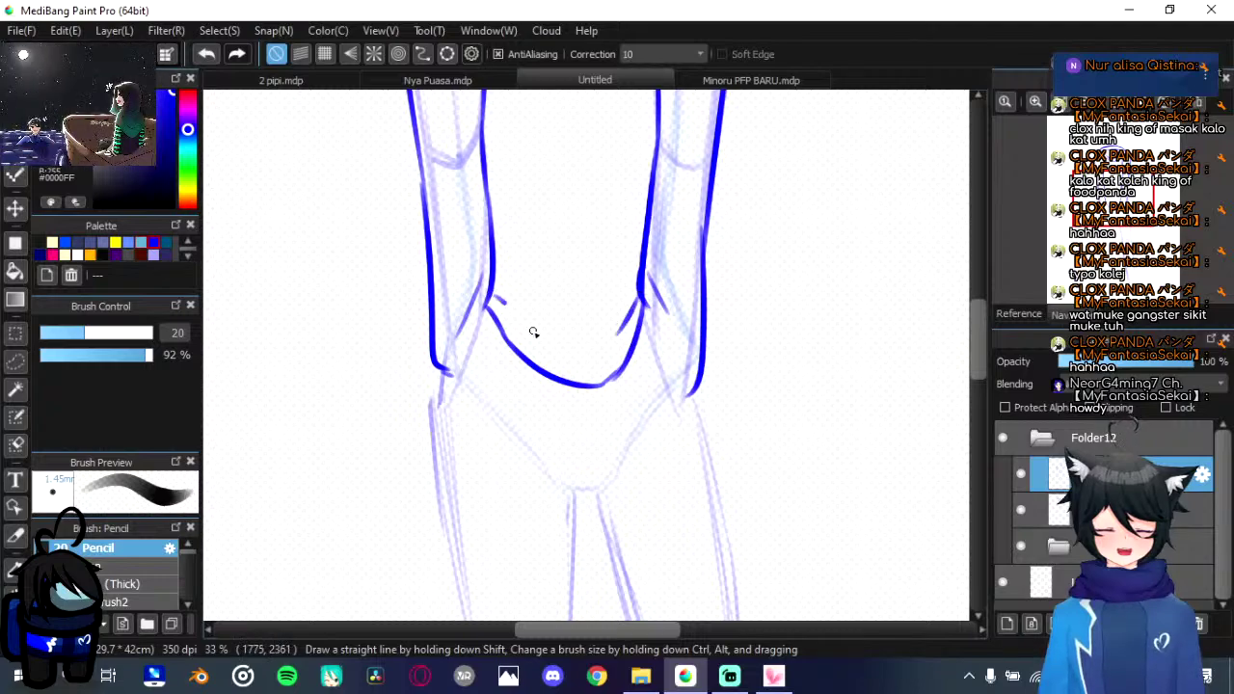
{"action": "key", "text": "ctrl+z"}
{"action": "left_click_drag", "start_coordinate": [490, 303], "coordinate": [540, 324]}
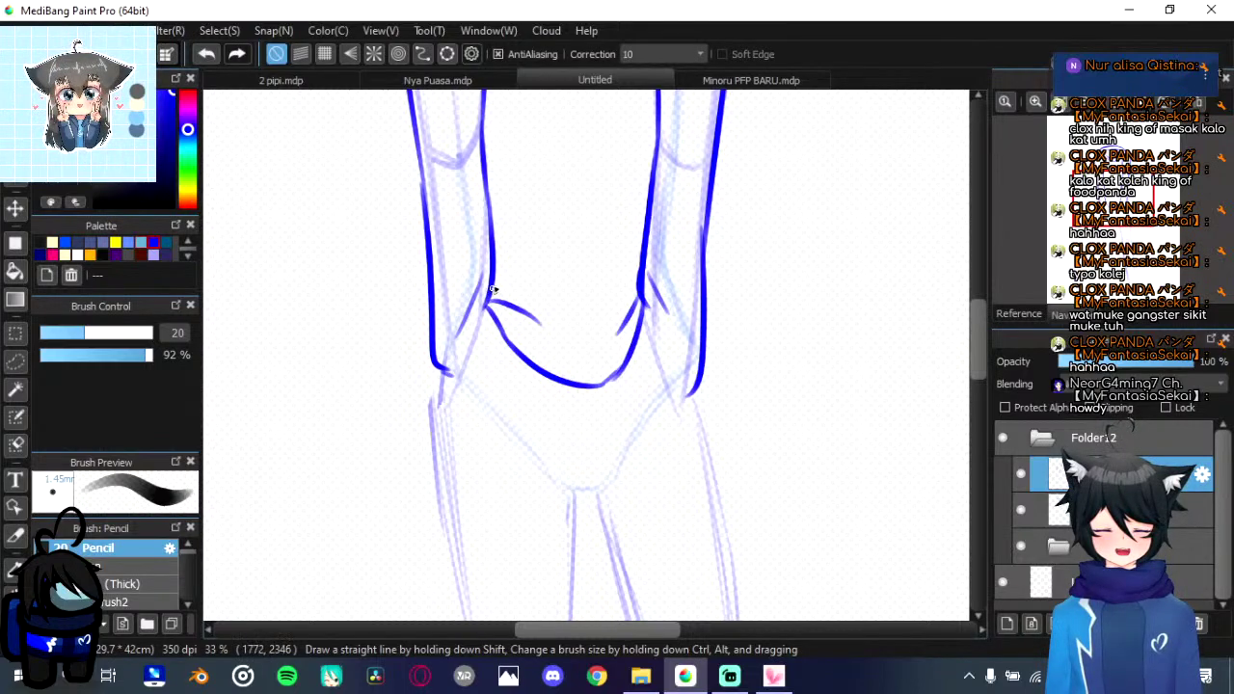
{"action": "left_click_drag", "start_coordinate": [494, 289], "coordinate": [541, 287]}
{"action": "mouse_move", "coordinate": [573, 325]}
{"action": "left_mouse_down"}
{"action": "mouse_move", "coordinate": [589, 347]}
{"action": "mouse_move", "coordinate": [646, 288]}
{"action": "left_mouse_up"}
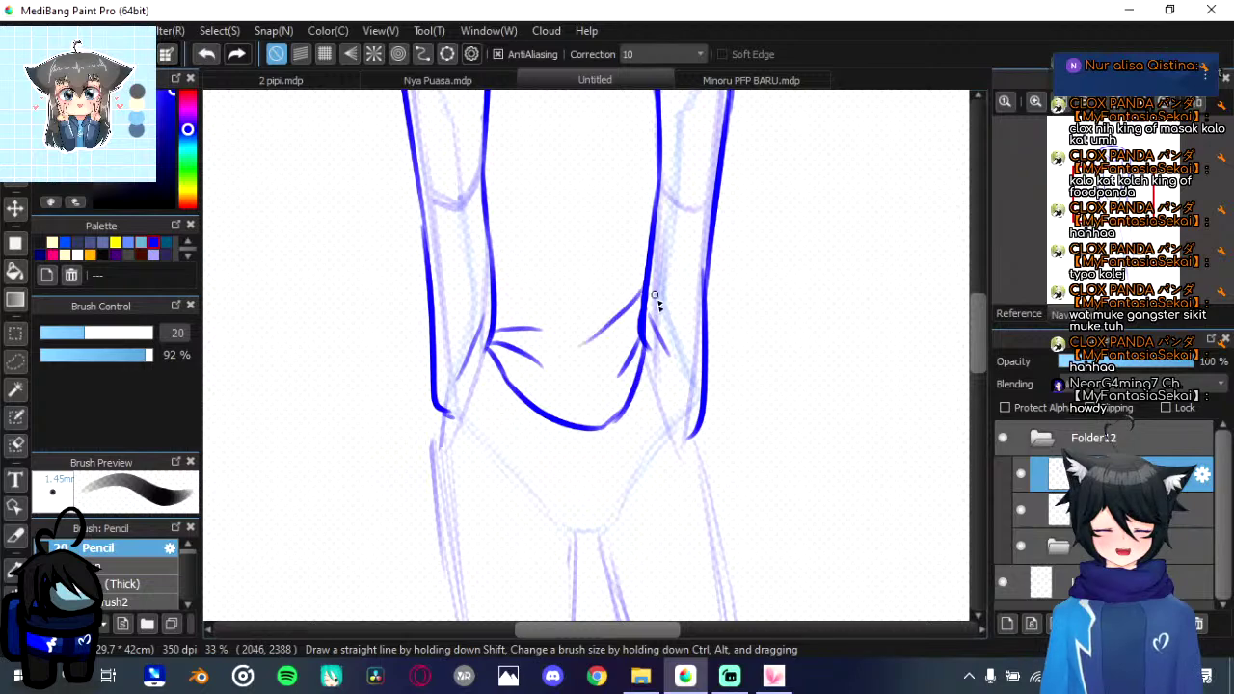
Step: Add a new layer and draw diagonal cuff lines from the hem's ends to the tips of both sleeves
{"action": "left_click_drag", "start_coordinate": [624, 385], "coordinate": [630, 498]}
{"action": "left_click_drag", "start_coordinate": [645, 419], "coordinate": [656, 557]}
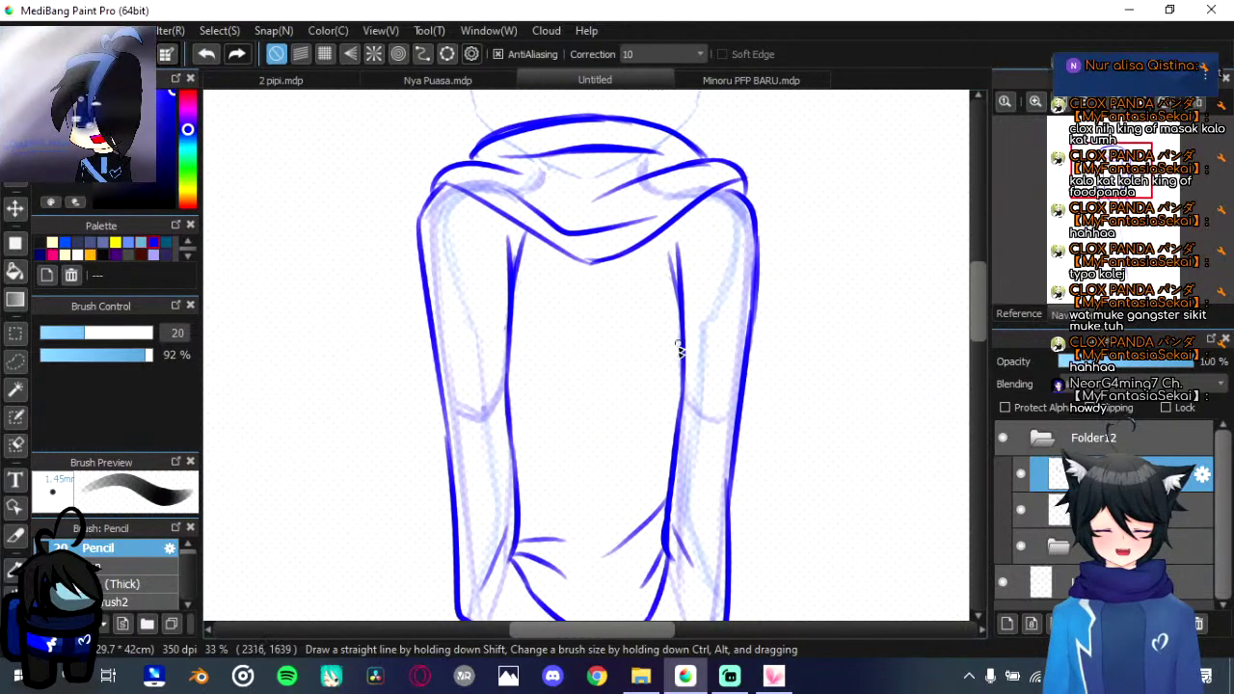
{"action": "key", "text": "ctrl+z"}
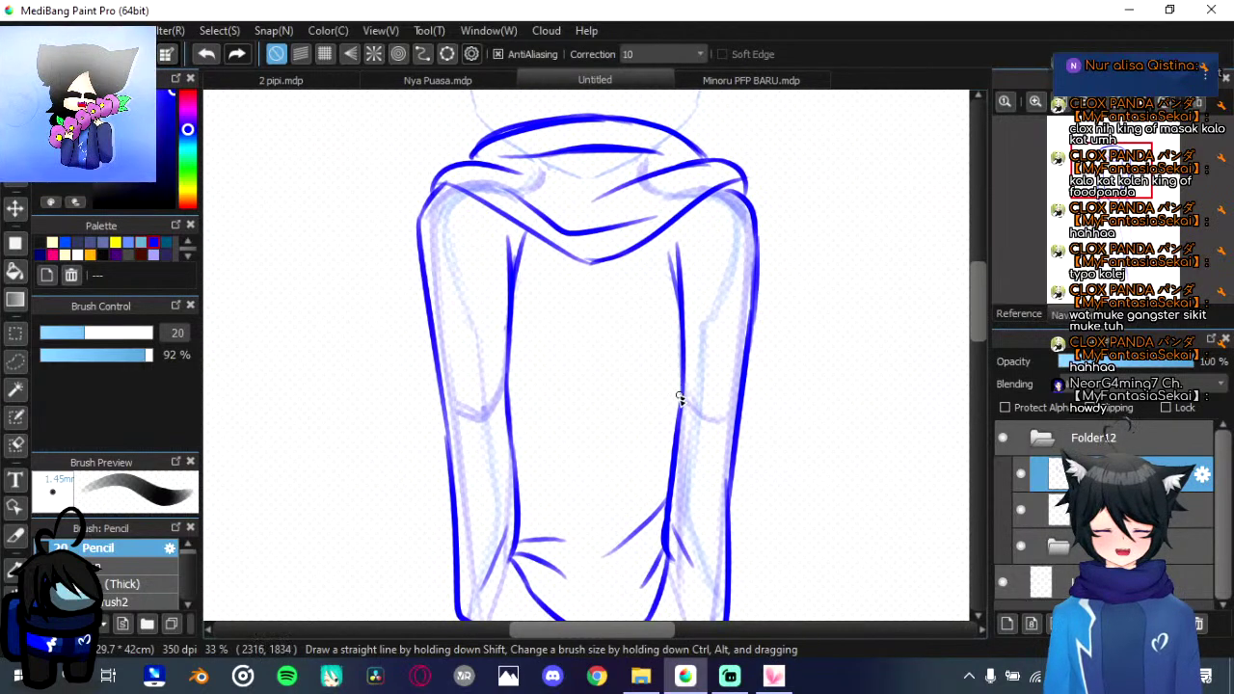
{"action": "mouse_move", "coordinate": [671, 327]}
{"action": "left_mouse_down"}
{"action": "mouse_move", "coordinate": [685, 382]}
{"action": "mouse_move", "coordinate": [692, 145]}
{"action": "left_mouse_up"}
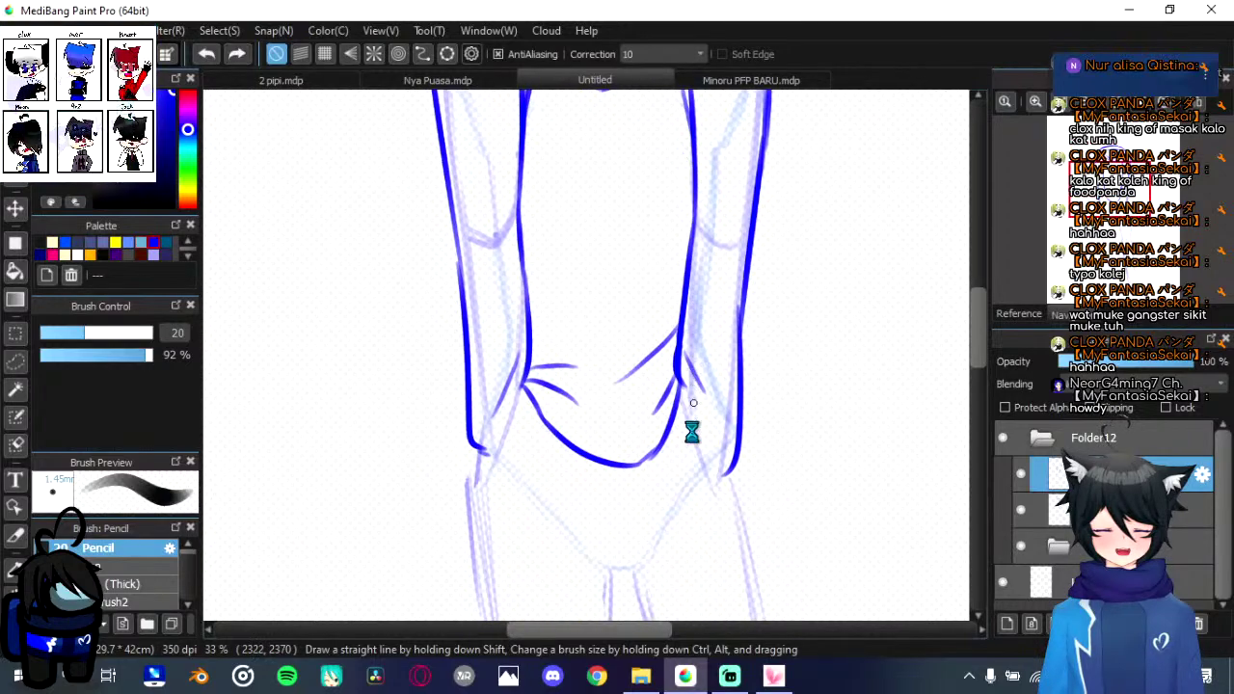
{"action": "left_click_drag", "start_coordinate": [691, 433], "coordinate": [680, 226]}
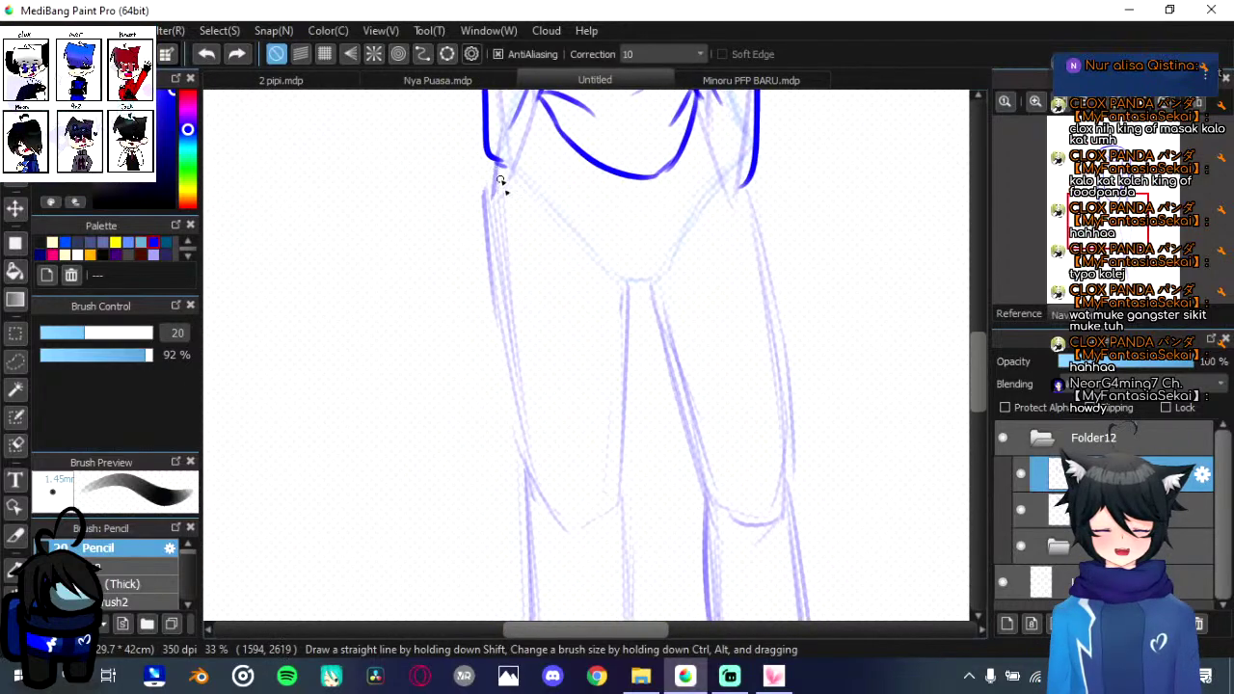
{"action": "left_click", "coordinate": [1007, 625]}
{"action": "left_click_drag", "start_coordinate": [645, 430], "coordinate": [636, 483]}
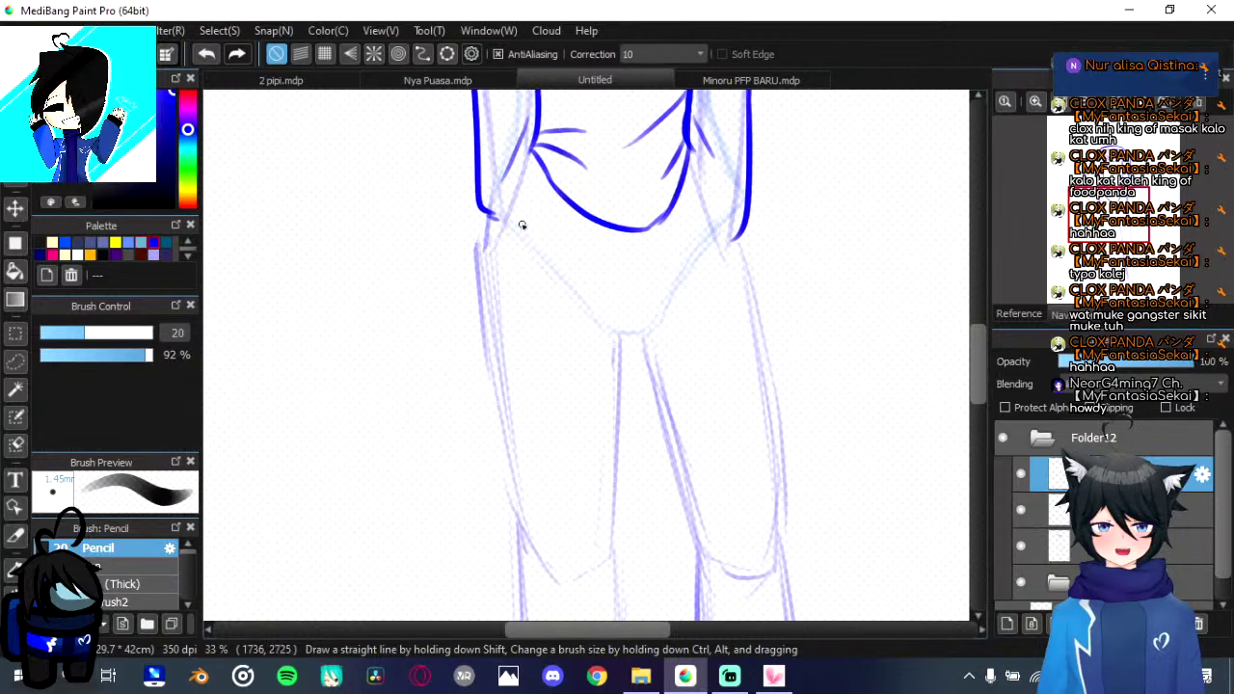
{"action": "mouse_move", "coordinate": [522, 225]}
{"action": "left_mouse_down"}
{"action": "mouse_move", "coordinate": [508, 334]}
{"action": "mouse_move", "coordinate": [528, 324]}
{"action": "mouse_move", "coordinate": [504, 337]}
{"action": "mouse_move", "coordinate": [505, 359]}
{"action": "mouse_move", "coordinate": [491, 268]}
{"action": "mouse_move", "coordinate": [452, 286]}
{"action": "mouse_move", "coordinate": [481, 183]}
{"action": "left_mouse_up"}
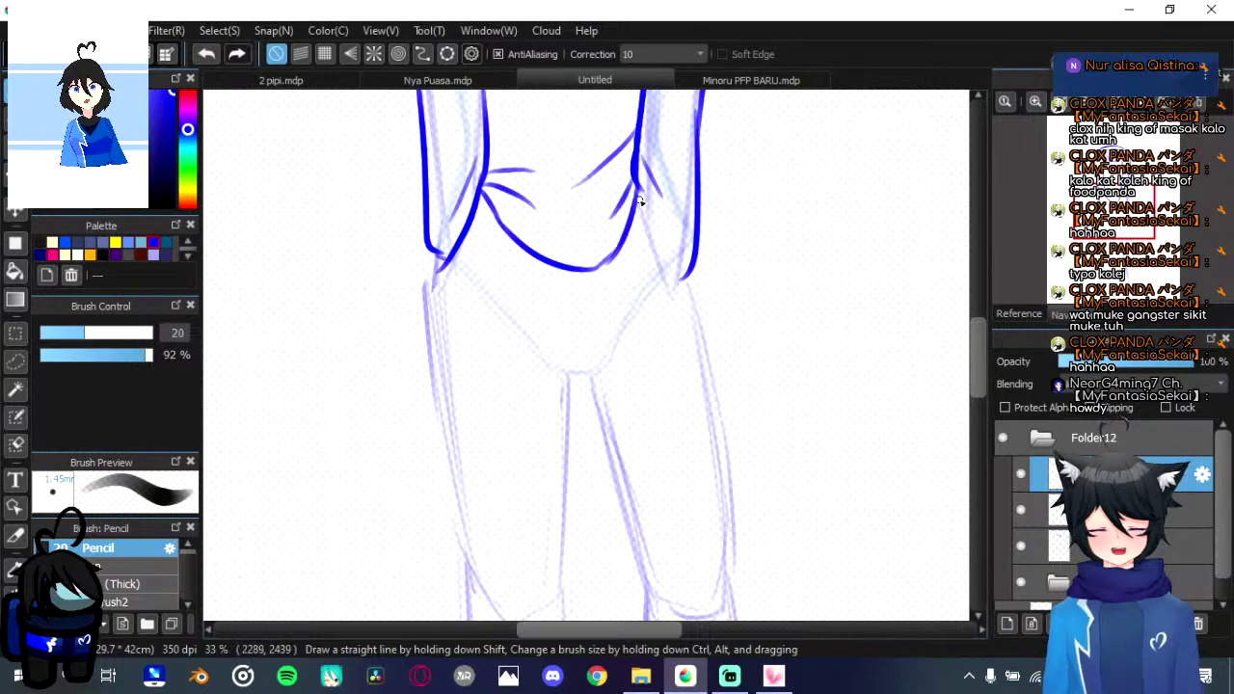
{"action": "mouse_move", "coordinate": [643, 210]}
{"action": "left_mouse_down"}
{"action": "mouse_move", "coordinate": [703, 298]}
{"action": "mouse_move", "coordinate": [653, 199]}
{"action": "left_mouse_up"}
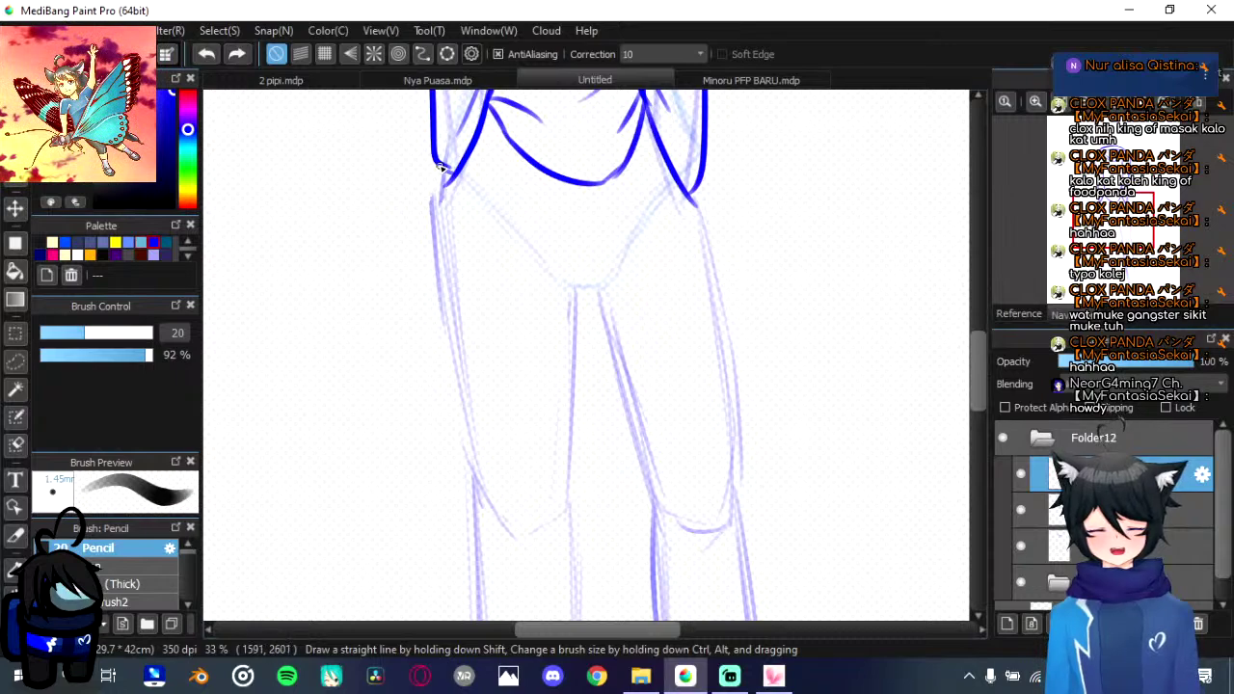
Step: Draw short curved strokes at both hips, starting the trousers just below the sleeve tips
{"action": "left_click_drag", "start_coordinate": [440, 169], "coordinate": [424, 287]}
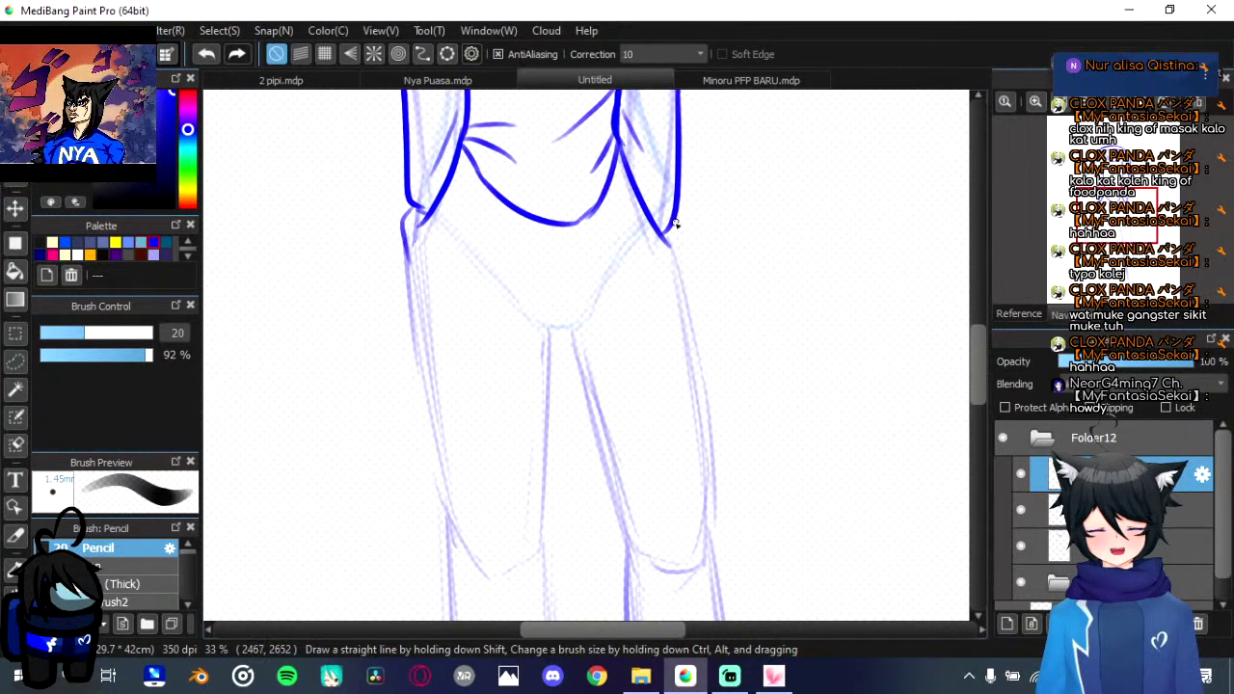
{"action": "left_click_drag", "start_coordinate": [679, 280], "coordinate": [684, 295]}
{"action": "mouse_move", "coordinate": [688, 297]}
{"action": "left_mouse_down"}
{"action": "mouse_move", "coordinate": [705, 172]}
{"action": "mouse_move", "coordinate": [694, 276]}
{"action": "mouse_move", "coordinate": [702, 263]}
{"action": "left_mouse_up"}
{"action": "key", "text": "ctrl+z"}
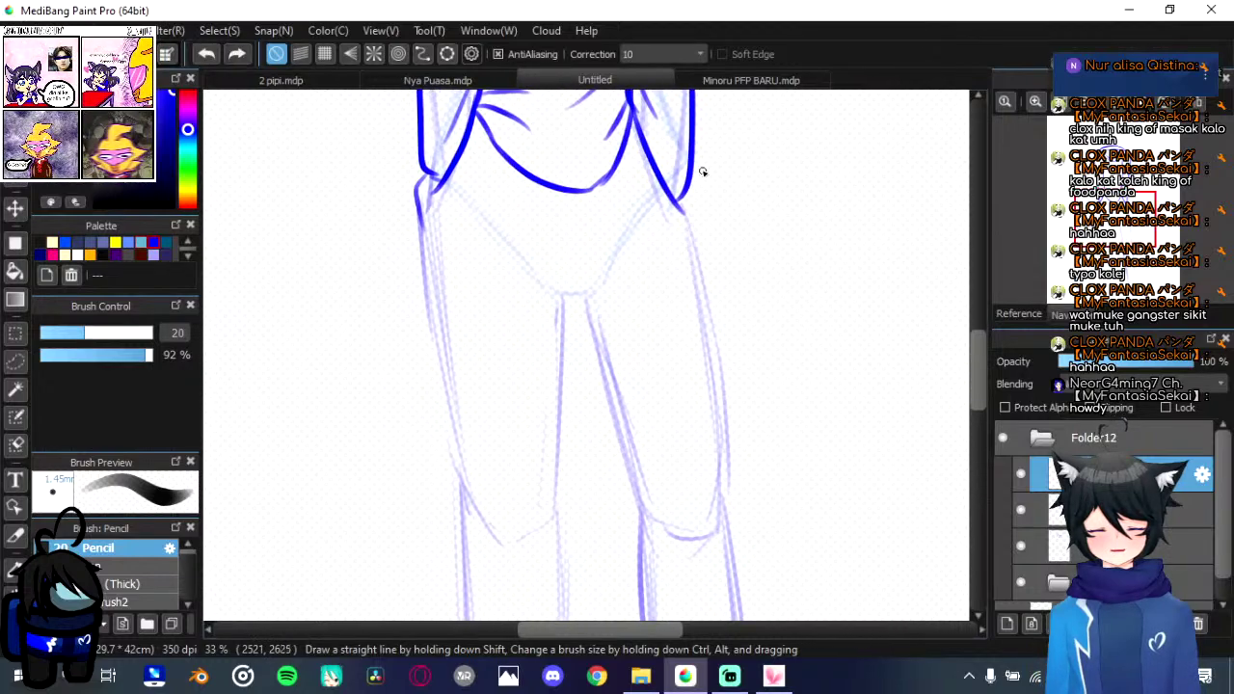
{"action": "left_click_drag", "start_coordinate": [692, 193], "coordinate": [696, 247]}
{"action": "mouse_move", "coordinate": [687, 270]}
{"action": "left_mouse_down"}
{"action": "mouse_move", "coordinate": [694, 171]}
{"action": "mouse_move", "coordinate": [691, 284]}
{"action": "left_mouse_up"}
{"action": "key", "text": "ctrl+z"}
{"action": "left_click_drag", "start_coordinate": [687, 209], "coordinate": [697, 261]}
{"action": "mouse_move", "coordinate": [684, 348]}
{"action": "left_mouse_down"}
{"action": "mouse_move", "coordinate": [692, 258]}
{"action": "mouse_move", "coordinate": [691, 390]}
{"action": "left_mouse_up"}
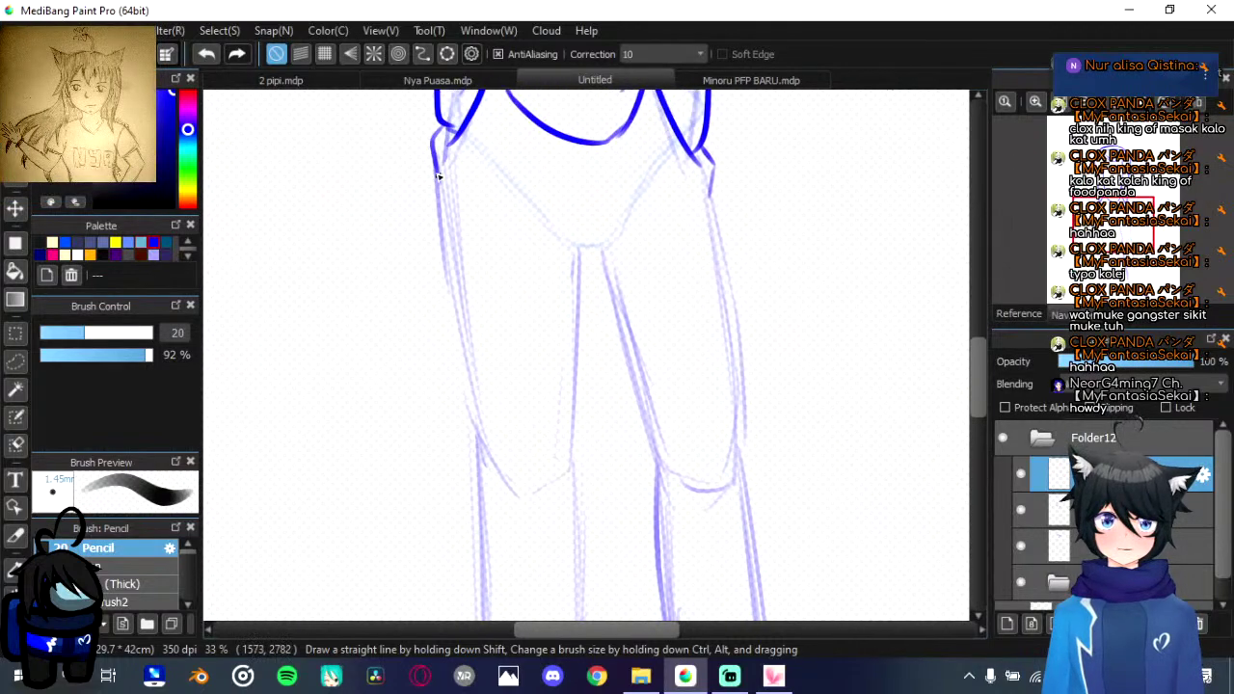
Step: Draw the outer trouser line of the left-hand leg from the hip down to the ankle
{"action": "left_click_drag", "start_coordinate": [474, 463], "coordinate": [480, 480]}
{"action": "mouse_move", "coordinate": [502, 395]}
{"action": "left_mouse_down"}
{"action": "mouse_move", "coordinate": [521, 237]}
{"action": "mouse_move", "coordinate": [502, 296]}
{"action": "left_mouse_up"}
{"action": "left_click_drag", "start_coordinate": [473, 94], "coordinate": [488, 174]}
{"action": "left_click_drag", "start_coordinate": [491, 308], "coordinate": [487, 584]}
{"action": "mouse_move", "coordinate": [511, 495]}
{"action": "left_mouse_down"}
{"action": "mouse_move", "coordinate": [515, 377]}
{"action": "mouse_move", "coordinate": [516, 480]}
{"action": "left_mouse_up"}
{"action": "key", "text": "ctrl+z"}
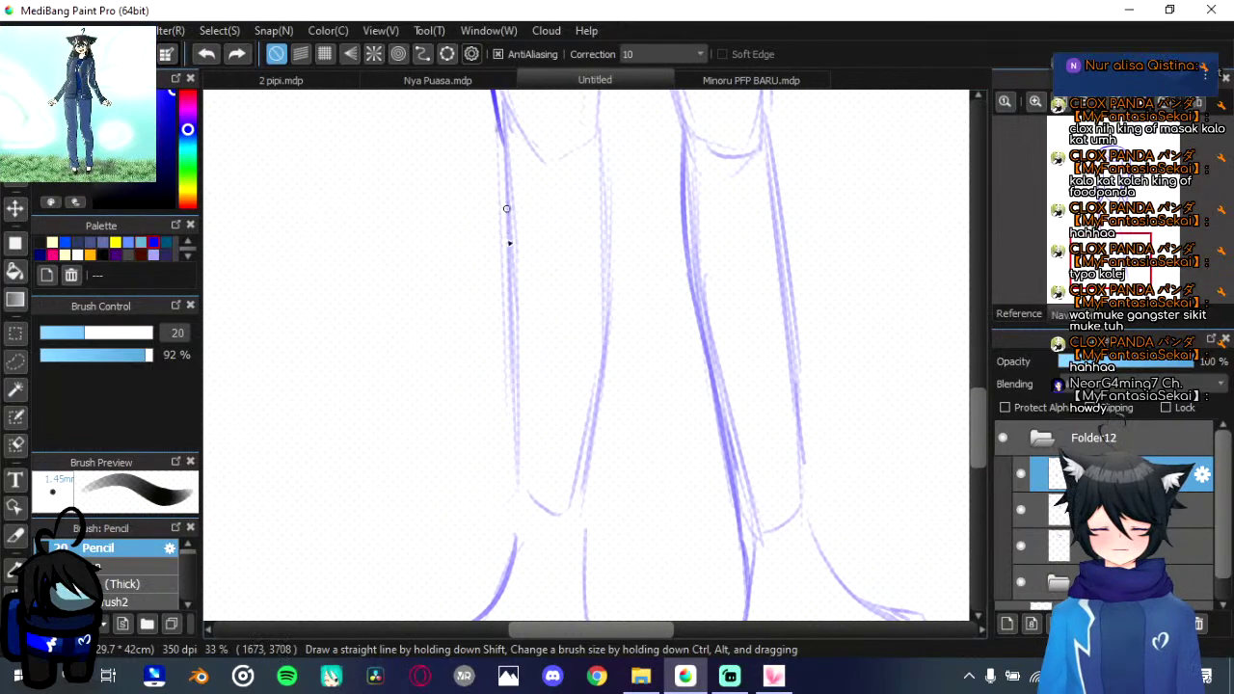
{"action": "left_click_drag", "start_coordinate": [506, 208], "coordinate": [503, 485]}
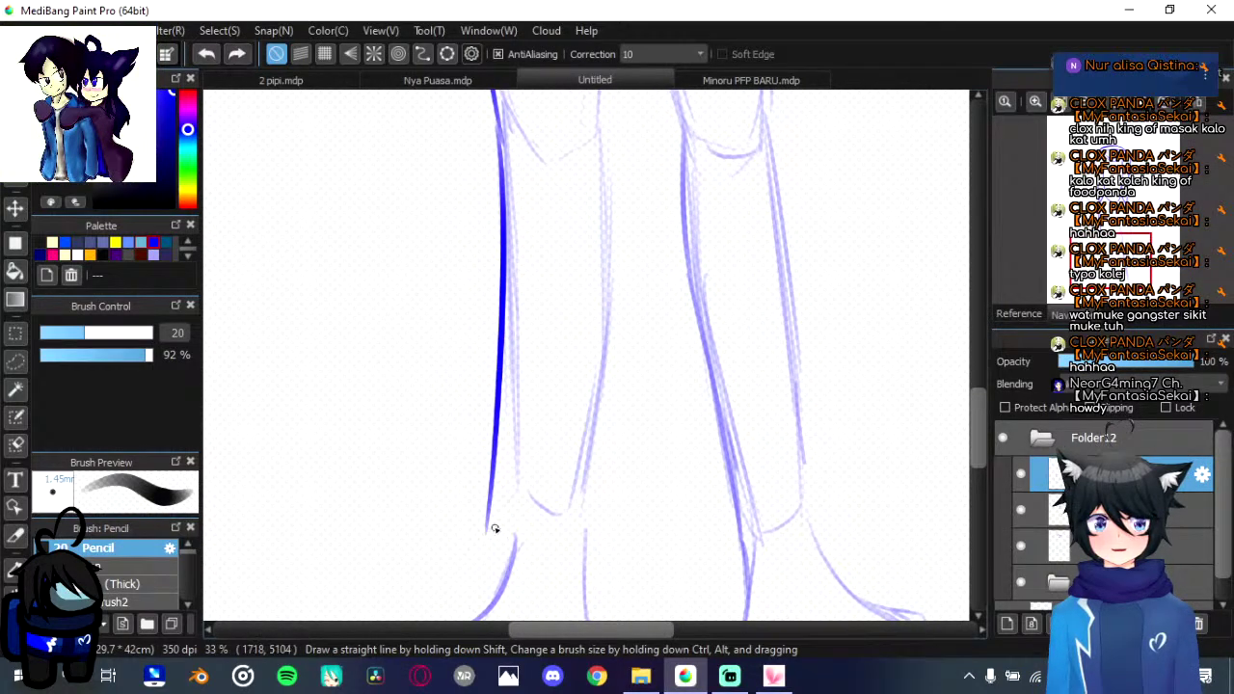
Step: Draw the left-hand trouser leg's pointed hem and its inner line from the ankle up to the crotch
{"action": "mouse_move", "coordinate": [487, 529]}
{"action": "left_mouse_down"}
{"action": "mouse_move", "coordinate": [539, 569]}
{"action": "mouse_move", "coordinate": [613, 533]}
{"action": "mouse_move", "coordinate": [614, 270]}
{"action": "left_mouse_up"}
{"action": "scroll", "coordinate": [622, 425], "scroll_direction": "up", "scroll_amount": 3}
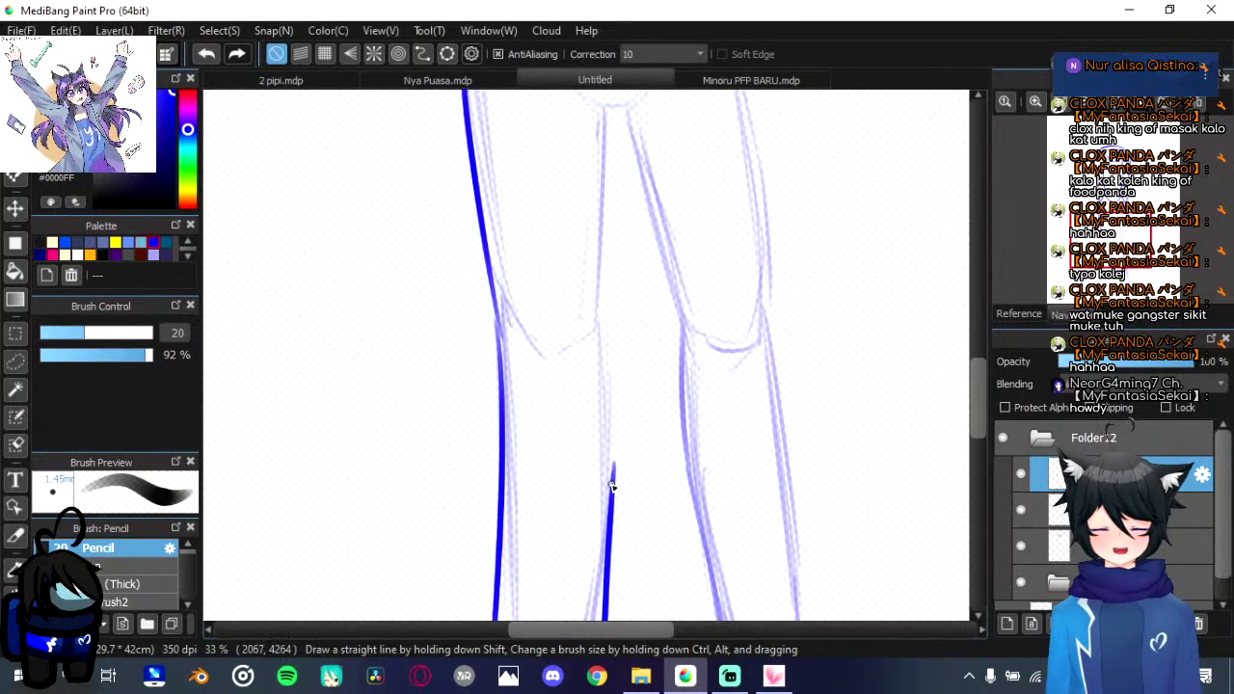
{"action": "left_click_drag", "start_coordinate": [613, 478], "coordinate": [602, 247]}
{"action": "scroll", "coordinate": [614, 432], "scroll_direction": "up", "scroll_amount": 3}
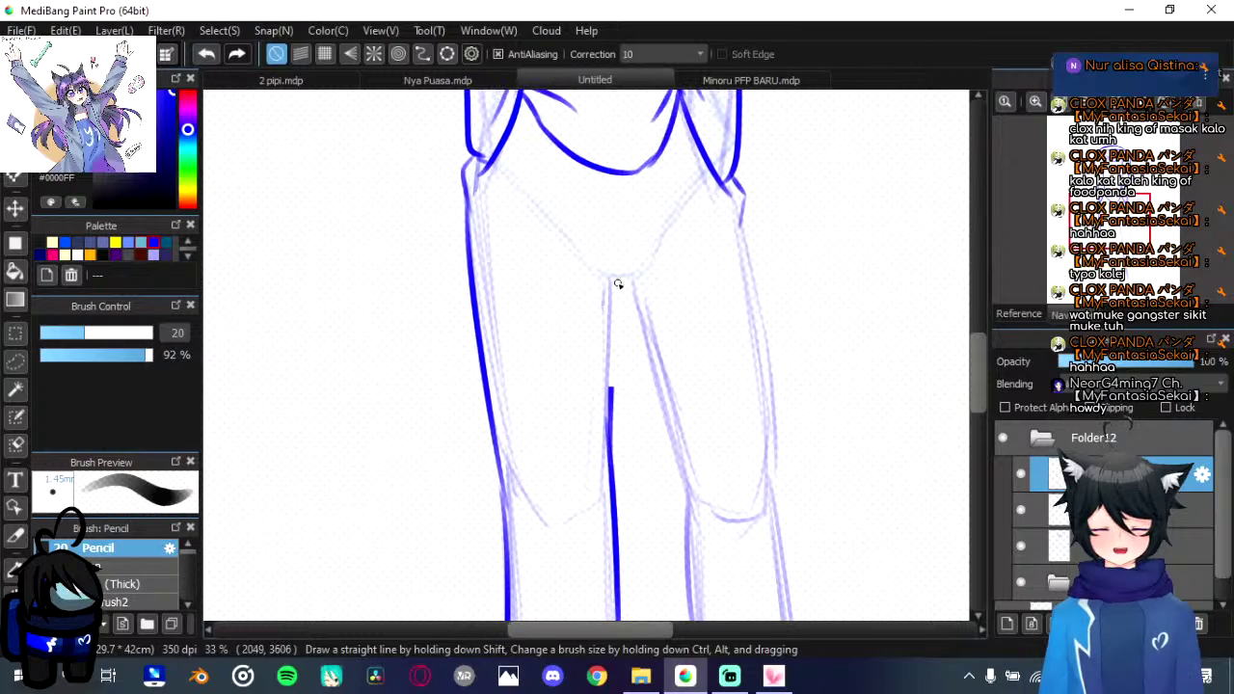
{"action": "left_click_drag", "start_coordinate": [610, 390], "coordinate": [618, 283]}
Step: Draw angled crease strokes at the crotch and two short fly lines running down from the jacket's hem
{"action": "mouse_move", "coordinate": [563, 233]}
{"action": "left_mouse_down"}
{"action": "mouse_move", "coordinate": [627, 297]}
{"action": "mouse_move", "coordinate": [665, 205]}
{"action": "mouse_move", "coordinate": [618, 317]}
{"action": "left_mouse_up"}
{"action": "key", "text": "ctrl+z"}
{"action": "key", "text": "ctrl+z"}
{"action": "scroll", "coordinate": [653, 319], "scroll_direction": "up", "scroll_amount": 3}
{"action": "key", "text": "ctrl+z"}
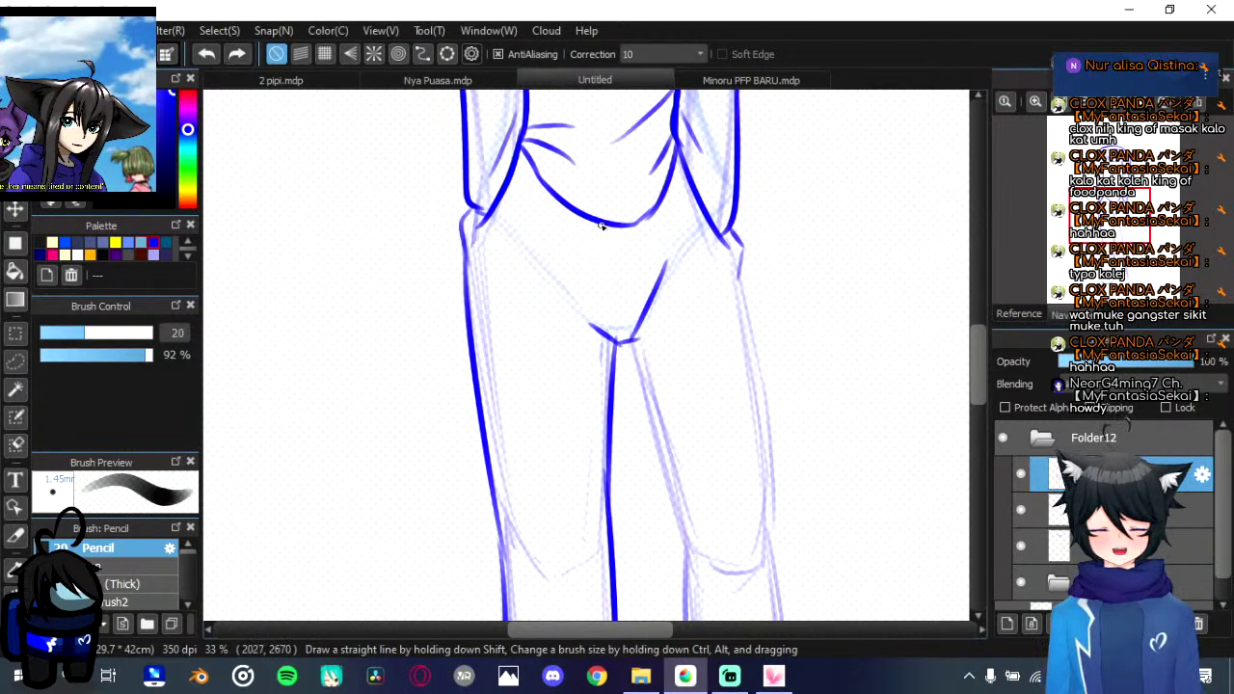
{"action": "mouse_move", "coordinate": [603, 225]}
{"action": "left_mouse_down"}
{"action": "mouse_move", "coordinate": [616, 318]}
{"action": "mouse_move", "coordinate": [628, 223]}
{"action": "left_mouse_up"}
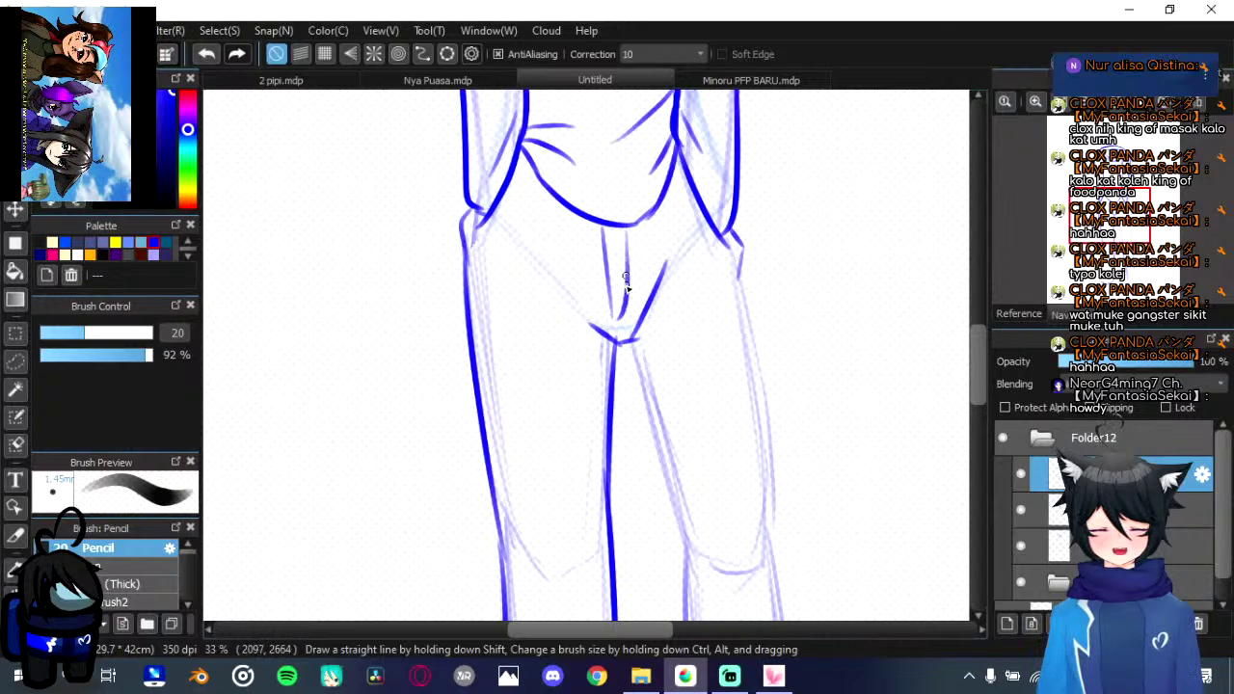
Step: Draw the right-hand trouser leg's inner line from the crotch down to the knee
{"action": "scroll", "coordinate": [625, 279], "scroll_direction": "down", "scroll_amount": 5}
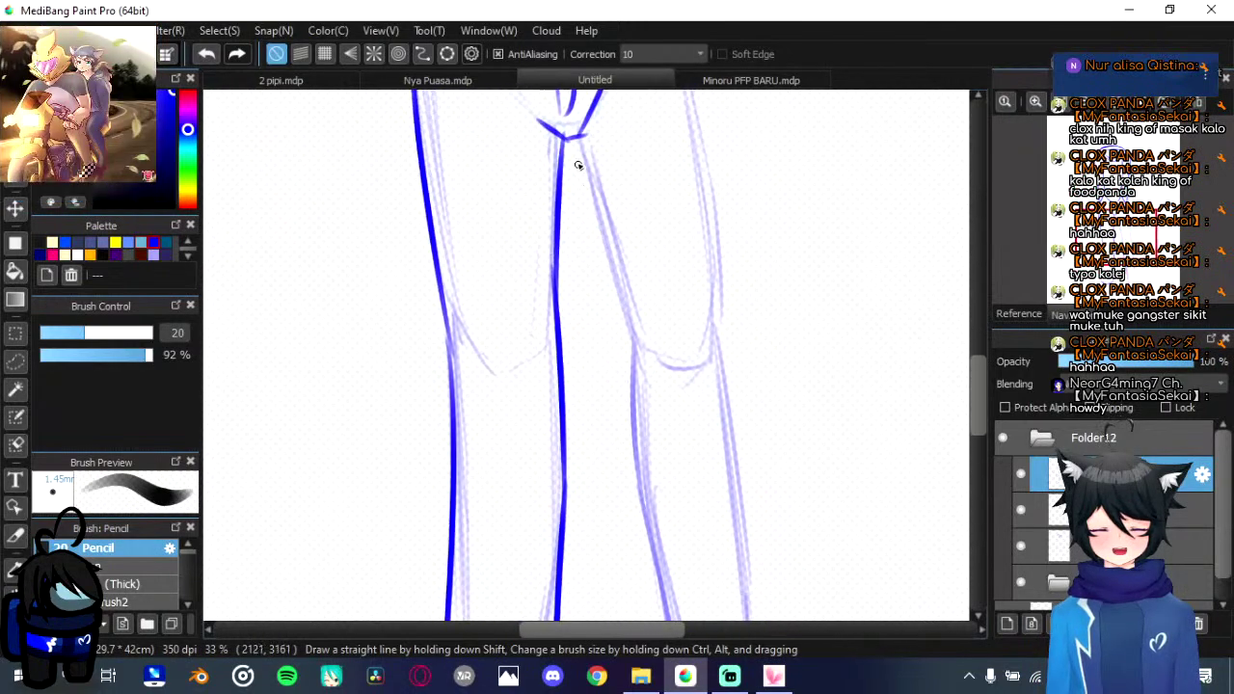
{"action": "left_click_drag", "start_coordinate": [610, 243], "coordinate": [612, 248]}
{"action": "scroll", "coordinate": [617, 248], "scroll_direction": "down", "scroll_amount": 1}
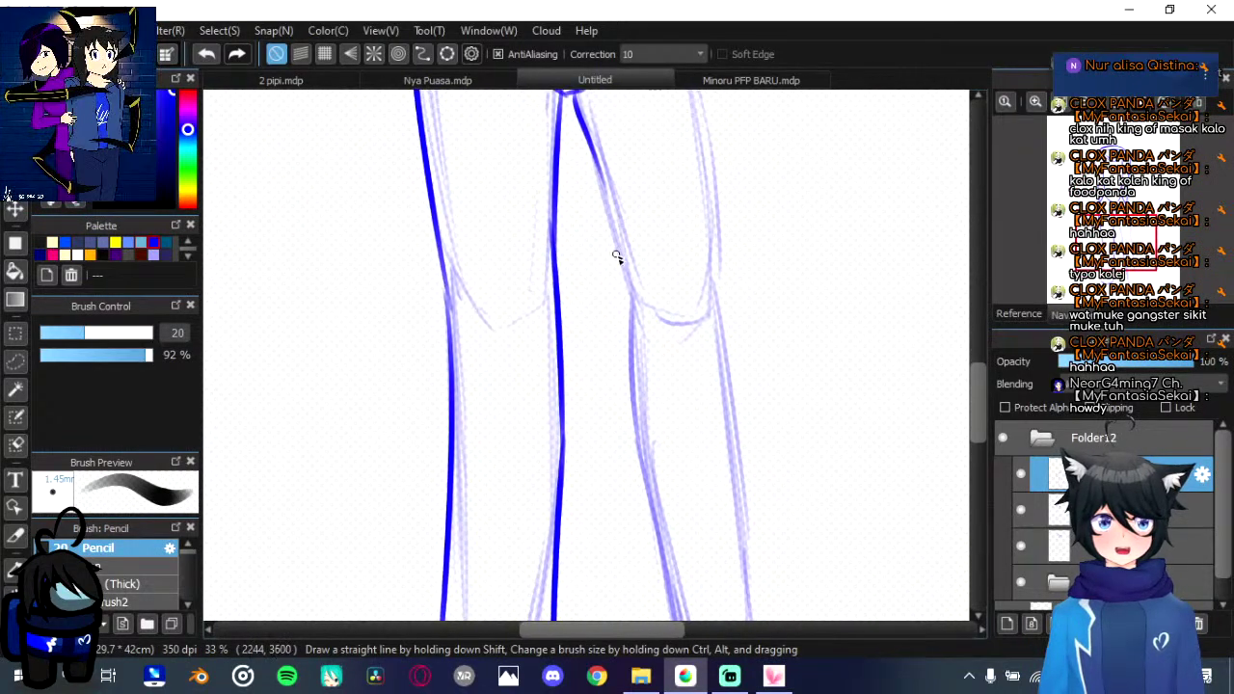
{"action": "scroll", "coordinate": [612, 261], "scroll_direction": "up", "scroll_amount": 2}
{"action": "key", "text": "ctrl+z"}
{"action": "left_click_drag", "start_coordinate": [611, 356], "coordinate": [636, 416]}
{"action": "mouse_move", "coordinate": [633, 410]}
{"action": "left_mouse_down"}
{"action": "mouse_move", "coordinate": [623, 200]}
{"action": "mouse_move", "coordinate": [636, 427]}
{"action": "left_mouse_up"}
{"action": "left_click_drag", "start_coordinate": [647, 393], "coordinate": [637, 308]}
{"action": "key", "text": "ctrl+z"}
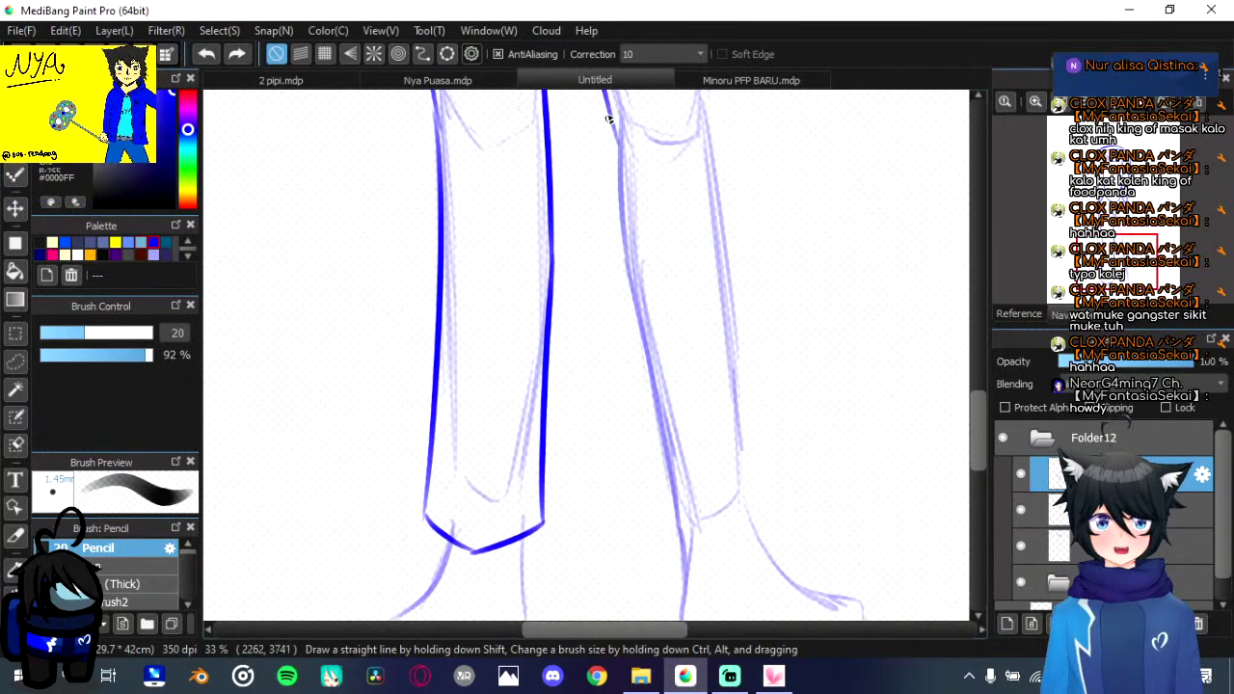
Step: Extend the right-hand trouser leg's inner line from the knee down to the ankle
{"action": "mouse_move", "coordinate": [609, 109]}
{"action": "left_mouse_down"}
{"action": "mouse_move", "coordinate": [665, 479]}
{"action": "mouse_move", "coordinate": [660, 456]}
{"action": "left_mouse_up"}
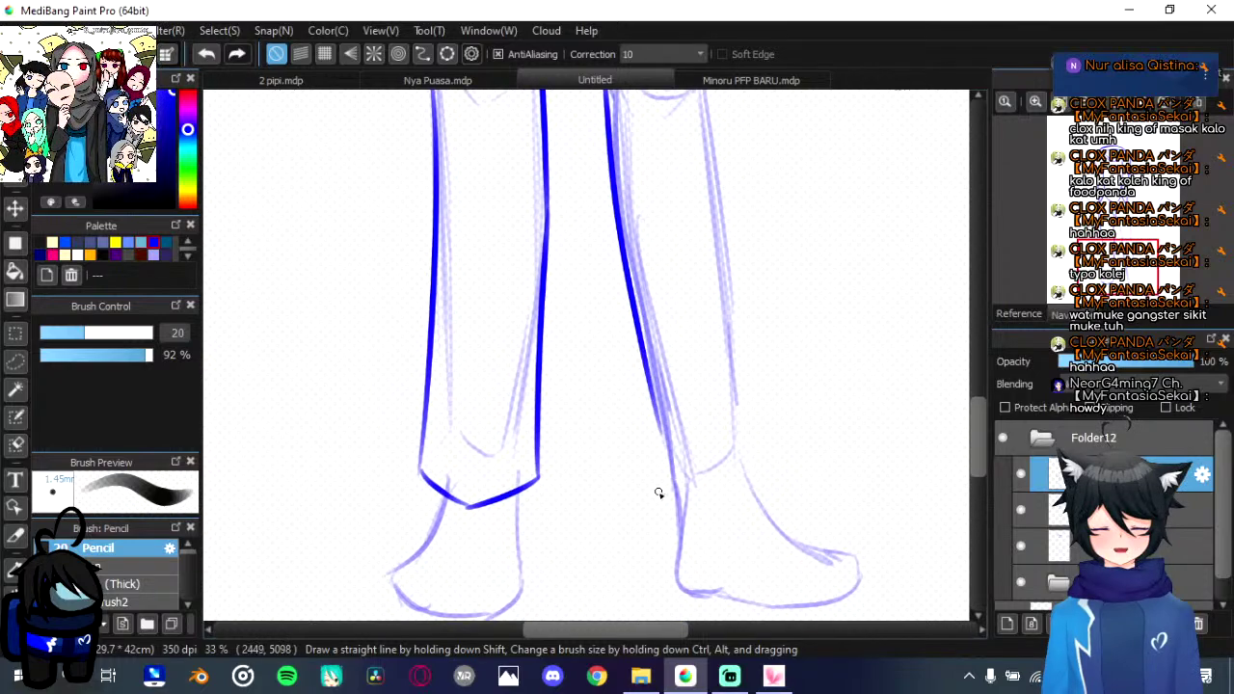
{"action": "mouse_move", "coordinate": [653, 393]}
{"action": "left_mouse_down"}
{"action": "mouse_move", "coordinate": [659, 494]}
{"action": "mouse_move", "coordinate": [653, 390]}
{"action": "left_mouse_up"}
{"action": "key", "text": "ctrl+z"}
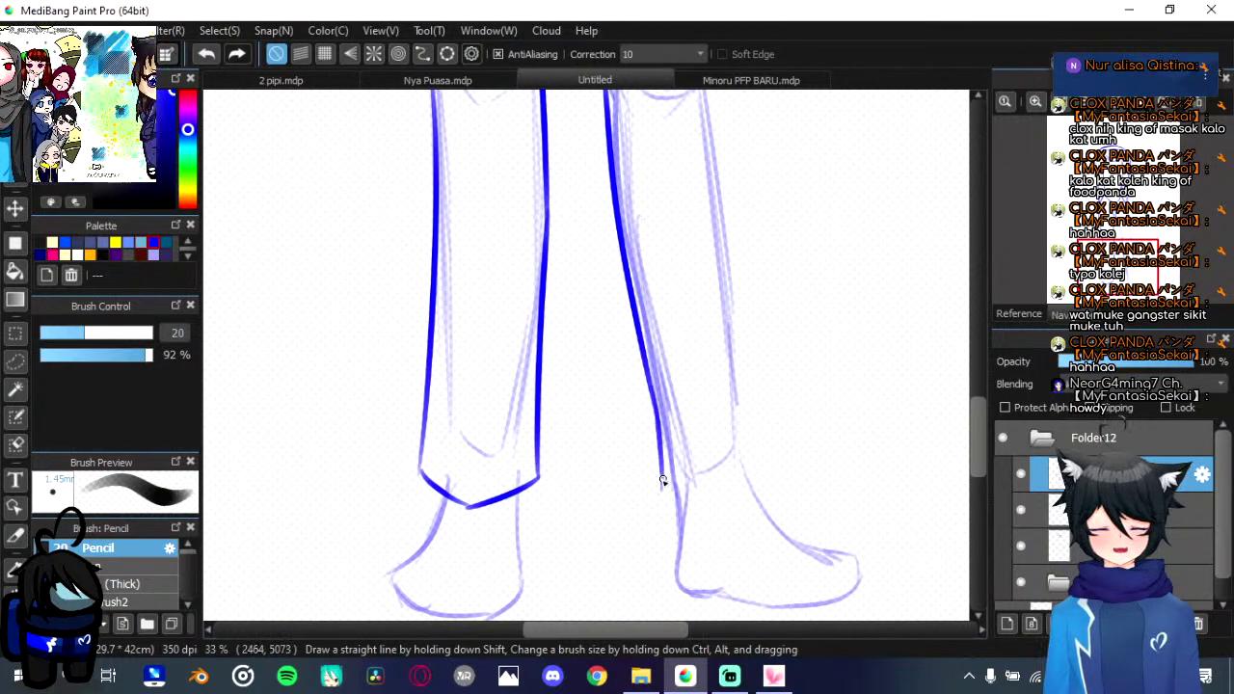
{"action": "left_click_drag", "start_coordinate": [662, 484], "coordinate": [727, 501]}
{"action": "key", "text": "ctrl+z"}
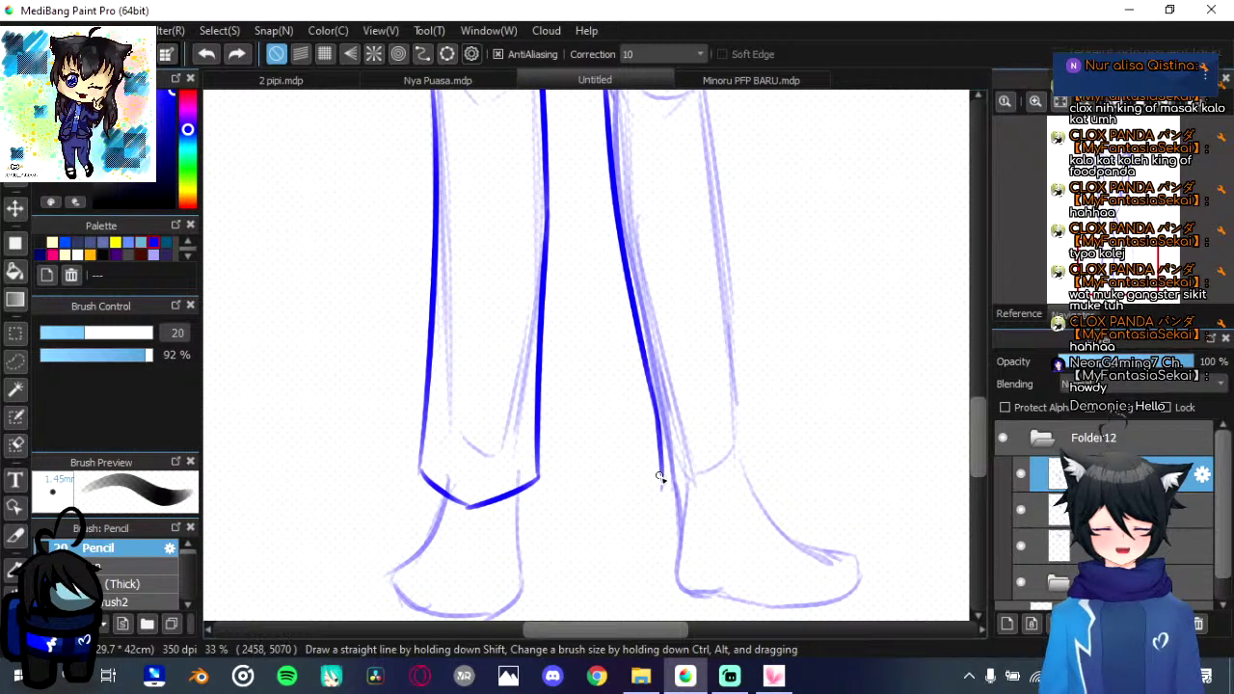
{"action": "left_click_drag", "start_coordinate": [659, 476], "coordinate": [728, 514]}
{"action": "key", "text": "ctrl+z"}
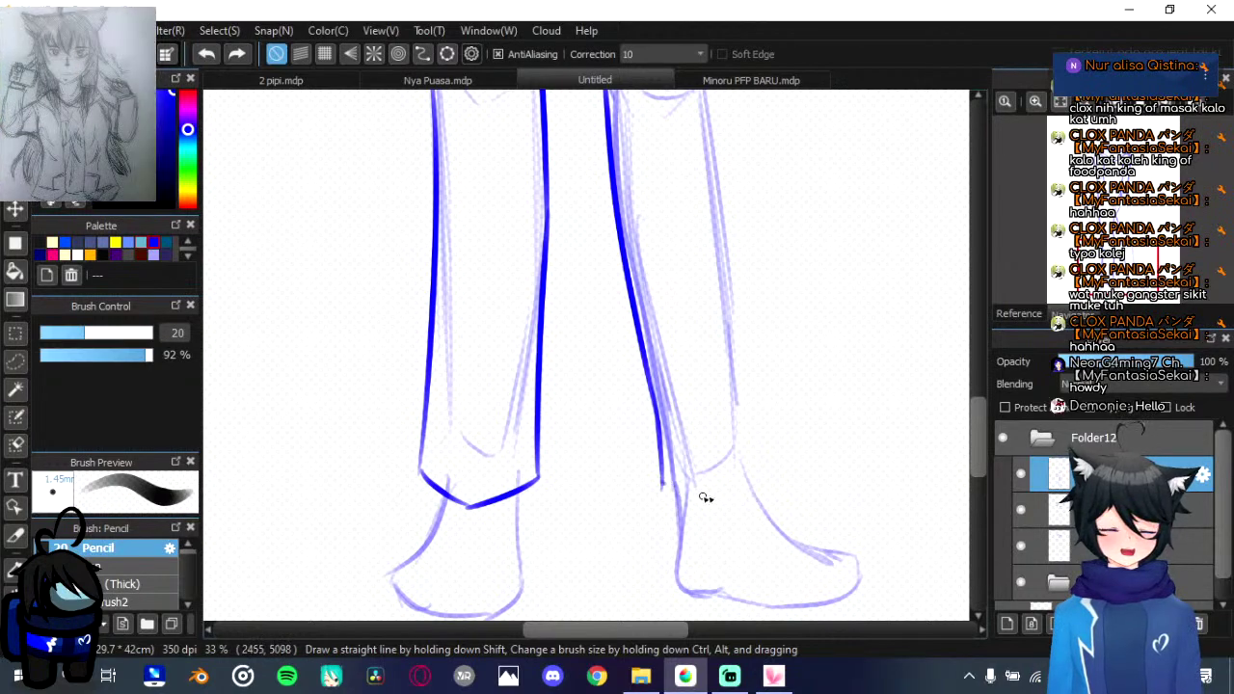
{"action": "left_click_drag", "start_coordinate": [661, 485], "coordinate": [728, 496]}
{"action": "left_click", "coordinate": [758, 445], "text": "shift"}
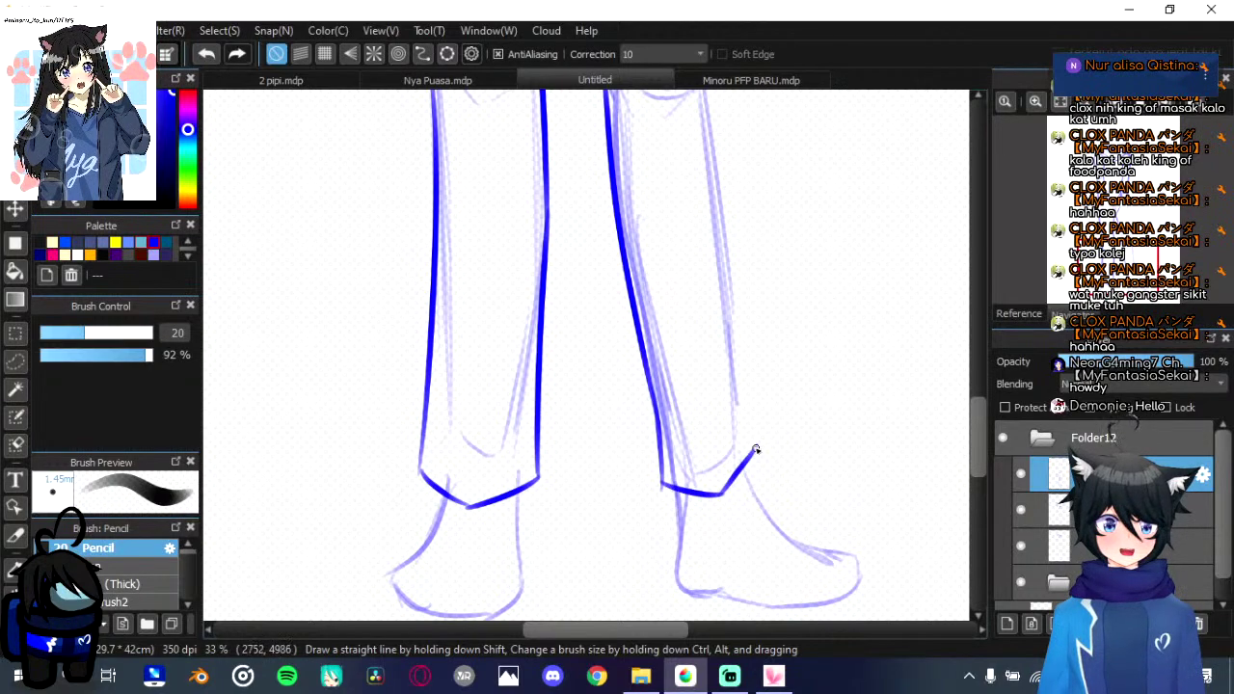
{"action": "key", "text": "ctrl+z"}
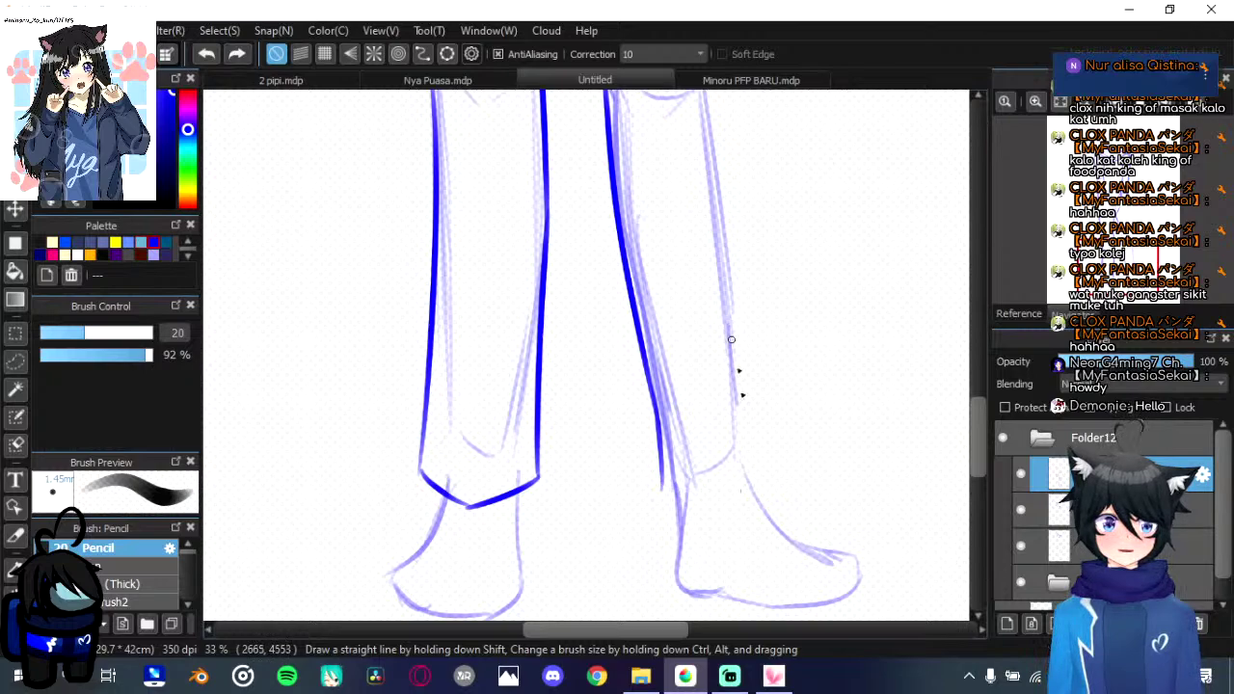
Step: Draw the right-hand trouser leg's outer line between the ankle and just above the knee
{"action": "left_click_drag", "start_coordinate": [731, 340], "coordinate": [752, 463]}
{"action": "key", "text": "ctrl+z"}
{"action": "left_click_drag", "start_coordinate": [725, 313], "coordinate": [755, 464]}
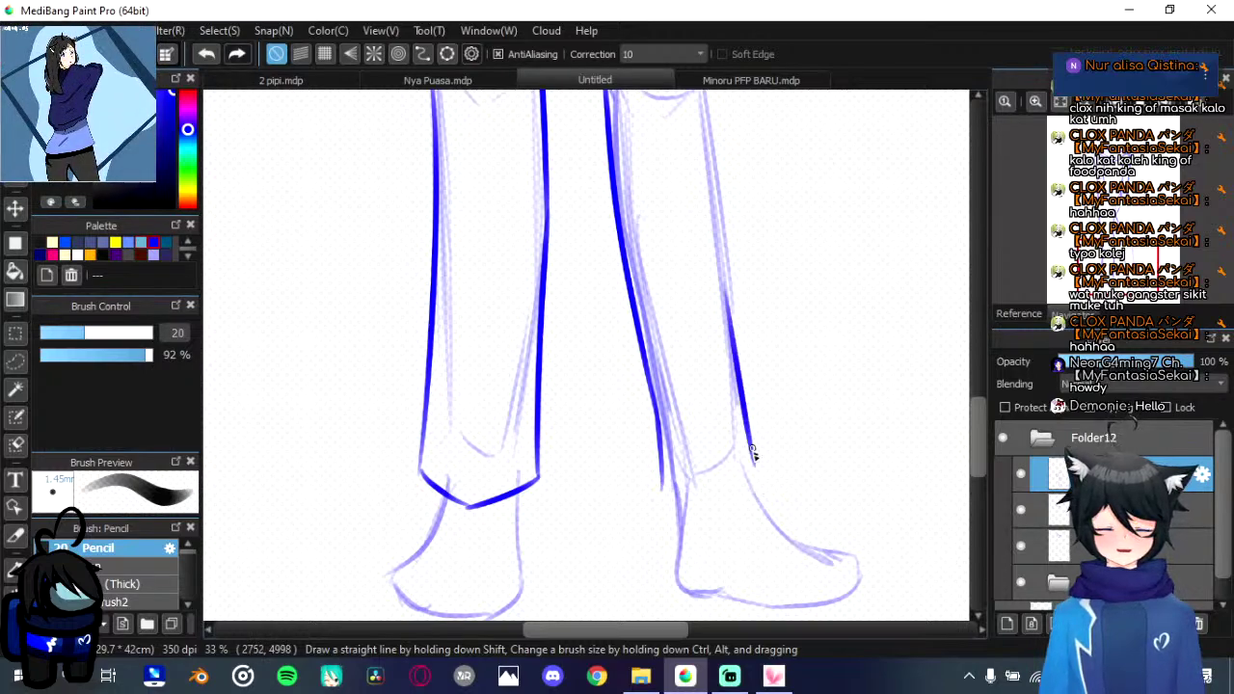
{"action": "left_click_drag", "start_coordinate": [740, 360], "coordinate": [741, 509]}
{"action": "left_click_drag", "start_coordinate": [738, 507], "coordinate": [702, 157]}
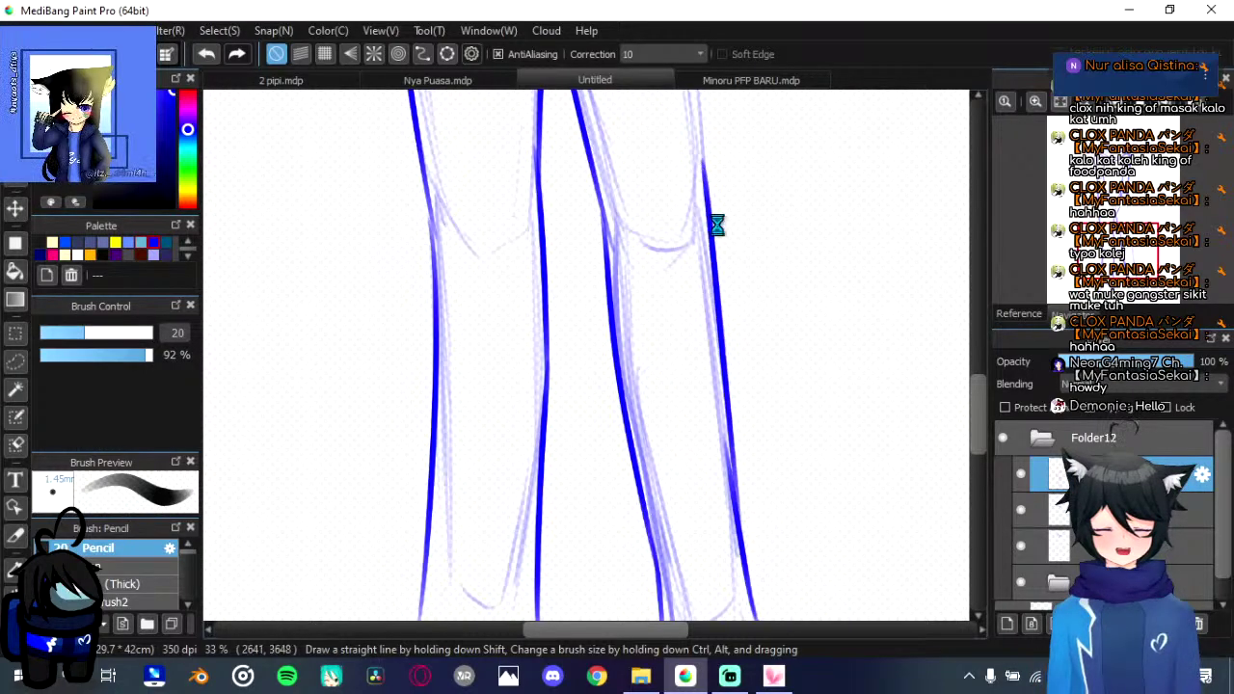
Step: Extend the right-hand trouser leg's outer line along the thigh between the knee and the hip
{"action": "left_click_drag", "start_coordinate": [720, 226], "coordinate": [741, 470]}
{"action": "left_click_drag", "start_coordinate": [690, 197], "coordinate": [731, 466]}
{"action": "key", "text": "ctrl+z"}
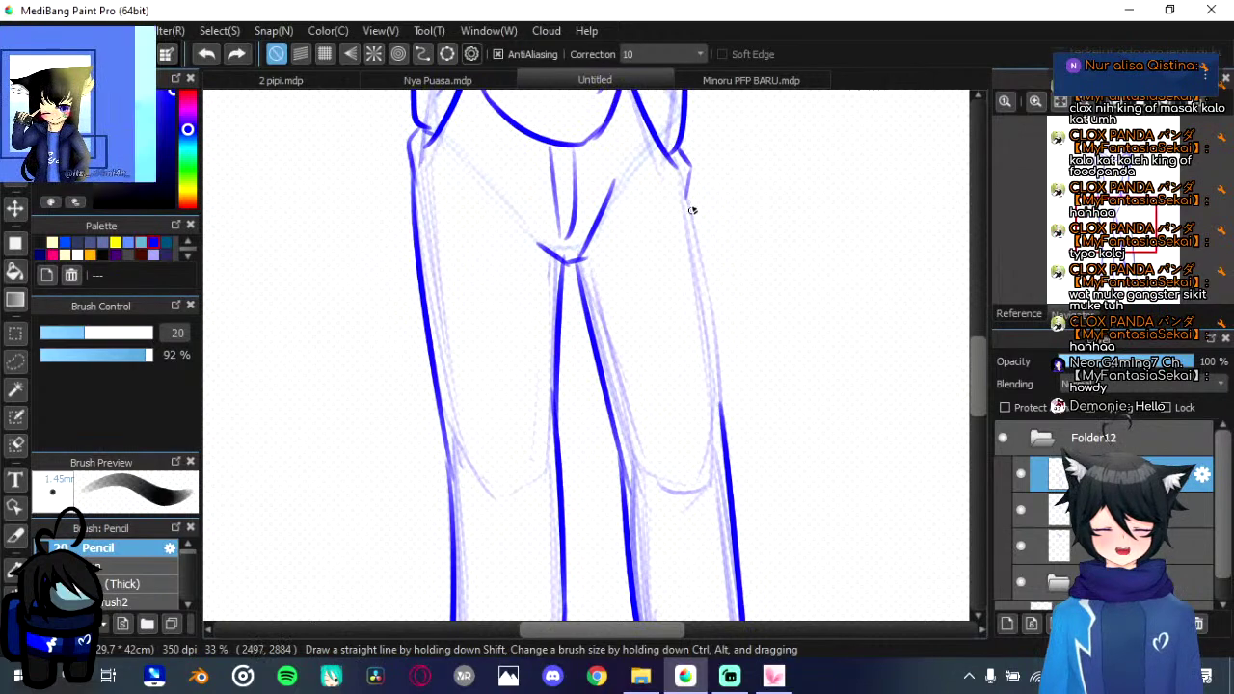
{"action": "left_click_drag", "start_coordinate": [690, 199], "coordinate": [727, 424]}
{"action": "key", "text": "ctrl+z"}
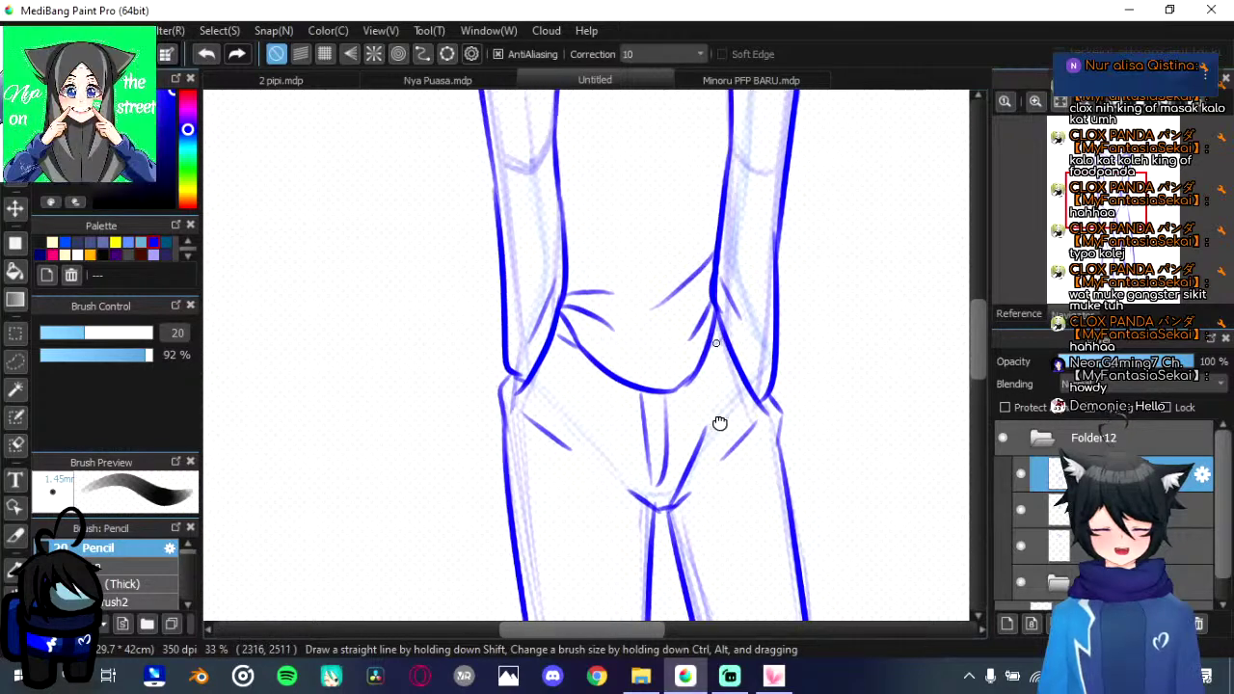
Step: On a new layer, draw a zigzag emblem below the hood and a curved stripe edge down the jacket's left-hand side to the waist
{"action": "left_click_drag", "start_coordinate": [720, 423], "coordinate": [730, 533]}
{"action": "mouse_move", "coordinate": [716, 433]}
{"action": "left_mouse_down"}
{"action": "mouse_move", "coordinate": [719, 492]}
{"action": "mouse_move", "coordinate": [642, 377]}
{"action": "left_mouse_up"}
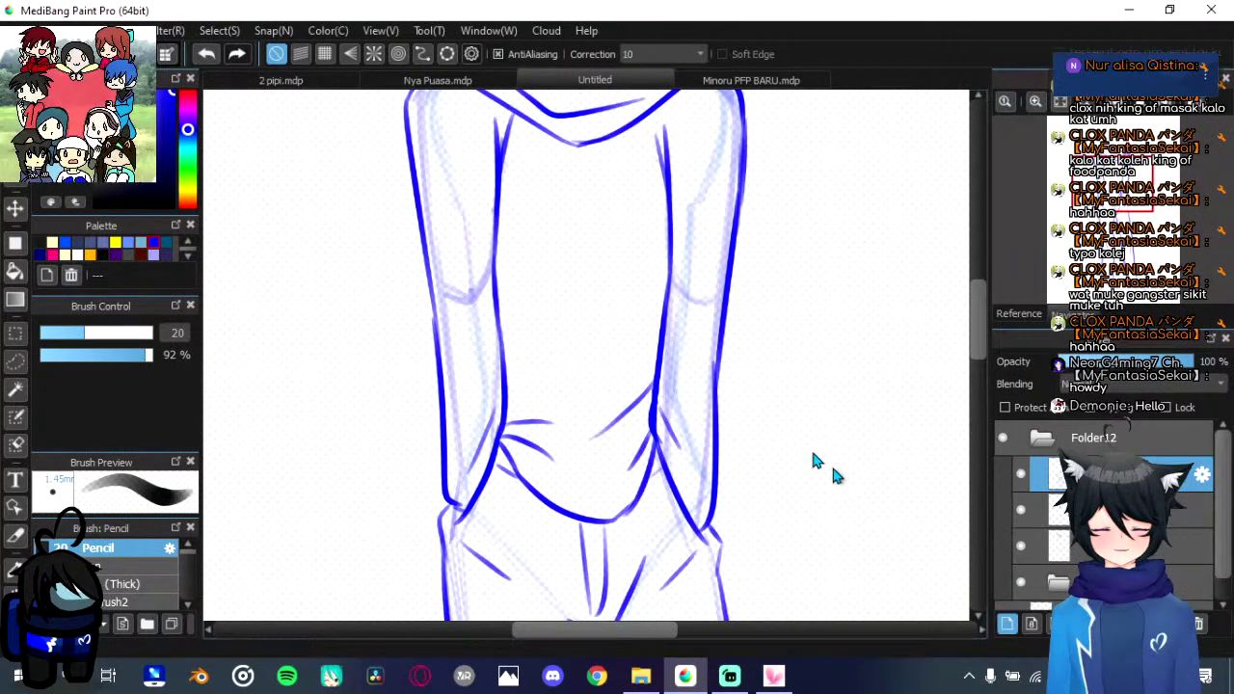
{"action": "scroll", "coordinate": [811, 447], "scroll_direction": "up", "scroll_amount": 2}
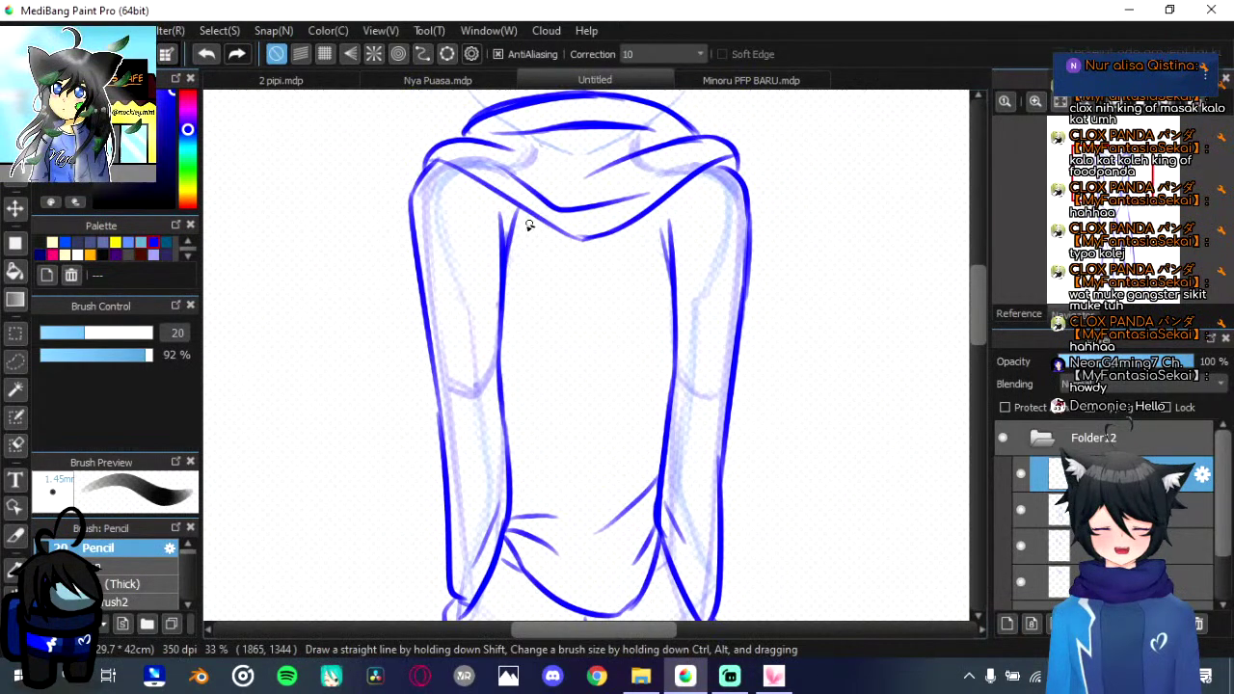
{"action": "left_click_drag", "start_coordinate": [528, 225], "coordinate": [515, 270]}
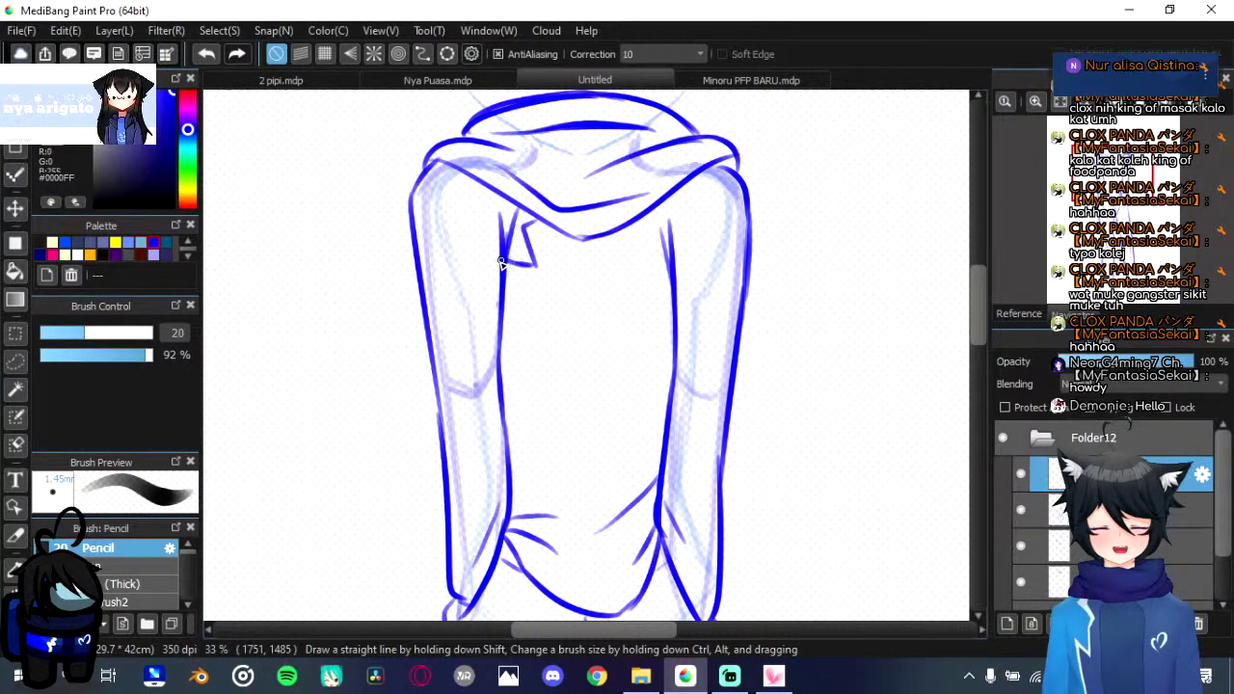
{"action": "left_click_drag", "start_coordinate": [503, 264], "coordinate": [551, 465]}
{"action": "left_click_drag", "start_coordinate": [551, 207], "coordinate": [554, 139]}
{"action": "left_click_drag", "start_coordinate": [1154, 544], "coordinate": [1157, 468]}
{"action": "scroll", "coordinate": [1157, 540], "scroll_direction": "down", "scroll_amount": 3}
{"action": "left_click_drag", "start_coordinate": [1160, 600], "coordinate": [1164, 635]}
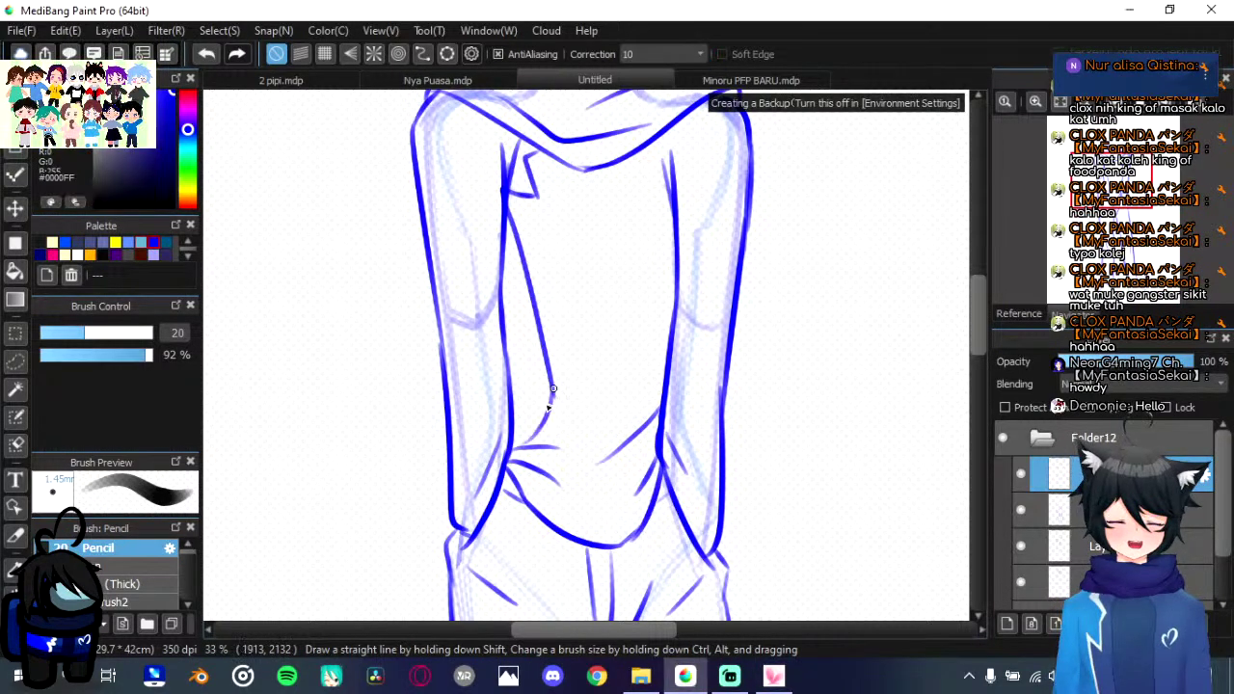
{"action": "left_click_drag", "start_coordinate": [553, 389], "coordinate": [523, 443]}
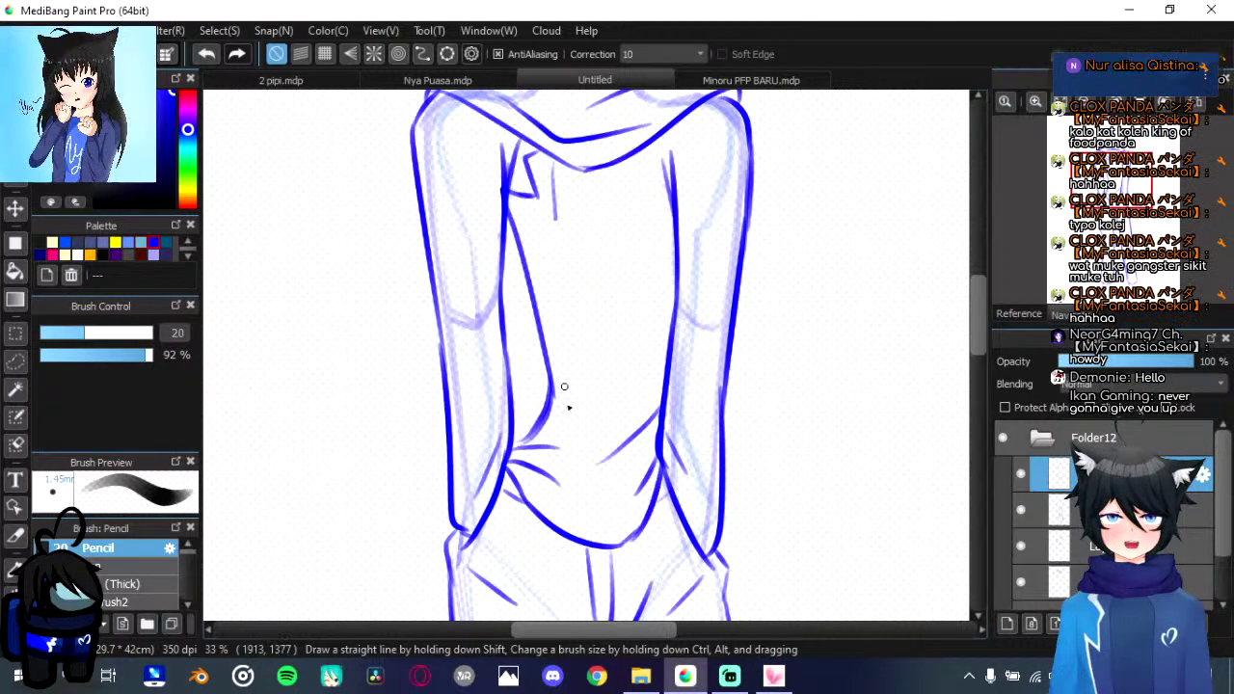
Step: Draw the jacket's two front-opening lines from the hood to the hem, curving the right-hand one at its lower end
{"action": "left_click_drag", "start_coordinate": [554, 220], "coordinate": [566, 497]}
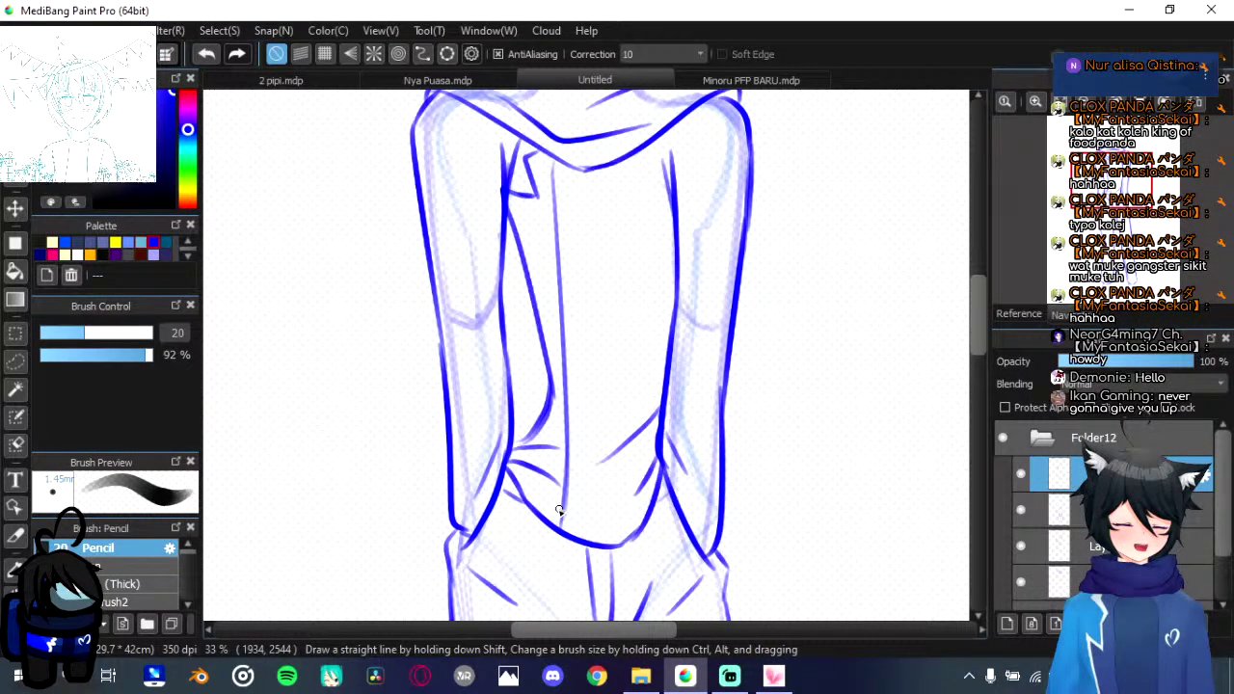
{"action": "left_click_drag", "start_coordinate": [559, 510], "coordinate": [556, 218]}
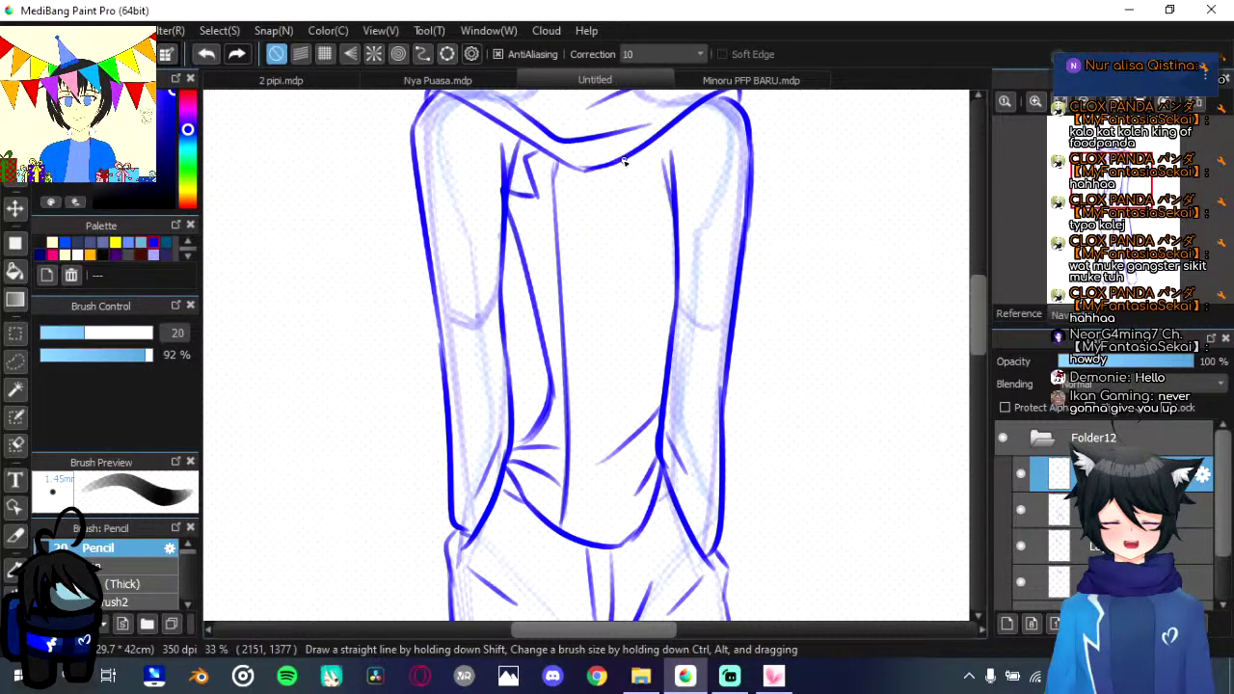
{"action": "left_click_drag", "start_coordinate": [625, 161], "coordinate": [609, 415]}
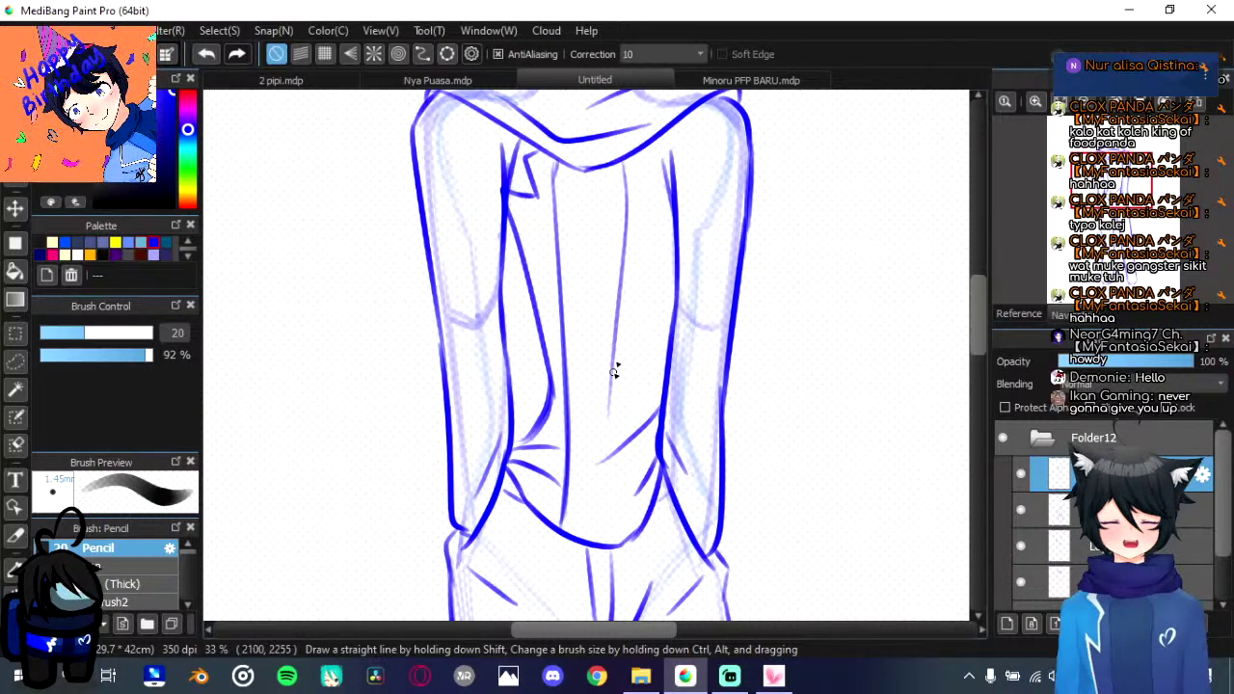
{"action": "left_click_drag", "start_coordinate": [614, 372], "coordinate": [610, 448]}
{"action": "left_click_drag", "start_coordinate": [612, 464], "coordinate": [612, 489]}
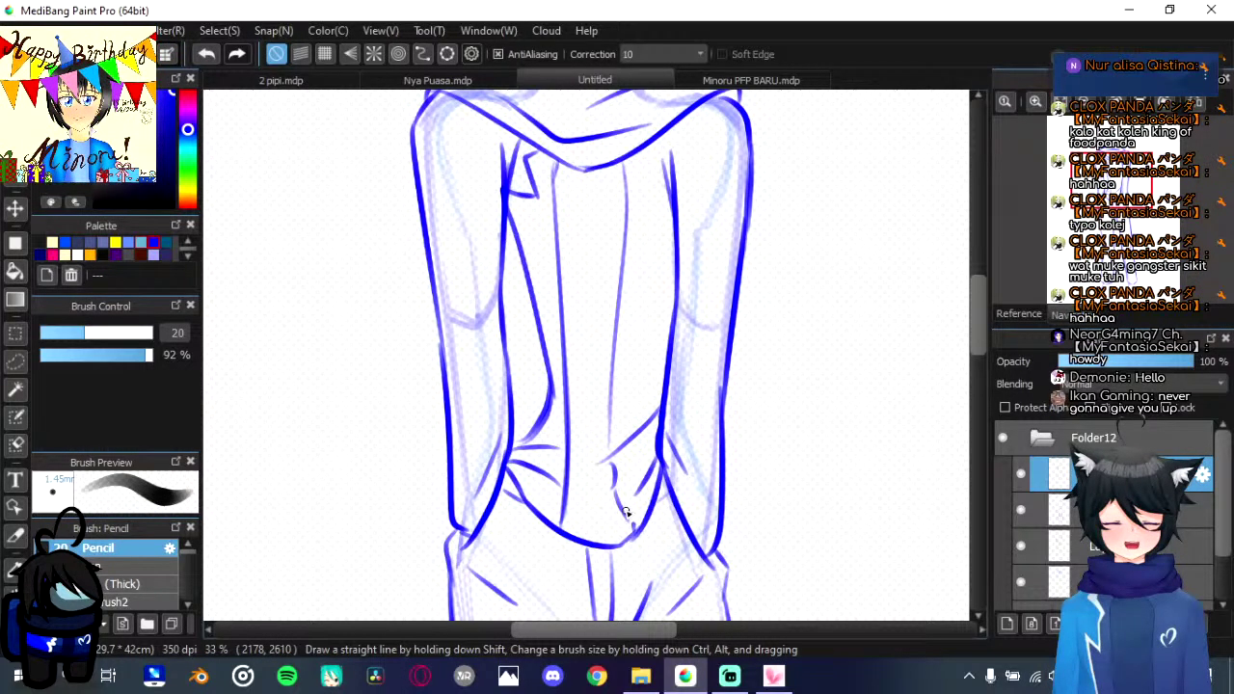
{"action": "left_click_drag", "start_coordinate": [618, 489], "coordinate": [633, 531]}
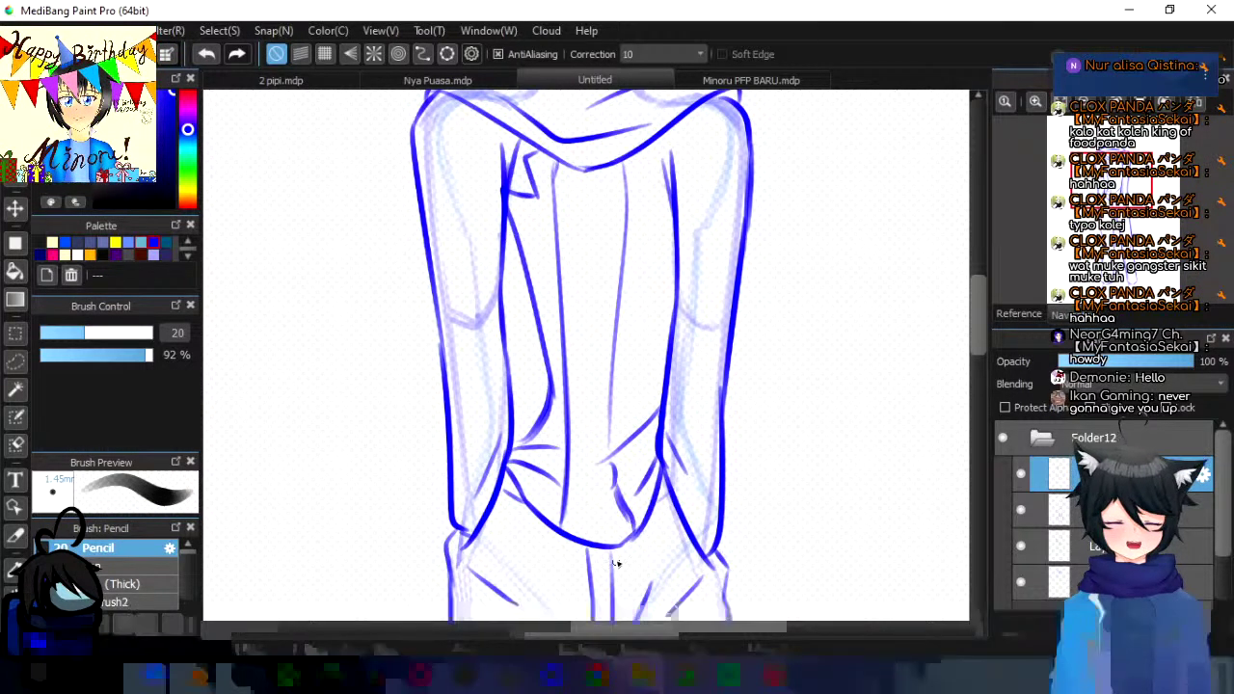
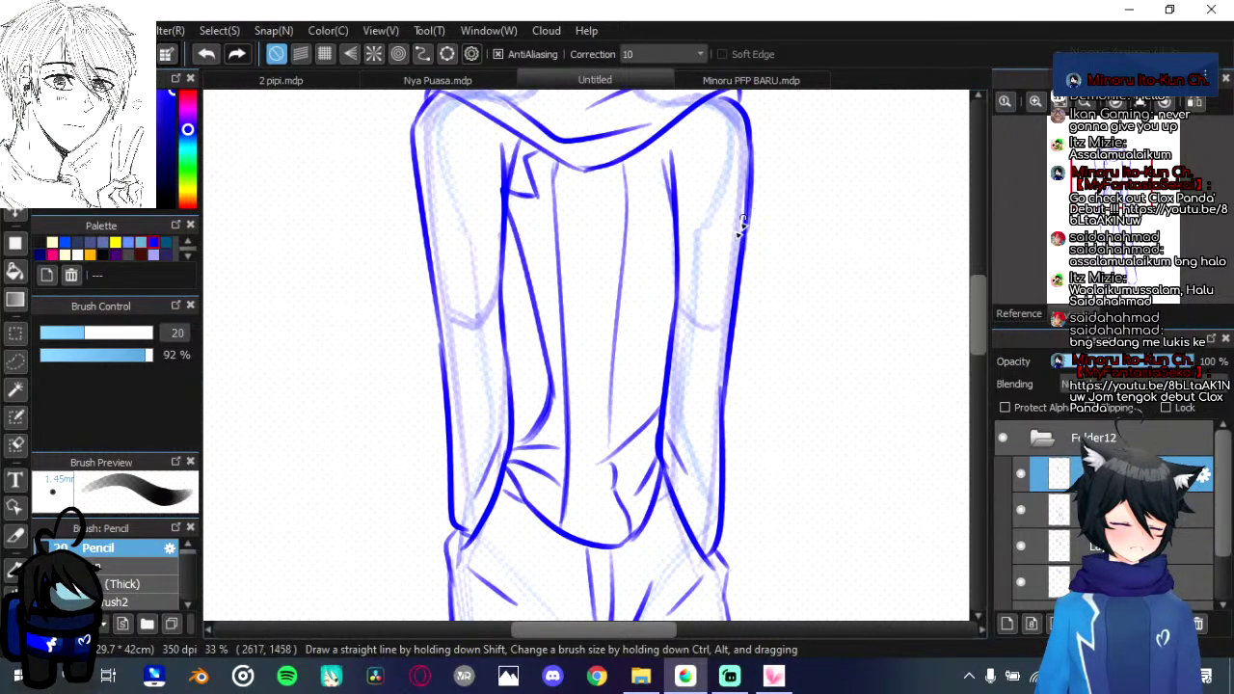
Step: Draw a second line inside the jacket's curved side stripe down to its hooked end, and a small heart on the opposite chest
{"action": "mouse_move", "coordinate": [666, 341]}
{"action": "left_mouse_down"}
{"action": "mouse_move", "coordinate": [680, 220]}
{"action": "mouse_move", "coordinate": [672, 396]}
{"action": "mouse_move", "coordinate": [642, 430]}
{"action": "mouse_move", "coordinate": [607, 416]}
{"action": "left_mouse_up"}
{"action": "left_click", "coordinate": [1020, 474]}
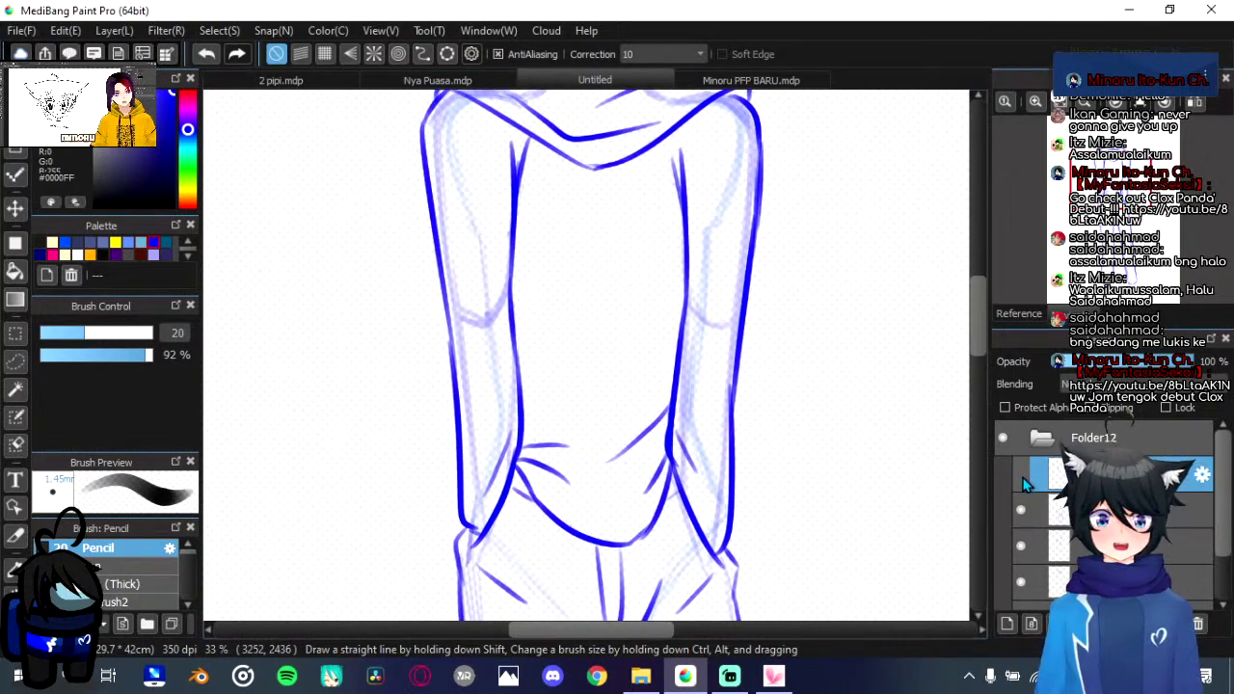
{"action": "left_click", "coordinate": [1020, 473]}
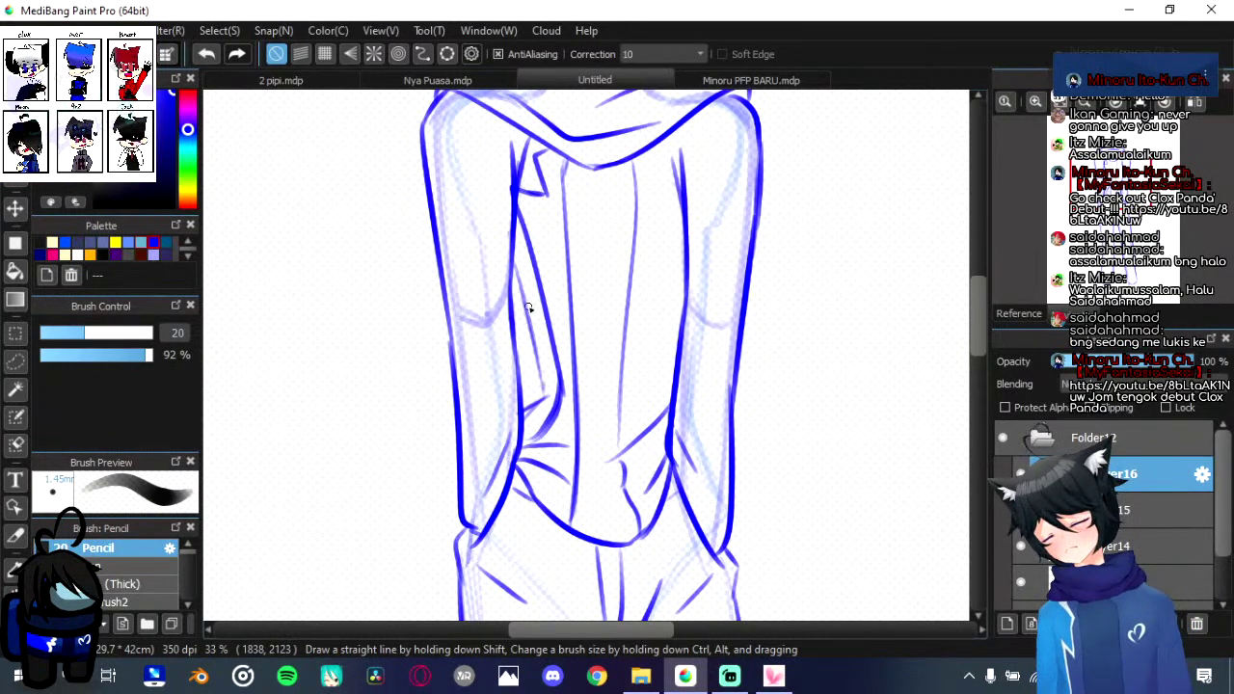
{"action": "left_click_drag", "start_coordinate": [515, 273], "coordinate": [544, 376]}
{"action": "left_click_drag", "start_coordinate": [507, 253], "coordinate": [544, 371]}
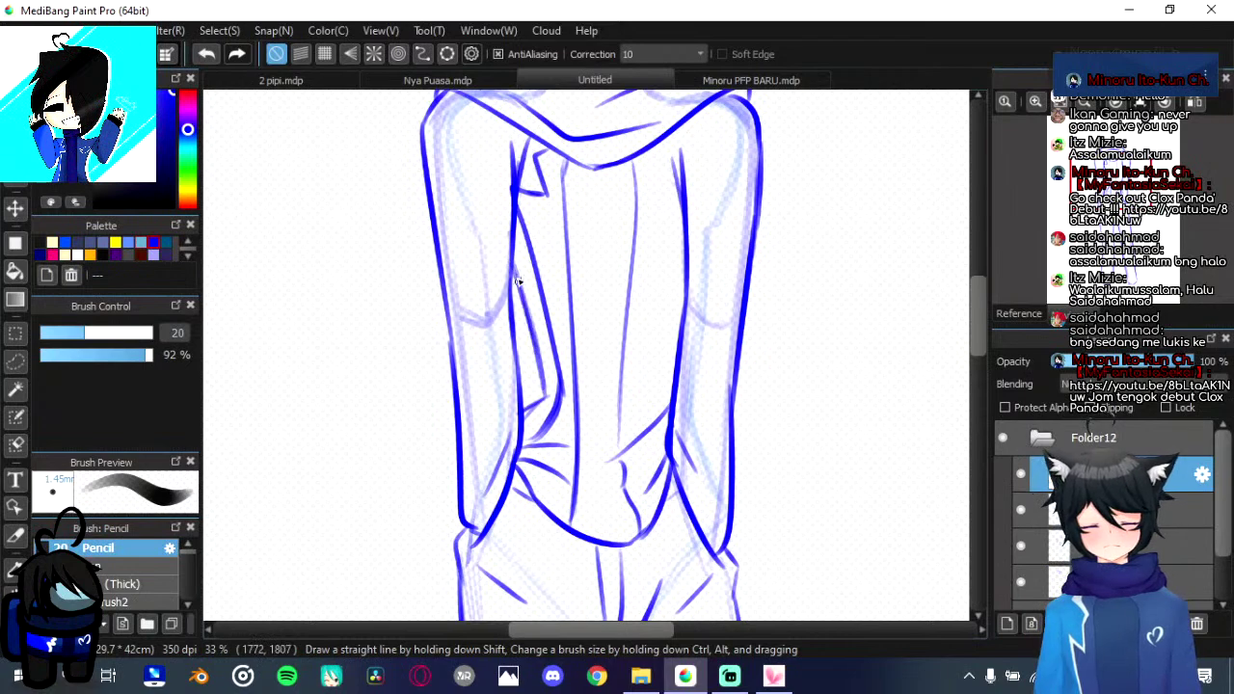
{"action": "left_click_drag", "start_coordinate": [515, 275], "coordinate": [543, 389]}
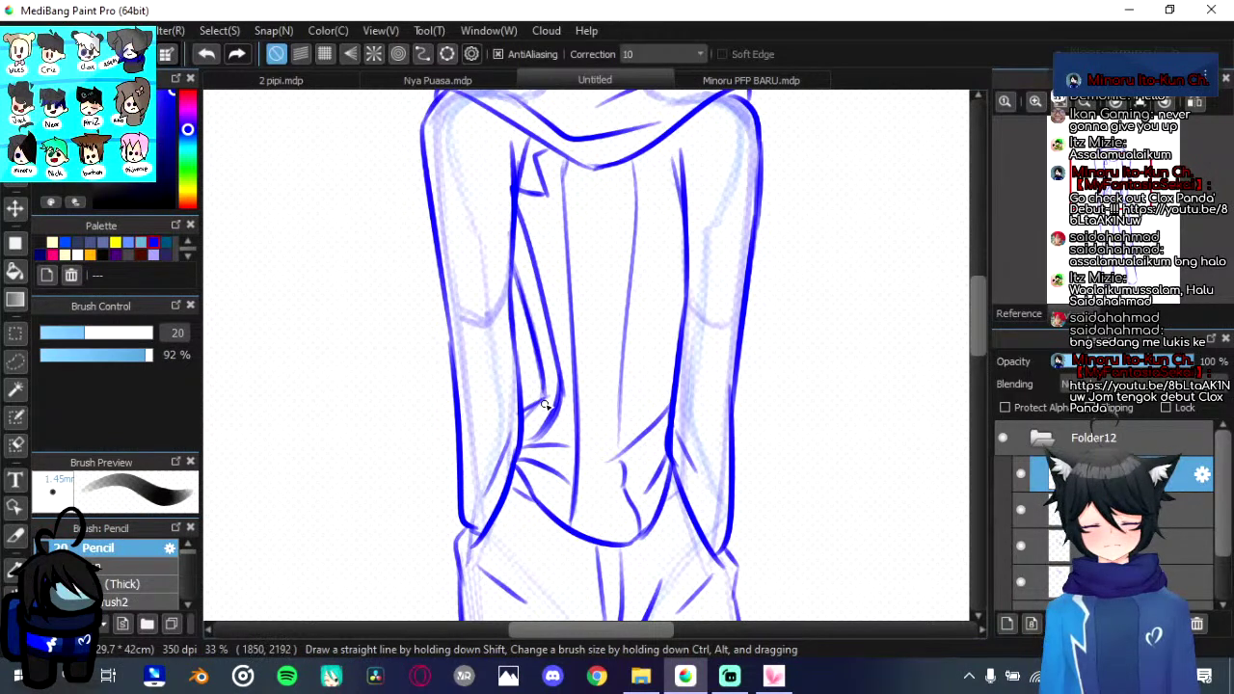
{"action": "left_click_drag", "start_coordinate": [542, 382], "coordinate": [550, 405]}
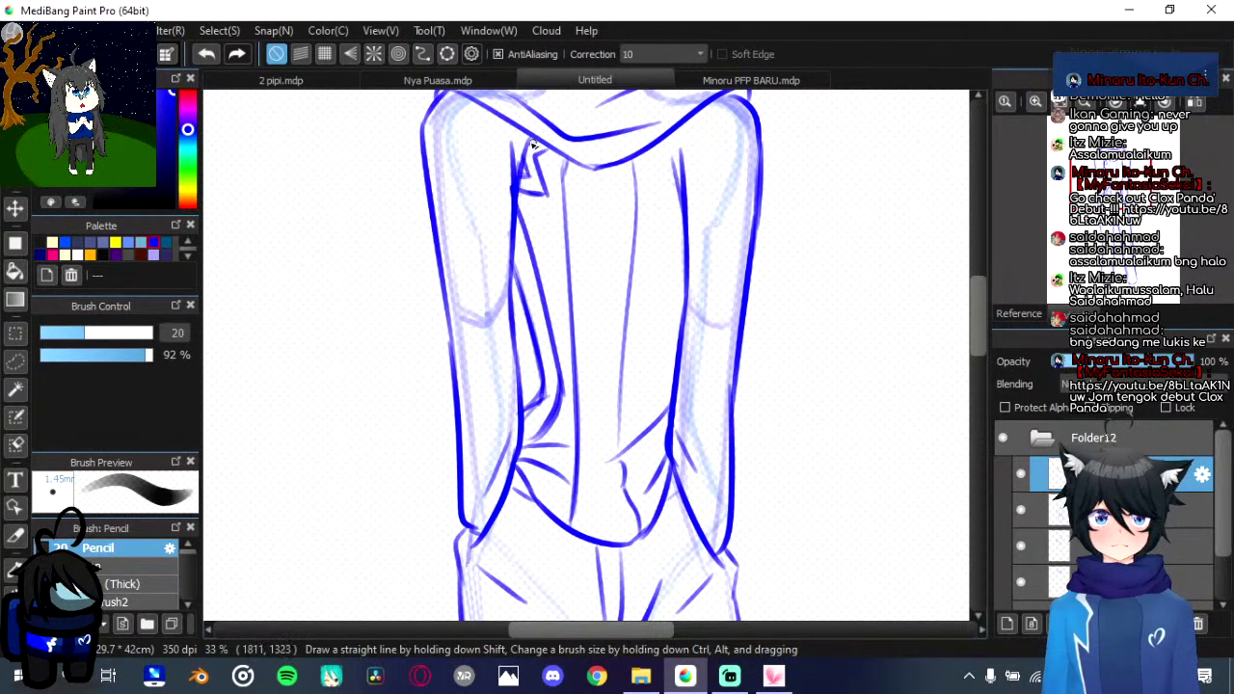
{"action": "mouse_move", "coordinate": [643, 175]}
{"action": "left_mouse_down"}
{"action": "mouse_move", "coordinate": [672, 162]}
{"action": "mouse_move", "coordinate": [661, 197]}
{"action": "mouse_move", "coordinate": [653, 175]}
{"action": "mouse_move", "coordinate": [672, 164]}
{"action": "mouse_move", "coordinate": [663, 197]}
{"action": "left_mouse_up"}
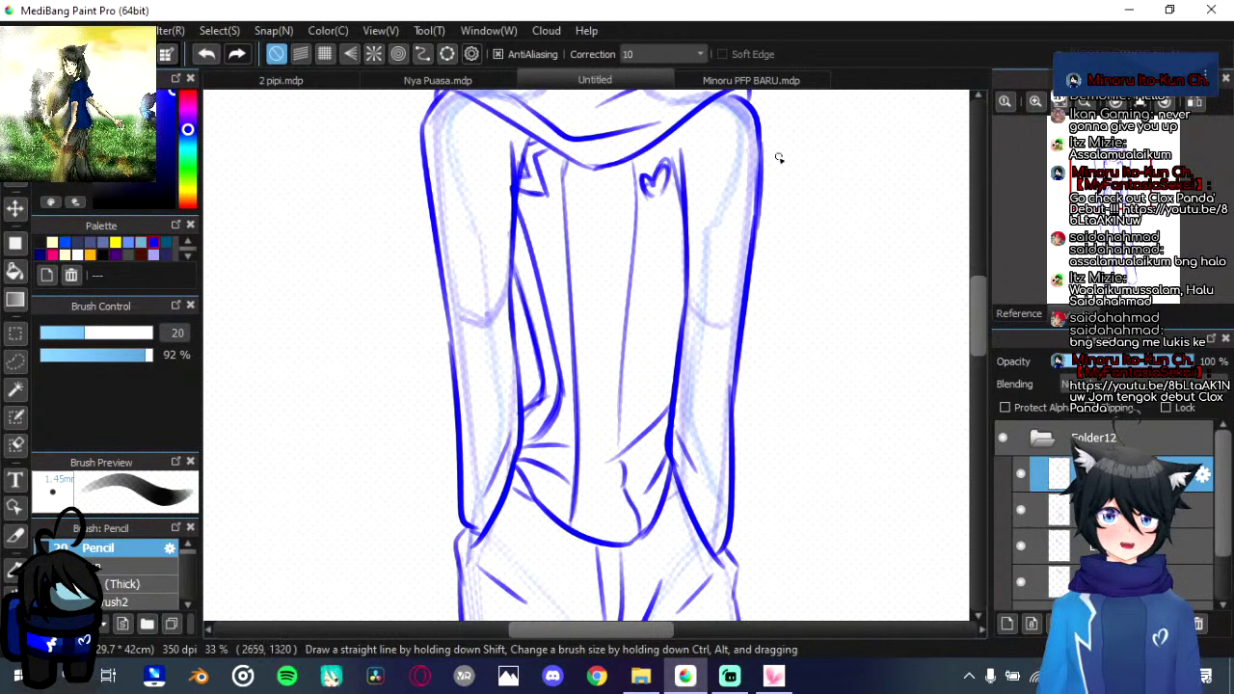
Step: Nudge the whole character drawing in Folder12 slightly left and up on the page
{"action": "scroll", "coordinate": [721, 206], "scroll_direction": "up", "scroll_amount": 1}
{"action": "scroll", "coordinate": [705, 322], "scroll_direction": "down", "scroll_amount": 5}
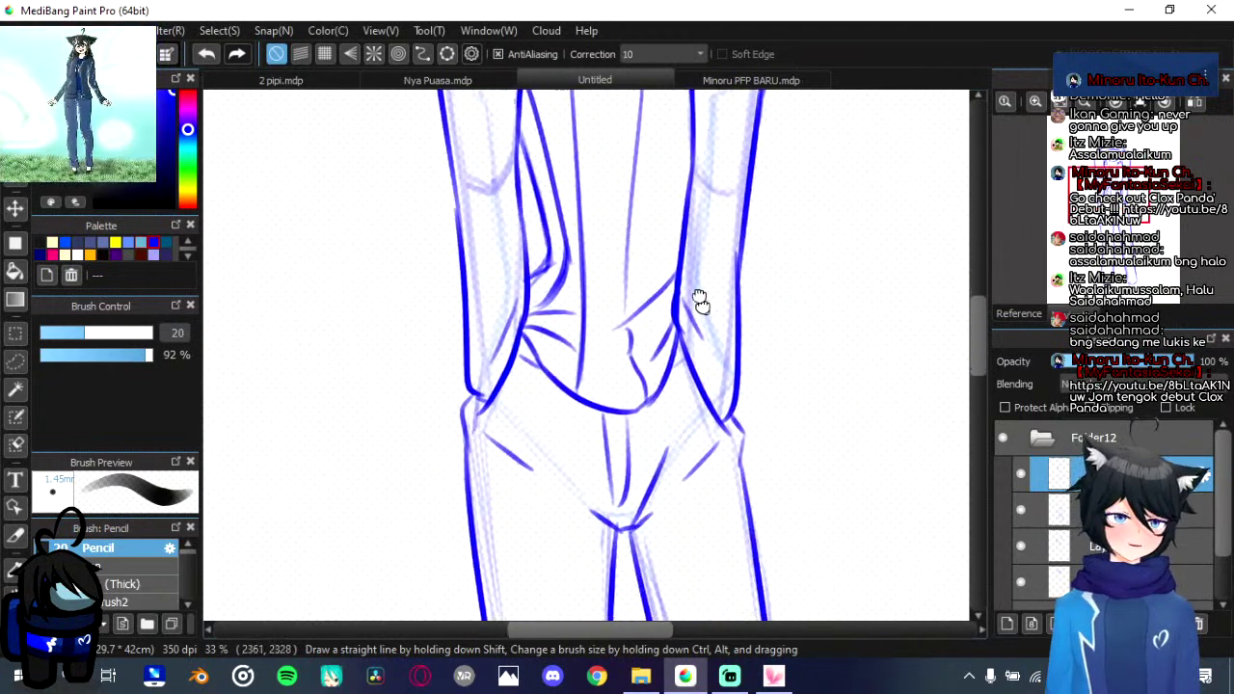
{"action": "scroll", "coordinate": [709, 378], "scroll_direction": "up", "scroll_amount": 7}
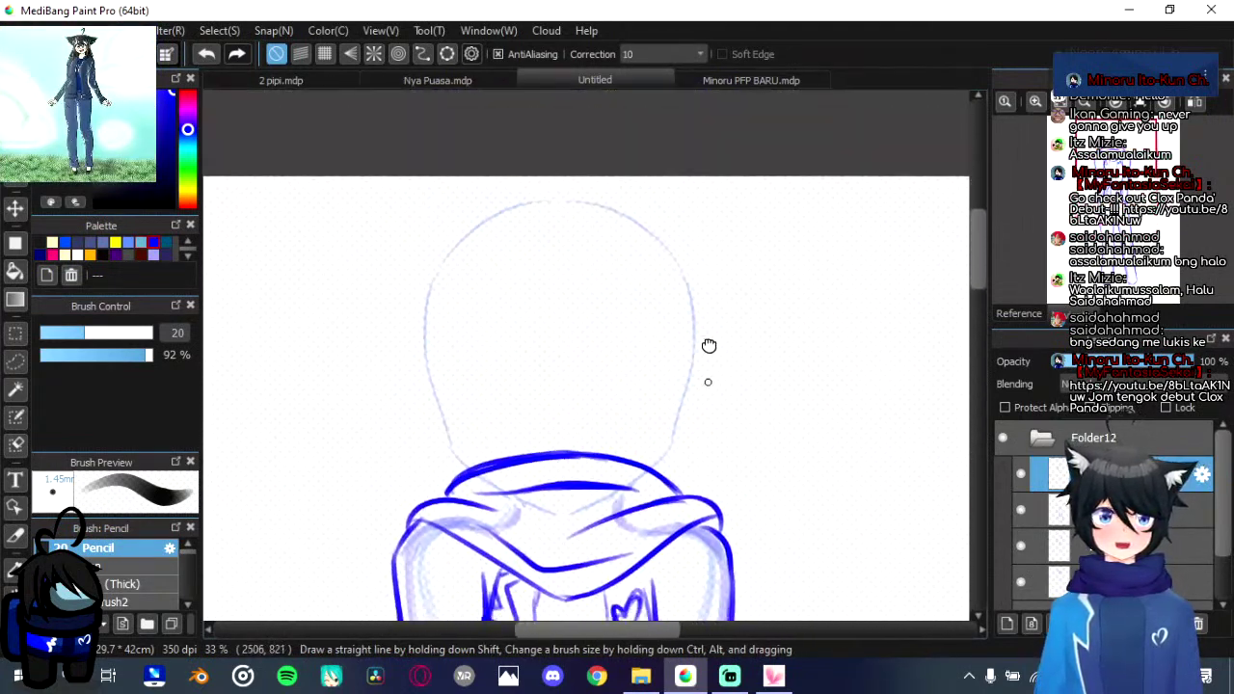
{"action": "scroll", "coordinate": [710, 318], "scroll_direction": "up", "scroll_amount": 4}
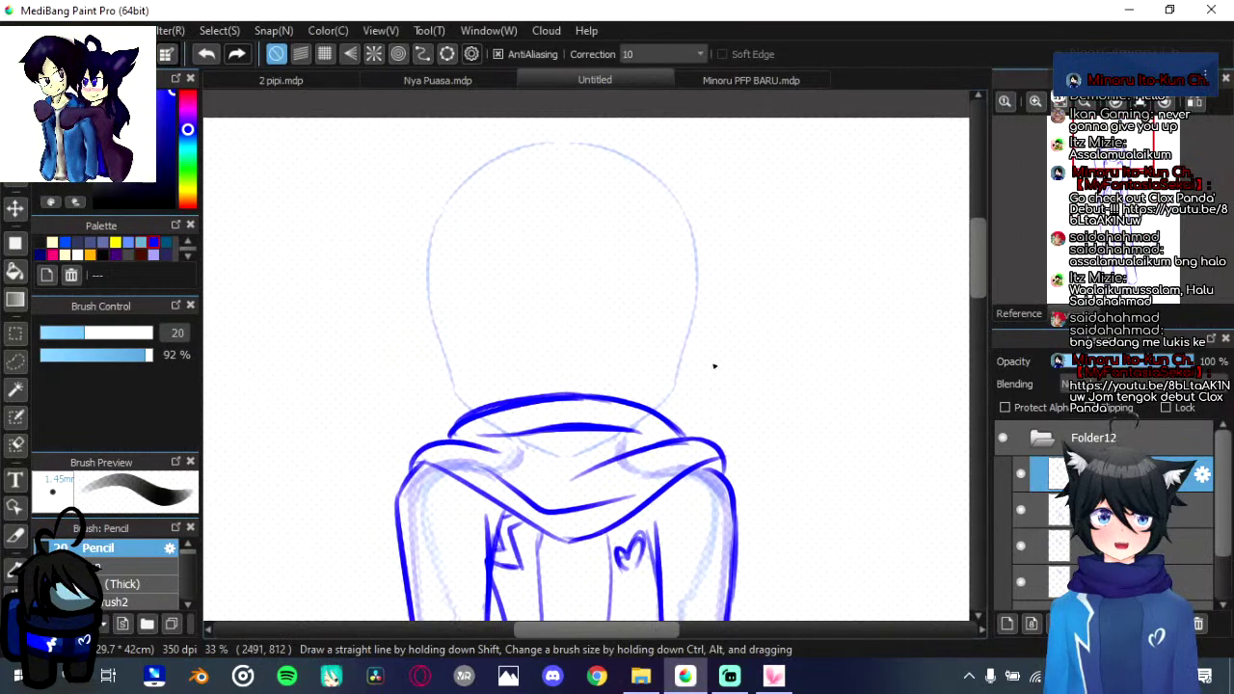
{"action": "scroll", "coordinate": [715, 365], "scroll_direction": "down", "scroll_amount": 3}
{"action": "scroll", "coordinate": [714, 366], "scroll_direction": "down", "scroll_amount": 1}
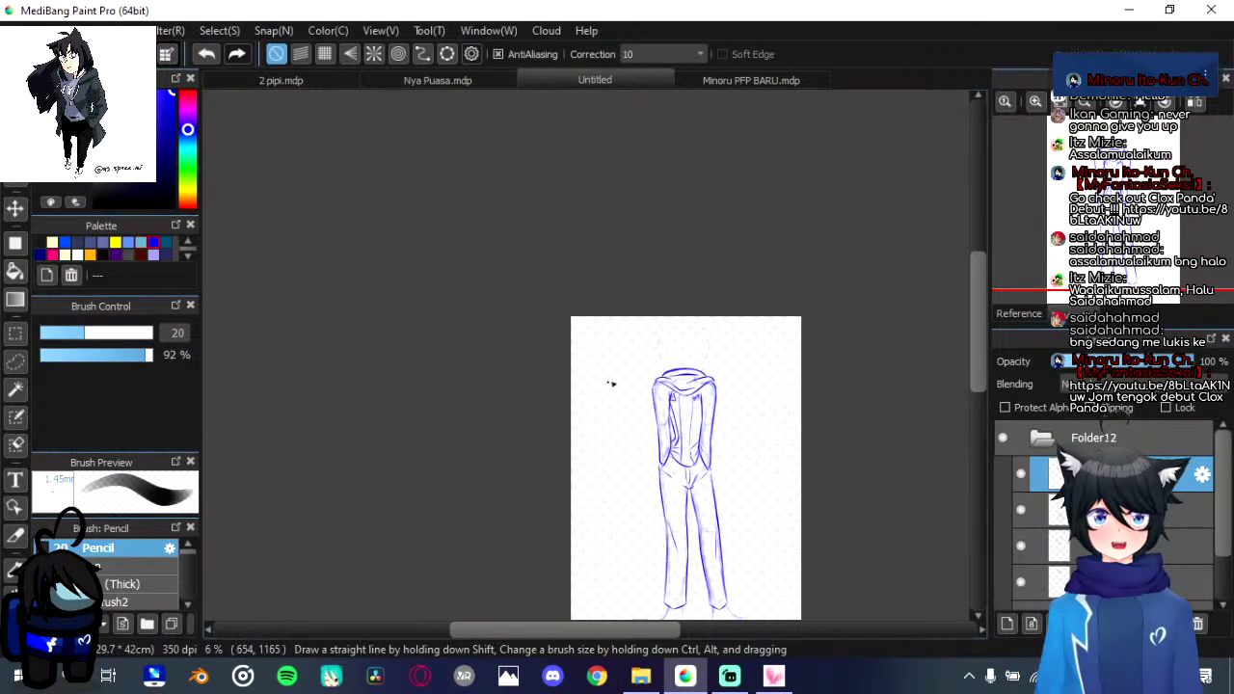
{"action": "left_click_drag", "start_coordinate": [631, 495], "coordinate": [533, 327]}
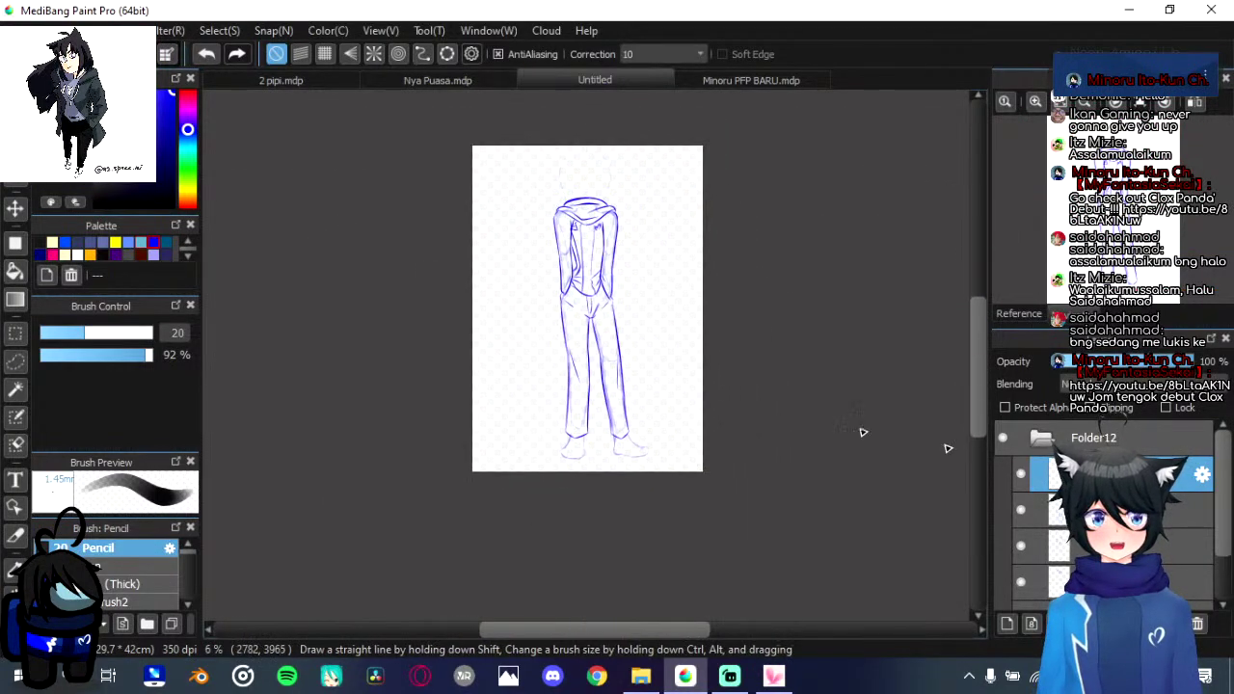
{"action": "left_click", "coordinate": [1040, 439]}
{"action": "key", "text": "v"}
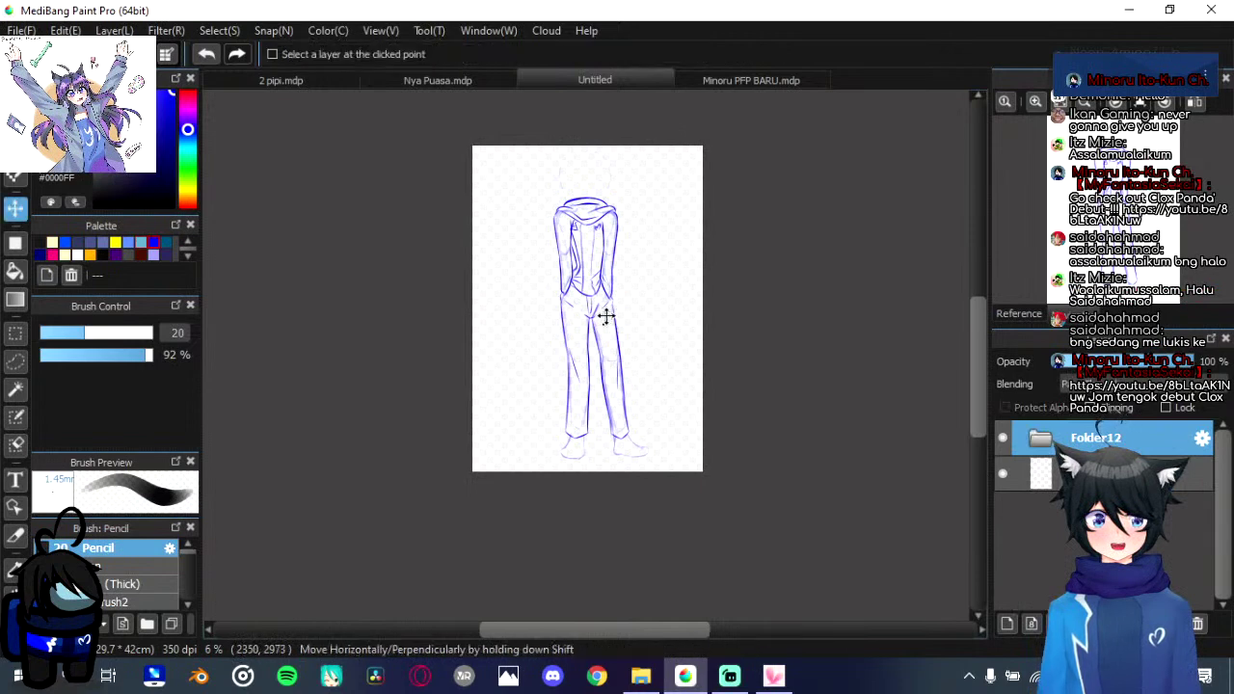
{"action": "left_click_drag", "start_coordinate": [604, 311], "coordinate": [596, 318]}
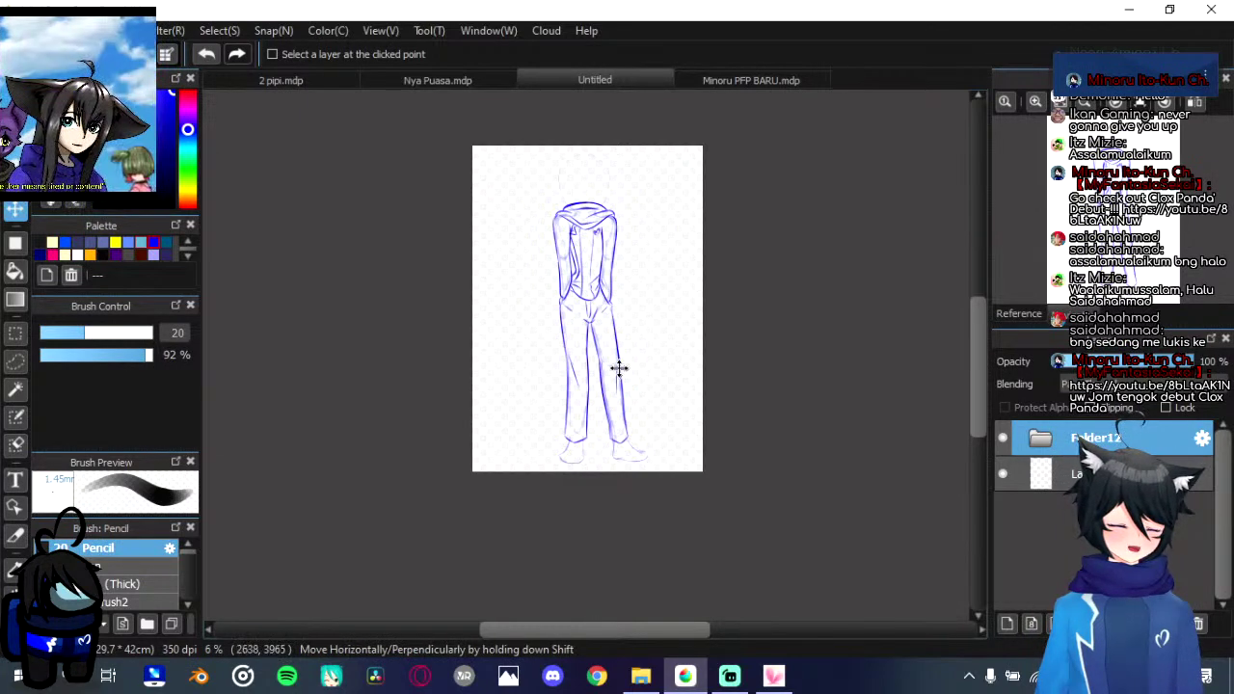
{"action": "left_click_drag", "start_coordinate": [617, 370], "coordinate": [616, 363]}
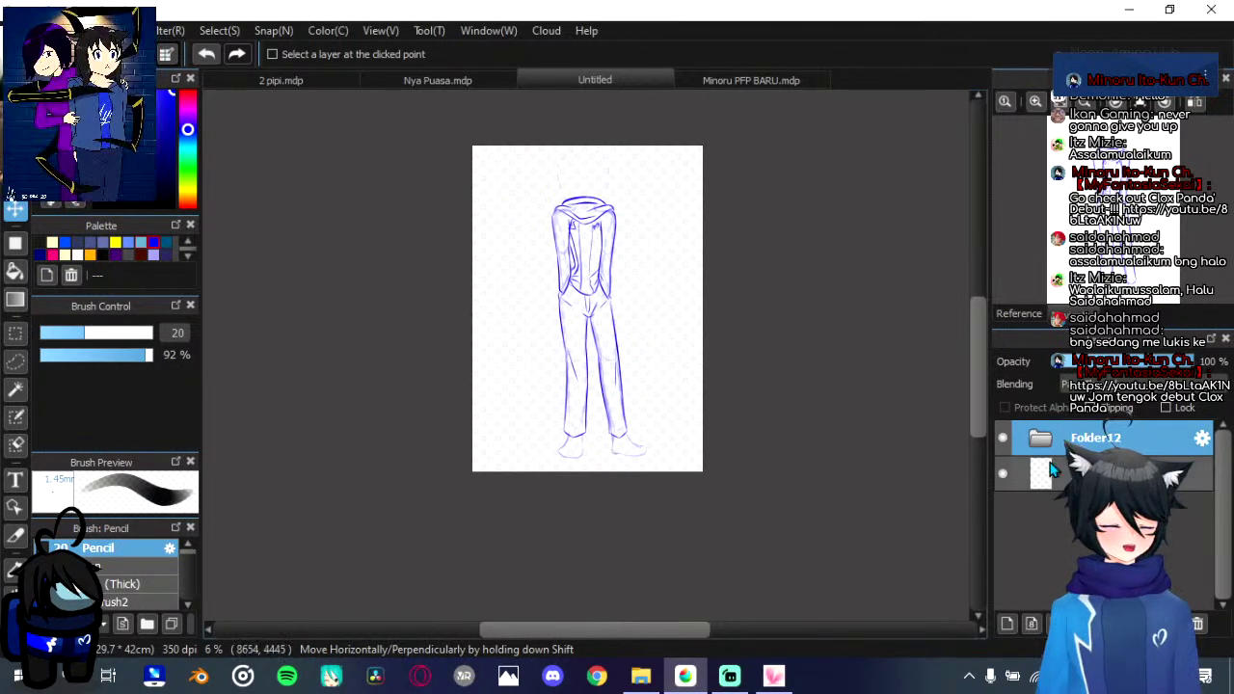
Step: Set the canvas height to 6000 px with the existing artwork anchored at Top Center
{"action": "left_click", "coordinate": [1041, 440]}
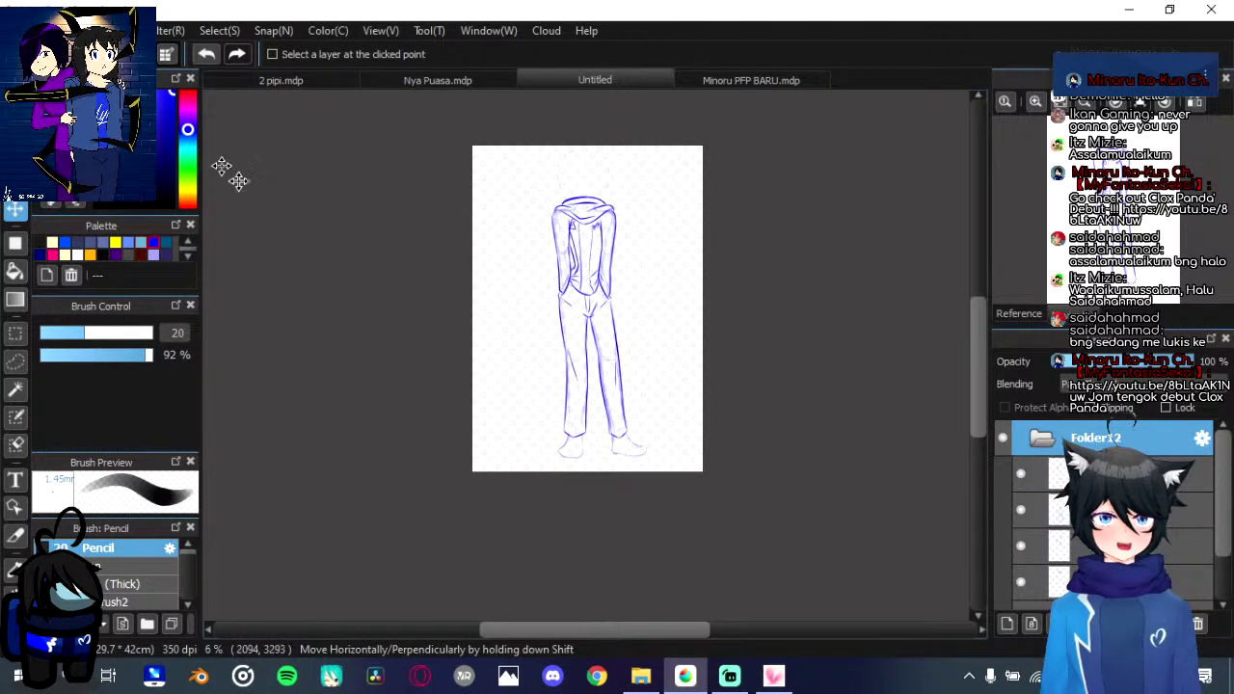
{"action": "left_click", "coordinate": [66, 30]}
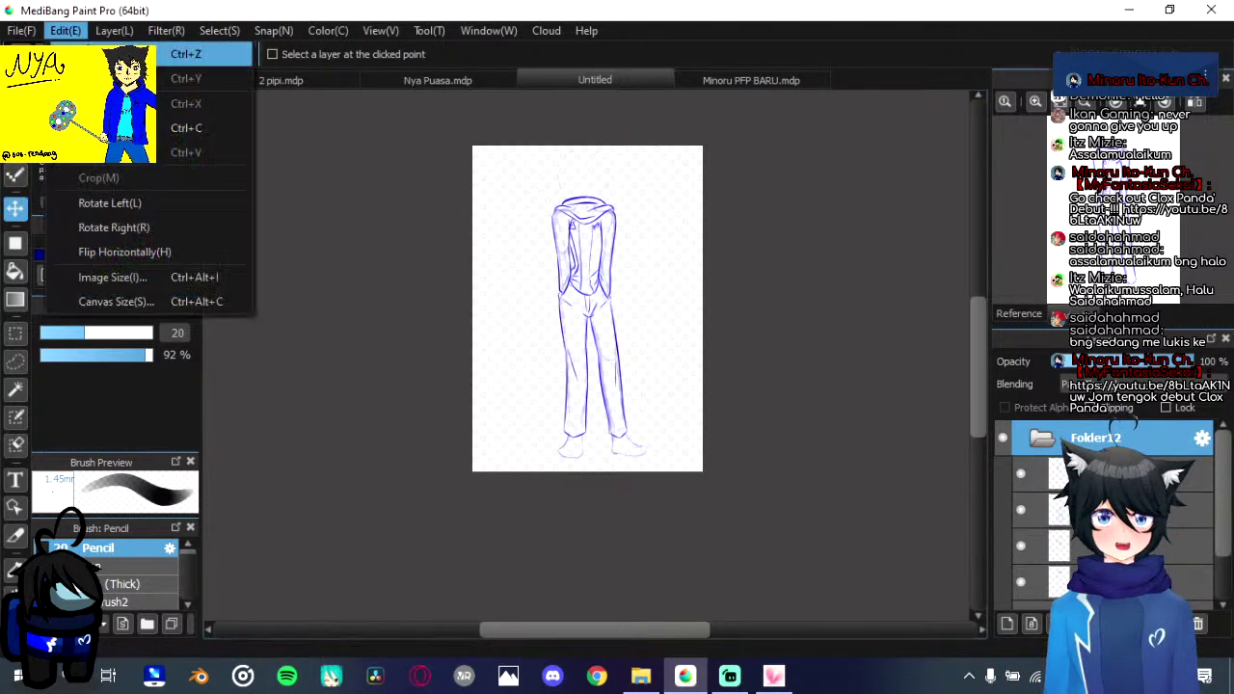
{"action": "left_click", "coordinate": [115, 302]}
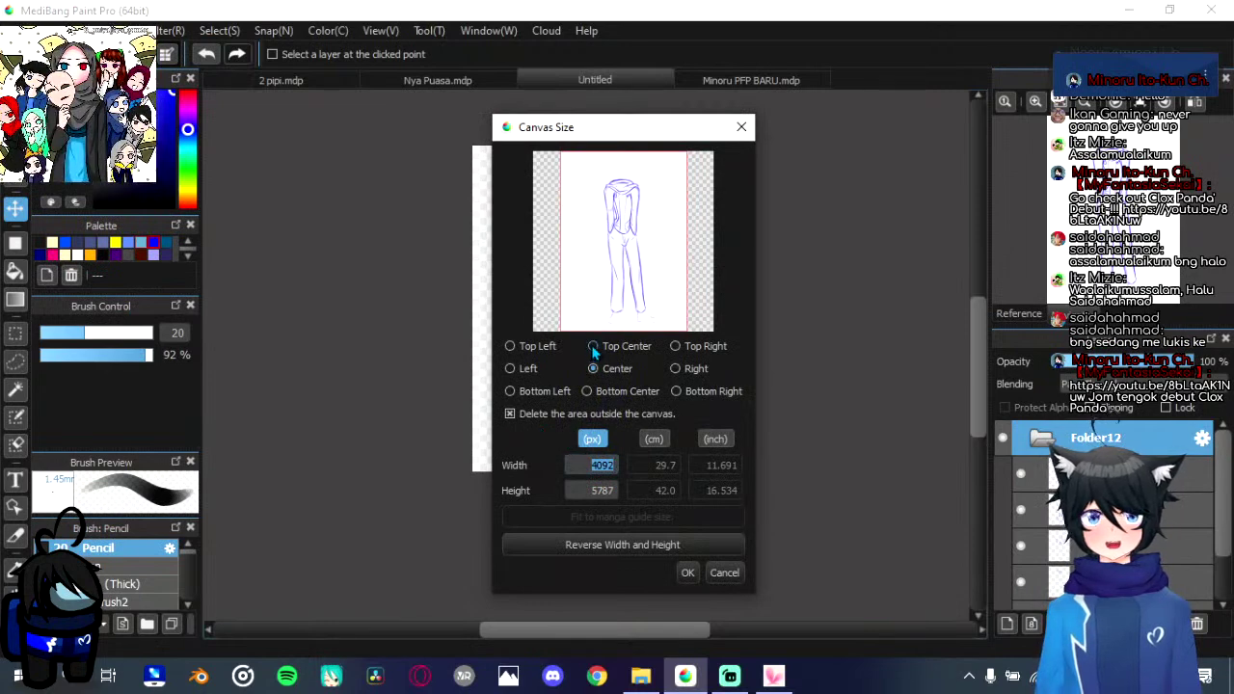
{"action": "left_click", "coordinate": [613, 489]}
{"action": "key", "text": "BackSpace"}
{"action": "key", "text": "BackSpace"}
{"action": "key", "text": "BackSpace"}
{"action": "key", "text": "BackSpace"}
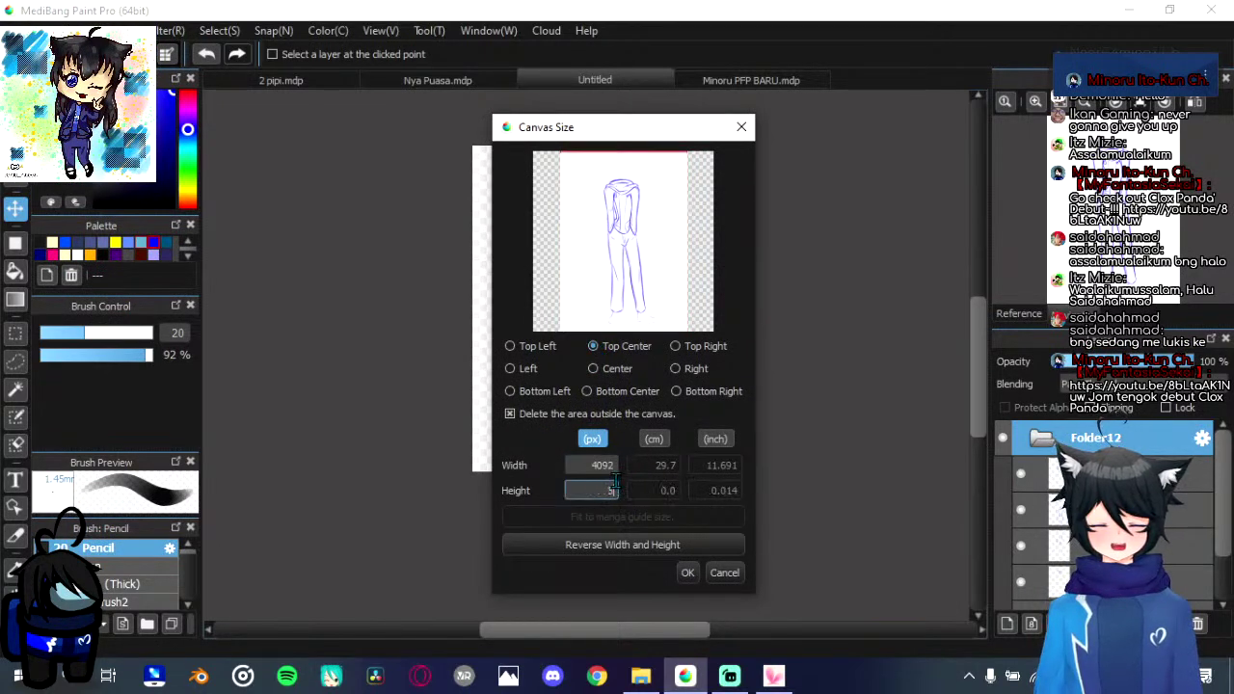
{"action": "type", "text": "6000"}
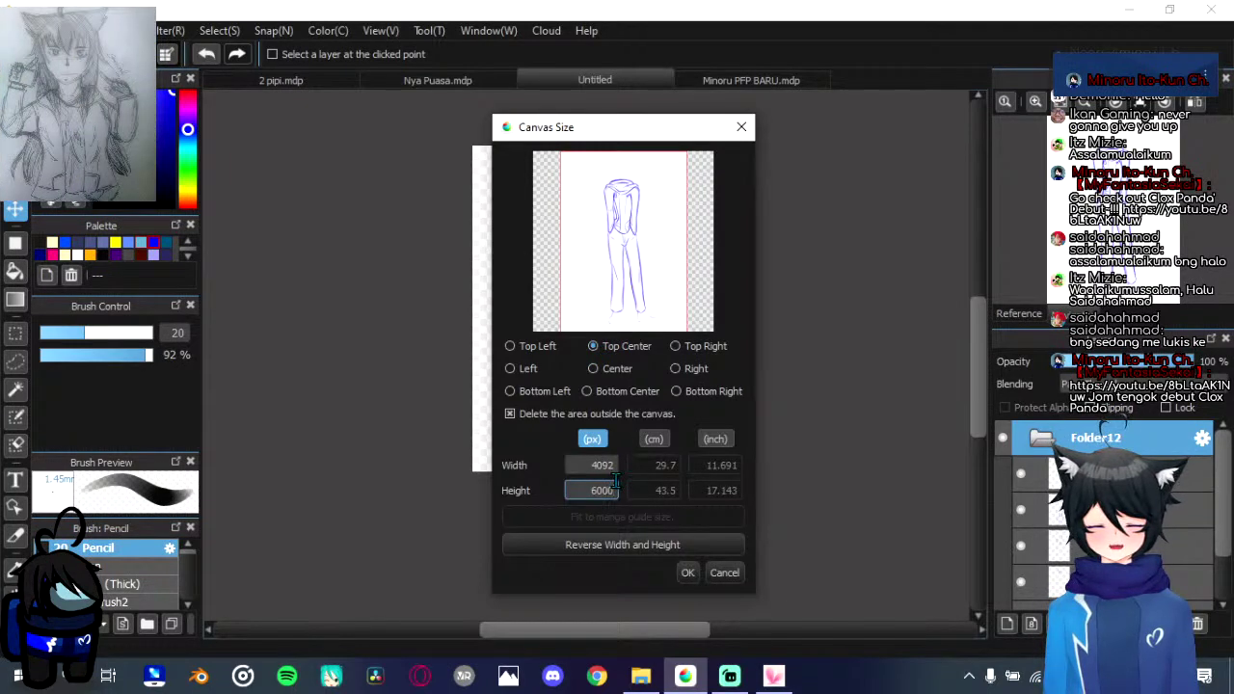
{"action": "left_click", "coordinate": [687, 573]}
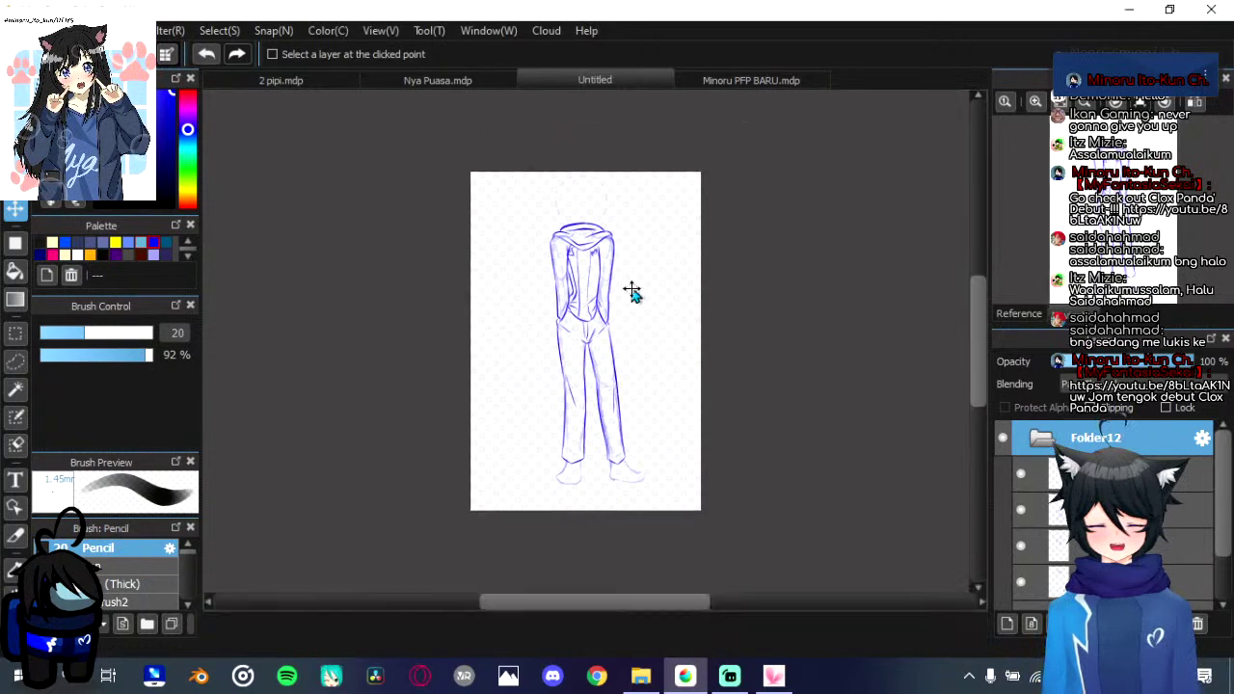
Step: Move the whole Folder12 character drawing down the page so the feet sit near the canvas's lower edge
{"action": "scroll", "coordinate": [631, 288], "scroll_direction": "up", "scroll_amount": 2}
{"action": "scroll", "coordinate": [631, 288], "scroll_direction": "down", "scroll_amount": 1}
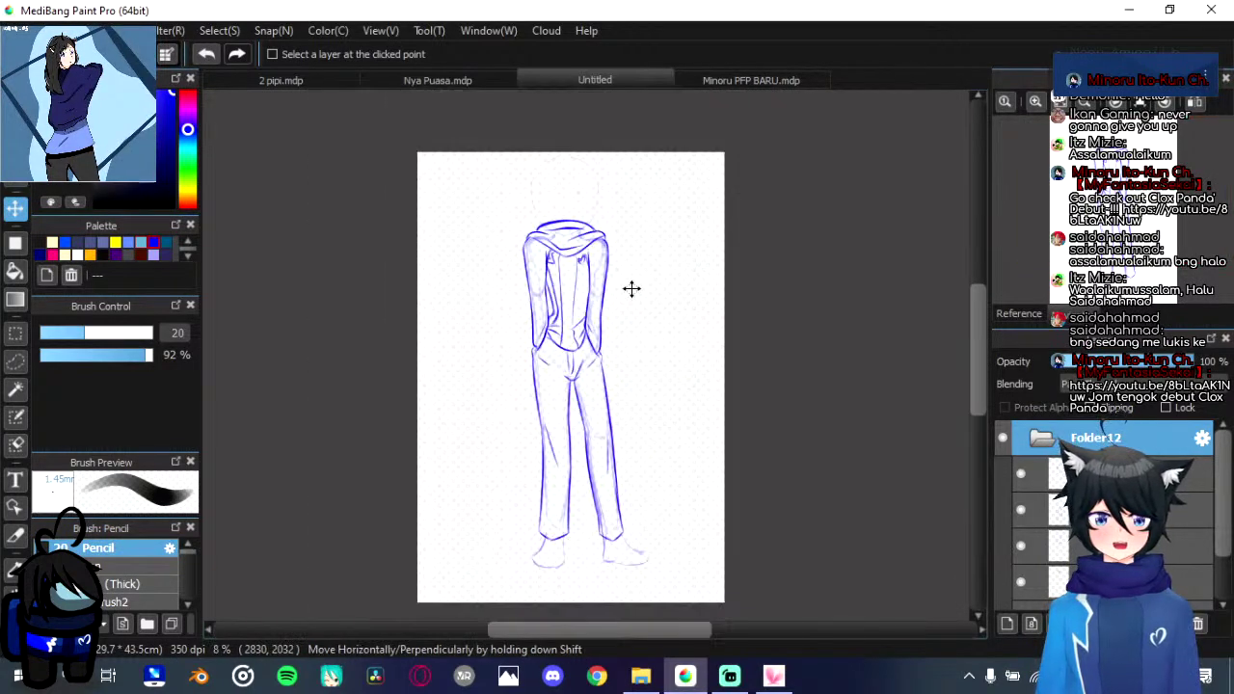
{"action": "left_click_drag", "start_coordinate": [612, 391], "coordinate": [611, 416]}
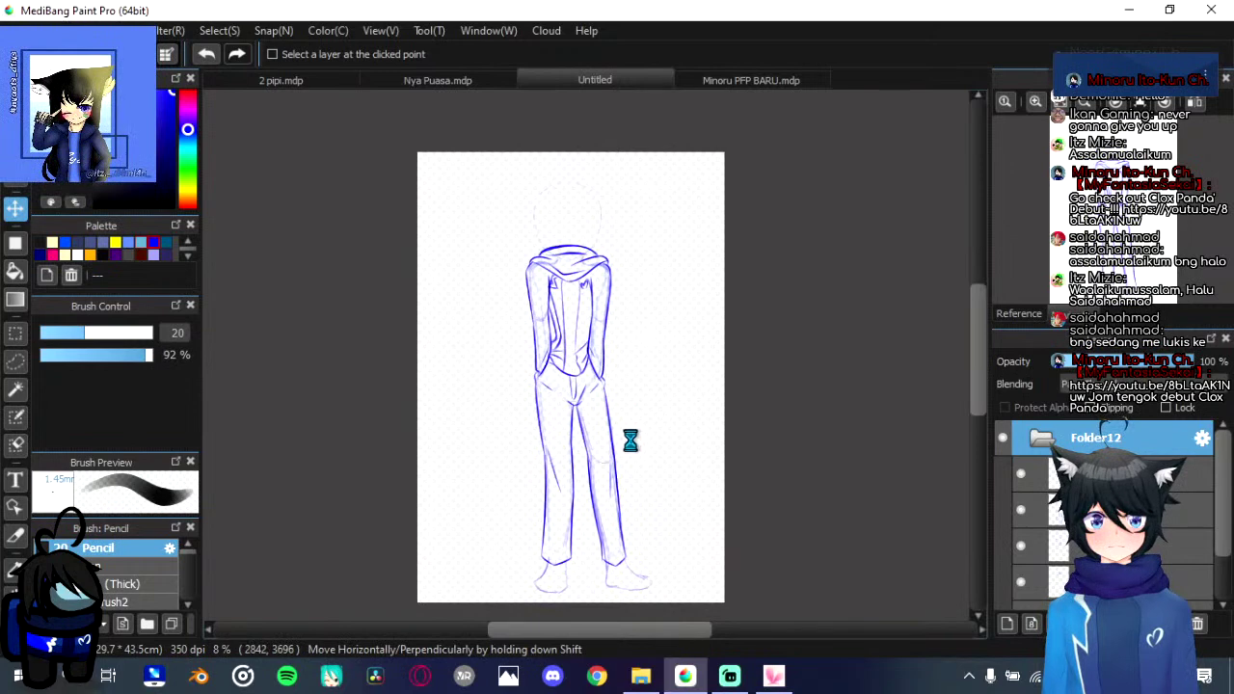
{"action": "left_click_drag", "start_coordinate": [628, 441], "coordinate": [625, 439]}
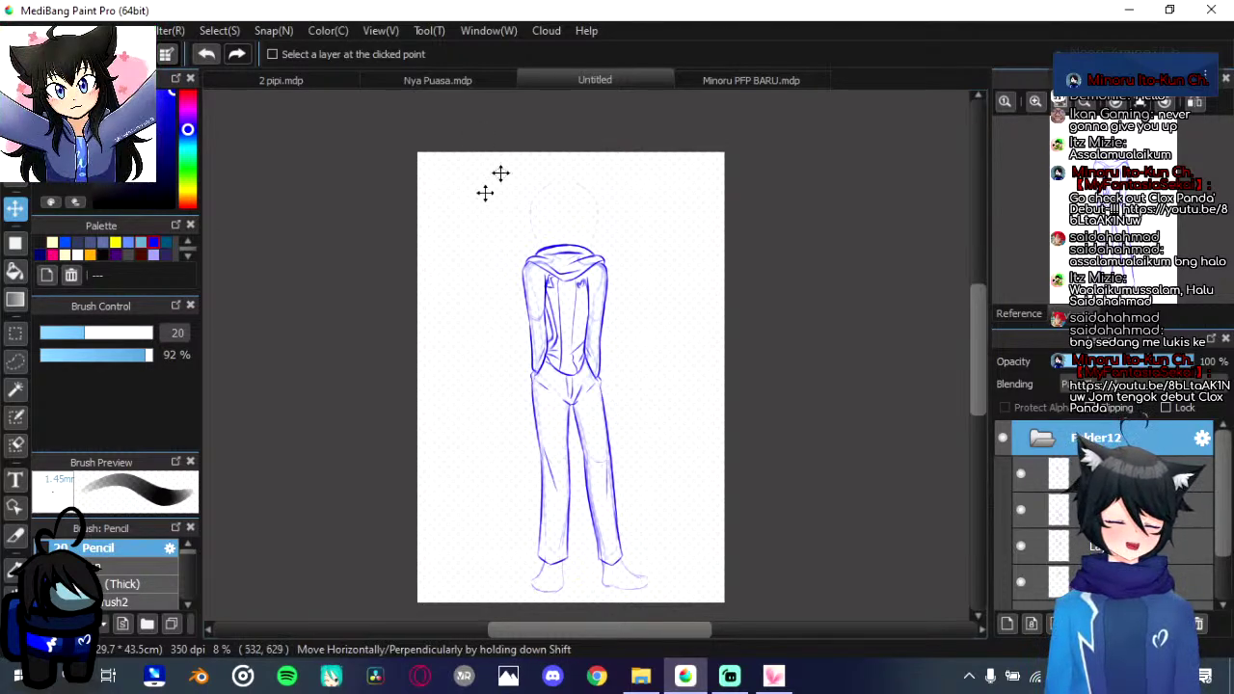
Step: Open the body-draft folder beneath the outfit layers in Folder12, select its first layer and activate the Brush tool
{"action": "left_click", "coordinate": [1049, 473]}
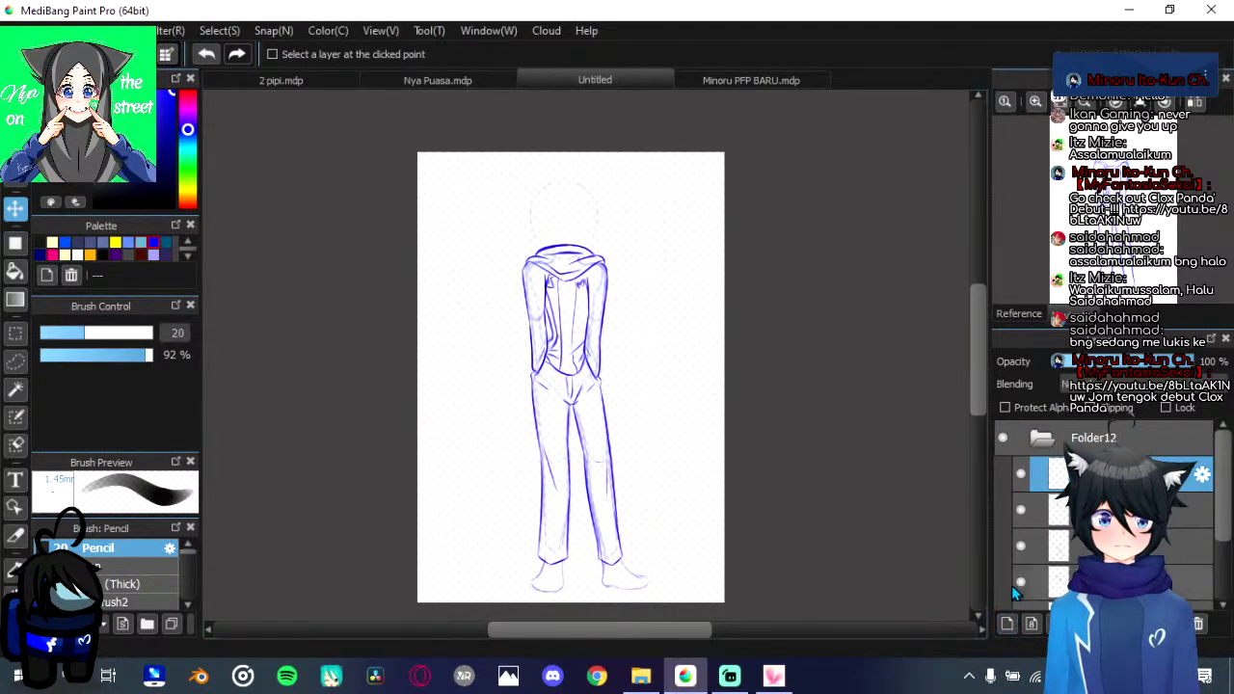
{"action": "left_click_drag", "start_coordinate": [1118, 473], "coordinate": [1119, 598]}
{"action": "scroll", "coordinate": [1220, 501], "scroll_direction": "down", "scroll_amount": 2}
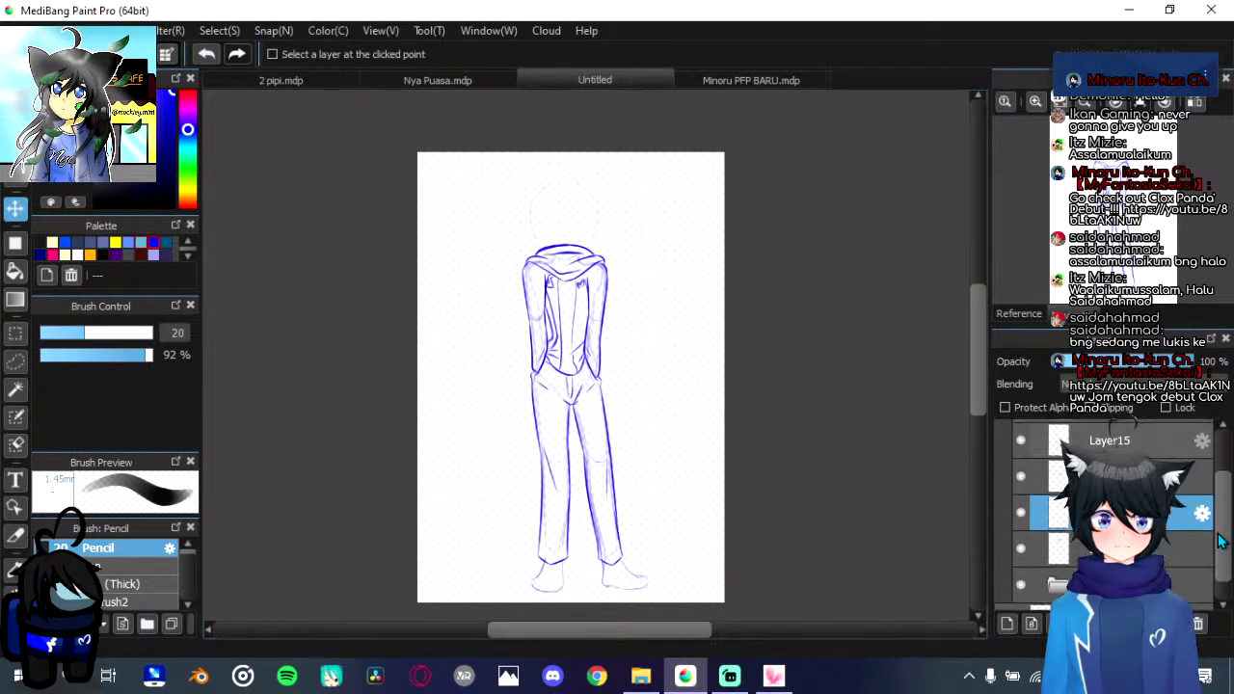
{"action": "left_click", "coordinate": [1020, 535]}
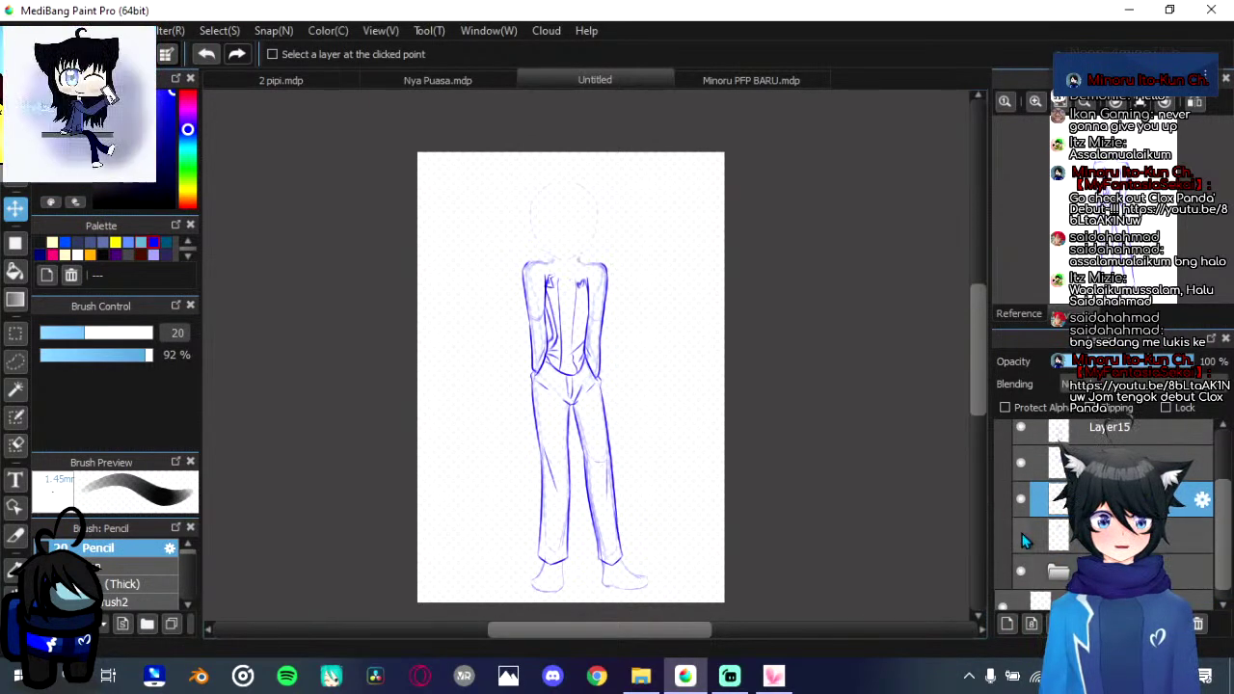
{"action": "left_click", "coordinate": [1020, 535]}
{"action": "left_click_drag", "start_coordinate": [1075, 501], "coordinate": [1076, 548]}
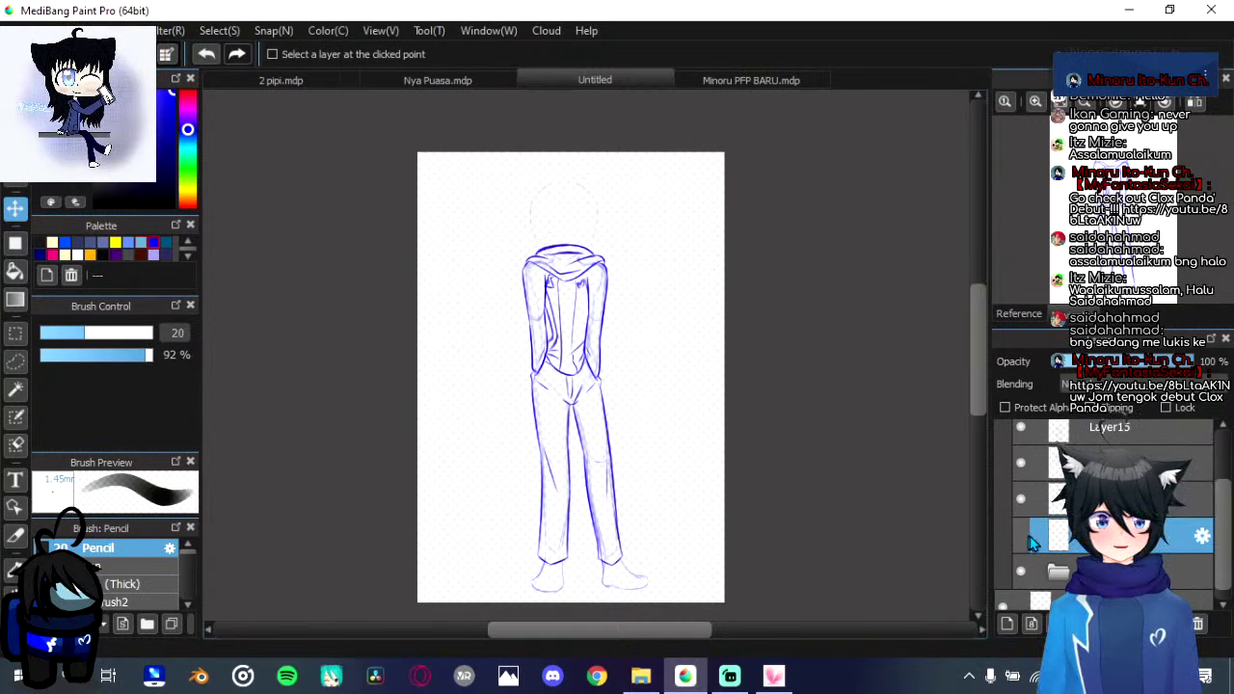
{"action": "left_click", "coordinate": [1060, 572]}
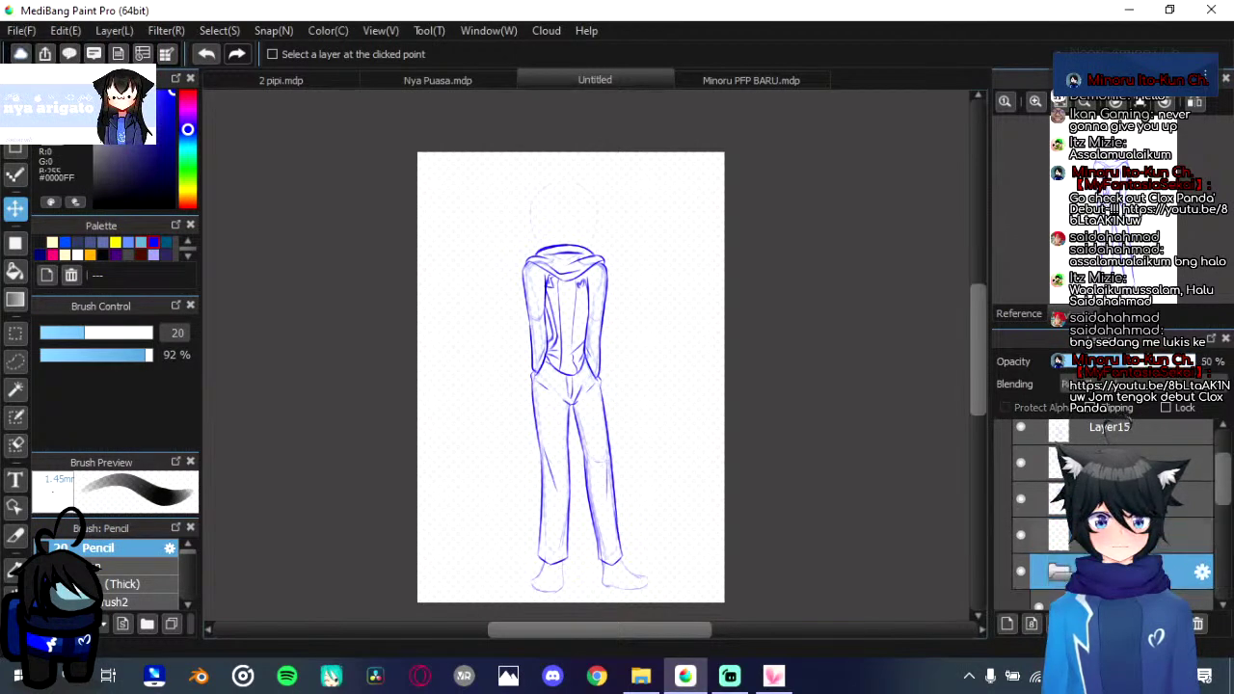
{"action": "left_click_drag", "start_coordinate": [1075, 537], "coordinate": [1078, 583]}
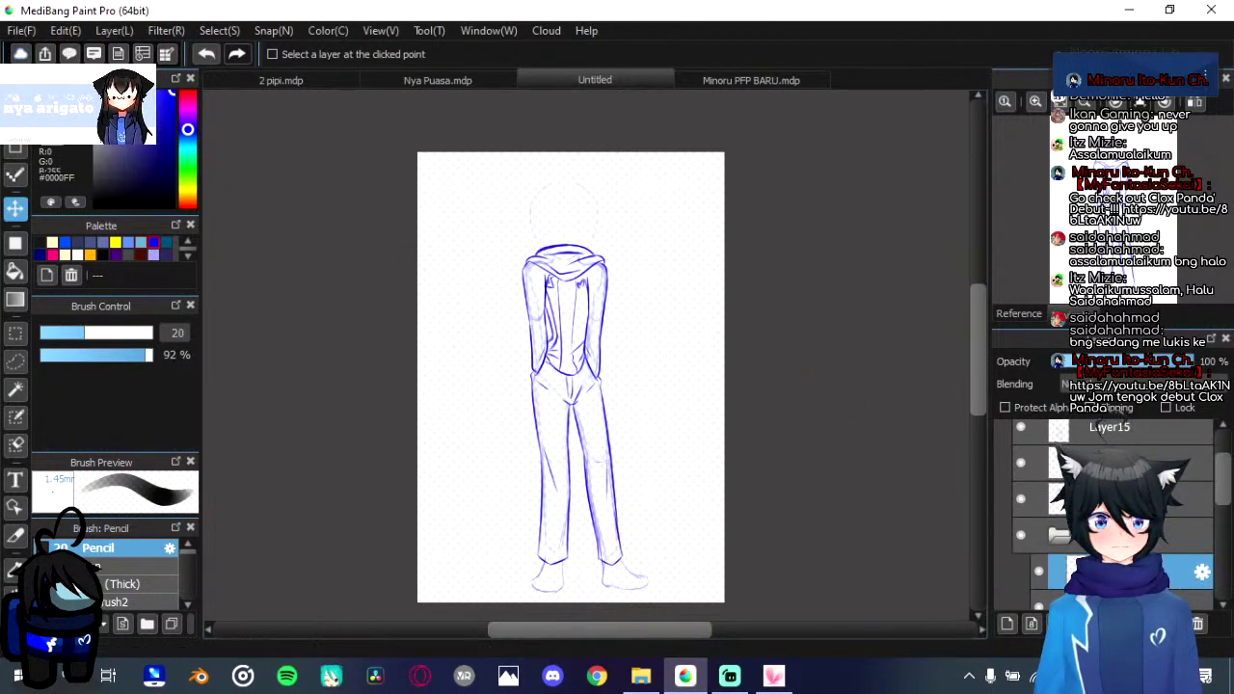
{"action": "left_click", "coordinate": [15, 87]}
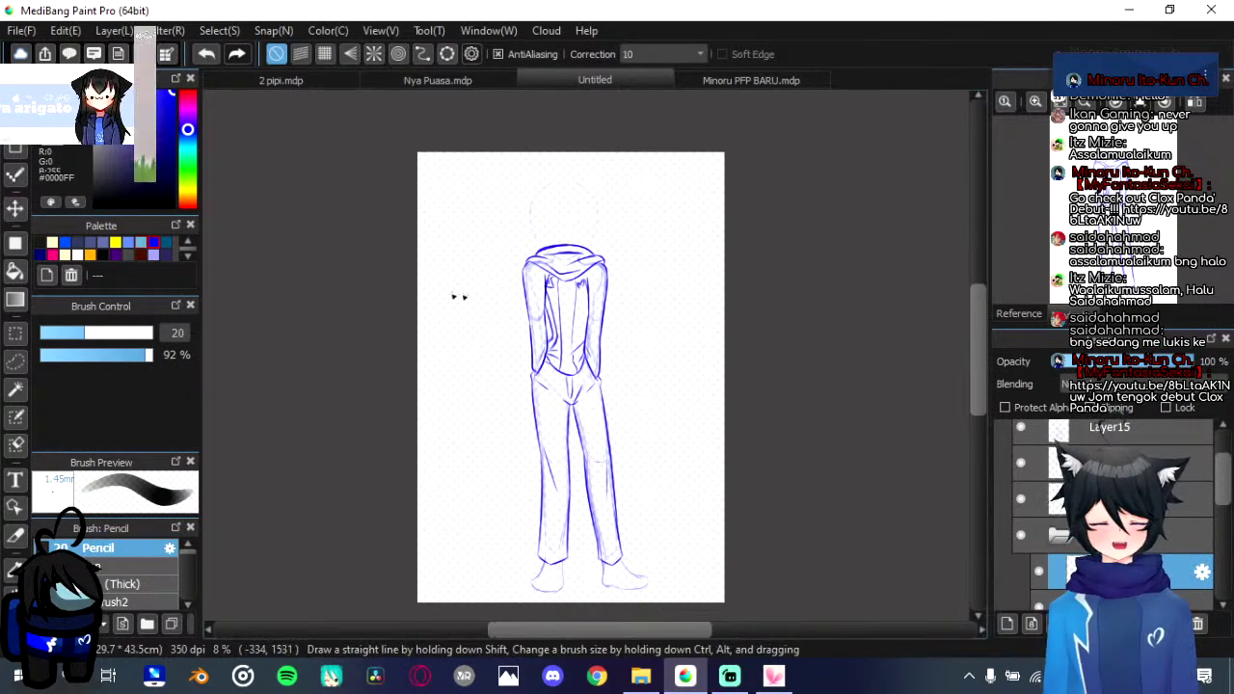
Step: Draw a straight vertical centre guideline through the draft head, from the crown down to the chin
{"action": "scroll", "coordinate": [540, 231], "scroll_direction": "down", "scroll_amount": 1}
{"action": "scroll", "coordinate": [587, 226], "scroll_direction": "up", "scroll_amount": 3}
{"action": "scroll", "coordinate": [587, 226], "scroll_direction": "up", "scroll_amount": 2}
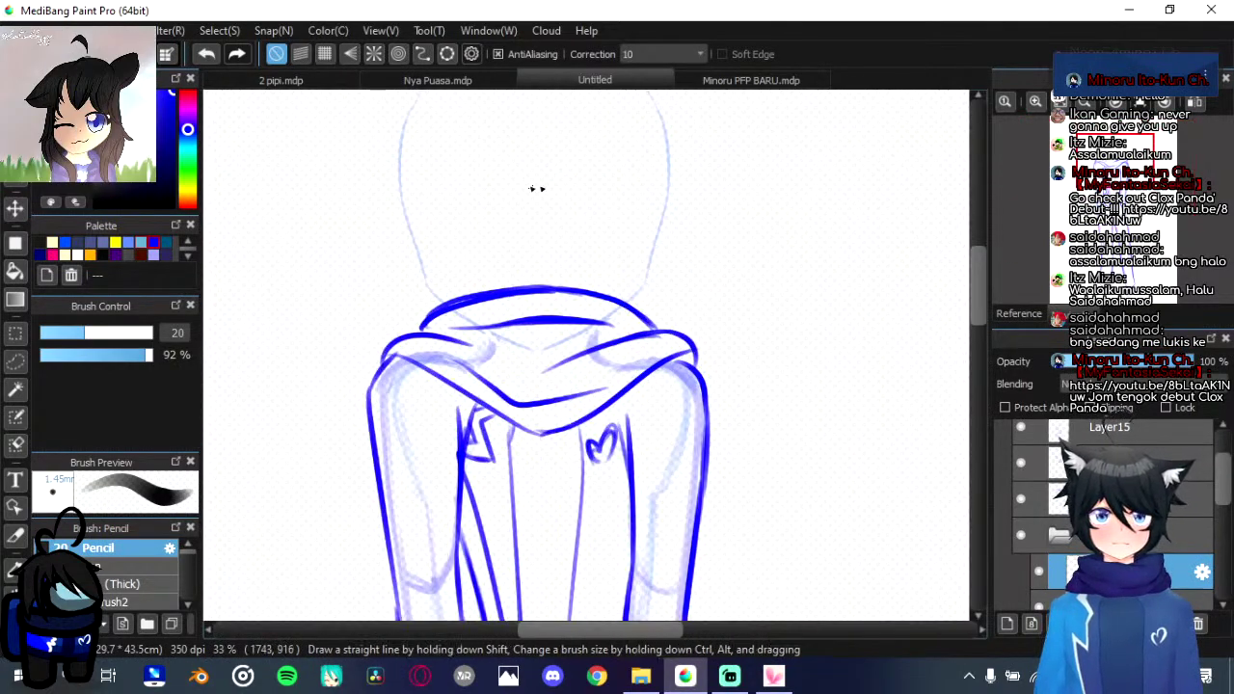
{"action": "left_click_drag", "start_coordinate": [625, 315], "coordinate": [626, 450]}
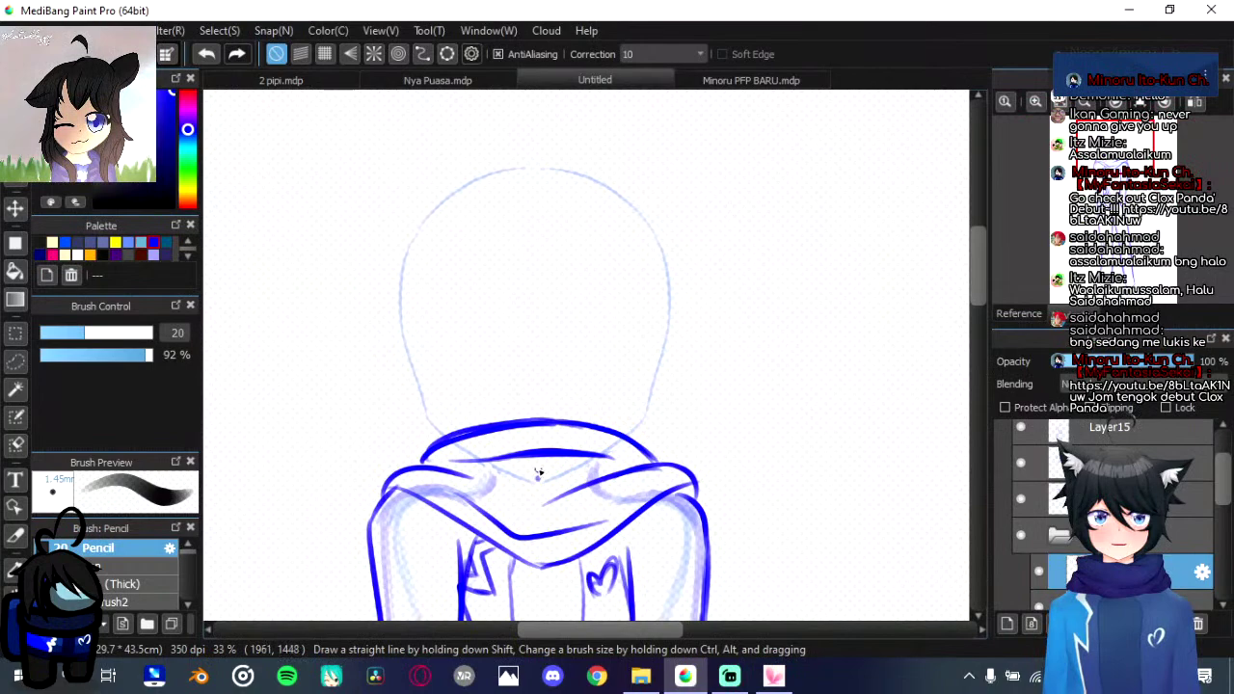
{"action": "mouse_move", "coordinate": [537, 475]}
{"action": "left_mouse_down"}
{"action": "mouse_move", "coordinate": [531, 167]}
{"action": "mouse_move", "coordinate": [528, 450]}
{"action": "mouse_move", "coordinate": [537, 413]}
{"action": "left_mouse_up"}
{"action": "key", "text": "ctrl+z"}
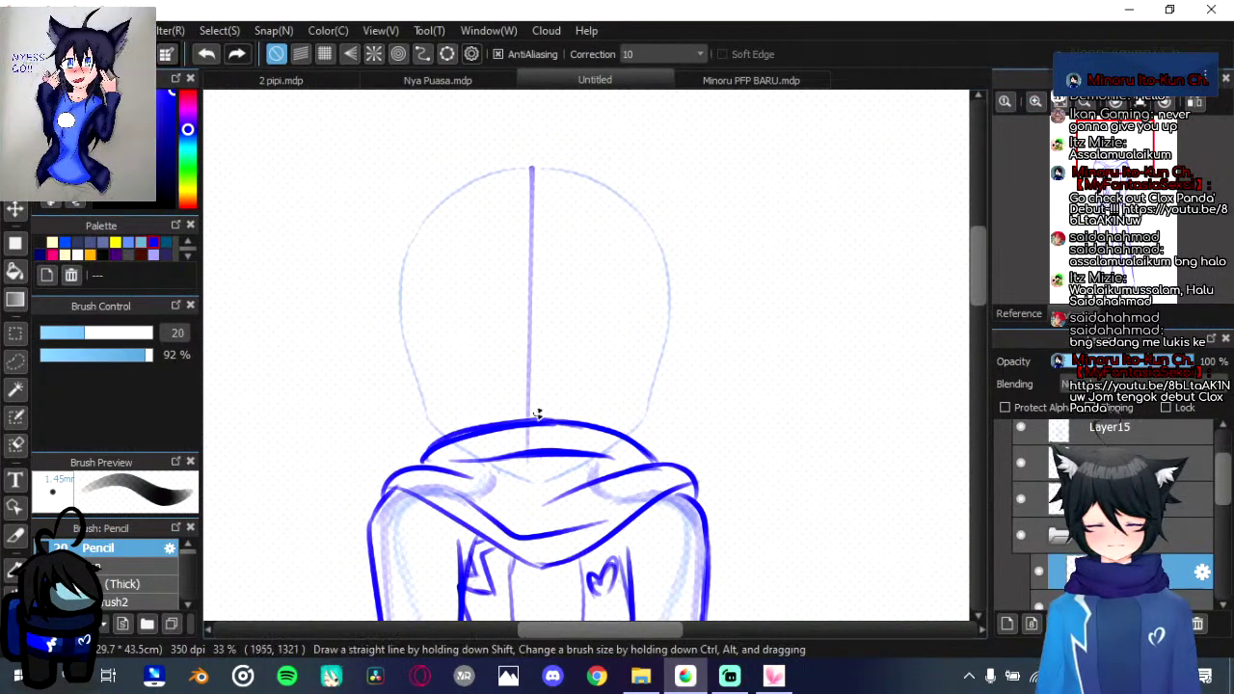
{"action": "key", "text": "ctrl+z"}
{"action": "left_click_drag", "start_coordinate": [534, 171], "coordinate": [537, 415]}
{"action": "left_click_drag", "start_coordinate": [421, 359], "coordinate": [540, 333]}
{"action": "key", "text": "ctrl+z"}
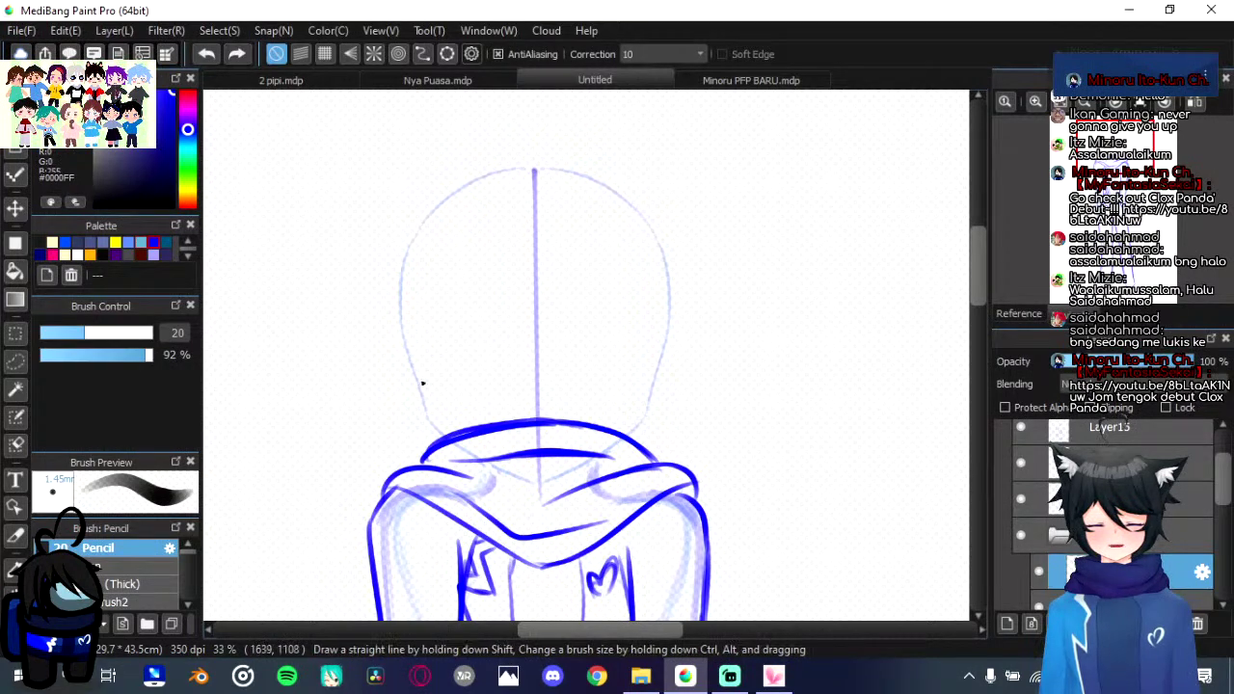
{"action": "mouse_move", "coordinate": [421, 376]}
{"action": "left_mouse_down"}
{"action": "mouse_move", "coordinate": [541, 354]}
{"action": "mouse_move", "coordinate": [648, 367]}
{"action": "left_mouse_up"}
{"action": "key", "text": "ctrl+z"}
{"action": "key", "text": "ctrl+z"}
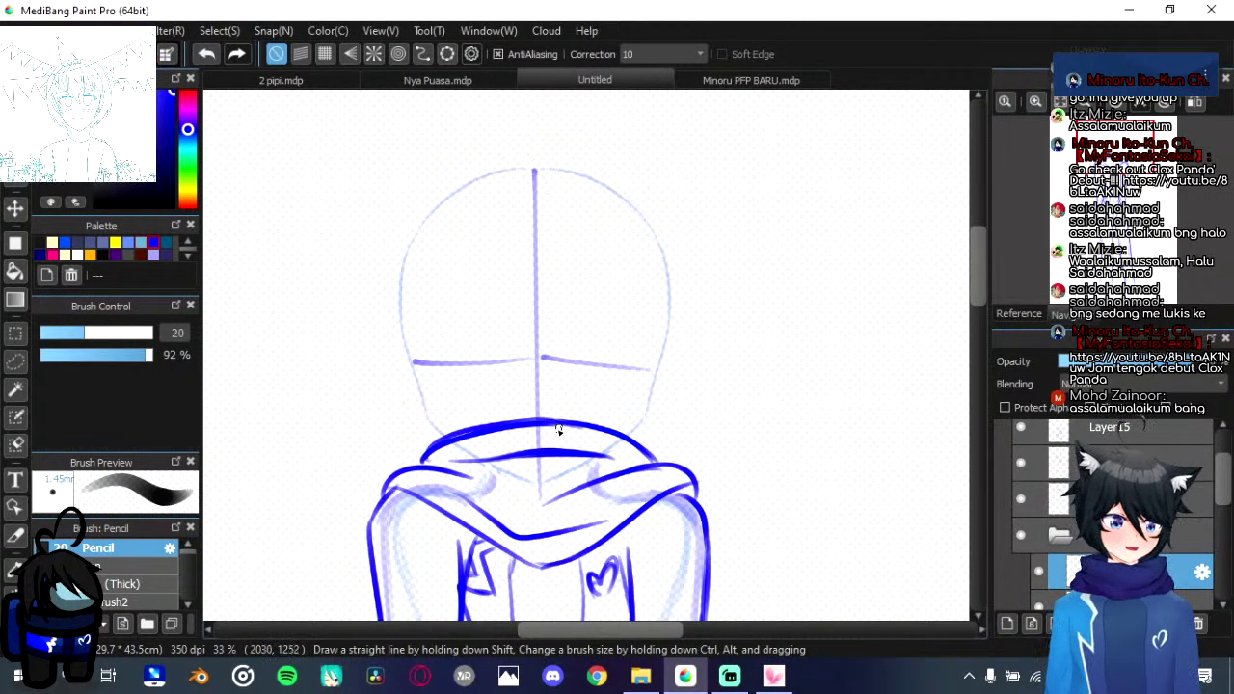
{"action": "key", "text": "ctrl+z"}
{"action": "key", "text": "ctrl+z"}
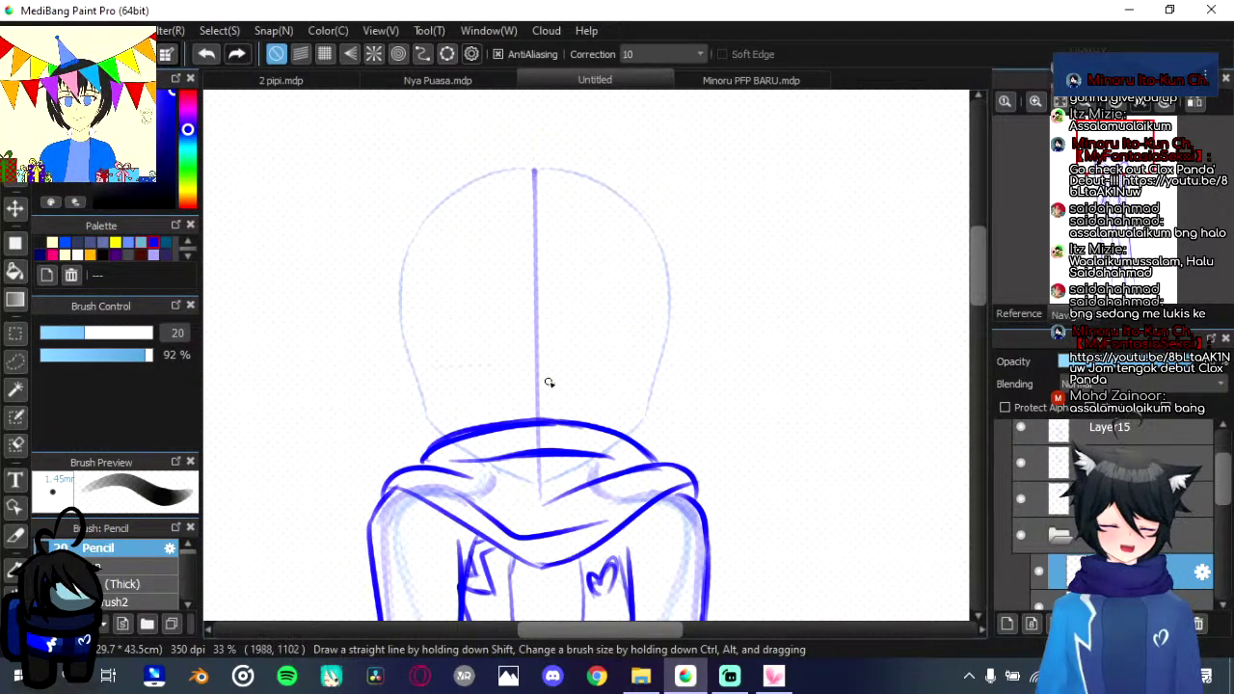
Step: Draw a gently arched eye guideline across the lower half of the head, one half on each side of the centre line
{"action": "mouse_move", "coordinate": [423, 376]}
{"action": "left_mouse_down"}
{"action": "mouse_move", "coordinate": [461, 347]}
{"action": "mouse_move", "coordinate": [538, 354]}
{"action": "left_mouse_up"}
{"action": "left_click_drag", "start_coordinate": [417, 375], "coordinate": [534, 345]}
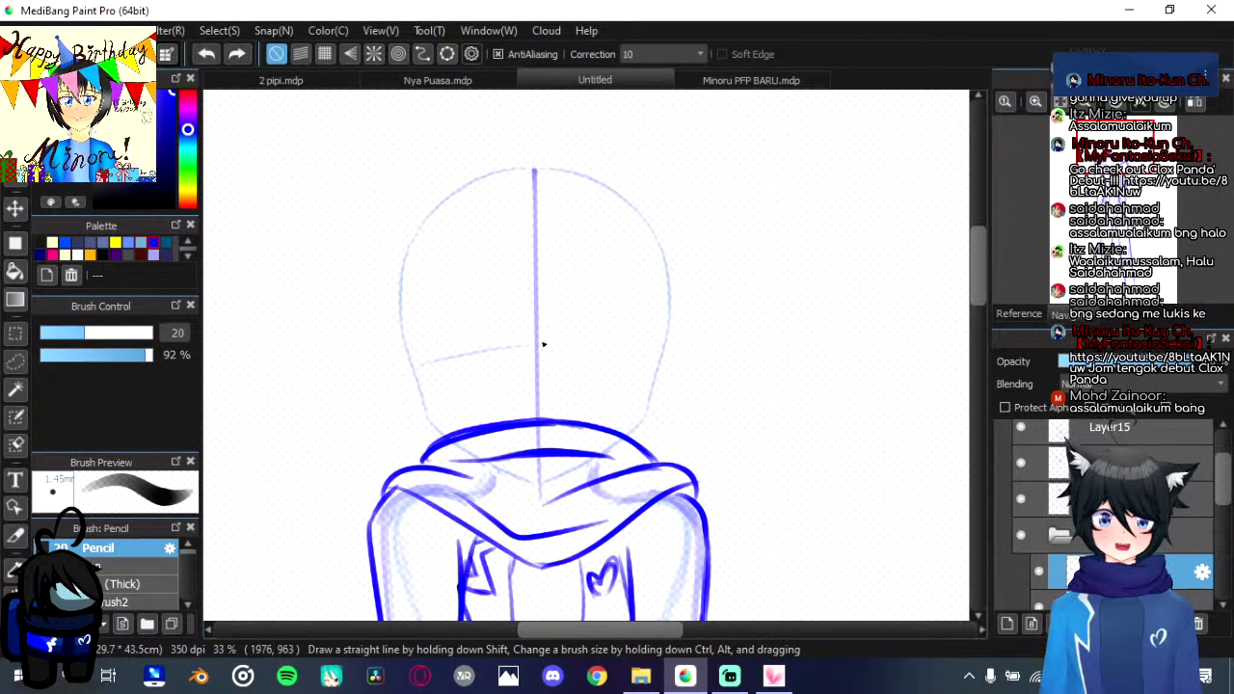
{"action": "key", "text": "ctrl+z"}
{"action": "left_click_drag", "start_coordinate": [542, 348], "coordinate": [621, 363]}
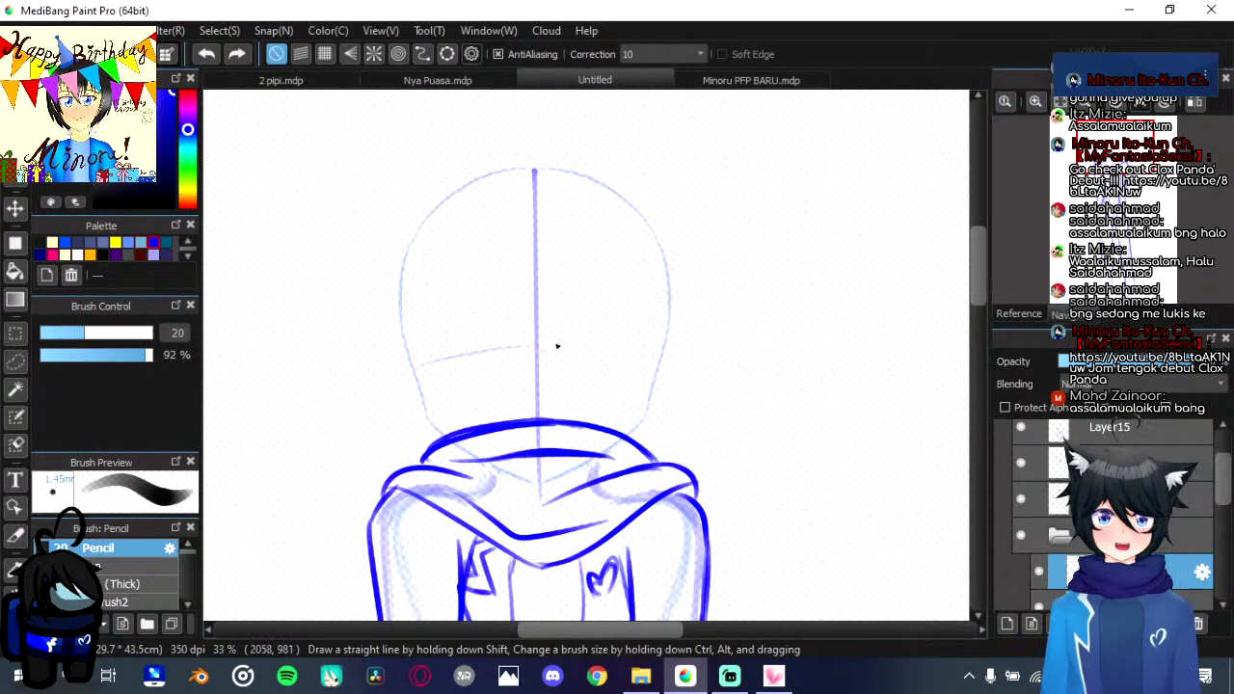
{"action": "mouse_move", "coordinate": [538, 344]}
{"action": "left_mouse_down"}
{"action": "mouse_move", "coordinate": [621, 351]}
{"action": "mouse_move", "coordinate": [652, 366]}
{"action": "left_mouse_up"}
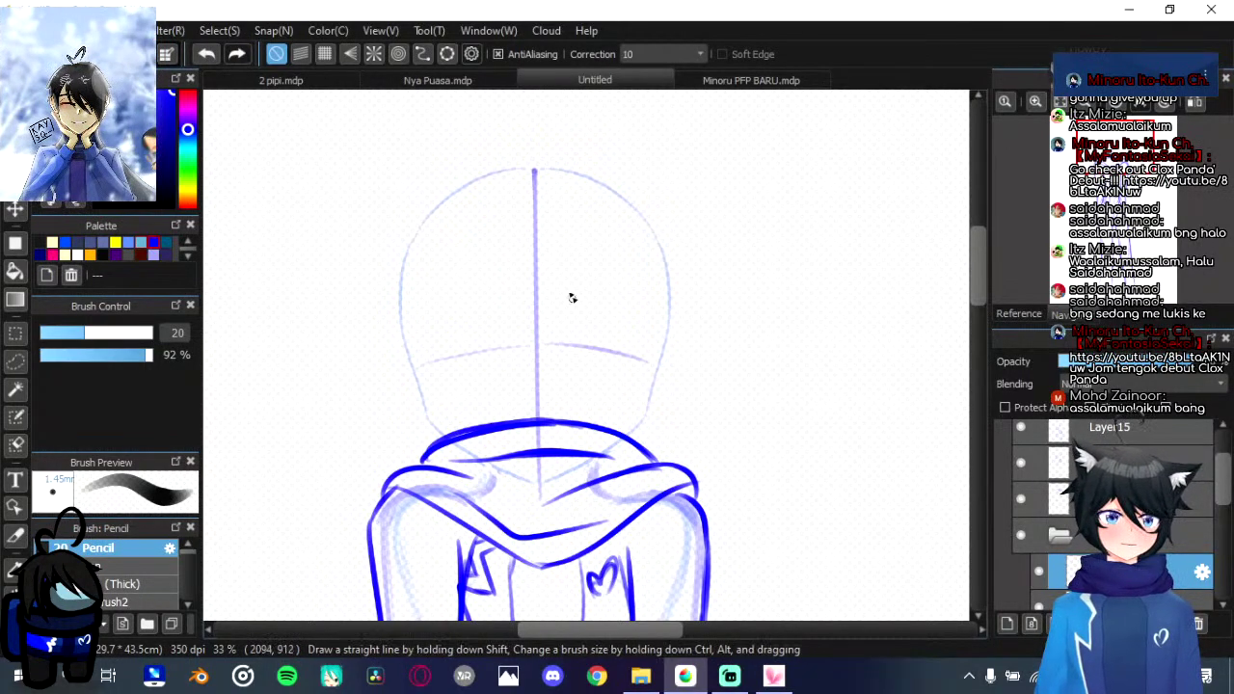
Step: Collapse the draft folder, select the first layer in Folder12 and draw a curved fringe line from the crown across the eye line
{"action": "left_click", "coordinate": [1058, 535]}
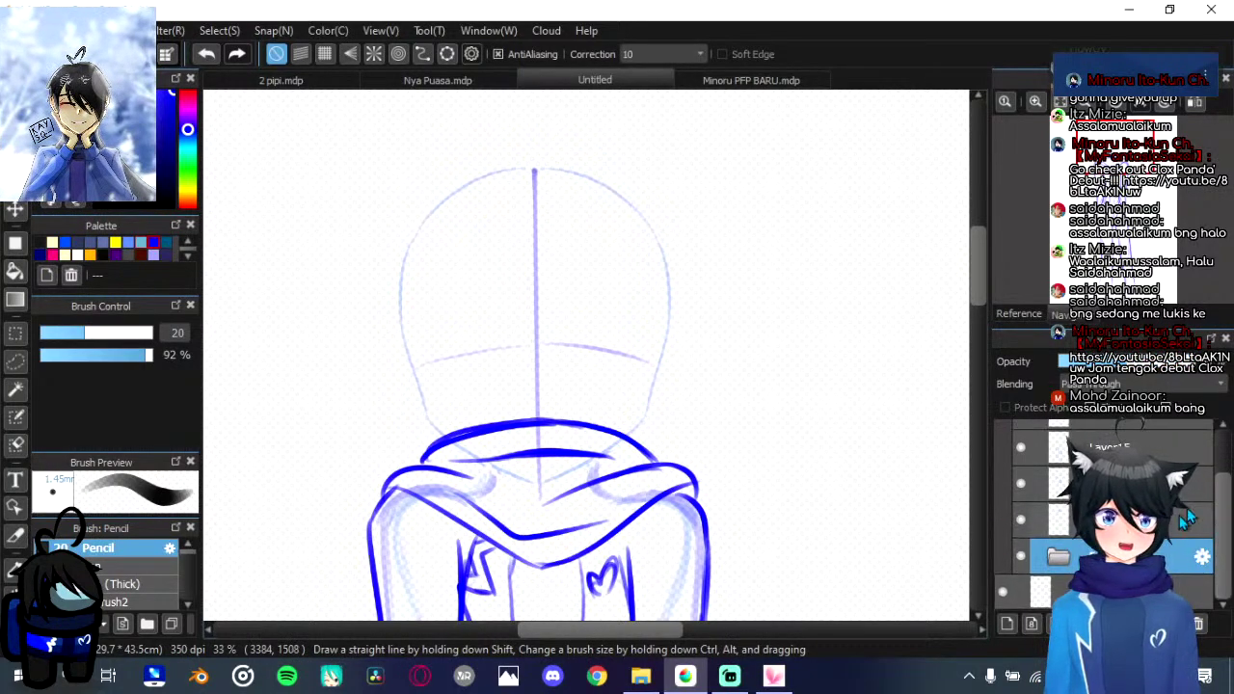
{"action": "left_click_drag", "start_coordinate": [1225, 503], "coordinate": [1215, 430]}
{"action": "left_click", "coordinate": [1054, 473]}
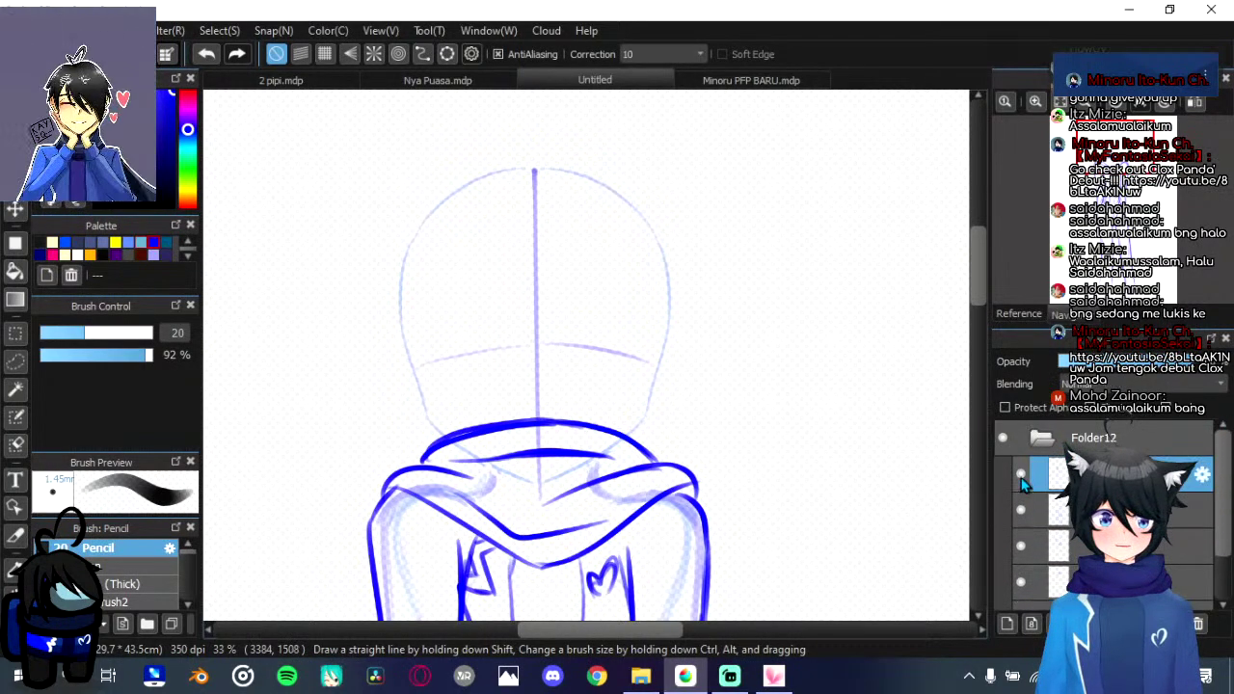
{"action": "mouse_move", "coordinate": [536, 419]}
{"action": "left_mouse_down"}
{"action": "mouse_move", "coordinate": [524, 377]}
{"action": "mouse_move", "coordinate": [520, 400]}
{"action": "left_mouse_up"}
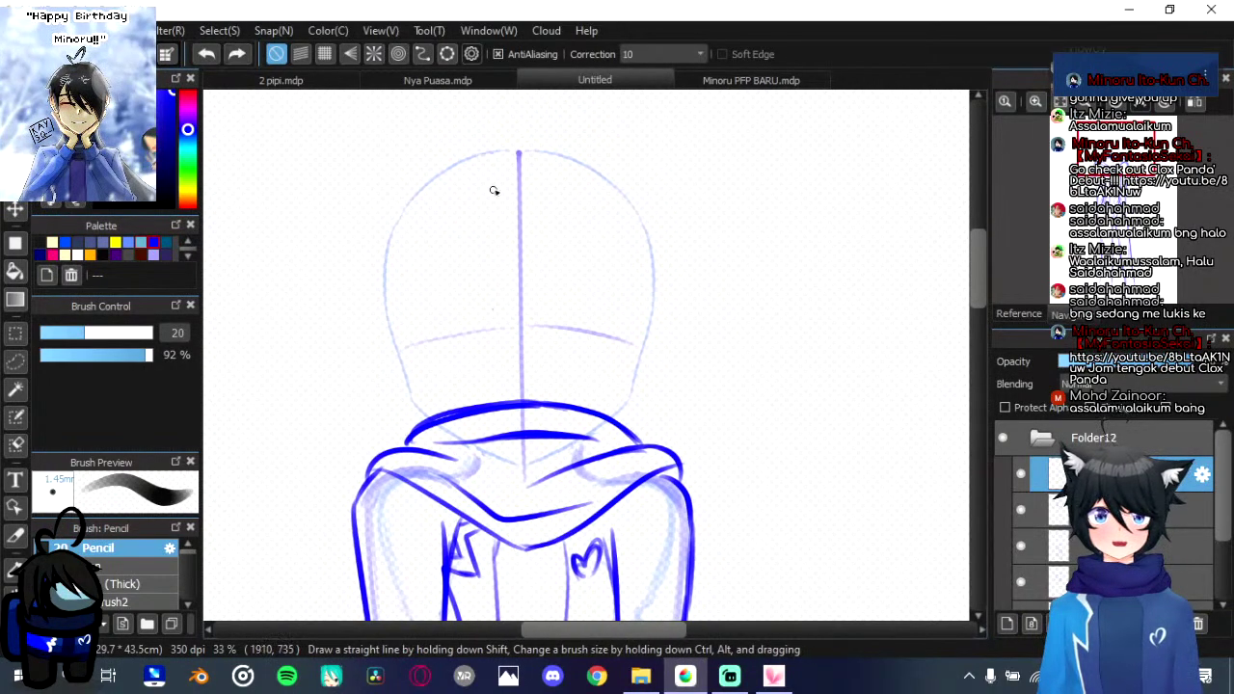
{"action": "mouse_move", "coordinate": [492, 166]}
{"action": "left_mouse_down"}
{"action": "mouse_move", "coordinate": [480, 298]}
{"action": "mouse_move", "coordinate": [582, 349]}
{"action": "left_mouse_up"}
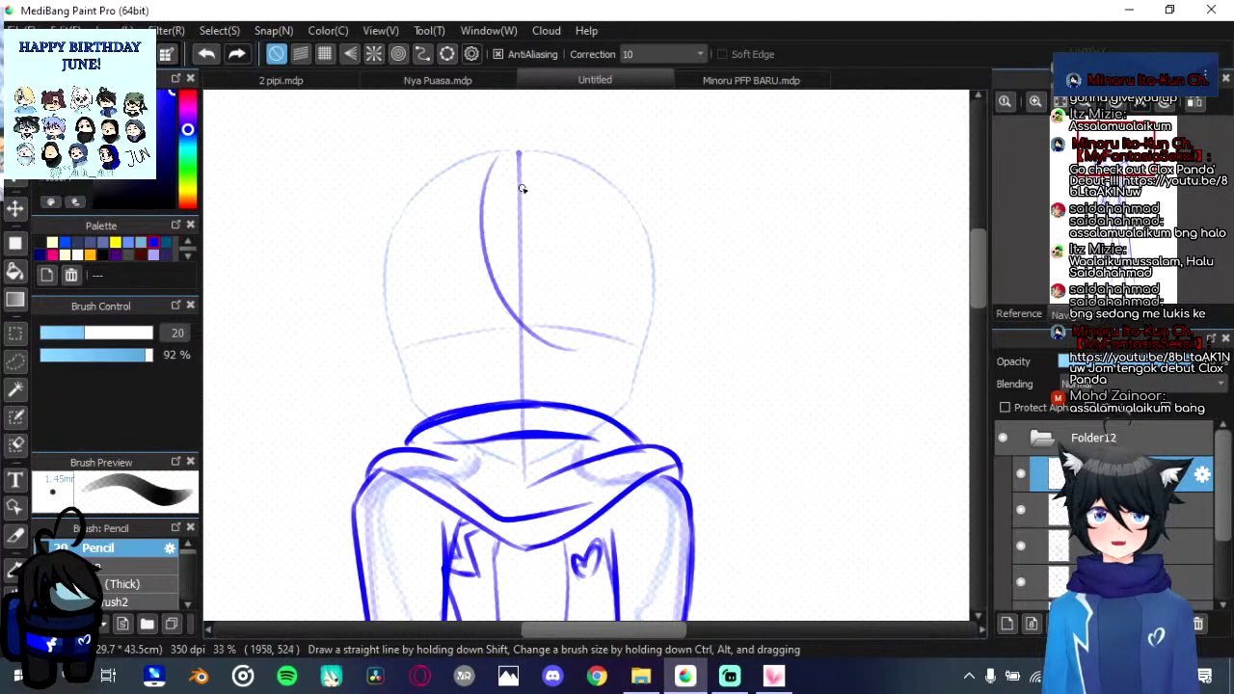
Step: Draw a second fringe curve down from the centre line to meet the first curve's tip, closing a tapered hair strand
{"action": "key", "text": "ctrl+z"}
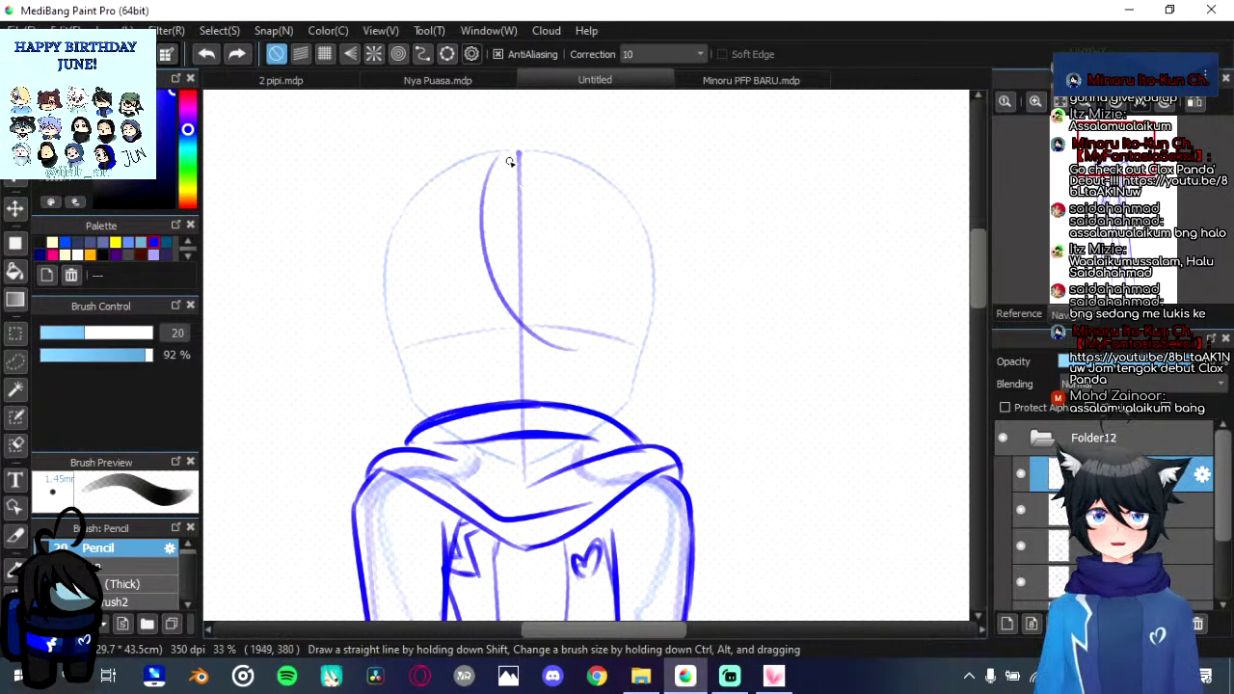
{"action": "mouse_move", "coordinate": [510, 162]}
{"action": "left_mouse_down"}
{"action": "mouse_move", "coordinate": [505, 282]}
{"action": "mouse_move", "coordinate": [579, 369]}
{"action": "left_mouse_up"}
{"action": "key", "text": "ctrl+z"}
{"action": "left_click_drag", "start_coordinate": [515, 159], "coordinate": [571, 345]}
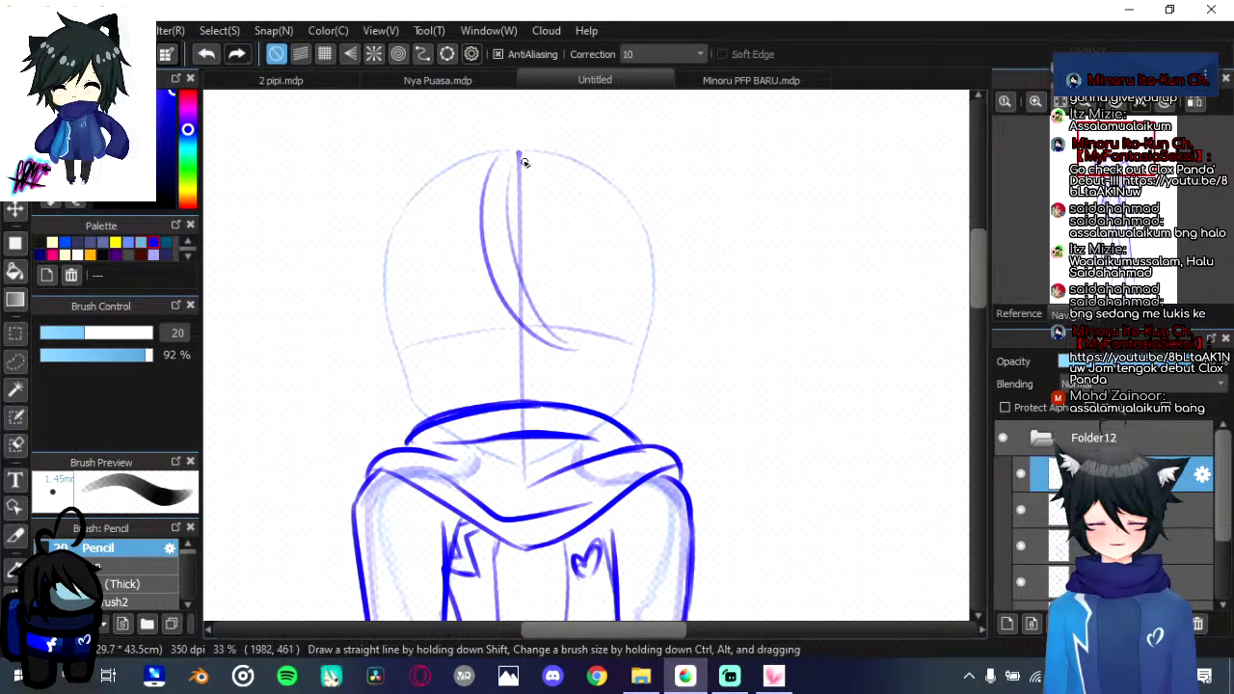
{"action": "left_click_drag", "start_coordinate": [540, 206], "coordinate": [528, 230]}
{"action": "key", "text": "ctrl+z"}
{"action": "mouse_move", "coordinate": [507, 184]}
{"action": "left_mouse_down"}
{"action": "mouse_move", "coordinate": [531, 345]}
{"action": "mouse_move", "coordinate": [569, 379]}
{"action": "left_mouse_up"}
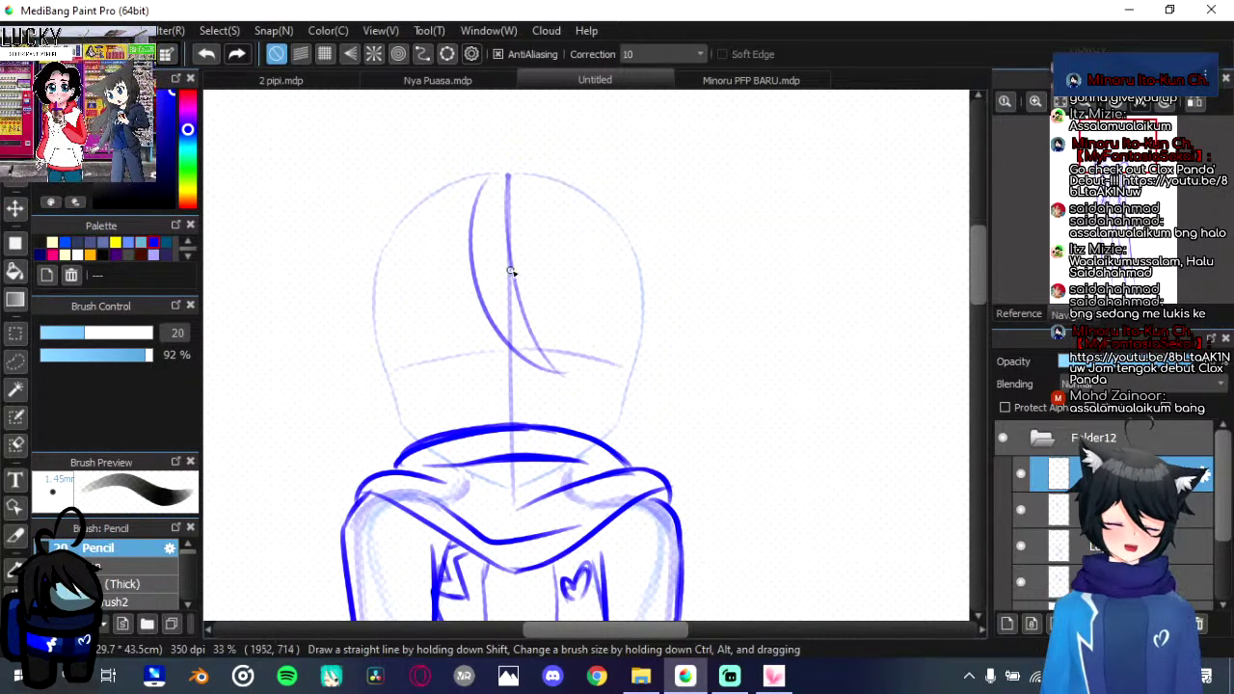
Step: Check the fringe in the finished portrait file, then draw a longer strand sweeping from the centre line to the eye line's right end
{"action": "left_click", "coordinate": [748, 82]}
{"action": "left_click", "coordinate": [666, 85]}
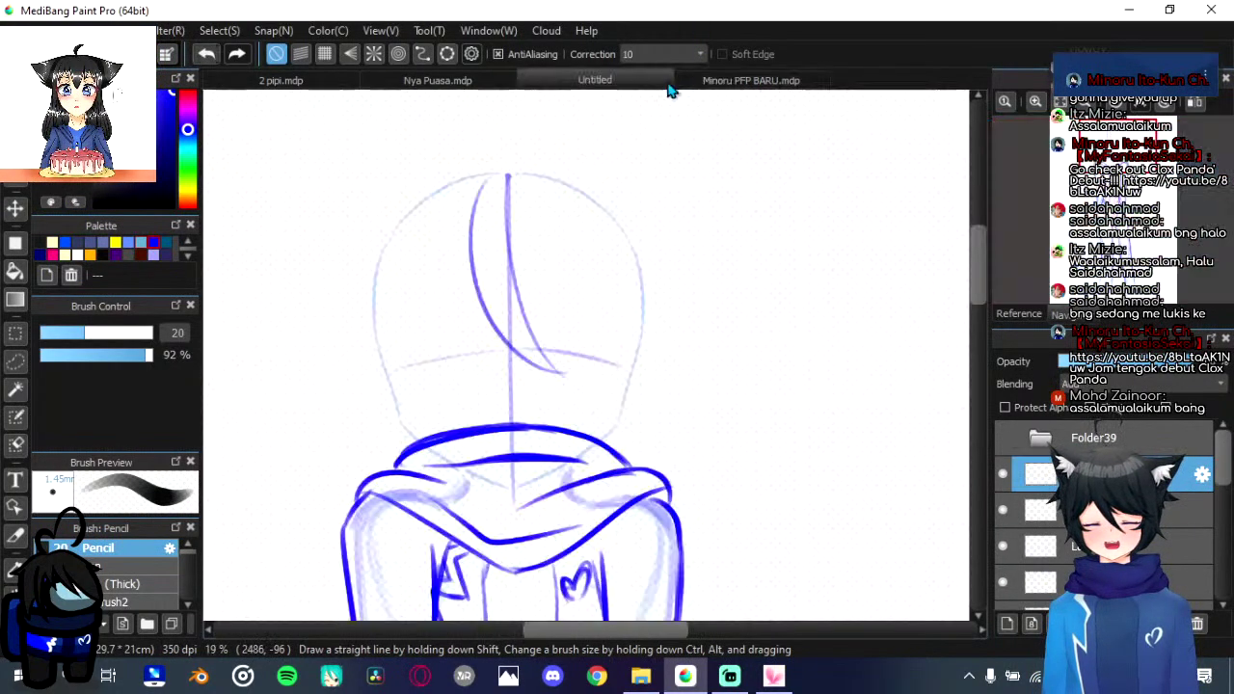
{"action": "mouse_move", "coordinate": [509, 239]}
{"action": "left_mouse_down"}
{"action": "mouse_move", "coordinate": [580, 354]}
{"action": "mouse_move", "coordinate": [627, 366]}
{"action": "left_mouse_up"}
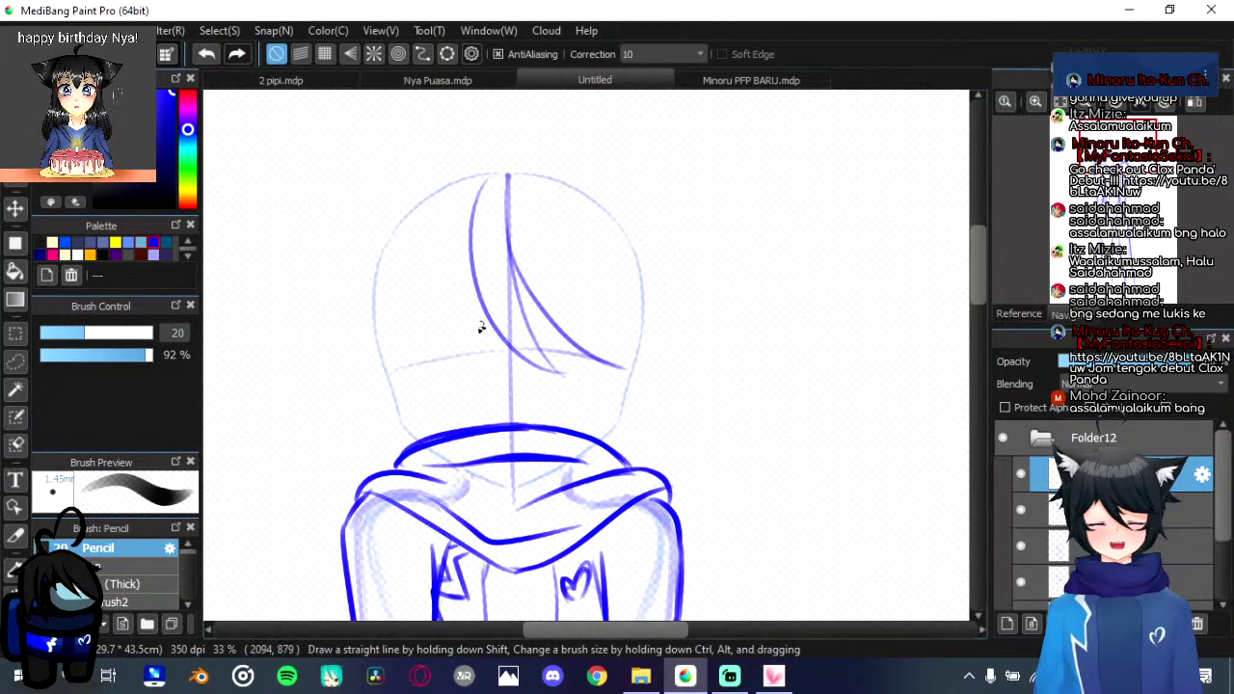
{"action": "left_click_drag", "start_coordinate": [441, 350], "coordinate": [482, 318]}
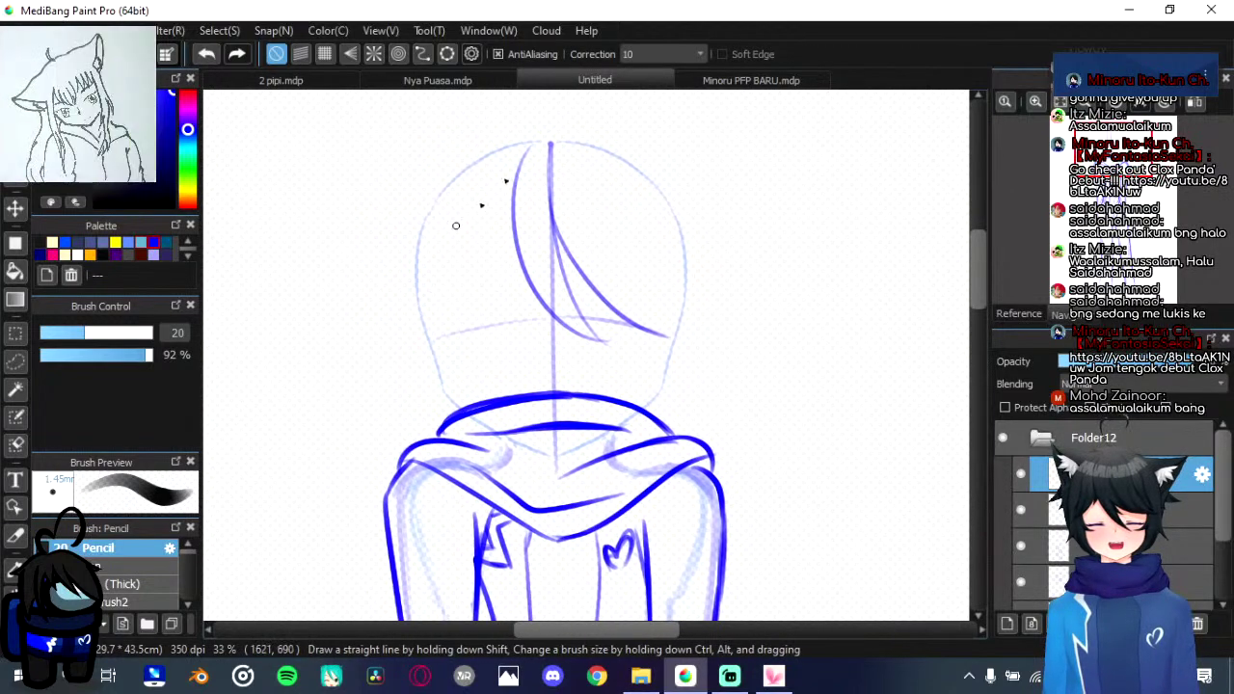
Step: Check the hair shape in the finished portrait file and draw curved side-hair outlines down both sides of the head
{"action": "left_click", "coordinate": [733, 82]}
{"action": "left_click", "coordinate": [609, 79]}
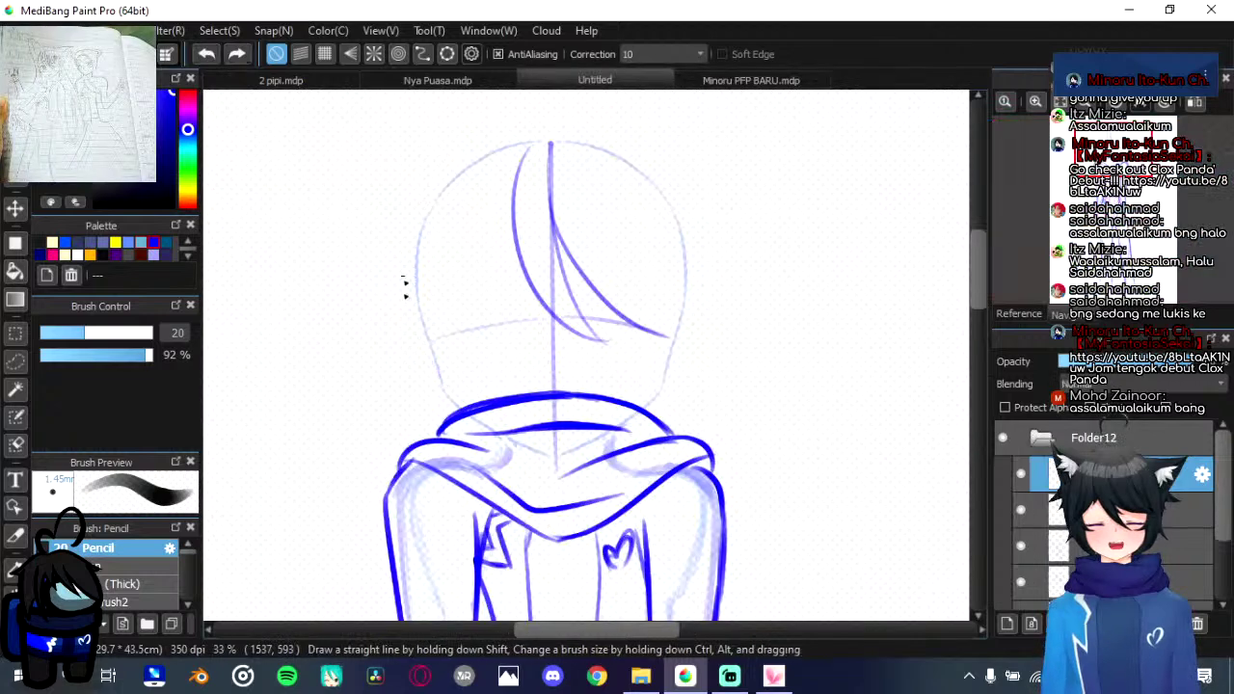
{"action": "left_click_drag", "start_coordinate": [422, 206], "coordinate": [432, 378]}
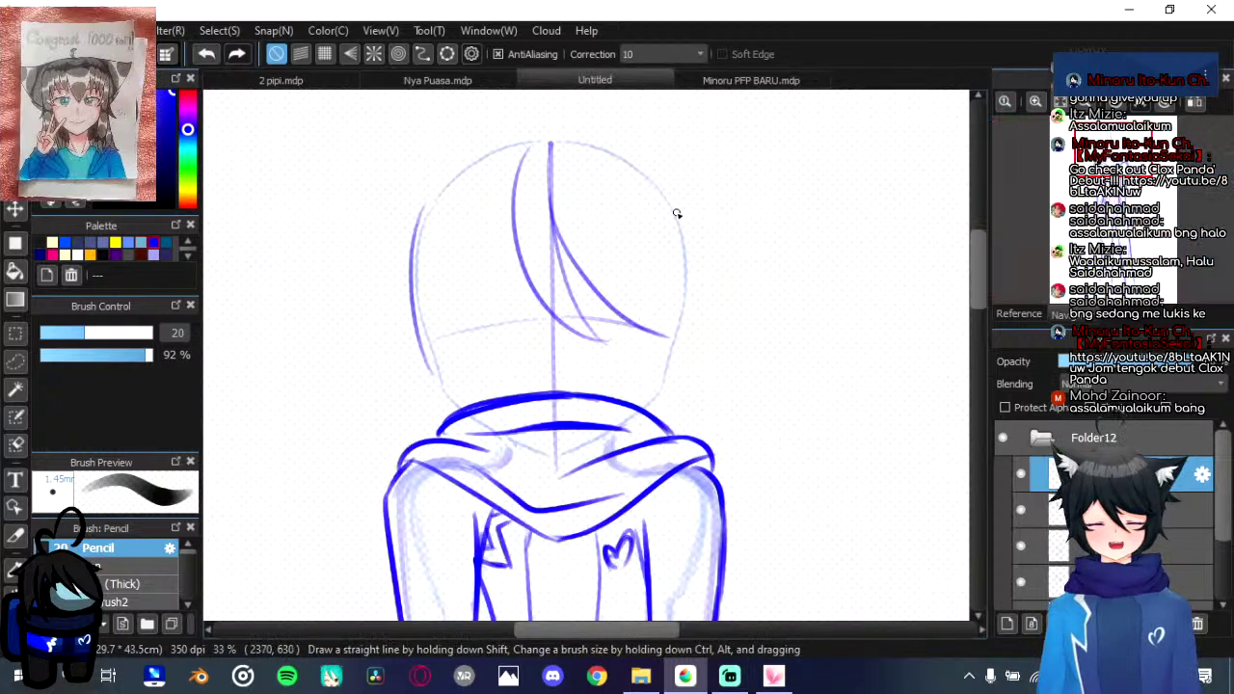
{"action": "left_click_drag", "start_coordinate": [677, 213], "coordinate": [669, 399]}
{"action": "mouse_move", "coordinate": [678, 340]}
{"action": "left_mouse_down"}
{"action": "mouse_move", "coordinate": [706, 322]}
{"action": "mouse_move", "coordinate": [714, 333]}
{"action": "left_mouse_up"}
{"action": "left_click_drag", "start_coordinate": [617, 346], "coordinate": [636, 360]}
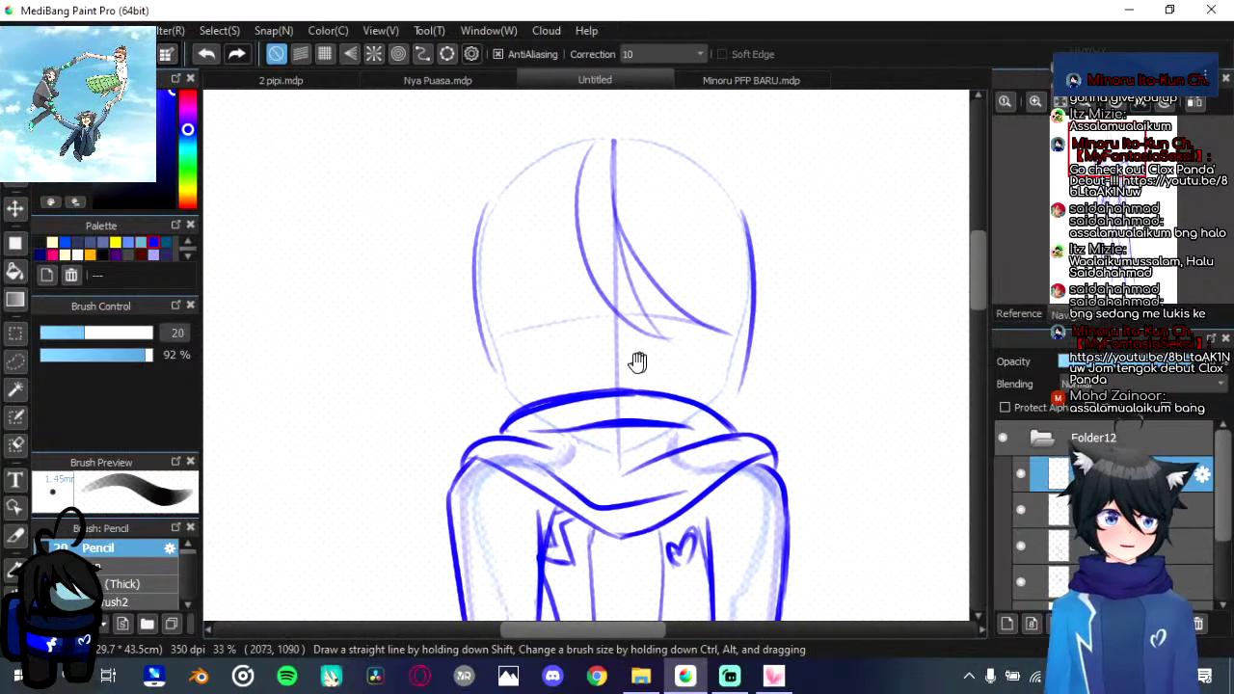
{"action": "left_click", "coordinate": [792, 82]}
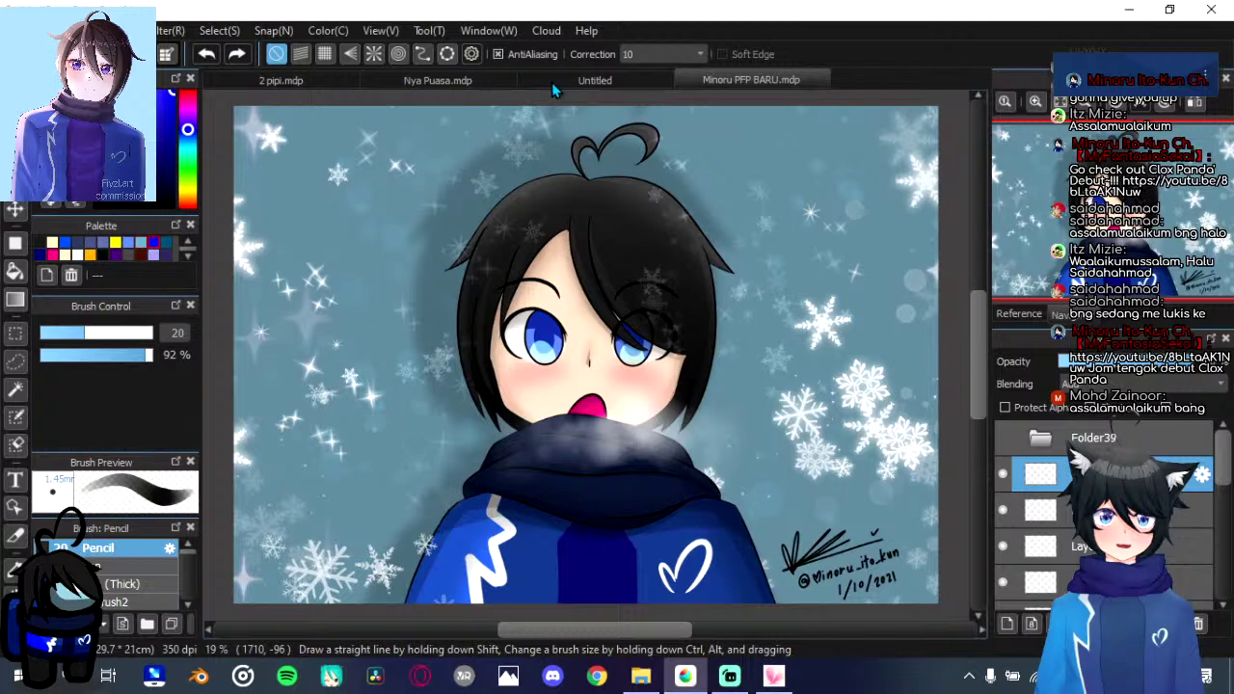
{"action": "left_click", "coordinate": [553, 81]}
{"action": "mouse_move", "coordinate": [461, 204]}
{"action": "left_mouse_down"}
{"action": "mouse_move", "coordinate": [446, 245]}
{"action": "mouse_move", "coordinate": [512, 376]}
{"action": "left_mouse_up"}
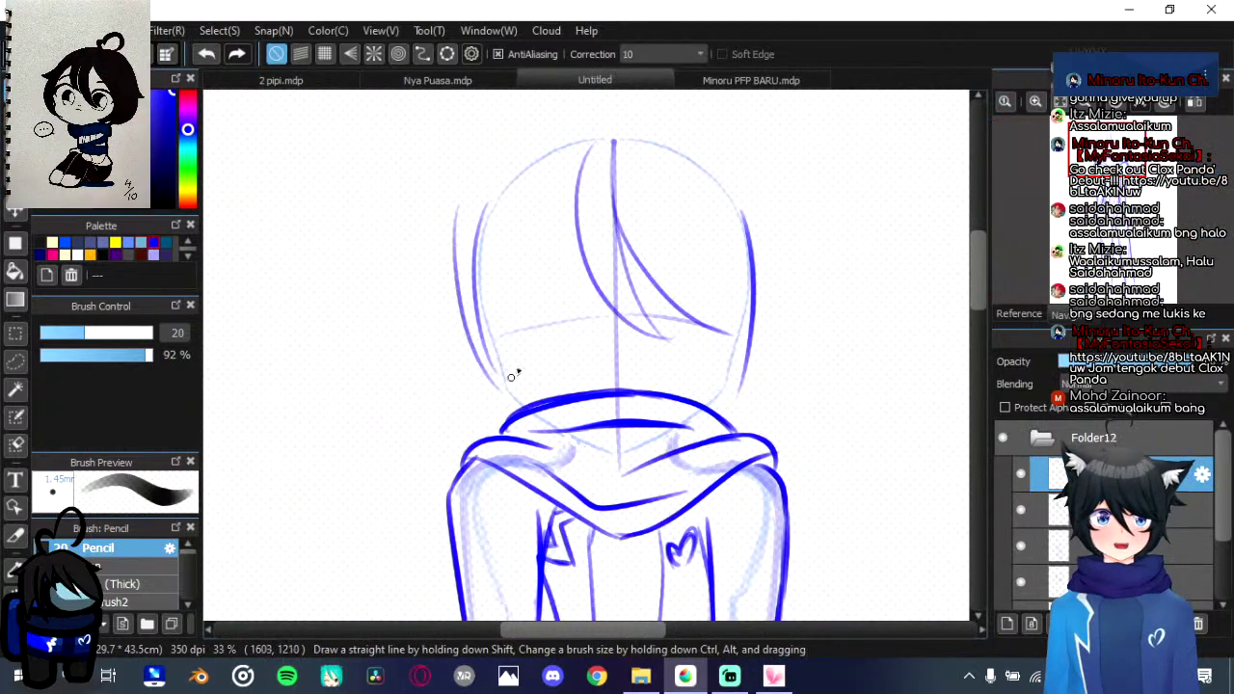
{"action": "key", "text": "ctrl+z"}
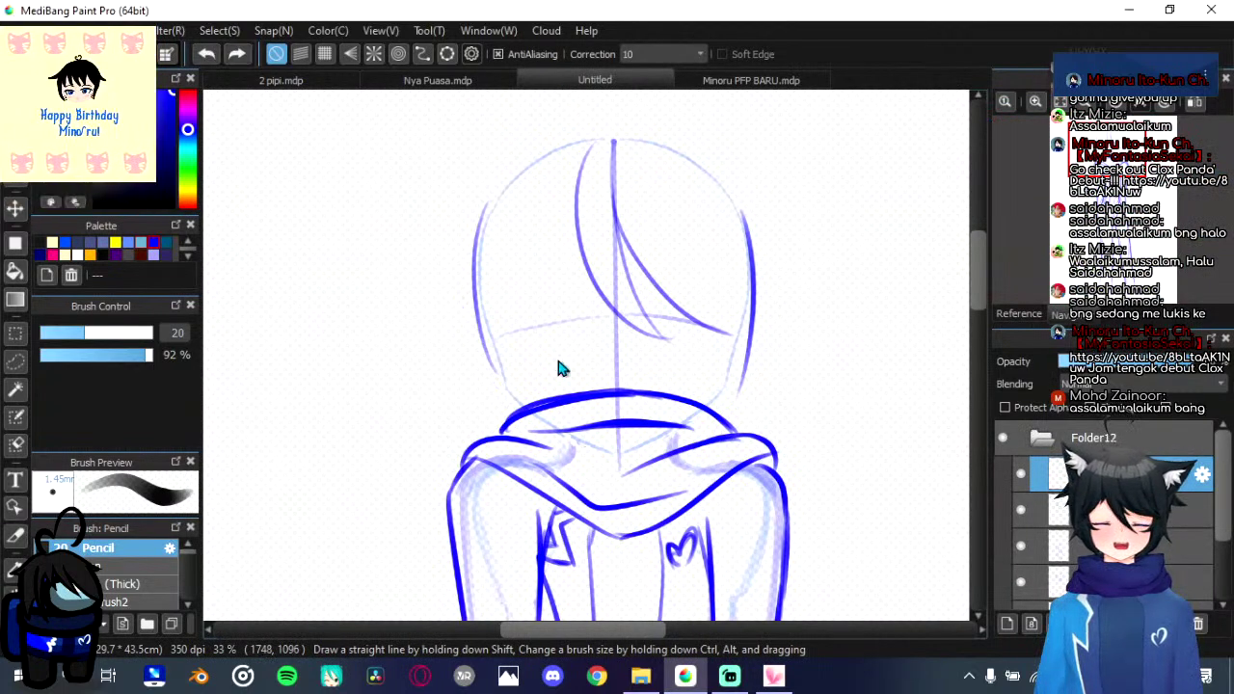
Step: Save the drawing in the arts folder as a MediBang Paint Pro file named Minoru Winter Banner
{"action": "key", "text": "ctrl+s"}
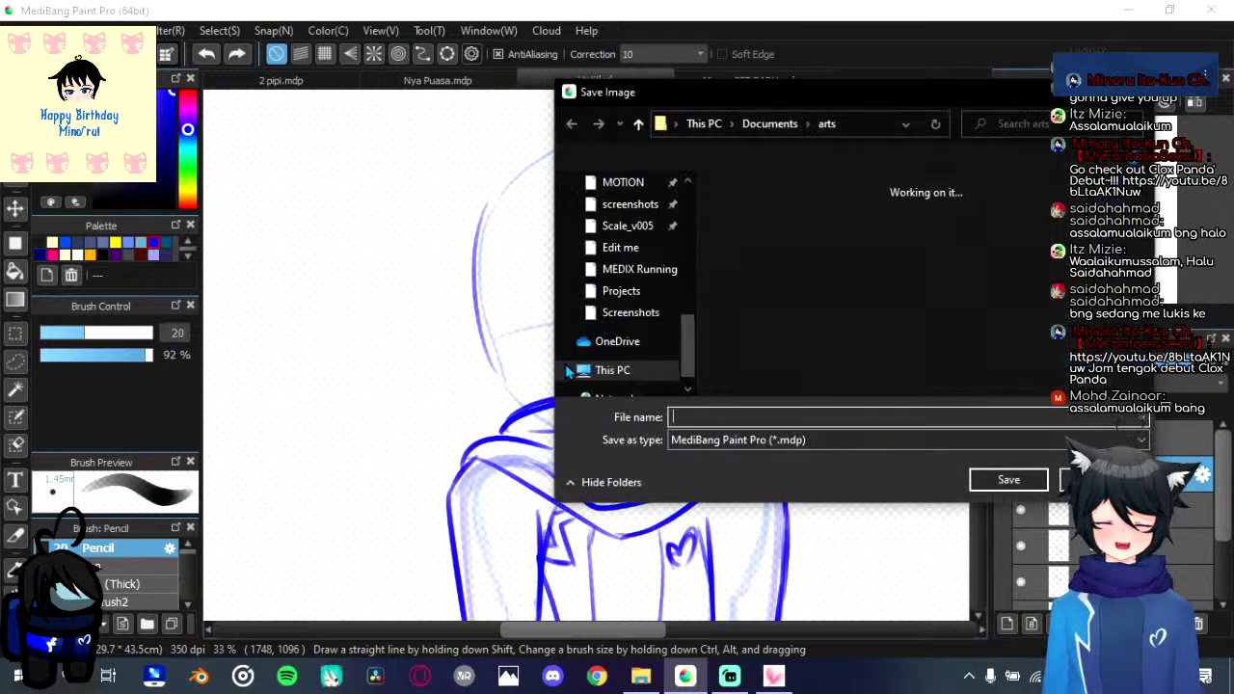
{"action": "type", "text": "M"}
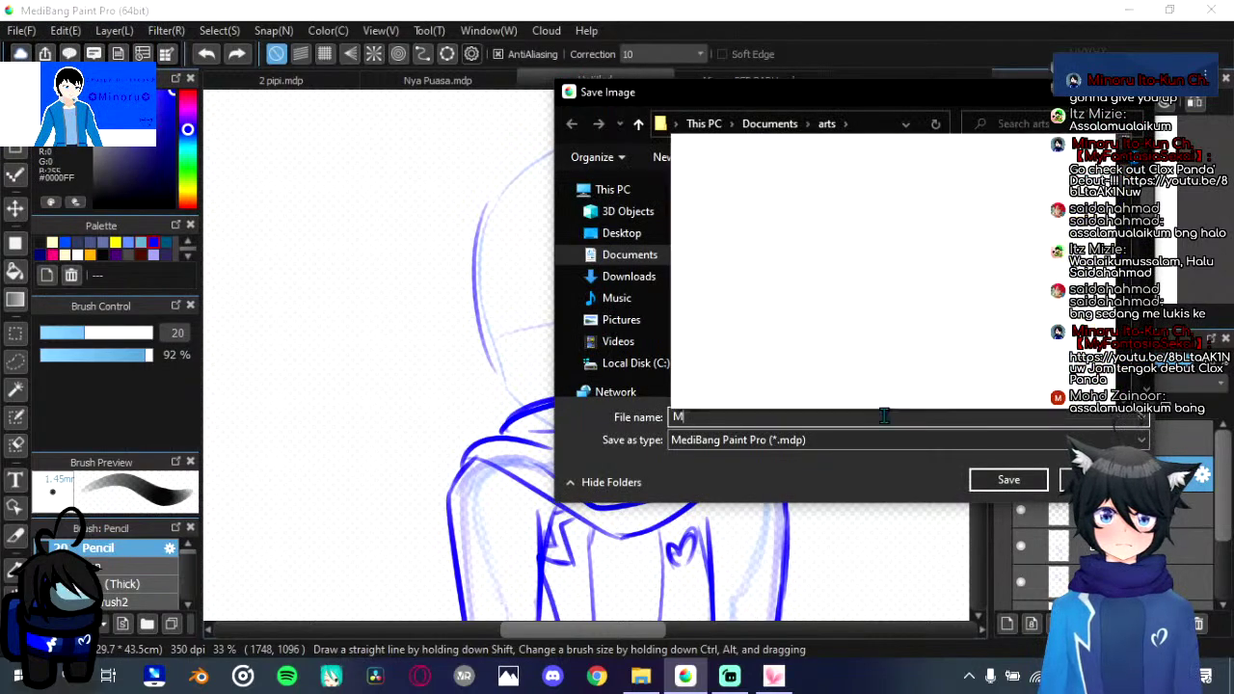
{"action": "type", "text": "inoru "}
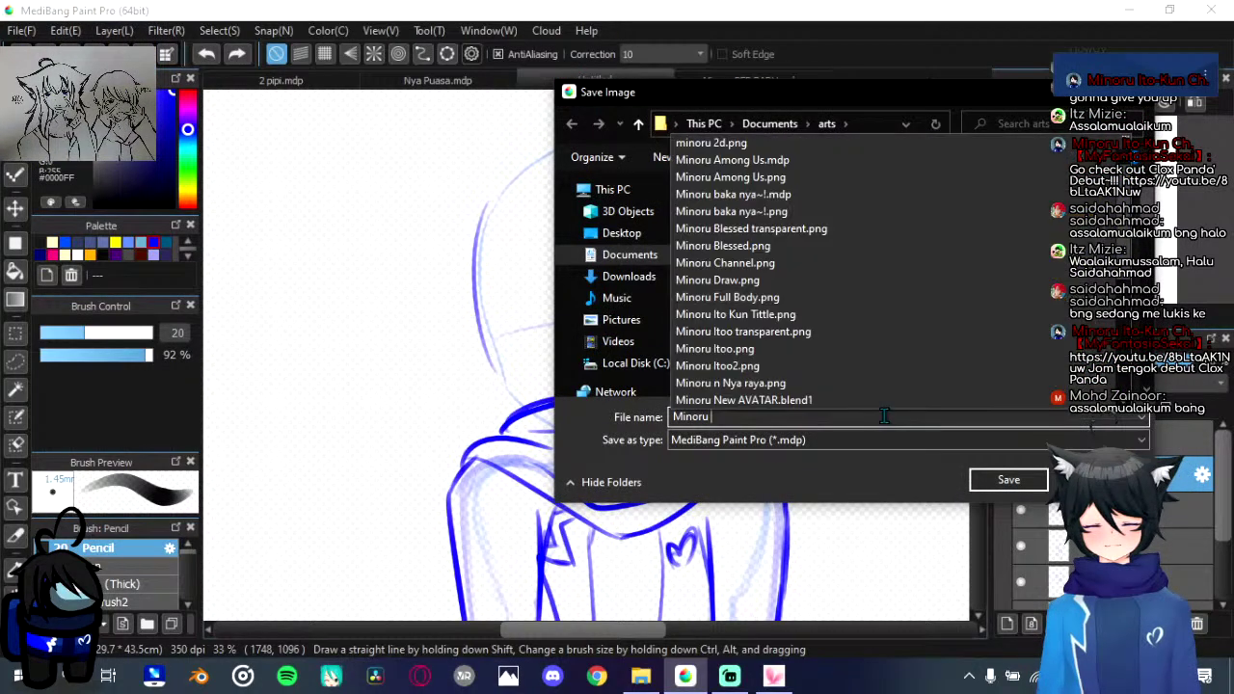
{"action": "type", "text": "Winte"}
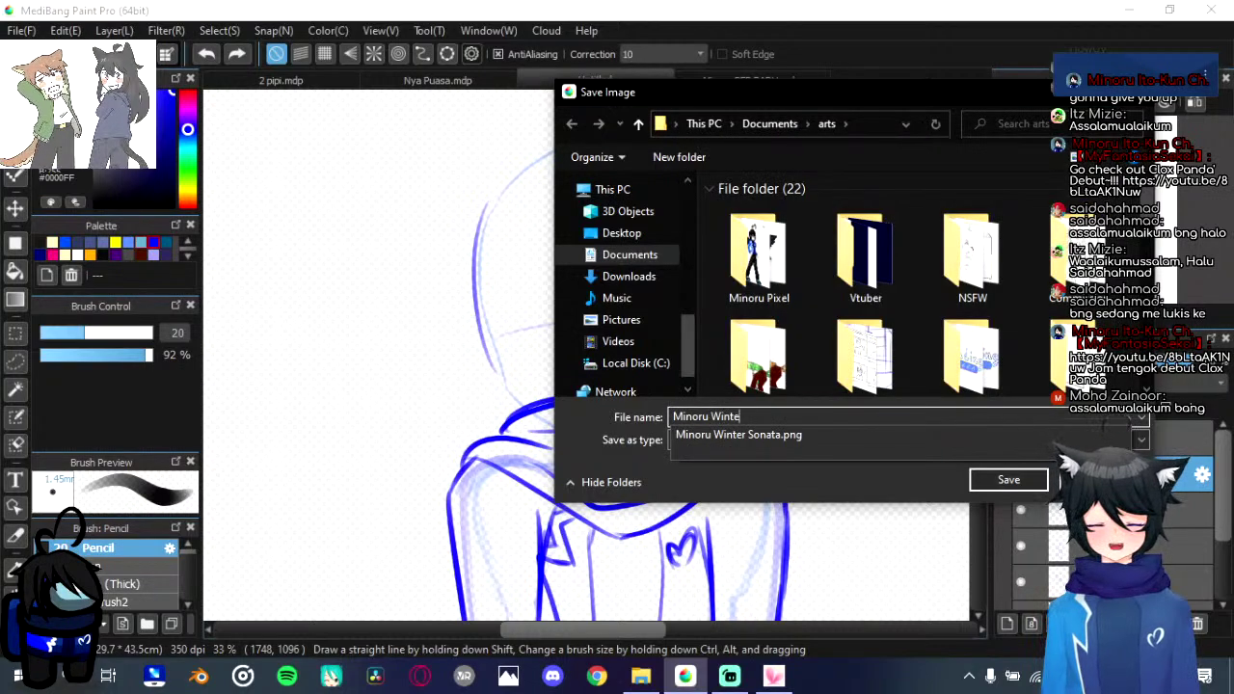
{"action": "type", "text": "r Banner"}
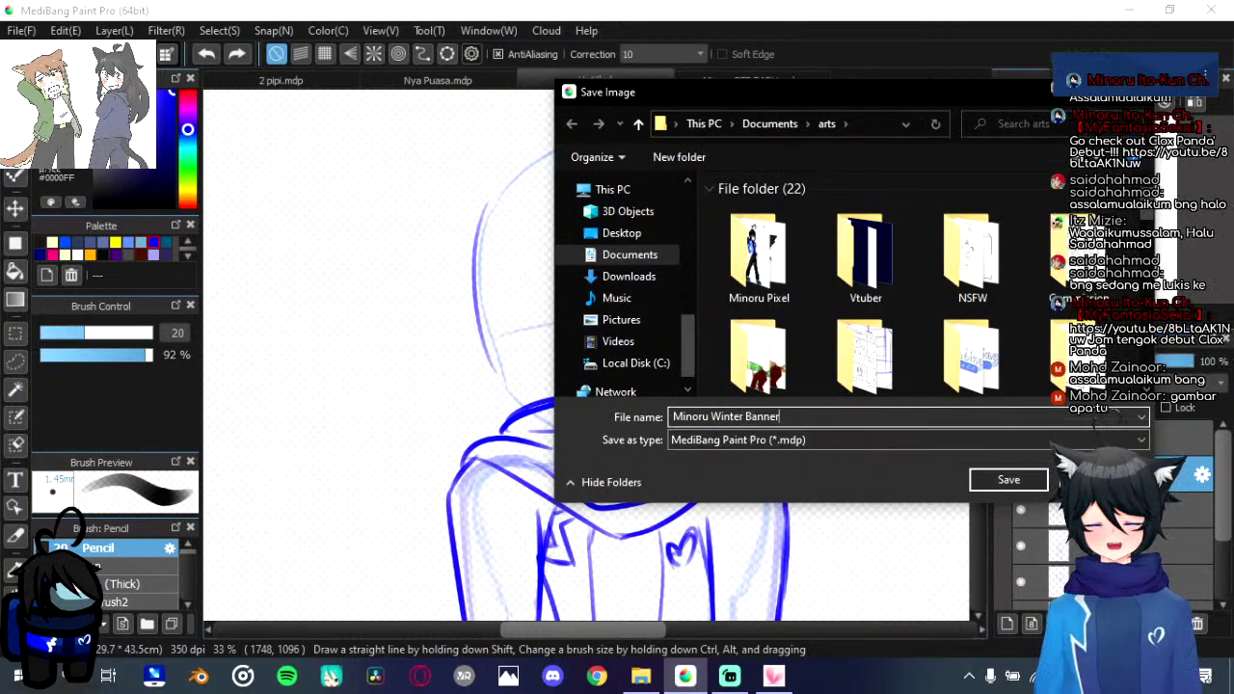
{"action": "left_click", "coordinate": [1008, 481]}
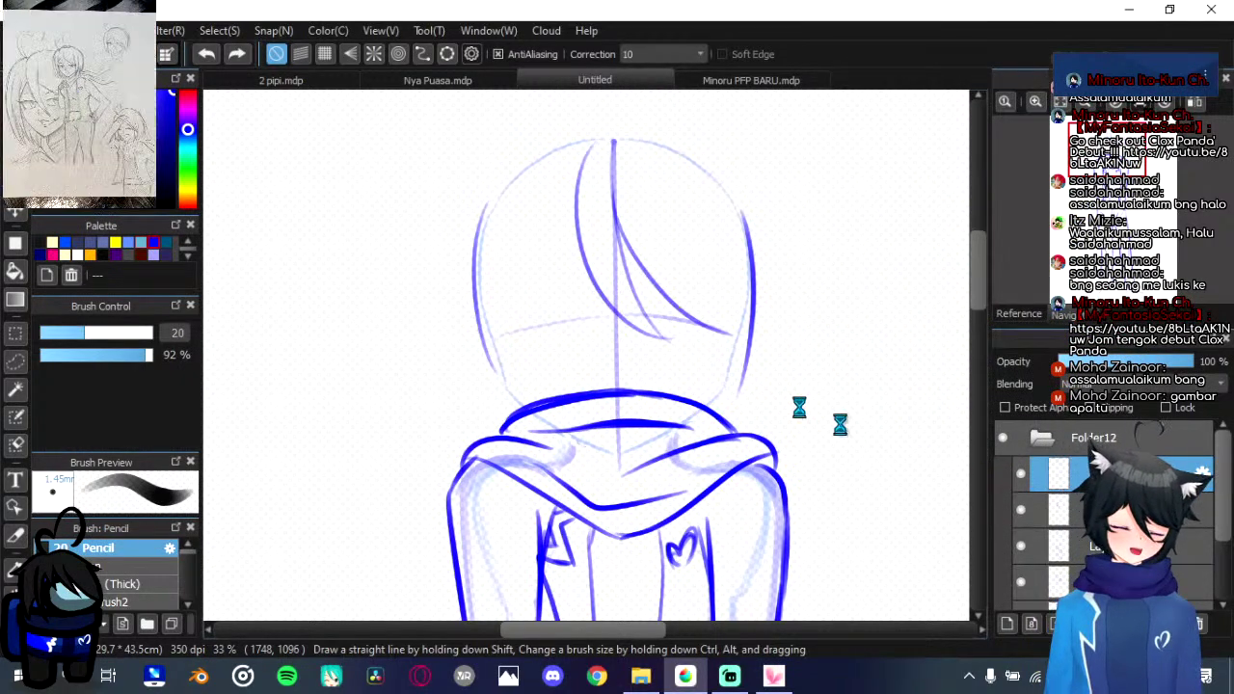
Step: Examine the hair and details in 2 pipi.mdp and Minoru PFP BARU.mdp, then return to the Minoru Winter Banner drawing
{"action": "left_click", "coordinate": [330, 82]}
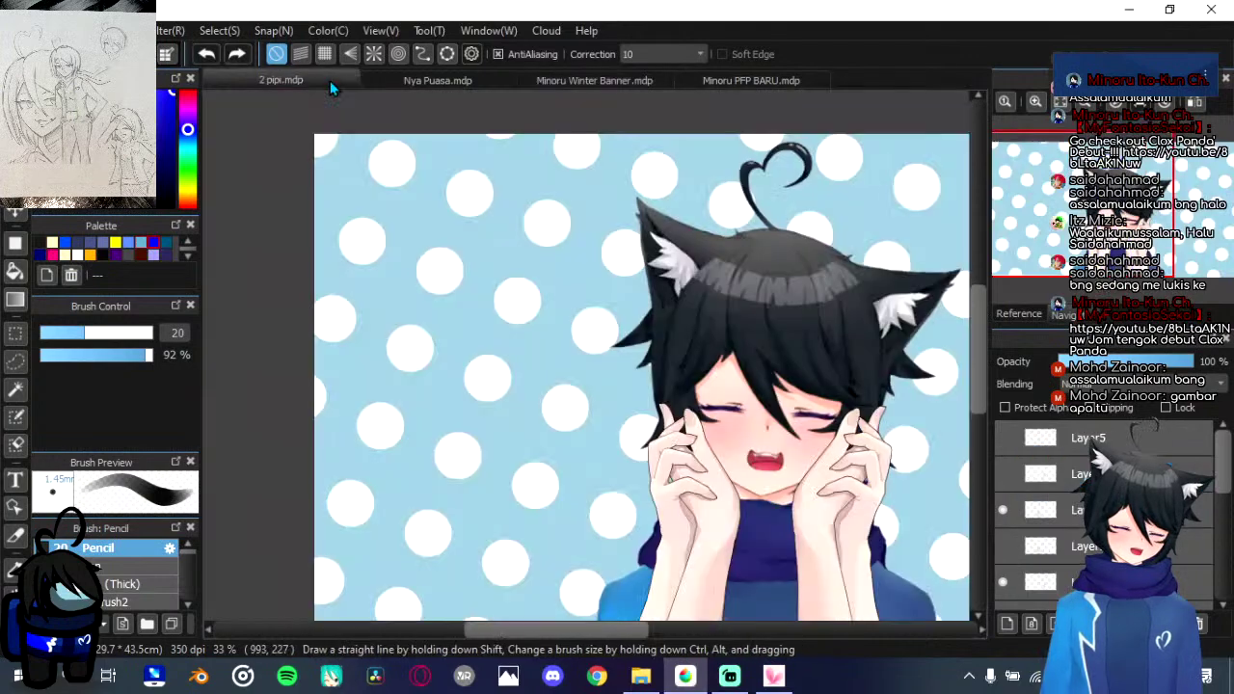
{"action": "left_click_drag", "start_coordinate": [780, 231], "coordinate": [591, 195]}
{"action": "left_click", "coordinate": [732, 80]}
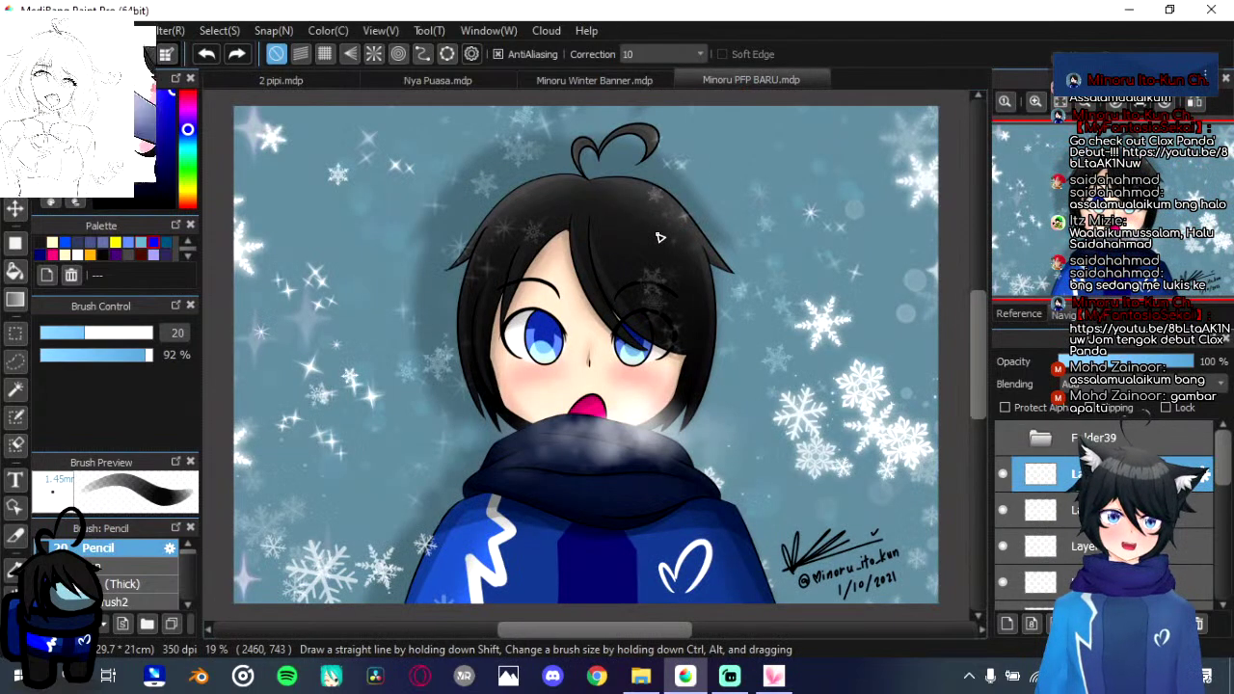
{"action": "scroll", "coordinate": [874, 605], "scroll_direction": "down", "scroll_amount": 2}
{"action": "scroll", "coordinate": [874, 605], "scroll_direction": "up", "scroll_amount": 9}
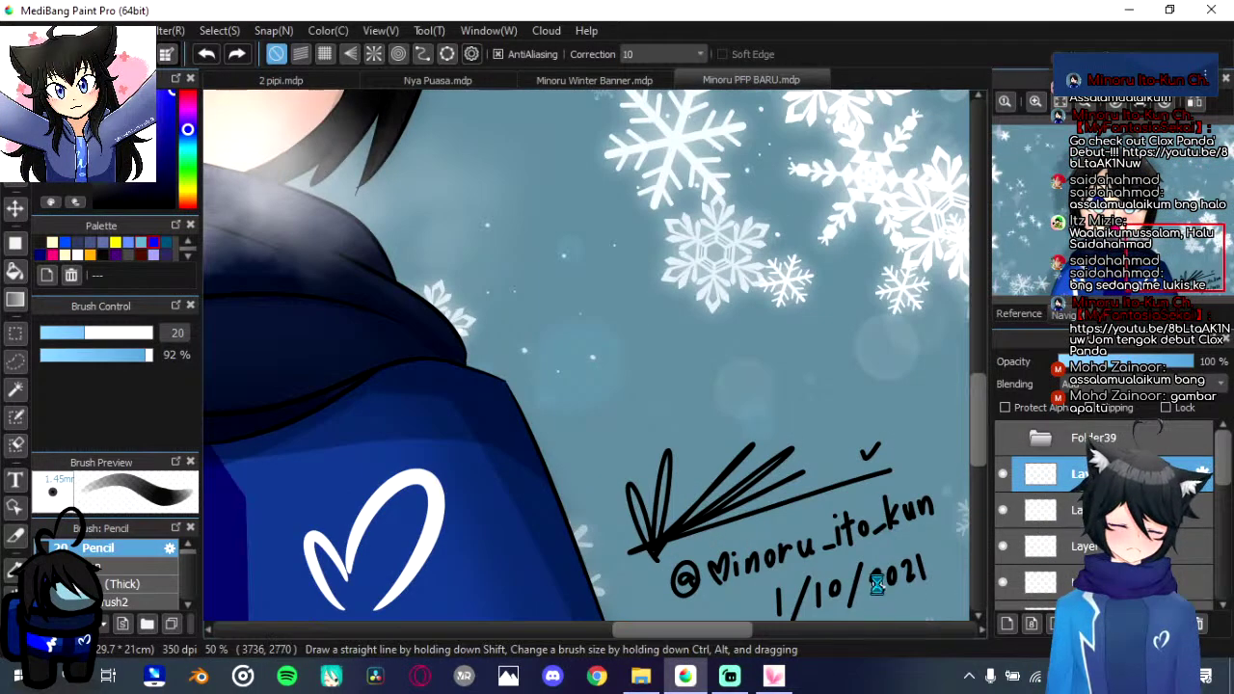
{"action": "scroll", "coordinate": [872, 583], "scroll_direction": "down", "scroll_amount": 2}
{"action": "scroll", "coordinate": [805, 486], "scroll_direction": "down", "scroll_amount": 4}
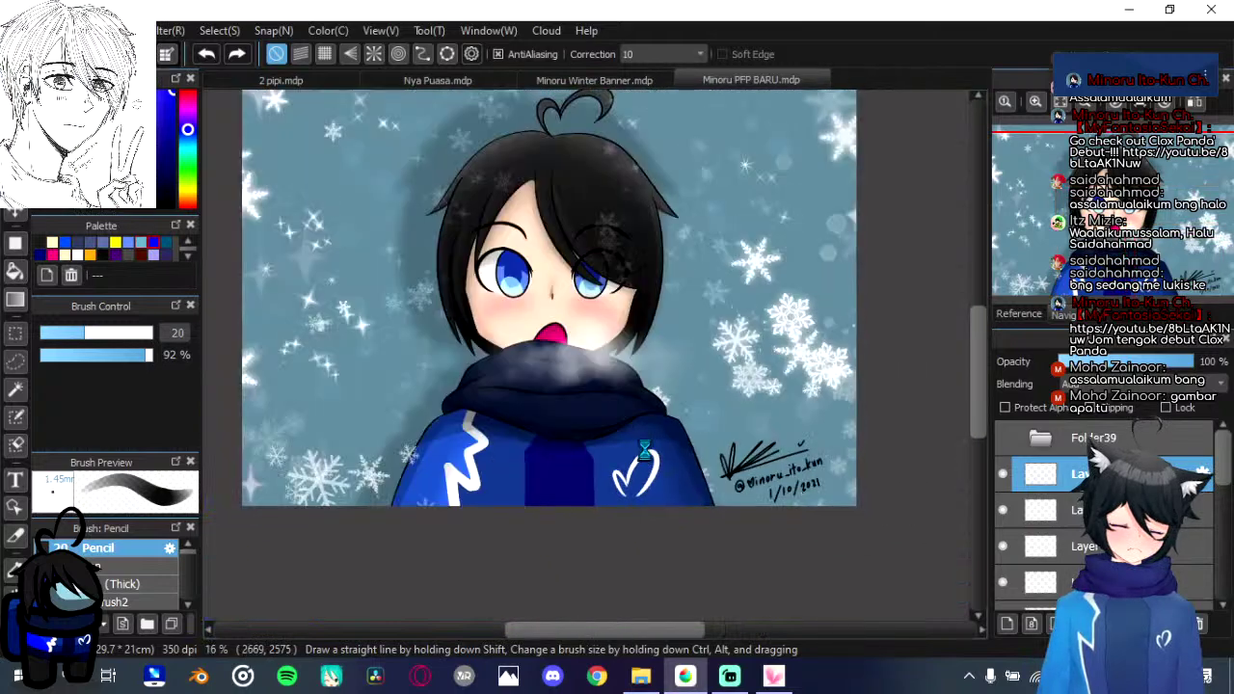
{"action": "left_click", "coordinate": [626, 82]}
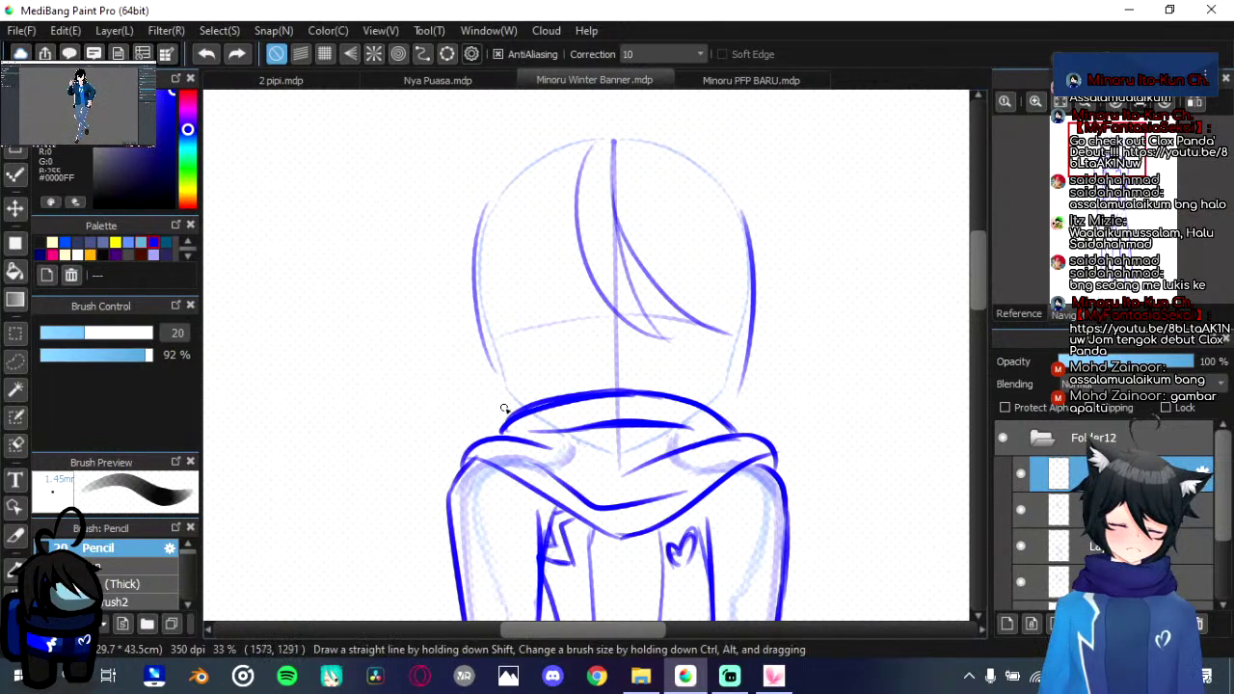
{"action": "key", "text": "alt+Tab"}
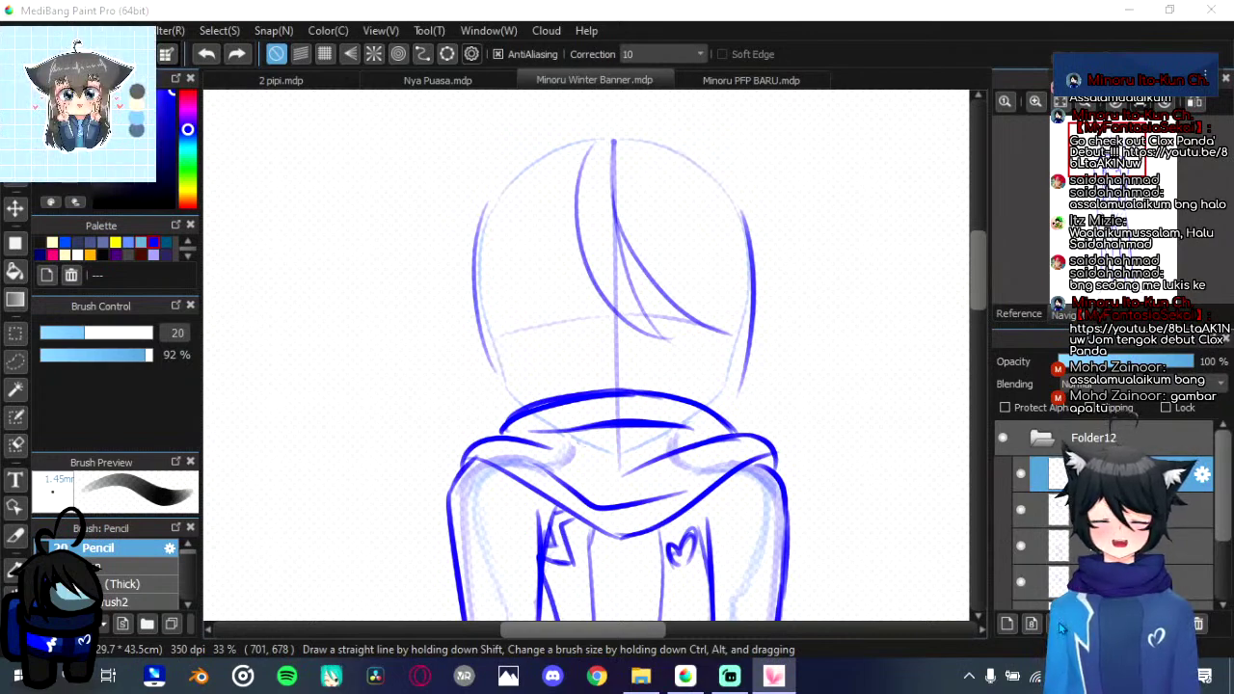
{"action": "left_click", "coordinate": [866, 65]}
Step: Draw an inner side-hair curve along the left side of the head, with a short stroke descending from its upper end
{"action": "scroll", "coordinate": [712, 295], "scroll_direction": "up", "scroll_amount": 1}
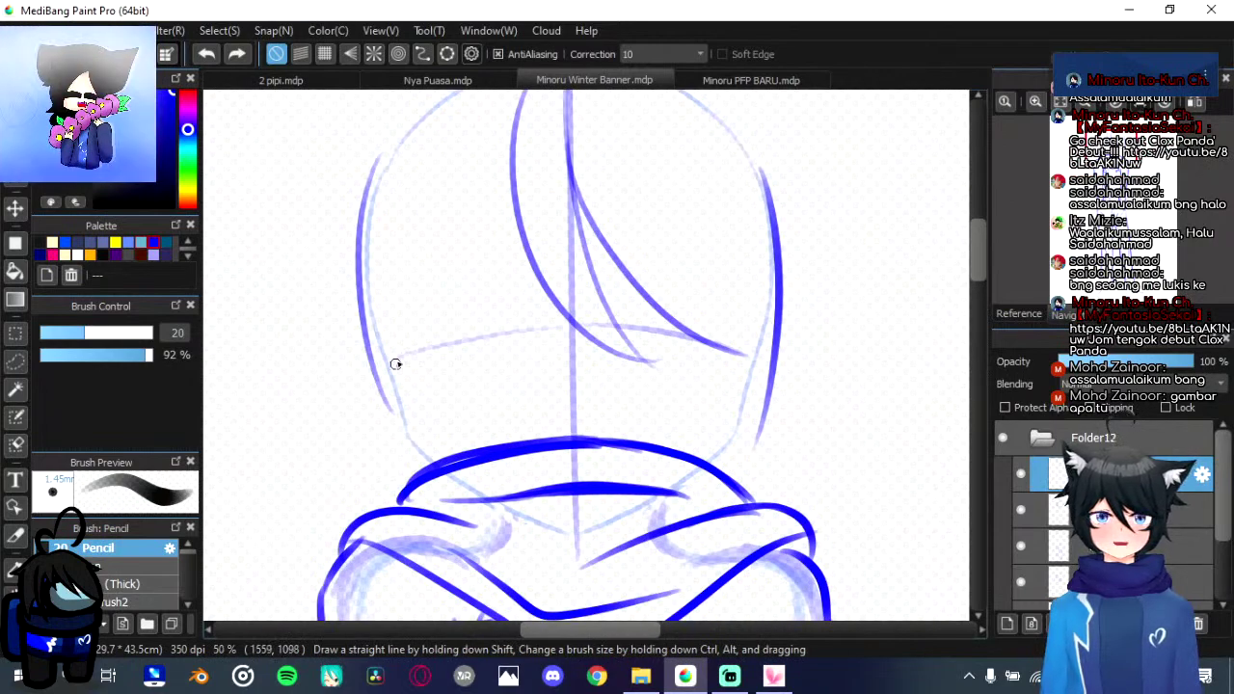
{"action": "left_click_drag", "start_coordinate": [393, 403], "coordinate": [417, 200]}
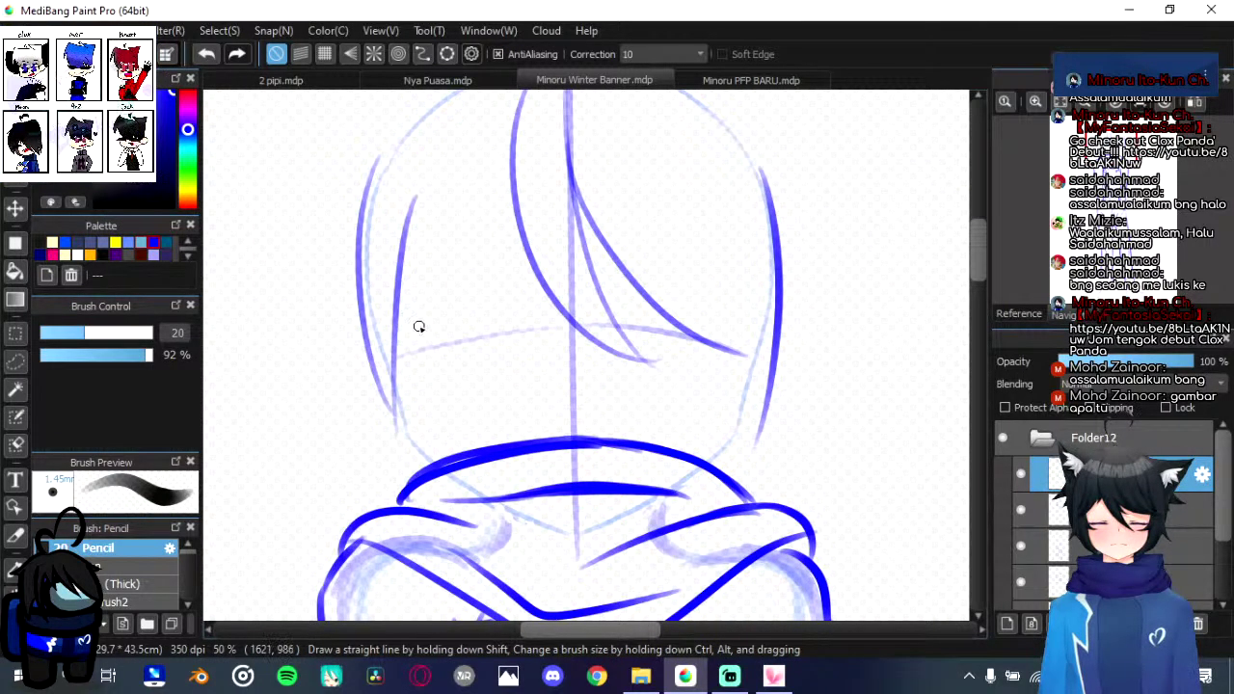
{"action": "key", "text": "ctrl+z"}
{"action": "left_click_drag", "start_coordinate": [395, 424], "coordinate": [416, 152]}
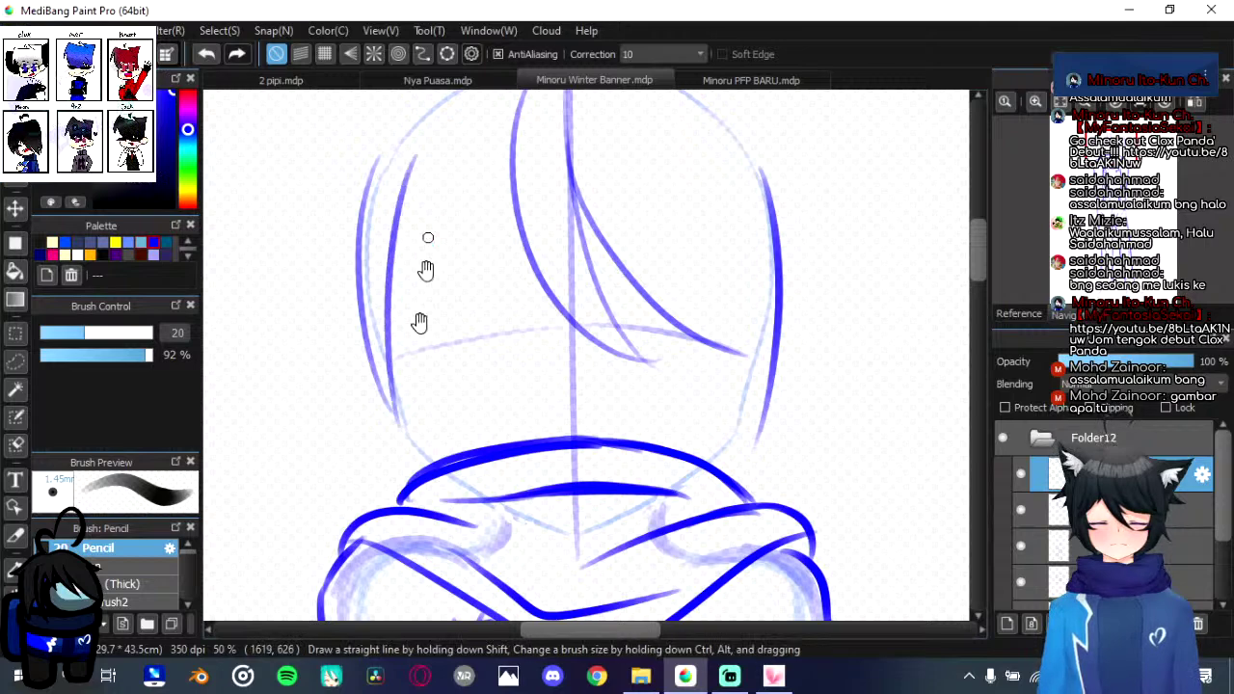
{"action": "scroll", "coordinate": [414, 337], "scroll_direction": "up", "scroll_amount": 2}
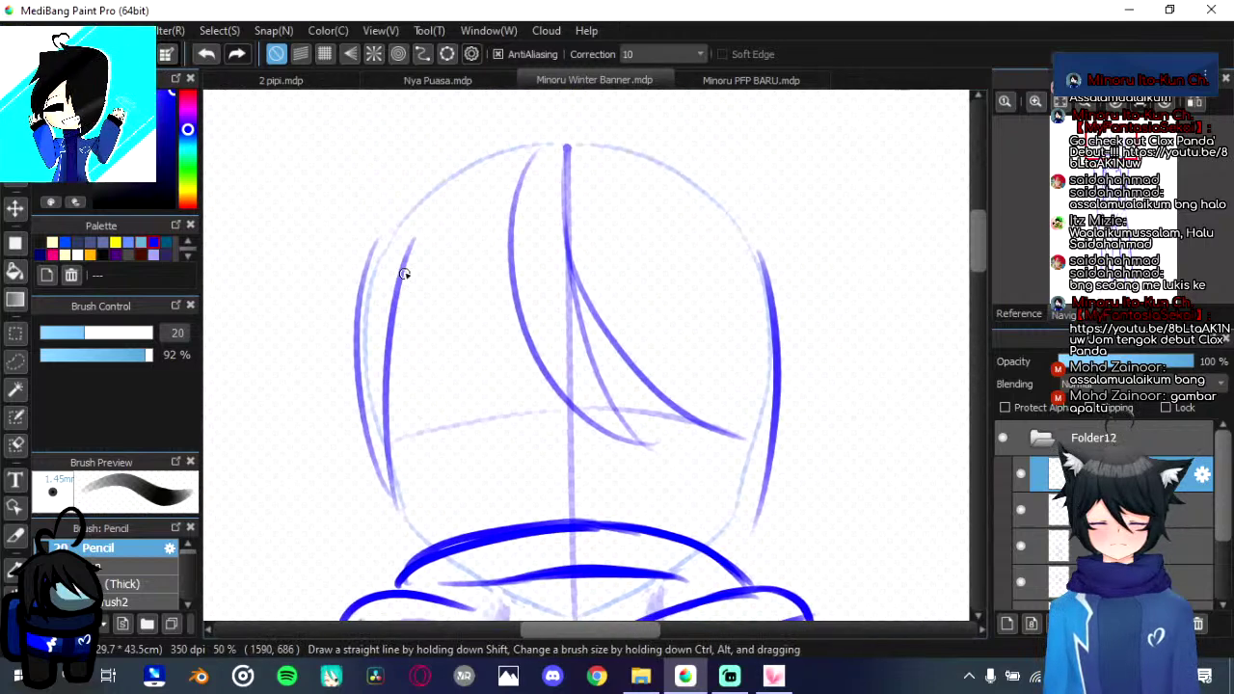
{"action": "mouse_move", "coordinate": [408, 242]}
{"action": "left_mouse_down"}
{"action": "mouse_move", "coordinate": [406, 345]}
{"action": "mouse_move", "coordinate": [469, 214]}
{"action": "mouse_move", "coordinate": [540, 187]}
{"action": "left_mouse_up"}
{"action": "key", "text": "ctrl+z"}
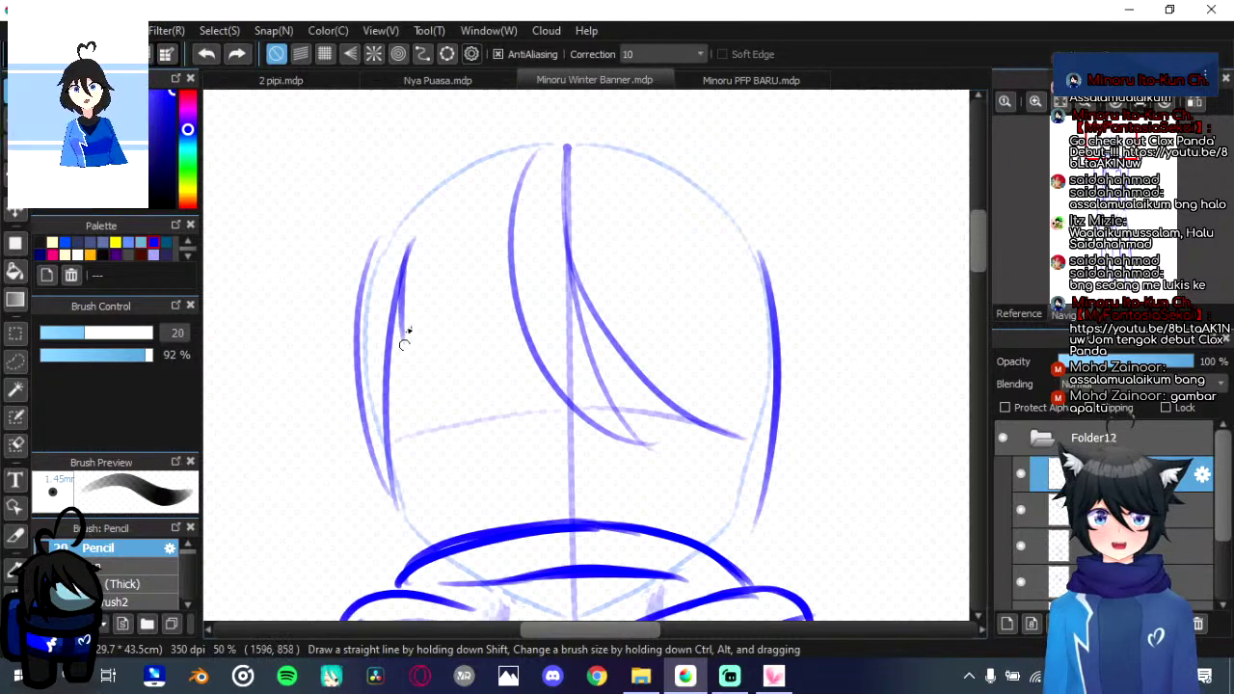
{"action": "left_click_drag", "start_coordinate": [408, 333], "coordinate": [519, 198]}
{"action": "key", "text": "ctrl+z"}
{"action": "key", "text": "ctrl+y"}
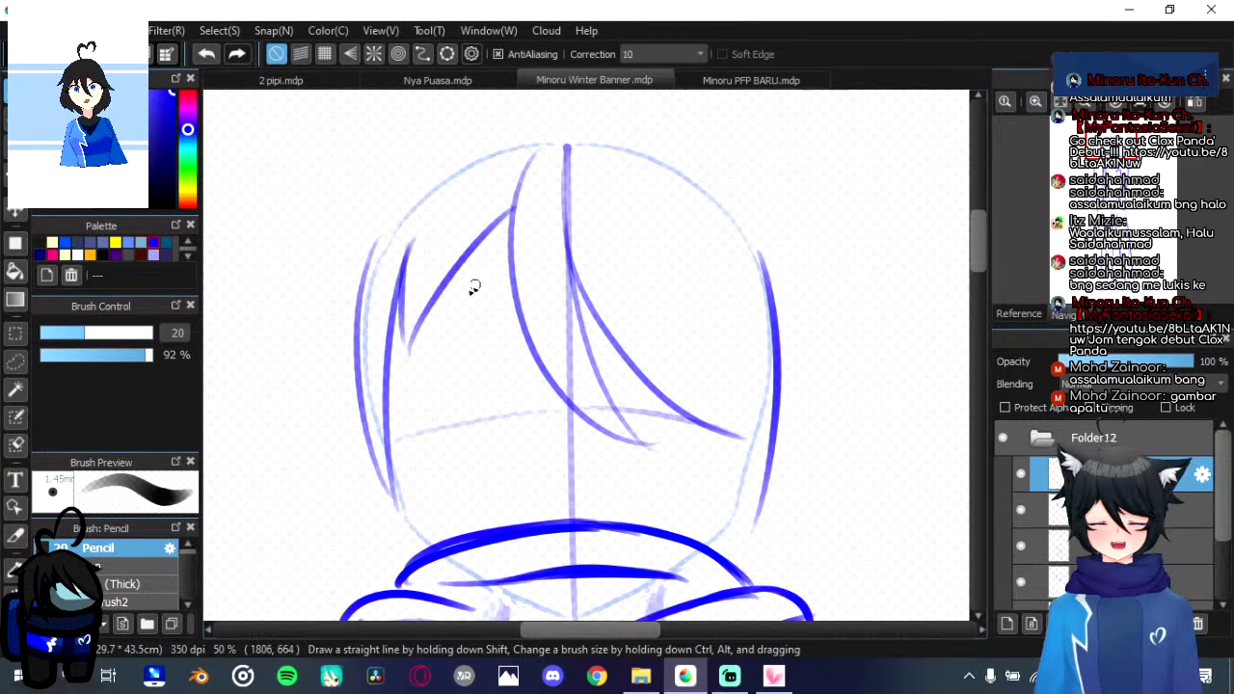
{"action": "key", "text": "ctrl+z"}
{"action": "mouse_move", "coordinate": [404, 344]}
{"action": "left_mouse_down"}
{"action": "mouse_move", "coordinate": [446, 250]}
{"action": "mouse_move", "coordinate": [527, 189]}
{"action": "left_mouse_up"}
{"action": "key", "text": "ctrl+z"}
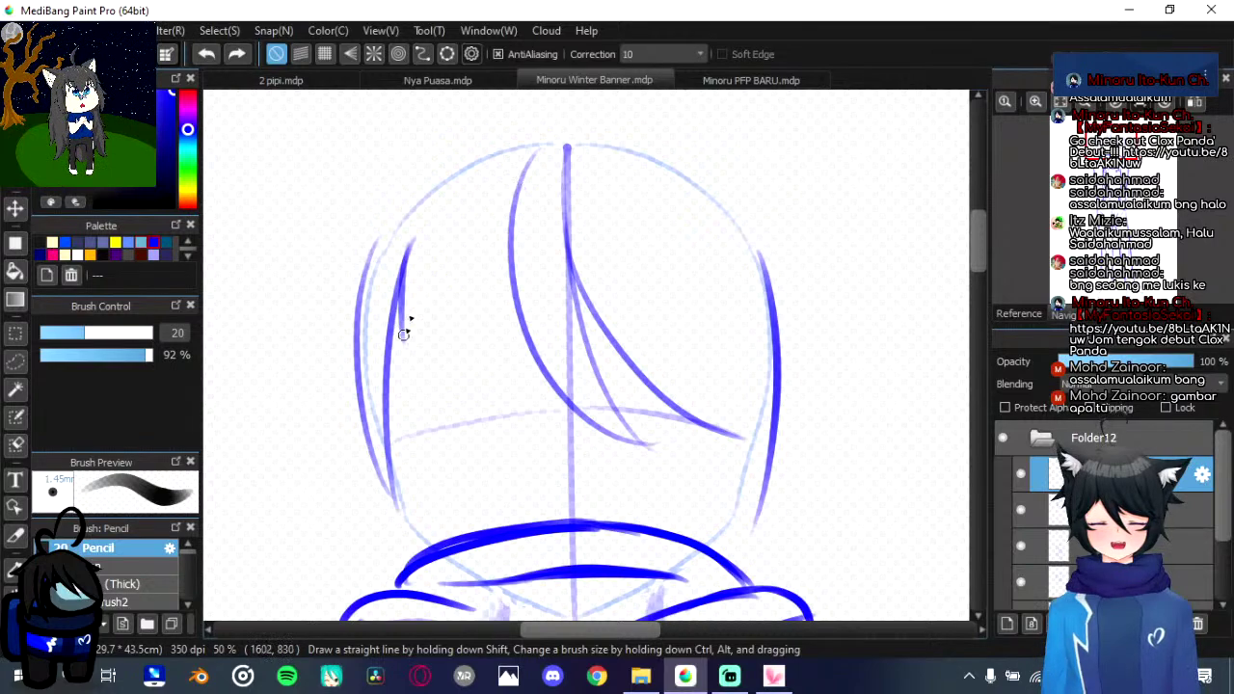
{"action": "left_click_drag", "start_coordinate": [406, 339], "coordinate": [528, 197]}
{"action": "left_click_drag", "start_coordinate": [523, 359], "coordinate": [478, 346]}
{"action": "key", "text": "ctrl+z"}
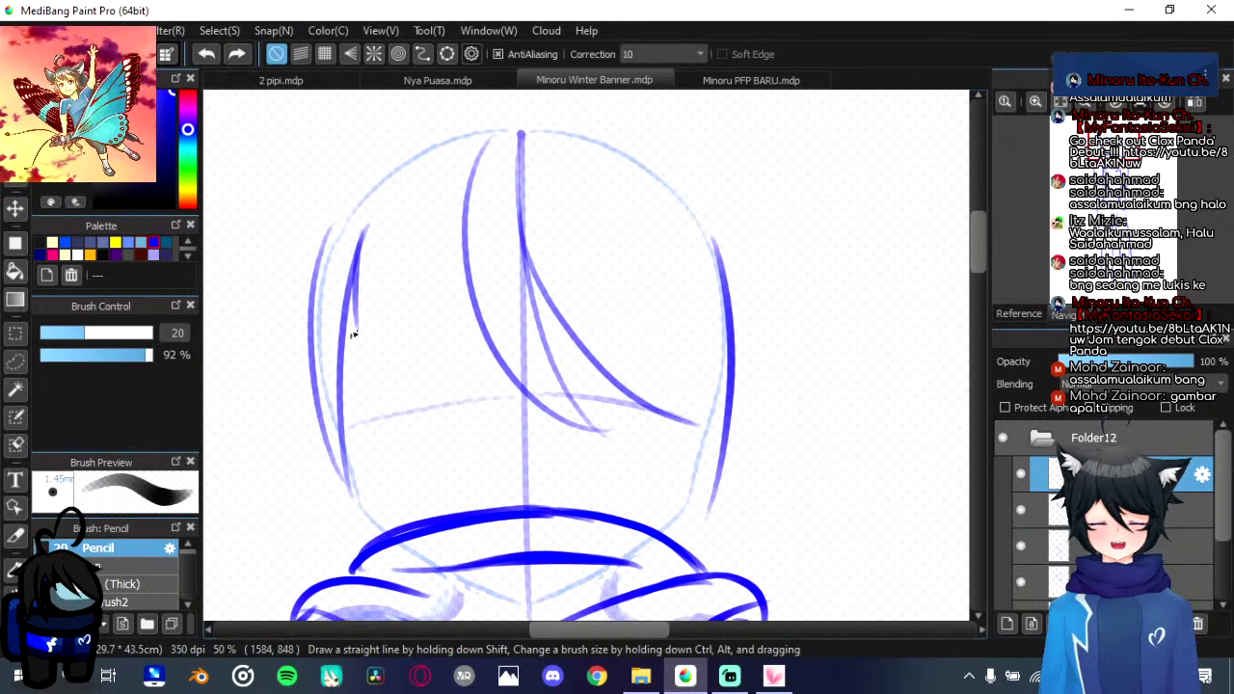
{"action": "left_click_drag", "start_coordinate": [350, 331], "coordinate": [469, 166]}
{"action": "key", "text": "ctrl+z"}
{"action": "mouse_move", "coordinate": [355, 331]}
{"action": "left_mouse_down"}
{"action": "mouse_move", "coordinate": [381, 257]}
{"action": "mouse_move", "coordinate": [453, 193]}
{"action": "left_mouse_up"}
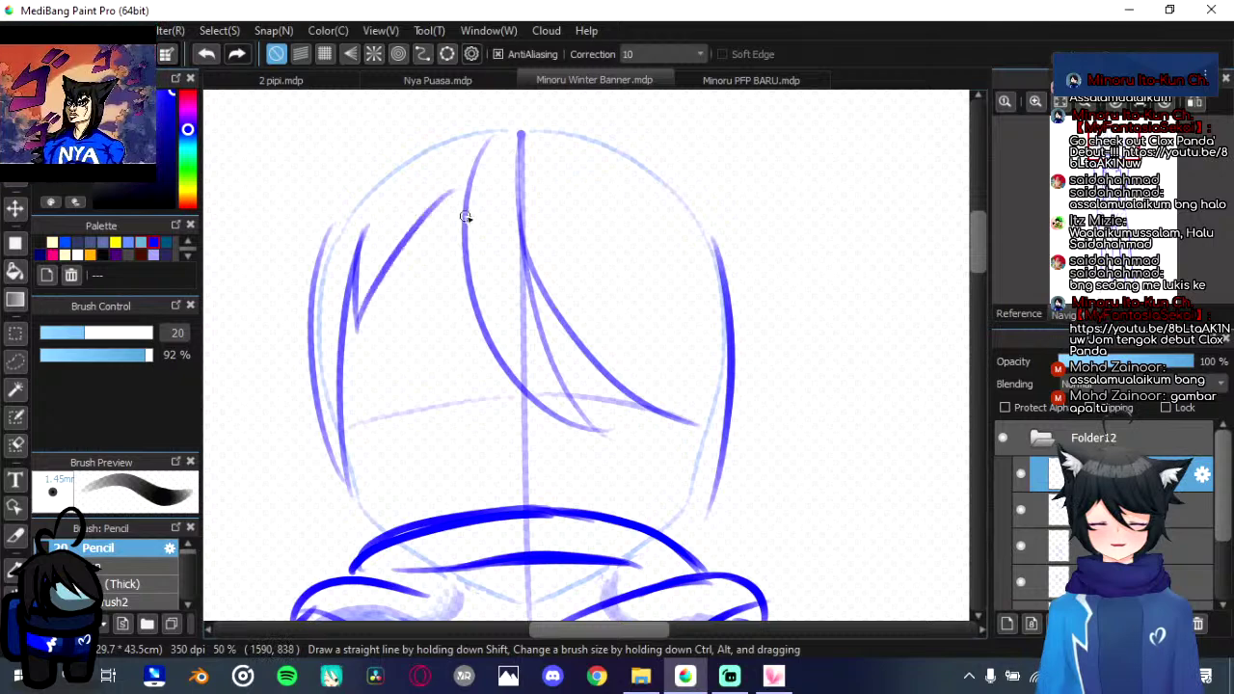
{"action": "key", "text": "ctrl+z"}
{"action": "left_click_drag", "start_coordinate": [357, 331], "coordinate": [466, 195]}
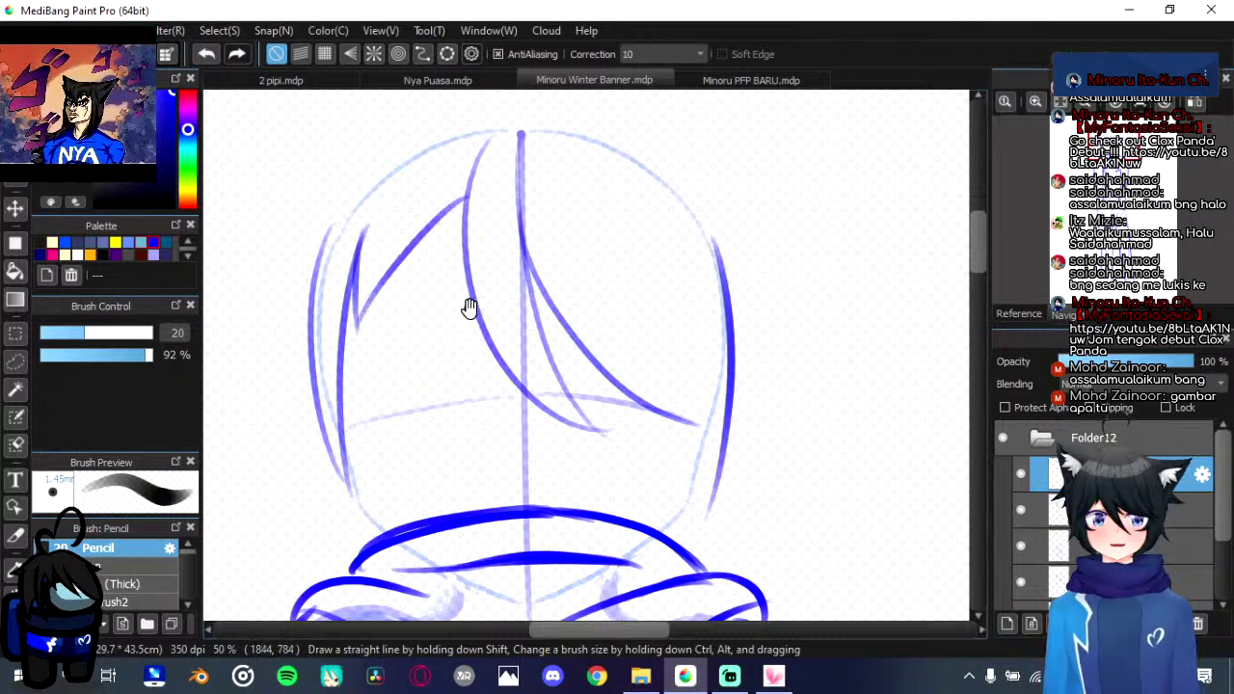
{"action": "left_click_drag", "start_coordinate": [469, 305], "coordinate": [421, 294]}
{"action": "left_click_drag", "start_coordinate": [566, 221], "coordinate": [533, 249]}
{"action": "key", "text": "ctrl+z"}
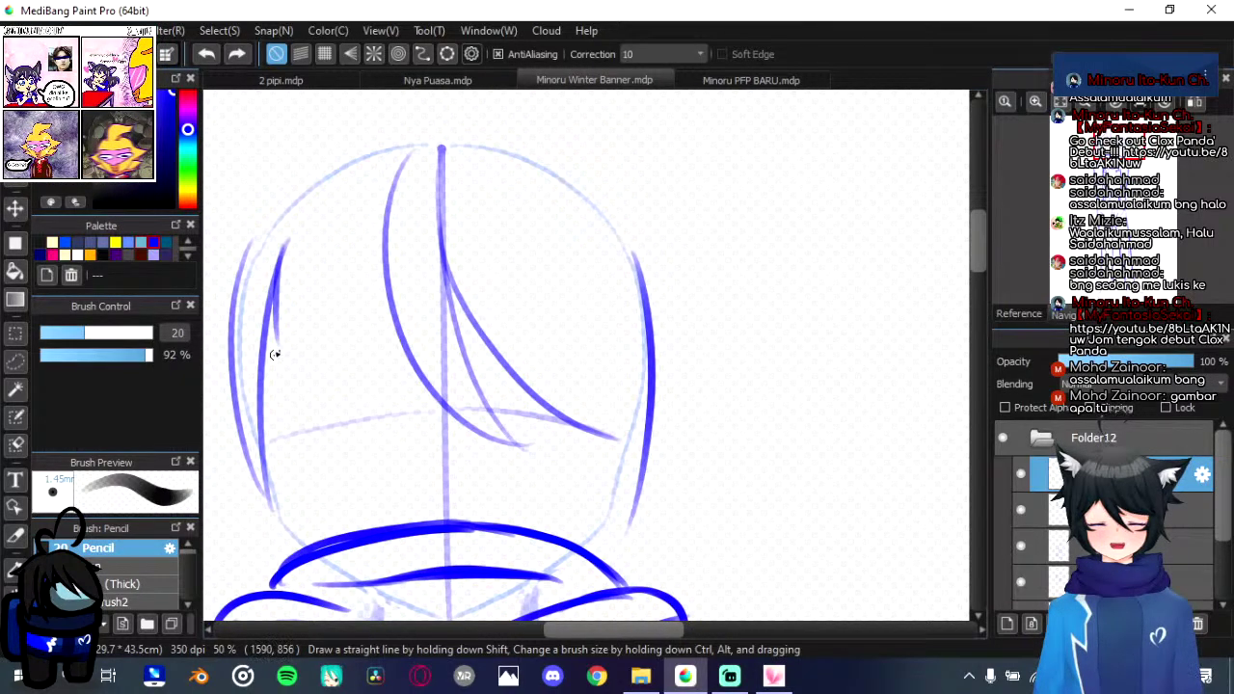
Step: Draw a diagonal fringe line from the short left stroke up to the central strand, and an inner side-hair curve on the head's right side
{"action": "left_click_drag", "start_coordinate": [275, 347], "coordinate": [386, 204]}
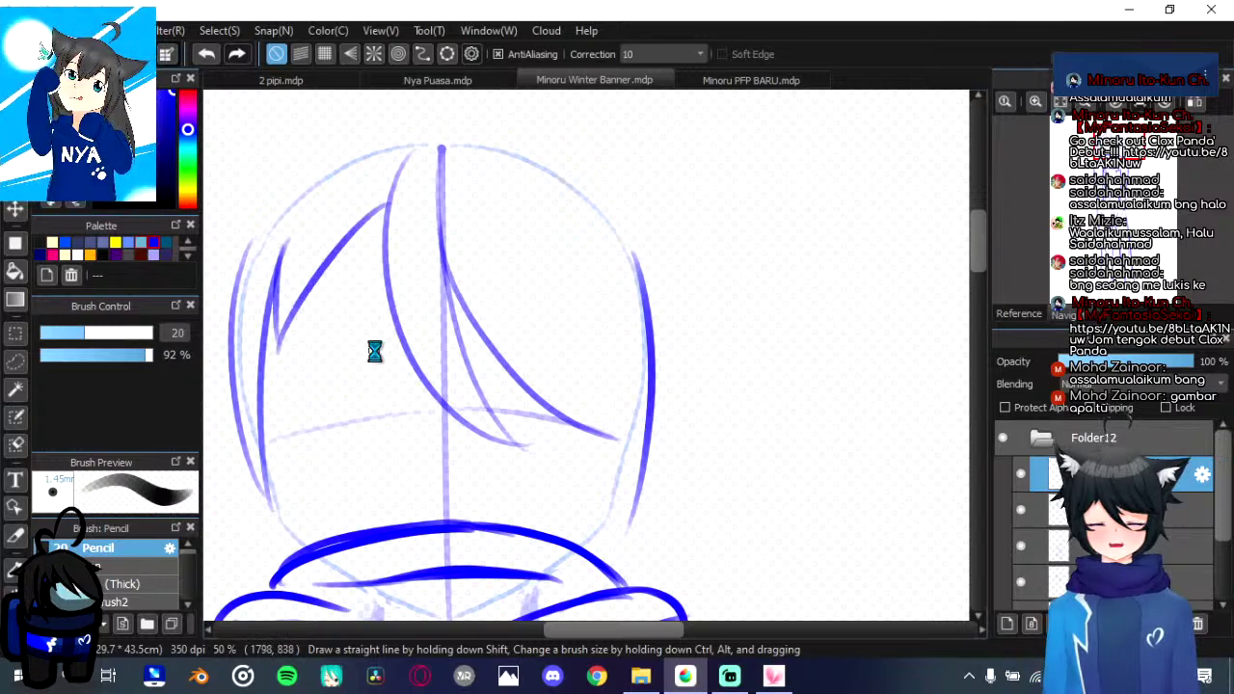
{"action": "left_click_drag", "start_coordinate": [378, 372], "coordinate": [425, 298]}
{"action": "mouse_move", "coordinate": [503, 290]}
{"action": "left_mouse_down"}
{"action": "mouse_move", "coordinate": [492, 319]}
{"action": "mouse_move", "coordinate": [477, 288]}
{"action": "left_mouse_up"}
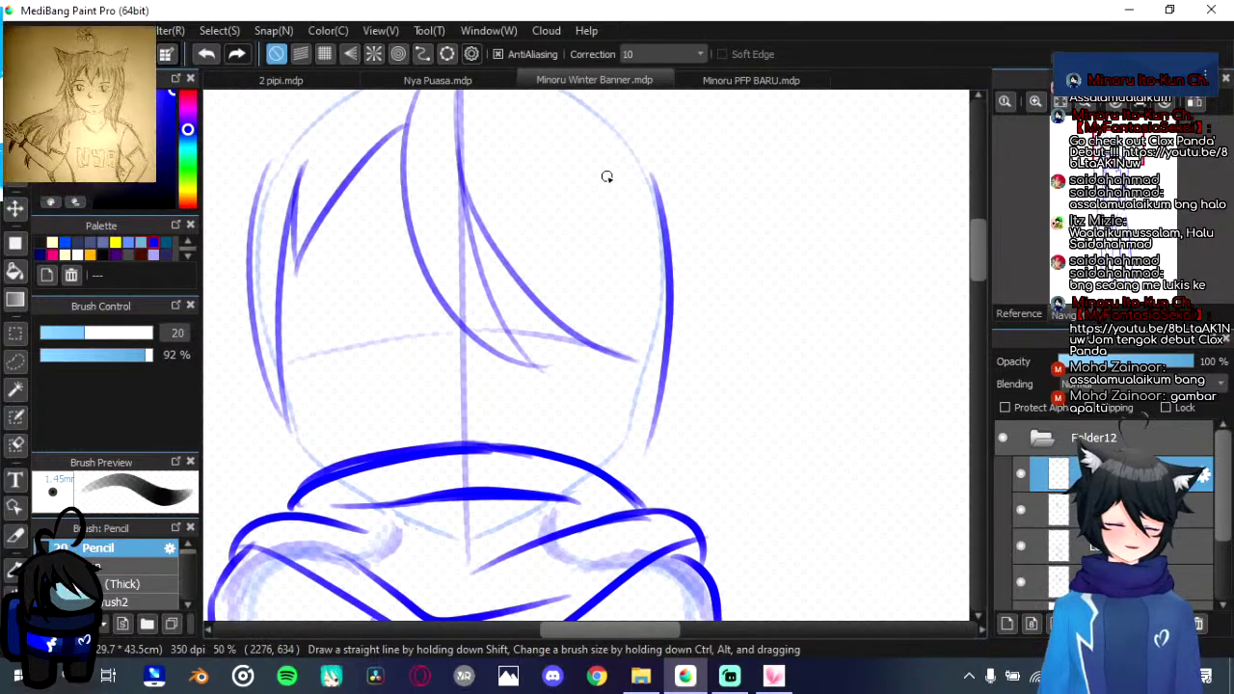
{"action": "left_click_drag", "start_coordinate": [647, 363], "coordinate": [644, 448]}
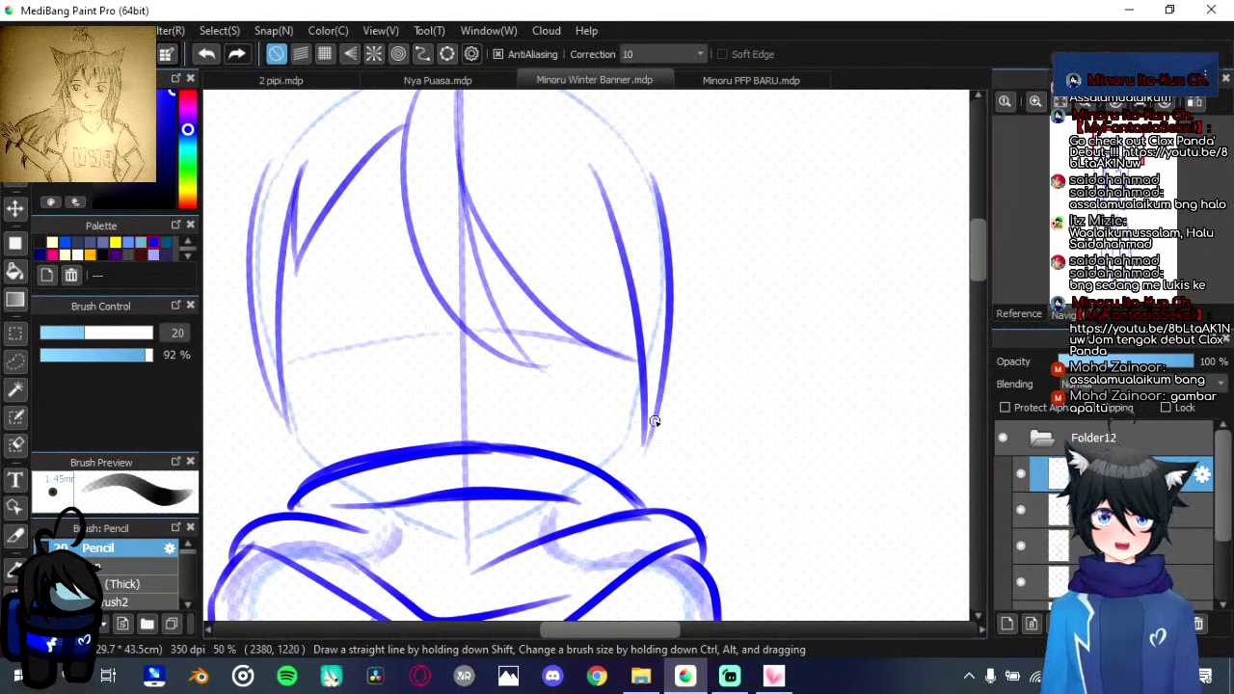
Step: Retrace the outer and inner side-hair curves on the head's left side with darker, thicker pencil strokes
{"action": "mouse_move", "coordinate": [571, 402]}
{"action": "left_mouse_down"}
{"action": "mouse_move", "coordinate": [636, 383]}
{"action": "mouse_move", "coordinate": [690, 440]}
{"action": "left_mouse_up"}
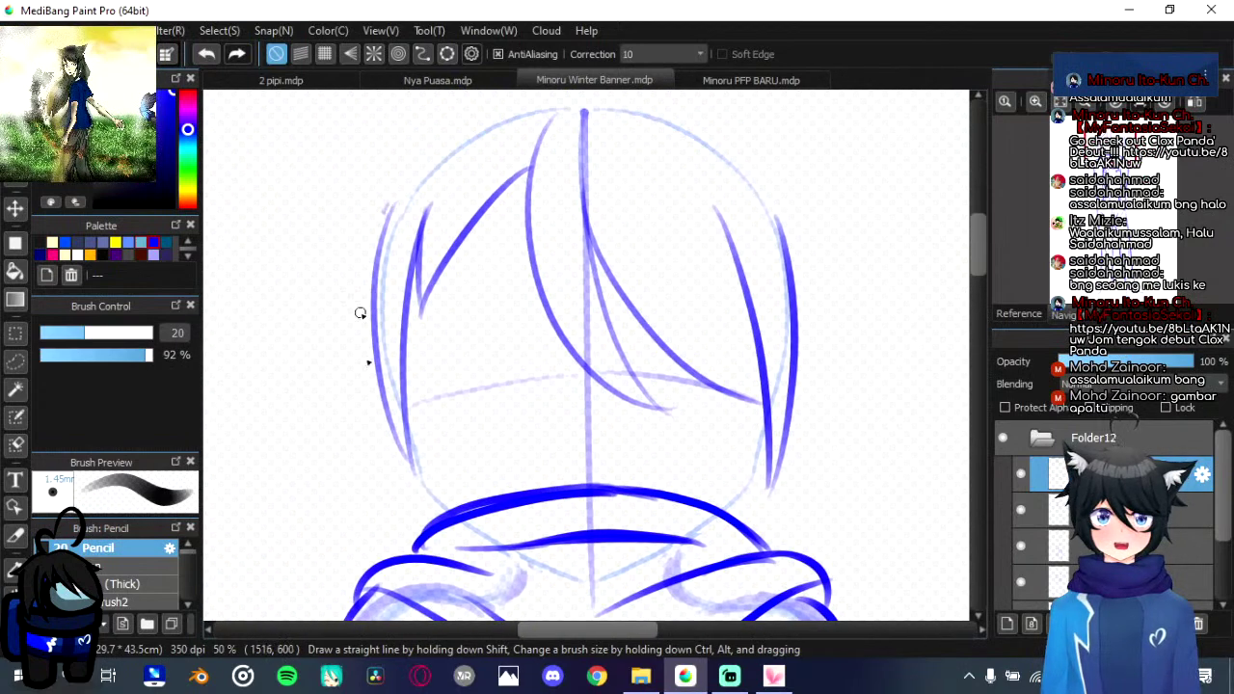
{"action": "mouse_move", "coordinate": [384, 214]}
{"action": "left_mouse_down"}
{"action": "mouse_move", "coordinate": [414, 462]}
{"action": "mouse_move", "coordinate": [375, 218]}
{"action": "mouse_move", "coordinate": [395, 183]}
{"action": "left_mouse_up"}
{"action": "key", "text": "ctrl+z"}
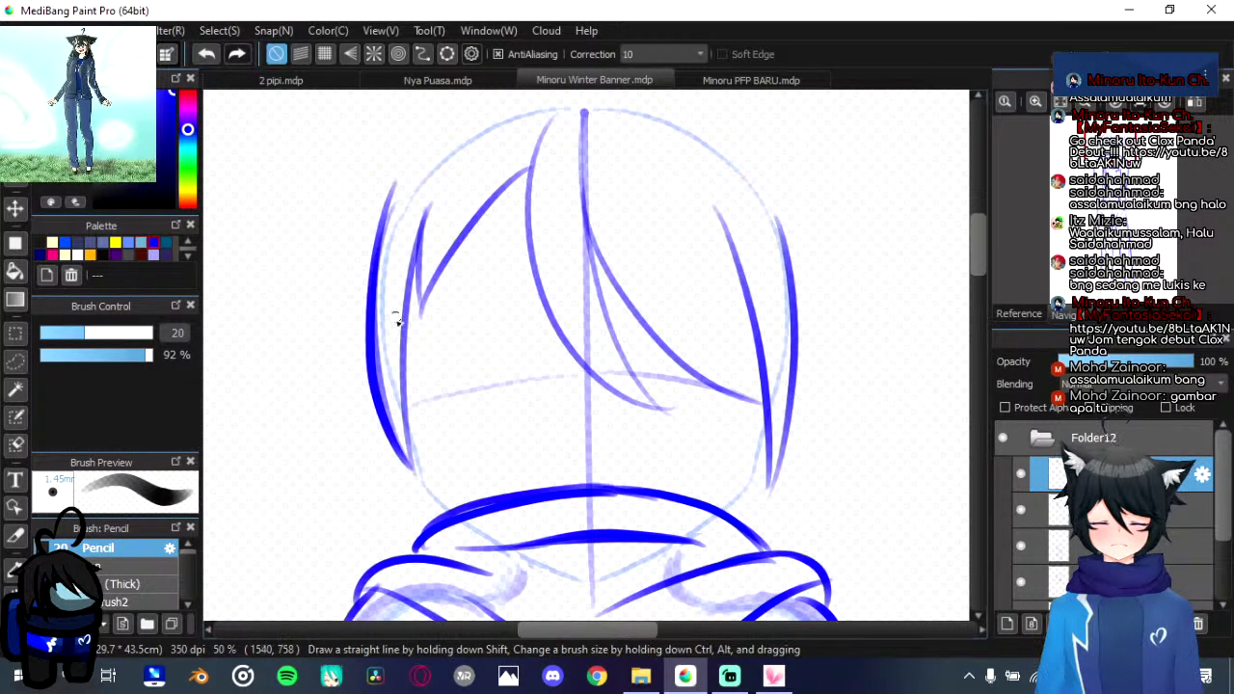
{"action": "key", "text": "ctrl+z"}
{"action": "mouse_move", "coordinate": [412, 468]}
{"action": "left_mouse_down"}
{"action": "mouse_move", "coordinate": [357, 234]}
{"action": "mouse_move", "coordinate": [395, 181]}
{"action": "left_mouse_up"}
{"action": "key", "text": "ctrl+z"}
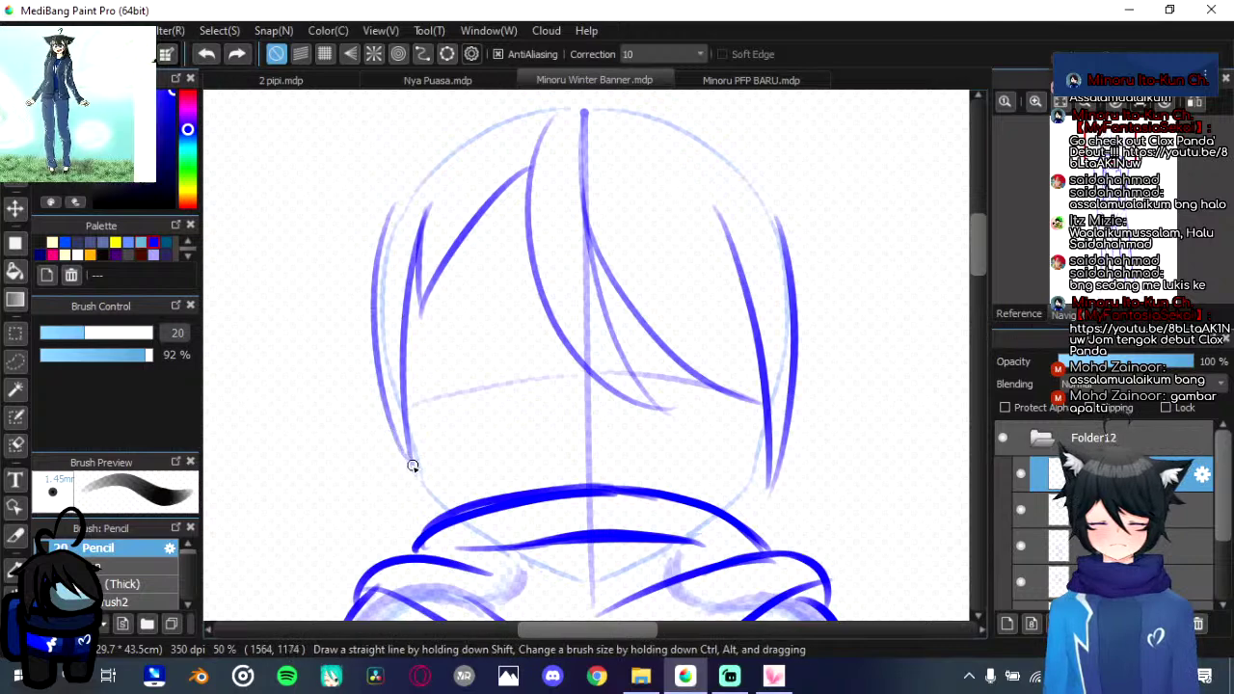
{"action": "mouse_move", "coordinate": [413, 468]}
{"action": "left_mouse_down"}
{"action": "mouse_move", "coordinate": [391, 438]}
{"action": "mouse_move", "coordinate": [371, 221]}
{"action": "mouse_move", "coordinate": [395, 194]}
{"action": "left_mouse_up"}
{"action": "mouse_move", "coordinate": [412, 467]}
{"action": "left_mouse_down"}
{"action": "mouse_move", "coordinate": [402, 270]}
{"action": "mouse_move", "coordinate": [430, 196]}
{"action": "left_mouse_up"}
{"action": "key", "text": "ctrl+z"}
{"action": "mouse_move", "coordinate": [411, 446]}
{"action": "left_mouse_down"}
{"action": "mouse_move", "coordinate": [432, 206]}
{"action": "mouse_move", "coordinate": [422, 320]}
{"action": "mouse_move", "coordinate": [536, 167]}
{"action": "left_mouse_up"}
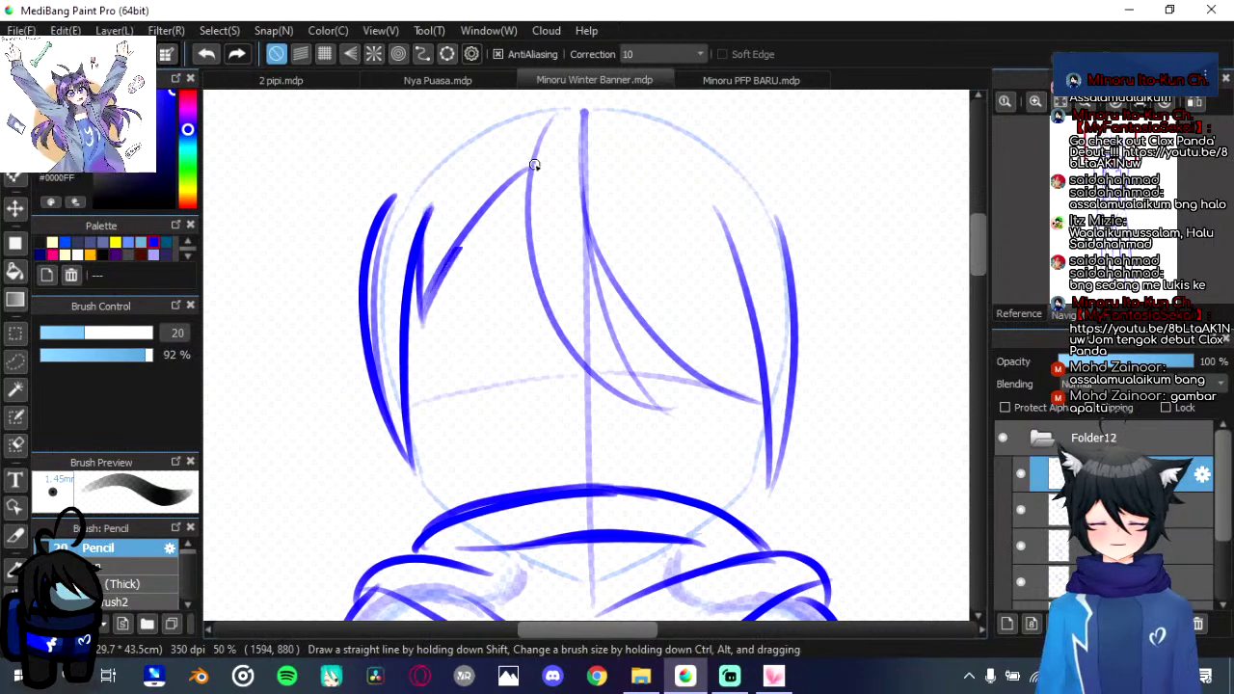
{"action": "key", "text": "ctrl+z"}
{"action": "left_click_drag", "start_coordinate": [421, 316], "coordinate": [540, 164]}
{"action": "mouse_move", "coordinate": [538, 417]}
{"action": "left_mouse_down"}
{"action": "mouse_move", "coordinate": [491, 393]}
{"action": "mouse_move", "coordinate": [503, 452]}
{"action": "mouse_move", "coordinate": [515, 421]}
{"action": "mouse_move", "coordinate": [511, 438]}
{"action": "left_mouse_up"}
{"action": "key", "text": "ctrl+z"}
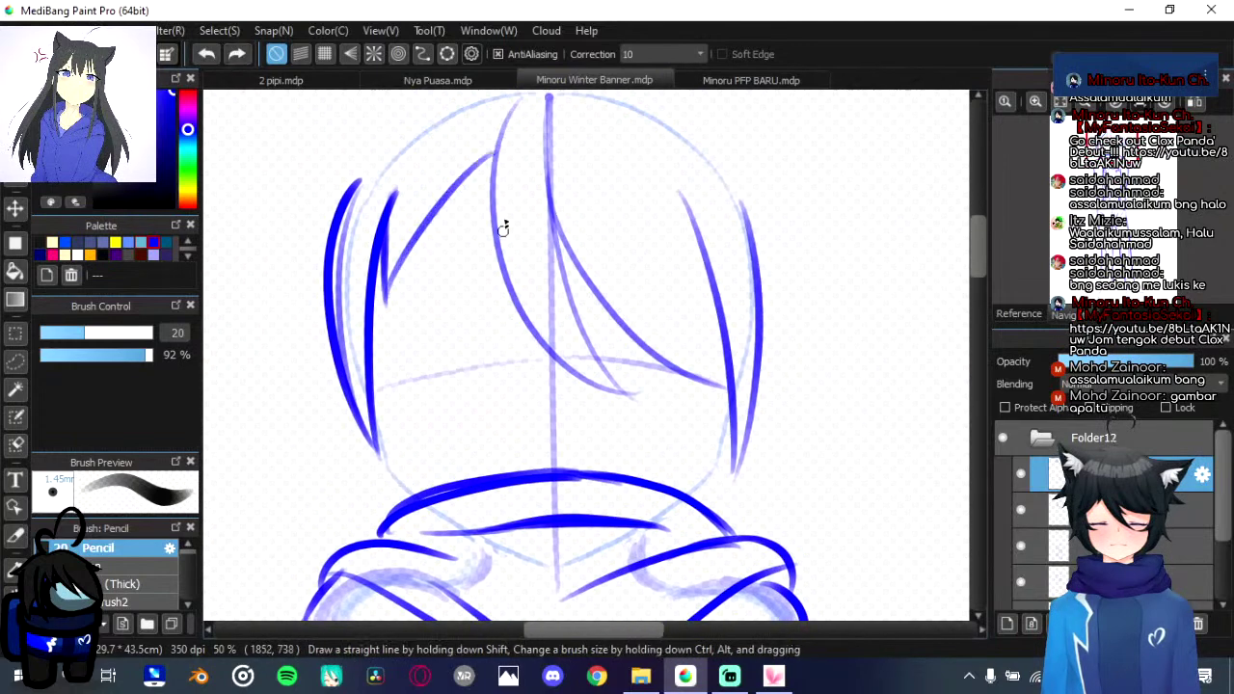
{"action": "left_click_drag", "start_coordinate": [495, 217], "coordinate": [479, 267]}
{"action": "mouse_move", "coordinate": [494, 160]}
{"action": "left_mouse_down"}
{"action": "mouse_move", "coordinate": [474, 263]}
{"action": "mouse_move", "coordinate": [516, 387]}
{"action": "mouse_move", "coordinate": [571, 421]}
{"action": "left_mouse_up"}
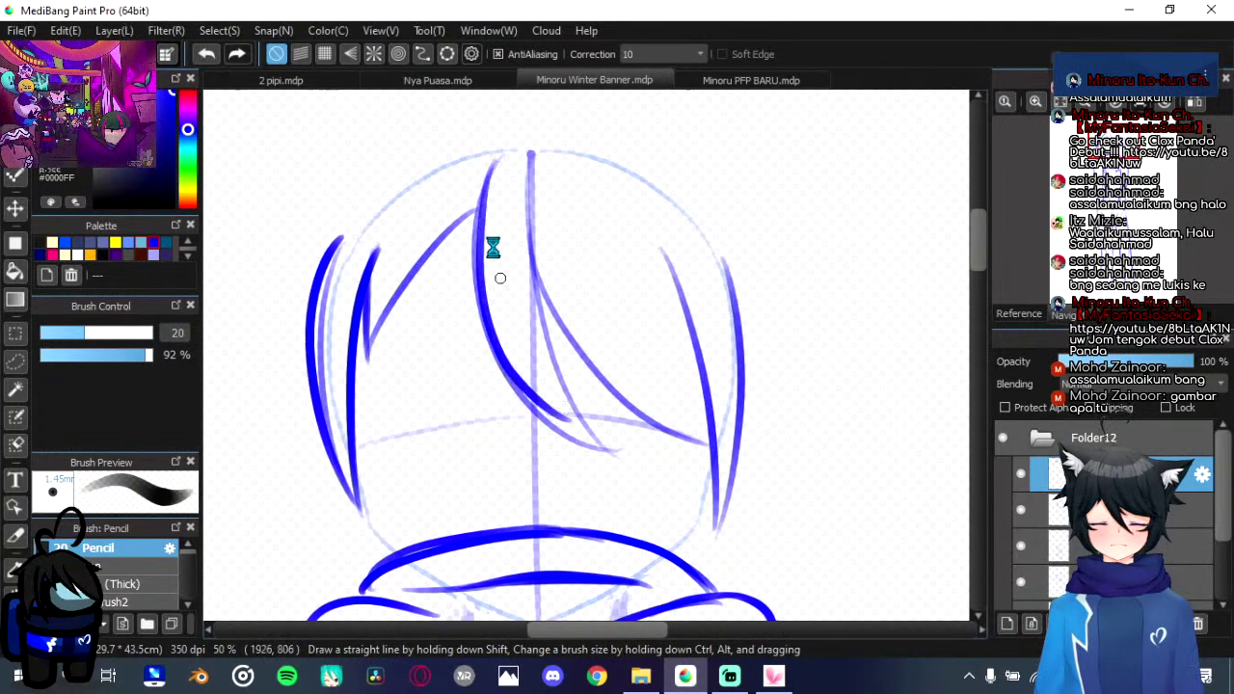
{"action": "key", "text": "ctrl+z"}
{"action": "left_click_drag", "start_coordinate": [493, 162], "coordinate": [479, 243]}
{"action": "left_click_drag", "start_coordinate": [523, 417], "coordinate": [553, 442]}
Step: Retrace the left edge of the central fringe strand with a darker, thicker pencil stroke on a rotated canvas
{"action": "key", "text": "Right"}
{"action": "key", "text": "Right"}
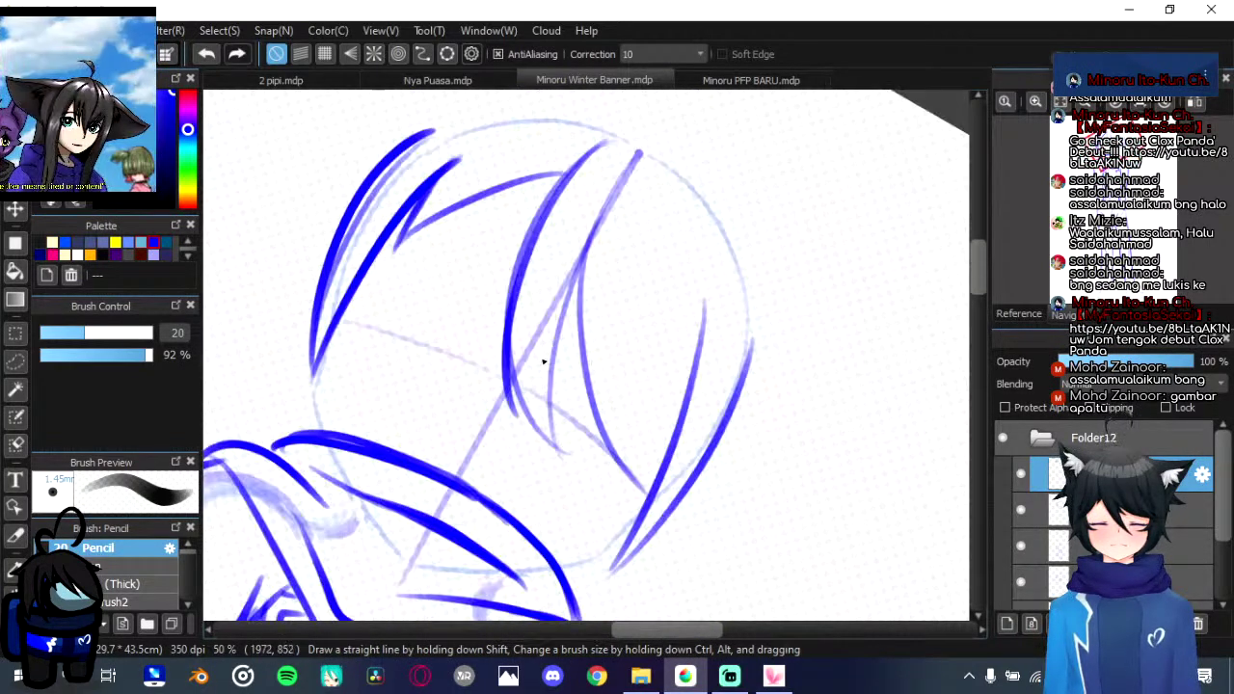
{"action": "left_click_drag", "start_coordinate": [629, 333], "coordinate": [648, 313]}
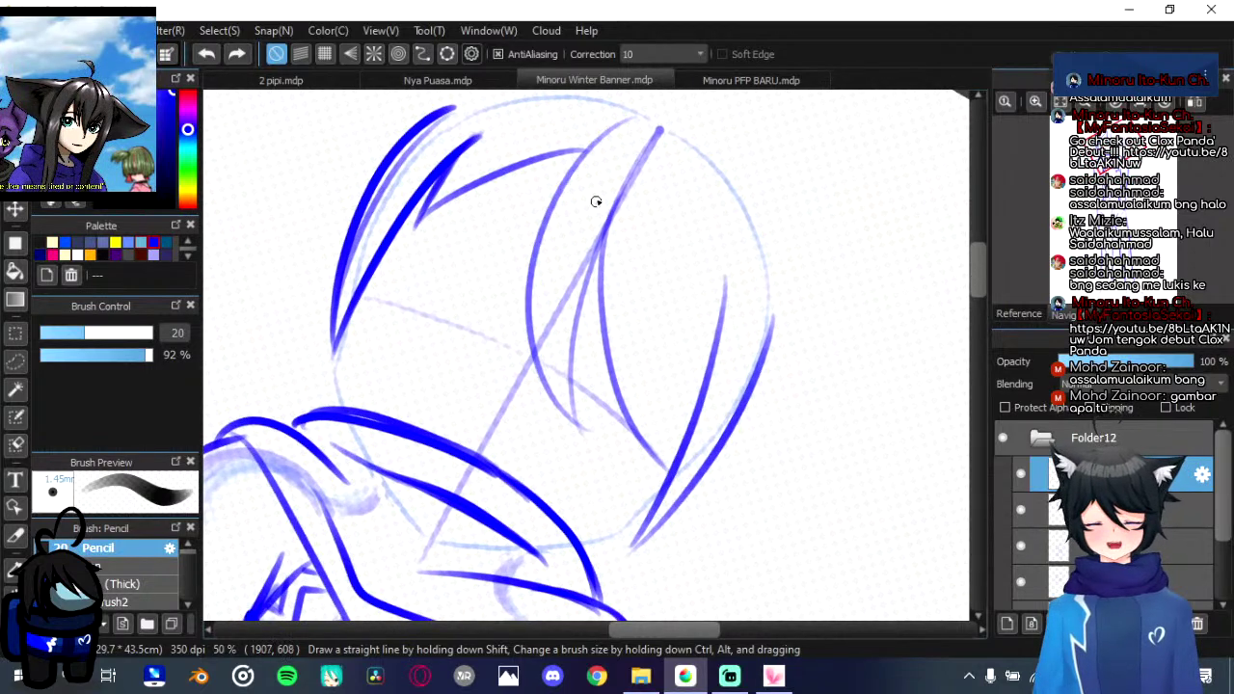
{"action": "mouse_move", "coordinate": [624, 124]}
{"action": "left_mouse_down"}
{"action": "mouse_move", "coordinate": [592, 135]}
{"action": "mouse_move", "coordinate": [530, 290]}
{"action": "mouse_move", "coordinate": [562, 421]}
{"action": "left_mouse_up"}
{"action": "key", "text": "ctrl+z"}
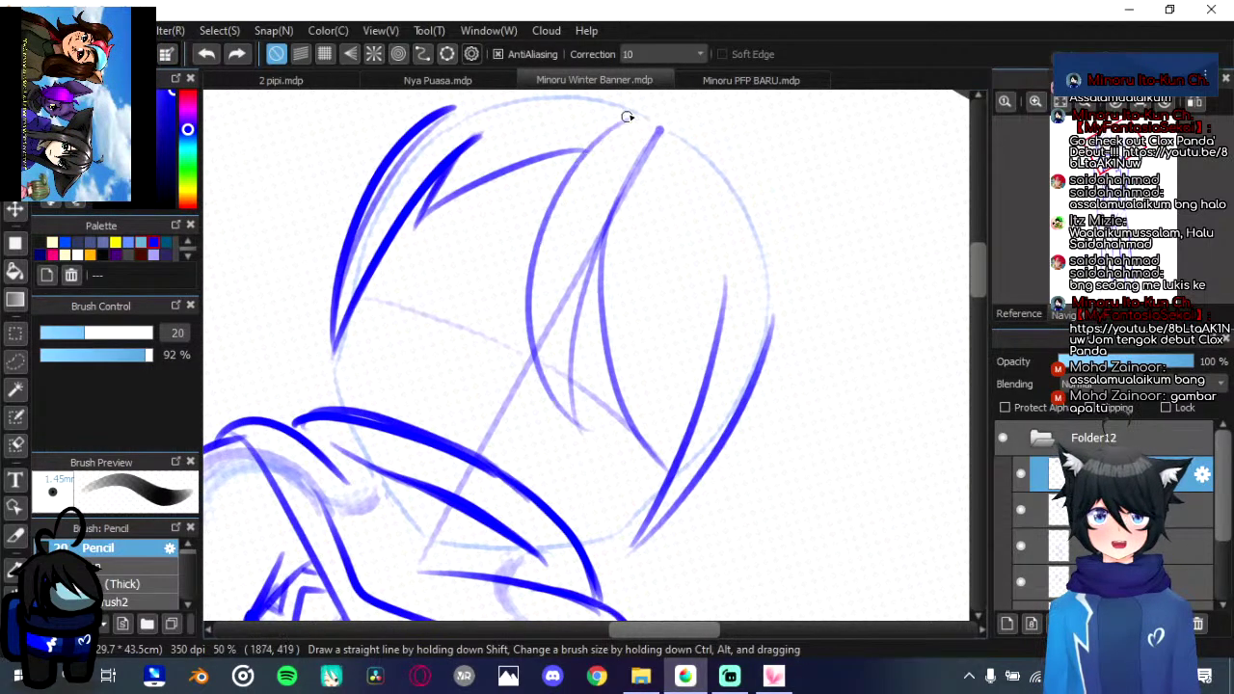
{"action": "mouse_move", "coordinate": [506, 289]}
{"action": "left_mouse_down"}
{"action": "mouse_move", "coordinate": [572, 344]}
{"action": "mouse_move", "coordinate": [556, 168]}
{"action": "mouse_move", "coordinate": [624, 132]}
{"action": "left_mouse_up"}
{"action": "key", "text": "ctrl+z"}
Step: Draw a second dark curved strand just inside the central fringe's left edge, redoing strokes that do not fit
{"action": "left_click_drag", "start_coordinate": [569, 425], "coordinate": [634, 157]}
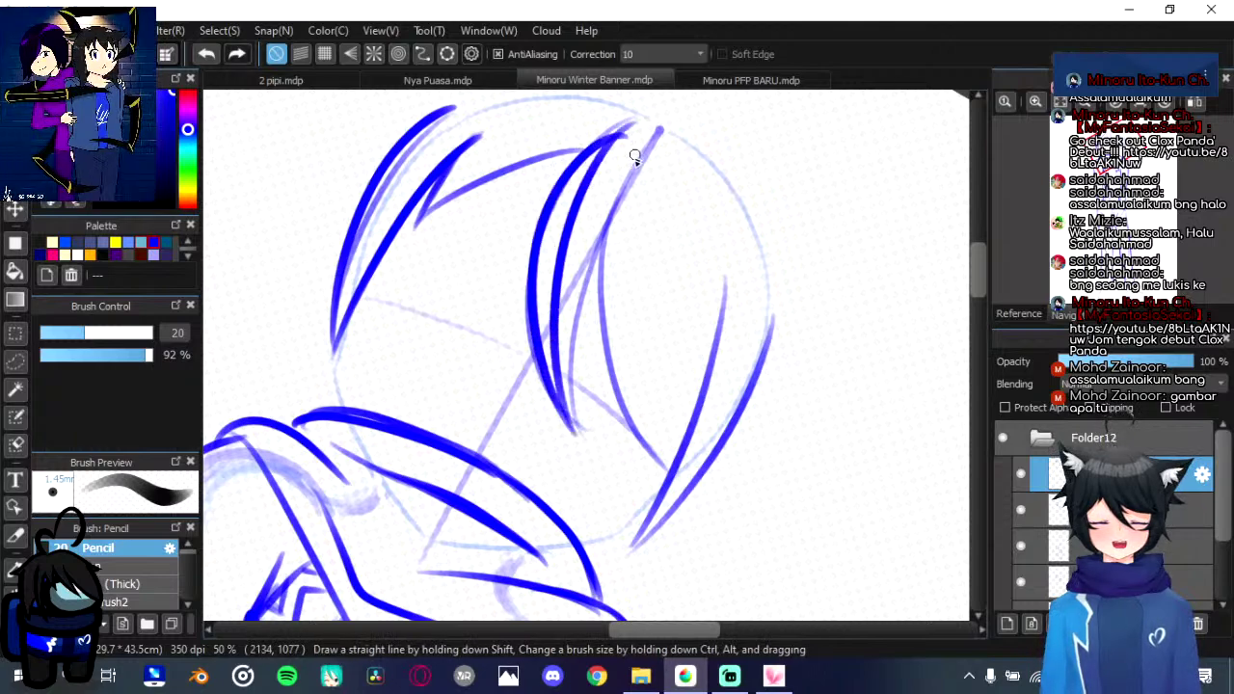
{"action": "key", "text": "ctrl+z"}
{"action": "mouse_move", "coordinate": [574, 432]}
{"action": "left_mouse_down"}
{"action": "mouse_move", "coordinate": [638, 152]}
{"action": "mouse_move", "coordinate": [624, 433]}
{"action": "mouse_move", "coordinate": [662, 474]}
{"action": "left_mouse_up"}
{"action": "key", "text": "ctrl+z"}
{"action": "mouse_move", "coordinate": [610, 172]}
{"action": "left_mouse_down"}
{"action": "mouse_move", "coordinate": [611, 441]}
{"action": "mouse_move", "coordinate": [601, 433]}
{"action": "left_mouse_up"}
{"action": "key", "text": "ctrl+z"}
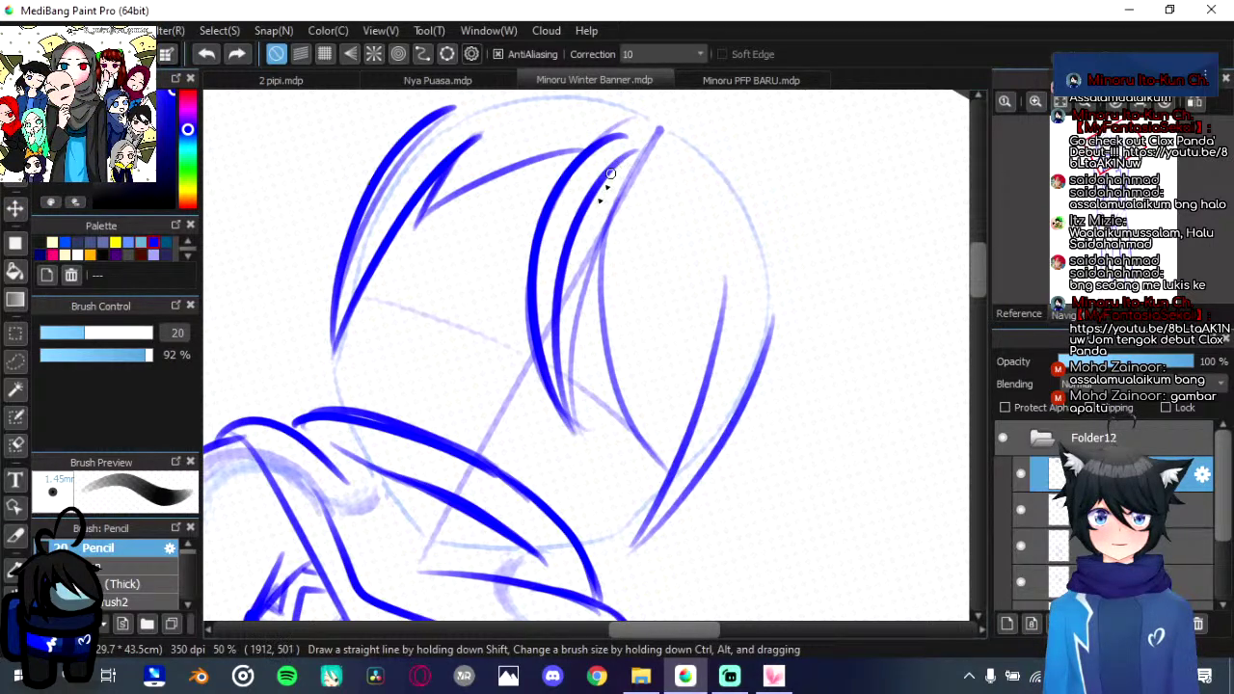
Step: Darken the fringe's right edge down to its tip and the inner side-hair curve, then restore the canvas to upright
{"action": "left_click_drag", "start_coordinate": [610, 173], "coordinate": [617, 438]}
{"action": "left_click_drag", "start_coordinate": [602, 377], "coordinate": [616, 436]}
{"action": "left_click_drag", "start_coordinate": [604, 332], "coordinate": [662, 487]}
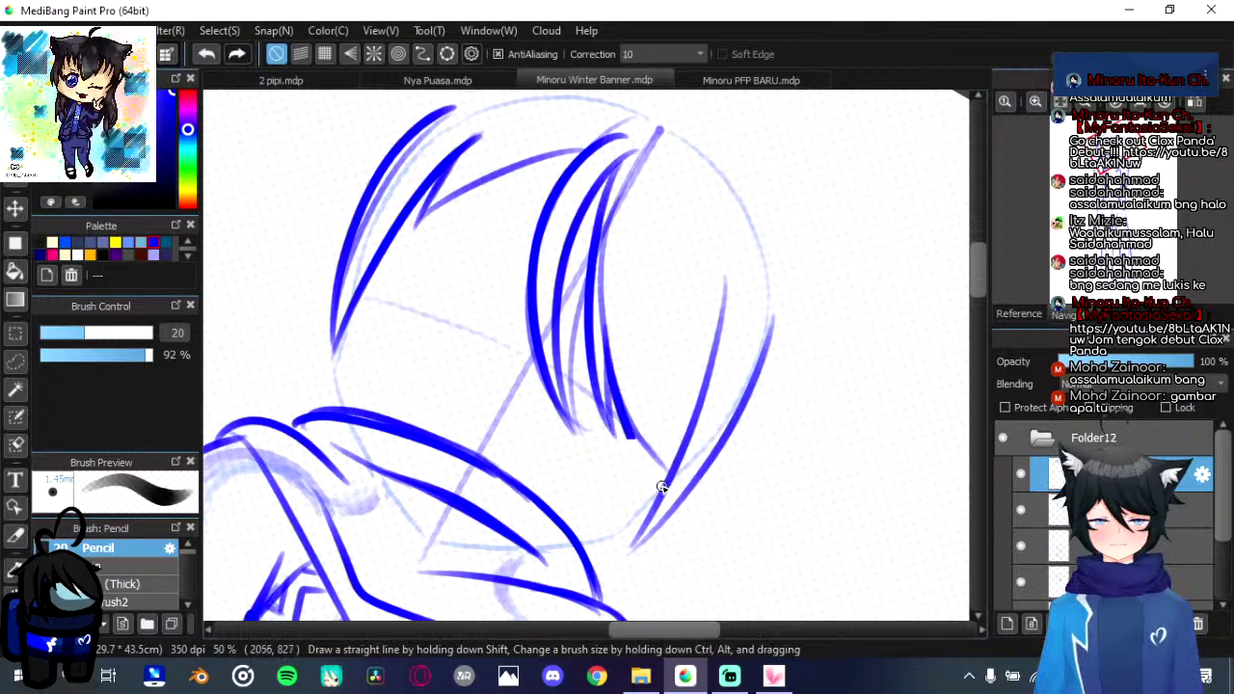
{"action": "key", "text": "ctrl+z"}
{"action": "mouse_move", "coordinate": [639, 444]}
{"action": "left_mouse_down"}
{"action": "mouse_move", "coordinate": [678, 479]}
{"action": "mouse_move", "coordinate": [696, 265]}
{"action": "mouse_move", "coordinate": [653, 468]}
{"action": "left_mouse_up"}
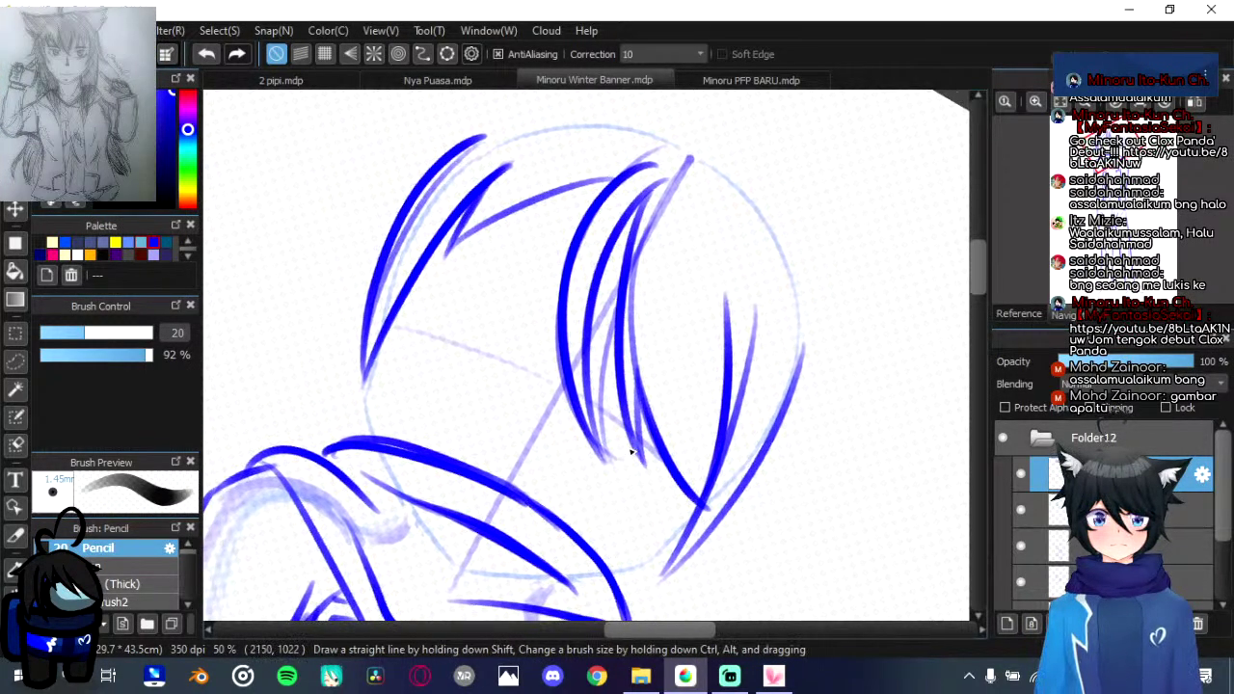
{"action": "key", "text": "Left"}
{"action": "key", "text": "Left"}
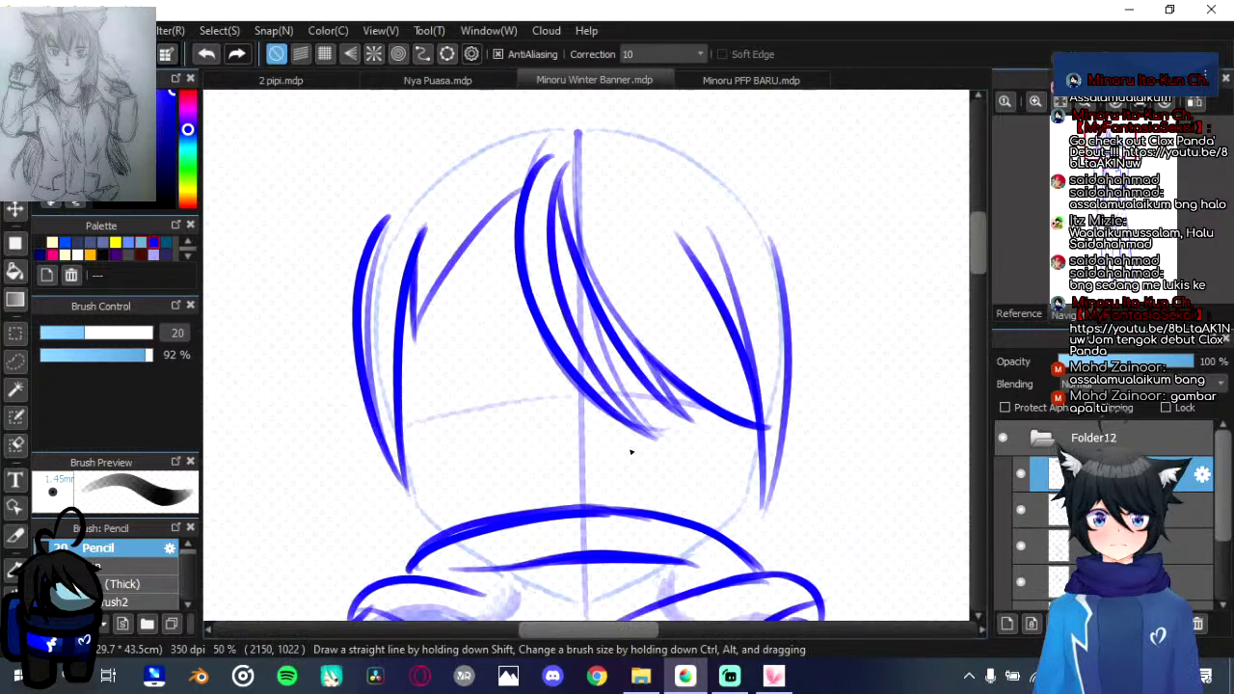
Step: Check the fringe in Minoru PFP BARU.mdp, then thicken the short descending stroke beside the left side hair in Minoru Winter Banner
{"action": "left_click", "coordinate": [761, 81]}
{"action": "left_click", "coordinate": [581, 81]}
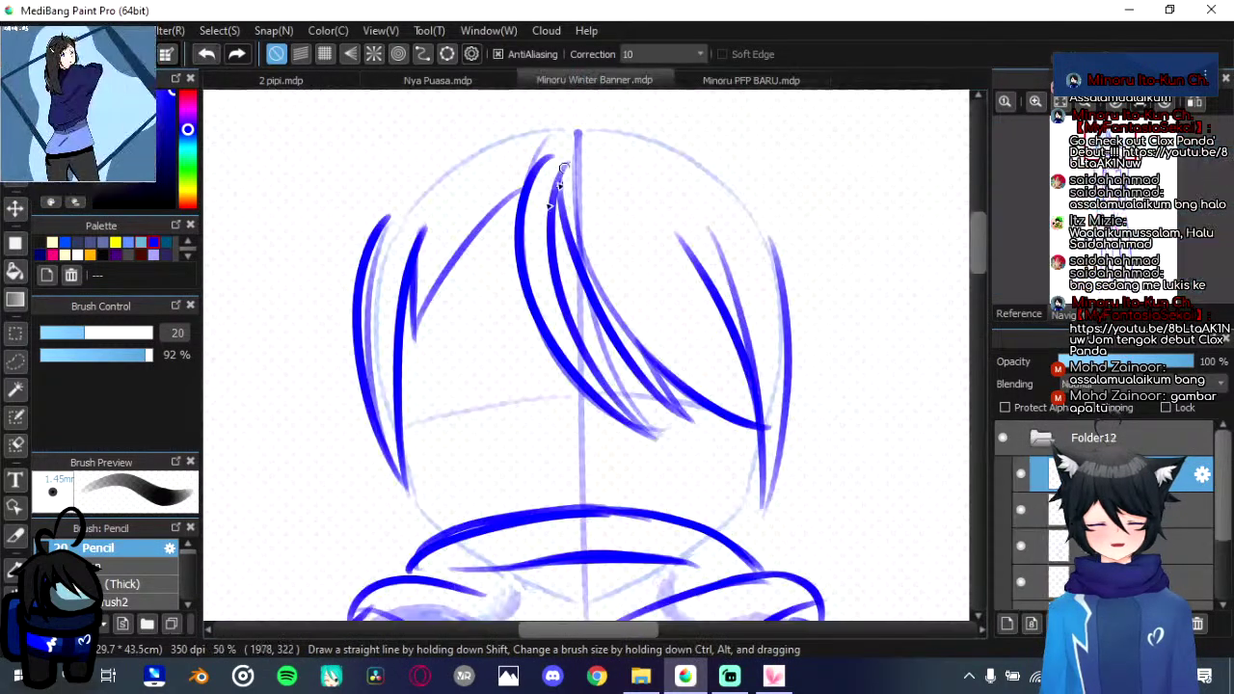
{"action": "left_click_drag", "start_coordinate": [484, 232], "coordinate": [469, 367]}
{"action": "key", "text": "ctrl+z"}
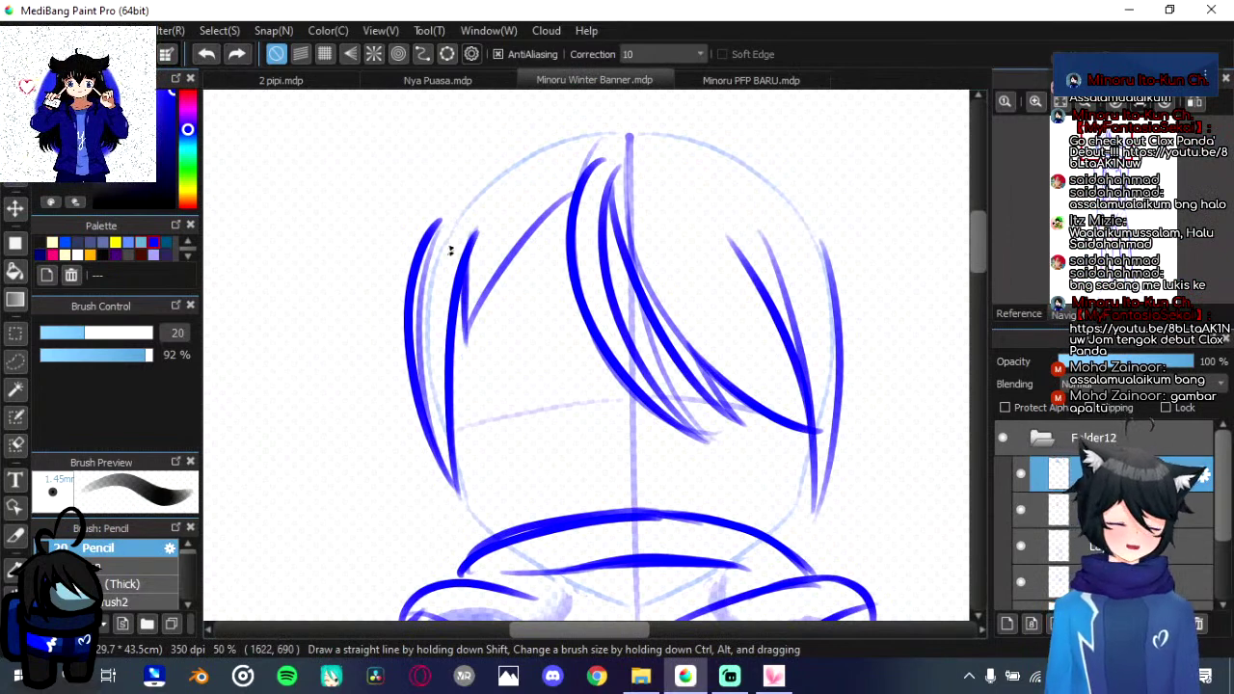
{"action": "left_click_drag", "start_coordinate": [482, 232], "coordinate": [473, 350]}
{"action": "key", "text": "ctrl+z"}
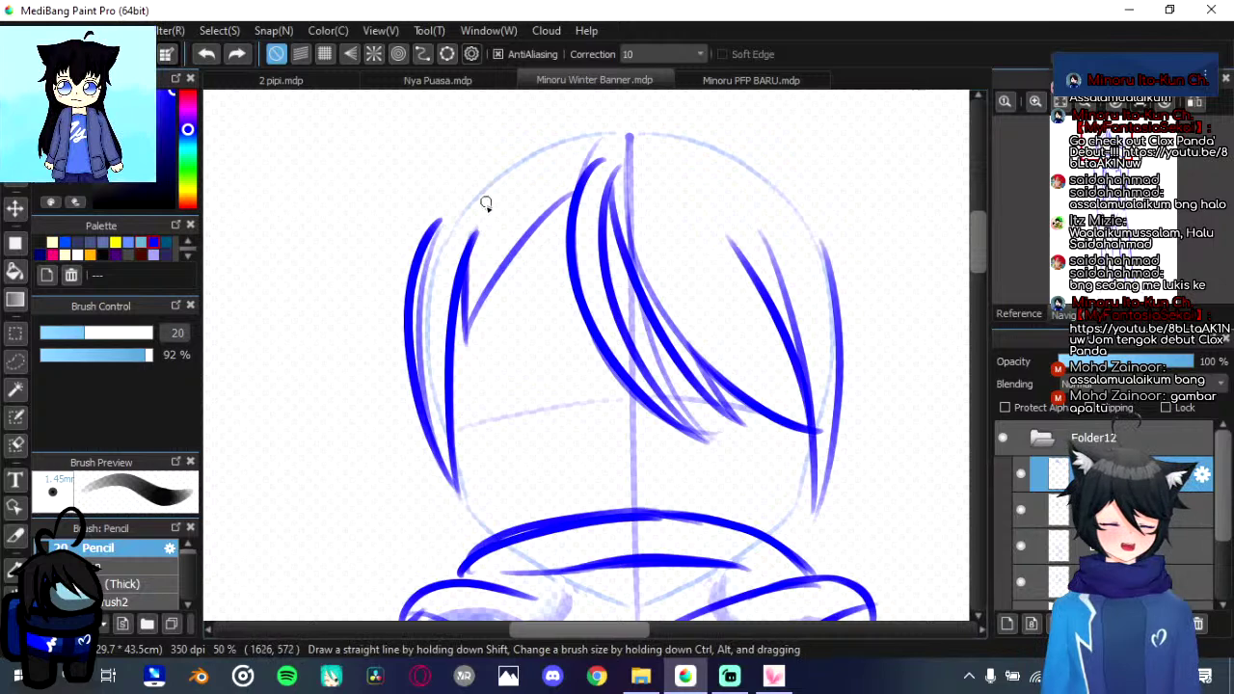
{"action": "left_click_drag", "start_coordinate": [469, 258], "coordinate": [465, 363]}
{"action": "key", "text": "ctrl+z"}
{"action": "mouse_move", "coordinate": [487, 215]}
{"action": "left_mouse_down"}
{"action": "mouse_move", "coordinate": [464, 362]}
{"action": "mouse_move", "coordinate": [585, 189]}
{"action": "left_mouse_up"}
{"action": "key", "text": "ctrl+z"}
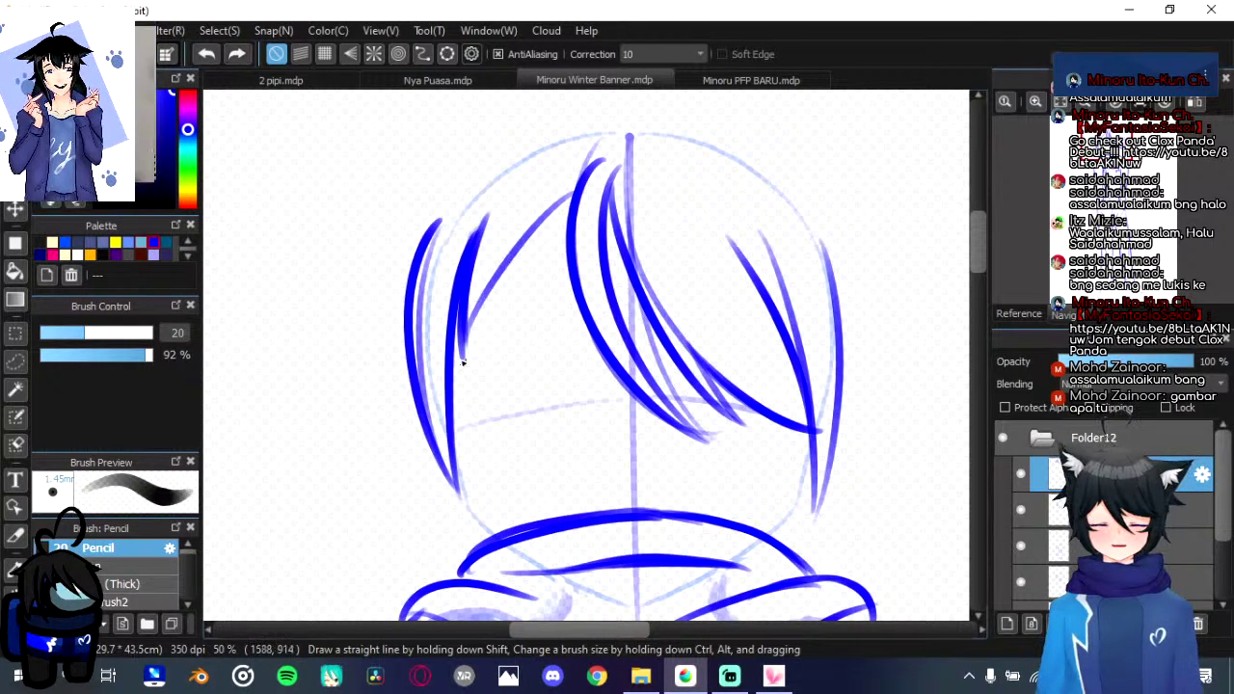
Step: Retrace the diagonal fringe line in dark pencil from the short left stroke up to the central strand
{"action": "left_click_drag", "start_coordinate": [536, 227], "coordinate": [577, 196]}
{"action": "key", "text": "ctrl+z"}
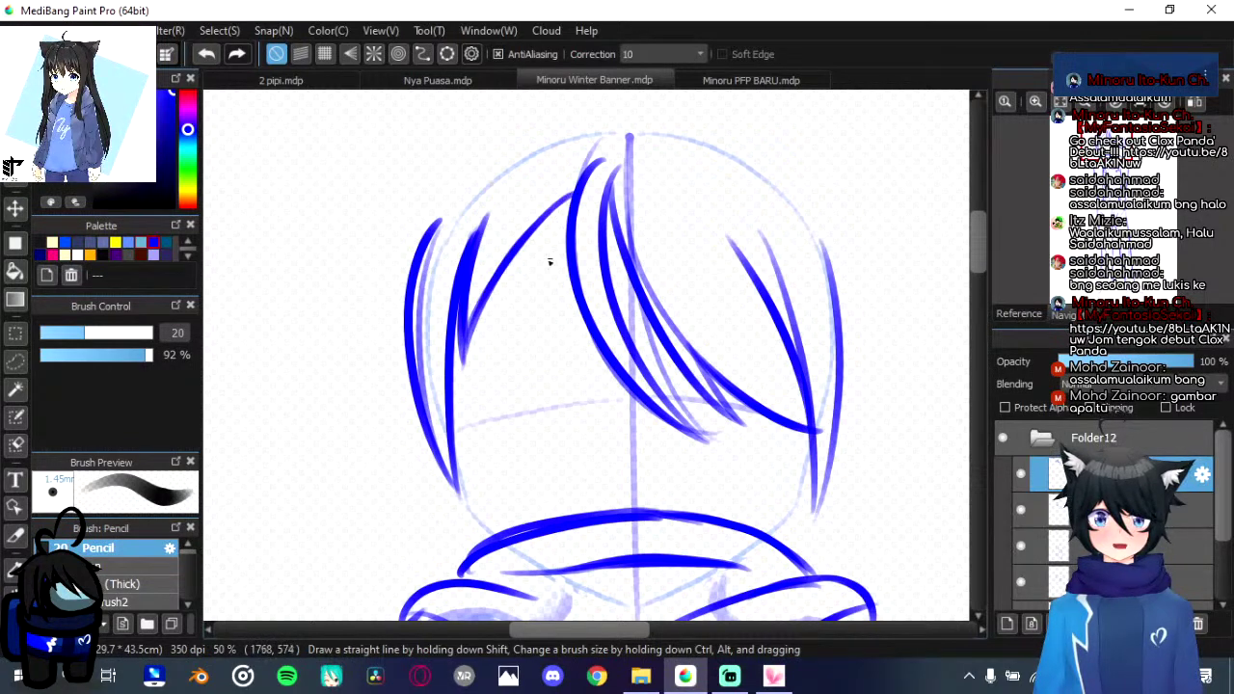
{"action": "left_click_drag", "start_coordinate": [549, 261], "coordinate": [576, 195]}
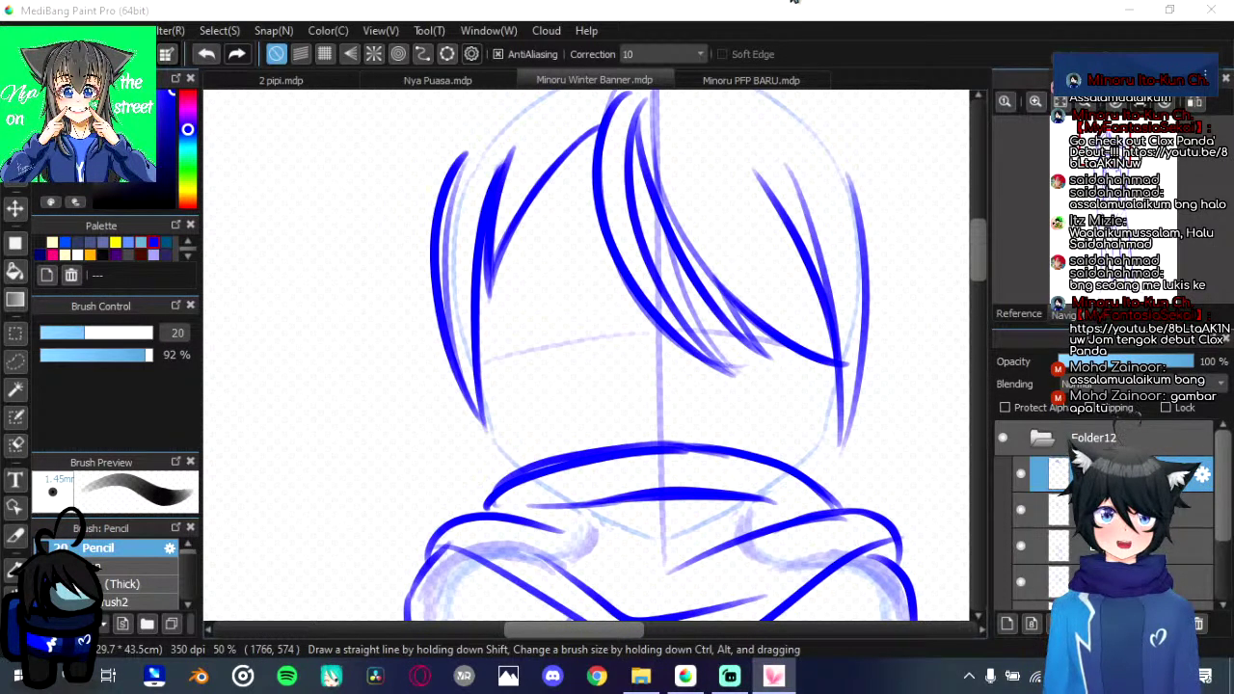
{"action": "left_click", "coordinate": [815, 2]}
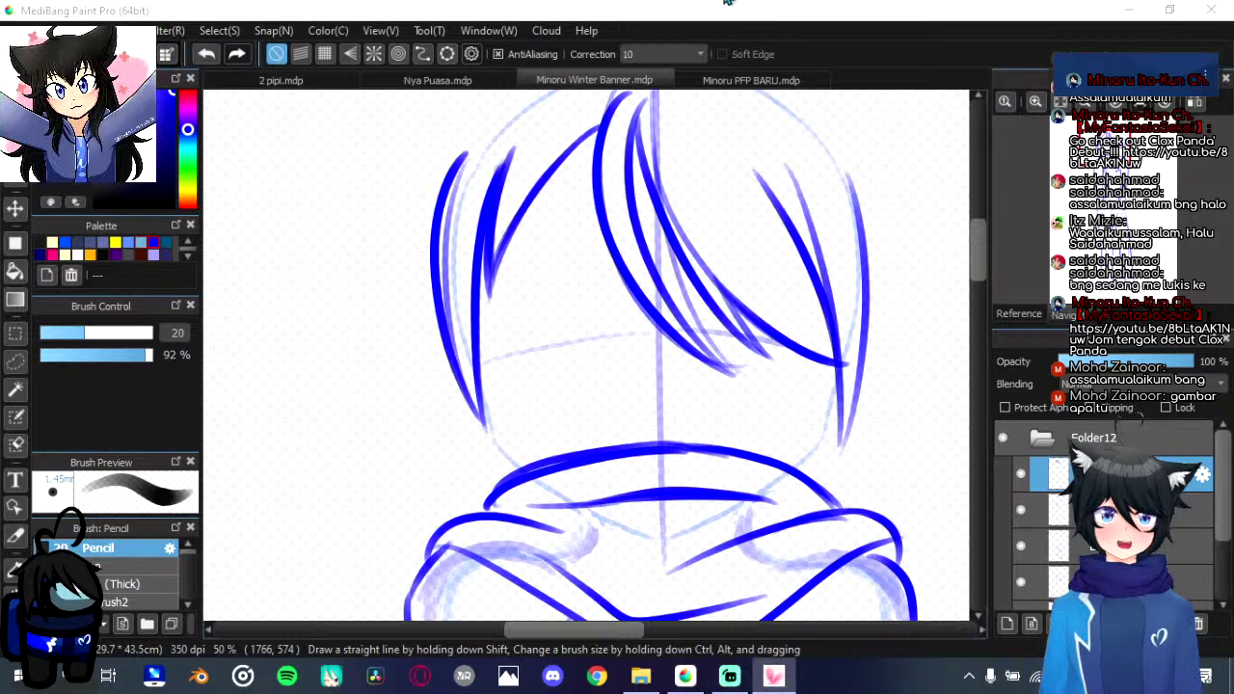
{"action": "left_click", "coordinate": [738, 4]}
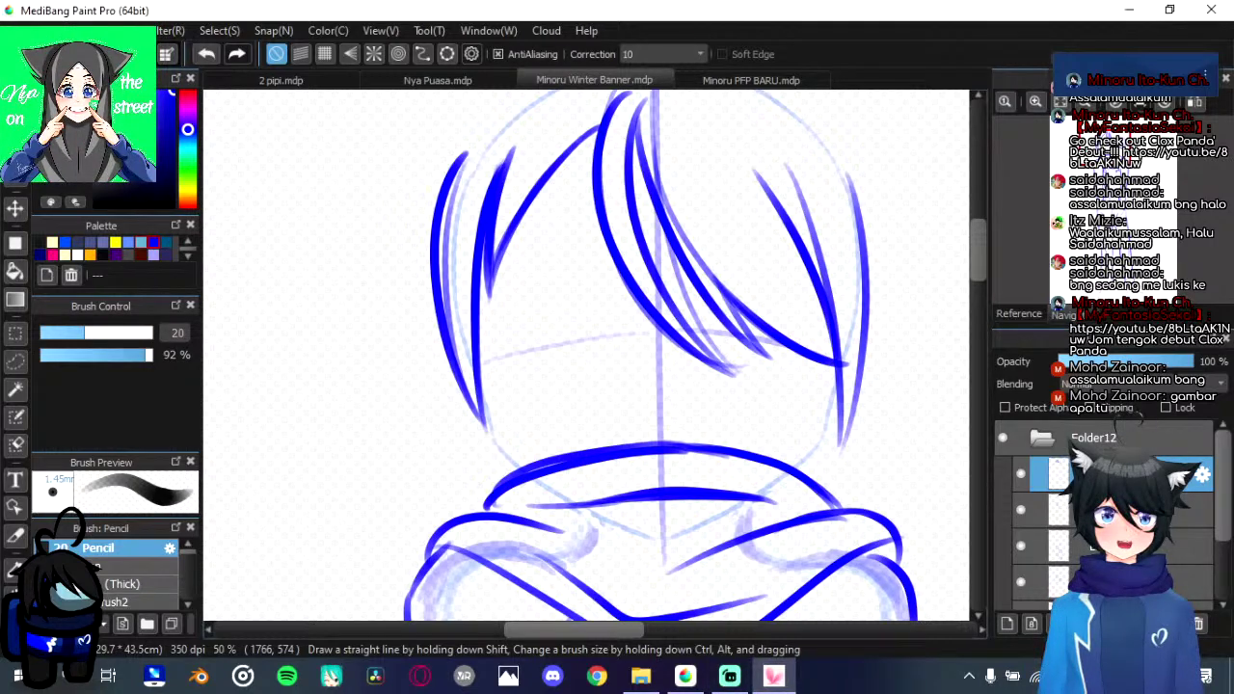
{"action": "mouse_move", "coordinate": [644, 252]}
{"action": "left_mouse_down"}
{"action": "mouse_move", "coordinate": [656, 221]}
{"action": "mouse_move", "coordinate": [611, 311]}
{"action": "mouse_move", "coordinate": [546, 345]}
{"action": "left_mouse_up"}
{"action": "mouse_move", "coordinate": [513, 412]}
{"action": "left_mouse_down"}
{"action": "mouse_move", "coordinate": [524, 371]}
{"action": "mouse_move", "coordinate": [525, 394]}
{"action": "left_mouse_up"}
{"action": "left_click", "coordinate": [673, 81]}
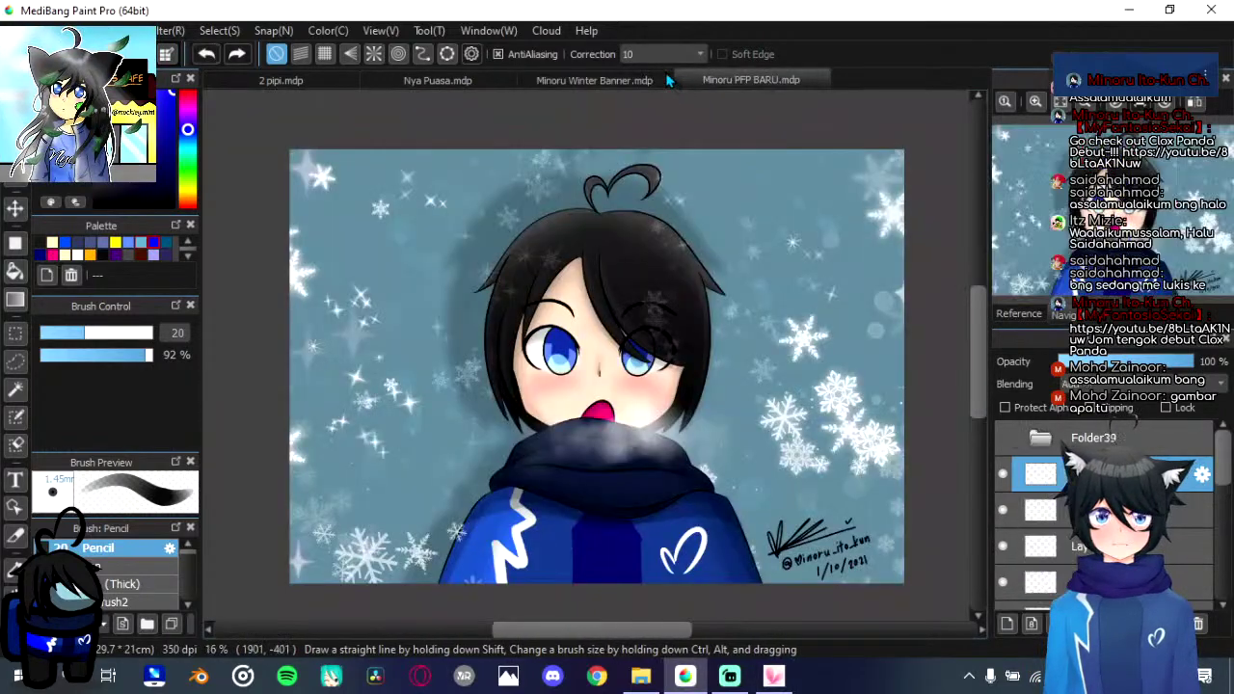
{"action": "left_click", "coordinate": [658, 81]}
{"action": "left_click_drag", "start_coordinate": [387, 279], "coordinate": [384, 380]}
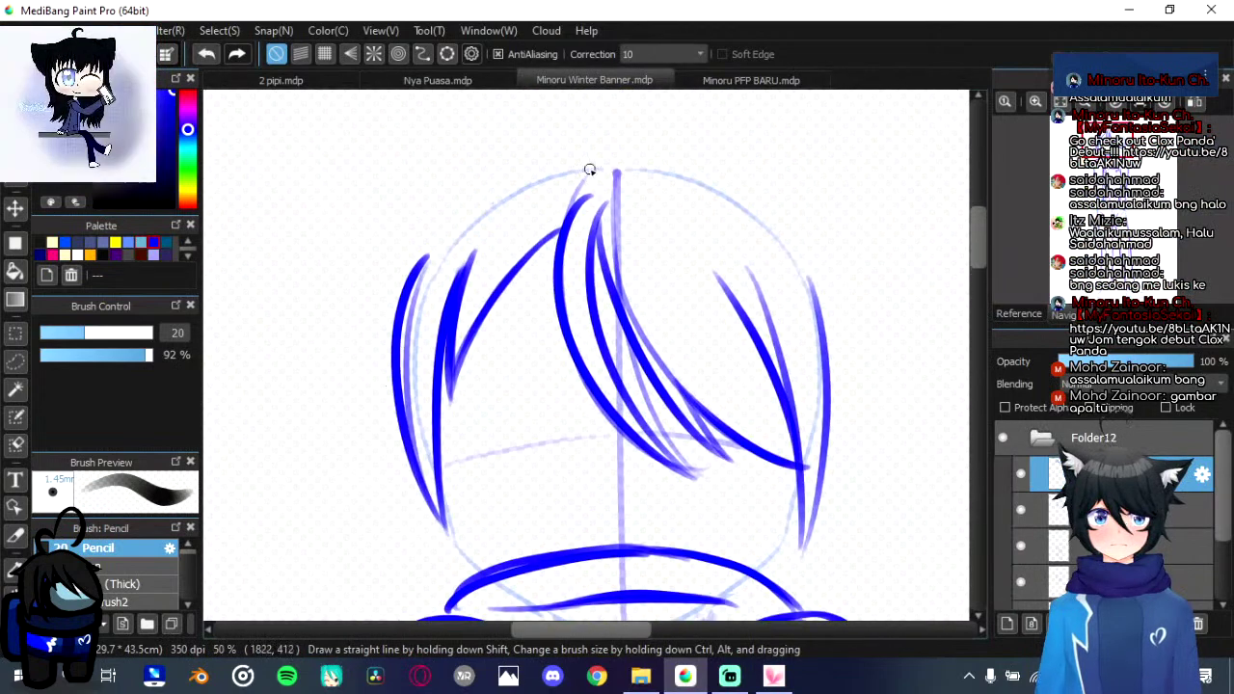
{"action": "mouse_move", "coordinate": [606, 166]}
{"action": "left_mouse_down"}
{"action": "mouse_move", "coordinate": [476, 159]}
{"action": "mouse_move", "coordinate": [388, 277]}
{"action": "left_mouse_up"}
{"action": "key", "text": "ctrl+z"}
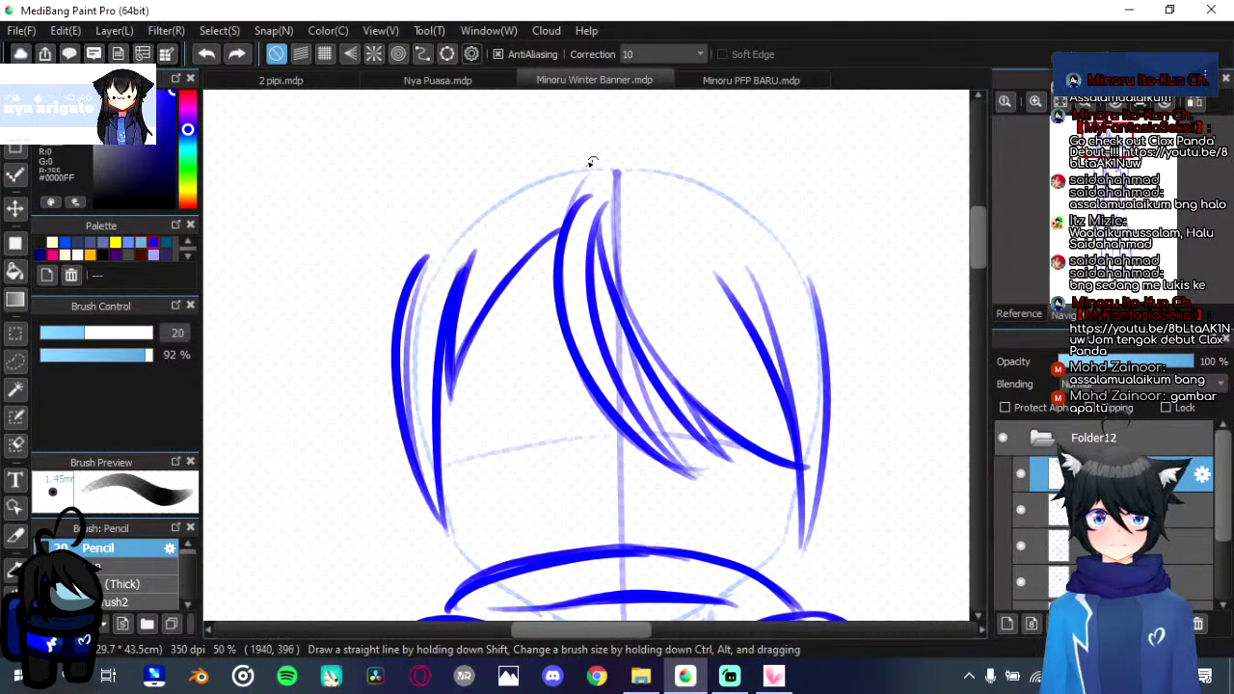
{"action": "mouse_move", "coordinate": [592, 162]}
{"action": "left_mouse_down"}
{"action": "mouse_move", "coordinate": [484, 198]}
{"action": "mouse_move", "coordinate": [372, 325]}
{"action": "left_mouse_up"}
{"action": "key", "text": "ctrl+z"}
{"action": "mouse_move", "coordinate": [613, 166]}
{"action": "left_mouse_down"}
{"action": "mouse_move", "coordinate": [432, 207]}
{"action": "mouse_move", "coordinate": [328, 367]}
{"action": "left_mouse_up"}
{"action": "key", "text": "ctrl+z"}
{"action": "scroll", "coordinate": [578, 399], "scroll_direction": "down", "scroll_amount": 3}
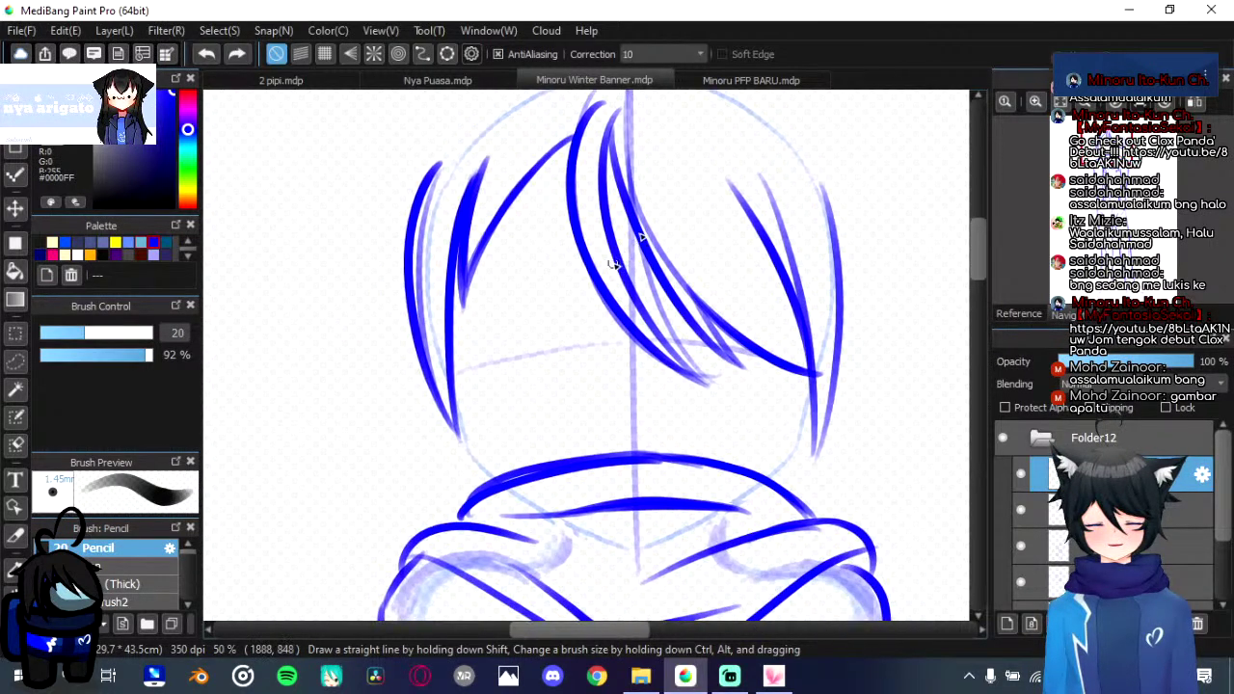
Step: Compare with Minoru PFP BARU.mdp, then draw an outer side-hair curve left of the head with a pointed end reaching the scarf
{"action": "left_click", "coordinate": [744, 81]}
{"action": "left_click", "coordinate": [616, 84]}
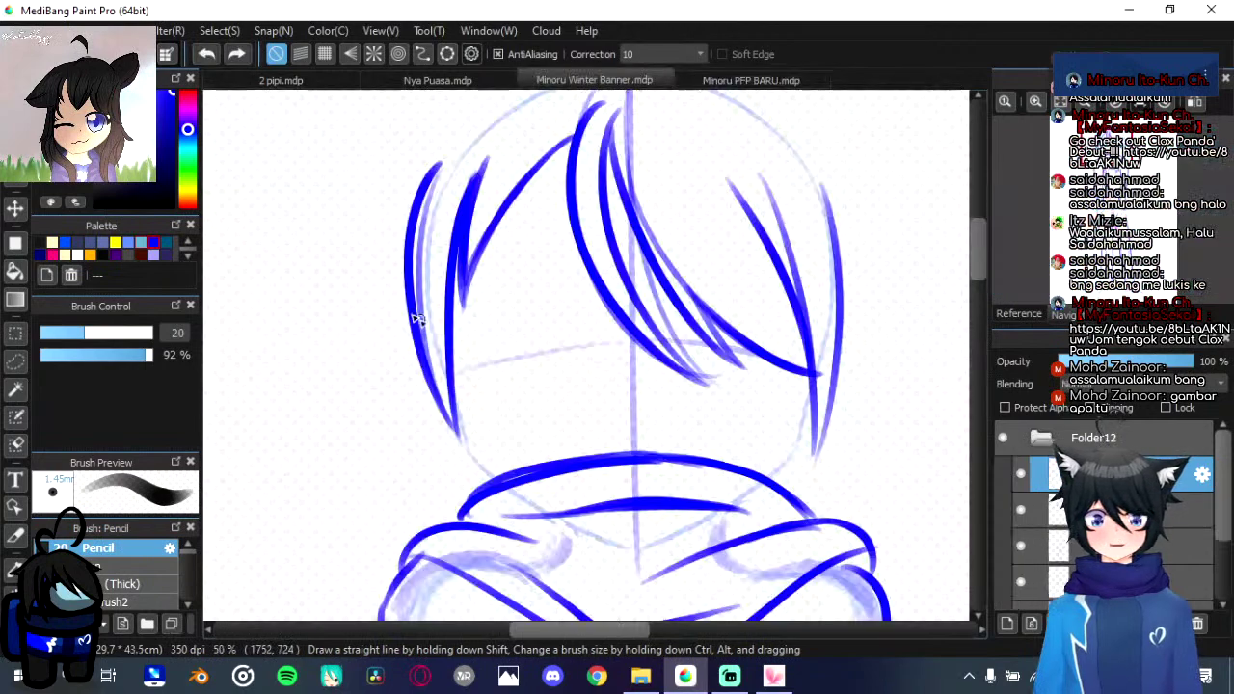
{"action": "left_click_drag", "start_coordinate": [399, 367], "coordinate": [419, 422]}
{"action": "key", "text": "ctrl+z"}
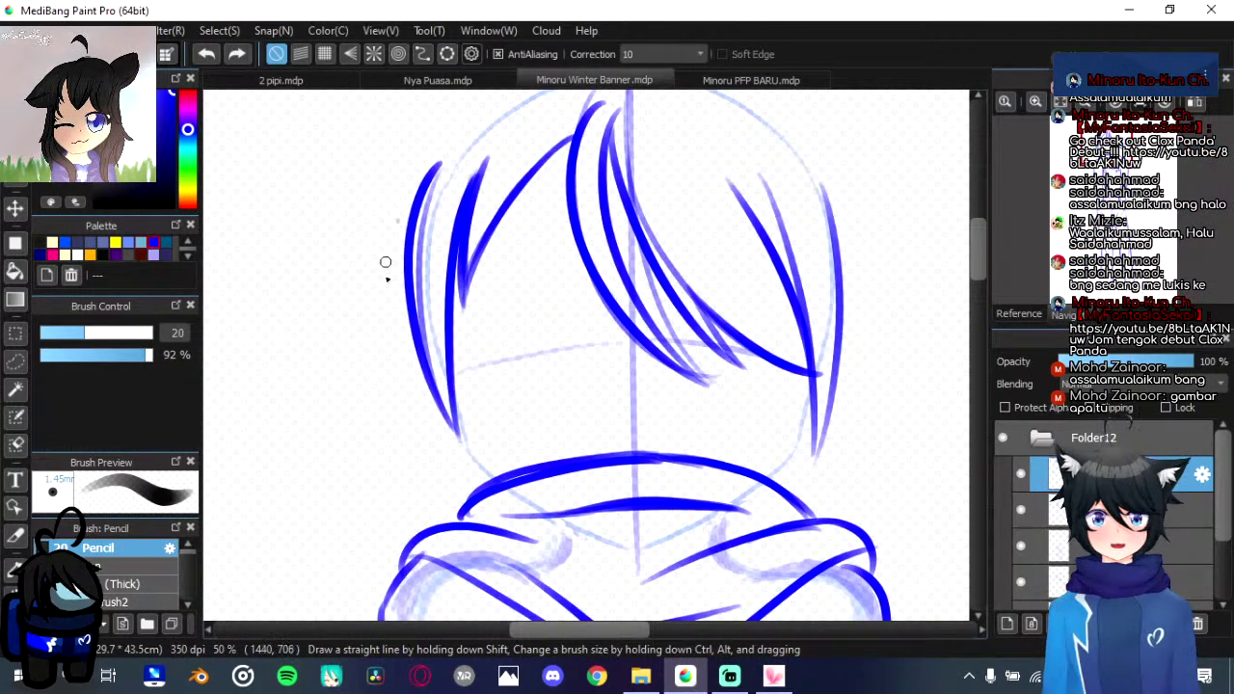
{"action": "left_click_drag", "start_coordinate": [396, 224], "coordinate": [434, 461]}
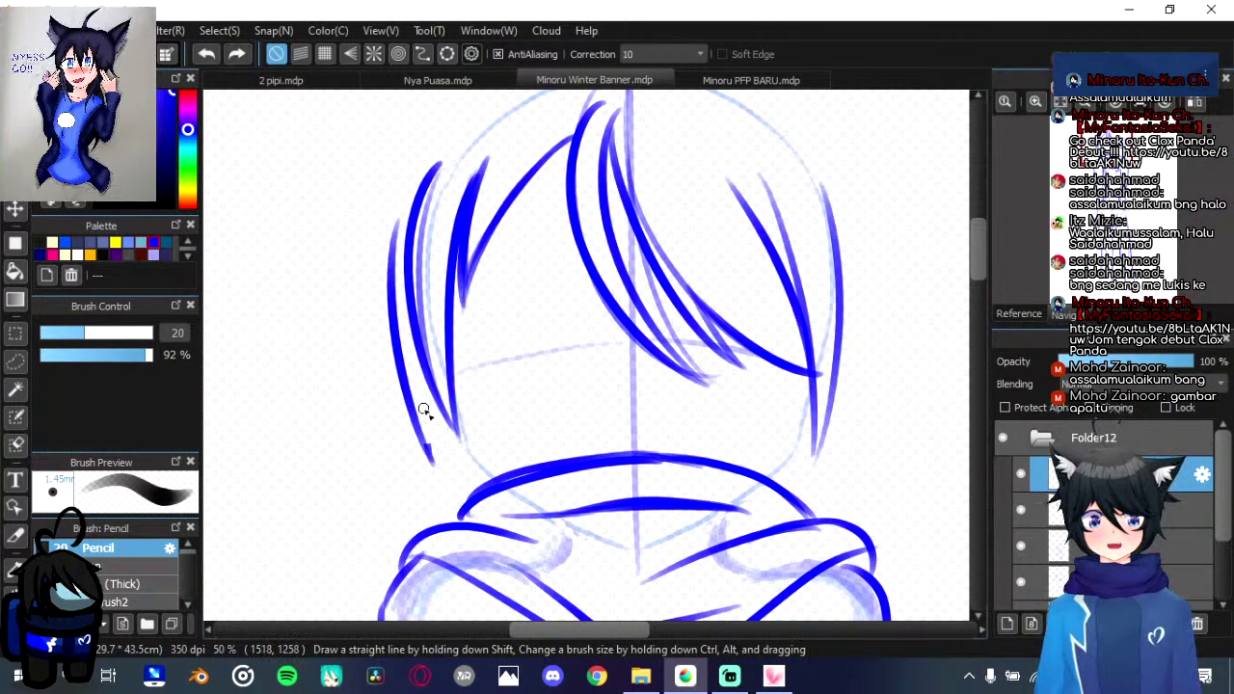
{"action": "mouse_move", "coordinate": [640, 515]}
{"action": "left_mouse_down"}
{"action": "mouse_move", "coordinate": [623, 492]}
{"action": "mouse_move", "coordinate": [575, 500]}
{"action": "left_mouse_up"}
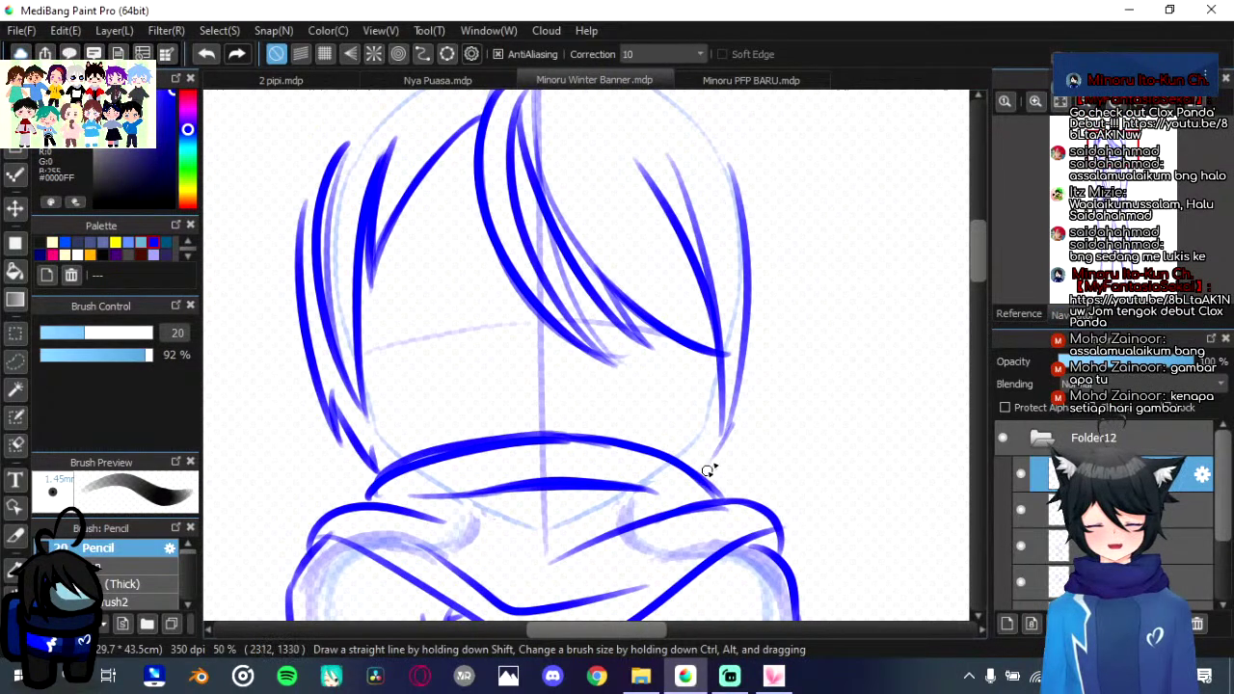
Step: Draw the lower hair tip and a long outer side-hair curve on the right side of the head, ending at the scarf
{"action": "mouse_move", "coordinate": [707, 468]}
{"action": "left_mouse_down"}
{"action": "mouse_move", "coordinate": [733, 430]}
{"action": "mouse_move", "coordinate": [735, 451]}
{"action": "left_mouse_up"}
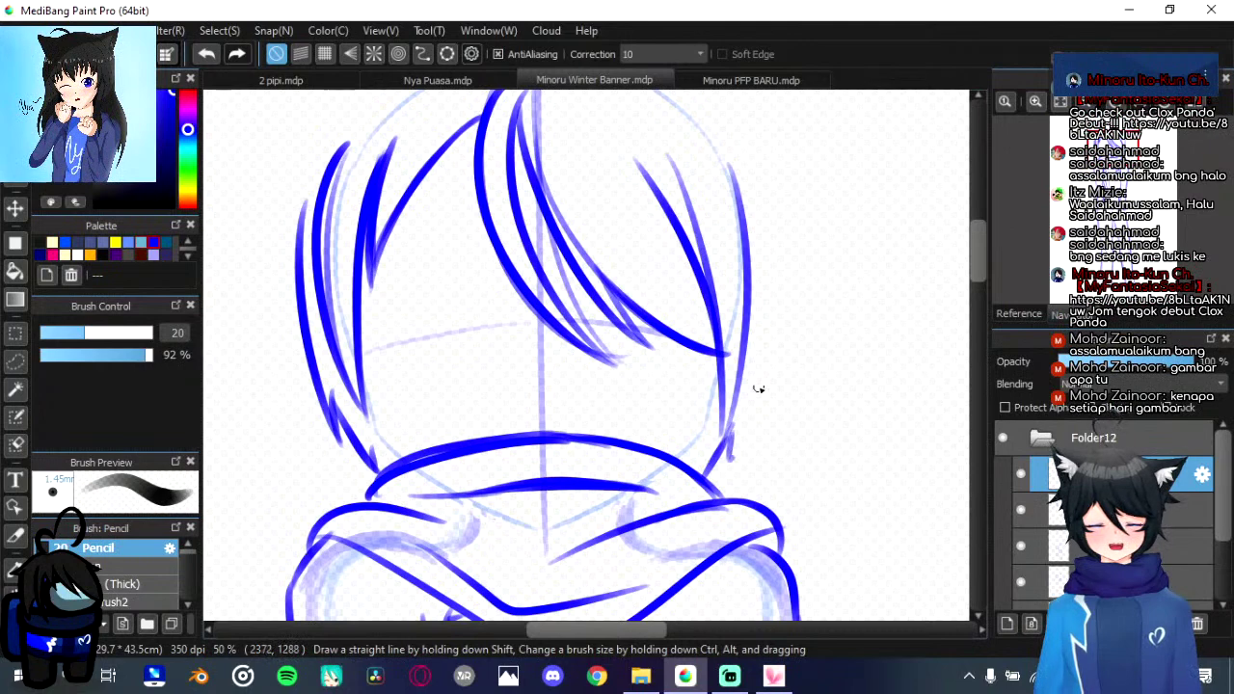
{"action": "left_click_drag", "start_coordinate": [759, 389], "coordinate": [766, 348]}
{"action": "key", "text": "ctrl+z"}
{"action": "mouse_move", "coordinate": [732, 457]}
{"action": "left_mouse_down"}
{"action": "mouse_move", "coordinate": [750, 433]}
{"action": "mouse_move", "coordinate": [776, 321]}
{"action": "left_mouse_up"}
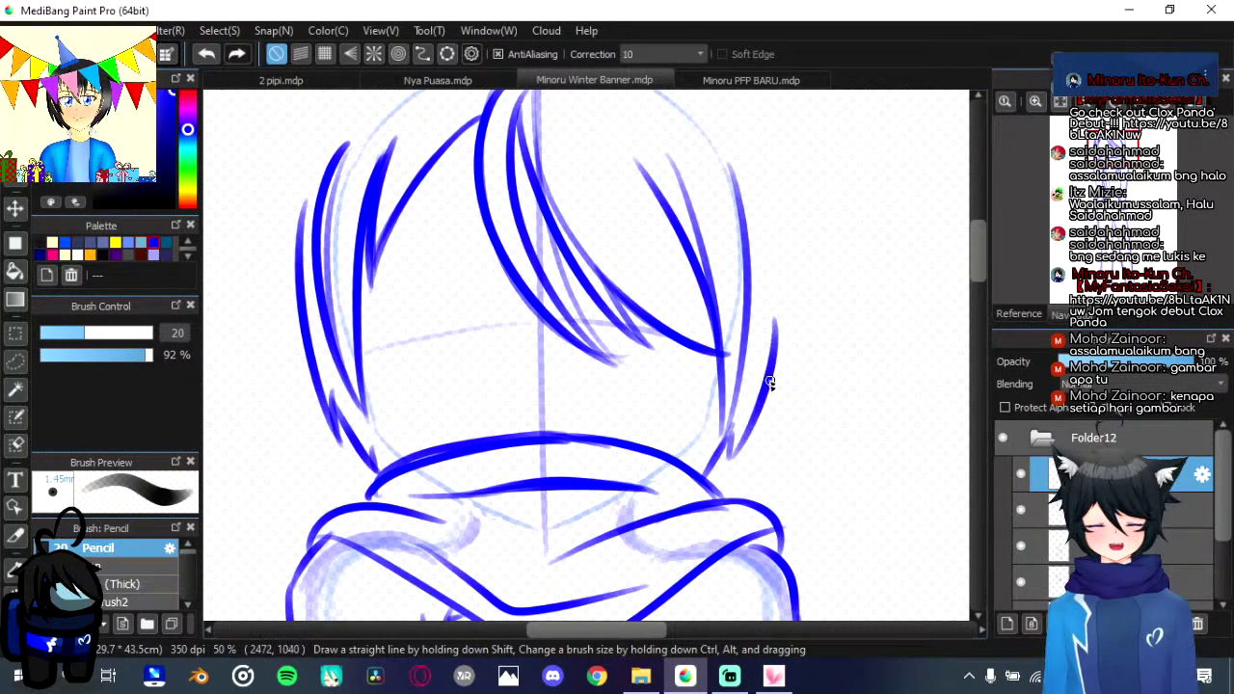
{"action": "key", "text": "ctrl+z"}
{"action": "mouse_move", "coordinate": [730, 458]}
{"action": "left_mouse_down"}
{"action": "mouse_move", "coordinate": [776, 232]}
{"action": "mouse_move", "coordinate": [773, 293]}
{"action": "left_mouse_up"}
{"action": "left_click_drag", "start_coordinate": [764, 243], "coordinate": [784, 337]}
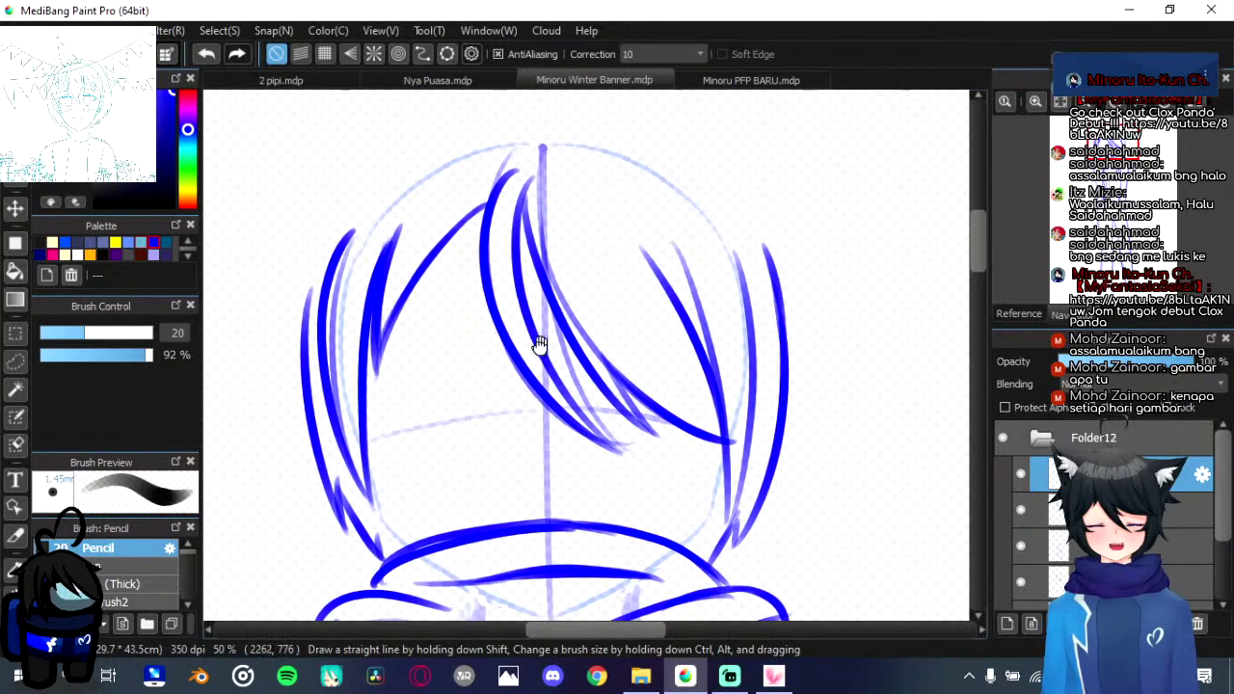
Step: Draw the outline of the top hair from the centre parting down to a pointed flick on the head's left side
{"action": "left_click_drag", "start_coordinate": [540, 344], "coordinate": [577, 325]}
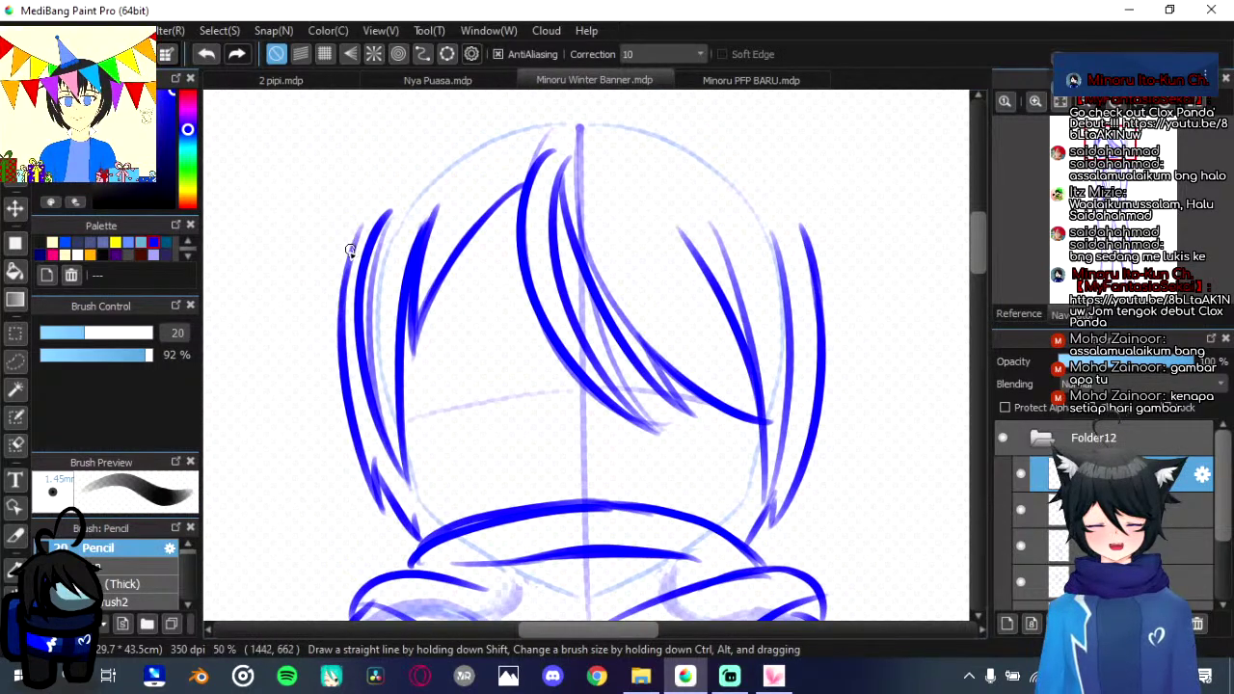
{"action": "mouse_move", "coordinate": [350, 250]}
{"action": "left_mouse_down"}
{"action": "mouse_move", "coordinate": [319, 254]}
{"action": "mouse_move", "coordinate": [342, 246]}
{"action": "mouse_move", "coordinate": [388, 182]}
{"action": "mouse_move", "coordinate": [533, 112]}
{"action": "mouse_move", "coordinate": [566, 130]}
{"action": "mouse_move", "coordinate": [587, 123]}
{"action": "mouse_move", "coordinate": [452, 147]}
{"action": "mouse_move", "coordinate": [375, 236]}
{"action": "mouse_move", "coordinate": [318, 276]}
{"action": "mouse_move", "coordinate": [404, 156]}
{"action": "mouse_move", "coordinate": [542, 123]}
{"action": "left_mouse_up"}
{"action": "key", "text": "ctrl+z"}
{"action": "key", "text": "ctrl+z"}
{"action": "key", "text": "ctrl+z"}
{"action": "mouse_move", "coordinate": [464, 141]}
{"action": "left_mouse_down"}
{"action": "mouse_move", "coordinate": [323, 251]}
{"action": "mouse_move", "coordinate": [339, 252]}
{"action": "mouse_move", "coordinate": [401, 154]}
{"action": "mouse_move", "coordinate": [520, 104]}
{"action": "mouse_move", "coordinate": [585, 134]}
{"action": "left_mouse_up"}
{"action": "key", "text": "ctrl+z"}
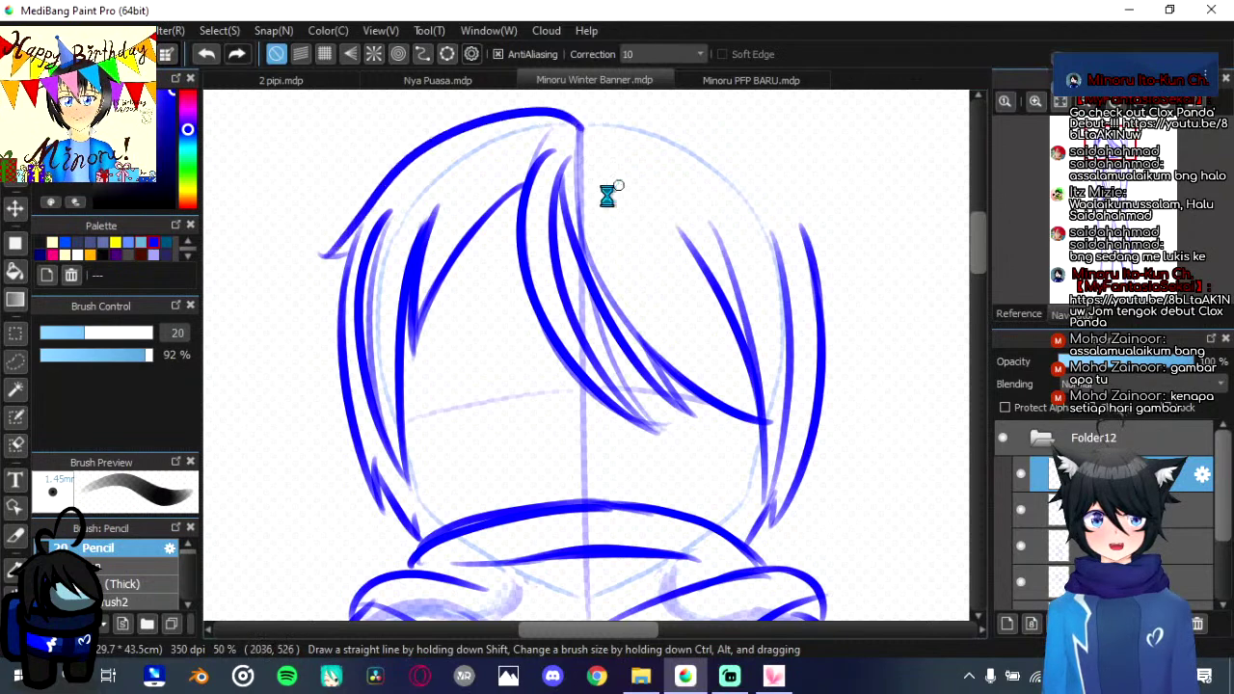
Step: Draw the matching top hair outline from the centre parting down to a pointed flick on the head's right side
{"action": "left_click_drag", "start_coordinate": [611, 193], "coordinate": [512, 237]}
{"action": "mouse_move", "coordinate": [483, 171]}
{"action": "left_mouse_down"}
{"action": "mouse_move", "coordinate": [549, 151]}
{"action": "mouse_move", "coordinate": [641, 196]}
{"action": "mouse_move", "coordinate": [703, 280]}
{"action": "mouse_move", "coordinate": [727, 290]}
{"action": "mouse_move", "coordinate": [680, 228]}
{"action": "mouse_move", "coordinate": [547, 161]}
{"action": "mouse_move", "coordinate": [473, 159]}
{"action": "mouse_move", "coordinate": [610, 158]}
{"action": "mouse_move", "coordinate": [761, 340]}
{"action": "mouse_move", "coordinate": [717, 306]}
{"action": "mouse_move", "coordinate": [758, 328]}
{"action": "left_mouse_up"}
{"action": "key", "text": "ctrl+z"}
{"action": "key", "text": "ctrl+z"}
{"action": "key", "text": "ctrl+z"}
{"action": "key", "text": "ctrl+z"}
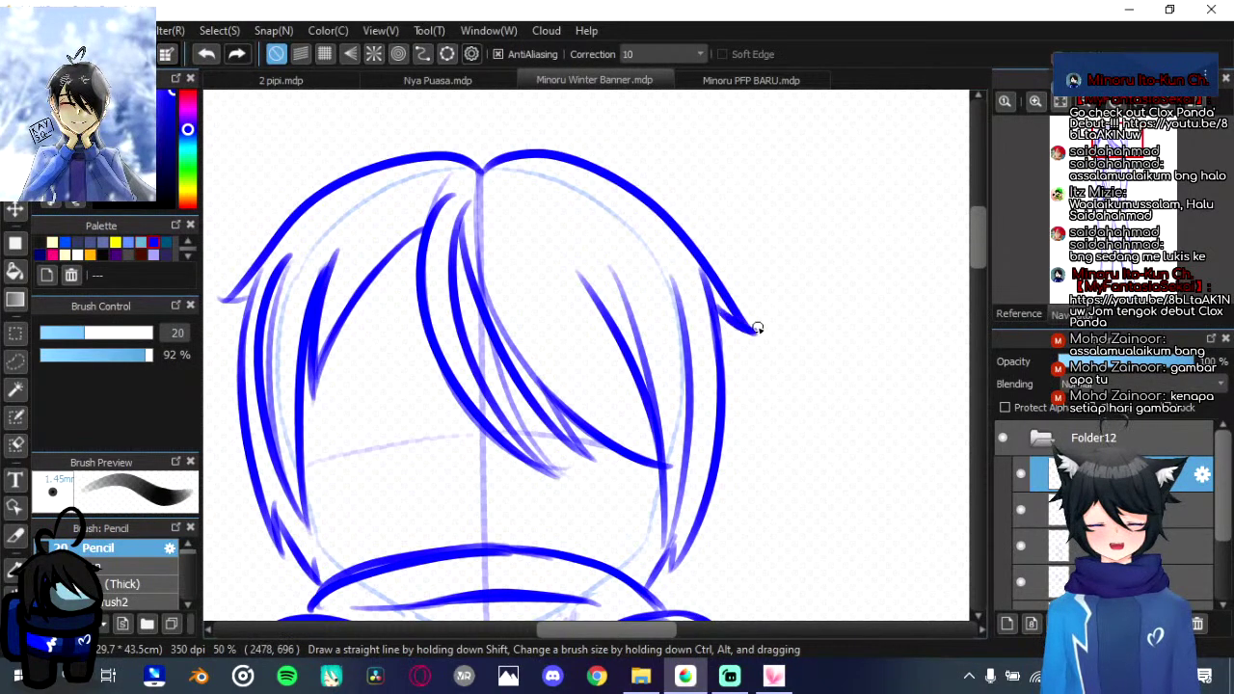
Step: Draw a small curled ahoge loop rising from the centre parting and leaning left
{"action": "mouse_move", "coordinate": [540, 189]}
{"action": "left_mouse_down"}
{"action": "mouse_move", "coordinate": [598, 248]}
{"action": "mouse_move", "coordinate": [522, 131]}
{"action": "mouse_move", "coordinate": [563, 156]}
{"action": "left_mouse_up"}
{"action": "key", "text": "ctrl+z"}
{"action": "mouse_move", "coordinate": [536, 228]}
{"action": "left_mouse_down"}
{"action": "mouse_move", "coordinate": [478, 164]}
{"action": "mouse_move", "coordinate": [515, 139]}
{"action": "mouse_move", "coordinate": [540, 165]}
{"action": "left_mouse_up"}
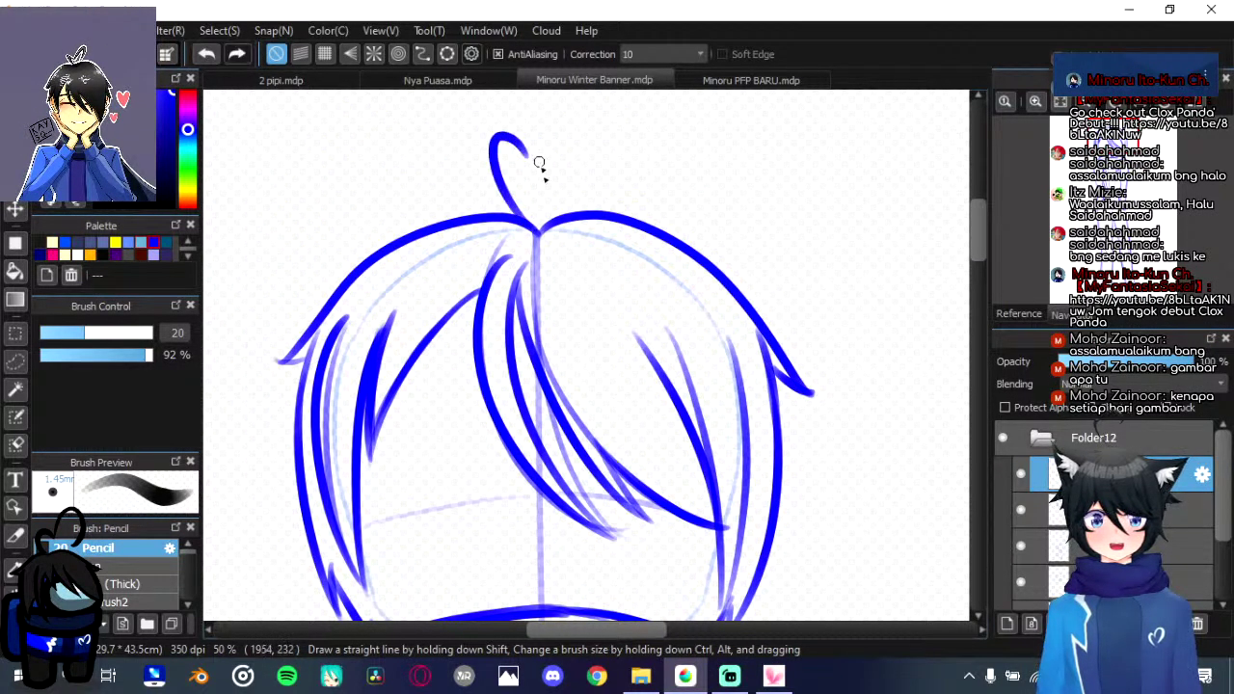
Step: Try drawing the ahoge's larger right lobe as an arch from the small loop's tip, curling down on the right
{"action": "scroll", "coordinate": [540, 165], "scroll_direction": "up", "scroll_amount": 2}
{"action": "mouse_move", "coordinate": [584, 109]}
{"action": "left_mouse_down"}
{"action": "mouse_move", "coordinate": [667, 193]}
{"action": "mouse_move", "coordinate": [617, 245]}
{"action": "left_mouse_up"}
{"action": "key", "text": "ctrl+z"}
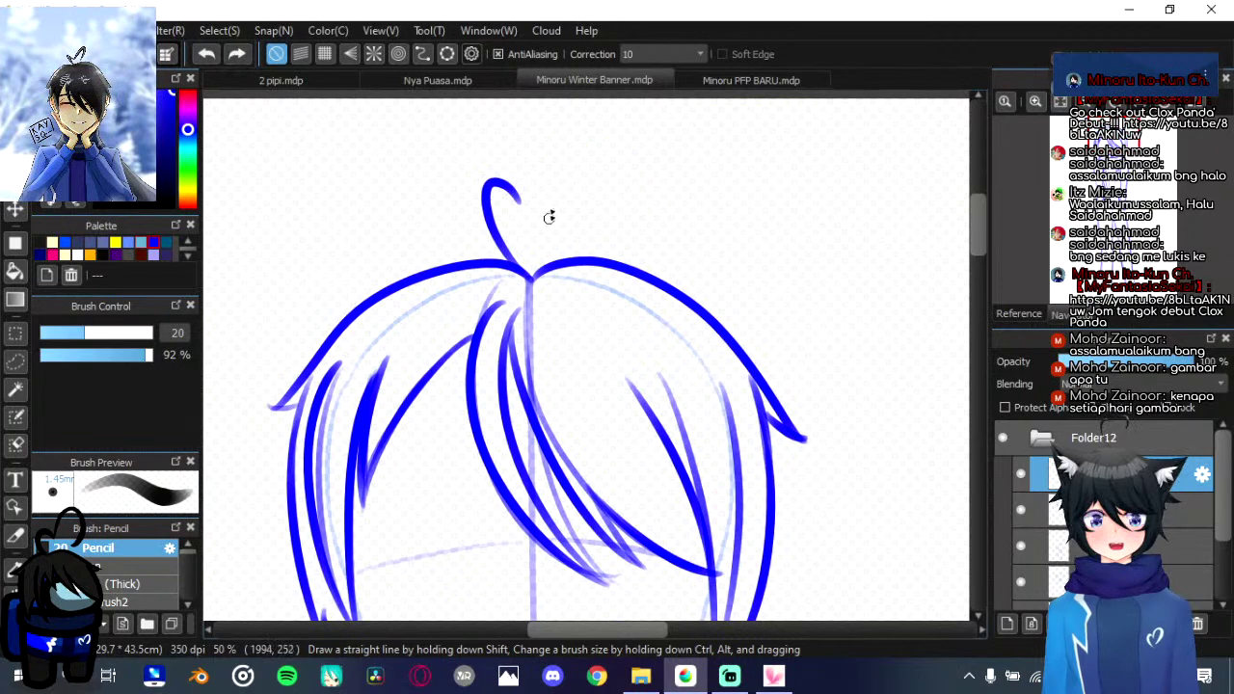
{"action": "left_click_drag", "start_coordinate": [558, 281], "coordinate": [548, 290]}
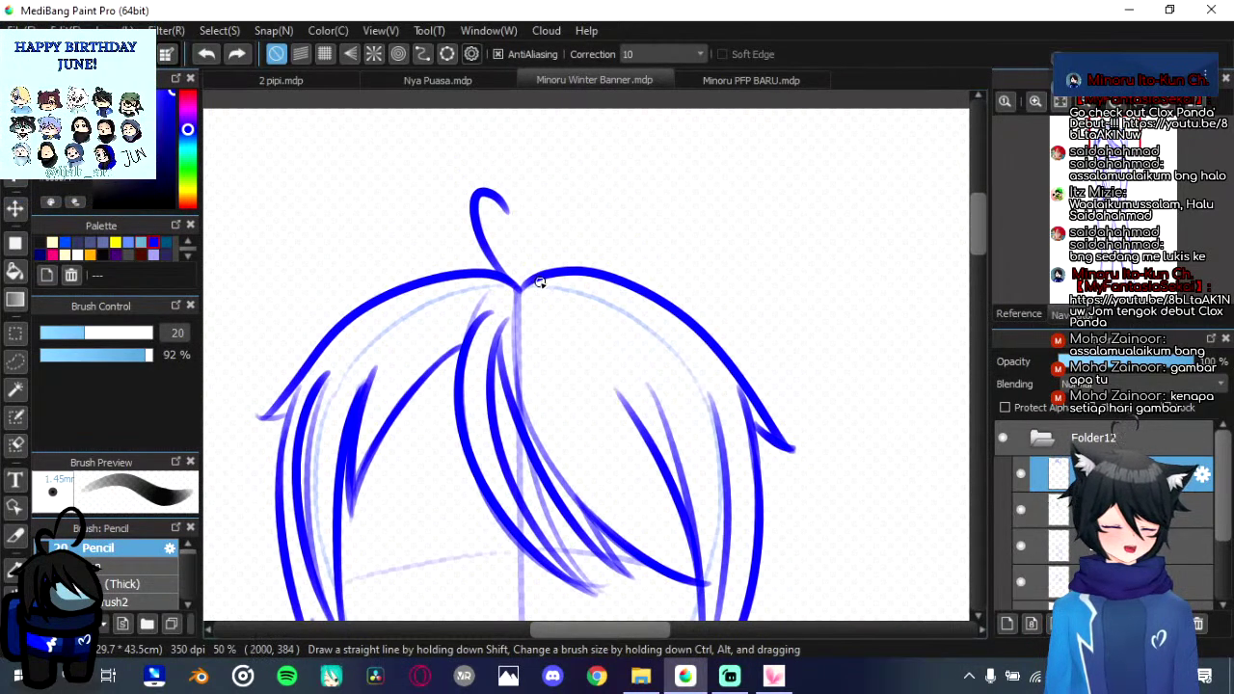
{"action": "mouse_move", "coordinate": [512, 216]}
{"action": "left_mouse_down"}
{"action": "mouse_move", "coordinate": [571, 151]}
{"action": "mouse_move", "coordinate": [592, 239]}
{"action": "left_mouse_up"}
{"action": "key", "text": "ctrl+z"}
{"action": "mouse_move", "coordinate": [508, 215]}
{"action": "left_mouse_down"}
{"action": "mouse_move", "coordinate": [565, 135]}
{"action": "mouse_move", "coordinate": [585, 221]}
{"action": "left_mouse_up"}
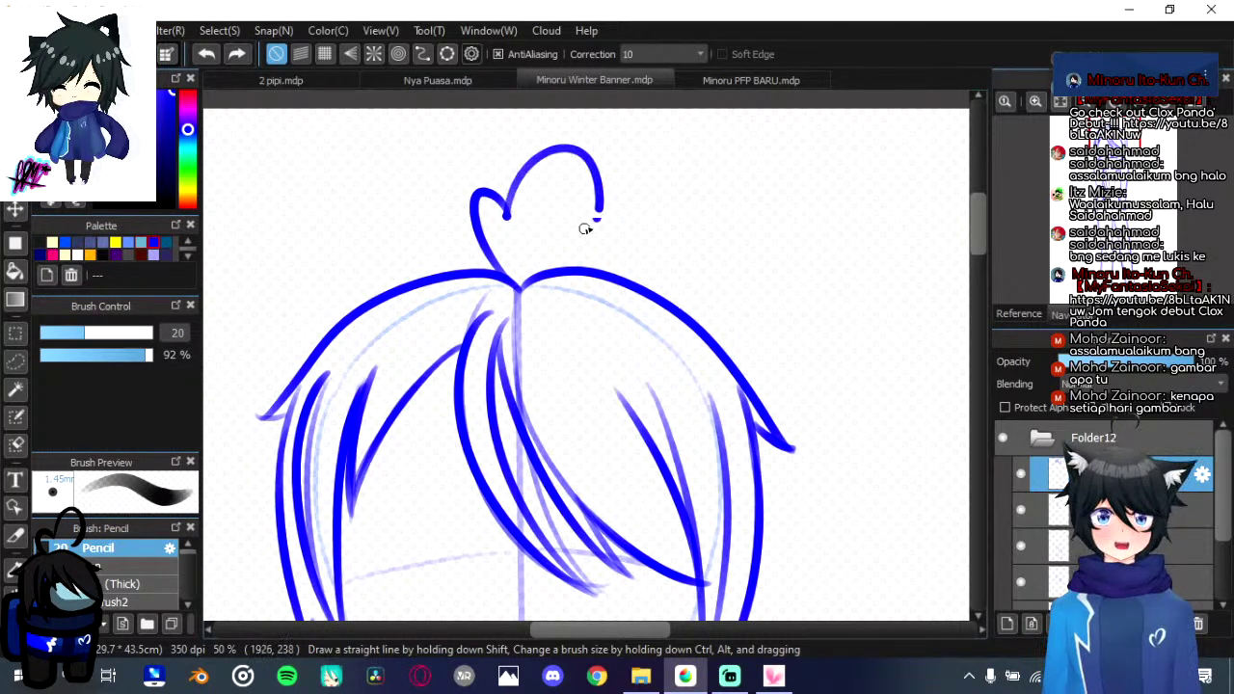
{"action": "key", "text": "ctrl+z"}
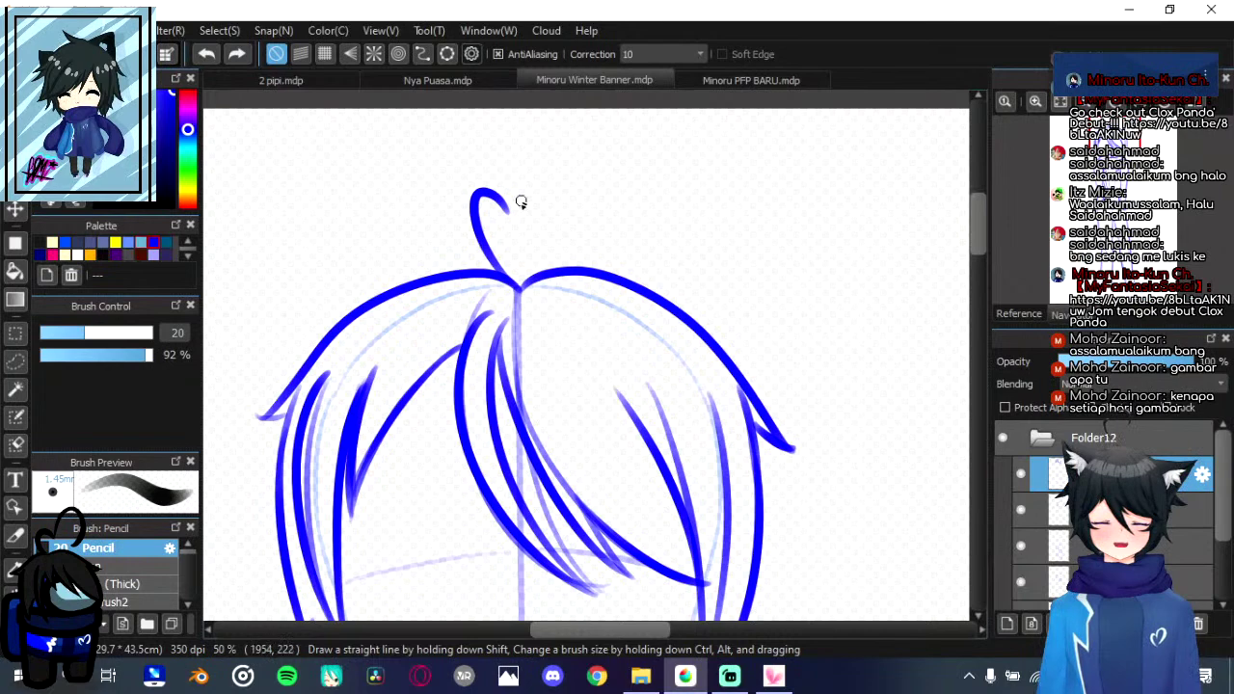
{"action": "left_click_drag", "start_coordinate": [511, 214], "coordinate": [598, 224]}
{"action": "key", "text": "ctrl+z"}
{"action": "mouse_move", "coordinate": [510, 214]}
{"action": "left_mouse_down"}
{"action": "mouse_move", "coordinate": [615, 157]}
{"action": "mouse_move", "coordinate": [600, 224]}
{"action": "left_mouse_up"}
Step: Try adding an inner contour line along both lobes of the heart-shaped ahoge
{"action": "mouse_move", "coordinate": [508, 278]}
{"action": "left_mouse_down"}
{"action": "mouse_move", "coordinate": [490, 226]}
{"action": "mouse_move", "coordinate": [525, 223]}
{"action": "mouse_move", "coordinate": [510, 234]}
{"action": "mouse_move", "coordinate": [529, 187]}
{"action": "mouse_move", "coordinate": [601, 200]}
{"action": "mouse_move", "coordinate": [608, 231]}
{"action": "left_mouse_up"}
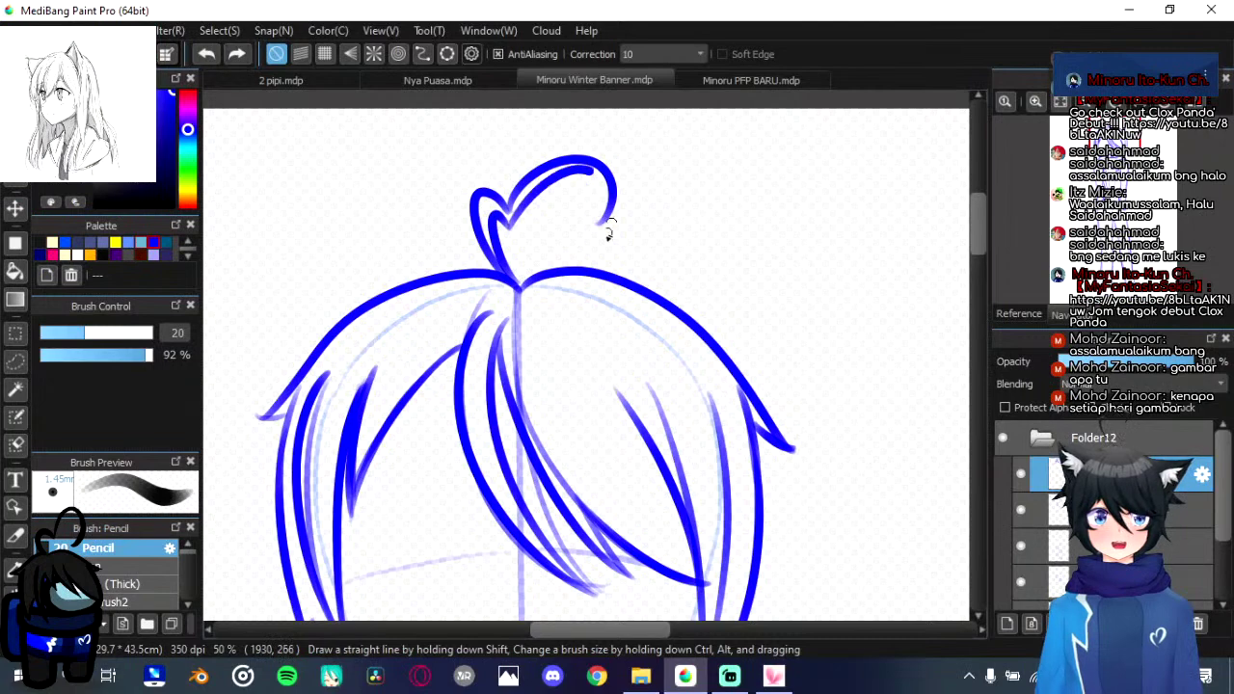
{"action": "key", "text": "ctrl+z"}
{"action": "mouse_move", "coordinate": [508, 224]}
{"action": "left_mouse_down"}
{"action": "mouse_move", "coordinate": [568, 170]}
{"action": "mouse_move", "coordinate": [598, 220]}
{"action": "left_mouse_up"}
{"action": "key", "text": "ctrl+z"}
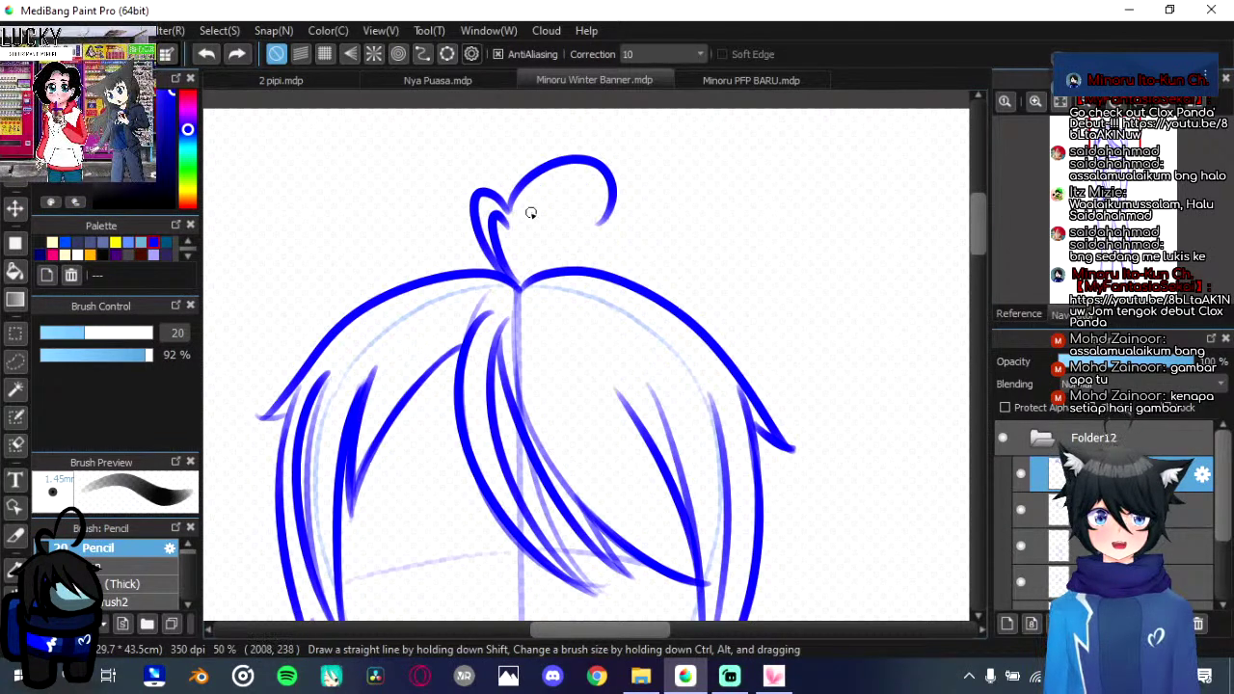
{"action": "left_click_drag", "start_coordinate": [508, 223], "coordinate": [605, 218]}
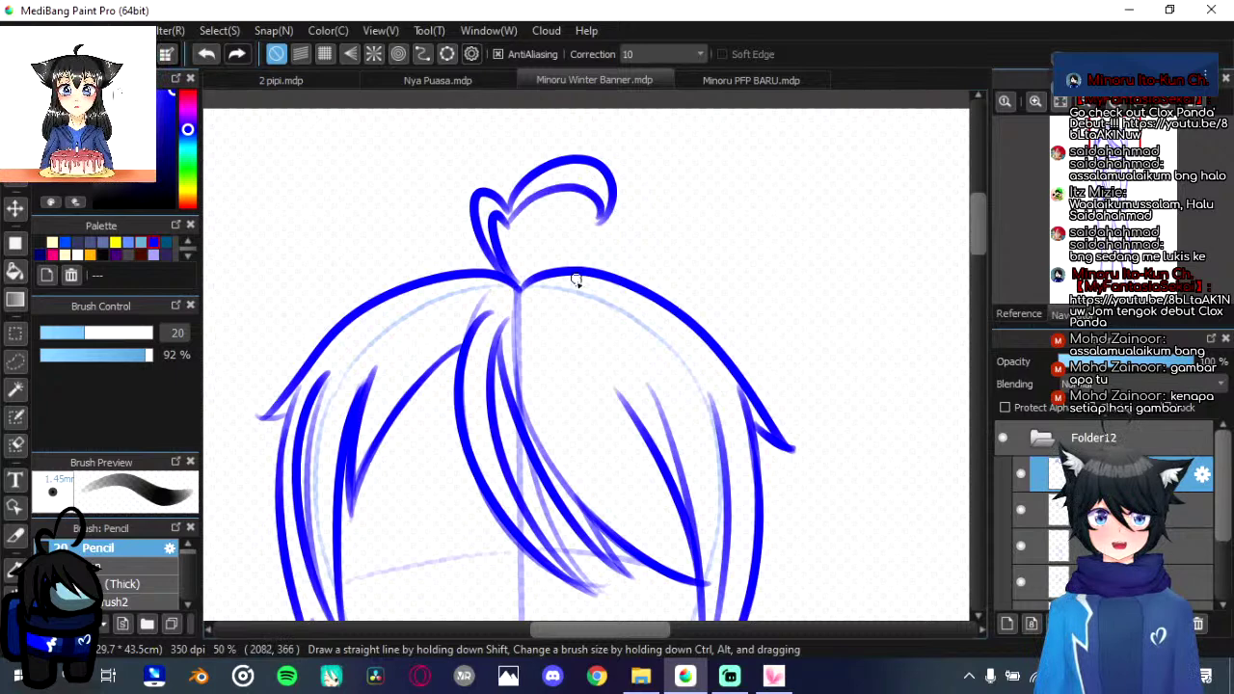
{"action": "key", "text": "ctrl+z"}
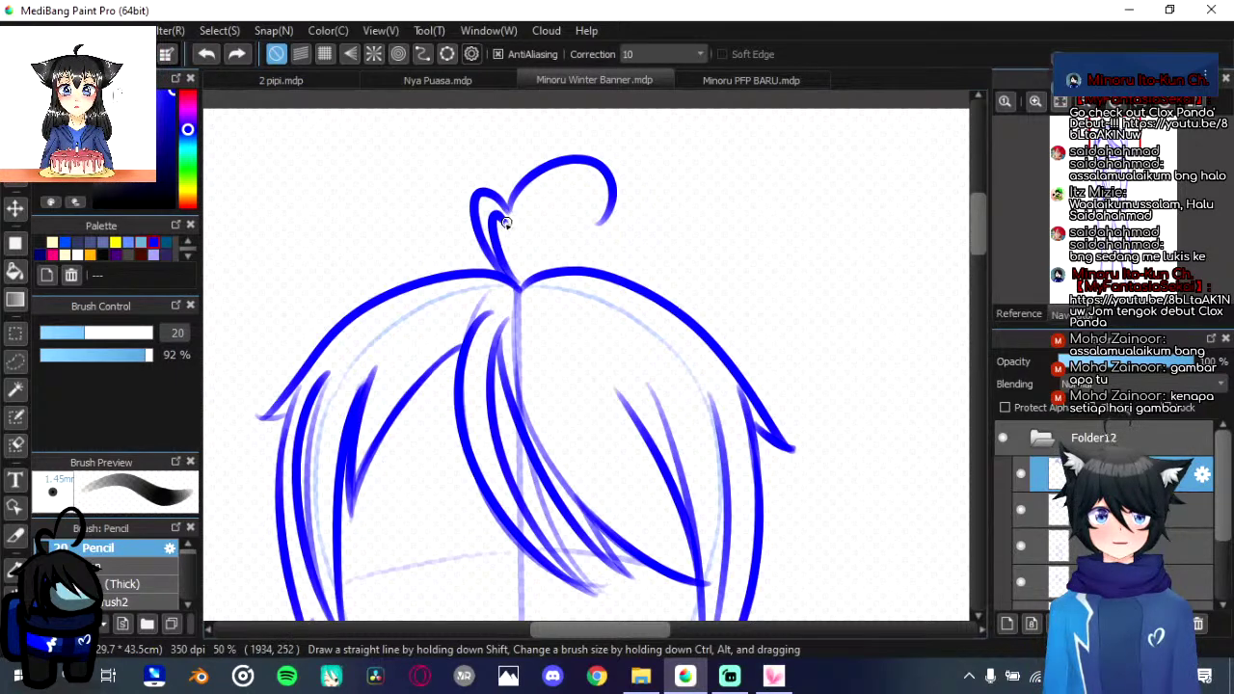
{"action": "mouse_move", "coordinate": [505, 223]}
{"action": "left_mouse_down"}
{"action": "mouse_move", "coordinate": [538, 183]}
{"action": "mouse_move", "coordinate": [593, 180]}
{"action": "mouse_move", "coordinate": [610, 266]}
{"action": "left_mouse_up"}
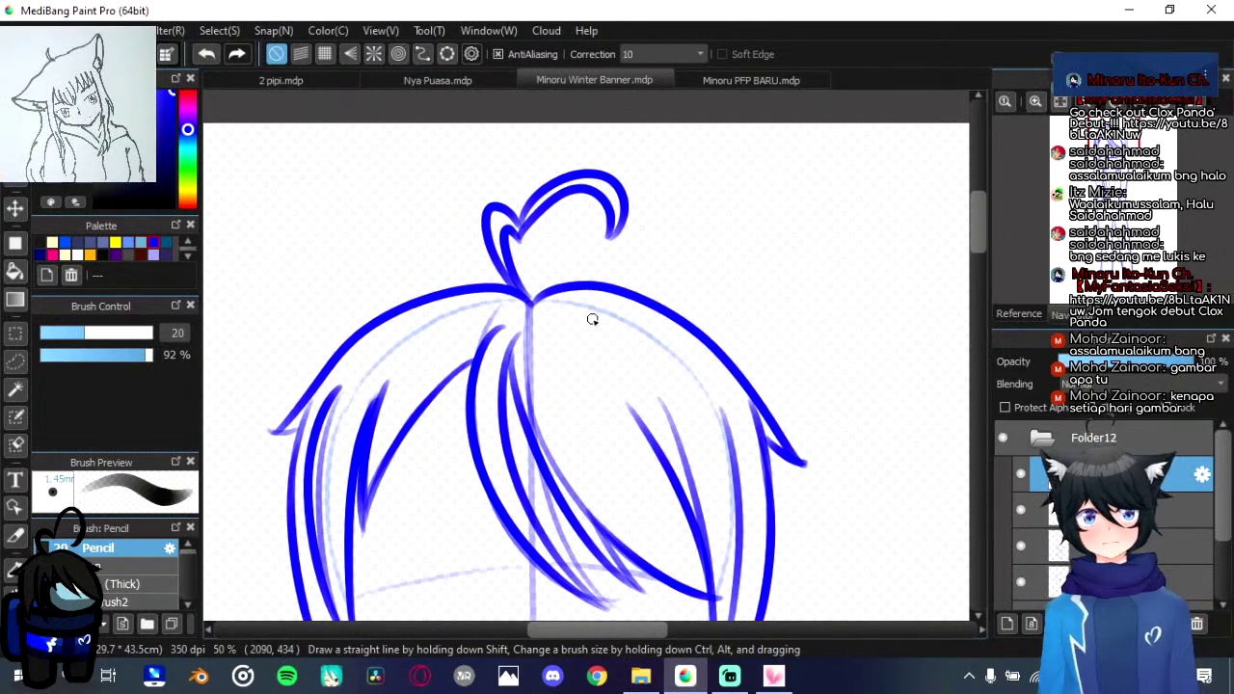
Step: Undo all the strokes of the ahoge, including its small left loop
{"action": "scroll", "coordinate": [592, 319], "scroll_direction": "down", "scroll_amount": 3}
{"action": "scroll", "coordinate": [592, 319], "scroll_direction": "up", "scroll_amount": 3}
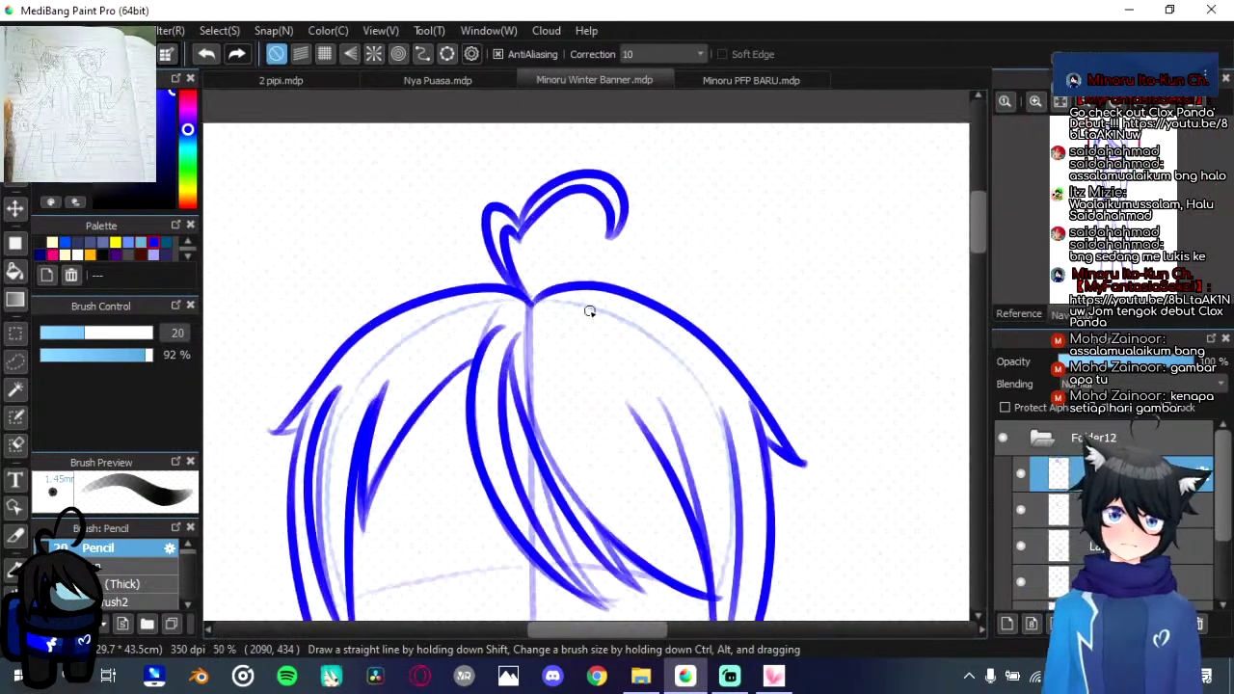
{"action": "key", "text": "ctrl+z"}
{"action": "key", "text": "ctrl+z"}
{"action": "key", "text": "ctrl+z"}
{"action": "key", "text": "ctrl+z"}
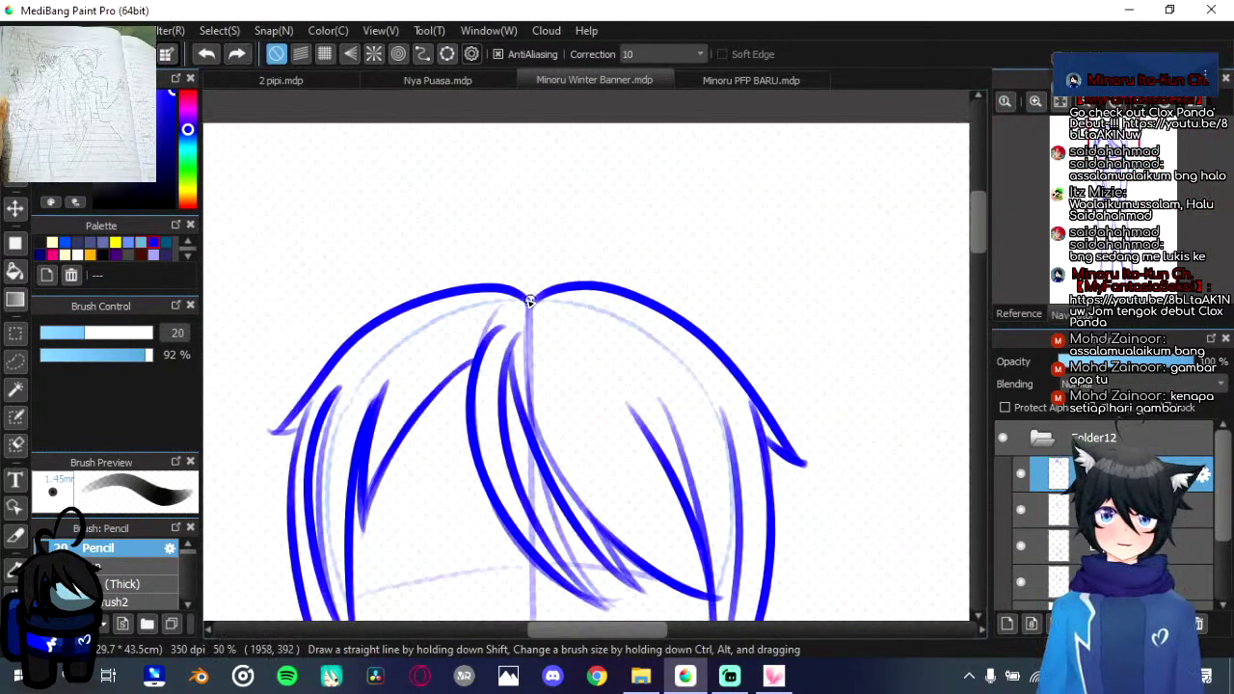
Step: Redraw the heart-shaped ahoge from the centre parting with a small left lobe and larger right lobe, each with an inner contour
{"action": "mouse_move", "coordinate": [528, 302]}
{"action": "left_mouse_down"}
{"action": "mouse_move", "coordinate": [497, 214]}
{"action": "mouse_move", "coordinate": [542, 227]}
{"action": "mouse_move", "coordinate": [542, 240]}
{"action": "mouse_move", "coordinate": [529, 220]}
{"action": "mouse_move", "coordinate": [523, 243]}
{"action": "mouse_move", "coordinate": [595, 162]}
{"action": "mouse_move", "coordinate": [607, 250]}
{"action": "left_mouse_up"}
{"action": "key", "text": "ctrl+z"}
{"action": "mouse_move", "coordinate": [517, 239]}
{"action": "left_mouse_down"}
{"action": "mouse_move", "coordinate": [619, 172]}
{"action": "mouse_move", "coordinate": [543, 252]}
{"action": "left_mouse_up"}
{"action": "mouse_move", "coordinate": [521, 298]}
{"action": "left_mouse_down"}
{"action": "mouse_move", "coordinate": [517, 239]}
{"action": "mouse_move", "coordinate": [582, 173]}
{"action": "mouse_move", "coordinate": [593, 264]}
{"action": "mouse_move", "coordinate": [641, 226]}
{"action": "left_mouse_up"}
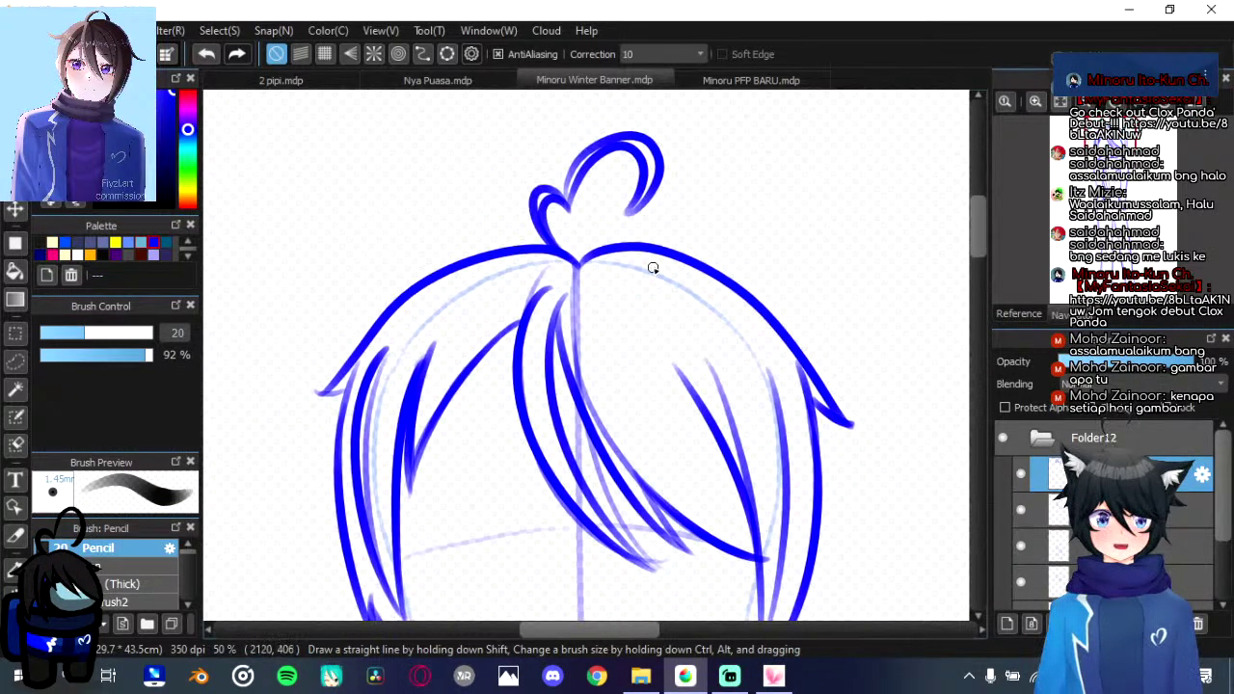
Step: Add a short stroke along the upper end of the left bang curve where it meets the central strand
{"action": "scroll", "coordinate": [616, 267], "scroll_direction": "down", "scroll_amount": 4}
{"action": "scroll", "coordinate": [617, 266], "scroll_direction": "up", "scroll_amount": 4}
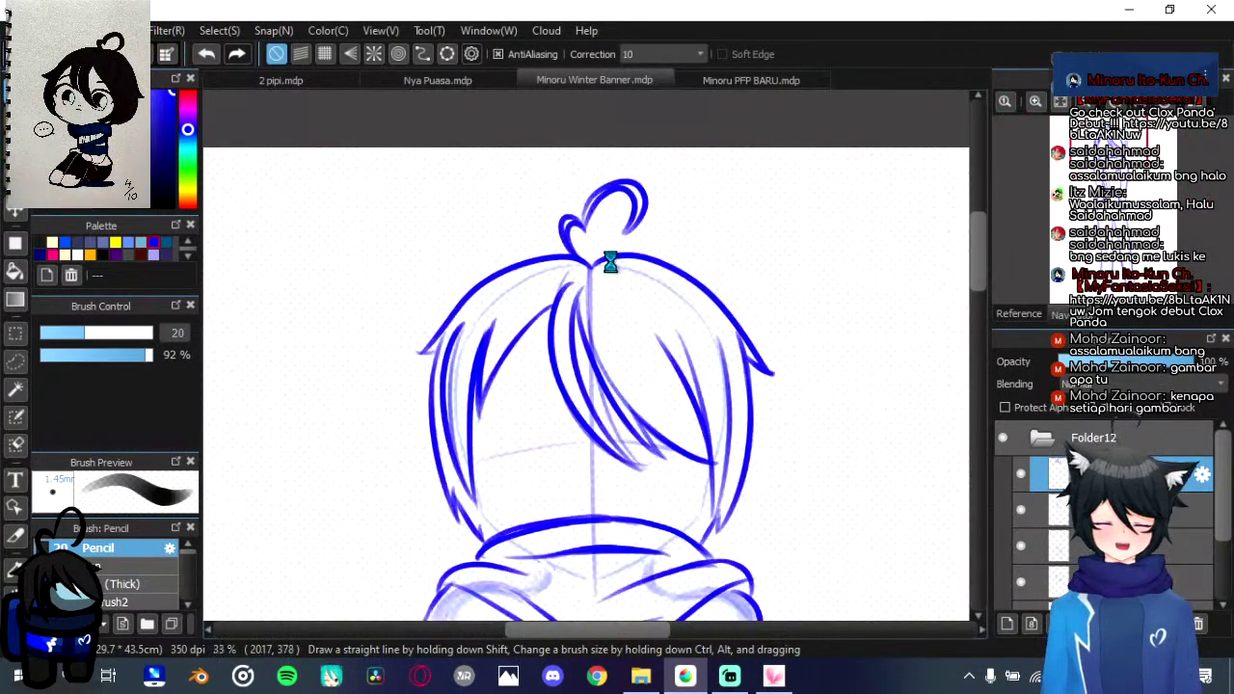
{"action": "left_click_drag", "start_coordinate": [559, 382], "coordinate": [612, 297]}
{"action": "left_click_drag", "start_coordinate": [470, 383], "coordinate": [492, 350]}
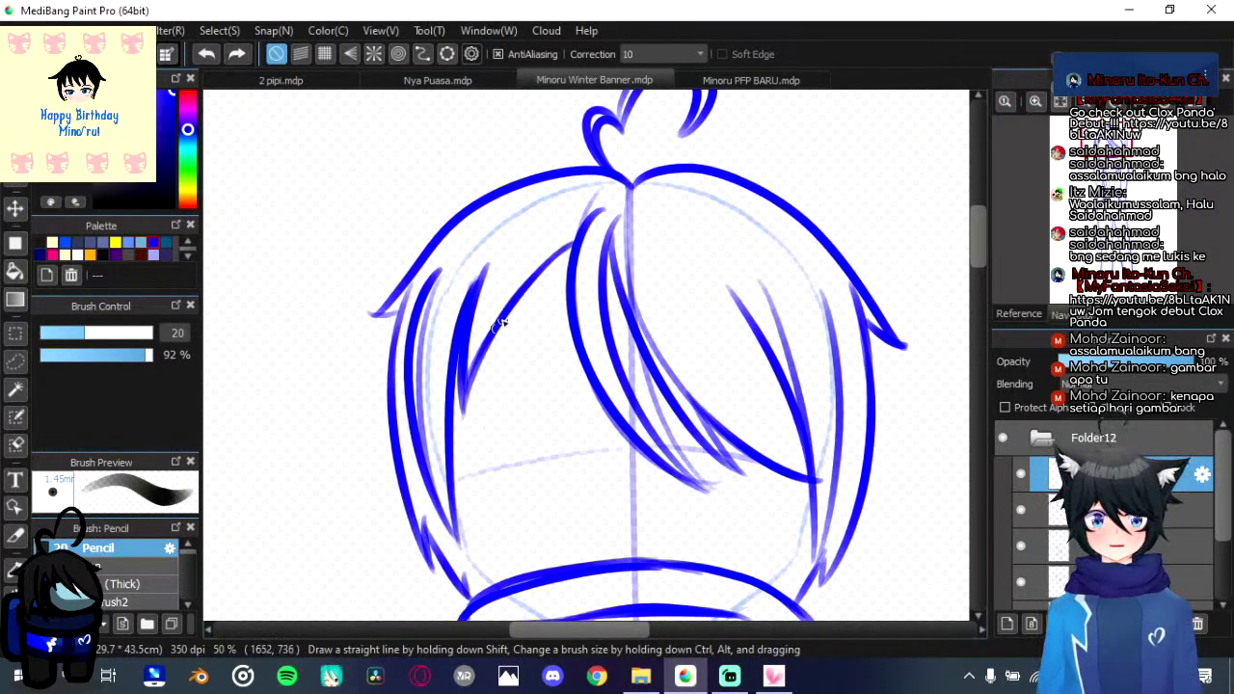
{"action": "left_click_drag", "start_coordinate": [519, 298], "coordinate": [578, 263]}
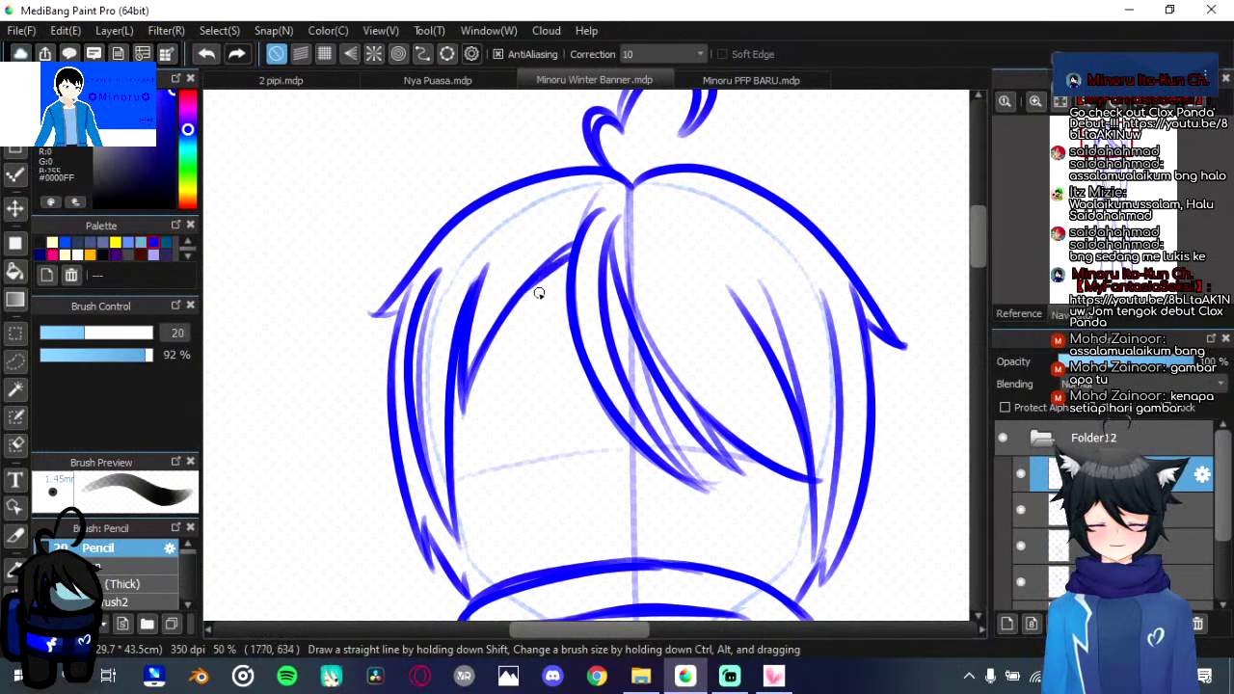
{"action": "key", "text": "ctrl+z"}
{"action": "left_click_drag", "start_coordinate": [517, 301], "coordinate": [572, 259]}
{"action": "left_click_drag", "start_coordinate": [545, 376], "coordinate": [531, 364]}
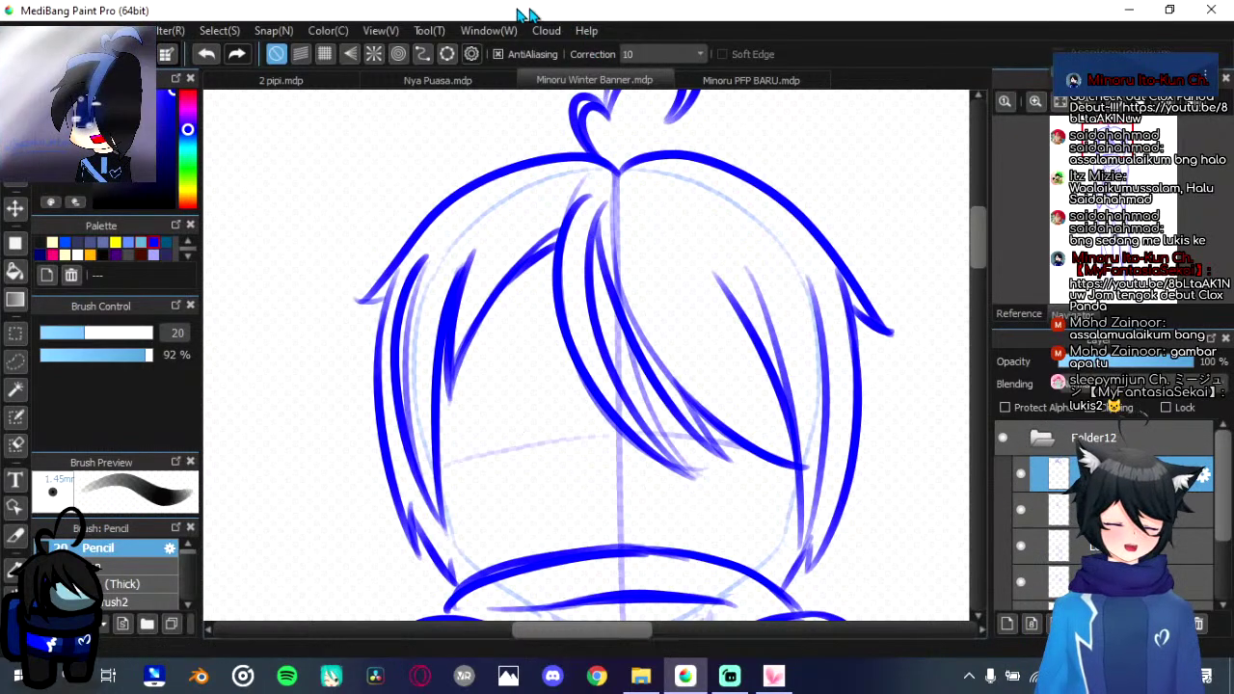
Step: Examine the whole character sketch and the head and scarf up close
{"action": "key", "text": "alt+Tab"}
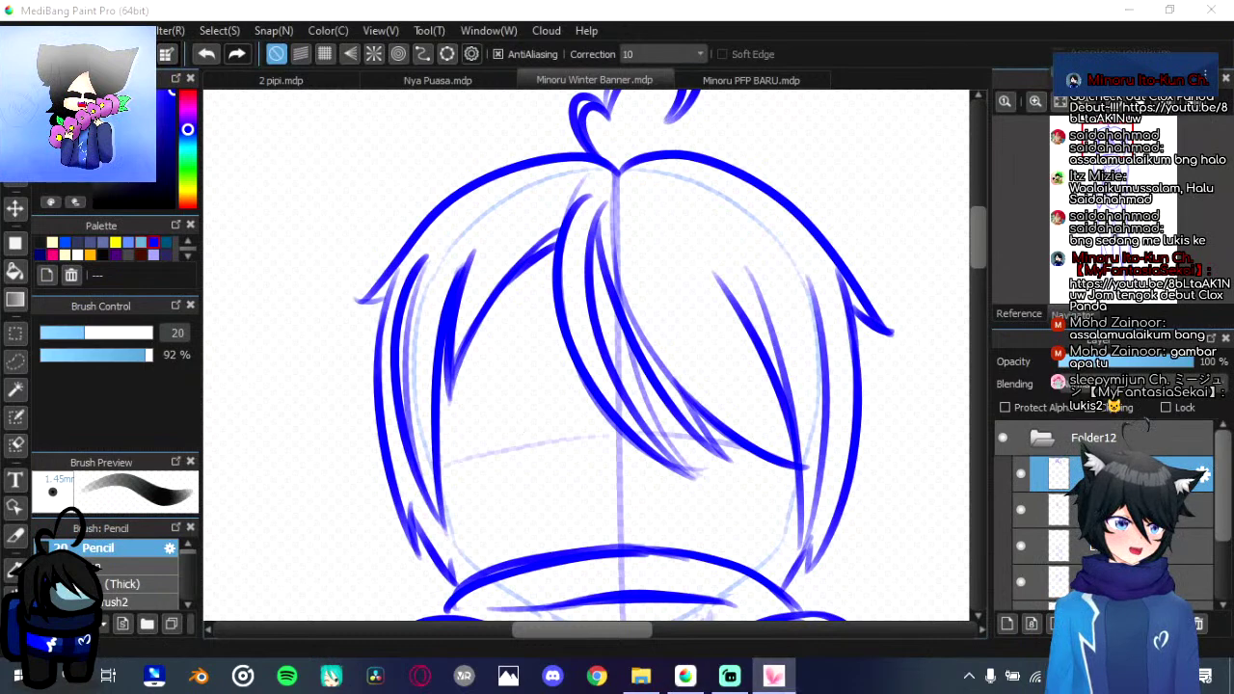
{"action": "key", "text": "alt+Tab"}
{"action": "scroll", "coordinate": [727, 351], "scroll_direction": "down", "scroll_amount": 5}
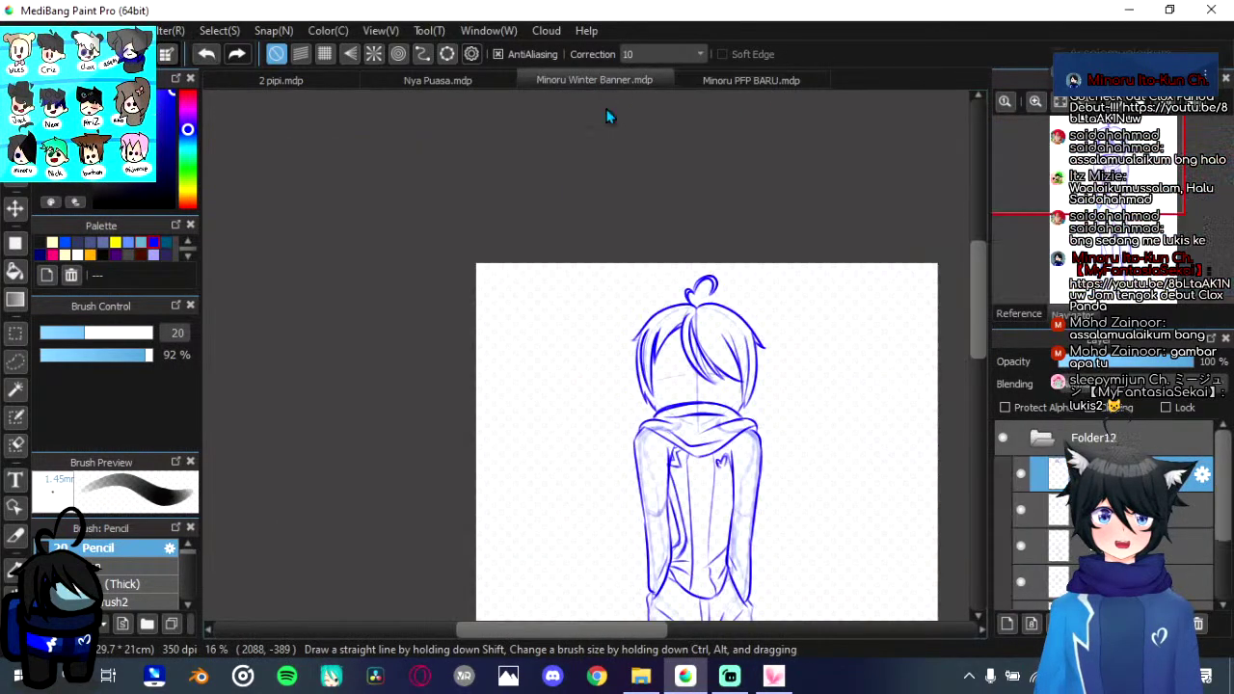
{"action": "left_click_drag", "start_coordinate": [608, 337], "coordinate": [544, 230]}
{"action": "mouse_move", "coordinate": [625, 289]}
{"action": "left_mouse_down"}
{"action": "mouse_move", "coordinate": [600, 256]}
{"action": "mouse_move", "coordinate": [617, 306]}
{"action": "left_mouse_up"}
{"action": "scroll", "coordinate": [676, 339], "scroll_direction": "up", "scroll_amount": 1}
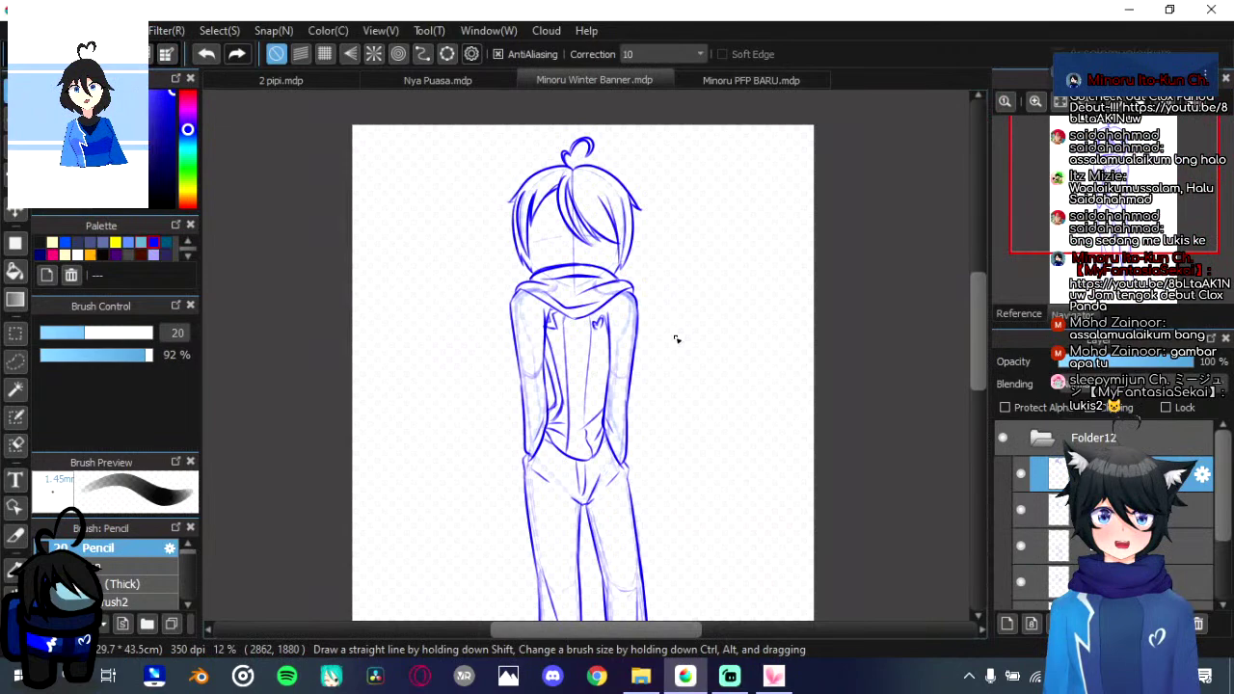
{"action": "scroll", "coordinate": [676, 340], "scroll_direction": "down", "scroll_amount": 2}
{"action": "scroll", "coordinate": [702, 342], "scroll_direction": "up", "scroll_amount": 5}
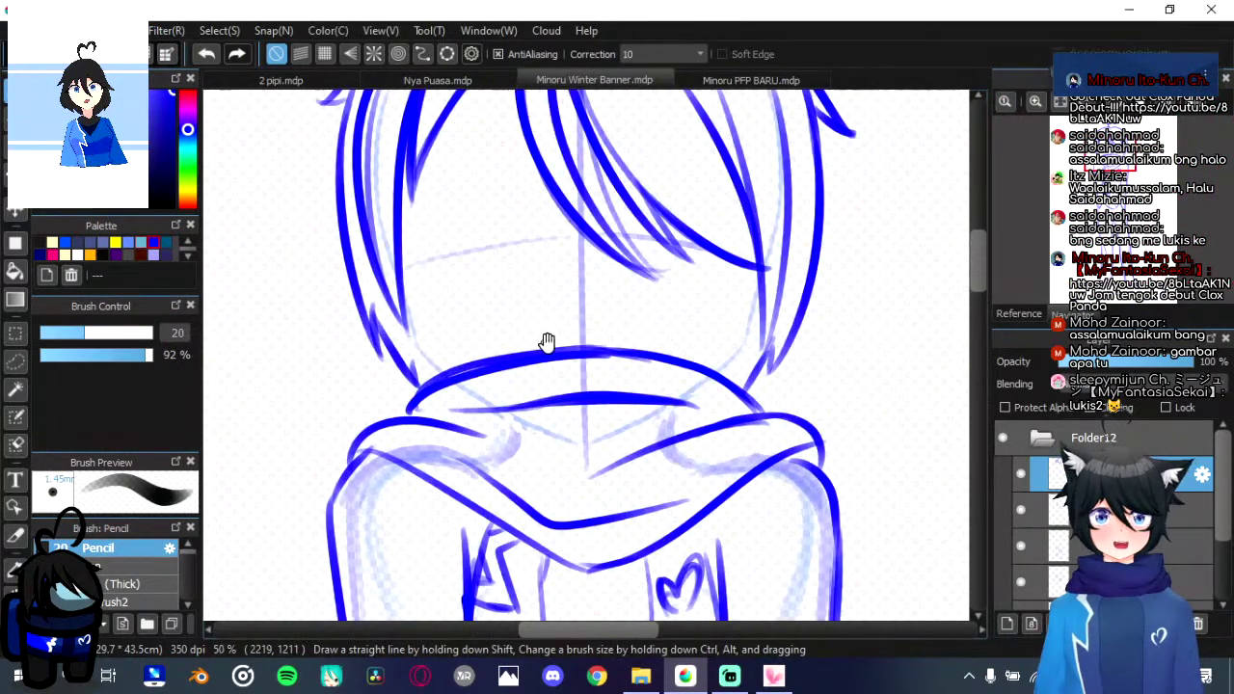
{"action": "mouse_move", "coordinate": [548, 344]}
{"action": "left_mouse_down"}
{"action": "mouse_move", "coordinate": [498, 433]}
{"action": "mouse_move", "coordinate": [499, 466]}
{"action": "left_mouse_up"}
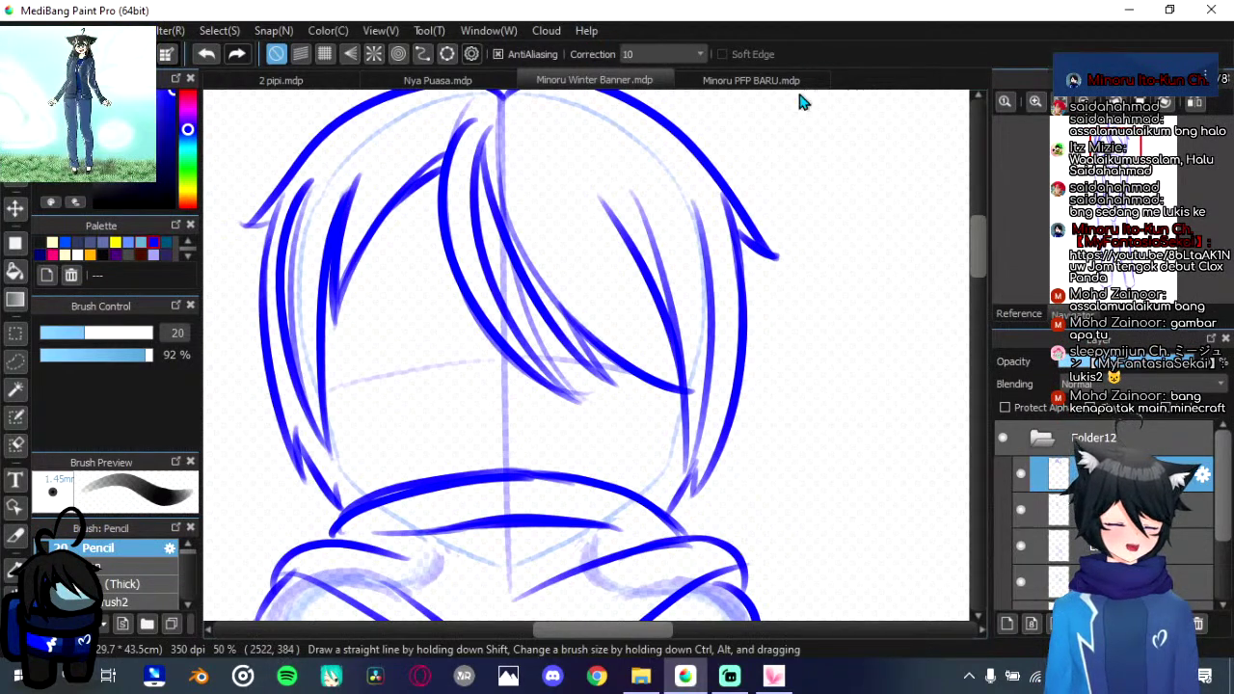
Step: Draw another strand line through the central bangs, sweeping from near the parting down to the right
{"action": "mouse_move", "coordinate": [543, 245]}
{"action": "left_mouse_down"}
{"action": "mouse_move", "coordinate": [625, 164]}
{"action": "mouse_move", "coordinate": [531, 358]}
{"action": "left_mouse_up"}
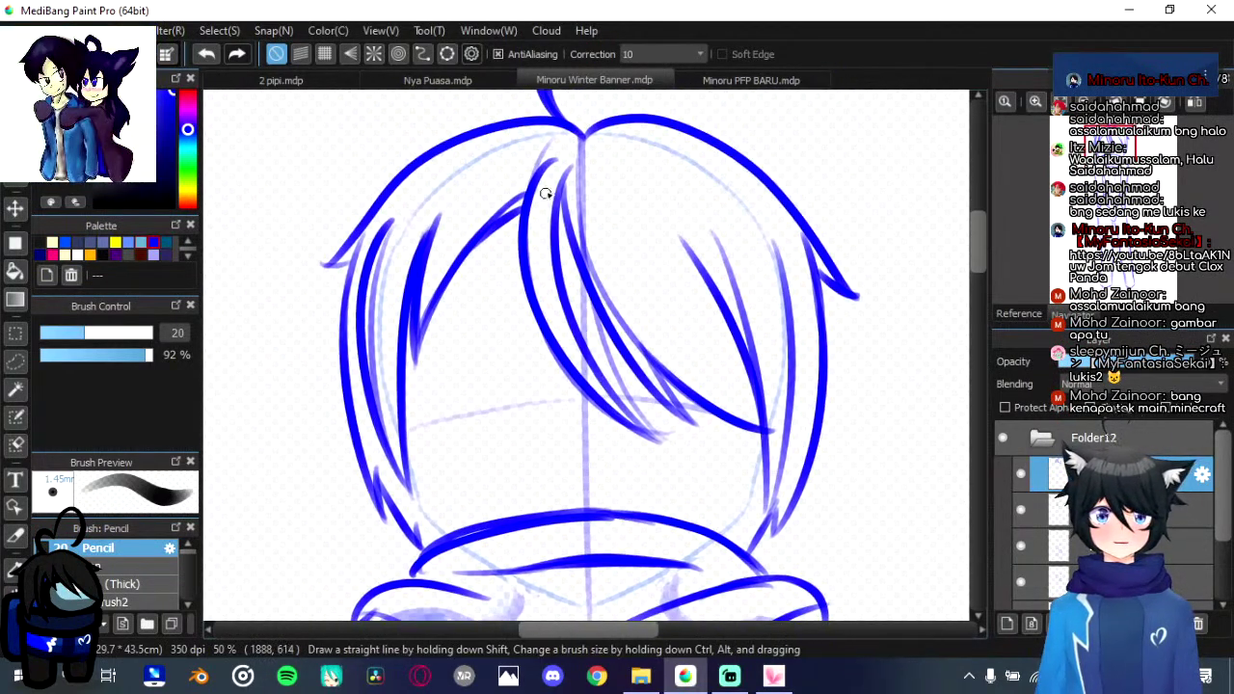
{"action": "mouse_move", "coordinate": [569, 165]}
{"action": "left_mouse_down"}
{"action": "mouse_move", "coordinate": [564, 302]}
{"action": "mouse_move", "coordinate": [586, 244]}
{"action": "left_mouse_up"}
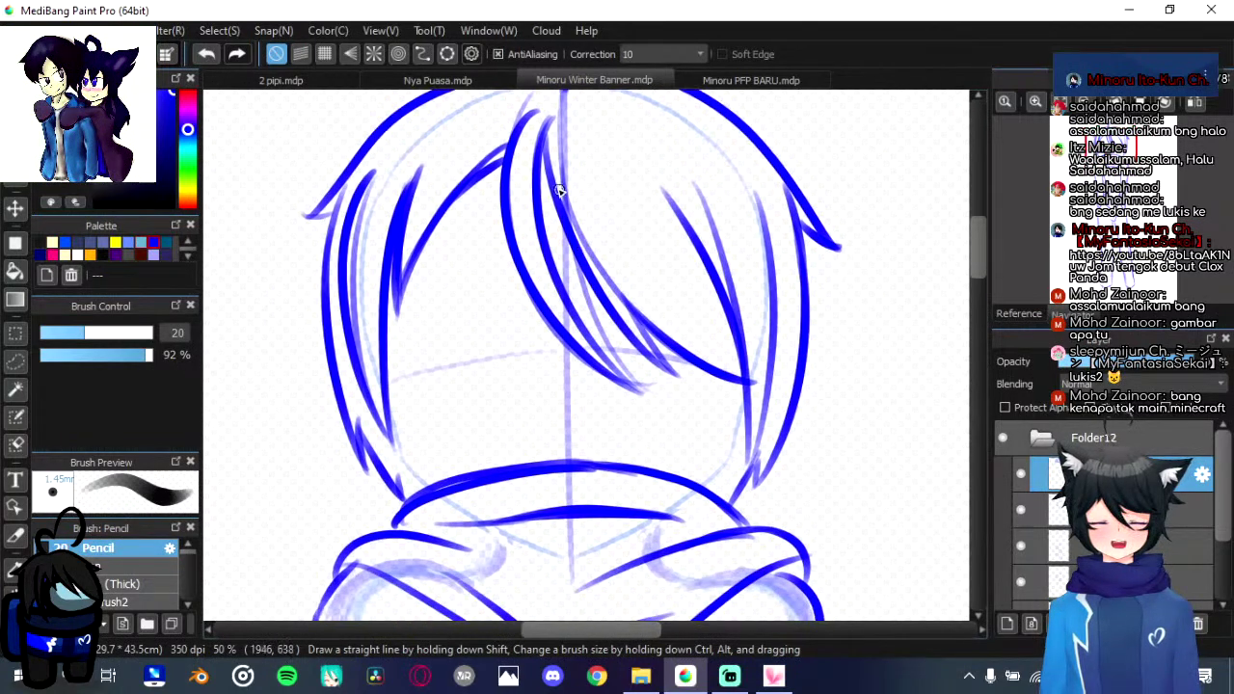
{"action": "mouse_move", "coordinate": [548, 144]}
{"action": "left_mouse_down"}
{"action": "mouse_move", "coordinate": [632, 338]}
{"action": "mouse_move", "coordinate": [677, 376]}
{"action": "mouse_move", "coordinate": [671, 366]}
{"action": "left_mouse_up"}
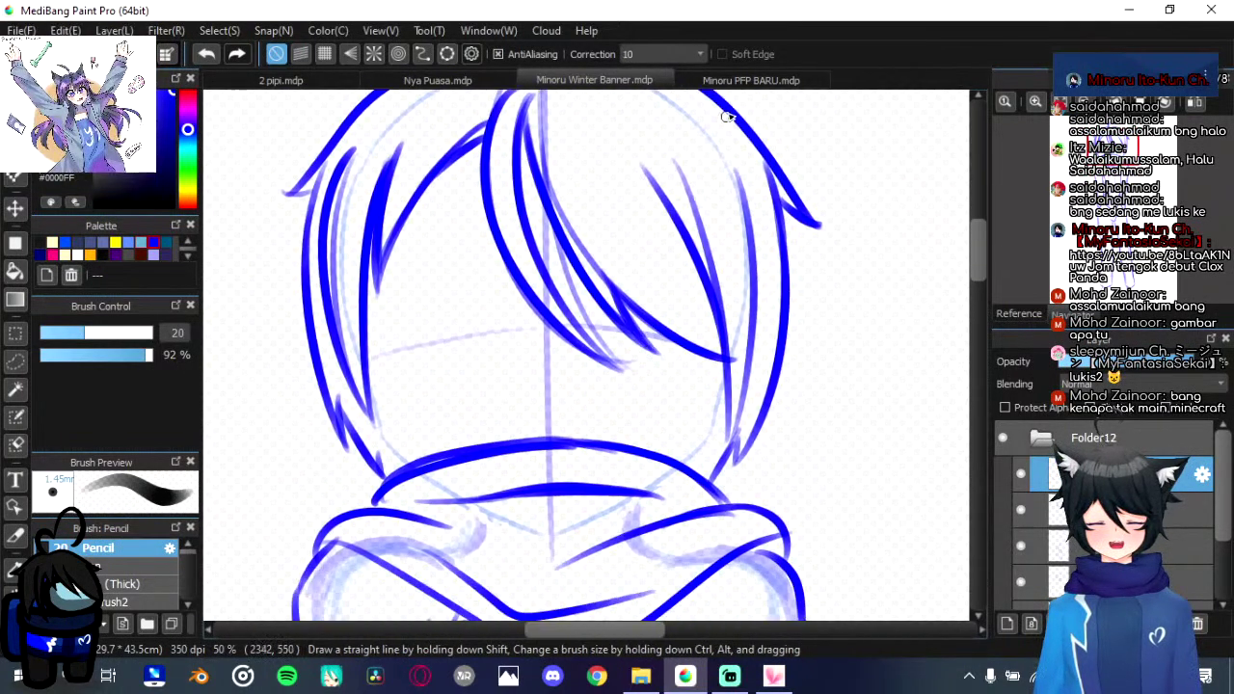
Step: Compare the head sketch with the drawing in Minoru PFP BARU.mdp
{"action": "left_click", "coordinate": [735, 85]}
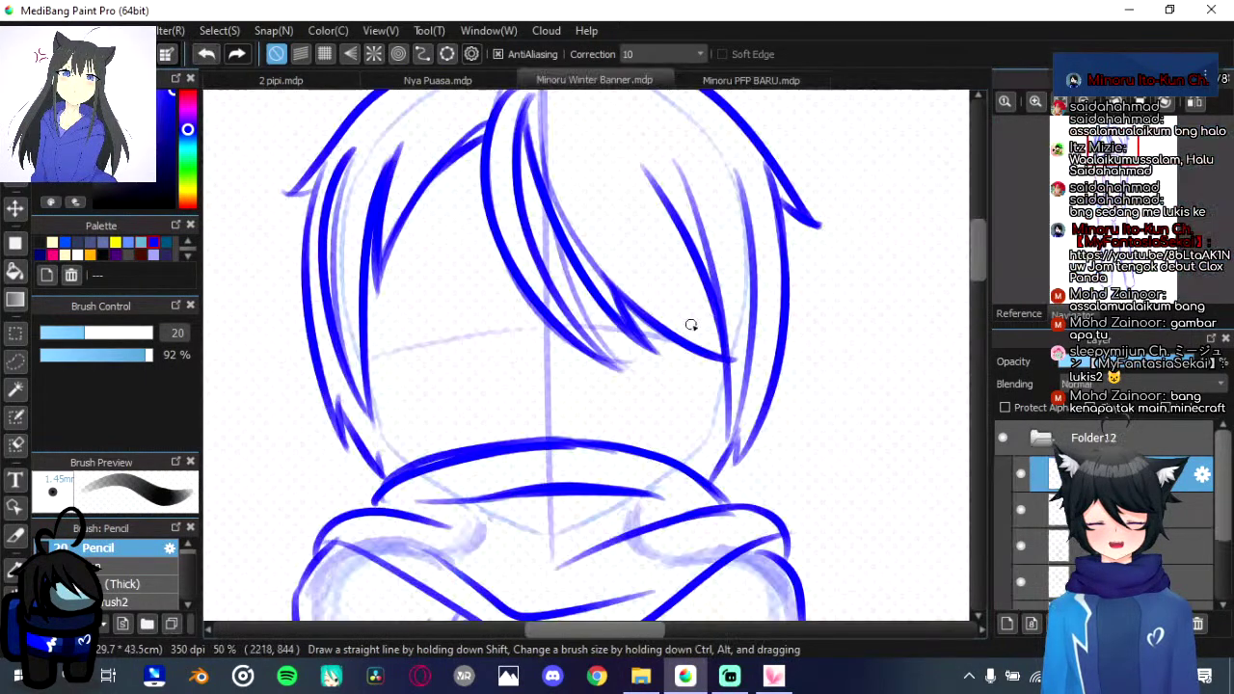
{"action": "left_click", "coordinate": [560, 77]}
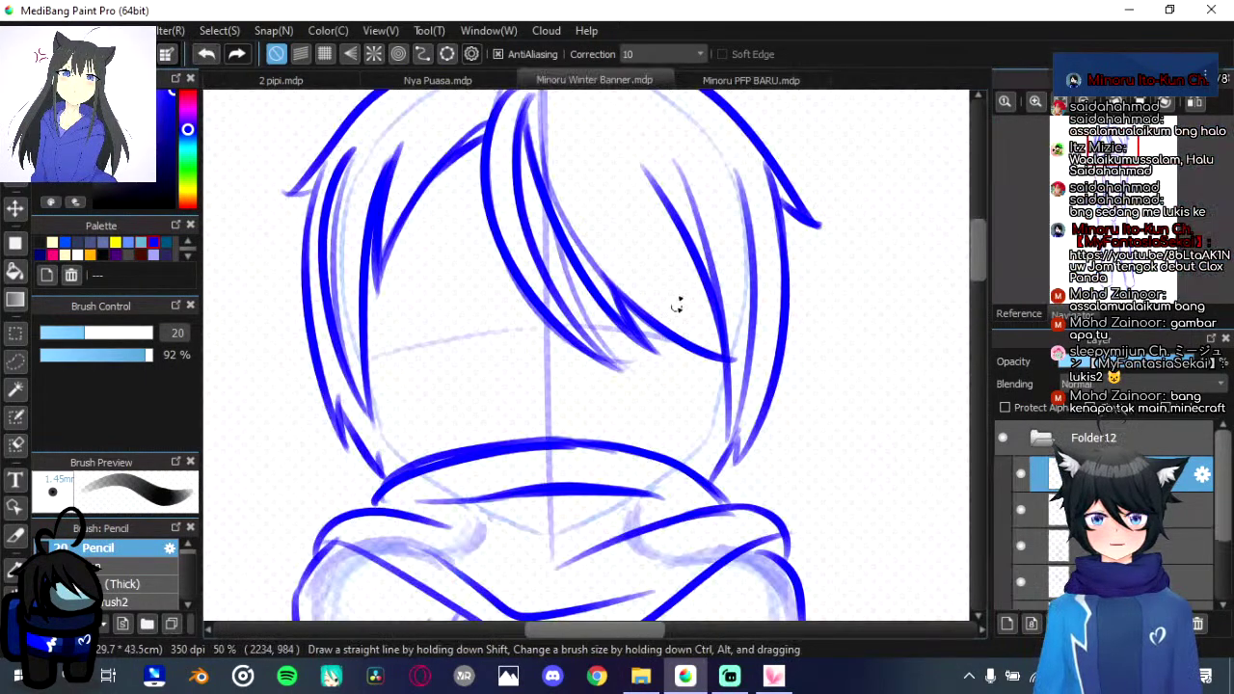
{"action": "left_click", "coordinate": [752, 82]}
{"action": "left_click", "coordinate": [636, 82]}
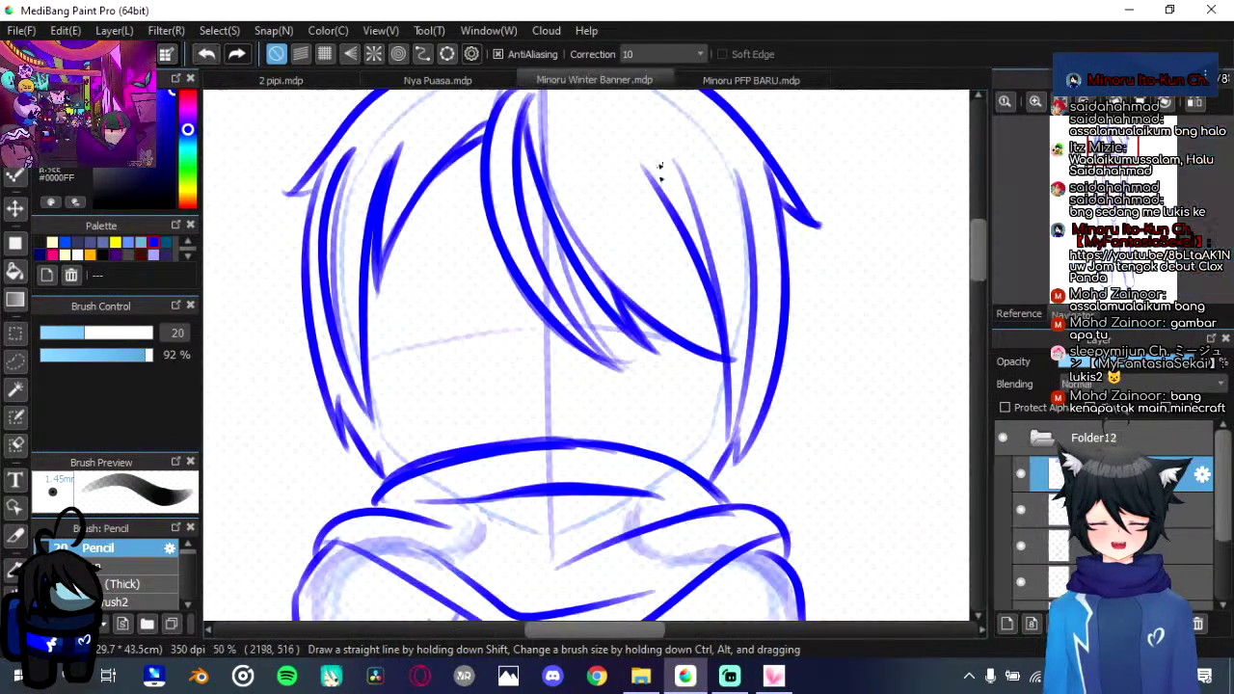
{"action": "scroll", "coordinate": [633, 330], "scroll_direction": "up", "scroll_amount": 2}
{"action": "scroll", "coordinate": [643, 364], "scroll_direction": "down", "scroll_amount": 2}
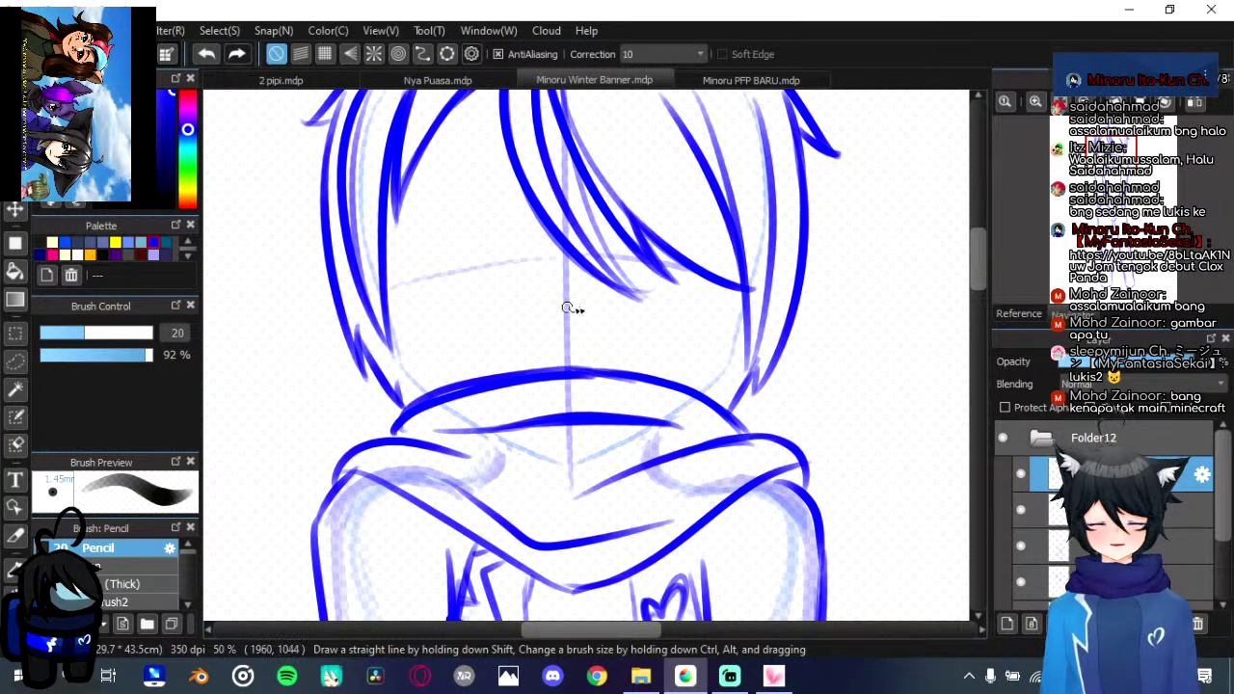
Step: Transform the hair layer, stretching it slightly downward toward the scarf and shifting it to an offset of (-3, 5)
{"action": "left_click_drag", "start_coordinate": [577, 348], "coordinate": [577, 402]}
{"action": "scroll", "coordinate": [575, 405], "scroll_direction": "down", "scroll_amount": 4}
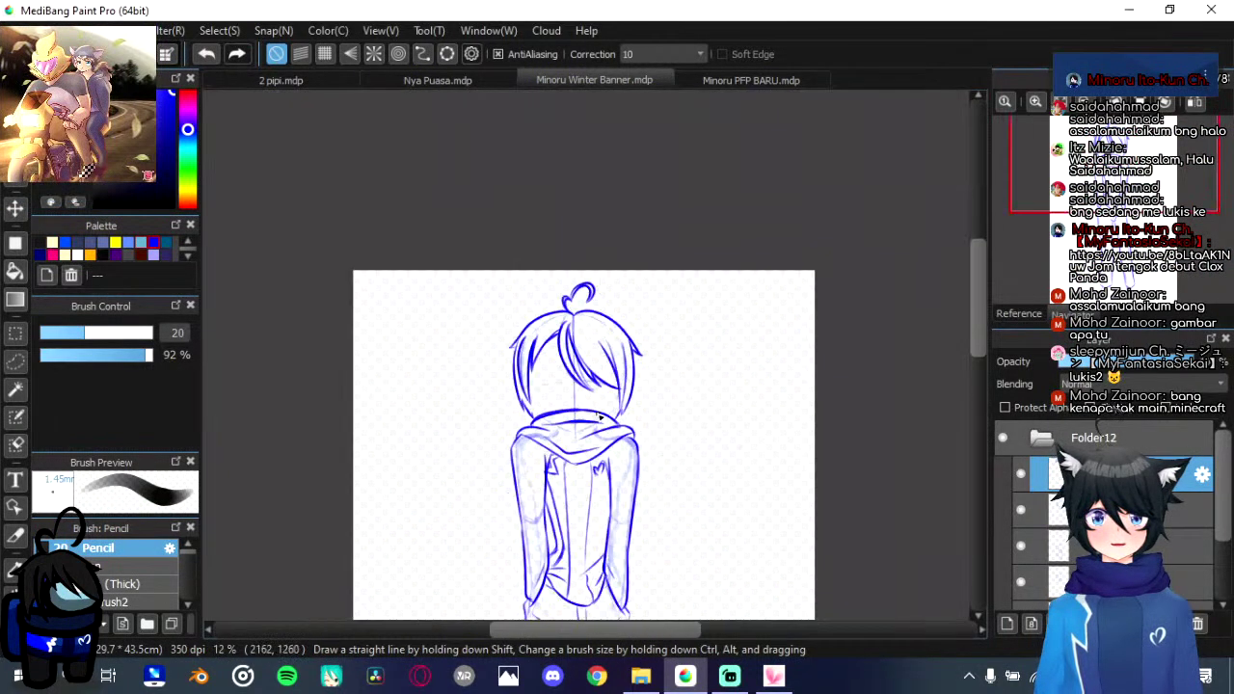
{"action": "scroll", "coordinate": [598, 413], "scroll_direction": "up", "scroll_amount": 3}
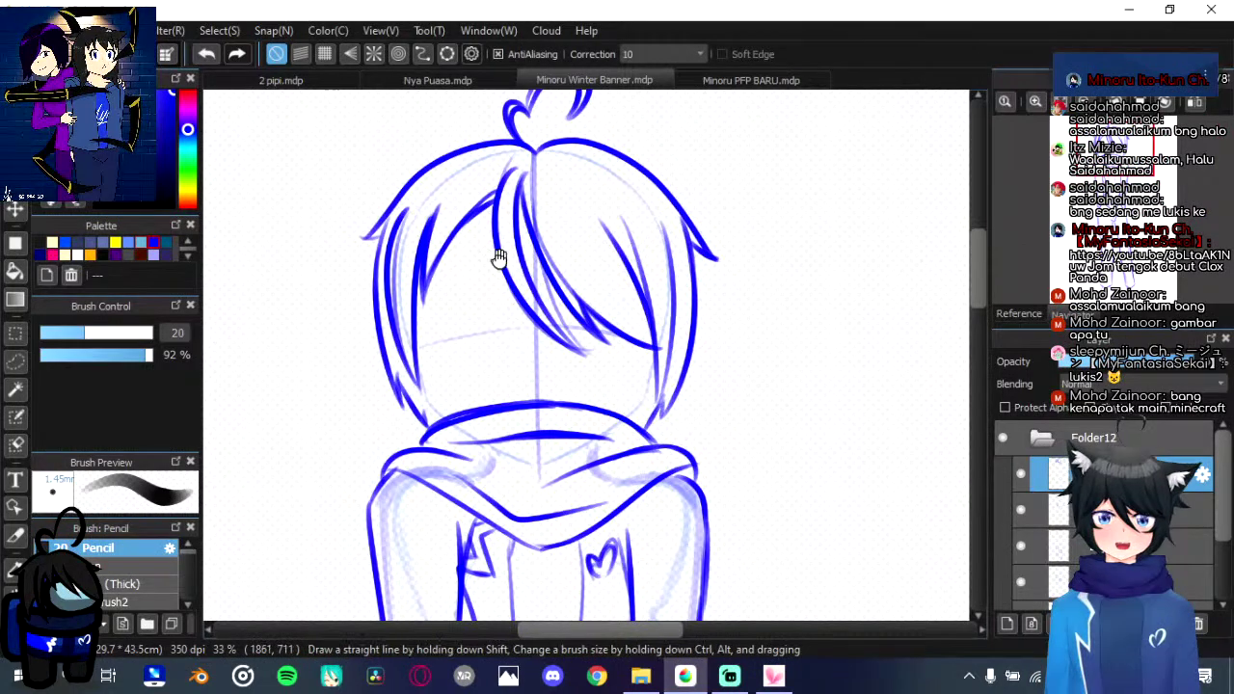
{"action": "key", "text": "ctrl+t"}
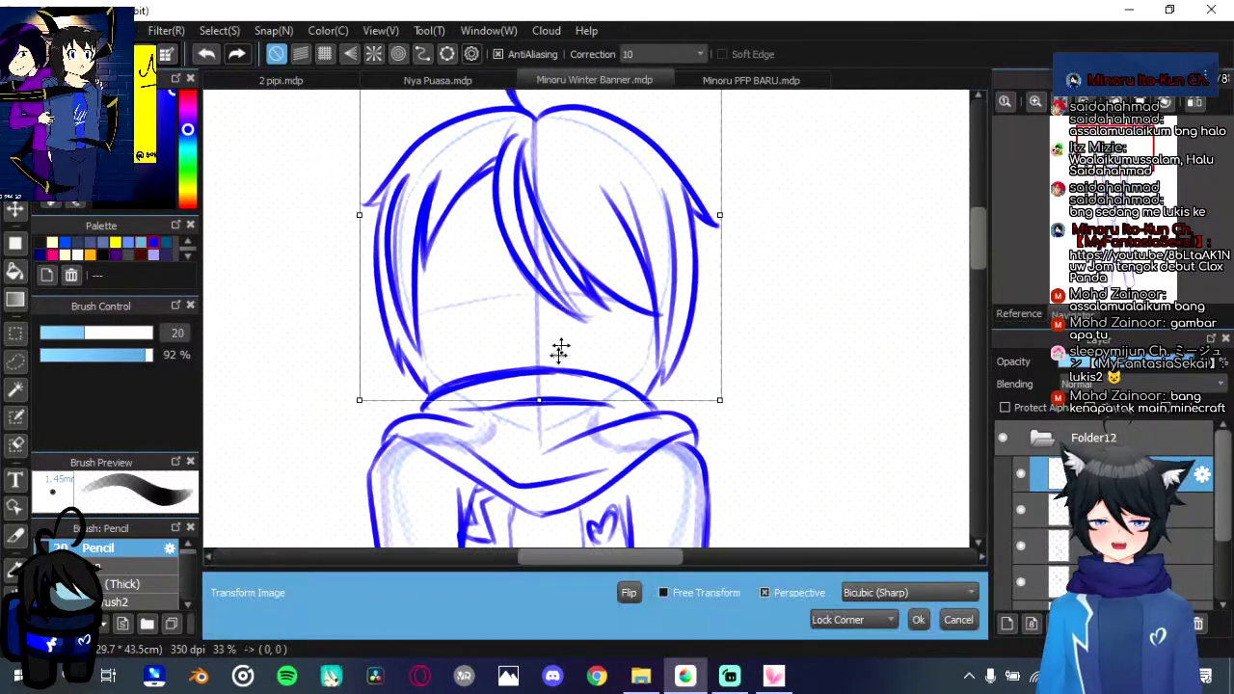
{"action": "left_click_drag", "start_coordinate": [539, 401], "coordinate": [540, 406]}
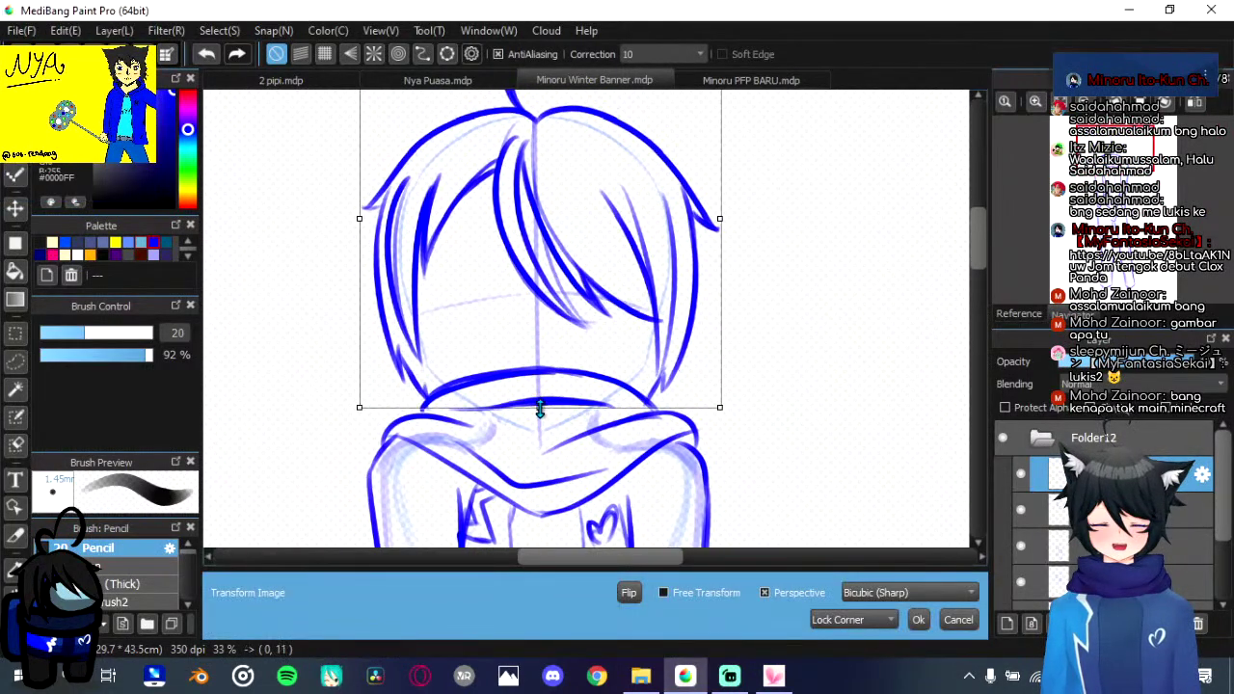
{"action": "left_click_drag", "start_coordinate": [572, 330], "coordinate": [570, 332]}
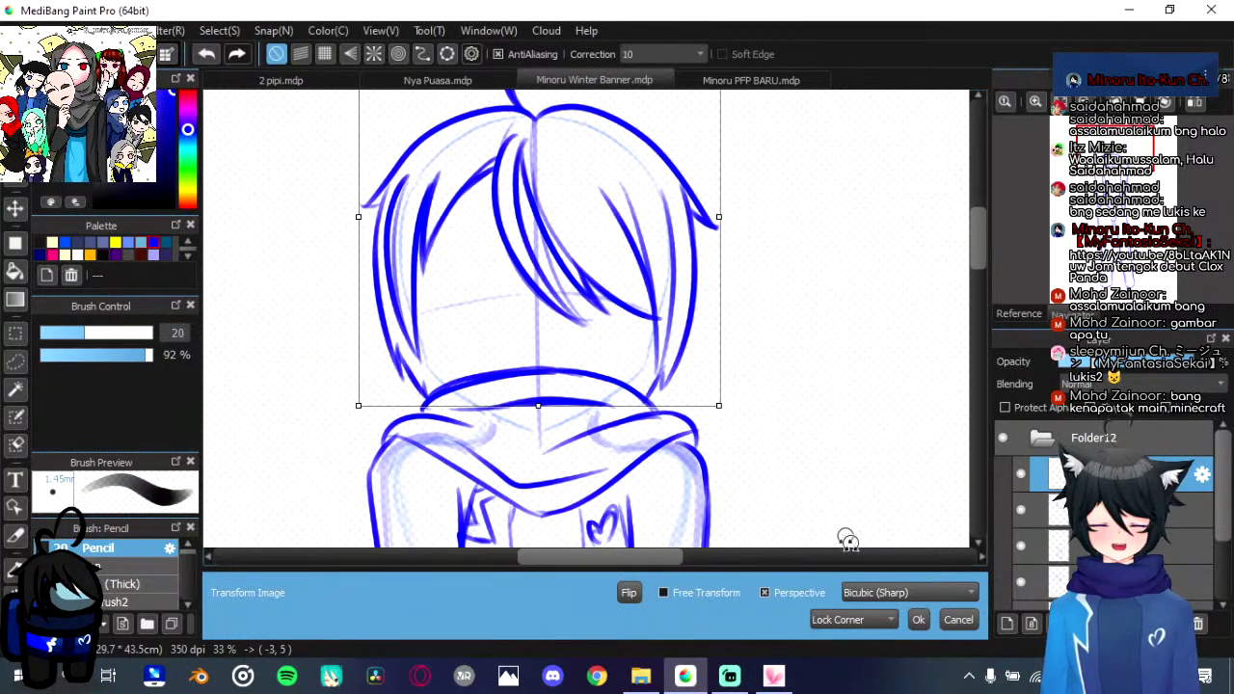
{"action": "left_click", "coordinate": [921, 620]}
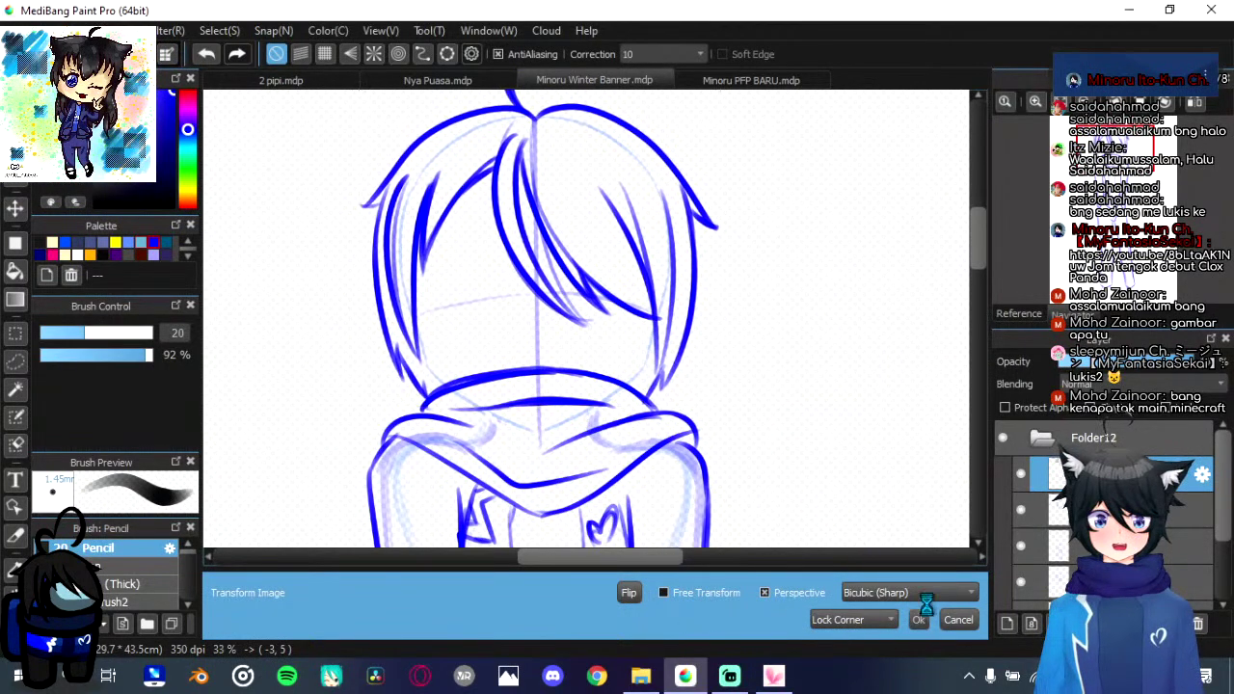
{"action": "left_click", "coordinate": [919, 619]}
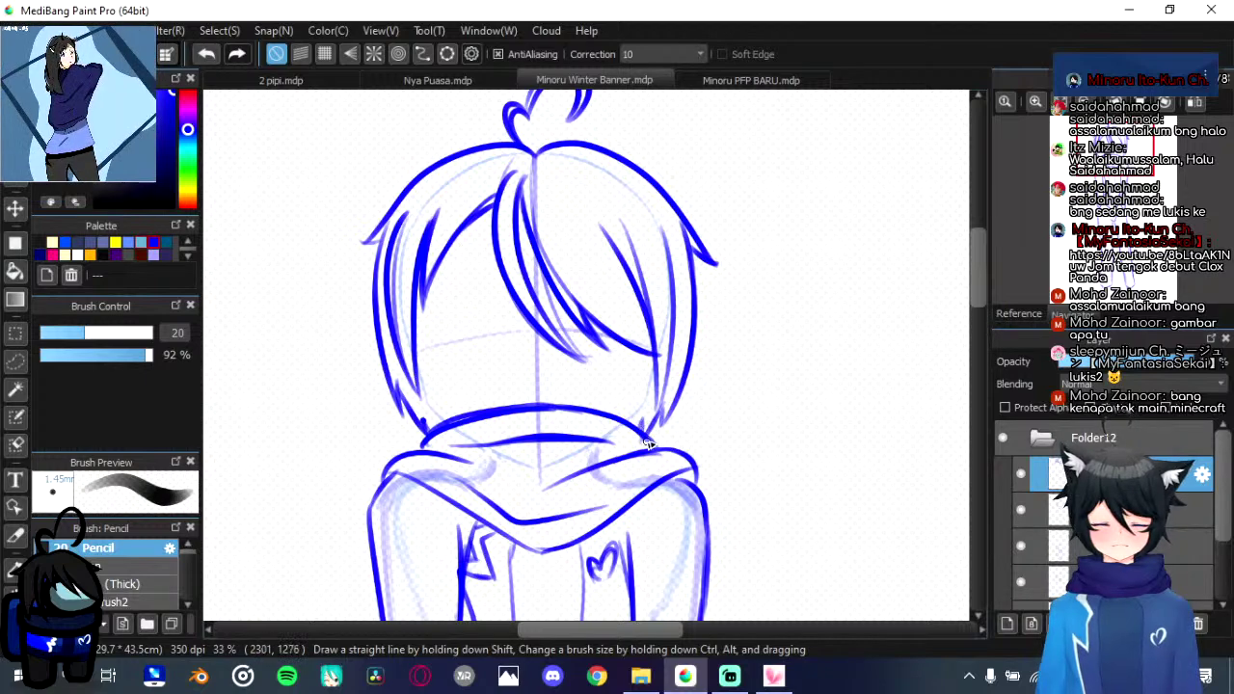
{"action": "left_click_drag", "start_coordinate": [660, 421], "coordinate": [679, 395]}
{"action": "key", "text": "ctrl+z"}
{"action": "mouse_move", "coordinate": [663, 444]}
{"action": "left_mouse_down"}
{"action": "mouse_move", "coordinate": [676, 341]}
{"action": "mouse_move", "coordinate": [651, 446]}
{"action": "left_mouse_up"}
{"action": "left_click_drag", "start_coordinate": [676, 330], "coordinate": [668, 374]}
{"action": "key", "text": "ctrl+z"}
Step: Trace the front outline of the shoe nearest the canvas's left edge, curving from the trouser cuff down to the toe
{"action": "left_click_drag", "start_coordinate": [652, 485], "coordinate": [676, 277]}
{"action": "mouse_move", "coordinate": [662, 442]}
{"action": "left_mouse_down"}
{"action": "mouse_move", "coordinate": [676, 243]}
{"action": "mouse_move", "coordinate": [662, 297]}
{"action": "mouse_move", "coordinate": [655, 247]}
{"action": "mouse_move", "coordinate": [658, 237]}
{"action": "mouse_move", "coordinate": [667, 356]}
{"action": "mouse_move", "coordinate": [658, 119]}
{"action": "left_mouse_up"}
{"action": "left_click_drag", "start_coordinate": [692, 492], "coordinate": [671, 436]}
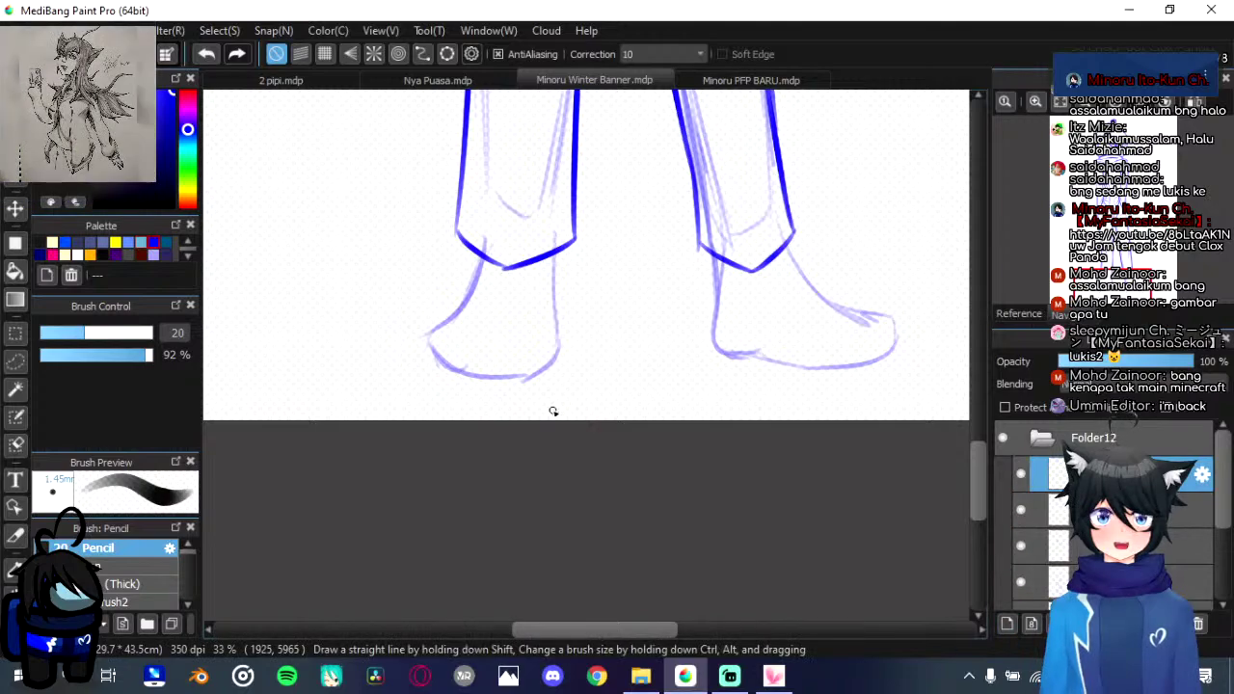
{"action": "scroll", "coordinate": [540, 386], "scroll_direction": "up", "scroll_amount": 2}
{"action": "left_click_drag", "start_coordinate": [457, 317], "coordinate": [494, 335]}
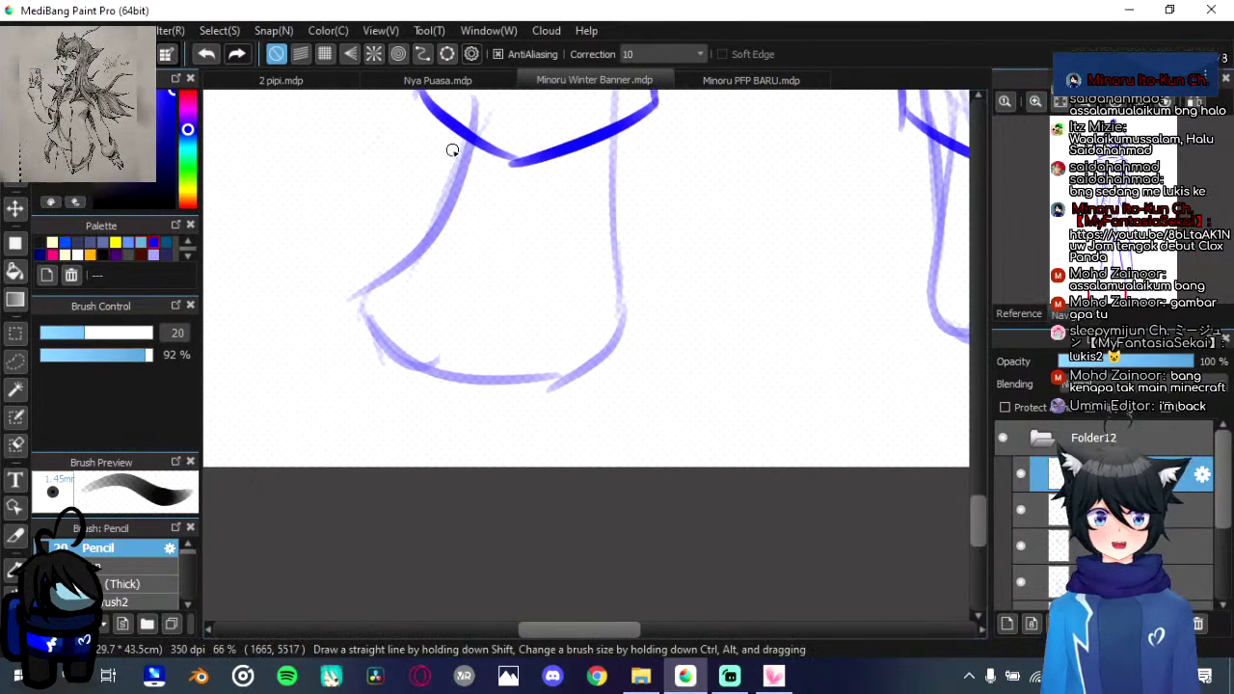
{"action": "left_click_drag", "start_coordinate": [470, 141], "coordinate": [417, 225]}
{"action": "key", "text": "ctrl+z"}
{"action": "mouse_move", "coordinate": [471, 142]}
{"action": "left_mouse_down"}
{"action": "mouse_move", "coordinate": [434, 238]}
{"action": "mouse_move", "coordinate": [362, 298]}
{"action": "mouse_move", "coordinate": [381, 324]}
{"action": "left_mouse_up"}
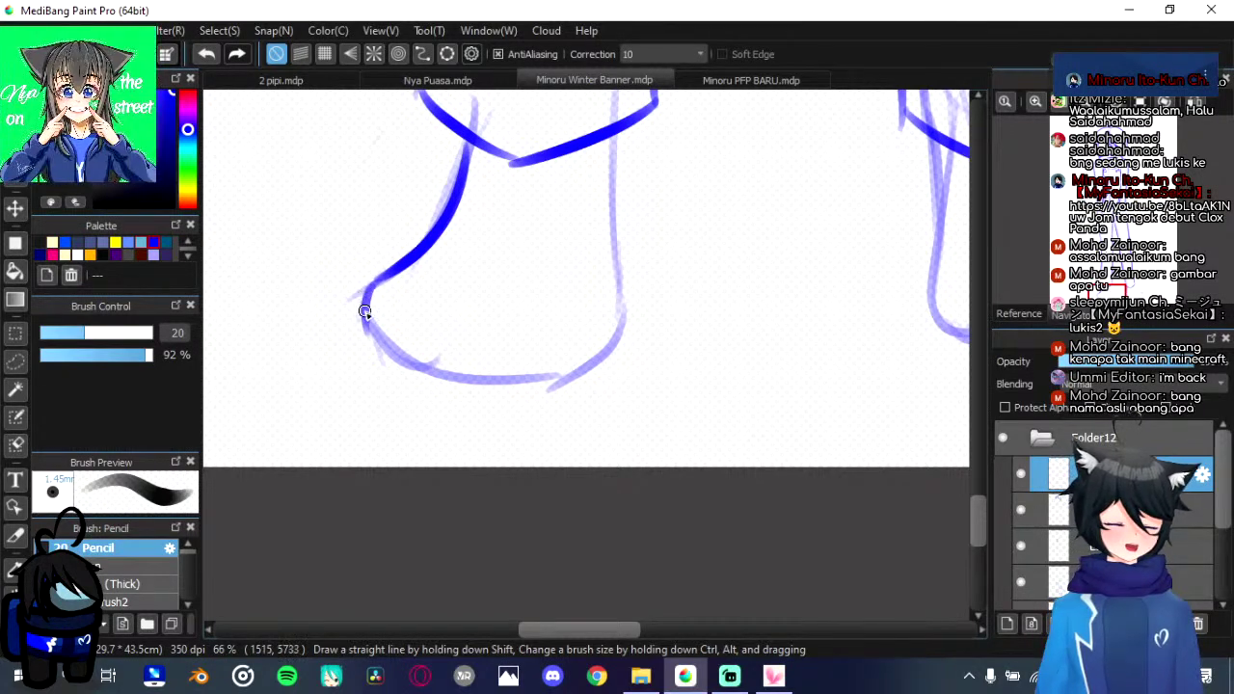
Step: Trace the same shoe's rounded lower edge and its back line from the heel up to the trouser cuff
{"action": "left_click_drag", "start_coordinate": [386, 362], "coordinate": [485, 388]}
{"action": "key", "text": "ctrl+z"}
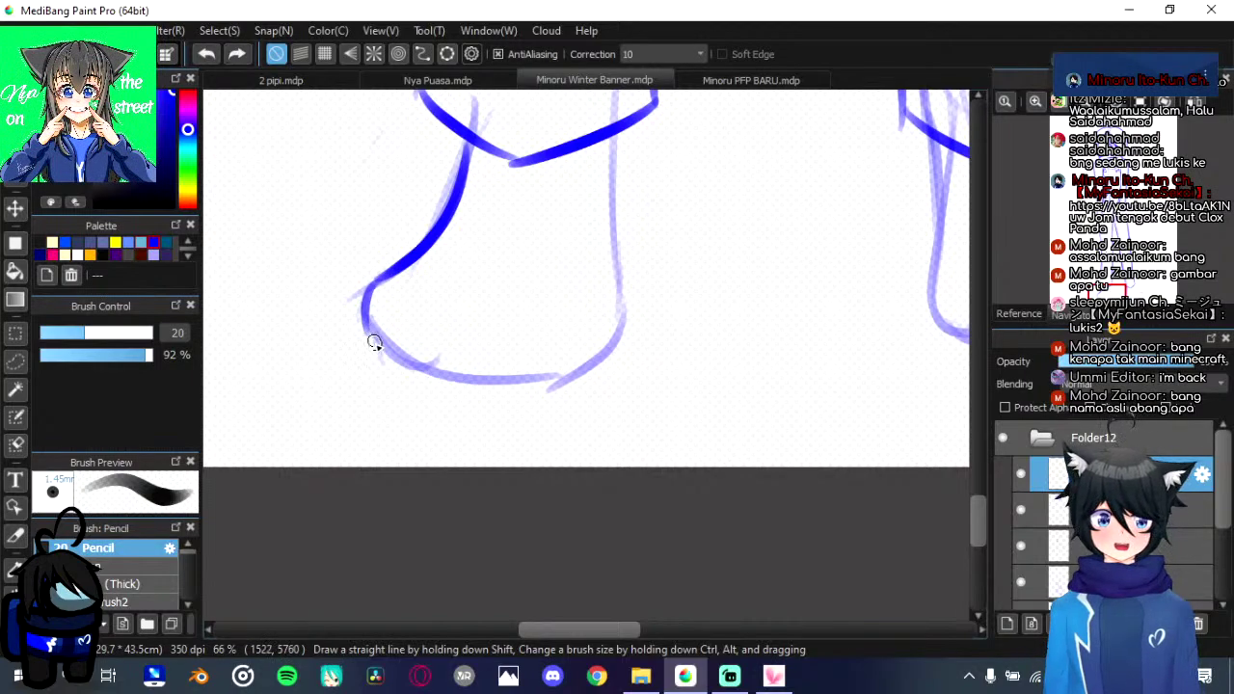
{"action": "mouse_move", "coordinate": [374, 343]}
{"action": "left_mouse_down"}
{"action": "mouse_move", "coordinate": [408, 374]}
{"action": "mouse_move", "coordinate": [480, 392]}
{"action": "mouse_move", "coordinate": [542, 387]}
{"action": "mouse_move", "coordinate": [598, 361]}
{"action": "mouse_move", "coordinate": [627, 295]}
{"action": "left_mouse_up"}
{"action": "key", "text": "ctrl+z"}
{"action": "key", "text": "ctrl+z"}
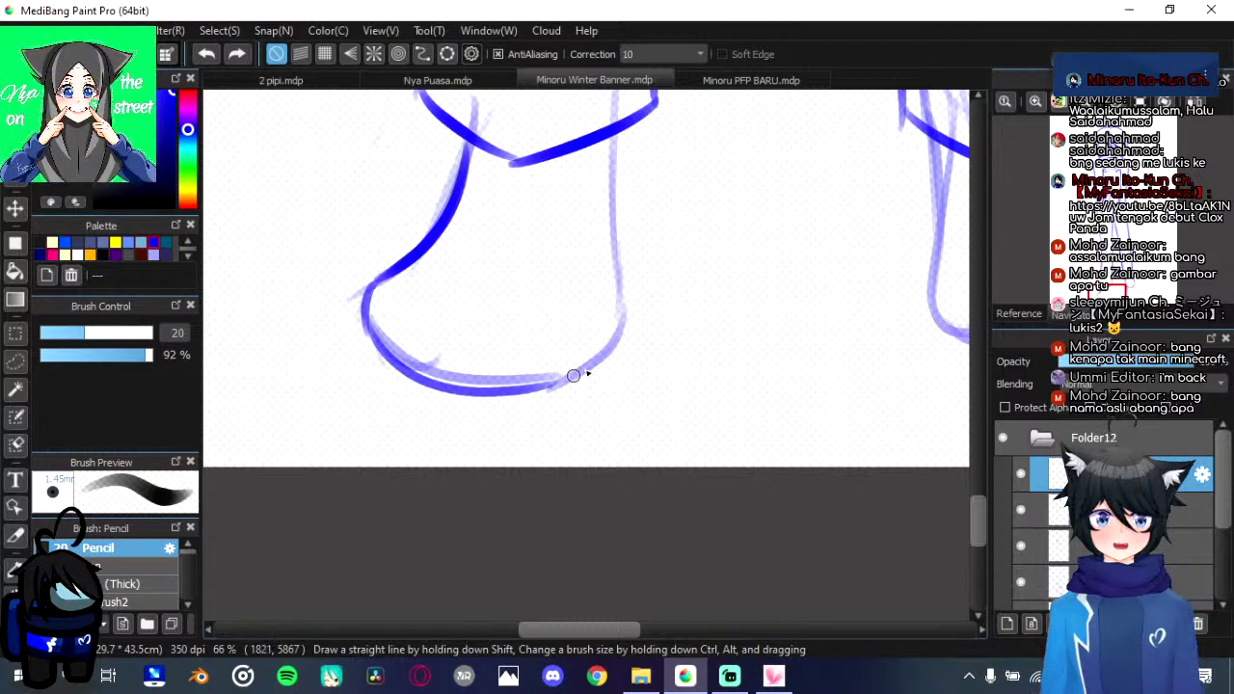
{"action": "mouse_move", "coordinate": [552, 386]}
{"action": "left_mouse_down"}
{"action": "mouse_move", "coordinate": [628, 326]}
{"action": "mouse_move", "coordinate": [617, 134]}
{"action": "mouse_move", "coordinate": [627, 309]}
{"action": "left_mouse_up"}
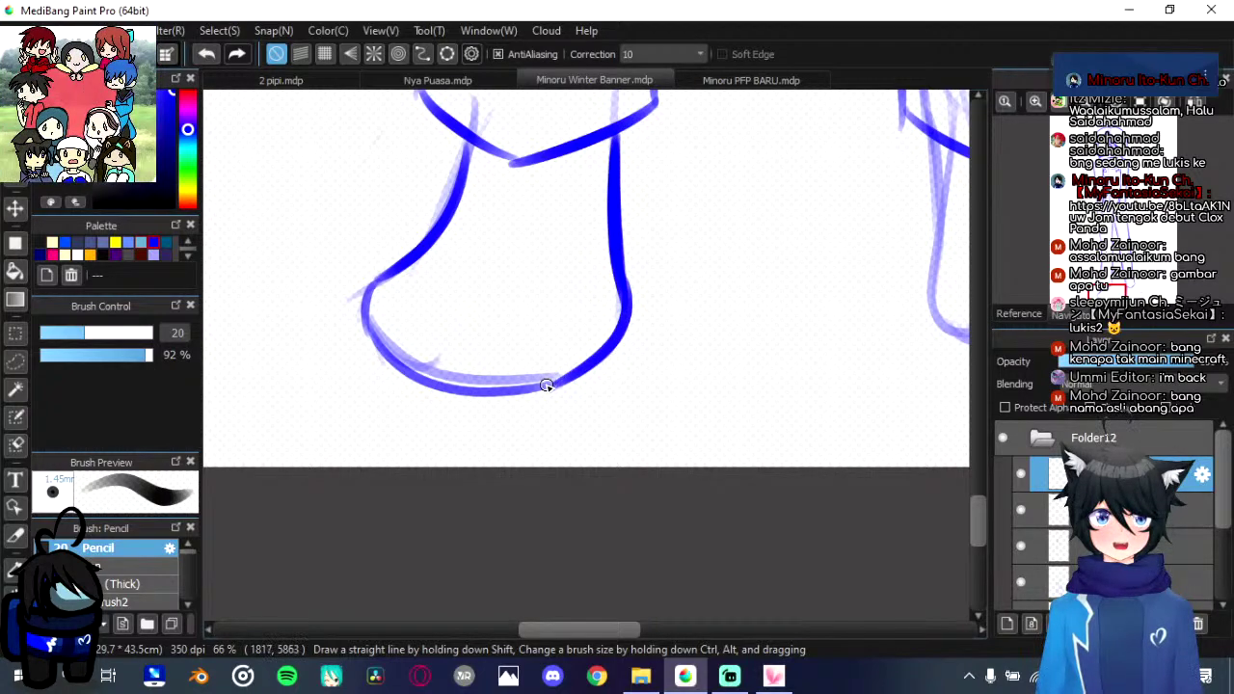
Step: Rotate the canvas sideways and retrace the shoe's lower curve to make the line darker and thicker
{"action": "key", "text": "Left"}
{"action": "key", "text": "Left"}
{"action": "key", "text": "Left"}
{"action": "left_click_drag", "start_coordinate": [580, 204], "coordinate": [593, 154]}
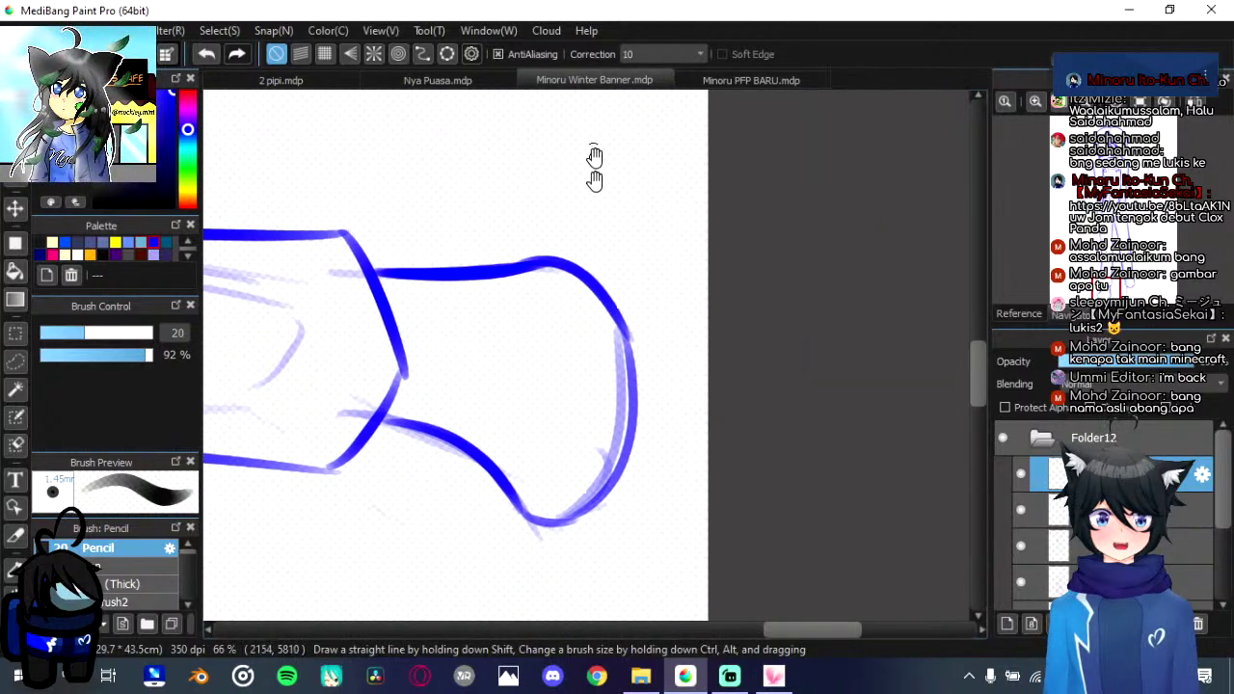
{"action": "mouse_move", "coordinate": [626, 337]}
{"action": "left_mouse_down"}
{"action": "mouse_move", "coordinate": [633, 254]}
{"action": "mouse_move", "coordinate": [645, 318]}
{"action": "left_mouse_up"}
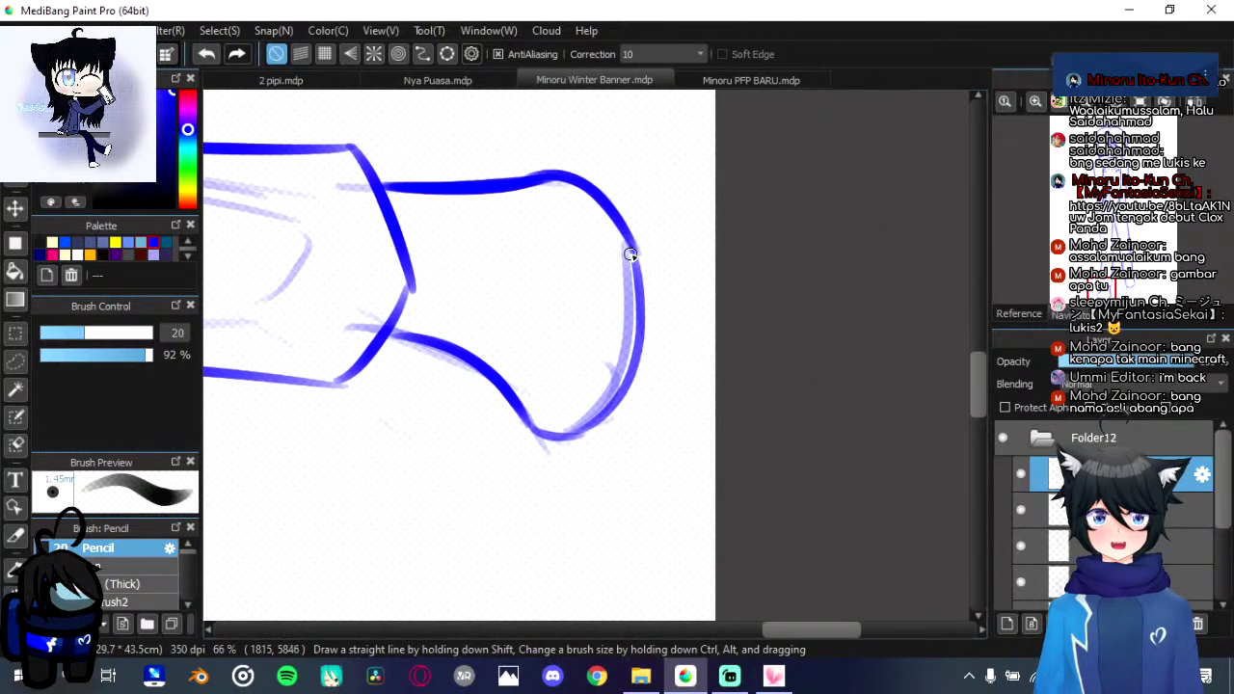
{"action": "left_click_drag", "start_coordinate": [634, 249], "coordinate": [638, 342]}
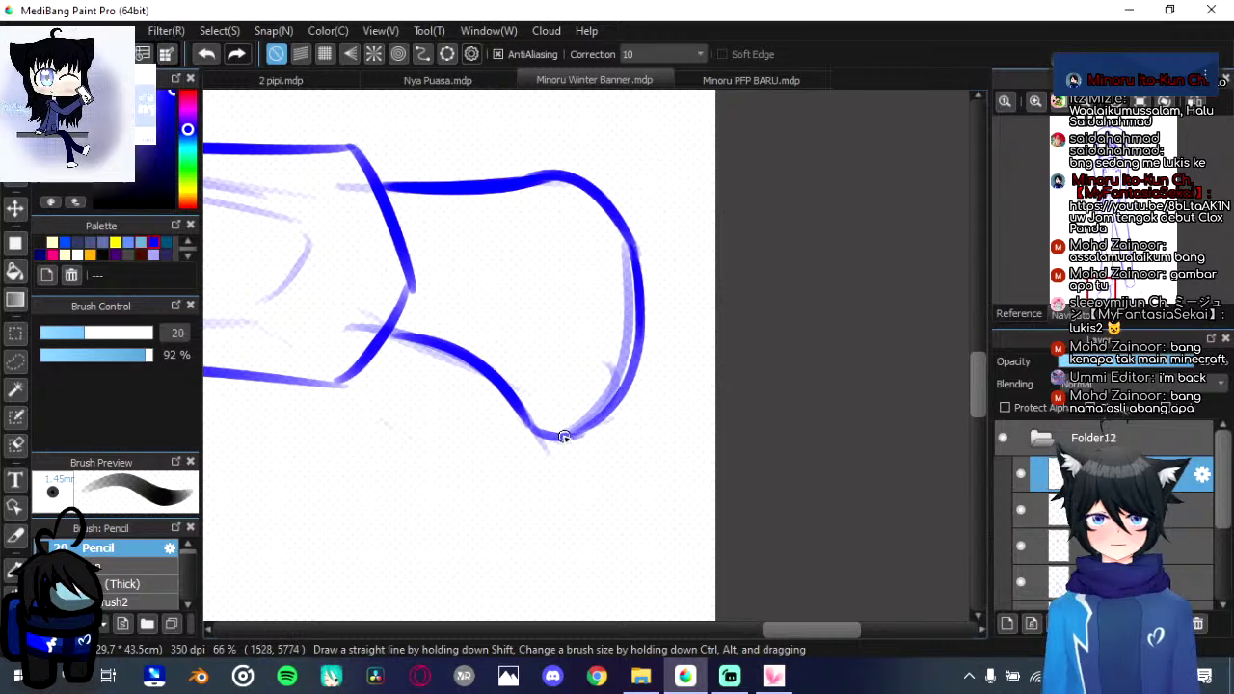
{"action": "mouse_move", "coordinate": [602, 421]}
{"action": "left_mouse_down"}
{"action": "mouse_move", "coordinate": [636, 342]}
{"action": "mouse_move", "coordinate": [633, 253]}
{"action": "left_mouse_up"}
{"action": "mouse_move", "coordinate": [557, 408]}
{"action": "left_mouse_down"}
{"action": "mouse_move", "coordinate": [563, 353]}
{"action": "mouse_move", "coordinate": [584, 383]}
{"action": "left_mouse_up"}
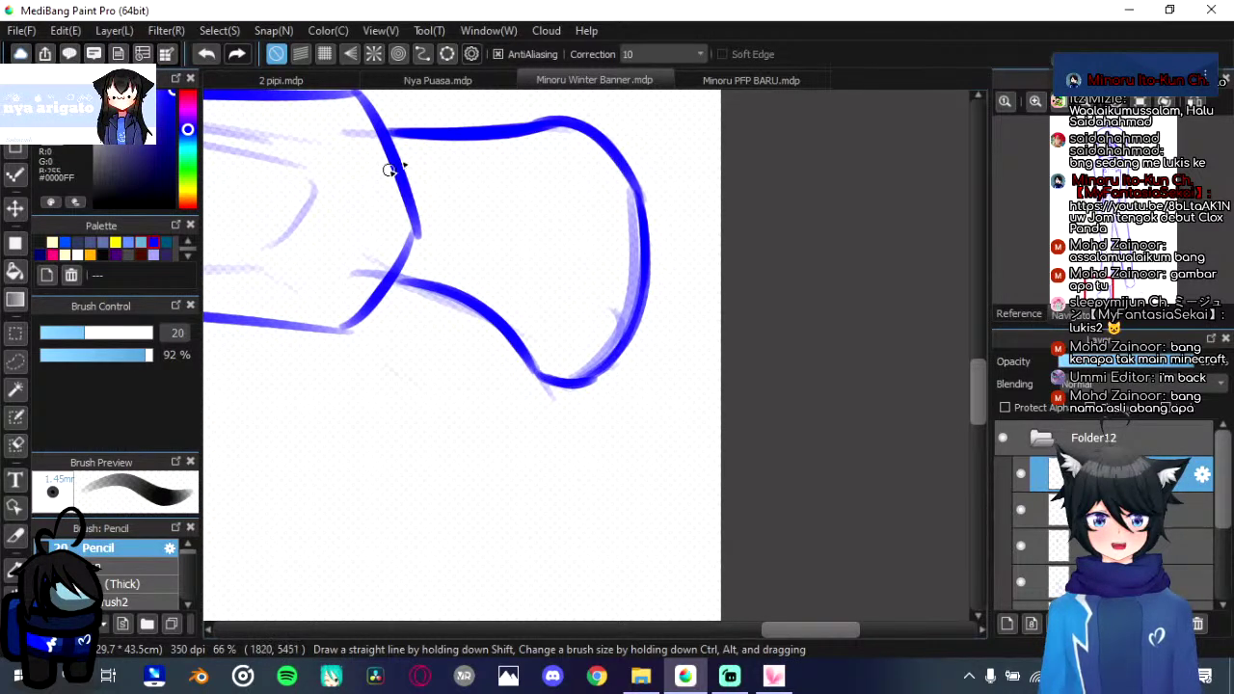
Step: Close the Nya Puasa.mdp document and return to Minoru Winter Banner.mdp
{"action": "left_click", "coordinate": [458, 79]}
{"action": "right_click", "coordinate": [460, 77]}
{"action": "left_click", "coordinate": [477, 85]}
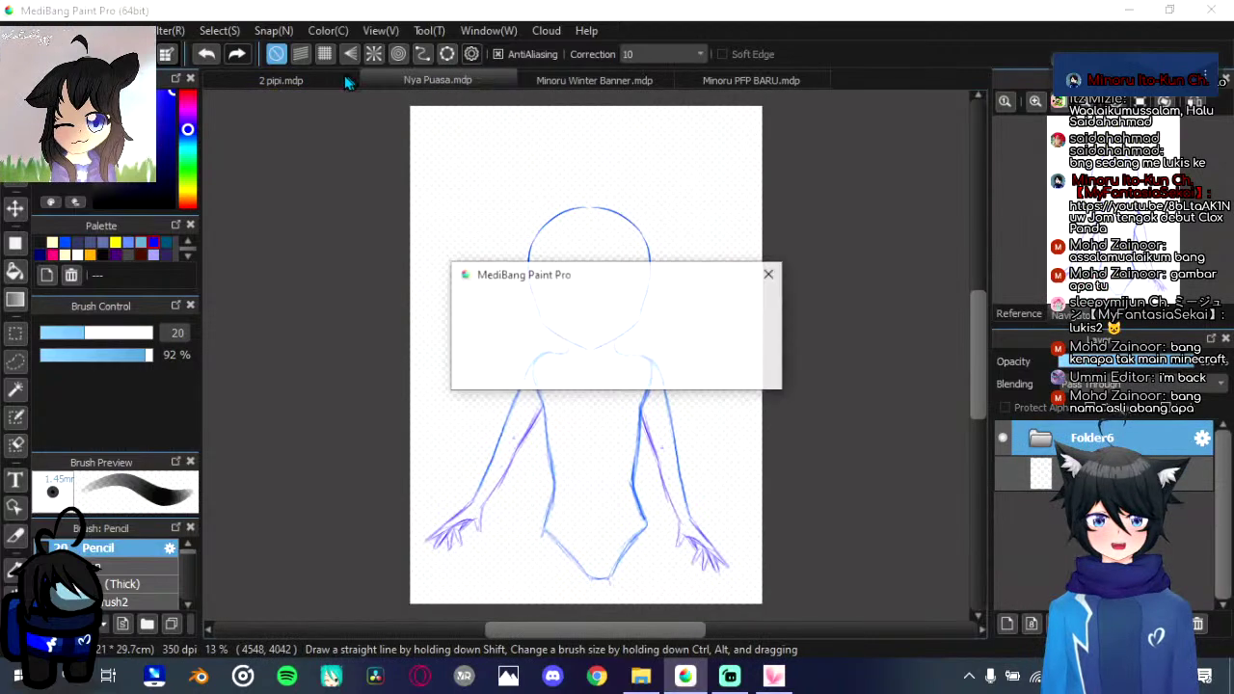
{"action": "left_click", "coordinate": [715, 369]}
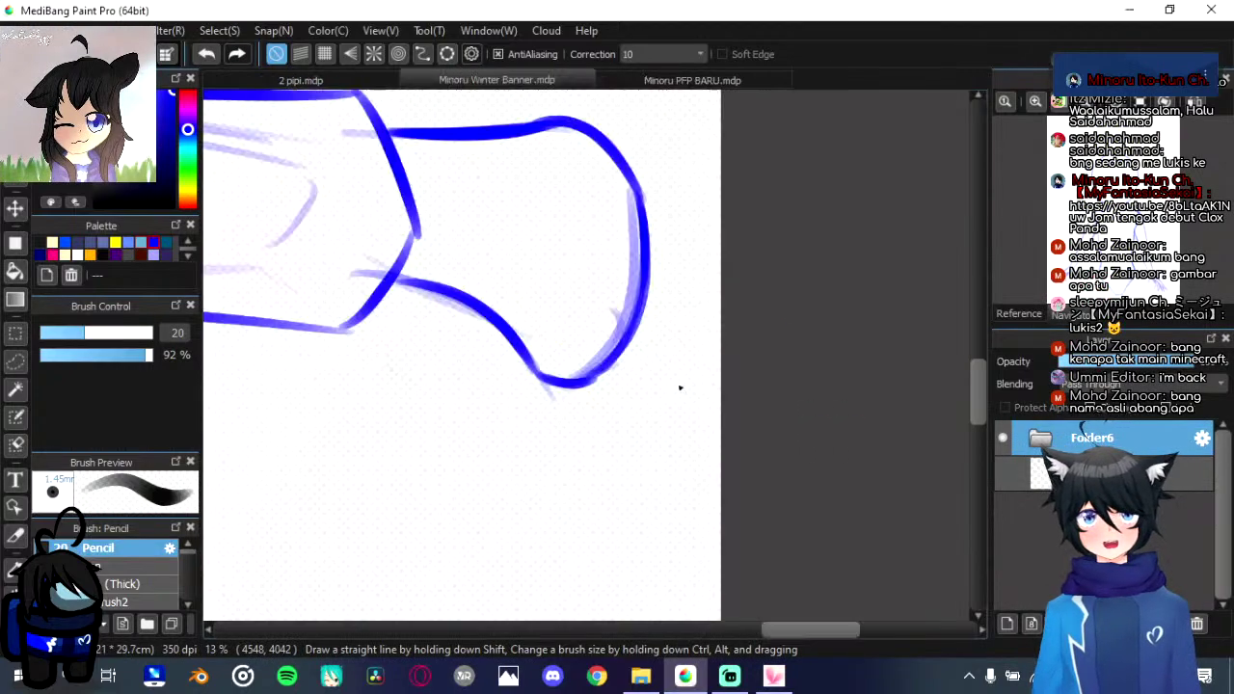
Step: Restore the canvas to upright and draw a thick sole band beneath the shoe, curving from the toe around to the heel
{"action": "scroll", "coordinate": [589, 276], "scroll_direction": "down", "scroll_amount": 2}
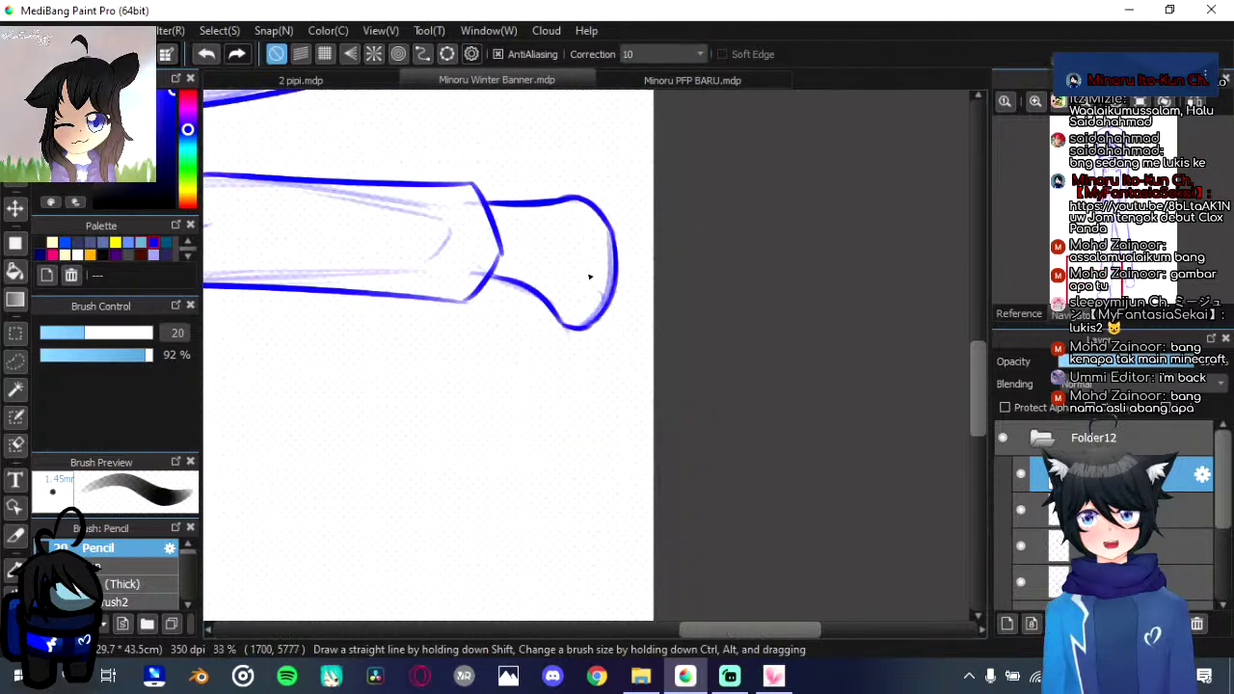
{"action": "scroll", "coordinate": [589, 276], "scroll_direction": "up", "scroll_amount": 2}
{"action": "key", "text": "Right"}
{"action": "key", "text": "Right"}
{"action": "key", "text": "Right"}
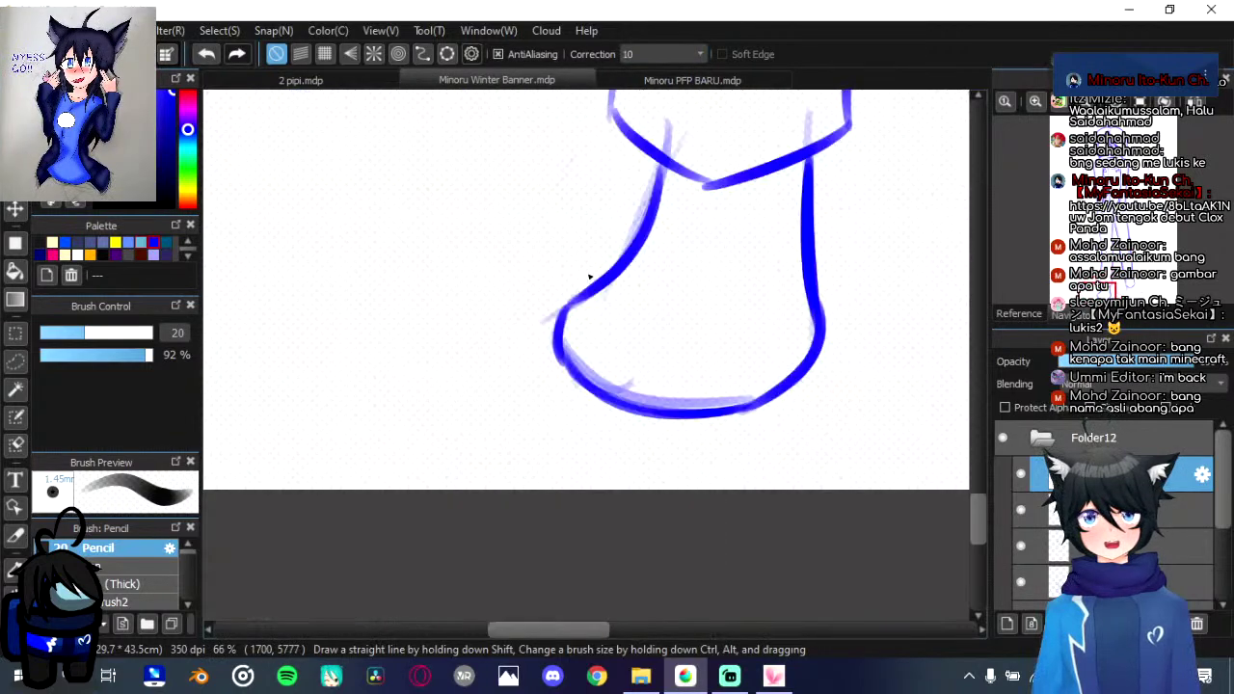
{"action": "left_click_drag", "start_coordinate": [670, 204], "coordinate": [612, 188]}
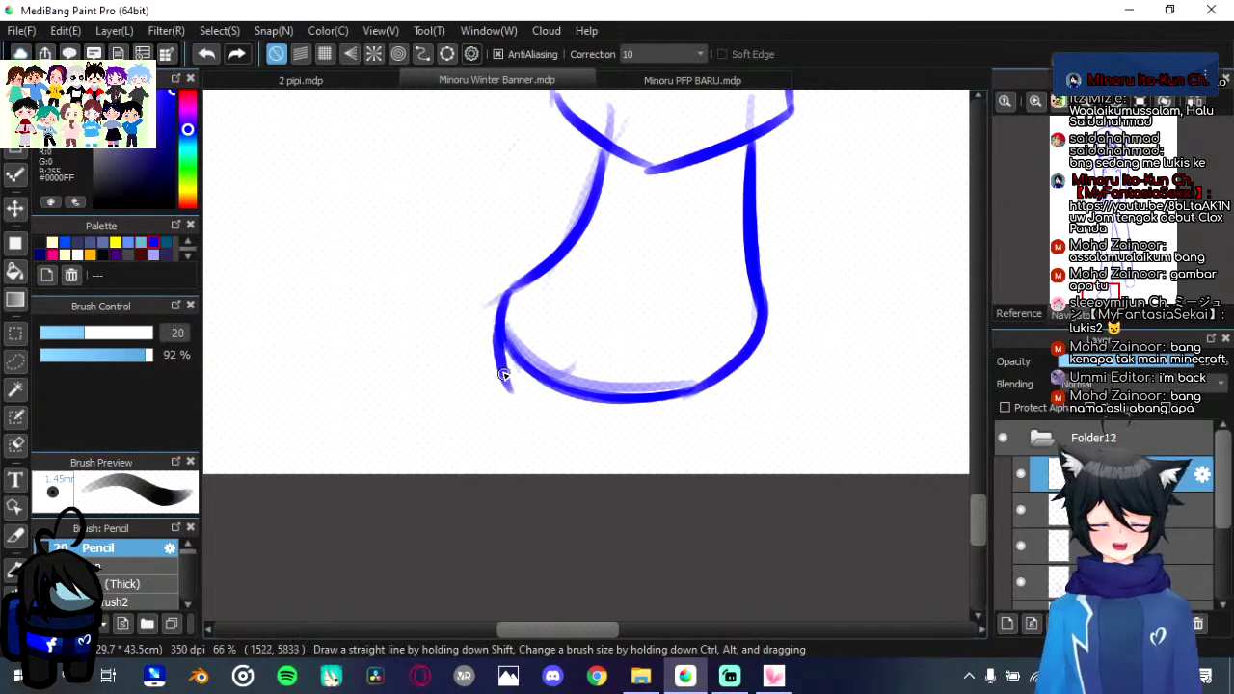
{"action": "mouse_move", "coordinate": [500, 333]}
{"action": "left_mouse_down"}
{"action": "mouse_move", "coordinate": [498, 371]}
{"action": "mouse_move", "coordinate": [520, 404]}
{"action": "mouse_move", "coordinate": [563, 417]}
{"action": "mouse_move", "coordinate": [504, 392]}
{"action": "mouse_move", "coordinate": [575, 433]}
{"action": "left_mouse_up"}
{"action": "key", "text": "ctrl+z"}
{"action": "key", "text": "ctrl+z"}
{"action": "key", "text": "ctrl+z"}
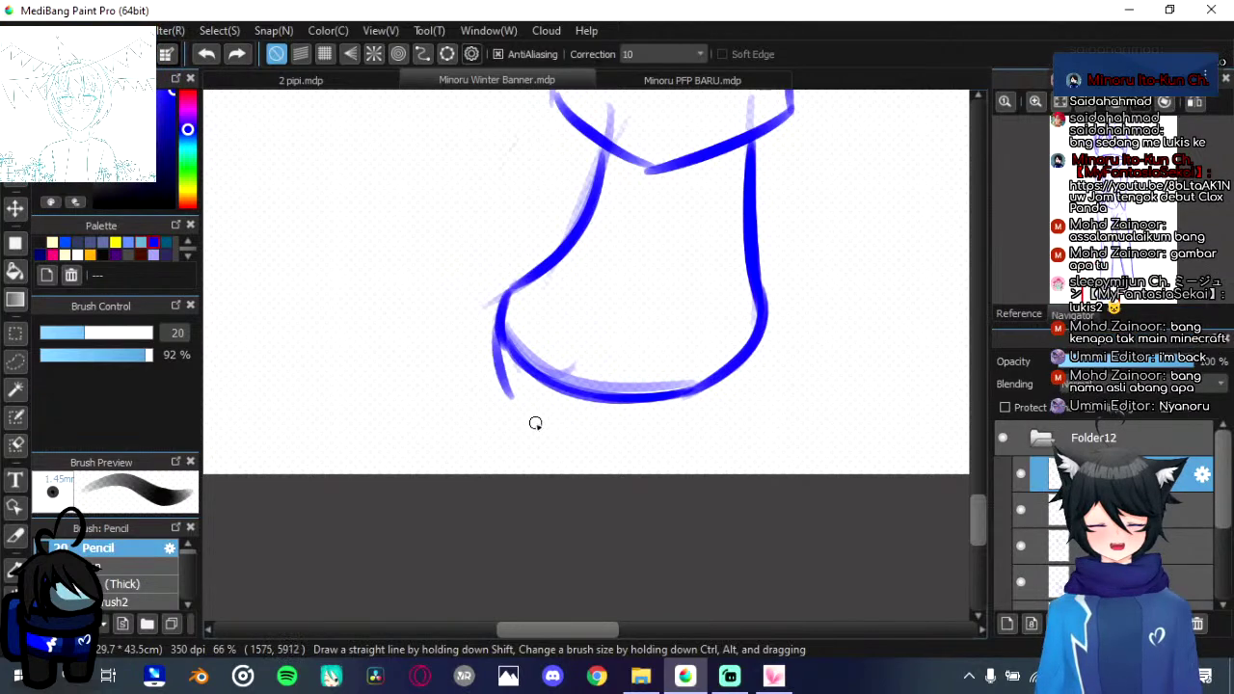
{"action": "key", "text": "ctrl+z"}
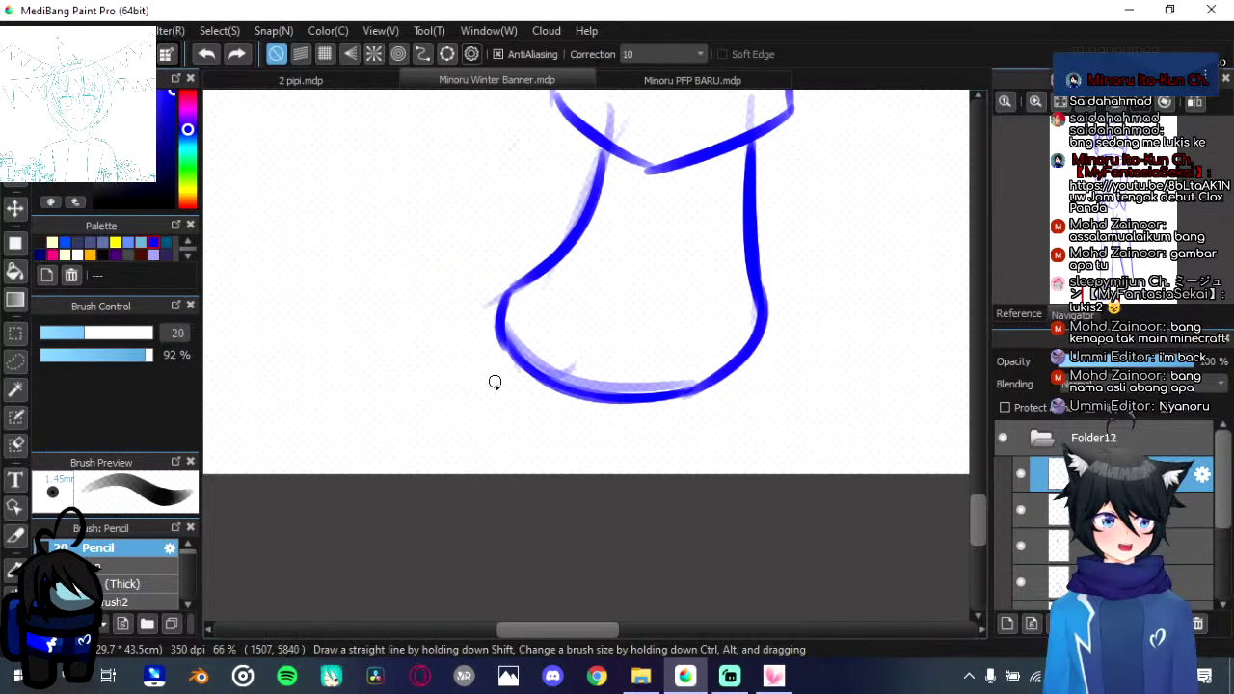
{"action": "left_click_drag", "start_coordinate": [501, 326], "coordinate": [498, 387]}
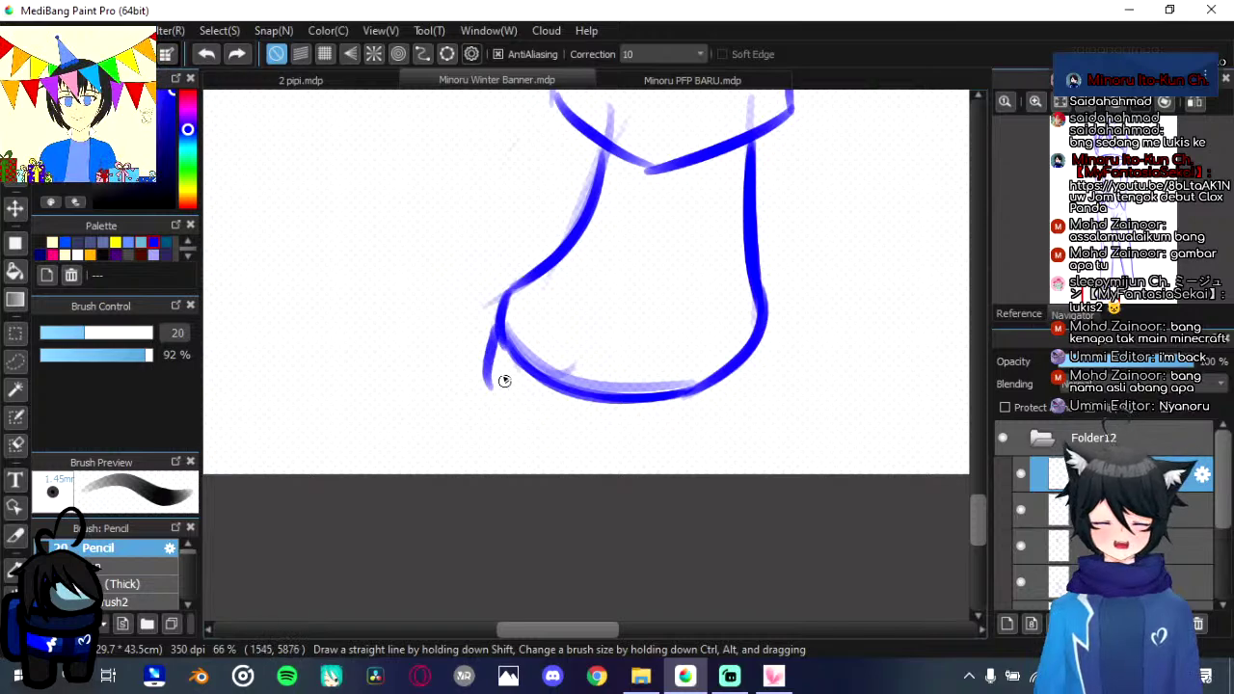
{"action": "key", "text": "ctrl+z"}
{"action": "mouse_move", "coordinate": [496, 333]}
{"action": "left_mouse_down"}
{"action": "mouse_move", "coordinate": [512, 411]}
{"action": "mouse_move", "coordinate": [585, 441]}
{"action": "mouse_move", "coordinate": [619, 437]}
{"action": "mouse_move", "coordinate": [610, 444]}
{"action": "mouse_move", "coordinate": [677, 437]}
{"action": "mouse_move", "coordinate": [739, 406]}
{"action": "mouse_move", "coordinate": [721, 403]}
{"action": "mouse_move", "coordinate": [736, 409]}
{"action": "mouse_move", "coordinate": [736, 308]}
{"action": "left_mouse_up"}
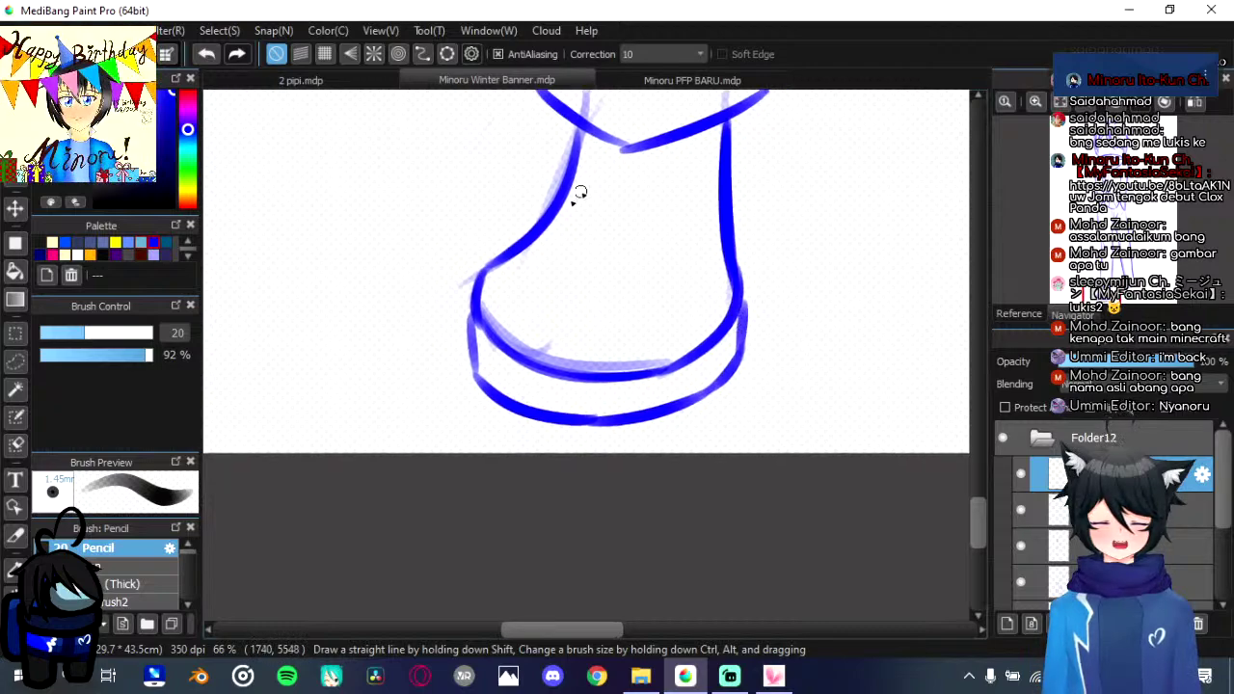
Step: Draw a U-shaped tongue line from the cuff down inside the shoe and thicken the outlines at the toe and heel
{"action": "mouse_move", "coordinate": [584, 135]}
{"action": "left_mouse_down"}
{"action": "mouse_move", "coordinate": [559, 262]}
{"action": "mouse_move", "coordinate": [588, 288]}
{"action": "mouse_move", "coordinate": [616, 280]}
{"action": "mouse_move", "coordinate": [606, 289]}
{"action": "mouse_move", "coordinate": [630, 289]}
{"action": "mouse_move", "coordinate": [665, 252]}
{"action": "mouse_move", "coordinate": [659, 269]}
{"action": "mouse_move", "coordinate": [704, 123]}
{"action": "left_mouse_up"}
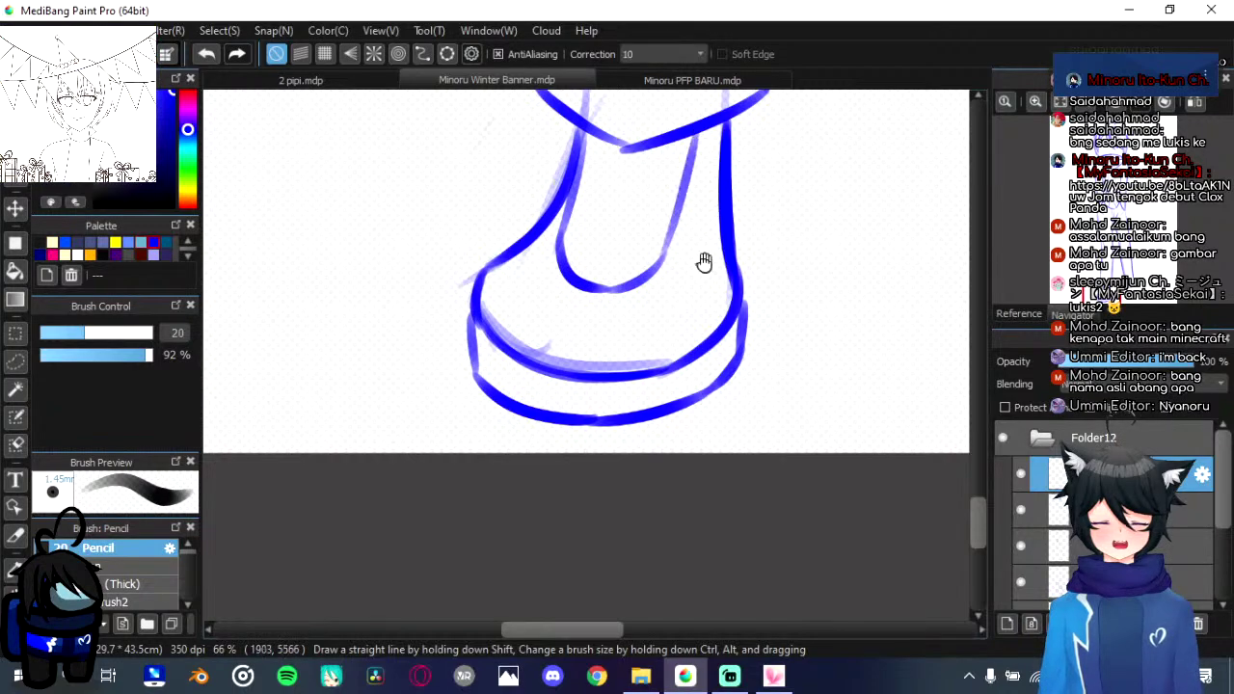
{"action": "mouse_move", "coordinate": [703, 261]}
{"action": "left_mouse_down"}
{"action": "mouse_move", "coordinate": [574, 322]}
{"action": "mouse_move", "coordinate": [587, 380]}
{"action": "mouse_move", "coordinate": [559, 315]}
{"action": "left_mouse_up"}
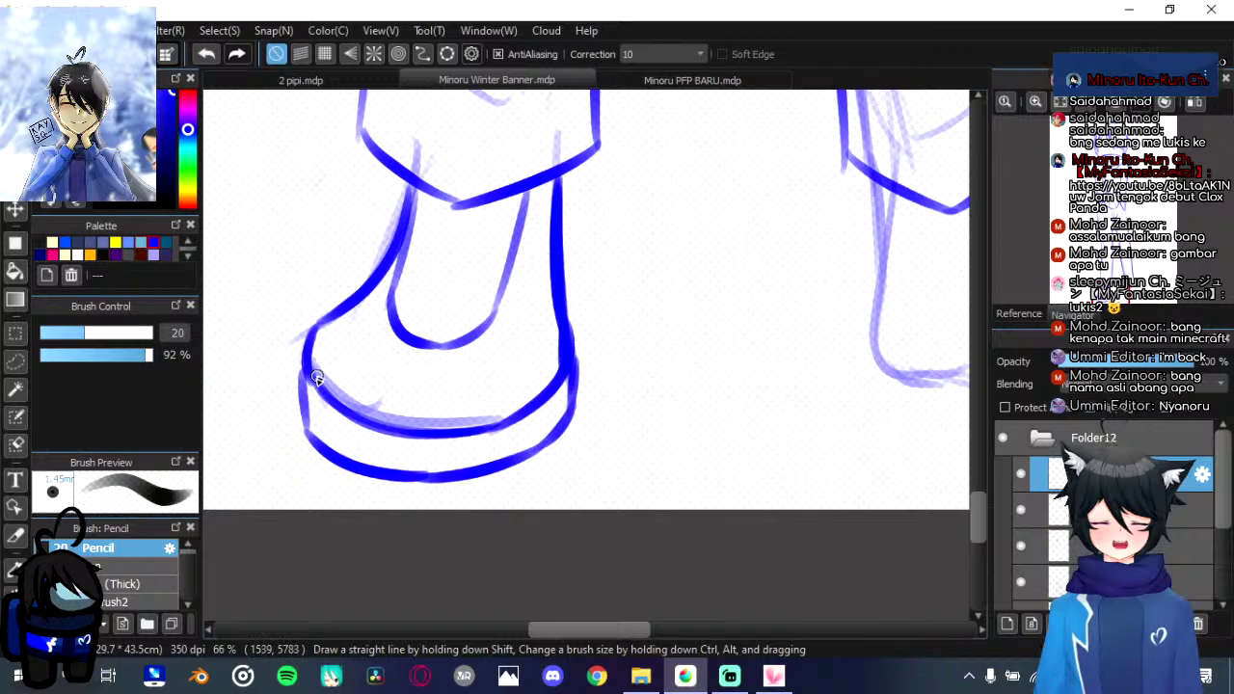
{"action": "left_click_drag", "start_coordinate": [303, 347], "coordinate": [341, 328]}
{"action": "left_click_drag", "start_coordinate": [306, 368], "coordinate": [338, 427]}
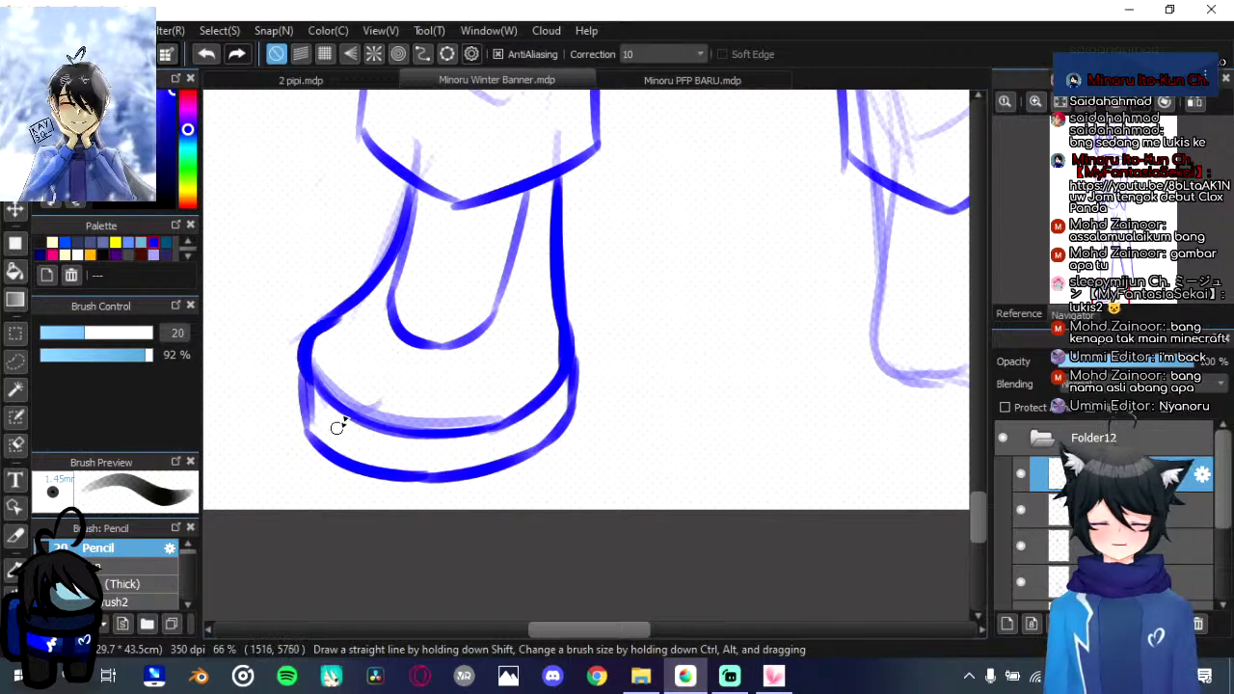
{"action": "left_click_drag", "start_coordinate": [550, 386], "coordinate": [560, 316]}
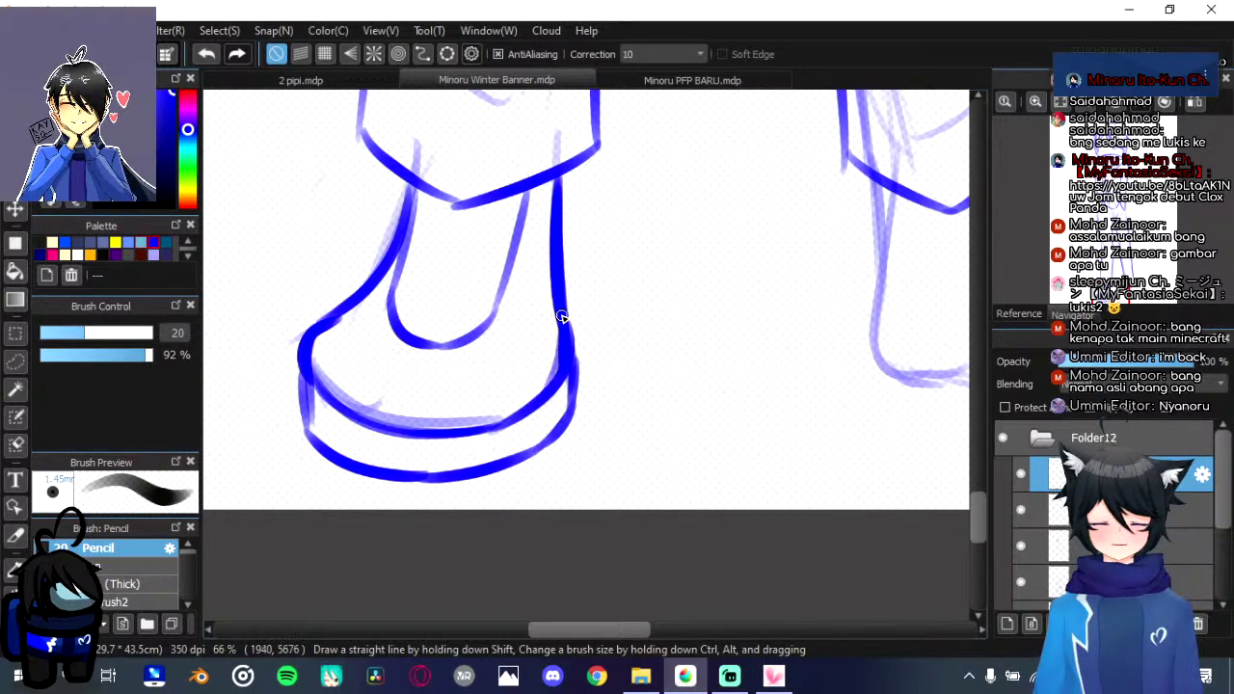
{"action": "mouse_move", "coordinate": [556, 400]}
{"action": "left_mouse_down"}
{"action": "mouse_move", "coordinate": [586, 309]}
{"action": "mouse_move", "coordinate": [572, 366]}
{"action": "left_mouse_up"}
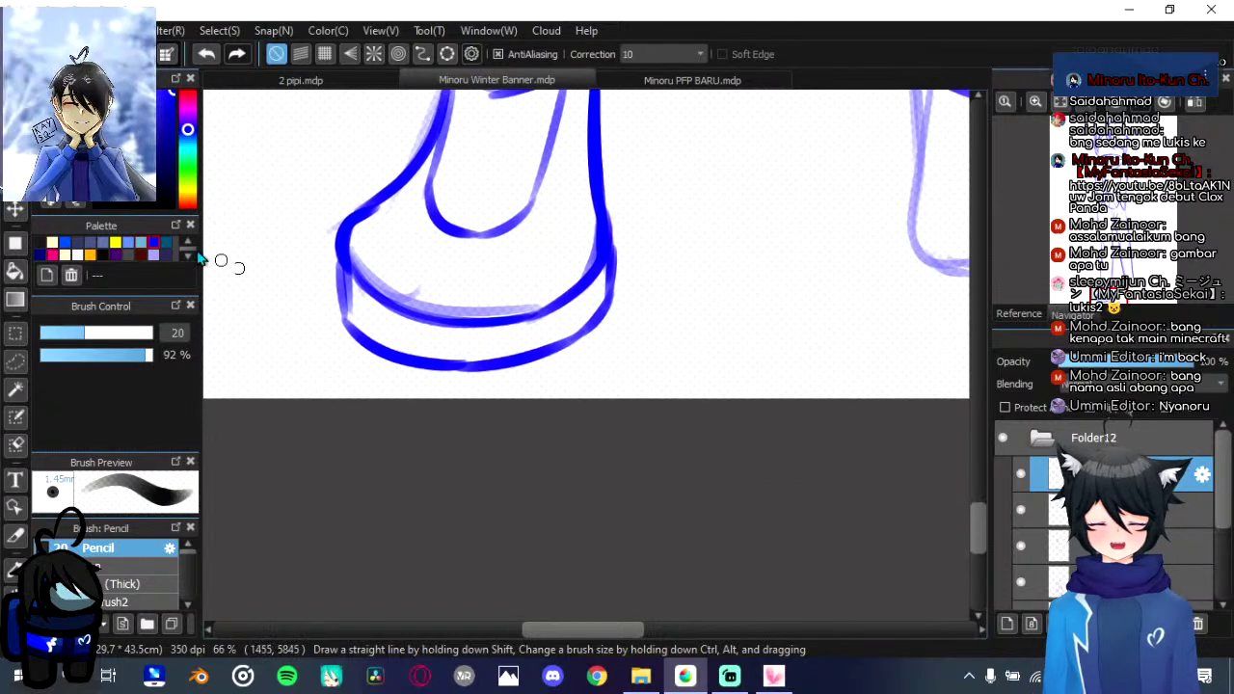
Step: Lasso the shoe's sole, move it by (-3, 26), deselect it, and reconnect the side outlines with the Pencil
{"action": "left_click", "coordinate": [14, 360]}
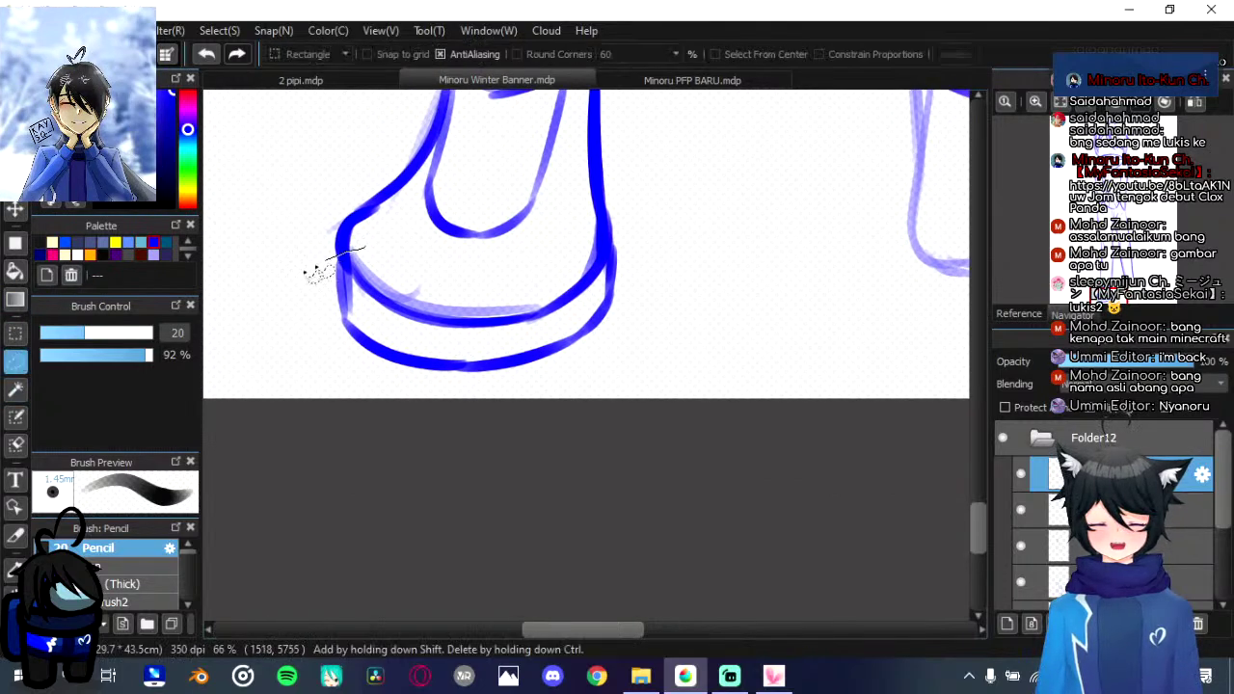
{"action": "mouse_move", "coordinate": [311, 273]}
{"action": "left_mouse_down"}
{"action": "mouse_move", "coordinate": [440, 499]}
{"action": "mouse_move", "coordinate": [662, 365]}
{"action": "mouse_move", "coordinate": [671, 287]}
{"action": "mouse_move", "coordinate": [646, 235]}
{"action": "mouse_move", "coordinate": [582, 244]}
{"action": "mouse_move", "coordinate": [588, 280]}
{"action": "left_mouse_up"}
{"action": "key", "text": "ctrl+t"}
{"action": "mouse_move", "coordinate": [512, 283]}
{"action": "left_mouse_down"}
{"action": "mouse_move", "coordinate": [512, 305]}
{"action": "mouse_move", "coordinate": [528, 315]}
{"action": "left_mouse_up"}
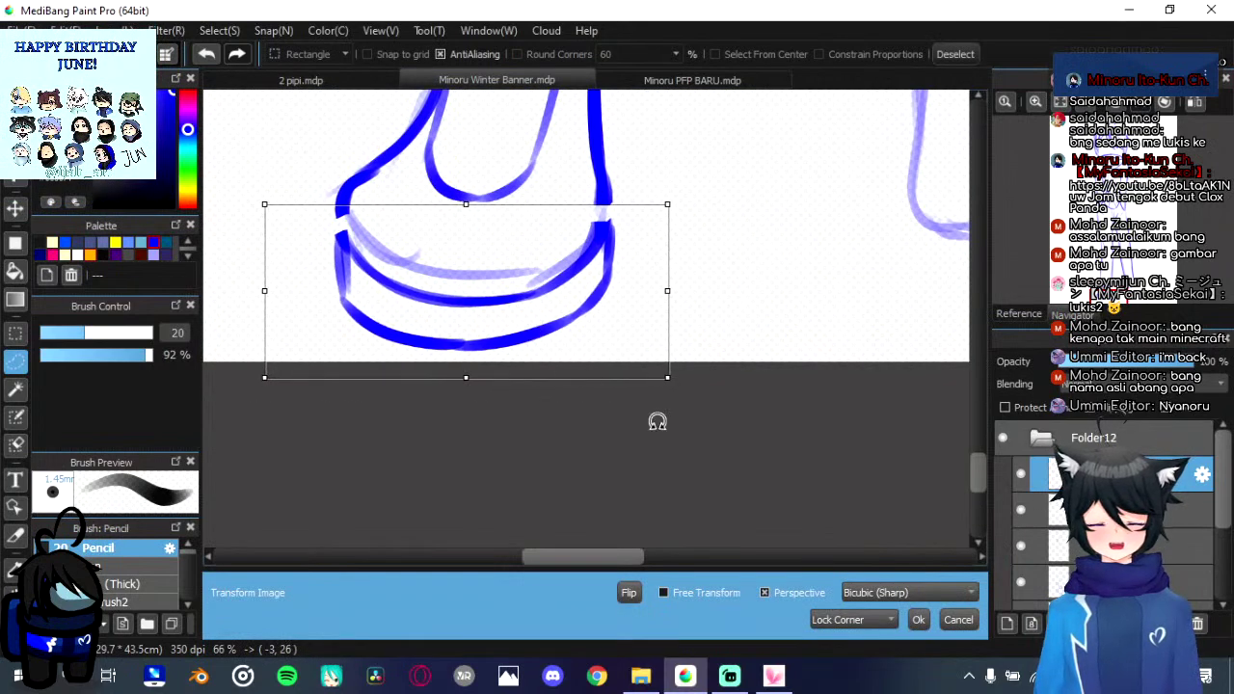
{"action": "left_click", "coordinate": [918, 620]}
{"action": "key", "text": "ctrl+d"}
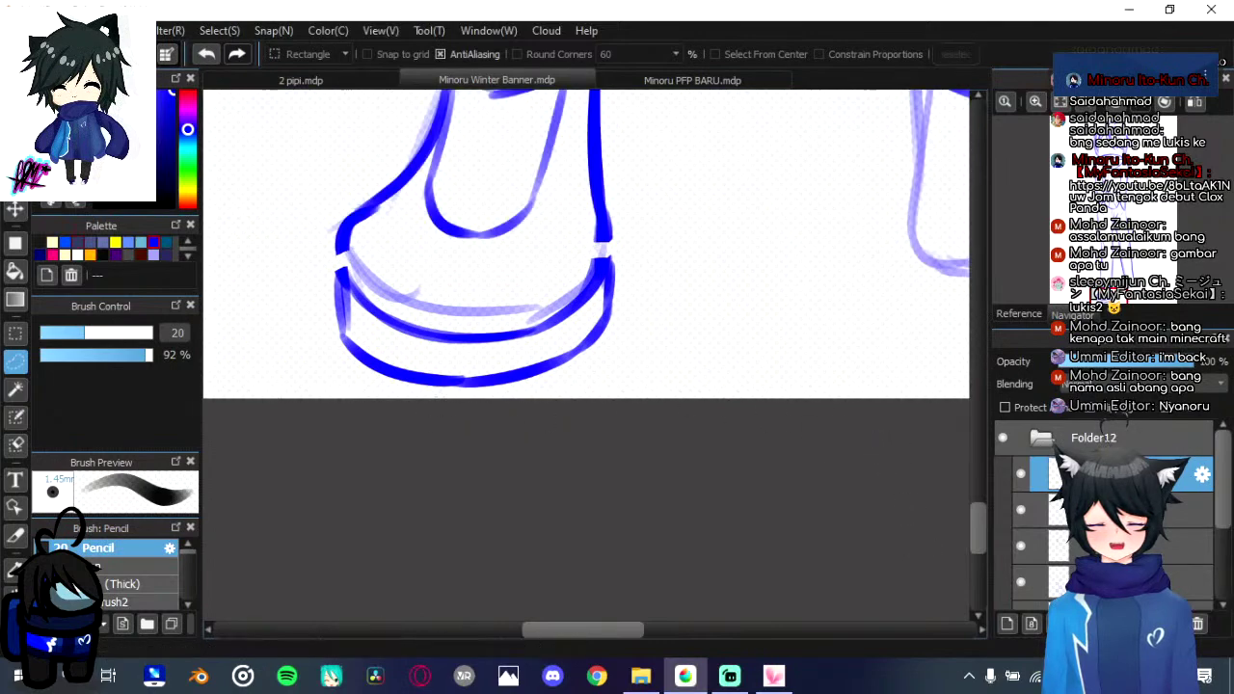
{"action": "key", "text": "b"}
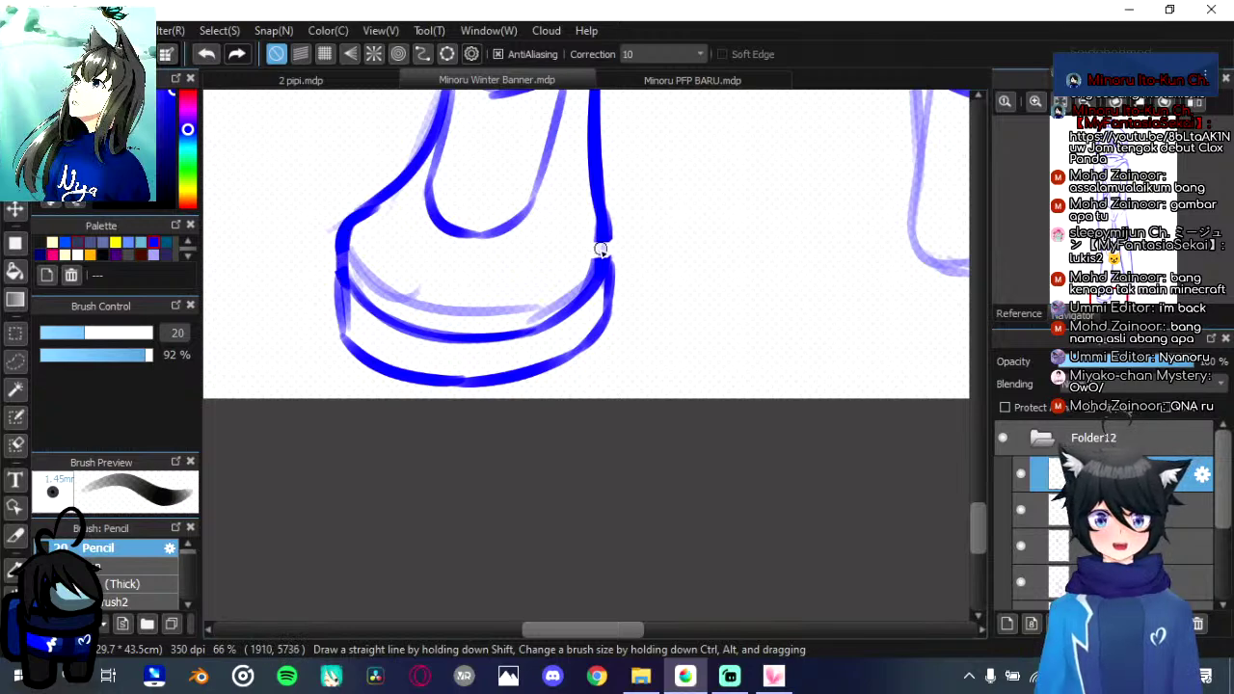
{"action": "key", "text": "ctrl+z"}
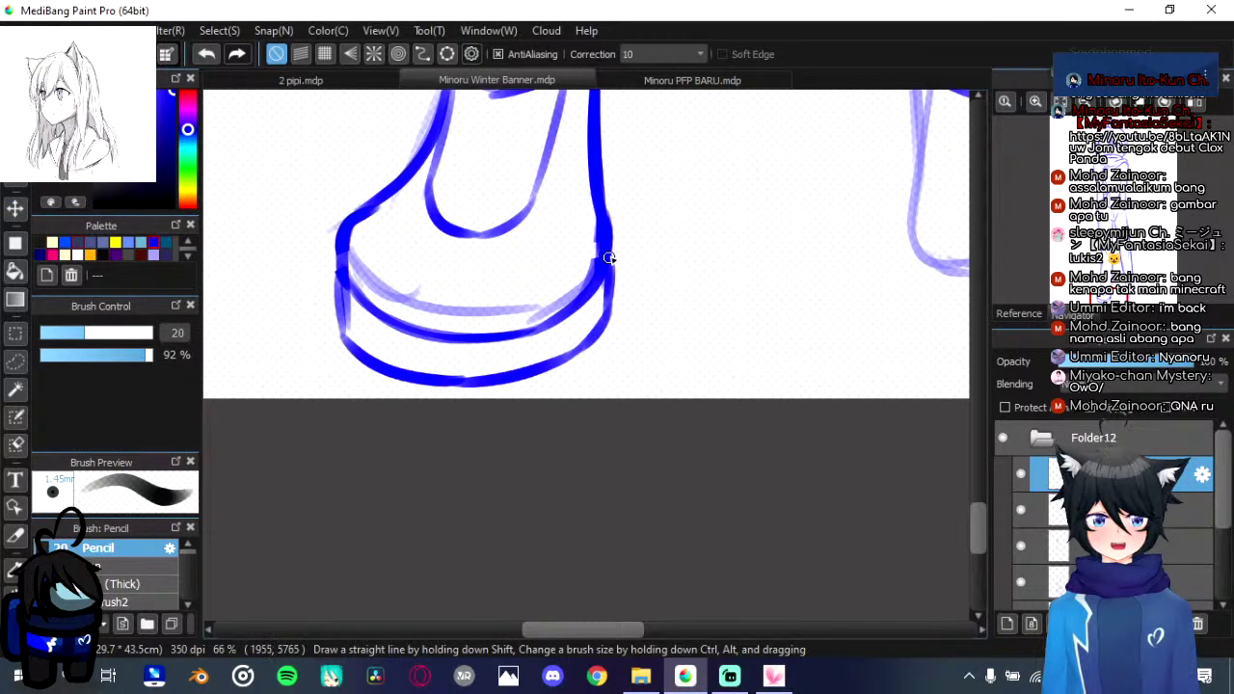
Step: Trace the back line of the other shoe from the trouser cuff down to the heel
{"action": "left_click_drag", "start_coordinate": [661, 276], "coordinate": [445, 288]}
{"action": "left_click_drag", "start_coordinate": [595, 287], "coordinate": [413, 331]}
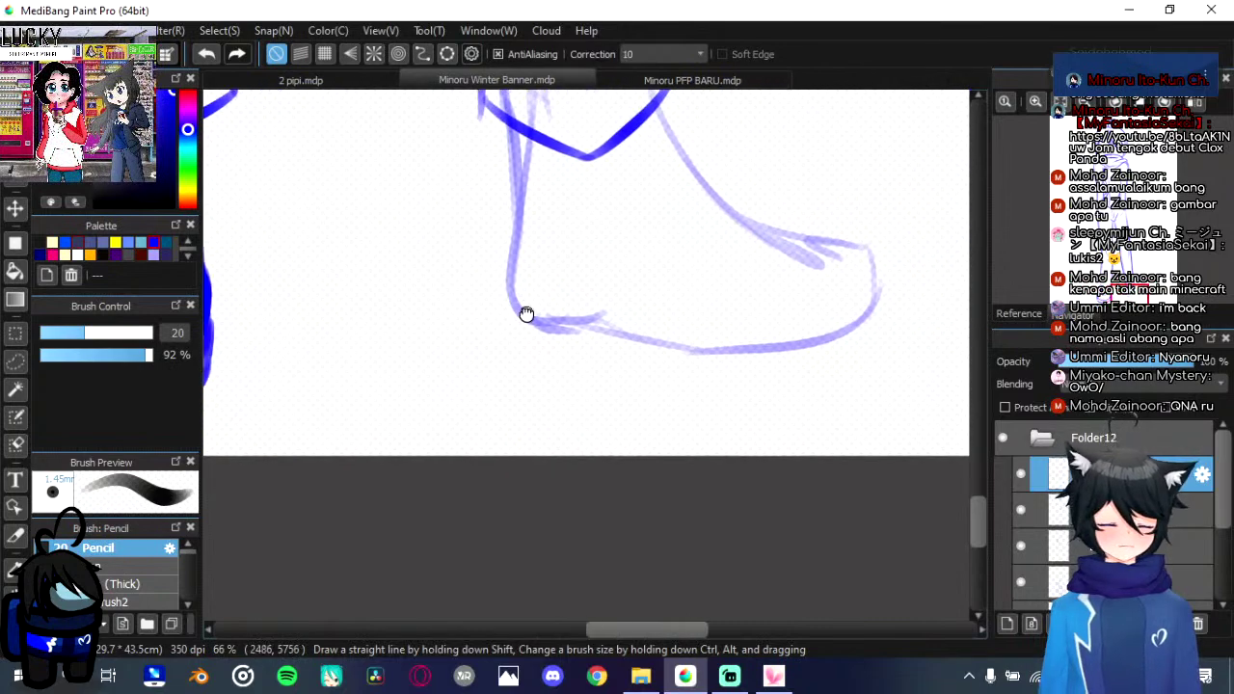
{"action": "mouse_move", "coordinate": [526, 315]}
{"action": "left_mouse_down"}
{"action": "mouse_move", "coordinate": [490, 344]}
{"action": "mouse_move", "coordinate": [459, 340]}
{"action": "left_mouse_up"}
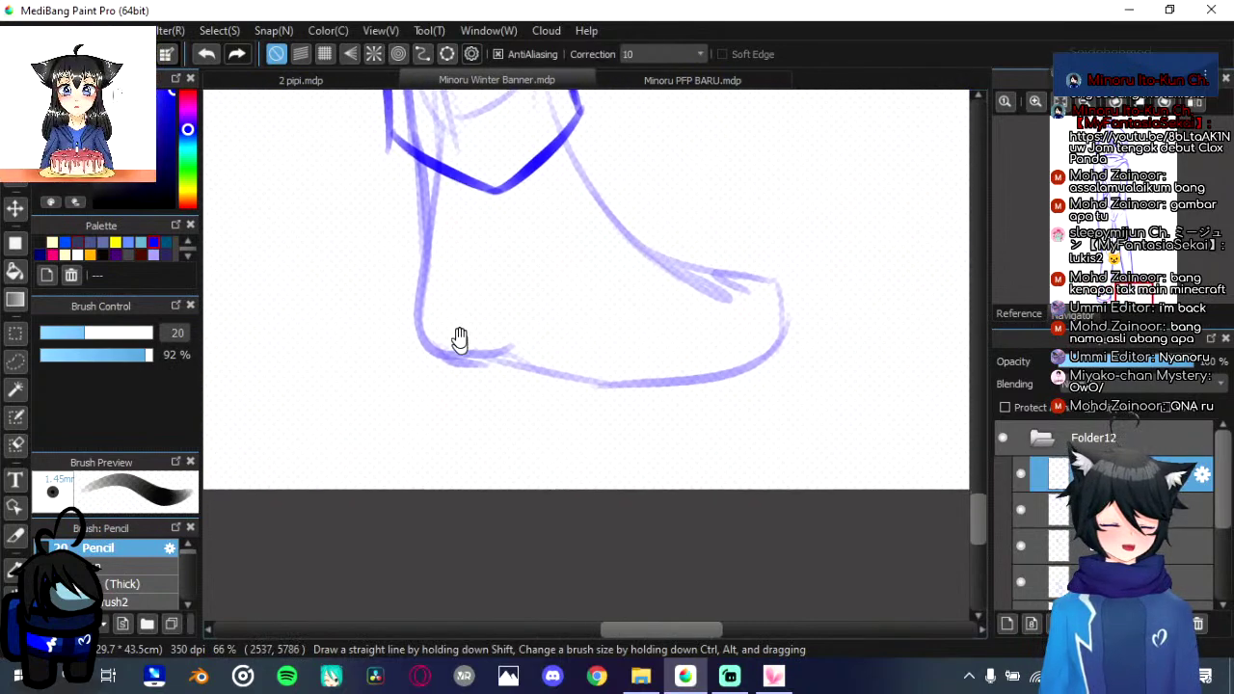
{"action": "scroll", "coordinate": [486, 372], "scroll_direction": "down", "scroll_amount": 3}
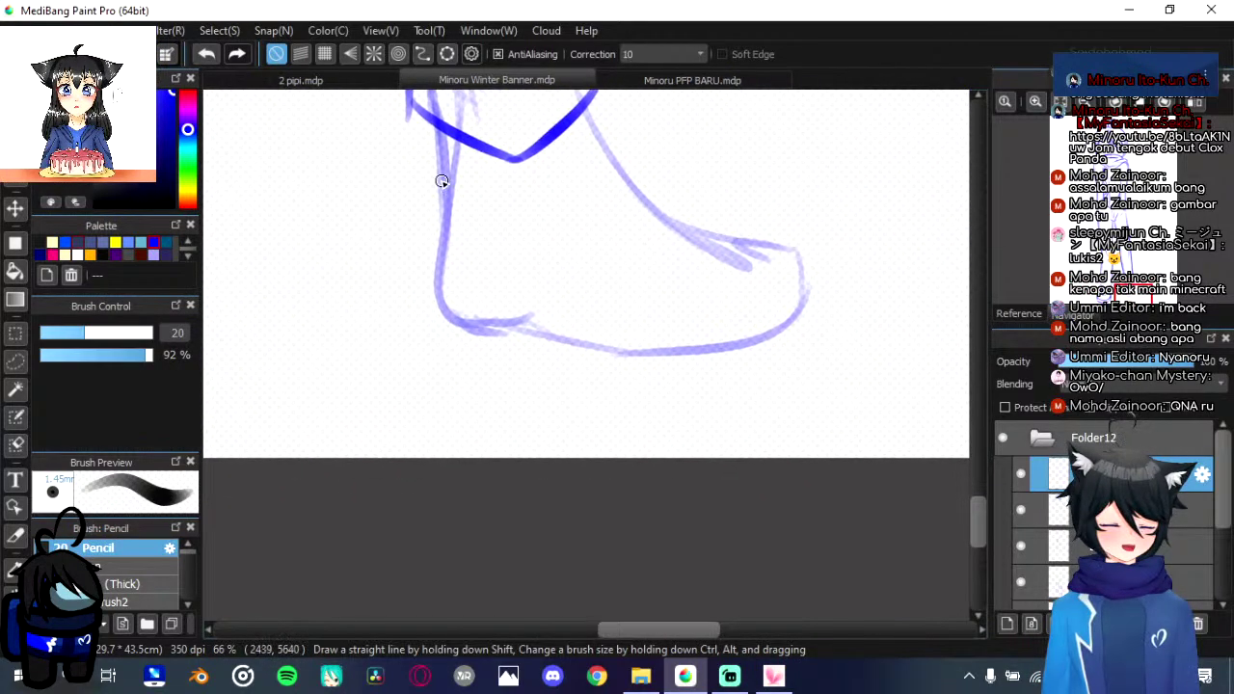
{"action": "left_click_drag", "start_coordinate": [439, 133], "coordinate": [446, 190]}
{"action": "left_click_drag", "start_coordinate": [443, 238], "coordinate": [444, 242]}
{"action": "left_click_drag", "start_coordinate": [436, 120], "coordinate": [442, 289]}
{"action": "left_click_drag", "start_coordinate": [447, 235], "coordinate": [450, 318]}
Step: Draw the second shoe's instep line, curving from the trouser cuff down to the top of the toe
{"action": "left_click_drag", "start_coordinate": [506, 287], "coordinate": [440, 344]}
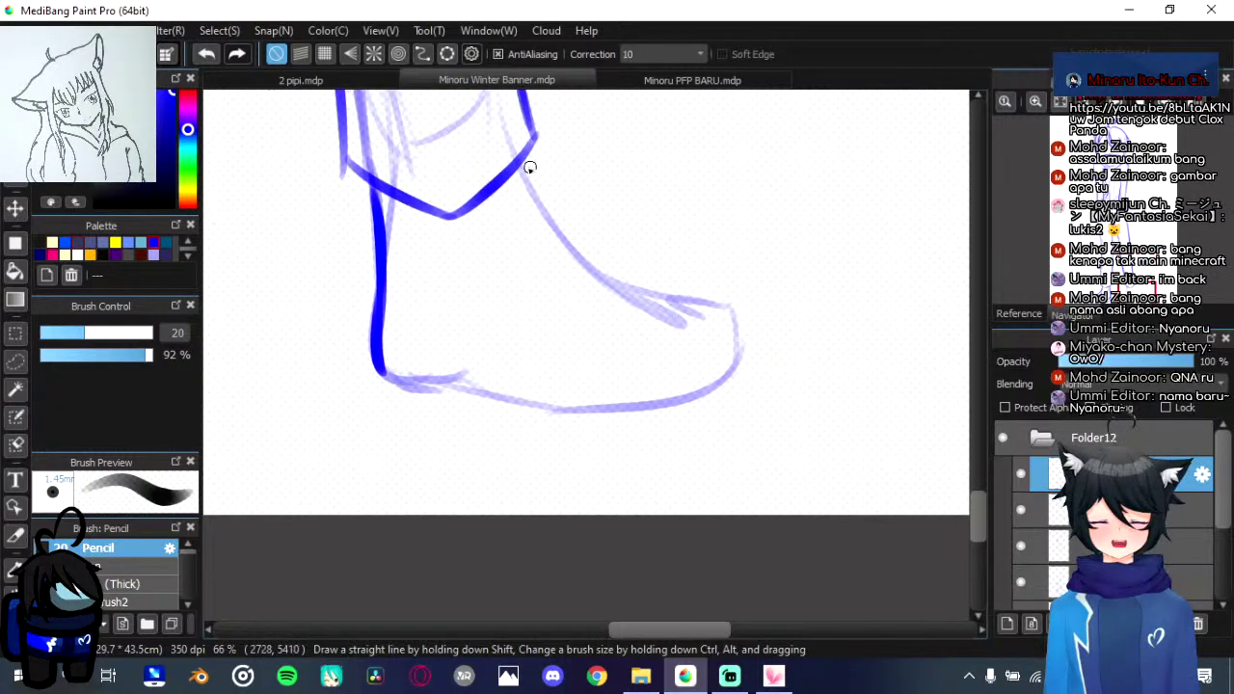
{"action": "left_click_drag", "start_coordinate": [524, 162], "coordinate": [664, 295]}
{"action": "key", "text": "ctrl+z"}
{"action": "mouse_move", "coordinate": [521, 159]}
{"action": "left_mouse_down"}
{"action": "mouse_move", "coordinate": [593, 278]}
{"action": "mouse_move", "coordinate": [703, 301]}
{"action": "left_mouse_up"}
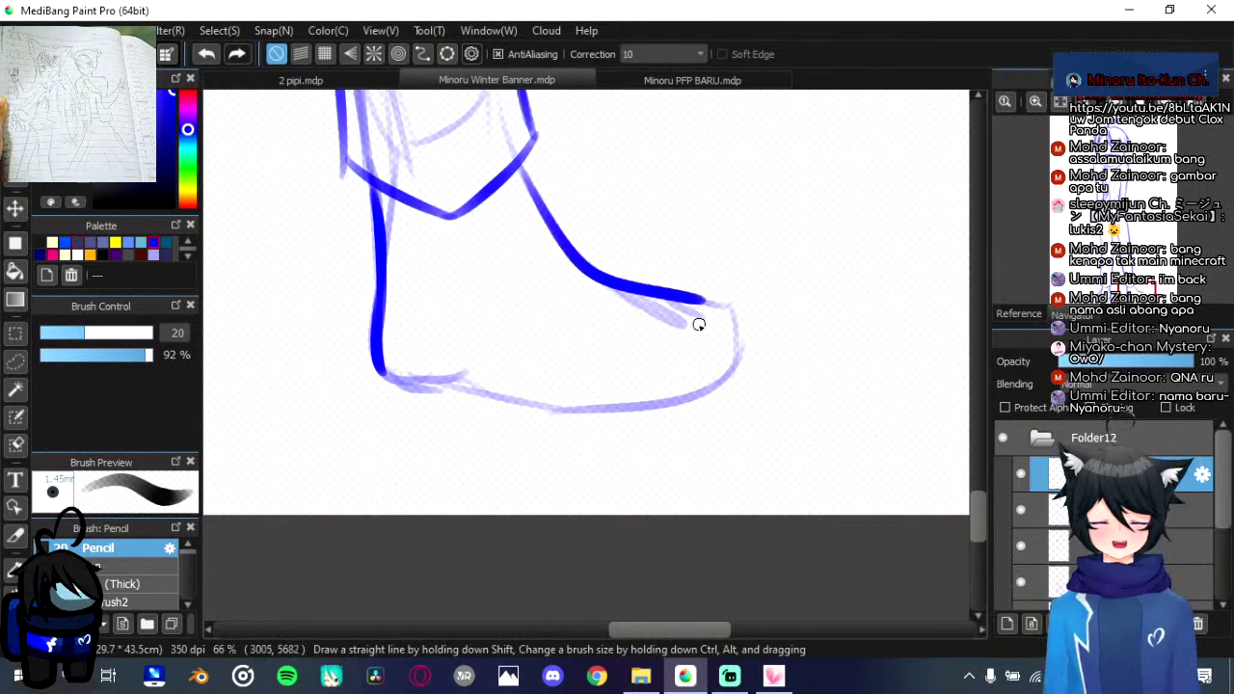
{"action": "key", "text": "ctrl+z"}
{"action": "mouse_move", "coordinate": [522, 167]}
{"action": "left_mouse_down"}
{"action": "mouse_move", "coordinate": [557, 252]}
{"action": "mouse_move", "coordinate": [627, 299]}
{"action": "mouse_move", "coordinate": [706, 317]}
{"action": "left_mouse_up"}
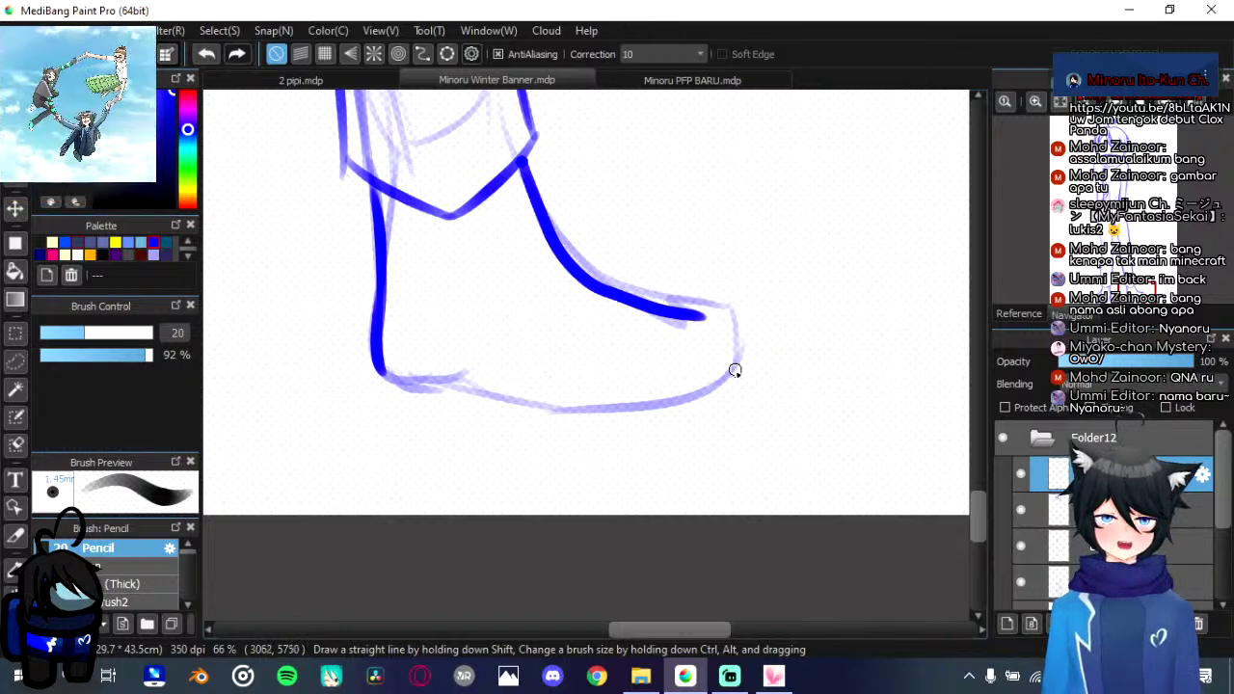
Step: Close the second shoe's upper with a rounded toe curve and a bottom line running from heel to toe
{"action": "left_click_drag", "start_coordinate": [735, 369], "coordinate": [700, 254]}
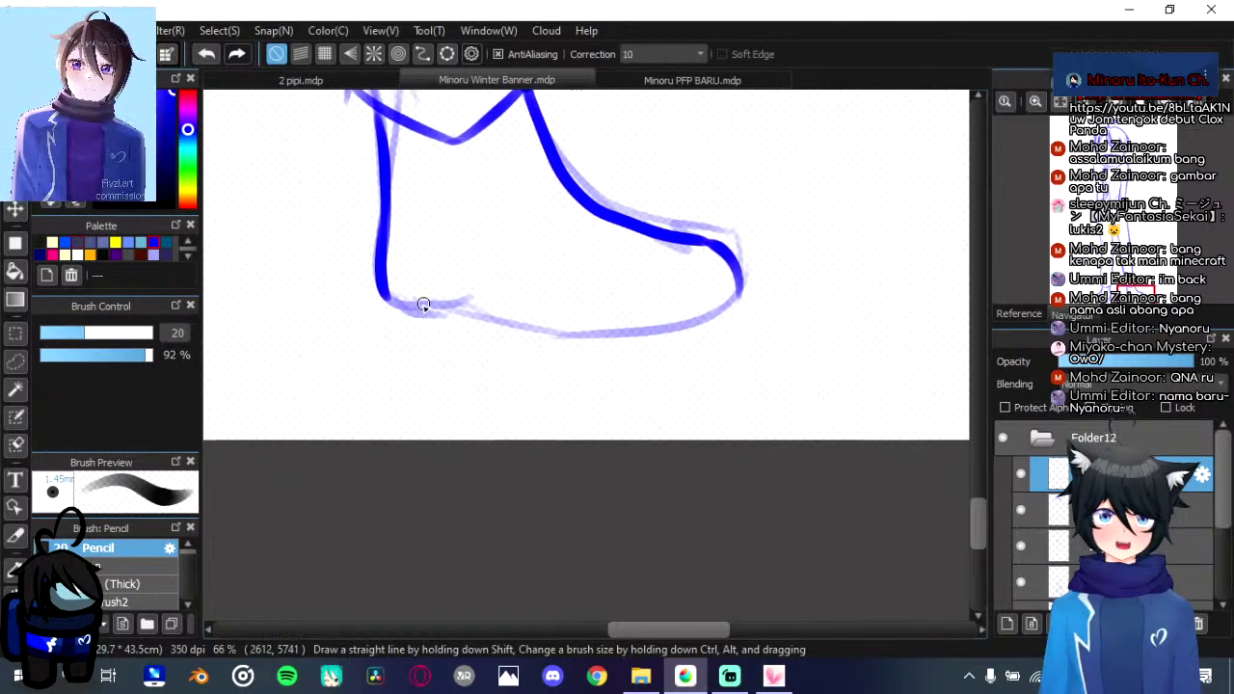
{"action": "mouse_move", "coordinate": [390, 298]}
{"action": "left_mouse_down"}
{"action": "mouse_move", "coordinate": [490, 325]}
{"action": "mouse_move", "coordinate": [669, 331]}
{"action": "mouse_move", "coordinate": [741, 286]}
{"action": "left_mouse_up"}
{"action": "key", "text": "ctrl+z"}
{"action": "left_click_drag", "start_coordinate": [707, 347], "coordinate": [712, 271]}
{"action": "left_click_drag", "start_coordinate": [406, 292], "coordinate": [433, 328]}
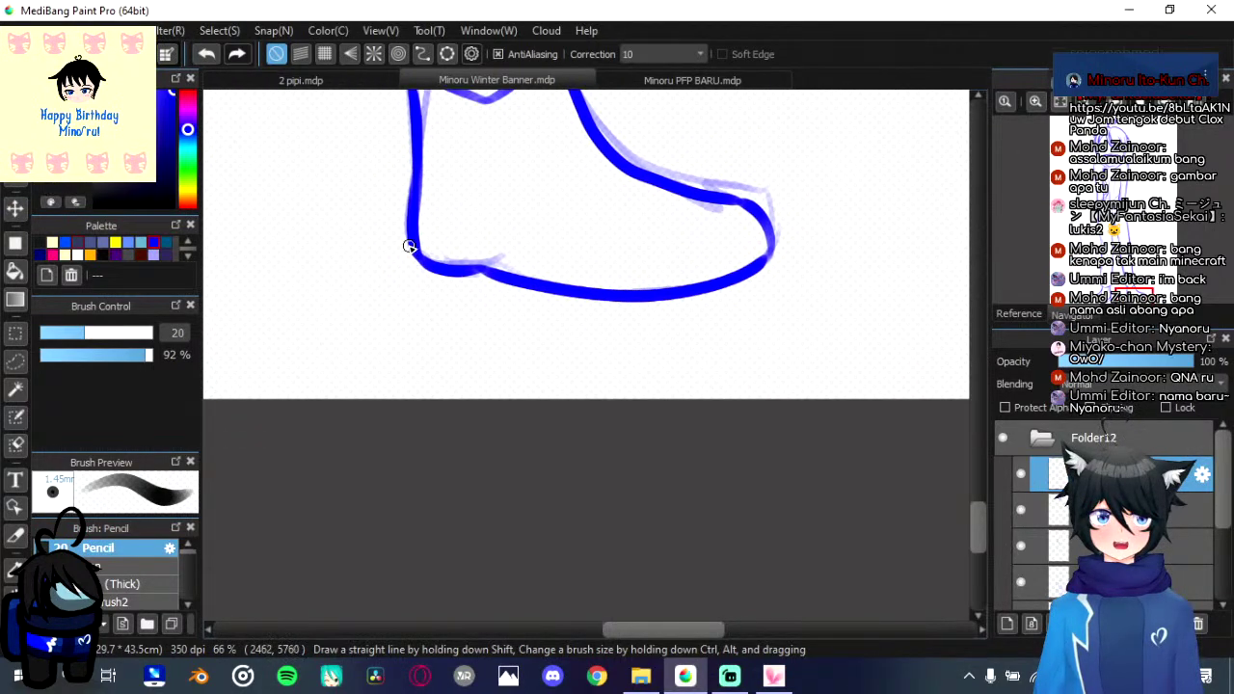
Step: Draw the second shoe's thick sole with a notched heel and add a curved tongue line below the trouser cuff
{"action": "mouse_move", "coordinate": [411, 249]}
{"action": "left_mouse_down"}
{"action": "mouse_move", "coordinate": [419, 294]}
{"action": "mouse_move", "coordinate": [510, 325]}
{"action": "mouse_move", "coordinate": [535, 301]}
{"action": "left_mouse_up"}
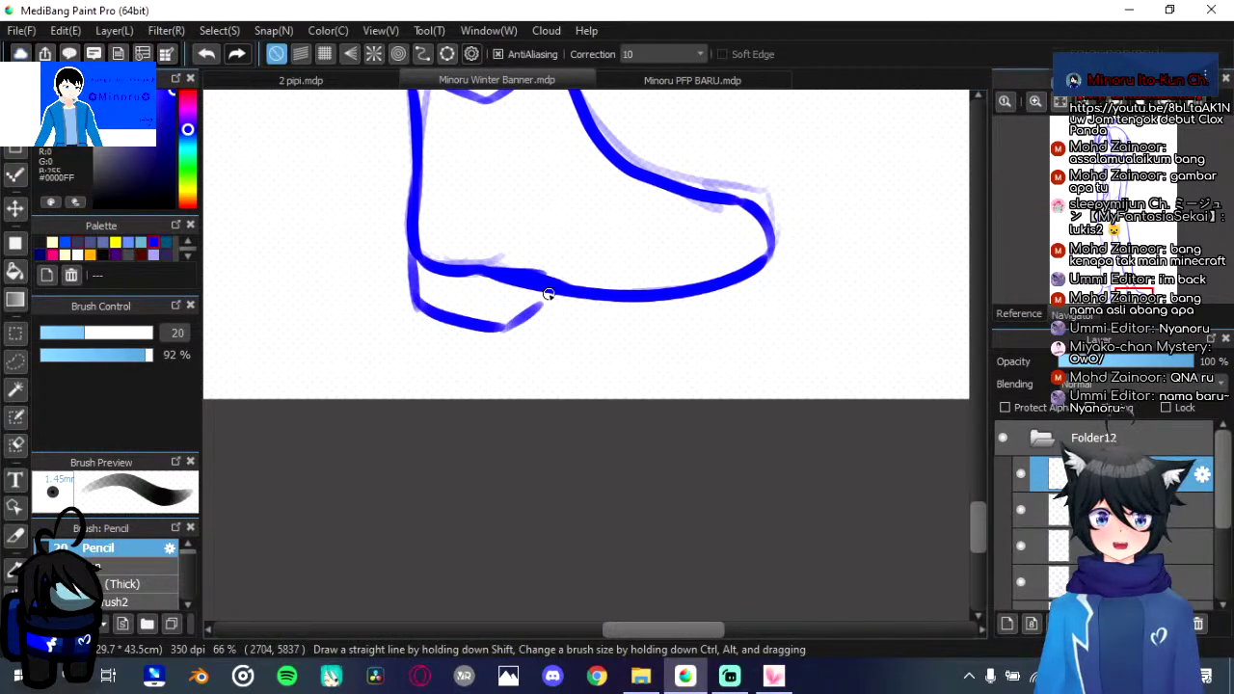
{"action": "mouse_move", "coordinate": [548, 293]}
{"action": "left_mouse_down"}
{"action": "mouse_move", "coordinate": [532, 311]}
{"action": "mouse_move", "coordinate": [579, 333]}
{"action": "mouse_move", "coordinate": [722, 330]}
{"action": "mouse_move", "coordinate": [773, 309]}
{"action": "mouse_move", "coordinate": [773, 258]}
{"action": "left_mouse_up"}
{"action": "left_click_drag", "start_coordinate": [587, 142], "coordinate": [589, 210]}
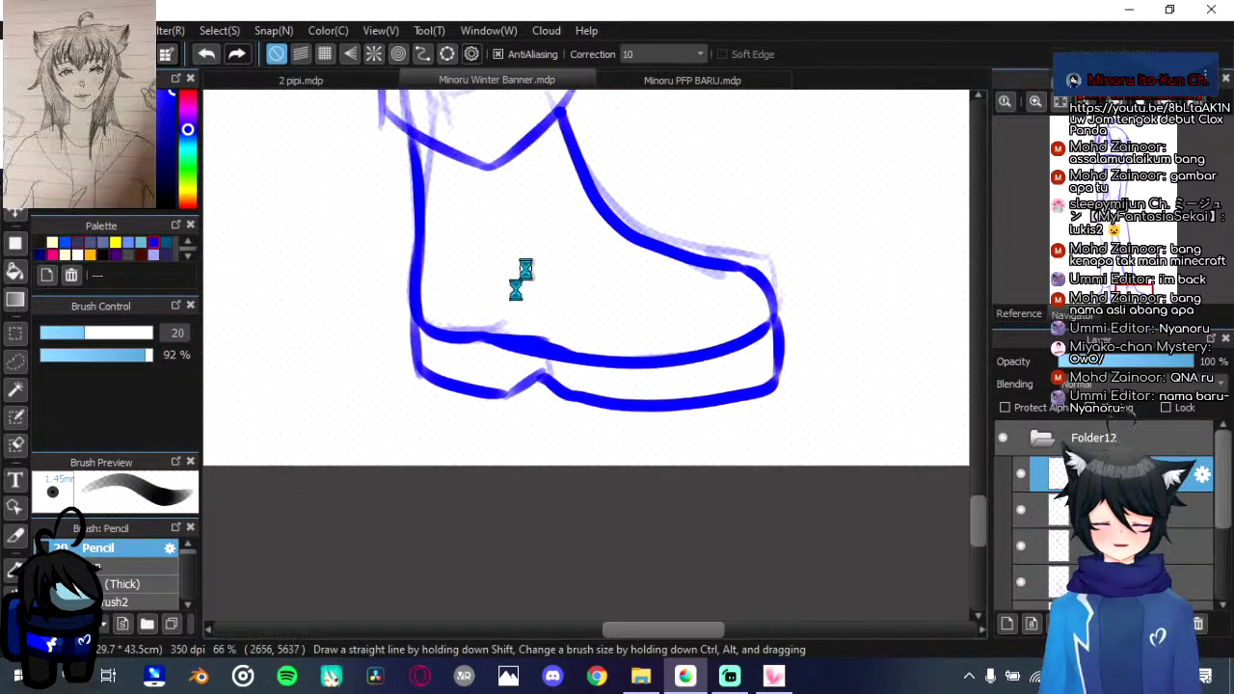
{"action": "mouse_move", "coordinate": [319, 293]}
{"action": "left_mouse_down"}
{"action": "mouse_move", "coordinate": [631, 364]}
{"action": "mouse_move", "coordinate": [414, 366]}
{"action": "left_mouse_up"}
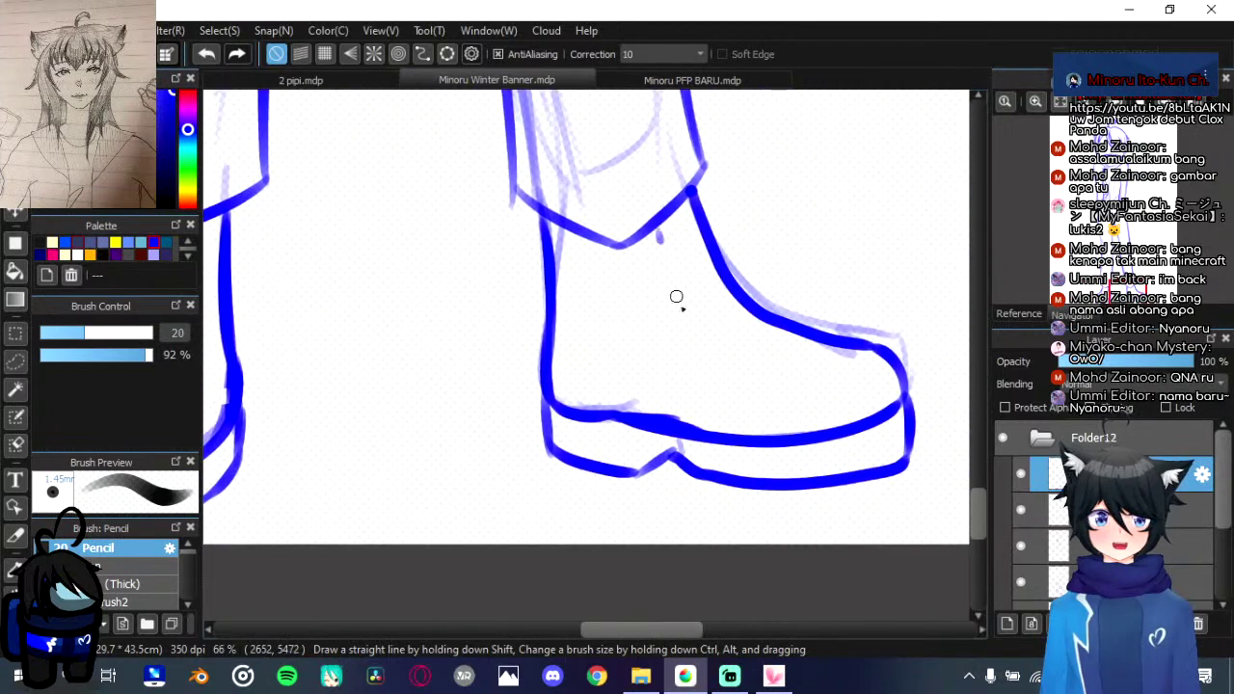
{"action": "mouse_move", "coordinate": [677, 297]}
{"action": "left_mouse_down"}
{"action": "mouse_move", "coordinate": [772, 356]}
{"action": "mouse_move", "coordinate": [839, 343]}
{"action": "left_mouse_up"}
Step: Thicken both sides and the lower curve of the U-shaped tongue line on the first shoe
{"action": "left_click_drag", "start_coordinate": [547, 331], "coordinate": [730, 330]}
{"action": "left_click_drag", "start_coordinate": [357, 267], "coordinate": [411, 265]}
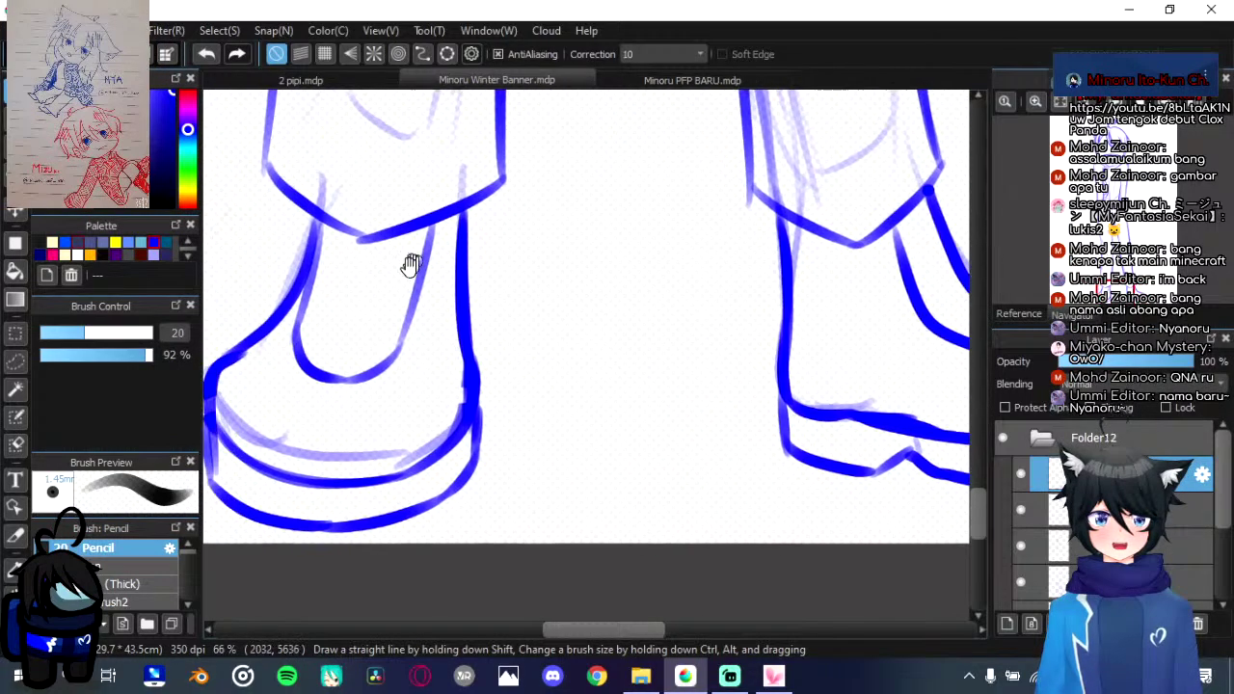
{"action": "left_click_drag", "start_coordinate": [395, 357], "coordinate": [428, 232]}
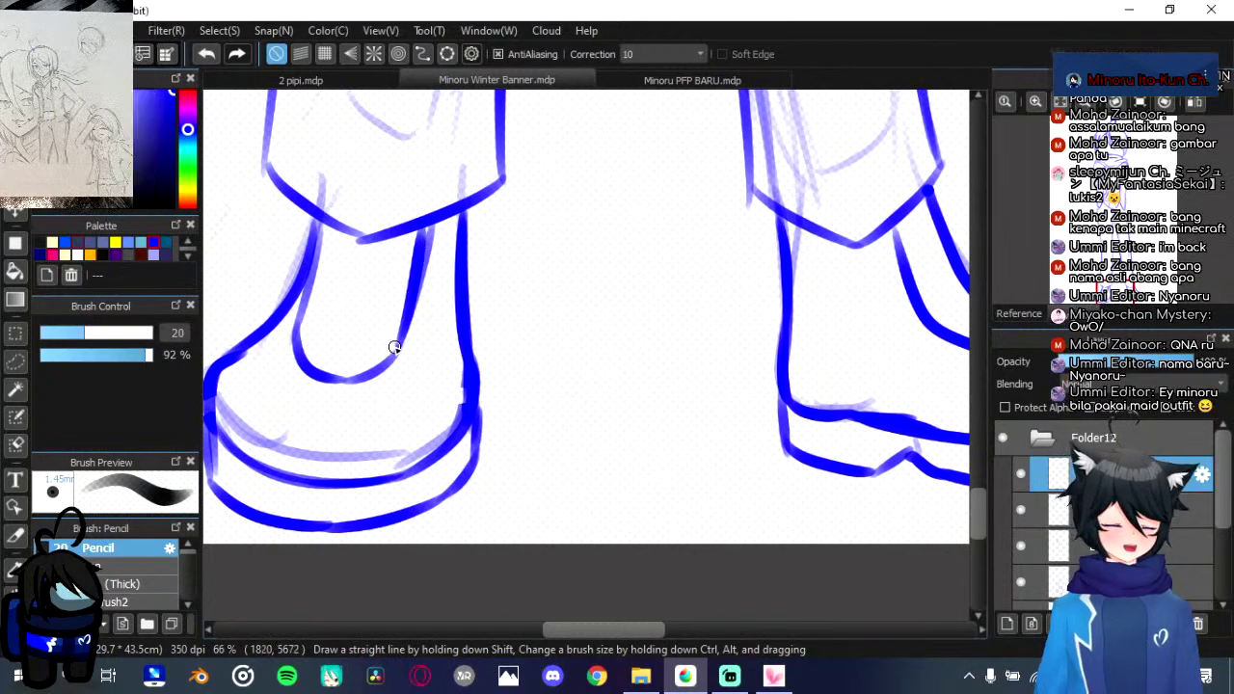
{"action": "key", "text": "ctrl+z"}
{"action": "left_click_drag", "start_coordinate": [428, 230], "coordinate": [399, 351]}
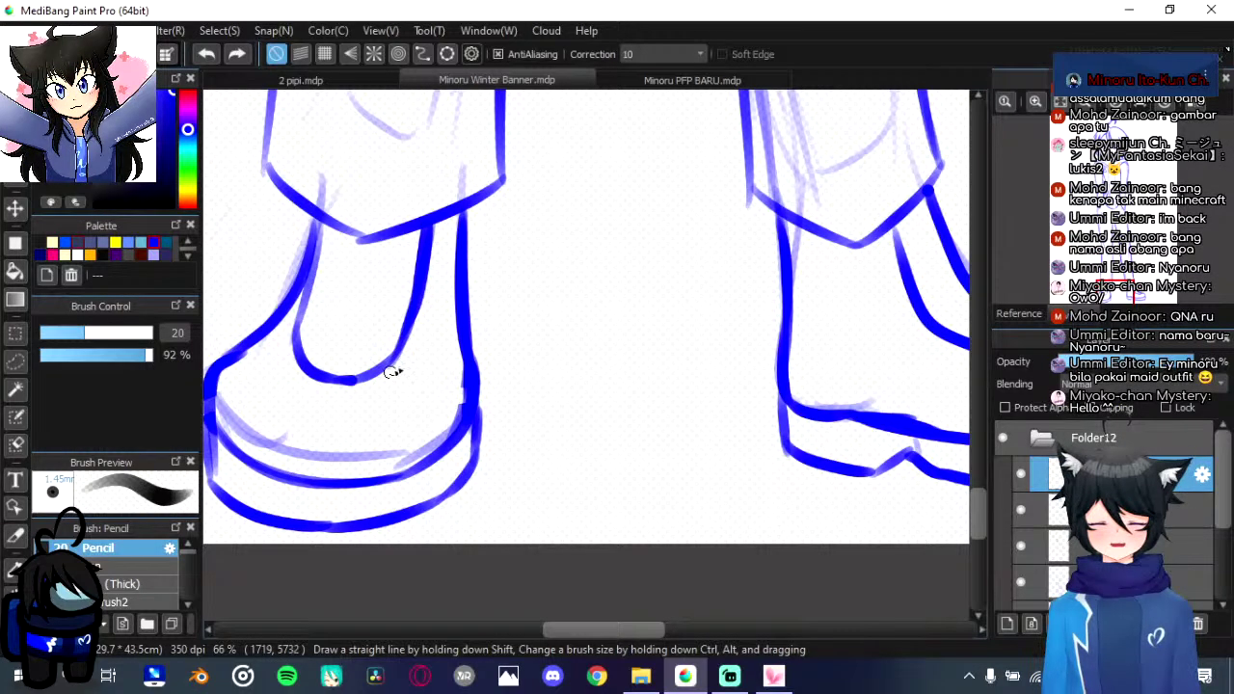
{"action": "left_click_drag", "start_coordinate": [362, 381], "coordinate": [392, 352]}
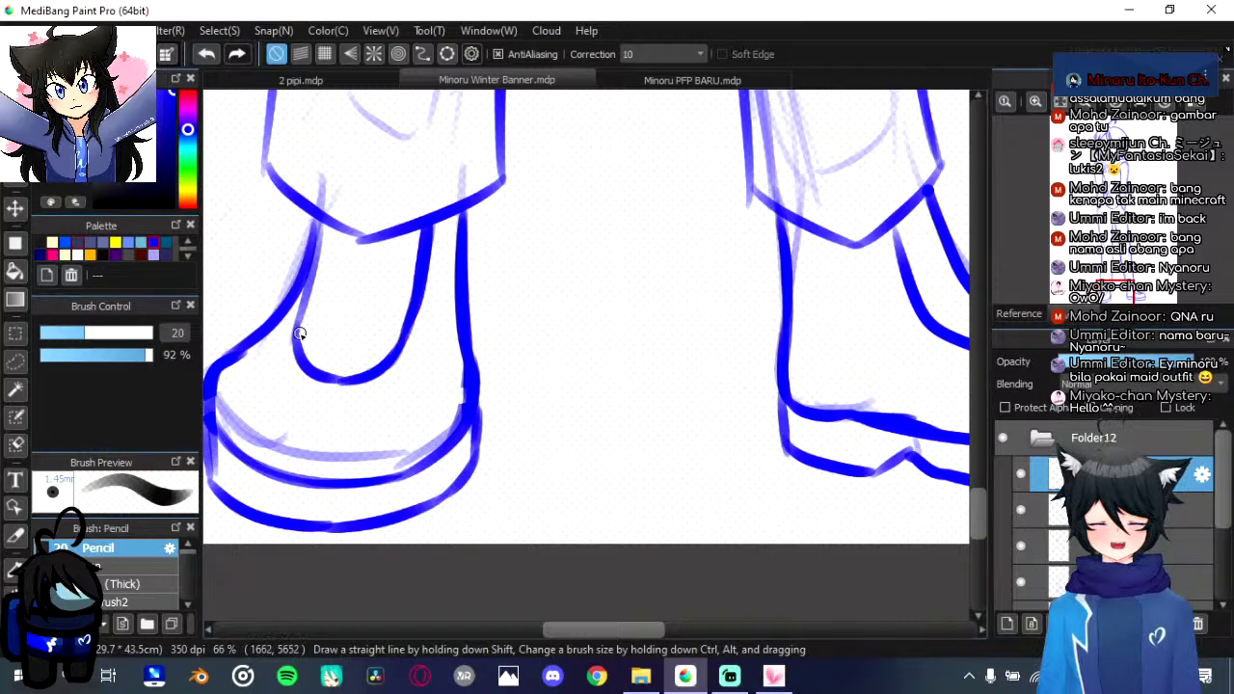
{"action": "left_click_drag", "start_coordinate": [300, 334], "coordinate": [326, 228]}
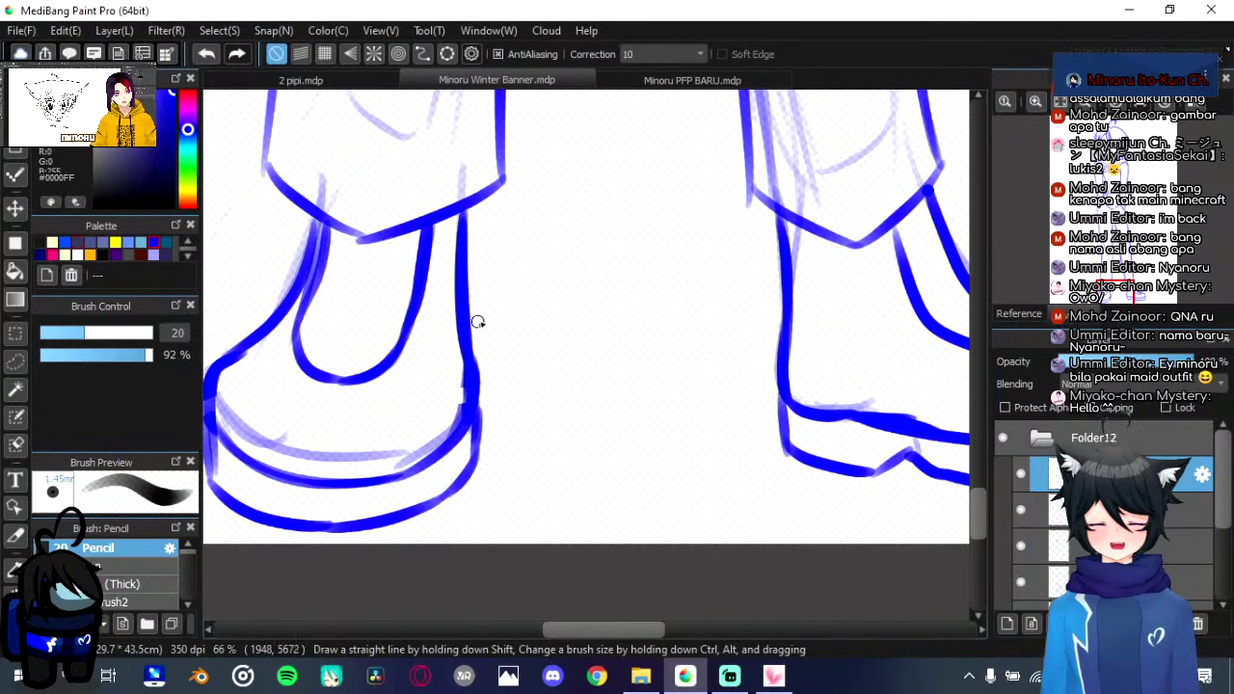
Step: Fill the second shoe's tongue opening with short zigzag lace strokes from the cuff down to the toe
{"action": "left_click_drag", "start_coordinate": [711, 317], "coordinate": [462, 334]}
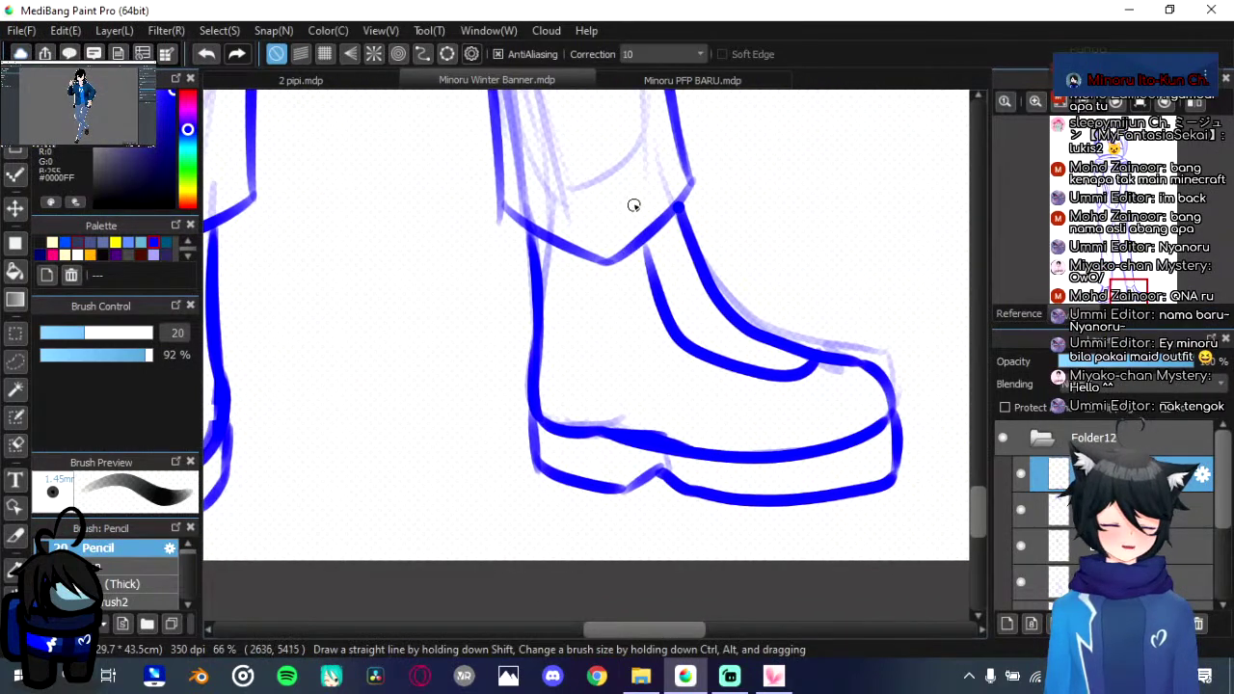
{"action": "left_click_drag", "start_coordinate": [658, 262], "coordinate": [667, 292]}
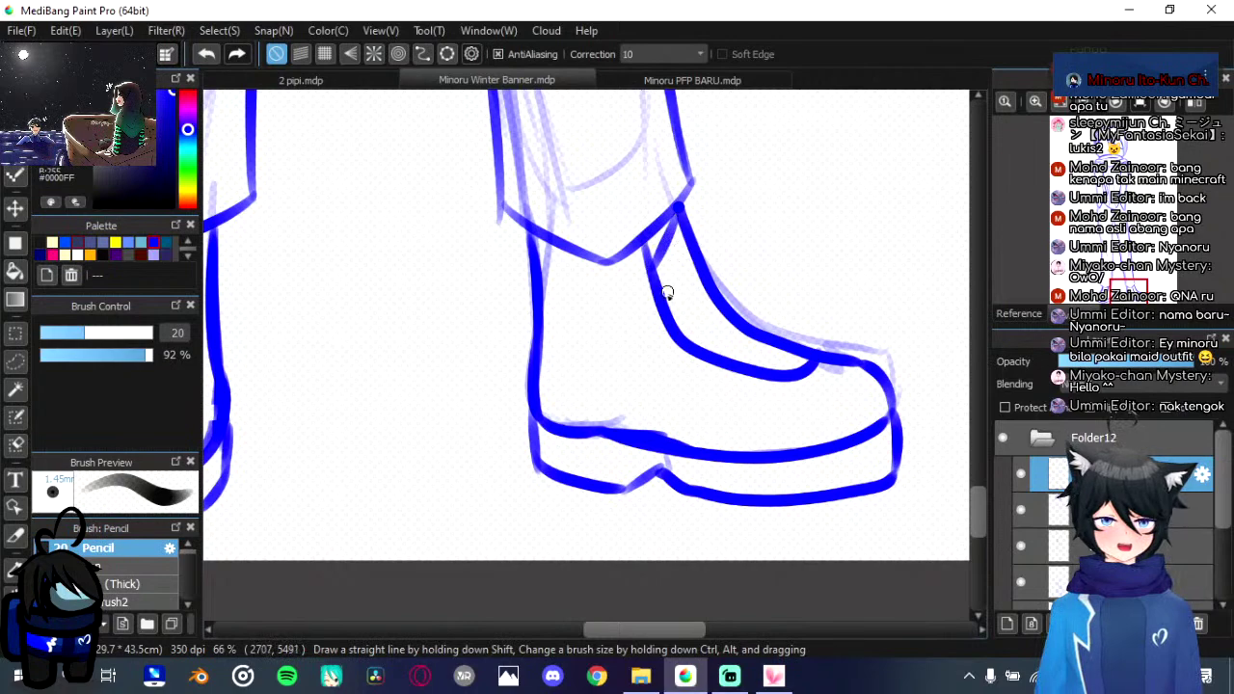
{"action": "mouse_move", "coordinate": [687, 241]}
{"action": "left_mouse_down"}
{"action": "mouse_move", "coordinate": [673, 289]}
{"action": "mouse_move", "coordinate": [722, 353]}
{"action": "left_mouse_up"}
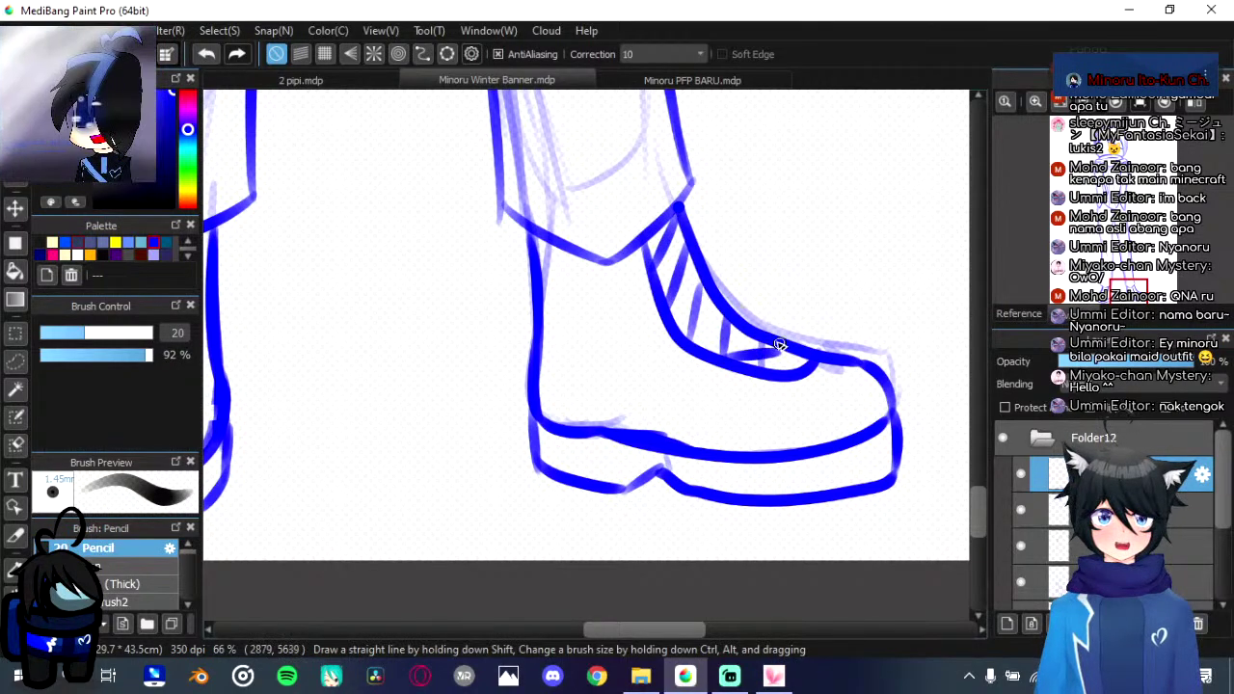
{"action": "left_click_drag", "start_coordinate": [761, 343], "coordinate": [729, 357]}
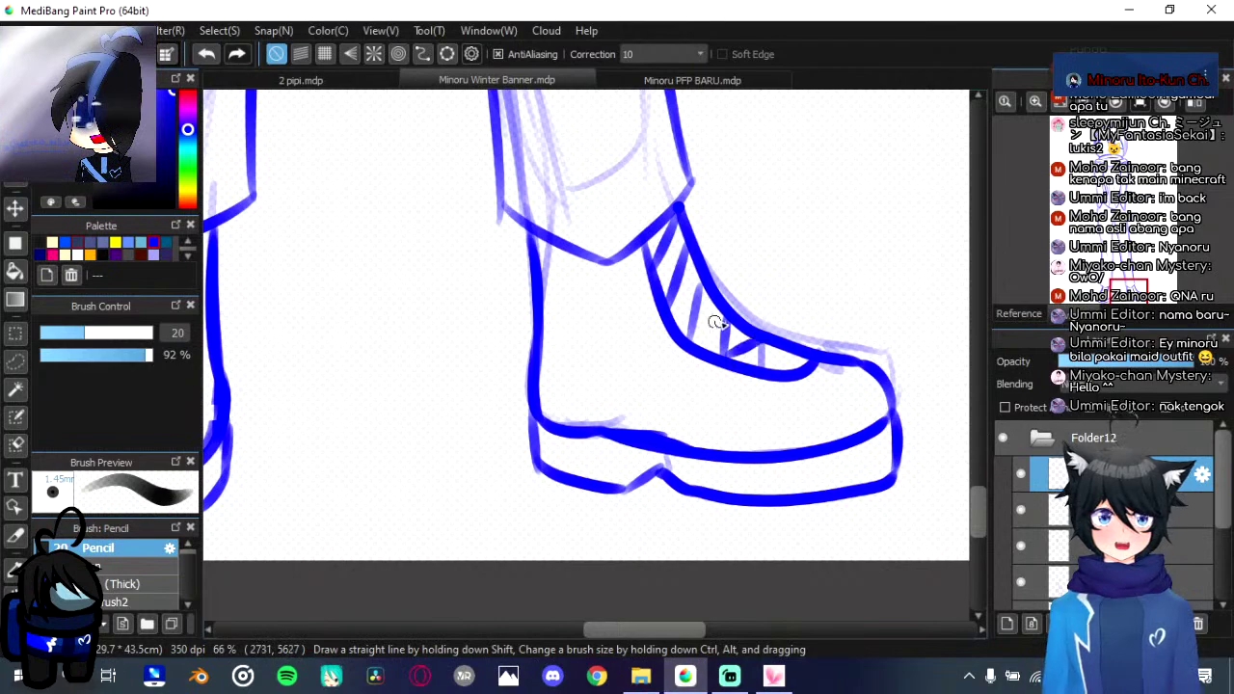
{"action": "left_click_drag", "start_coordinate": [742, 315], "coordinate": [690, 337]}
{"action": "left_click_drag", "start_coordinate": [711, 278], "coordinate": [681, 299]}
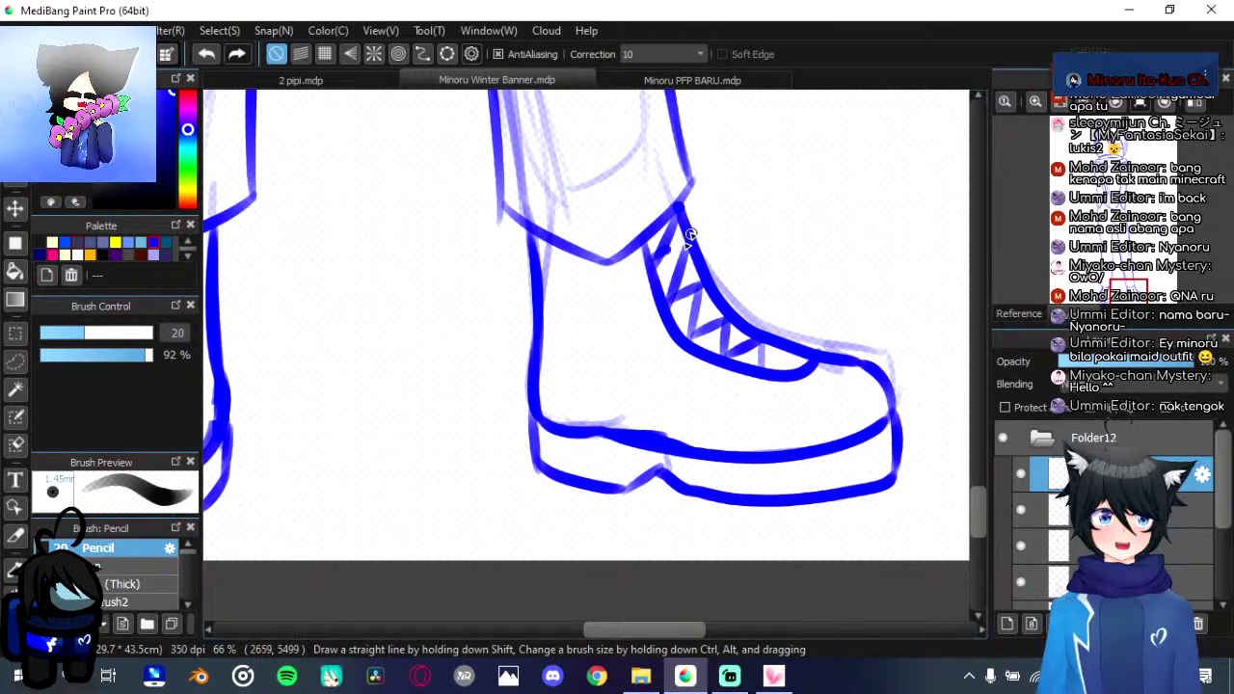
Step: Draw criss-cross laces inside the first shoe's tongue opening from its lower curve up to the trouser cuff
{"action": "left_click_drag", "start_coordinate": [476, 398], "coordinate": [674, 395]}
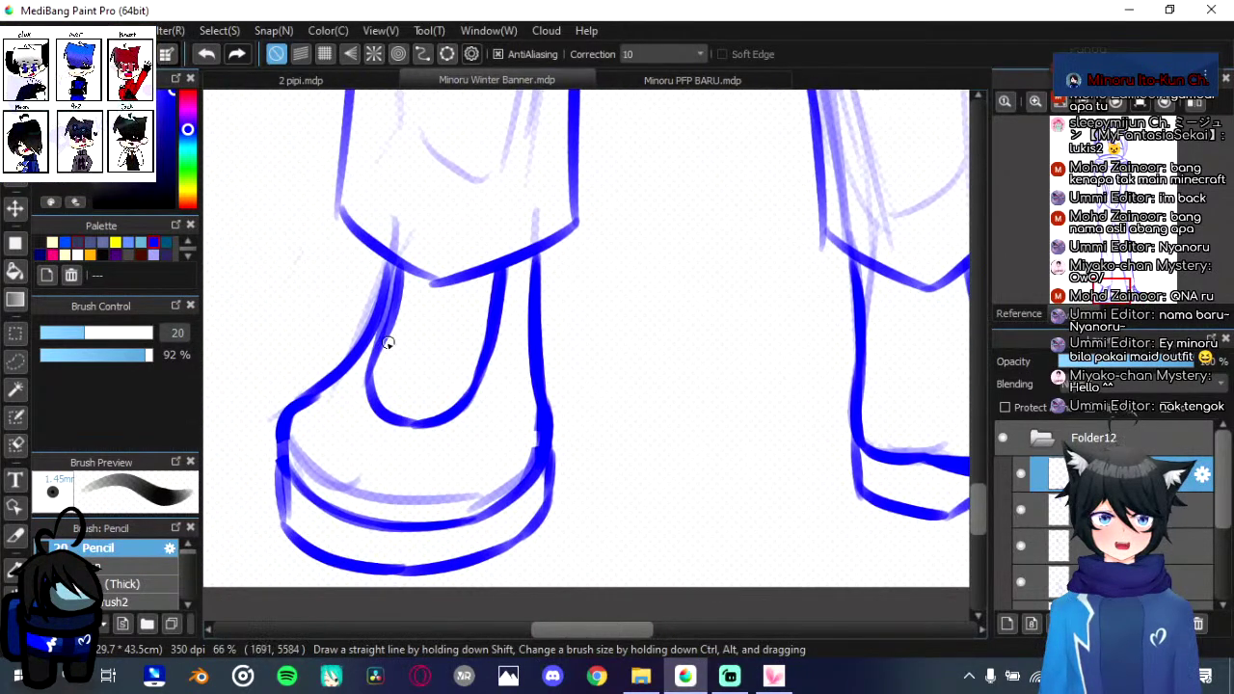
{"action": "mouse_move", "coordinate": [424, 412]}
{"action": "left_mouse_down"}
{"action": "mouse_move", "coordinate": [381, 406]}
{"action": "mouse_move", "coordinate": [472, 392]}
{"action": "left_mouse_up"}
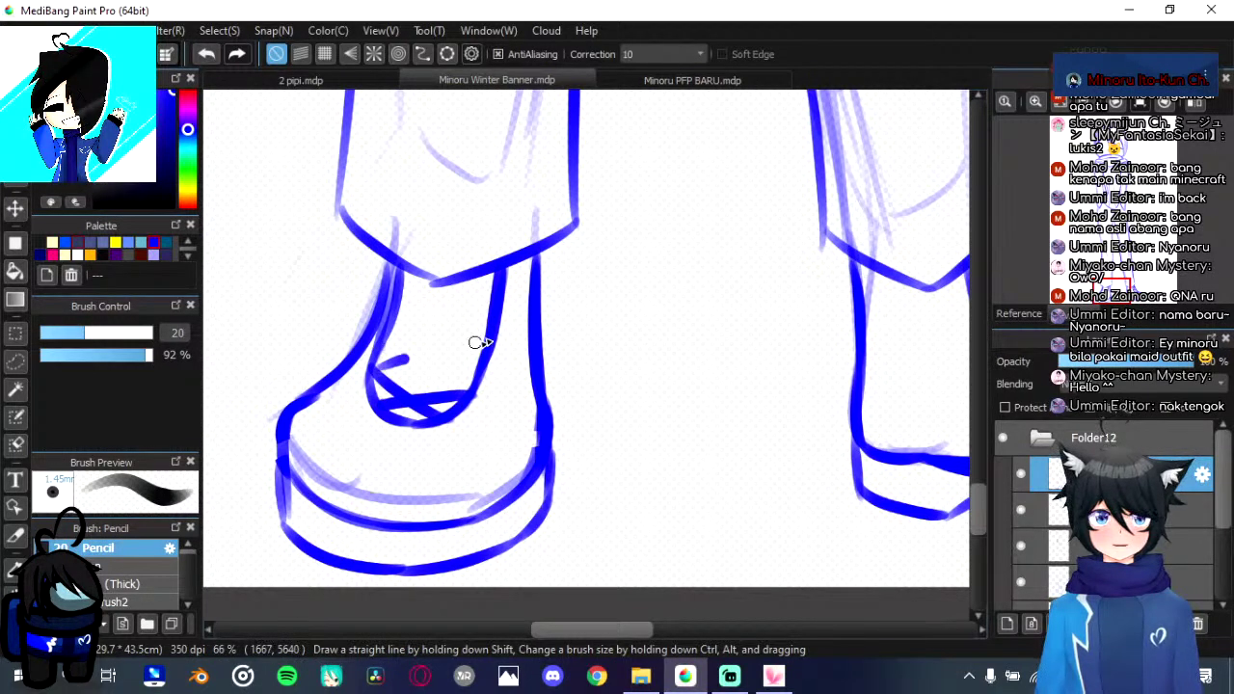
{"action": "left_click_drag", "start_coordinate": [478, 343], "coordinate": [501, 333]}
{"action": "mouse_move", "coordinate": [400, 311]}
{"action": "left_mouse_down"}
{"action": "mouse_move", "coordinate": [478, 401]}
{"action": "mouse_move", "coordinate": [395, 320]}
{"action": "mouse_move", "coordinate": [499, 286]}
{"action": "left_mouse_up"}
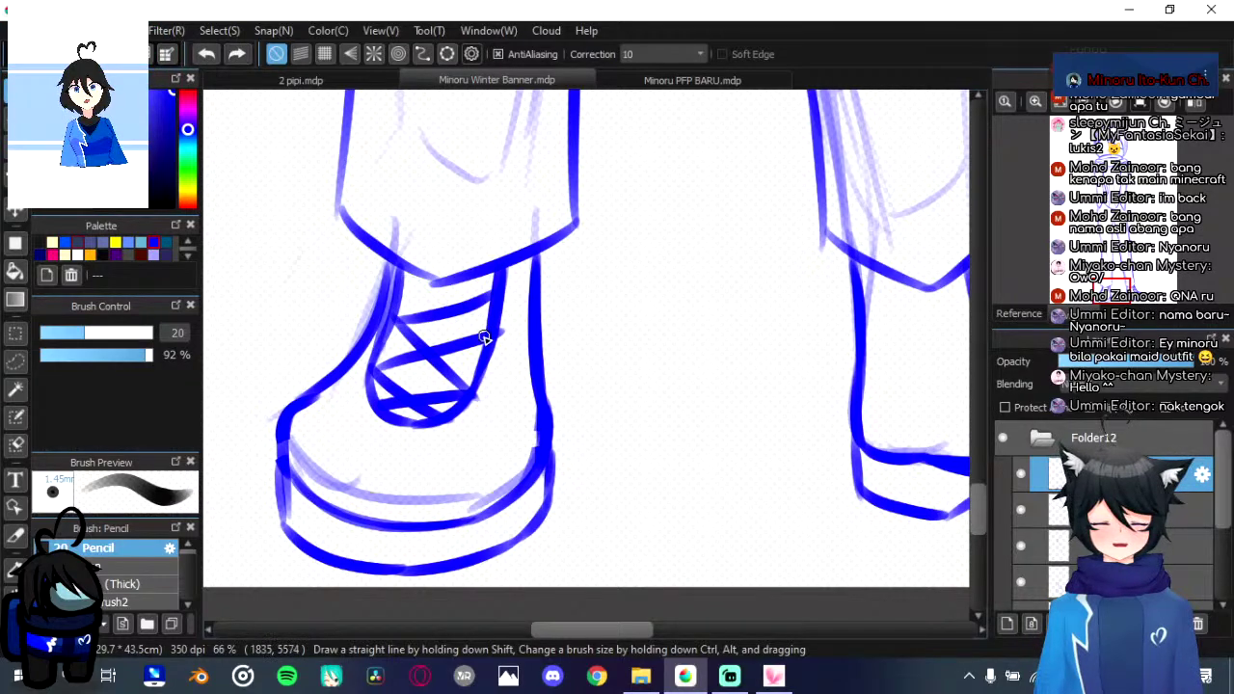
{"action": "left_click_drag", "start_coordinate": [514, 374], "coordinate": [413, 408]}
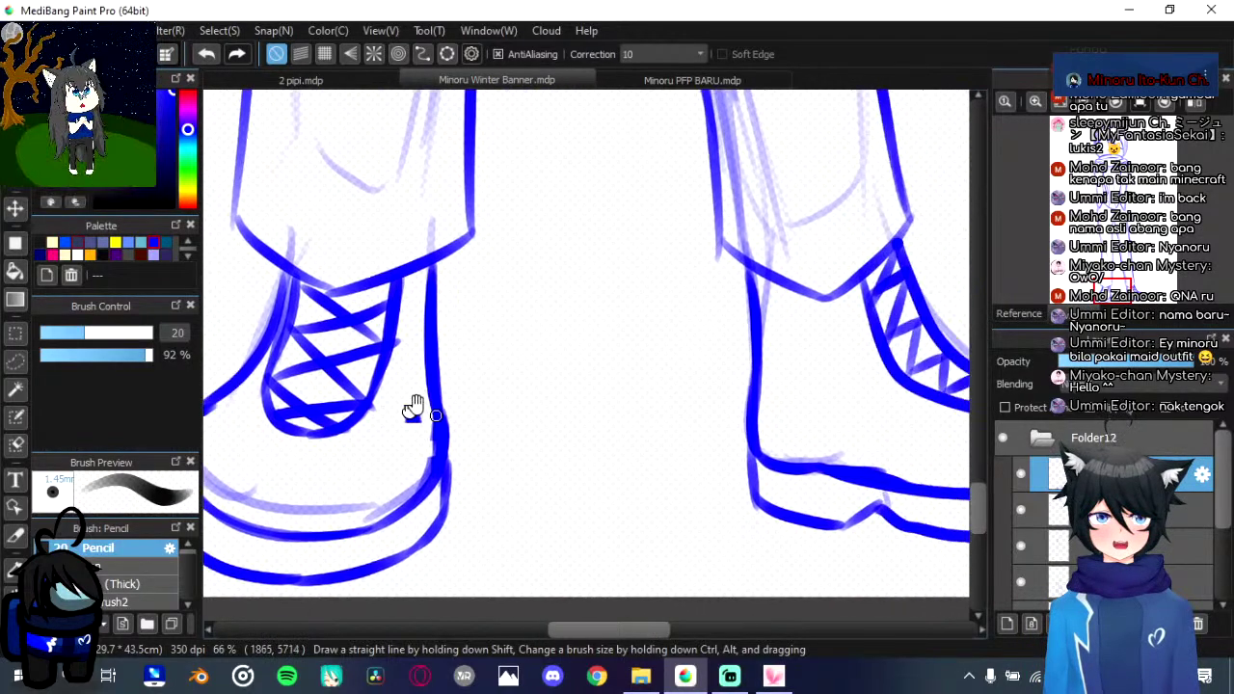
Step: Review the whole figure from the shoes up to the head, at full-page size and close up around the jacket
{"action": "left_click_drag", "start_coordinate": [570, 424], "coordinate": [512, 407]}
{"action": "scroll", "coordinate": [516, 413], "scroll_direction": "down", "scroll_amount": 3}
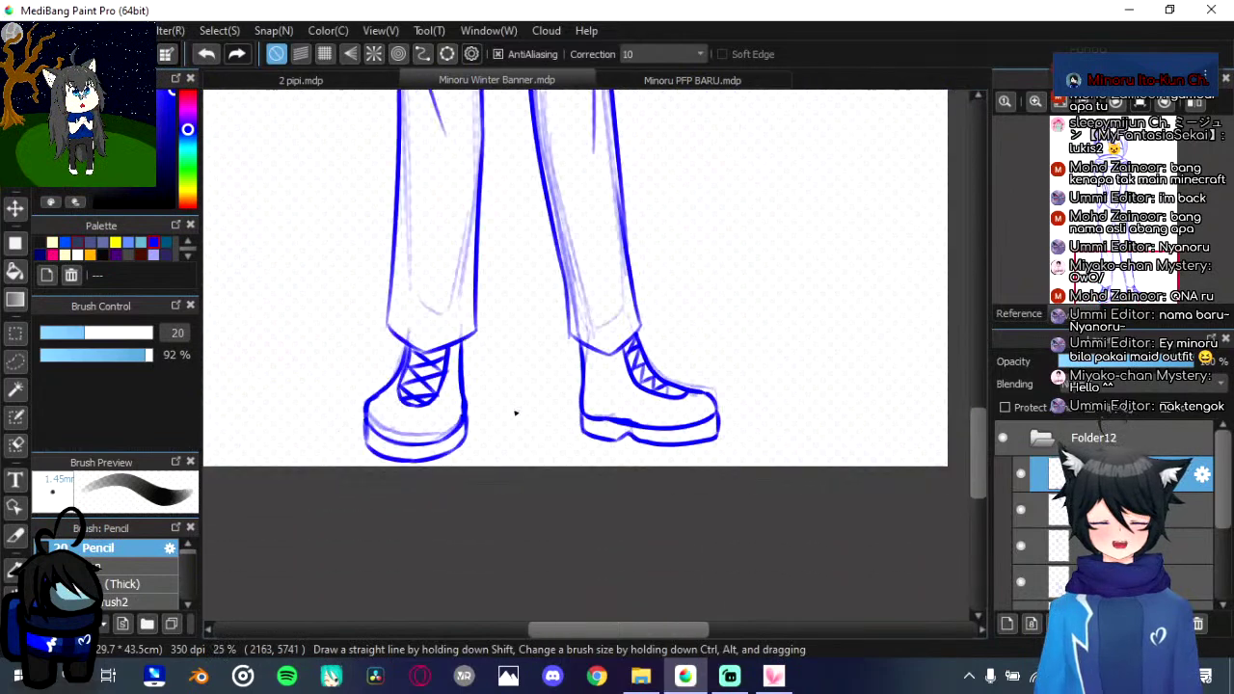
{"action": "left_click_drag", "start_coordinate": [606, 196], "coordinate": [644, 356]}
{"action": "left_click_drag", "start_coordinate": [631, 170], "coordinate": [666, 375]}
{"action": "left_click_drag", "start_coordinate": [670, 317], "coordinate": [674, 366]}
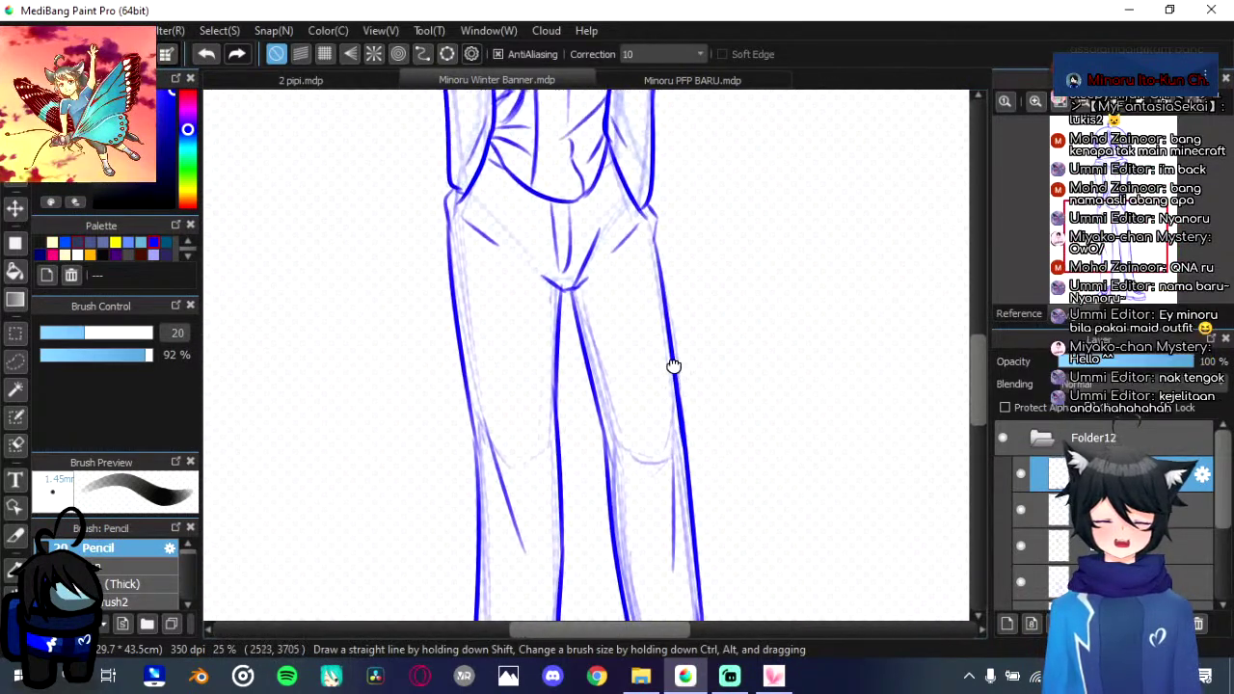
{"action": "scroll", "coordinate": [680, 352], "scroll_direction": "up", "scroll_amount": 4}
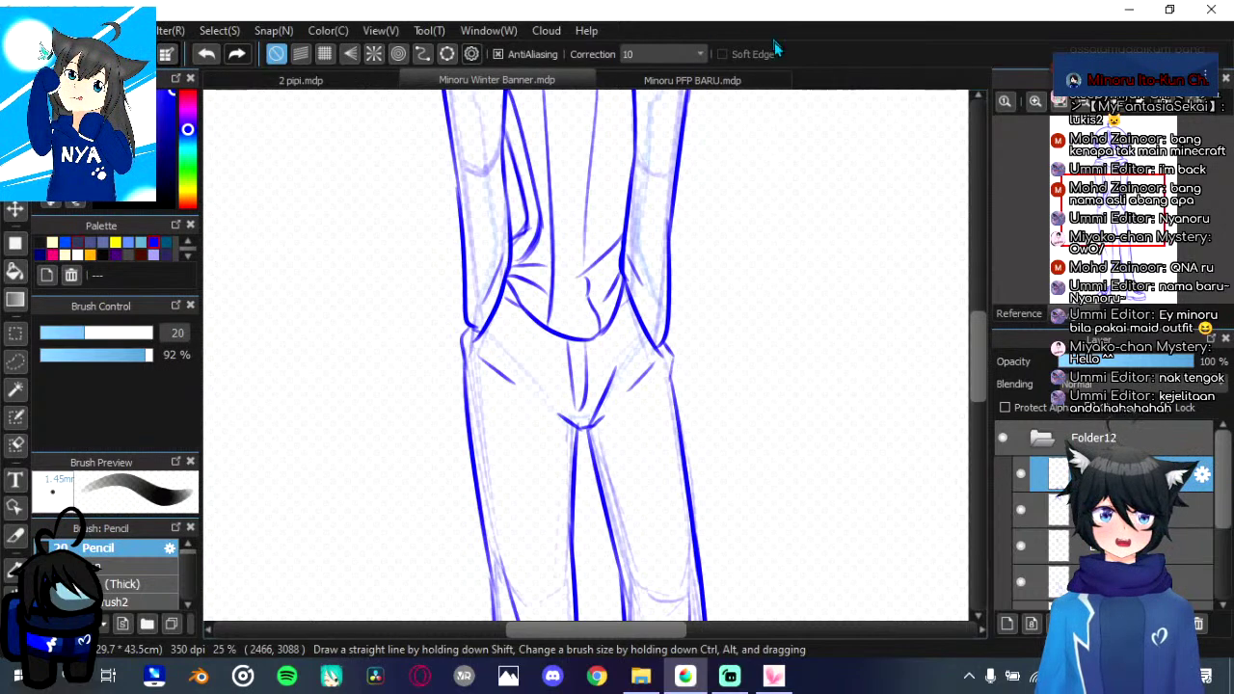
{"action": "scroll", "coordinate": [703, 512], "scroll_direction": "up", "scroll_amount": 10}
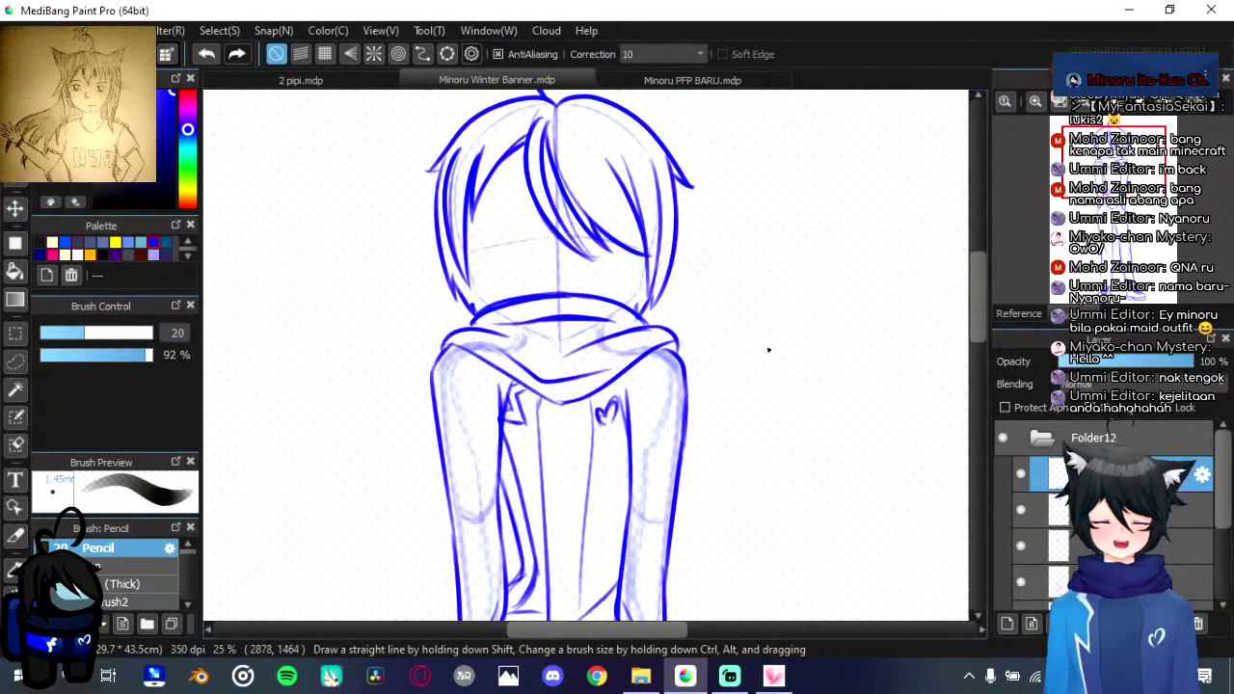
{"action": "scroll", "coordinate": [764, 348], "scroll_direction": "down", "scroll_amount": 3}
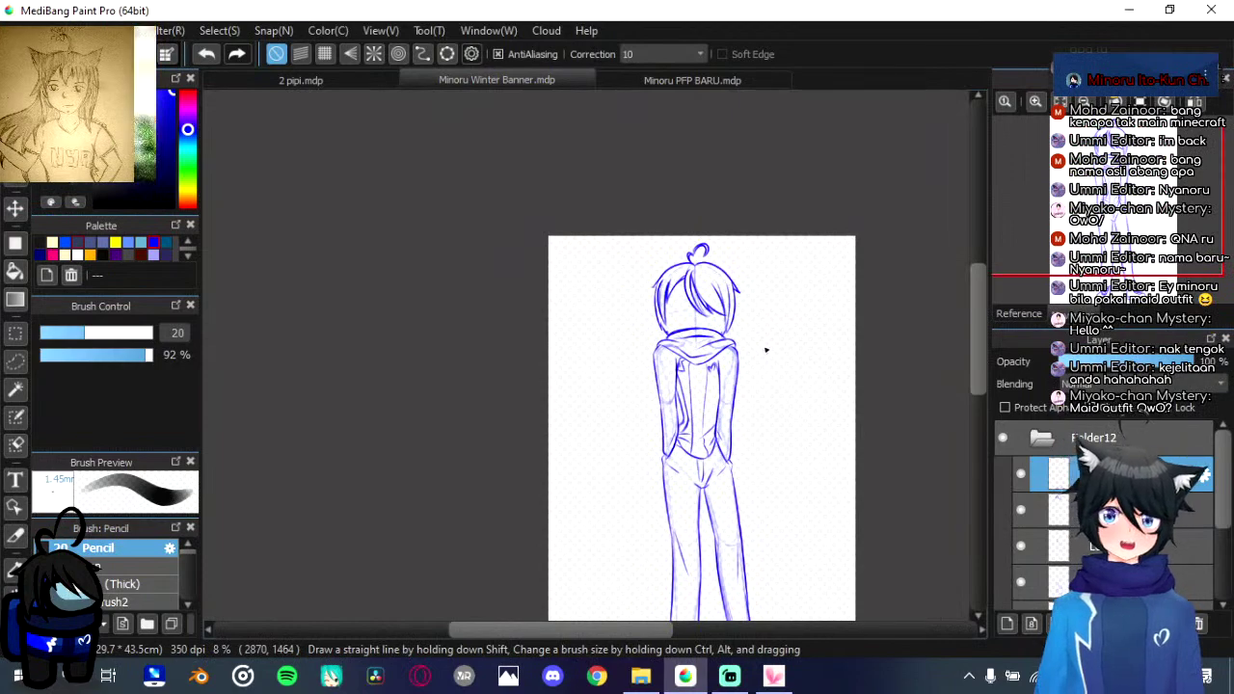
{"action": "scroll", "coordinate": [764, 348], "scroll_direction": "down", "scroll_amount": 1}
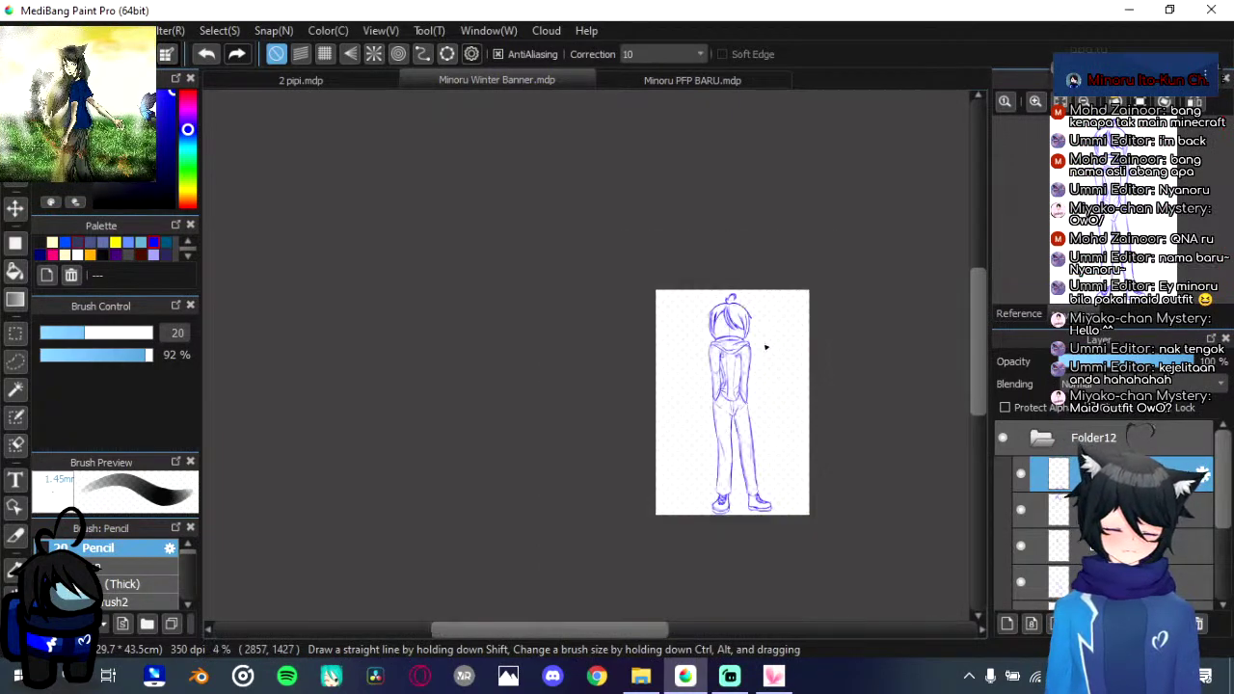
{"action": "scroll", "coordinate": [764, 348], "scroll_direction": "up", "scroll_amount": 3}
{"action": "scroll", "coordinate": [763, 344], "scroll_direction": "up", "scroll_amount": 2}
{"action": "scroll", "coordinate": [876, 402], "scroll_direction": "up", "scroll_amount": 1}
{"action": "scroll", "coordinate": [807, 414], "scroll_direction": "down", "scroll_amount": 2}
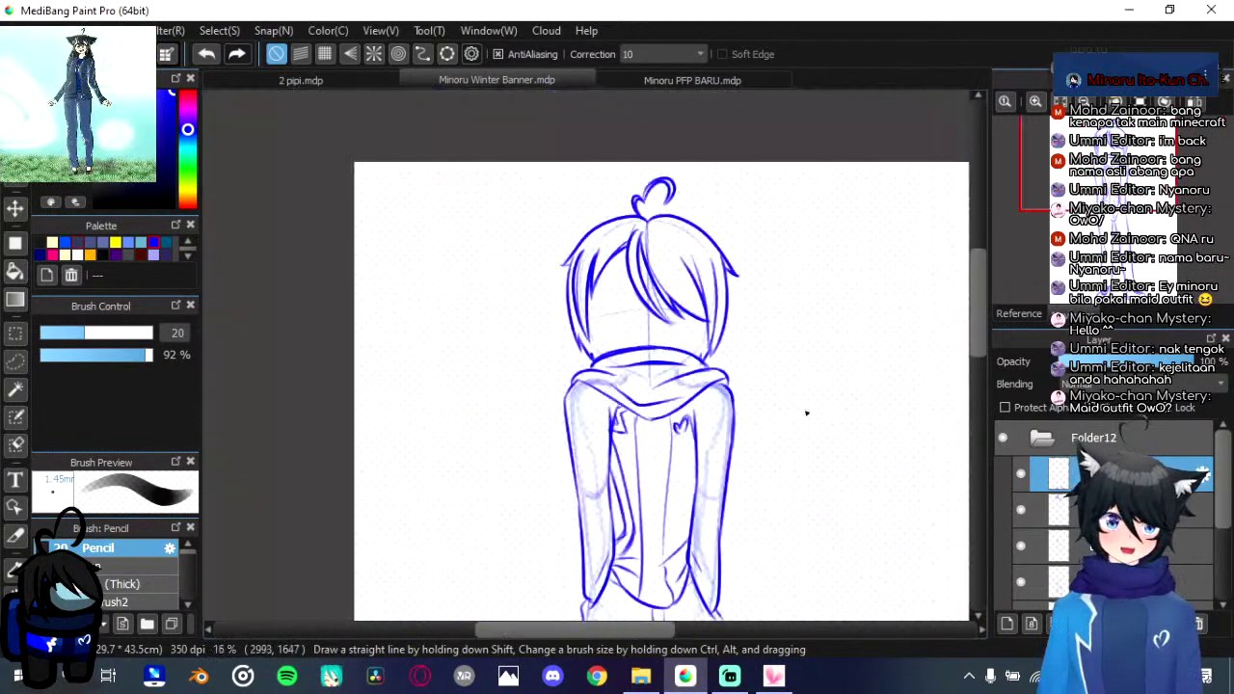
{"action": "scroll", "coordinate": [806, 412], "scroll_direction": "up", "scroll_amount": 2}
{"action": "left_click_drag", "start_coordinate": [653, 416], "coordinate": [608, 270]}
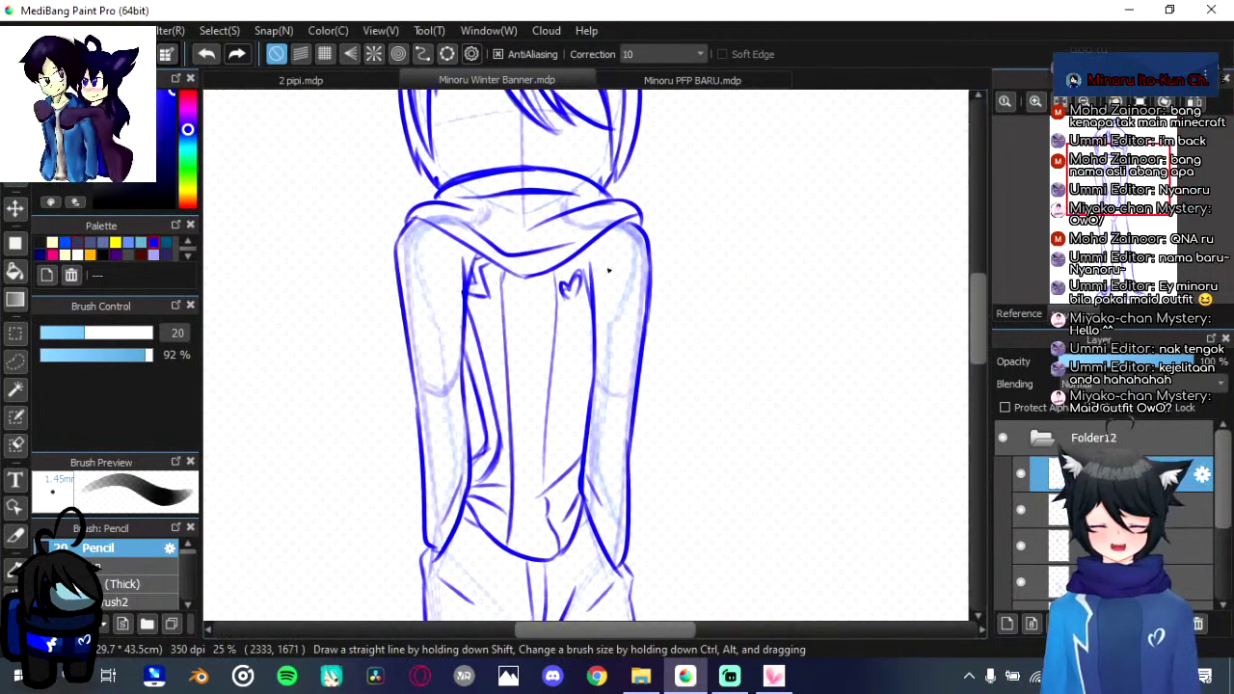
Step: Duplicate the layer holding the jacket sketch and hide the original
{"action": "scroll", "coordinate": [1050, 487], "scroll_direction": "down", "scroll_amount": 5}
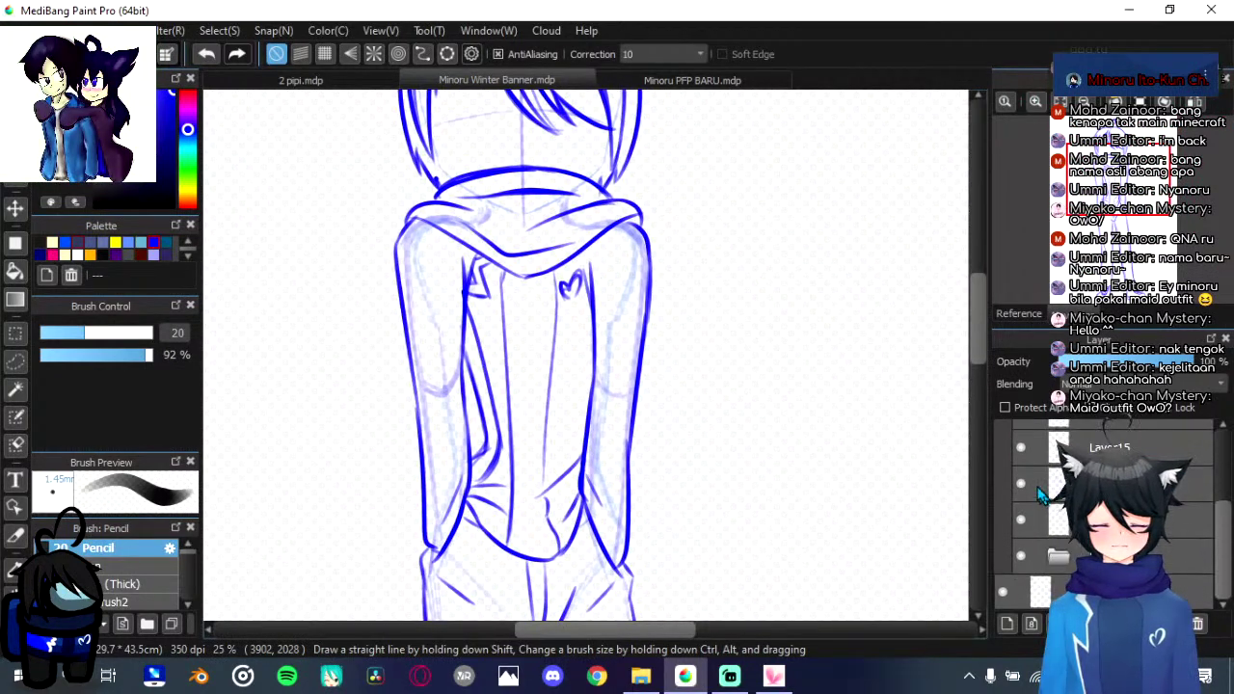
{"action": "left_click", "coordinate": [1022, 484]}
{"action": "left_click", "coordinate": [1024, 484]}
{"action": "left_click", "coordinate": [1089, 484]}
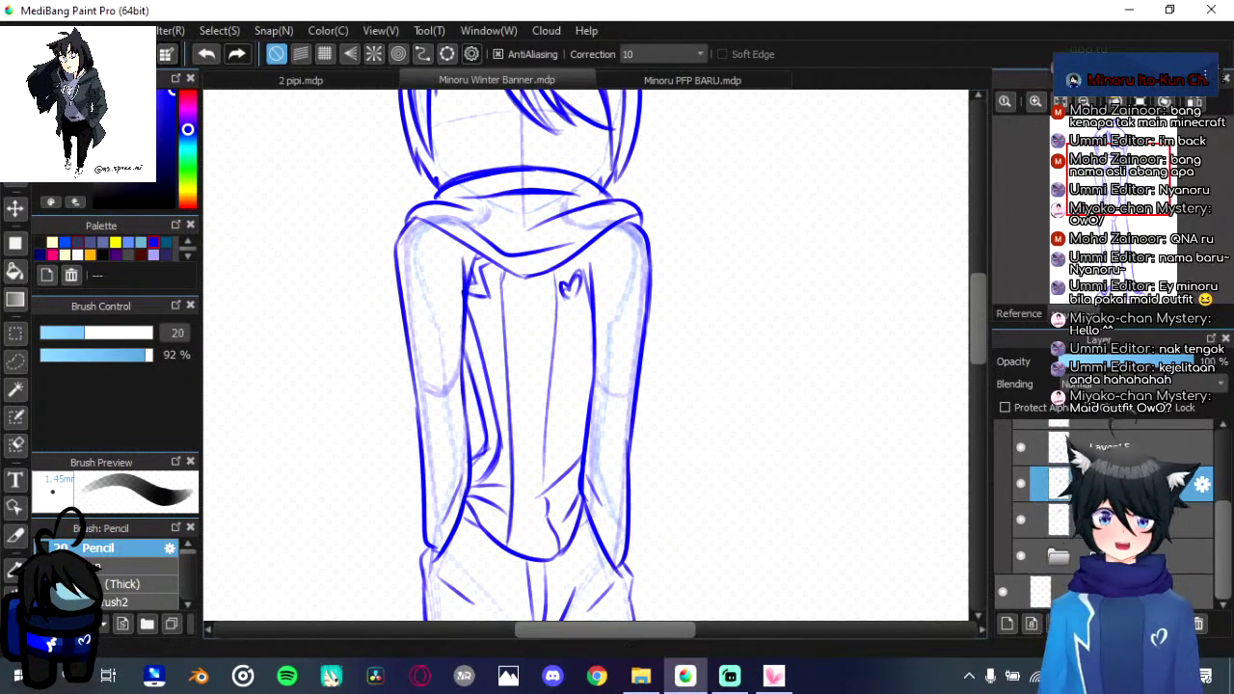
{"action": "left_click", "coordinate": [1147, 624]}
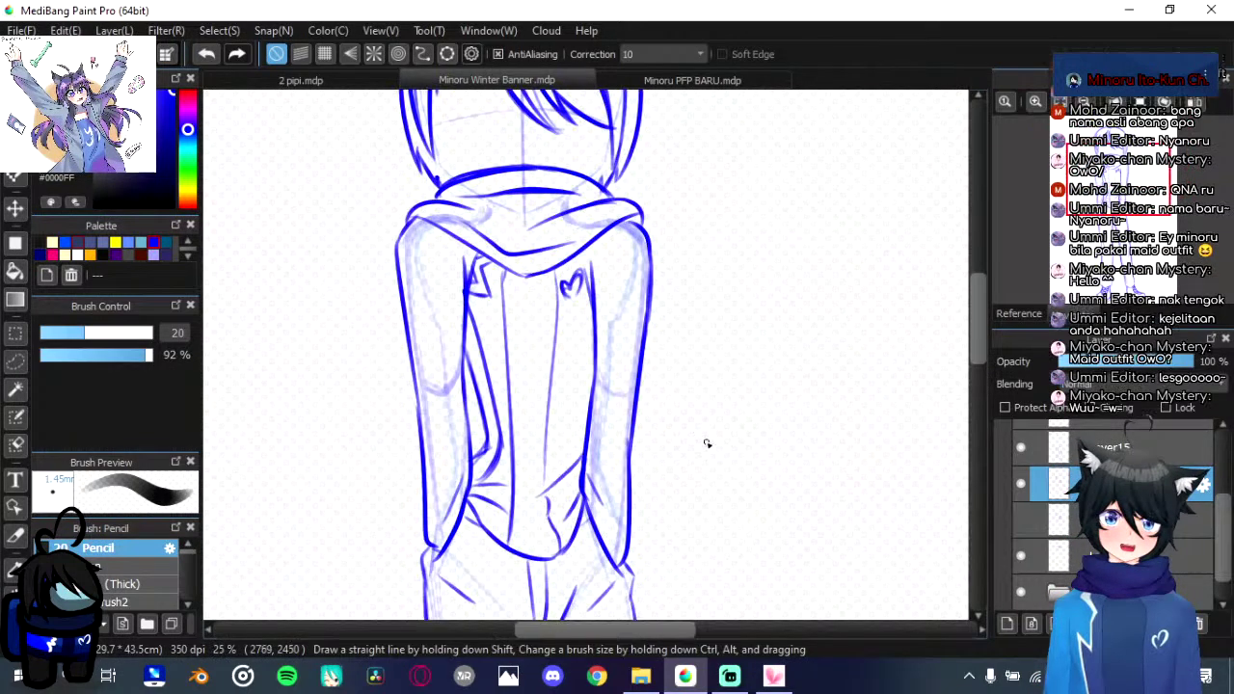
Step: Free-transform the duplicated jacket sketch, pulling both upper corners outward to widen the shoulders slightly, and apply it
{"action": "key", "text": "ctrl+t"}
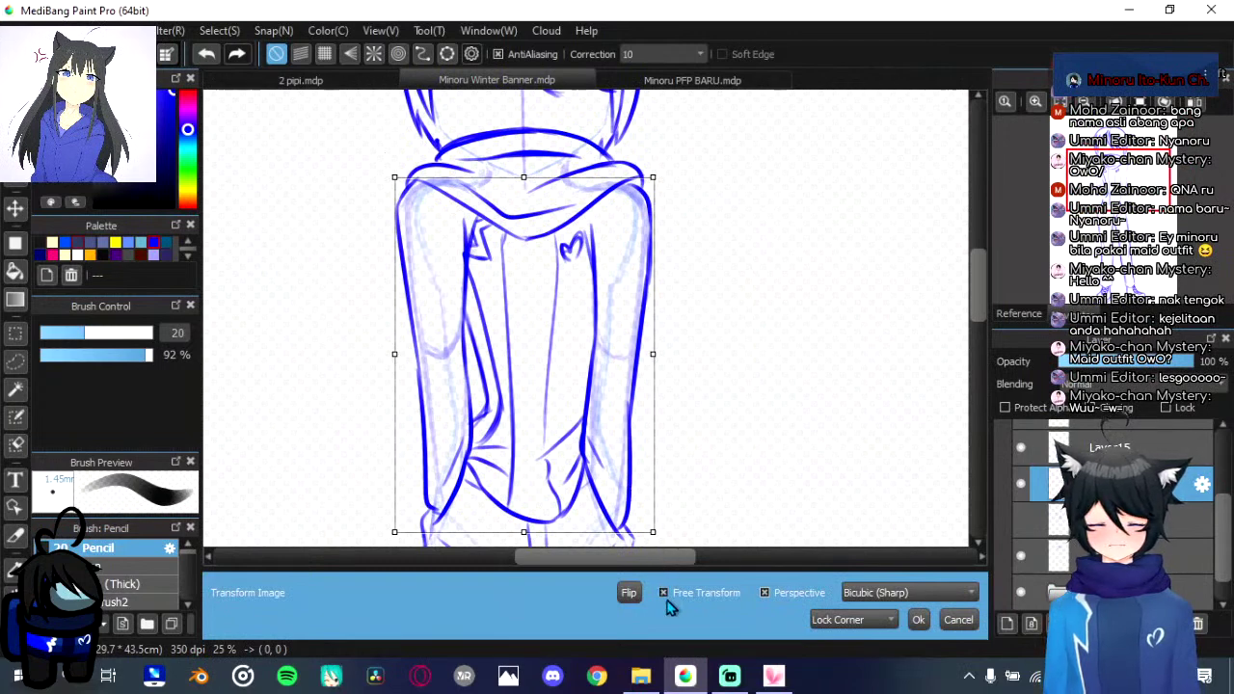
{"action": "left_click", "coordinate": [661, 591]}
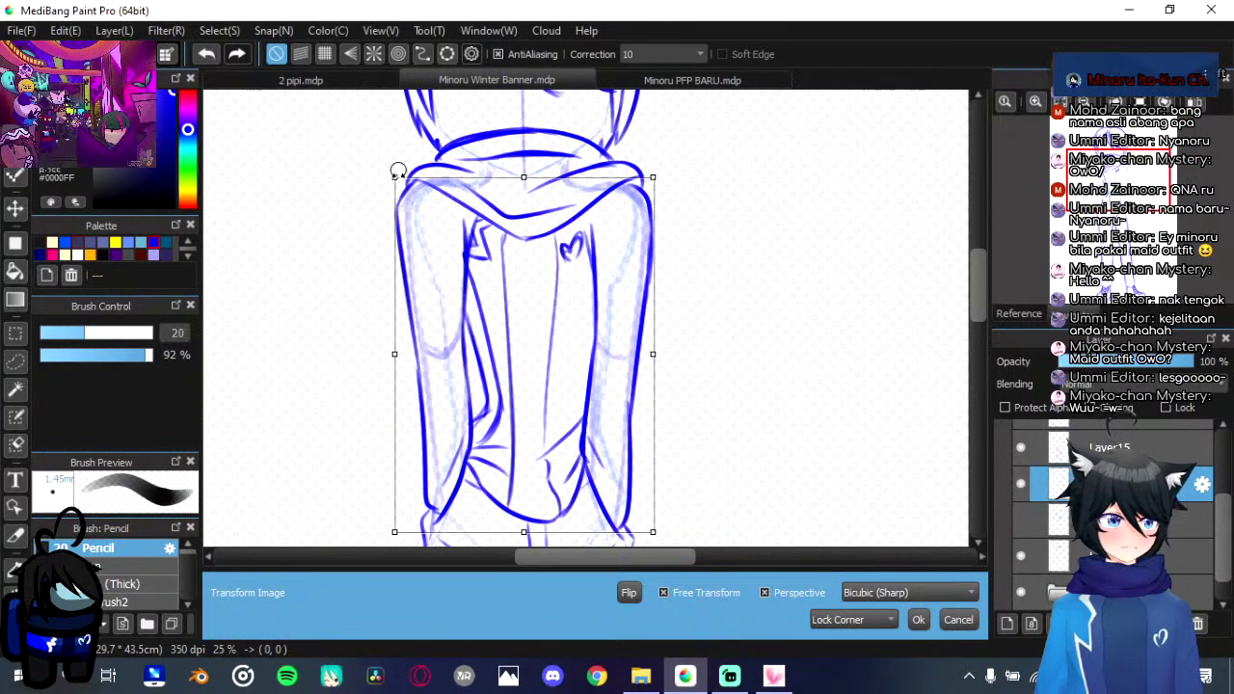
{"action": "mouse_move", "coordinate": [394, 177]}
{"action": "left_mouse_down"}
{"action": "mouse_move", "coordinate": [375, 176]}
{"action": "mouse_move", "coordinate": [383, 184]}
{"action": "left_mouse_up"}
{"action": "left_click_drag", "start_coordinate": [652, 178], "coordinate": [659, 177]}
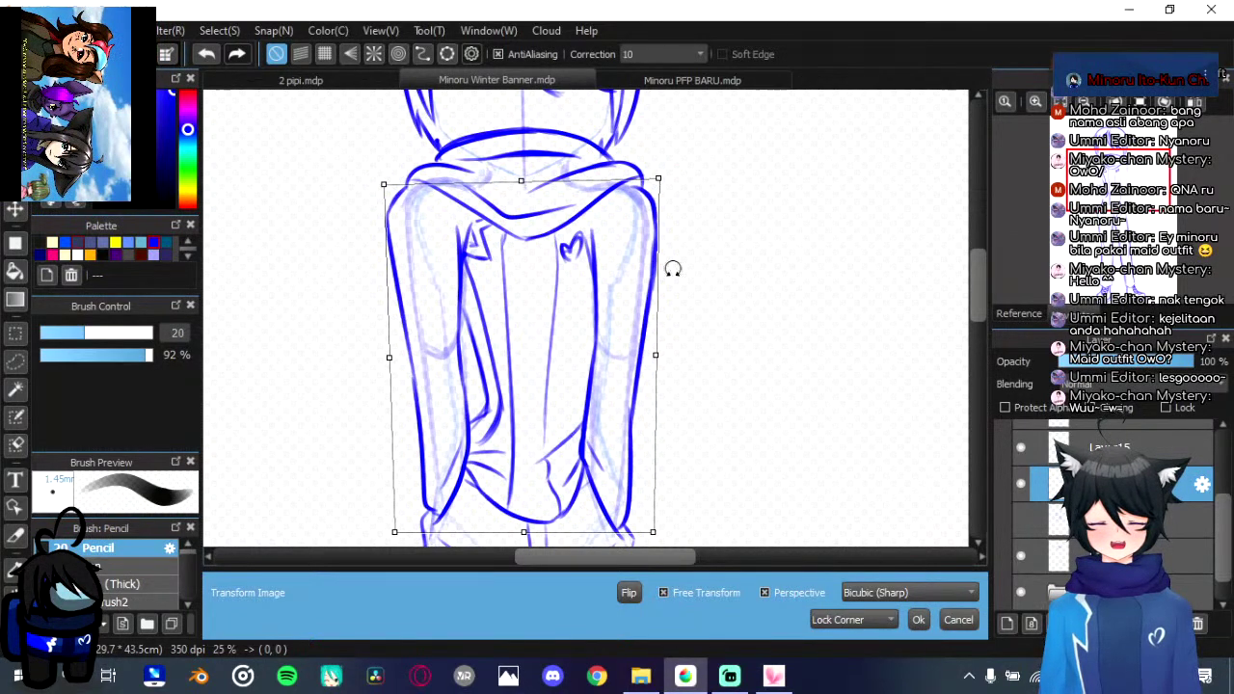
{"action": "left_click_drag", "start_coordinate": [694, 317], "coordinate": [700, 323]}
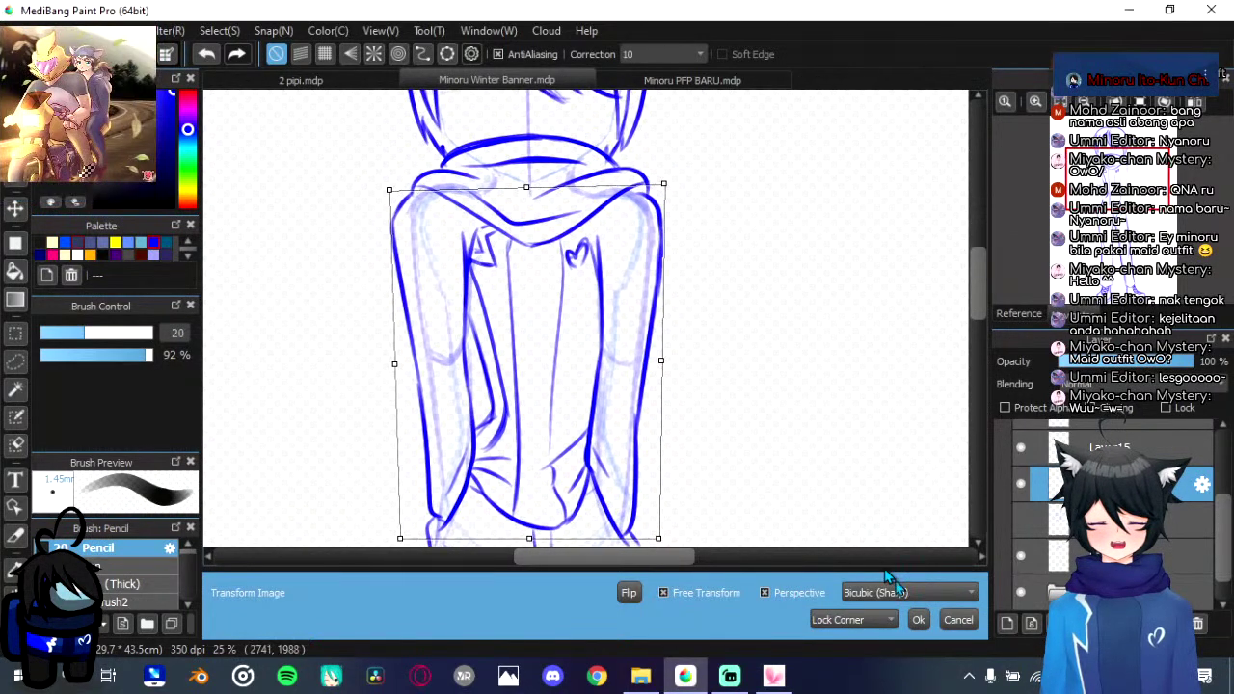
{"action": "left_click", "coordinate": [920, 620]}
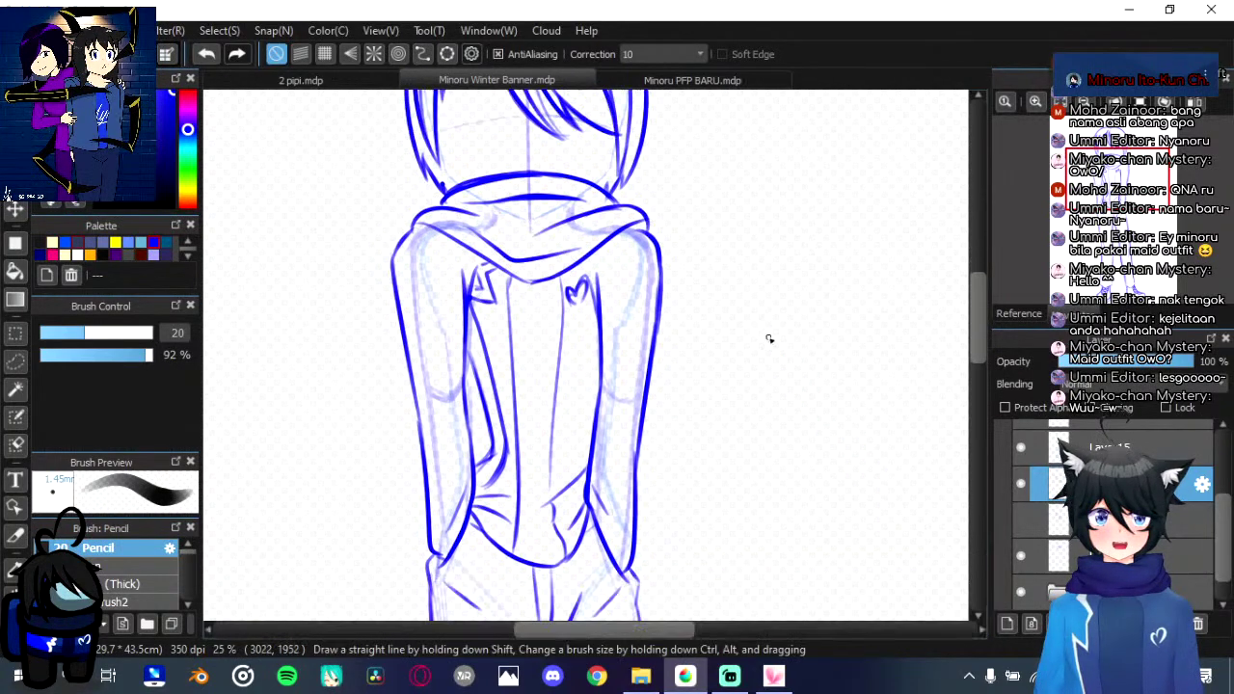
Step: Erase the upper ends of both inner sleeve lines at brush size 92 and redraw them with the pencil at size 20
{"action": "left_click_drag", "start_coordinate": [769, 338], "coordinate": [786, 260]}
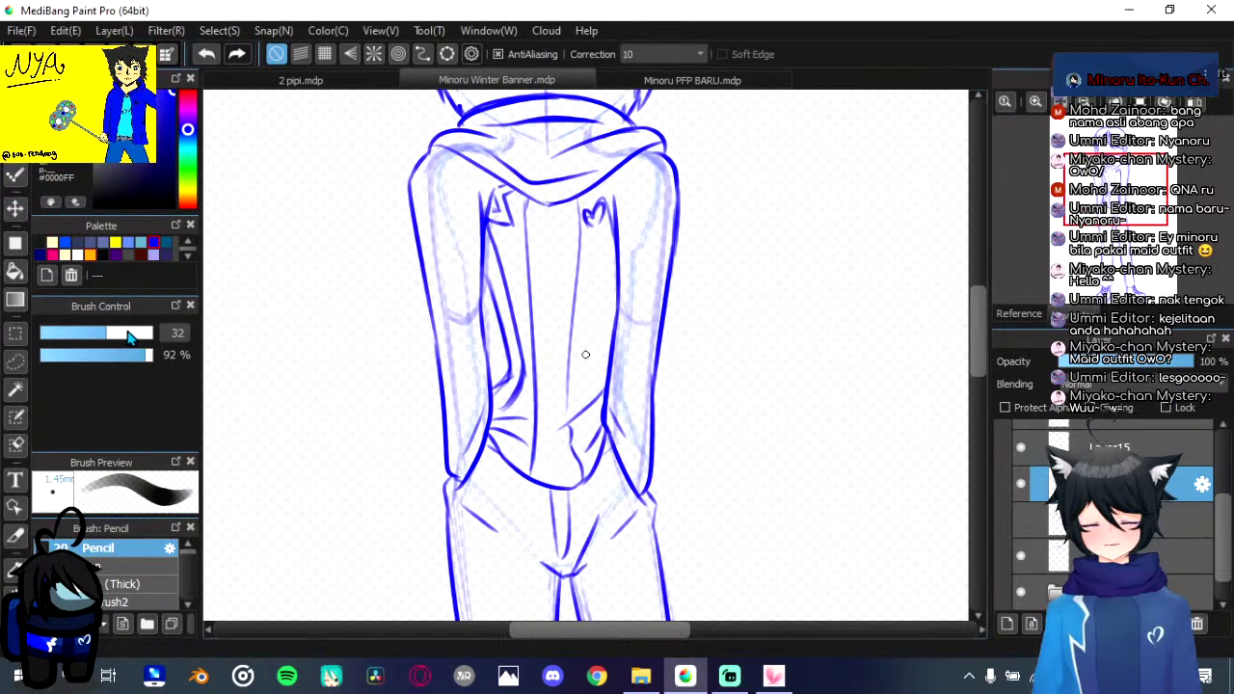
{"action": "left_click_drag", "start_coordinate": [130, 334], "coordinate": [148, 334]}
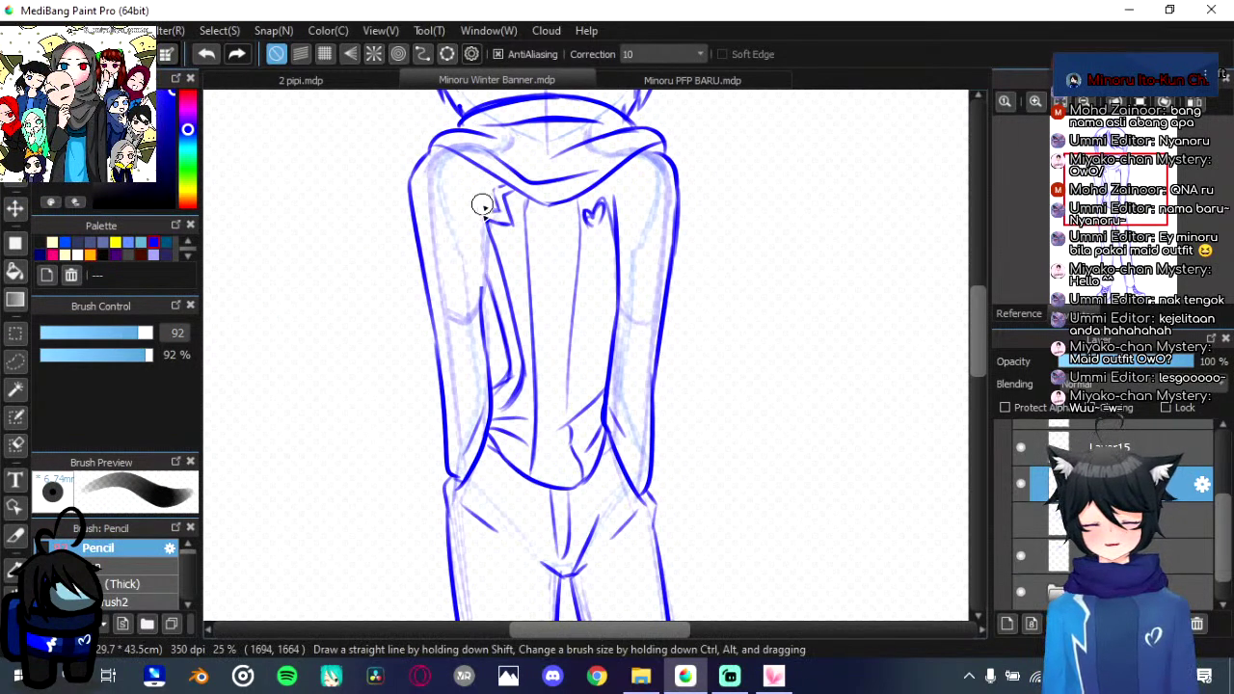
{"action": "key", "text": "ctrl+z"}
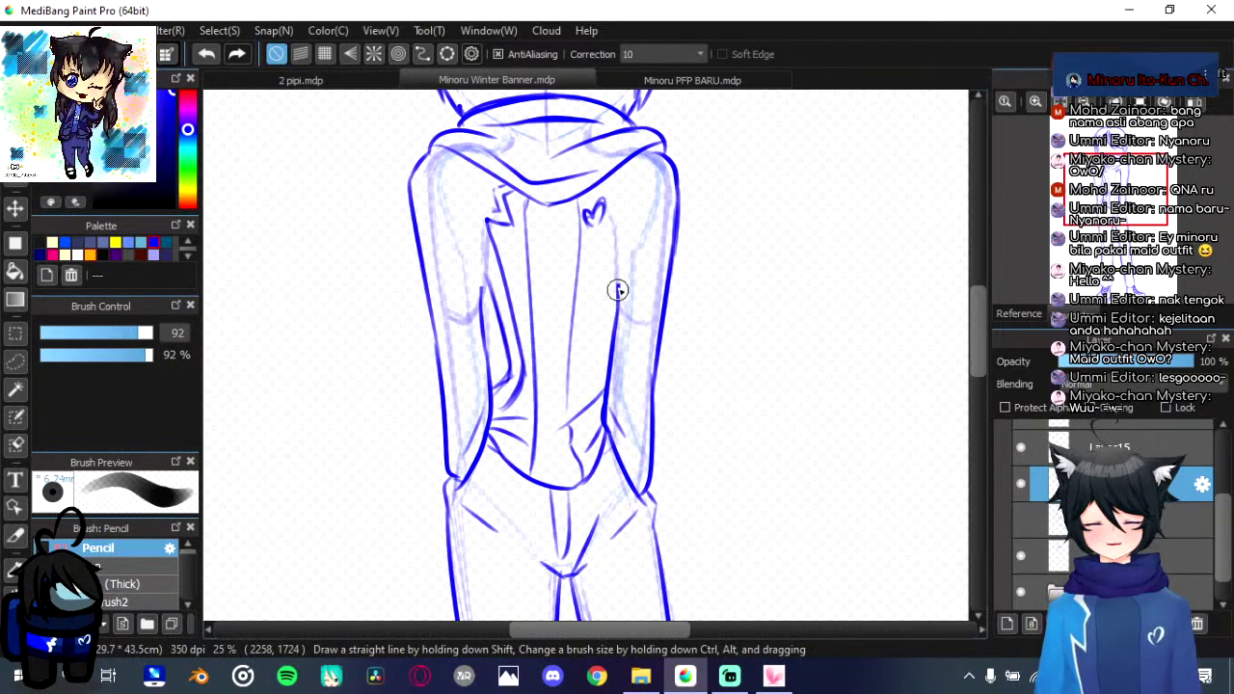
{"action": "left_click", "coordinate": [83, 333]}
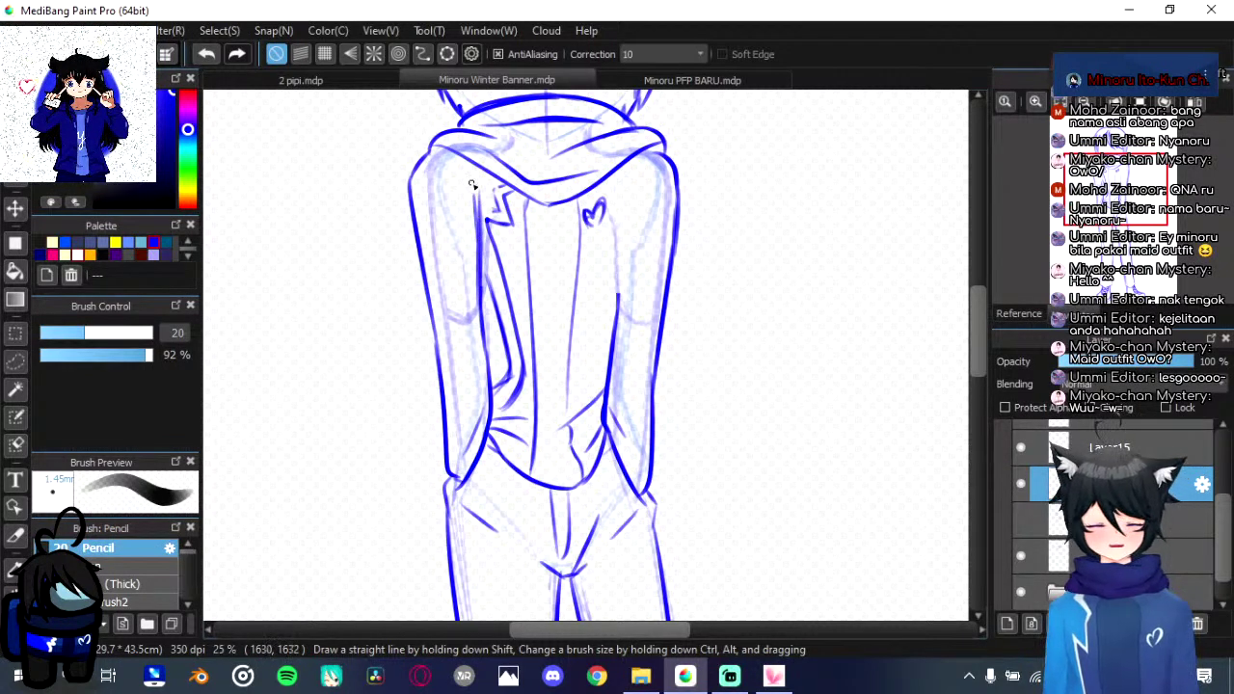
{"action": "left_click_drag", "start_coordinate": [614, 205], "coordinate": [617, 297]}
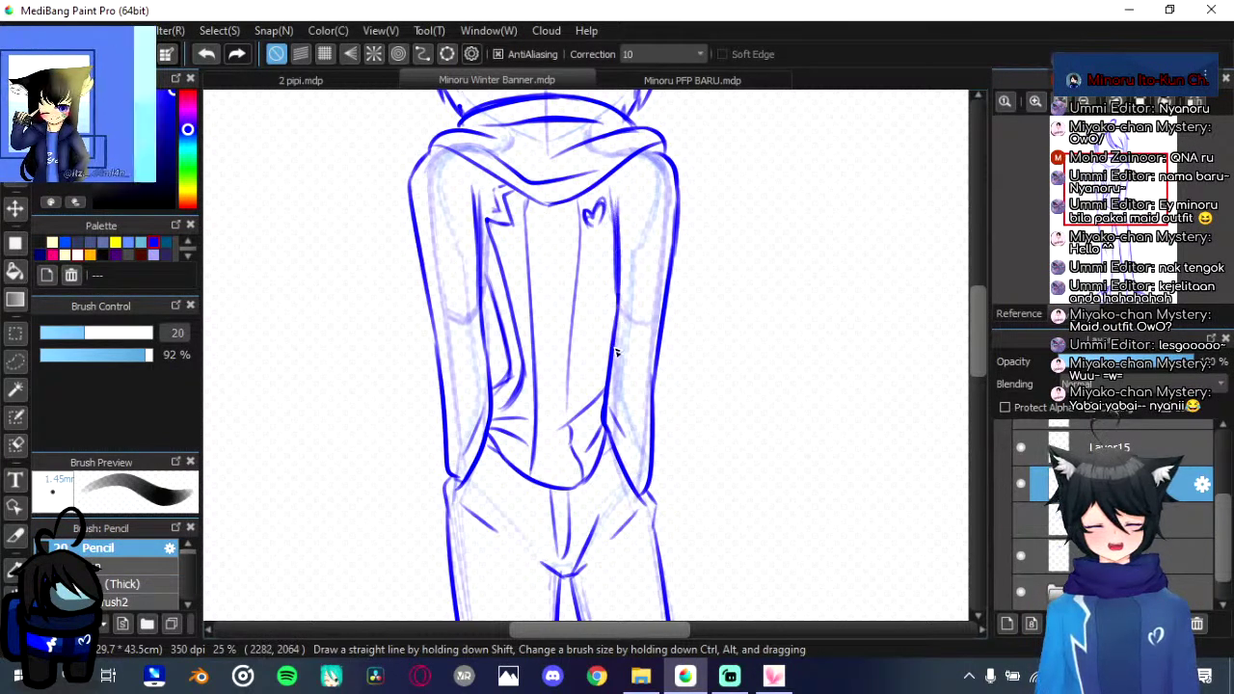
Step: Examine the redrawn jacket and the whole figure's proportions, at full-page size and close up around the head and torso
{"action": "scroll", "coordinate": [622, 318], "scroll_direction": "down", "scroll_amount": 2}
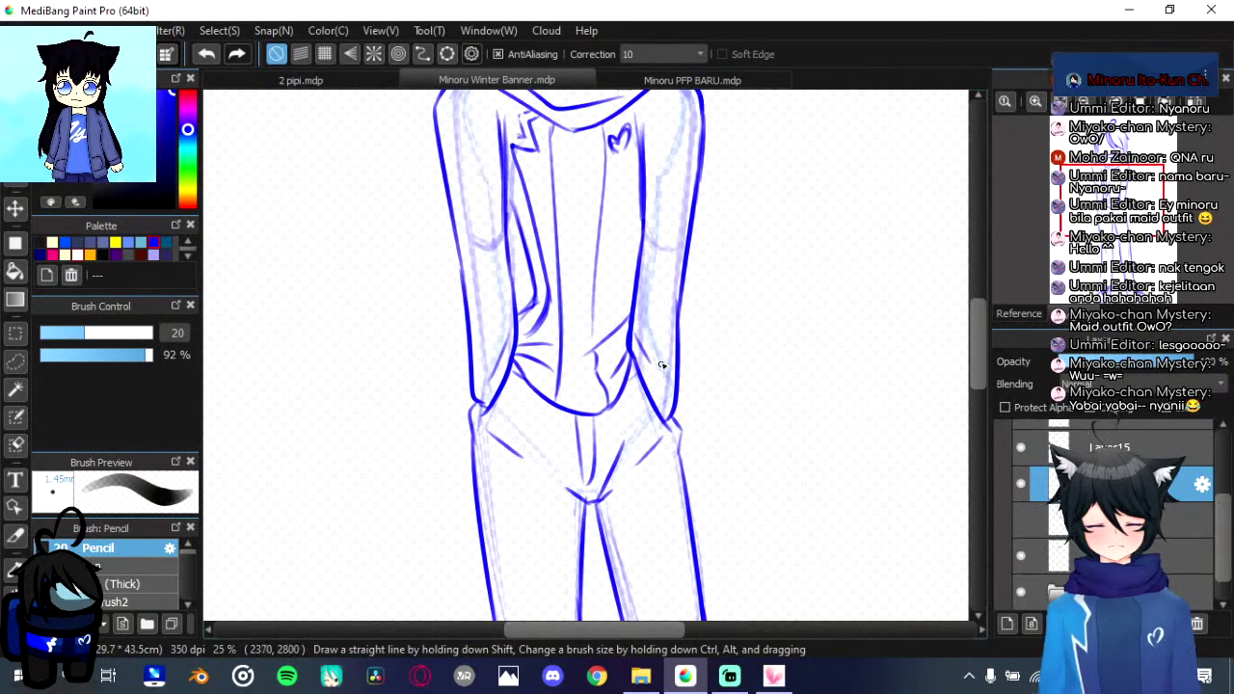
{"action": "scroll", "coordinate": [622, 382], "scroll_direction": "up", "scroll_amount": 2}
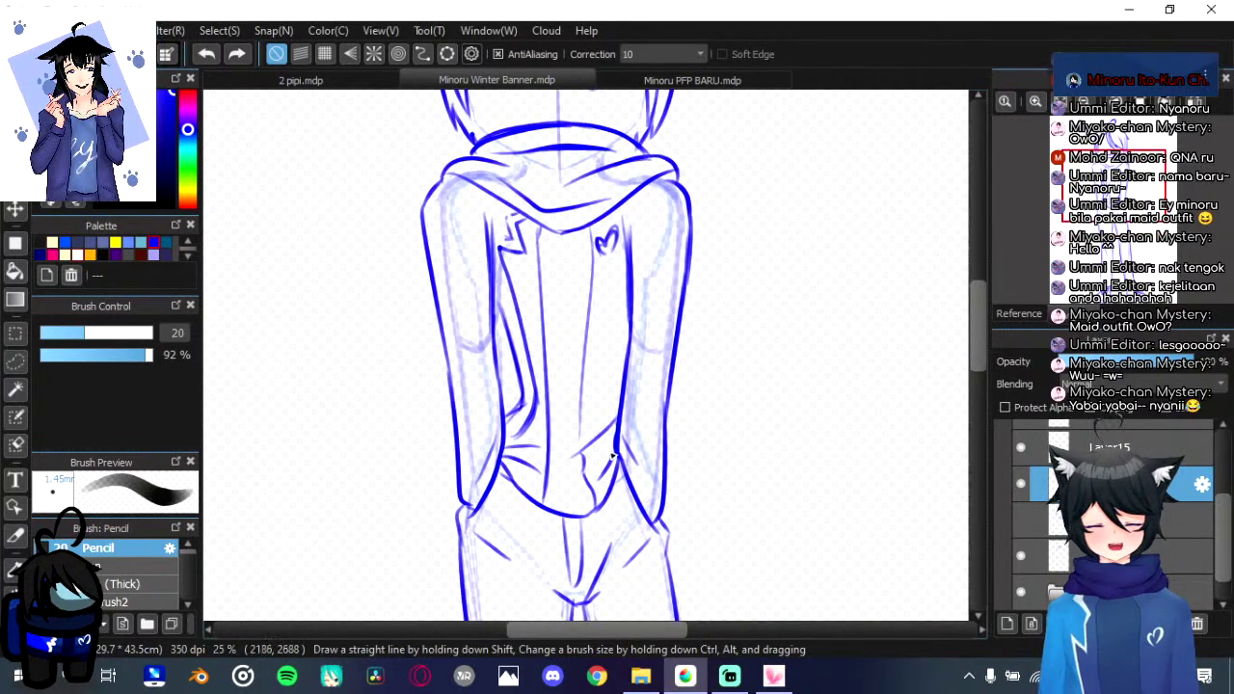
{"action": "scroll", "coordinate": [610, 453], "scroll_direction": "down", "scroll_amount": 1}
{"action": "scroll", "coordinate": [609, 453], "scroll_direction": "down", "scroll_amount": 1}
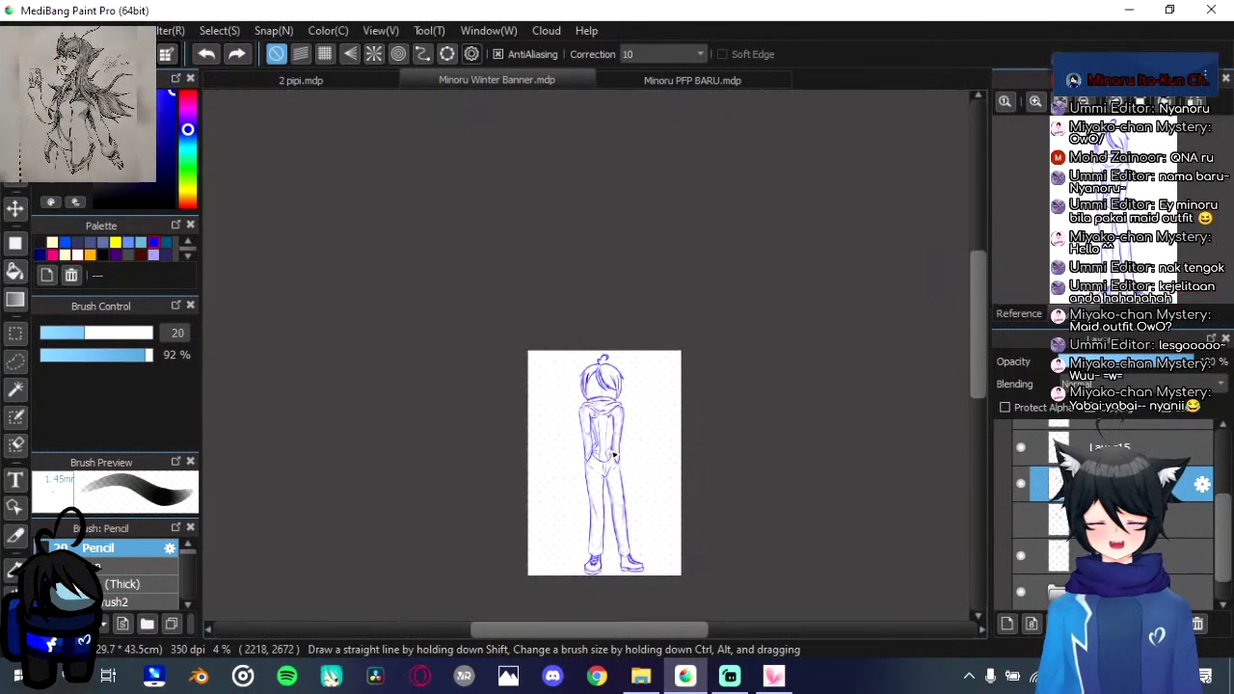
{"action": "left_click_drag", "start_coordinate": [628, 441], "coordinate": [602, 270]}
{"action": "left_click_drag", "start_coordinate": [626, 358], "coordinate": [617, 405]}
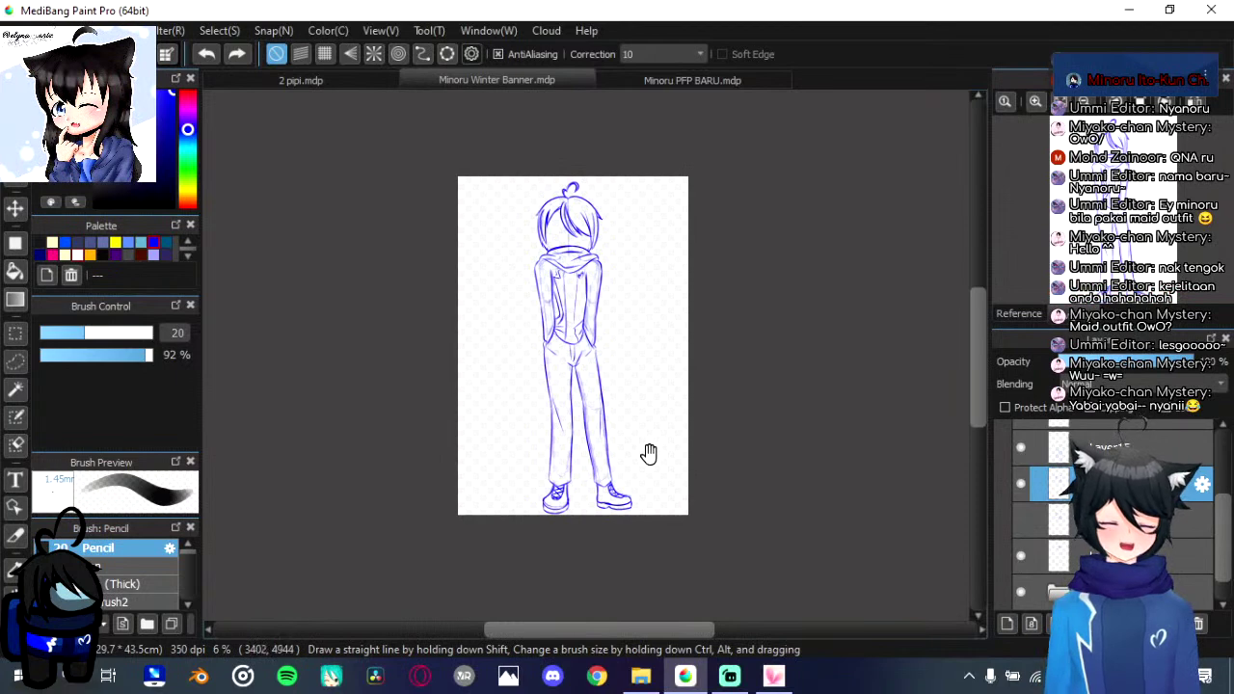
{"action": "left_click_drag", "start_coordinate": [649, 478], "coordinate": [638, 488]}
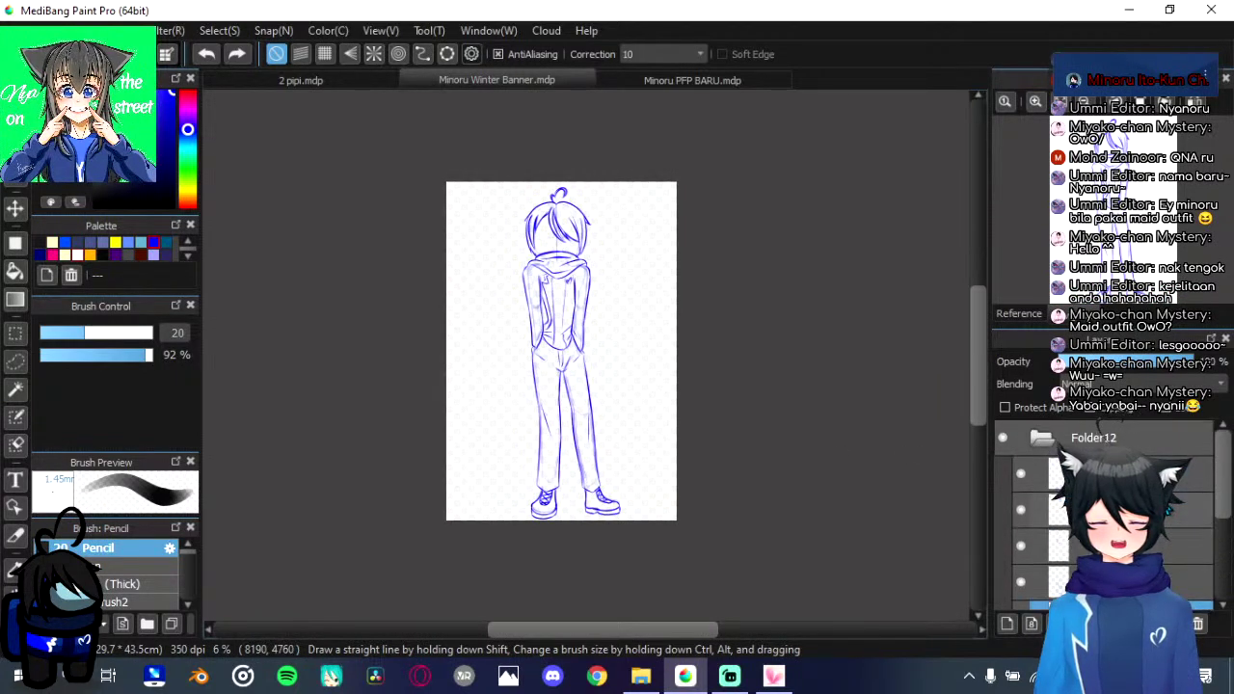
{"action": "left_click", "coordinate": [1030, 473]}
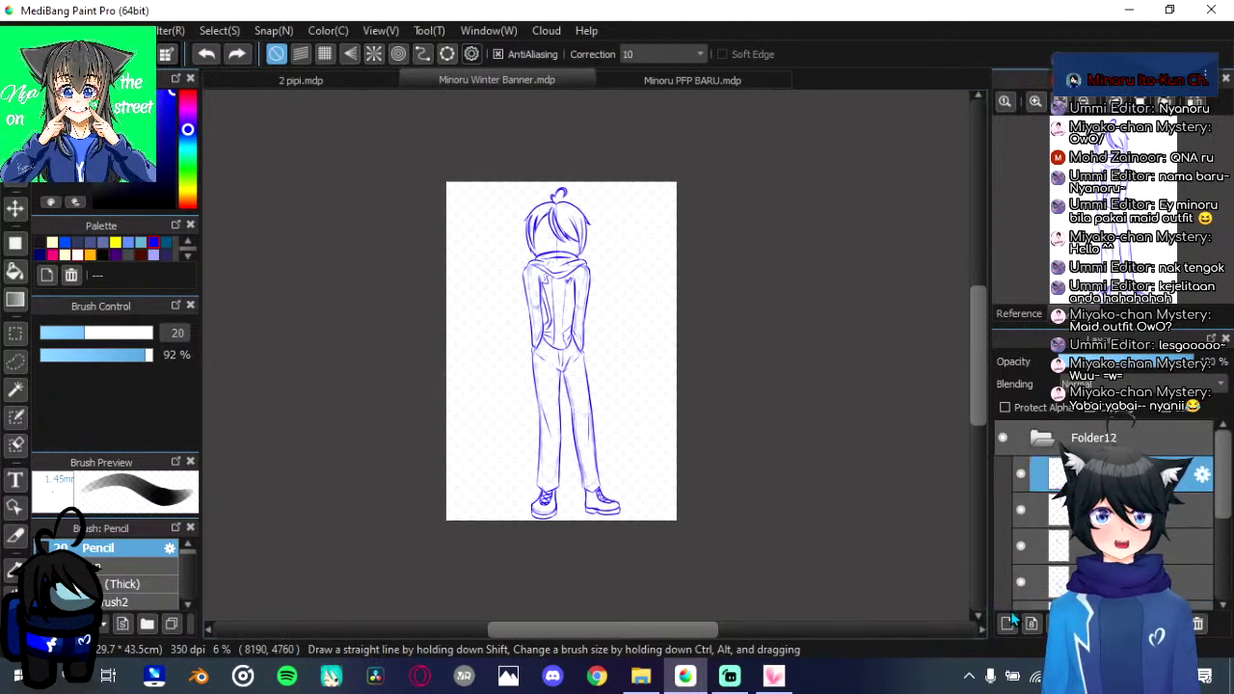
{"action": "scroll", "coordinate": [691, 365], "scroll_direction": "up", "scroll_amount": 2}
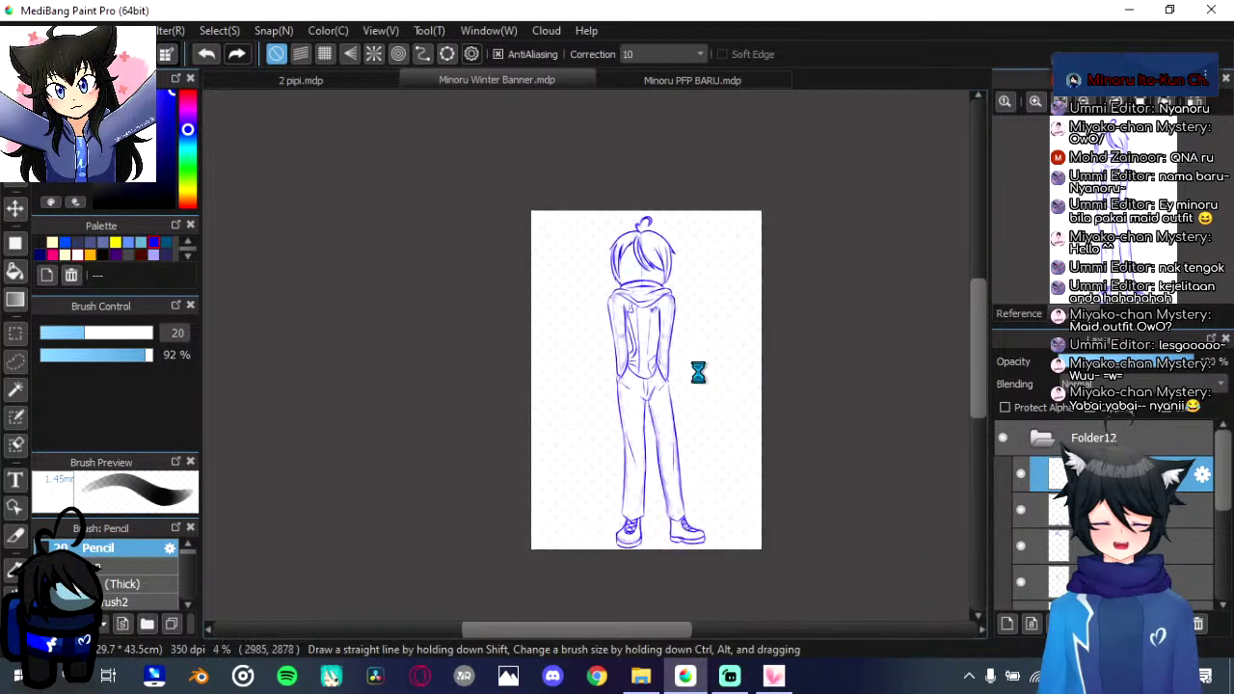
{"action": "scroll", "coordinate": [689, 360], "scroll_direction": "up", "scroll_amount": 1}
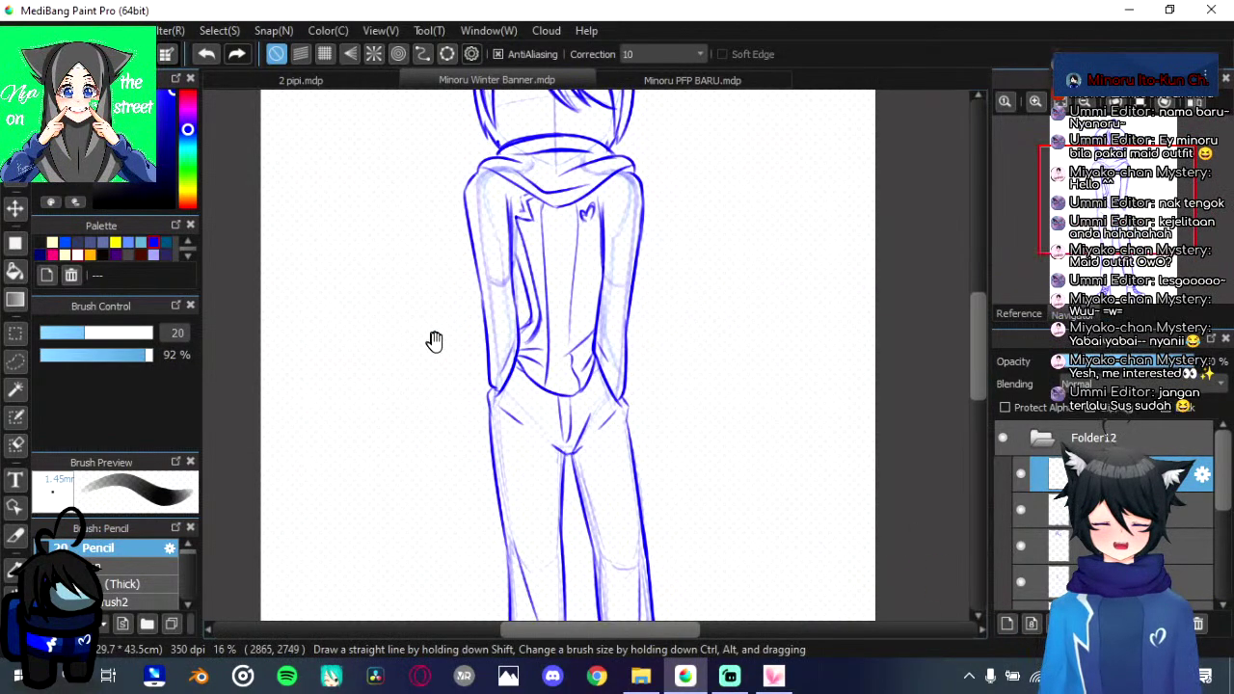
{"action": "left_click_drag", "start_coordinate": [432, 339], "coordinate": [442, 432]}
{"action": "scroll", "coordinate": [553, 295], "scroll_direction": "up", "scroll_amount": 1}
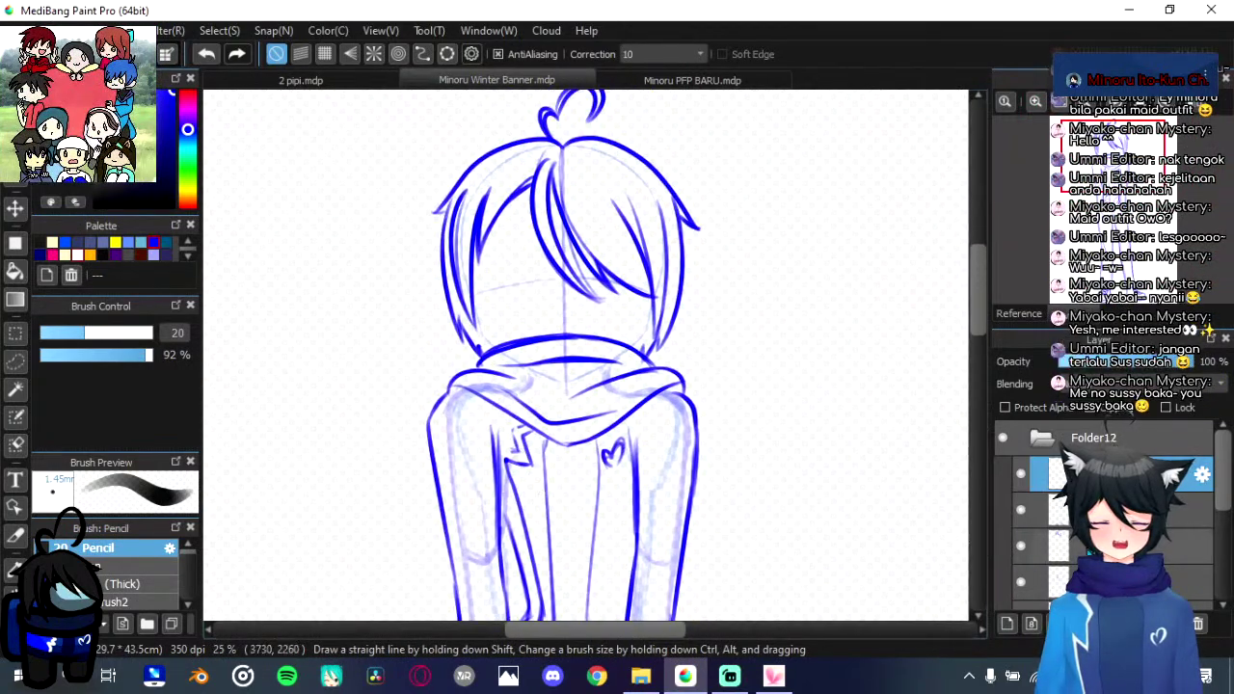
Step: Identify the head sketch layer and free-transform it slightly narrower and a little higher above the scarf, applying the change
{"action": "left_click", "coordinate": [1021, 543]}
{"action": "left_click", "coordinate": [1021, 544]}
{"action": "left_click", "coordinate": [1075, 545]}
{"action": "scroll", "coordinate": [737, 442], "scroll_direction": "down", "scroll_amount": 2}
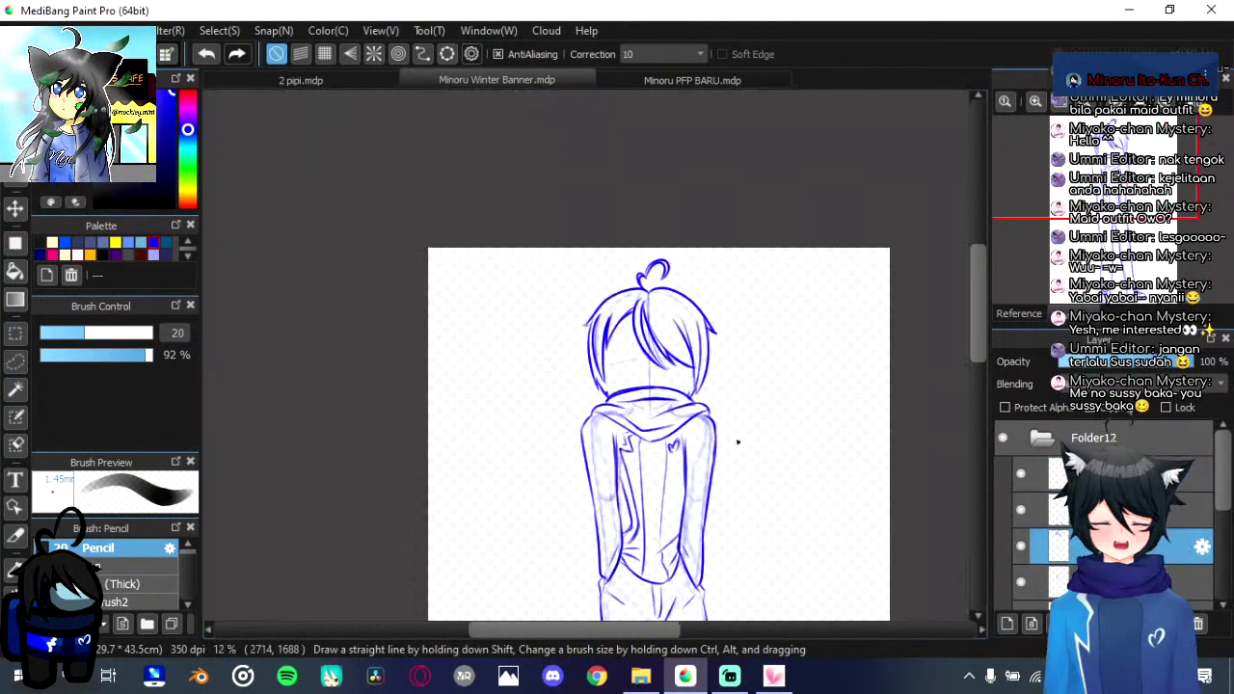
{"action": "key", "text": "ctrl+t"}
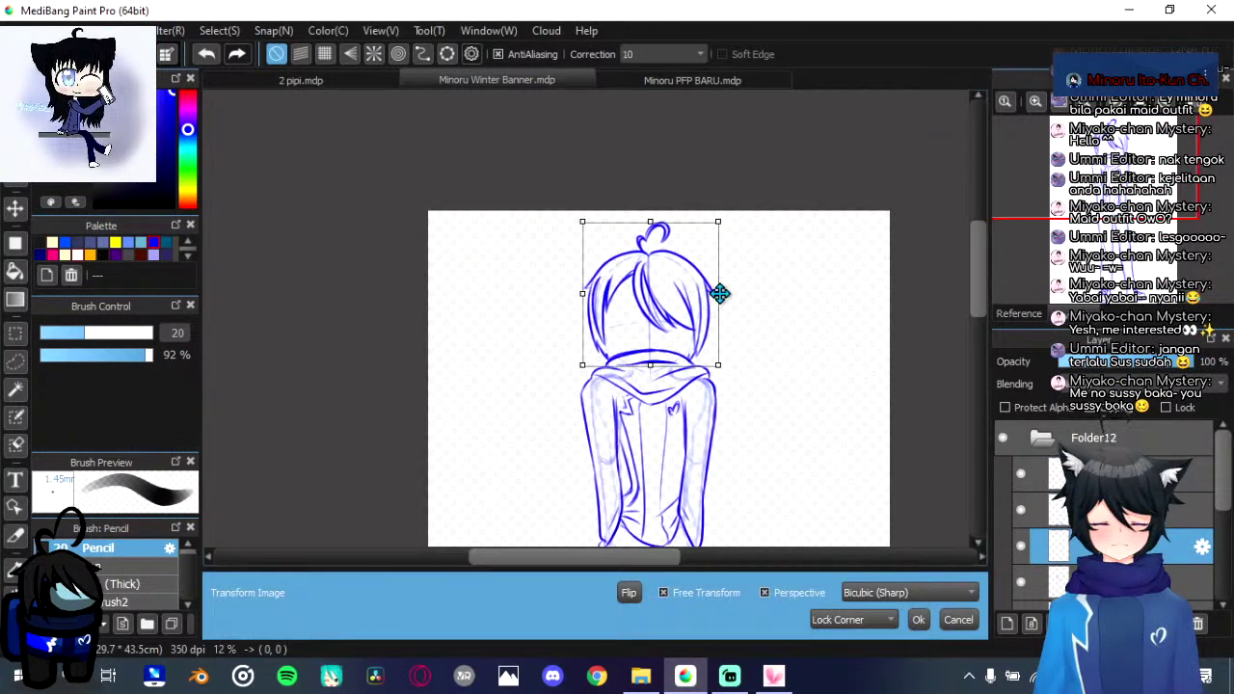
{"action": "left_click_drag", "start_coordinate": [720, 293], "coordinate": [715, 293]}
{"action": "left_click_drag", "start_coordinate": [642, 308], "coordinate": [653, 231]}
{"action": "scroll", "coordinate": [646, 301], "scroll_direction": "up", "scroll_amount": 1}
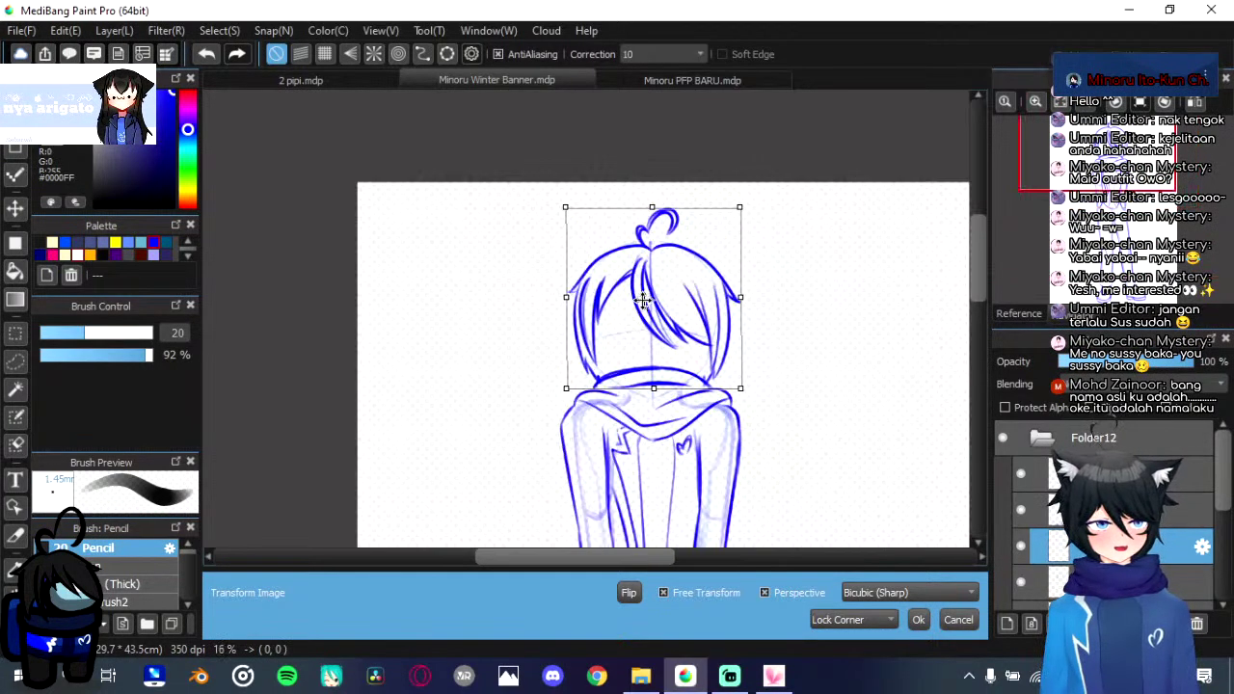
{"action": "left_click_drag", "start_coordinate": [655, 304], "coordinate": [655, 299]}
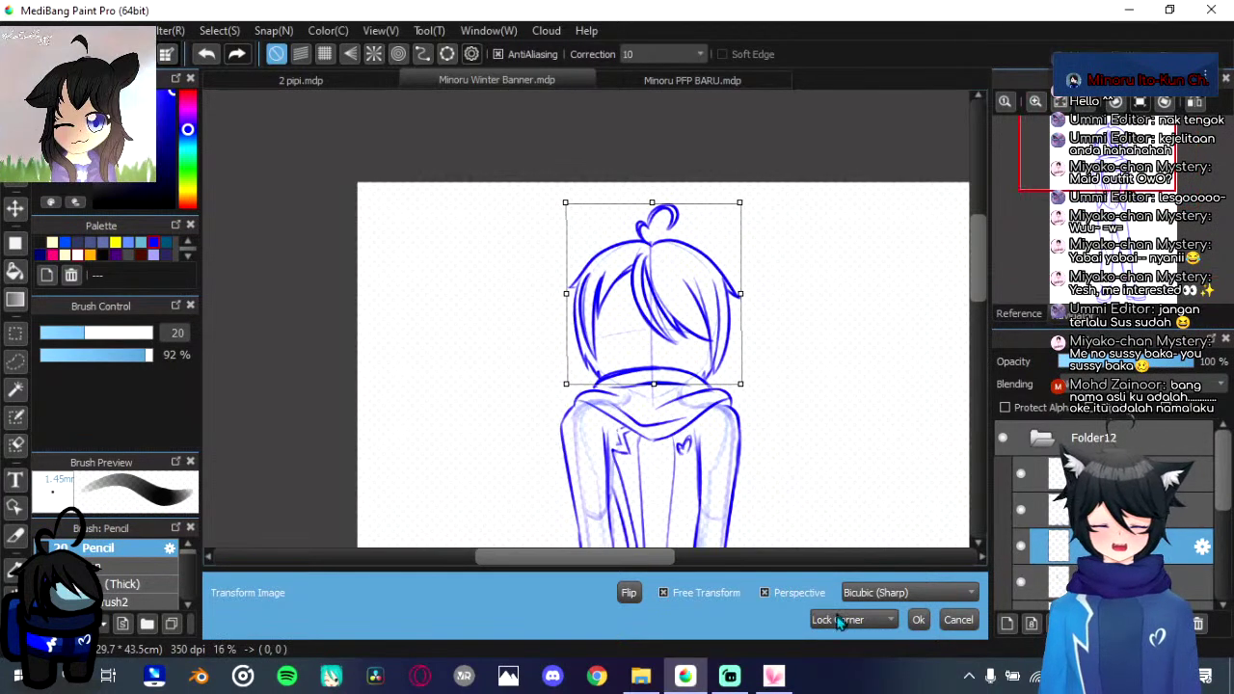
{"action": "left_click", "coordinate": [919, 620]}
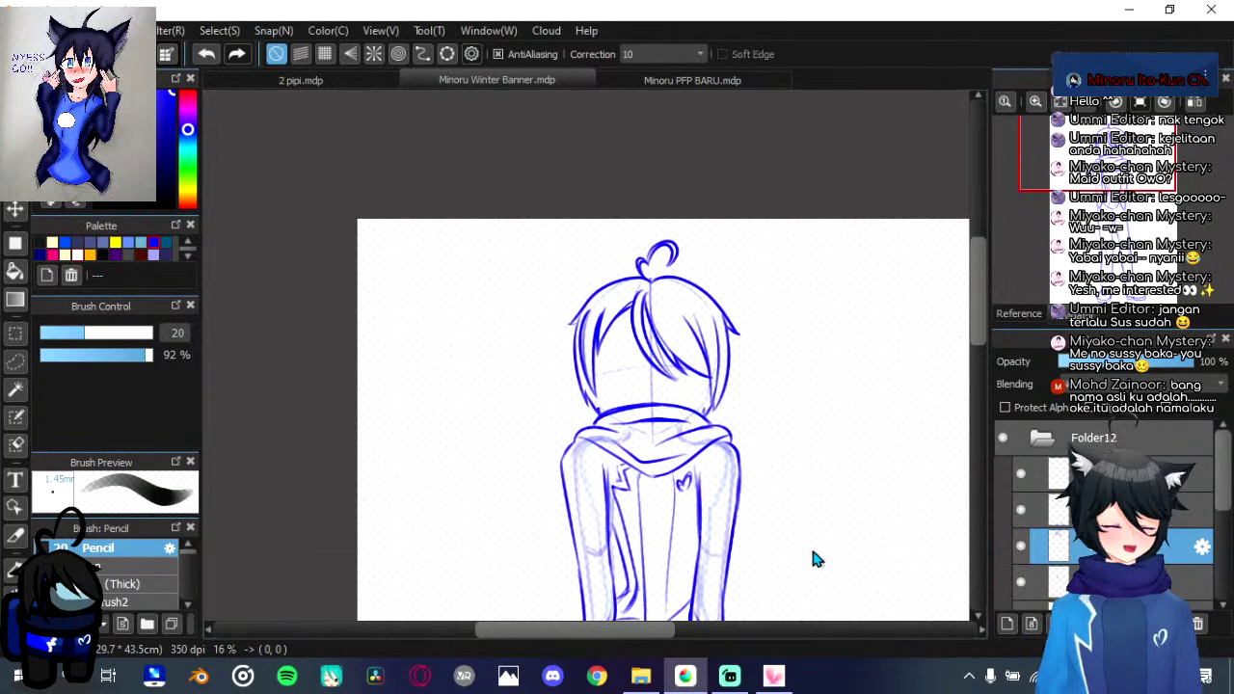
Step: Nudge the head sketch about 4 px to the left with the Move tool to centre it over the scarf
{"action": "scroll", "coordinate": [813, 552], "scroll_direction": "down", "scroll_amount": 2}
{"action": "scroll", "coordinate": [814, 546], "scroll_direction": "up", "scroll_amount": 3}
{"action": "key", "text": "space"}
{"action": "left_click_drag", "start_coordinate": [658, 385], "coordinate": [652, 367]}
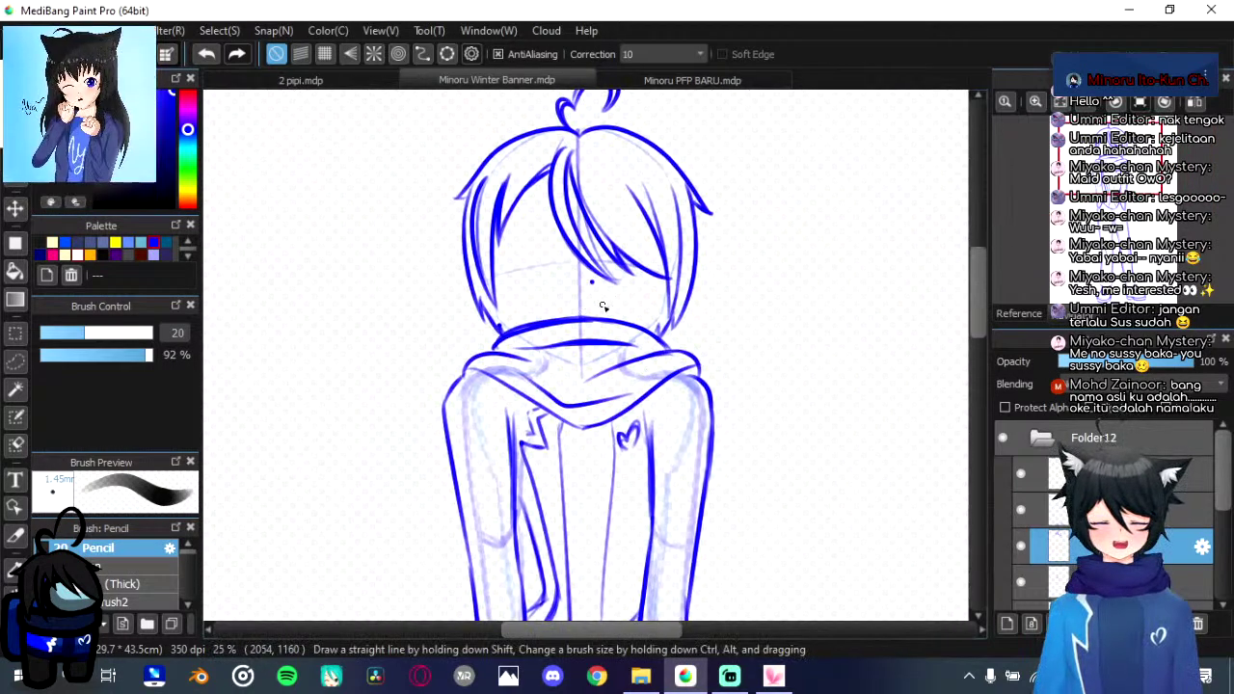
{"action": "key", "text": "v"}
{"action": "left_click_drag", "start_coordinate": [607, 312], "coordinate": [608, 314]}
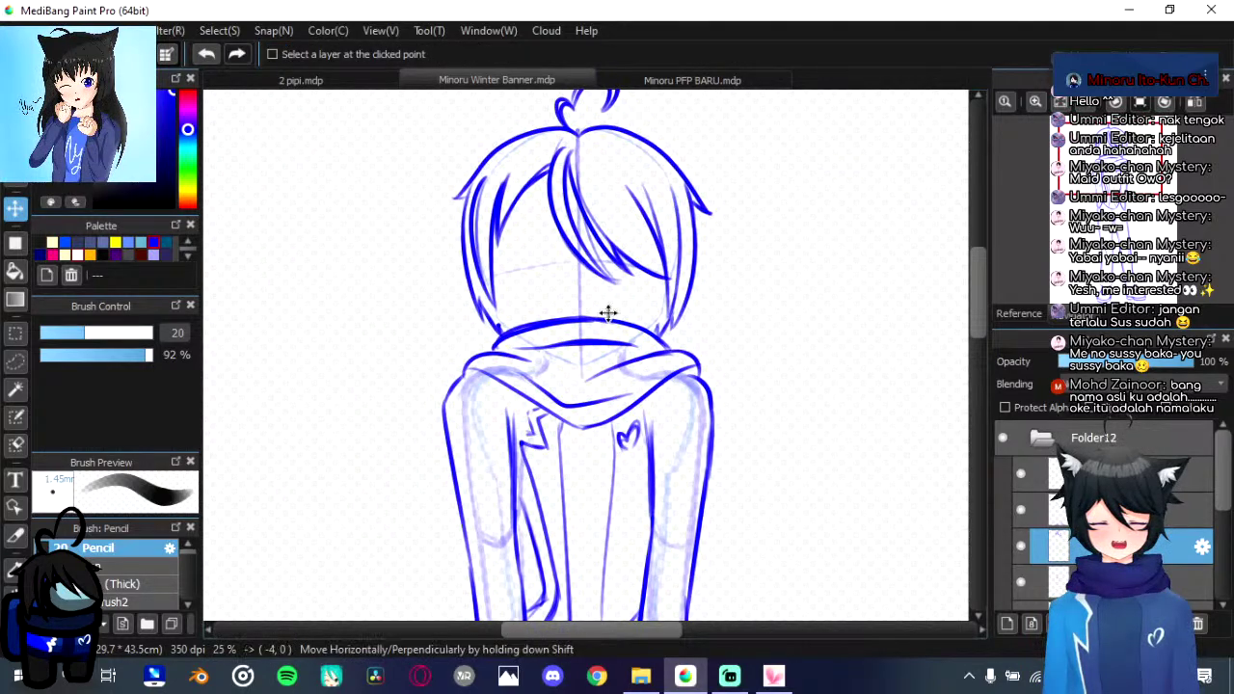
{"action": "key", "text": "space"}
{"action": "left_click_drag", "start_coordinate": [609, 424], "coordinate": [595, 614]}
{"action": "left_click_drag", "start_coordinate": [598, 145], "coordinate": [596, 467]}
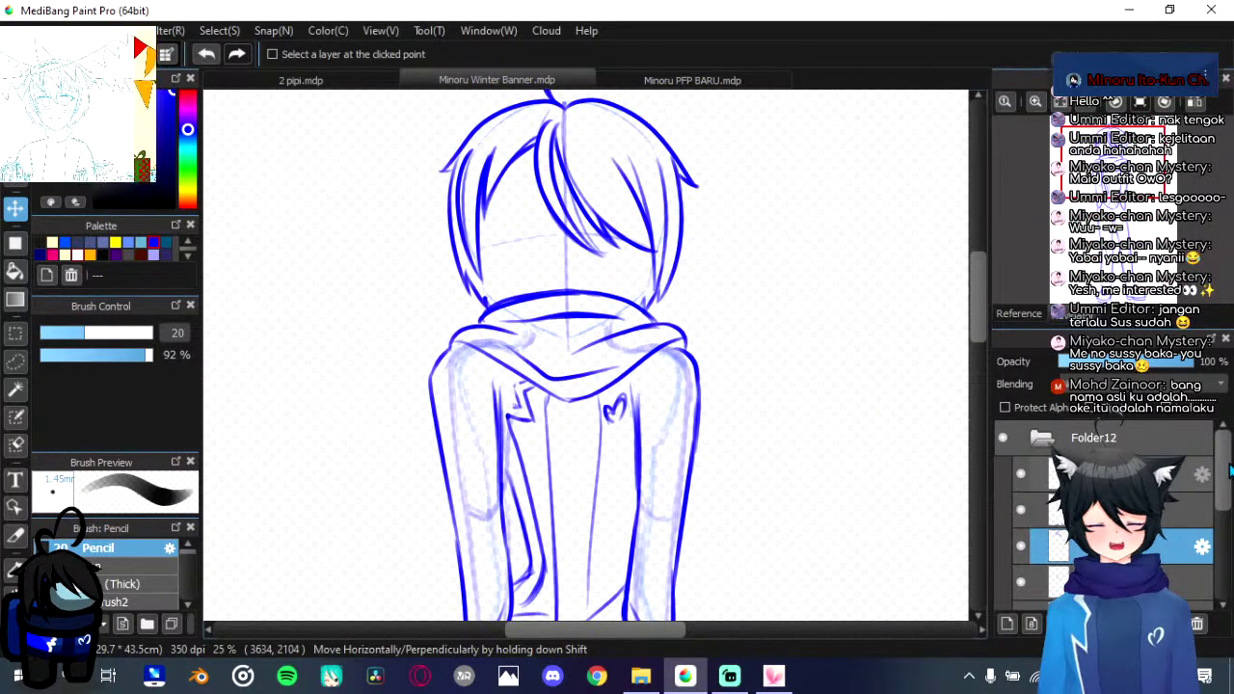
{"action": "scroll", "coordinate": [1192, 476], "scroll_direction": "down", "scroll_amount": 2}
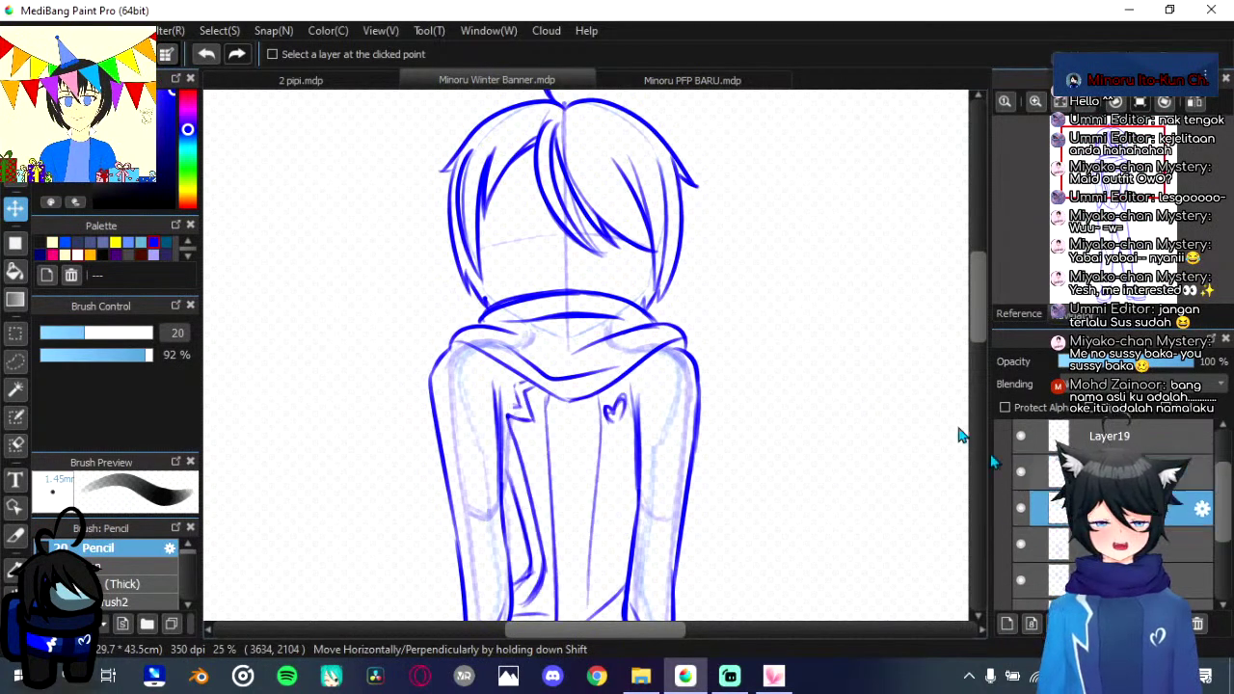
Step: Return to the pencil brush and make the top layer in Folder12 active for sketching on the face
{"action": "key", "text": "b"}
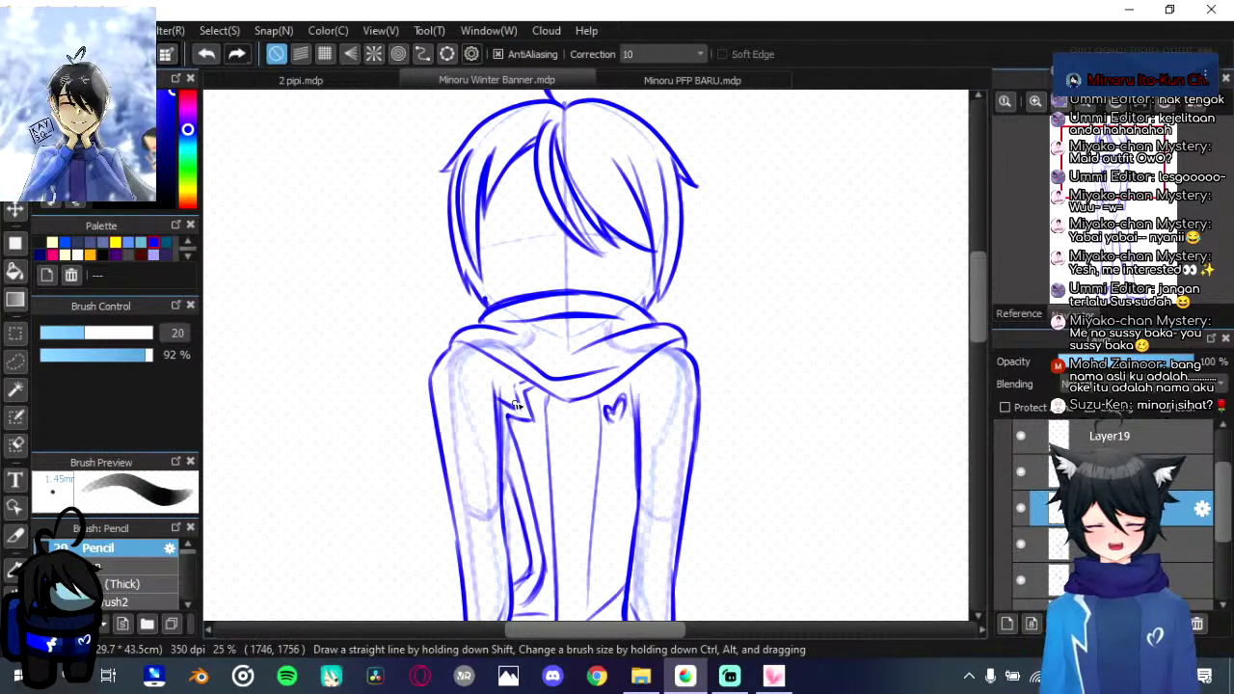
{"action": "left_click_drag", "start_coordinate": [533, 444], "coordinate": [528, 445]}
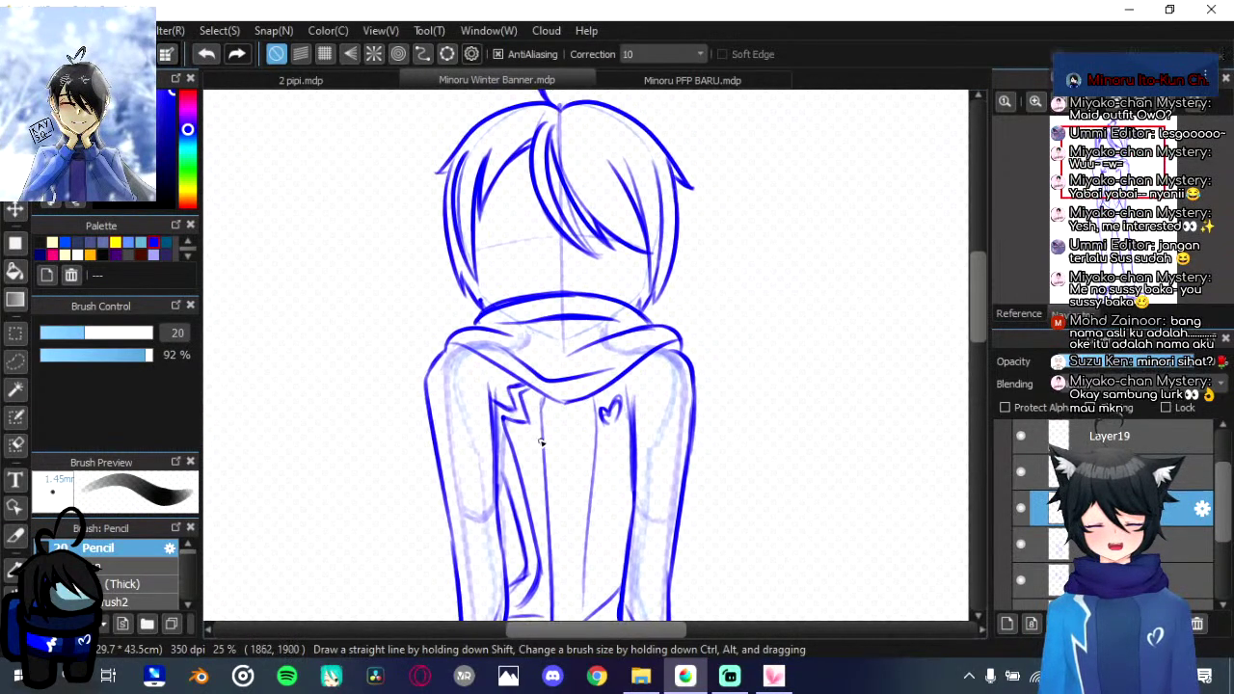
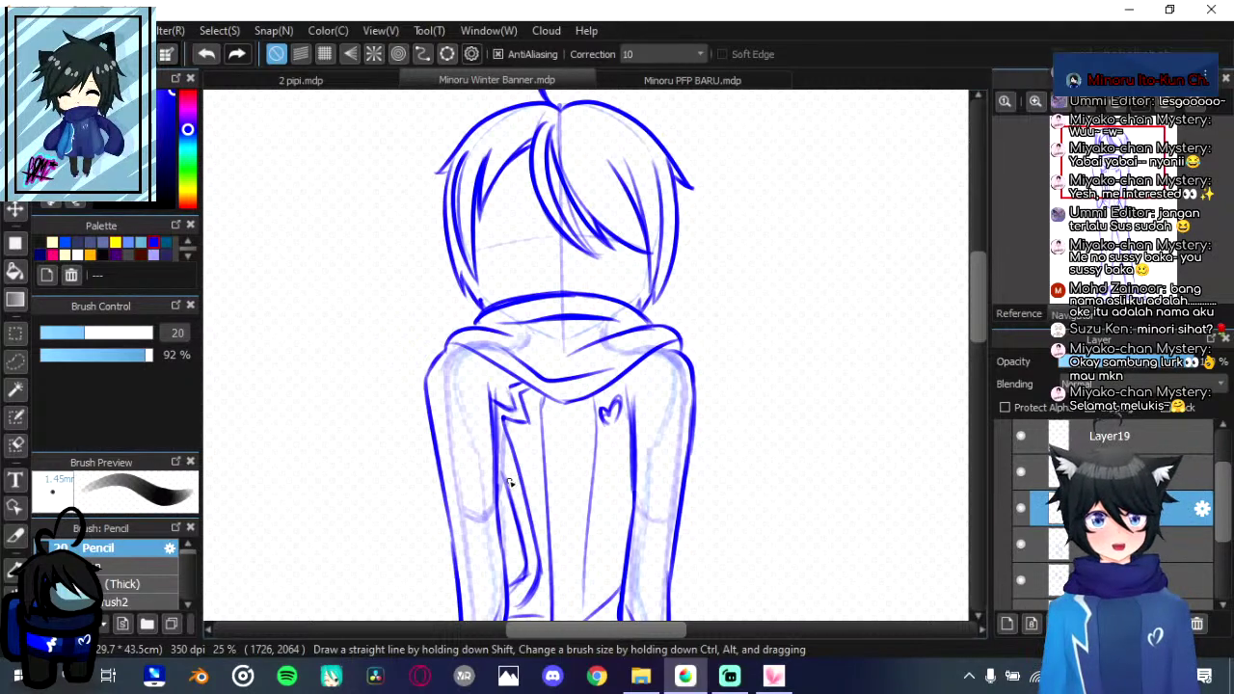
{"action": "scroll", "coordinate": [1156, 539], "scroll_direction": "up", "scroll_amount": 2}
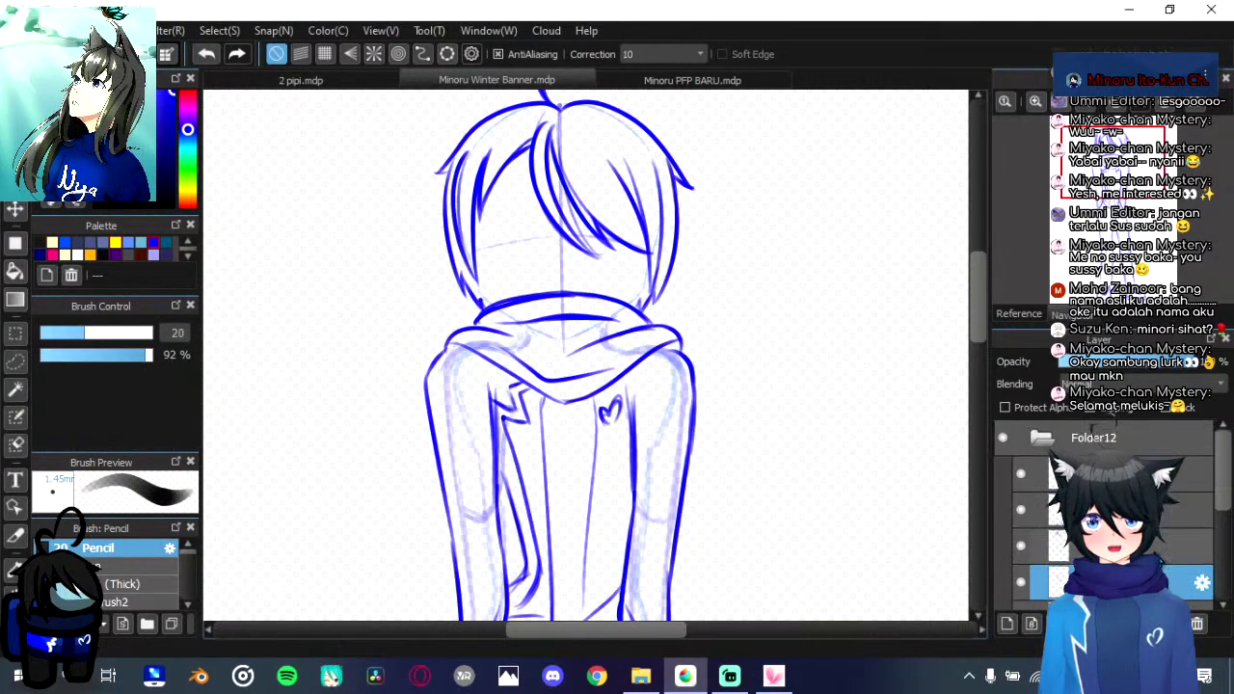
{"action": "left_click", "coordinate": [1027, 482]}
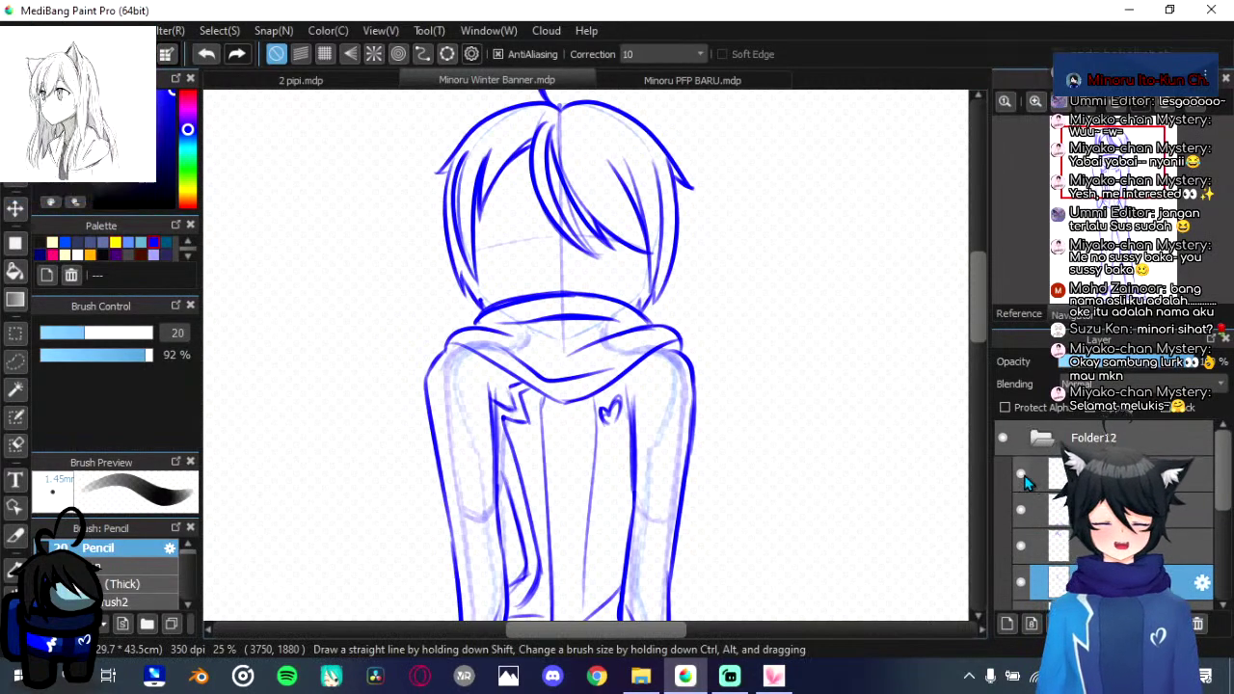
{"action": "scroll", "coordinate": [523, 242], "scroll_direction": "down", "scroll_amount": 1}
{"action": "scroll", "coordinate": [476, 212], "scroll_direction": "up", "scroll_amount": 2}
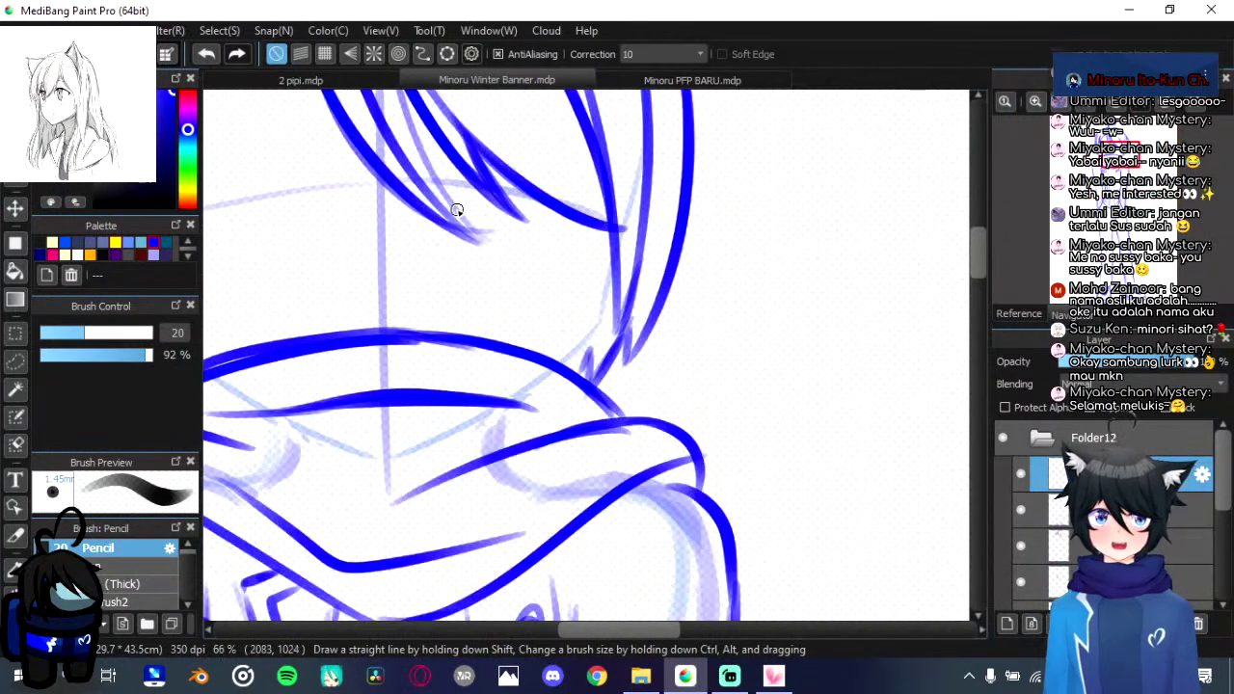
{"action": "scroll", "coordinate": [695, 365], "scroll_direction": "up", "scroll_amount": 1}
{"action": "mouse_move", "coordinate": [425, 253]}
{"action": "left_mouse_down"}
{"action": "mouse_move", "coordinate": [559, 380]}
{"action": "mouse_move", "coordinate": [599, 370]}
{"action": "left_mouse_up"}
{"action": "mouse_move", "coordinate": [478, 406]}
{"action": "left_mouse_down"}
{"action": "mouse_move", "coordinate": [558, 263]}
{"action": "mouse_move", "coordinate": [582, 293]}
{"action": "left_mouse_up"}
{"action": "key", "text": "ctrl+z"}
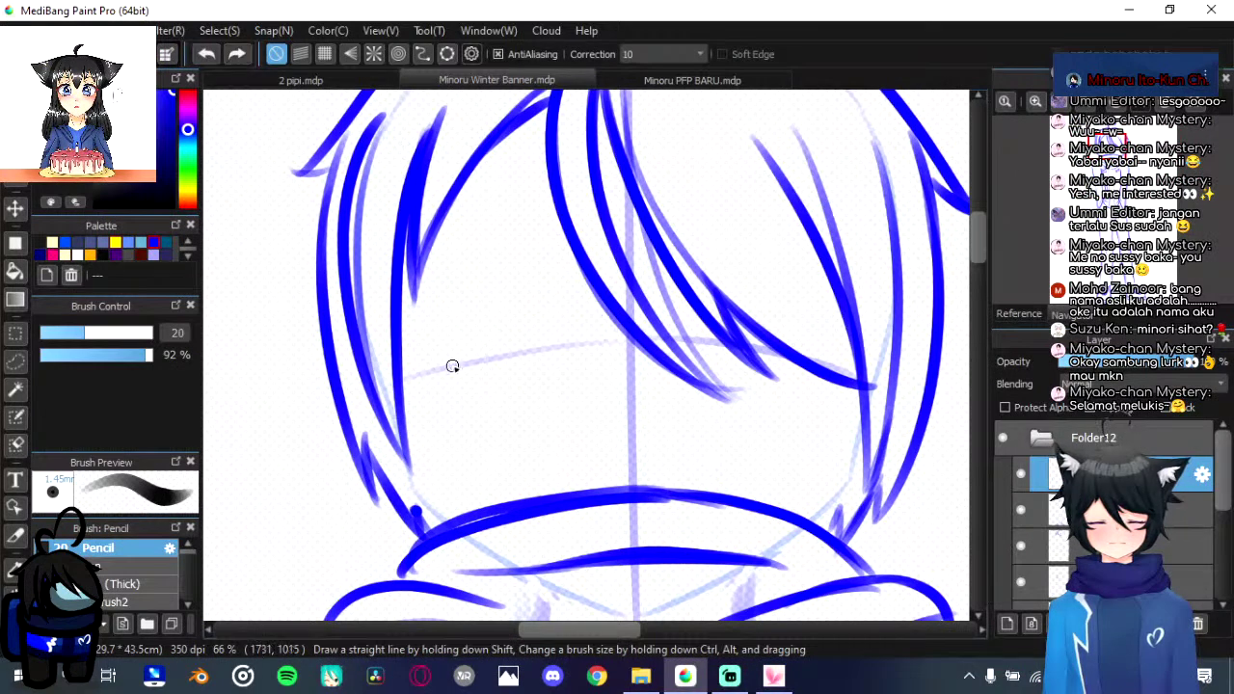
{"action": "mouse_move", "coordinate": [479, 388]}
{"action": "left_mouse_down"}
{"action": "mouse_move", "coordinate": [532, 262]}
{"action": "mouse_move", "coordinate": [561, 293]}
{"action": "left_mouse_up"}
{"action": "key", "text": "ctrl+z"}
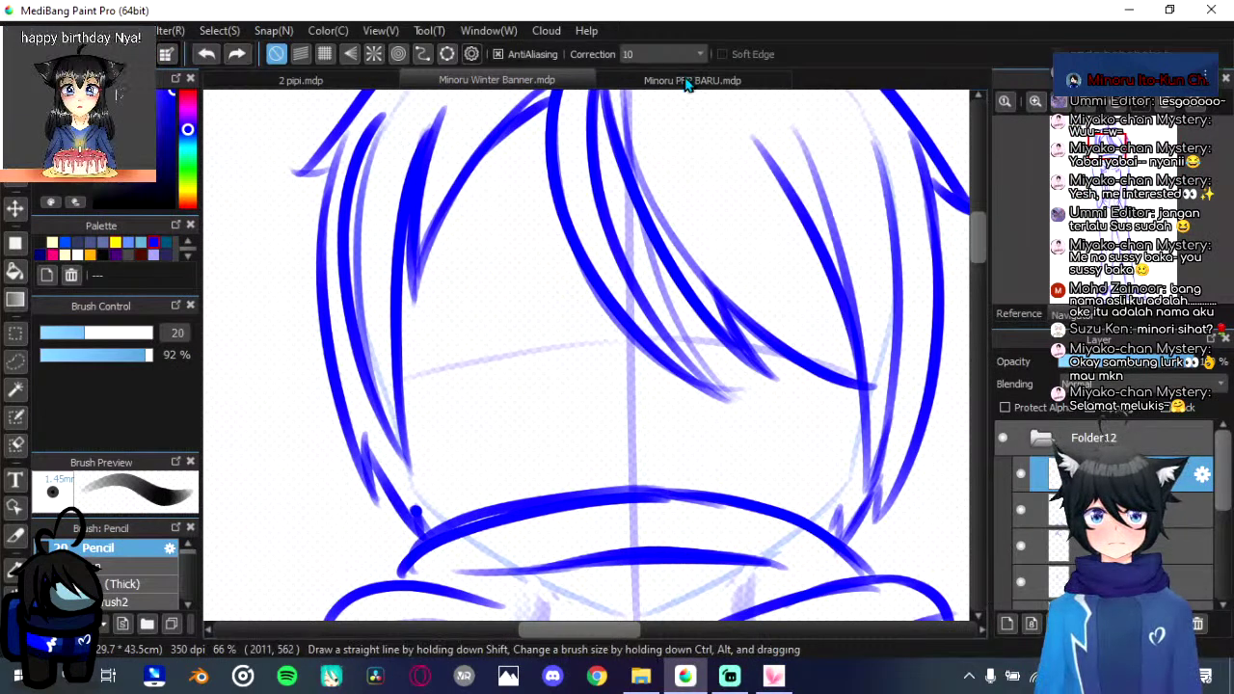
Step: Glance at Minoru PFP BARU.mdp for reference and sketch the first eye beside the fringe, with a curved outer outline and an oval iris
{"action": "left_click", "coordinate": [692, 81]}
{"action": "left_click", "coordinate": [536, 86]}
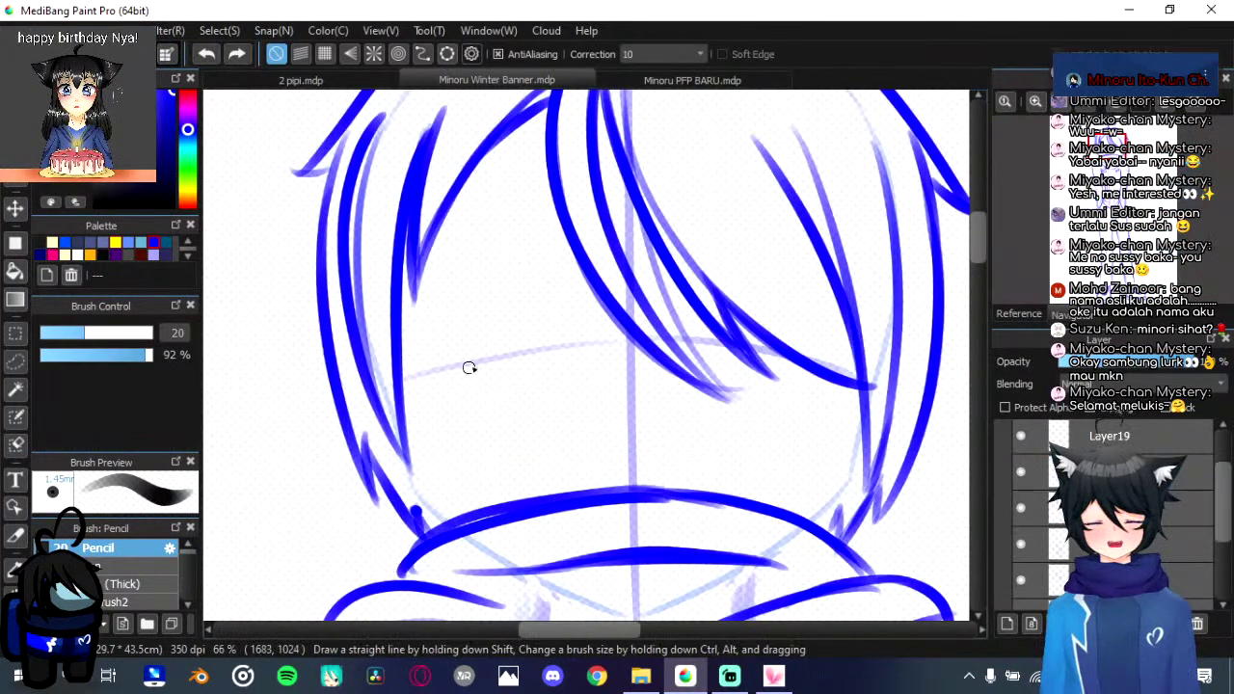
{"action": "mouse_move", "coordinate": [461, 396]}
{"action": "left_mouse_down"}
{"action": "mouse_move", "coordinate": [432, 290]}
{"action": "mouse_move", "coordinate": [485, 235]}
{"action": "mouse_move", "coordinate": [576, 292]}
{"action": "mouse_move", "coordinate": [579, 336]}
{"action": "left_mouse_up"}
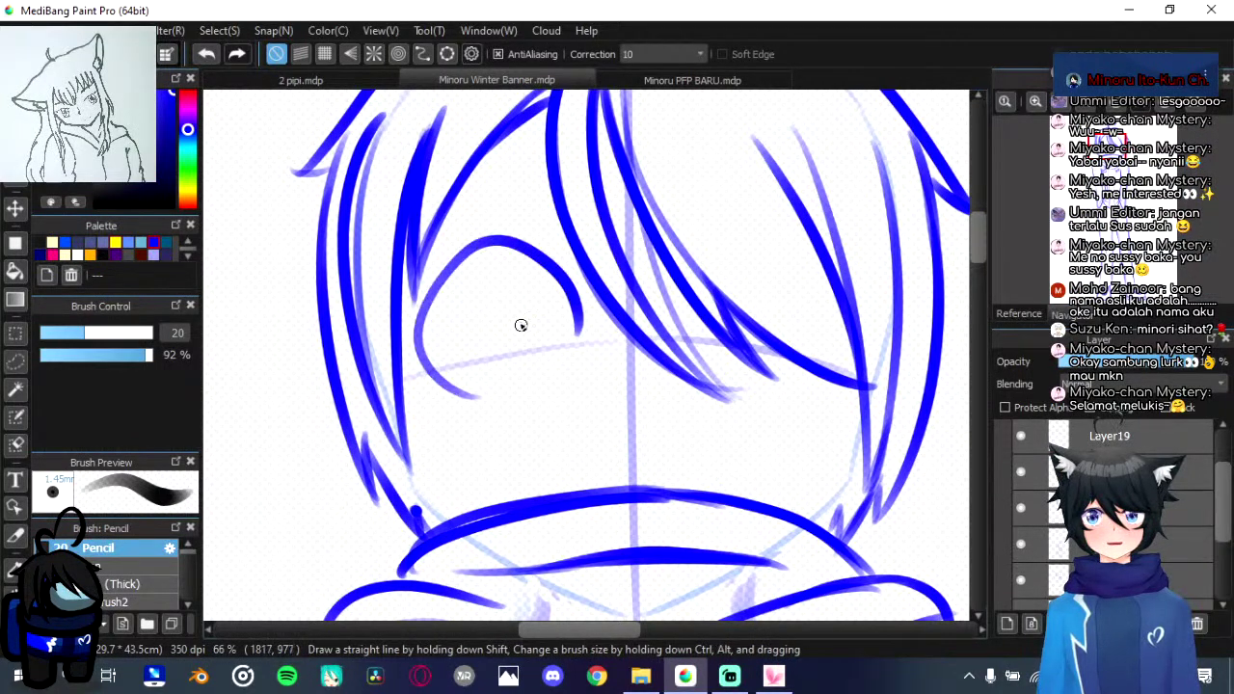
{"action": "mouse_move", "coordinate": [493, 264]}
{"action": "left_mouse_down"}
{"action": "mouse_move", "coordinate": [502, 386]}
{"action": "mouse_move", "coordinate": [560, 390]}
{"action": "left_mouse_up"}
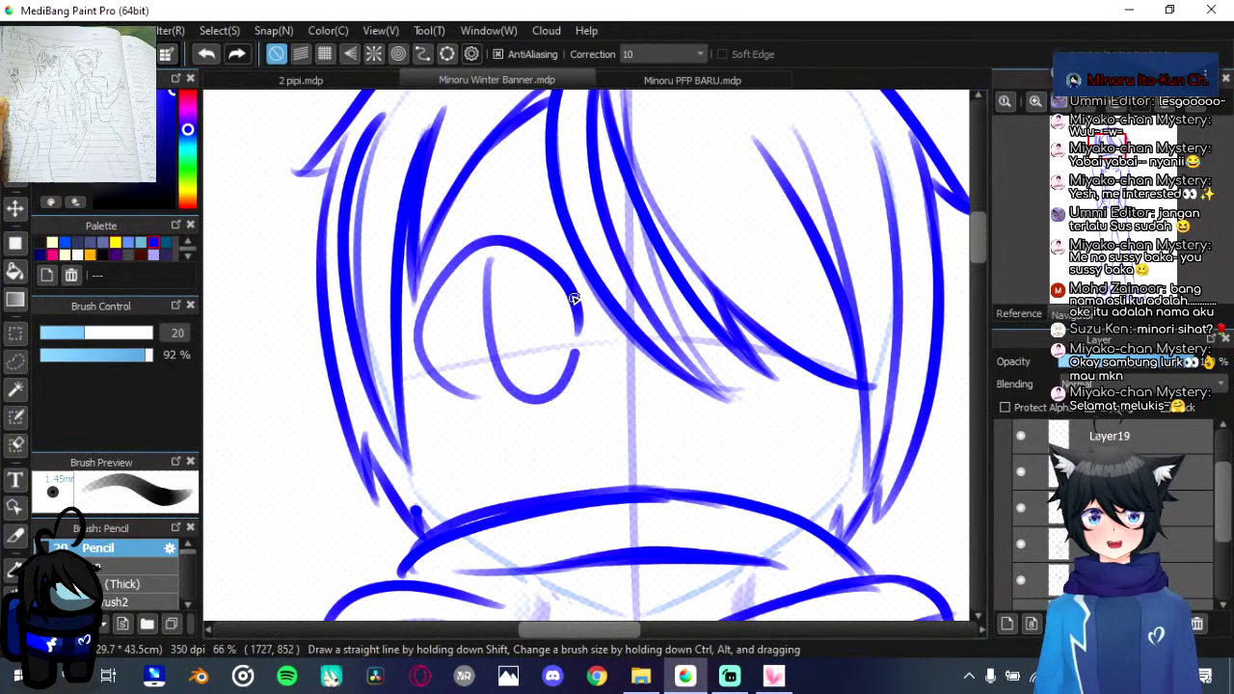
{"action": "left_click_drag", "start_coordinate": [575, 299], "coordinate": [578, 309]}
{"action": "left_click_drag", "start_coordinate": [497, 248], "coordinate": [574, 350]}
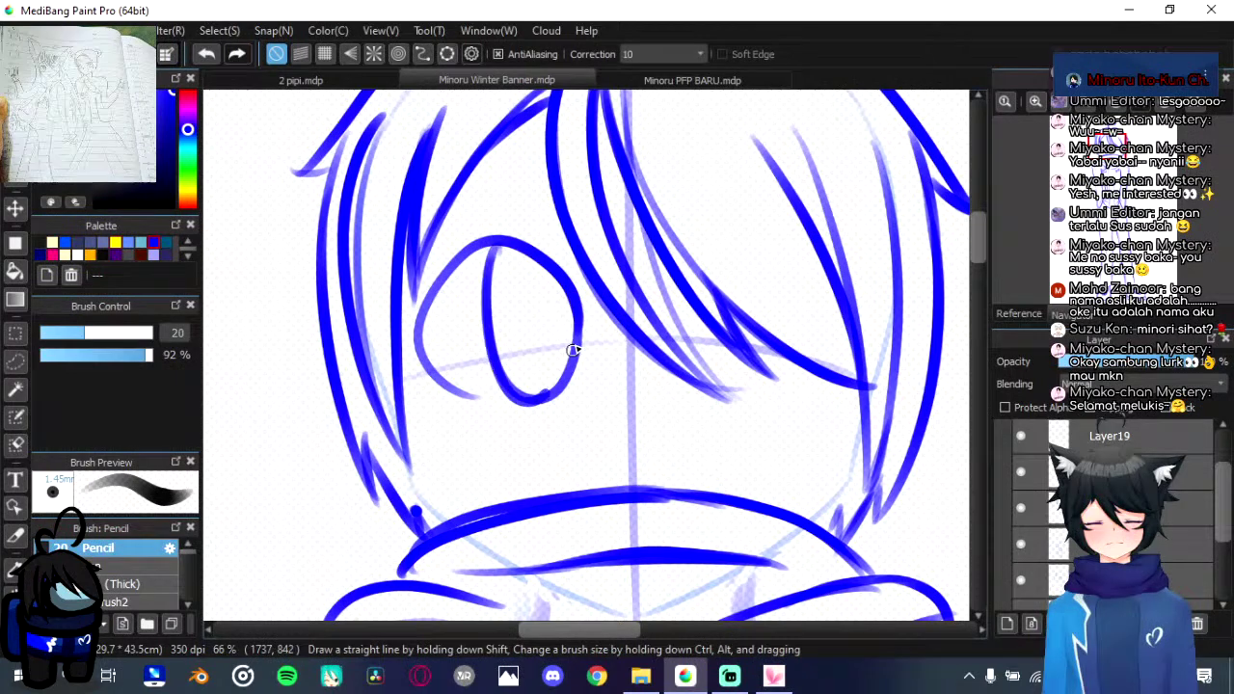
Step: Try to refine the oval iris and thicken the outer curve of the first eye
{"action": "key", "text": "ctrl+z"}
{"action": "mouse_move", "coordinate": [496, 248]}
{"action": "left_mouse_down"}
{"action": "mouse_move", "coordinate": [546, 414]}
{"action": "mouse_move", "coordinate": [575, 298]}
{"action": "left_mouse_up"}
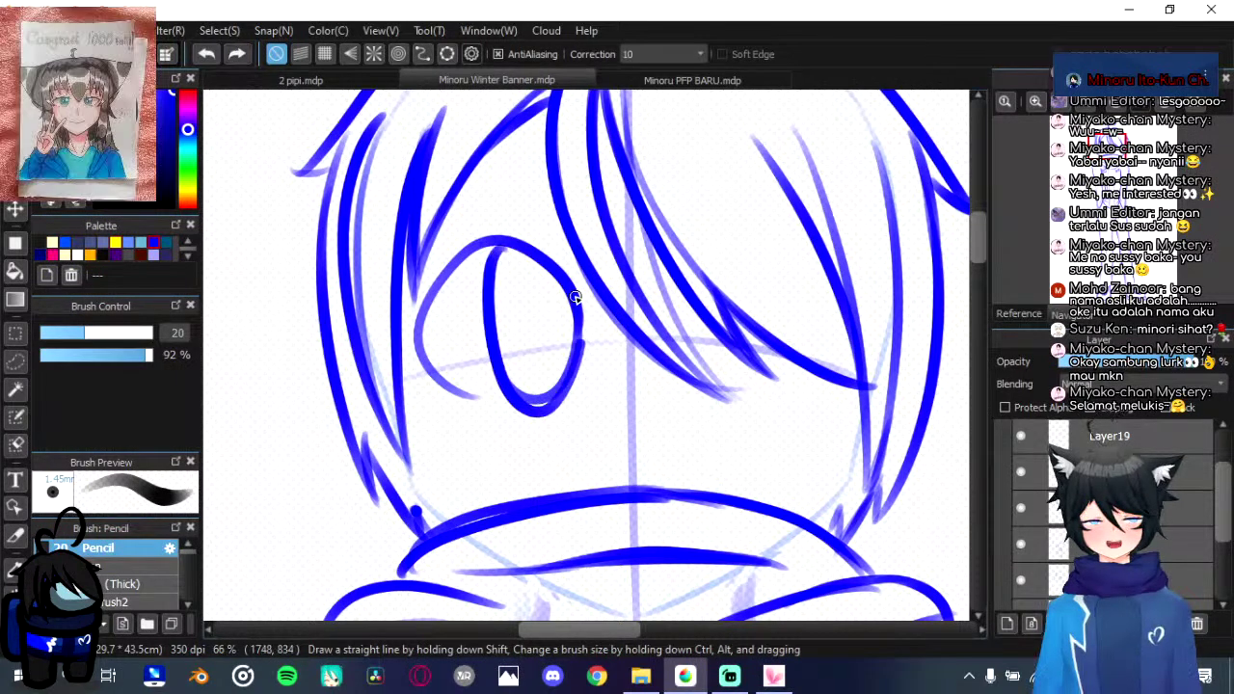
{"action": "key", "text": "ctrl+z"}
{"action": "mouse_move", "coordinate": [504, 244]}
{"action": "left_mouse_down"}
{"action": "mouse_move", "coordinate": [485, 297]}
{"action": "mouse_move", "coordinate": [577, 320]}
{"action": "left_mouse_up"}
{"action": "key", "text": "ctrl+z"}
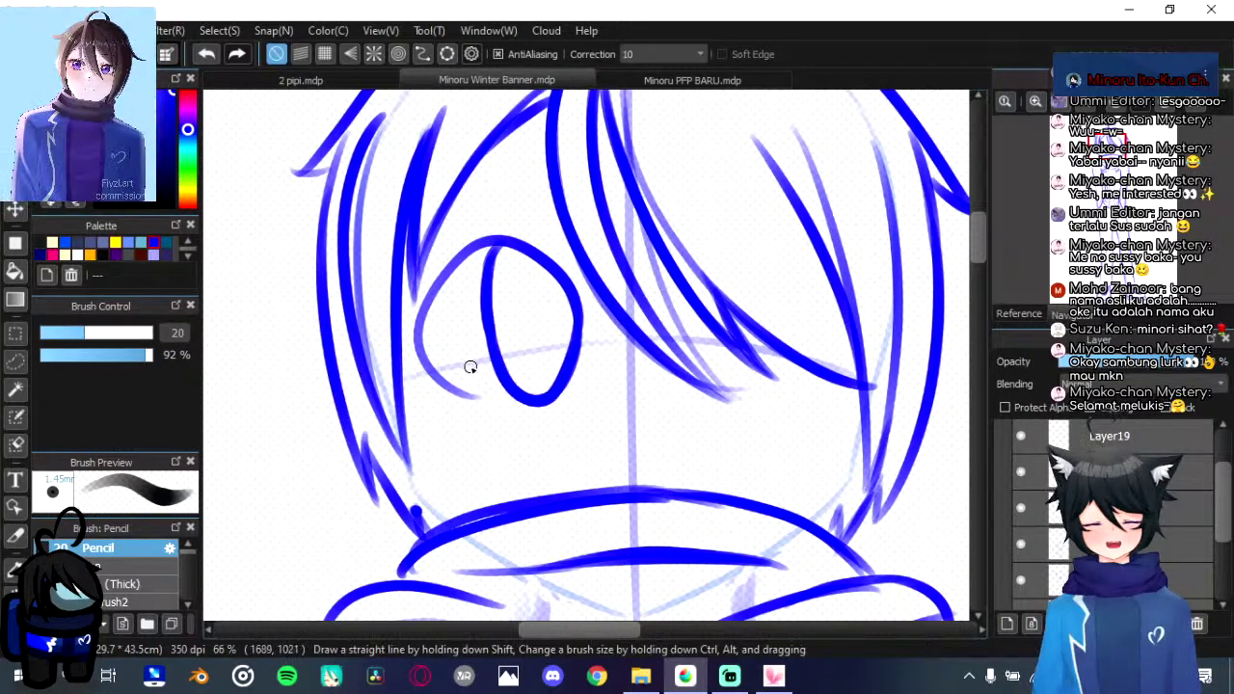
{"action": "left_click_drag", "start_coordinate": [427, 306], "coordinate": [488, 235]}
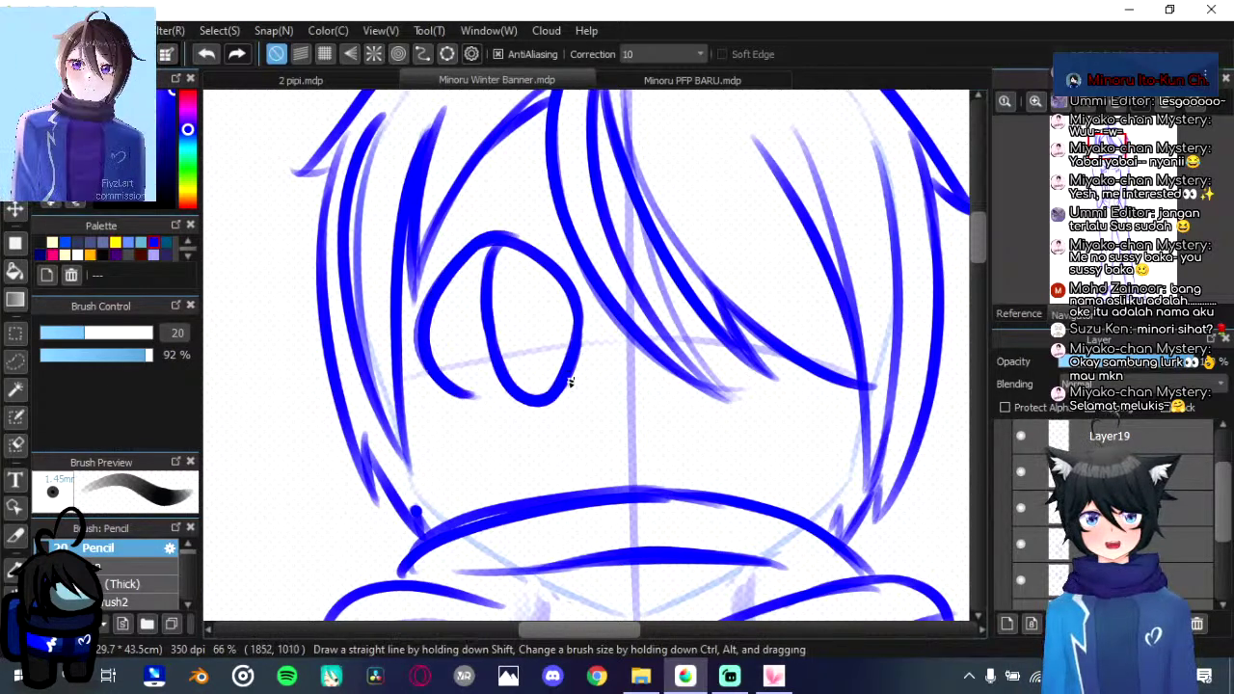
Step: Undo the first eye sketch, clearing the space beside the fringe
{"action": "scroll", "coordinate": [564, 383], "scroll_direction": "down", "scroll_amount": 1}
{"action": "left_click_drag", "start_coordinate": [559, 390], "coordinate": [564, 378]}
{"action": "key", "text": "ctrl+z"}
{"action": "key", "text": "ctrl+z"}
{"action": "key", "text": "ctrl+z"}
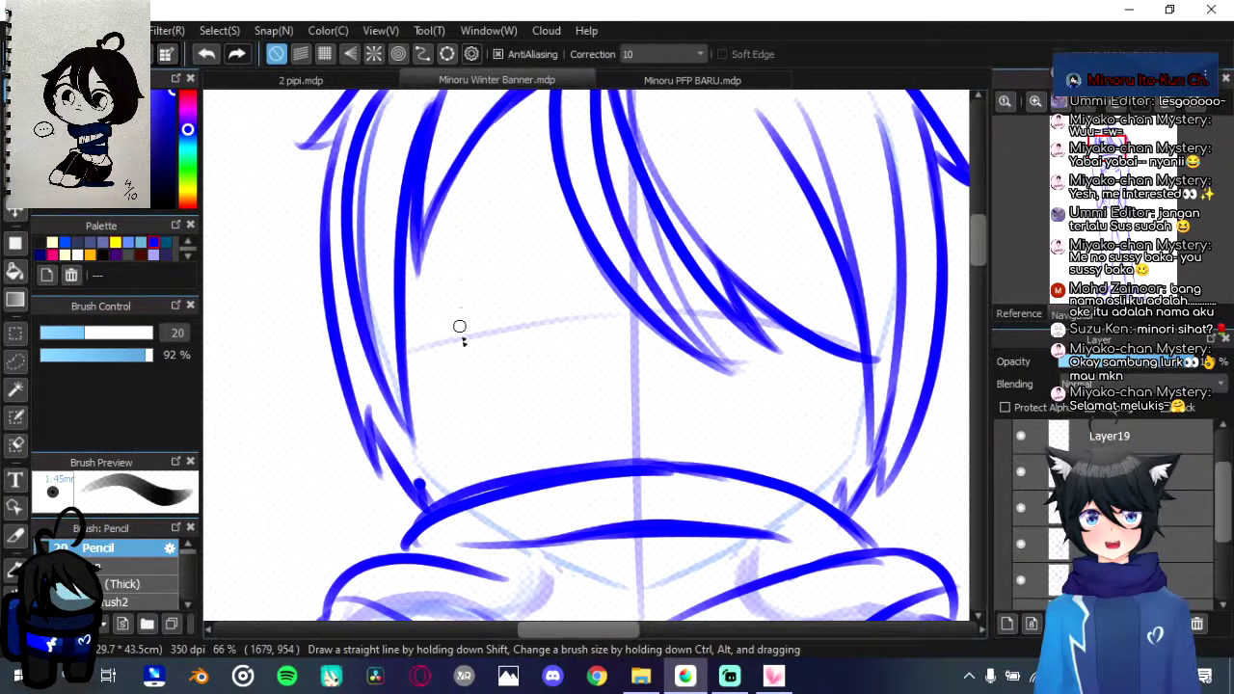
Step: Redraw the eye beside the fringe with an arched outer outline and a narrow oval iris touching the upper lid
{"action": "mouse_move", "coordinate": [475, 363]}
{"action": "left_mouse_down"}
{"action": "mouse_move", "coordinate": [443, 348]}
{"action": "mouse_move", "coordinate": [440, 255]}
{"action": "mouse_move", "coordinate": [565, 237]}
{"action": "left_mouse_up"}
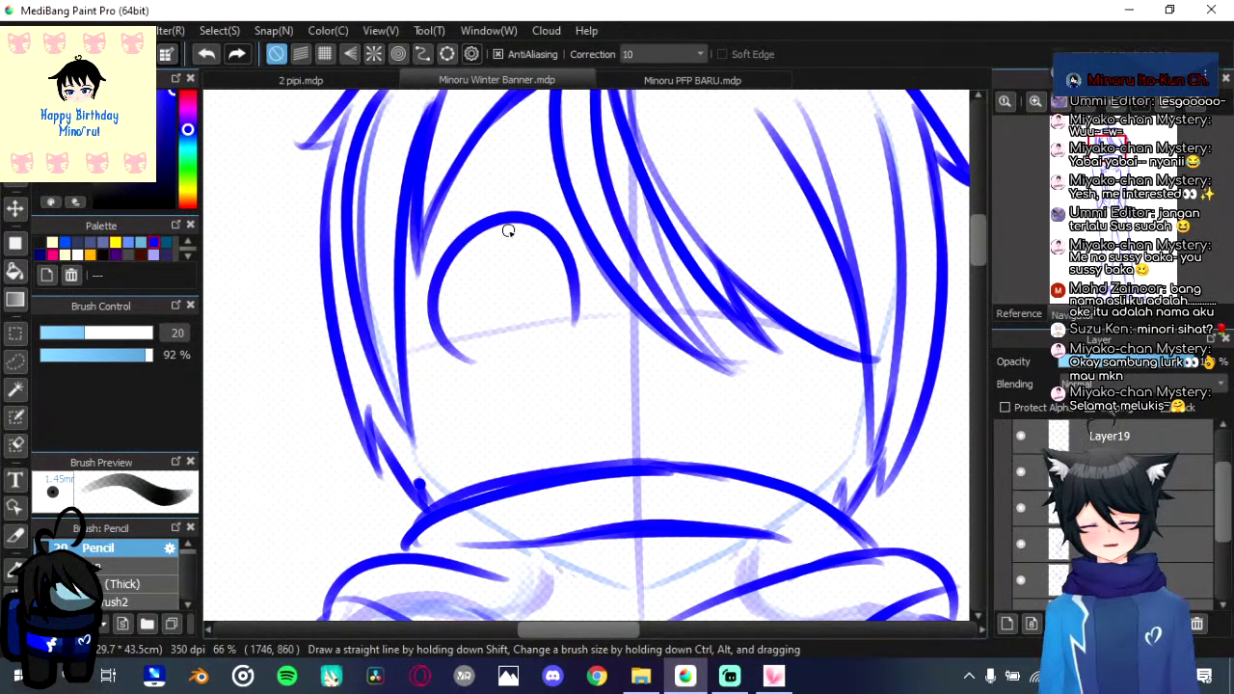
{"action": "mouse_move", "coordinate": [508, 231]}
{"action": "left_mouse_down"}
{"action": "mouse_move", "coordinate": [531, 349]}
{"action": "mouse_move", "coordinate": [573, 279]}
{"action": "left_mouse_up"}
{"action": "key", "text": "ctrl+z"}
{"action": "left_click_drag", "start_coordinate": [511, 229], "coordinate": [492, 277]}
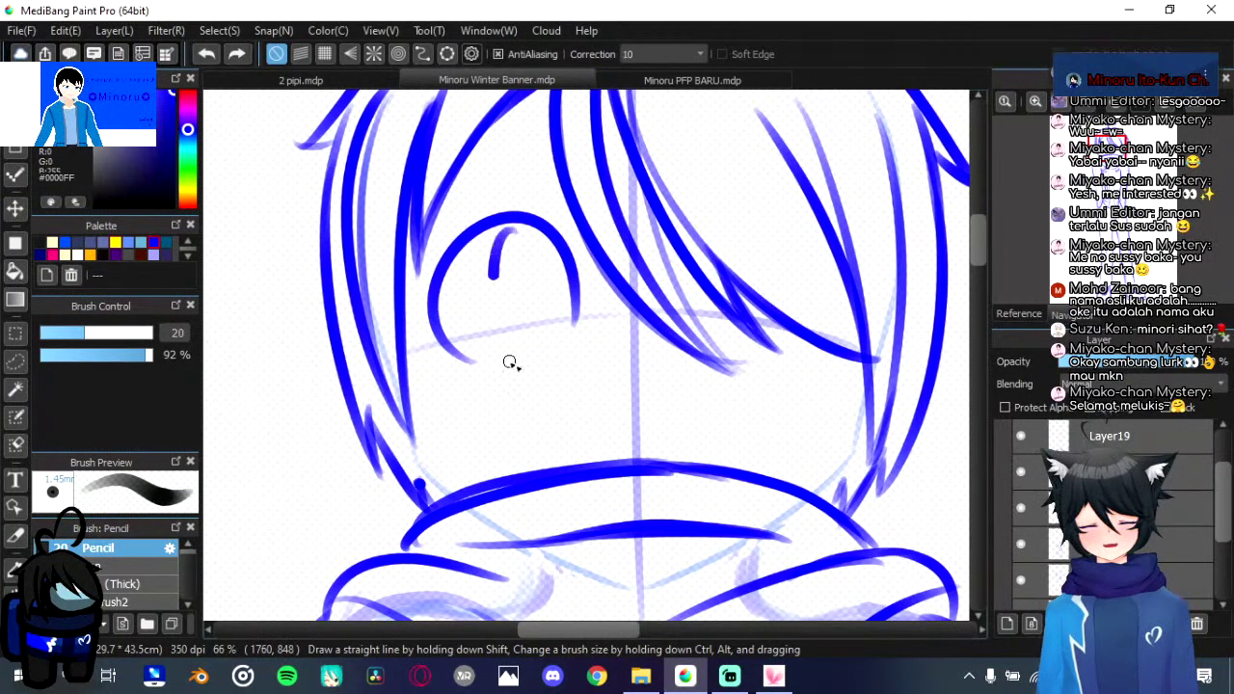
{"action": "mouse_move", "coordinate": [509, 361]}
{"action": "left_mouse_down"}
{"action": "mouse_move", "coordinate": [568, 331]}
{"action": "mouse_move", "coordinate": [562, 249]}
{"action": "mouse_move", "coordinate": [537, 214]}
{"action": "mouse_move", "coordinate": [494, 238]}
{"action": "mouse_move", "coordinate": [503, 314]}
{"action": "left_mouse_up"}
{"action": "key", "text": "ctrl+z"}
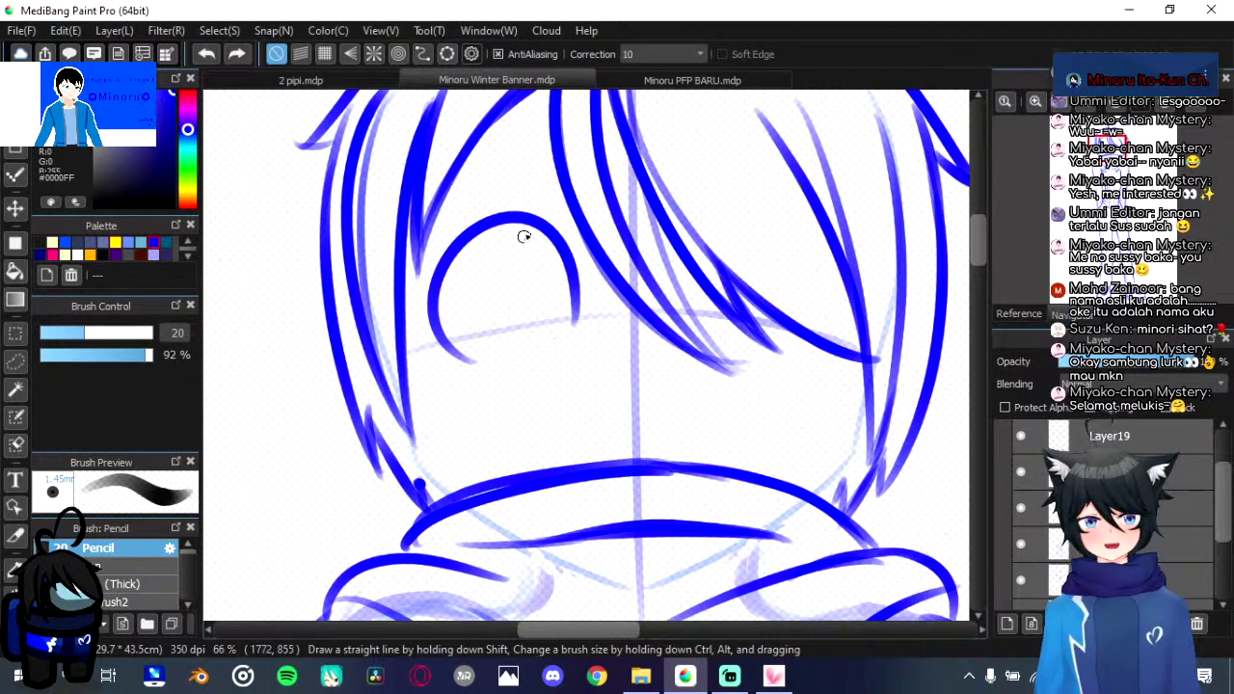
{"action": "mouse_move", "coordinate": [511, 228]}
{"action": "left_mouse_down"}
{"action": "mouse_move", "coordinate": [569, 308]}
{"action": "mouse_move", "coordinate": [564, 246]}
{"action": "mouse_move", "coordinate": [517, 353]}
{"action": "mouse_move", "coordinate": [573, 295]}
{"action": "mouse_move", "coordinate": [574, 263]}
{"action": "left_mouse_up"}
{"action": "key", "text": "ctrl+z"}
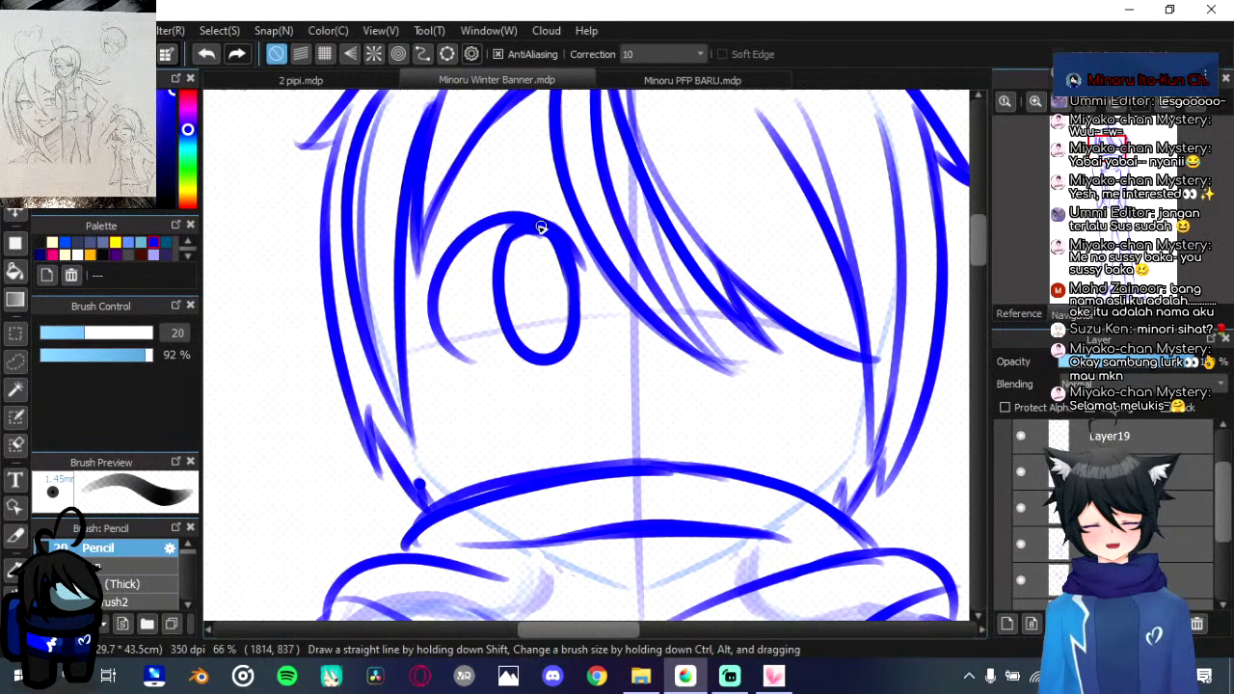
{"action": "key", "text": "ctrl+z"}
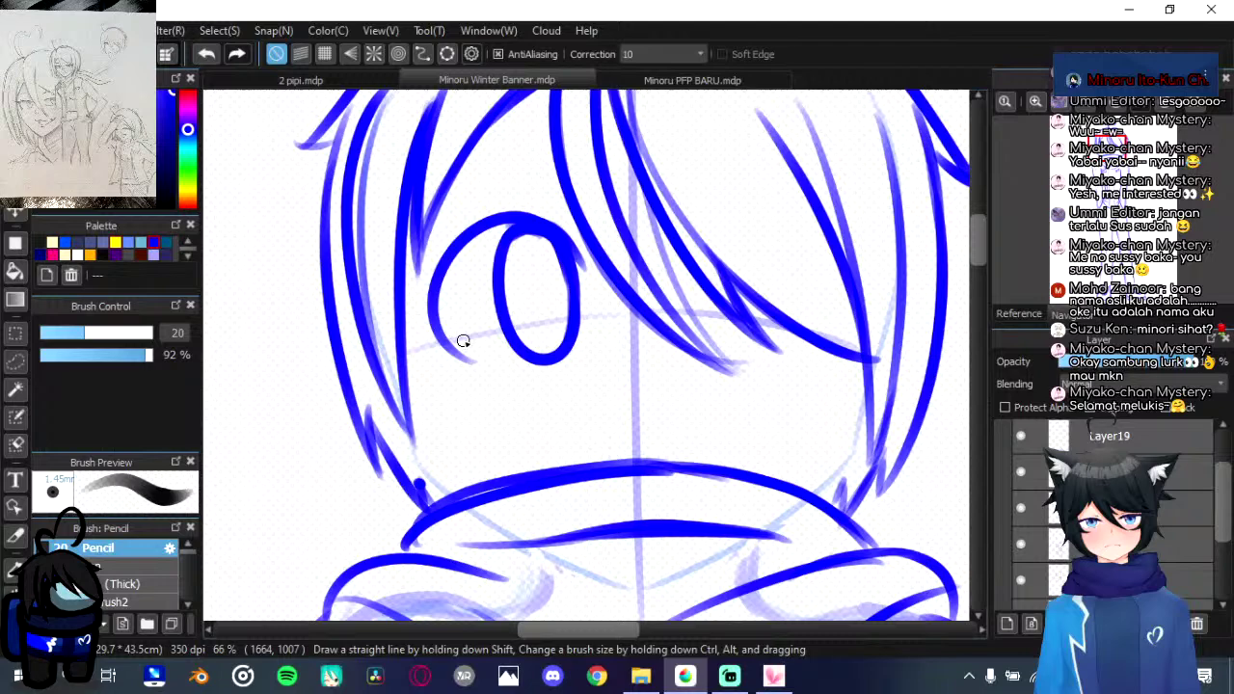
Step: Thicken the eye's outer lash line with repeated strokes from its lower corner up to the arch
{"action": "mouse_move", "coordinate": [472, 363]}
{"action": "left_mouse_down"}
{"action": "mouse_move", "coordinate": [425, 335]}
{"action": "mouse_move", "coordinate": [455, 237]}
{"action": "left_mouse_up"}
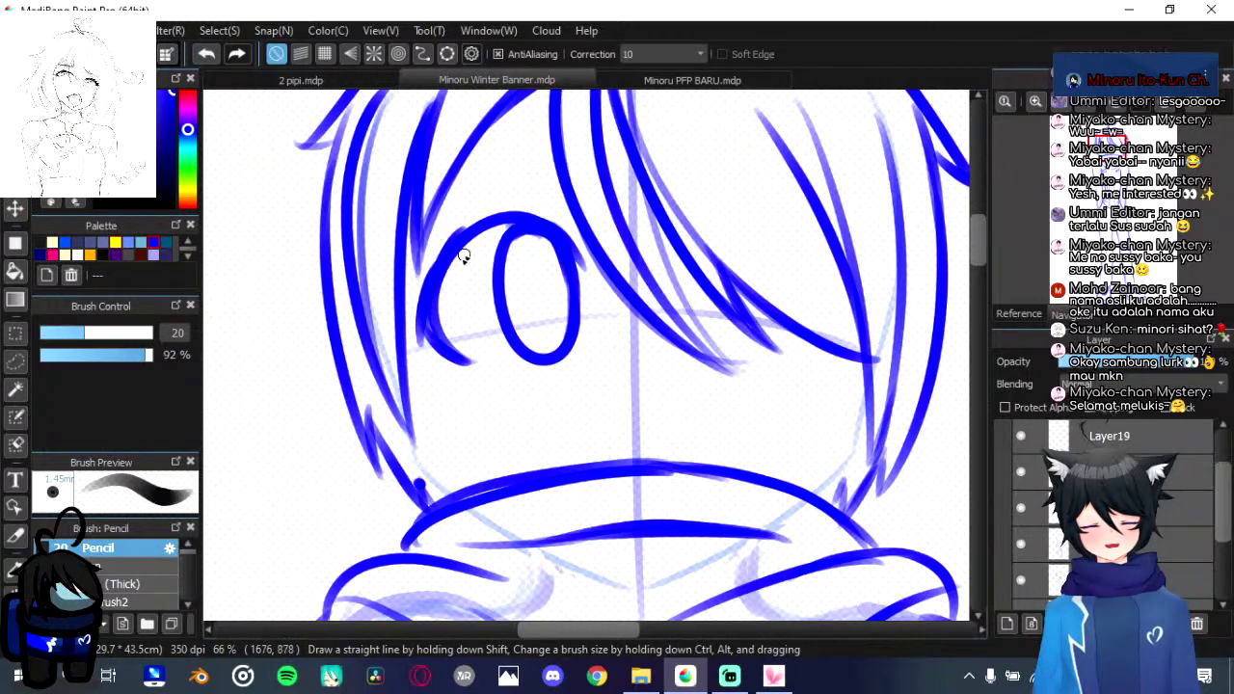
{"action": "left_click_drag", "start_coordinate": [430, 276], "coordinate": [484, 214]}
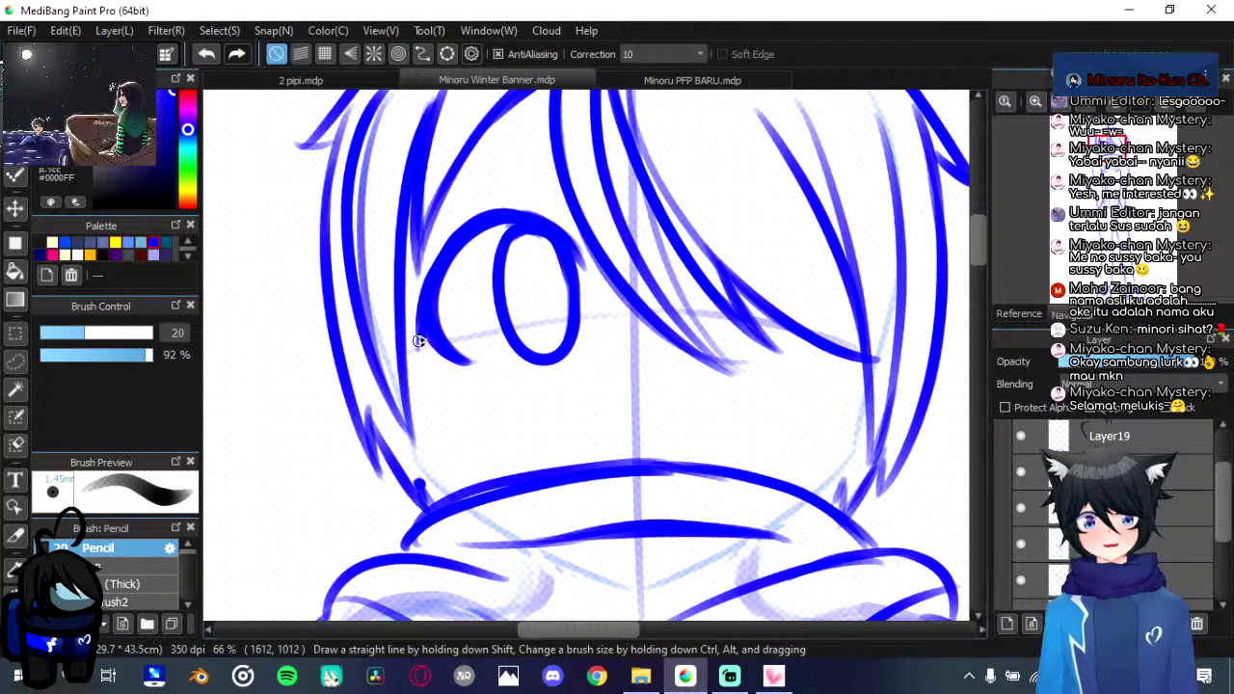
{"action": "left_click_drag", "start_coordinate": [428, 280], "coordinate": [455, 239]}
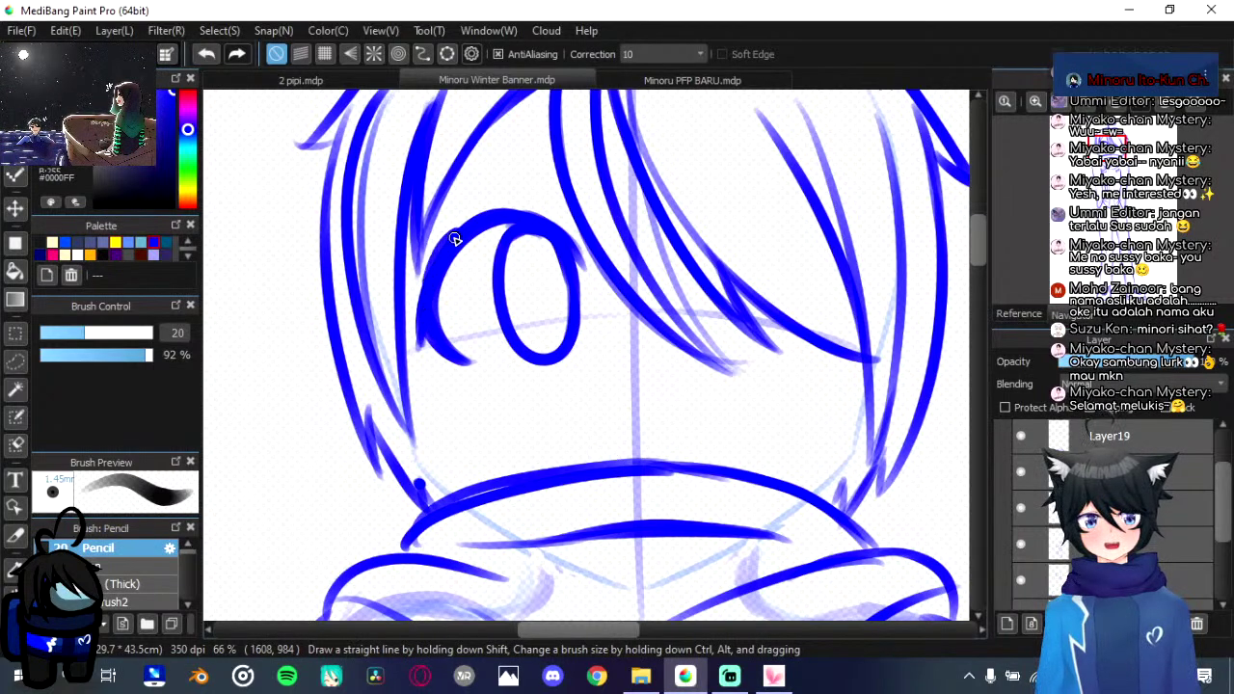
{"action": "key", "text": "ctrl+z"}
{"action": "left_click_drag", "start_coordinate": [422, 300], "coordinate": [463, 231]}
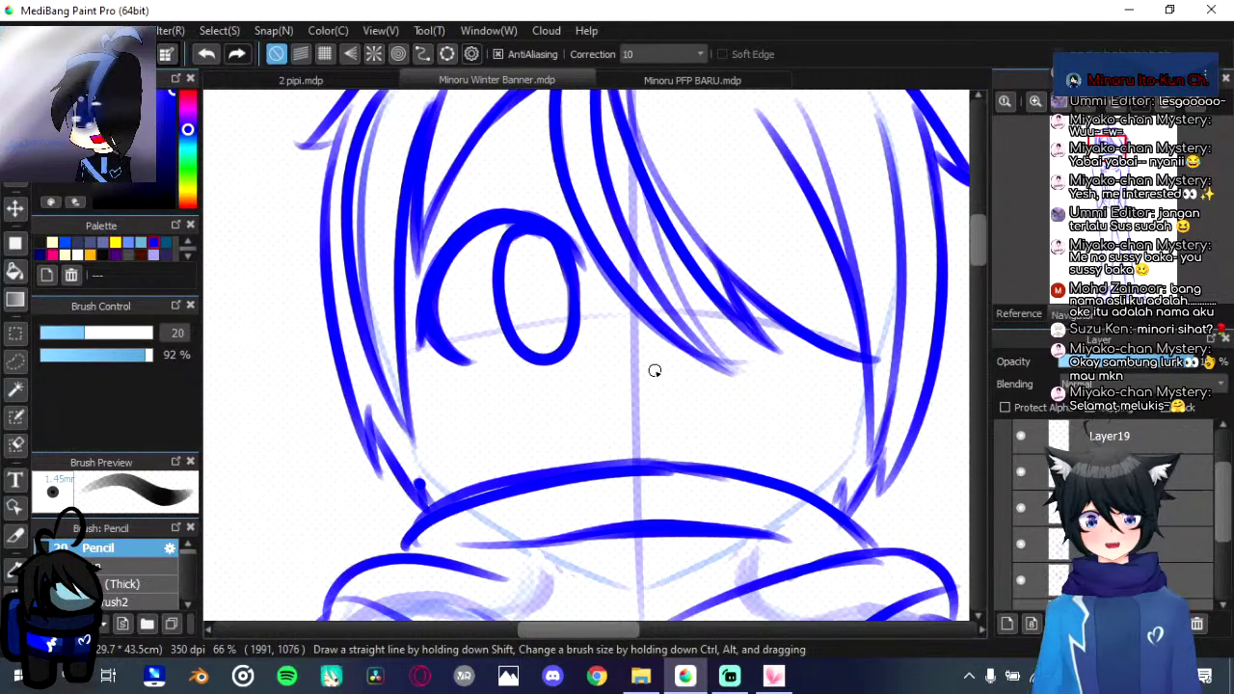
Step: Rotate the eye a few degrees clockwise with a free transform, apply it, and return to the pencil brush
{"action": "scroll", "coordinate": [656, 374], "scroll_direction": "down", "scroll_amount": 2}
{"action": "scroll", "coordinate": [656, 374], "scroll_direction": "up", "scroll_amount": 1}
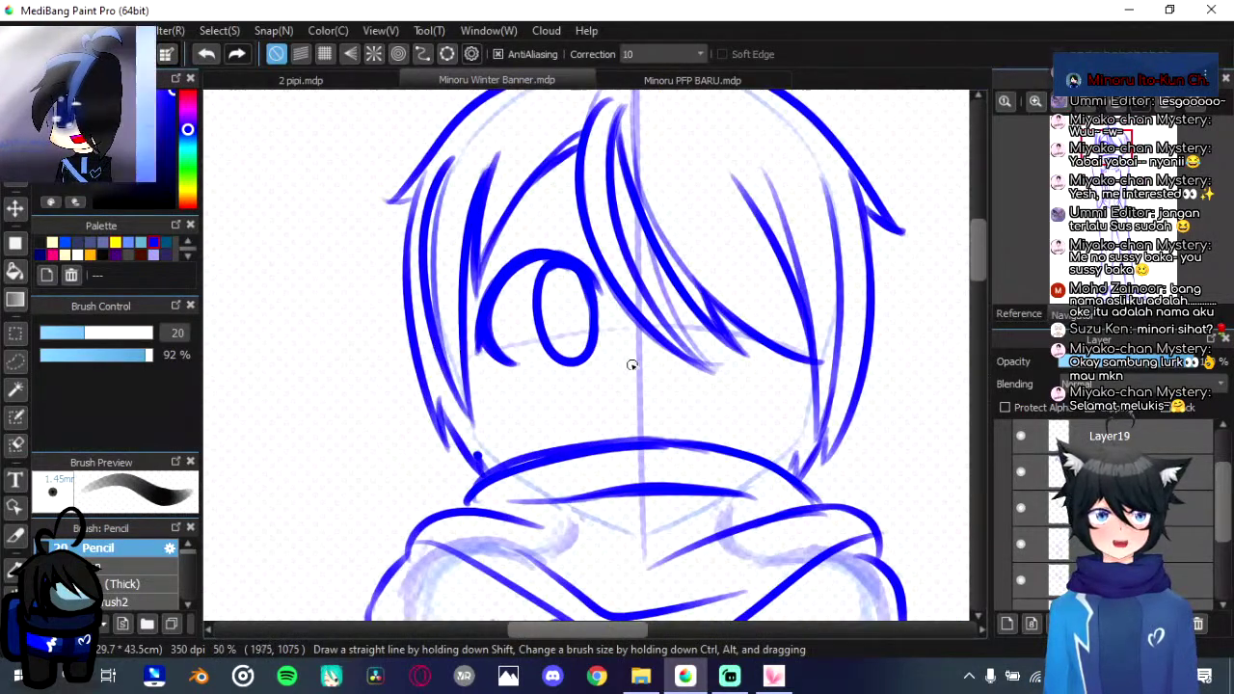
{"action": "key", "text": "ctrl"}
{"action": "left_click_drag", "start_coordinate": [577, 347], "coordinate": [575, 345]}
{"action": "scroll", "coordinate": [576, 348], "scroll_direction": "up", "scroll_amount": 1}
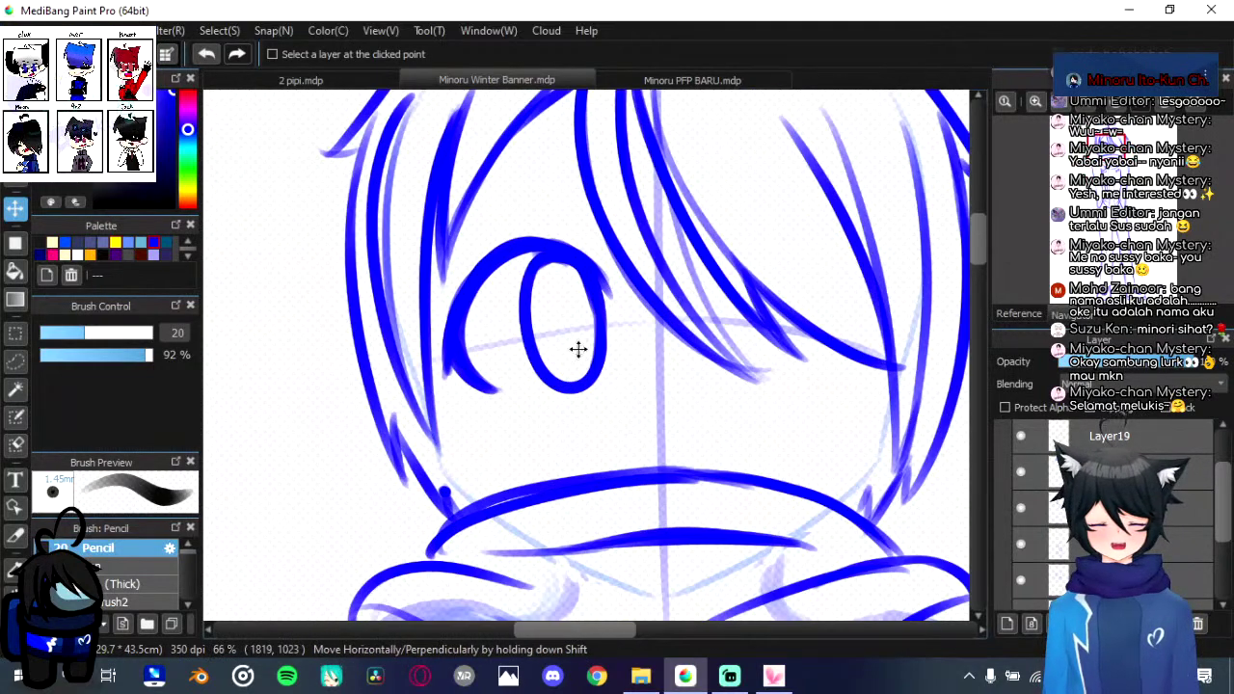
{"action": "key", "text": "ctrl+t"}
{"action": "left_click_drag", "start_coordinate": [711, 339], "coordinate": [711, 350]}
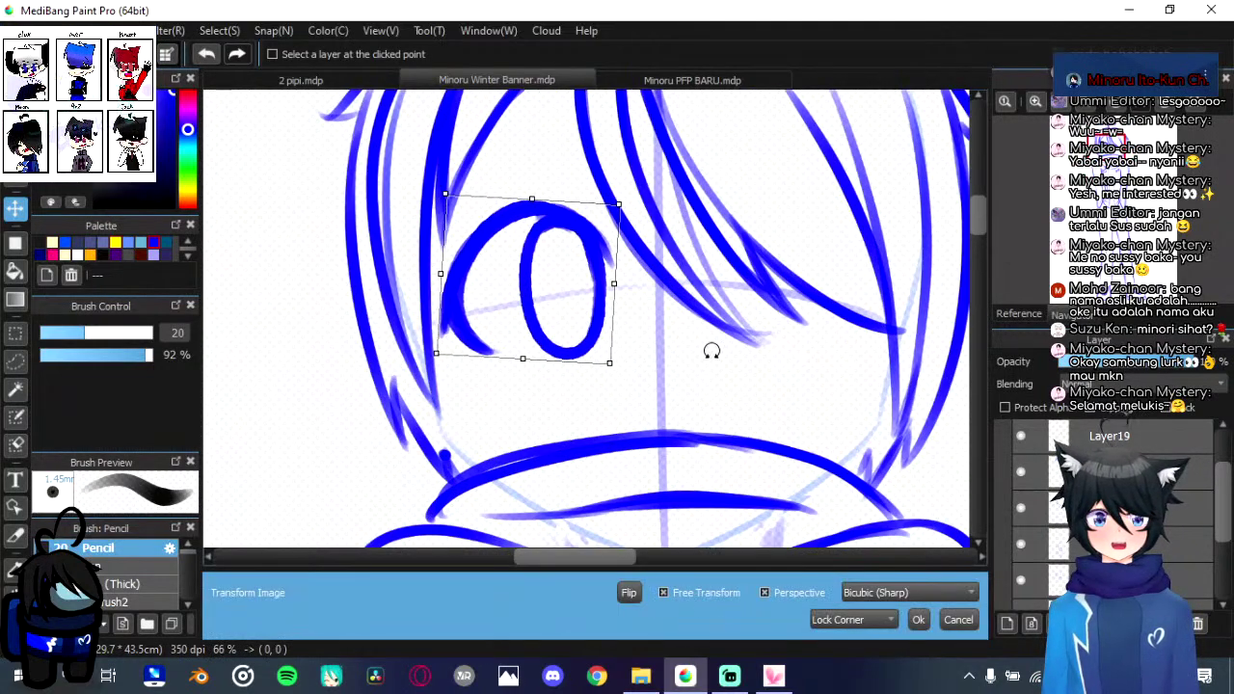
{"action": "left_click", "coordinate": [918, 620]}
{"action": "scroll", "coordinate": [665, 349], "scroll_direction": "up", "scroll_amount": 1}
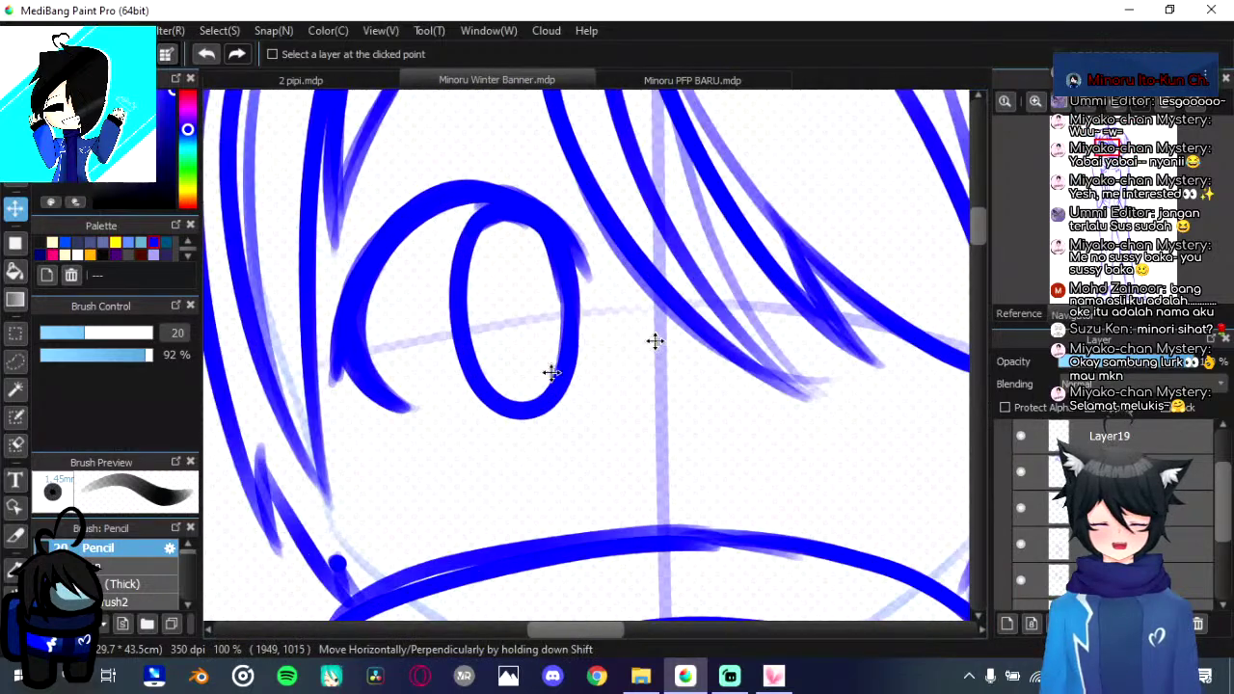
{"action": "key", "text": "b"}
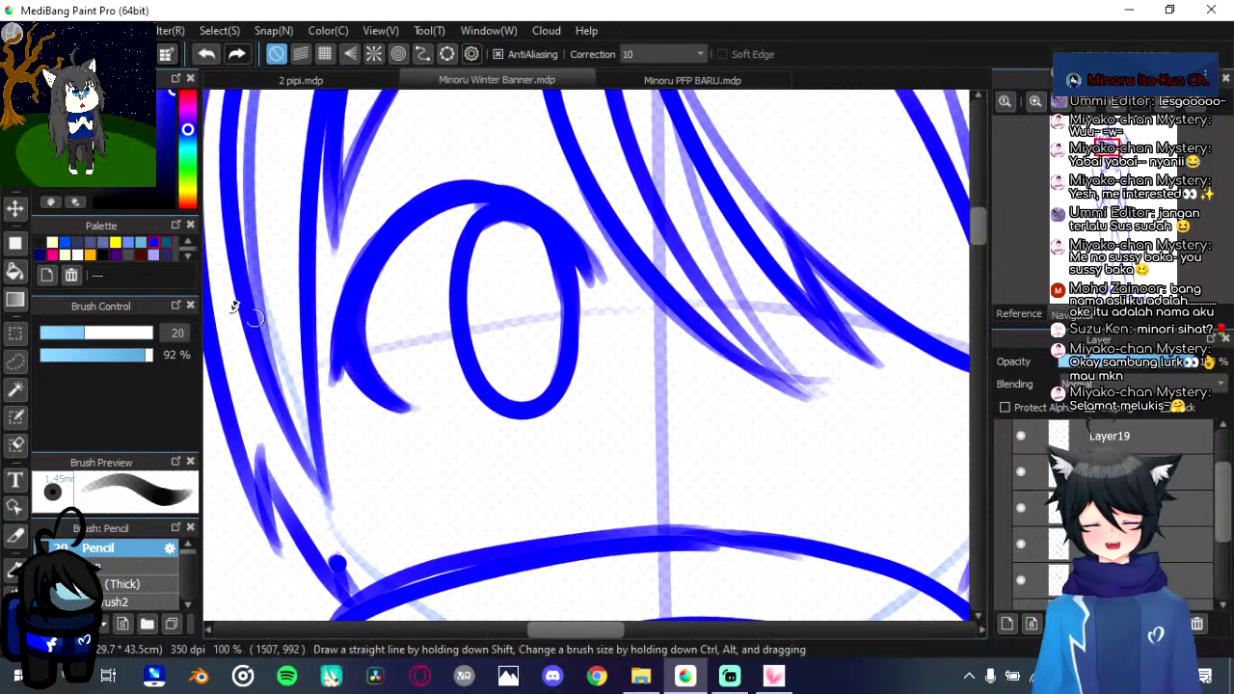
Step: Flip a copy of the eye horizontally and place it across the centre line under the fringe, applying the transform
{"action": "scroll", "coordinate": [490, 267], "scroll_direction": "down", "scroll_amount": 2}
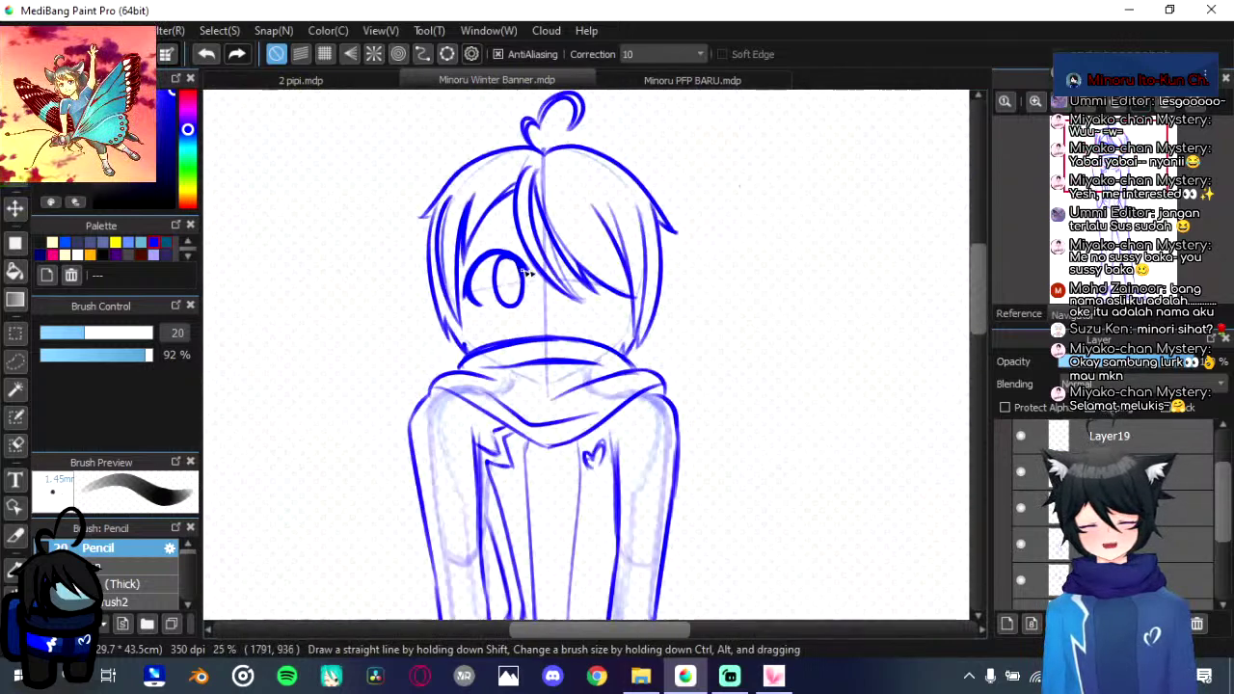
{"action": "scroll", "coordinate": [632, 294], "scroll_direction": "up", "scroll_amount": 1}
{"action": "scroll", "coordinate": [504, 395], "scroll_direction": "up", "scroll_amount": 1}
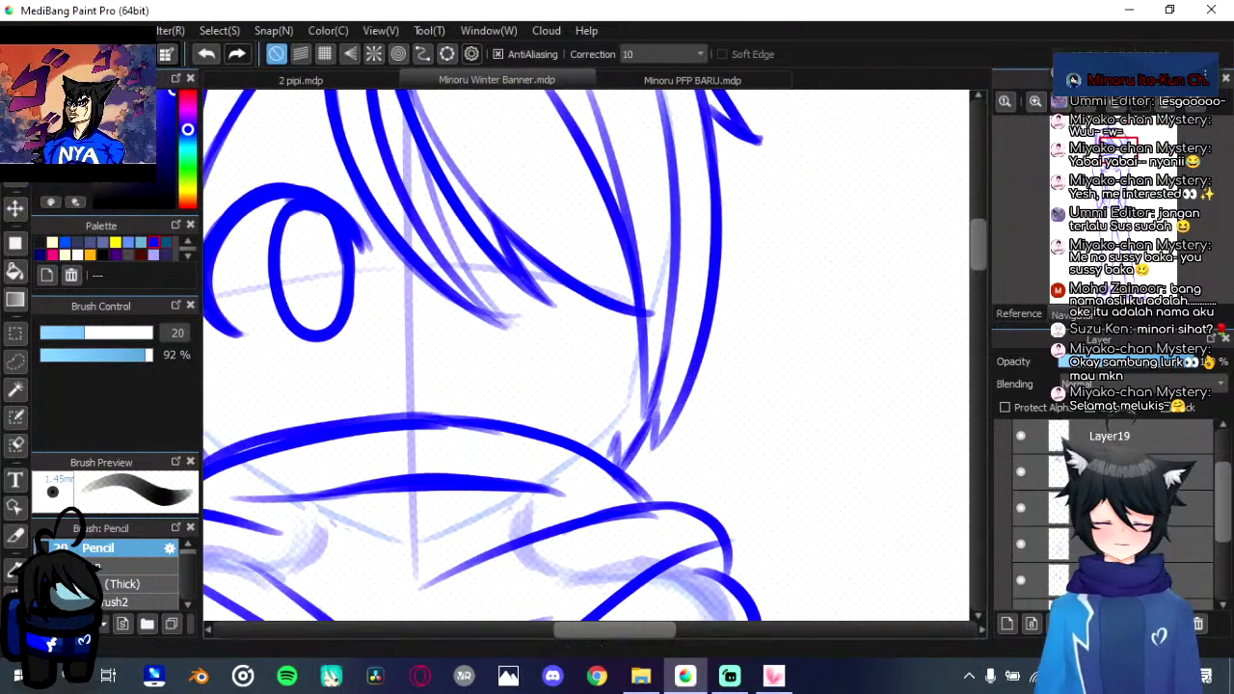
{"action": "scroll", "coordinate": [504, 394], "scroll_direction": "down", "scroll_amount": 2}
{"action": "key", "text": "ctrl+t"}
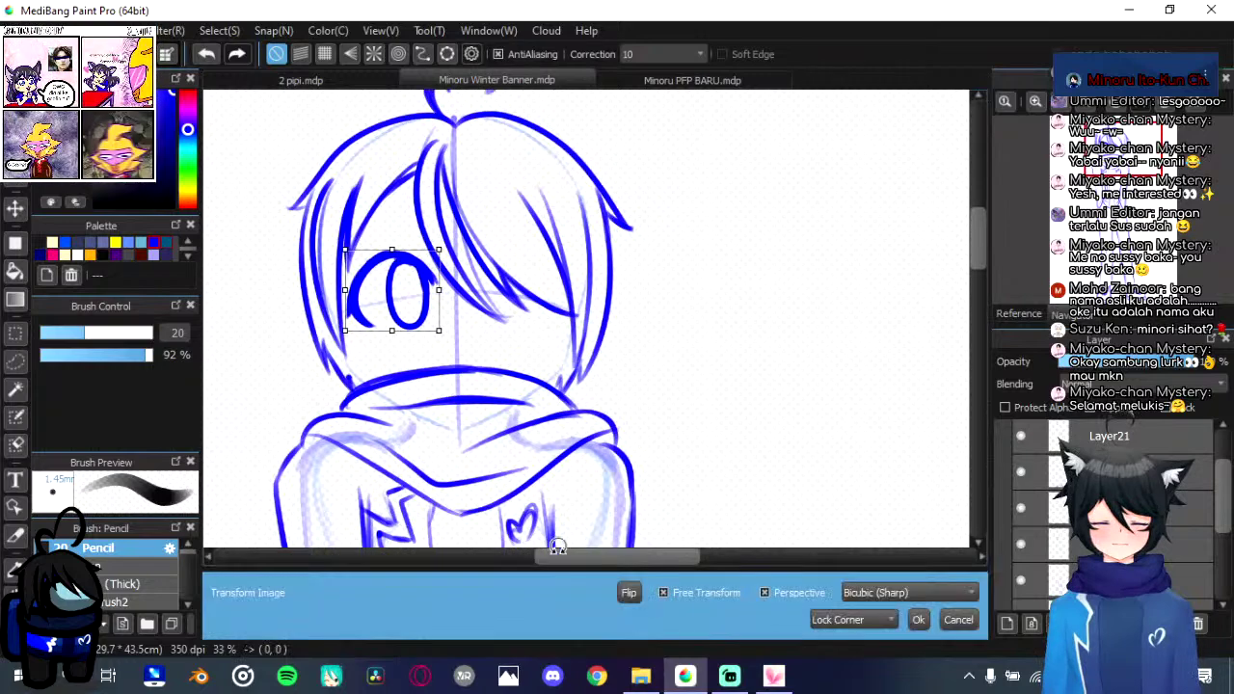
{"action": "left_click", "coordinate": [631, 593]}
{"action": "left_click_drag", "start_coordinate": [412, 295], "coordinate": [541, 290]}
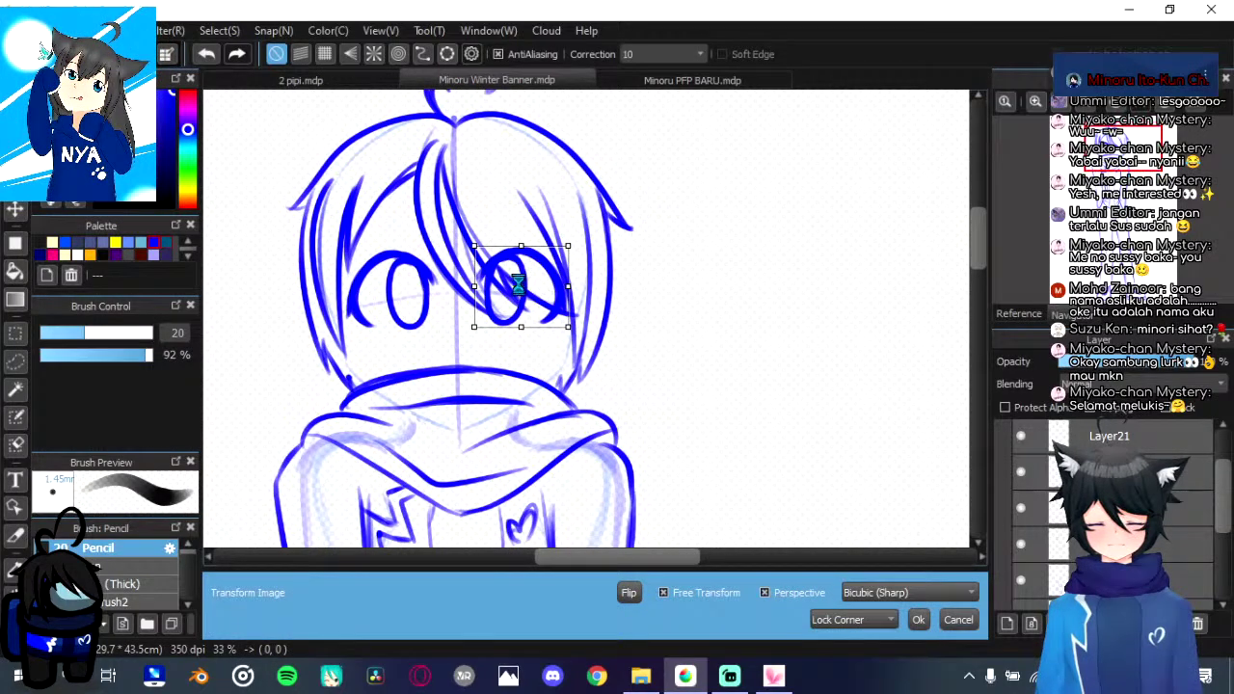
{"action": "scroll", "coordinate": [509, 281], "scroll_direction": "up", "scroll_amount": 2}
{"action": "mouse_move", "coordinate": [488, 424]}
{"action": "left_mouse_down"}
{"action": "mouse_move", "coordinate": [592, 372]}
{"action": "mouse_move", "coordinate": [635, 399]}
{"action": "left_mouse_up"}
{"action": "left_click_drag", "start_coordinate": [670, 273], "coordinate": [681, 303]}
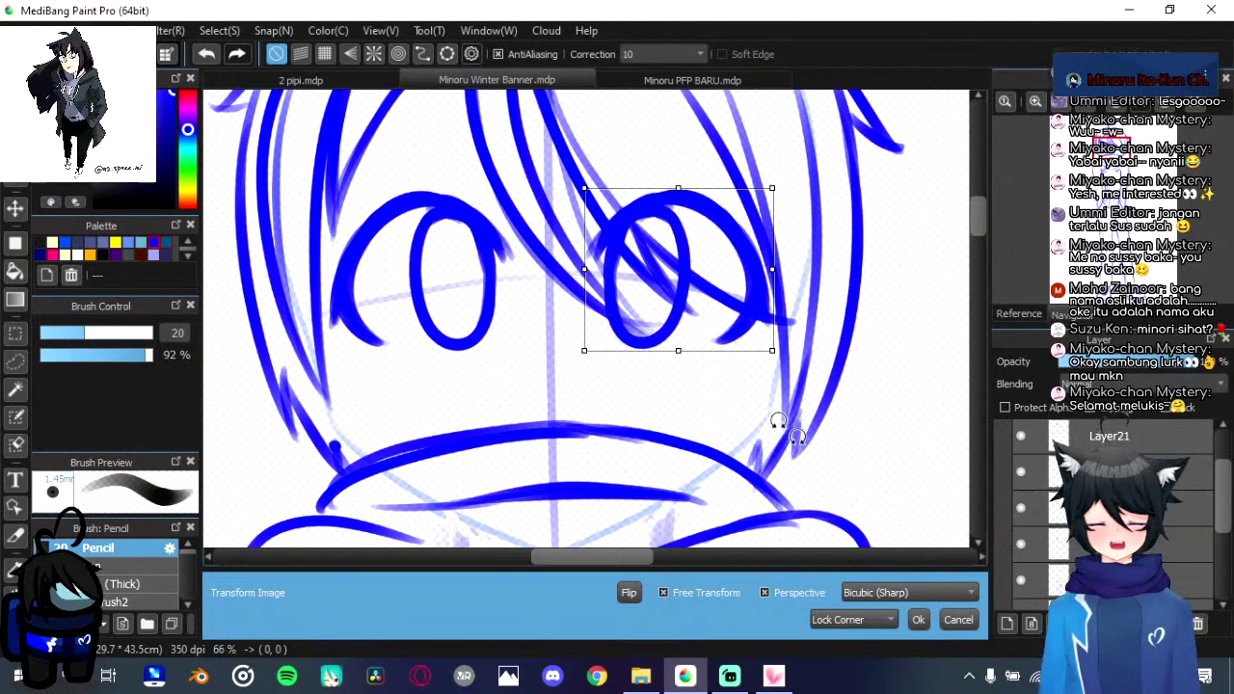
{"action": "left_click", "coordinate": [918, 619]}
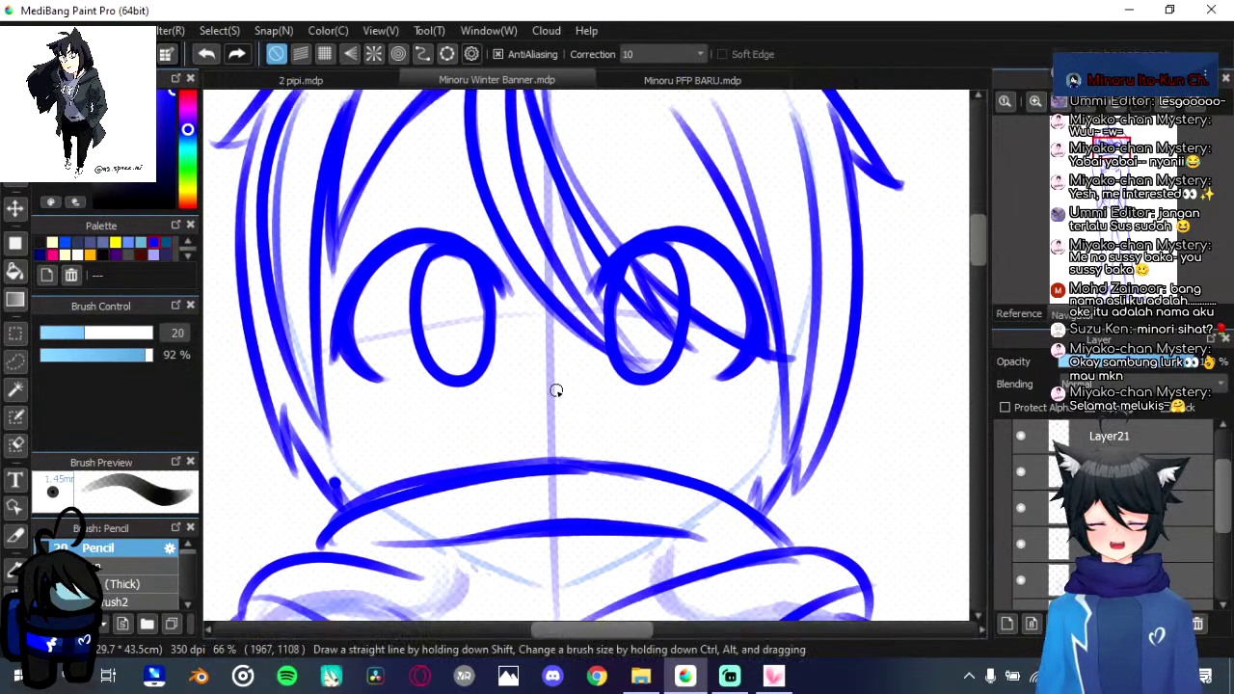
Step: Mark a small nose on the centre line below the eyes and check Folder12's top layer by toggling its visibility
{"action": "left_click_drag", "start_coordinate": [554, 388], "coordinate": [553, 396]}
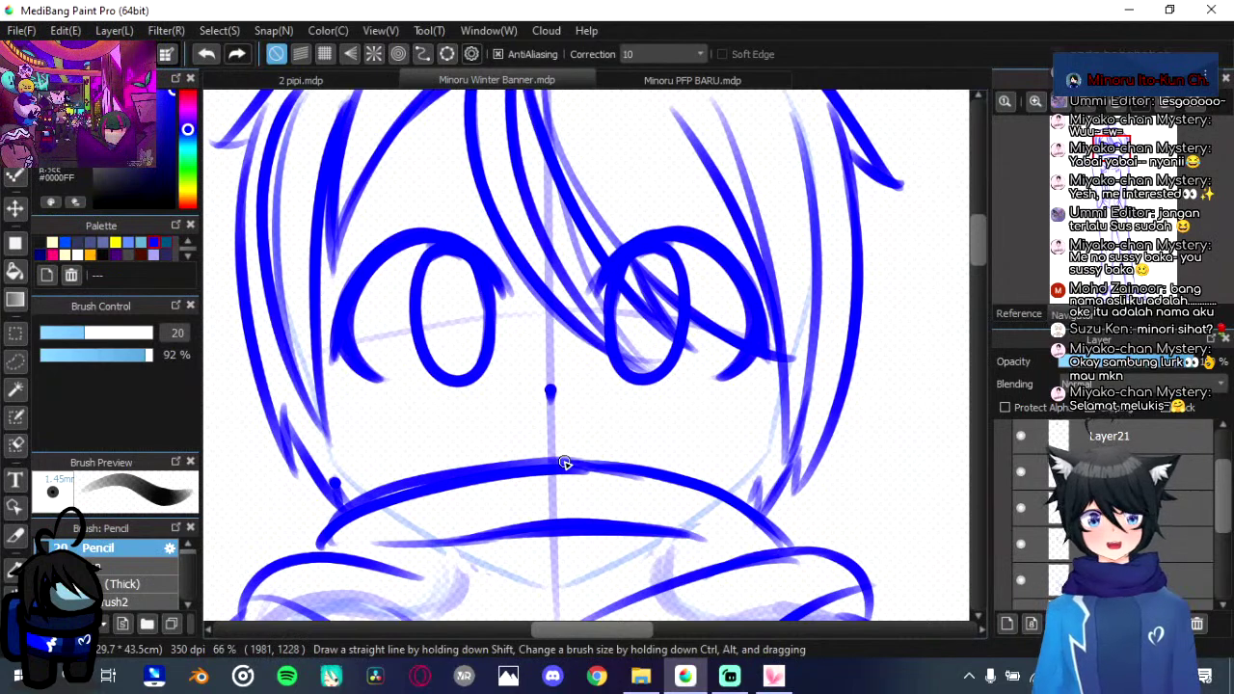
{"action": "scroll", "coordinate": [1047, 504], "scroll_direction": "up", "scroll_amount": 3}
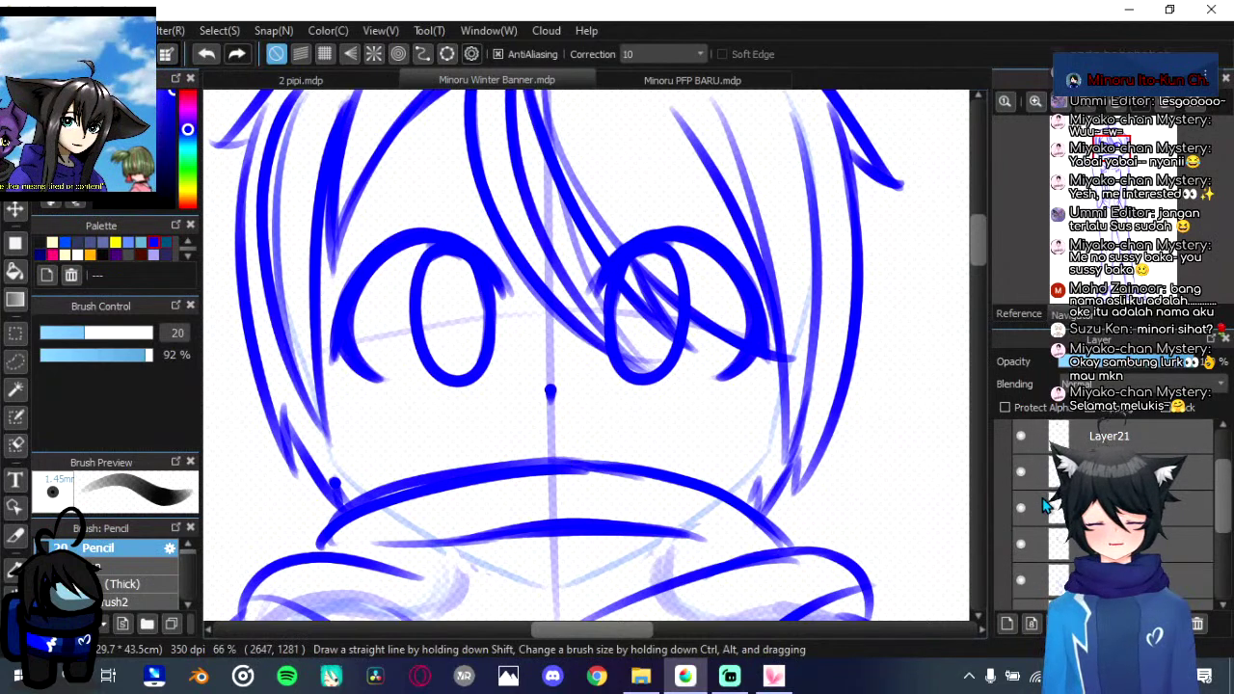
{"action": "left_click", "coordinate": [1020, 479]}
{"action": "left_click", "coordinate": [1020, 480]}
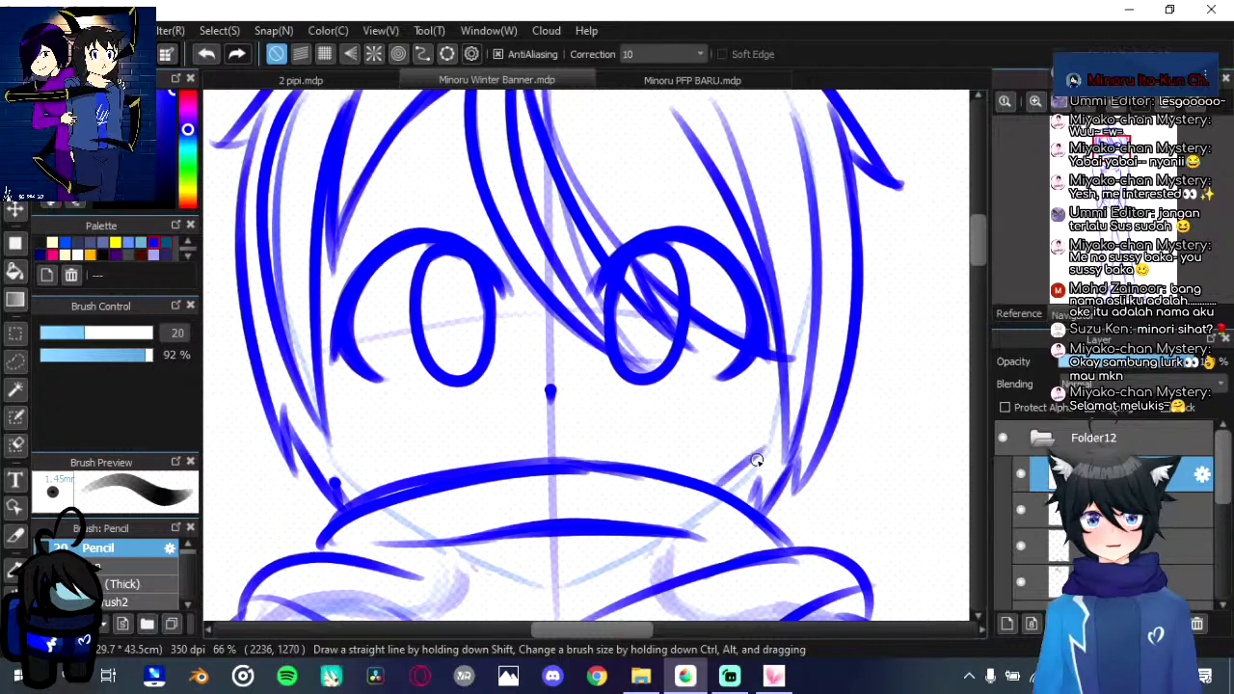
Step: Try to sketch the lower cheek contours on both sides of the face down to the scarf and check the overall proportions
{"action": "left_click_drag", "start_coordinate": [756, 460], "coordinate": [782, 378]}
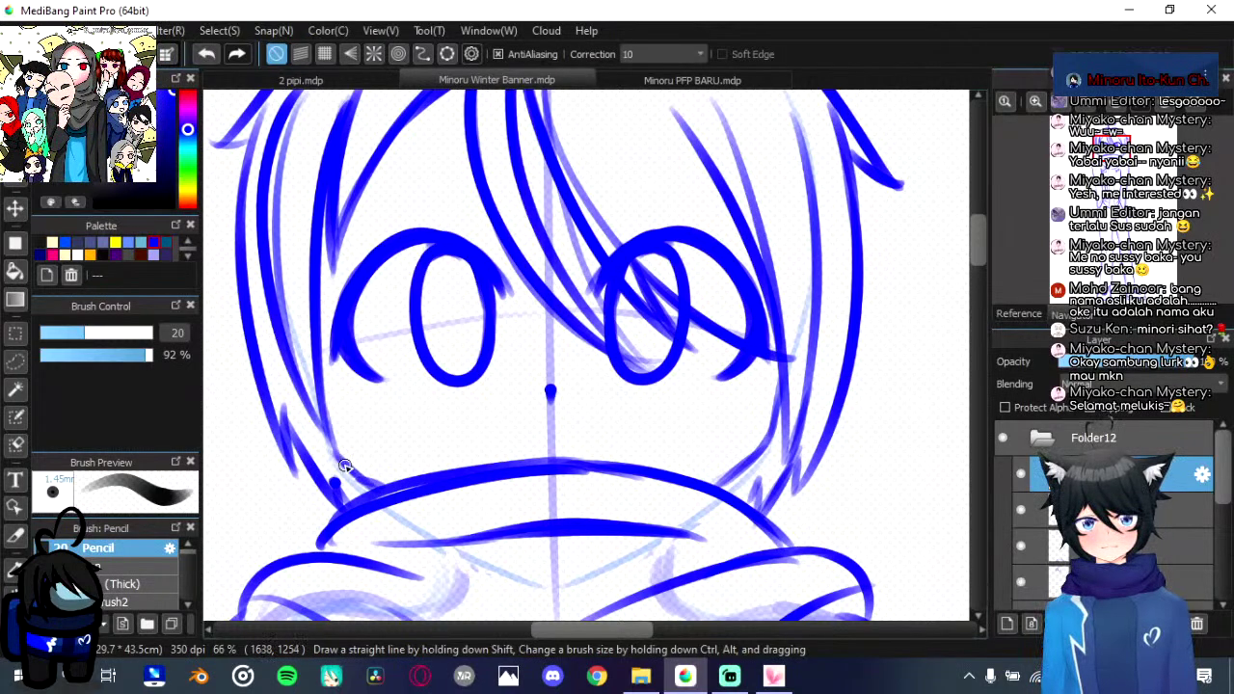
{"action": "left_click_drag", "start_coordinate": [324, 395], "coordinate": [332, 447]}
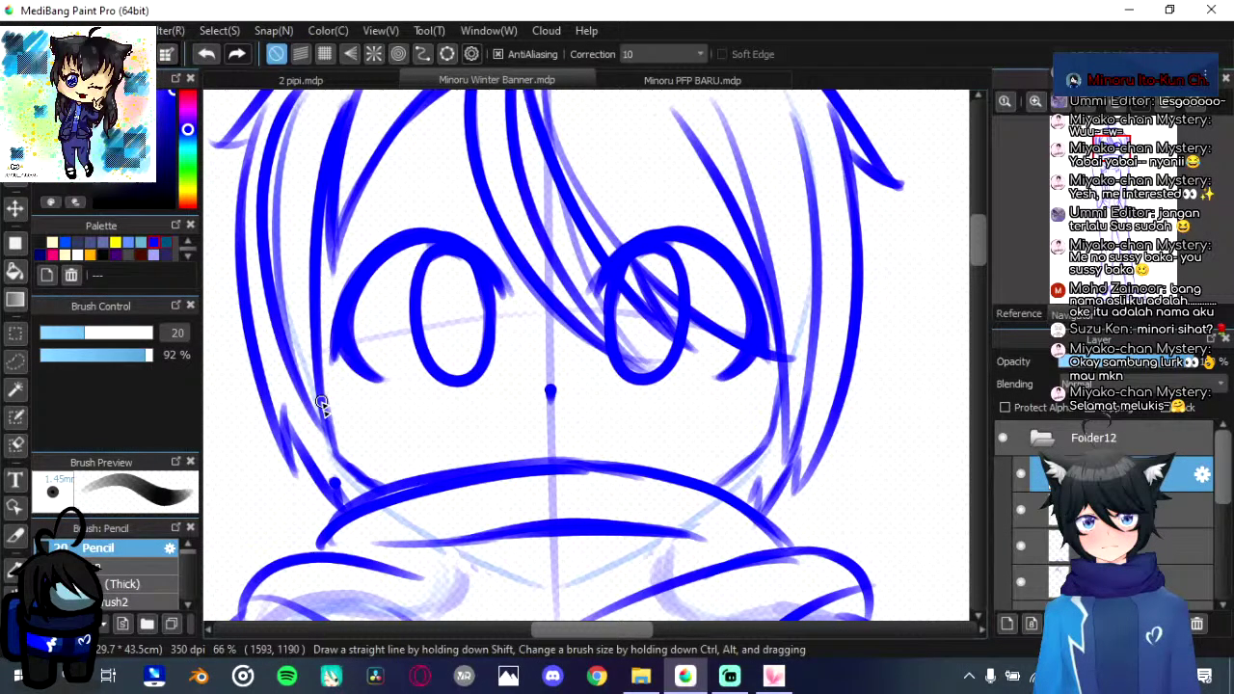
{"action": "scroll", "coordinate": [371, 415], "scroll_direction": "down", "scroll_amount": 4}
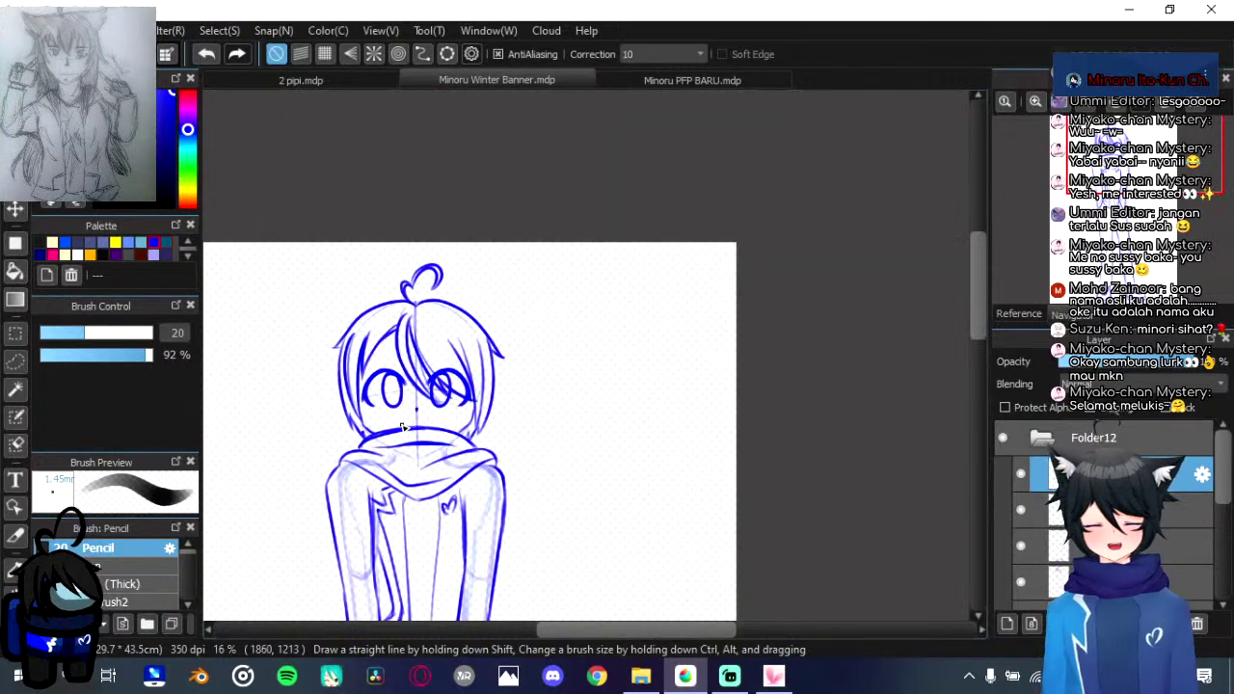
{"action": "scroll", "coordinate": [402, 425], "scroll_direction": "up", "scroll_amount": 5}
{"action": "scroll", "coordinate": [401, 425], "scroll_direction": "down", "scroll_amount": 3}
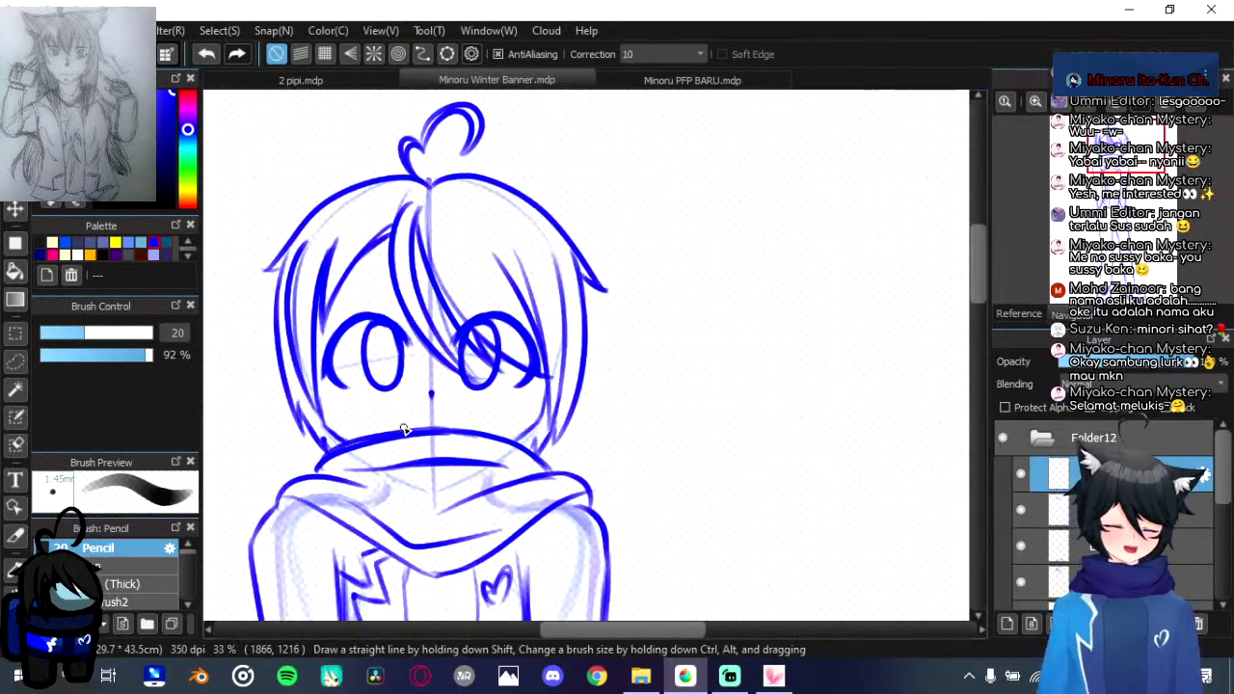
{"action": "scroll", "coordinate": [403, 428], "scroll_direction": "up", "scroll_amount": 3}
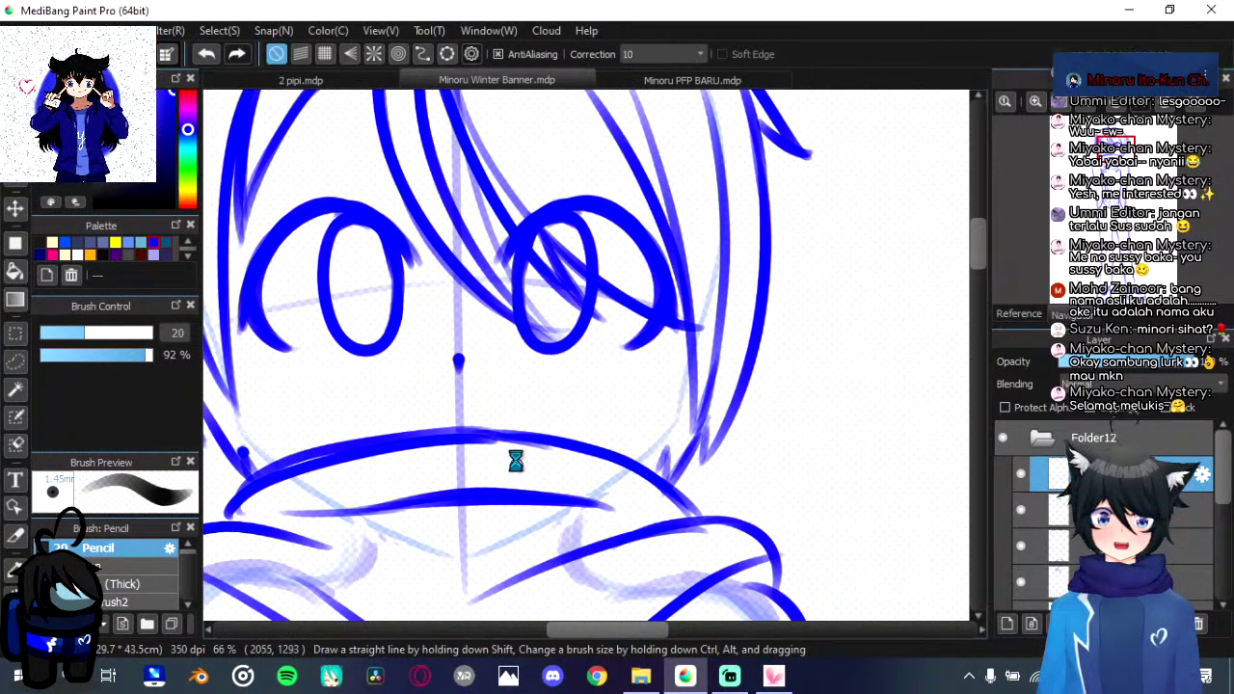
Step: Identify the hair sketch layer by hiding and showing layers, and shift the hair slightly left over the face
{"action": "left_click_drag", "start_coordinate": [515, 460], "coordinate": [684, 526]}
{"action": "left_click", "coordinate": [1021, 515]}
{"action": "left_click", "coordinate": [1021, 514]}
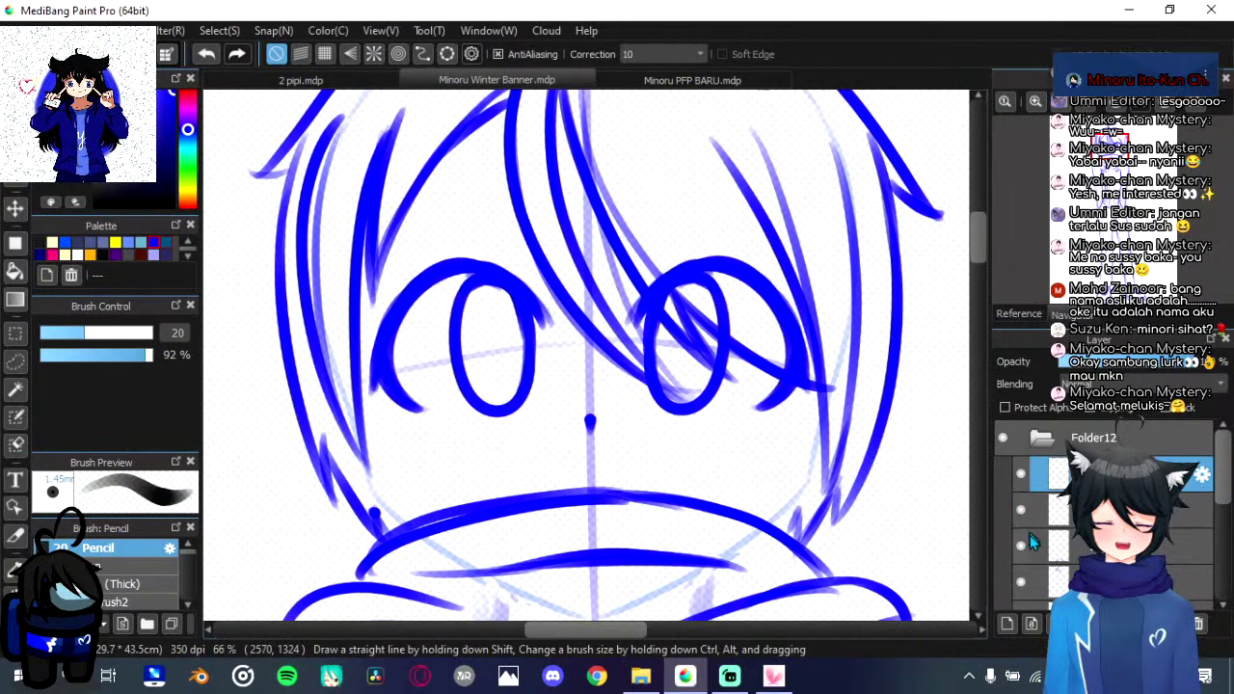
{"action": "left_click", "coordinate": [1022, 580]}
{"action": "left_click", "coordinate": [1022, 581]}
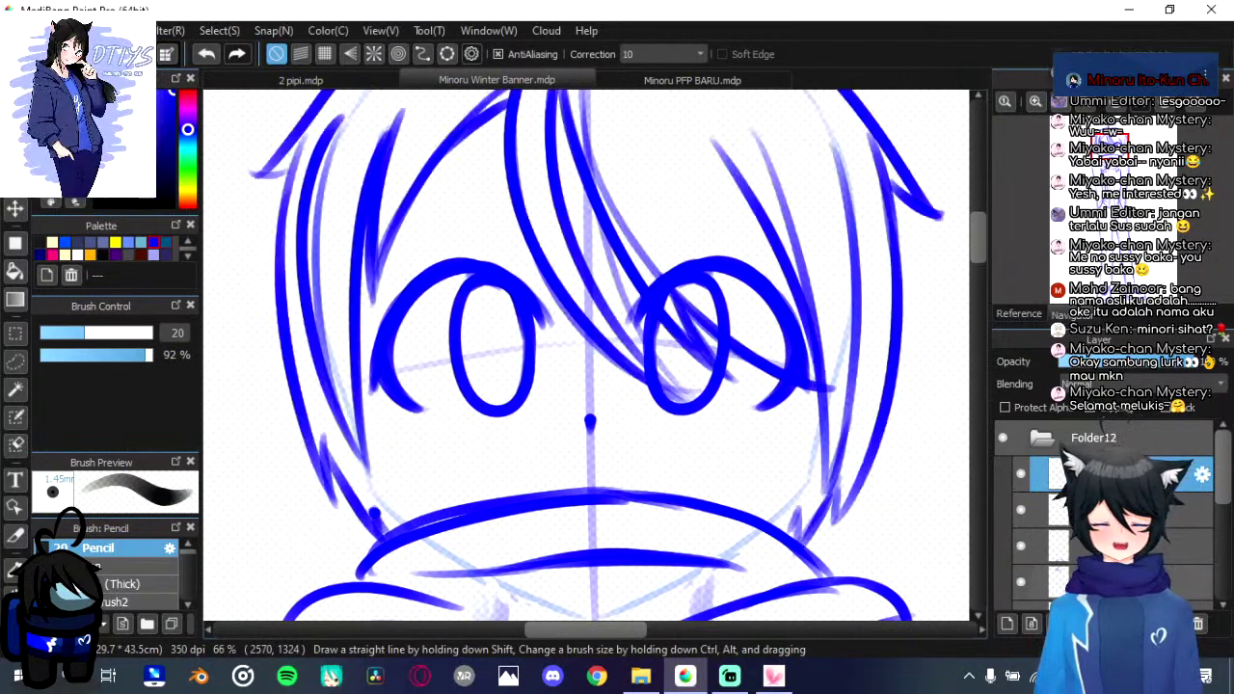
{"action": "left_click", "coordinate": [1057, 582]}
{"action": "key", "text": "v"}
{"action": "left_click_drag", "start_coordinate": [669, 499], "coordinate": [665, 503]}
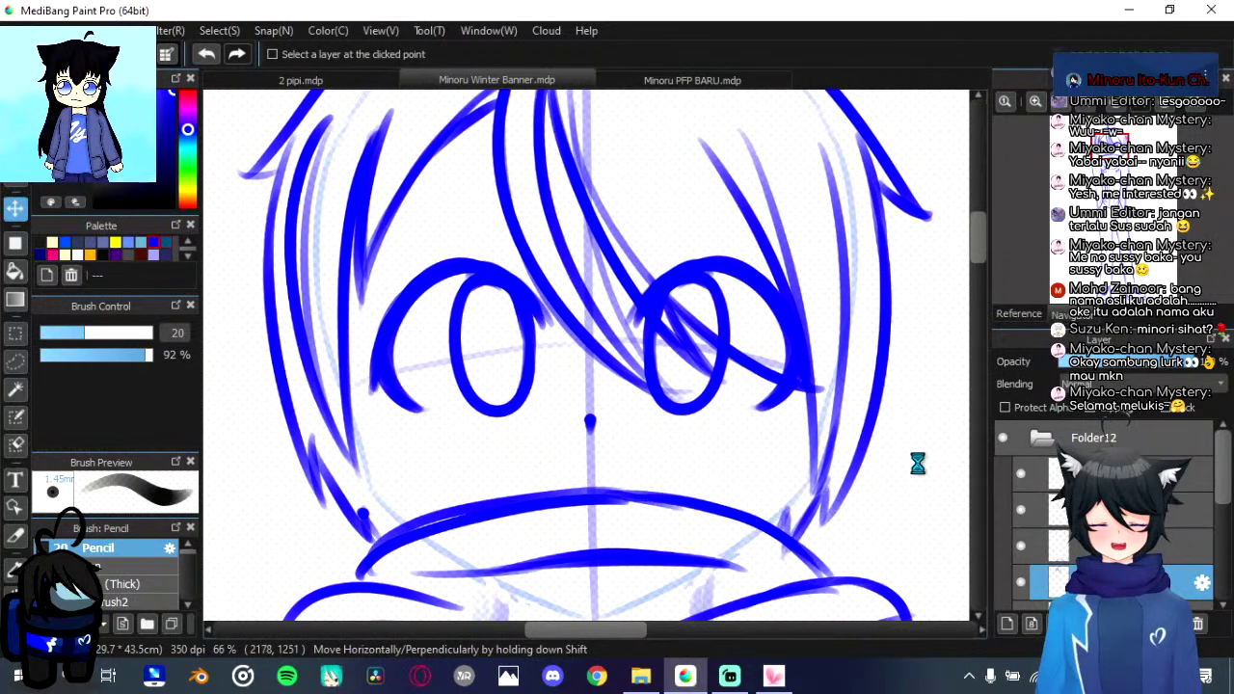
Step: Rotate and nudge the hair sketch slightly with a transform, and lengthen the inner strand beside the left cheek with the Pencil
{"action": "key", "text": "ctrl+t"}
{"action": "left_click_drag", "start_coordinate": [953, 413], "coordinate": [953, 410]}
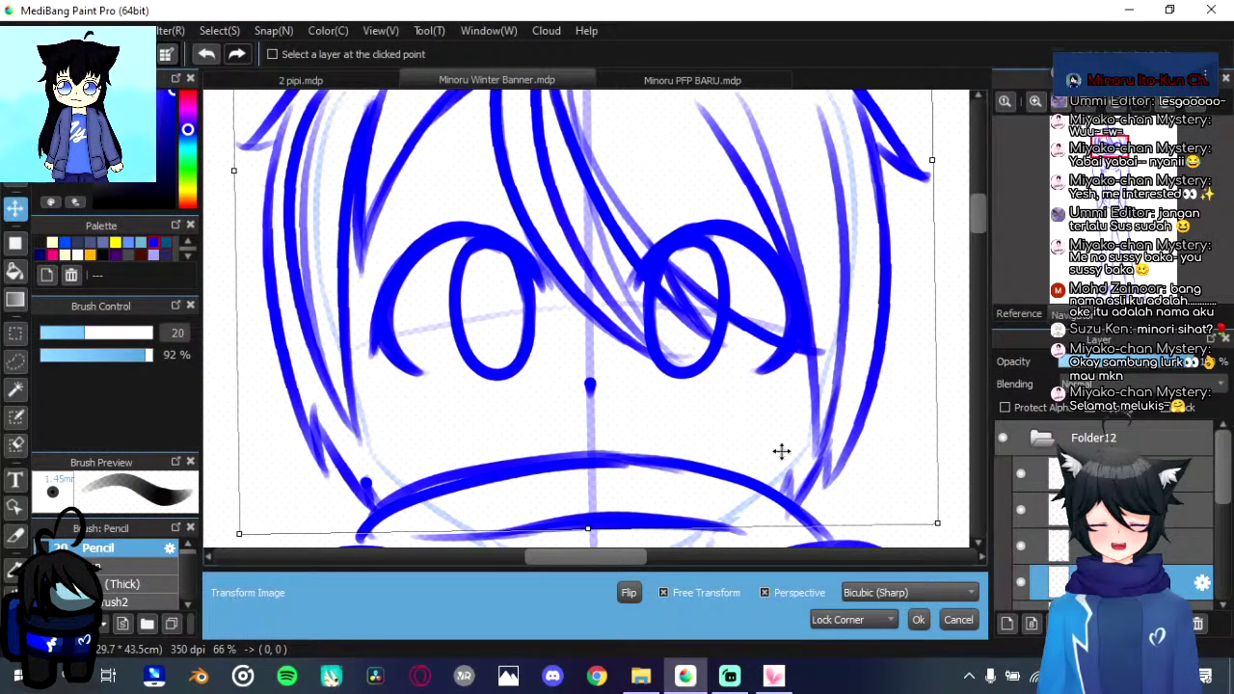
{"action": "left_click_drag", "start_coordinate": [793, 457], "coordinate": [794, 457]}
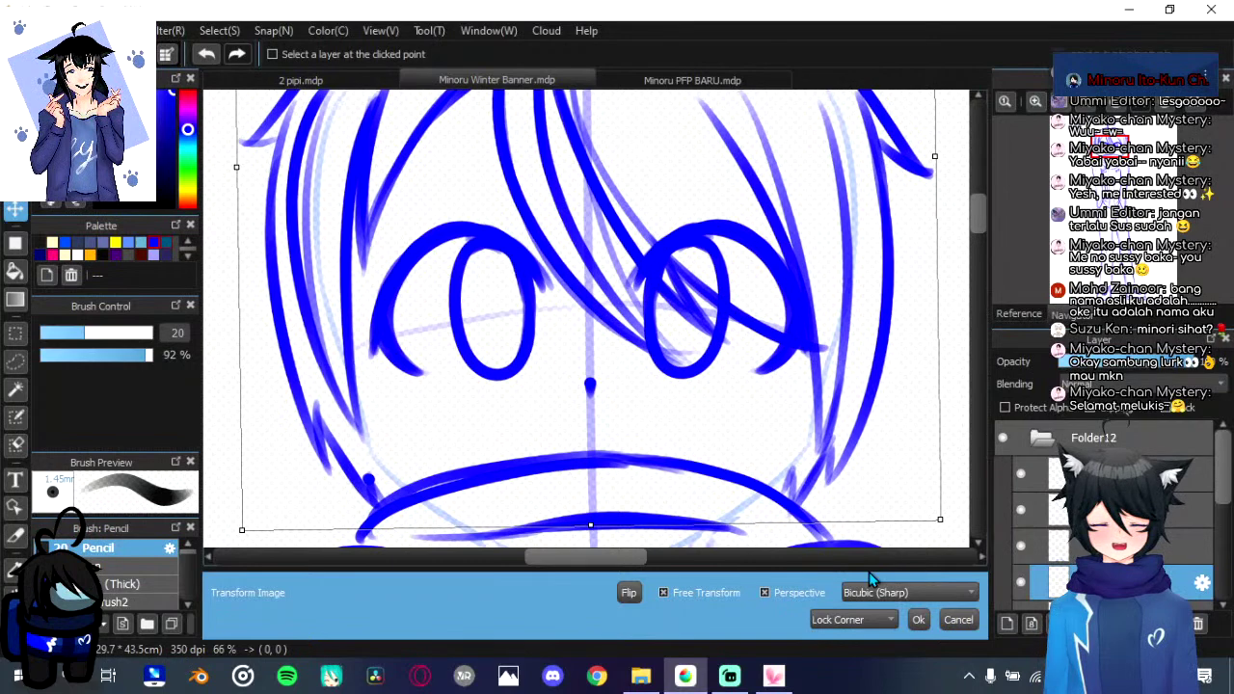
{"action": "left_click", "coordinate": [920, 620]}
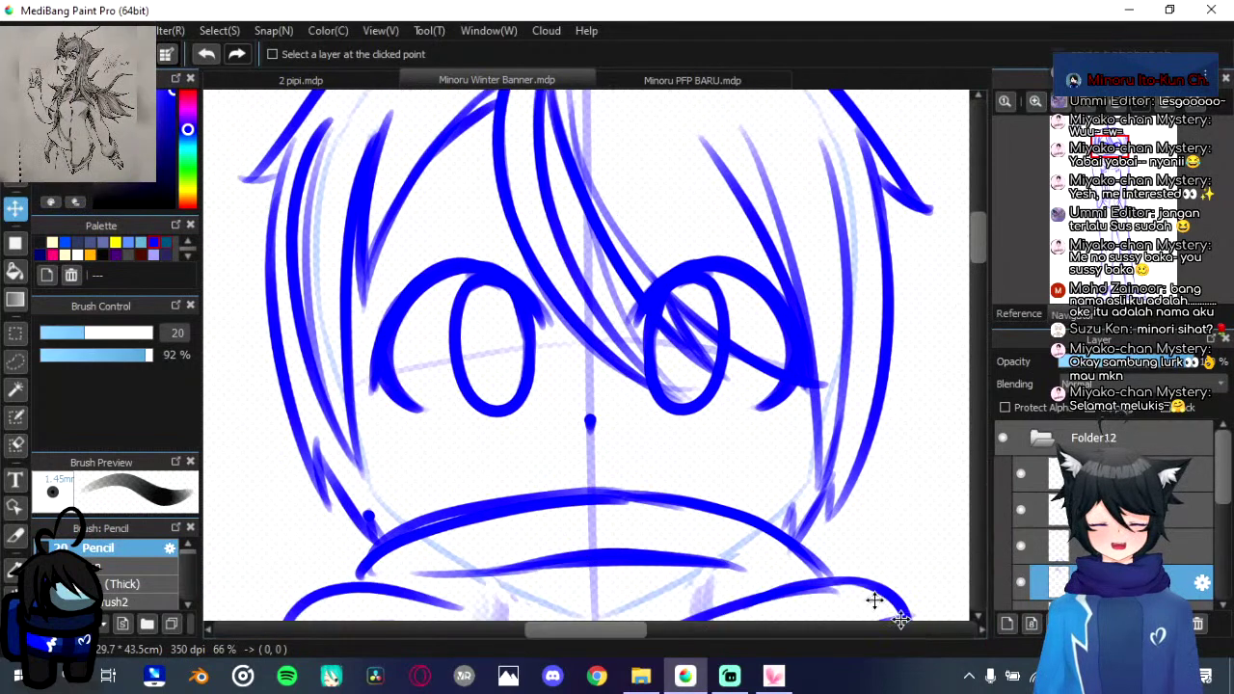
{"action": "left_click_drag", "start_coordinate": [353, 472], "coordinate": [357, 476]}
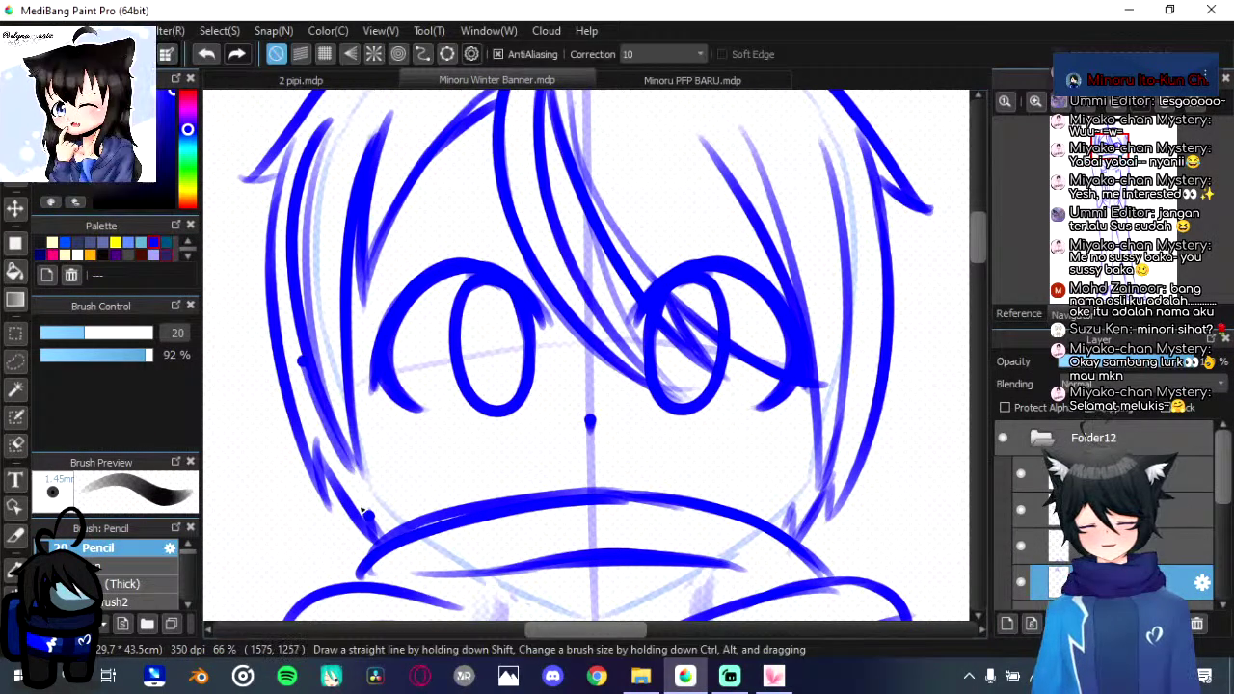
{"action": "key", "text": "ctrl+z"}
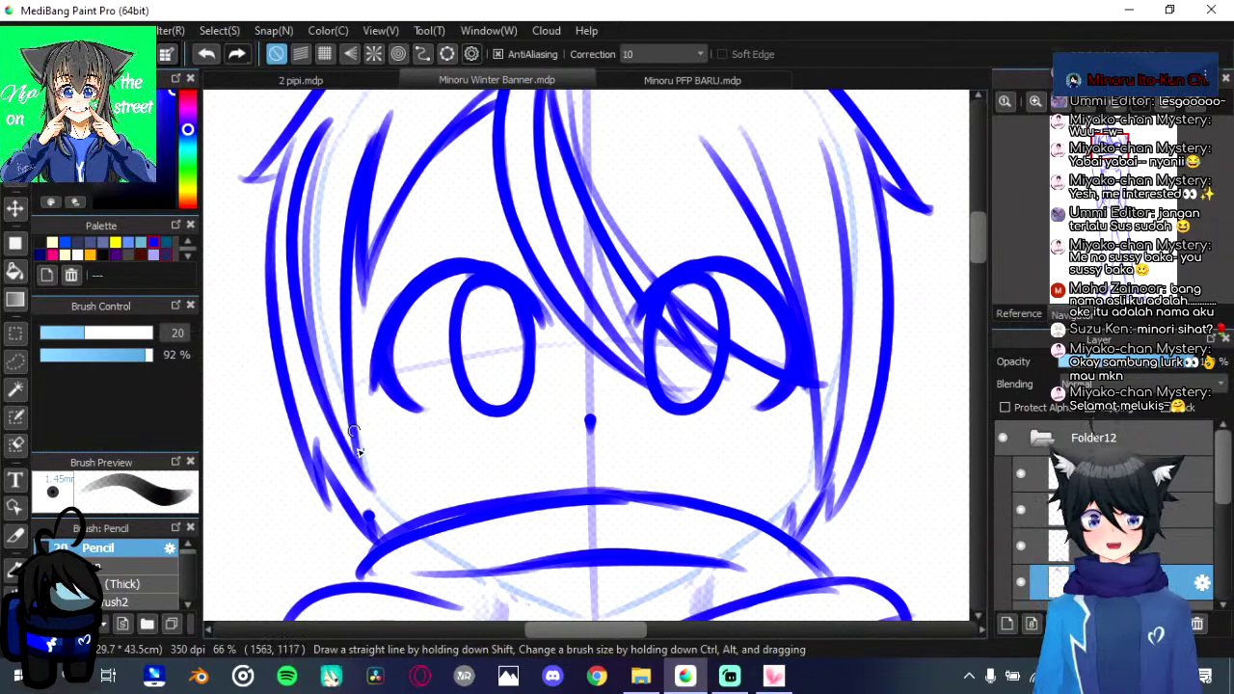
Step: Squash the layer with the eyes and nose slightly in height by raising its lower edge with a transform
{"action": "scroll", "coordinate": [1108, 511], "scroll_direction": "down", "scroll_amount": 2}
{"action": "scroll", "coordinate": [1023, 488], "scroll_direction": "up", "scroll_amount": 1}
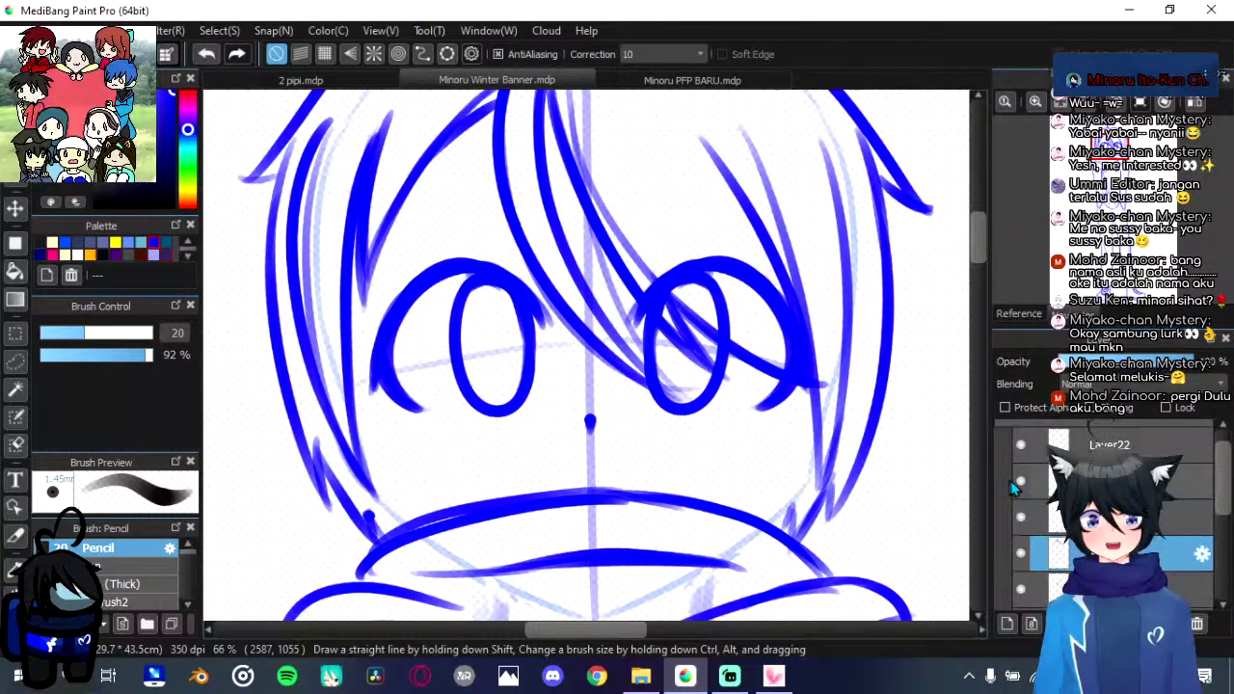
{"action": "left_click", "coordinate": [1024, 487]}
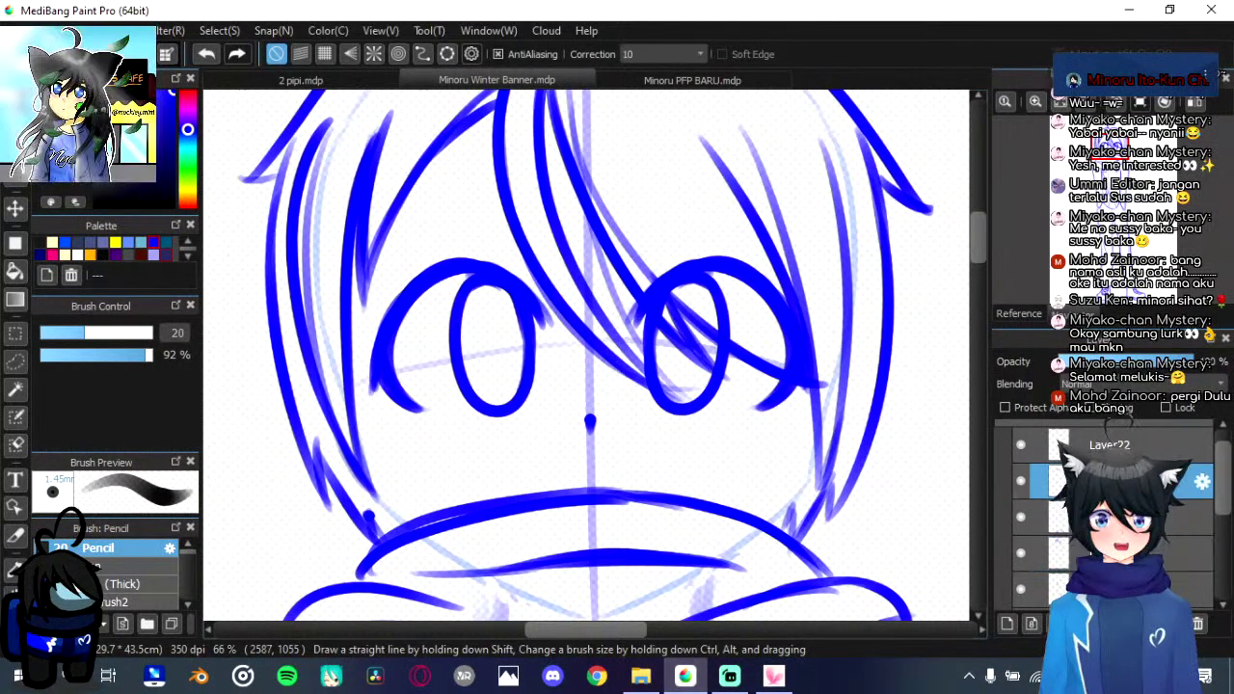
{"action": "left_click", "coordinate": [15, 371]}
{"action": "left_click_drag", "start_coordinate": [401, 451], "coordinate": [707, 451]}
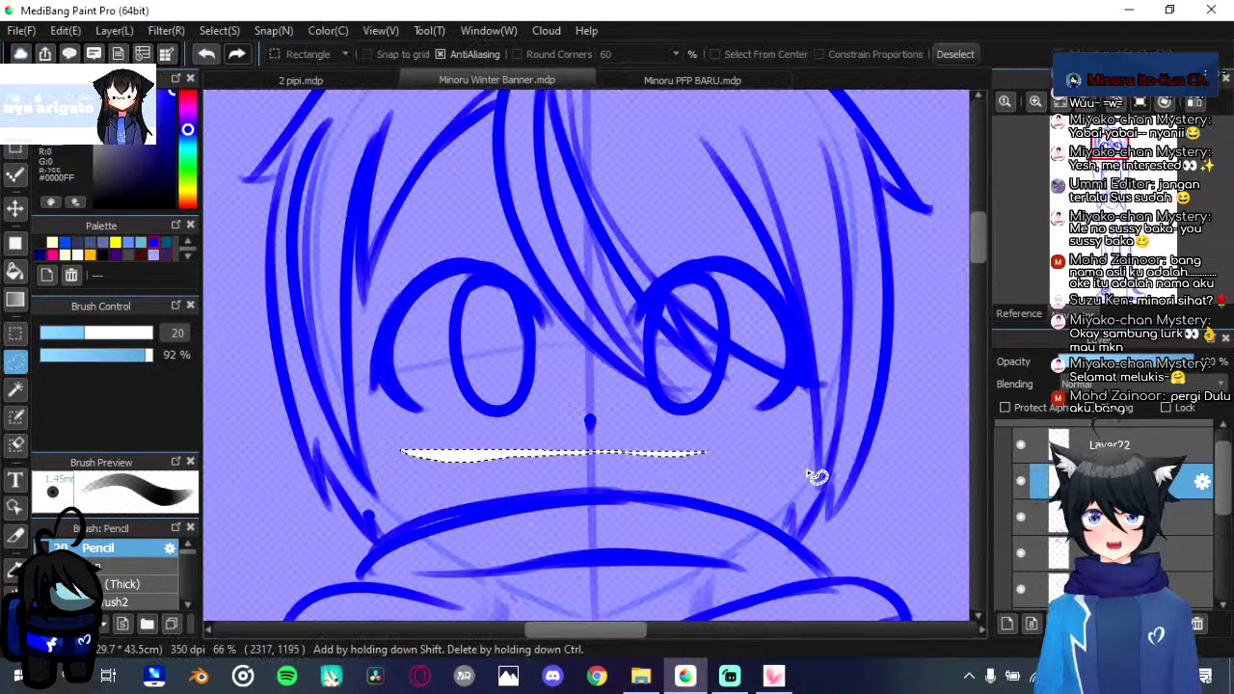
{"action": "key", "text": "ctrl+d"}
{"action": "key", "text": "ctrl+t"}
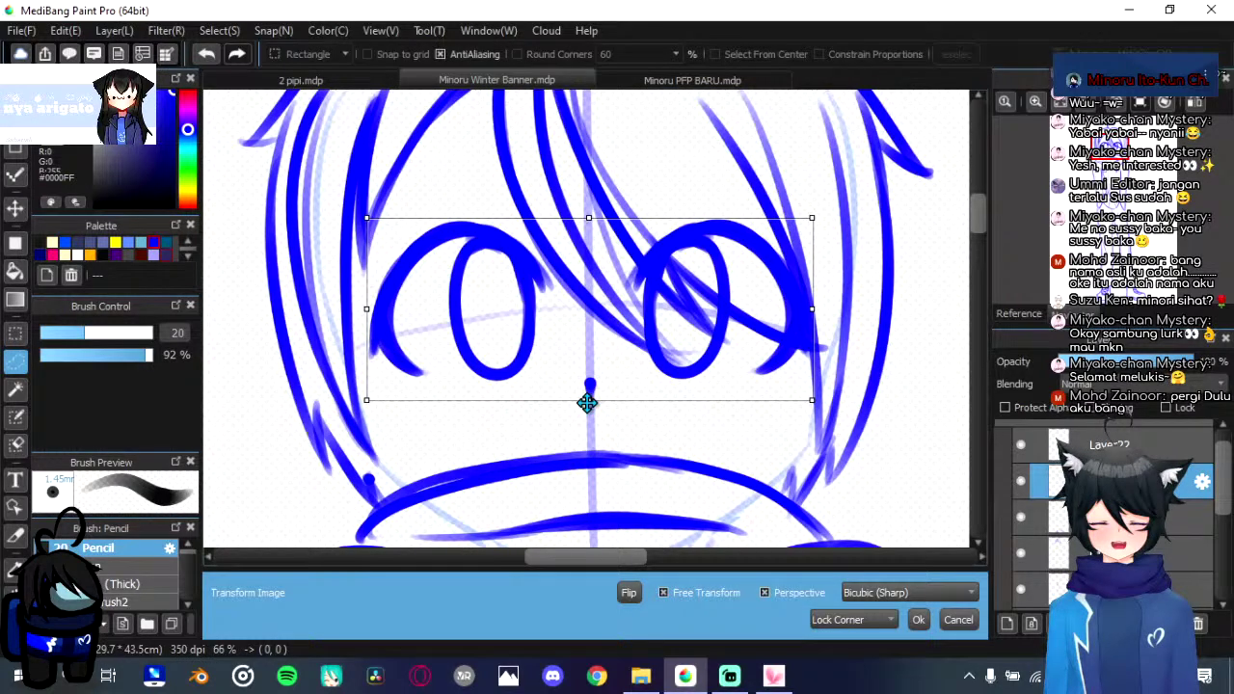
{"action": "left_click_drag", "start_coordinate": [586, 403], "coordinate": [592, 381]}
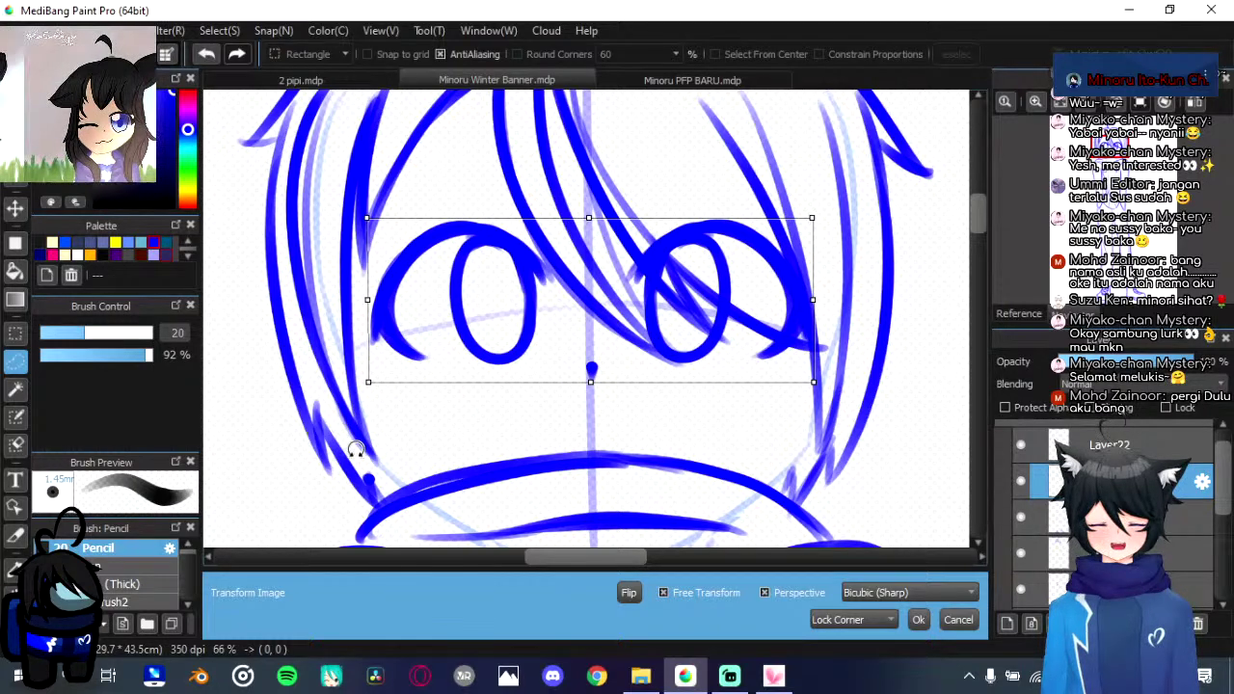
{"action": "key", "text": "Return"}
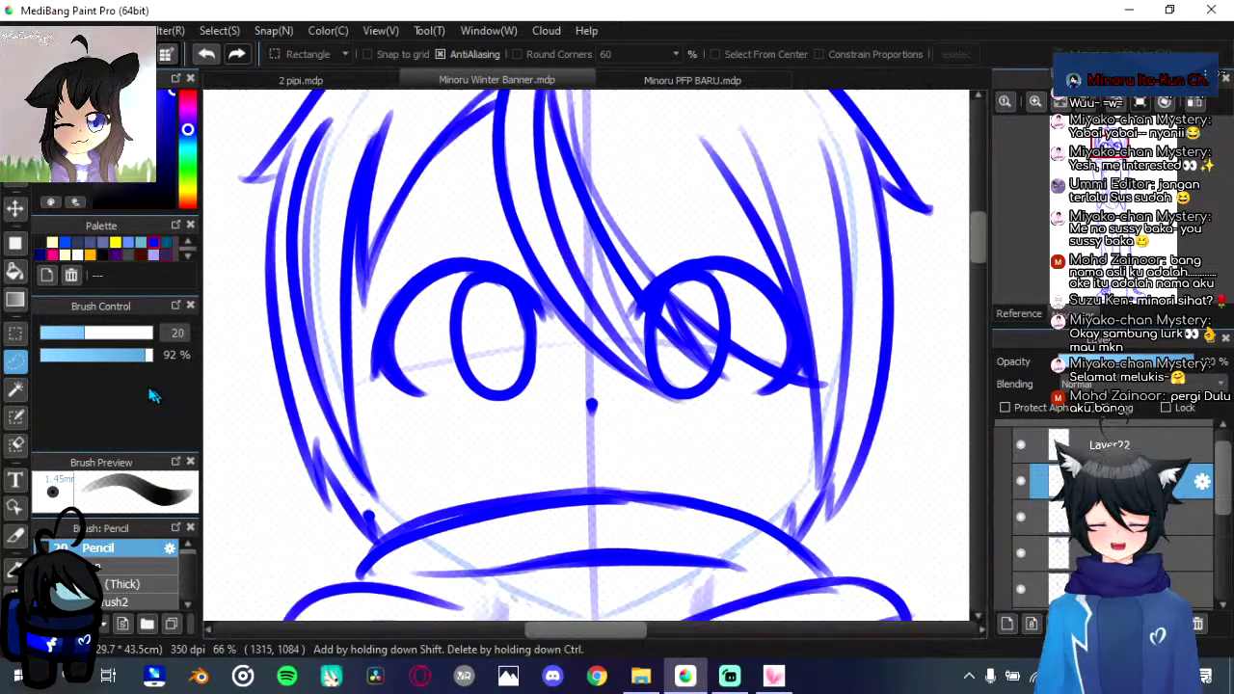
Step: Lasso each eye separately and shift the two slightly farther apart, the left one outward and the right one outward
{"action": "mouse_move", "coordinate": [390, 416]}
{"action": "left_mouse_down"}
{"action": "mouse_move", "coordinate": [564, 355]}
{"action": "mouse_move", "coordinate": [583, 287]}
{"action": "mouse_move", "coordinate": [571, 298]}
{"action": "left_mouse_up"}
{"action": "key", "text": "ctrl+t"}
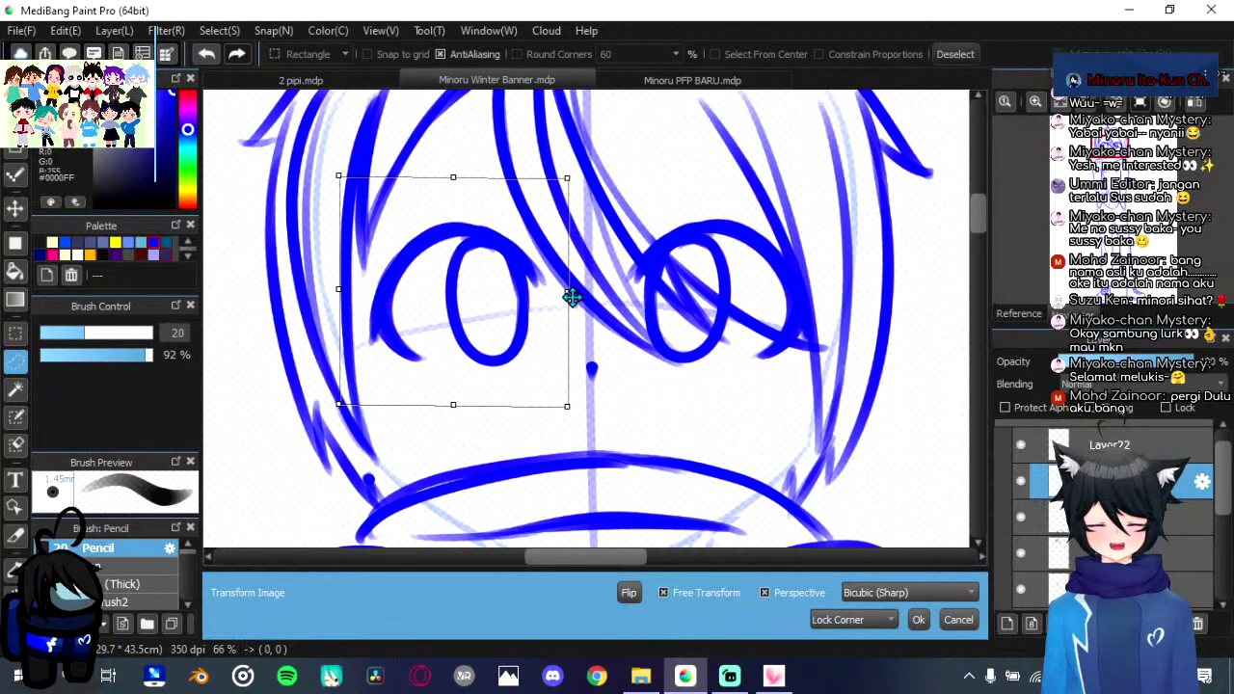
{"action": "key", "text": "Return"}
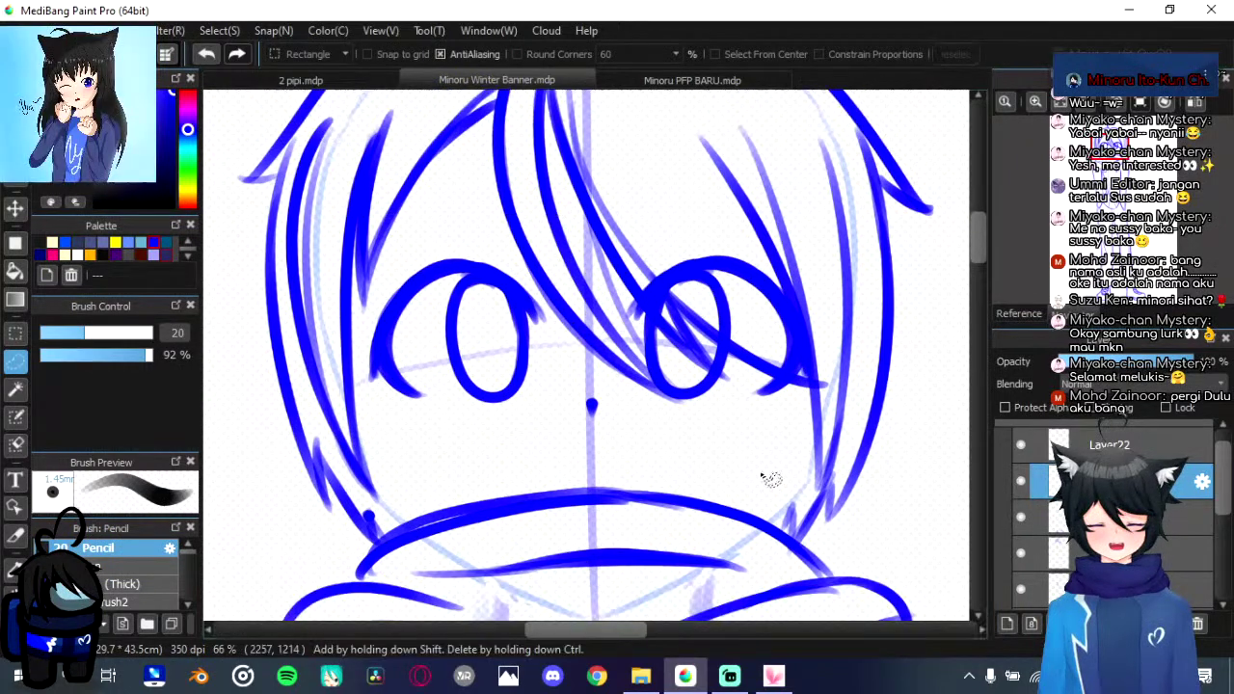
{"action": "left_click_drag", "start_coordinate": [764, 479], "coordinate": [718, 453]}
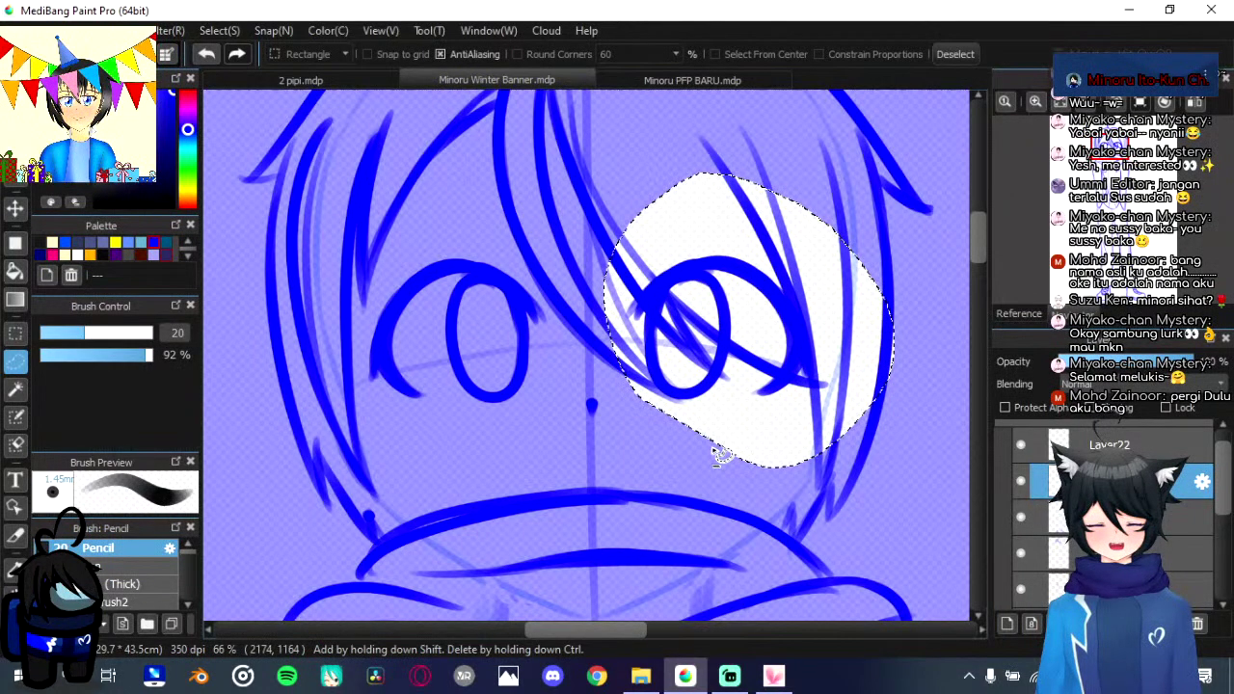
{"action": "key", "text": "ctrl+t"}
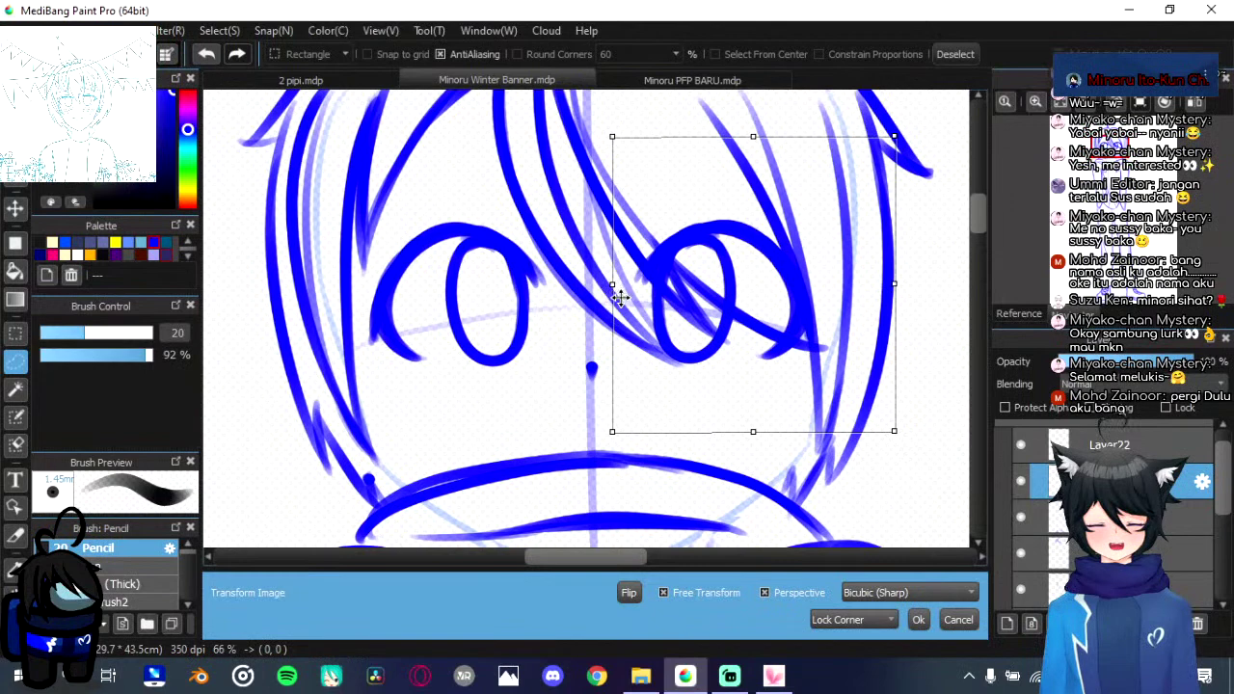
{"action": "left_click", "coordinate": [918, 620]}
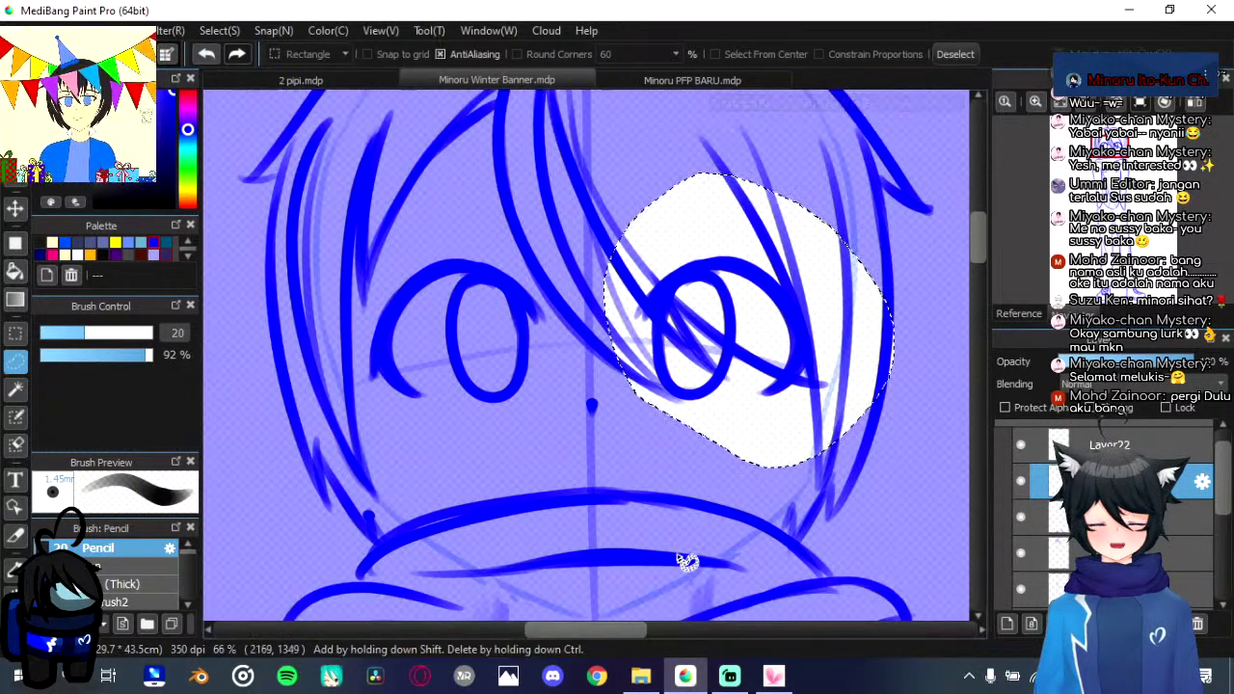
Step: Lasso and rotate each eye slightly, the left one clockwise and the right one counterclockwise, and clear the selection
{"action": "left_click", "coordinate": [688, 559]}
{"action": "mouse_move", "coordinate": [400, 431]}
{"action": "left_mouse_down"}
{"action": "mouse_move", "coordinate": [355, 274]}
{"action": "mouse_move", "coordinate": [425, 449]}
{"action": "left_mouse_up"}
{"action": "key", "text": "ctrl+t"}
{"action": "left_click_drag", "start_coordinate": [677, 346], "coordinate": [679, 363]}
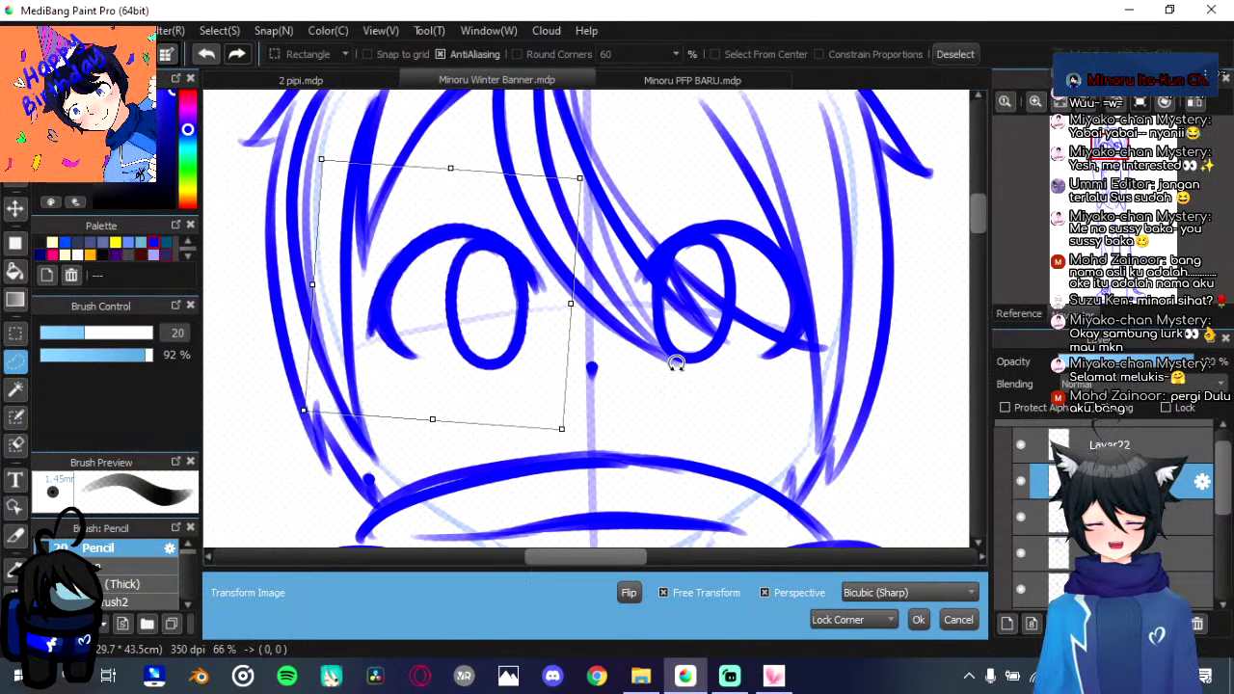
{"action": "left_click", "coordinate": [918, 620]}
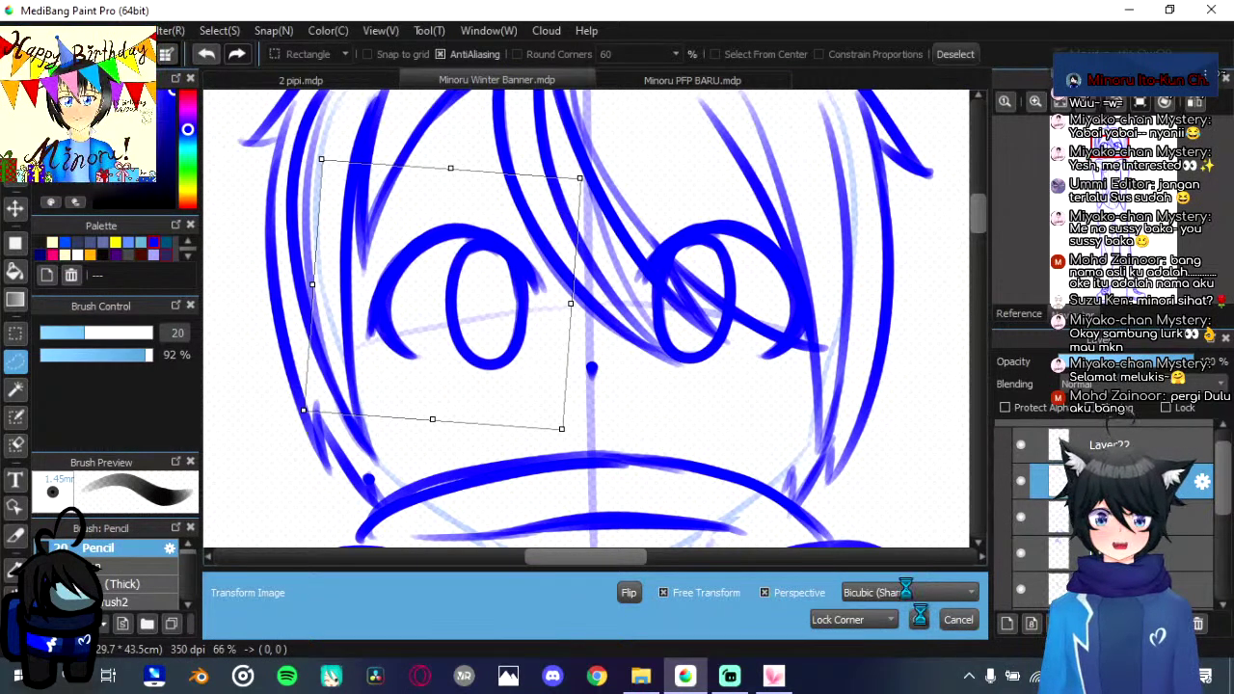
{"action": "left_click_drag", "start_coordinate": [664, 414], "coordinate": [696, 457]}
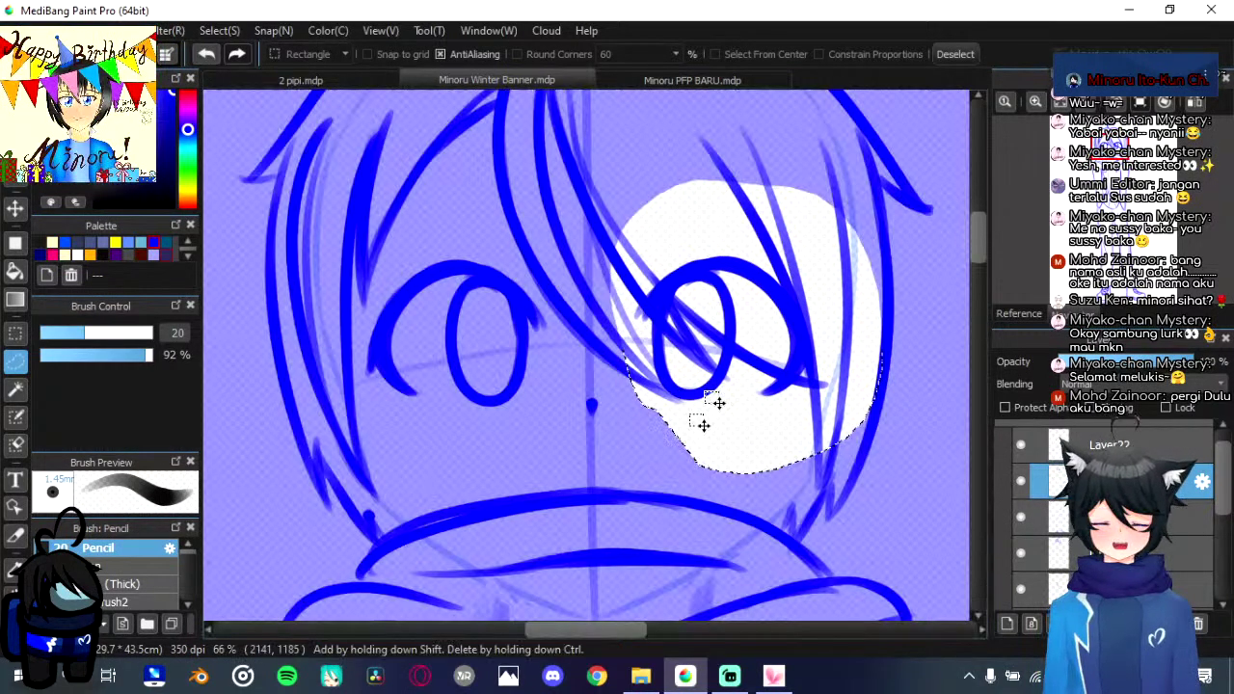
{"action": "key", "text": "ctrl+t"}
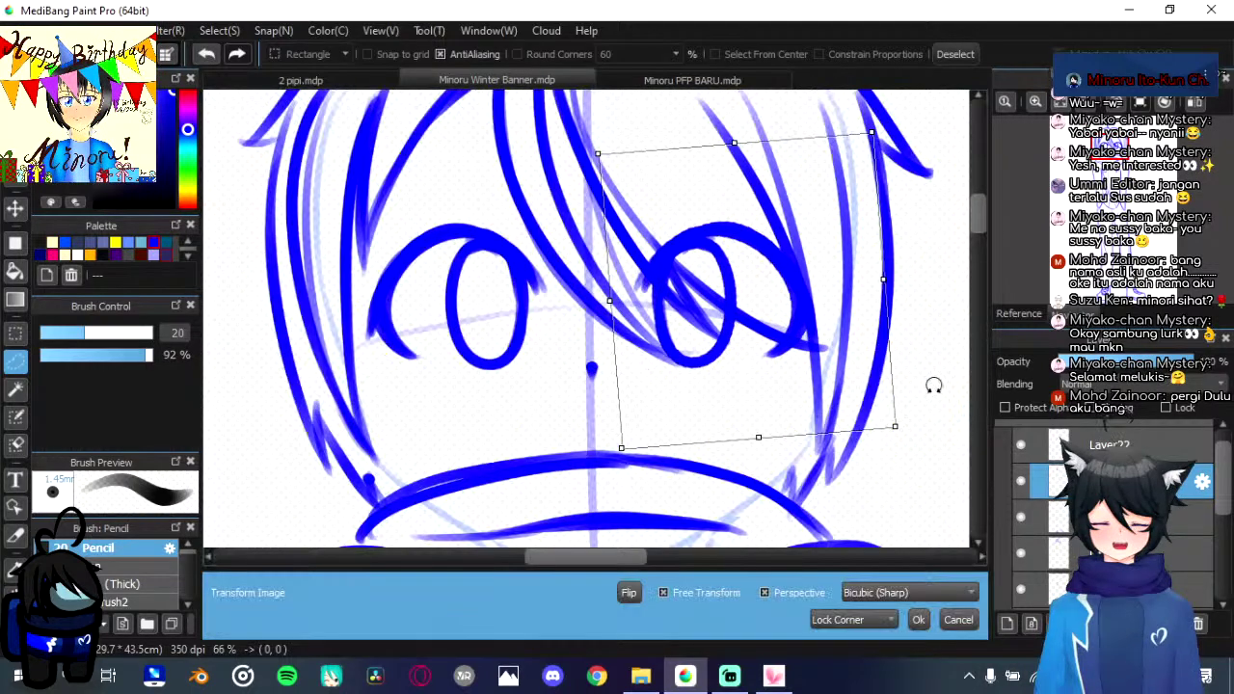
{"action": "left_click", "coordinate": [917, 620]}
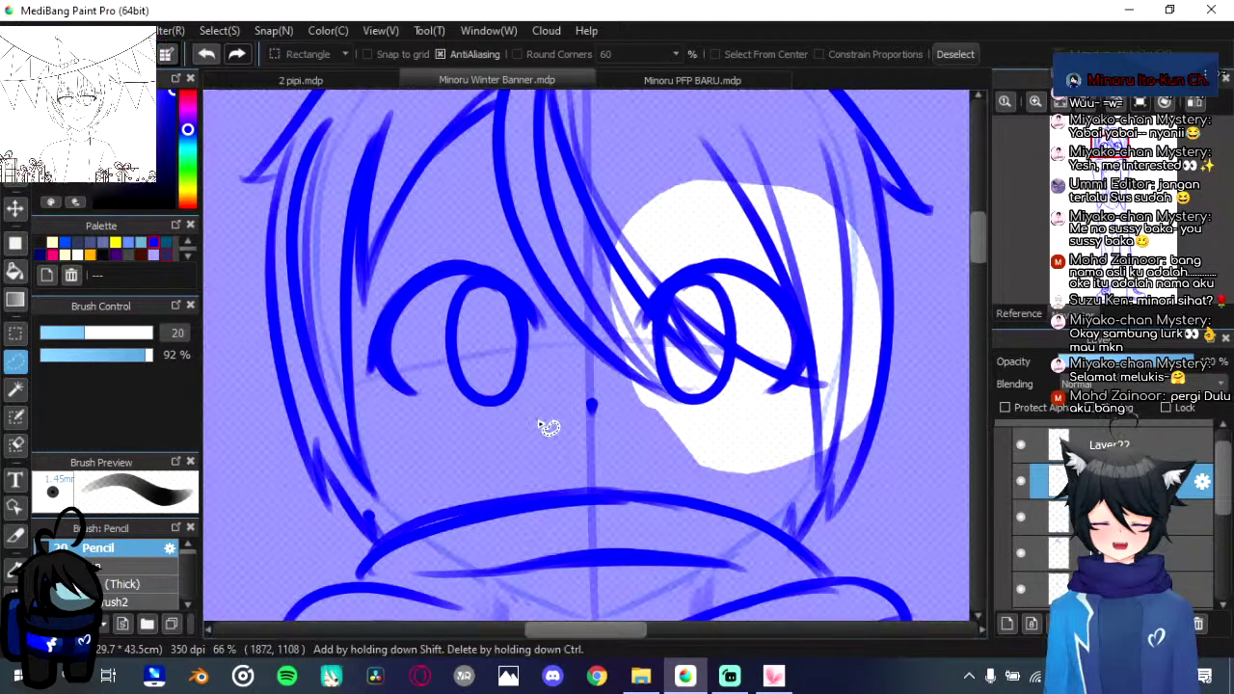
{"action": "key", "text": "ctrl+d"}
{"action": "left_click", "coordinate": [15, 102]}
{"action": "left_click_drag", "start_coordinate": [564, 494], "coordinate": [614, 490]}
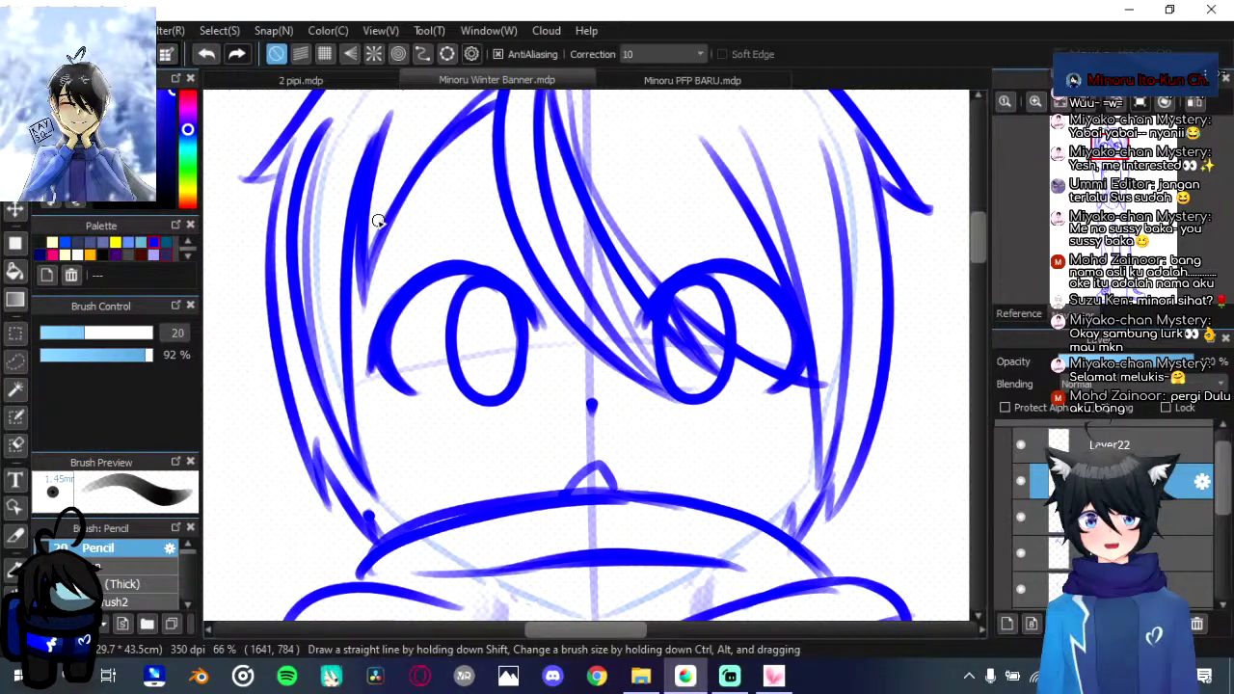
{"action": "left_click_drag", "start_coordinate": [378, 221], "coordinate": [340, 254]}
{"action": "key", "text": "ctrl+z"}
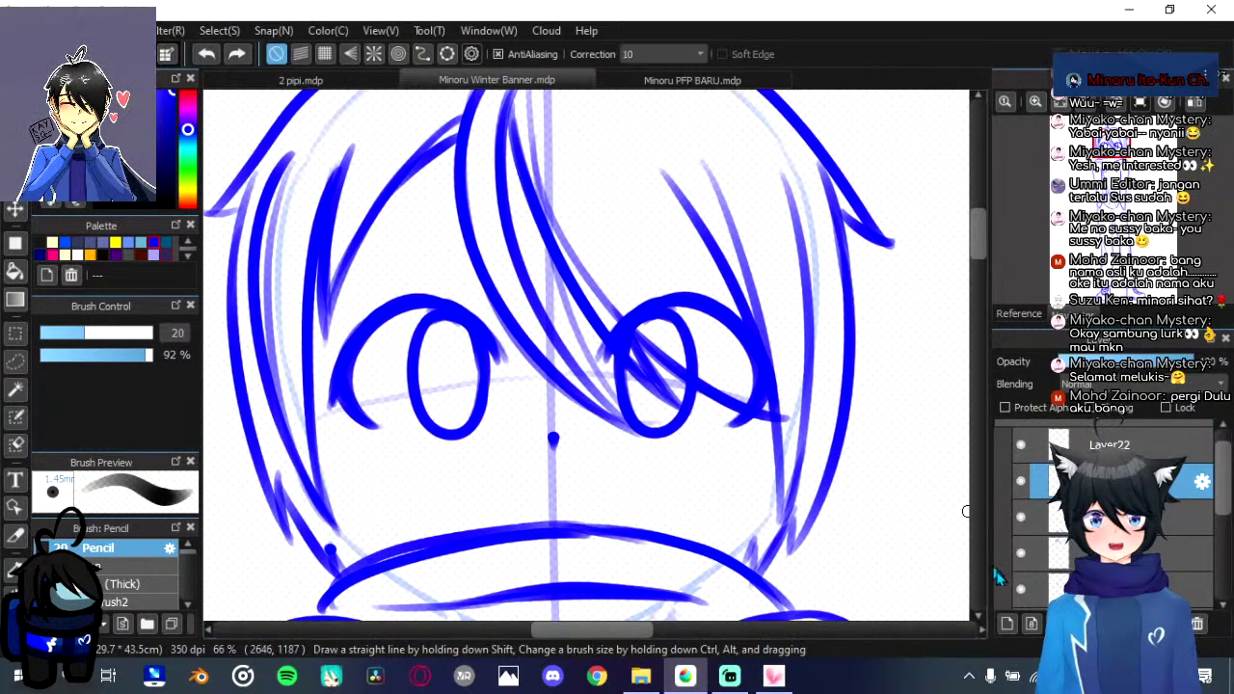
Step: Draw a small arched mouth just above the scarf's upper edge on Layer22 with the Pencil
{"action": "left_click", "coordinate": [1035, 452]}
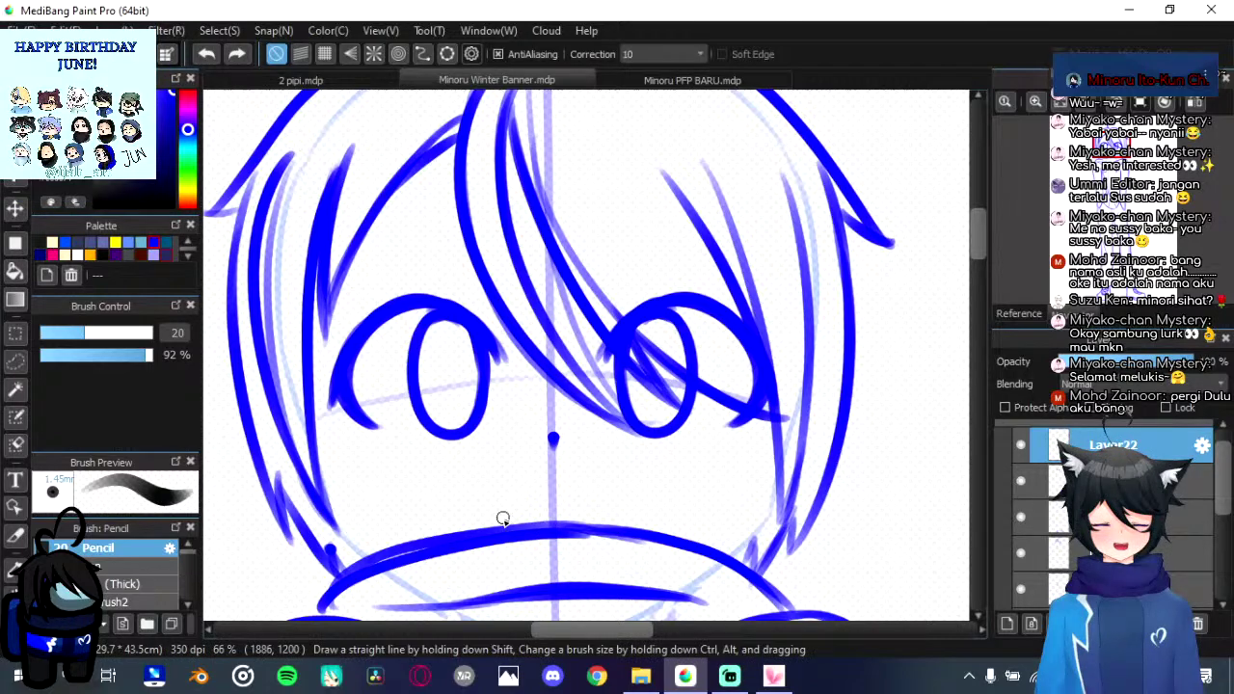
{"action": "left_click_drag", "start_coordinate": [528, 525], "coordinate": [578, 525]}
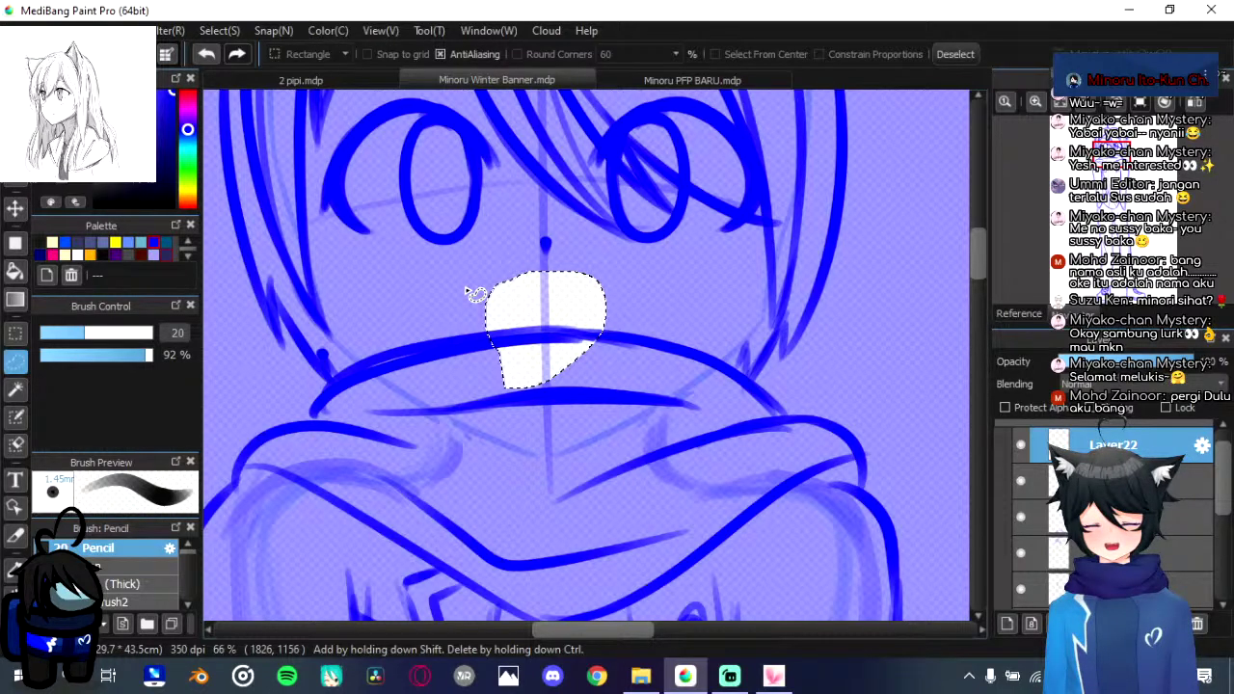
{"action": "key", "text": "ctrl+d"}
{"action": "key", "text": "b"}
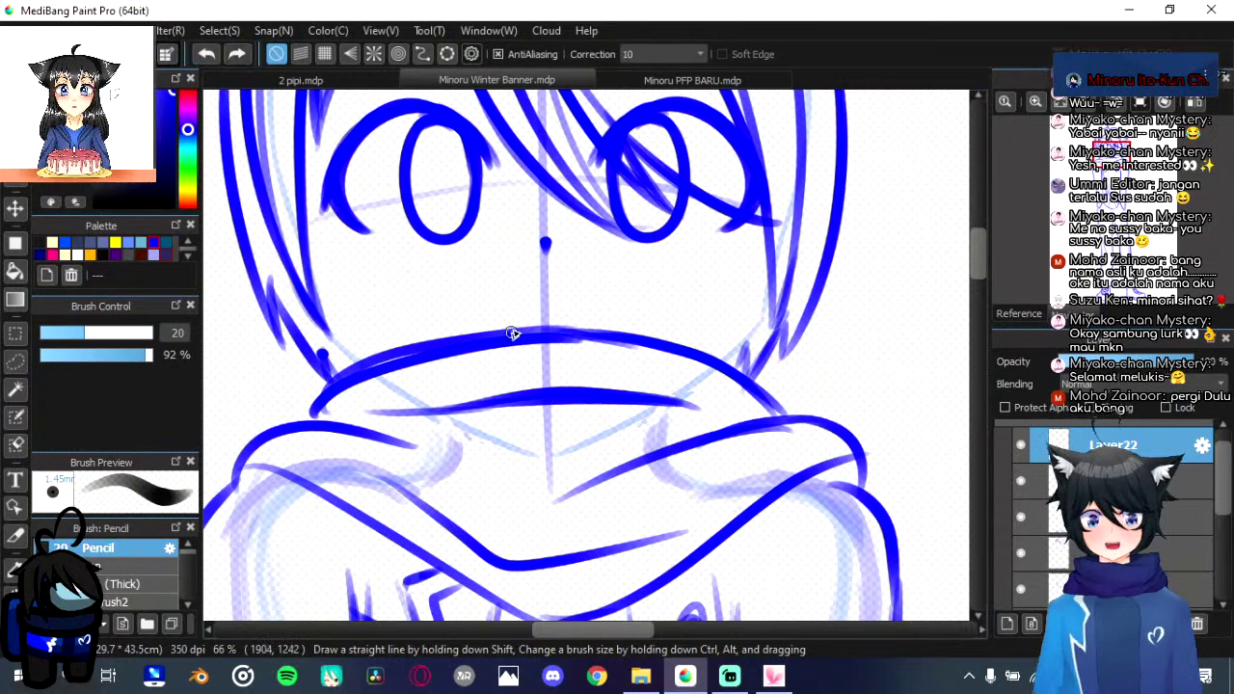
Step: Examine the mouth, the face proportions and the whole standing figure at several zoom levels
{"action": "scroll", "coordinate": [512, 333], "scroll_direction": "down", "scroll_amount": 4}
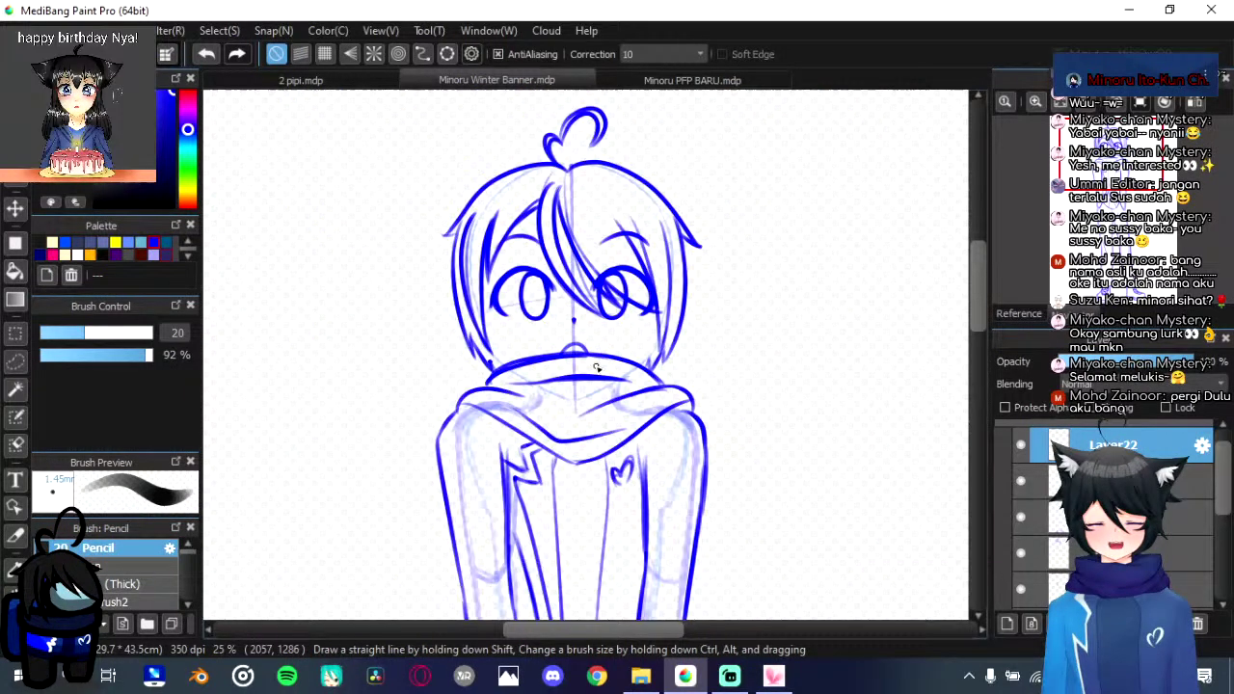
{"action": "scroll", "coordinate": [596, 368], "scroll_direction": "up", "scroll_amount": 1}
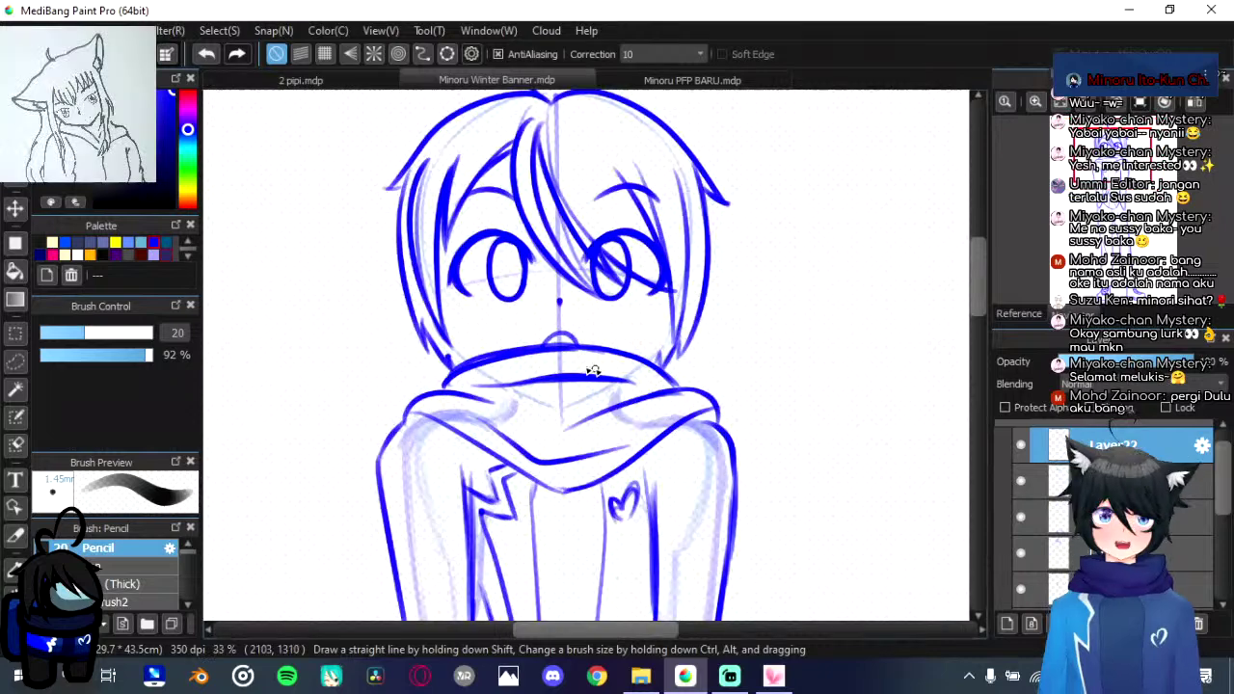
{"action": "scroll", "coordinate": [540, 361], "scroll_direction": "up", "scroll_amount": 2}
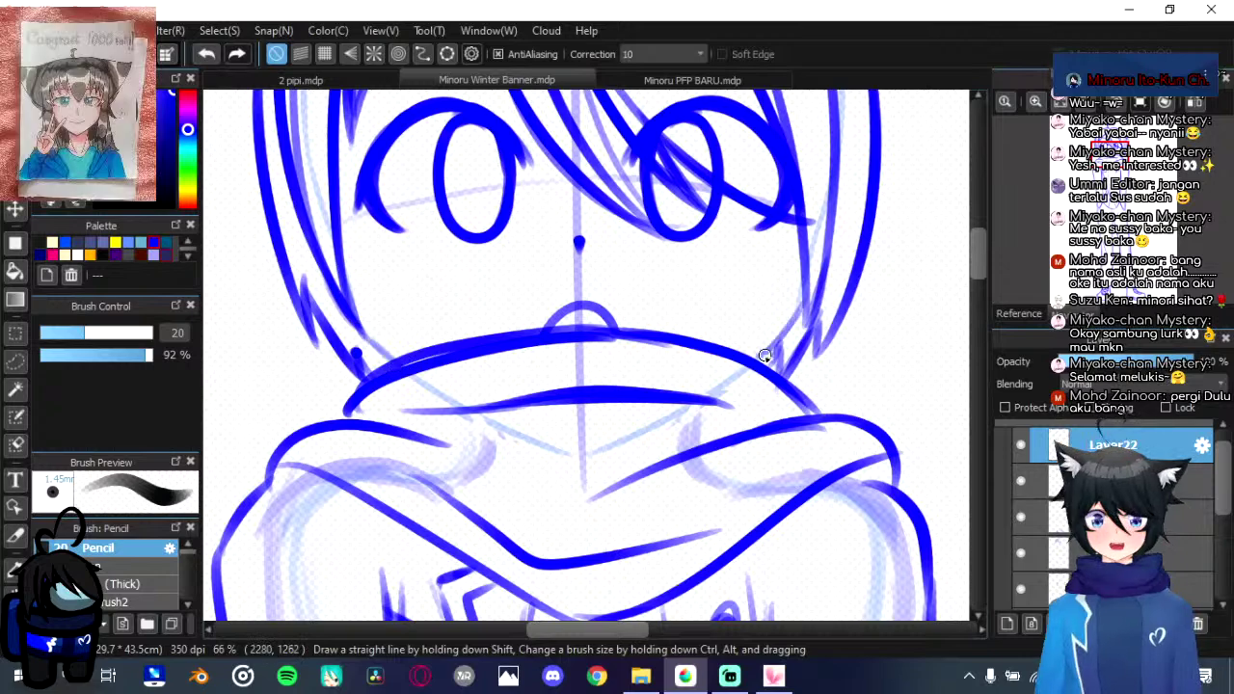
{"action": "scroll", "coordinate": [860, 359], "scroll_direction": "down", "scroll_amount": 4}
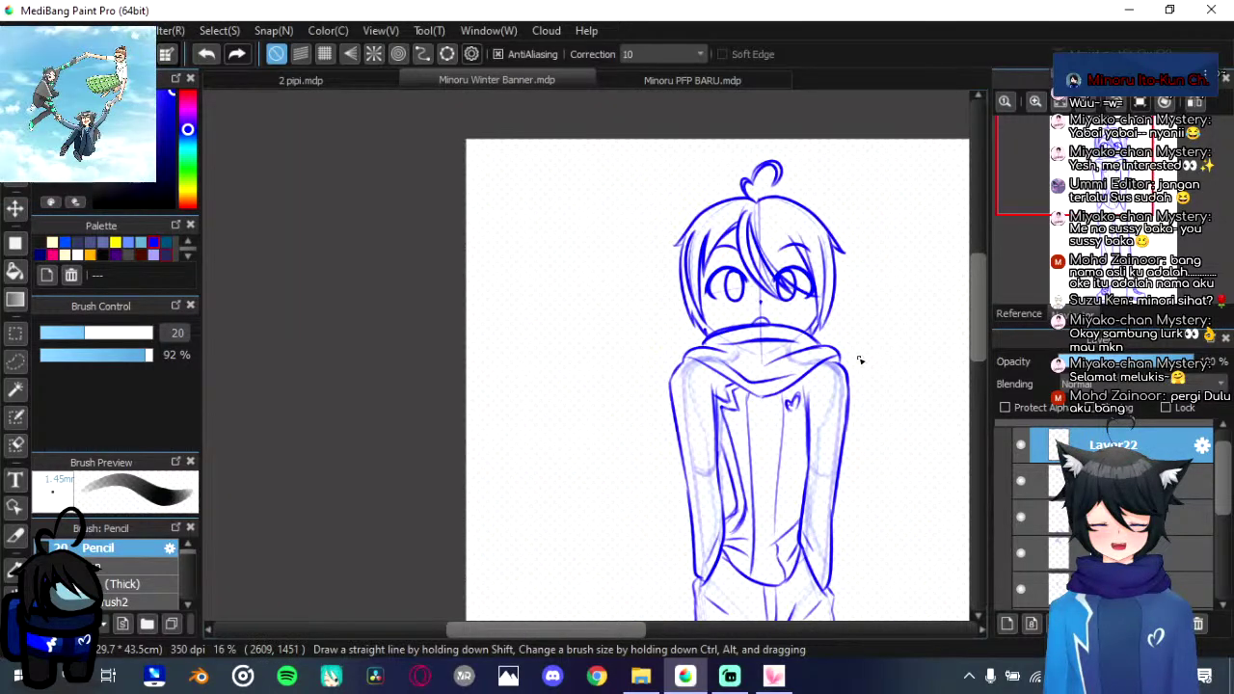
{"action": "scroll", "coordinate": [860, 360], "scroll_direction": "down", "scroll_amount": 3}
{"action": "left_click_drag", "start_coordinate": [861, 356], "coordinate": [743, 295]}
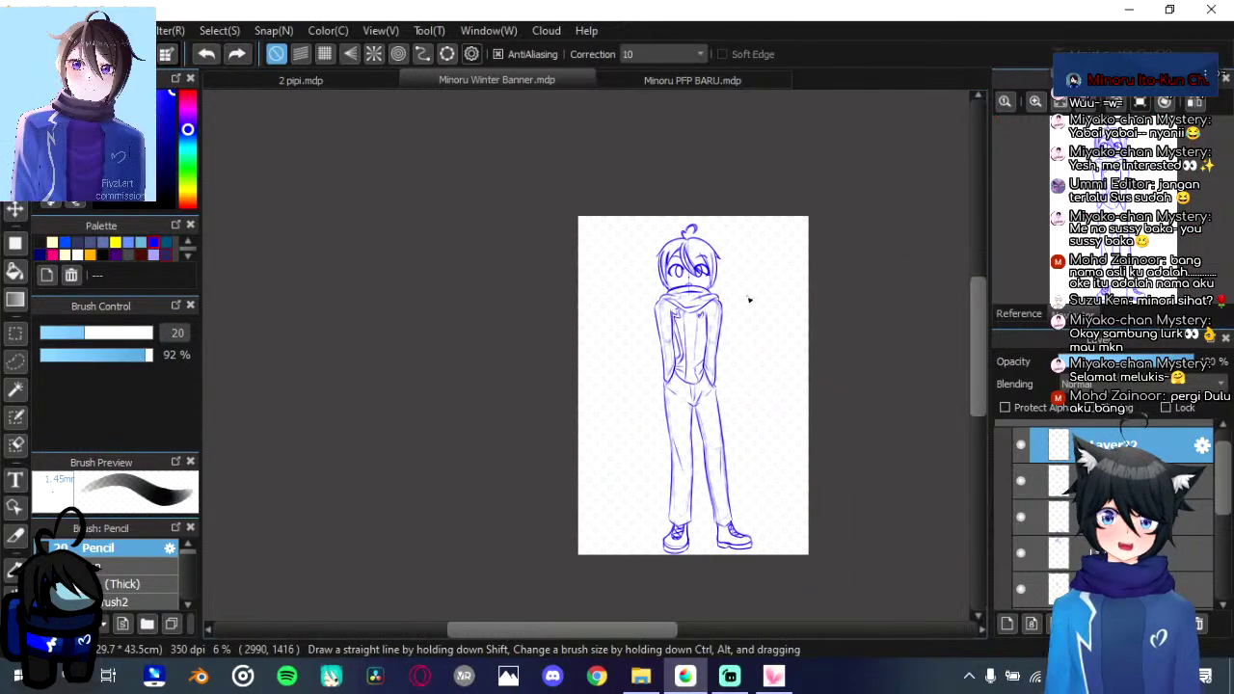
{"action": "scroll", "coordinate": [749, 300], "scroll_direction": "up", "scroll_amount": 3}
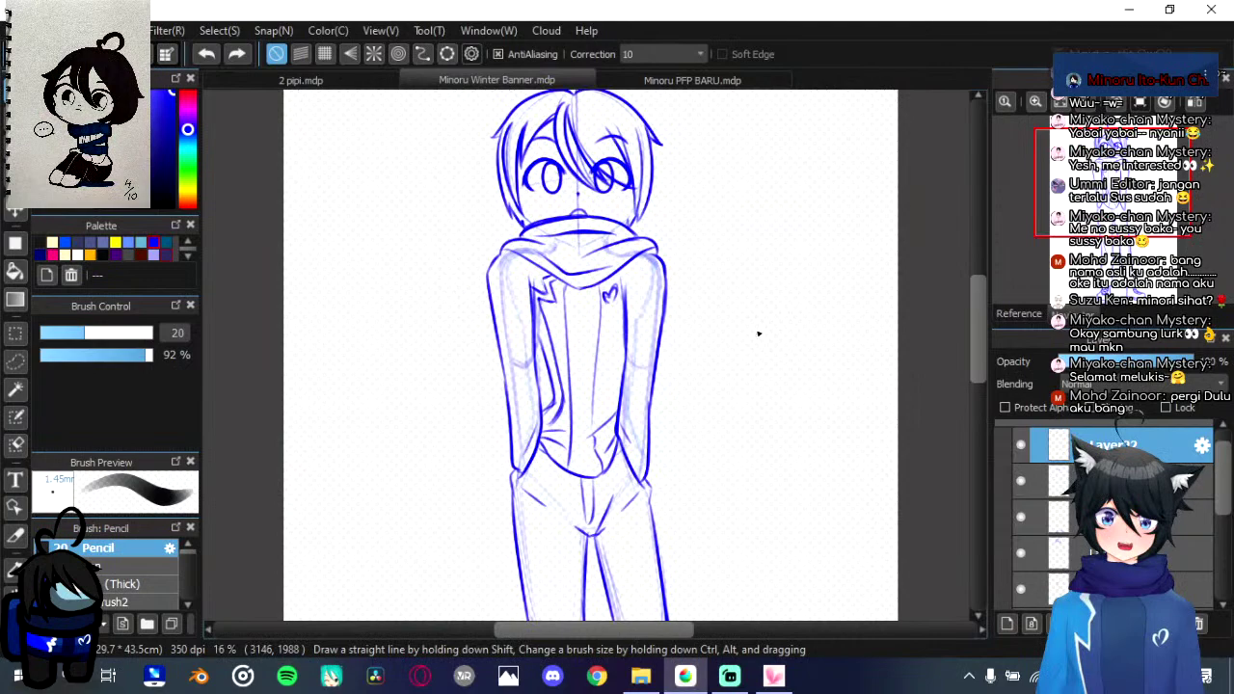
Step: Put the collapsed Folder12 inside a new folder and add a single-layer copy of the whole sketch above it
{"action": "scroll", "coordinate": [758, 334], "scroll_direction": "down", "scroll_amount": 1}
{"action": "scroll", "coordinate": [1064, 457], "scroll_direction": "up", "scroll_amount": 1}
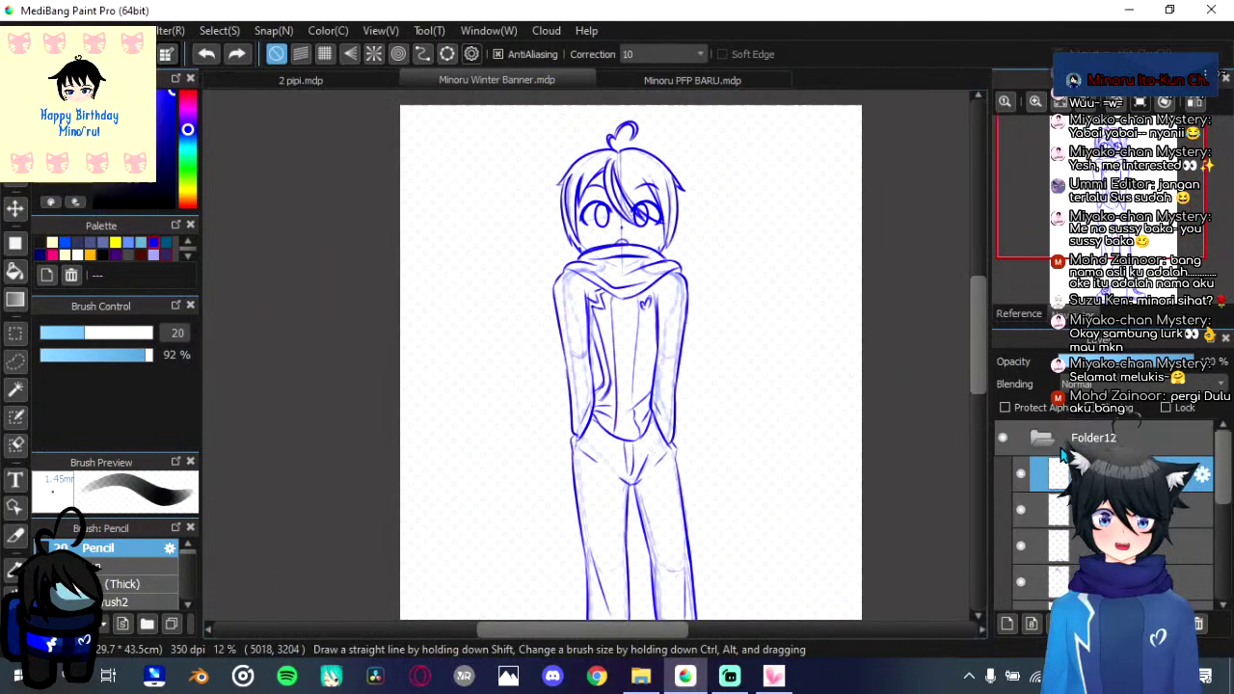
{"action": "left_click", "coordinate": [1060, 446]}
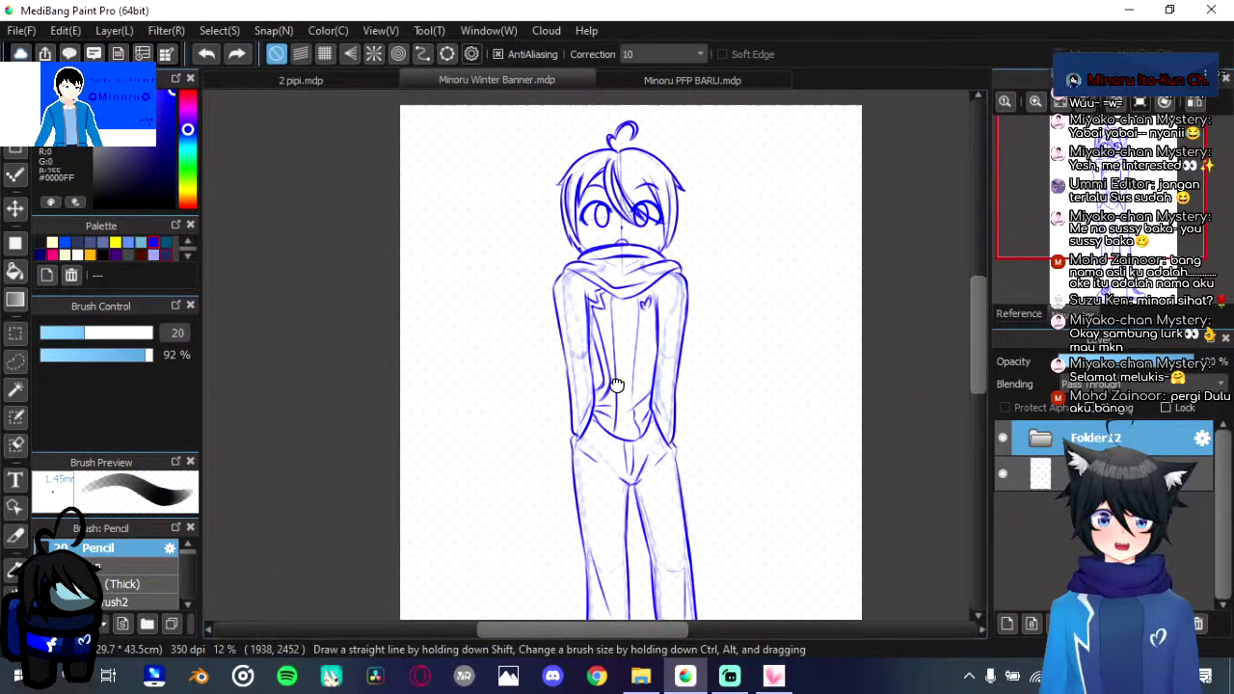
{"action": "scroll", "coordinate": [617, 385], "scroll_direction": "down", "scroll_amount": 2}
{"action": "left_click", "coordinate": [1106, 624]}
{"action": "left_click", "coordinate": [1109, 475]}
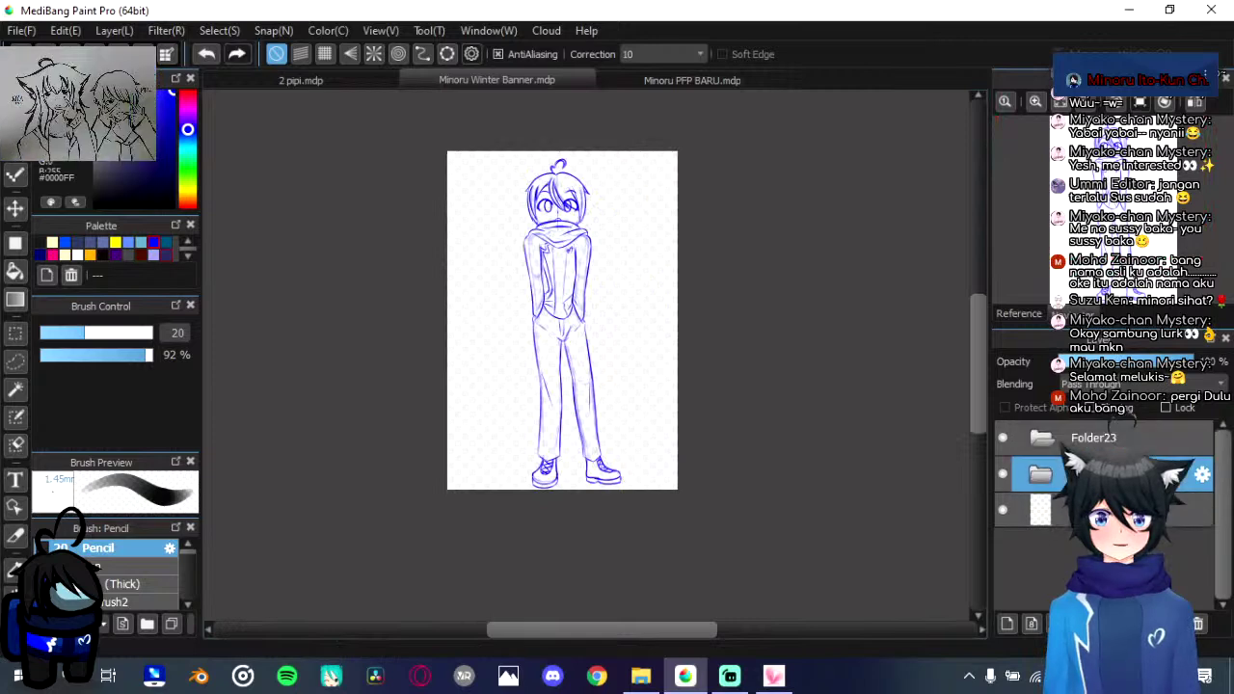
{"action": "left_click_drag", "start_coordinate": [1061, 474], "coordinate": [1101, 446]}
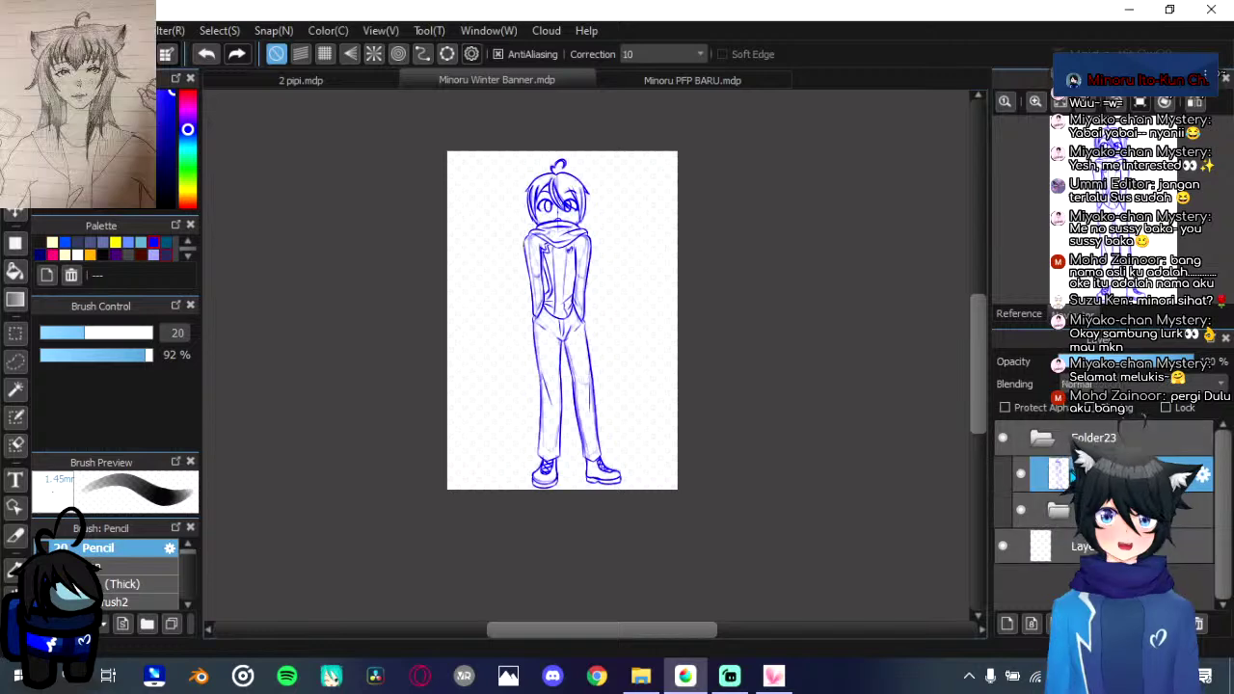
Step: Try to shorten the figure by marquee-selecting everything from the scarf's lower part down to the shoes and compressing it vertically
{"action": "scroll", "coordinate": [620, 420], "scroll_direction": "up", "scroll_amount": 1}
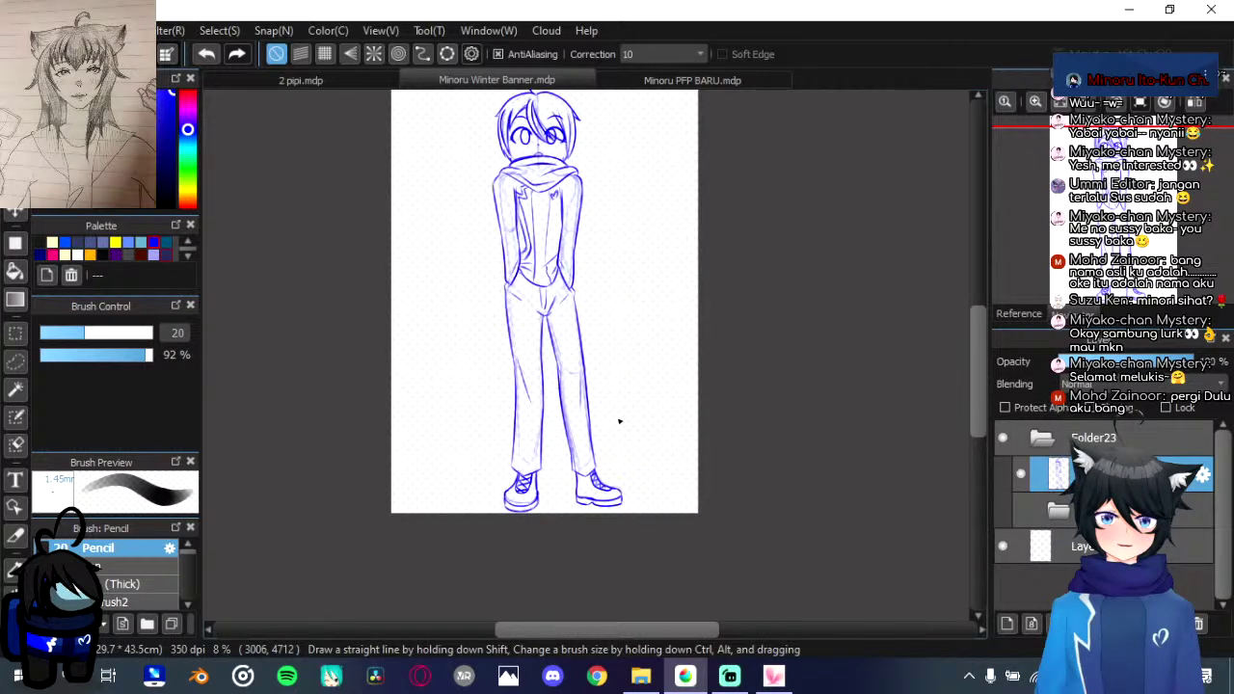
{"action": "key", "text": "m"}
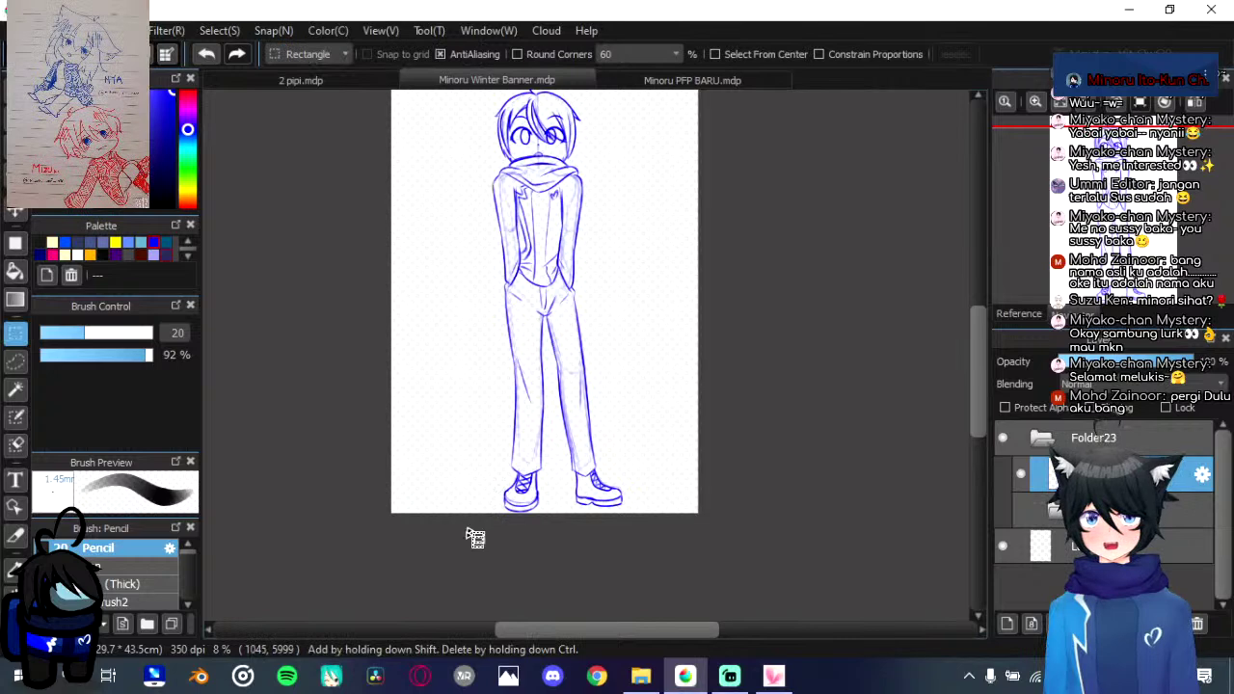
{"action": "left_click_drag", "start_coordinate": [467, 533], "coordinate": [647, 172]}
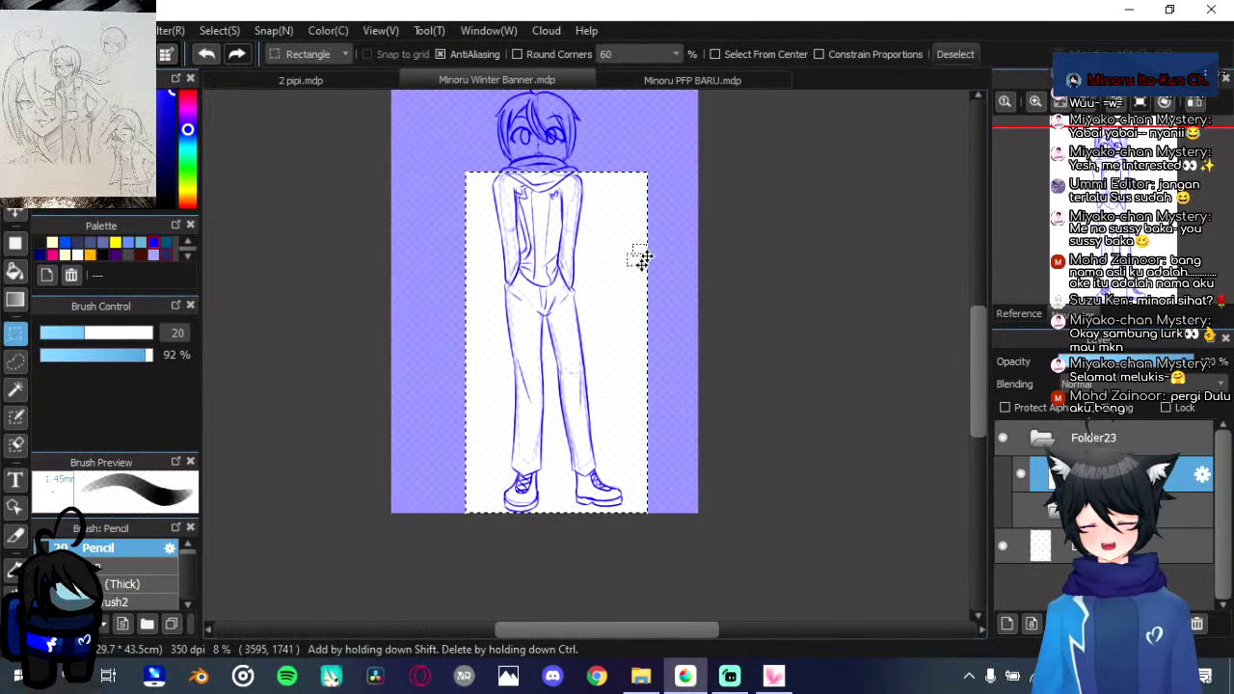
{"action": "key", "text": "ctrl+t"}
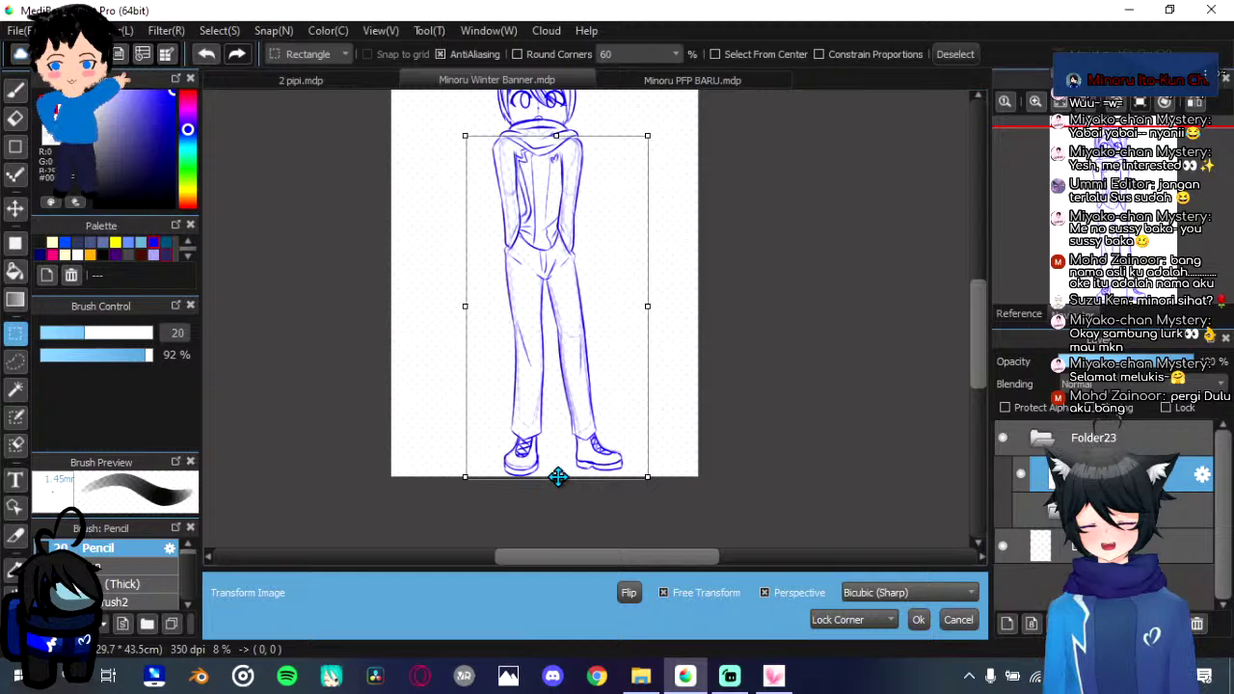
{"action": "left_click_drag", "start_coordinate": [558, 476], "coordinate": [558, 457]}
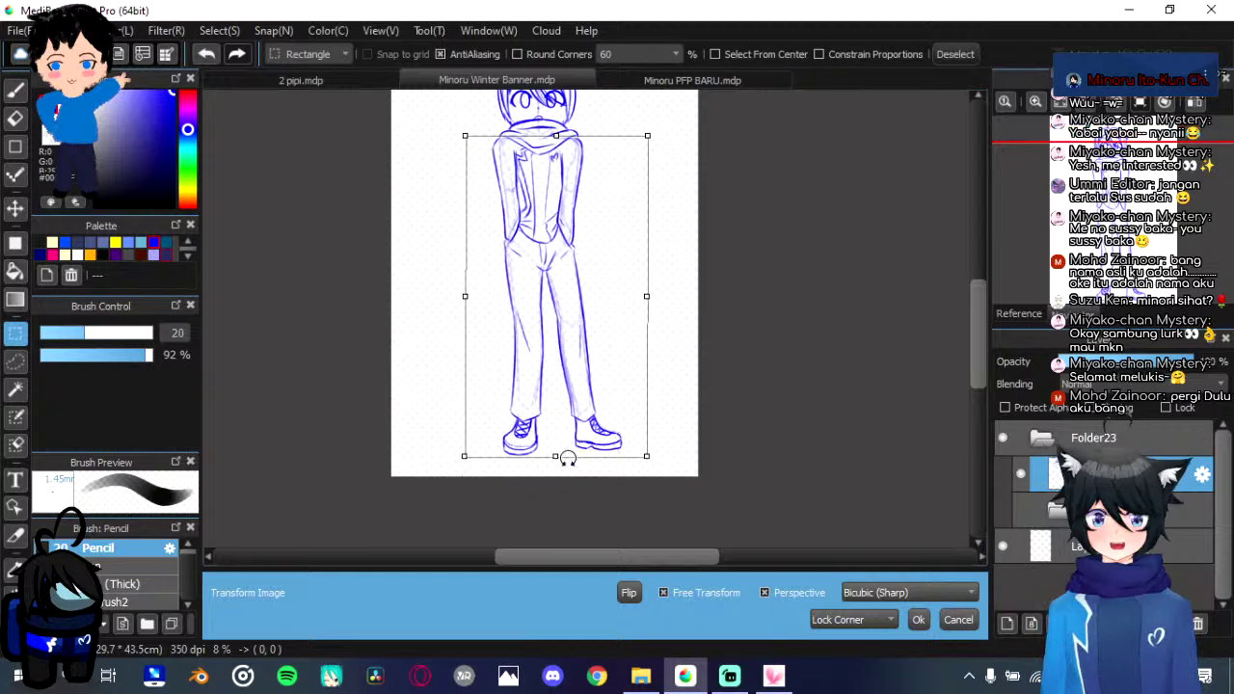
{"action": "left_click", "coordinate": [922, 623]}
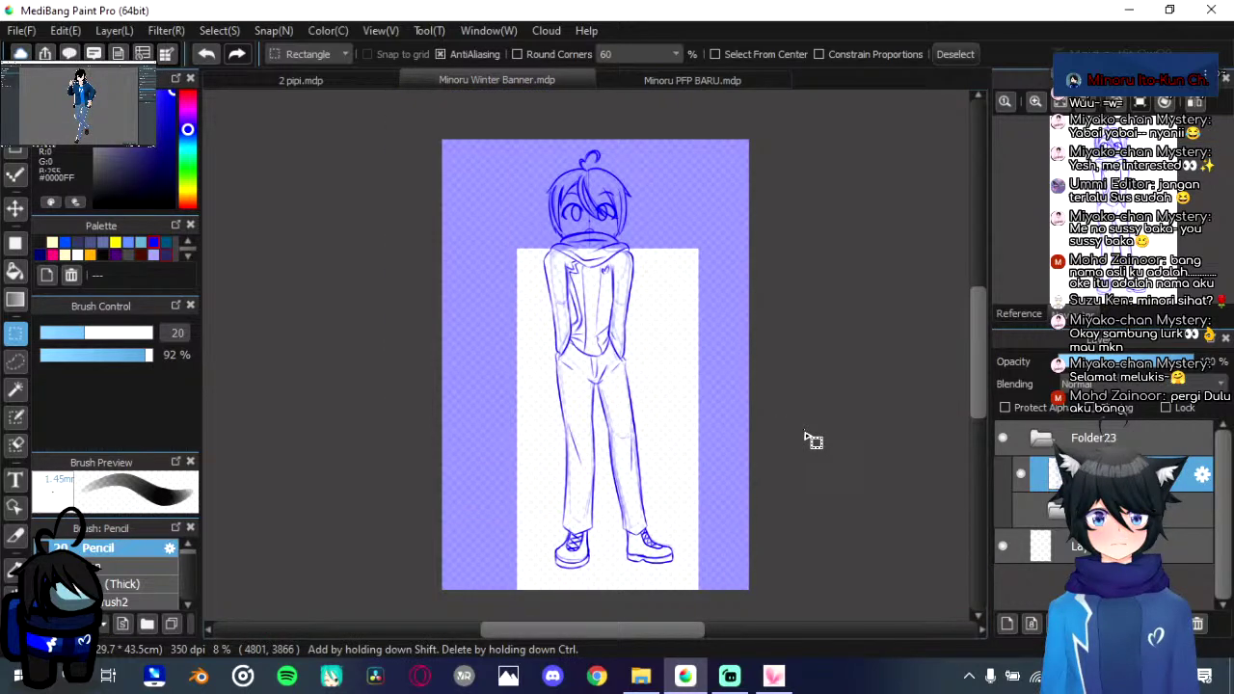
{"action": "left_click_drag", "start_coordinate": [797, 461], "coordinate": [805, 429]}
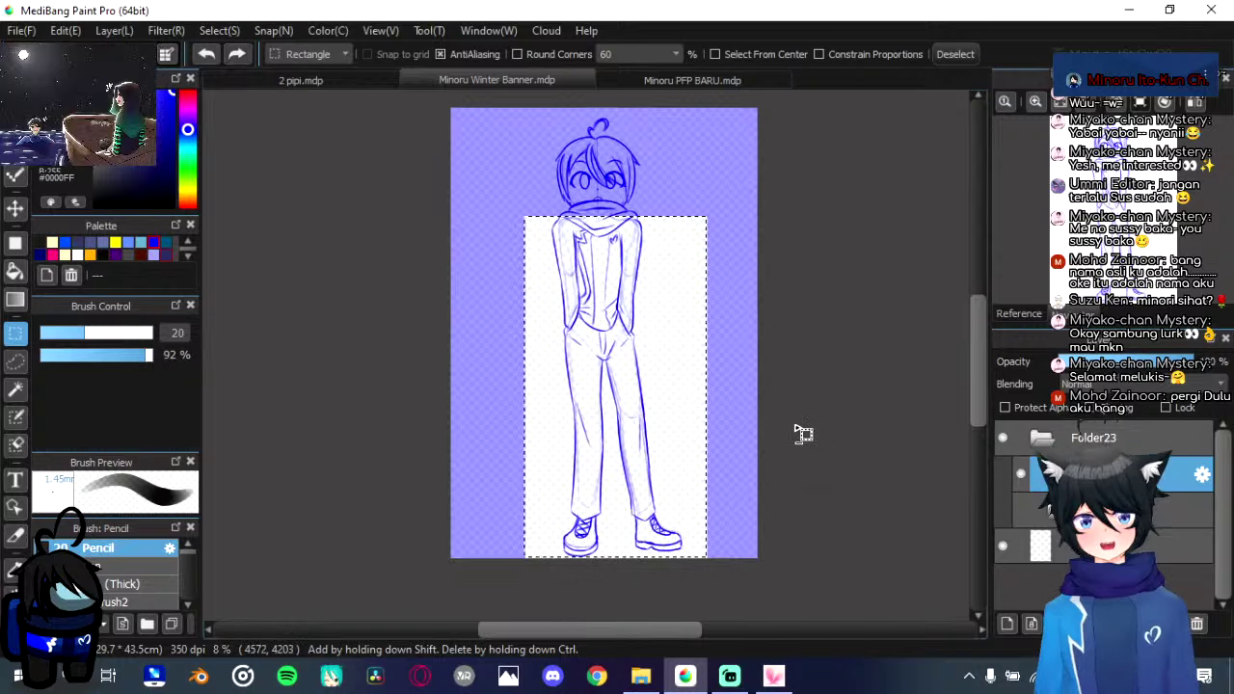
Step: Try to shorten the lower legs by marquee-selecting them from the knees to the shoes and compressing them vertically
{"action": "left_click_drag", "start_coordinate": [546, 598], "coordinate": [686, 412]}
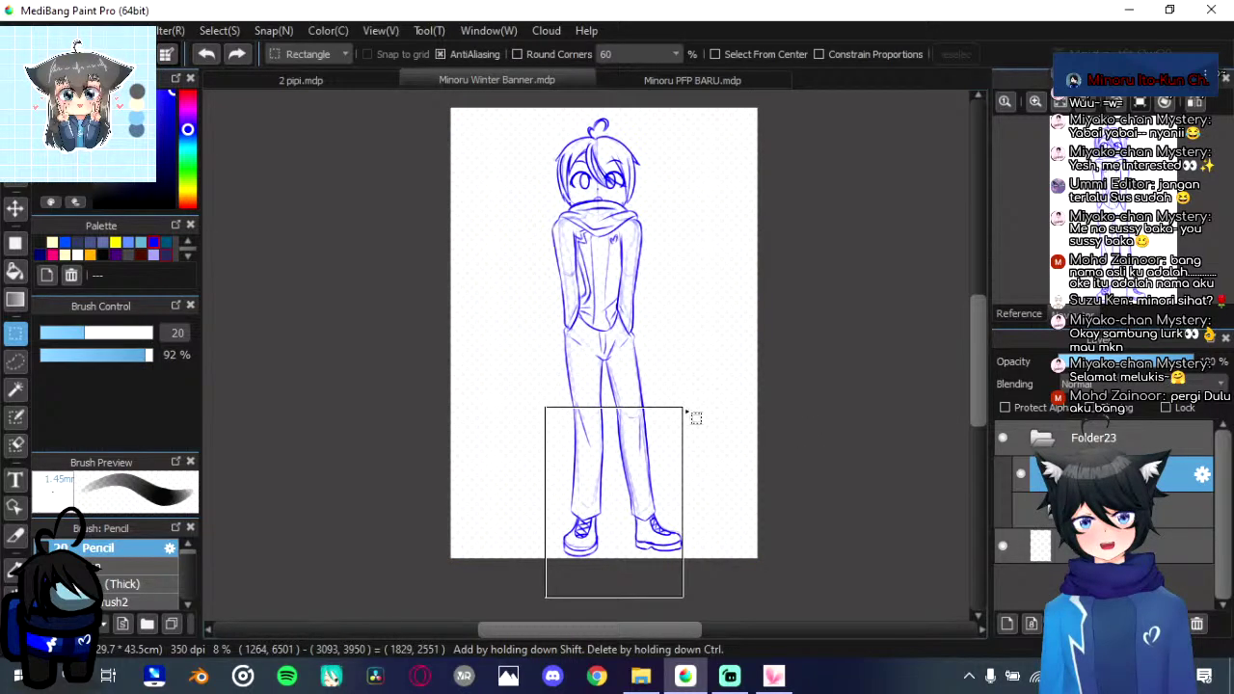
{"action": "key", "text": "ctrl+t"}
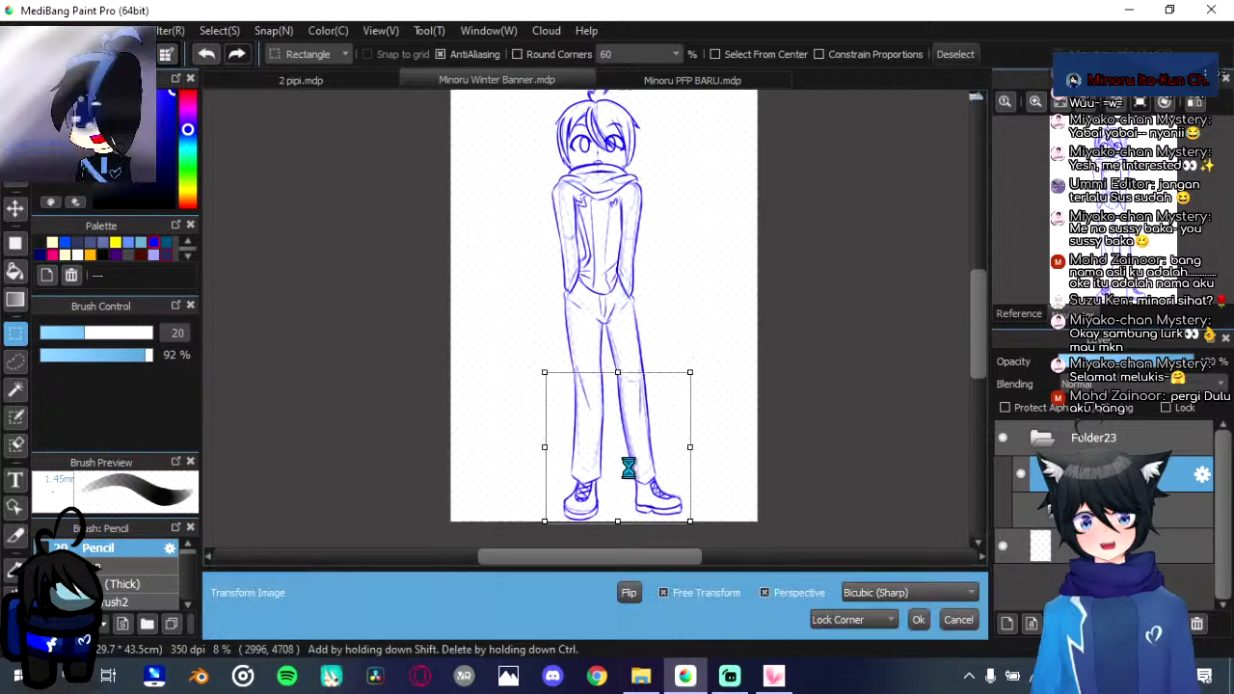
{"action": "left_click_drag", "start_coordinate": [617, 520], "coordinate": [618, 502]}
{"action": "left_click", "coordinate": [918, 622]}
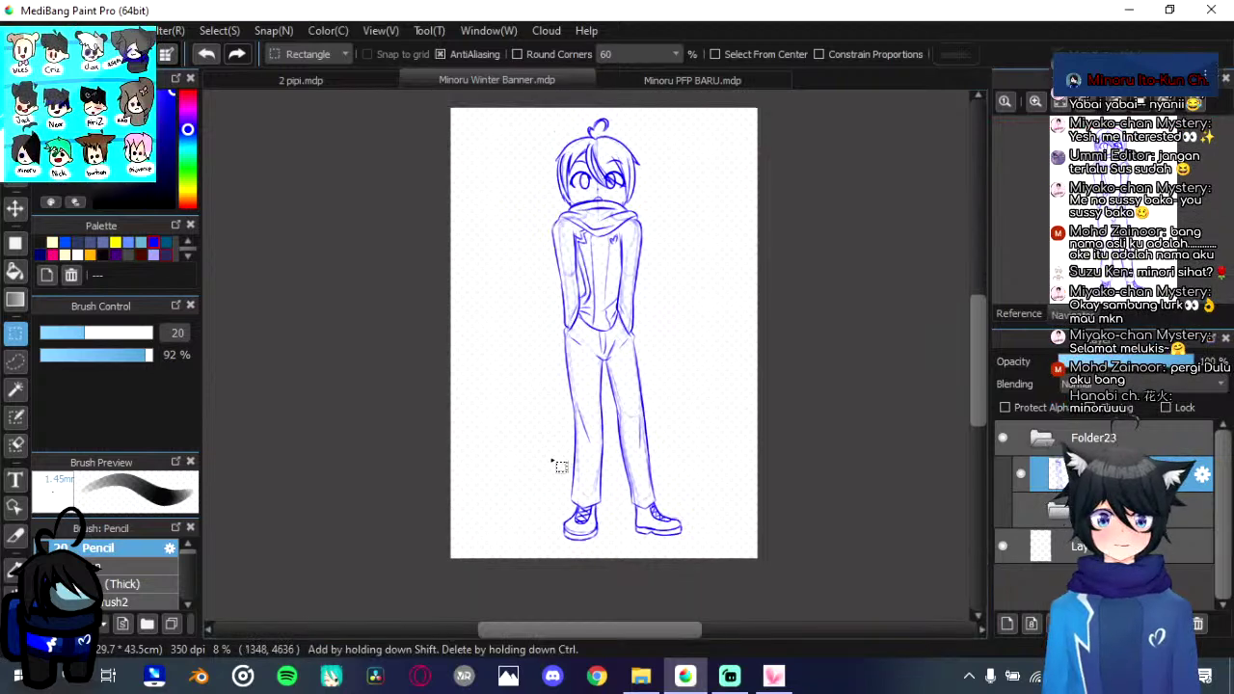
Step: Try to compress the figure vertically from the mid-torso down to the shoes, with Free Transform turned off
{"action": "left_click_drag", "start_coordinate": [516, 562], "coordinate": [712, 273]}
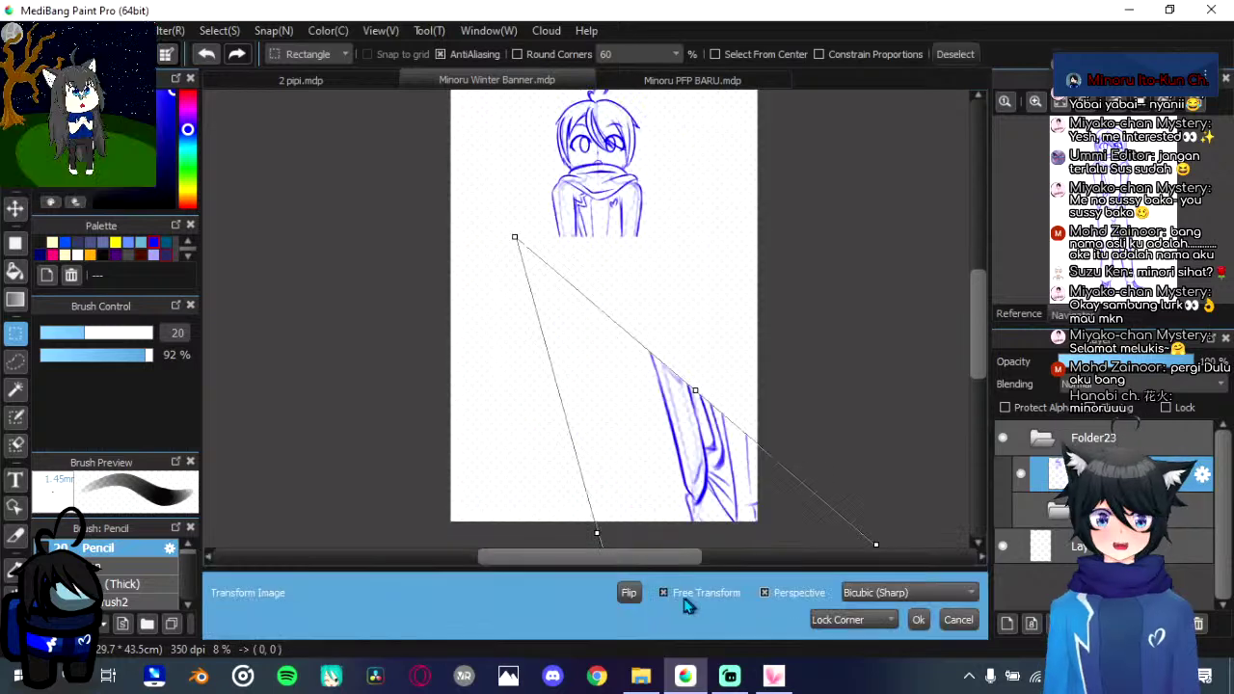
{"action": "left_click", "coordinate": [685, 598]}
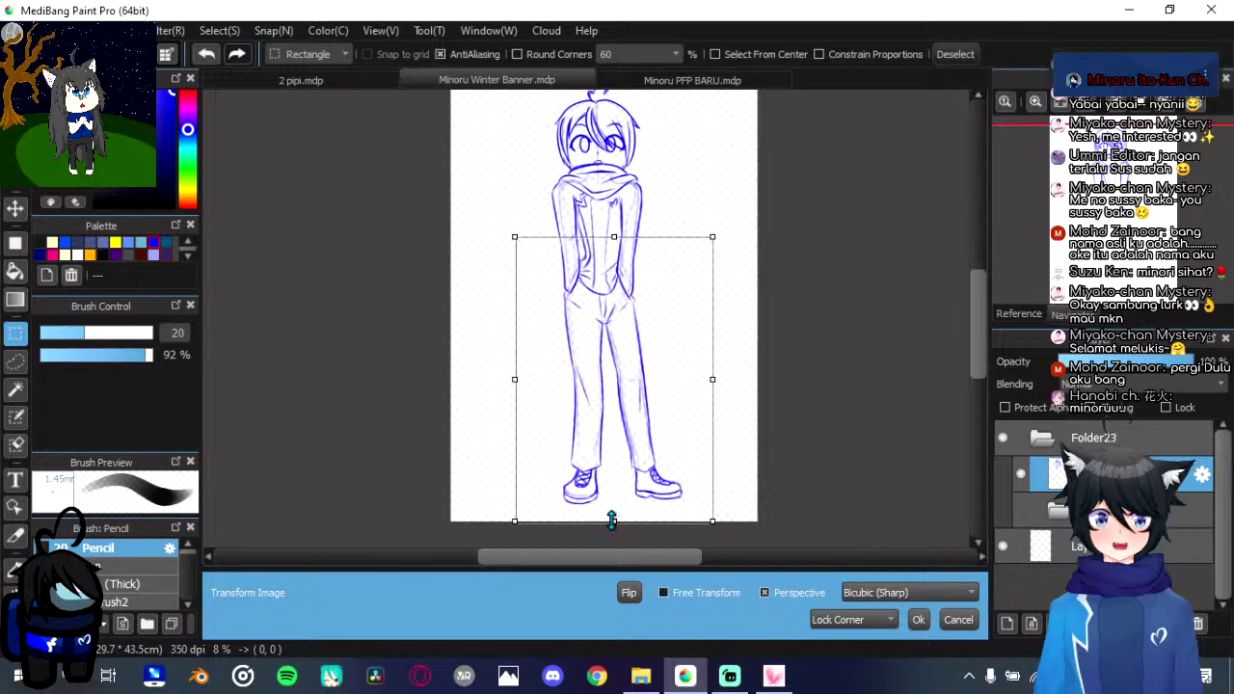
{"action": "left_click_drag", "start_coordinate": [611, 520], "coordinate": [614, 503]}
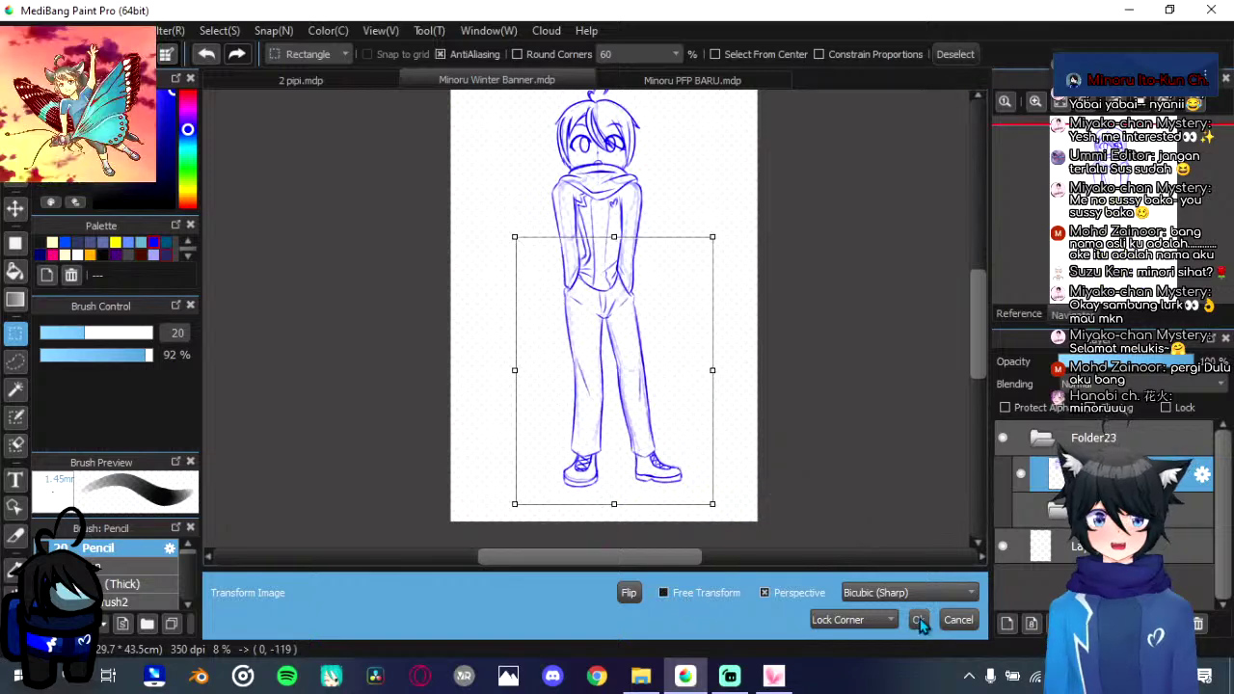
{"action": "left_click", "coordinate": [918, 620]}
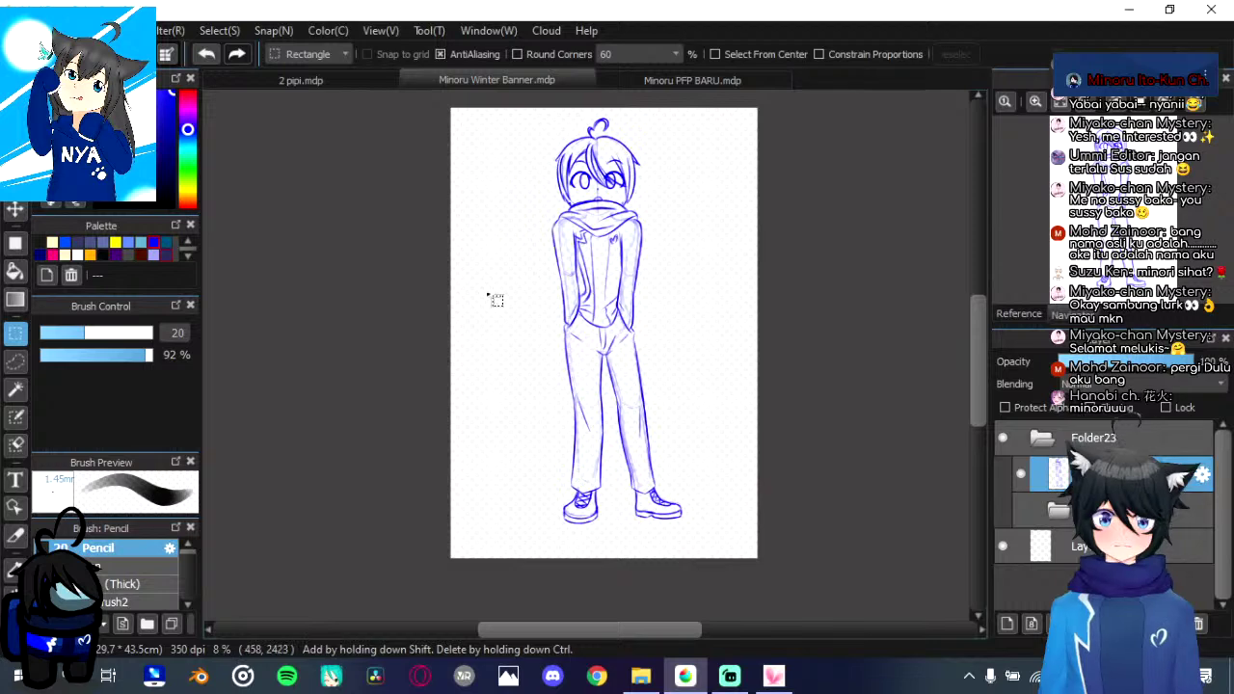
Step: Compare the shortened figure with the original sketch up close and at full view, and delete the shortened copy layer
{"action": "scroll", "coordinate": [664, 237], "scroll_direction": "up", "scroll_amount": 3}
{"action": "left_click_drag", "start_coordinate": [663, 236], "coordinate": [704, 379]}
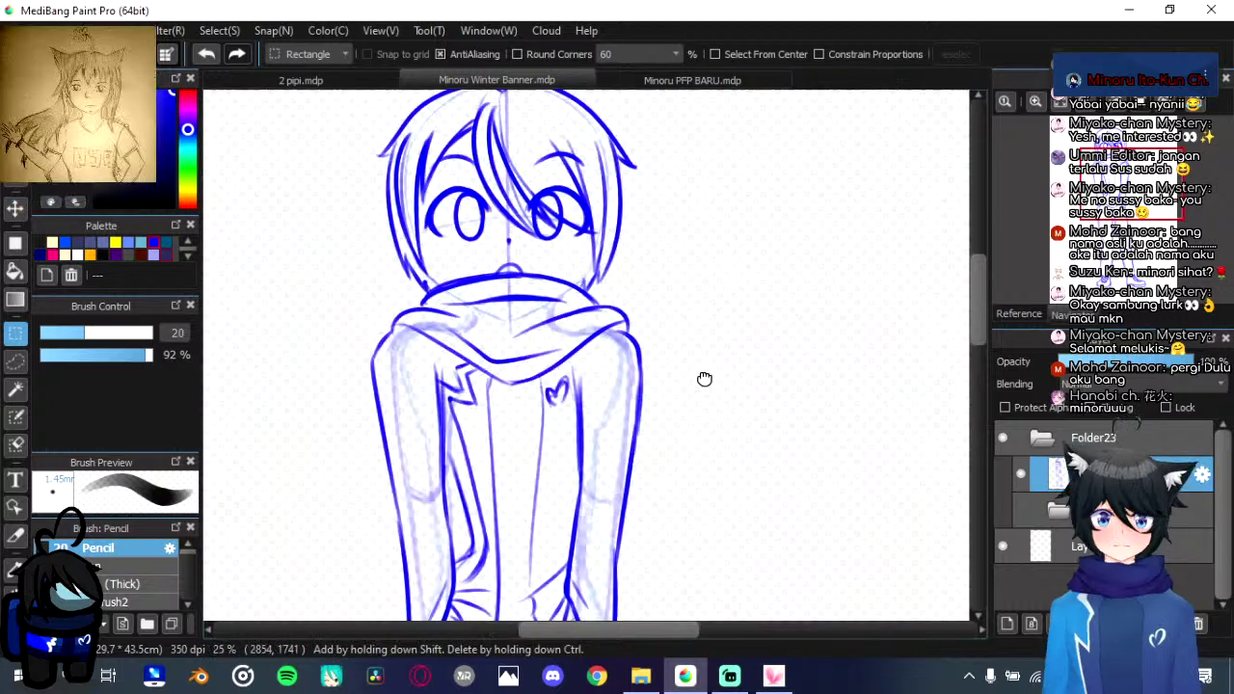
{"action": "scroll", "coordinate": [704, 379], "scroll_direction": "down", "scroll_amount": 2}
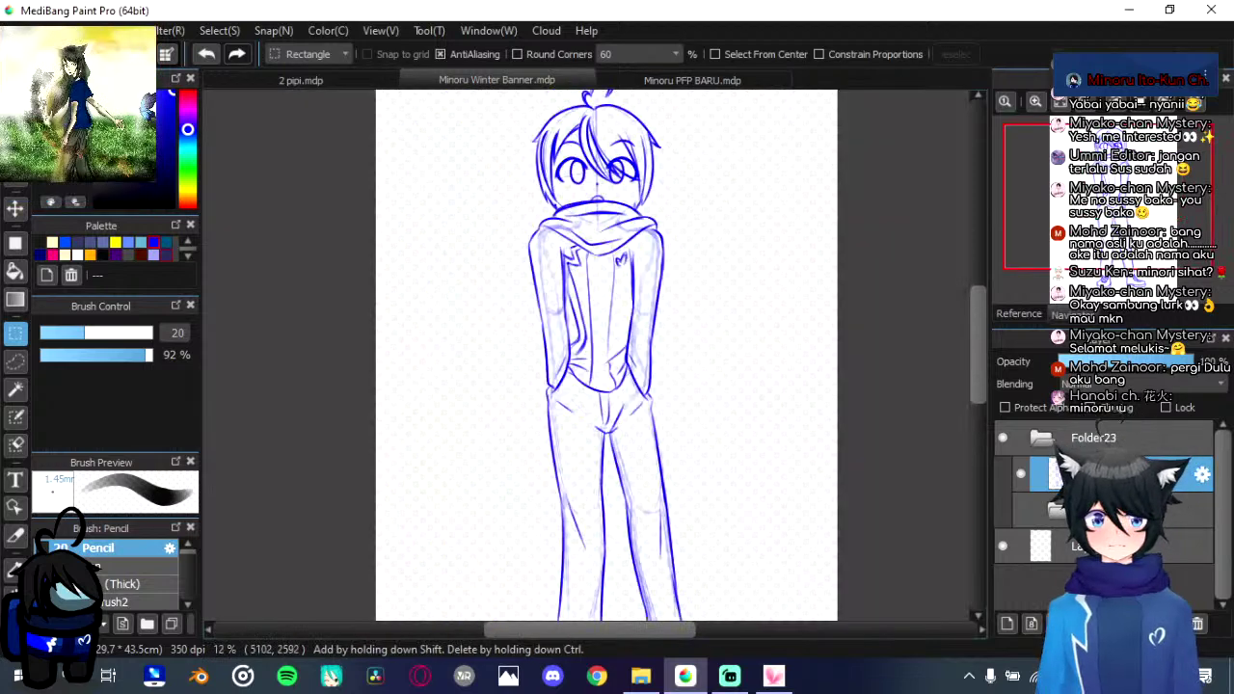
{"action": "scroll", "coordinate": [793, 438], "scroll_direction": "down", "scroll_amount": 2}
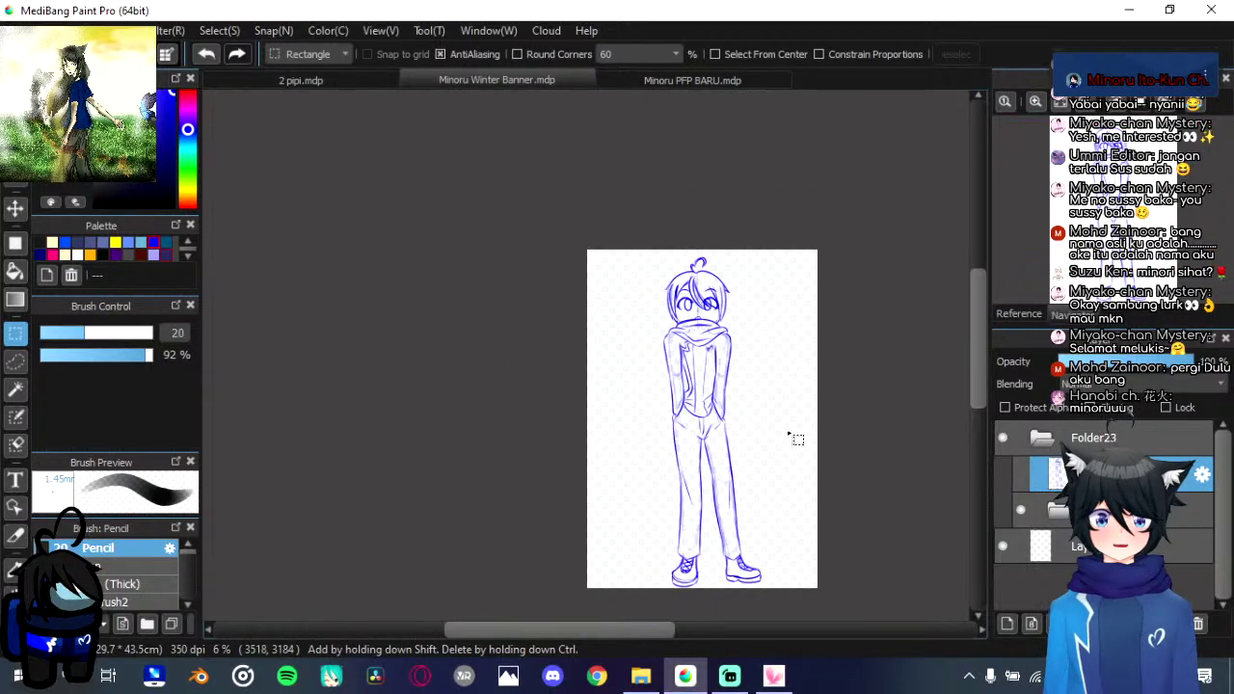
{"action": "left_click_drag", "start_coordinate": [790, 435], "coordinate": [709, 307]}
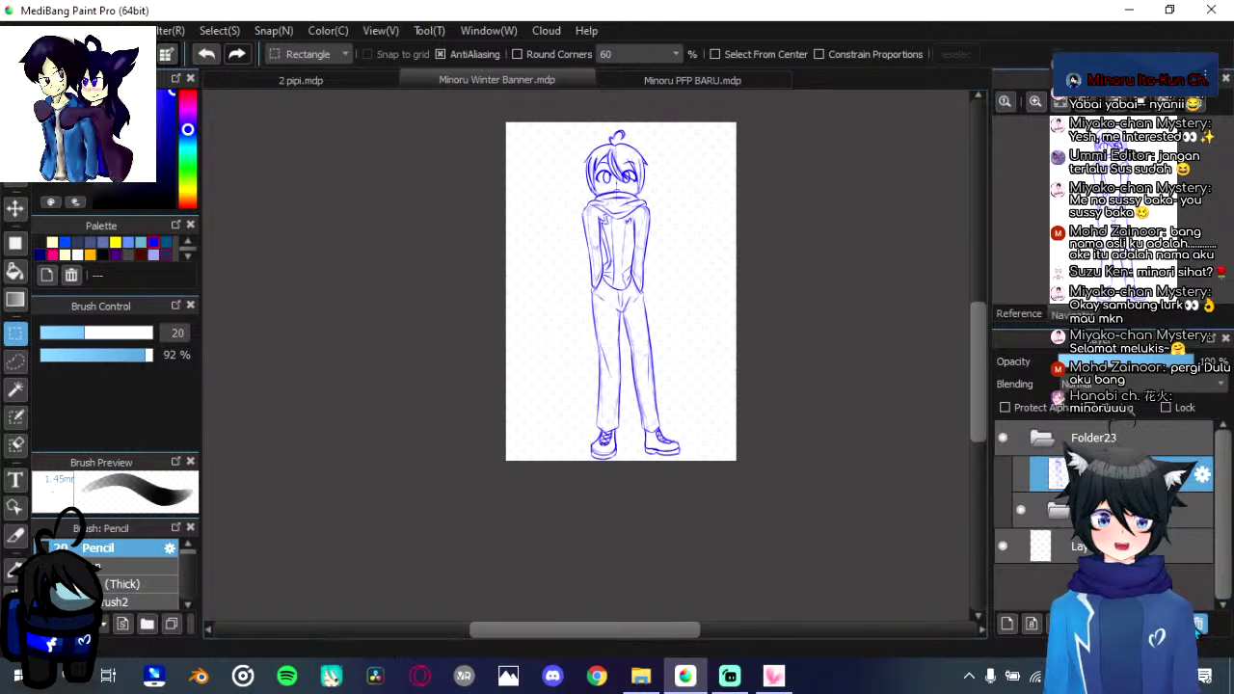
{"action": "left_click", "coordinate": [1198, 625]}
Step: Lower the sketch folder's opacity to about 47 % and select an empty layer above it for black line art
{"action": "scroll", "coordinate": [691, 314], "scroll_direction": "up", "scroll_amount": 2}
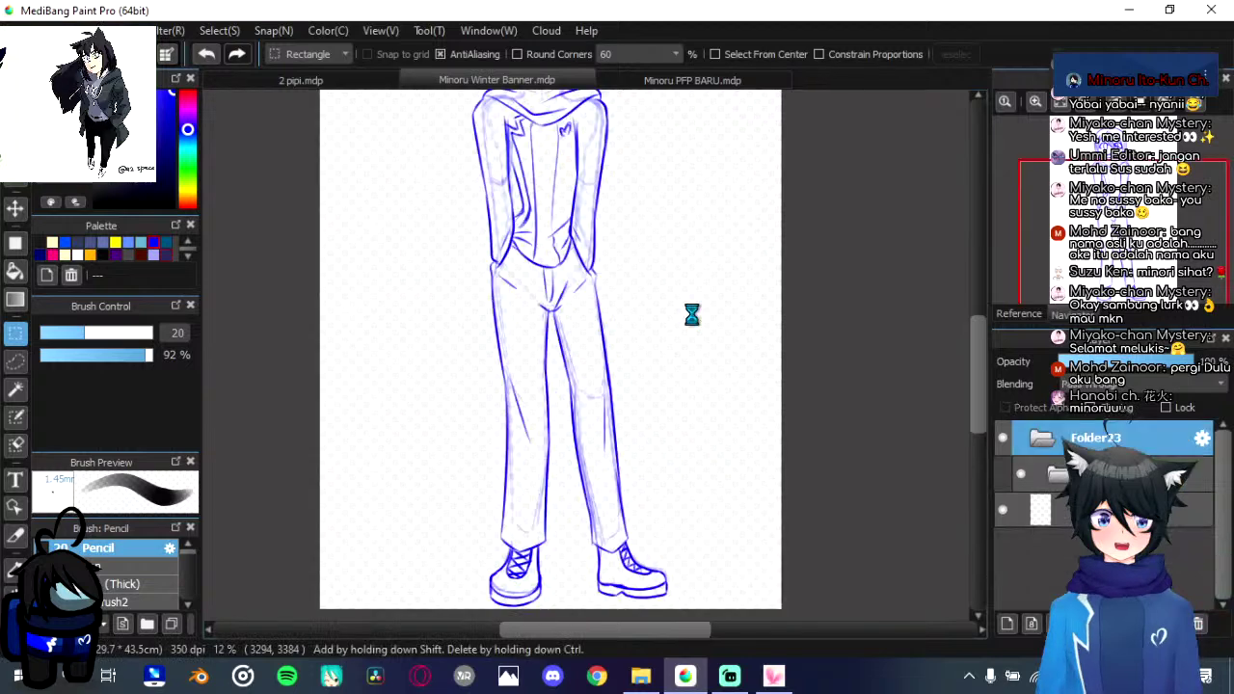
{"action": "scroll", "coordinate": [691, 315], "scroll_direction": "down", "scroll_amount": 2}
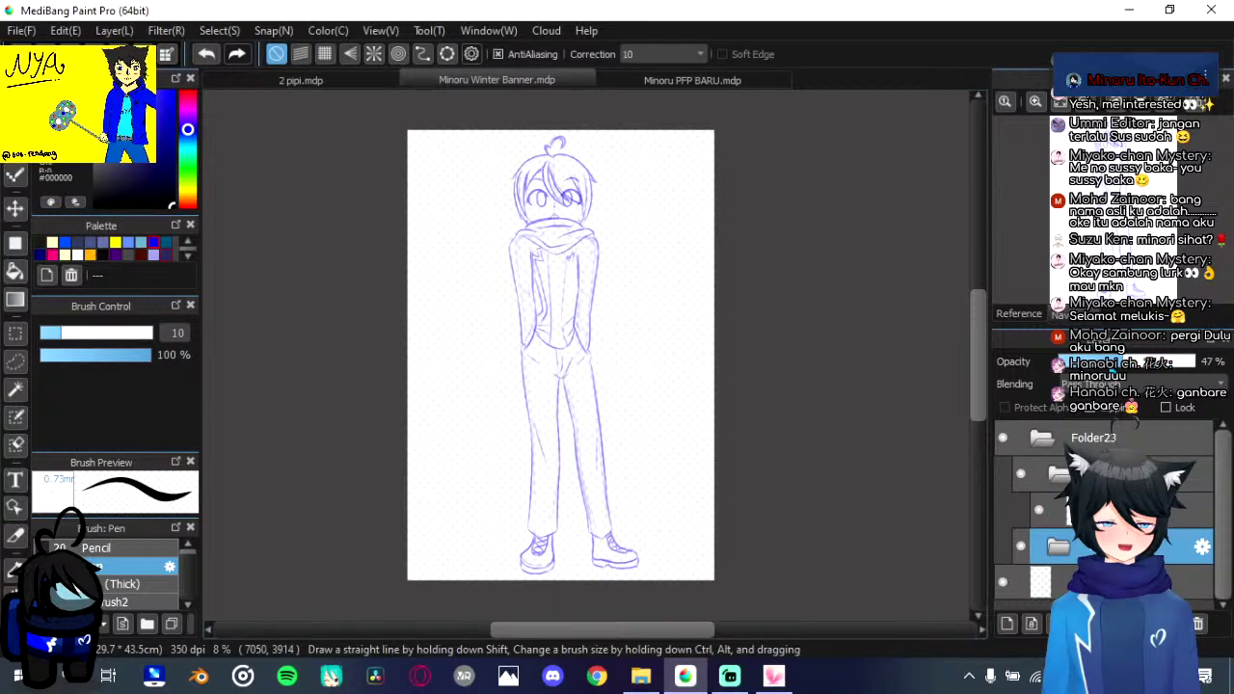
{"action": "left_click", "coordinate": [1115, 364]}
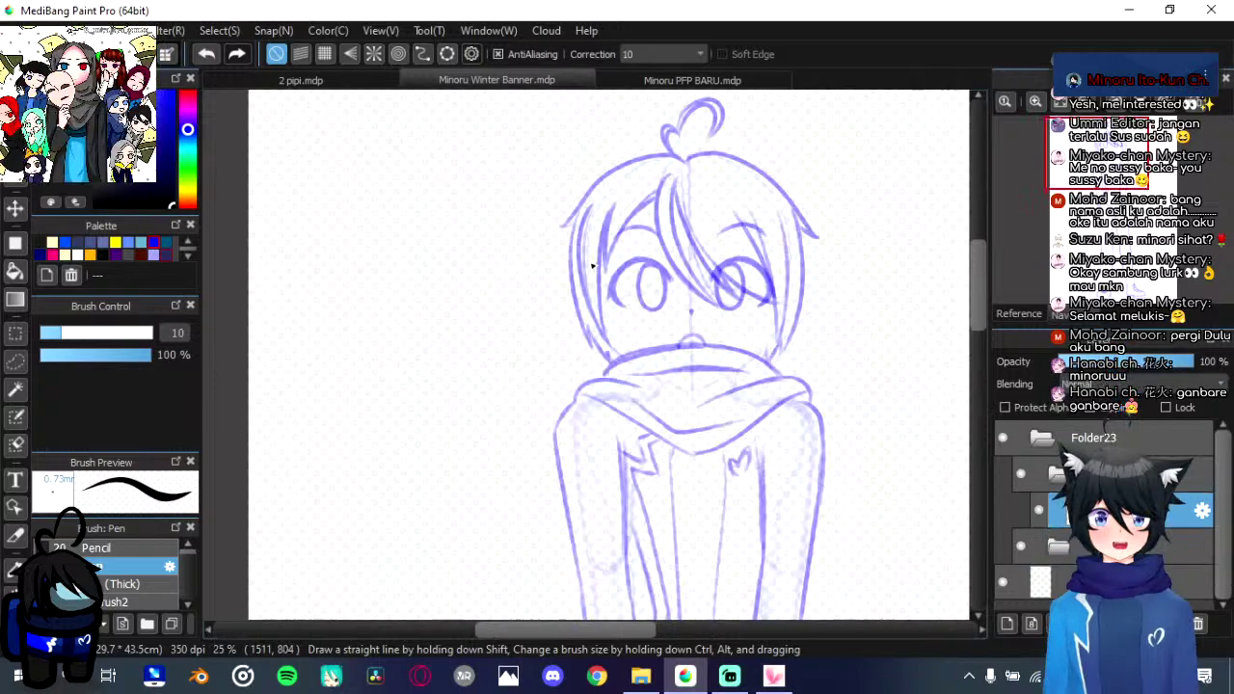
Step: Ink both curved edges of the long central bang in black over the sketch with the Pen at size 10
{"action": "scroll", "coordinate": [592, 265], "scroll_direction": "up", "scroll_amount": 2}
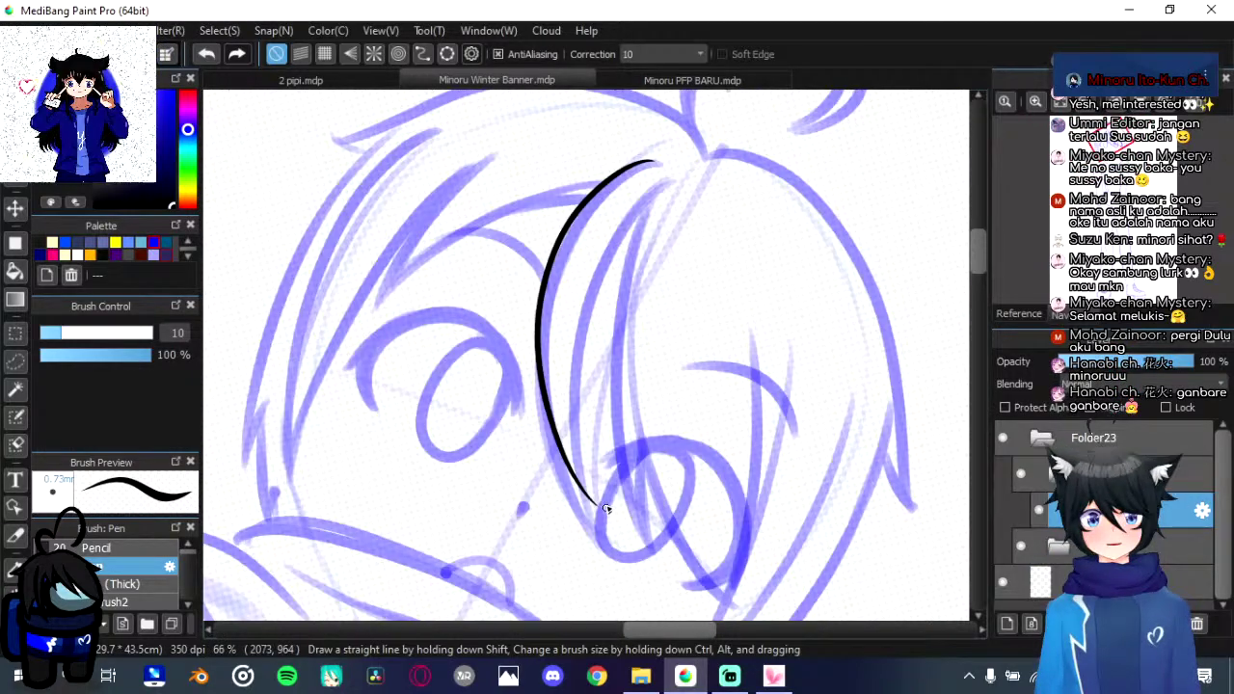
{"action": "key", "text": "ctrl+z"}
{"action": "left_click_drag", "start_coordinate": [653, 159], "coordinate": [614, 536]}
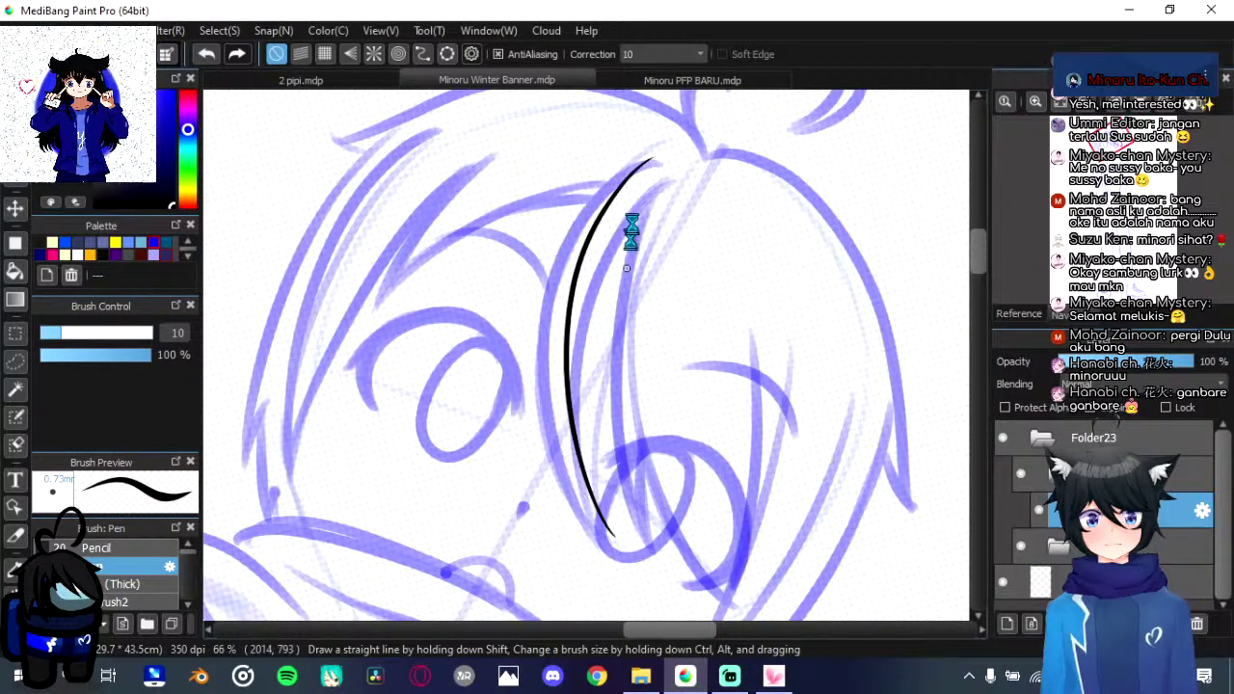
{"action": "key", "text": "ctrl+z"}
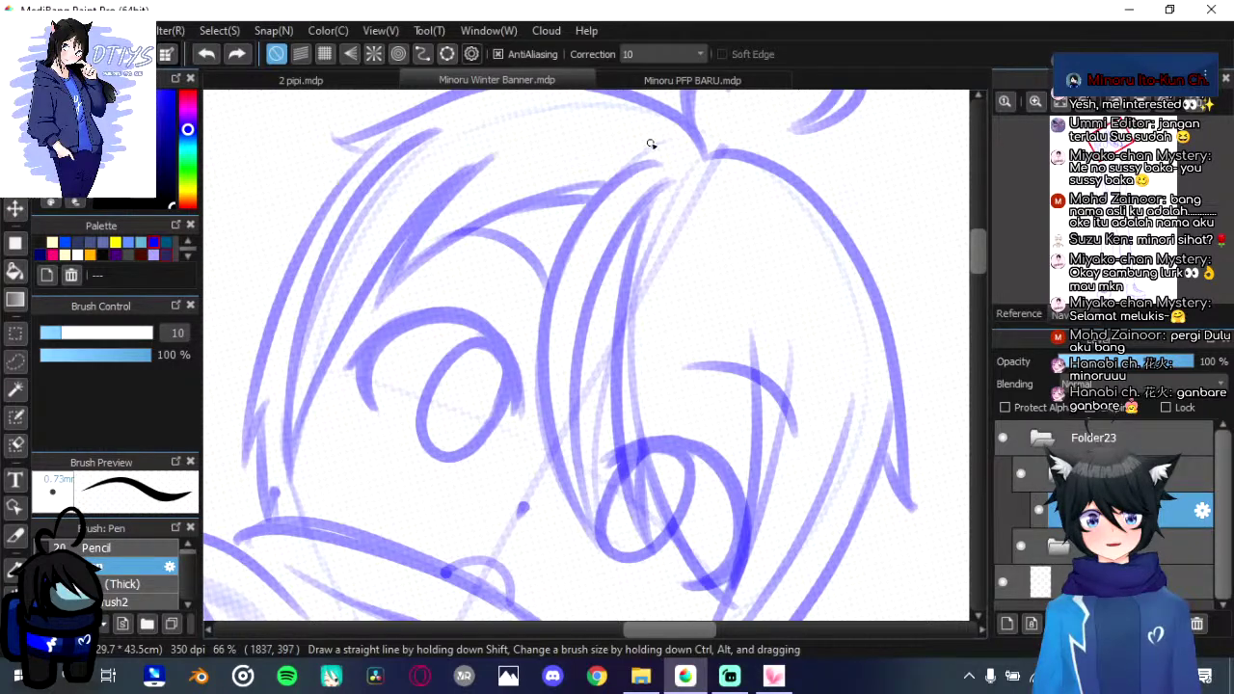
{"action": "mouse_move", "coordinate": [665, 162]}
{"action": "left_mouse_down"}
{"action": "mouse_move", "coordinate": [541, 306]}
{"action": "mouse_move", "coordinate": [550, 464]}
{"action": "mouse_move", "coordinate": [590, 530]}
{"action": "left_mouse_up"}
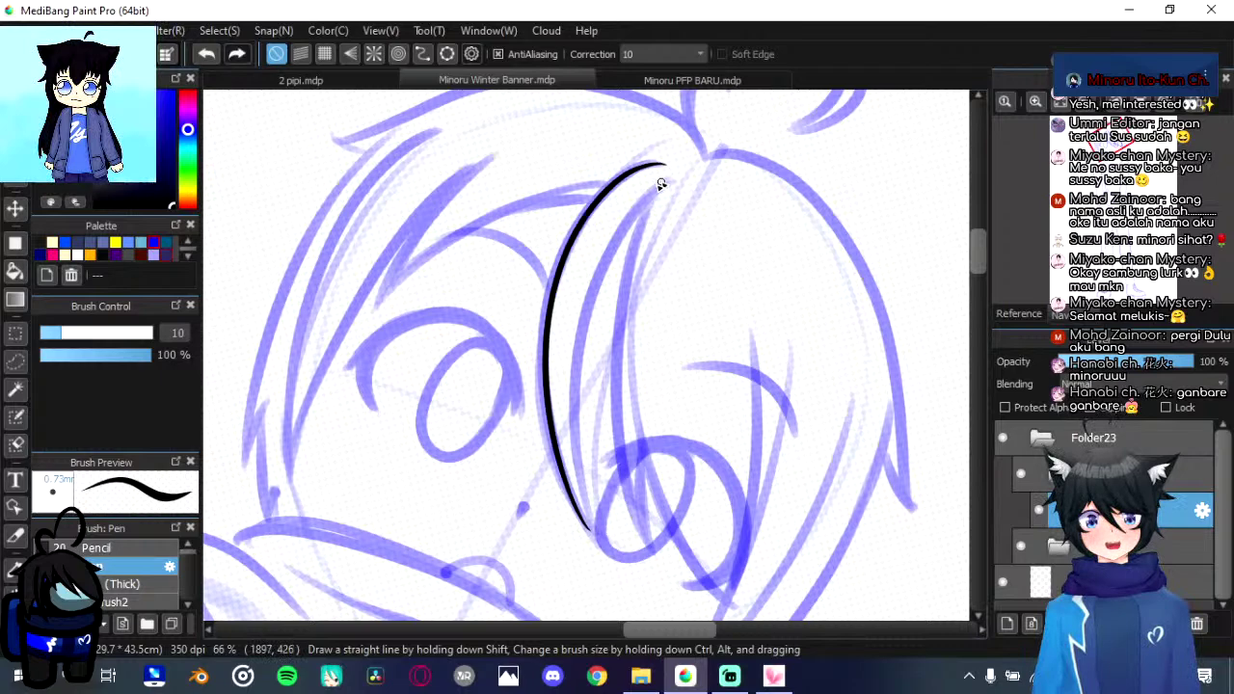
{"action": "left_click_drag", "start_coordinate": [665, 198], "coordinate": [590, 528]}
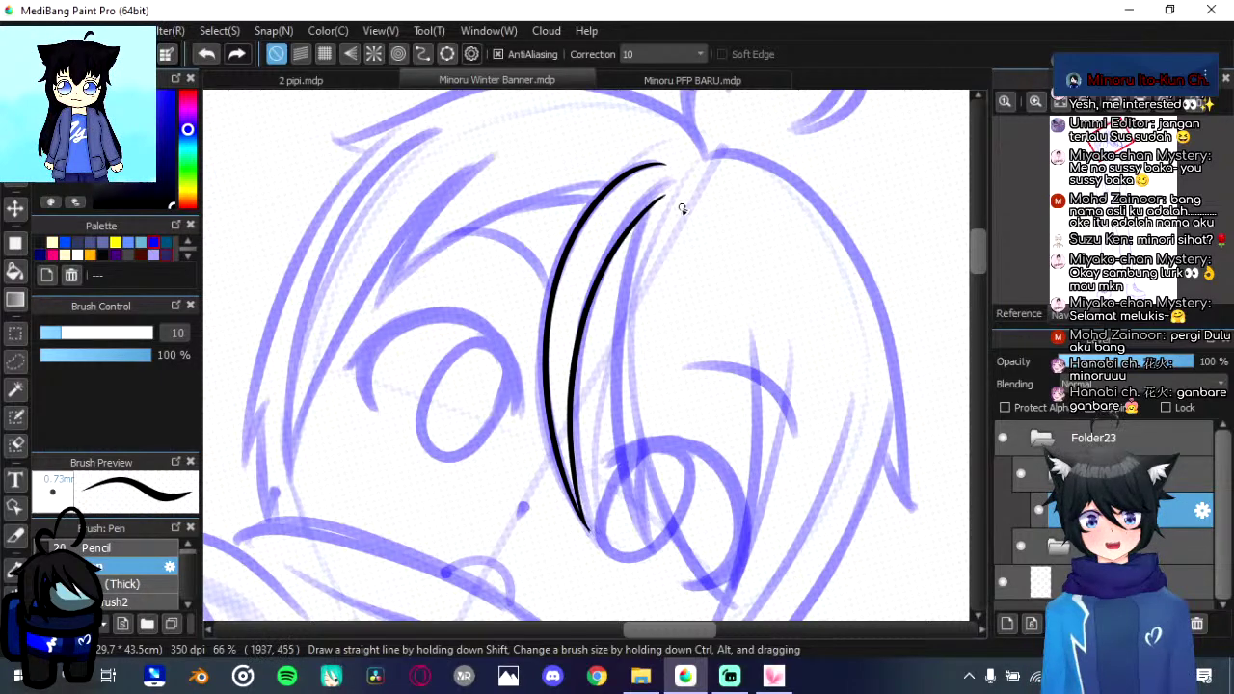
Step: Ink the neighbouring bang strand that crosses the right-hand eye, adding its forked tips down to the eye's outer corner
{"action": "left_click_drag", "start_coordinate": [682, 208], "coordinate": [623, 183]}
{"action": "left_click_drag", "start_coordinate": [584, 191], "coordinate": [613, 529]}
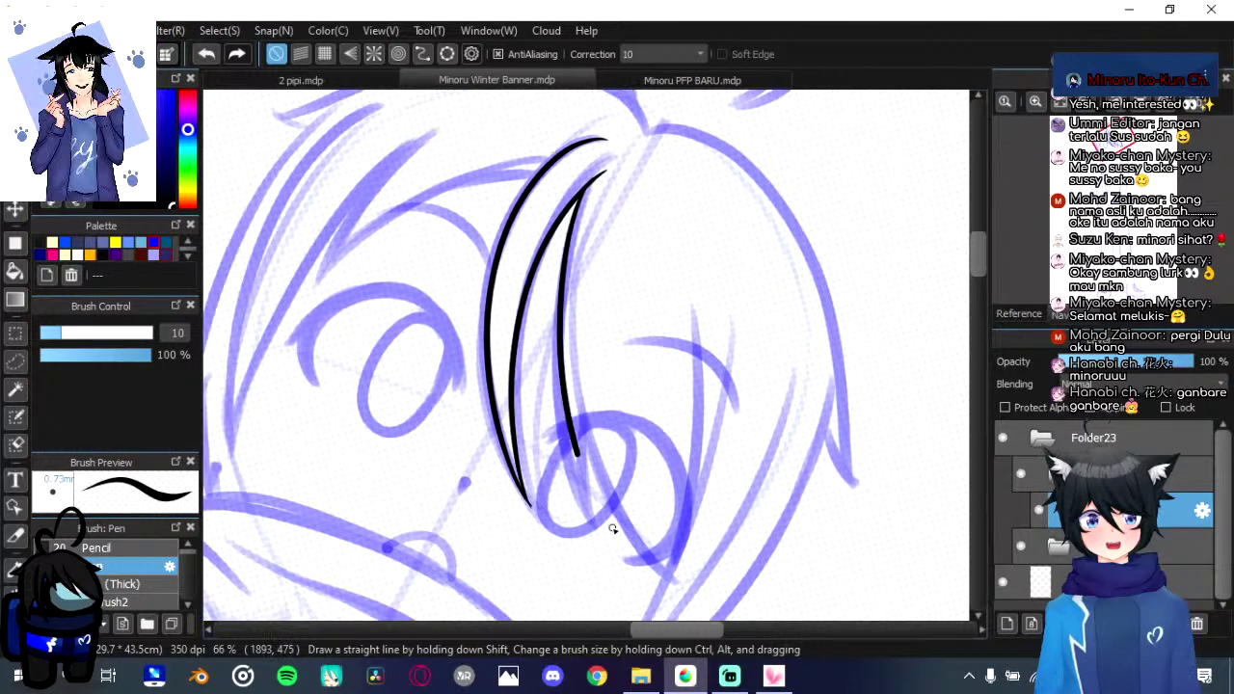
{"action": "mouse_move", "coordinate": [564, 274]}
{"action": "left_mouse_down"}
{"action": "mouse_move", "coordinate": [596, 523]}
{"action": "mouse_move", "coordinate": [579, 450]}
{"action": "left_mouse_up"}
{"action": "left_click_drag", "start_coordinate": [559, 300], "coordinate": [578, 452]}
{"action": "left_click_drag", "start_coordinate": [559, 306], "coordinate": [634, 496]}
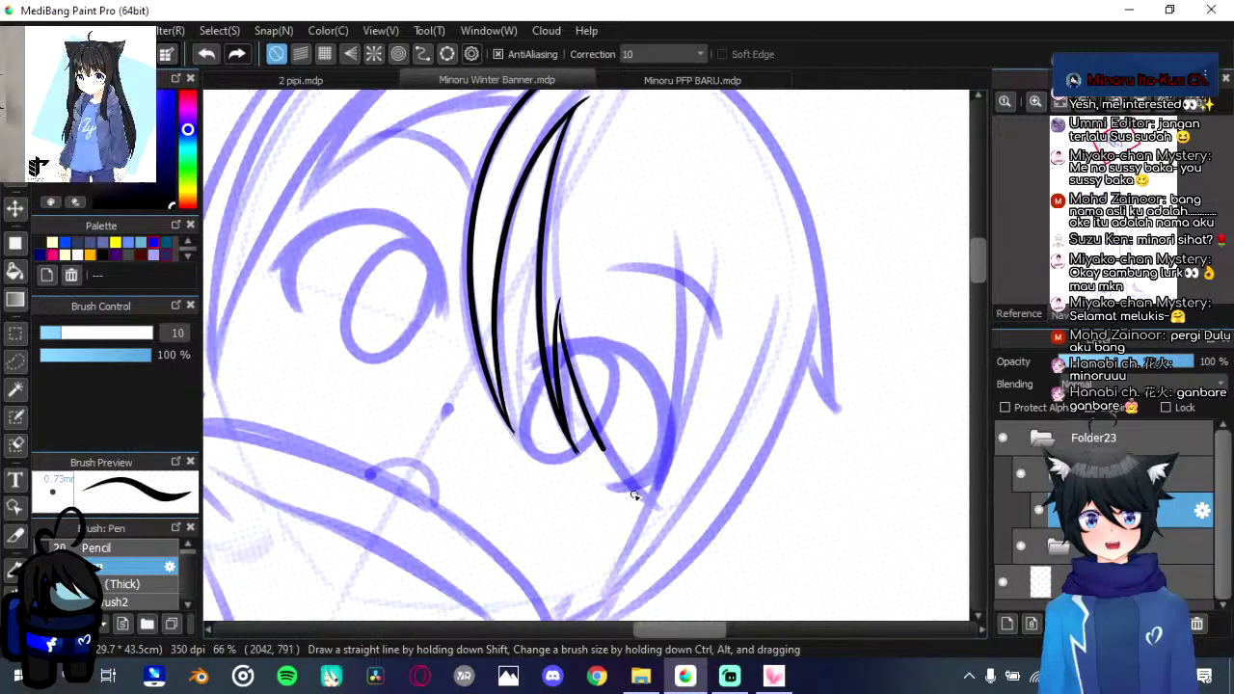
{"action": "key", "text": "ctrl+z"}
{"action": "left_click_drag", "start_coordinate": [558, 313], "coordinate": [586, 366]}
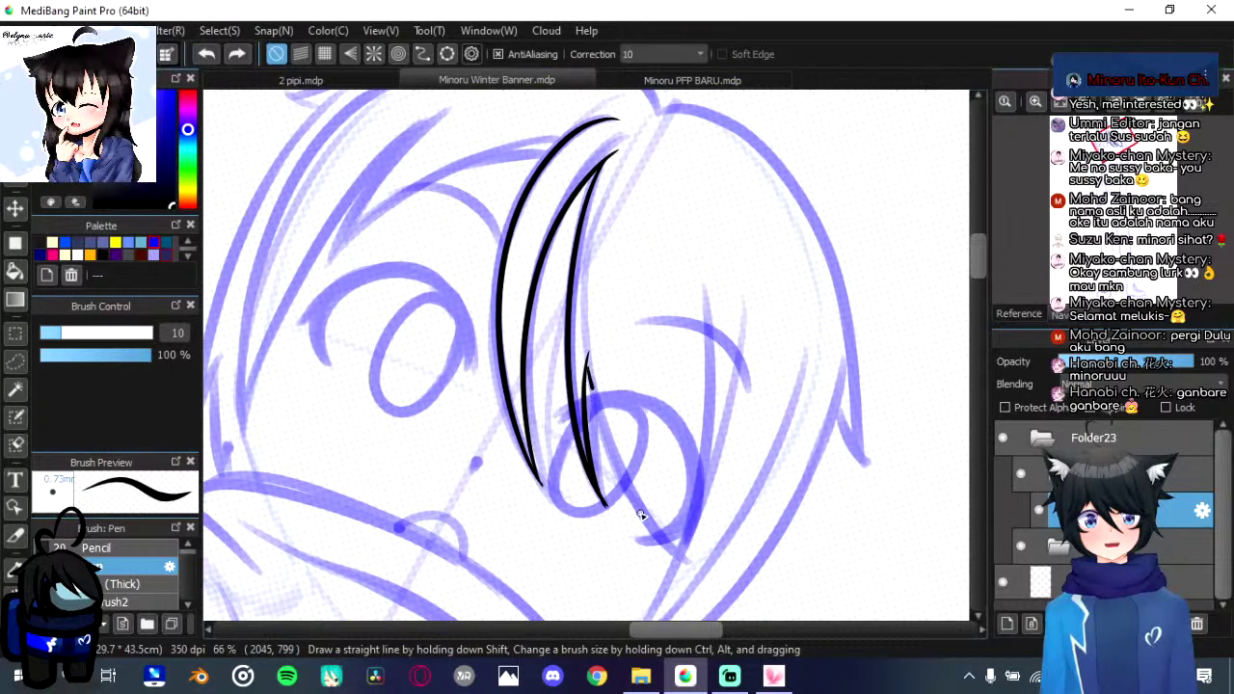
{"action": "left_click_drag", "start_coordinate": [586, 364], "coordinate": [674, 545]}
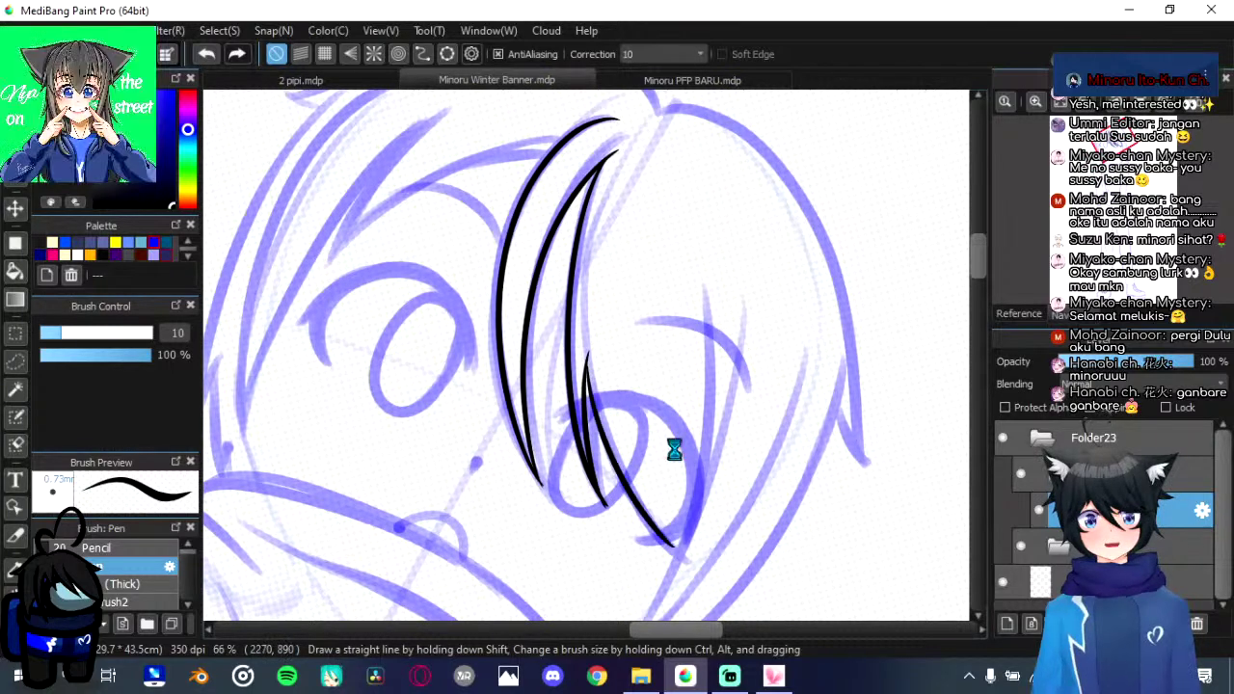
{"action": "key", "text": "Up"}
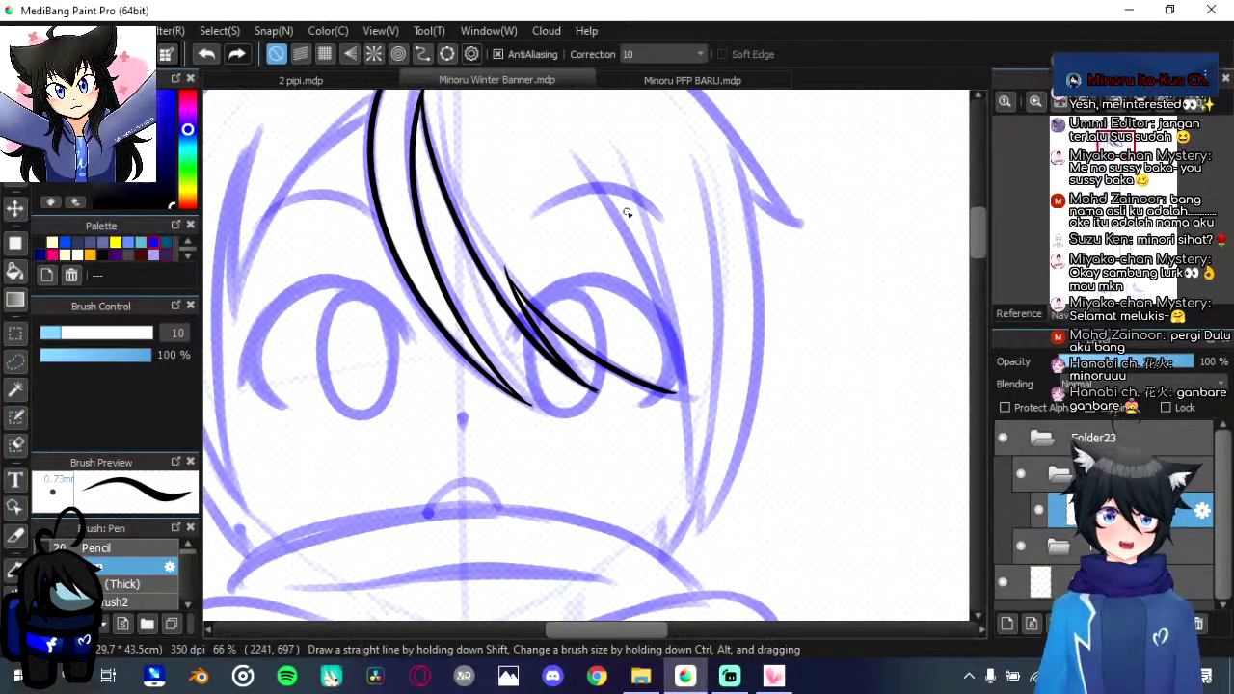
Step: Ink two converging edges of the hair strand running past the right-hand eye down to a point beside the cheek
{"action": "left_click_drag", "start_coordinate": [621, 156], "coordinate": [702, 492]}
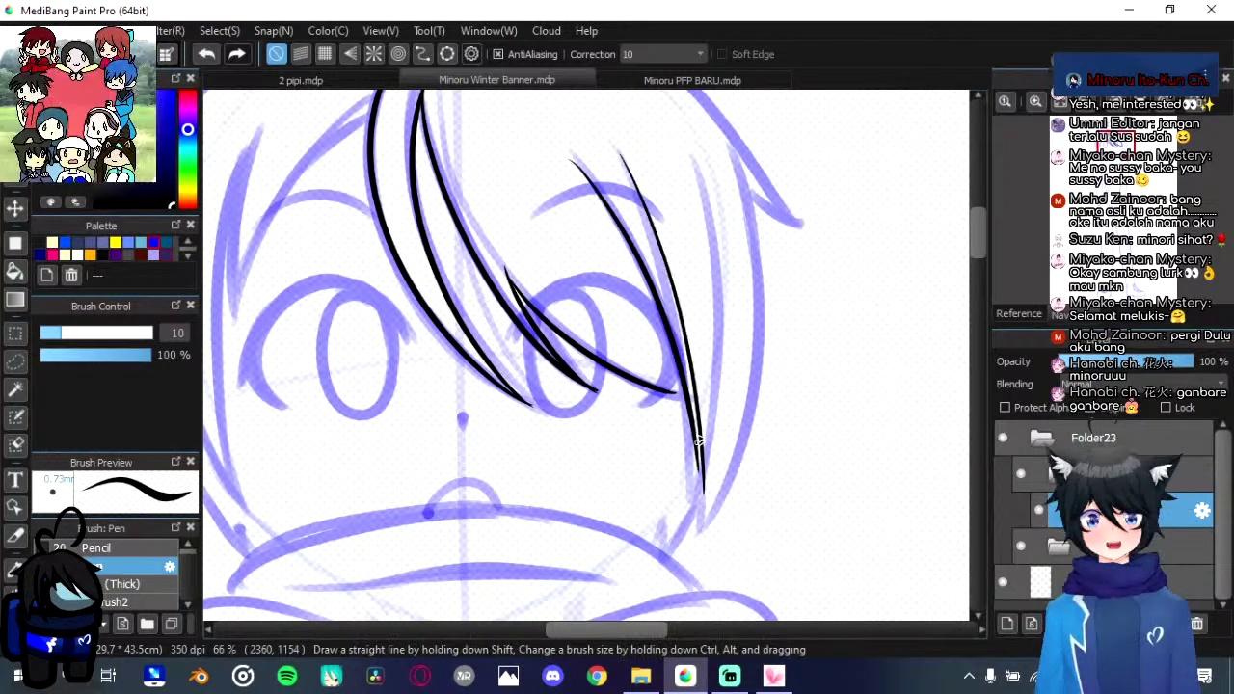
{"action": "key", "text": "ctrl+z"}
{"action": "key", "text": "ctrl+z"}
{"action": "left_click_drag", "start_coordinate": [617, 146], "coordinate": [684, 484]}
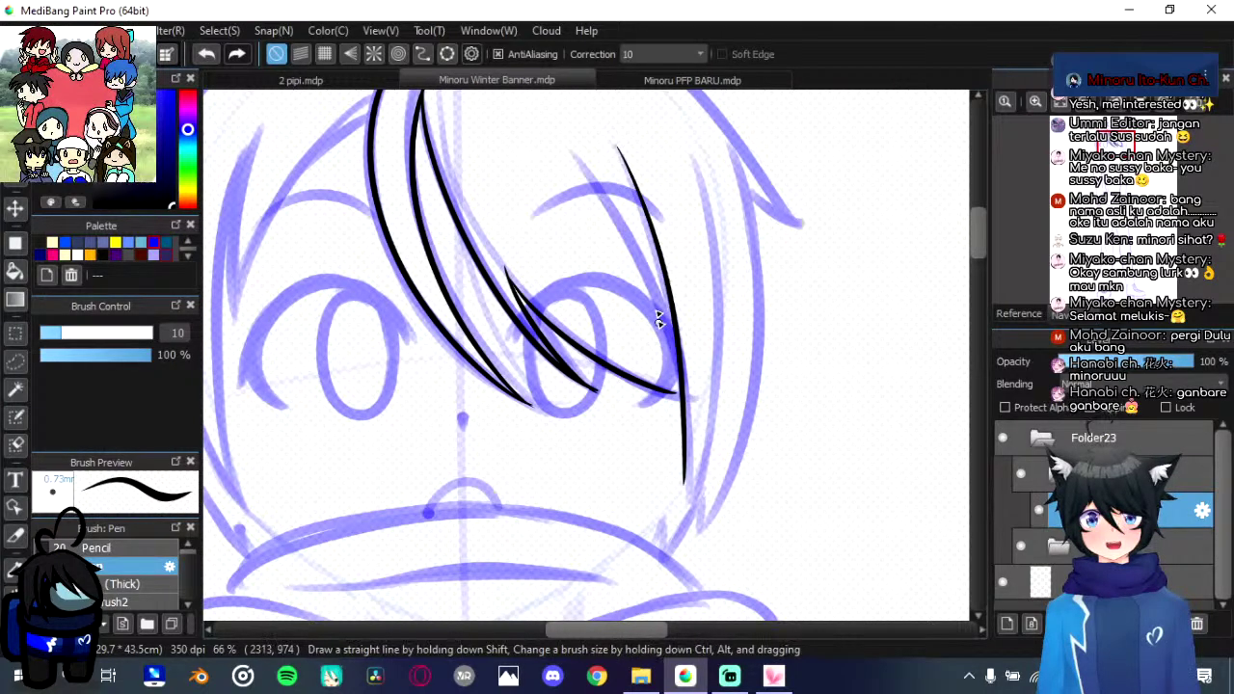
{"action": "key", "text": "ctrl+z"}
{"action": "left_click_drag", "start_coordinate": [615, 147], "coordinate": [692, 511]}
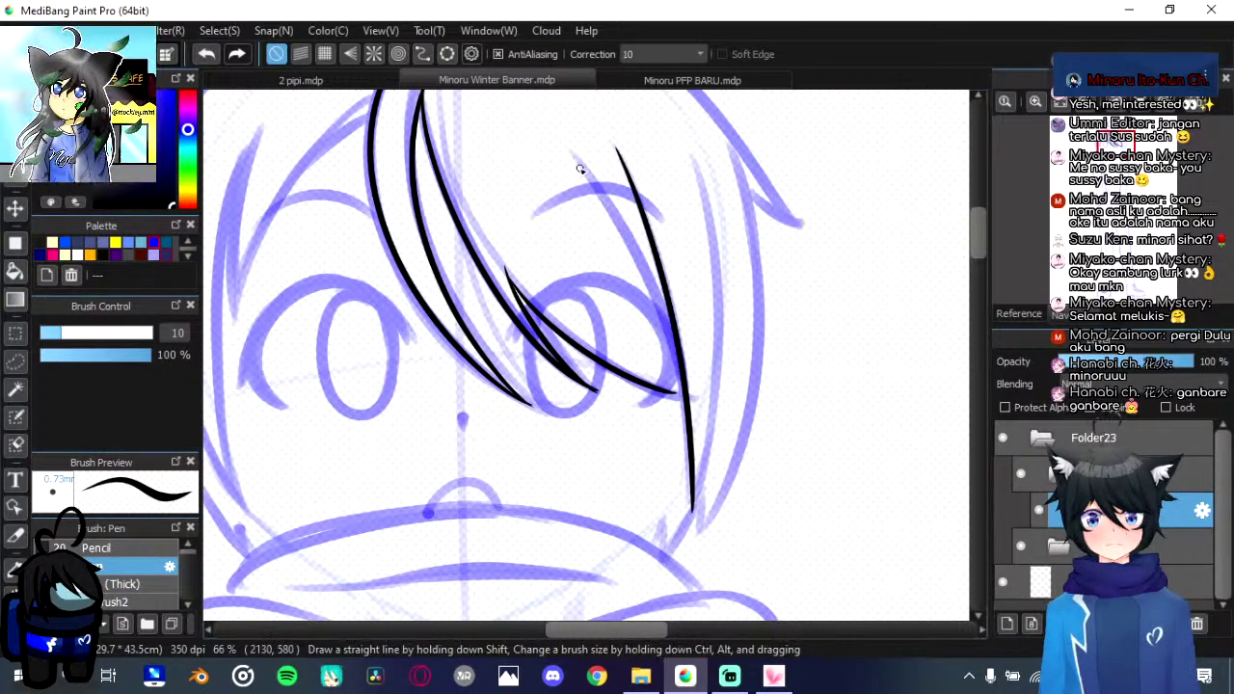
{"action": "left_click_drag", "start_coordinate": [566, 154], "coordinate": [685, 399]}
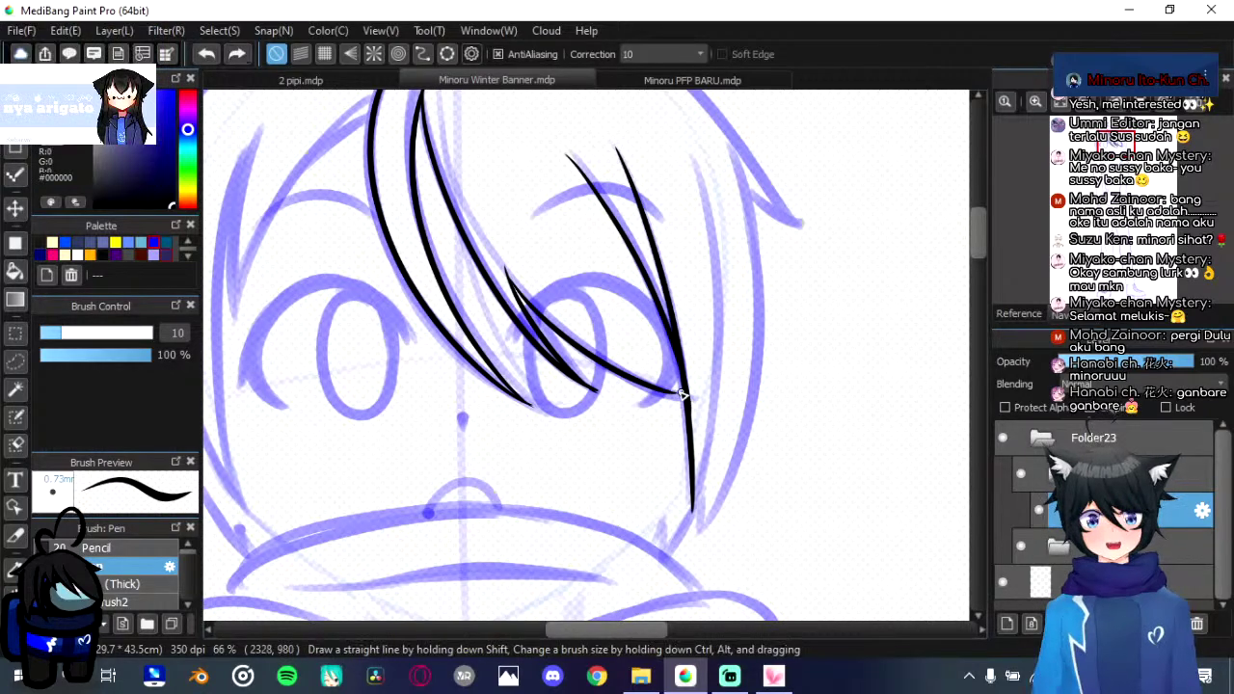
Step: Ink the outer curved edge of the right-hand side lock between its pointed tip and the temple
{"action": "left_click_drag", "start_coordinate": [693, 509], "coordinate": [699, 151]}
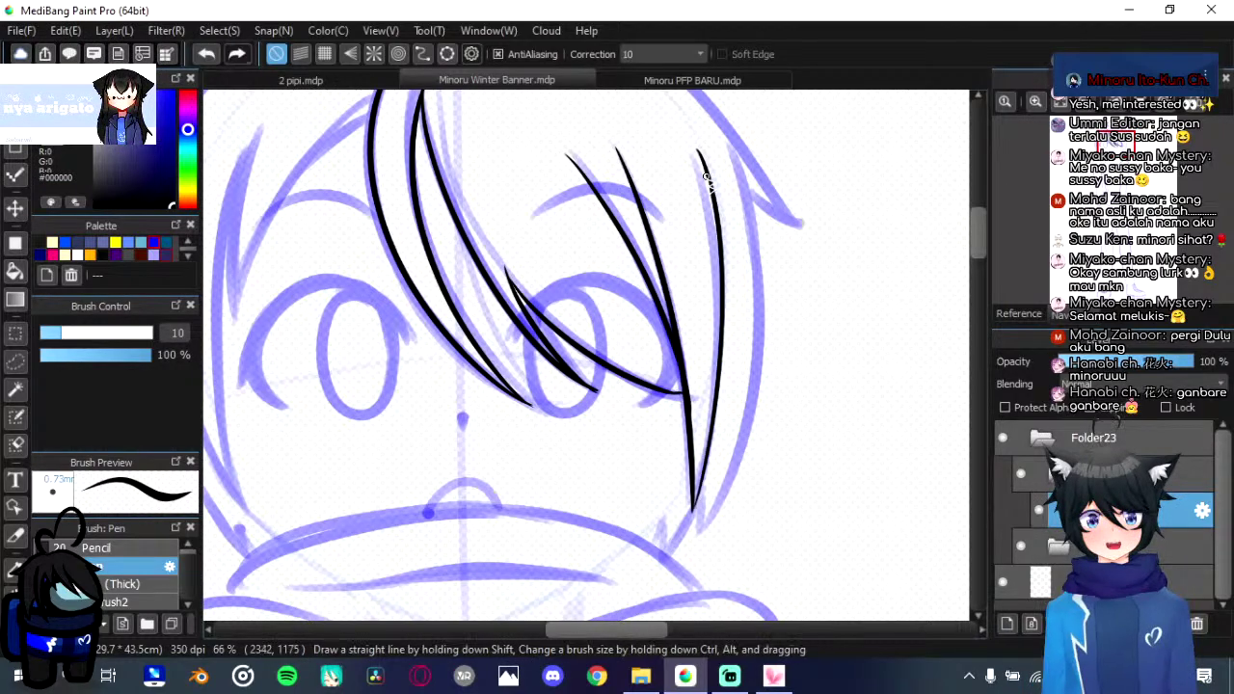
{"action": "left_click_drag", "start_coordinate": [718, 357], "coordinate": [772, 377]}
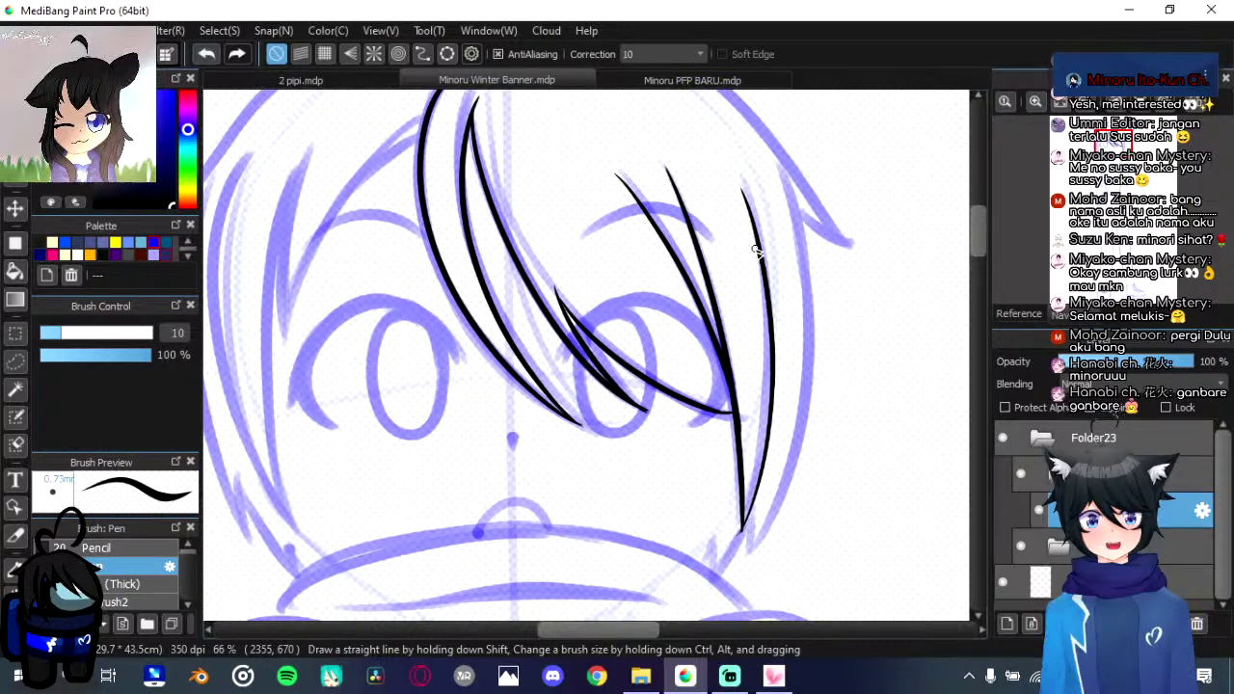
{"action": "left_click_drag", "start_coordinate": [758, 200], "coordinate": [743, 526]}
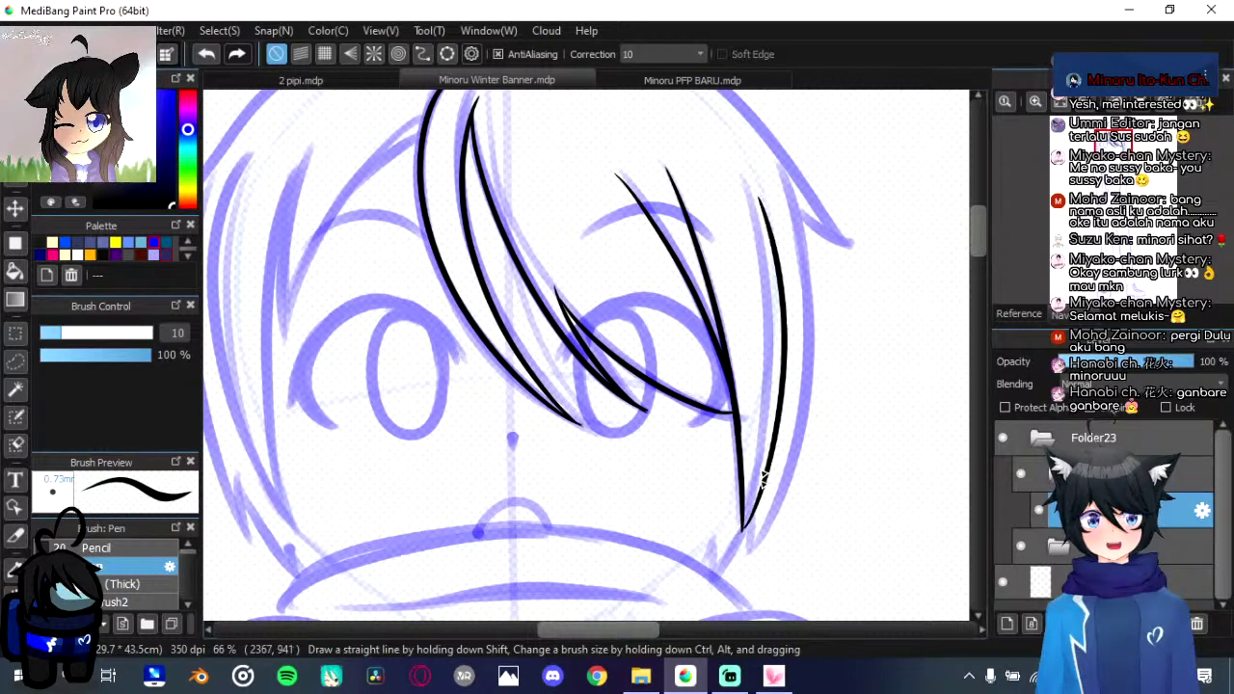
{"action": "key", "text": "ctrl+z"}
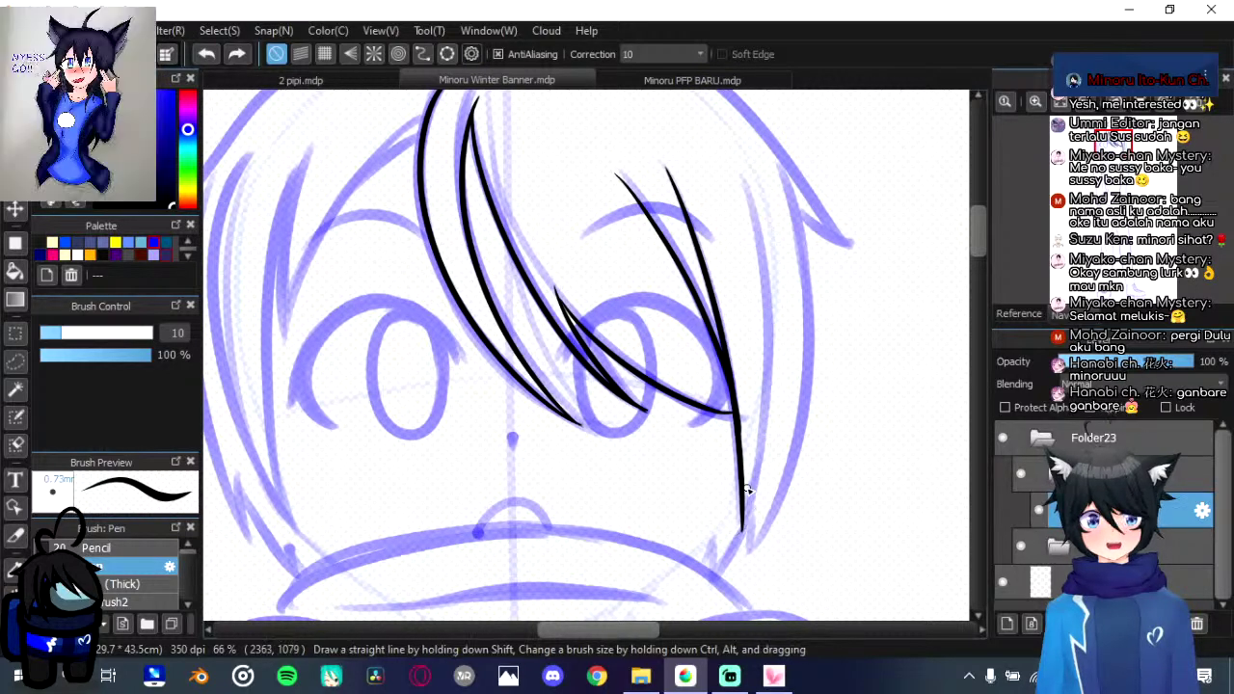
{"action": "mouse_move", "coordinate": [391, 485]}
{"action": "left_mouse_down"}
{"action": "mouse_move", "coordinate": [517, 441]}
{"action": "mouse_move", "coordinate": [565, 516]}
{"action": "left_mouse_up"}
Step: Ink both edges of the left-hand side lock and the short inner strand edge beside the left-hand eye
{"action": "mouse_move", "coordinate": [422, 184]}
{"action": "left_mouse_down"}
{"action": "mouse_move", "coordinate": [467, 547]}
{"action": "mouse_move", "coordinate": [468, 176]}
{"action": "left_mouse_up"}
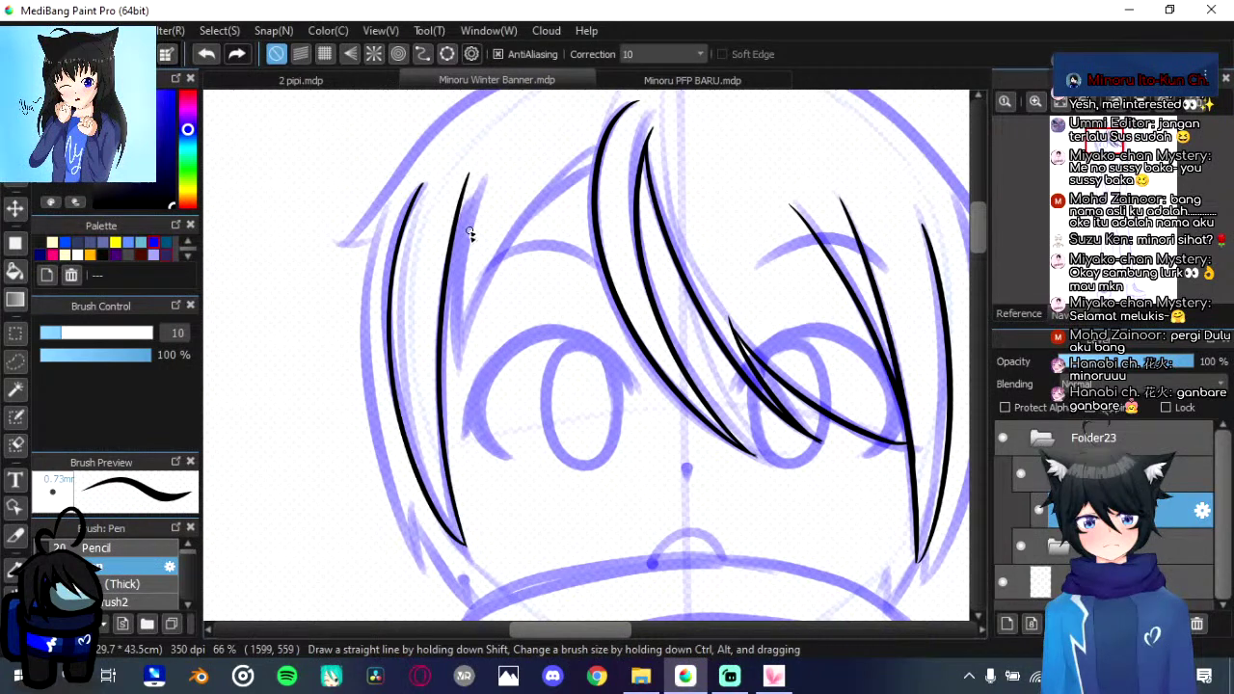
{"action": "key", "text": "ctrl+z"}
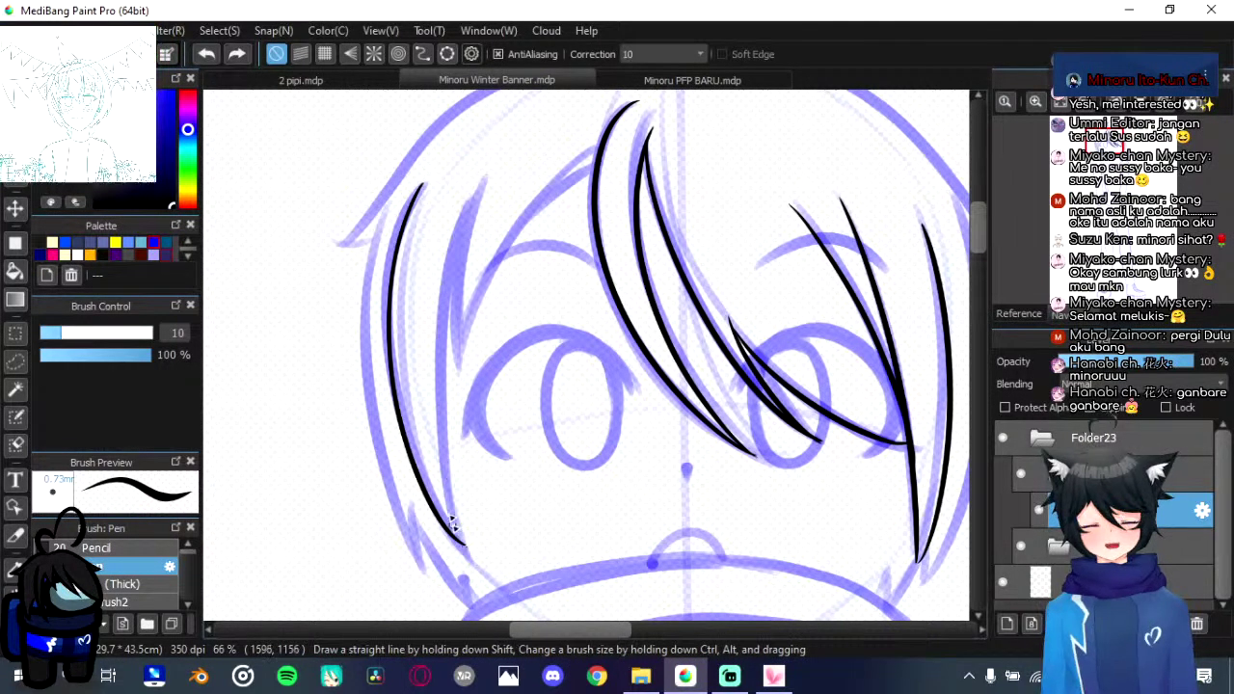
{"action": "left_click_drag", "start_coordinate": [475, 201], "coordinate": [463, 366]}
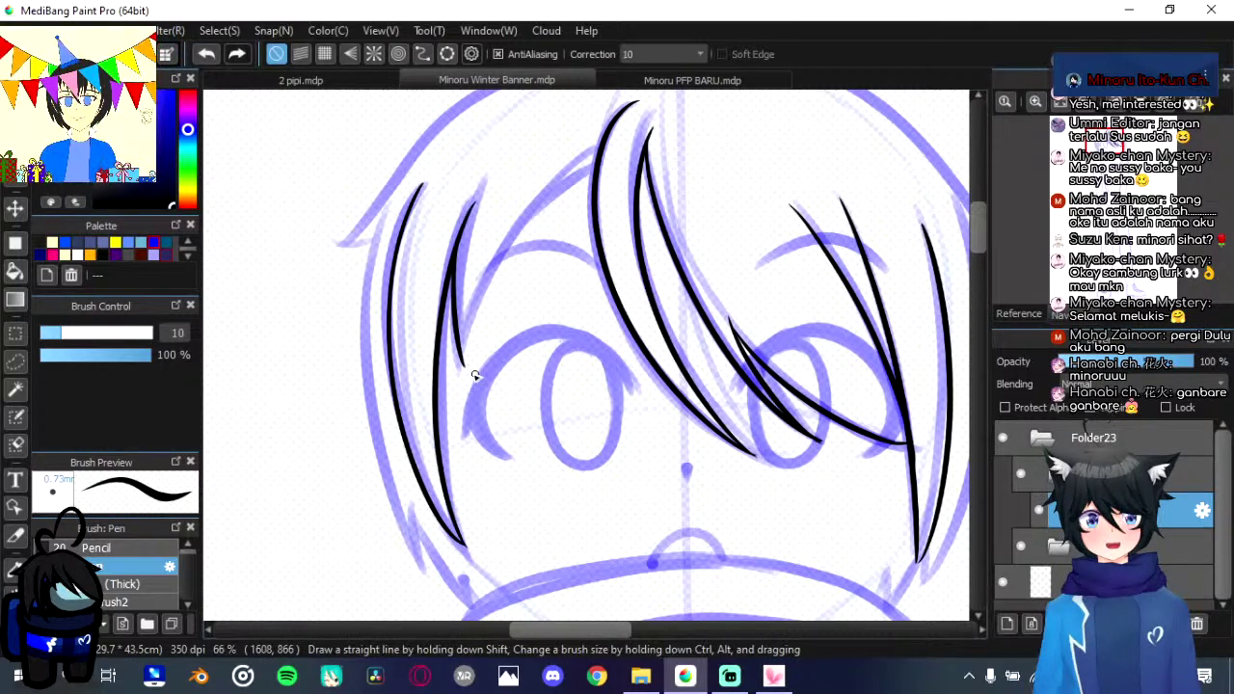
Step: Ink the curved fringe edge from the tip above the left-hand eye up to the central bang
{"action": "mouse_move", "coordinate": [473, 294]}
{"action": "left_mouse_down"}
{"action": "mouse_move", "coordinate": [462, 366]}
{"action": "mouse_move", "coordinate": [598, 147]}
{"action": "left_mouse_up"}
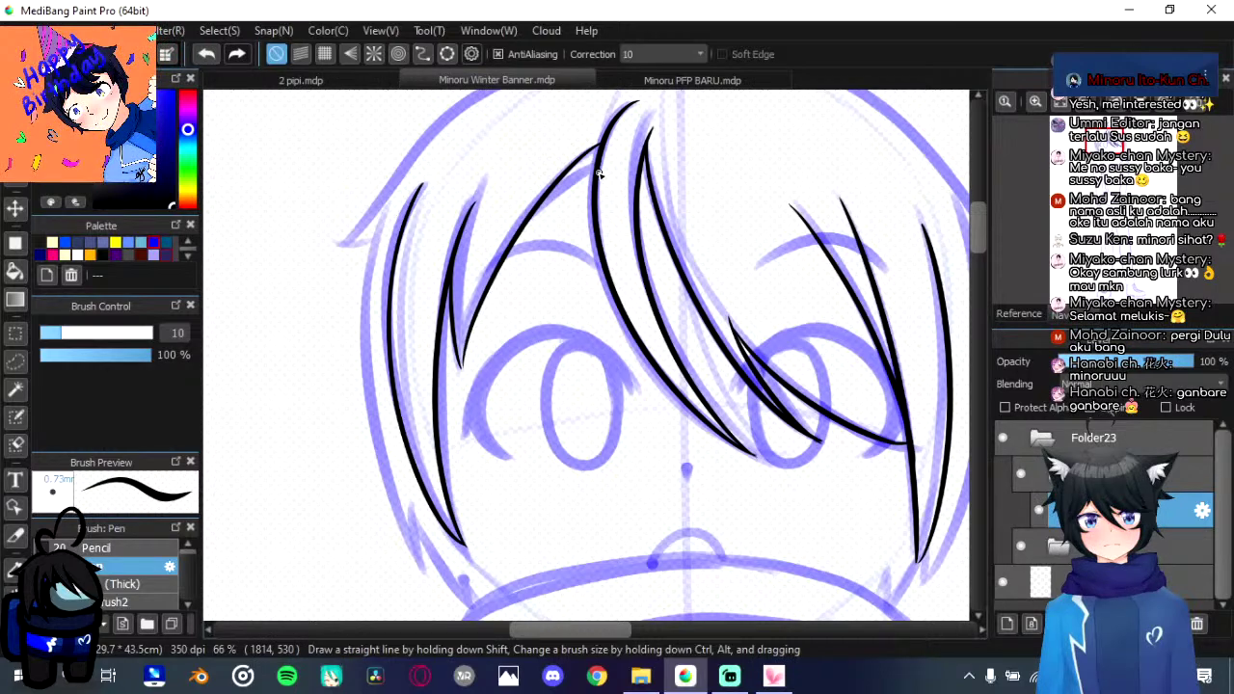
{"action": "key", "text": "ctrl+z"}
{"action": "left_click_drag", "start_coordinate": [463, 365], "coordinate": [593, 170]}
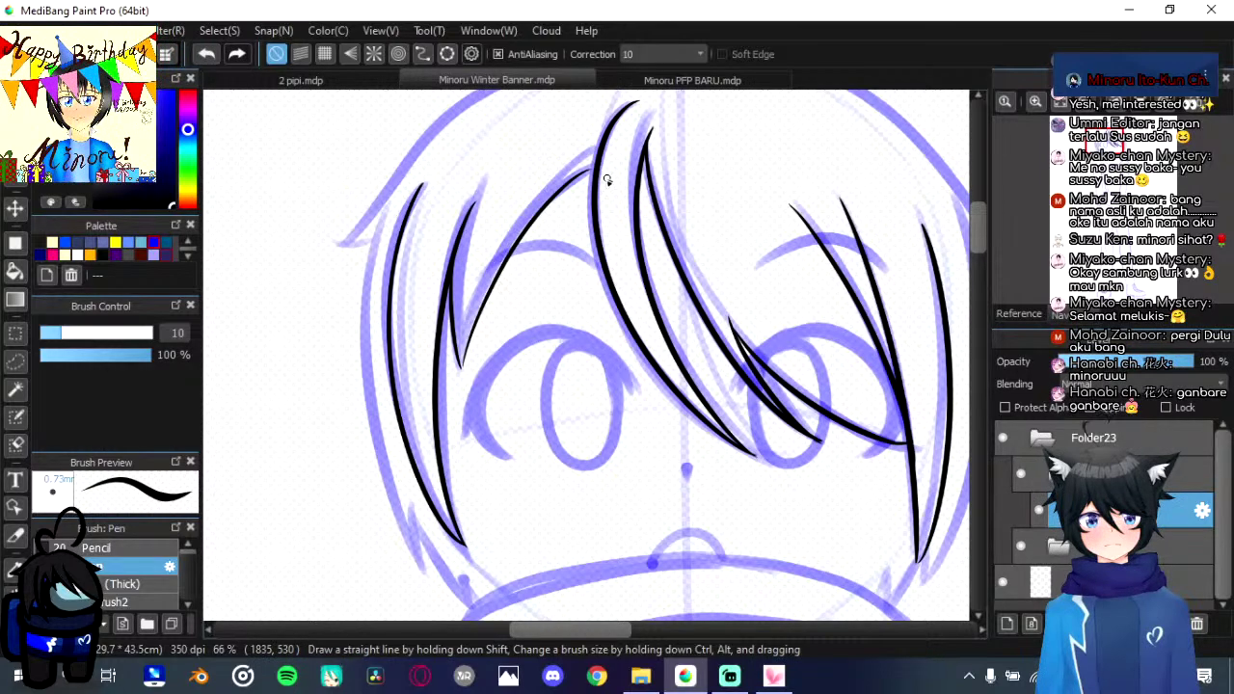
{"action": "key", "text": "ctrl+z"}
{"action": "left_click_drag", "start_coordinate": [462, 372], "coordinate": [598, 157]}
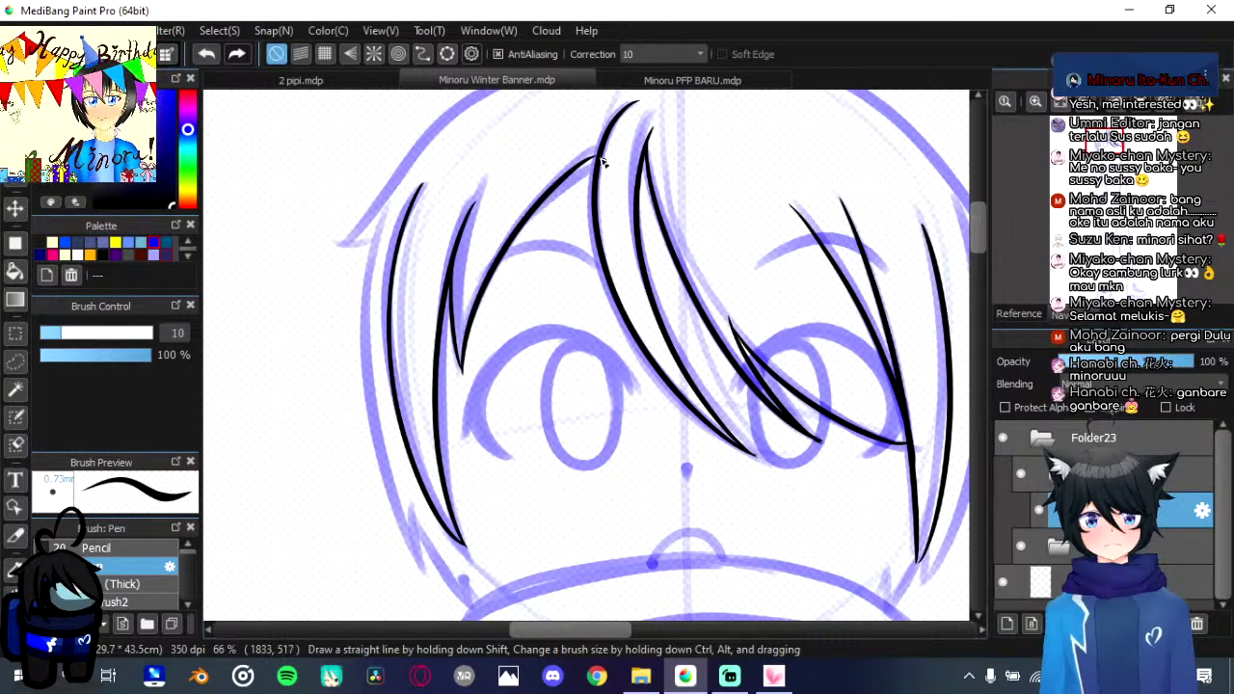
Step: Rotate the canvas to thicken the left-hand fringe edge where it joins the central bang, and restore the canvas rotation
{"action": "left_click_drag", "start_coordinate": [510, 343], "coordinate": [531, 329]}
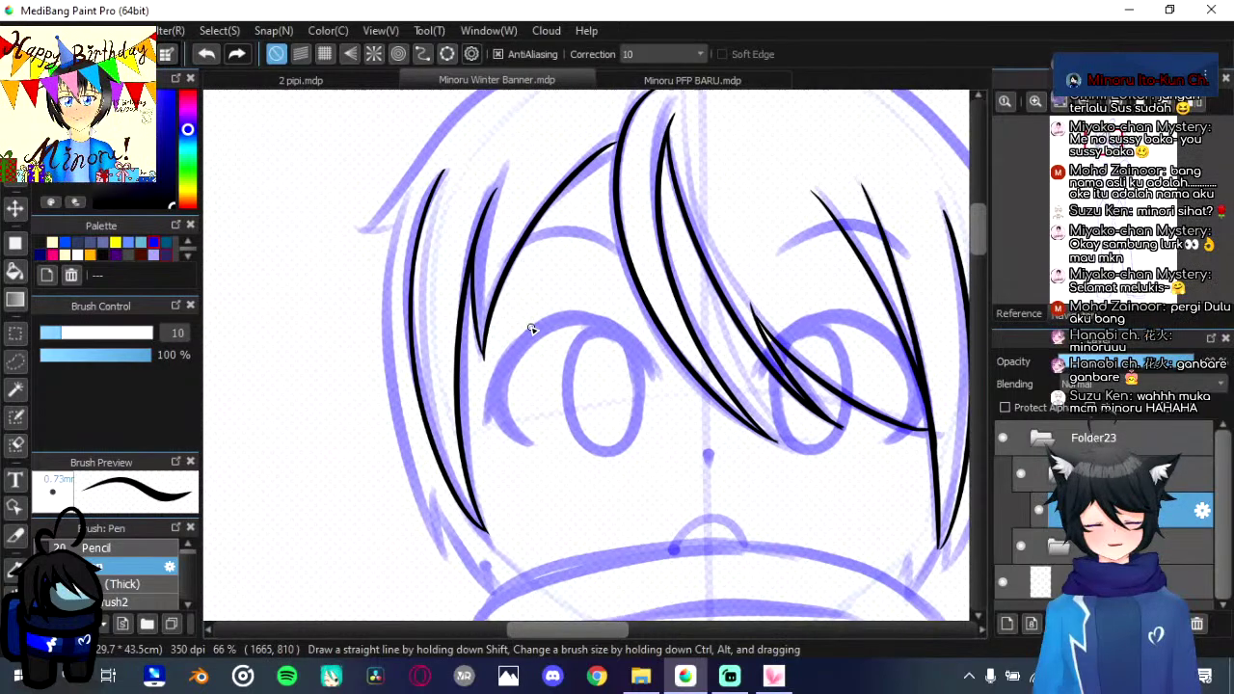
{"action": "key", "text": "Left"}
{"action": "key", "text": "Left"}
{"action": "key", "text": "Left"}
{"action": "key", "text": "Left"}
{"action": "left_click_drag", "start_coordinate": [482, 461], "coordinate": [462, 462]}
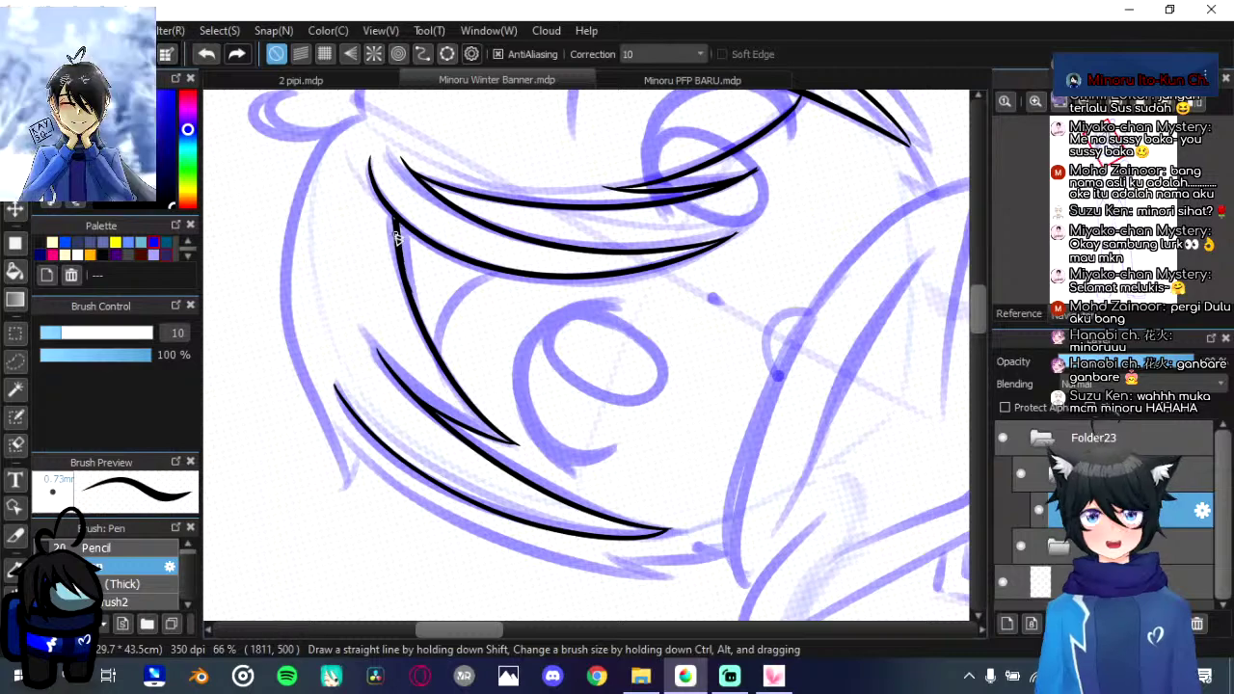
{"action": "key", "text": "Right"}
{"action": "key", "text": "Right"}
{"action": "key", "text": "Right"}
{"action": "key", "text": "Right"}
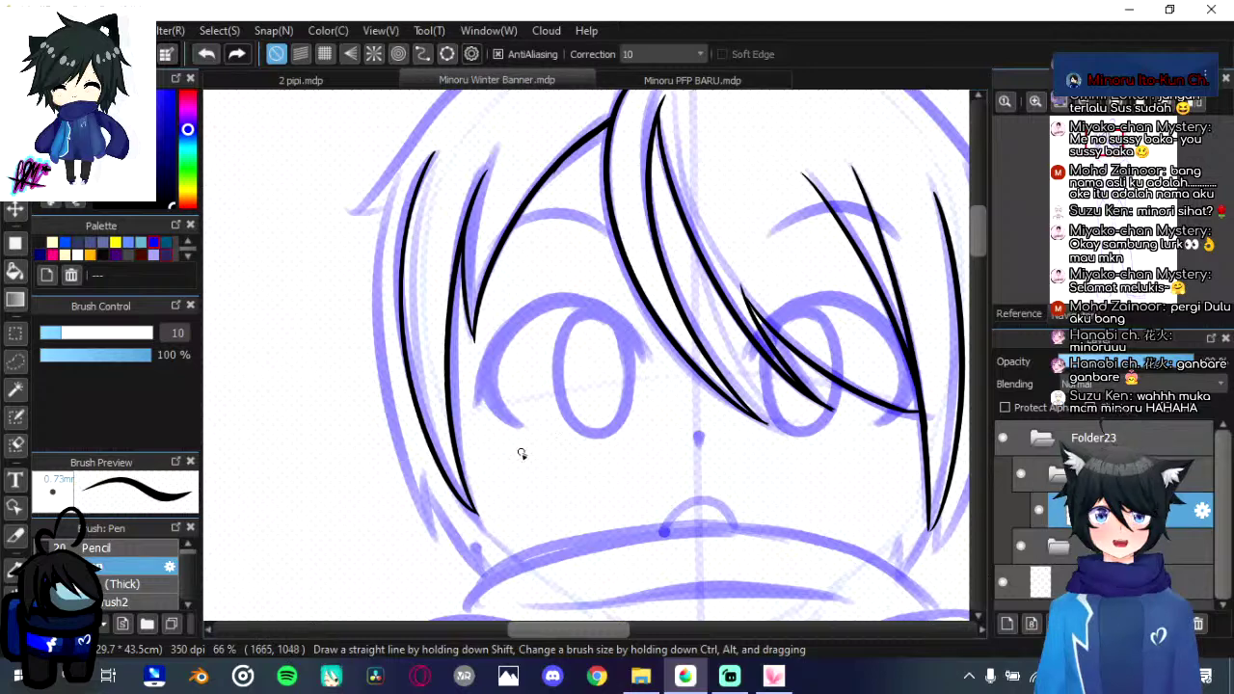
Step: Ink the left-hand outer hair edge with its jagged tips and the jaw lines on both sides down to the scarf
{"action": "left_click_drag", "start_coordinate": [393, 238], "coordinate": [333, 144]}
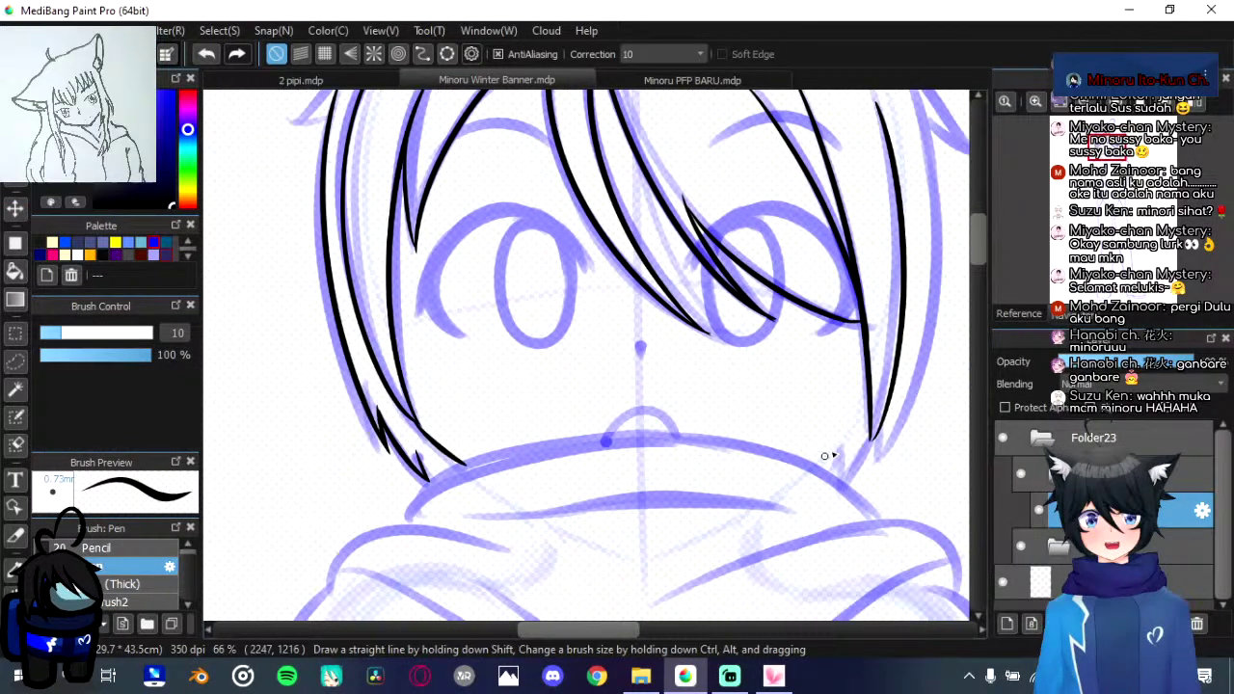
{"action": "left_click_drag", "start_coordinate": [824, 456], "coordinate": [863, 413]}
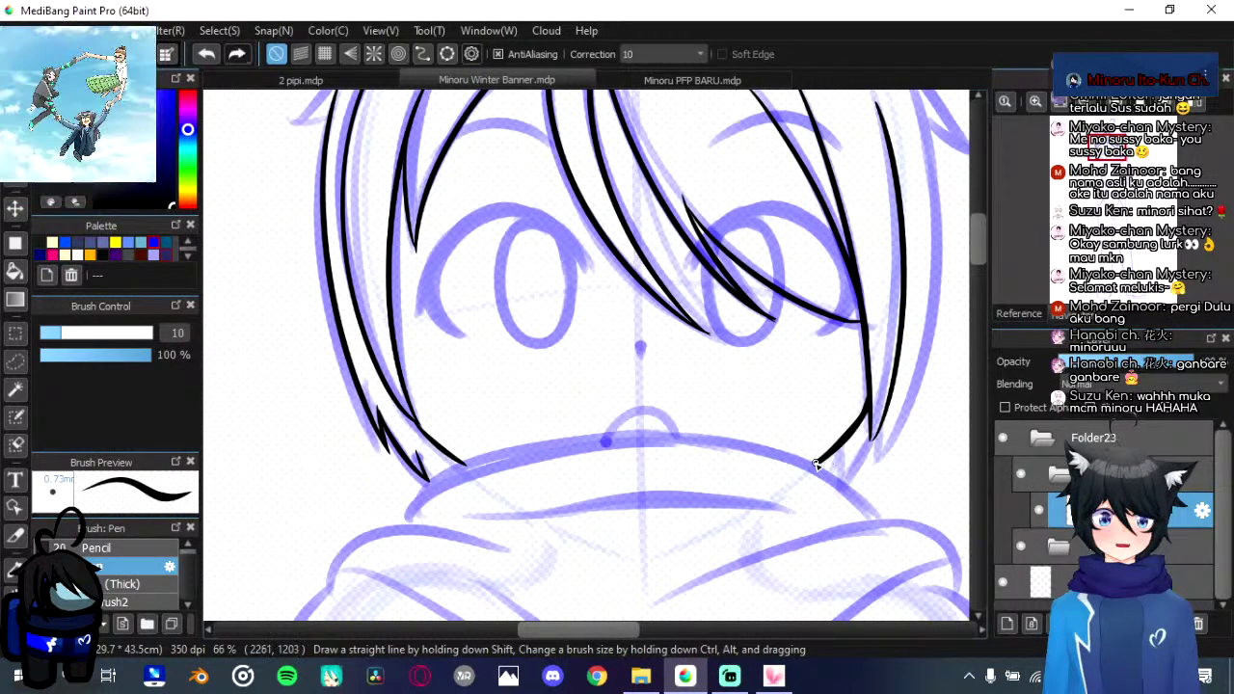
Step: Ink the jagged hair tips beside the right-hand jaw and try a stroke for the outer hair edge above them
{"action": "left_click_drag", "start_coordinate": [890, 471], "coordinate": [689, 517]}
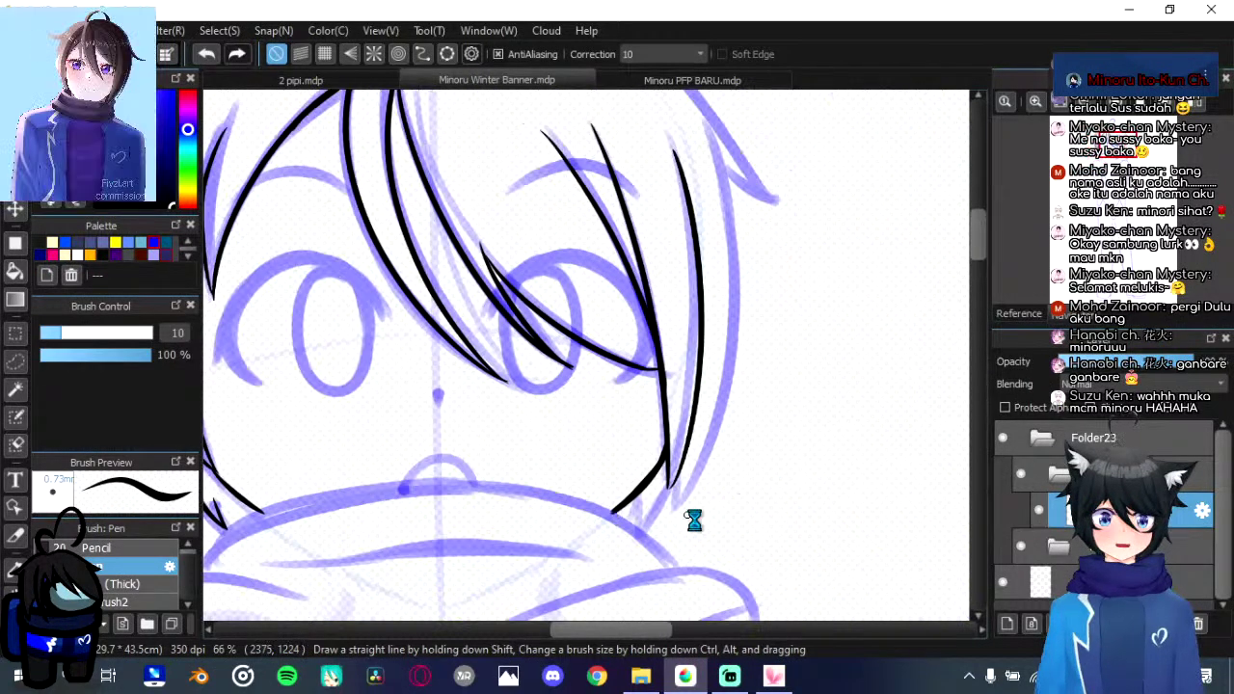
{"action": "scroll", "coordinate": [693, 521], "scroll_direction": "up", "scroll_amount": 1}
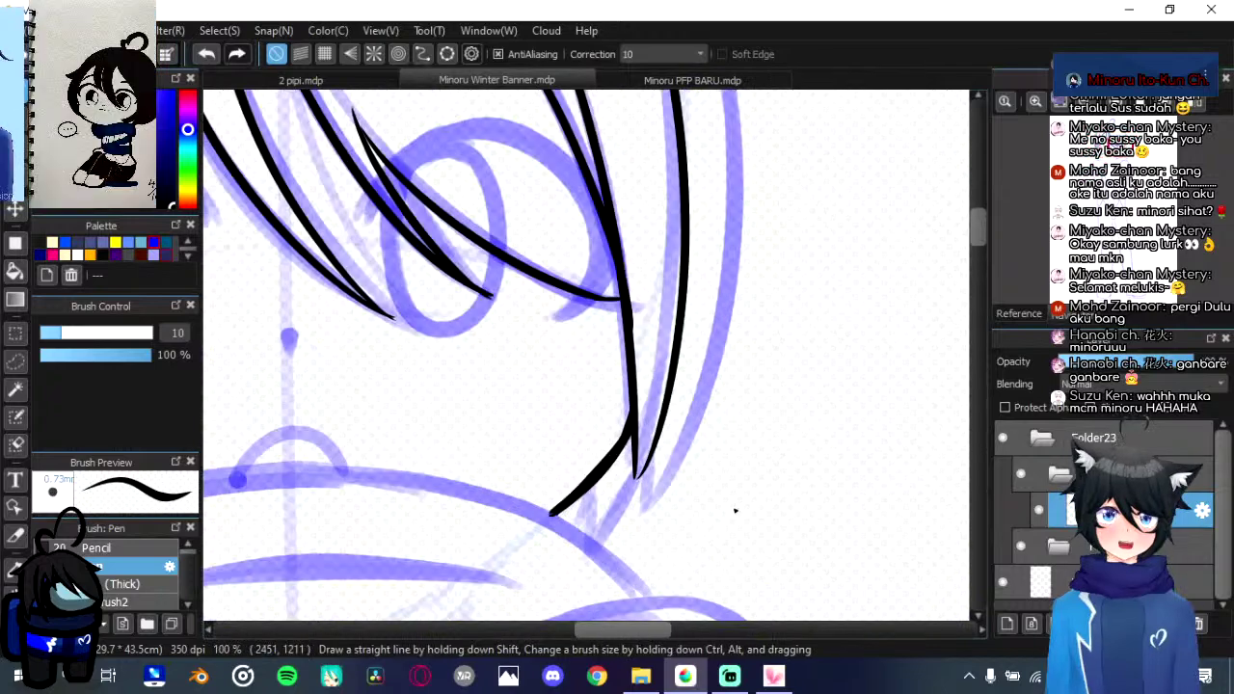
{"action": "left_click_drag", "start_coordinate": [736, 511], "coordinate": [757, 408]}
{"action": "mouse_move", "coordinate": [607, 437]}
{"action": "left_mouse_down"}
{"action": "mouse_move", "coordinate": [696, 324]}
{"action": "mouse_move", "coordinate": [695, 381]}
{"action": "left_mouse_up"}
{"action": "left_click_drag", "start_coordinate": [694, 384], "coordinate": [665, 490]}
{"action": "left_click_drag", "start_coordinate": [669, 486], "coordinate": [718, 133]}
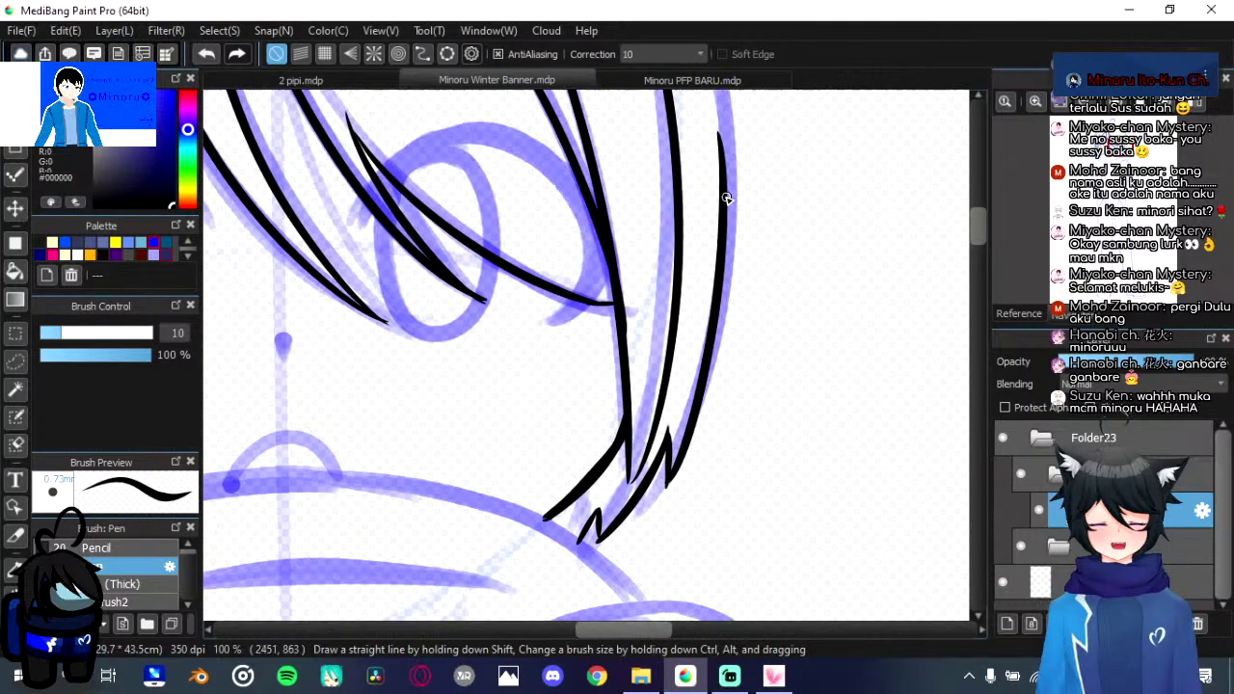
{"action": "scroll", "coordinate": [656, 384], "scroll_direction": "down", "scroll_amount": 2}
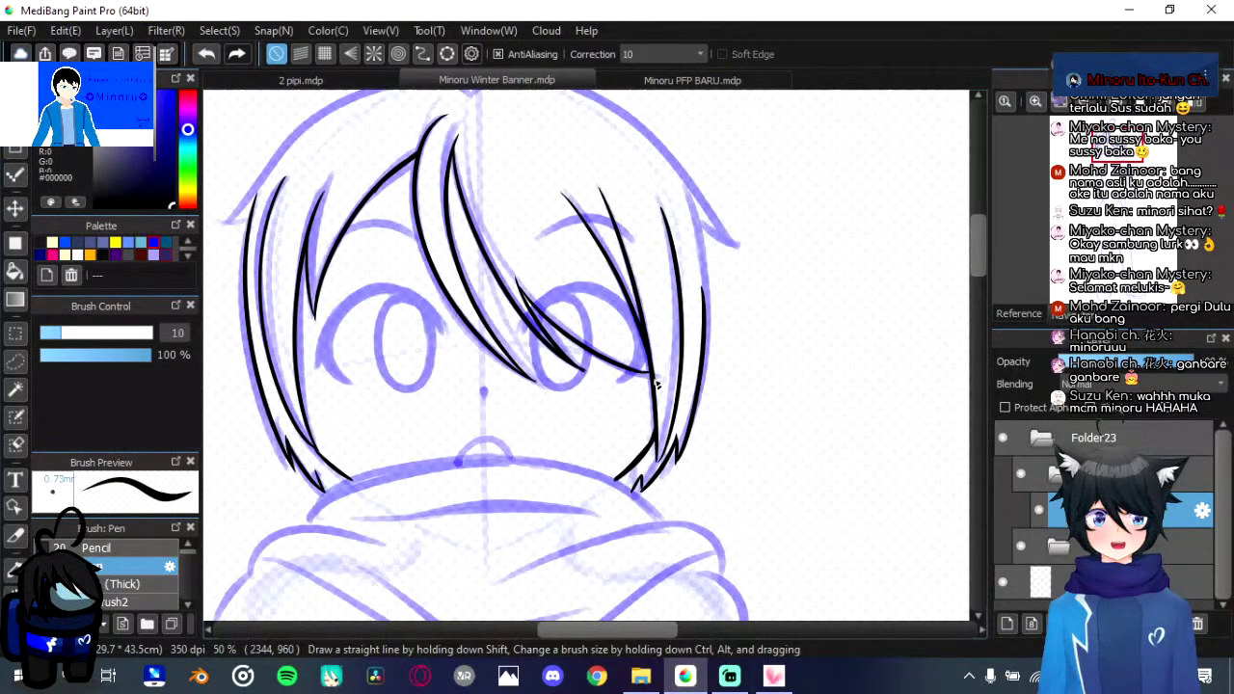
{"action": "key", "text": "ctrl+z"}
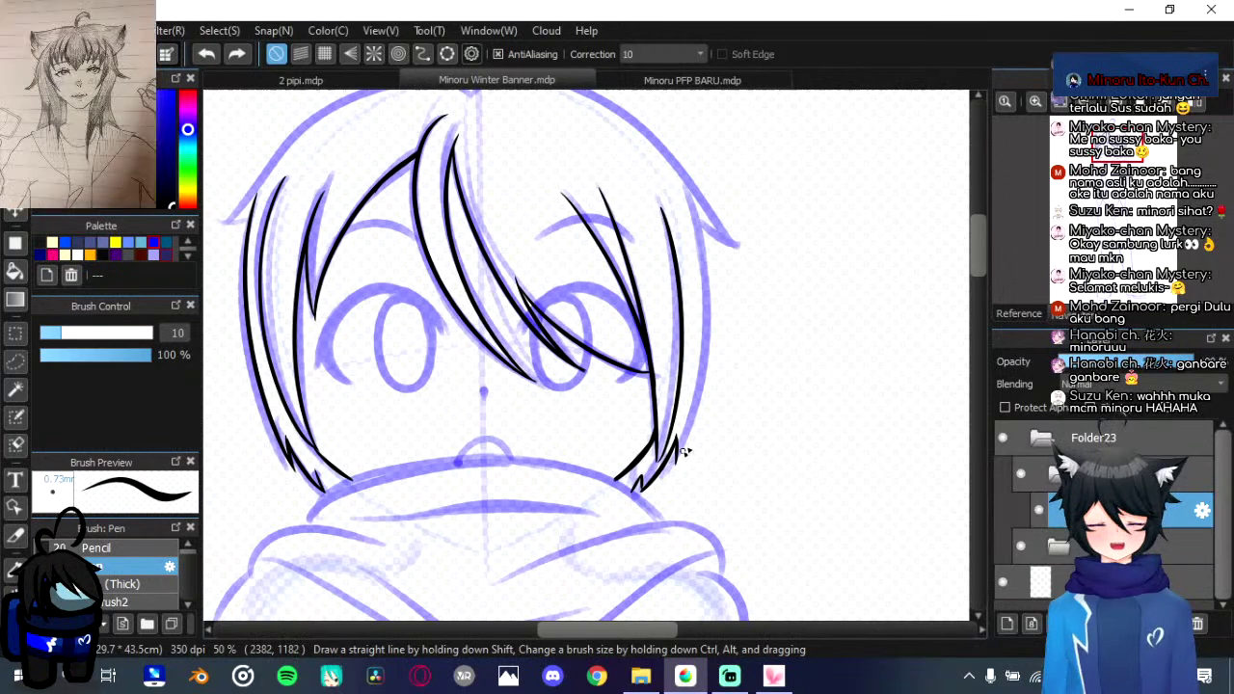
Step: Check the finished character in Minoru PFP BARU.mdp and ink the right-hand crown outline from the parting to the outward-flicked tip
{"action": "key", "text": "ctrl+Tab"}
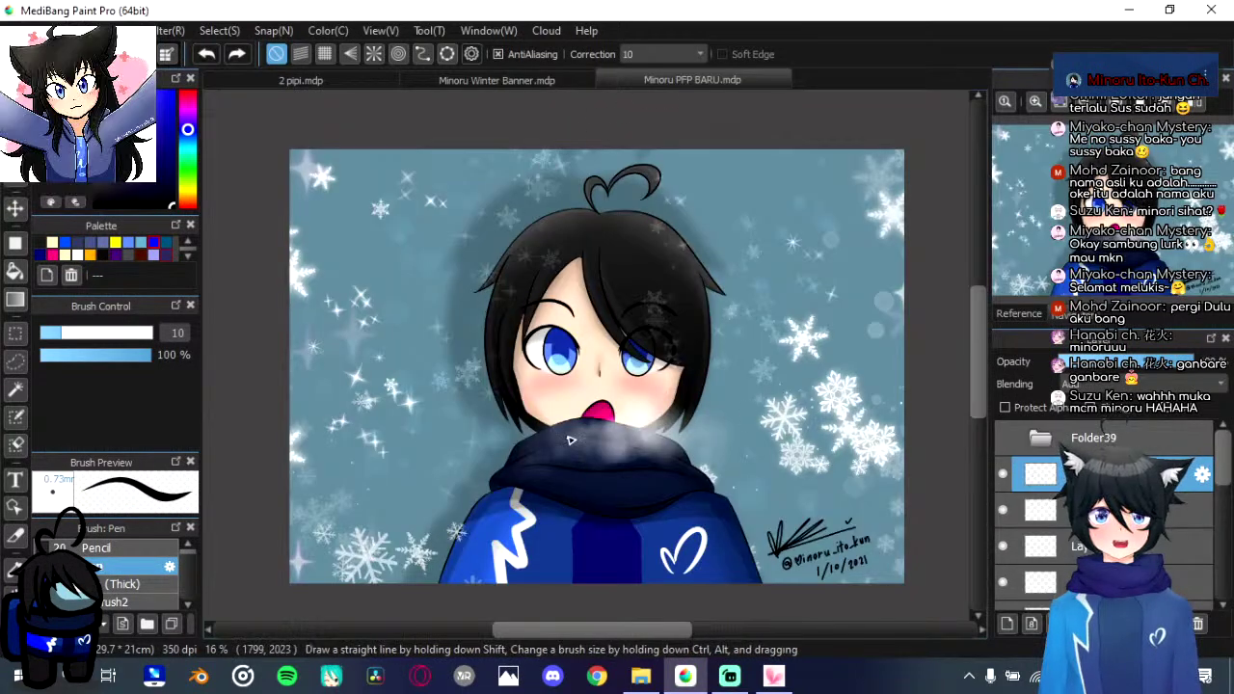
{"action": "key", "text": "ctrl+Tab"}
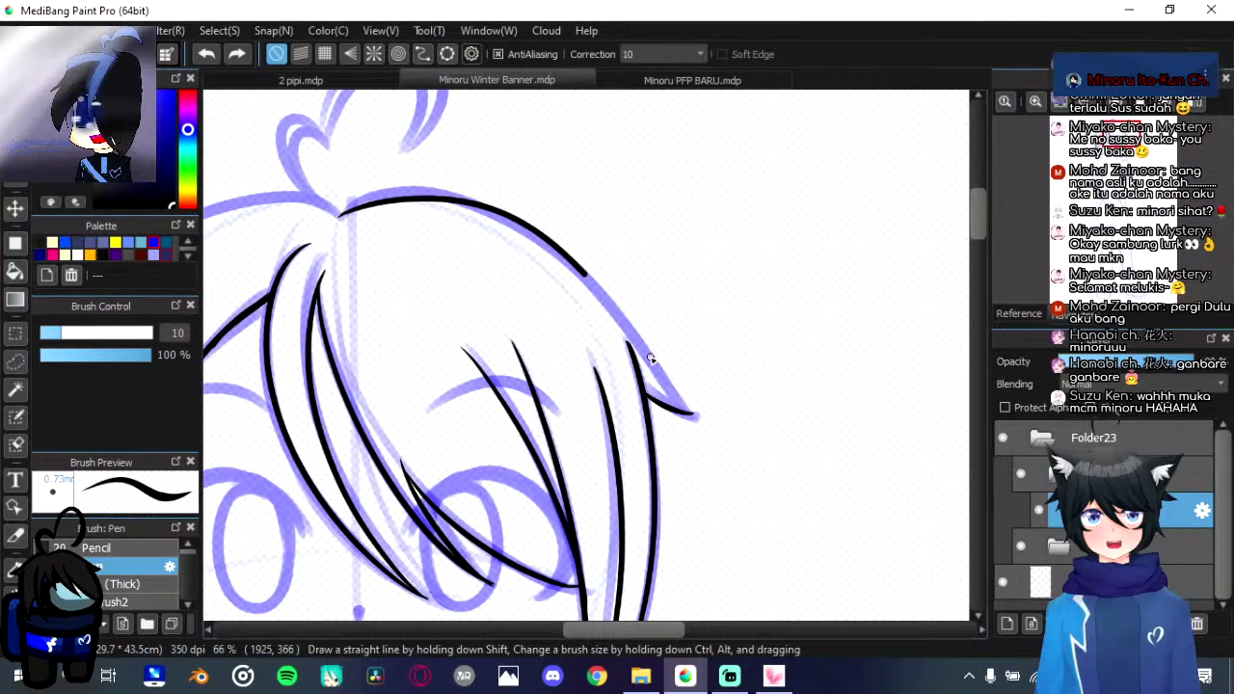
{"action": "left_click_drag", "start_coordinate": [651, 357], "coordinate": [691, 415]}
{"action": "key", "text": "ctrl+z"}
{"action": "left_click_drag", "start_coordinate": [690, 414], "coordinate": [422, 185]}
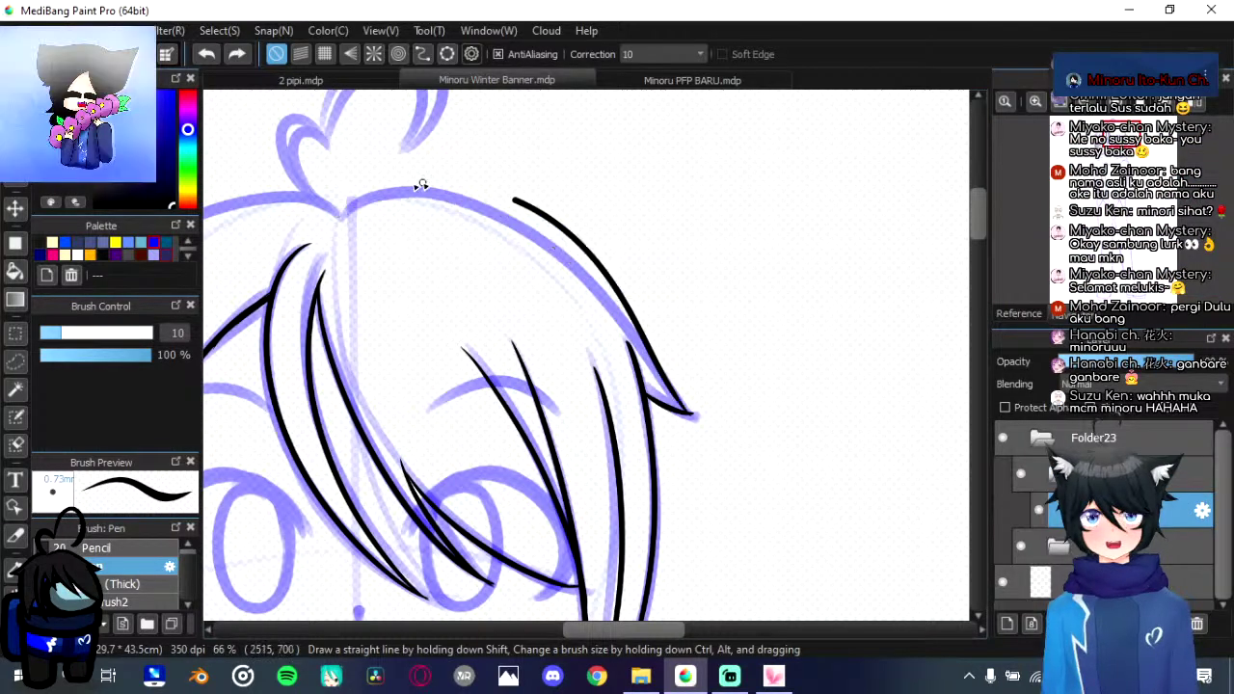
{"action": "key", "text": "ctrl+z"}
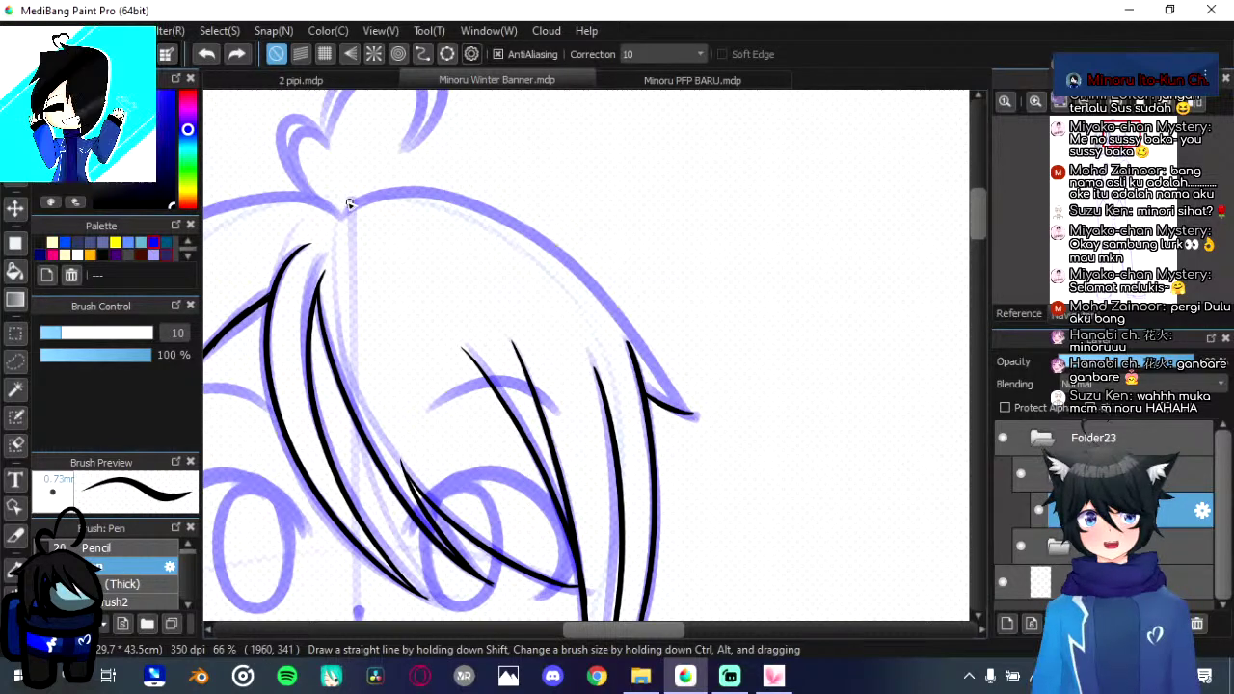
{"action": "mouse_move", "coordinate": [340, 203]}
{"action": "left_mouse_down"}
{"action": "mouse_move", "coordinate": [696, 416]}
{"action": "mouse_move", "coordinate": [801, 422]}
{"action": "left_mouse_up"}
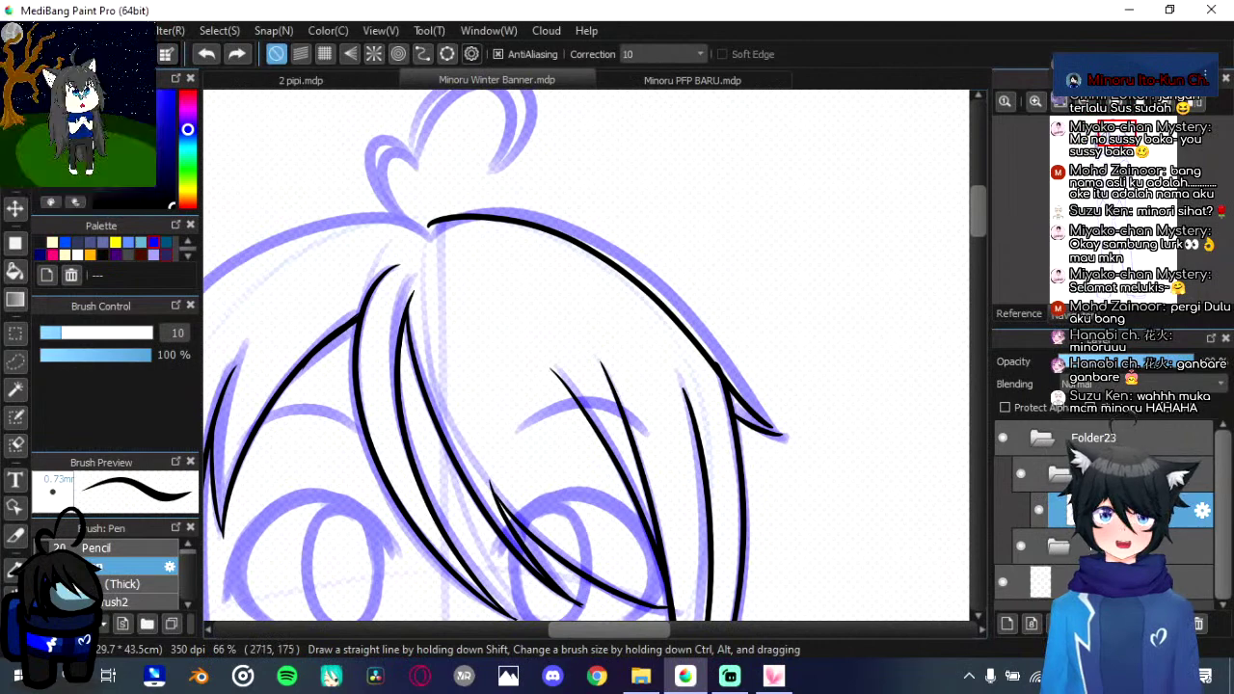
Step: Clean up the line ends where the right-hand crown outline meets the flicked tip and side hair
{"action": "scroll", "coordinate": [718, 452], "scroll_direction": "up", "scroll_amount": 2}
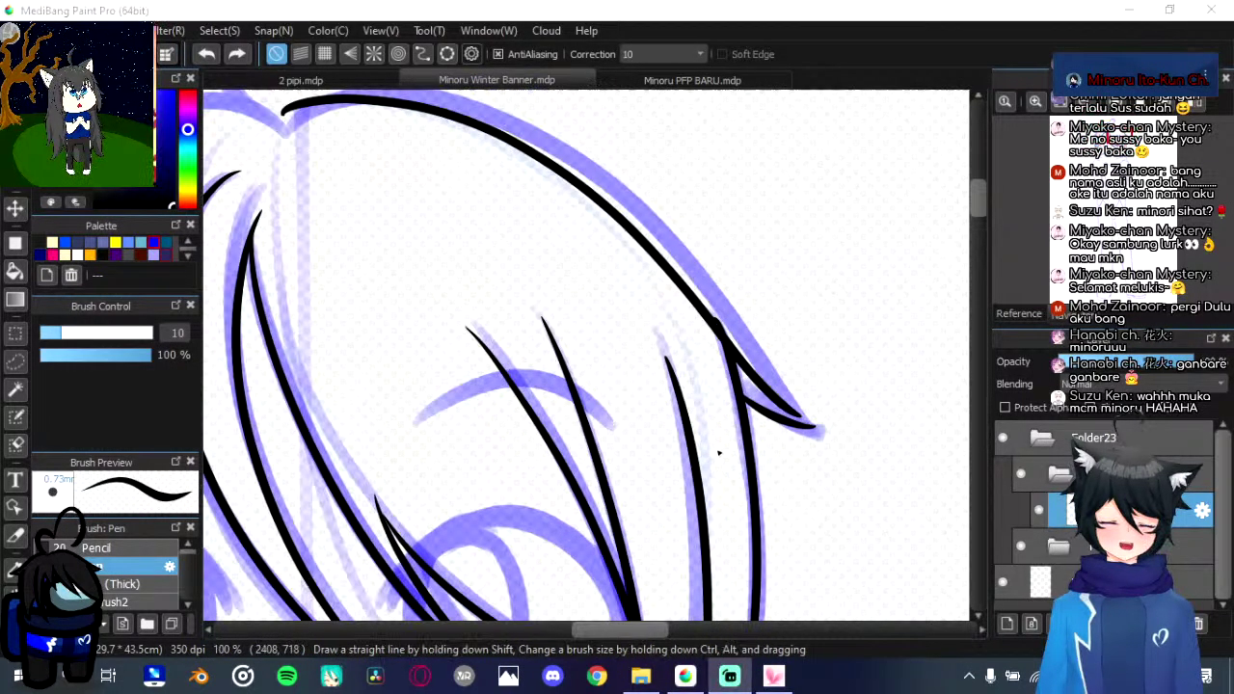
{"action": "mouse_move", "coordinate": [680, 527]}
{"action": "left_mouse_down"}
{"action": "mouse_move", "coordinate": [651, 468]}
{"action": "mouse_move", "coordinate": [560, 483]}
{"action": "left_mouse_up"}
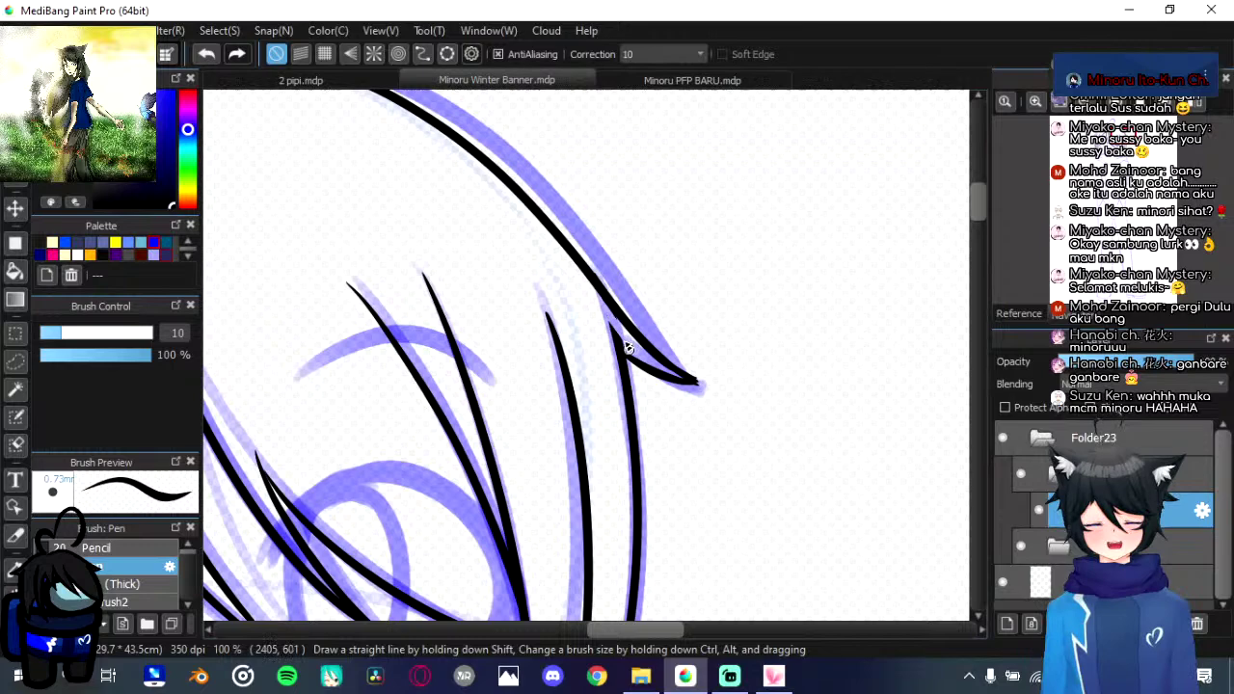
Step: Ink the left-hand crown outline from the parting down to the outward-flicked tip and close the tip against the side hair
{"action": "mouse_move", "coordinate": [263, 210]}
{"action": "left_mouse_down"}
{"action": "mouse_move", "coordinate": [579, 385]}
{"action": "mouse_move", "coordinate": [1011, 261]}
{"action": "left_mouse_up"}
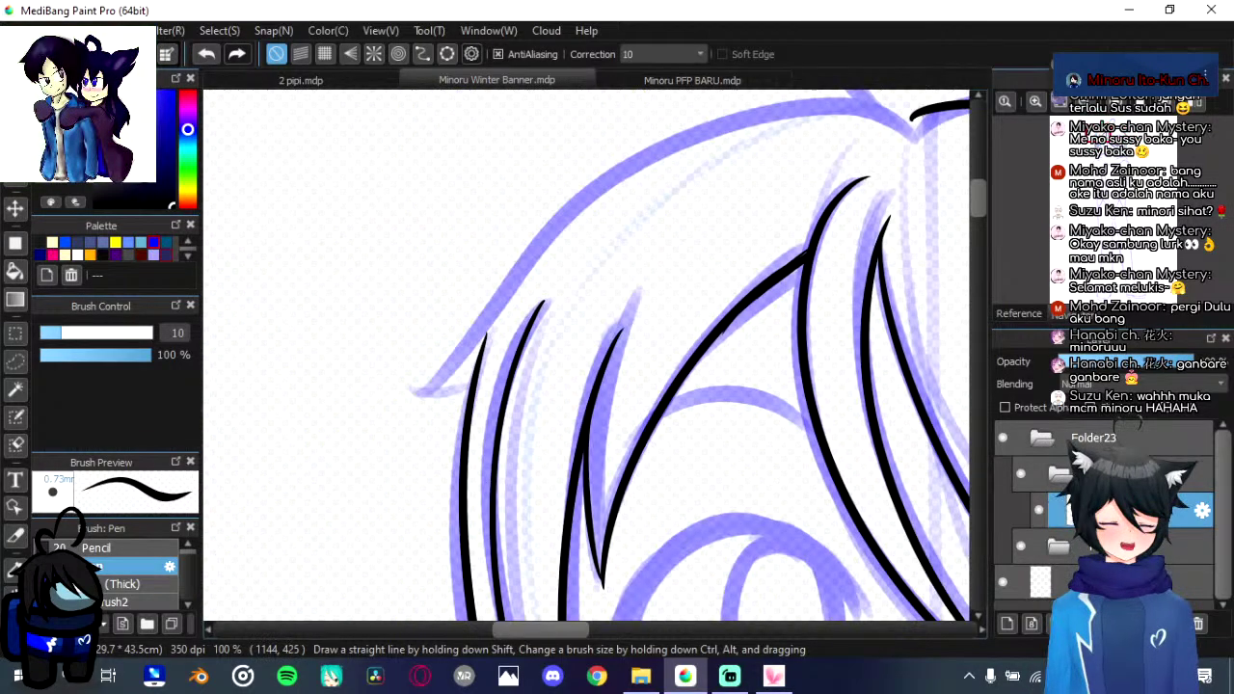
{"action": "left_click_drag", "start_coordinate": [410, 387], "coordinate": [636, 152]}
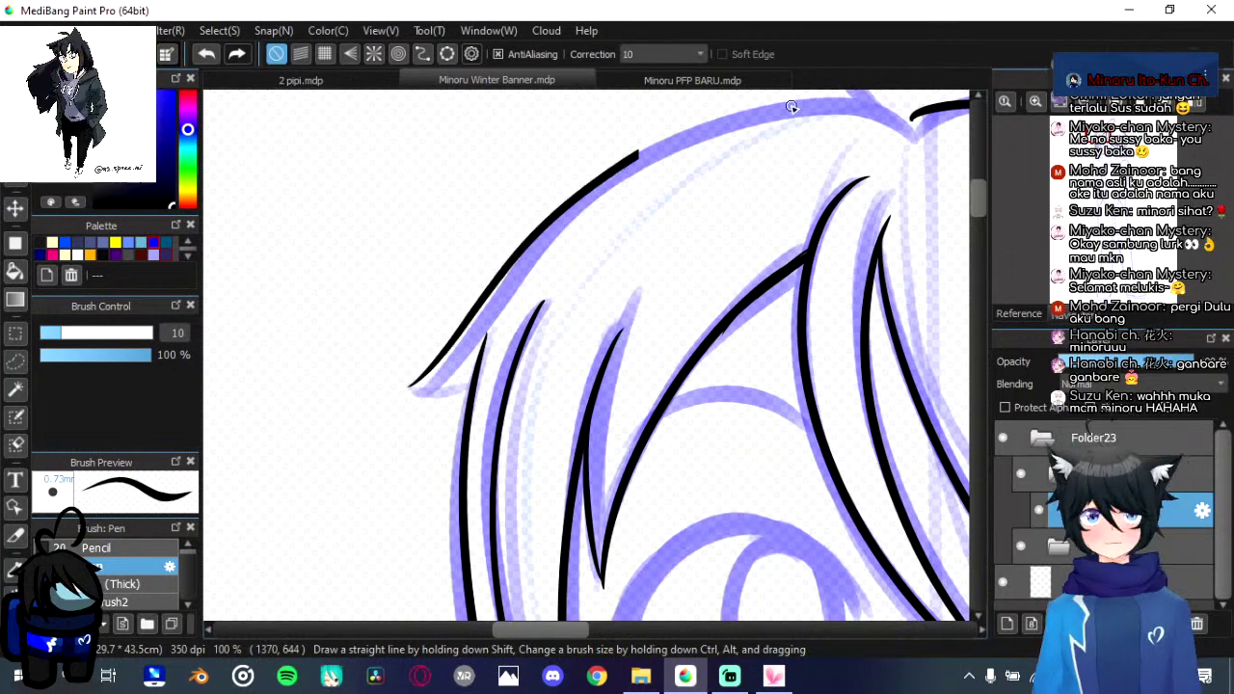
{"action": "mouse_move", "coordinate": [911, 114]}
{"action": "left_mouse_down"}
{"action": "mouse_move", "coordinate": [409, 376]}
{"action": "mouse_move", "coordinate": [919, 124]}
{"action": "left_mouse_up"}
{"action": "key", "text": "ctrl+z"}
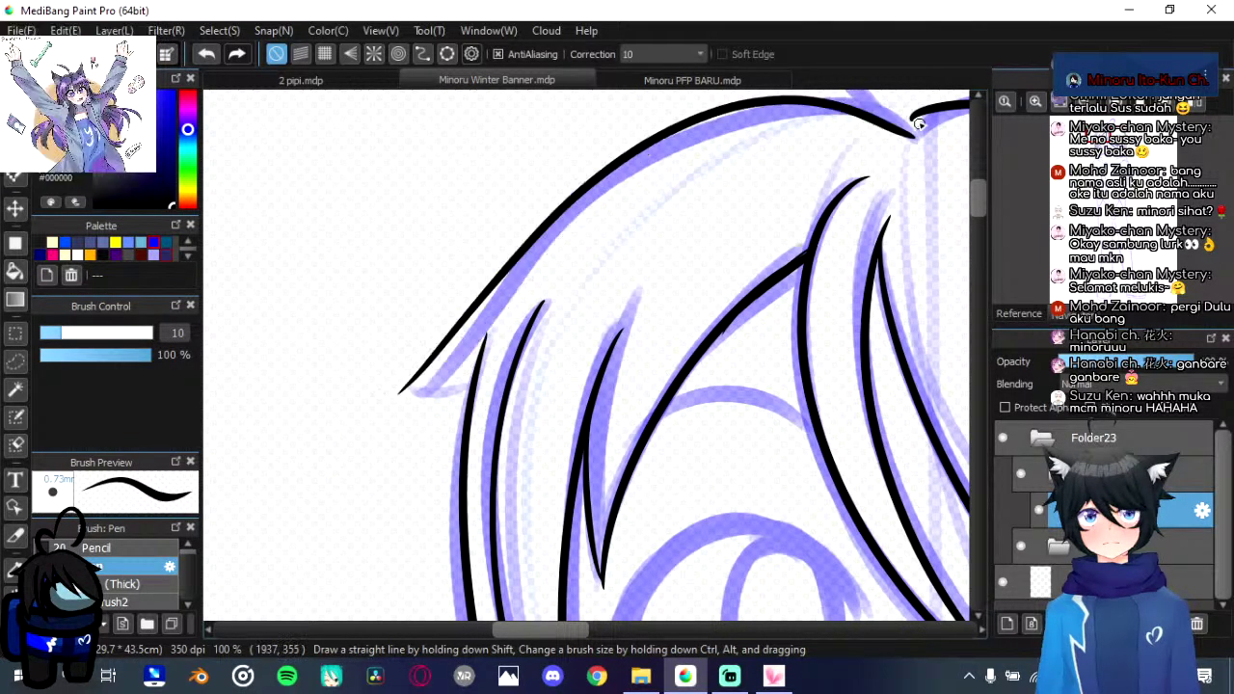
{"action": "key", "text": "ctrl+z"}
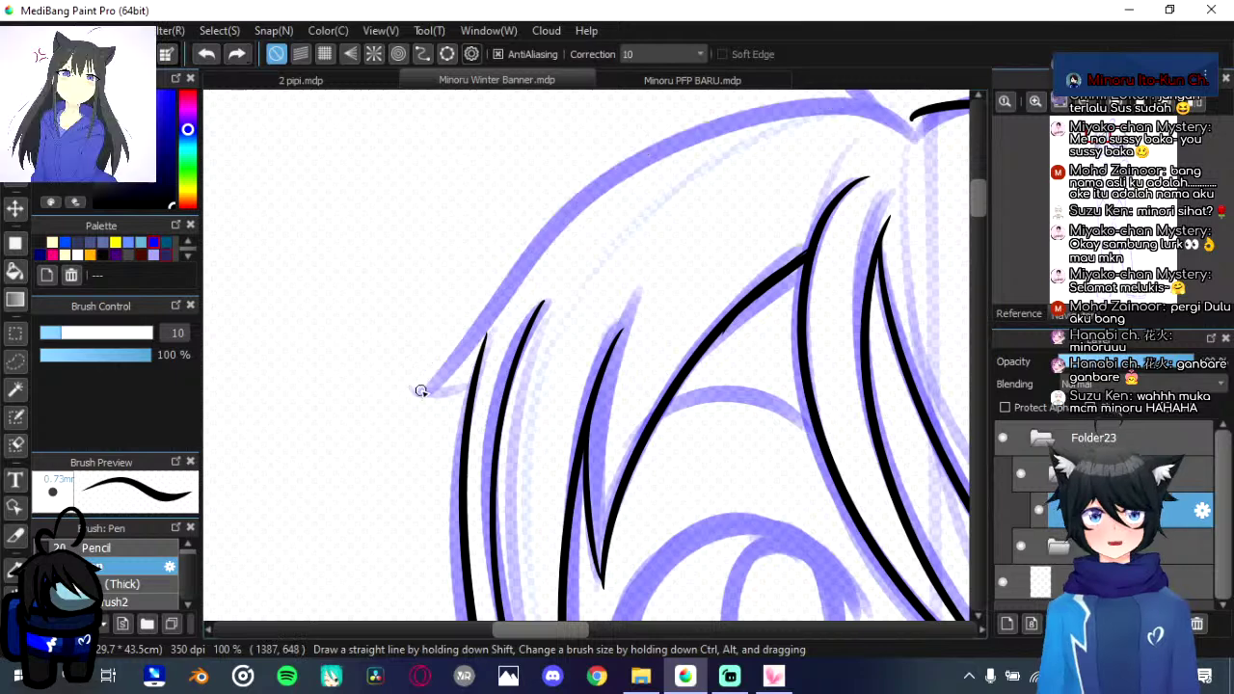
{"action": "mouse_move", "coordinate": [422, 390]}
{"action": "left_mouse_down"}
{"action": "mouse_move", "coordinate": [405, 450]}
{"action": "mouse_move", "coordinate": [562, 263]}
{"action": "left_mouse_up"}
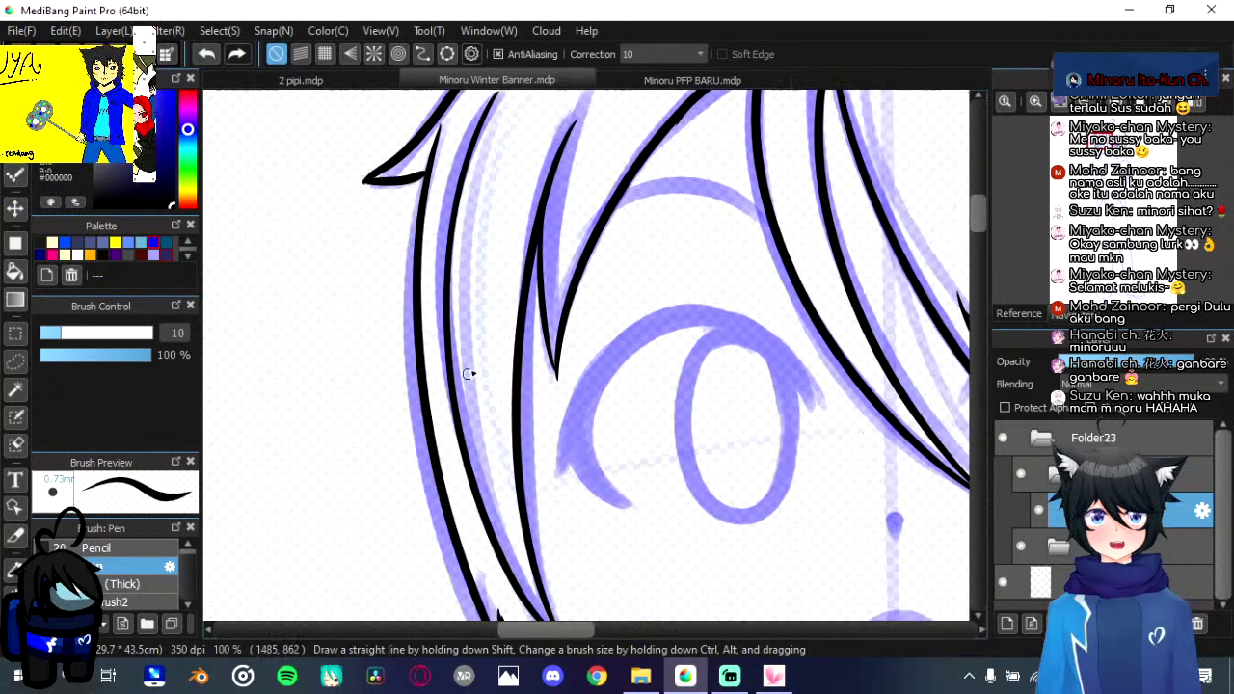
{"action": "scroll", "coordinate": [470, 370], "scroll_direction": "down", "scroll_amount": 2}
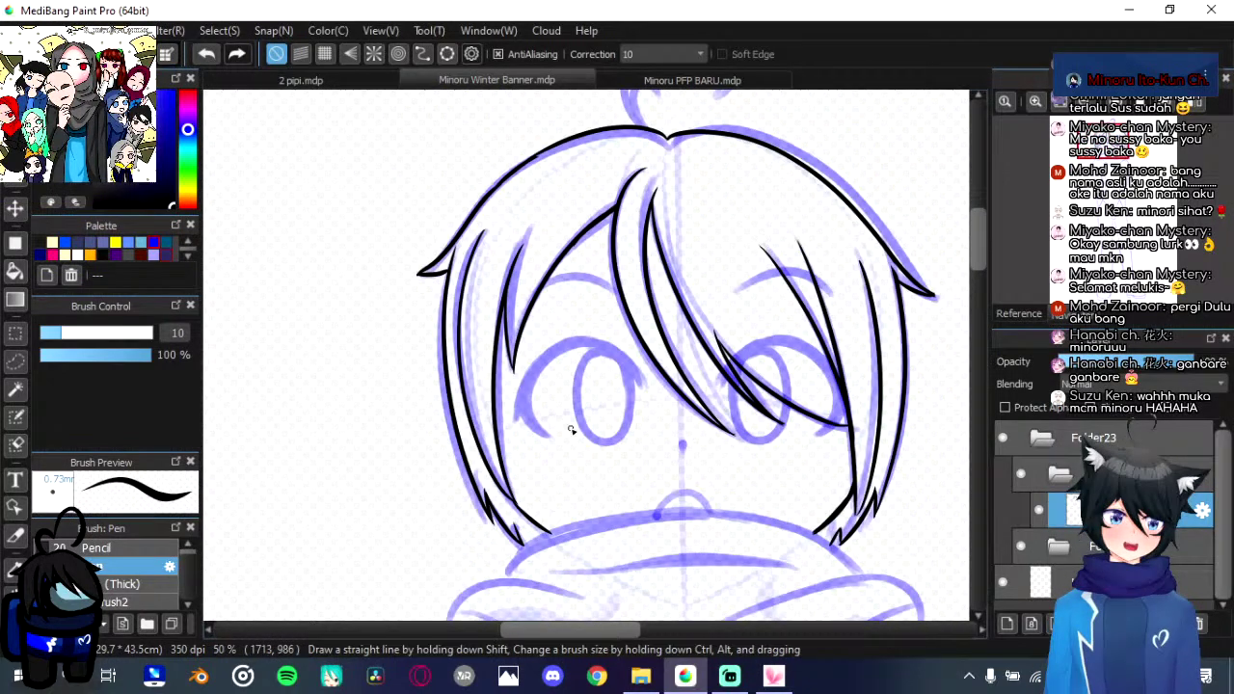
{"action": "left_click_drag", "start_coordinate": [678, 289], "coordinate": [590, 412]}
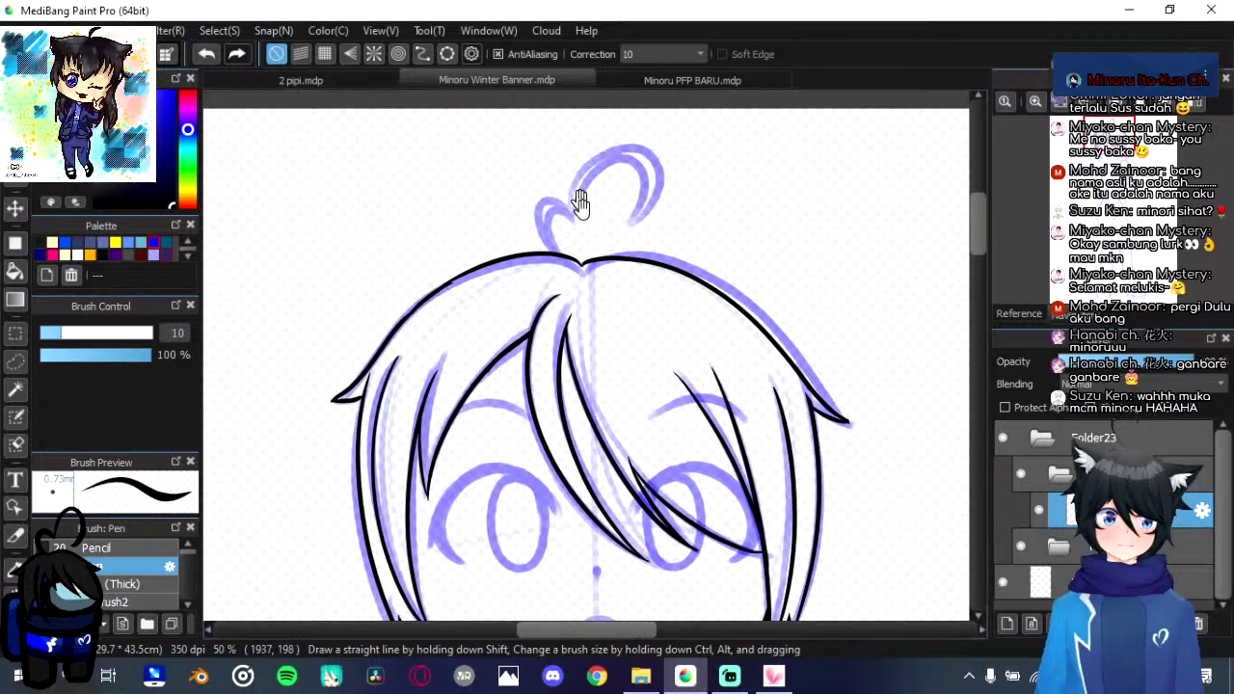
{"action": "left_click_drag", "start_coordinate": [594, 286], "coordinate": [571, 175]}
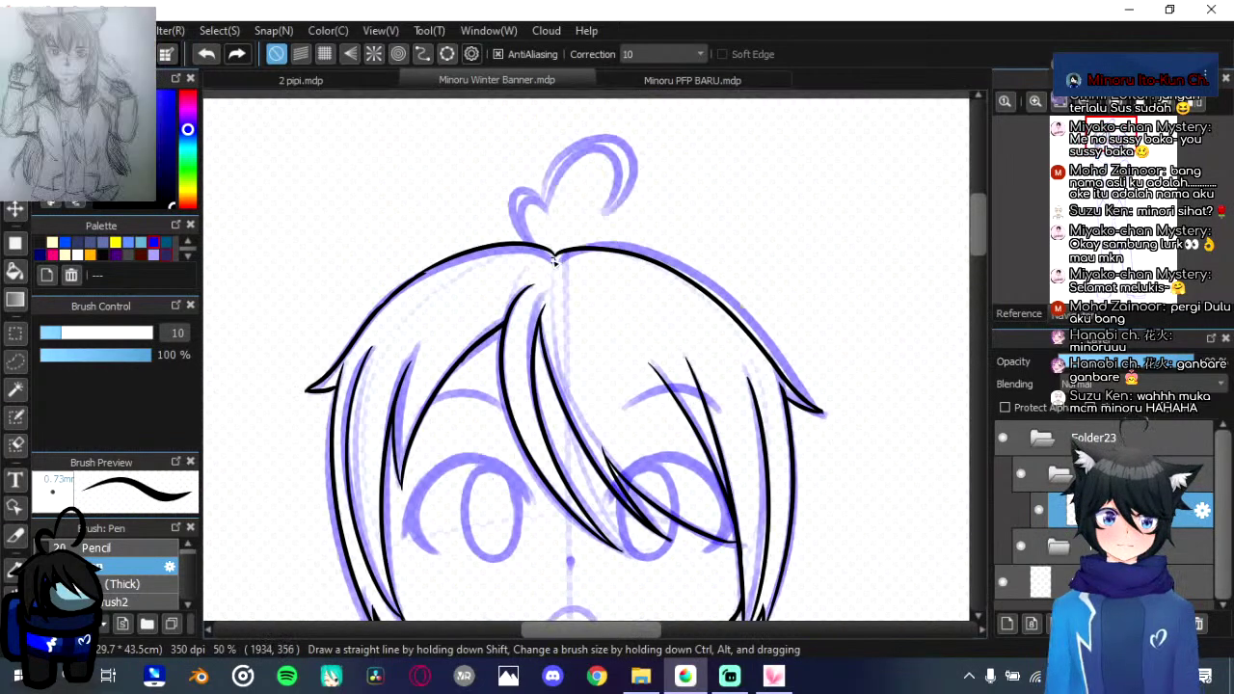
{"action": "left_click_drag", "start_coordinate": [557, 257], "coordinate": [526, 197]}
{"action": "key", "text": "ctrl+z"}
Step: Ink the scarf's curved upper edge below the face and its right-hand loop with the diagonal fold
{"action": "mouse_move", "coordinate": [586, 490]}
{"action": "left_mouse_down"}
{"action": "mouse_move", "coordinate": [532, 232]}
{"action": "mouse_move", "coordinate": [579, 131]}
{"action": "left_mouse_up"}
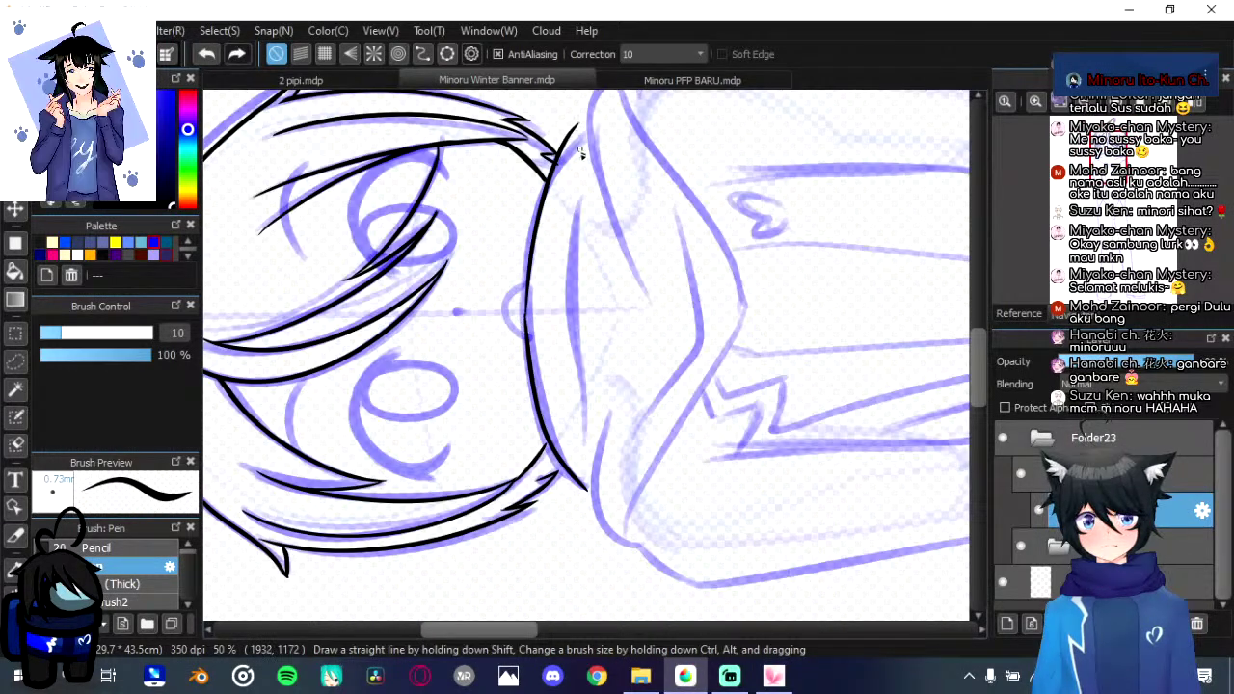
{"action": "key", "text": "ctrl+z"}
{"action": "left_click_drag", "start_coordinate": [525, 322], "coordinate": [553, 167]}
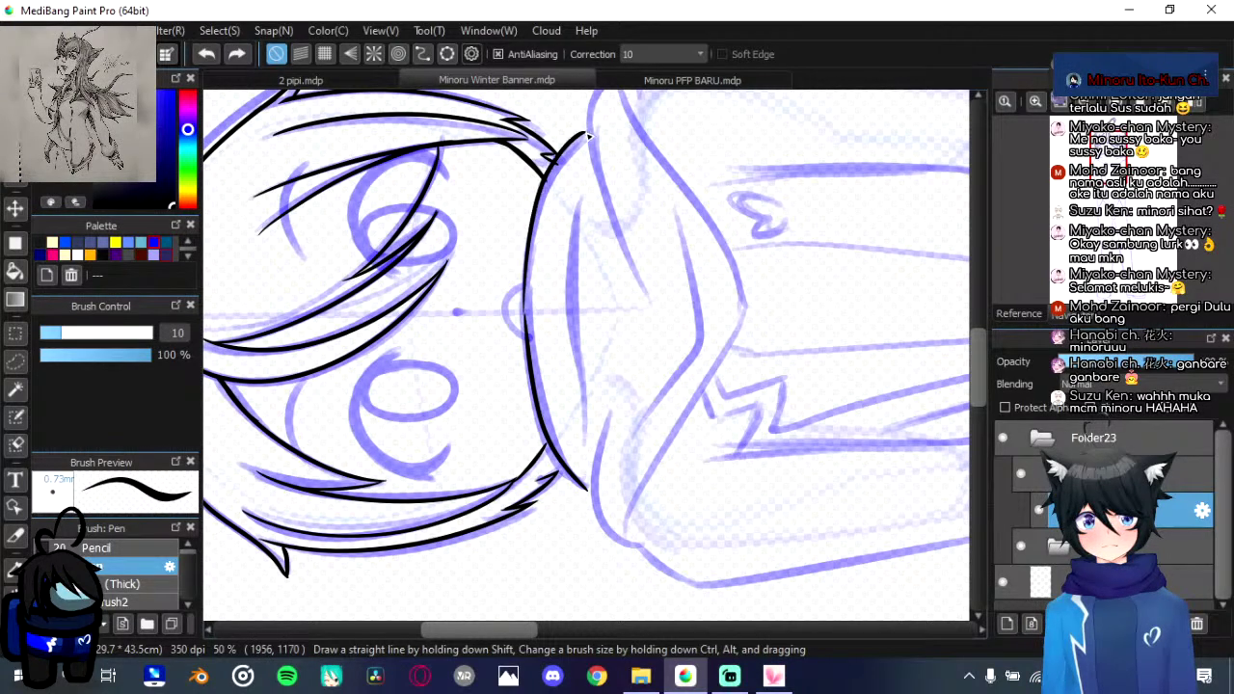
{"action": "key", "text": "ctrl+z"}
{"action": "mouse_move", "coordinate": [528, 313]}
{"action": "left_mouse_down"}
{"action": "mouse_move", "coordinate": [550, 181]}
{"action": "mouse_move", "coordinate": [596, 133]}
{"action": "left_mouse_up"}
{"action": "mouse_move", "coordinate": [598, 218]}
{"action": "left_mouse_down"}
{"action": "mouse_move", "coordinate": [569, 340]}
{"action": "mouse_move", "coordinate": [582, 297]}
{"action": "mouse_move", "coordinate": [557, 225]}
{"action": "mouse_move", "coordinate": [578, 136]}
{"action": "left_mouse_up"}
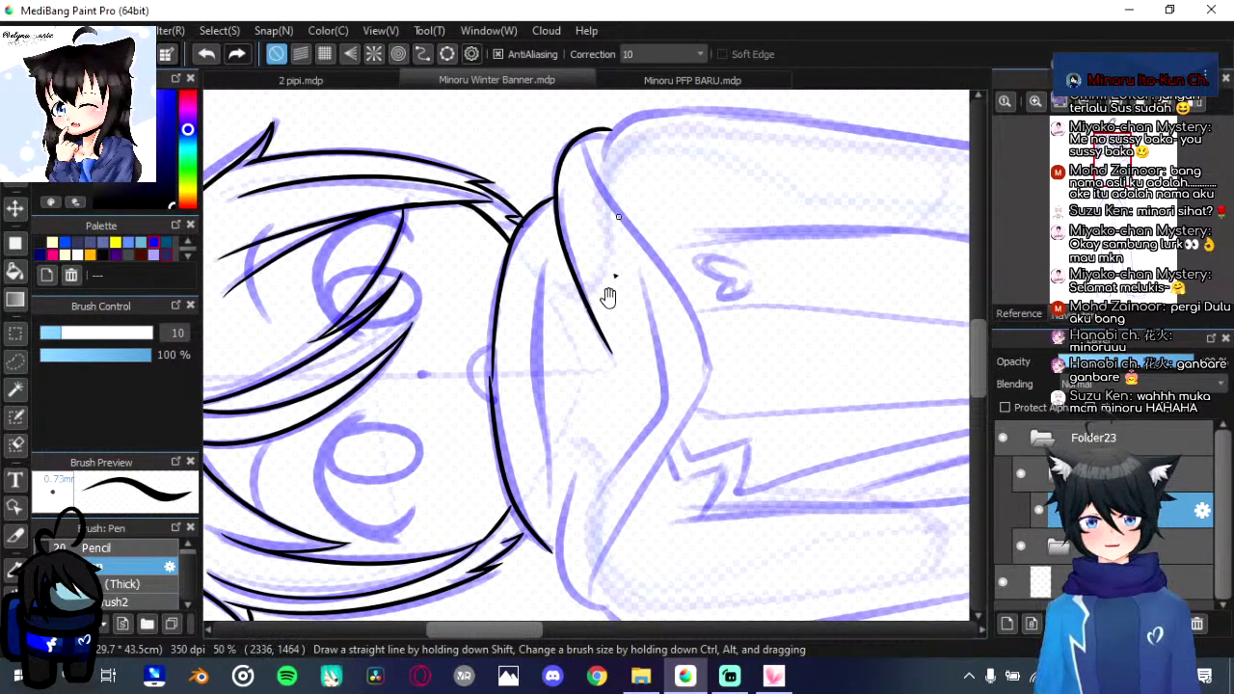
Step: Ink the scarf's left-hand loop and the inner fold lines across its front
{"action": "scroll", "coordinate": [592, 261], "scroll_direction": "down", "scroll_amount": 4}
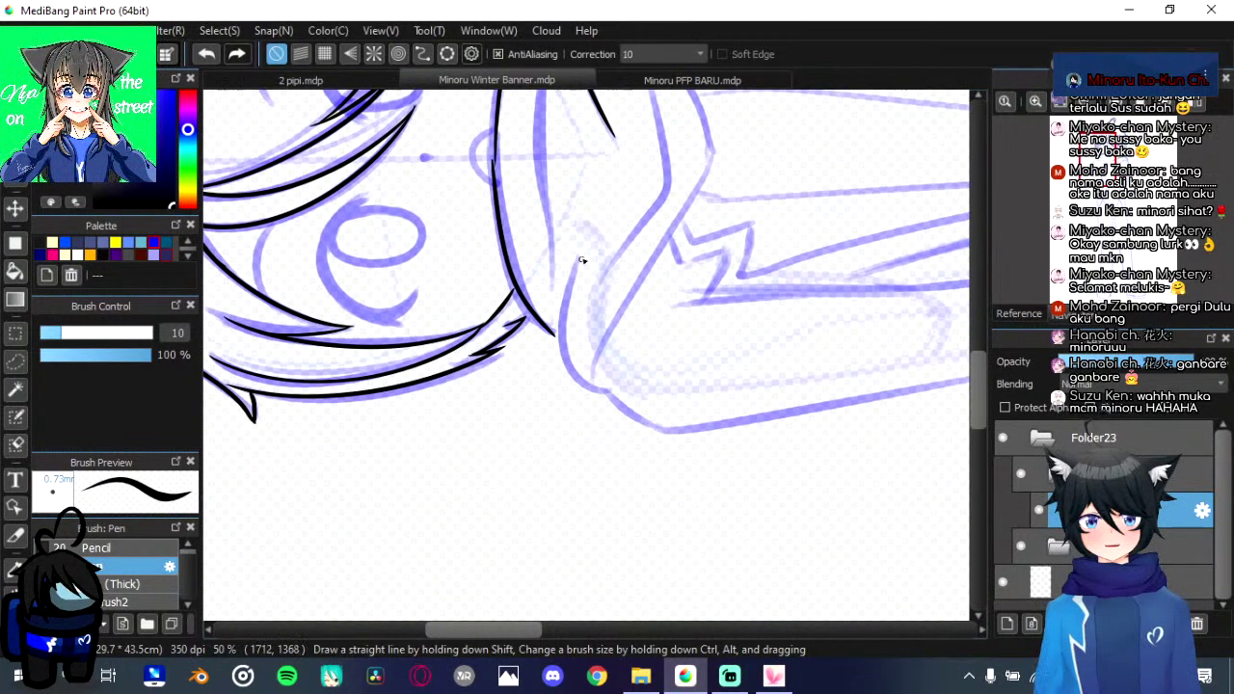
{"action": "left_click_drag", "start_coordinate": [586, 390], "coordinate": [612, 403]}
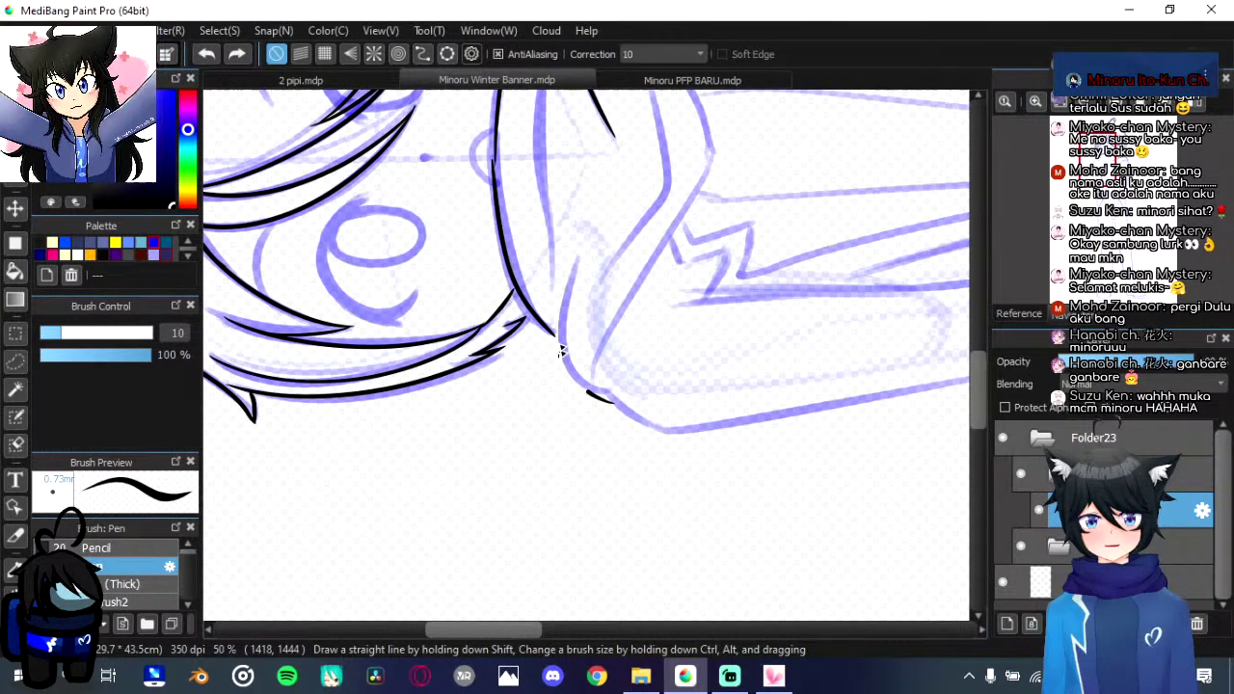
{"action": "mouse_move", "coordinate": [578, 264]}
{"action": "left_mouse_down"}
{"action": "mouse_move", "coordinate": [584, 391]}
{"action": "mouse_move", "coordinate": [542, 193]}
{"action": "mouse_move", "coordinate": [549, 152]}
{"action": "left_mouse_up"}
{"action": "scroll", "coordinate": [569, 348], "scroll_direction": "up", "scroll_amount": 2}
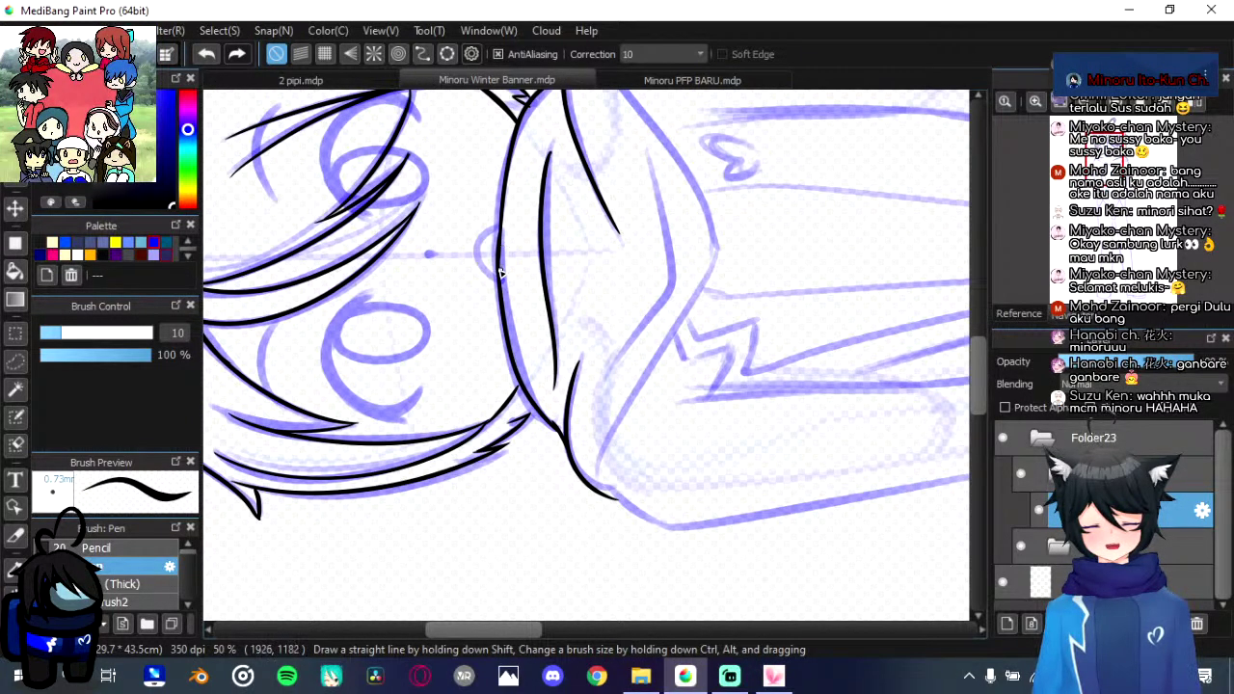
{"action": "left_click_drag", "start_coordinate": [552, 423], "coordinate": [491, 316]}
{"action": "left_click_drag", "start_coordinate": [564, 349], "coordinate": [551, 280]}
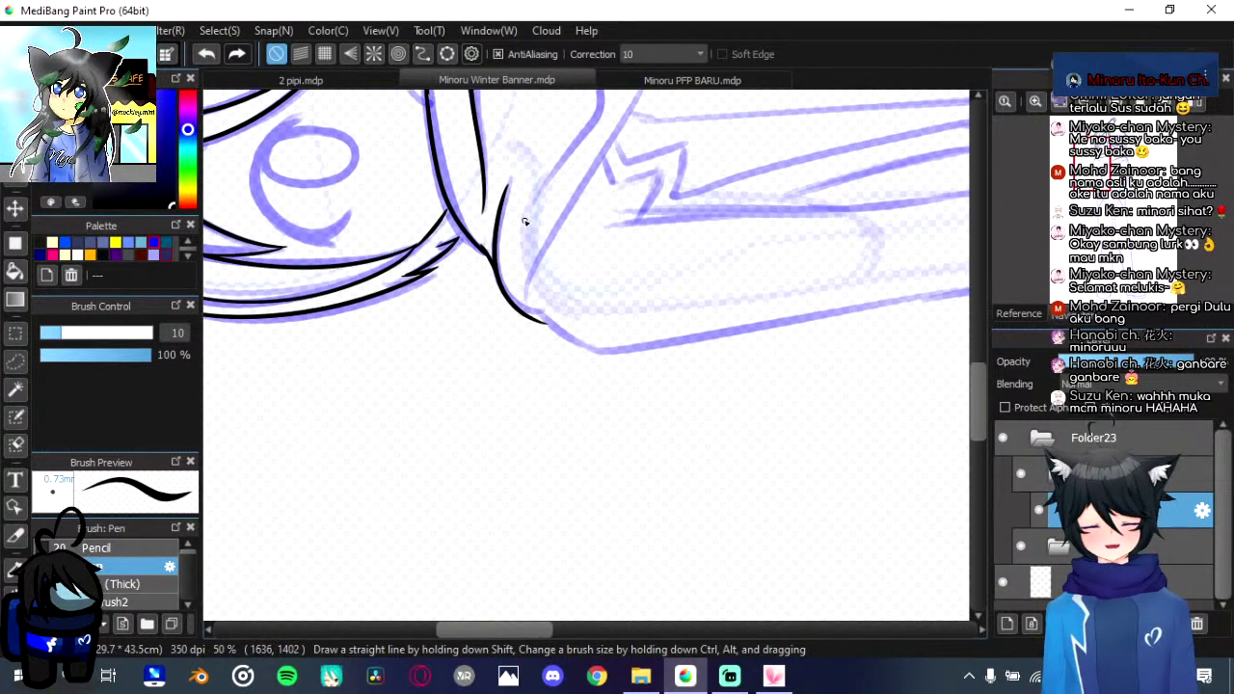
{"action": "left_click_drag", "start_coordinate": [544, 228], "coordinate": [526, 357]}
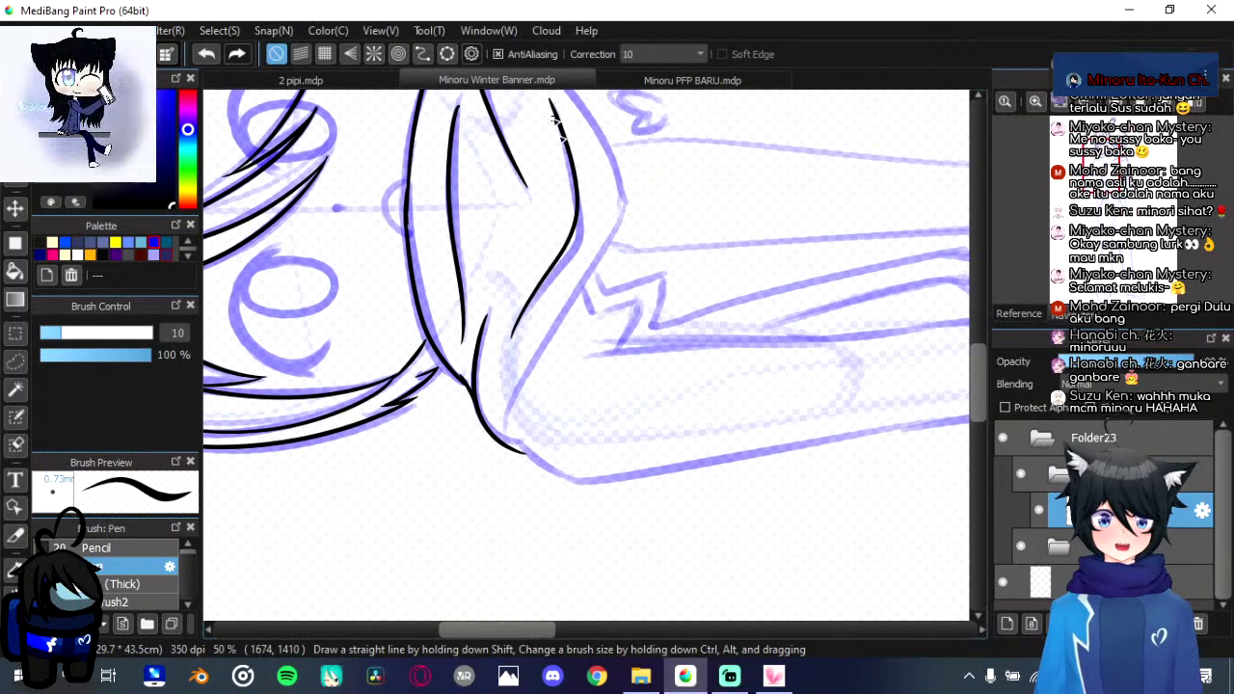
Step: Ink the scarf's V-shaped lower edge from the right-hand shoulder through the centre point to the left-hand shoulder
{"action": "left_click_drag", "start_coordinate": [576, 151], "coordinate": [559, 325]}
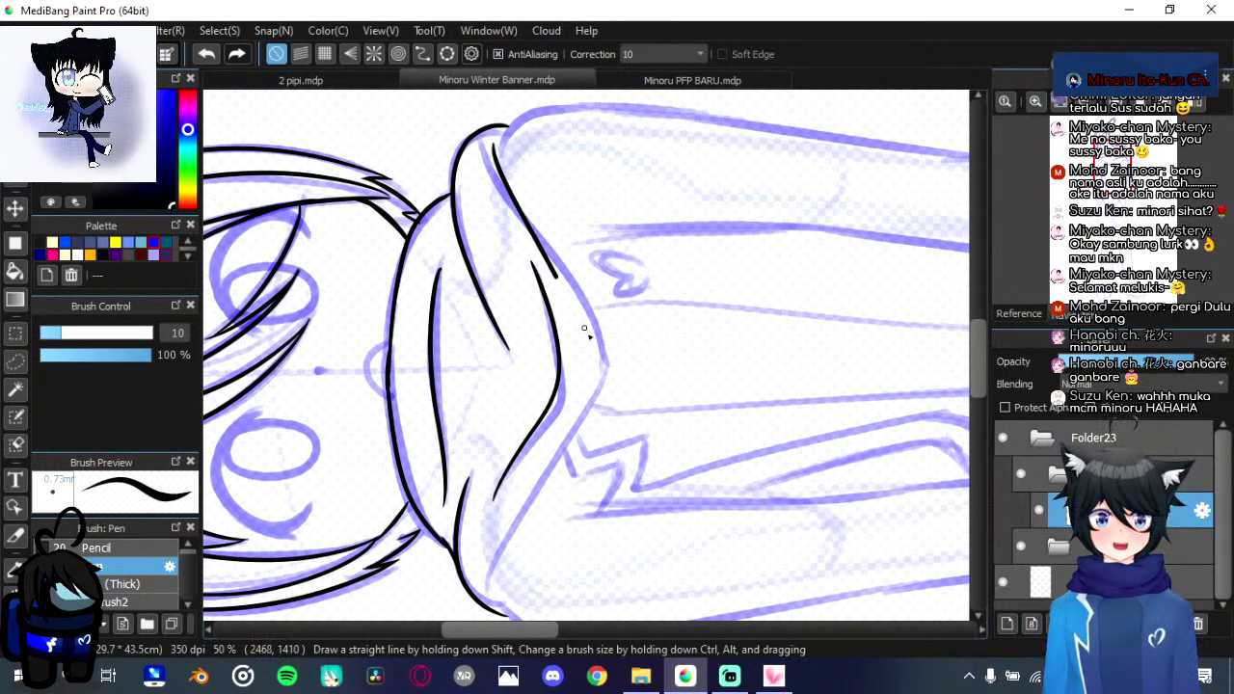
{"action": "left_click_drag", "start_coordinate": [492, 141], "coordinate": [616, 393]}
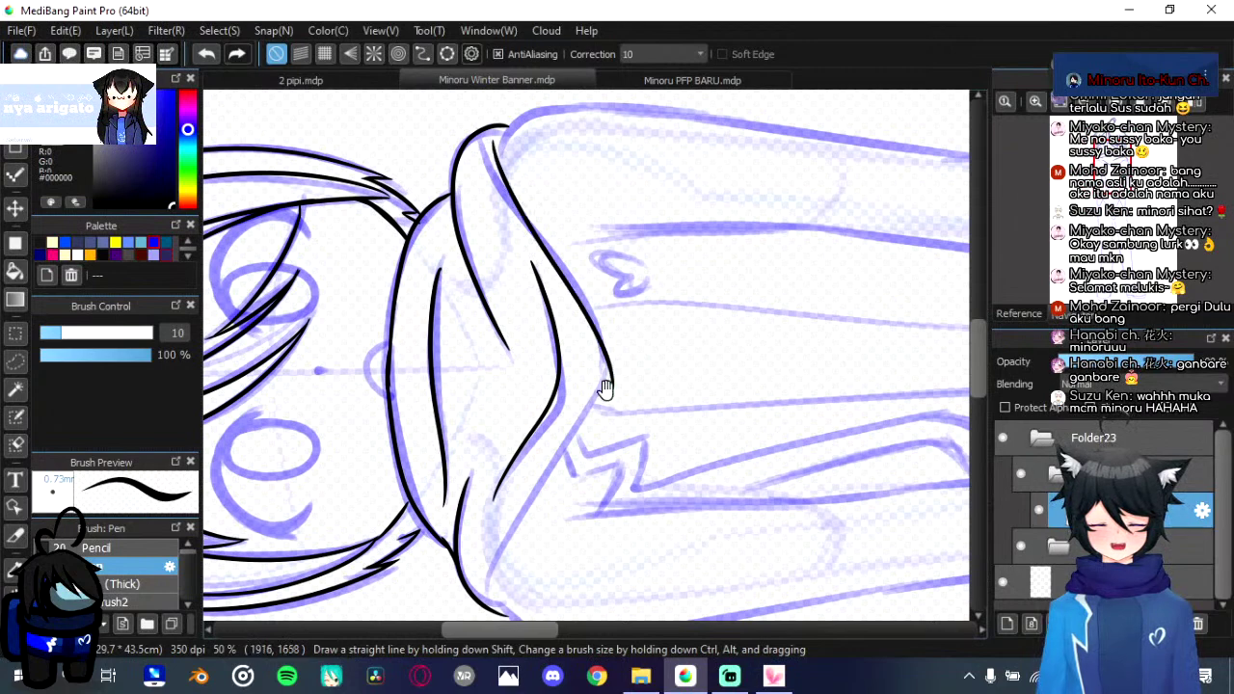
{"action": "scroll", "coordinate": [578, 415], "scroll_direction": "down", "scroll_amount": 2}
{"action": "left_click_drag", "start_coordinate": [500, 511], "coordinate": [625, 295]}
{"action": "key", "text": "ctrl+z"}
{"action": "key", "text": "ctrl+z"}
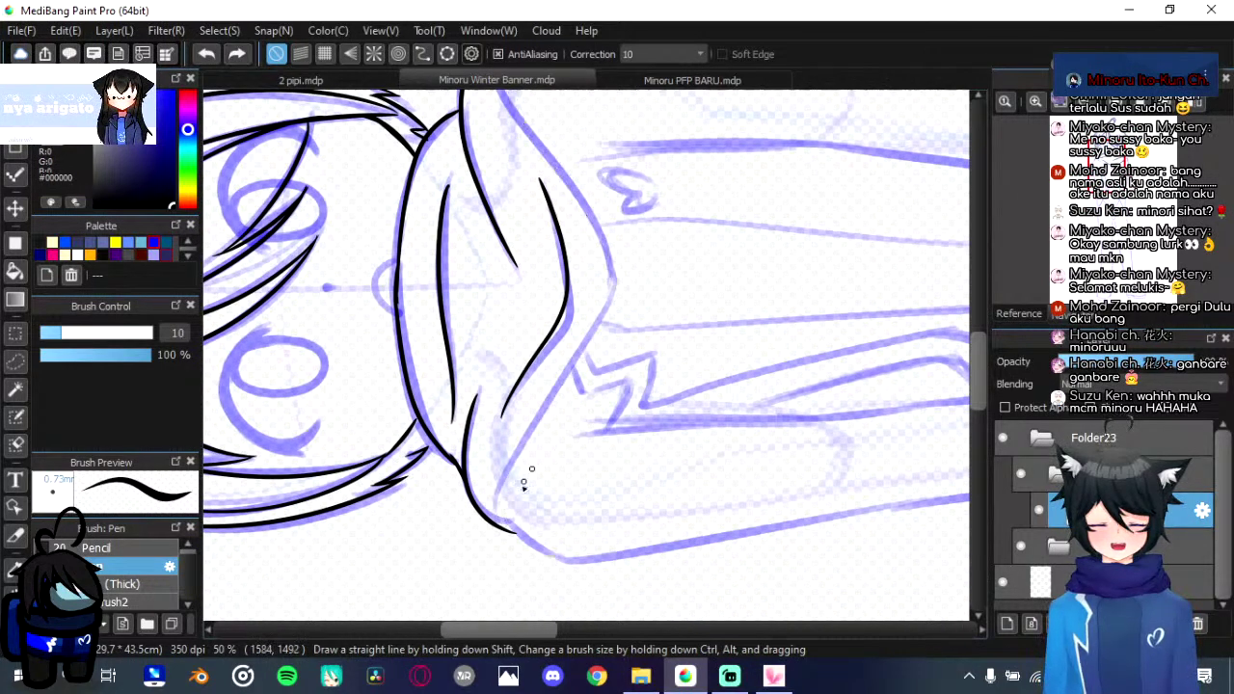
{"action": "scroll", "coordinate": [523, 485], "scroll_direction": "up", "scroll_amount": 2}
{"action": "mouse_move", "coordinate": [497, 137]}
{"action": "left_mouse_down"}
{"action": "mouse_move", "coordinate": [612, 363]}
{"action": "mouse_move", "coordinate": [583, 261]}
{"action": "mouse_move", "coordinate": [495, 138]}
{"action": "left_mouse_up"}
{"action": "key", "text": "ctrl+z"}
{"action": "left_click_drag", "start_coordinate": [551, 462], "coordinate": [534, 258]}
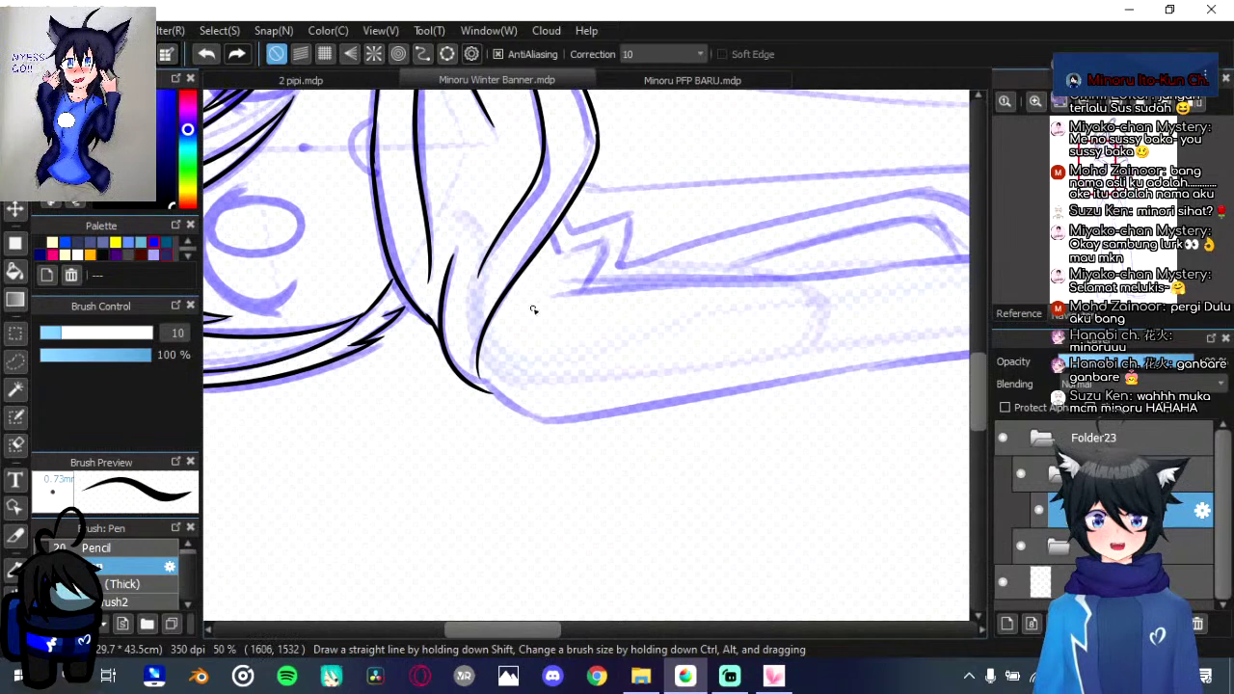
Step: Ink the short shoulder lines that emerge from under the scarf on both sides of the body
{"action": "key", "text": "Right"}
{"action": "key", "text": "Right"}
{"action": "left_click_drag", "start_coordinate": [449, 305], "coordinate": [446, 277]}
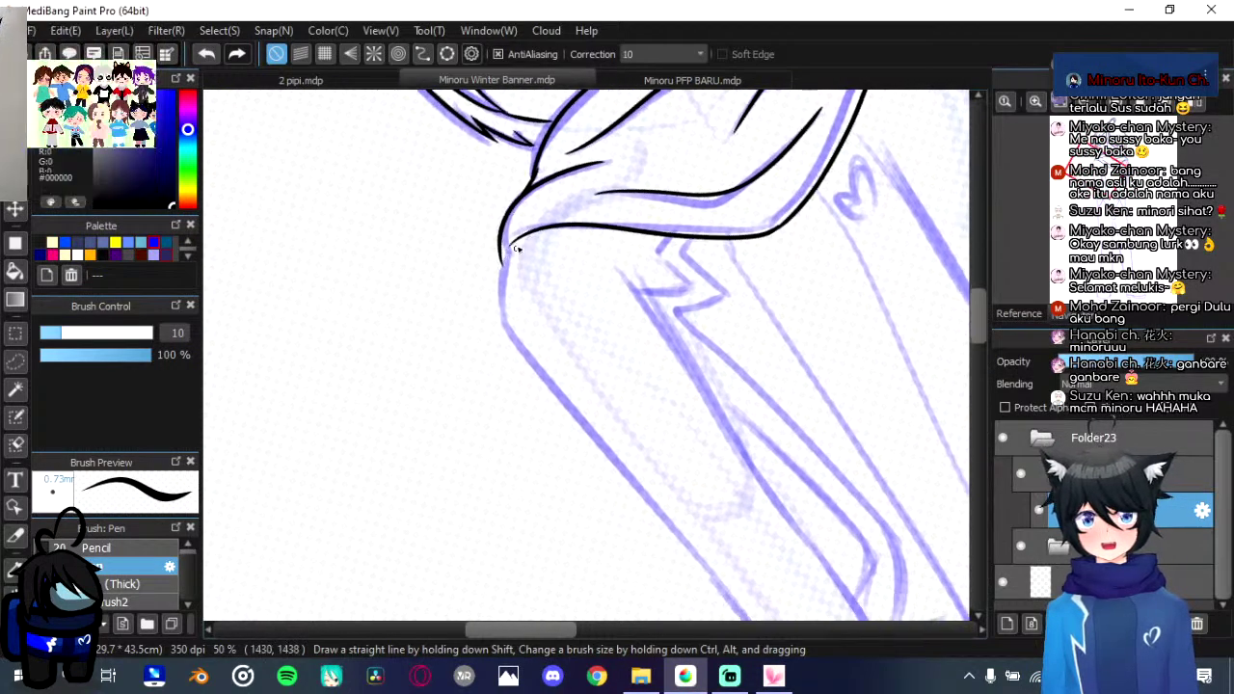
{"action": "left_click_drag", "start_coordinate": [511, 243], "coordinate": [509, 316]}
{"action": "key", "text": "ctrl+z"}
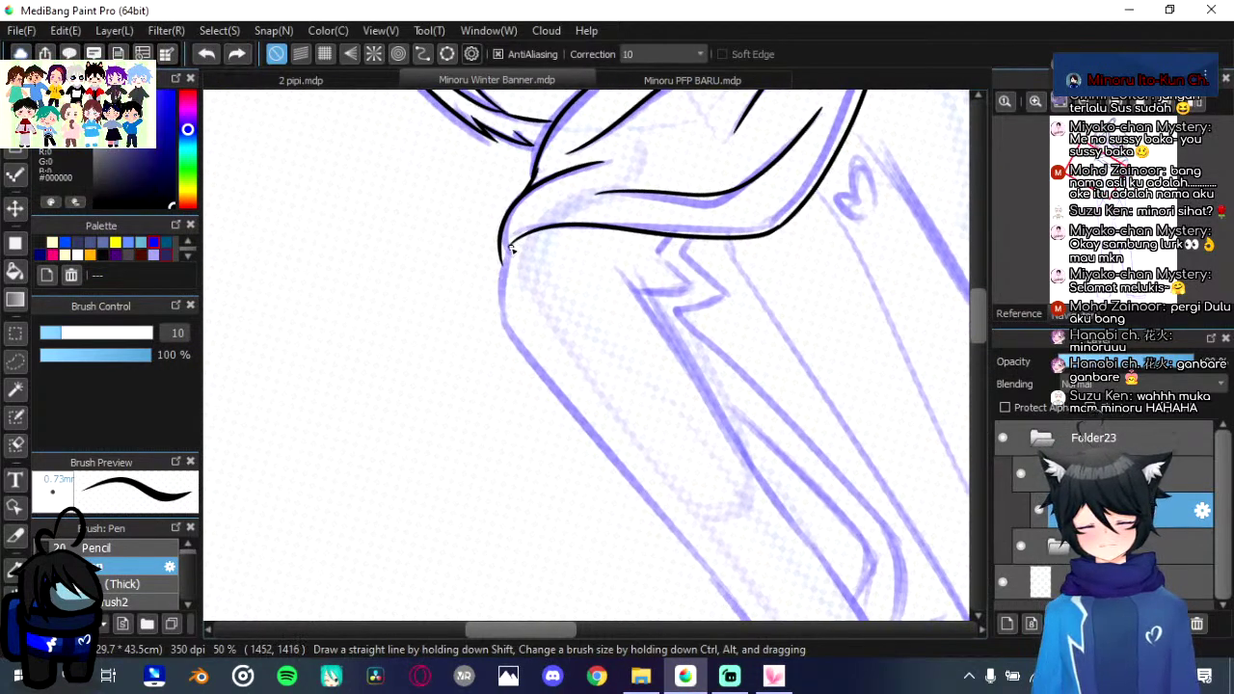
{"action": "mouse_move", "coordinate": [507, 246]}
{"action": "left_mouse_down"}
{"action": "mouse_move", "coordinate": [514, 318]}
{"action": "mouse_move", "coordinate": [498, 263]}
{"action": "left_mouse_up"}
{"action": "key", "text": "ctrl+alt+Right"}
{"action": "key", "text": "ctrl+alt+Right"}
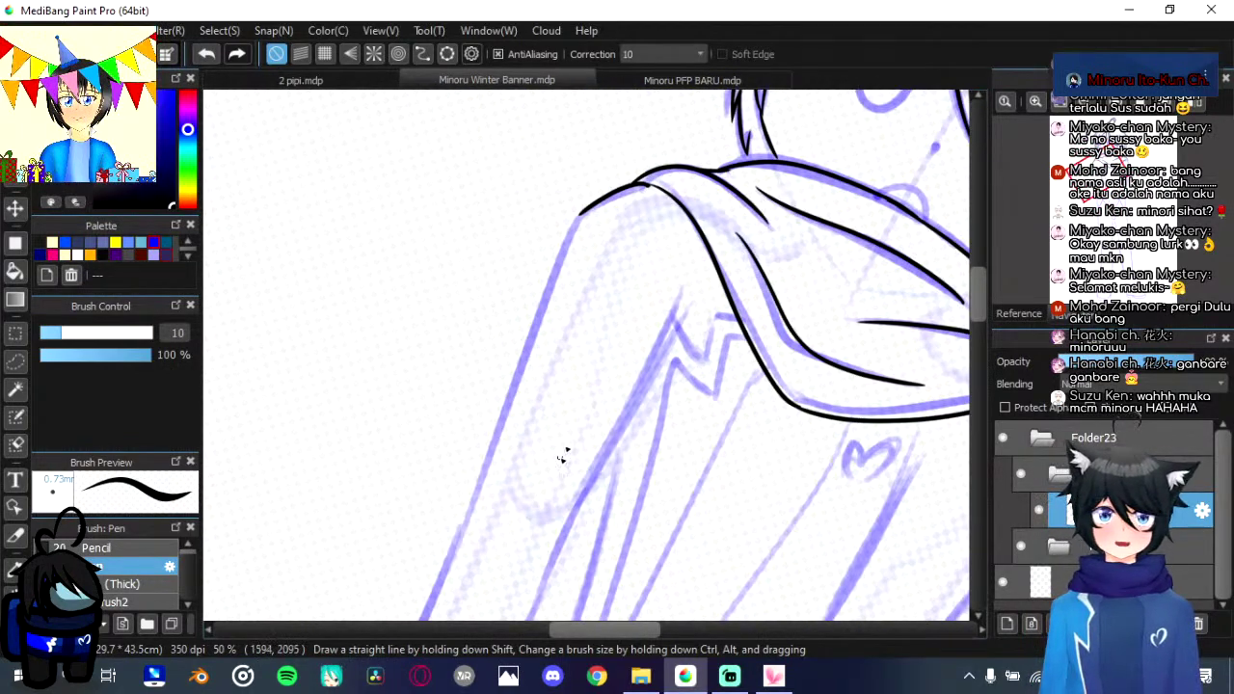
{"action": "mouse_move", "coordinate": [604, 389]}
{"action": "left_mouse_down"}
{"action": "mouse_move", "coordinate": [360, 234]}
{"action": "mouse_move", "coordinate": [334, 233]}
{"action": "left_mouse_up"}
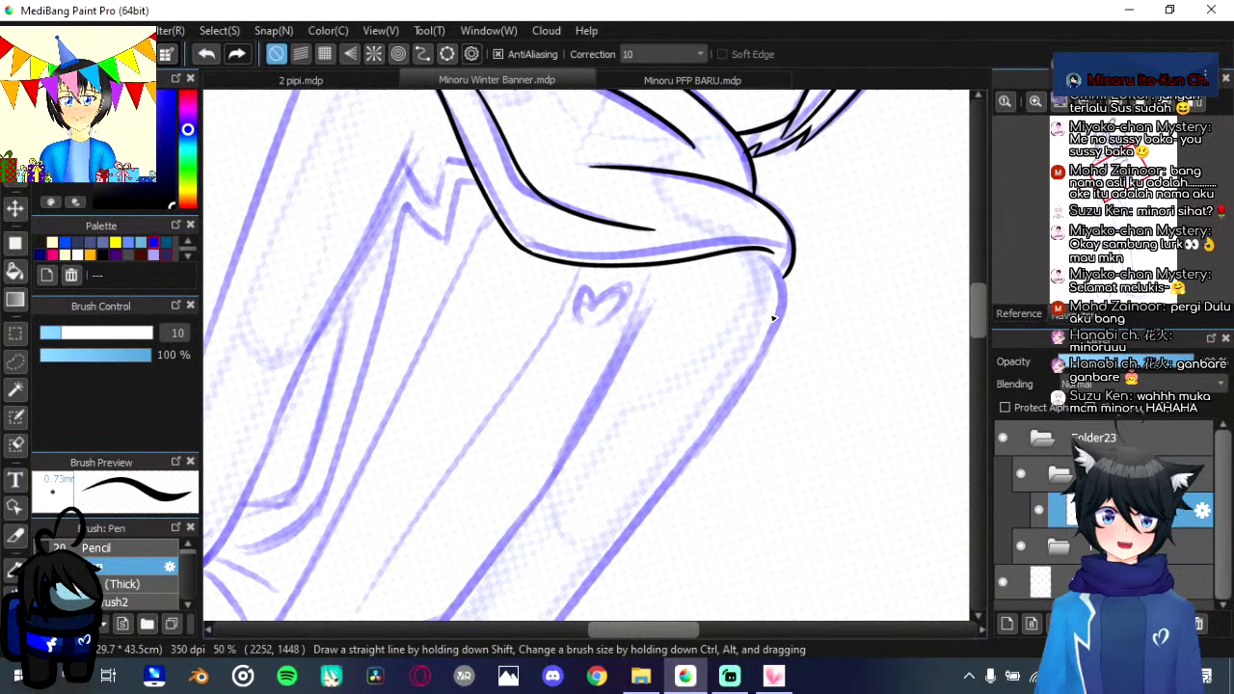
{"action": "mouse_move", "coordinate": [772, 251]}
{"action": "left_mouse_down"}
{"action": "mouse_move", "coordinate": [785, 304]}
{"action": "mouse_move", "coordinate": [826, 224]}
{"action": "left_mouse_up"}
{"action": "left_click_drag", "start_coordinate": [501, 333], "coordinate": [594, 441]}
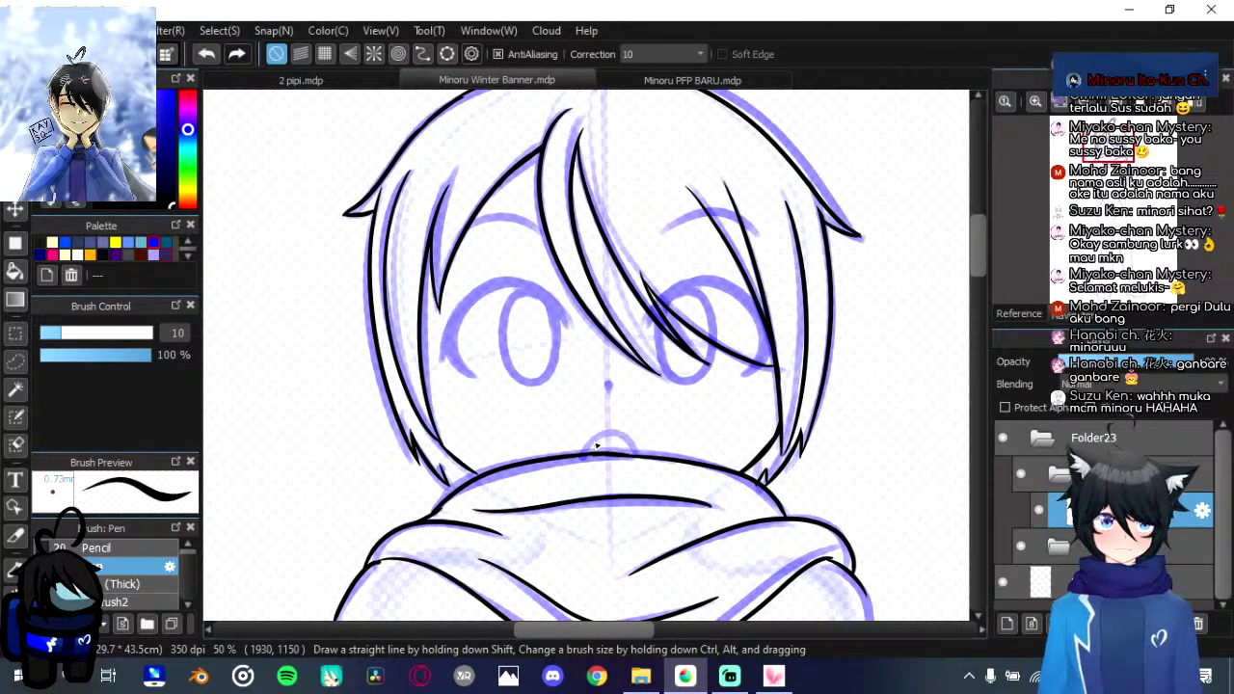
Step: Ink the upper part of the left-hand sleeve's inner edge, starting just below the scarf
{"action": "scroll", "coordinate": [755, 183], "scroll_direction": "down", "scroll_amount": 5}
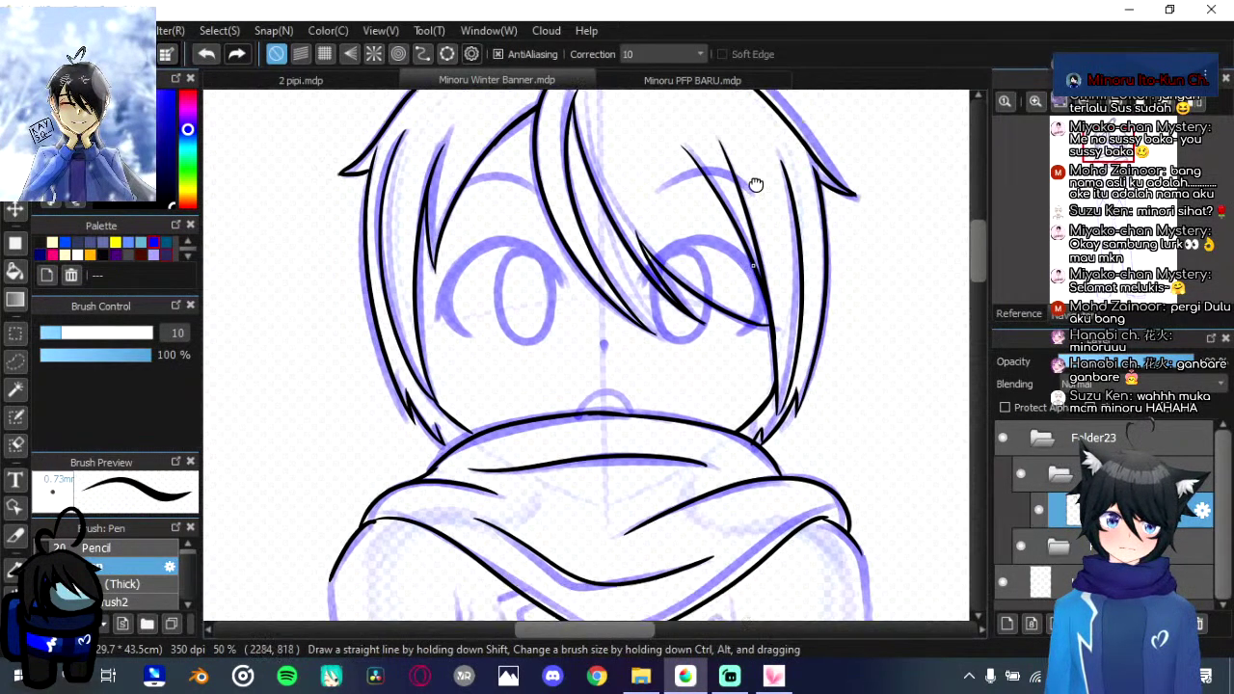
{"action": "left_click_drag", "start_coordinate": [721, 332], "coordinate": [733, 242]}
{"action": "left_click_drag", "start_coordinate": [647, 267], "coordinate": [663, 335]}
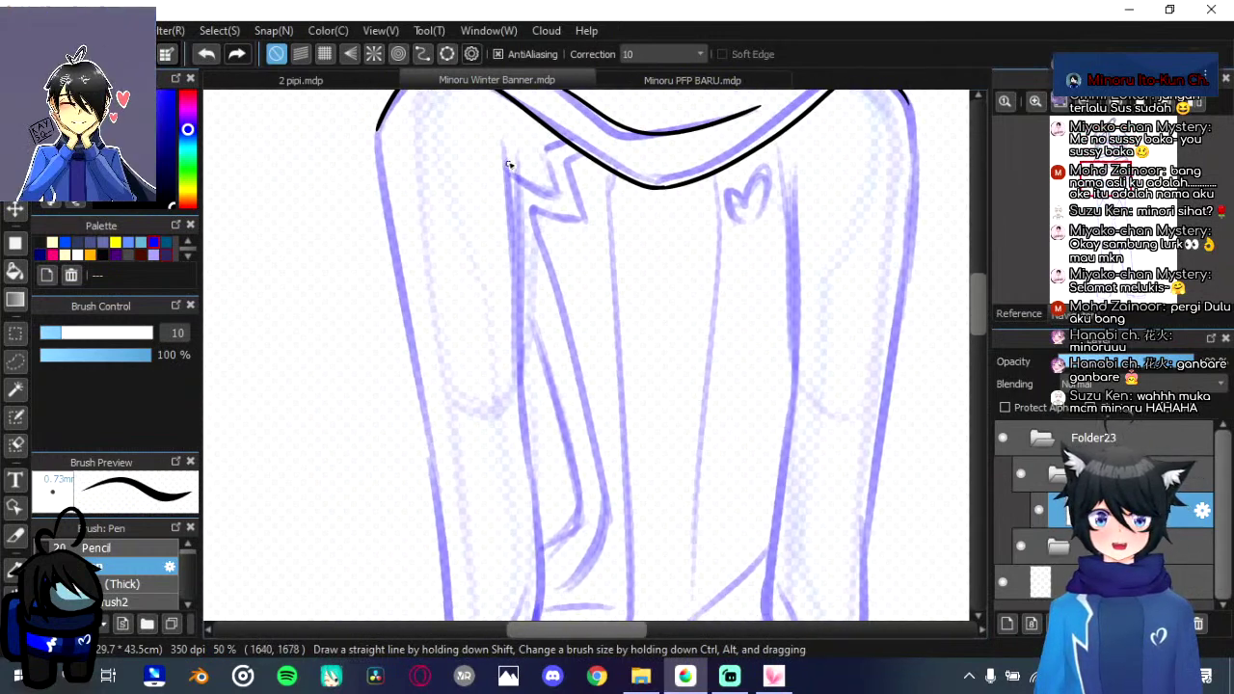
{"action": "left_click_drag", "start_coordinate": [504, 147], "coordinate": [517, 234]}
{"action": "left_click_drag", "start_coordinate": [512, 190], "coordinate": [536, 431]}
{"action": "scroll", "coordinate": [537, 281], "scroll_direction": "down", "scroll_amount": 4}
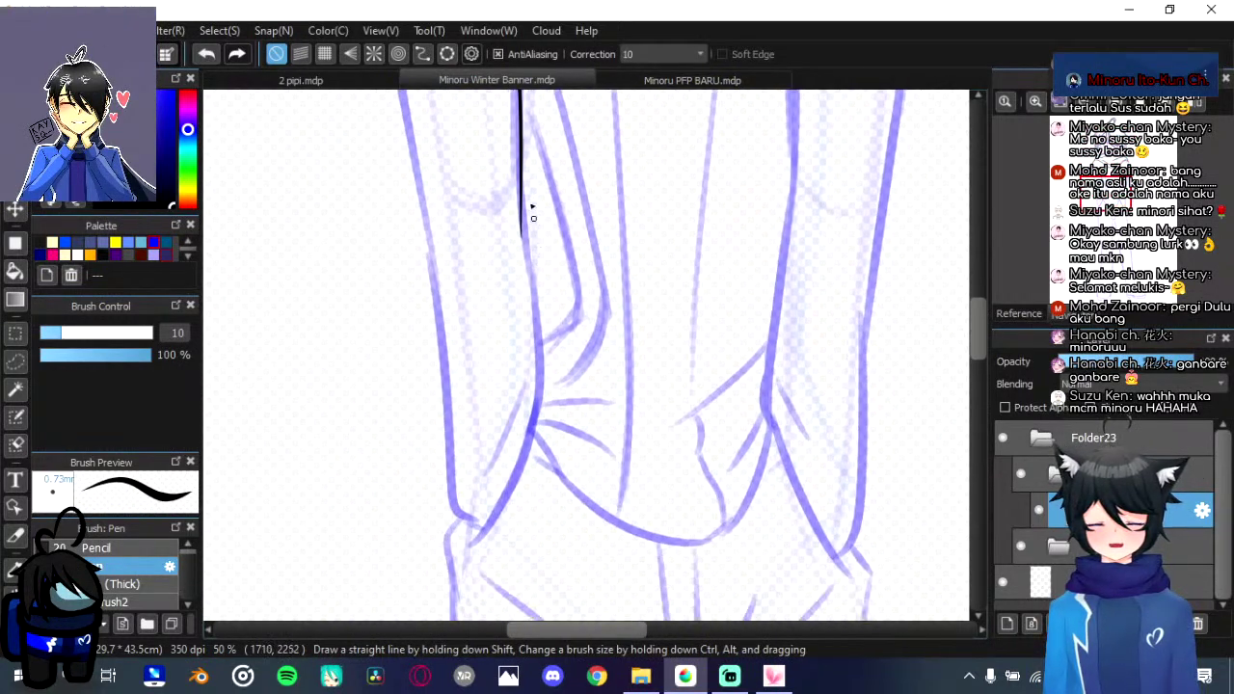
Step: Continue the left-hand sleeve's inner edge down to the bend above the cuff
{"action": "mouse_move", "coordinate": [523, 223]}
{"action": "left_mouse_down"}
{"action": "mouse_move", "coordinate": [541, 449]}
{"action": "mouse_move", "coordinate": [537, 322]}
{"action": "left_mouse_up"}
{"action": "key", "text": "ctrl+z"}
{"action": "key", "text": "ctrl+z"}
{"action": "mouse_move", "coordinate": [535, 432]}
{"action": "left_mouse_down"}
{"action": "mouse_move", "coordinate": [546, 397]}
{"action": "mouse_move", "coordinate": [534, 288]}
{"action": "left_mouse_up"}
{"action": "key", "text": "ctrl+z"}
{"action": "mouse_move", "coordinate": [531, 422]}
{"action": "left_mouse_down"}
{"action": "mouse_move", "coordinate": [547, 383]}
{"action": "mouse_move", "coordinate": [533, 286]}
{"action": "left_mouse_up"}
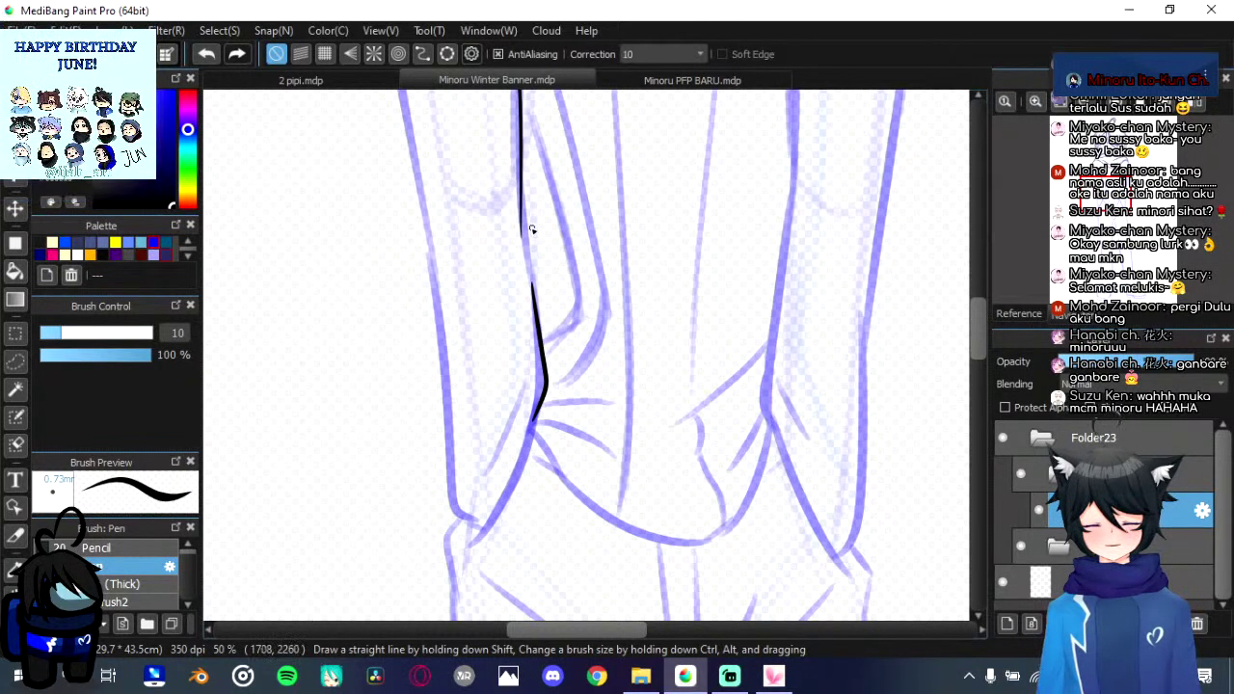
{"action": "mouse_move", "coordinate": [523, 180]}
{"action": "left_mouse_down"}
{"action": "mouse_move", "coordinate": [548, 319]}
{"action": "mouse_move", "coordinate": [525, 152]}
{"action": "left_mouse_up"}
{"action": "key", "text": "ctrl+z"}
{"action": "mouse_move", "coordinate": [515, 345]}
{"action": "left_mouse_down"}
{"action": "mouse_move", "coordinate": [551, 284]}
{"action": "mouse_move", "coordinate": [530, 368]}
{"action": "mouse_move", "coordinate": [530, 296]}
{"action": "mouse_move", "coordinate": [528, 325]}
{"action": "left_mouse_up"}
Step: Ink the cuff corner and the lower outer edge of the left-hand sleeve
{"action": "mouse_move", "coordinate": [528, 389]}
{"action": "left_mouse_down"}
{"action": "mouse_move", "coordinate": [504, 380]}
{"action": "mouse_move", "coordinate": [497, 207]}
{"action": "left_mouse_up"}
{"action": "scroll", "coordinate": [529, 447], "scroll_direction": "up", "scroll_amount": 6}
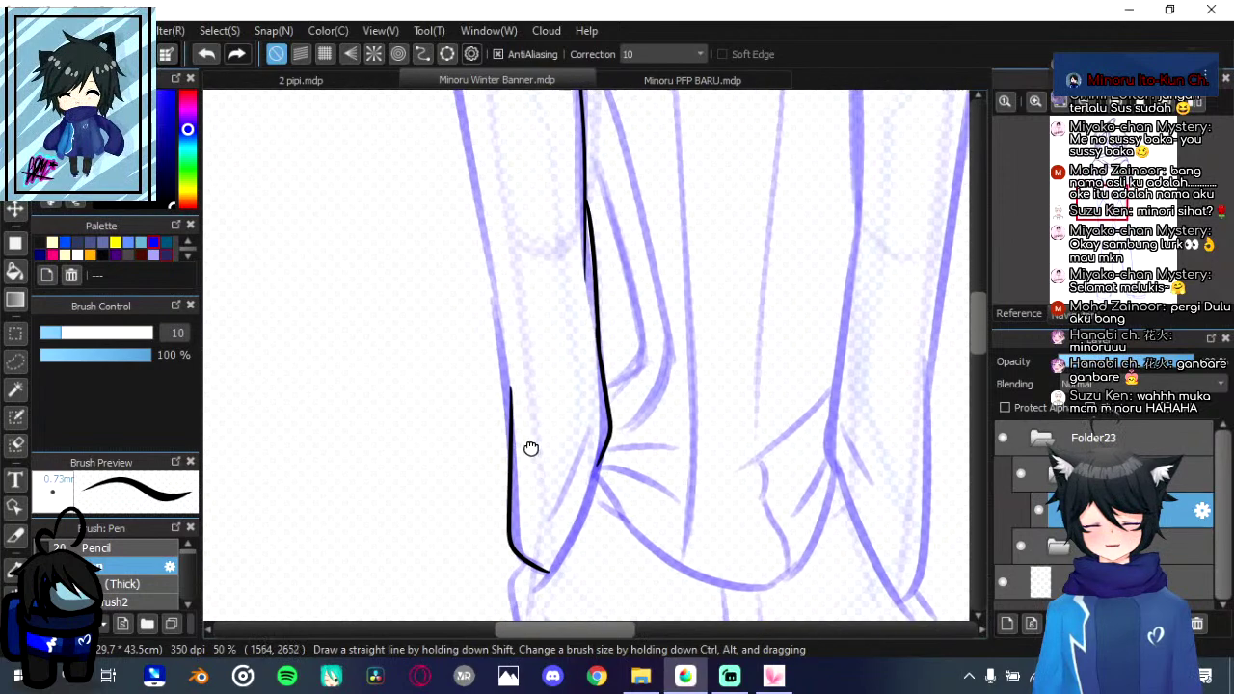
{"action": "left_click_drag", "start_coordinate": [510, 446], "coordinate": [496, 235]}
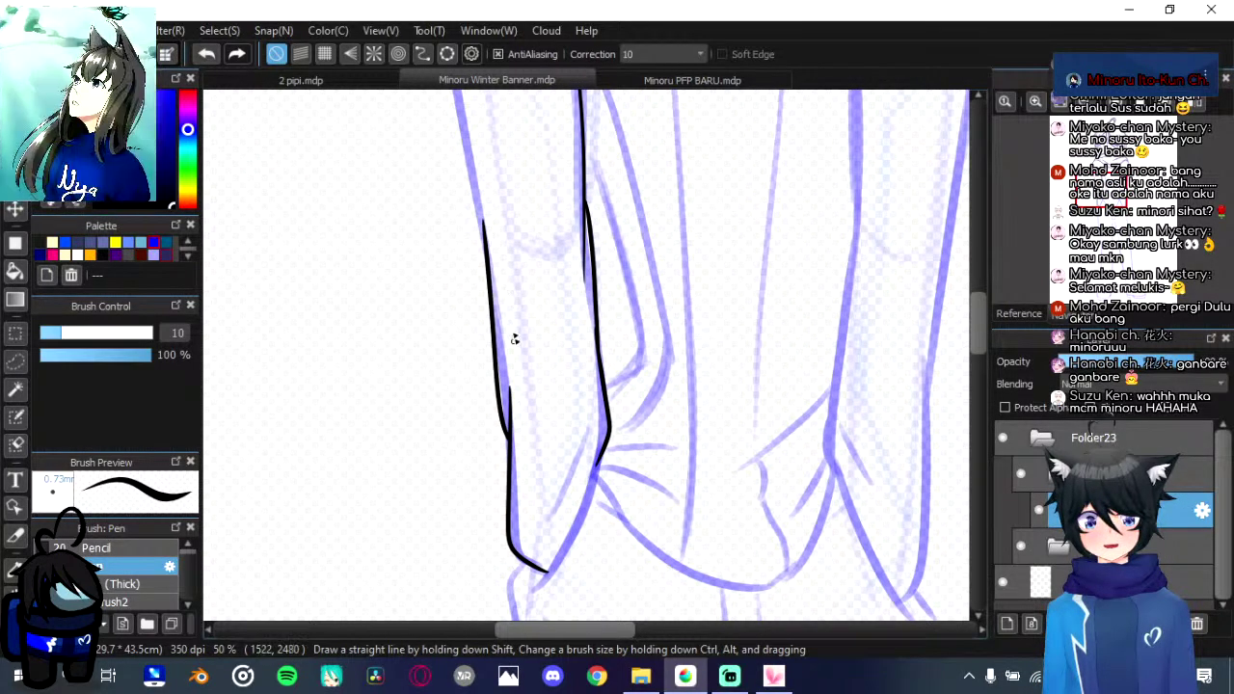
Step: Ink the upper outer edge of the left-hand sleeve from the shoulder down to the lower sleeve line
{"action": "left_click_drag", "start_coordinate": [515, 336], "coordinate": [524, 479]}
{"action": "left_click_drag", "start_coordinate": [471, 192], "coordinate": [522, 484]}
{"action": "key", "text": "ctrl+z"}
{"action": "left_click_drag", "start_coordinate": [469, 193], "coordinate": [481, 323]}
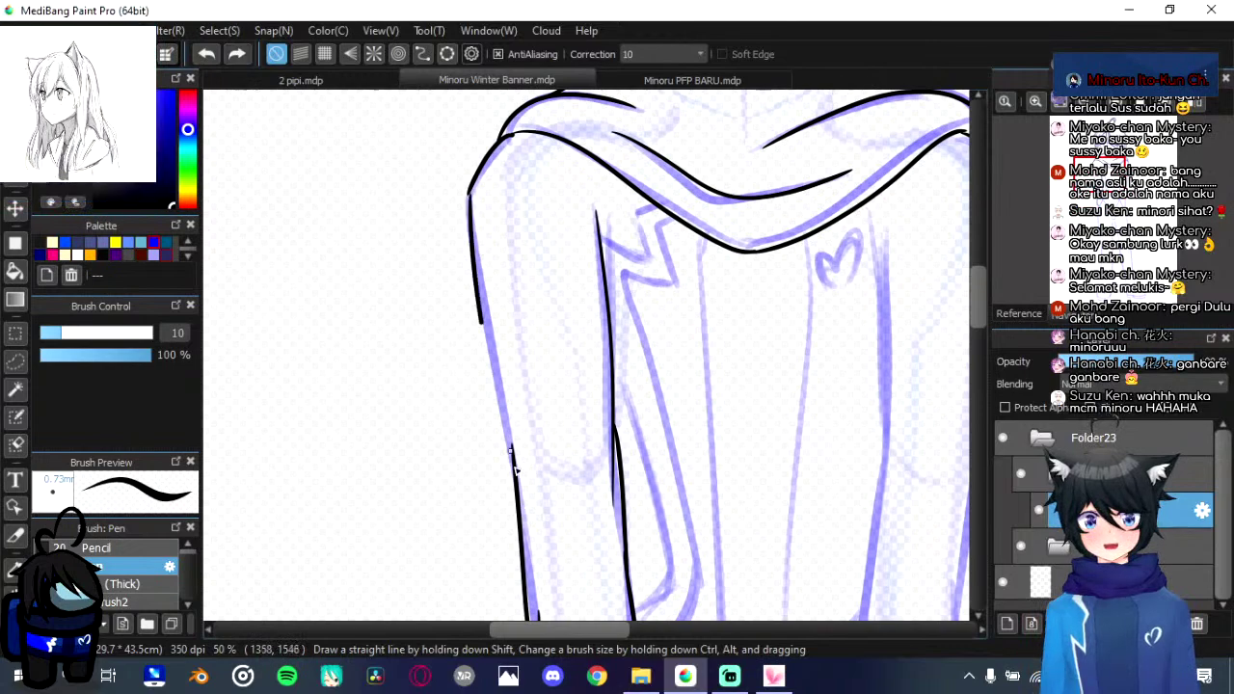
{"action": "key", "text": "ctrl+z"}
{"action": "mouse_move", "coordinate": [469, 193]}
{"action": "left_mouse_down"}
{"action": "mouse_move", "coordinate": [518, 473]}
{"action": "mouse_move", "coordinate": [518, 261]}
{"action": "mouse_move", "coordinate": [535, 432]}
{"action": "left_mouse_up"}
{"action": "key", "text": "ctrl+z"}
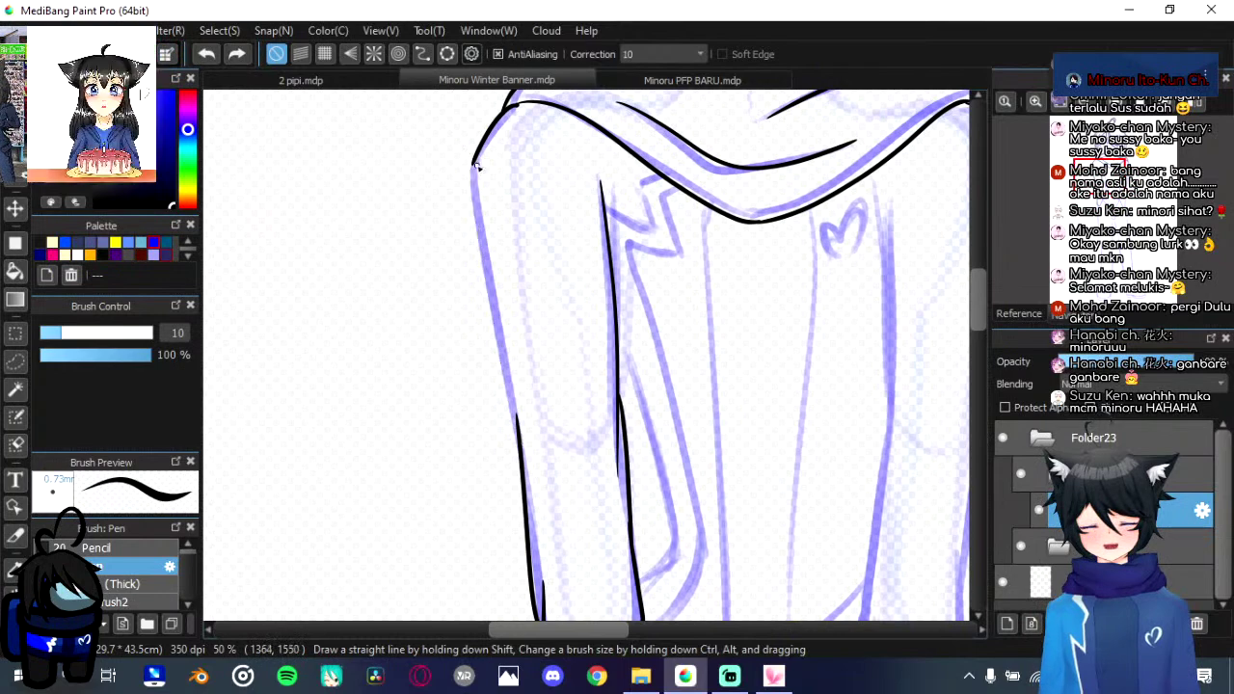
{"action": "left_click_drag", "start_coordinate": [474, 165], "coordinate": [548, 469]}
{"action": "key", "text": "ctrl+z"}
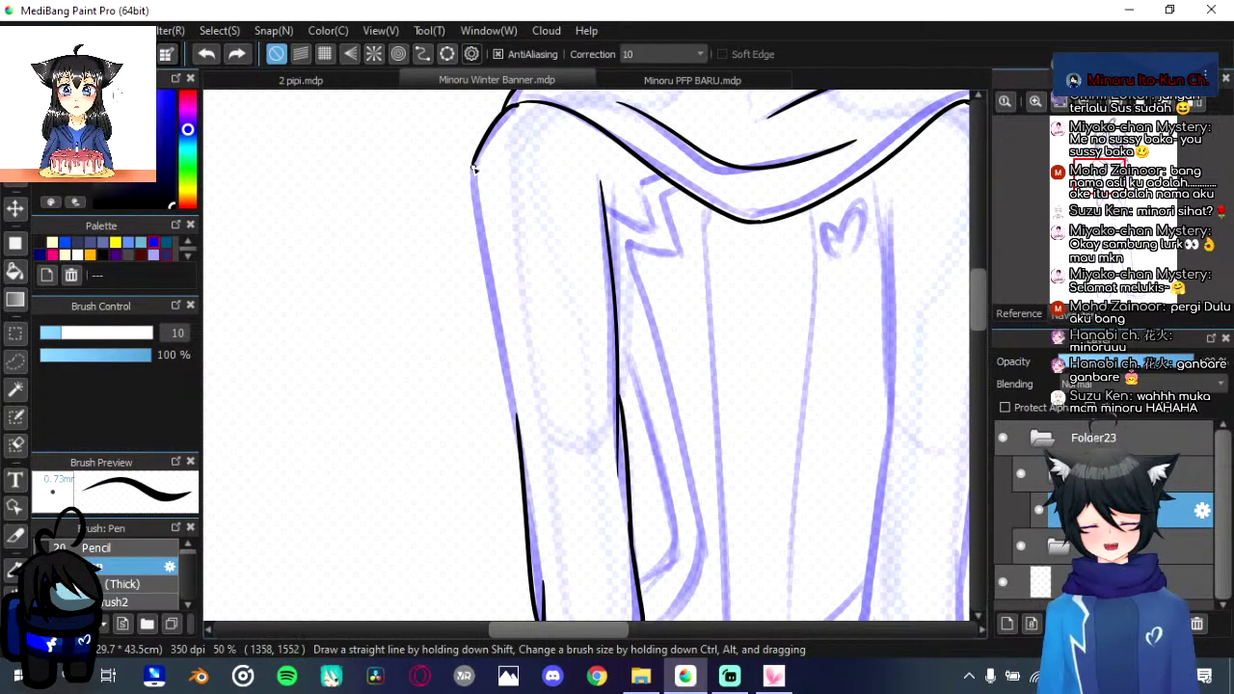
{"action": "left_click_drag", "start_coordinate": [475, 169], "coordinate": [528, 439]}
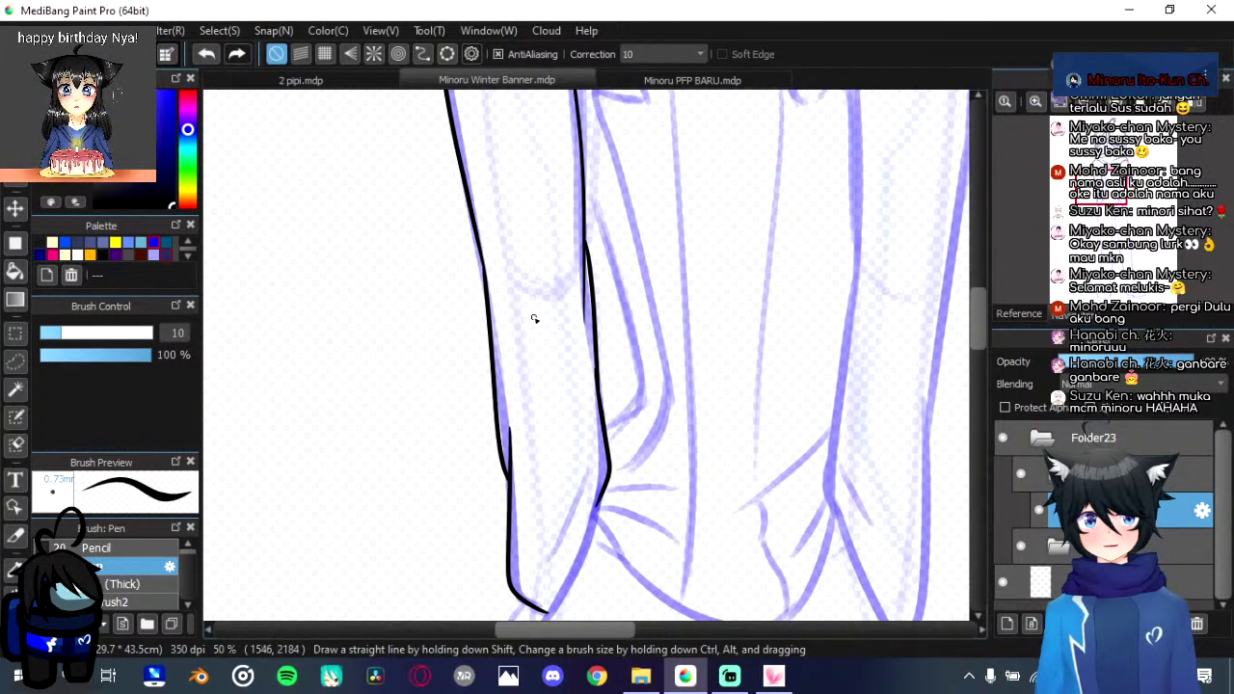
Step: Ink the short slanted fold line inside the lower end of the left-hand sleeve
{"action": "left_click_drag", "start_coordinate": [542, 409], "coordinate": [509, 198]}
{"action": "mouse_move", "coordinate": [525, 342]}
{"action": "left_mouse_down"}
{"action": "mouse_move", "coordinate": [549, 270]}
{"action": "mouse_move", "coordinate": [471, 350]}
{"action": "left_mouse_up"}
{"action": "mouse_move", "coordinate": [591, 373]}
{"action": "left_mouse_down"}
{"action": "mouse_move", "coordinate": [545, 380]}
{"action": "mouse_move", "coordinate": [503, 452]}
{"action": "left_mouse_up"}
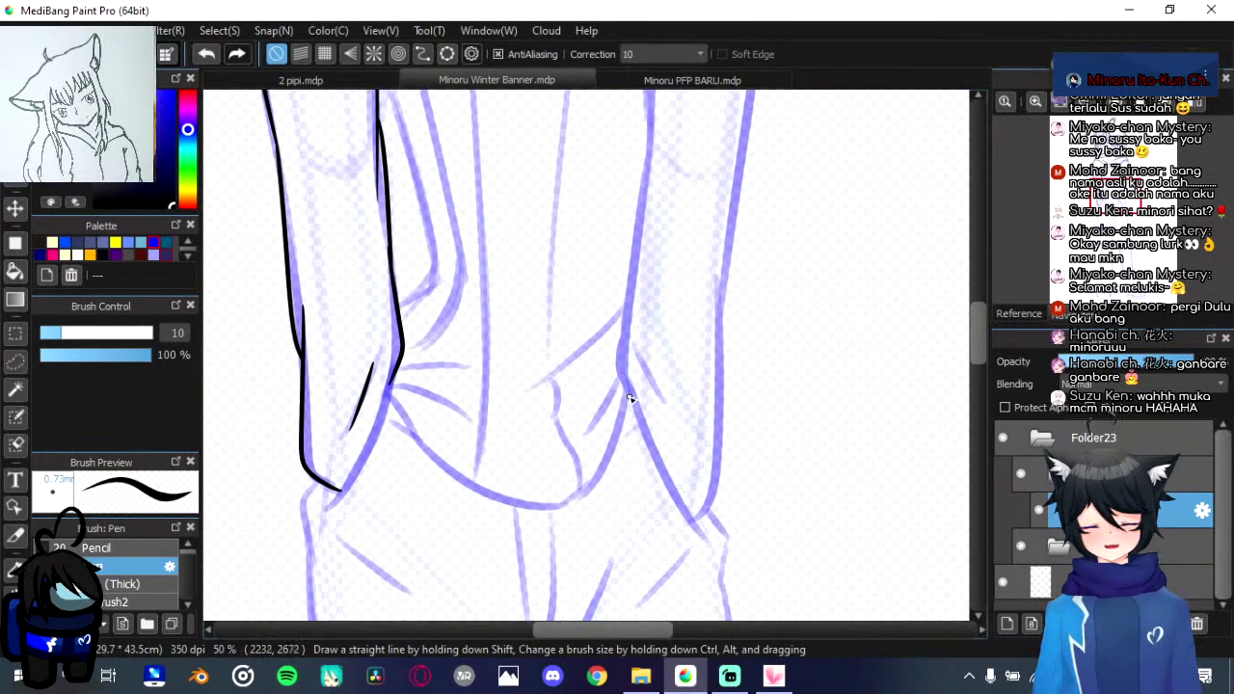
Step: Ink the right-hand sleeve's inner edge from below the scarf to the bend, and thicken the upper ends of both sleeves' inner edges
{"action": "mouse_move", "coordinate": [631, 398]}
{"action": "left_mouse_down"}
{"action": "mouse_move", "coordinate": [611, 352]}
{"action": "mouse_move", "coordinate": [624, 316]}
{"action": "mouse_move", "coordinate": [622, 637]}
{"action": "left_mouse_up"}
{"action": "mouse_move", "coordinate": [605, 611]}
{"action": "left_mouse_down"}
{"action": "mouse_move", "coordinate": [630, 428]}
{"action": "mouse_move", "coordinate": [623, 198]}
{"action": "mouse_move", "coordinate": [635, 296]}
{"action": "left_mouse_up"}
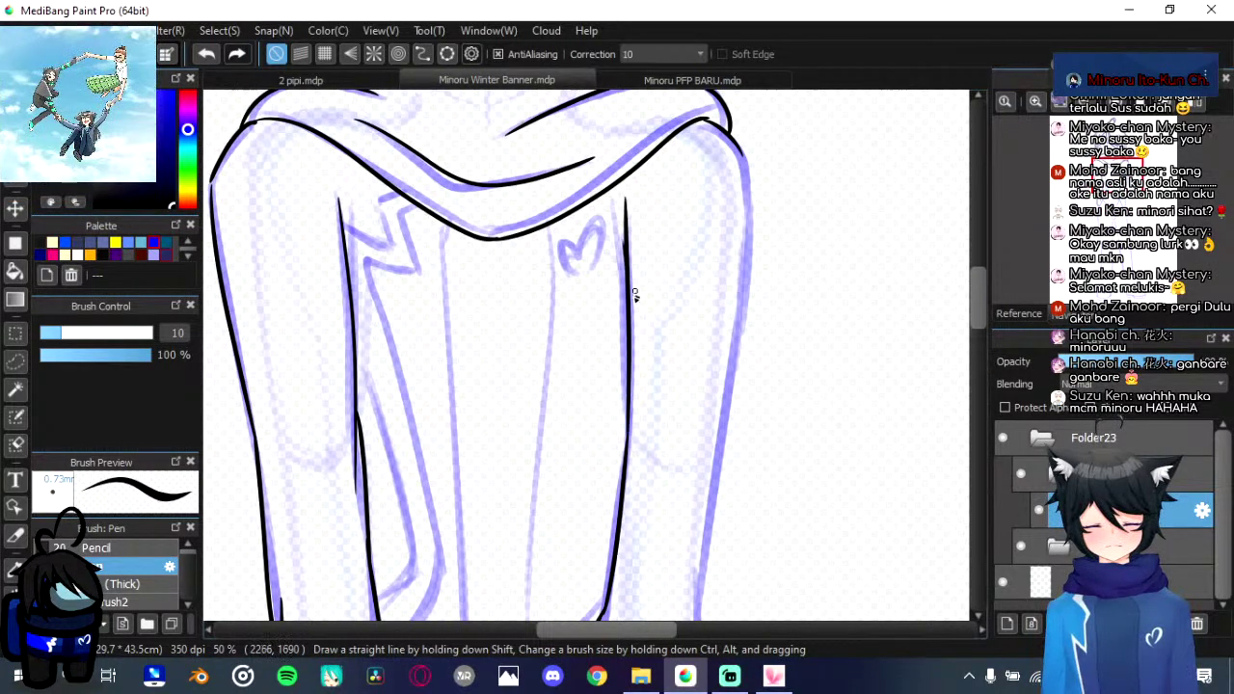
{"action": "key", "text": "ctrl+z"}
{"action": "left_click_drag", "start_coordinate": [623, 221], "coordinate": [632, 262]}
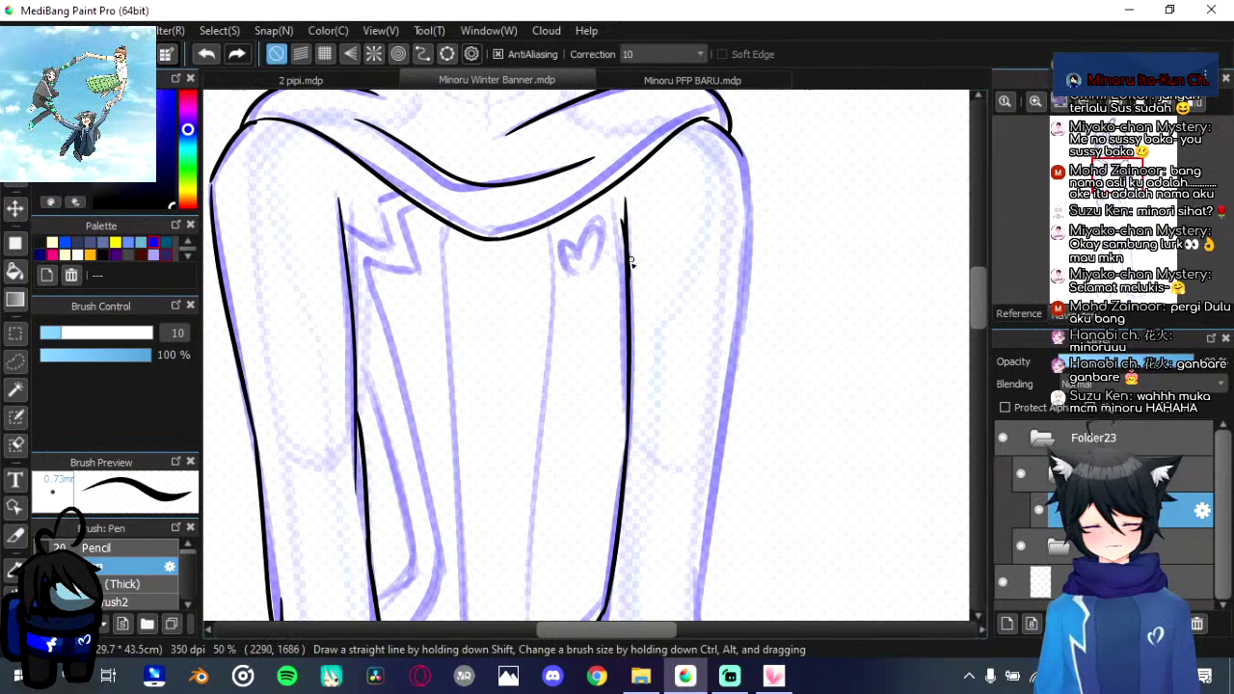
{"action": "key", "text": "ctrl+z"}
{"action": "left_click_drag", "start_coordinate": [619, 214], "coordinate": [629, 290]}
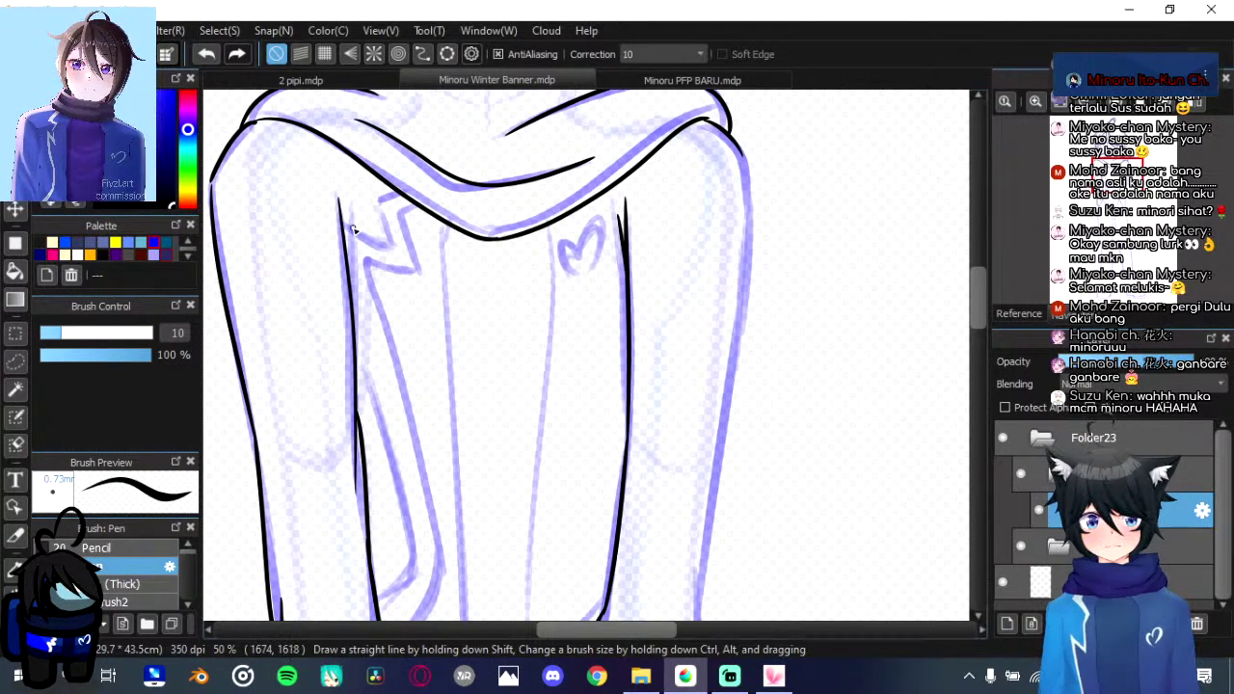
{"action": "left_click_drag", "start_coordinate": [351, 228], "coordinate": [360, 308]}
{"action": "mouse_move", "coordinate": [521, 440]}
{"action": "left_mouse_down"}
{"action": "mouse_move", "coordinate": [457, 360]}
{"action": "mouse_move", "coordinate": [478, 338]}
{"action": "mouse_move", "coordinate": [463, 413]}
{"action": "left_mouse_up"}
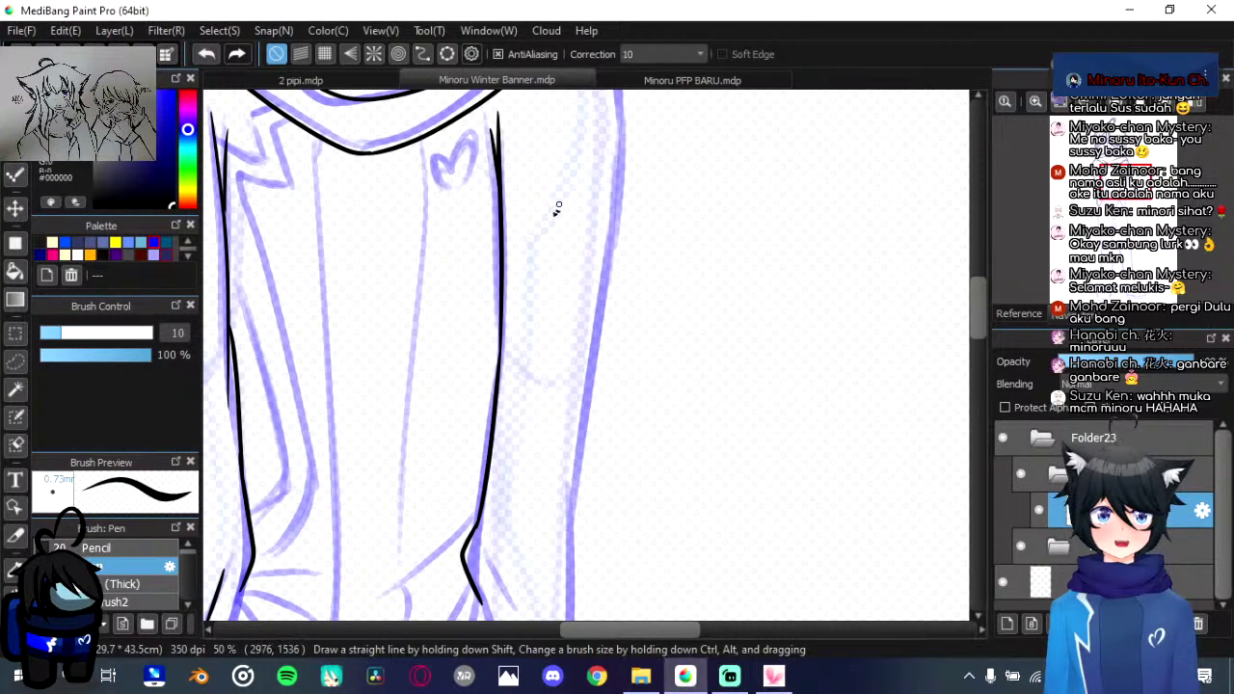
Step: Ink the outer curve of the right-hand shoulder just below the scarf
{"action": "left_click_drag", "start_coordinate": [557, 207], "coordinate": [546, 209]}
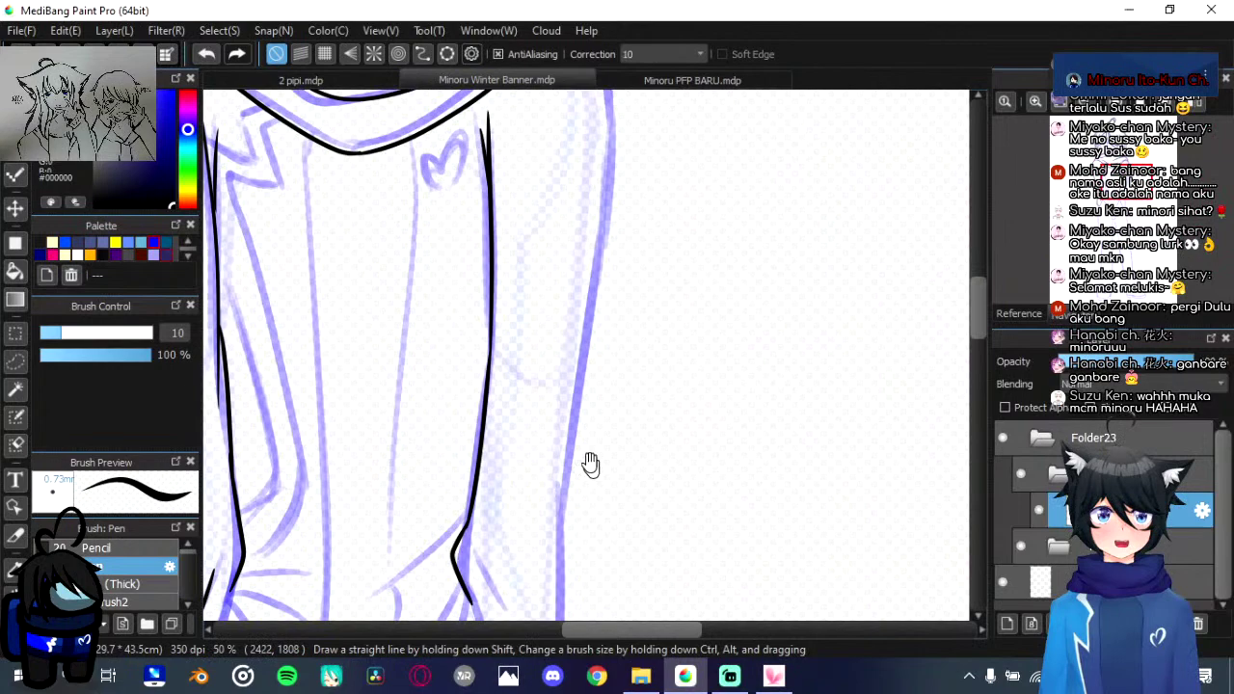
{"action": "left_click_drag", "start_coordinate": [590, 465], "coordinate": [578, 599]}
{"action": "mouse_move", "coordinate": [595, 202]}
{"action": "left_mouse_down"}
{"action": "mouse_move", "coordinate": [609, 294]}
{"action": "mouse_move", "coordinate": [628, 207]}
{"action": "left_mouse_up"}
{"action": "key", "text": "ctrl+z"}
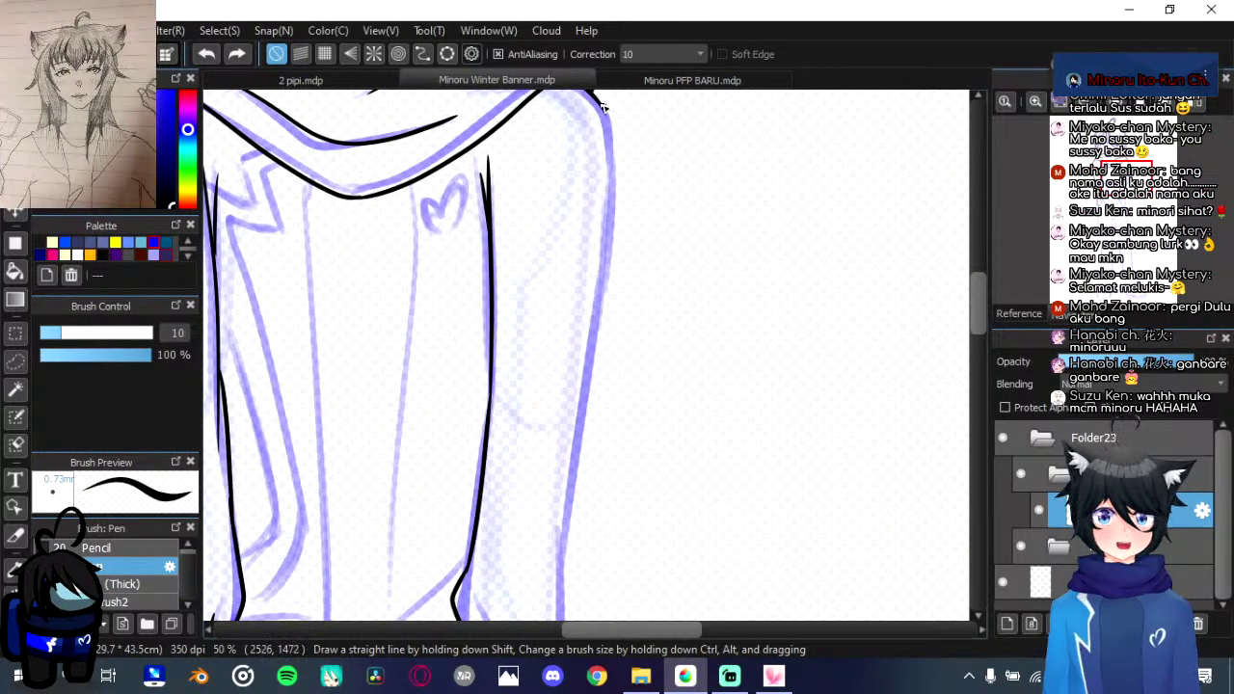
{"action": "scroll", "coordinate": [622, 120], "scroll_direction": "down", "scroll_amount": 2}
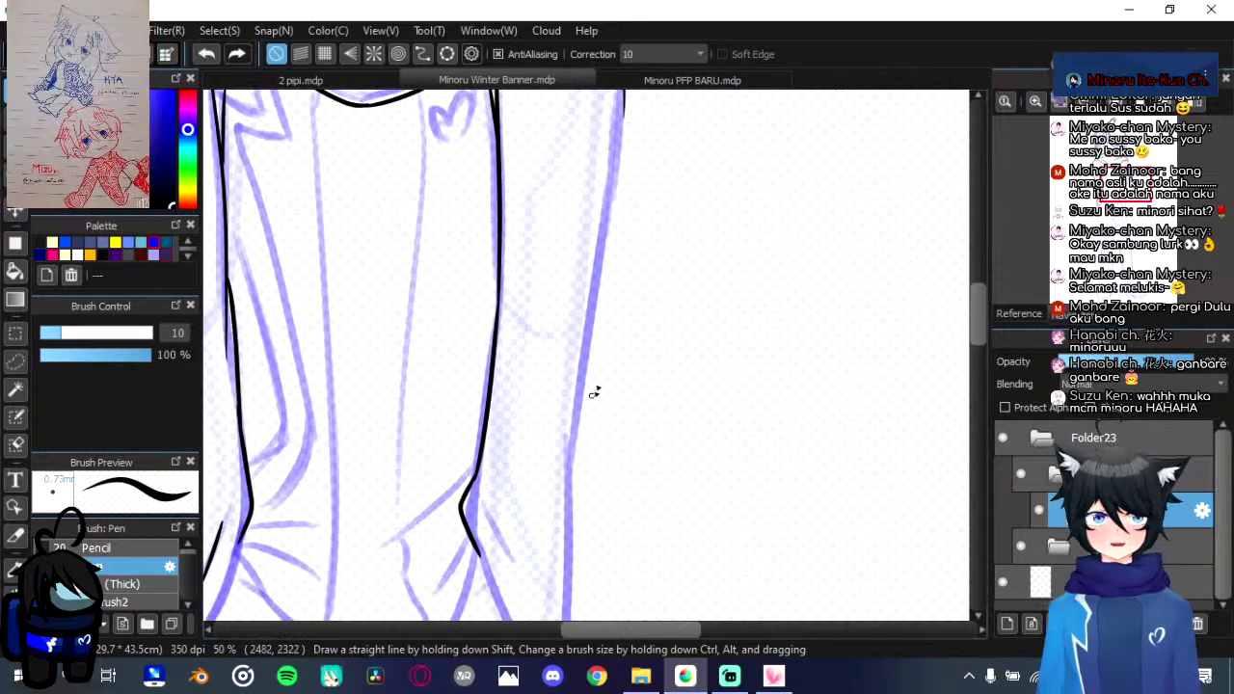
Step: Ink the right-hand sleeve's cuff corner and its outer edge from the cuff up to the shoulder curve
{"action": "scroll", "coordinate": [588, 396], "scroll_direction": "down", "scroll_amount": 4}
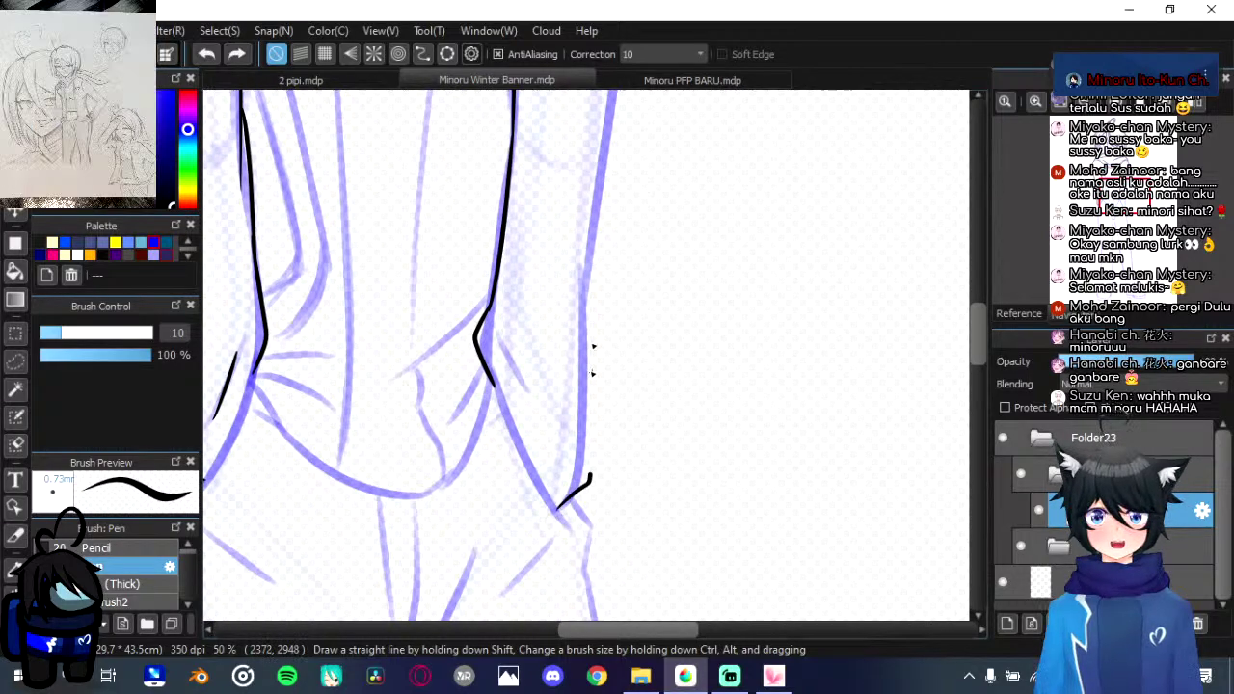
{"action": "left_click_drag", "start_coordinate": [590, 476], "coordinate": [584, 263]}
{"action": "scroll", "coordinate": [602, 419], "scroll_direction": "up", "scroll_amount": 2}
{"action": "left_click_drag", "start_coordinate": [591, 430], "coordinate": [617, 155]}
{"action": "scroll", "coordinate": [604, 393], "scroll_direction": "up", "scroll_amount": 5}
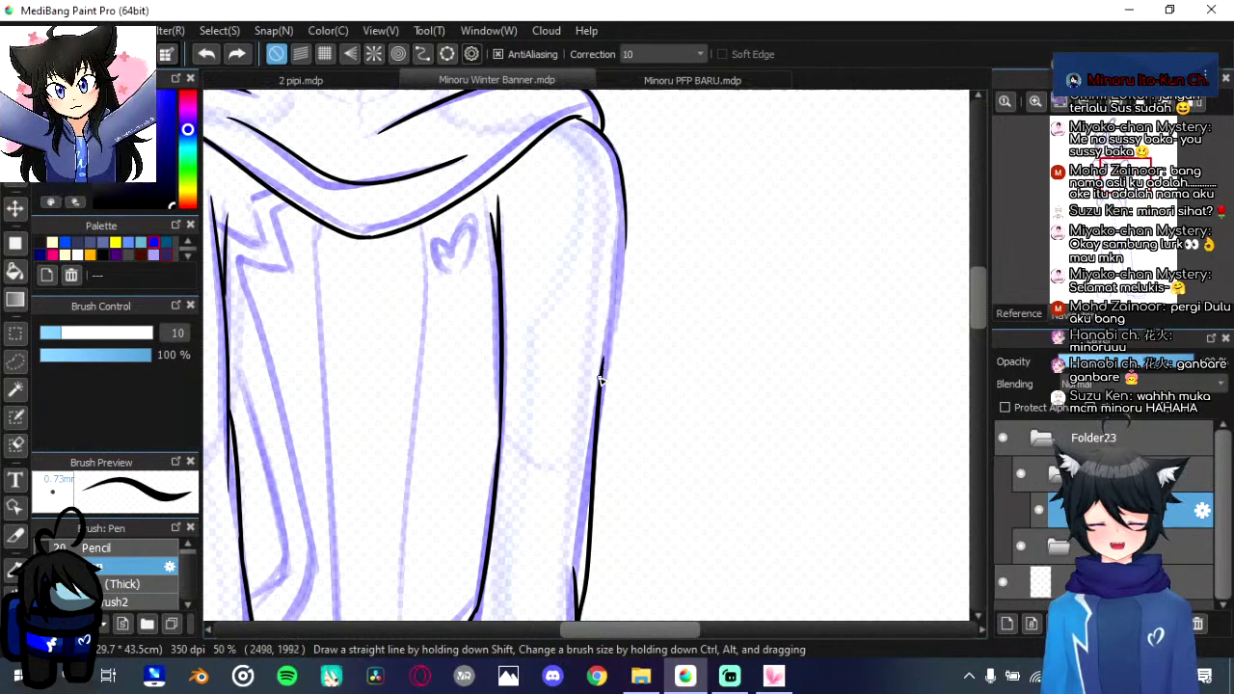
{"action": "left_click_drag", "start_coordinate": [601, 381], "coordinate": [625, 233]}
{"action": "mouse_move", "coordinate": [584, 375]}
{"action": "left_mouse_down"}
{"action": "mouse_move", "coordinate": [601, 328]}
{"action": "mouse_move", "coordinate": [590, 388]}
{"action": "left_mouse_up"}
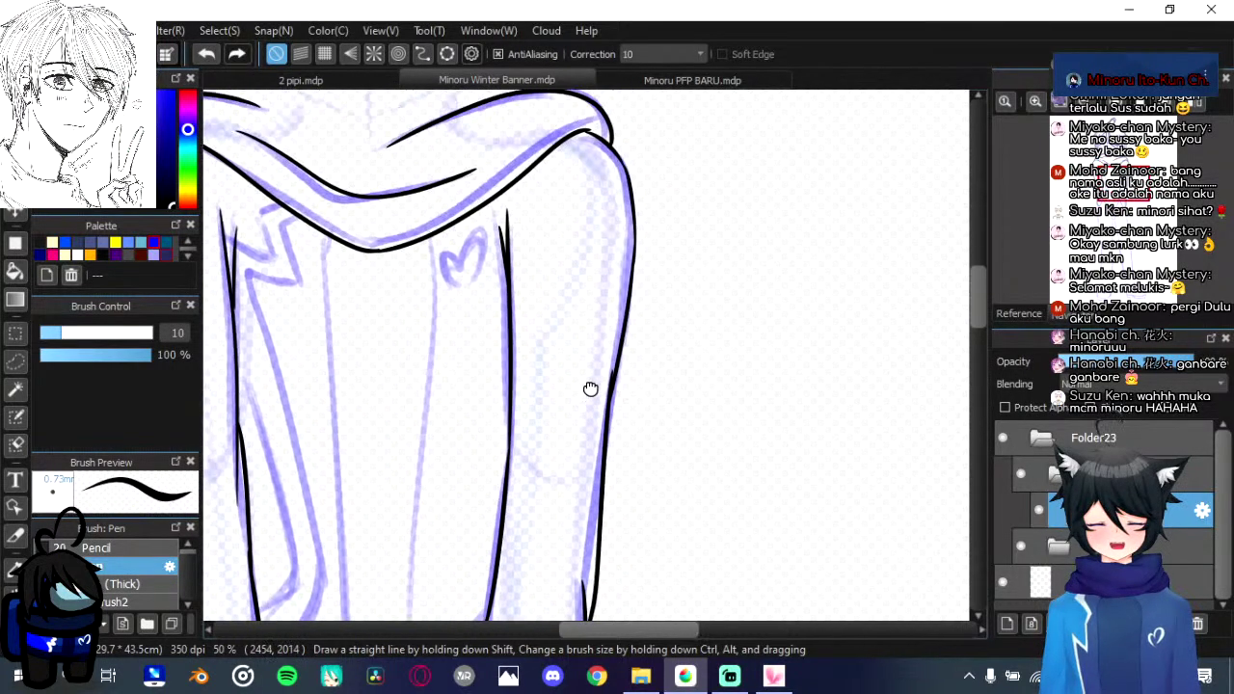
{"action": "left_click_drag", "start_coordinate": [611, 258], "coordinate": [582, 403]}
Step: Ink the short slanted fold line inside the lower end of the right-hand sleeve
{"action": "scroll", "coordinate": [589, 421], "scroll_direction": "down", "scroll_amount": 5}
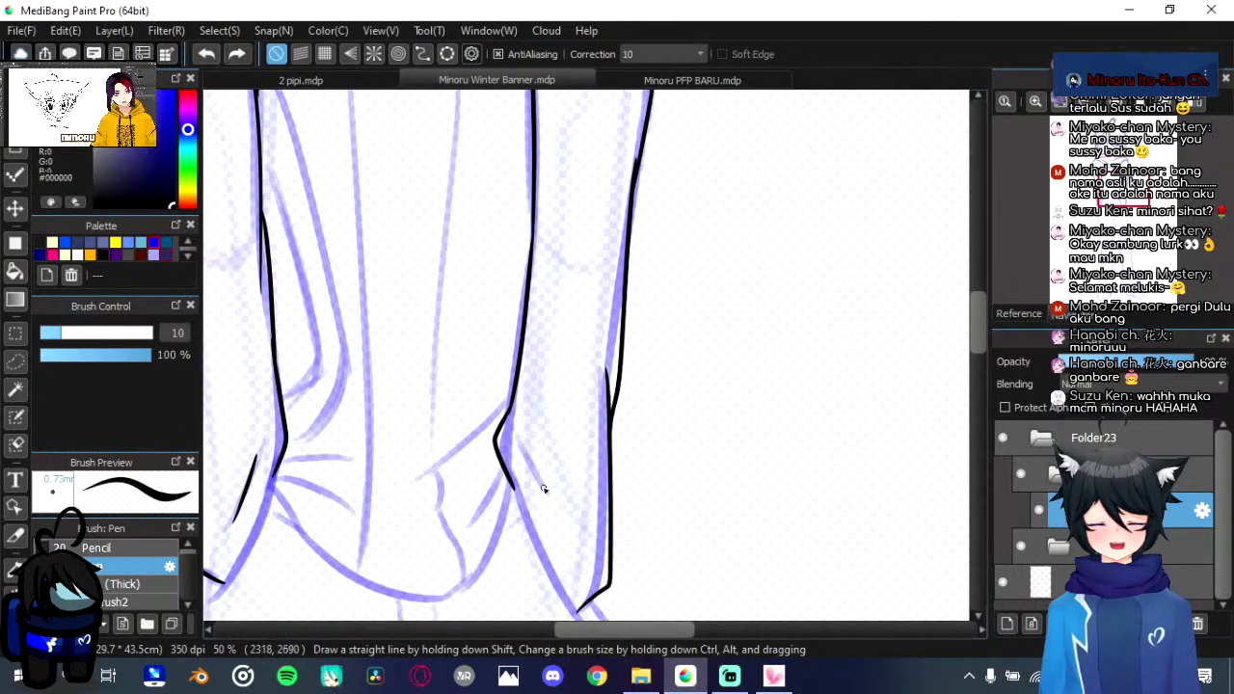
{"action": "mouse_move", "coordinate": [521, 448]}
{"action": "left_mouse_down"}
{"action": "mouse_move", "coordinate": [568, 536]}
{"action": "mouse_move", "coordinate": [566, 430]}
{"action": "left_mouse_up"}
{"action": "key", "text": "ctrl+z"}
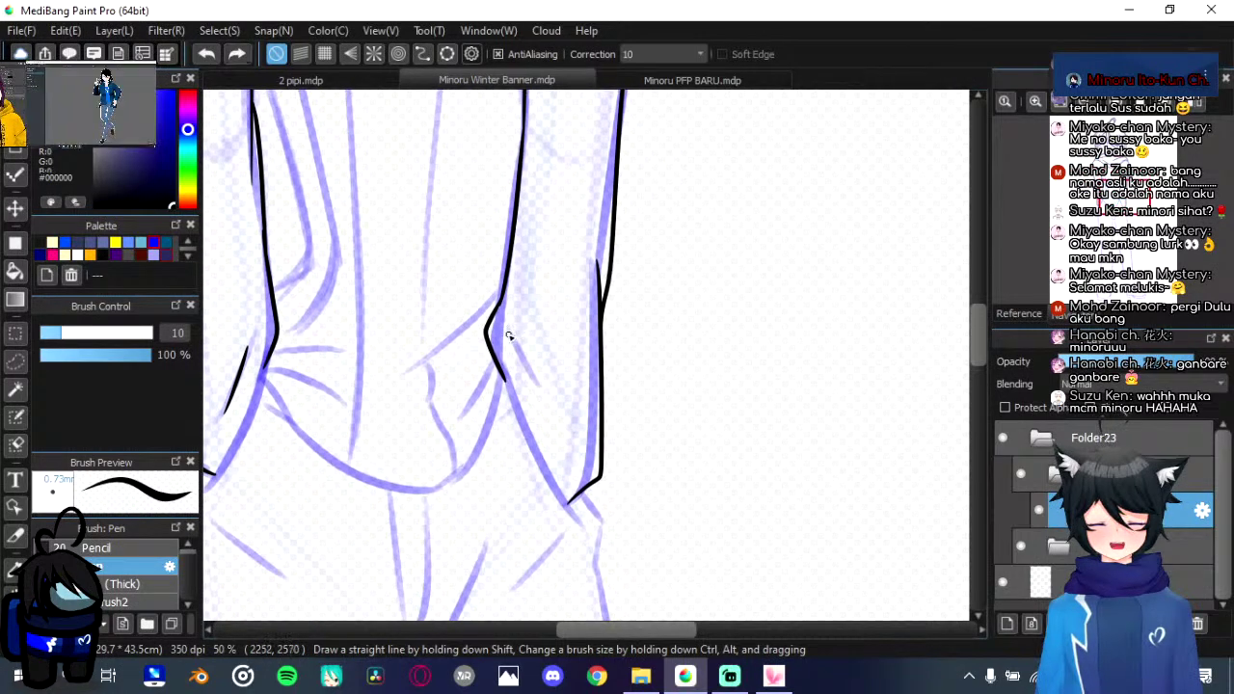
{"action": "mouse_move", "coordinate": [508, 338]}
{"action": "left_mouse_down"}
{"action": "mouse_move", "coordinate": [559, 416]}
{"action": "mouse_move", "coordinate": [528, 346]}
{"action": "left_mouse_up"}
Step: Ink the slanted lower cuff edges of both sleeves, from the inner bends down past the outer cuff corners
{"action": "left_click_drag", "start_coordinate": [389, 413], "coordinate": [592, 362]}
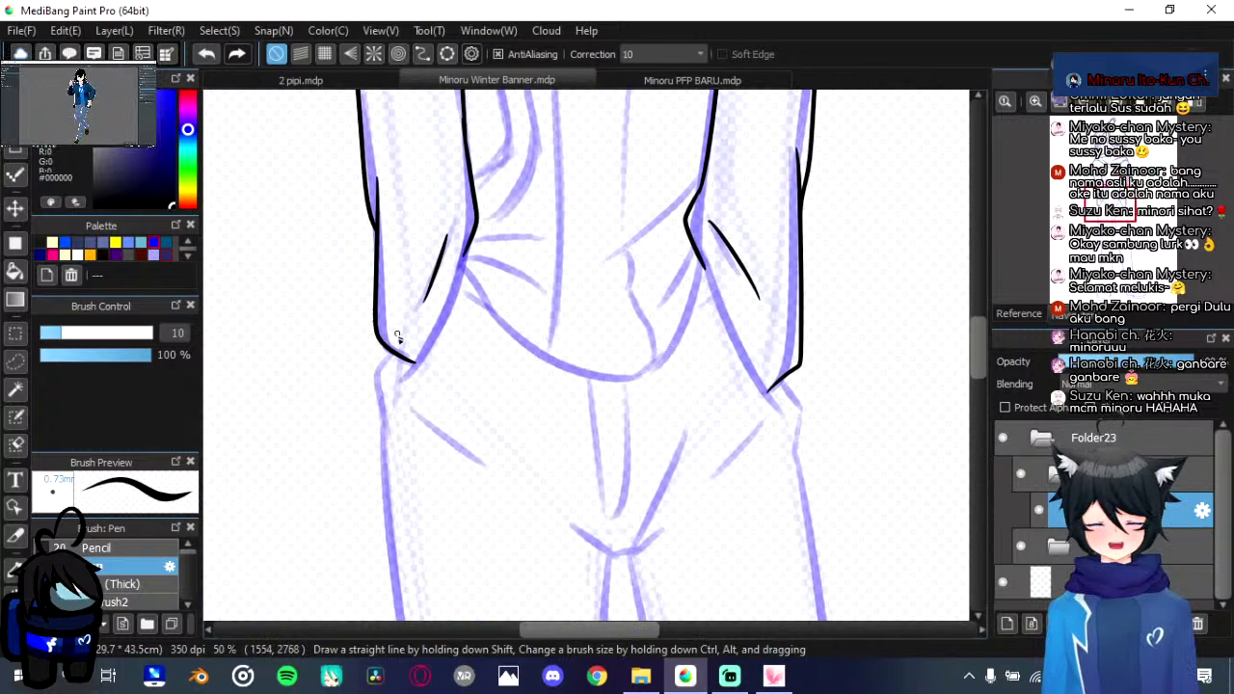
{"action": "mouse_move", "coordinate": [403, 370]}
{"action": "left_mouse_down"}
{"action": "mouse_move", "coordinate": [471, 254]}
{"action": "mouse_move", "coordinate": [386, 389]}
{"action": "left_mouse_up"}
{"action": "key", "text": "ctrl+z"}
{"action": "left_click_drag", "start_coordinate": [536, 262], "coordinate": [488, 290]}
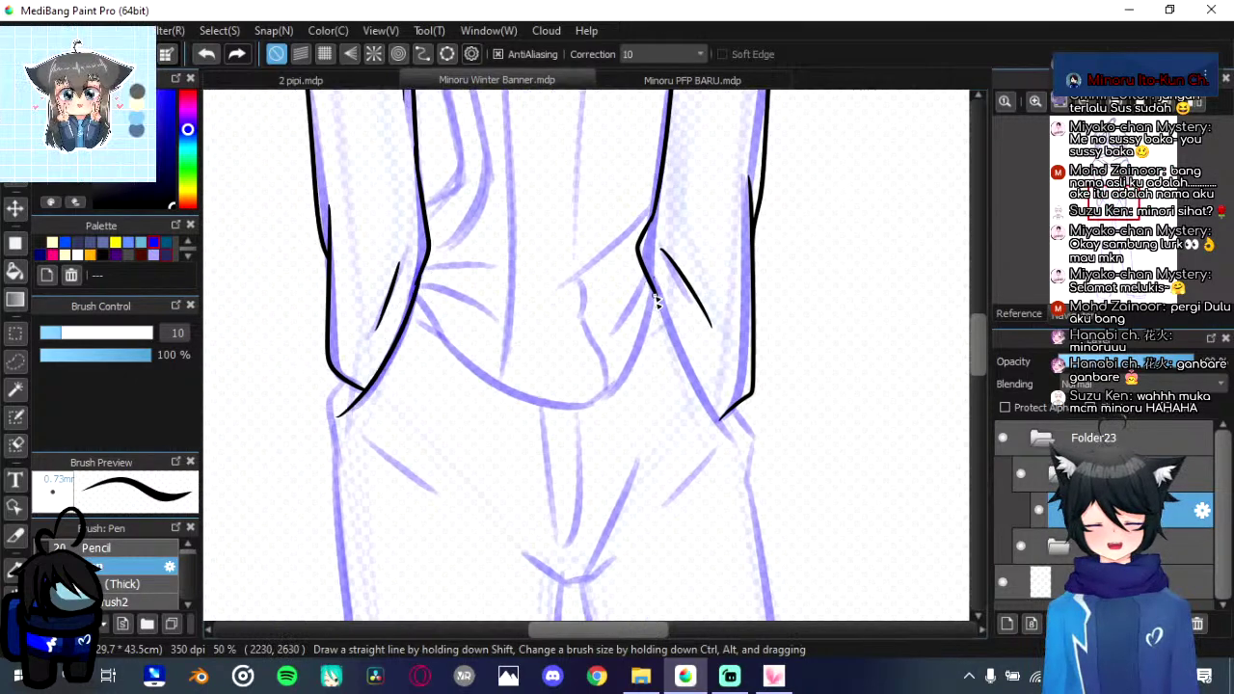
{"action": "left_click_drag", "start_coordinate": [656, 289], "coordinate": [696, 393]}
{"action": "key", "text": "ctrl+z"}
{"action": "left_click_drag", "start_coordinate": [654, 291], "coordinate": [729, 457]}
{"action": "key", "text": "ctrl+z"}
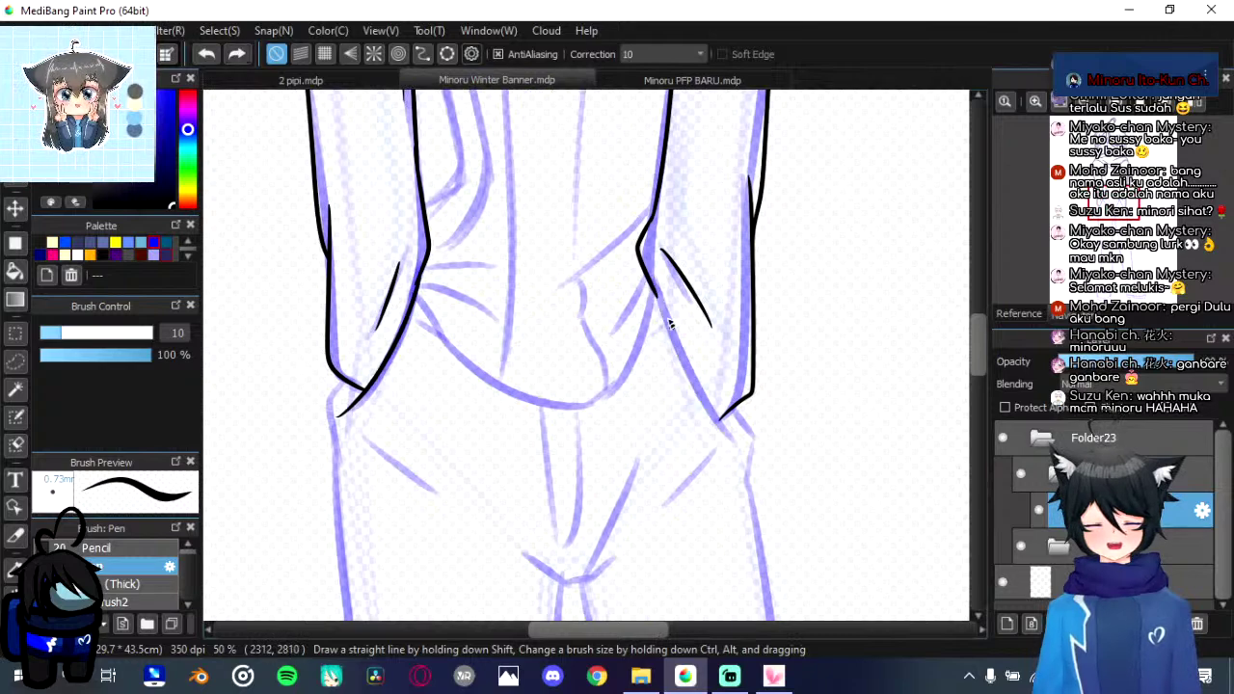
{"action": "mouse_move", "coordinate": [656, 297]}
{"action": "left_mouse_down"}
{"action": "mouse_move", "coordinate": [738, 445]}
{"action": "mouse_move", "coordinate": [725, 418]}
{"action": "mouse_move", "coordinate": [741, 429]}
{"action": "left_mouse_up"}
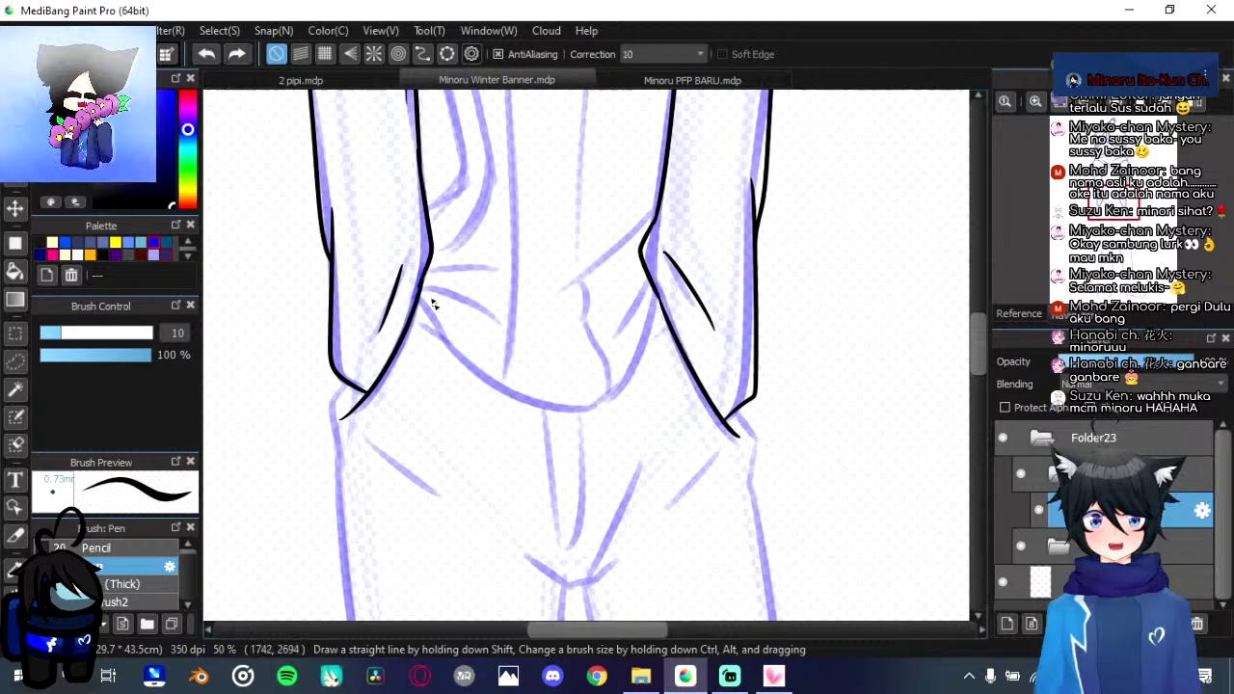
Step: Ink the curved hem of the top between the two sleeves
{"action": "mouse_move", "coordinate": [425, 285]}
{"action": "left_mouse_down"}
{"action": "mouse_move", "coordinate": [466, 370]}
{"action": "mouse_move", "coordinate": [542, 409]}
{"action": "mouse_move", "coordinate": [578, 410]}
{"action": "left_mouse_up"}
{"action": "key", "text": "ctrl+z"}
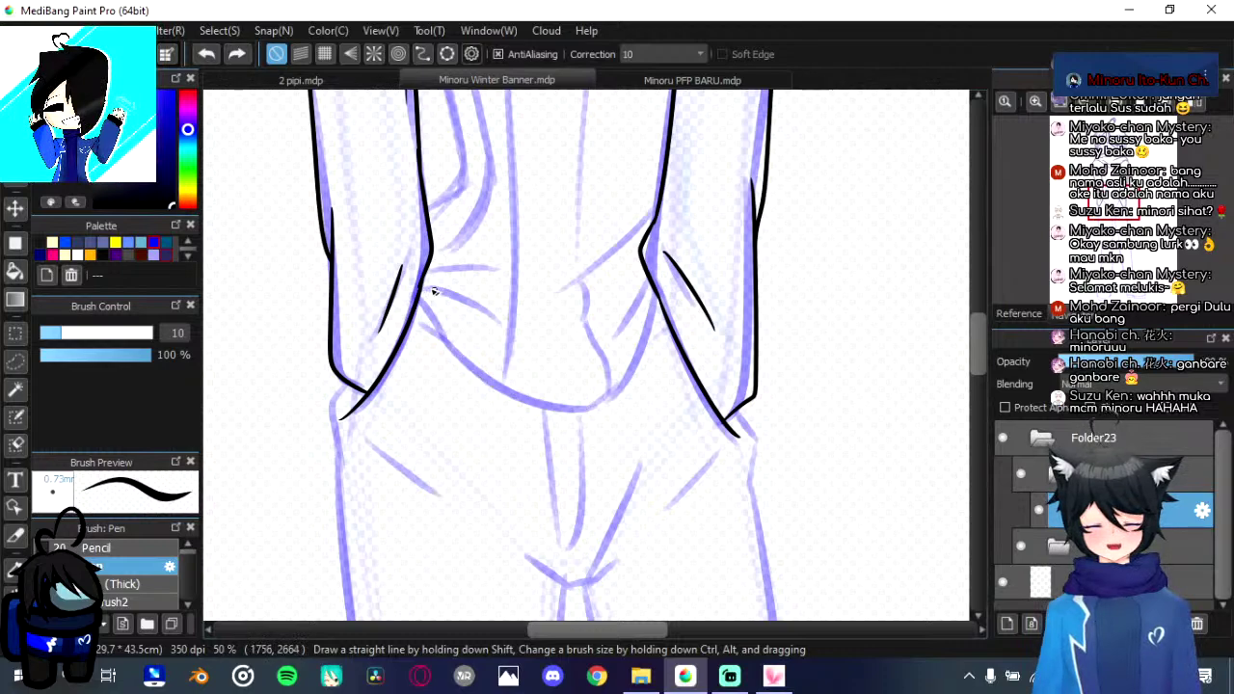
{"action": "mouse_move", "coordinate": [424, 284]}
{"action": "left_mouse_down"}
{"action": "mouse_move", "coordinate": [588, 419]}
{"action": "mouse_move", "coordinate": [638, 347]}
{"action": "mouse_move", "coordinate": [644, 288]}
{"action": "mouse_move", "coordinate": [599, 416]}
{"action": "left_mouse_up"}
{"action": "key", "text": "ctrl+z"}
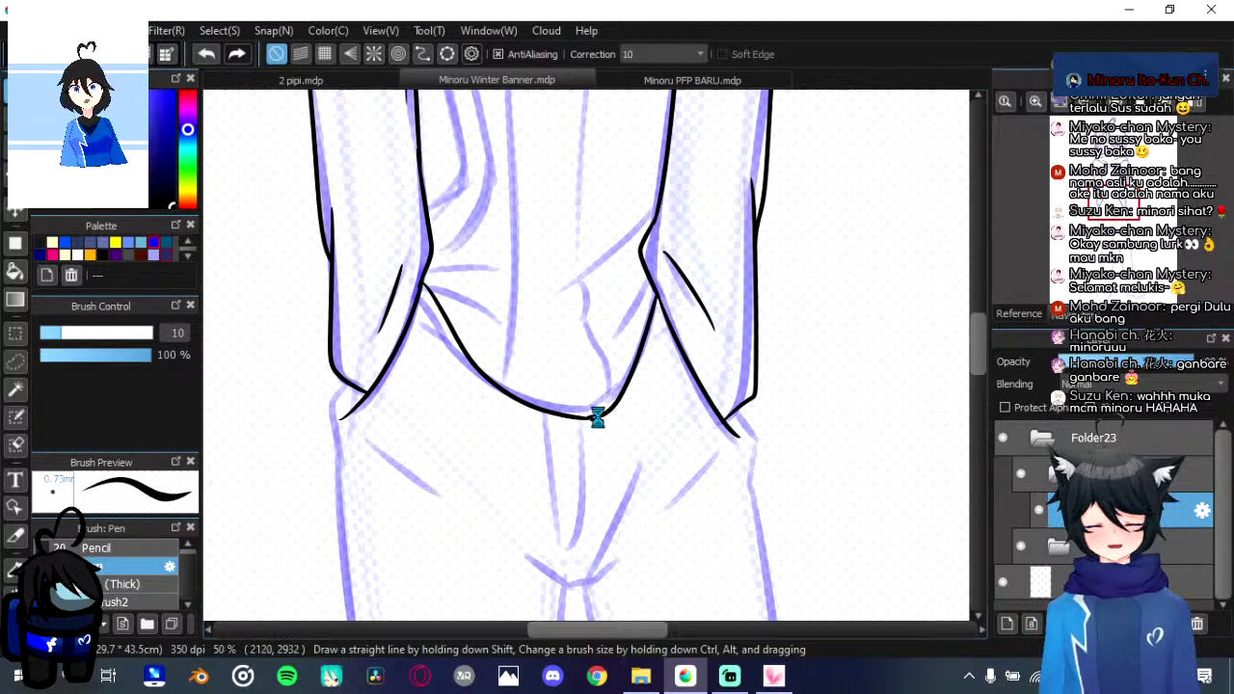
Step: Ink the two fold lines on the torso running inward from the right-hand sleeve's bend
{"action": "left_click_drag", "start_coordinate": [653, 290], "coordinate": [605, 355]}
{"action": "key", "text": "ctrl+z"}
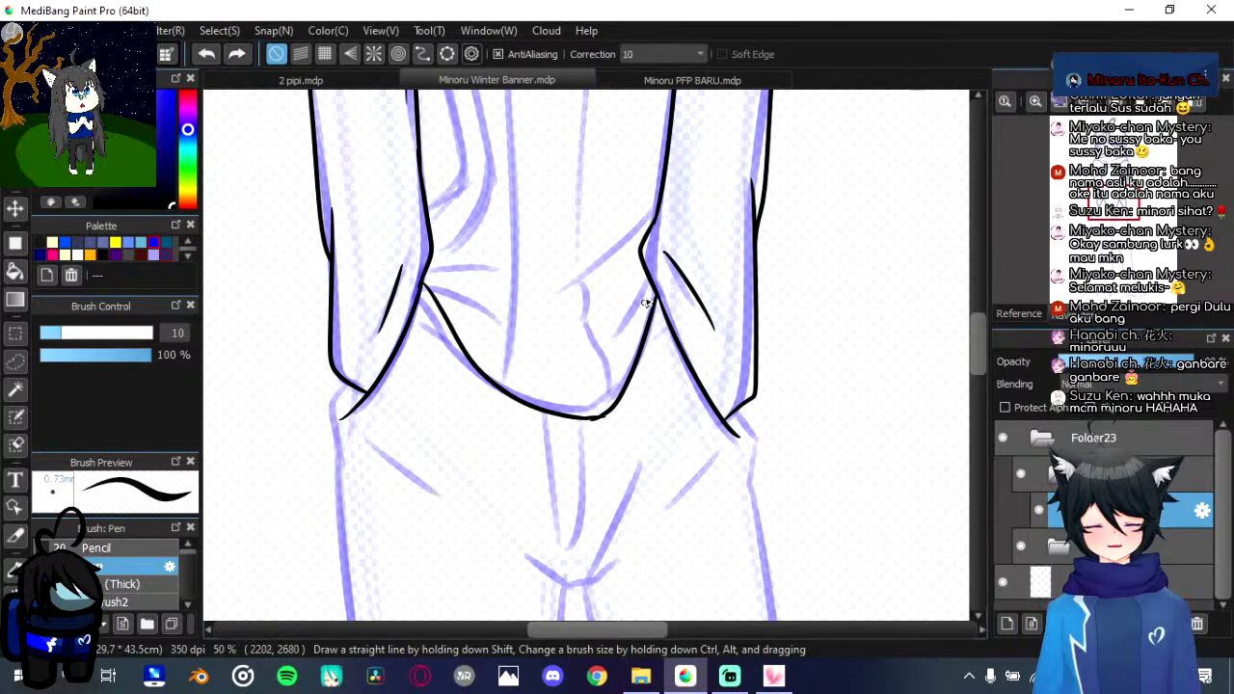
{"action": "left_click_drag", "start_coordinate": [650, 281], "coordinate": [617, 352]}
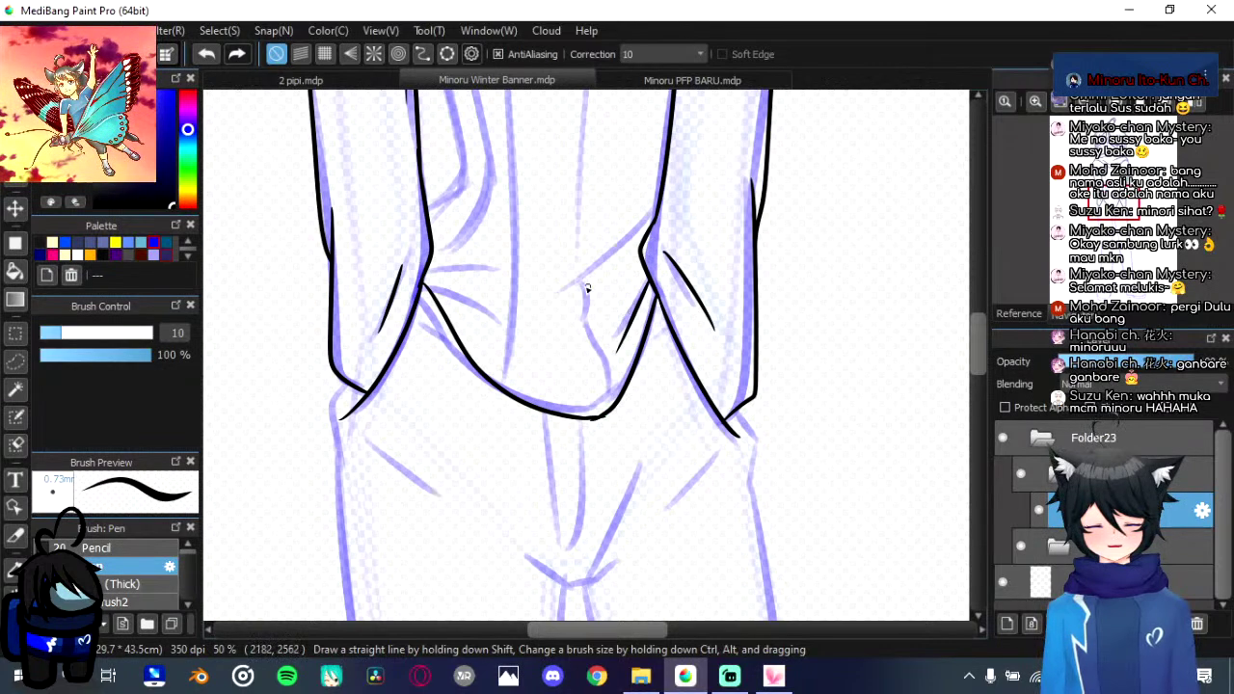
{"action": "left_click_drag", "start_coordinate": [562, 292], "coordinate": [661, 218]}
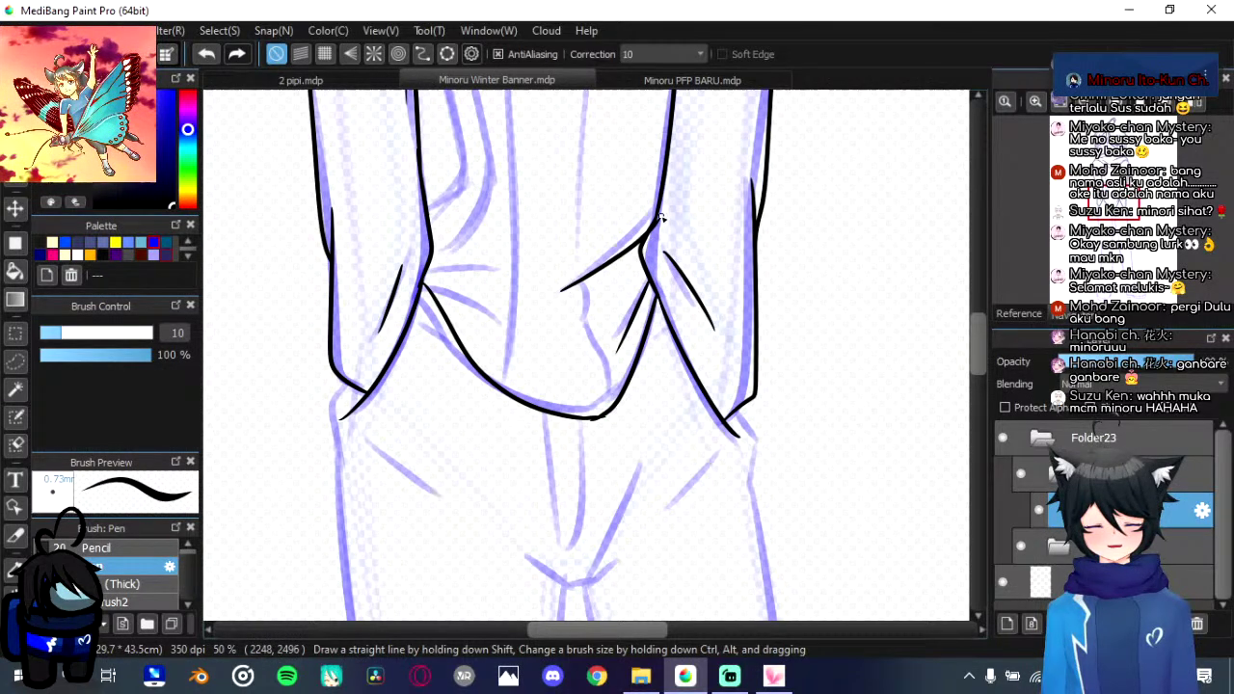
Step: Ink the two short fold lines on the torso running inward from the left-hand sleeve's bend
{"action": "left_click_drag", "start_coordinate": [423, 281], "coordinate": [504, 263]}
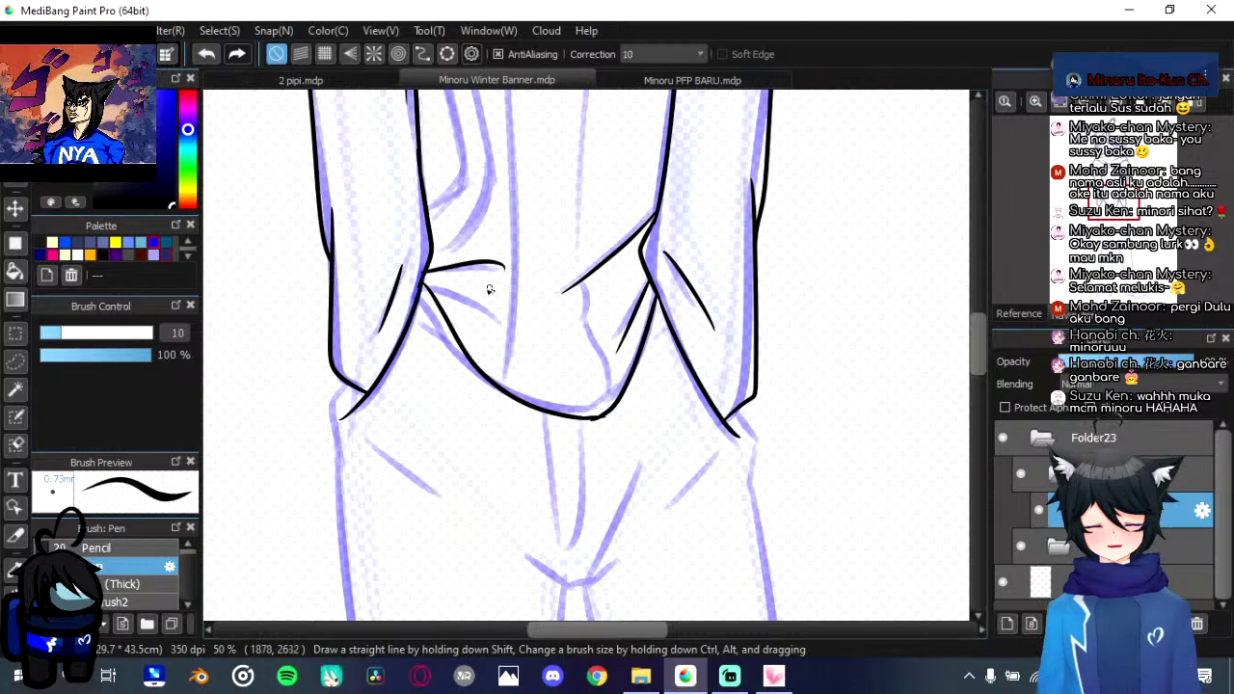
{"action": "key", "text": "ctrl+z"}
{"action": "mouse_move", "coordinate": [423, 280]}
{"action": "left_mouse_down"}
{"action": "mouse_move", "coordinate": [491, 275]}
{"action": "mouse_move", "coordinate": [431, 268]}
{"action": "left_mouse_up"}
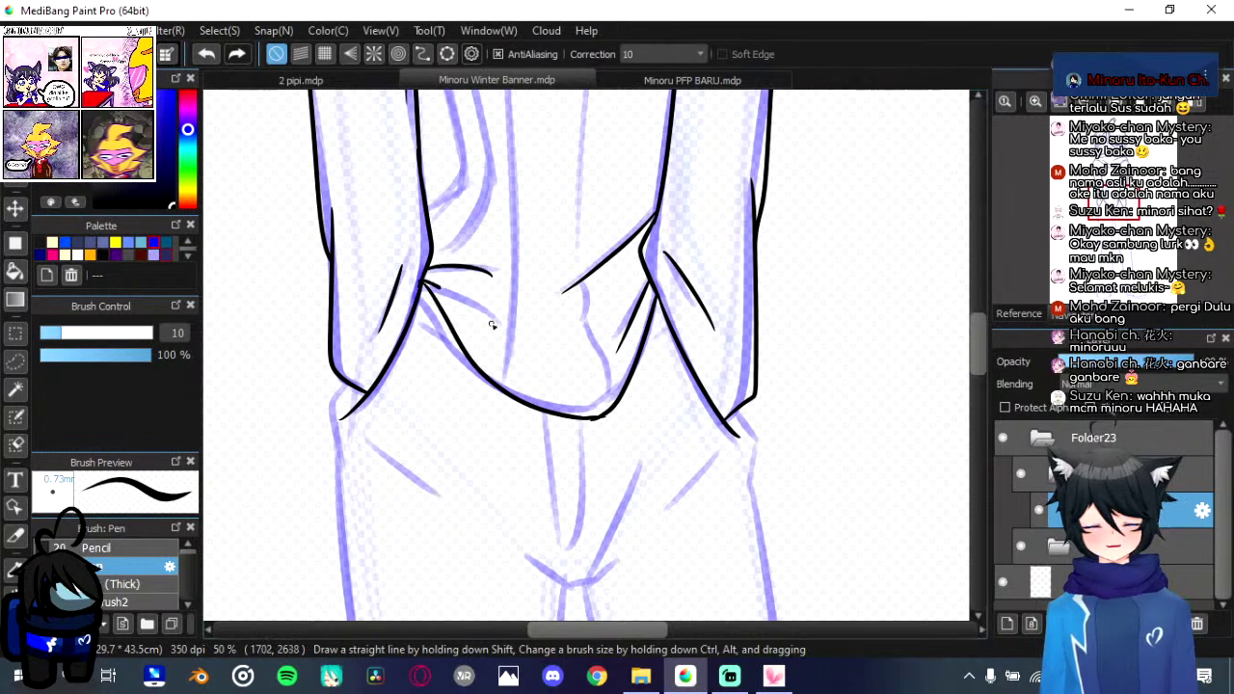
{"action": "left_click_drag", "start_coordinate": [491, 325], "coordinate": [495, 338]}
{"action": "key", "text": "ctrl+z"}
{"action": "mouse_move", "coordinate": [425, 279]}
{"action": "left_mouse_down"}
{"action": "mouse_move", "coordinate": [498, 324]}
{"action": "mouse_move", "coordinate": [485, 396]}
{"action": "mouse_move", "coordinate": [501, 278]}
{"action": "left_mouse_up"}
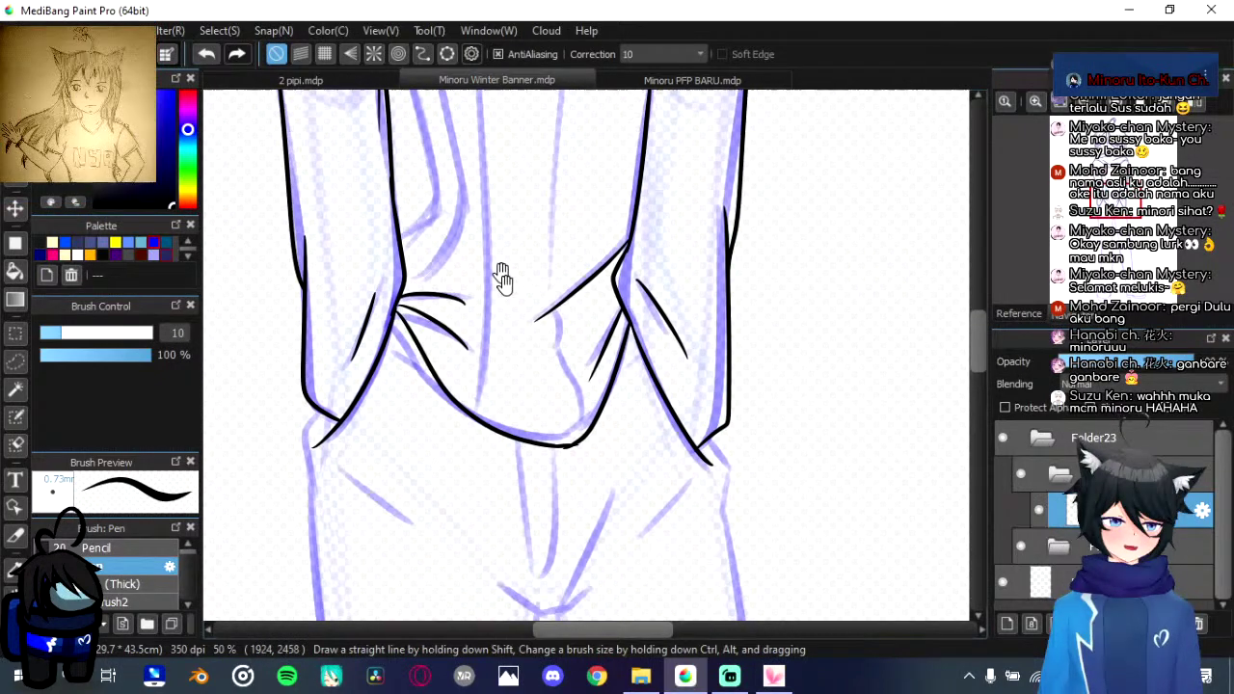
Step: Ink the two fly lines of the trousers running down from the hem towards the crotch
{"action": "scroll", "coordinate": [501, 278], "scroll_direction": "up", "scroll_amount": 5}
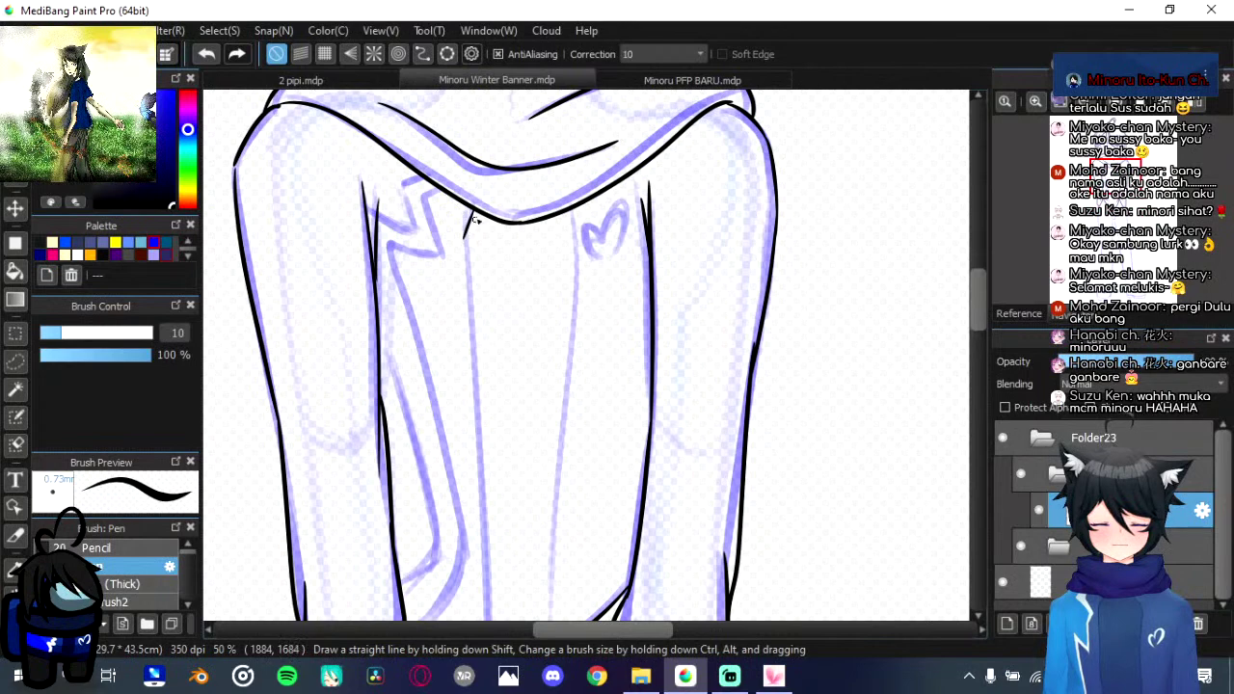
{"action": "scroll", "coordinate": [495, 350], "scroll_direction": "down", "scroll_amount": 8}
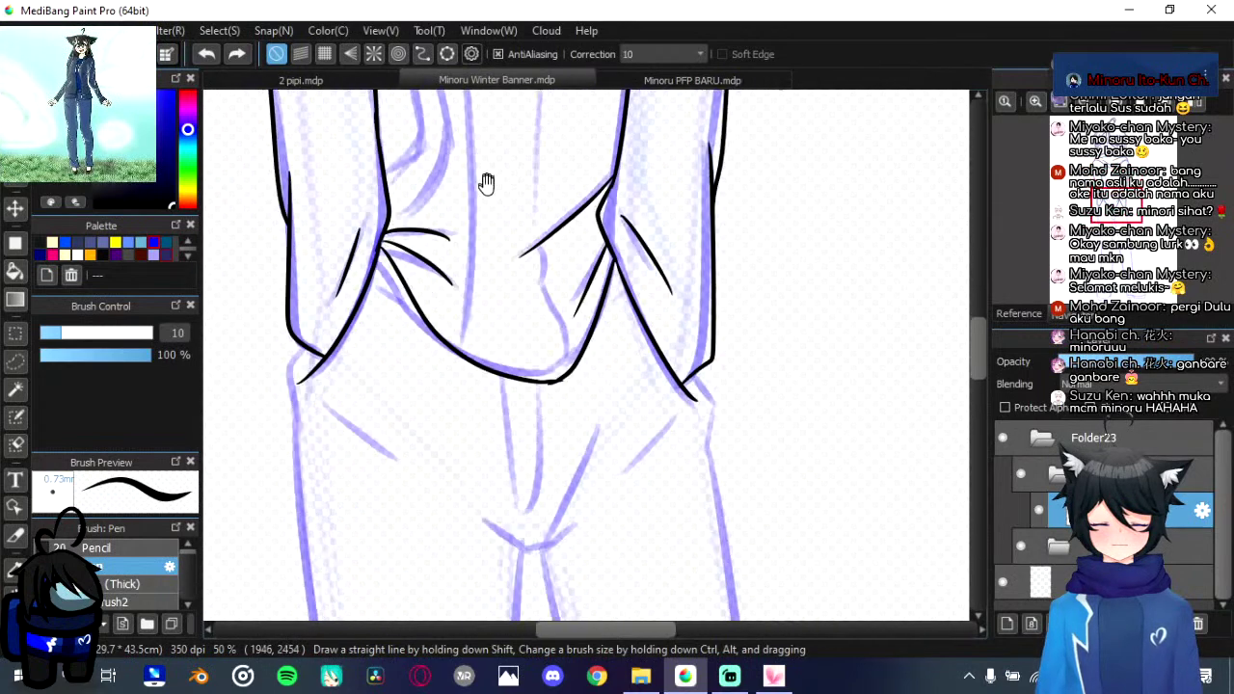
{"action": "scroll", "coordinate": [493, 289], "scroll_direction": "down", "scroll_amount": 3}
{"action": "scroll", "coordinate": [501, 395], "scroll_direction": "up", "scroll_amount": 3}
{"action": "scroll", "coordinate": [499, 353], "scroll_direction": "down", "scroll_amount": 2}
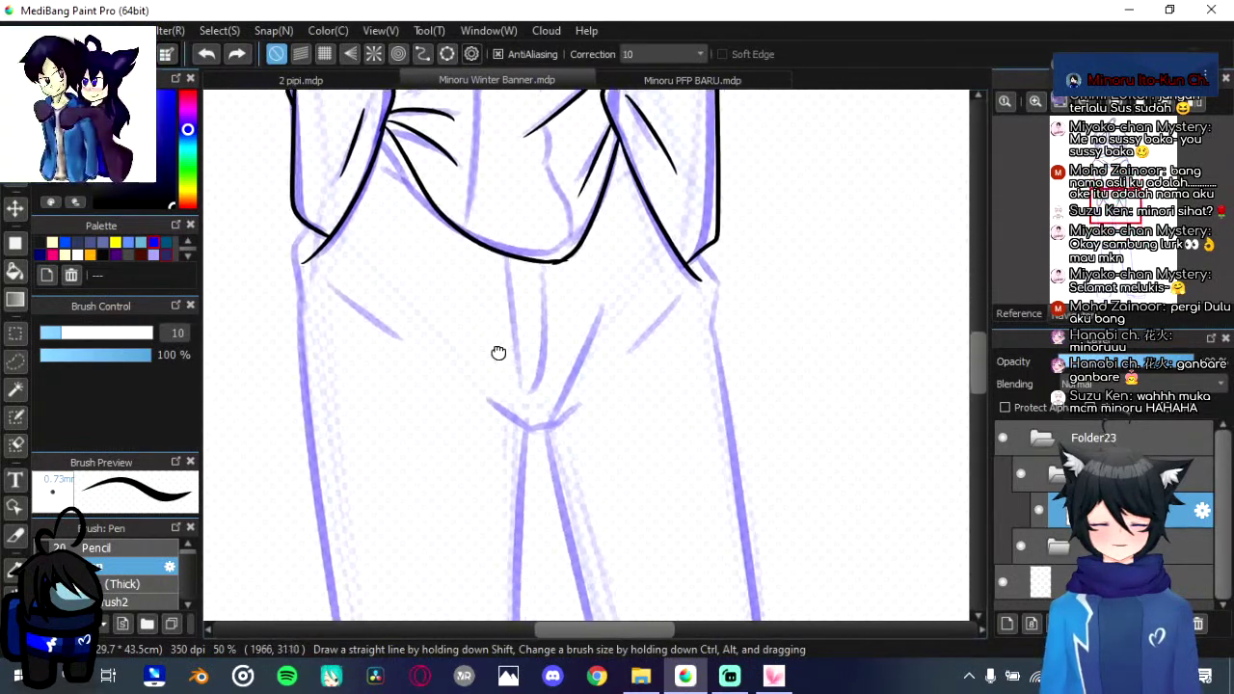
{"action": "scroll", "coordinate": [492, 322], "scroll_direction": "up", "scroll_amount": 1}
{"action": "scroll", "coordinate": [495, 404], "scroll_direction": "down", "scroll_amount": 1}
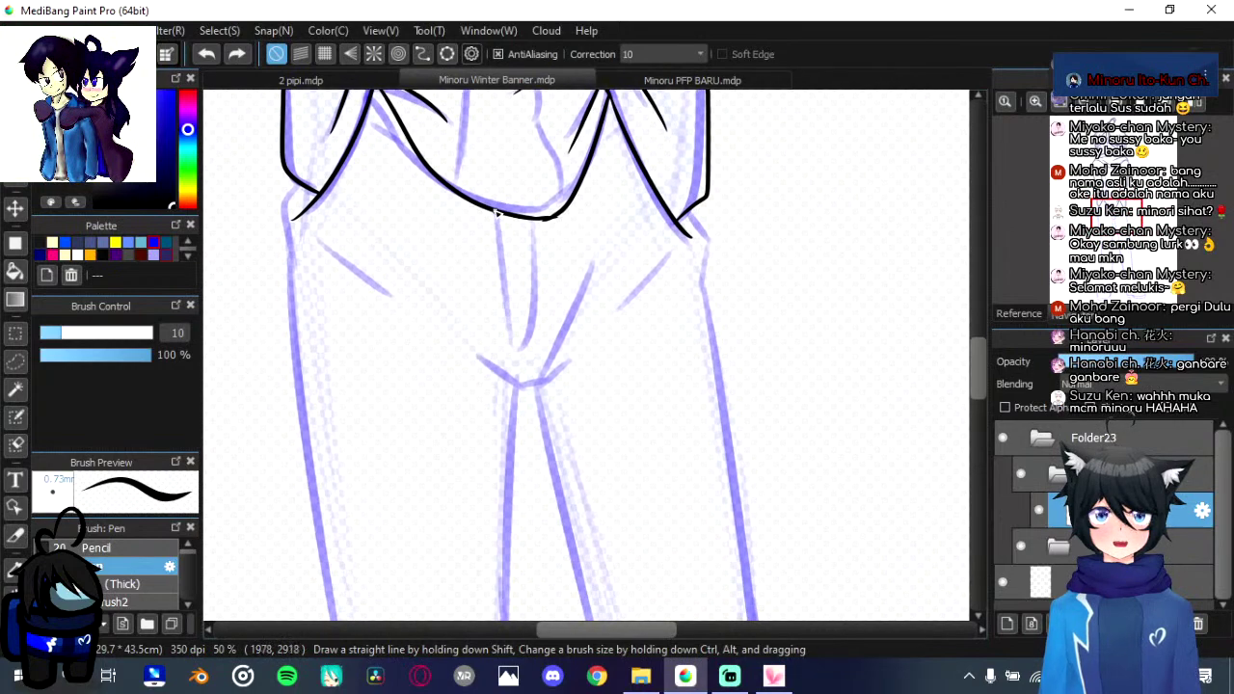
{"action": "mouse_move", "coordinate": [498, 214]}
{"action": "left_mouse_down"}
{"action": "mouse_move", "coordinate": [509, 328]}
{"action": "mouse_move", "coordinate": [539, 316]}
{"action": "mouse_move", "coordinate": [538, 214]}
{"action": "left_mouse_up"}
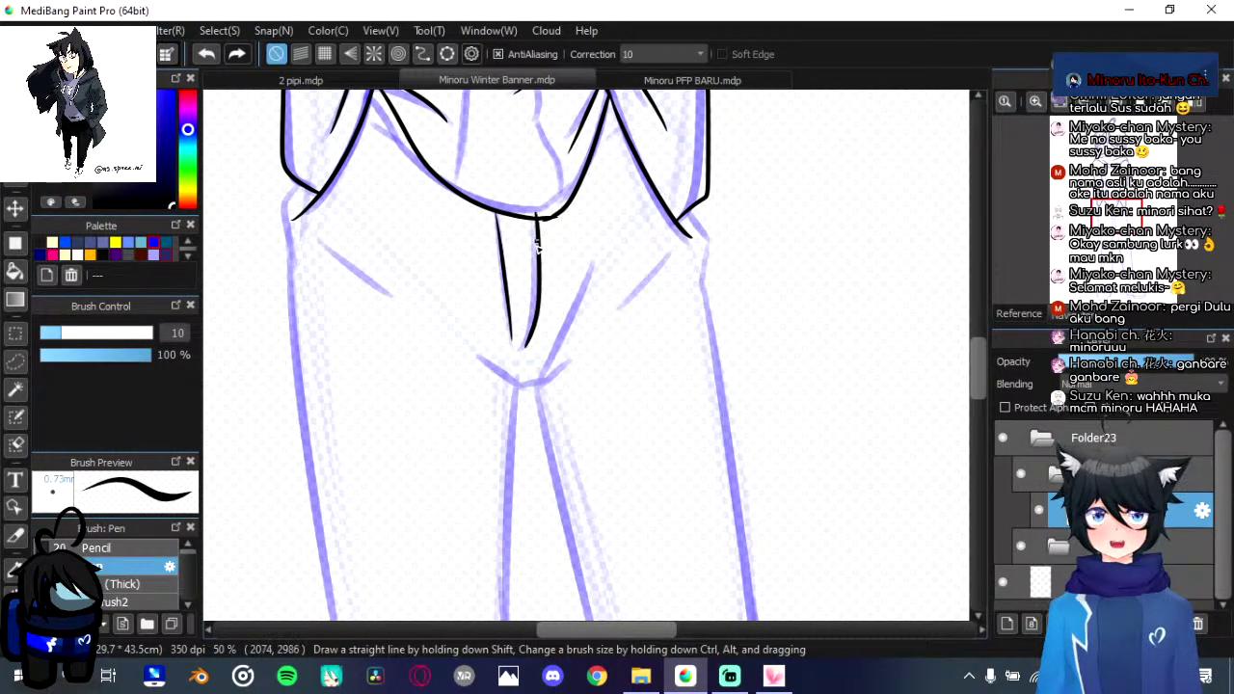
{"action": "key", "text": "ctrl+z"}
{"action": "left_click_drag", "start_coordinate": [523, 344], "coordinate": [532, 217]}
Step: Ink the crotch line and the slanted crease rising from it towards the right-hand hip
{"action": "left_click_drag", "start_coordinate": [532, 305], "coordinate": [535, 261]}
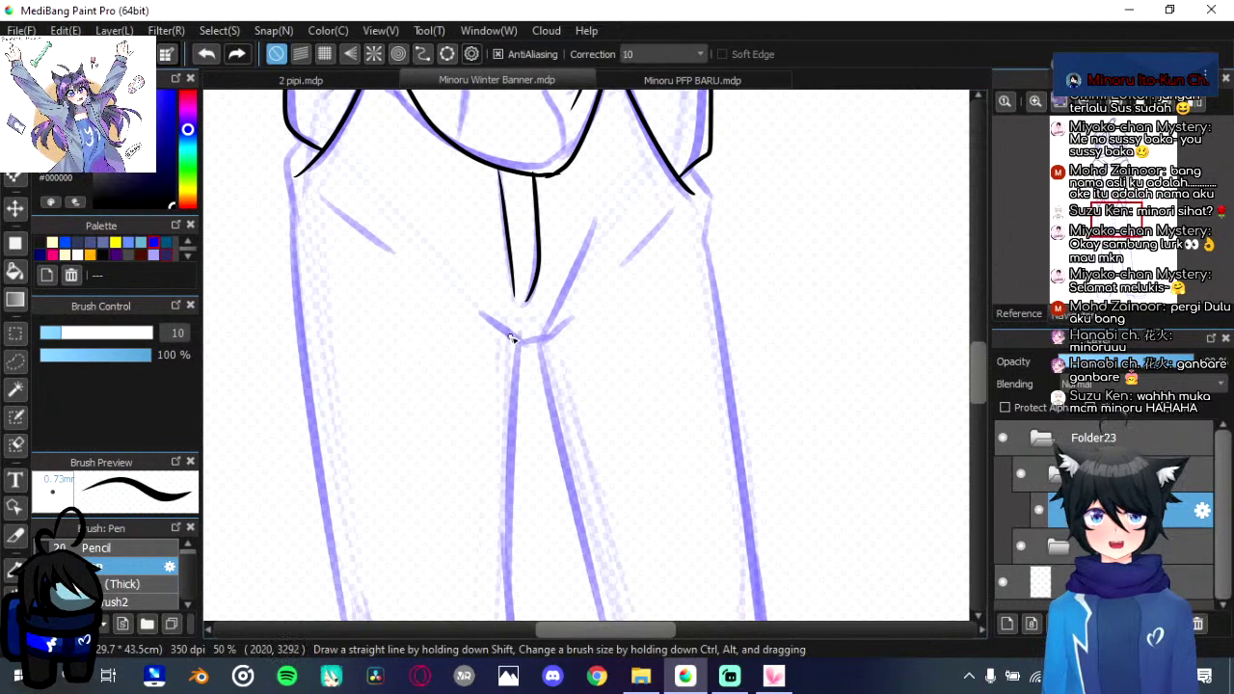
{"action": "mouse_move", "coordinate": [480, 313]}
{"action": "left_mouse_down"}
{"action": "mouse_move", "coordinate": [541, 338]}
{"action": "mouse_move", "coordinate": [592, 237]}
{"action": "left_mouse_up"}
{"action": "key", "text": "ctrl+z"}
{"action": "key", "text": "ctrl+z"}
{"action": "key", "text": "ctrl+z"}
{"action": "left_click_drag", "start_coordinate": [541, 336], "coordinate": [596, 234]}
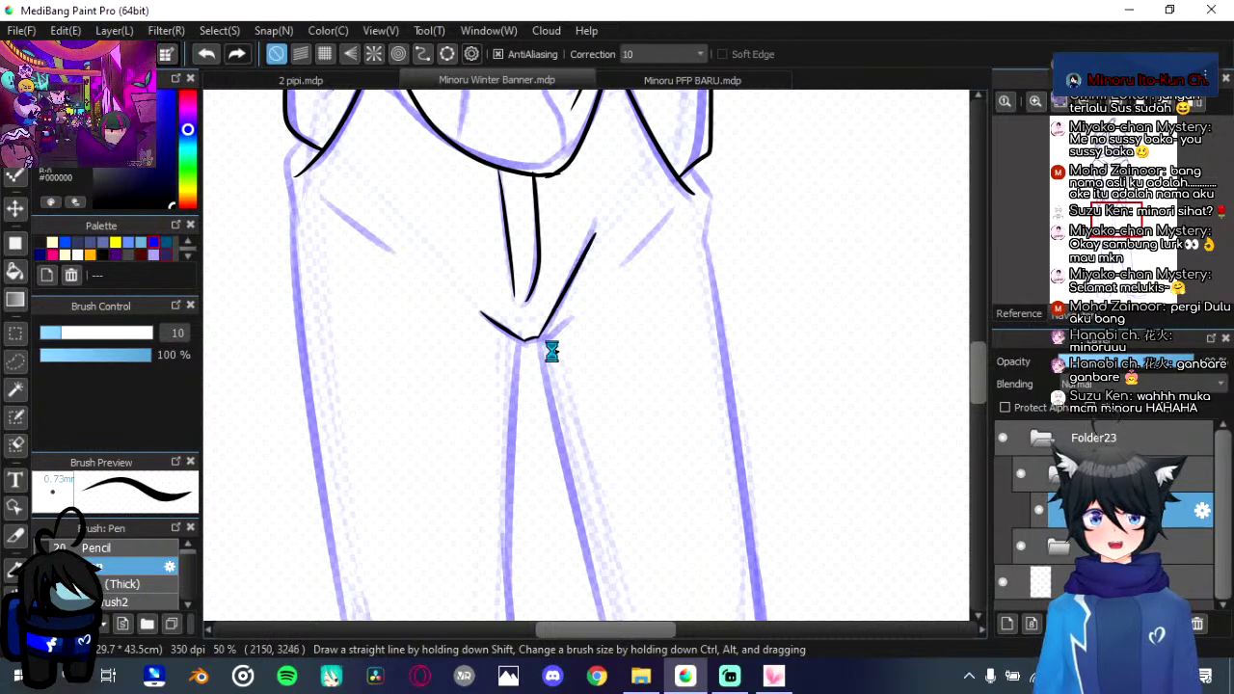
Step: Ink the slanted crease lines on both hips of the trousers
{"action": "left_click_drag", "start_coordinate": [506, 374], "coordinate": [593, 459]}
{"action": "left_click_drag", "start_coordinate": [480, 340], "coordinate": [495, 349]}
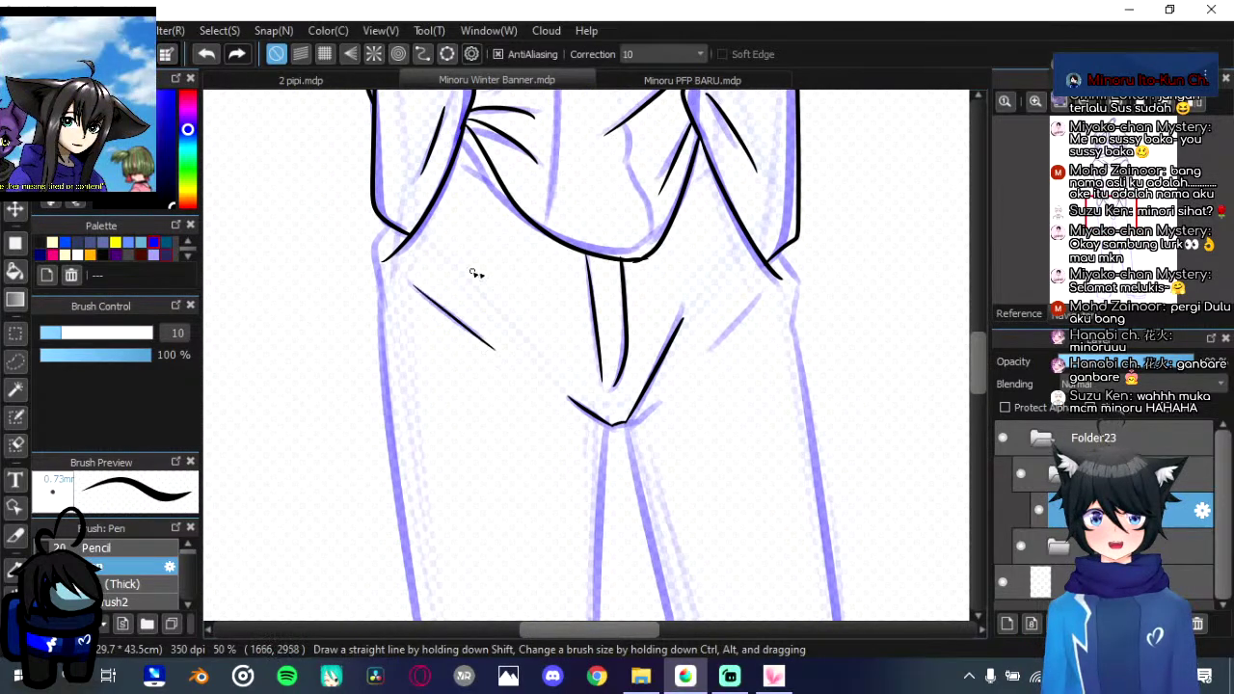
{"action": "key", "text": "ctrl+z"}
{"action": "mouse_move", "coordinate": [760, 297]}
{"action": "left_mouse_down"}
{"action": "mouse_move", "coordinate": [669, 403]}
{"action": "mouse_move", "coordinate": [606, 432]}
{"action": "left_mouse_up"}
{"action": "key", "text": "ctrl+z"}
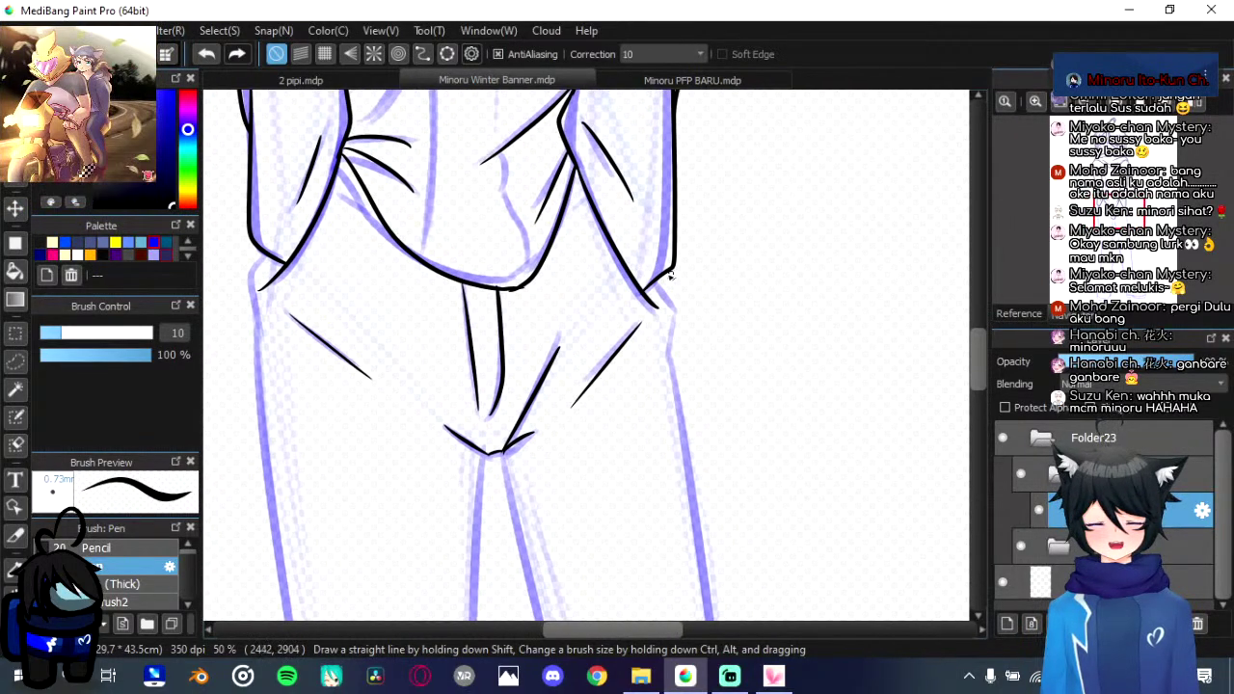
Step: Ink the short hip contours of the trousers just below both cuffs
{"action": "mouse_move", "coordinate": [487, 361]}
{"action": "left_mouse_down"}
{"action": "mouse_move", "coordinate": [664, 342]}
{"action": "mouse_move", "coordinate": [655, 335]}
{"action": "left_mouse_up"}
{"action": "mouse_move", "coordinate": [402, 279]}
{"action": "left_mouse_down"}
{"action": "mouse_move", "coordinate": [469, 295]}
{"action": "mouse_move", "coordinate": [499, 336]}
{"action": "left_mouse_up"}
{"action": "scroll", "coordinate": [507, 318], "scroll_direction": "down", "scroll_amount": 4}
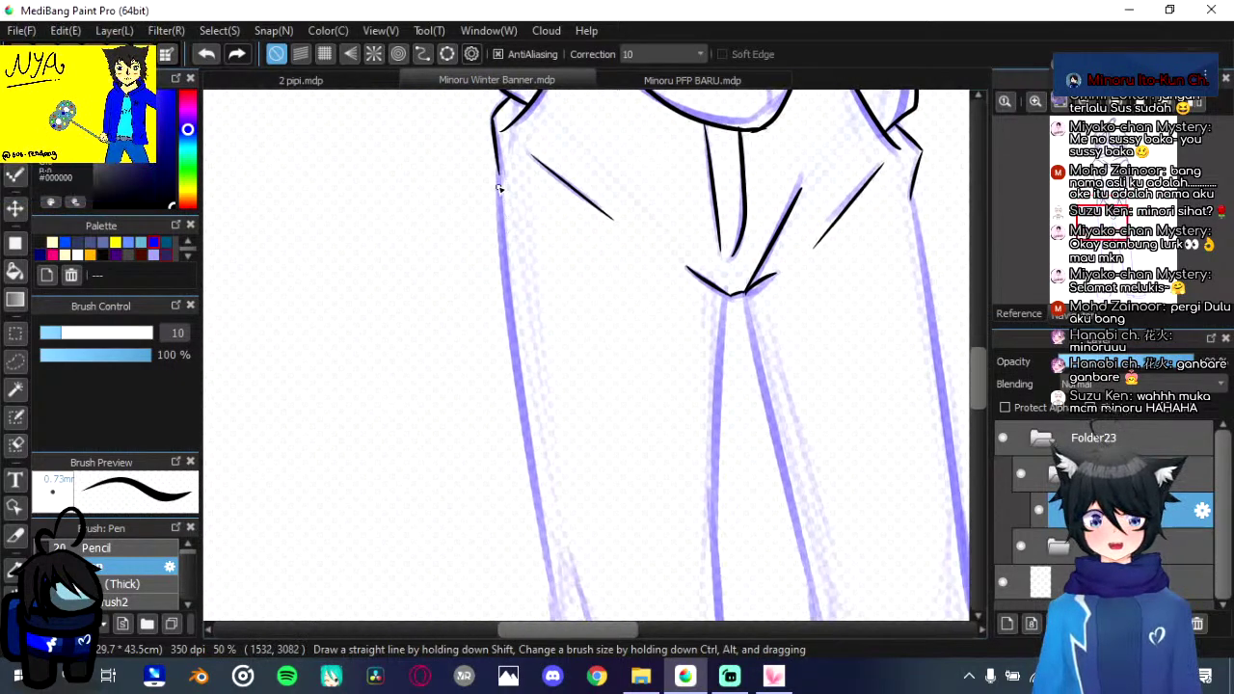
Step: Ink the outer thigh contour of the left-hand trouser leg and the slanted fold line at its knee
{"action": "left_click_drag", "start_coordinate": [498, 184], "coordinate": [543, 501]}
{"action": "left_click_drag", "start_coordinate": [546, 434], "coordinate": [519, 189]}
{"action": "left_click_drag", "start_coordinate": [537, 285], "coordinate": [607, 540]}
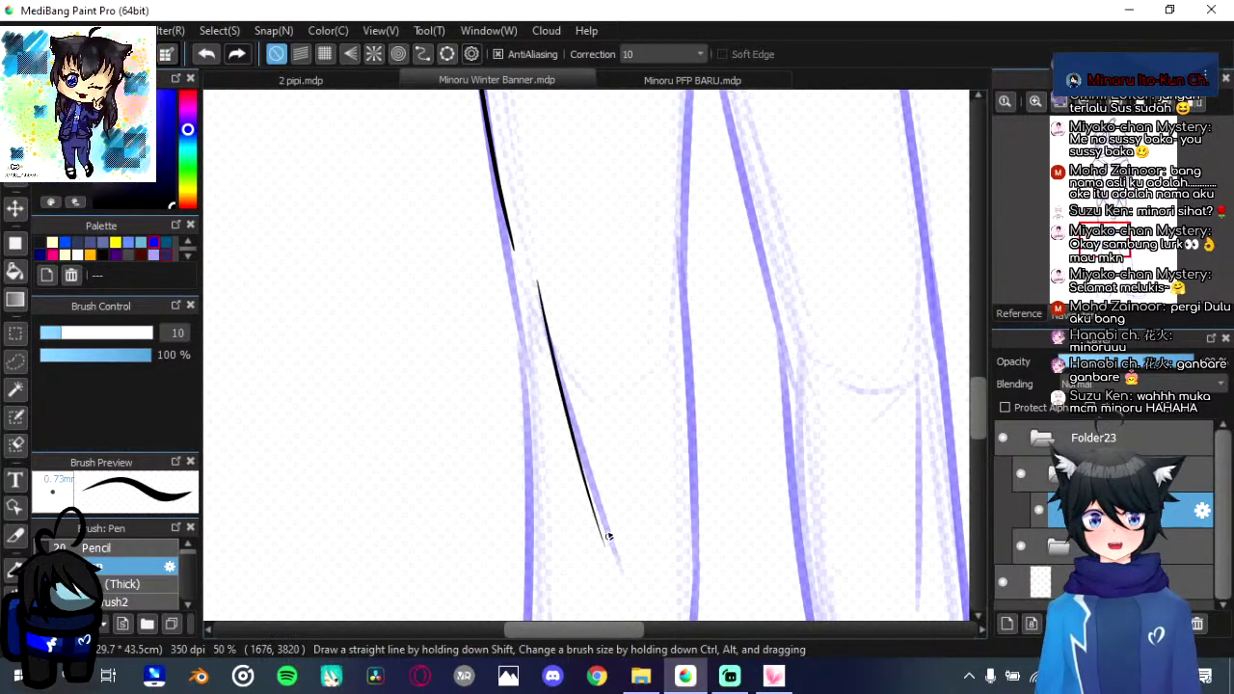
{"action": "left_click_drag", "start_coordinate": [526, 306], "coordinate": [526, 214]}
{"action": "left_click_drag", "start_coordinate": [496, 100], "coordinate": [526, 282]}
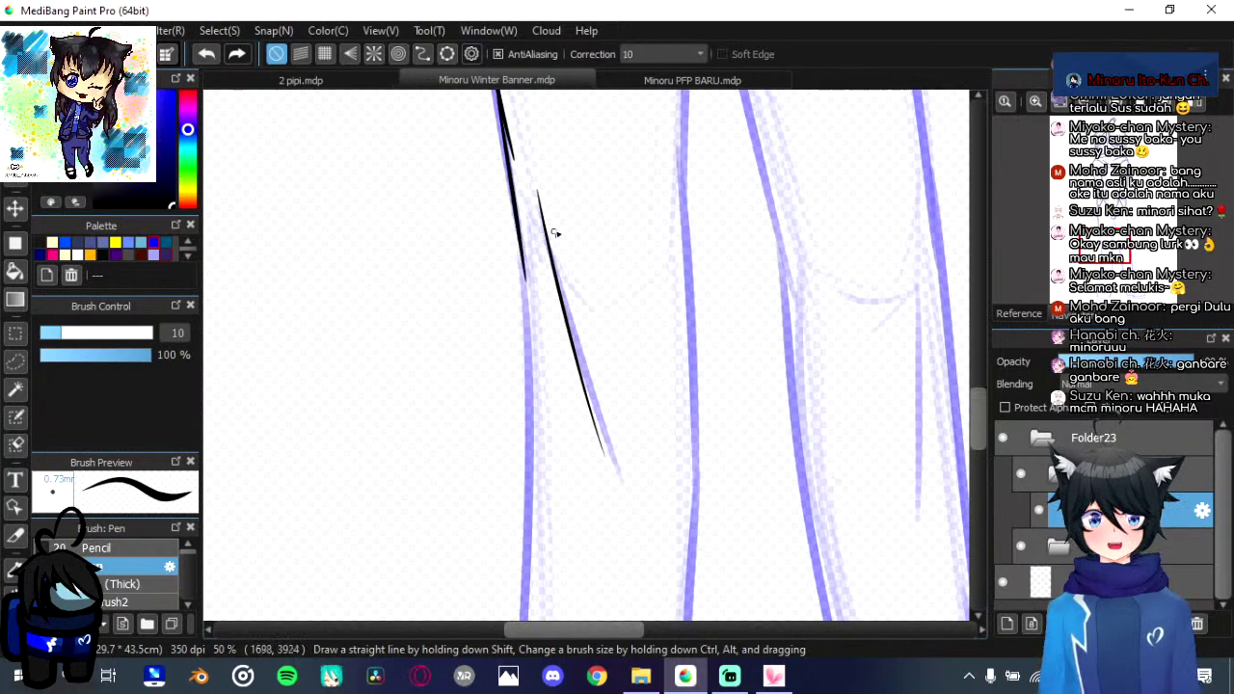
{"action": "key", "text": "ctrl+z"}
{"action": "key", "text": "ctrl+z"}
{"action": "left_click_drag", "start_coordinate": [538, 191], "coordinate": [612, 462]}
{"action": "key", "text": "ctrl+z"}
Step: Ink the outer contour of the left-hand trouser leg past the knee and down to the hem
{"action": "left_click_drag", "start_coordinate": [497, 104], "coordinate": [542, 299]}
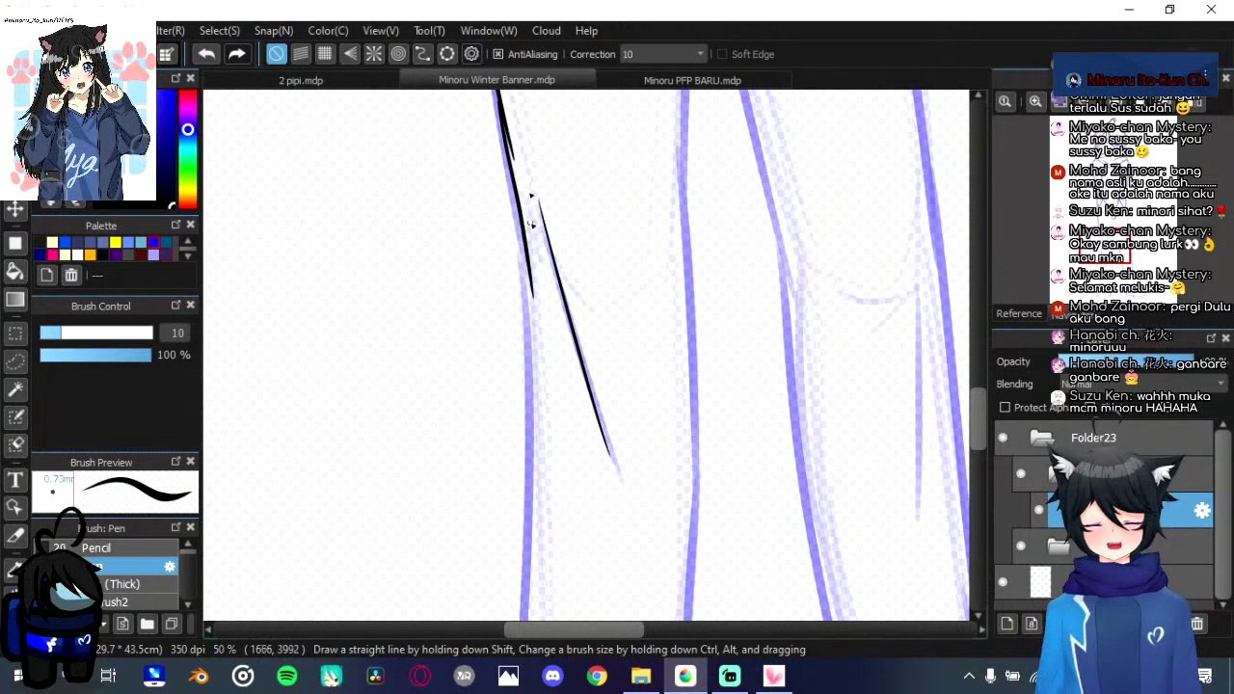
{"action": "key", "text": "ctrl+z"}
{"action": "mouse_move", "coordinate": [498, 97]}
{"action": "left_mouse_down"}
{"action": "mouse_move", "coordinate": [540, 319]}
{"action": "mouse_move", "coordinate": [529, 386]}
{"action": "mouse_move", "coordinate": [593, 330]}
{"action": "left_mouse_up"}
{"action": "scroll", "coordinate": [518, 140], "scroll_direction": "down", "scroll_amount": 2}
{"action": "scroll", "coordinate": [532, 333], "scroll_direction": "down", "scroll_amount": 1}
{"action": "key", "text": "ctrl+z"}
{"action": "left_click_drag", "start_coordinate": [538, 166], "coordinate": [529, 549]}
{"action": "scroll", "coordinate": [532, 444], "scroll_direction": "down", "scroll_amount": 2}
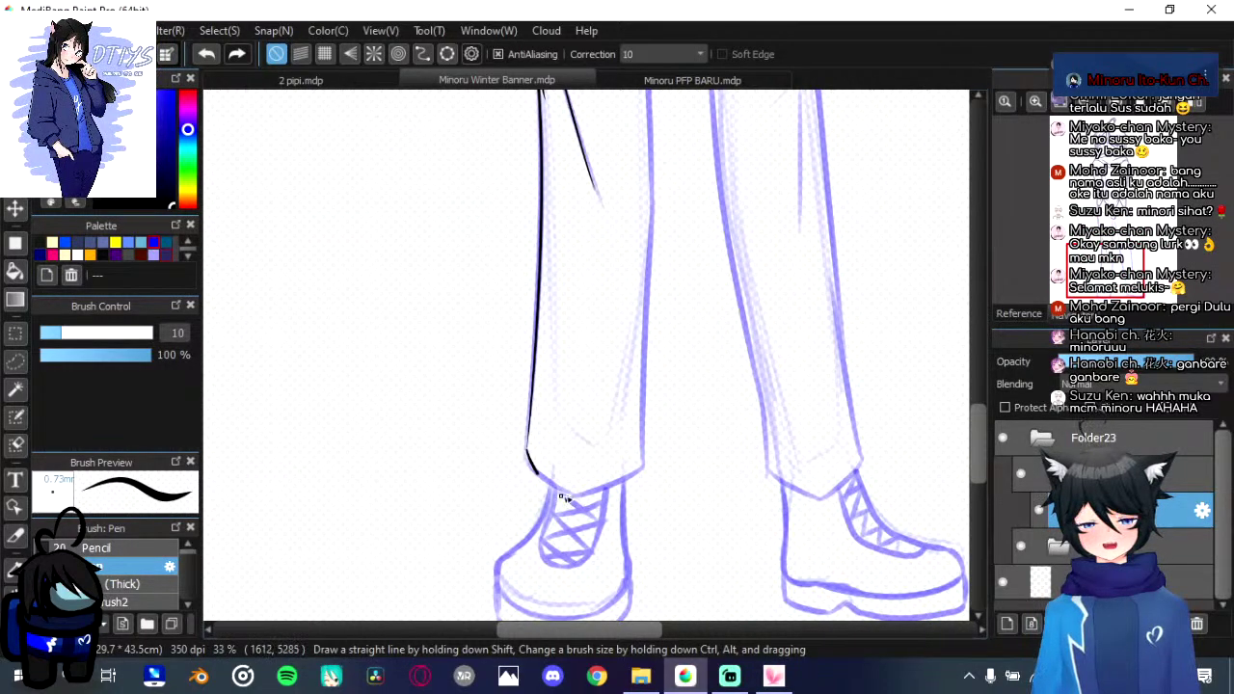
Step: Ink the pointed hem of the left-hand trouser leg above the laced shoe
{"action": "key", "text": "ctrl+z"}
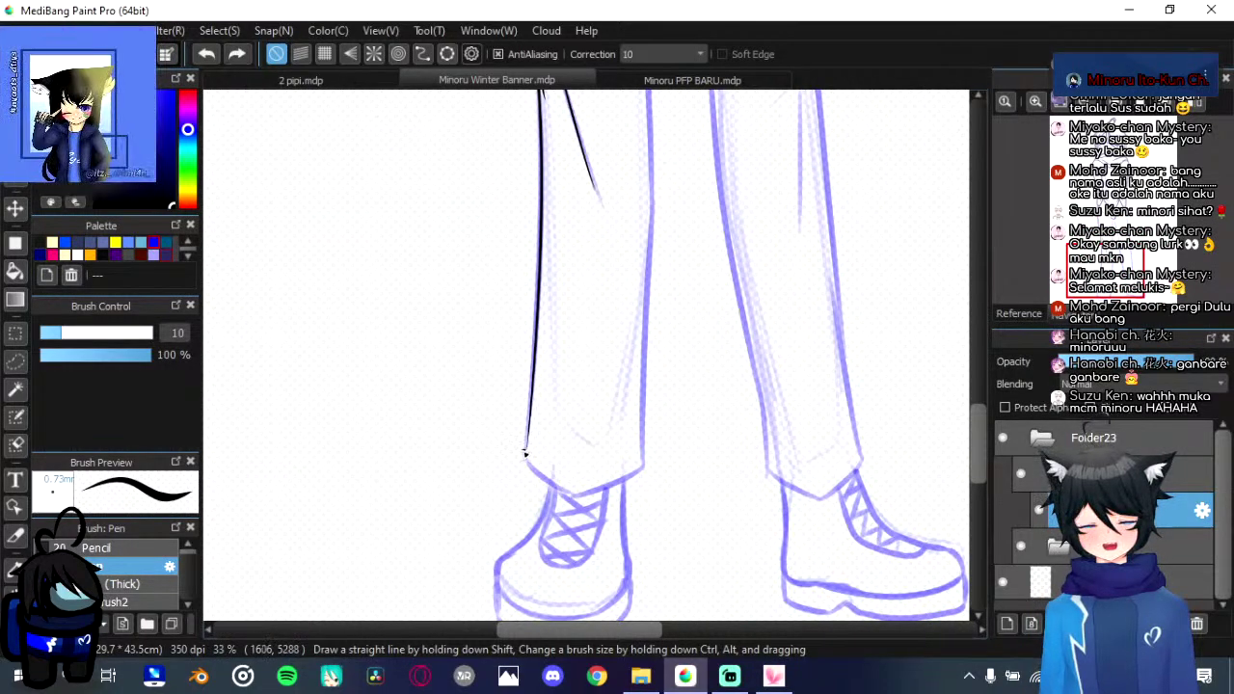
{"action": "left_click_drag", "start_coordinate": [569, 491], "coordinate": [644, 470]}
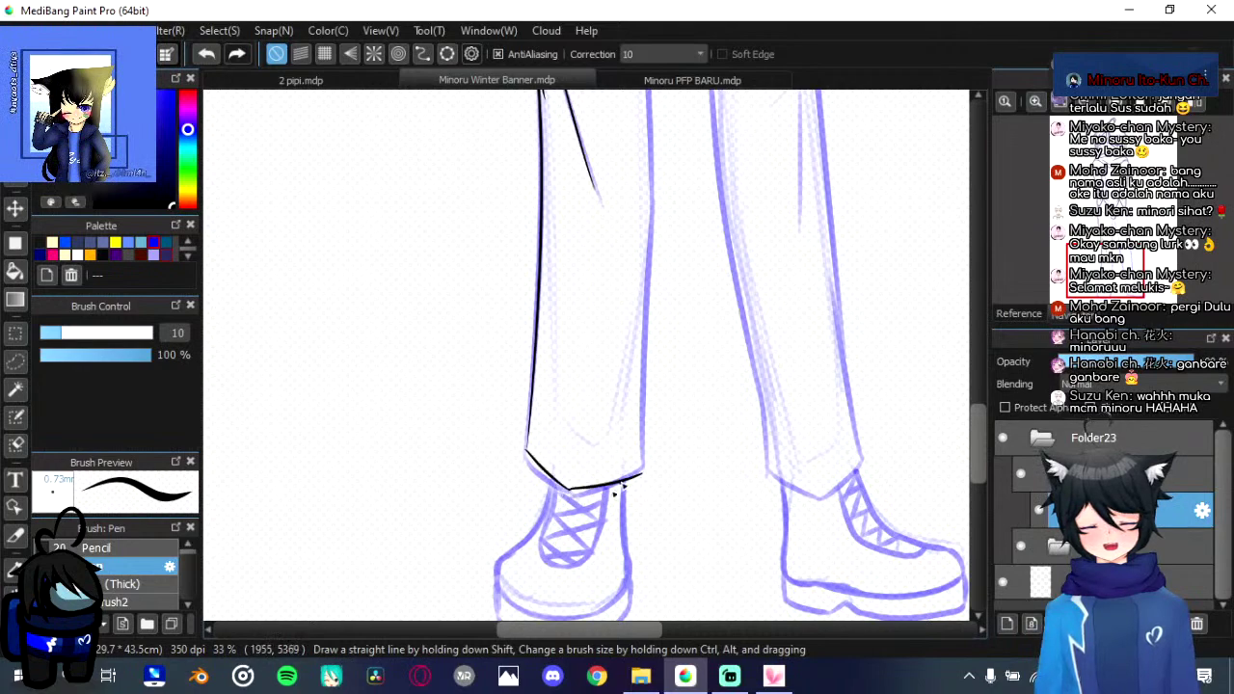
{"action": "key", "text": "ctrl+z"}
{"action": "mouse_move", "coordinate": [570, 493]}
{"action": "left_mouse_down"}
{"action": "mouse_move", "coordinate": [644, 462]}
{"action": "mouse_move", "coordinate": [659, 220]}
{"action": "left_mouse_up"}
Step: Ink the inner contour of the left-hand trouser leg from the hem up towards the crotch
{"action": "key", "text": "ctrl+z"}
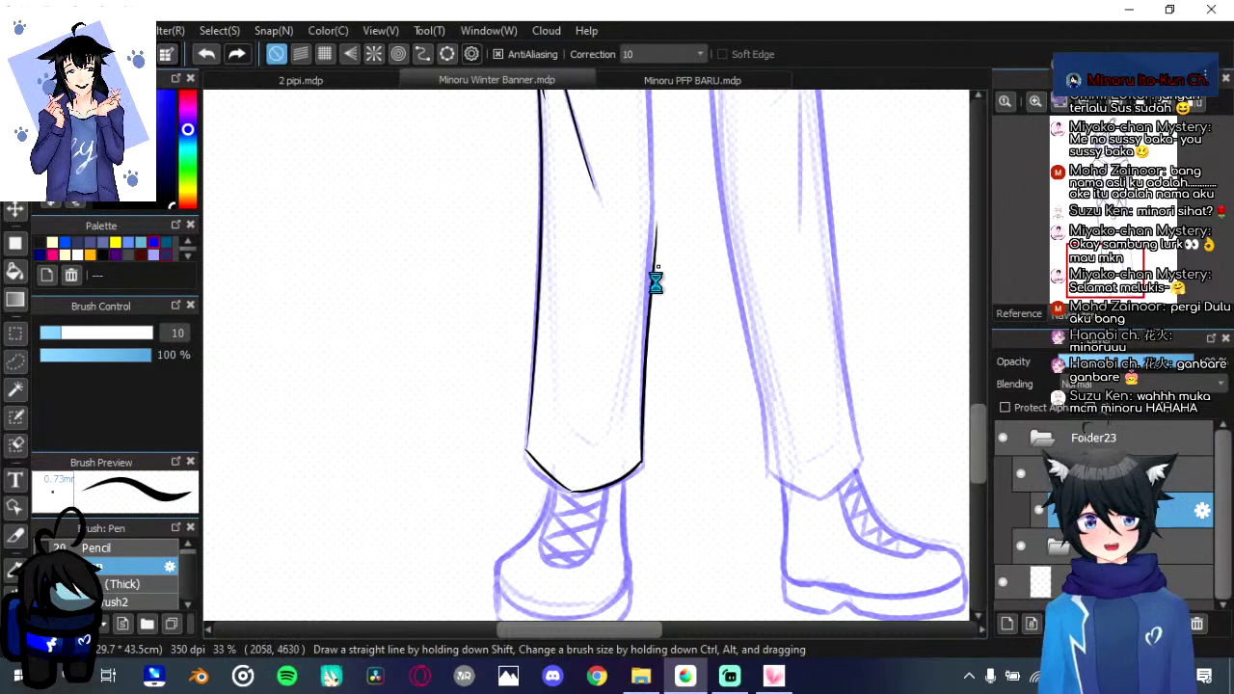
{"action": "left_click_drag", "start_coordinate": [655, 280], "coordinate": [652, 394]}
{"action": "key", "text": "ctrl+z"}
{"action": "left_click_drag", "start_coordinate": [644, 577], "coordinate": [653, 298]}
{"action": "scroll", "coordinate": [652, 298], "scroll_direction": "up", "scroll_amount": 2}
{"action": "mouse_move", "coordinate": [645, 415]}
{"action": "left_mouse_down"}
{"action": "mouse_move", "coordinate": [634, 221]}
{"action": "mouse_move", "coordinate": [646, 208]}
{"action": "left_mouse_up"}
{"action": "scroll", "coordinate": [642, 418], "scroll_direction": "up", "scroll_amount": 3}
{"action": "left_click_drag", "start_coordinate": [643, 393], "coordinate": [642, 383]}
{"action": "mouse_move", "coordinate": [648, 259]}
{"action": "left_mouse_down"}
{"action": "mouse_move", "coordinate": [655, 212]}
{"action": "mouse_move", "coordinate": [645, 433]}
{"action": "left_mouse_up"}
{"action": "key", "text": "ctrl+z"}
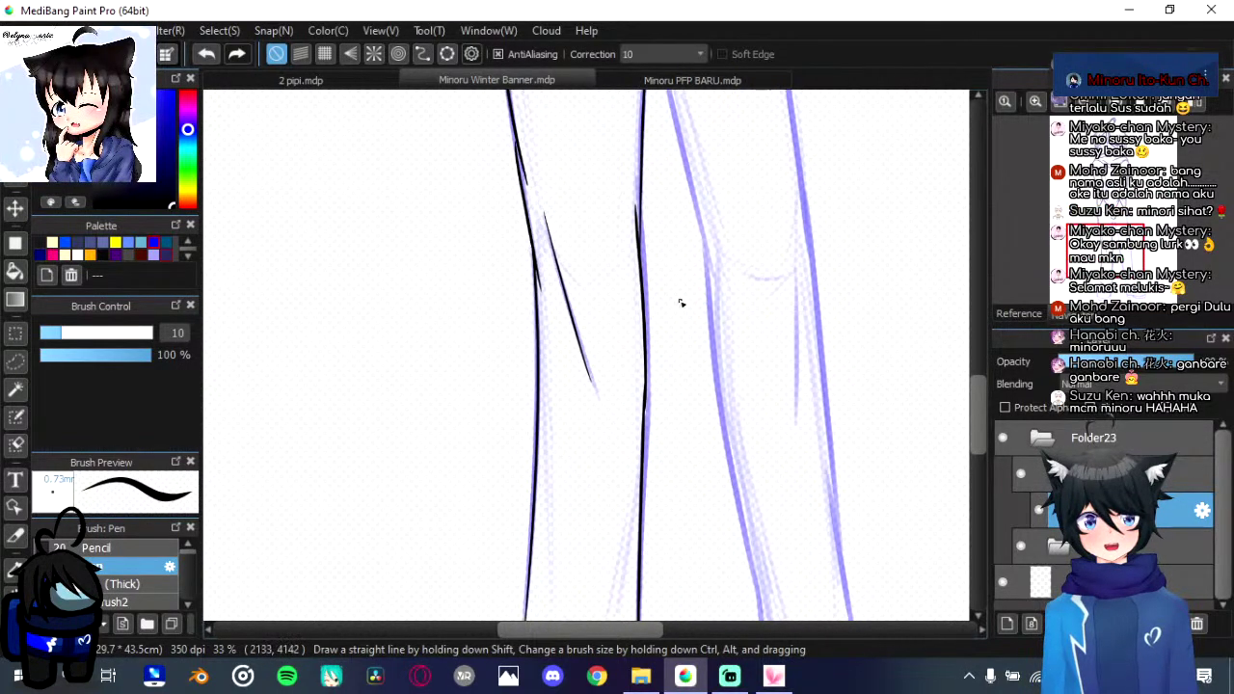
Step: Undo the upper strokes of the left-hand leg's inner contour and re-ink it as one line from crotch to below the knee
{"action": "scroll", "coordinate": [675, 309], "scroll_direction": "down", "scroll_amount": 5}
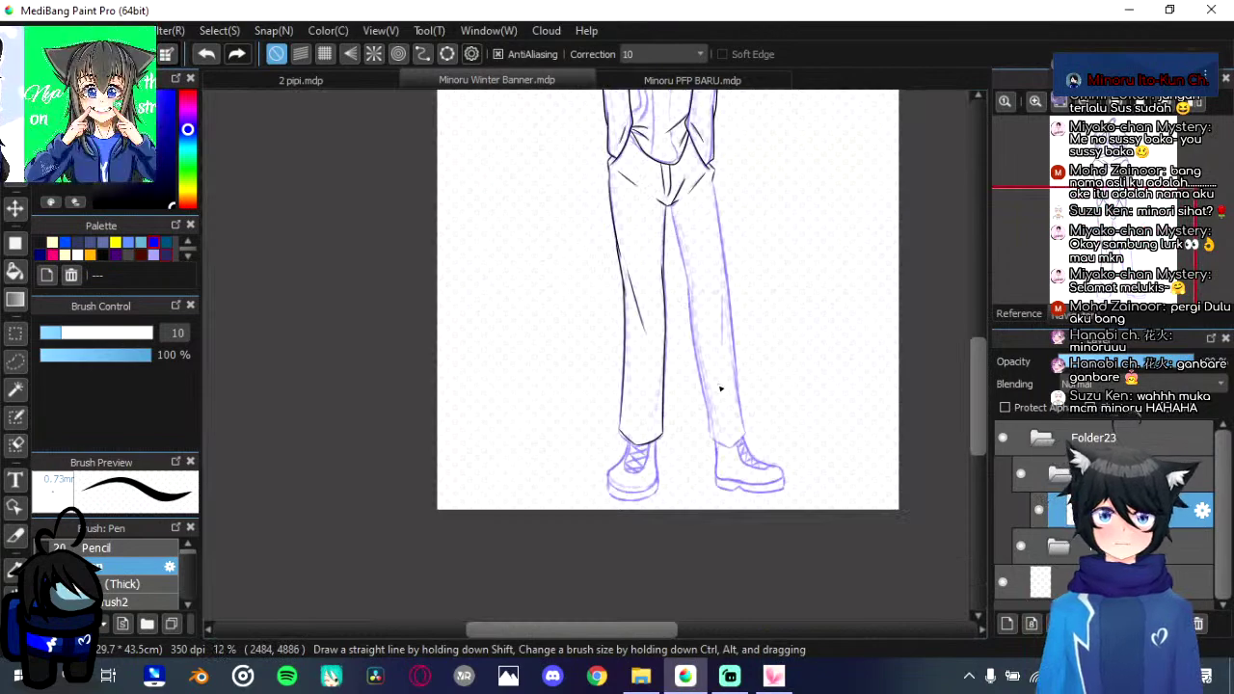
{"action": "scroll", "coordinate": [720, 388], "scroll_direction": "down", "scroll_amount": 1}
{"action": "scroll", "coordinate": [721, 388], "scroll_direction": "up", "scroll_amount": 1}
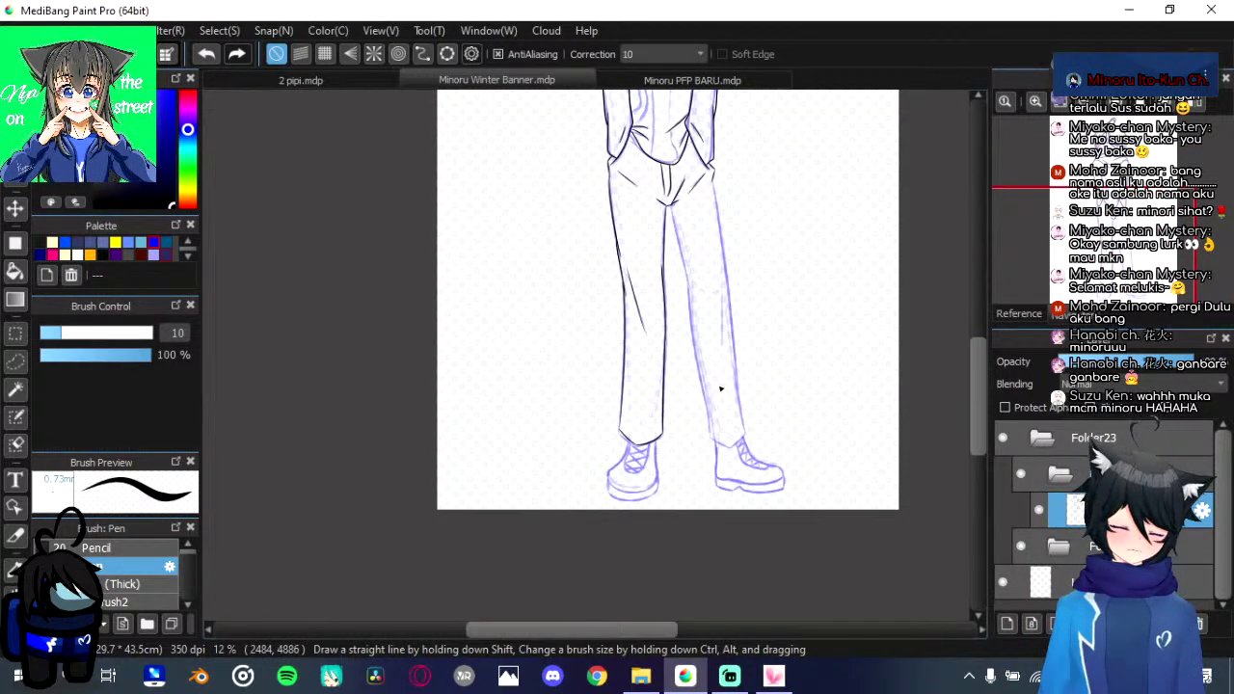
{"action": "scroll", "coordinate": [721, 389], "scroll_direction": "up", "scroll_amount": 3}
{"action": "mouse_move", "coordinate": [617, 367]}
{"action": "left_mouse_down"}
{"action": "mouse_move", "coordinate": [620, 479]}
{"action": "mouse_move", "coordinate": [621, 466]}
{"action": "left_mouse_up"}
{"action": "scroll", "coordinate": [655, 427], "scroll_direction": "down", "scroll_amount": 1}
{"action": "key", "text": "ctrl+z"}
{"action": "key", "text": "ctrl+z"}
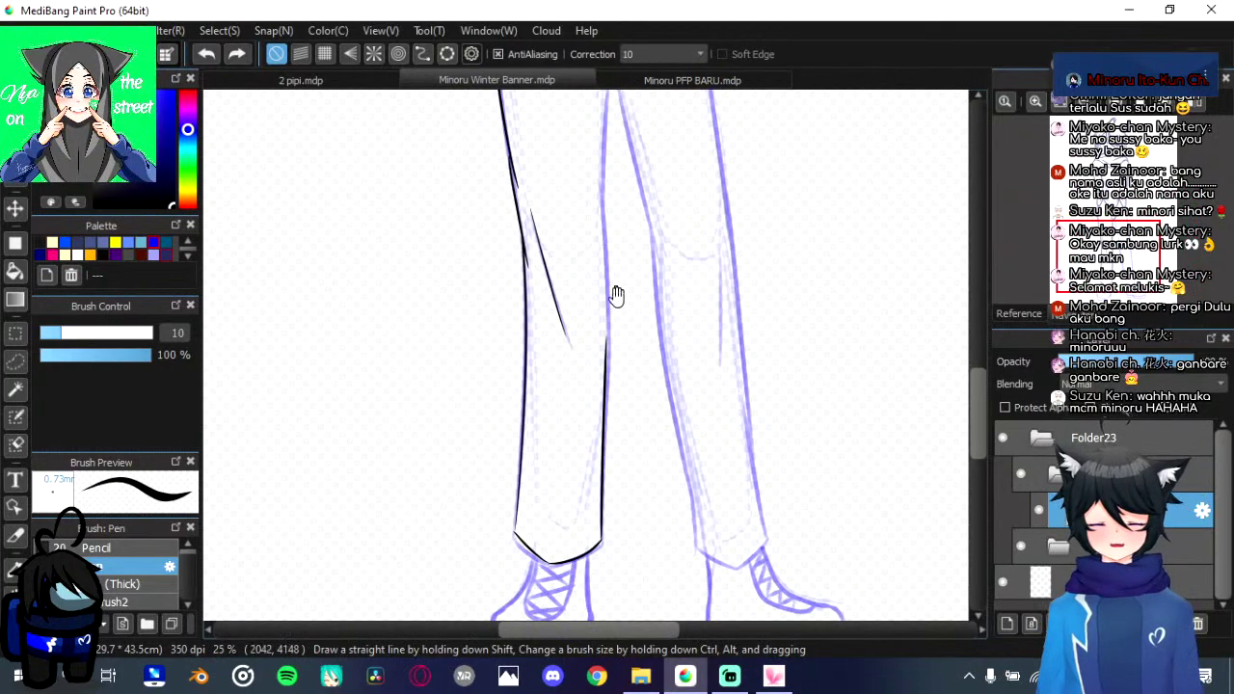
{"action": "left_click_drag", "start_coordinate": [617, 295], "coordinate": [623, 336]}
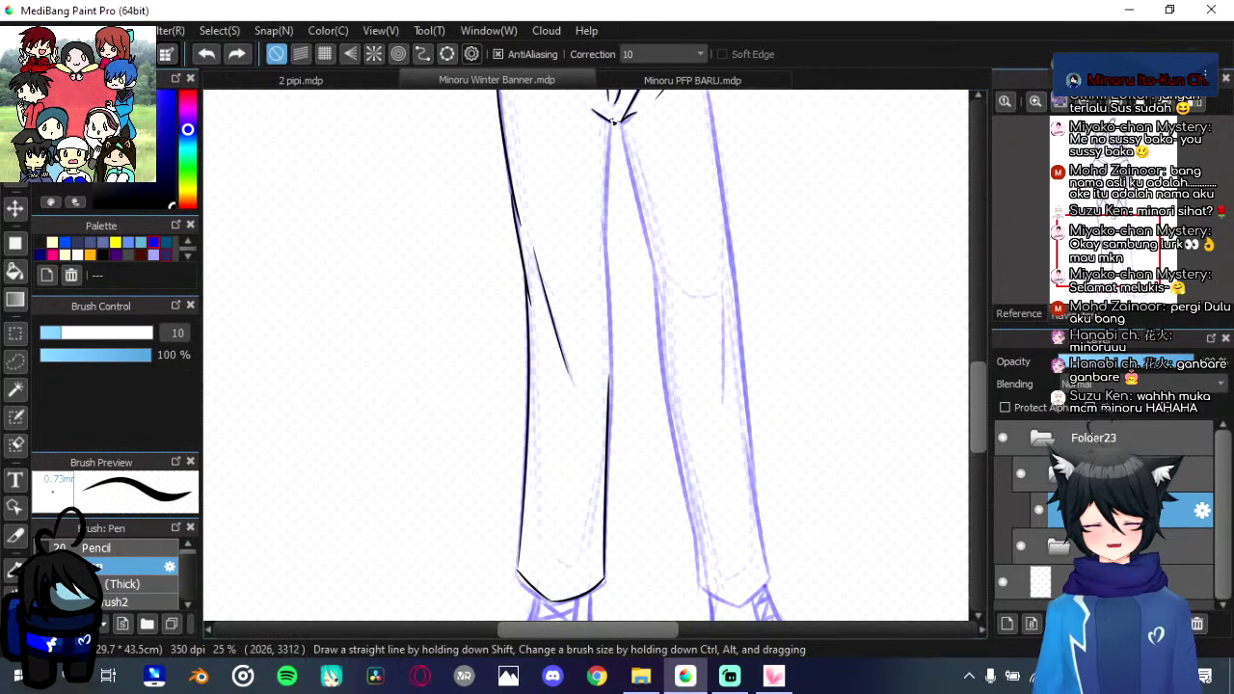
{"action": "left_click_drag", "start_coordinate": [611, 120], "coordinate": [614, 403]}
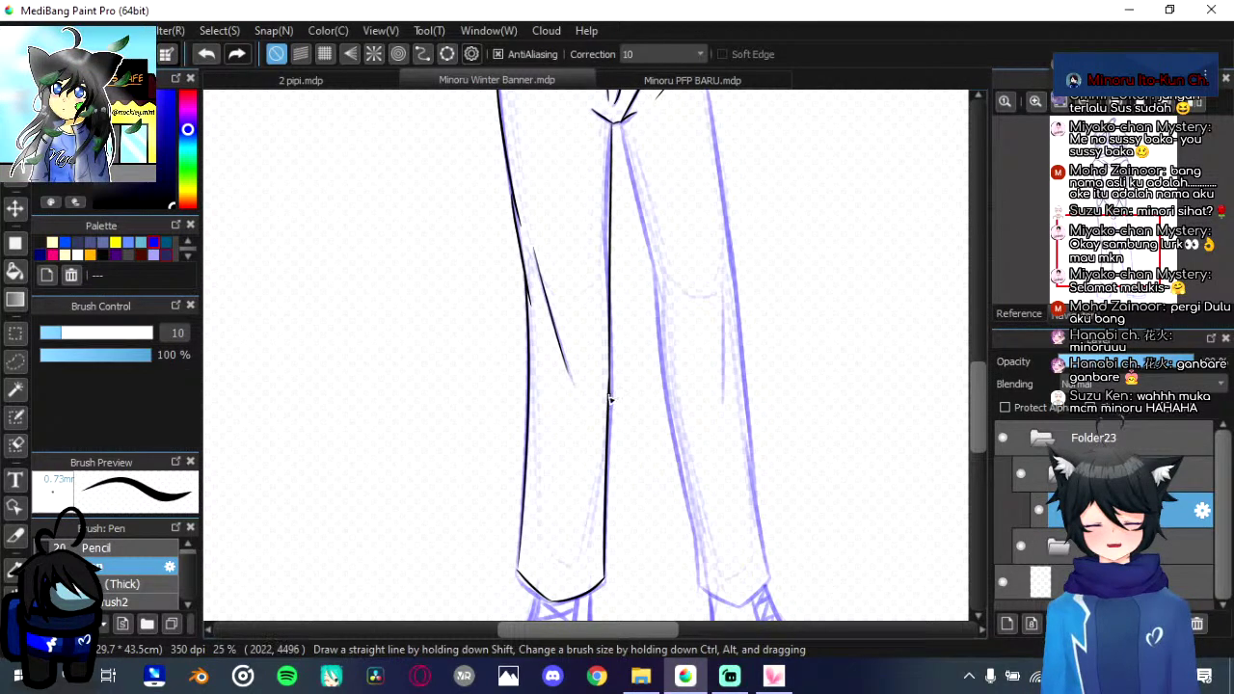
{"action": "left_click_drag", "start_coordinate": [609, 398], "coordinate": [600, 435]}
Step: Ink the inner thigh contour of the right-hand trouser leg from the crotch down to the knee
{"action": "mouse_move", "coordinate": [609, 159]}
{"action": "left_mouse_down"}
{"action": "mouse_move", "coordinate": [659, 349]}
{"action": "mouse_move", "coordinate": [654, 430]}
{"action": "left_mouse_up"}
{"action": "key", "text": "ctrl+z"}
{"action": "key", "text": "ctrl+z"}
{"action": "left_click_drag", "start_coordinate": [643, 309], "coordinate": [652, 405]}
{"action": "left_click_drag", "start_coordinate": [662, 378], "coordinate": [655, 302]}
{"action": "key", "text": "ctrl+z"}
{"action": "key", "text": "ctrl+z"}
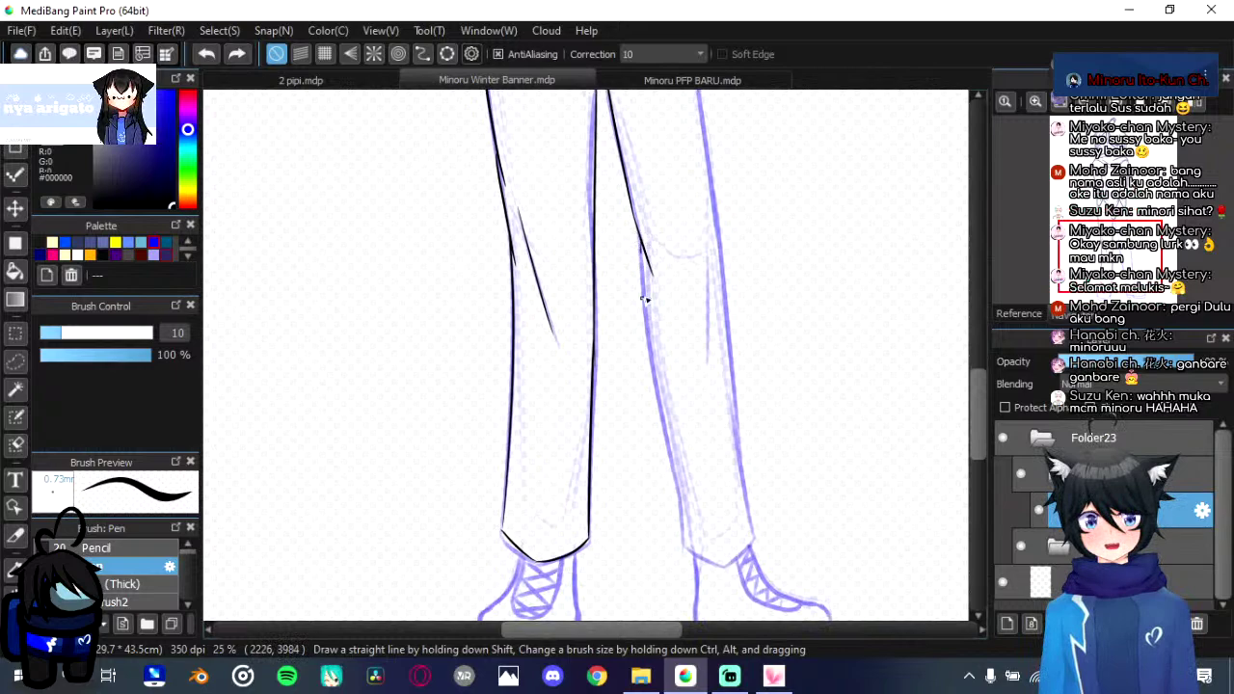
Step: Ink the inner contour of the right-hand trouser leg from the knee down to the hem
{"action": "left_click_drag", "start_coordinate": [641, 253], "coordinate": [647, 331]}
{"action": "key", "text": "ctrl+z"}
{"action": "key", "text": "ctrl+z"}
{"action": "left_click_drag", "start_coordinate": [638, 236], "coordinate": [648, 335]}
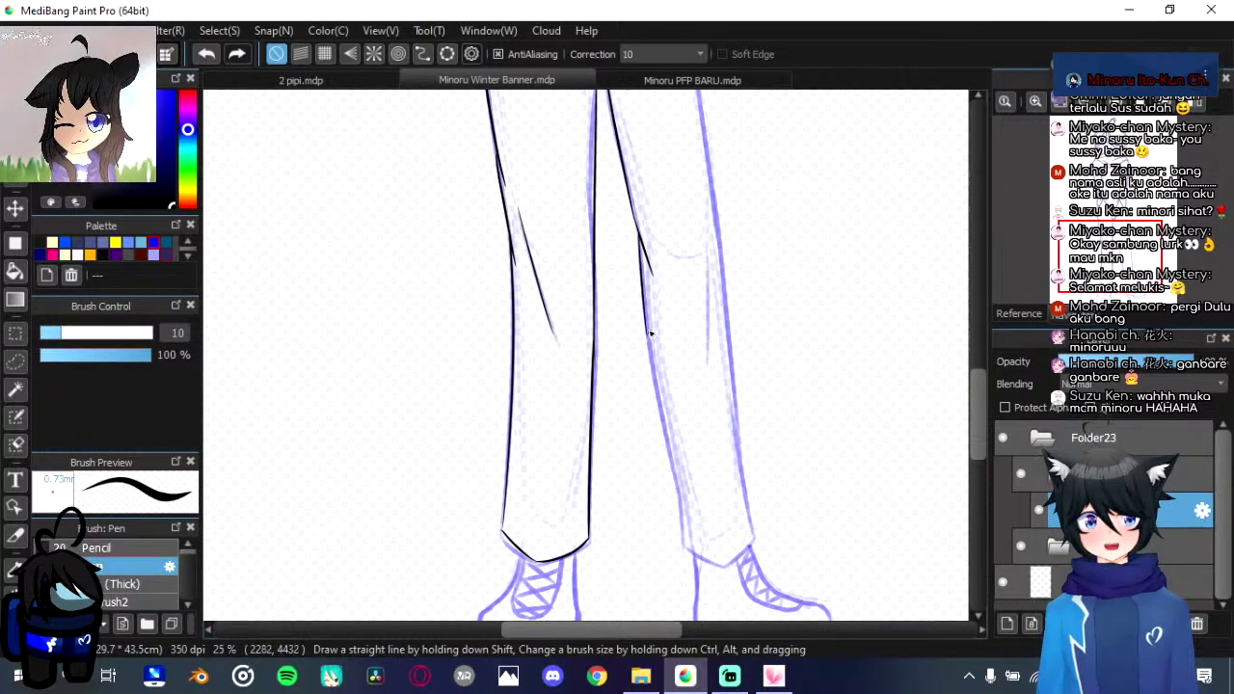
{"action": "left_click_drag", "start_coordinate": [665, 425], "coordinate": [688, 547]}
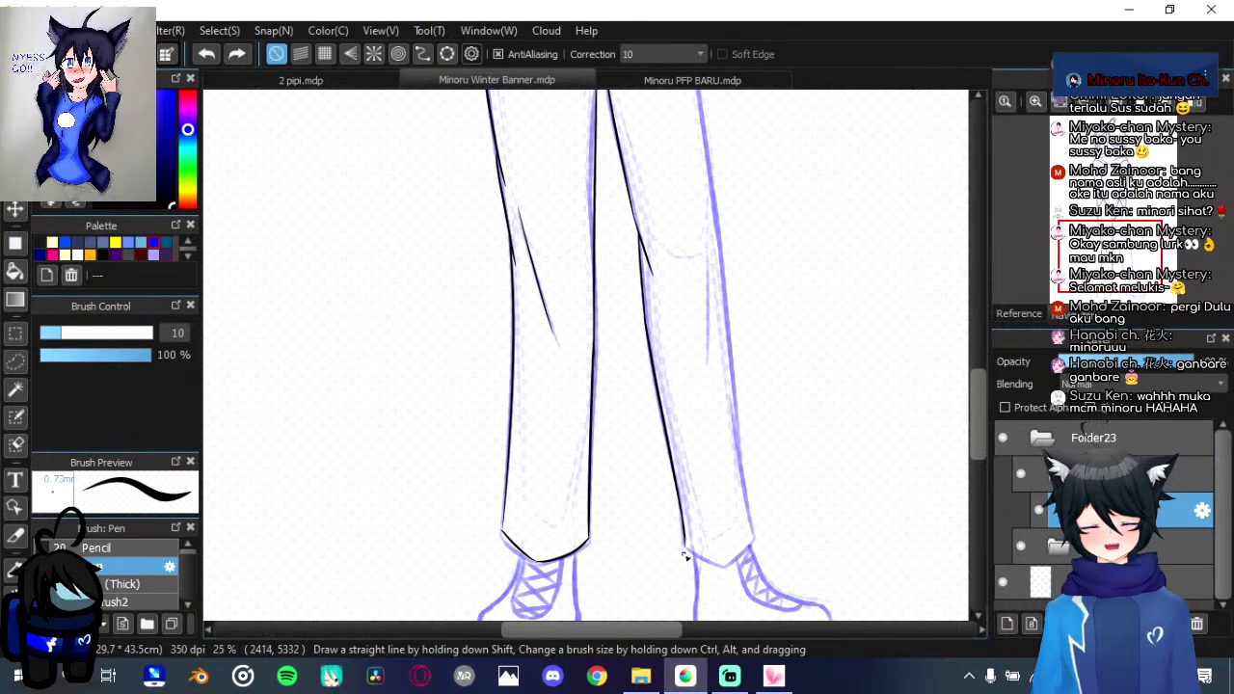
Step: Ink the hem of the right-hand trouser leg and its lower outer contour up towards the knee
{"action": "left_click_drag", "start_coordinate": [685, 557], "coordinate": [737, 573]}
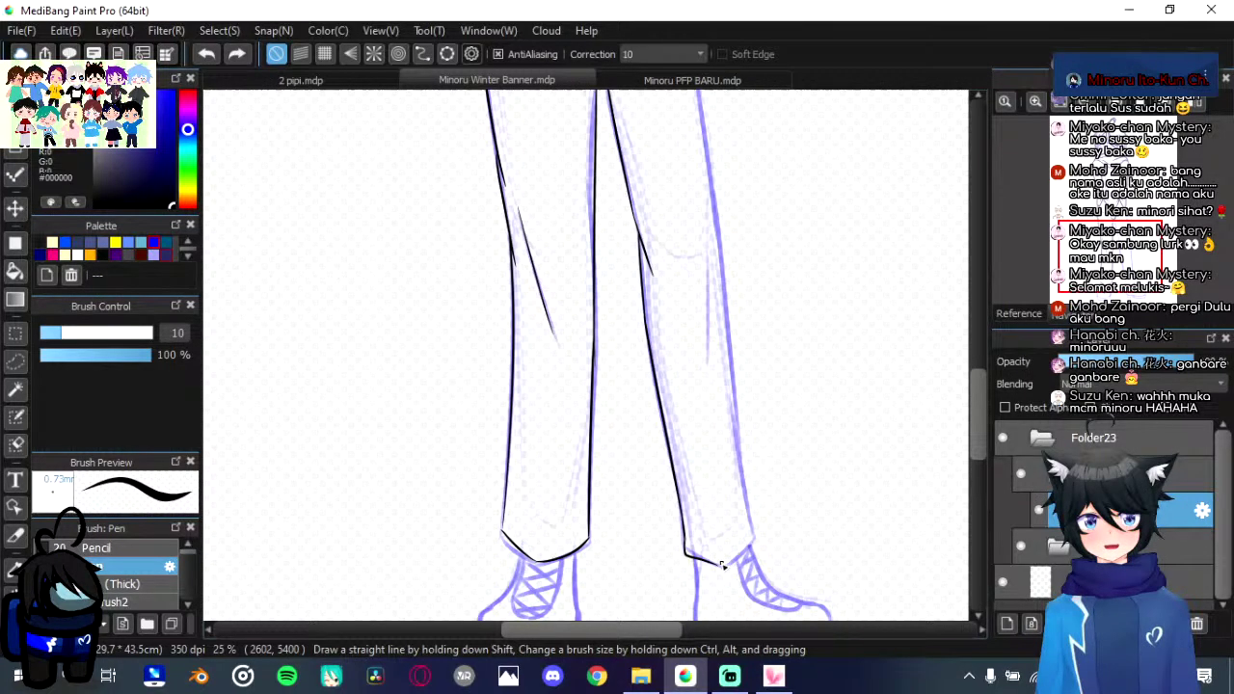
{"action": "mouse_move", "coordinate": [718, 564]}
{"action": "left_mouse_down"}
{"action": "mouse_move", "coordinate": [761, 546]}
{"action": "mouse_move", "coordinate": [749, 454]}
{"action": "mouse_move", "coordinate": [756, 498]}
{"action": "mouse_move", "coordinate": [728, 417]}
{"action": "left_mouse_up"}
{"action": "scroll", "coordinate": [744, 501], "scroll_direction": "up", "scroll_amount": 3}
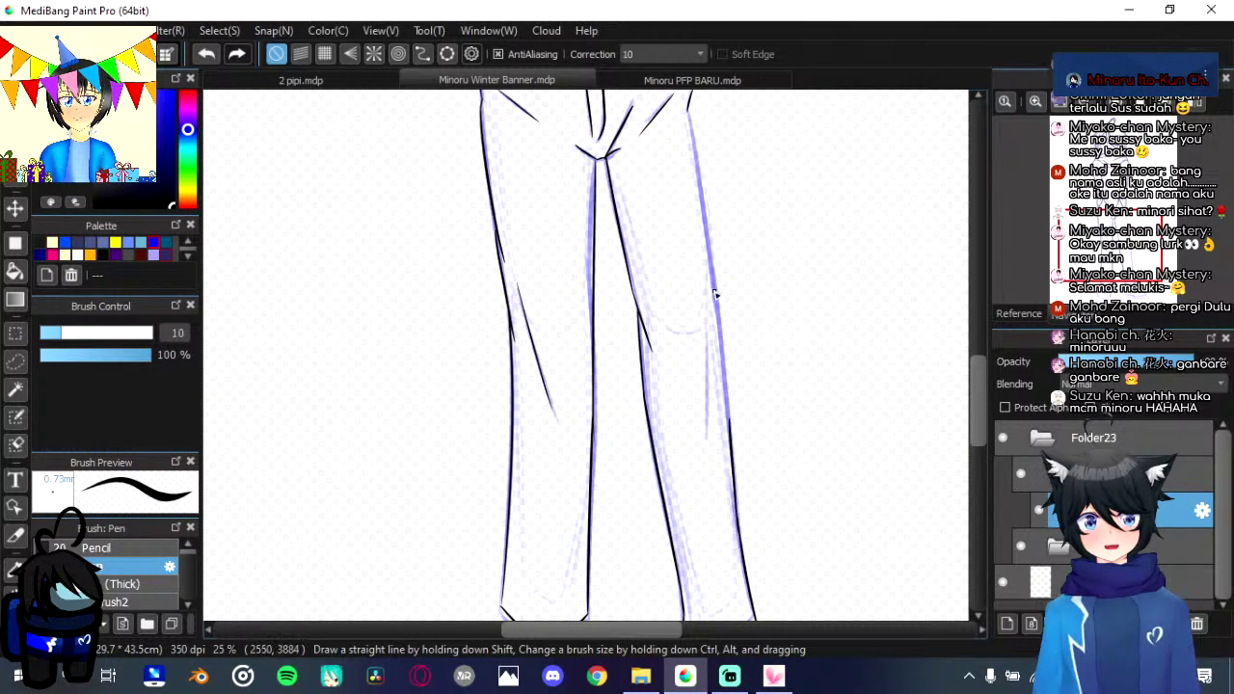
Step: Ink the outer thigh contour of the right-hand trouser leg from the hip down to the knee, redoing misplaced strokes
{"action": "scroll", "coordinate": [714, 294], "scroll_direction": "up", "scroll_amount": 3}
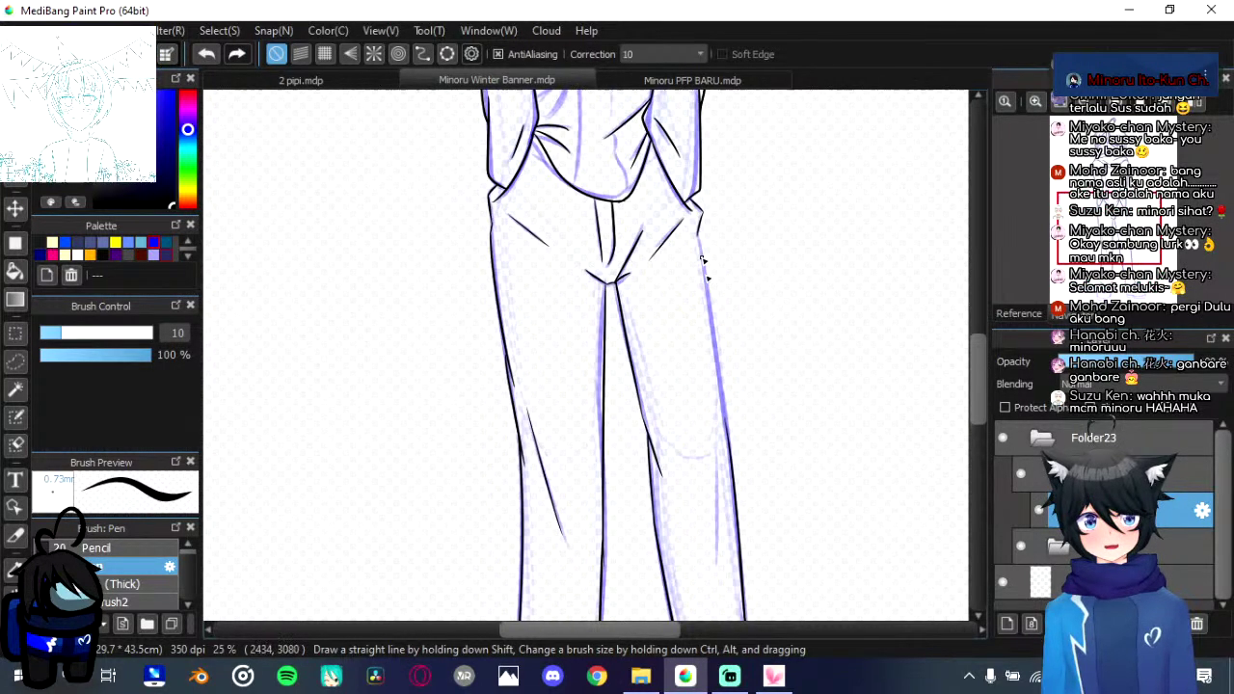
{"action": "left_click_drag", "start_coordinate": [702, 260], "coordinate": [732, 421]}
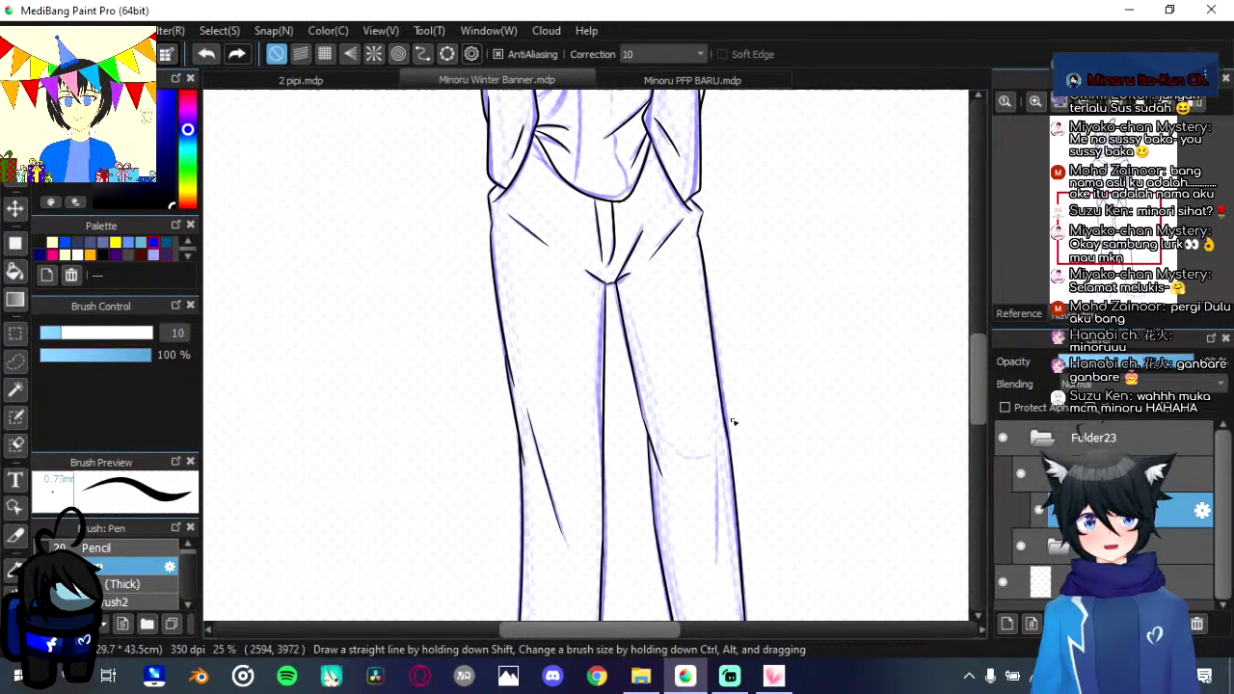
{"action": "key", "text": "ctrl+z"}
{"action": "left_click_drag", "start_coordinate": [732, 422], "coordinate": [726, 390]}
{"action": "left_click_drag", "start_coordinate": [700, 224], "coordinate": [724, 426]}
{"action": "key", "text": "ctrl+z"}
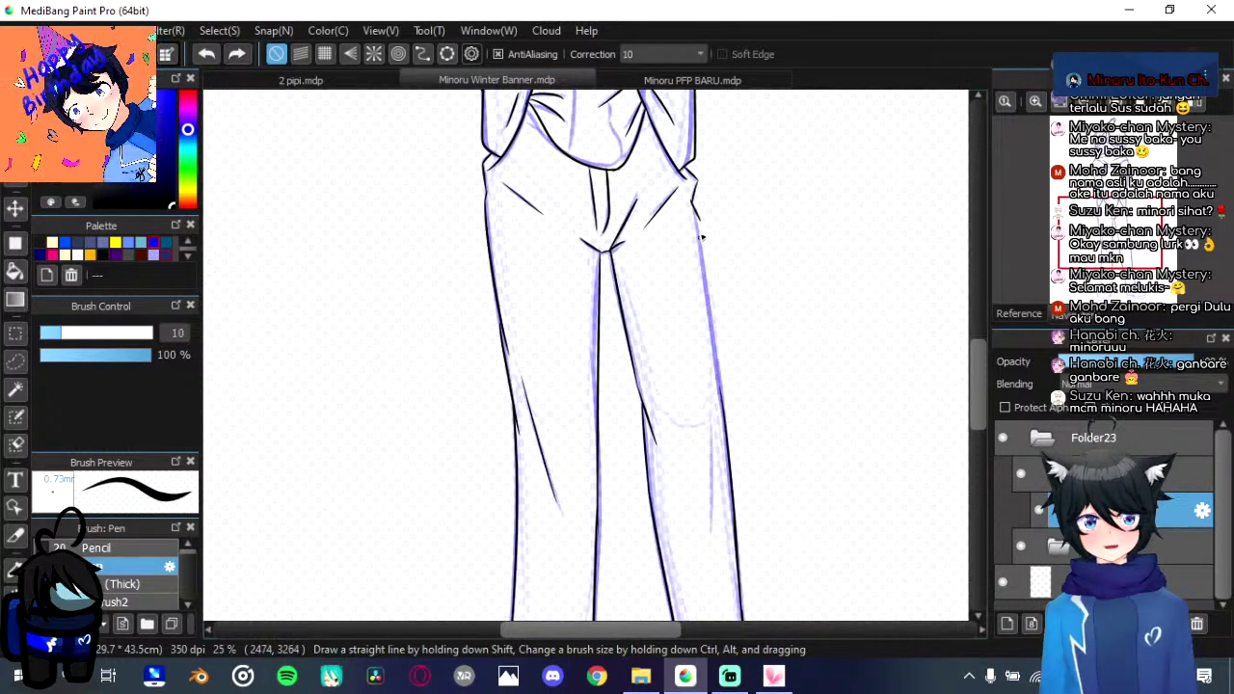
{"action": "left_click_drag", "start_coordinate": [700, 220], "coordinate": [721, 358]}
{"action": "key", "text": "ctrl+z"}
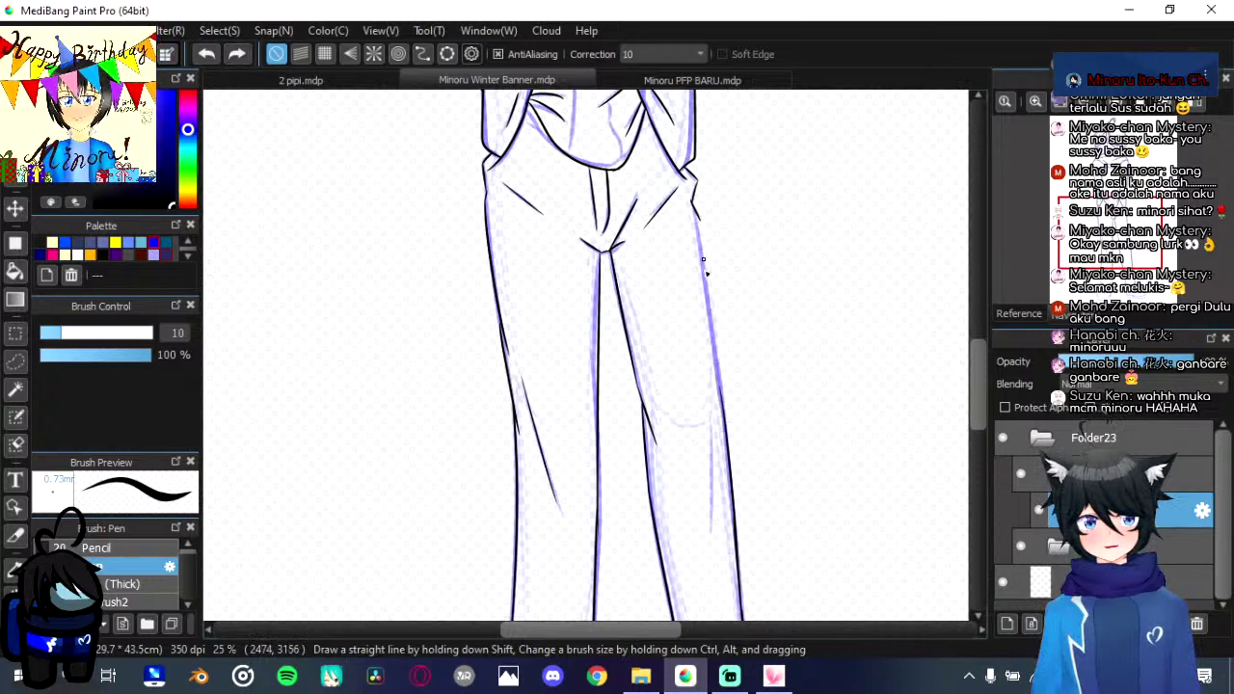
{"action": "left_click_drag", "start_coordinate": [696, 221], "coordinate": [727, 428]}
{"action": "mouse_move", "coordinate": [707, 273]}
{"action": "left_mouse_down"}
{"action": "mouse_move", "coordinate": [702, 217]}
{"action": "mouse_move", "coordinate": [722, 430]}
{"action": "left_mouse_up"}
Step: Review the inked line art of the whole figure from the head down to the shoes
{"action": "left_click_drag", "start_coordinate": [726, 345], "coordinate": [746, 268]}
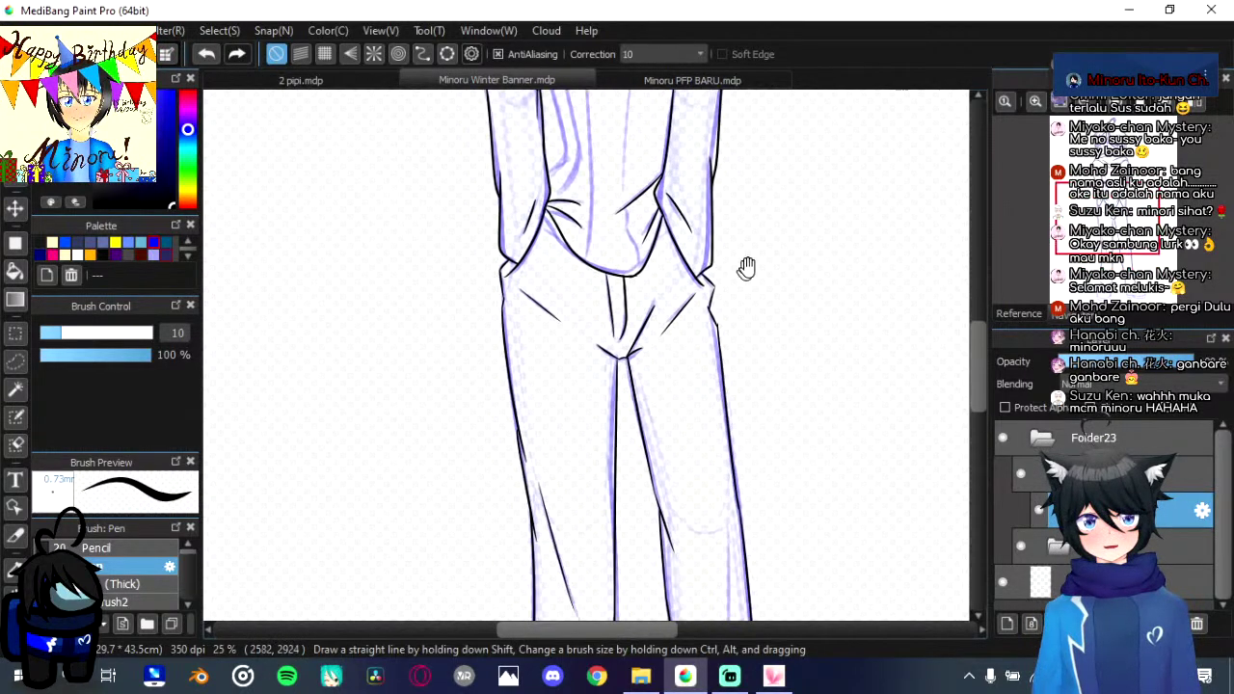
{"action": "left_click_drag", "start_coordinate": [746, 192], "coordinate": [733, 414]}
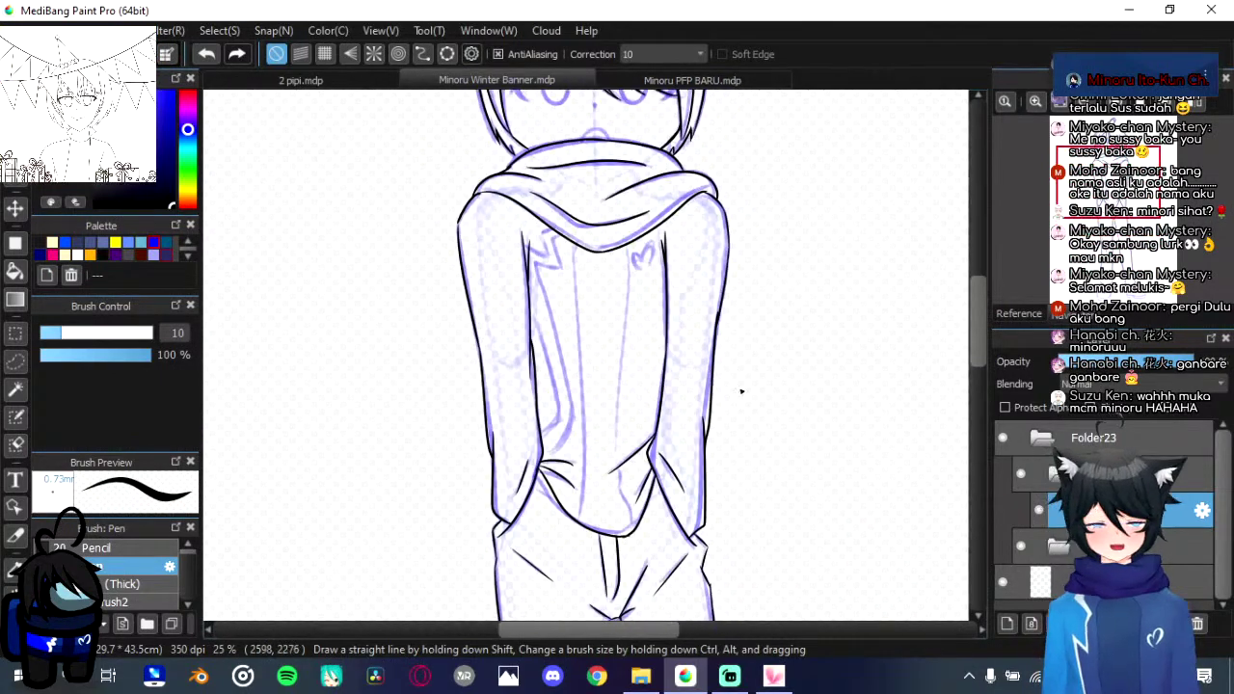
{"action": "scroll", "coordinate": [741, 391], "scroll_direction": "down", "scroll_amount": 2}
{"action": "scroll", "coordinate": [741, 392], "scroll_direction": "down", "scroll_amount": 2}
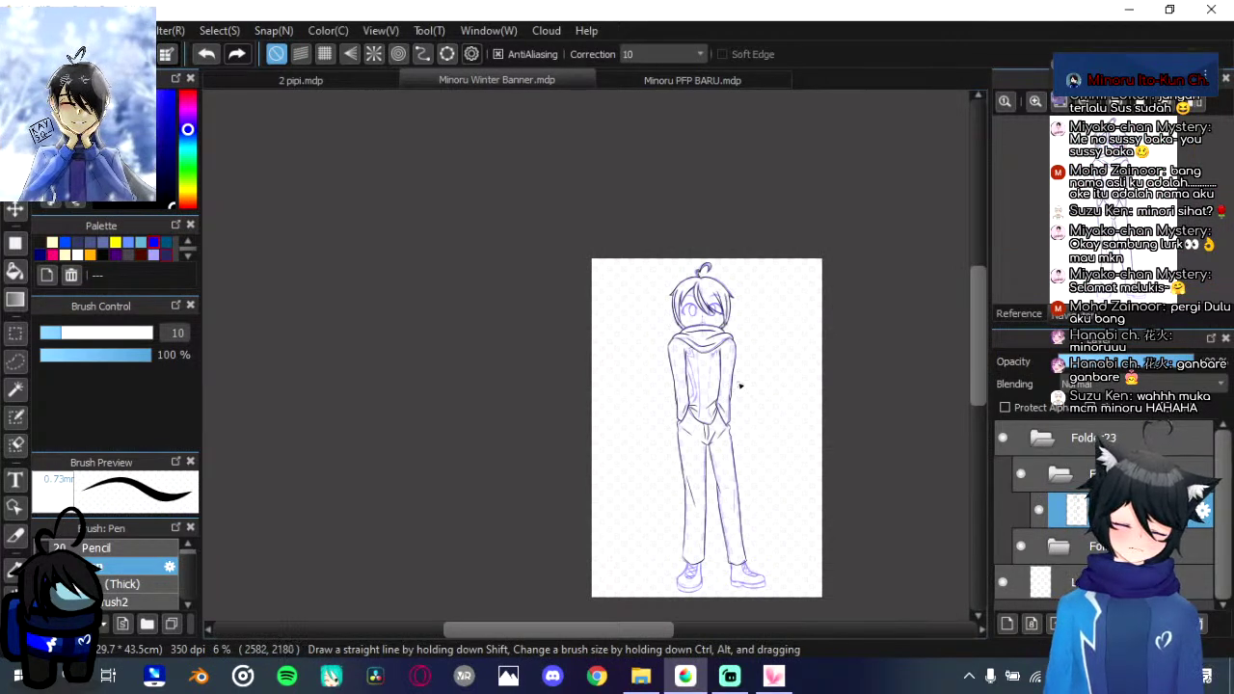
{"action": "scroll", "coordinate": [741, 384], "scroll_direction": "up", "scroll_amount": 2}
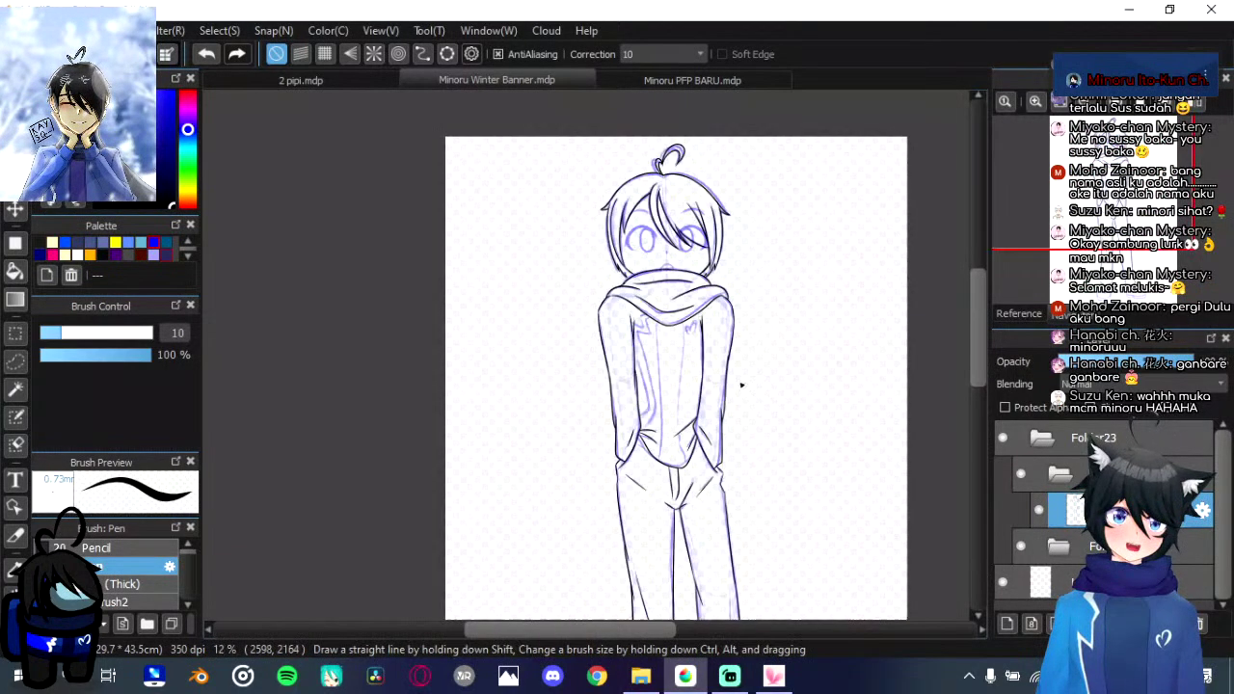
{"action": "scroll", "coordinate": [655, 333], "scroll_direction": "down", "scroll_amount": 5}
{"action": "scroll", "coordinate": [658, 320], "scroll_direction": "up", "scroll_amount": 3}
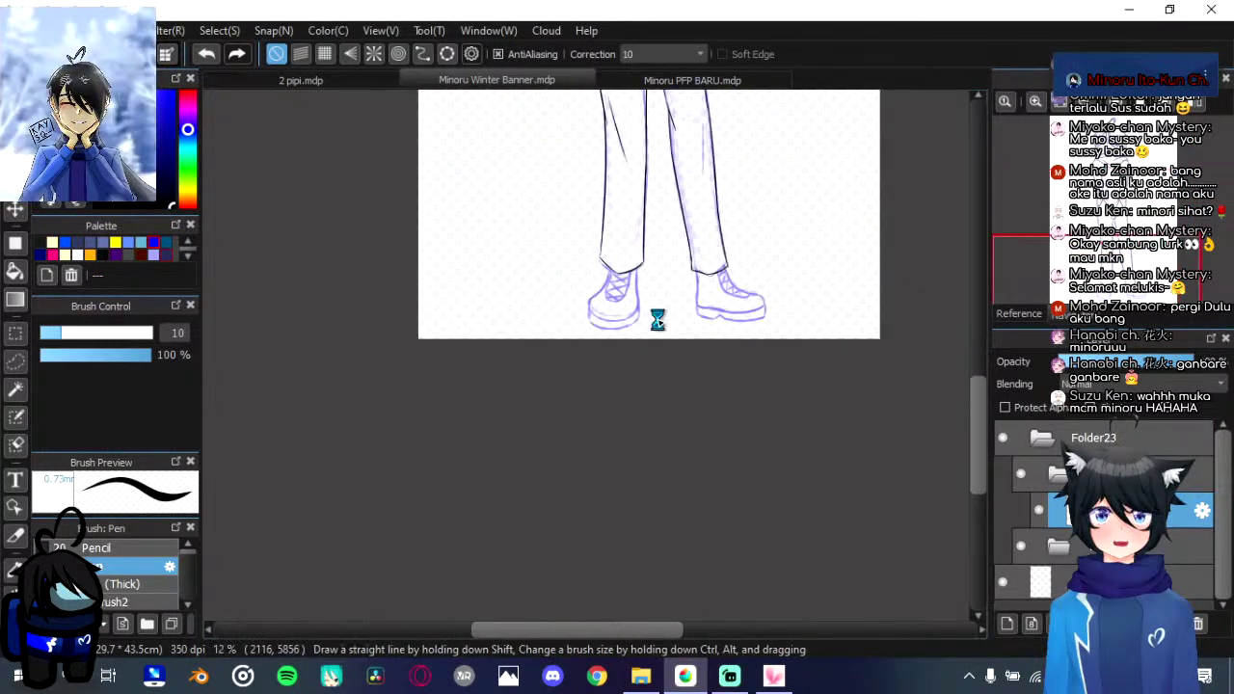
Step: Ink both side contours of the left-hand shoe from the trouser hem down to the sole
{"action": "scroll", "coordinate": [661, 323], "scroll_direction": "up", "scroll_amount": 3}
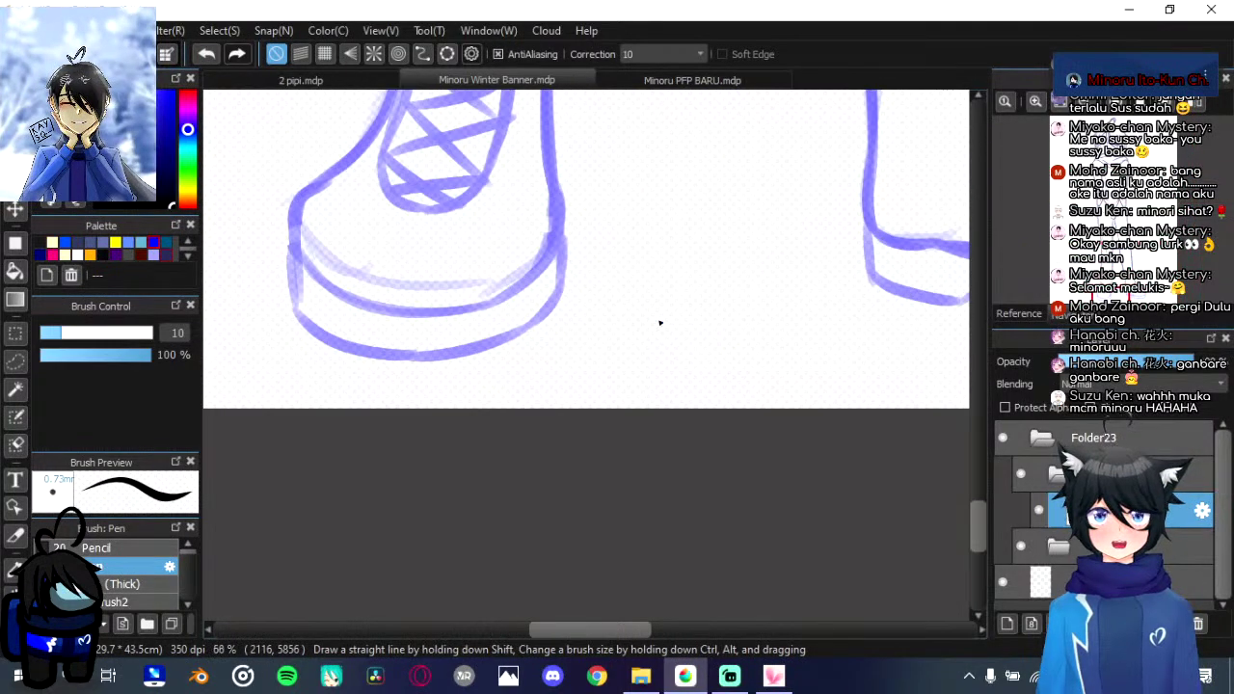
{"action": "left_click_drag", "start_coordinate": [660, 323], "coordinate": [786, 465]}
{"action": "left_click_drag", "start_coordinate": [523, 205], "coordinate": [495, 276]}
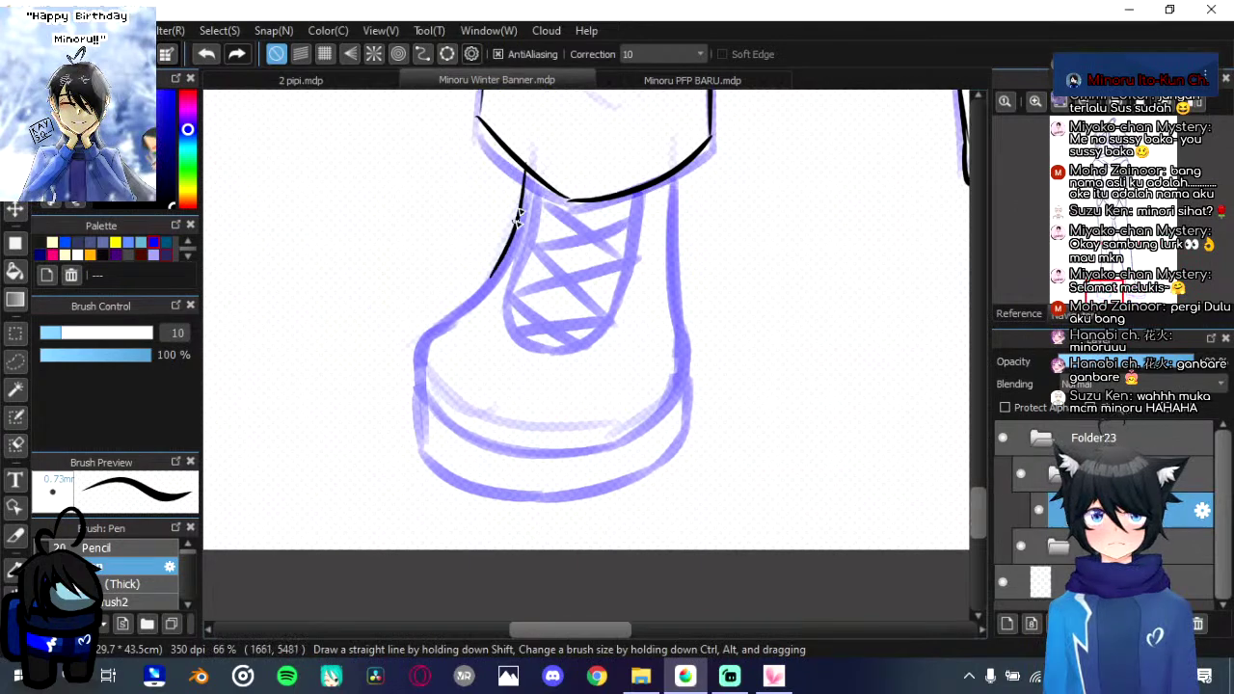
{"action": "key", "text": "ctrl+z"}
{"action": "mouse_move", "coordinate": [527, 163]}
{"action": "left_mouse_down"}
{"action": "mouse_move", "coordinate": [518, 227]}
{"action": "mouse_move", "coordinate": [417, 360]}
{"action": "mouse_move", "coordinate": [420, 390]}
{"action": "left_mouse_up"}
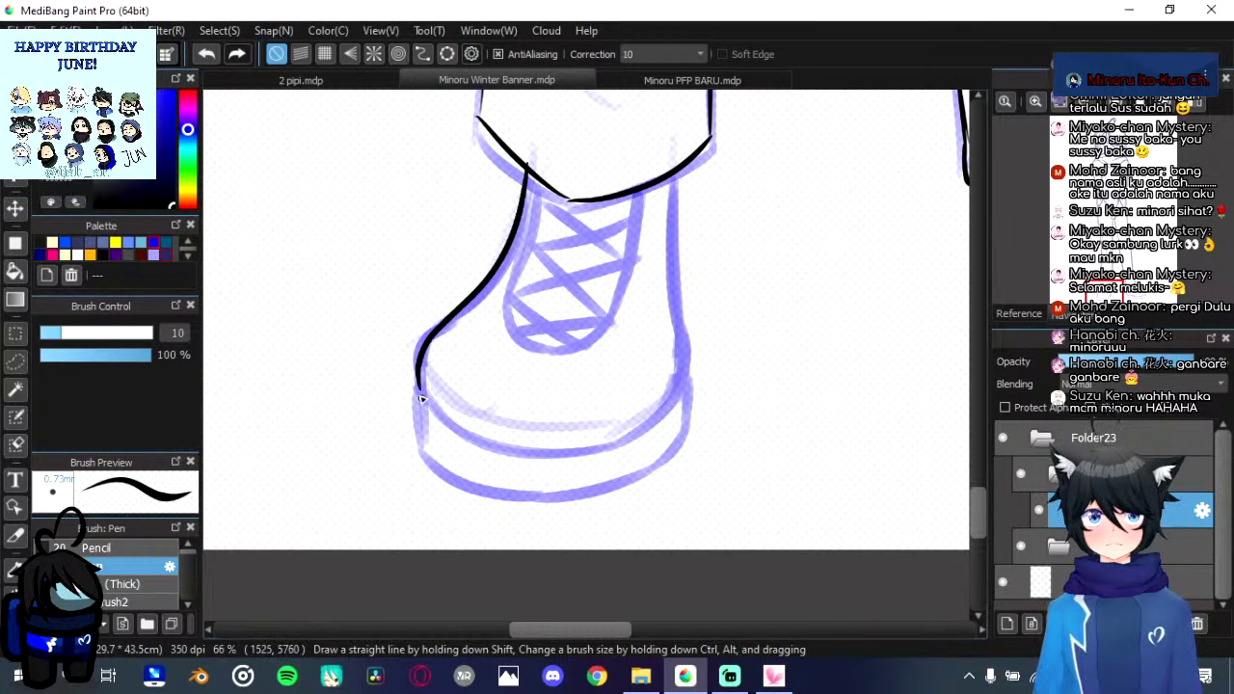
{"action": "left_click_drag", "start_coordinate": [681, 393], "coordinate": [677, 172]}
Step: Ink the curved line between the upper and the sole of the left-hand shoe, joining both side contours
{"action": "left_click_drag", "start_coordinate": [642, 321], "coordinate": [669, 270]}
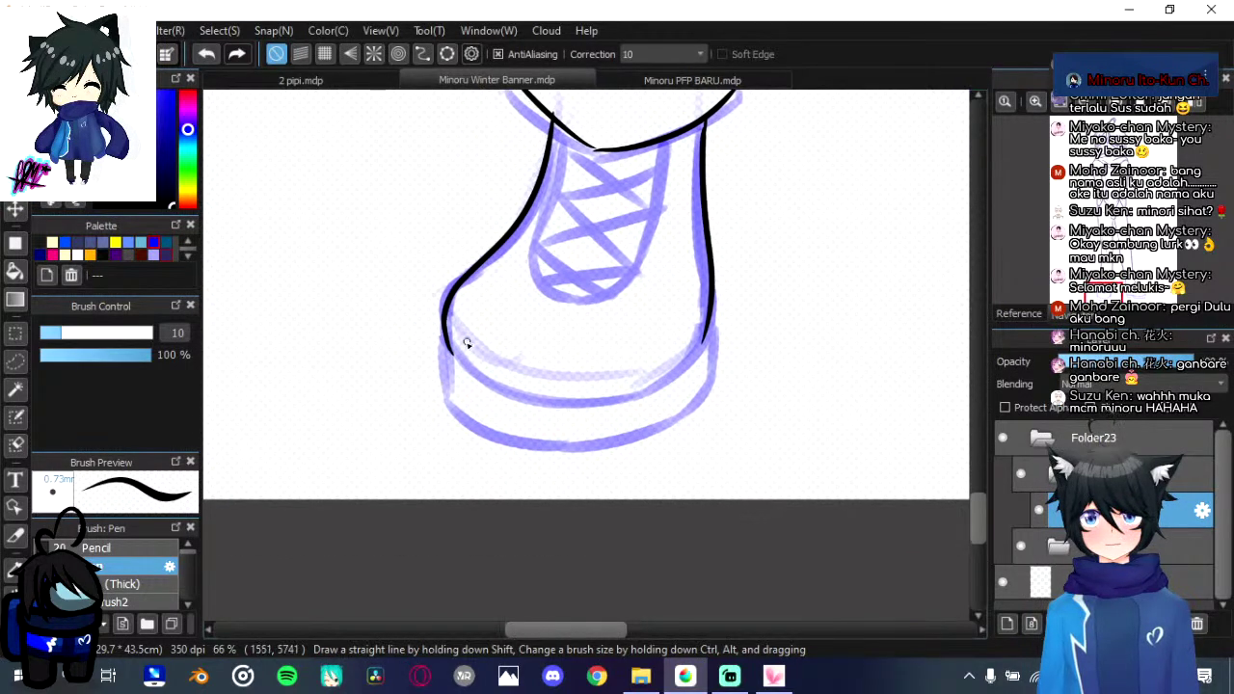
{"action": "mouse_move", "coordinate": [451, 353]}
{"action": "left_mouse_down"}
{"action": "mouse_move", "coordinate": [490, 396]}
{"action": "mouse_move", "coordinate": [615, 396]}
{"action": "mouse_move", "coordinate": [699, 345]}
{"action": "left_mouse_up"}
{"action": "key", "text": "ctrl+z"}
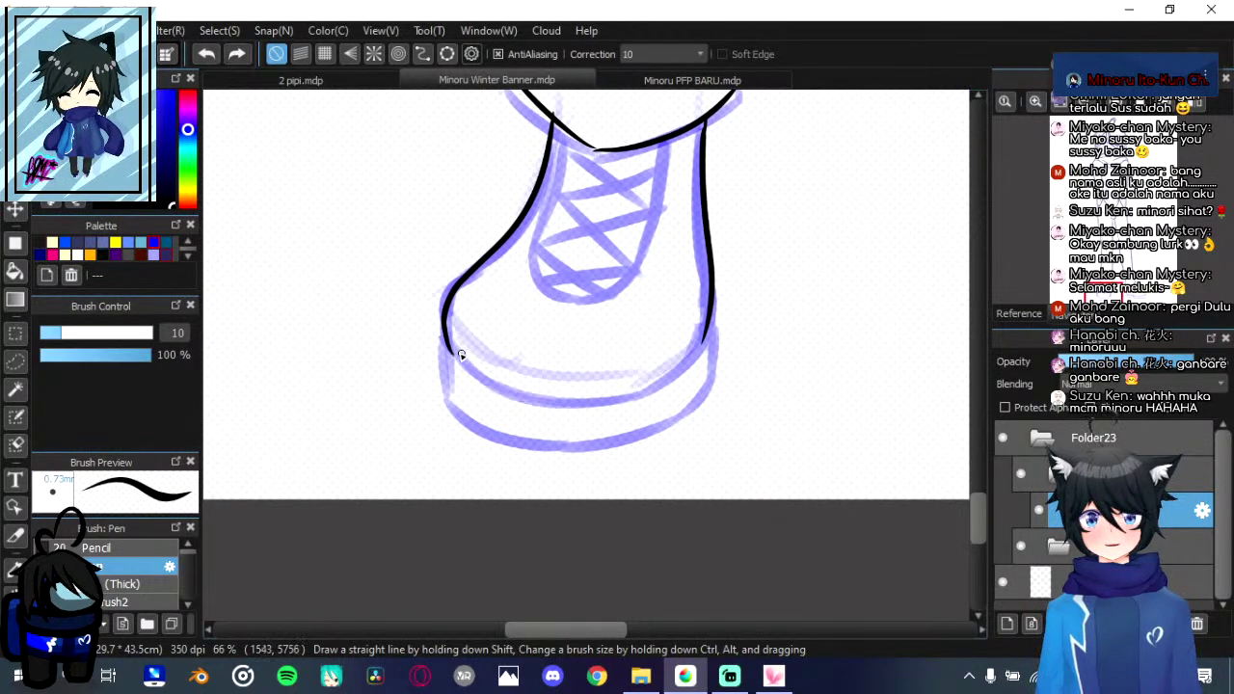
{"action": "mouse_move", "coordinate": [451, 351]}
{"action": "left_mouse_down"}
{"action": "mouse_move", "coordinate": [678, 358]}
{"action": "mouse_move", "coordinate": [699, 345]}
{"action": "left_mouse_up"}
{"action": "key", "text": "ctrl+z"}
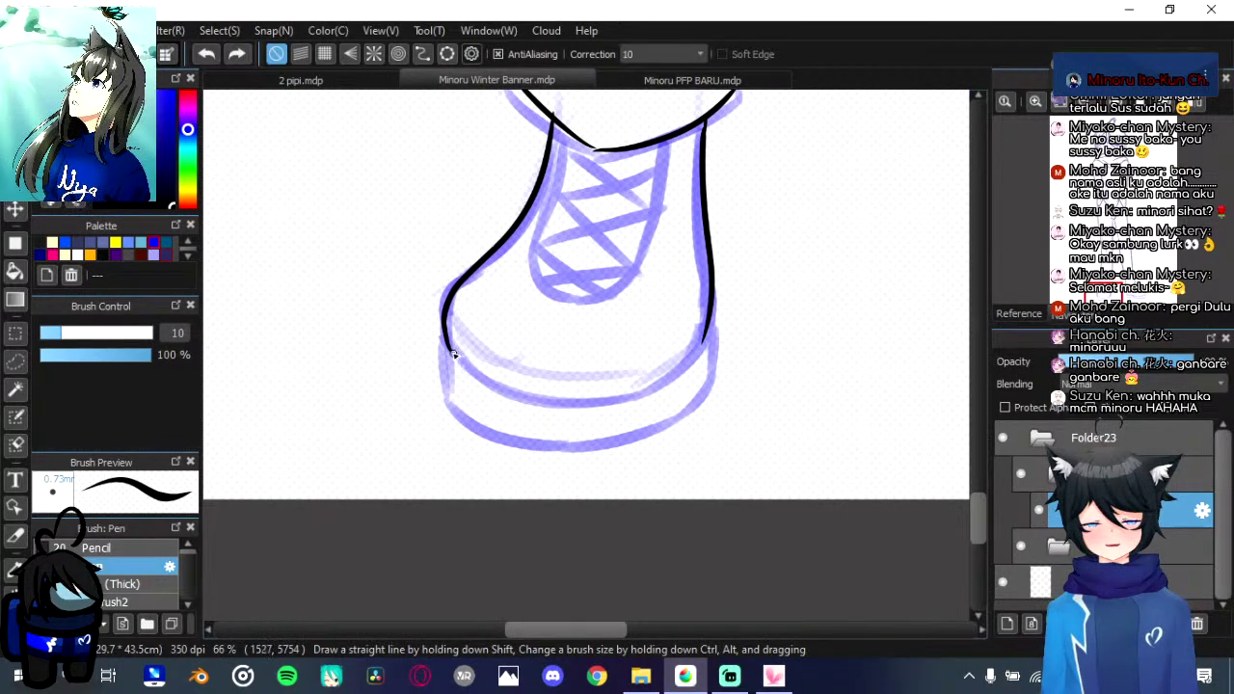
{"action": "mouse_move", "coordinate": [446, 350]}
{"action": "left_mouse_down"}
{"action": "mouse_move", "coordinate": [476, 388]}
{"action": "mouse_move", "coordinate": [561, 413]}
{"action": "mouse_move", "coordinate": [646, 401]}
{"action": "mouse_move", "coordinate": [713, 338]}
{"action": "left_mouse_up"}
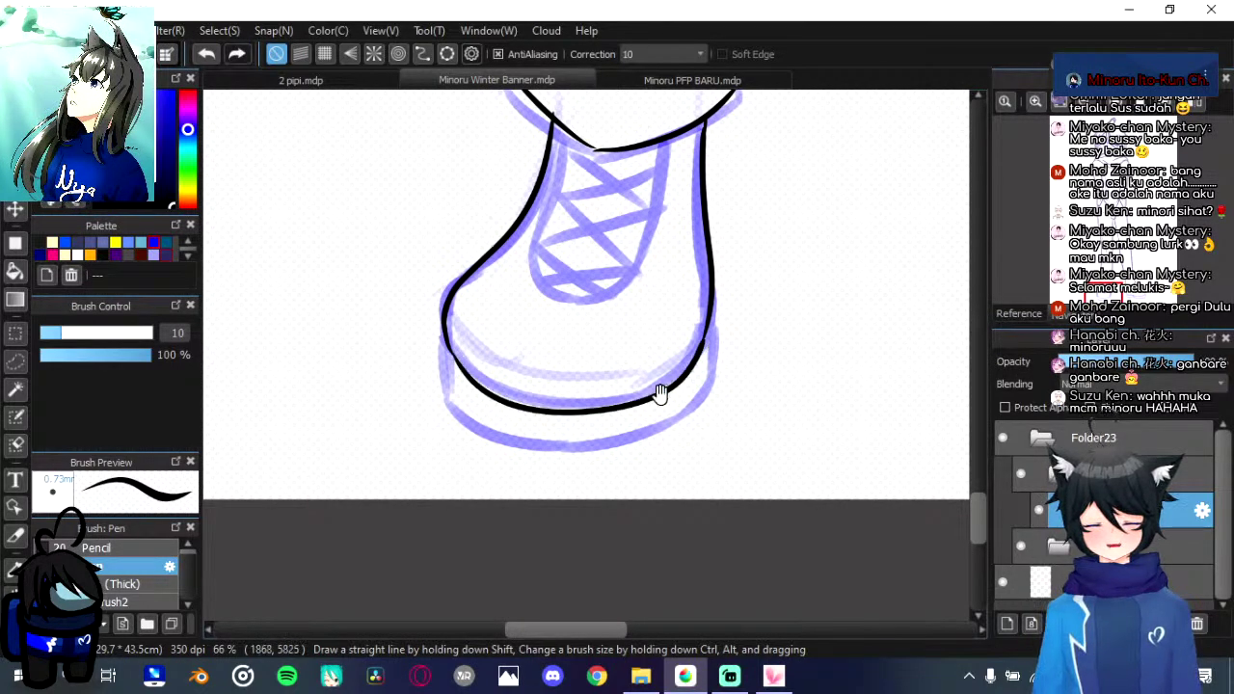
{"action": "scroll", "coordinate": [470, 284], "scroll_direction": "down", "scroll_amount": 1}
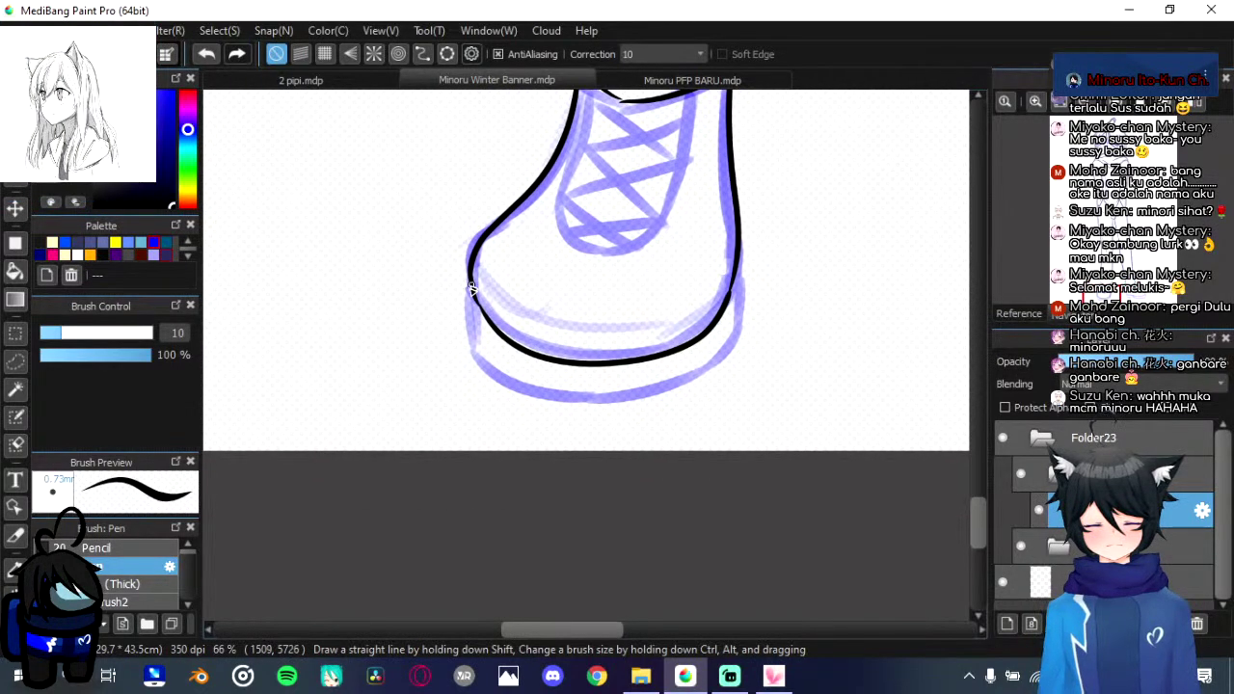
Step: Ink the side edges and curved lower contour of the left-hand shoe's thick sole
{"action": "mouse_move", "coordinate": [472, 287]}
{"action": "left_mouse_down"}
{"action": "mouse_move", "coordinate": [708, 404]}
{"action": "mouse_move", "coordinate": [494, 393]}
{"action": "mouse_move", "coordinate": [552, 415]}
{"action": "mouse_move", "coordinate": [652, 410]}
{"action": "mouse_move", "coordinate": [703, 383]}
{"action": "mouse_move", "coordinate": [727, 347]}
{"action": "mouse_move", "coordinate": [745, 275]}
{"action": "left_mouse_up"}
{"action": "key", "text": "ctrl+z"}
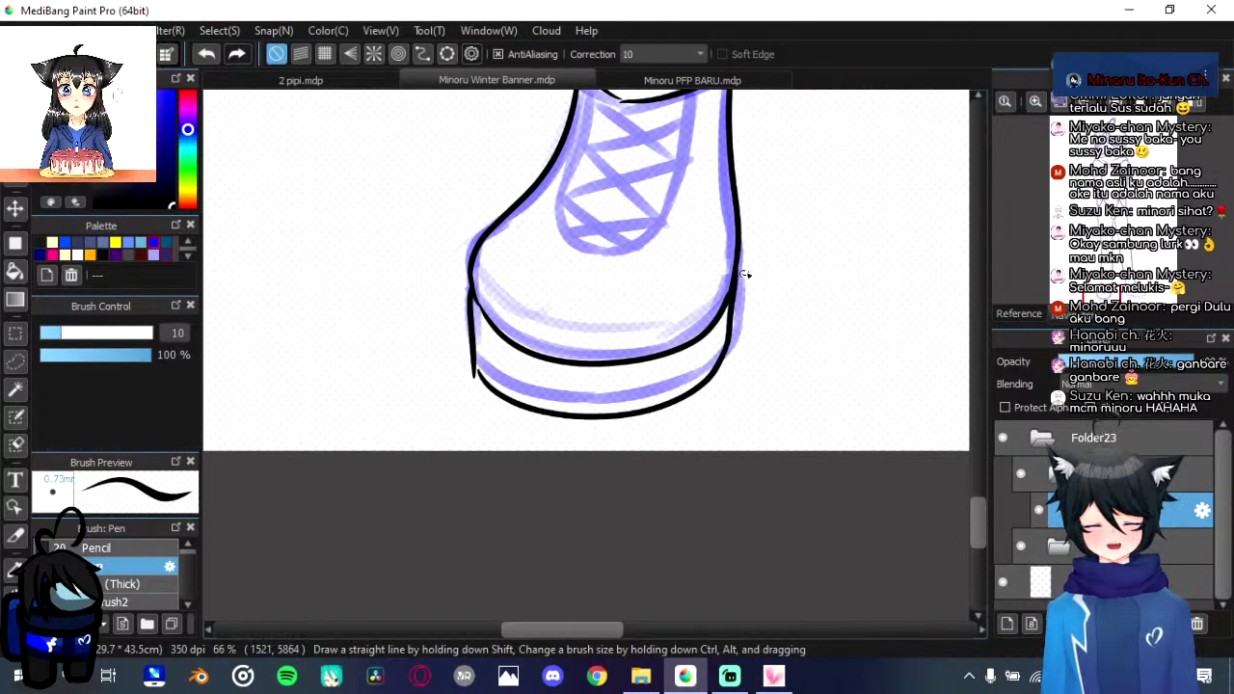
{"action": "left_click_drag", "start_coordinate": [745, 330], "coordinate": [586, 418]}
Step: Ink the back contour of the right-hand shoe from the trouser hem down, curving it into the line above the heel
{"action": "mouse_move", "coordinate": [729, 435]}
{"action": "left_mouse_down"}
{"action": "mouse_move", "coordinate": [559, 440]}
{"action": "mouse_move", "coordinate": [450, 414]}
{"action": "left_mouse_up"}
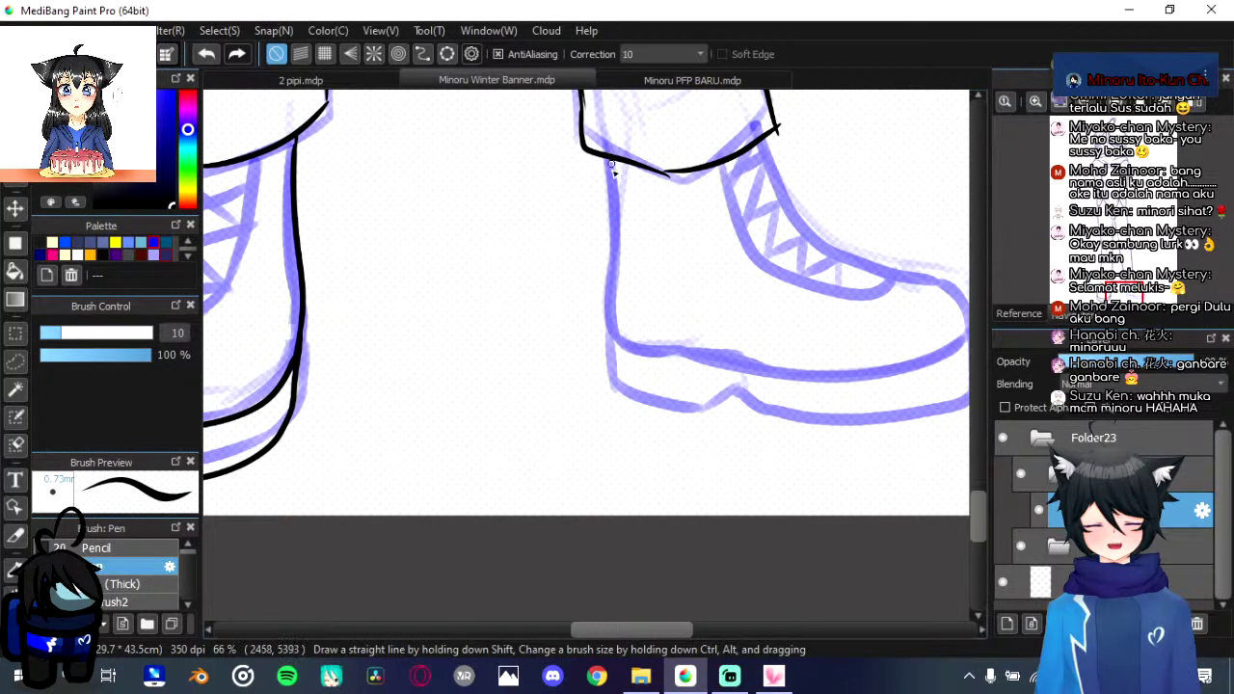
{"action": "mouse_move", "coordinate": [612, 170]}
{"action": "left_mouse_down"}
{"action": "mouse_move", "coordinate": [619, 353]}
{"action": "mouse_move", "coordinate": [781, 380]}
{"action": "mouse_move", "coordinate": [882, 361]}
{"action": "mouse_move", "coordinate": [745, 395]}
{"action": "mouse_move", "coordinate": [848, 360]}
{"action": "left_mouse_up"}
{"action": "key", "text": "ctrl+z"}
{"action": "key", "text": "ctrl+z"}
{"action": "left_click_drag", "start_coordinate": [591, 389], "coordinate": [775, 425]}
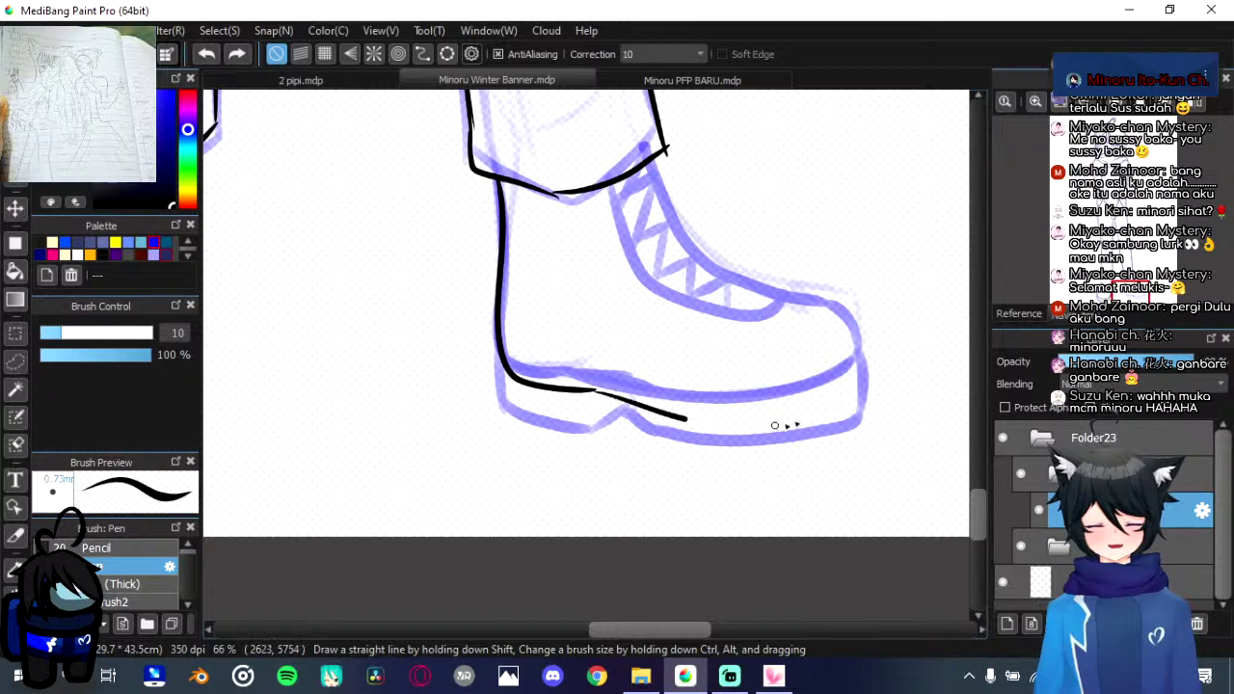
{"action": "key", "text": "ctrl+z"}
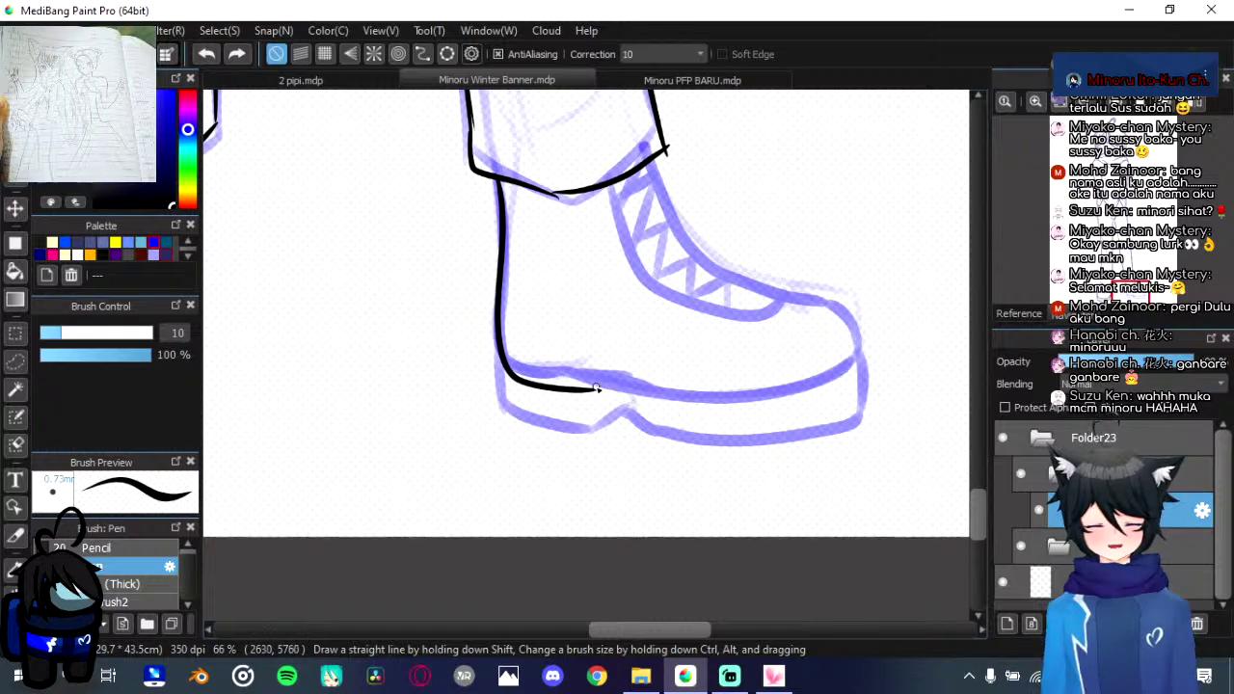
Step: Ink the right-hand shoe's remaining upper-to-sole line, rounded toe, lacing edge and front contour up to the trouser hem, redoing misplaced strokes
{"action": "mouse_move", "coordinate": [597, 389]}
{"action": "left_mouse_down"}
{"action": "mouse_move", "coordinate": [866, 364]}
{"action": "mouse_move", "coordinate": [850, 308]}
{"action": "mouse_move", "coordinate": [782, 293]}
{"action": "mouse_move", "coordinate": [841, 307]}
{"action": "mouse_move", "coordinate": [785, 304]}
{"action": "mouse_move", "coordinate": [634, 214]}
{"action": "mouse_move", "coordinate": [633, 191]}
{"action": "mouse_move", "coordinate": [653, 292]}
{"action": "mouse_move", "coordinate": [733, 314]}
{"action": "mouse_move", "coordinate": [779, 306]}
{"action": "mouse_move", "coordinate": [701, 310]}
{"action": "mouse_move", "coordinate": [638, 253]}
{"action": "mouse_move", "coordinate": [621, 189]}
{"action": "mouse_move", "coordinate": [780, 309]}
{"action": "mouse_move", "coordinate": [787, 301]}
{"action": "mouse_move", "coordinate": [686, 231]}
{"action": "mouse_move", "coordinate": [655, 168]}
{"action": "mouse_move", "coordinate": [666, 228]}
{"action": "mouse_move", "coordinate": [733, 291]}
{"action": "mouse_move", "coordinate": [787, 302]}
{"action": "mouse_move", "coordinate": [675, 198]}
{"action": "mouse_move", "coordinate": [659, 162]}
{"action": "left_mouse_up"}
{"action": "key", "text": "ctrl+z"}
{"action": "key", "text": "ctrl+z"}
{"action": "key", "text": "ctrl+z"}
{"action": "key", "text": "ctrl+z"}
{"action": "key", "text": "ctrl+z"}
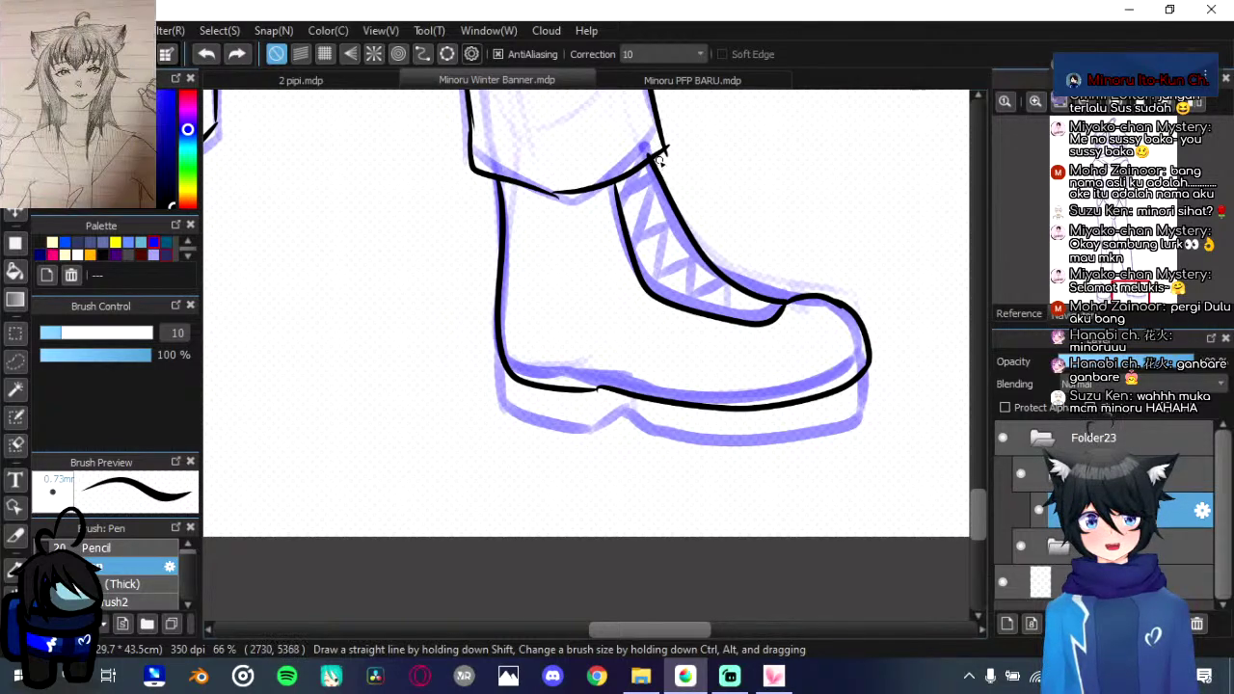
{"action": "key", "text": "ctrl+z"}
{"action": "mouse_move", "coordinate": [792, 301]}
{"action": "left_mouse_down"}
{"action": "mouse_move", "coordinate": [731, 273]}
{"action": "mouse_move", "coordinate": [676, 222]}
{"action": "mouse_move", "coordinate": [659, 159]}
{"action": "left_mouse_up"}
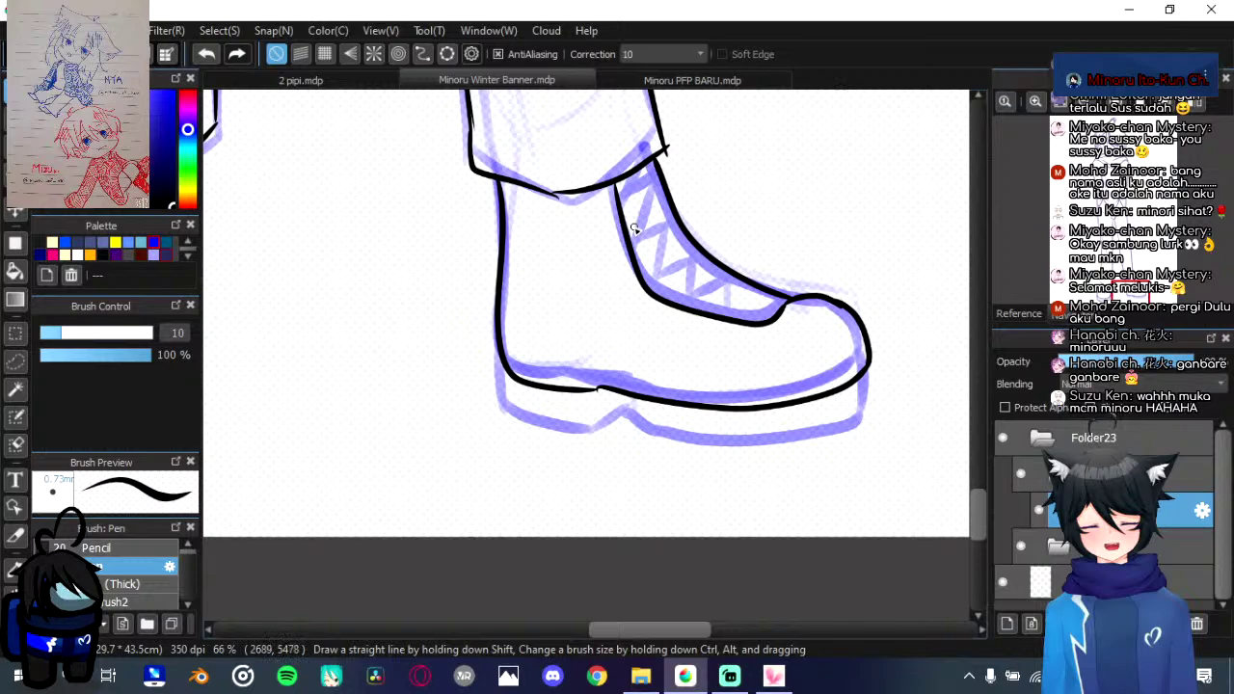
Step: Ink the zigzag laces between the lacing edge and front contour of the right-hand shoe
{"action": "left_click_drag", "start_coordinate": [625, 185], "coordinate": [673, 200]}
{"action": "mouse_move", "coordinate": [653, 196]}
{"action": "left_mouse_down"}
{"action": "mouse_move", "coordinate": [636, 247]}
{"action": "mouse_move", "coordinate": [690, 241]}
{"action": "left_mouse_up"}
{"action": "mouse_move", "coordinate": [675, 223]}
{"action": "left_mouse_down"}
{"action": "mouse_move", "coordinate": [666, 286]}
{"action": "mouse_move", "coordinate": [706, 256]}
{"action": "mouse_move", "coordinate": [752, 285]}
{"action": "left_mouse_up"}
{"action": "key", "text": "ctrl+z"}
Step: Ink the U-shaped lacing opening of the left-hand shoe and the three laces slanting down to the right across it
{"action": "mouse_move", "coordinate": [655, 384]}
{"action": "left_mouse_down"}
{"action": "mouse_move", "coordinate": [796, 411]}
{"action": "mouse_move", "coordinate": [959, 411]}
{"action": "mouse_move", "coordinate": [778, 381]}
{"action": "left_mouse_up"}
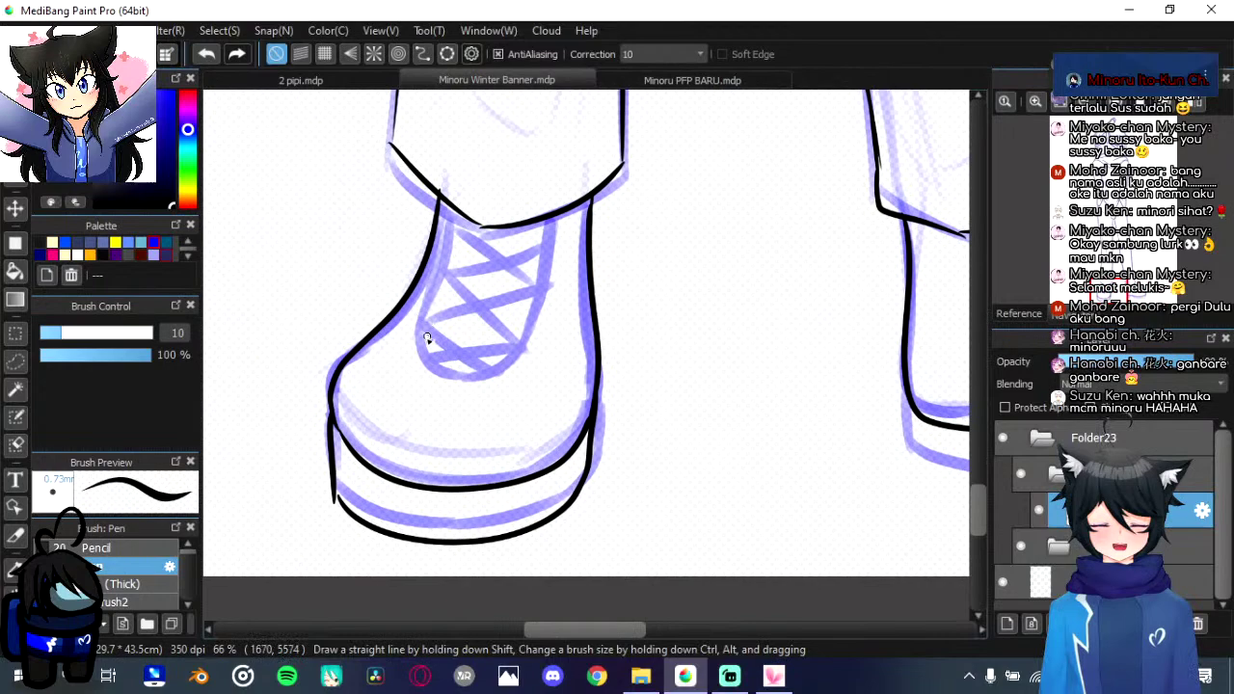
{"action": "mouse_move", "coordinate": [445, 208]}
{"action": "left_mouse_down"}
{"action": "mouse_move", "coordinate": [485, 379]}
{"action": "mouse_move", "coordinate": [550, 289]}
{"action": "mouse_move", "coordinate": [557, 217]}
{"action": "left_mouse_up"}
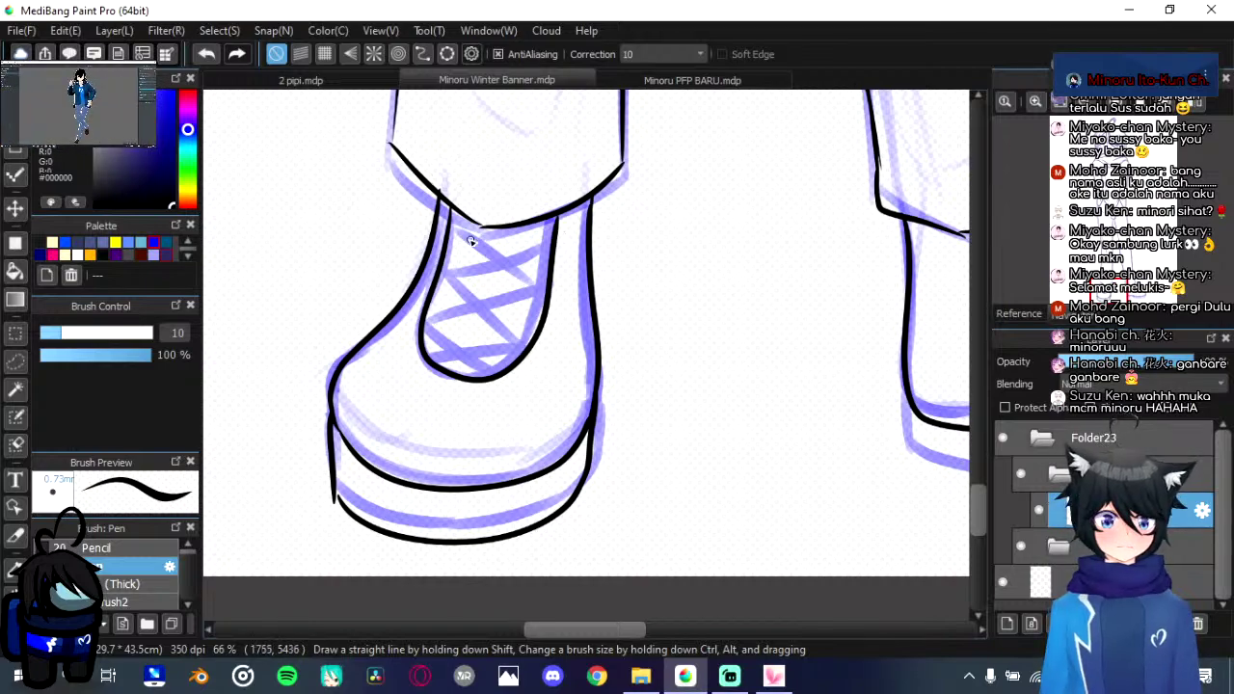
{"action": "left_click_drag", "start_coordinate": [449, 206], "coordinate": [532, 318]}
{"action": "key", "text": "ctrl+z"}
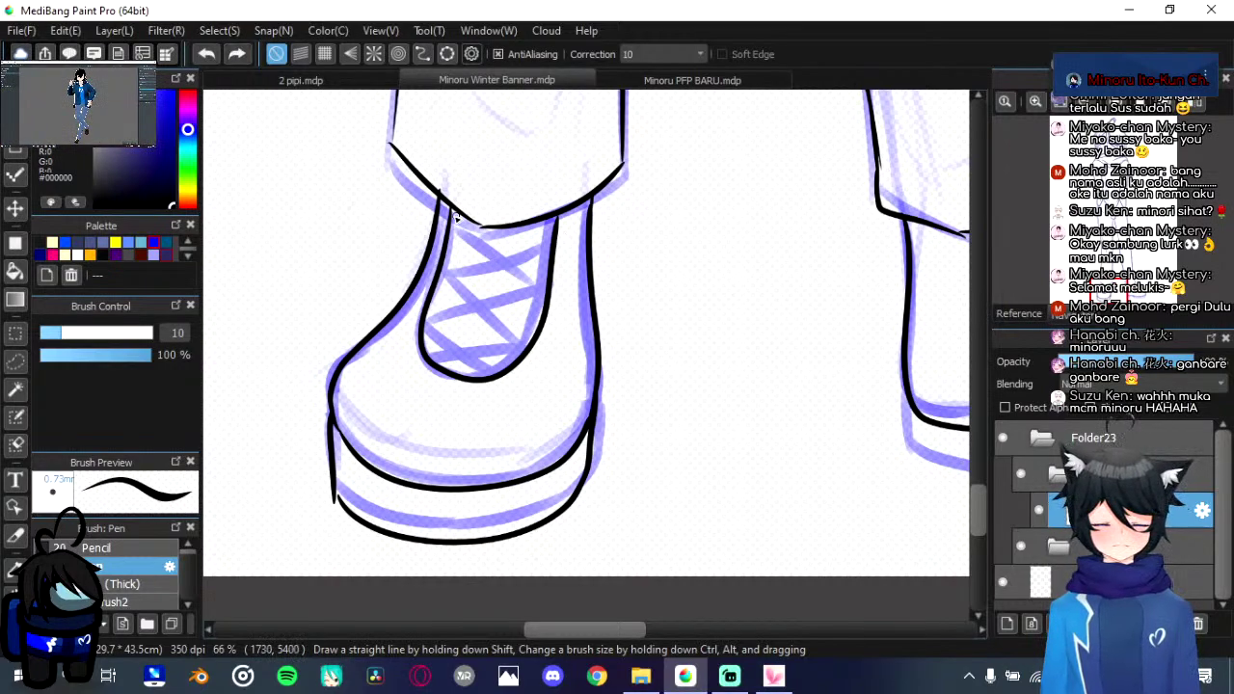
{"action": "left_click_drag", "start_coordinate": [449, 212], "coordinate": [535, 286]}
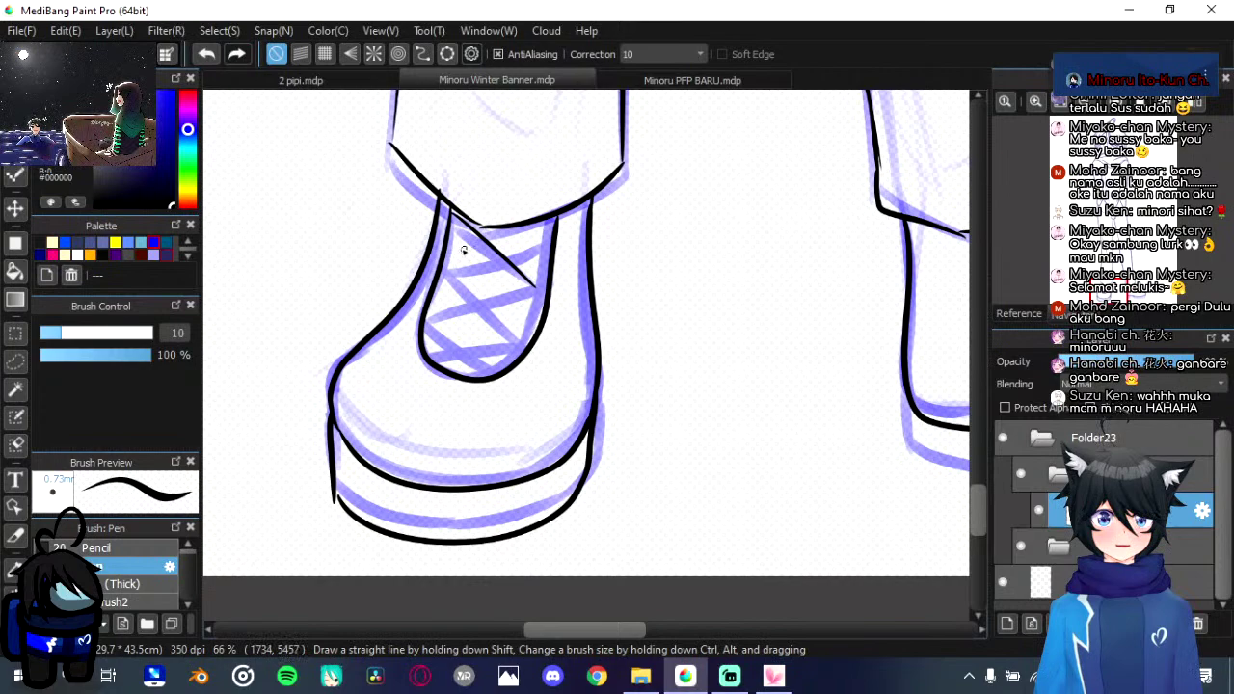
{"action": "left_click_drag", "start_coordinate": [445, 264], "coordinate": [505, 343]}
{"action": "left_click_drag", "start_coordinate": [423, 313], "coordinate": [484, 386]}
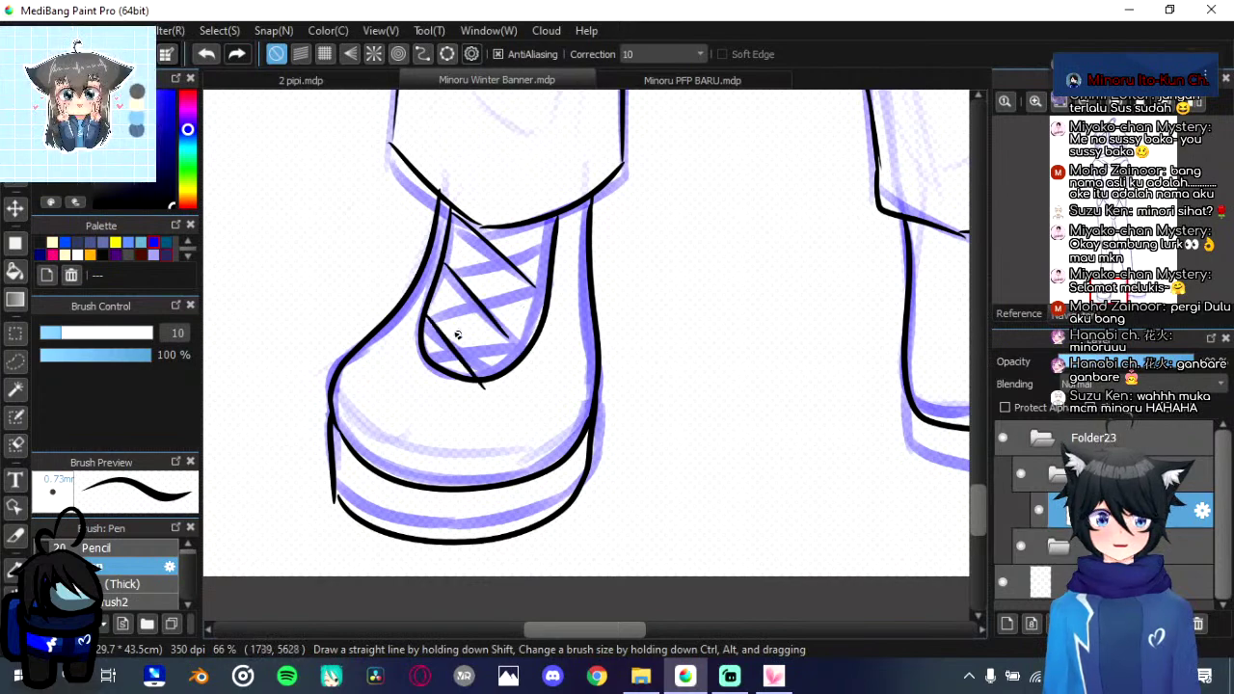
Step: Ink the crossing laces rising to the right on the left-hand shoe to complete the criss-cross pattern
{"action": "left_click_drag", "start_coordinate": [427, 355], "coordinate": [536, 344]}
{"action": "key", "text": "ctrl+z"}
{"action": "key", "text": "ctrl+z"}
{"action": "mouse_move", "coordinate": [430, 314]}
{"action": "left_mouse_down"}
{"action": "mouse_move", "coordinate": [498, 379]}
{"action": "mouse_move", "coordinate": [428, 357]}
{"action": "mouse_move", "coordinate": [527, 343]}
{"action": "left_mouse_up"}
{"action": "left_click_drag", "start_coordinate": [431, 313], "coordinate": [547, 287]}
{"action": "mouse_move", "coordinate": [445, 278]}
{"action": "left_mouse_down"}
{"action": "mouse_move", "coordinate": [541, 254]}
{"action": "mouse_move", "coordinate": [511, 262]}
{"action": "mouse_move", "coordinate": [549, 233]}
{"action": "left_mouse_up"}
{"action": "key", "text": "ctrl+z"}
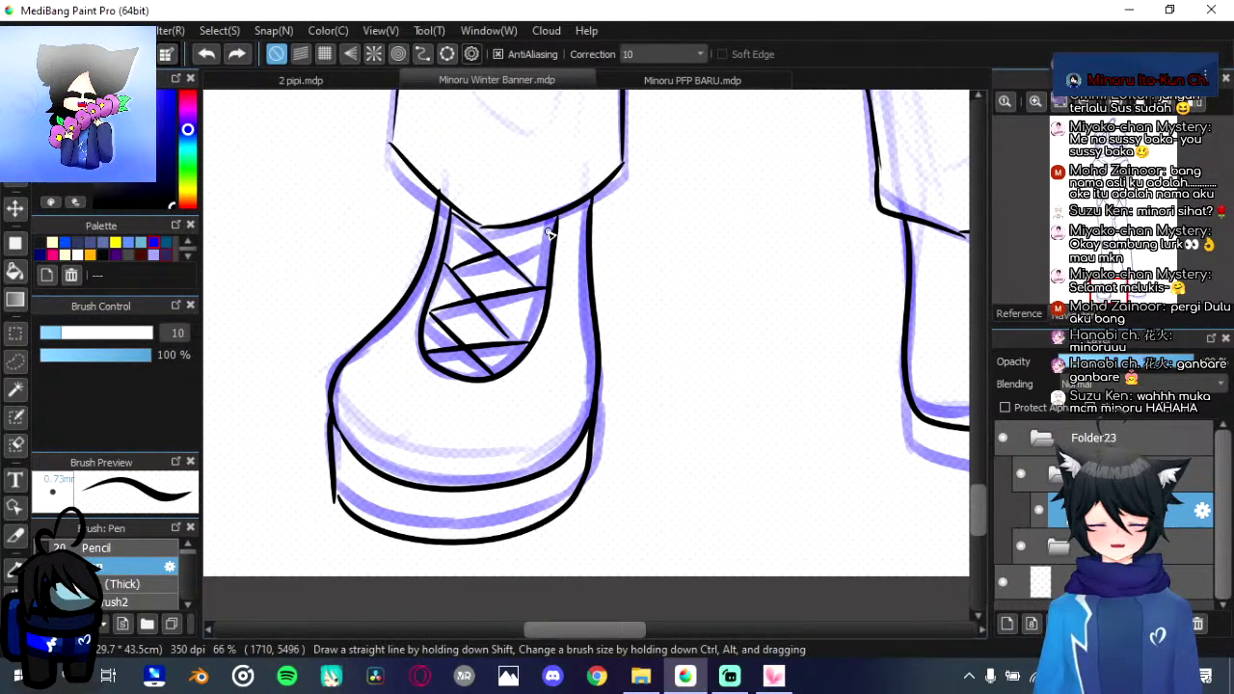
Step: Ink the lower contour of the right-hand shoe's sole, following the sketched heel notch
{"action": "left_click_drag", "start_coordinate": [623, 293], "coordinate": [508, 345]}
{"action": "left_click_drag", "start_coordinate": [539, 193], "coordinate": [510, 451]}
{"action": "scroll", "coordinate": [510, 395], "scroll_direction": "down", "scroll_amount": 3}
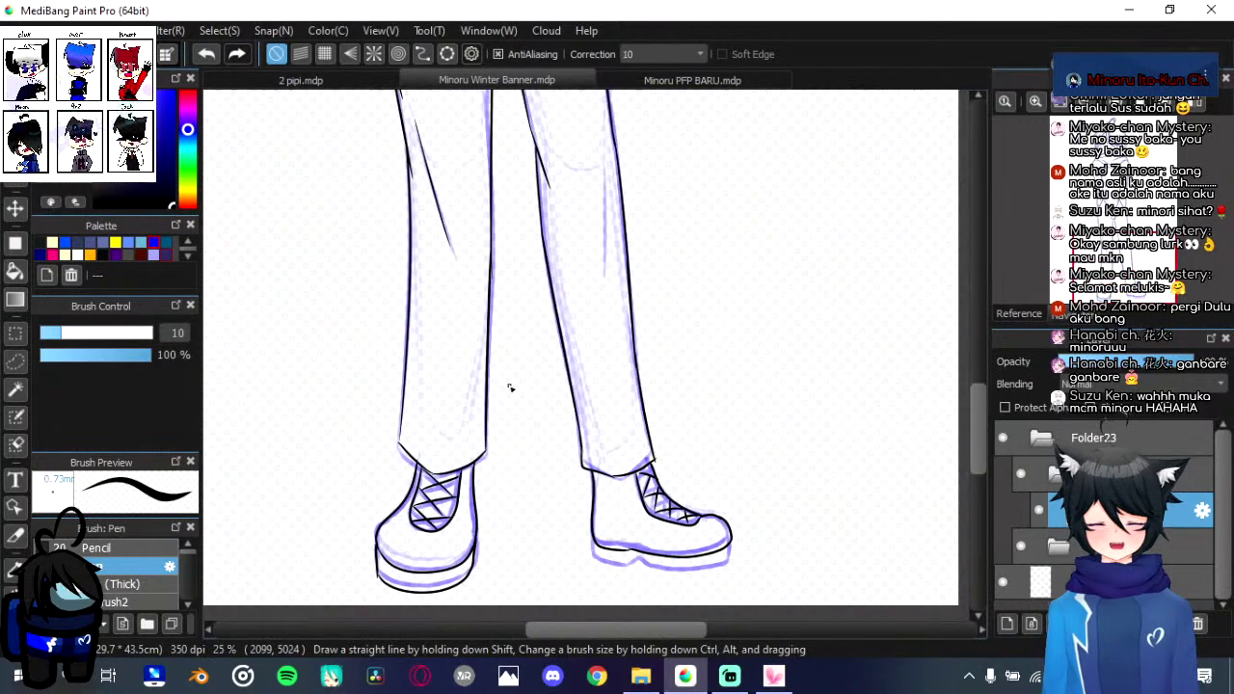
{"action": "scroll", "coordinate": [510, 388], "scroll_direction": "up", "scroll_amount": 2}
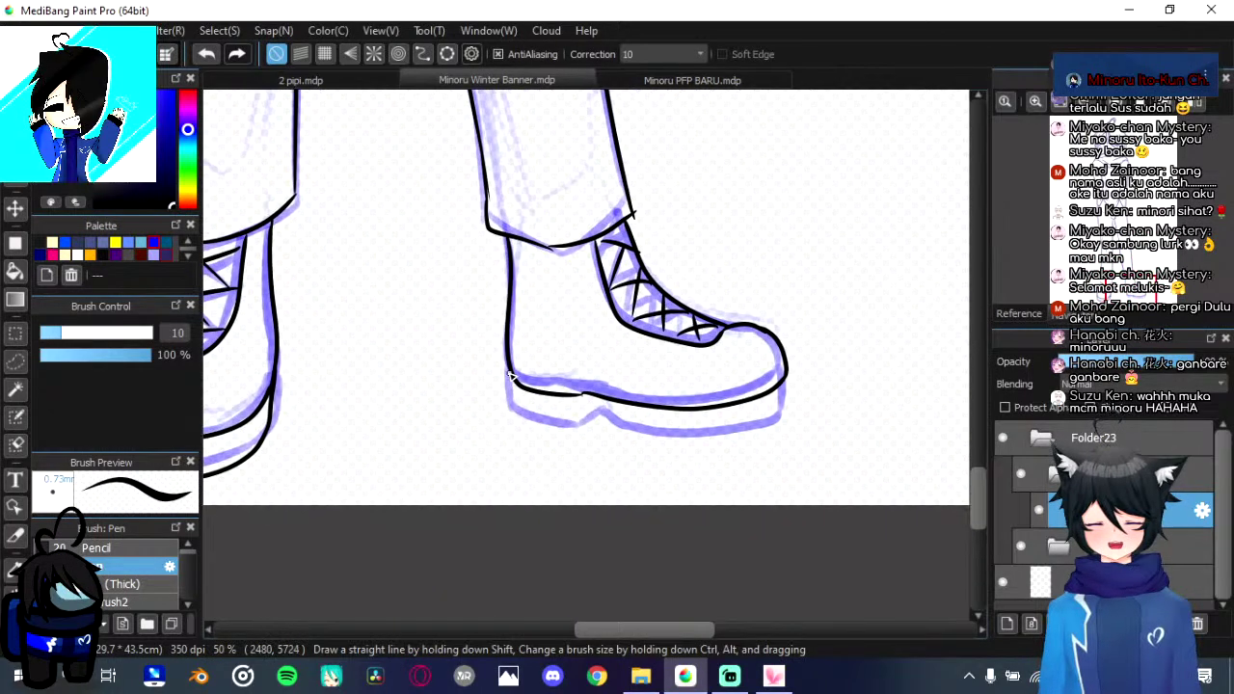
{"action": "mouse_move", "coordinate": [511, 376]}
{"action": "left_mouse_down"}
{"action": "mouse_move", "coordinate": [513, 418]}
{"action": "mouse_move", "coordinate": [582, 431]}
{"action": "mouse_move", "coordinate": [608, 421]}
{"action": "mouse_move", "coordinate": [585, 431]}
{"action": "mouse_move", "coordinate": [622, 432]}
{"action": "left_mouse_up"}
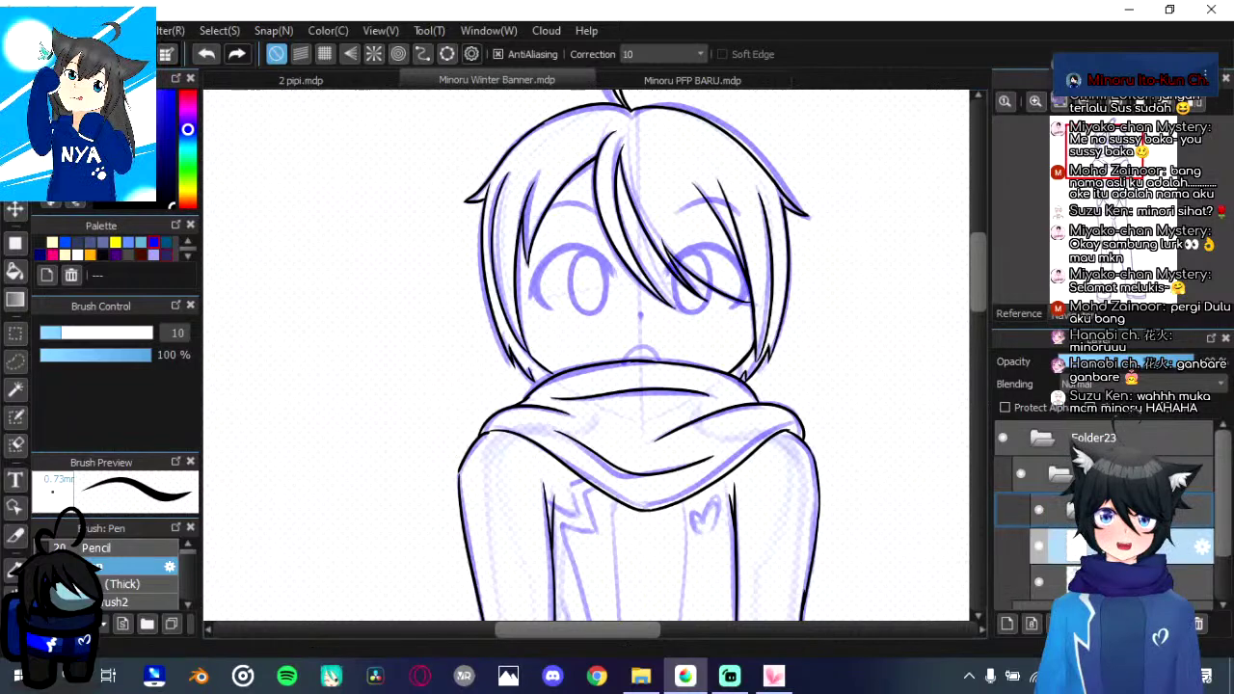
Step: Ink the outer curve of the left-hand eye from its lower outer corner up to the upper lid, redoing misplaced strokes
{"action": "scroll", "coordinate": [631, 302], "scroll_direction": "up", "scroll_amount": 3}
{"action": "scroll", "coordinate": [632, 302], "scroll_direction": "up", "scroll_amount": 1}
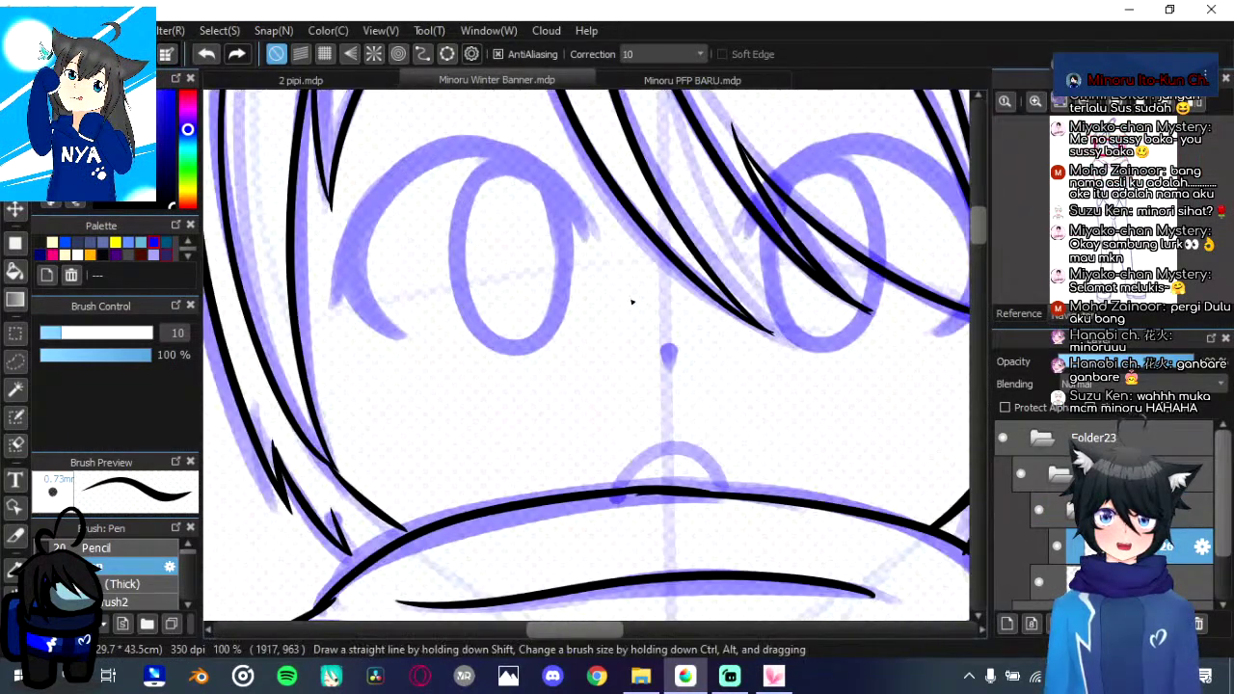
{"action": "key", "text": "space"}
{"action": "mouse_move", "coordinate": [494, 477]}
{"action": "left_mouse_down"}
{"action": "mouse_move", "coordinate": [477, 490]}
{"action": "mouse_move", "coordinate": [455, 482]}
{"action": "left_mouse_up"}
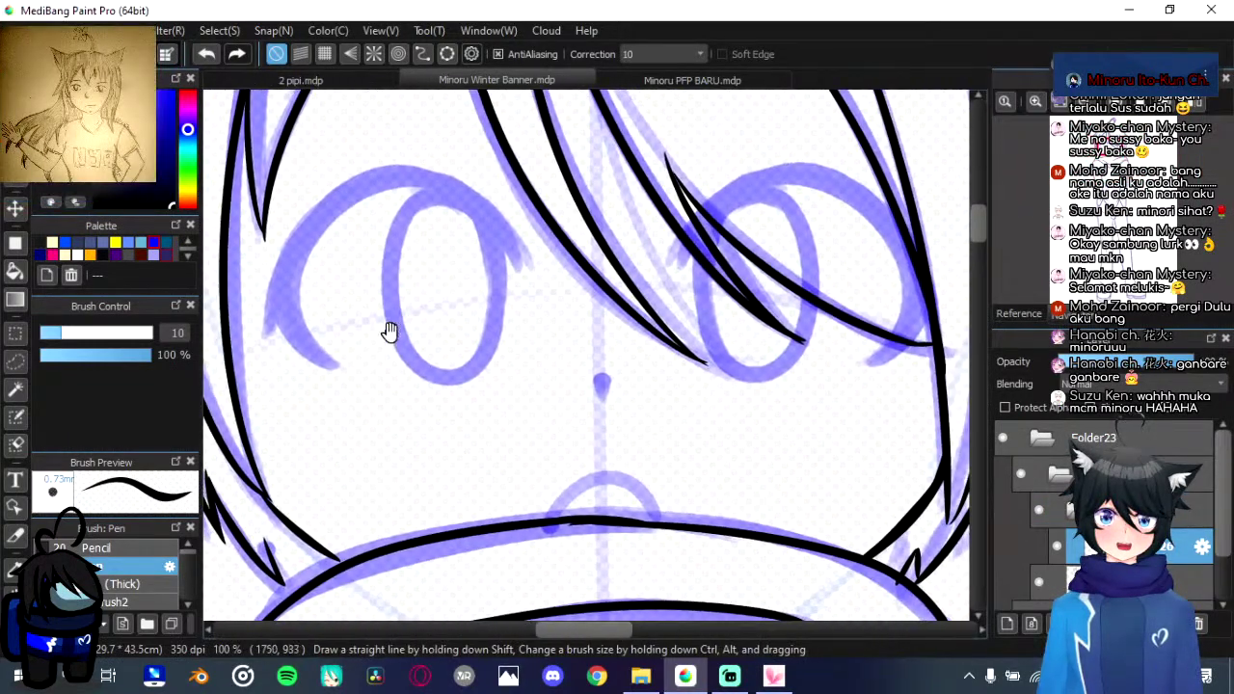
{"action": "mouse_move", "coordinate": [386, 331]}
{"action": "left_mouse_down"}
{"action": "mouse_move", "coordinate": [336, 386]}
{"action": "mouse_move", "coordinate": [334, 237]}
{"action": "left_mouse_up"}
{"action": "key", "text": "ctrl+z"}
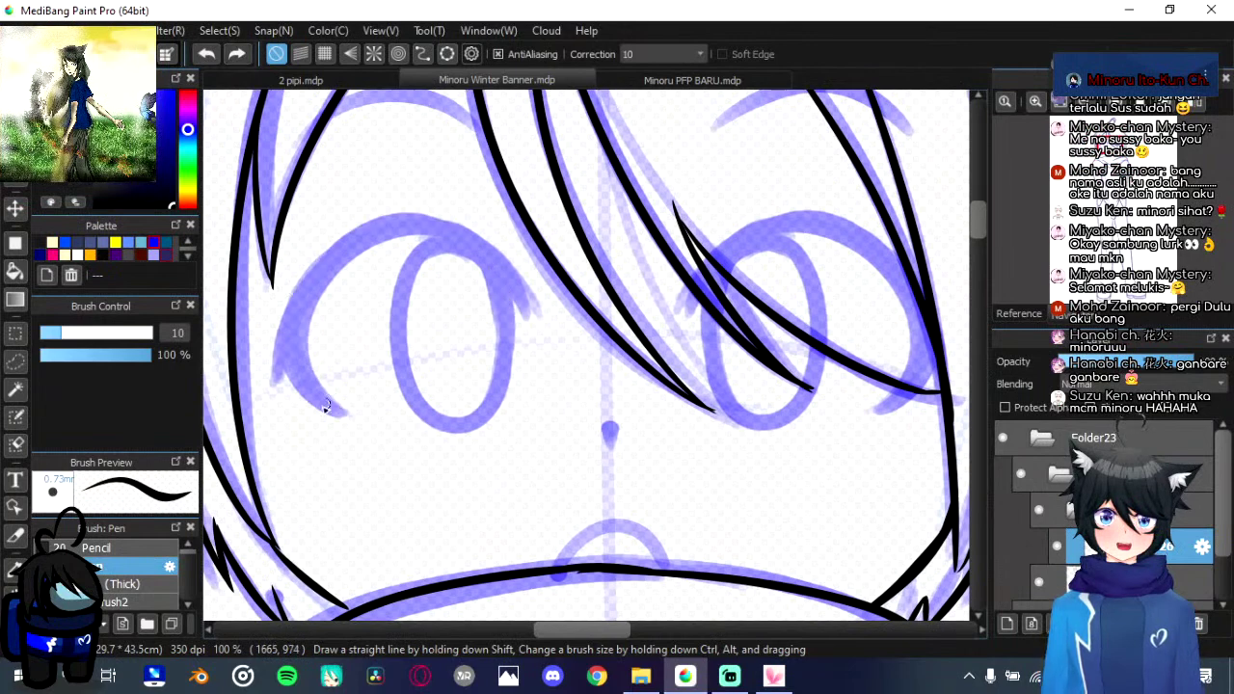
{"action": "mouse_move", "coordinate": [345, 419]}
{"action": "left_mouse_down"}
{"action": "mouse_move", "coordinate": [317, 280]}
{"action": "mouse_move", "coordinate": [412, 222]}
{"action": "left_mouse_up"}
{"action": "left_click_drag", "start_coordinate": [490, 266], "coordinate": [507, 284]}
{"action": "key", "text": "ctrl+z"}
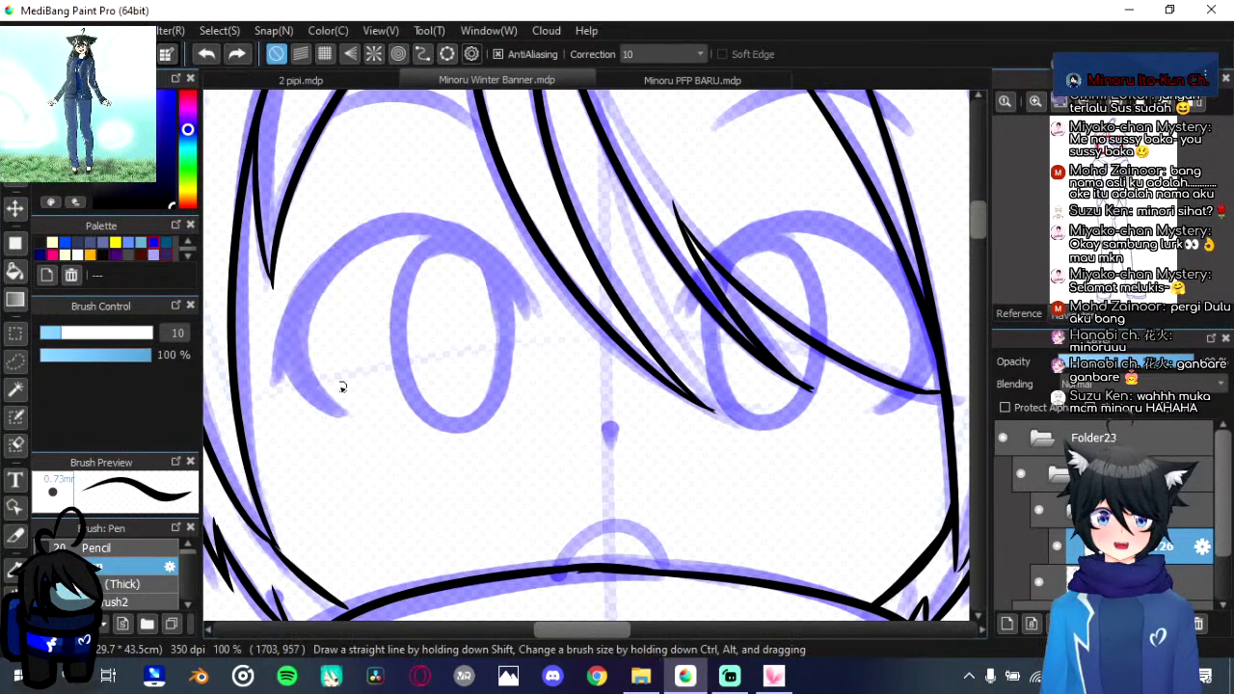
{"action": "mouse_move", "coordinate": [341, 412]}
{"action": "left_mouse_down"}
{"action": "mouse_move", "coordinate": [353, 242]}
{"action": "mouse_move", "coordinate": [541, 308]}
{"action": "mouse_move", "coordinate": [505, 264]}
{"action": "mouse_move", "coordinate": [363, 246]}
{"action": "mouse_move", "coordinate": [326, 404]}
{"action": "mouse_move", "coordinate": [377, 235]}
{"action": "mouse_move", "coordinate": [392, 229]}
{"action": "left_mouse_up"}
{"action": "key", "text": "ctrl+z"}
{"action": "key", "text": "ctrl+z"}
{"action": "key", "text": "ctrl+z"}
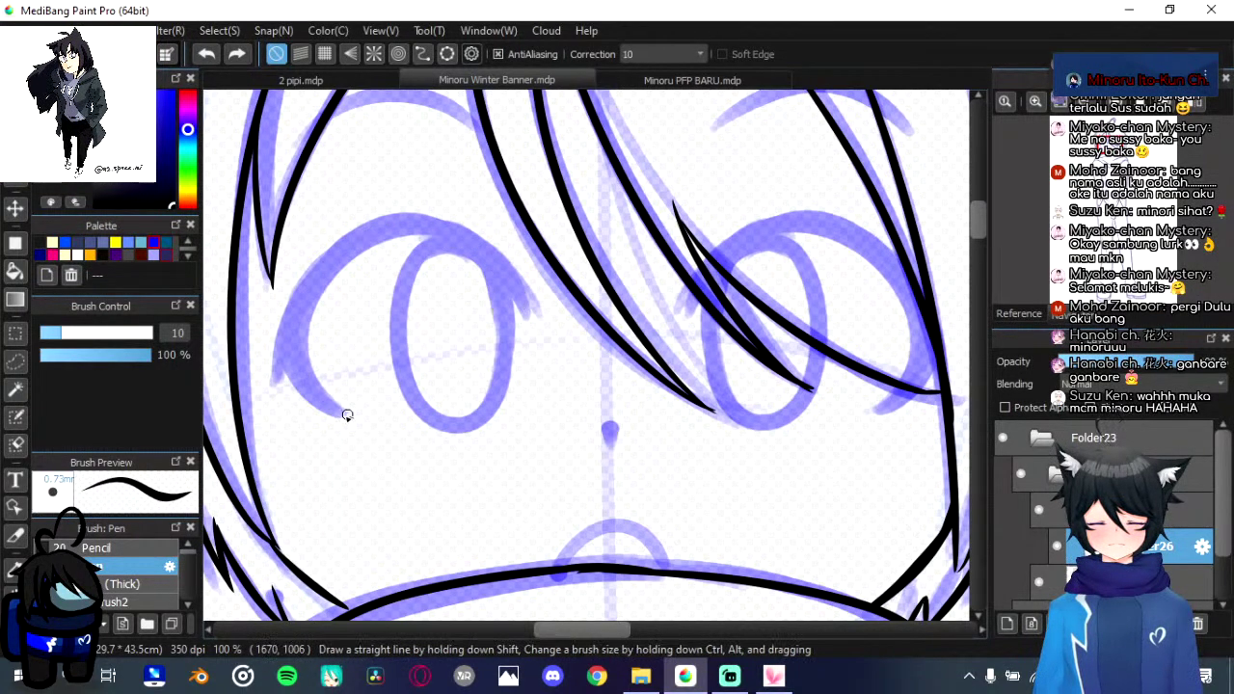
{"action": "mouse_move", "coordinate": [345, 411]}
{"action": "left_mouse_down"}
{"action": "mouse_move", "coordinate": [333, 261]}
{"action": "mouse_move", "coordinate": [420, 245]}
{"action": "mouse_move", "coordinate": [411, 228]}
{"action": "left_mouse_up"}
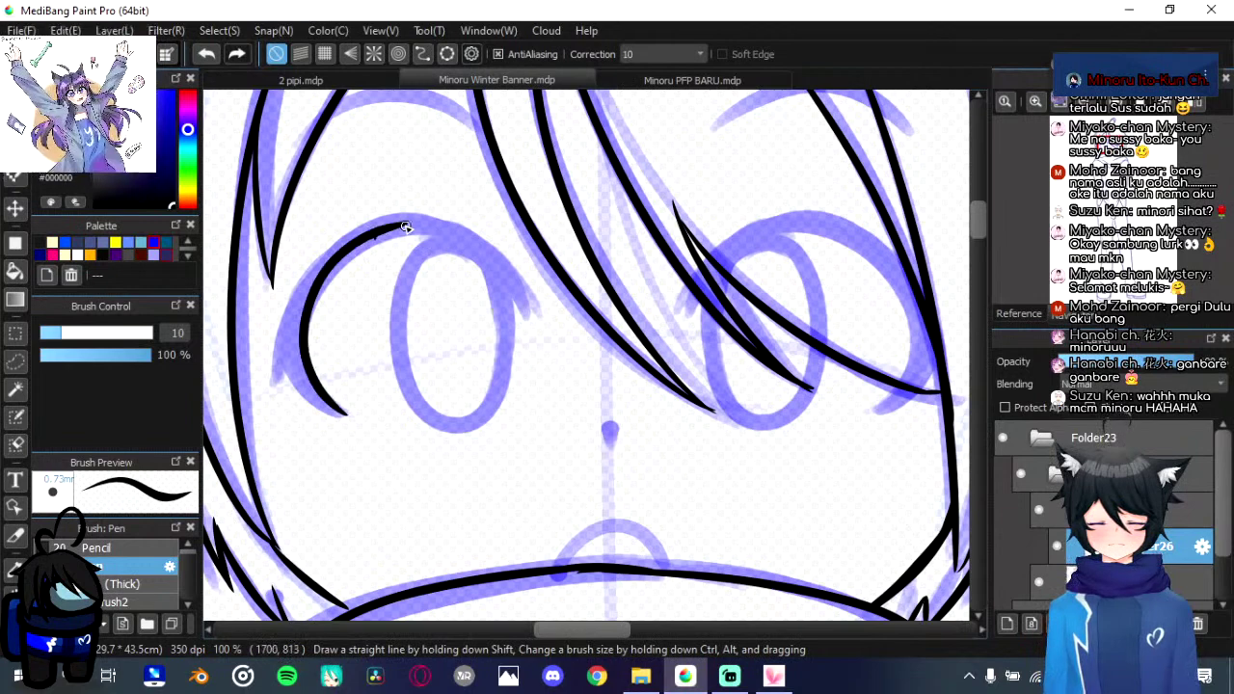
{"action": "key", "text": "ctrl+z"}
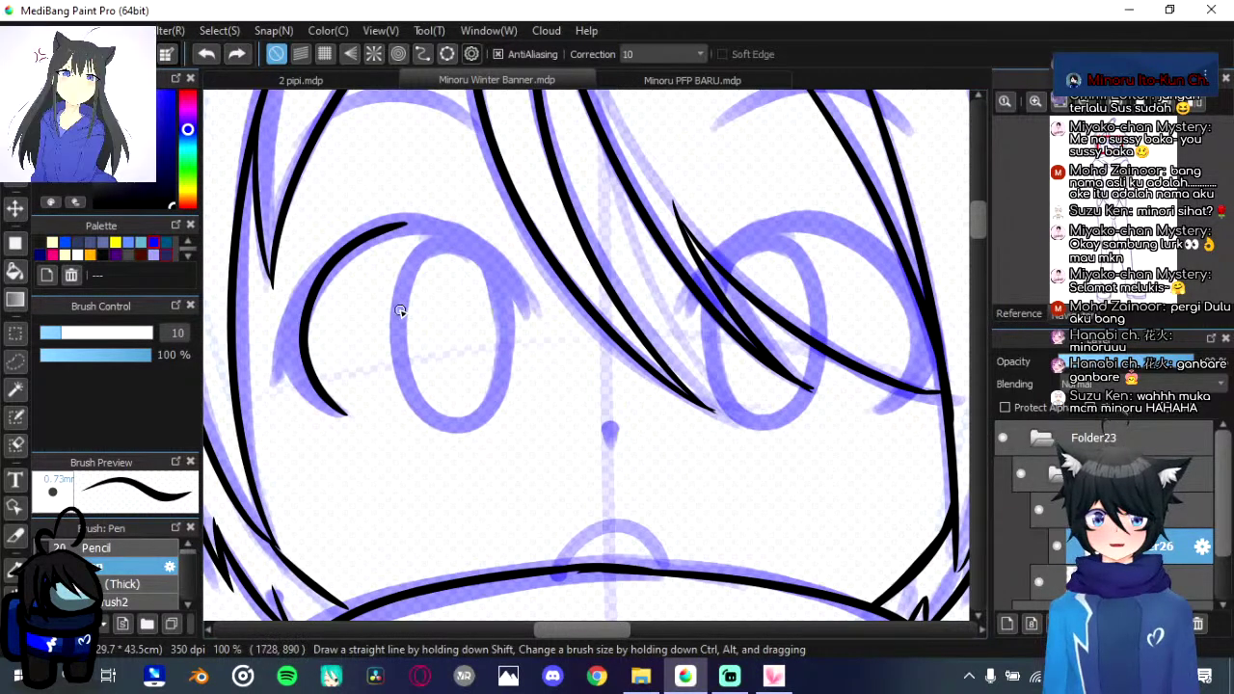
Step: Rotate the canvas and extend the left-hand eye's upper lash line down to the inner corner, redoing misplaced strokes
{"action": "key", "text": "Right"}
{"action": "key", "text": "Right"}
{"action": "left_click_drag", "start_coordinate": [588, 522], "coordinate": [592, 576]}
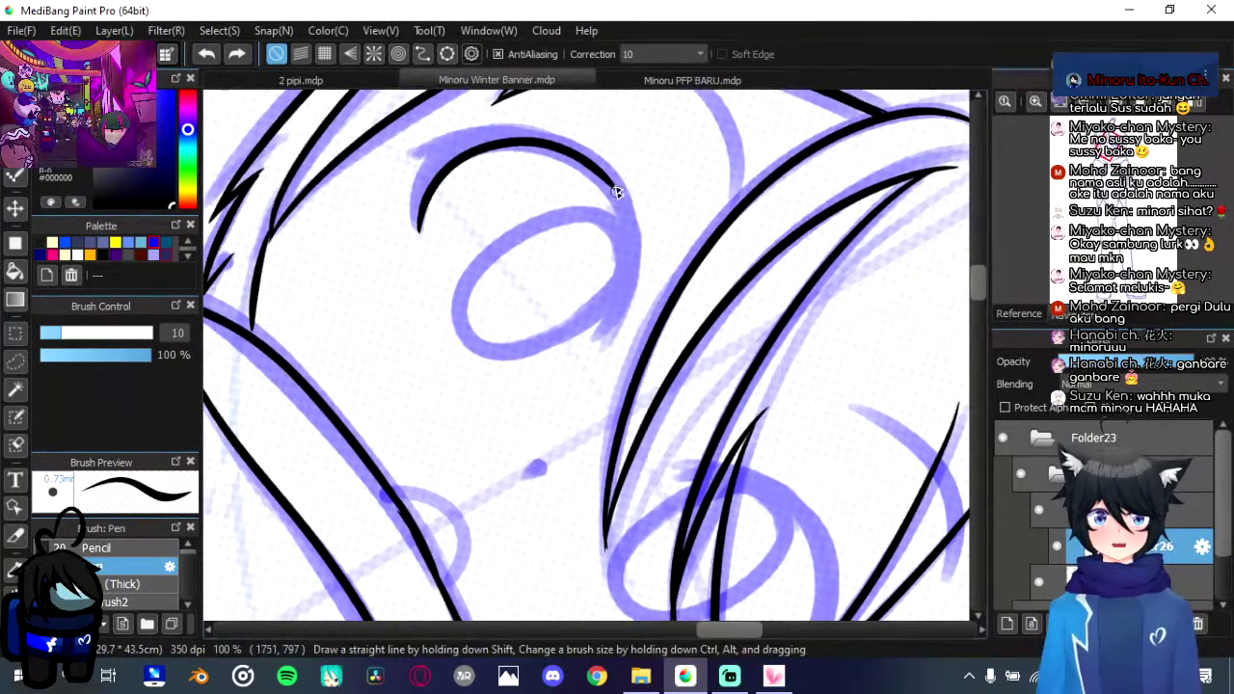
{"action": "mouse_move", "coordinate": [593, 165]}
{"action": "left_mouse_down"}
{"action": "mouse_move", "coordinate": [611, 324]}
{"action": "mouse_move", "coordinate": [591, 340]}
{"action": "left_mouse_up"}
{"action": "key", "text": "ctrl+z"}
{"action": "key", "text": "ctrl+z"}
{"action": "mouse_move", "coordinate": [606, 183]}
{"action": "left_mouse_down"}
{"action": "mouse_move", "coordinate": [615, 313]}
{"action": "mouse_move", "coordinate": [621, 182]}
{"action": "left_mouse_up"}
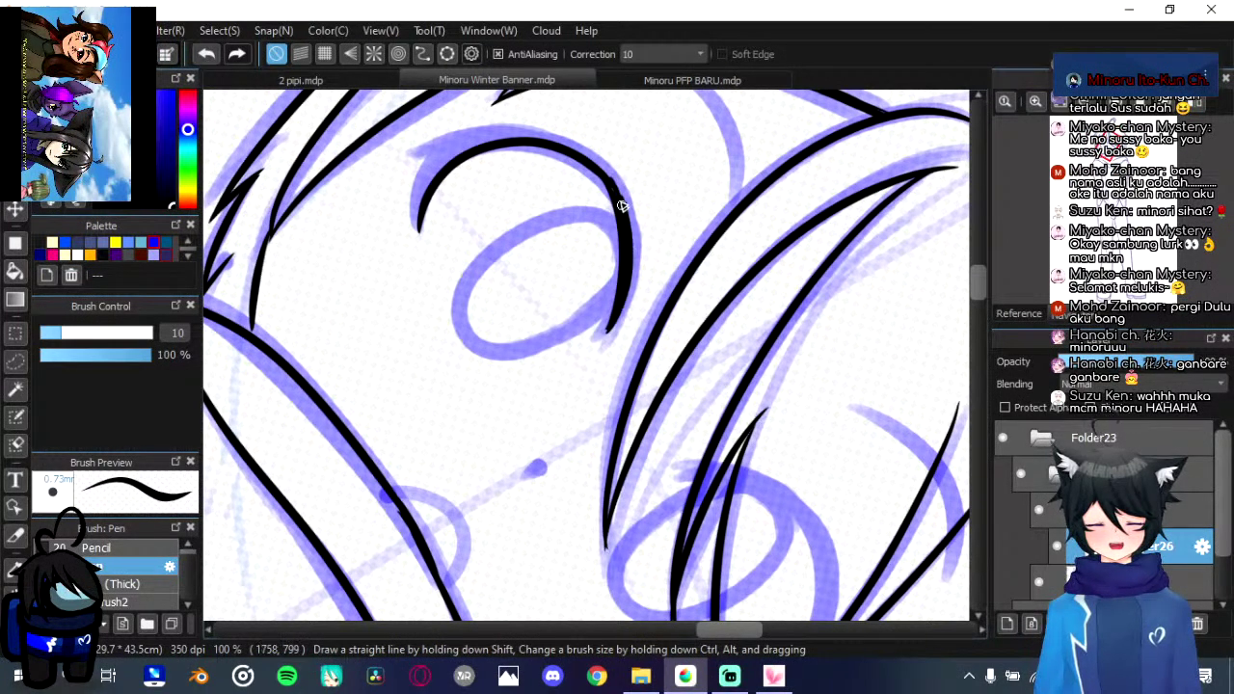
Step: Rotate the canvas back and thicken the upper and outer part of the left-hand eye's lash line
{"action": "key", "text": "Left"}
{"action": "key", "text": "Left"}
{"action": "key", "text": "Left"}
{"action": "key", "text": "Left"}
{"action": "key", "text": "Left"}
{"action": "key", "text": "Left"}
{"action": "key", "text": "Left"}
{"action": "key", "text": "Left"}
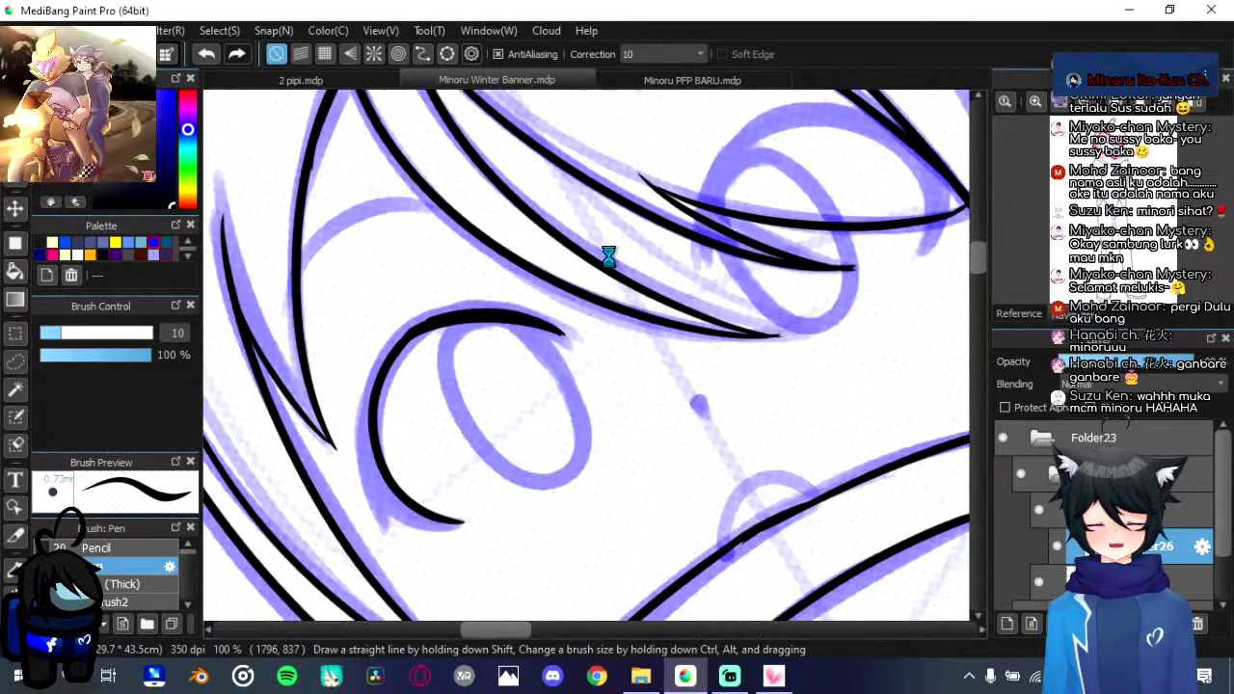
{"action": "left_click_drag", "start_coordinate": [440, 465], "coordinate": [484, 347]}
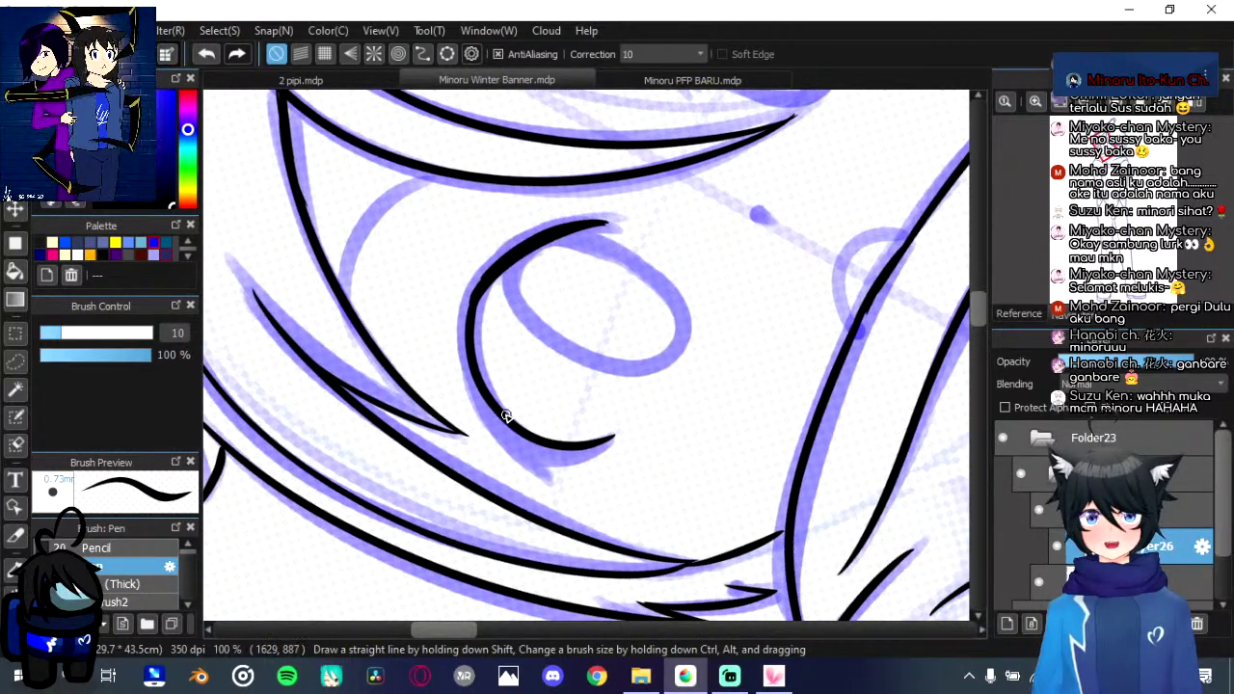
{"action": "left_click_drag", "start_coordinate": [491, 342], "coordinate": [492, 275]}
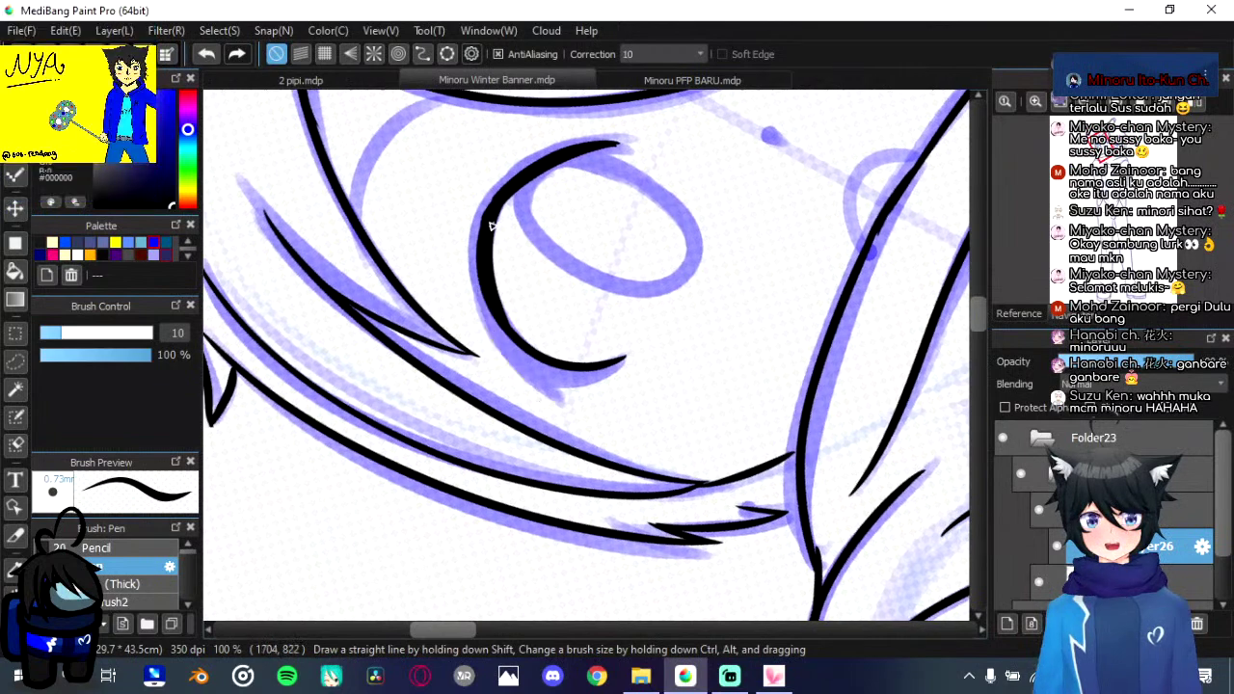
Step: Add a pointed lash flick at the left-hand eye's outer corner and fill the tapering outer lash below it solid black
{"action": "left_click_drag", "start_coordinate": [491, 202], "coordinate": [535, 400]}
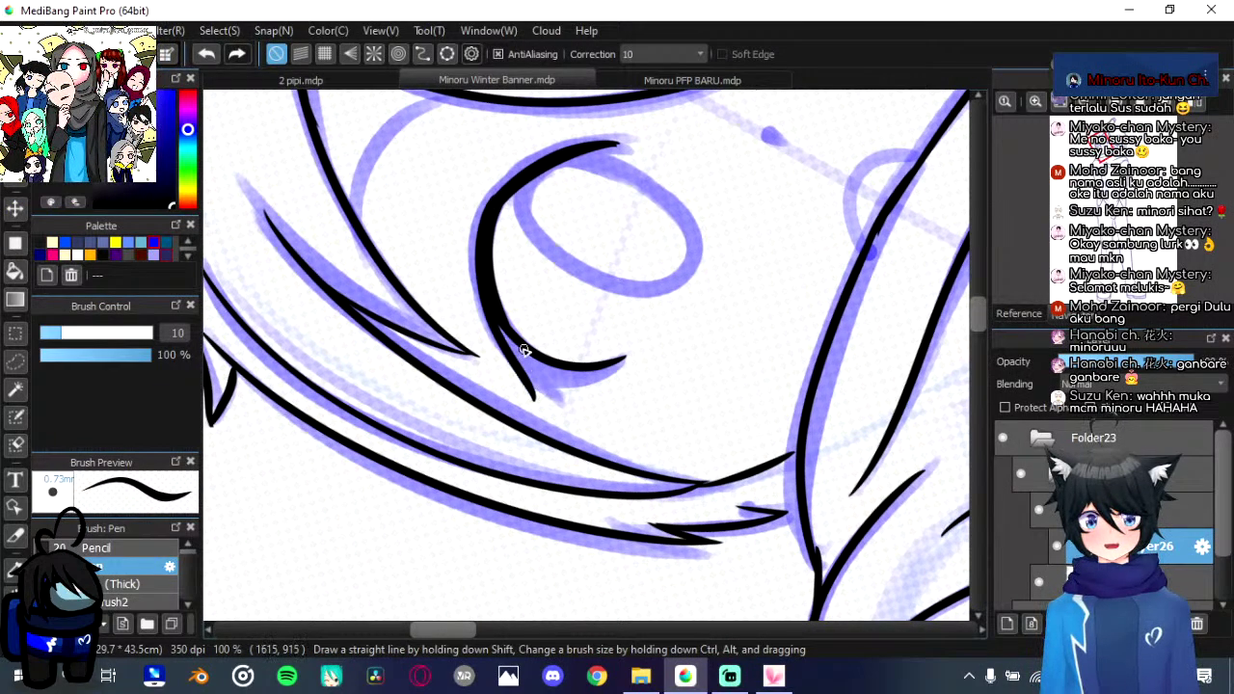
{"action": "mouse_move", "coordinate": [524, 349]}
{"action": "left_mouse_down"}
{"action": "mouse_move", "coordinate": [537, 397]}
{"action": "mouse_move", "coordinate": [527, 347]}
{"action": "left_mouse_up"}
{"action": "key", "text": "ctrl+z"}
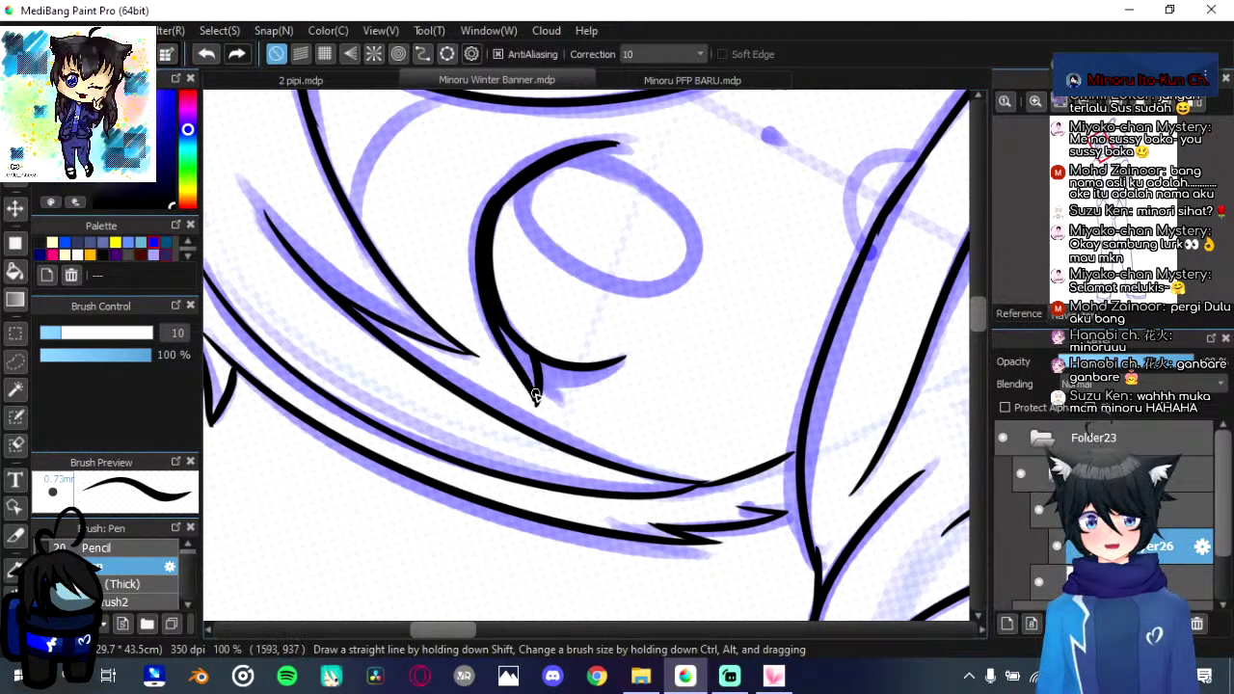
{"action": "mouse_move", "coordinate": [536, 395]}
{"action": "left_mouse_down"}
{"action": "mouse_move", "coordinate": [496, 325]}
{"action": "mouse_move", "coordinate": [535, 397]}
{"action": "left_mouse_up"}
{"action": "key", "text": "Up"}
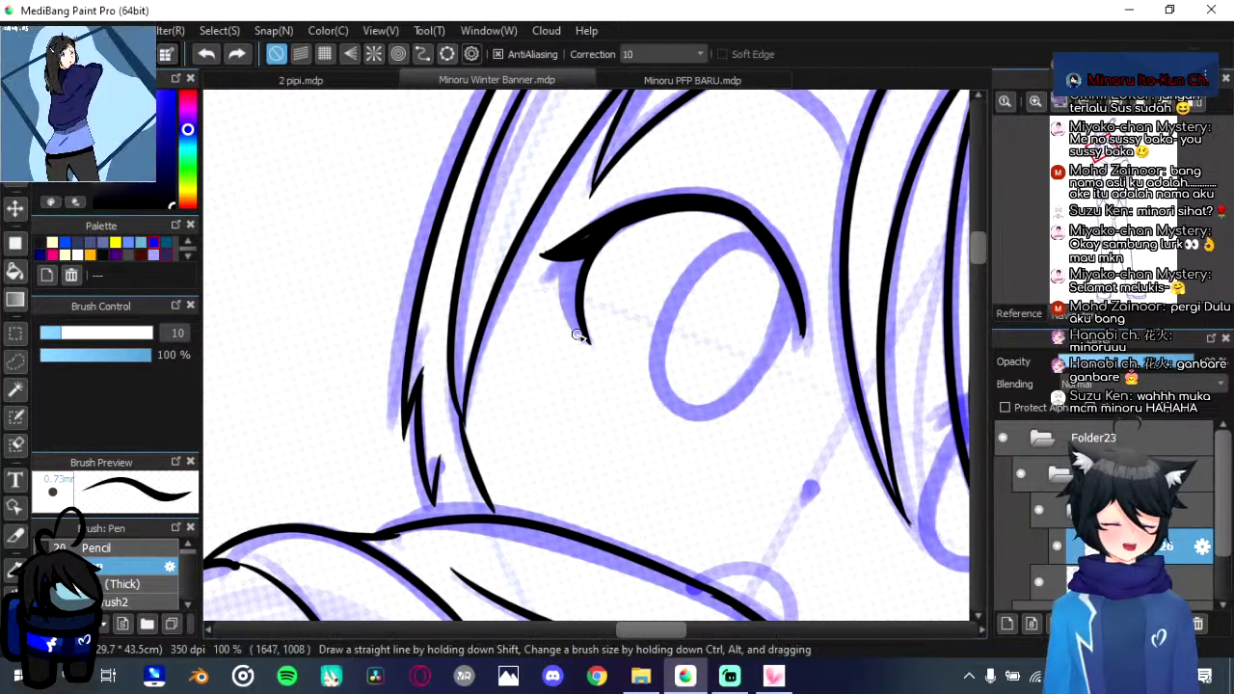
{"action": "left_click_drag", "start_coordinate": [585, 335], "coordinate": [569, 280]}
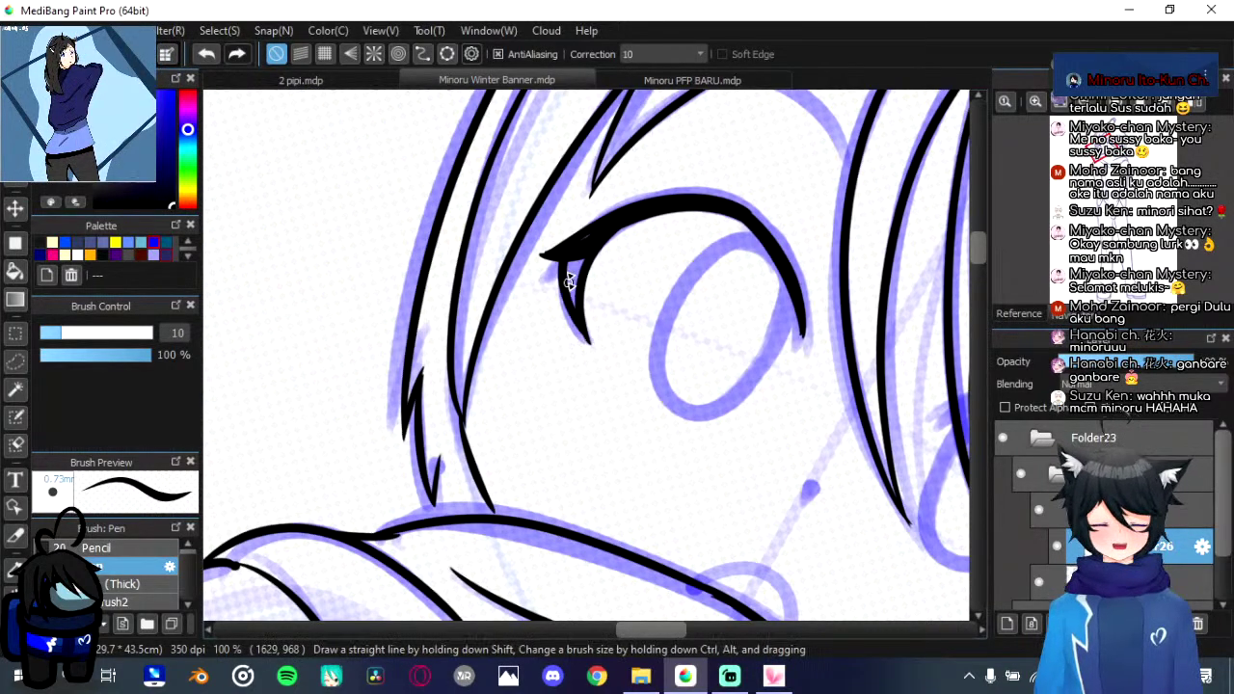
{"action": "left_click_drag", "start_coordinate": [584, 338], "coordinate": [590, 236]}
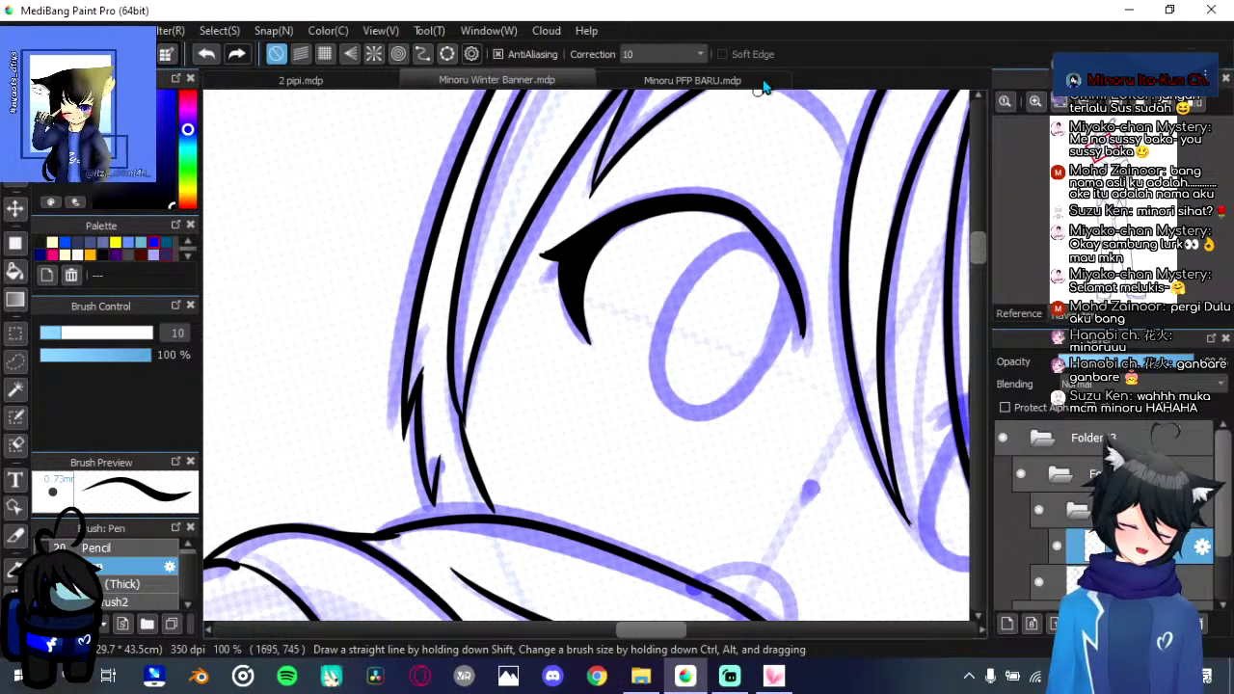
Step: Compare with the Minoru PFP BARU drawing, then rework the left-hand eye's outer corner in the banner without the pointed lash flick
{"action": "left_click", "coordinate": [698, 81]}
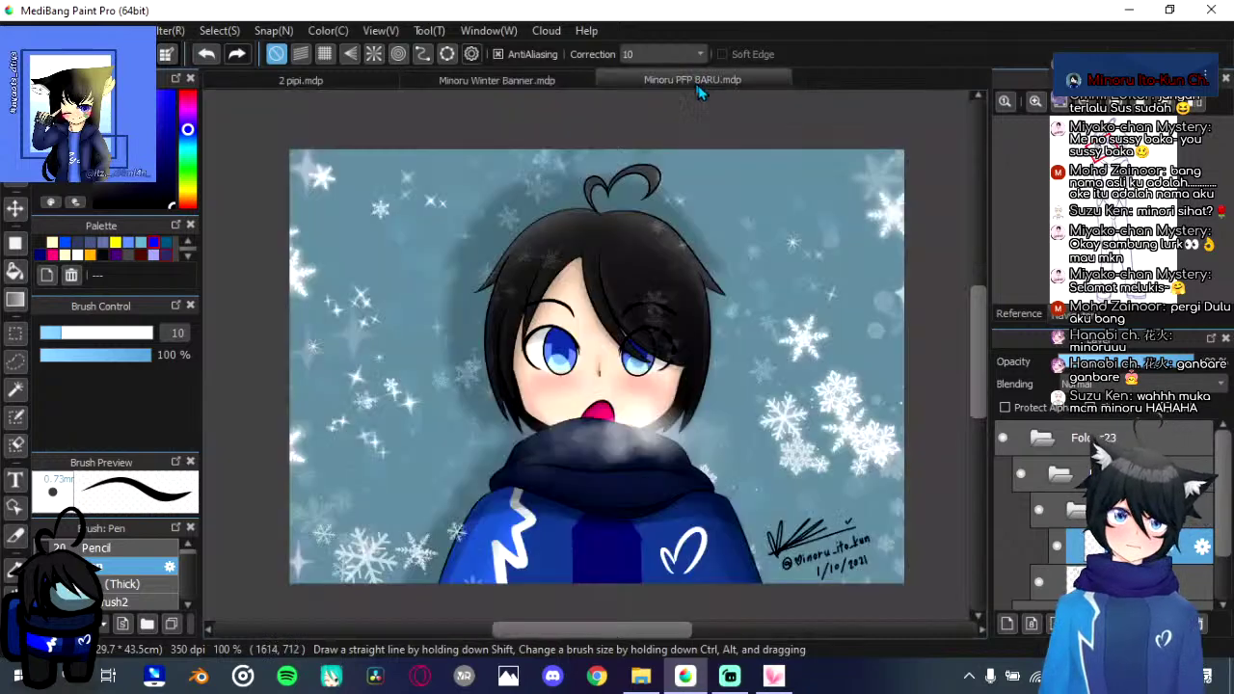
{"action": "left_click", "coordinate": [537, 86]}
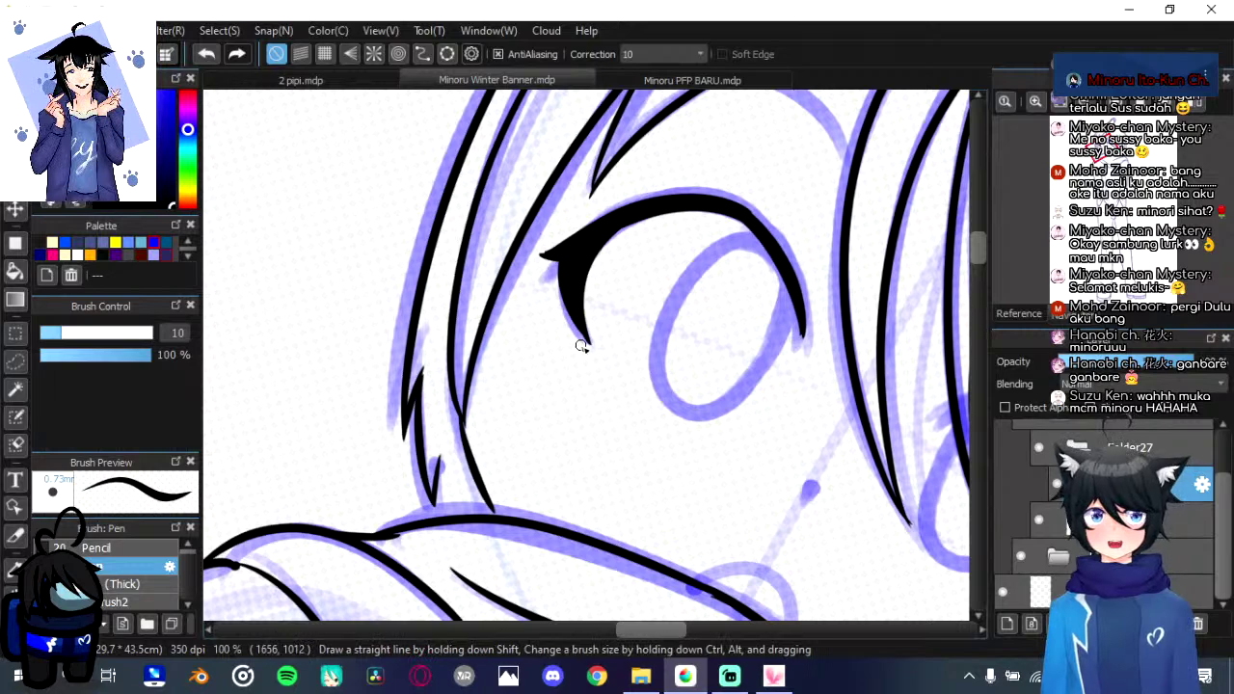
{"action": "left_click_drag", "start_coordinate": [562, 293], "coordinate": [600, 238]}
{"action": "key", "text": "ctrl+z"}
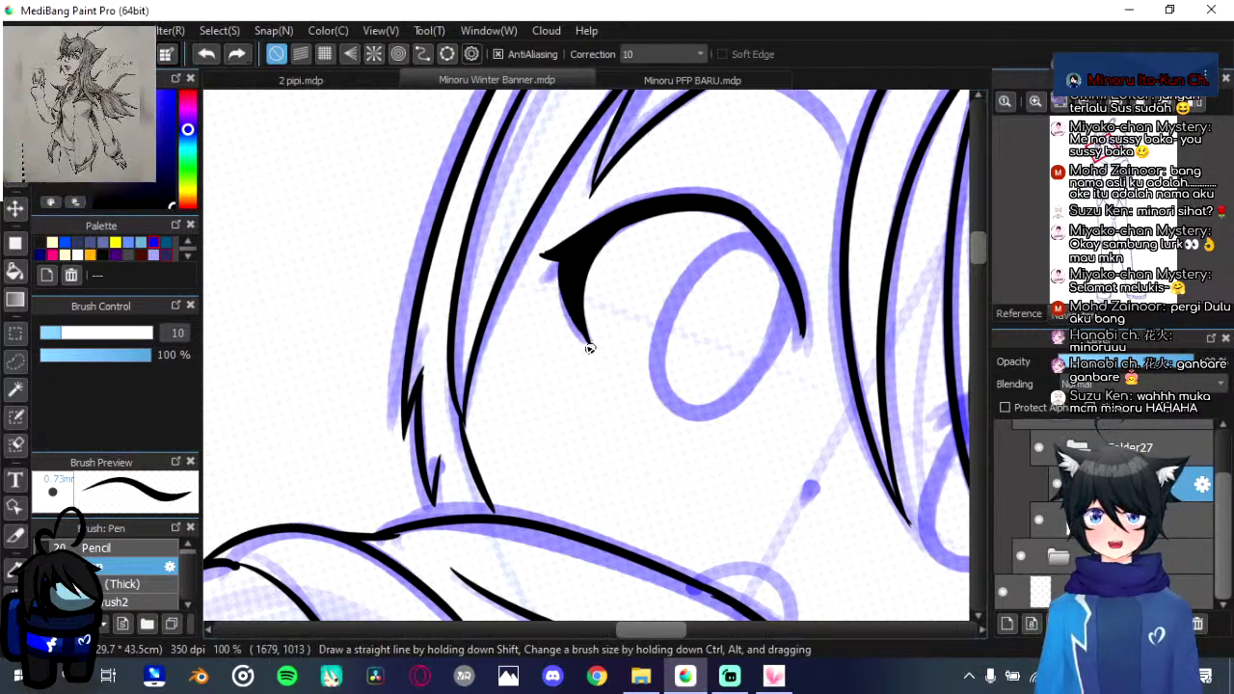
{"action": "left_click_drag", "start_coordinate": [588, 346], "coordinate": [599, 179]}
{"action": "mouse_move", "coordinate": [555, 277]}
{"action": "left_mouse_down"}
{"action": "mouse_move", "coordinate": [608, 207]}
{"action": "mouse_move", "coordinate": [553, 250]}
{"action": "mouse_move", "coordinate": [547, 272]}
{"action": "left_mouse_up"}
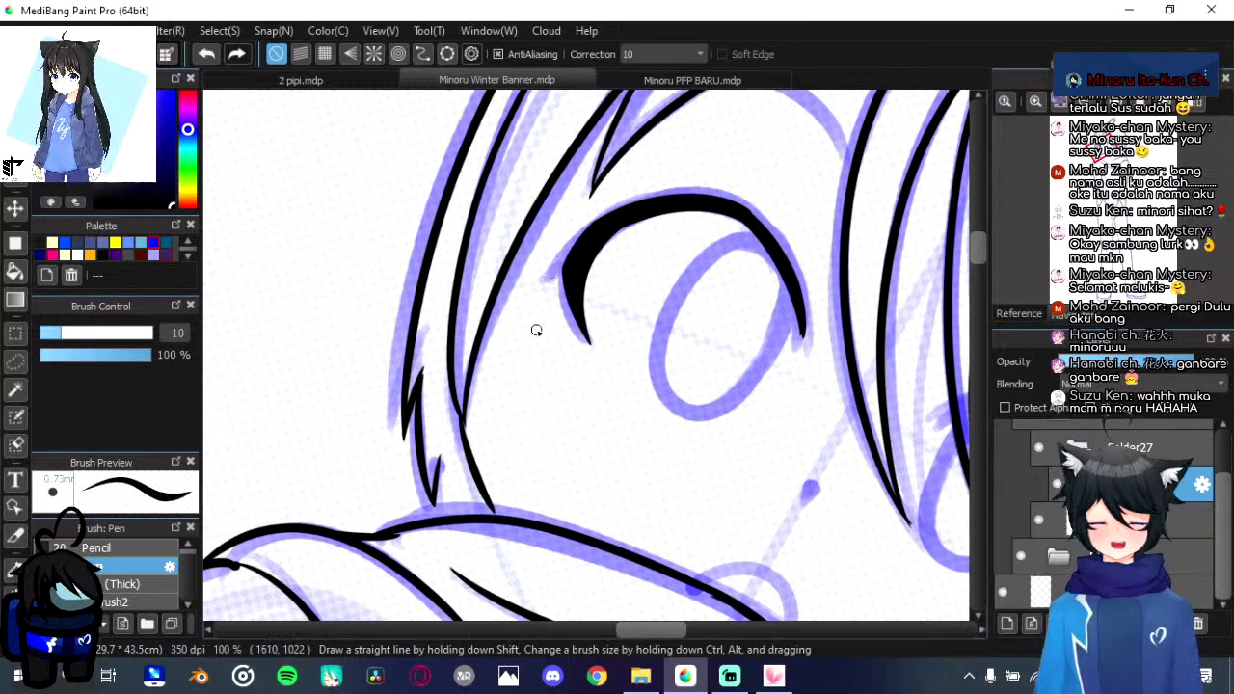
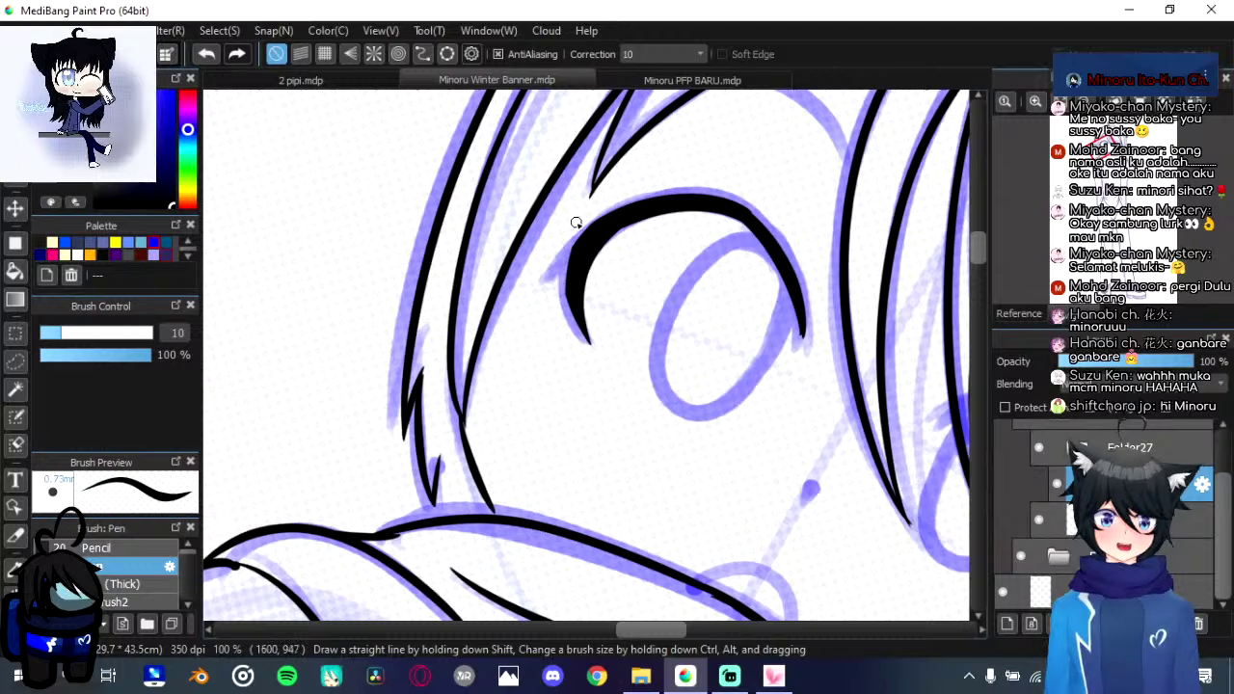
Step: Rotate the canvas and thicken the inner half of the left-hand eye's upper lash, adding a second pointed tip at the inner corner
{"action": "key", "text": "Up"}
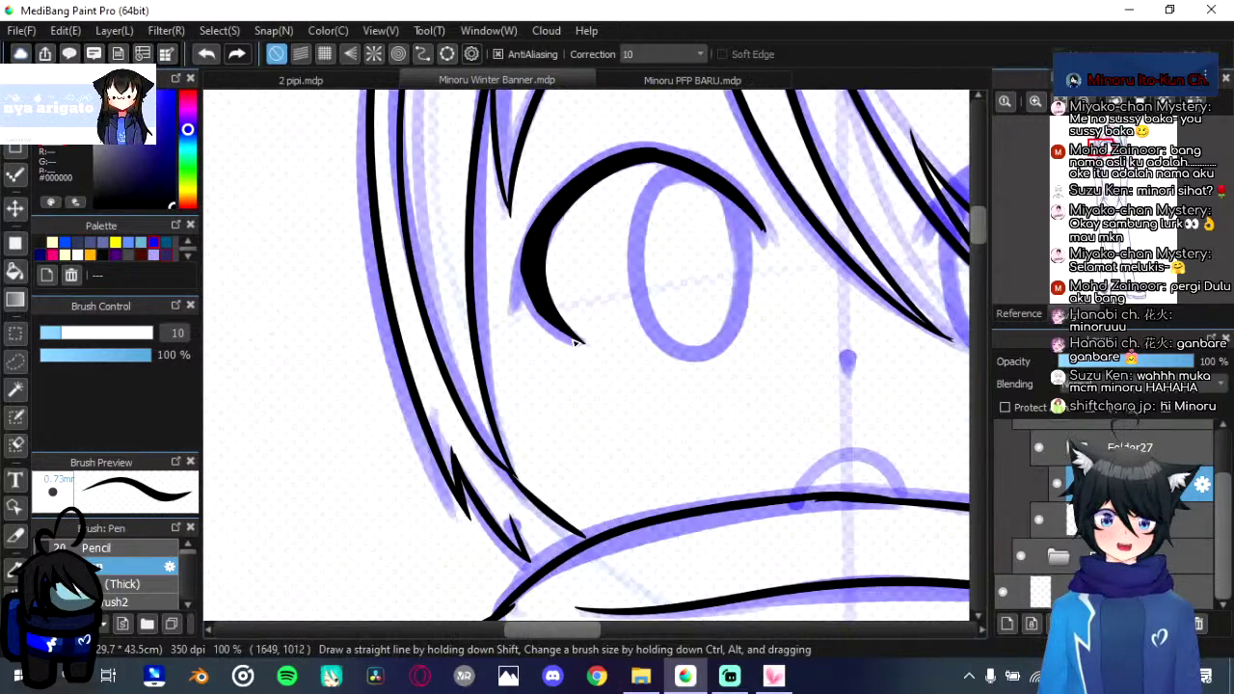
{"action": "key", "text": "Left"}
{"action": "key", "text": "Left"}
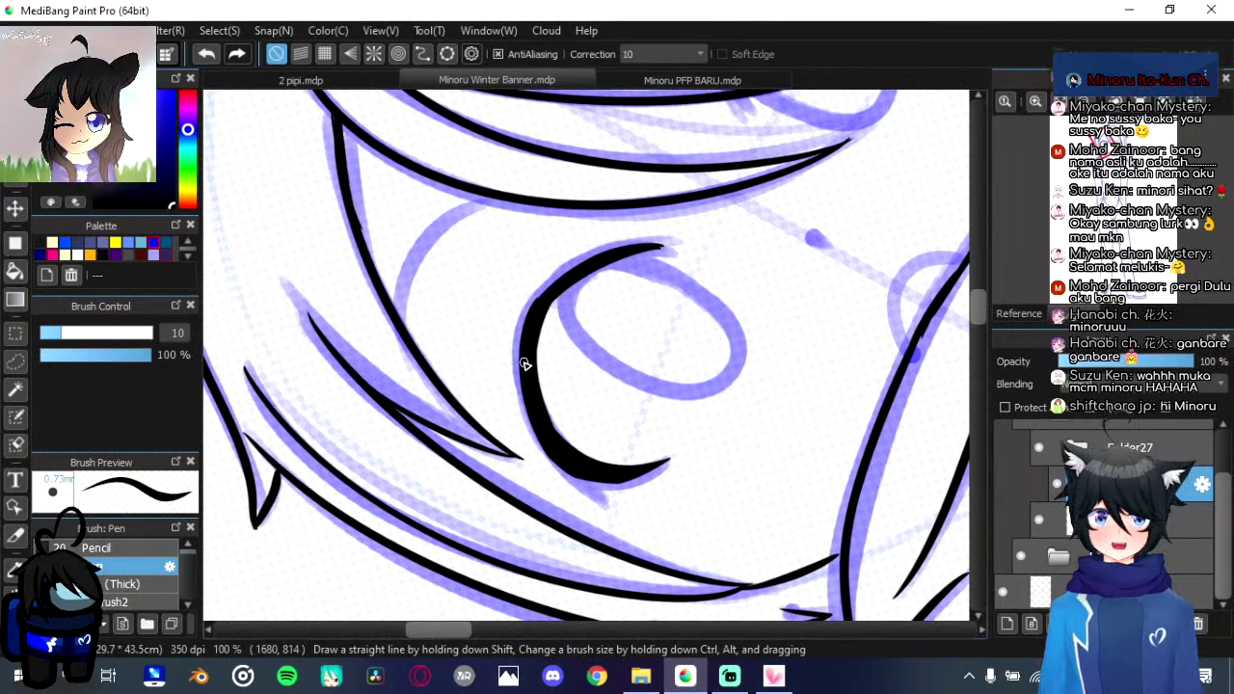
{"action": "key", "text": "ctrl+Left"}
{"action": "key", "text": "ctrl+Left"}
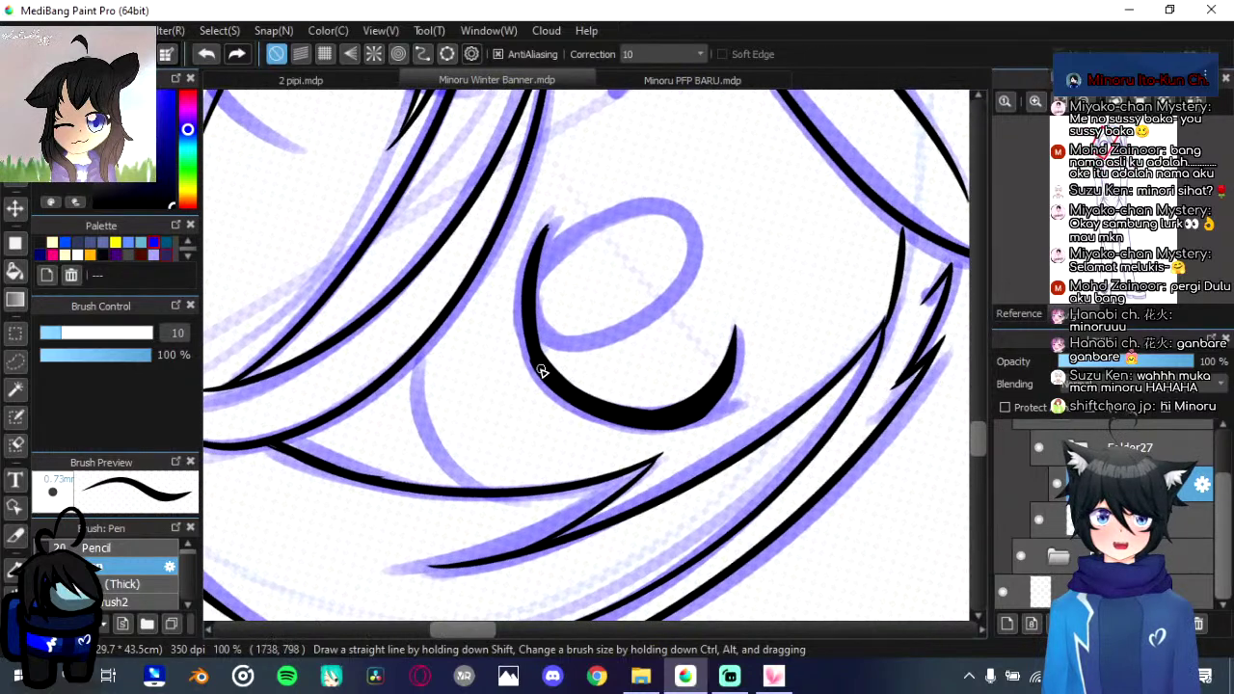
{"action": "mouse_move", "coordinate": [537, 366]}
{"action": "left_mouse_down"}
{"action": "mouse_move", "coordinate": [535, 230]}
{"action": "mouse_move", "coordinate": [516, 294]}
{"action": "mouse_move", "coordinate": [541, 374]}
{"action": "left_mouse_up"}
{"action": "key", "text": "ctrl+z"}
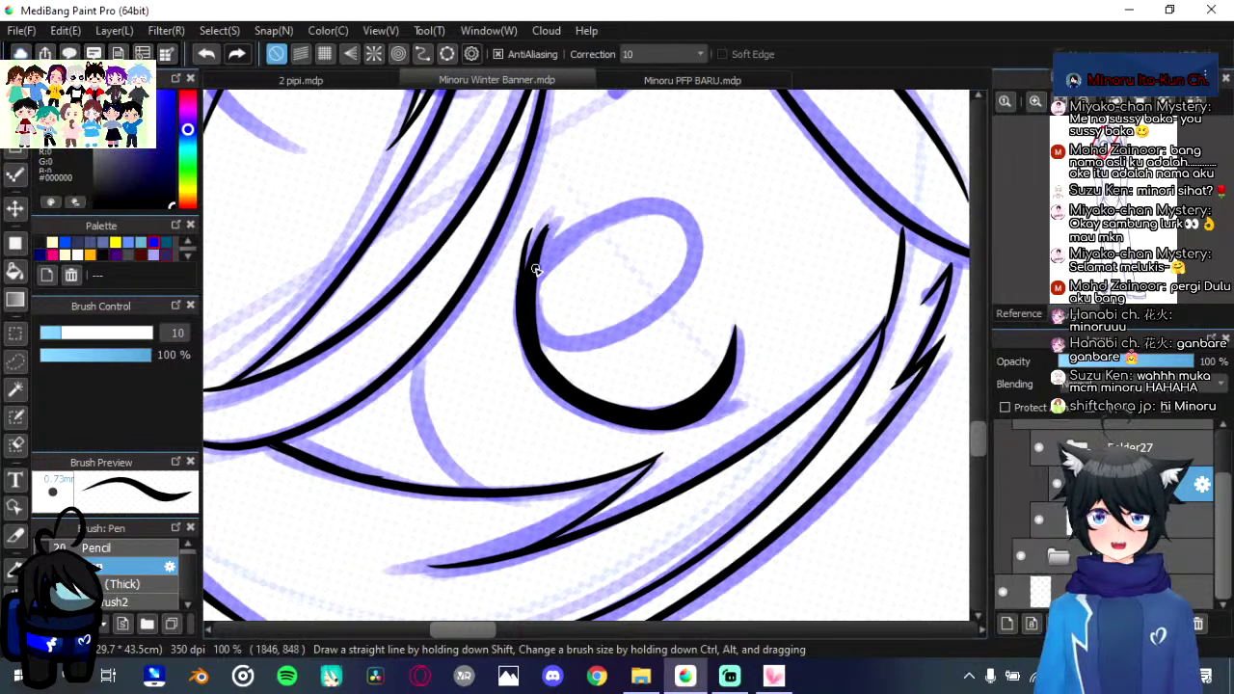
{"action": "scroll", "coordinate": [541, 347], "scroll_direction": "down", "scroll_amount": 2}
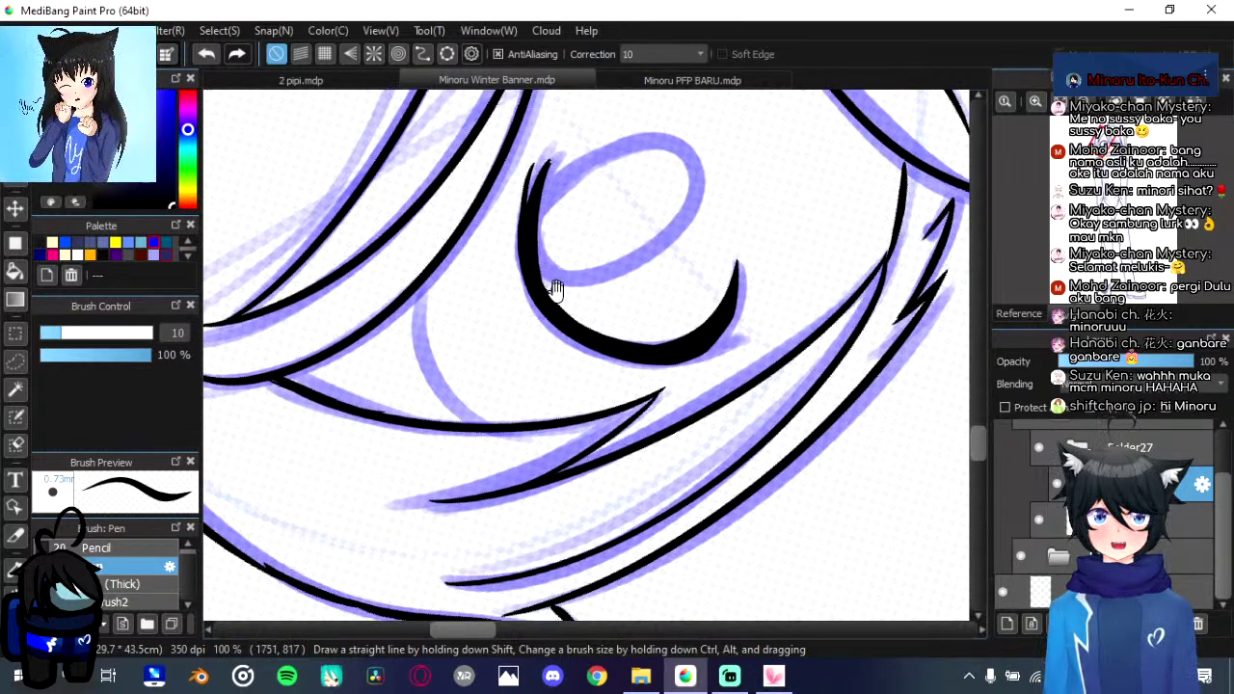
{"action": "left_click_drag", "start_coordinate": [648, 317], "coordinate": [595, 332]}
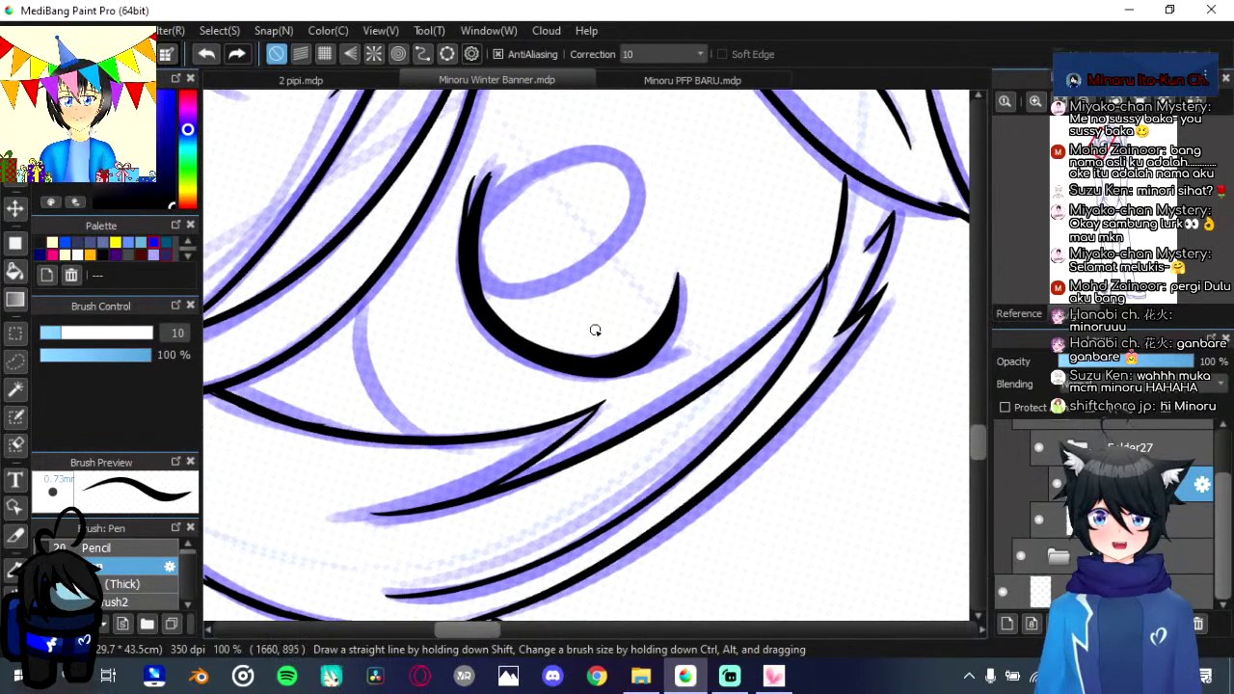
Step: Rotate the canvas back and thicken the outer part of the left-hand eye's lash down to its lower point
{"action": "key", "text": "Right"}
{"action": "key", "text": "Right"}
{"action": "key", "text": "Right"}
{"action": "key", "text": "Right"}
{"action": "key", "text": "Right"}
{"action": "key", "text": "Right"}
{"action": "key", "text": "Right"}
{"action": "key", "text": "Right"}
{"action": "key", "text": "Right"}
{"action": "key", "text": "Right"}
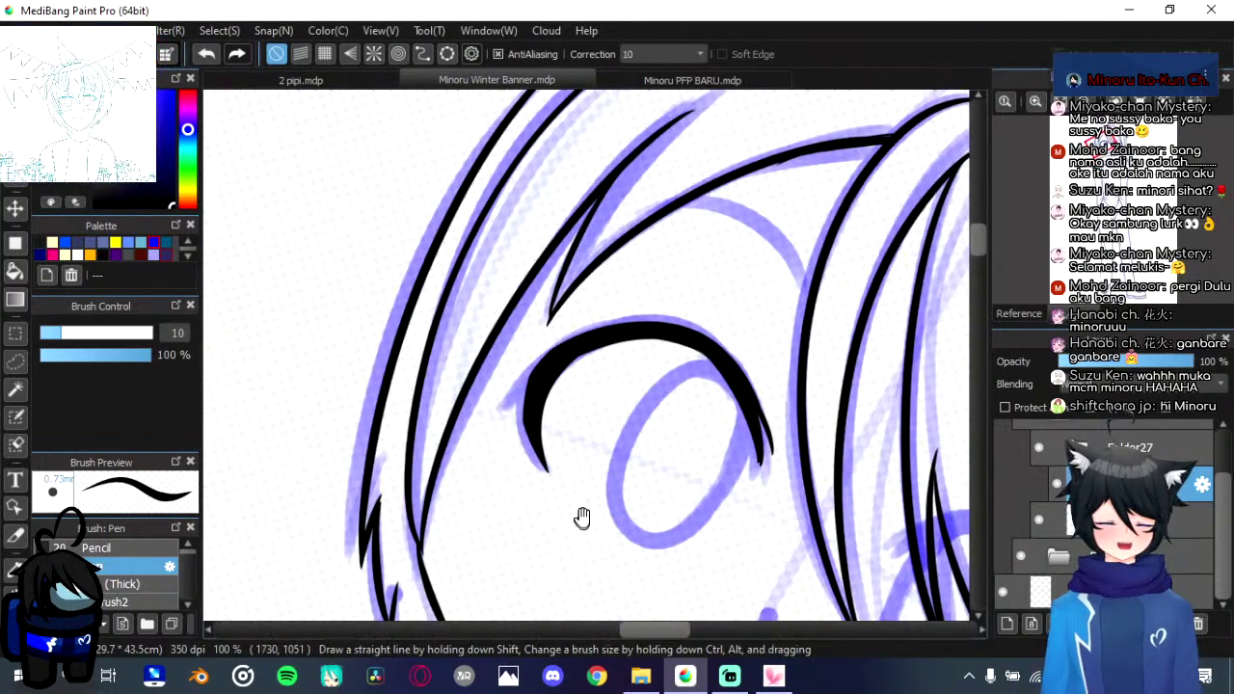
{"action": "left_click_drag", "start_coordinate": [584, 518], "coordinate": [601, 491]}
{"action": "key", "text": "ctrl+z"}
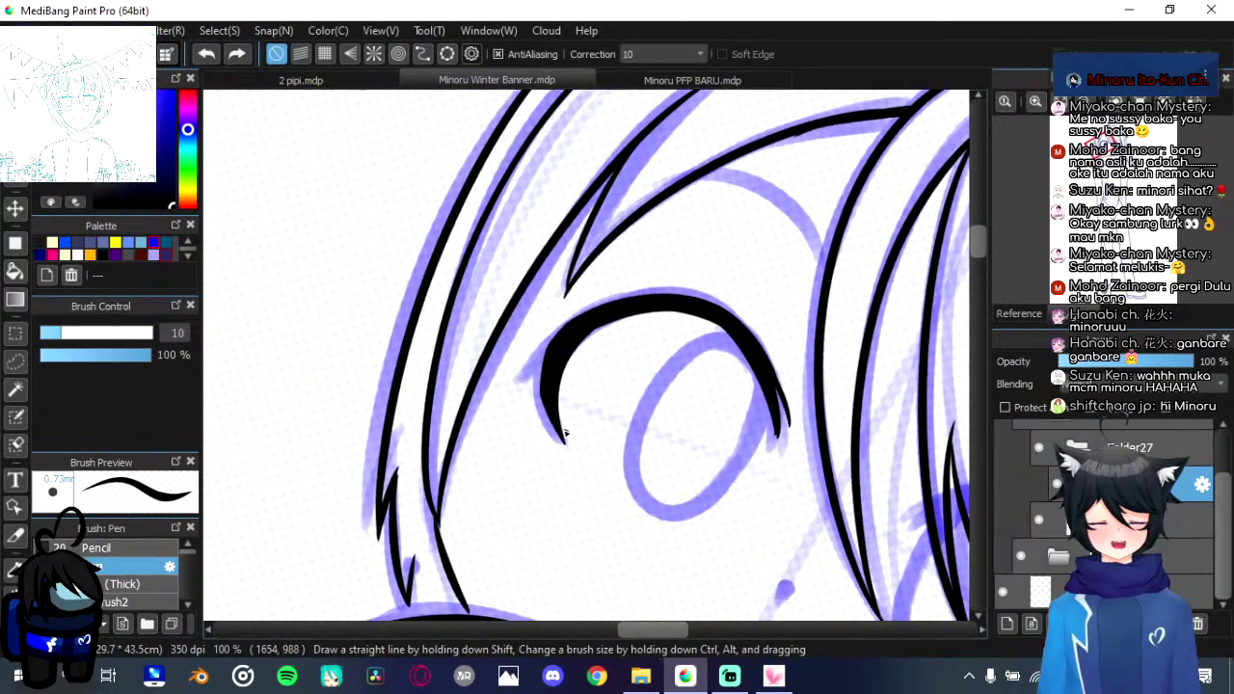
{"action": "left_click_drag", "start_coordinate": [550, 352], "coordinate": [567, 453]}
{"action": "key", "text": "Left"}
{"action": "key", "text": "Left"}
{"action": "left_click_drag", "start_coordinate": [590, 368], "coordinate": [585, 414]}
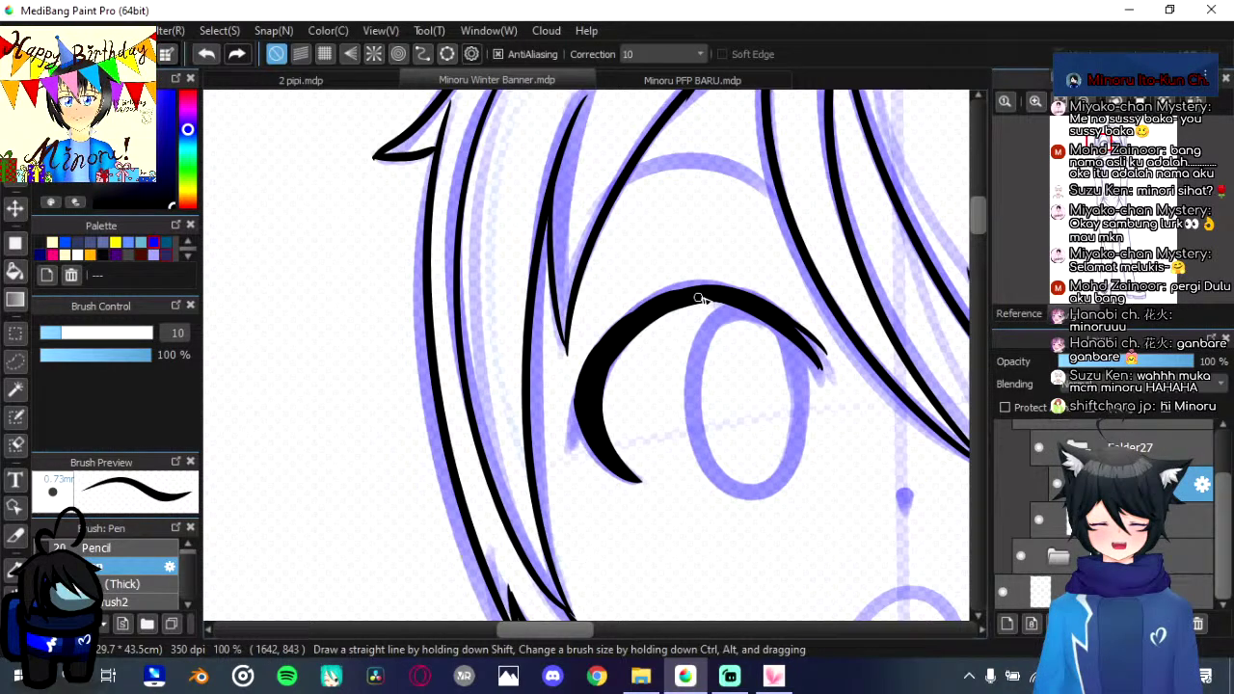
{"action": "left_click_drag", "start_coordinate": [654, 359], "coordinate": [640, 315]}
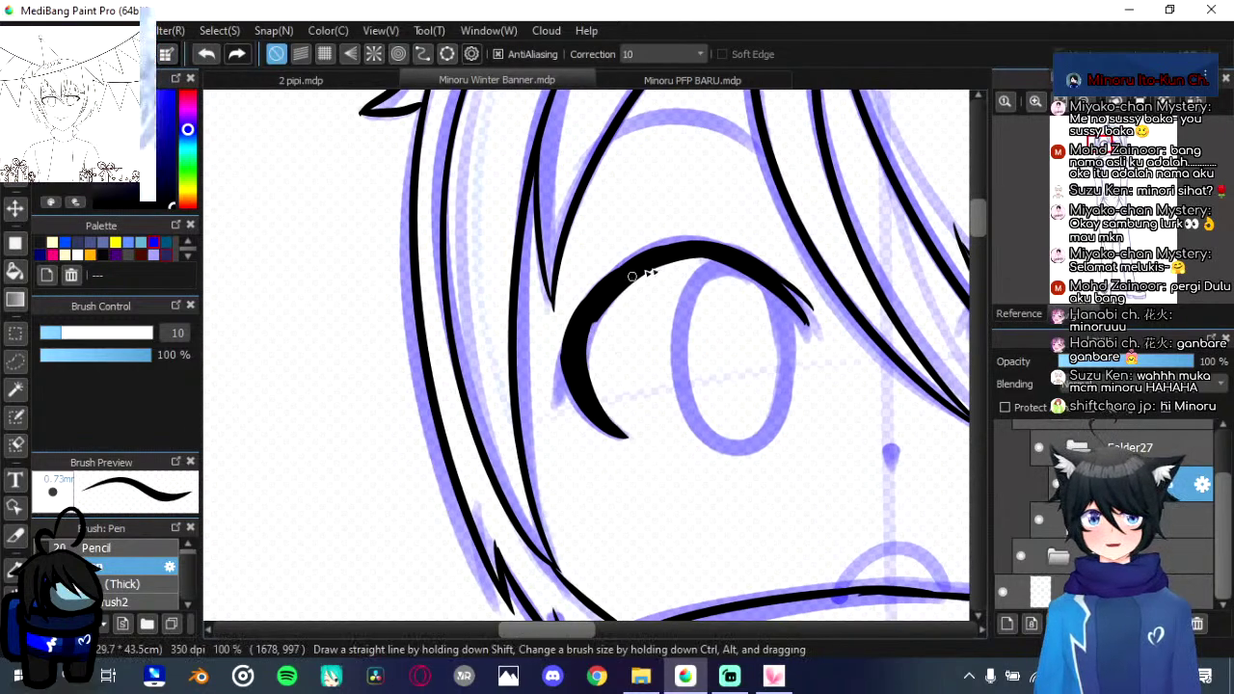
Step: Zoom in to 200% and reshape the two pointed lash tips at the left-hand eye's inner corner, redoing misplaced strokes
{"action": "key", "text": "Left"}
{"action": "key", "text": "Left"}
{"action": "key", "text": "Left"}
{"action": "key", "text": "Left"}
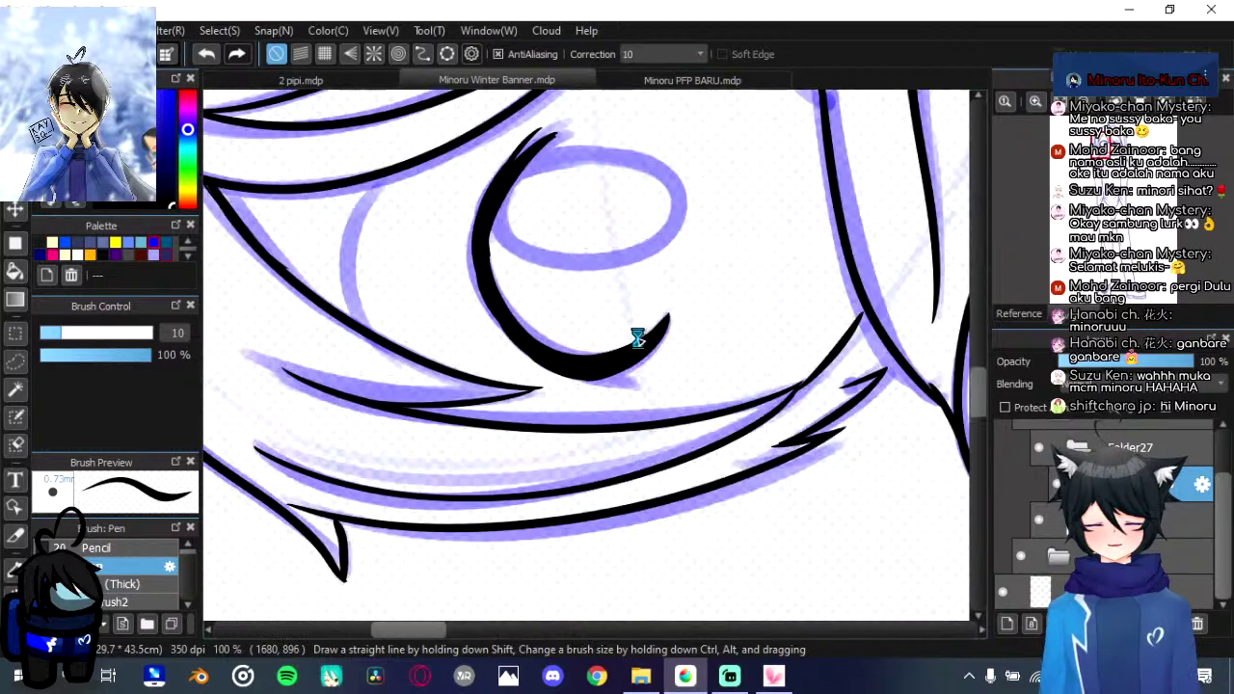
{"action": "left_click_drag", "start_coordinate": [508, 375], "coordinate": [530, 384]}
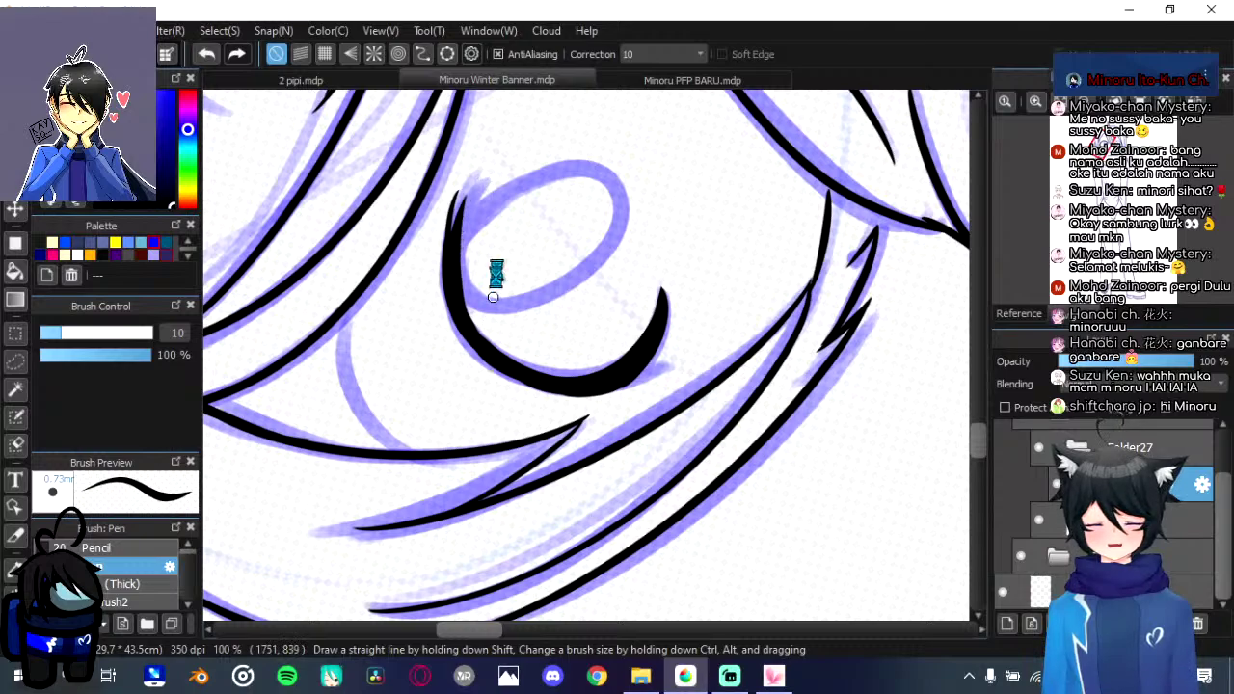
{"action": "left_click_drag", "start_coordinate": [486, 258], "coordinate": [498, 358]}
{"action": "key", "text": "Right"}
{"action": "key", "text": "Right"}
{"action": "key", "text": "Right"}
{"action": "key", "text": "Right"}
{"action": "key", "text": "Right"}
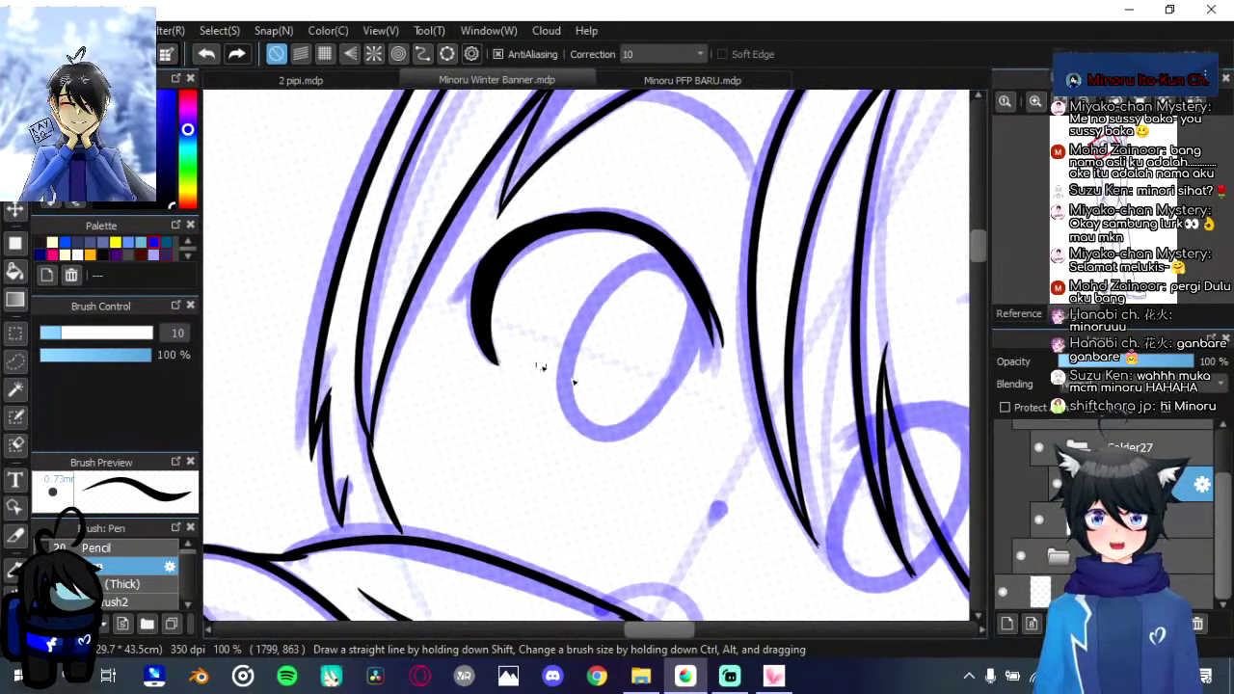
{"action": "scroll", "coordinate": [575, 381], "scroll_direction": "down", "scroll_amount": 3}
{"action": "scroll", "coordinate": [656, 406], "scroll_direction": "up", "scroll_amount": 5}
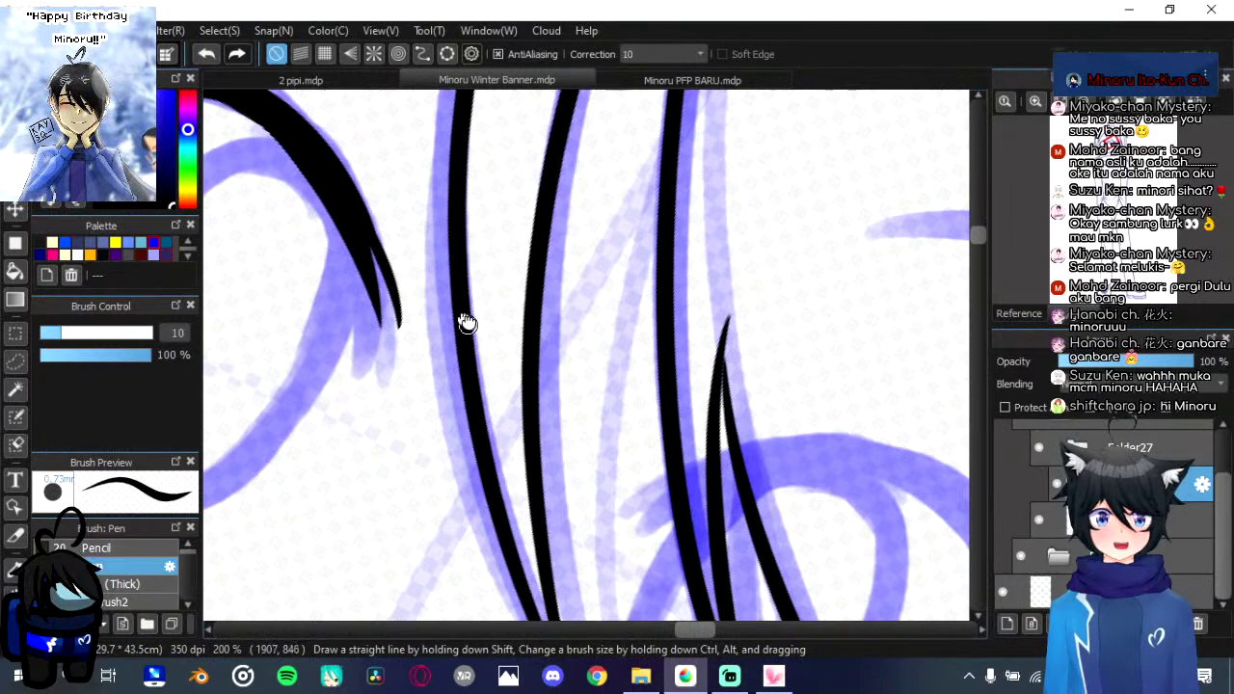
{"action": "left_click_drag", "start_coordinate": [466, 322], "coordinate": [534, 346]}
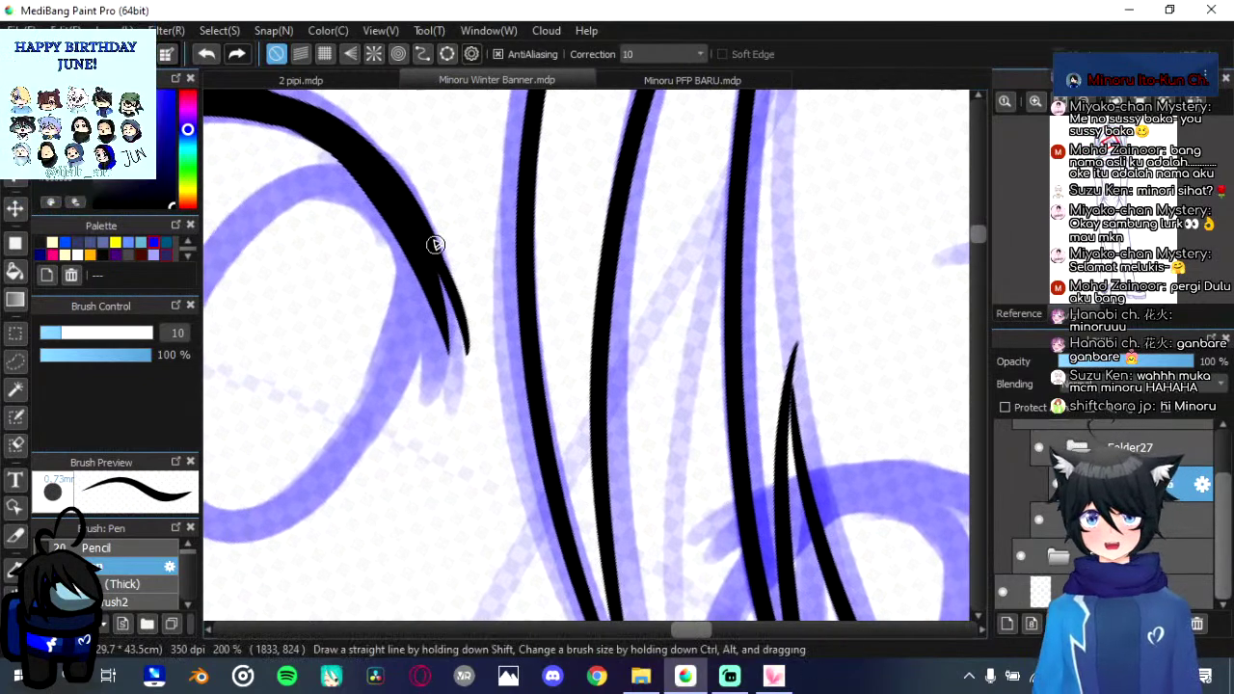
{"action": "left_click_drag", "start_coordinate": [448, 254], "coordinate": [405, 151]}
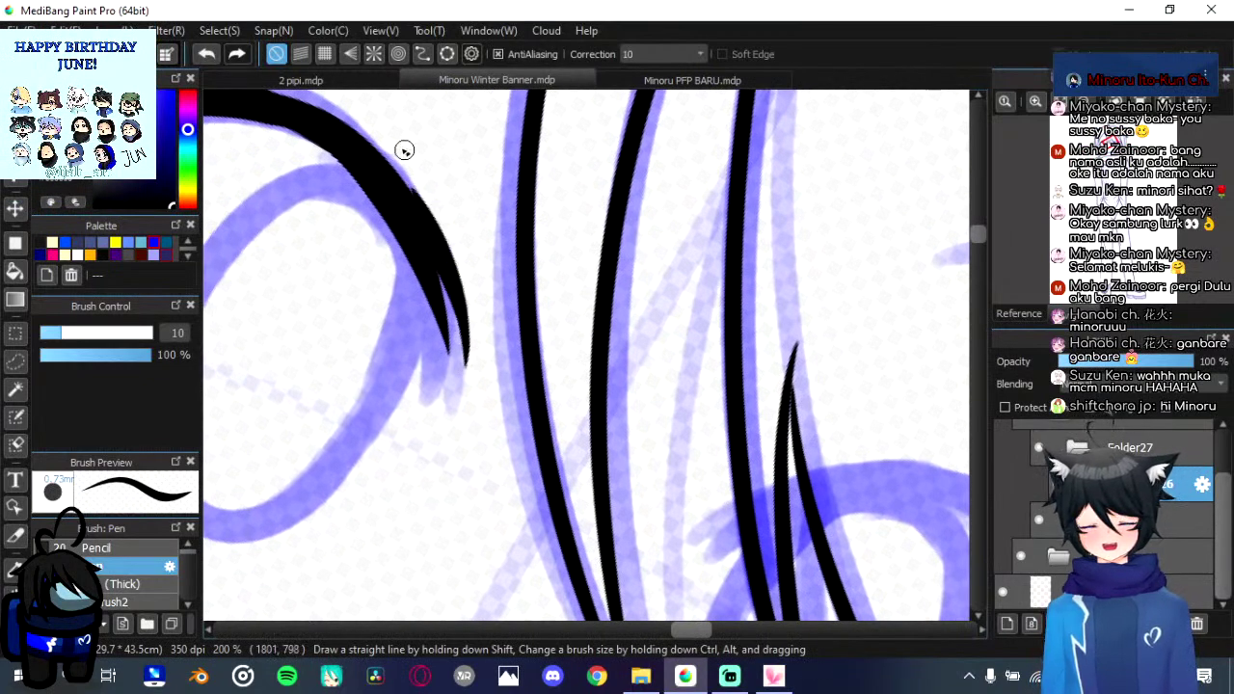
{"action": "left_click_drag", "start_coordinate": [464, 349], "coordinate": [374, 159]}
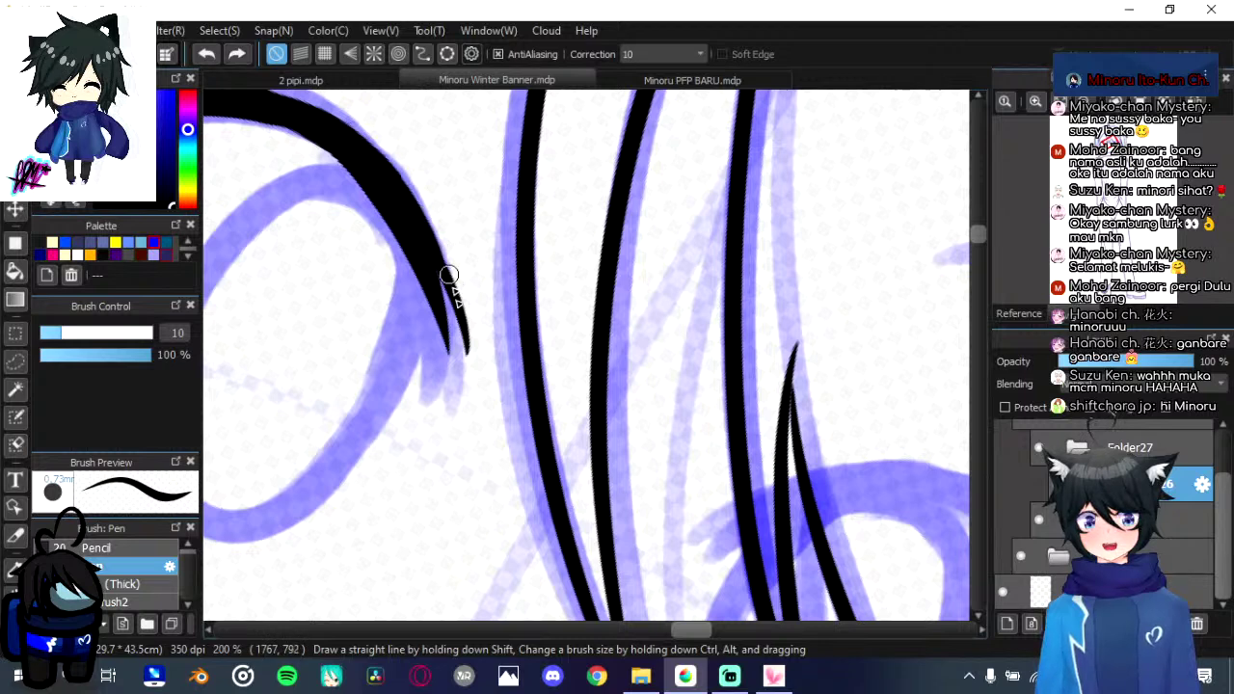
{"action": "left_click_drag", "start_coordinate": [449, 274], "coordinate": [403, 174]}
{"action": "mouse_move", "coordinate": [463, 383]}
{"action": "left_mouse_down"}
{"action": "mouse_move", "coordinate": [459, 312]}
{"action": "mouse_move", "coordinate": [432, 238]}
{"action": "left_mouse_up"}
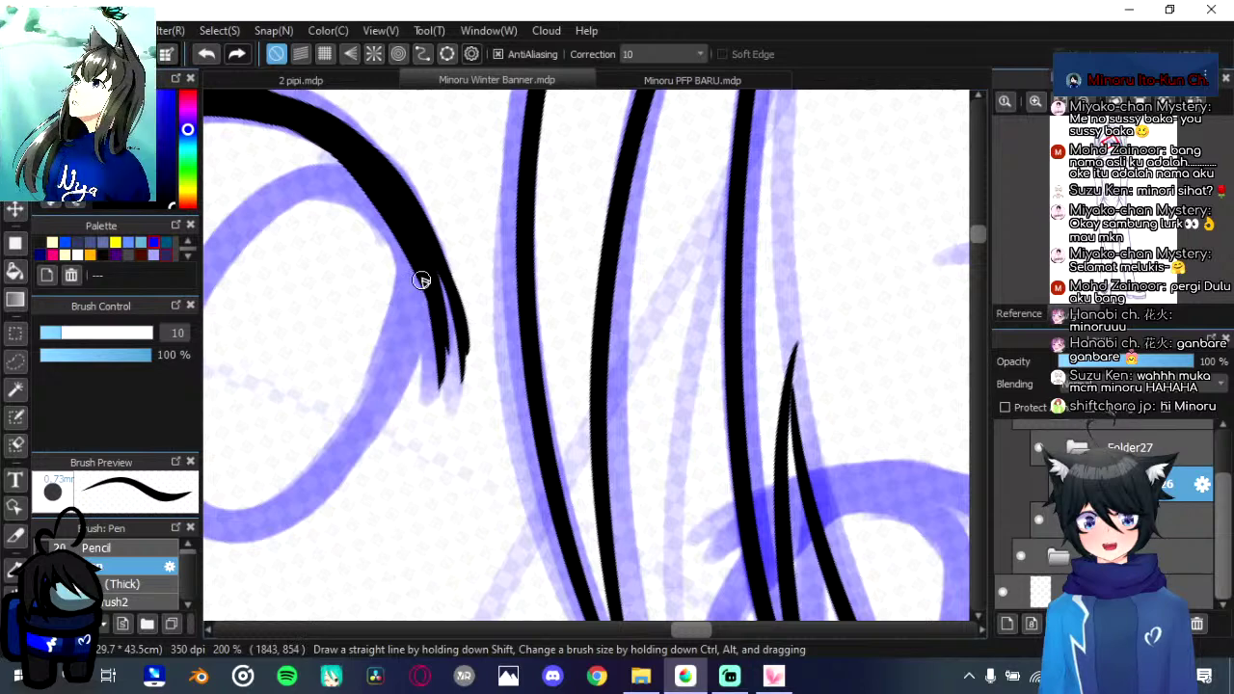
{"action": "key", "text": "ctrl+z"}
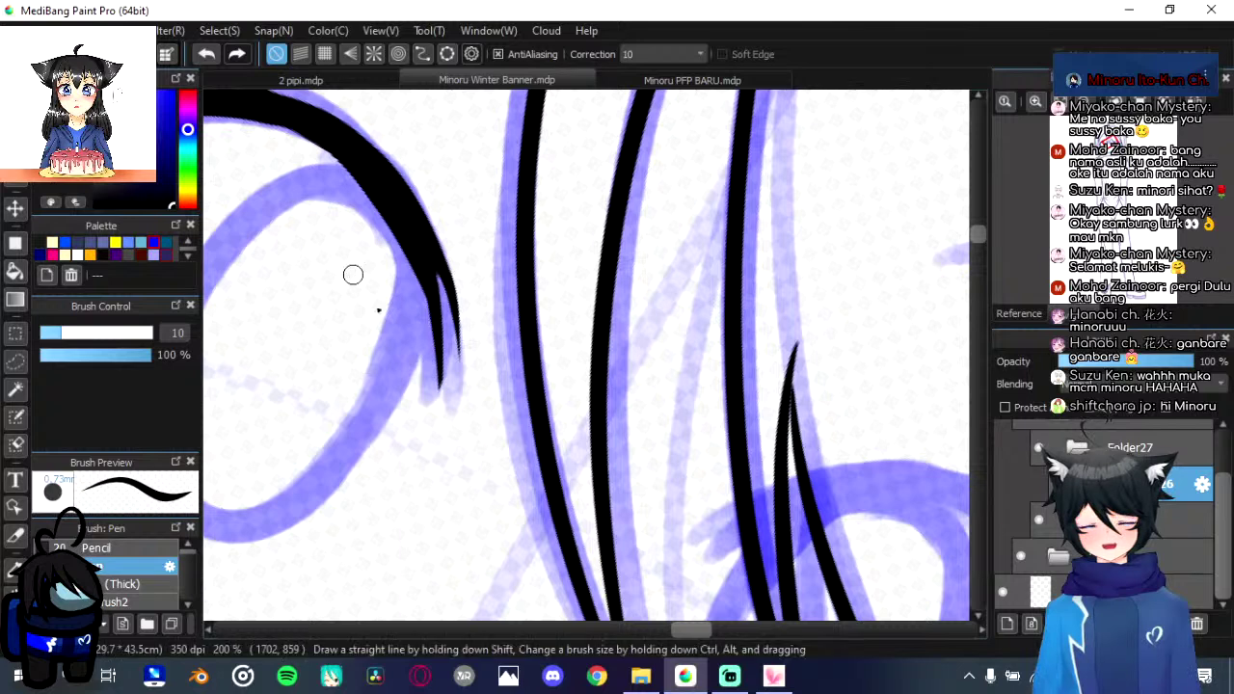
Step: Refine the lower of the two inner-corner lash tips with a tapered stroke, keeping the gap between the tips open
{"action": "left_click_drag", "start_coordinate": [414, 256], "coordinate": [436, 379]}
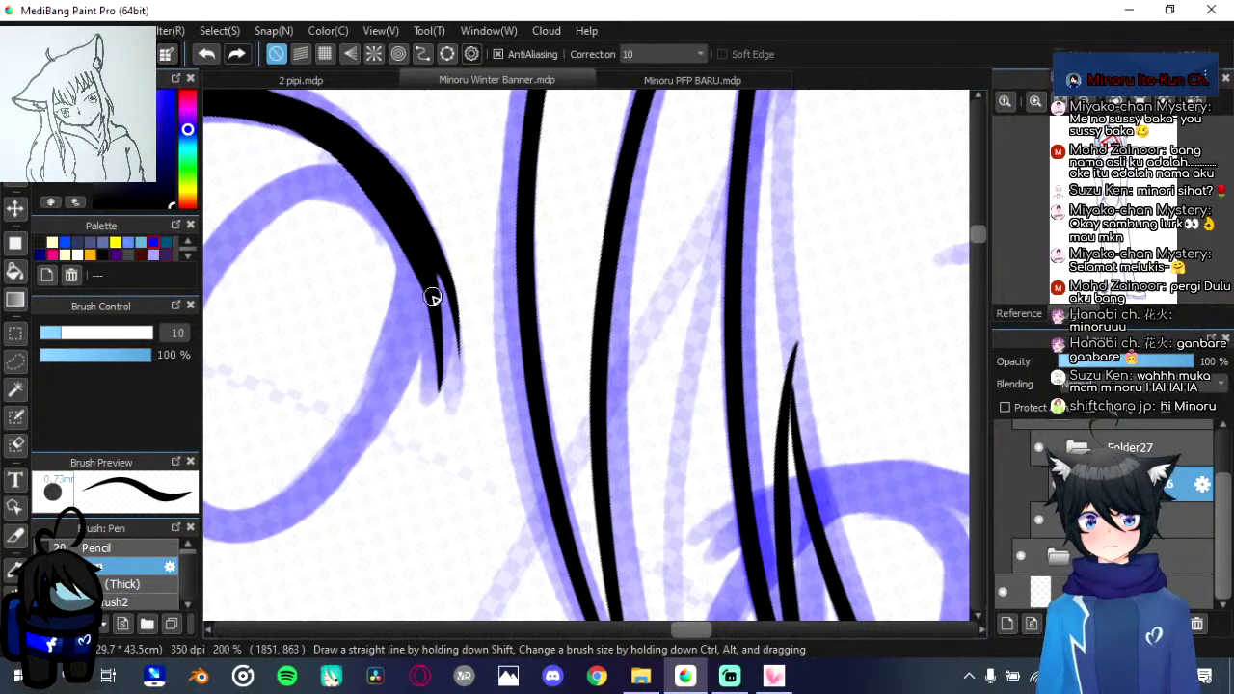
{"action": "left_click_drag", "start_coordinate": [445, 282], "coordinate": [430, 242]}
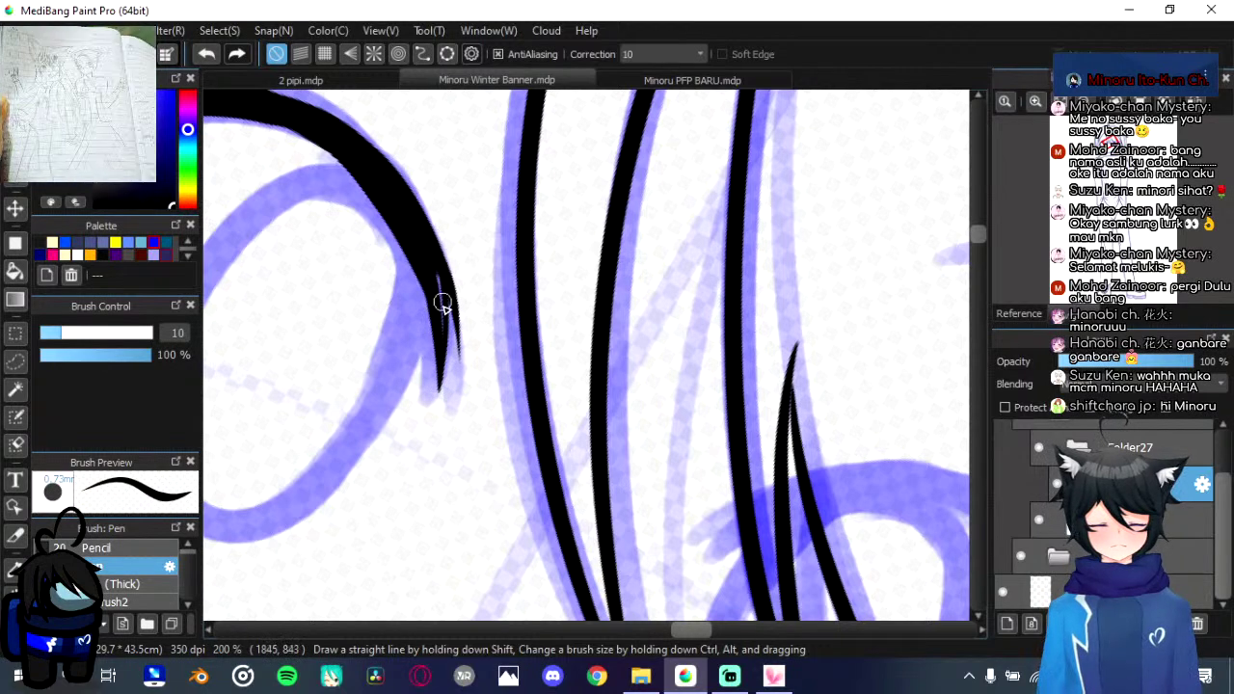
{"action": "key", "text": "ctrl+z"}
{"action": "mouse_move", "coordinate": [441, 384]}
{"action": "left_mouse_down"}
{"action": "mouse_move", "coordinate": [447, 338]}
{"action": "mouse_move", "coordinate": [432, 254]}
{"action": "left_mouse_up"}
{"action": "key", "text": "ctrl+z"}
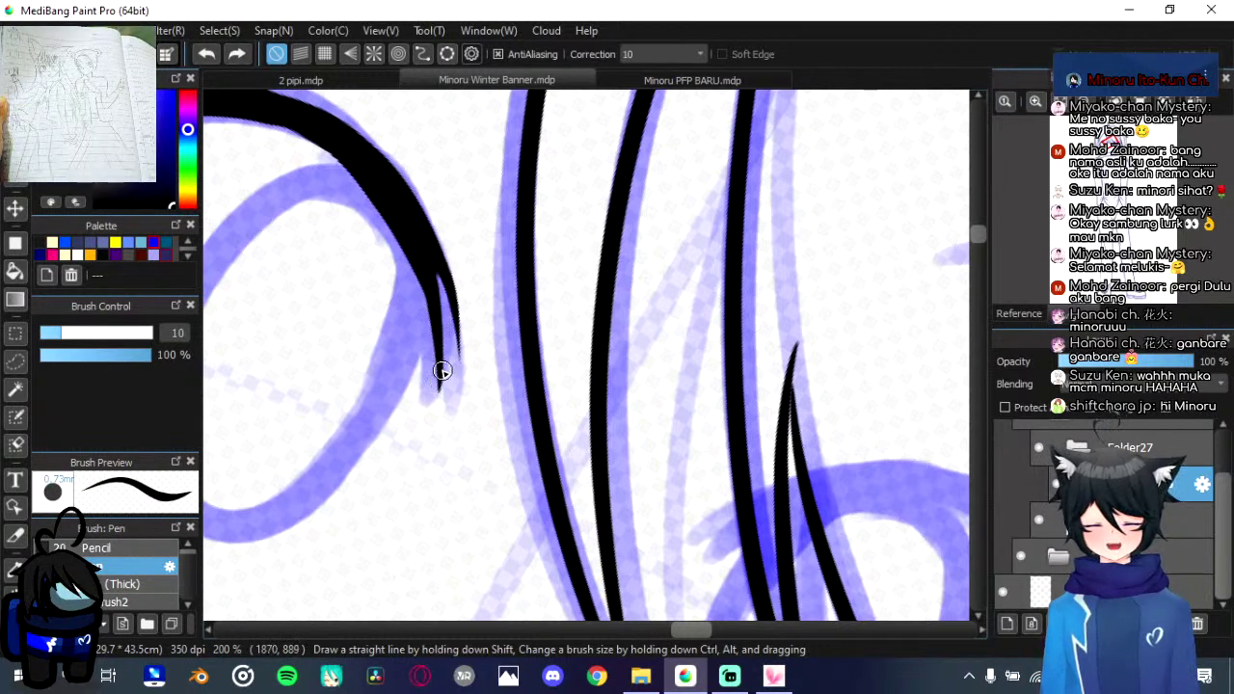
{"action": "left_click_drag", "start_coordinate": [442, 371], "coordinate": [429, 252]}
{"action": "mouse_move", "coordinate": [444, 428]}
{"action": "left_mouse_down"}
{"action": "mouse_move", "coordinate": [496, 430]}
{"action": "mouse_move", "coordinate": [522, 342]}
{"action": "left_mouse_up"}
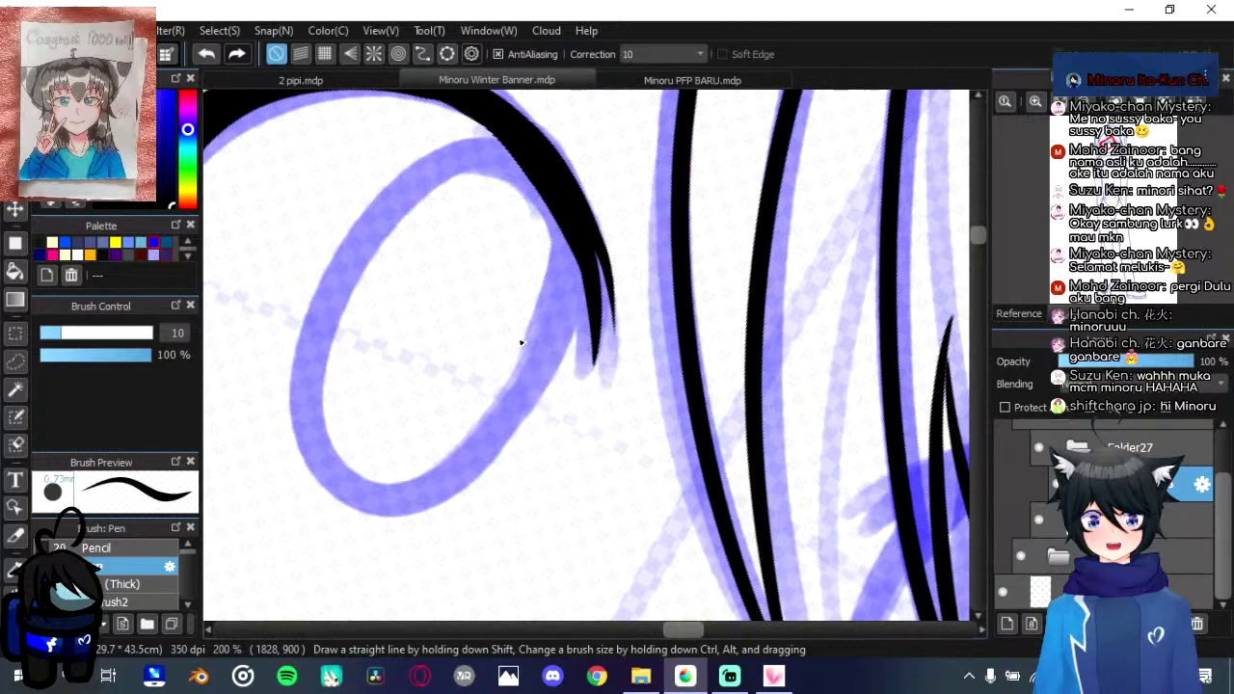
Step: Try to ink the left-hand eye's iris outline as one continuous oval starting under the upper lash, undoing each attempt
{"action": "key", "text": "Up"}
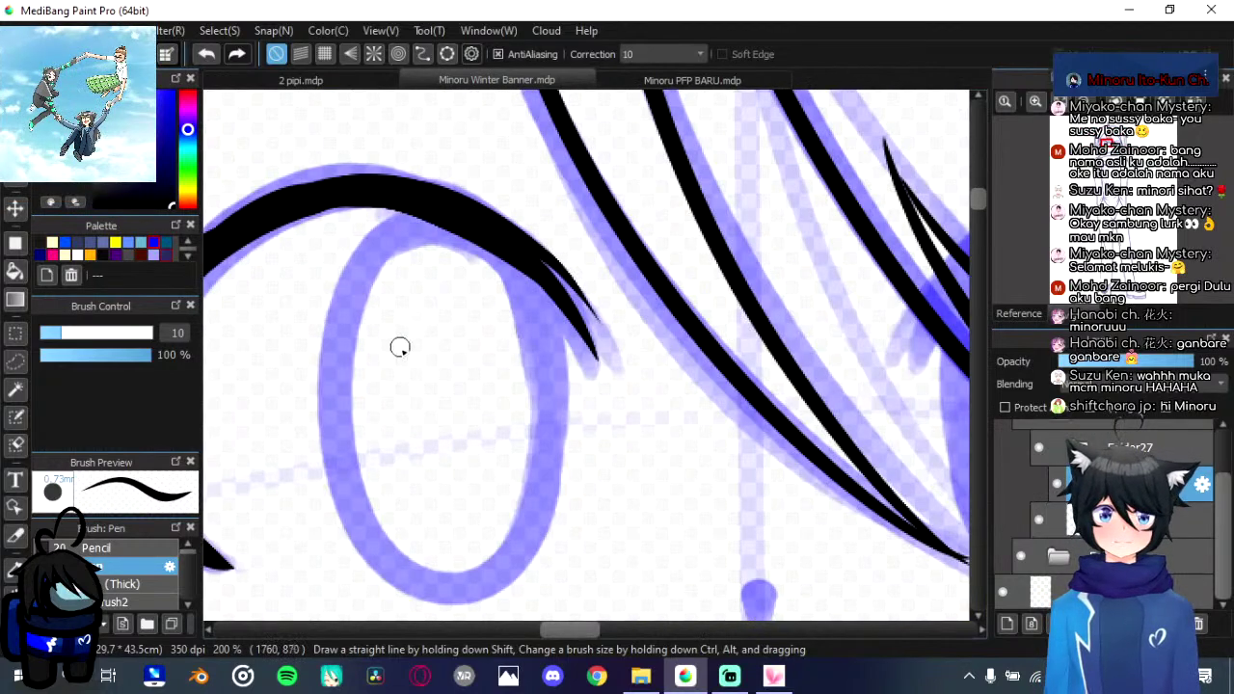
{"action": "left_click_drag", "start_coordinate": [405, 349], "coordinate": [467, 274]}
{"action": "mouse_move", "coordinate": [437, 145]}
{"action": "left_mouse_down"}
{"action": "mouse_move", "coordinate": [388, 331]}
{"action": "mouse_move", "coordinate": [473, 502]}
{"action": "mouse_move", "coordinate": [585, 483]}
{"action": "mouse_move", "coordinate": [613, 364]}
{"action": "mouse_move", "coordinate": [595, 244]}
{"action": "mouse_move", "coordinate": [556, 153]}
{"action": "mouse_move", "coordinate": [604, 439]}
{"action": "mouse_move", "coordinate": [495, 519]}
{"action": "mouse_move", "coordinate": [407, 364]}
{"action": "mouse_move", "coordinate": [415, 246]}
{"action": "mouse_move", "coordinate": [520, 168]}
{"action": "mouse_move", "coordinate": [403, 310]}
{"action": "mouse_move", "coordinate": [445, 450]}
{"action": "mouse_move", "coordinate": [551, 506]}
{"action": "mouse_move", "coordinate": [615, 405]}
{"action": "mouse_move", "coordinate": [590, 197]}
{"action": "left_mouse_up"}
{"action": "key", "text": "ctrl+z"}
{"action": "key", "text": "ctrl+z"}
{"action": "key", "text": "ctrl+z"}
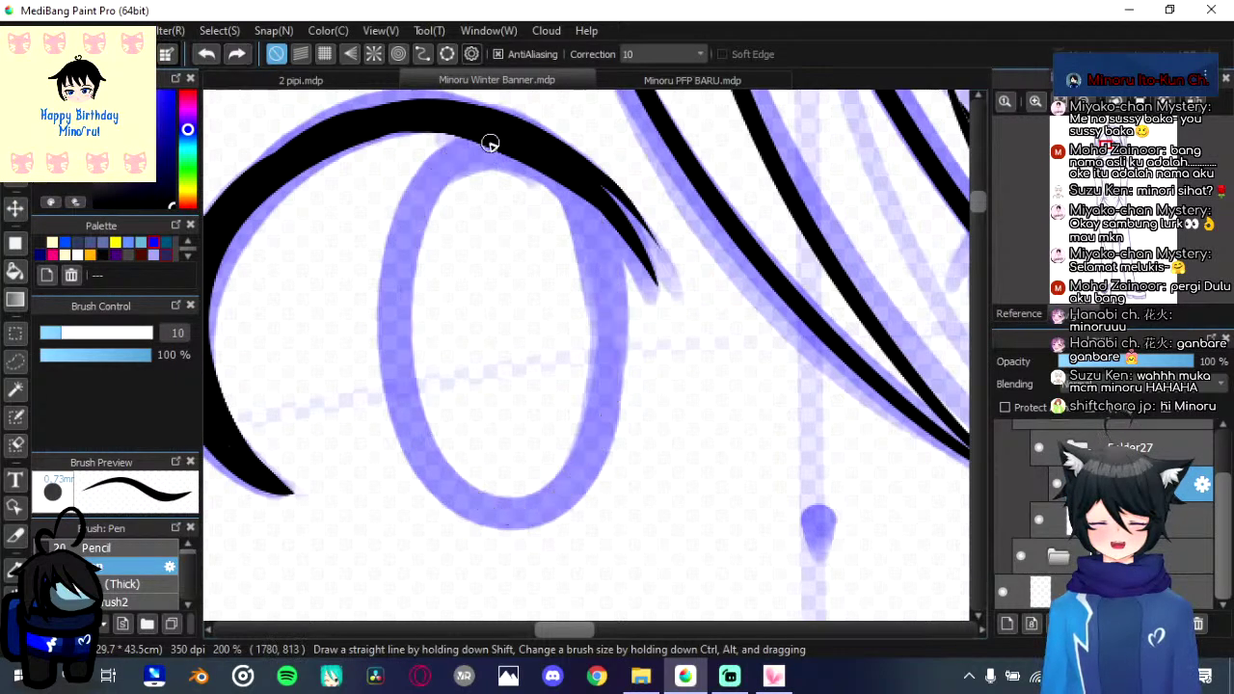
{"action": "mouse_move", "coordinate": [486, 140]}
{"action": "left_mouse_down"}
{"action": "mouse_move", "coordinate": [381, 282]}
{"action": "mouse_move", "coordinate": [398, 402]}
{"action": "mouse_move", "coordinate": [462, 498]}
{"action": "mouse_move", "coordinate": [514, 527]}
{"action": "mouse_move", "coordinate": [574, 488]}
{"action": "mouse_move", "coordinate": [615, 400]}
{"action": "mouse_move", "coordinate": [620, 280]}
{"action": "mouse_move", "coordinate": [583, 191]}
{"action": "left_mouse_up"}
{"action": "key", "text": "ctrl+z"}
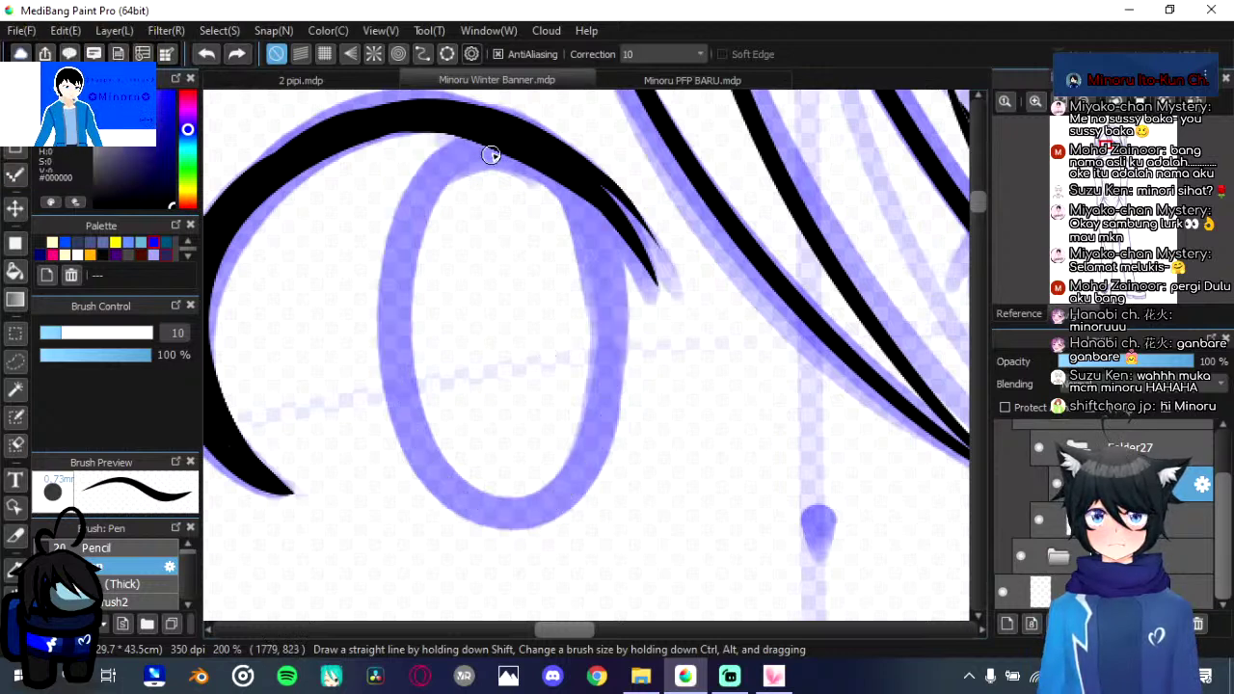
{"action": "mouse_move", "coordinate": [416, 184]}
{"action": "left_mouse_down"}
{"action": "mouse_move", "coordinate": [428, 482]}
{"action": "mouse_move", "coordinate": [537, 531]}
{"action": "mouse_move", "coordinate": [611, 317]}
{"action": "mouse_move", "coordinate": [606, 275]}
{"action": "left_mouse_up"}
{"action": "key", "text": "ctrl+z"}
{"action": "mouse_move", "coordinate": [446, 166]}
{"action": "left_mouse_down"}
{"action": "mouse_move", "coordinate": [477, 485]}
{"action": "mouse_move", "coordinate": [623, 325]}
{"action": "mouse_move", "coordinate": [609, 268]}
{"action": "left_mouse_up"}
{"action": "key", "text": "ctrl+z"}
{"action": "mouse_move", "coordinate": [411, 206]}
{"action": "left_mouse_down"}
{"action": "mouse_move", "coordinate": [547, 512]}
{"action": "mouse_move", "coordinate": [581, 193]}
{"action": "left_mouse_up"}
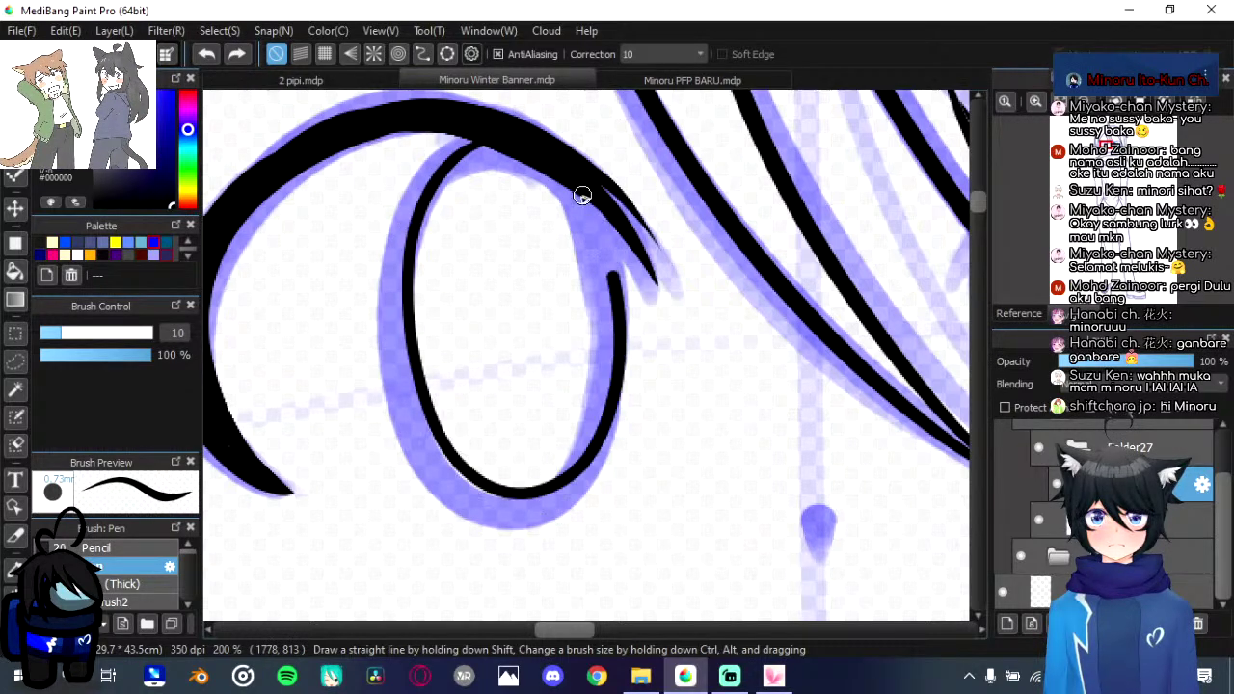
{"action": "key", "text": "ctrl+z"}
{"action": "mouse_move", "coordinate": [524, 141]}
{"action": "left_mouse_down"}
{"action": "mouse_move", "coordinate": [422, 192]}
{"action": "mouse_move", "coordinate": [405, 449]}
{"action": "mouse_move", "coordinate": [524, 554]}
{"action": "mouse_move", "coordinate": [630, 348]}
{"action": "mouse_move", "coordinate": [537, 199]}
{"action": "left_mouse_up"}
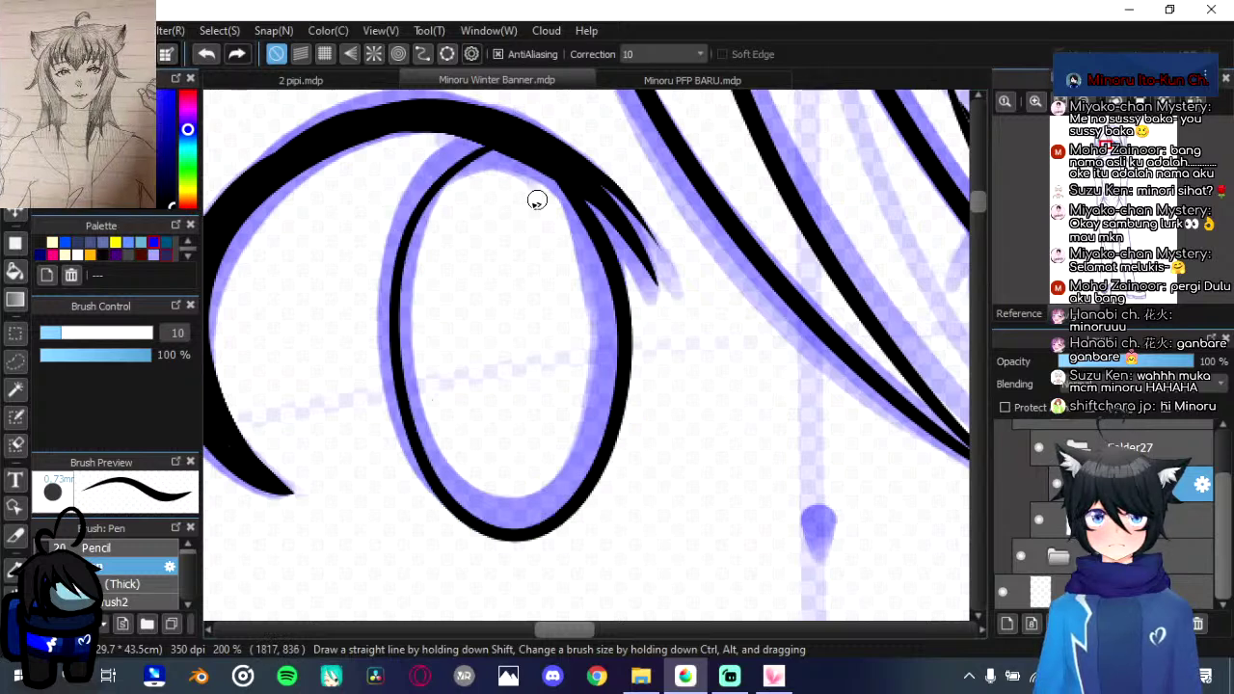
{"action": "key", "text": "ctrl+z"}
{"action": "mouse_move", "coordinate": [491, 144]}
{"action": "left_mouse_down"}
{"action": "mouse_move", "coordinate": [527, 556]}
{"action": "mouse_move", "coordinate": [546, 165]}
{"action": "left_mouse_up"}
{"action": "key", "text": "ctrl+z"}
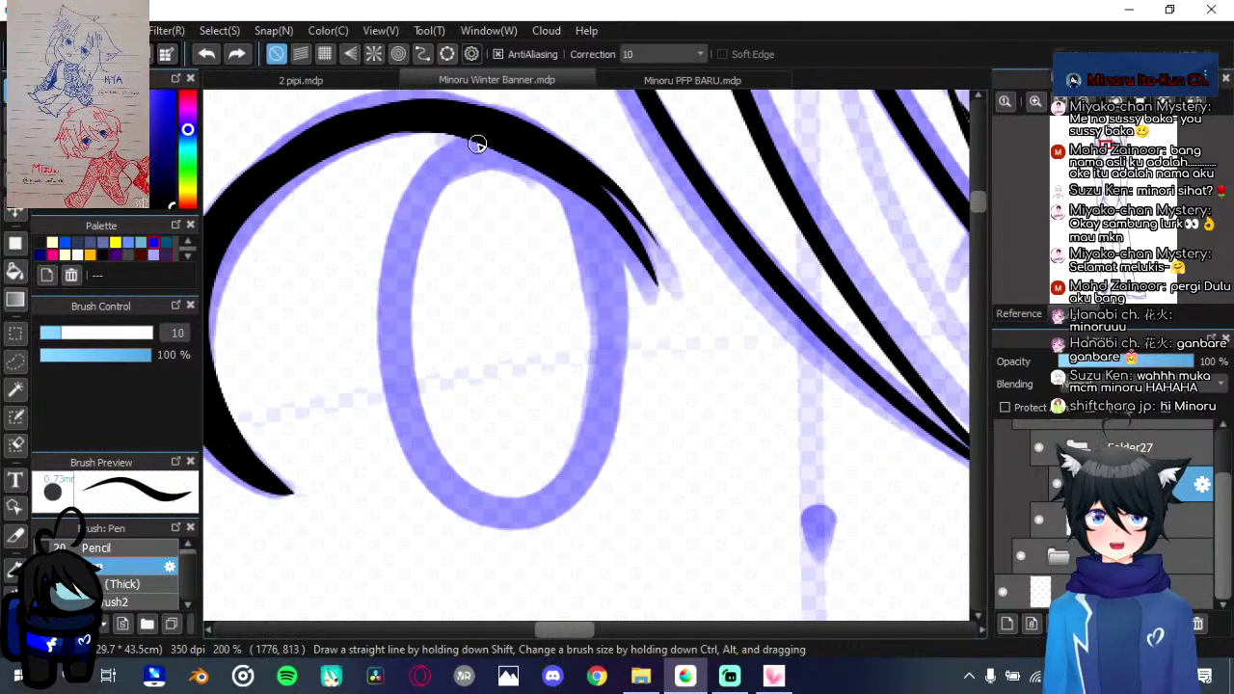
{"action": "mouse_move", "coordinate": [476, 144]}
{"action": "left_mouse_down"}
{"action": "mouse_move", "coordinate": [409, 394]}
{"action": "mouse_move", "coordinate": [505, 545]}
{"action": "mouse_move", "coordinate": [613, 433]}
{"action": "mouse_move", "coordinate": [601, 214]}
{"action": "mouse_move", "coordinate": [439, 158]}
{"action": "mouse_move", "coordinate": [391, 290]}
{"action": "mouse_move", "coordinate": [419, 478]}
{"action": "mouse_move", "coordinate": [509, 549]}
{"action": "mouse_move", "coordinate": [598, 416]}
{"action": "mouse_move", "coordinate": [592, 251]}
{"action": "mouse_move", "coordinate": [386, 311]}
{"action": "mouse_move", "coordinate": [458, 475]}
{"action": "mouse_move", "coordinate": [554, 502]}
{"action": "mouse_move", "coordinate": [621, 349]}
{"action": "mouse_move", "coordinate": [560, 157]}
{"action": "left_mouse_up"}
{"action": "key", "text": "ctrl+z"}
{"action": "key", "text": "ctrl+z"}
{"action": "key", "text": "ctrl+z"}
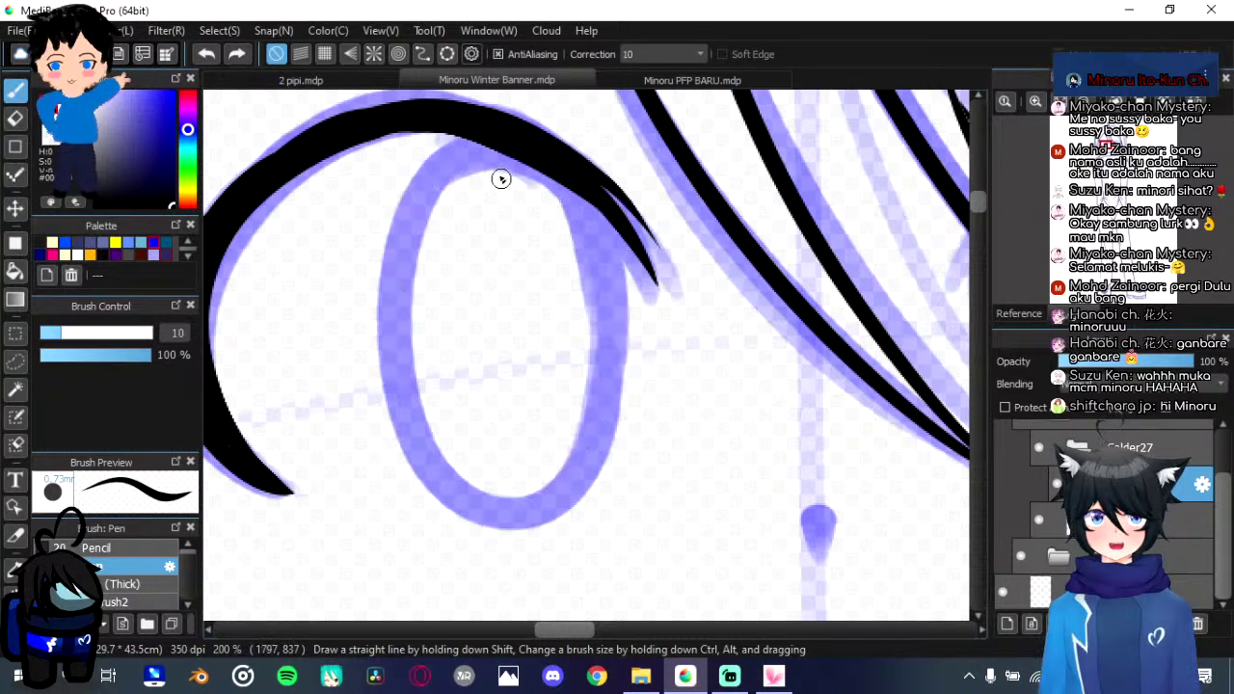
Step: Try to outline the iris along the sketch oval's outer edge with a separate bottom stroke, then undo it
{"action": "mouse_move", "coordinate": [460, 156]}
{"action": "left_mouse_down"}
{"action": "mouse_move", "coordinate": [435, 495]}
{"action": "mouse_move", "coordinate": [587, 468]}
{"action": "mouse_move", "coordinate": [587, 490]}
{"action": "mouse_move", "coordinate": [590, 176]}
{"action": "mouse_move", "coordinate": [565, 171]}
{"action": "left_mouse_up"}
{"action": "mouse_move", "coordinate": [461, 509]}
{"action": "left_mouse_down"}
{"action": "mouse_move", "coordinate": [500, 536]}
{"action": "mouse_move", "coordinate": [580, 497]}
{"action": "left_mouse_up"}
{"action": "key", "text": "ctrl+z"}
{"action": "left_click_drag", "start_coordinate": [504, 521], "coordinate": [584, 488]}
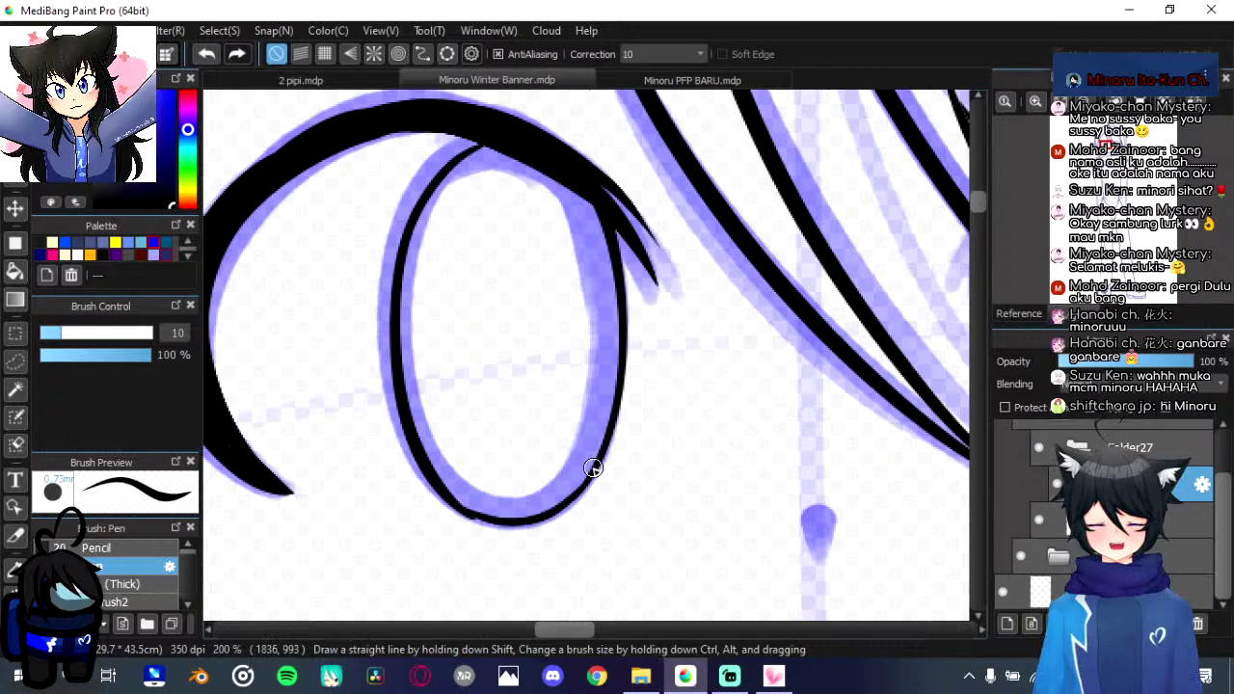
{"action": "scroll", "coordinate": [595, 474], "scroll_direction": "down", "scroll_amount": 3}
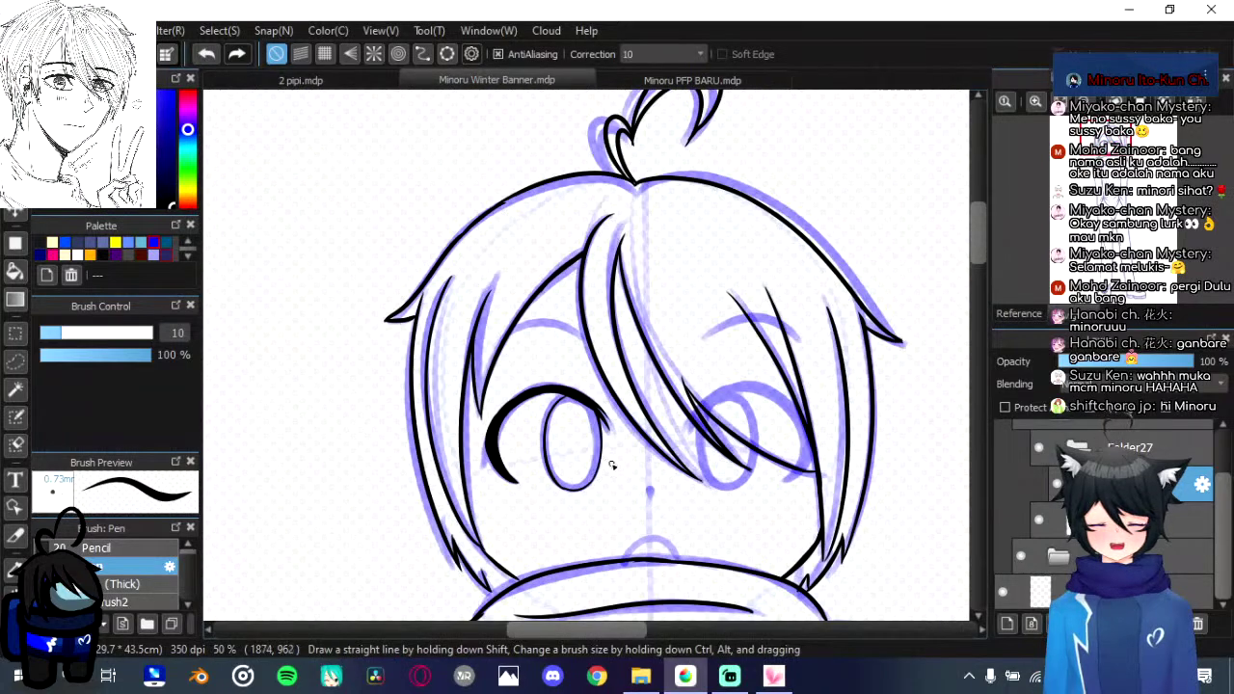
{"action": "scroll", "coordinate": [610, 464], "scroll_direction": "up", "scroll_amount": 3}
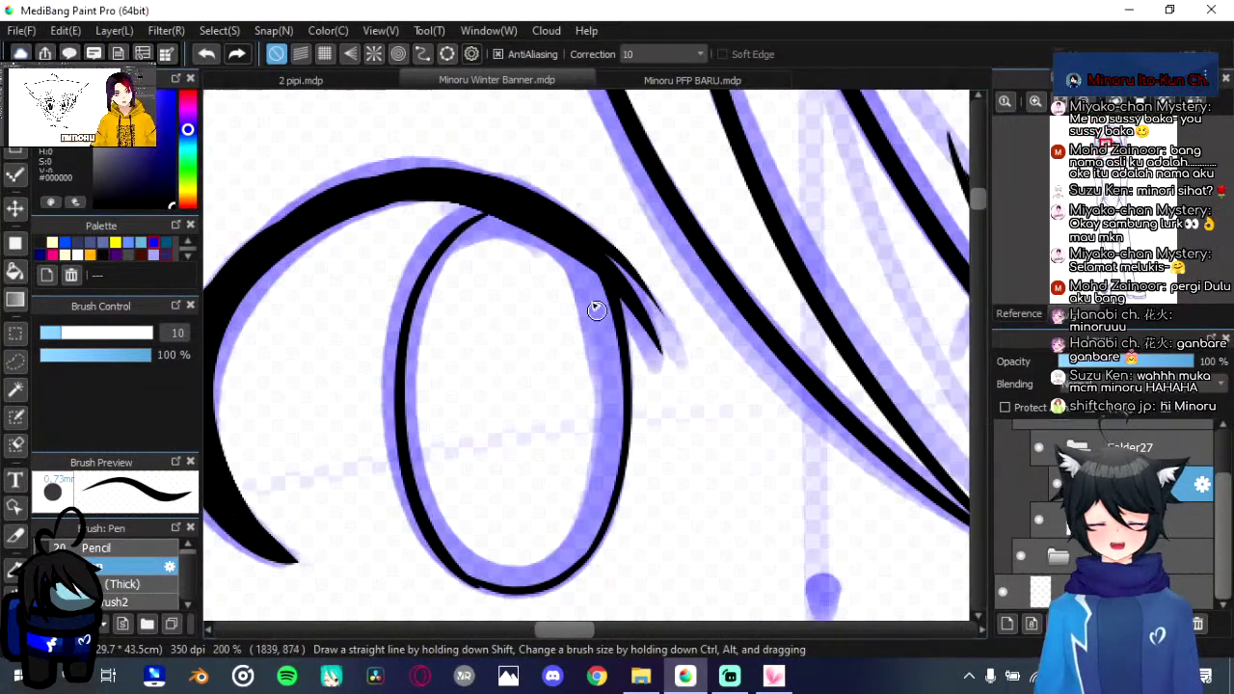
{"action": "key", "text": "ctrl+z"}
{"action": "key", "text": "ctrl+z"}
{"action": "key", "text": "ctrl+z"}
Step: Ink the right side of the iris along the sketch oval's inner edge, from the upper lash down to the bottom
{"action": "mouse_move", "coordinate": [557, 255]}
{"action": "left_mouse_down"}
{"action": "mouse_move", "coordinate": [601, 344]}
{"action": "mouse_move", "coordinate": [592, 500]}
{"action": "left_mouse_up"}
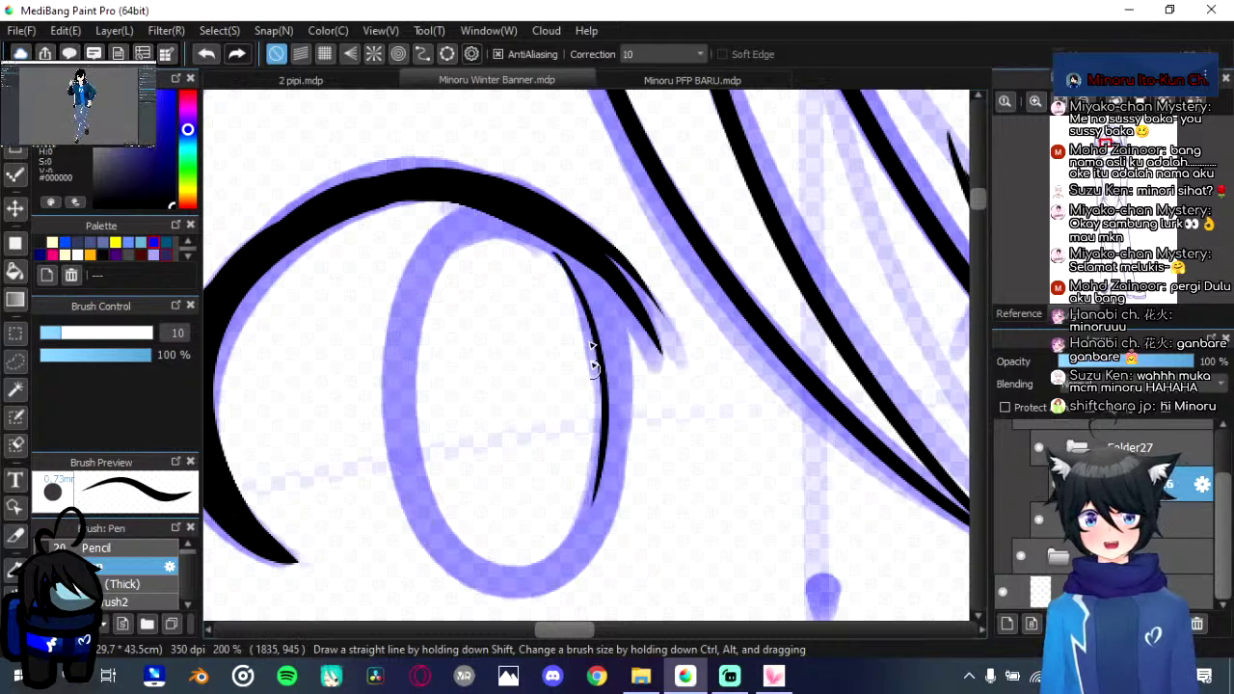
{"action": "key", "text": "ctrl+z"}
{"action": "mouse_move", "coordinate": [557, 253]}
{"action": "left_mouse_down"}
{"action": "mouse_move", "coordinate": [601, 454]}
{"action": "mouse_move", "coordinate": [574, 527]}
{"action": "left_mouse_up"}
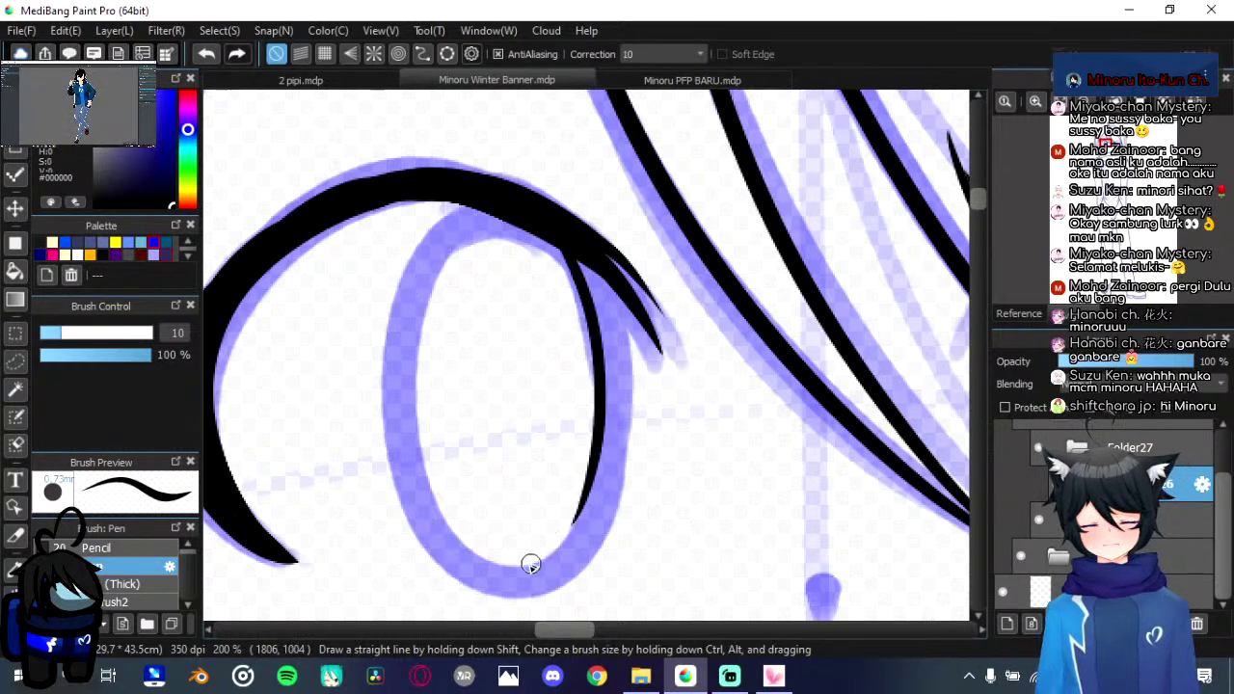
{"action": "mouse_move", "coordinate": [514, 565]}
{"action": "left_mouse_down"}
{"action": "mouse_move", "coordinate": [564, 539]}
{"action": "mouse_move", "coordinate": [580, 513]}
{"action": "left_mouse_up"}
{"action": "left_click_drag", "start_coordinate": [529, 561], "coordinate": [482, 558]}
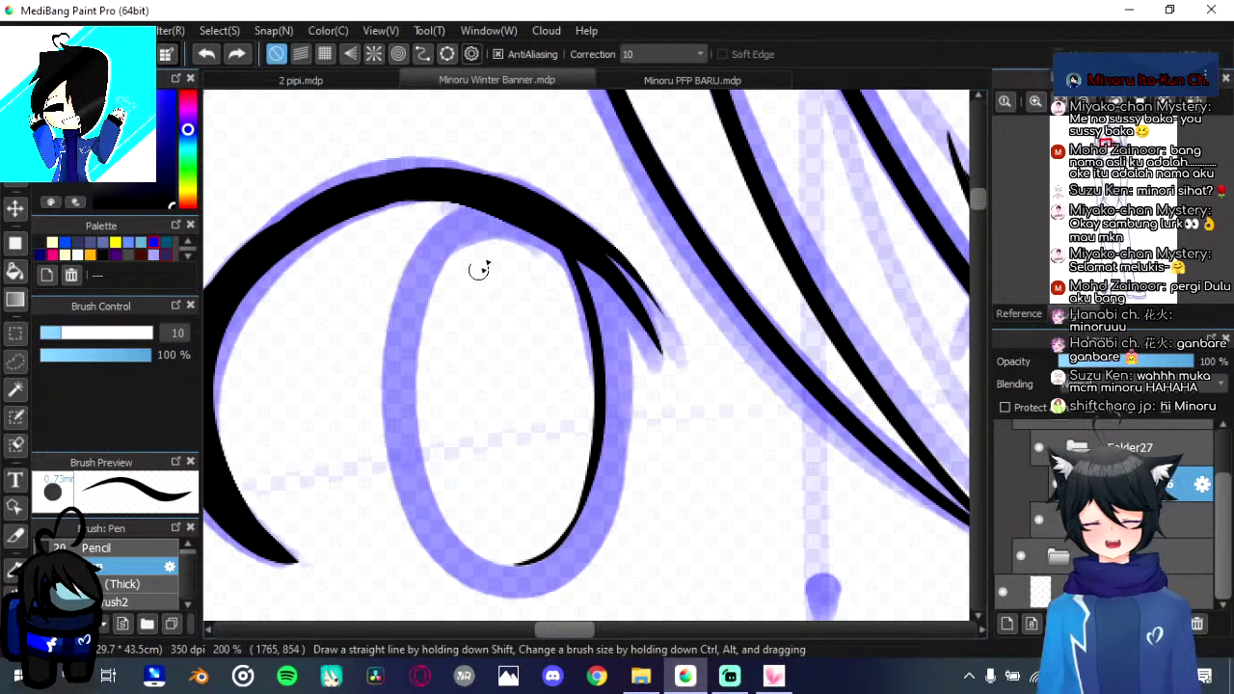
Step: Ink the left side of the iris from the upper lash and join it to the right side at the bottom
{"action": "mouse_move", "coordinate": [477, 198]}
{"action": "left_mouse_down"}
{"action": "mouse_move", "coordinate": [407, 282]}
{"action": "mouse_move", "coordinate": [412, 497]}
{"action": "mouse_move", "coordinate": [493, 569]}
{"action": "mouse_move", "coordinate": [402, 477]}
{"action": "mouse_move", "coordinate": [394, 337]}
{"action": "mouse_move", "coordinate": [438, 215]}
{"action": "mouse_move", "coordinate": [479, 201]}
{"action": "left_mouse_up"}
{"action": "key", "text": "ctrl+z"}
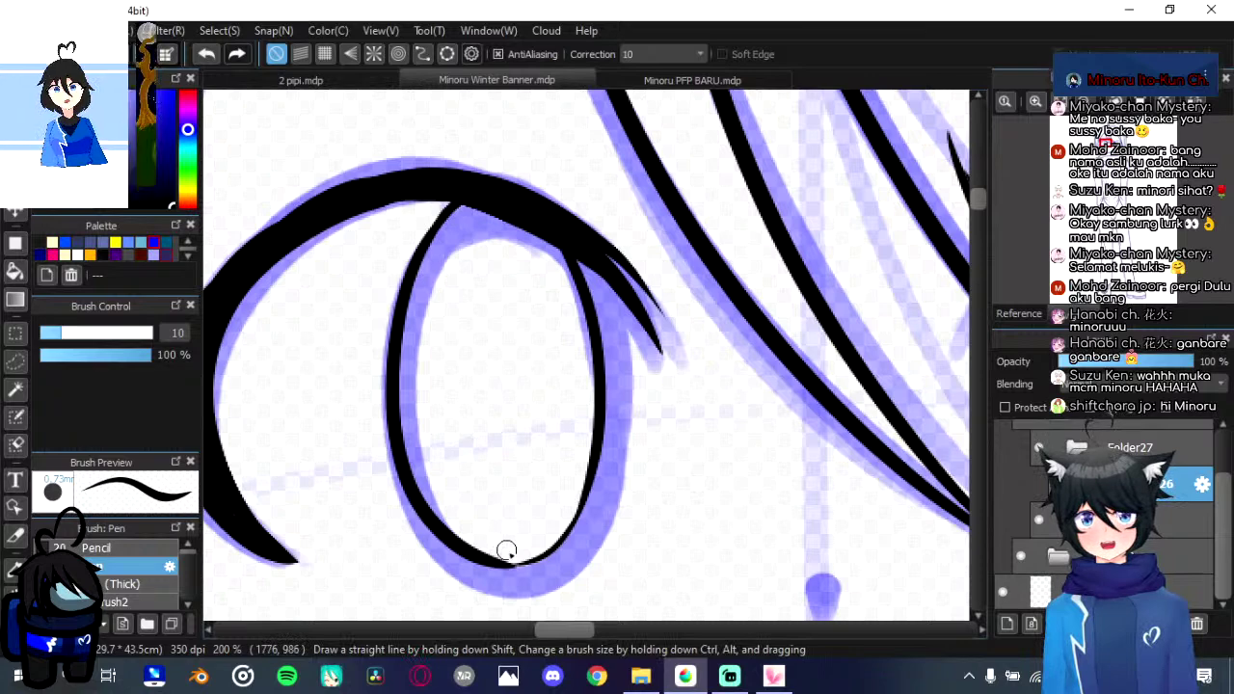
{"action": "mouse_move", "coordinate": [493, 559]}
{"action": "left_mouse_down"}
{"action": "mouse_move", "coordinate": [546, 562]}
{"action": "mouse_move", "coordinate": [560, 537]}
{"action": "mouse_move", "coordinate": [514, 559]}
{"action": "mouse_move", "coordinate": [542, 561]}
{"action": "mouse_move", "coordinate": [603, 465]}
{"action": "left_mouse_up"}
{"action": "key", "text": "ctrl+z"}
{"action": "left_click_drag", "start_coordinate": [501, 560], "coordinate": [564, 540]}
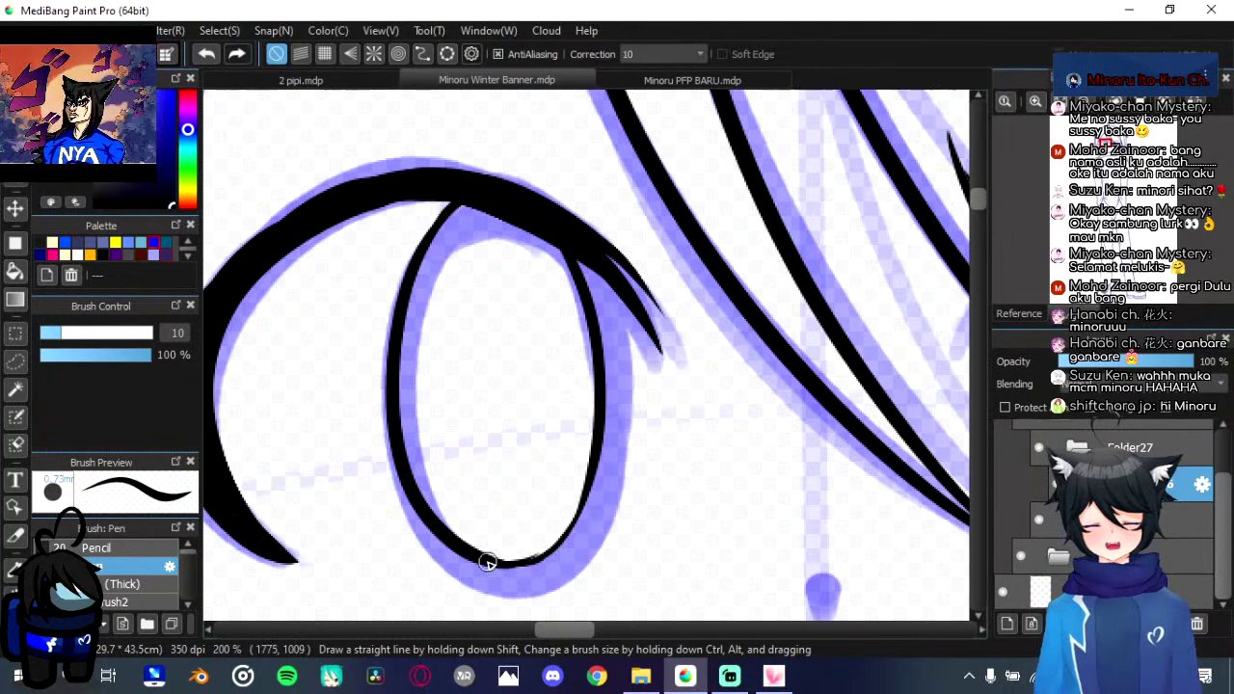
{"action": "left_click_drag", "start_coordinate": [558, 552], "coordinate": [569, 530]}
{"action": "key", "text": "ctrl+z"}
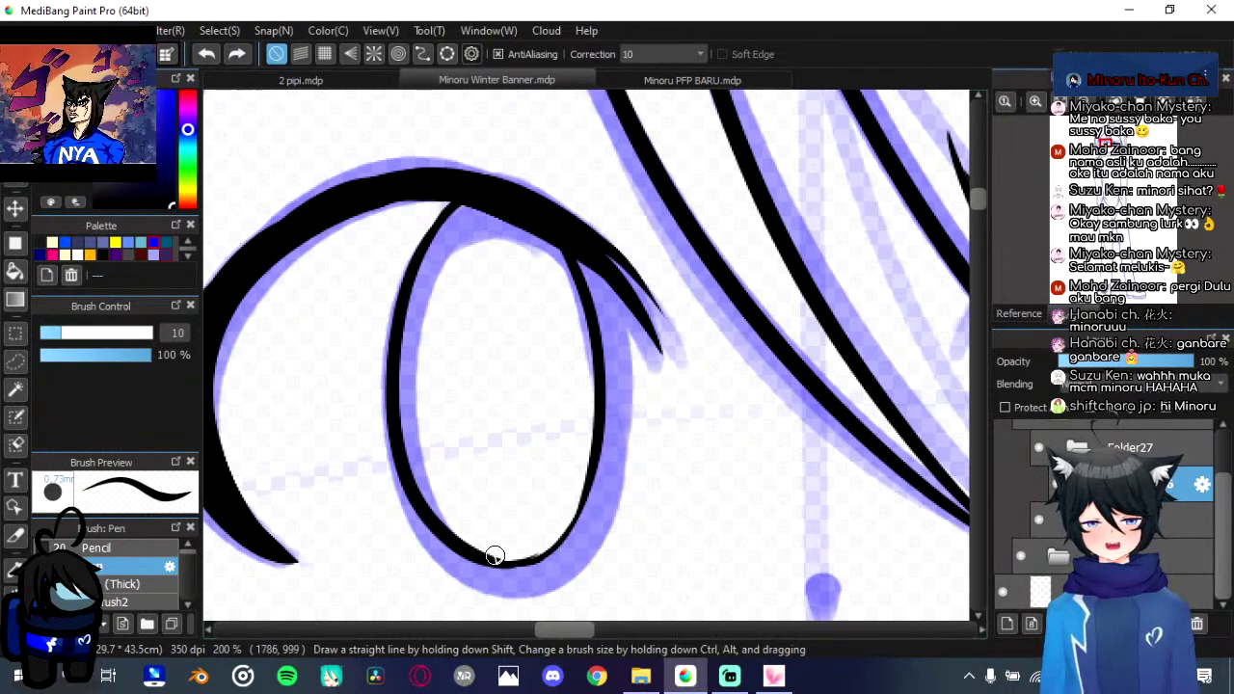
{"action": "mouse_move", "coordinate": [496, 556]}
{"action": "left_mouse_down"}
{"action": "mouse_move", "coordinate": [544, 556]}
{"action": "mouse_move", "coordinate": [567, 530]}
{"action": "left_mouse_up"}
{"action": "key", "text": "ctrl+z"}
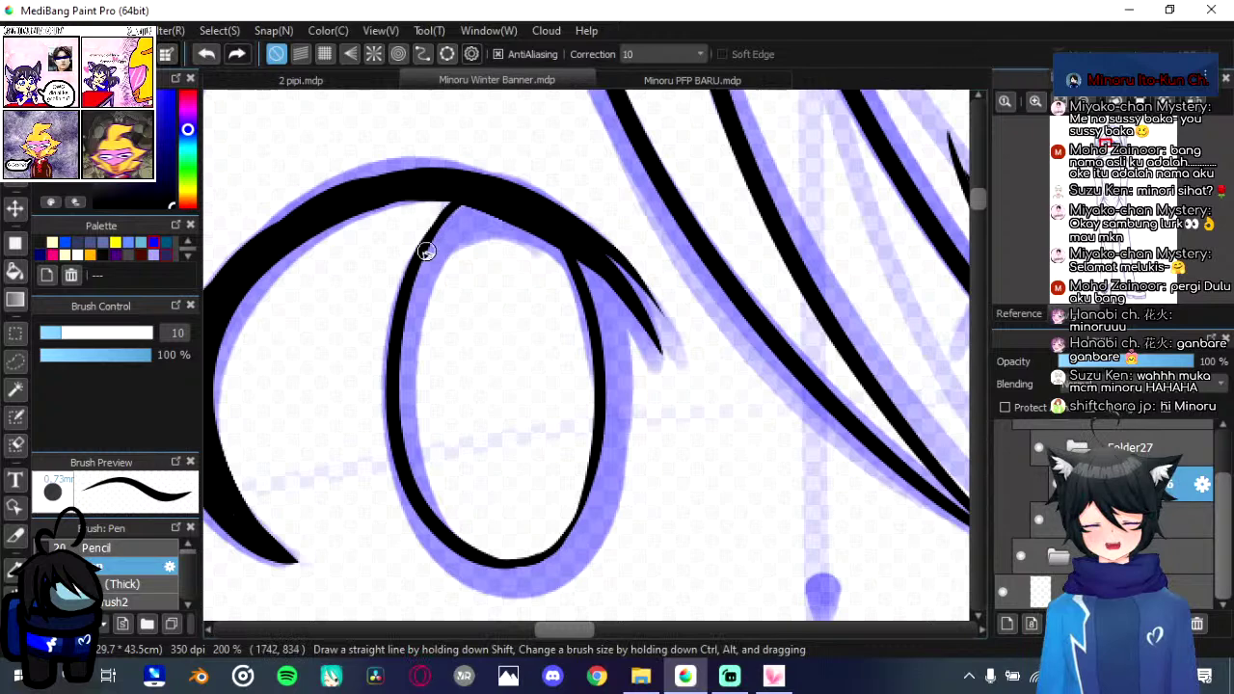
{"action": "scroll", "coordinate": [563, 346], "scroll_direction": "down", "scroll_amount": 5}
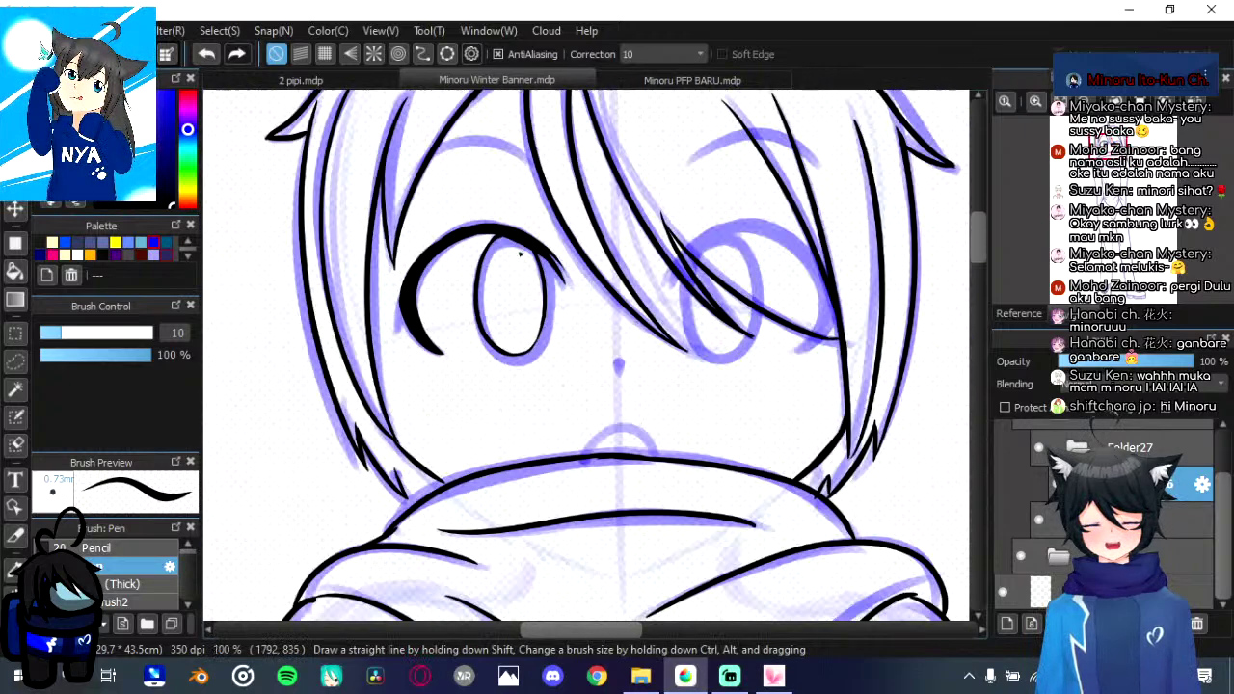
{"action": "scroll", "coordinate": [563, 345], "scroll_direction": "up", "scroll_amount": 2}
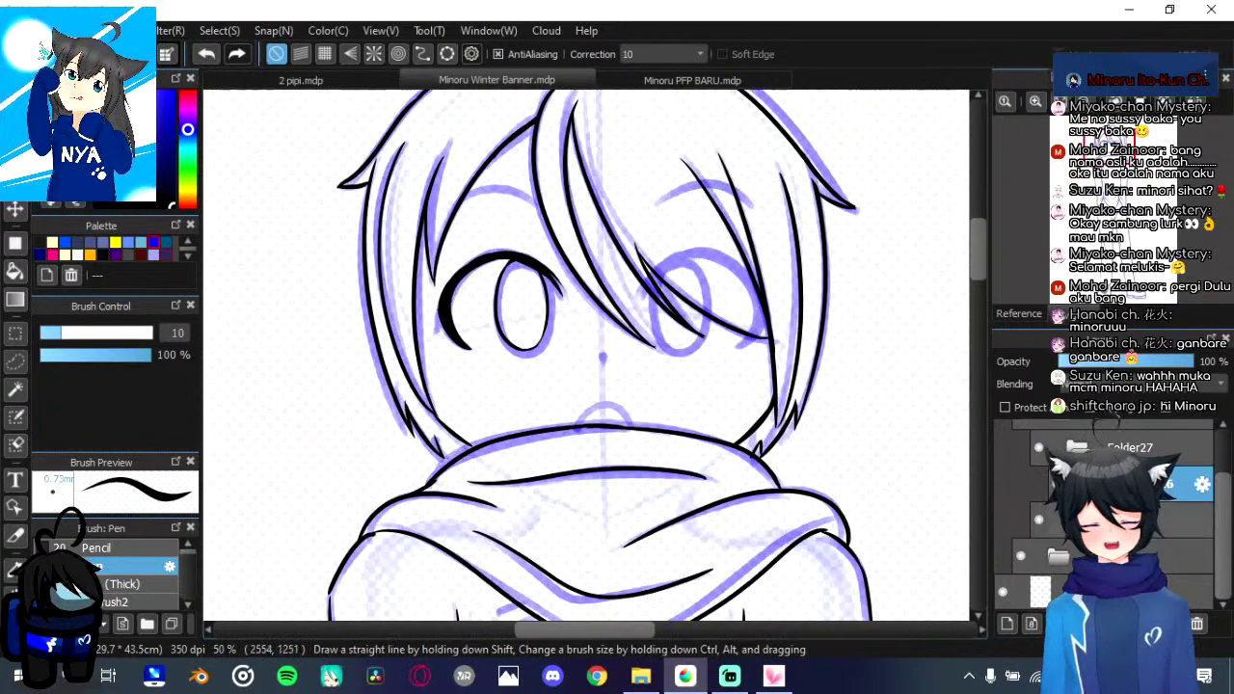
{"action": "left_click", "coordinate": [1022, 557]}
{"action": "left_click", "coordinate": [1022, 557]}
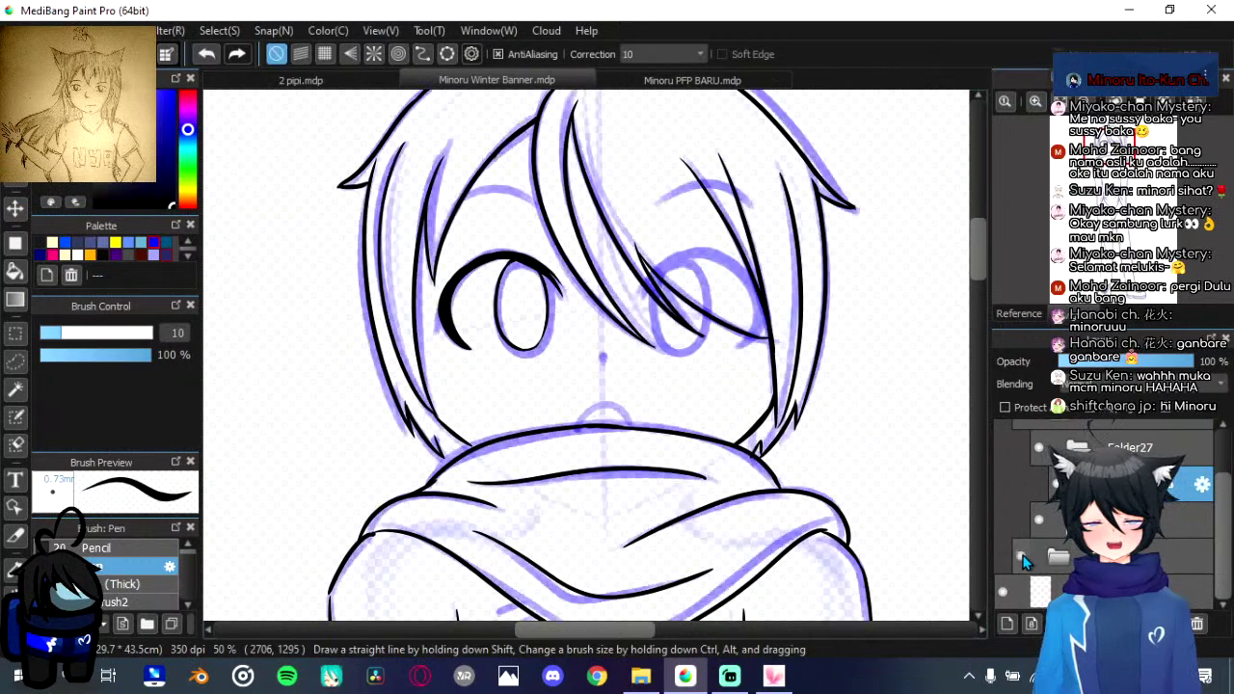
Step: Zoom in to 300% with the canvas rotated, then thicken and smooth the iris outline's lower right curve
{"action": "scroll", "coordinate": [526, 289], "scroll_direction": "down", "scroll_amount": 2}
{"action": "scroll", "coordinate": [666, 396], "scroll_direction": "up", "scroll_amount": 7}
{"action": "key", "text": "Left"}
{"action": "key", "text": "Left"}
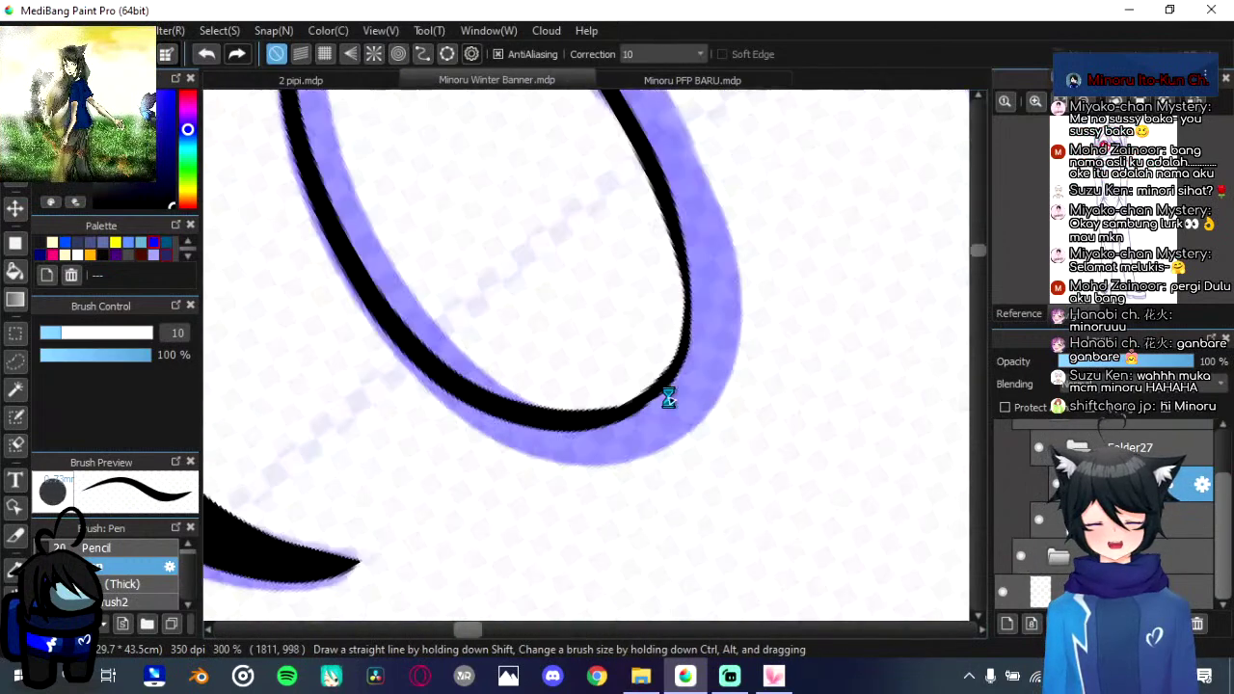
{"action": "left_click_drag", "start_coordinate": [551, 214], "coordinate": [538, 254]}
{"action": "mouse_move", "coordinate": [650, 241]}
{"action": "left_mouse_down"}
{"action": "mouse_move", "coordinate": [675, 333]}
{"action": "mouse_move", "coordinate": [615, 450]}
{"action": "left_mouse_up"}
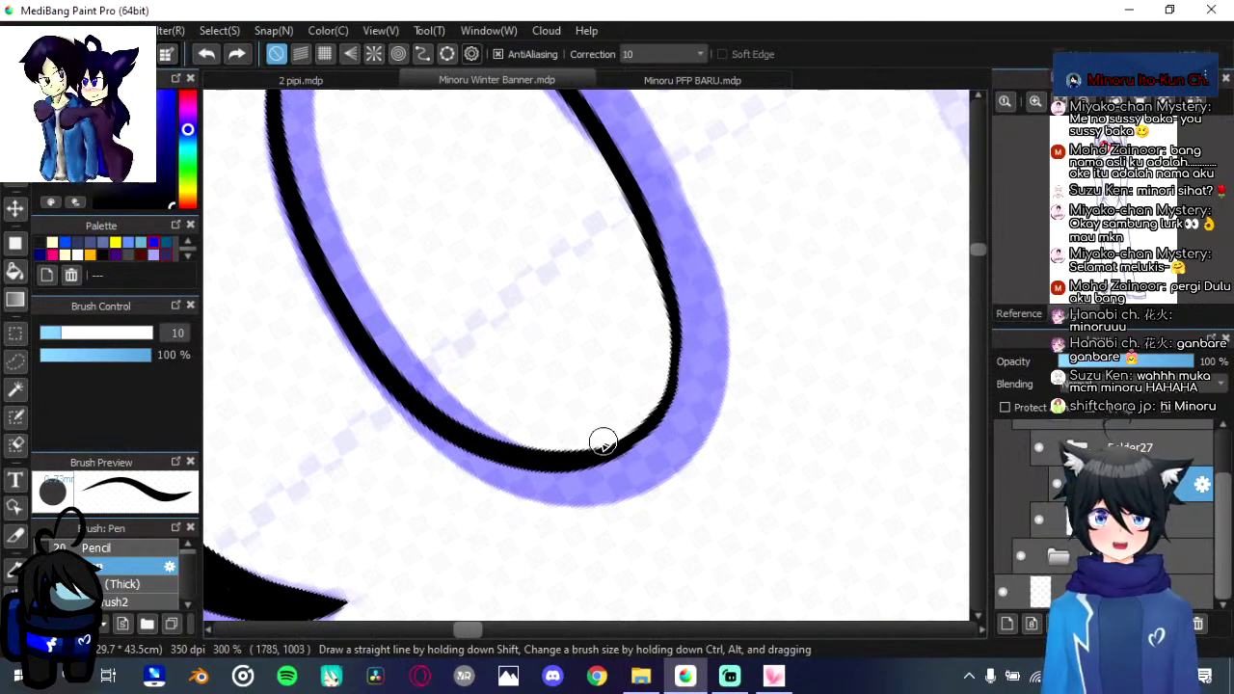
{"action": "mouse_move", "coordinate": [670, 390]}
{"action": "left_mouse_down"}
{"action": "mouse_move", "coordinate": [679, 287]}
{"action": "mouse_move", "coordinate": [653, 242]}
{"action": "left_mouse_up"}
{"action": "key", "text": "ctrl+z"}
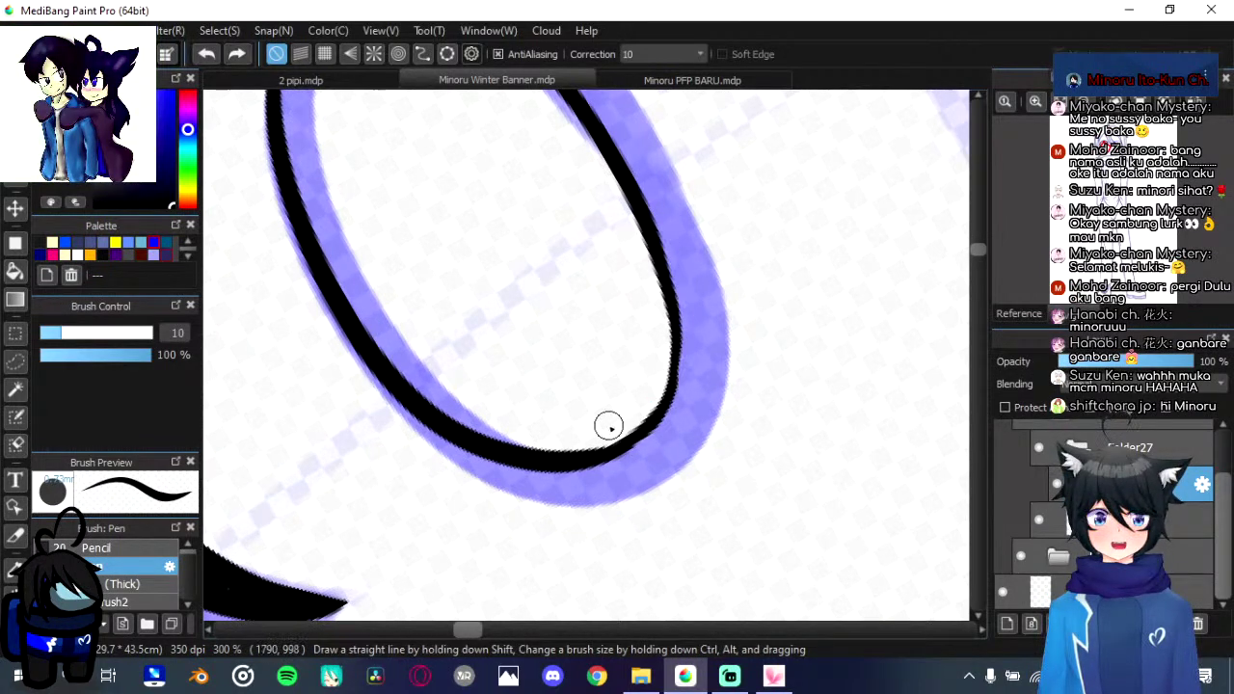
{"action": "mouse_move", "coordinate": [572, 462]}
{"action": "left_mouse_down"}
{"action": "mouse_move", "coordinate": [662, 287]}
{"action": "mouse_move", "coordinate": [638, 228]}
{"action": "mouse_move", "coordinate": [629, 434]}
{"action": "mouse_move", "coordinate": [582, 453]}
{"action": "mouse_move", "coordinate": [663, 364]}
{"action": "left_mouse_up"}
{"action": "key", "text": "ctrl+z"}
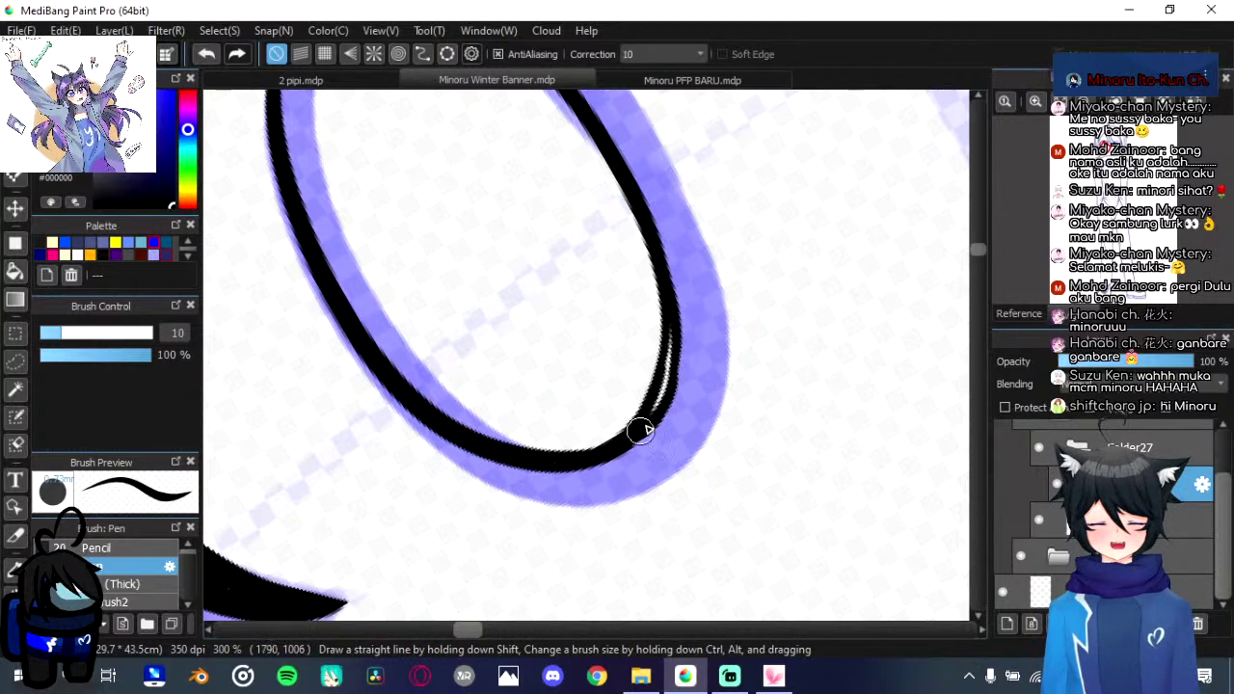
{"action": "left_click_drag", "start_coordinate": [639, 427], "coordinate": [672, 310]}
{"action": "left_click_drag", "start_coordinate": [658, 408], "coordinate": [671, 326]}
Step: Rotate the canvas back and fill the top of the iris under the lash with solid black, tapering into the left side
{"action": "mouse_move", "coordinate": [649, 268]}
{"action": "left_mouse_down"}
{"action": "mouse_move", "coordinate": [672, 418]}
{"action": "mouse_move", "coordinate": [686, 426]}
{"action": "left_mouse_up"}
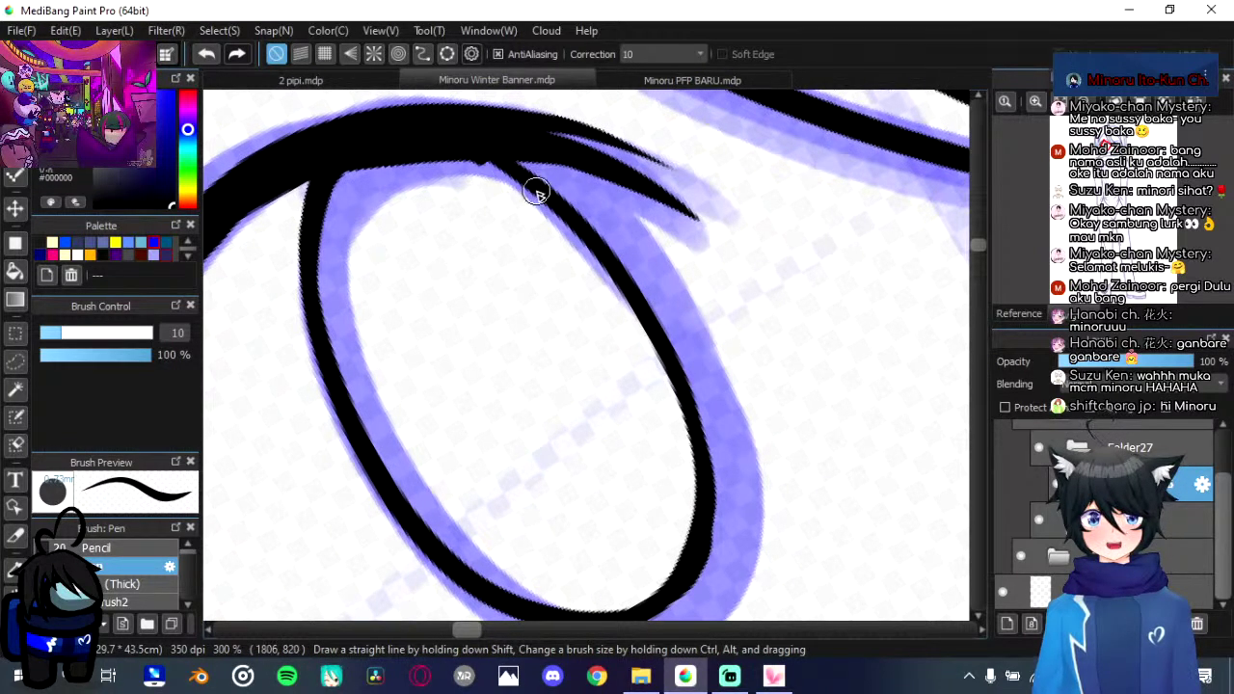
{"action": "key", "text": "Up"}
{"action": "left_click_drag", "start_coordinate": [383, 362], "coordinate": [390, 472]}
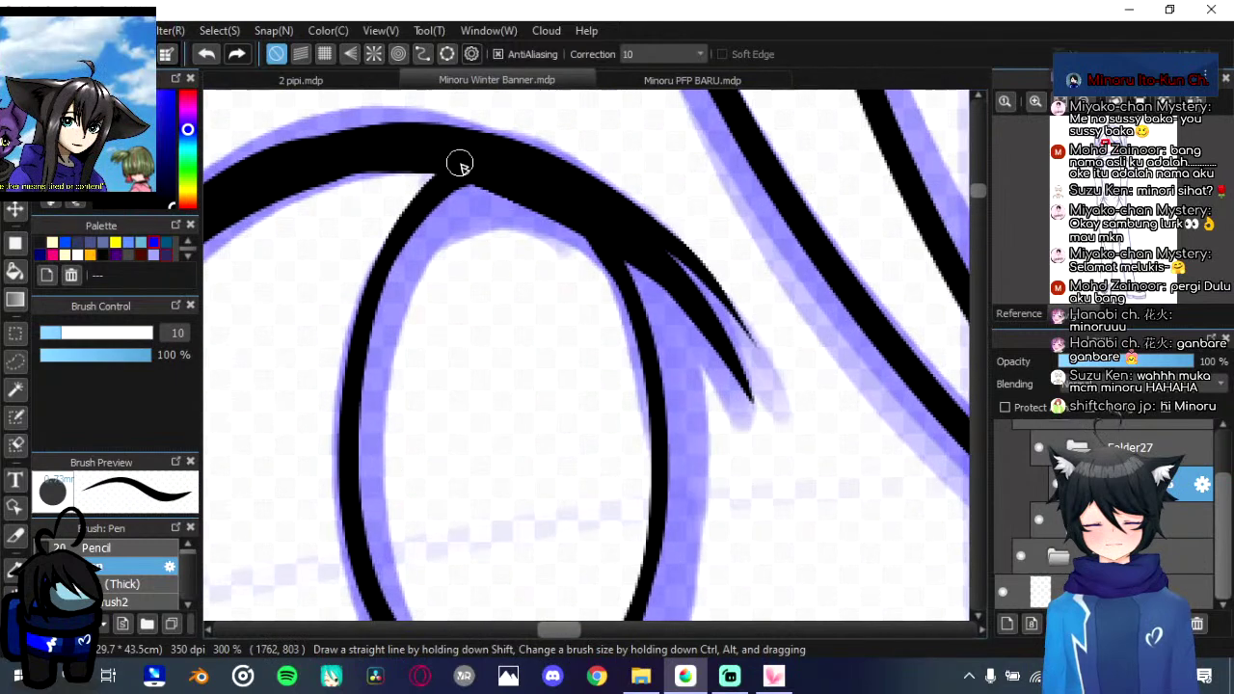
{"action": "mouse_move", "coordinate": [461, 183]}
{"action": "left_mouse_down"}
{"action": "mouse_move", "coordinate": [609, 277]}
{"action": "mouse_move", "coordinate": [484, 231]}
{"action": "left_mouse_up"}
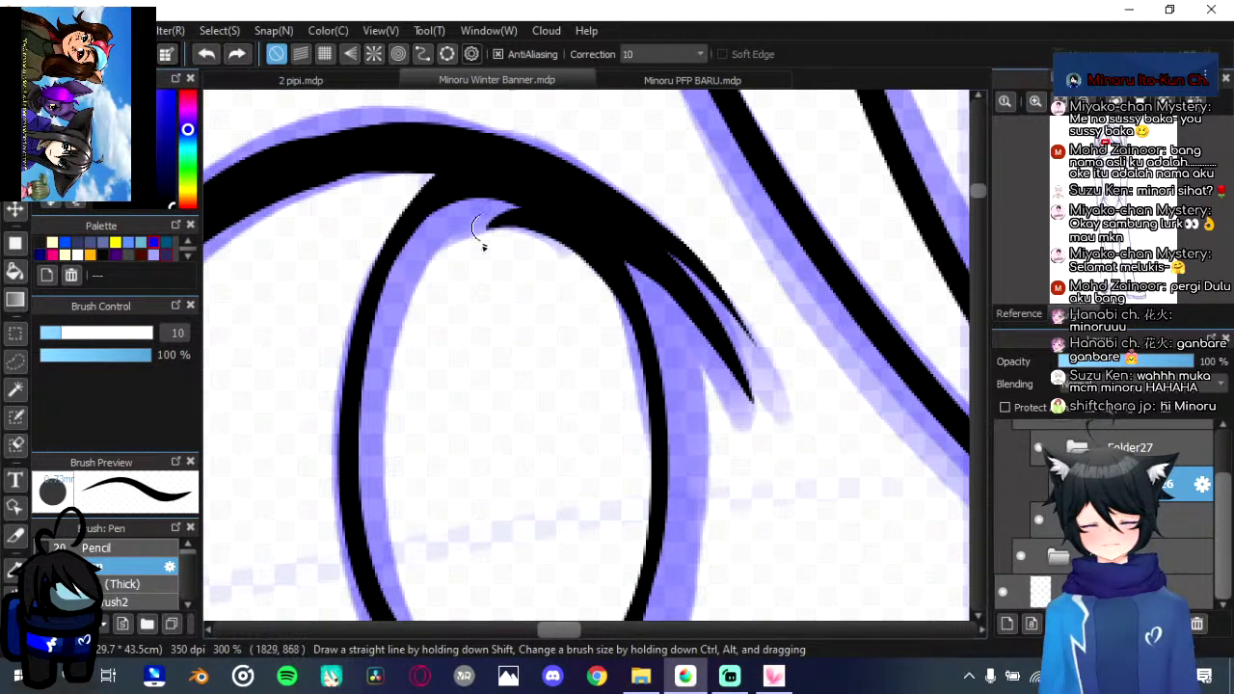
{"action": "mouse_move", "coordinate": [389, 285]}
{"action": "left_mouse_down"}
{"action": "mouse_move", "coordinate": [433, 221]}
{"action": "mouse_move", "coordinate": [549, 217]}
{"action": "left_mouse_up"}
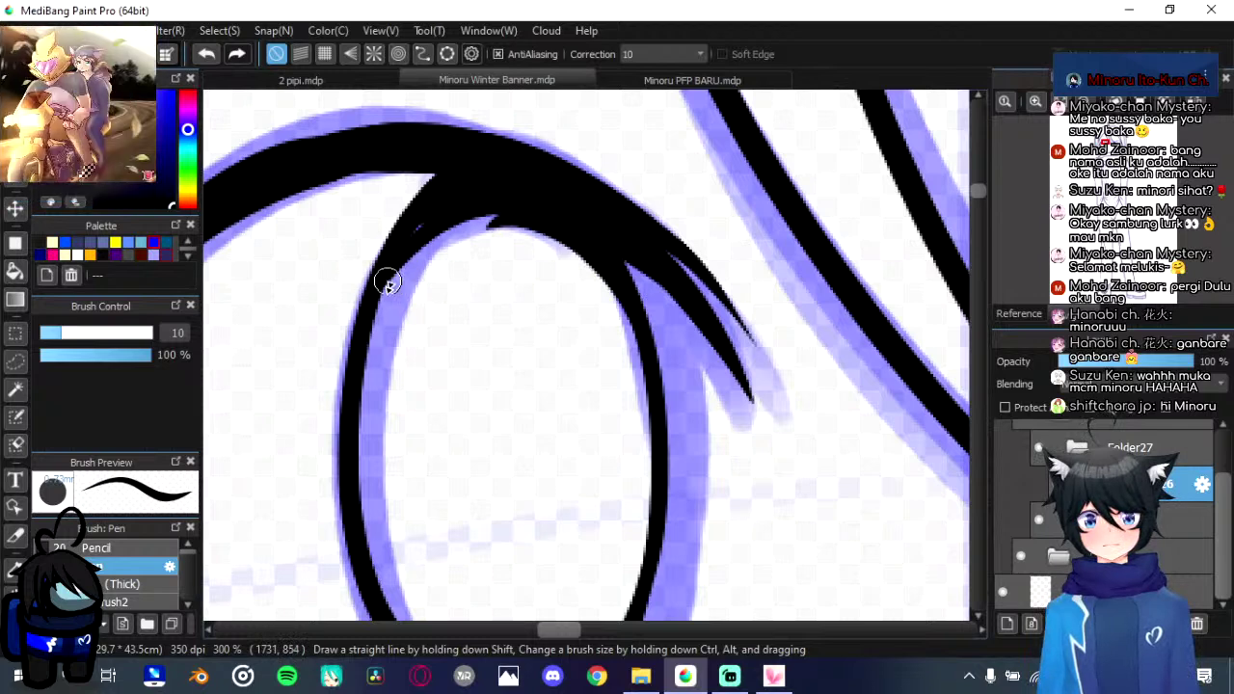
{"action": "left_click_drag", "start_coordinate": [440, 231], "coordinate": [554, 226]}
{"action": "left_click_drag", "start_coordinate": [360, 331], "coordinate": [437, 238]}
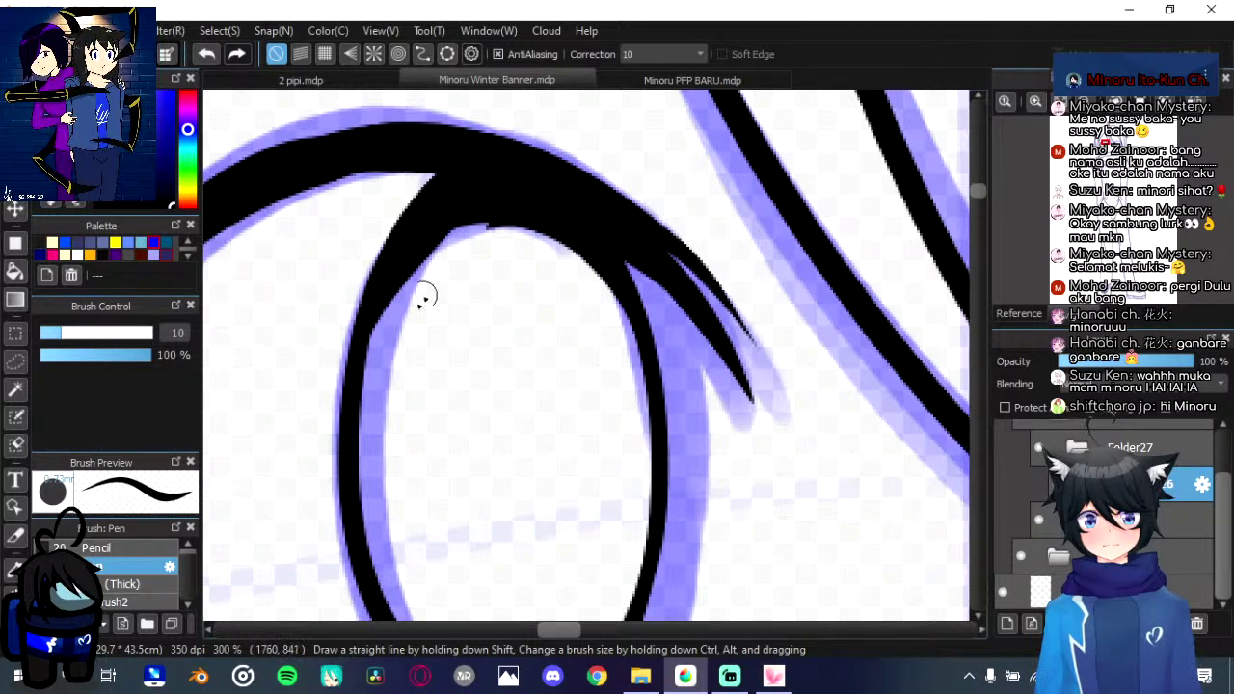
{"action": "left_click_drag", "start_coordinate": [385, 314], "coordinate": [540, 249]}
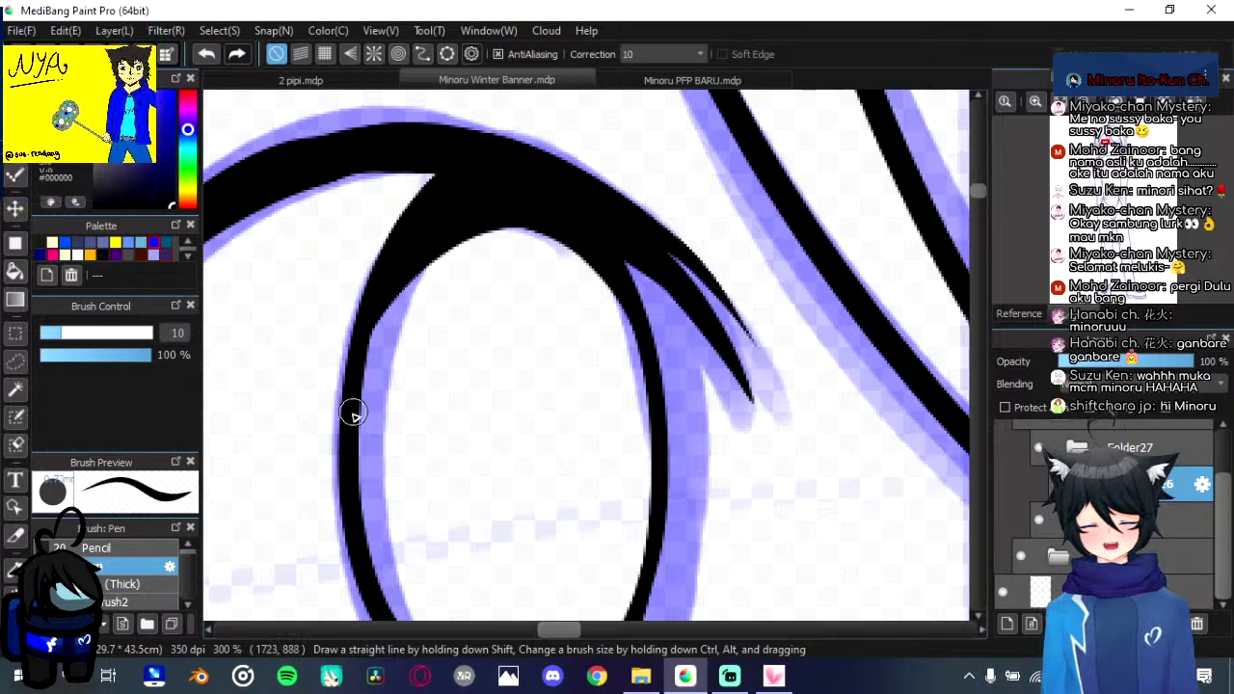
{"action": "left_click_drag", "start_coordinate": [353, 410], "coordinate": [405, 299]}
Step: Check the whole face, then rotate the canvas and refine the outer edge of the iris outline's bottom curve
{"action": "scroll", "coordinate": [400, 304], "scroll_direction": "down", "scroll_amount": 6}
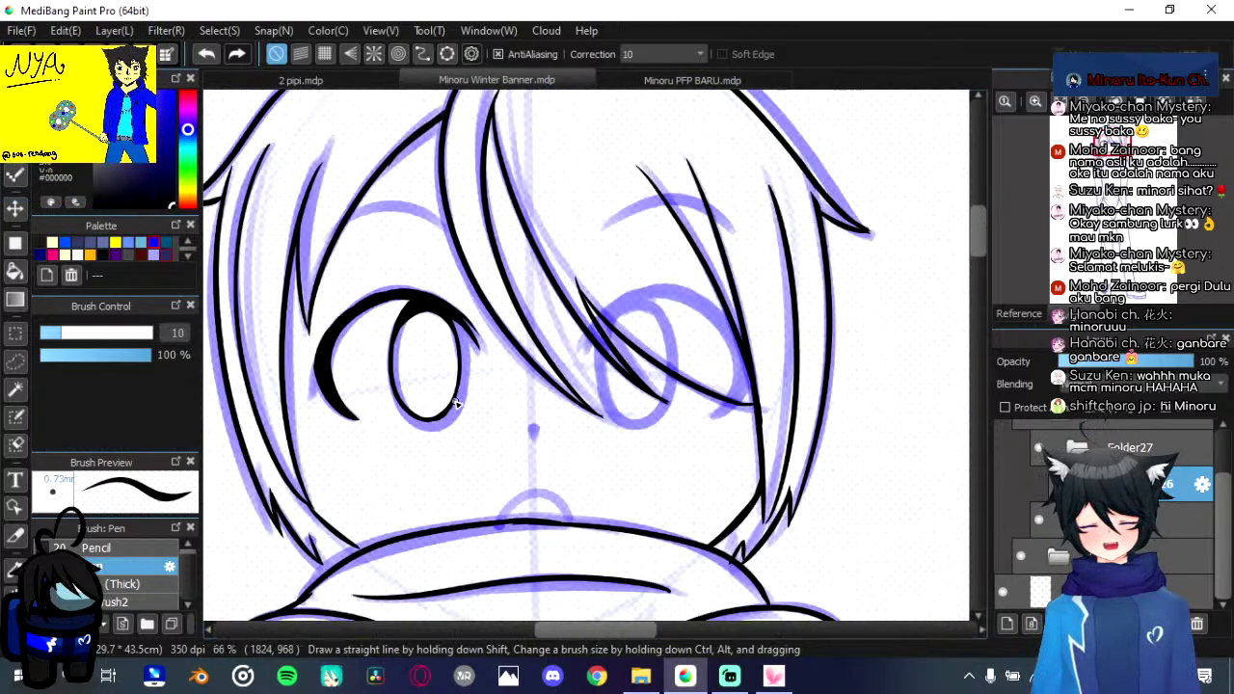
{"action": "scroll", "coordinate": [458, 405], "scroll_direction": "down", "scroll_amount": 1}
{"action": "scroll", "coordinate": [457, 405], "scroll_direction": "up", "scroll_amount": 2}
{"action": "scroll", "coordinate": [458, 405], "scroll_direction": "down", "scroll_amount": 2}
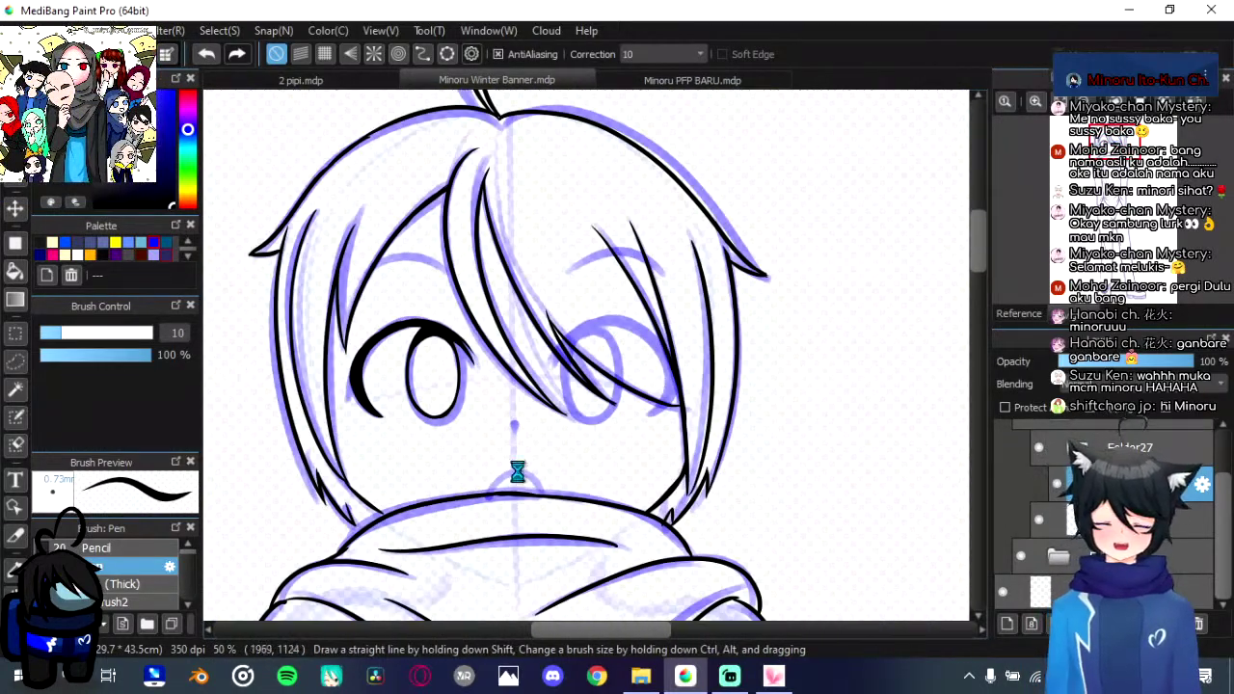
{"action": "scroll", "coordinate": [515, 472], "scroll_direction": "up", "scroll_amount": 3}
{"action": "scroll", "coordinate": [477, 454], "scroll_direction": "up", "scroll_amount": 2}
{"action": "mouse_move", "coordinate": [478, 453]}
{"action": "left_mouse_down"}
{"action": "mouse_move", "coordinate": [746, 504]}
{"action": "mouse_move", "coordinate": [793, 569]}
{"action": "left_mouse_up"}
{"action": "key", "text": "Left"}
{"action": "key", "text": "Left"}
{"action": "left_click_drag", "start_coordinate": [391, 521], "coordinate": [419, 473]}
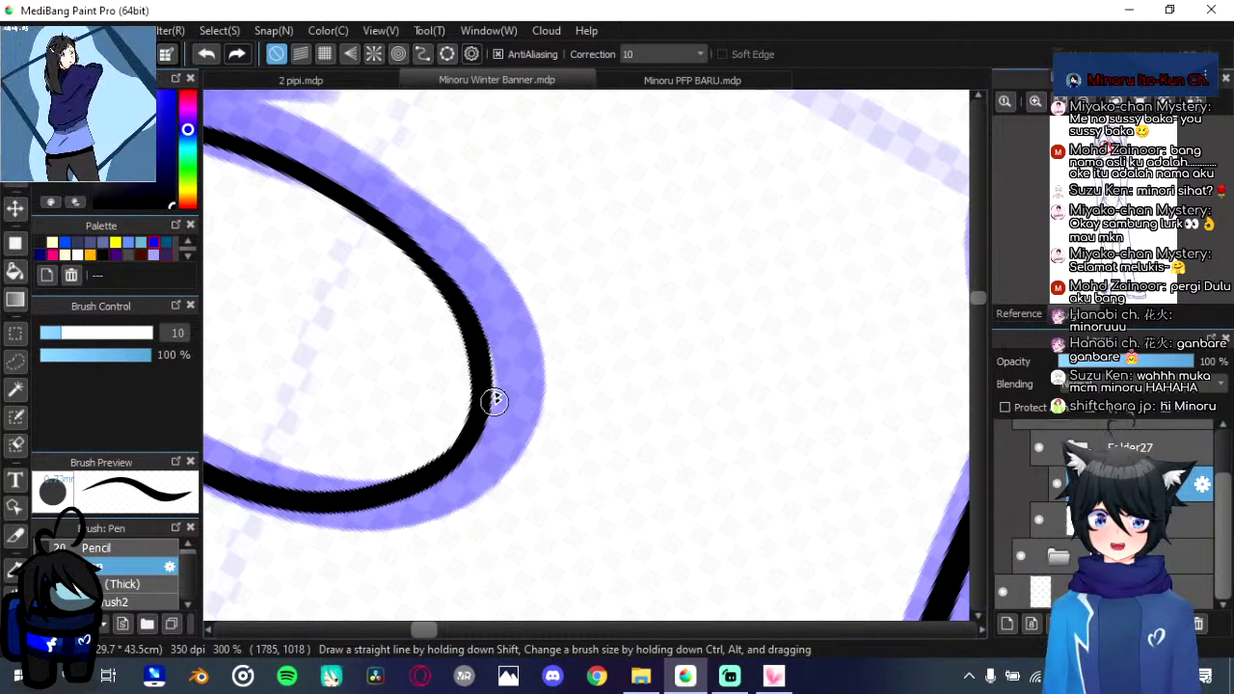
{"action": "key", "text": "Up"}
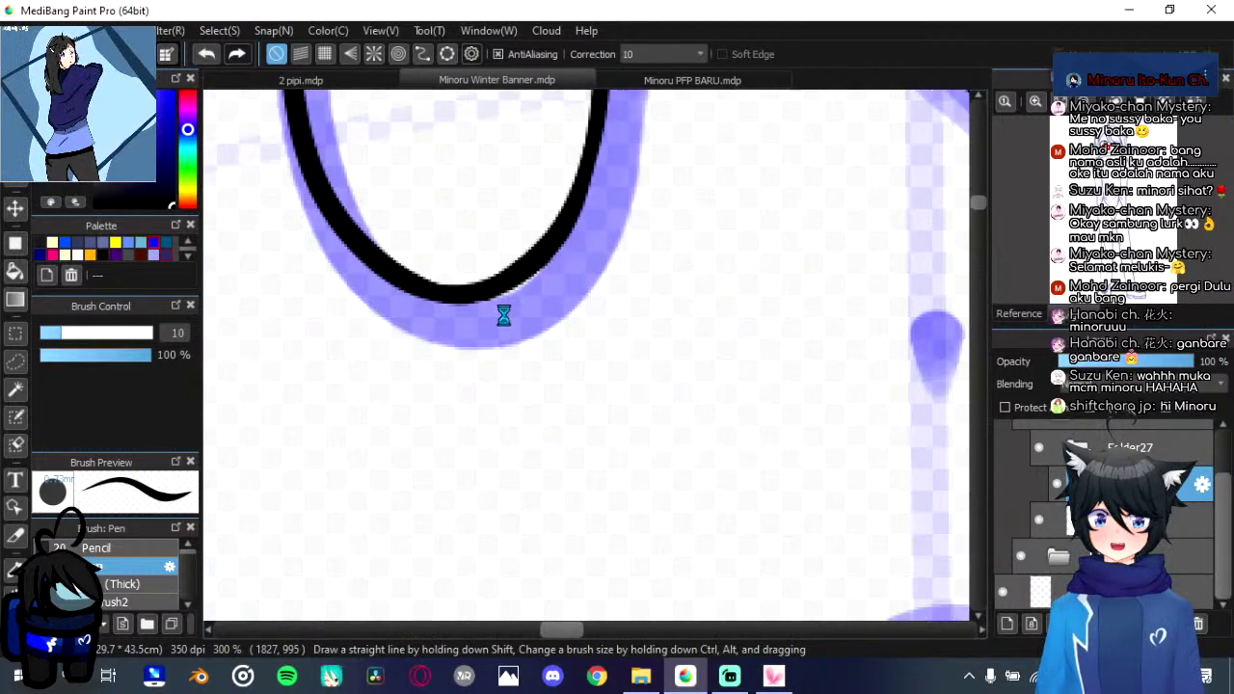
{"action": "scroll", "coordinate": [504, 315], "scroll_direction": "down", "scroll_amount": 4}
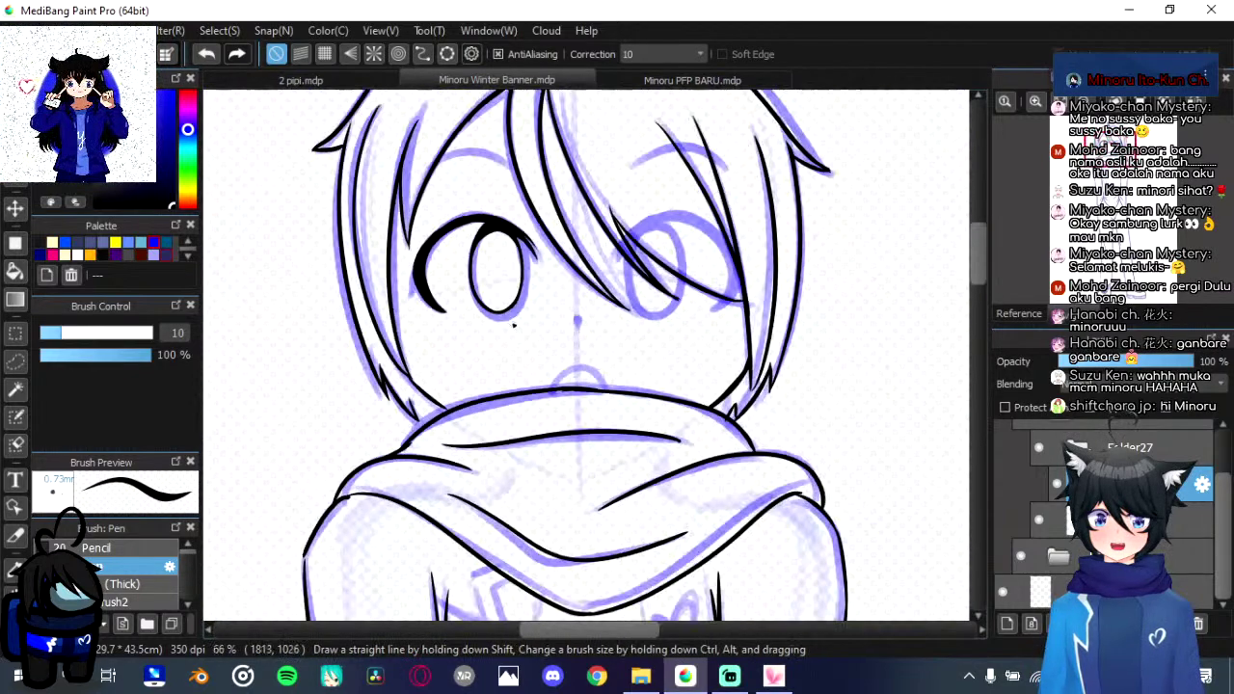
Step: Check the line art without the sketch, then trim the outer edge of the left-hand eye's lash at its outer corner
{"action": "left_click", "coordinate": [1022, 554]}
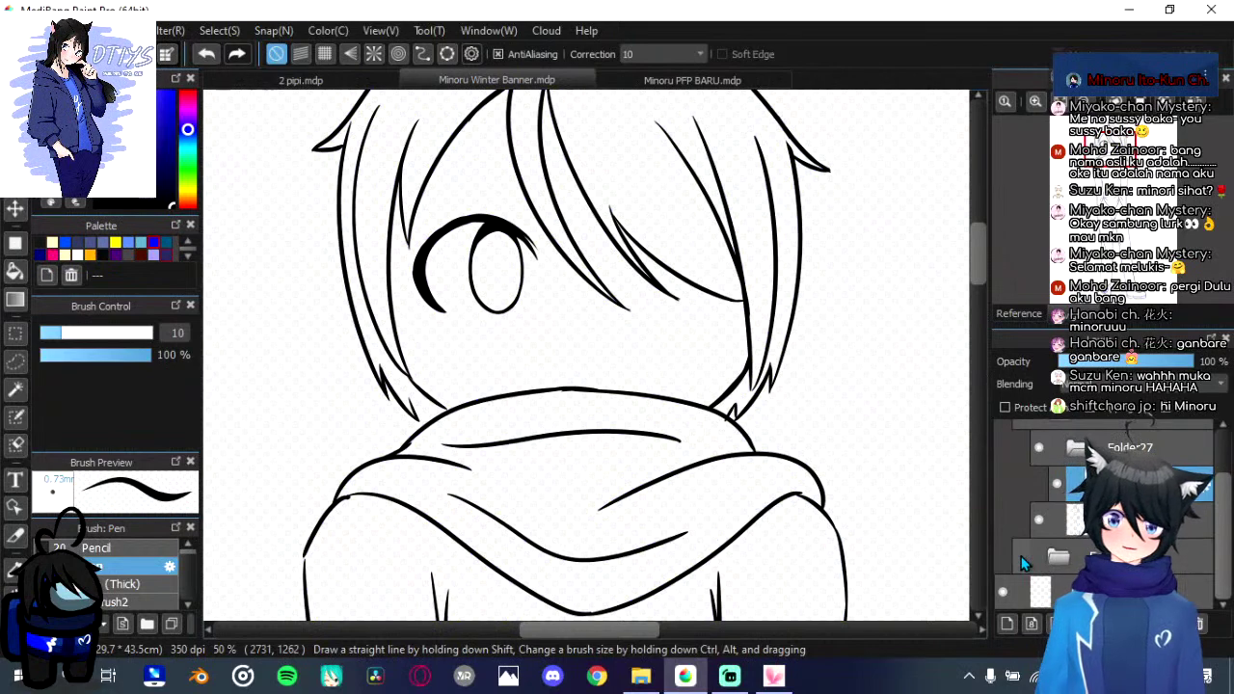
{"action": "left_click", "coordinate": [1022, 558]}
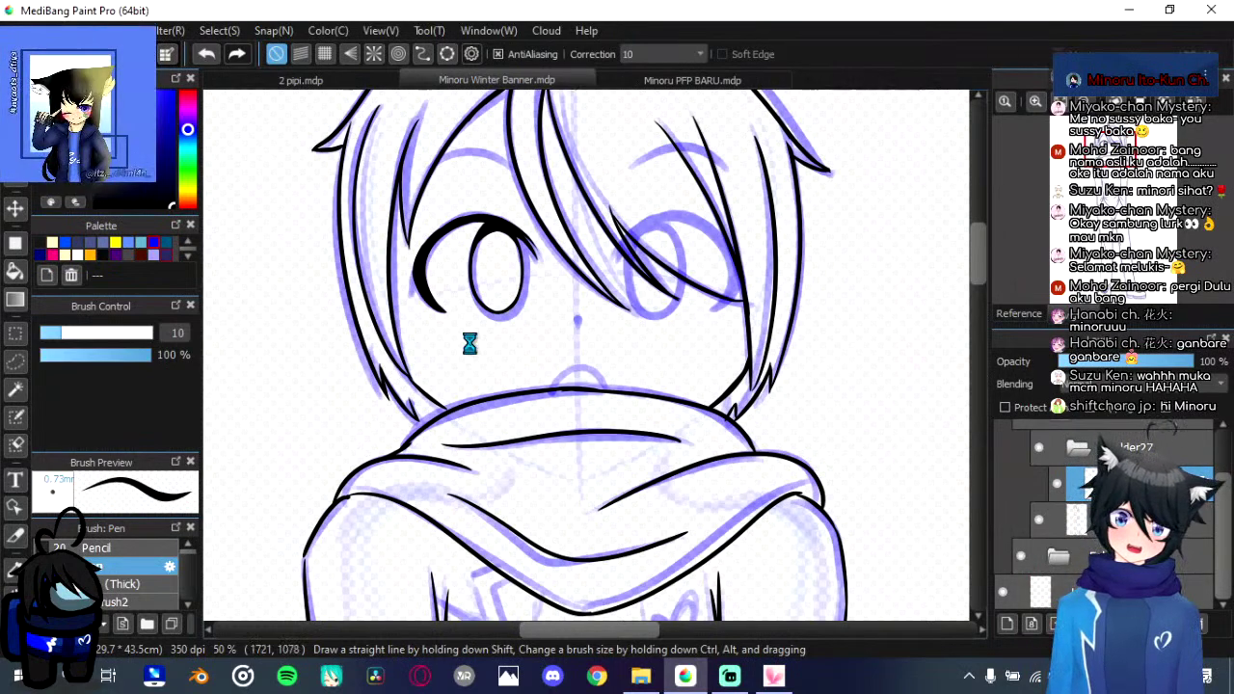
{"action": "scroll", "coordinate": [457, 286], "scroll_direction": "up", "scroll_amount": 3}
{"action": "left_click_drag", "start_coordinate": [394, 359], "coordinate": [427, 482]}
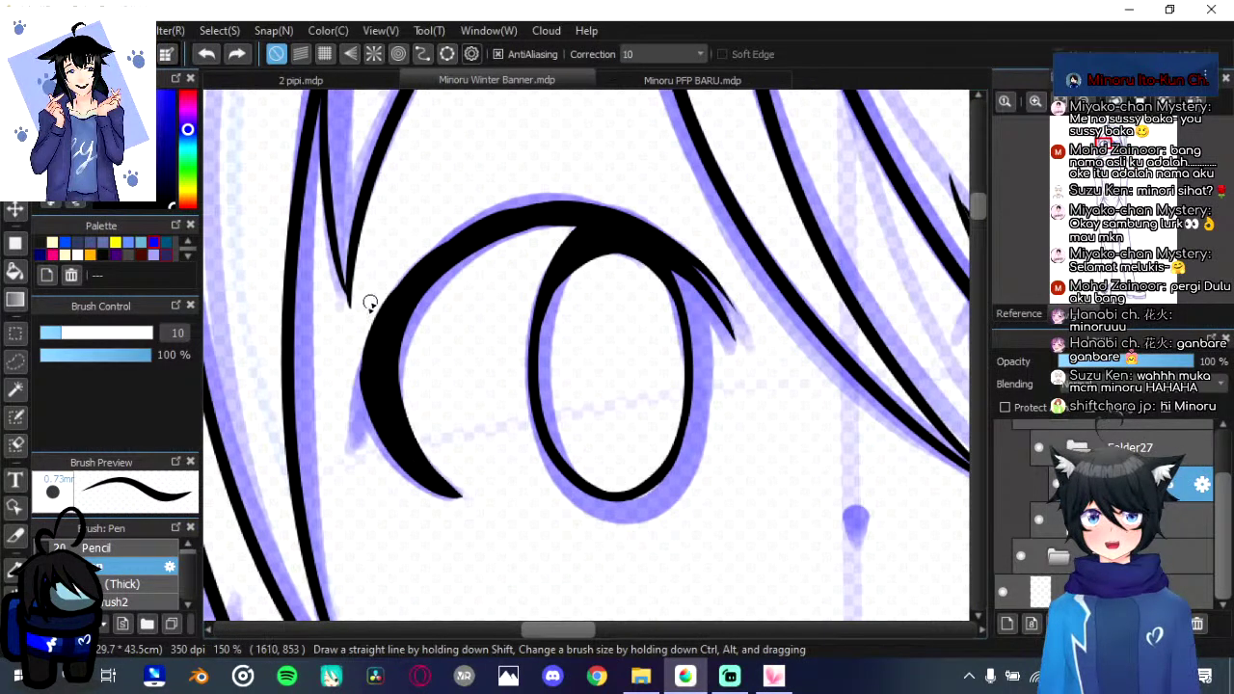
{"action": "mouse_move", "coordinate": [370, 303]}
{"action": "left_mouse_down"}
{"action": "mouse_move", "coordinate": [365, 394]}
{"action": "mouse_move", "coordinate": [410, 483]}
{"action": "mouse_move", "coordinate": [471, 501]}
{"action": "left_mouse_up"}
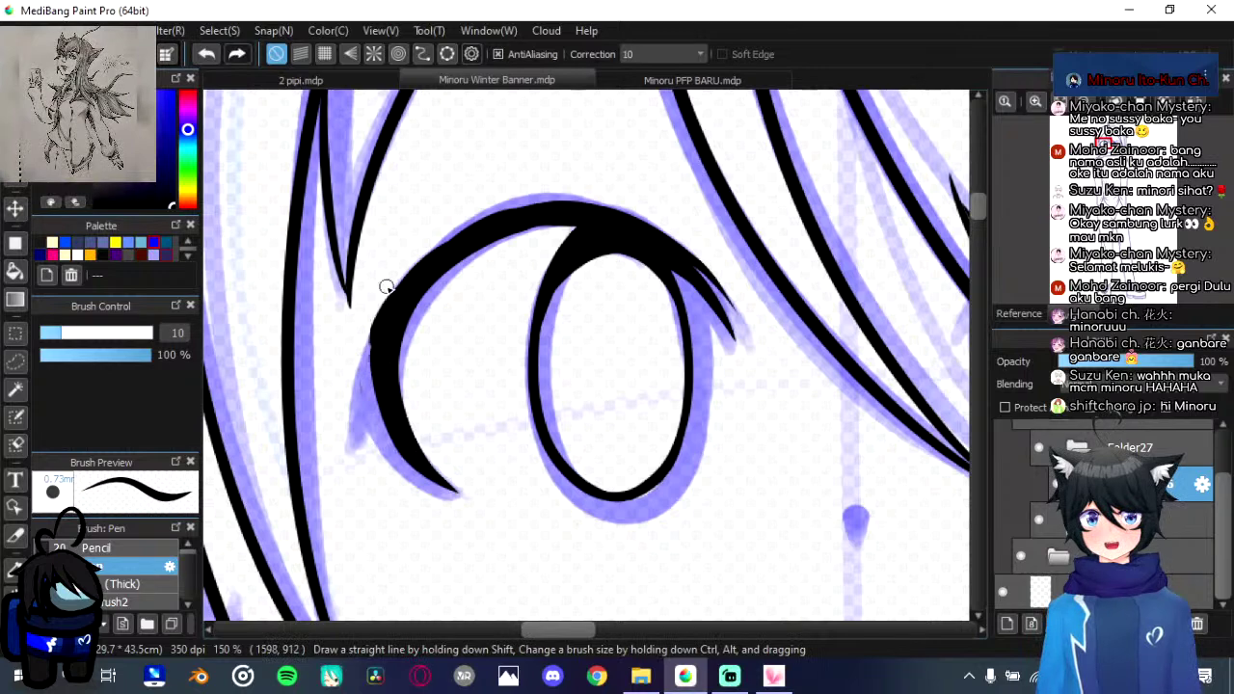
{"action": "mouse_move", "coordinate": [385, 287]}
{"action": "left_mouse_down"}
{"action": "mouse_move", "coordinate": [377, 337]}
{"action": "mouse_move", "coordinate": [394, 279]}
{"action": "left_mouse_up"}
{"action": "key", "text": "ctrl+z"}
{"action": "key", "text": "ctrl+z"}
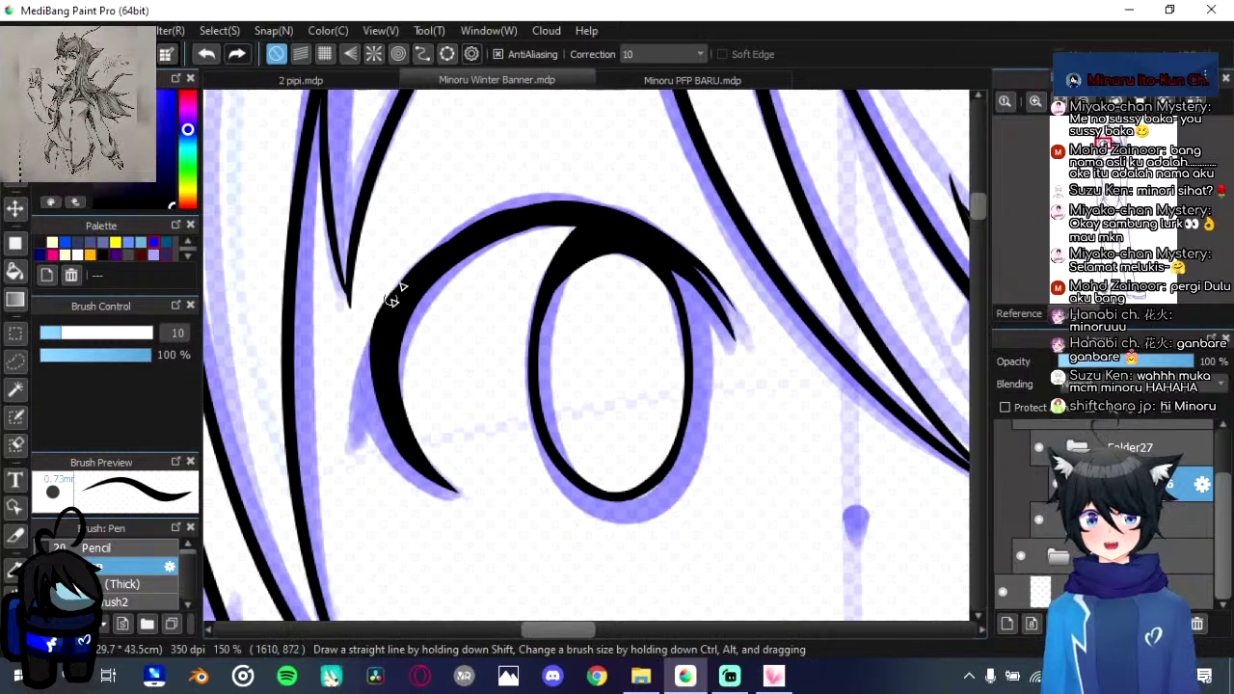
Step: Examine the inked eye from a rotated and a full-face view, then study the finished eye in the Minoru PFP BARU drawing
{"action": "key", "text": "Left"}
{"action": "key", "text": "Left"}
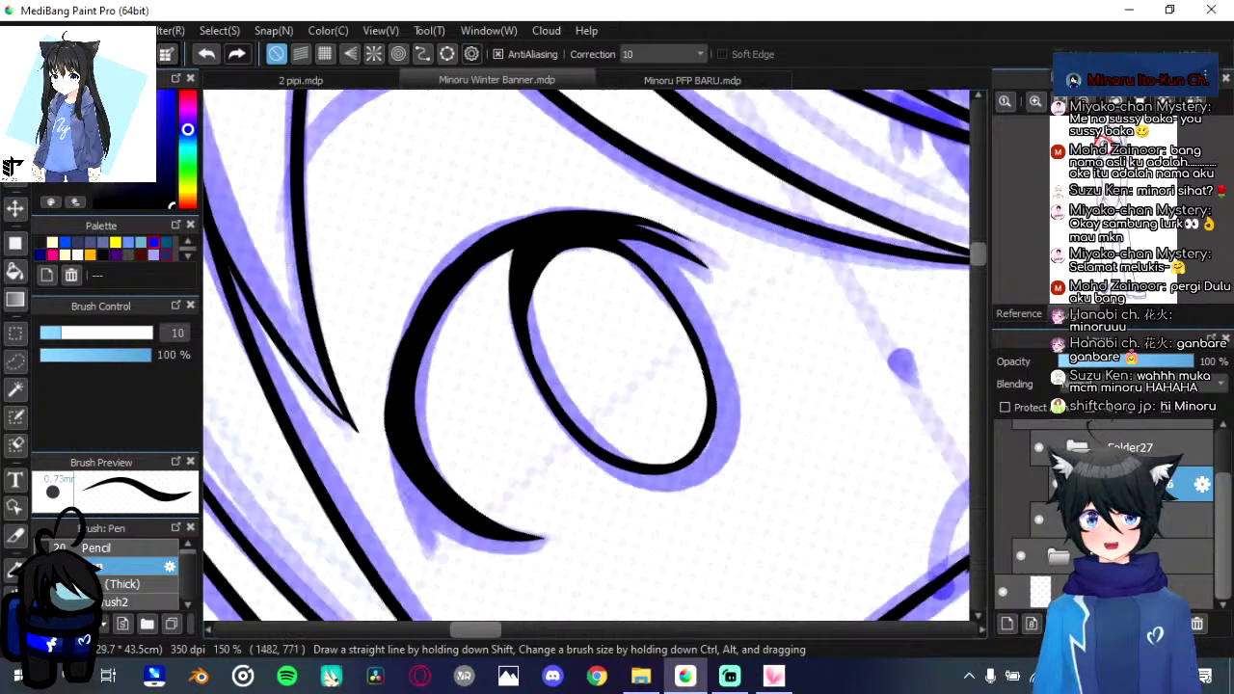
{"action": "left_click_drag", "start_coordinate": [567, 385], "coordinate": [610, 364]}
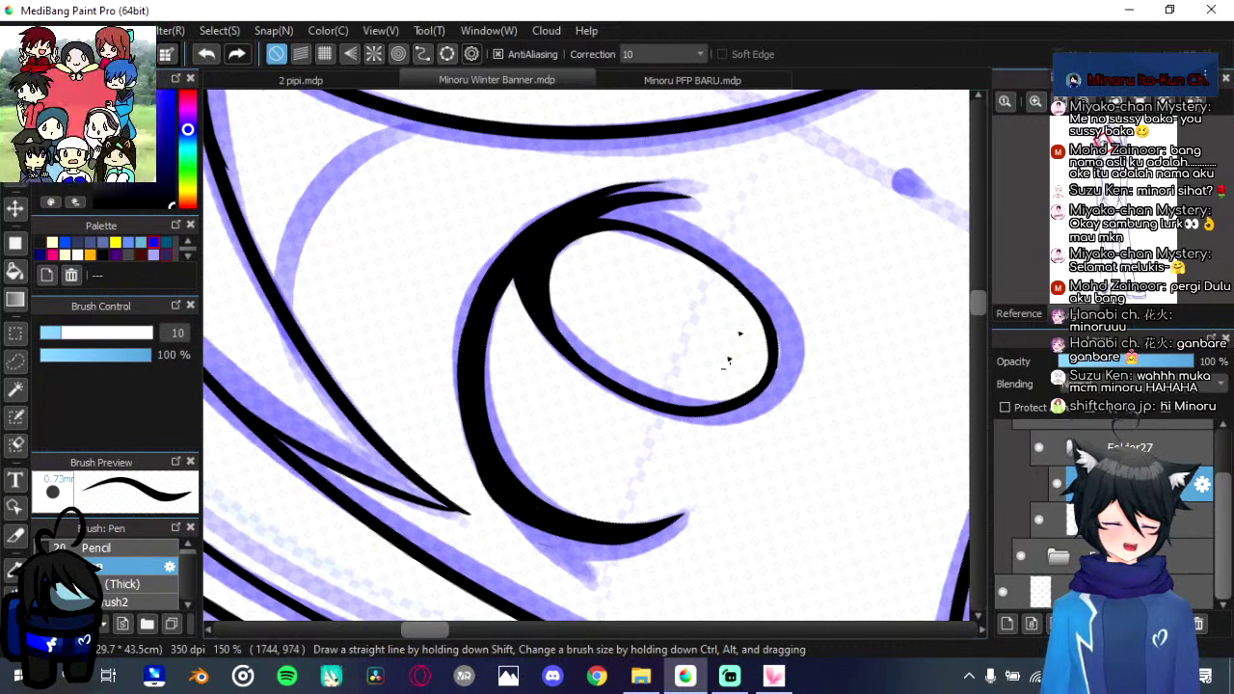
{"action": "key", "text": "ctrl+minus"}
{"action": "key", "text": "ctrl+minus"}
{"action": "key", "text": "ctrl+minus"}
{"action": "key", "text": "ctrl+minus"}
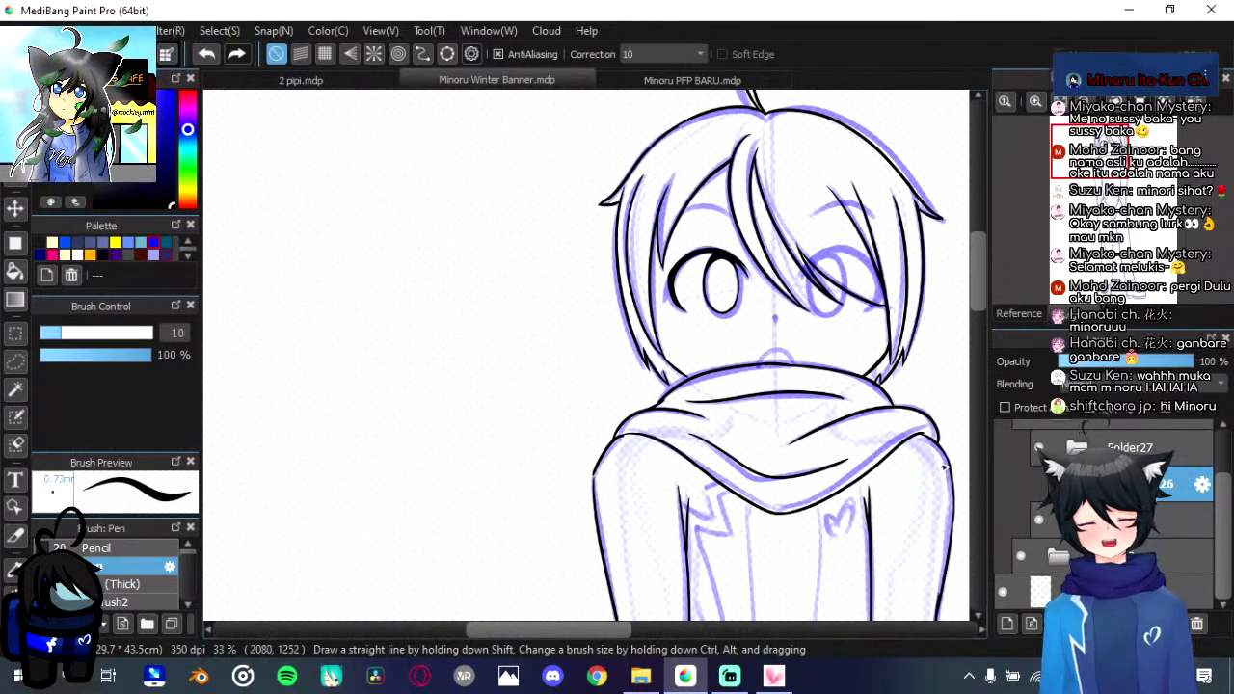
{"action": "left_click", "coordinate": [679, 81]}
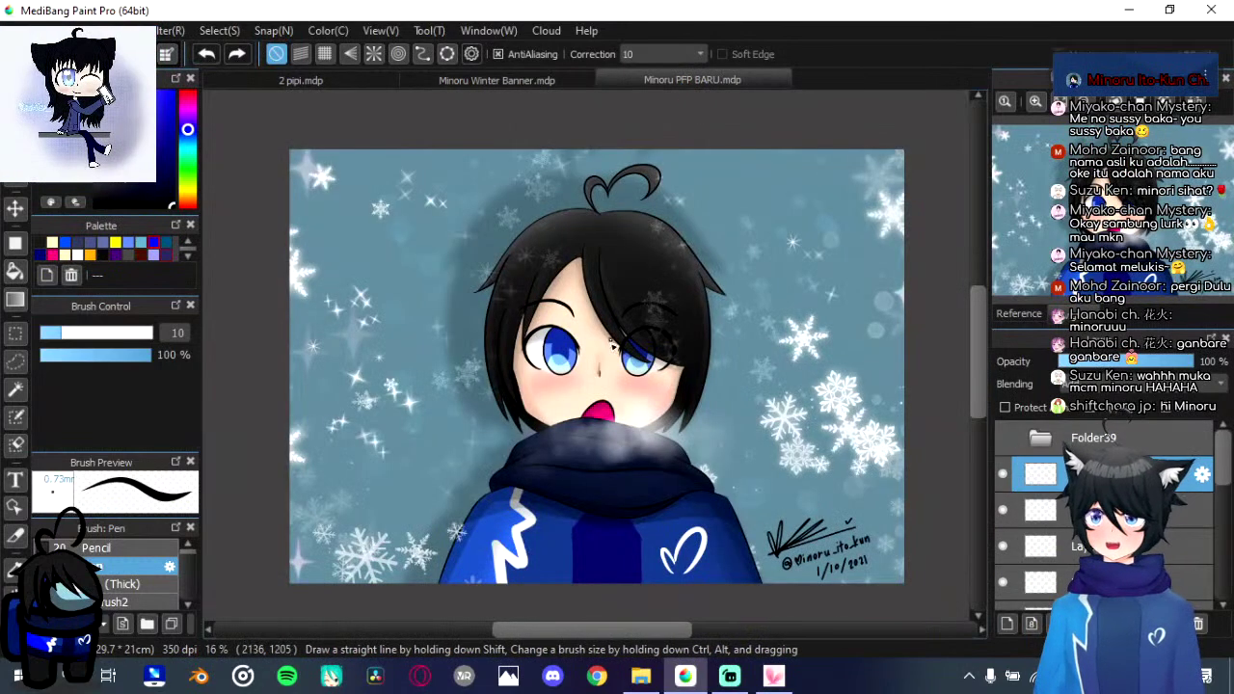
{"action": "scroll", "coordinate": [546, 378], "scroll_direction": "up", "scroll_amount": 5}
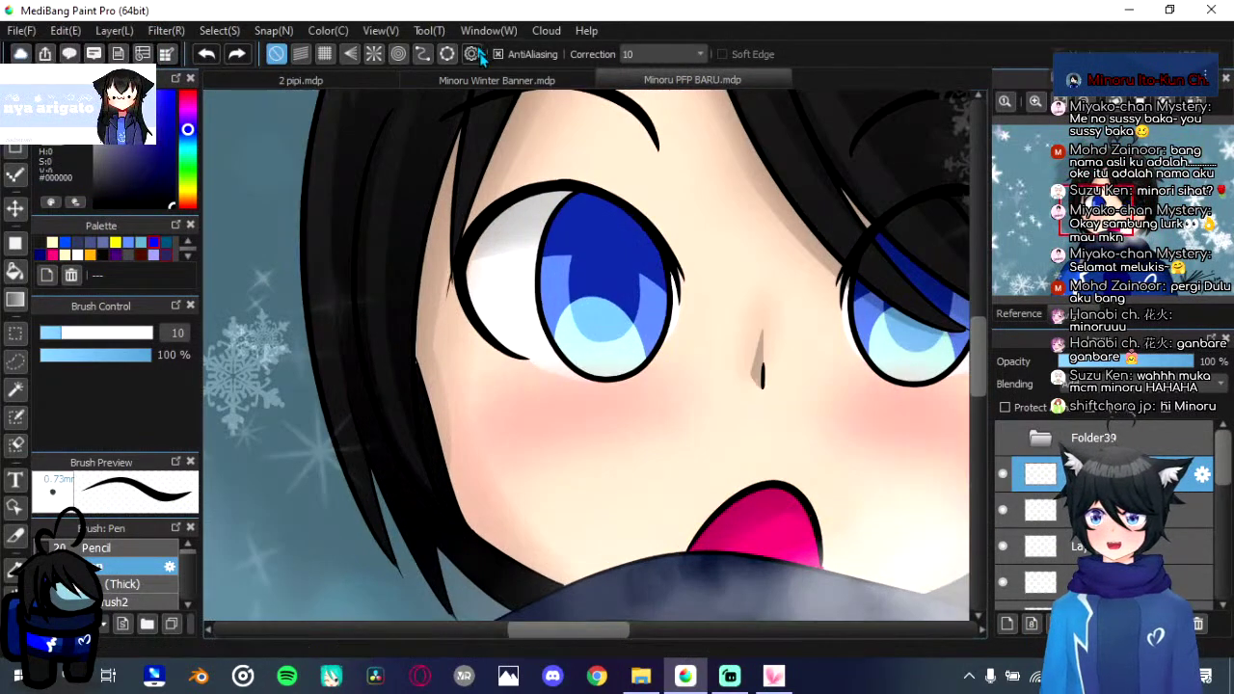
Step: Return to the Minoru Winter Banner drawing and redraw the left-hand eye's lower outer lash closer to the iris, thickening it into a taper
{"action": "left_click", "coordinate": [496, 81]}
{"action": "scroll", "coordinate": [733, 306], "scroll_direction": "up", "scroll_amount": 5}
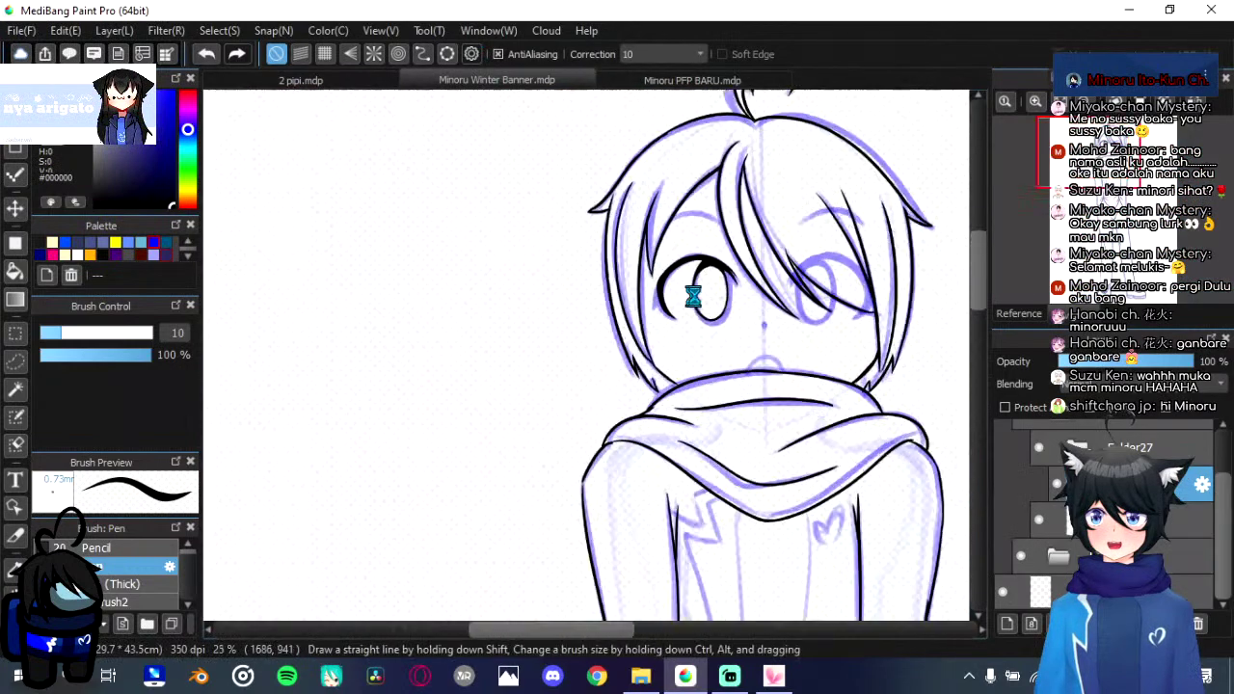
{"action": "scroll", "coordinate": [733, 306], "scroll_direction": "up", "scroll_amount": 1}
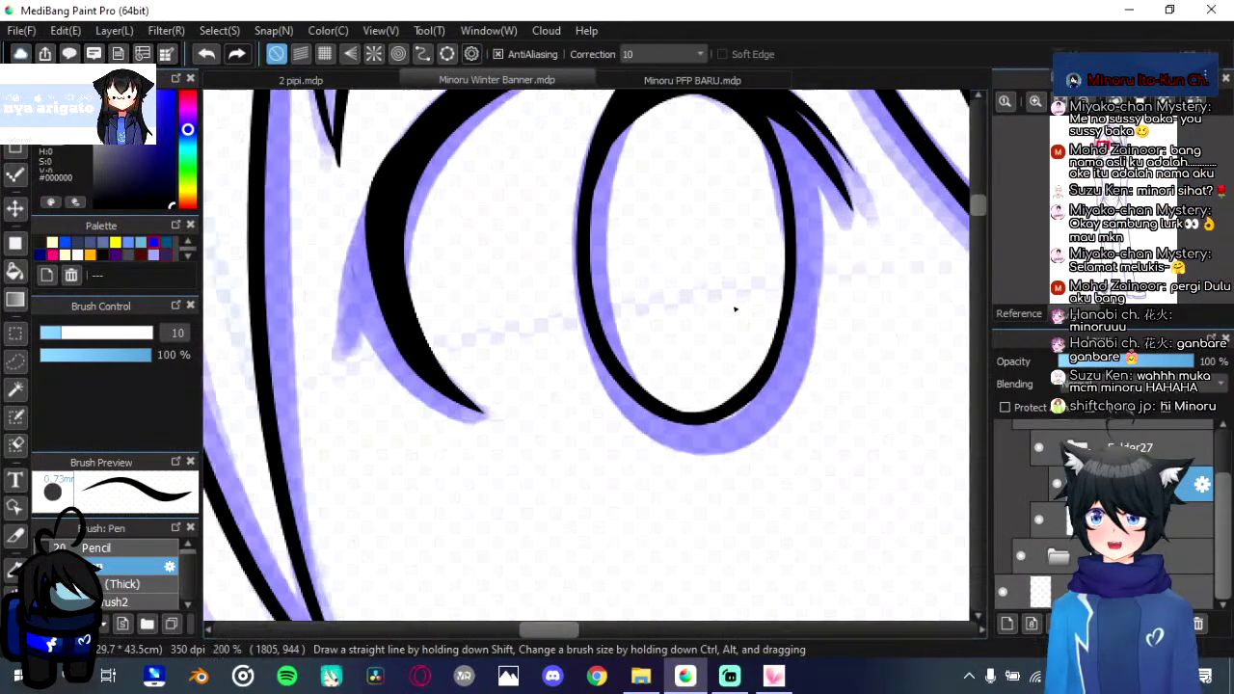
{"action": "key", "text": "Right"}
{"action": "key", "text": "Right"}
{"action": "left_click_drag", "start_coordinate": [518, 182], "coordinate": [520, 265]}
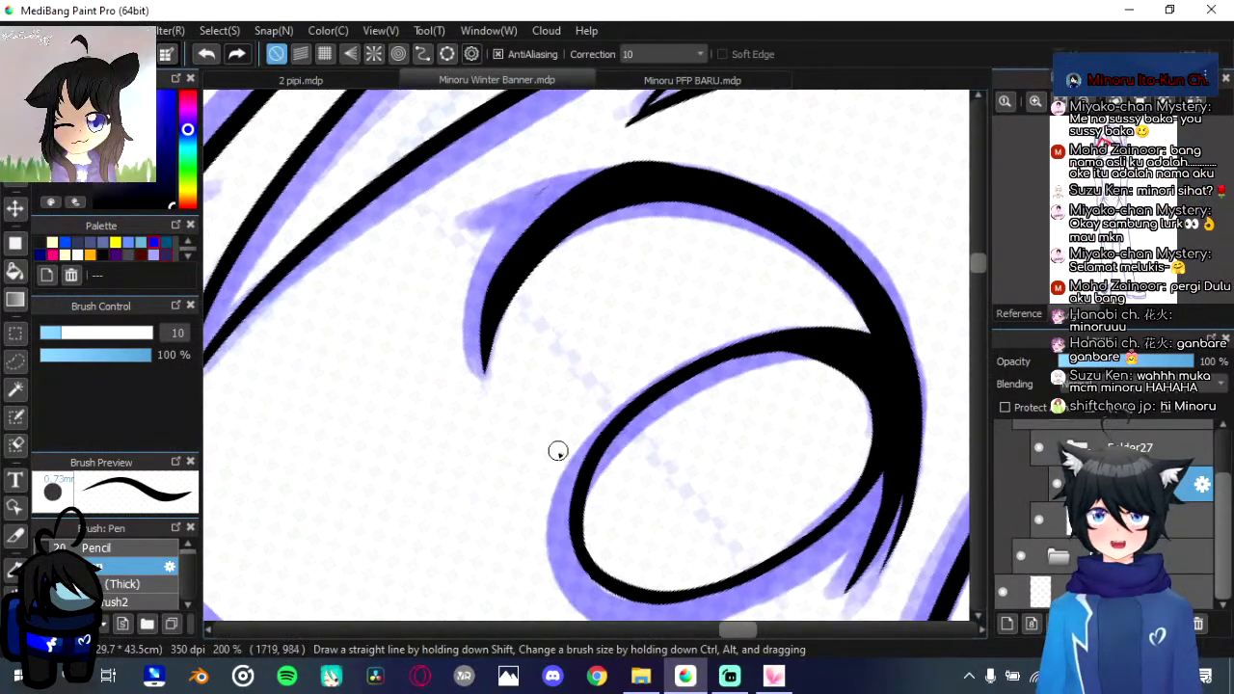
{"action": "left_click_drag", "start_coordinate": [538, 471], "coordinate": [580, 227]}
{"action": "key", "text": "ctrl+z"}
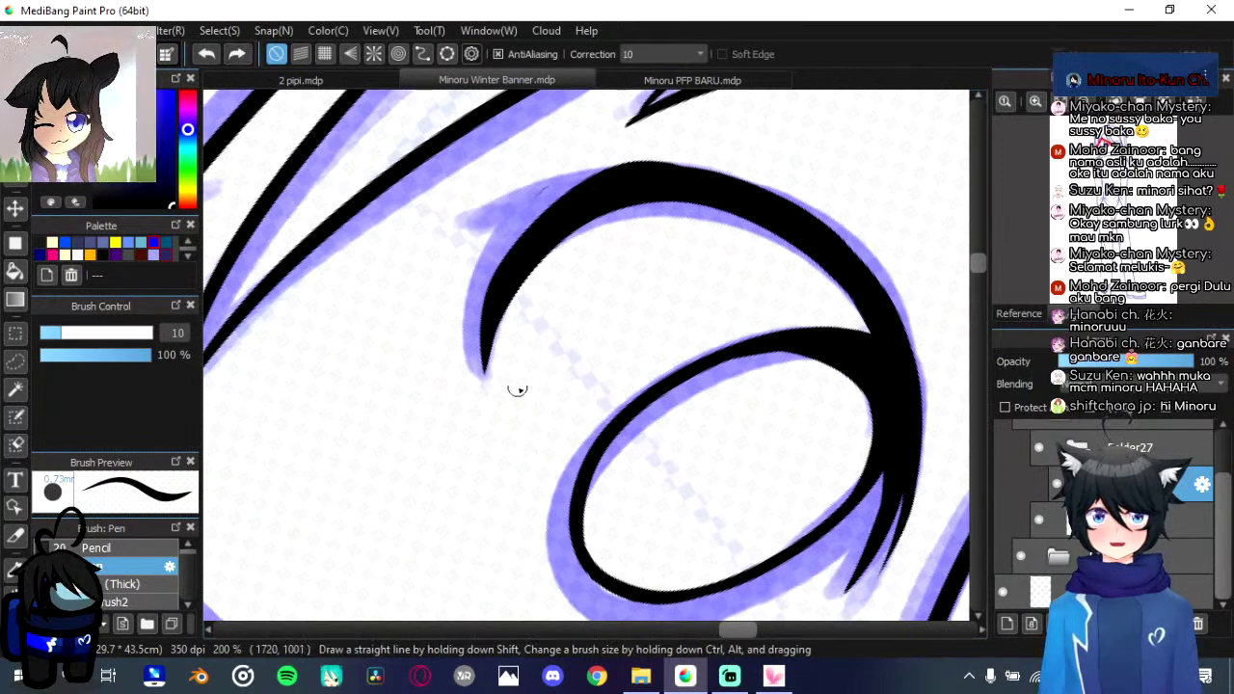
{"action": "left_click_drag", "start_coordinate": [535, 451], "coordinate": [582, 225]}
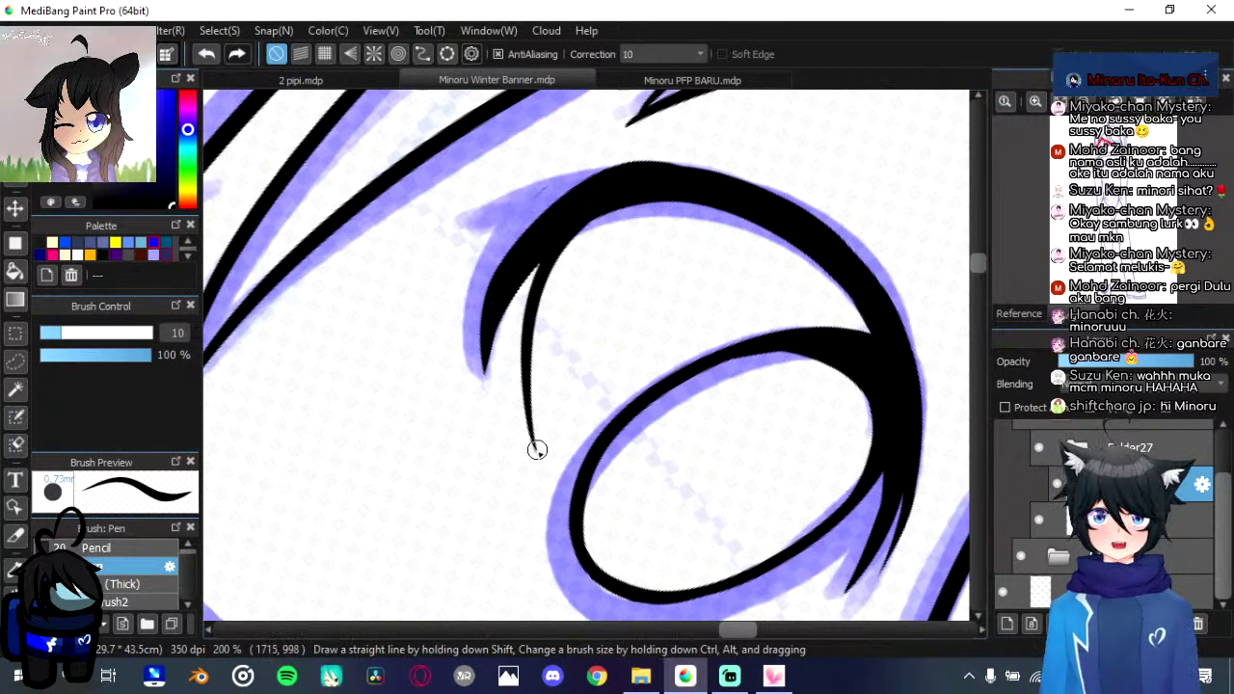
{"action": "mouse_move", "coordinate": [537, 451]}
{"action": "left_mouse_down"}
{"action": "mouse_move", "coordinate": [515, 276]}
{"action": "mouse_move", "coordinate": [540, 332]}
{"action": "left_mouse_up"}
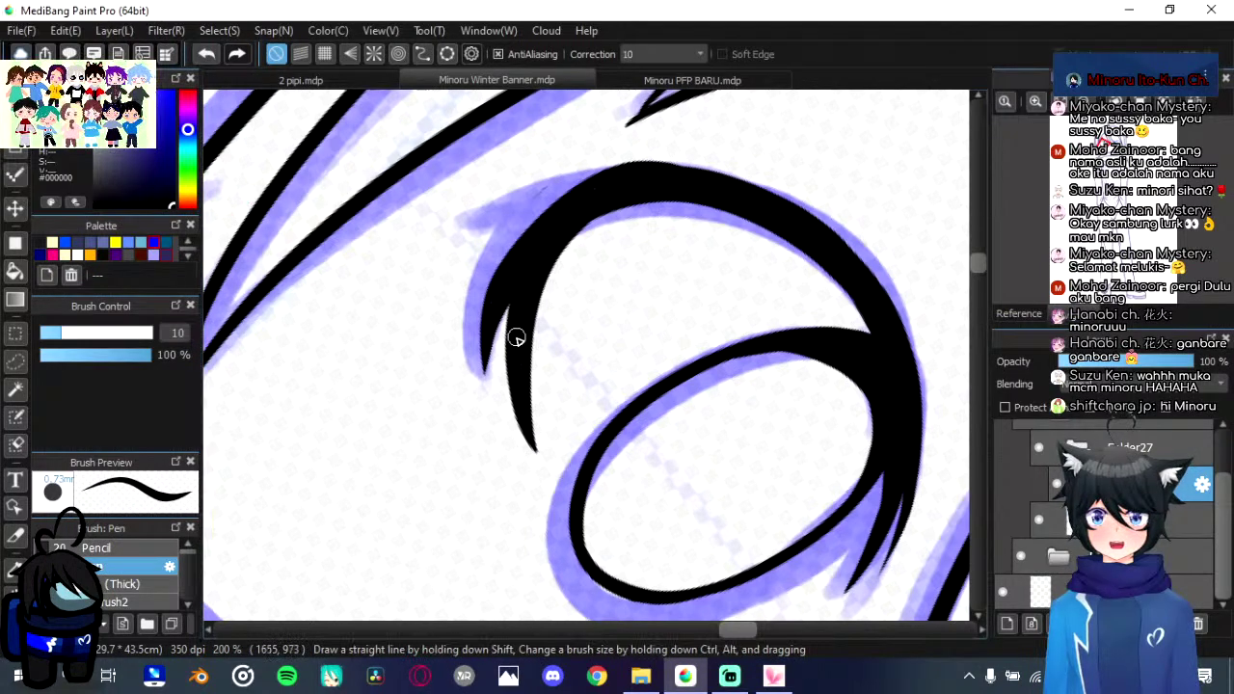
Step: Erase the old lower lash stroke outside the new one and smooth the new curve's outer edge
{"action": "mouse_move", "coordinate": [498, 384]}
{"action": "left_mouse_down"}
{"action": "mouse_move", "coordinate": [505, 277]}
{"action": "mouse_move", "coordinate": [569, 156]}
{"action": "left_mouse_up"}
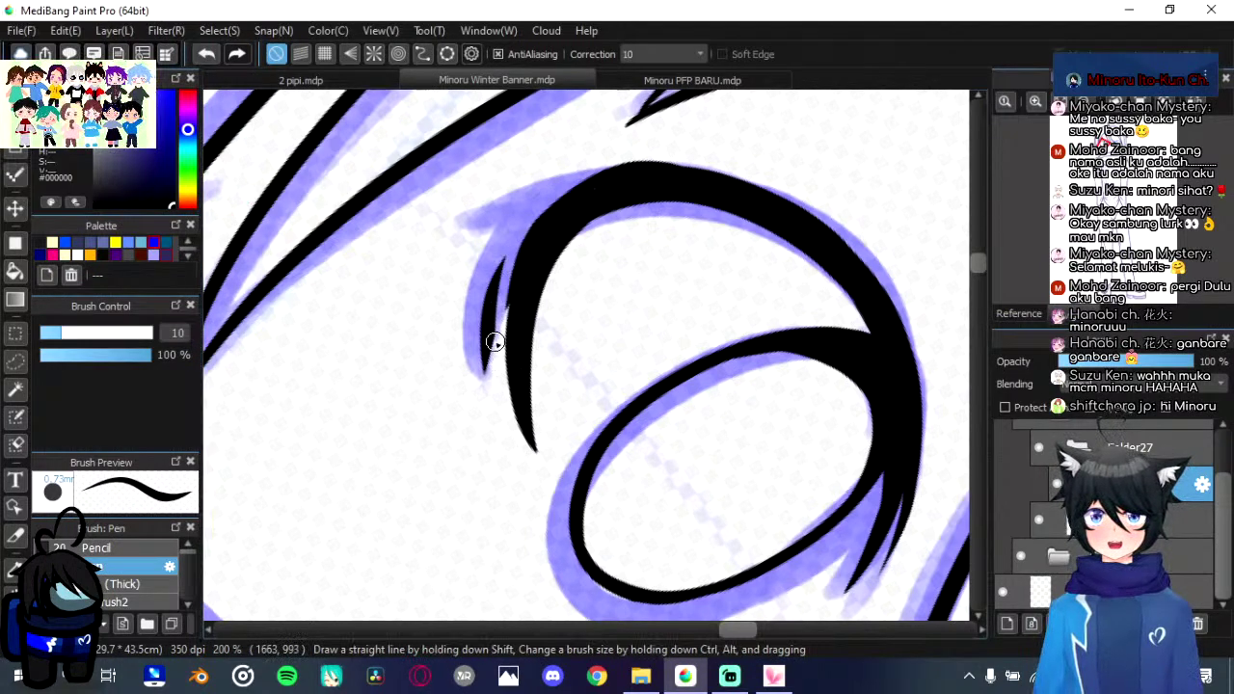
{"action": "mouse_move", "coordinate": [497, 337]}
{"action": "left_mouse_down"}
{"action": "mouse_move", "coordinate": [524, 245]}
{"action": "mouse_move", "coordinate": [571, 180]}
{"action": "left_mouse_up"}
{"action": "key", "text": "ctrl+z"}
{"action": "left_click_drag", "start_coordinate": [504, 285], "coordinate": [557, 173]}
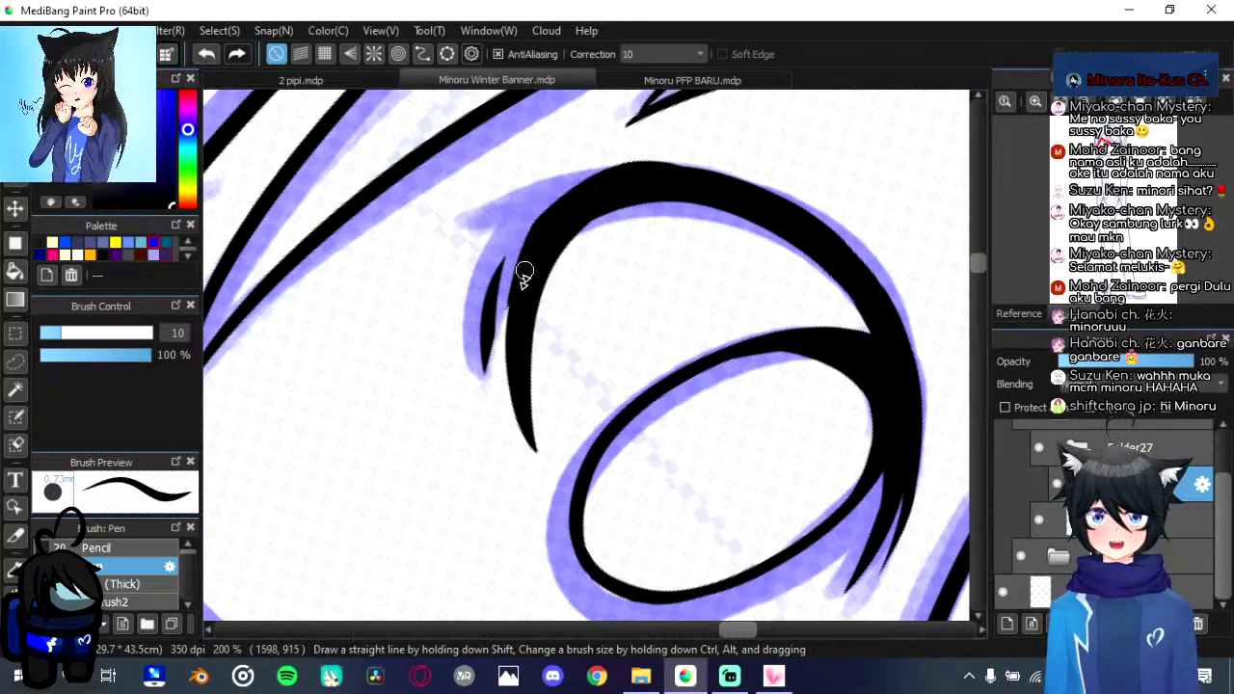
{"action": "mouse_move", "coordinate": [534, 449]}
{"action": "left_mouse_down"}
{"action": "mouse_move", "coordinate": [497, 341]}
{"action": "mouse_move", "coordinate": [555, 199]}
{"action": "left_mouse_up"}
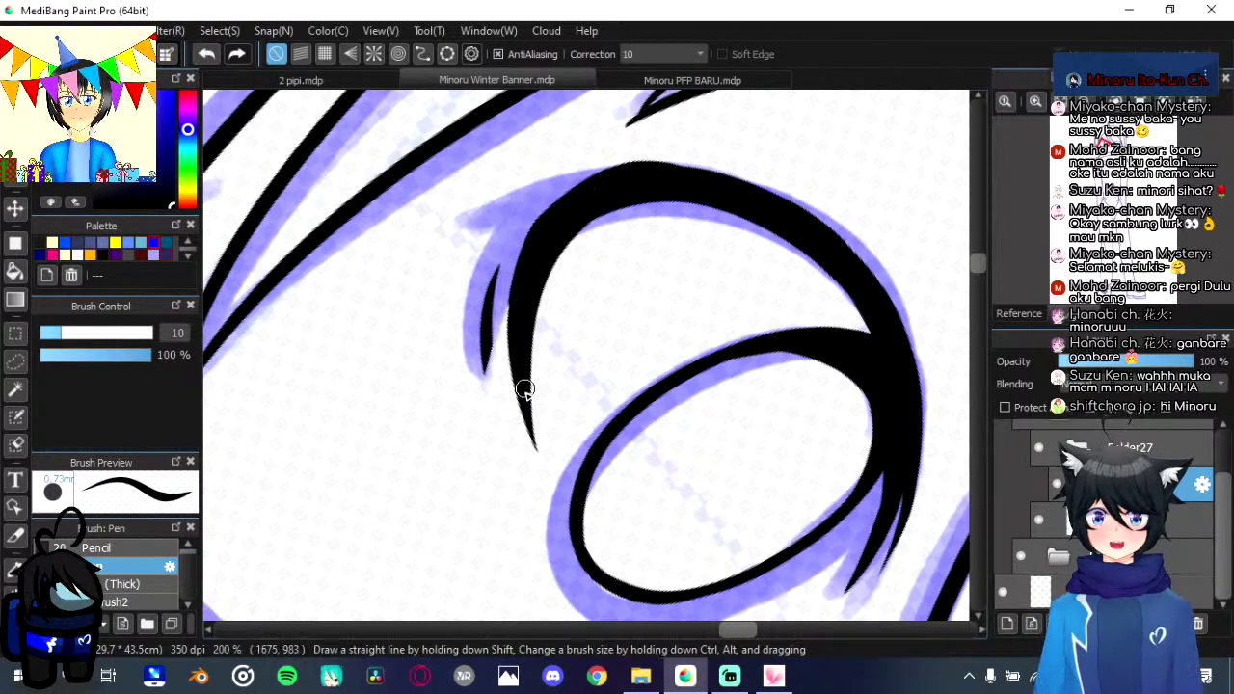
{"action": "key", "text": "ctrl+z"}
{"action": "mouse_move", "coordinate": [523, 447]}
{"action": "left_mouse_down"}
{"action": "mouse_move", "coordinate": [495, 334]}
{"action": "mouse_move", "coordinate": [537, 221]}
{"action": "left_mouse_up"}
{"action": "left_click_drag", "start_coordinate": [481, 389], "coordinate": [506, 229]}
{"action": "left_click_drag", "start_coordinate": [506, 231], "coordinate": [486, 383]}
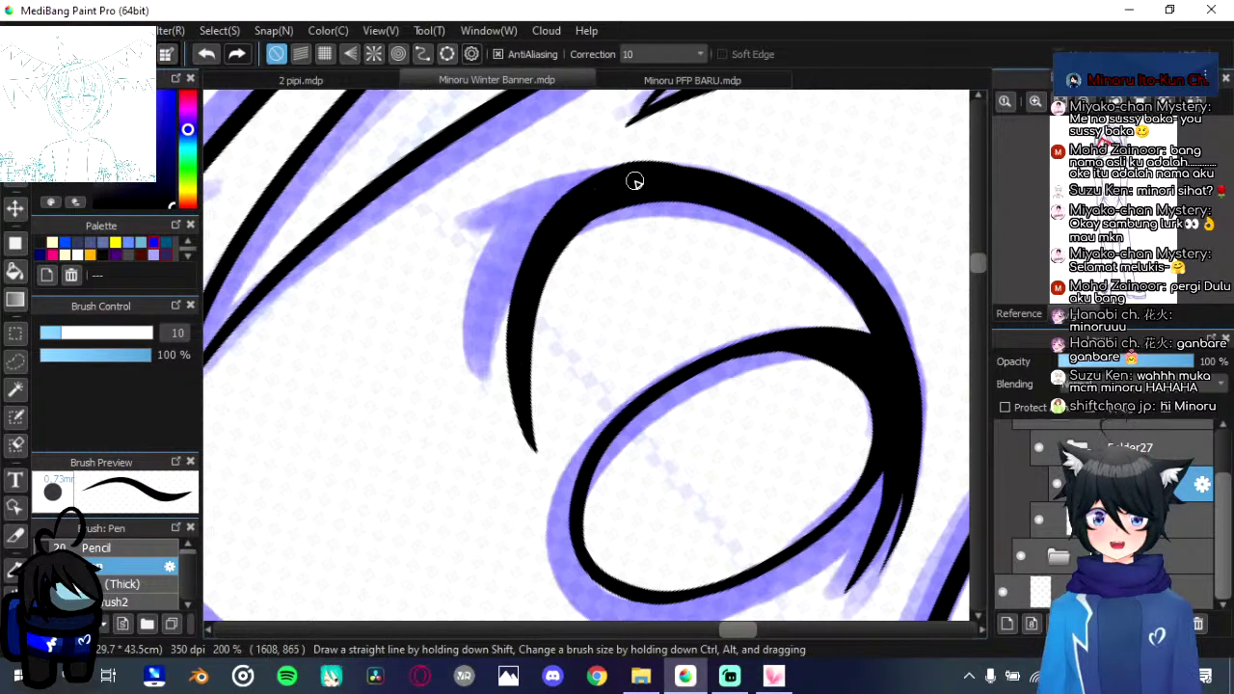
Step: Thin and smooth the outer edge of the lash where the lower curve bends into the upper lash line
{"action": "mouse_move", "coordinate": [537, 232]}
{"action": "left_mouse_down"}
{"action": "mouse_move", "coordinate": [644, 154]}
{"action": "mouse_move", "coordinate": [729, 172]}
{"action": "mouse_move", "coordinate": [594, 163]}
{"action": "mouse_move", "coordinate": [705, 153]}
{"action": "left_mouse_up"}
{"action": "key", "text": "ctrl+z"}
{"action": "left_click_drag", "start_coordinate": [597, 171], "coordinate": [738, 183]}
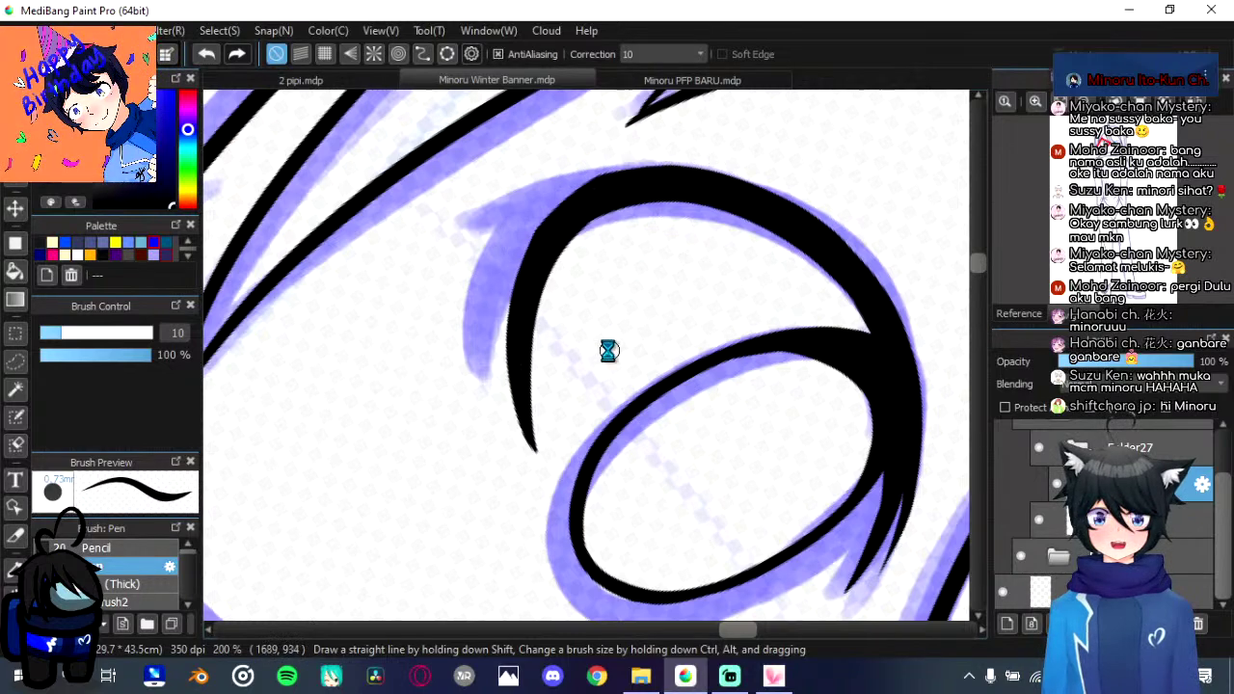
{"action": "left_click_drag", "start_coordinate": [608, 351], "coordinate": [551, 389]}
{"action": "scroll", "coordinate": [541, 286], "scroll_direction": "down", "scroll_amount": 4}
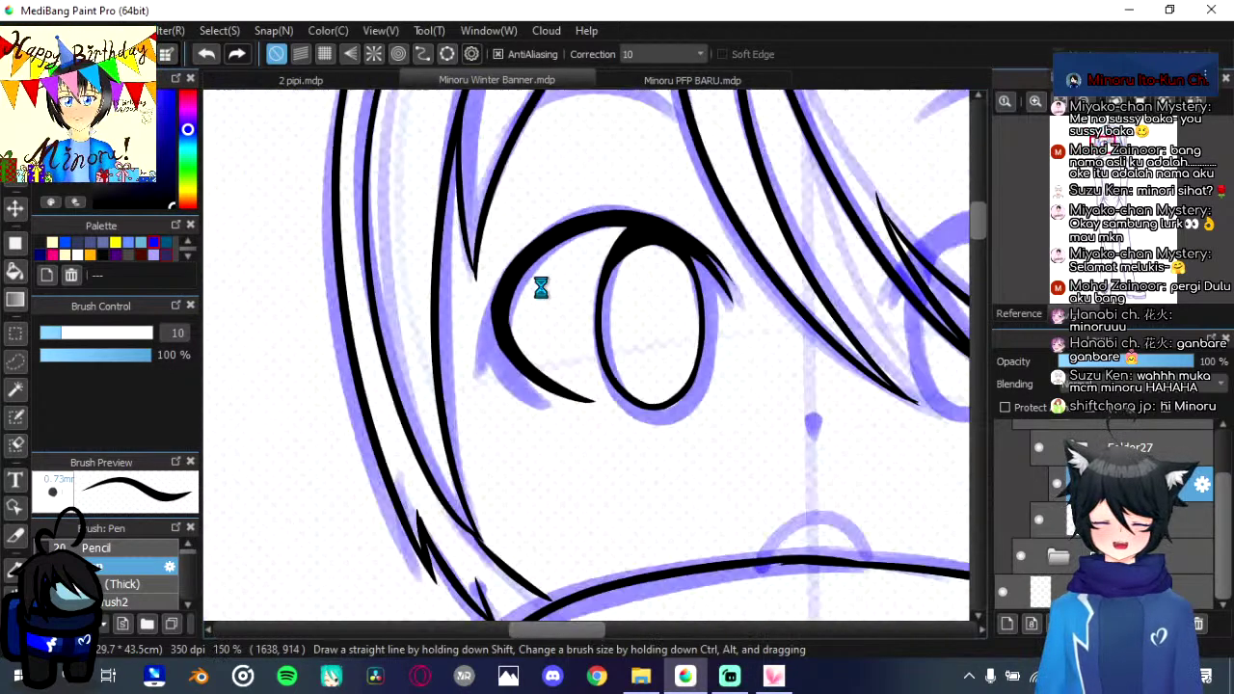
{"action": "scroll", "coordinate": [568, 331], "scroll_direction": "up", "scroll_amount": 4}
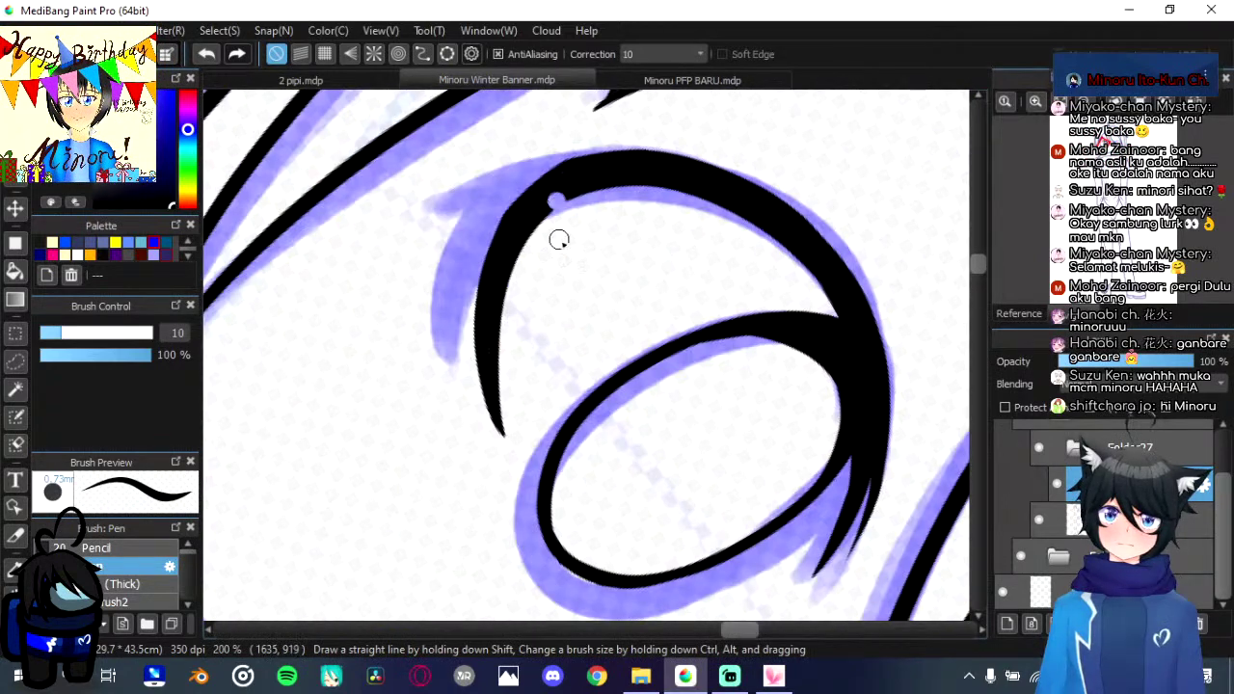
Step: Shorten the lower lash to a finer pointed tip, then check the whole face with the sketch hidden and shown
{"action": "left_click", "coordinate": [557, 200]}
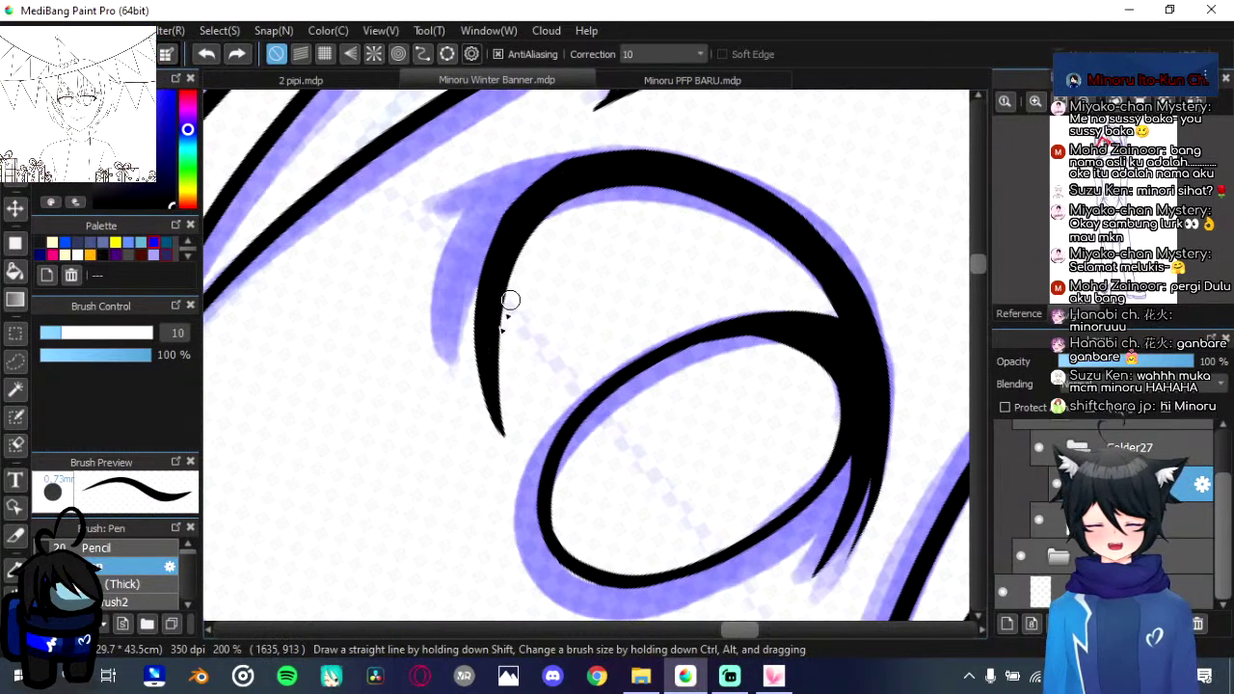
{"action": "key", "text": "ctrl+z"}
{"action": "mouse_move", "coordinate": [504, 436]}
{"action": "left_mouse_down"}
{"action": "mouse_move", "coordinate": [527, 297]}
{"action": "mouse_move", "coordinate": [559, 268]}
{"action": "mouse_move", "coordinate": [495, 446]}
{"action": "mouse_move", "coordinate": [506, 318]}
{"action": "mouse_move", "coordinate": [556, 242]}
{"action": "mouse_move", "coordinate": [487, 398]}
{"action": "left_mouse_up"}
{"action": "key", "text": "ctrl+z"}
{"action": "key", "text": "ctrl+z"}
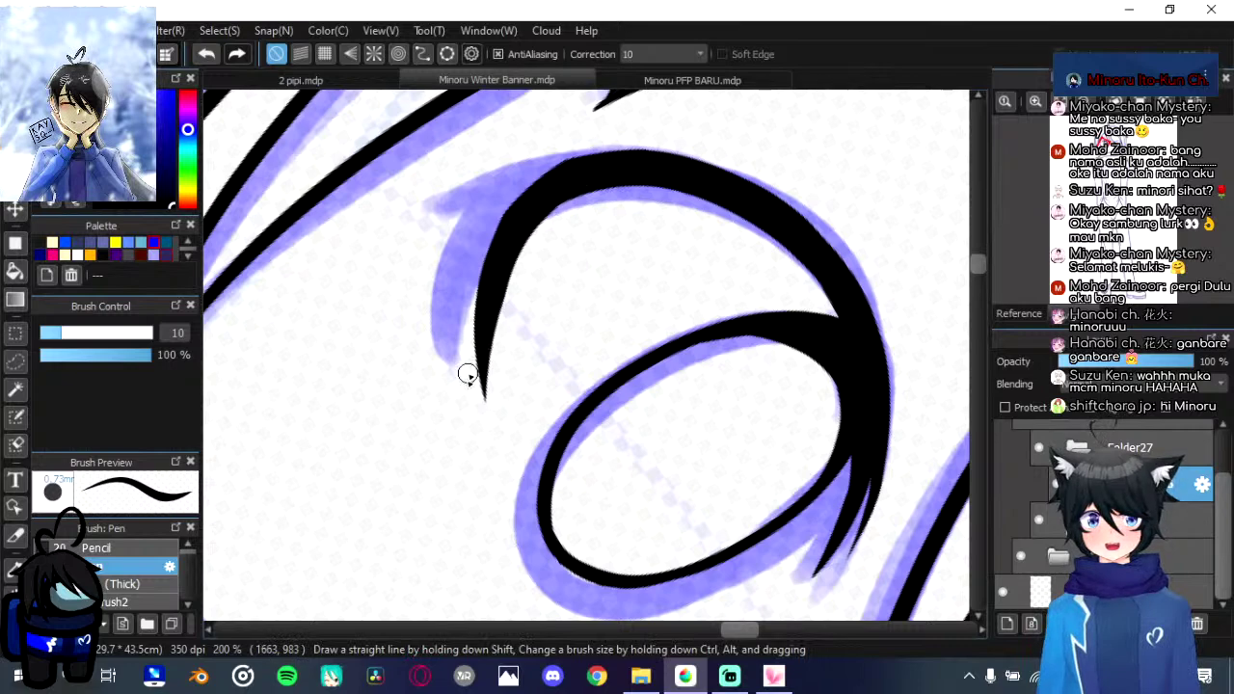
{"action": "mouse_move", "coordinate": [487, 401]}
{"action": "left_mouse_down"}
{"action": "mouse_move", "coordinate": [486, 340]}
{"action": "mouse_move", "coordinate": [517, 256]}
{"action": "left_mouse_up"}
{"action": "key", "text": "ctrl+z"}
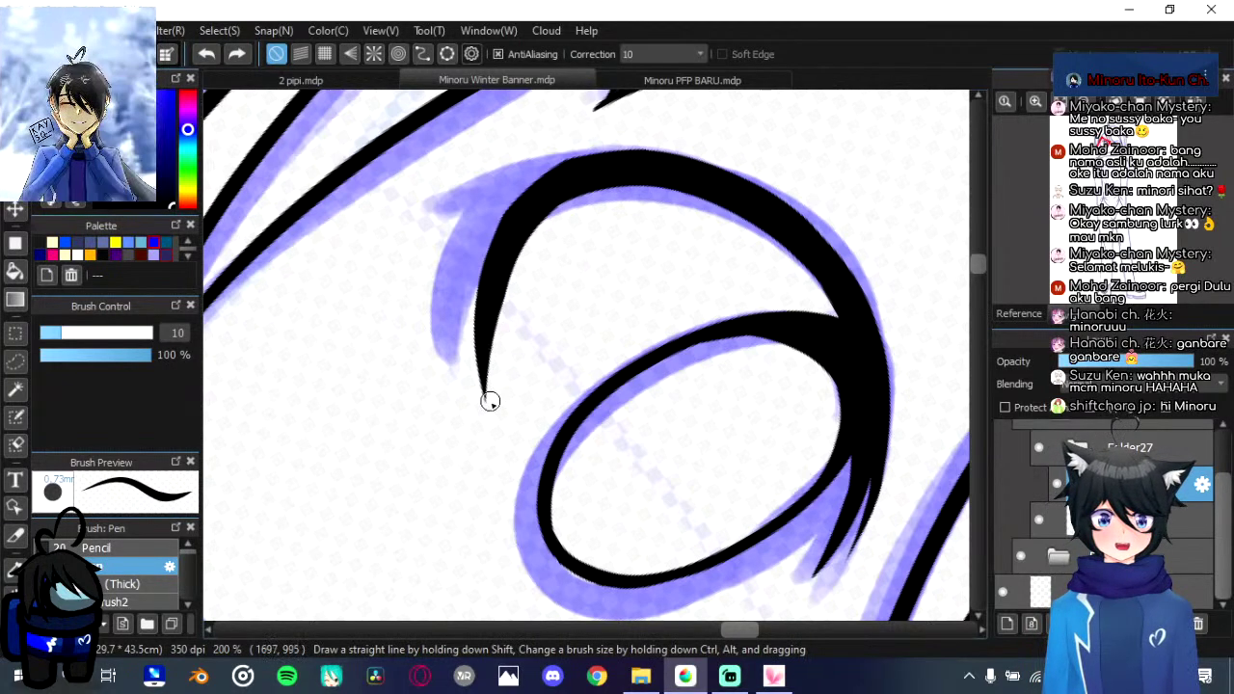
{"action": "left_click_drag", "start_coordinate": [488, 400], "coordinate": [514, 237]}
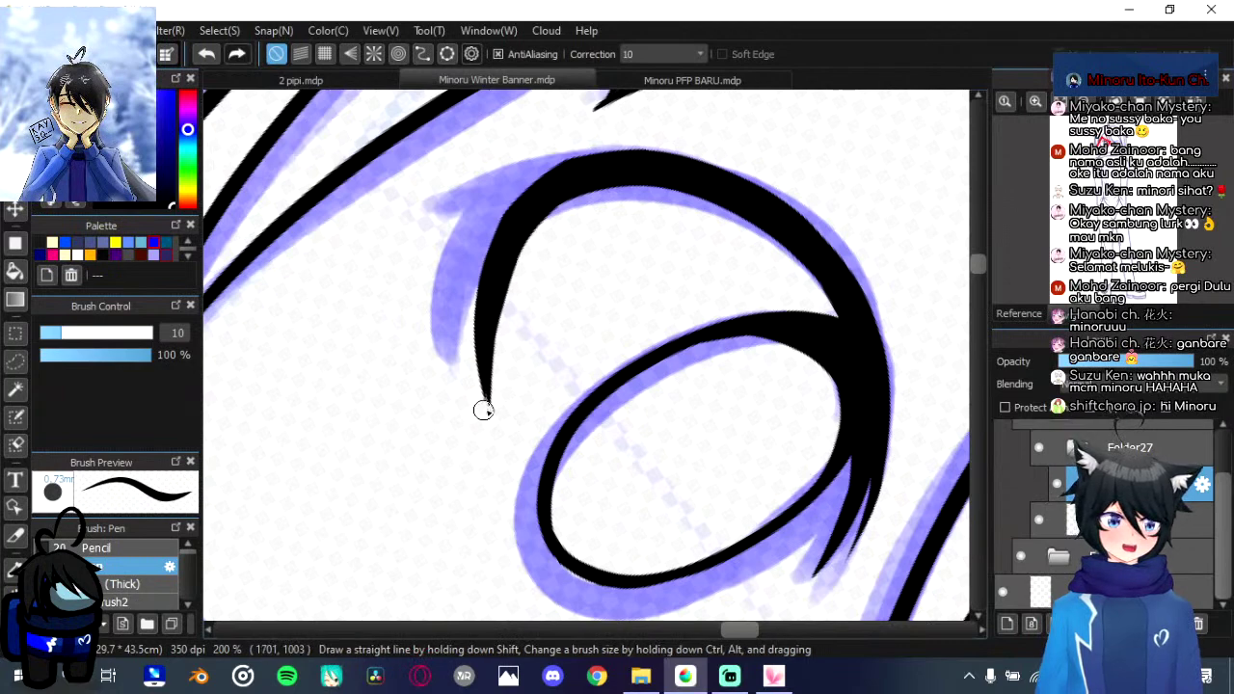
{"action": "scroll", "coordinate": [495, 360], "scroll_direction": "down", "scroll_amount": 2}
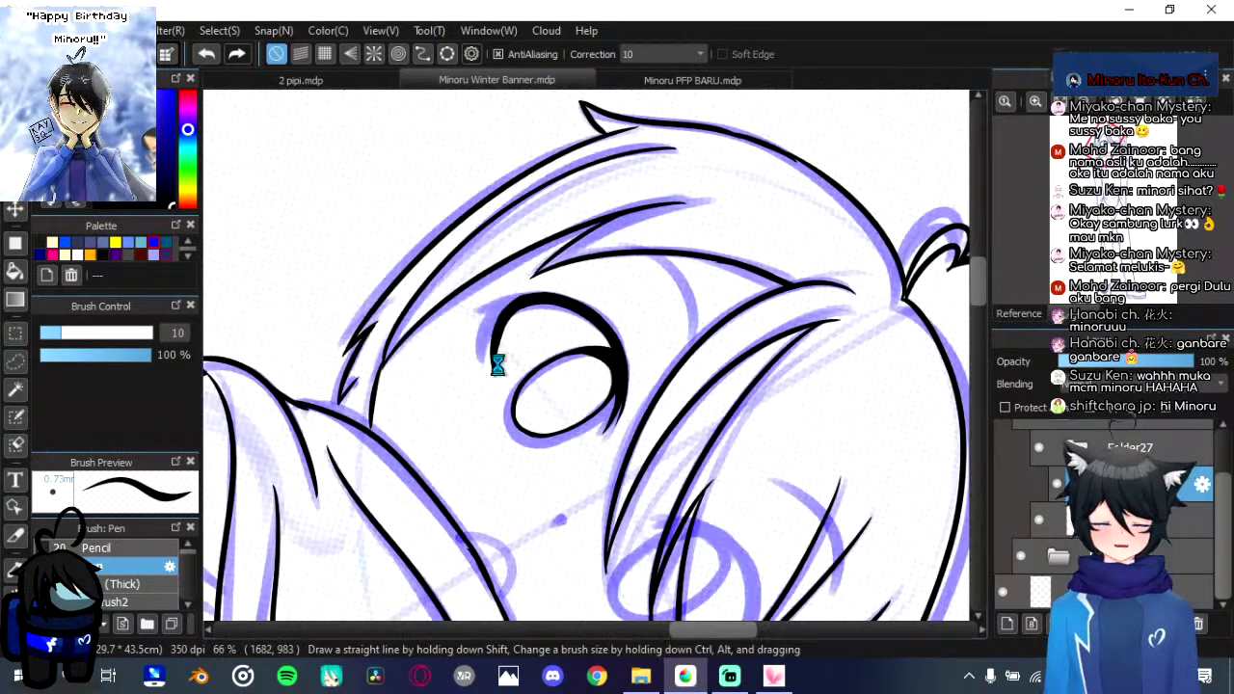
{"action": "scroll", "coordinate": [499, 366], "scroll_direction": "down", "scroll_amount": 1}
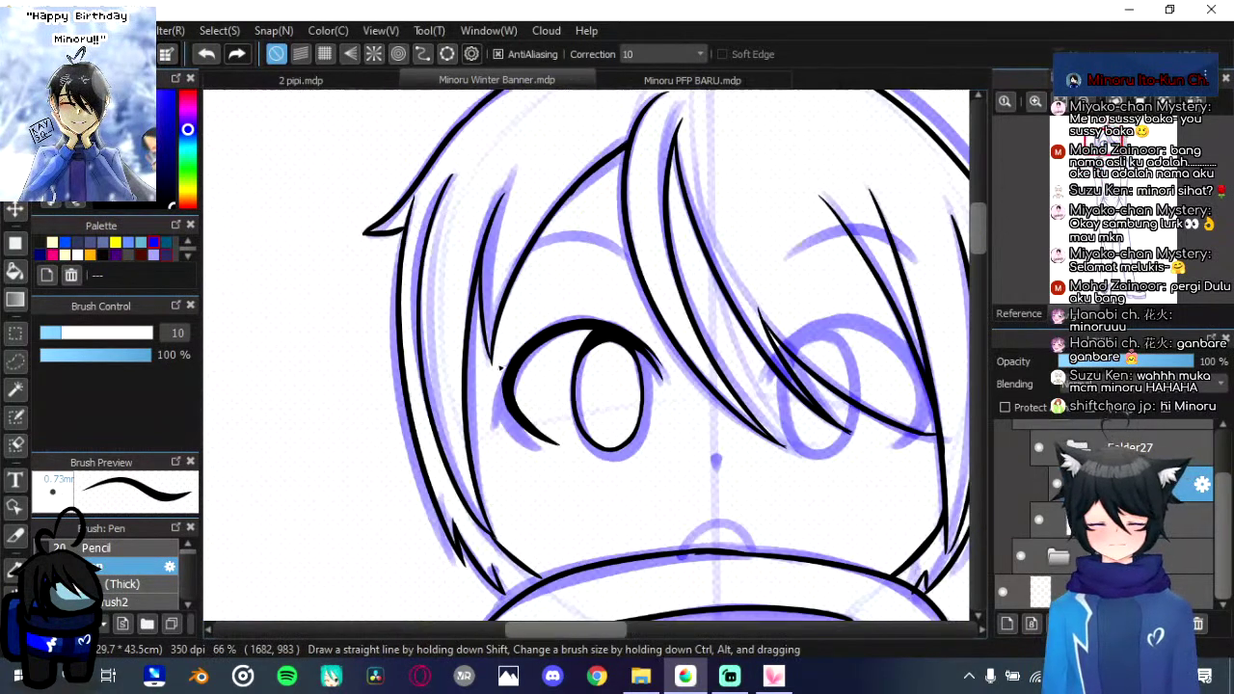
{"action": "left_click", "coordinate": [1023, 571]}
{"action": "left_click", "coordinate": [1024, 570]}
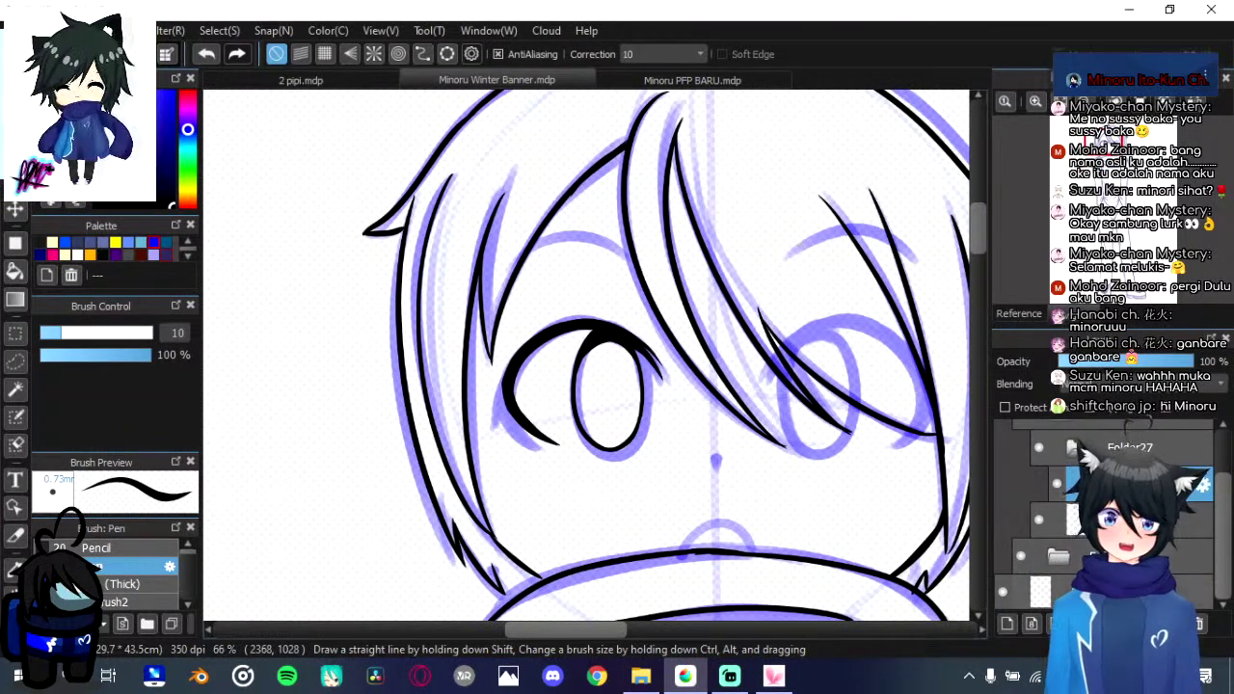
Step: Flip the copy of the finished left-hand eye horizontally and position it over the right-hand eye sketch
{"action": "left_click_drag", "start_coordinate": [703, 502], "coordinate": [556, 482]}
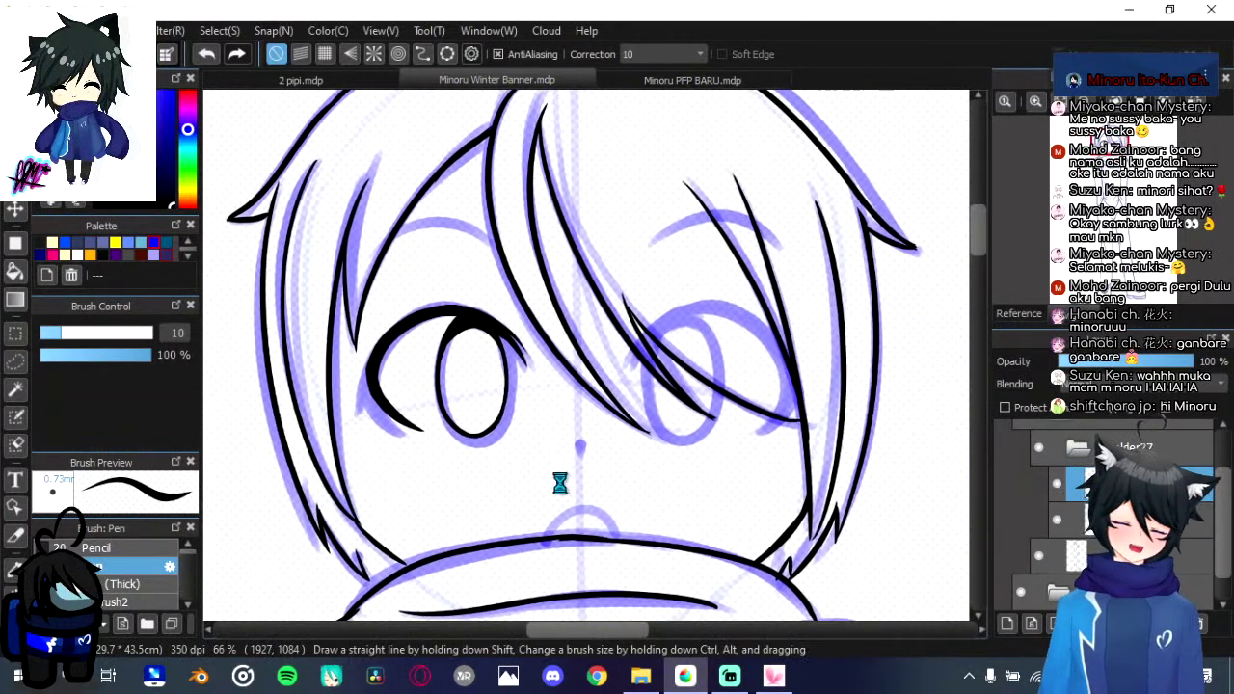
{"action": "key", "text": "ctrl+t"}
{"action": "left_click", "coordinate": [629, 592]}
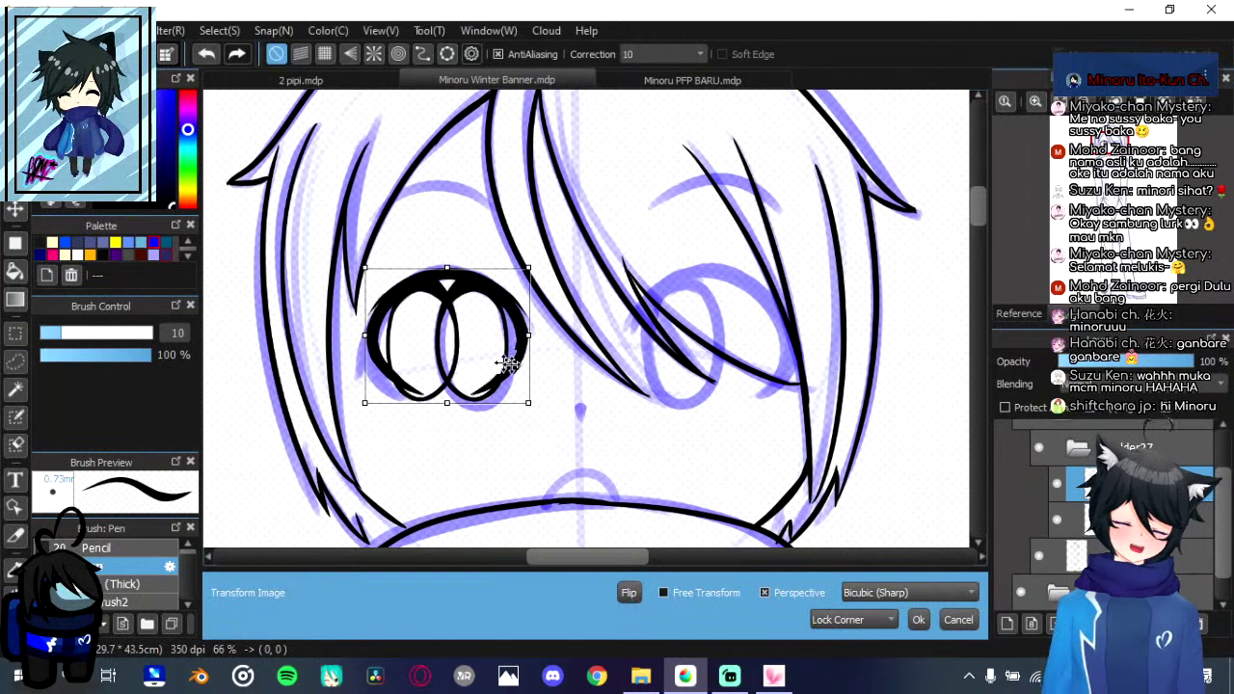
{"action": "left_click_drag", "start_coordinate": [504, 358], "coordinate": [732, 361]}
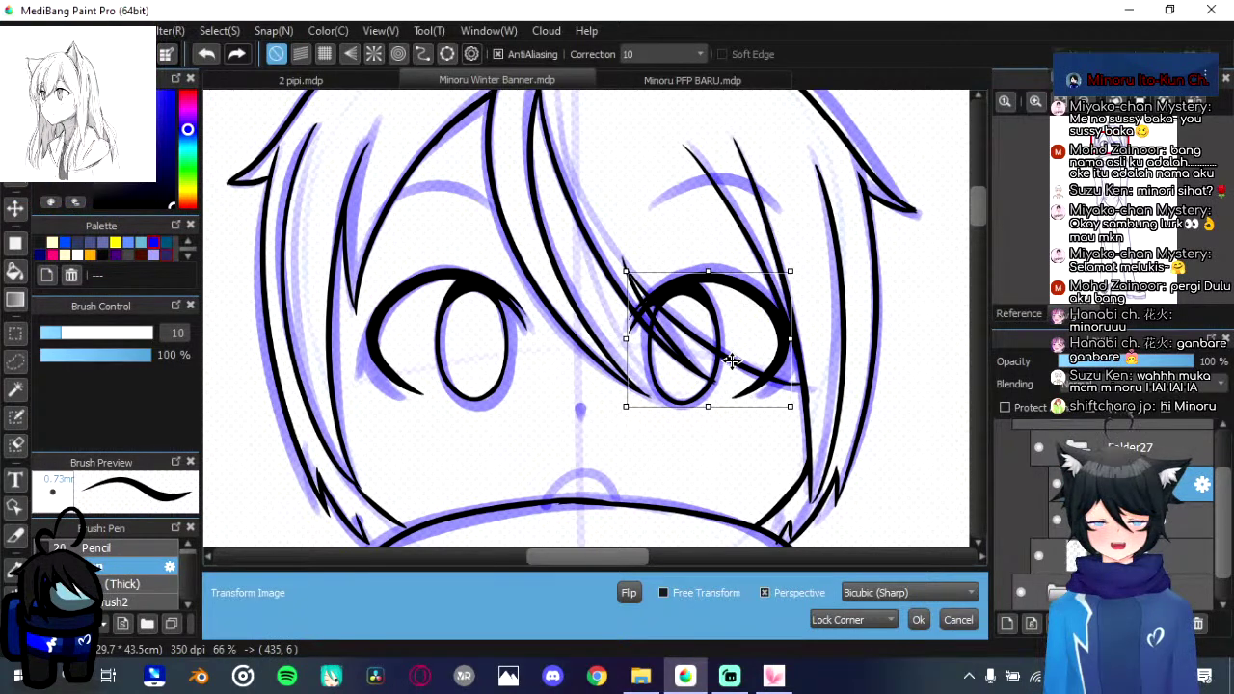
{"action": "left_click_drag", "start_coordinate": [731, 361], "coordinate": [734, 358]}
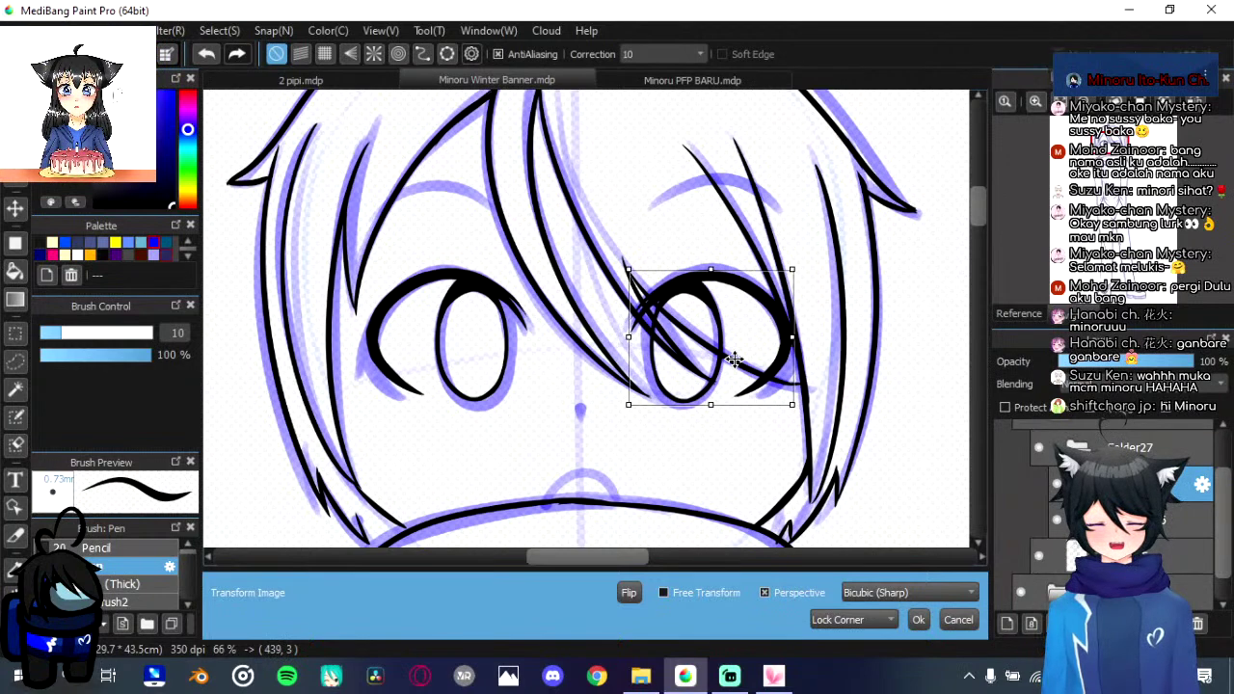
{"action": "left_click_drag", "start_coordinate": [734, 357], "coordinate": [731, 354]}
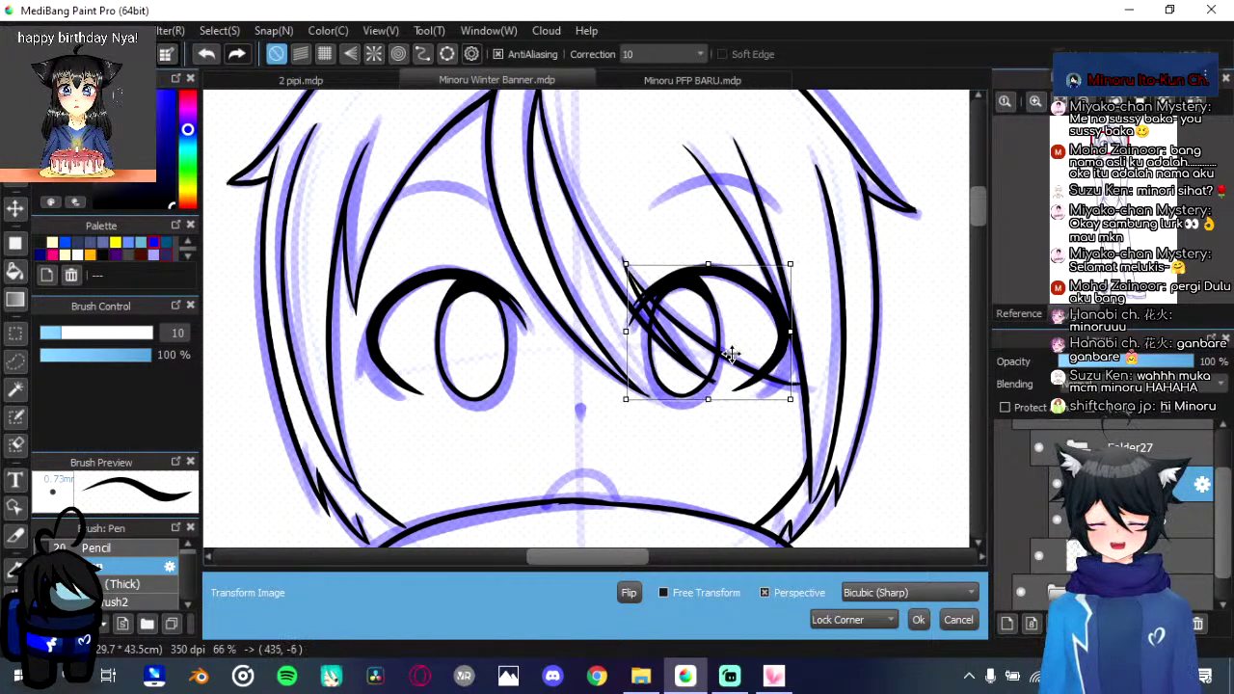
{"action": "left_click", "coordinate": [913, 619]}
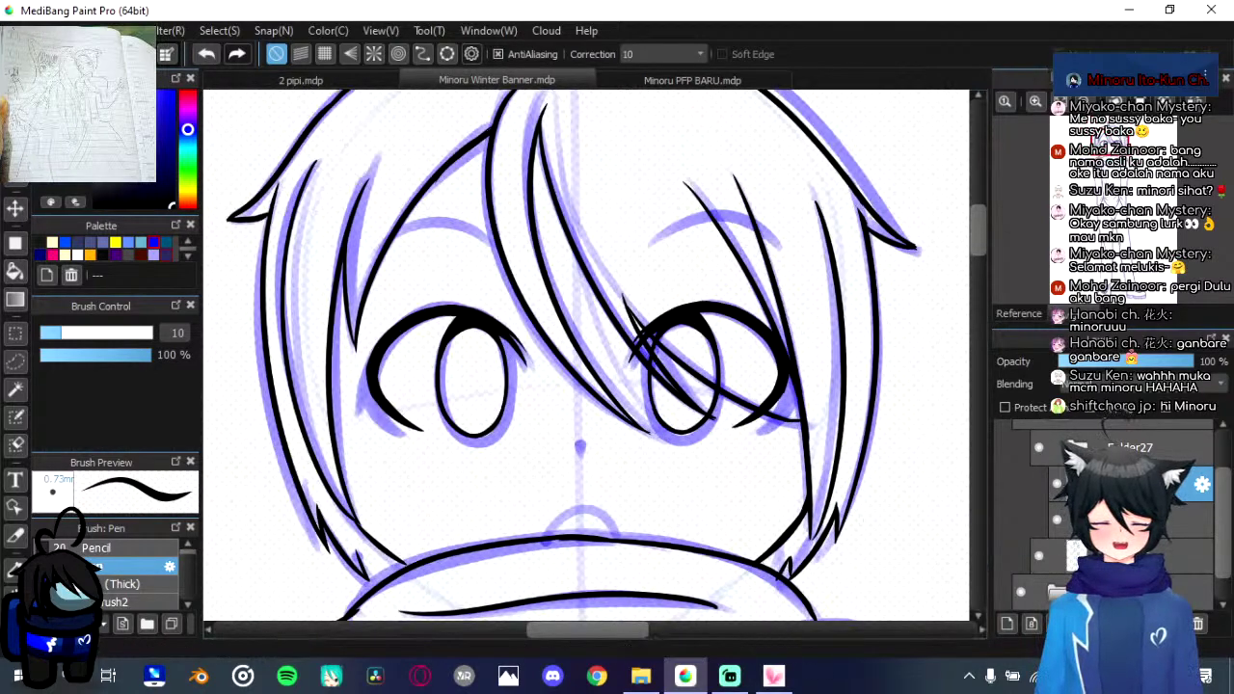
Step: Ink the small nose mark as a short tapered vertical stroke over the sketched dot
{"action": "scroll", "coordinate": [617, 433], "scroll_direction": "up", "scroll_amount": 3}
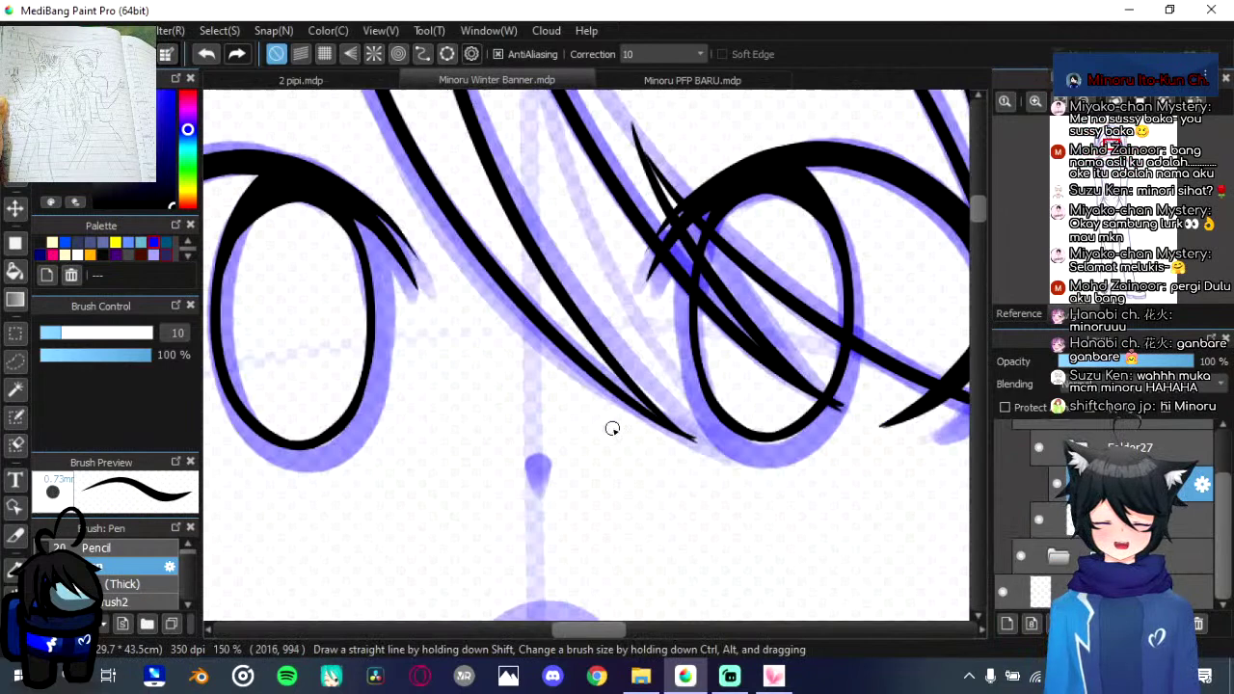
{"action": "scroll", "coordinate": [550, 165], "scroll_direction": "down", "scroll_amount": 3}
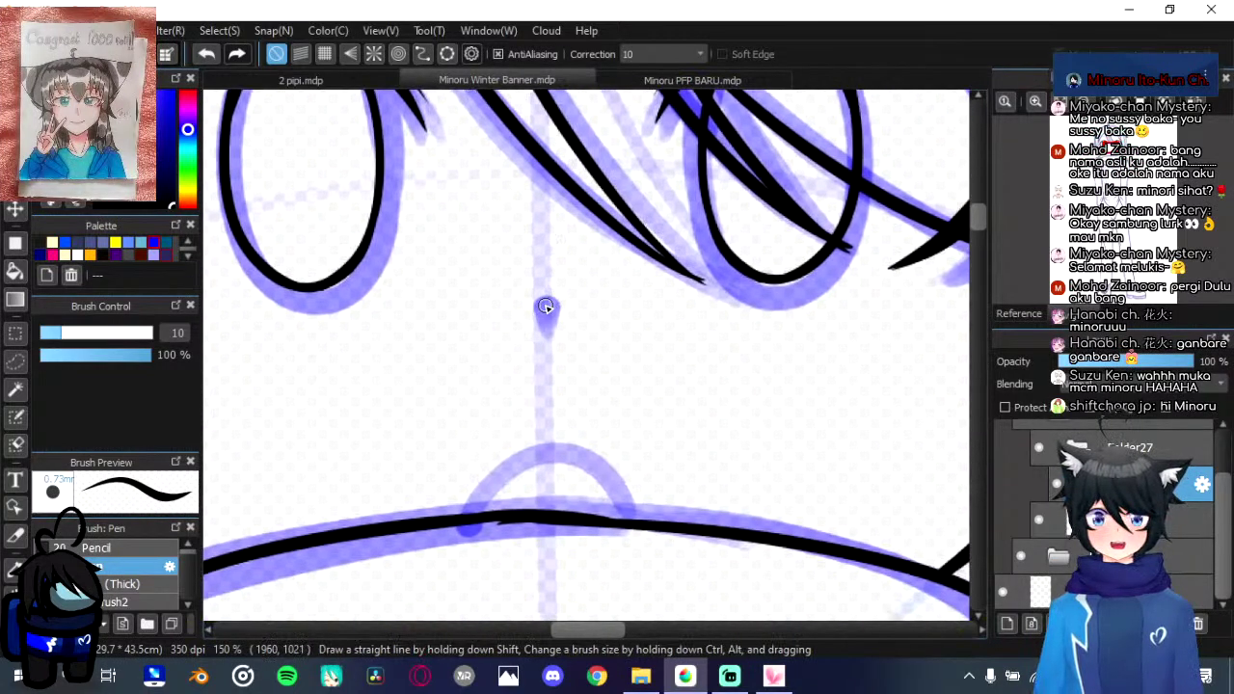
{"action": "key", "text": "ctrl+z"}
{"action": "left_click_drag", "start_coordinate": [547, 302], "coordinate": [555, 346]}
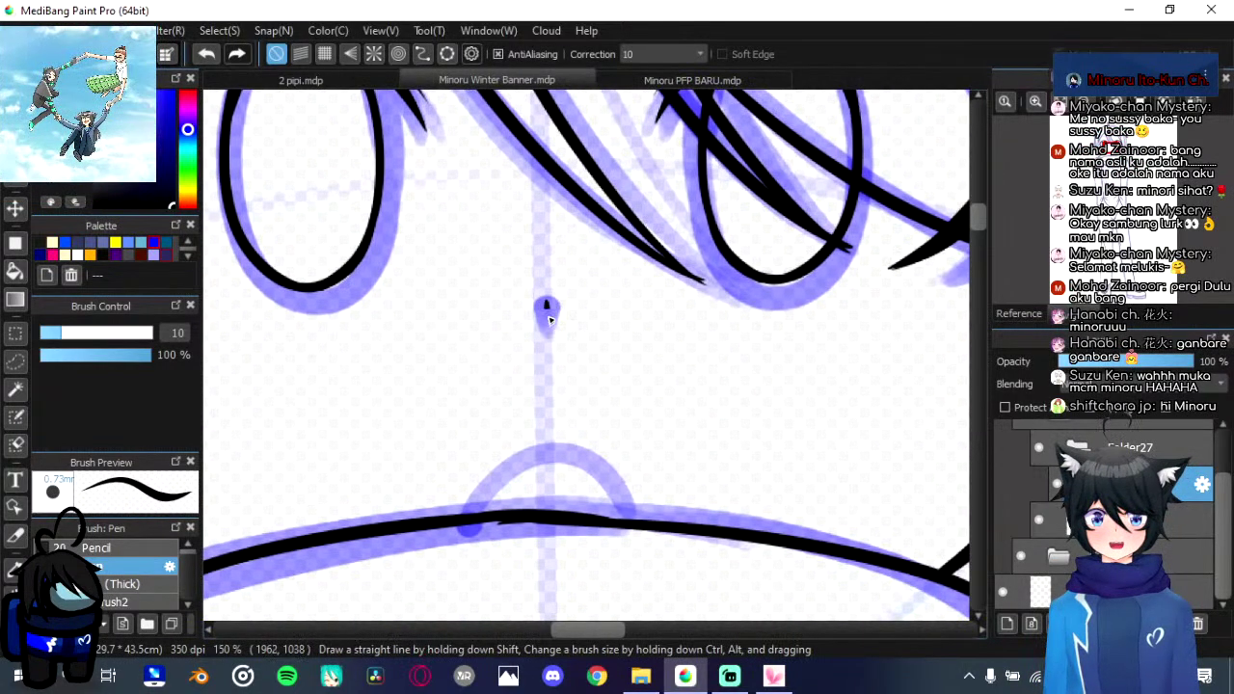
{"action": "left_click_drag", "start_coordinate": [546, 301], "coordinate": [545, 324]}
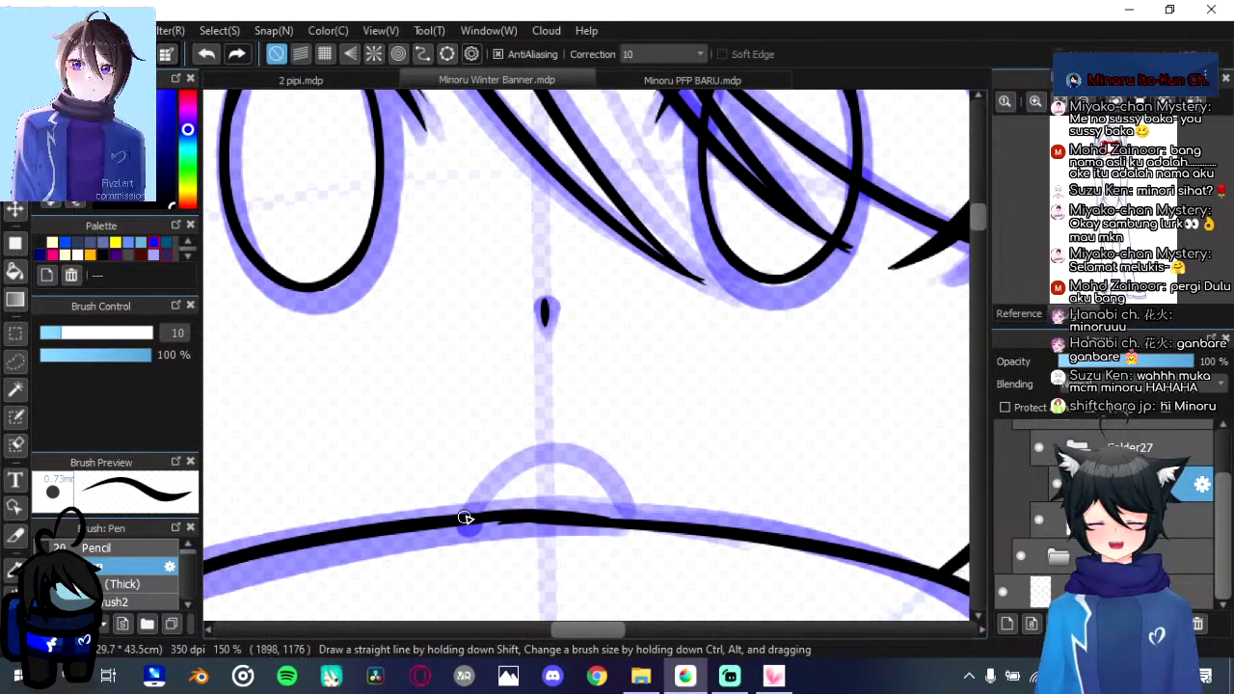
Step: Ink the mouth as an arch rising from the scarf's upper edge, redrawing the first attempt
{"action": "mouse_move", "coordinate": [469, 515]}
{"action": "left_mouse_down"}
{"action": "mouse_move", "coordinate": [568, 446]}
{"action": "mouse_move", "coordinate": [620, 507]}
{"action": "left_mouse_up"}
{"action": "key", "text": "ctrl+z"}
{"action": "mouse_move", "coordinate": [464, 518]}
{"action": "left_mouse_down"}
{"action": "mouse_move", "coordinate": [473, 489]}
{"action": "mouse_move", "coordinate": [584, 459]}
{"action": "mouse_move", "coordinate": [621, 518]}
{"action": "left_mouse_up"}
{"action": "scroll", "coordinate": [616, 352], "scroll_direction": "down", "scroll_amount": 10}
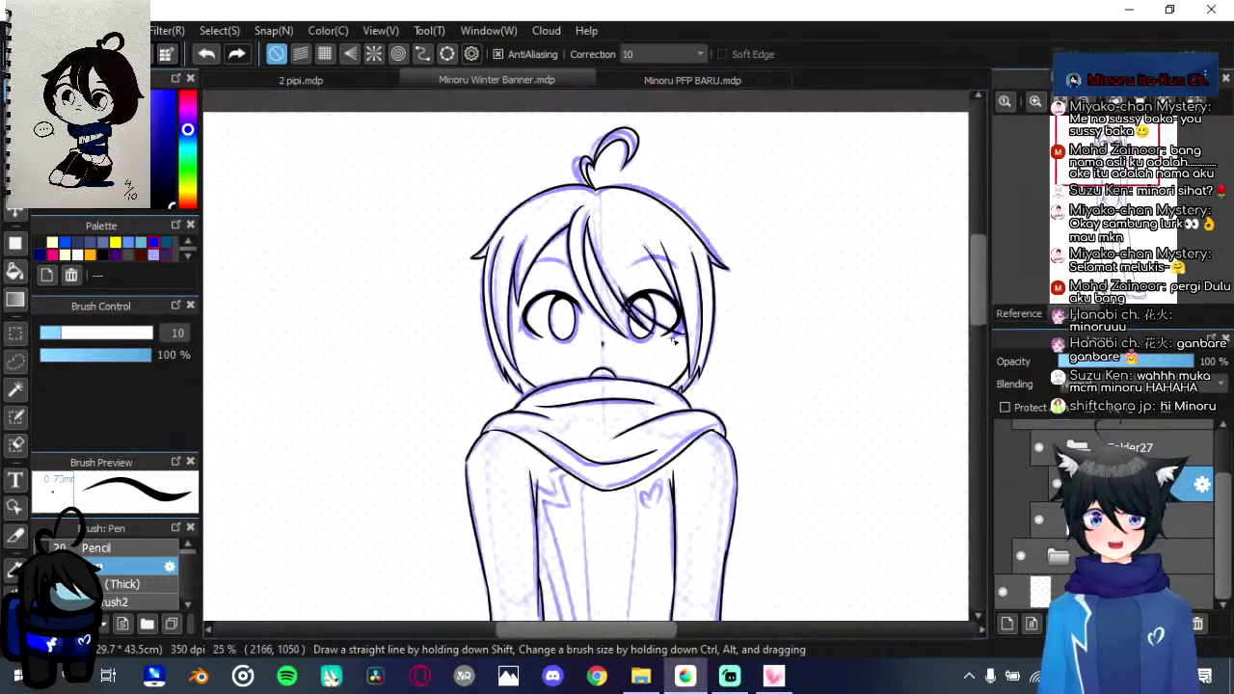
Step: Ink both arched eyebrows along the sketch, redrawing the right-hand one until its curve is smooth
{"action": "scroll", "coordinate": [546, 332], "scroll_direction": "up", "scroll_amount": 5}
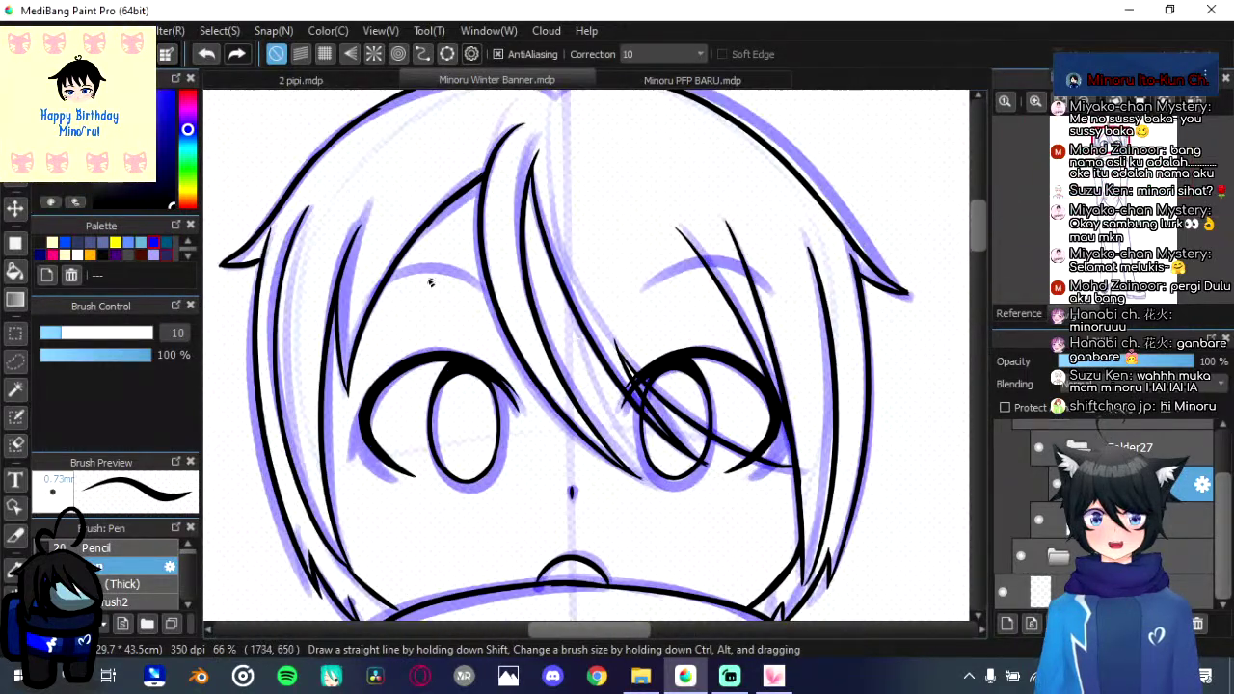
{"action": "key", "text": "ctrl+z"}
{"action": "mouse_move", "coordinate": [362, 289]}
{"action": "left_mouse_down"}
{"action": "mouse_move", "coordinate": [427, 259]}
{"action": "mouse_move", "coordinate": [484, 288]}
{"action": "left_mouse_up"}
{"action": "mouse_move", "coordinate": [640, 289]}
{"action": "left_mouse_down"}
{"action": "mouse_move", "coordinate": [705, 258]}
{"action": "mouse_move", "coordinate": [770, 273]}
{"action": "left_mouse_up"}
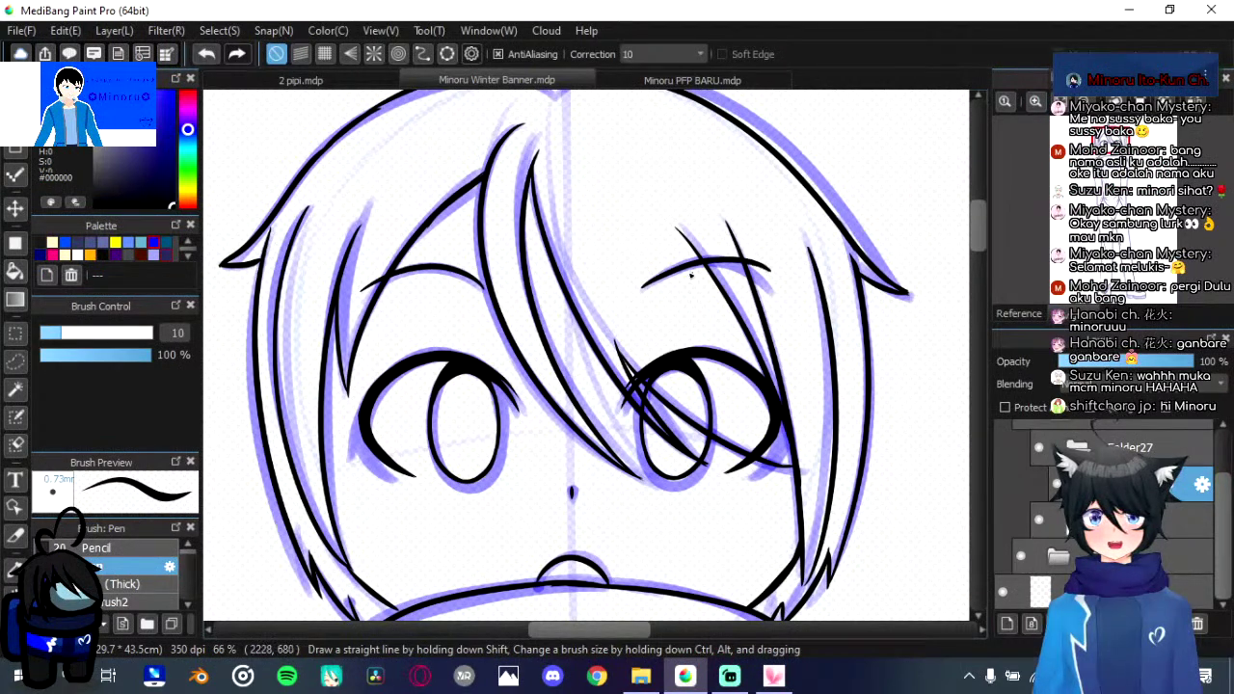
{"action": "key", "text": "ctrl+z"}
{"action": "mouse_move", "coordinate": [644, 285]}
{"action": "left_mouse_down"}
{"action": "mouse_move", "coordinate": [685, 262]}
{"action": "mouse_move", "coordinate": [771, 274]}
{"action": "left_mouse_up"}
{"action": "key", "text": "ctrl+z"}
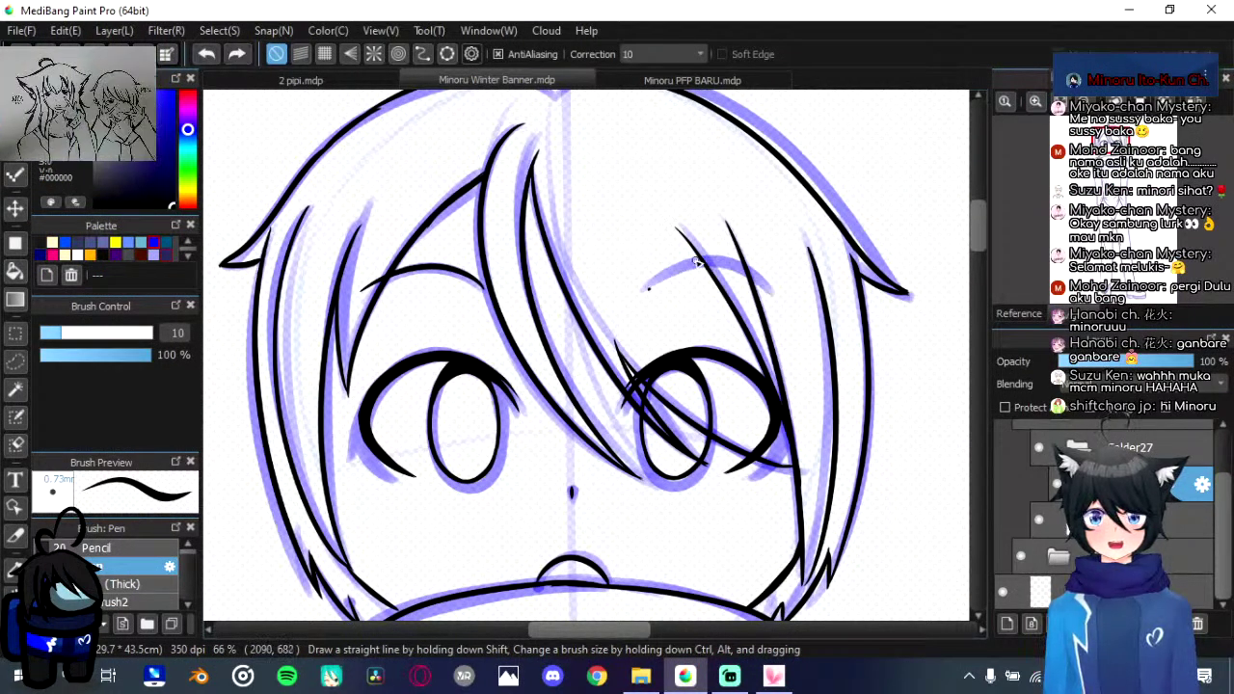
{"action": "left_click_drag", "start_coordinate": [645, 287], "coordinate": [771, 276]}
{"action": "key", "text": "ctrl+z"}
{"action": "mouse_move", "coordinate": [641, 286]}
{"action": "left_mouse_down"}
{"action": "mouse_move", "coordinate": [694, 259]}
{"action": "mouse_move", "coordinate": [774, 290]}
{"action": "left_mouse_up"}
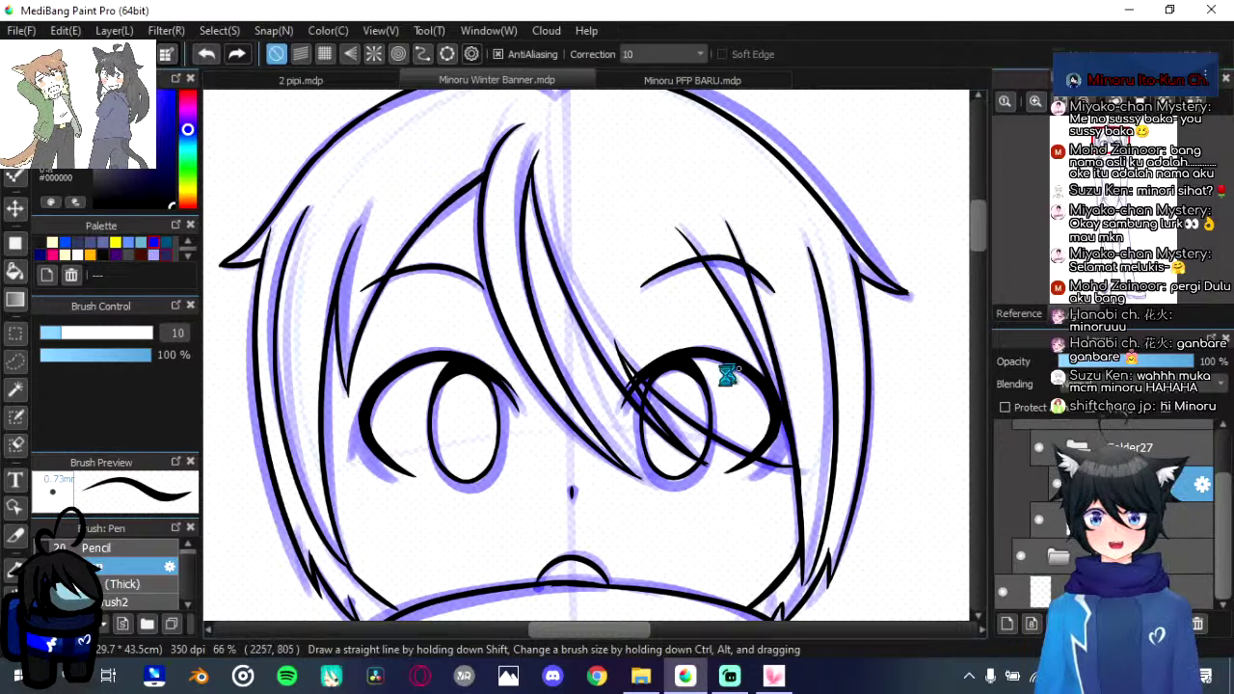
Step: Hide the blue sketch folder and check the line art of the whole figure
{"action": "scroll", "coordinate": [728, 376], "scroll_direction": "down", "scroll_amount": 5}
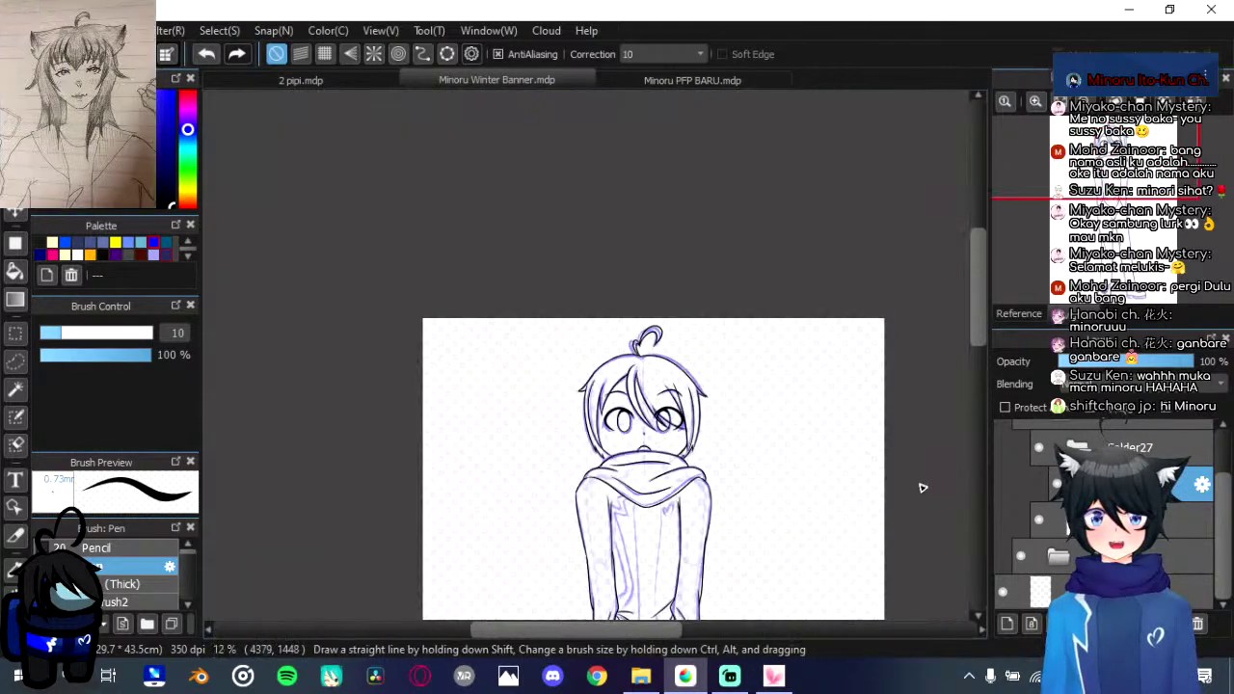
{"action": "left_click", "coordinate": [1021, 556]}
{"action": "scroll", "coordinate": [711, 515], "scroll_direction": "up", "scroll_amount": 1}
{"action": "mouse_move", "coordinate": [681, 429]}
{"action": "left_mouse_down"}
{"action": "mouse_move", "coordinate": [742, 190]}
{"action": "mouse_move", "coordinate": [676, 343]}
{"action": "mouse_move", "coordinate": [626, 359]}
{"action": "left_mouse_up"}
{"action": "scroll", "coordinate": [676, 345], "scroll_direction": "down", "scroll_amount": 3}
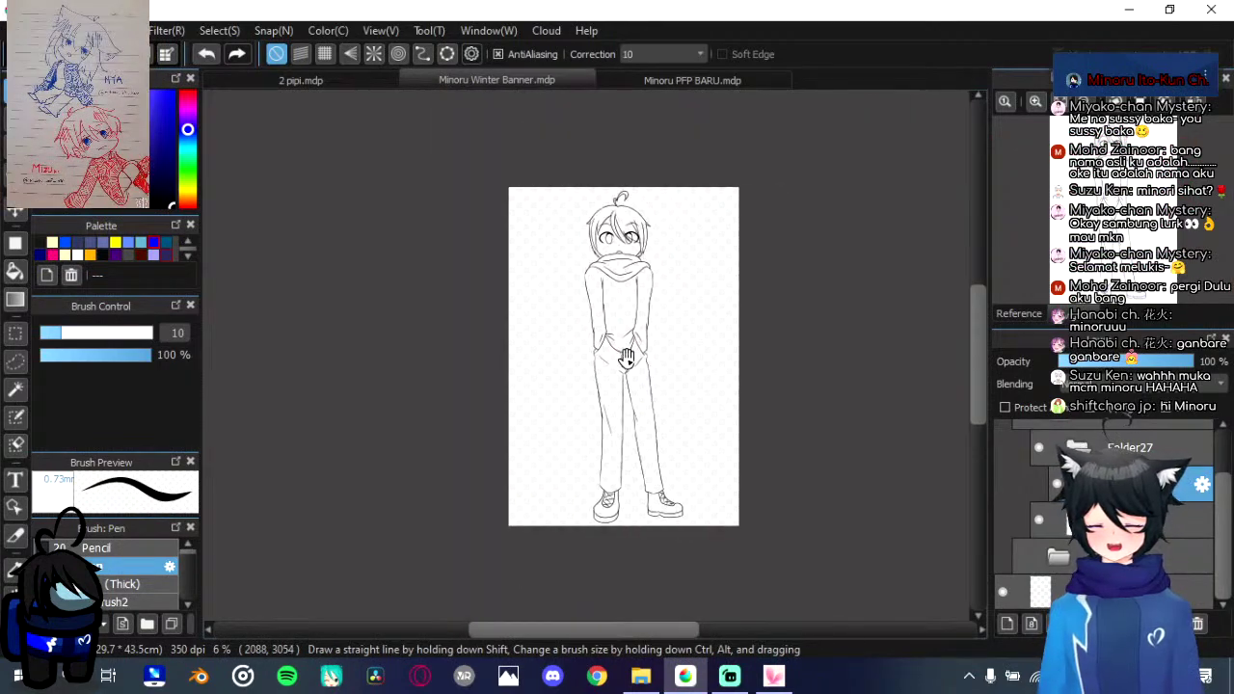
{"action": "scroll", "coordinate": [626, 357], "scroll_direction": "up", "scroll_amount": 3}
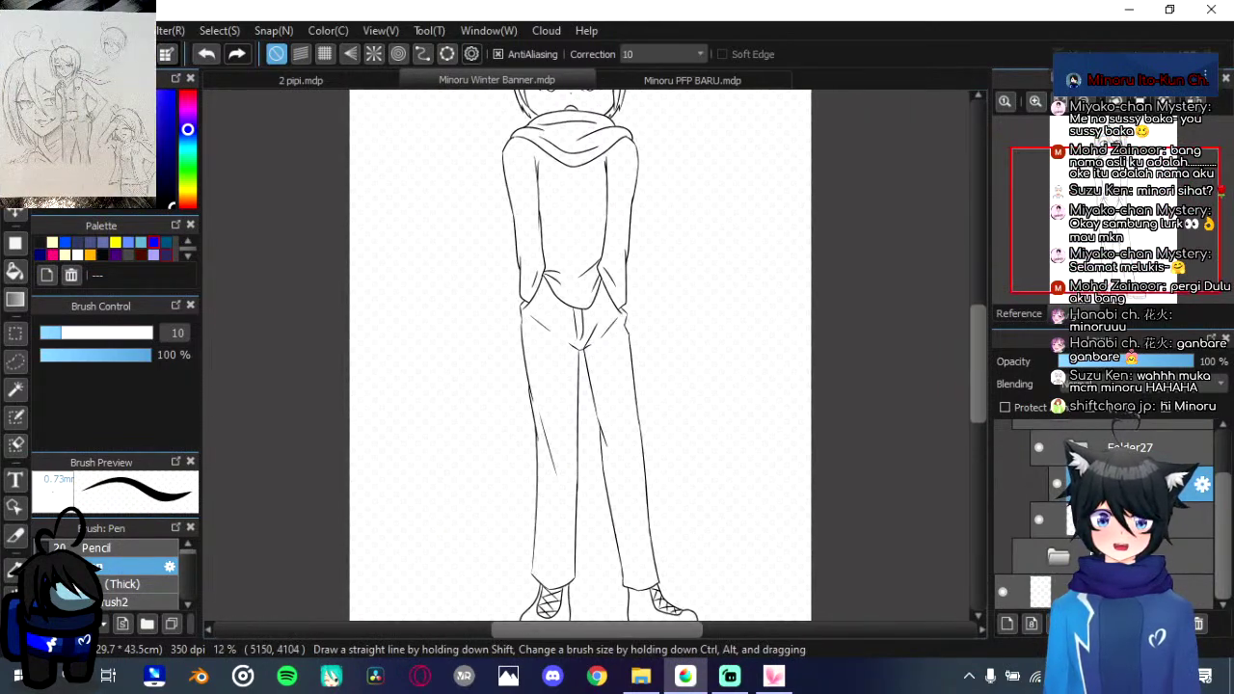
Step: Rename the folder holding the facial line art to Face
{"action": "left_click", "coordinate": [1198, 623]}
{"action": "double_click", "coordinate": [1128, 483]}
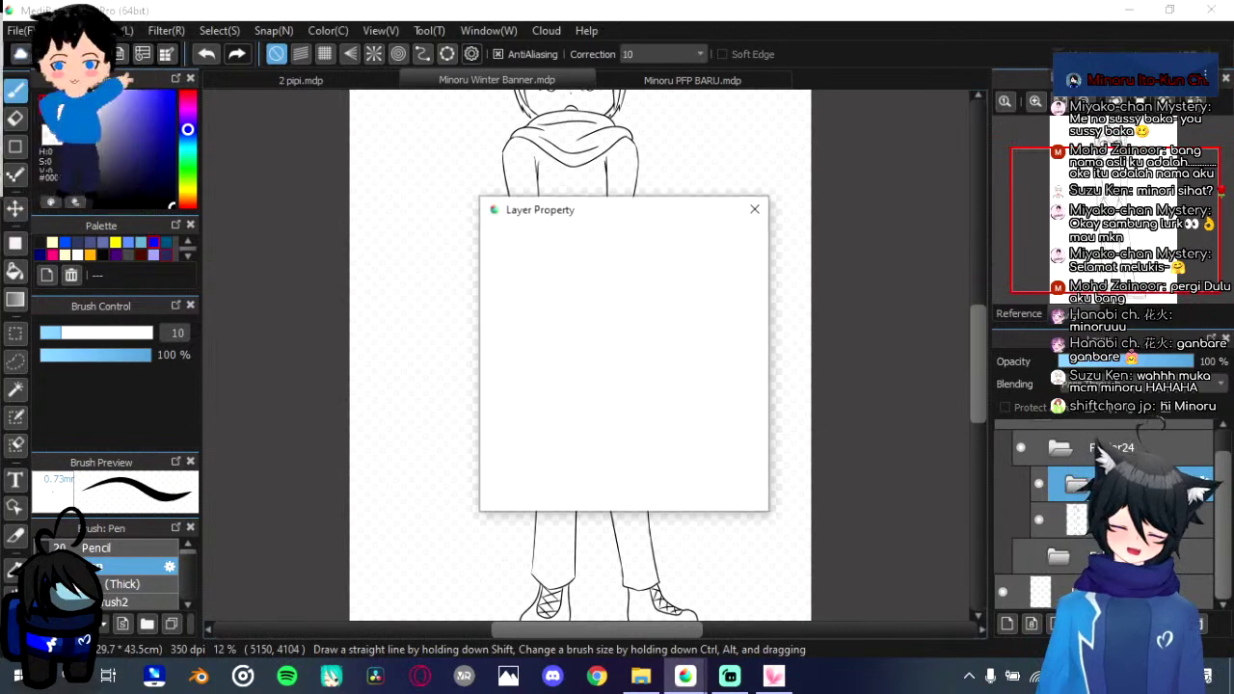
{"action": "type", "text": "Face"}
{"action": "key", "text": "Return"}
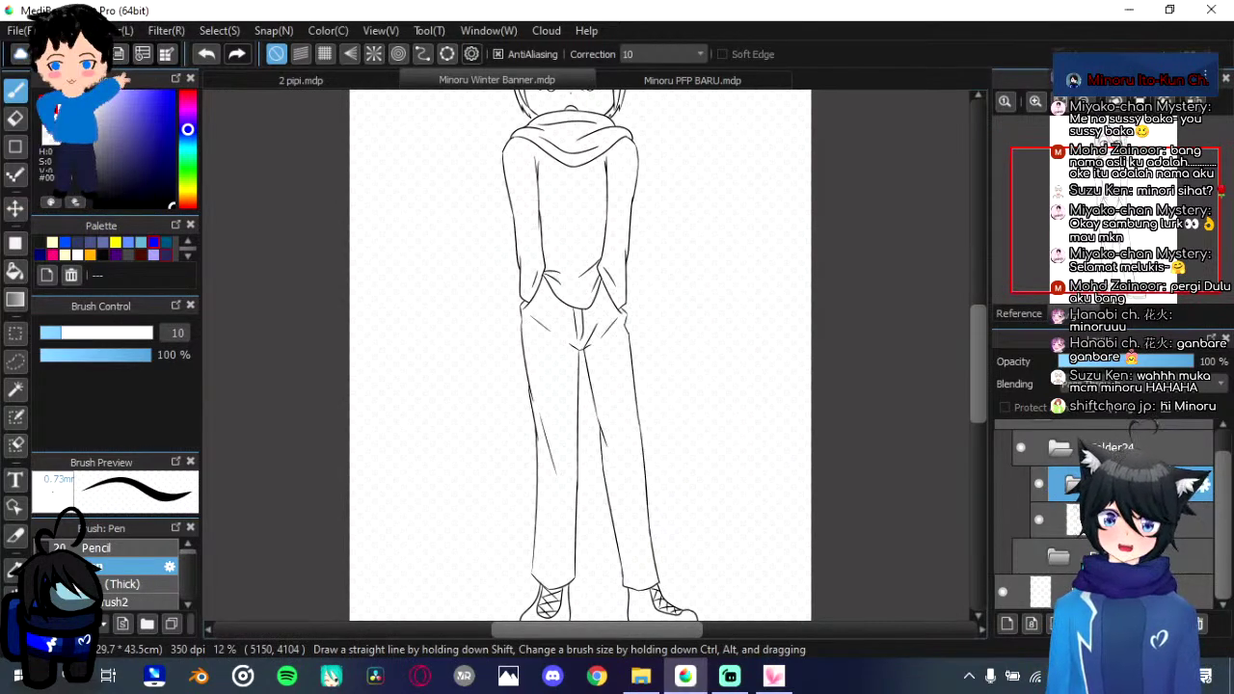
Step: Create a new folder between the line art and the sketch folder, and add an empty layer inside it
{"action": "left_click", "coordinate": [1128, 556]}
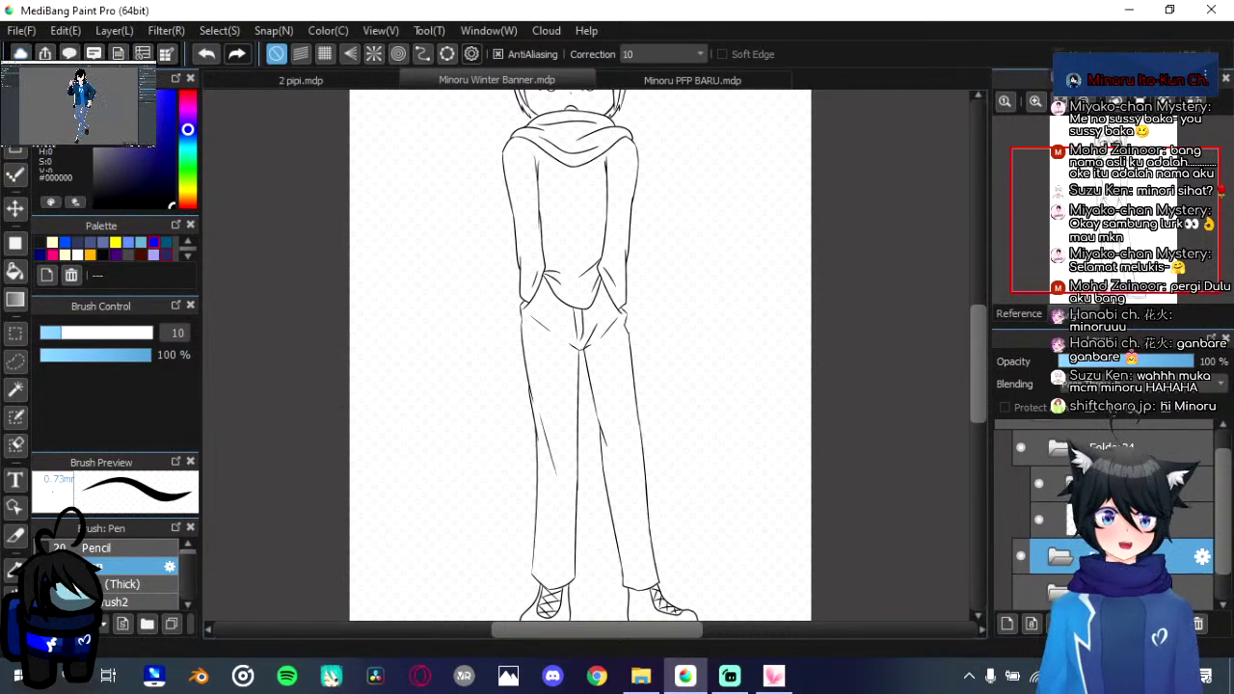
{"action": "left_click", "coordinate": [1015, 622]}
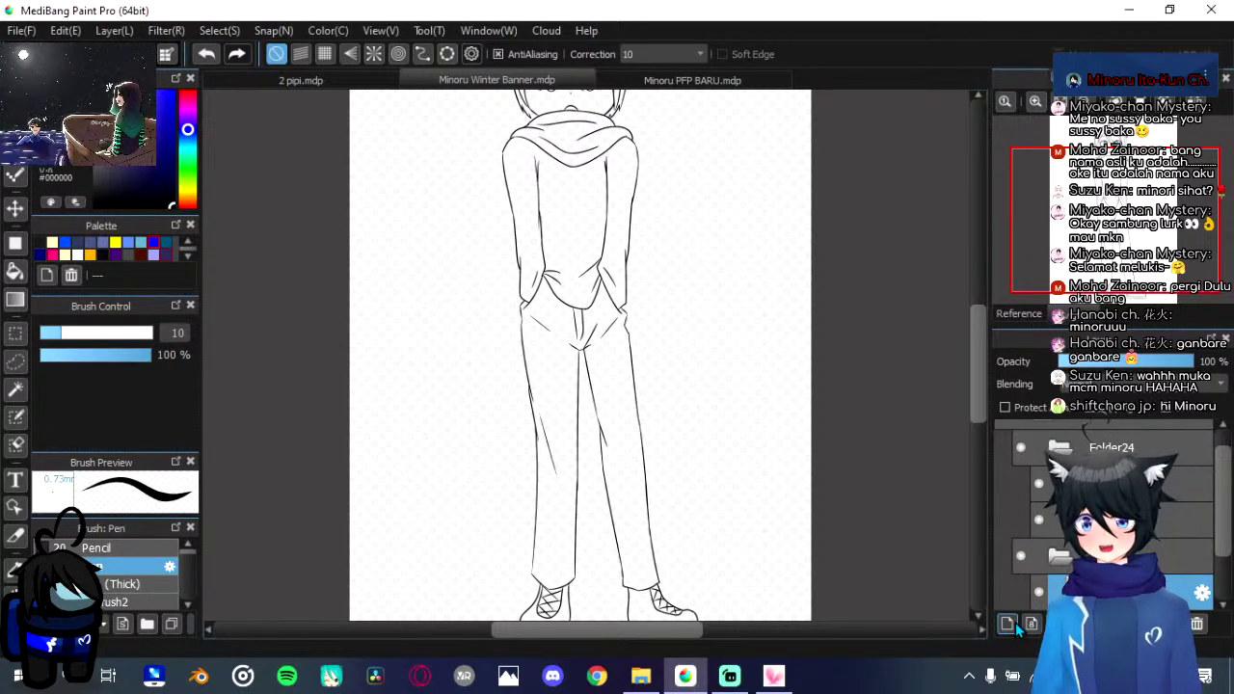
{"action": "scroll", "coordinate": [541, 279], "scroll_direction": "down", "scroll_amount": 3}
{"action": "scroll", "coordinate": [543, 282], "scroll_direction": "up", "scroll_amount": 1}
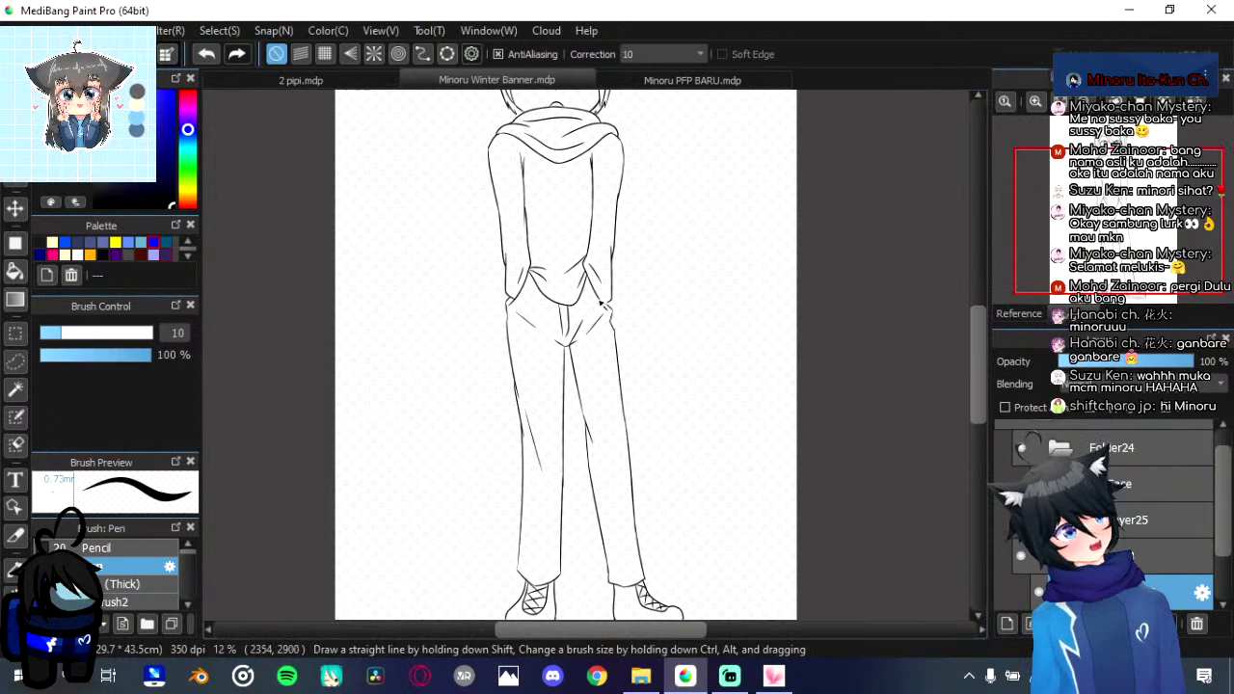
{"action": "scroll", "coordinate": [391, 248], "scroll_direction": "up", "scroll_amount": 1}
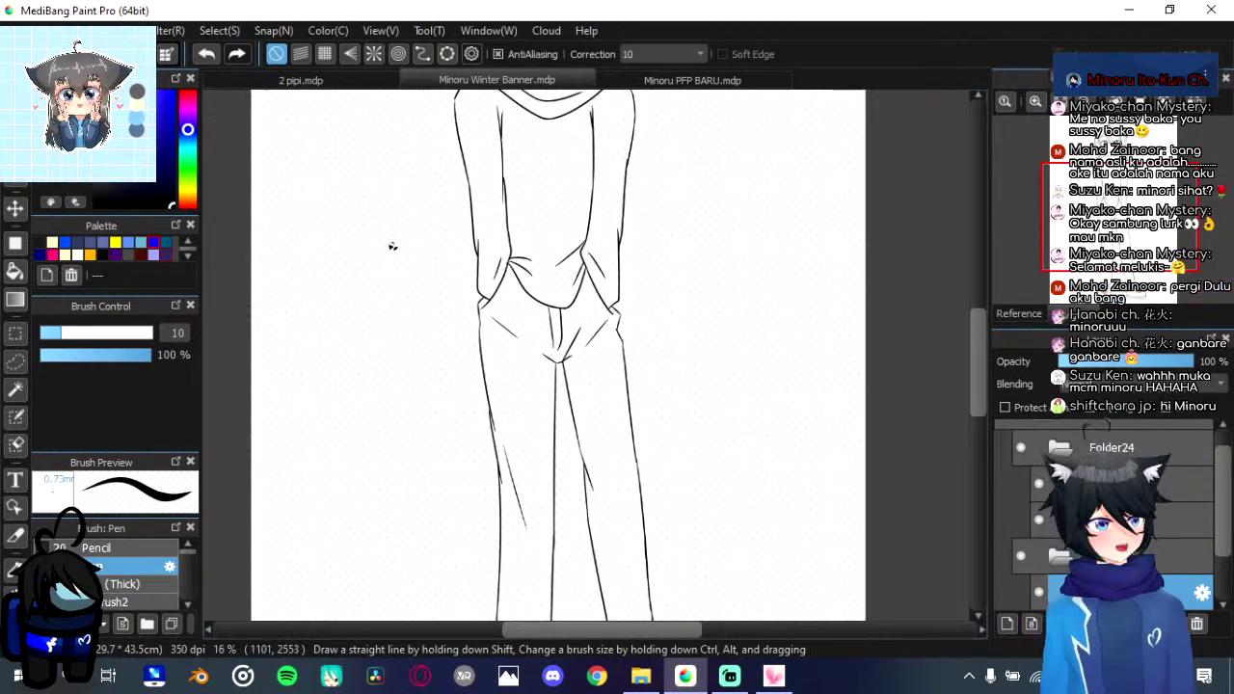
Step: Choose bright blue, try filling the hoodie with the Bucket tool, and undo the fill
{"action": "left_click", "coordinate": [189, 254]}
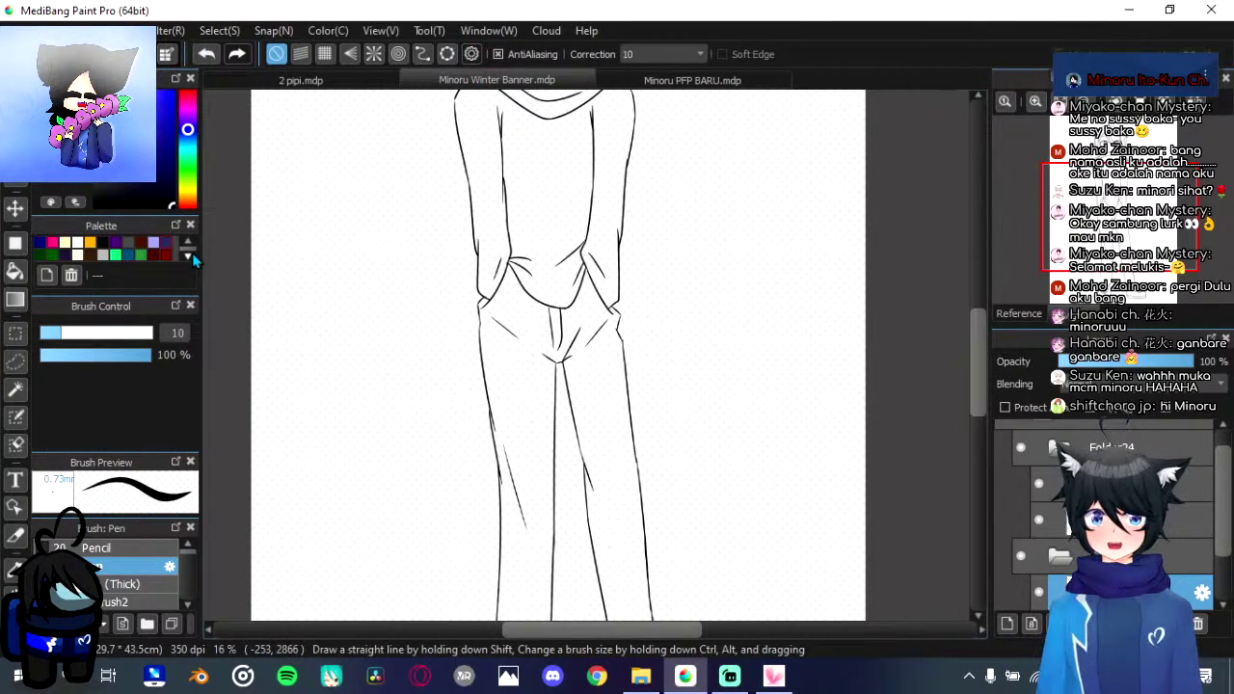
{"action": "left_click", "coordinate": [192, 253]}
{"action": "left_click", "coordinate": [165, 242]}
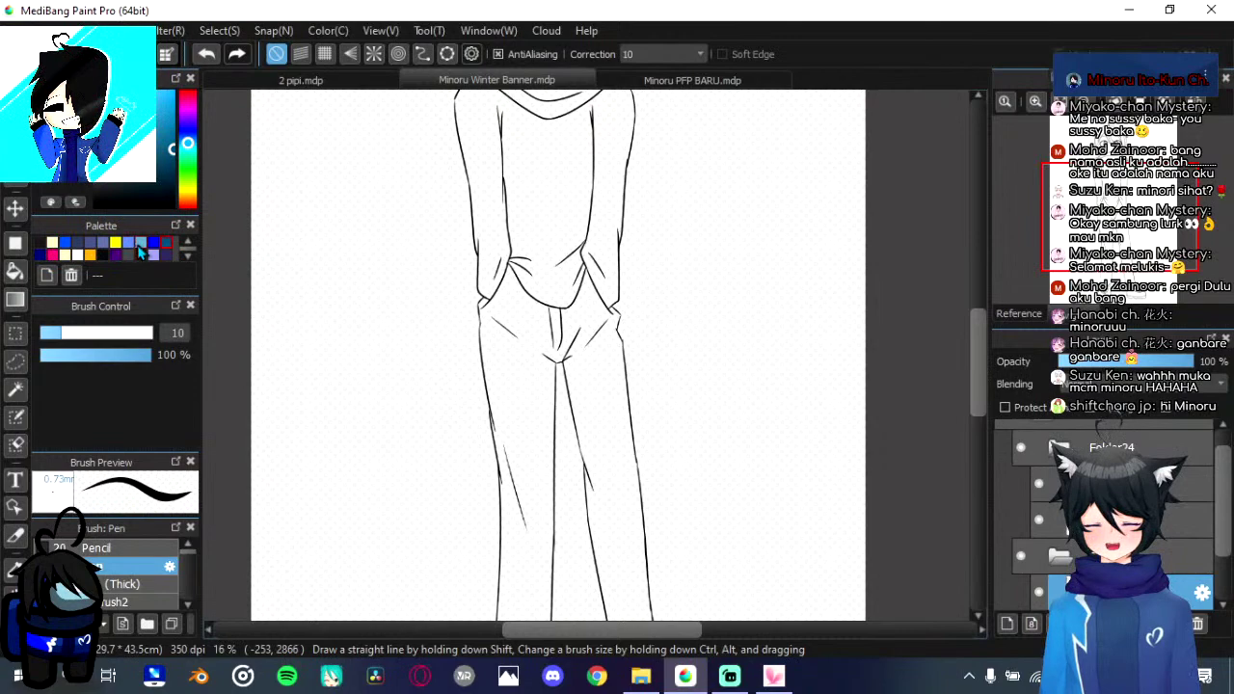
{"action": "left_click", "coordinate": [129, 243]}
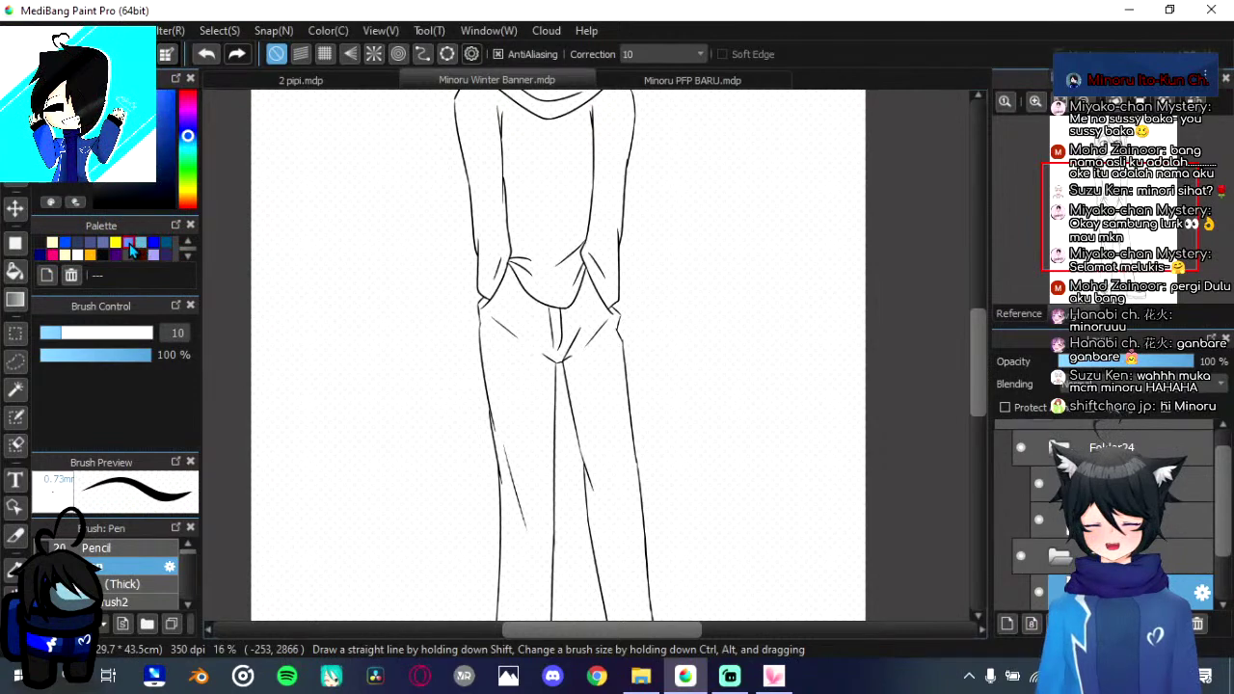
{"action": "left_click", "coordinate": [15, 271]}
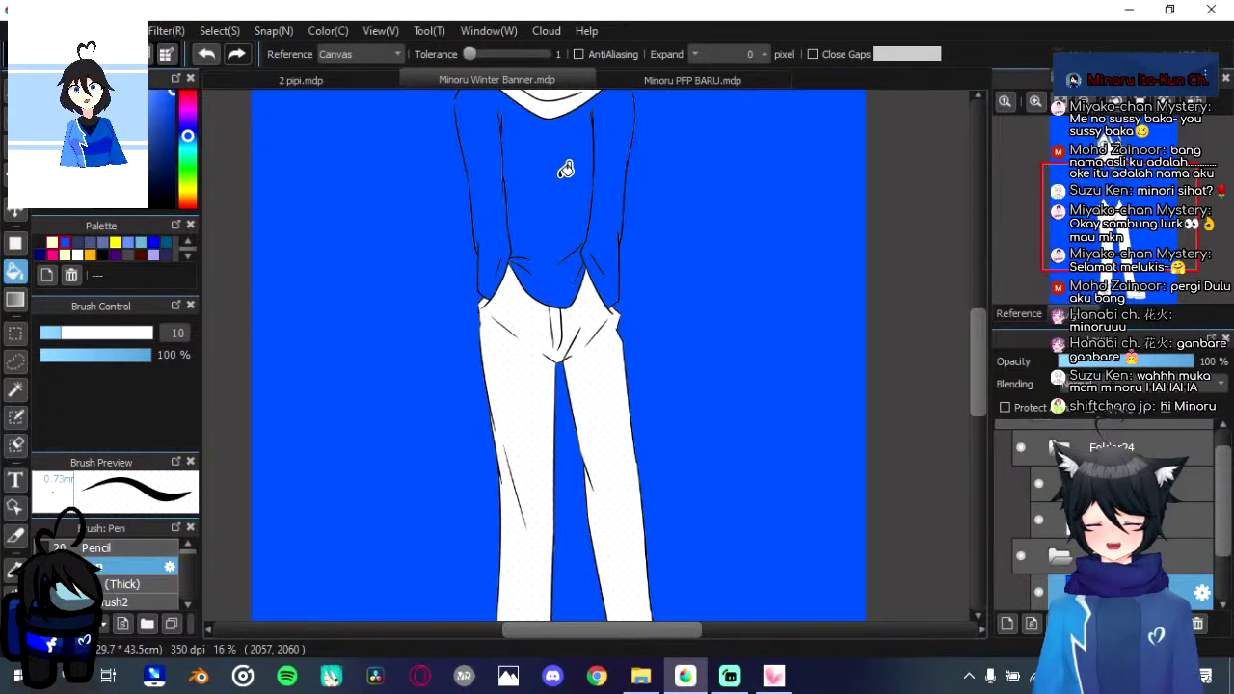
{"action": "key", "text": "ctrl+z"}
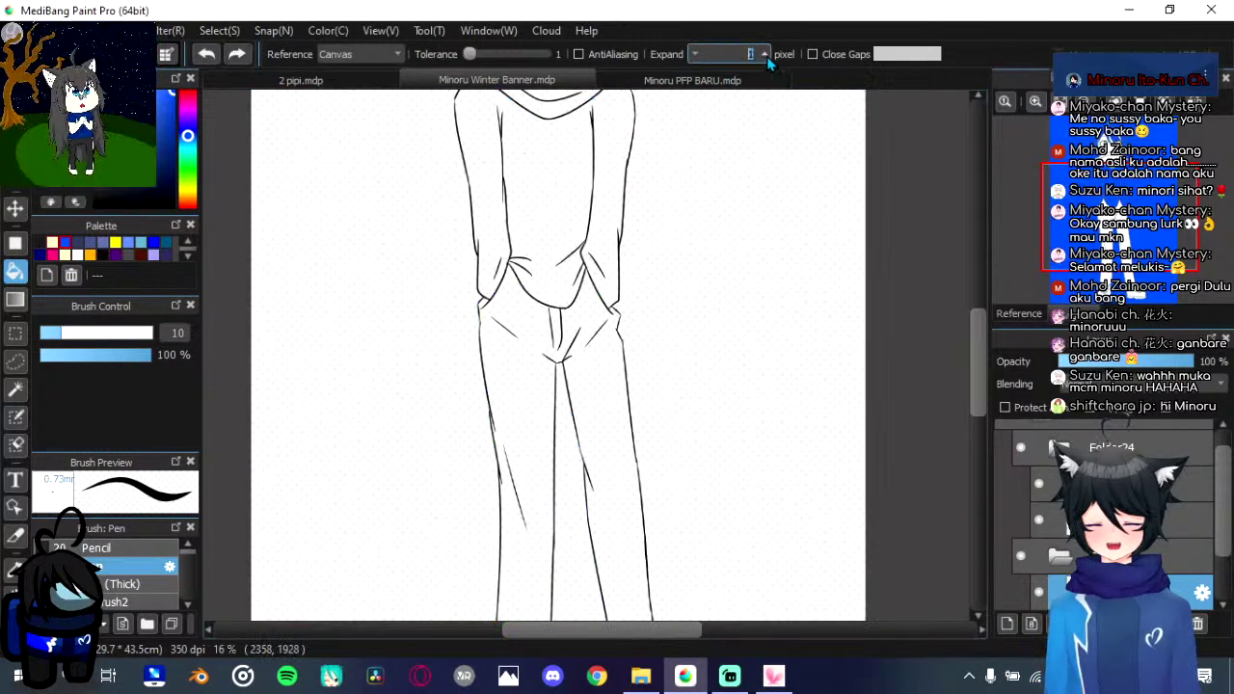
Step: Set the Bucket's expansion to 2 pixels, enable Close Gaps, and fill the hoodie body and sleeves with bright blue
{"action": "left_click", "coordinate": [765, 53]}
{"action": "left_click", "coordinate": [765, 53]}
{"action": "left_click", "coordinate": [811, 54]}
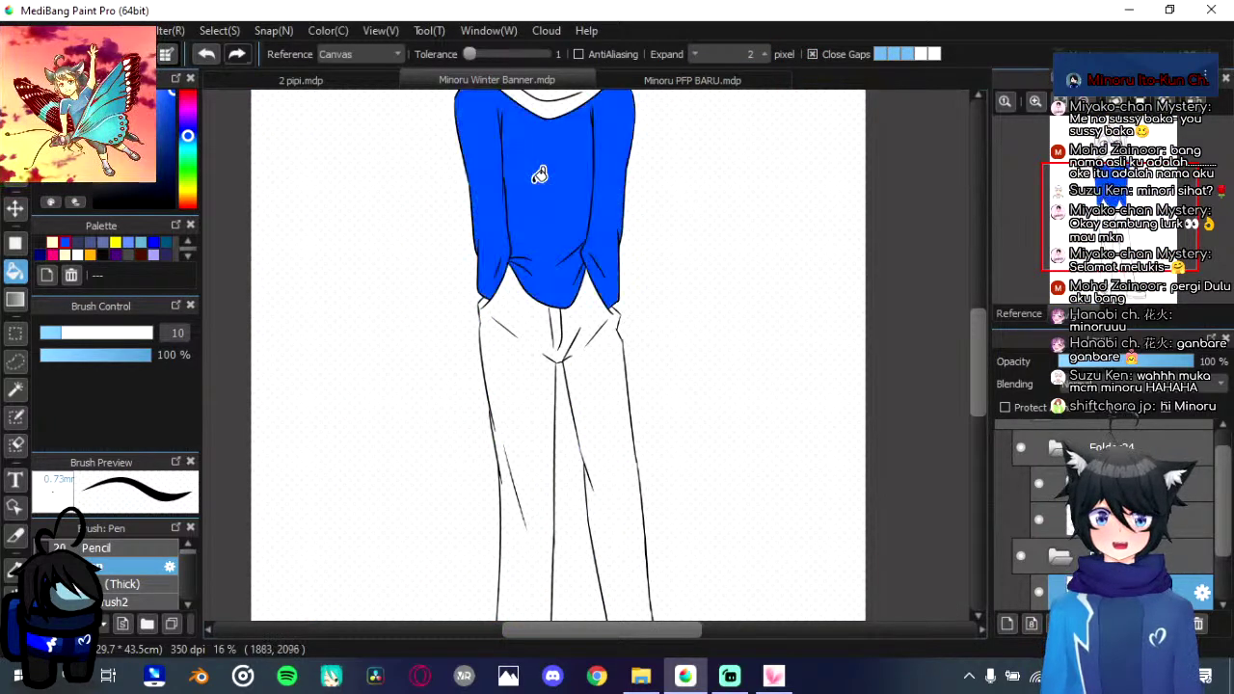
{"action": "scroll", "coordinate": [536, 179], "scroll_direction": "up", "scroll_amount": 1}
{"action": "scroll", "coordinate": [516, 292], "scroll_direction": "down", "scroll_amount": 2}
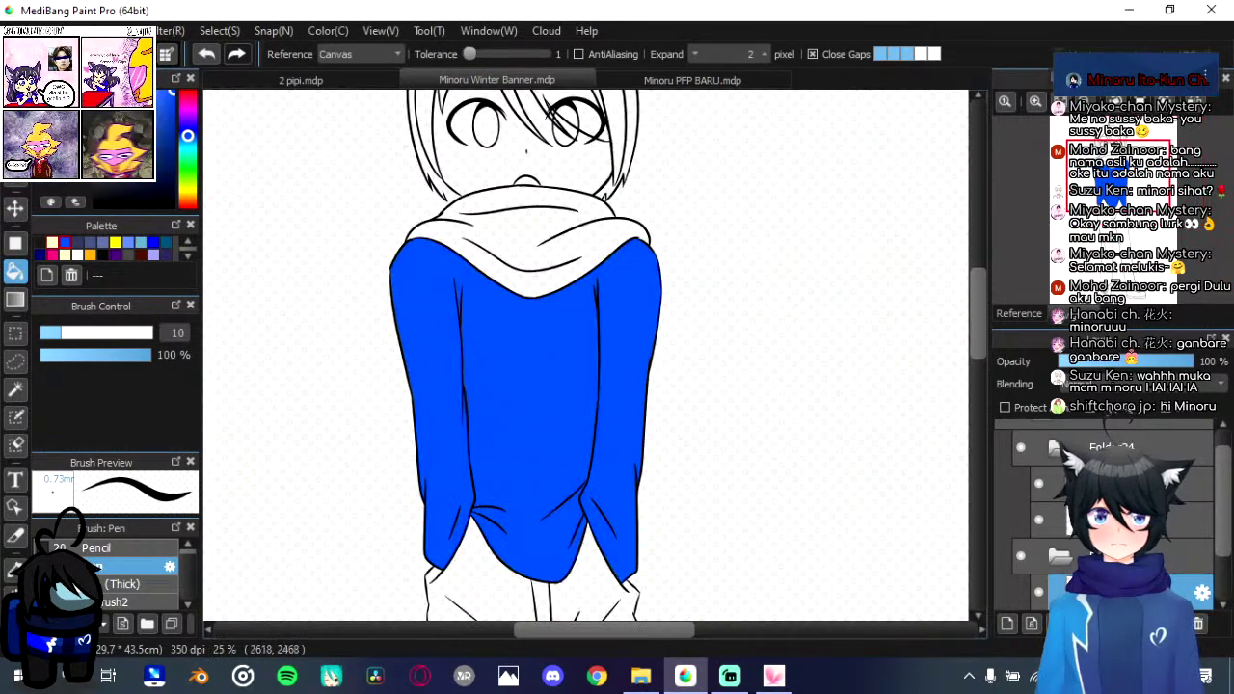
Step: Add a new layer above the blue hoodie fill, clip it to that fill and set its blending to Multiply
{"action": "scroll", "coordinate": [1205, 593], "scroll_direction": "down", "scroll_amount": 2}
{"action": "left_click", "coordinate": [1009, 625]}
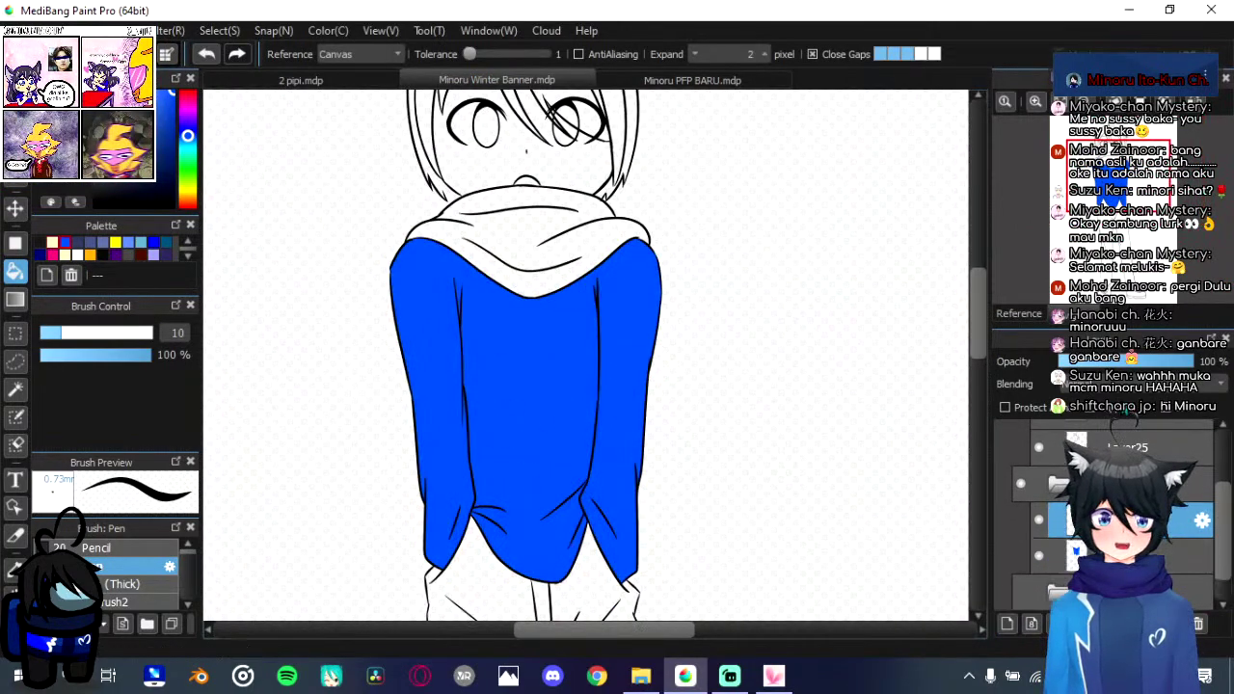
{"action": "left_click", "coordinate": [1096, 407]}
{"action": "left_click", "coordinate": [1114, 386]}
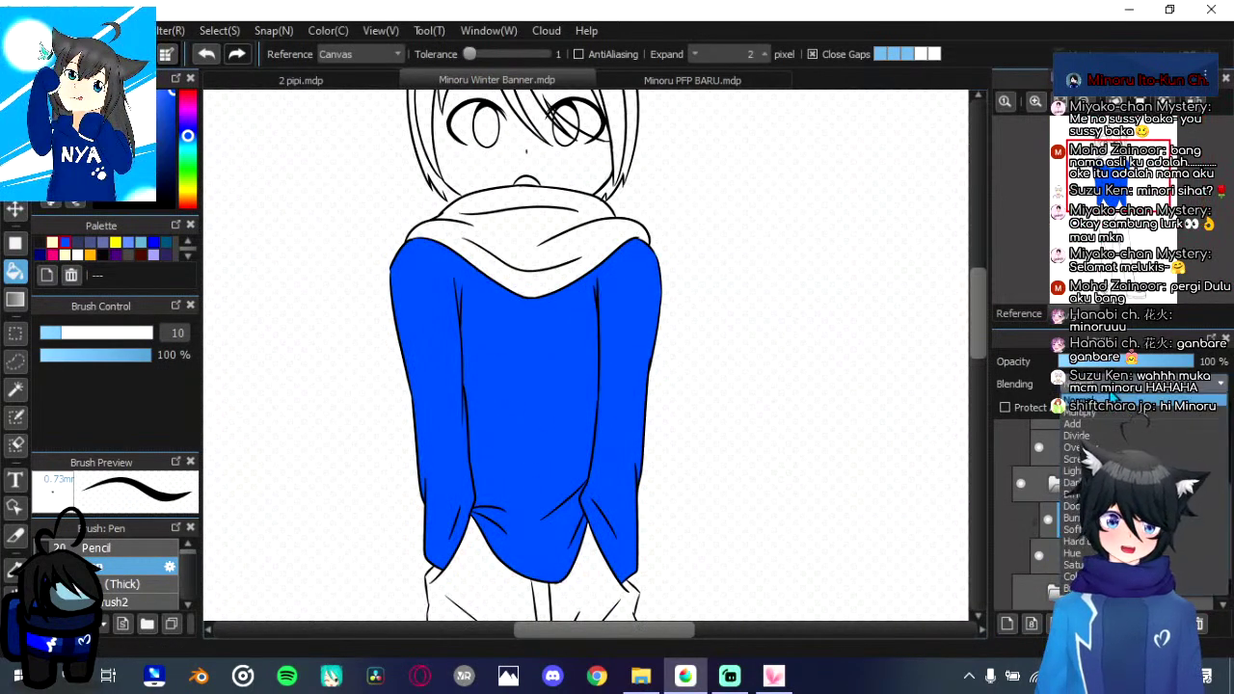
{"action": "left_click", "coordinate": [1103, 414]}
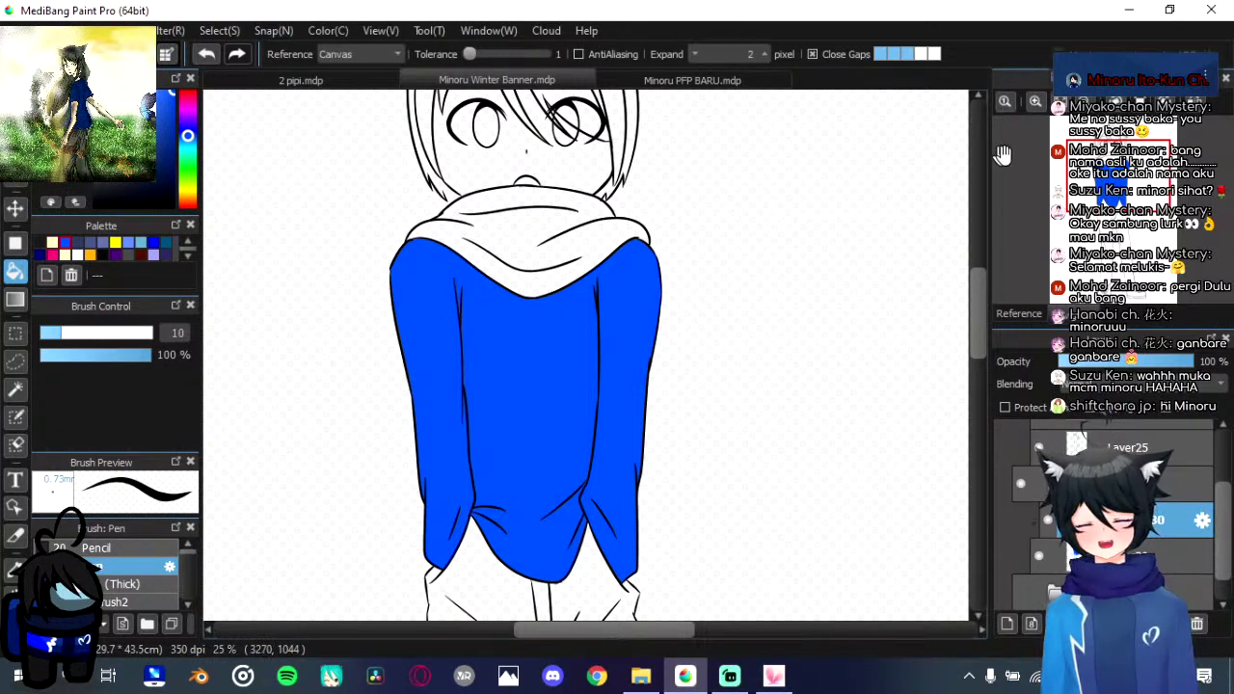
Step: Take the jacket's dark blue from the Minoru PFP BARU drawing and cover the banner's hoodie with a rectangle, leaving out the left sleeve's outer strip
{"action": "left_click", "coordinate": [680, 79]}
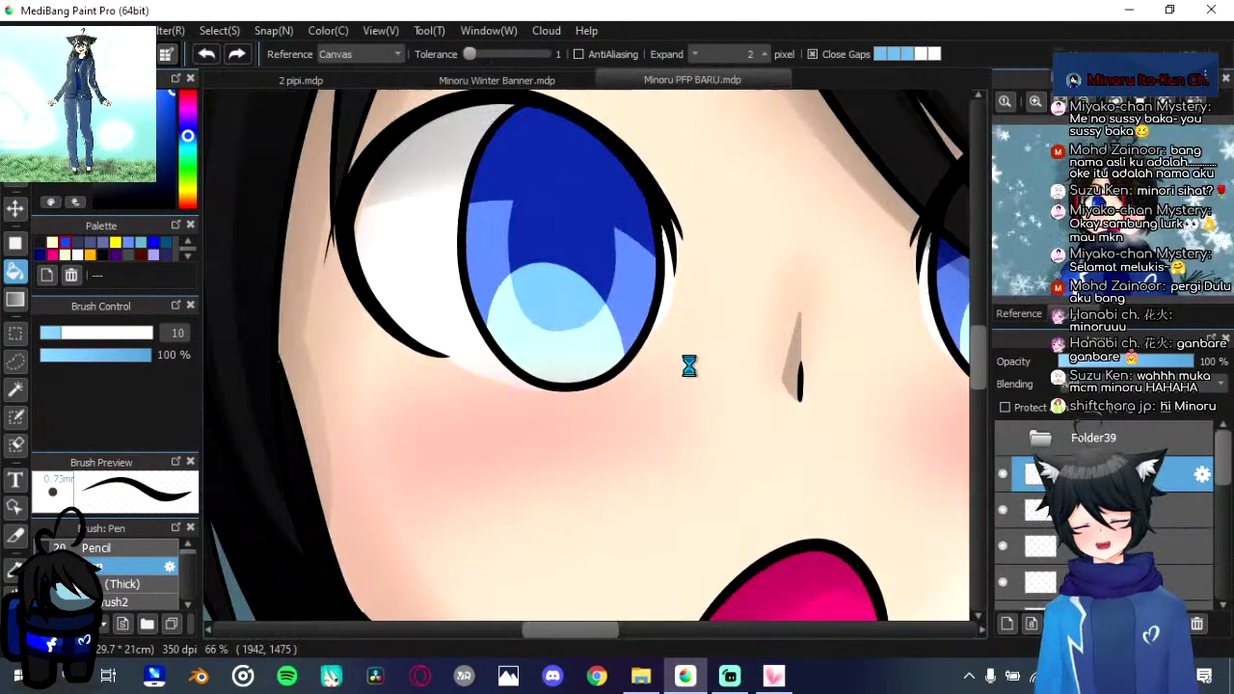
{"action": "scroll", "coordinate": [689, 367], "scroll_direction": "up", "scroll_amount": 1}
{"action": "scroll", "coordinate": [689, 366], "scroll_direction": "down", "scroll_amount": 3}
{"action": "left_click_drag", "start_coordinate": [694, 381], "coordinate": [622, 175]}
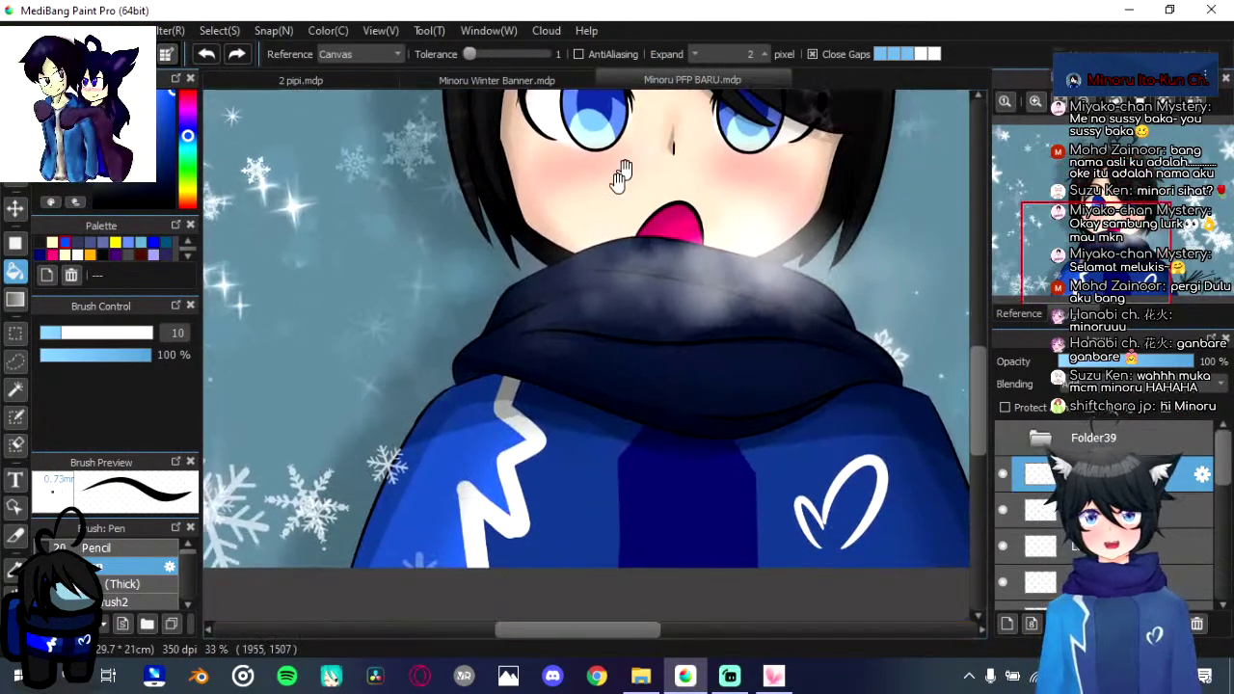
{"action": "left_click", "coordinate": [547, 85]}
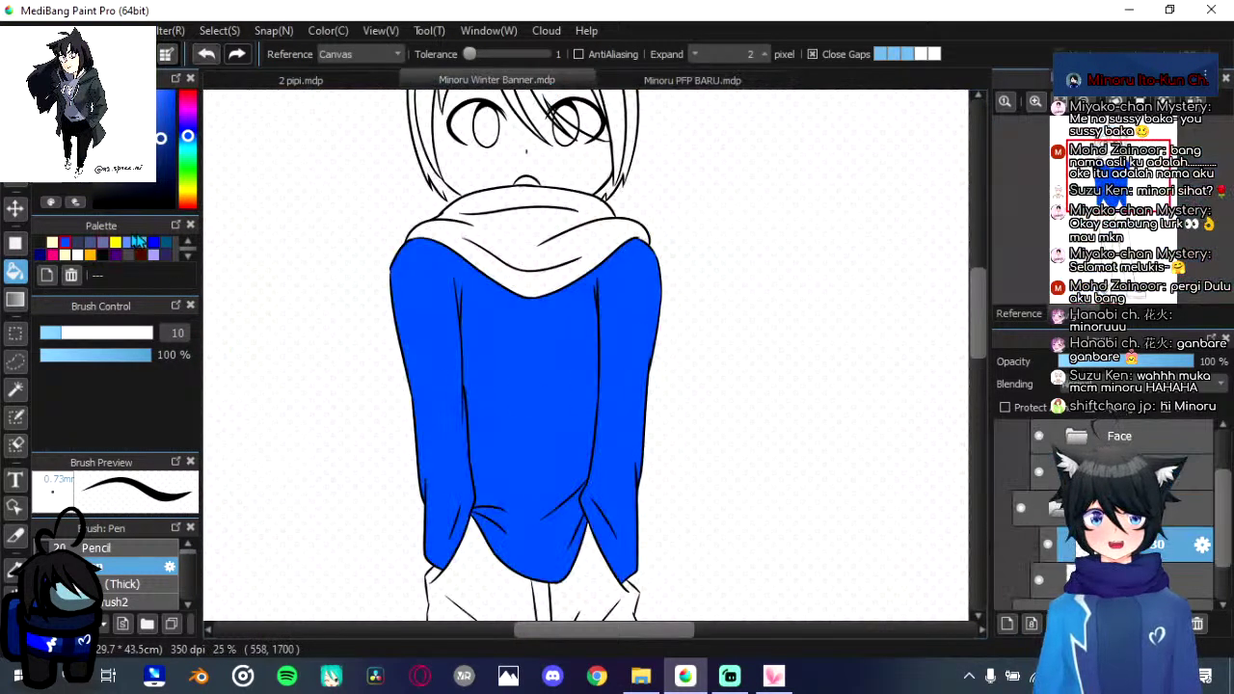
{"action": "left_click", "coordinate": [15, 244]}
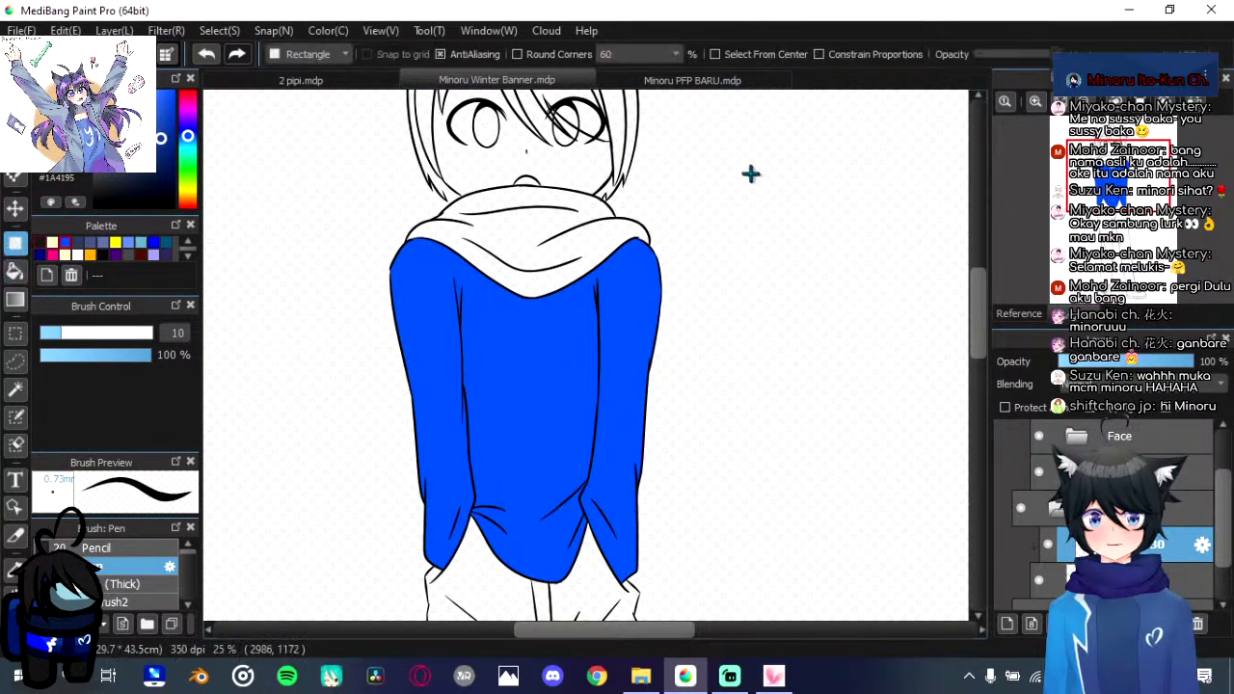
{"action": "left_click_drag", "start_coordinate": [740, 164], "coordinate": [428, 587]}
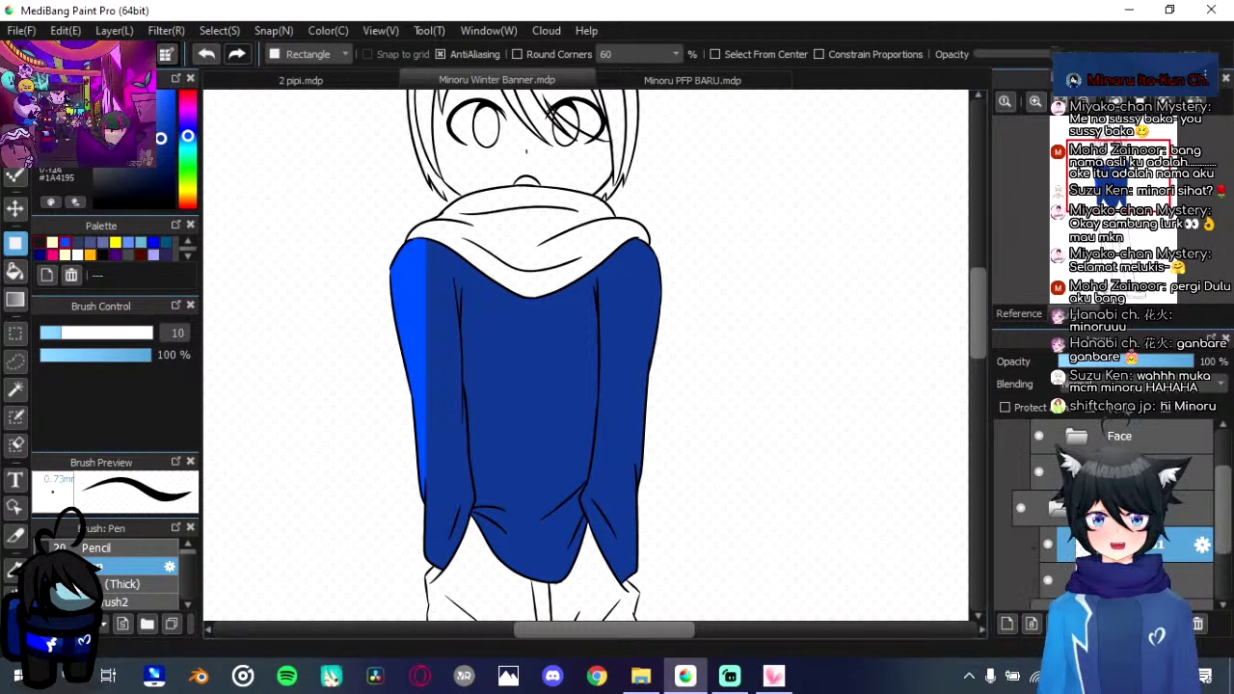
Step: Show the sketch folder, lower the opacity of the base blue hoodie fill, and reselect the clipped dark-blue layer for brush work
{"action": "key", "text": "b"}
{"action": "scroll", "coordinate": [489, 424], "scroll_direction": "down", "scroll_amount": 1}
{"action": "scroll", "coordinate": [523, 353], "scroll_direction": "up", "scroll_amount": 3}
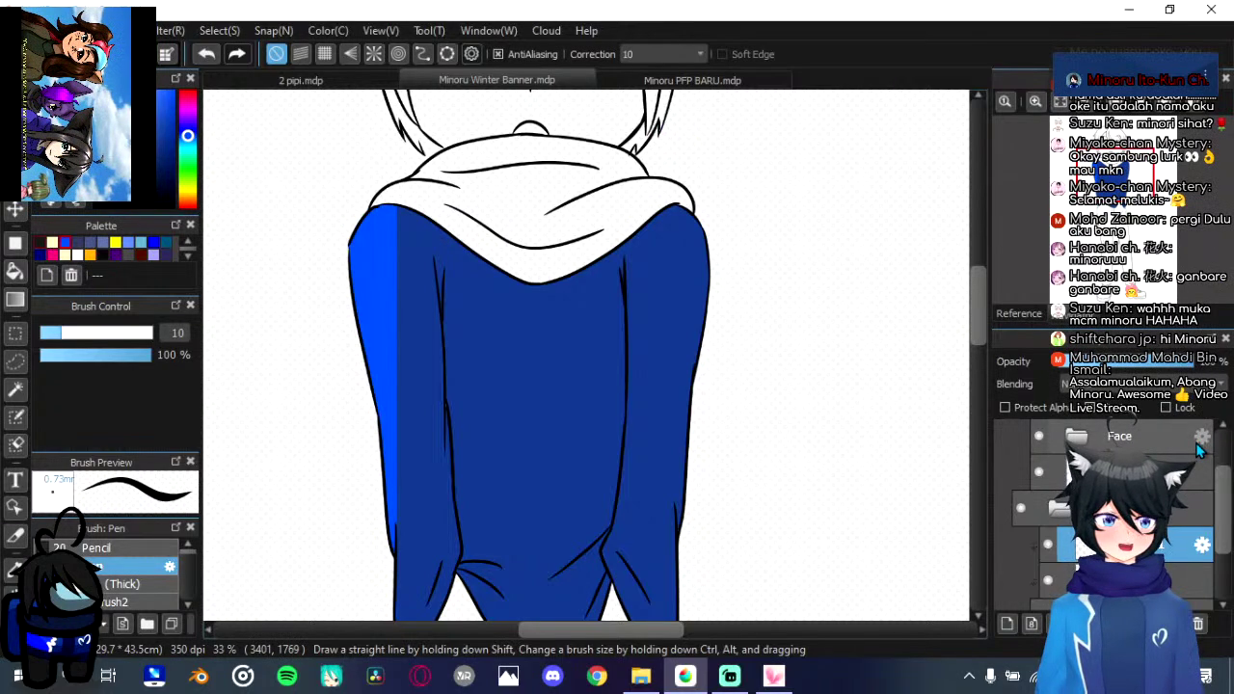
{"action": "scroll", "coordinate": [1196, 443], "scroll_direction": "down", "scroll_amount": 2}
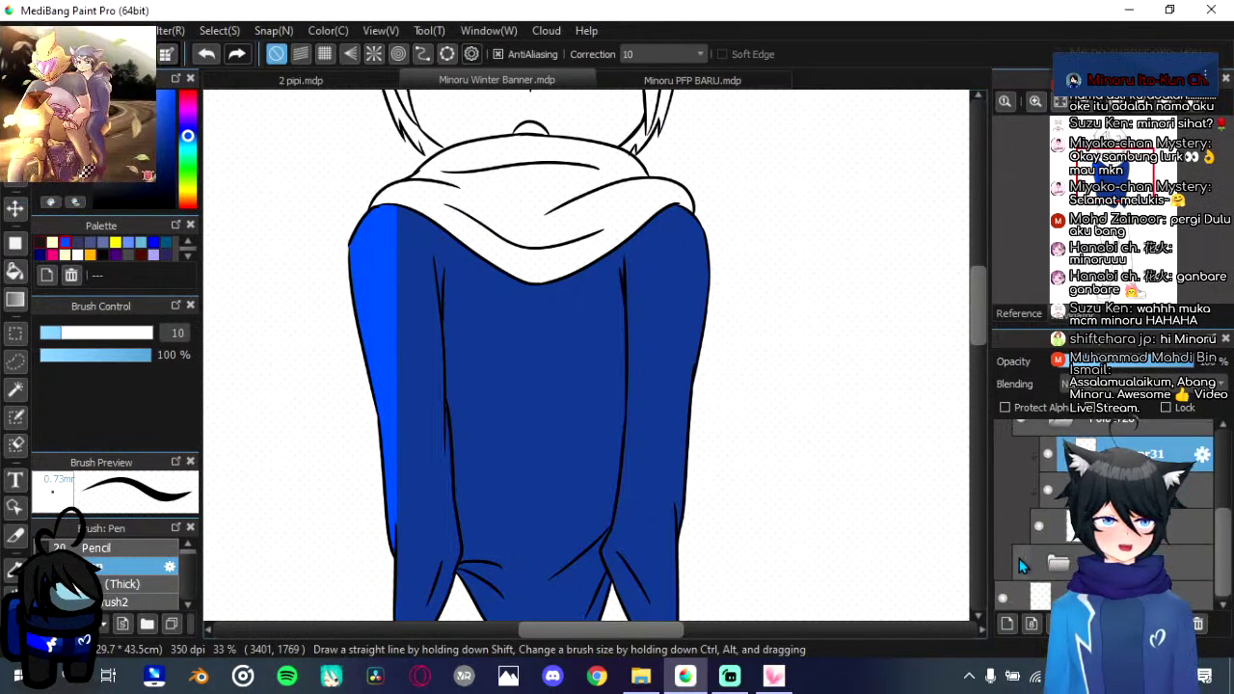
{"action": "left_click", "coordinate": [1022, 564]}
{"action": "left_click", "coordinate": [1145, 528]}
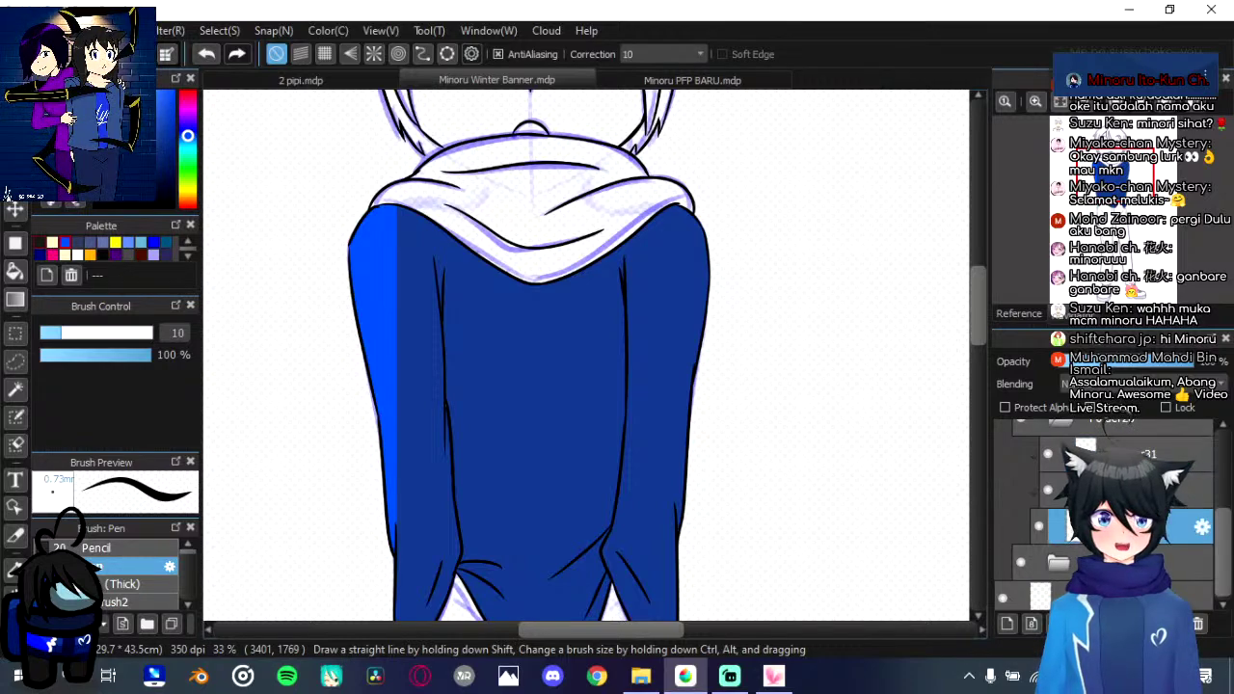
{"action": "left_click", "coordinate": [1136, 362]}
{"action": "left_click", "coordinate": [1149, 454]}
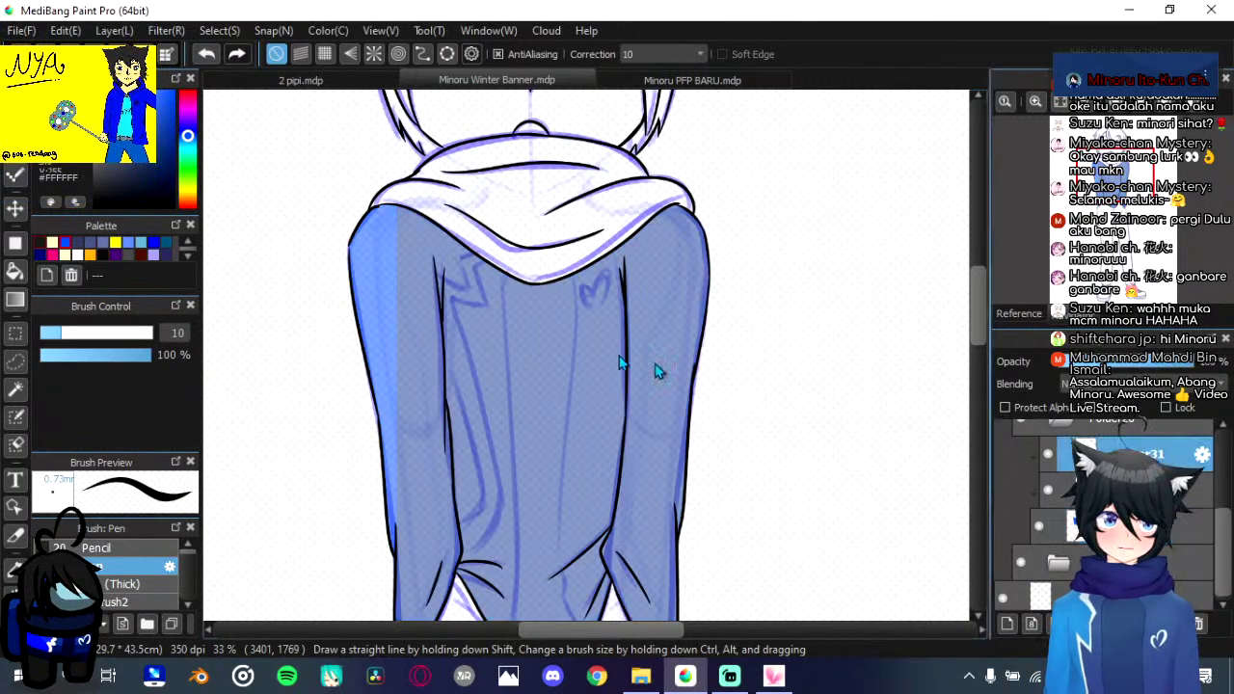
Step: Set the pen's brush size to 36 for painting the stripe on the jacket front
{"action": "scroll", "coordinate": [531, 334], "scroll_direction": "down", "scroll_amount": 1}
{"action": "scroll", "coordinate": [526, 329], "scroll_direction": "up", "scroll_amount": 2}
{"action": "left_click_drag", "start_coordinate": [409, 366], "coordinate": [399, 283]}
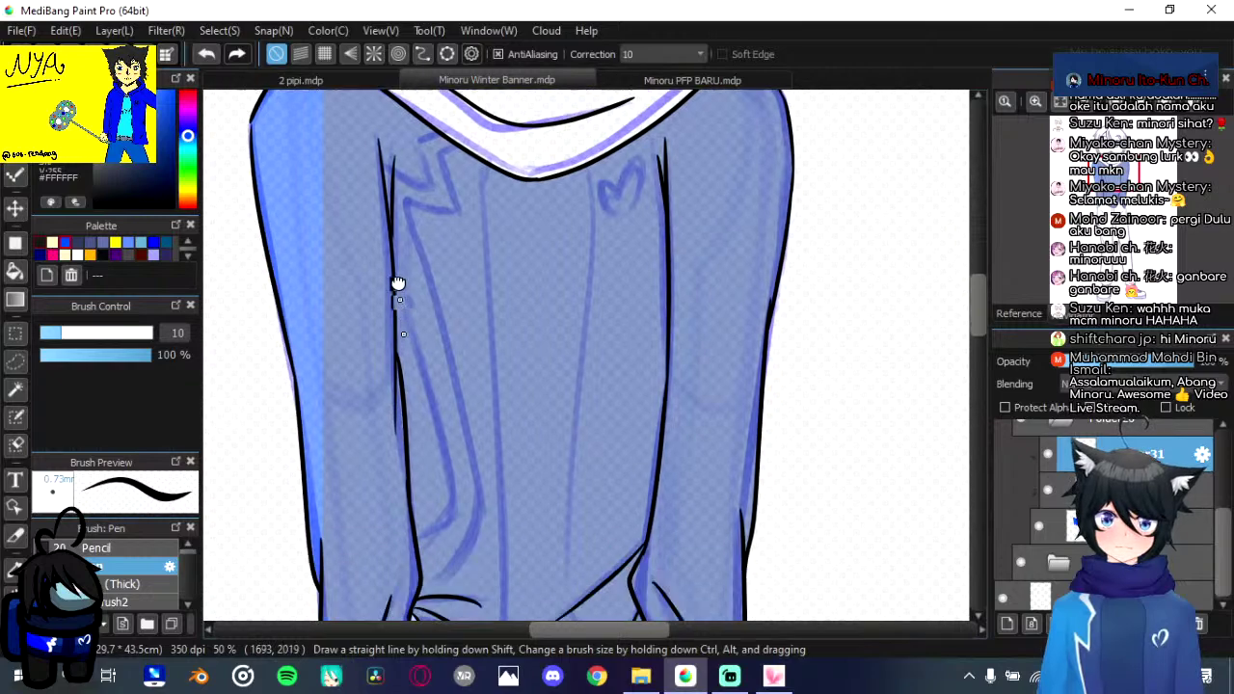
{"action": "scroll", "coordinate": [397, 284], "scroll_direction": "down", "scroll_amount": 3}
{"action": "left_click", "coordinate": [106, 332]}
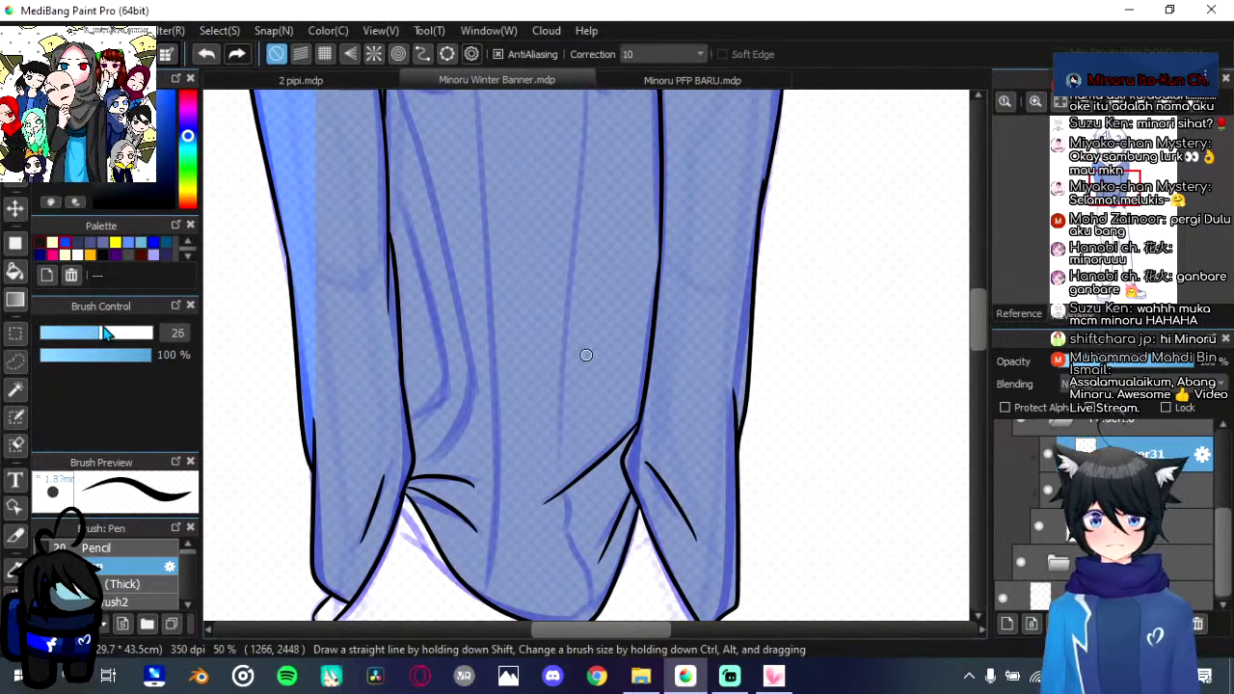
{"action": "left_click", "coordinate": [109, 333]}
Step: Paint white strokes along the lower bend and long inner edge of the sketched jacket stripe
{"action": "mouse_move", "coordinate": [459, 366]}
{"action": "left_mouse_down"}
{"action": "mouse_move", "coordinate": [442, 424]}
{"action": "mouse_move", "coordinate": [359, 533]}
{"action": "left_mouse_up"}
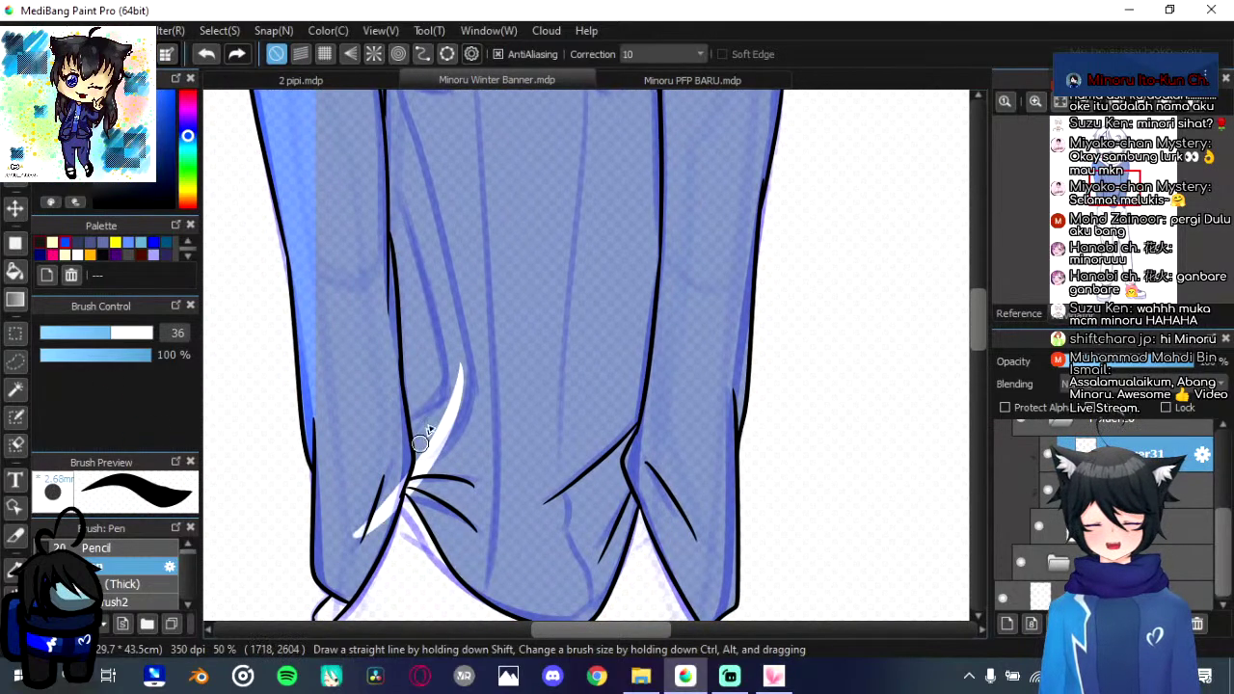
{"action": "key", "text": "ctrl+z"}
{"action": "left_click_drag", "start_coordinate": [457, 418], "coordinate": [461, 374]}
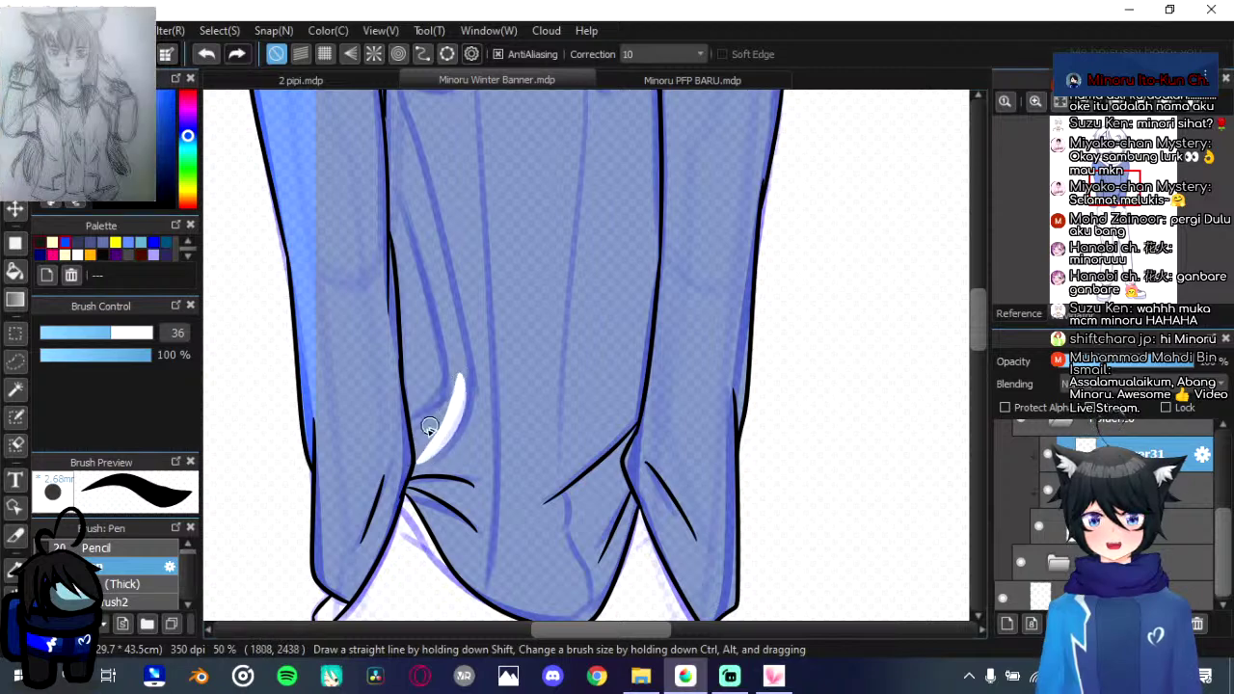
{"action": "left_click_drag", "start_coordinate": [417, 447], "coordinate": [460, 374]}
{"action": "key", "text": "ctrl+z"}
{"action": "key", "text": "ctrl+z"}
{"action": "mouse_move", "coordinate": [416, 421]}
{"action": "left_mouse_down"}
{"action": "mouse_move", "coordinate": [452, 397]}
{"action": "mouse_move", "coordinate": [458, 368]}
{"action": "mouse_move", "coordinate": [449, 326]}
{"action": "mouse_move", "coordinate": [456, 425]}
{"action": "mouse_move", "coordinate": [399, 221]}
{"action": "left_mouse_up"}
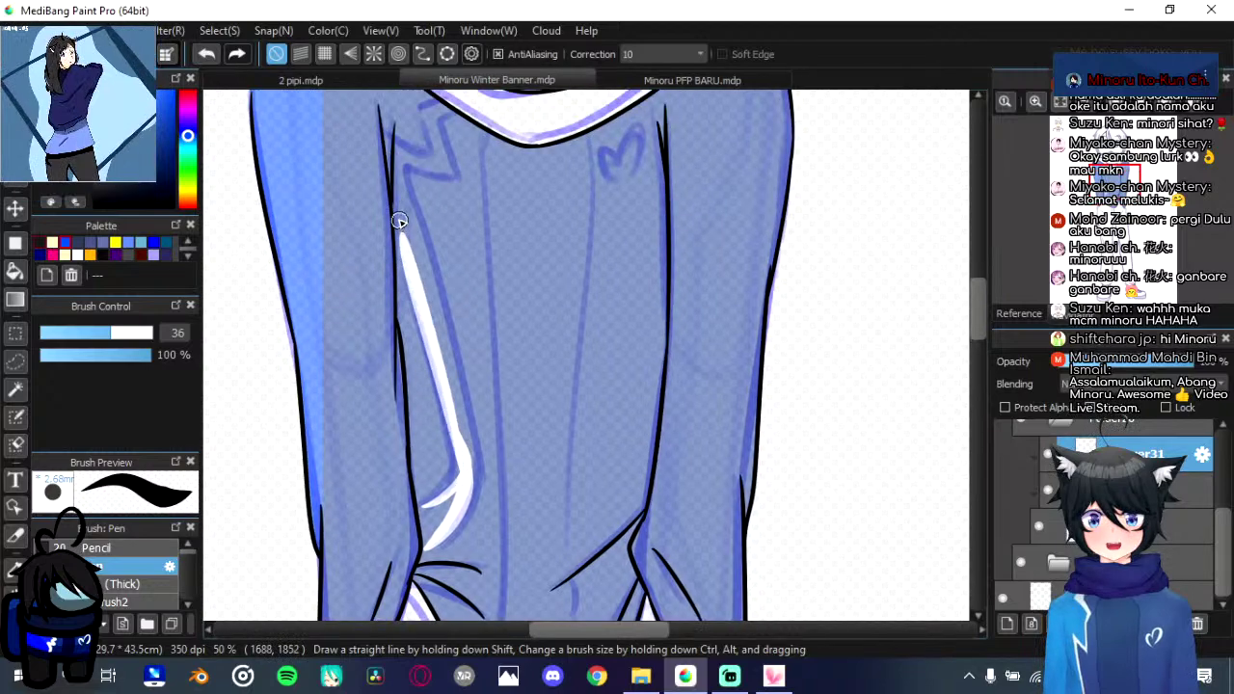
Step: Extend the white stripe up to the sleeve line's upper end and widen its long section to the sketched outer edge
{"action": "left_click_drag", "start_coordinate": [387, 138], "coordinate": [398, 198]}
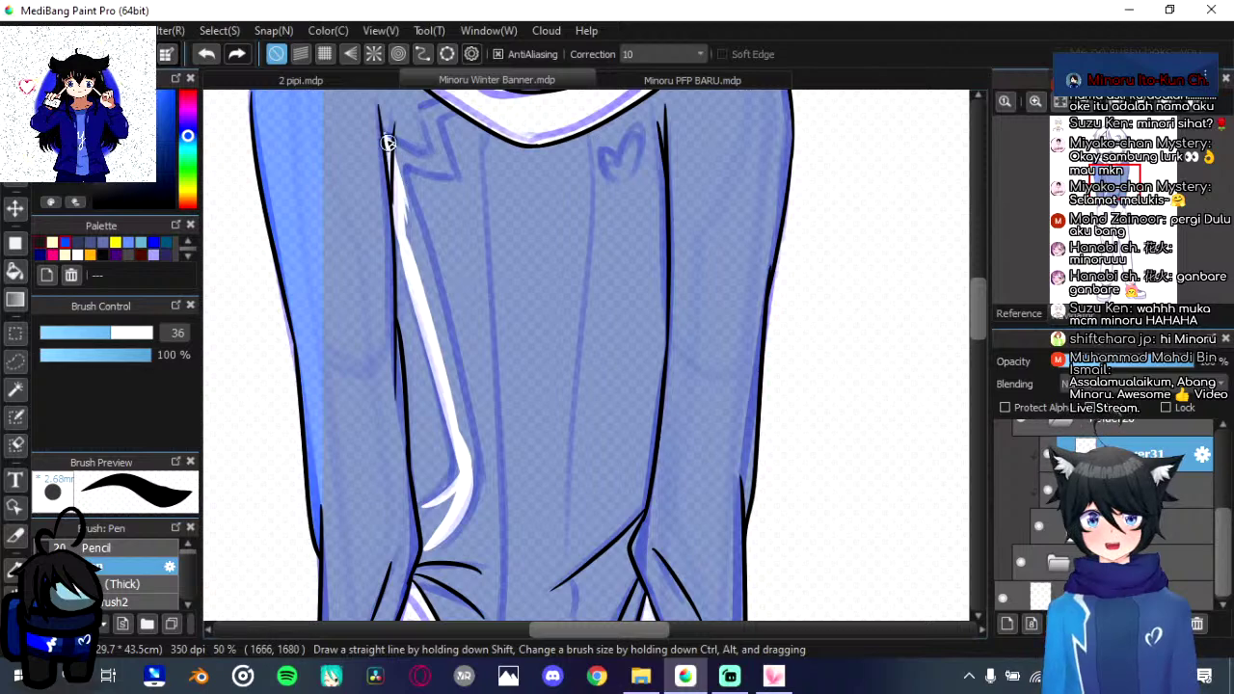
{"action": "left_click_drag", "start_coordinate": [388, 145], "coordinate": [440, 303]}
{"action": "left_click_drag", "start_coordinate": [413, 224], "coordinate": [439, 326]}
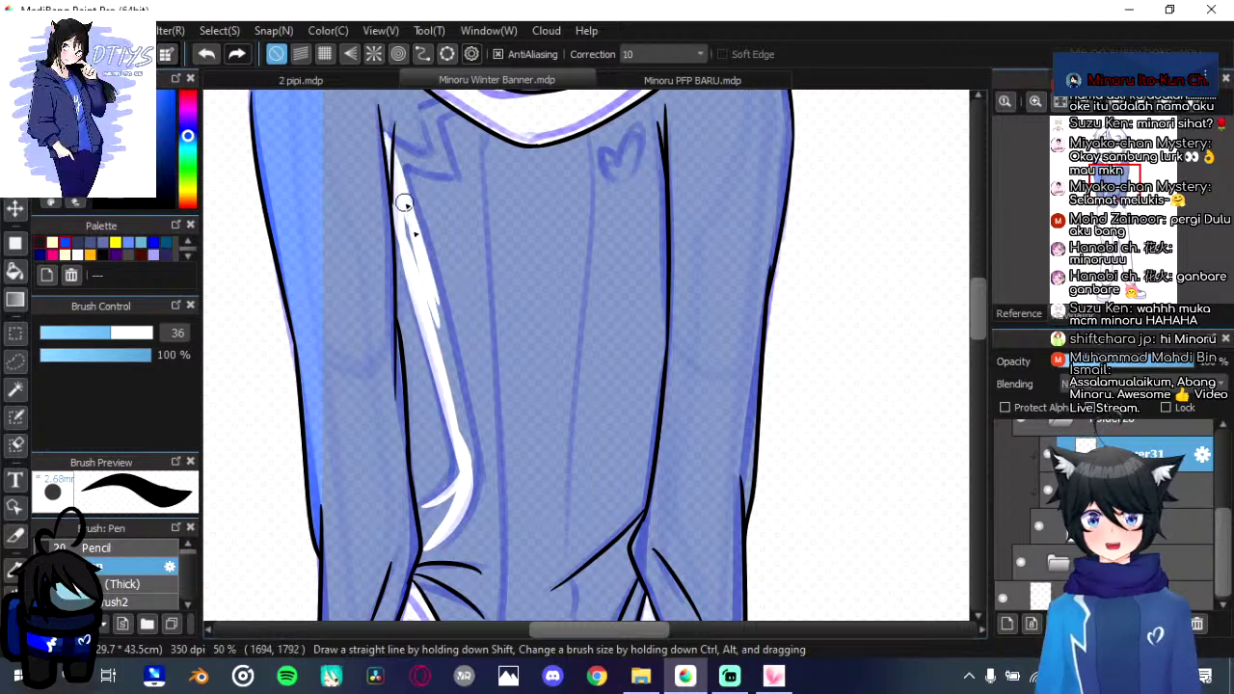
{"action": "mouse_move", "coordinate": [404, 202]}
{"action": "left_mouse_down"}
{"action": "mouse_move", "coordinate": [471, 471]}
{"action": "mouse_move", "coordinate": [402, 224]}
{"action": "left_mouse_up"}
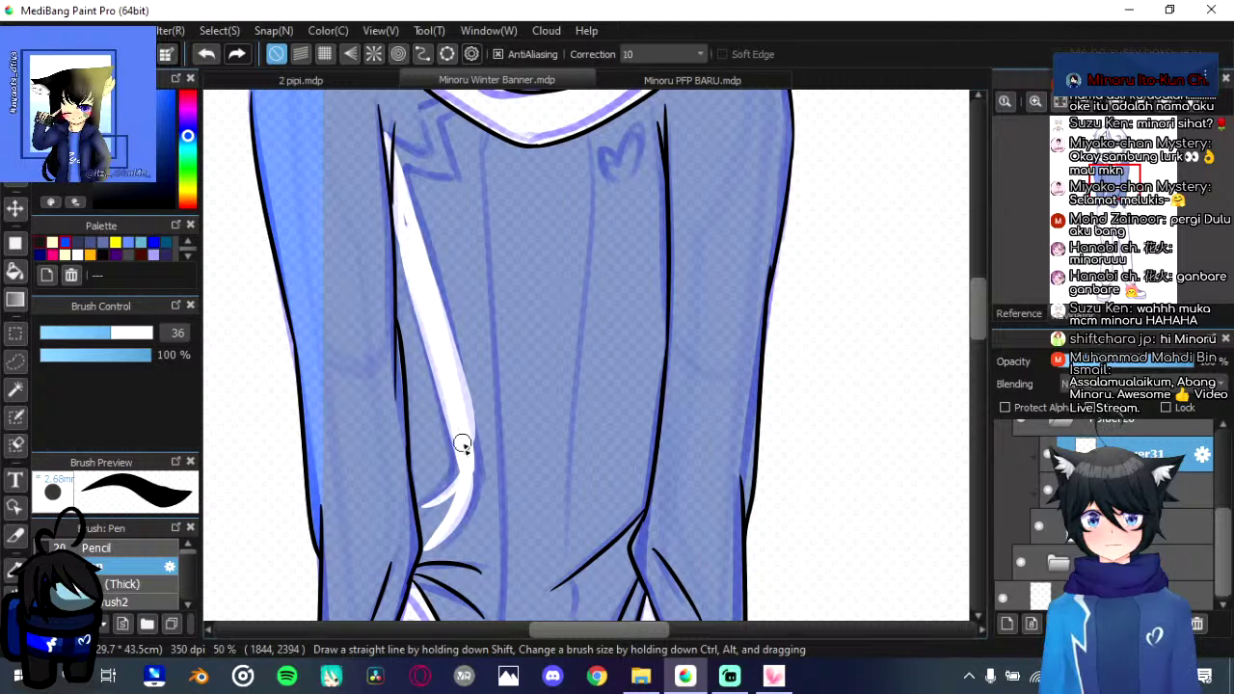
Step: Paint the white zigzag that continues the stripe up to the scarf's lower edge
{"action": "mouse_move", "coordinate": [471, 429]}
{"action": "left_mouse_down"}
{"action": "mouse_move", "coordinate": [458, 389]}
{"action": "mouse_move", "coordinate": [468, 485]}
{"action": "mouse_move", "coordinate": [447, 533]}
{"action": "mouse_move", "coordinate": [416, 550]}
{"action": "mouse_move", "coordinate": [453, 525]}
{"action": "mouse_move", "coordinate": [421, 491]}
{"action": "mouse_move", "coordinate": [421, 544]}
{"action": "mouse_move", "coordinate": [459, 476]}
{"action": "mouse_move", "coordinate": [412, 534]}
{"action": "mouse_move", "coordinate": [450, 518]}
{"action": "mouse_move", "coordinate": [419, 547]}
{"action": "mouse_move", "coordinate": [462, 482]}
{"action": "mouse_move", "coordinate": [460, 469]}
{"action": "mouse_move", "coordinate": [420, 523]}
{"action": "mouse_move", "coordinate": [453, 479]}
{"action": "mouse_move", "coordinate": [444, 383]}
{"action": "mouse_move", "coordinate": [382, 149]}
{"action": "mouse_move", "coordinate": [416, 199]}
{"action": "mouse_move", "coordinate": [427, 256]}
{"action": "mouse_move", "coordinate": [378, 131]}
{"action": "mouse_move", "coordinate": [458, 181]}
{"action": "mouse_move", "coordinate": [426, 117]}
{"action": "left_mouse_up"}
{"action": "mouse_move", "coordinate": [463, 180]}
{"action": "left_mouse_down"}
{"action": "mouse_move", "coordinate": [420, 105]}
{"action": "mouse_move", "coordinate": [473, 267]}
{"action": "left_mouse_up"}
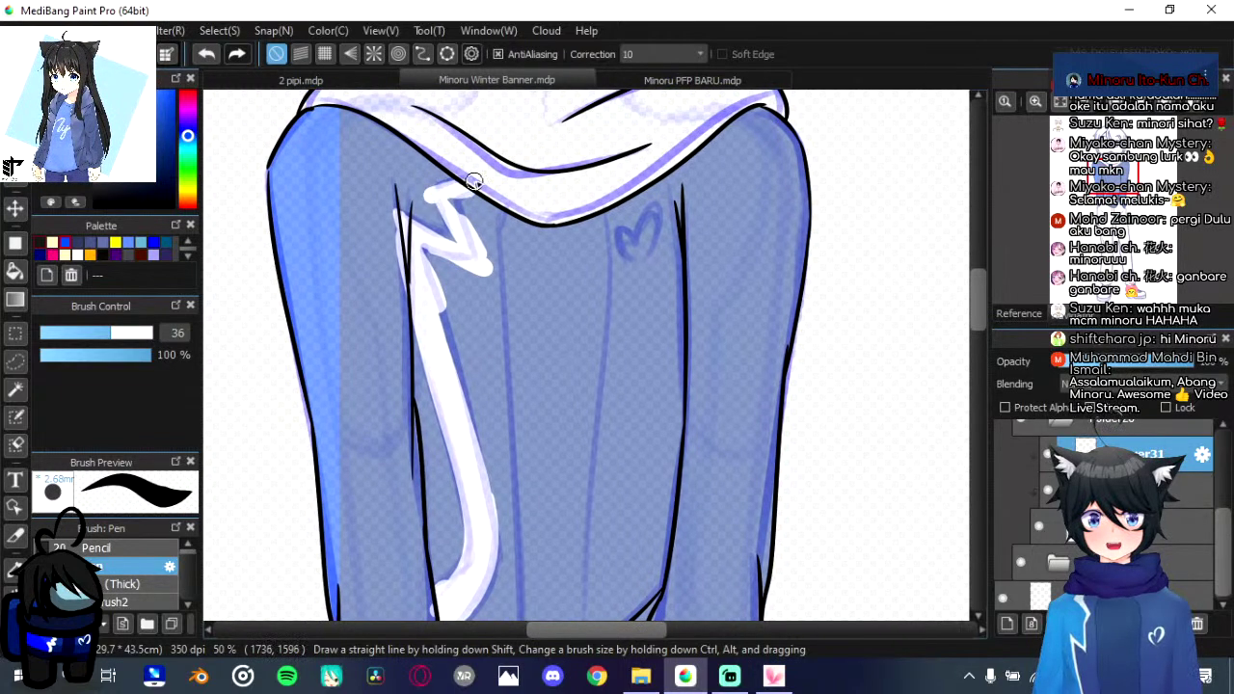
{"action": "mouse_move", "coordinate": [474, 181]}
{"action": "left_mouse_down"}
{"action": "mouse_move", "coordinate": [443, 196]}
{"action": "mouse_move", "coordinate": [474, 254]}
{"action": "left_mouse_up"}
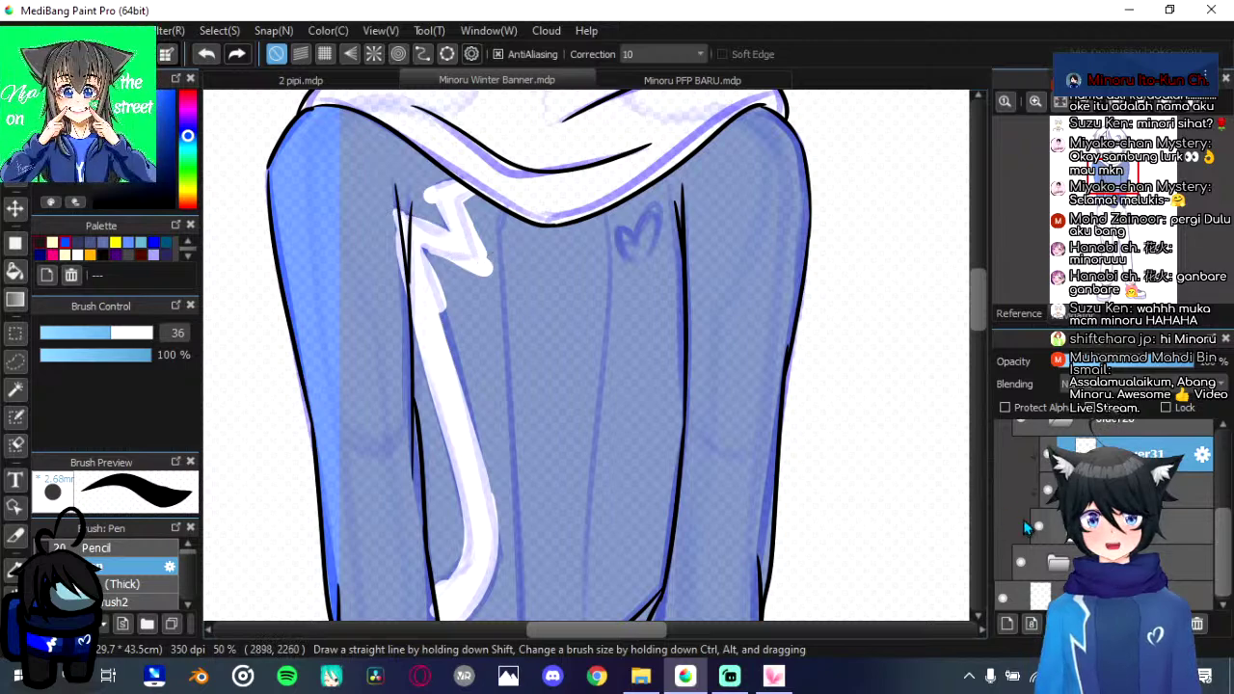
Step: Raise the blue jacket base layer's opacity to 100 % and reselect the white stripe's layer
{"action": "left_click", "coordinate": [1138, 525]}
{"action": "left_click_drag", "start_coordinate": [1144, 365], "coordinate": [1200, 364]}
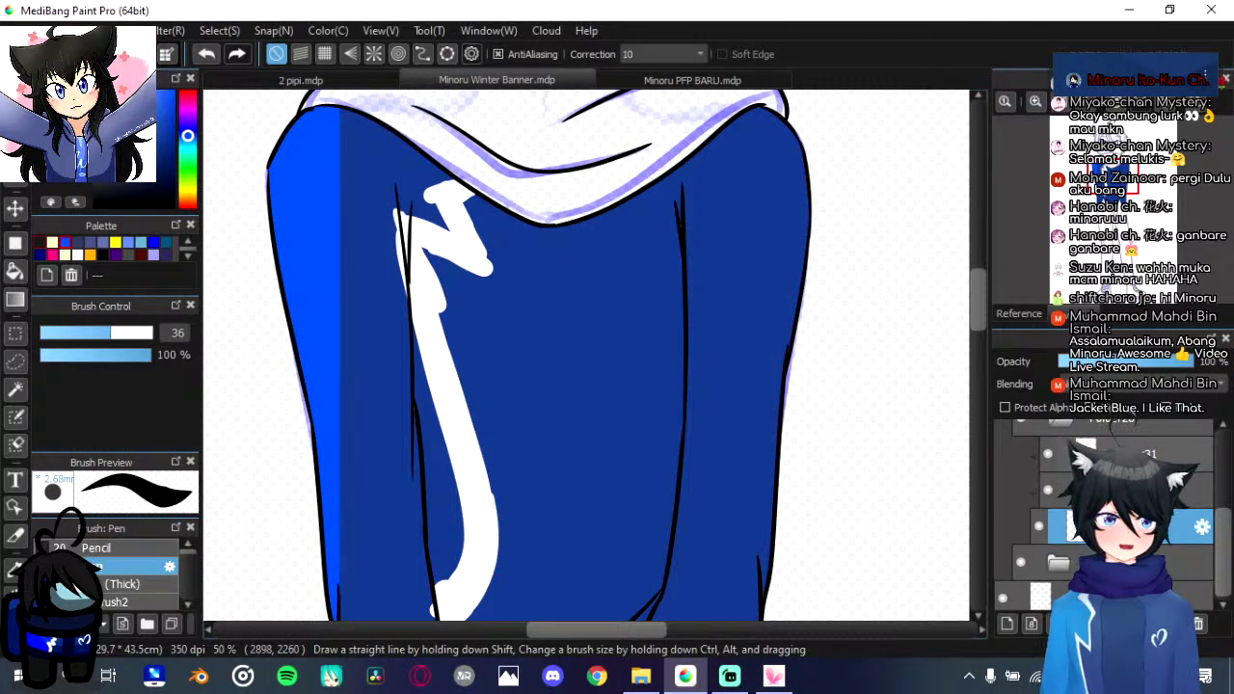
{"action": "left_click", "coordinate": [1137, 454]}
Step: Erase the white paint that spills over the sleeve line beside the stripe's upper end
{"action": "left_click_drag", "start_coordinate": [492, 286], "coordinate": [525, 228]}
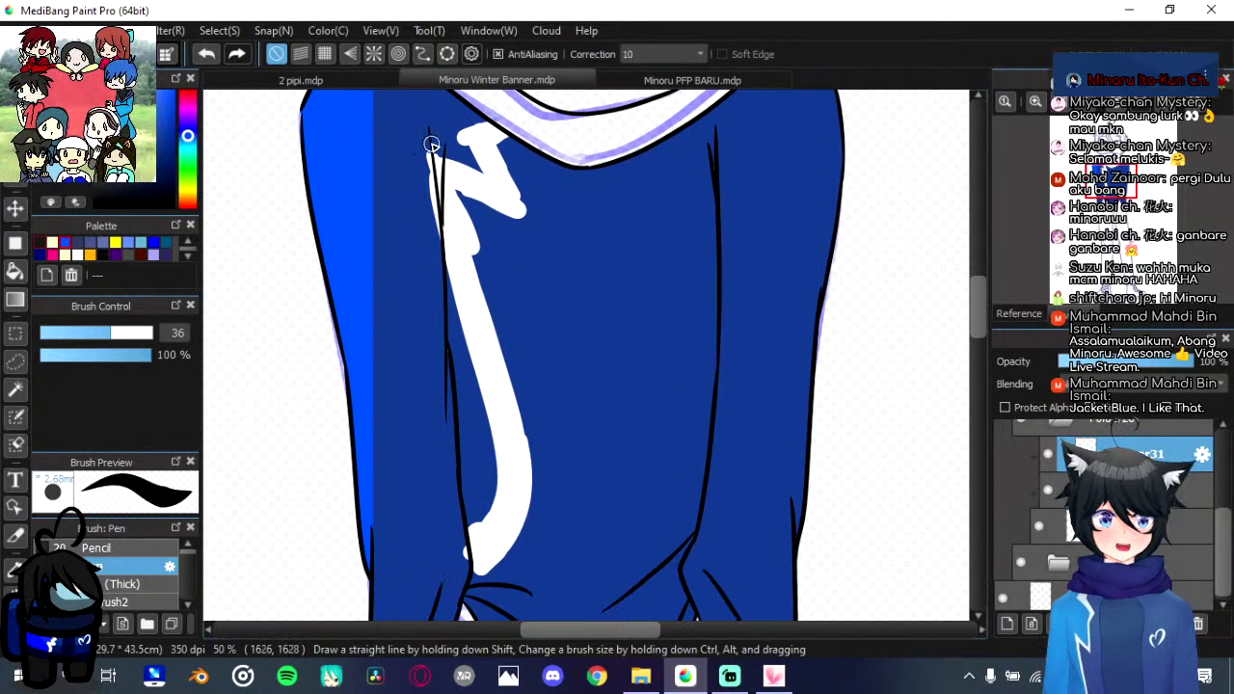
{"action": "left_click_drag", "start_coordinate": [432, 198], "coordinate": [440, 229]}
{"action": "left_click_drag", "start_coordinate": [427, 146], "coordinate": [437, 190]}
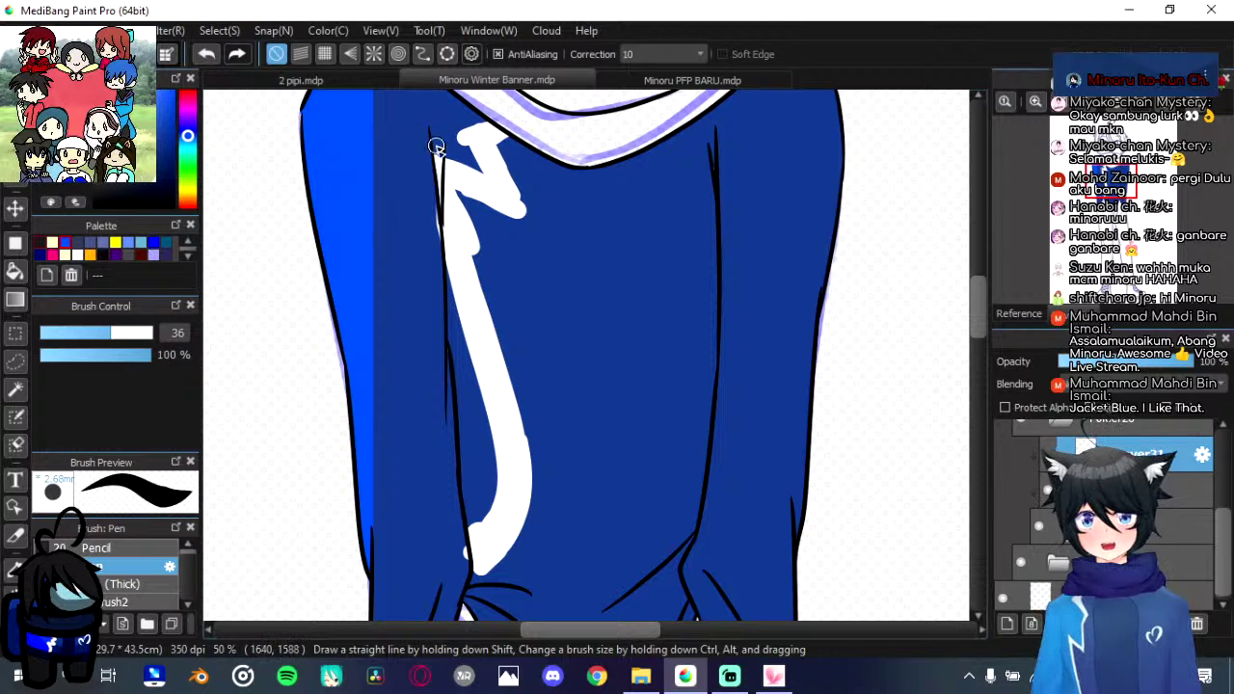
{"action": "mouse_move", "coordinate": [436, 146]}
{"action": "left_mouse_down"}
{"action": "mouse_move", "coordinate": [440, 210]}
{"action": "mouse_move", "coordinate": [442, 143]}
{"action": "left_mouse_up"}
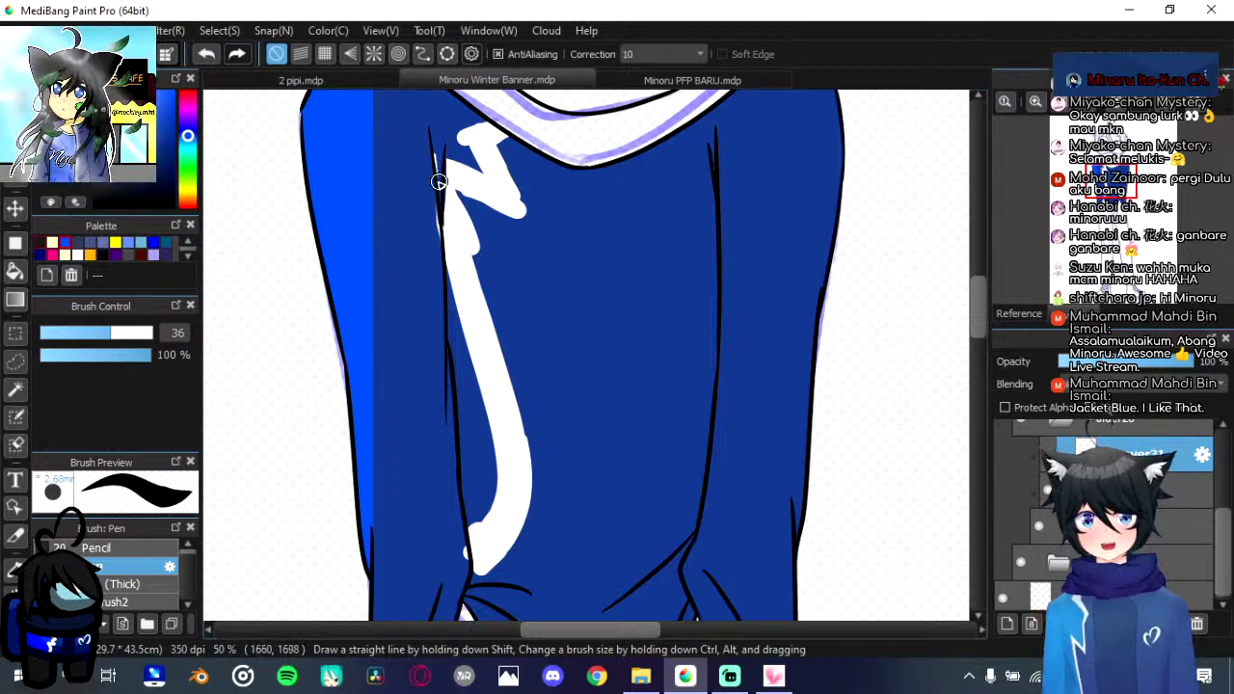
{"action": "key", "text": "ctrl+z"}
{"action": "left_click_drag", "start_coordinate": [440, 209], "coordinate": [443, 141]}
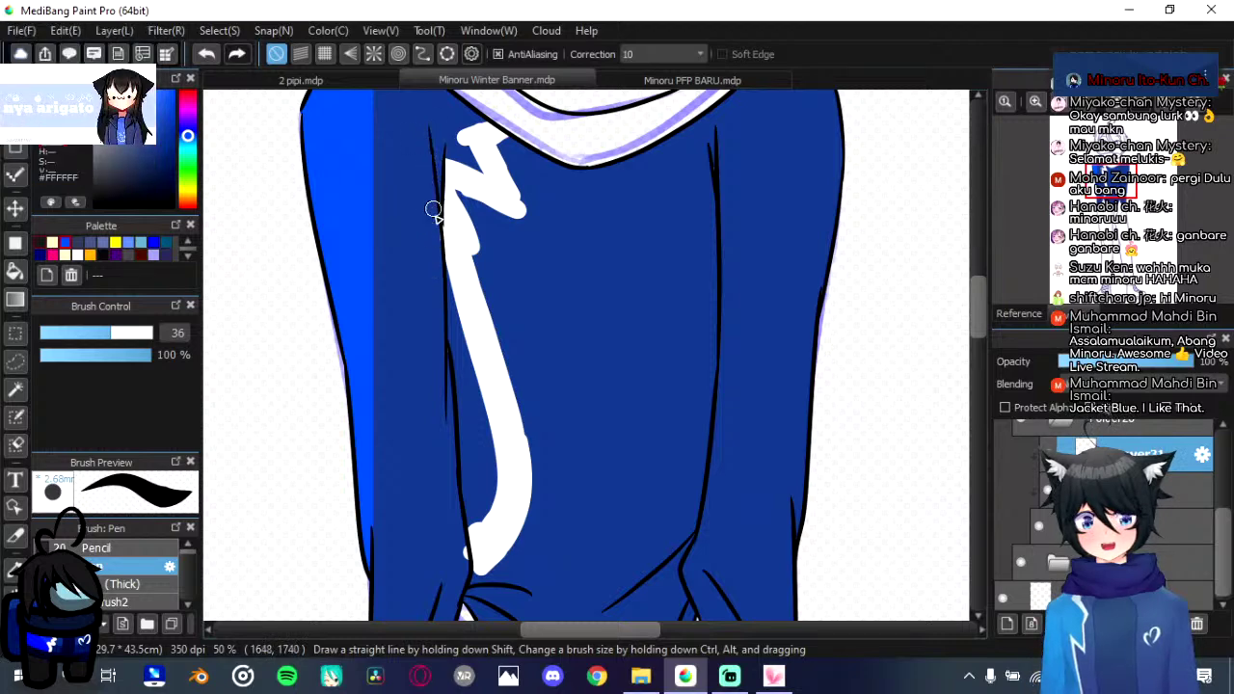
{"action": "mouse_move", "coordinate": [437, 241]}
{"action": "left_mouse_down"}
{"action": "mouse_move", "coordinate": [482, 434]}
{"action": "mouse_move", "coordinate": [483, 515]}
{"action": "mouse_move", "coordinate": [444, 557]}
{"action": "mouse_move", "coordinate": [457, 533]}
{"action": "mouse_move", "coordinate": [469, 538]}
{"action": "mouse_move", "coordinate": [497, 475]}
{"action": "mouse_move", "coordinate": [436, 214]}
{"action": "left_mouse_up"}
{"action": "key", "text": "ctrl+z"}
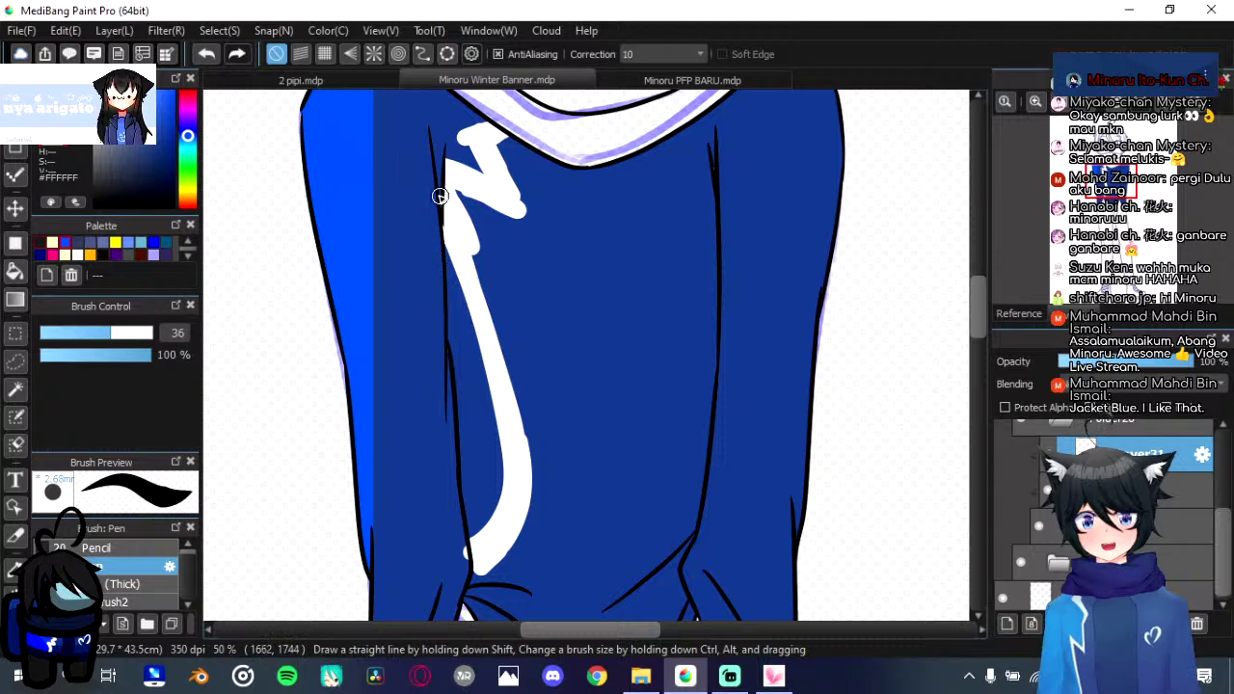
{"action": "scroll", "coordinate": [474, 377], "scroll_direction": "down", "scroll_amount": 2}
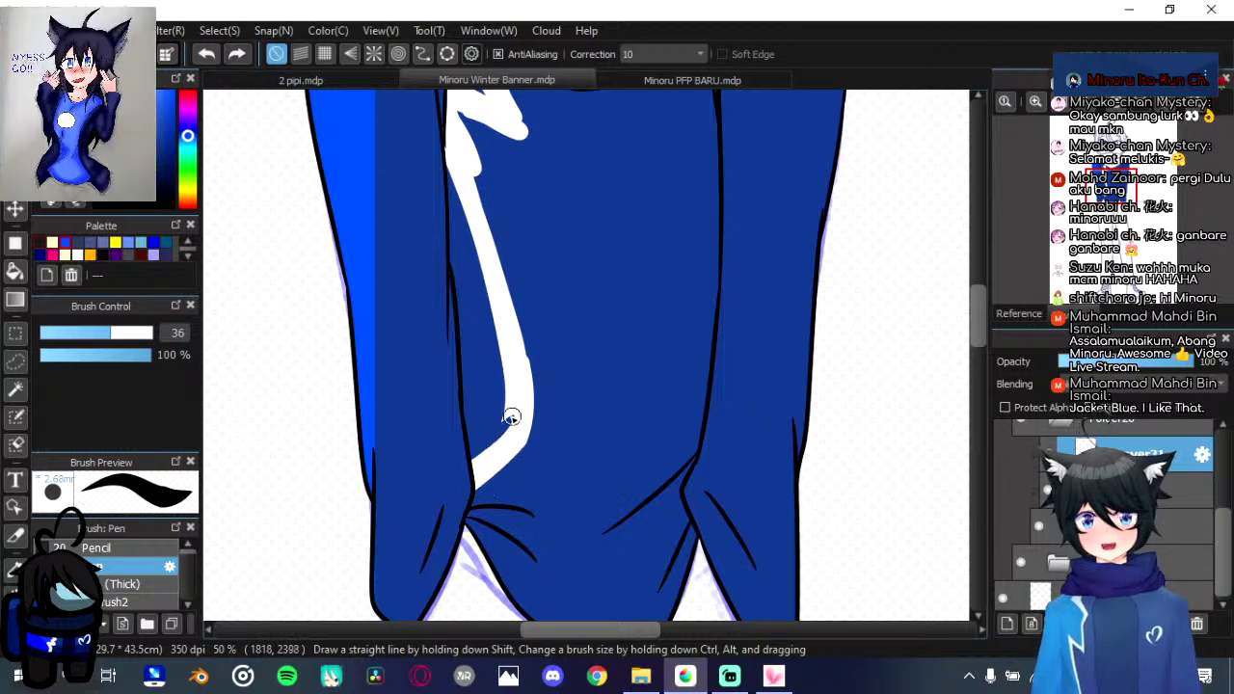
{"action": "mouse_move", "coordinate": [512, 417]}
{"action": "left_mouse_down"}
{"action": "mouse_move", "coordinate": [467, 225]}
{"action": "mouse_move", "coordinate": [421, 110]}
{"action": "left_mouse_up"}
{"action": "key", "text": "ctrl+z"}
{"action": "mouse_move", "coordinate": [443, 158]}
{"action": "left_mouse_down"}
{"action": "mouse_move", "coordinate": [499, 427]}
{"action": "mouse_move", "coordinate": [477, 289]}
{"action": "mouse_move", "coordinate": [510, 418]}
{"action": "mouse_move", "coordinate": [487, 305]}
{"action": "left_mouse_up"}
{"action": "key", "text": "ctrl+z"}
{"action": "key", "text": "ctrl+z"}
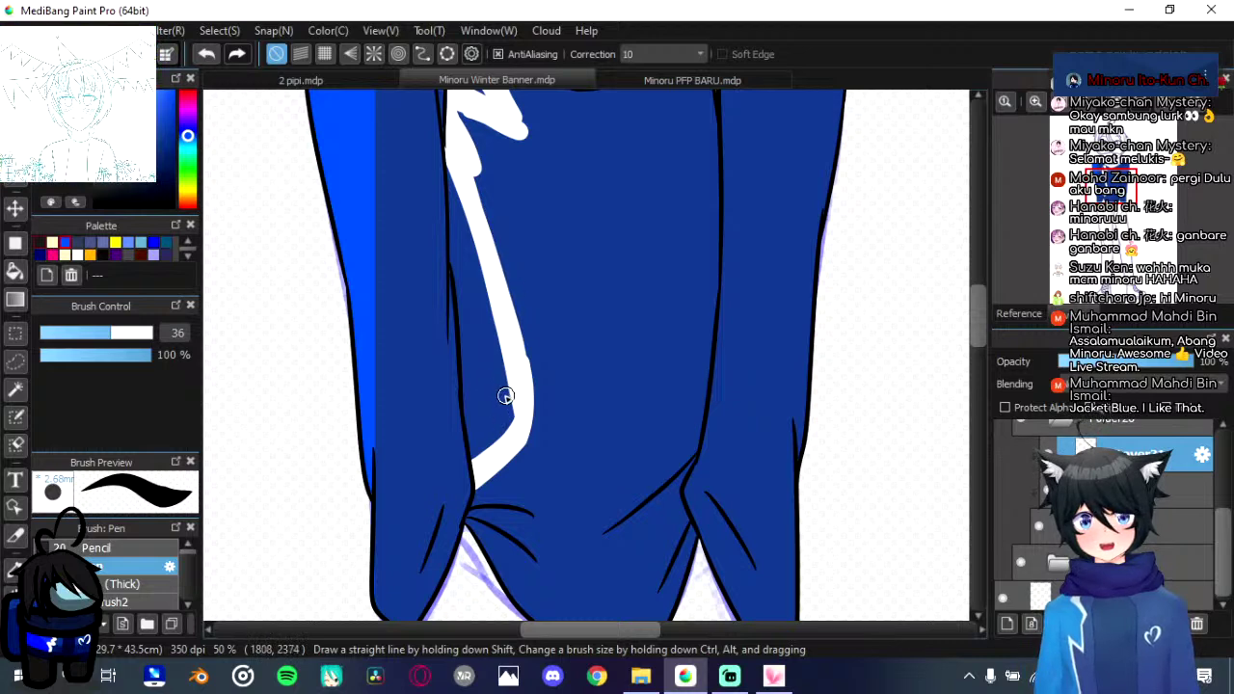
Step: Trim the stripe's outer edge into a thin, straight band with an angular lower corner
{"action": "left_click_drag", "start_coordinate": [533, 371], "coordinate": [530, 429]}
{"action": "mouse_move", "coordinate": [459, 181]}
{"action": "left_mouse_down"}
{"action": "mouse_move", "coordinate": [485, 242]}
{"action": "mouse_move", "coordinate": [530, 478]}
{"action": "left_mouse_up"}
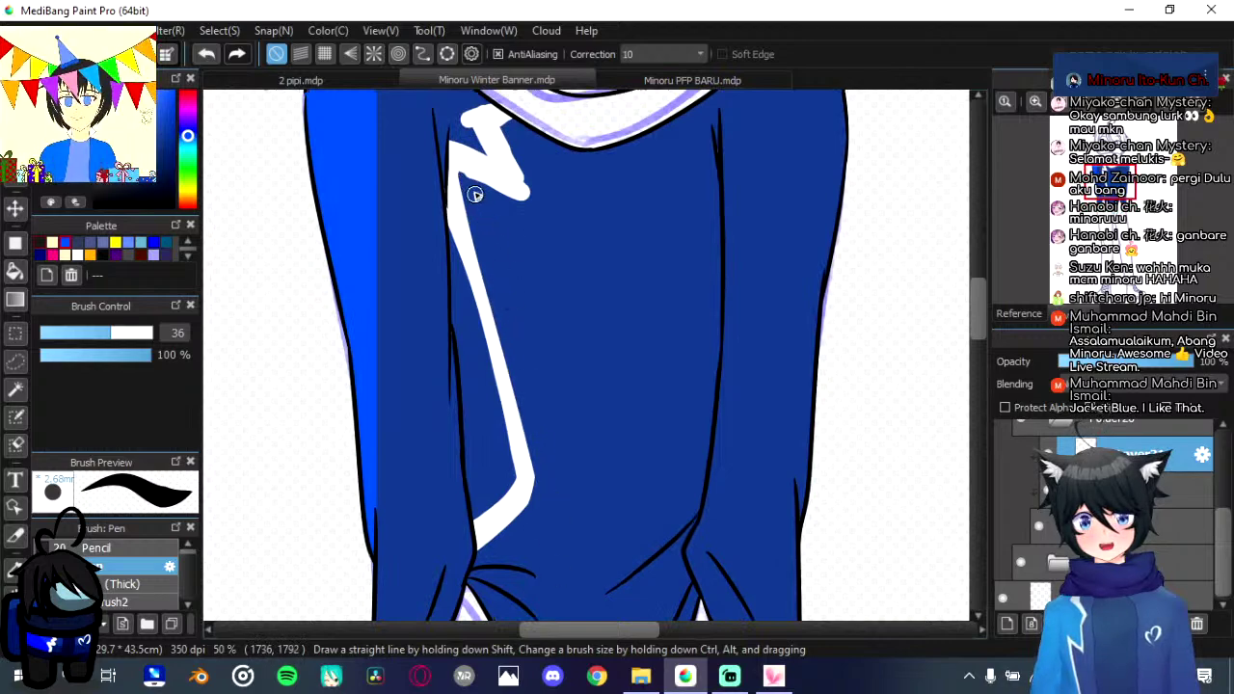
{"action": "left_click_drag", "start_coordinate": [500, 246], "coordinate": [498, 383]}
{"action": "key", "text": "Right"}
{"action": "key", "text": "Right"}
{"action": "key", "text": "Right"}
{"action": "key", "text": "Right"}
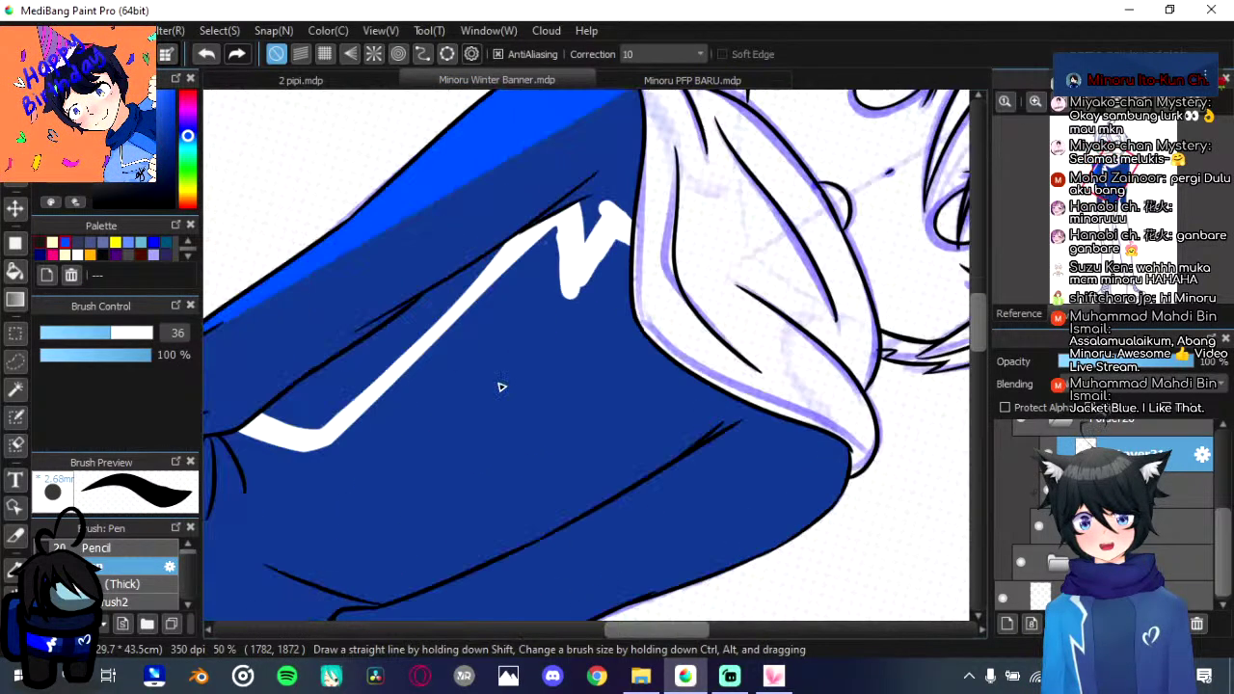
{"action": "left_click_drag", "start_coordinate": [498, 300], "coordinate": [489, 319]}
{"action": "left_click_drag", "start_coordinate": [547, 248], "coordinate": [559, 358]}
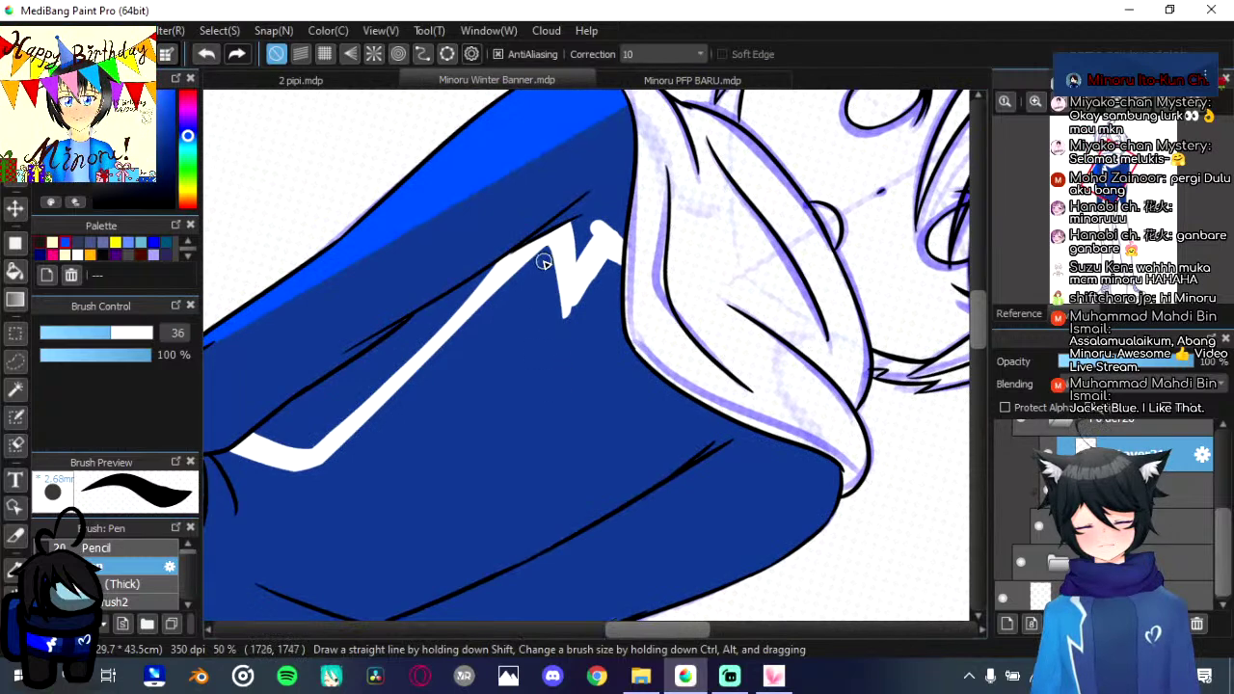
{"action": "key", "text": "ctrl+z"}
{"action": "left_click_drag", "start_coordinate": [547, 244], "coordinate": [555, 344]}
{"action": "key", "text": "ctrl+z"}
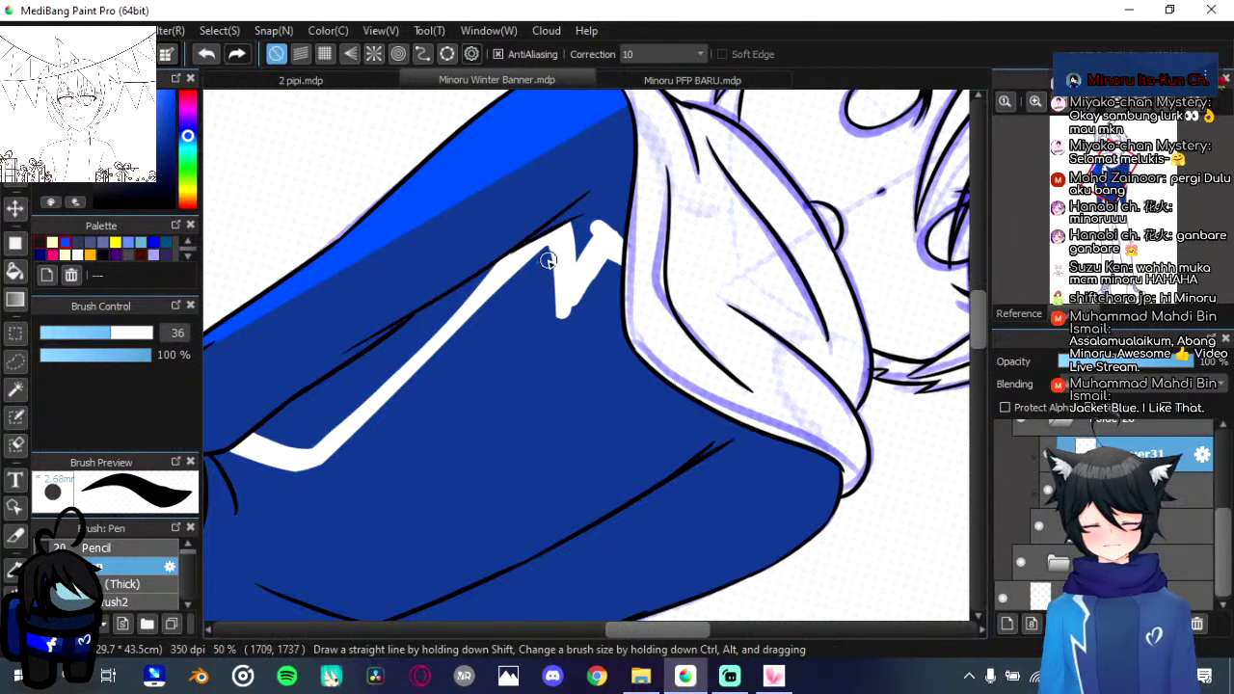
{"action": "key", "text": "ctrl+z"}
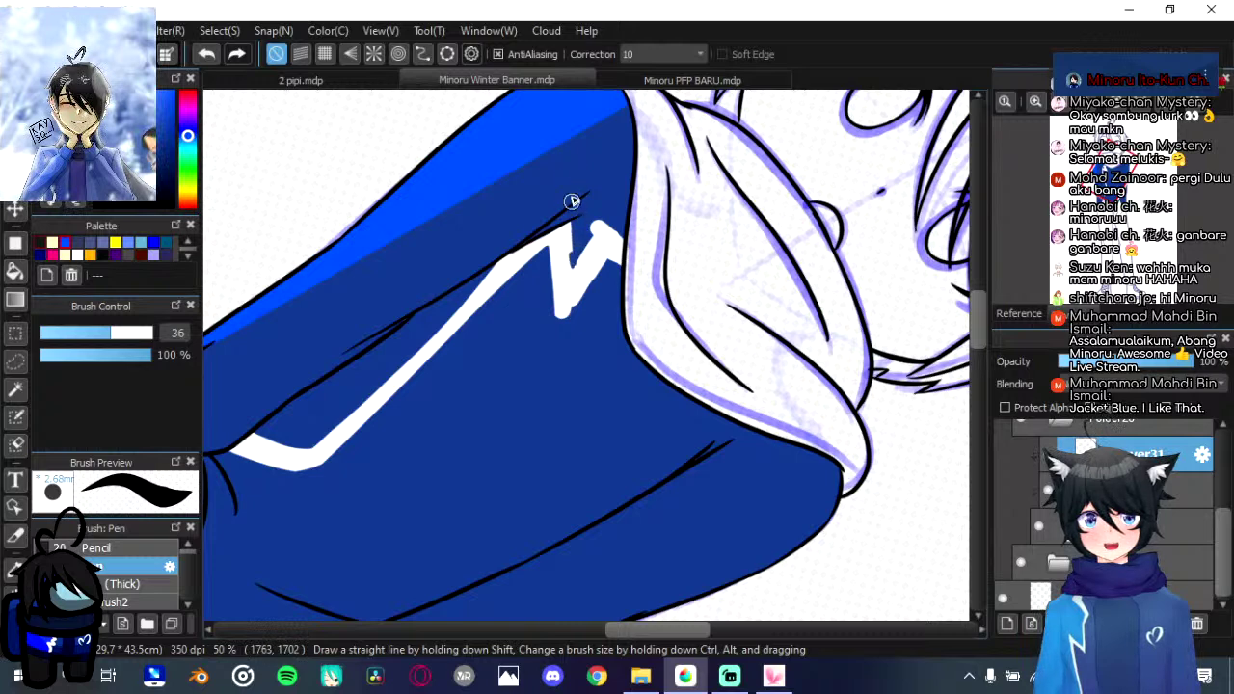
Step: Erase a sharper notch inside the zigzag and cut its rounded peak near the scarf to a point
{"action": "left_click_drag", "start_coordinate": [572, 202], "coordinate": [578, 254]}
{"action": "left_click_drag", "start_coordinate": [574, 192], "coordinate": [570, 258]}
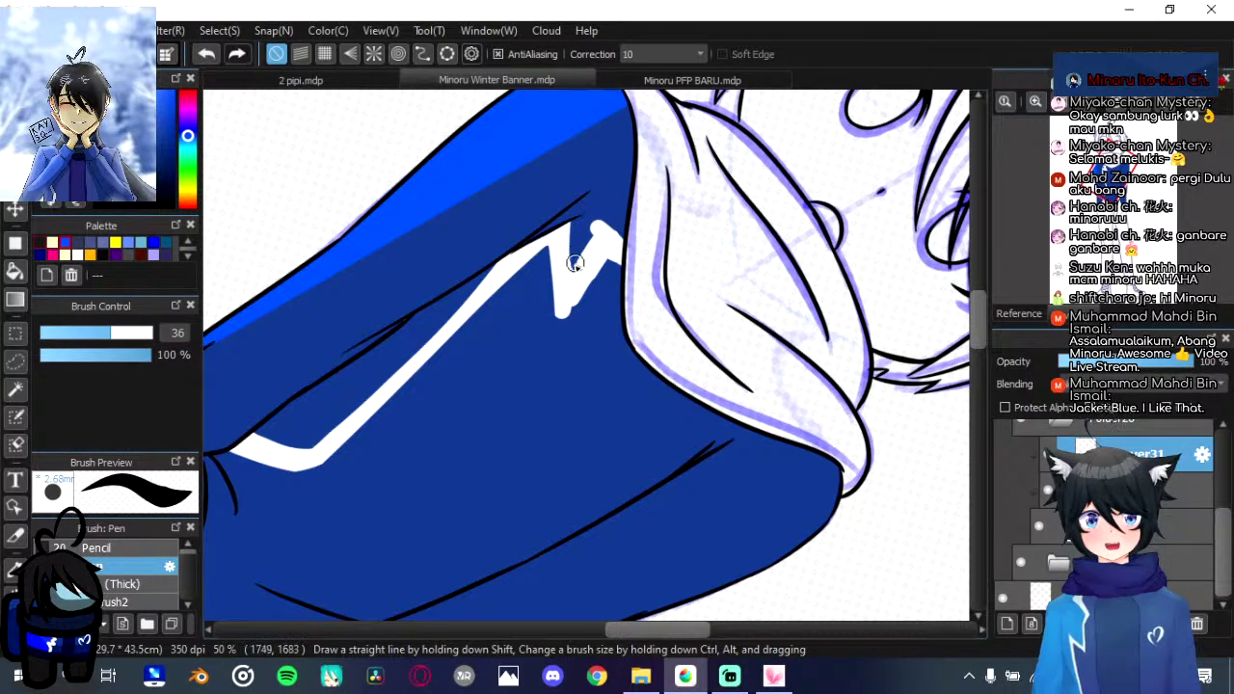
{"action": "left_click_drag", "start_coordinate": [575, 263], "coordinate": [571, 274]}
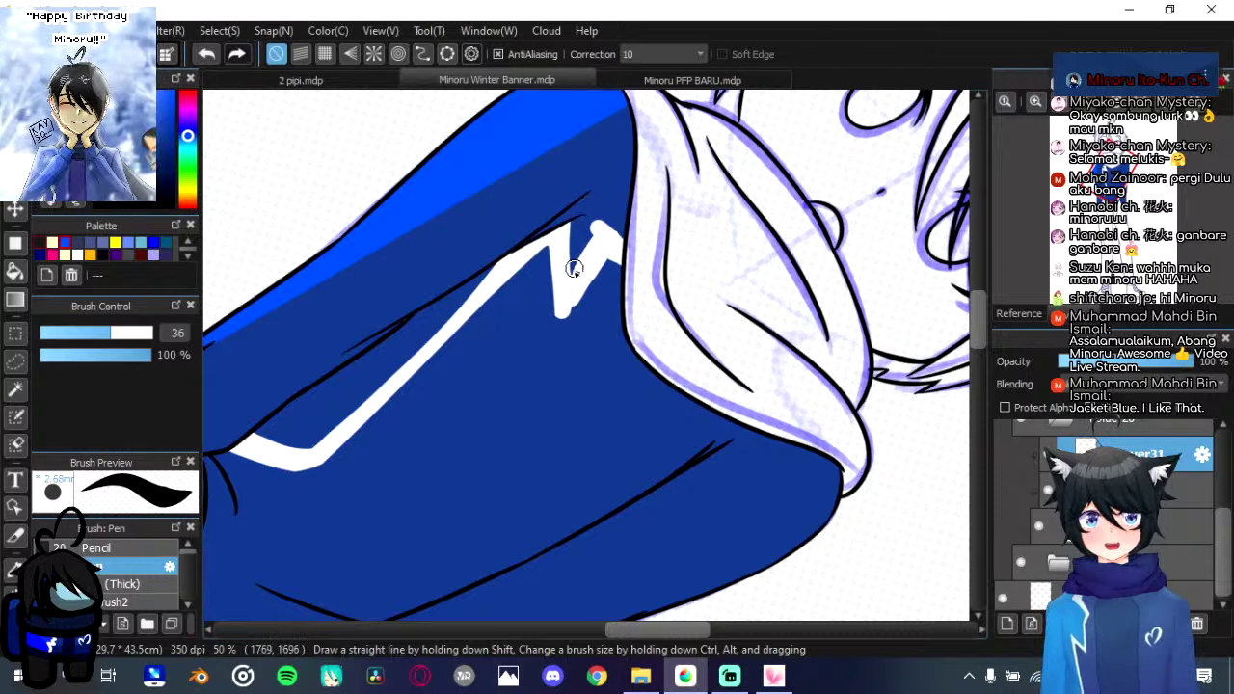
{"action": "left_click_drag", "start_coordinate": [610, 205], "coordinate": [572, 311]}
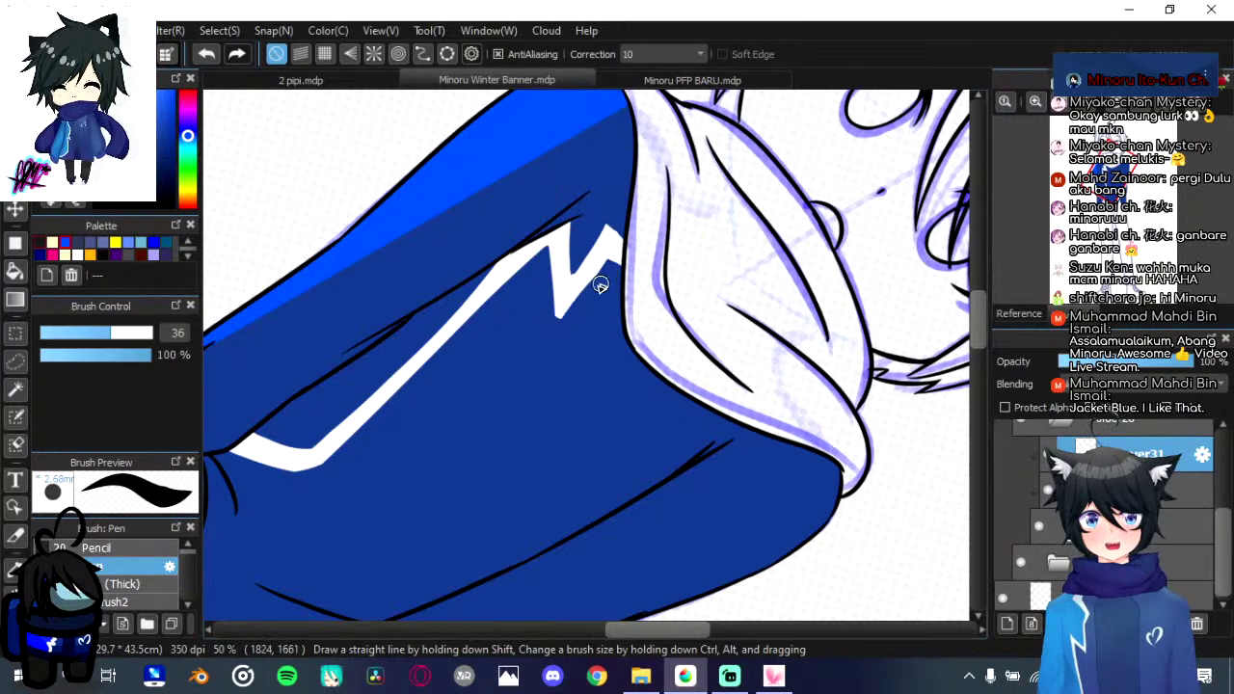
Step: Trim both outer edges of the zigzag's longest spike so it tapers to a sharp tip
{"action": "key", "text": "ctrl+z"}
{"action": "left_click_drag", "start_coordinate": [608, 267], "coordinate": [579, 310]}
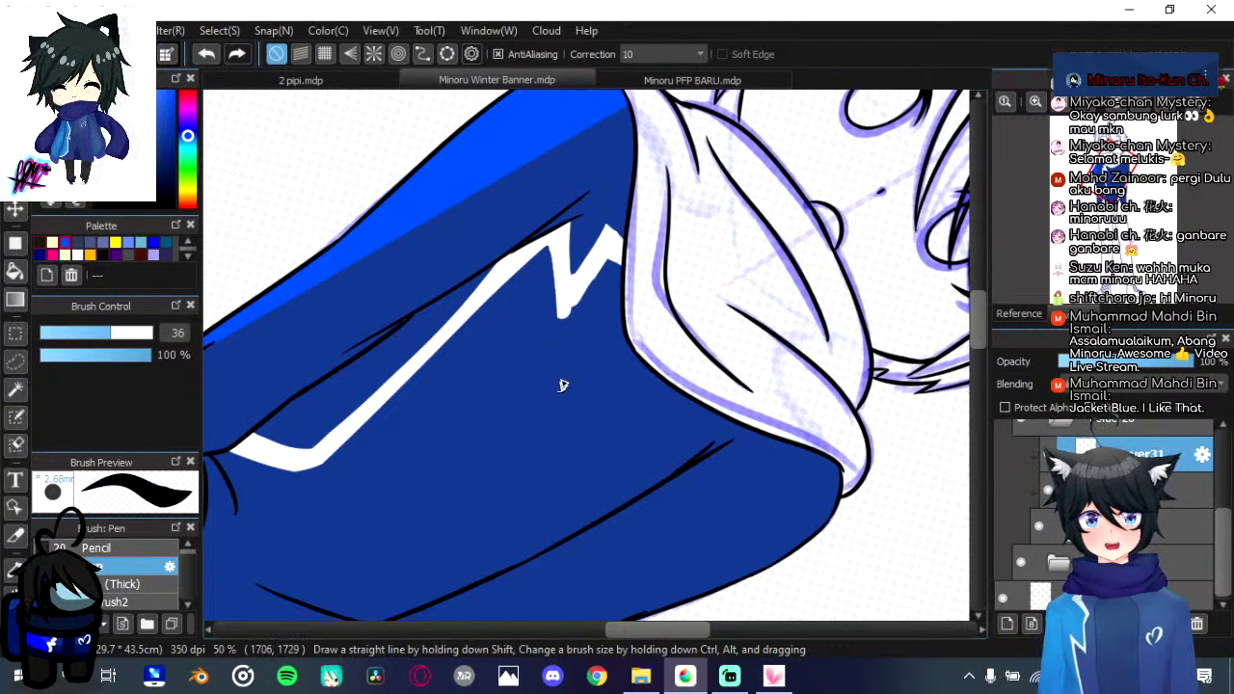
{"action": "key", "text": "ctrl+z"}
{"action": "left_click_drag", "start_coordinate": [551, 250], "coordinate": [571, 399]}
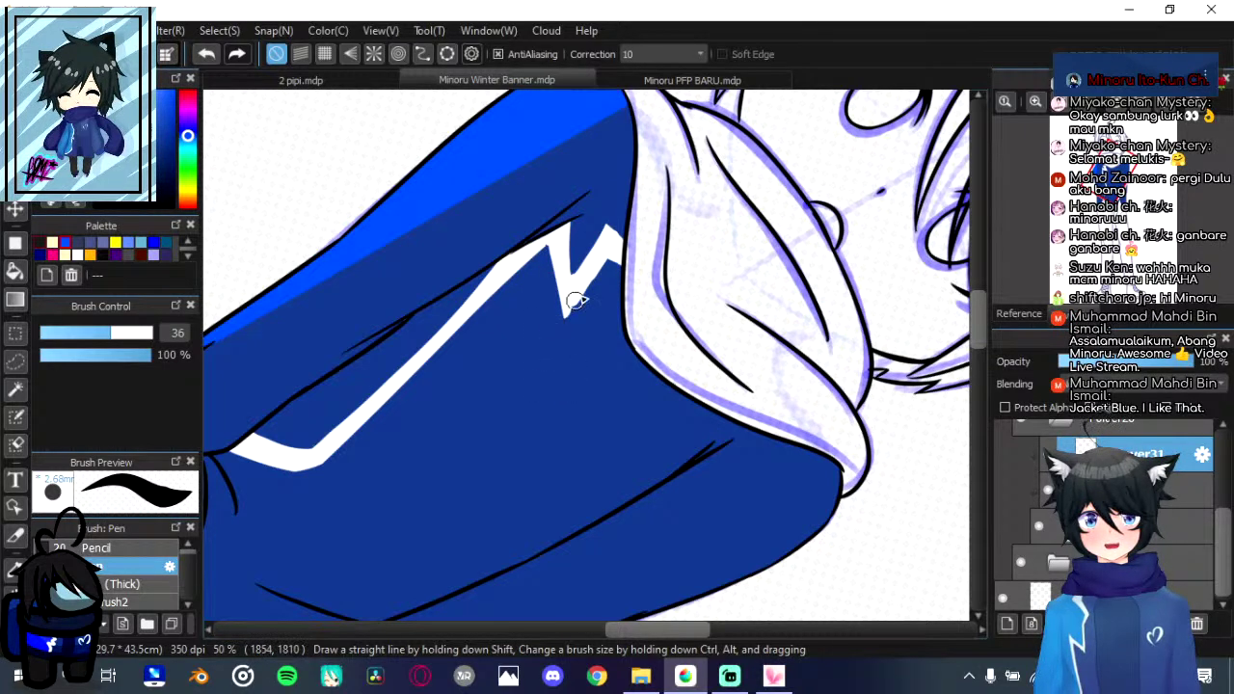
{"action": "left_click_drag", "start_coordinate": [614, 263], "coordinate": [557, 333]}
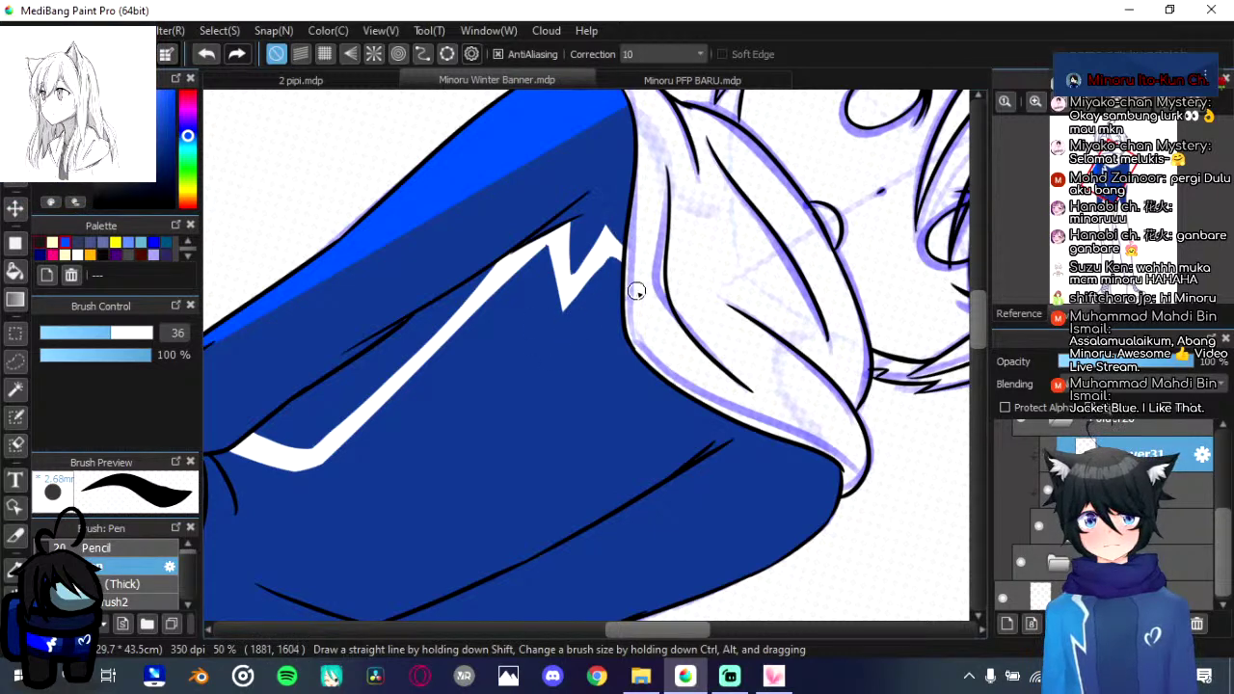
Step: Bucket-fill the dark blue sleeve and the jacket area between it and the white stripe with bright blue on the layer below
{"action": "scroll", "coordinate": [636, 291], "scroll_direction": "down", "scroll_amount": 3}
{"action": "scroll", "coordinate": [637, 353], "scroll_direction": "down", "scroll_amount": 2}
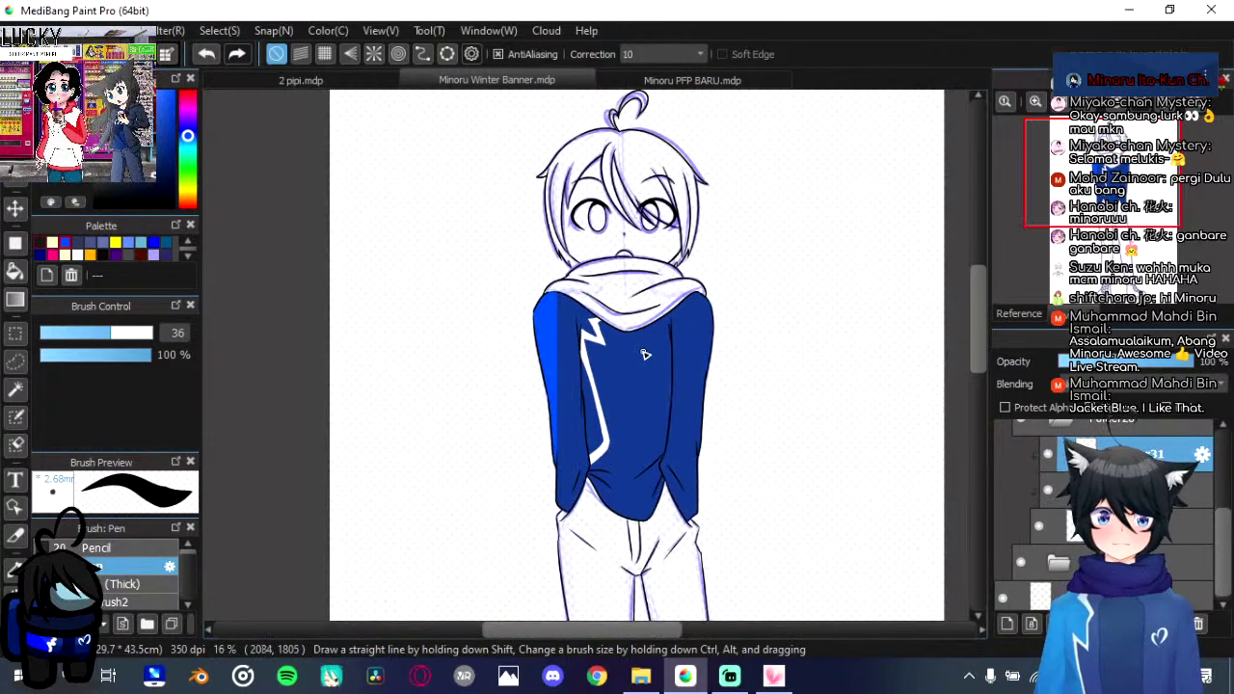
{"action": "scroll", "coordinate": [643, 353], "scroll_direction": "up", "scroll_amount": 2}
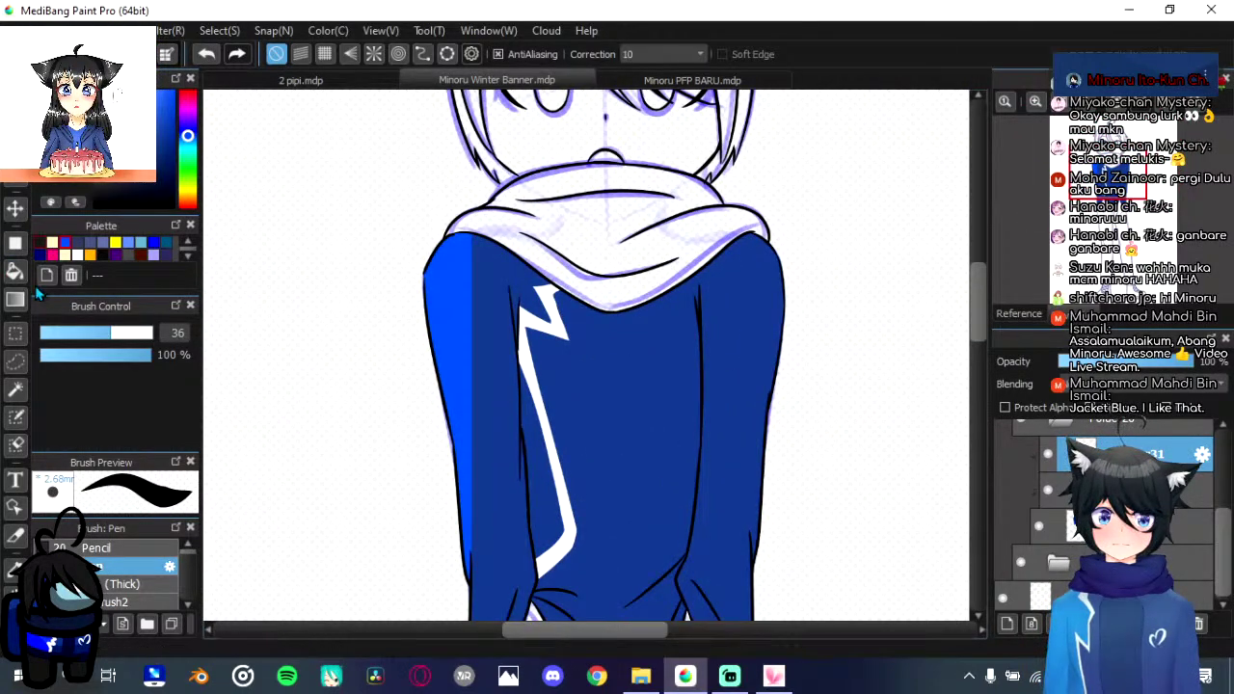
{"action": "left_click", "coordinate": [14, 271]}
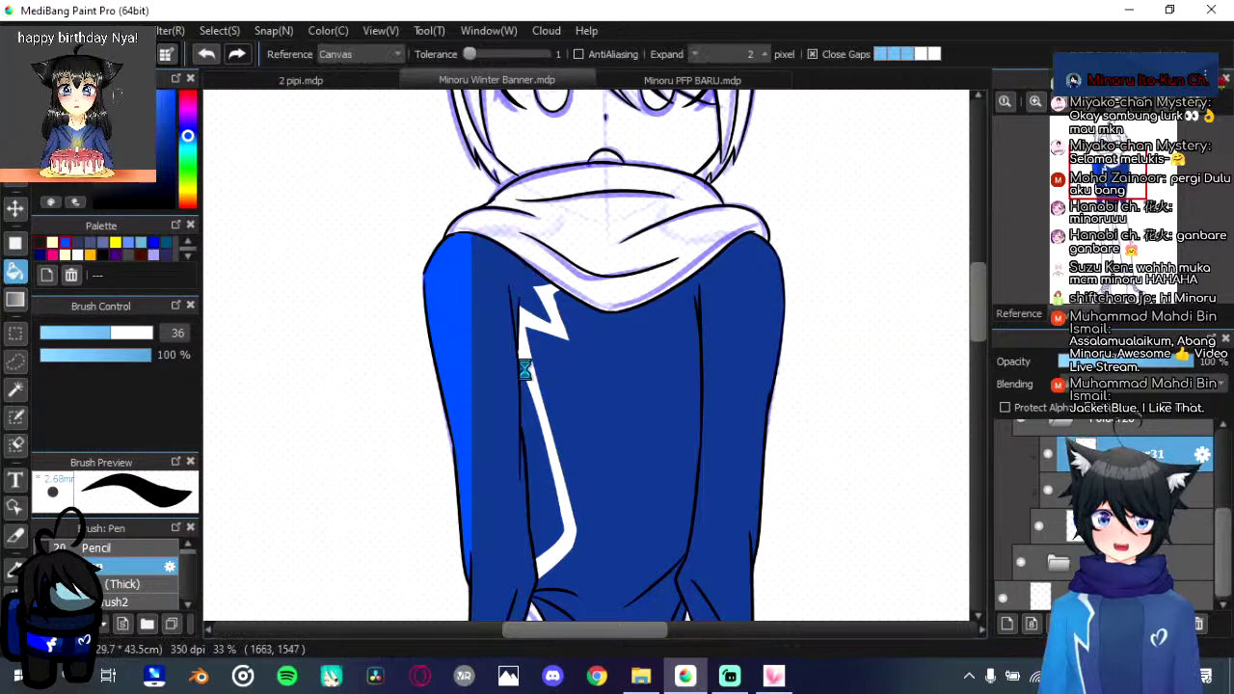
{"action": "left_click", "coordinate": [1178, 486]}
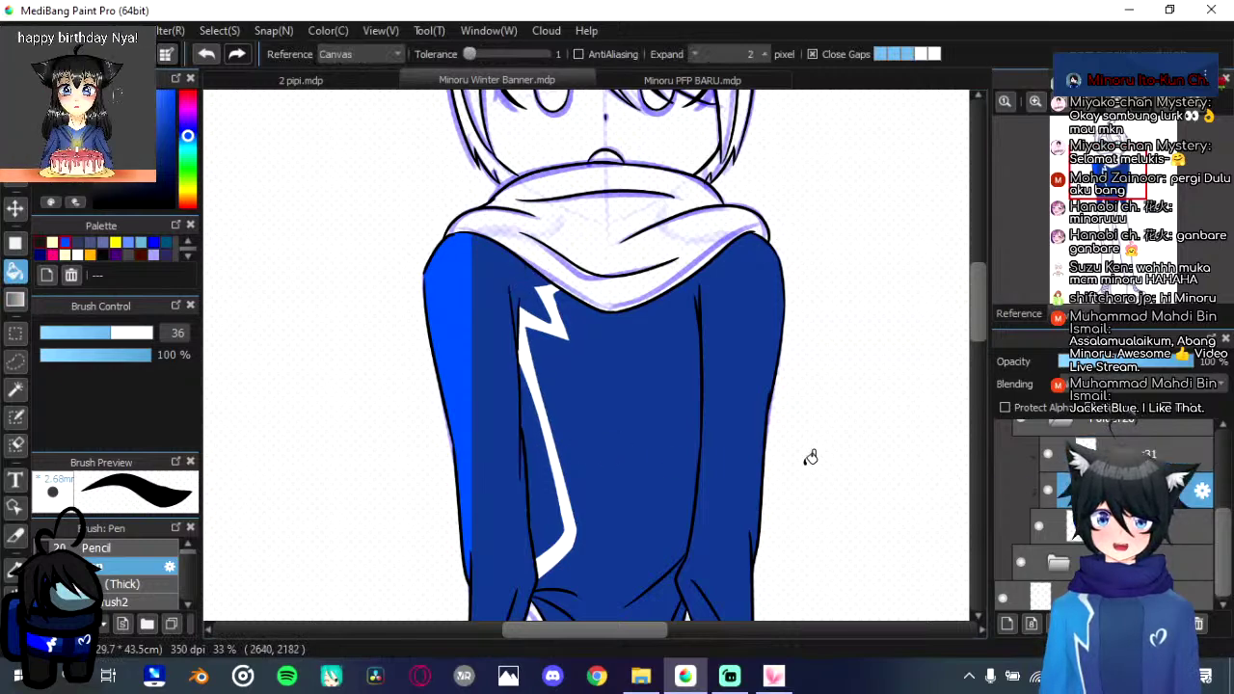
{"action": "left_click", "coordinate": [516, 451]}
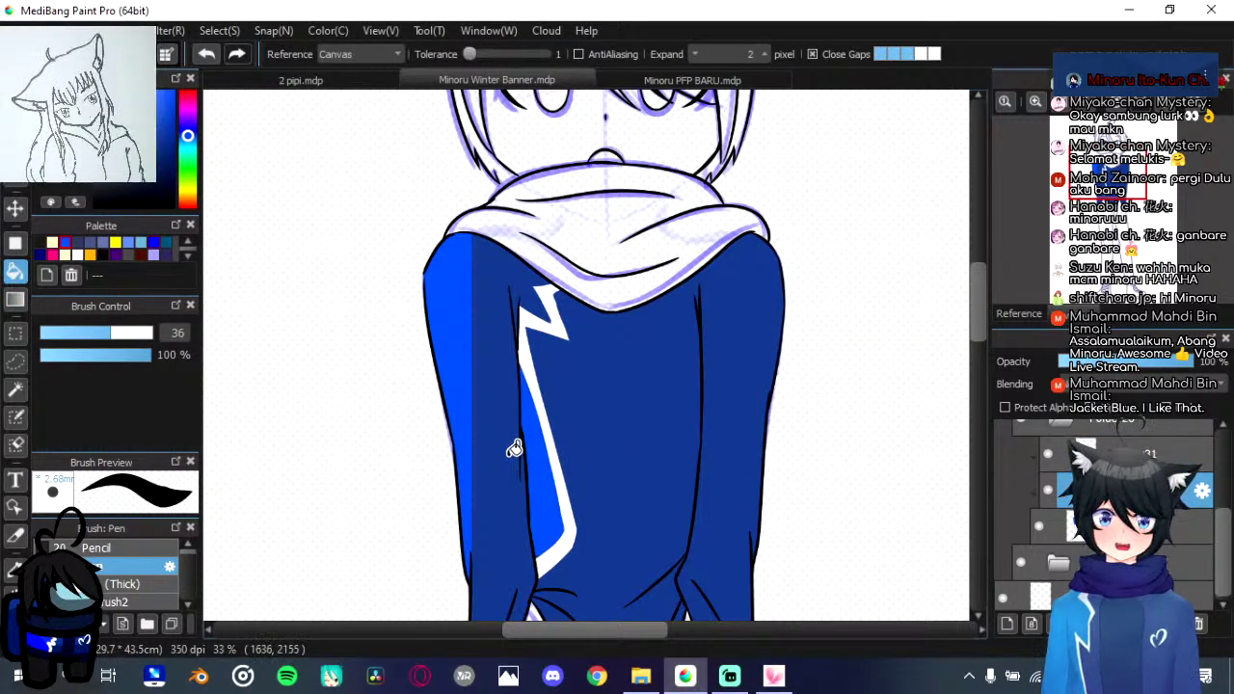
{"action": "scroll", "coordinate": [650, 395], "scroll_direction": "down", "scroll_amount": 2}
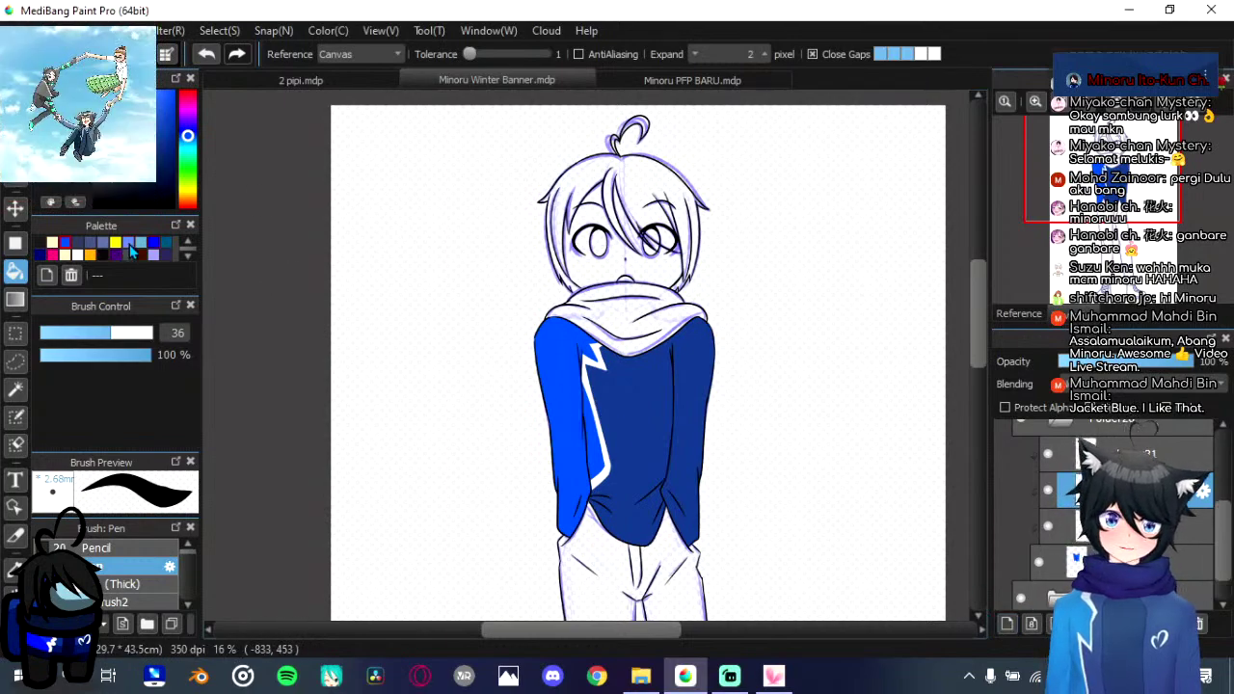
Step: Paint a straight dark navy band down the middle of the jacket from scarf to hem, with the pen size at 102
{"action": "left_click", "coordinate": [183, 257]}
{"action": "left_click", "coordinate": [138, 255]}
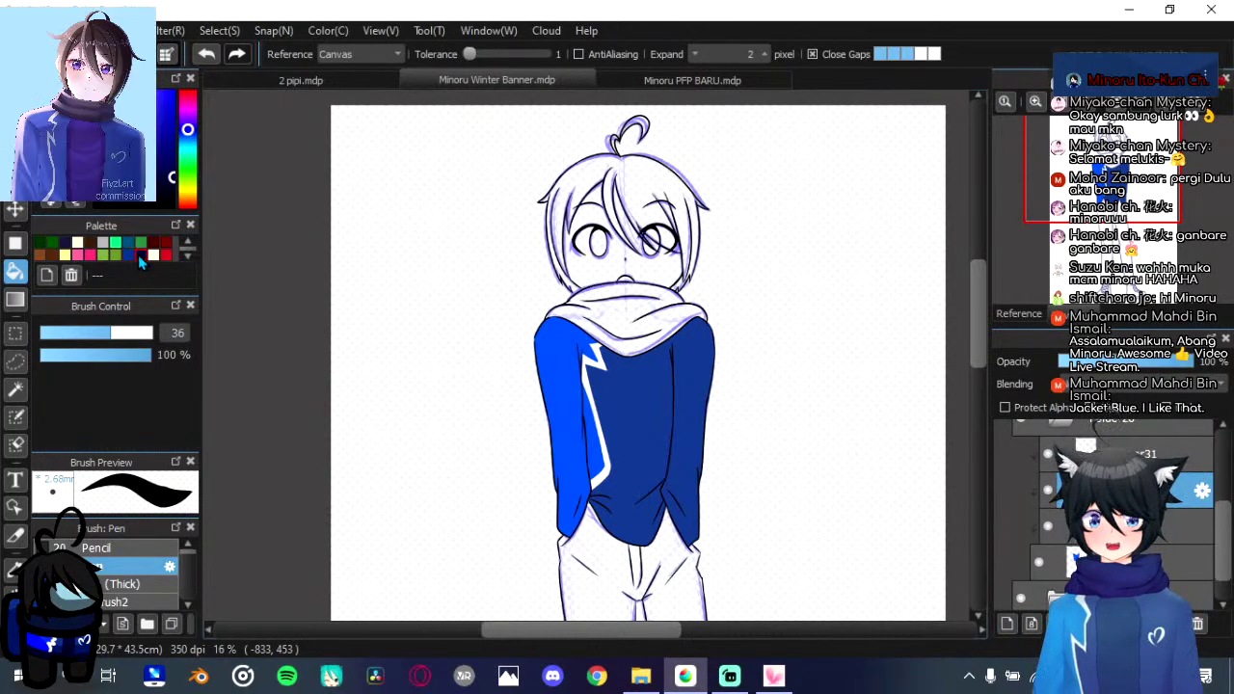
{"action": "scroll", "coordinate": [138, 254], "scroll_direction": "up", "scroll_amount": 1}
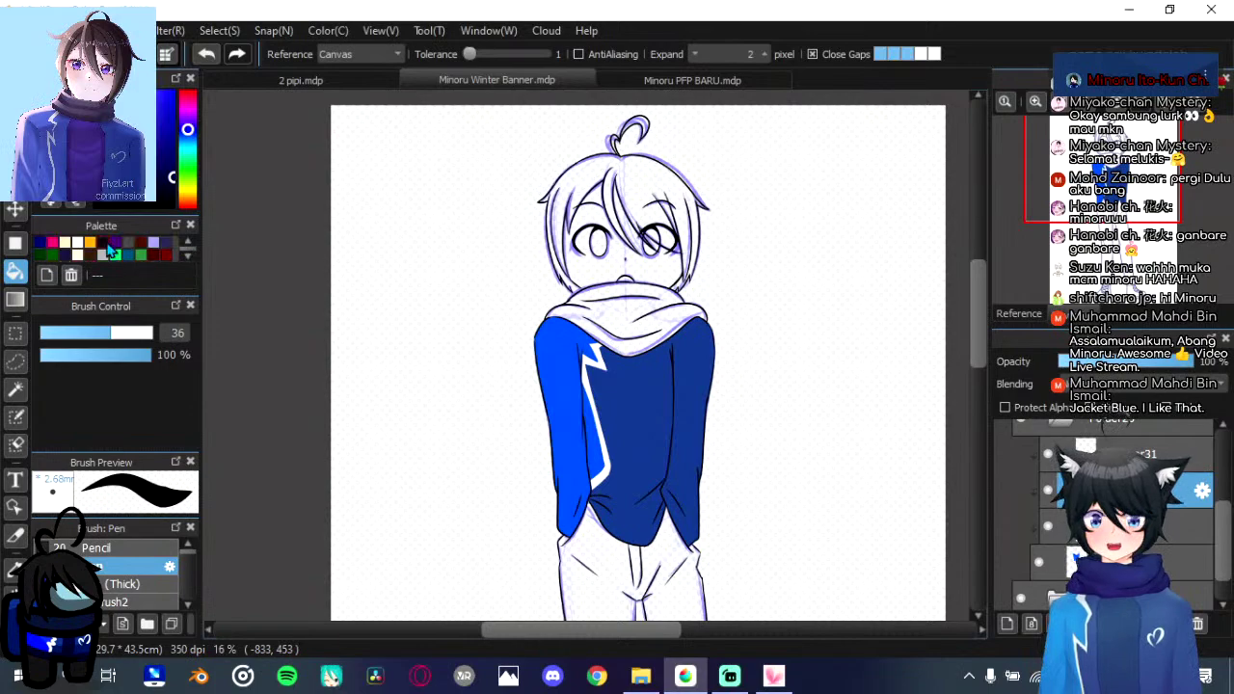
{"action": "left_click", "coordinate": [188, 244]}
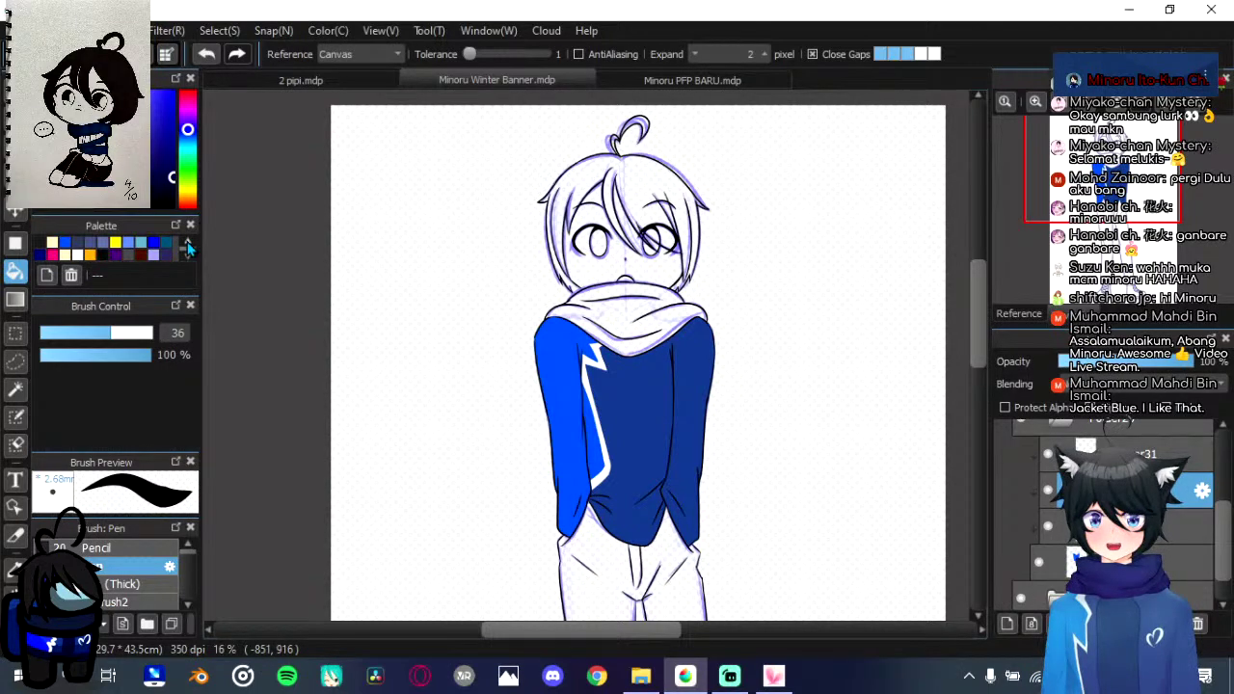
{"action": "left_click", "coordinate": [168, 243]}
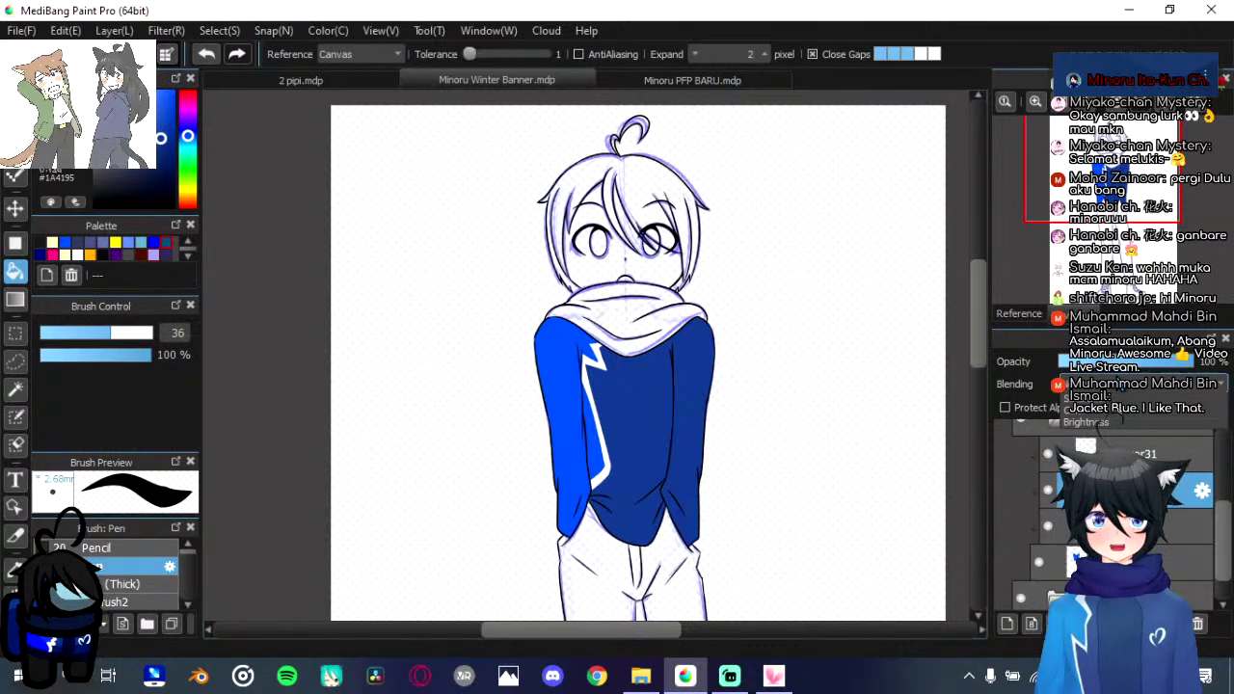
{"action": "scroll", "coordinate": [734, 374], "scroll_direction": "up", "scroll_amount": 1}
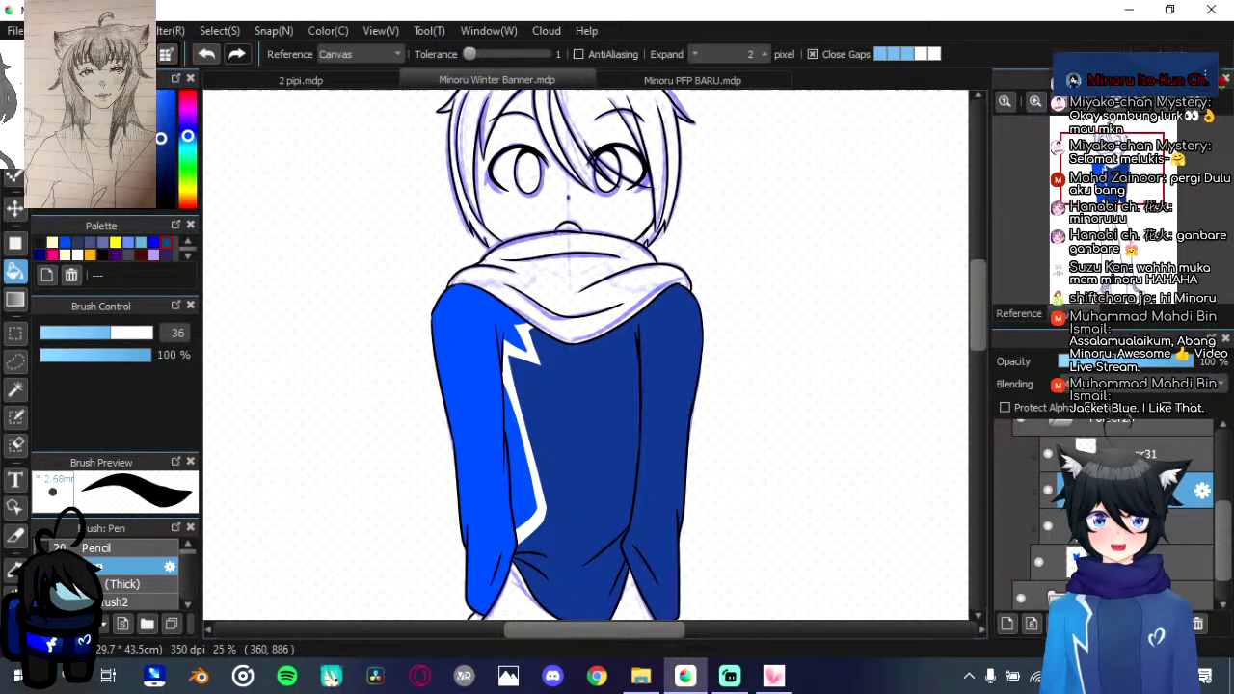
{"action": "scroll", "coordinate": [473, 290], "scroll_direction": "down", "scroll_amount": 2}
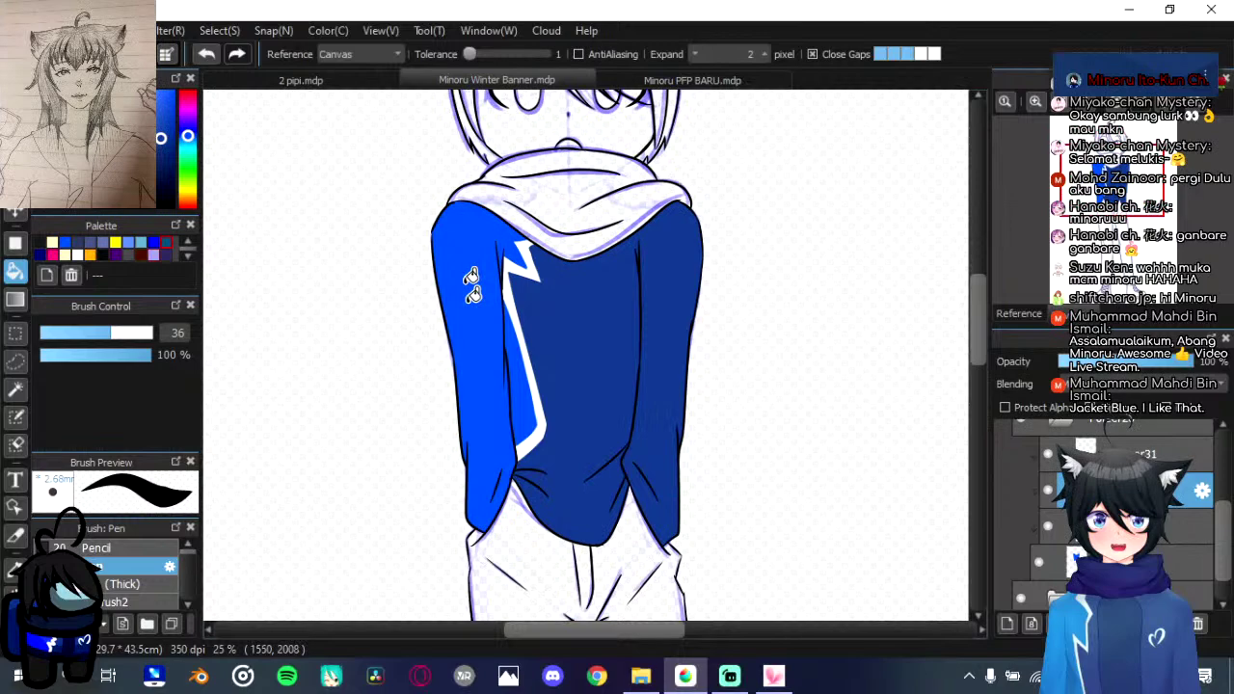
{"action": "key", "text": "b"}
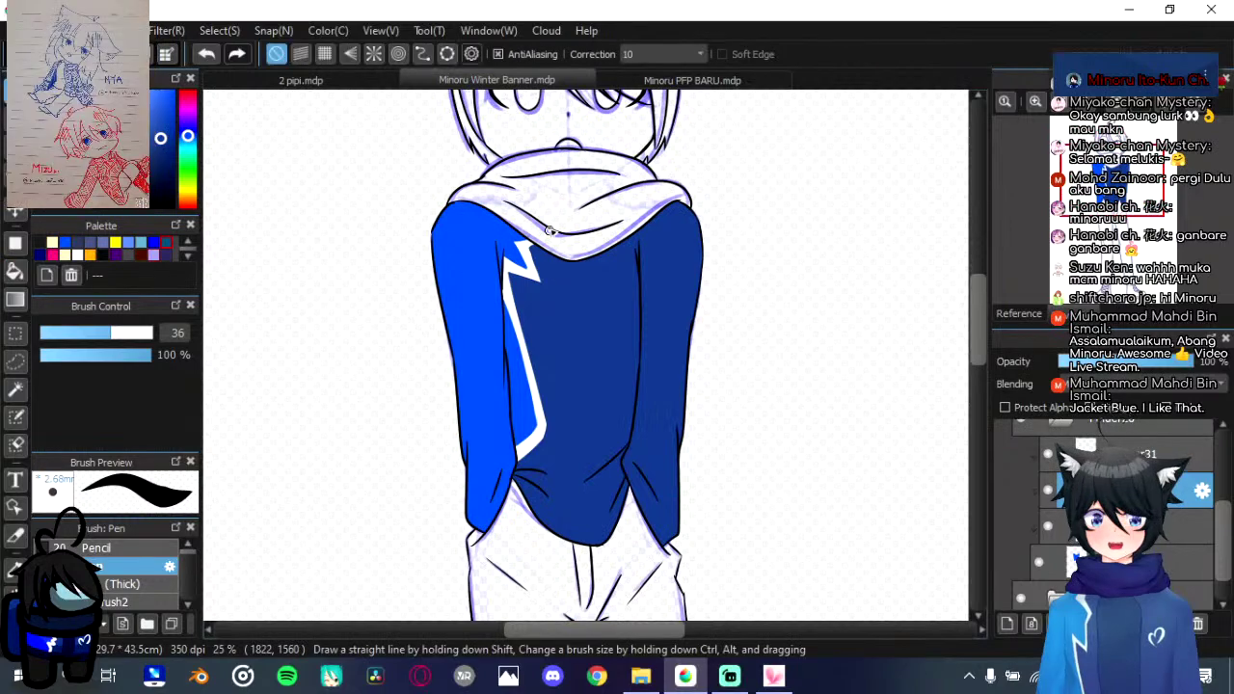
{"action": "left_click_drag", "start_coordinate": [559, 259], "coordinate": [577, 538]}
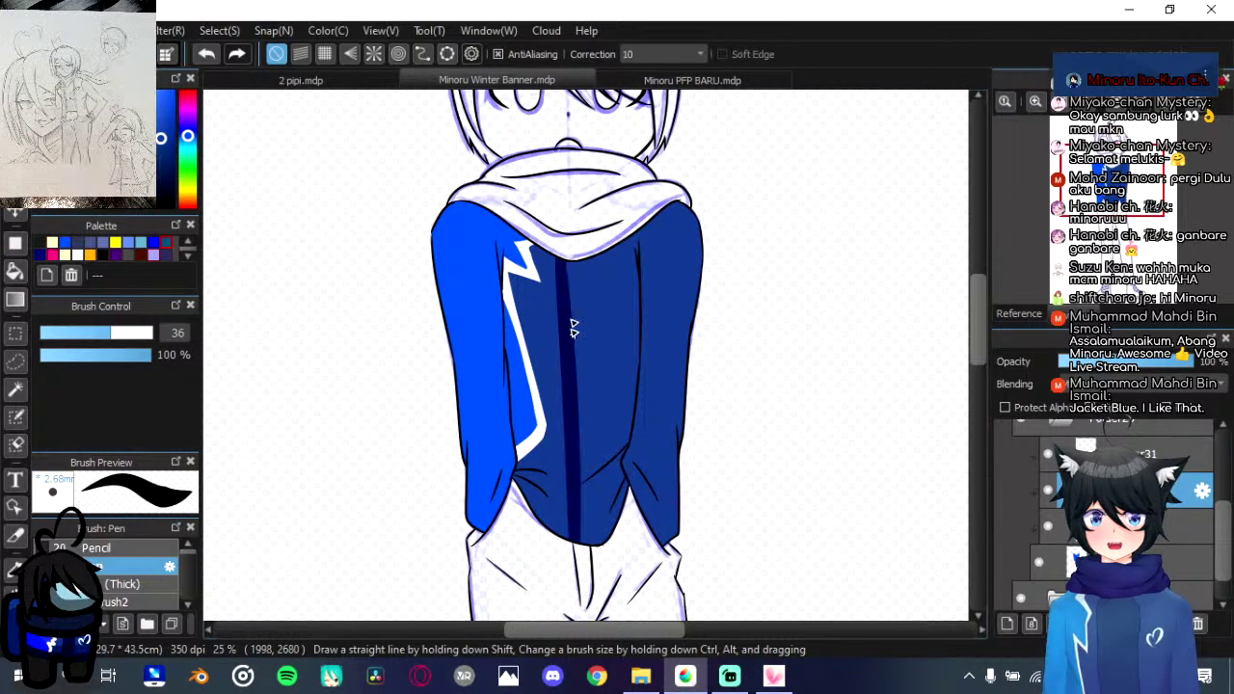
{"action": "left_click", "coordinate": [141, 333]}
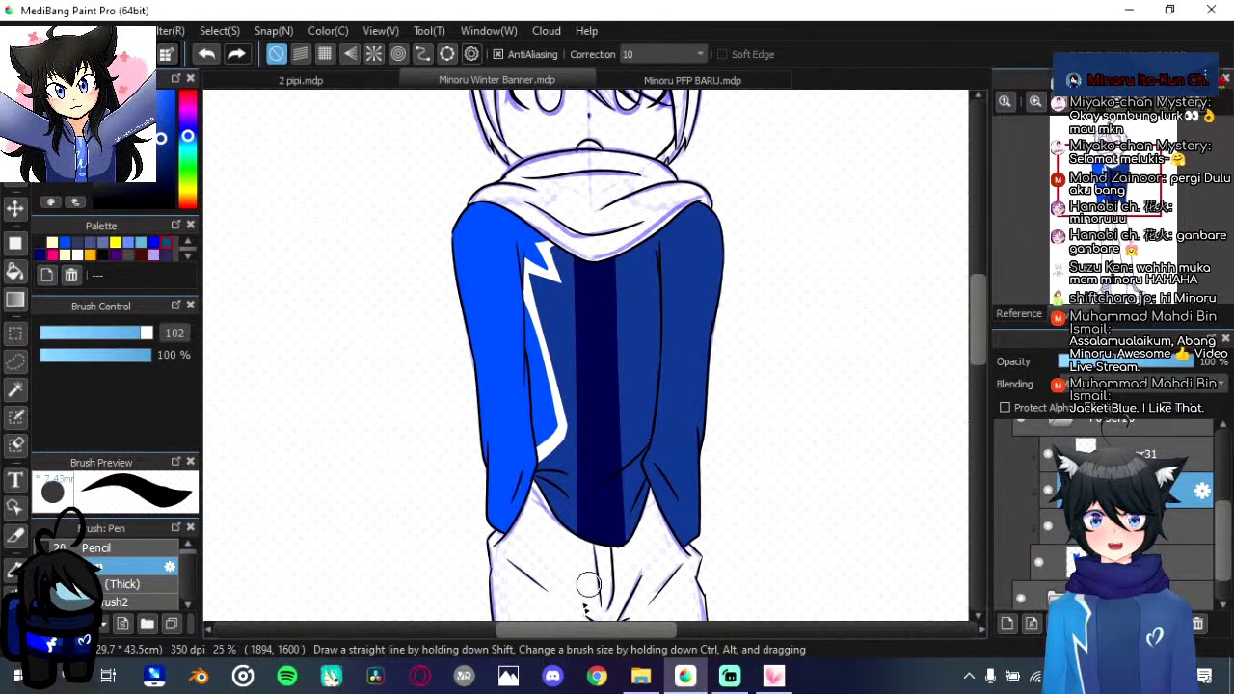
Step: Set the pen size to 35 and widen both edges of the navy band into rounded fold bulges near the hem
{"action": "scroll", "coordinate": [588, 585], "scroll_direction": "up", "scroll_amount": 2}
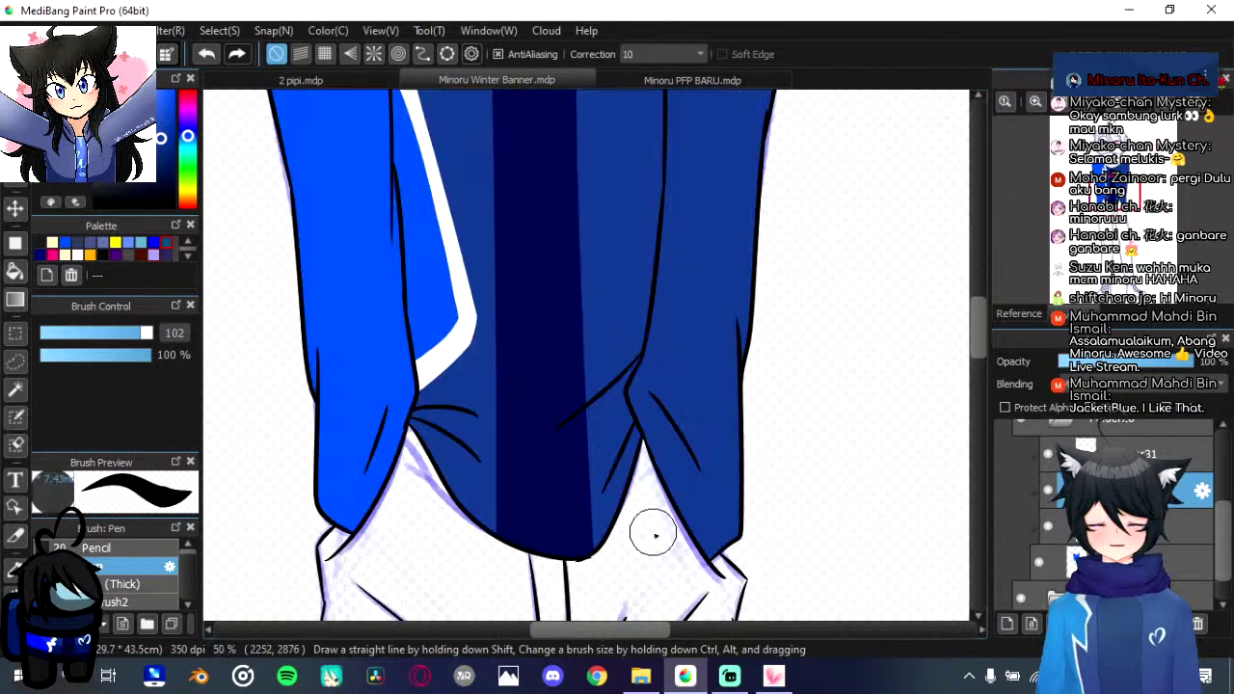
{"action": "scroll", "coordinate": [654, 535], "scroll_direction": "up", "scroll_amount": 1}
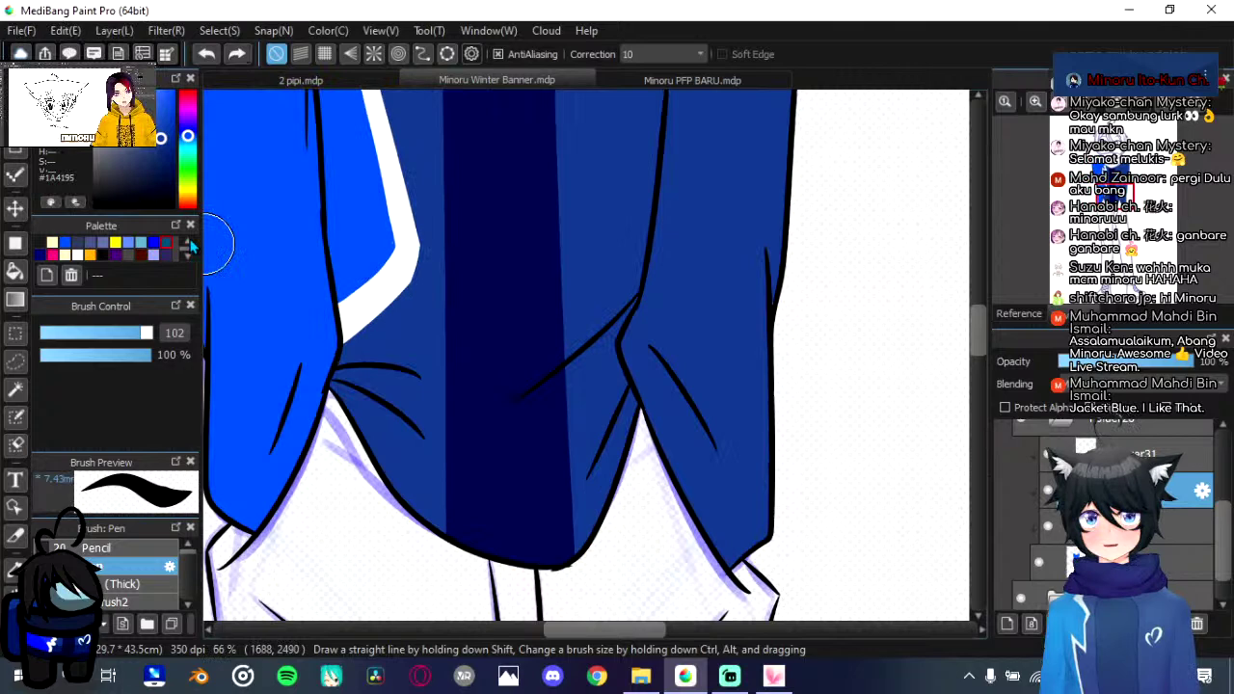
{"action": "left_click", "coordinate": [108, 333]}
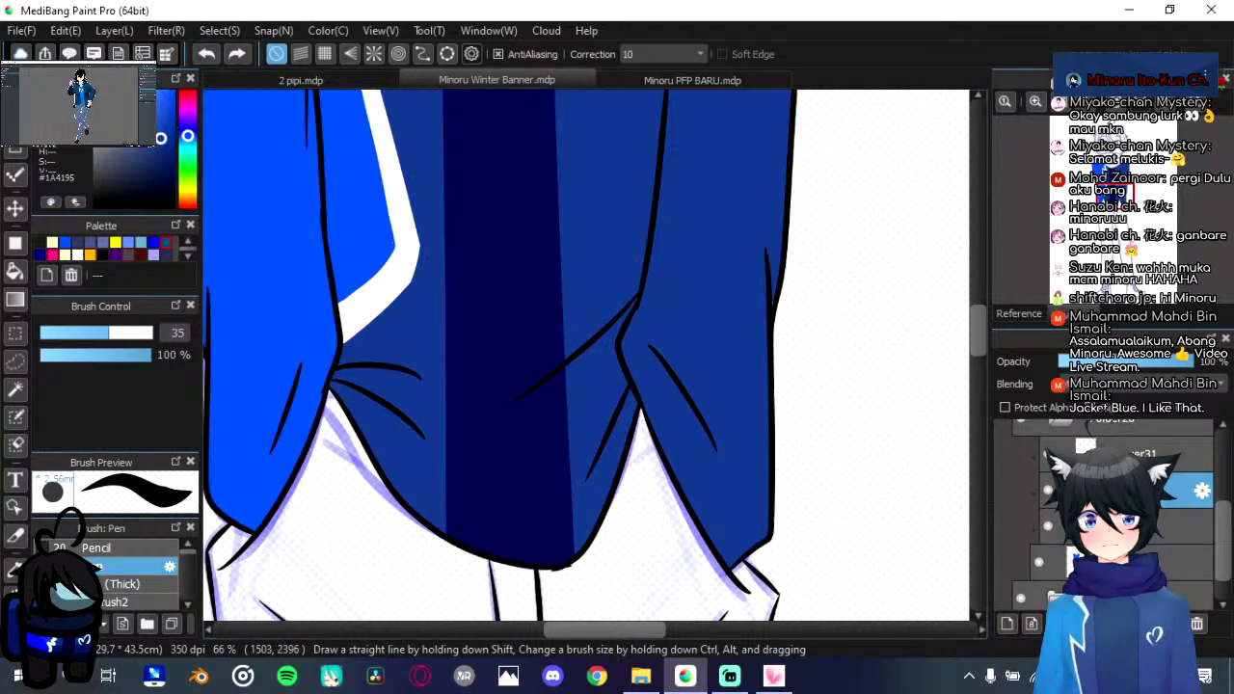
{"action": "left_click_drag", "start_coordinate": [566, 376], "coordinate": [571, 482]}
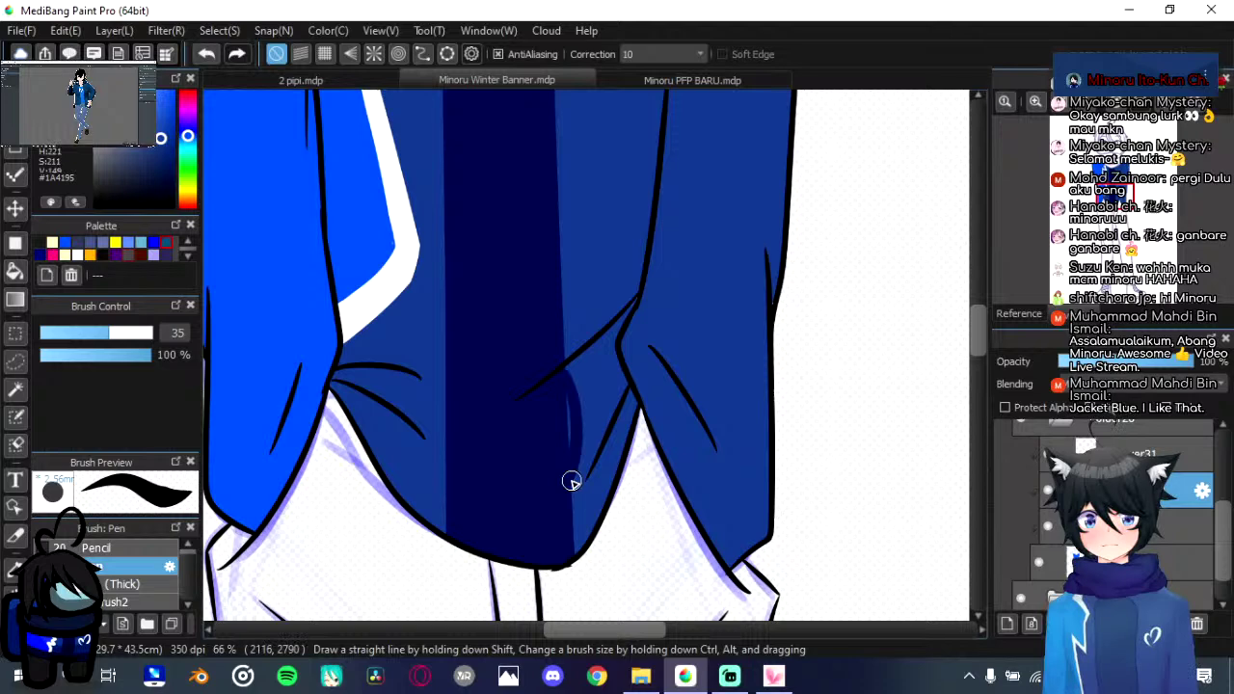
{"action": "left_click_drag", "start_coordinate": [569, 391], "coordinate": [573, 451]}
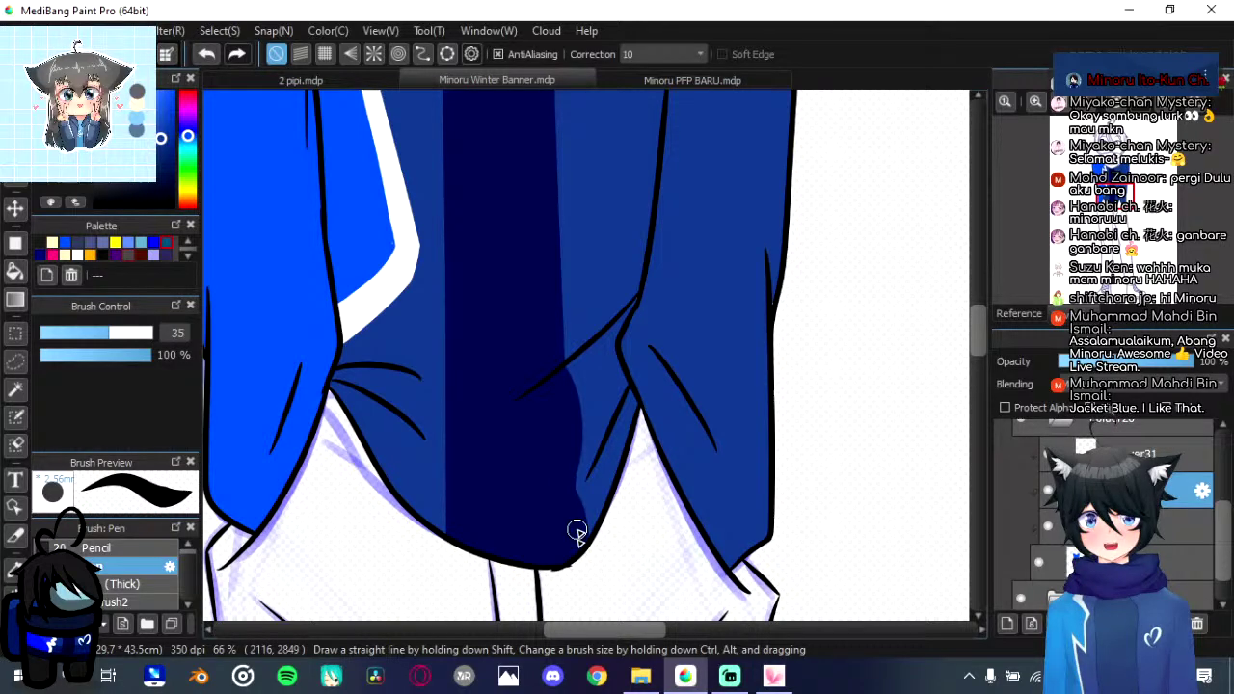
{"action": "mouse_move", "coordinate": [447, 520]}
{"action": "left_mouse_down"}
{"action": "mouse_move", "coordinate": [436, 486]}
{"action": "mouse_move", "coordinate": [466, 374]}
{"action": "left_mouse_up"}
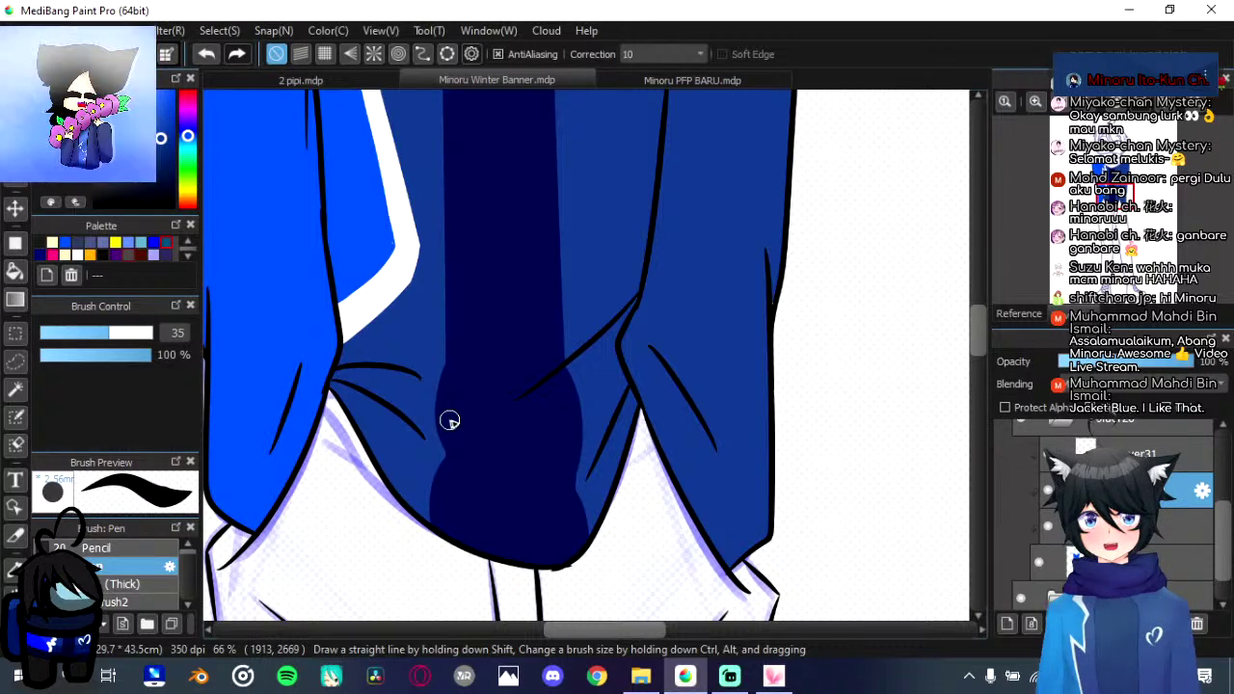
Step: Undo and rework the bulges on the navy band's edge facing the white stripe, curving the edge inward above them
{"action": "key", "text": "ctrl+z"}
{"action": "mouse_move", "coordinate": [445, 417]}
{"action": "left_mouse_down"}
{"action": "mouse_move", "coordinate": [454, 456]}
{"action": "mouse_move", "coordinate": [436, 428]}
{"action": "mouse_move", "coordinate": [451, 388]}
{"action": "mouse_move", "coordinate": [482, 415]}
{"action": "left_mouse_up"}
{"action": "key", "text": "ctrl+z"}
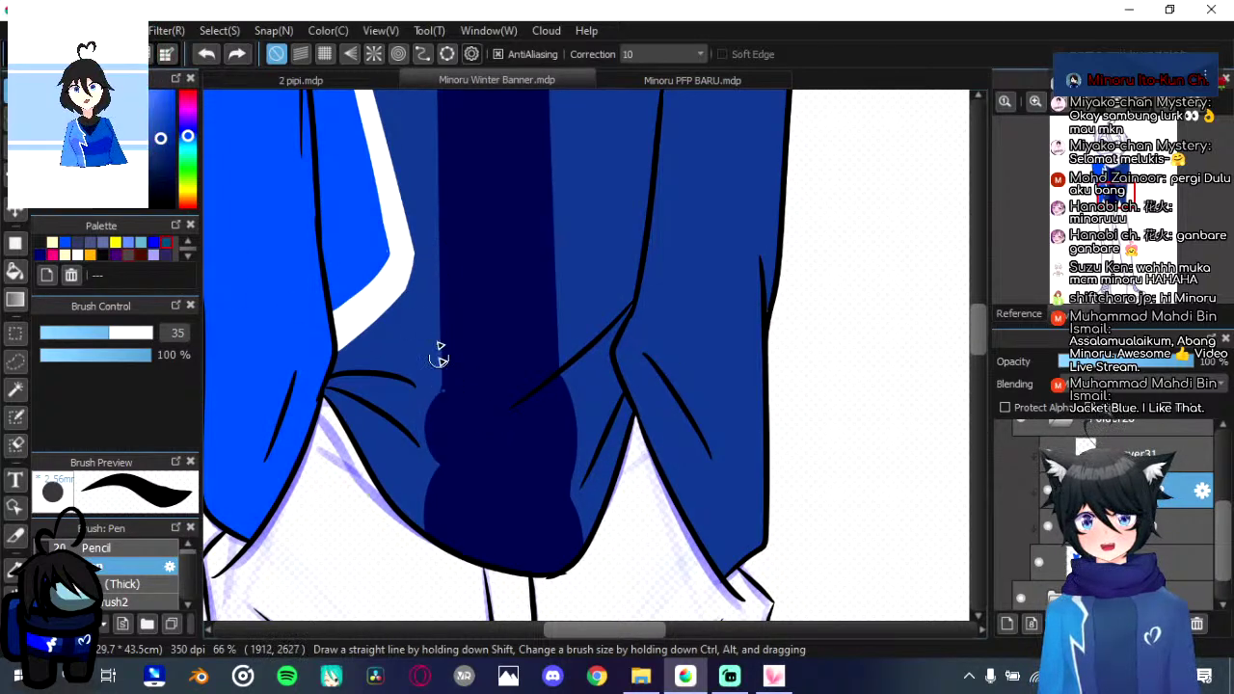
{"action": "mouse_move", "coordinate": [438, 359]}
{"action": "left_mouse_down"}
{"action": "mouse_move", "coordinate": [443, 383]}
{"action": "mouse_move", "coordinate": [424, 413]}
{"action": "mouse_move", "coordinate": [438, 466]}
{"action": "mouse_move", "coordinate": [416, 485]}
{"action": "left_mouse_up"}
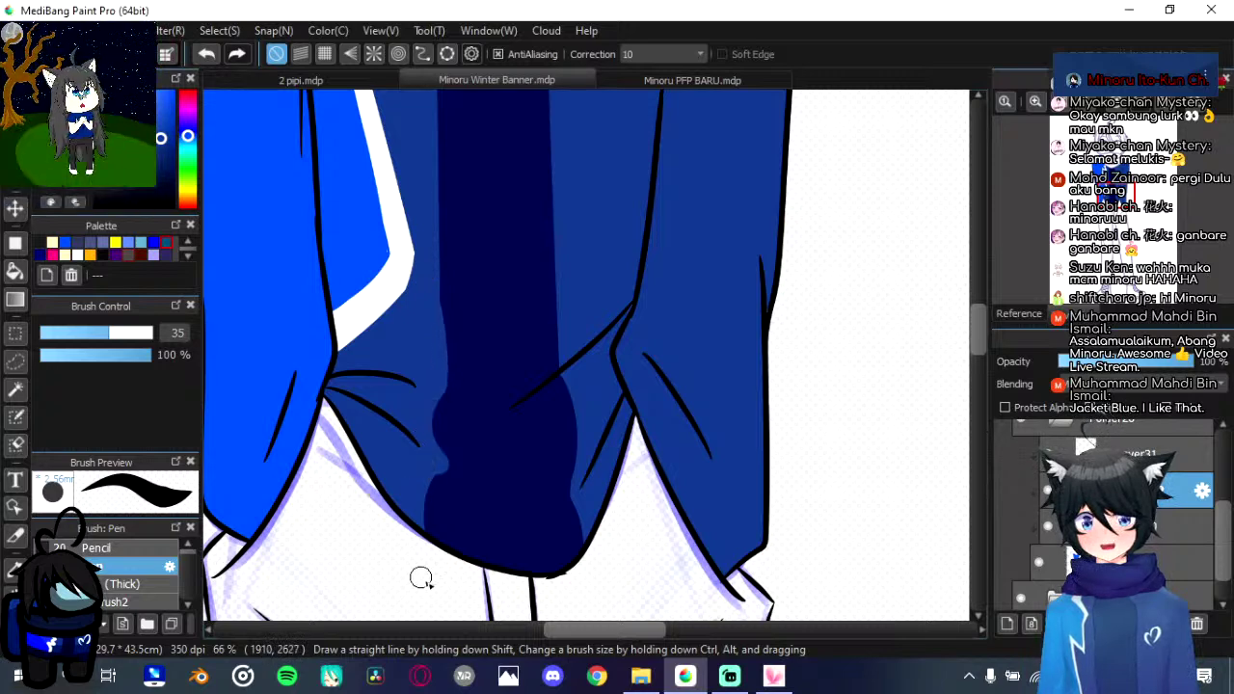
{"action": "key", "text": "ctrl+z"}
{"action": "key", "text": "ctrl+z"}
{"action": "mouse_move", "coordinate": [446, 405]}
{"action": "left_mouse_down"}
{"action": "mouse_move", "coordinate": [421, 429]}
{"action": "mouse_move", "coordinate": [466, 474]}
{"action": "mouse_move", "coordinate": [445, 460]}
{"action": "mouse_move", "coordinate": [428, 477]}
{"action": "mouse_move", "coordinate": [434, 570]}
{"action": "mouse_move", "coordinate": [452, 533]}
{"action": "mouse_move", "coordinate": [444, 464]}
{"action": "mouse_move", "coordinate": [418, 531]}
{"action": "mouse_move", "coordinate": [441, 559]}
{"action": "left_mouse_up"}
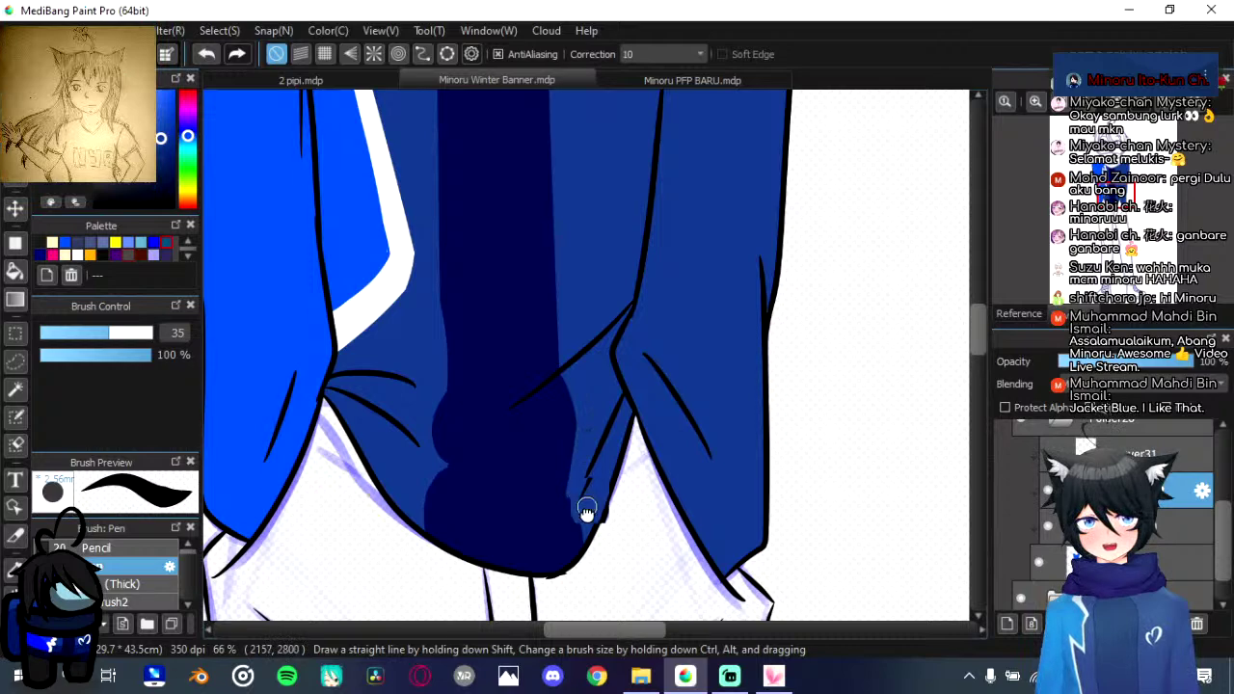
Step: Touch up the navy band's edge facing the white stripe, from the hem bulges up to the scarf
{"action": "scroll", "coordinate": [585, 482], "scroll_direction": "up", "scroll_amount": 3}
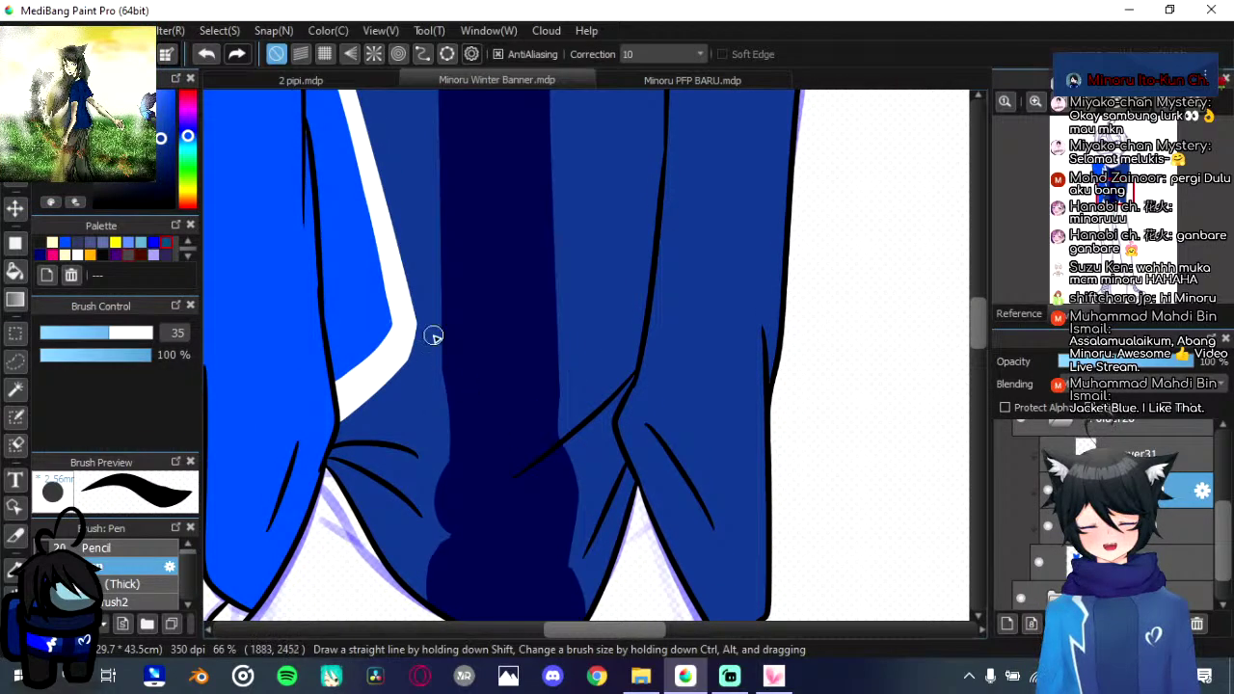
{"action": "left_click_drag", "start_coordinate": [451, 454], "coordinate": [443, 598]}
{"action": "left_click_drag", "start_coordinate": [447, 310], "coordinate": [446, 441]}
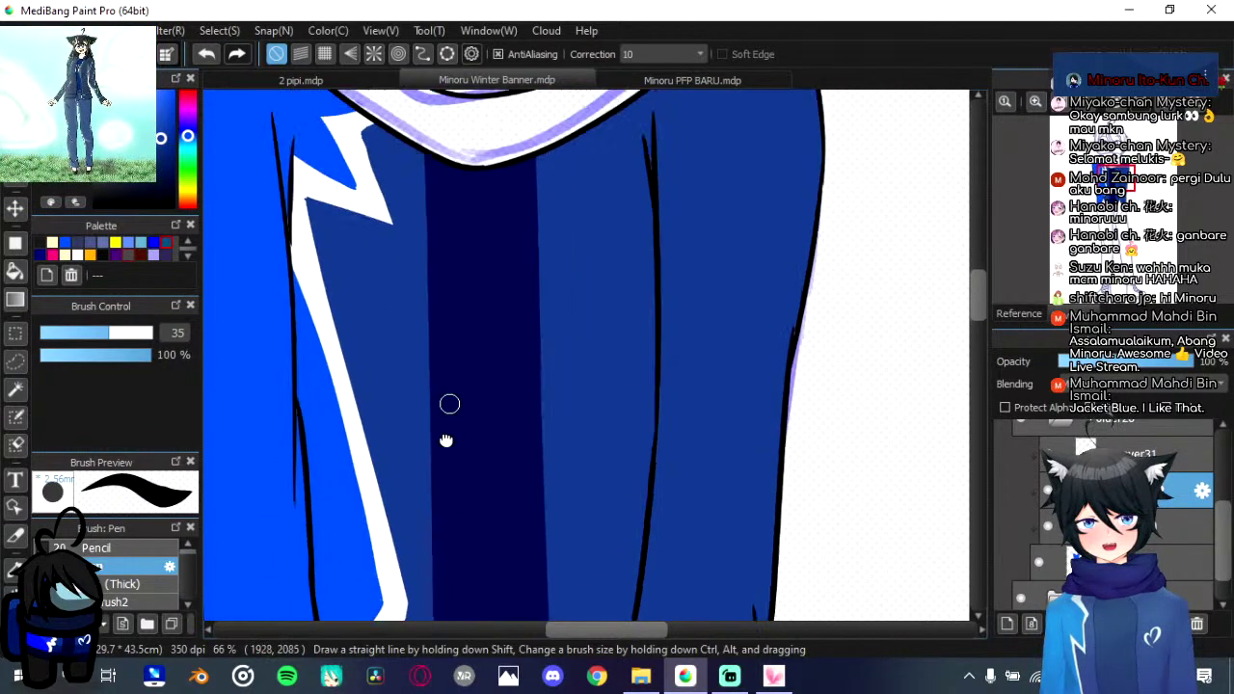
{"action": "scroll", "coordinate": [447, 441], "scroll_direction": "up", "scroll_amount": 2}
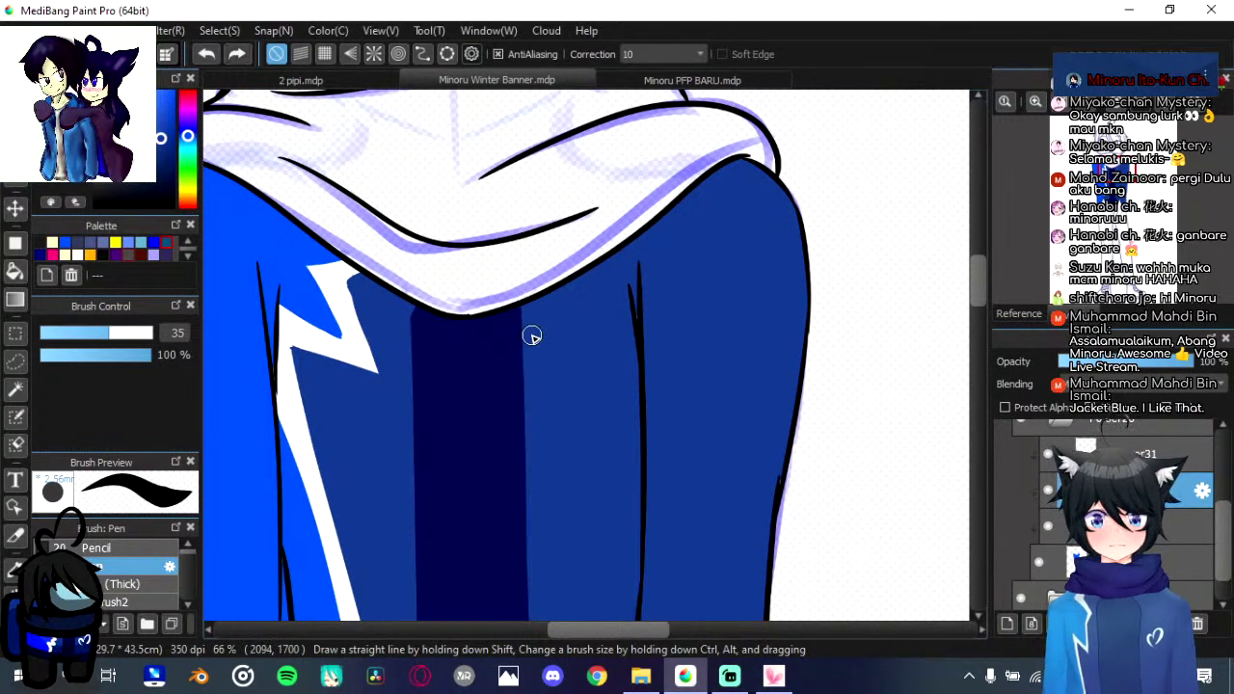
{"action": "scroll", "coordinate": [531, 289], "scroll_direction": "down", "scroll_amount": 5}
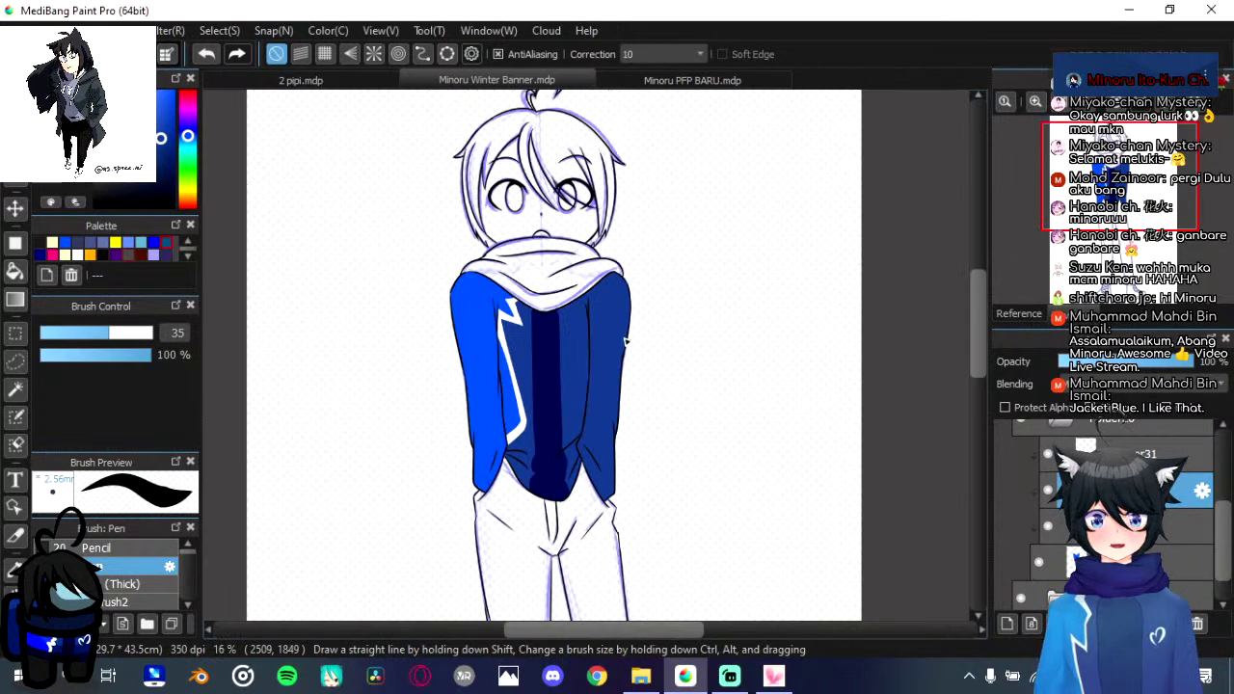
{"action": "scroll", "coordinate": [626, 339], "scroll_direction": "down", "scroll_amount": 1}
Step: Sharpen the creases between the rounded bulges on both edges of the navy band above the hem
{"action": "scroll", "coordinate": [626, 339], "scroll_direction": "up", "scroll_amount": 4}
{"action": "left_click_drag", "start_coordinate": [401, 590], "coordinate": [436, 328]}
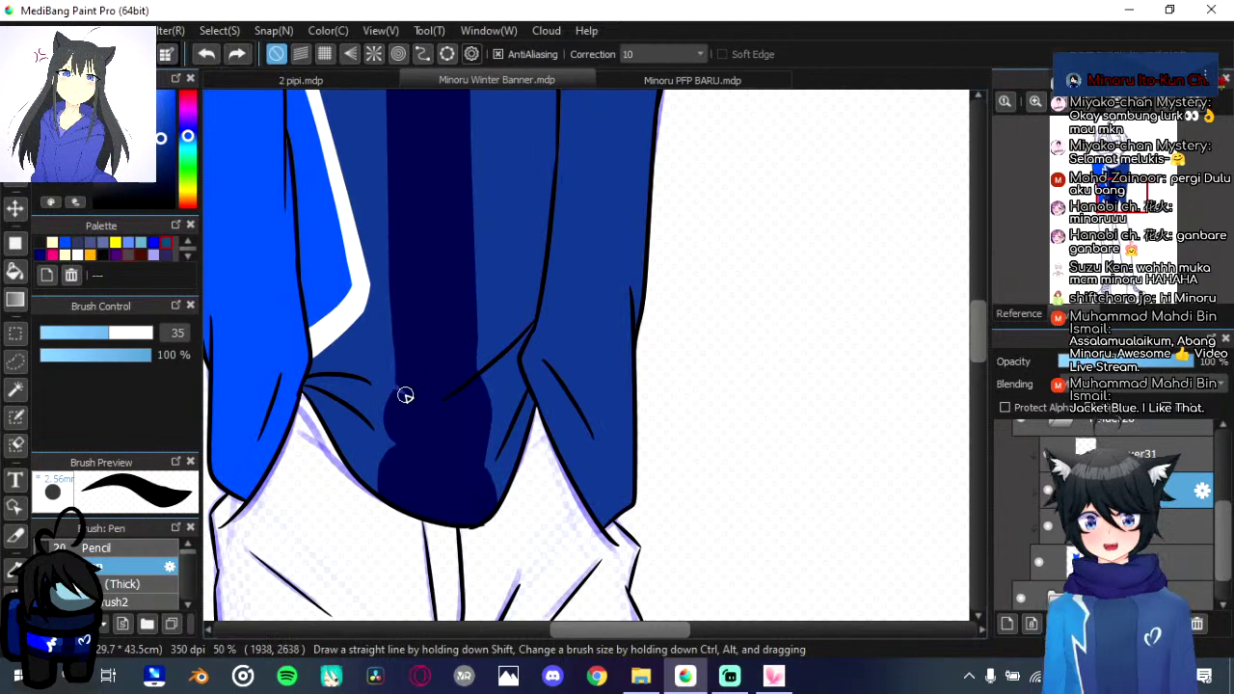
{"action": "scroll", "coordinate": [405, 395], "scroll_direction": "up", "scroll_amount": 3}
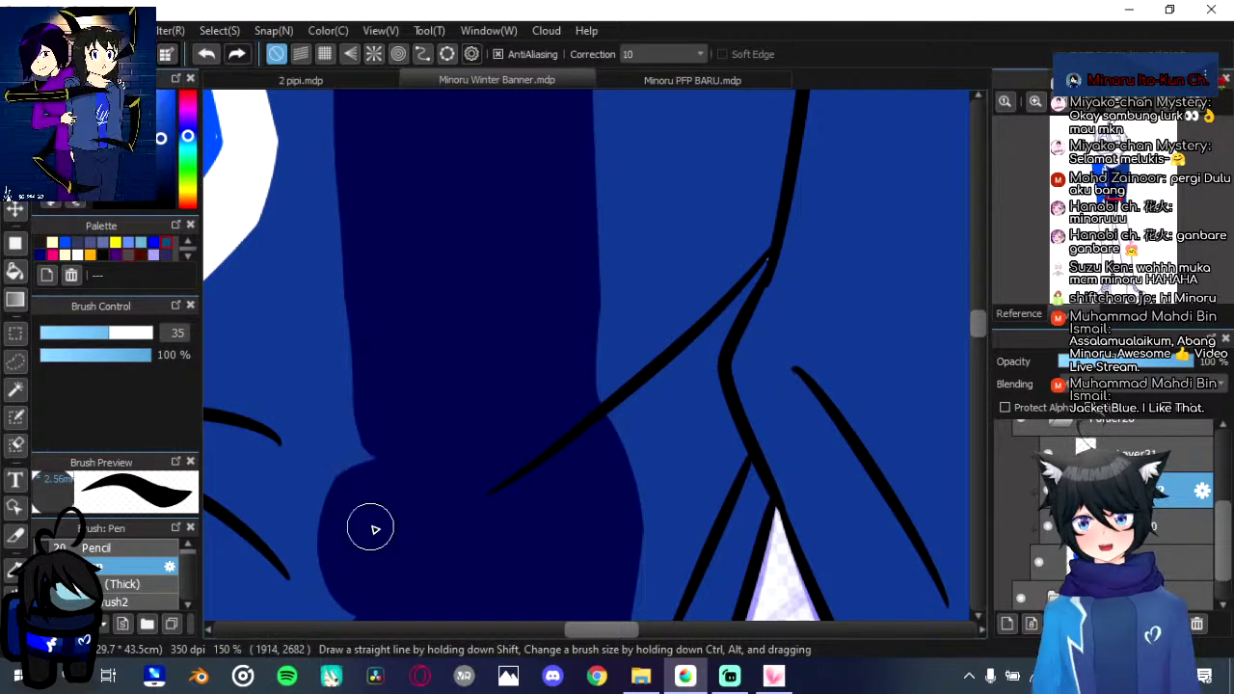
{"action": "left_click_drag", "start_coordinate": [370, 527], "coordinate": [293, 499]}
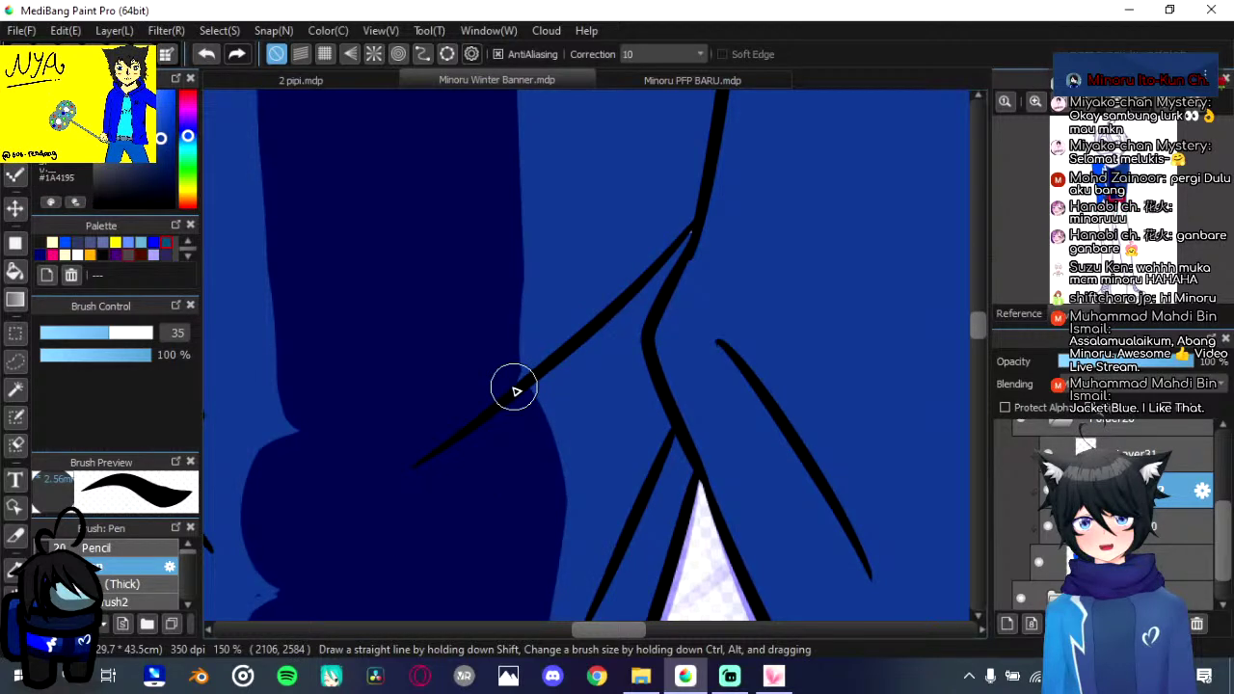
{"action": "left_click_drag", "start_coordinate": [514, 390], "coordinate": [564, 277]}
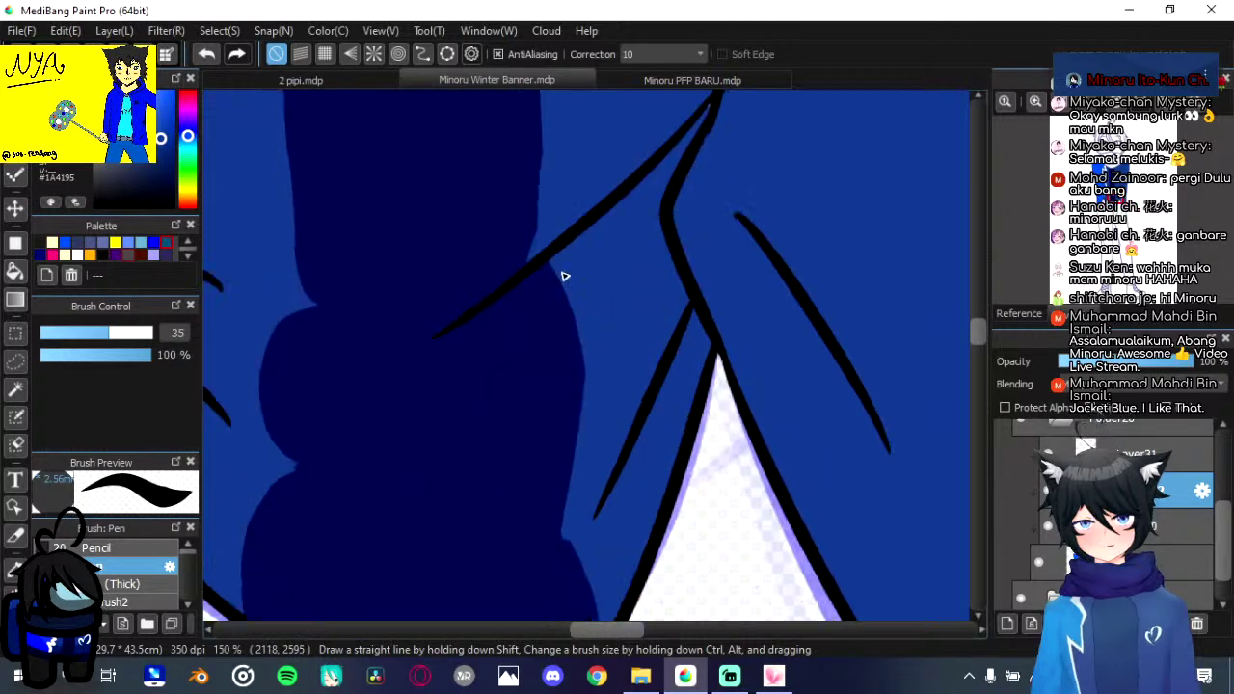
{"action": "scroll", "coordinate": [580, 361], "scroll_direction": "down", "scroll_amount": 3}
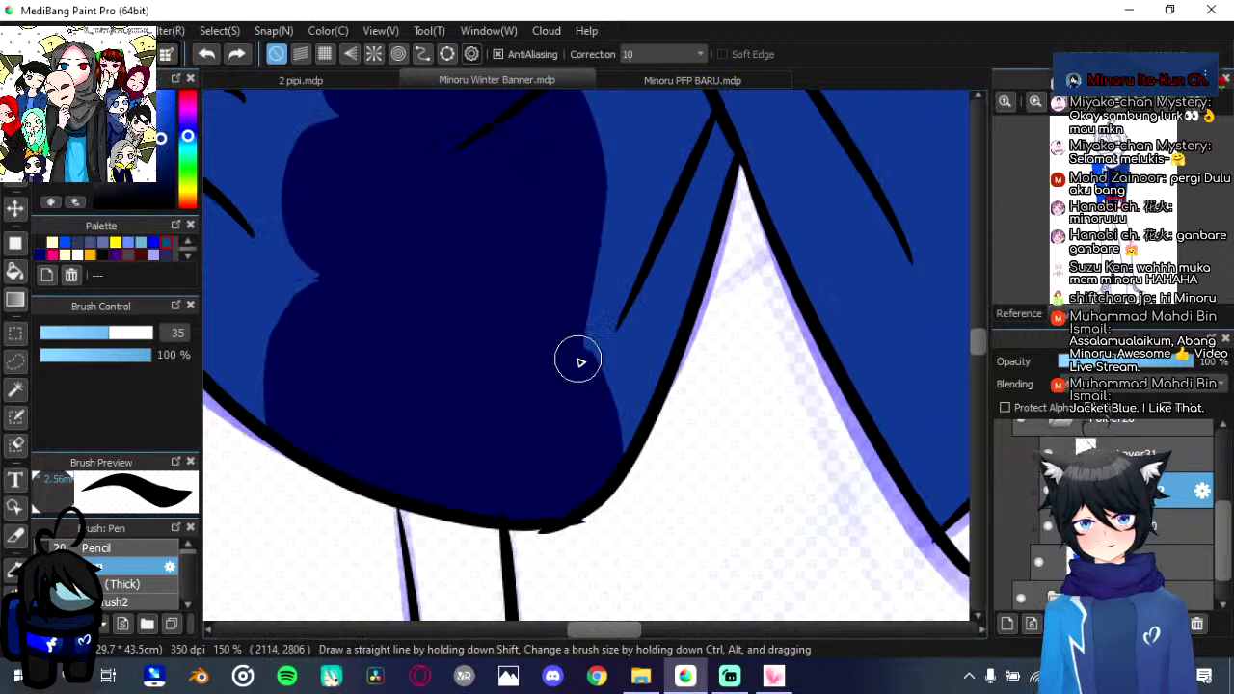
{"action": "scroll", "coordinate": [579, 361], "scroll_direction": "down", "scroll_amount": 5}
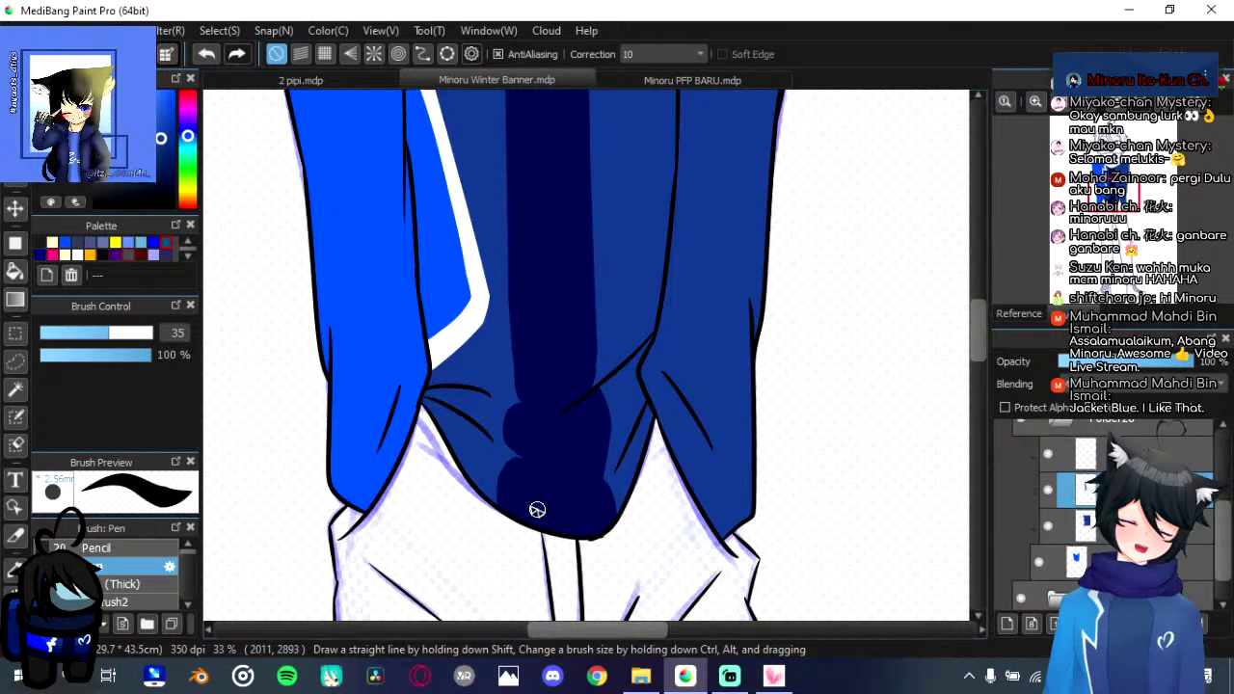
Step: Refine the two creases on the stripe-side edge of the navy band so its bulges flow more smoothly
{"action": "scroll", "coordinate": [537, 510], "scroll_direction": "up", "scroll_amount": 5}
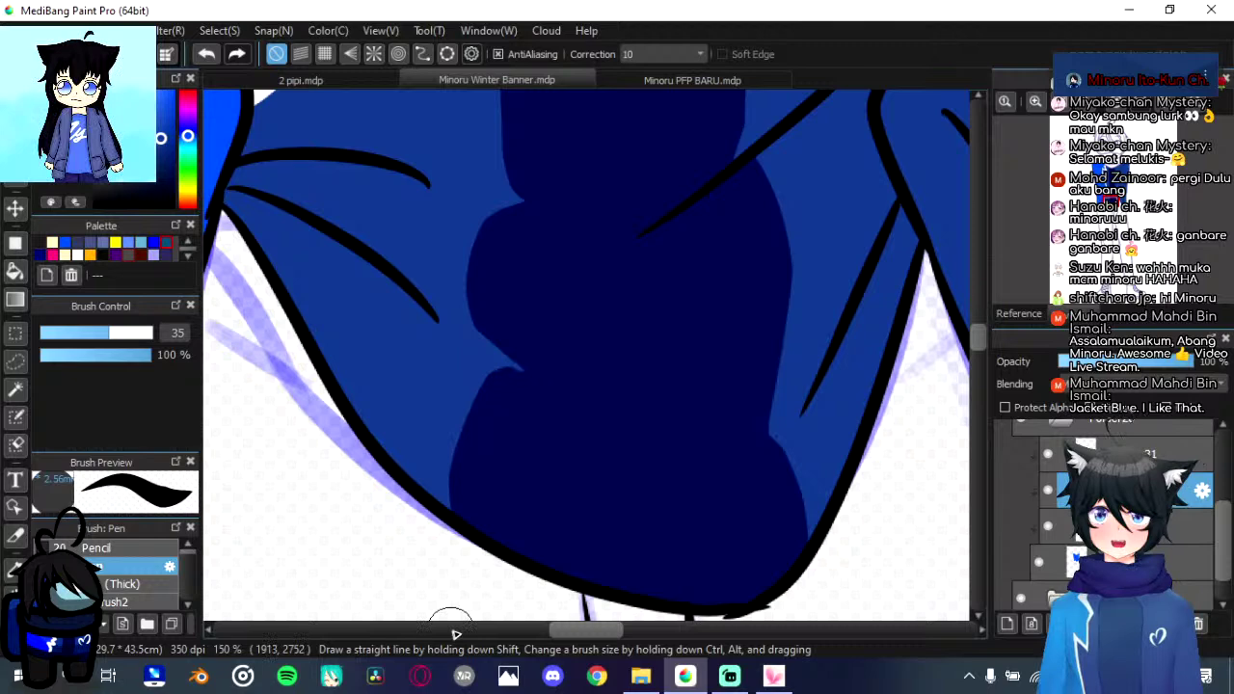
{"action": "left_click_drag", "start_coordinate": [478, 183], "coordinate": [467, 296]}
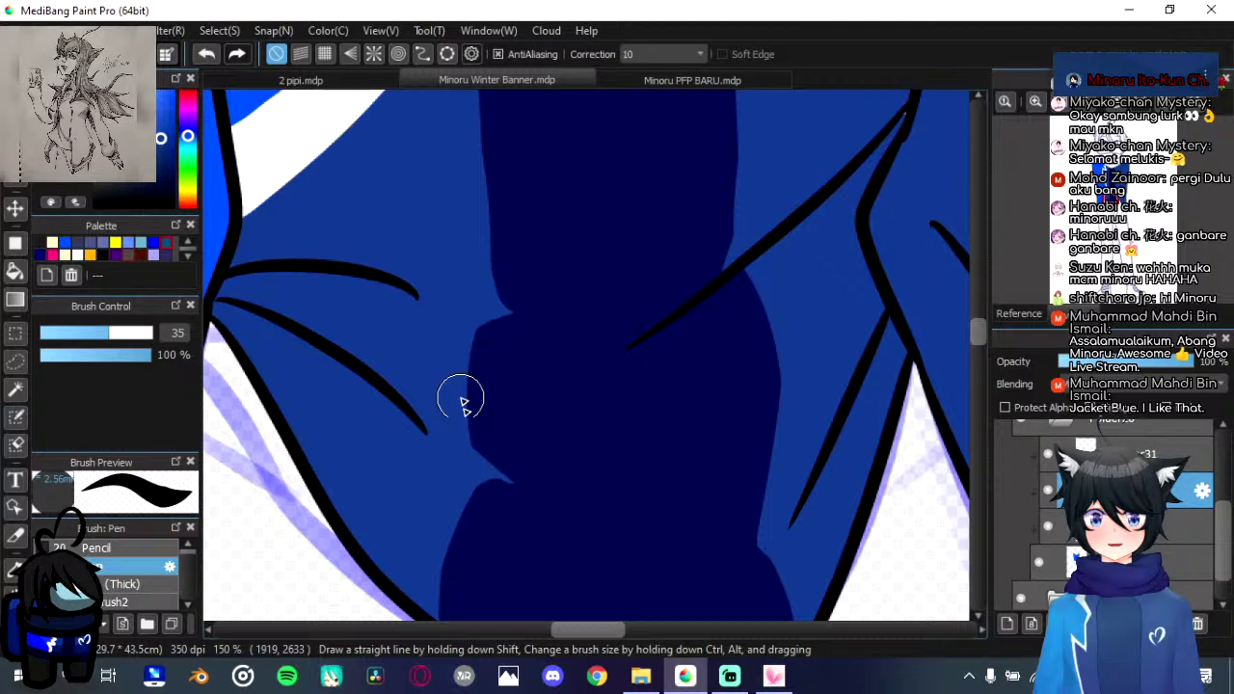
{"action": "scroll", "coordinate": [463, 403], "scroll_direction": "up", "scroll_amount": 1}
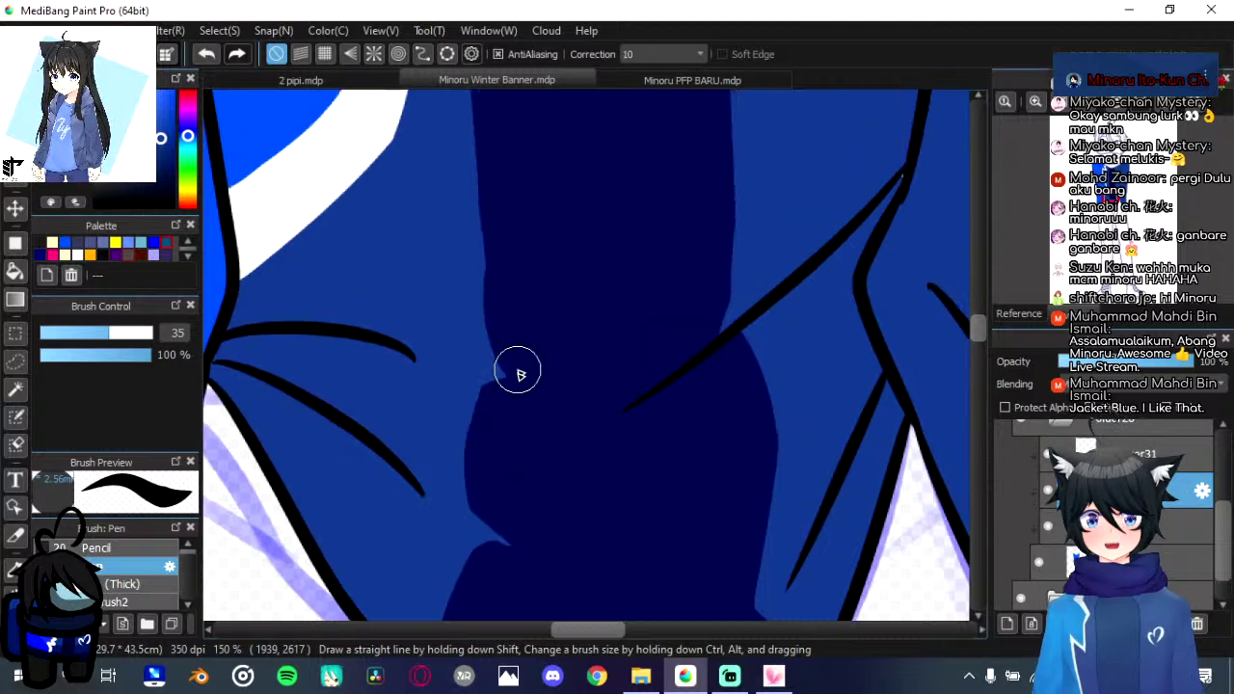
{"action": "scroll", "coordinate": [518, 374], "scroll_direction": "down", "scroll_amount": 3}
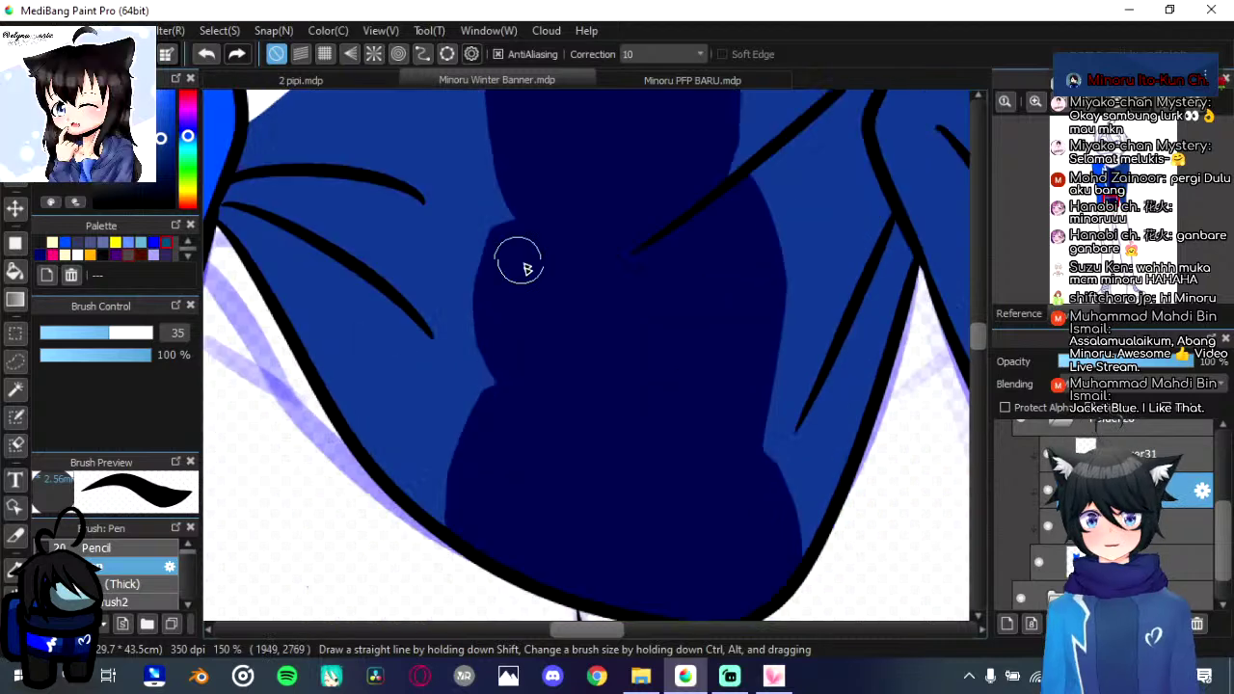
{"action": "scroll", "coordinate": [631, 471], "scroll_direction": "down", "scroll_amount": 4}
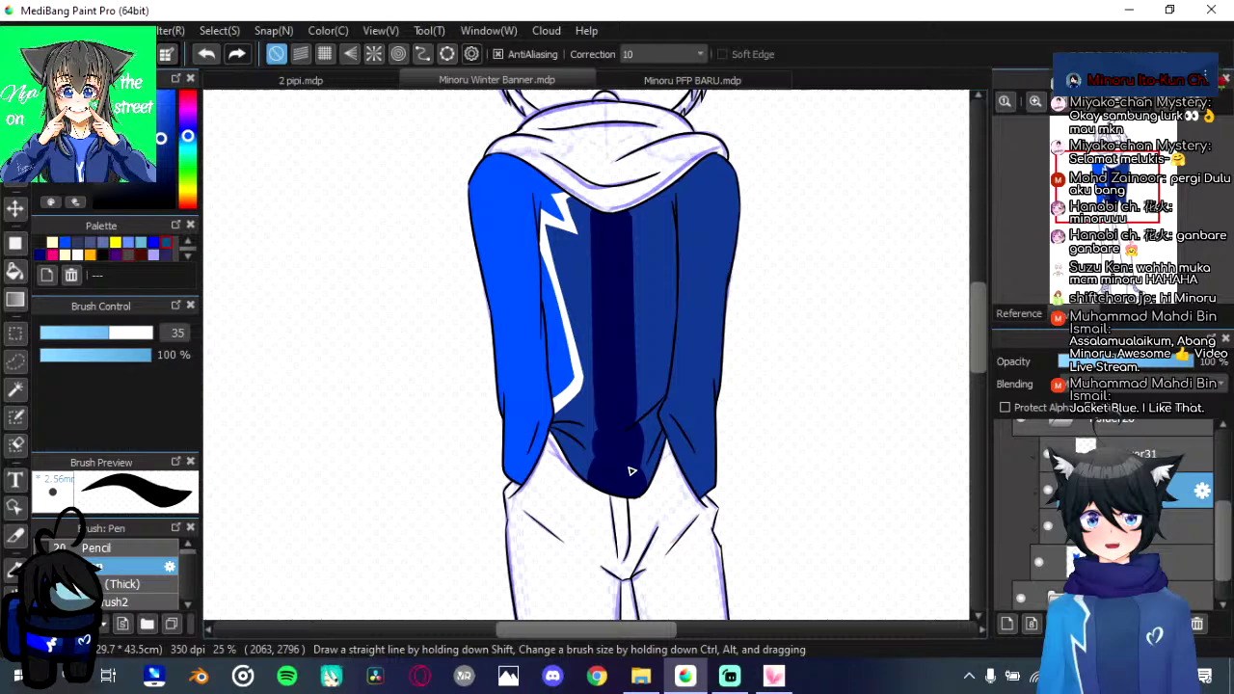
Step: Paint a small white heart outline on the dark blue side of the jacket's chest, just below the scarf, reworking its strokes
{"action": "scroll", "coordinate": [658, 476], "scroll_direction": "up", "scroll_amount": 1}
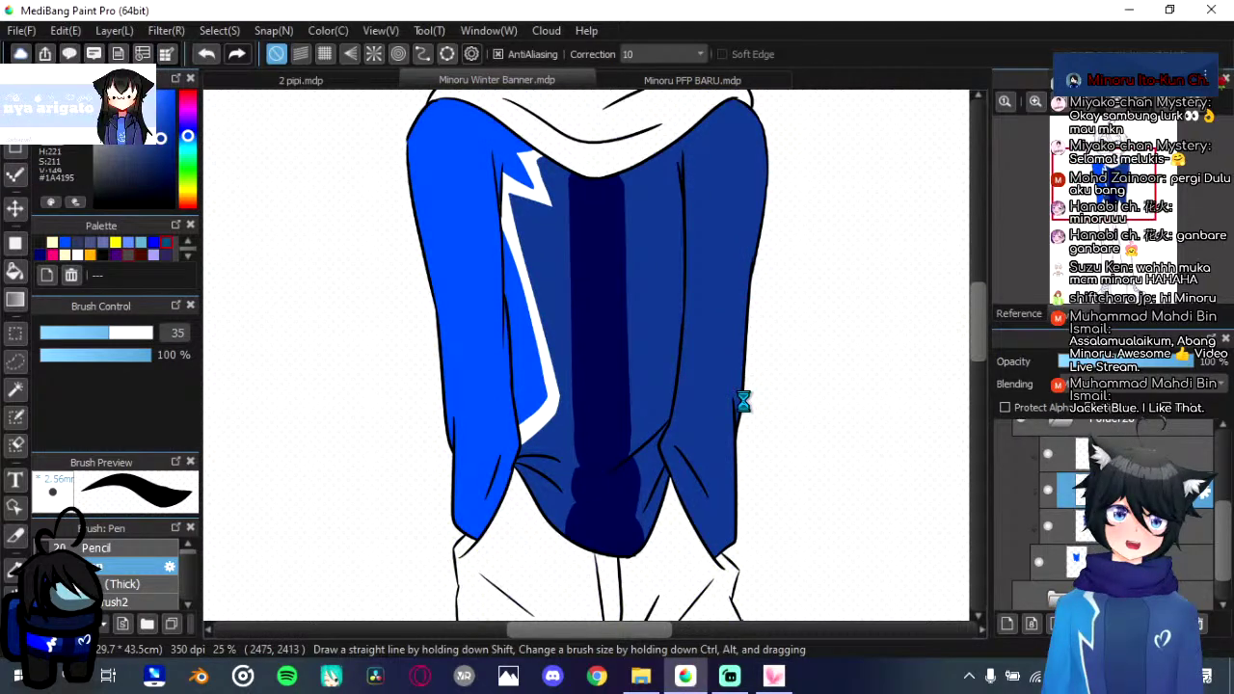
{"action": "scroll", "coordinate": [743, 402], "scroll_direction": "up", "scroll_amount": 1}
{"action": "left_click", "coordinate": [1128, 453]}
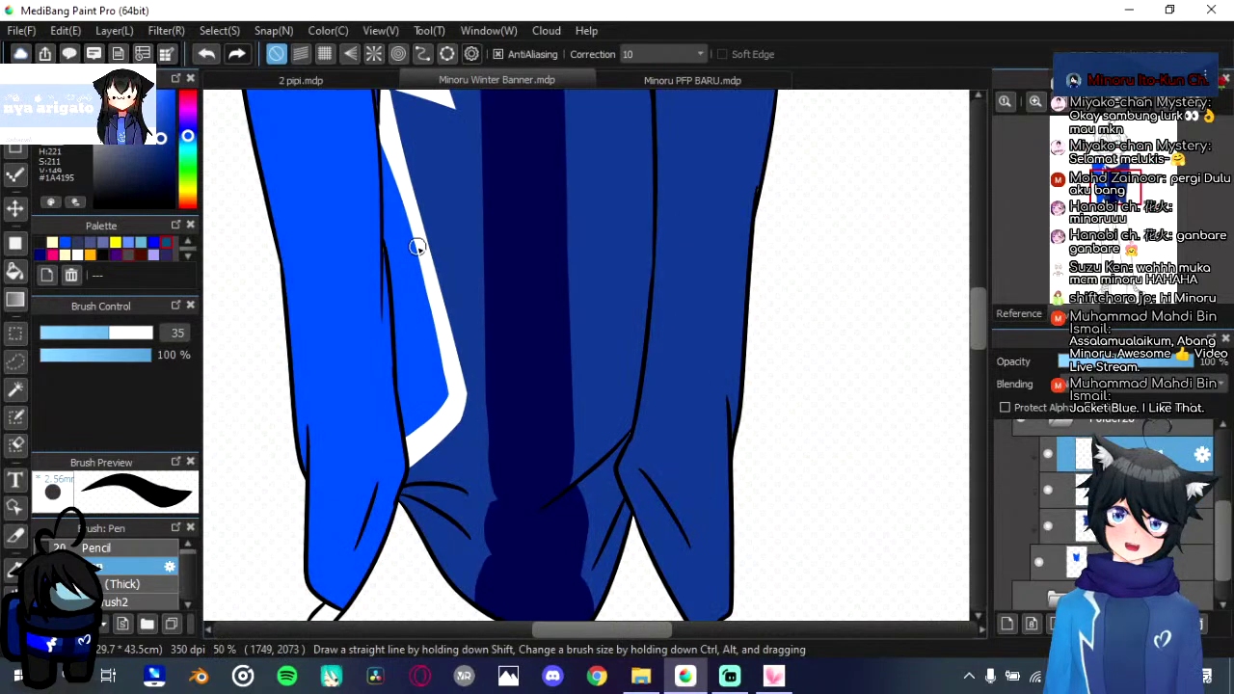
{"action": "key", "text": "x"}
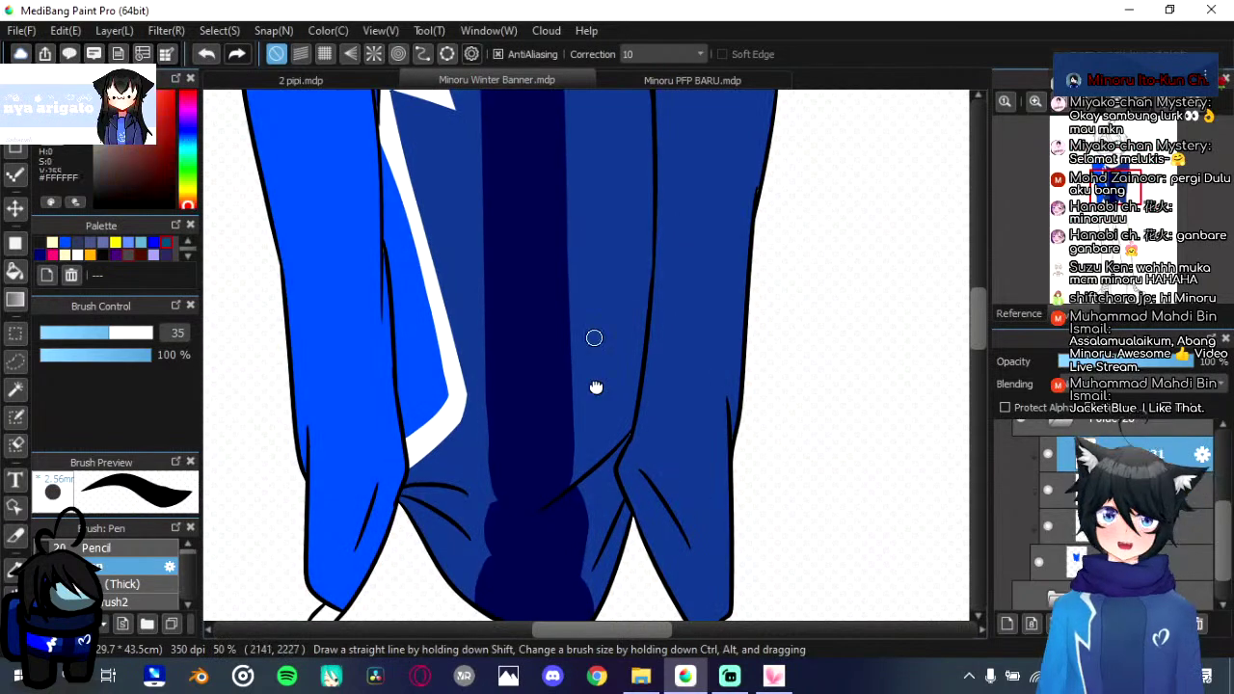
{"action": "scroll", "coordinate": [590, 374], "scroll_direction": "up", "scroll_amount": 3}
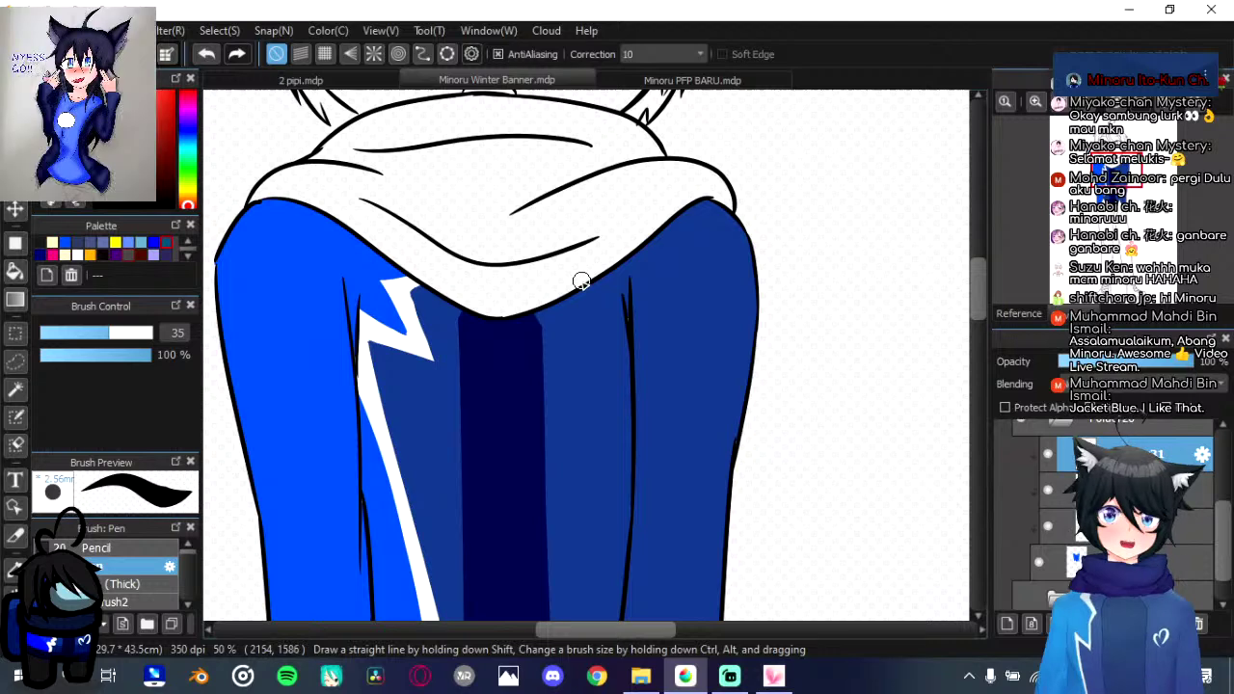
{"action": "left_click_drag", "start_coordinate": [561, 334], "coordinate": [579, 350]}
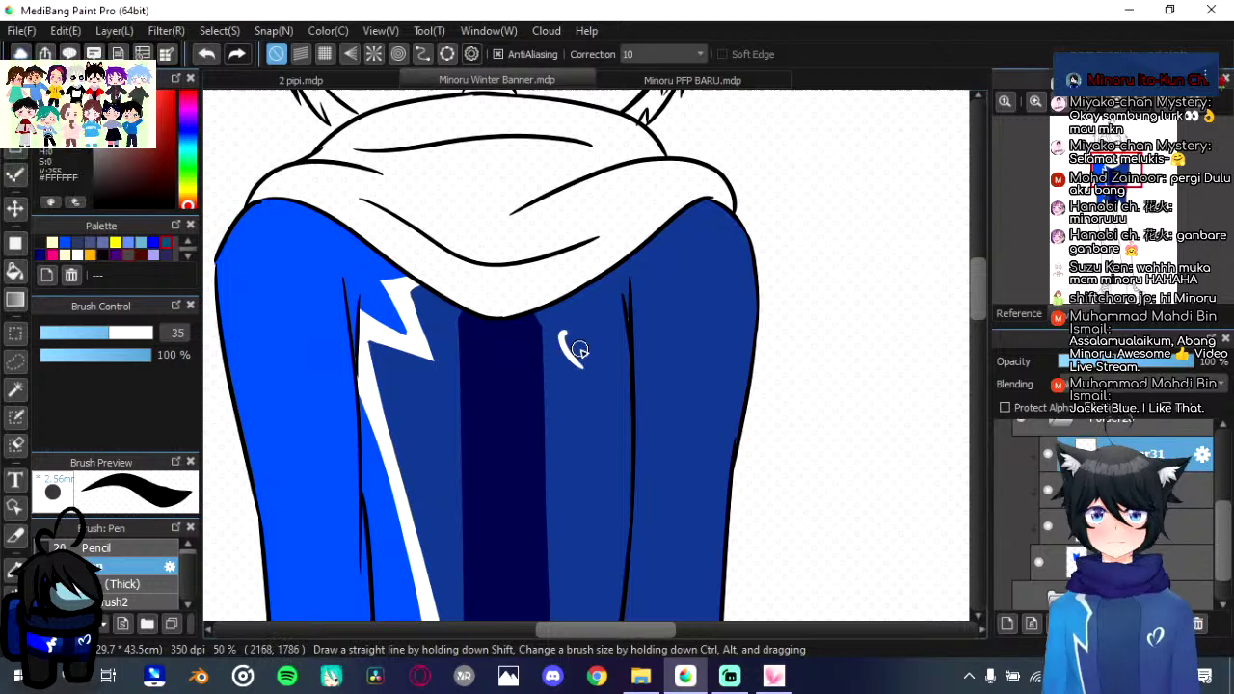
{"action": "key", "text": "ctrl+z"}
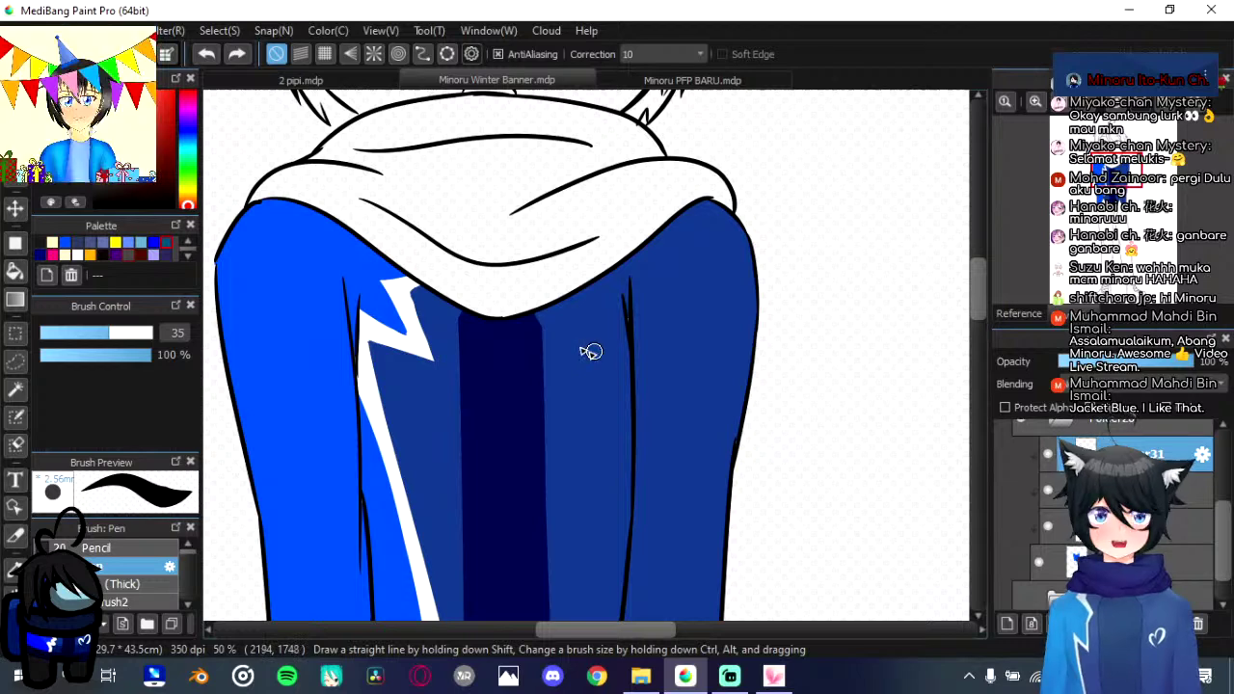
{"action": "mouse_move", "coordinate": [590, 352]}
{"action": "left_mouse_down"}
{"action": "mouse_move", "coordinate": [628, 349]}
{"action": "mouse_move", "coordinate": [612, 351]}
{"action": "left_mouse_up"}
{"action": "key", "text": "ctrl+z"}
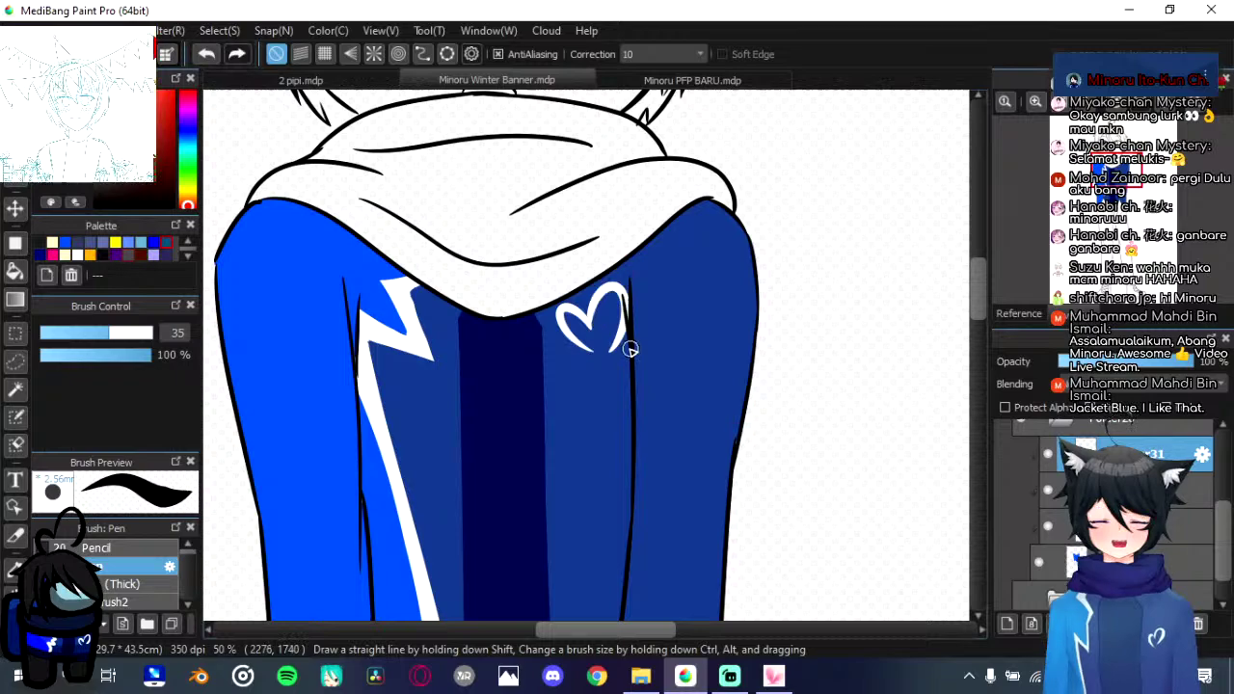
{"action": "key", "text": "ctrl+z"}
{"action": "key", "text": "ctrl+y"}
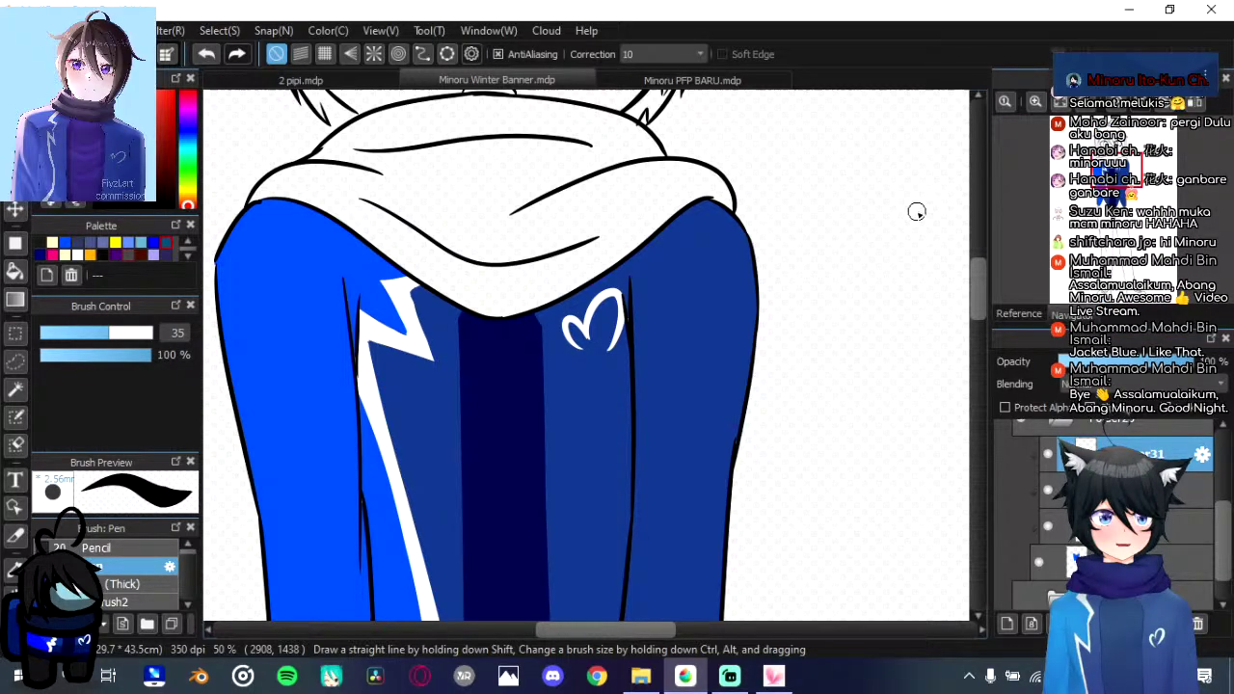
Step: Fill the scarf with dark navy #000043 on a separate layer
{"action": "scroll", "coordinate": [608, 328], "scroll_direction": "down", "scroll_amount": 3}
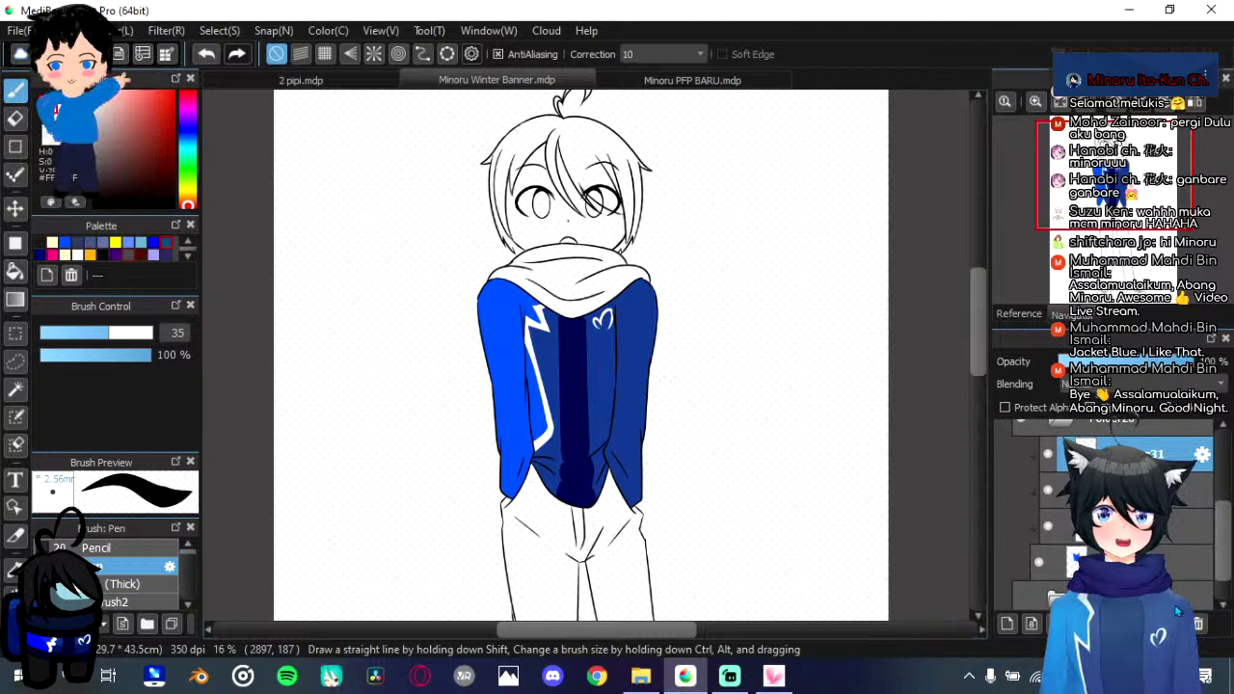
{"action": "scroll", "coordinate": [624, 382], "scroll_direction": "up", "scroll_amount": 2}
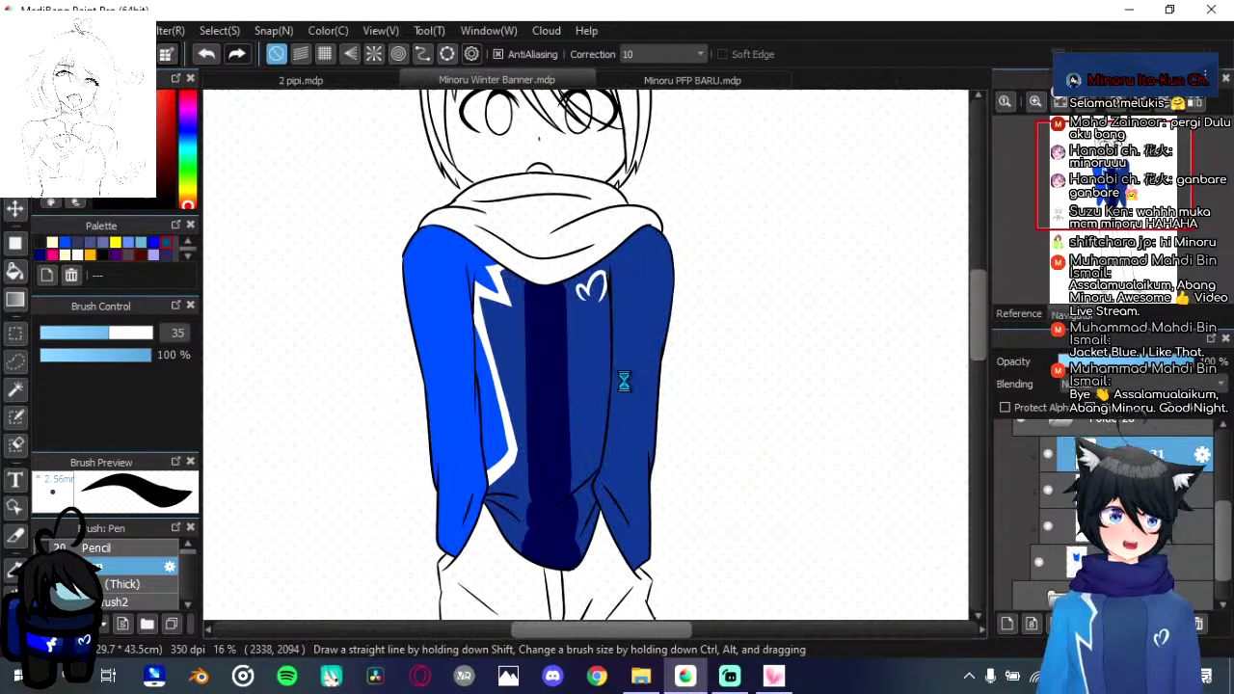
{"action": "scroll", "coordinate": [624, 381], "scroll_direction": "down", "scroll_amount": 2}
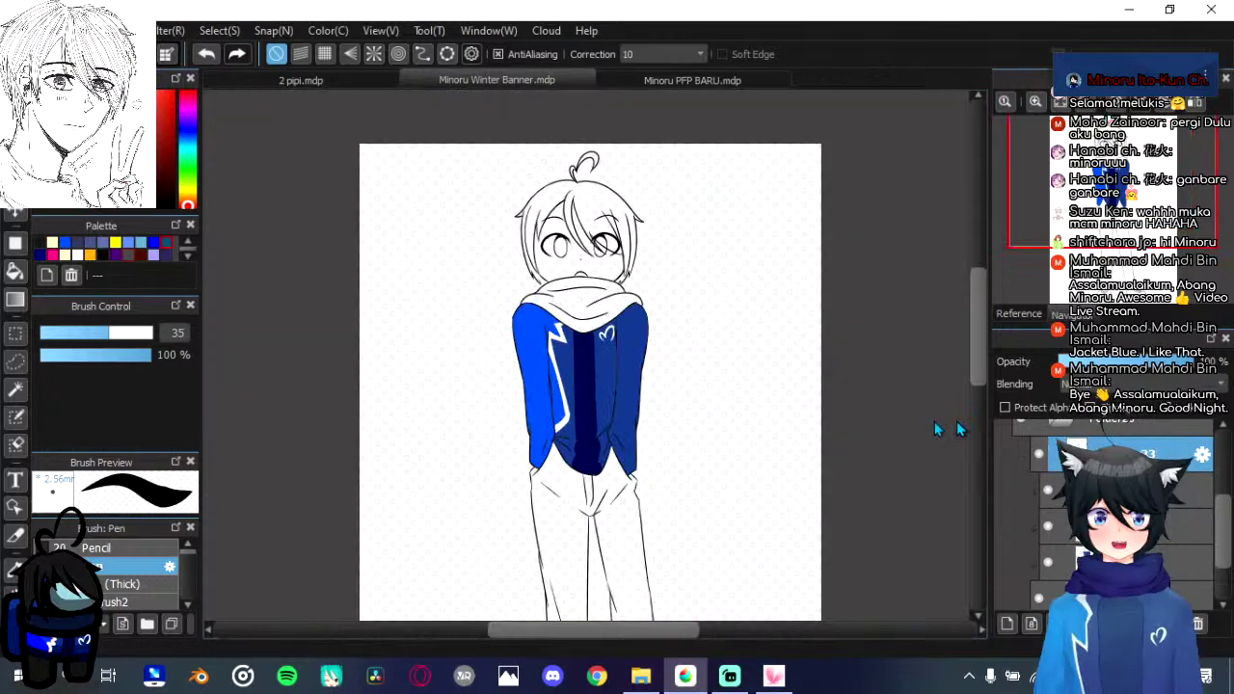
{"action": "left_click", "coordinate": [187, 255]}
{"action": "left_click", "coordinate": [187, 255]}
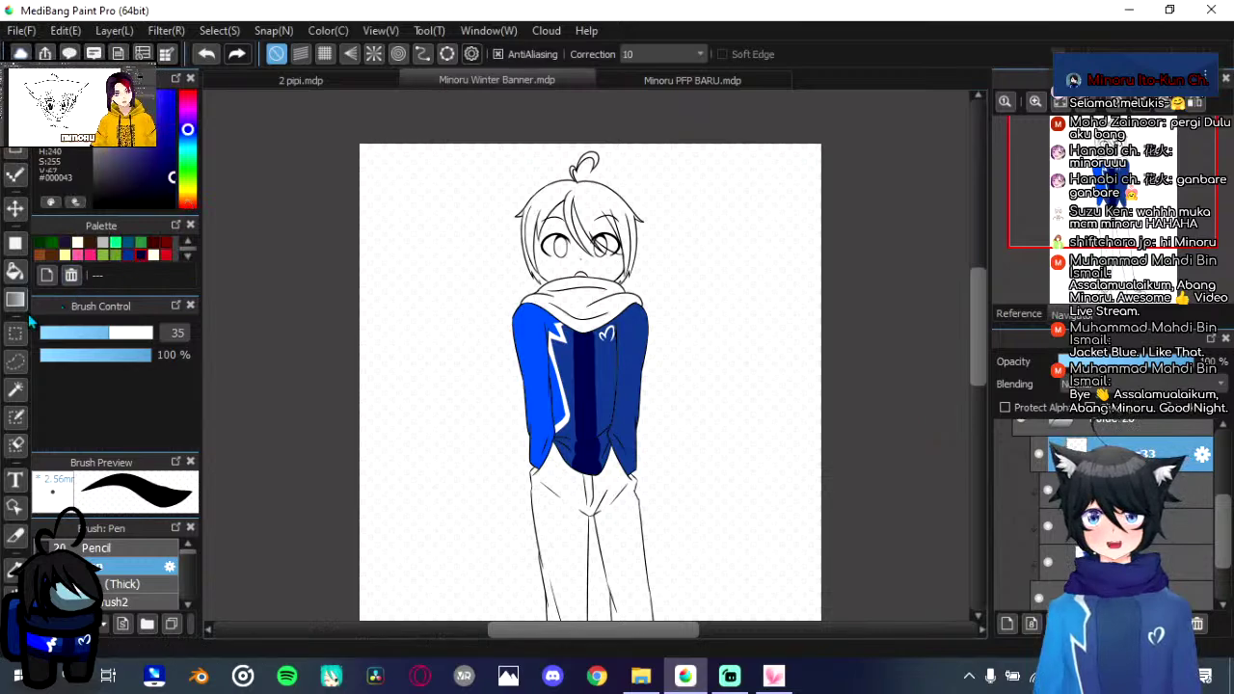
{"action": "left_click", "coordinate": [14, 271]}
{"action": "scroll", "coordinate": [537, 257], "scroll_direction": "up", "scroll_amount": 5}
{"action": "left_click", "coordinate": [537, 256]}
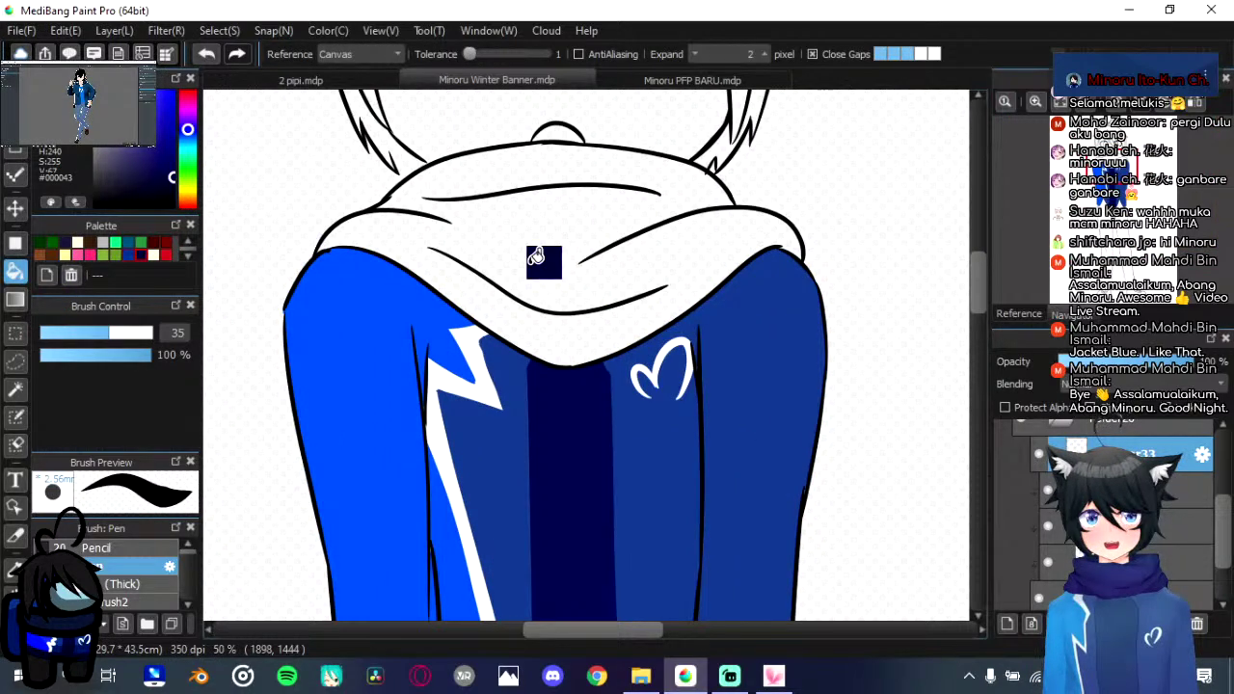
Step: Fill both trouser legs with a muted greyish purple on a separate layer
{"action": "scroll", "coordinate": [537, 257], "scroll_direction": "down", "scroll_amount": 3}
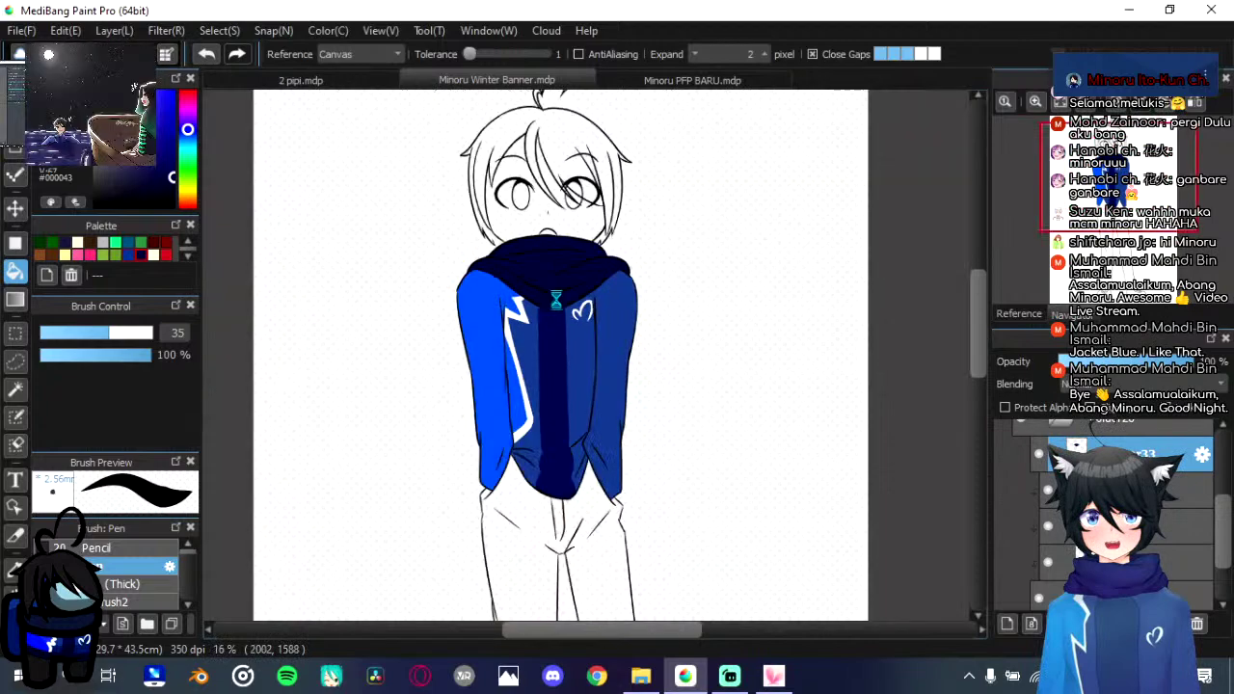
{"action": "scroll", "coordinate": [556, 300], "scroll_direction": "down", "scroll_amount": 2}
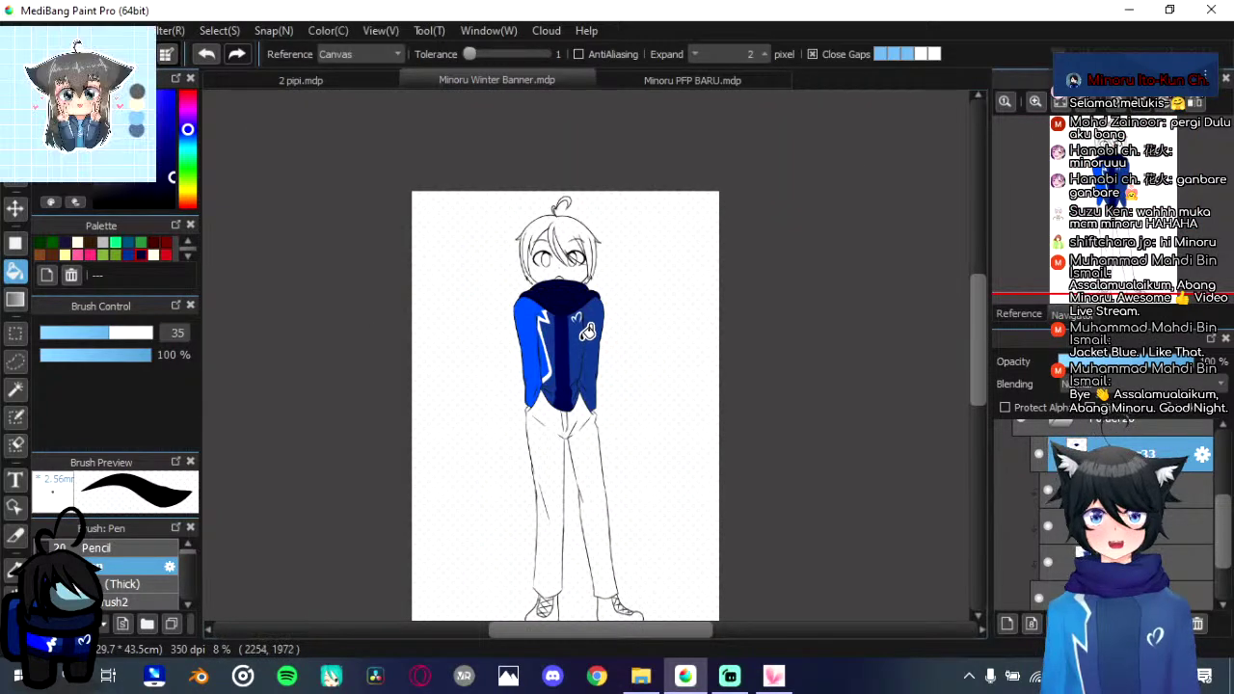
{"action": "scroll", "coordinate": [587, 331], "scroll_direction": "up", "scroll_amount": 1}
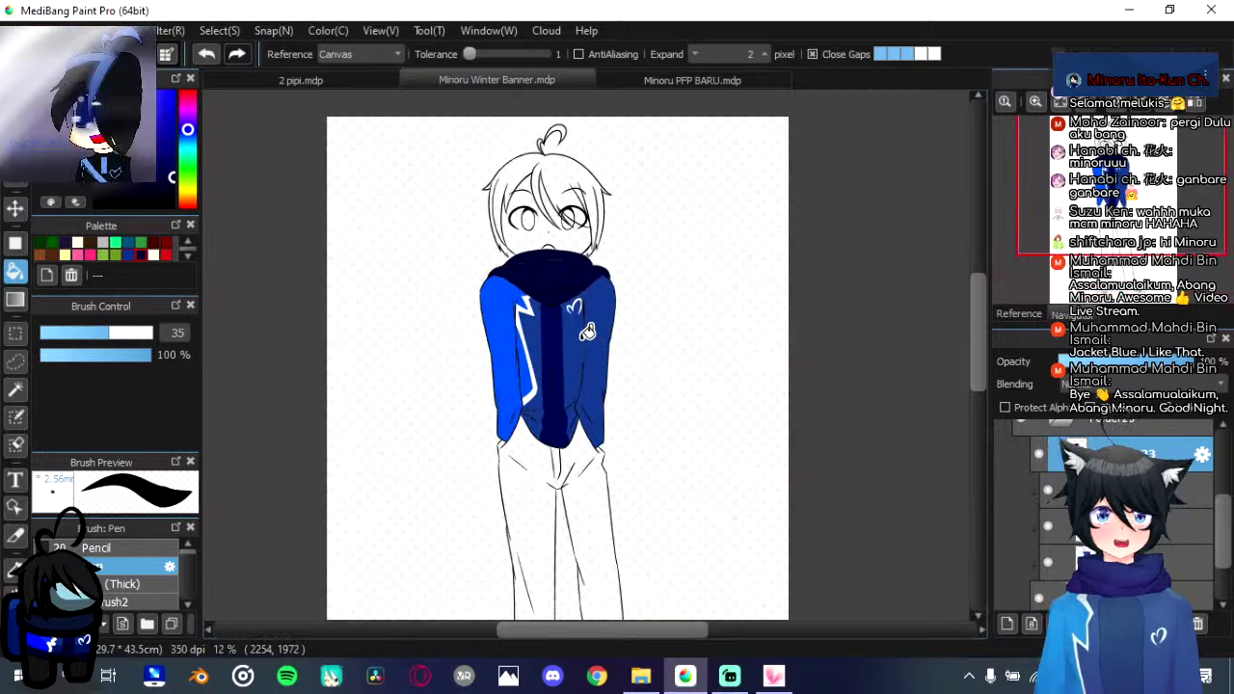
{"action": "scroll", "coordinate": [587, 332], "scroll_direction": "up", "scroll_amount": 2}
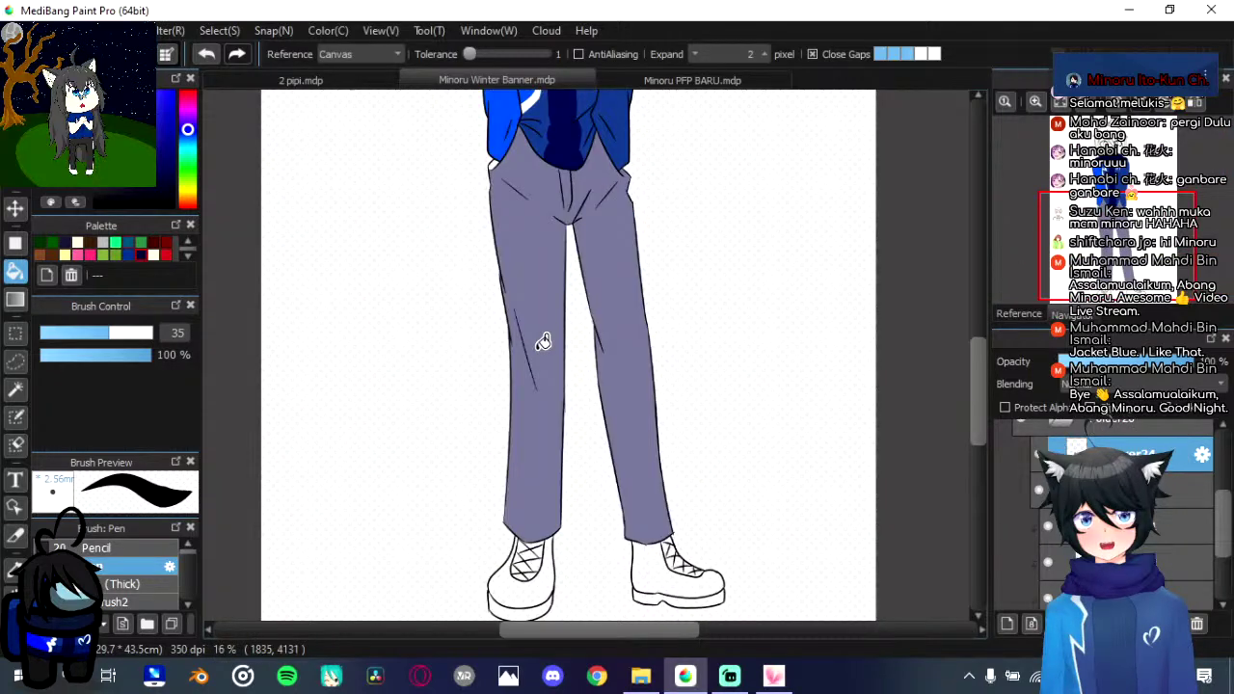
{"action": "left_click", "coordinate": [536, 278]}
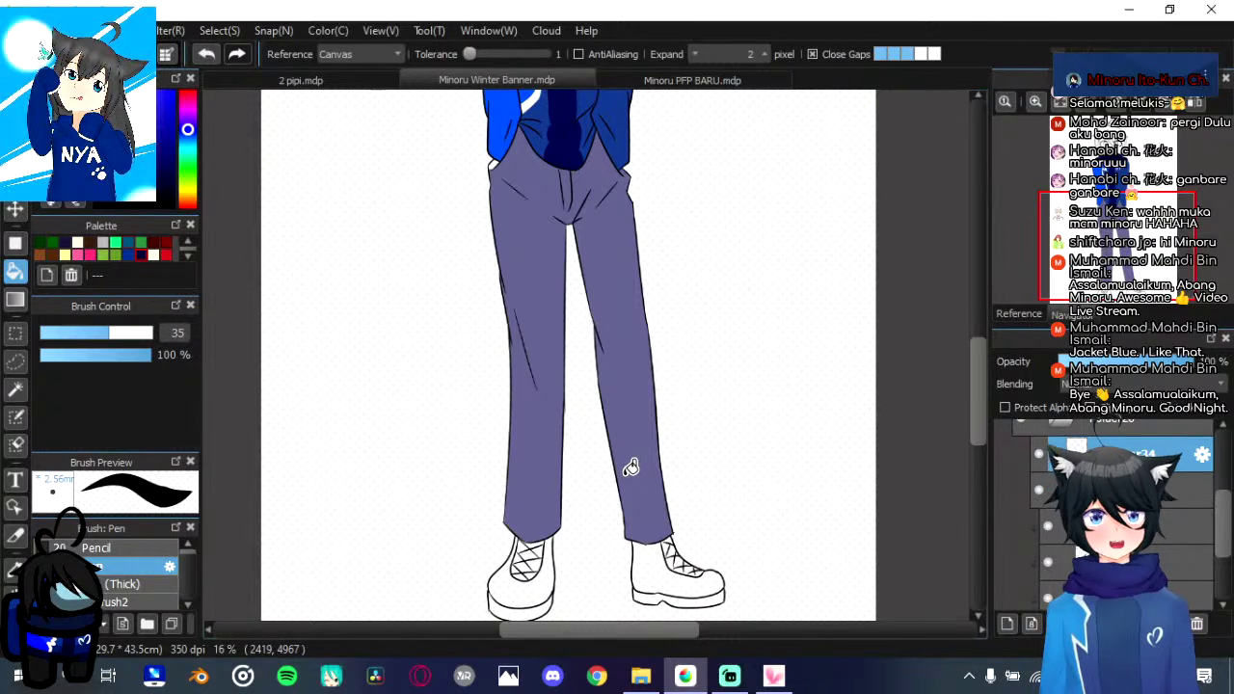
Step: Fill the body and sole of both shoes with near-black #151515 on a separate layer
{"action": "scroll", "coordinate": [771, 434], "scroll_direction": "down", "scroll_amount": 2}
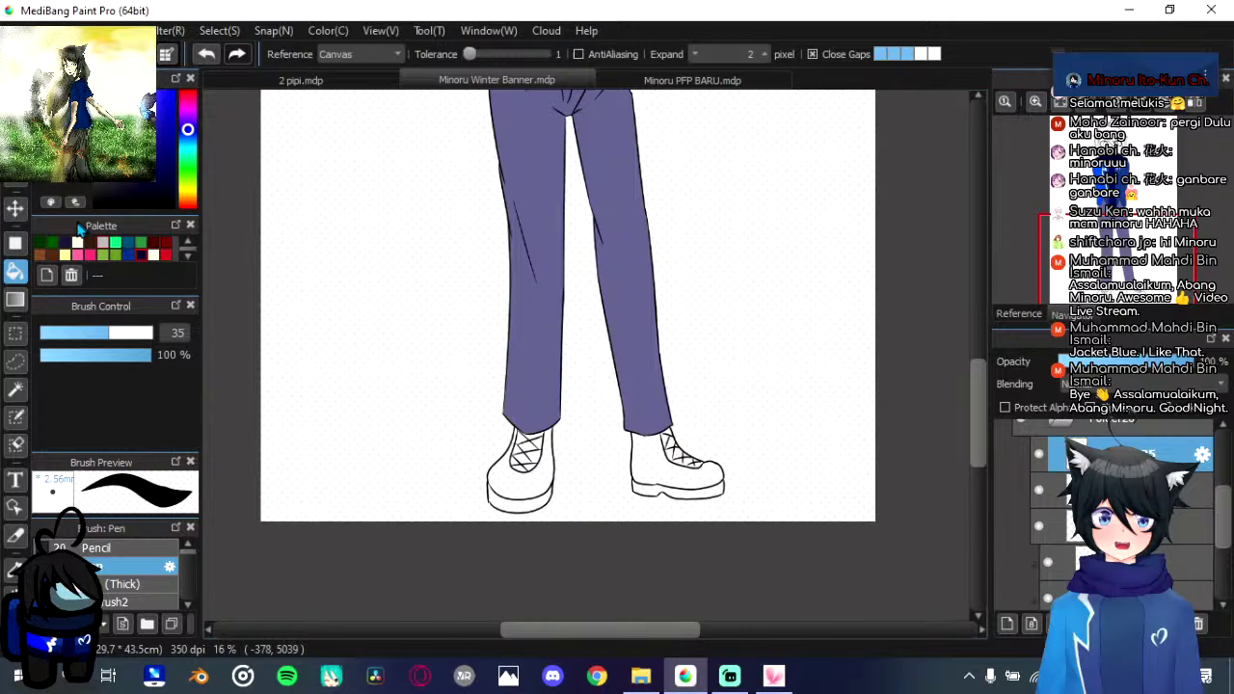
{"action": "scroll", "coordinate": [97, 253], "scroll_direction": "down", "scroll_amount": 3}
{"action": "left_click", "coordinate": [101, 257]}
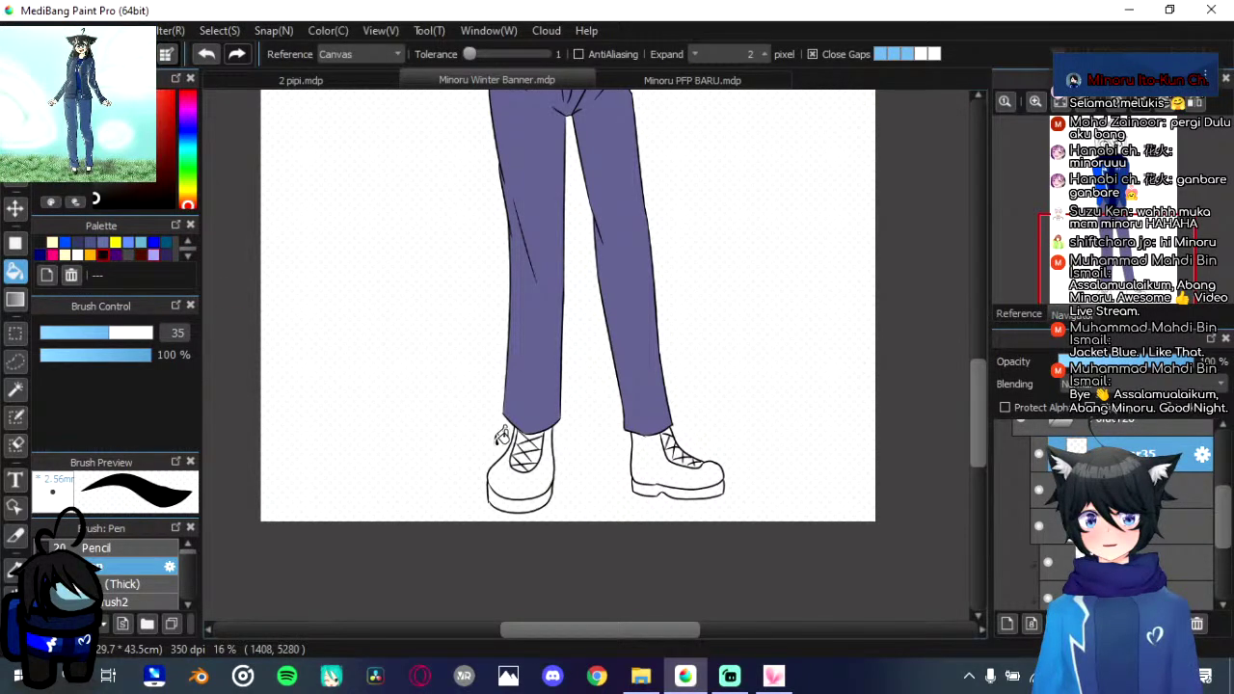
{"action": "left_click", "coordinate": [501, 437]}
{"action": "scroll", "coordinate": [582, 511], "scroll_direction": "down", "scroll_amount": 1}
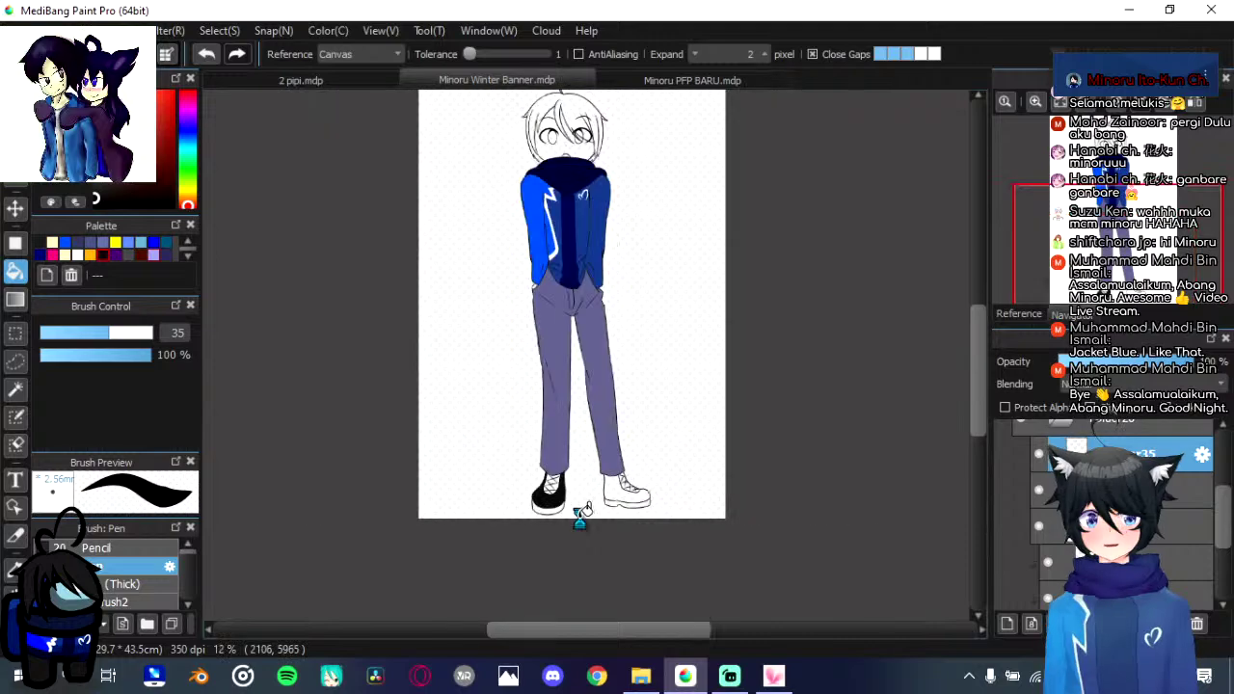
{"action": "scroll", "coordinate": [580, 514], "scroll_direction": "up", "scroll_amount": 4}
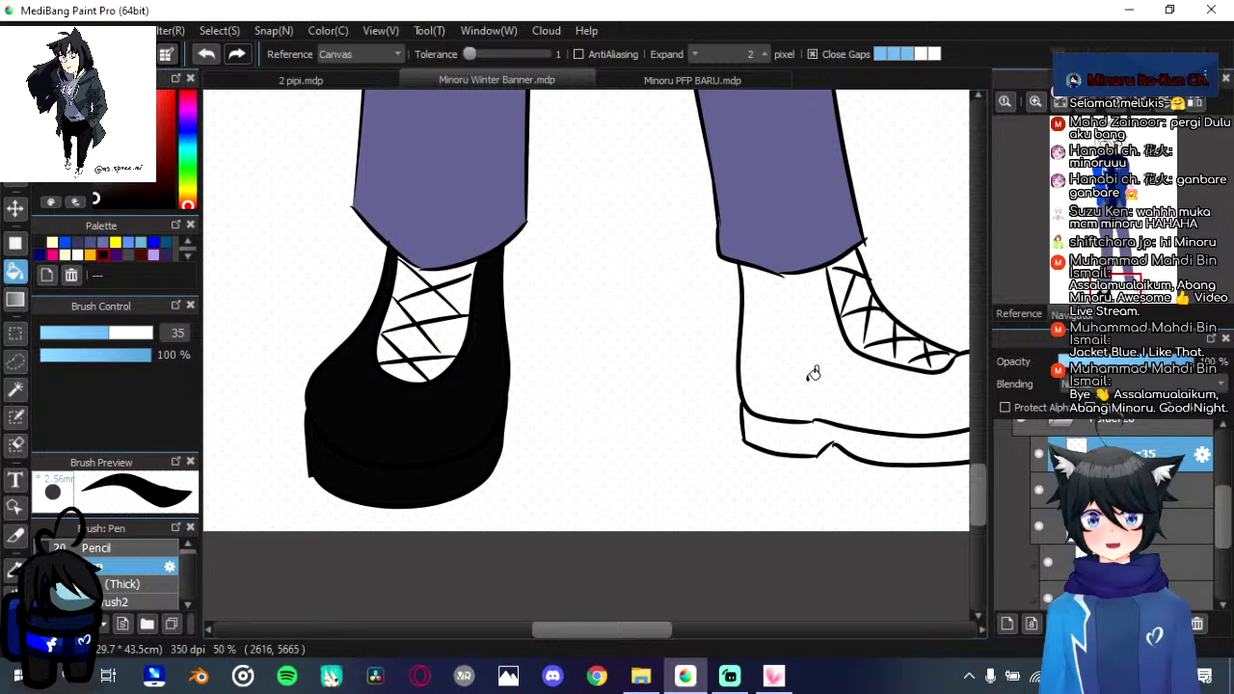
{"action": "left_click", "coordinate": [812, 373]}
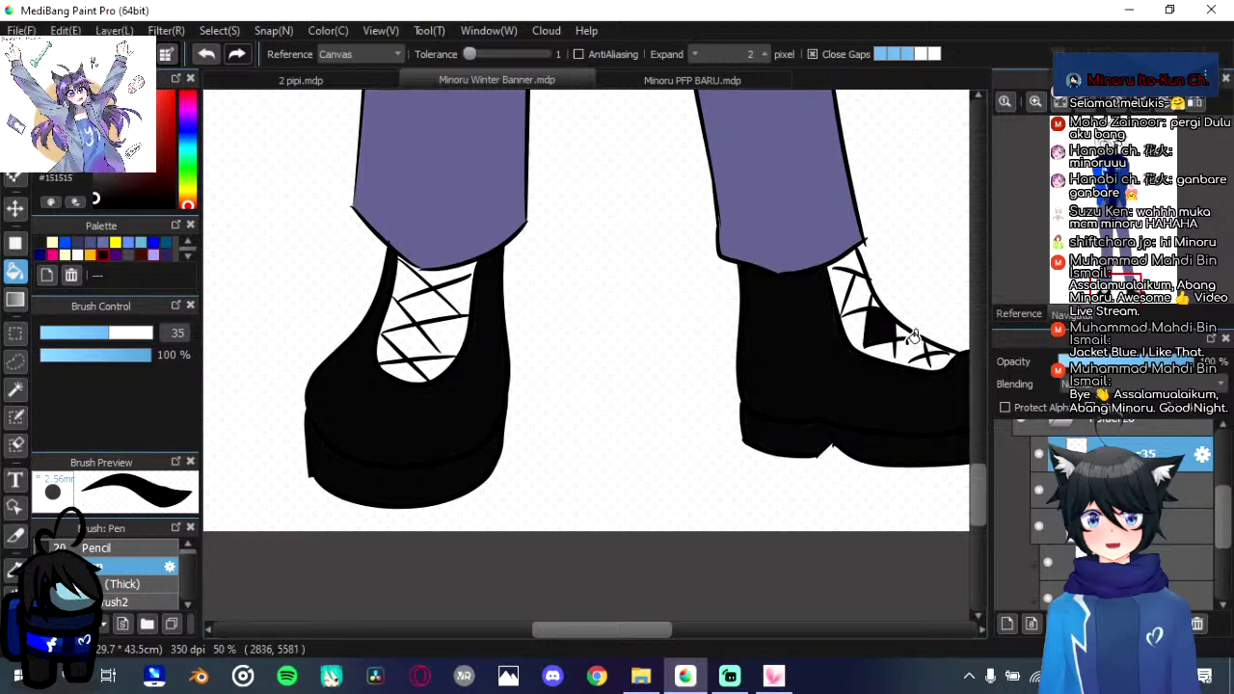
Step: Fill the white gaps between the laces of the sideways-pointing shoe with near-black #151515
{"action": "left_click", "coordinate": [911, 338]}
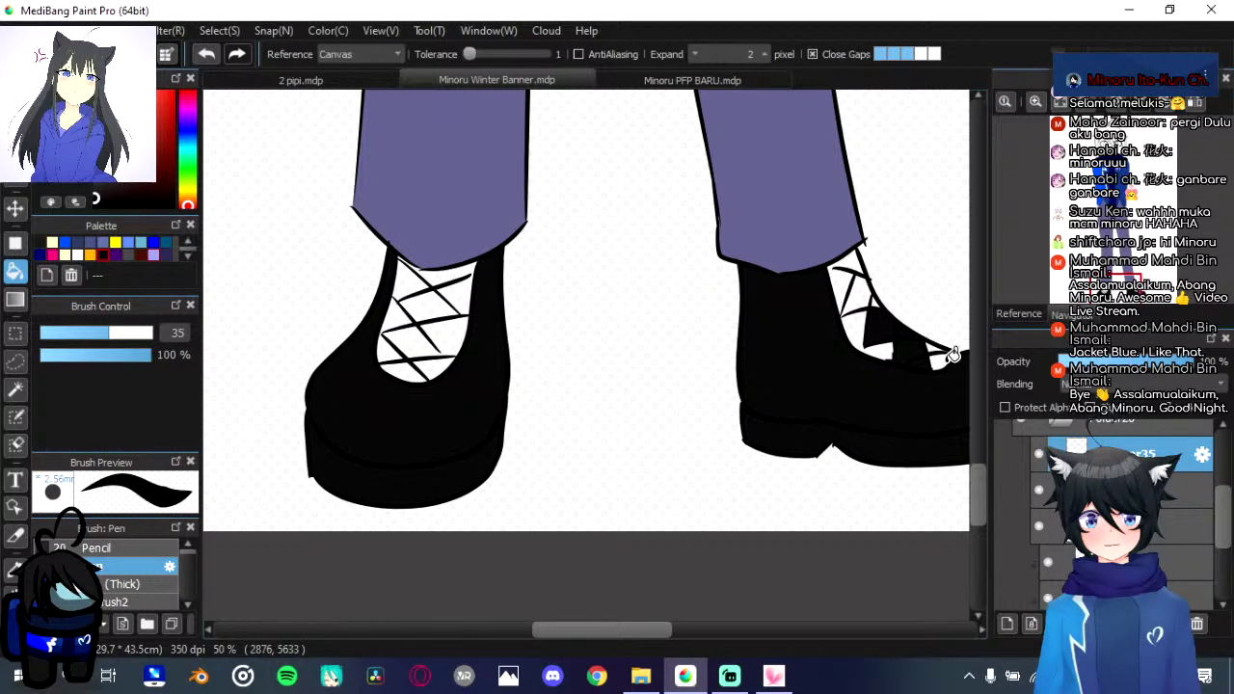
{"action": "left_click", "coordinate": [949, 358]}
{"action": "left_click", "coordinate": [879, 354]}
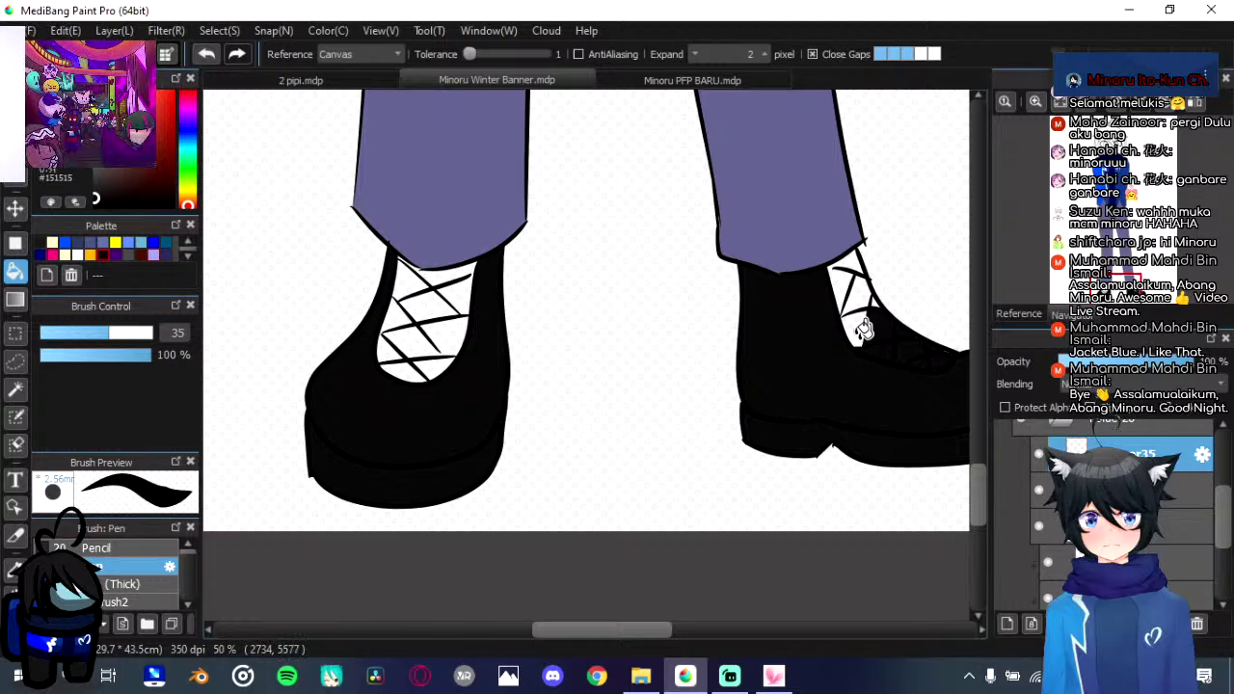
{"action": "left_click", "coordinate": [861, 328]}
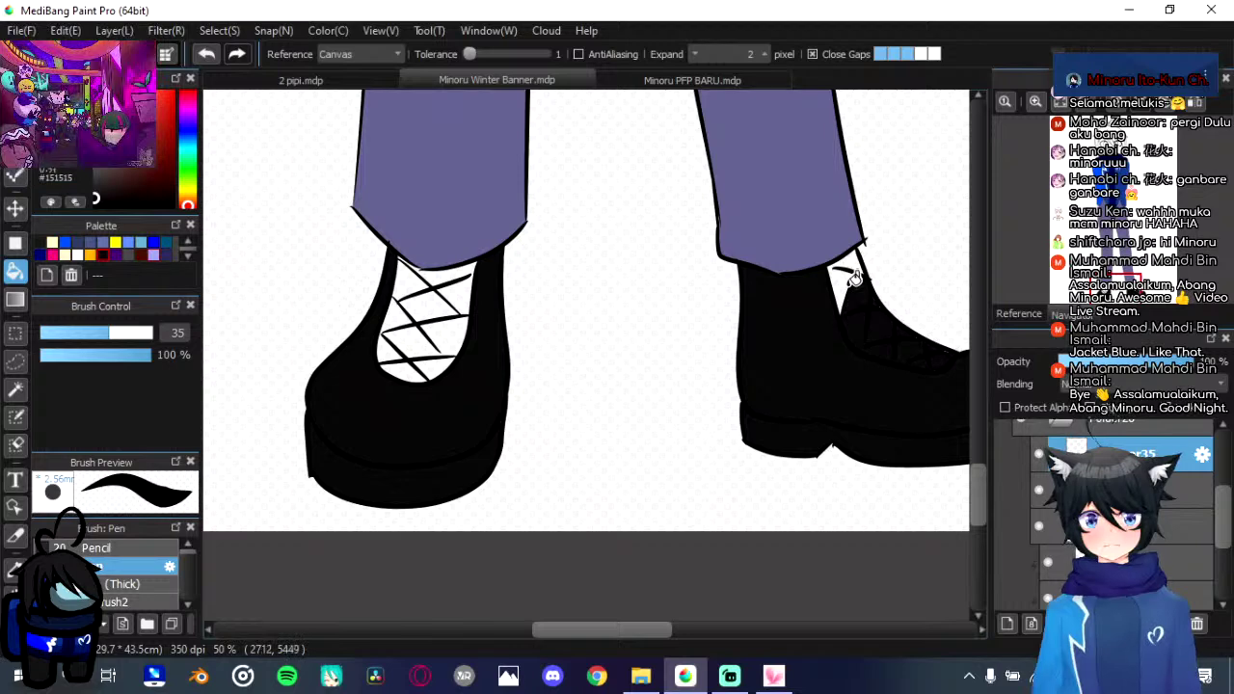
{"action": "left_click", "coordinate": [853, 277]}
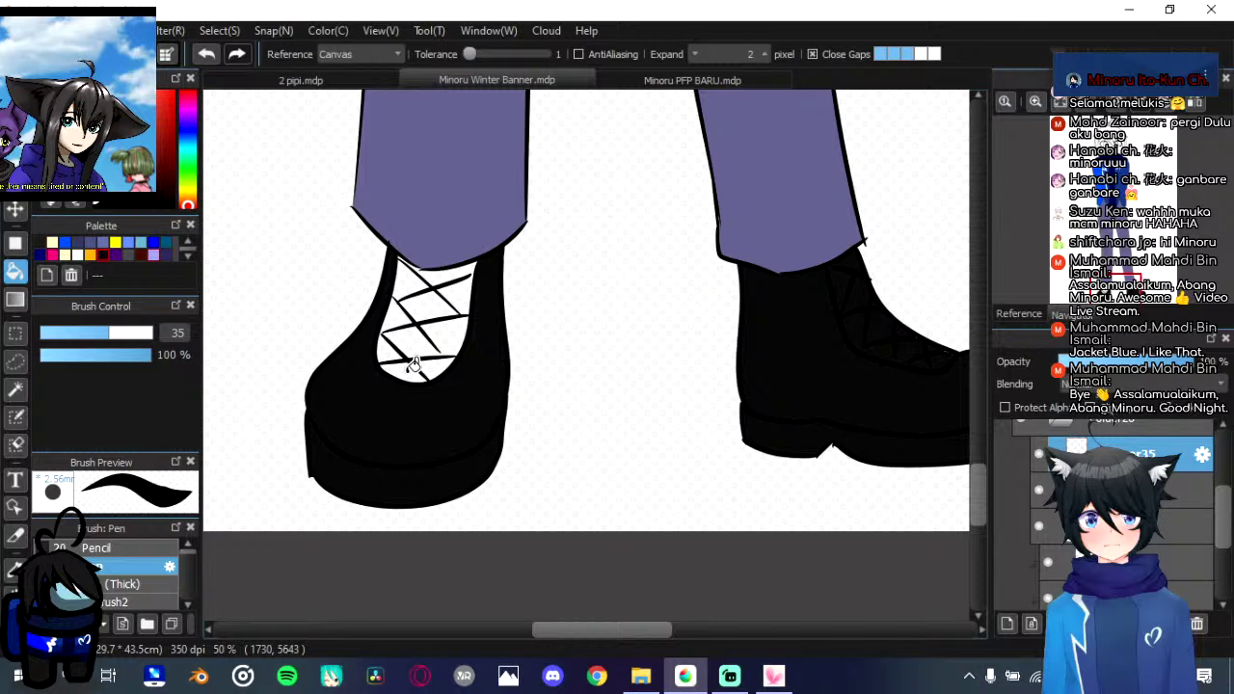
Step: Fill the gaps between the front-facing shoe's laces with the same near-black and touch up the white sliver under the trouser hem
{"action": "left_click", "coordinate": [414, 365]}
{"action": "left_click", "coordinate": [452, 292]}
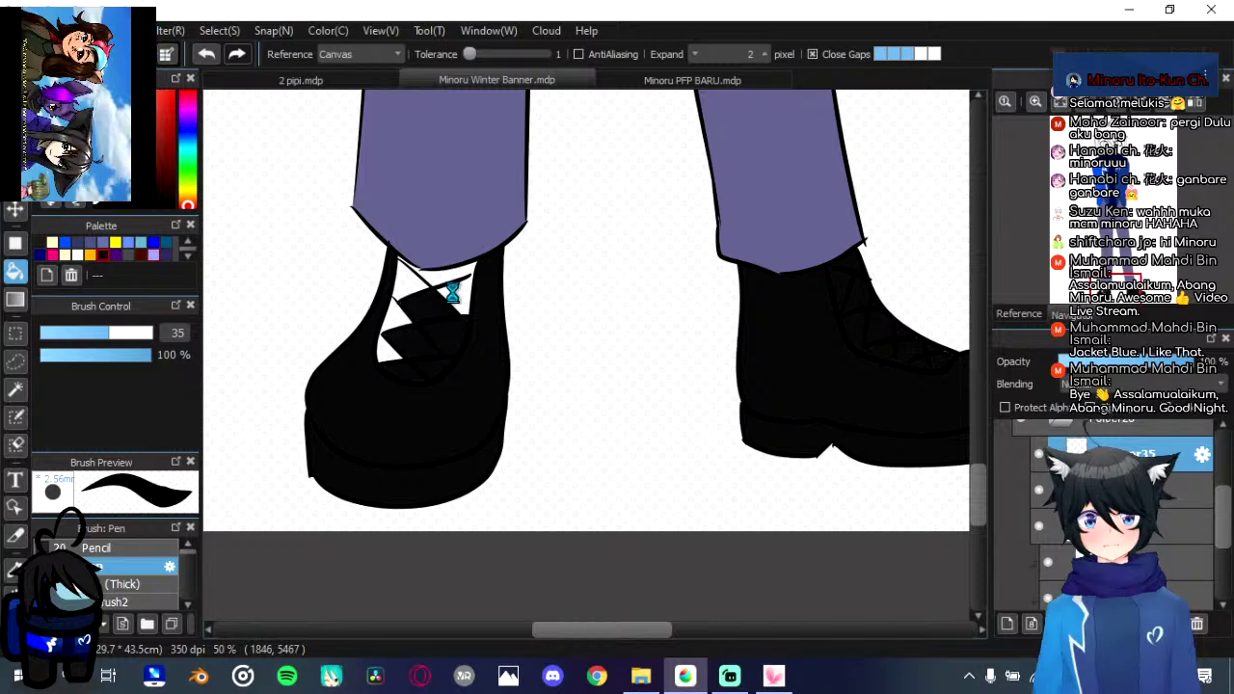
{"action": "left_click", "coordinate": [402, 313]}
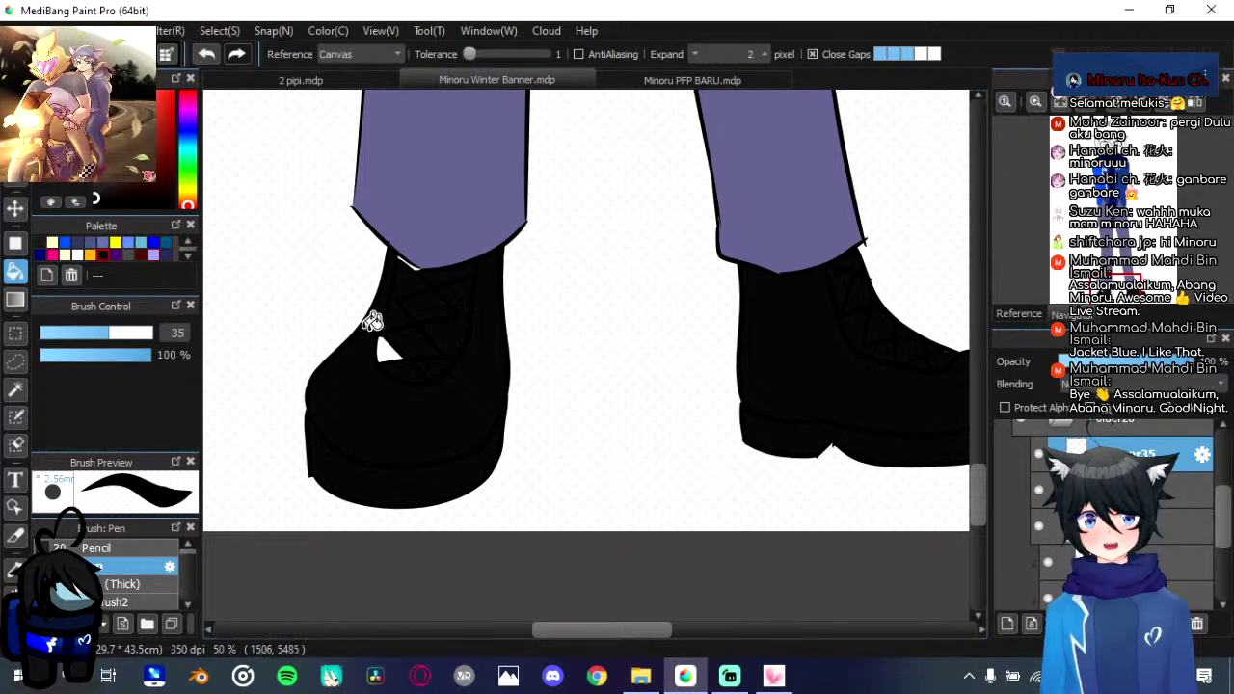
{"action": "left_click", "coordinate": [382, 349]}
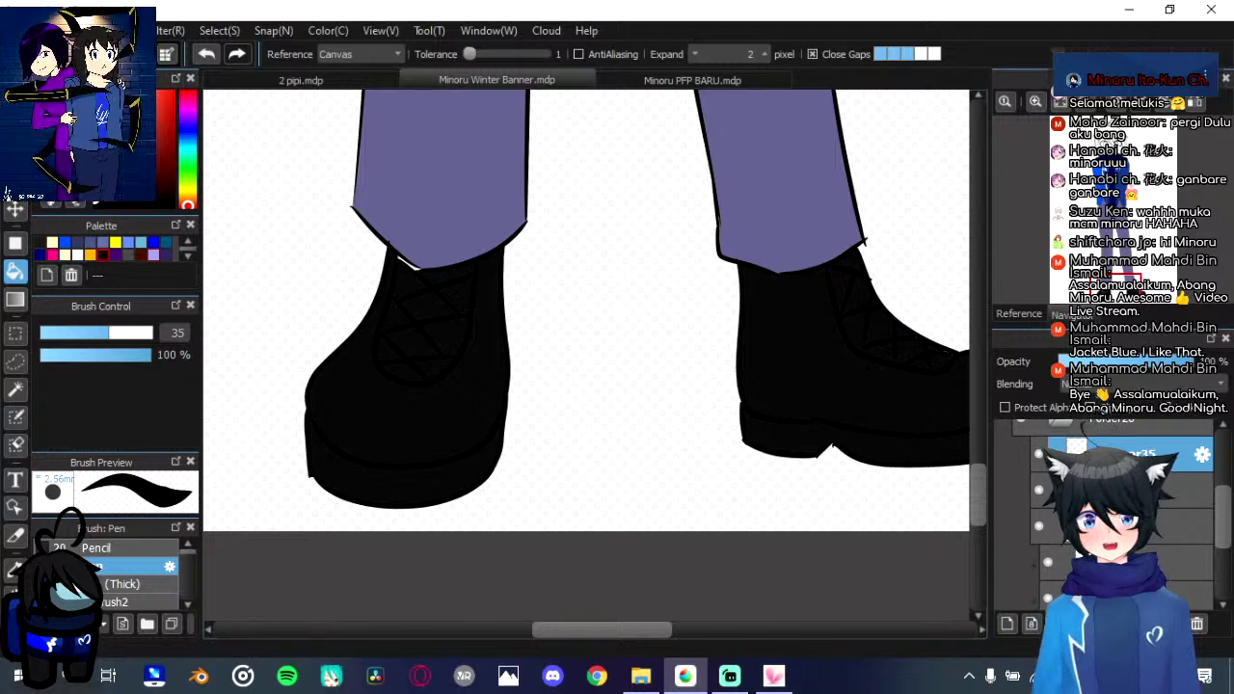
{"action": "key", "text": "space"}
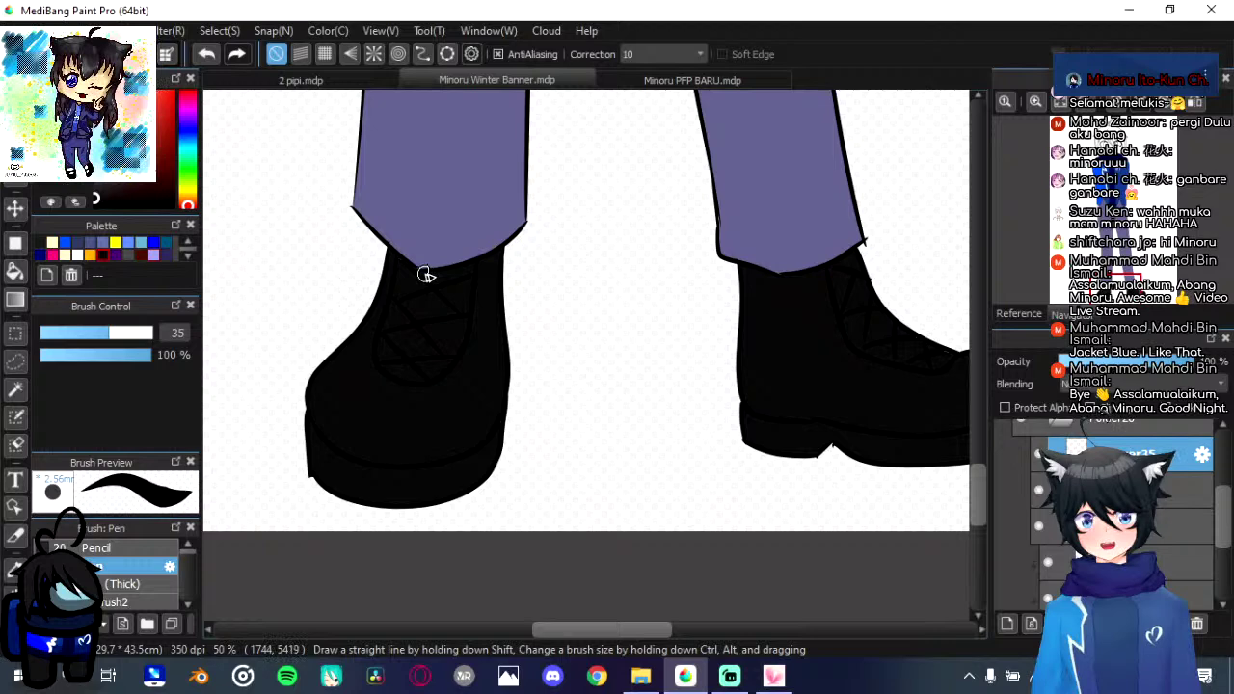
Step: Add a clipping layer above the shoe colour layer and choose light blue as the drawing colour
{"action": "scroll", "coordinate": [426, 274], "scroll_direction": "down", "scroll_amount": 5}
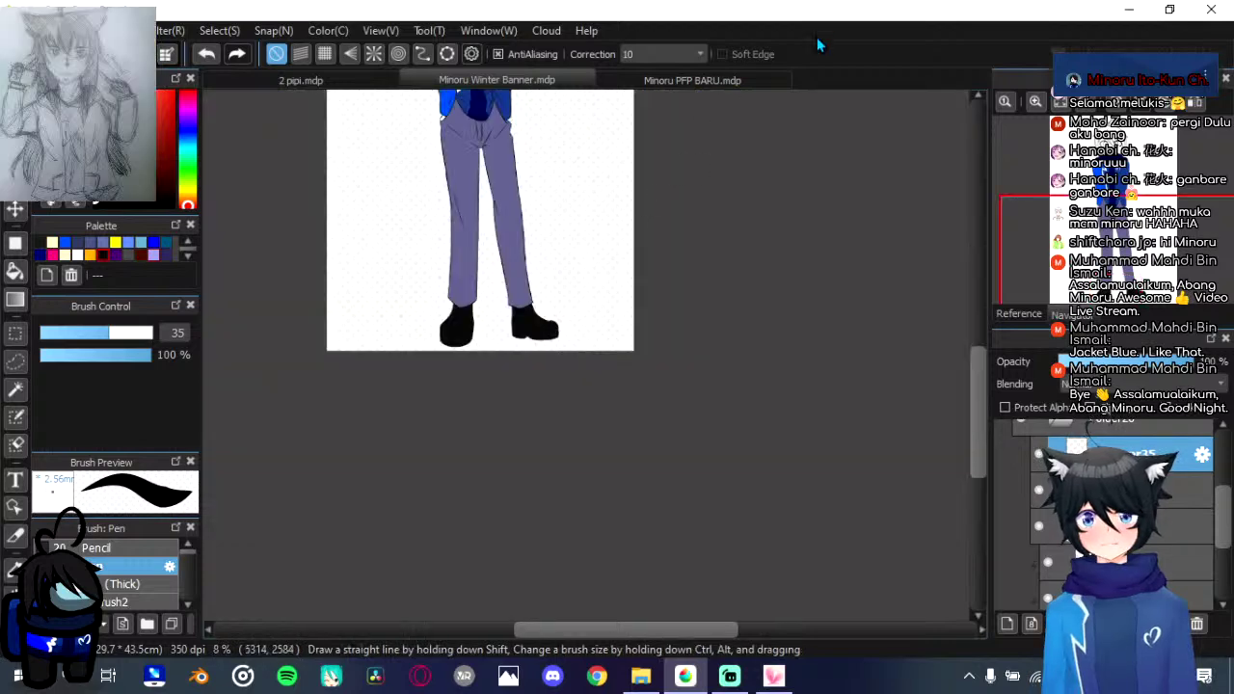
{"action": "left_click_drag", "start_coordinate": [864, 548], "coordinate": [876, 603]}
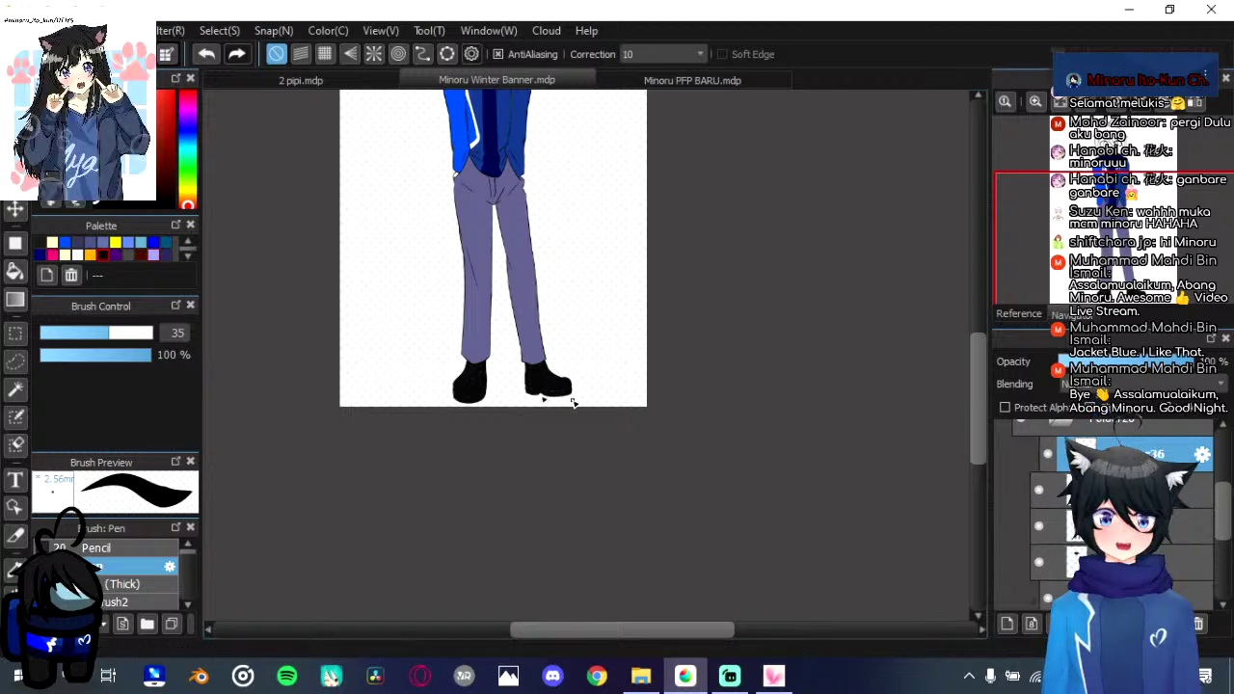
{"action": "scroll", "coordinate": [572, 403], "scroll_direction": "up", "scroll_amount": 6}
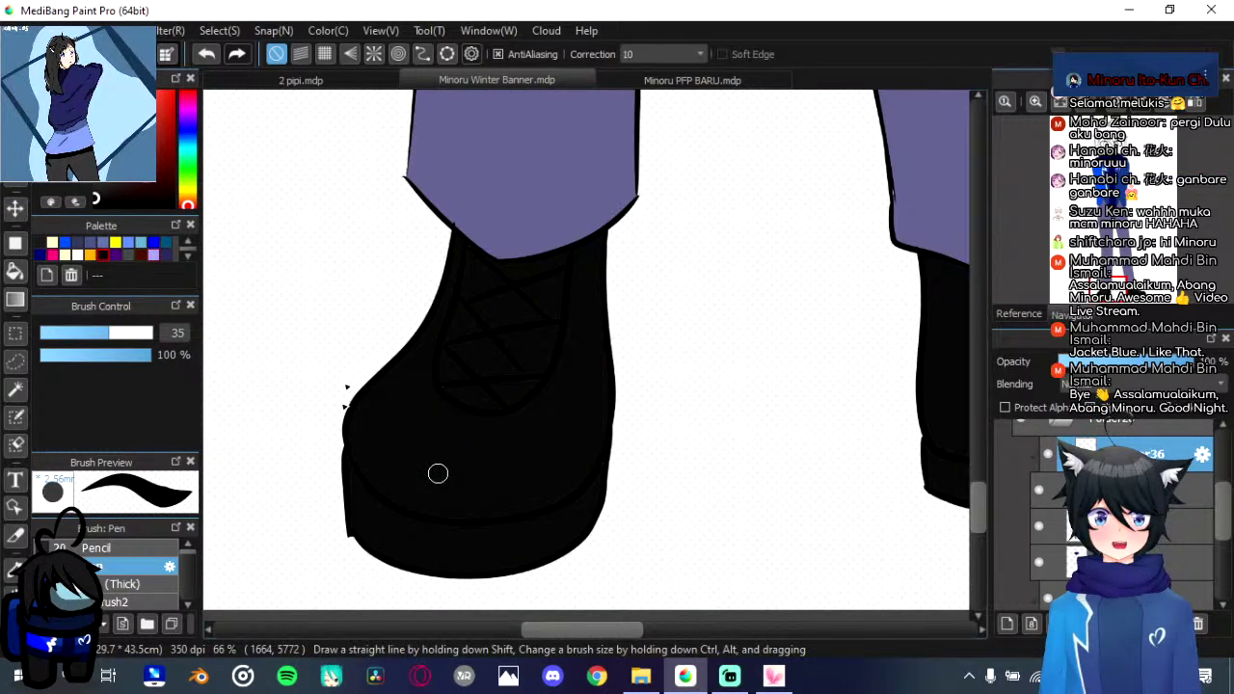
{"action": "left_click", "coordinate": [141, 242]}
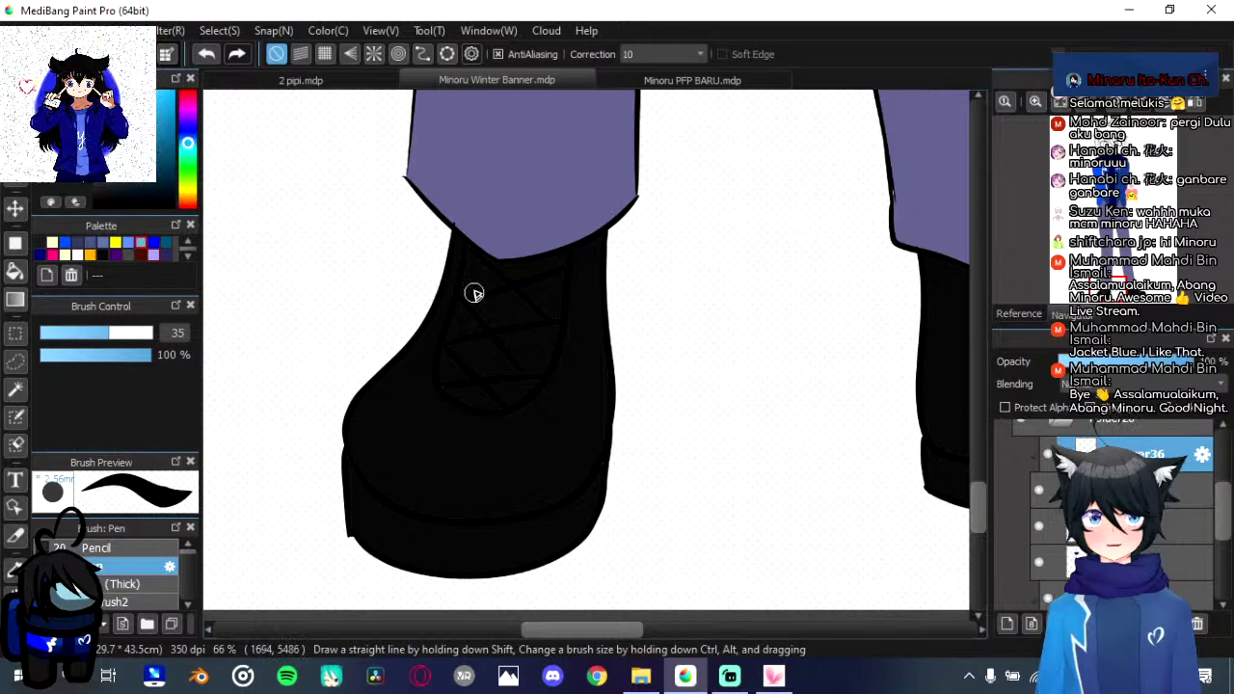
{"action": "mouse_move", "coordinate": [460, 239]}
{"action": "left_mouse_down"}
{"action": "mouse_move", "coordinate": [436, 405]}
{"action": "mouse_move", "coordinate": [425, 338]}
{"action": "mouse_move", "coordinate": [465, 237]}
{"action": "left_mouse_up"}
{"action": "key", "text": "ctrl+z"}
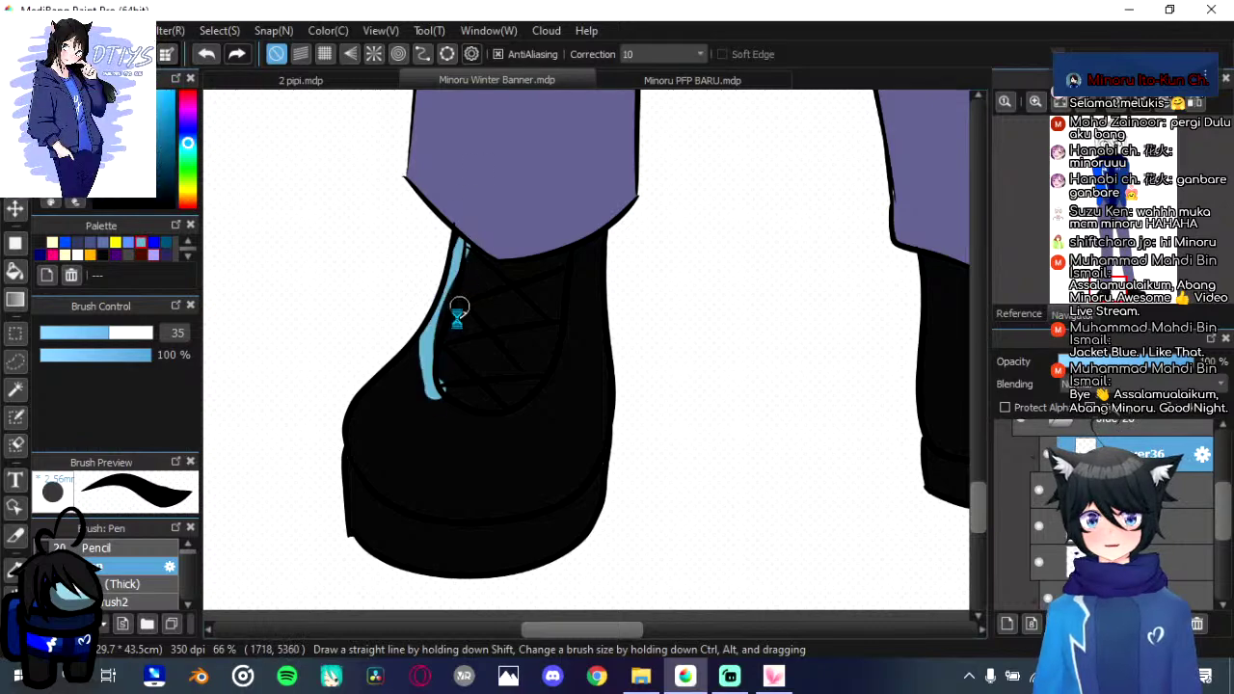
{"action": "key", "text": "ctrl+z"}
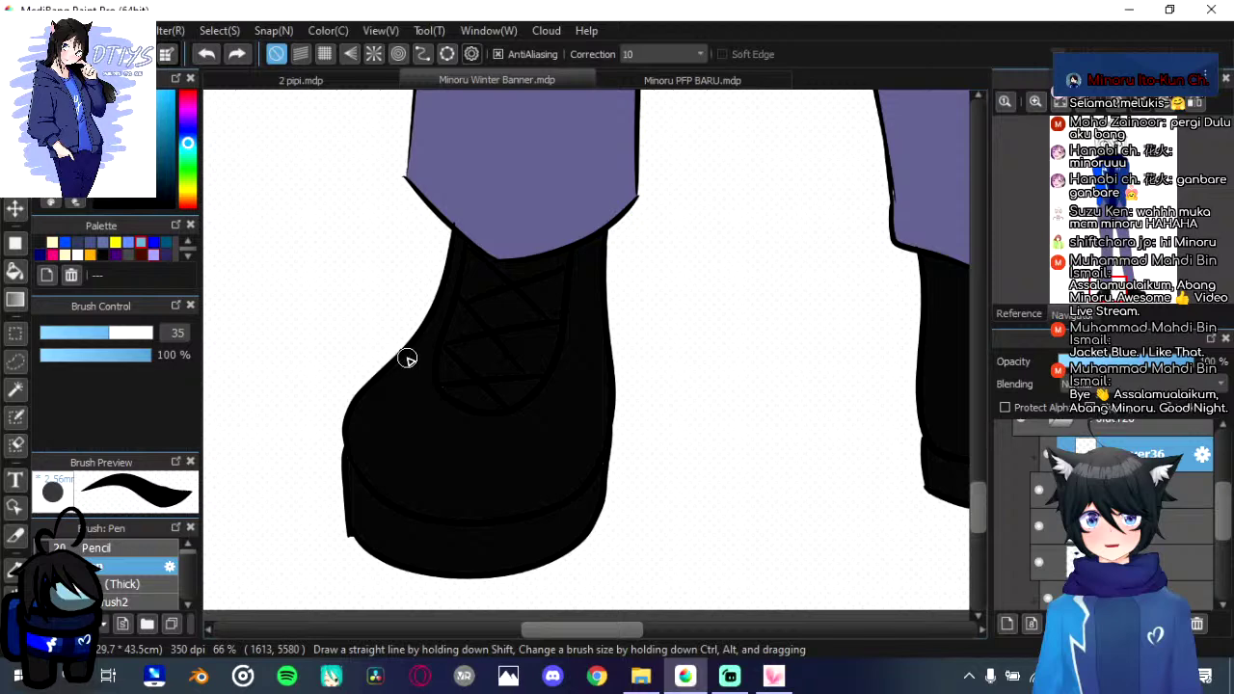
{"action": "left_click_drag", "start_coordinate": [433, 395], "coordinate": [476, 213]}
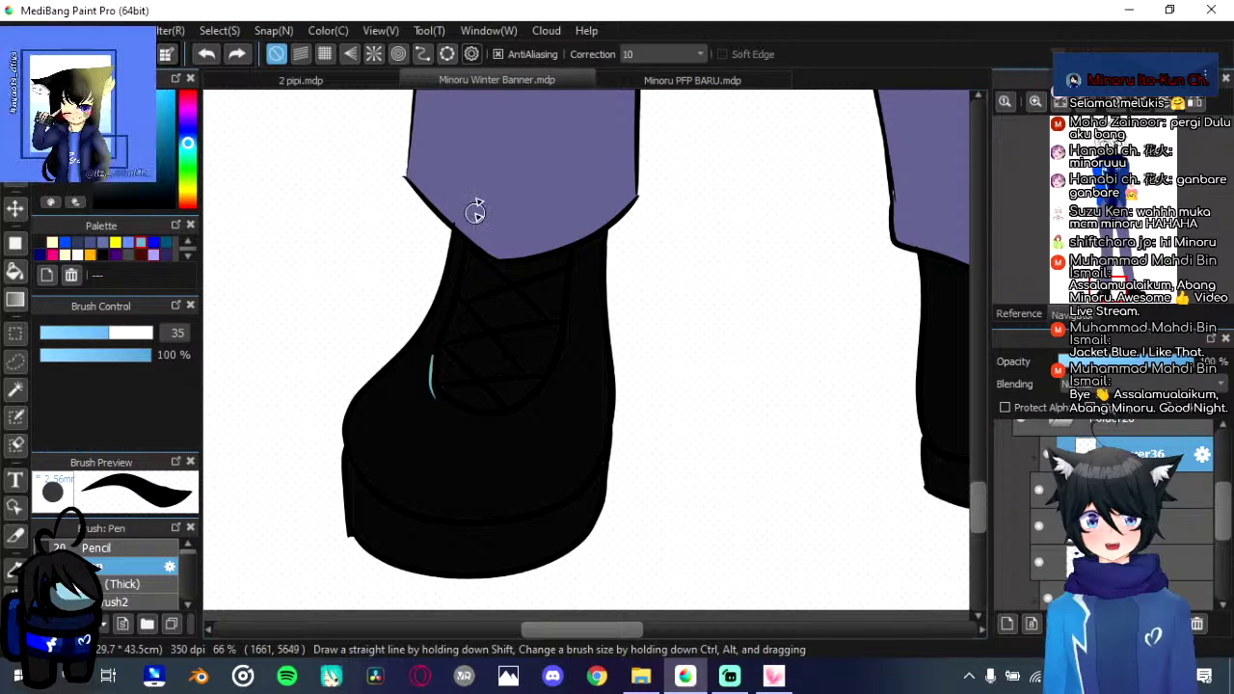
{"action": "key", "text": "ctrl+z"}
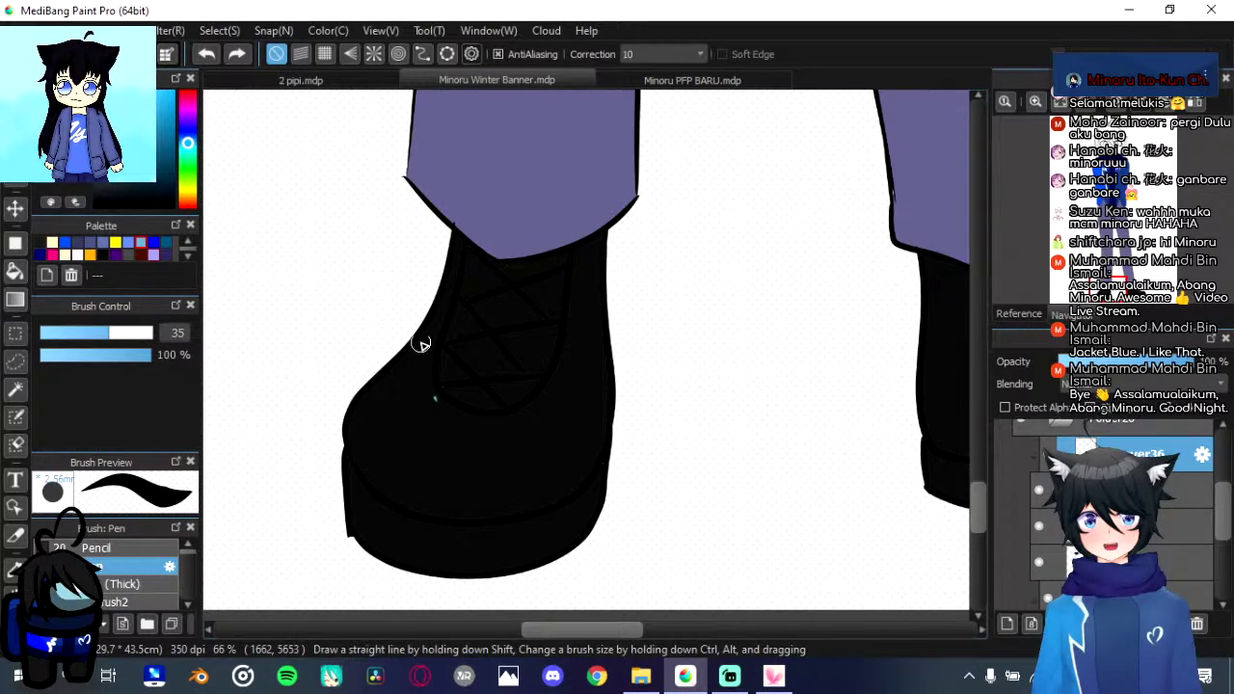
Step: Paint light-blue stripes beside the laces of both shoes and add a white heart to the side of each shoe
{"action": "left_click_drag", "start_coordinate": [434, 395], "coordinate": [463, 239]}
{"action": "left_click_drag", "start_coordinate": [529, 412], "coordinate": [602, 247]}
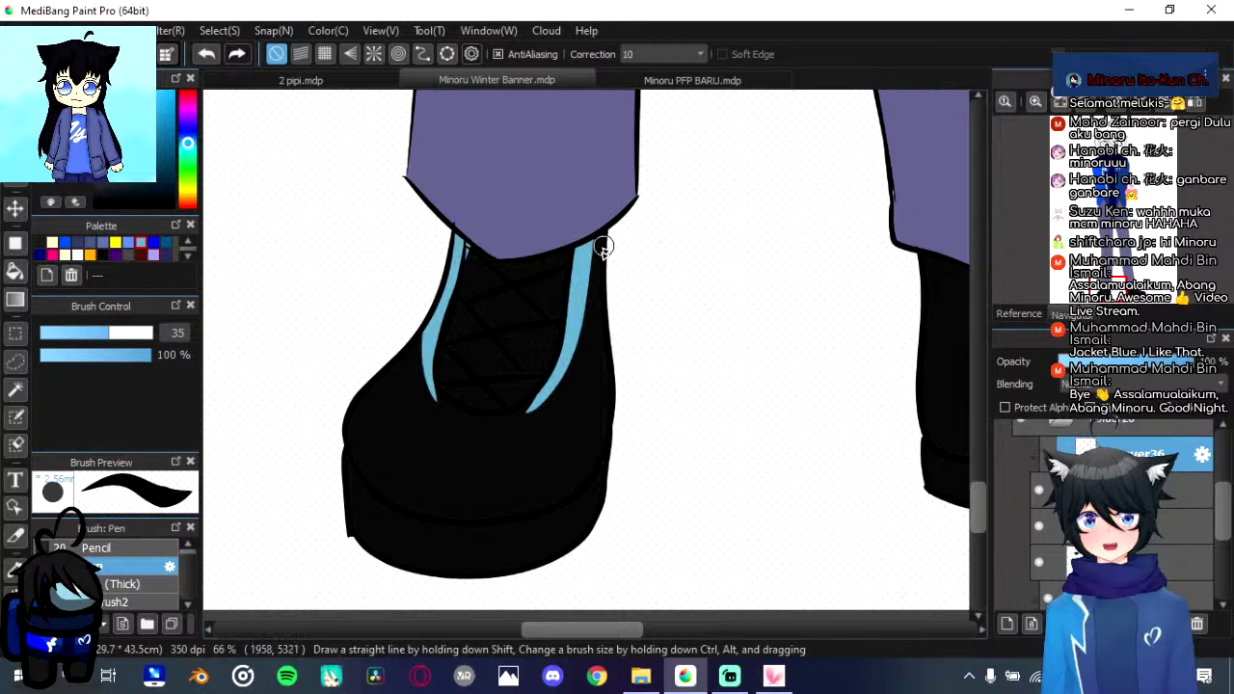
{"action": "left_click_drag", "start_coordinate": [916, 376], "coordinate": [301, 436]}
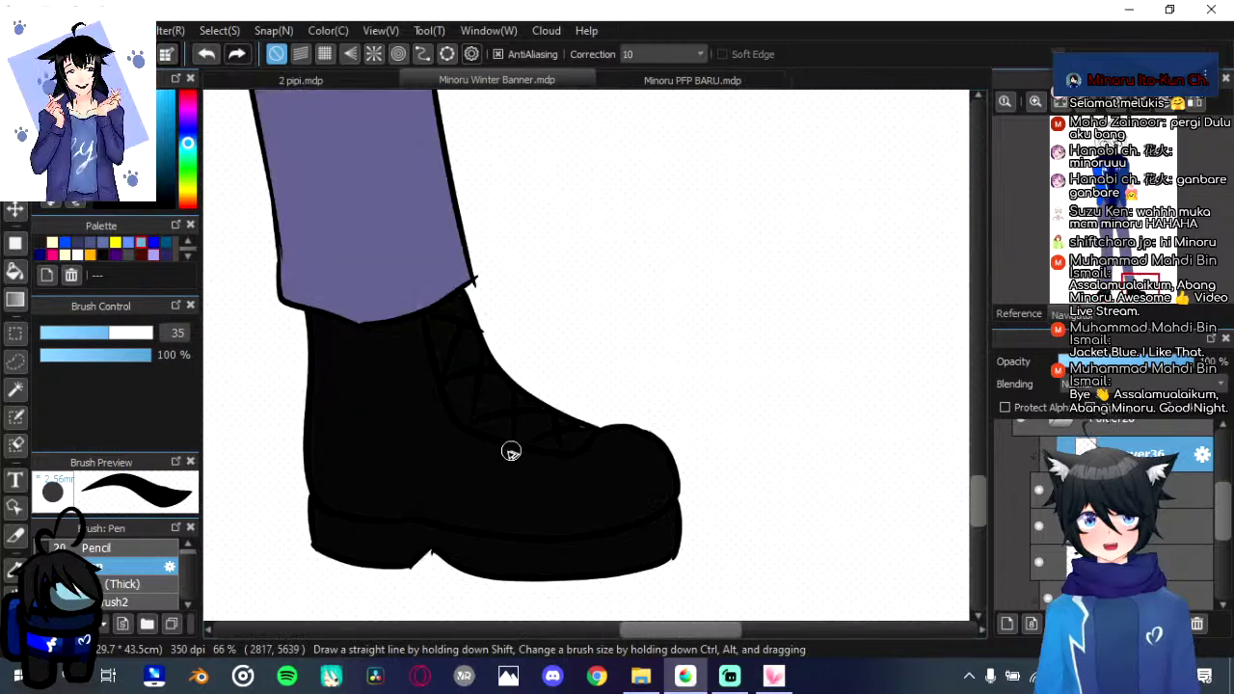
{"action": "left_click_drag", "start_coordinate": [511, 451], "coordinate": [401, 324]}
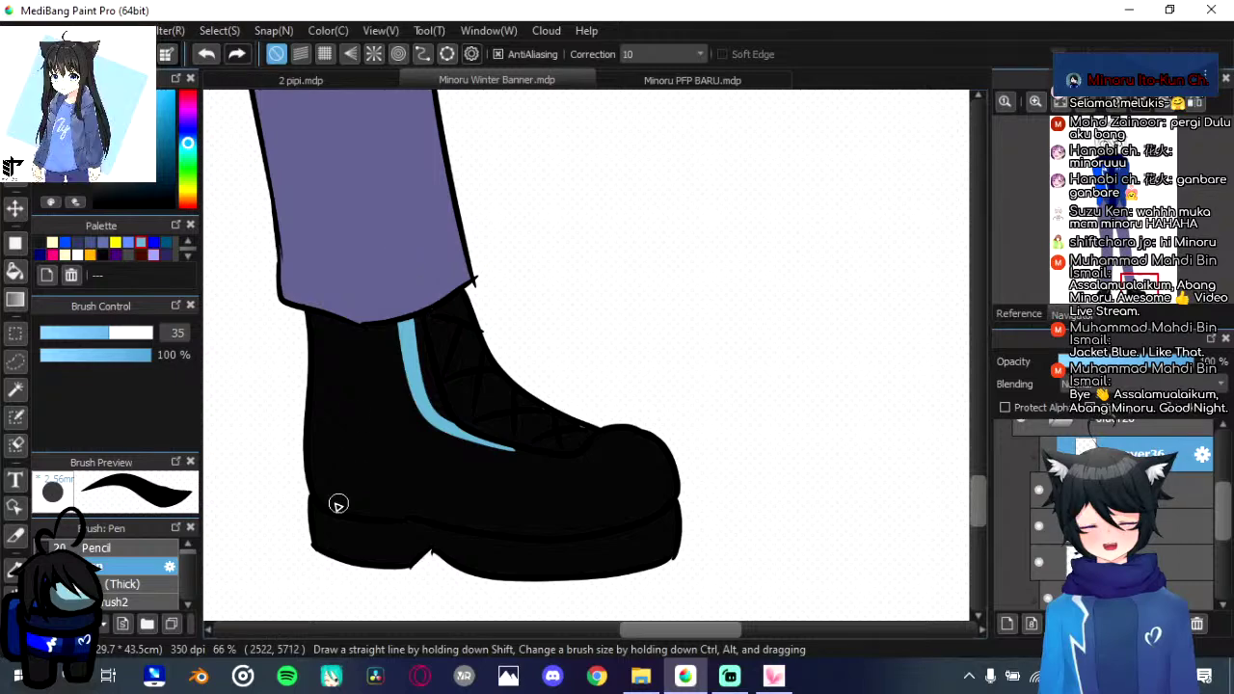
{"action": "mouse_move", "coordinate": [367, 469]}
{"action": "left_mouse_down"}
{"action": "mouse_move", "coordinate": [334, 435]}
{"action": "mouse_move", "coordinate": [488, 337]}
{"action": "left_mouse_up"}
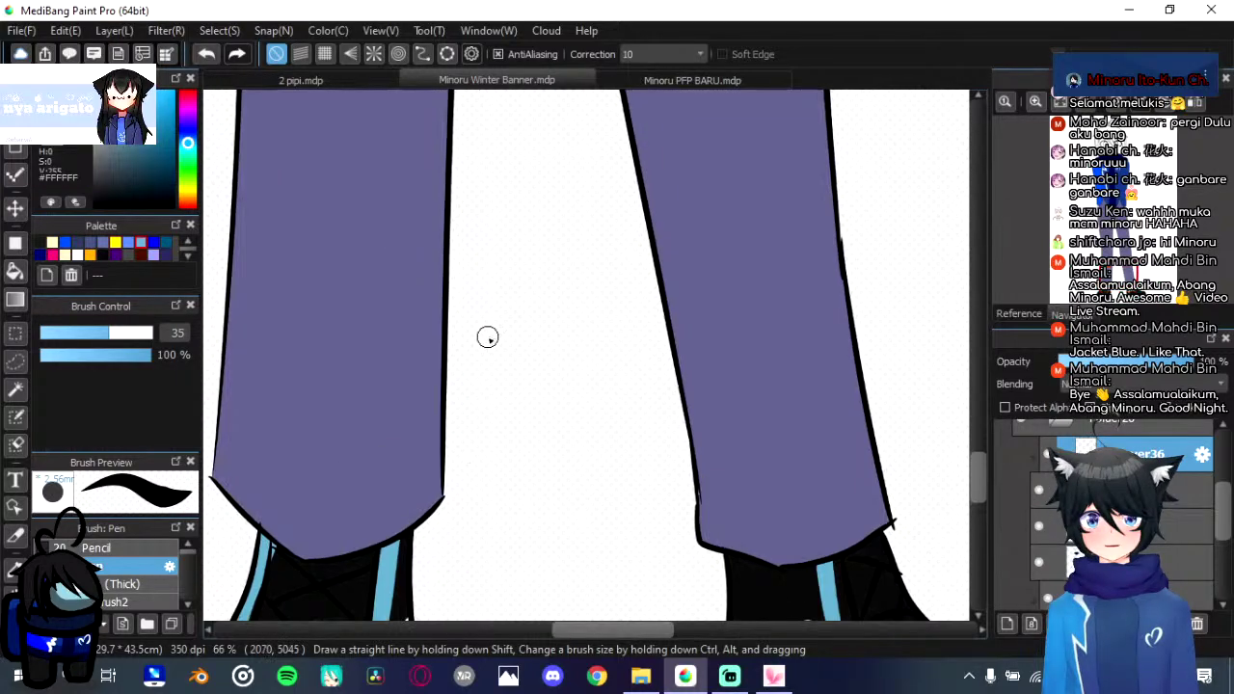
{"action": "scroll", "coordinate": [487, 335], "scroll_direction": "down", "scroll_amount": 4}
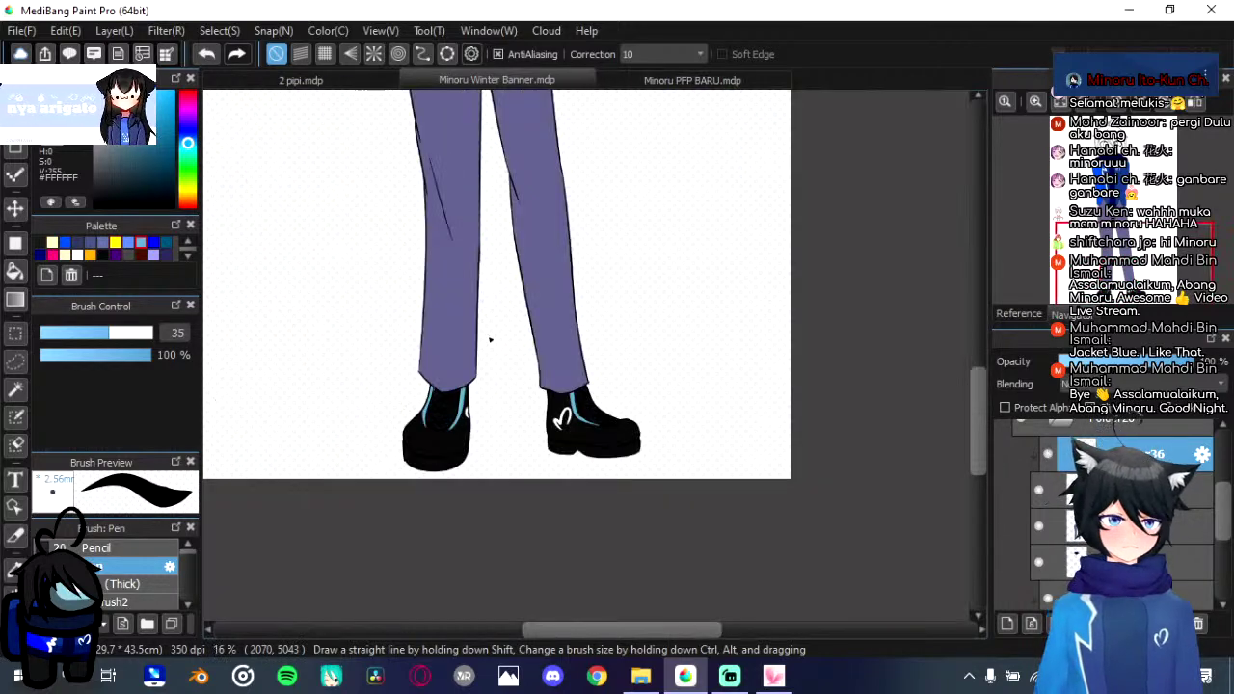
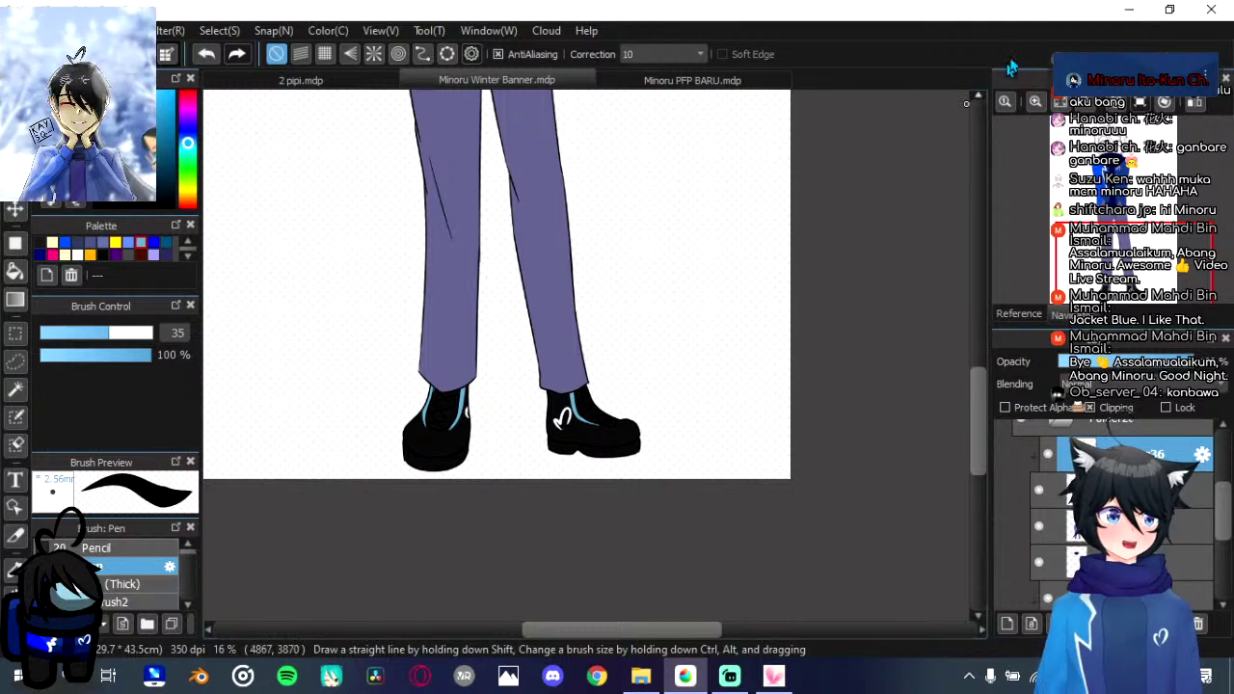
Step: Add a non-clipped layer at the top of the colour layers' folder for the hair and hide the Face folder
{"action": "scroll", "coordinate": [583, 351], "scroll_direction": "down", "scroll_amount": 2}
{"action": "scroll", "coordinate": [590, 358], "scroll_direction": "up", "scroll_amount": 2}
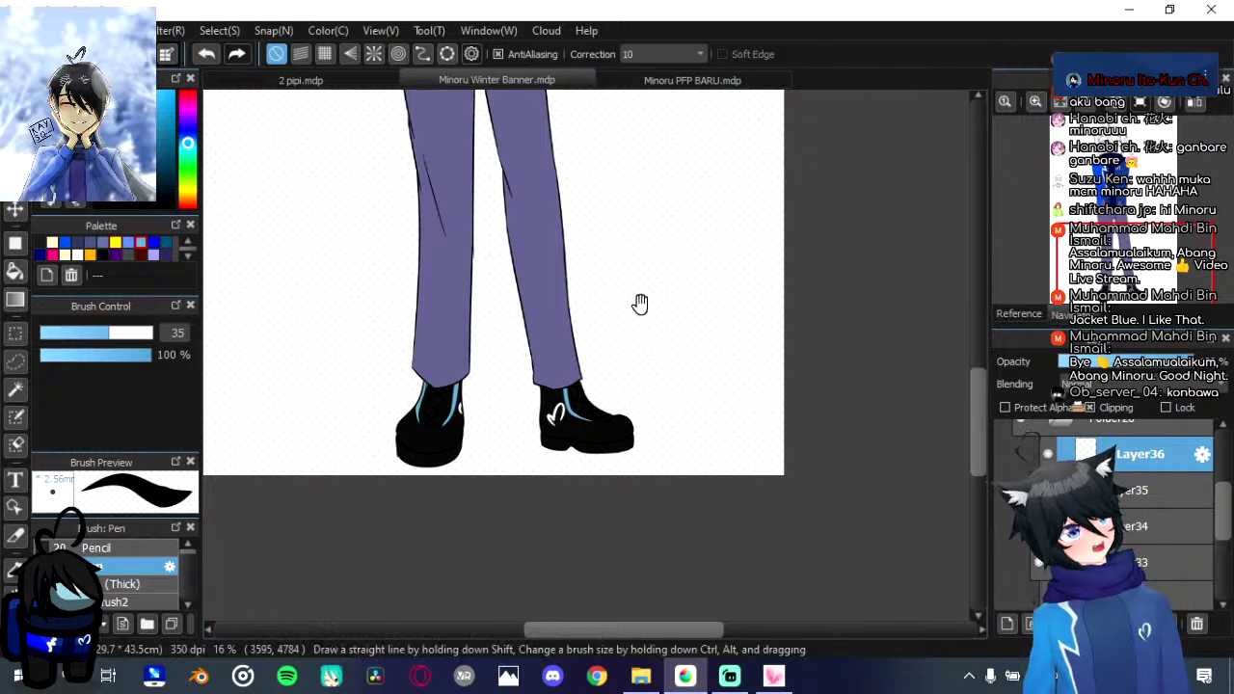
{"action": "left_click_drag", "start_coordinate": [639, 303], "coordinate": [665, 472]}
{"action": "left_click_drag", "start_coordinate": [617, 249], "coordinate": [655, 446]}
{"action": "left_click_drag", "start_coordinate": [653, 355], "coordinate": [685, 520]}
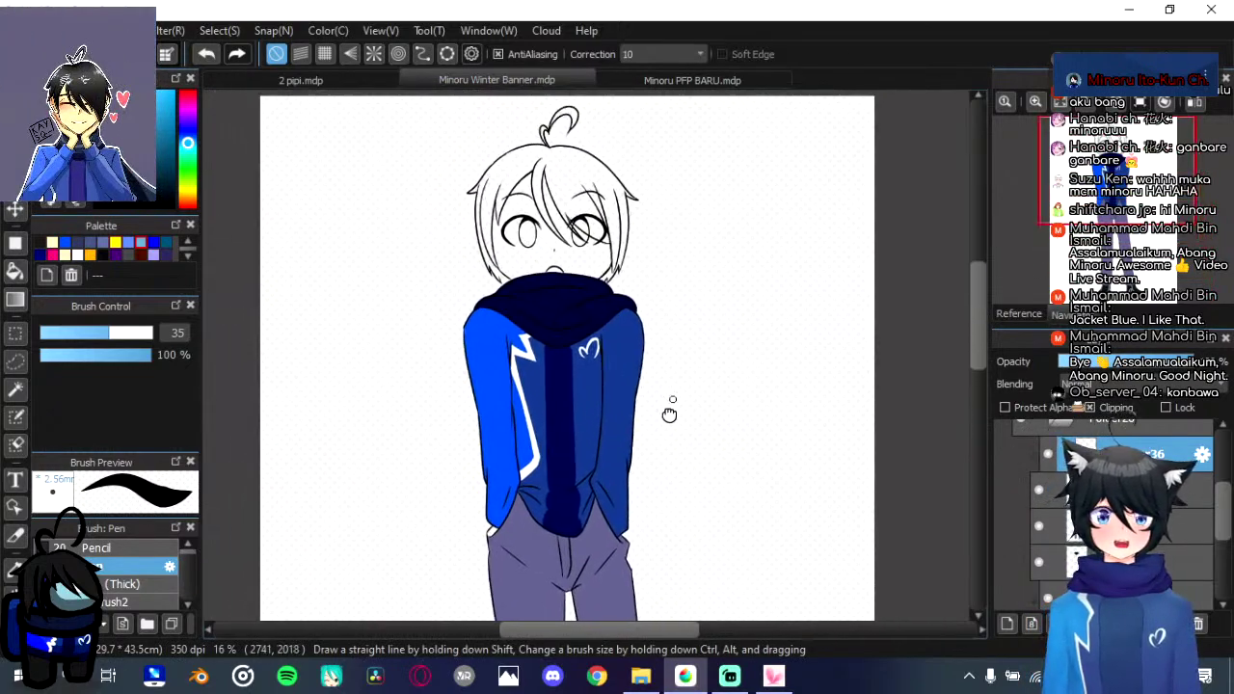
{"action": "left_click_drag", "start_coordinate": [698, 397], "coordinate": [704, 426]}
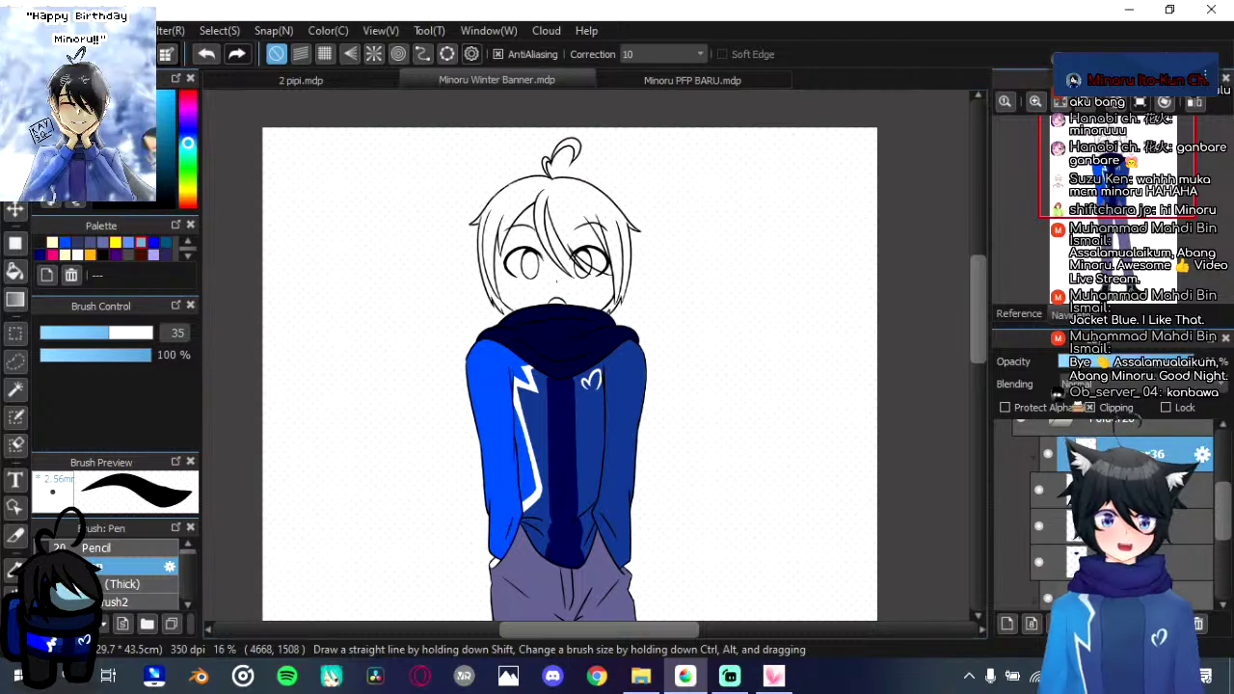
{"action": "left_click", "coordinate": [1006, 624]}
{"action": "left_click", "coordinate": [1061, 424]}
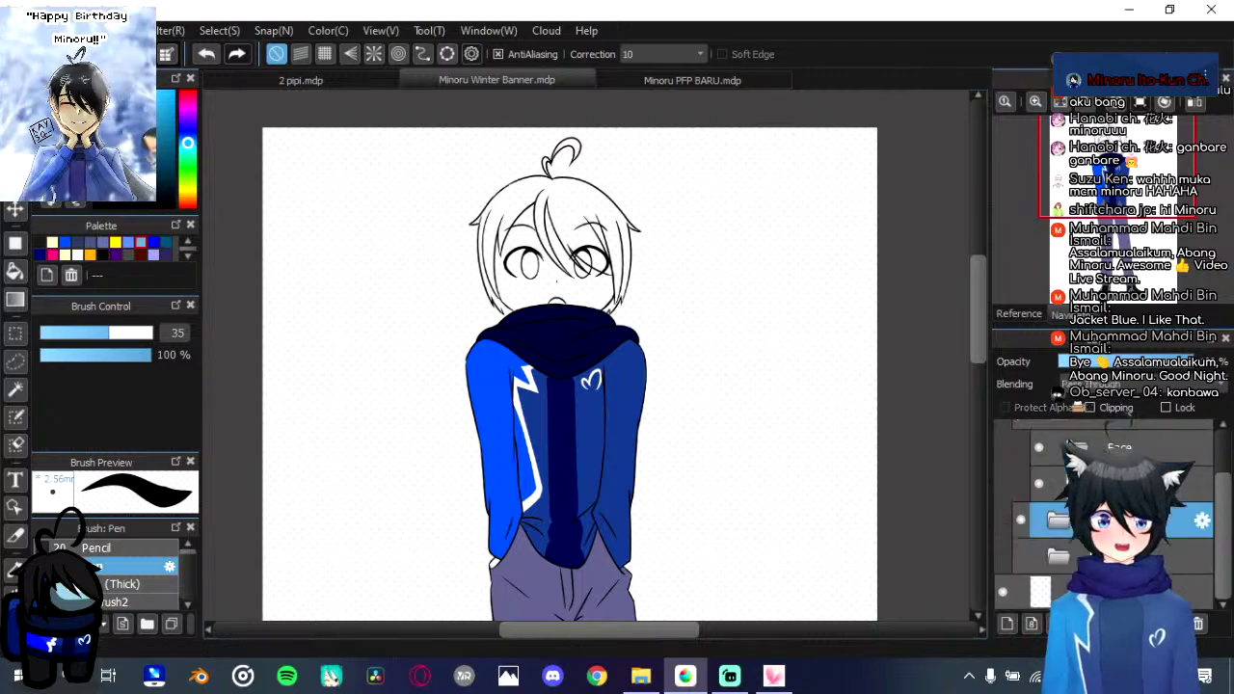
{"action": "left_click", "coordinate": [1069, 527]}
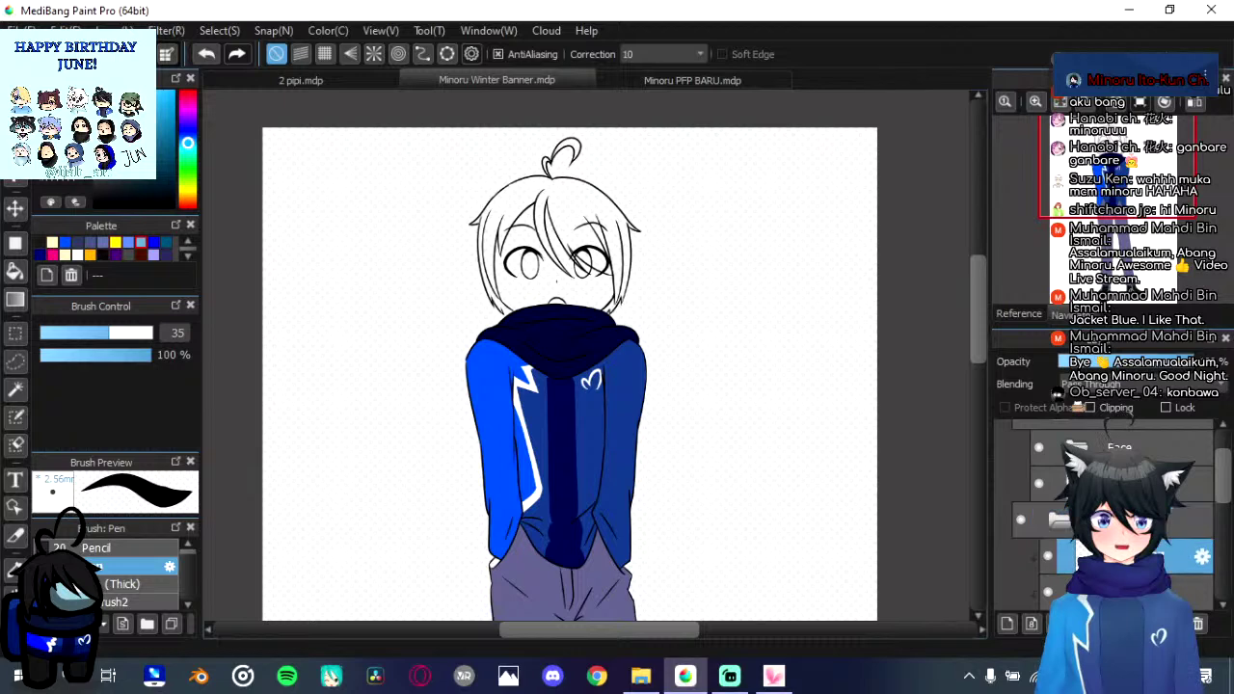
{"action": "left_click", "coordinate": [1070, 557]}
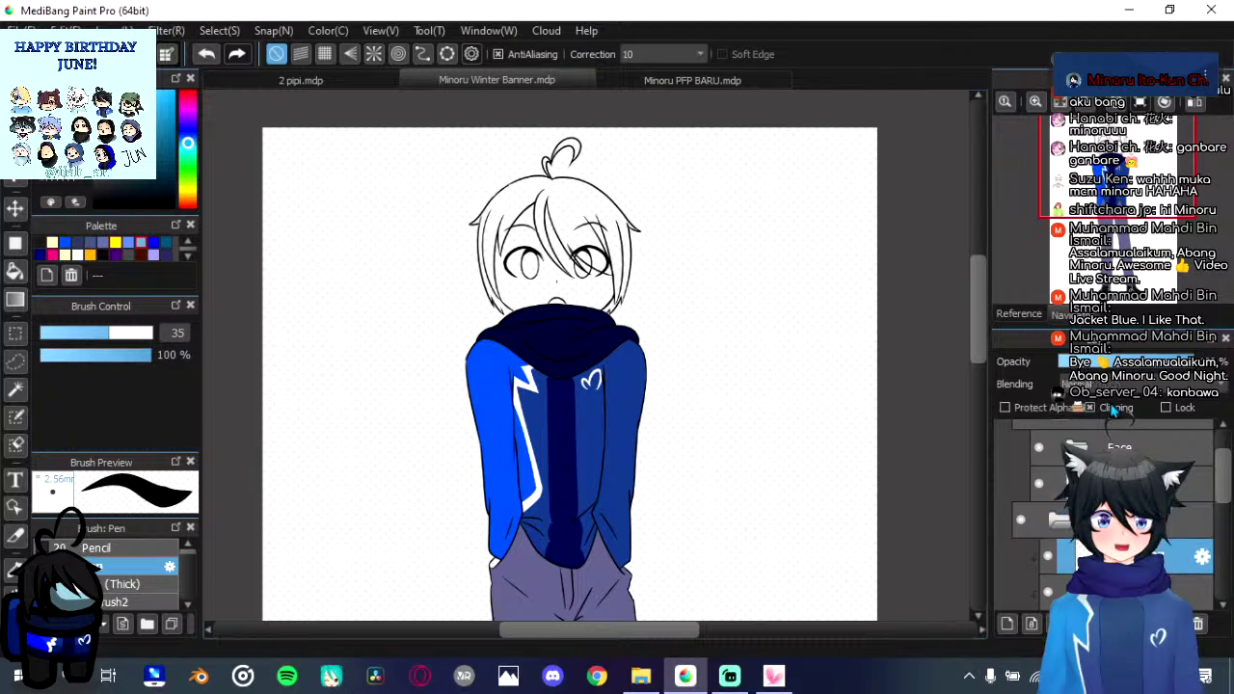
{"action": "left_click", "coordinate": [1038, 446]}
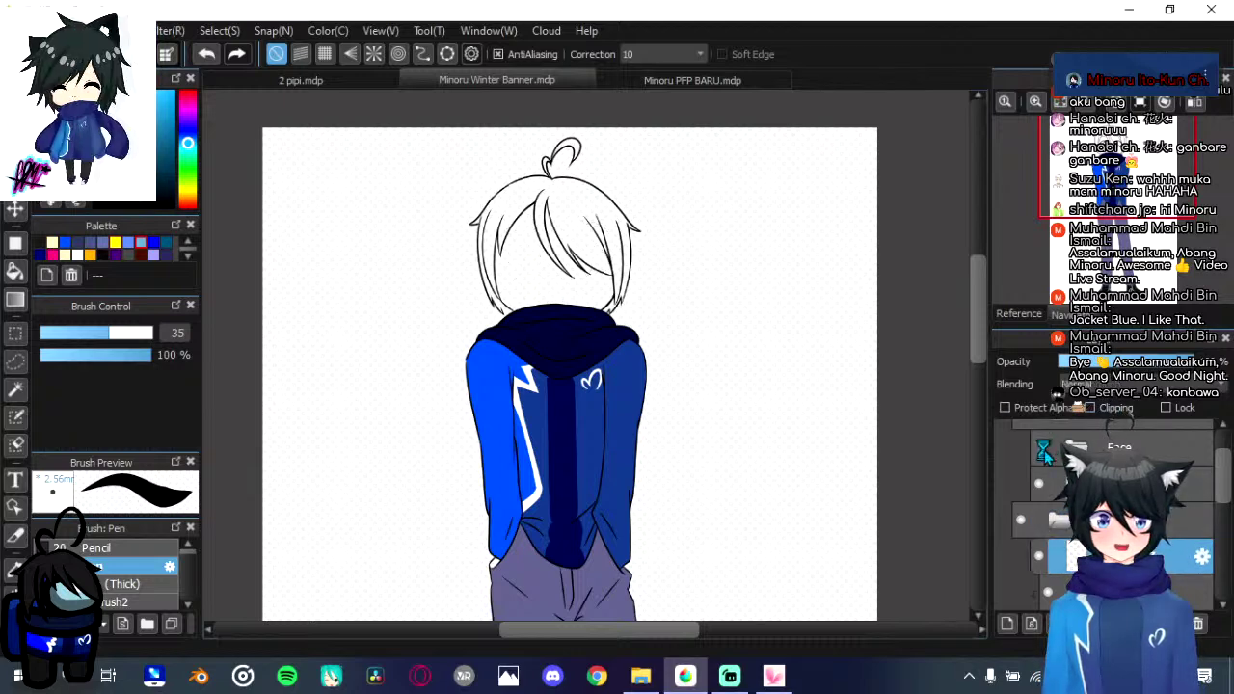
{"action": "left_click", "coordinate": [14, 271]}
{"action": "left_click", "coordinate": [104, 256]}
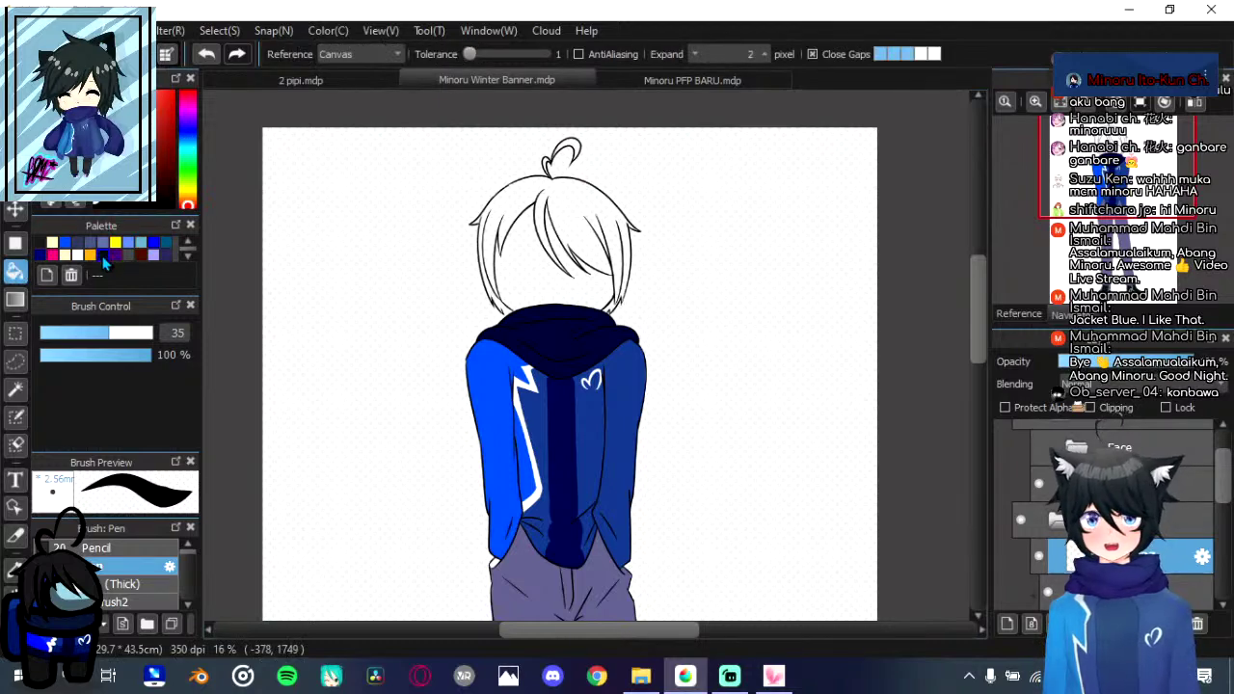
{"action": "left_click", "coordinate": [638, 266]}
{"action": "key", "text": "ctrl+z"}
{"action": "scroll", "coordinate": [600, 232], "scroll_direction": "up", "scroll_amount": 5}
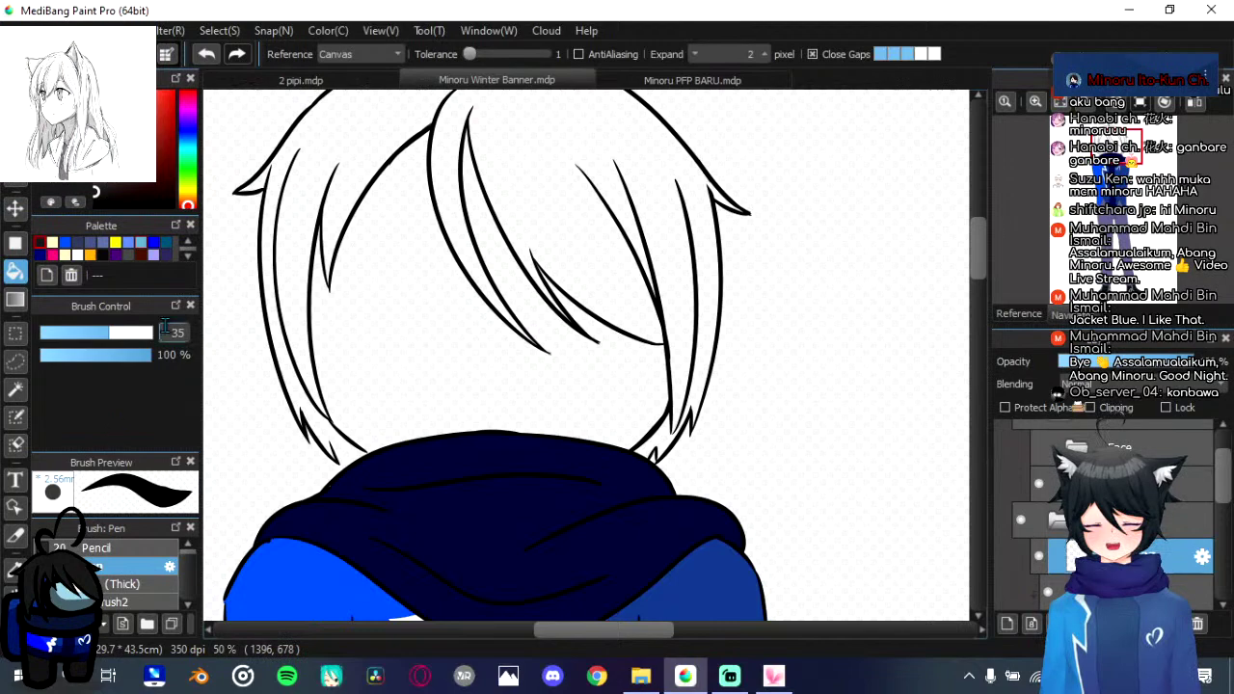
{"action": "left_click", "coordinate": [301, 154]}
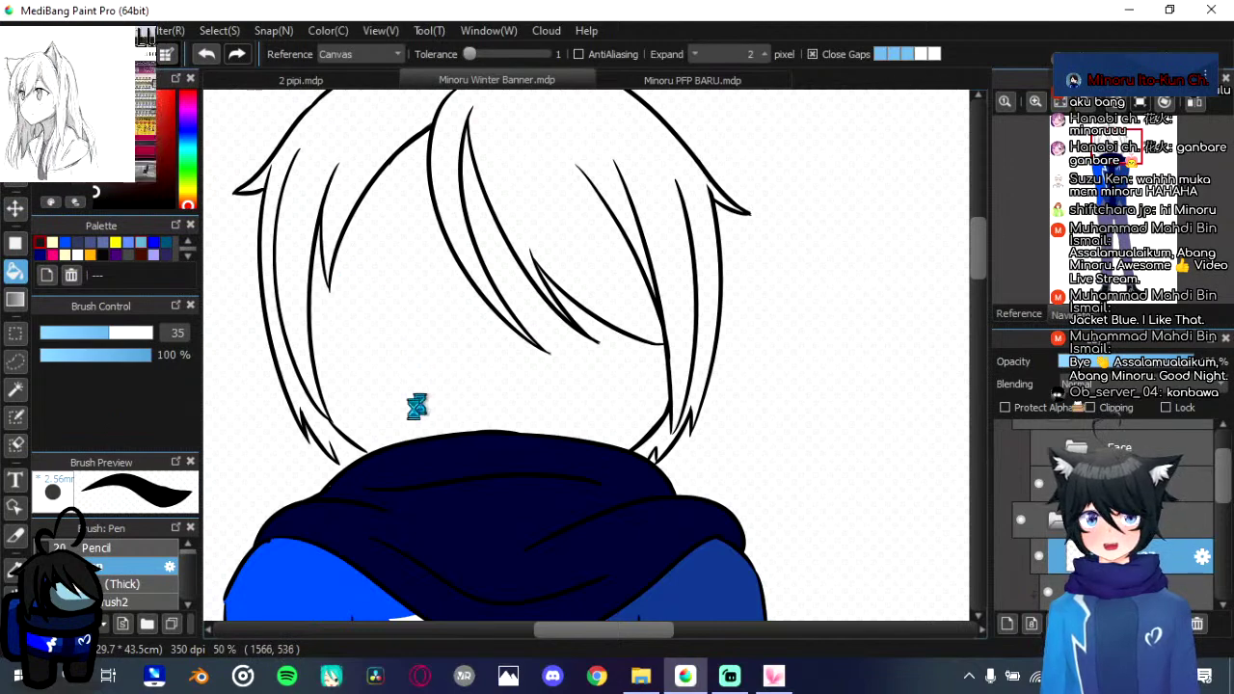
{"action": "mouse_move", "coordinate": [408, 414]}
{"action": "left_mouse_down"}
{"action": "mouse_move", "coordinate": [441, 515]}
{"action": "mouse_move", "coordinate": [465, 435]}
{"action": "mouse_move", "coordinate": [503, 407]}
{"action": "left_mouse_up"}
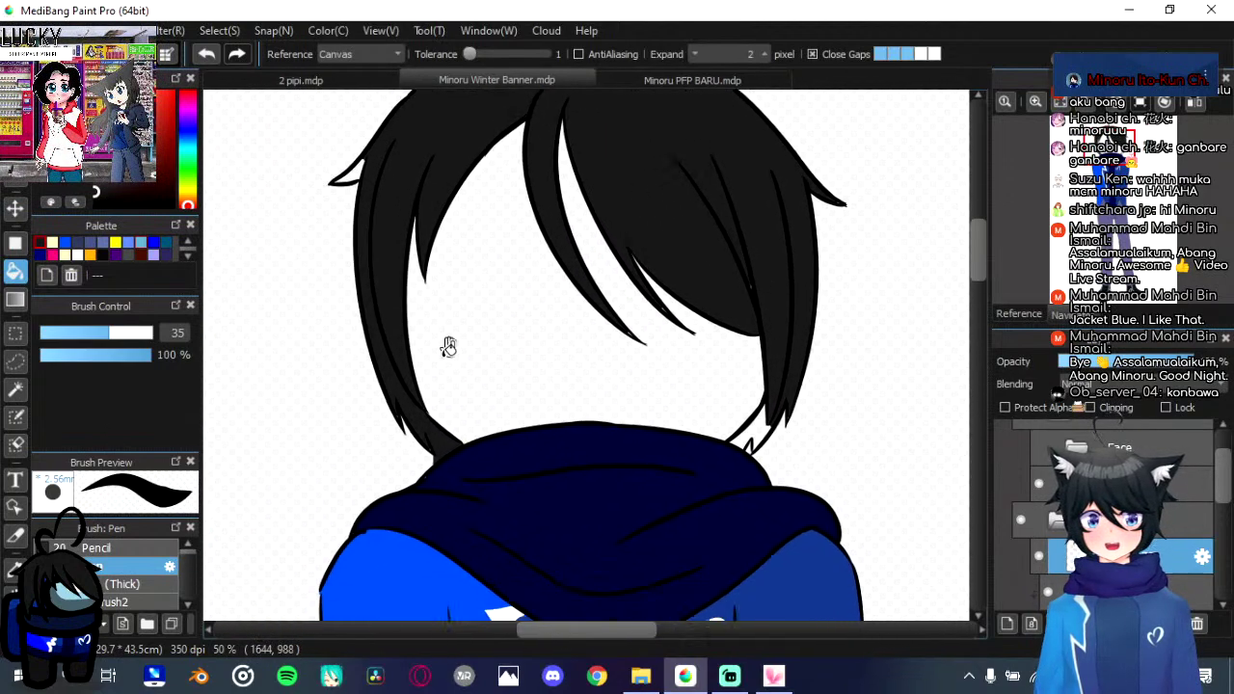
{"action": "key", "text": "ctrl+z"}
Step: Close the outline gaps where the hair tips meet the scarf with the pen and fill the hair with dark grey #232323
{"action": "left_click", "coordinate": [15, 92]}
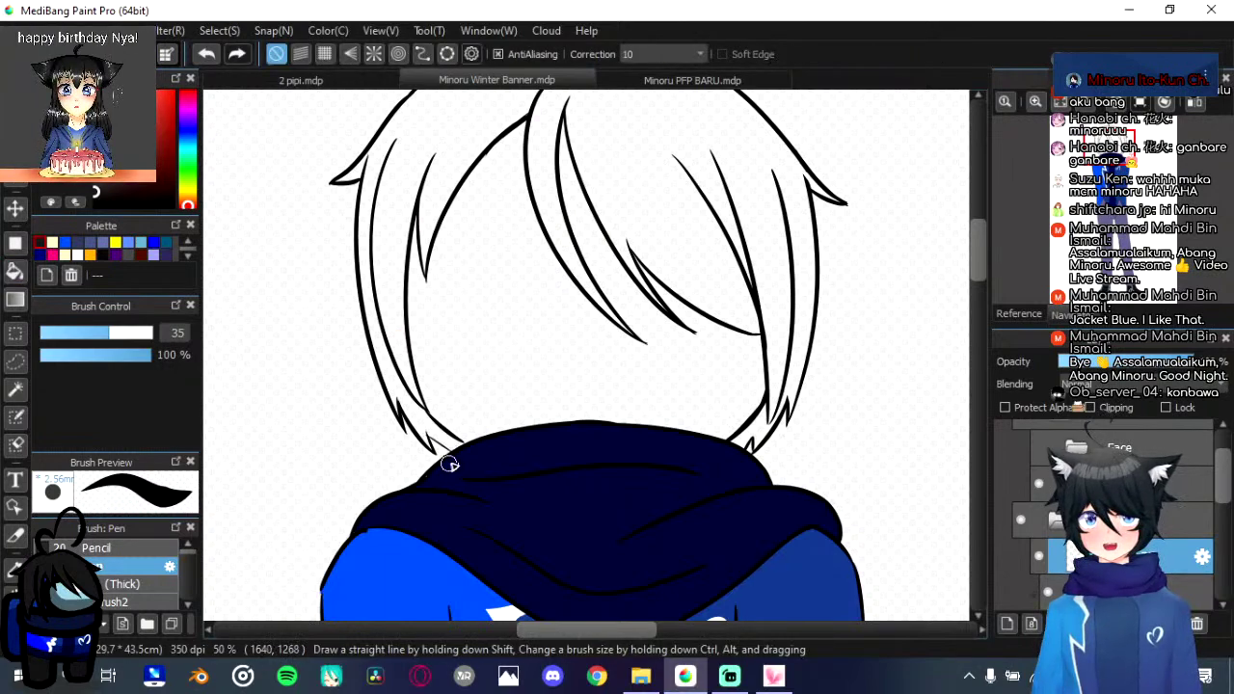
{"action": "mouse_move", "coordinate": [449, 467]}
{"action": "left_mouse_down"}
{"action": "mouse_move", "coordinate": [405, 498]}
{"action": "mouse_move", "coordinate": [401, 466]}
{"action": "mouse_move", "coordinate": [419, 447]}
{"action": "left_mouse_up"}
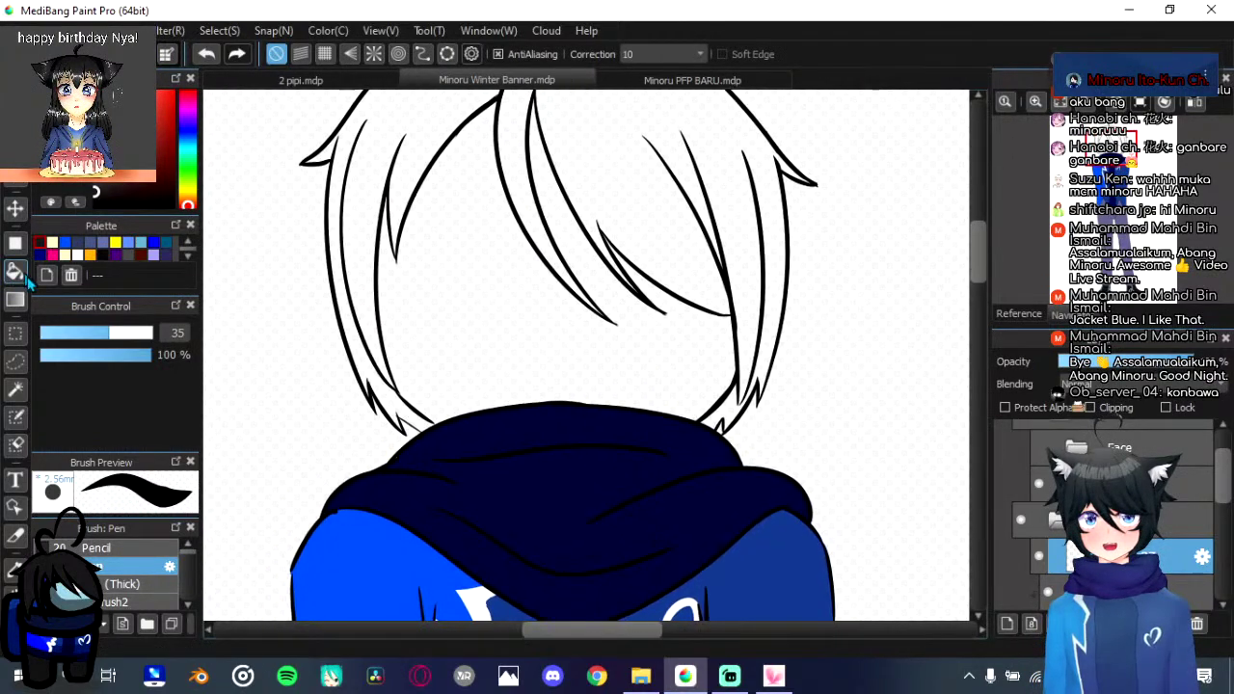
{"action": "left_click", "coordinate": [15, 271]}
{"action": "left_click", "coordinate": [377, 406]}
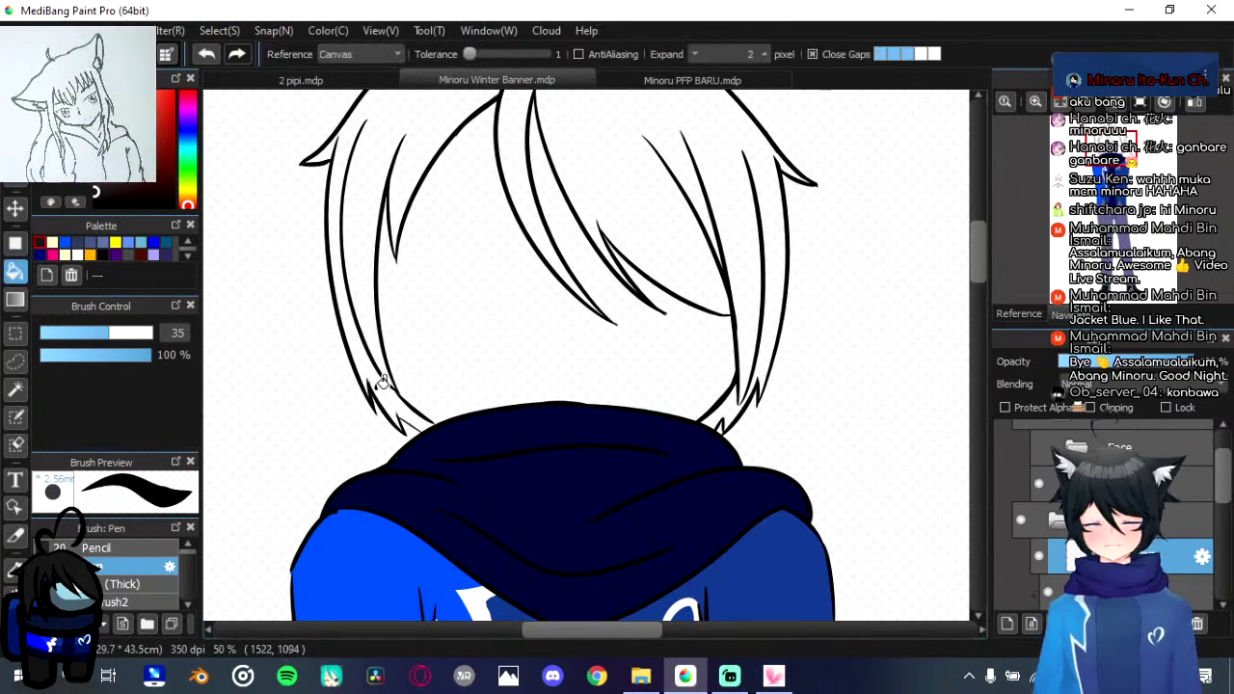
{"action": "left_click_drag", "start_coordinate": [467, 405], "coordinate": [413, 450]}
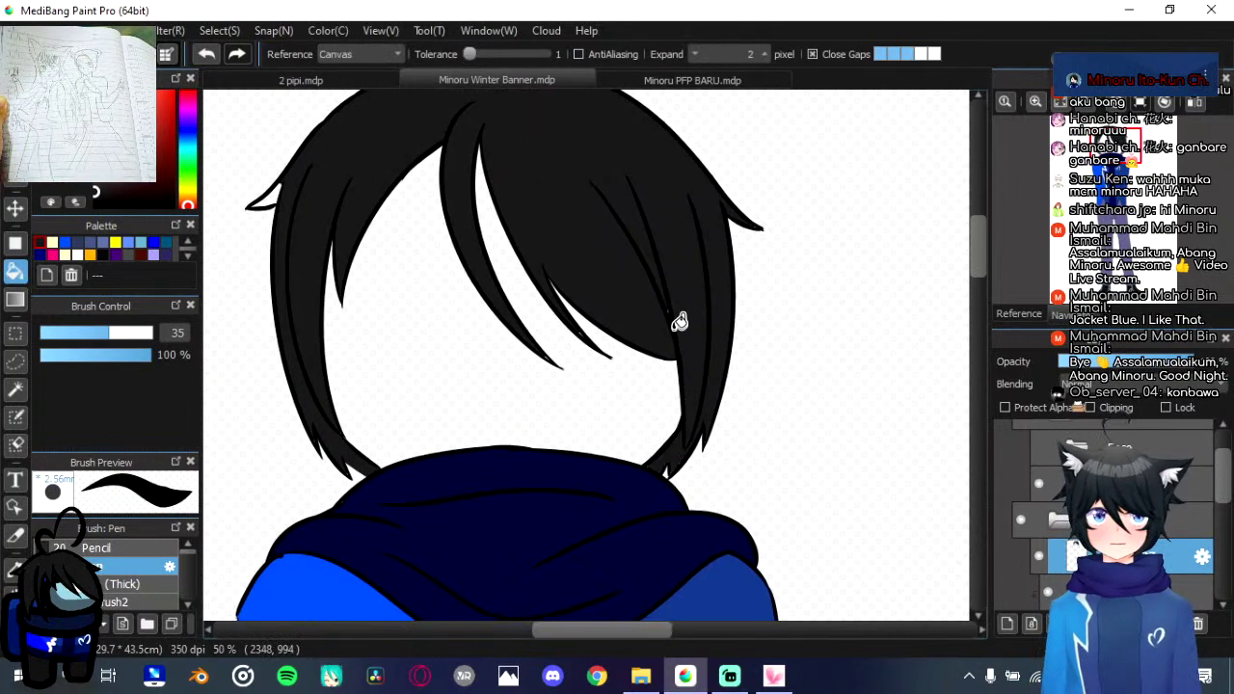
Step: Fill both loops of the upright hair strand on top of the head with the same dark grey
{"action": "scroll", "coordinate": [675, 319], "scroll_direction": "up", "scroll_amount": 3}
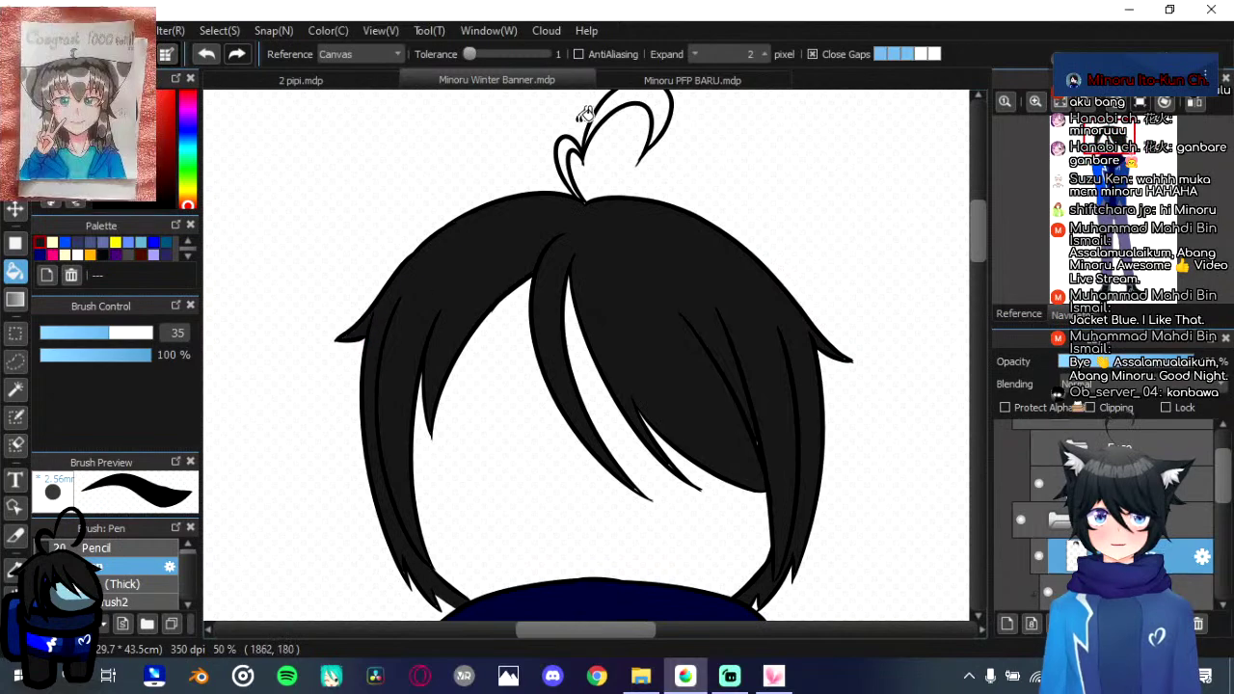
{"action": "left_click", "coordinate": [566, 141]}
{"action": "left_click_drag", "start_coordinate": [548, 261], "coordinate": [514, 255]}
{"action": "scroll", "coordinate": [578, 183], "scroll_direction": "up", "scroll_amount": 1}
{"action": "left_click", "coordinate": [626, 118]}
{"action": "scroll", "coordinate": [482, 184], "scroll_direction": "down", "scroll_amount": 2}
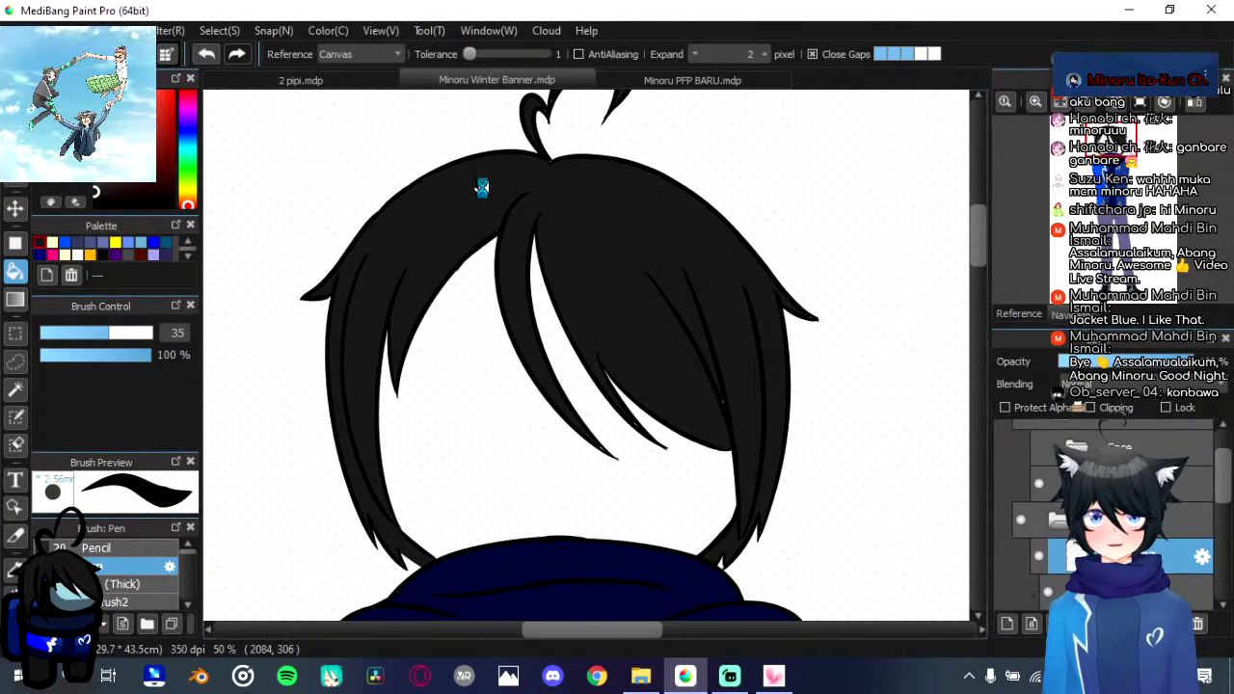
Step: Set the pen size to 10 and paint over the unfilled slivers in the fringe and hair tips with dark grey
{"action": "key", "text": "b"}
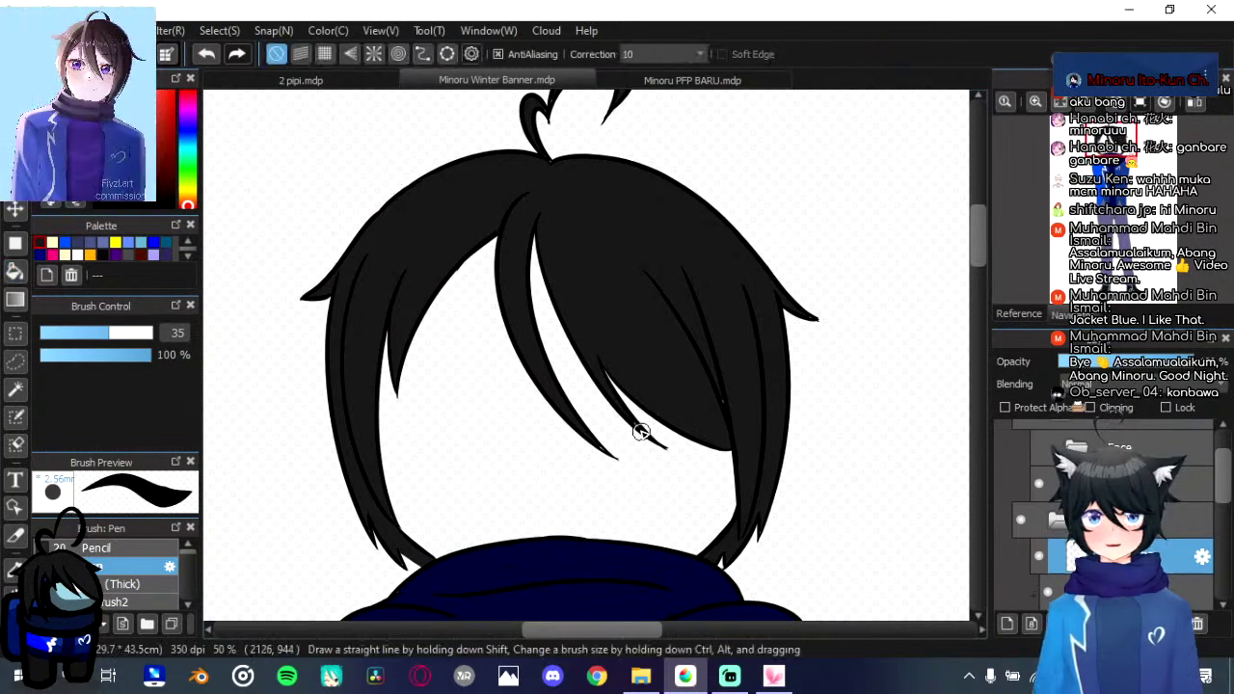
{"action": "key", "text": "ctrl+z"}
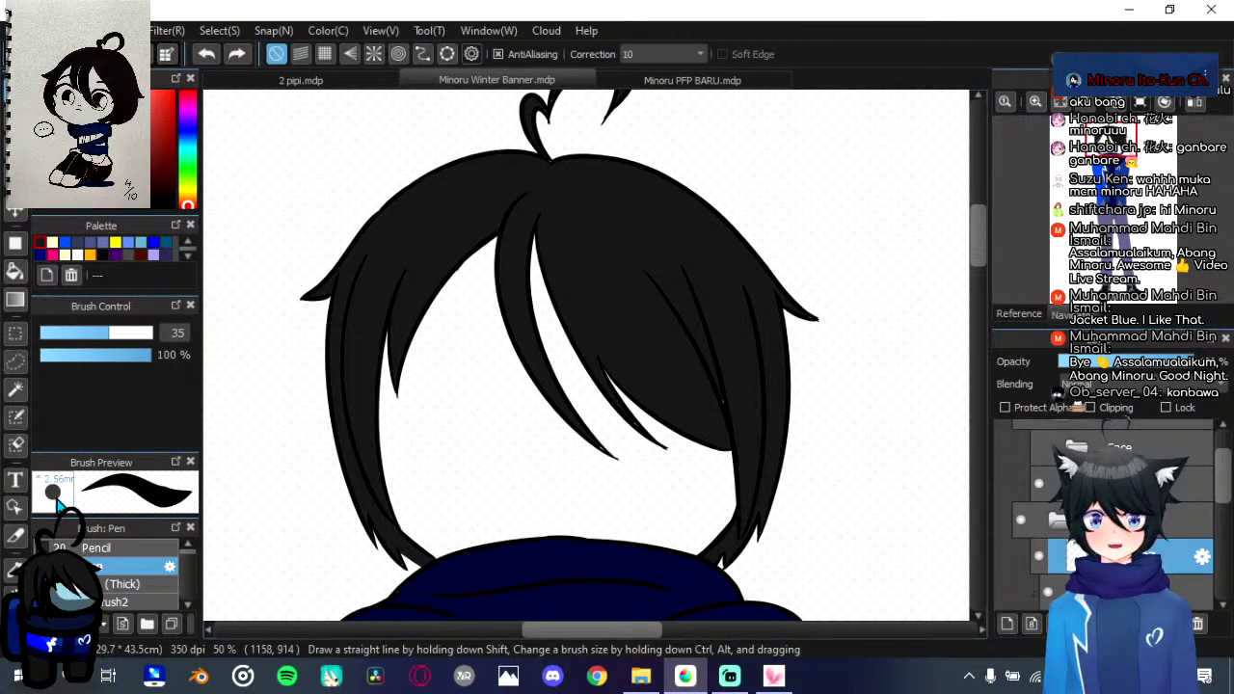
{"action": "left_click", "coordinate": [60, 332]}
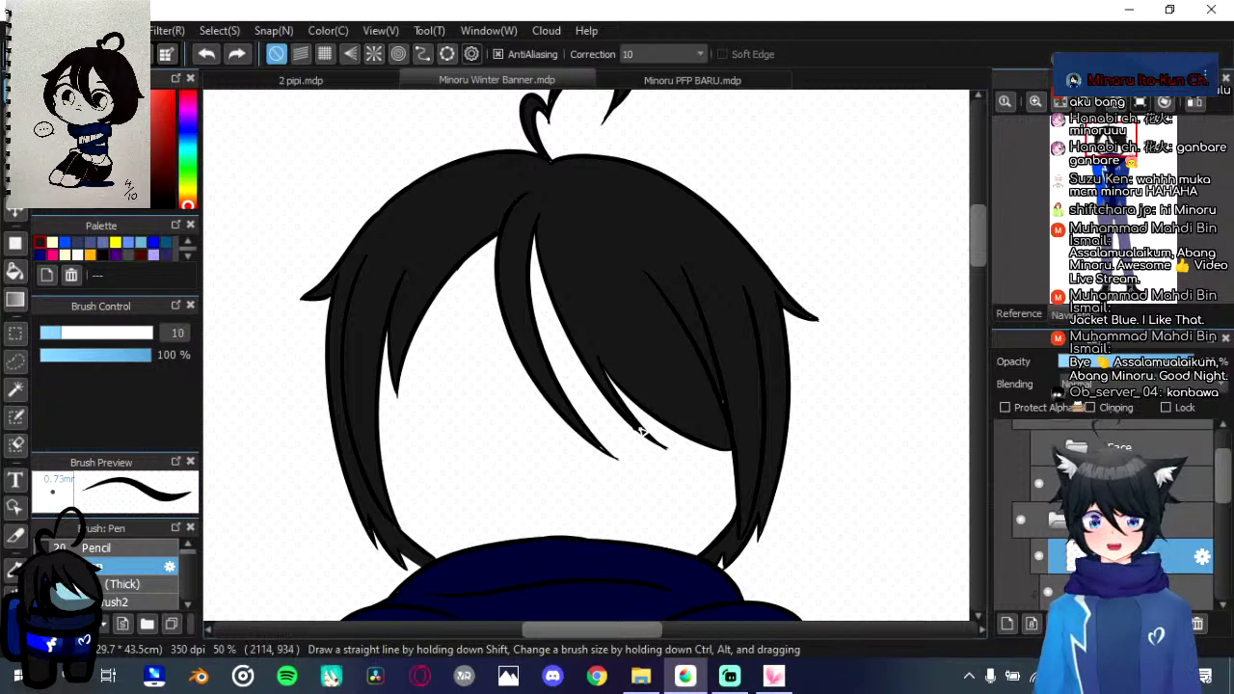
{"action": "scroll", "coordinate": [662, 413], "scroll_direction": "down", "scroll_amount": 1}
{"action": "scroll", "coordinate": [667, 421], "scroll_direction": "up", "scroll_amount": 2}
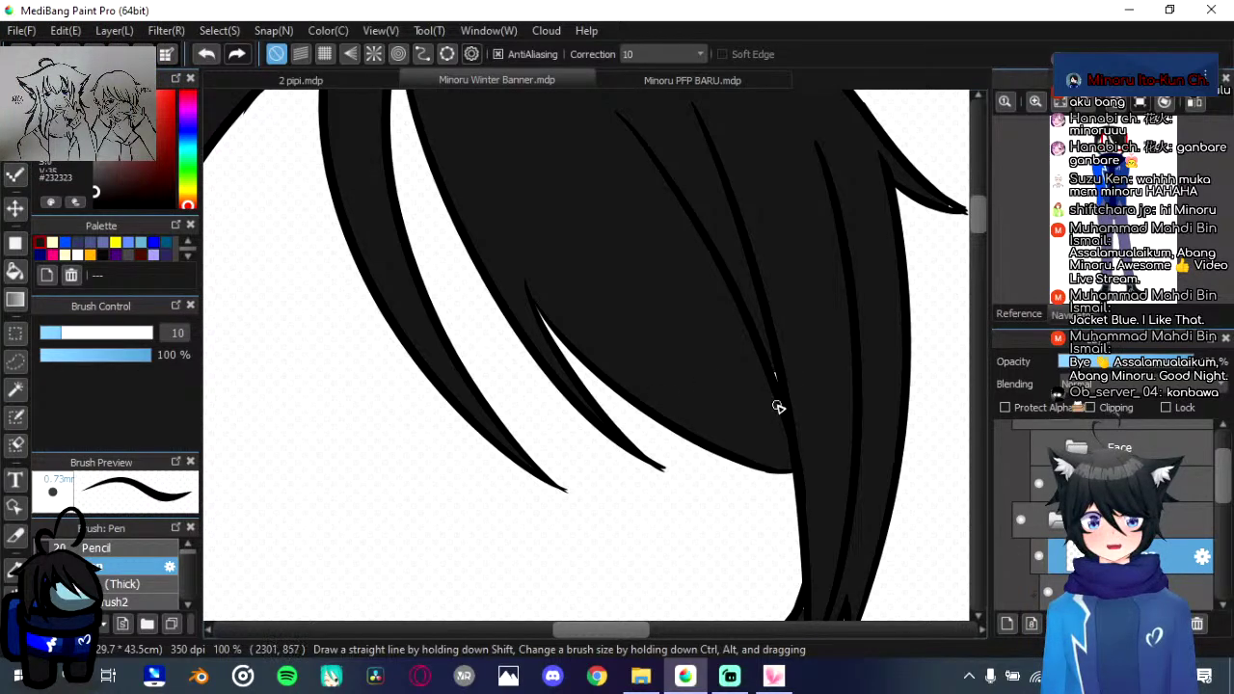
{"action": "scroll", "coordinate": [781, 405], "scroll_direction": "down", "scroll_amount": 4}
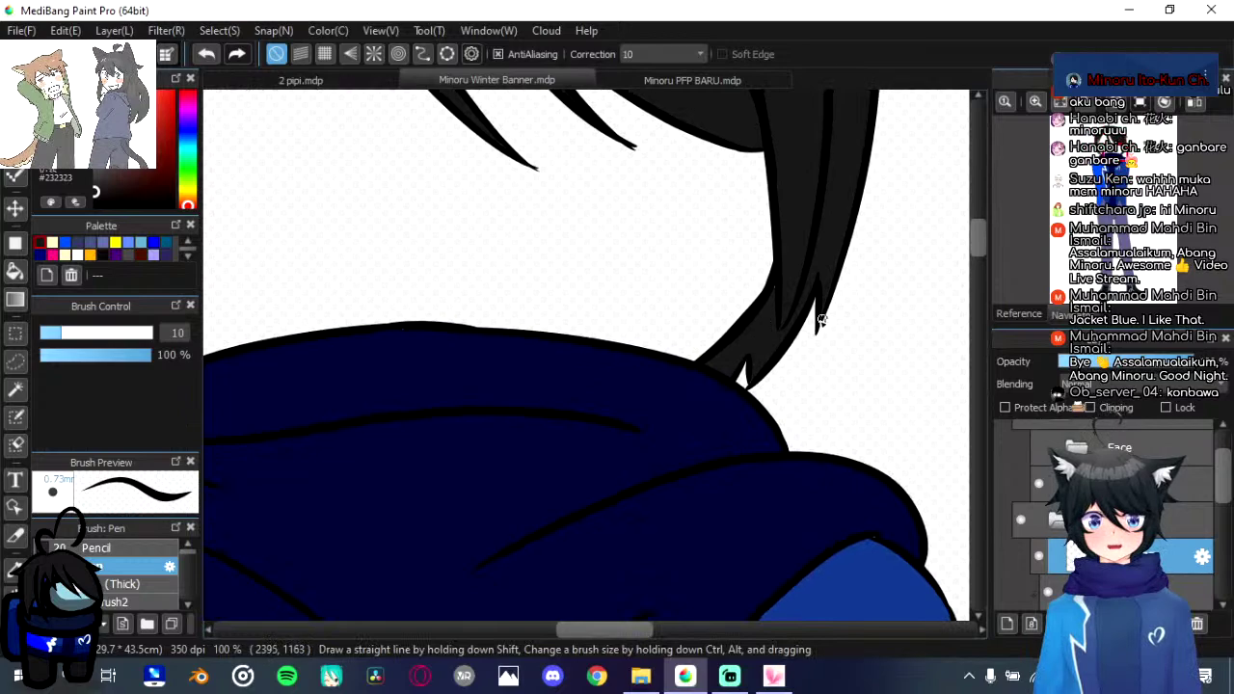
{"action": "left_click_drag", "start_coordinate": [635, 369], "coordinate": [996, 482]}
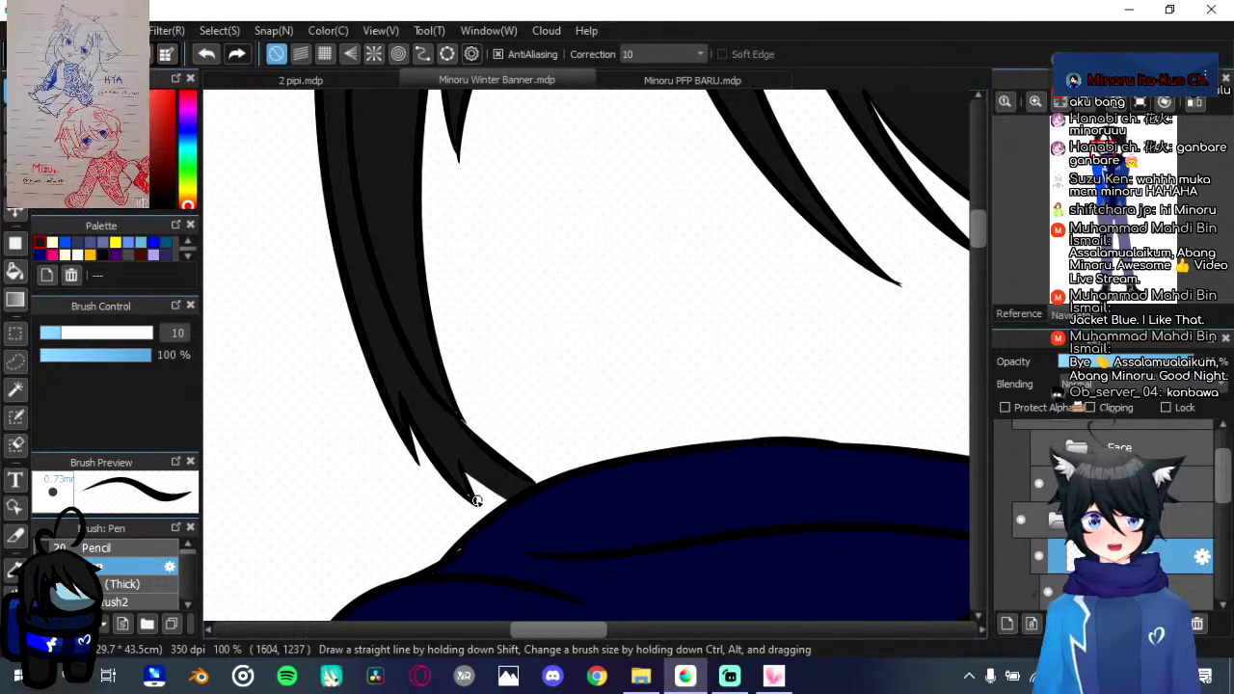
Step: Paint dark grey over the remaining unfilled slivers at the base and tip of the upright hair strand
{"action": "scroll", "coordinate": [459, 403], "scroll_direction": "up", "scroll_amount": 7}
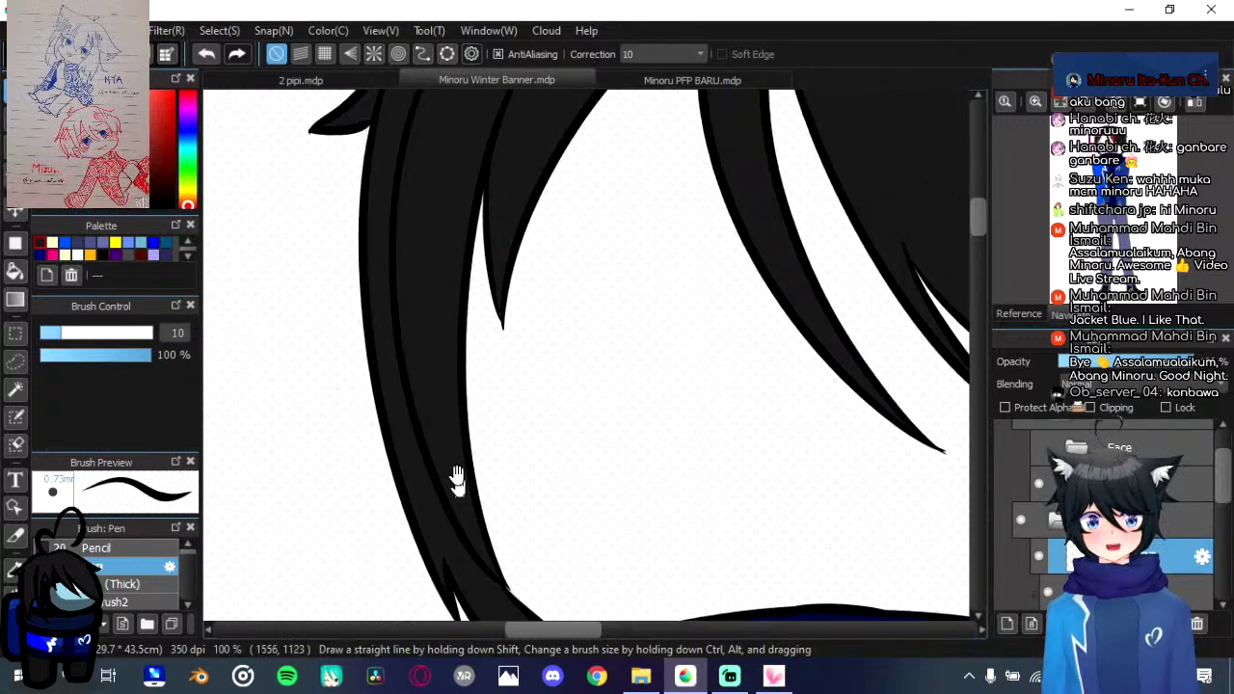
{"action": "scroll", "coordinate": [583, 333], "scroll_direction": "right", "scroll_amount": 1}
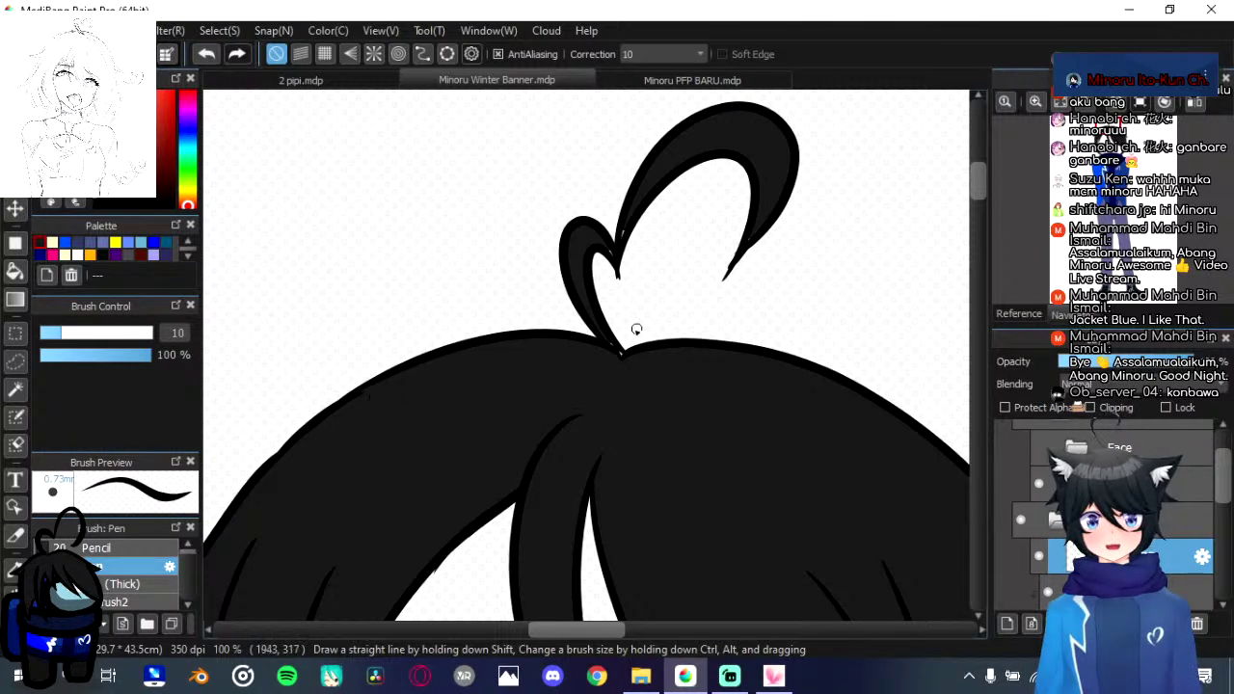
{"action": "left_click_drag", "start_coordinate": [617, 348], "coordinate": [633, 368]}
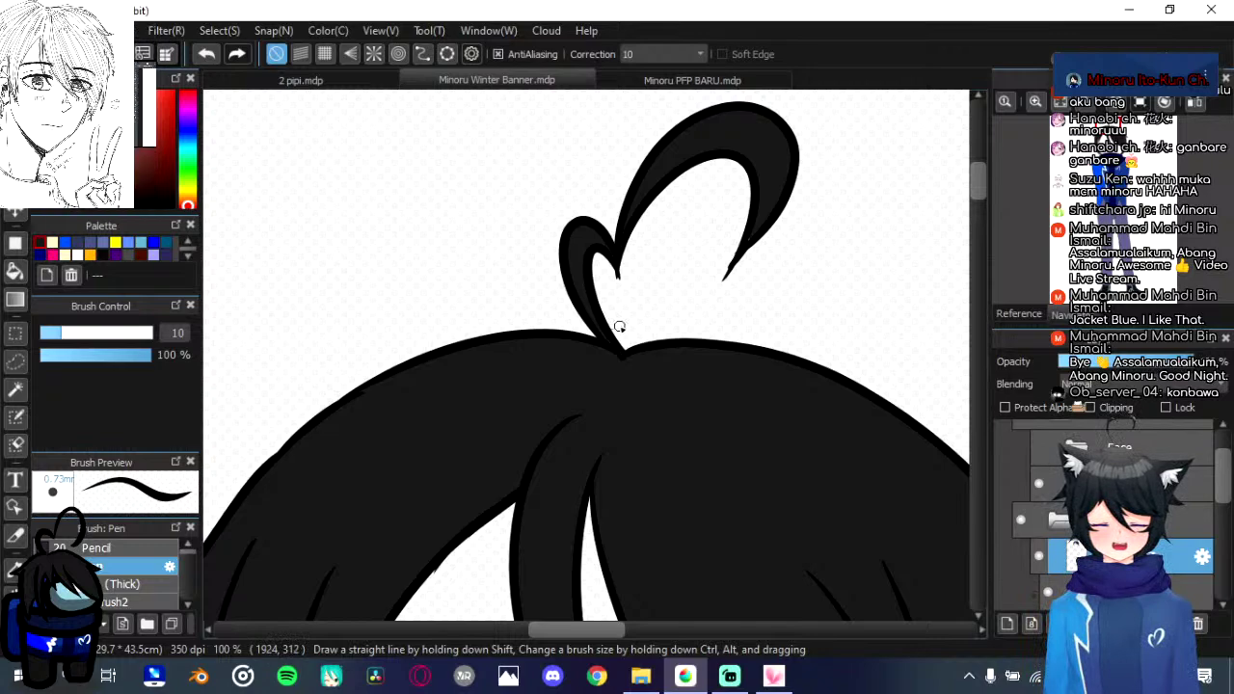
{"action": "scroll", "coordinate": [617, 328], "scroll_direction": "down", "scroll_amount": 1}
{"action": "scroll", "coordinate": [743, 300], "scroll_direction": "up", "scroll_amount": 1}
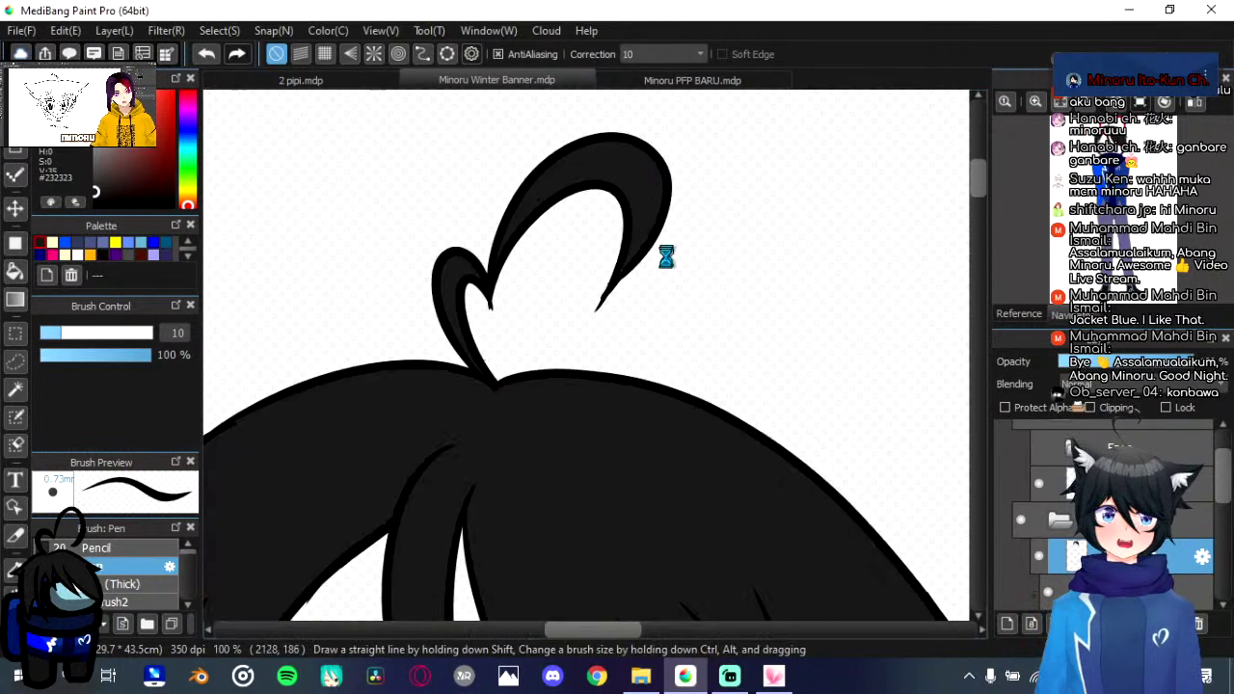
{"action": "scroll", "coordinate": [665, 255], "scroll_direction": "up", "scroll_amount": 2}
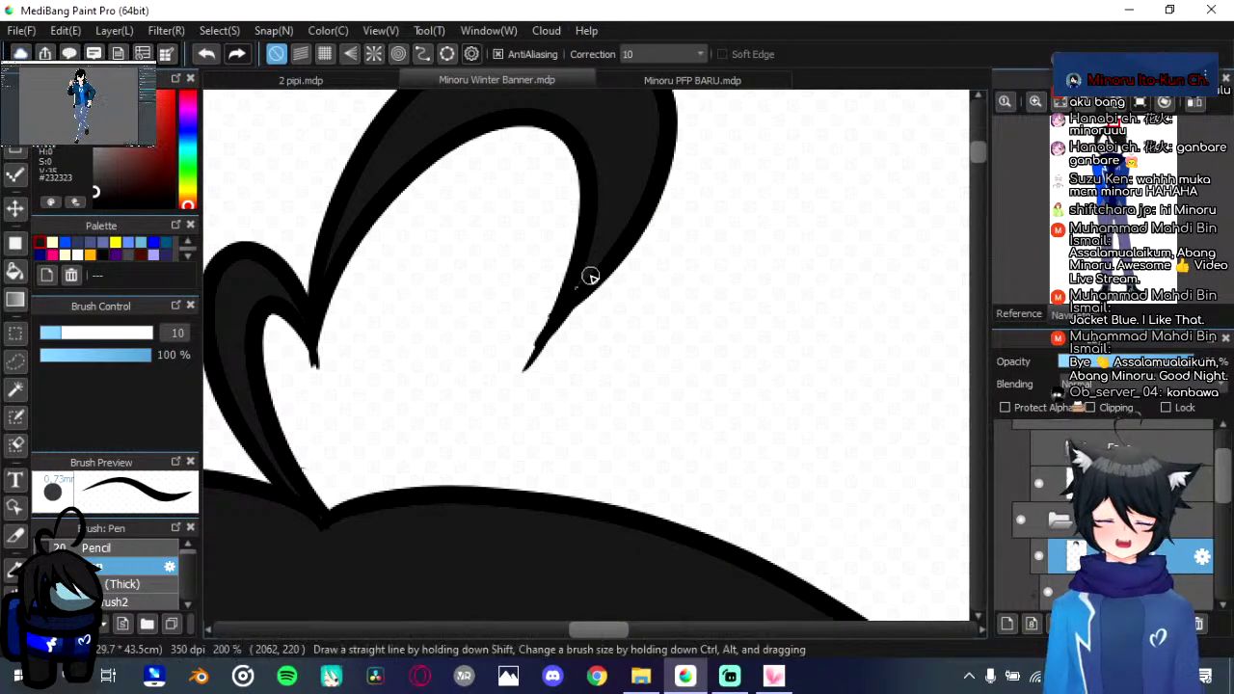
{"action": "left_click_drag", "start_coordinate": [608, 370], "coordinate": [452, 145]}
{"action": "left_click_drag", "start_coordinate": [632, 588], "coordinate": [496, 145]}
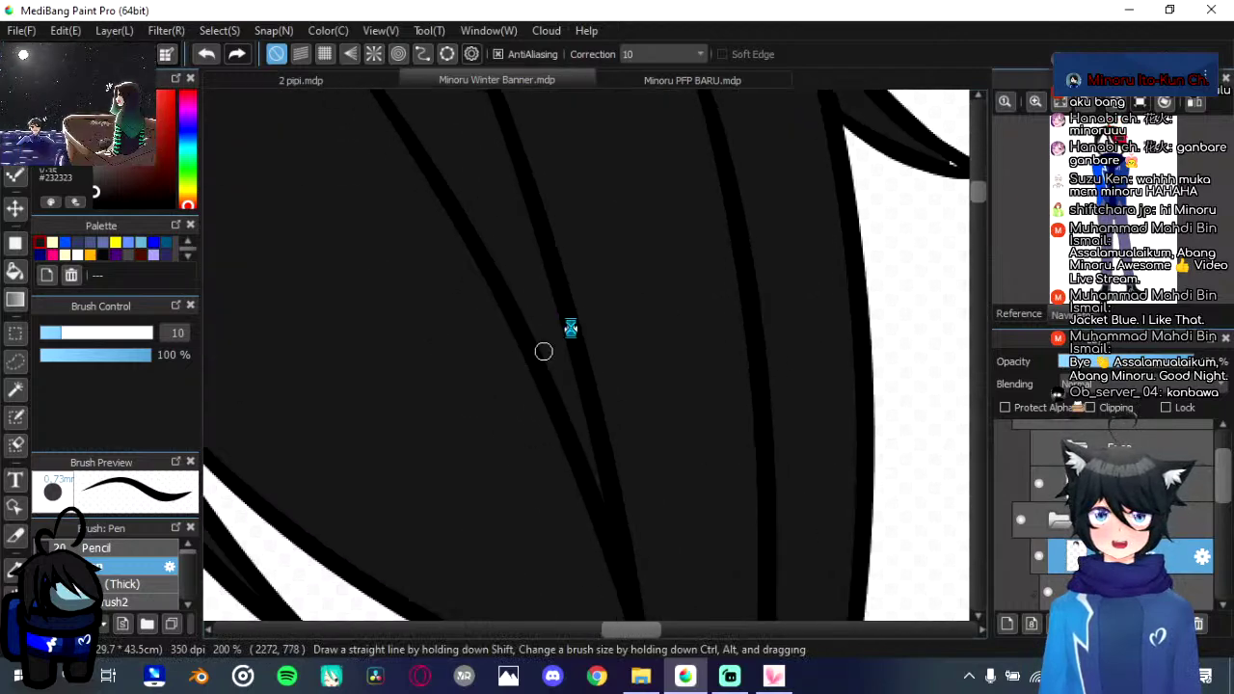
{"action": "scroll", "coordinate": [584, 338], "scroll_direction": "down", "scroll_amount": 3}
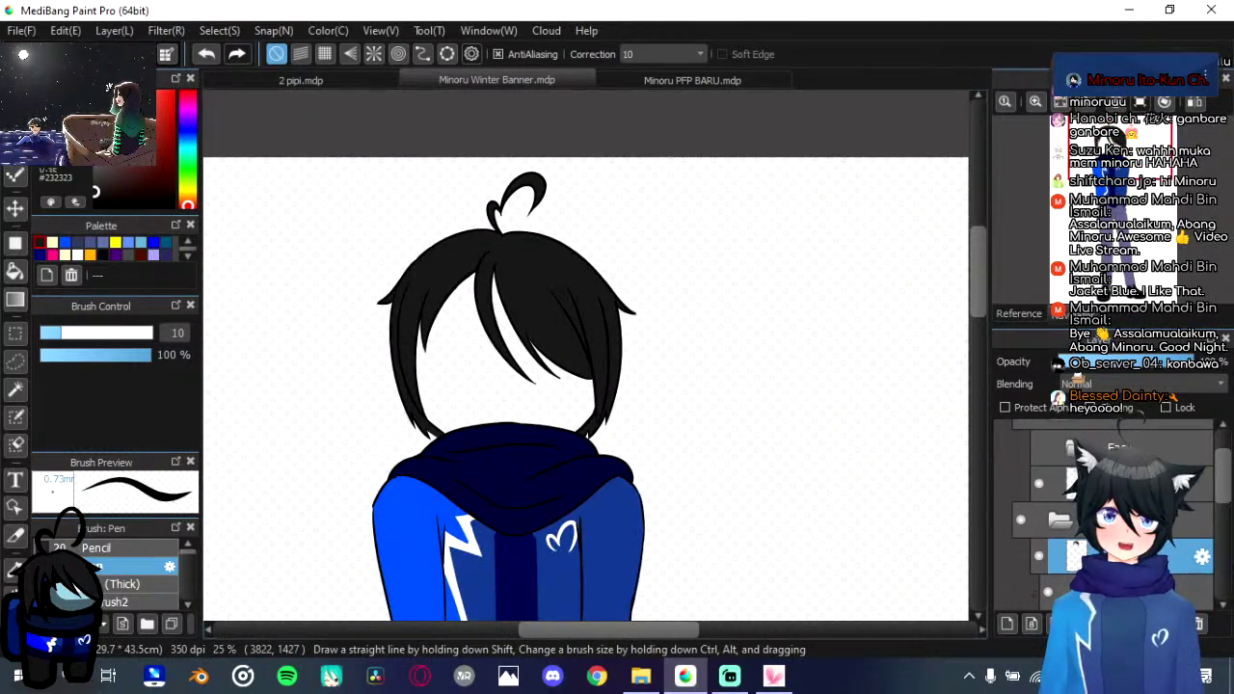
Step: Add a layer beneath the hair layer and fill the face with the palette's pale yellow skin colour
{"action": "left_click", "coordinate": [1123, 592]}
{"action": "left_click", "coordinate": [1013, 626]}
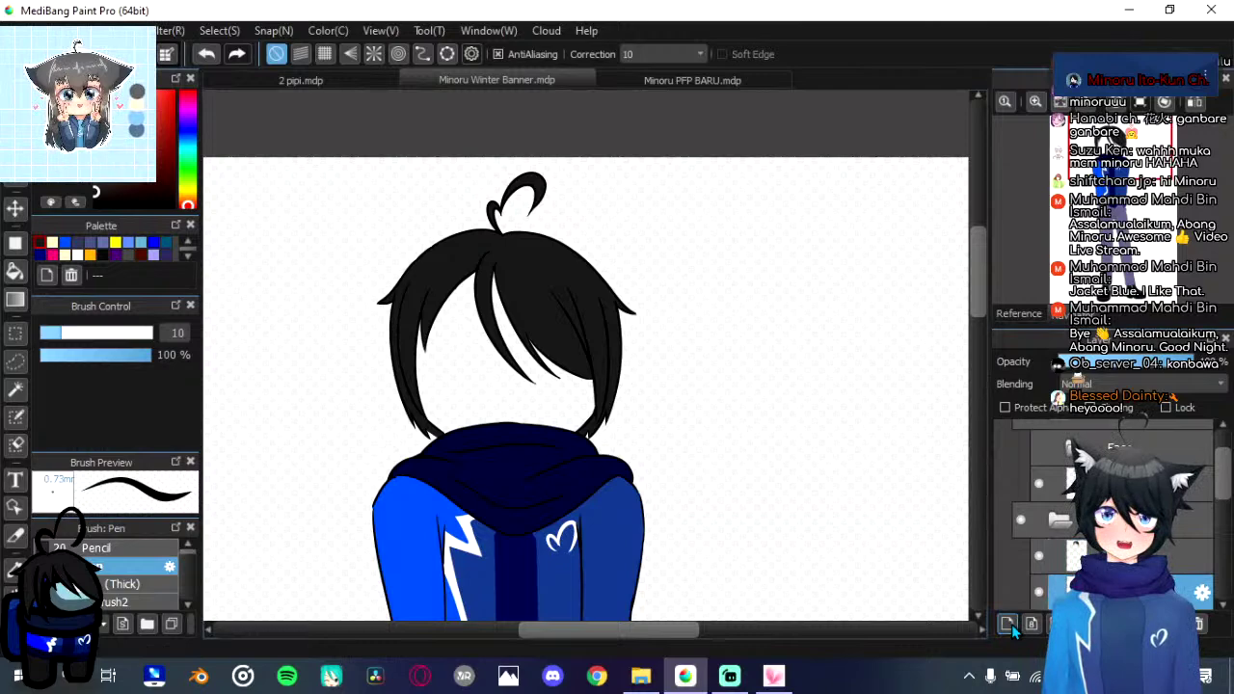
{"action": "left_click", "coordinate": [53, 245]}
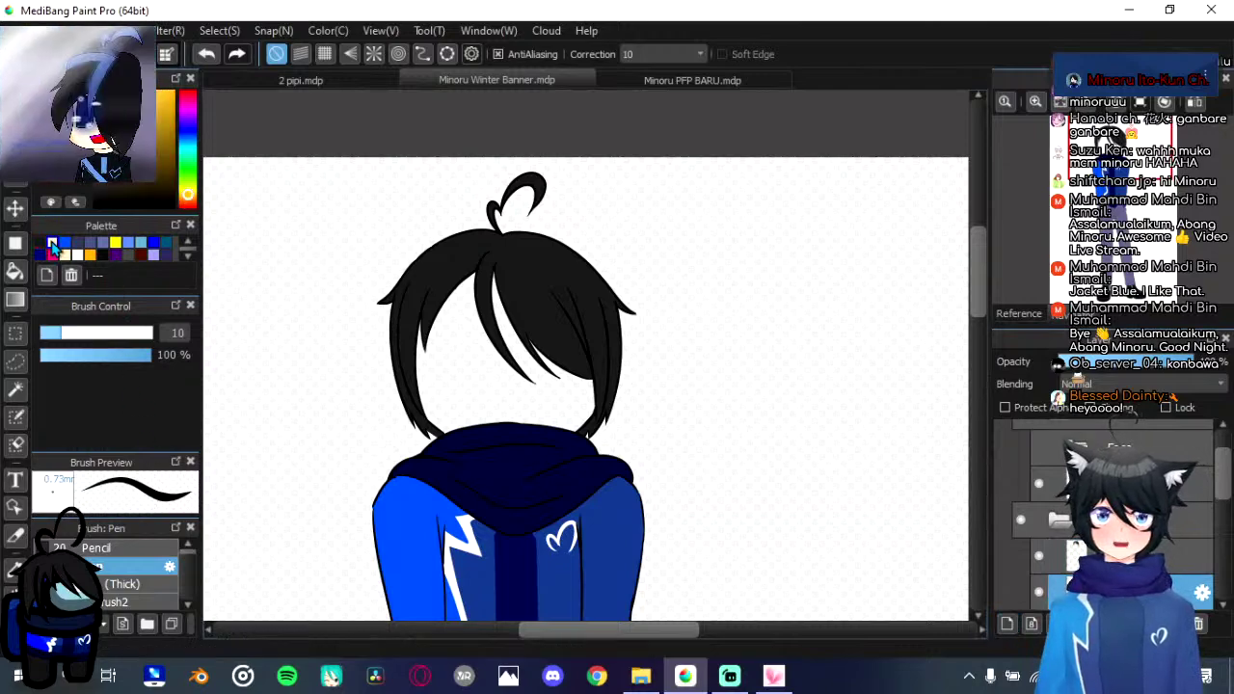
{"action": "left_click", "coordinate": [15, 271]}
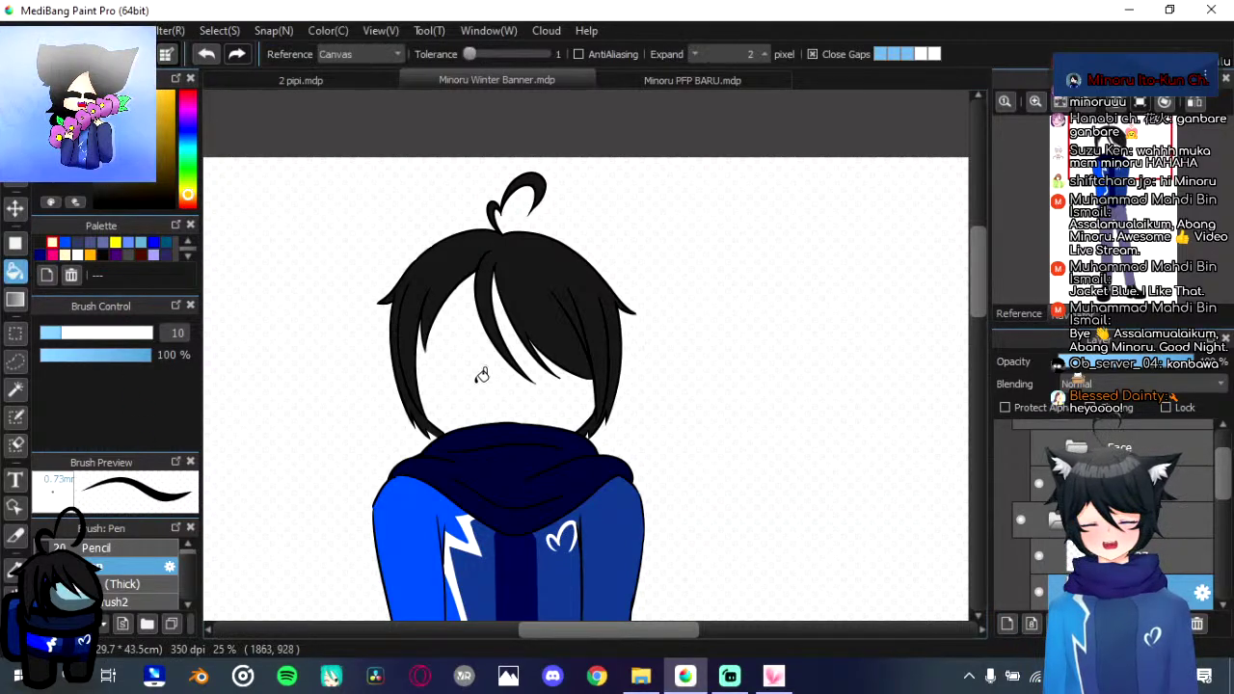
{"action": "scroll", "coordinate": [481, 376], "scroll_direction": "down", "scroll_amount": 1}
{"action": "scroll", "coordinate": [480, 378], "scroll_direction": "up", "scroll_amount": 2}
{"action": "left_click", "coordinate": [727, 83]}
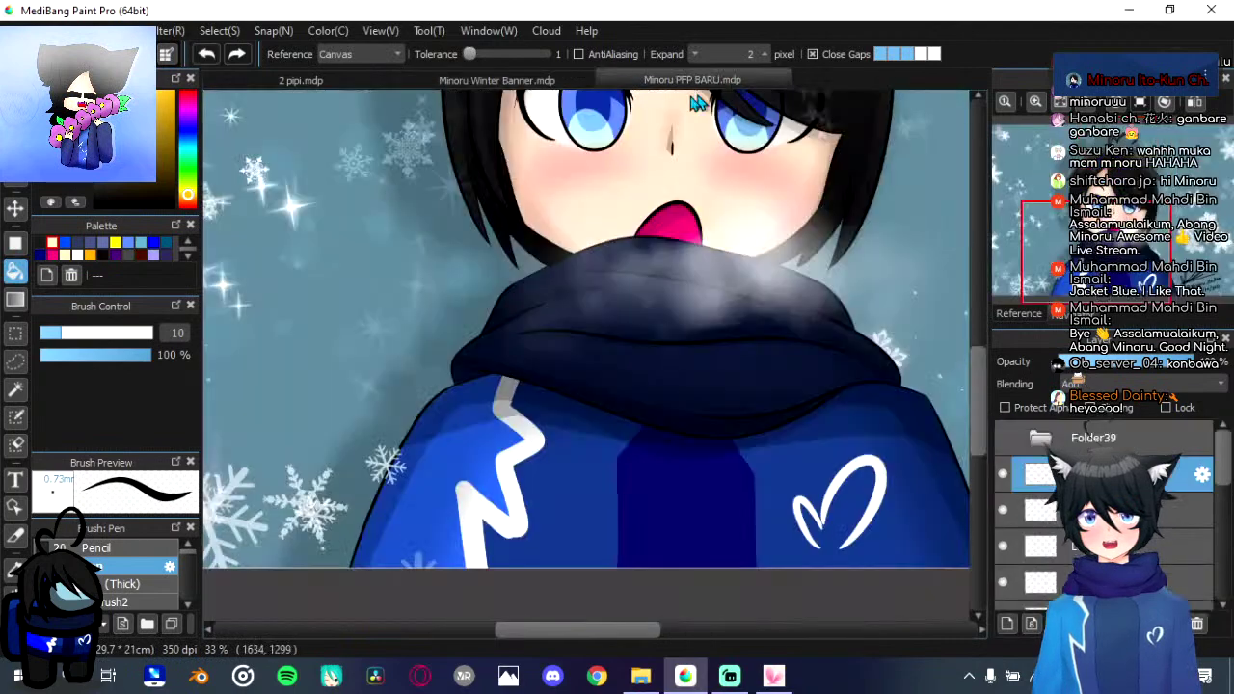
{"action": "left_click", "coordinate": [546, 81]}
{"action": "left_click", "coordinate": [467, 381]}
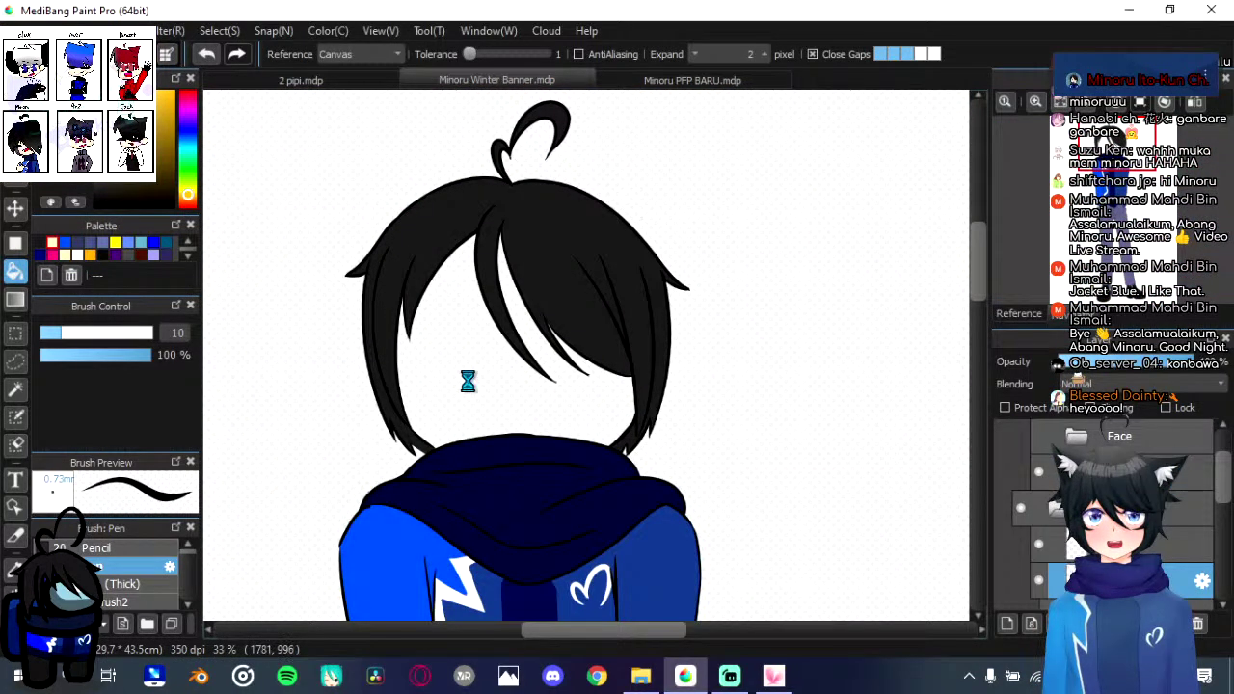
{"action": "left_click", "coordinate": [470, 380]}
{"action": "scroll", "coordinate": [474, 379], "scroll_direction": "up", "scroll_amount": 3}
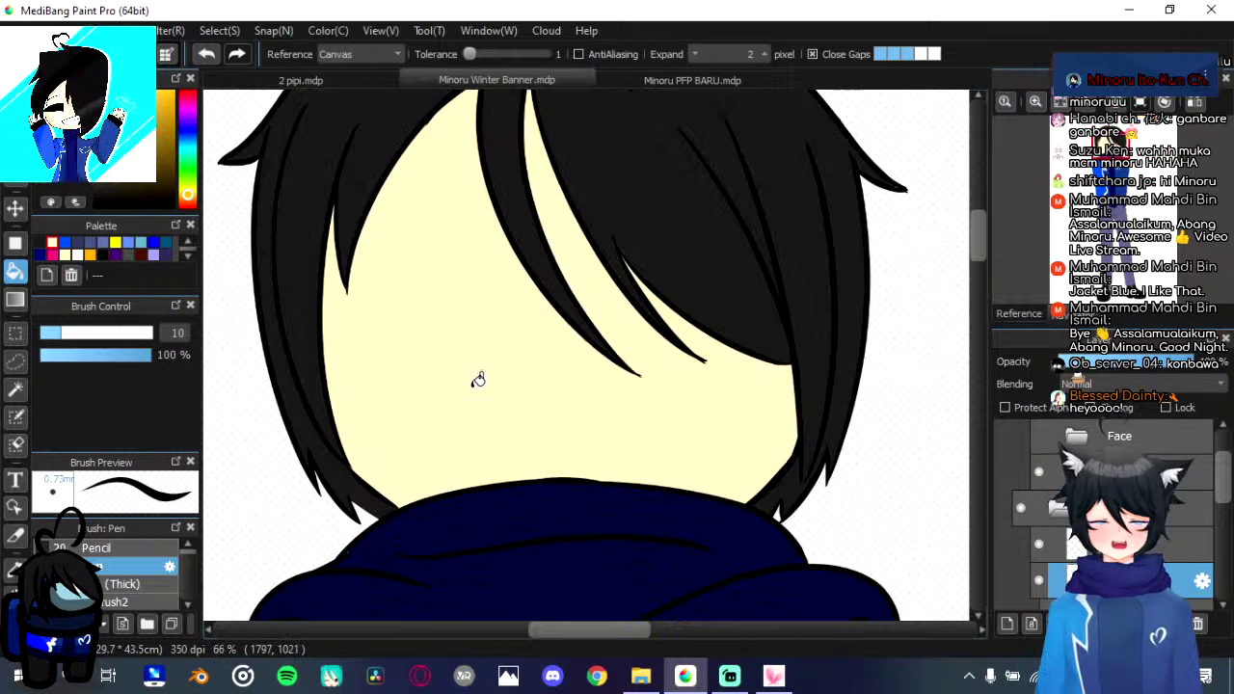
Step: Add a clipped layer above the skin, cover the face with a pink rectangle and set its blending to Soft Light
{"action": "scroll", "coordinate": [477, 379], "scroll_direction": "down", "scroll_amount": 1}
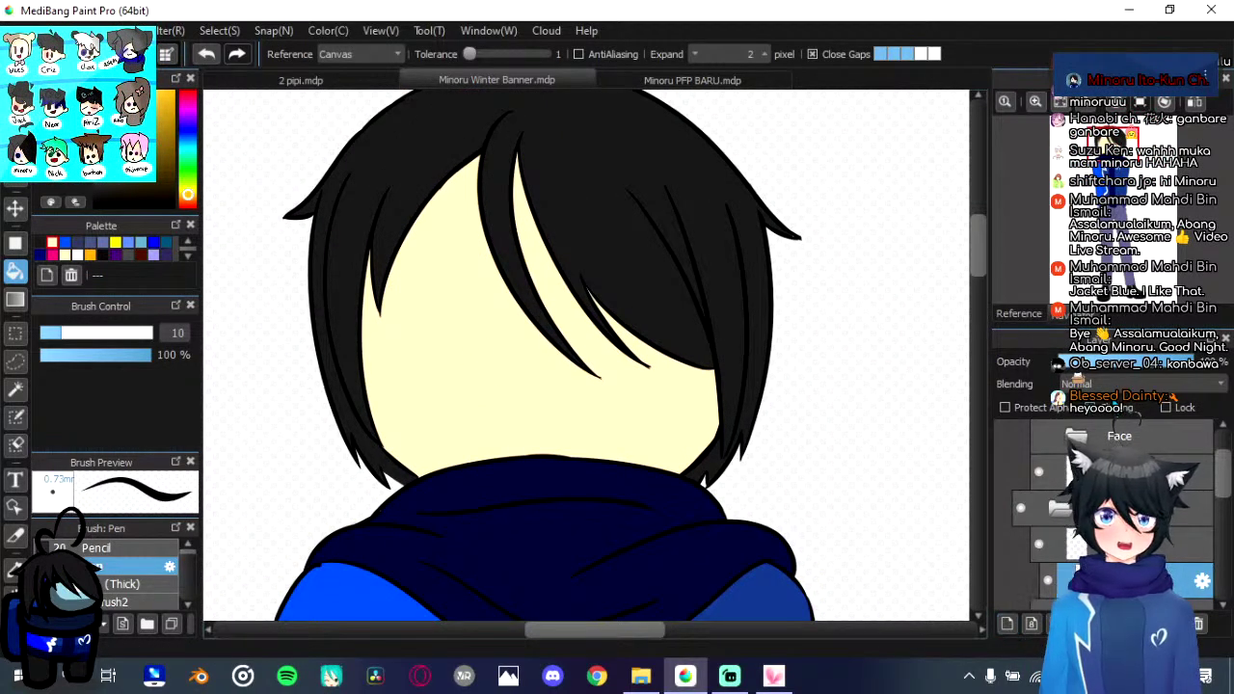
{"action": "scroll", "coordinate": [392, 390], "scroll_direction": "down", "scroll_amount": 1}
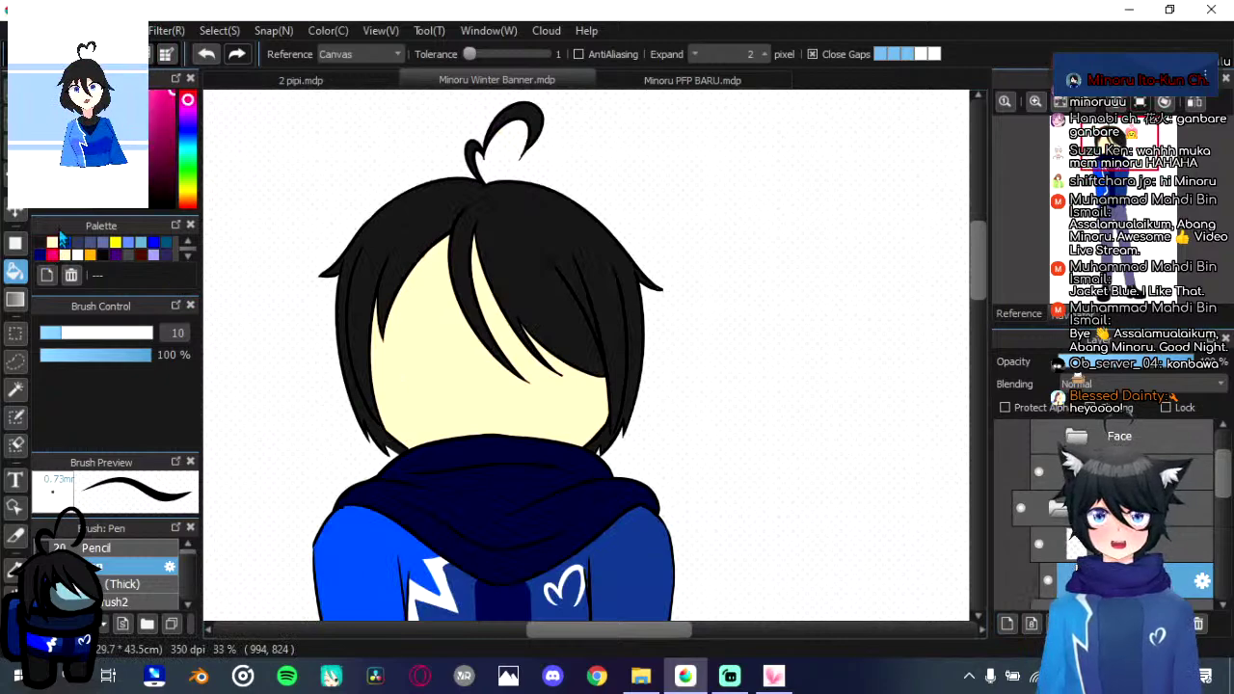
{"action": "left_click", "coordinate": [15, 243]}
{"action": "left_click_drag", "start_coordinate": [309, 140], "coordinate": [723, 557]}
{"action": "left_click", "coordinate": [1125, 379]}
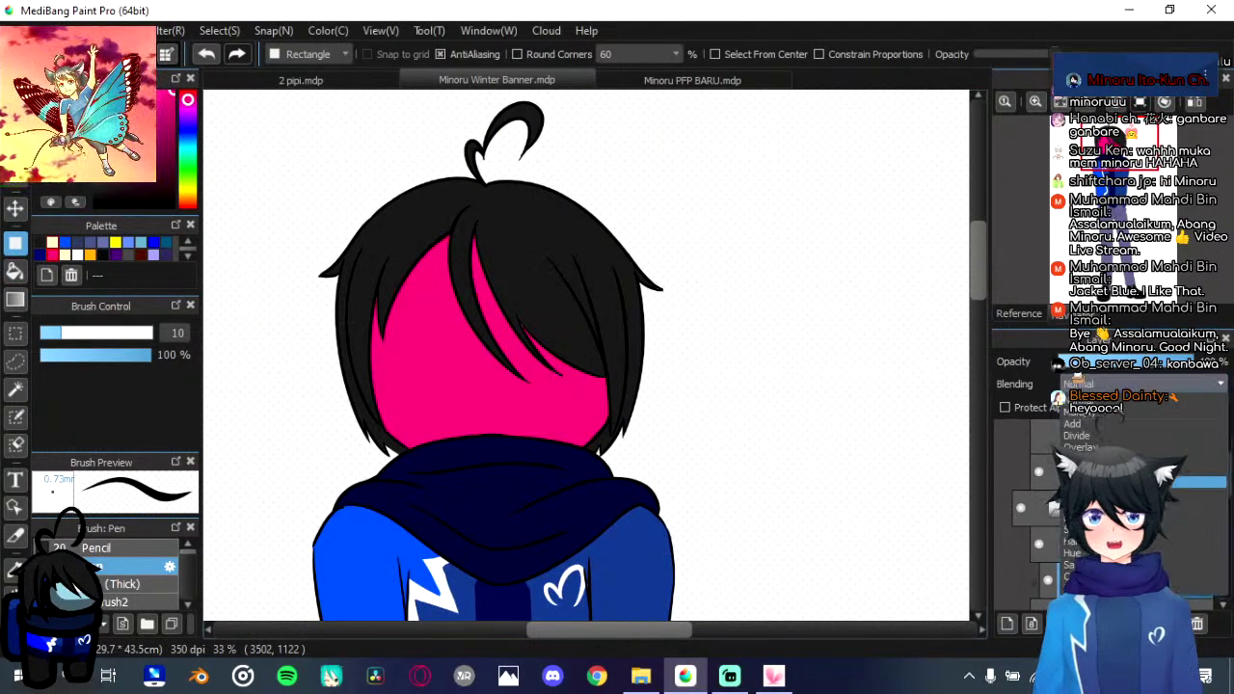
{"action": "left_click", "coordinate": [1080, 459]}
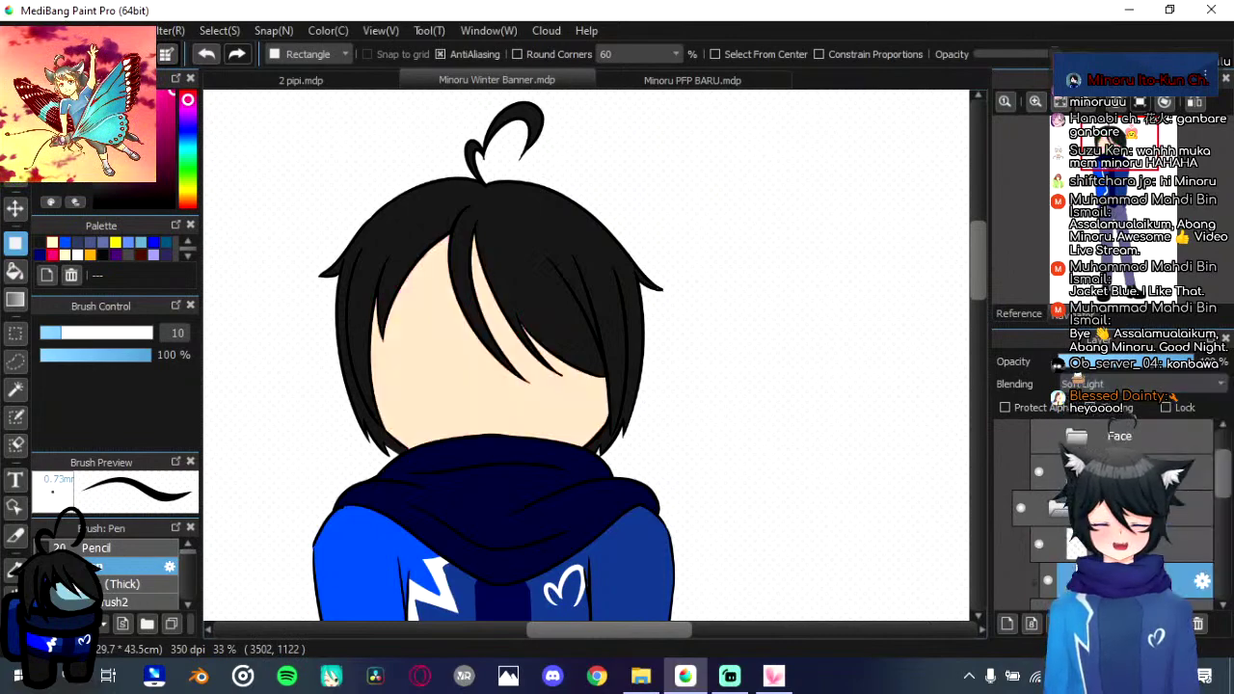
{"action": "scroll", "coordinate": [454, 372], "scroll_direction": "up", "scroll_amount": 2}
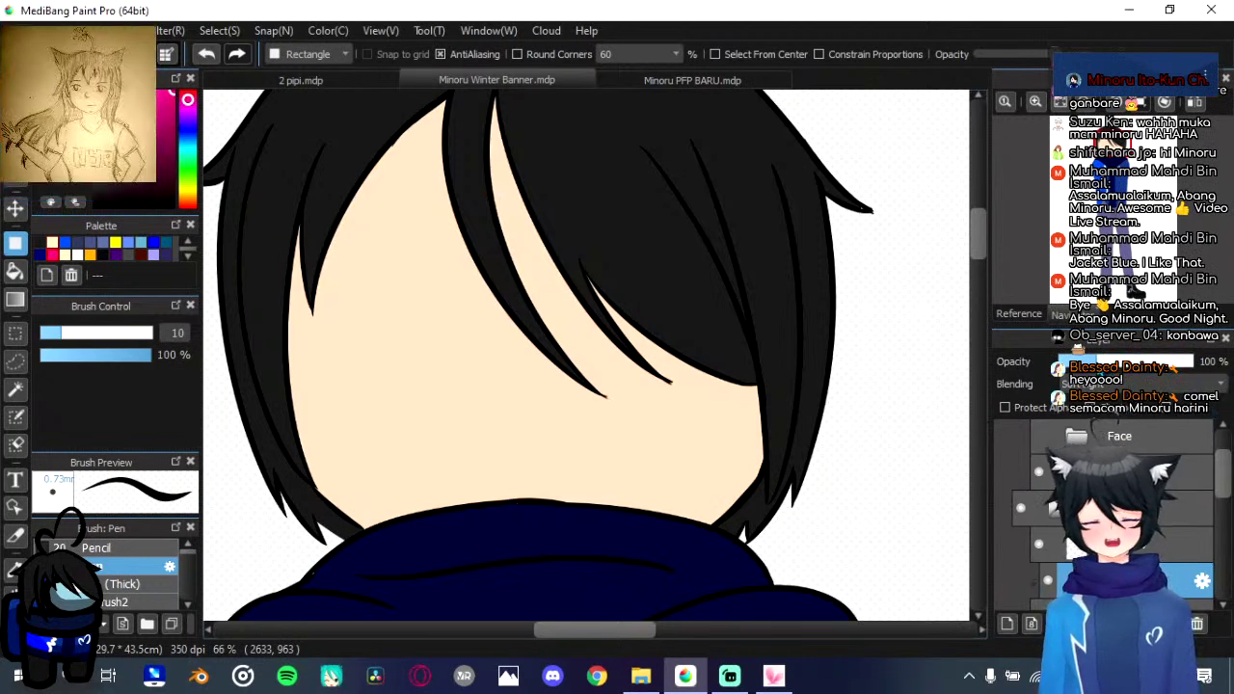
{"action": "left_click", "coordinate": [1148, 385]}
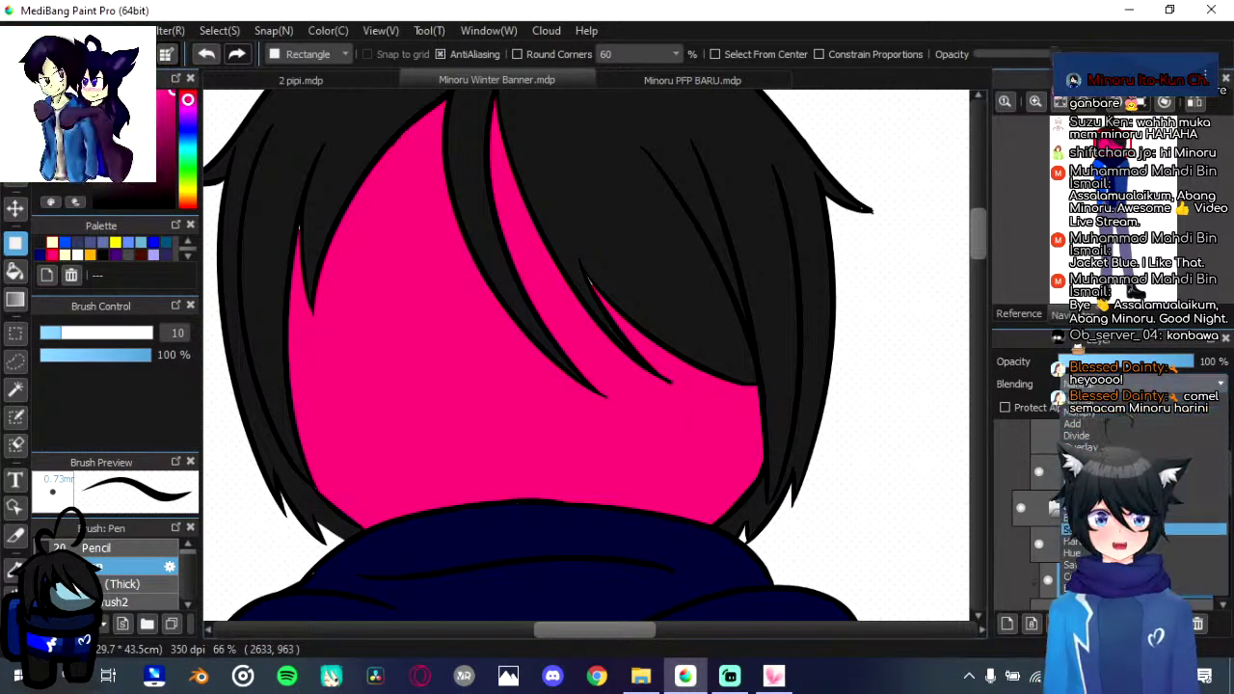
{"action": "left_click", "coordinate": [1191, 530]}
Step: Add a clipped layer between the skin and the pink layer, cover the face with a white rectangle and change its blending mode to lighten the skin
{"action": "scroll", "coordinate": [1123, 520], "scroll_direction": "down", "scroll_amount": 1}
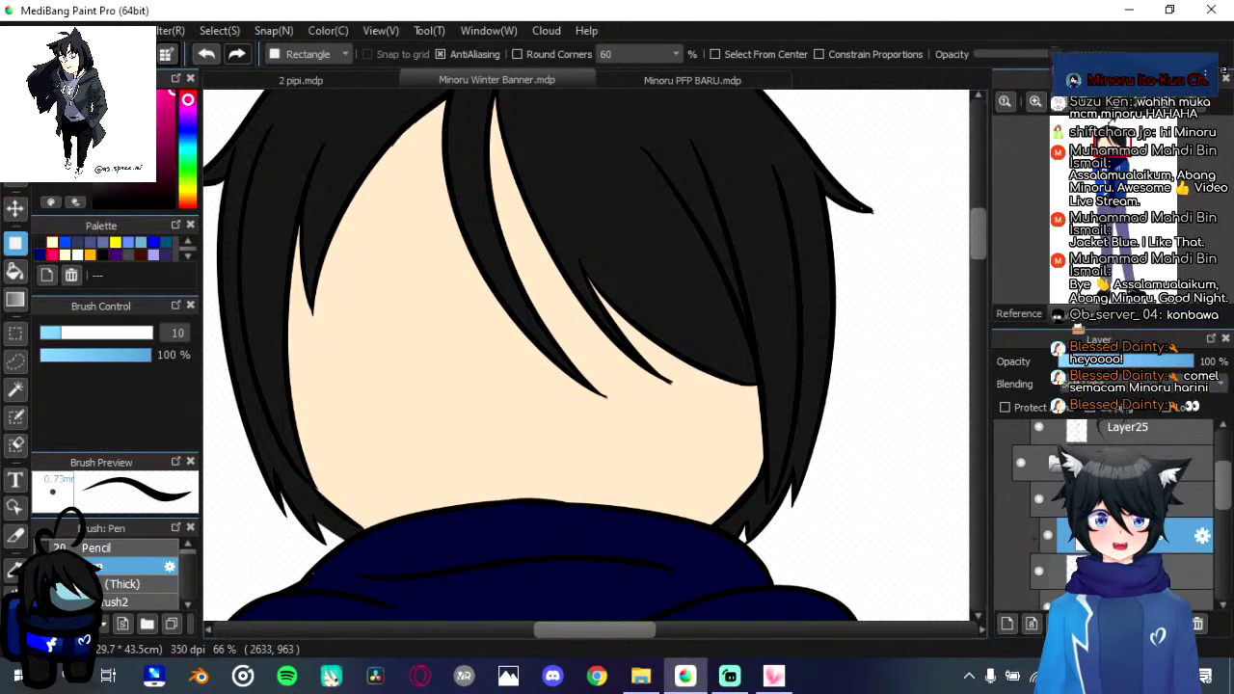
{"action": "scroll", "coordinate": [1123, 525], "scroll_direction": "down", "scroll_amount": 1}
{"action": "left_click", "coordinate": [1123, 527]}
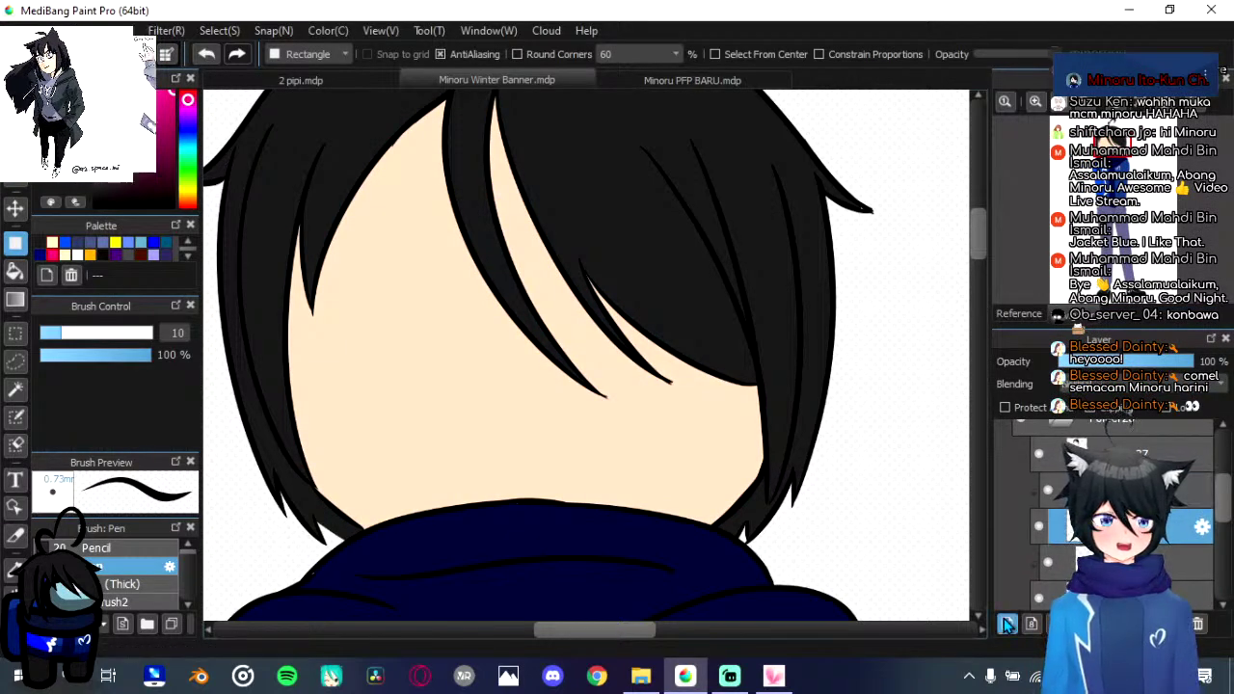
{"action": "scroll", "coordinate": [368, 212], "scroll_direction": "down", "scroll_amount": 2}
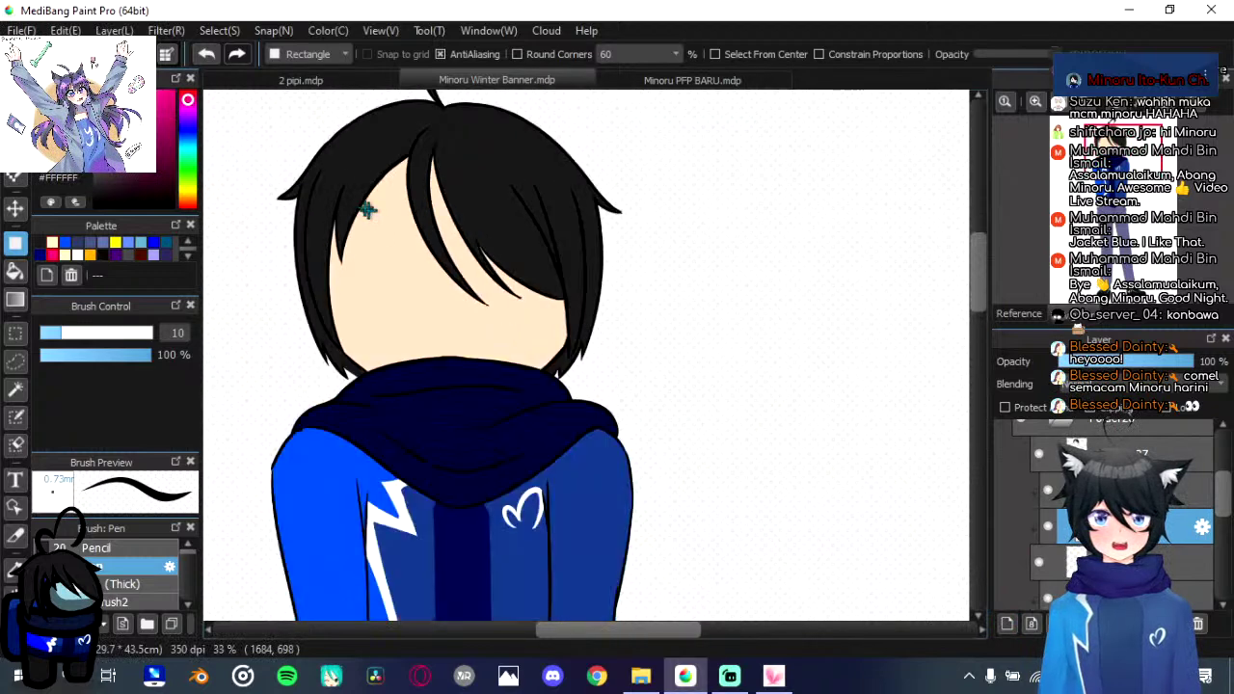
{"action": "left_click_drag", "start_coordinate": [268, 129], "coordinate": [688, 473]}
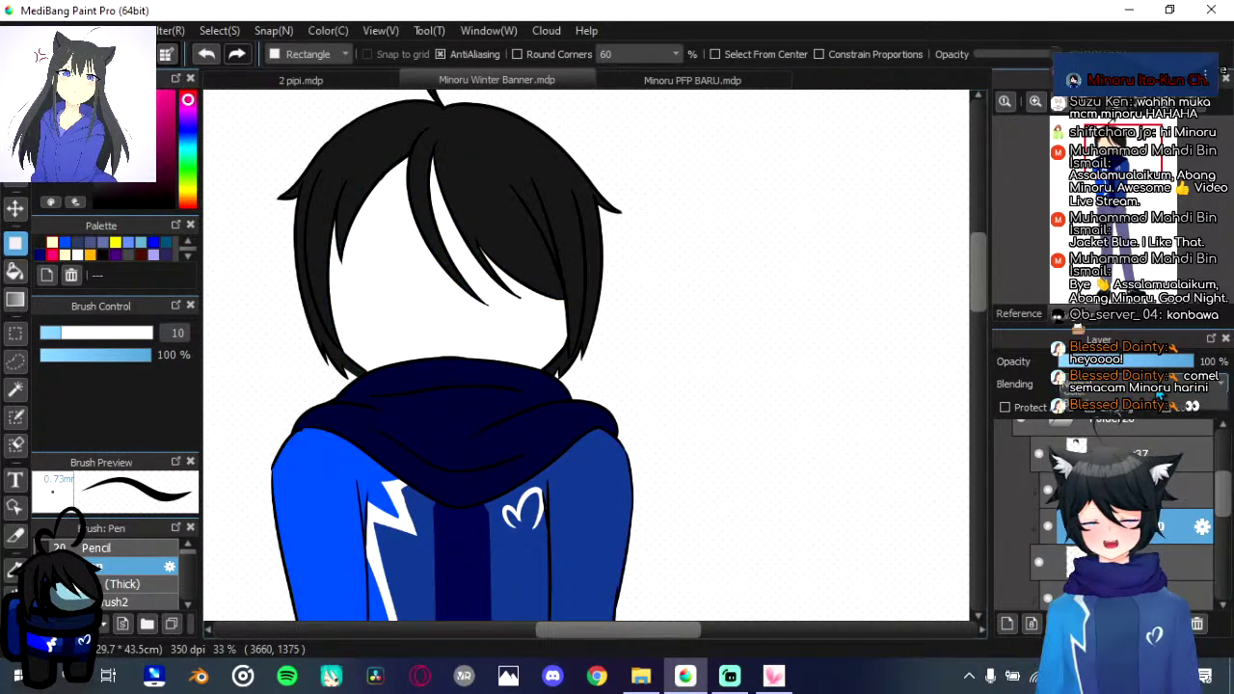
{"action": "left_click", "coordinate": [1126, 387]}
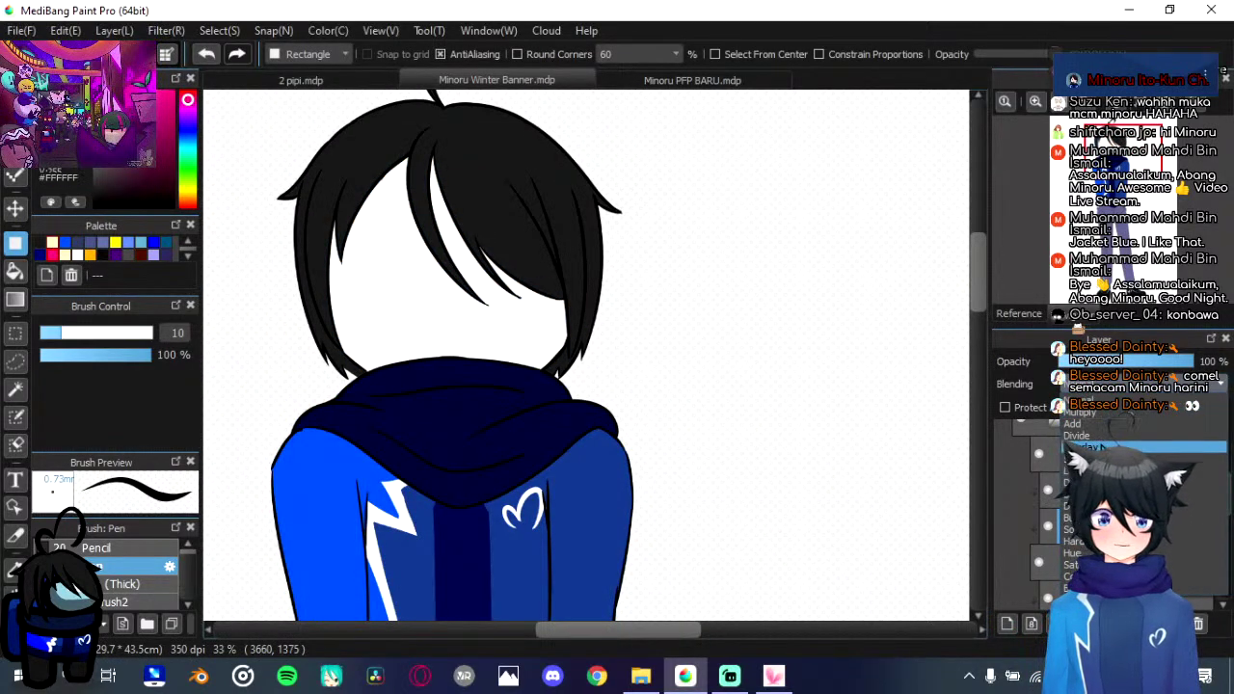
{"action": "left_click", "coordinate": [1102, 414]}
Step: Lower the opacity of the white clipped layer over the skin to 51%
{"action": "scroll", "coordinate": [486, 282], "scroll_direction": "down", "scroll_amount": 2}
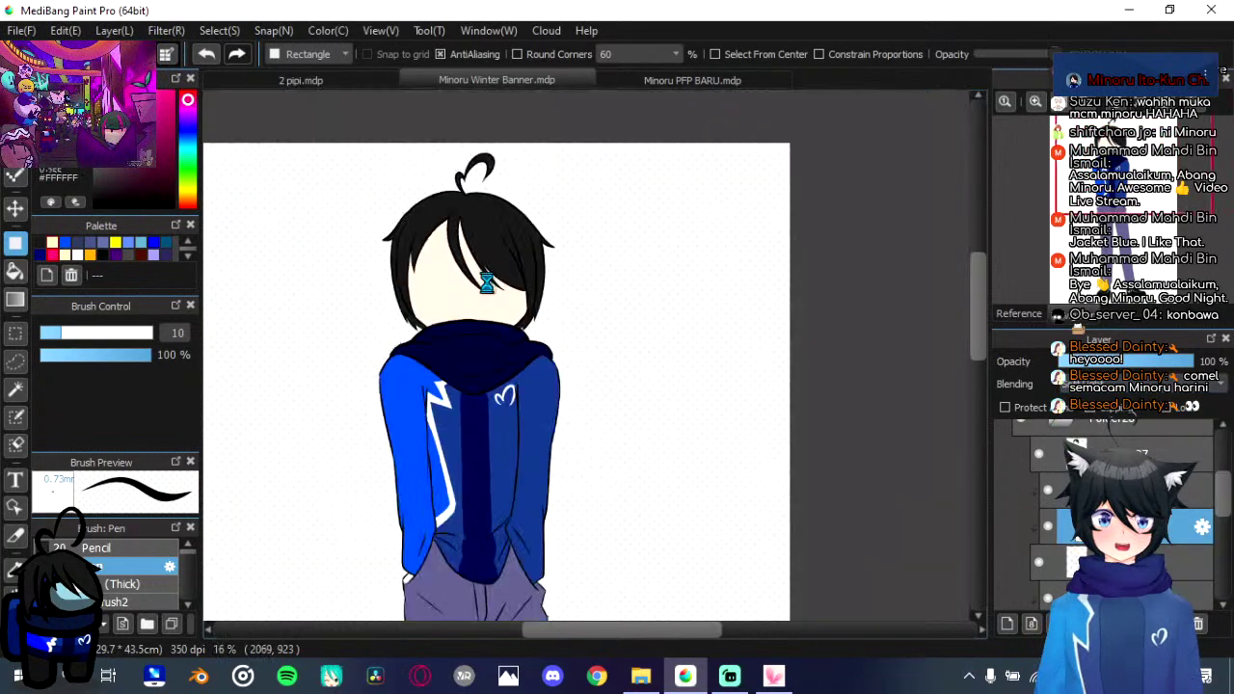
{"action": "scroll", "coordinate": [477, 283], "scroll_direction": "up", "scroll_amount": 5}
{"action": "left_click_drag", "start_coordinate": [1133, 359], "coordinate": [1108, 365]}
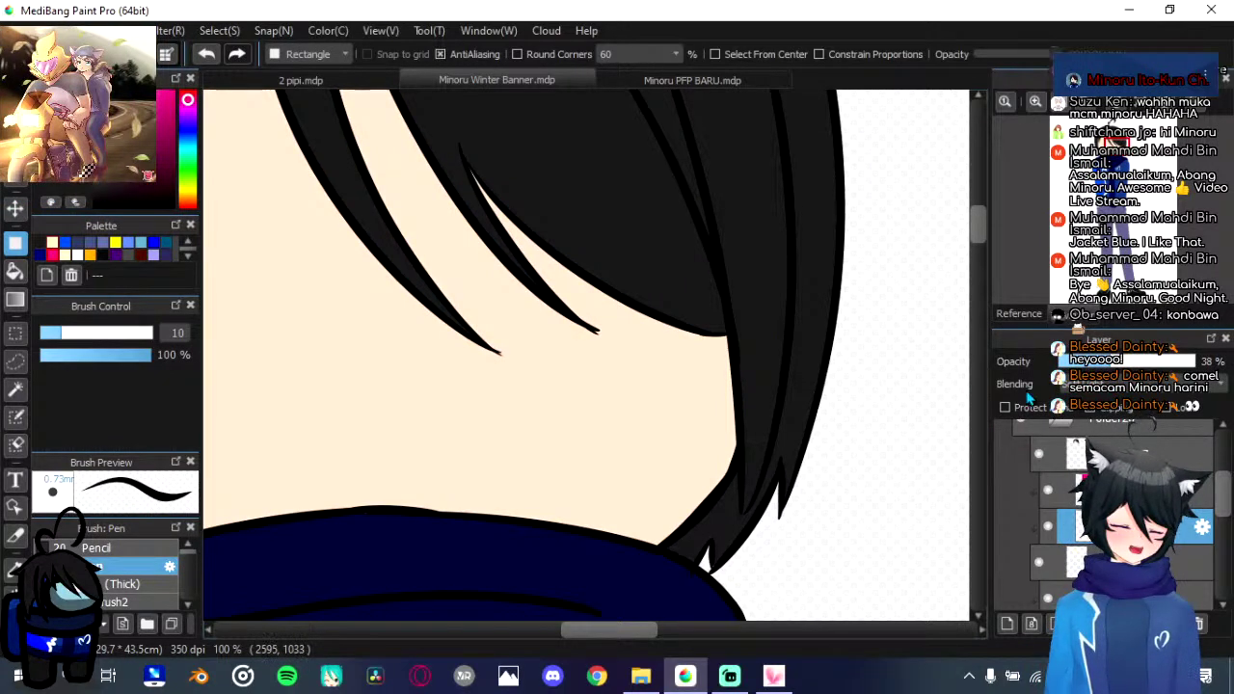
{"action": "left_click", "coordinate": [1138, 363]}
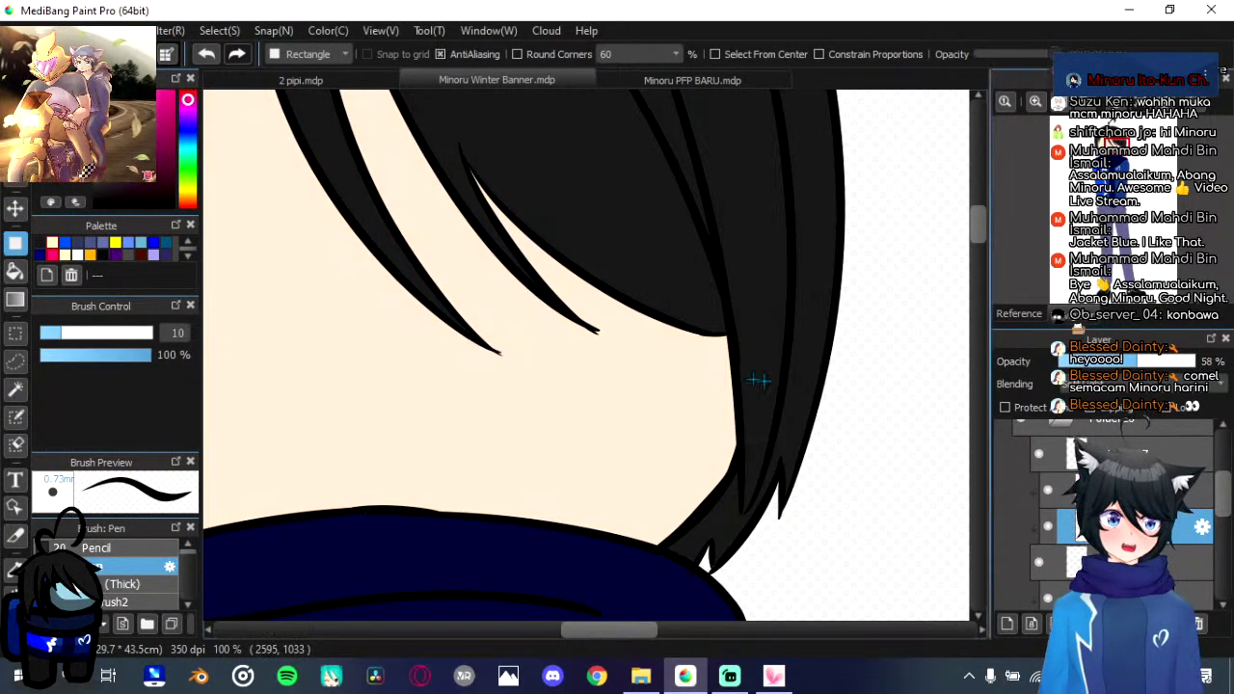
{"action": "left_click", "coordinate": [1132, 365]}
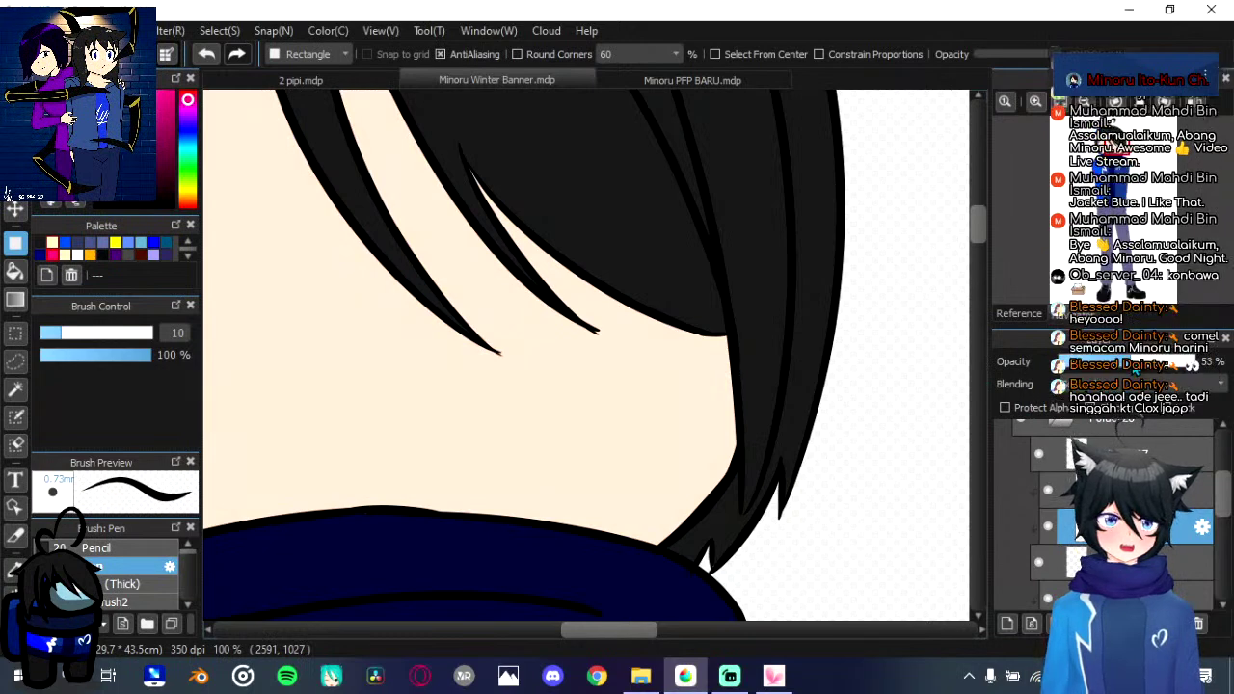
{"action": "left_click_drag", "start_coordinate": [1133, 366], "coordinate": [1131, 367]}
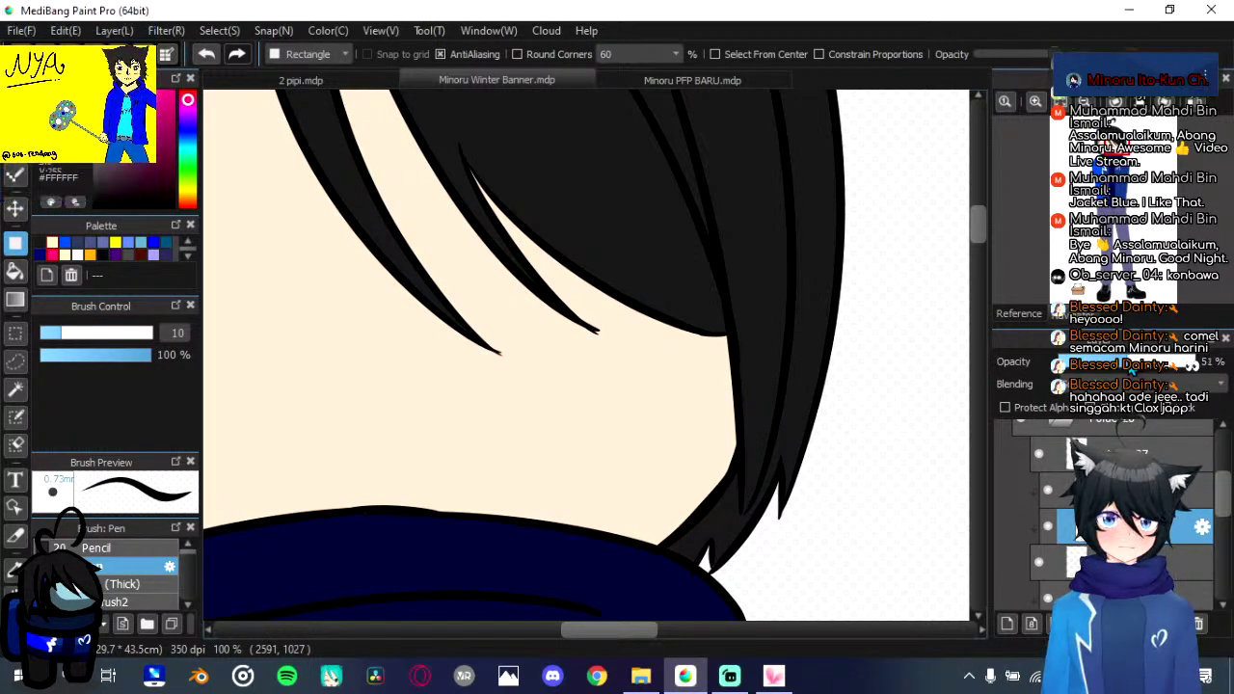
Step: Set the opacity of the white clipped layer over the skin to 50%
{"action": "left_click_drag", "start_coordinate": [1129, 367], "coordinate": [1125, 367]}
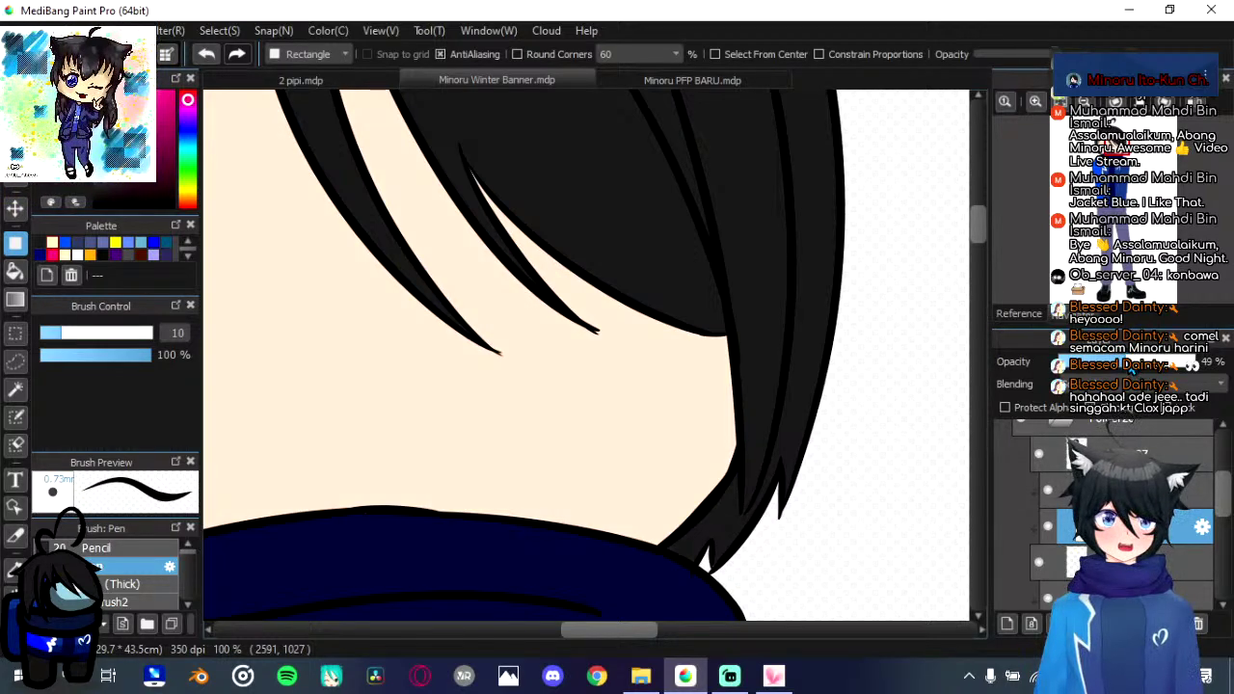
{"action": "left_click_drag", "start_coordinate": [1127, 368], "coordinate": [1128, 368]}
{"action": "scroll", "coordinate": [682, 272], "scroll_direction": "down", "scroll_amount": 3}
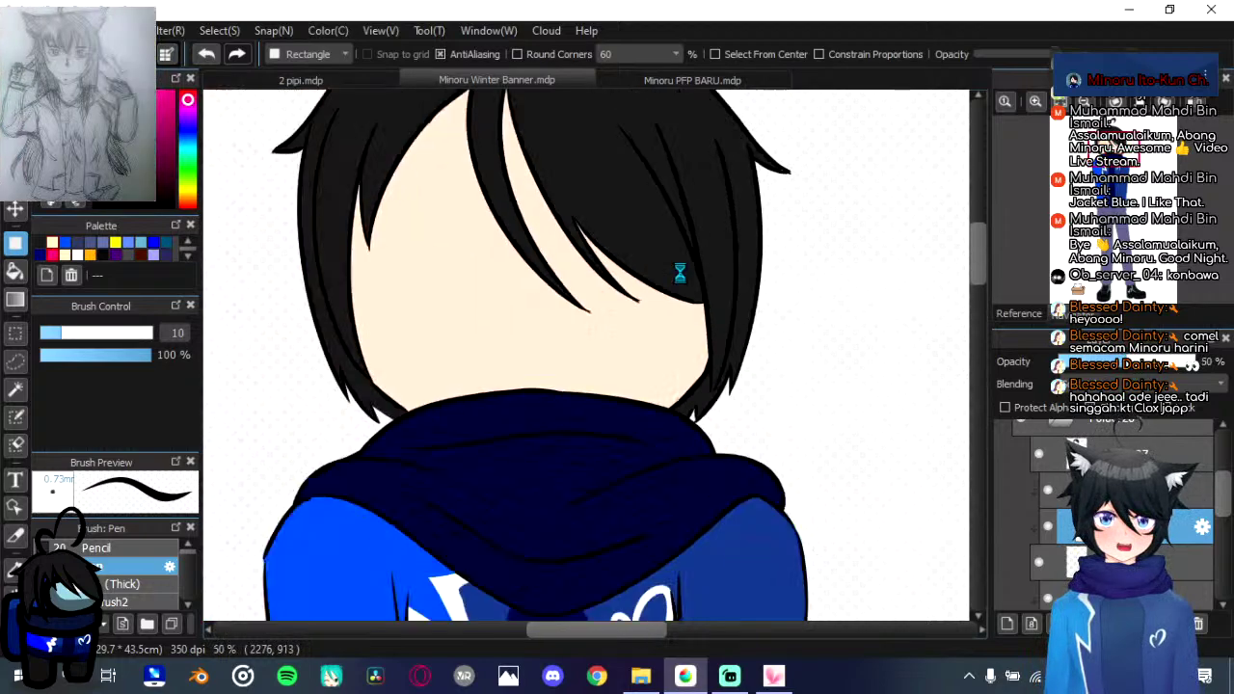
{"action": "scroll", "coordinate": [695, 256], "scroll_direction": "down", "scroll_amount": 1}
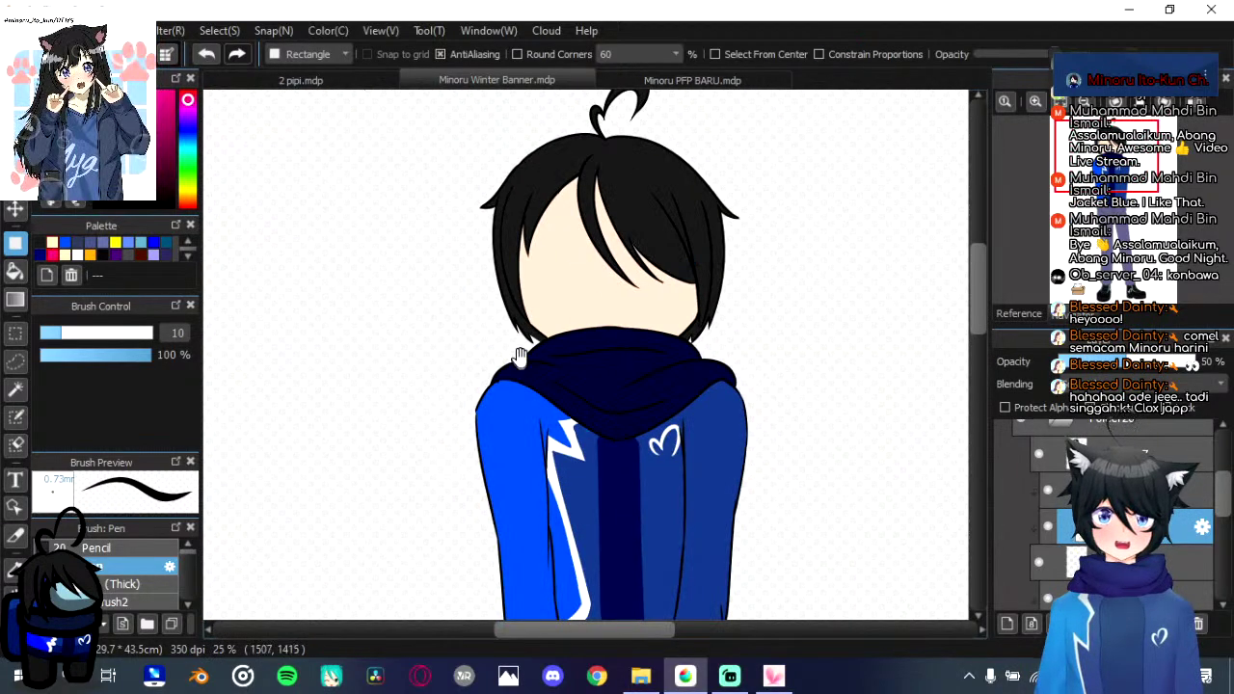
{"action": "left_click_drag", "start_coordinate": [518, 354], "coordinate": [491, 440]}
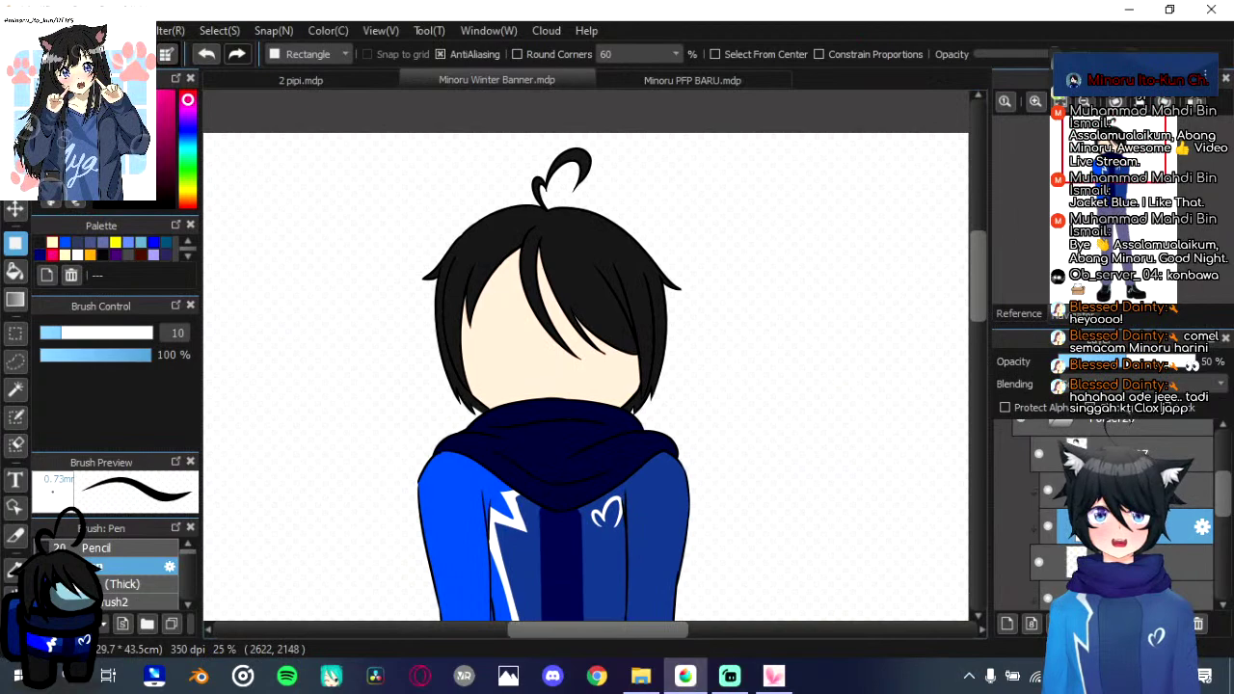
{"action": "scroll", "coordinate": [1058, 482], "scroll_direction": "up", "scroll_amount": 1}
Step: Collapse the finished skin folder, show the Face folder and hide the other artwork so only the facial line art is displayed
{"action": "left_click", "coordinate": [1057, 465]}
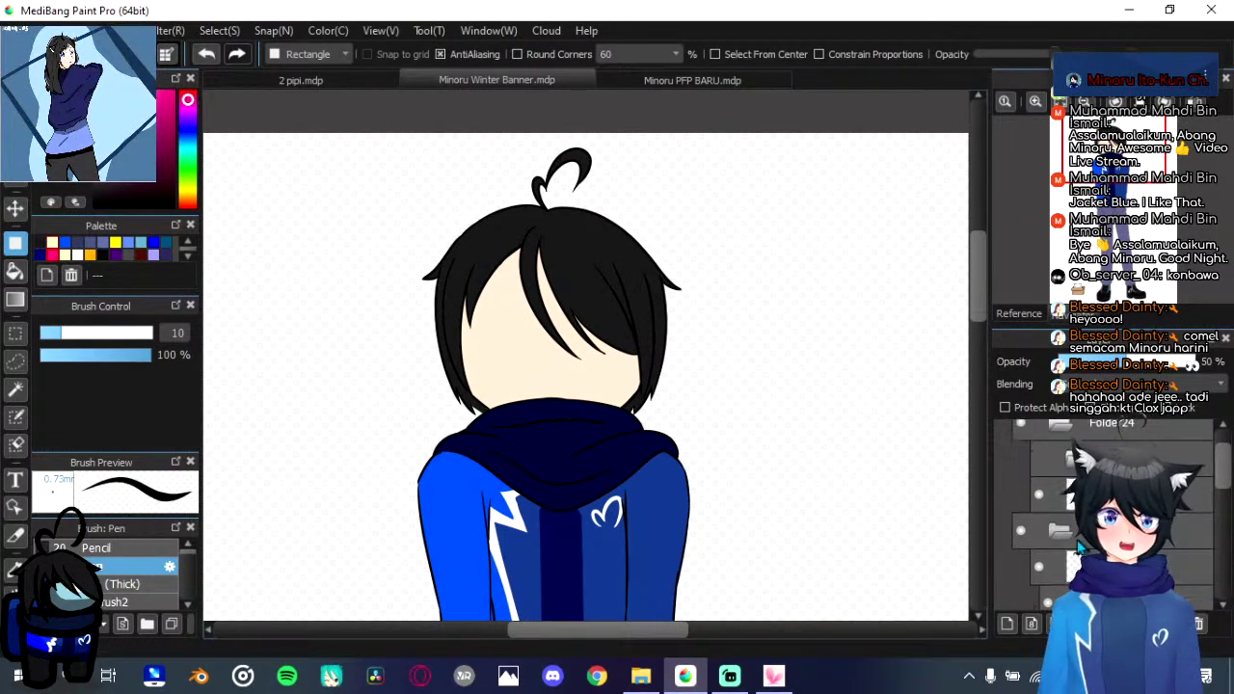
{"action": "left_click", "coordinate": [1060, 529]}
{"action": "left_click", "coordinate": [1041, 459]}
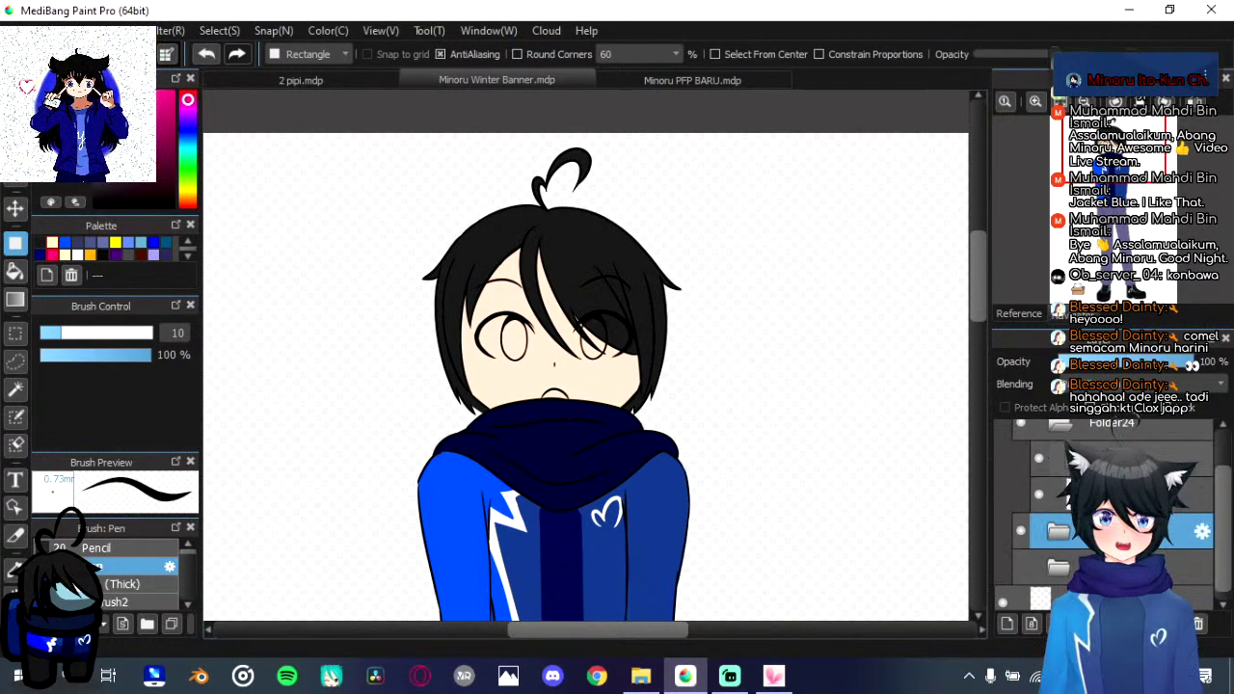
{"action": "left_click", "coordinate": [1053, 470]}
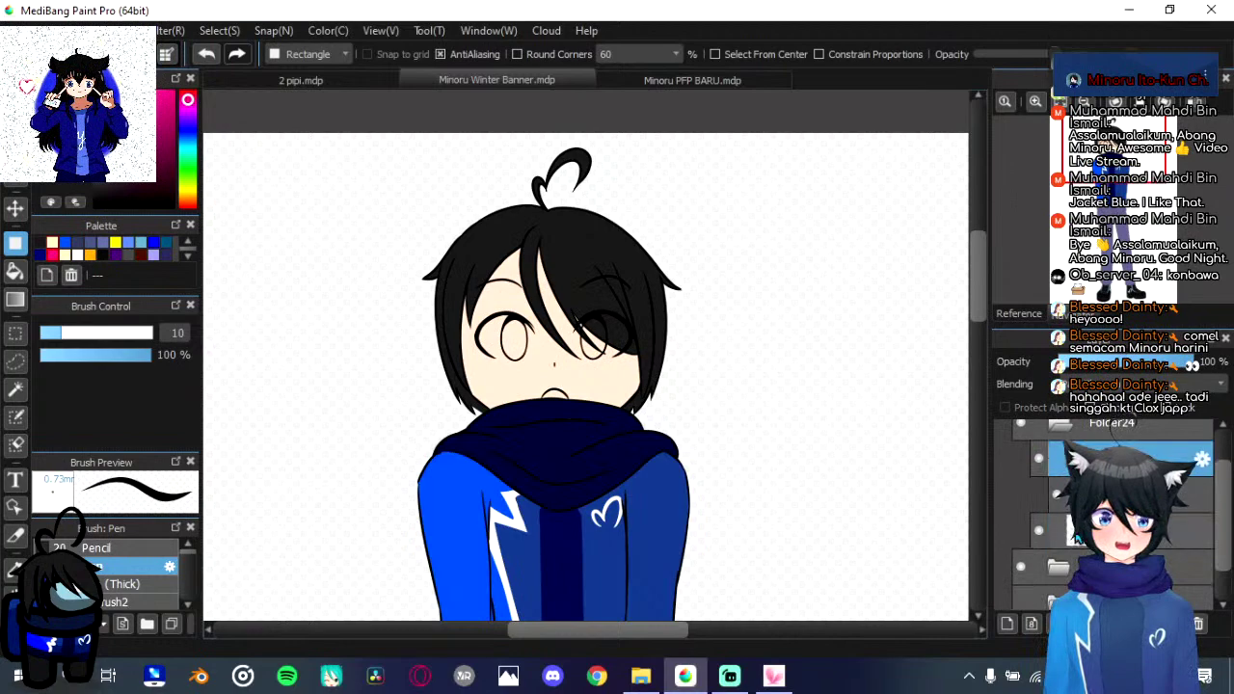
{"action": "left_click", "coordinate": [1039, 533]}
{"action": "left_click", "coordinate": [1041, 533]}
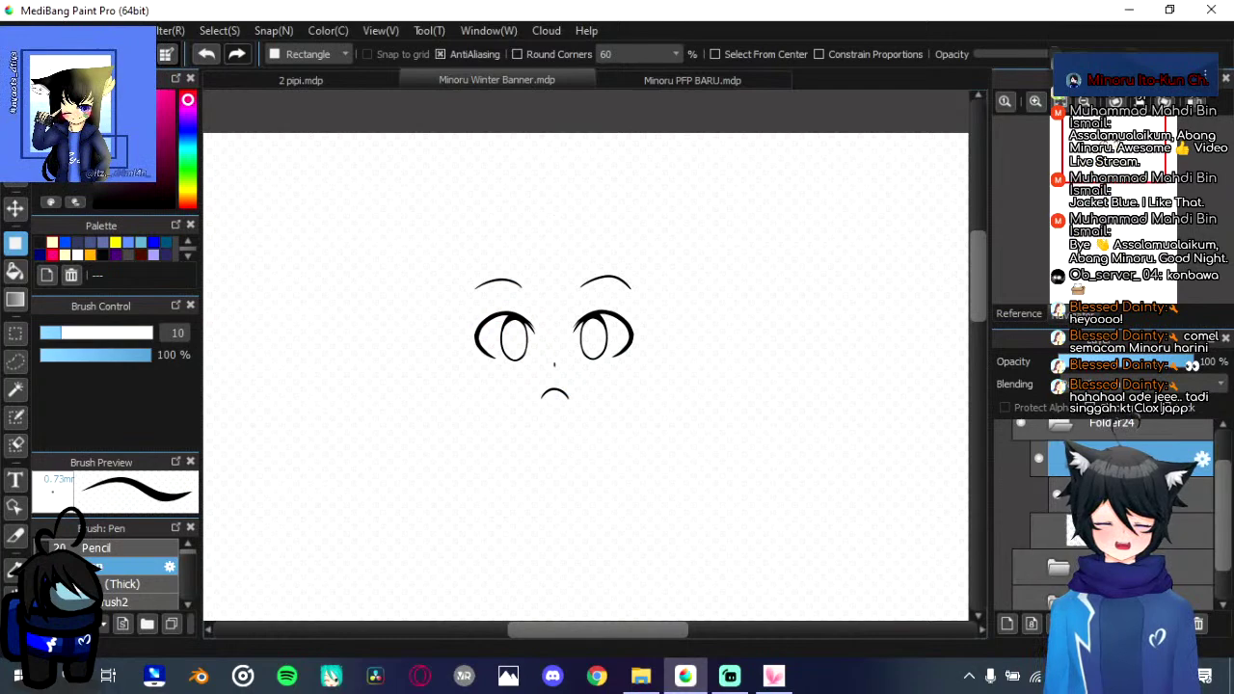
Step: Add a layer beneath the facial line art and fill both irises with the palette's light blue #5F8EFE
{"action": "left_click", "coordinate": [1123, 495]}
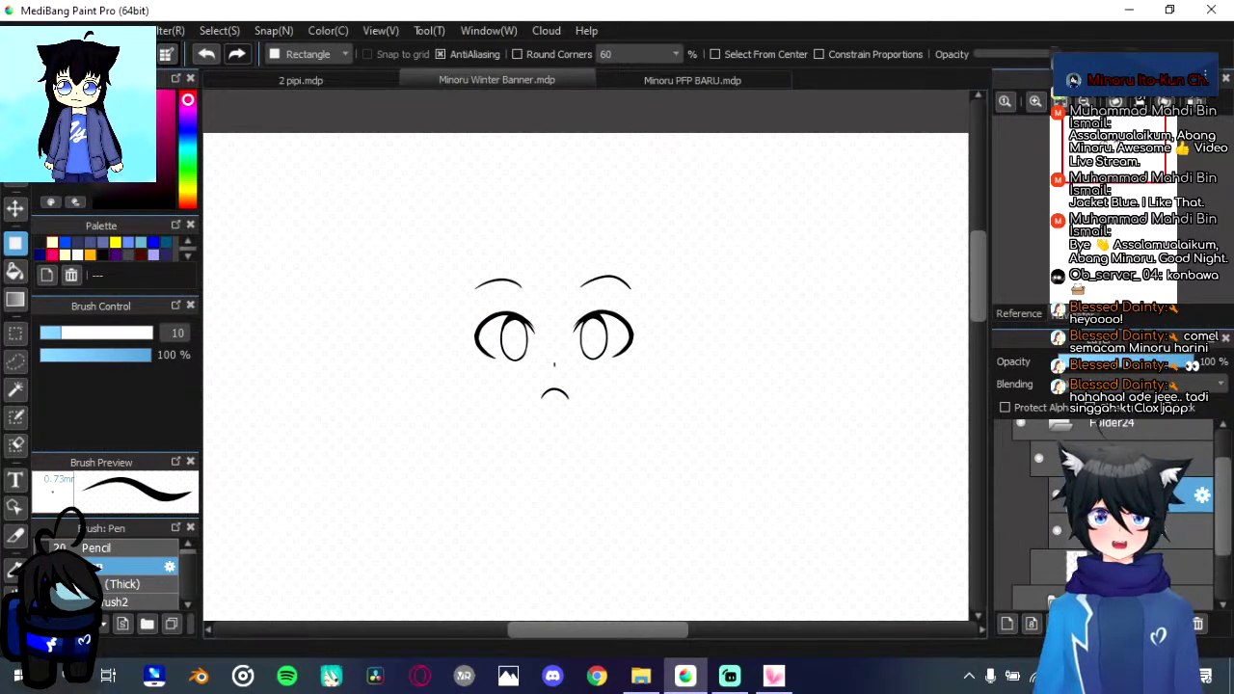
{"action": "scroll", "coordinate": [544, 353], "scroll_direction": "up", "scroll_amount": 4}
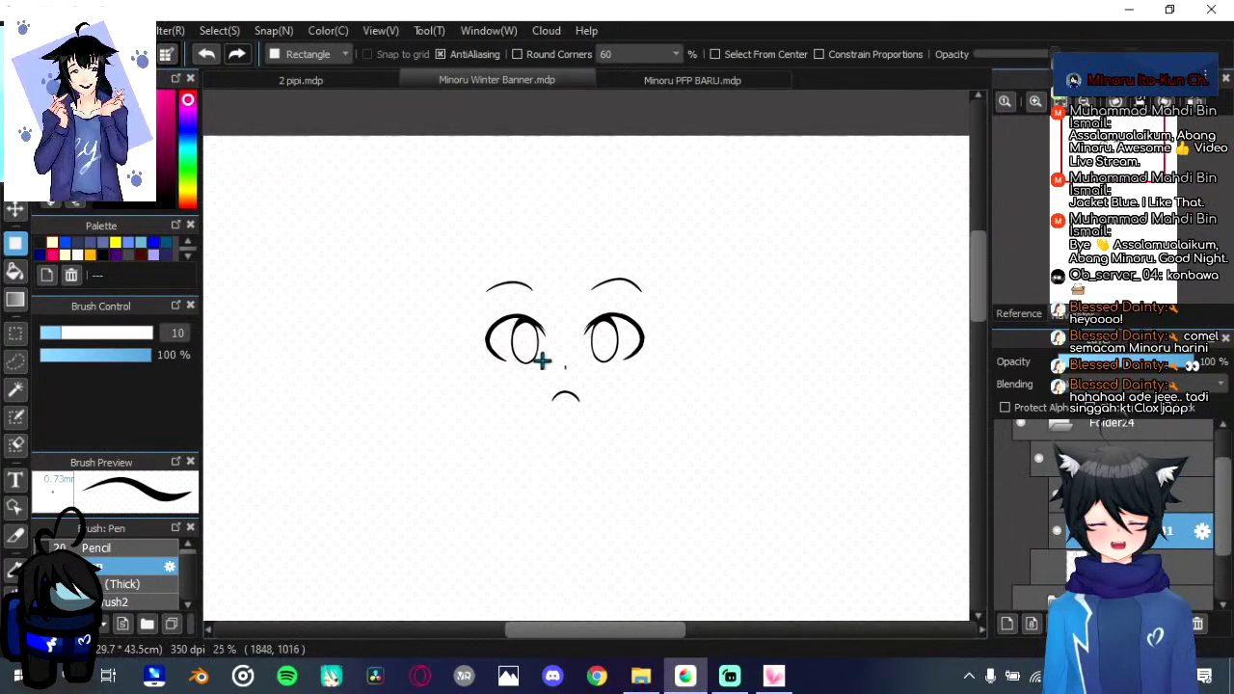
{"action": "scroll", "coordinate": [591, 243], "scroll_direction": "up", "scroll_amount": 2}
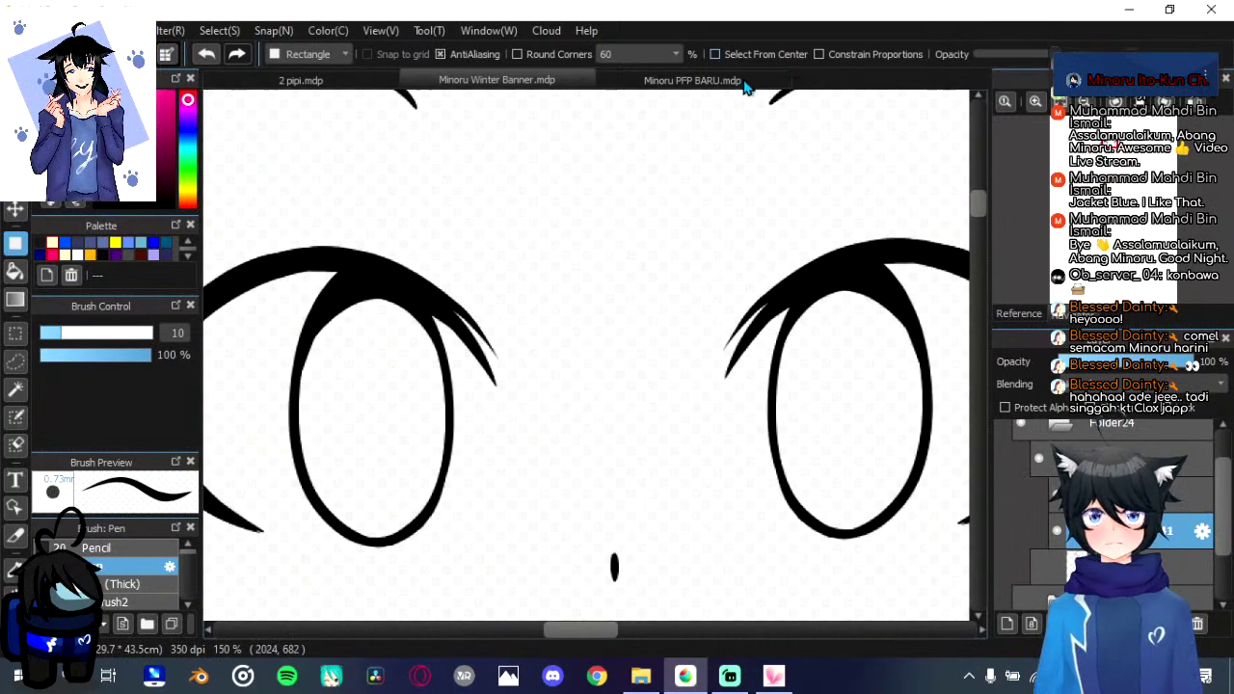
{"action": "left_click", "coordinate": [535, 77]}
{"action": "left_click", "coordinate": [538, 75]}
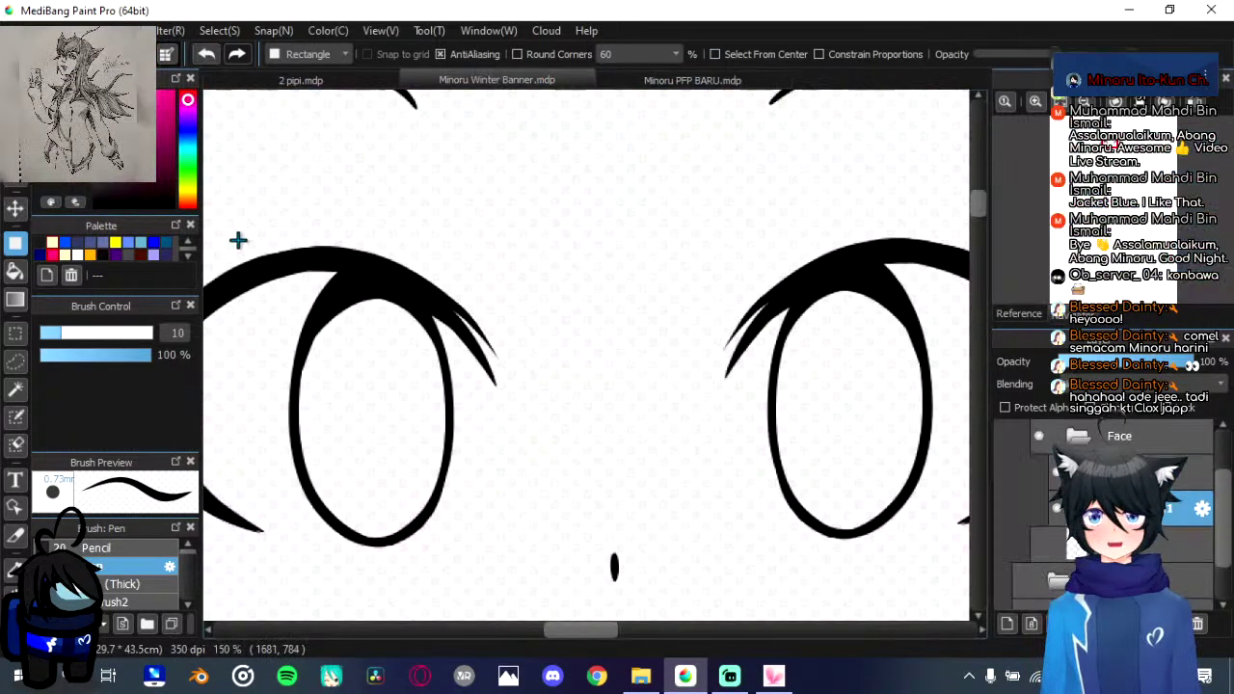
{"action": "left_click", "coordinate": [128, 243]}
{"action": "key", "text": "g"}
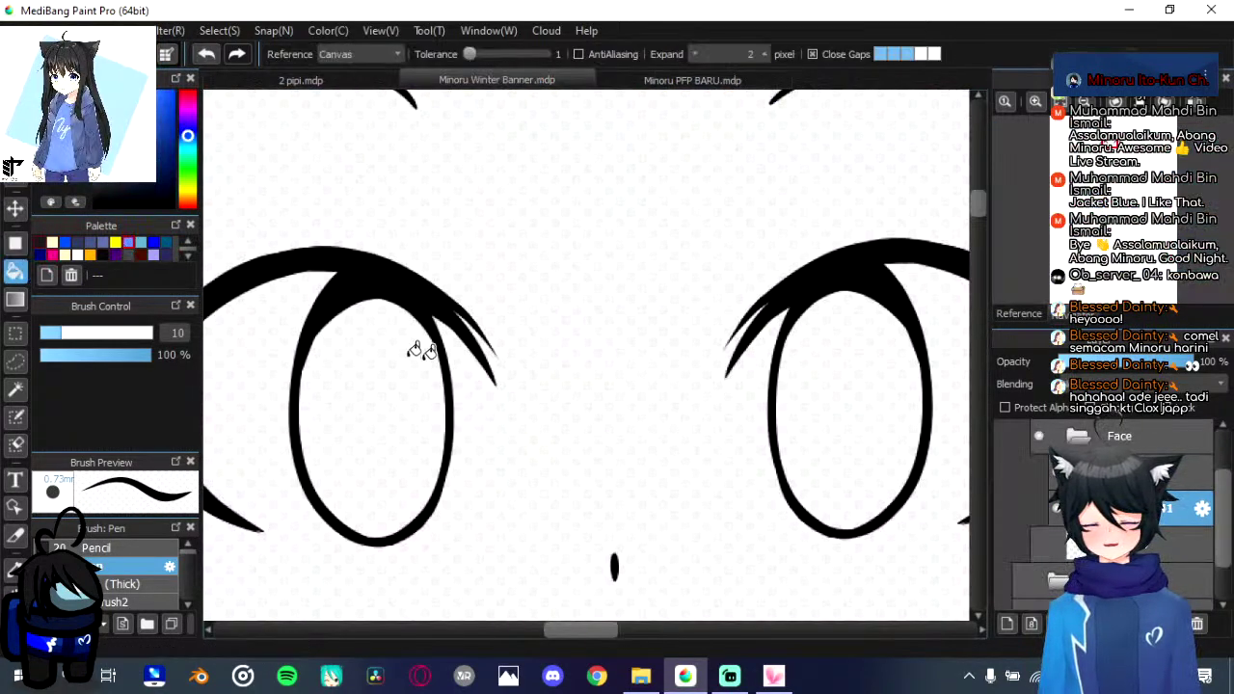
{"action": "left_click", "coordinate": [419, 351]}
{"action": "left_click", "coordinate": [856, 395]}
{"action": "scroll", "coordinate": [839, 405], "scroll_direction": "down", "scroll_amount": 2}
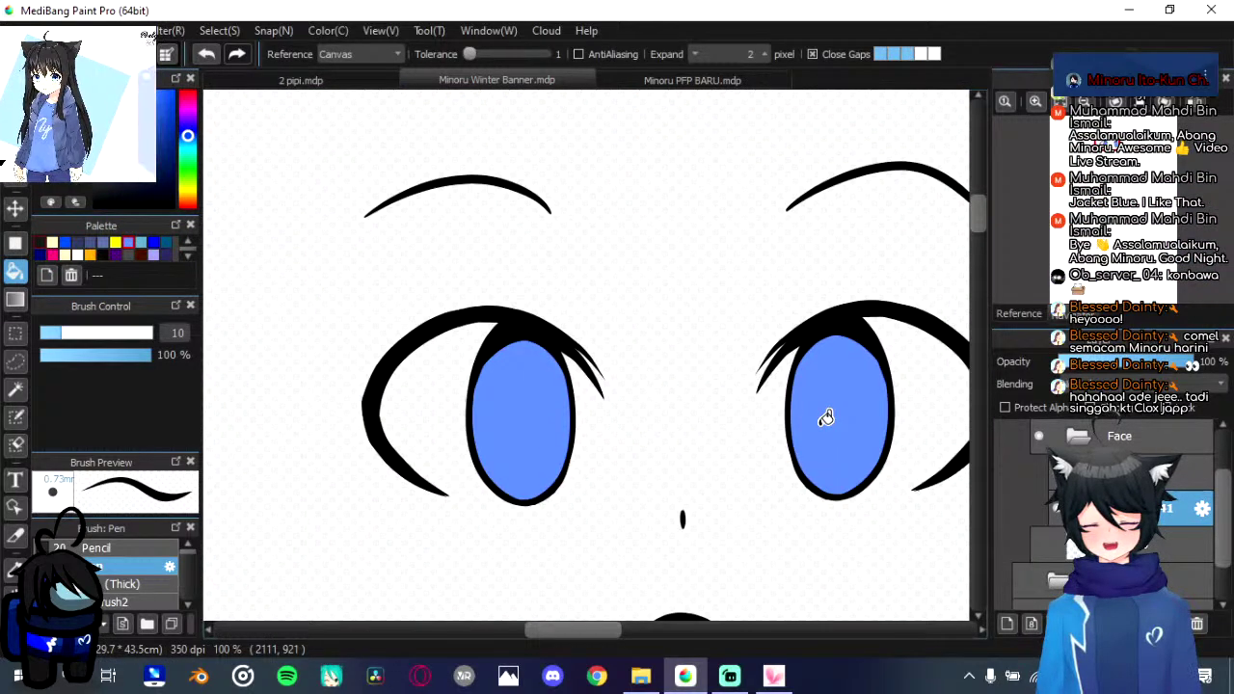
Step: Add a clipped layer above the iris fill and set its blending to Multiply
{"action": "left_click", "coordinate": [1007, 625]}
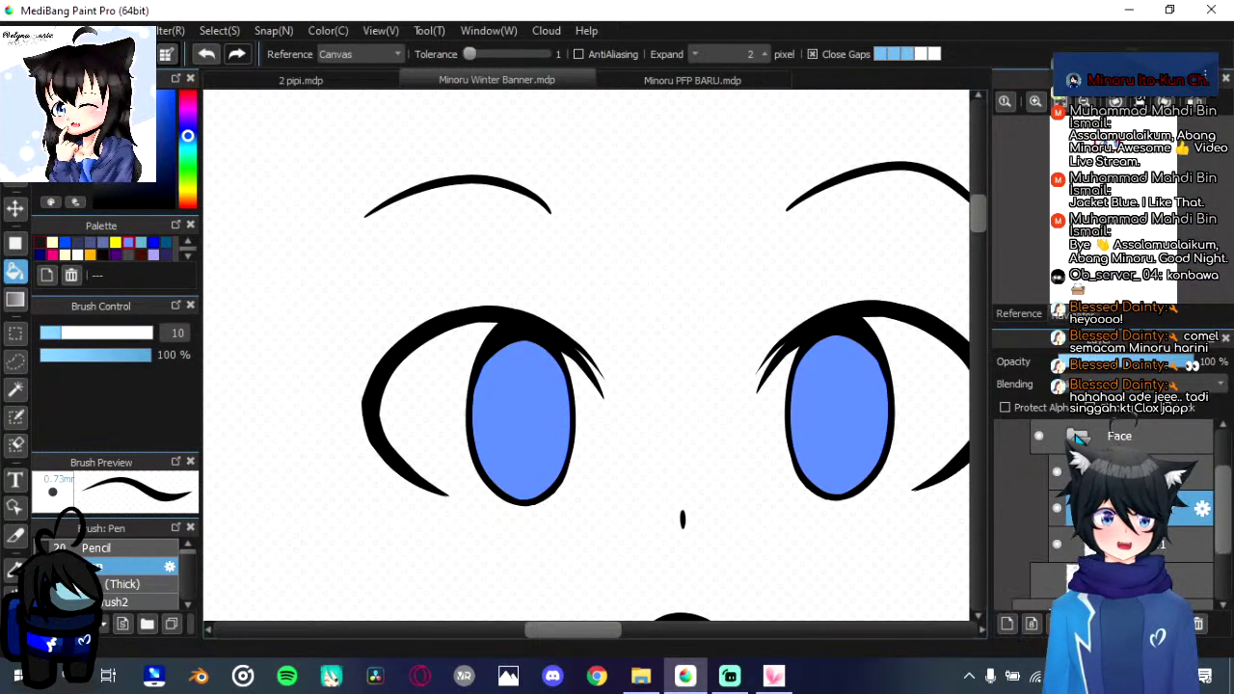
{"action": "left_click", "coordinate": [1110, 386]}
{"action": "left_click", "coordinate": [1110, 397]}
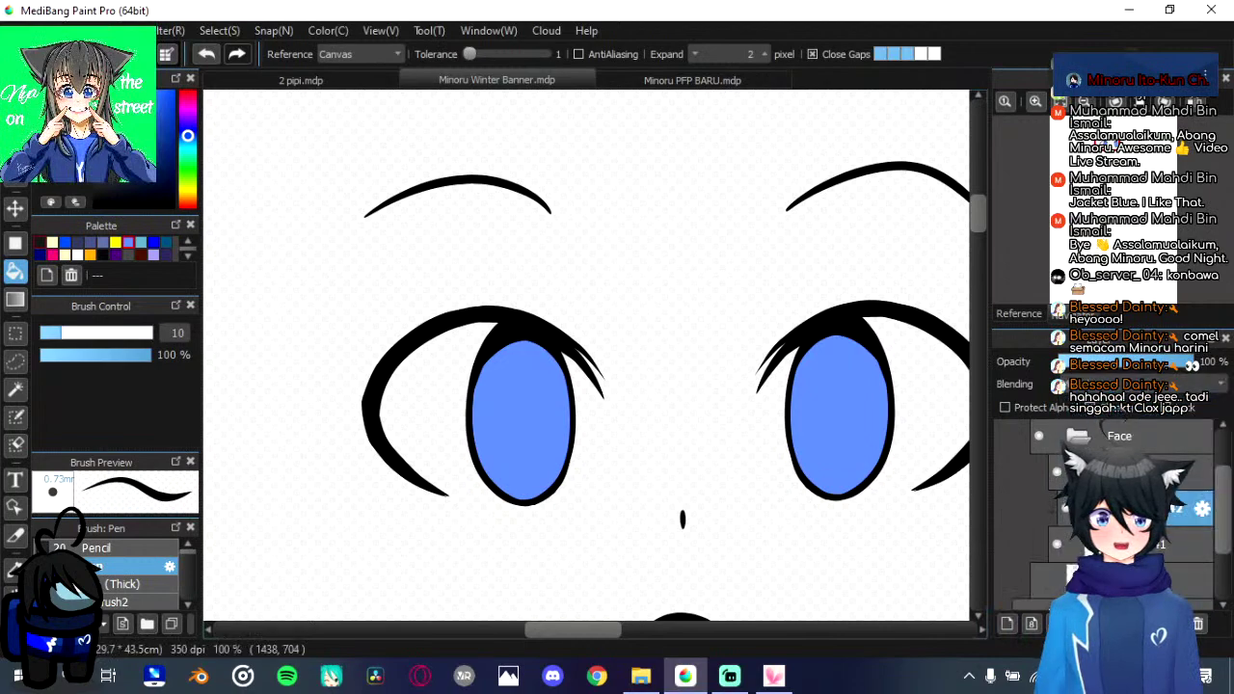
Step: Shade the upper part of both irises on the Multiply layer with the pen at size 39
{"action": "left_click", "coordinate": [15, 93]}
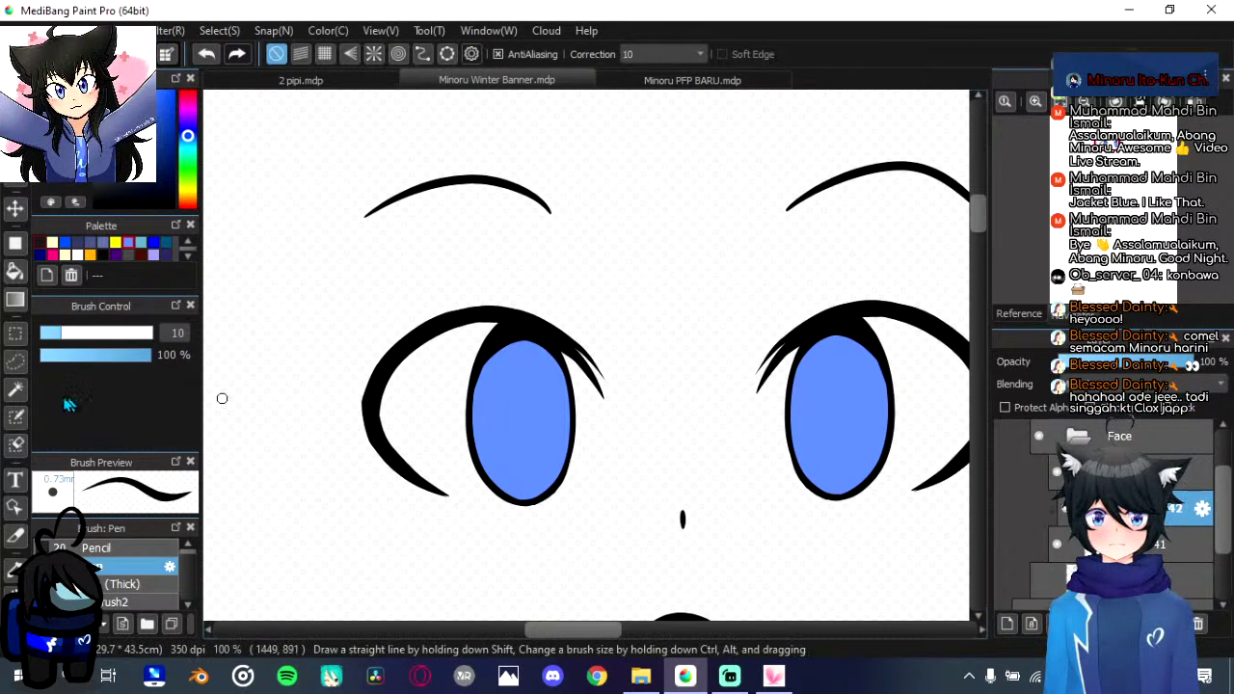
{"action": "left_click_drag", "start_coordinate": [60, 343], "coordinate": [114, 342]}
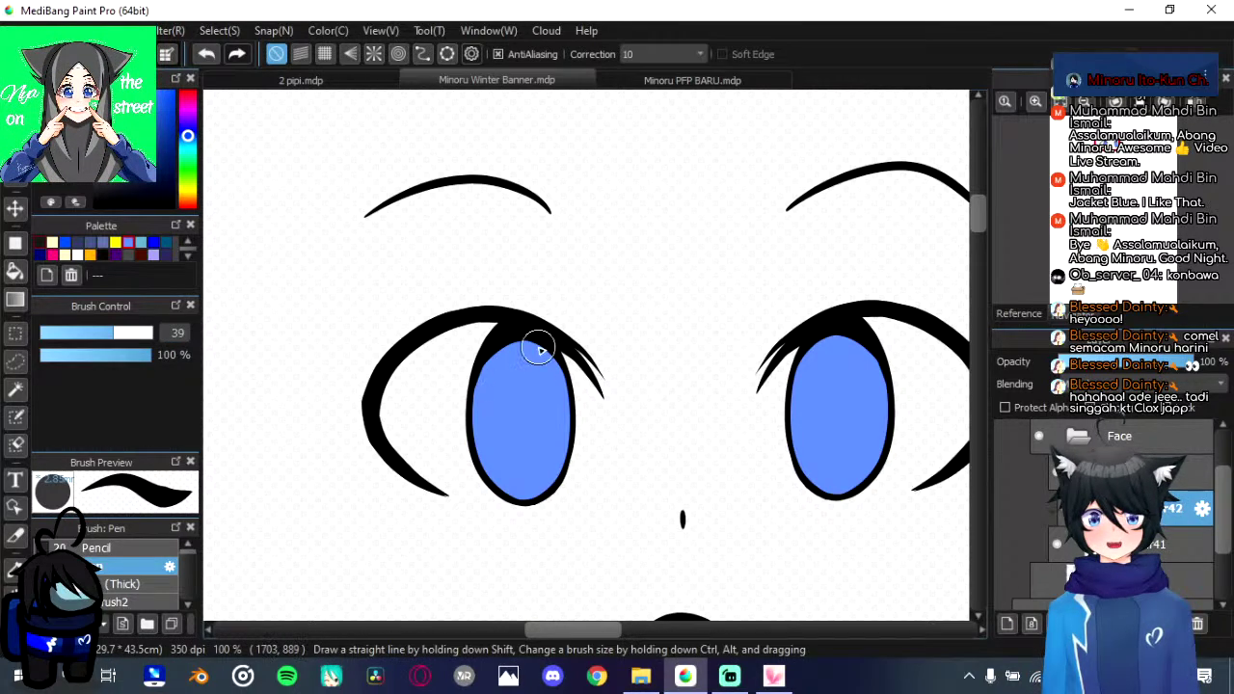
{"action": "mouse_move", "coordinate": [540, 347]}
{"action": "left_mouse_down"}
{"action": "mouse_move", "coordinate": [572, 341]}
{"action": "mouse_move", "coordinate": [477, 361]}
{"action": "left_mouse_up"}
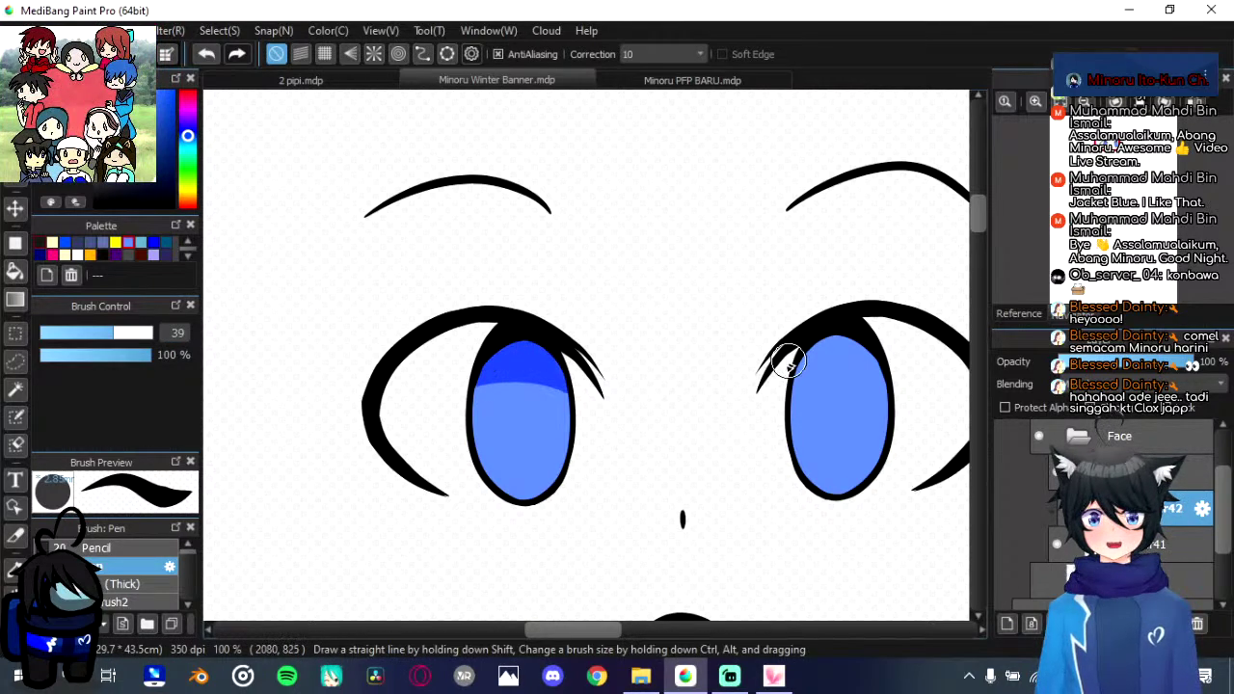
{"action": "mouse_move", "coordinate": [843, 353]}
{"action": "left_mouse_down"}
{"action": "mouse_move", "coordinate": [900, 375]}
{"action": "mouse_move", "coordinate": [888, 351]}
{"action": "mouse_move", "coordinate": [832, 320]}
{"action": "mouse_move", "coordinate": [774, 359]}
{"action": "mouse_move", "coordinate": [809, 349]}
{"action": "mouse_move", "coordinate": [903, 374]}
{"action": "left_mouse_up"}
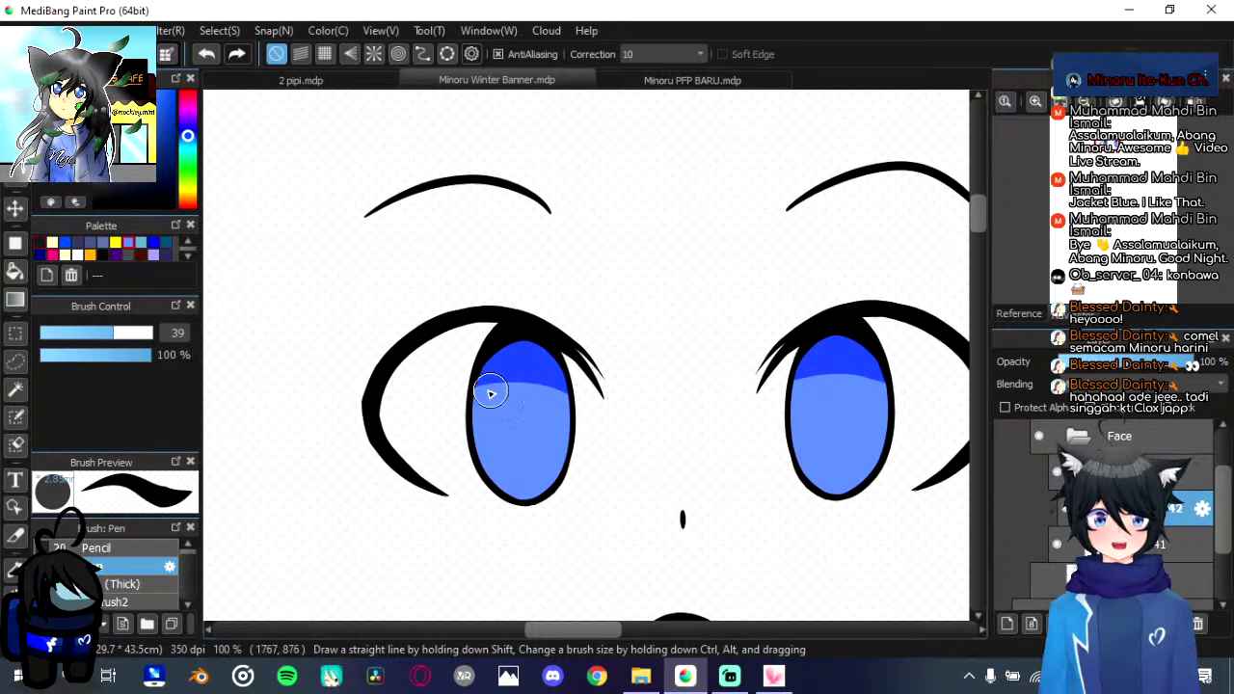
Step: Extend the dark shading slightly lower on both irises, redoing the right eye's edge until it matches the left one
{"action": "mouse_move", "coordinate": [490, 393]}
{"action": "left_mouse_down"}
{"action": "mouse_move", "coordinate": [524, 372]}
{"action": "mouse_move", "coordinate": [607, 416]}
{"action": "left_mouse_up"}
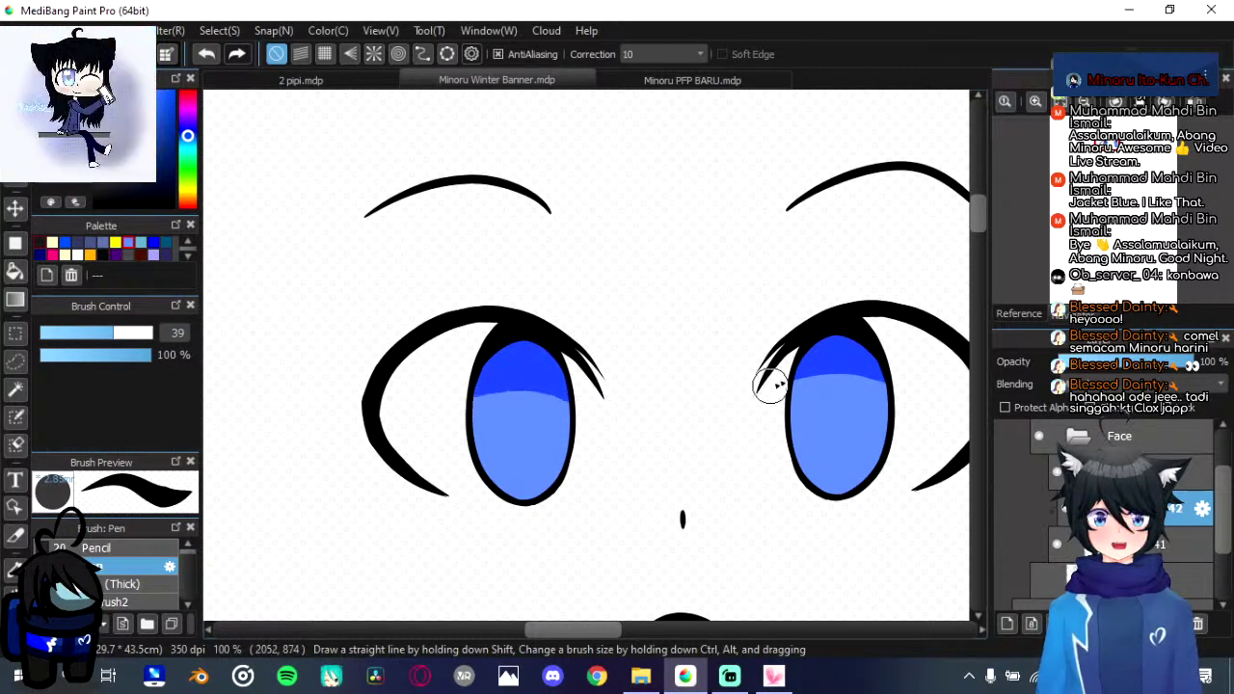
{"action": "mouse_move", "coordinate": [771, 385]}
{"action": "left_mouse_down"}
{"action": "mouse_move", "coordinate": [862, 372]}
{"action": "mouse_move", "coordinate": [925, 385]}
{"action": "left_mouse_up"}
{"action": "key", "text": "ctrl+z"}
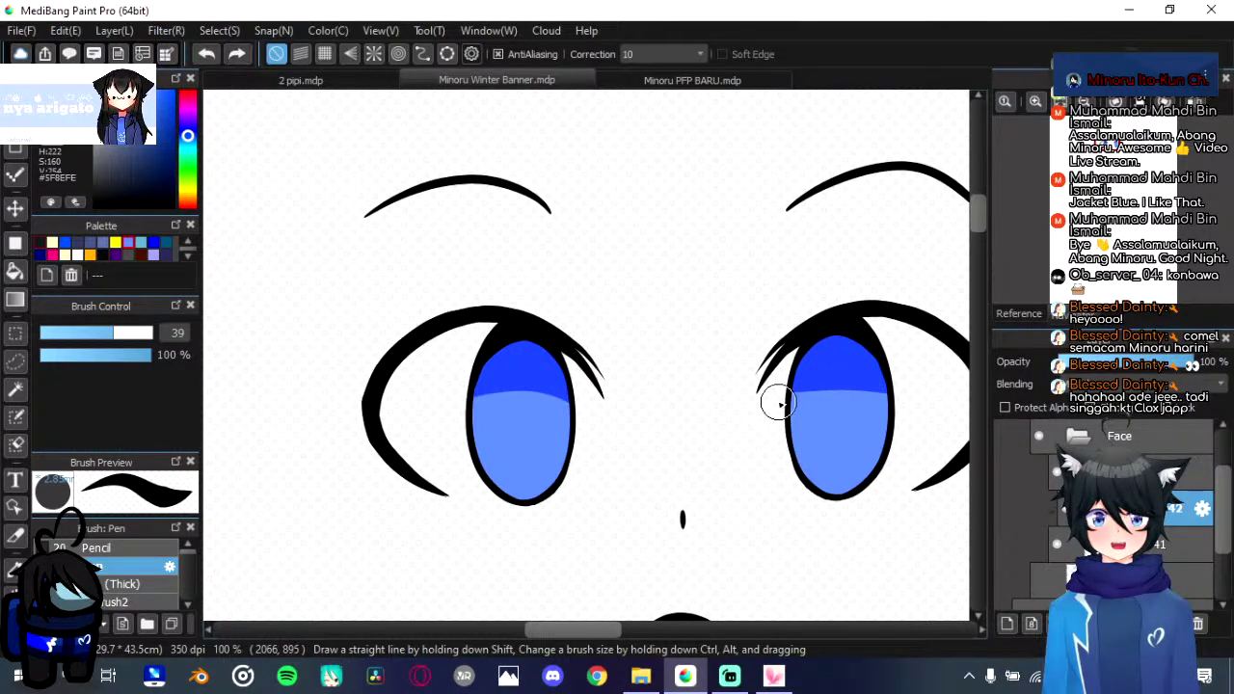
{"action": "left_click_drag", "start_coordinate": [786, 383], "coordinate": [771, 405]}
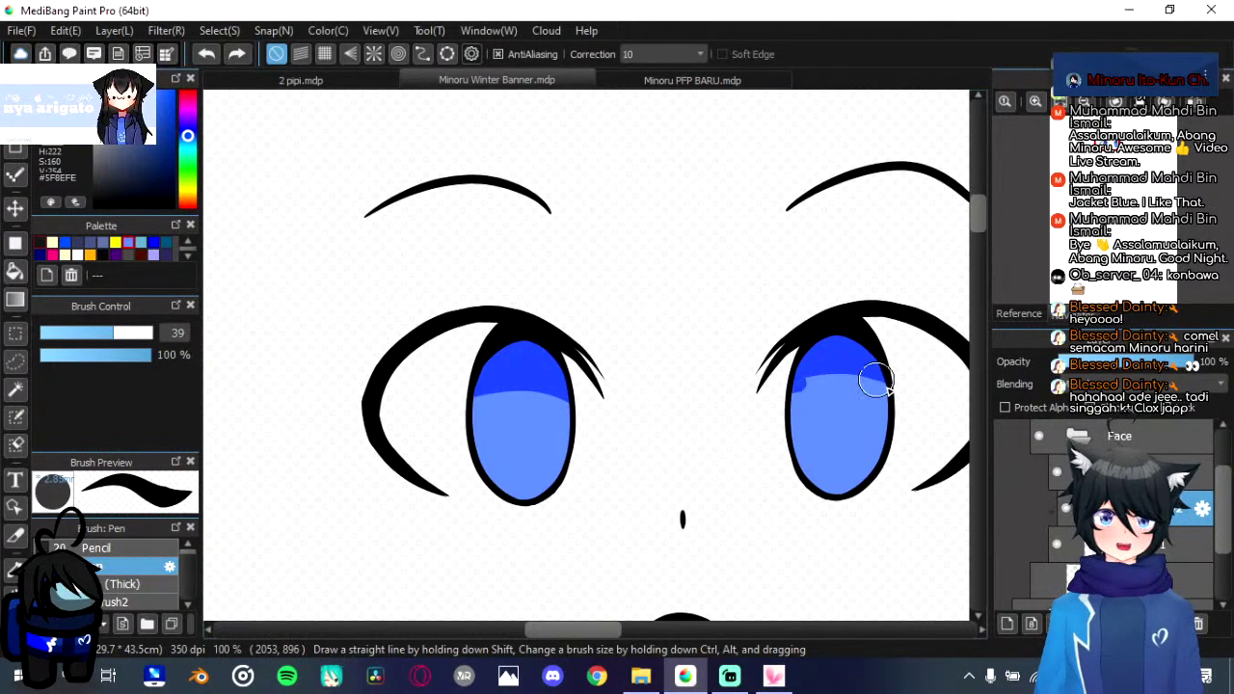
{"action": "left_click_drag", "start_coordinate": [876, 380], "coordinate": [908, 403]}
{"action": "key", "text": "ctrl+z"}
{"action": "mouse_move", "coordinate": [779, 410]}
{"action": "left_mouse_down"}
{"action": "mouse_move", "coordinate": [805, 383]}
{"action": "mouse_move", "coordinate": [882, 383]}
{"action": "left_mouse_up"}
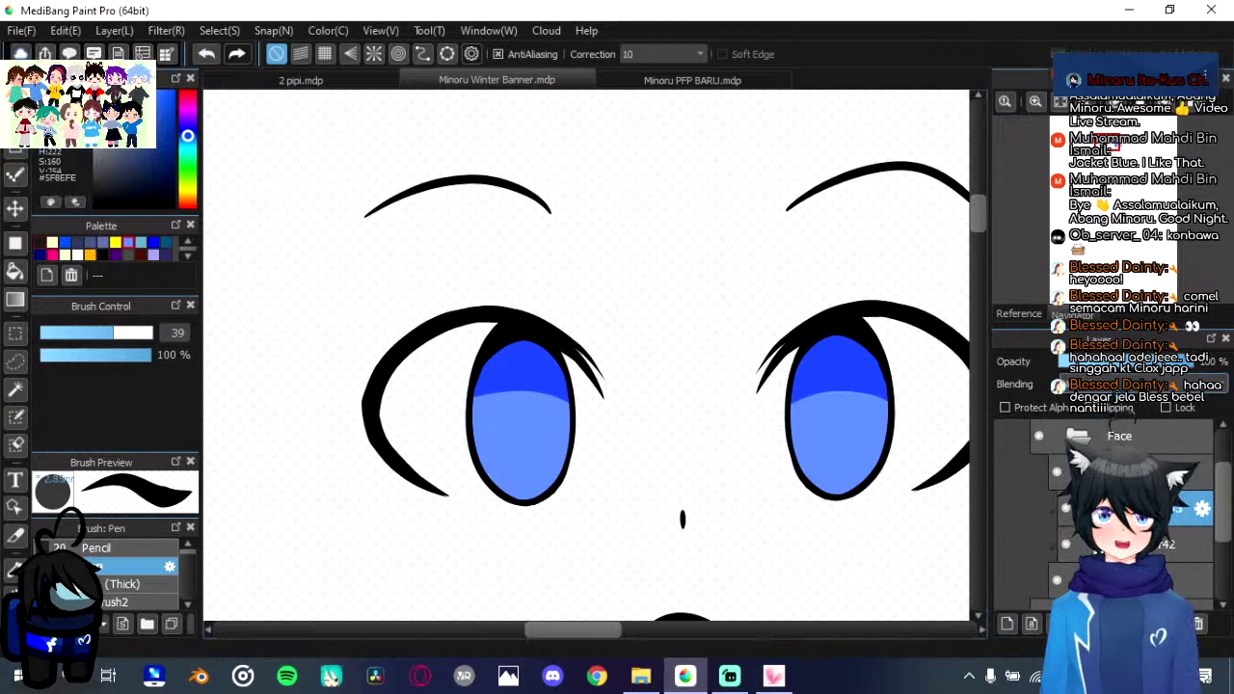
Step: Set the new clipped layer above the iris shading to Add and paint a rounded highlight in the lower part of both irises
{"action": "left_click", "coordinate": [1113, 385]}
{"action": "left_click", "coordinate": [1106, 425]}
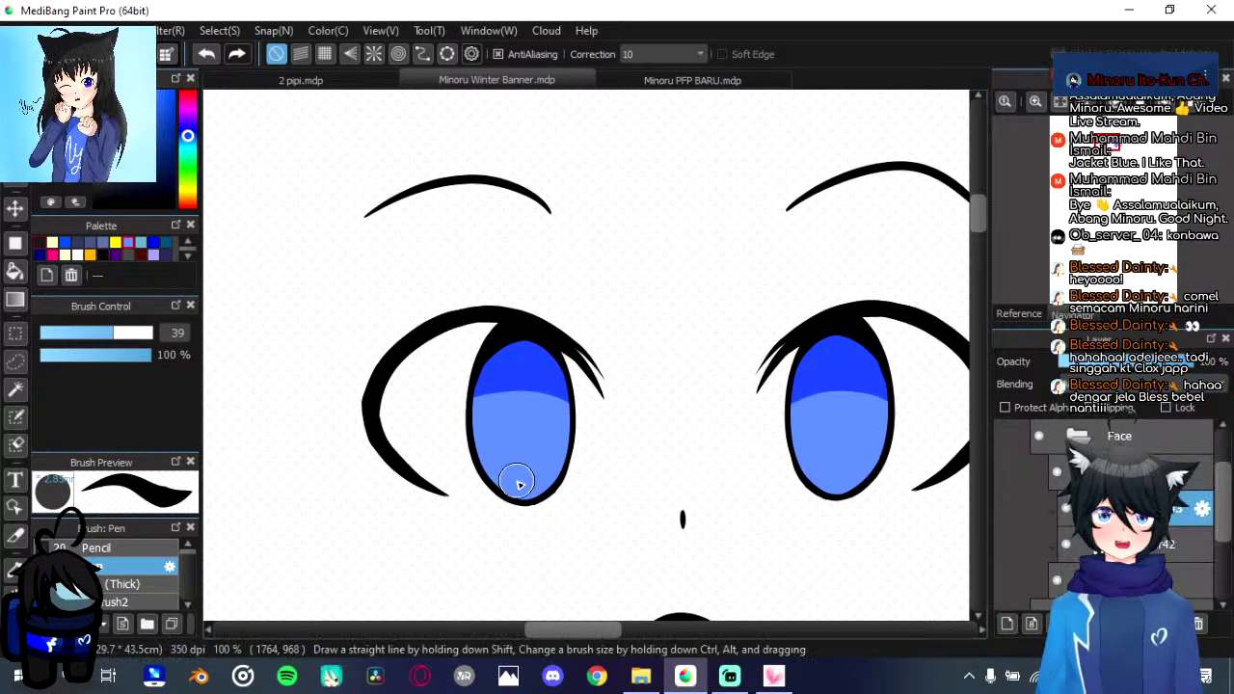
{"action": "mouse_move", "coordinate": [510, 482]}
{"action": "left_mouse_down"}
{"action": "mouse_move", "coordinate": [519, 444]}
{"action": "mouse_move", "coordinate": [549, 480]}
{"action": "mouse_move", "coordinate": [512, 481]}
{"action": "mouse_move", "coordinate": [527, 459]}
{"action": "mouse_move", "coordinate": [530, 492]}
{"action": "mouse_move", "coordinate": [500, 468]}
{"action": "mouse_move", "coordinate": [545, 469]}
{"action": "mouse_move", "coordinate": [528, 500]}
{"action": "mouse_move", "coordinate": [507, 450]}
{"action": "mouse_move", "coordinate": [541, 461]}
{"action": "mouse_move", "coordinate": [528, 500]}
{"action": "left_mouse_up"}
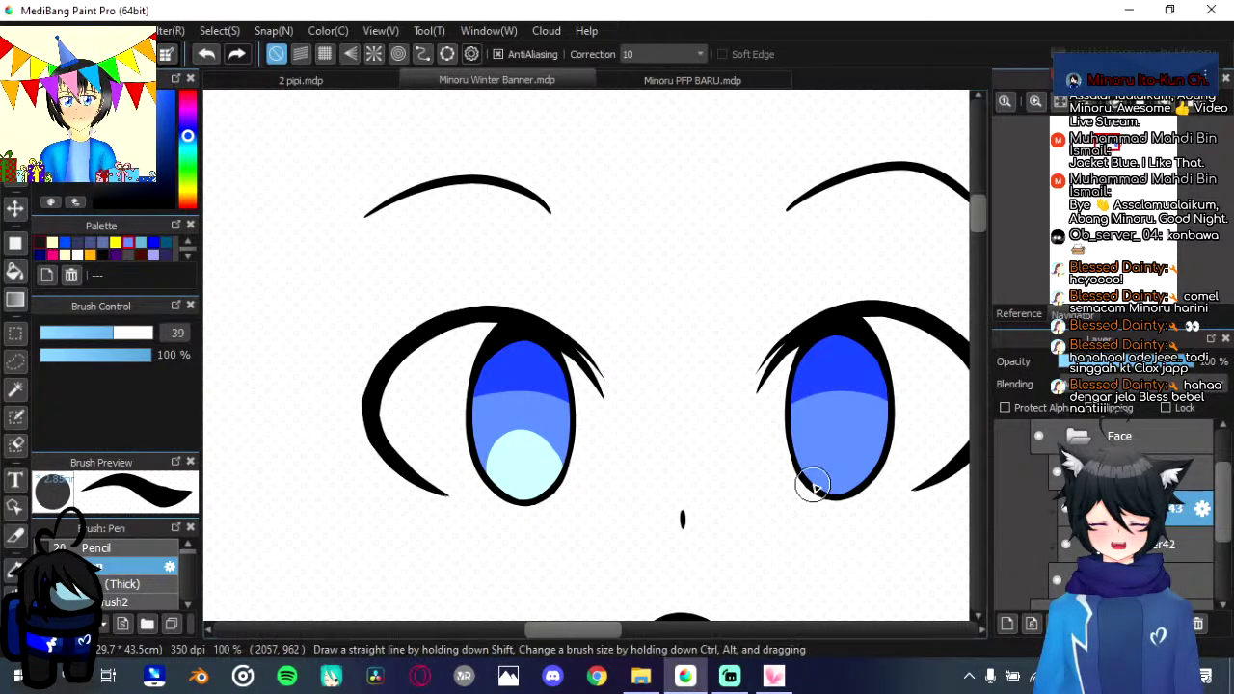
{"action": "mouse_move", "coordinate": [819, 469]}
{"action": "left_mouse_down"}
{"action": "mouse_move", "coordinate": [850, 497]}
{"action": "mouse_move", "coordinate": [830, 468]}
{"action": "mouse_move", "coordinate": [856, 476]}
{"action": "mouse_move", "coordinate": [828, 476]}
{"action": "mouse_move", "coordinate": [832, 439]}
{"action": "mouse_move", "coordinate": [856, 484]}
{"action": "mouse_move", "coordinate": [822, 470]}
{"action": "mouse_move", "coordinate": [843, 439]}
{"action": "mouse_move", "coordinate": [861, 482]}
{"action": "mouse_move", "coordinate": [831, 491]}
{"action": "left_mouse_up"}
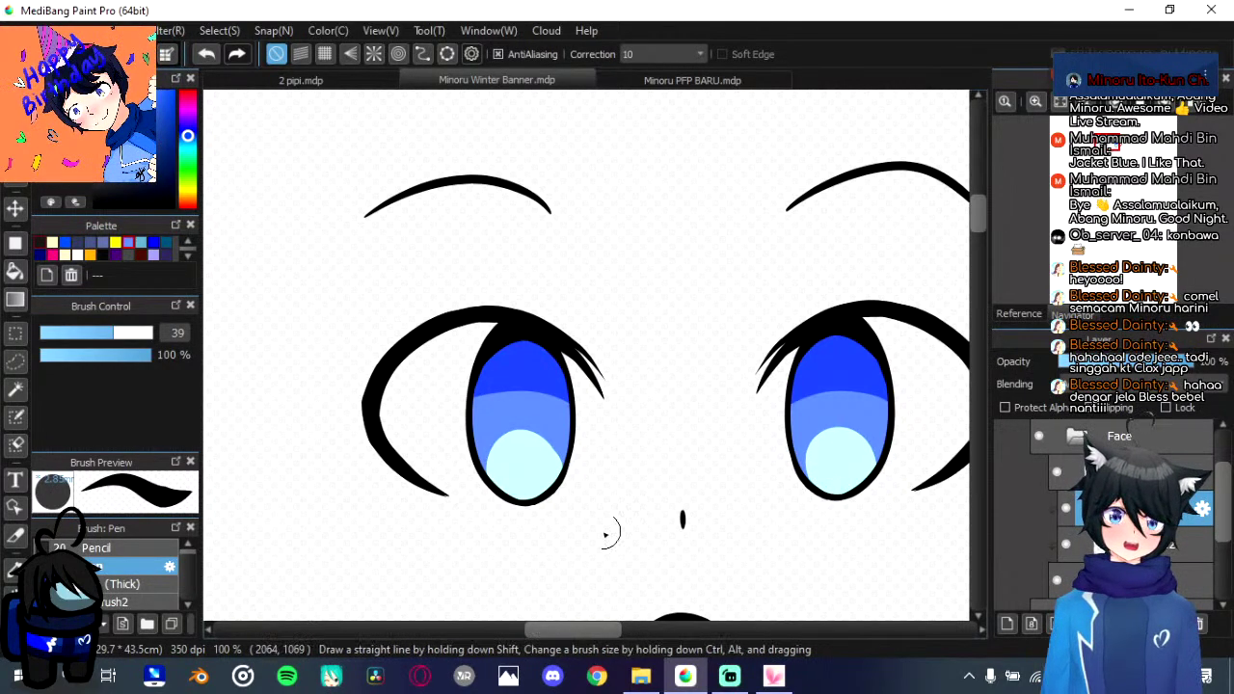
Step: Try deepening the iris shading with a duplicate of the Multiply layer, compare with Minoru PFP BARU.mdp, and delete the duplicate
{"action": "left_click", "coordinate": [1066, 545]}
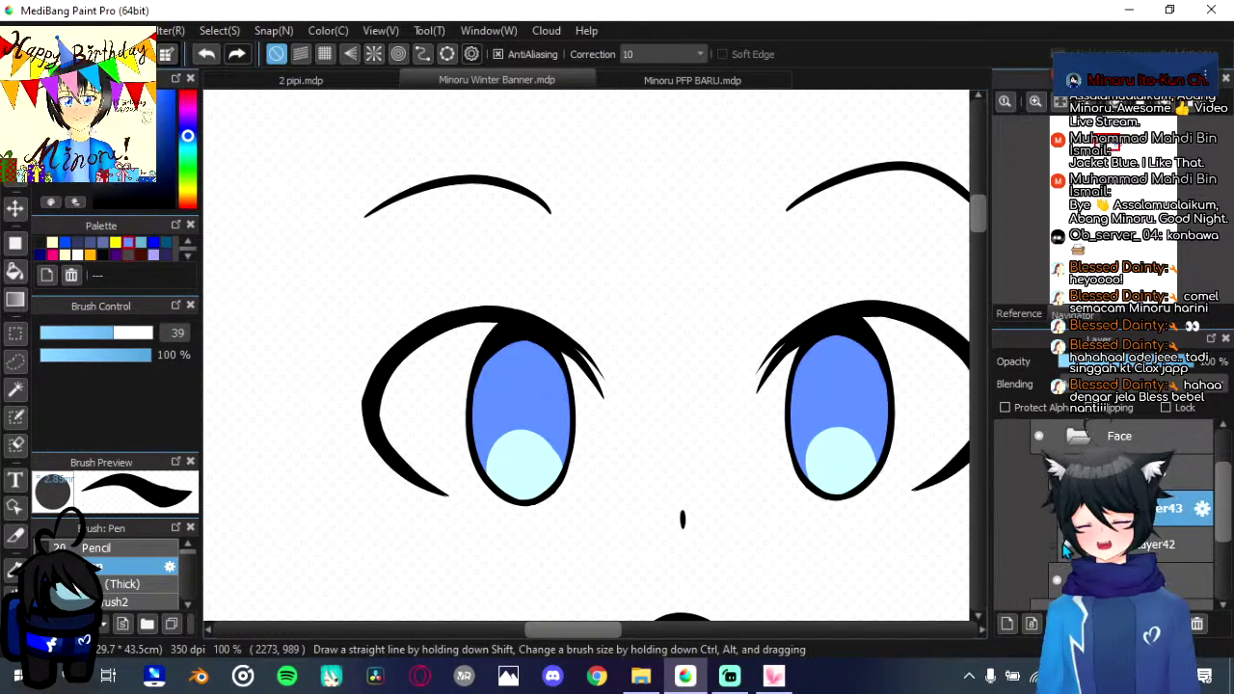
{"action": "left_click", "coordinate": [1067, 545]}
{"action": "left_click", "coordinate": [1148, 545]}
{"action": "left_click", "coordinate": [1144, 624]}
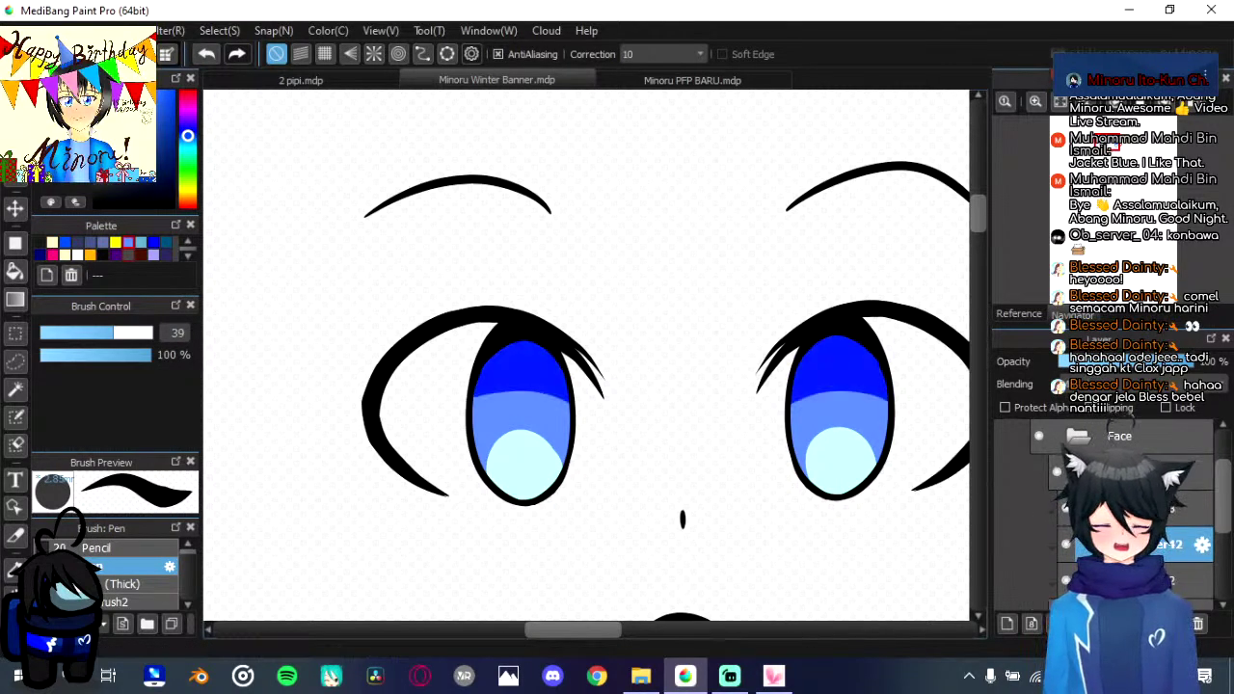
{"action": "left_click", "coordinate": [564, 79]}
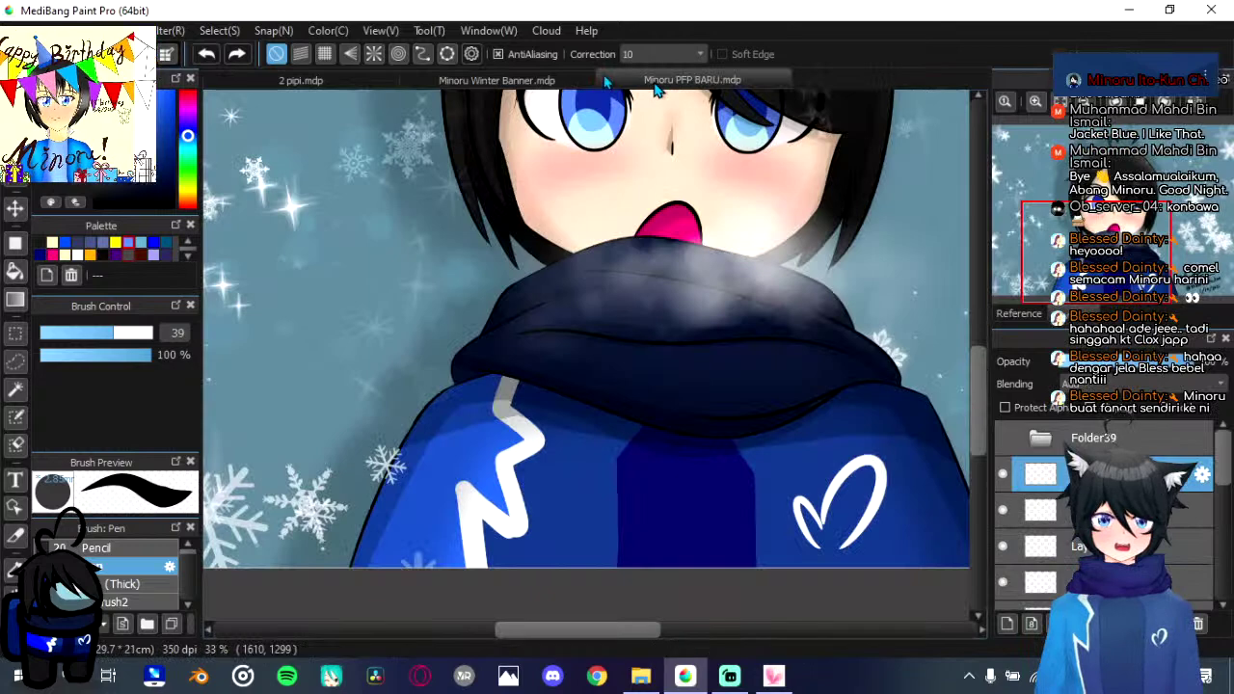
{"action": "left_click", "coordinate": [554, 82]}
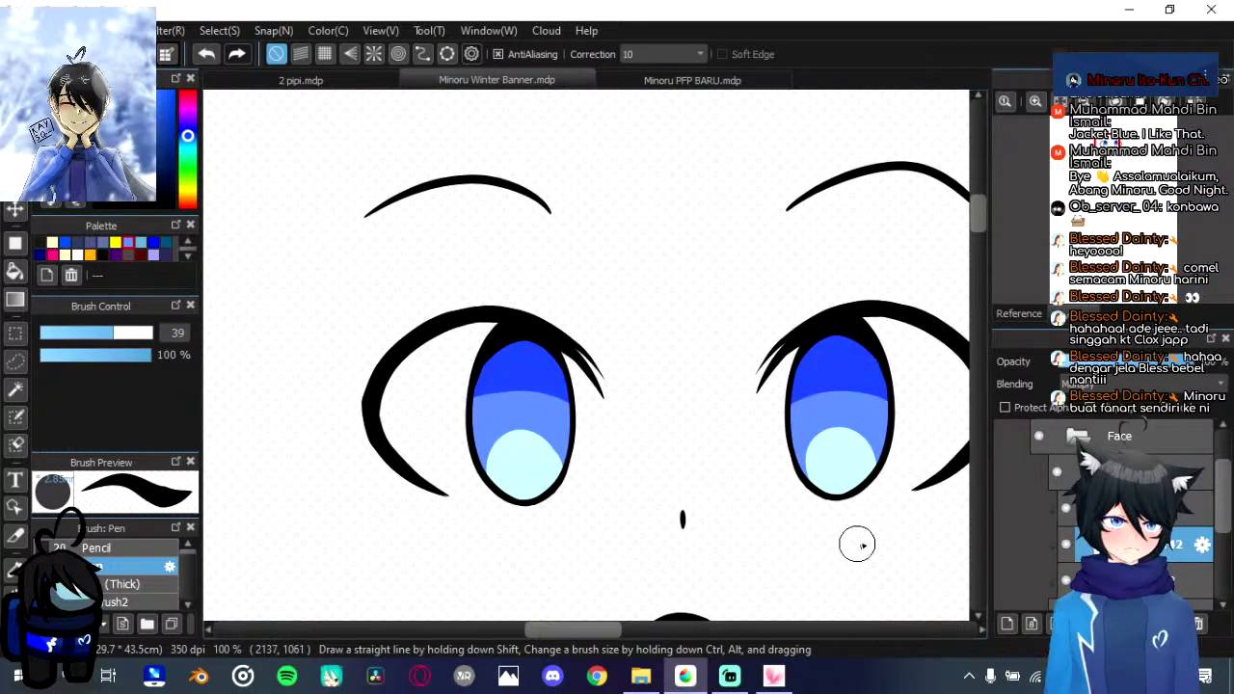
{"action": "left_click", "coordinate": [1199, 627]}
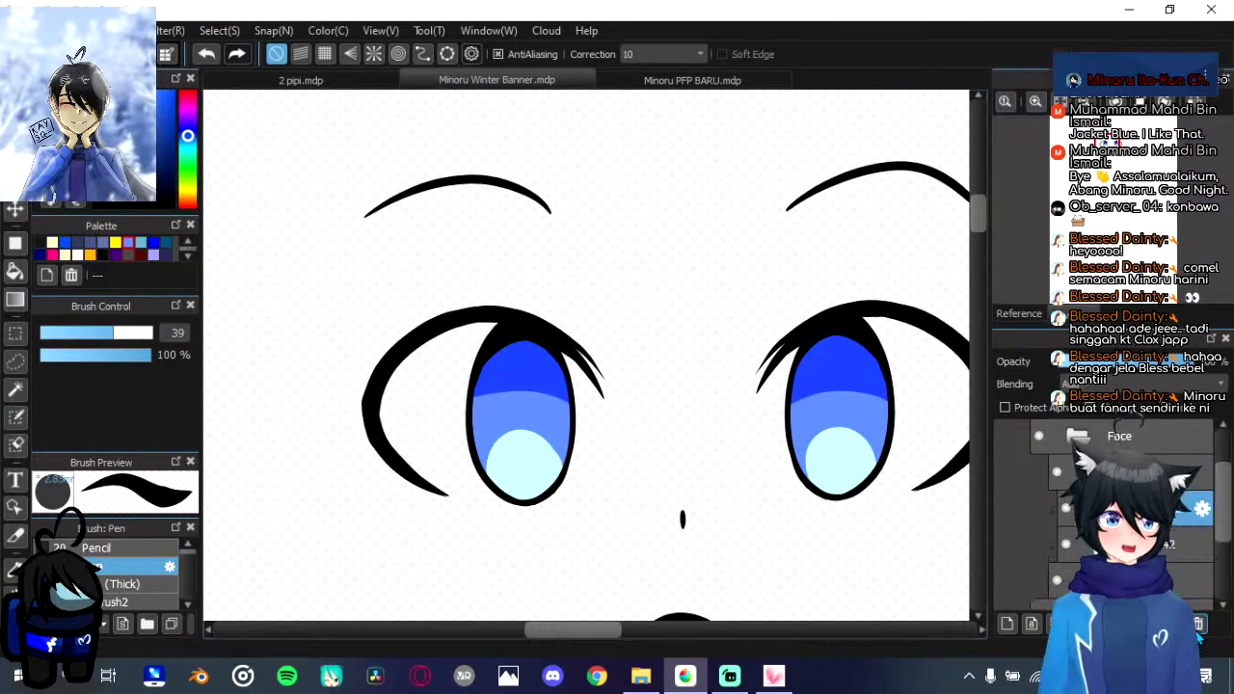
Step: Paint a dark rounded pupil in the left iris on the Multiply layer, checking Minoru PFP BARU.mdp and undoing unsuitable strokes
{"action": "left_click", "coordinate": [1176, 546]}
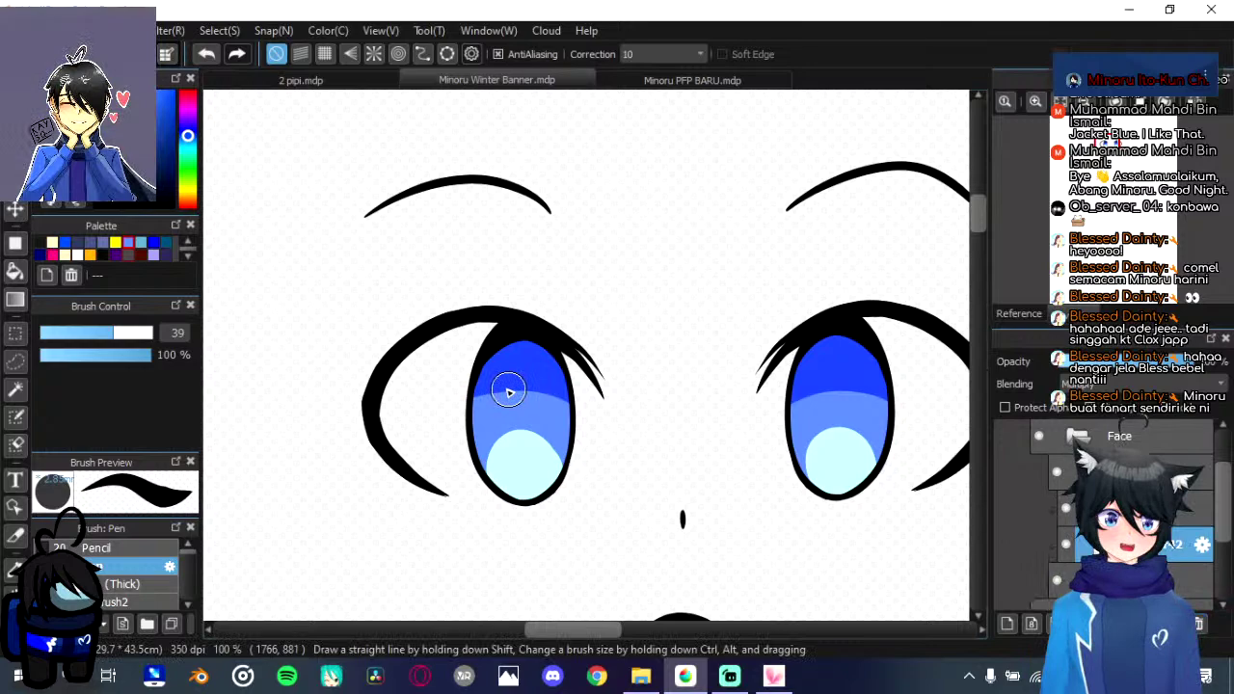
{"action": "left_click_drag", "start_coordinate": [509, 391], "coordinate": [523, 417]}
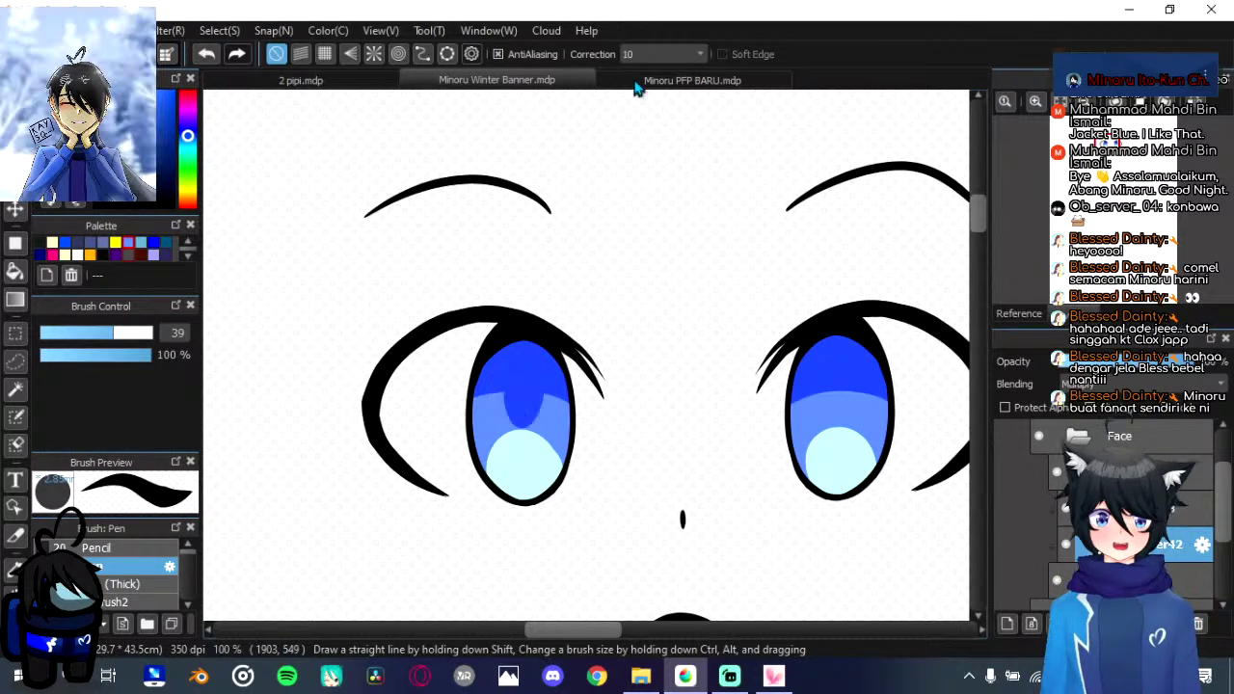
{"action": "left_click", "coordinate": [637, 84]}
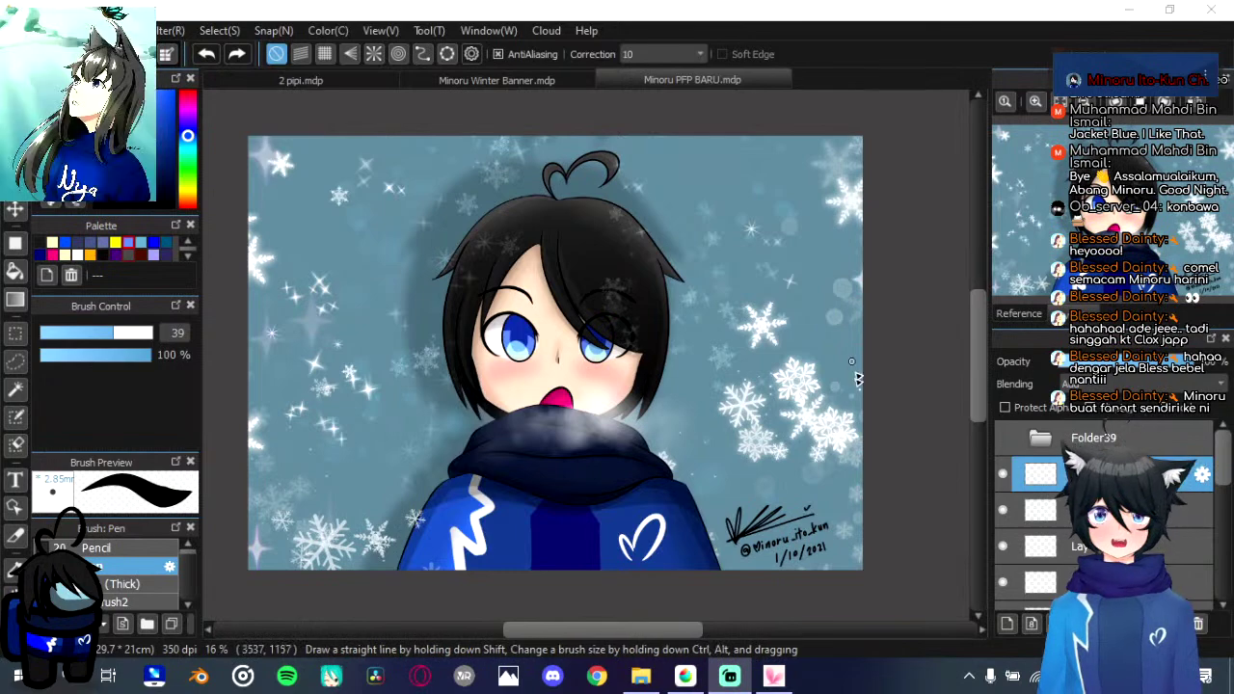
{"action": "left_click", "coordinate": [567, 81]}
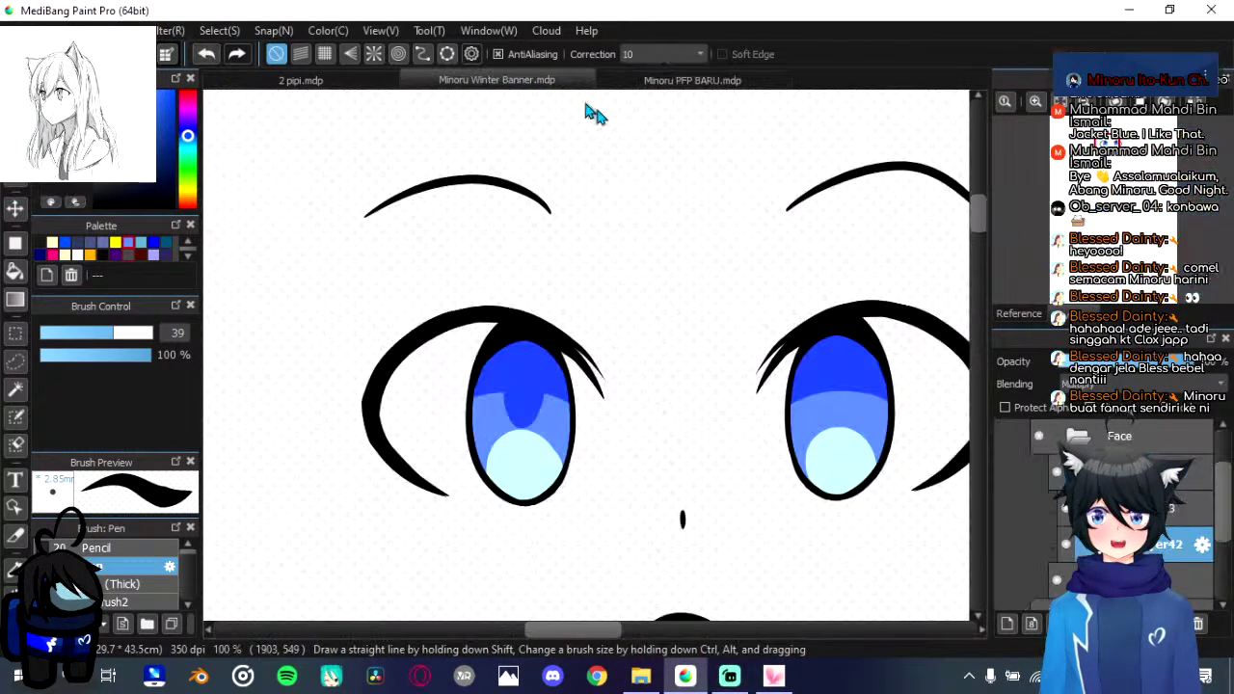
{"action": "scroll", "coordinate": [628, 349], "scroll_direction": "down", "scroll_amount": 4}
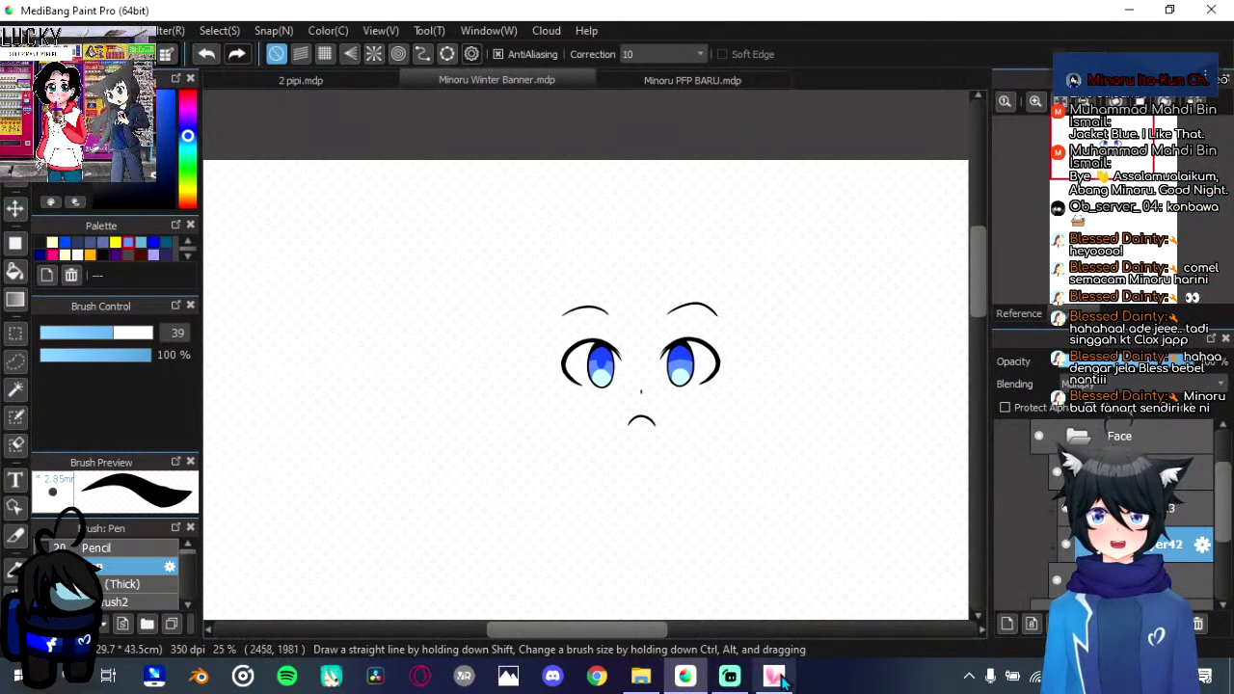
{"action": "mouse_move", "coordinate": [758, 684]}
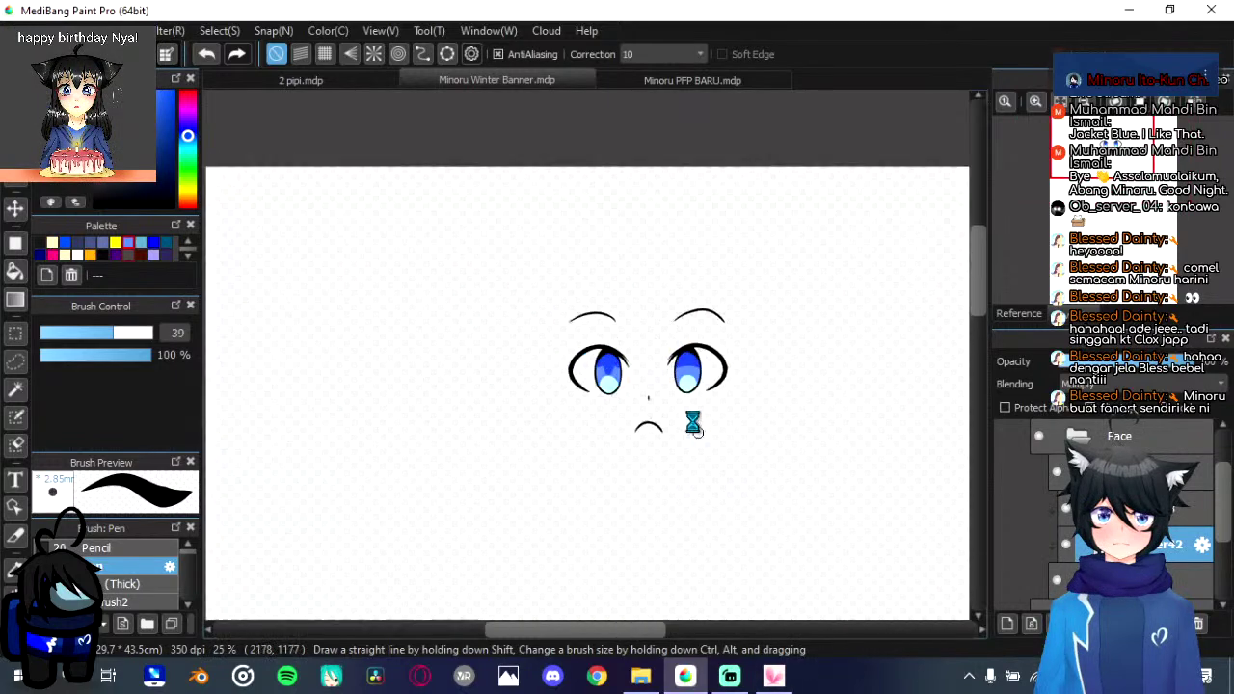
{"action": "scroll", "coordinate": [648, 357], "scroll_direction": "up", "scroll_amount": 4}
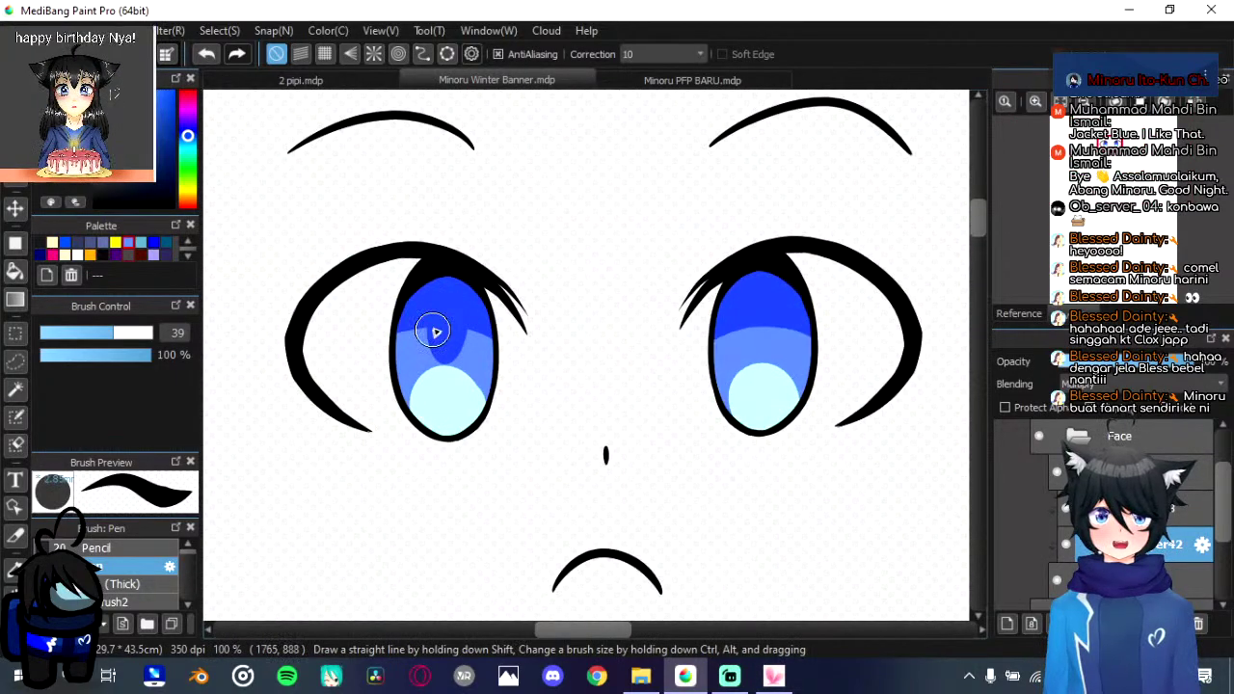
{"action": "mouse_move", "coordinate": [433, 330]}
{"action": "left_mouse_down"}
{"action": "mouse_move", "coordinate": [433, 371]}
{"action": "mouse_move", "coordinate": [455, 365]}
{"action": "mouse_move", "coordinate": [455, 328]}
{"action": "mouse_move", "coordinate": [467, 368]}
{"action": "mouse_move", "coordinate": [442, 351]}
{"action": "mouse_move", "coordinate": [439, 327]}
{"action": "mouse_move", "coordinate": [458, 356]}
{"action": "mouse_move", "coordinate": [435, 365]}
{"action": "mouse_move", "coordinate": [463, 326]}
{"action": "mouse_move", "coordinate": [442, 372]}
{"action": "mouse_move", "coordinate": [454, 328]}
{"action": "left_mouse_up"}
{"action": "key", "text": "ctrl+z"}
{"action": "key", "text": "ctrl+z"}
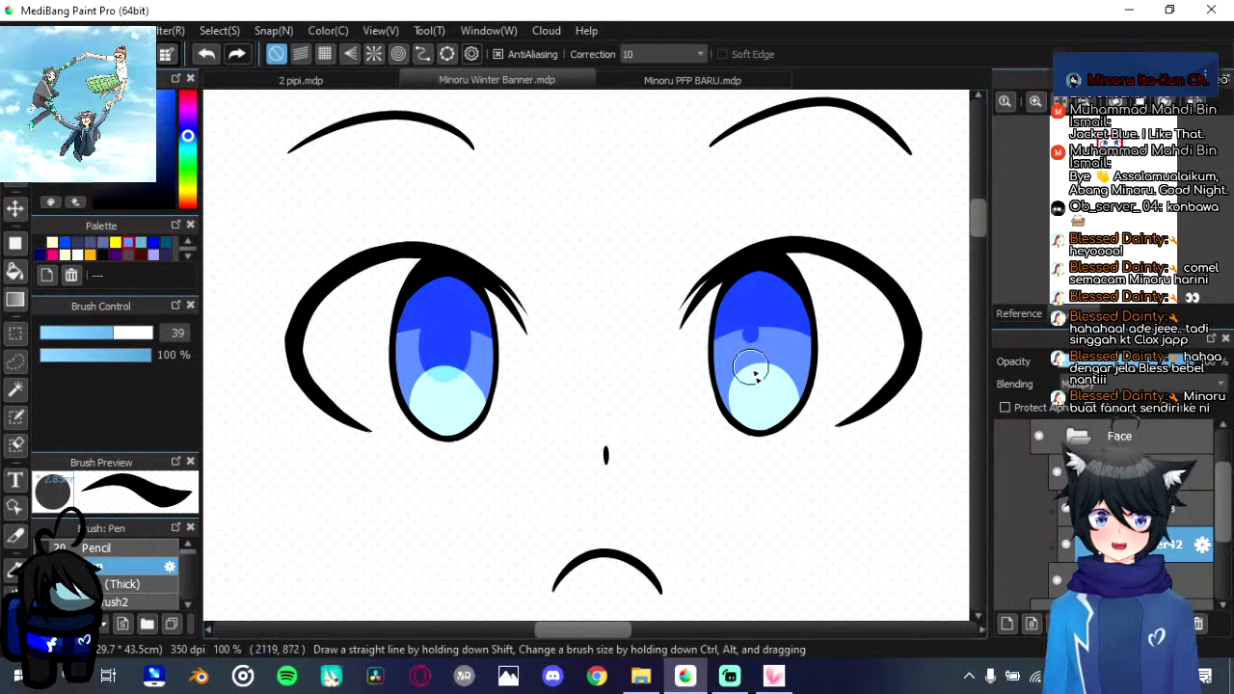
Step: Paint a matching dark pupil in the right iris, extending it down into the light highlight
{"action": "left_click_drag", "start_coordinate": [751, 372], "coordinate": [771, 354]}
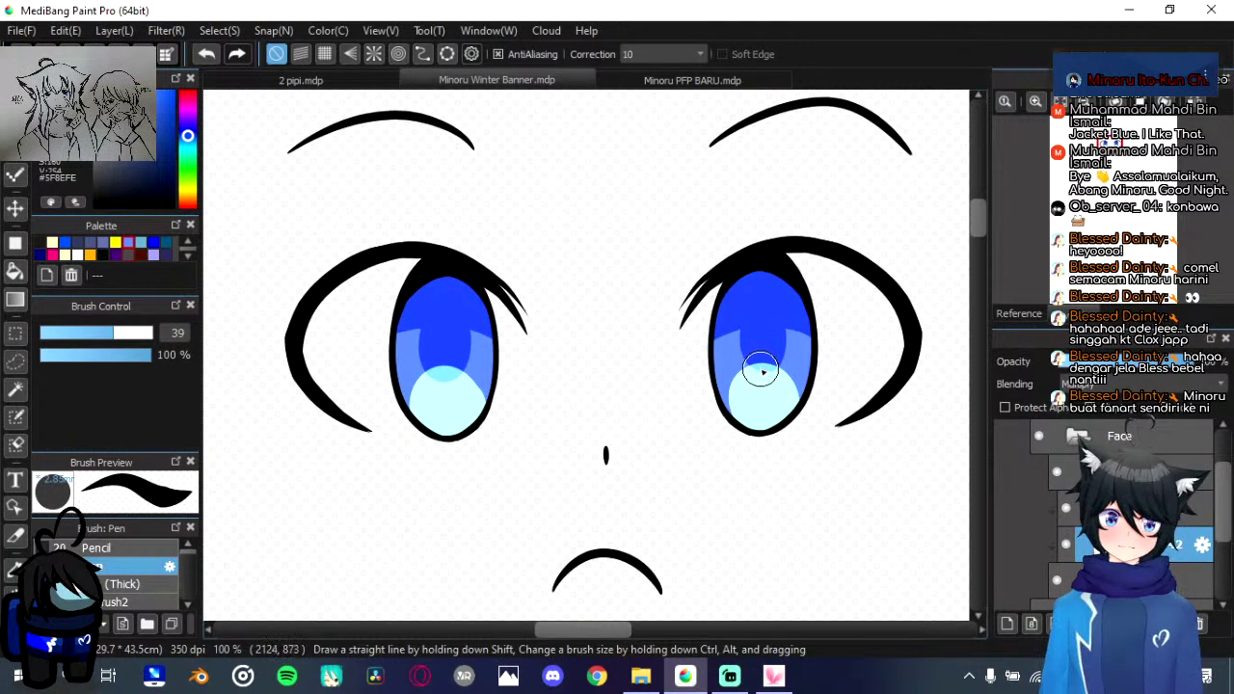
{"action": "left_click_drag", "start_coordinate": [760, 371], "coordinate": [776, 326]}
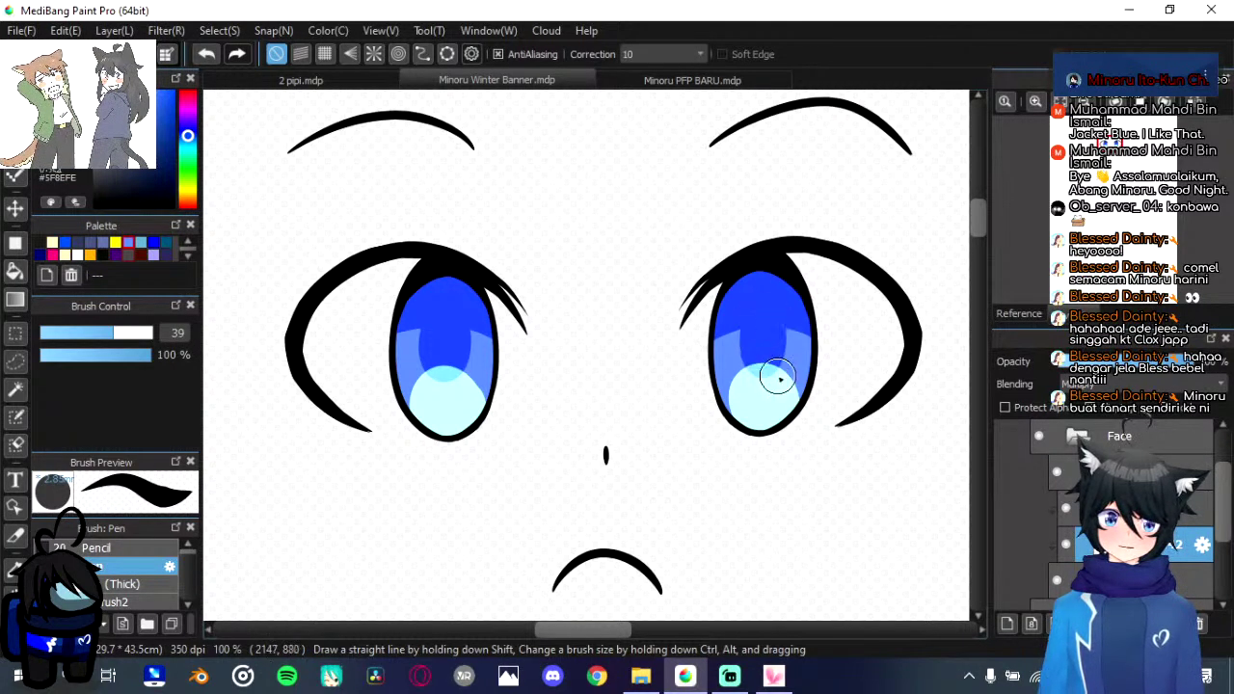
Step: Darken the pupil and upper iris shading on the Multiply layer with the Tone Curve filter
{"action": "scroll", "coordinate": [779, 379], "scroll_direction": "down", "scroll_amount": 4}
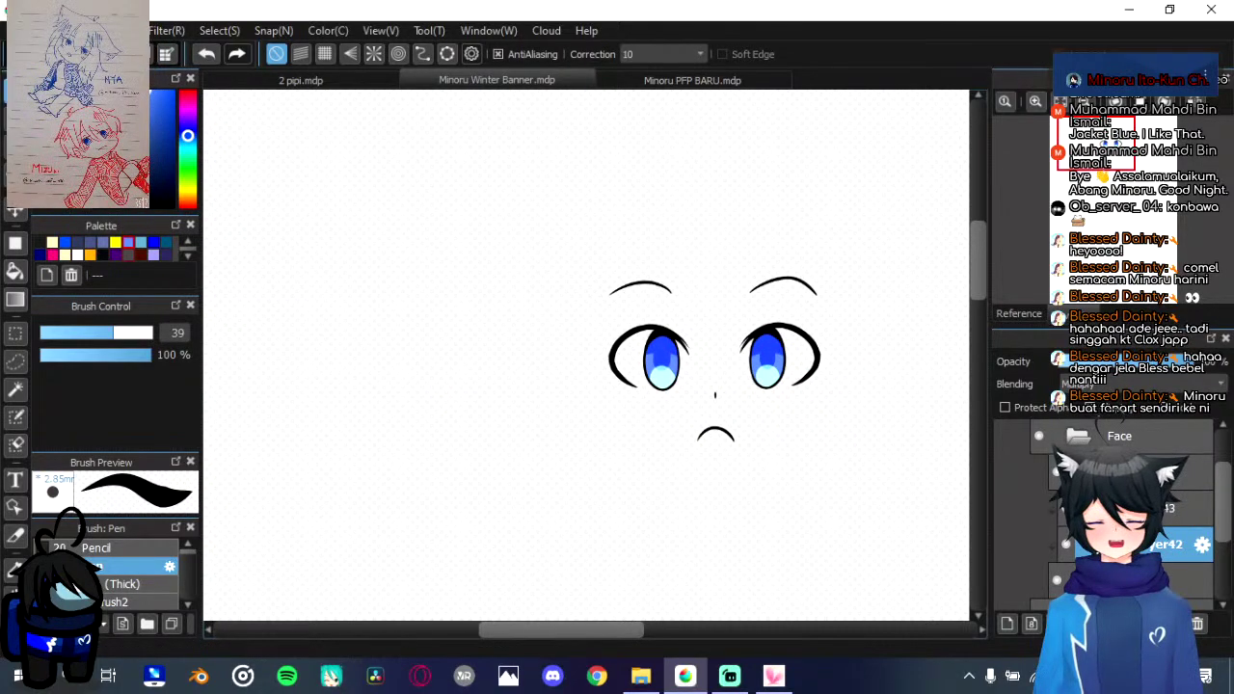
{"action": "left_click", "coordinate": [166, 30]}
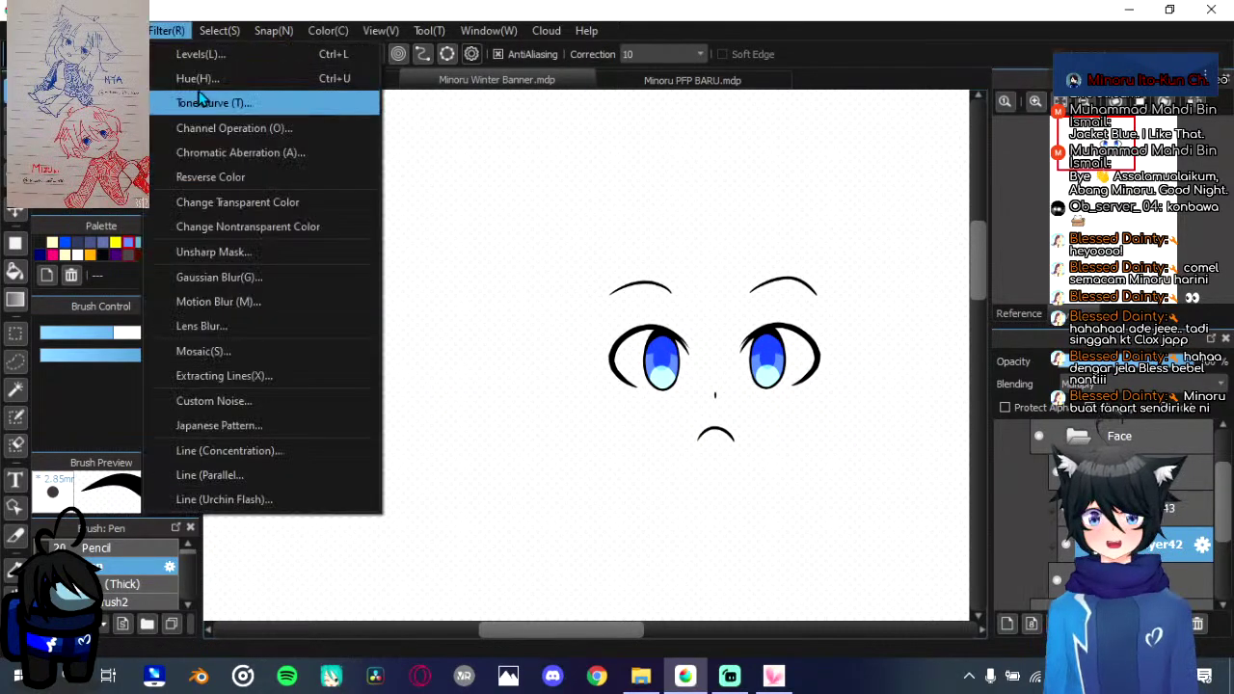
{"action": "left_click", "coordinate": [199, 100]}
{"action": "left_click_drag", "start_coordinate": [628, 286], "coordinate": [633, 205]}
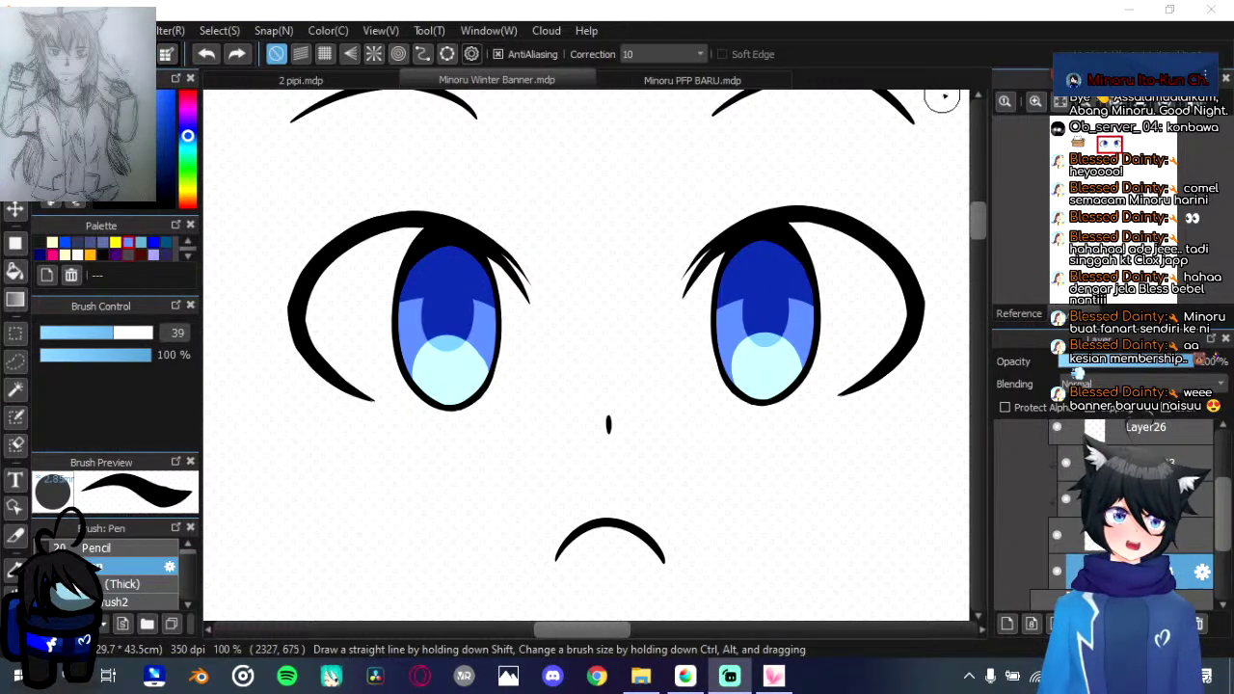
Step: Show the hidden folders containing the skin, hair and clothing again and compare the eyes with Minoru PFP BARU.mdp
{"action": "left_click", "coordinate": [945, 55]}
{"action": "scroll", "coordinate": [663, 488], "scroll_direction": "down", "scroll_amount": 1}
{"action": "scroll", "coordinate": [581, 479], "scroll_direction": "up", "scroll_amount": 2}
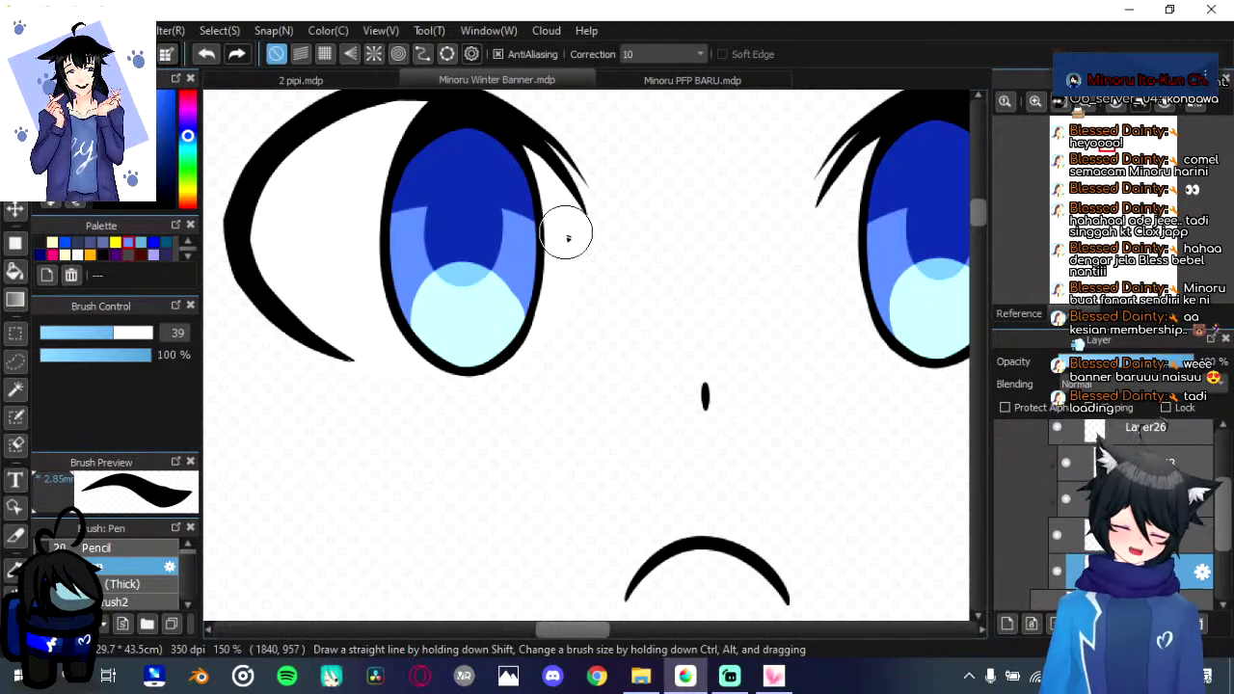
{"action": "scroll", "coordinate": [1084, 559], "scroll_direction": "down", "scroll_amount": 2}
{"action": "scroll", "coordinate": [1084, 559], "scroll_direction": "down", "scroll_amount": 1}
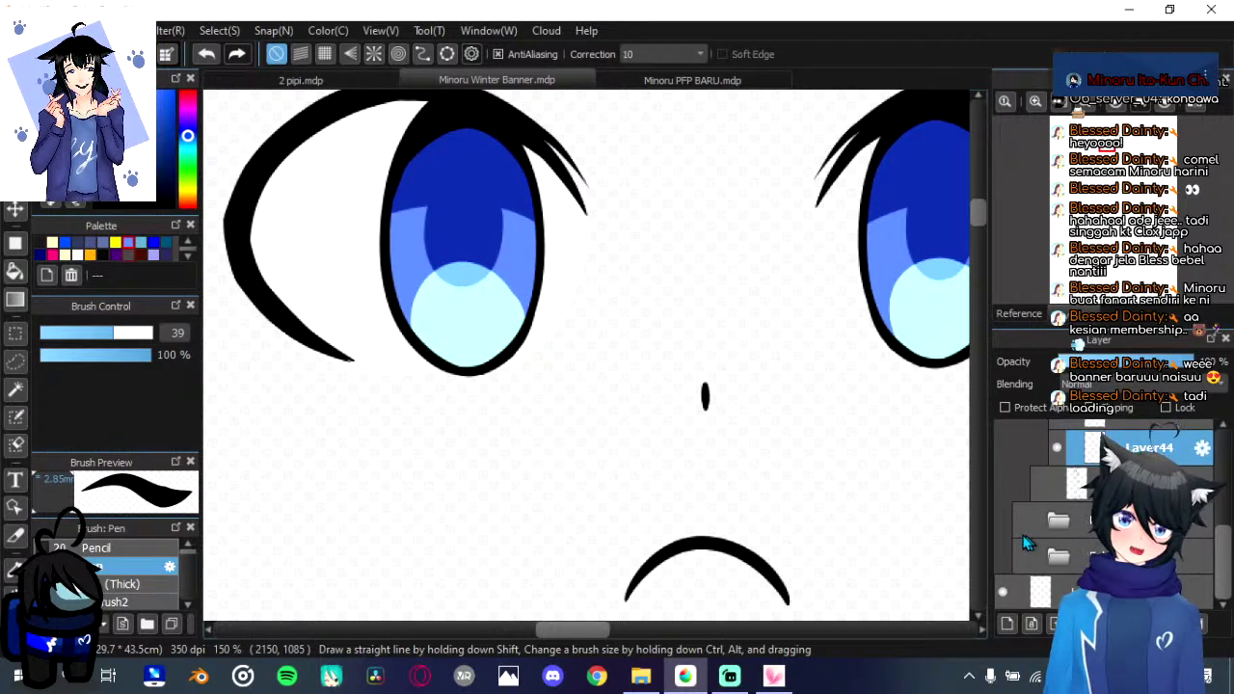
{"action": "left_click", "coordinate": [1020, 522]}
{"action": "scroll", "coordinate": [703, 381], "scroll_direction": "down", "scroll_amount": 2}
{"action": "scroll", "coordinate": [700, 375], "scroll_direction": "up", "scroll_amount": 2}
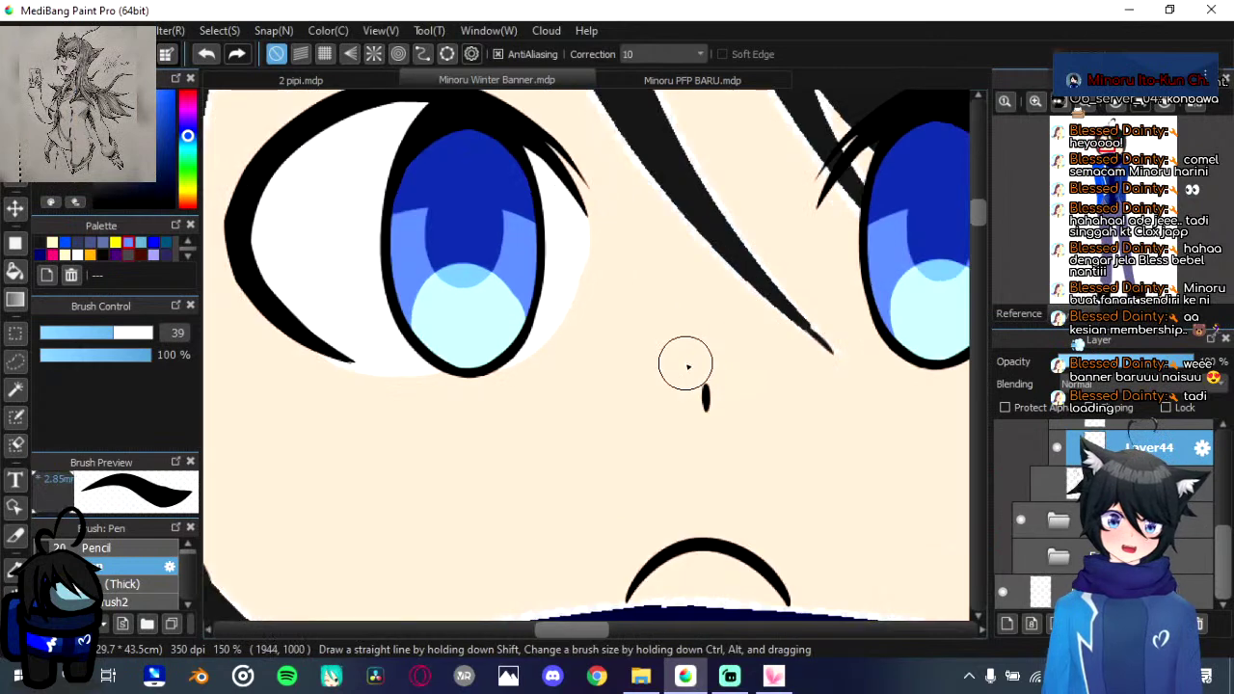
{"action": "left_click", "coordinate": [1040, 482]}
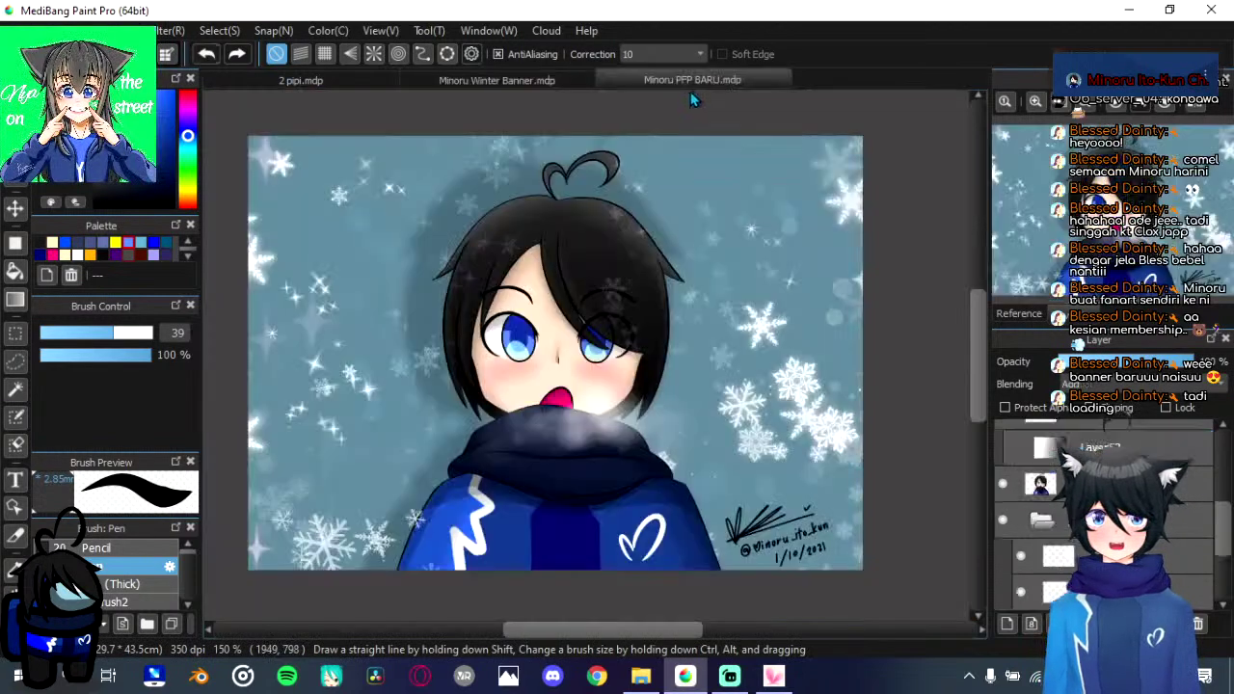
{"action": "left_click", "coordinate": [687, 84]}
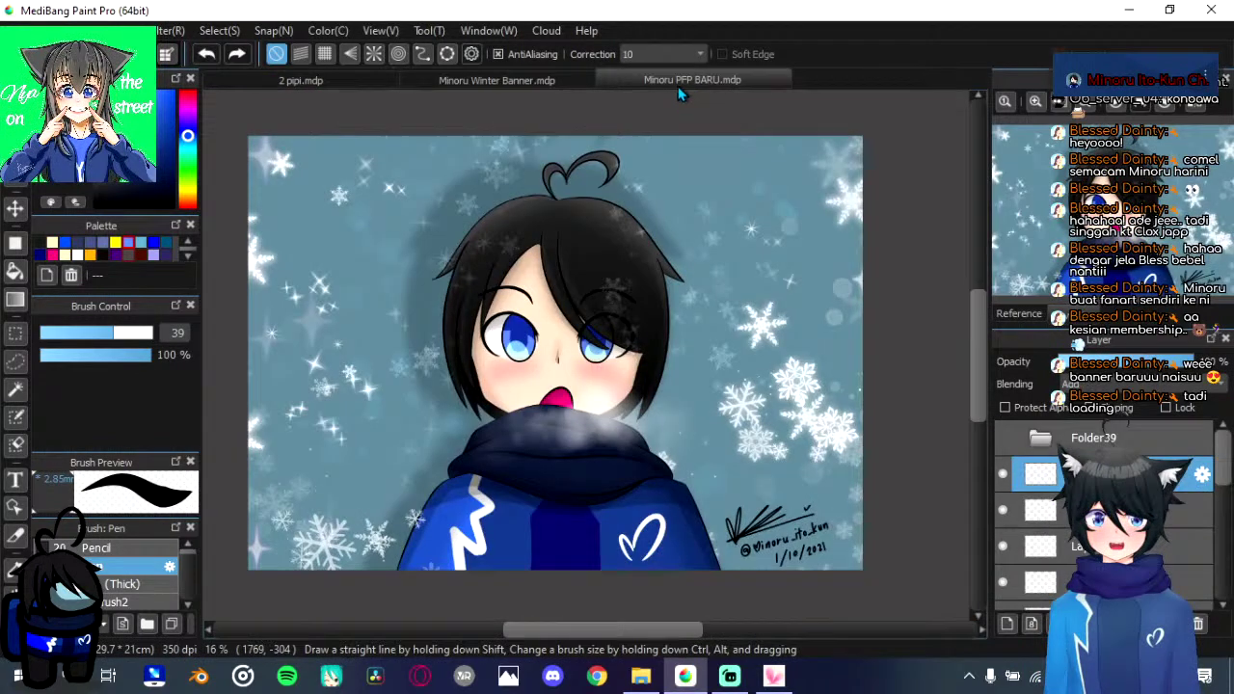
{"action": "left_click", "coordinate": [590, 81]}
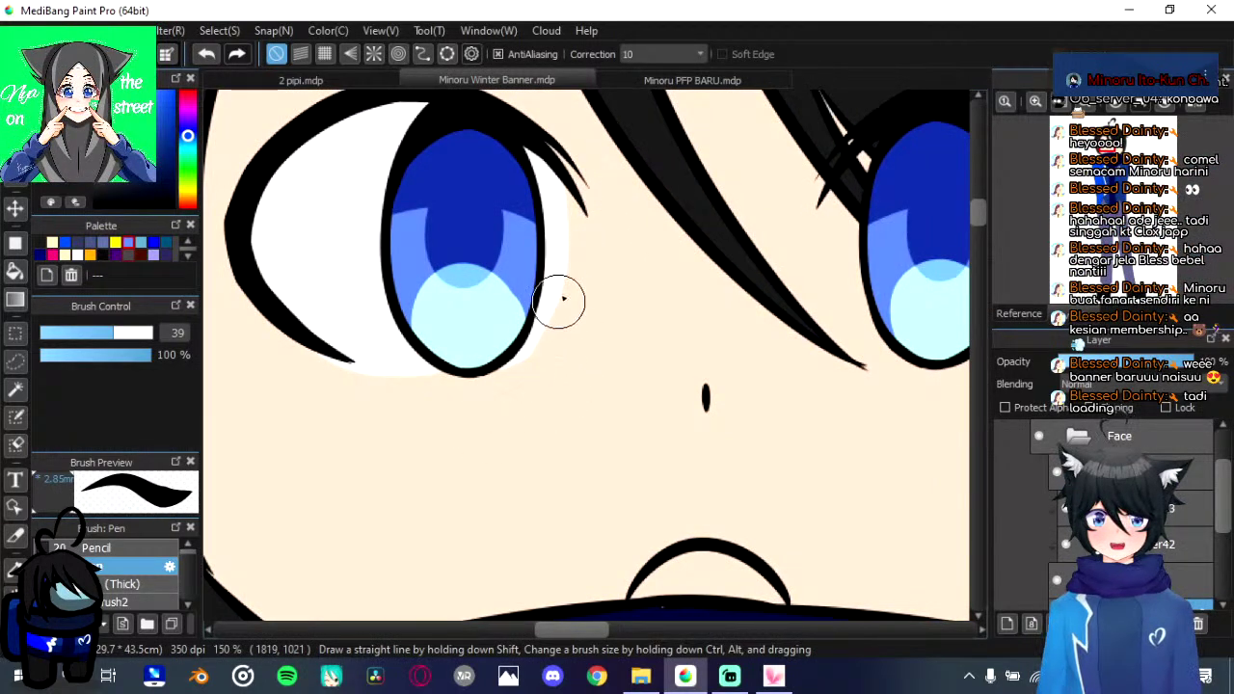
Step: Transform a copy of the left eye's white, fit it behind the right iris and apply the placement
{"action": "scroll", "coordinate": [505, 427], "scroll_direction": "down", "scroll_amount": 3}
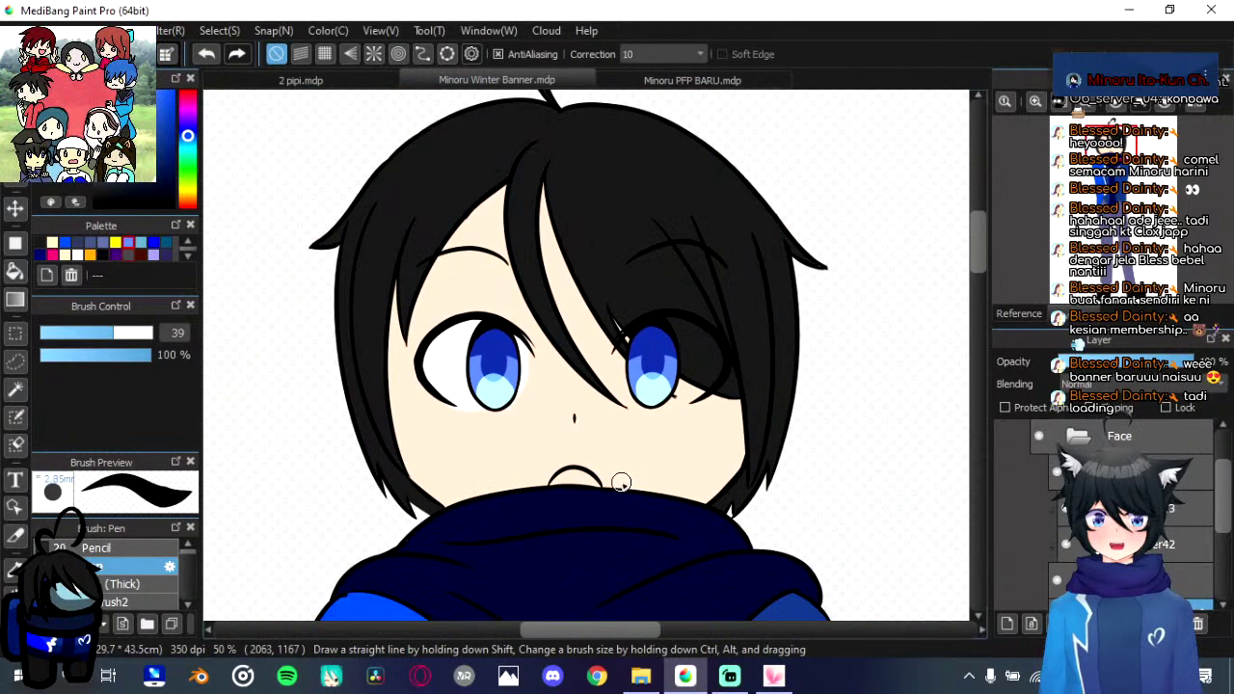
{"action": "scroll", "coordinate": [621, 482], "scroll_direction": "up", "scroll_amount": 2}
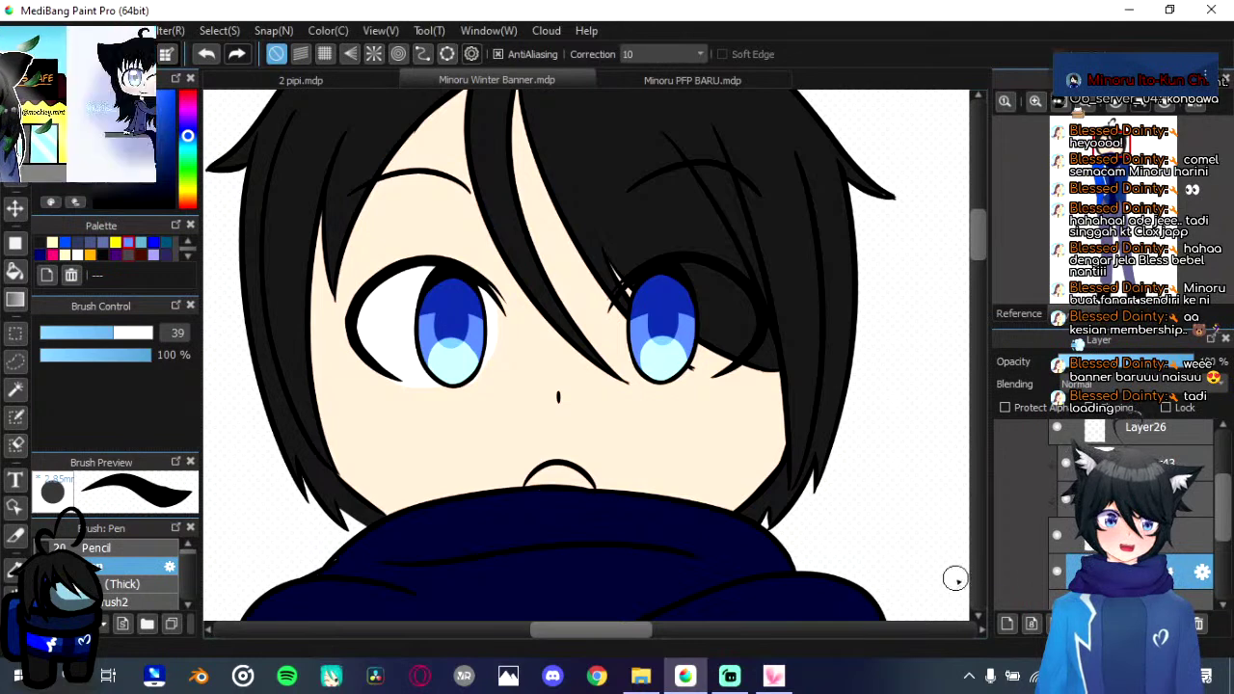
{"action": "key", "text": "ctrl+t"}
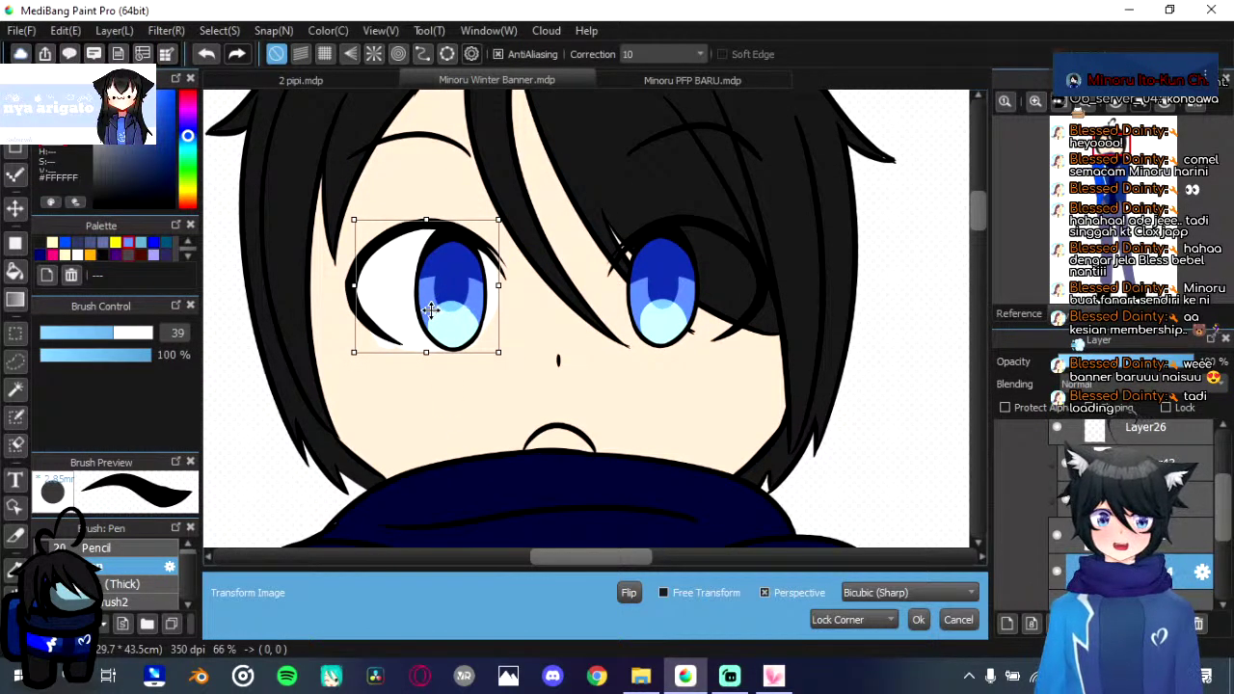
{"action": "left_click_drag", "start_coordinate": [436, 311], "coordinate": [693, 309]}
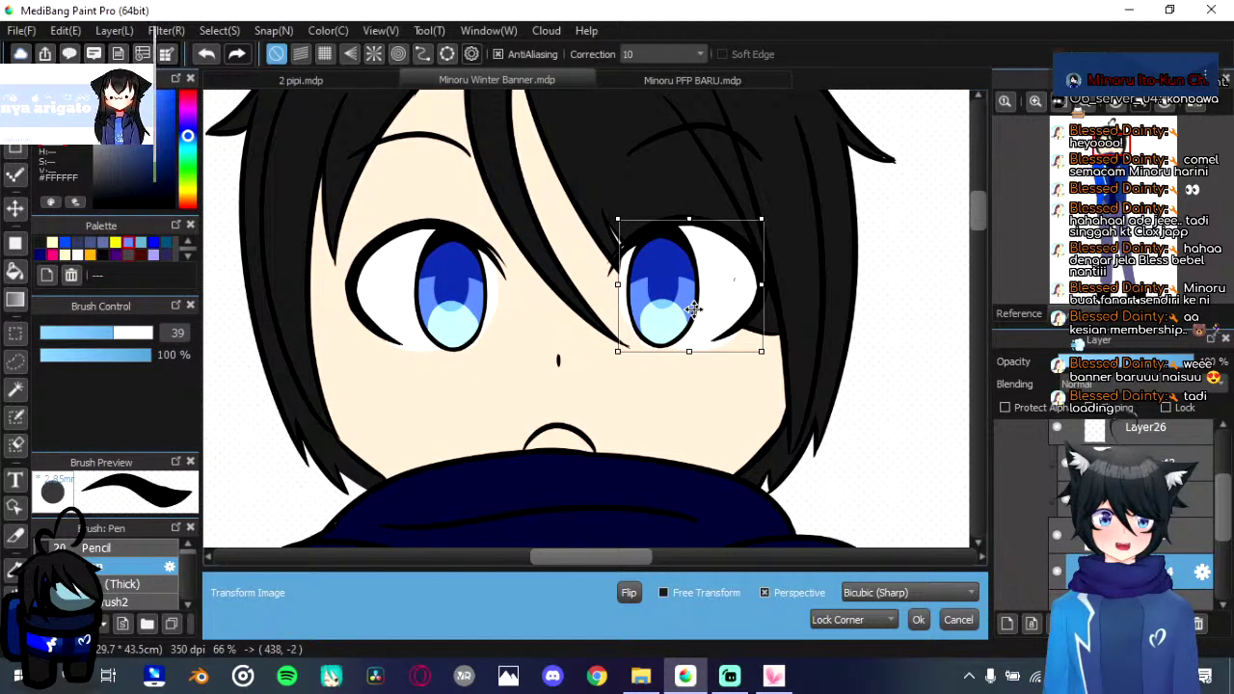
{"action": "scroll", "coordinate": [693, 308], "scroll_direction": "up", "scroll_amount": 4}
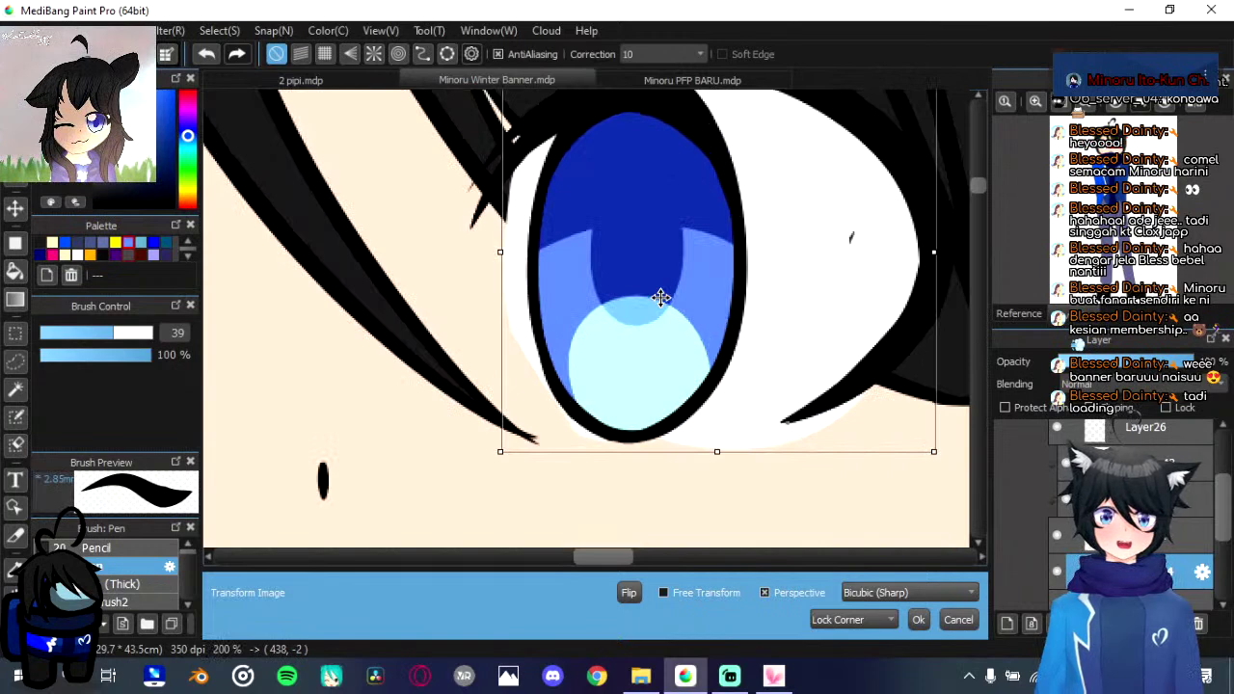
{"action": "left_click_drag", "start_coordinate": [668, 311], "coordinate": [665, 296]}
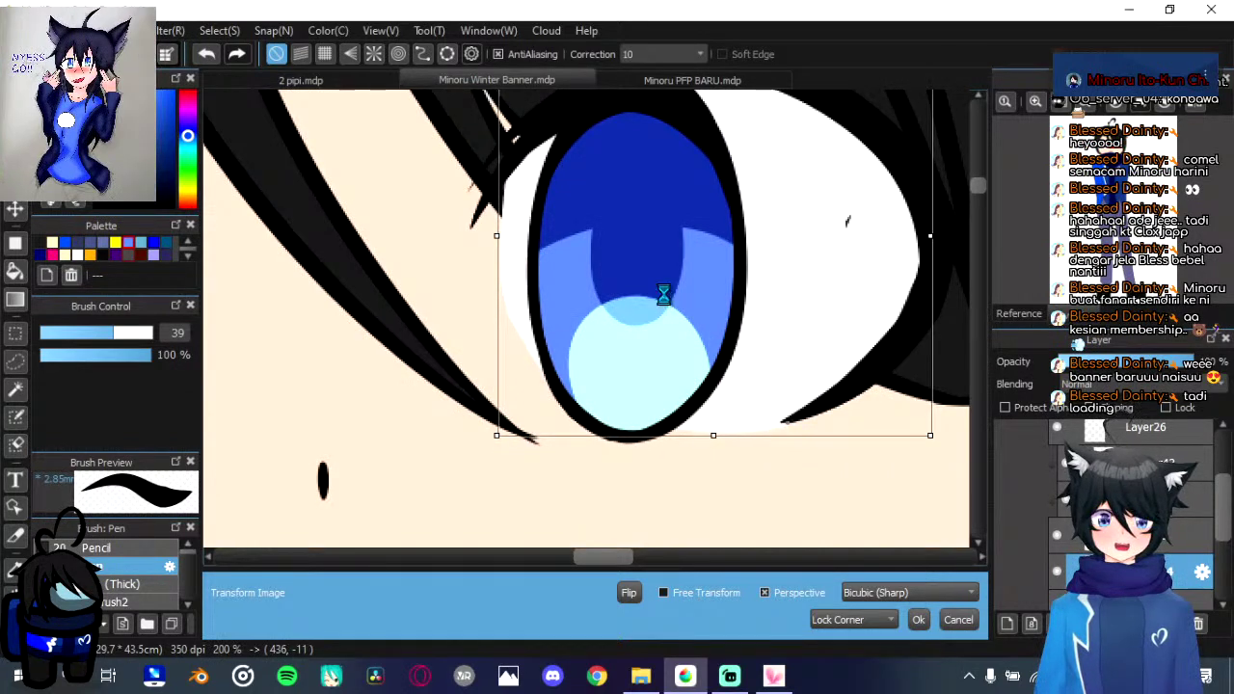
{"action": "scroll", "coordinate": [665, 295], "scroll_direction": "down", "scroll_amount": 2}
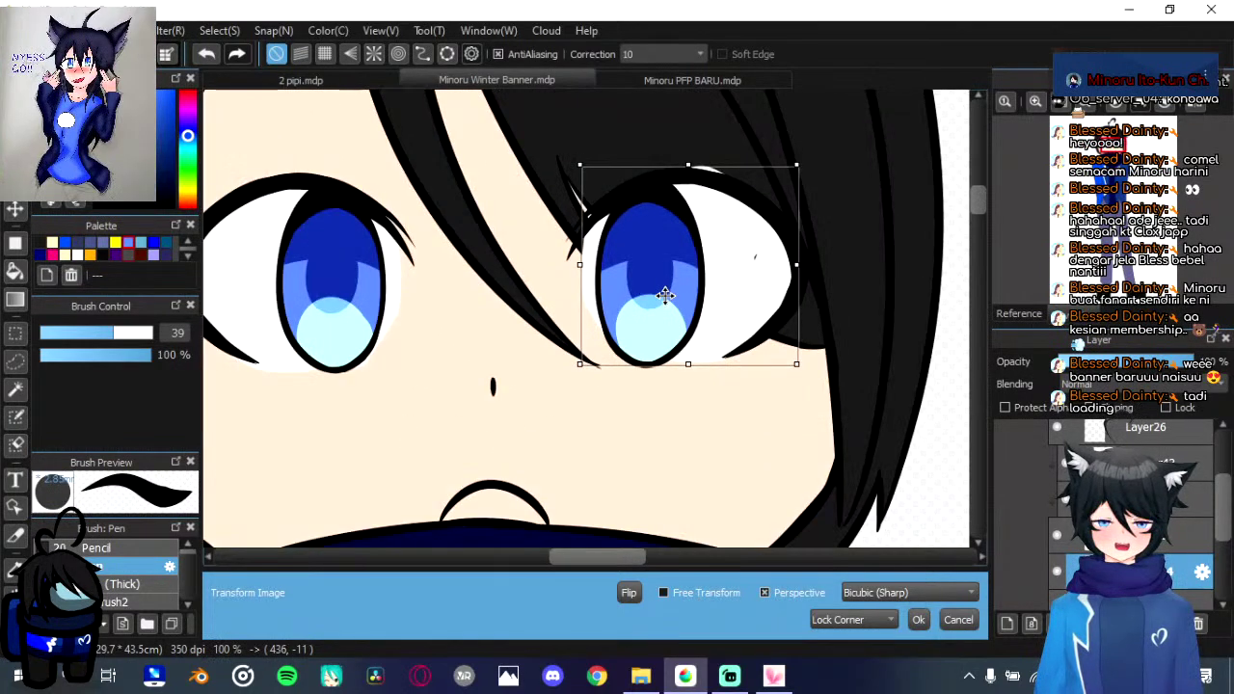
{"action": "left_click", "coordinate": [918, 620]}
{"action": "scroll", "coordinate": [570, 352], "scroll_direction": "down", "scroll_amount": 1}
{"action": "scroll", "coordinate": [569, 357], "scroll_direction": "up", "scroll_amount": 1}
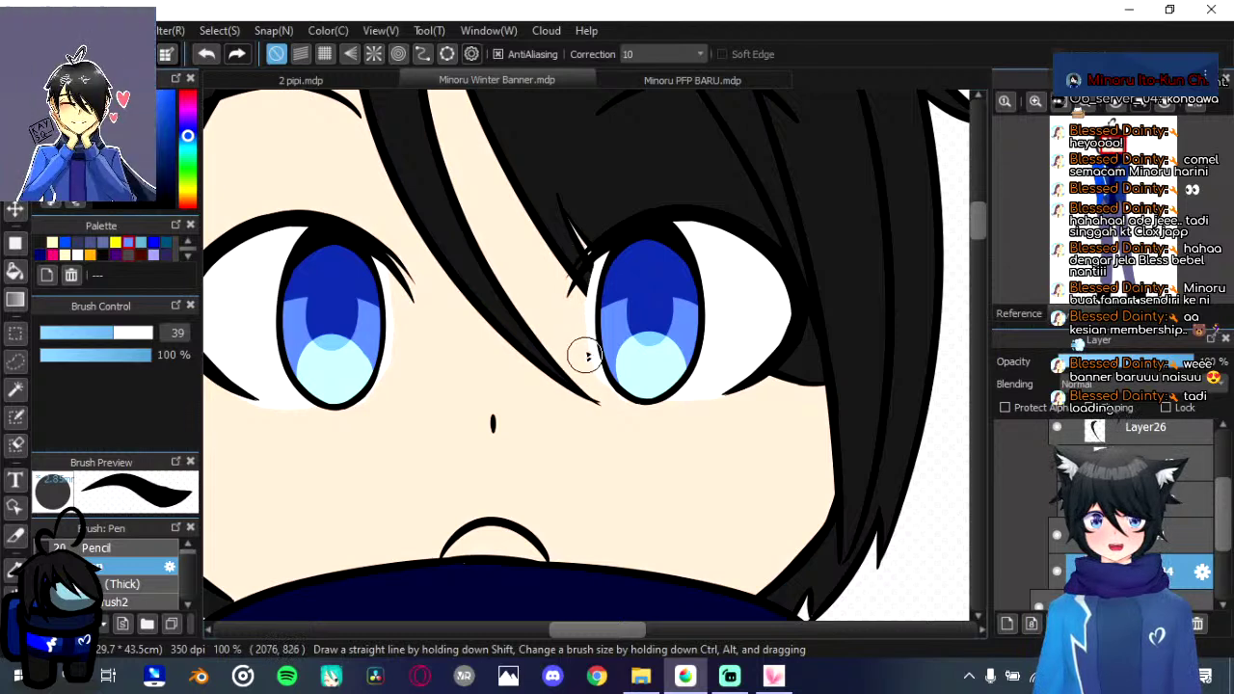
Step: Fill the mouth with the palette's pink using the Bucket tool and compare the face with Minoru PFP BARU.mdp
{"action": "scroll", "coordinate": [562, 409], "scroll_direction": "down", "scroll_amount": 1}
{"action": "scroll", "coordinate": [557, 415], "scroll_direction": "up", "scroll_amount": 4}
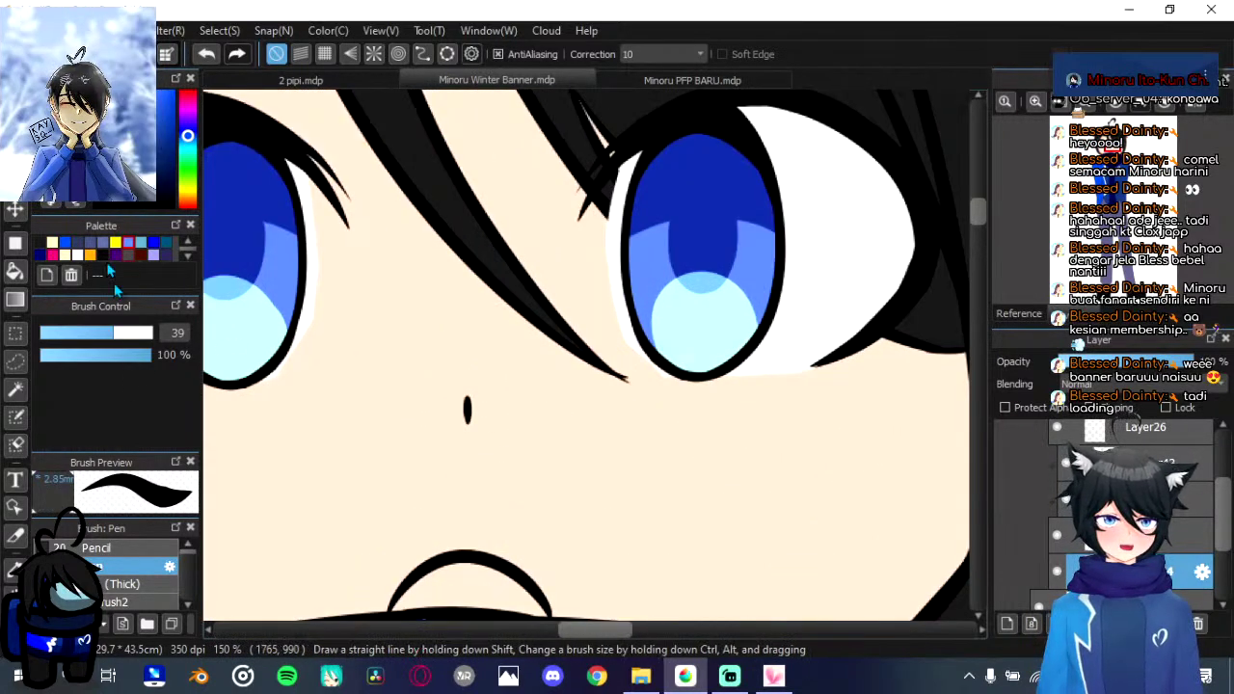
{"action": "left_click", "coordinate": [53, 253]}
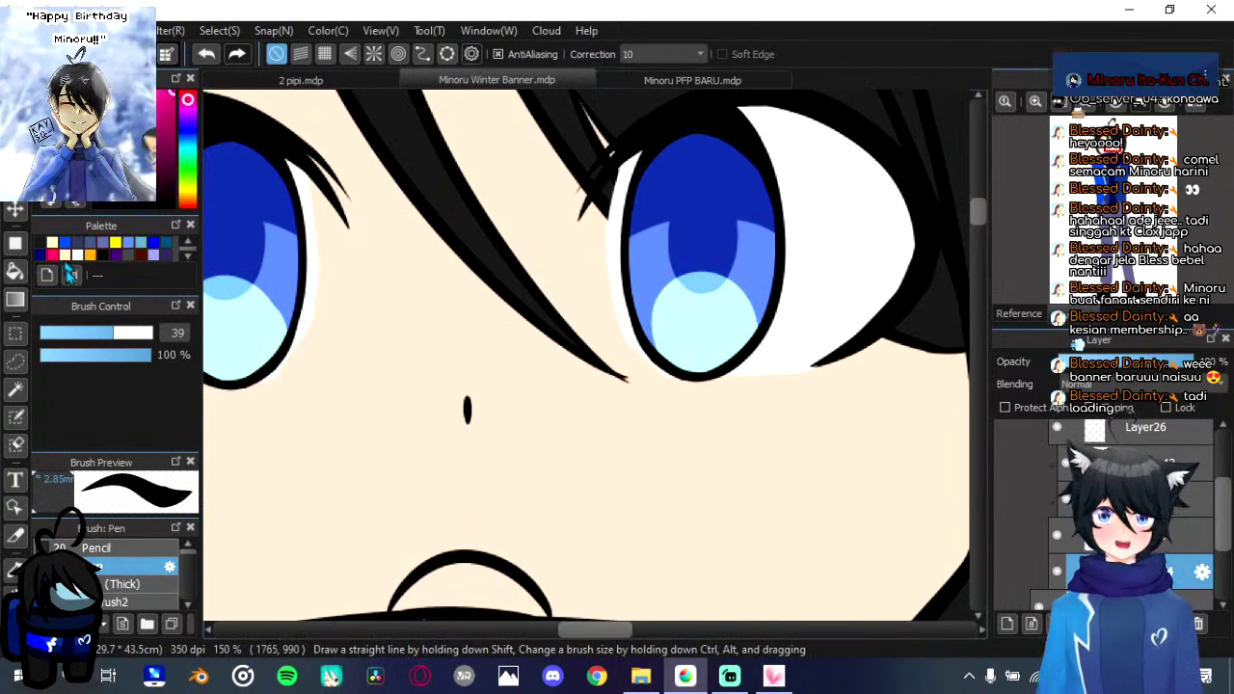
{"action": "left_click", "coordinate": [14, 271]}
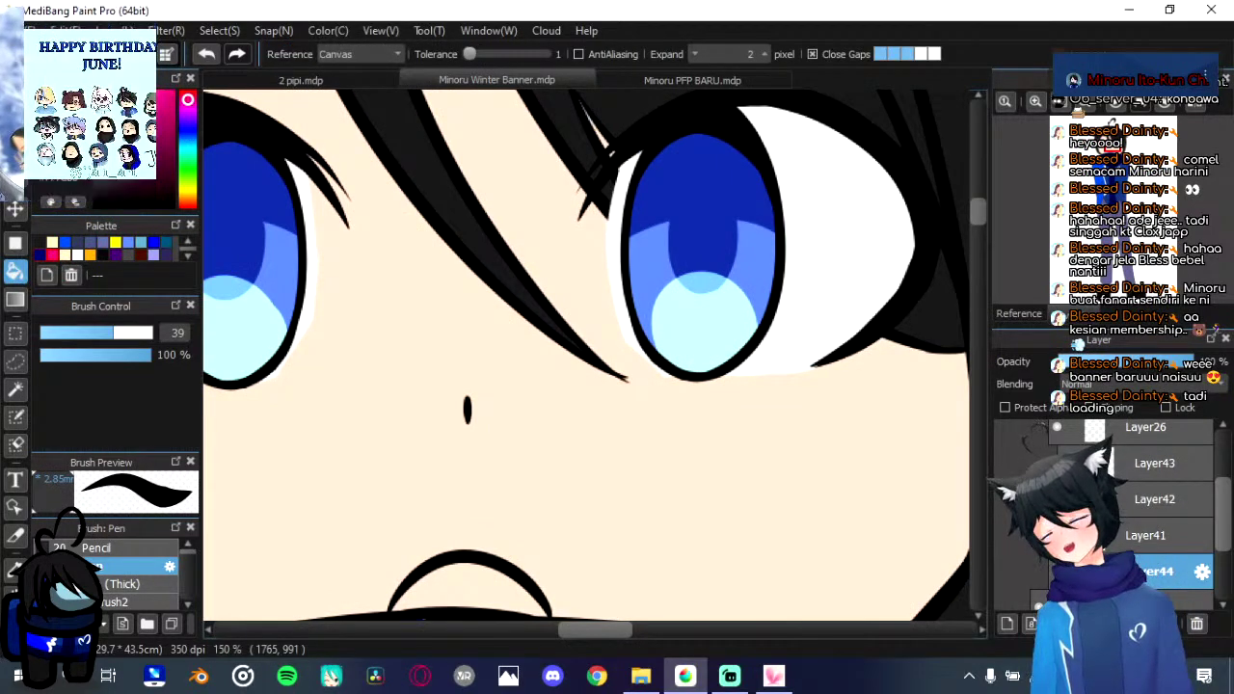
{"action": "left_click", "coordinate": [476, 563]}
{"action": "scroll", "coordinate": [475, 563], "scroll_direction": "down", "scroll_amount": 5}
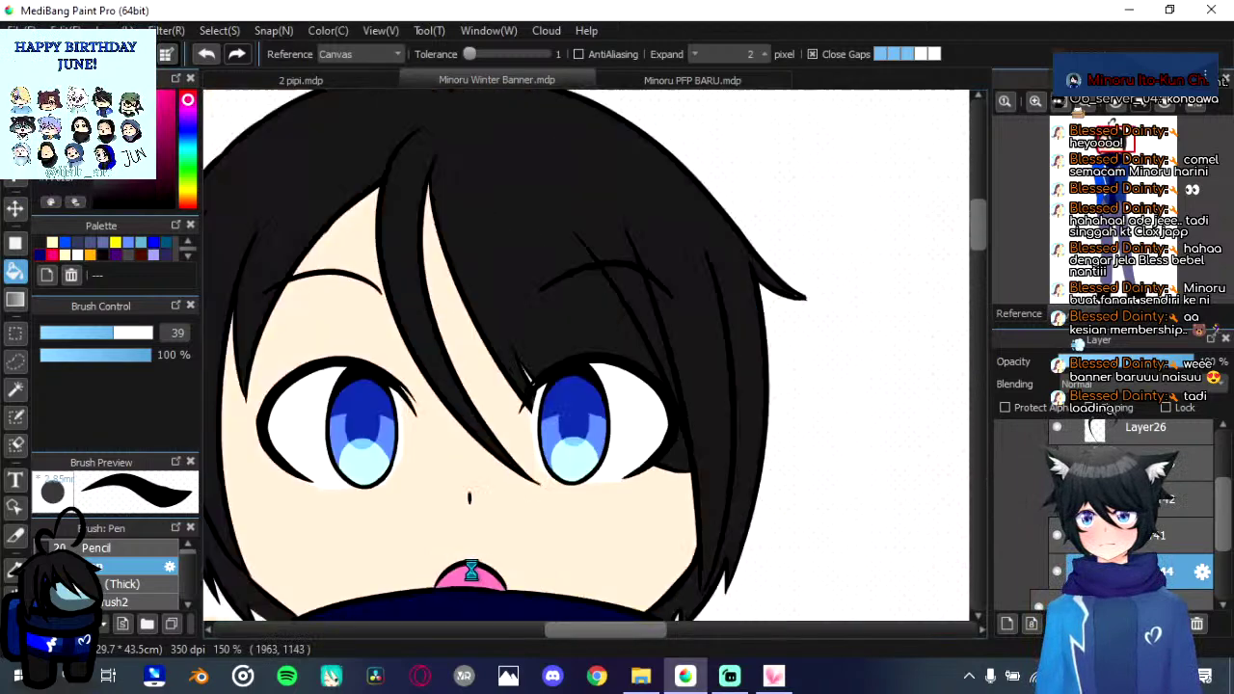
{"action": "left_click_drag", "start_coordinate": [603, 171], "coordinate": [613, 124]}
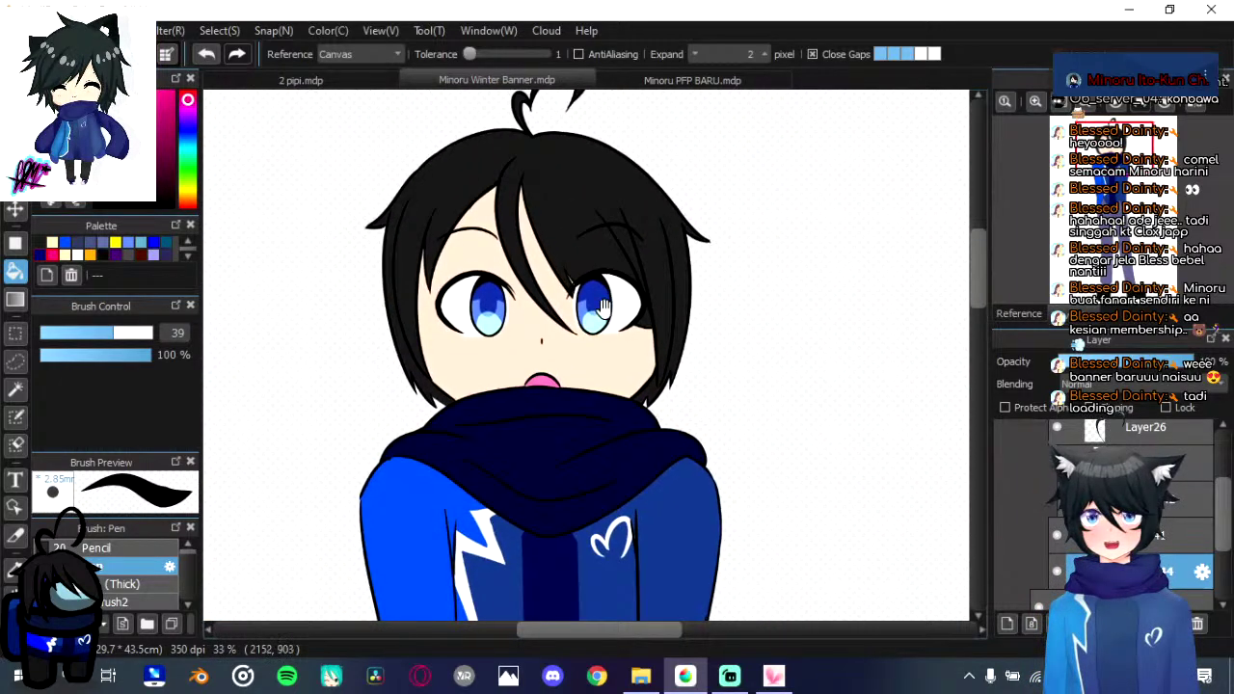
{"action": "scroll", "coordinate": [608, 303], "scroll_direction": "down", "scroll_amount": 3}
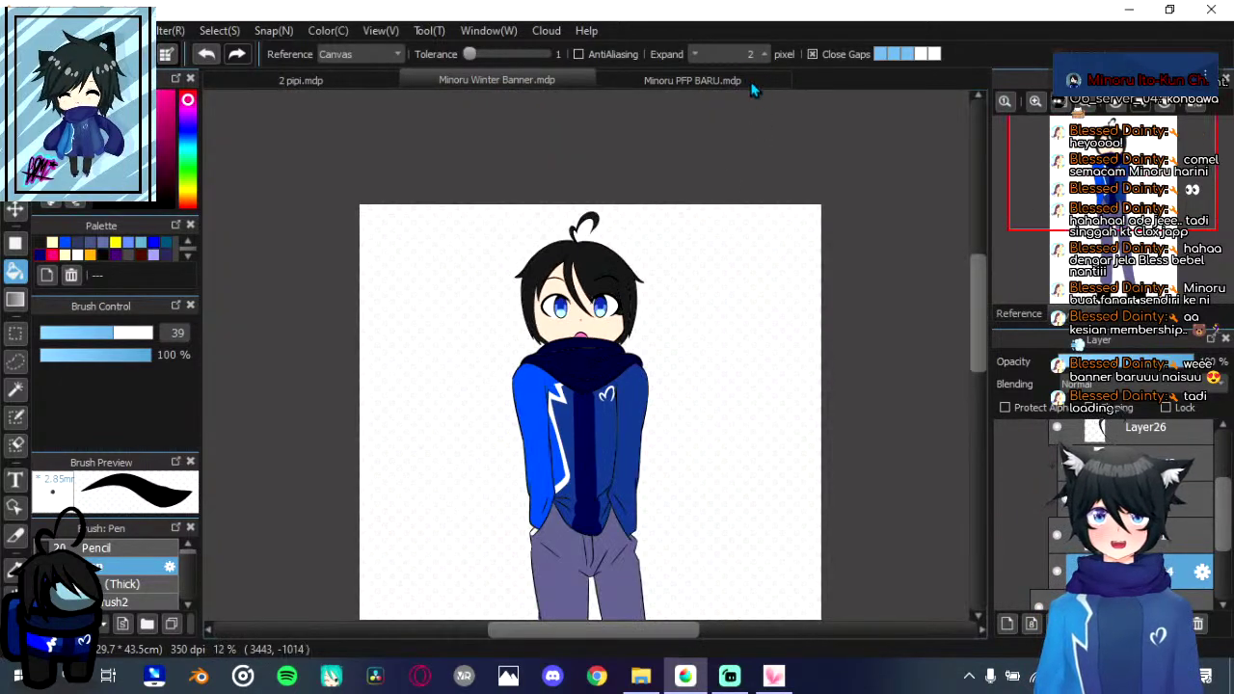
{"action": "left_click", "coordinate": [555, 81]}
{"action": "left_click", "coordinate": [542, 82]}
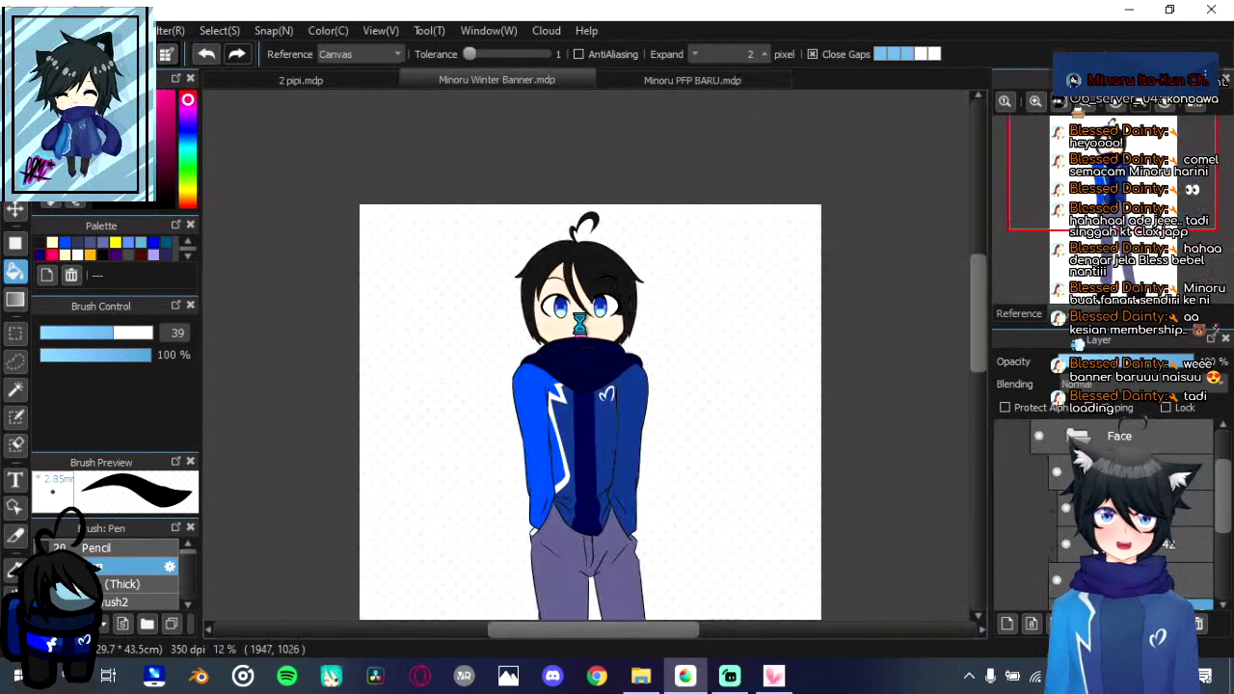
{"action": "scroll", "coordinate": [578, 322], "scroll_direction": "down", "scroll_amount": 1}
{"action": "scroll", "coordinate": [578, 315], "scroll_direction": "up", "scroll_amount": 5}
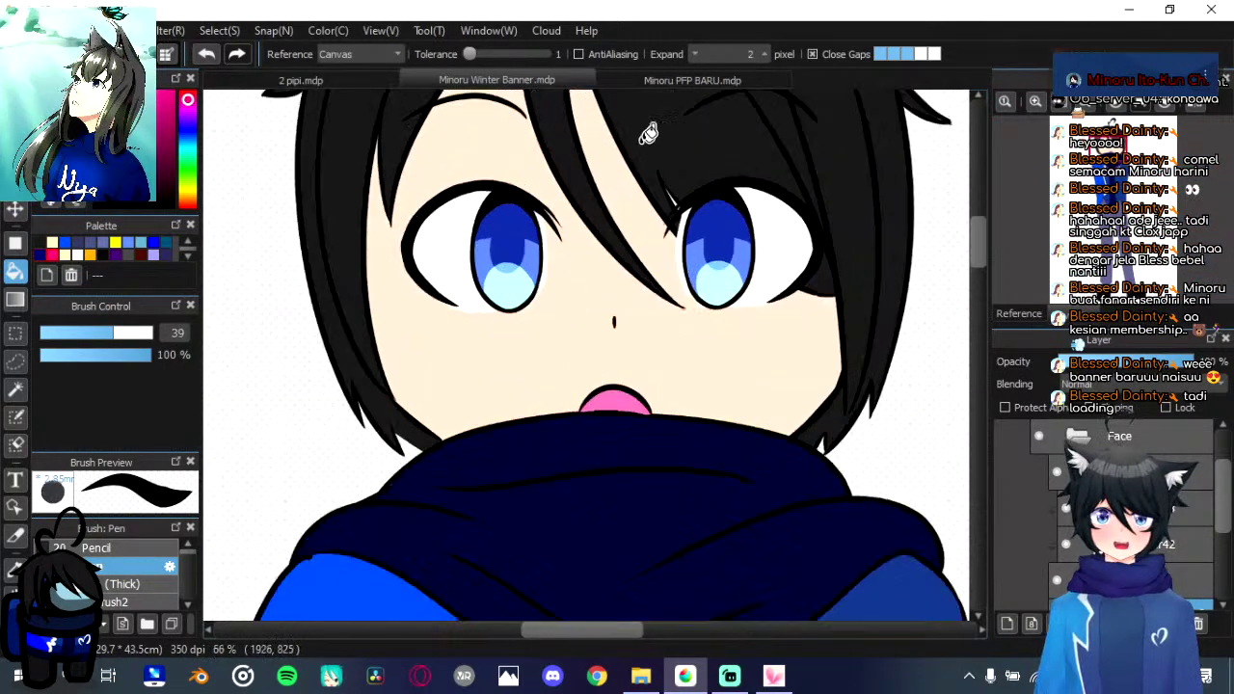
Step: Check Minoru PFP BARU.mdp, then shade the upper part of the left eye's white with dark teal #00557F using the Pen
{"action": "left_click", "coordinate": [692, 83]}
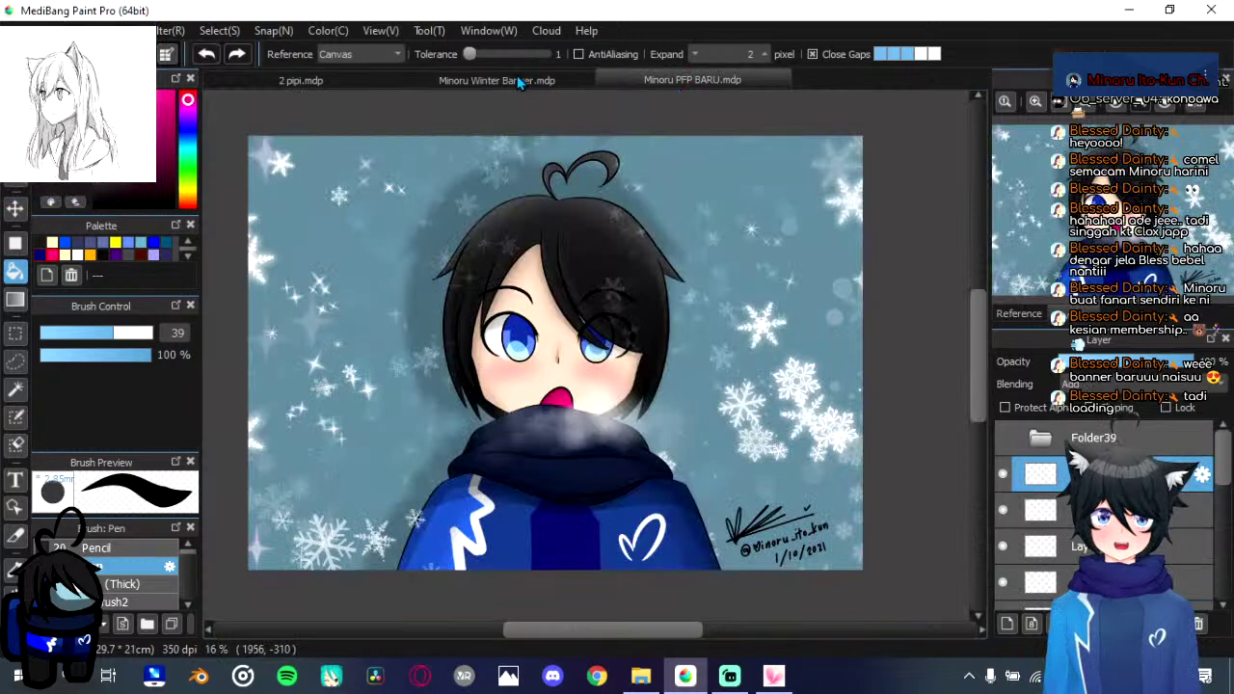
{"action": "left_click", "coordinate": [519, 83]}
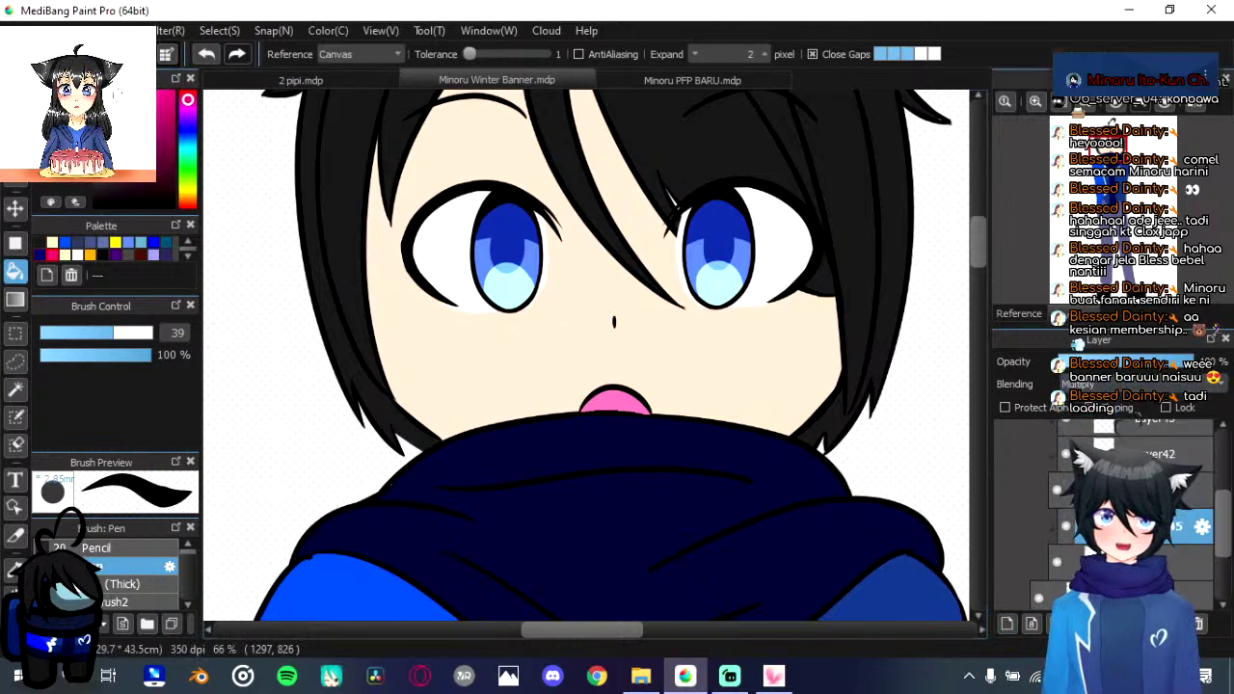
{"action": "left_click", "coordinate": [166, 243]}
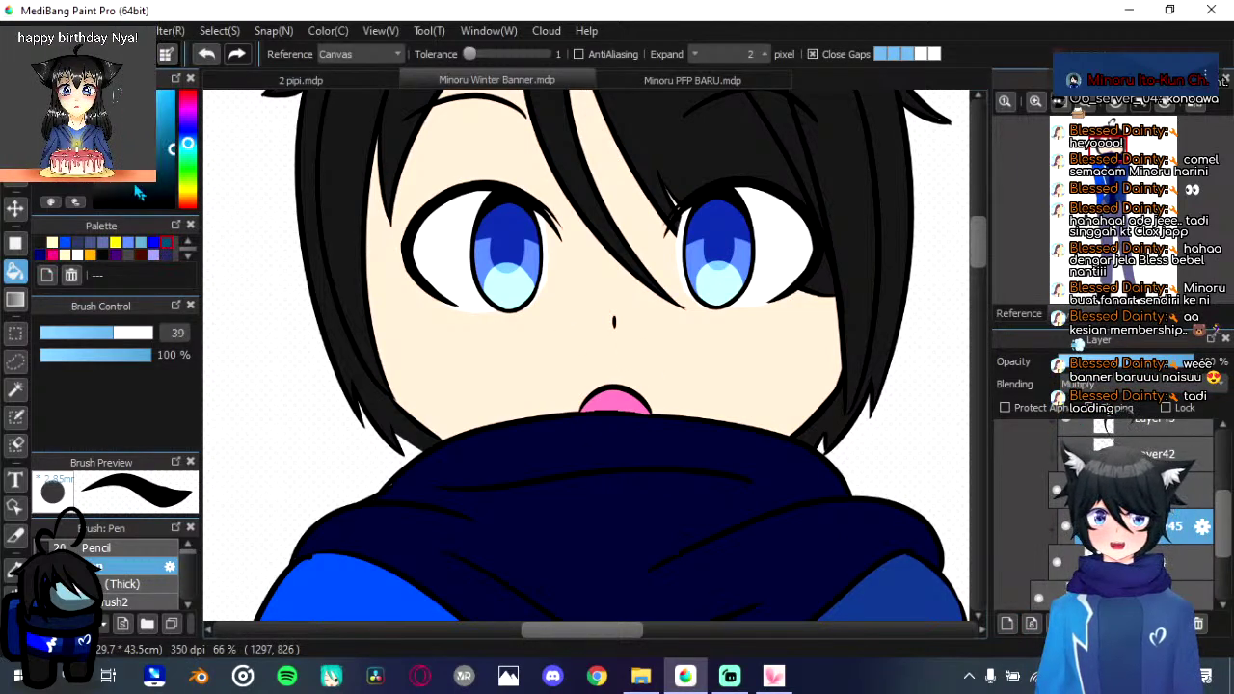
{"action": "scroll", "coordinate": [511, 307], "scroll_direction": "down", "scroll_amount": 1}
{"action": "scroll", "coordinate": [511, 306], "scroll_direction": "up", "scroll_amount": 2}
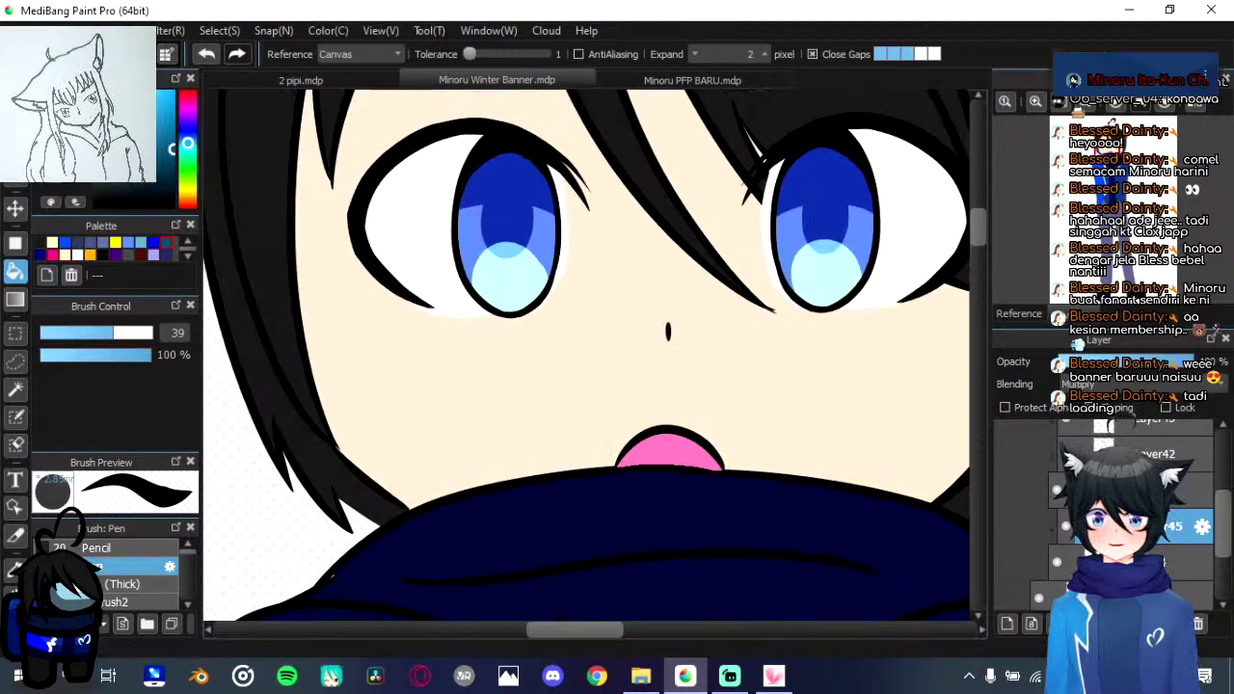
{"action": "key", "text": "b"}
{"action": "key", "text": "Left"}
{"action": "key", "text": "Left"}
{"action": "key", "text": "Left"}
{"action": "key", "text": "Left"}
{"action": "key", "text": "Left"}
{"action": "key", "text": "Left"}
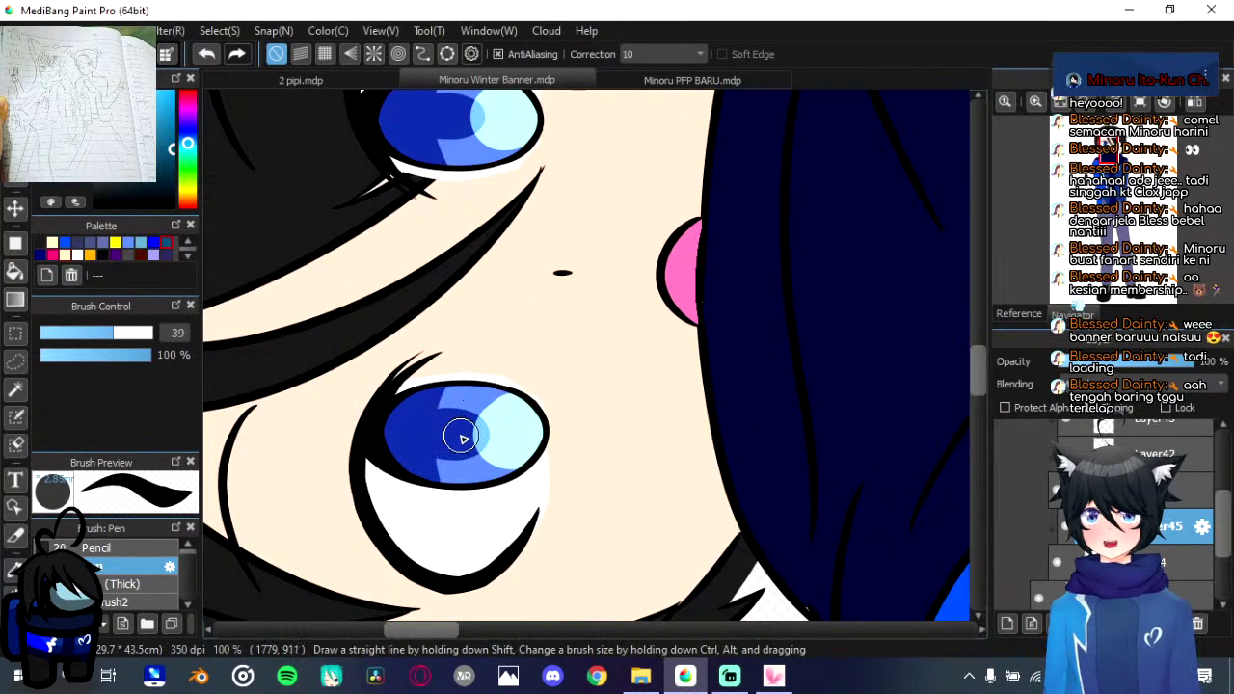
{"action": "left_click_drag", "start_coordinate": [511, 399], "coordinate": [532, 285]}
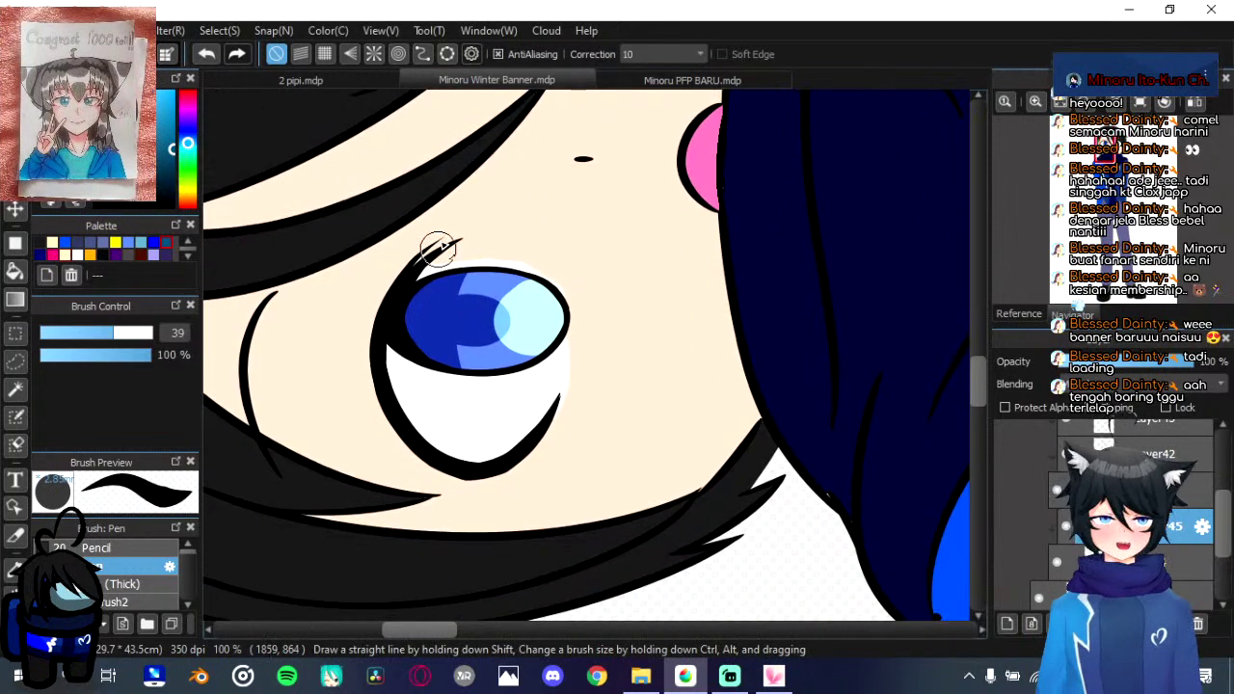
{"action": "mouse_move", "coordinate": [440, 231]}
{"action": "left_mouse_down"}
{"action": "mouse_move", "coordinate": [415, 392]}
{"action": "mouse_move", "coordinate": [479, 485]}
{"action": "left_mouse_up"}
{"action": "left_click_drag", "start_coordinate": [394, 347], "coordinate": [420, 432]}
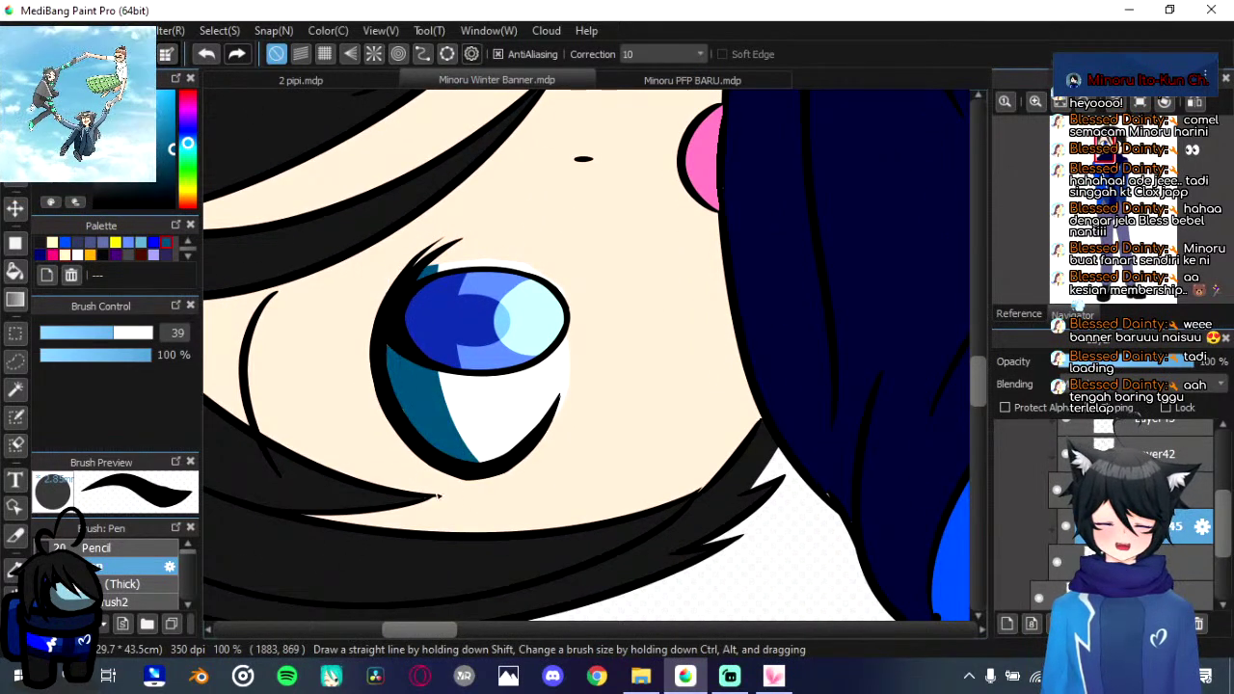
Step: Lower the opacity of the eye-white shading layer to 25%
{"action": "left_click", "coordinate": [1122, 366]}
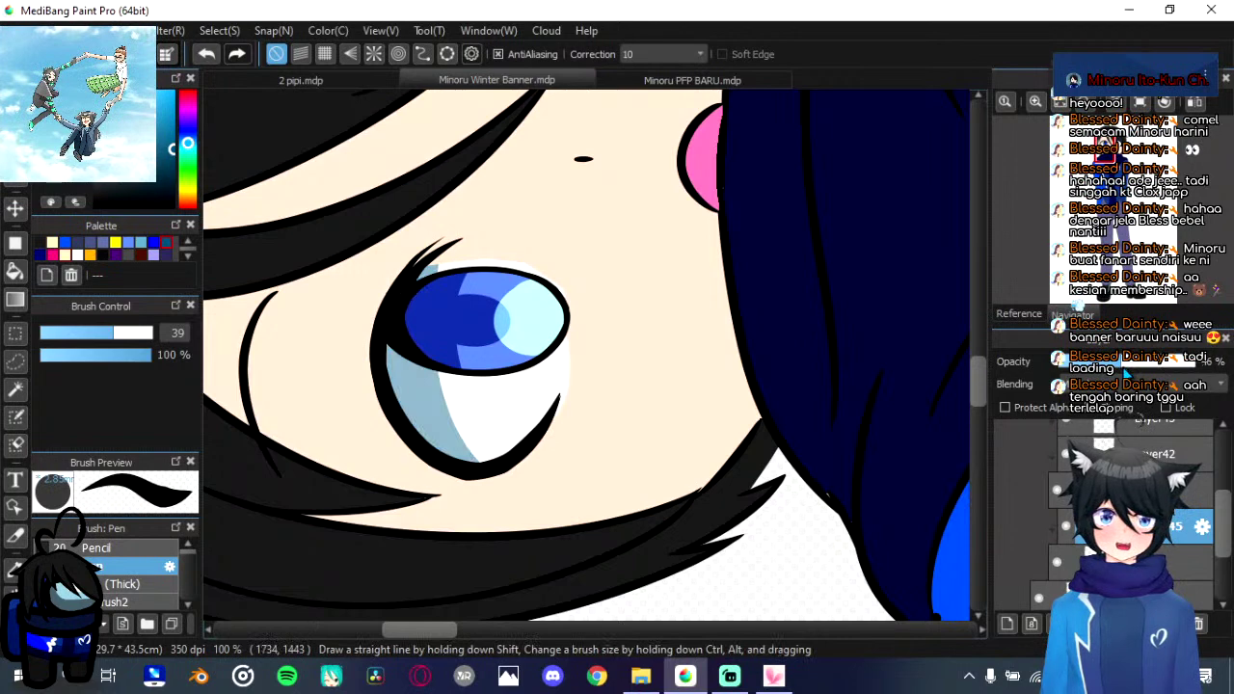
{"action": "left_click", "coordinate": [1105, 365]}
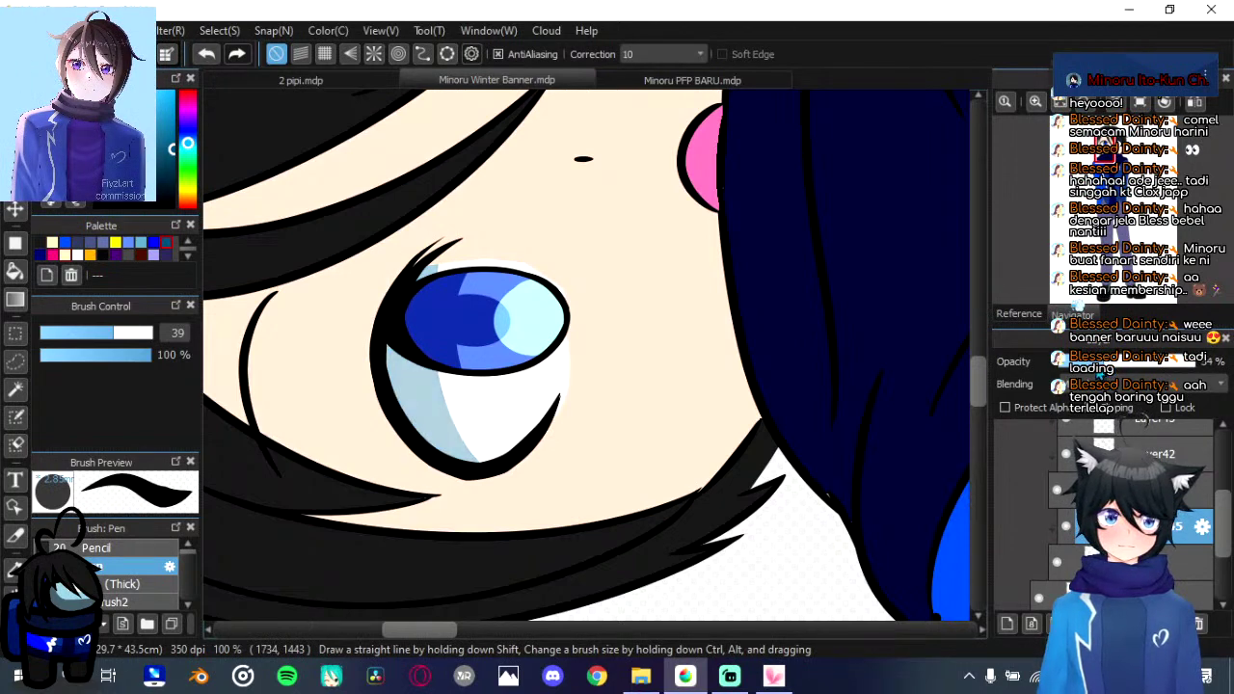
{"action": "left_click", "coordinate": [1095, 369]}
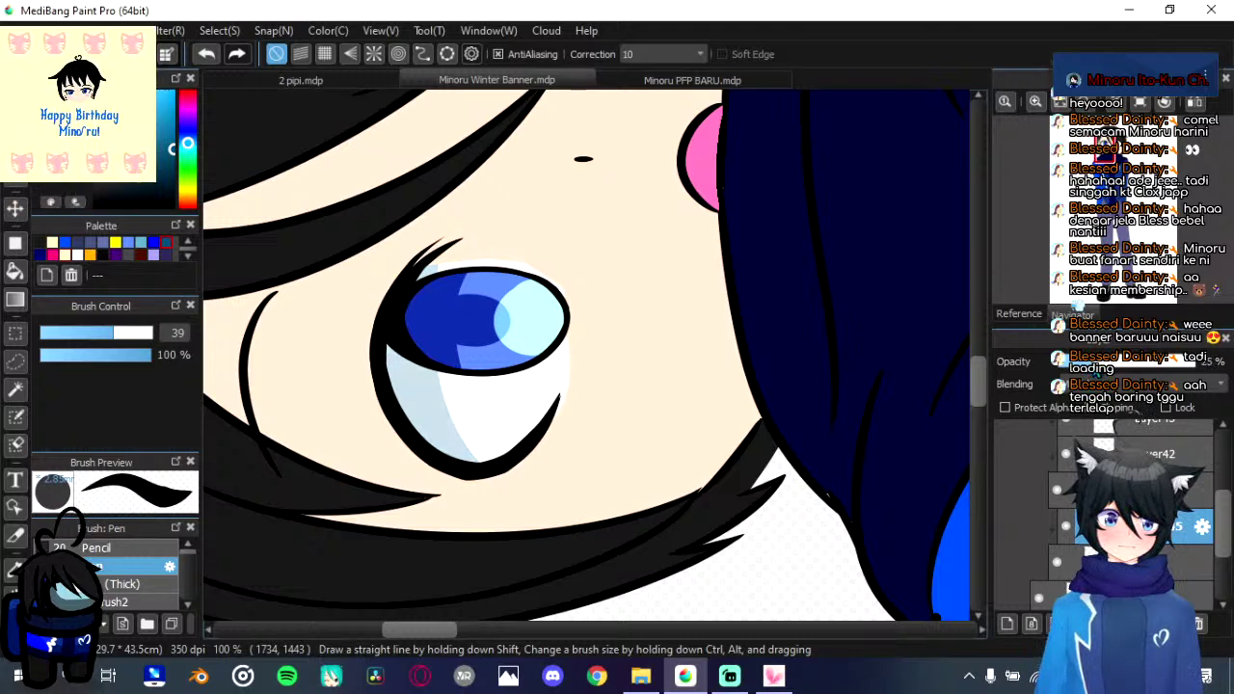
Step: Shade the upper part of the right eye's white with the same teal and check the left eye's shading against it
{"action": "mouse_move", "coordinate": [453, 260]}
{"action": "left_mouse_down"}
{"action": "mouse_move", "coordinate": [462, 372]}
{"action": "mouse_move", "coordinate": [492, 449]}
{"action": "left_mouse_up"}
{"action": "left_click_drag", "start_coordinate": [463, 353], "coordinate": [546, 190]}
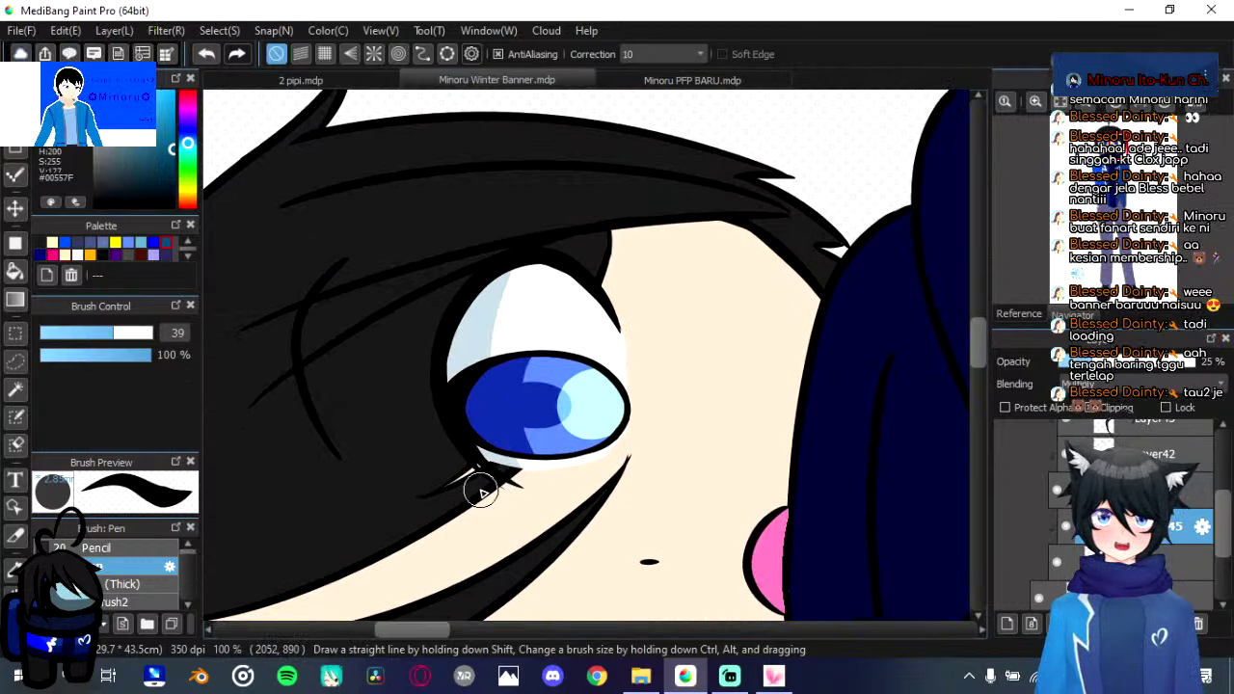
{"action": "left_click_drag", "start_coordinate": [521, 532], "coordinate": [538, 380]}
{"action": "key", "text": "Right"}
{"action": "key", "text": "Right"}
{"action": "key", "text": "Right"}
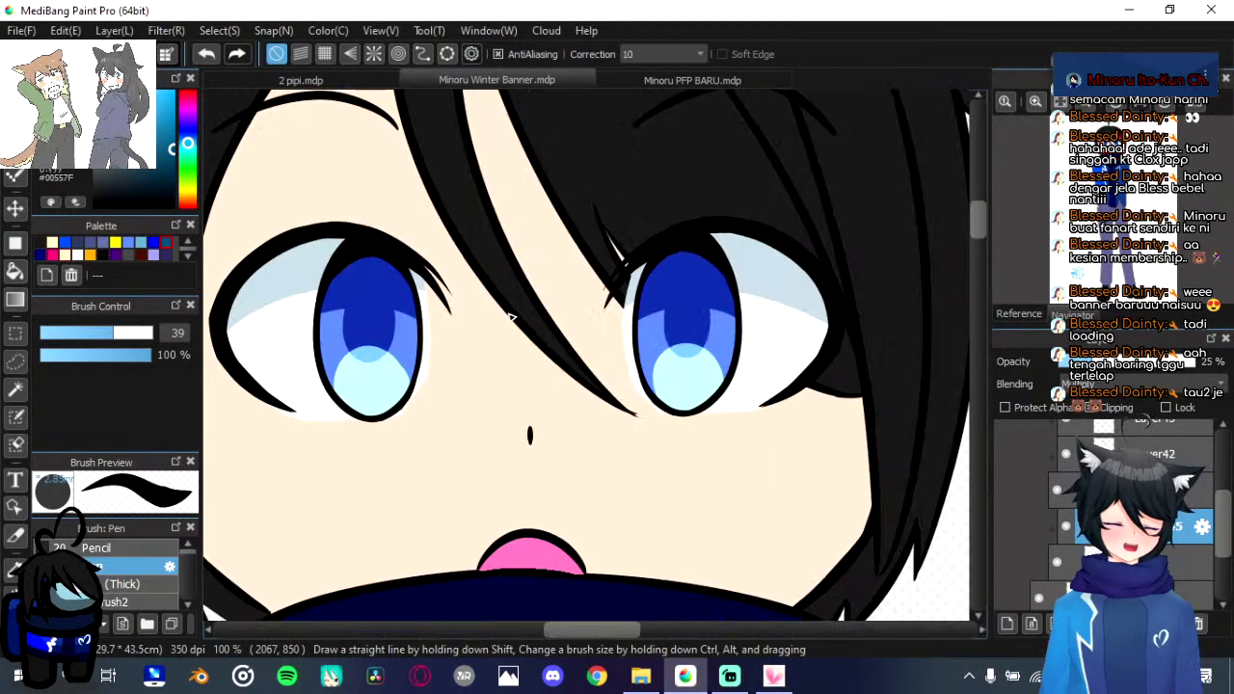
{"action": "key", "text": "Left"}
{"action": "key", "text": "Left"}
{"action": "left_click_drag", "start_coordinate": [430, 488], "coordinate": [531, 322]}
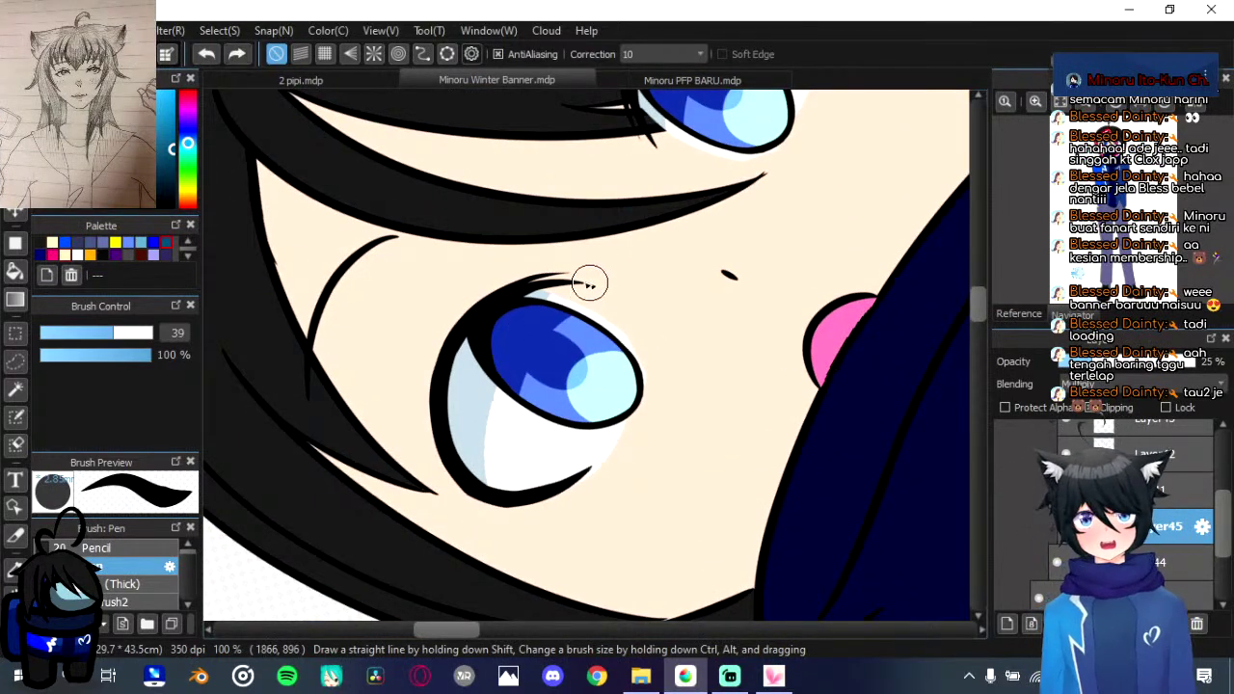
{"action": "left_click_drag", "start_coordinate": [504, 434], "coordinate": [522, 494]}
{"action": "scroll", "coordinate": [519, 502], "scroll_direction": "down", "scroll_amount": 2}
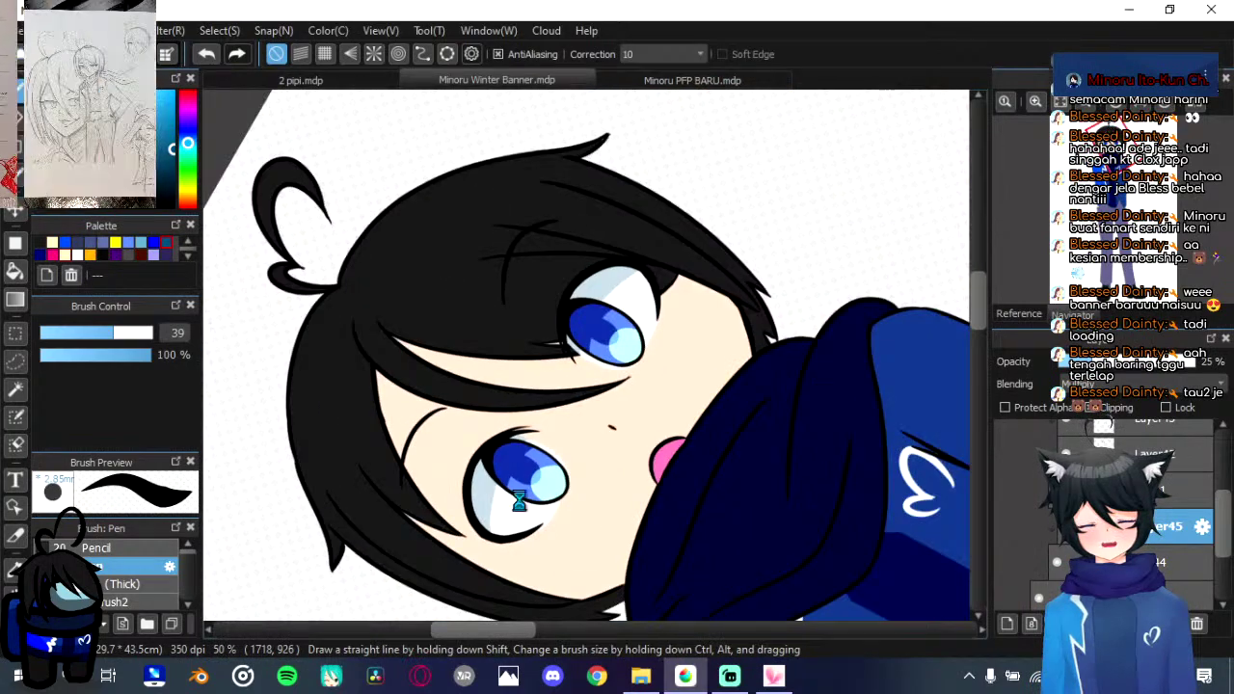
Step: Recolour the shading on both eye whites with dark blue #00007F and review the whole character
{"action": "key", "text": "Up"}
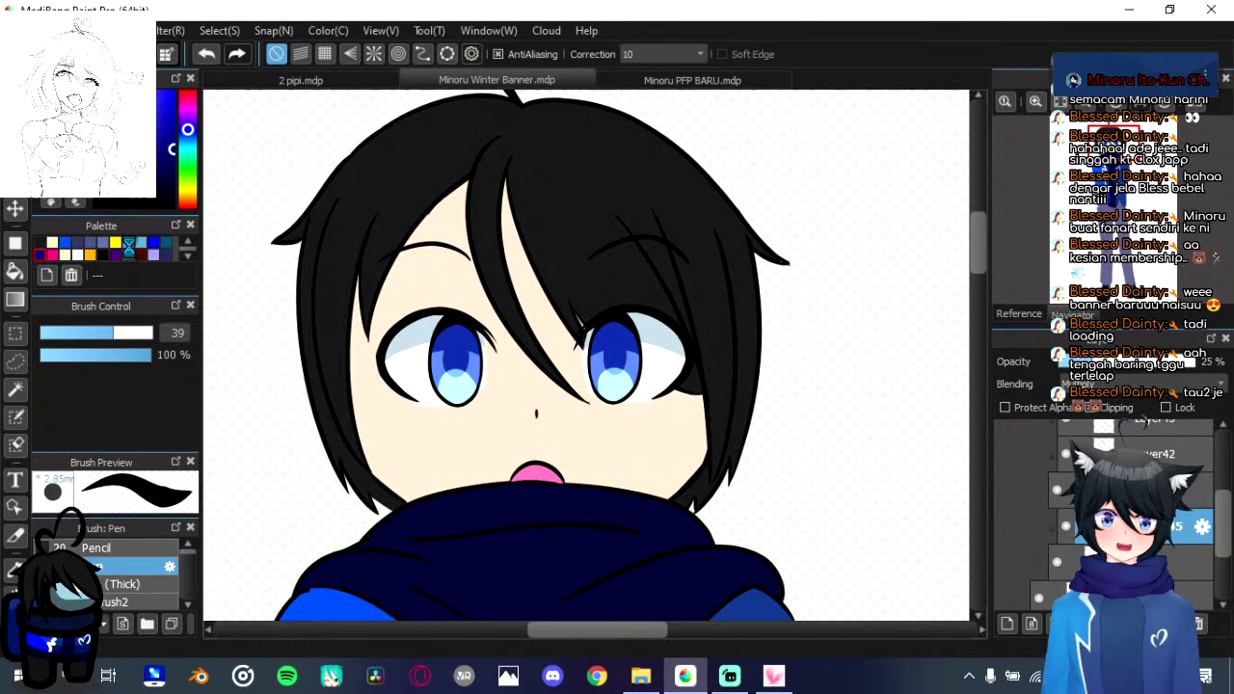
{"action": "key", "text": "Left"}
{"action": "key", "text": "Left"}
{"action": "key", "text": "Left"}
{"action": "key", "text": "Left"}
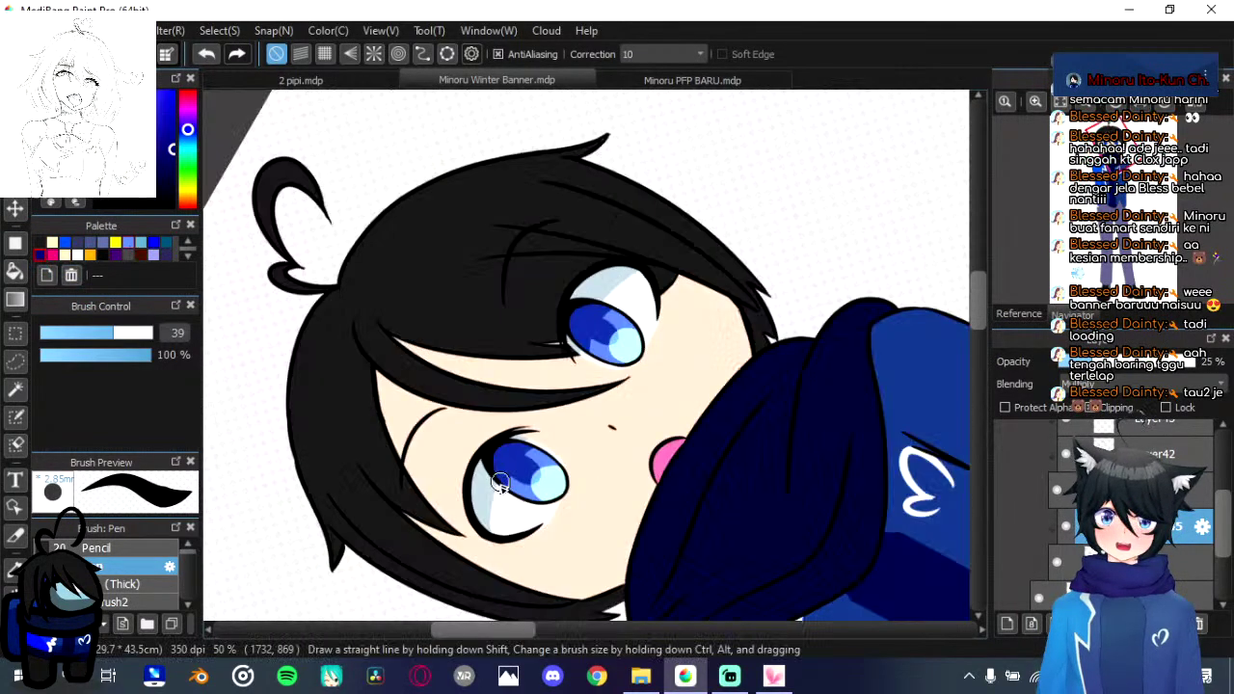
{"action": "left_click_drag", "start_coordinate": [499, 483], "coordinate": [477, 478]}
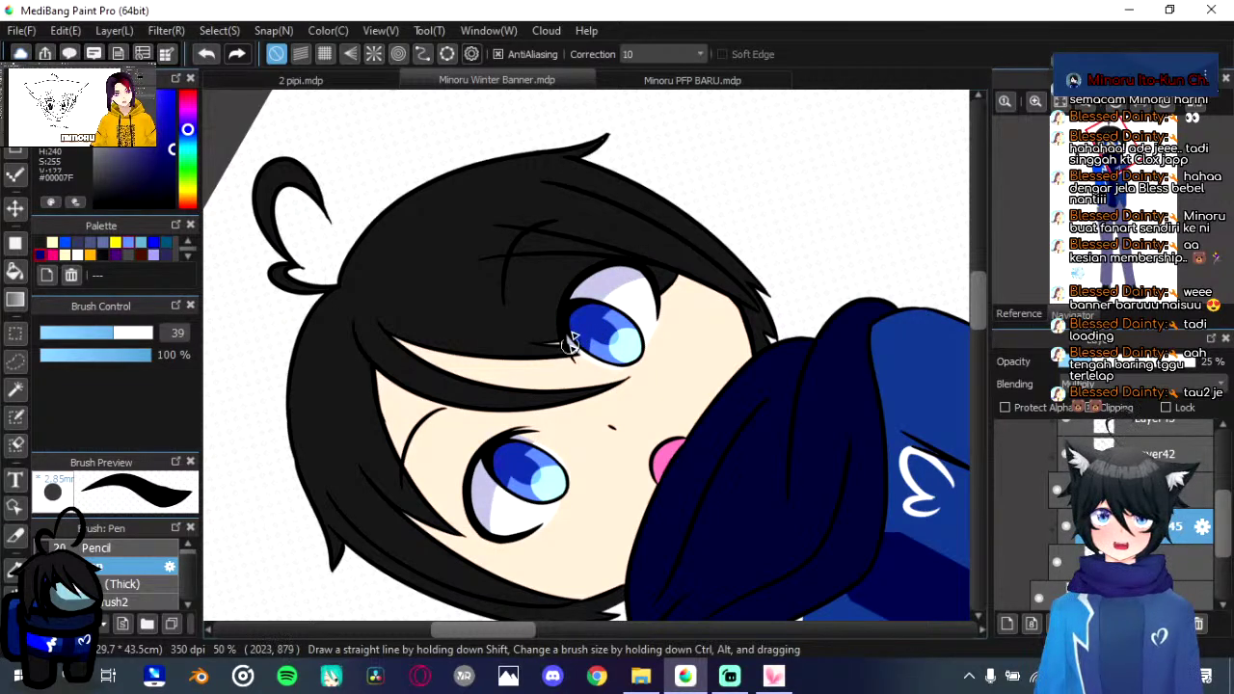
{"action": "scroll", "coordinate": [575, 379], "scroll_direction": "down", "scroll_amount": 2}
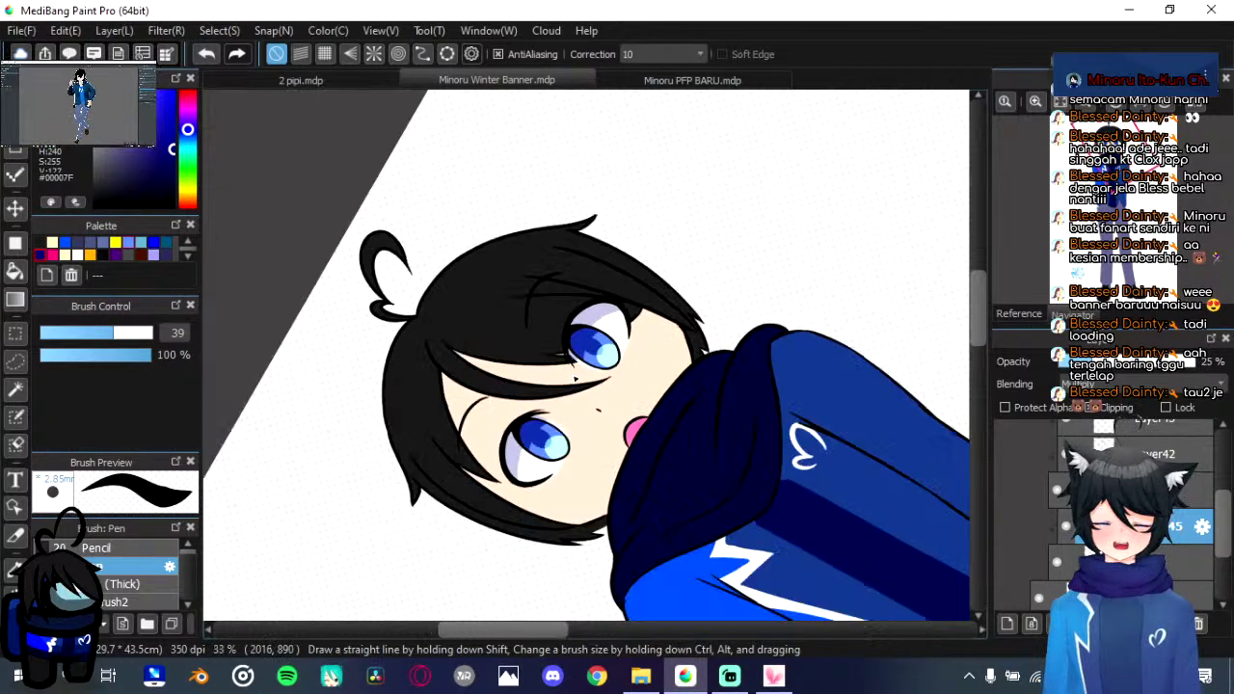
{"action": "key", "text": "Right"}
{"action": "key", "text": "Right"}
{"action": "scroll", "coordinate": [575, 378], "scroll_direction": "down", "scroll_amount": 1}
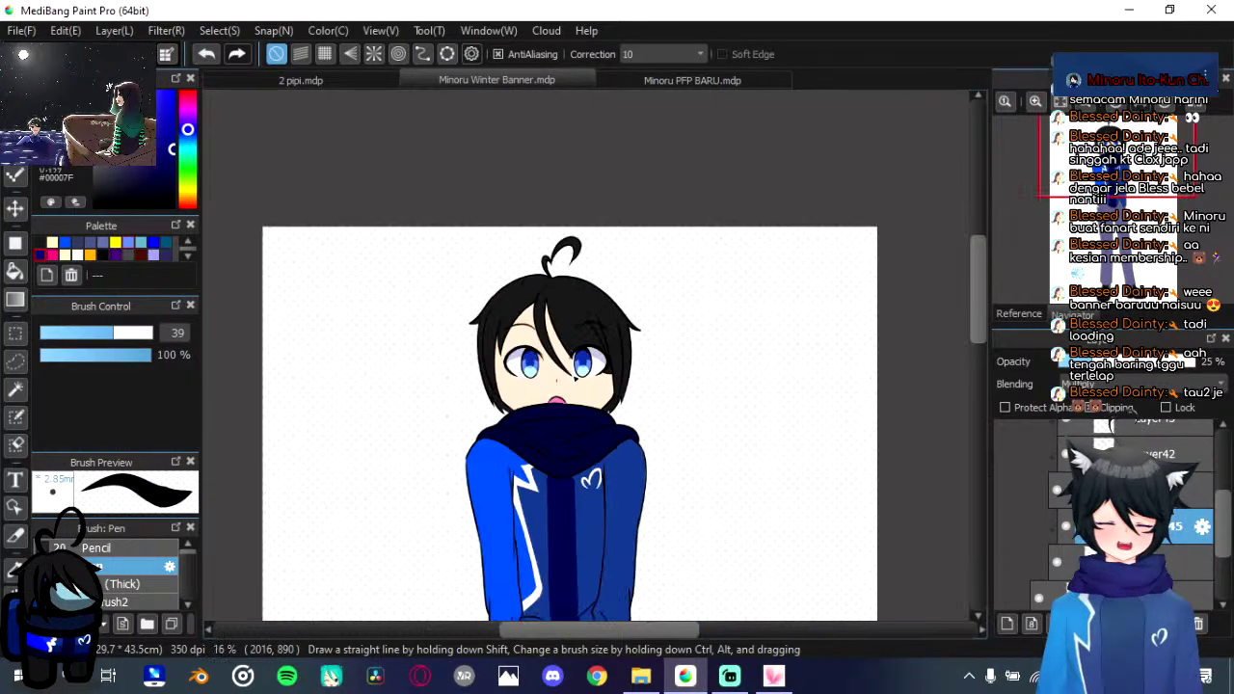
{"action": "scroll", "coordinate": [575, 379], "scroll_direction": "up", "scroll_amount": 1}
{"action": "left_click_drag", "start_coordinate": [532, 205], "coordinate": [564, 138]}
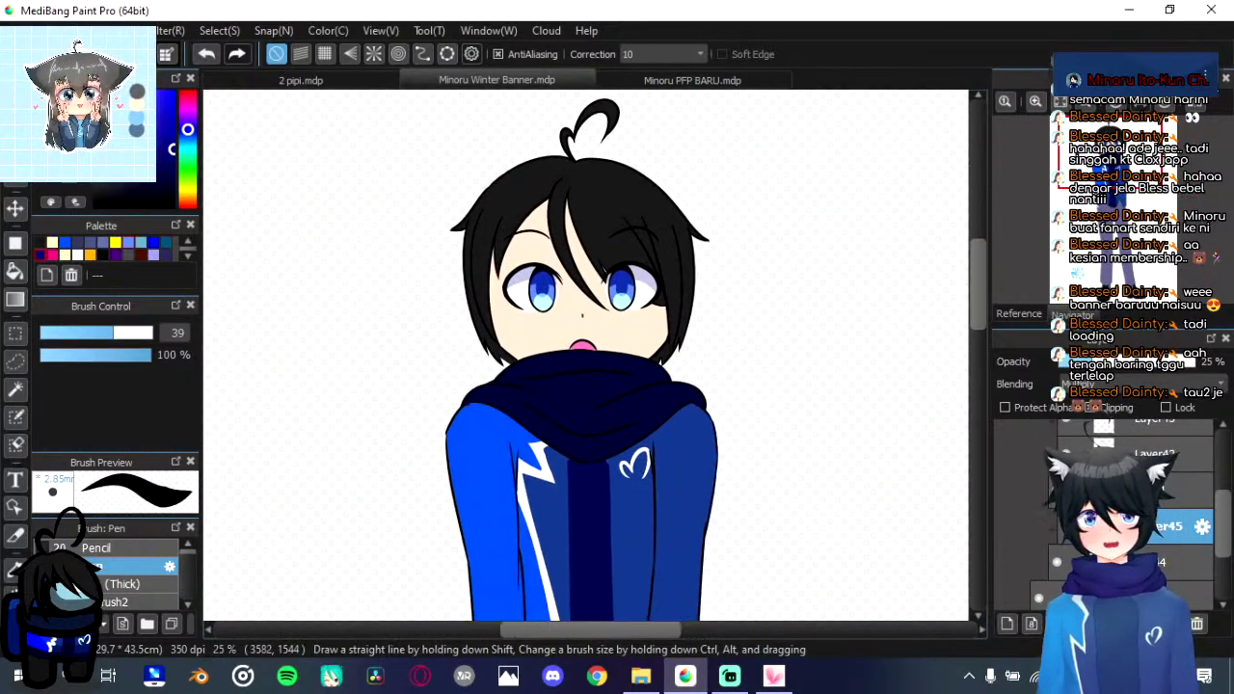
Step: Paint a dark blue shadow along the upper part of the pink mouth on the 25% shading layer
{"action": "scroll", "coordinate": [1119, 520], "scroll_direction": "up", "scroll_amount": 3}
{"action": "scroll", "coordinate": [1118, 520], "scroll_direction": "down", "scroll_amount": 4}
{"action": "scroll", "coordinate": [573, 338], "scroll_direction": "down", "scroll_amount": 1}
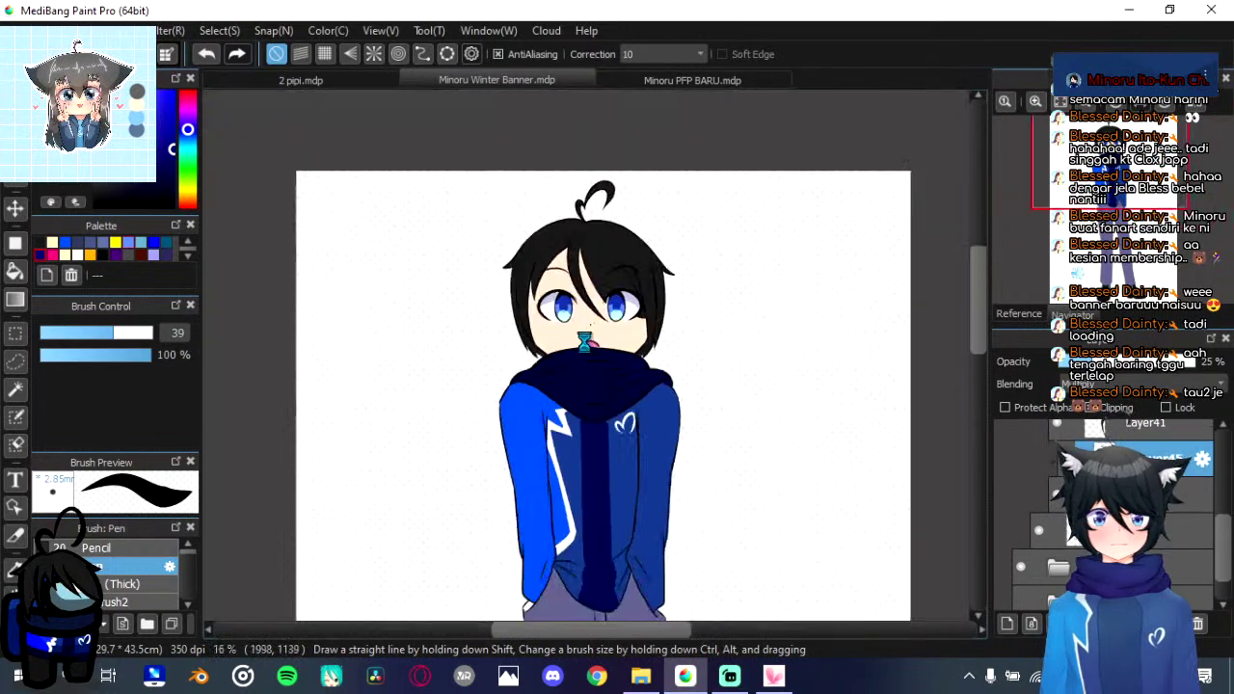
{"action": "scroll", "coordinate": [569, 333], "scroll_direction": "up", "scroll_amount": 5}
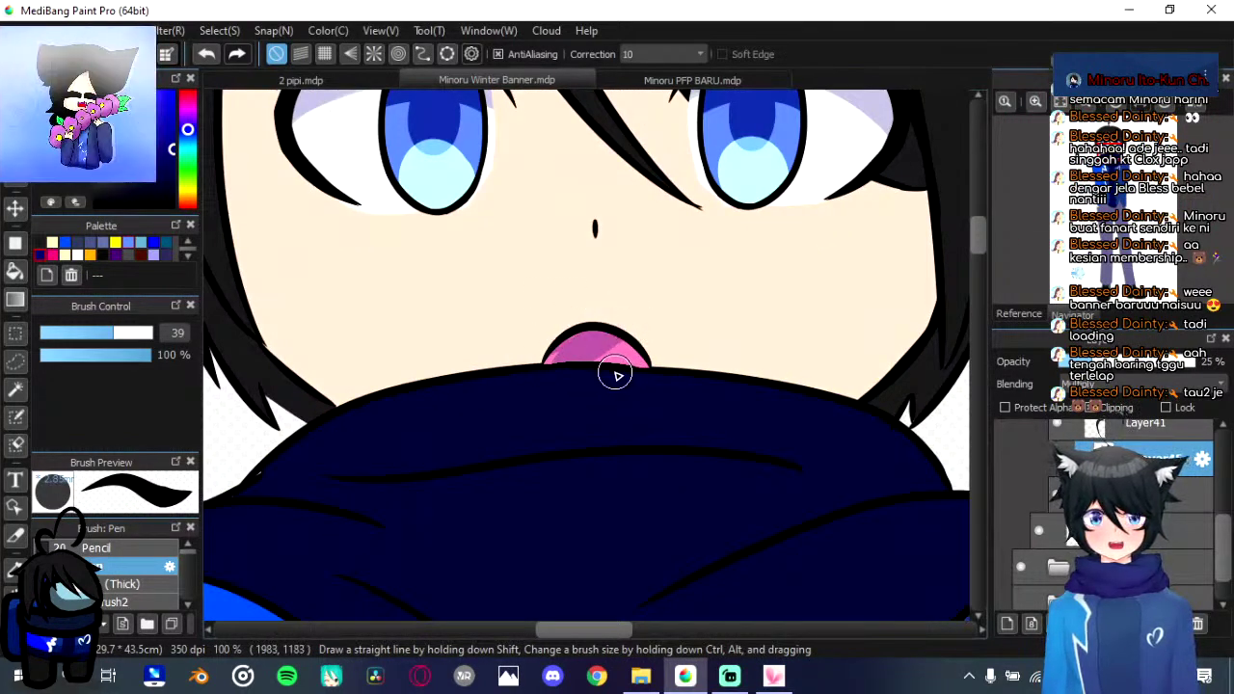
{"action": "mouse_move", "coordinate": [614, 369]}
{"action": "left_mouse_down"}
{"action": "mouse_move", "coordinate": [581, 350]}
{"action": "mouse_move", "coordinate": [565, 363]}
{"action": "left_mouse_up"}
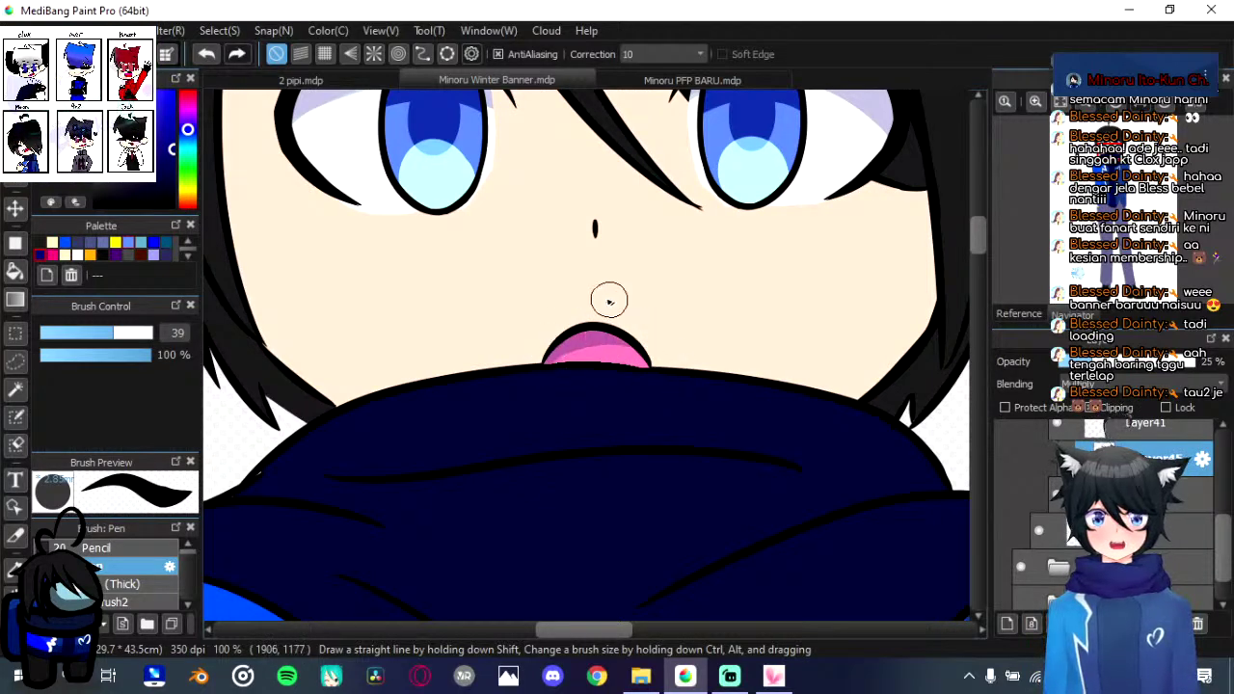
{"action": "scroll", "coordinate": [543, 403], "scroll_direction": "down", "scroll_amount": 2}
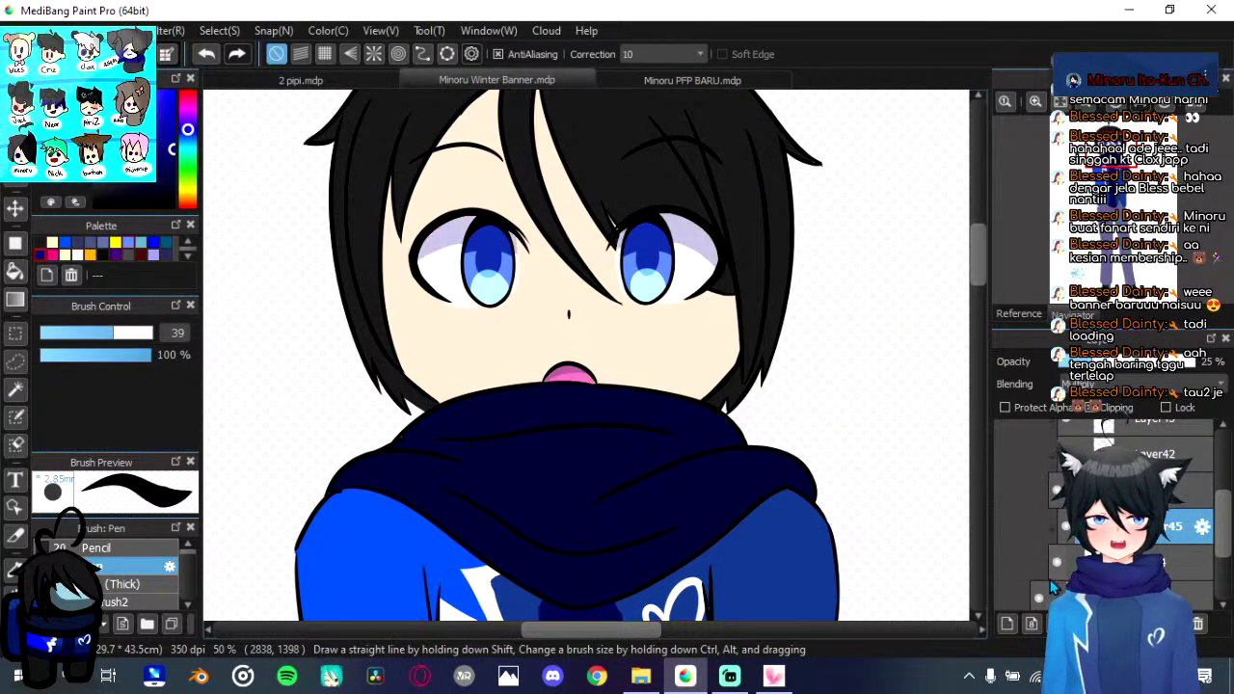
Step: Look through the folders and toggle layer visibility to locate the layers that hold the face colours
{"action": "scroll", "coordinate": [1080, 513], "scroll_direction": "up", "scroll_amount": 3}
{"action": "left_click", "coordinate": [1080, 513]}
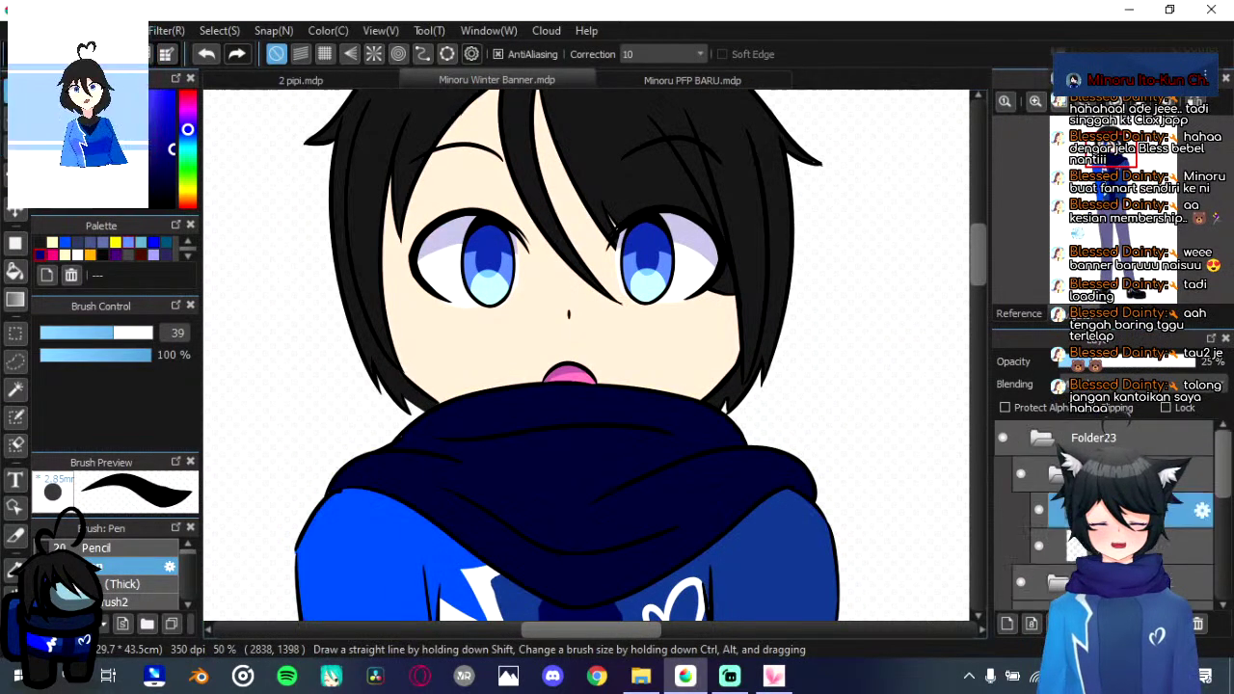
{"action": "left_click", "coordinate": [1044, 512]}
{"action": "left_click", "coordinate": [1044, 513]}
{"action": "scroll", "coordinate": [1044, 513], "scroll_direction": "down", "scroll_amount": 1}
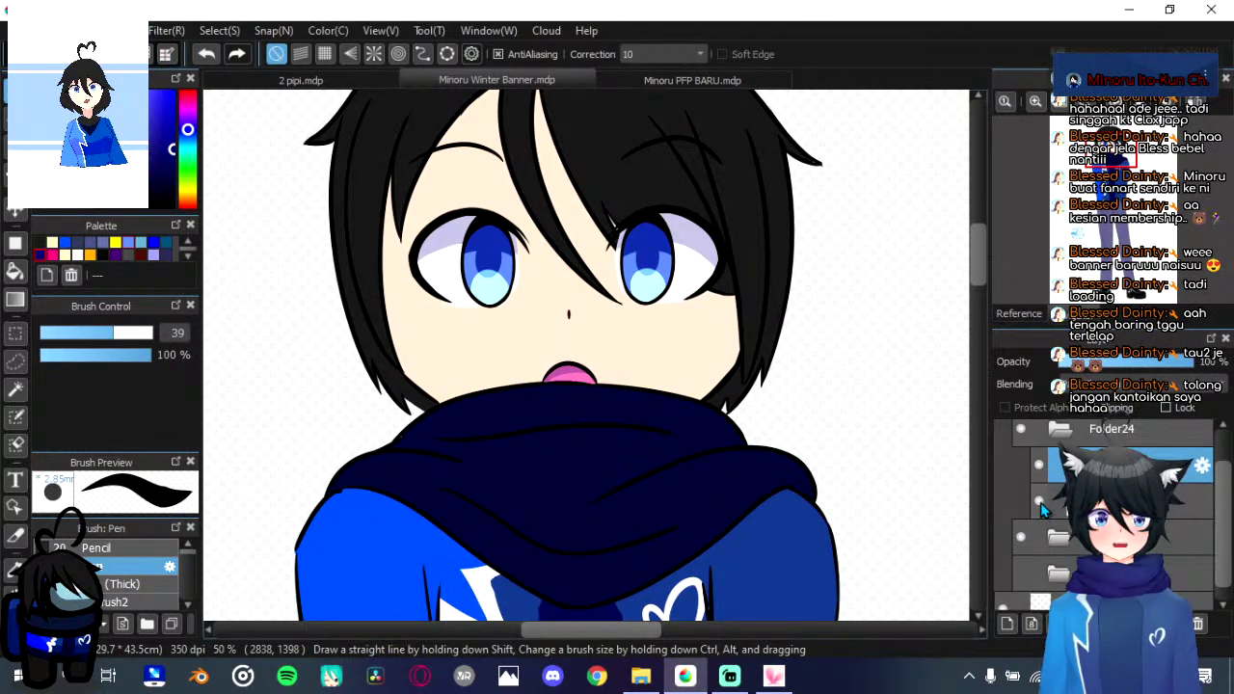
{"action": "scroll", "coordinate": [1040, 520], "scroll_direction": "down", "scroll_amount": 3}
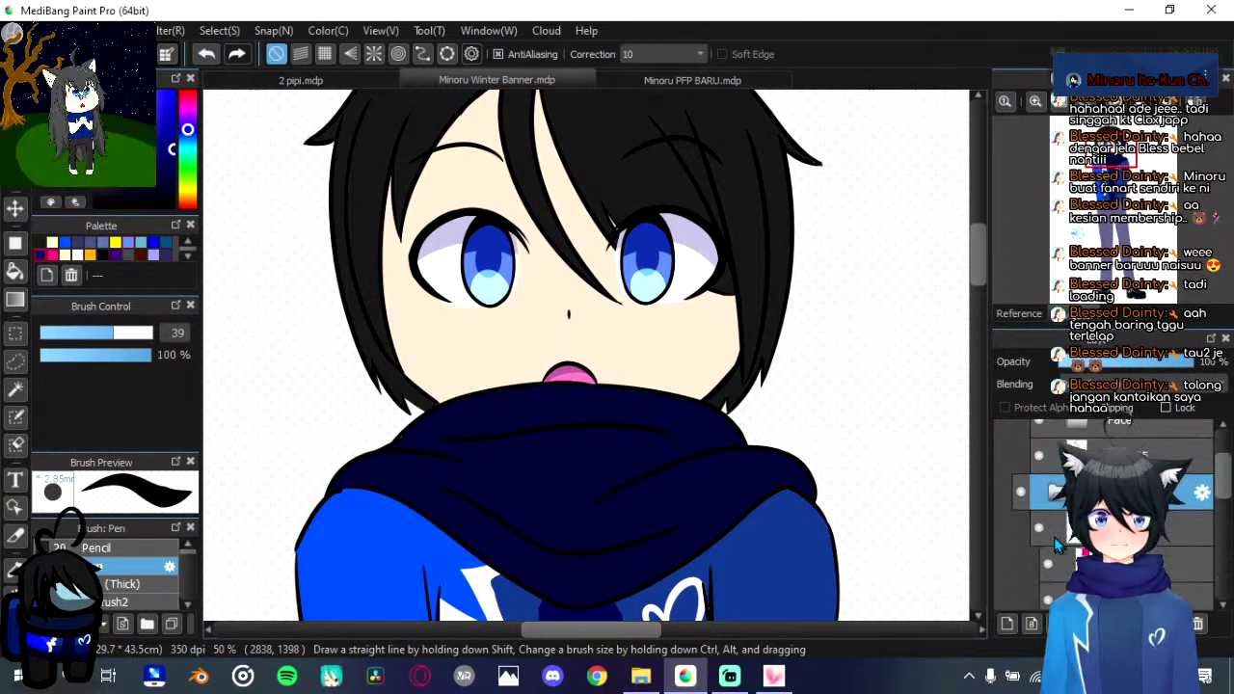
{"action": "left_click", "coordinate": [1039, 456]}
{"action": "left_click", "coordinate": [1039, 456]}
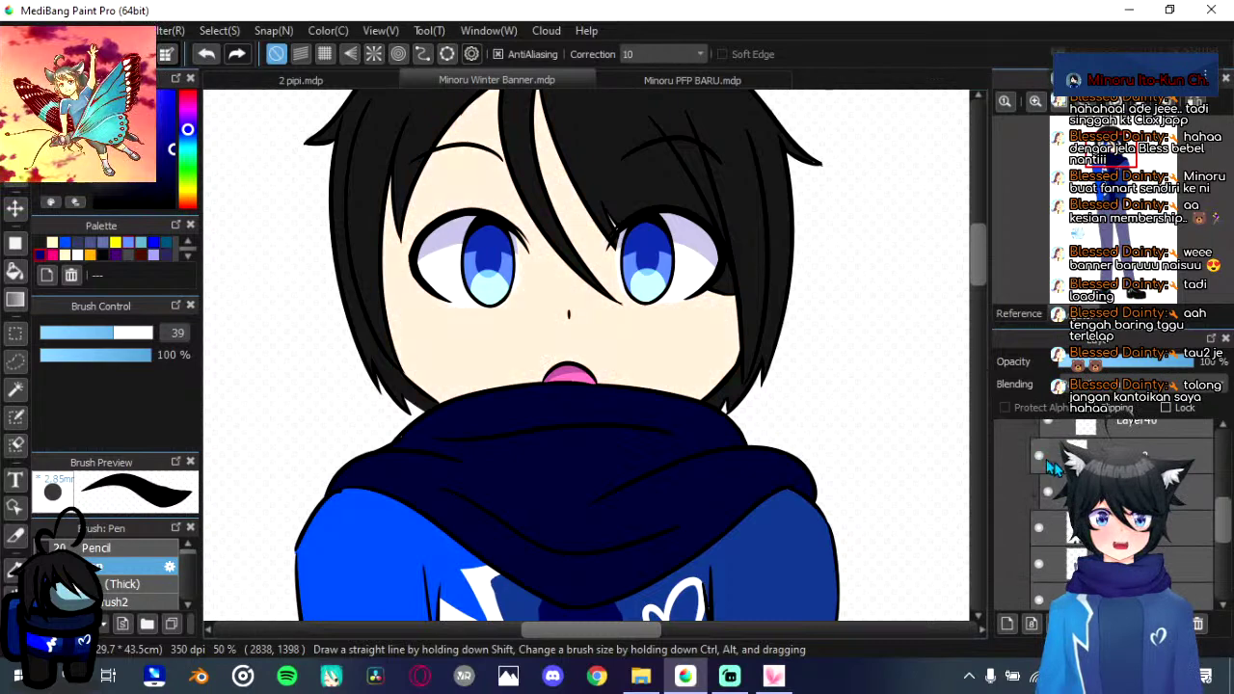
Step: Add a new layer above Layer39, set its blending to Multiply and lower its opacity to about 25%
{"action": "left_click", "coordinate": [1066, 457]}
{"action": "scroll", "coordinate": [1070, 458], "scroll_direction": "up", "scroll_amount": 2}
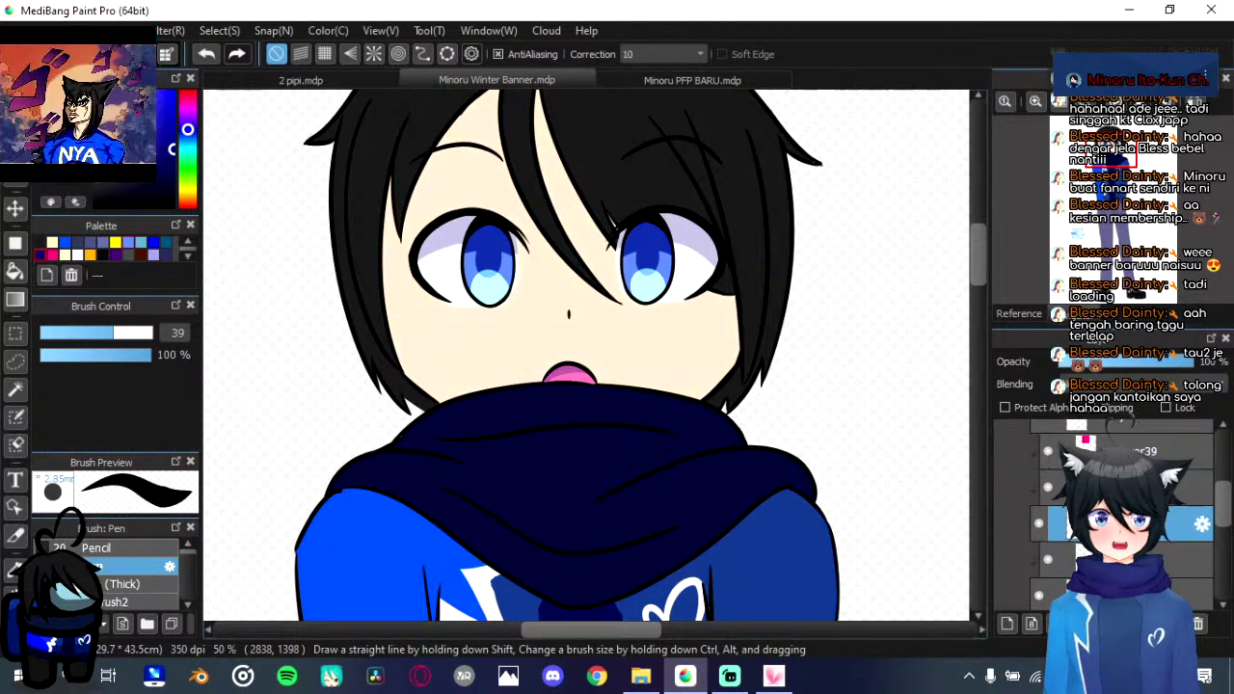
{"action": "left_click", "coordinate": [1075, 457]}
{"action": "left_click", "coordinate": [1007, 623]}
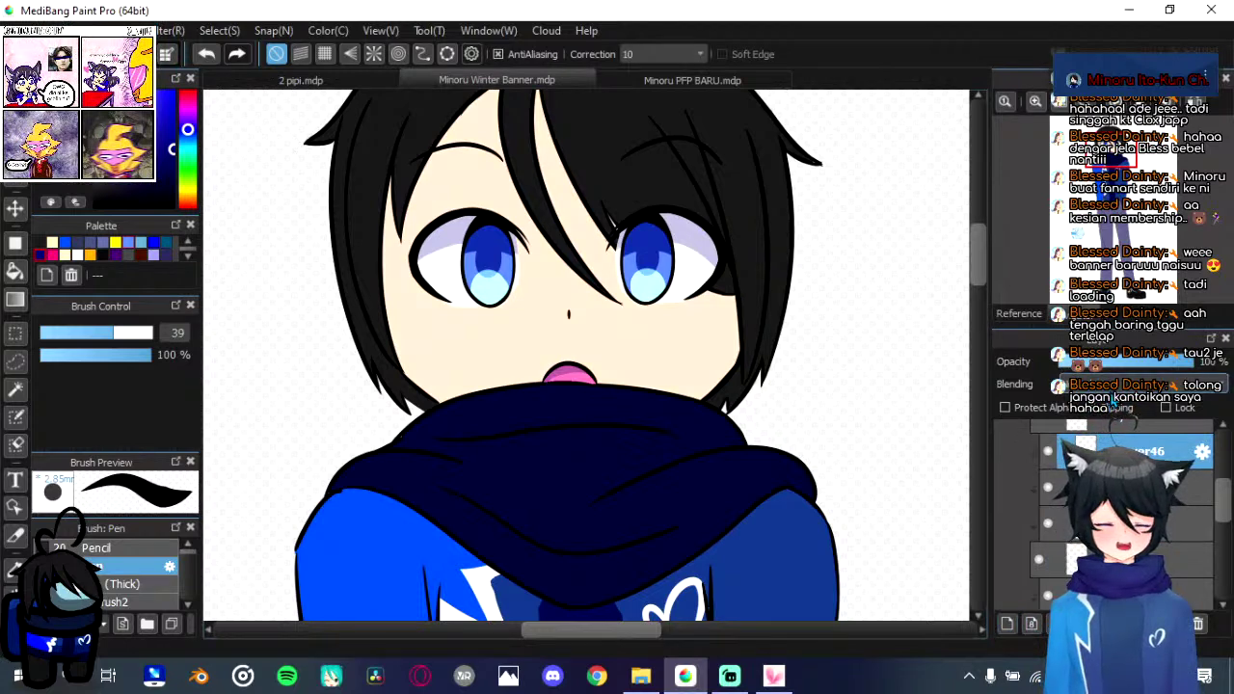
{"action": "left_click", "coordinate": [1109, 384]}
{"action": "left_click", "coordinate": [1107, 420]}
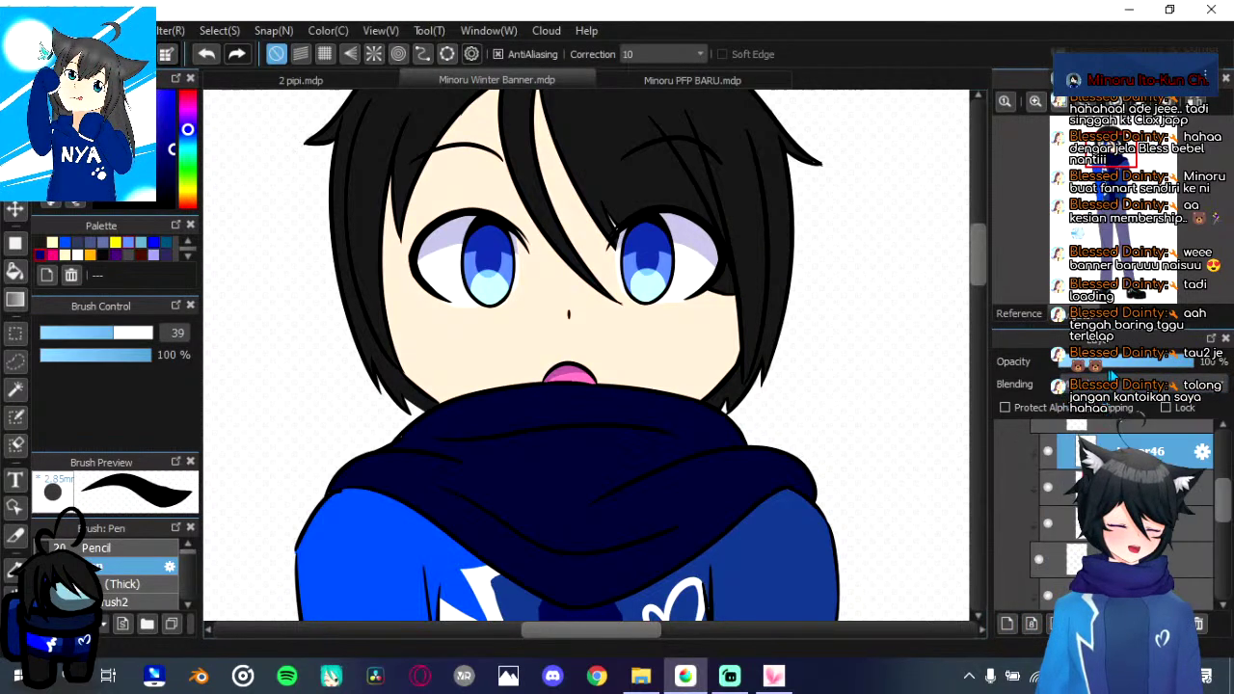
{"action": "left_click", "coordinate": [1102, 365]}
{"action": "left_click_drag", "start_coordinate": [1101, 365], "coordinate": [1093, 365]}
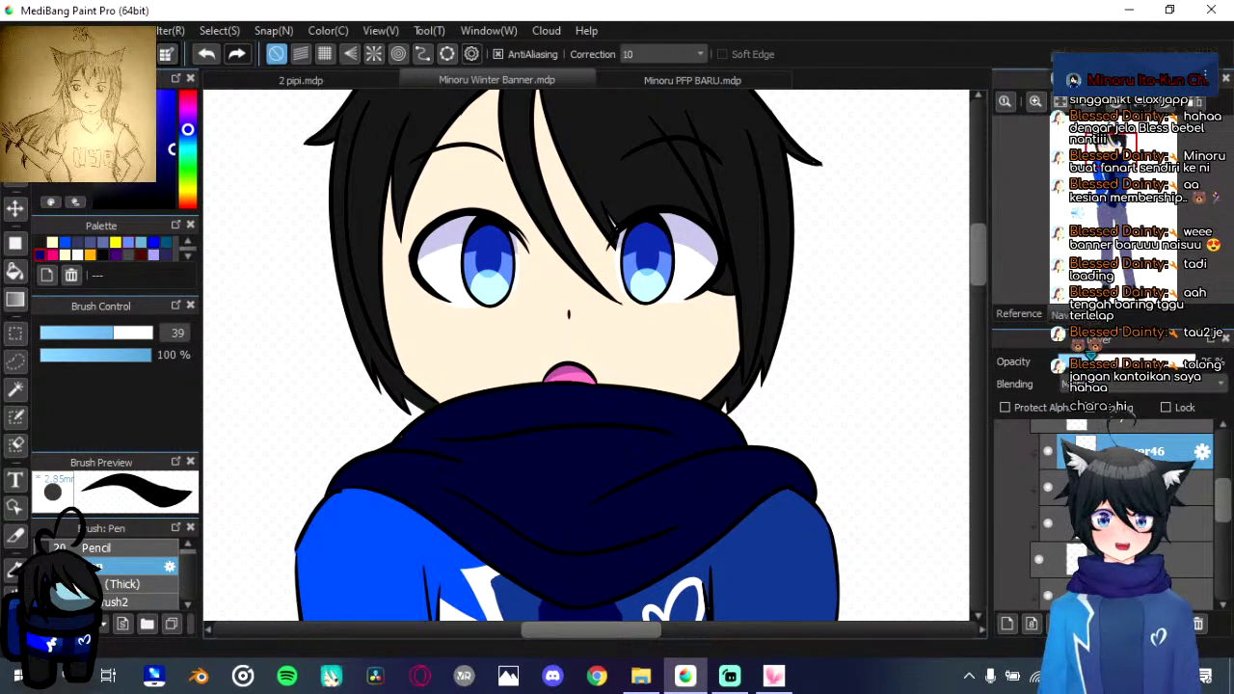
Step: Compare the area around the nose and mouth with Minoru PFP BARU.mdp
{"action": "scroll", "coordinate": [578, 287], "scroll_direction": "down", "scroll_amount": 2}
{"action": "scroll", "coordinate": [578, 287], "scroll_direction": "up", "scroll_amount": 5}
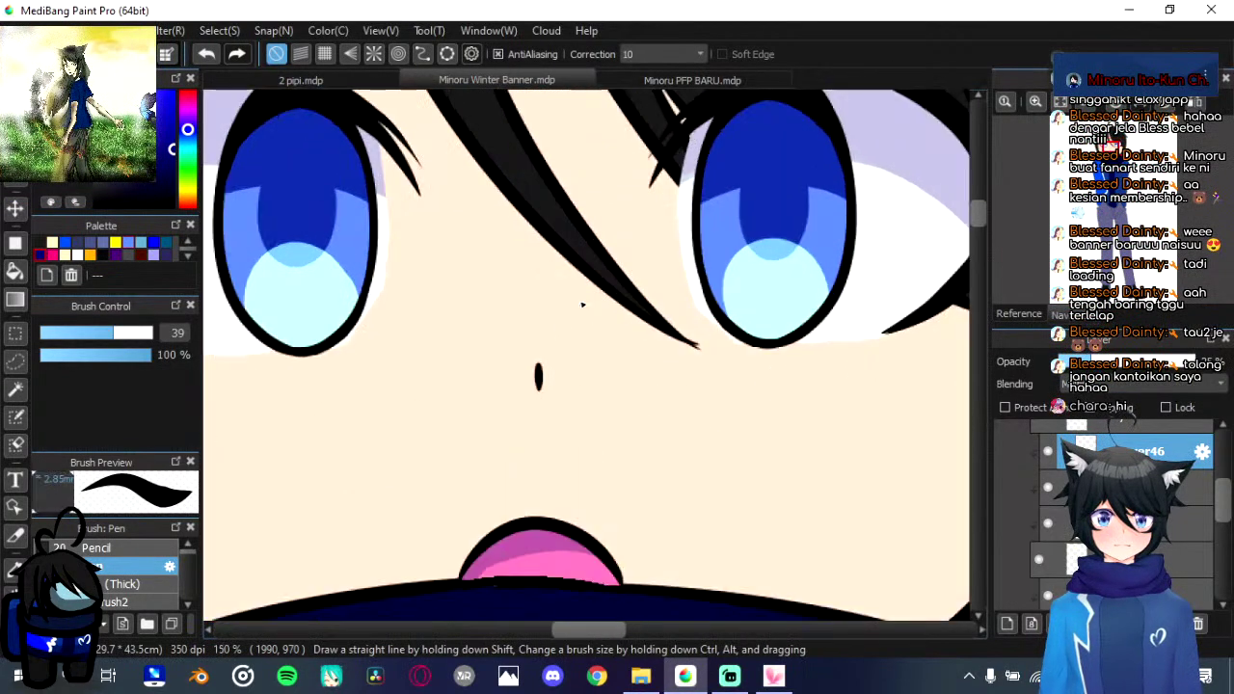
{"action": "left_click", "coordinate": [657, 81]}
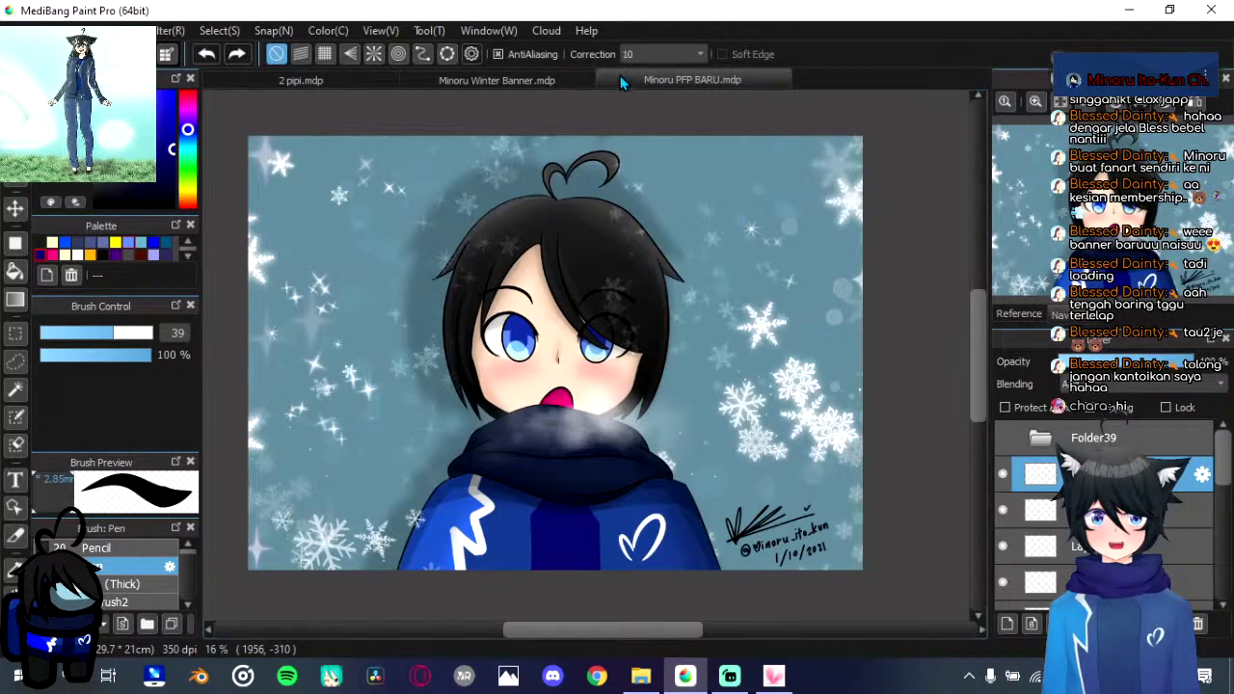
{"action": "left_click", "coordinate": [578, 79]}
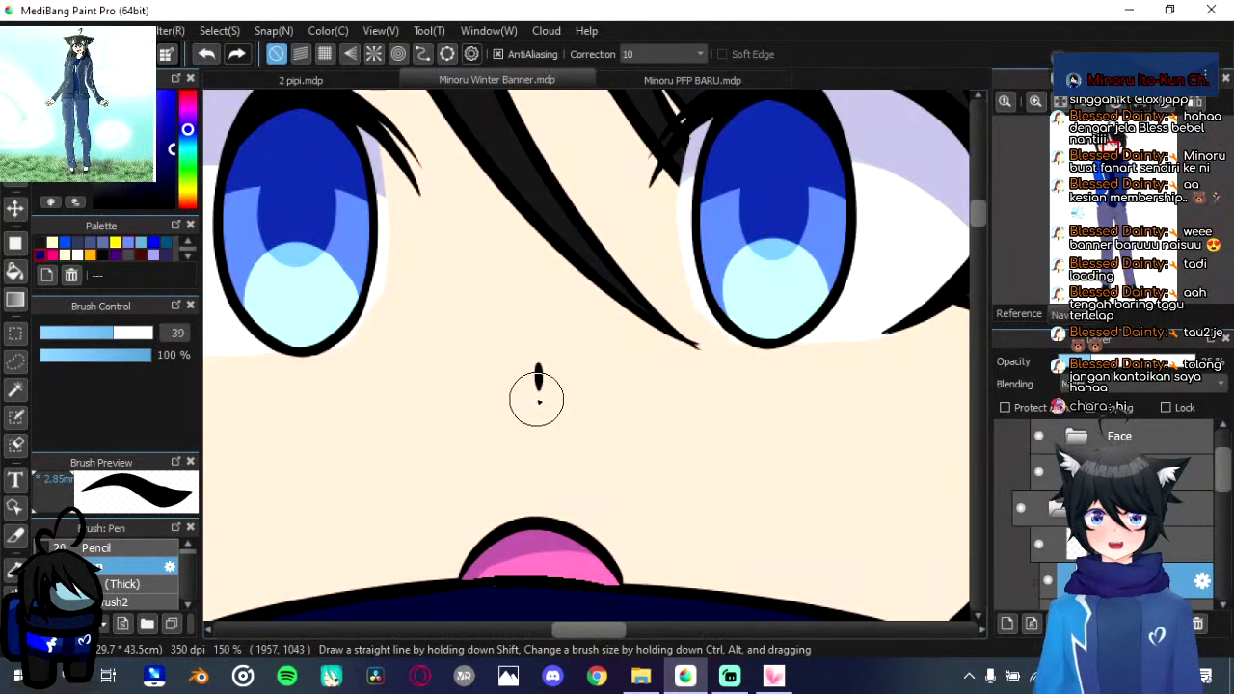
Step: Paint a tapered shadow beside the nose on the skin shading layer
{"action": "mouse_move", "coordinate": [537, 386]}
{"action": "left_mouse_down"}
{"action": "mouse_move", "coordinate": [533, 316]}
{"action": "mouse_move", "coordinate": [531, 373]}
{"action": "mouse_move", "coordinate": [535, 306]}
{"action": "mouse_move", "coordinate": [534, 379]}
{"action": "left_mouse_up"}
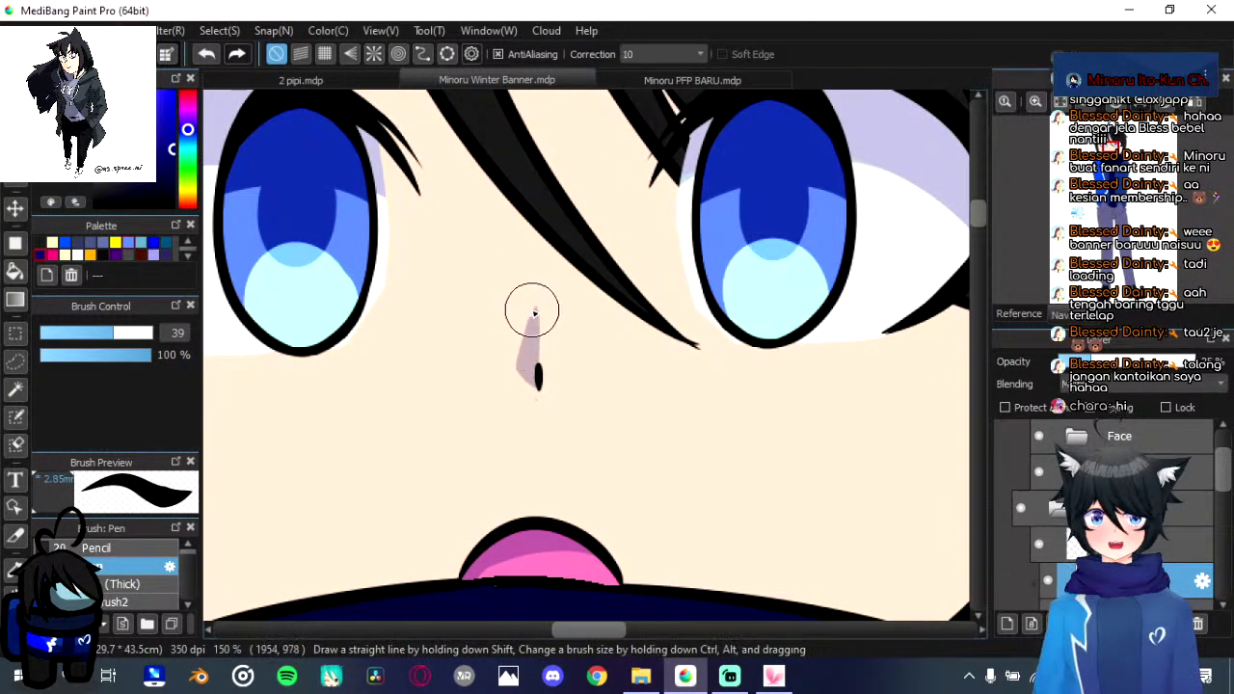
Step: Examine the skin shadows around the hair, nose and cheeks in Minoru PFP BARU.mdp and compare them with the banner face
{"action": "left_click", "coordinate": [614, 81]}
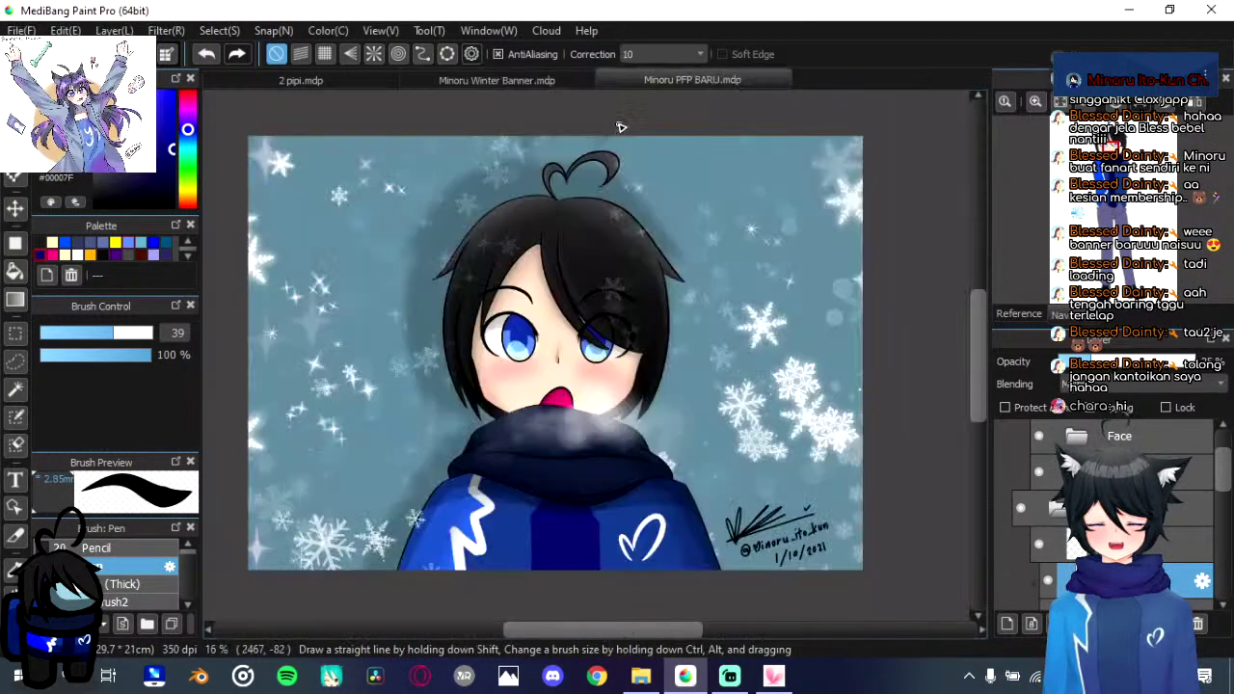
{"action": "scroll", "coordinate": [487, 403], "scroll_direction": "up", "scroll_amount": 5}
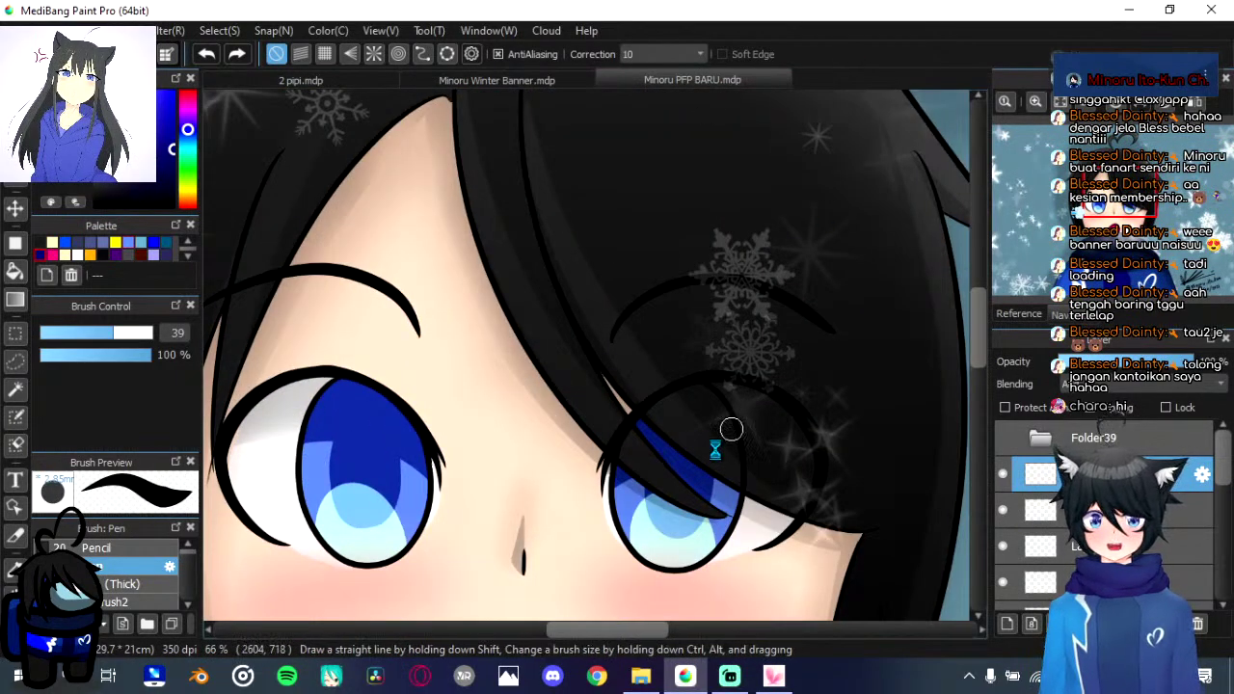
{"action": "left_click_drag", "start_coordinate": [731, 428], "coordinate": [714, 365]}
{"action": "scroll", "coordinate": [717, 391], "scroll_direction": "down", "scroll_amount": 6}
{"action": "scroll", "coordinate": [706, 391], "scroll_direction": "up", "scroll_amount": 2}
{"action": "scroll", "coordinate": [703, 389], "scroll_direction": "down", "scroll_amount": 4}
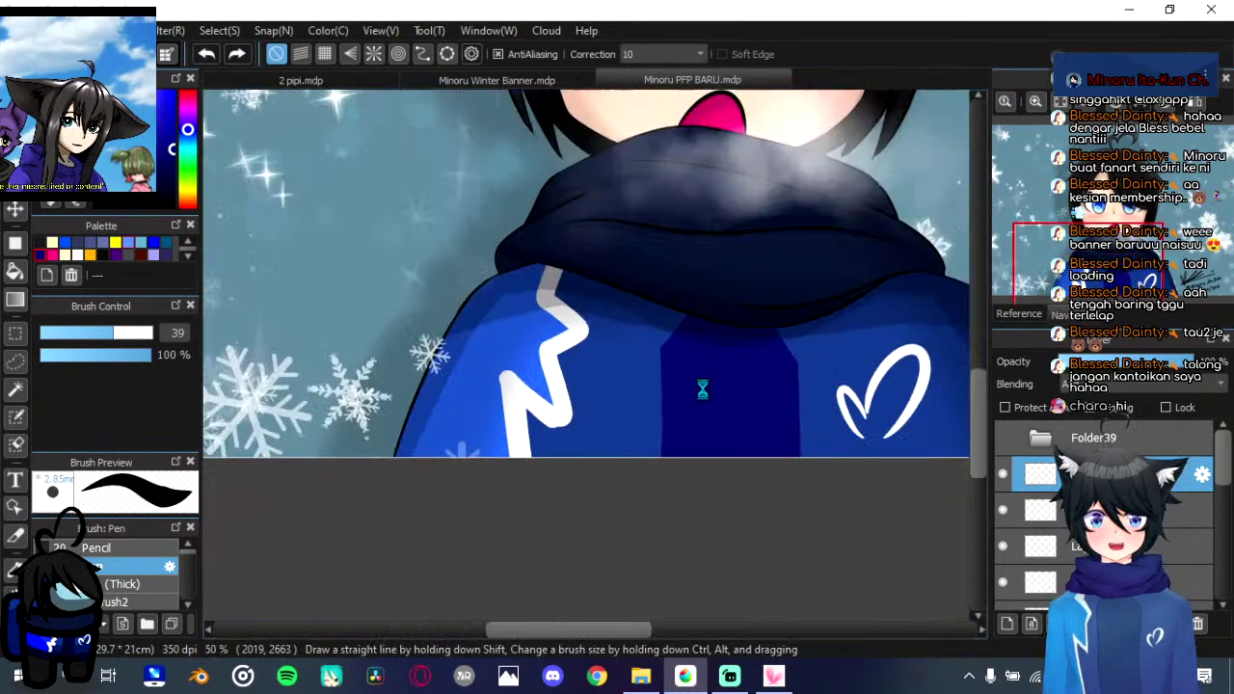
{"action": "scroll", "coordinate": [703, 389], "scroll_direction": "down", "scroll_amount": 3}
{"action": "scroll", "coordinate": [570, 210], "scroll_direction": "up", "scroll_amount": 2}
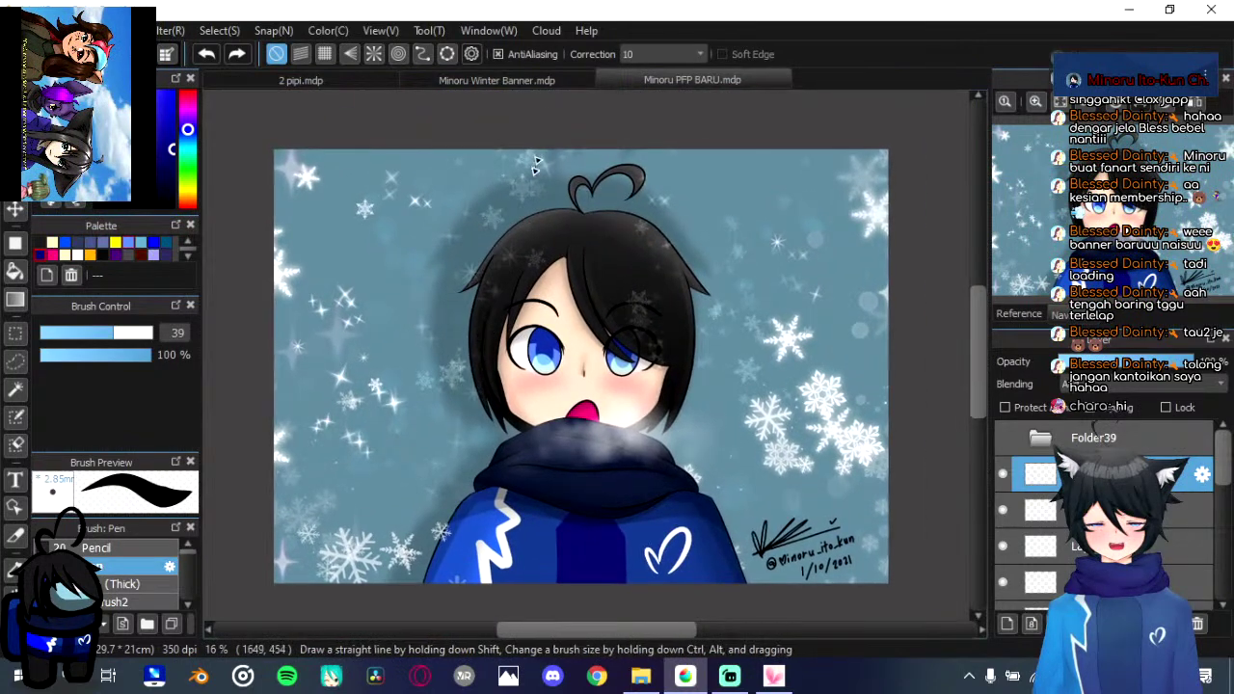
{"action": "scroll", "coordinate": [541, 257], "scroll_direction": "up", "scroll_amount": 4}
{"action": "scroll", "coordinate": [543, 257], "scroll_direction": "down", "scroll_amount": 5}
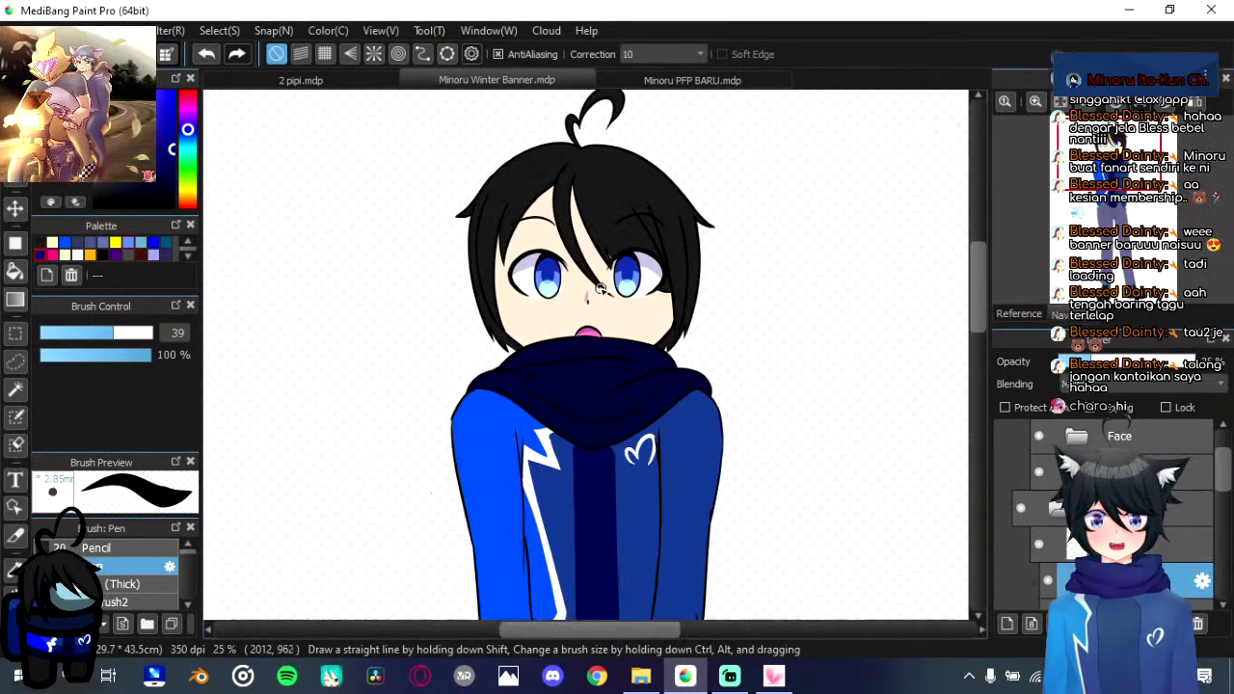
{"action": "scroll", "coordinate": [599, 288], "scroll_direction": "up", "scroll_amount": 1}
{"action": "left_click", "coordinate": [664, 82]}
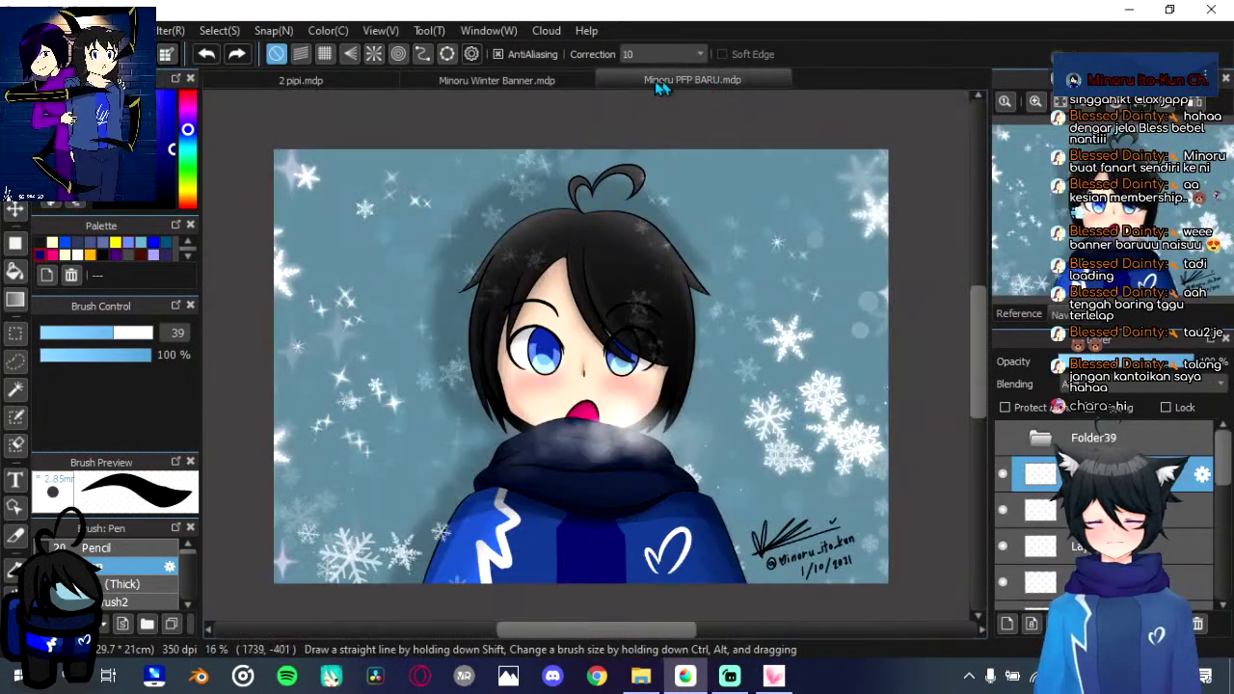
{"action": "scroll", "coordinate": [510, 385], "scroll_direction": "down", "scroll_amount": 2}
{"action": "scroll", "coordinate": [523, 418], "scroll_direction": "up", "scroll_amount": 8}
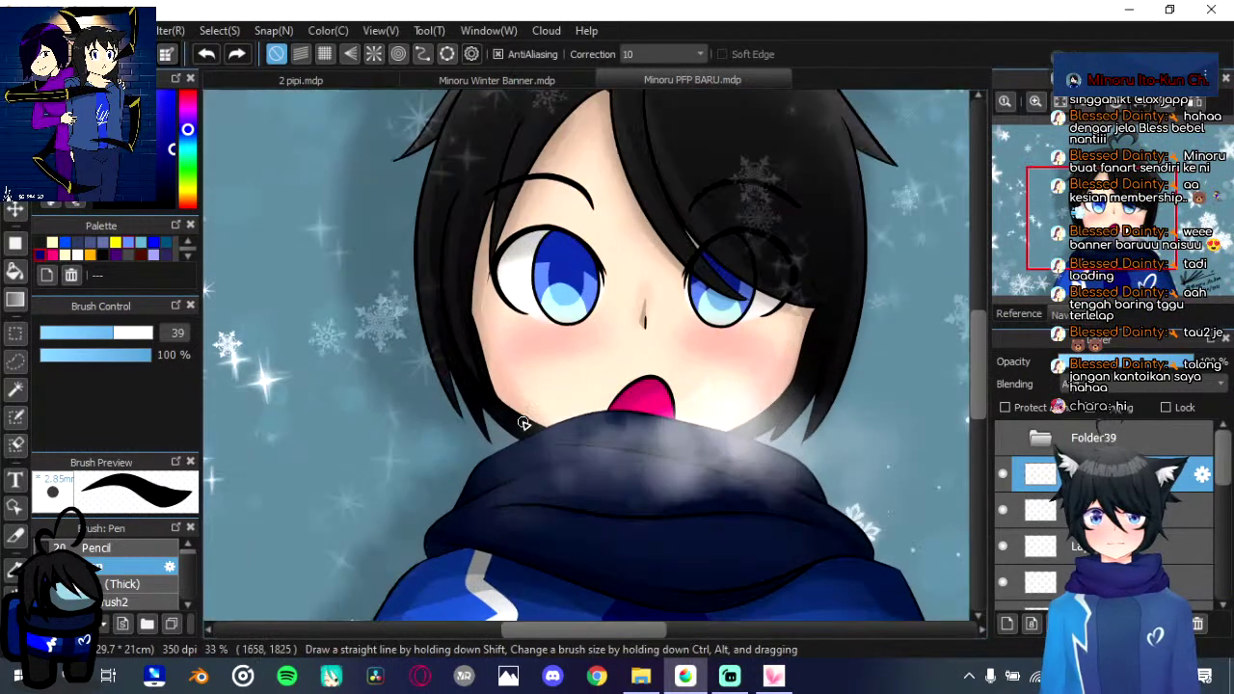
{"action": "scroll", "coordinate": [523, 418], "scroll_direction": "down", "scroll_amount": 5}
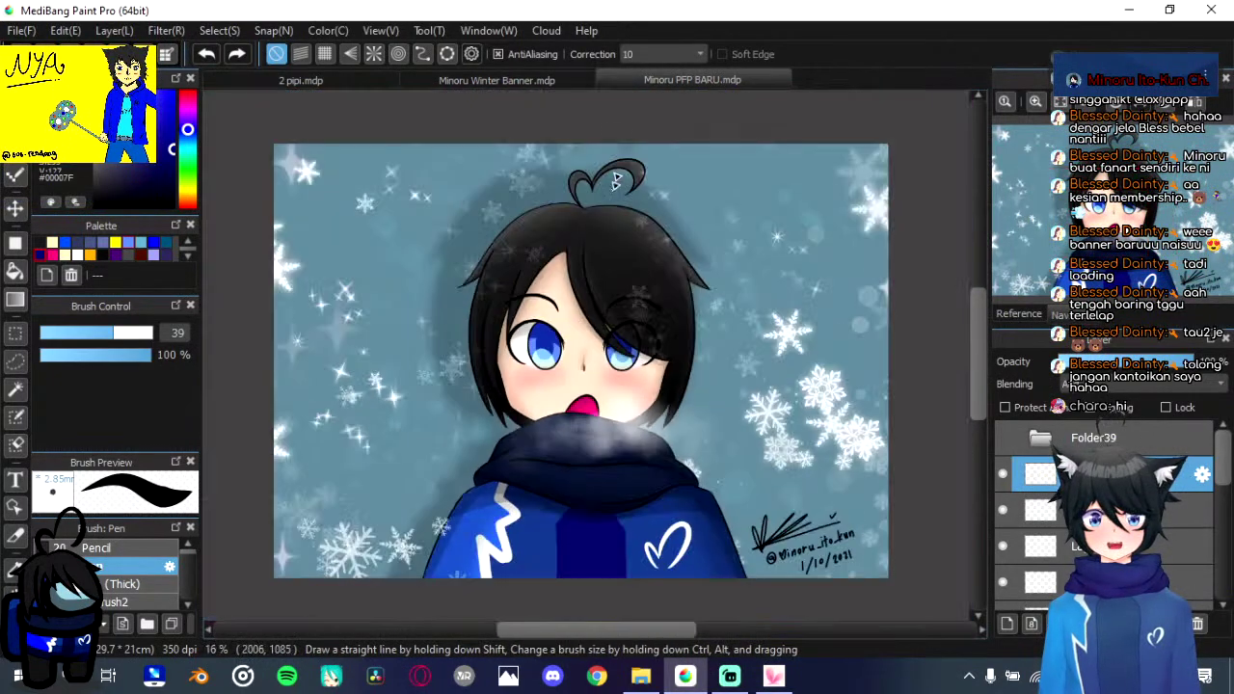
{"action": "left_click", "coordinate": [577, 83]}
{"action": "scroll", "coordinate": [565, 271], "scroll_direction": "down", "scroll_amount": 1}
{"action": "scroll", "coordinate": [565, 271], "scroll_direction": "up", "scroll_amount": 2}
{"action": "scroll", "coordinate": [565, 272], "scroll_direction": "down", "scroll_amount": 2}
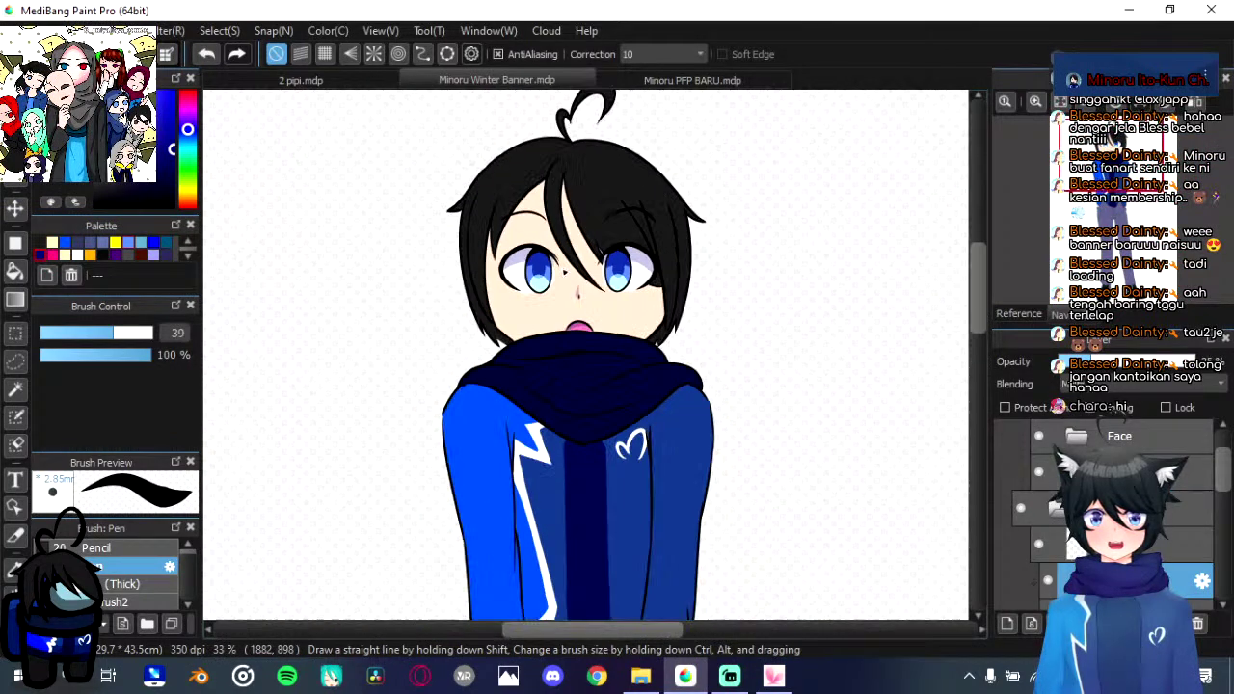
{"action": "scroll", "coordinate": [565, 272], "scroll_direction": "up", "scroll_amount": 1}
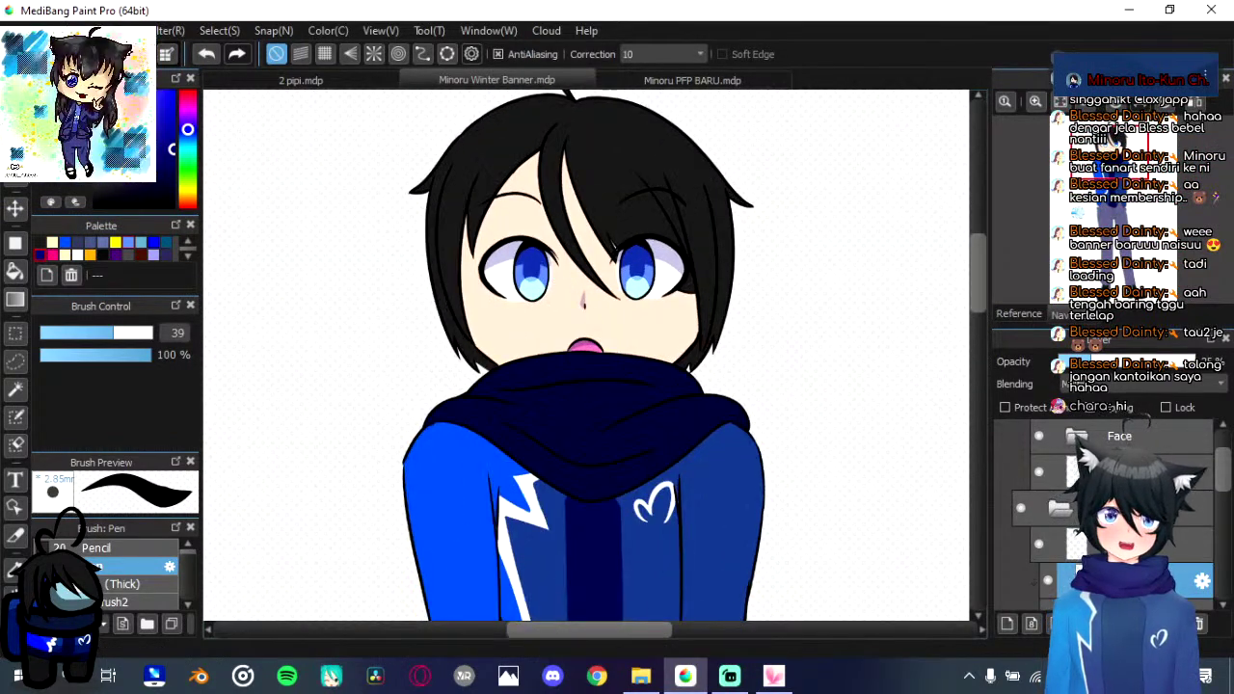
Step: Paint skin shadows beneath the hair on the forehead and along both cheeks, with the brush size raised to 130
{"action": "left_click", "coordinate": [144, 332]}
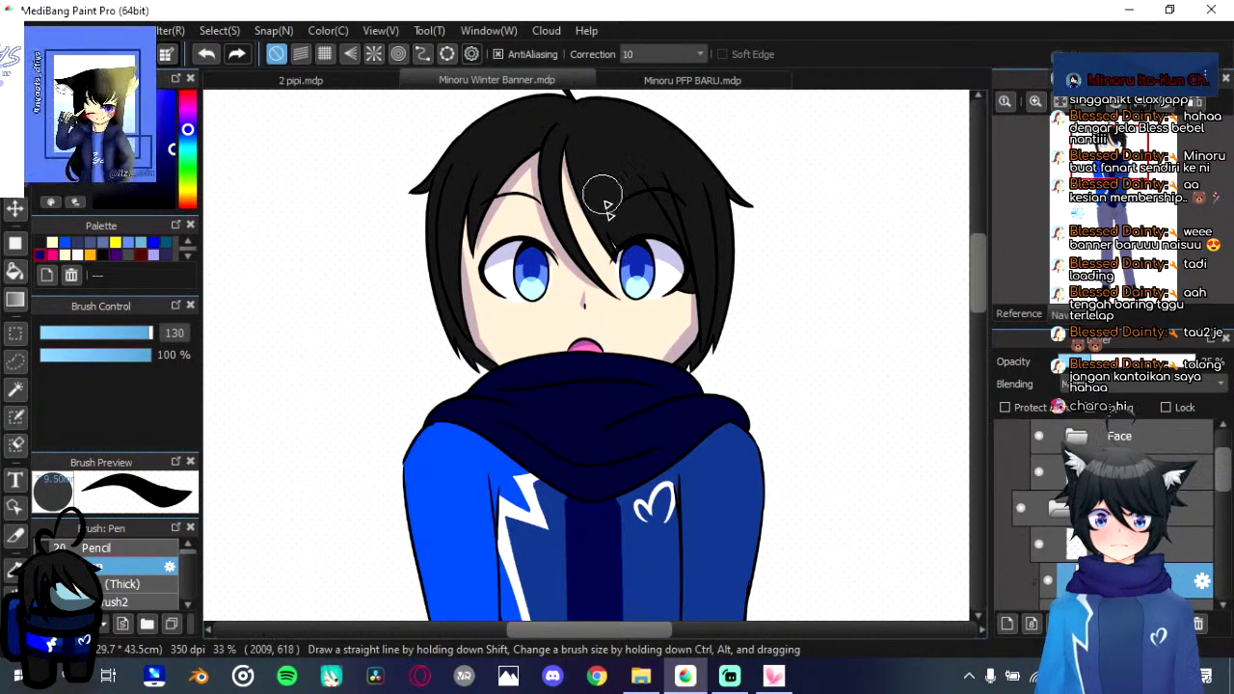
{"action": "left_click_drag", "start_coordinate": [609, 263], "coordinate": [604, 346]}
{"action": "scroll", "coordinate": [604, 345], "scroll_direction": "down", "scroll_amount": 2}
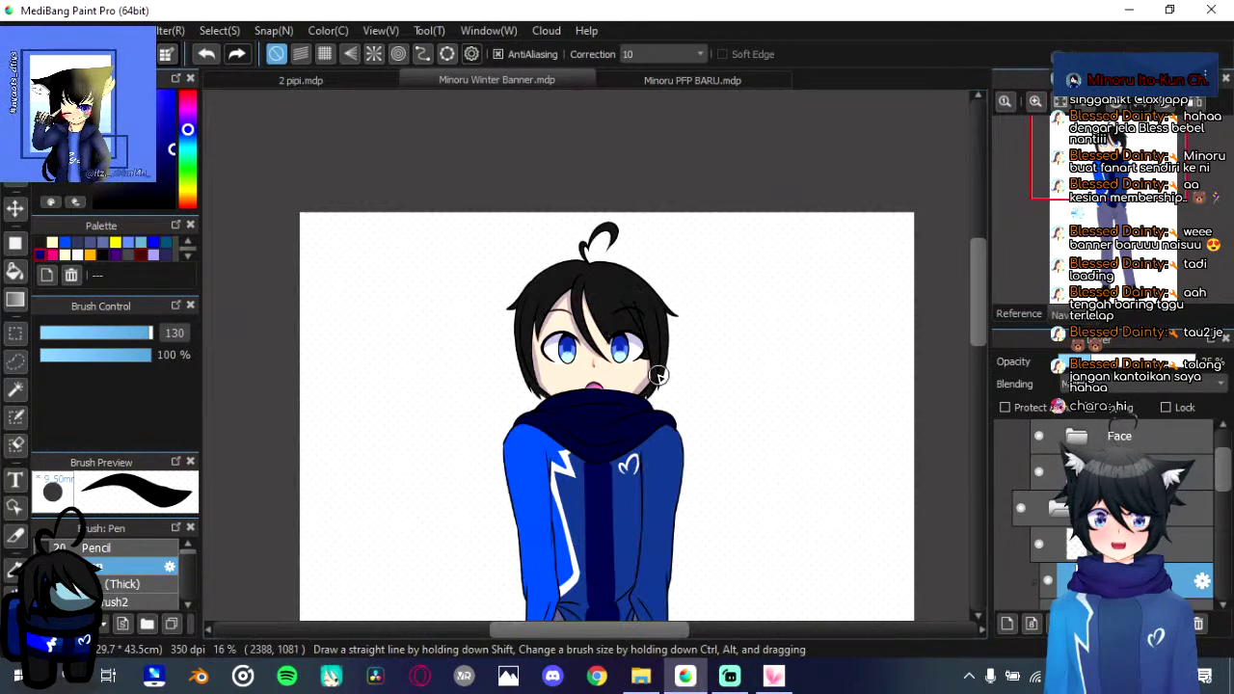
Step: Check the reference artwork, then trim the skin shadows along both cheeks and the jaw with a size 42 brush
{"action": "left_click", "coordinate": [686, 77]}
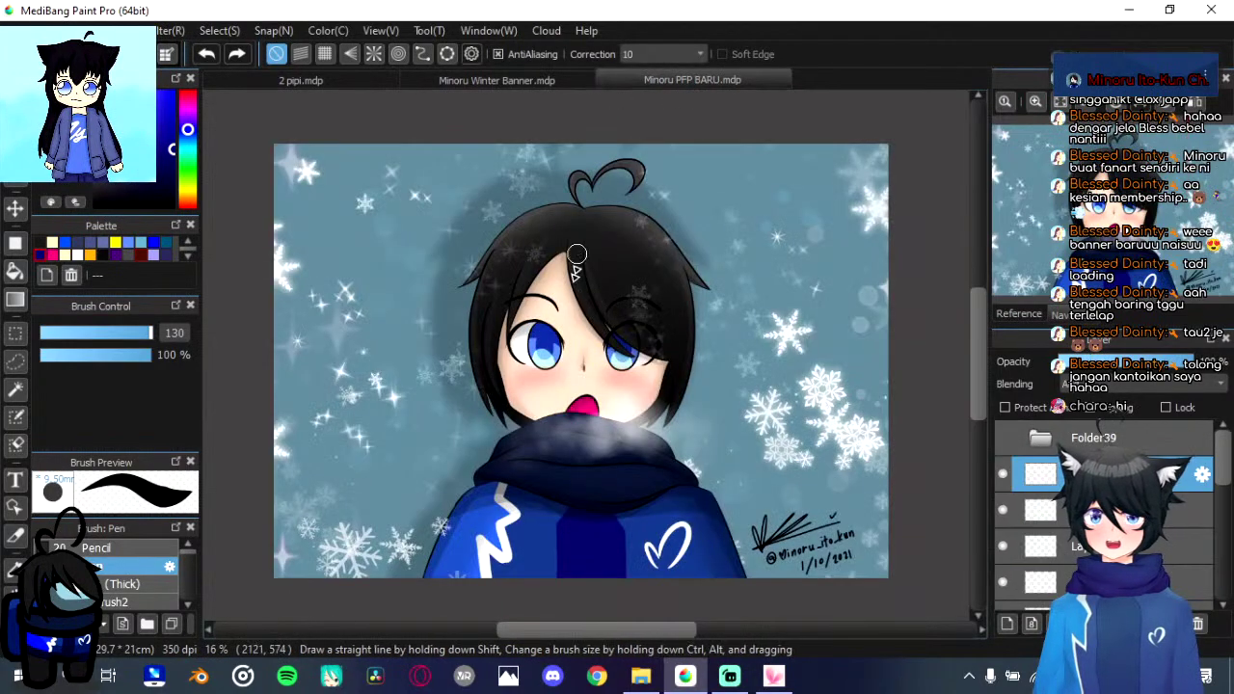
{"action": "left_click", "coordinate": [560, 82]}
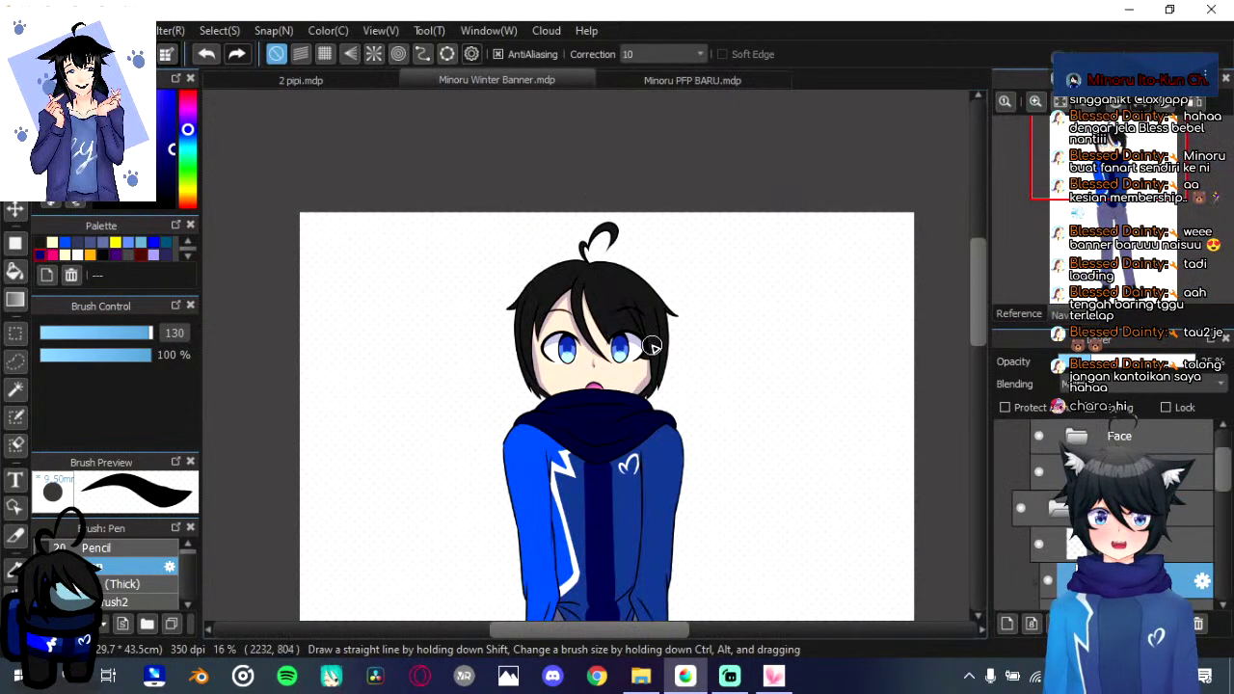
{"action": "scroll", "coordinate": [652, 345], "scroll_direction": "up", "scroll_amount": 3}
{"action": "scroll", "coordinate": [652, 343], "scroll_direction": "down", "scroll_amount": 3}
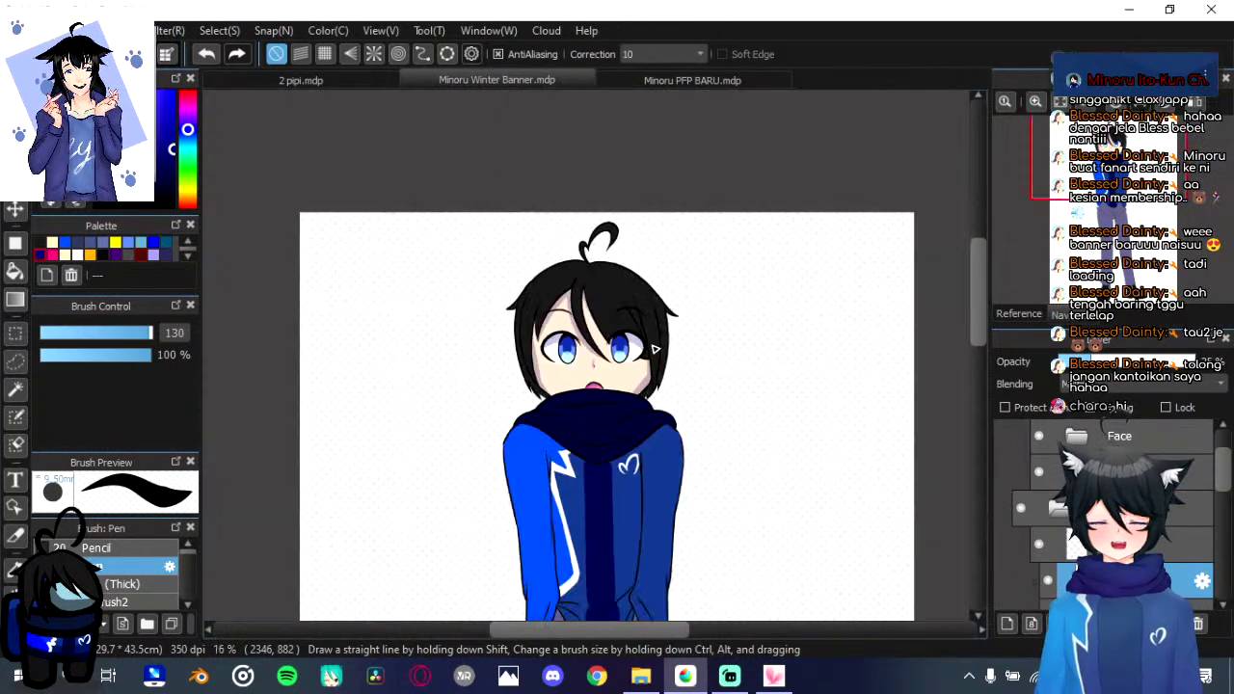
{"action": "scroll", "coordinate": [654, 349], "scroll_direction": "up", "scroll_amount": 3}
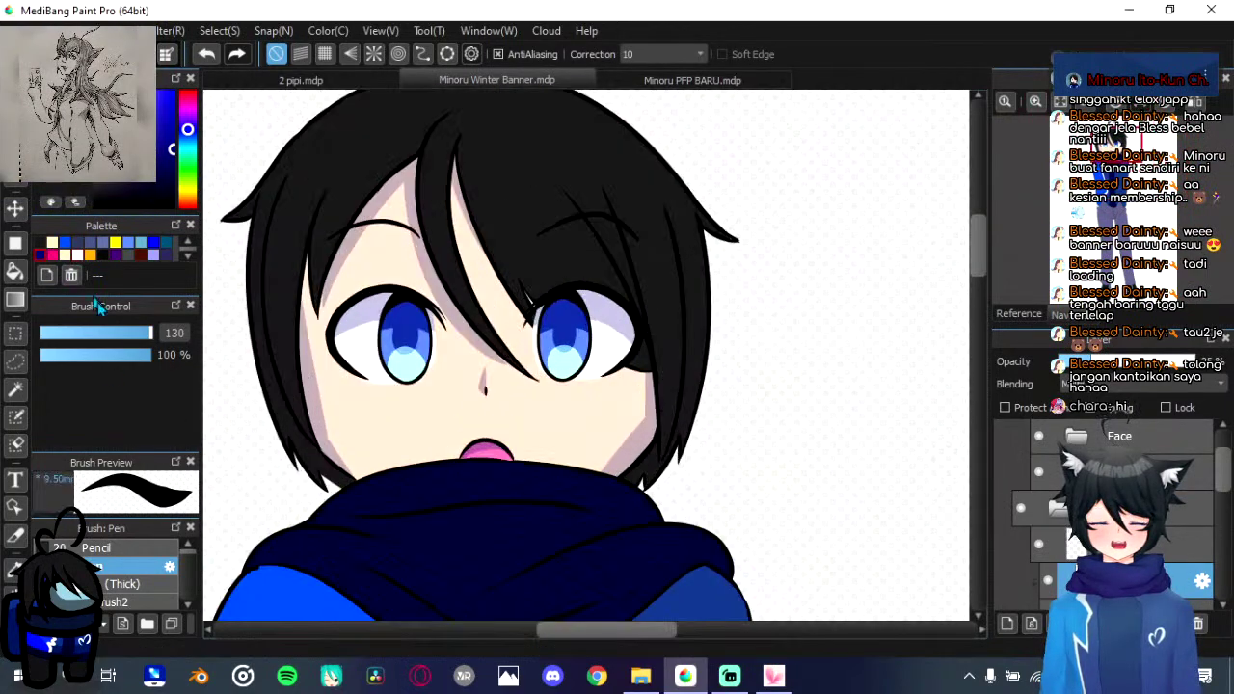
{"action": "left_click_drag", "start_coordinate": [140, 331], "coordinate": [118, 334]}
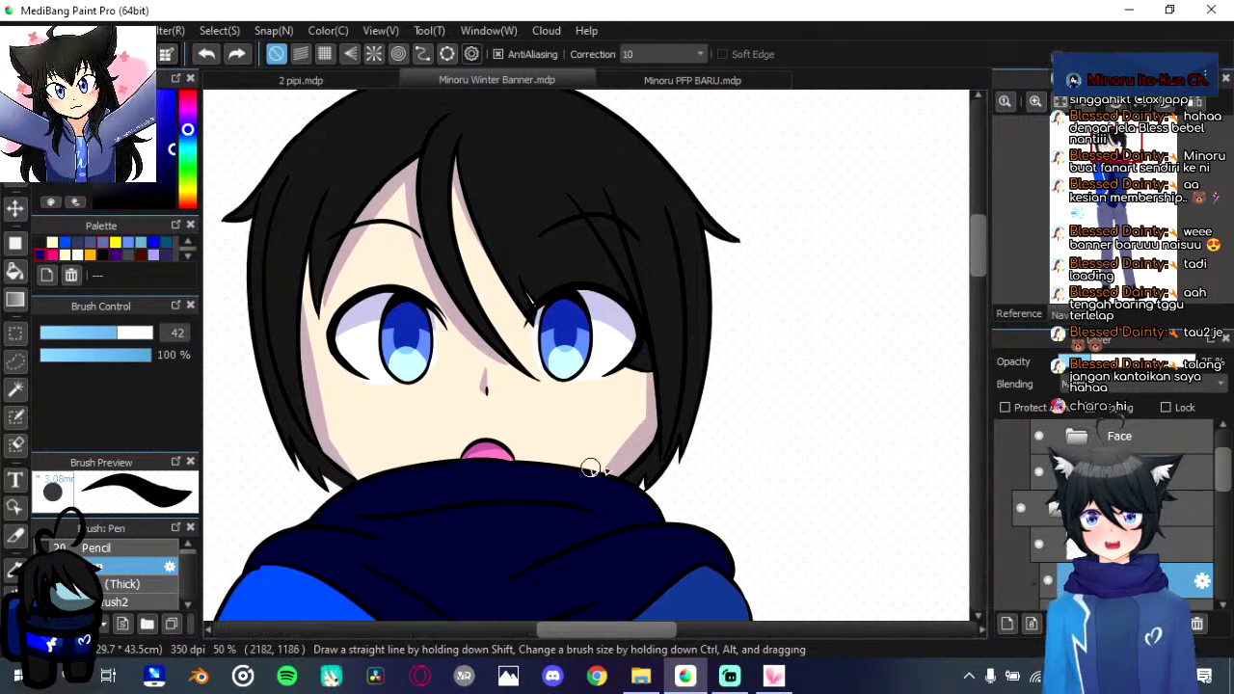
{"action": "left_click_drag", "start_coordinate": [540, 480], "coordinate": [632, 508]}
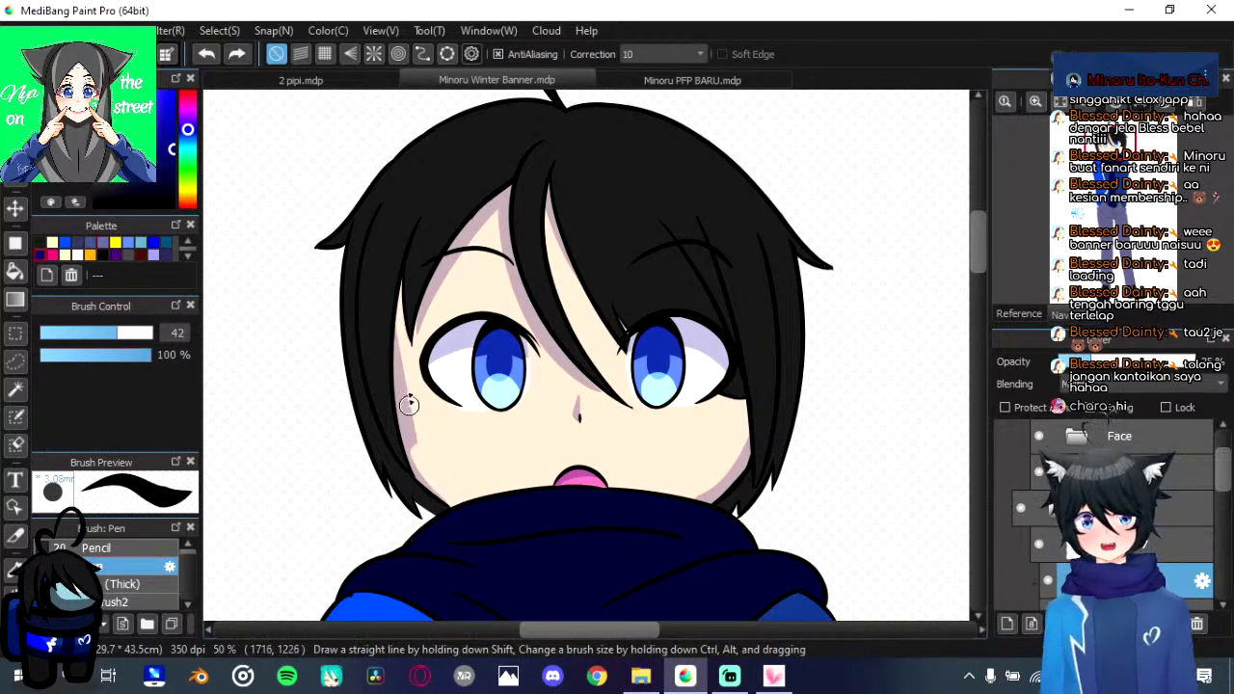
{"action": "left_click_drag", "start_coordinate": [409, 405], "coordinate": [394, 271]}
{"action": "key", "text": "ctrl+z"}
{"action": "mouse_move", "coordinate": [416, 443]}
{"action": "left_mouse_down"}
{"action": "mouse_move", "coordinate": [440, 492]}
{"action": "mouse_move", "coordinate": [463, 512]}
{"action": "left_mouse_up"}
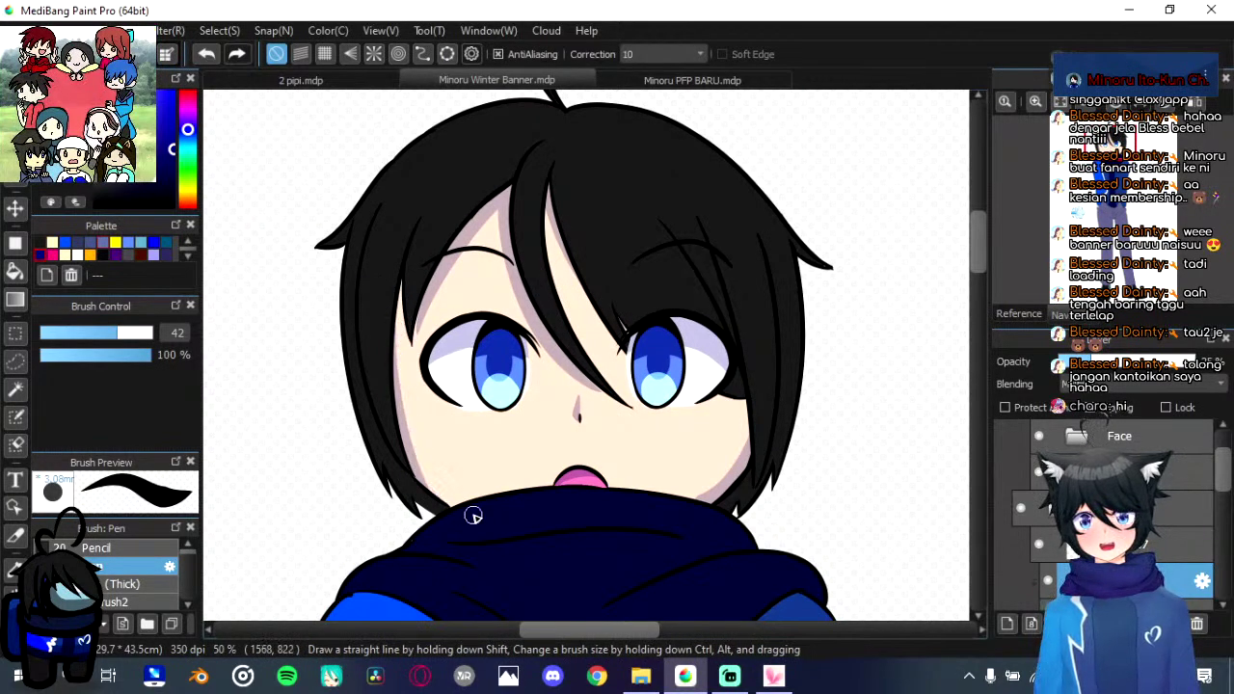
{"action": "left_click_drag", "start_coordinate": [500, 437], "coordinate": [485, 384]}
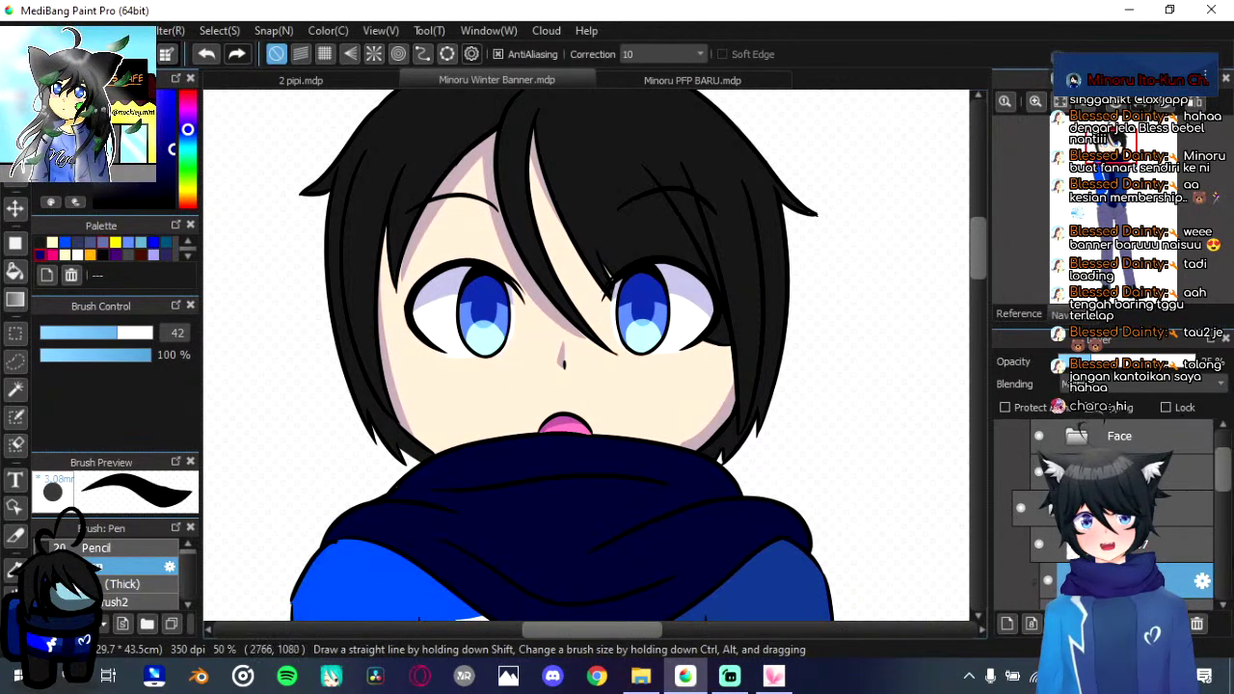
Step: Duplicate the skin shadow layer and apply a Gaussian Blur with a value of 11 to the lower one
{"action": "left_click", "coordinate": [1048, 605]}
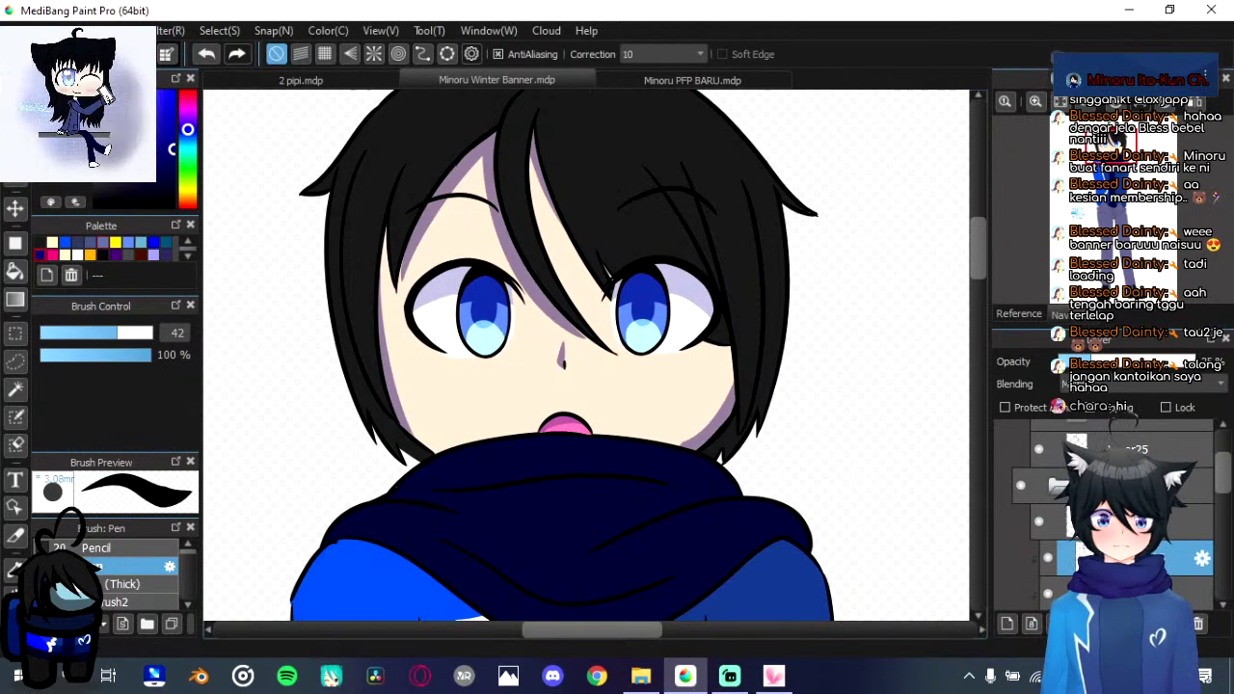
{"action": "left_click", "coordinate": [1048, 599]}
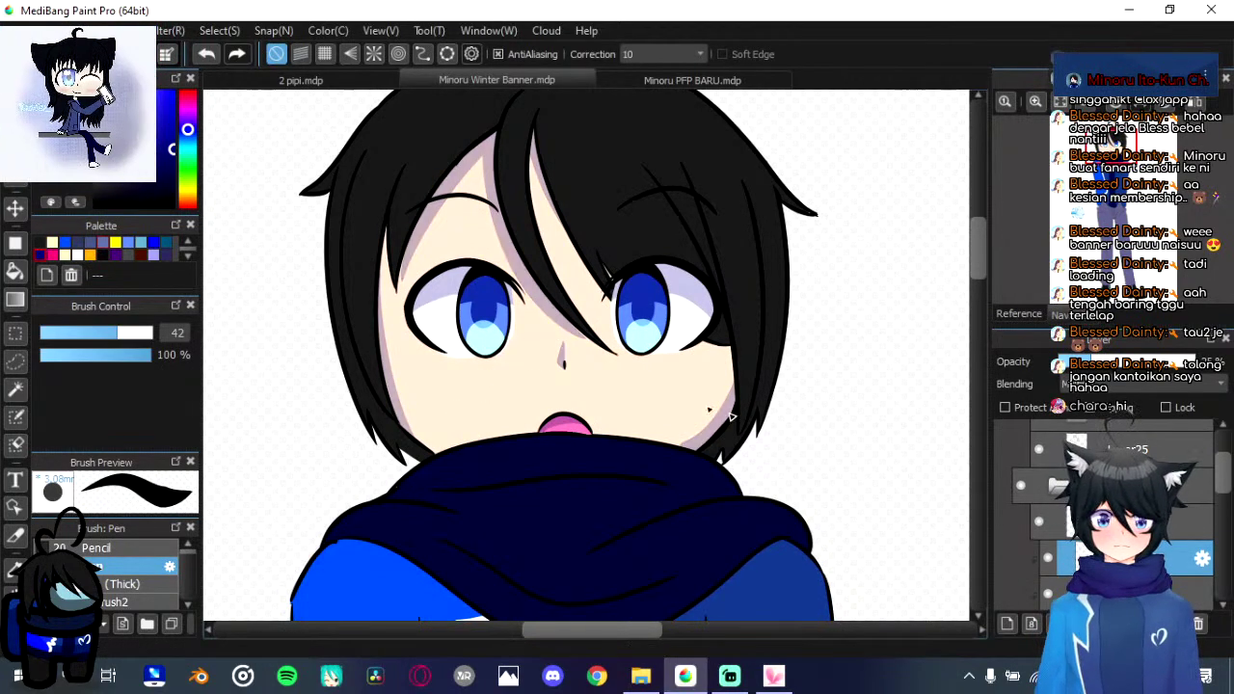
{"action": "left_click", "coordinate": [181, 31]}
{"action": "left_click", "coordinate": [1148, 593]}
{"action": "left_click", "coordinate": [1147, 594]}
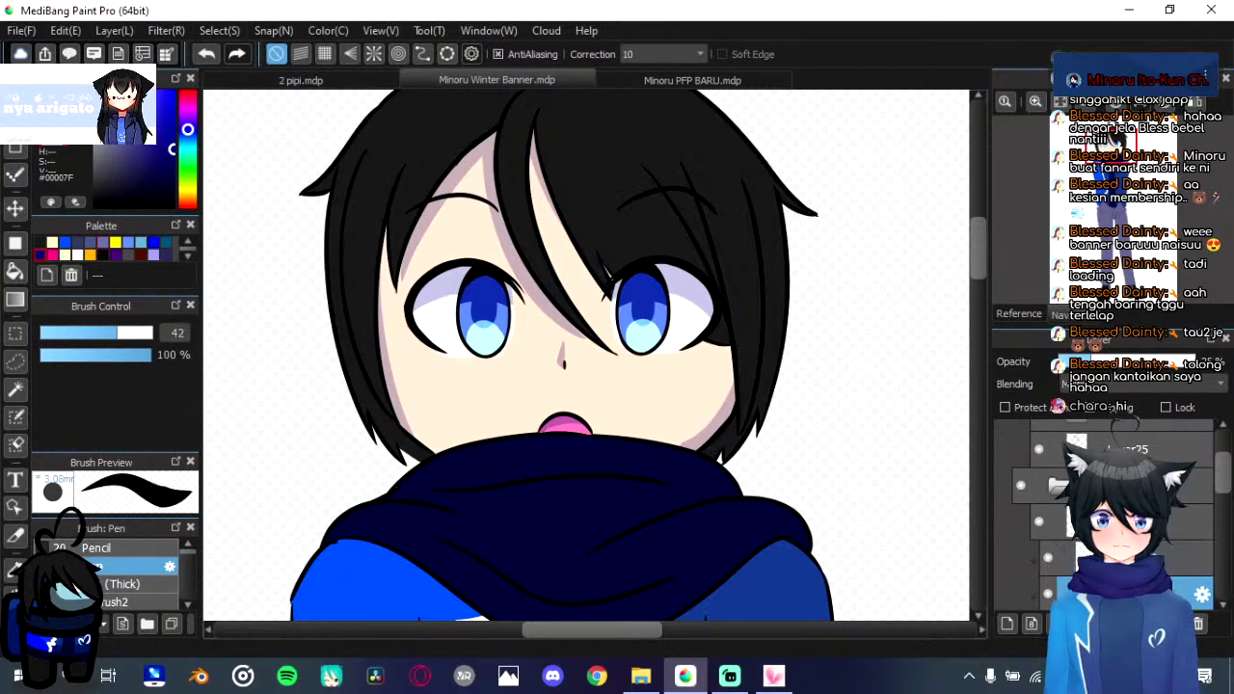
{"action": "left_click", "coordinate": [166, 31]}
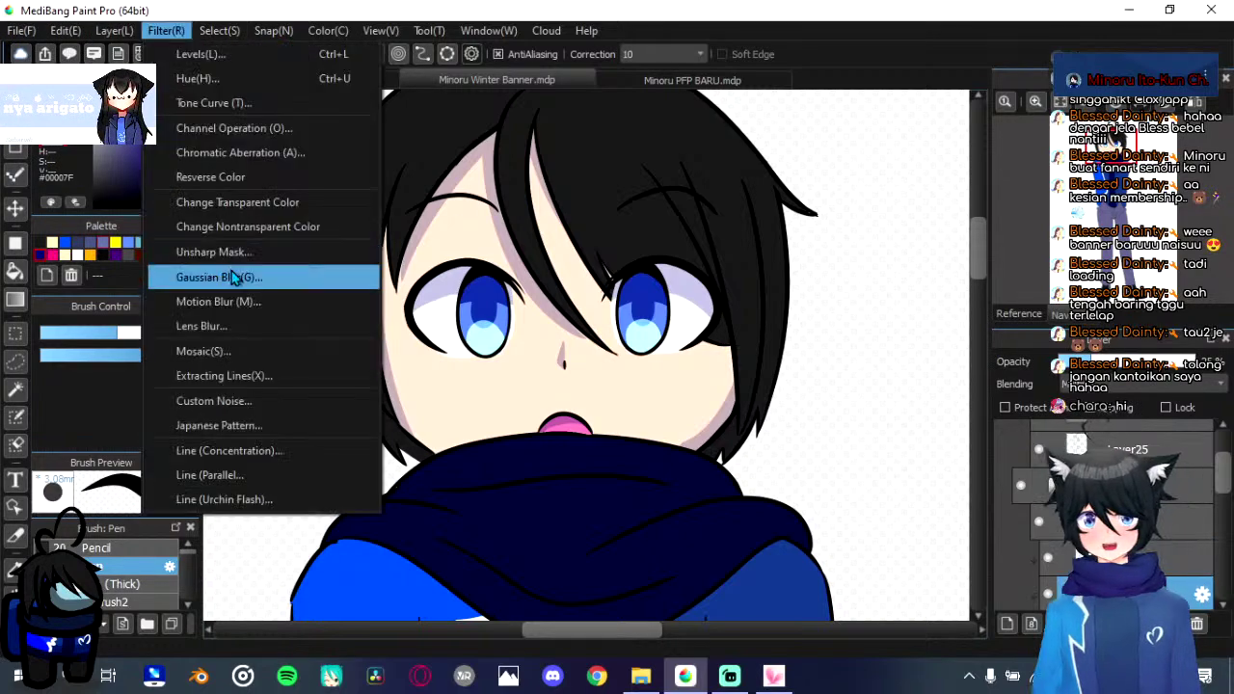
{"action": "left_click", "coordinate": [237, 276]}
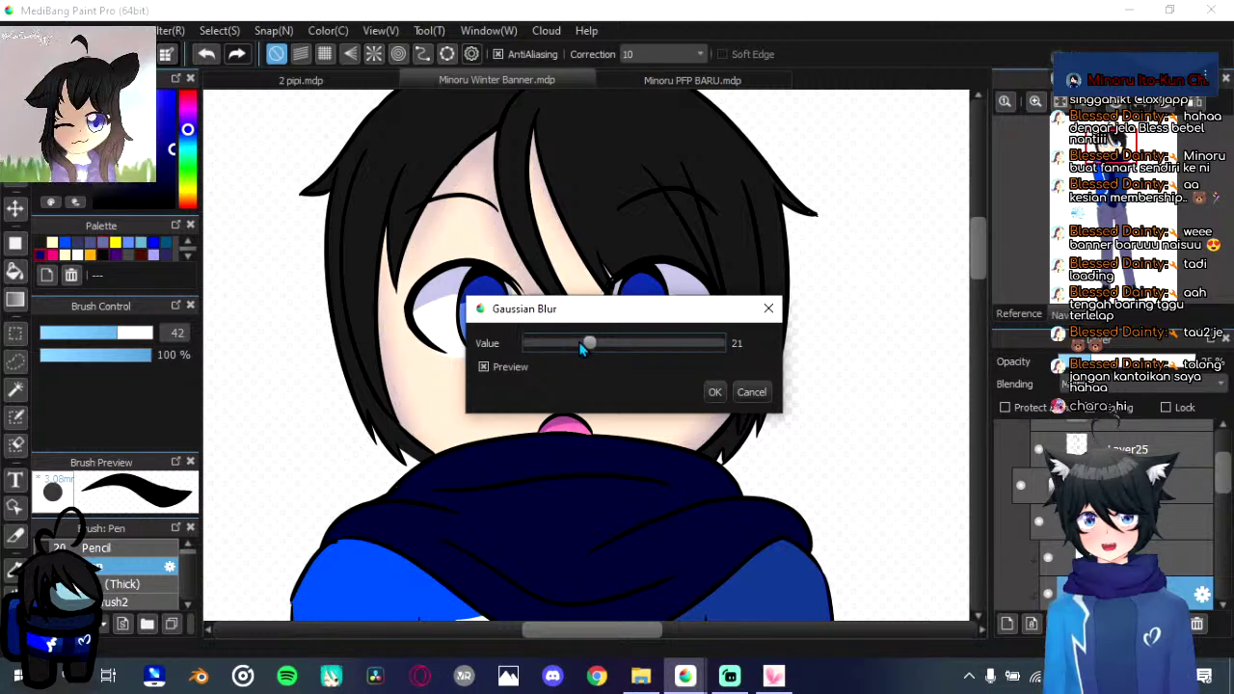
{"action": "left_click_drag", "start_coordinate": [578, 342], "coordinate": [560, 347]}
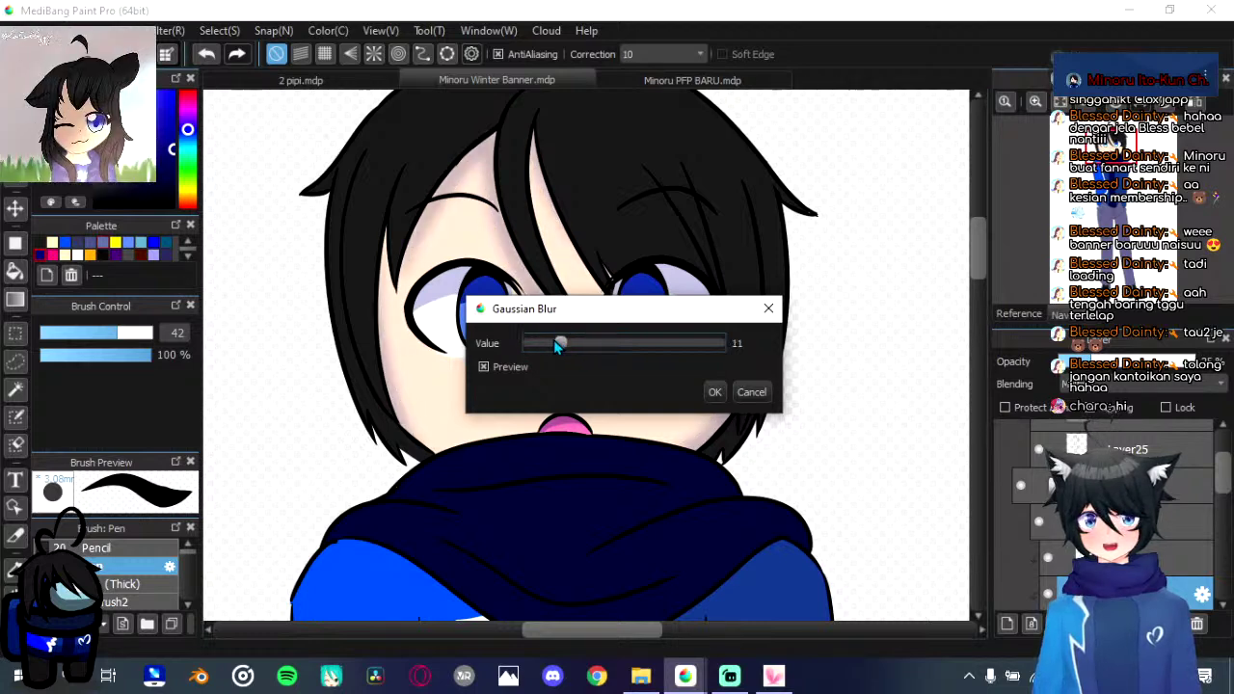
{"action": "left_click", "coordinate": [714, 391]}
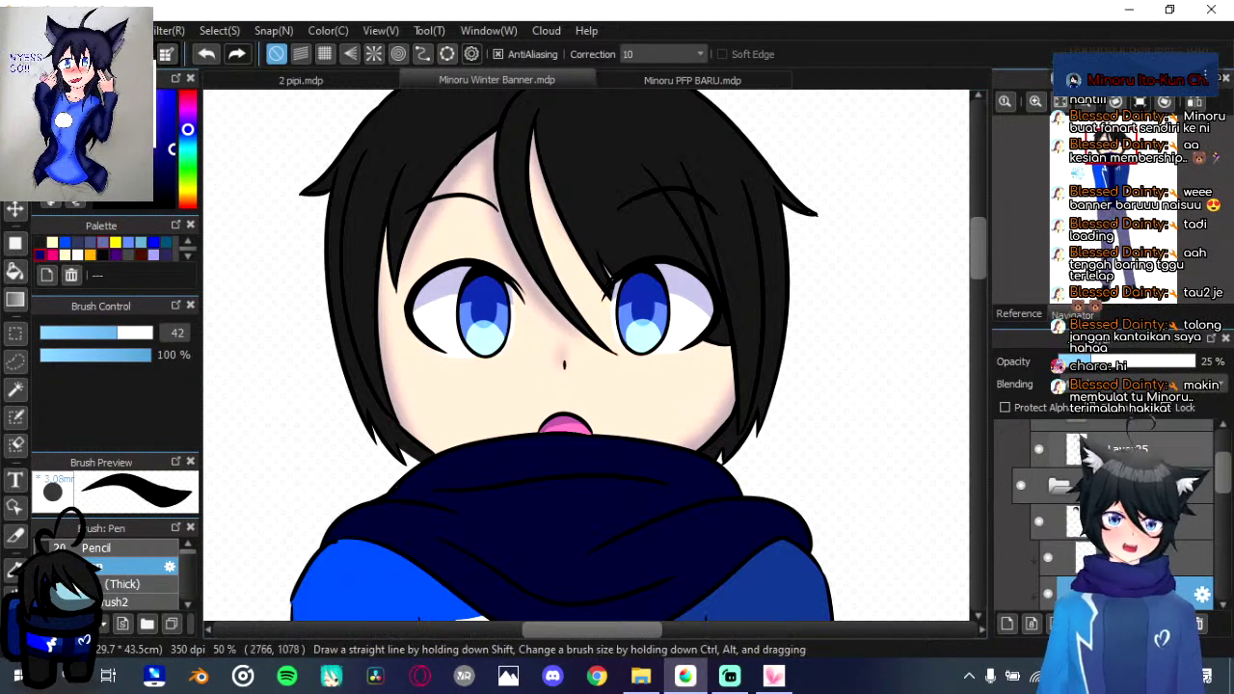
Step: Paint thin, crisp shadow strokes on the upper shading layer along the forehead just beneath the hair
{"action": "left_click", "coordinate": [1128, 558]}
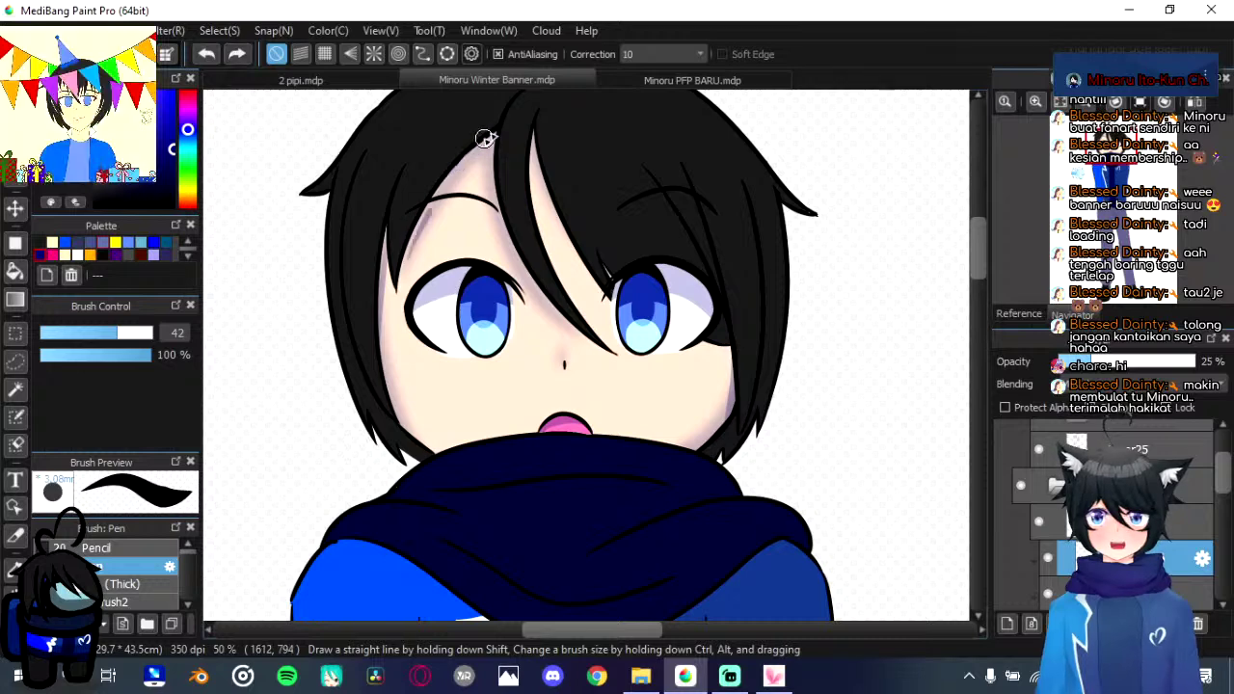
{"action": "key", "text": "ctrl+z"}
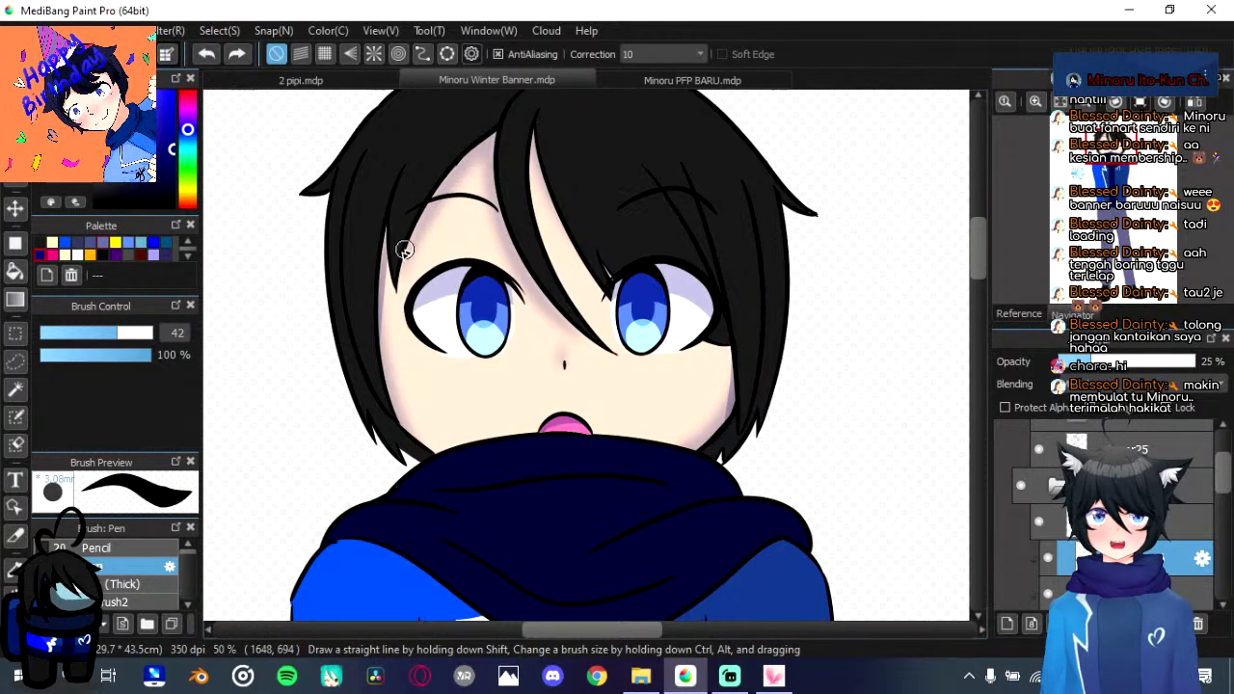
{"action": "left_click_drag", "start_coordinate": [476, 157], "coordinate": [503, 133]}
{"action": "key", "text": "ctrl+z"}
{"action": "mouse_move", "coordinate": [402, 253]}
{"action": "left_mouse_down"}
{"action": "mouse_move", "coordinate": [468, 148]}
{"action": "mouse_move", "coordinate": [542, 108]}
{"action": "left_mouse_up"}
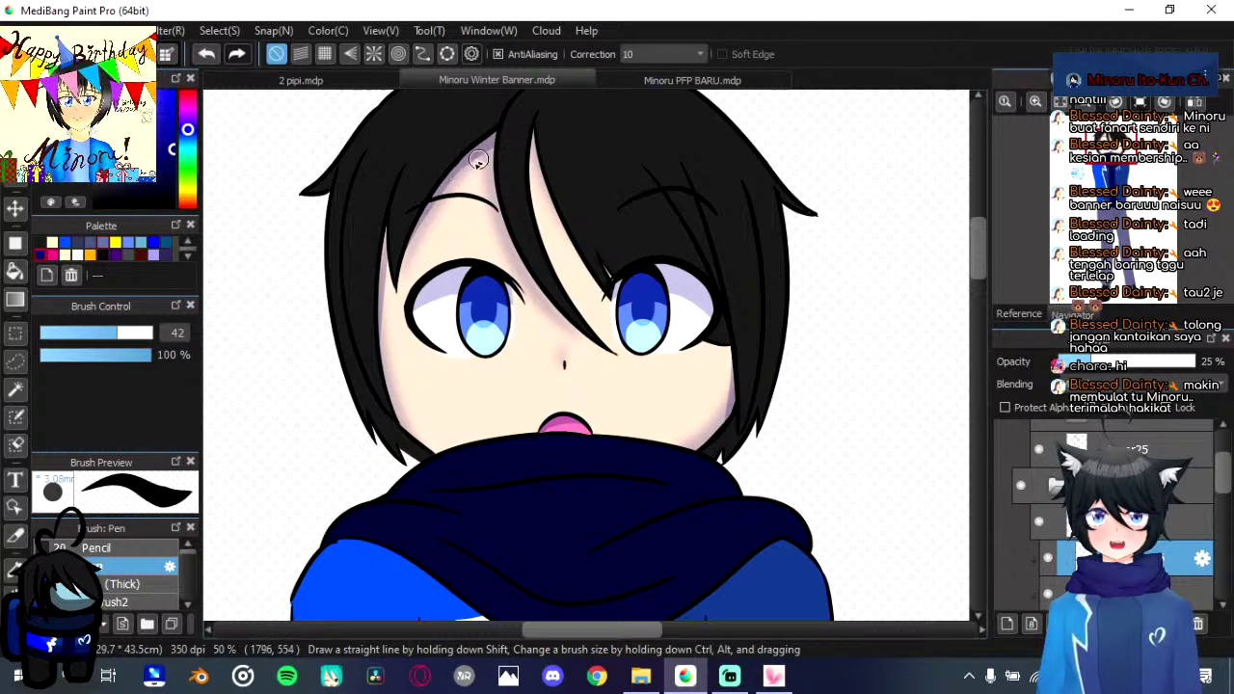
{"action": "left_click_drag", "start_coordinate": [567, 243], "coordinate": [556, 282]}
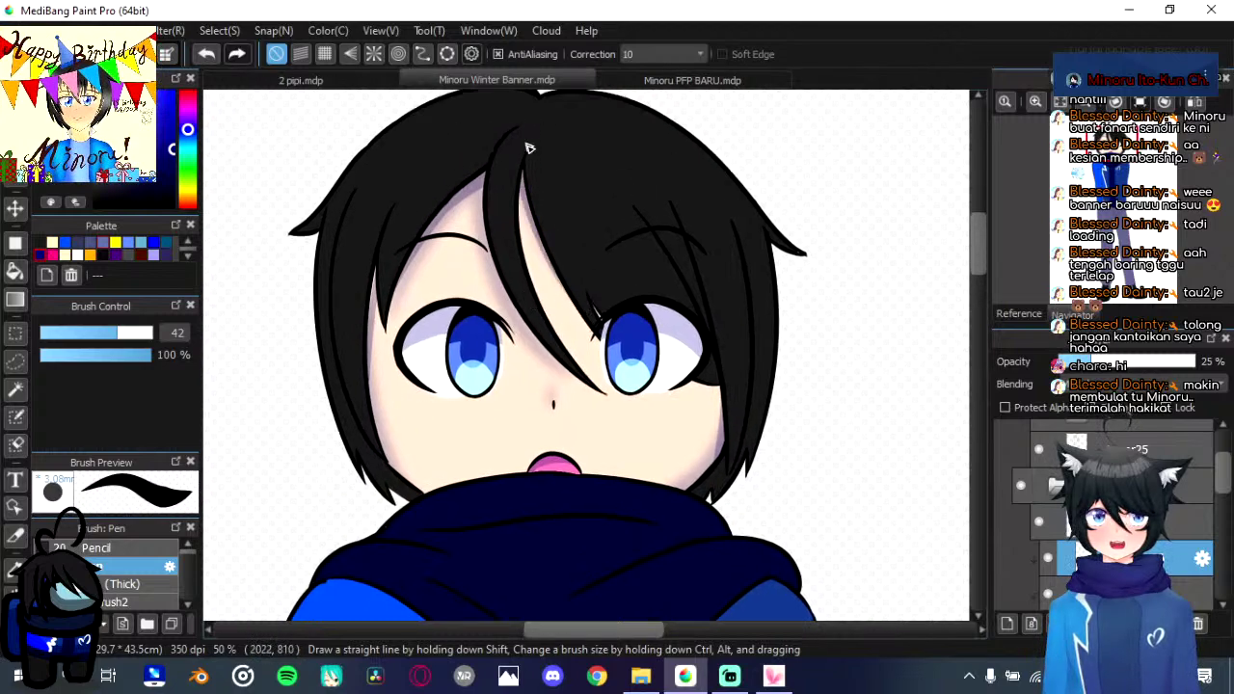
{"action": "scroll", "coordinate": [547, 218], "scroll_direction": "down", "scroll_amount": 2}
{"action": "scroll", "coordinate": [628, 322], "scroll_direction": "up", "scroll_amount": 2}
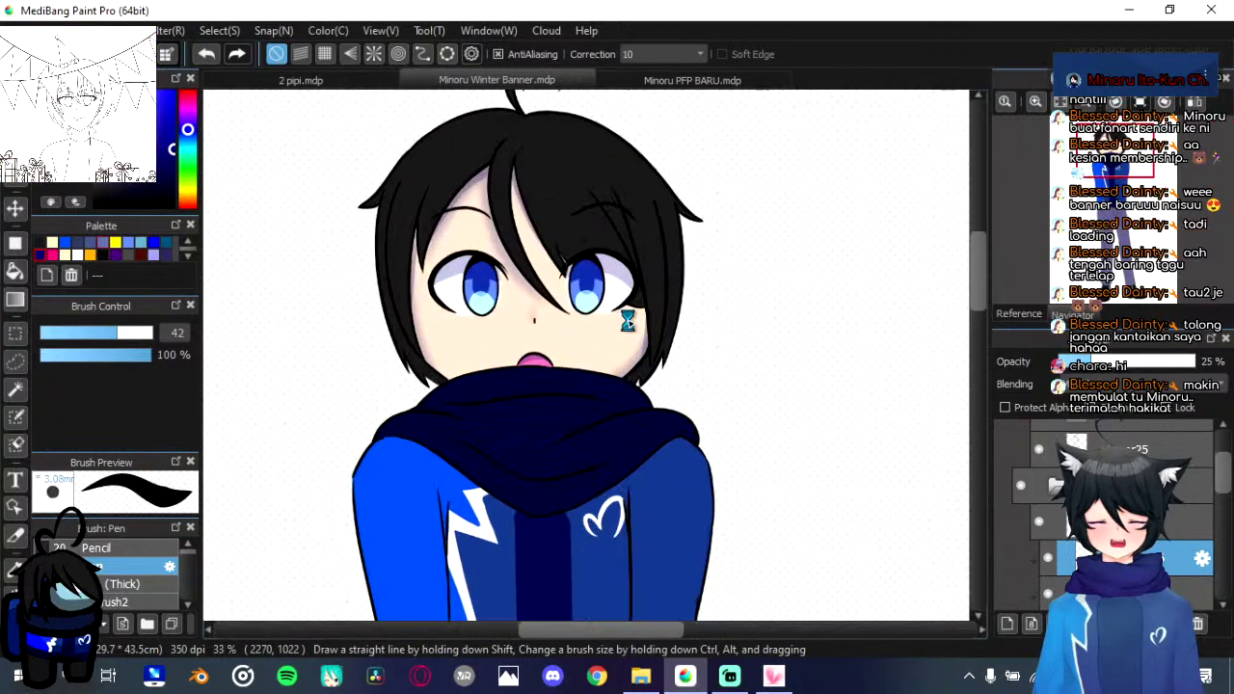
{"action": "scroll", "coordinate": [628, 322], "scroll_direction": "down", "scroll_amount": 1}
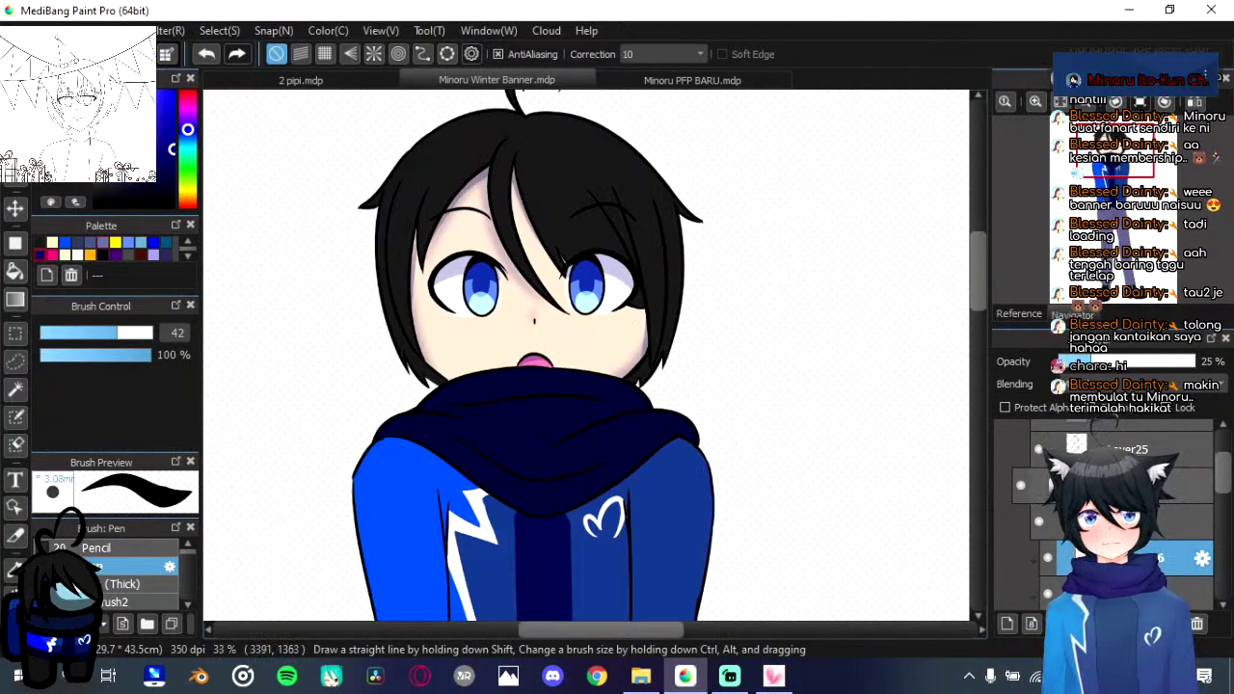
{"action": "scroll", "coordinate": [1118, 520], "scroll_direction": "up", "scroll_amount": 1}
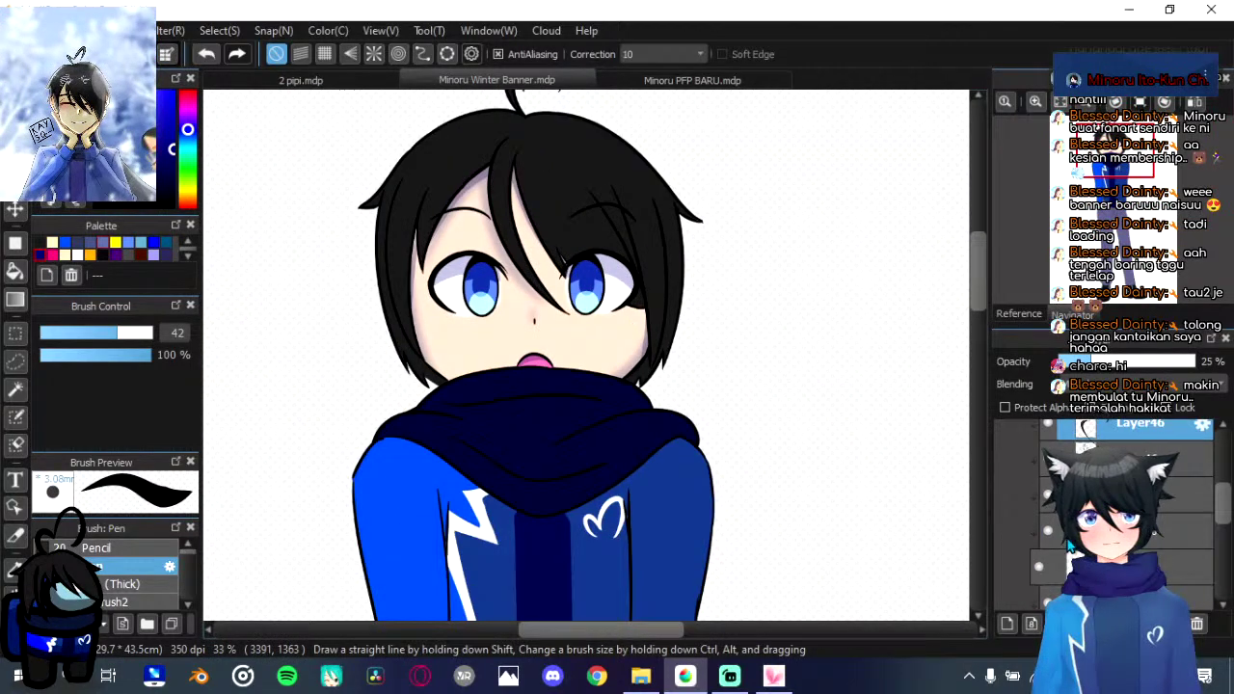
Step: Move the face folder beneath the hair in the layer order and compare the face with the Minoru PFP BARU artwork
{"action": "scroll", "coordinate": [1118, 521], "scroll_direction": "up", "scroll_amount": 3}
{"action": "scroll", "coordinate": [1118, 520], "scroll_direction": "down", "scroll_amount": 1}
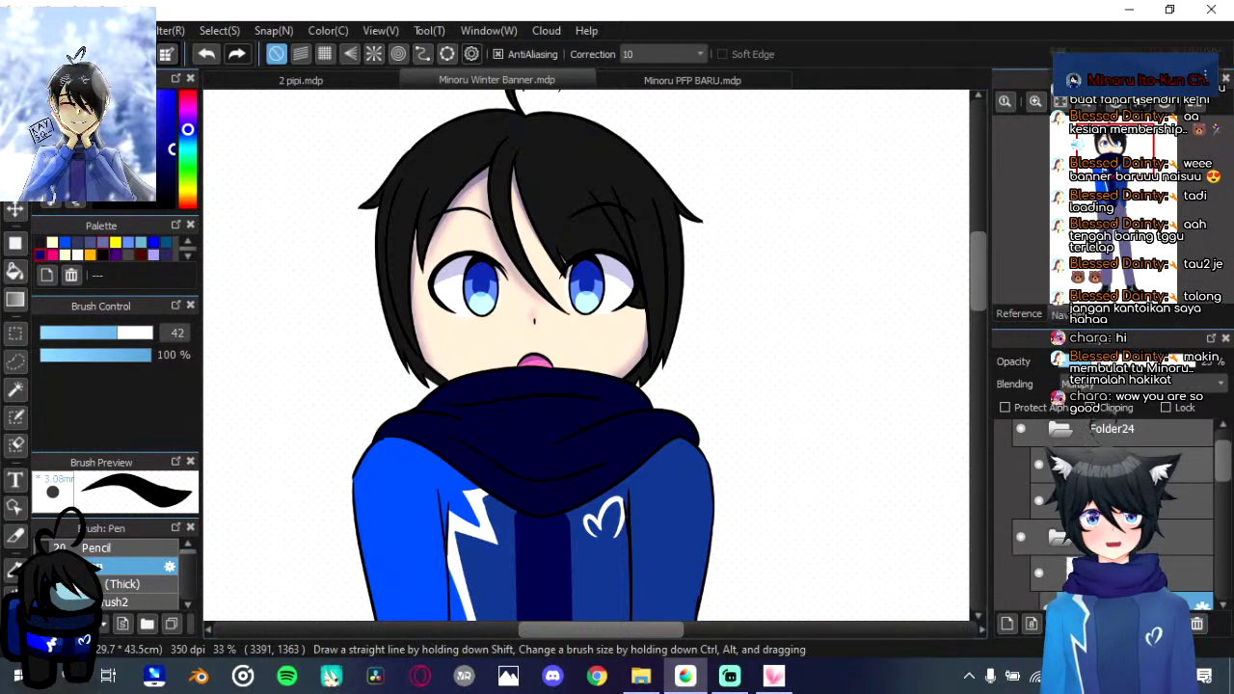
{"action": "left_click_drag", "start_coordinate": [1118, 464], "coordinate": [1119, 588]}
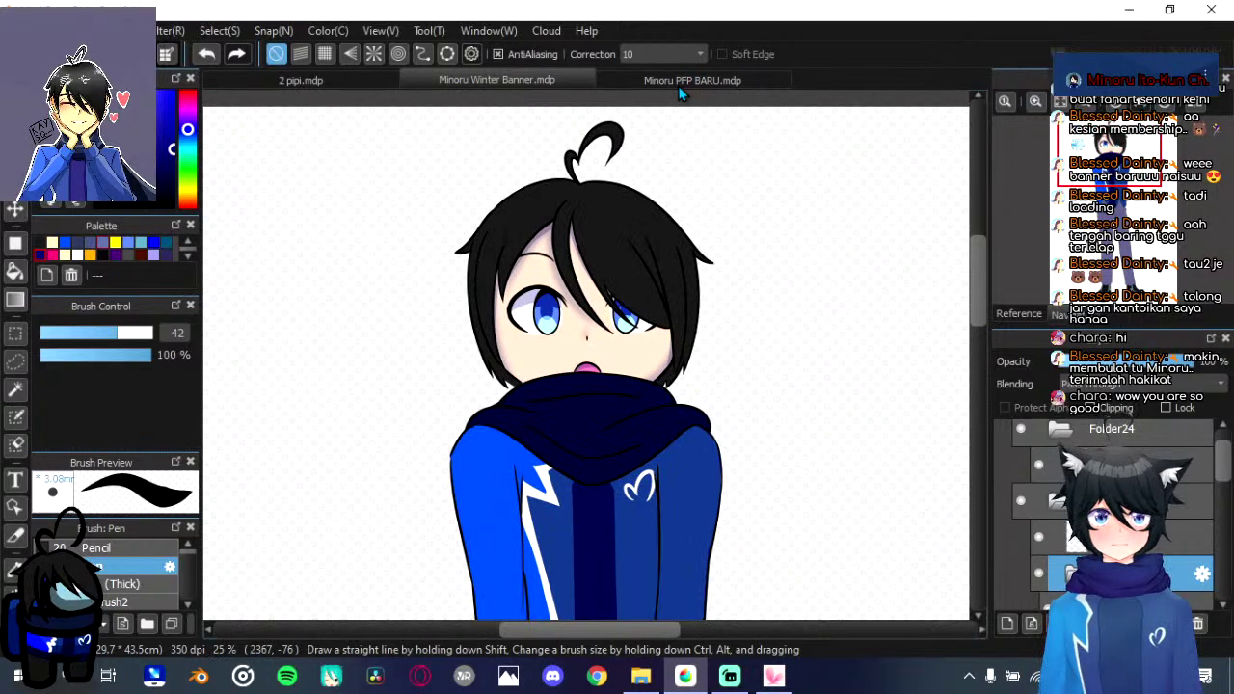
{"action": "left_click", "coordinate": [542, 80]}
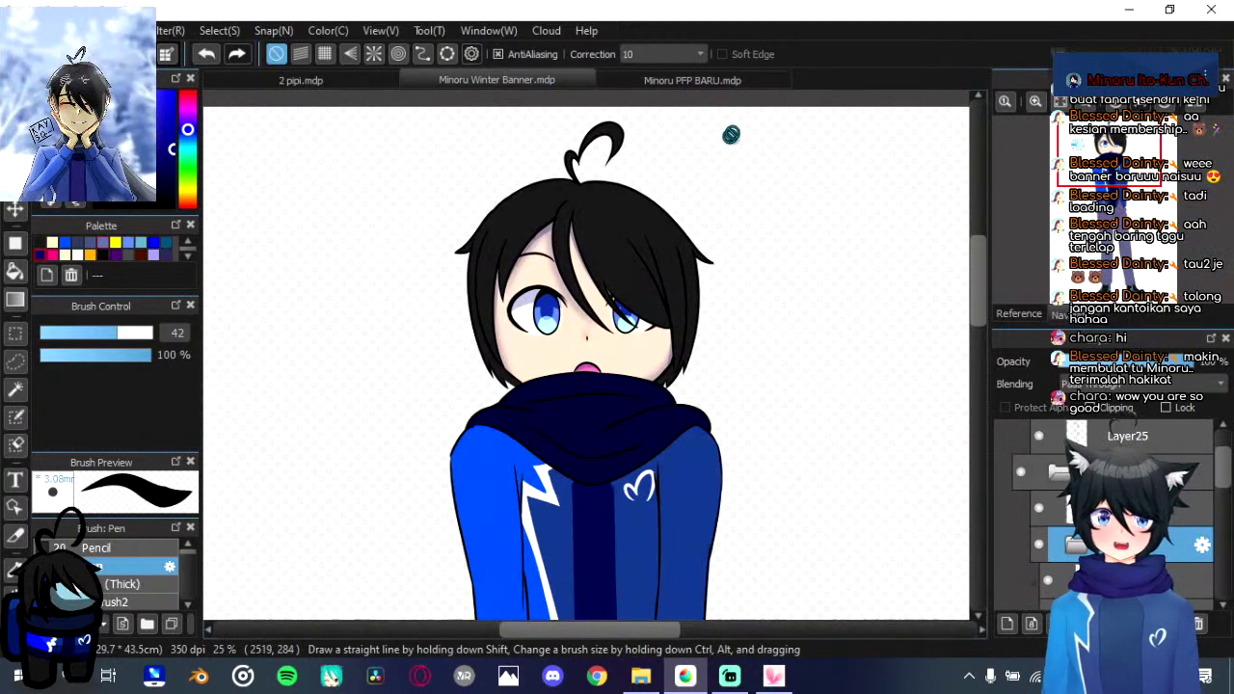
{"action": "left_click", "coordinate": [730, 79]}
{"action": "scroll", "coordinate": [569, 410], "scroll_direction": "up", "scroll_amount": 4}
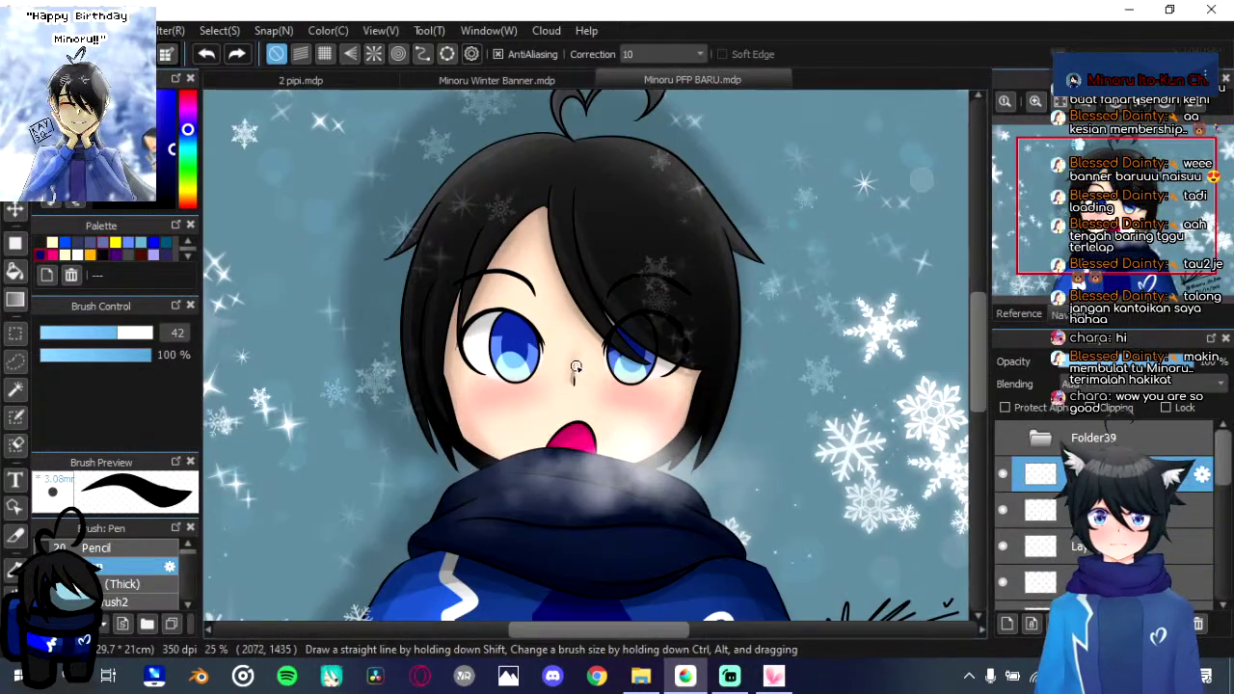
{"action": "scroll", "coordinate": [563, 398], "scroll_direction": "down", "scroll_amount": 4}
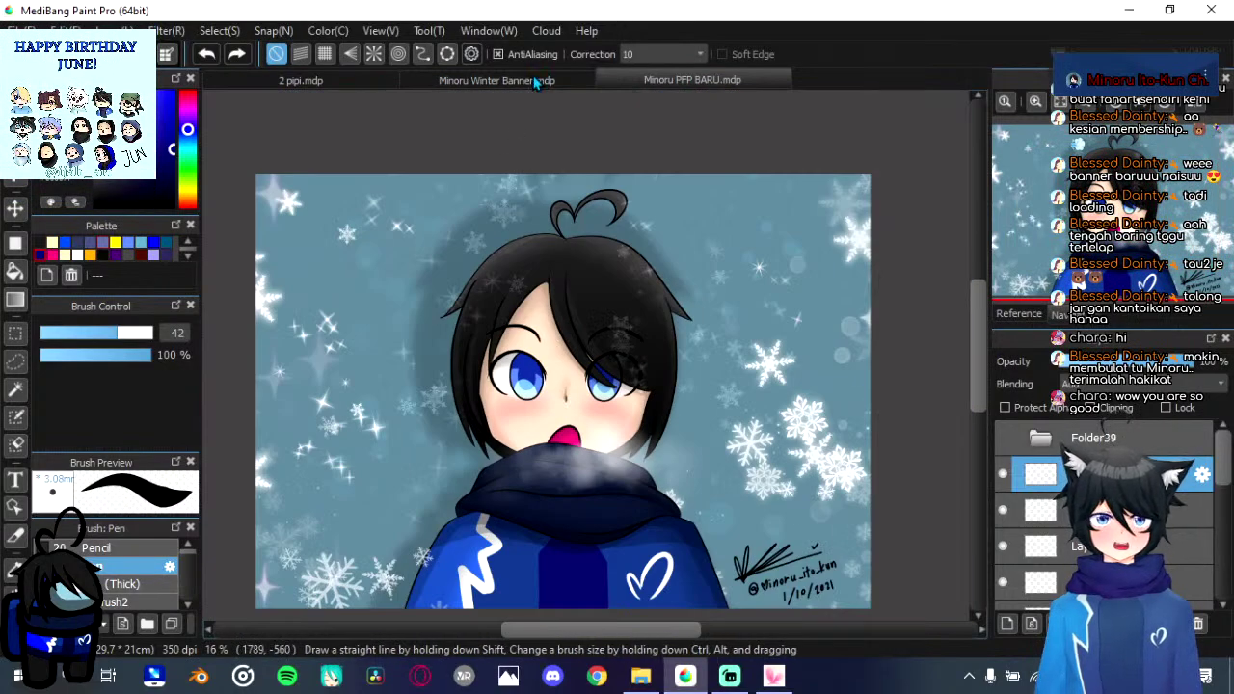
{"action": "left_click", "coordinate": [536, 81]}
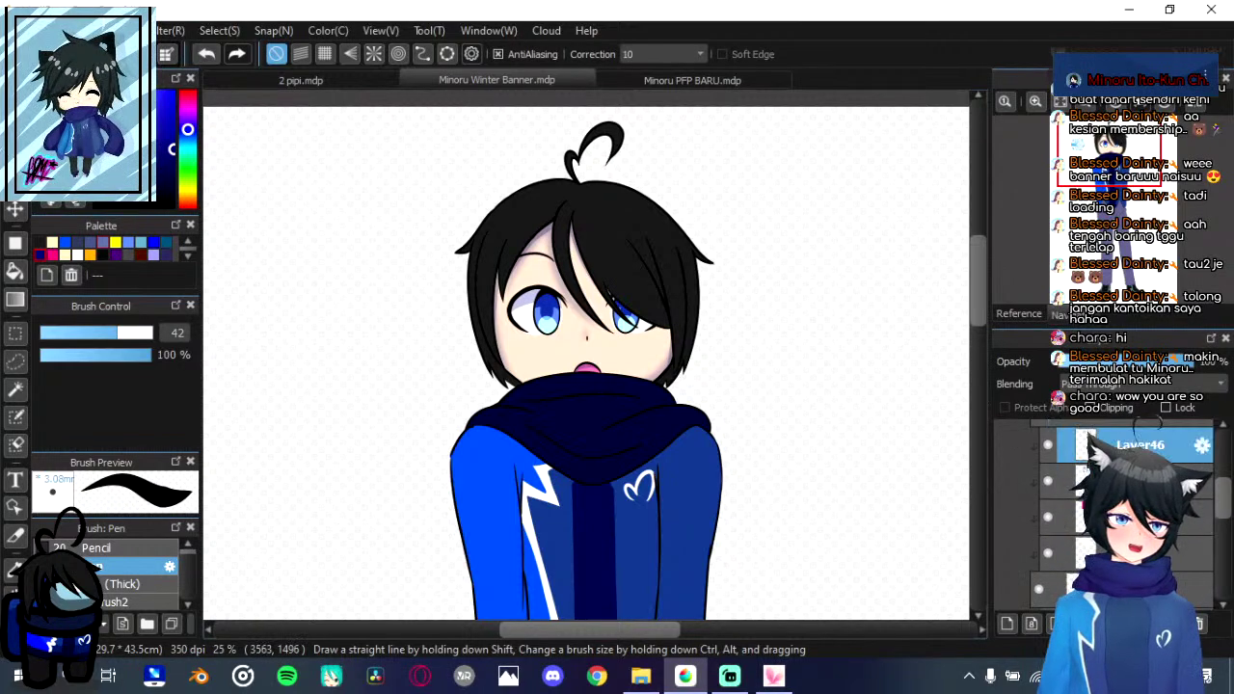
Step: Add a layer with Soft Light blending and paint pink blush on both cheeks using Airbrush2 at size 216
{"action": "left_click", "coordinate": [1136, 445]}
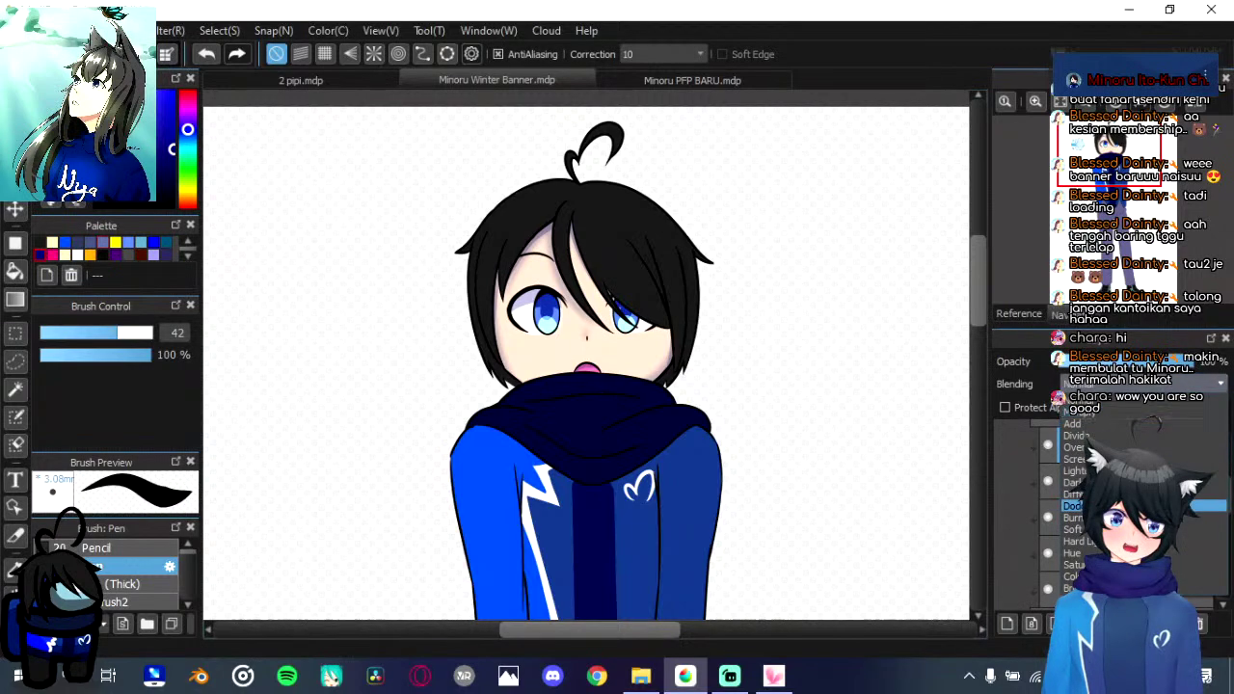
{"action": "left_click", "coordinate": [57, 253]}
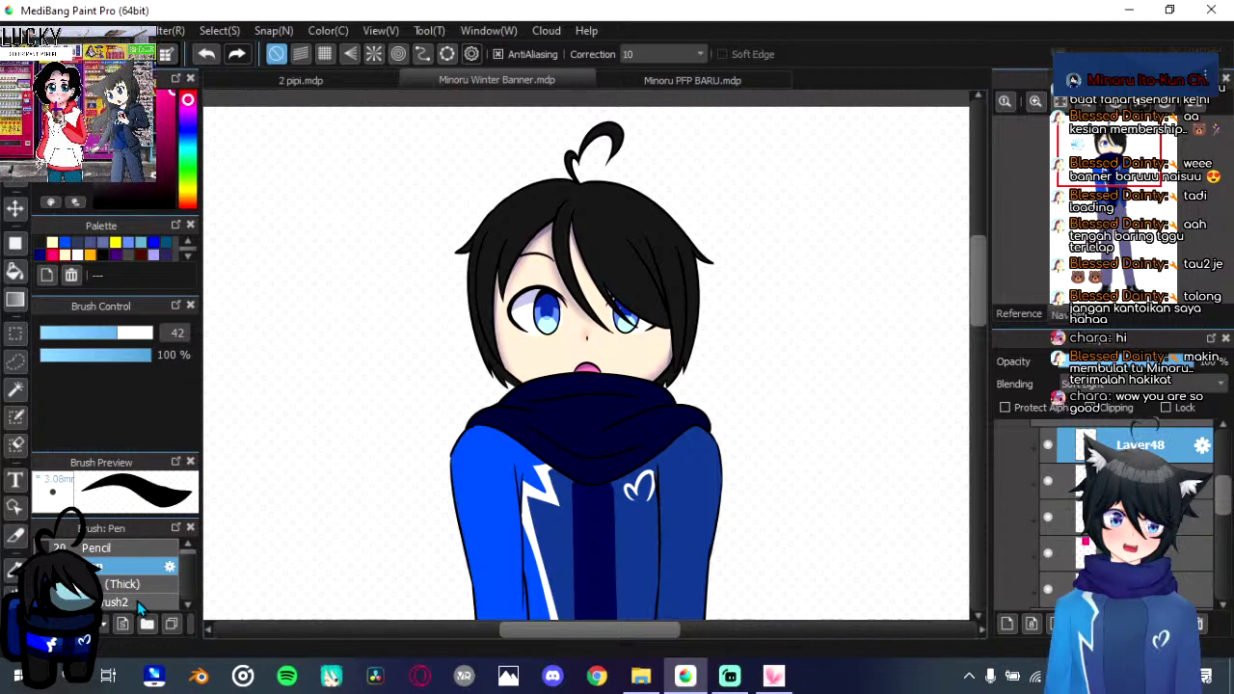
{"action": "left_click", "coordinate": [139, 603]}
{"action": "scroll", "coordinate": [576, 302], "scroll_direction": "up", "scroll_amount": 3}
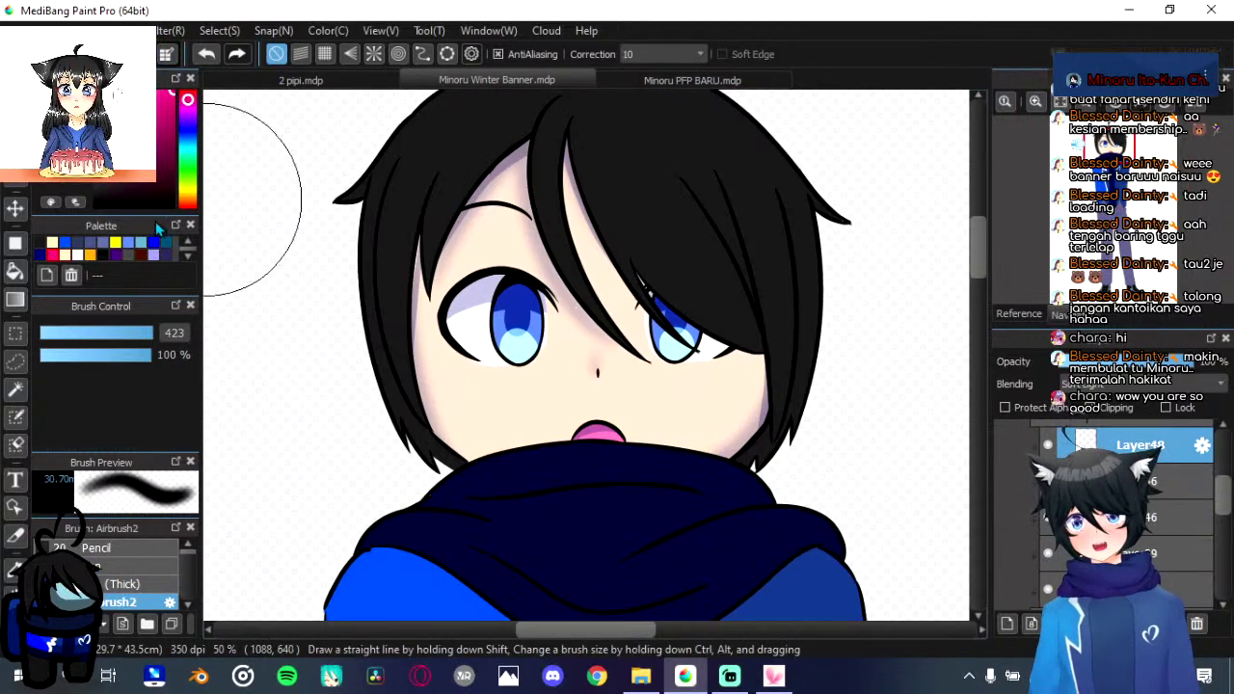
{"action": "mouse_move", "coordinate": [147, 333]}
{"action": "left_mouse_down"}
{"action": "mouse_move", "coordinate": [124, 332]}
{"action": "mouse_move", "coordinate": [135, 332]}
{"action": "left_mouse_up"}
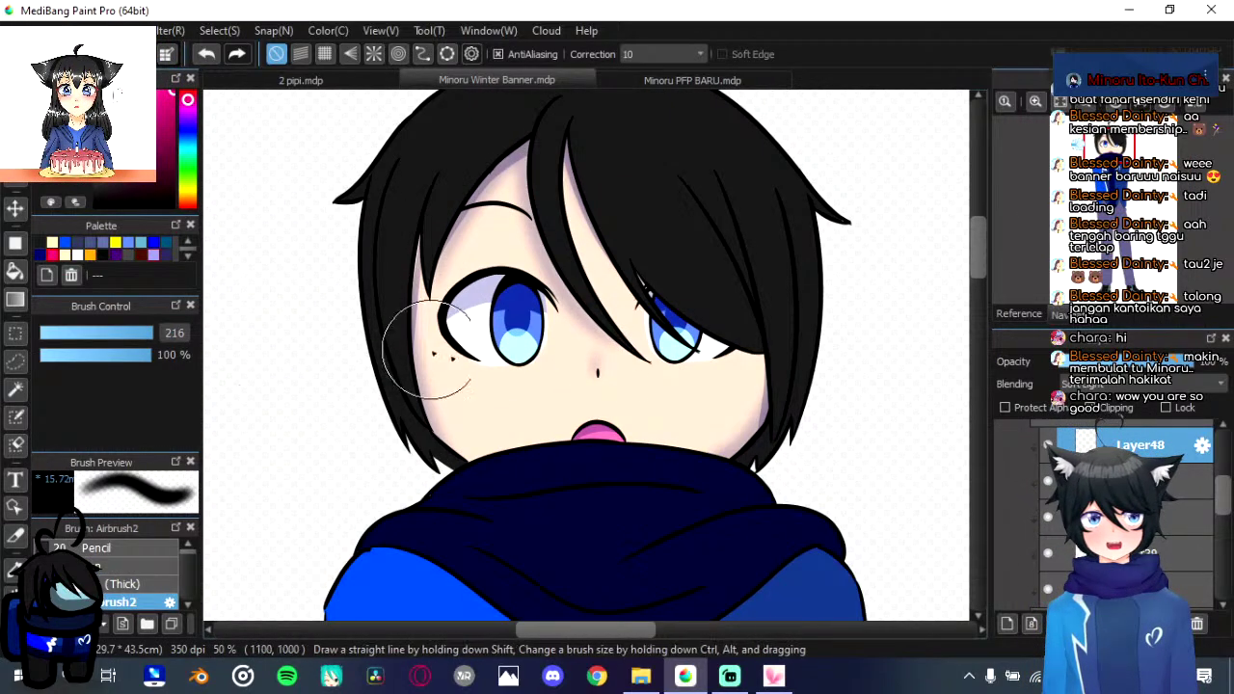
{"action": "mouse_move", "coordinate": [478, 362]}
{"action": "left_mouse_down"}
{"action": "mouse_move", "coordinate": [521, 391]}
{"action": "mouse_move", "coordinate": [436, 402]}
{"action": "mouse_move", "coordinate": [530, 386]}
{"action": "mouse_move", "coordinate": [440, 389]}
{"action": "mouse_move", "coordinate": [532, 365]}
{"action": "mouse_move", "coordinate": [470, 425]}
{"action": "mouse_move", "coordinate": [481, 374]}
{"action": "mouse_move", "coordinate": [538, 366]}
{"action": "left_mouse_up"}
{"action": "left_click_drag", "start_coordinate": [708, 390], "coordinate": [743, 392]}
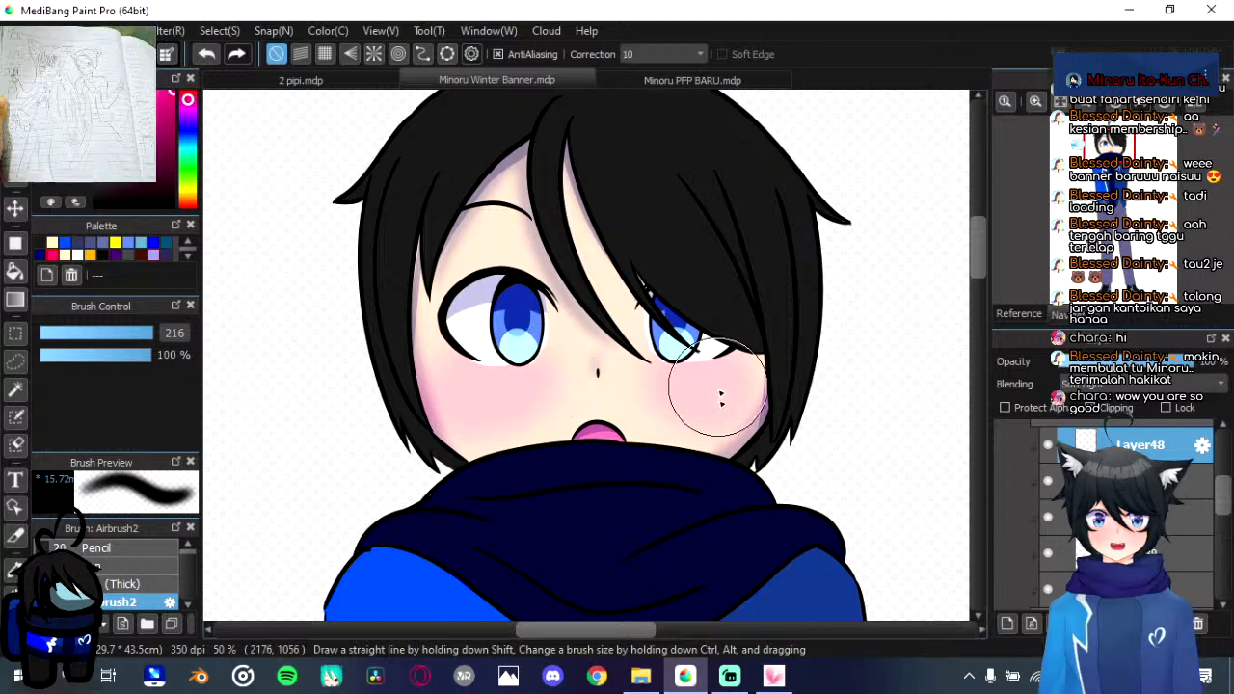
Step: Compare the blush and overall face of the winter banner character with the Minoru PFP BARU artwork
{"action": "left_click", "coordinate": [529, 81]}
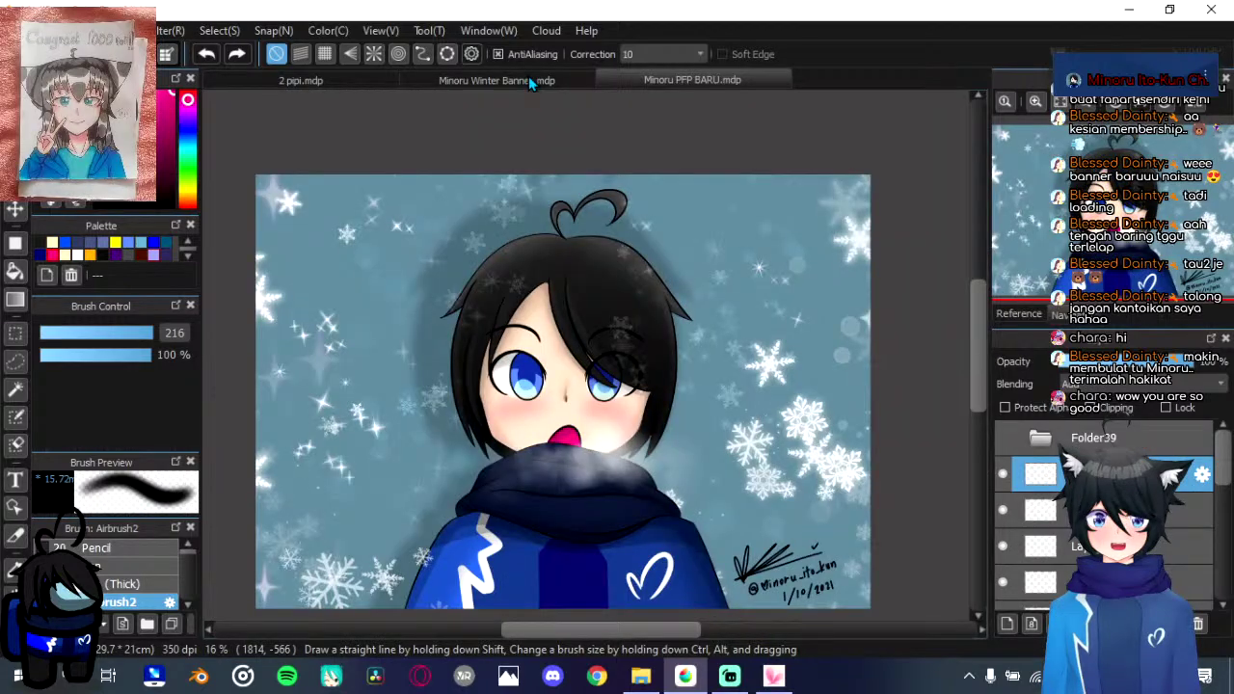
{"action": "left_click", "coordinate": [529, 81]}
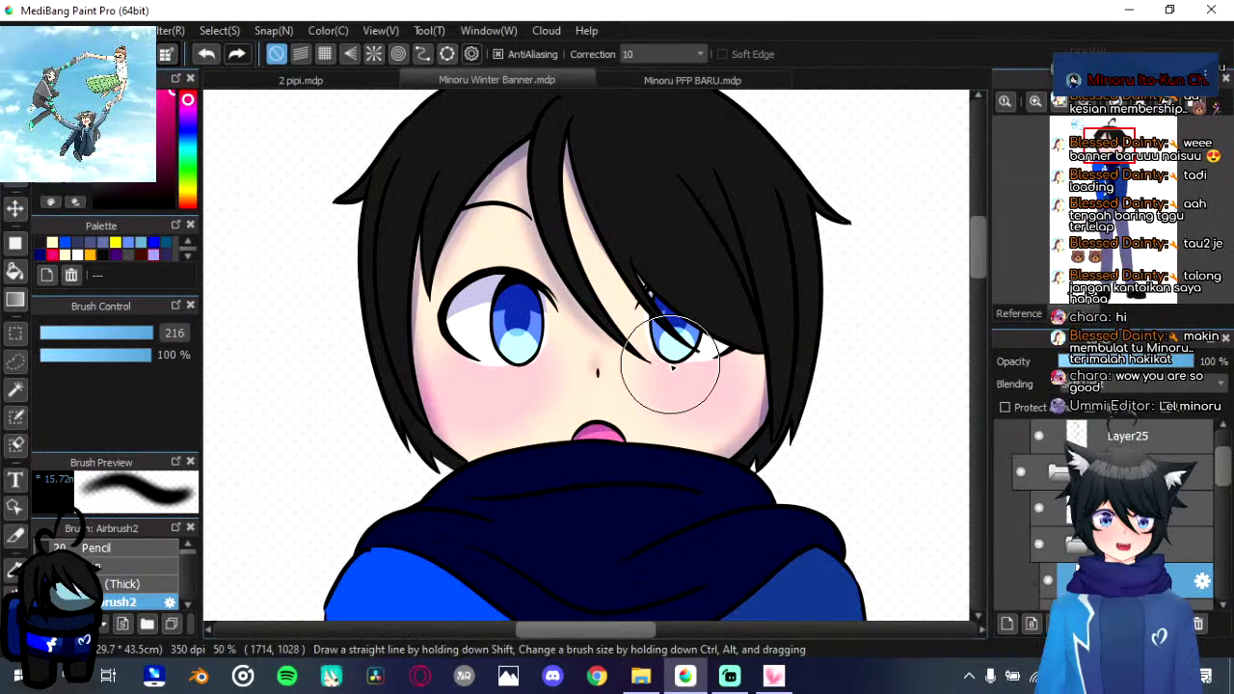
{"action": "scroll", "coordinate": [672, 367], "scroll_direction": "down", "scroll_amount": 4}
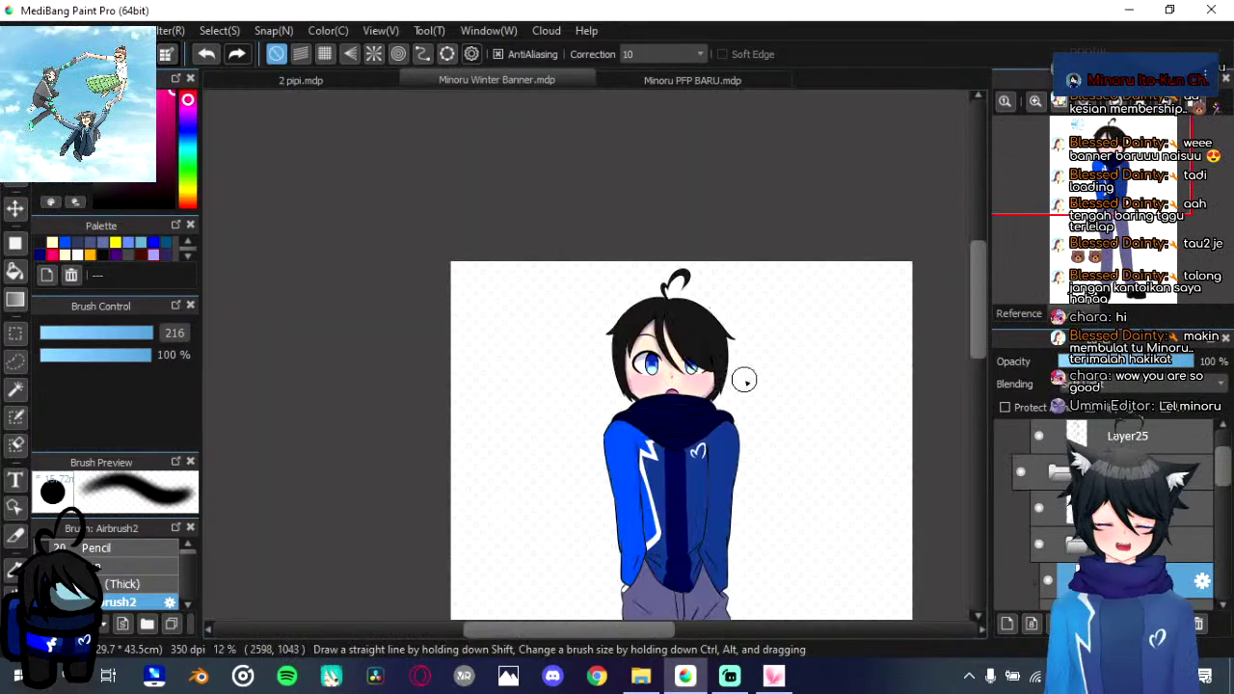
{"action": "left_click", "coordinate": [692, 81]}
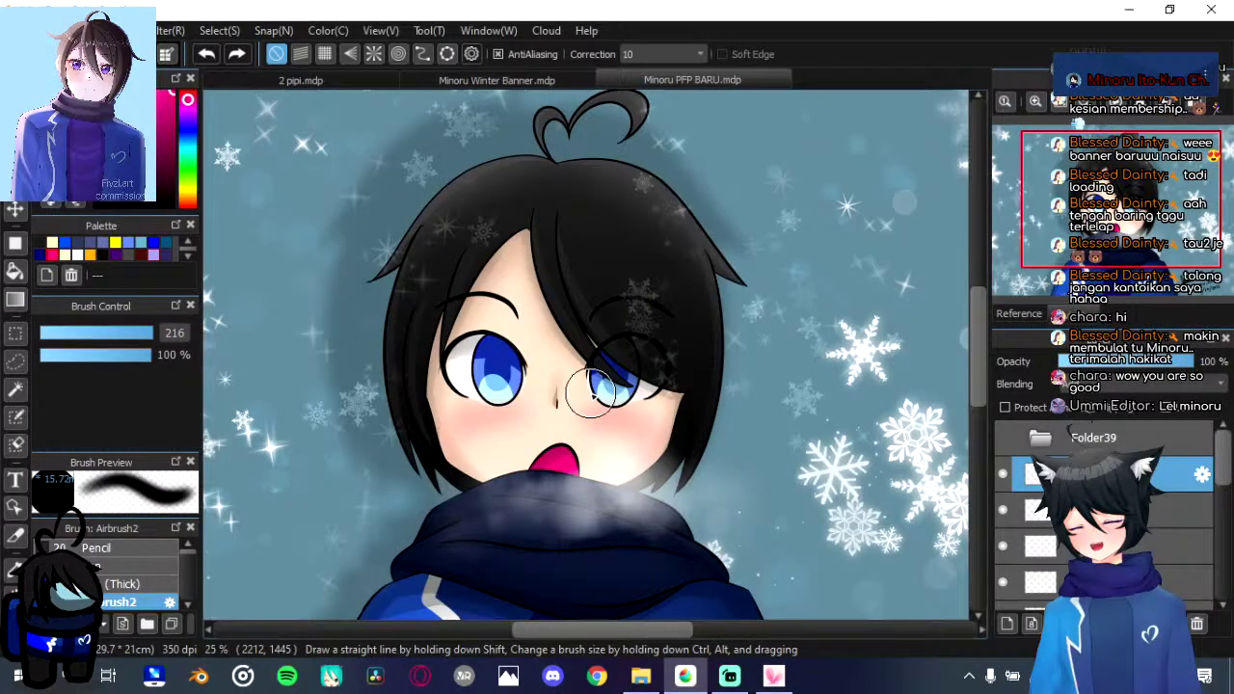
{"action": "scroll", "coordinate": [598, 390], "scroll_direction": "down", "scroll_amount": 2}
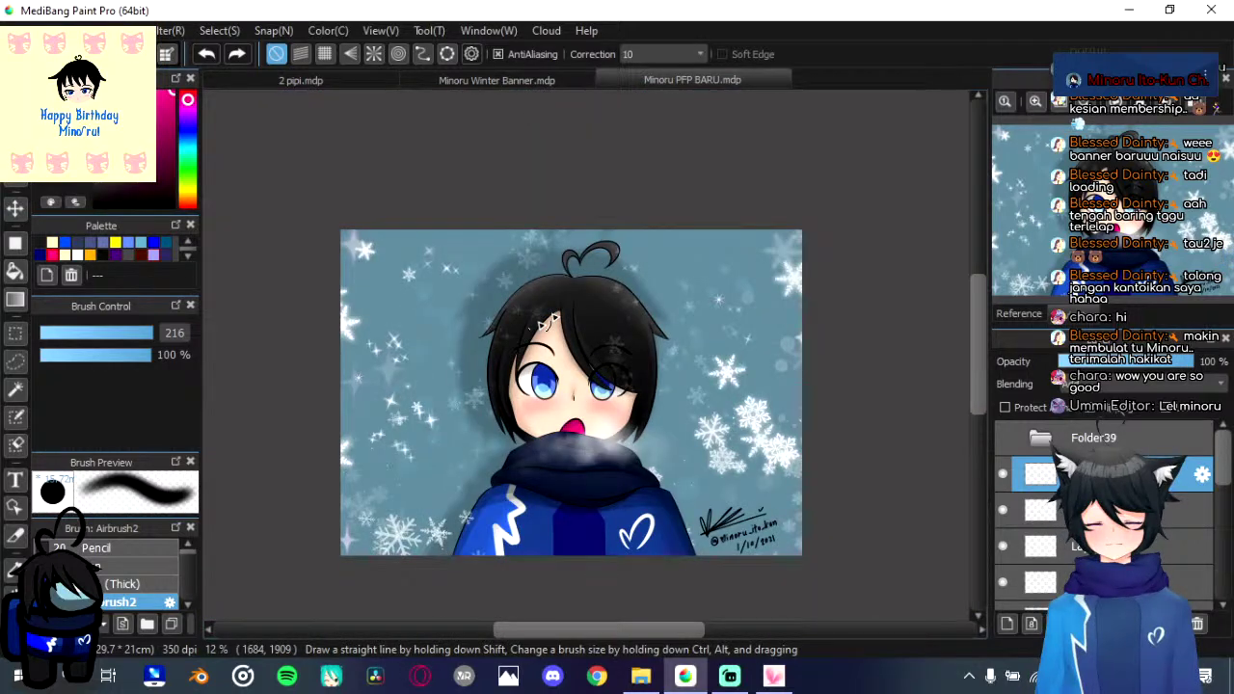
{"action": "key", "text": "ctrl+Tab"}
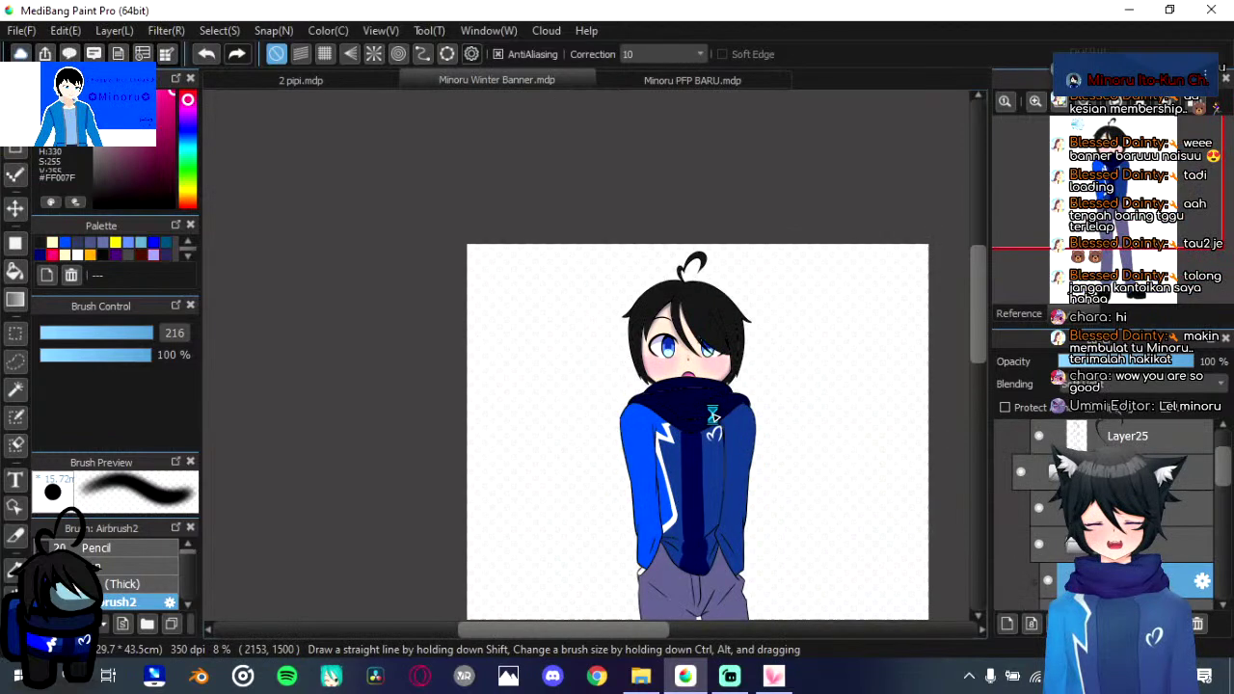
{"action": "scroll", "coordinate": [714, 414], "scroll_direction": "up", "scroll_amount": 3}
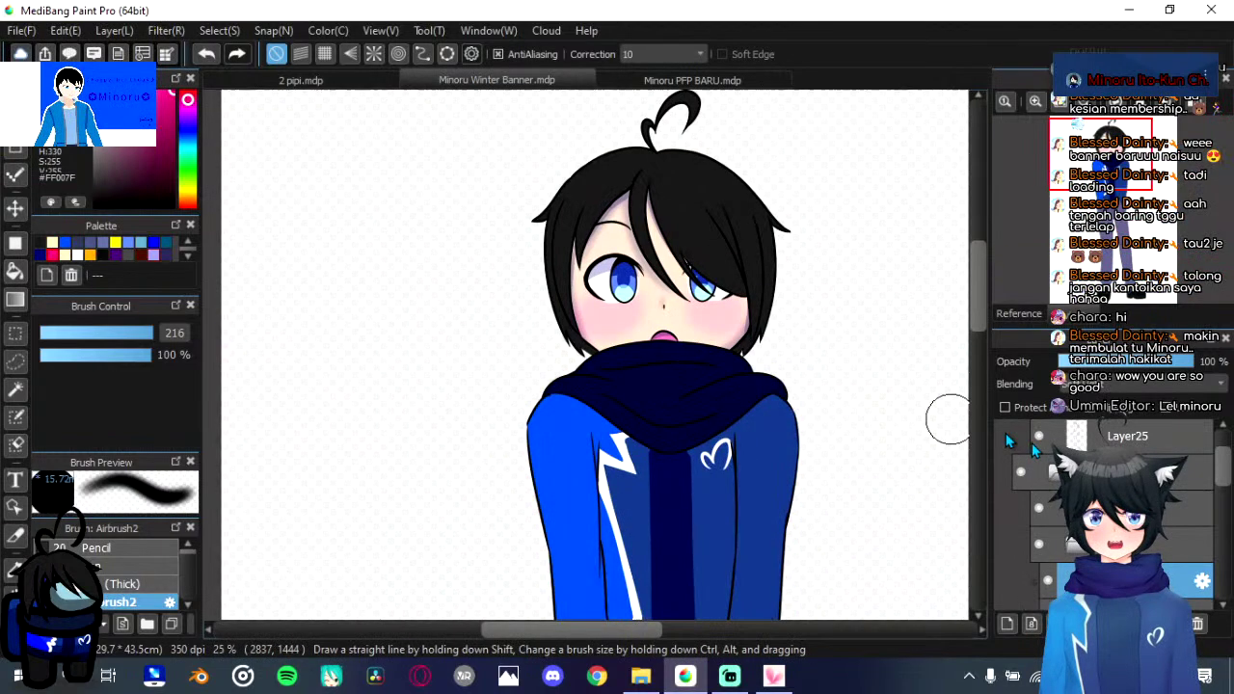
Step: Select Folder23 and draw a freehand lasso selection around the whole head down to the upper scarf
{"action": "left_click", "coordinate": [1005, 432]}
{"action": "scroll", "coordinate": [556, 307], "scroll_direction": "down", "scroll_amount": 1}
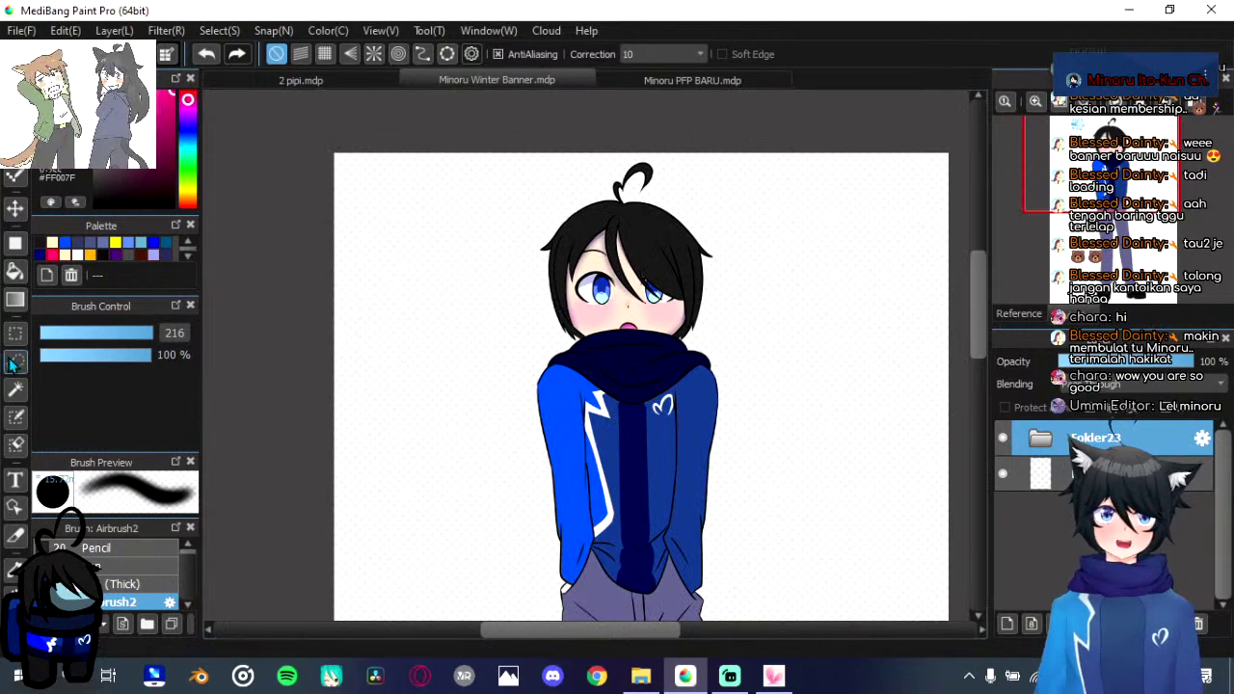
{"action": "left_click", "coordinate": [14, 362]}
{"action": "scroll", "coordinate": [676, 336], "scroll_direction": "down", "scroll_amount": 1}
{"action": "scroll", "coordinate": [677, 336], "scroll_direction": "up", "scroll_amount": 2}
{"action": "scroll", "coordinate": [678, 335], "scroll_direction": "down", "scroll_amount": 1}
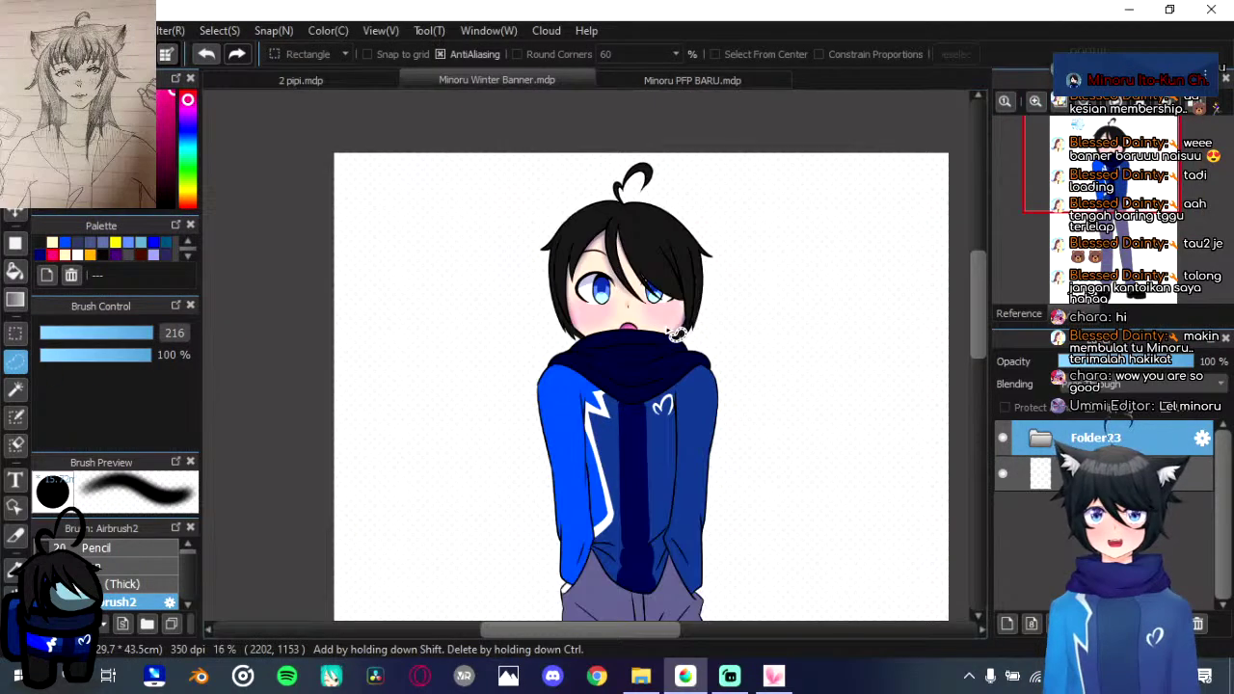
{"action": "left_click_drag", "start_coordinate": [532, 402], "coordinate": [474, 405]}
{"action": "mouse_move", "coordinate": [468, 328]}
{"action": "left_mouse_down"}
{"action": "mouse_move", "coordinate": [480, 138]}
{"action": "mouse_move", "coordinate": [635, 115]}
{"action": "mouse_move", "coordinate": [737, 248]}
{"action": "mouse_move", "coordinate": [717, 295]}
{"action": "mouse_move", "coordinate": [633, 358]}
{"action": "mouse_move", "coordinate": [473, 336]}
{"action": "left_mouse_up"}
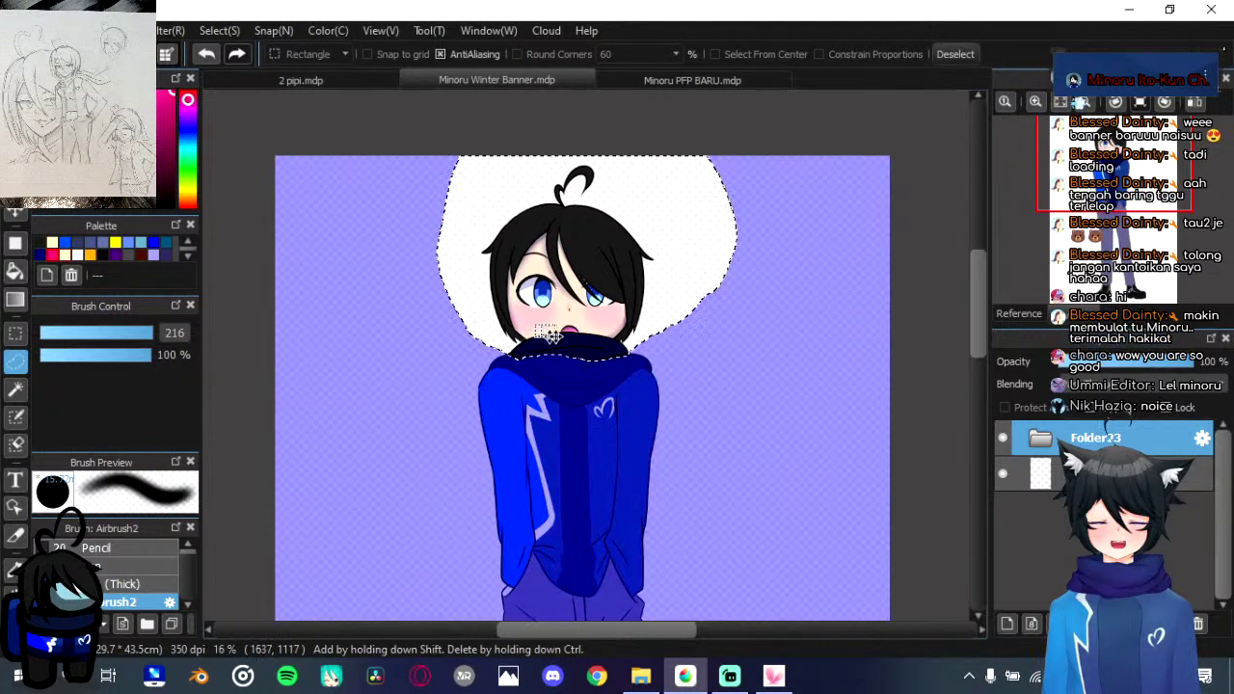
{"action": "scroll", "coordinate": [547, 334], "scroll_direction": "up", "scroll_amount": 2}
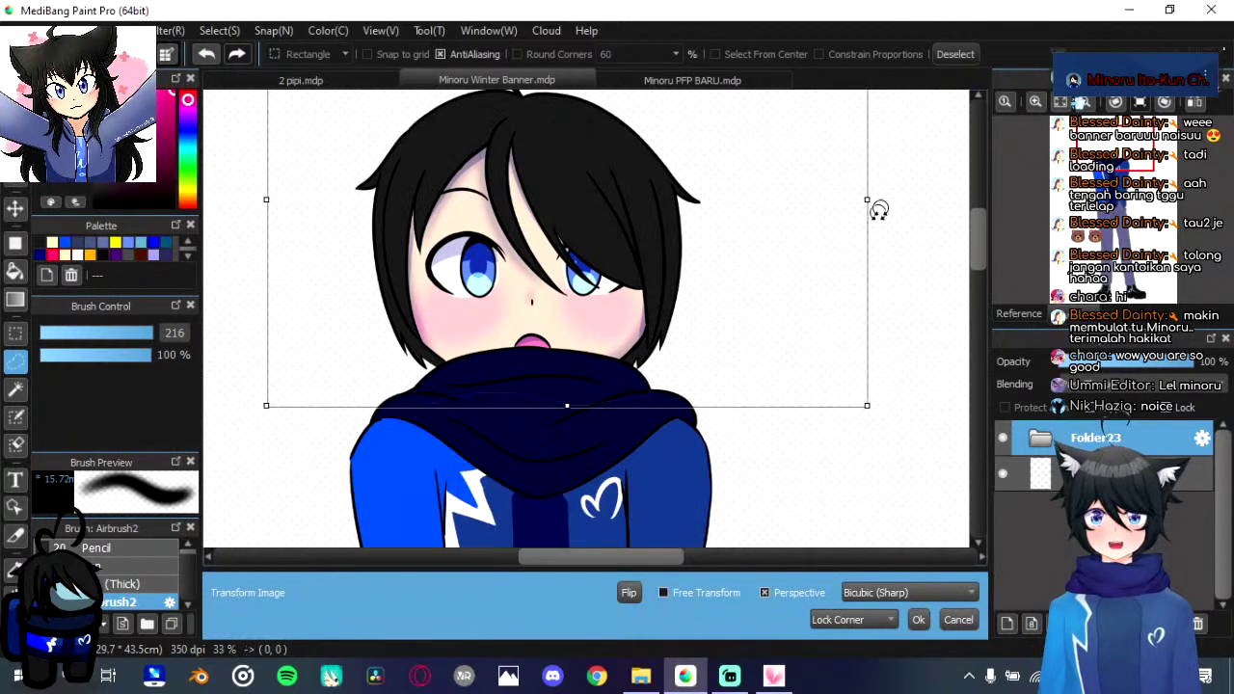
{"action": "left_click_drag", "start_coordinate": [864, 198], "coordinate": [831, 198]}
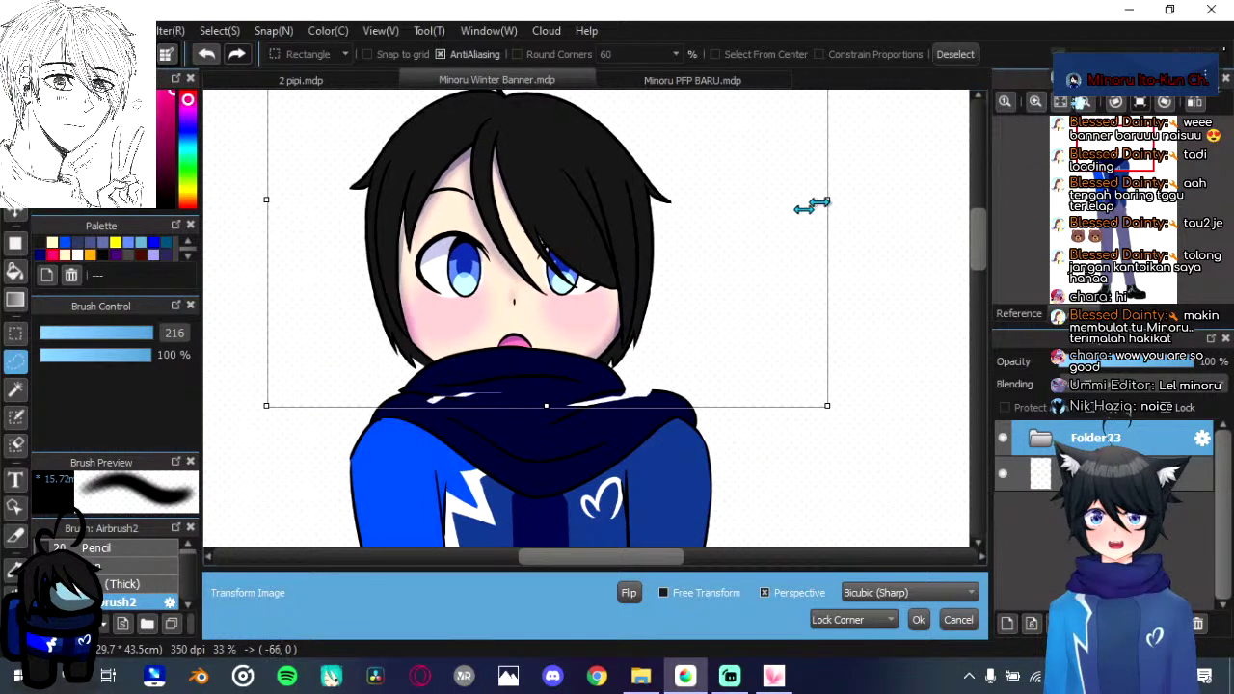
{"action": "left_click_drag", "start_coordinate": [637, 283], "coordinate": [649, 288]}
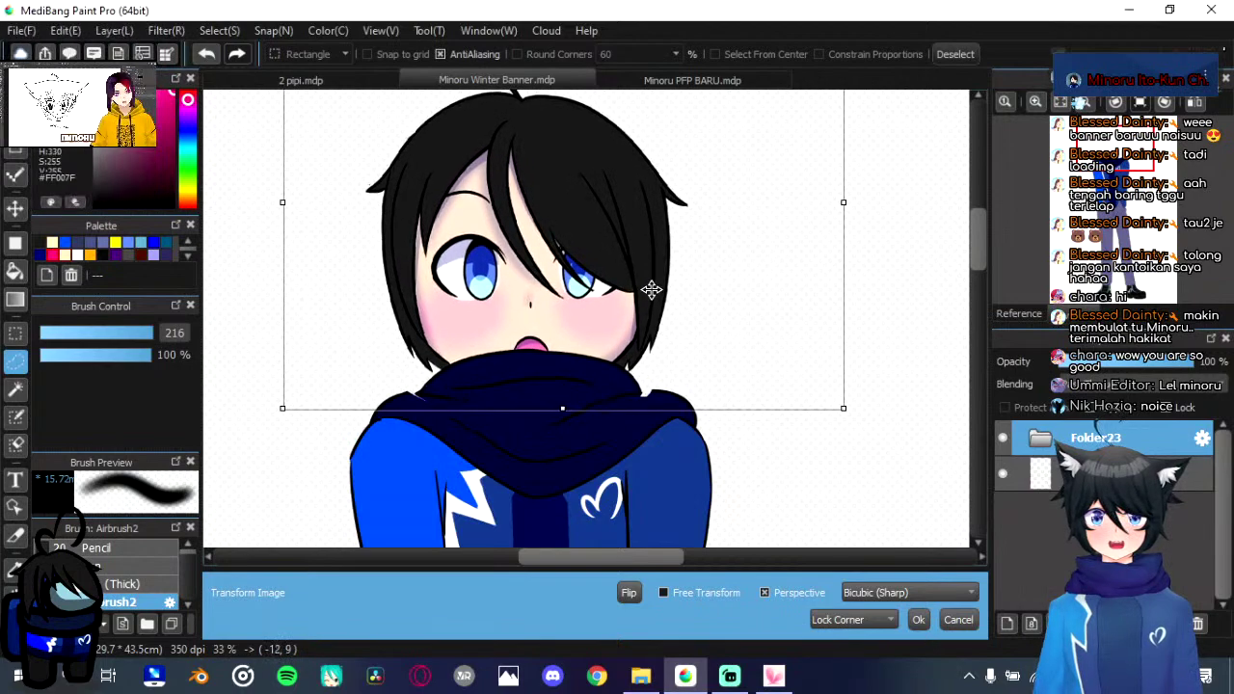
{"action": "scroll", "coordinate": [648, 299], "scroll_direction": "down", "scroll_amount": 2}
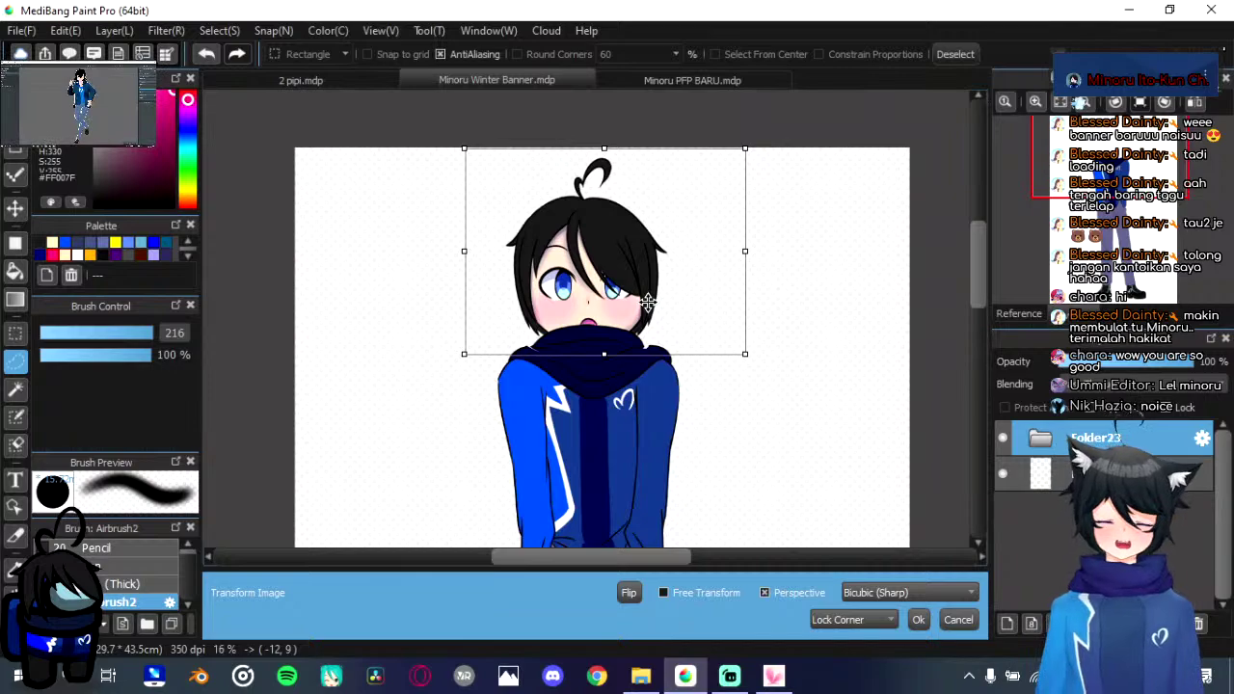
{"action": "scroll", "coordinate": [648, 301], "scroll_direction": "up", "scroll_amount": 1}
{"action": "scroll", "coordinate": [646, 302], "scroll_direction": "up", "scroll_amount": 1}
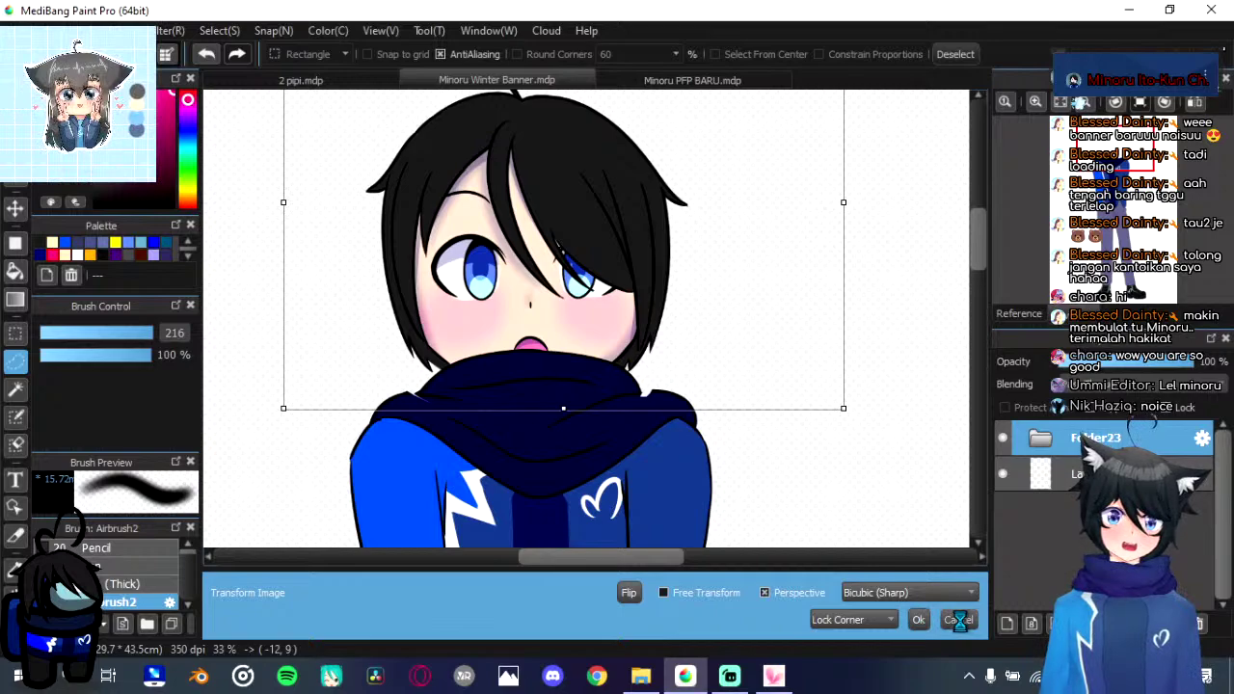
Step: Move the Face folder out of Folder23 to the top of the layer stack
{"action": "left_click", "coordinate": [1040, 439]}
{"action": "scroll", "coordinate": [1050, 462], "scroll_direction": "down", "scroll_amount": 3}
{"action": "scroll", "coordinate": [1080, 482], "scroll_direction": "down", "scroll_amount": 1}
{"action": "left_click", "coordinate": [1080, 506]}
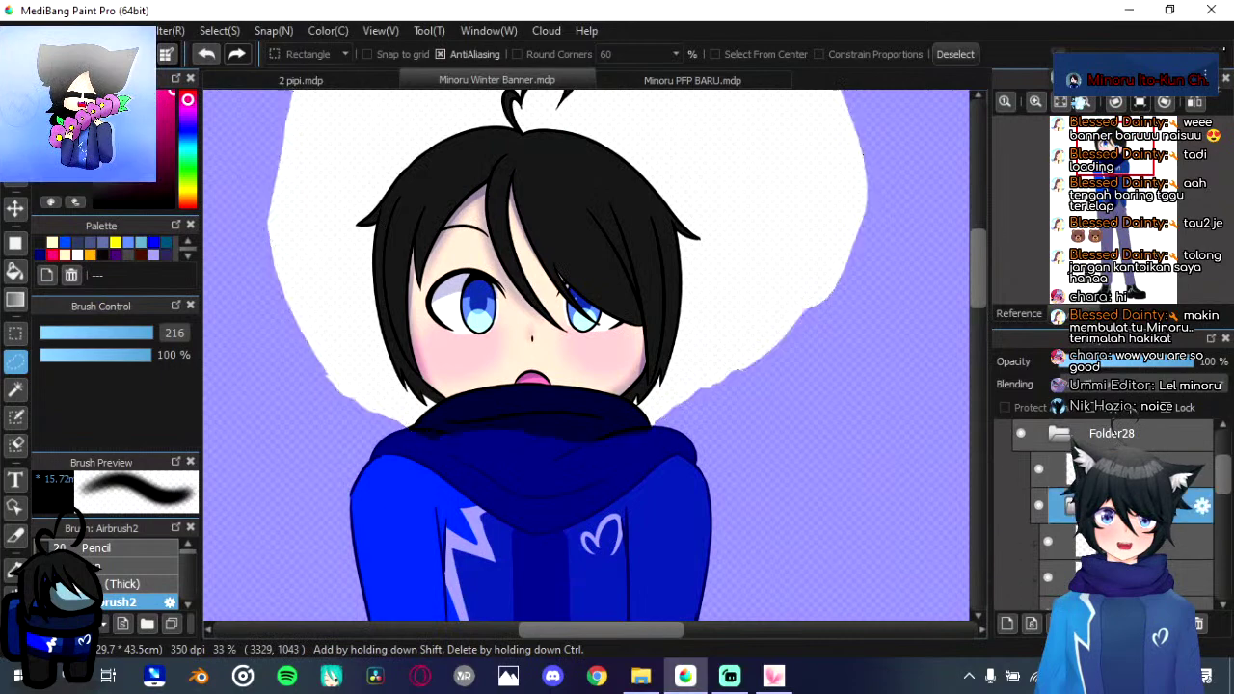
{"action": "scroll", "coordinate": [1099, 482], "scroll_direction": "up", "scroll_amount": 5}
{"action": "left_click_drag", "start_coordinate": [1122, 434], "coordinate": [1121, 423]}
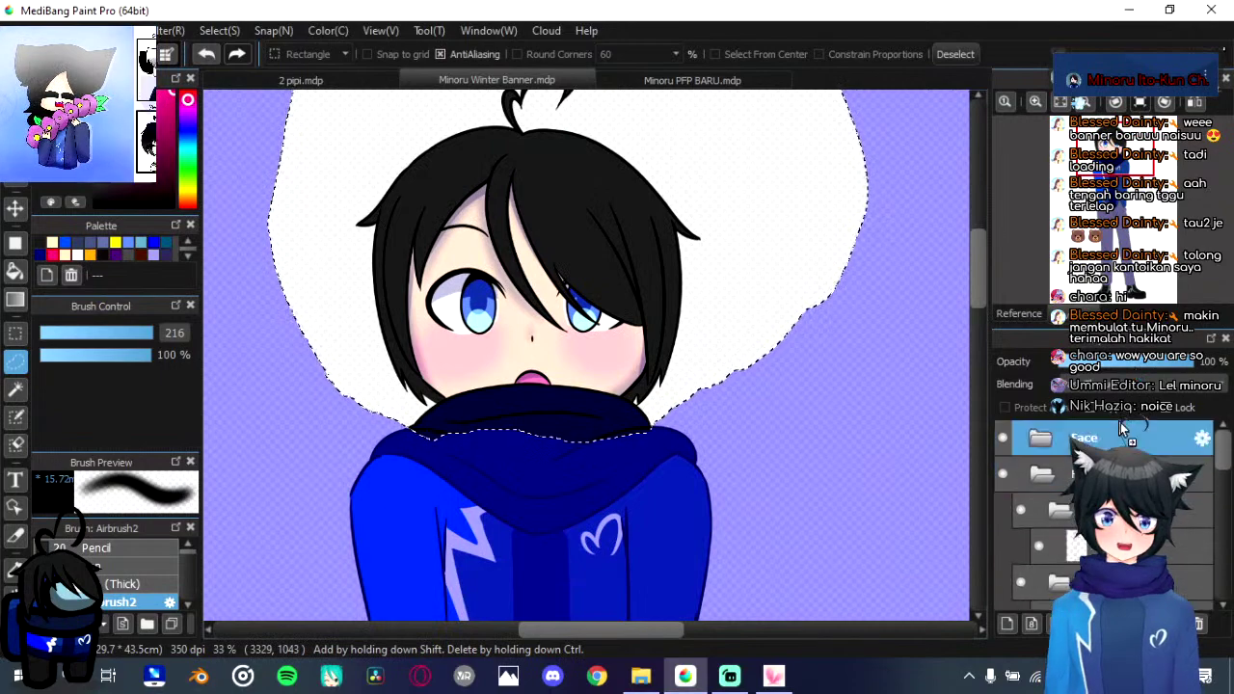
Step: Collapse Folder23 and start transforming the selected head, narrowing its width slightly
{"action": "left_click", "coordinate": [1035, 477]}
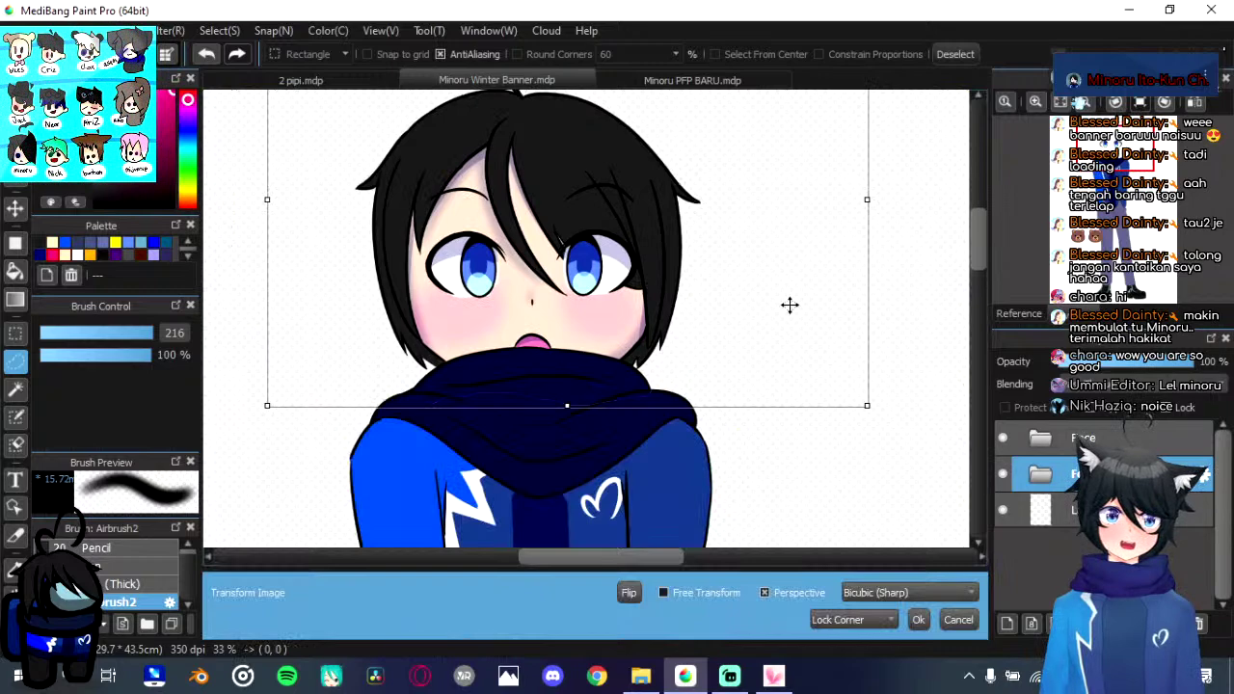
{"action": "left_click_drag", "start_coordinate": [847, 224], "coordinate": [836, 224]}
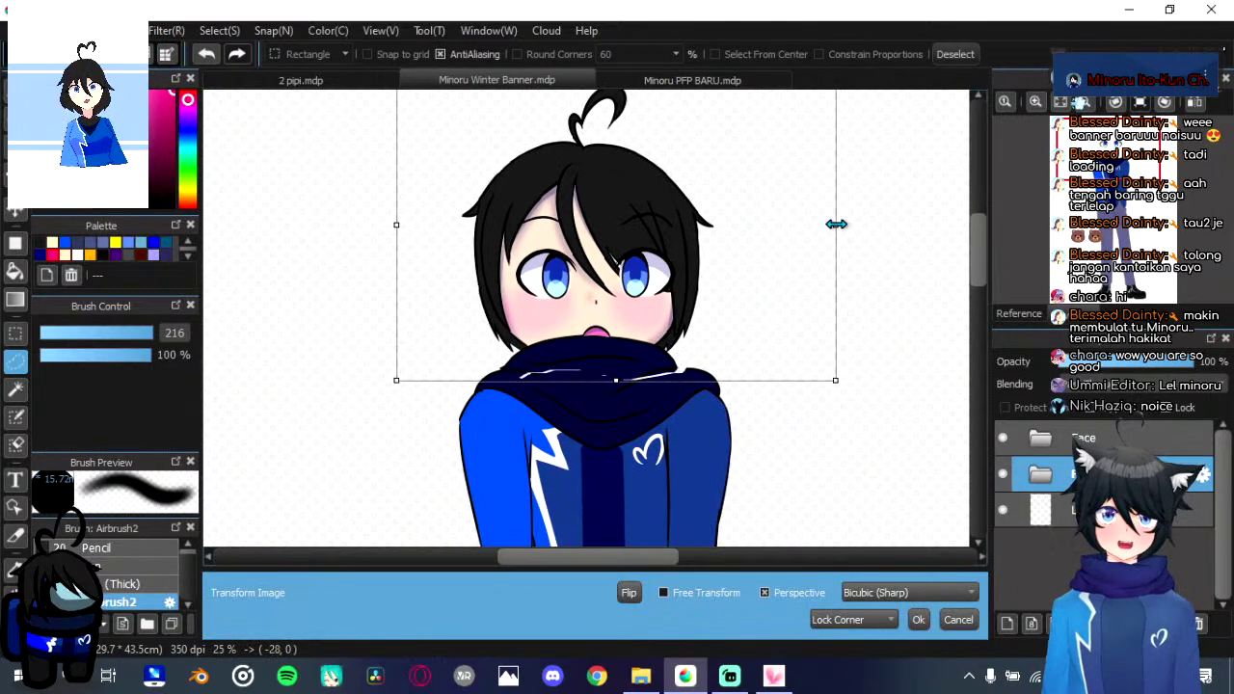
{"action": "scroll", "coordinate": [705, 282], "scroll_direction": "down", "scroll_amount": 1}
{"action": "scroll", "coordinate": [703, 282], "scroll_direction": "up", "scroll_amount": 2}
{"action": "scroll", "coordinate": [631, 328], "scroll_direction": "up", "scroll_amount": 1}
Step: Reposition the narrowed head within the transform so that it lines up with the neck and scarf
{"action": "left_click_drag", "start_coordinate": [628, 327], "coordinate": [615, 335]}
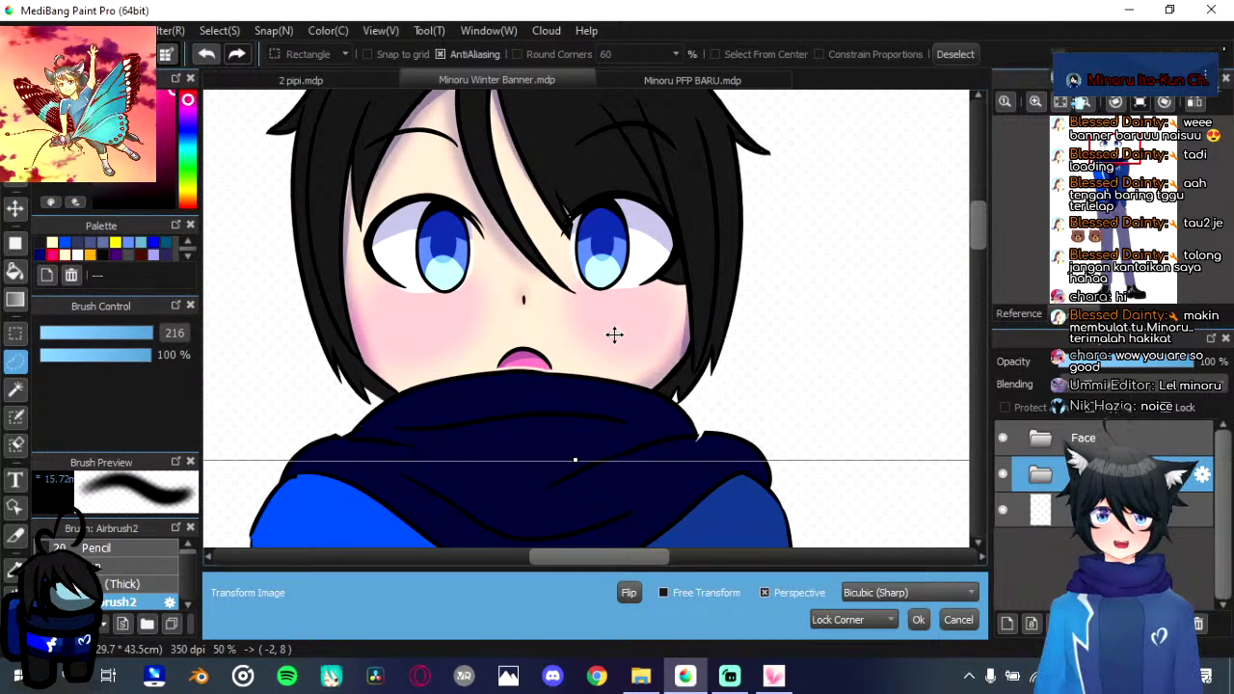
{"action": "scroll", "coordinate": [615, 334], "scroll_direction": "down", "scroll_amount": 3}
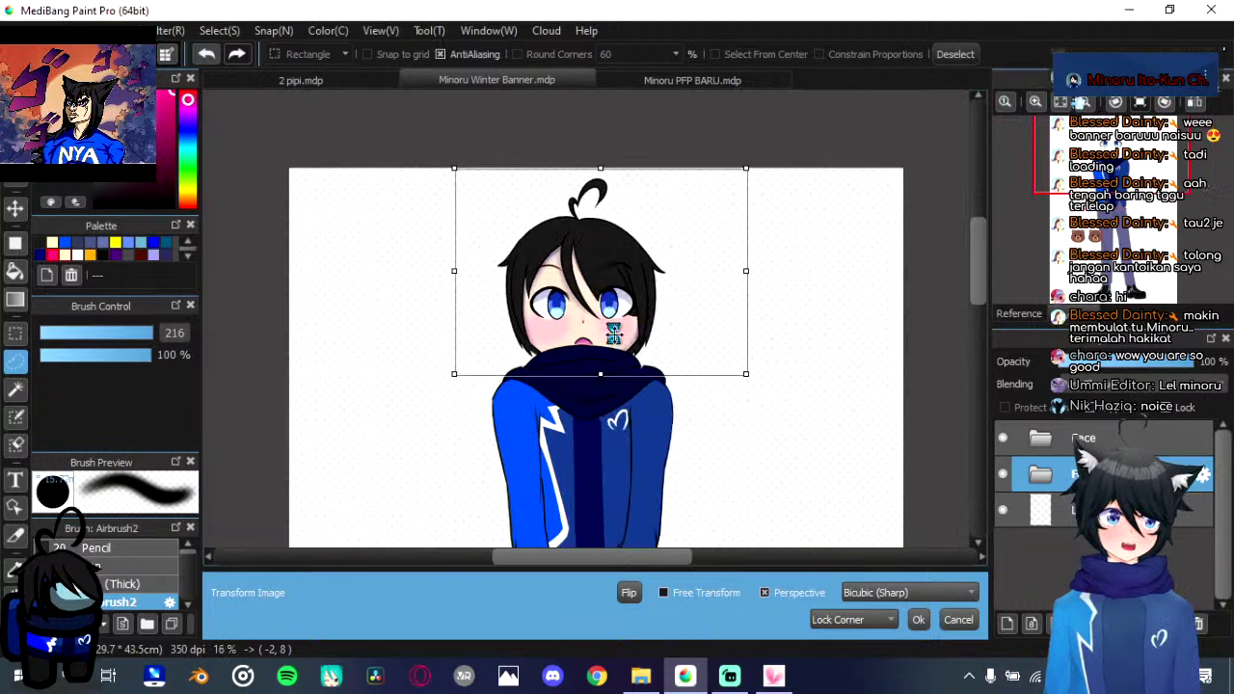
{"action": "scroll", "coordinate": [614, 334], "scroll_direction": "up", "scroll_amount": 2}
{"action": "scroll", "coordinate": [658, 299], "scroll_direction": "down", "scroll_amount": 2}
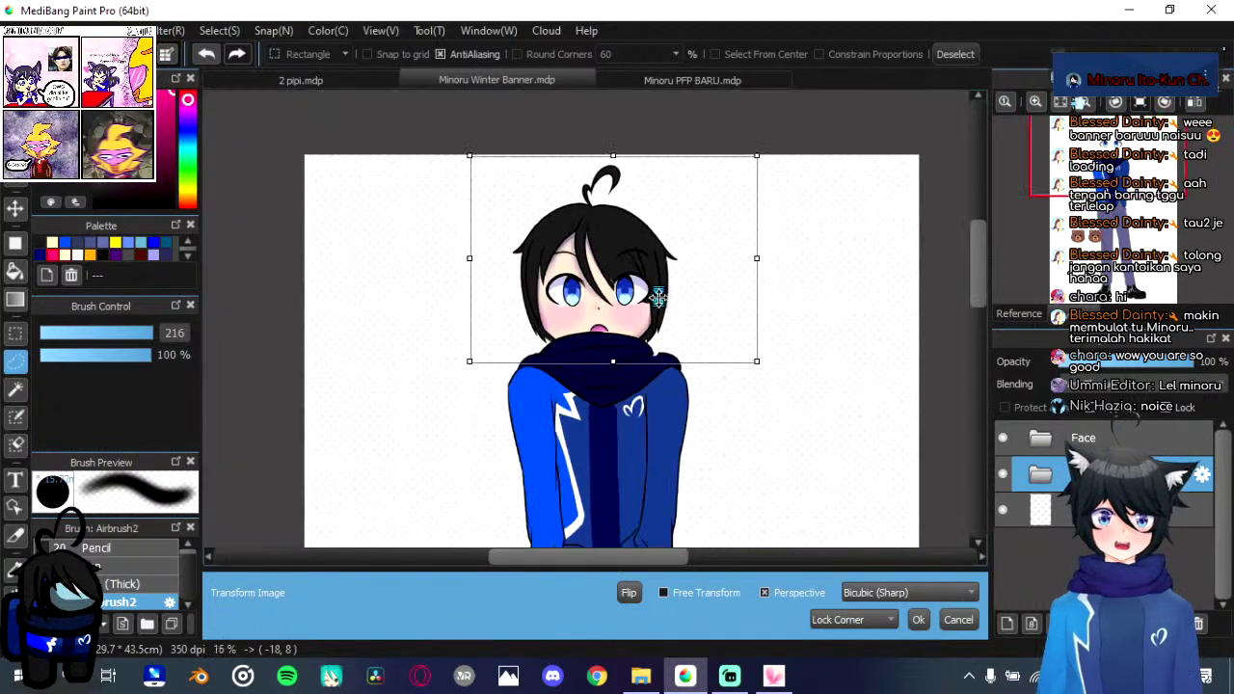
{"action": "scroll", "coordinate": [658, 299], "scroll_direction": "up", "scroll_amount": 2}
{"action": "left_click_drag", "start_coordinate": [589, 344], "coordinate": [593, 342]}
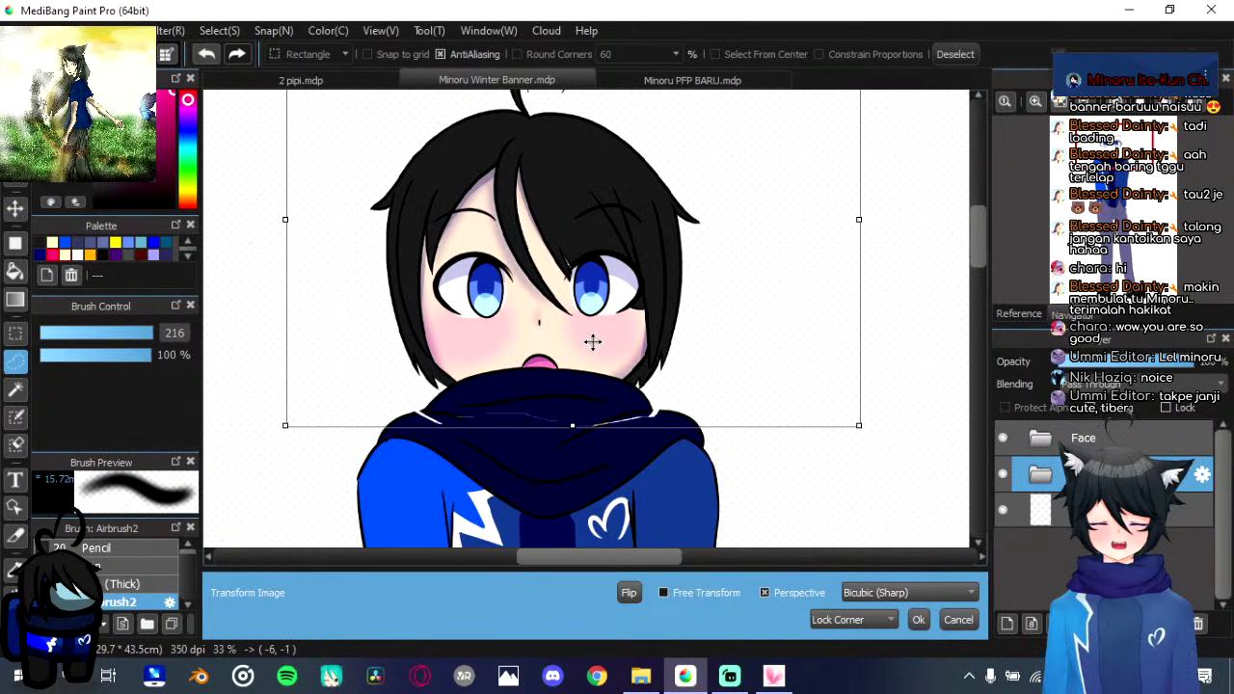
{"action": "scroll", "coordinate": [593, 342], "scroll_direction": "up", "scroll_amount": 2}
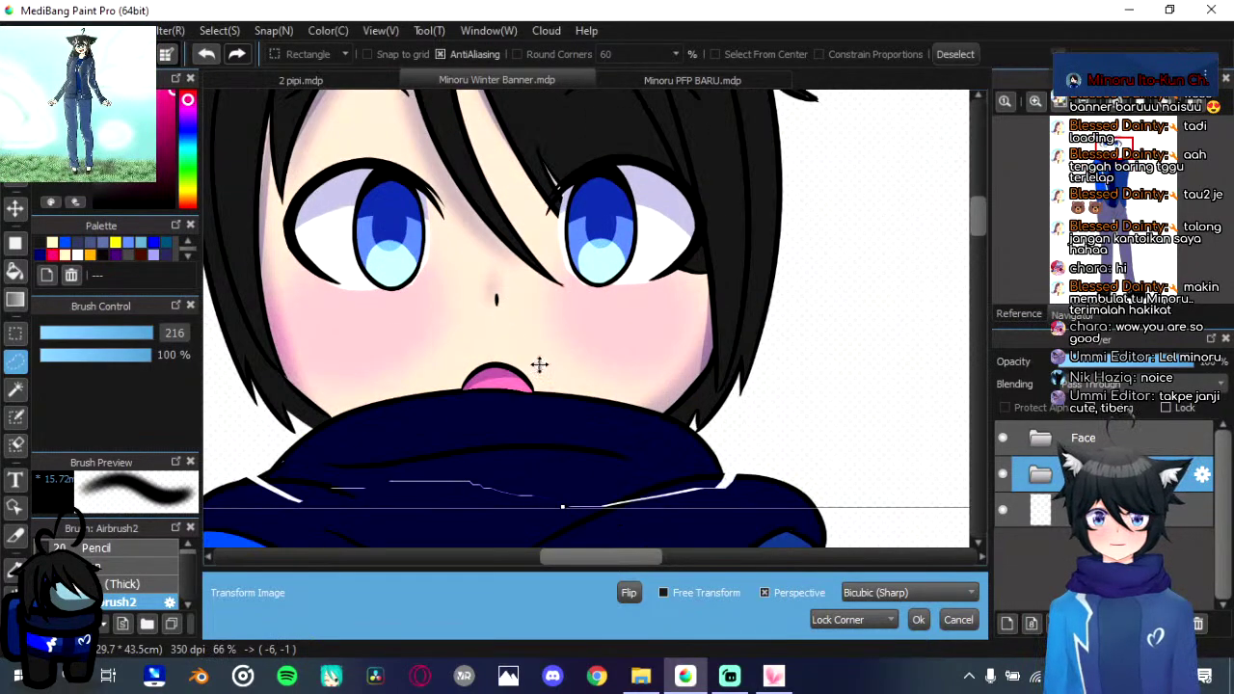
{"action": "scroll", "coordinate": [539, 365], "scroll_direction": "down", "scroll_amount": 4}
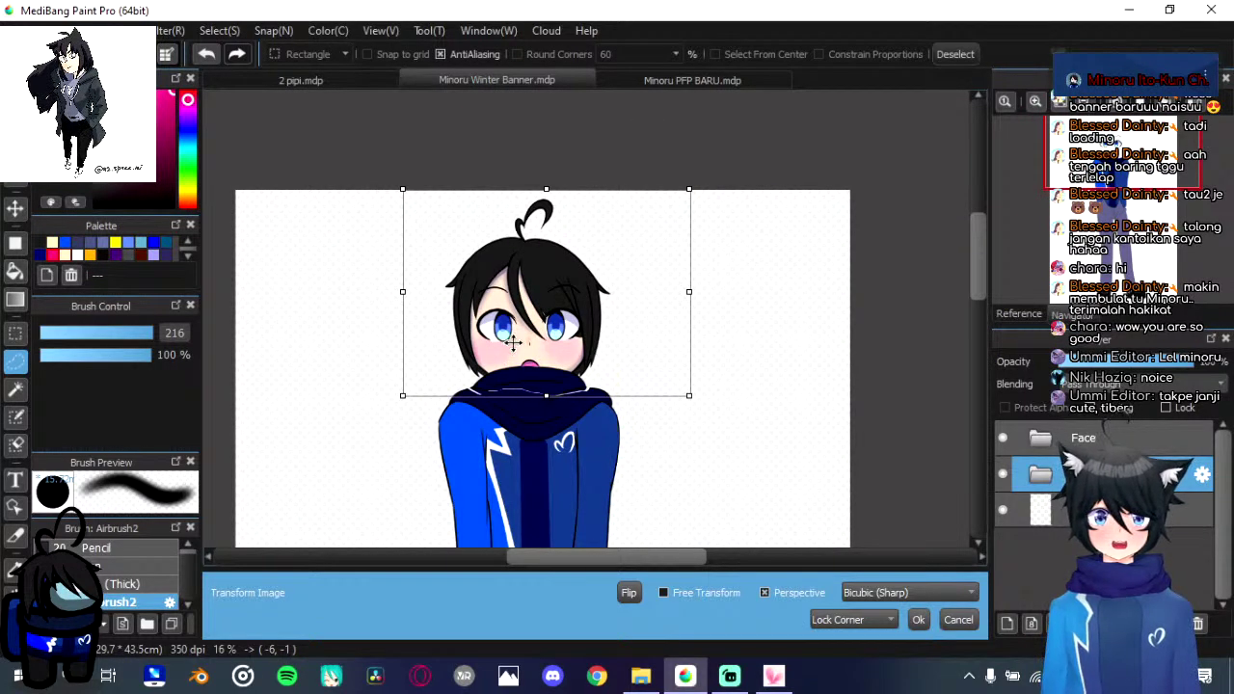
Step: Shift the head down slightly to meet the lower scarf, apply the transform and clear the selection
{"action": "left_click_drag", "start_coordinate": [513, 344], "coordinate": [531, 358]}
{"action": "scroll", "coordinate": [508, 342], "scroll_direction": "down", "scroll_amount": 1}
{"action": "scroll", "coordinate": [507, 342], "scroll_direction": "up", "scroll_amount": 2}
{"action": "scroll", "coordinate": [512, 348], "scroll_direction": "up", "scroll_amount": 1}
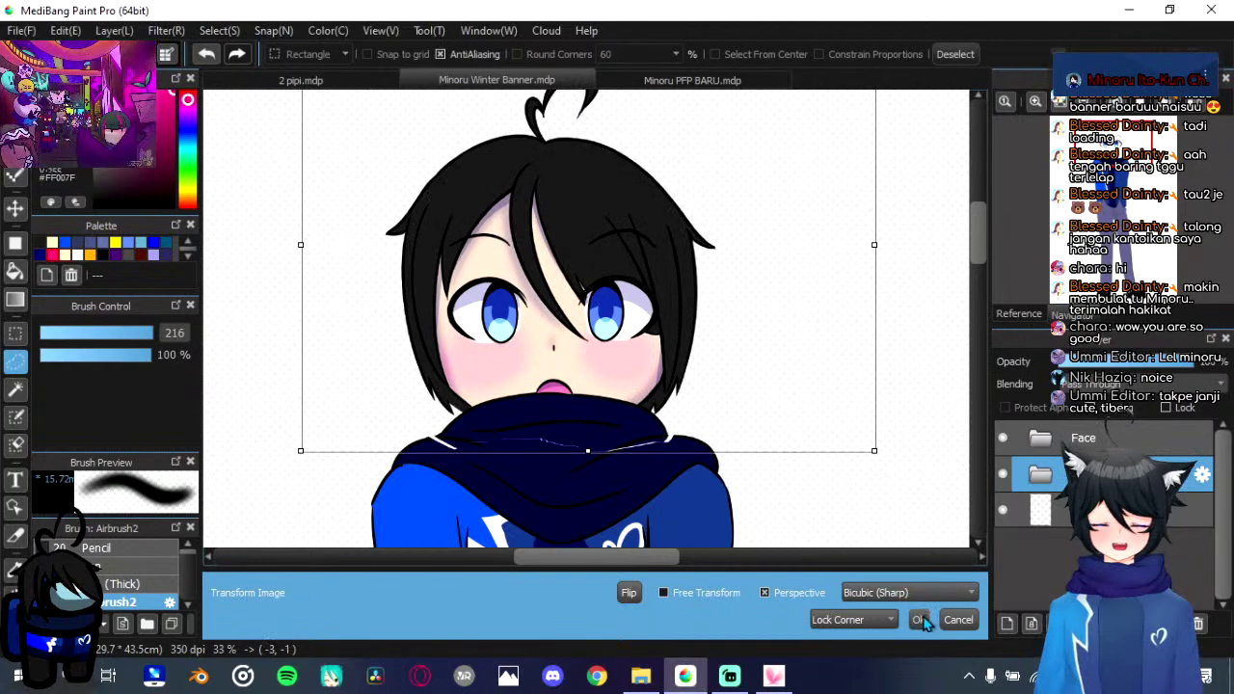
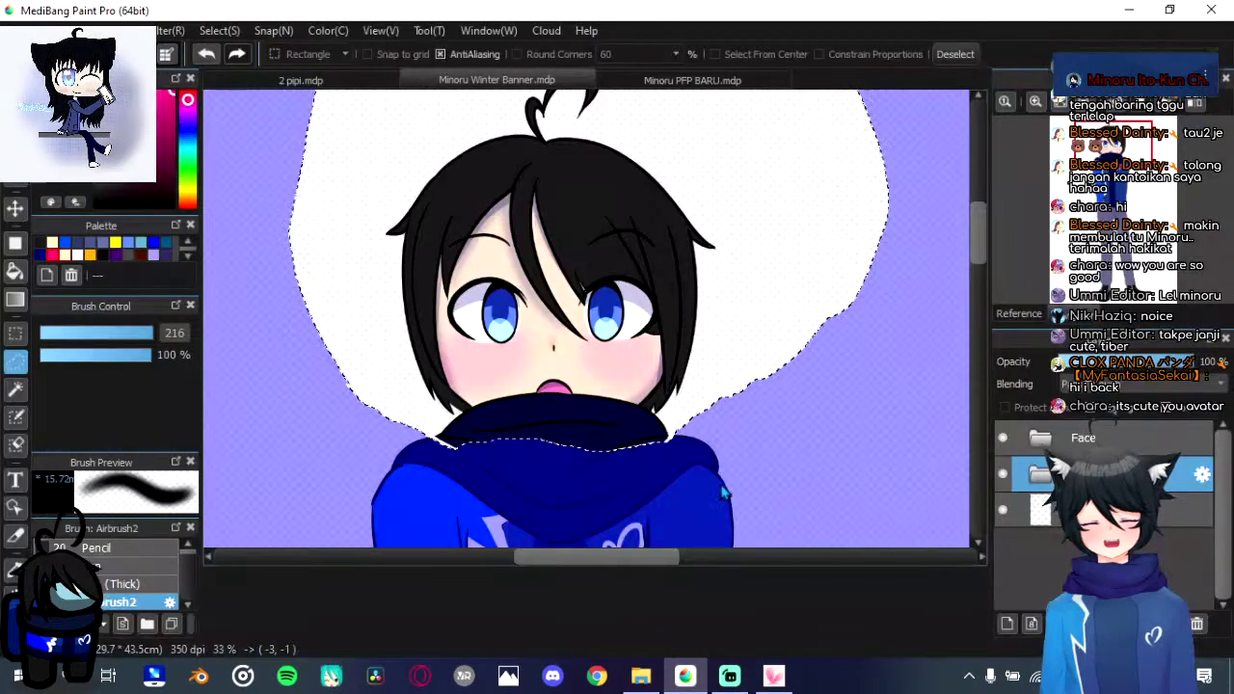
{"action": "scroll", "coordinate": [752, 463], "scroll_direction": "up", "scroll_amount": 1}
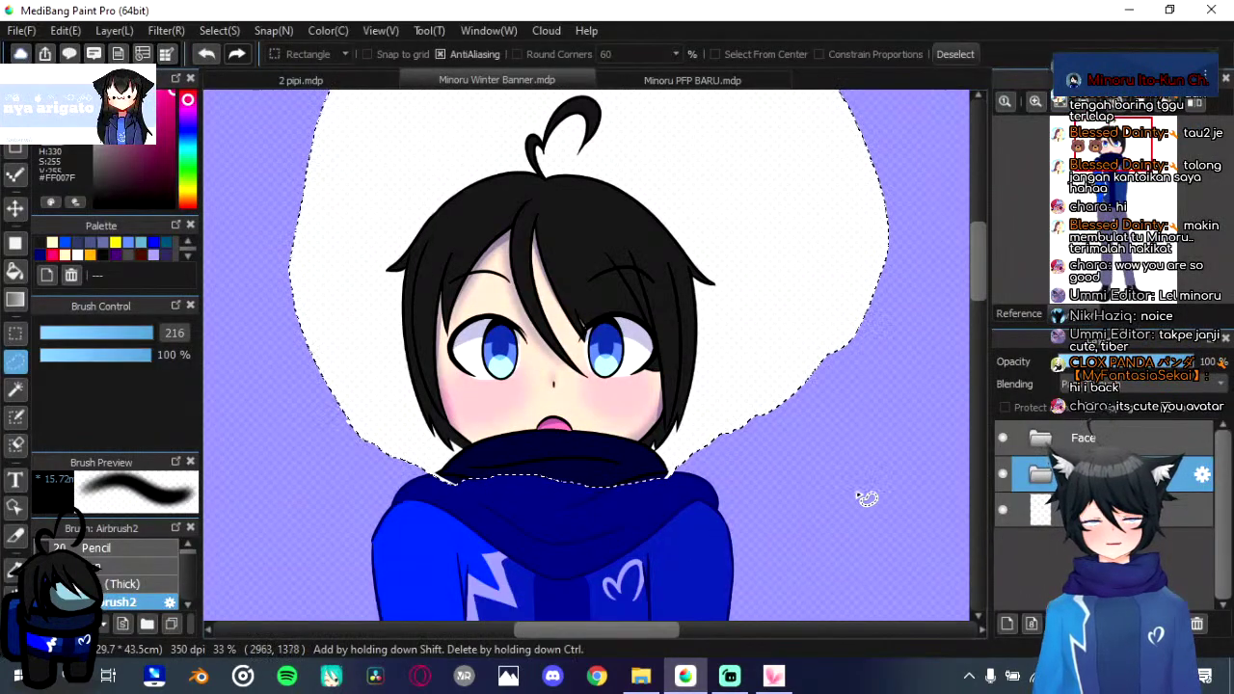
{"action": "key", "text": "ctrl+d"}
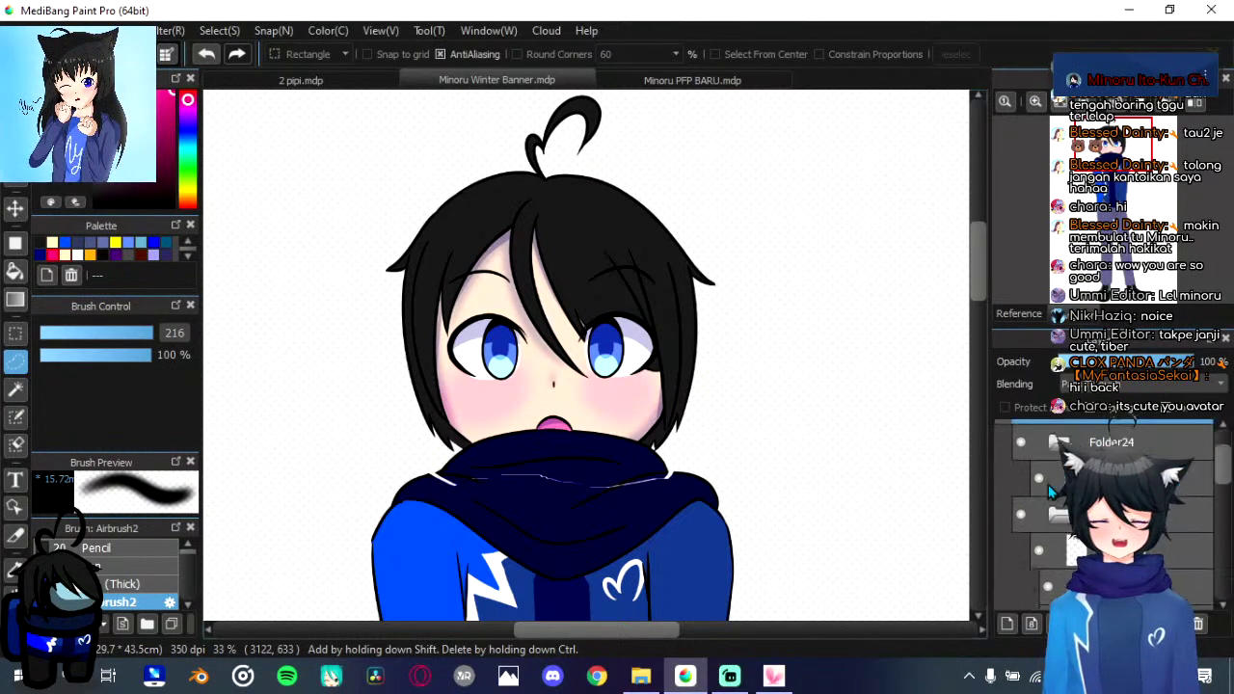
Step: Locate the scarf's flat colour layer below Layer34 and select it
{"action": "scroll", "coordinate": [1051, 492], "scroll_direction": "down", "scroll_amount": 6}
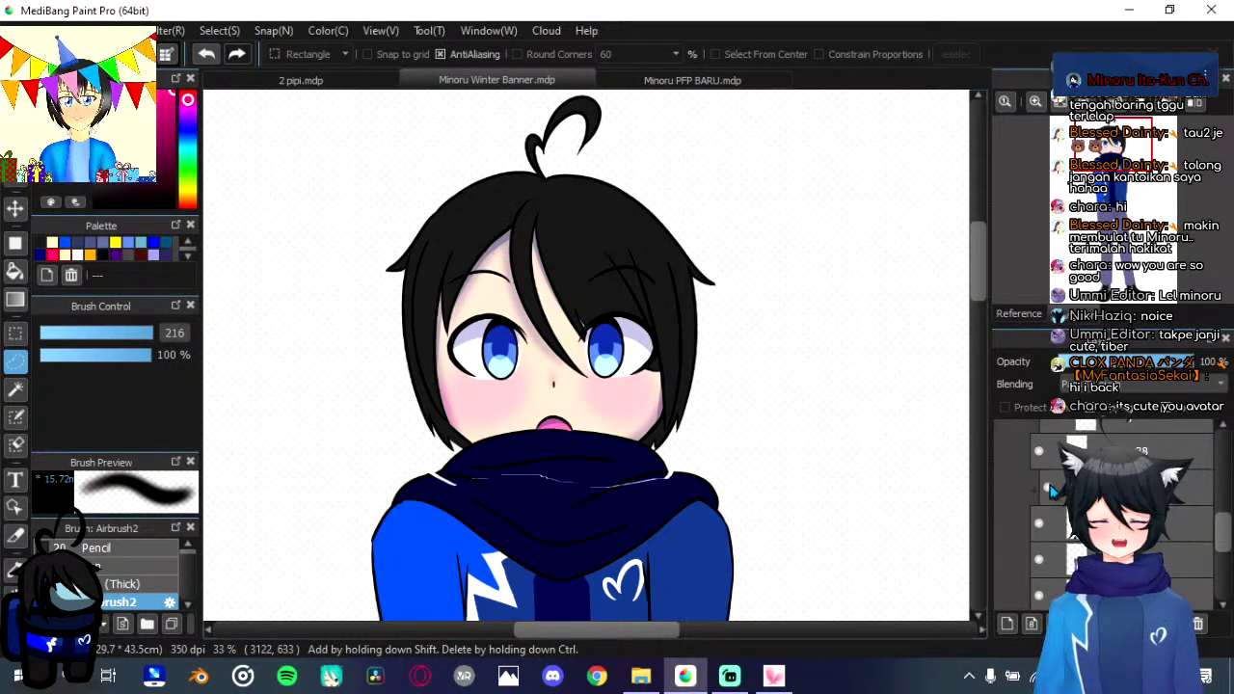
{"action": "scroll", "coordinate": [1042, 463], "scroll_direction": "down", "scroll_amount": 2}
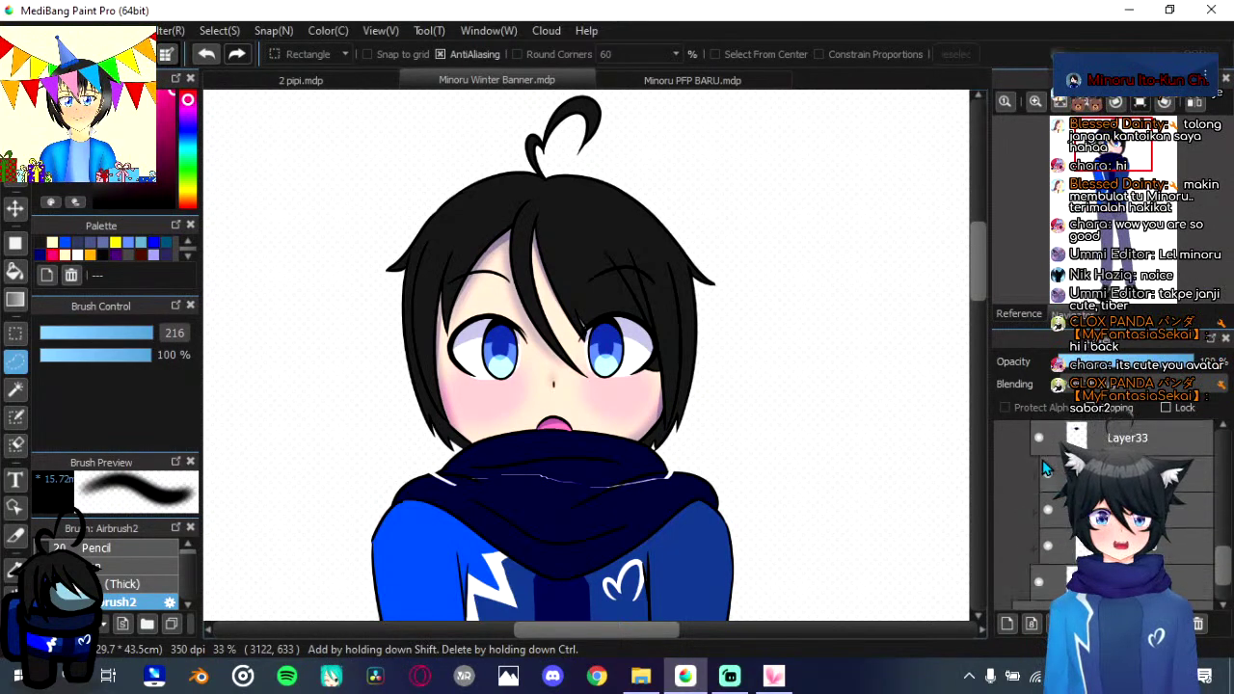
{"action": "scroll", "coordinate": [1039, 511], "scroll_direction": "up", "scroll_amount": 2}
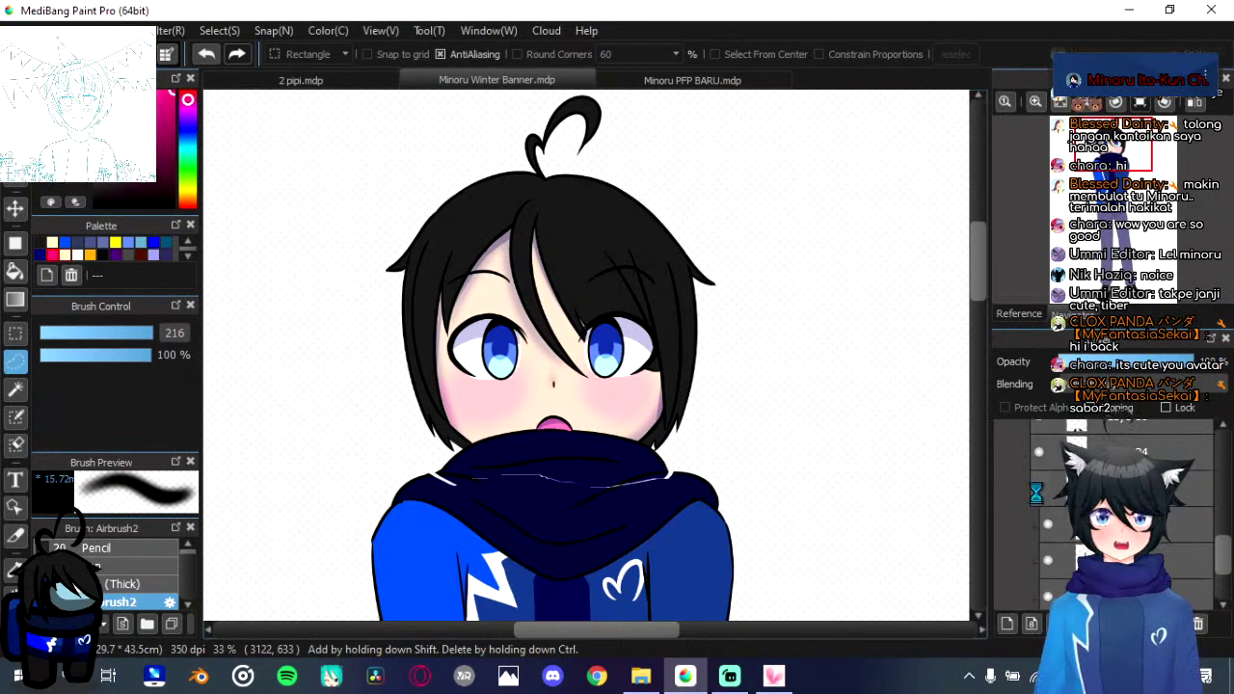
{"action": "left_click", "coordinate": [1037, 488]}
{"action": "left_click", "coordinate": [1037, 489]}
{"action": "left_click", "coordinate": [1056, 489]}
Step: Paint over the white seams across the scarf in its dark navy using the Pen at size 42
{"action": "scroll", "coordinate": [529, 477], "scroll_direction": "up", "scroll_amount": 5}
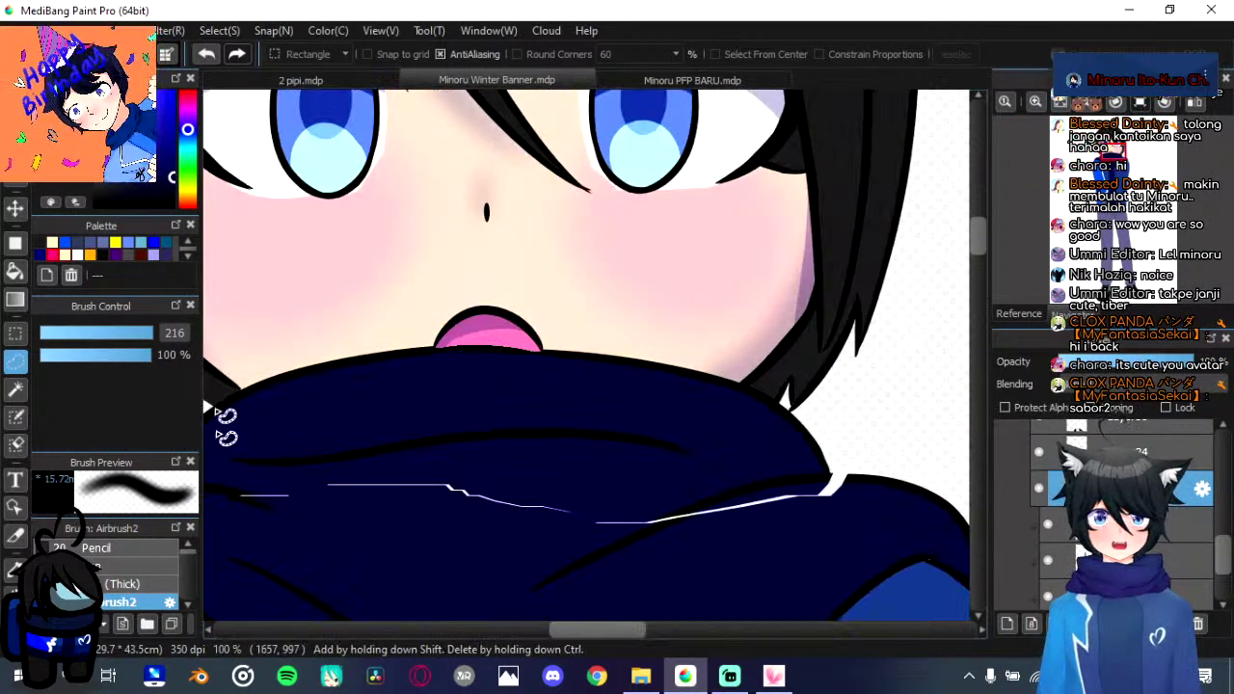
{"action": "left_click_drag", "start_coordinate": [416, 482], "coordinate": [593, 397]}
{"action": "left_click_drag", "start_coordinate": [357, 479], "coordinate": [415, 449]}
{"action": "left_click", "coordinate": [120, 568]}
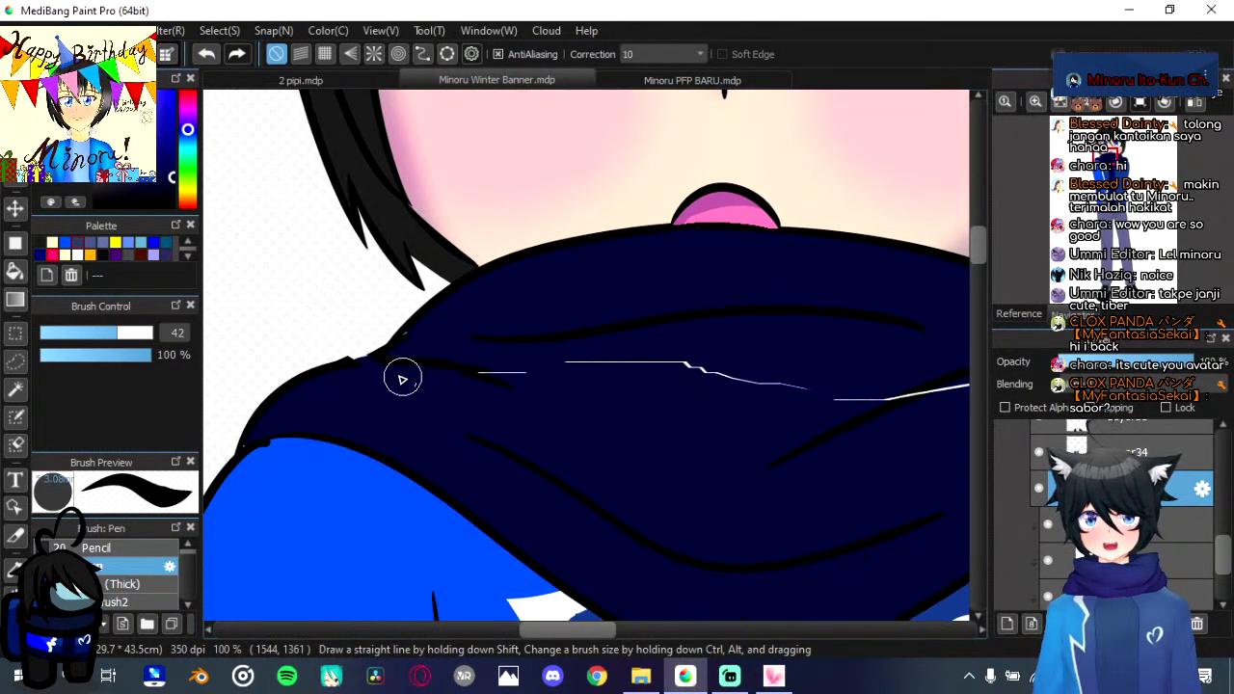
{"action": "key", "text": "ctrl+z"}
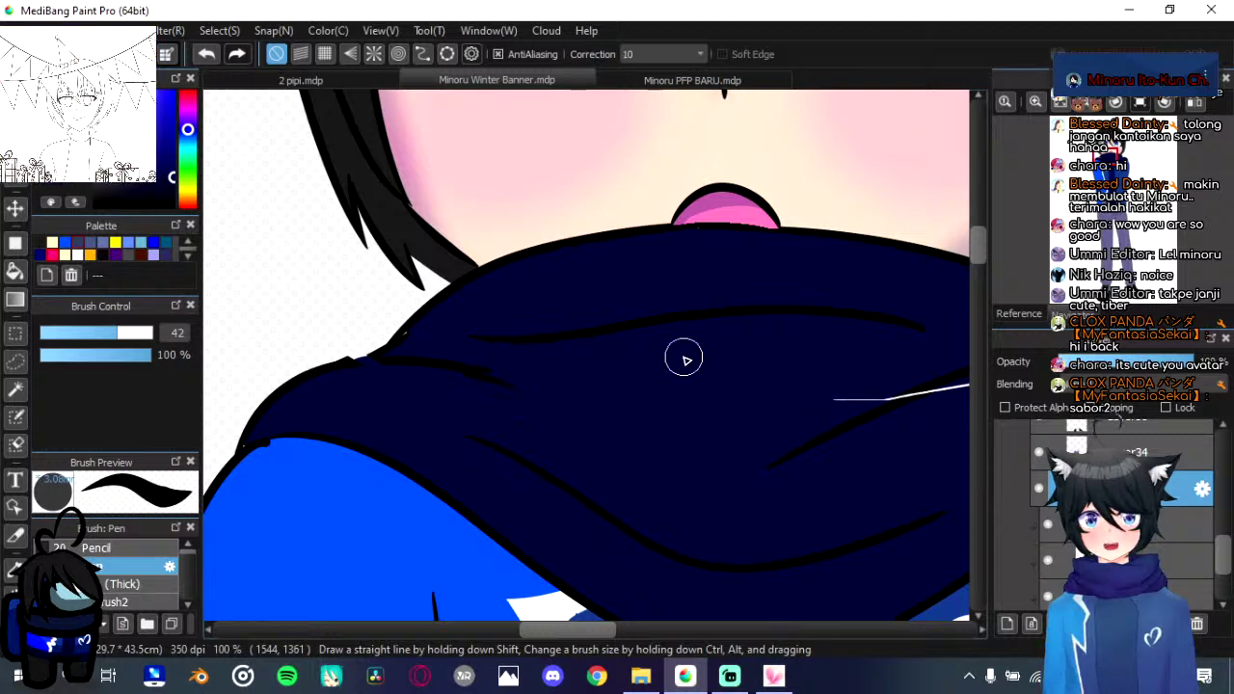
{"action": "left_click_drag", "start_coordinate": [831, 421], "coordinate": [573, 433]}
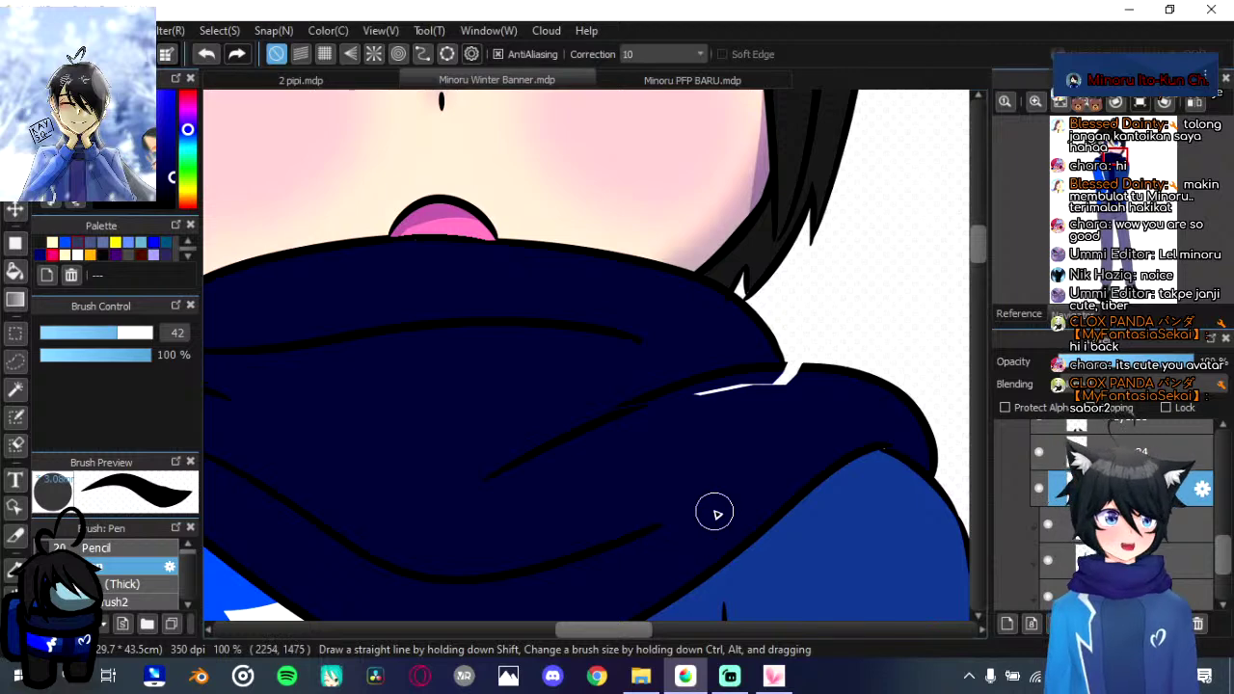
{"action": "mouse_move", "coordinate": [712, 392]}
{"action": "left_mouse_down"}
{"action": "mouse_move", "coordinate": [702, 384]}
{"action": "mouse_move", "coordinate": [784, 380]}
{"action": "left_mouse_up"}
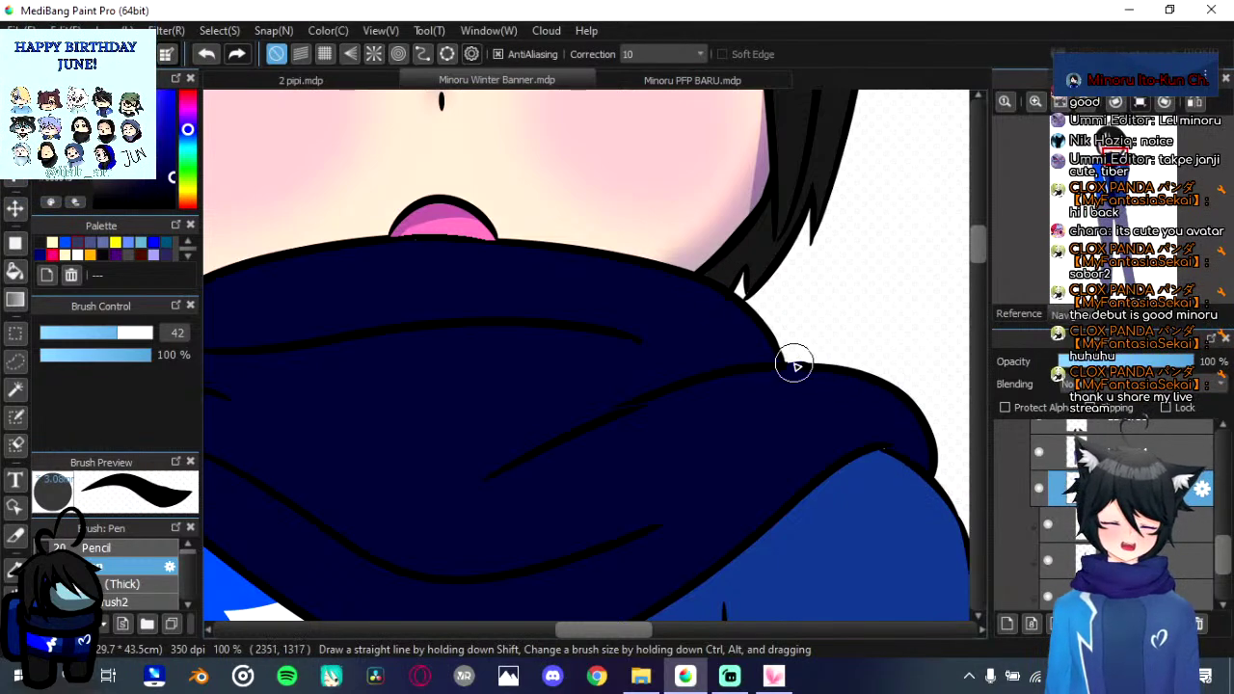
Step: Set the Pen size to 22 and touch up the navy fill at the notch between the scarf's upper and lower folds
{"action": "left_click_drag", "start_coordinate": [111, 332], "coordinate": [96, 334]}
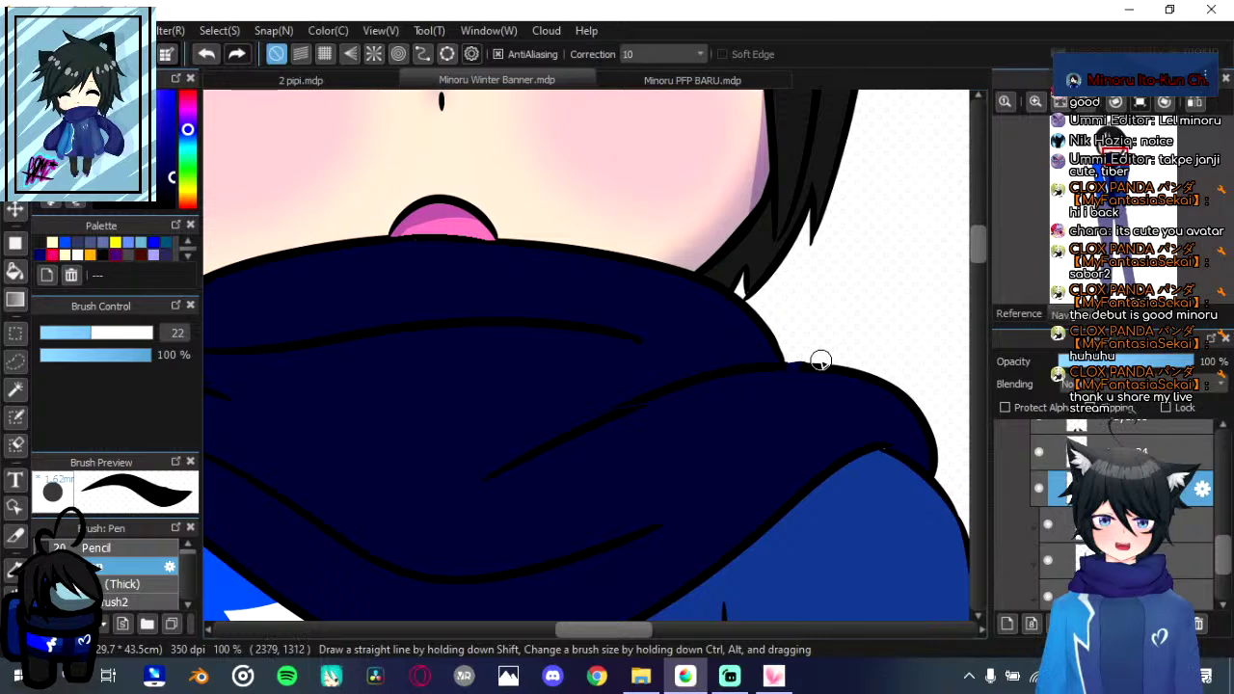
{"action": "scroll", "coordinate": [718, 362], "scroll_direction": "up", "scroll_amount": 3}
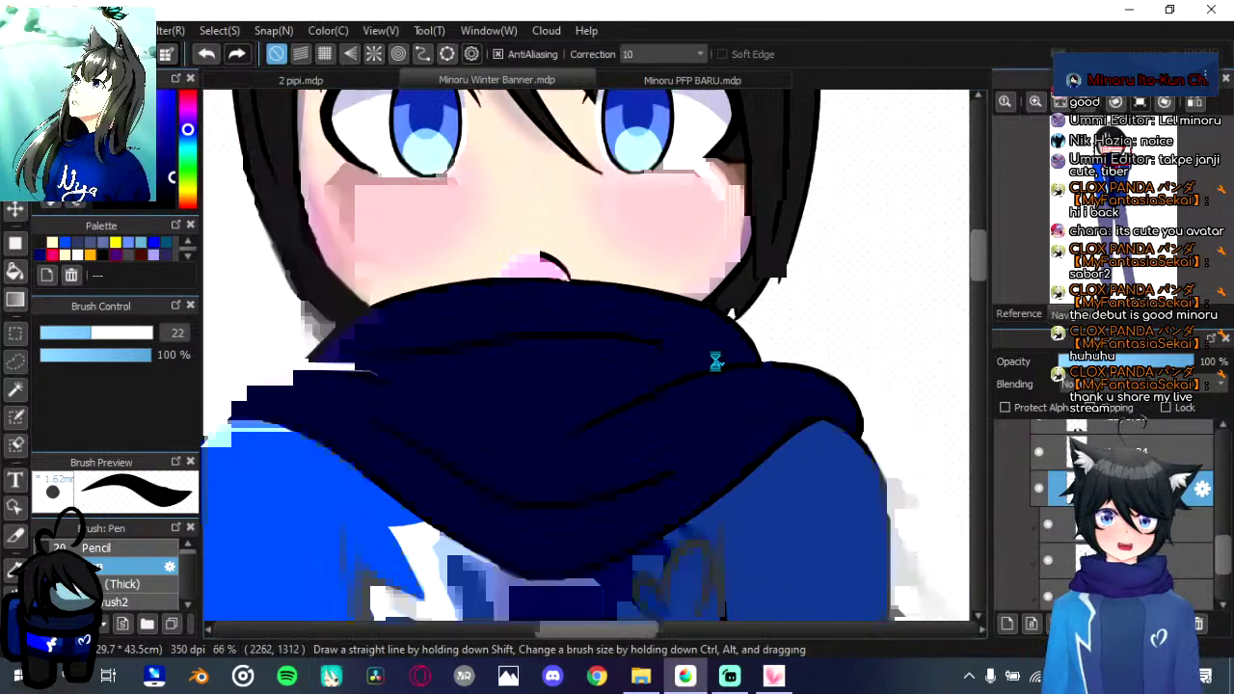
{"action": "key", "text": "Right"}
{"action": "key", "text": "Right"}
{"action": "key", "text": "Right"}
{"action": "key", "text": "Right"}
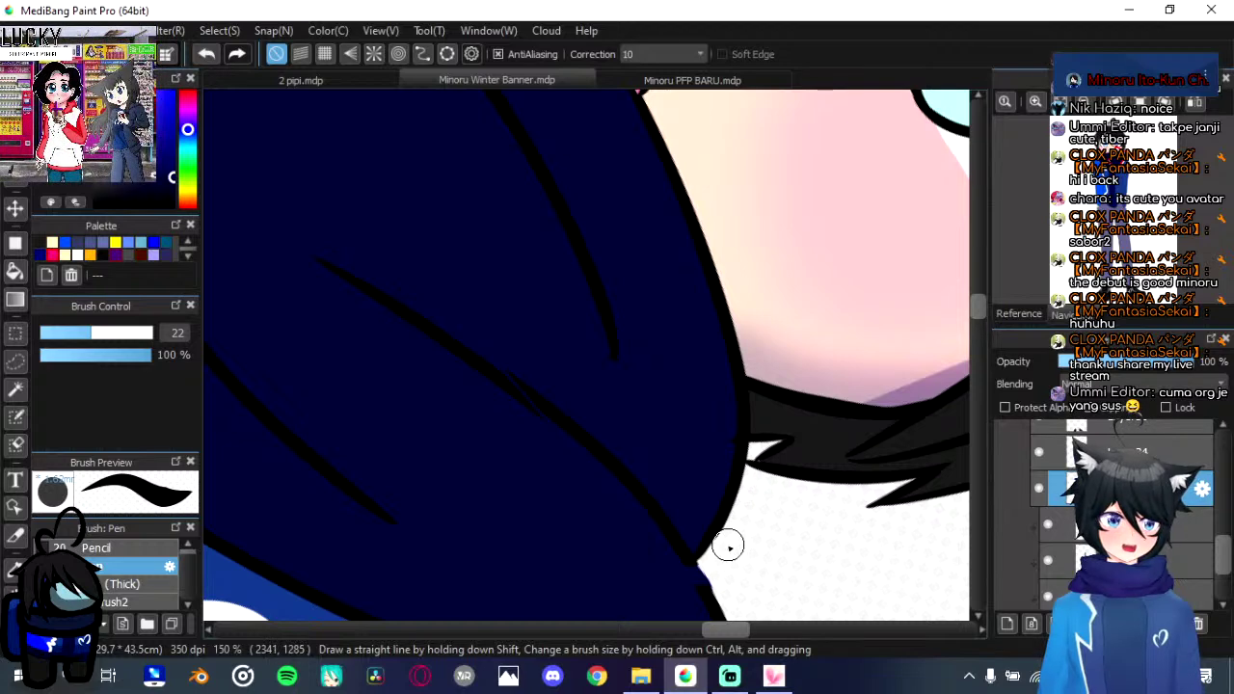
{"action": "mouse_move", "coordinate": [730, 544]}
{"action": "left_mouse_down"}
{"action": "mouse_move", "coordinate": [727, 485]}
{"action": "mouse_move", "coordinate": [720, 559]}
{"action": "mouse_move", "coordinate": [707, 519]}
{"action": "left_mouse_up"}
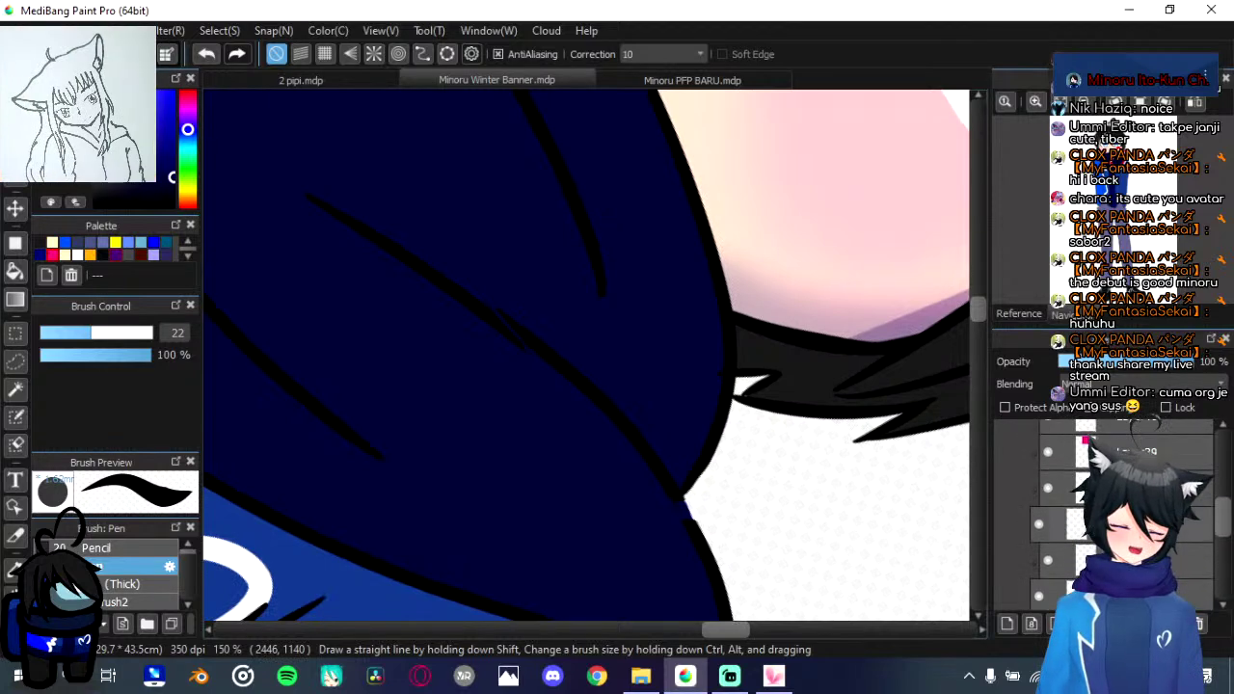
Step: Identify the line-art layer inside Folder24, select it and set the colour to black (#000000)
{"action": "scroll", "coordinate": [1099, 540], "scroll_direction": "up", "scroll_amount": 5}
{"action": "left_click", "coordinate": [1042, 541]}
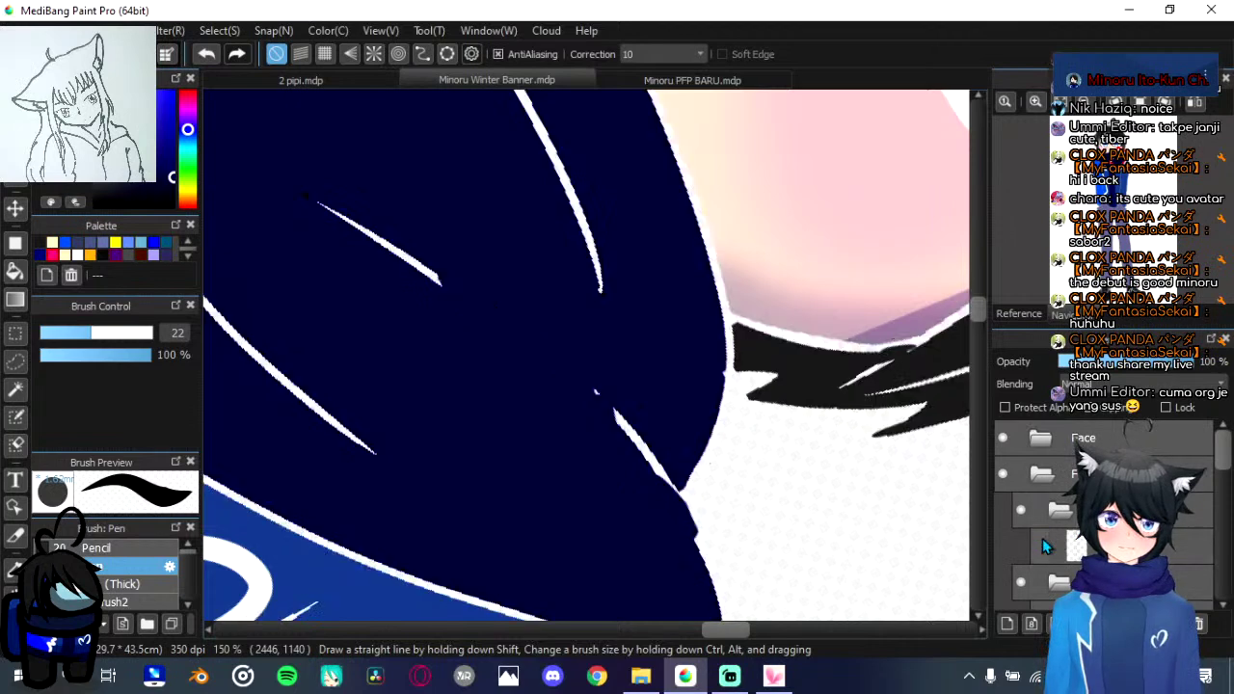
{"action": "left_click", "coordinate": [1042, 538]}
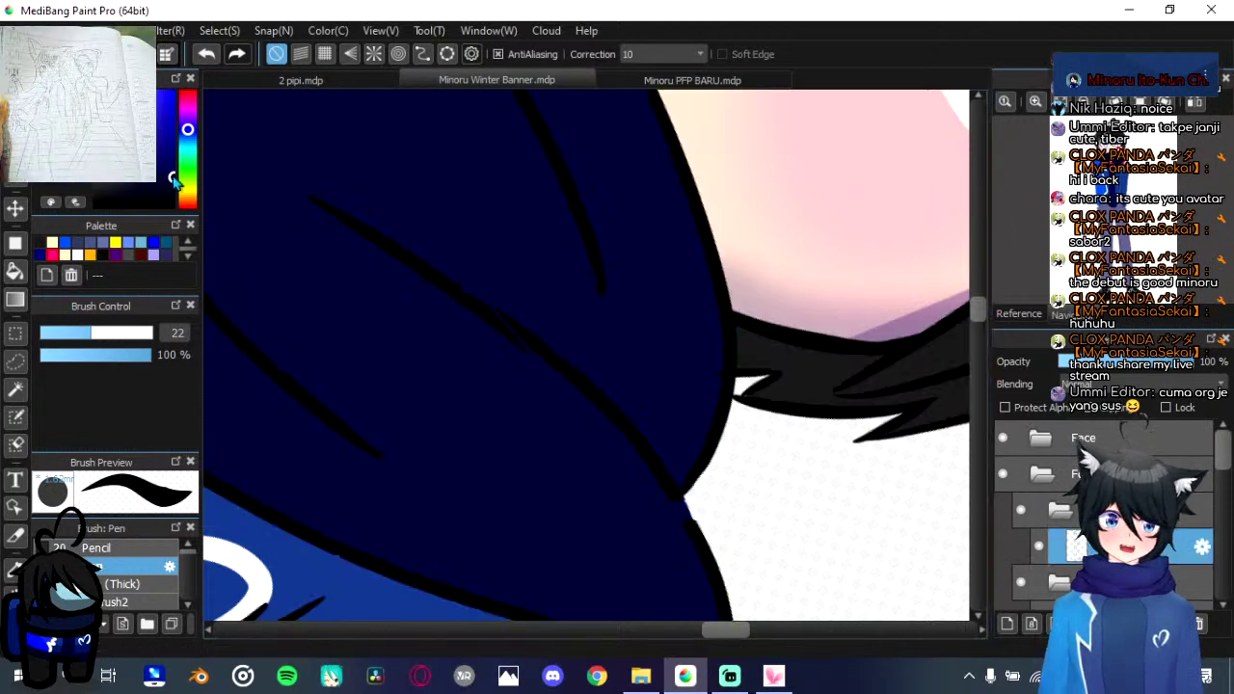
Step: Redraw the scarf's broken outlines and fold lines on both sides in black using the Pen at size 22
{"action": "key", "text": "Left"}
{"action": "key", "text": "Left"}
{"action": "key", "text": "Left"}
{"action": "key", "text": "Left"}
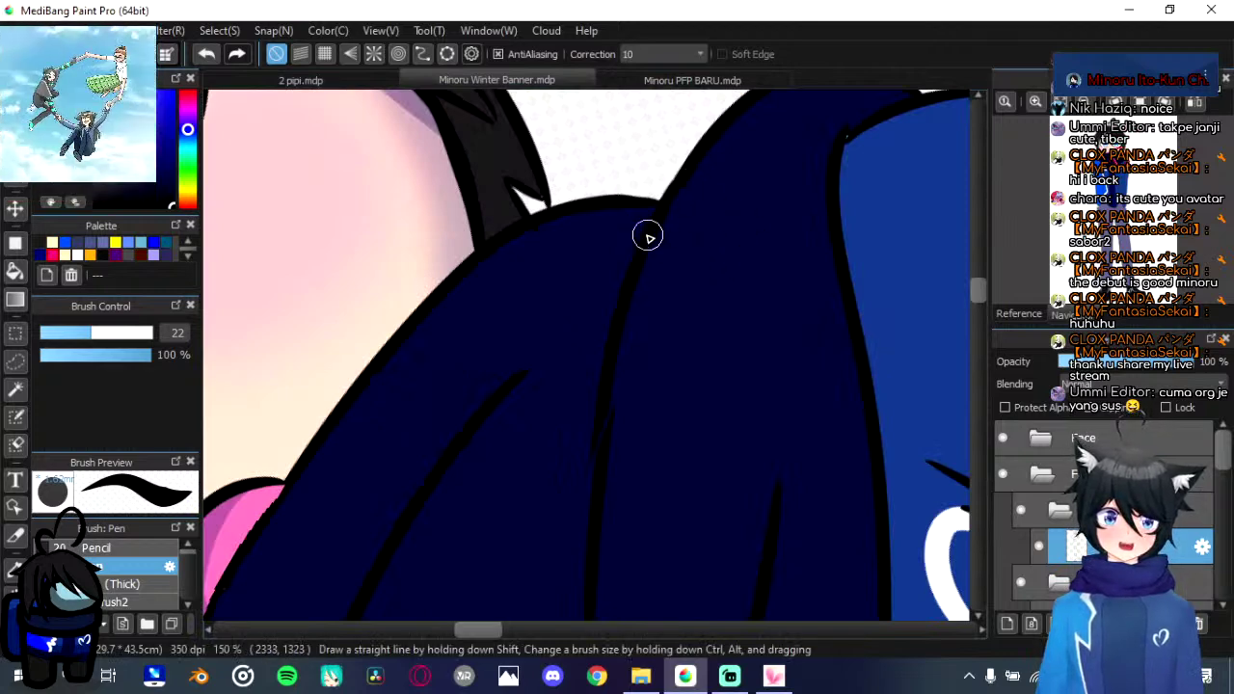
{"action": "left_click_drag", "start_coordinate": [709, 231], "coordinate": [641, 301]}
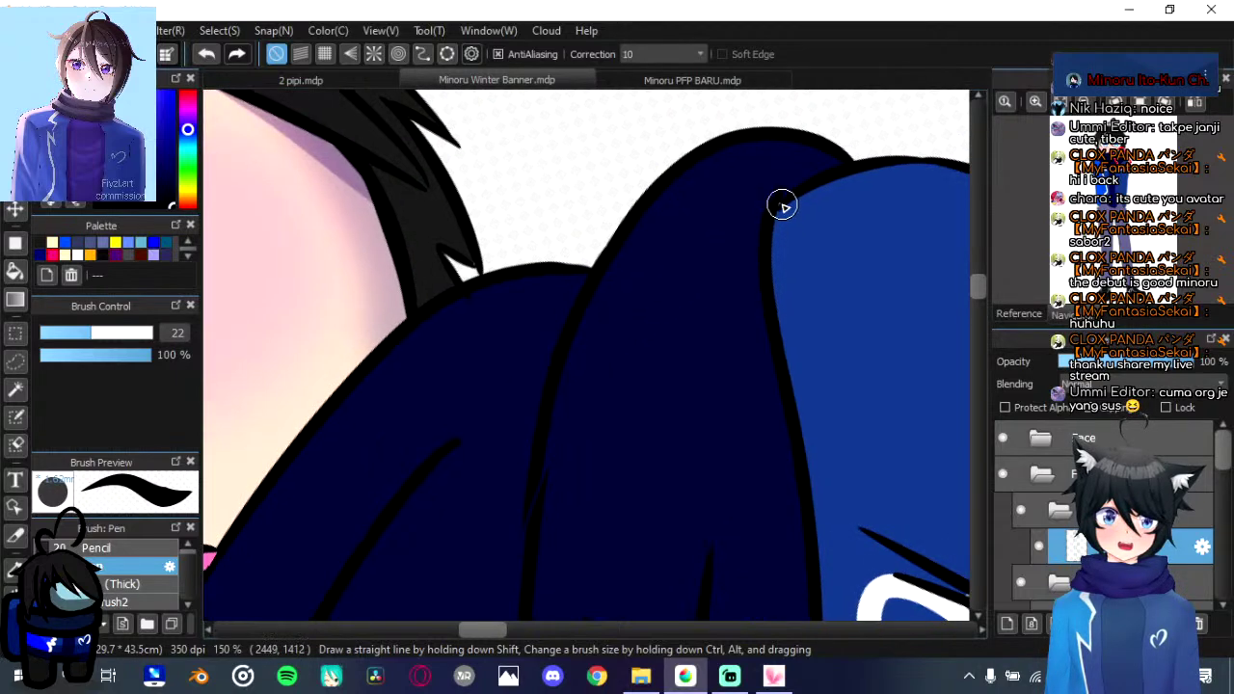
{"action": "left_click_drag", "start_coordinate": [658, 355], "coordinate": [721, 168]}
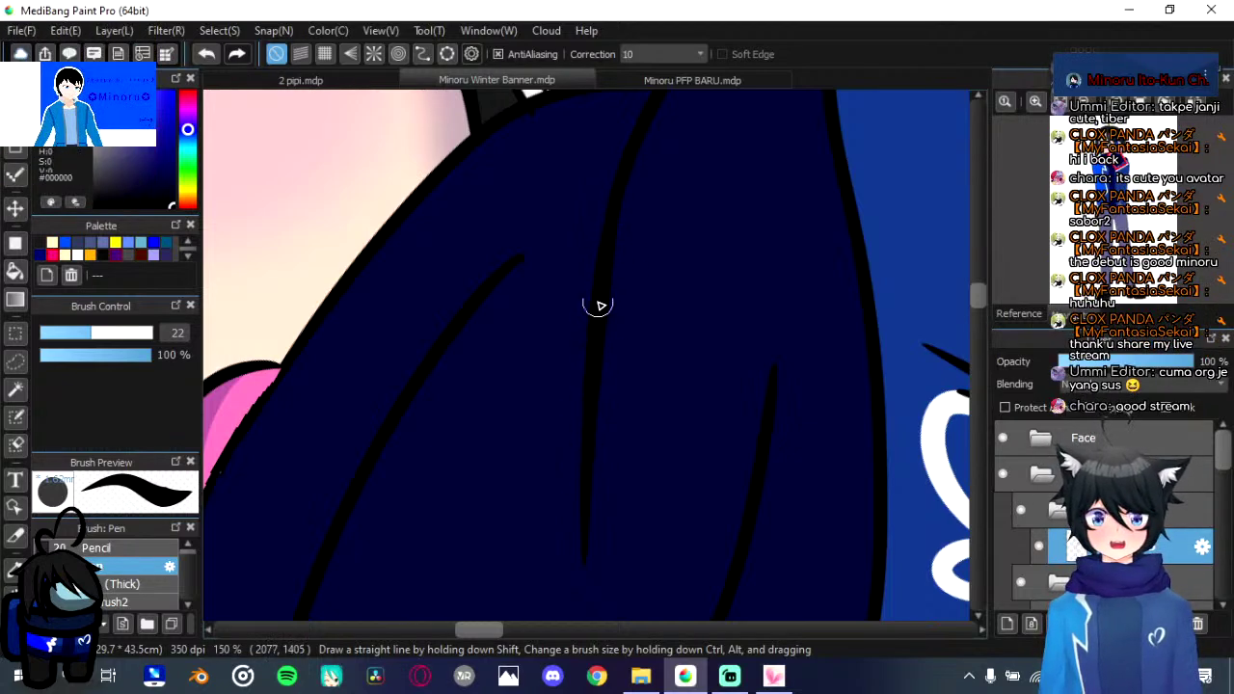
{"action": "left_click_drag", "start_coordinate": [576, 484], "coordinate": [666, 264]}
{"action": "left_click_drag", "start_coordinate": [587, 452], "coordinate": [680, 242]}
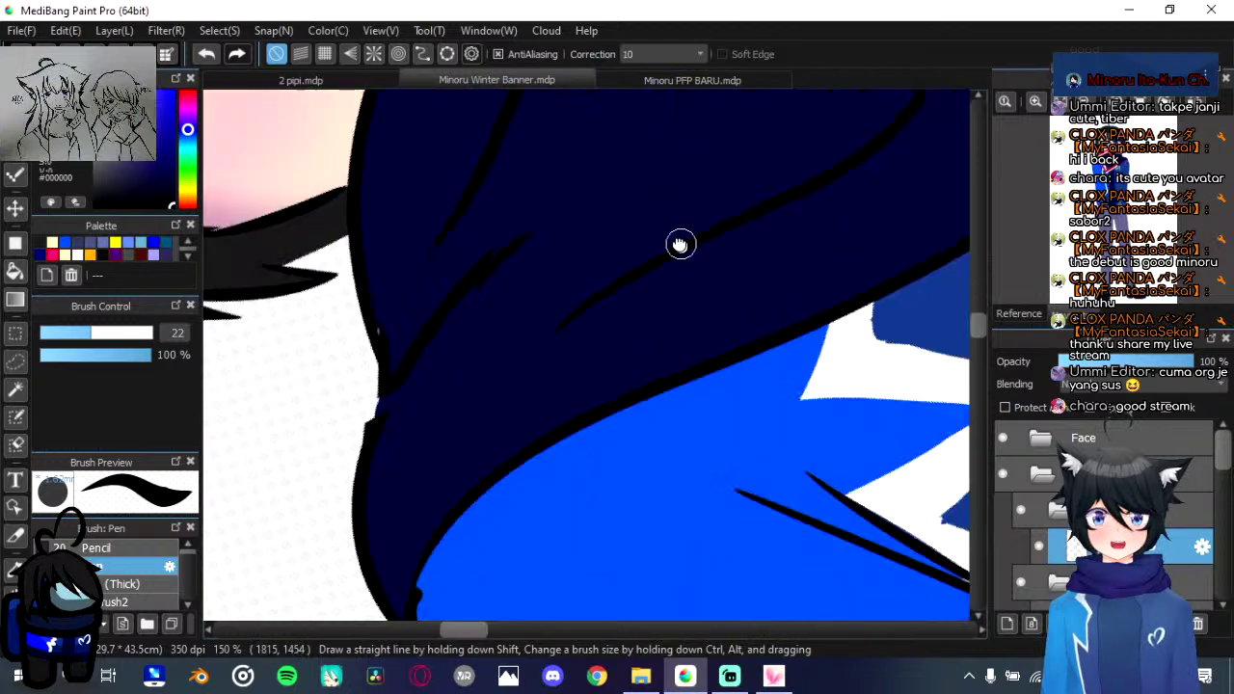
{"action": "left_click_drag", "start_coordinate": [461, 351], "coordinate": [598, 303]}
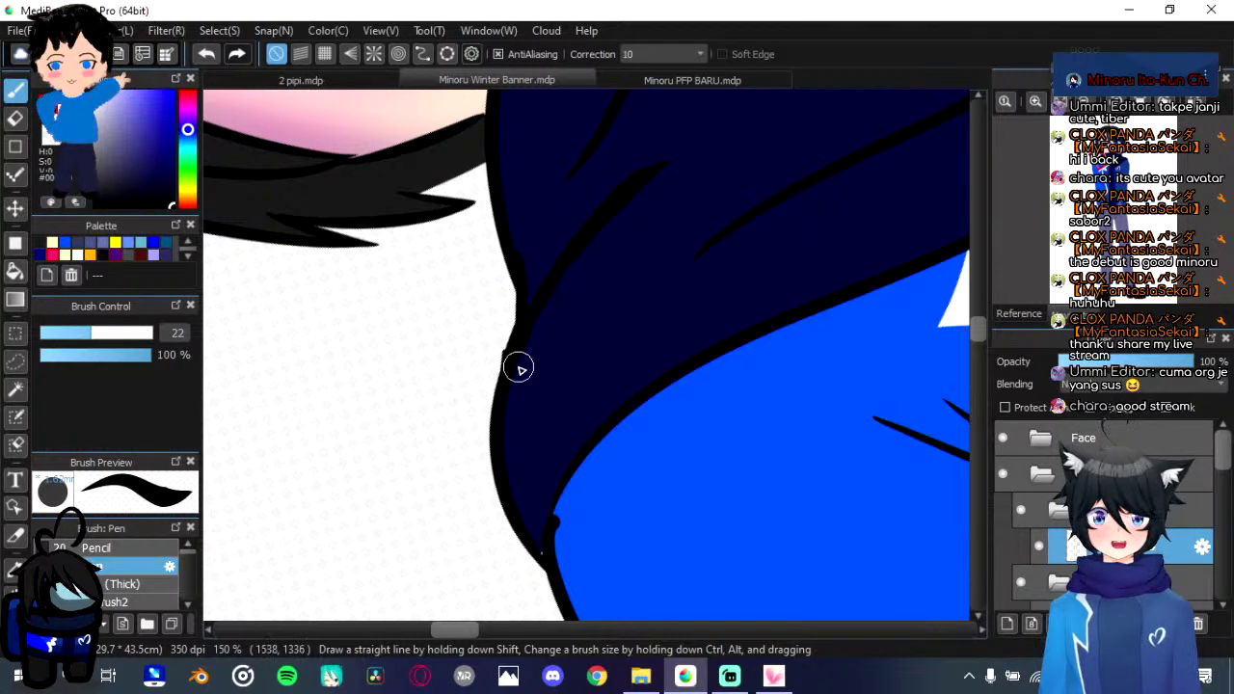
Step: Examine the repaired scarf and the adjusted head proportions on the upright full figure
{"action": "scroll", "coordinate": [519, 366], "scroll_direction": "down", "scroll_amount": 5}
{"action": "key", "text": "Right"}
{"action": "key", "text": "Right"}
{"action": "key", "text": "Right"}
{"action": "key", "text": "Right"}
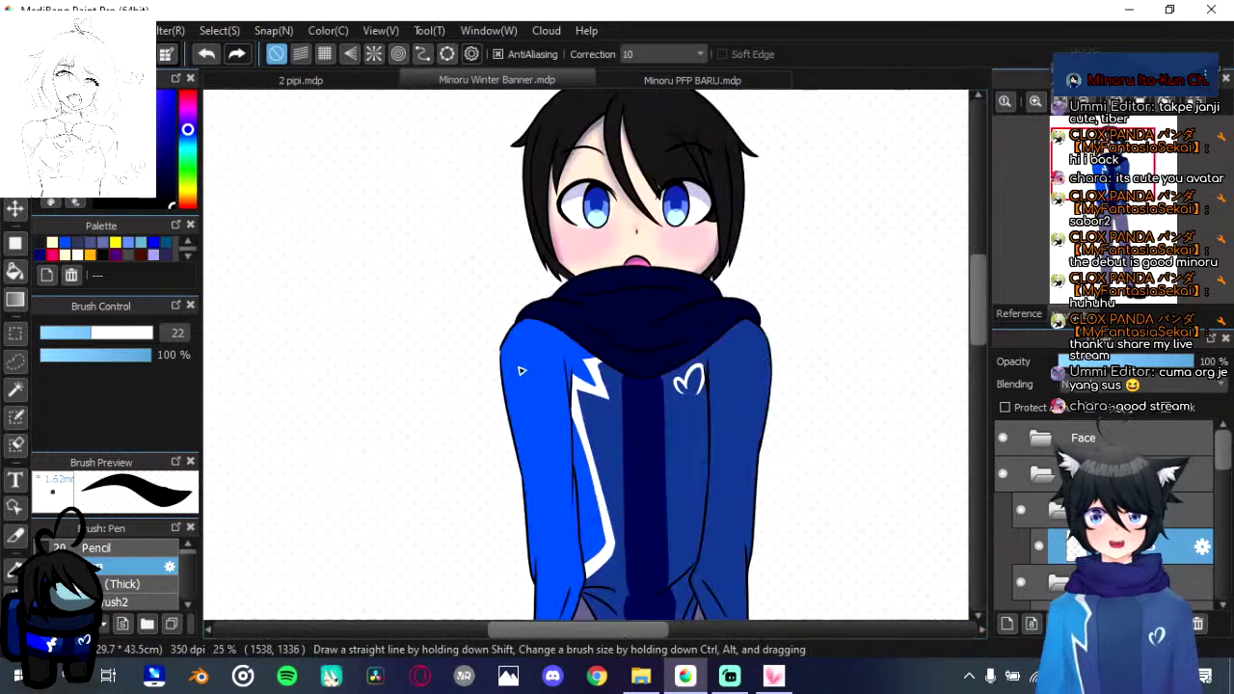
{"action": "scroll", "coordinate": [564, 347], "scroll_direction": "down", "scroll_amount": 1}
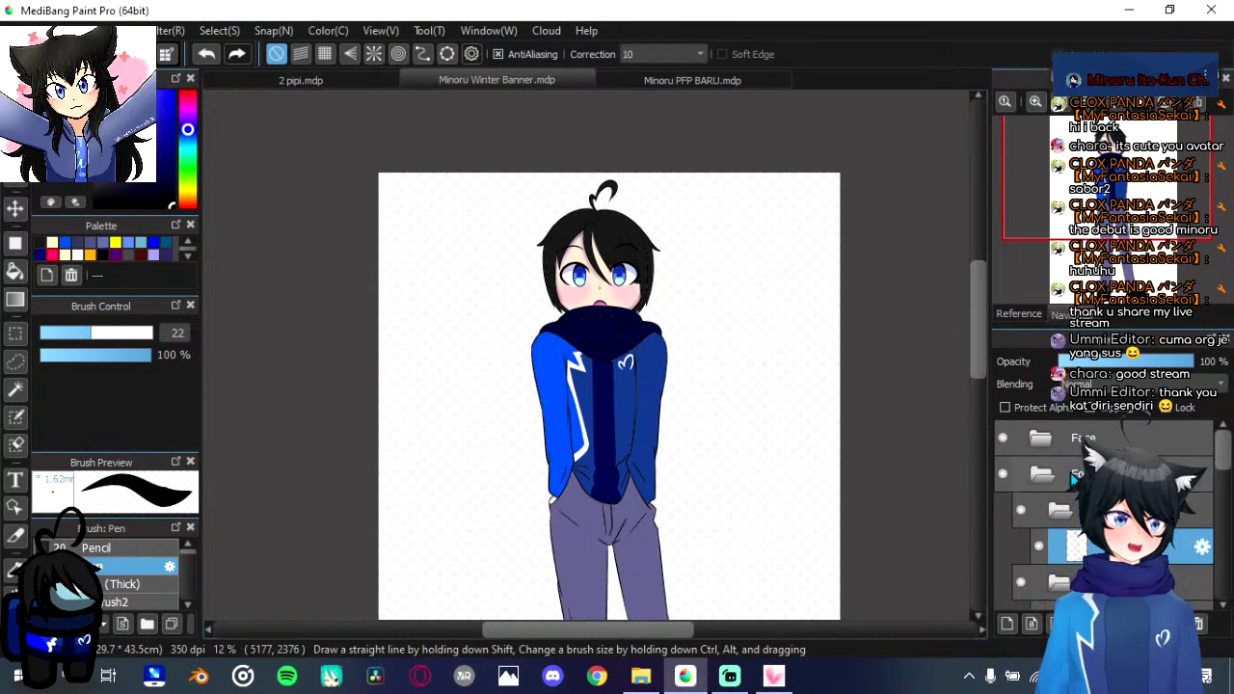
{"action": "scroll", "coordinate": [1048, 496], "scroll_direction": "down", "scroll_amount": 1}
{"action": "scroll", "coordinate": [1060, 482], "scroll_direction": "up", "scroll_amount": 2}
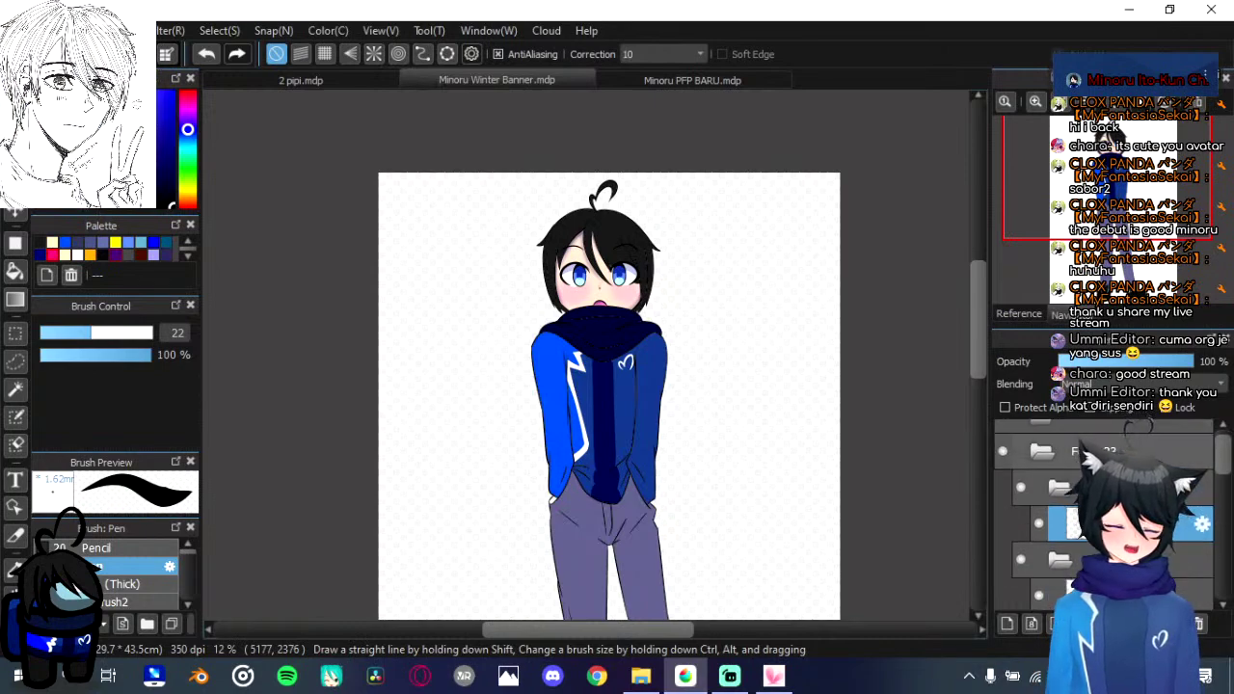
Step: Locate the hair colour layer inside Folder28 and add a new layer directly above it for the hair shading
{"action": "left_click", "coordinate": [1071, 440]}
{"action": "scroll", "coordinate": [1070, 463], "scroll_direction": "down", "scroll_amount": 1}
{"action": "scroll", "coordinate": [1070, 510], "scroll_direction": "down", "scroll_amount": 2}
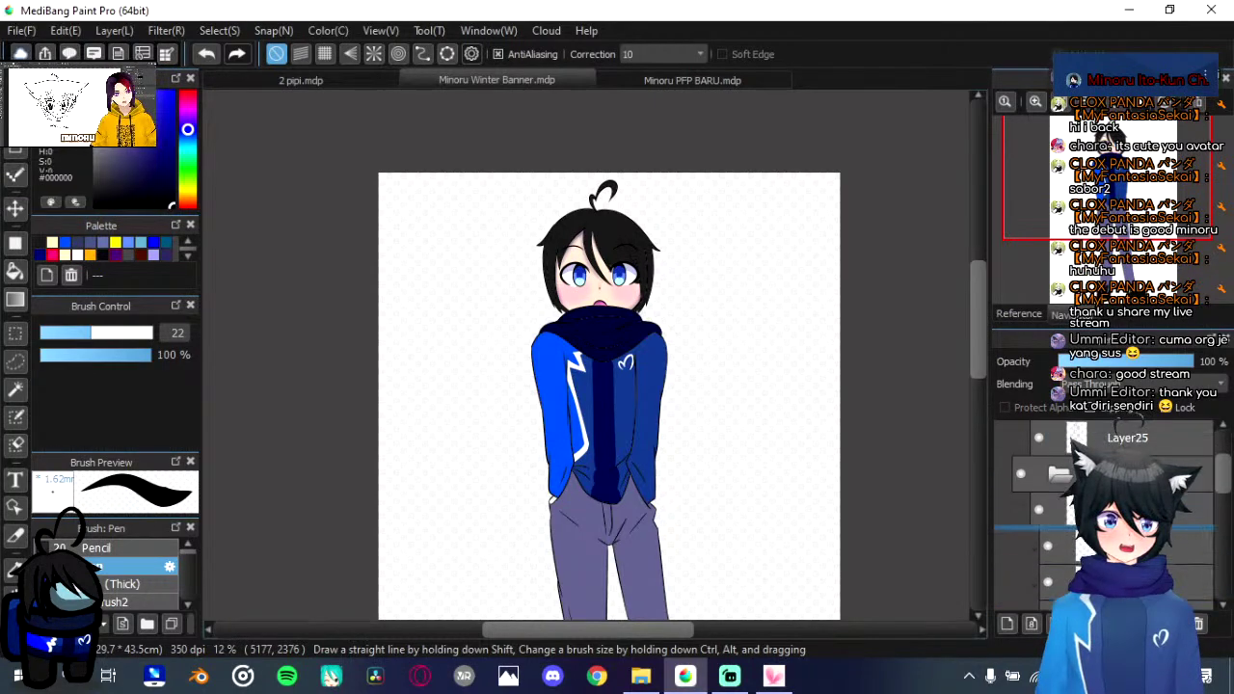
{"action": "left_click", "coordinate": [1070, 510]}
{"action": "scroll", "coordinate": [825, 471], "scroll_direction": "up", "scroll_amount": 3}
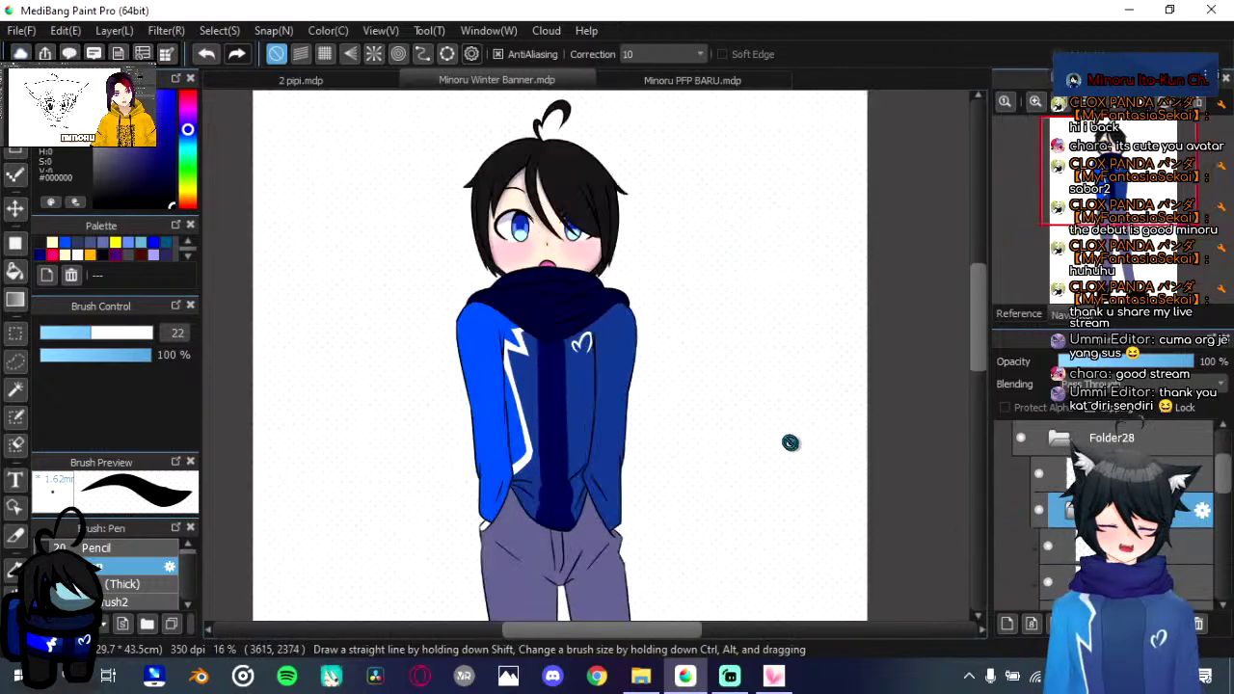
{"action": "left_click_drag", "start_coordinate": [613, 310], "coordinate": [723, 544]}
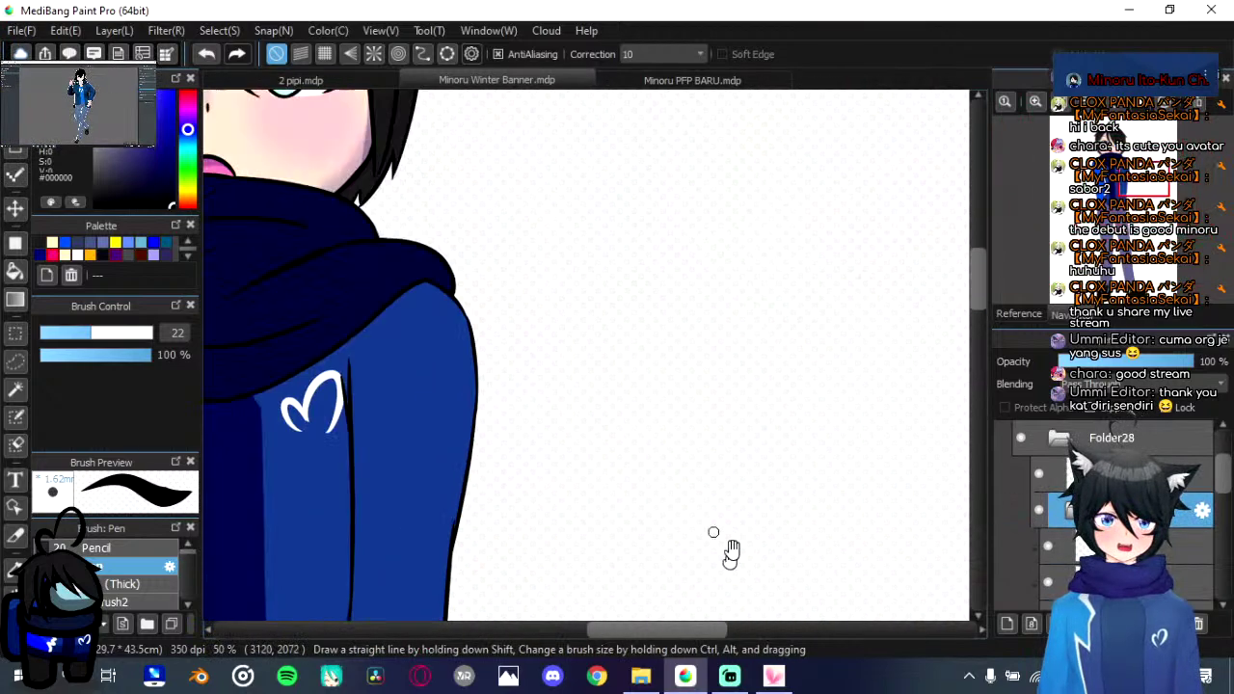
{"action": "left_click_drag", "start_coordinate": [506, 223], "coordinate": [712, 466]}
{"action": "left_click_drag", "start_coordinate": [695, 419], "coordinate": [742, 456]}
{"action": "left_click", "coordinate": [1094, 473]}
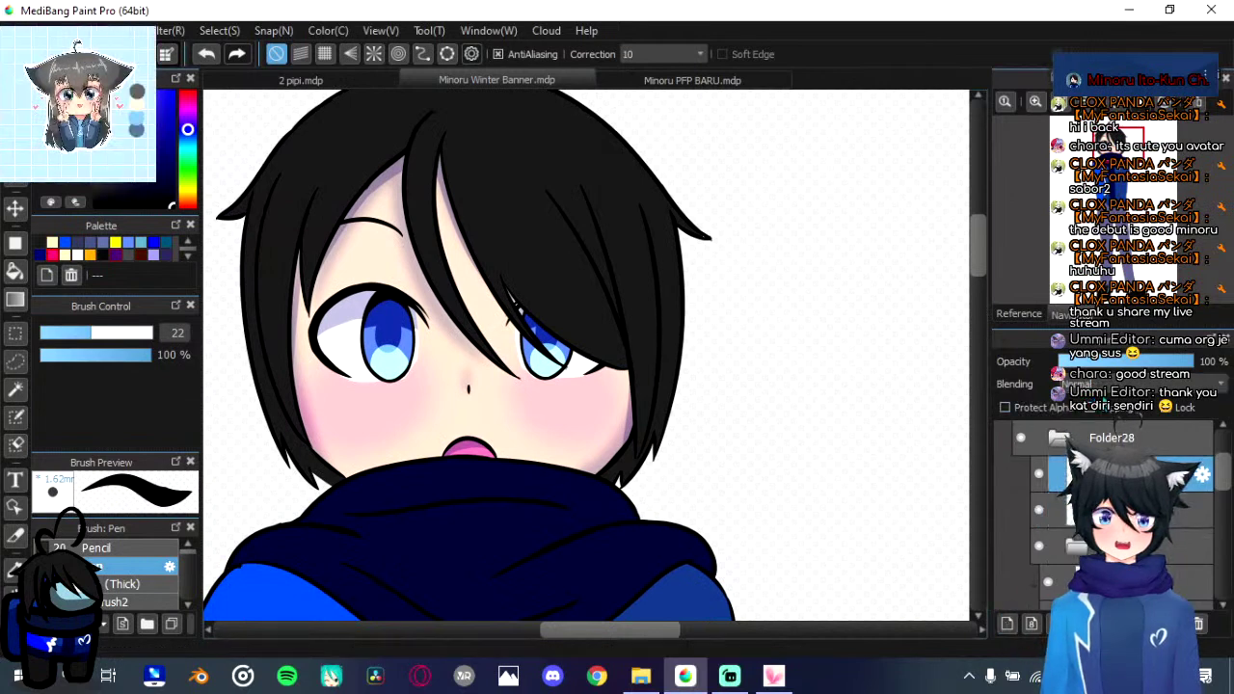
Step: Clip the new layer to the hair colour layer, set its blending to Multiply and lower its opacity to 25%
{"action": "left_click", "coordinate": [1094, 404]}
{"action": "left_click", "coordinate": [1101, 384]}
{"action": "left_click", "coordinate": [1099, 411]}
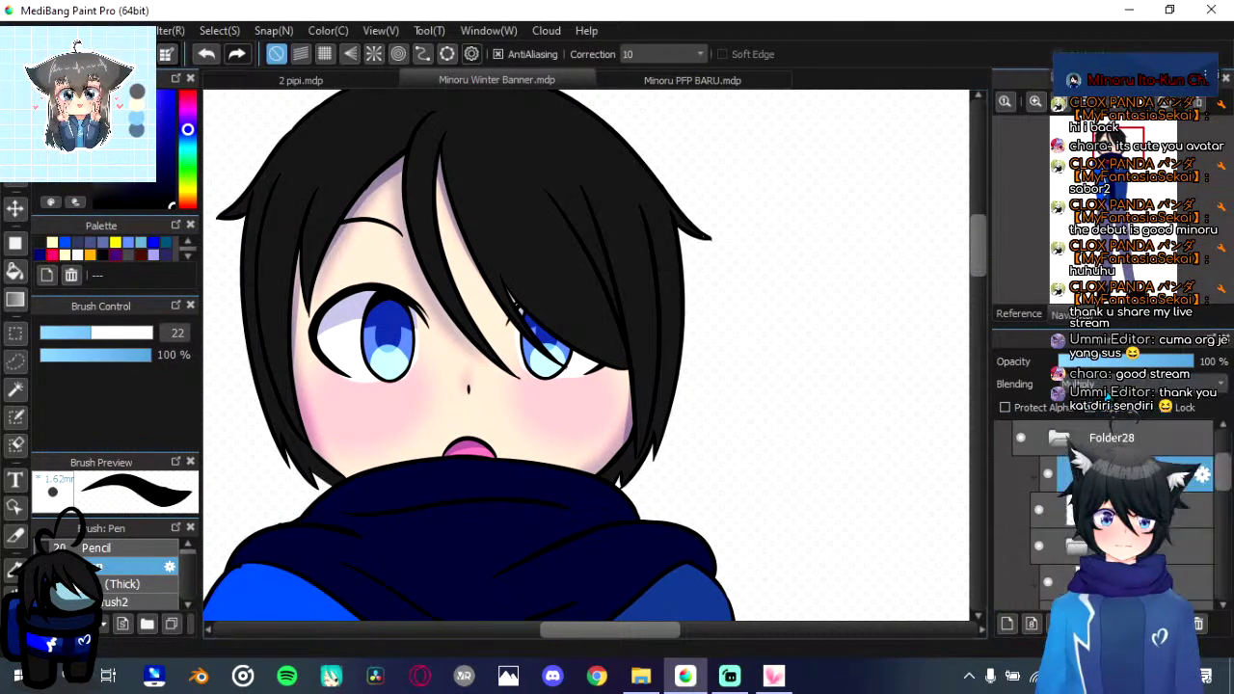
{"action": "left_click", "coordinate": [1090, 364]}
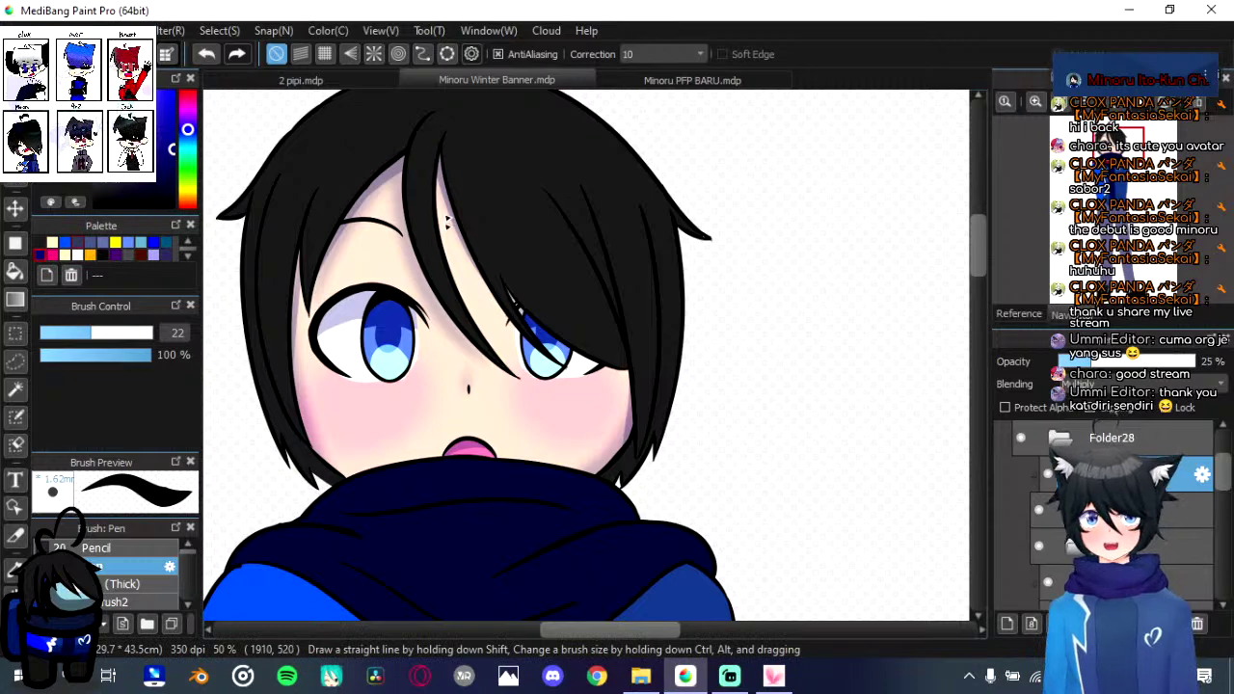
Step: Shade all the hair with a filled rectangle over the head and clear the shade from the central front strand using the Pen
{"action": "left_click_drag", "start_coordinate": [556, 315], "coordinate": [653, 407]}
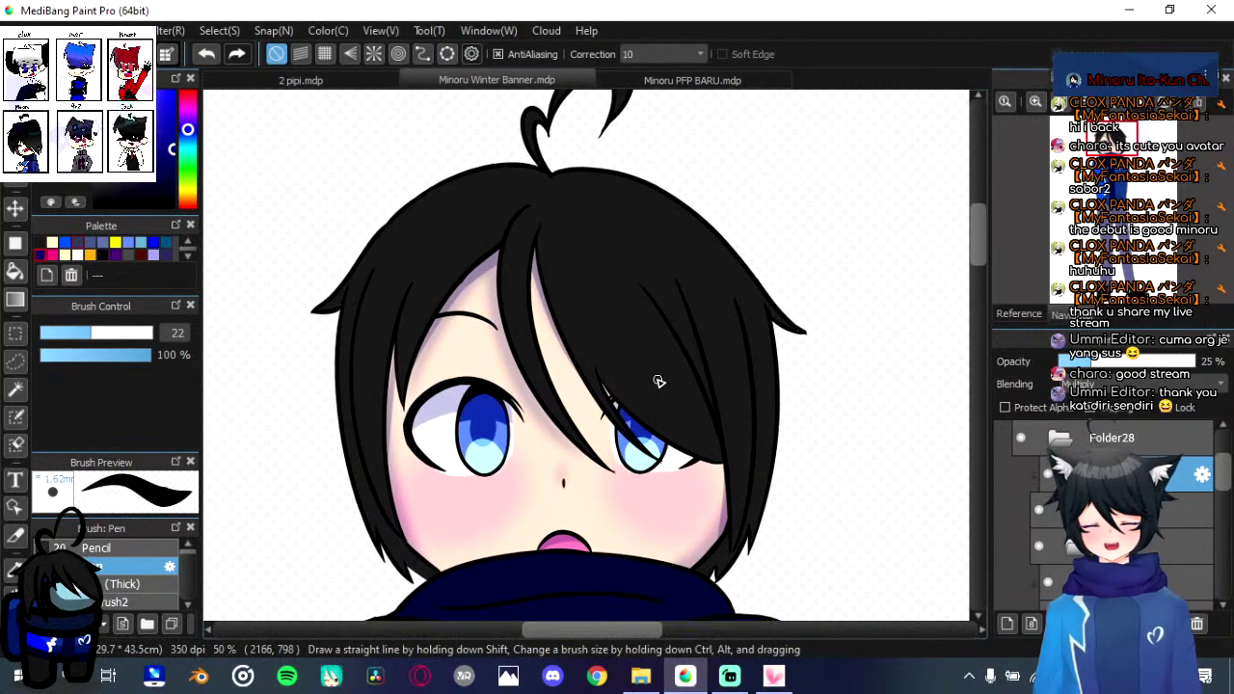
{"action": "left_click", "coordinate": [16, 244]}
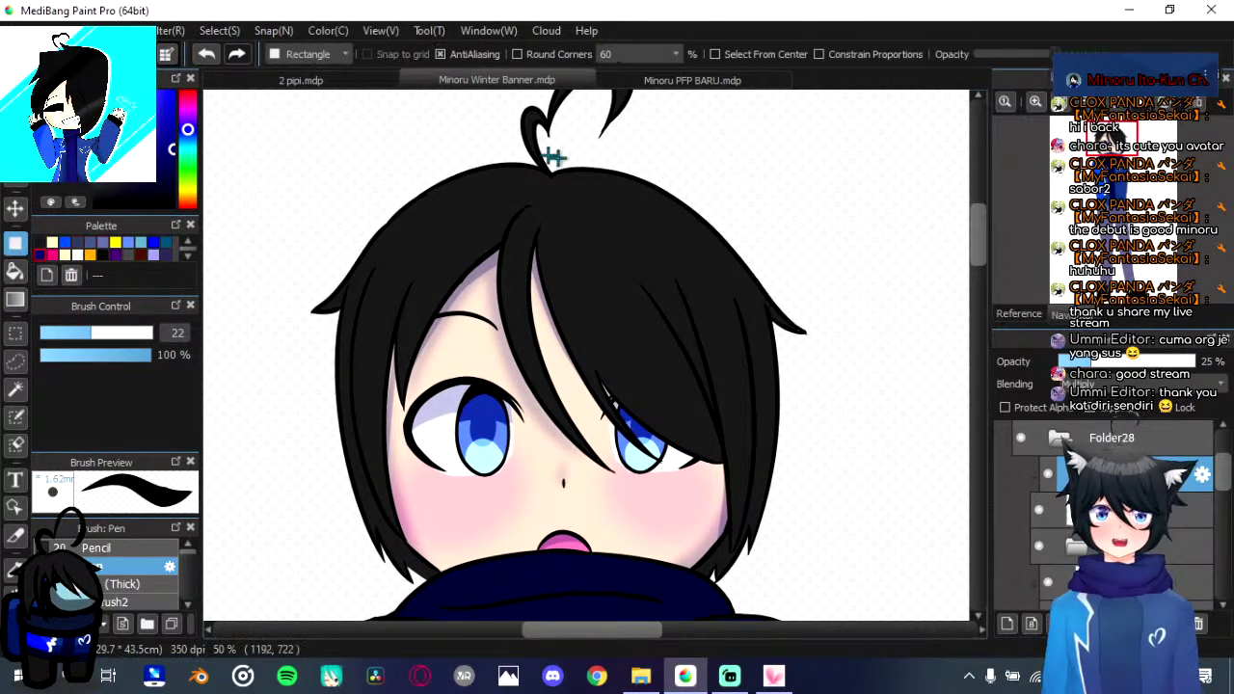
{"action": "scroll", "coordinate": [358, 187], "scroll_direction": "down", "scroll_amount": 1}
{"action": "left_click_drag", "start_coordinate": [271, 520], "coordinate": [715, 58]}
{"action": "scroll", "coordinate": [633, 337], "scroll_direction": "up", "scroll_amount": 2}
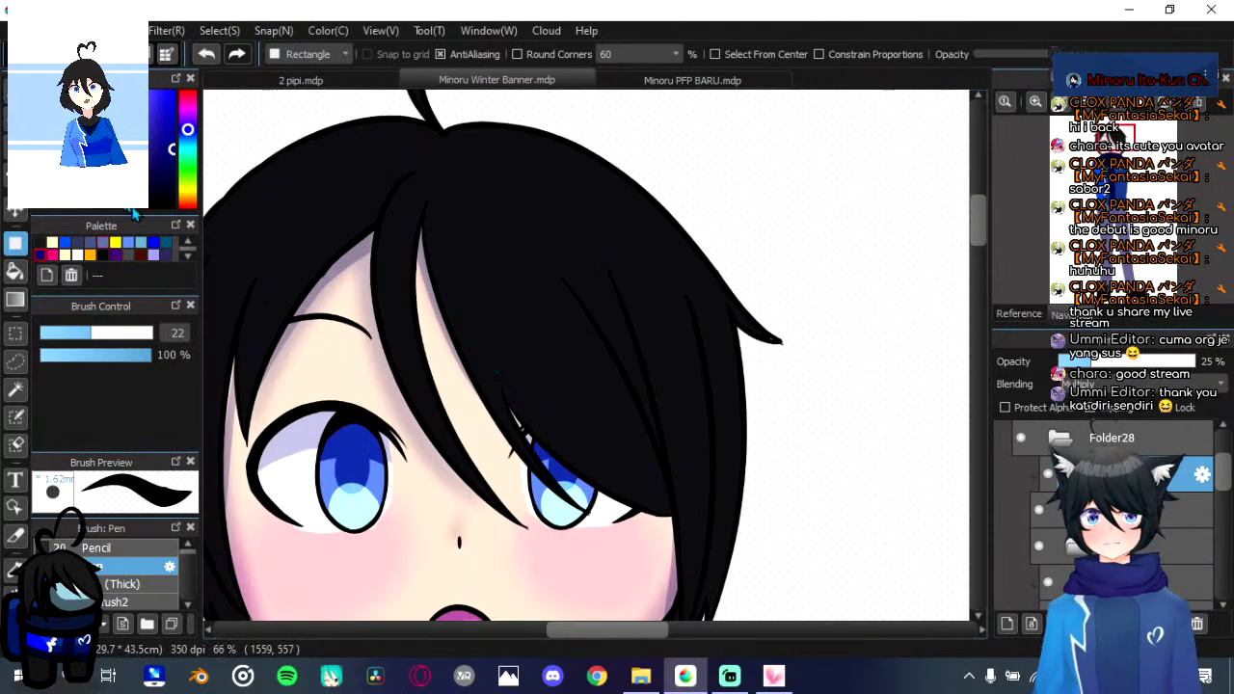
{"action": "key", "text": "b"}
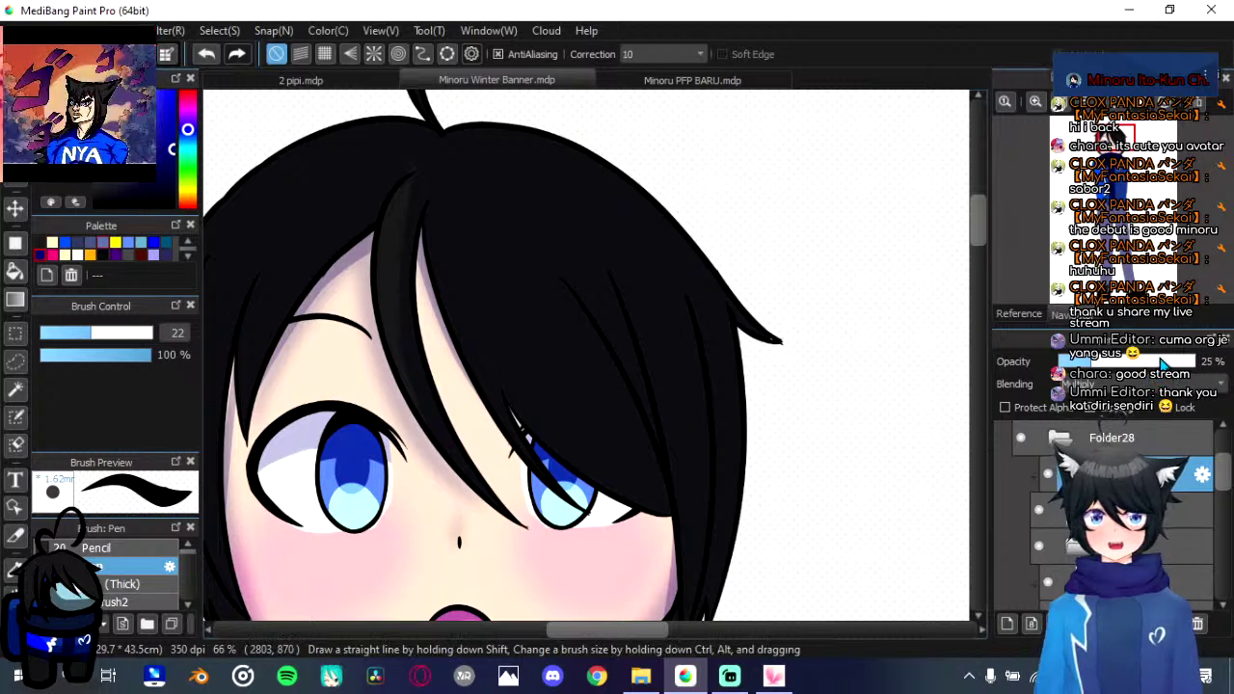
Step: Lighten the large fringe strand over the partly covered eye with a Pen brush of width 76
{"action": "left_click_drag", "start_coordinate": [1163, 361], "coordinate": [1199, 363]}
{"action": "key", "text": "ctrl+z"}
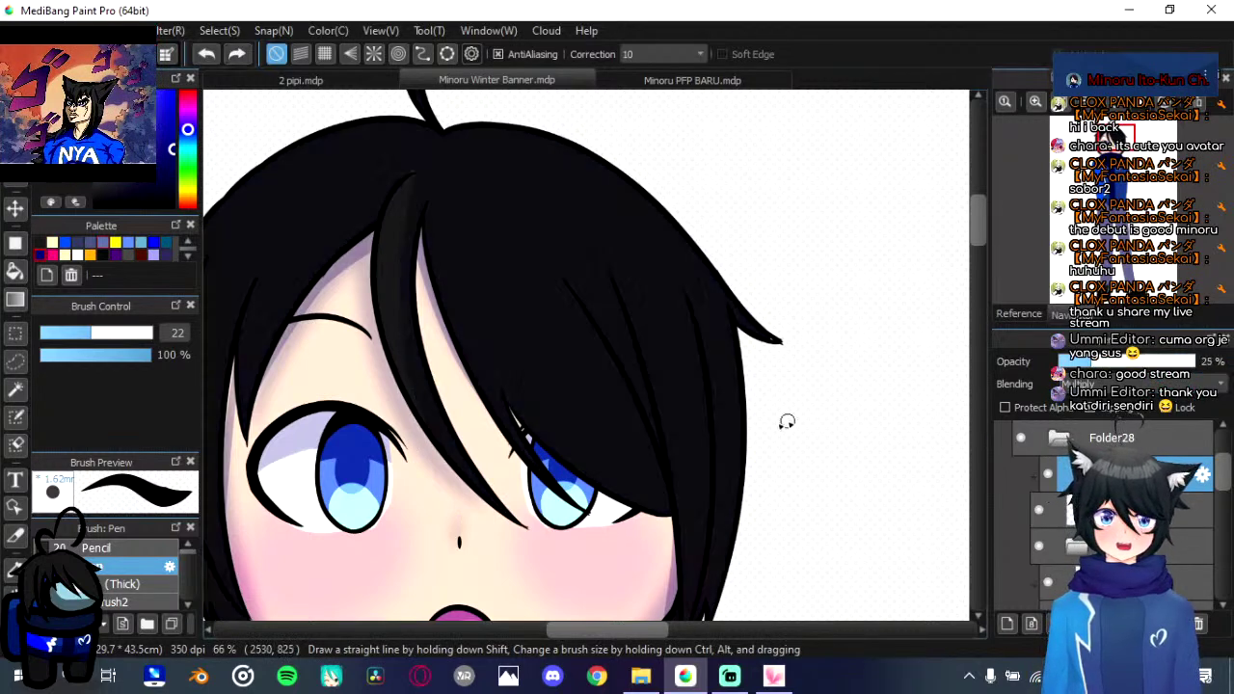
{"action": "left_click_drag", "start_coordinate": [652, 401], "coordinate": [660, 387]}
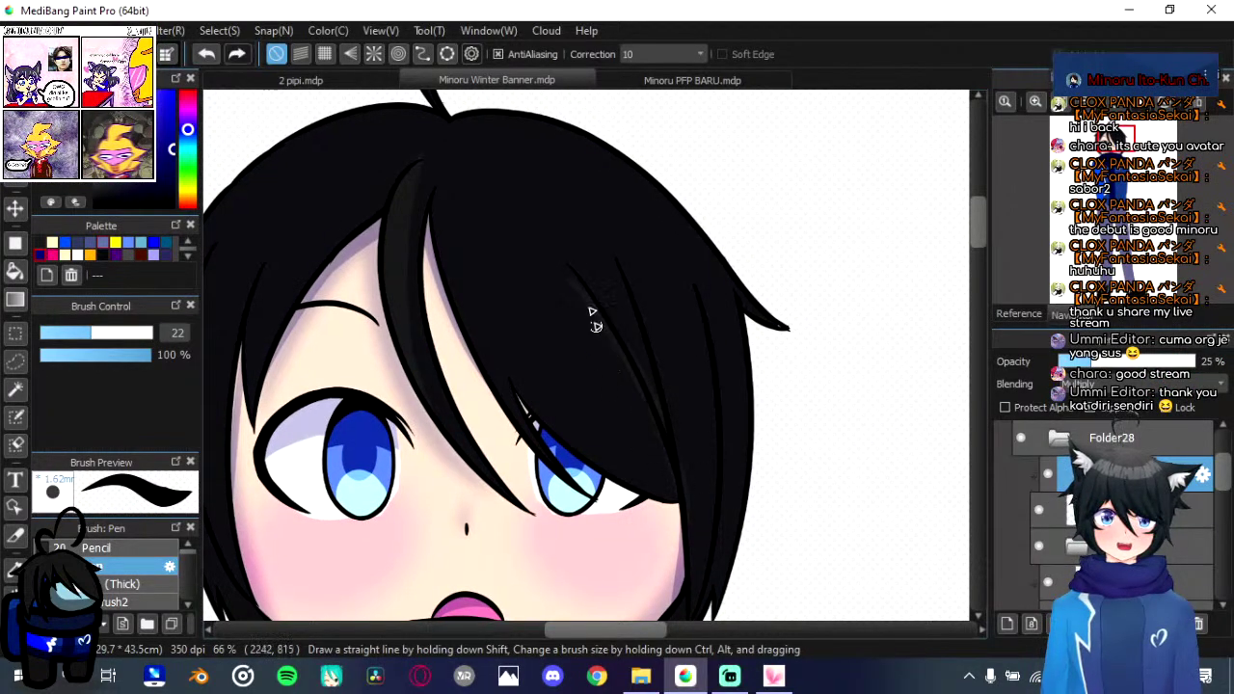
{"action": "left_click_drag", "start_coordinate": [106, 328], "coordinate": [137, 333]}
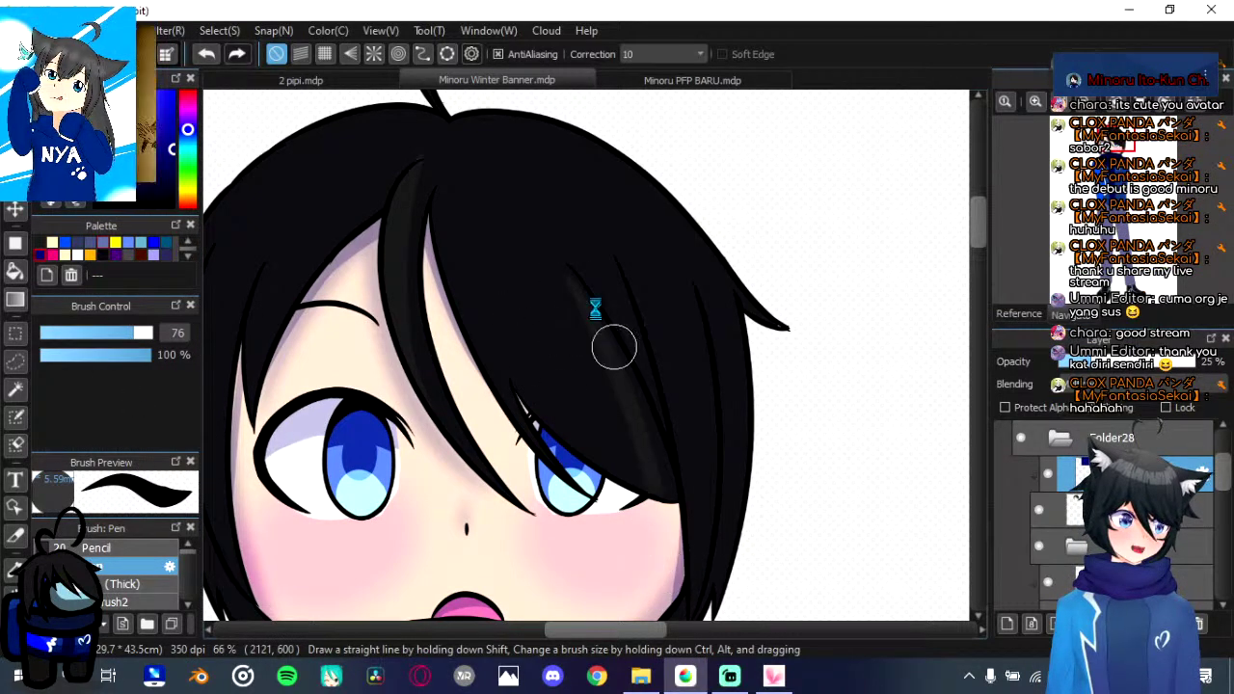
{"action": "key", "text": "ctrl+z"}
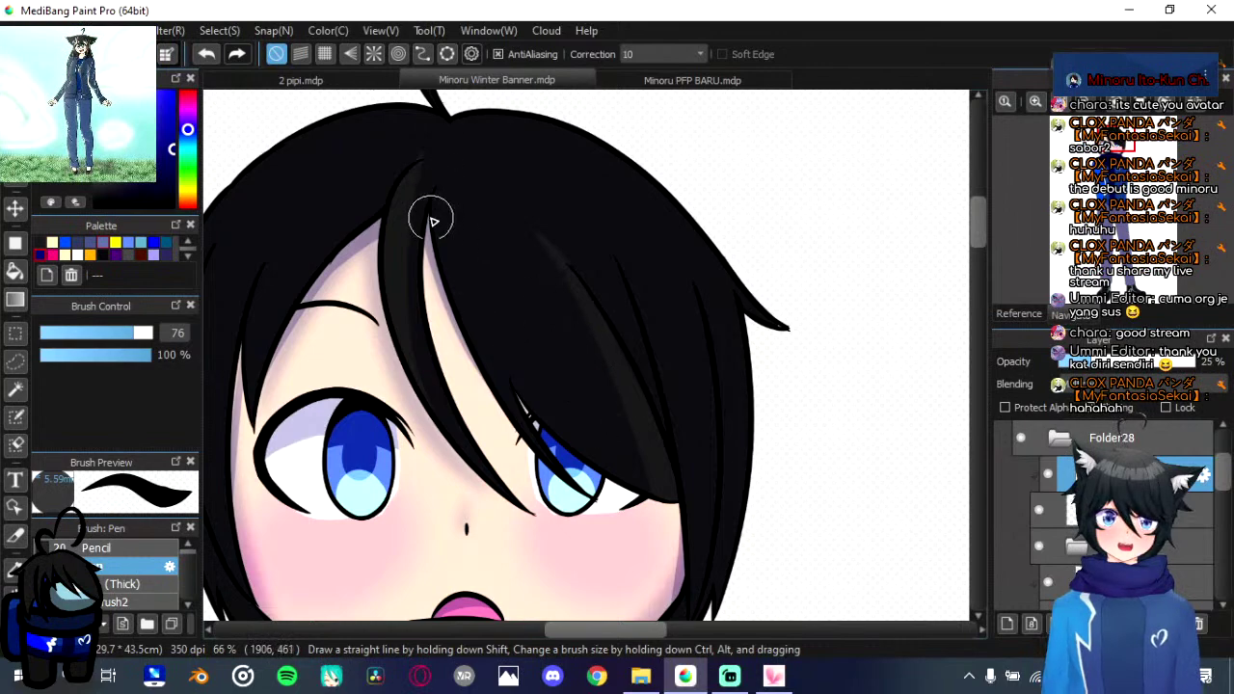
Step: Brush the lighter tone along the hair strands beside the fully visible eye, down past the cheek
{"action": "left_click_drag", "start_coordinate": [355, 422], "coordinate": [621, 282]}
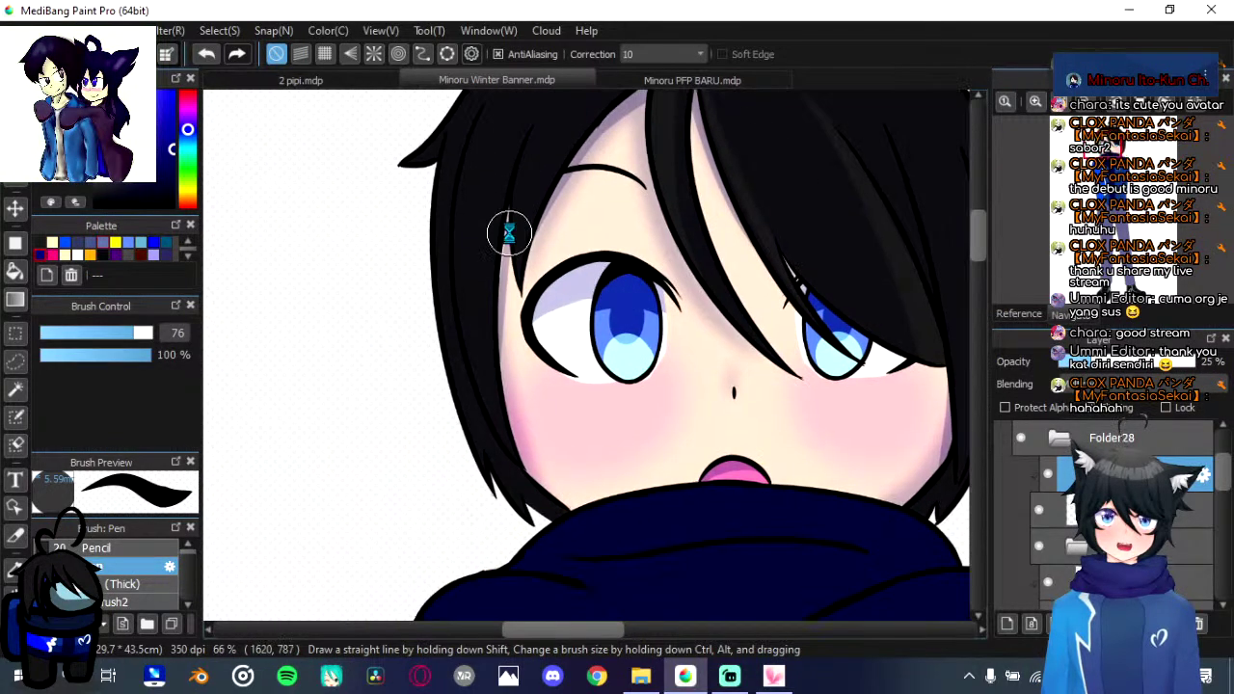
{"action": "left_click_drag", "start_coordinate": [521, 152], "coordinate": [518, 259]}
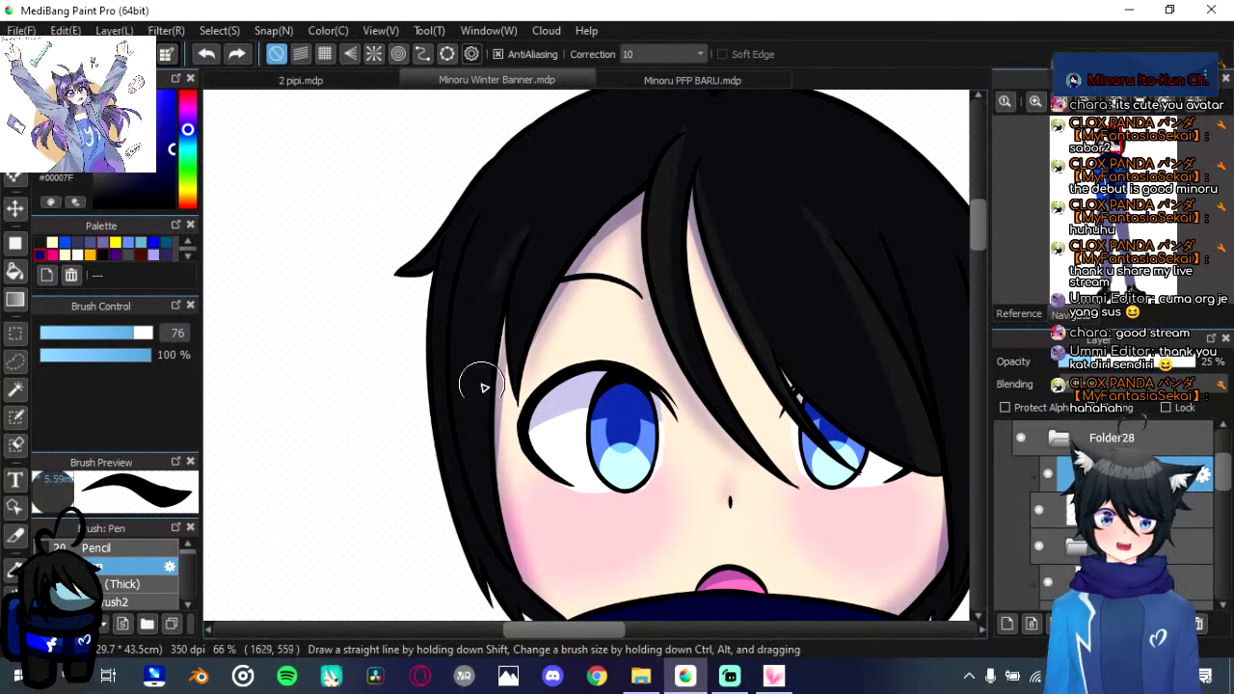
{"action": "scroll", "coordinate": [521, 301], "scroll_direction": "down", "scroll_amount": 2}
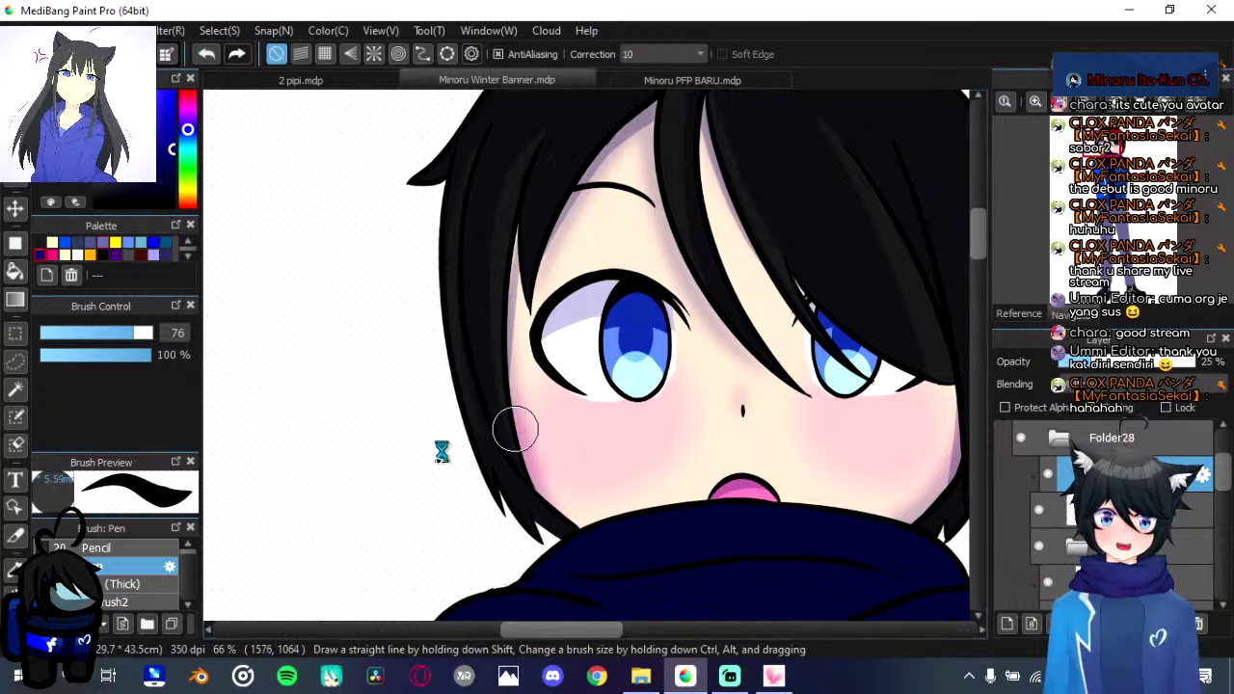
{"action": "scroll", "coordinate": [511, 405], "scroll_direction": "up", "scroll_amount": 2}
{"action": "scroll", "coordinate": [511, 405], "scroll_direction": "right", "scroll_amount": 1}
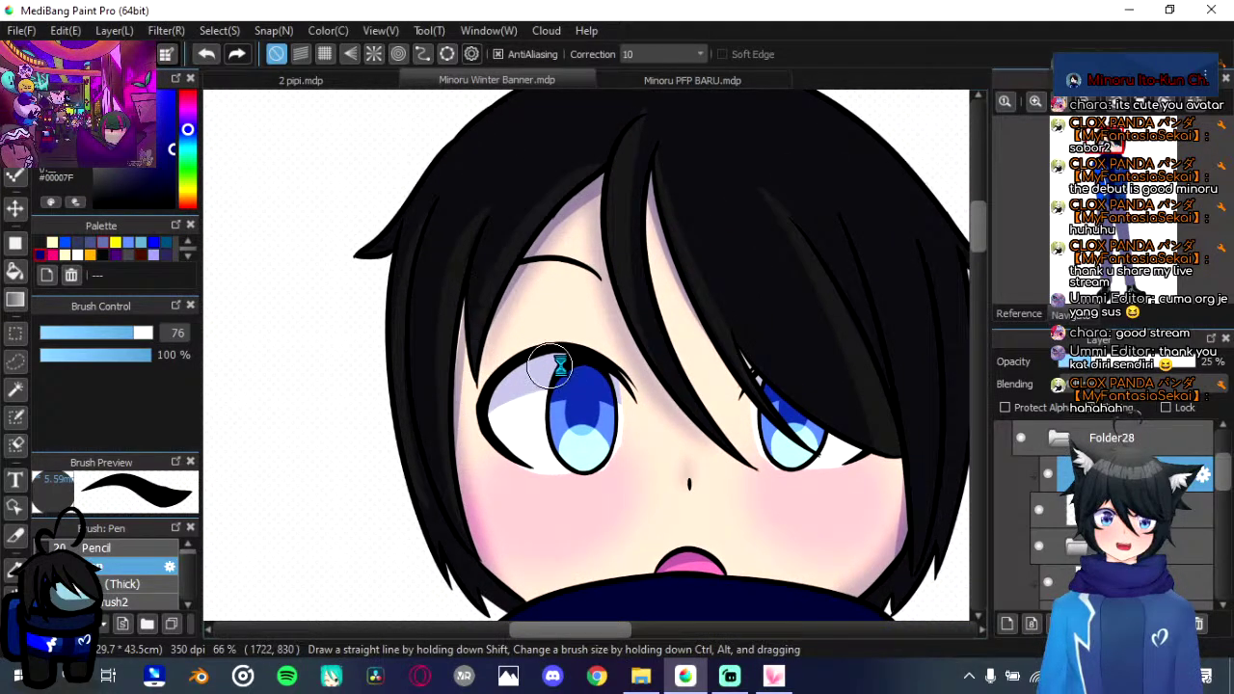
Step: Brush the lighter tone along the side strands next to the covered eye, down to the scarf
{"action": "mouse_move", "coordinate": [615, 366]}
{"action": "left_mouse_down"}
{"action": "mouse_move", "coordinate": [463, 435]}
{"action": "mouse_move", "coordinate": [561, 331]}
{"action": "left_mouse_up"}
{"action": "scroll", "coordinate": [561, 330], "scroll_direction": "down", "scroll_amount": 1}
{"action": "scroll", "coordinate": [561, 330], "scroll_direction": "right", "scroll_amount": 1}
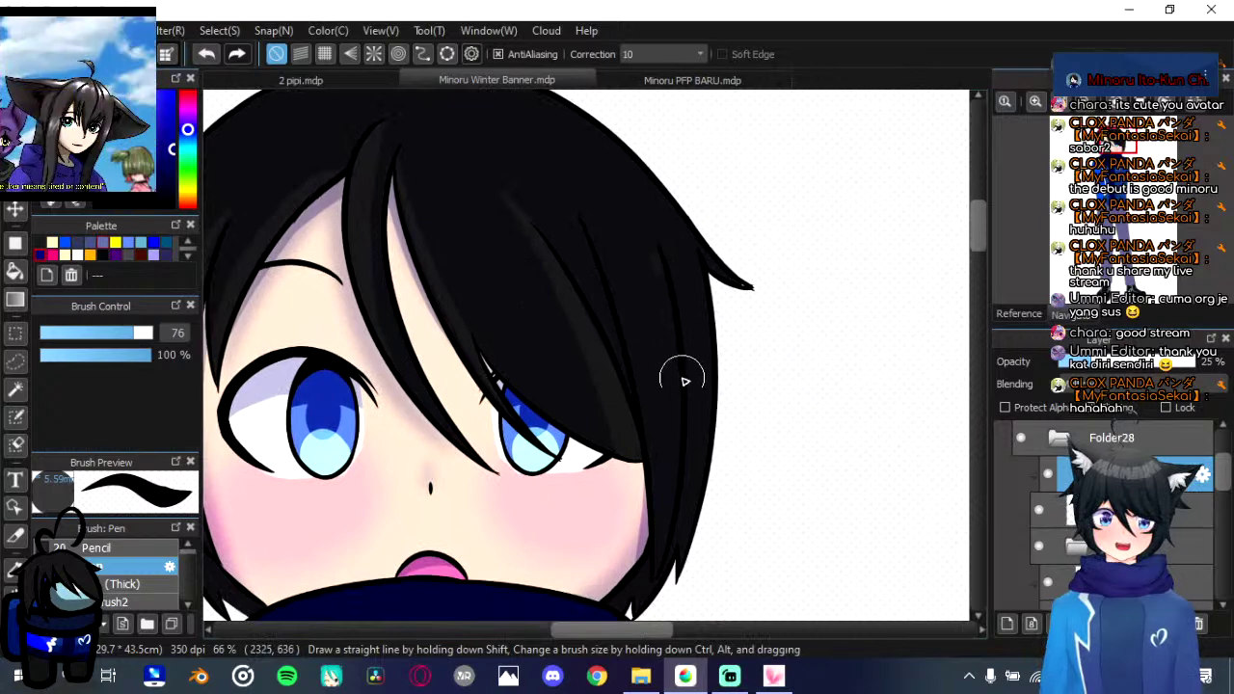
{"action": "scroll", "coordinate": [688, 165], "scroll_direction": "down", "scroll_amount": 3}
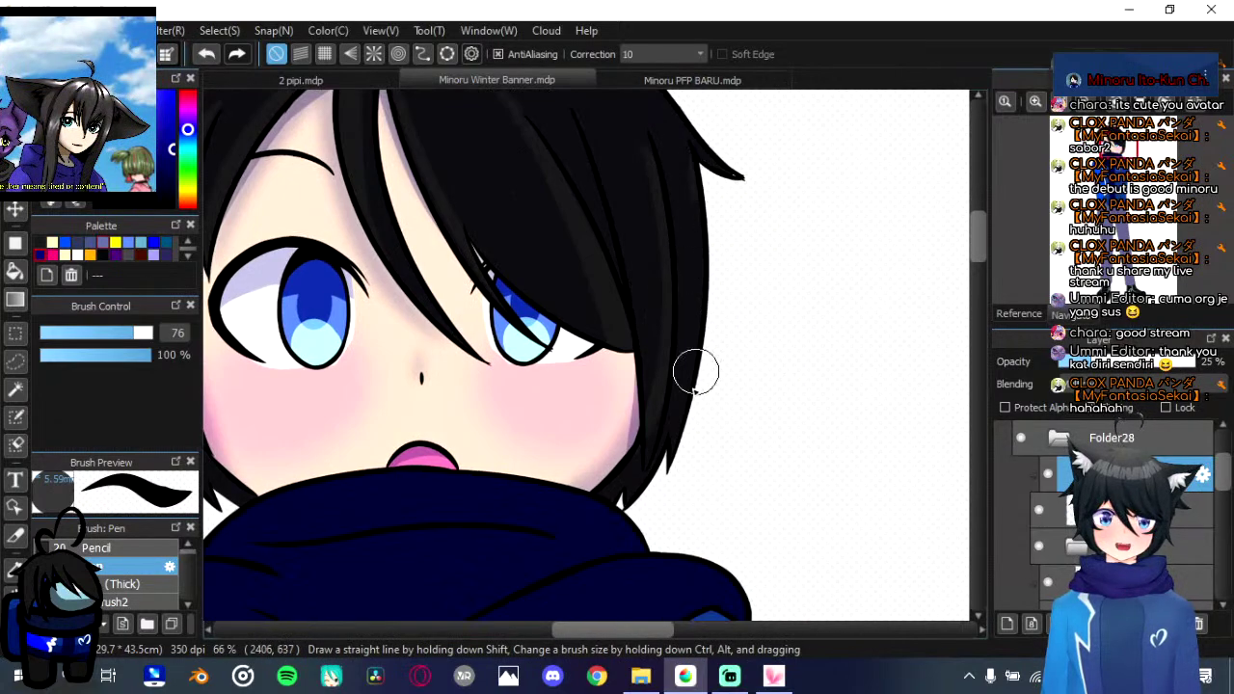
Step: Brush the lighter tone over the crown of the head and the curled hair tuft above it
{"action": "scroll", "coordinate": [688, 363], "scroll_direction": "up", "scroll_amount": 7}
{"action": "scroll", "coordinate": [711, 482], "scroll_direction": "up", "scroll_amount": 1}
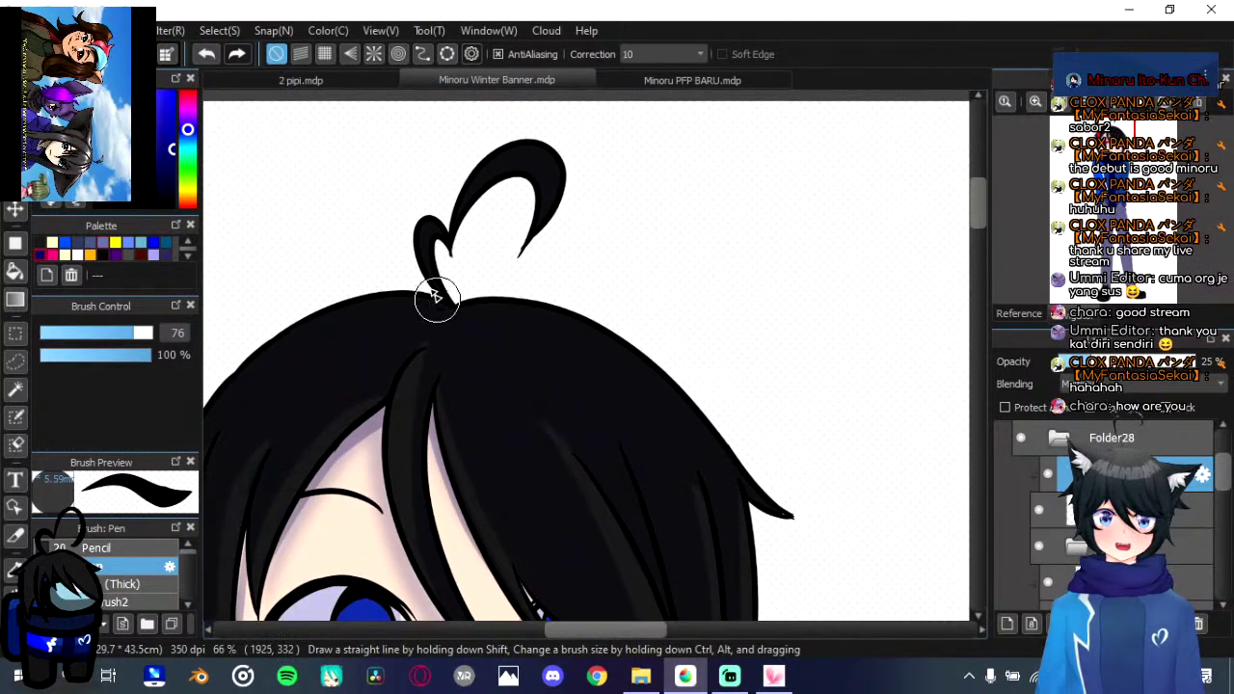
{"action": "mouse_move", "coordinate": [540, 157]}
{"action": "left_mouse_down"}
{"action": "mouse_move", "coordinate": [546, 205]}
{"action": "mouse_move", "coordinate": [525, 244]}
{"action": "left_mouse_up"}
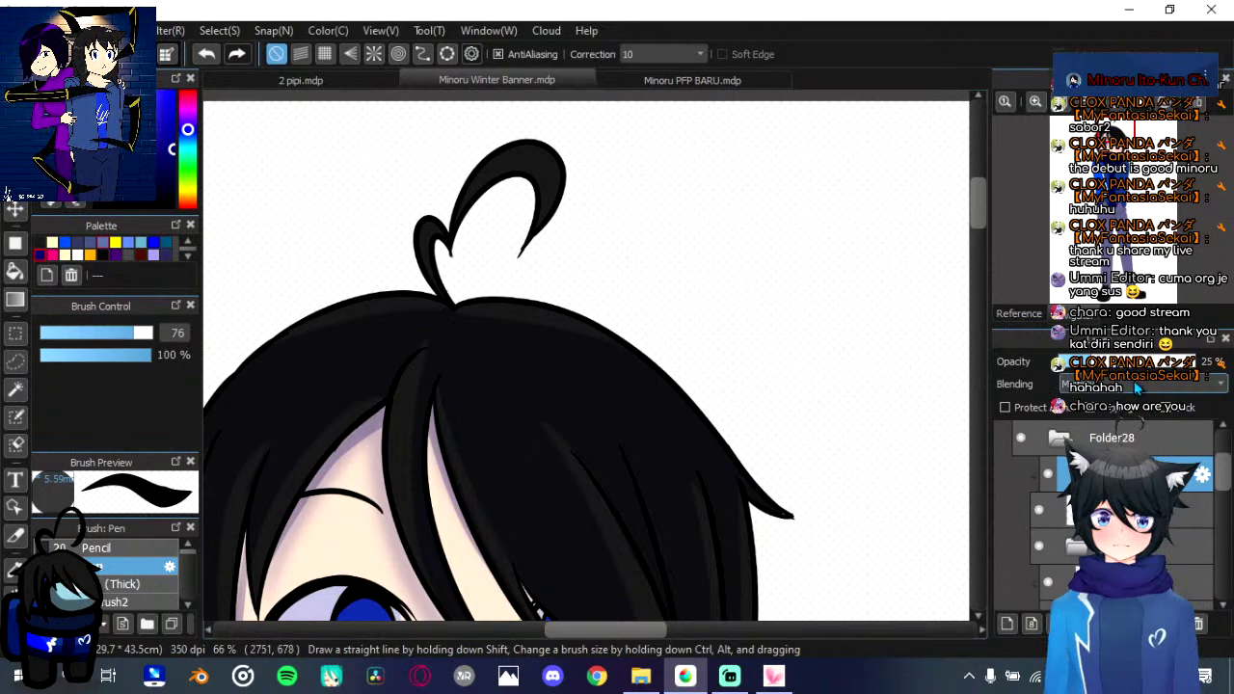
Step: Apply a dark blue linear Foreground-Background gradient vertically over the hair, redrawing it between the tuft and the scarf
{"action": "scroll", "coordinate": [653, 433], "scroll_direction": "down", "scroll_amount": 2}
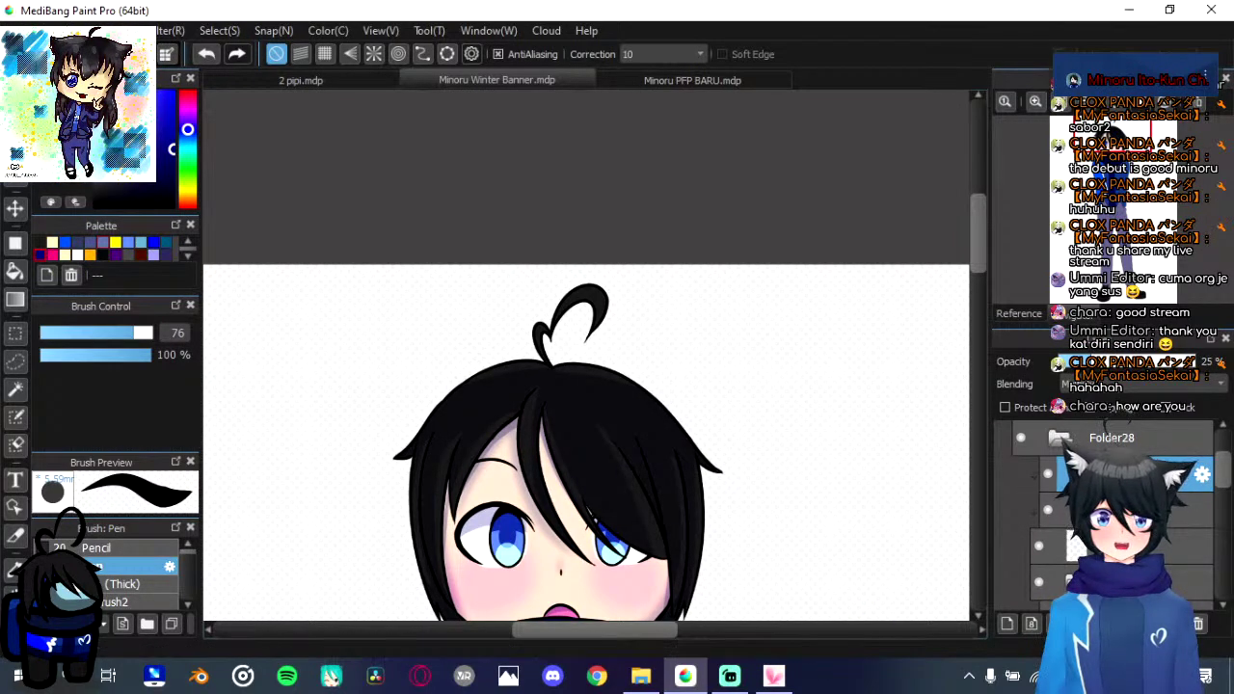
{"action": "left_click", "coordinate": [15, 299]}
{"action": "scroll", "coordinate": [443, 270], "scroll_direction": "down", "scroll_amount": 5}
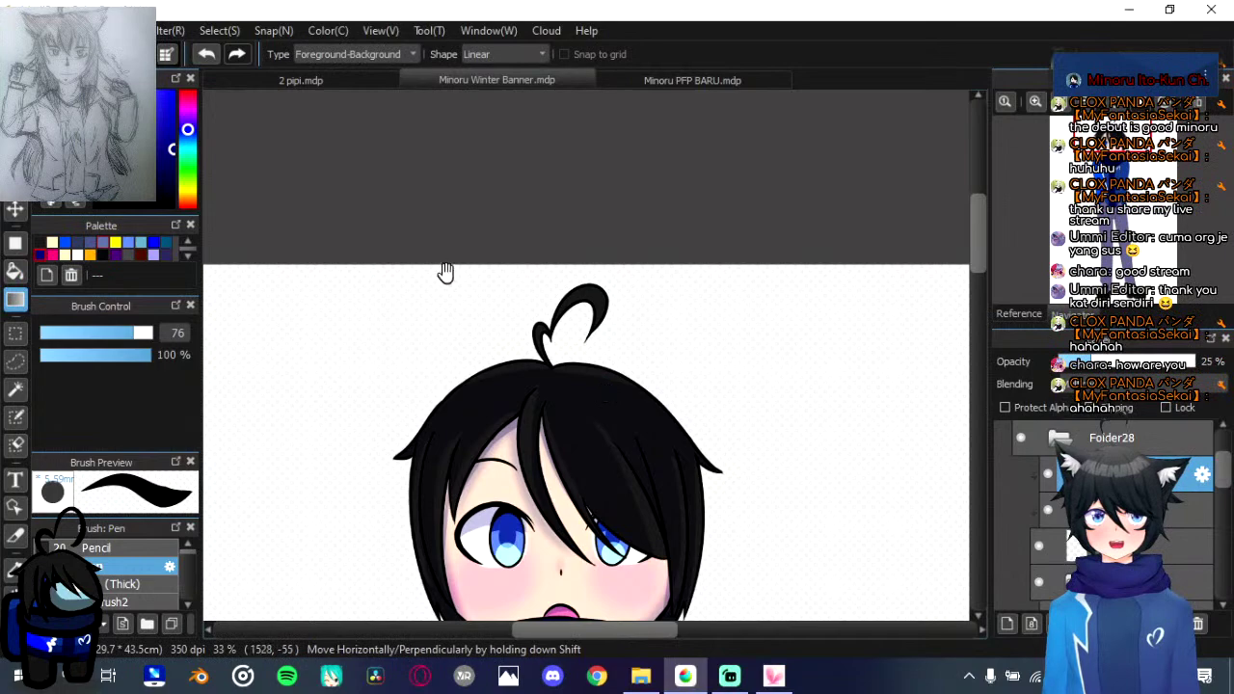
{"action": "left_click_drag", "start_coordinate": [555, 108], "coordinate": [572, 489]}
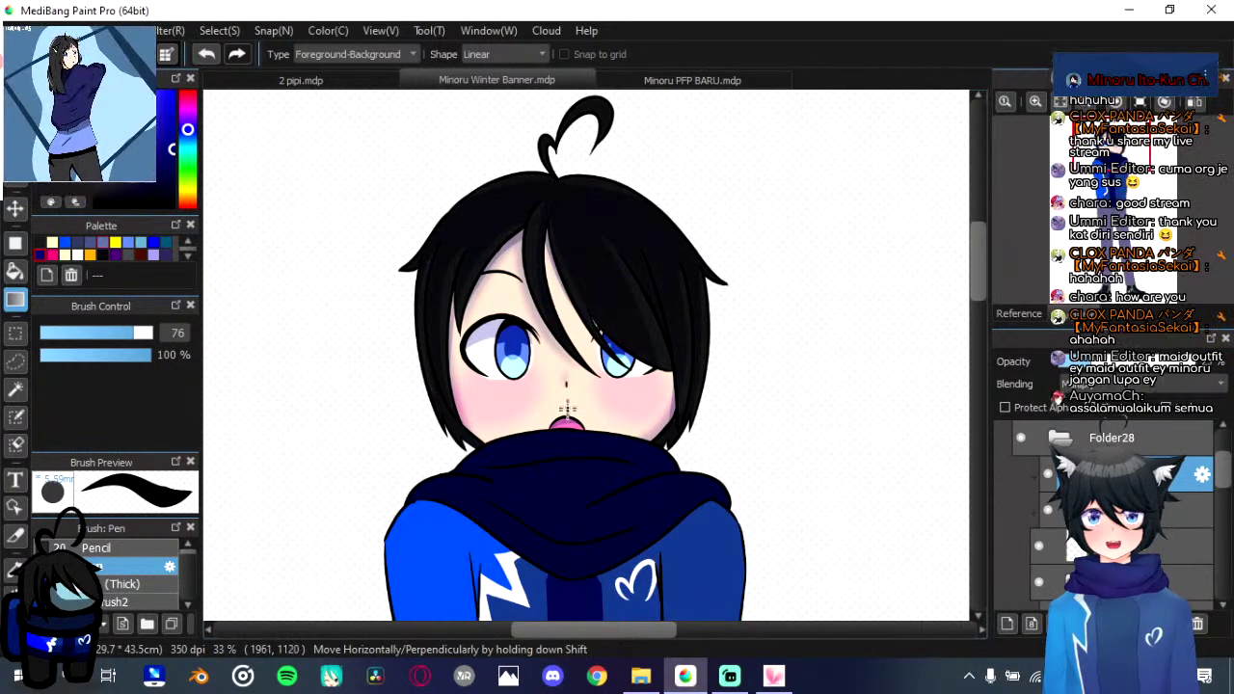
{"action": "left_click_drag", "start_coordinate": [569, 387], "coordinate": [561, 186]}
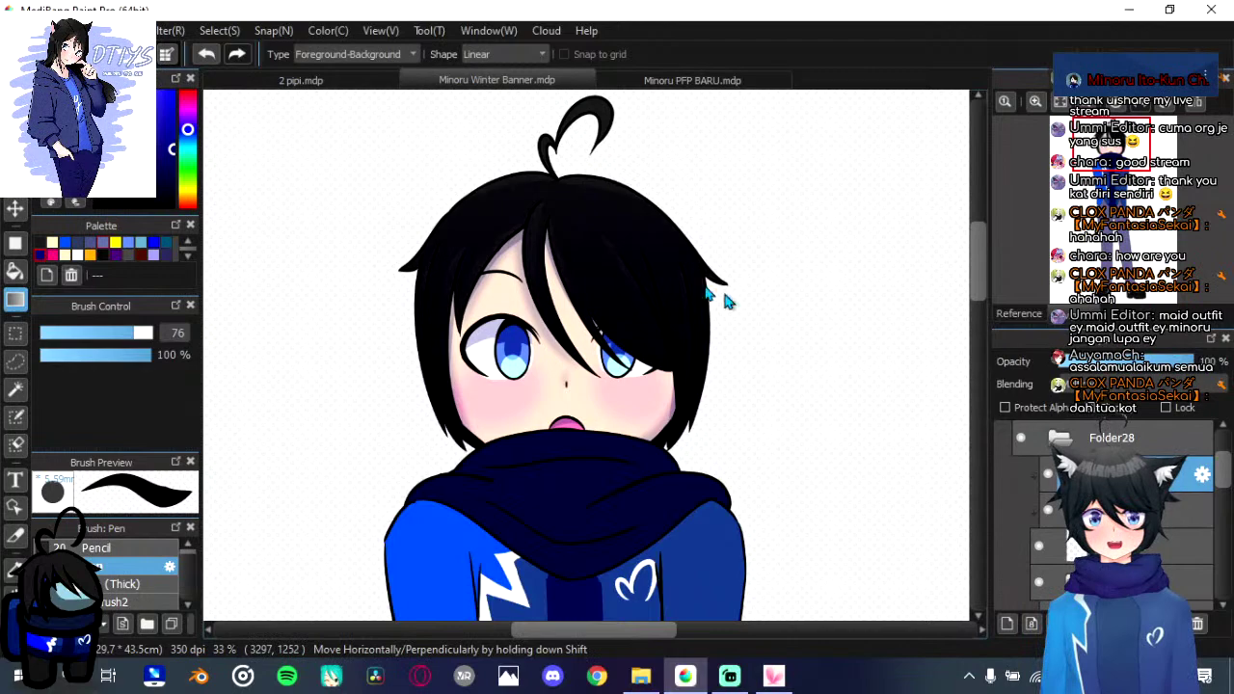
{"action": "left_click_drag", "start_coordinate": [551, 149], "coordinate": [562, 530]}
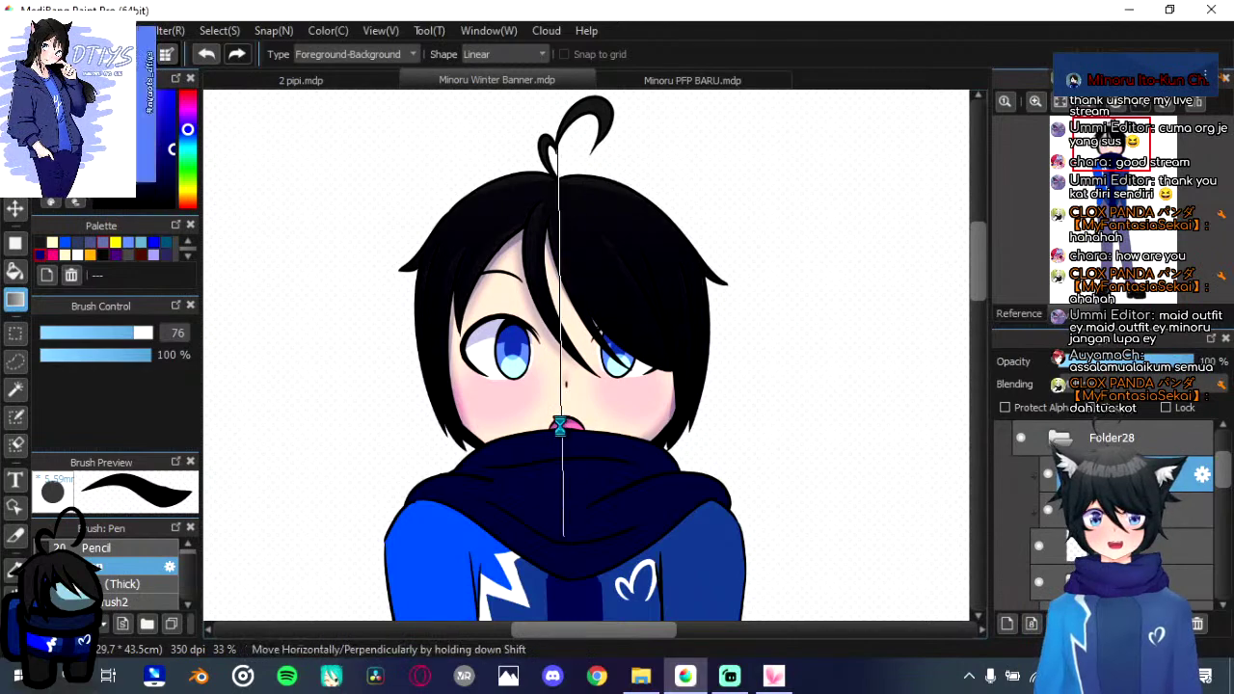
{"action": "left_click_drag", "start_coordinate": [556, 478], "coordinate": [554, 180]}
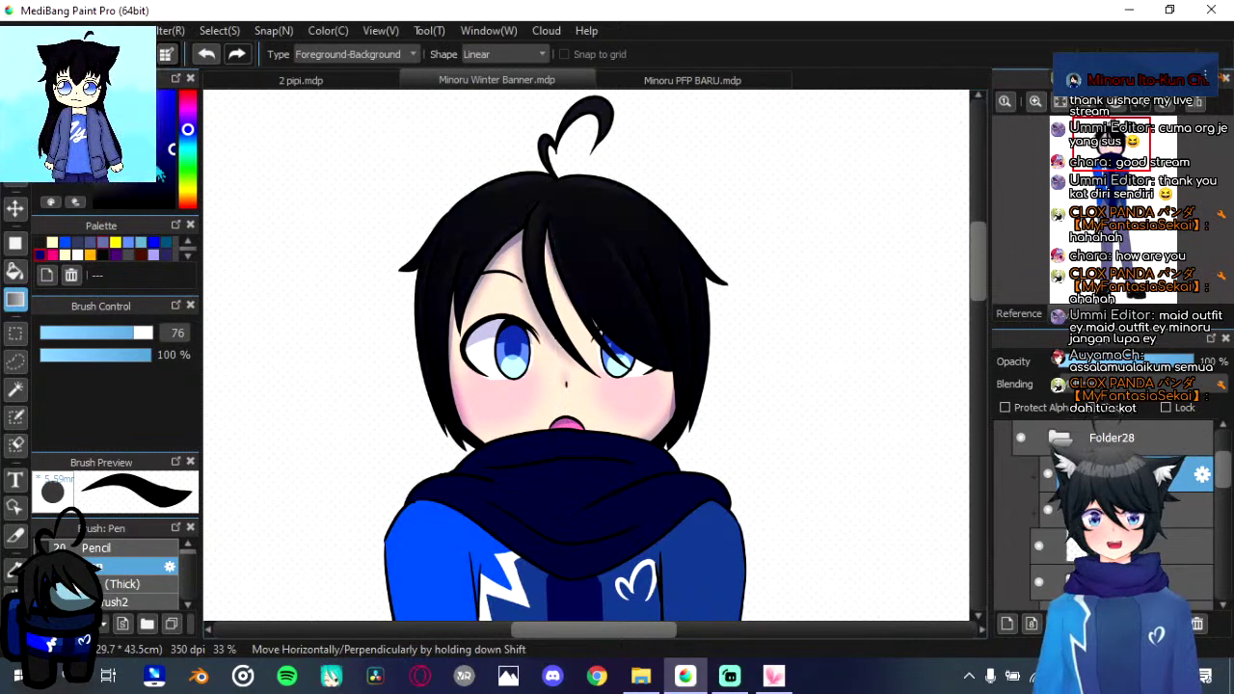
{"action": "left_click_drag", "start_coordinate": [550, 439], "coordinate": [550, 154]}
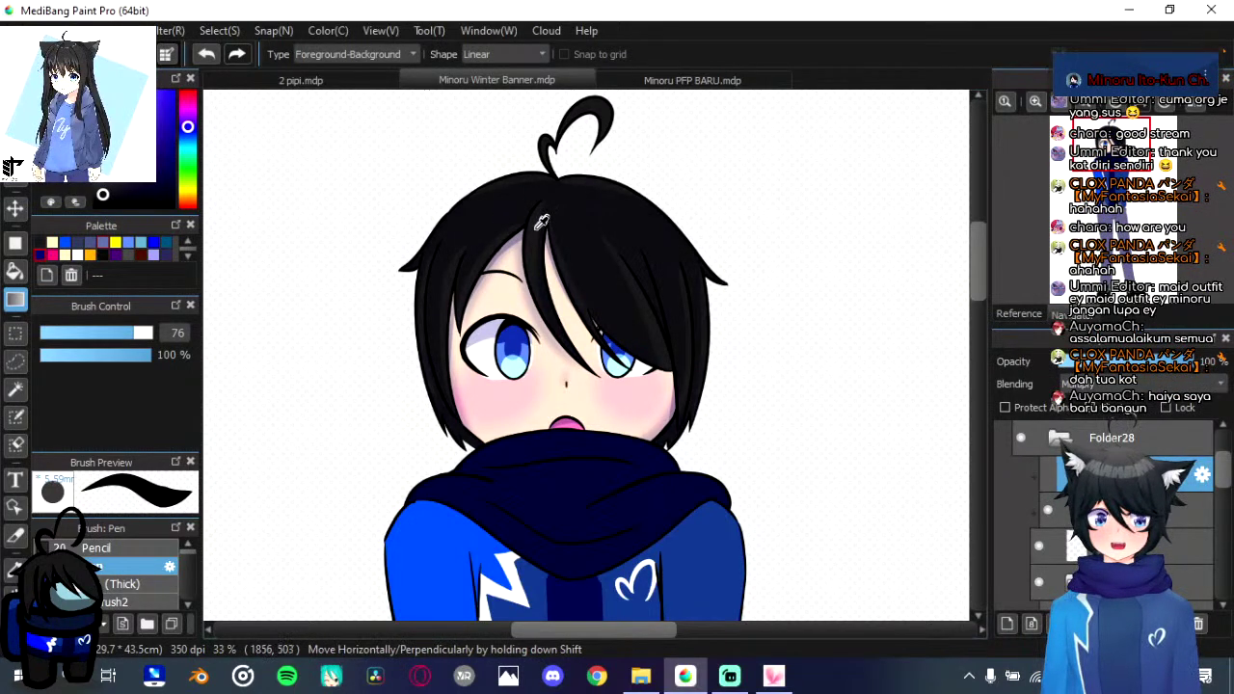
Step: Sample the dark grey #232323 from the front hair strand and redraw the vertical gradient over the hair with it
{"action": "left_click", "coordinate": [541, 221], "text": "alt"}
{"action": "left_click", "coordinate": [1048, 475]}
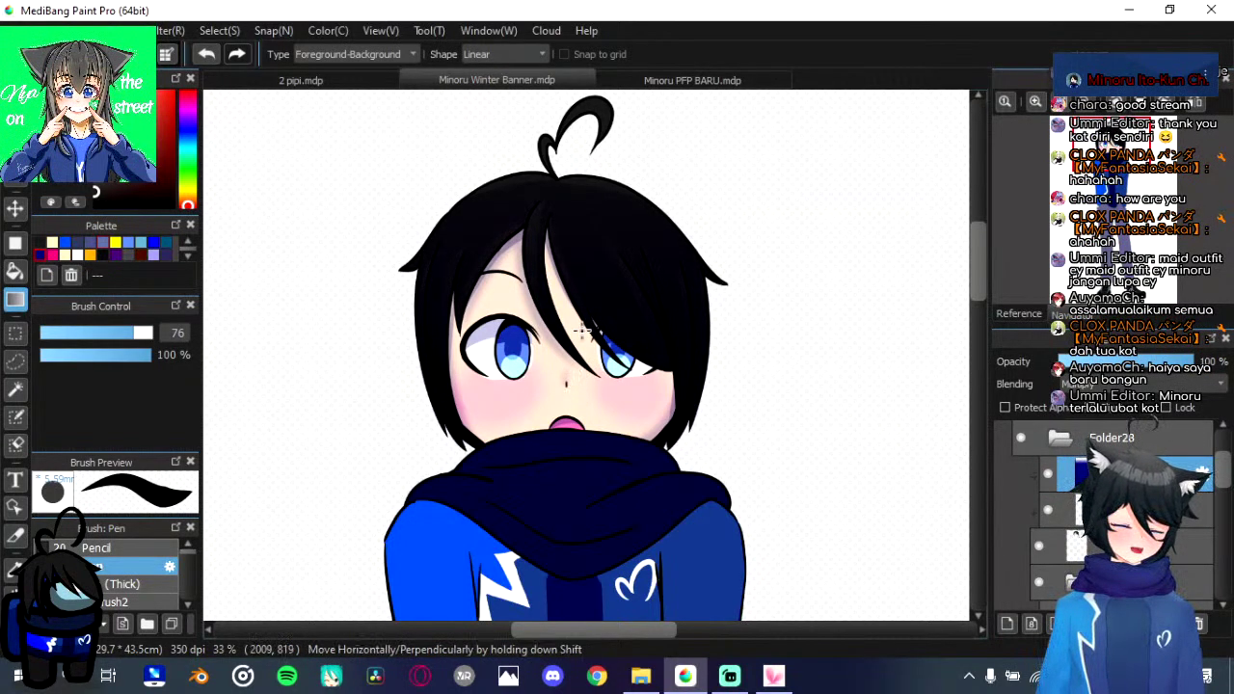
{"action": "left_click_drag", "start_coordinate": [564, 432], "coordinate": [566, 186]}
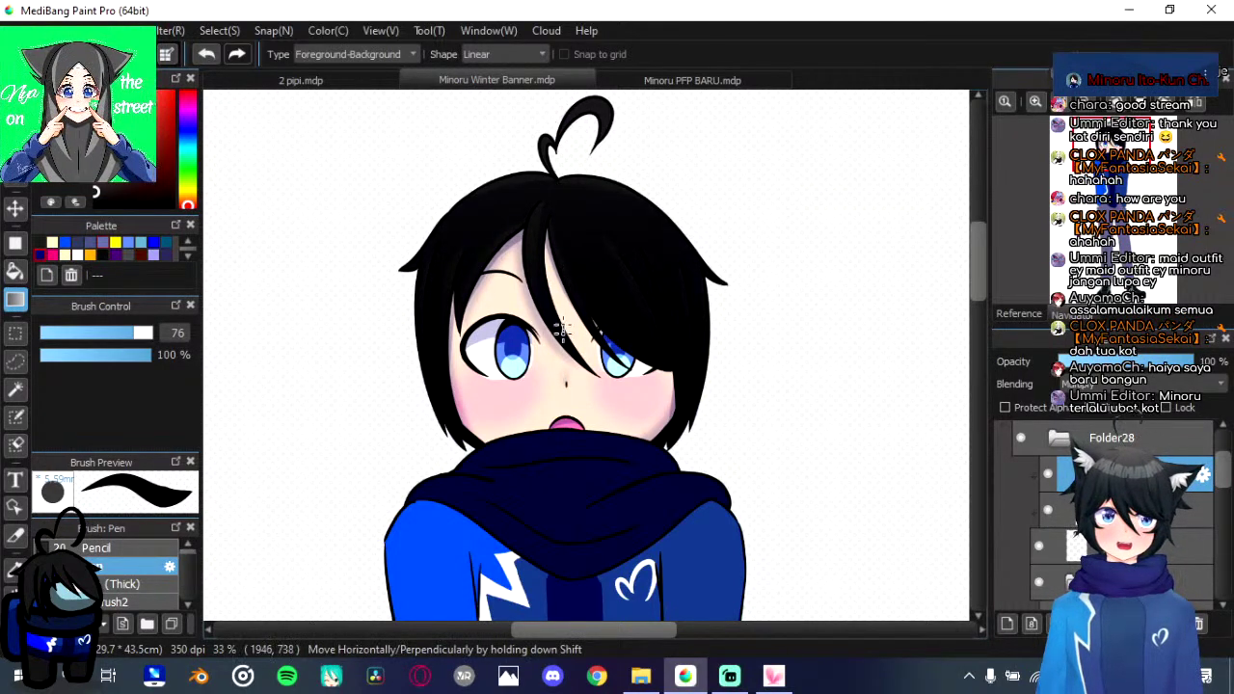
{"action": "left_click_drag", "start_coordinate": [556, 170], "coordinate": [569, 472]}
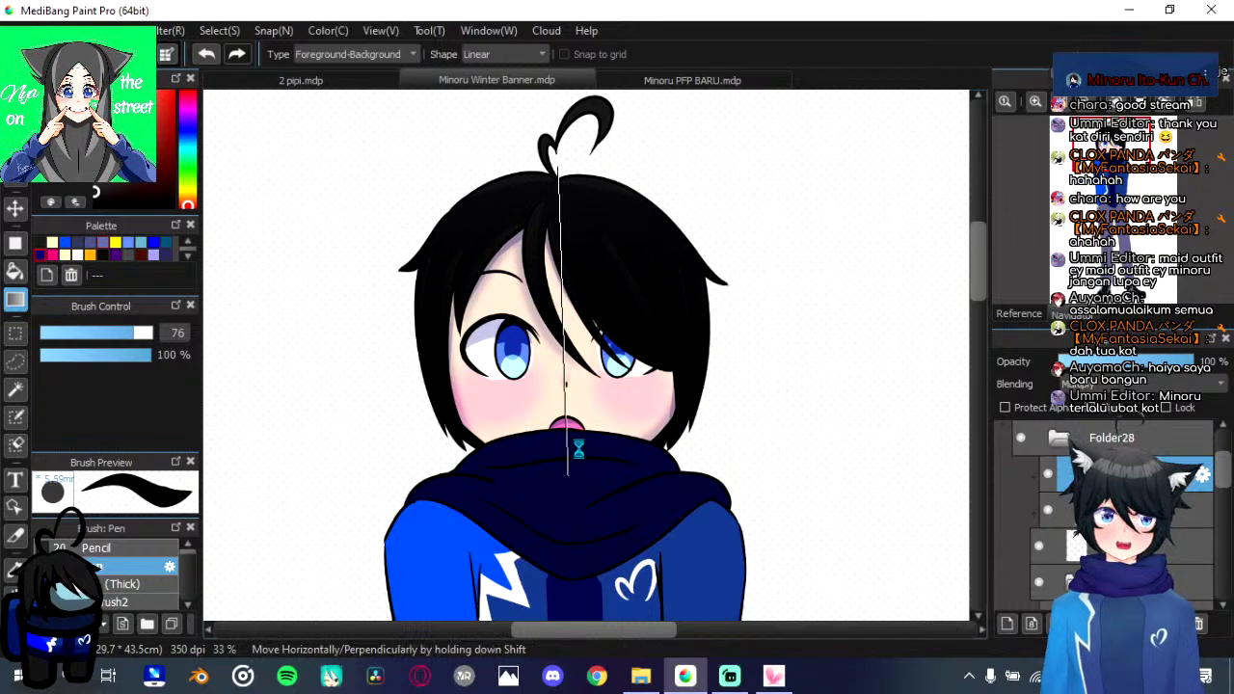
{"action": "left_click_drag", "start_coordinate": [560, 262], "coordinate": [561, 429]}
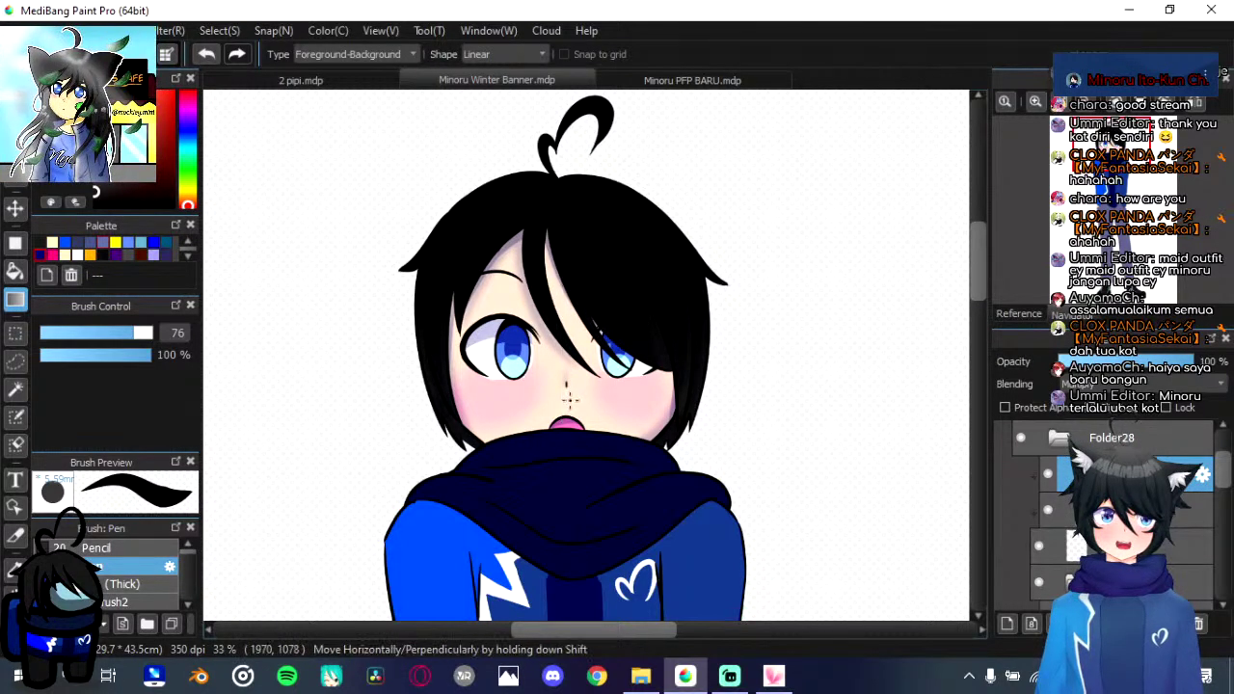
{"action": "left_click_drag", "start_coordinate": [566, 359], "coordinate": [572, 262]}
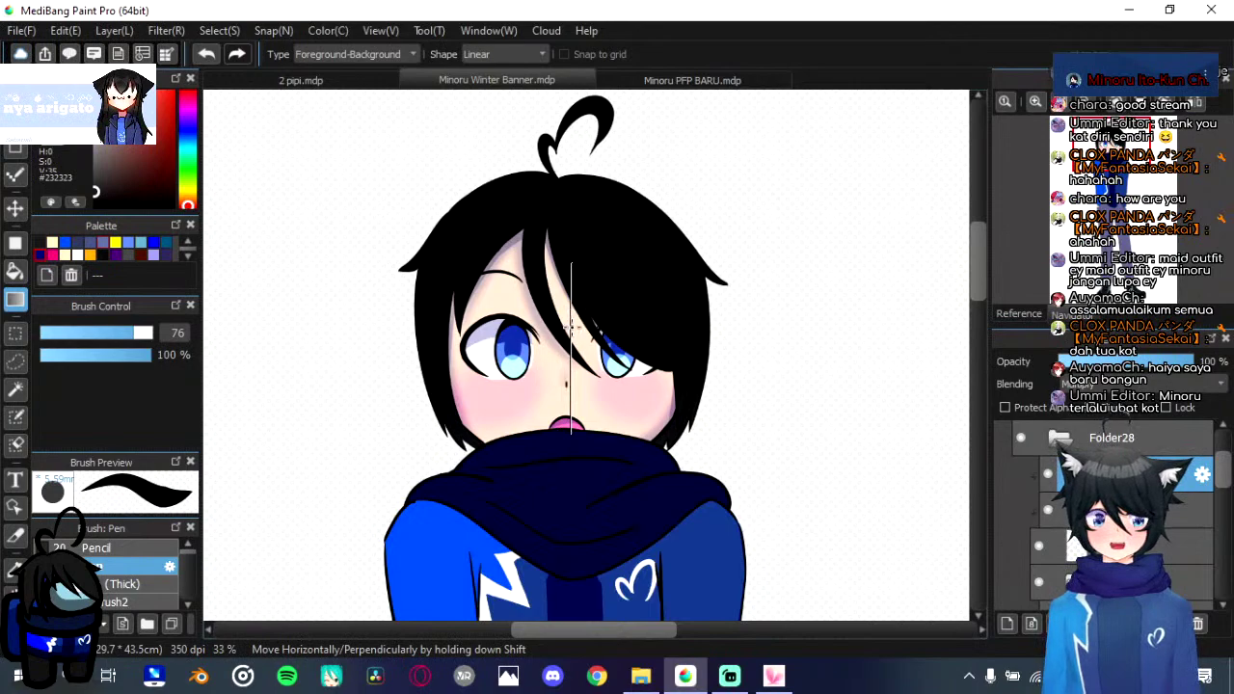
Step: Select the hair shading layer with 25% opacity and adjust its saturation to -100 and brightness to -22
{"action": "scroll", "coordinate": [566, 328], "scroll_direction": "down", "scroll_amount": 2}
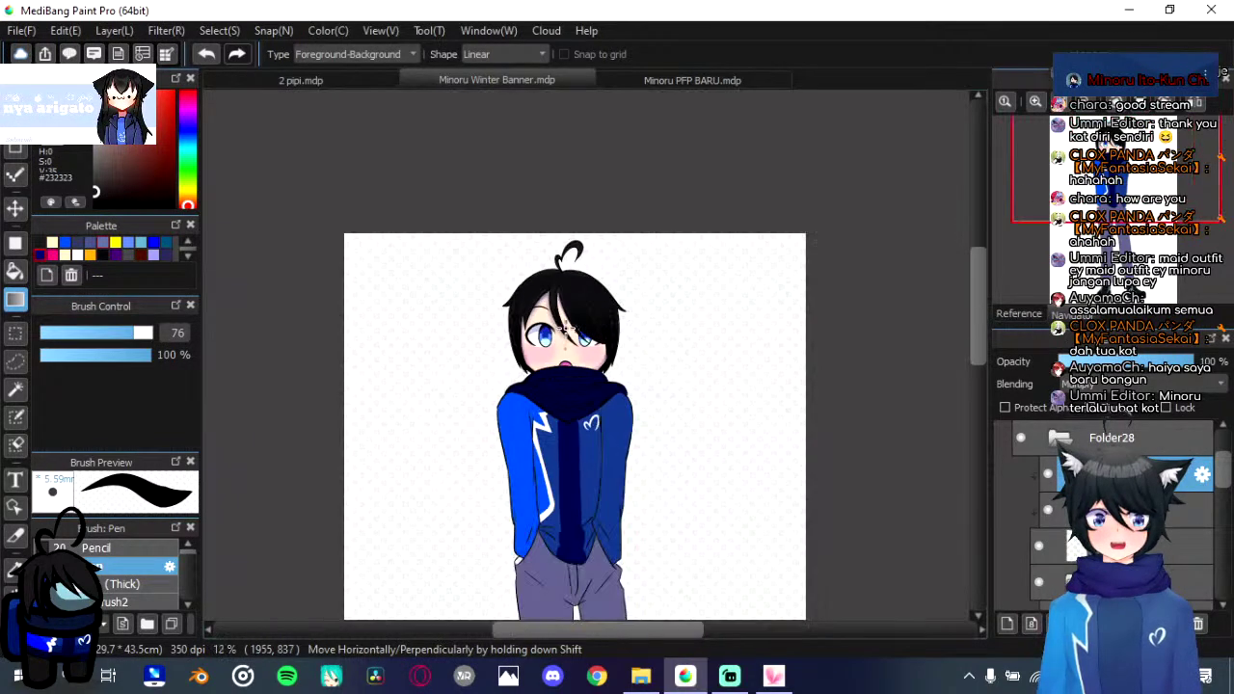
{"action": "scroll", "coordinate": [566, 328], "scroll_direction": "up", "scroll_amount": 4}
{"action": "scroll", "coordinate": [564, 328], "scroll_direction": "down", "scroll_amount": 1}
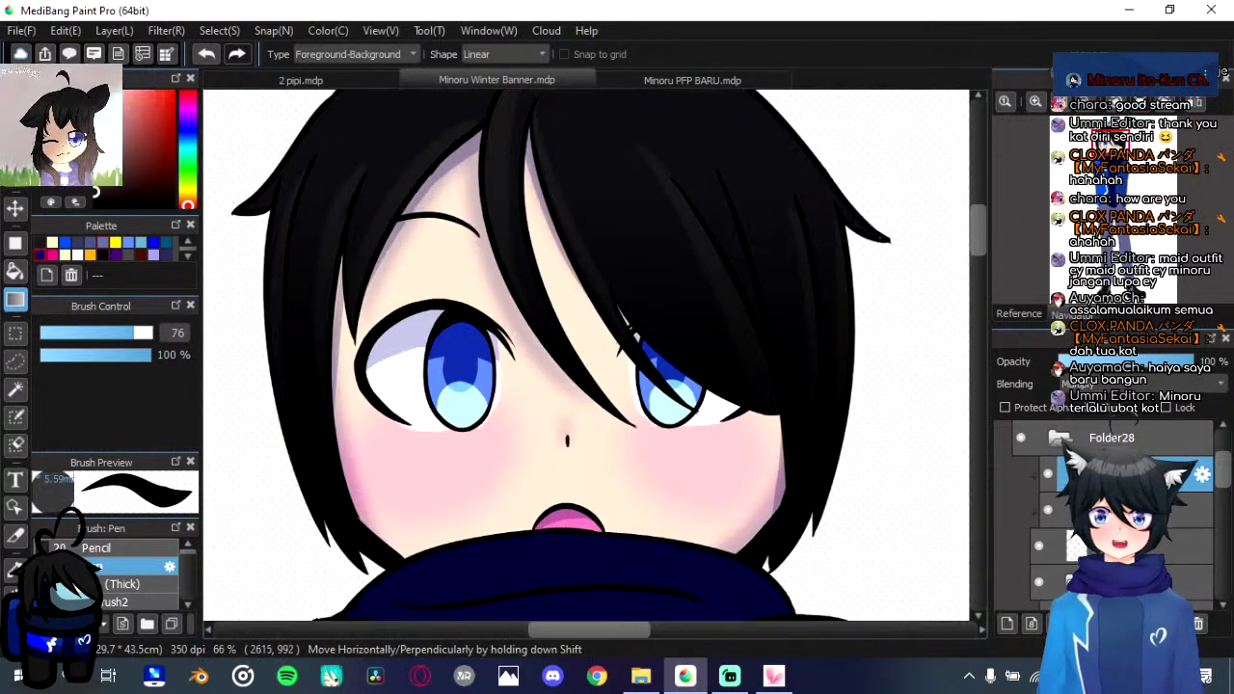
{"action": "left_click", "coordinate": [835, 383], "text": "ctrl+shift"}
{"action": "left_click", "coordinate": [135, 30]}
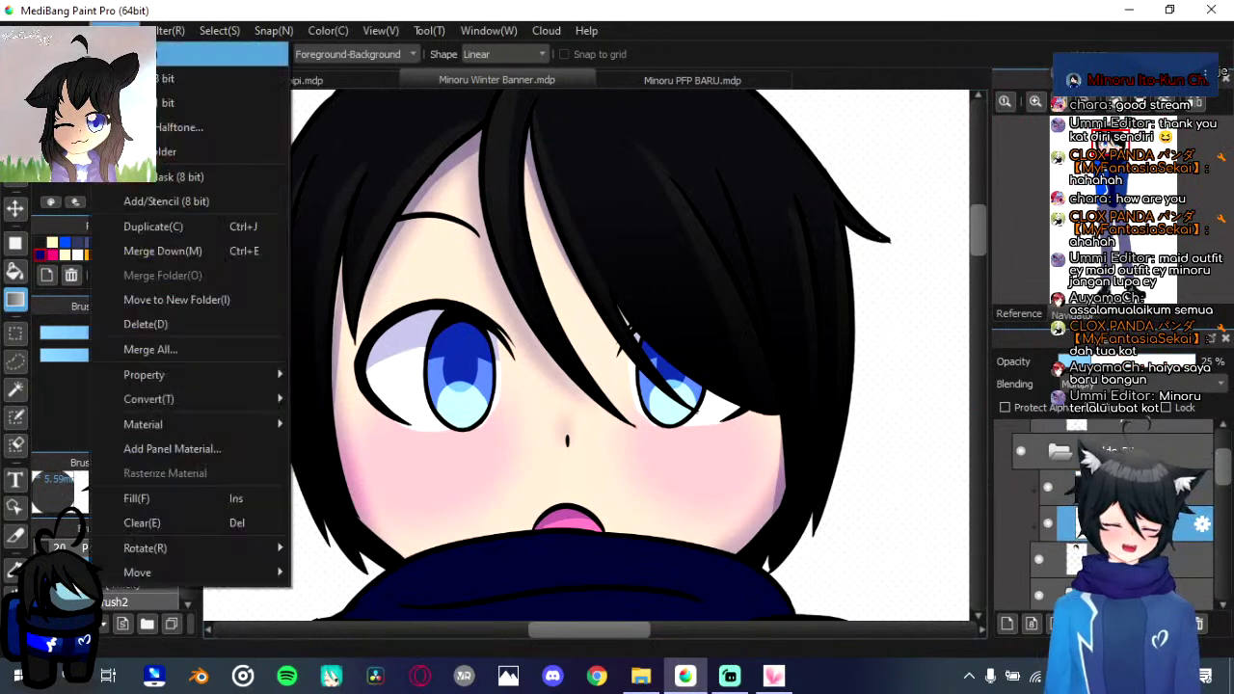
{"action": "left_click", "coordinate": [236, 79]}
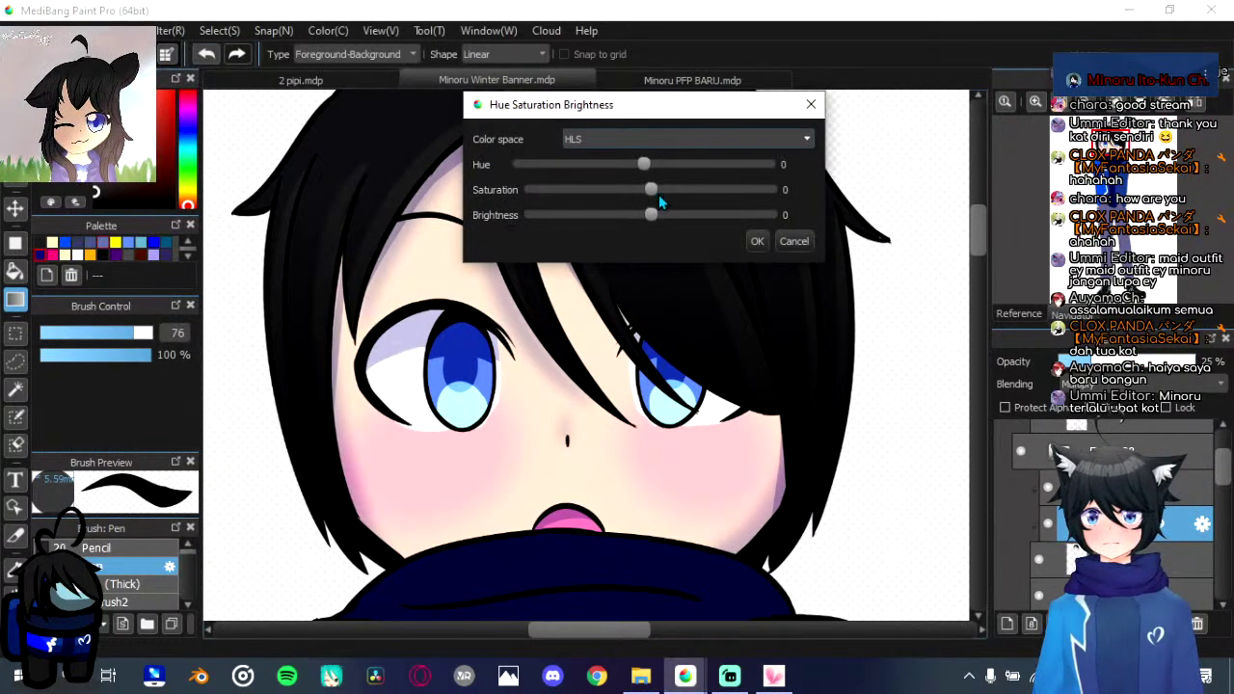
{"action": "left_click_drag", "start_coordinate": [653, 191], "coordinate": [446, 196]}
{"action": "left_click_drag", "start_coordinate": [648, 216], "coordinate": [625, 216]}
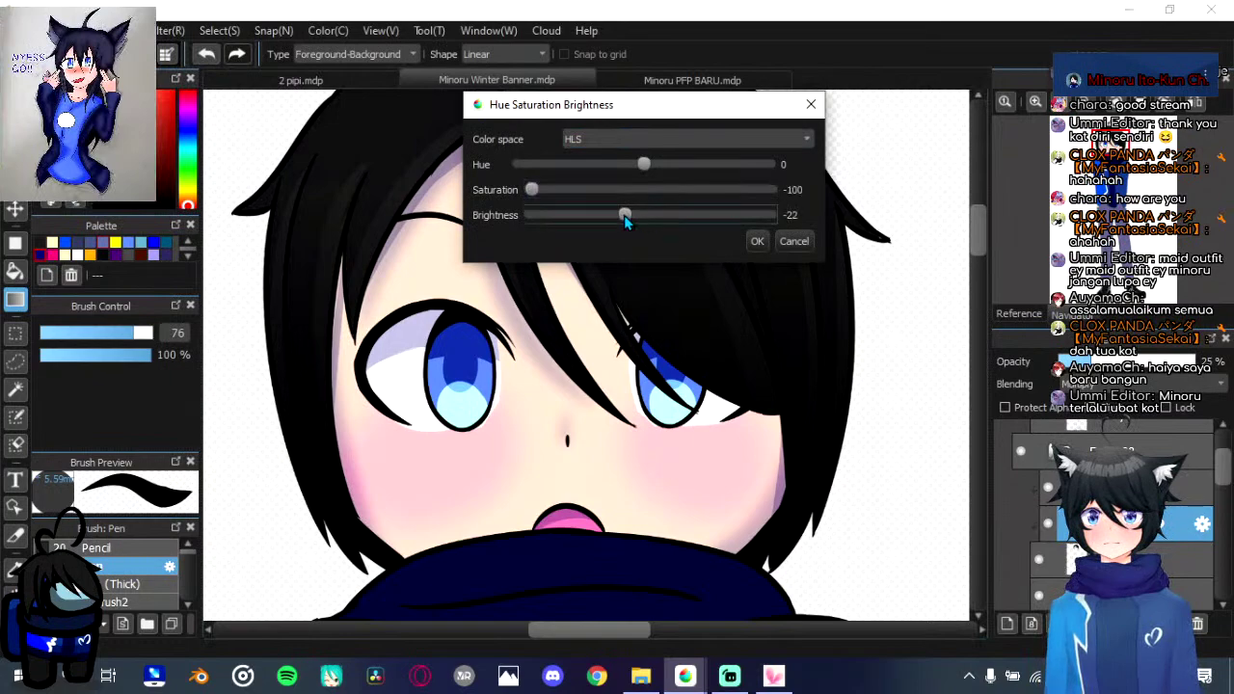
{"action": "left_click", "coordinate": [757, 241]}
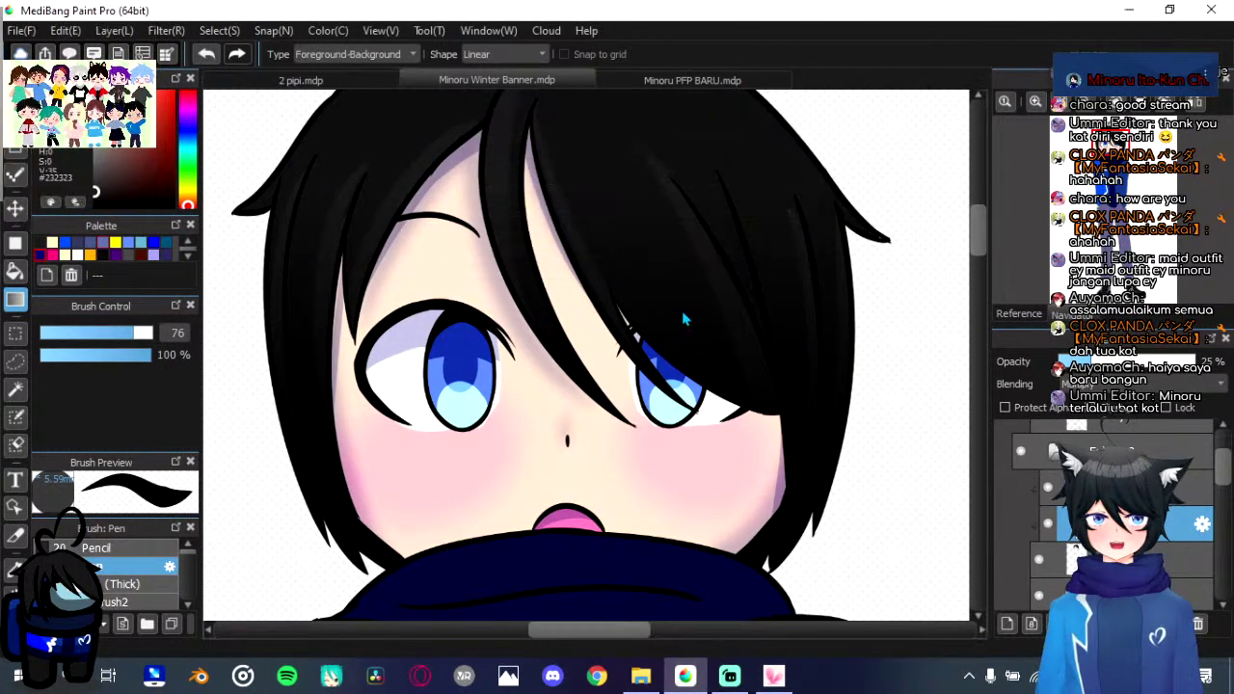
Step: Set the hair shading layer's opacity to 39%
{"action": "scroll", "coordinate": [681, 309], "scroll_direction": "down", "scroll_amount": 2}
{"action": "scroll", "coordinate": [680, 308], "scroll_direction": "down", "scroll_amount": 1}
{"action": "left_click_drag", "start_coordinate": [674, 307], "coordinate": [600, 272]}
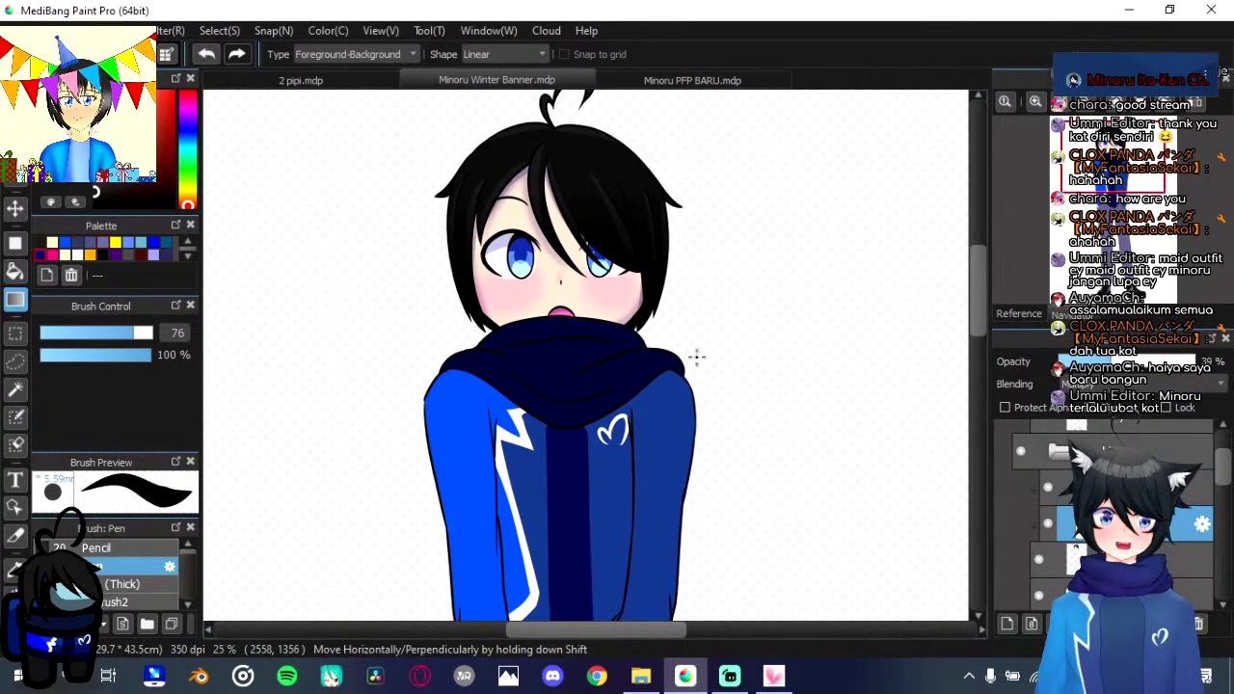
Step: Shade both boots just under the trouser hems on the boot shading layer, set to Multiply at 48% opacity
{"action": "scroll", "coordinate": [701, 352], "scroll_direction": "down", "scroll_amount": 1}
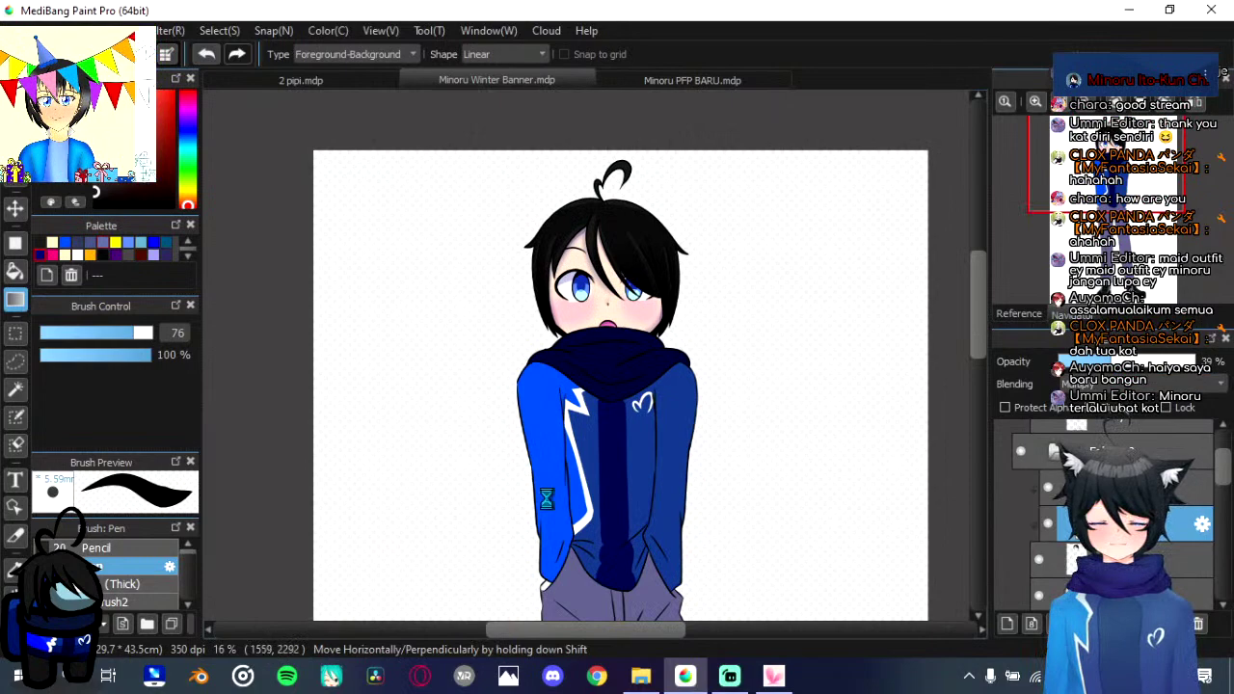
{"action": "left_click_drag", "start_coordinate": [565, 573], "coordinate": [488, 400]}
{"action": "scroll", "coordinate": [1058, 539], "scroll_direction": "down", "scroll_amount": 5}
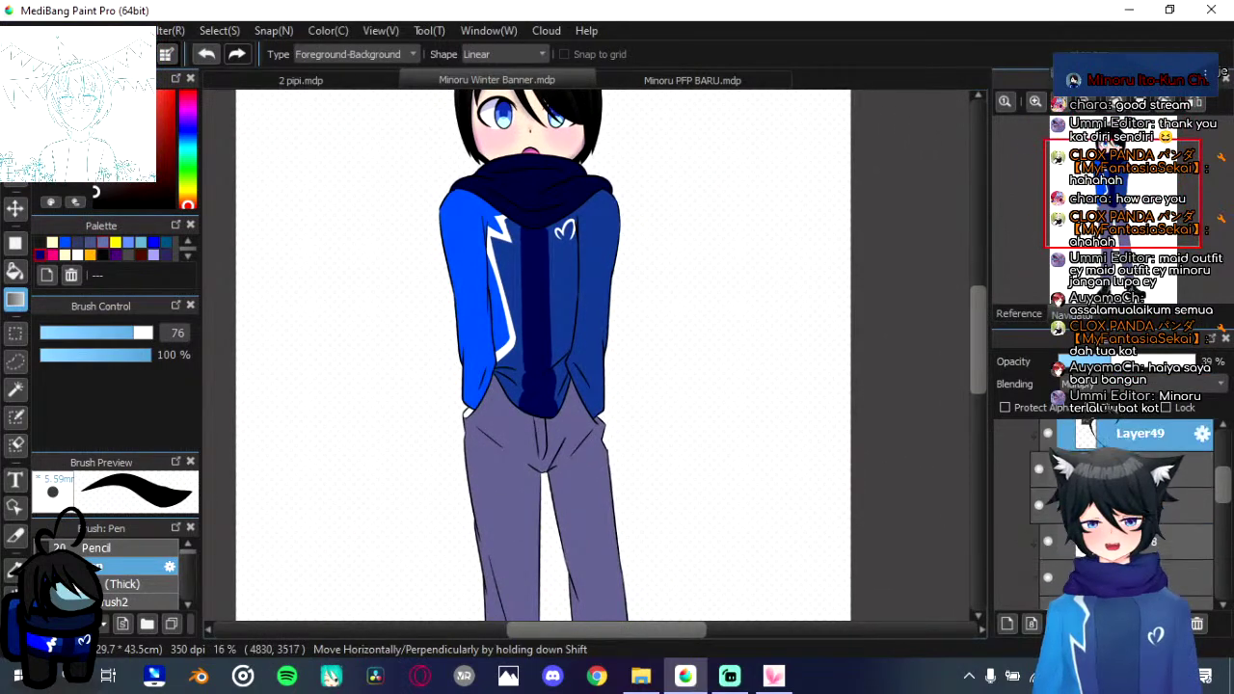
{"action": "scroll", "coordinate": [1051, 545], "scroll_direction": "down", "scroll_amount": 1}
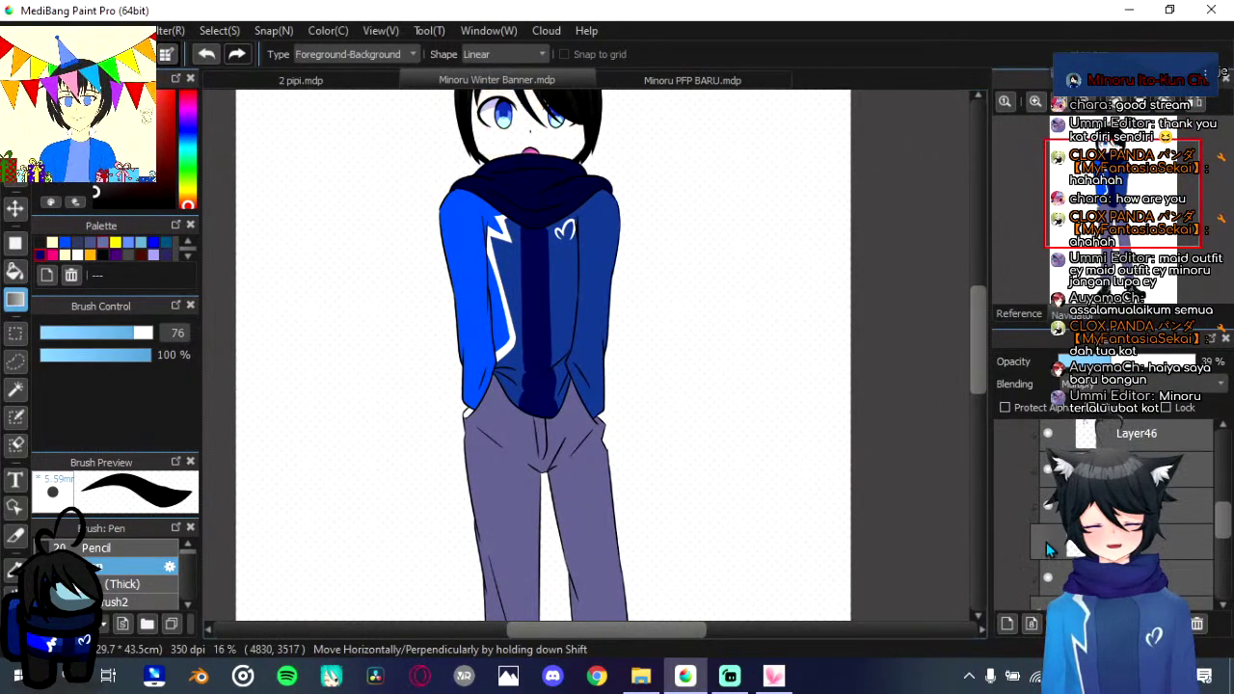
{"action": "scroll", "coordinate": [1046, 542], "scroll_direction": "up", "scroll_amount": 1}
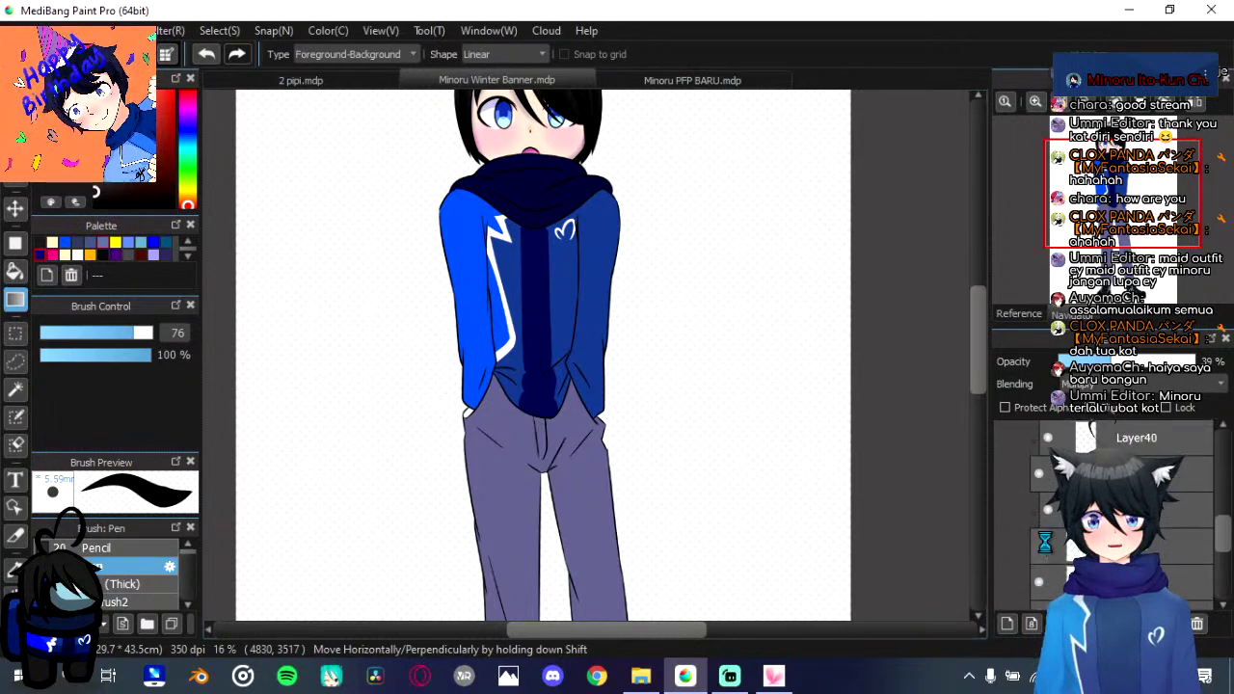
{"action": "left_click", "coordinate": [1100, 511]}
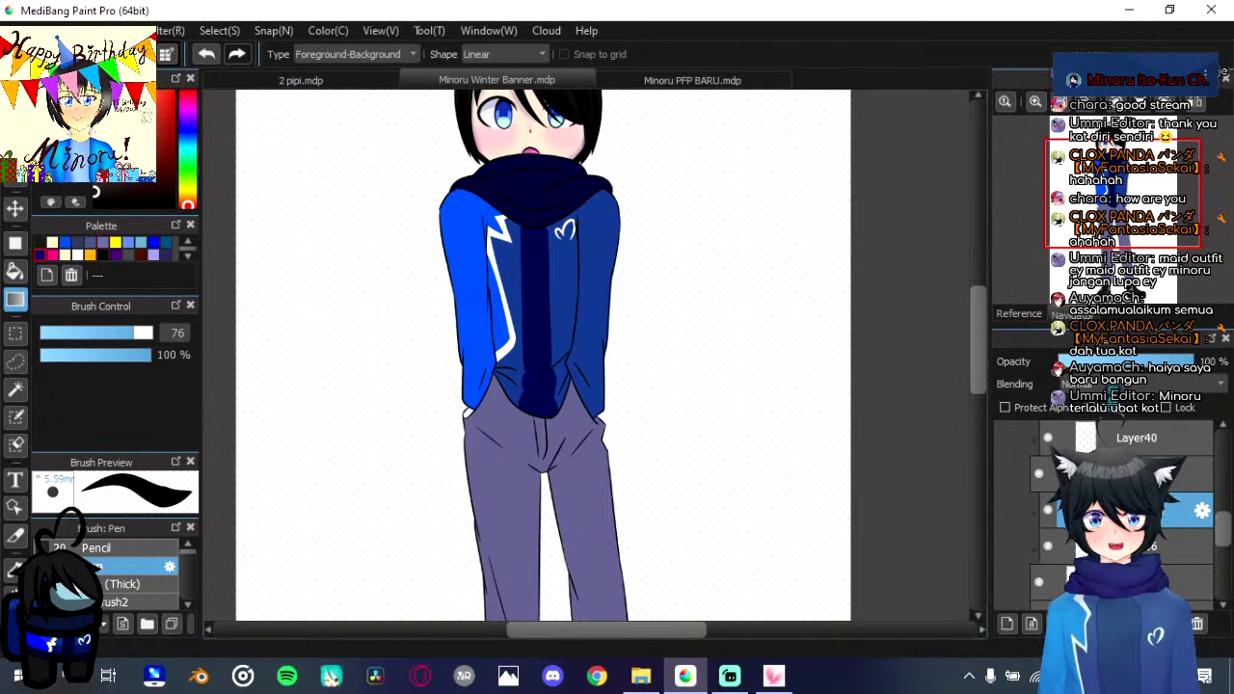
{"action": "left_click_drag", "start_coordinate": [680, 487], "coordinate": [728, 187]}
{"action": "scroll", "coordinate": [554, 550], "scroll_direction": "up", "scroll_amount": 3}
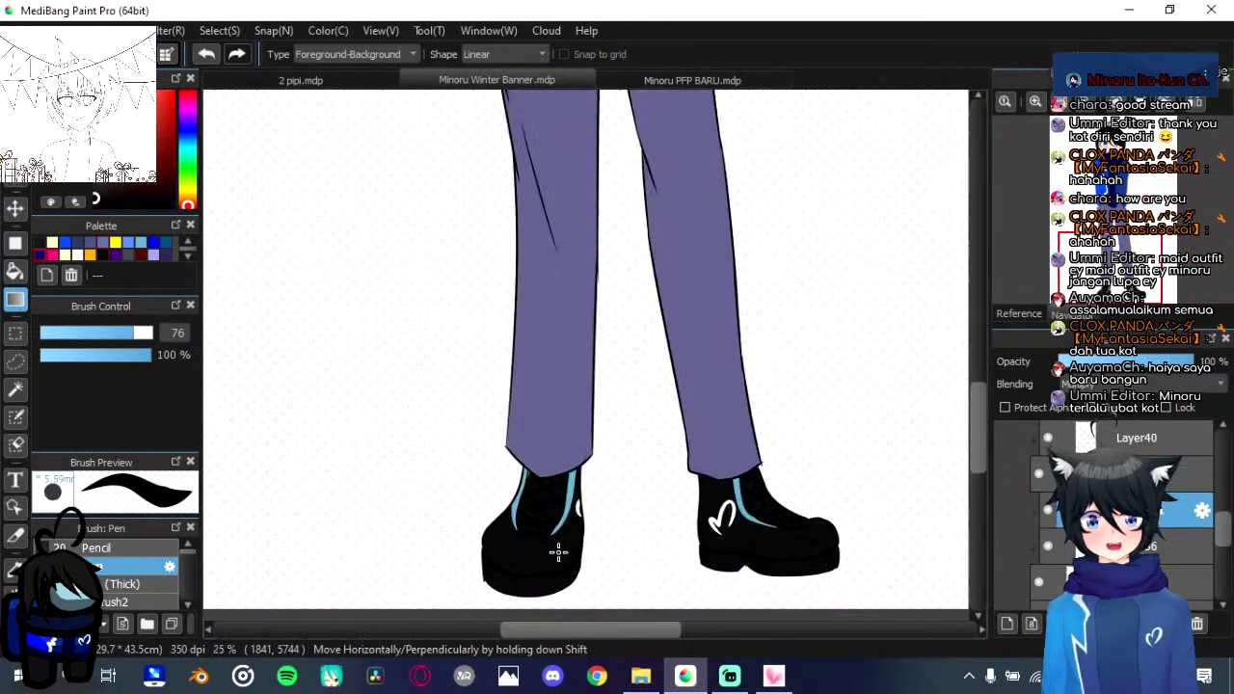
{"action": "left_click_drag", "start_coordinate": [451, 499], "coordinate": [390, 424]}
{"action": "left_click", "coordinate": [15, 120]}
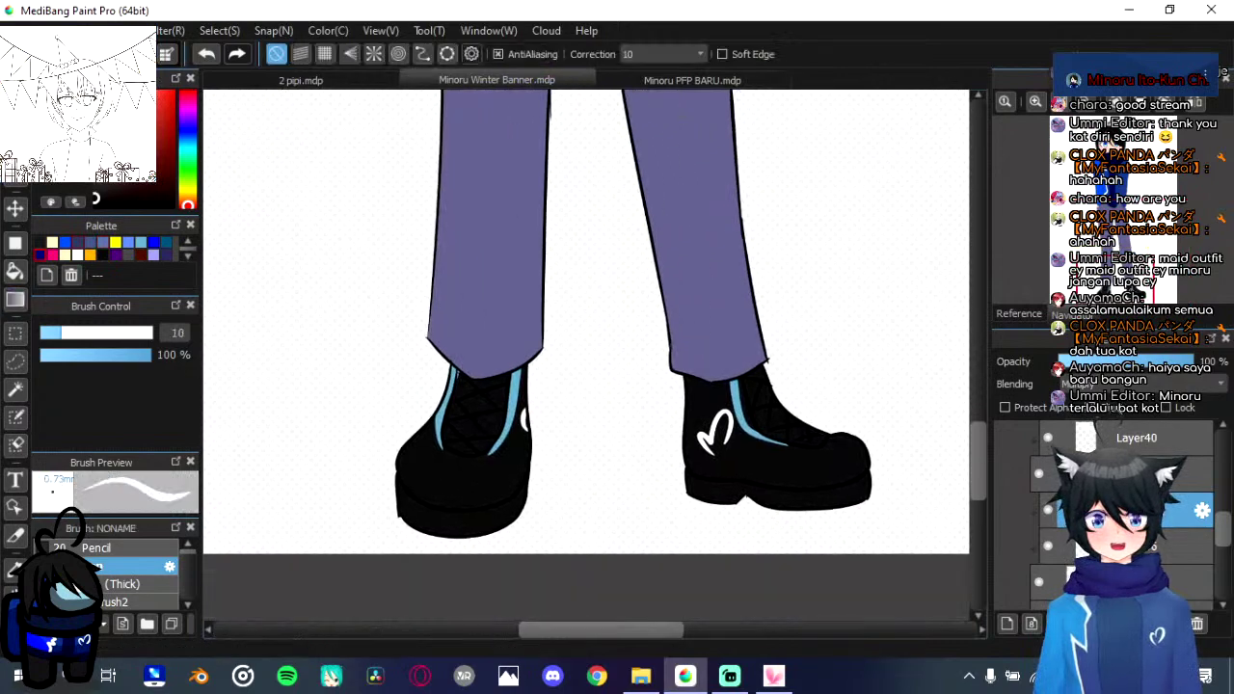
{"action": "left_click", "coordinate": [16, 94]}
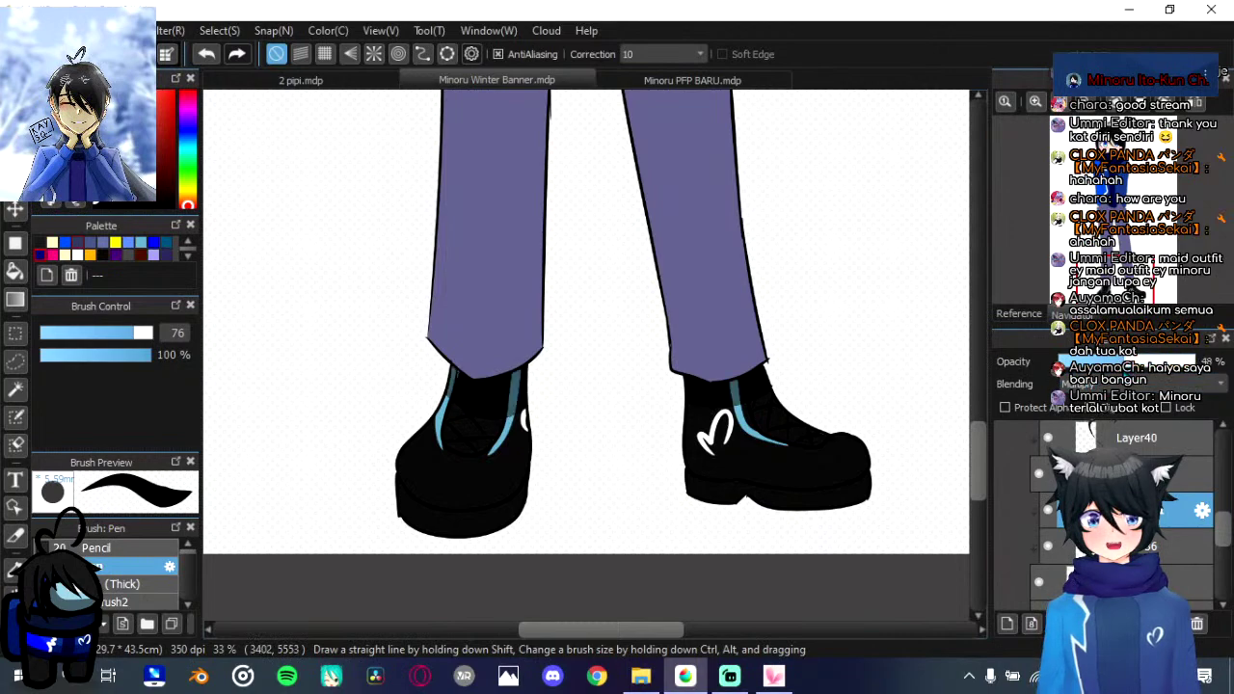
{"action": "scroll", "coordinate": [747, 318], "scroll_direction": "down", "scroll_amount": 2}
{"action": "scroll", "coordinate": [732, 347], "scroll_direction": "up", "scroll_amount": 1}
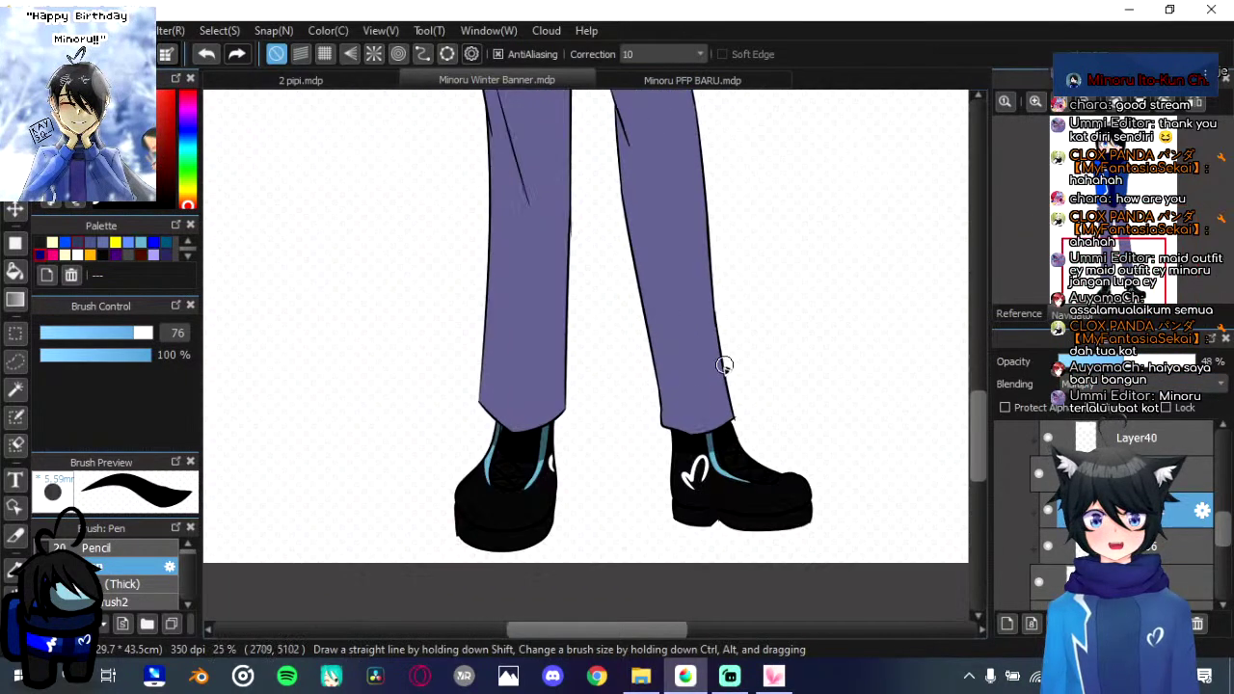
{"action": "scroll", "coordinate": [724, 364], "scroll_direction": "up", "scroll_amount": 1}
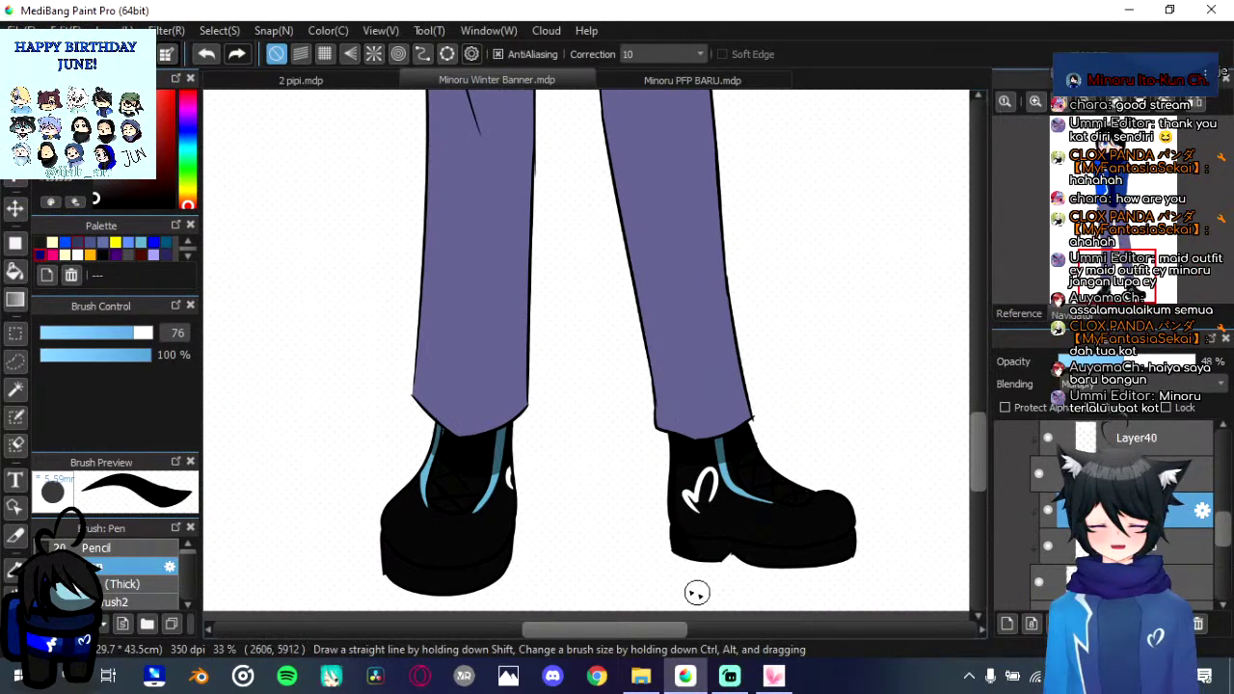
{"action": "left_click_drag", "start_coordinate": [697, 593], "coordinate": [726, 471]}
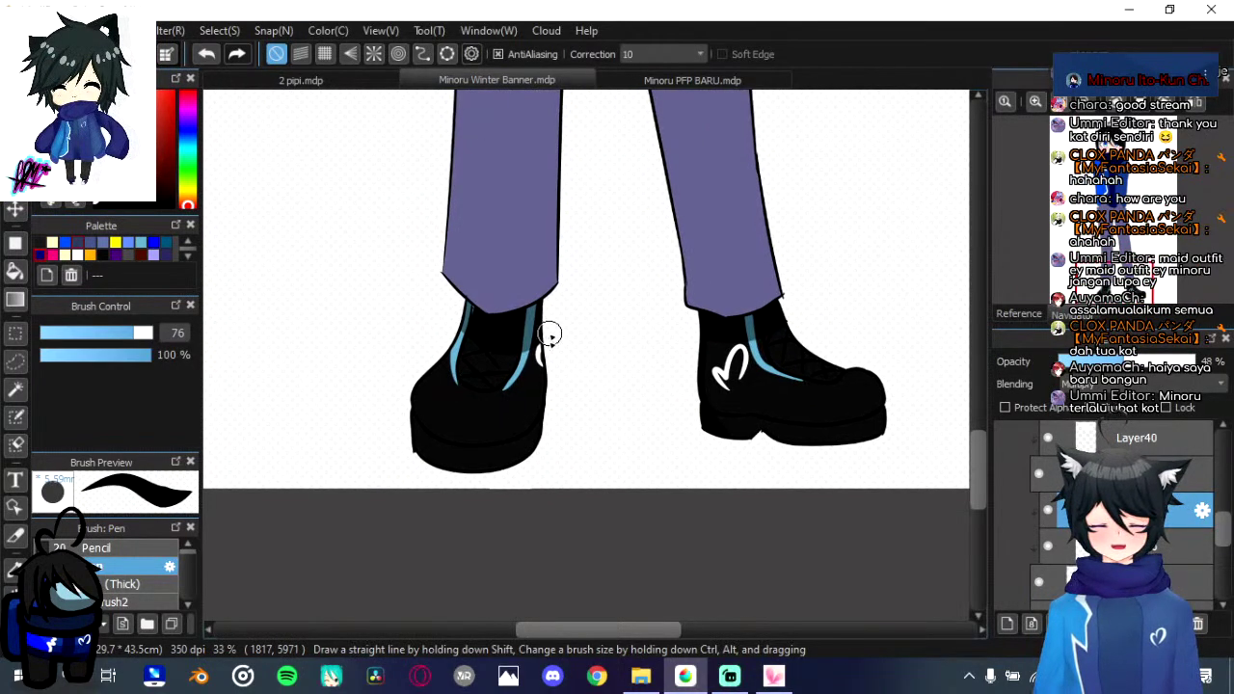
{"action": "scroll", "coordinate": [825, 520], "scroll_direction": "up", "scroll_amount": 1}
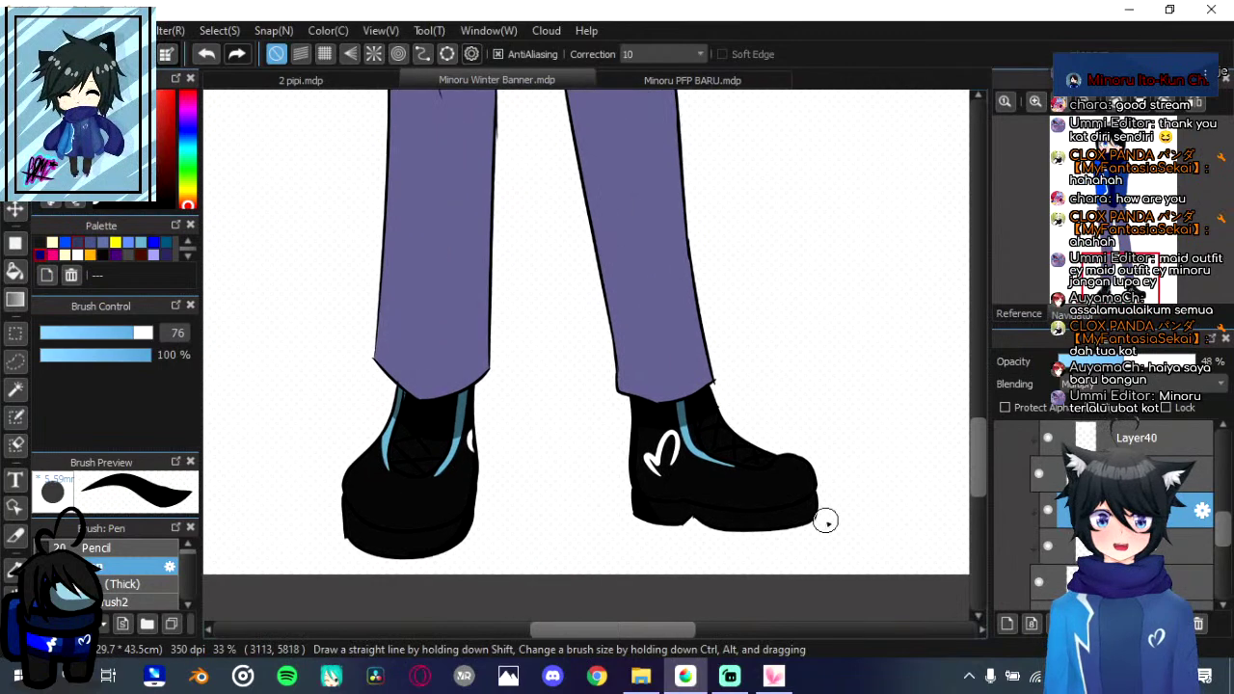
Step: Set the trousers' clipping layer to Multiply and prepare the brush with the trouser colour #676792 at size 127
{"action": "scroll", "coordinate": [1128, 526], "scroll_direction": "down", "scroll_amount": 3}
{"action": "left_click", "coordinate": [1128, 528]}
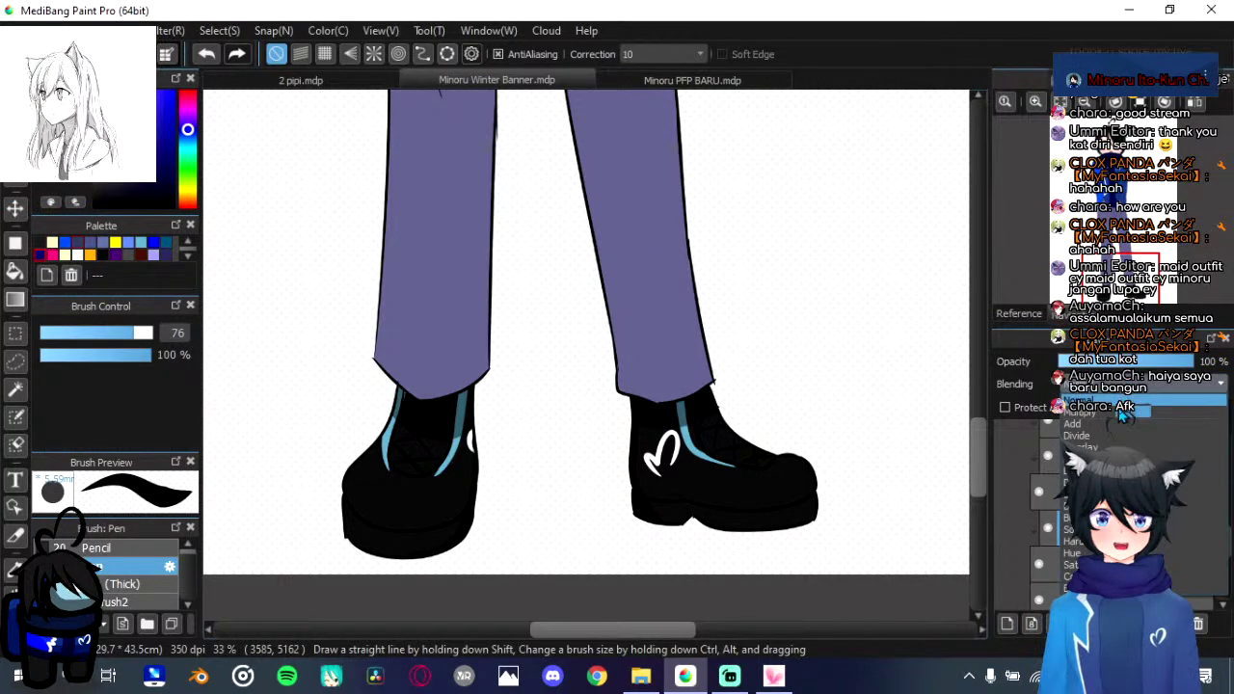
{"action": "scroll", "coordinate": [900, 372], "scroll_direction": "down", "scroll_amount": 2}
{"action": "scroll", "coordinate": [836, 359], "scroll_direction": "up", "scroll_amount": 2}
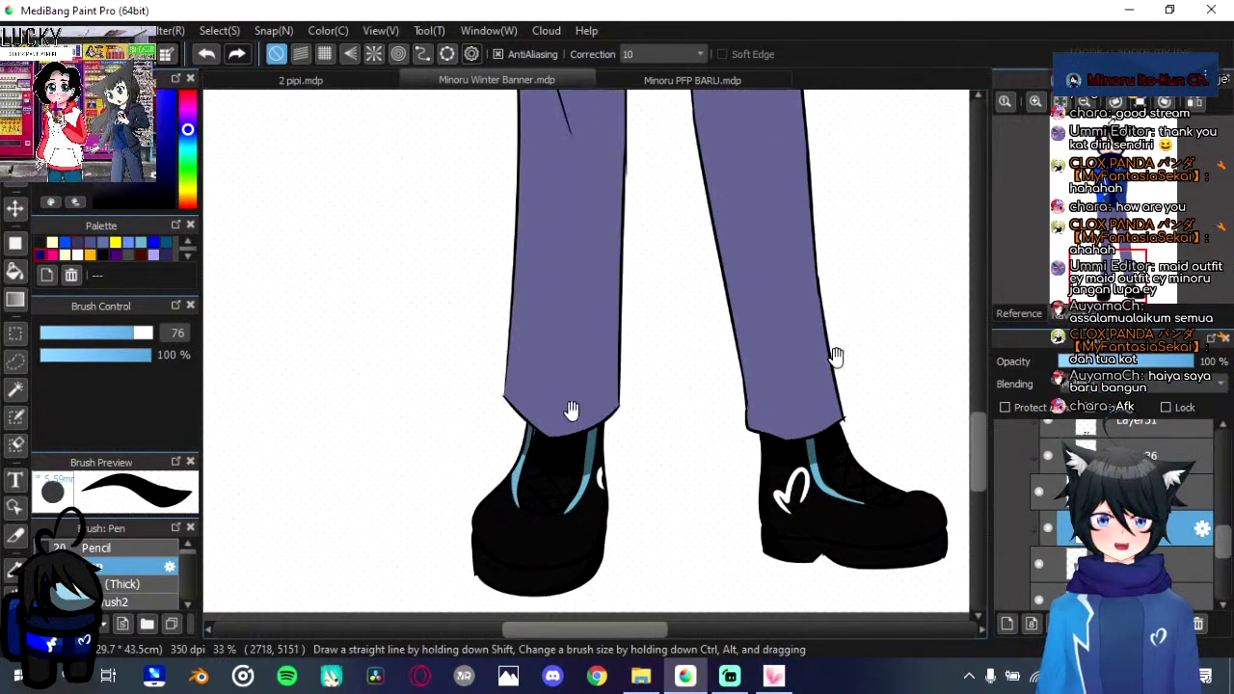
{"action": "scroll", "coordinate": [540, 463], "scroll_direction": "up", "scroll_amount": 8}
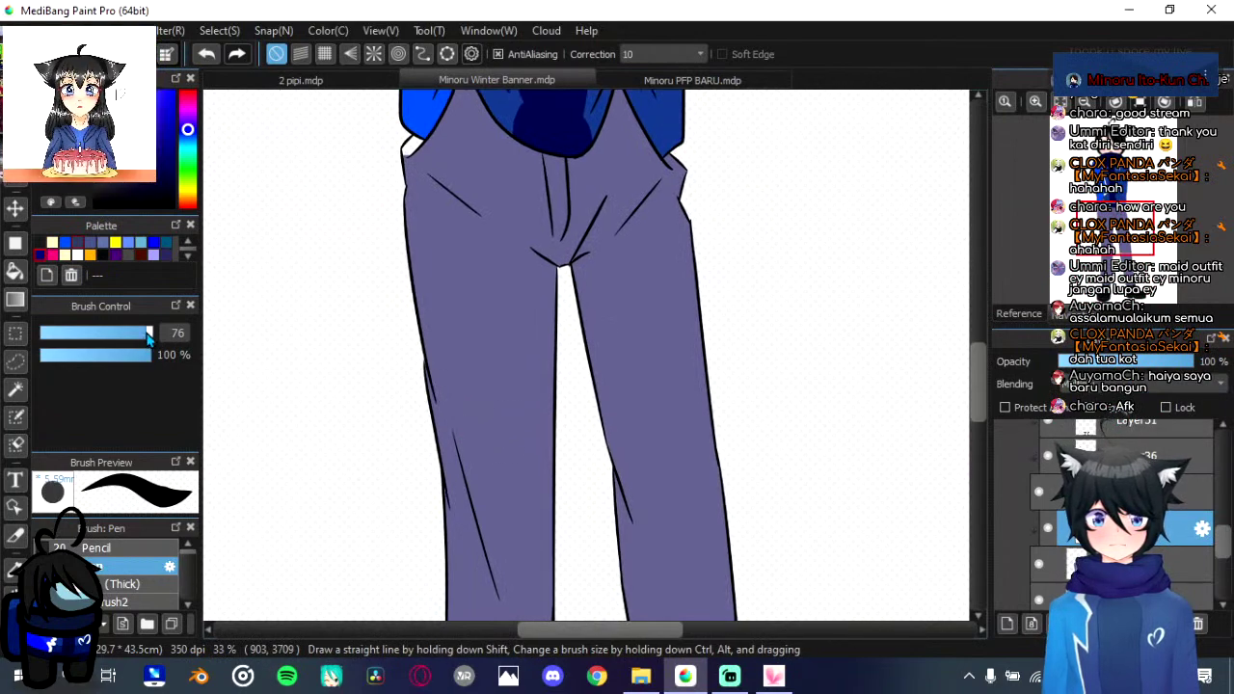
{"action": "left_click", "coordinate": [150, 334]}
{"action": "key", "text": "Right"}
{"action": "key", "text": "Right"}
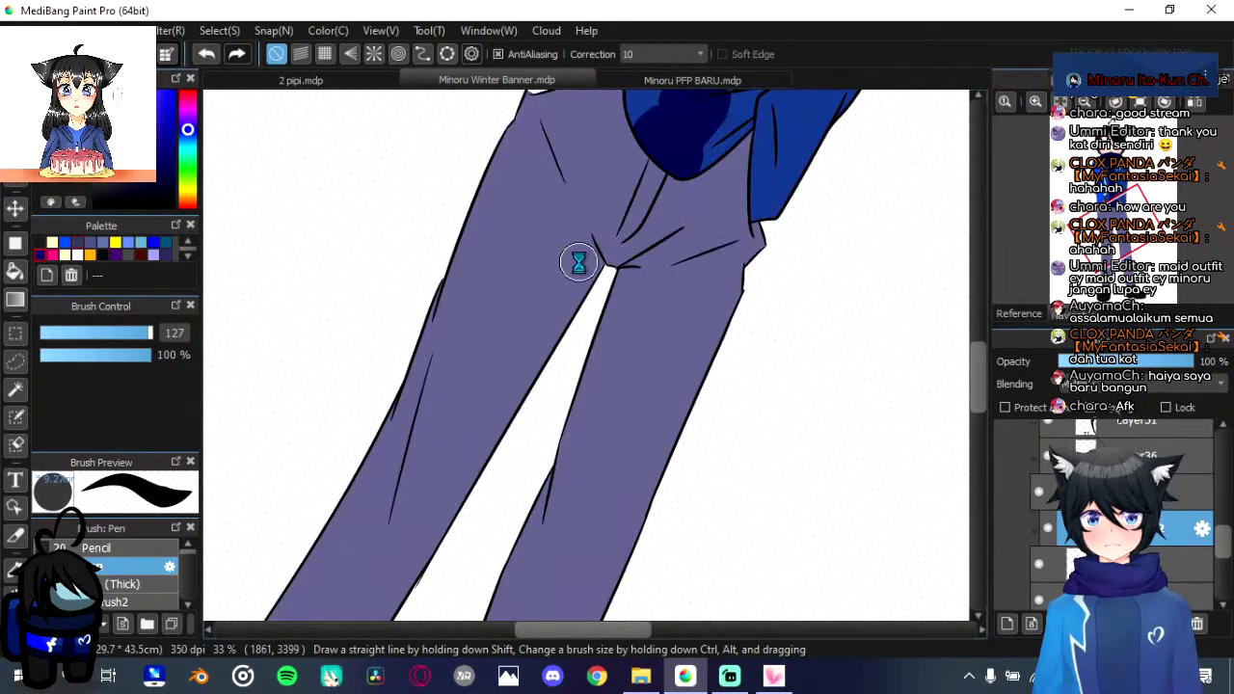
{"action": "left_click_drag", "start_coordinate": [578, 261], "coordinate": [551, 400]}
{"action": "scroll", "coordinate": [514, 308], "scroll_direction": "down", "scroll_amount": 1}
{"action": "scroll", "coordinate": [515, 309], "scroll_direction": "up", "scroll_amount": 1}
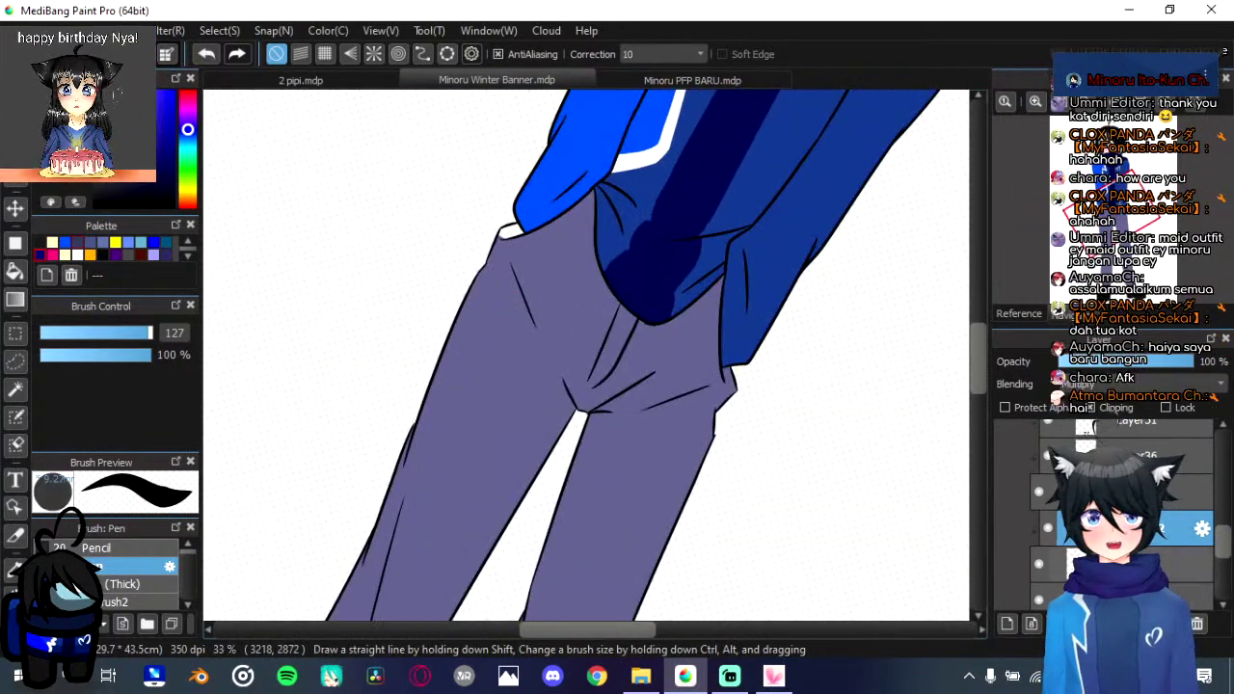
Step: Fill the white gap at the trouser waist beside the sleeve on the base layer, and return to the brush on the shading layer
{"action": "left_click", "coordinate": [1137, 564]}
{"action": "left_click", "coordinate": [16, 272]}
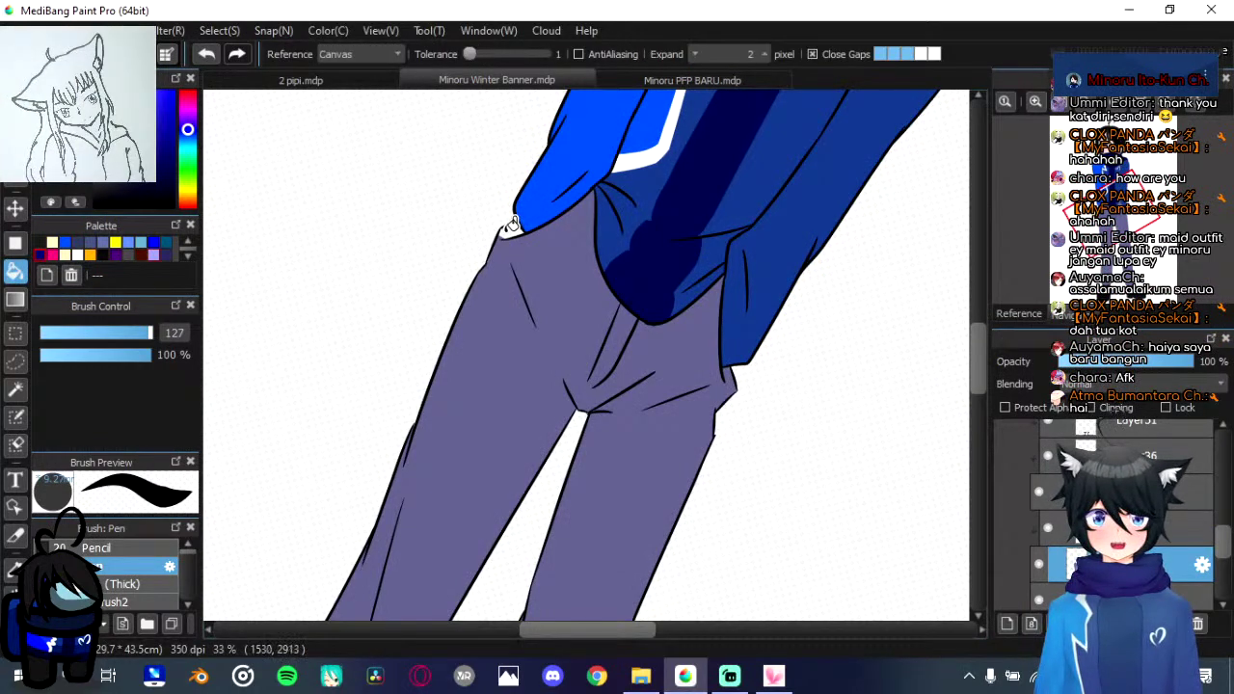
{"action": "scroll", "coordinate": [589, 300], "scroll_direction": "down", "scroll_amount": 1}
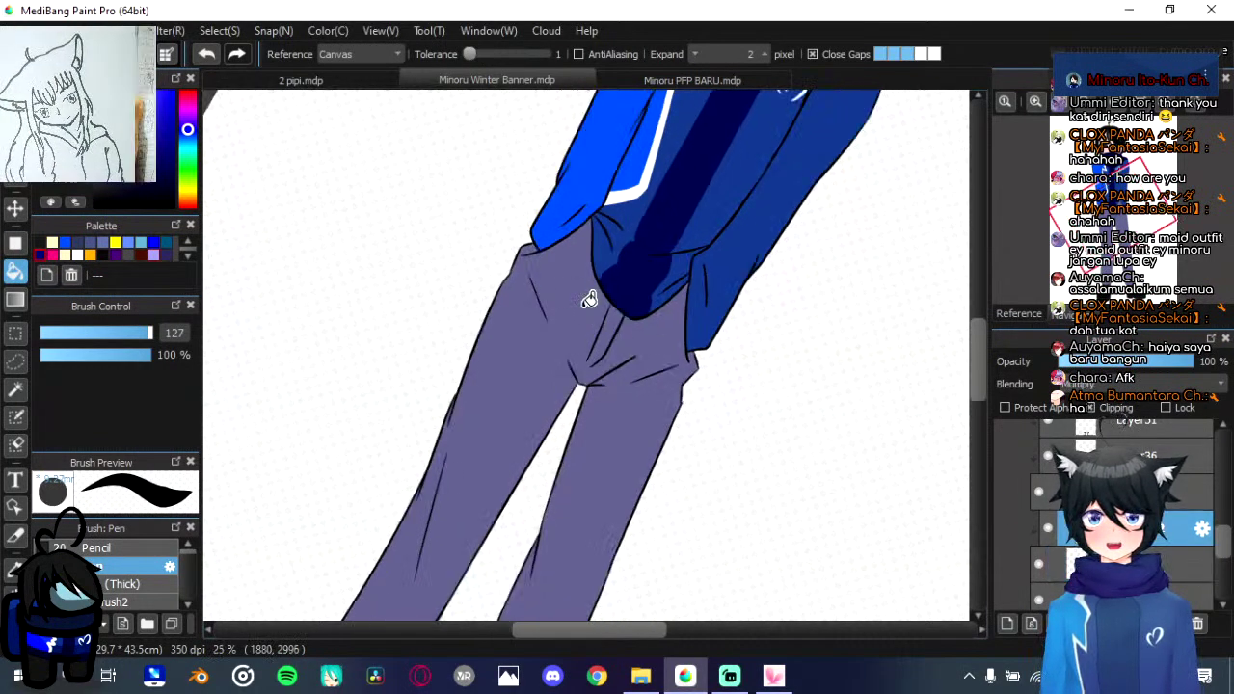
{"action": "scroll", "coordinate": [589, 299], "scroll_direction": "up", "scroll_amount": 2}
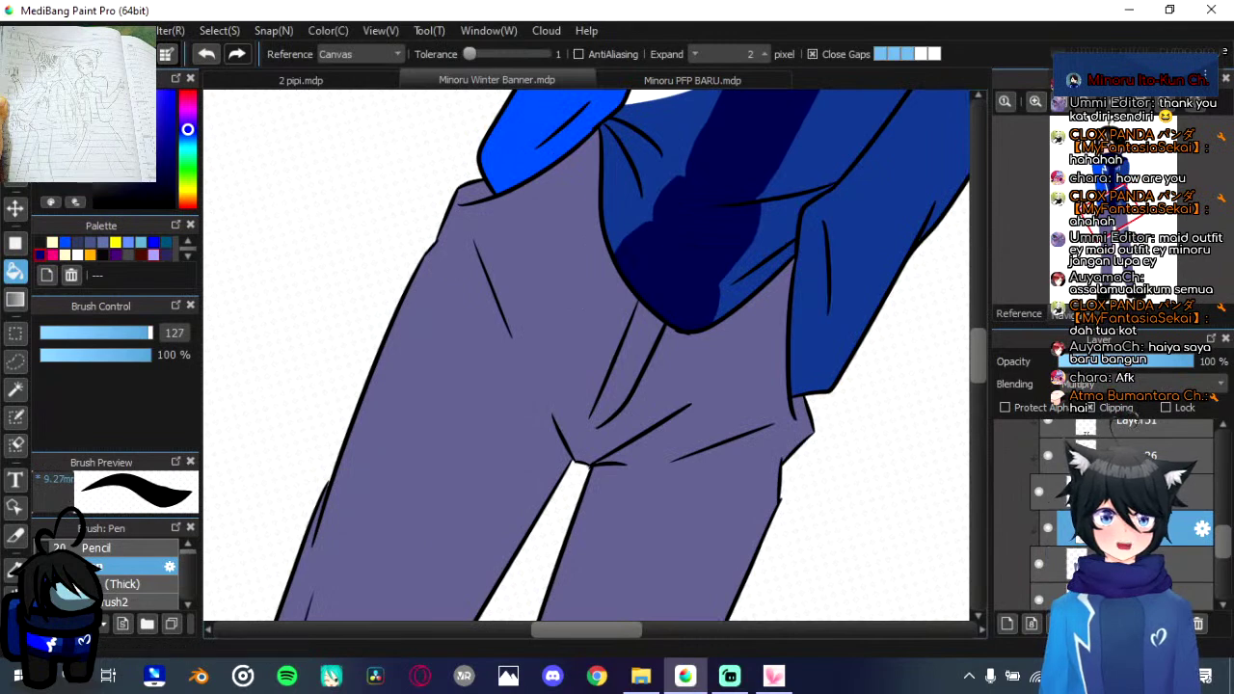
{"action": "key", "text": "b"}
{"action": "left_click_drag", "start_coordinate": [512, 331], "coordinate": [417, 98]}
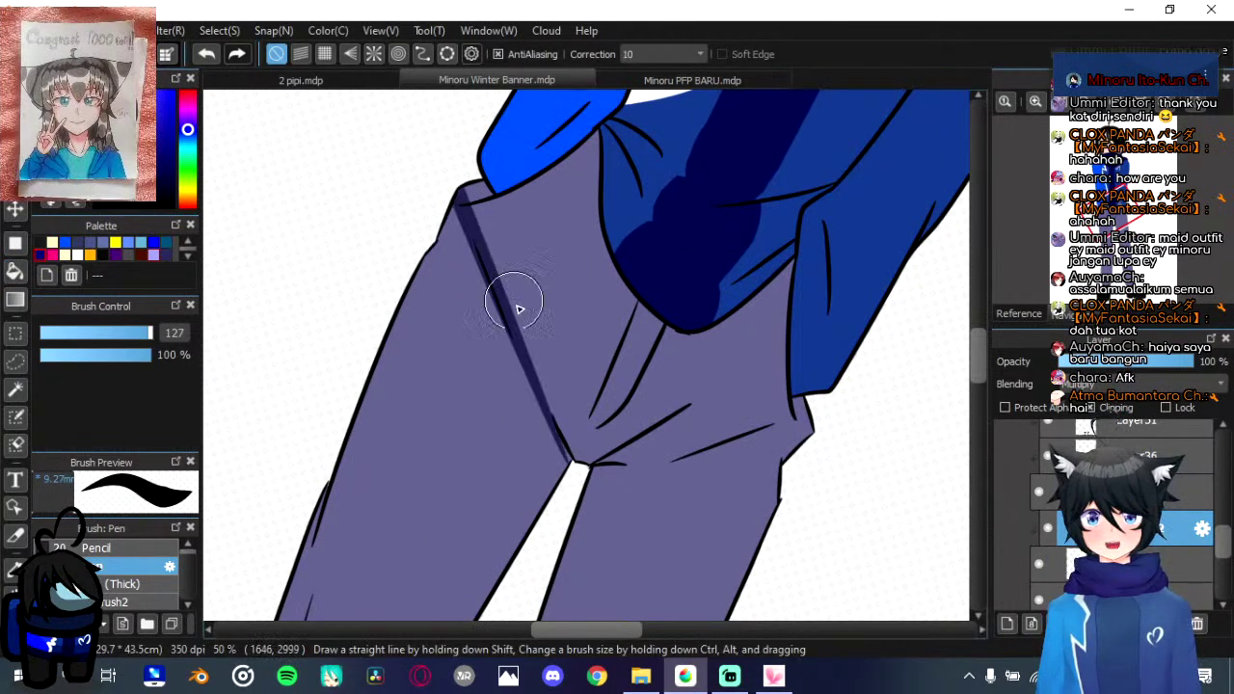
{"action": "key", "text": "ctrl+z"}
{"action": "mouse_move", "coordinate": [577, 465]}
{"action": "left_mouse_down"}
{"action": "mouse_move", "coordinate": [525, 415]}
{"action": "mouse_move", "coordinate": [437, 110]}
{"action": "left_mouse_up"}
{"action": "key", "text": "ctrl+z"}
{"action": "mouse_move", "coordinate": [476, 270]}
{"action": "left_mouse_down"}
{"action": "mouse_move", "coordinate": [510, 384]}
{"action": "mouse_move", "coordinate": [540, 600]}
{"action": "left_mouse_up"}
{"action": "key", "text": "ctrl+z"}
{"action": "left_click_drag", "start_coordinate": [494, 298], "coordinate": [550, 614]}
{"action": "key", "text": "ctrl+z"}
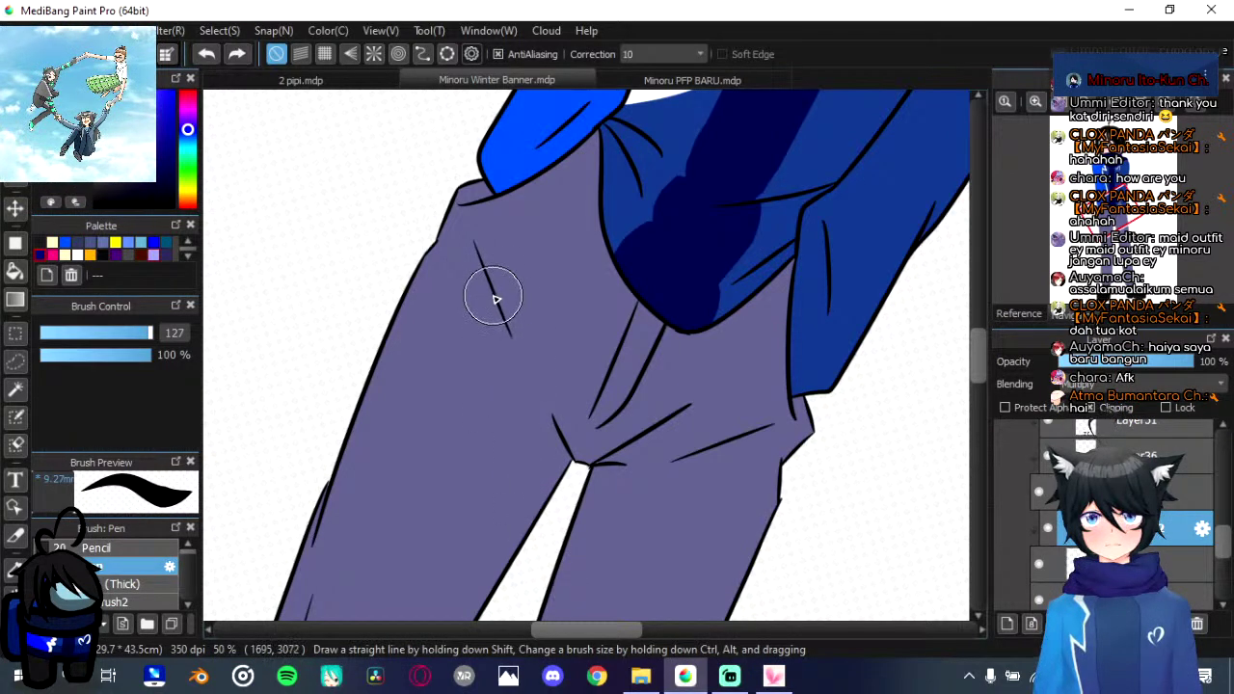
Step: Paint a shadow wedge from the hip fold to the crotch on the left trouser leg, clearing the spill on the other leg
{"action": "left_click_drag", "start_coordinate": [494, 295], "coordinate": [550, 668]}
{"action": "mouse_move", "coordinate": [548, 485]}
{"action": "left_mouse_down"}
{"action": "mouse_move", "coordinate": [518, 372]}
{"action": "mouse_move", "coordinate": [469, 372]}
{"action": "mouse_move", "coordinate": [424, 326]}
{"action": "left_mouse_up"}
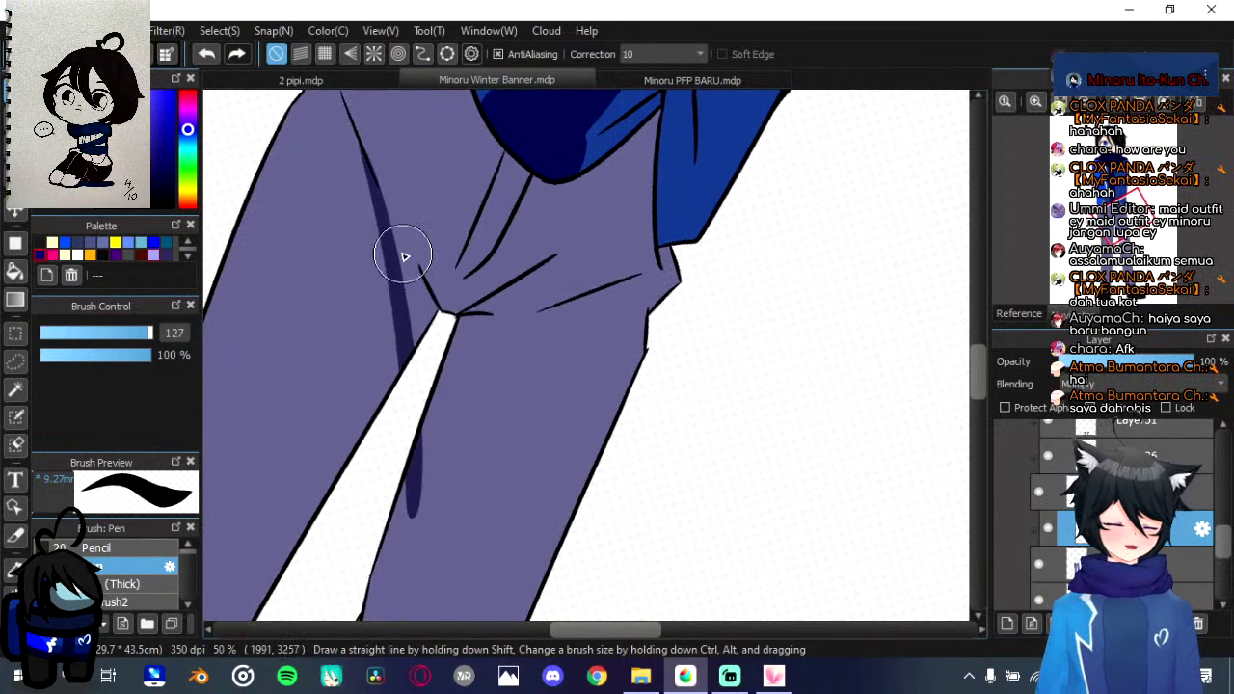
{"action": "mouse_move", "coordinate": [378, 175]}
{"action": "left_mouse_down"}
{"action": "mouse_move", "coordinate": [449, 340]}
{"action": "mouse_move", "coordinate": [410, 287]}
{"action": "left_mouse_up"}
{"action": "left_click_drag", "start_coordinate": [443, 435], "coordinate": [539, 309]}
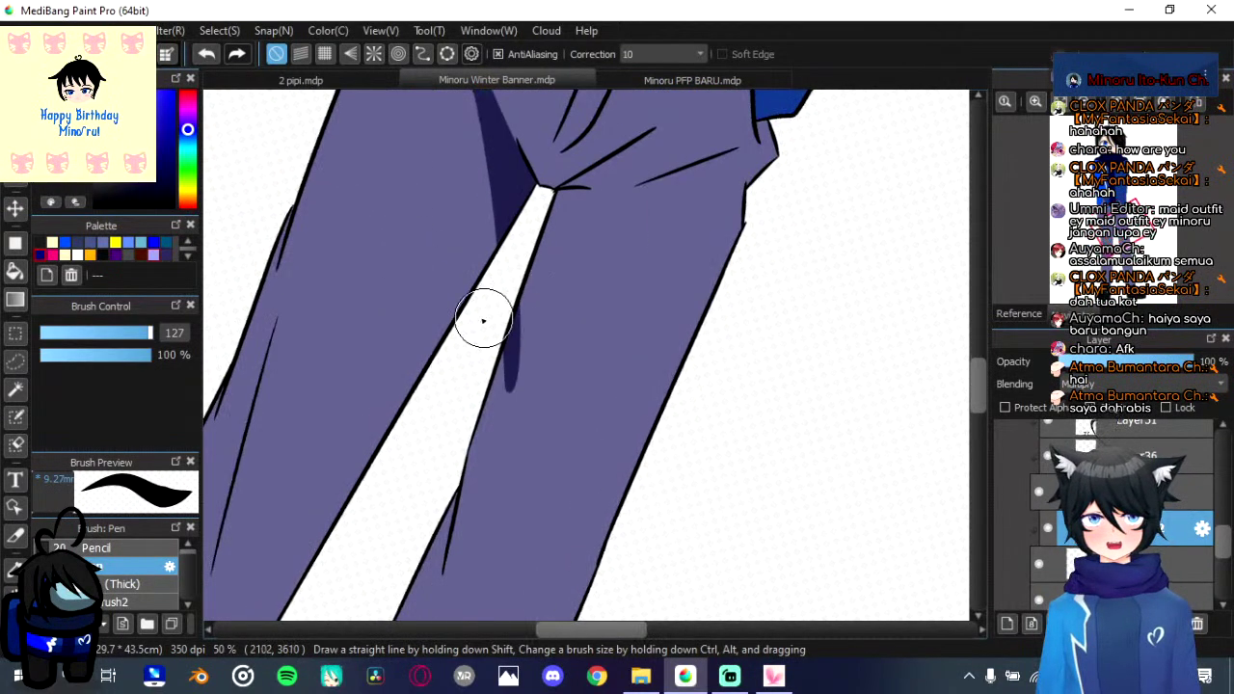
{"action": "left_click_drag", "start_coordinate": [494, 414], "coordinate": [529, 279]}
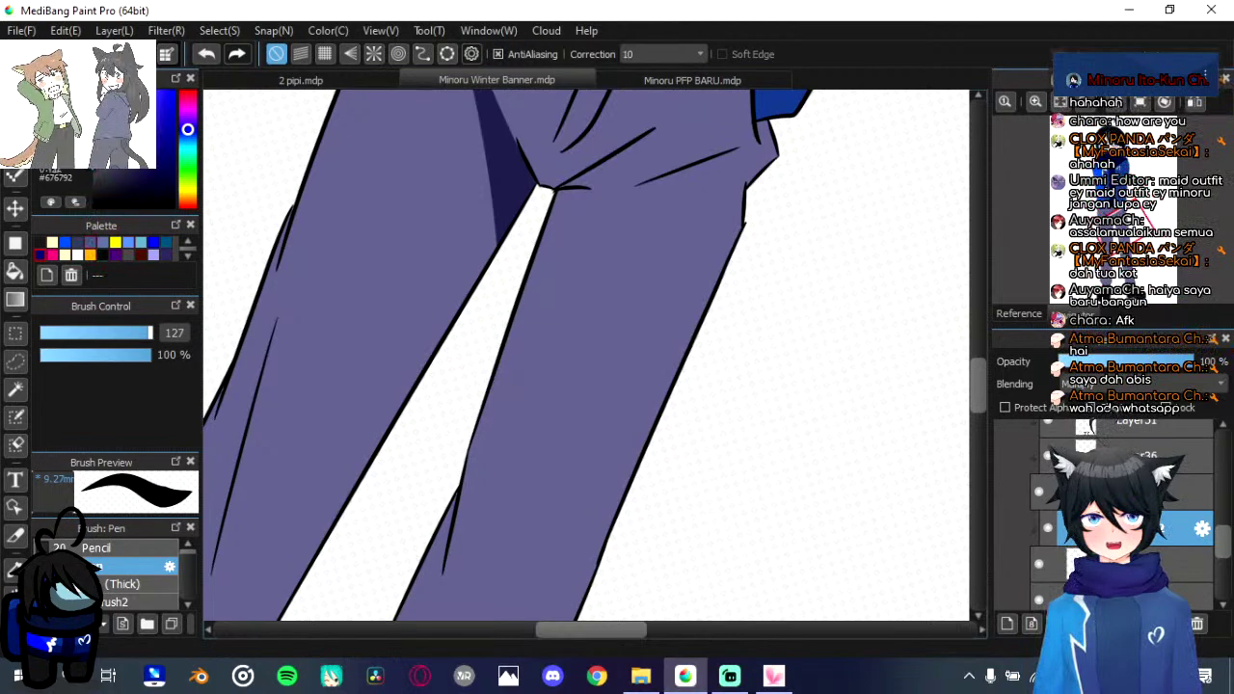
Step: Rotate the canvas and paint a matching shadow wedge from the hip fold to the crotch on the right trouser leg
{"action": "key", "text": "Left"}
{"action": "key", "text": "Left"}
{"action": "key", "text": "Left"}
{"action": "key", "text": "Left"}
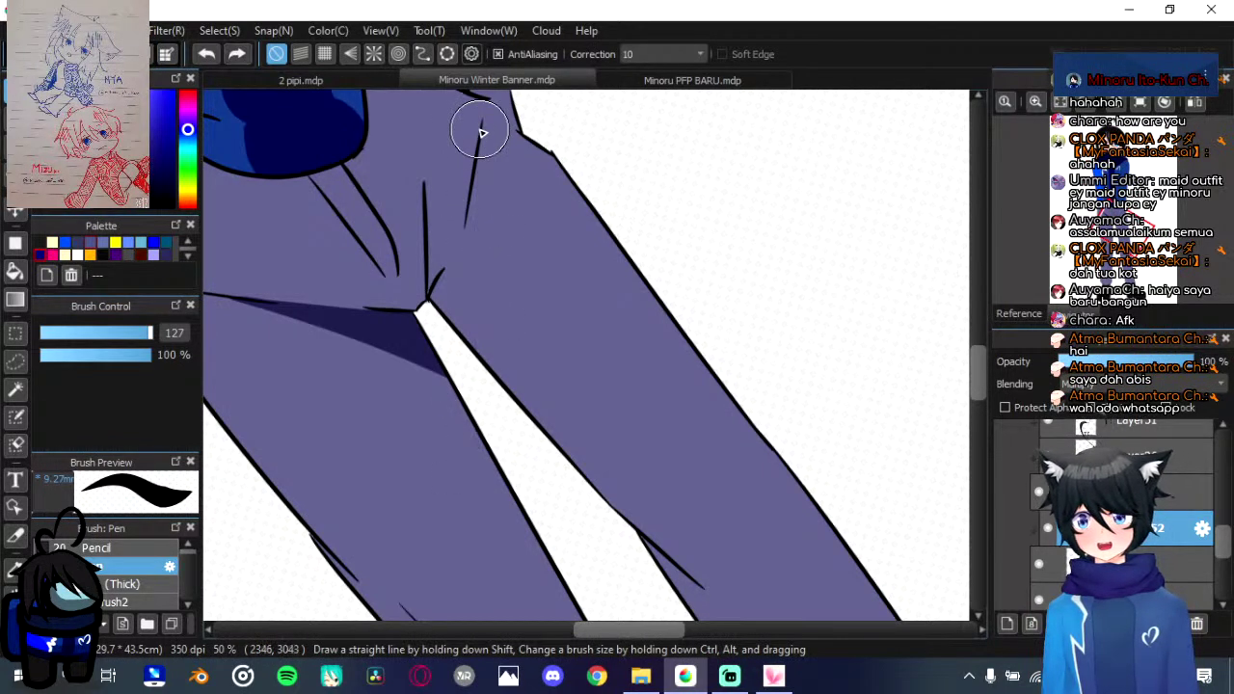
{"action": "mouse_move", "coordinate": [480, 140]}
{"action": "left_mouse_down"}
{"action": "mouse_move", "coordinate": [470, 319]}
{"action": "mouse_move", "coordinate": [450, 400]}
{"action": "left_mouse_up"}
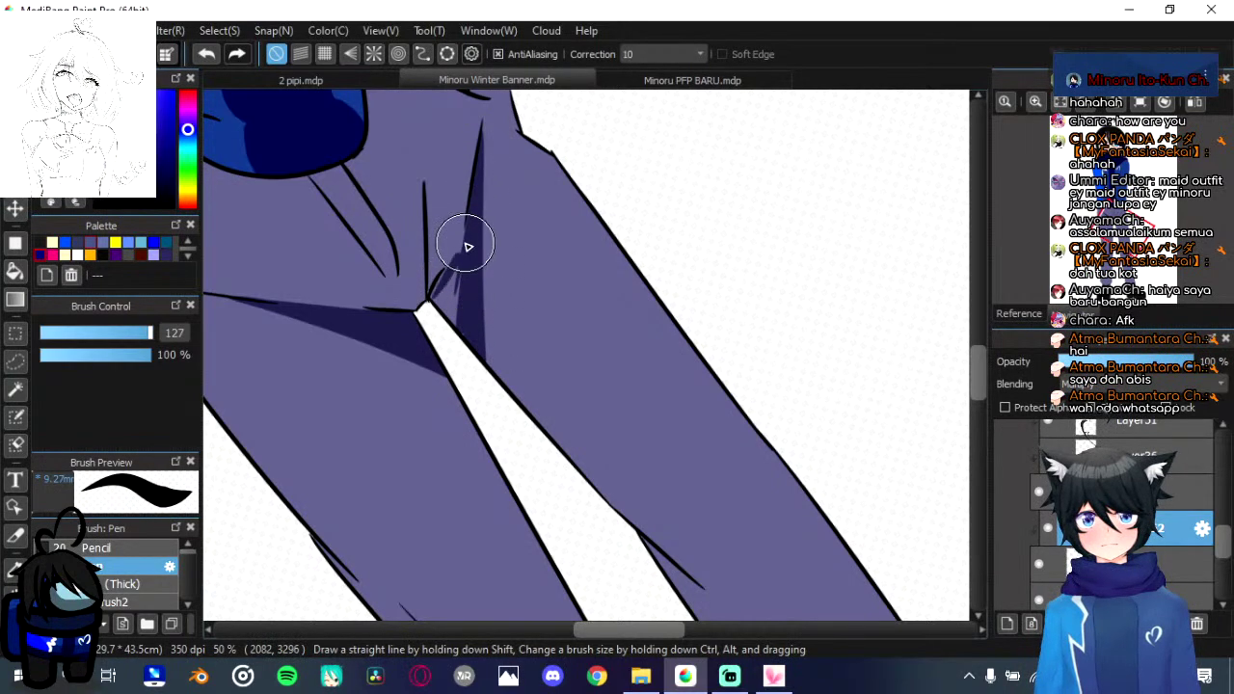
{"action": "left_click_drag", "start_coordinate": [444, 285], "coordinate": [459, 268]}
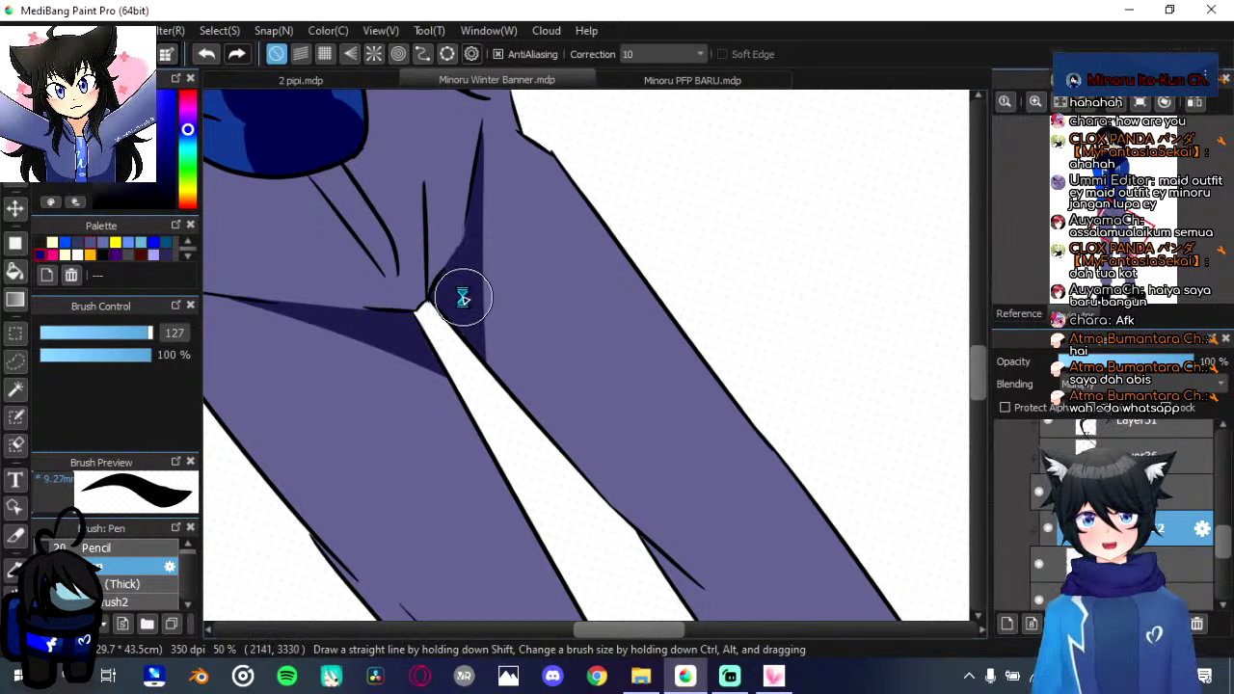
Step: Paint a triangular shadow on the outer hip edge of the trousers just below the right sleeve, redoing strokes that miss the shape
{"action": "scroll", "coordinate": [463, 299], "scroll_direction": "up", "scroll_amount": 3}
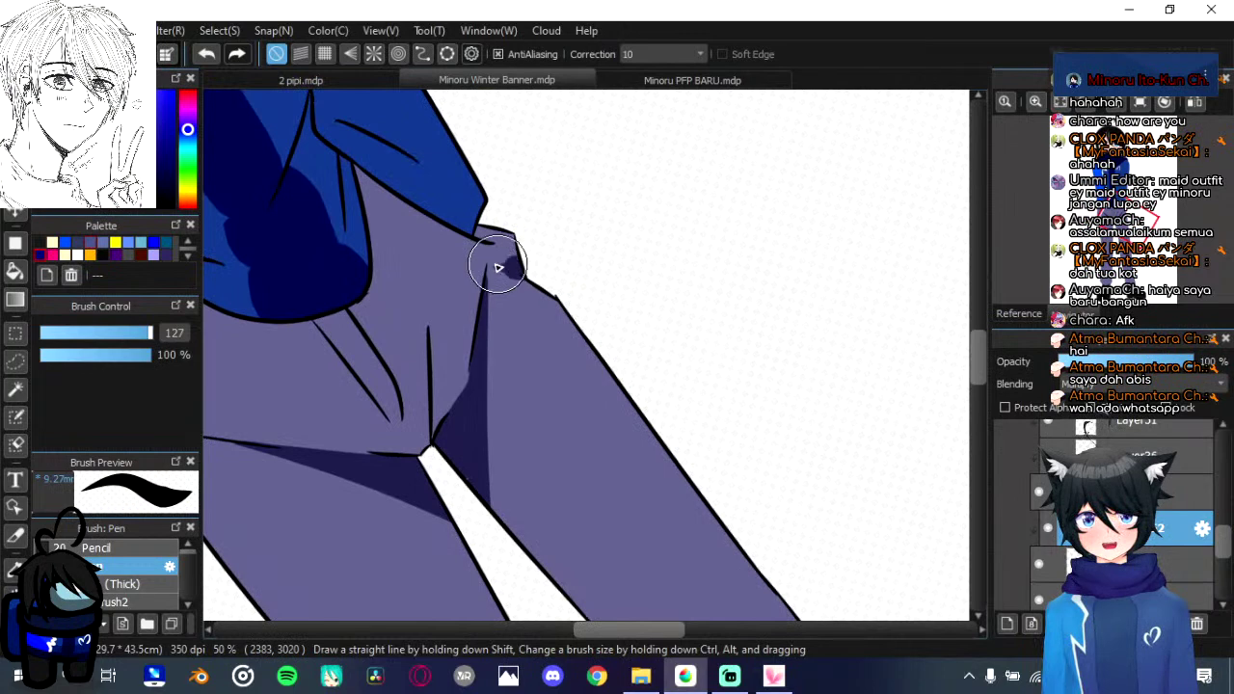
{"action": "left_click_drag", "start_coordinate": [500, 270], "coordinate": [540, 275]}
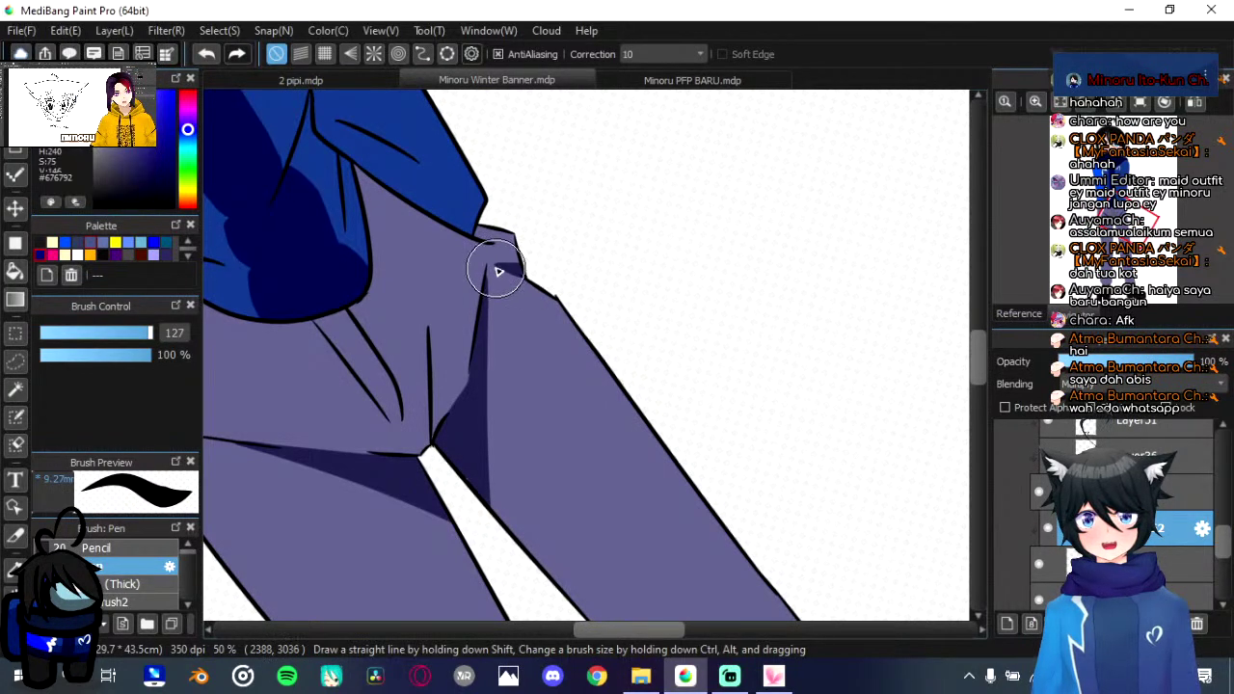
{"action": "key", "text": "ctrl+z"}
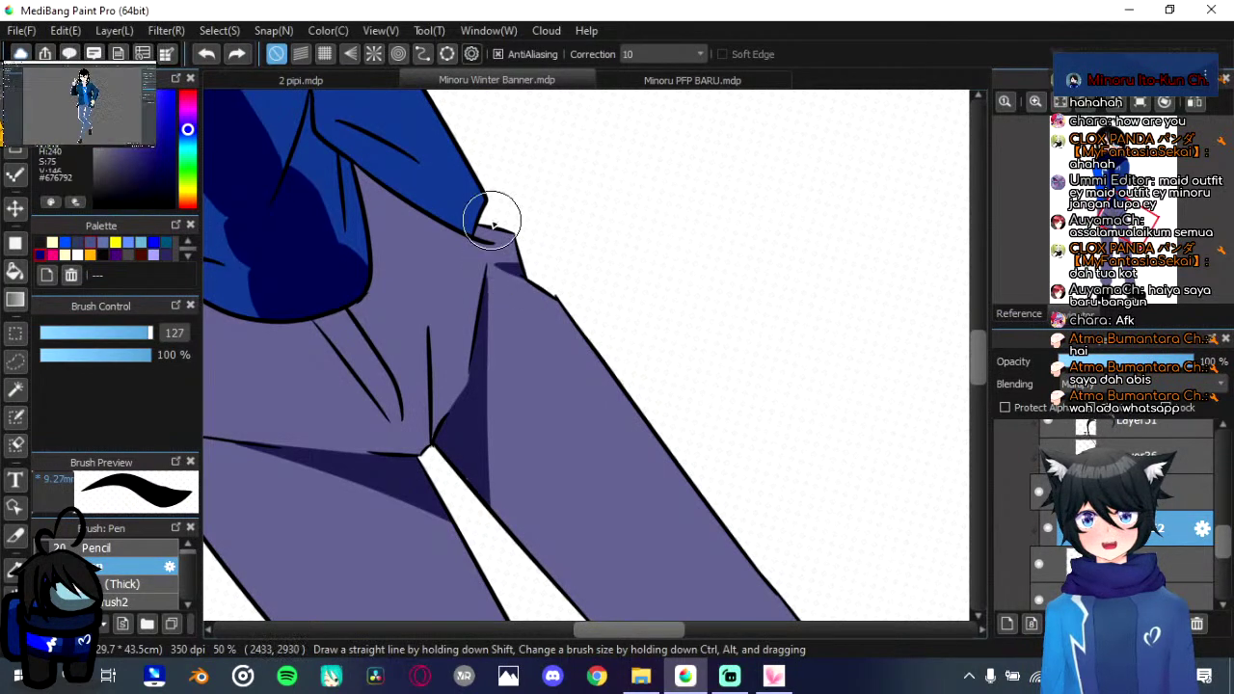
{"action": "scroll", "coordinate": [491, 217], "scroll_direction": "down", "scroll_amount": 2}
{"action": "scroll", "coordinate": [488, 222], "scroll_direction": "up", "scroll_amount": 5}
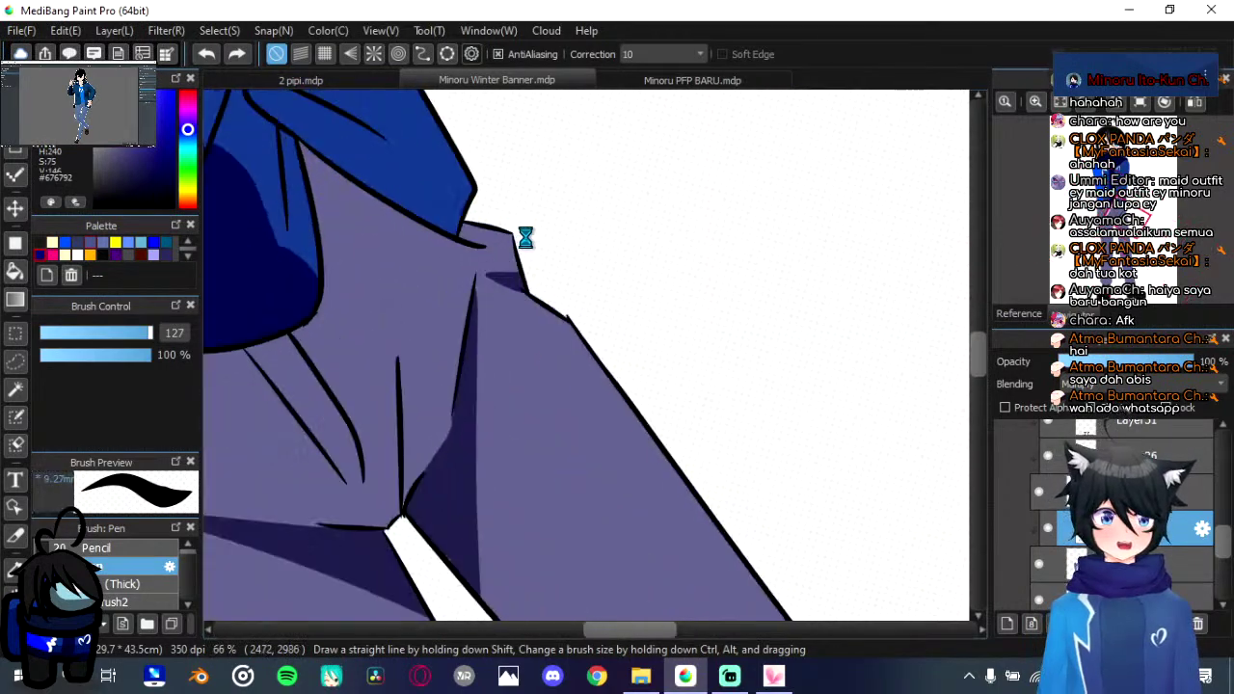
{"action": "left_click_drag", "start_coordinate": [456, 329], "coordinate": [562, 249]}
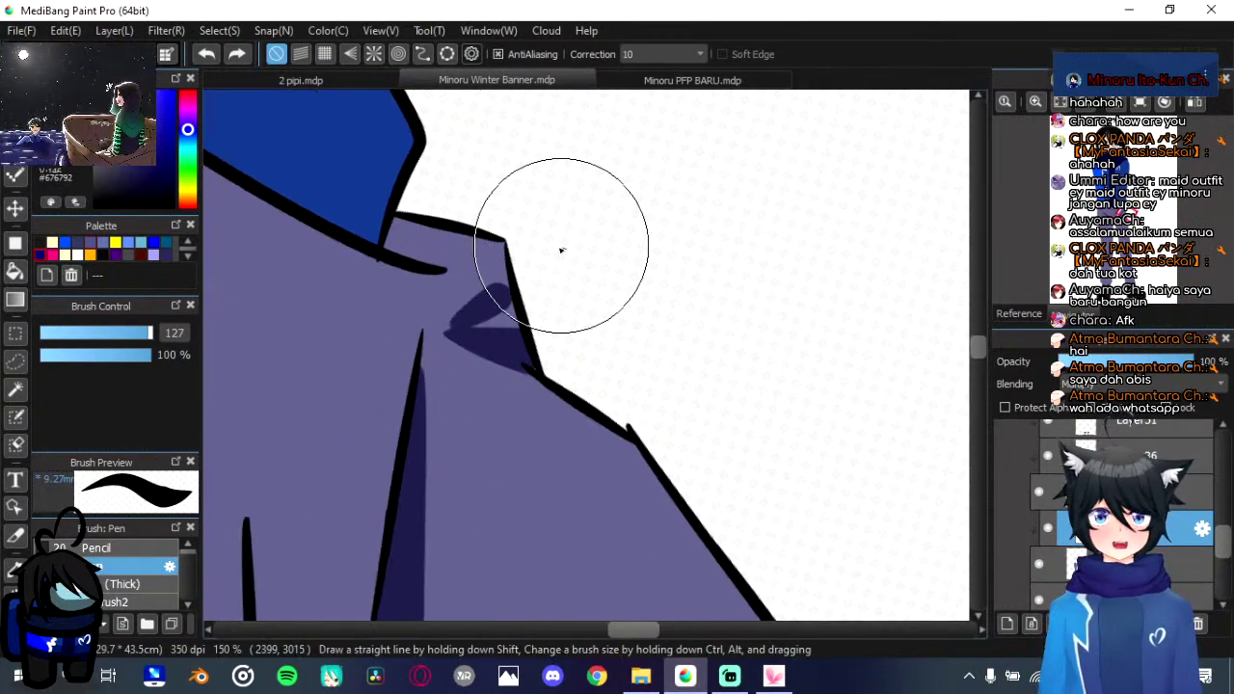
{"action": "key", "text": "ctrl+z"}
{"action": "mouse_move", "coordinate": [454, 328]}
{"action": "left_mouse_down"}
{"action": "mouse_move", "coordinate": [589, 237]}
{"action": "mouse_move", "coordinate": [480, 326]}
{"action": "mouse_move", "coordinate": [561, 295]}
{"action": "left_mouse_up"}
{"action": "mouse_move", "coordinate": [482, 297]}
{"action": "left_mouse_down"}
{"action": "mouse_move", "coordinate": [496, 286]}
{"action": "mouse_move", "coordinate": [447, 331]}
{"action": "left_mouse_up"}
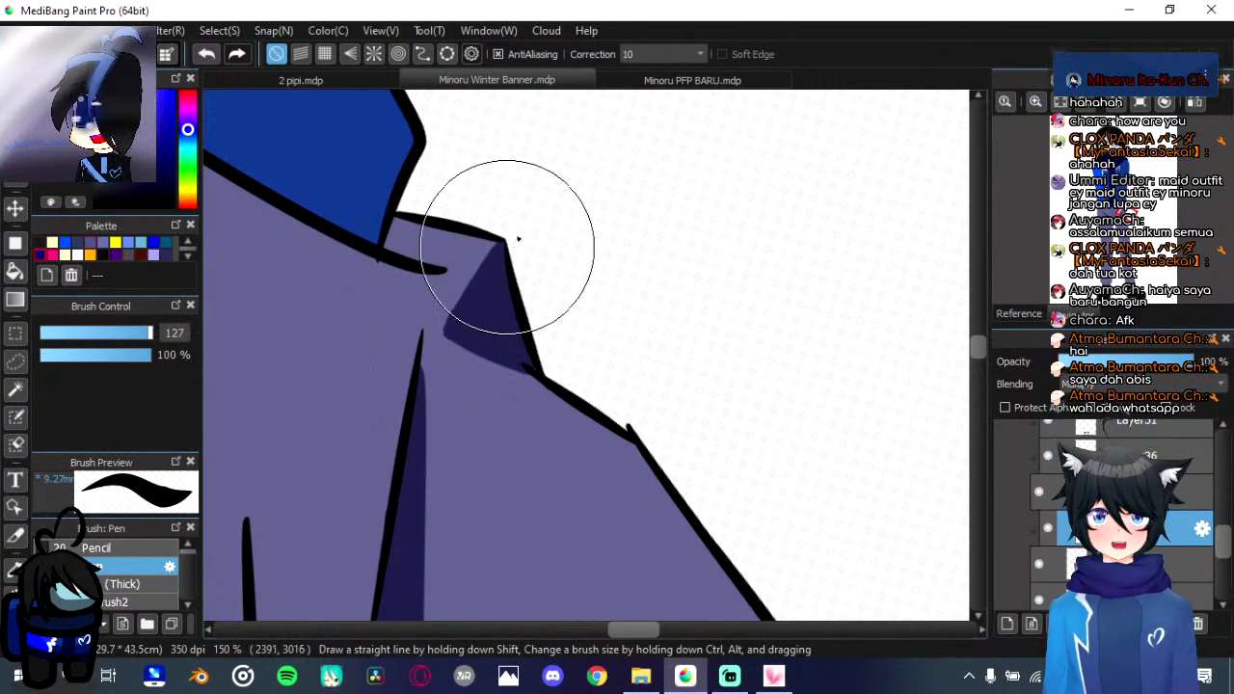
{"action": "mouse_move", "coordinate": [404, 239]}
{"action": "left_mouse_down"}
{"action": "mouse_move", "coordinate": [535, 269]}
{"action": "mouse_move", "coordinate": [427, 224]}
{"action": "mouse_move", "coordinate": [380, 228]}
{"action": "mouse_move", "coordinate": [492, 308]}
{"action": "left_mouse_up"}
{"action": "left_click_drag", "start_coordinate": [474, 411], "coordinate": [569, 242]}
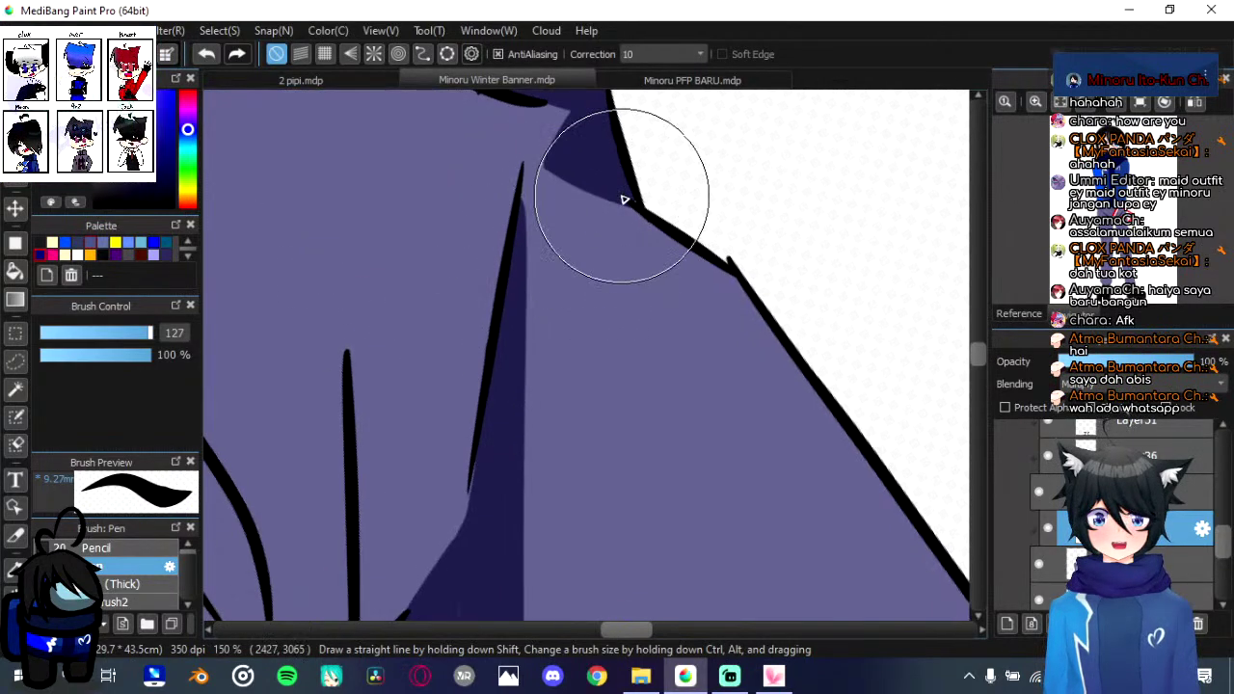
Step: Paint a thin tapering shadow along the fold line rising from the crotch on the right trouser leg, undoing the surplus stroke
{"action": "scroll", "coordinate": [725, 222], "scroll_direction": "down", "scroll_amount": 3}
{"action": "scroll", "coordinate": [725, 224], "scroll_direction": "up", "scroll_amount": 2}
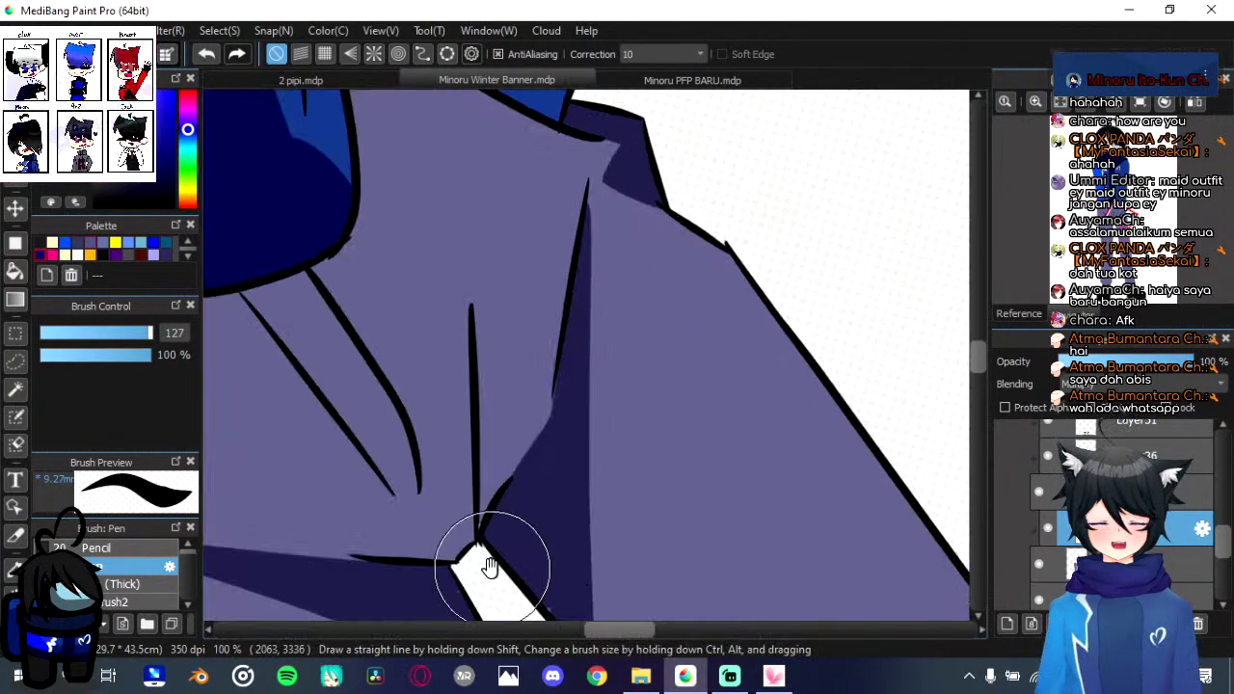
{"action": "left_click_drag", "start_coordinate": [490, 567], "coordinate": [540, 360]}
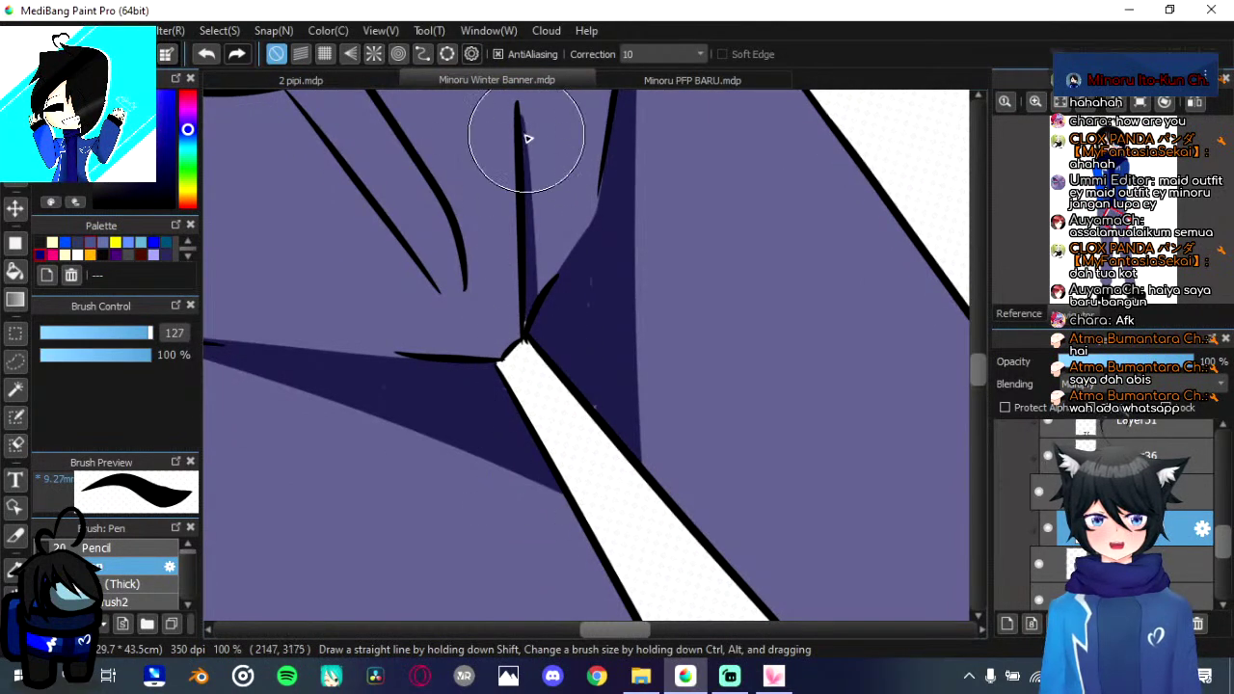
{"action": "left_click_drag", "start_coordinate": [537, 213], "coordinate": [537, 275]}
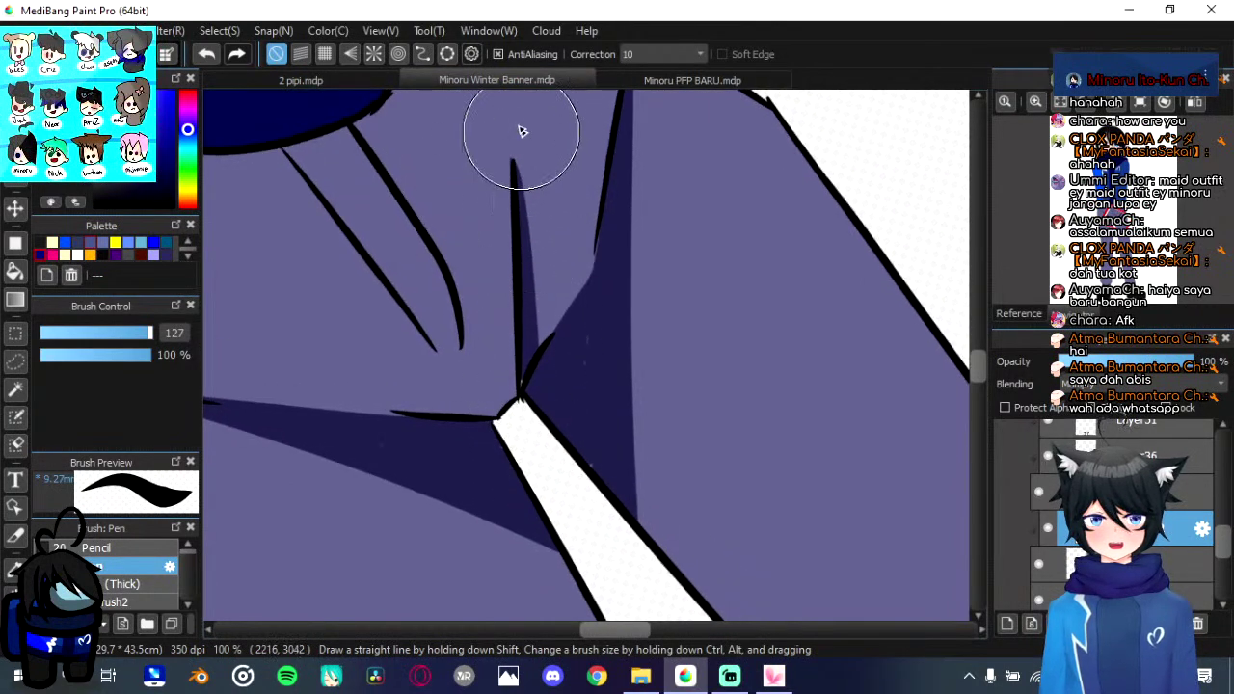
{"action": "left_click_drag", "start_coordinate": [529, 357], "coordinate": [527, 430]}
{"action": "left_click_drag", "start_coordinate": [530, 355], "coordinate": [476, 281]}
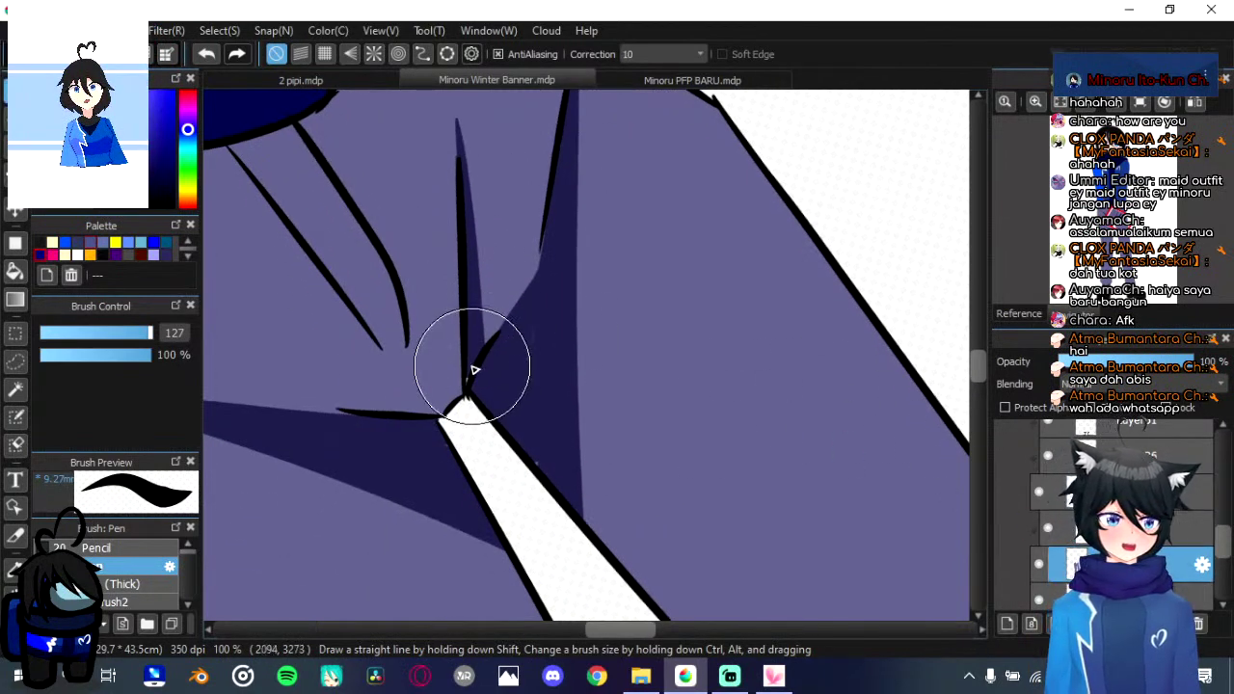
{"action": "left_click_drag", "start_coordinate": [465, 367], "coordinate": [469, 421]}
{"action": "key", "text": "ctrl+z"}
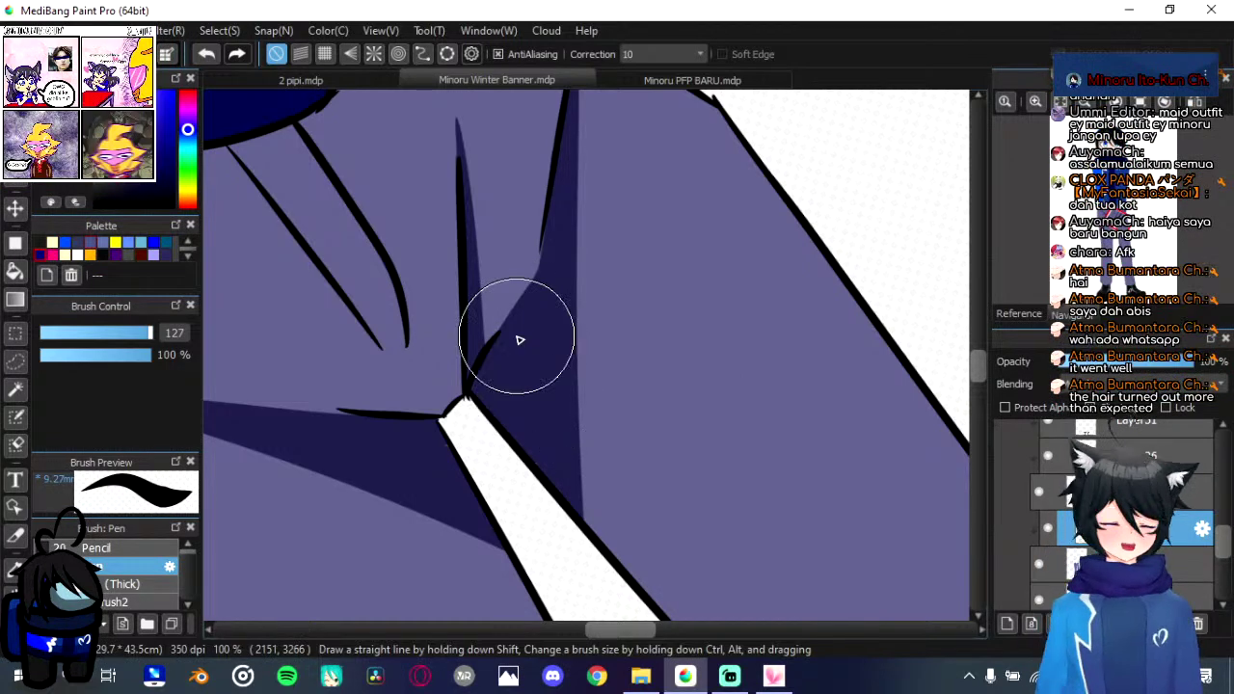
Step: Straighten the canvas rotation and paint a slim shadow along the curved fly line from the shirt hem to the crotch, redoing the first attempt
{"action": "key", "text": "Up"}
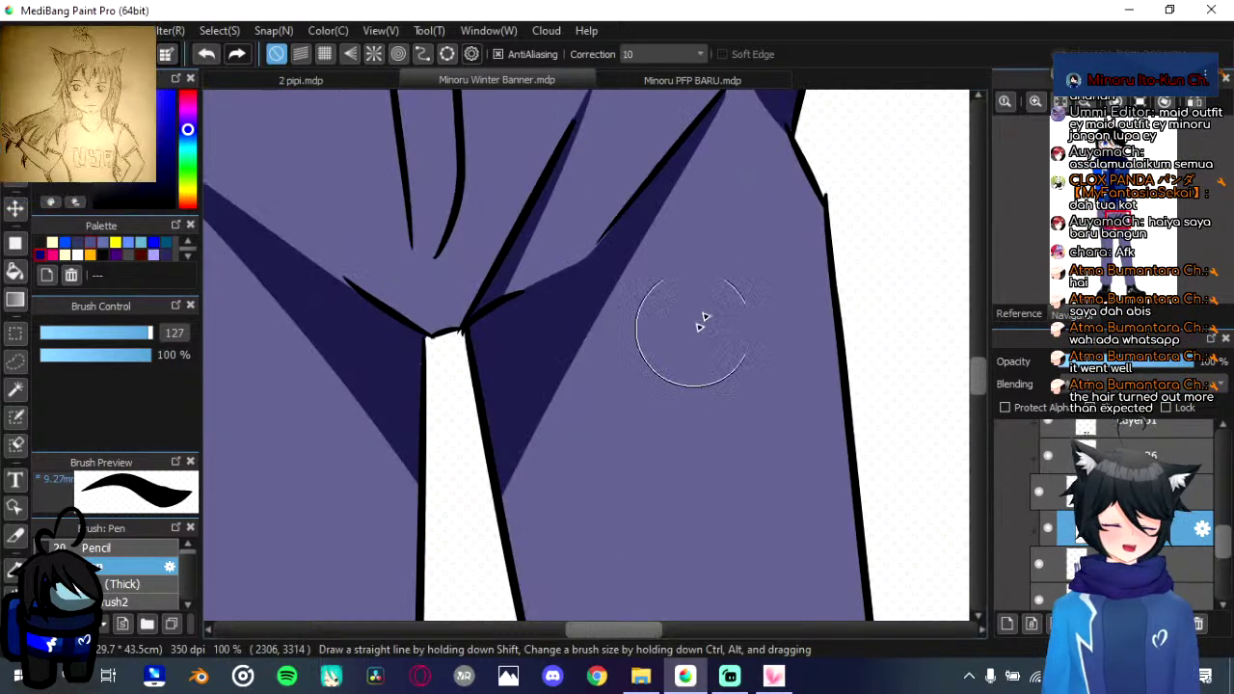
{"action": "left_click_drag", "start_coordinate": [453, 188], "coordinate": [536, 359]}
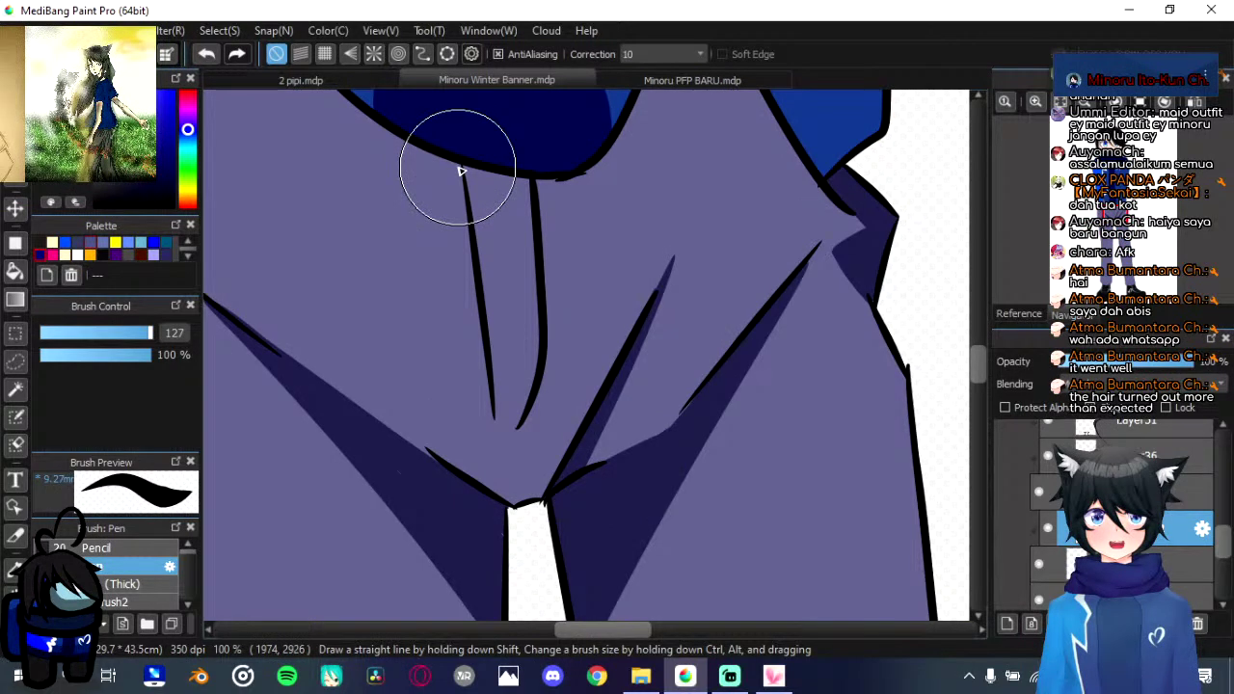
{"action": "mouse_move", "coordinate": [543, 191]}
{"action": "left_mouse_down"}
{"action": "mouse_move", "coordinate": [544, 403]}
{"action": "mouse_move", "coordinate": [530, 477]}
{"action": "left_mouse_up"}
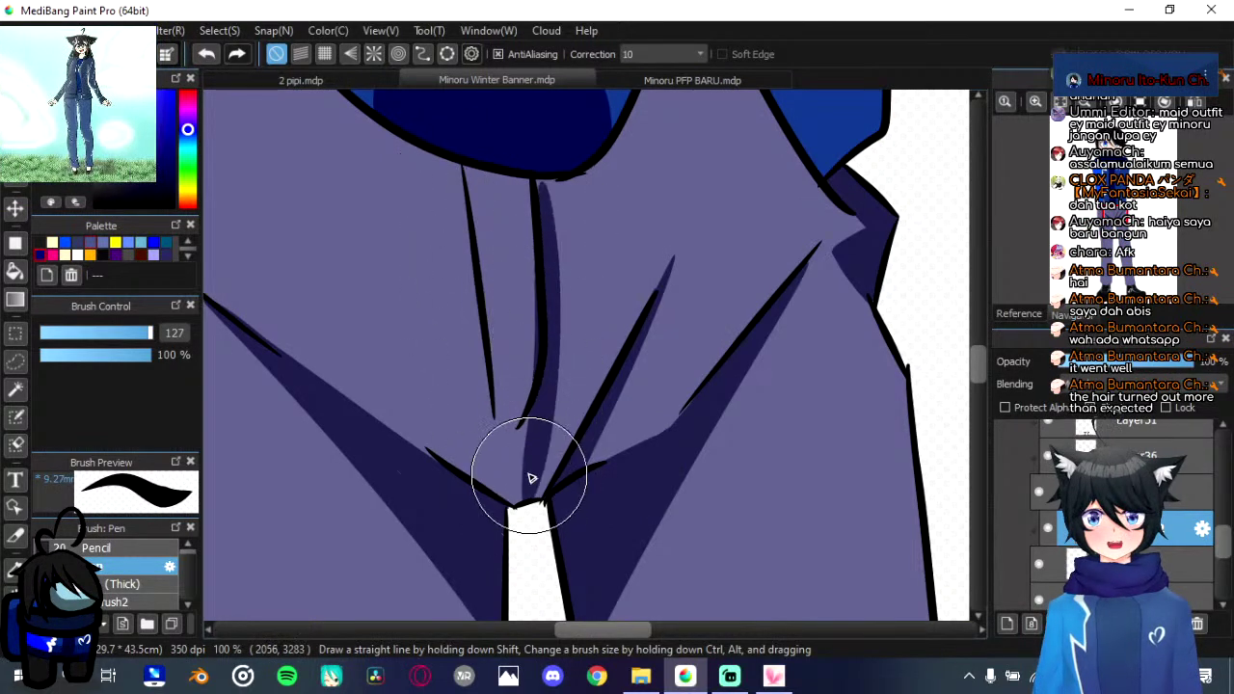
{"action": "key", "text": "ctrl+z"}
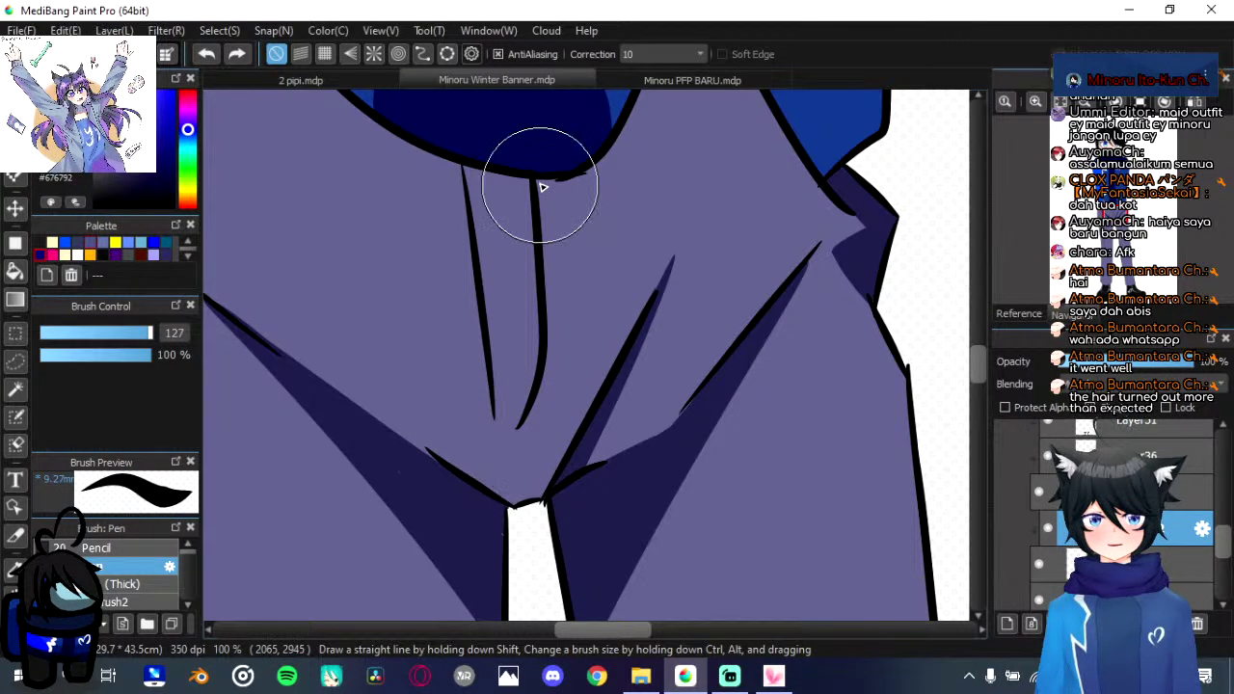
{"action": "left_click_drag", "start_coordinate": [542, 187], "coordinate": [532, 480]}
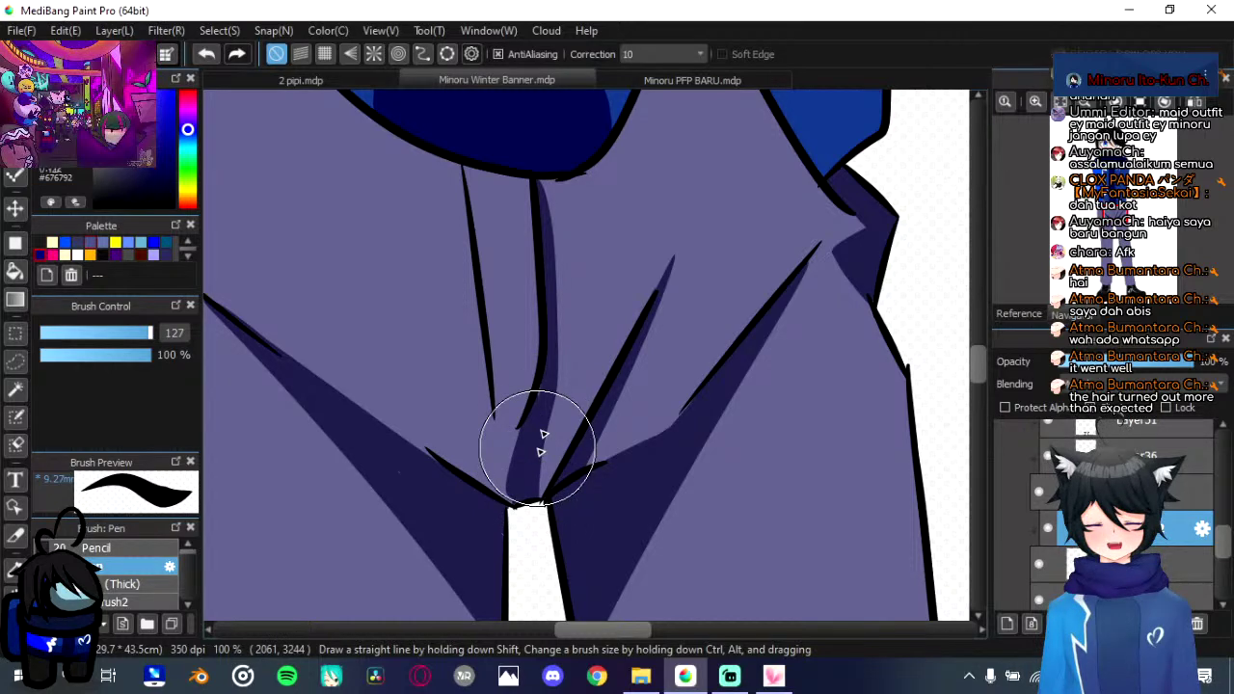
Step: Paint a cast shadow on the trousers under the right side of the shirt hem, from the sleeve down to the fly line
{"action": "left_click_drag", "start_coordinate": [551, 335], "coordinate": [530, 570]}
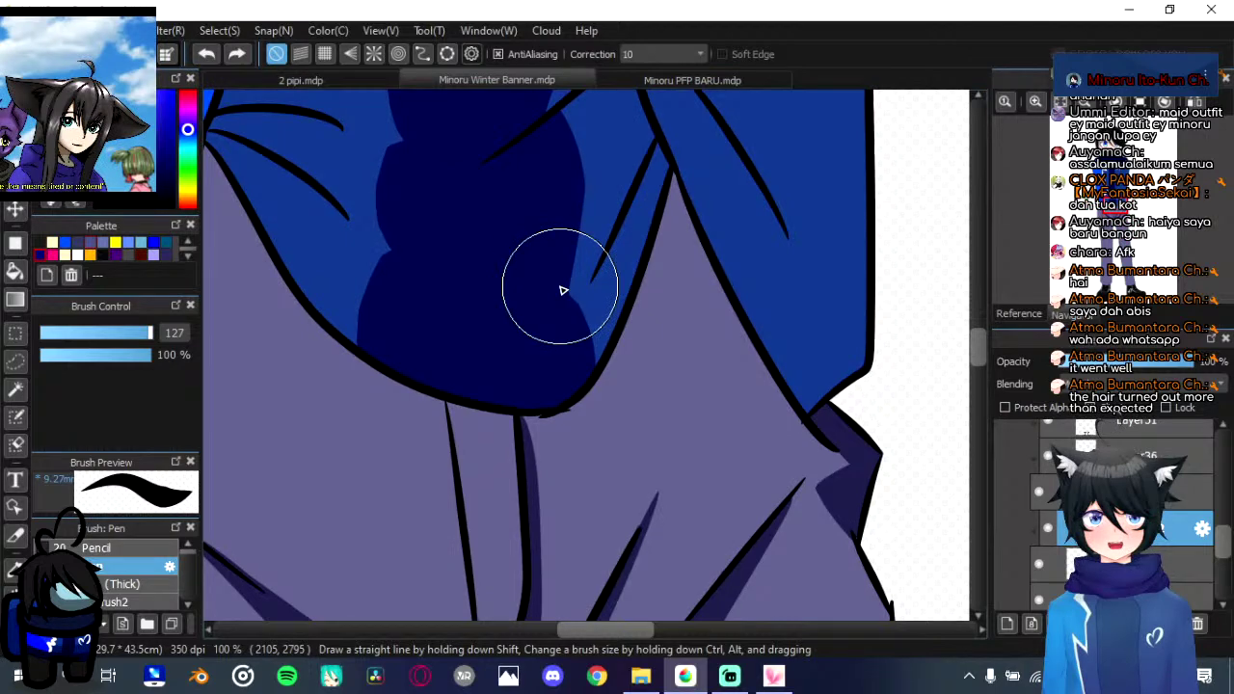
{"action": "left_click_drag", "start_coordinate": [627, 342], "coordinate": [688, 183]}
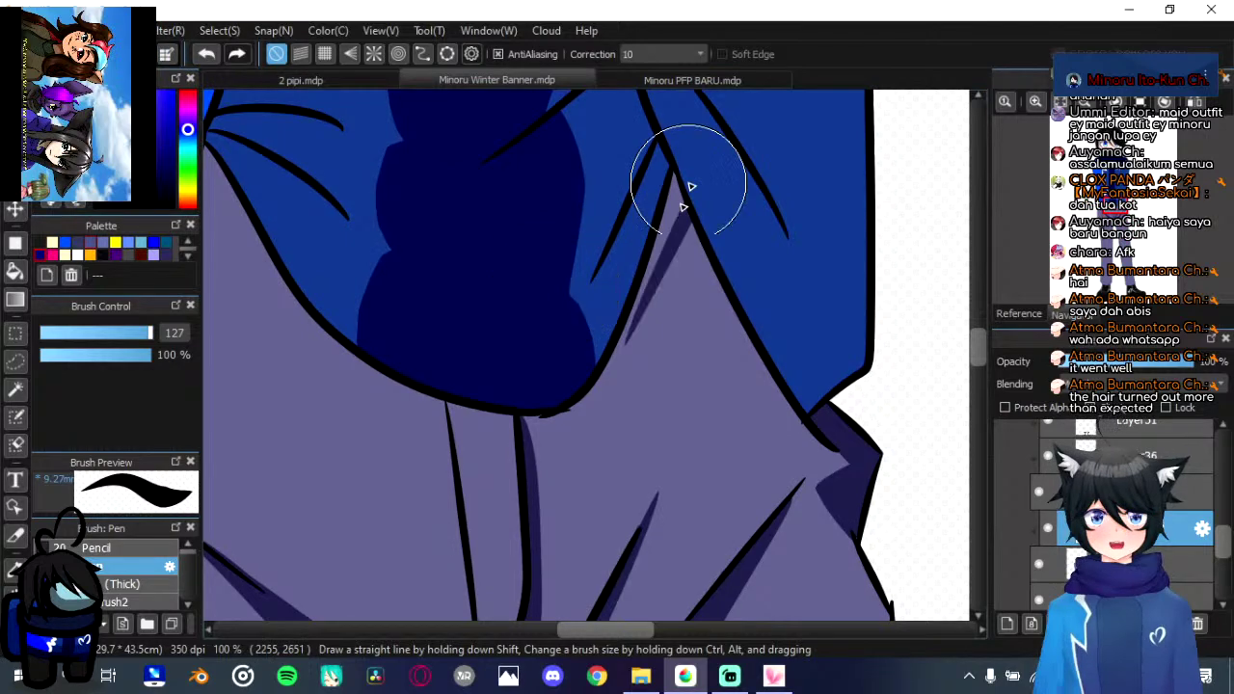
{"action": "mouse_move", "coordinate": [592, 379]}
{"action": "left_mouse_down"}
{"action": "mouse_move", "coordinate": [657, 279]}
{"action": "mouse_move", "coordinate": [696, 164]}
{"action": "left_mouse_up"}
{"action": "left_click_drag", "start_coordinate": [642, 272], "coordinate": [688, 155]}
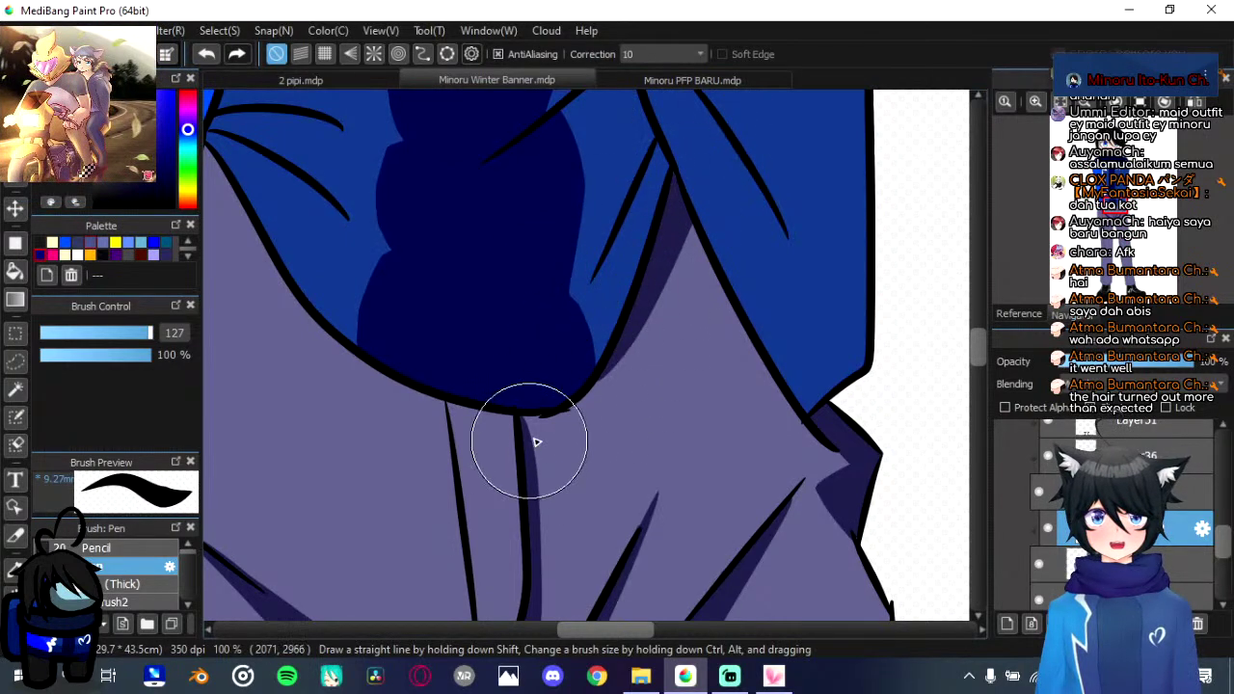
{"action": "mouse_move", "coordinate": [537, 441]}
{"action": "left_mouse_down"}
{"action": "mouse_move", "coordinate": [617, 350]}
{"action": "mouse_move", "coordinate": [622, 318]}
{"action": "mouse_move", "coordinate": [654, 309]}
{"action": "left_mouse_up"}
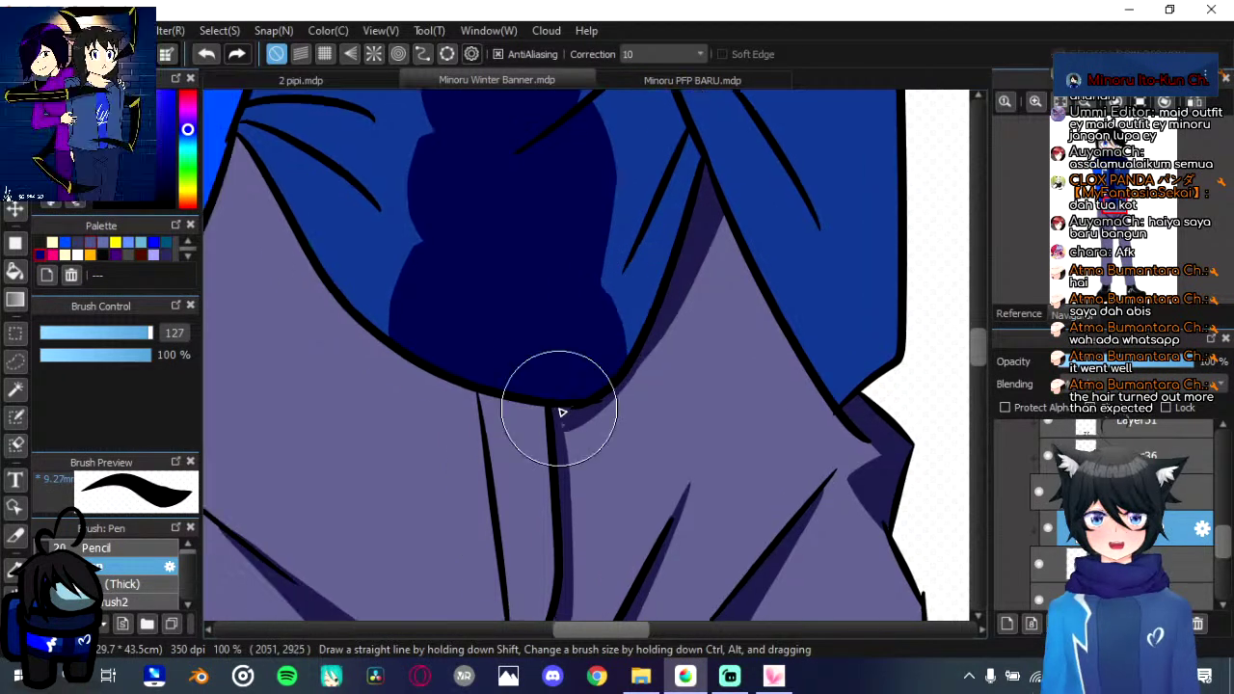
Step: Paint a curved cast shadow on the trousers beneath the left side of the shirt hem, rotating the canvas to follow the edge
{"action": "left_click_drag", "start_coordinate": [561, 411], "coordinate": [687, 462]}
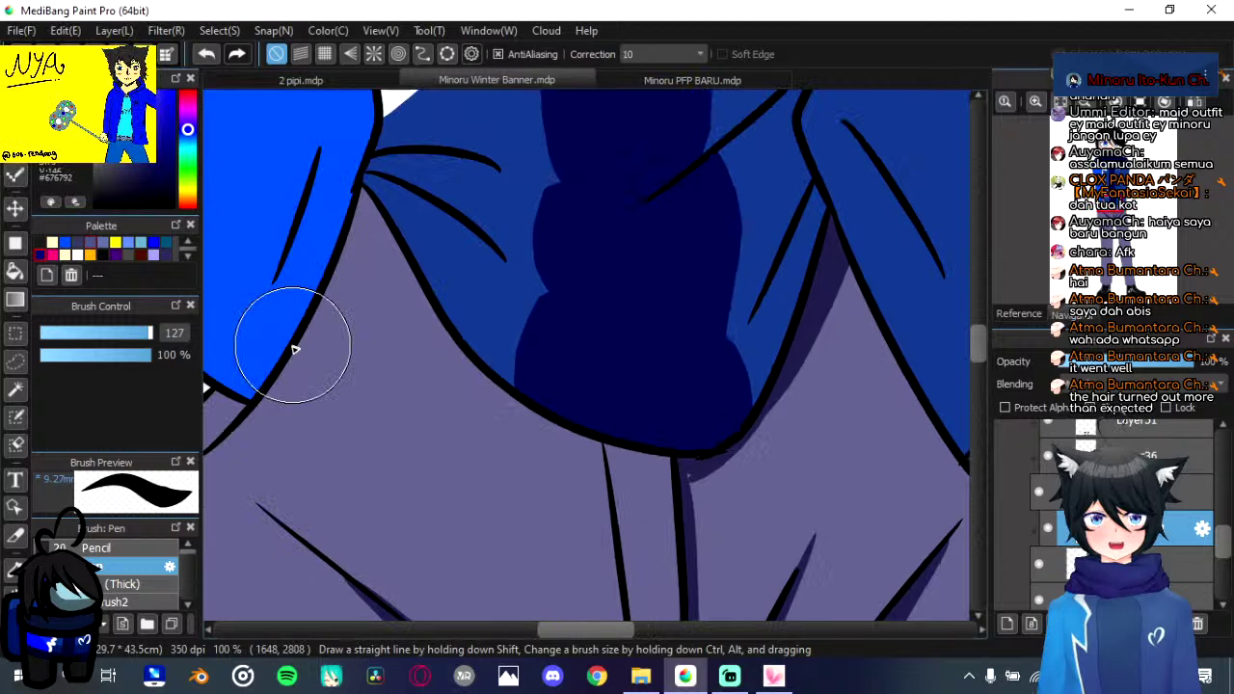
{"action": "mouse_move", "coordinate": [294, 349]}
{"action": "left_mouse_down"}
{"action": "mouse_move", "coordinate": [479, 356]}
{"action": "mouse_move", "coordinate": [525, 405]}
{"action": "left_mouse_up"}
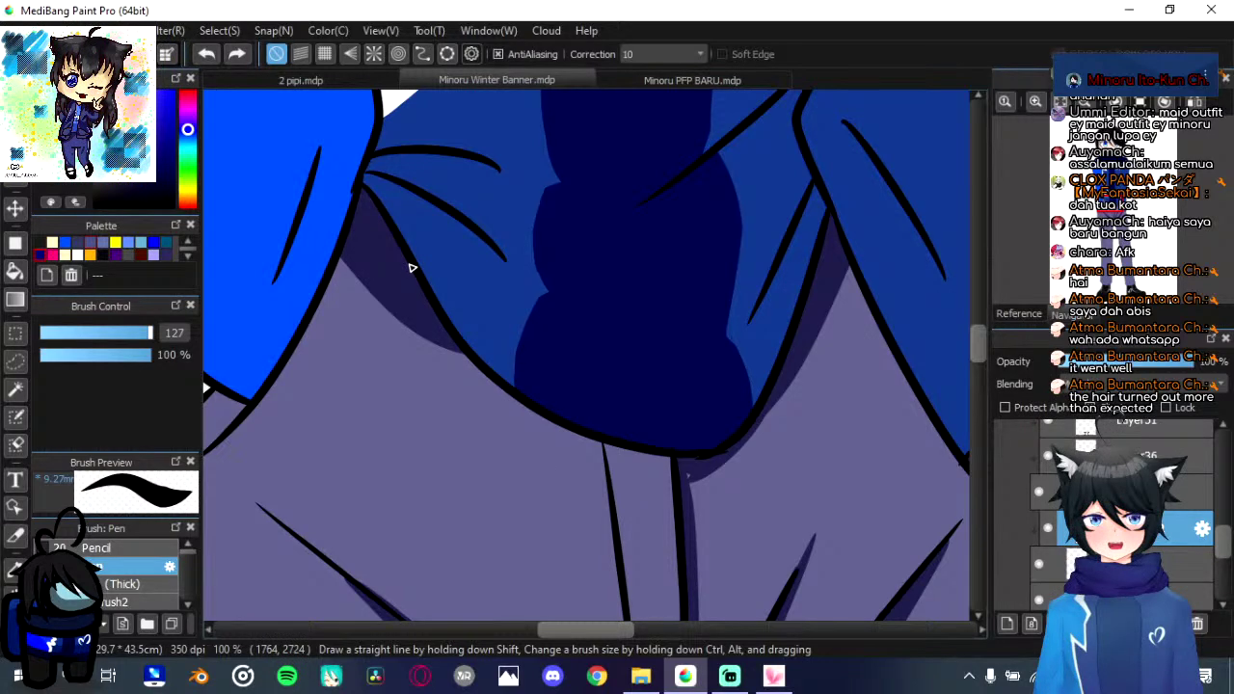
{"action": "key", "text": "Right"}
{"action": "key", "text": "Right"}
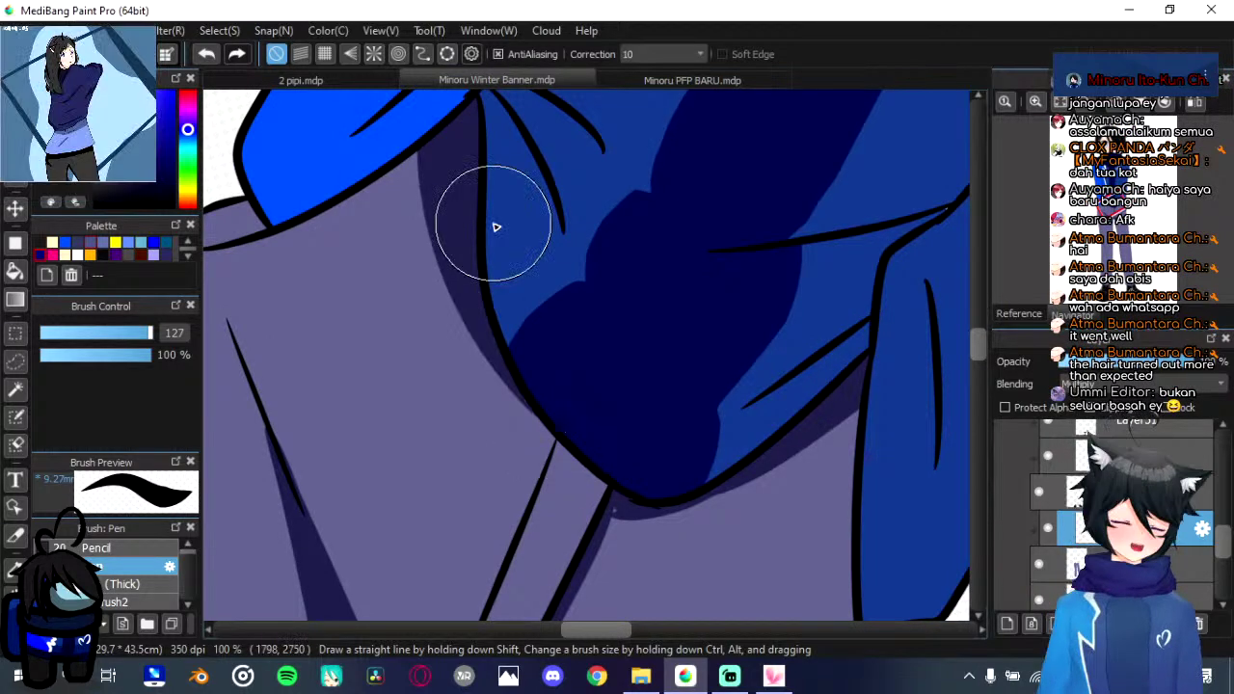
{"action": "left_click_drag", "start_coordinate": [495, 226], "coordinate": [702, 238]}
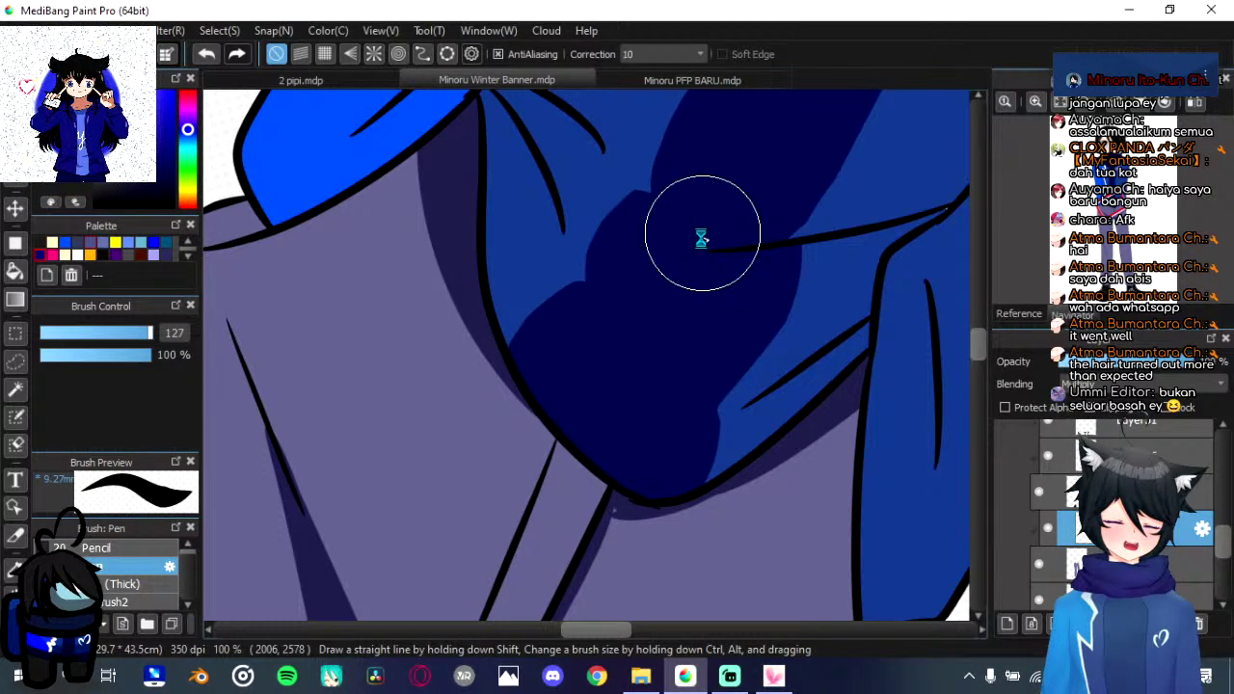
Step: Paint a small shadow on the outer hip edge of the trousers just below the left sleeve, undoing stray strokes
{"action": "scroll", "coordinate": [701, 234], "scroll_direction": "down", "scroll_amount": 2}
{"action": "mouse_move", "coordinate": [424, 228]}
{"action": "left_mouse_down"}
{"action": "mouse_move", "coordinate": [473, 242]}
{"action": "mouse_move", "coordinate": [421, 213]}
{"action": "left_mouse_up"}
{"action": "key", "text": "ctrl+z"}
{"action": "key", "text": "ctrl+z"}
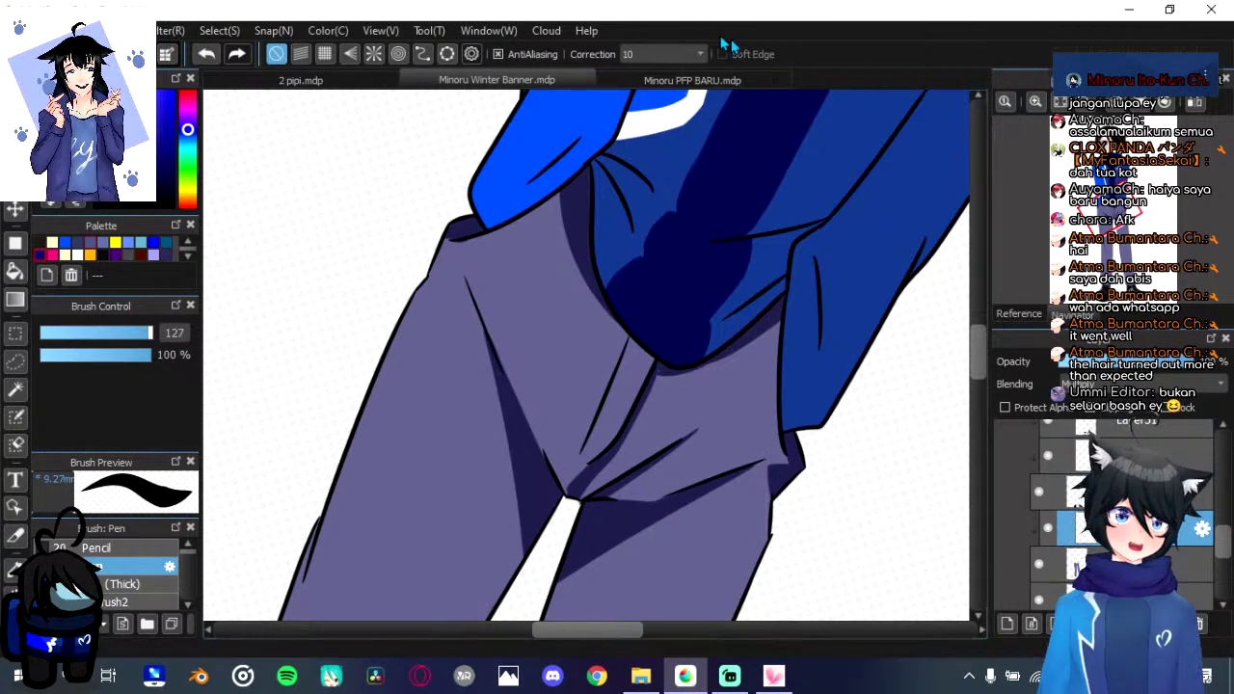
Step: Reset the canvas rotation and paint a slim shadow along the long diagonal crease at the left knee, redoing strokes that miss the line
{"action": "scroll", "coordinate": [762, 289], "scroll_direction": "down", "scroll_amount": 2}
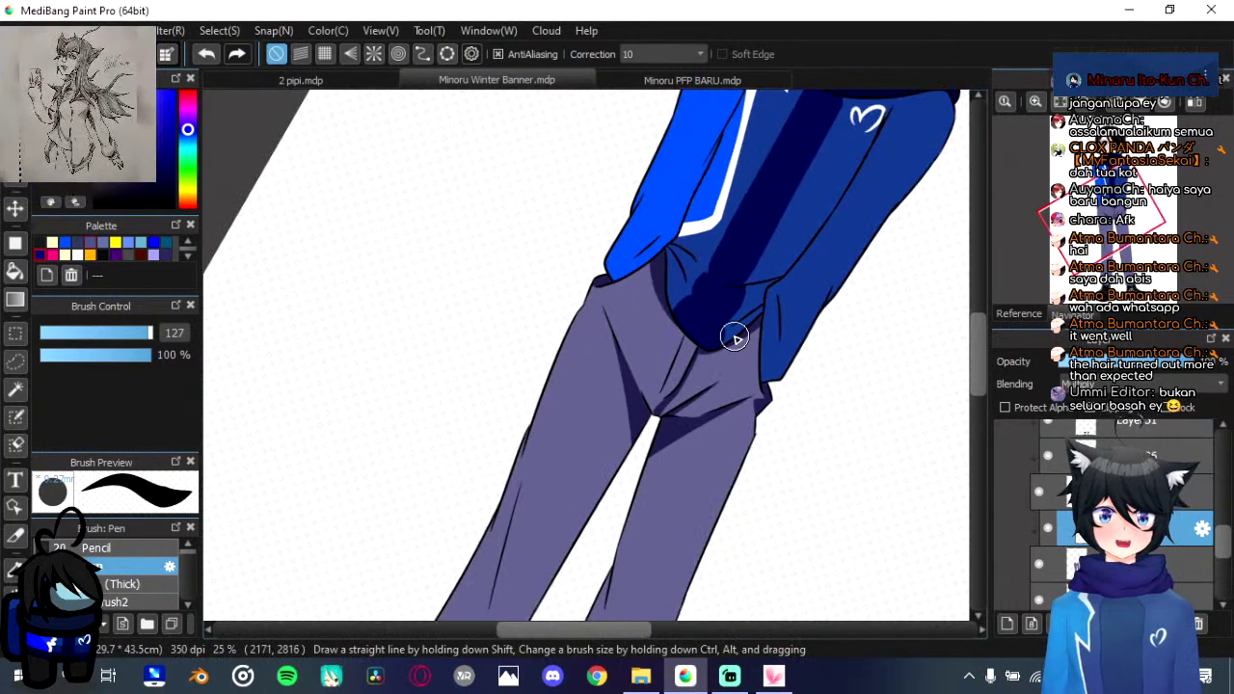
{"action": "key", "text": "Up"}
{"action": "scroll", "coordinate": [695, 362], "scroll_direction": "up", "scroll_amount": 2}
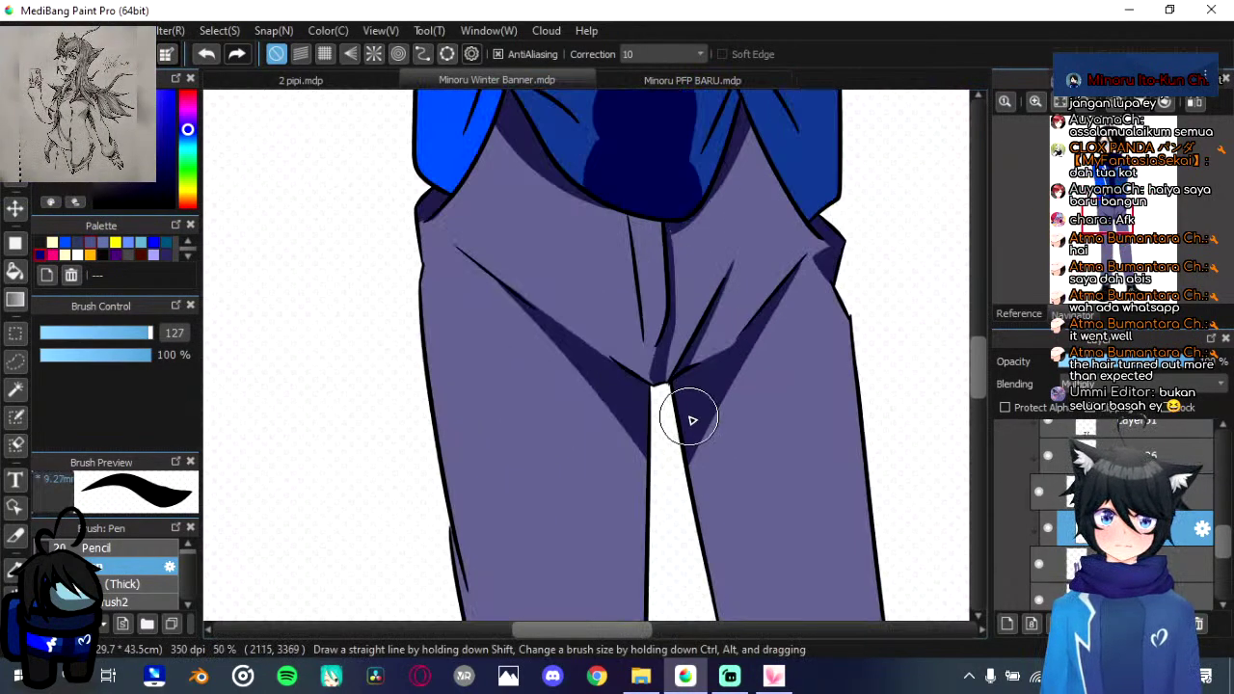
{"action": "mouse_move", "coordinate": [688, 413]}
{"action": "left_mouse_down"}
{"action": "mouse_move", "coordinate": [551, 279]}
{"action": "mouse_move", "coordinate": [498, 333]}
{"action": "mouse_move", "coordinate": [499, 362]}
{"action": "left_mouse_up"}
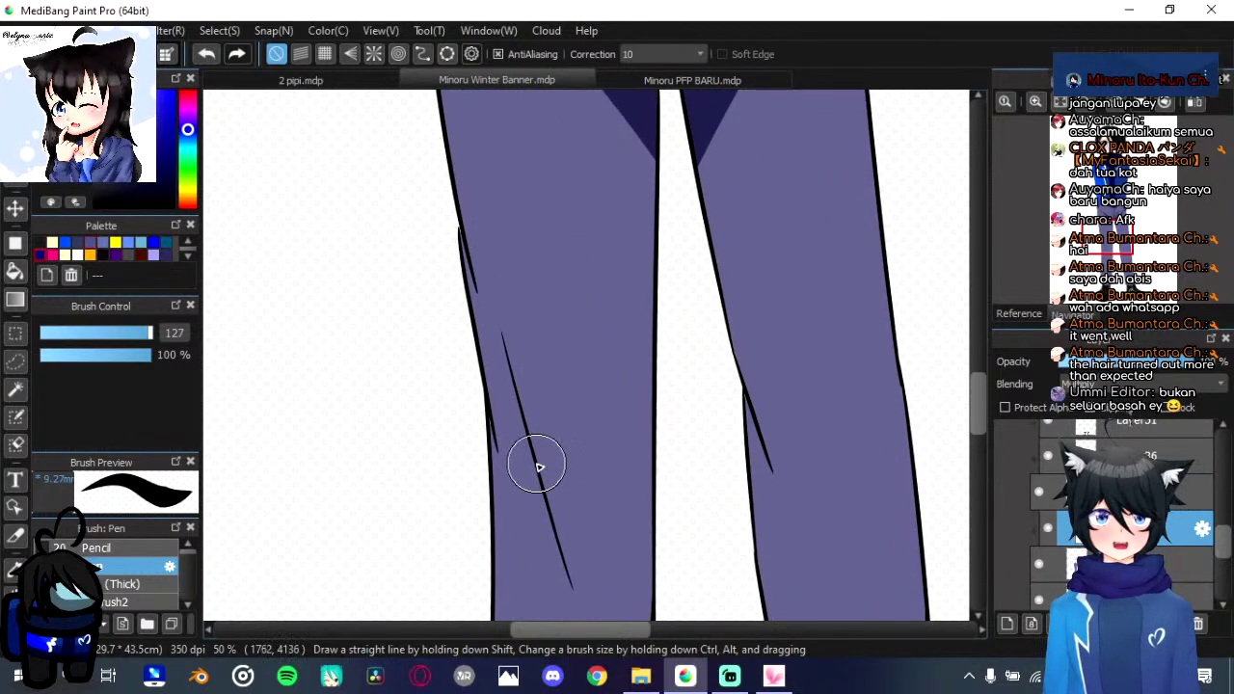
{"action": "left_click_drag", "start_coordinate": [523, 421], "coordinate": [438, 191]}
{"action": "key", "text": "ctrl+z"}
{"action": "left_click_drag", "start_coordinate": [526, 434], "coordinate": [454, 227]}
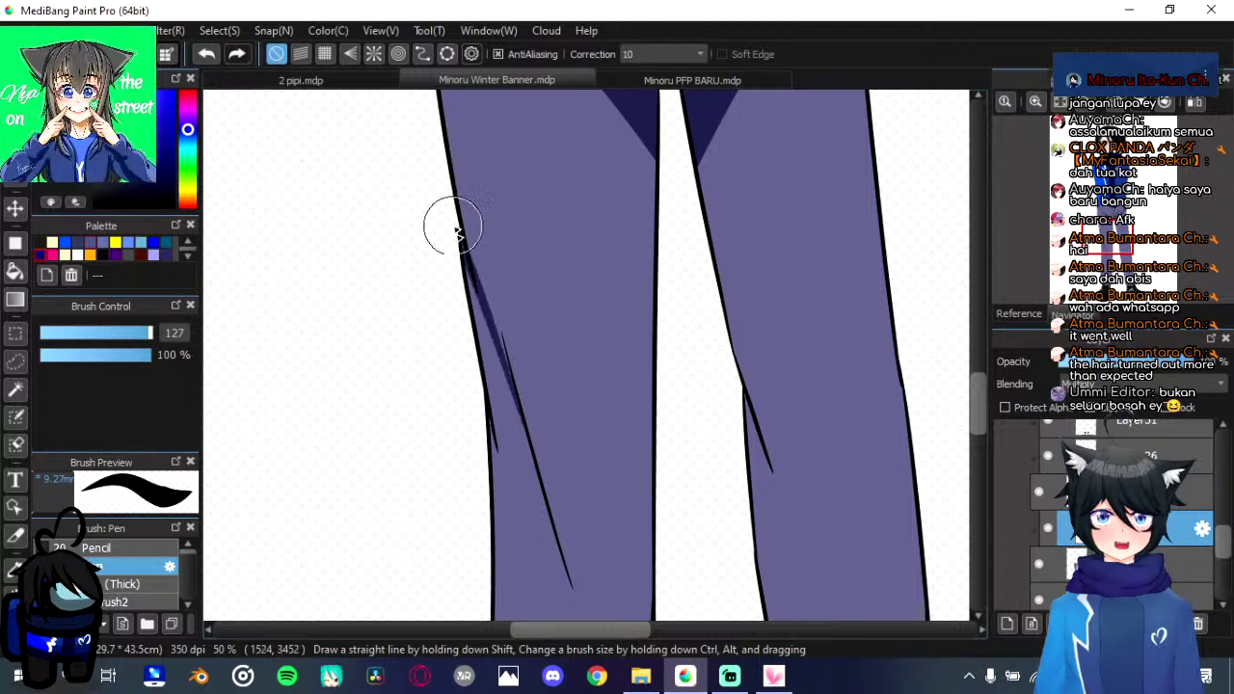
{"action": "key", "text": "ctrl+z"}
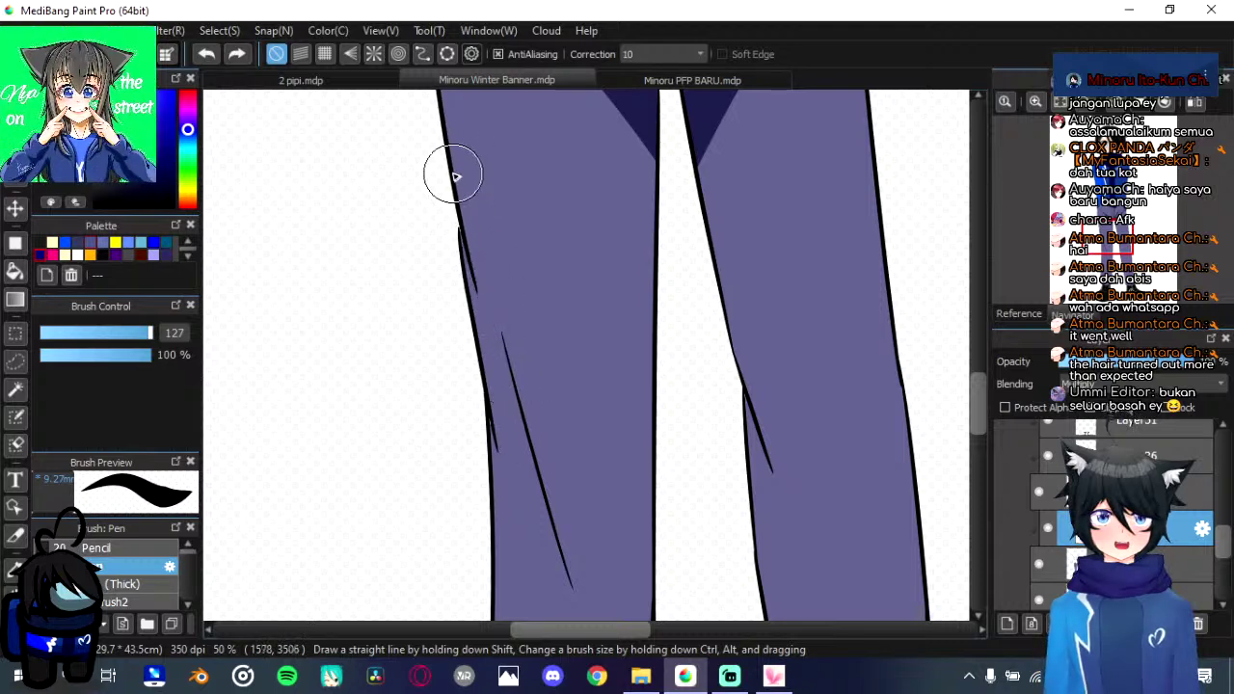
{"action": "left_click_drag", "start_coordinate": [455, 176], "coordinate": [524, 440]}
{"action": "key", "text": "ctrl+z"}
{"action": "left_click_drag", "start_coordinate": [482, 257], "coordinate": [525, 424]}
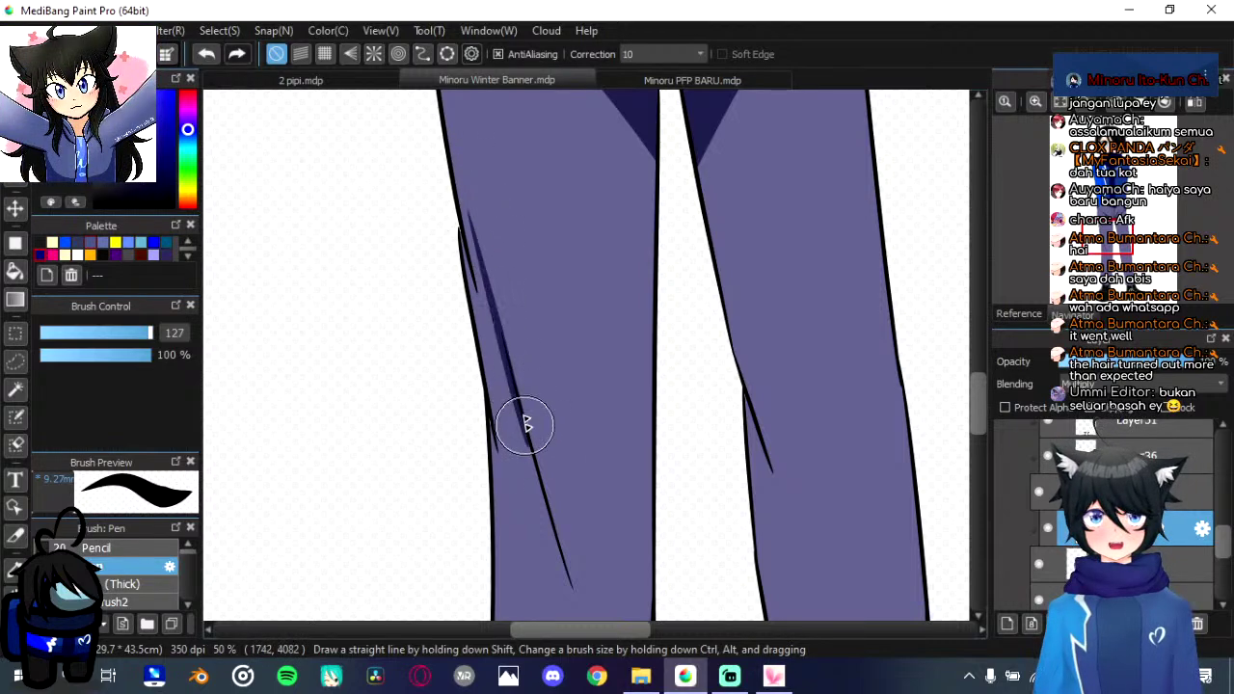
{"action": "left_click_drag", "start_coordinate": [485, 289], "coordinate": [546, 510]}
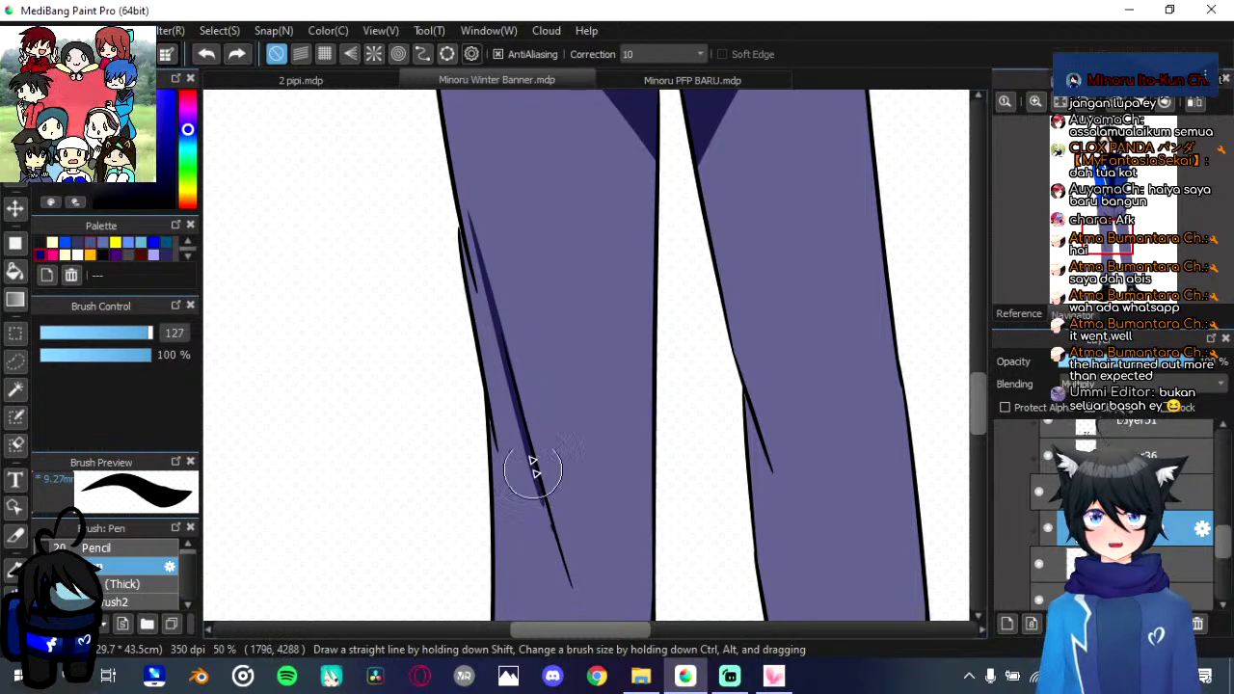
Step: Paint thin tapering shadows along the two short creases on the outer edge of the left knee
{"action": "left_click_drag", "start_coordinate": [485, 327], "coordinate": [441, 161]}
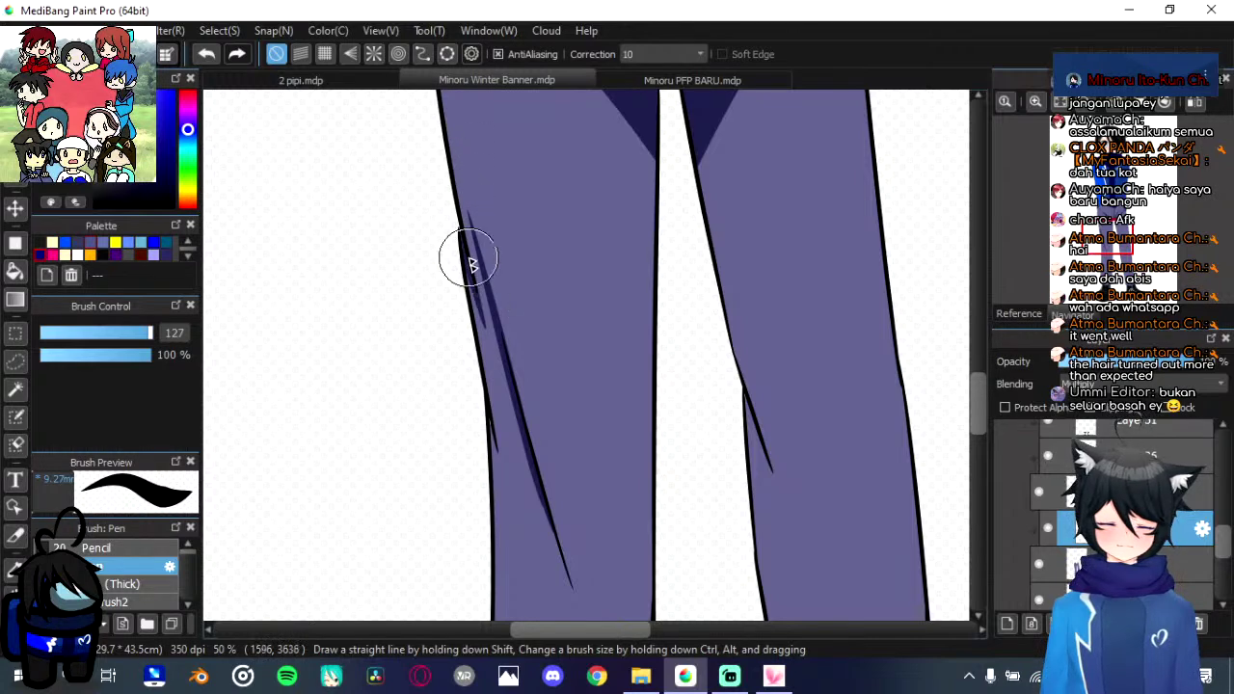
{"action": "left_click_drag", "start_coordinate": [509, 518], "coordinate": [469, 321]}
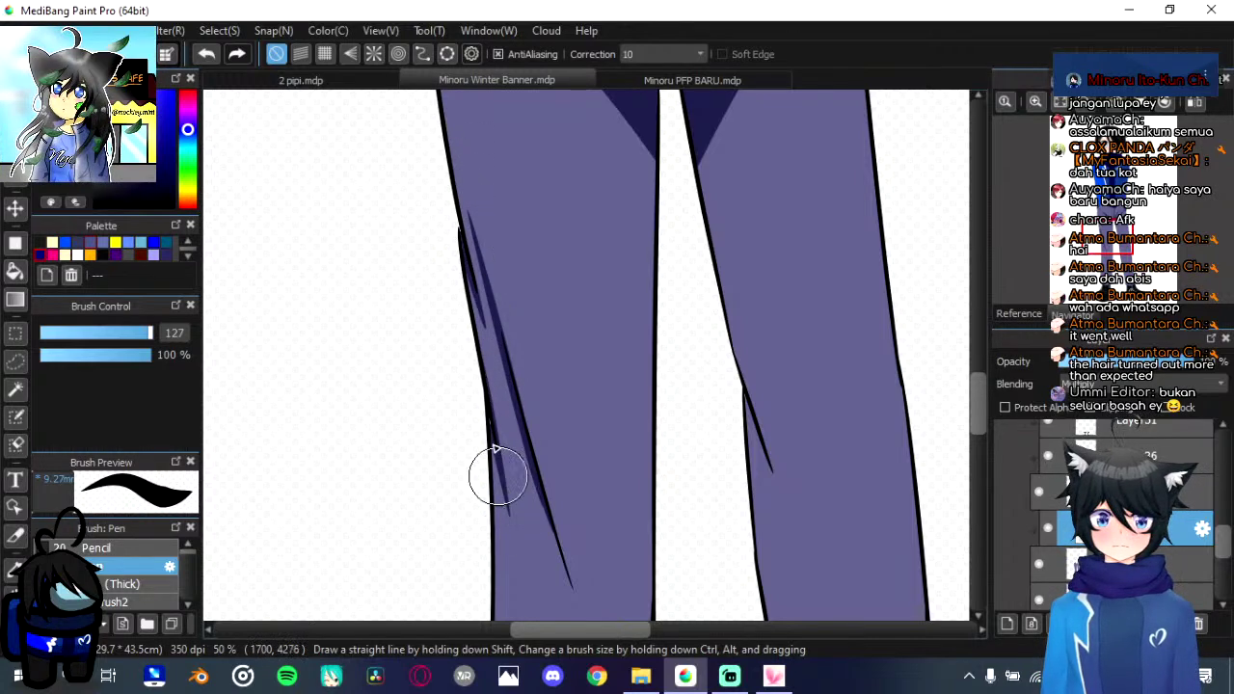
{"action": "left_click_drag", "start_coordinate": [497, 449], "coordinate": [471, 338]}
{"action": "left_click_drag", "start_coordinate": [520, 579], "coordinate": [462, 339]}
Step: Paint a tapering shadow along the crease at the inner edge of the right knee
{"action": "mouse_move", "coordinate": [490, 450]}
{"action": "left_mouse_down"}
{"action": "mouse_move", "coordinate": [457, 360]}
{"action": "mouse_move", "coordinate": [384, 342]}
{"action": "left_mouse_up"}
{"action": "left_click_drag", "start_coordinate": [675, 397], "coordinate": [622, 259]}
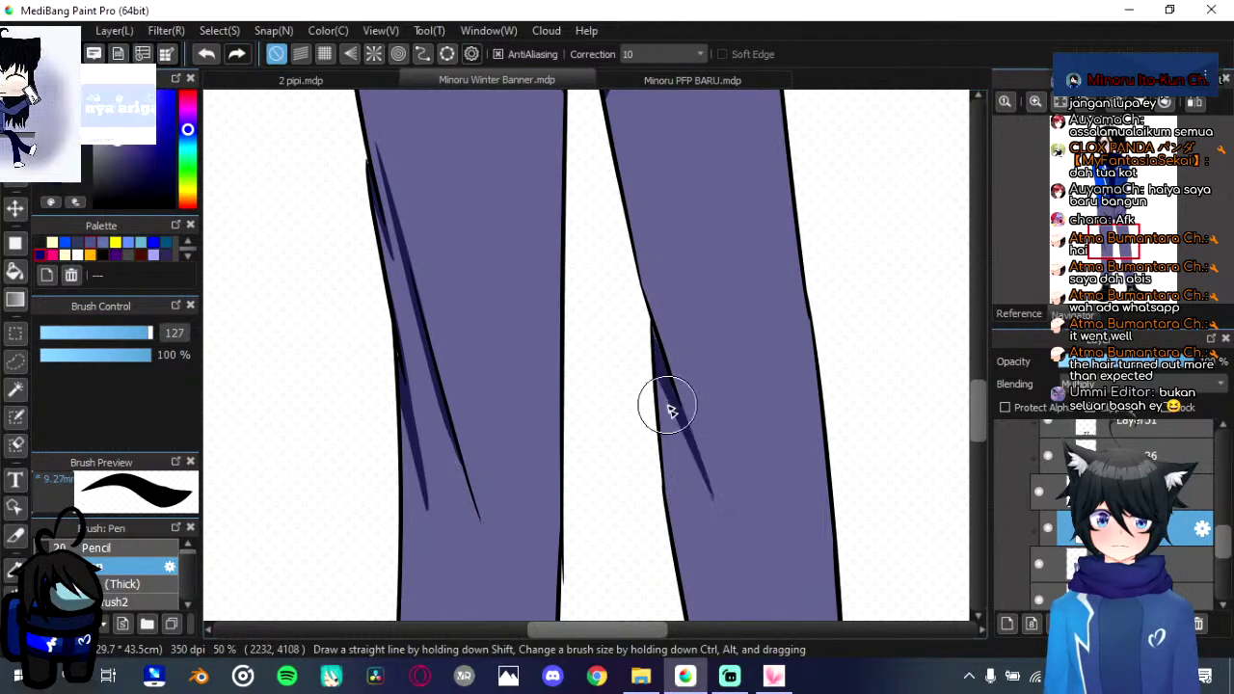
{"action": "left_click_drag", "start_coordinate": [679, 424], "coordinate": [616, 265]}
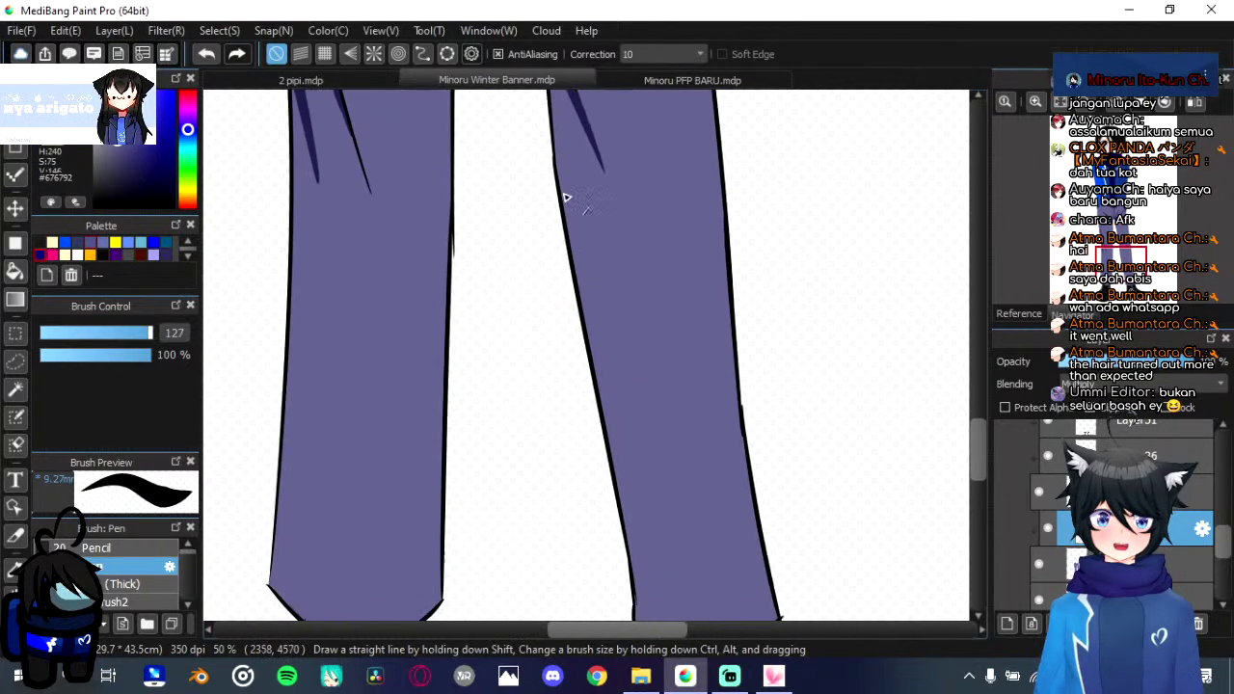
Step: Paint a narrow shadow down the inner edge of the right lower trouser leg to the cuff, with a pointed fold, redoing poor strokes
{"action": "left_click_drag", "start_coordinate": [568, 206], "coordinate": [635, 574]}
{"action": "left_click_drag", "start_coordinate": [626, 394], "coordinate": [621, 322]}
{"action": "key", "text": "ctrl+z"}
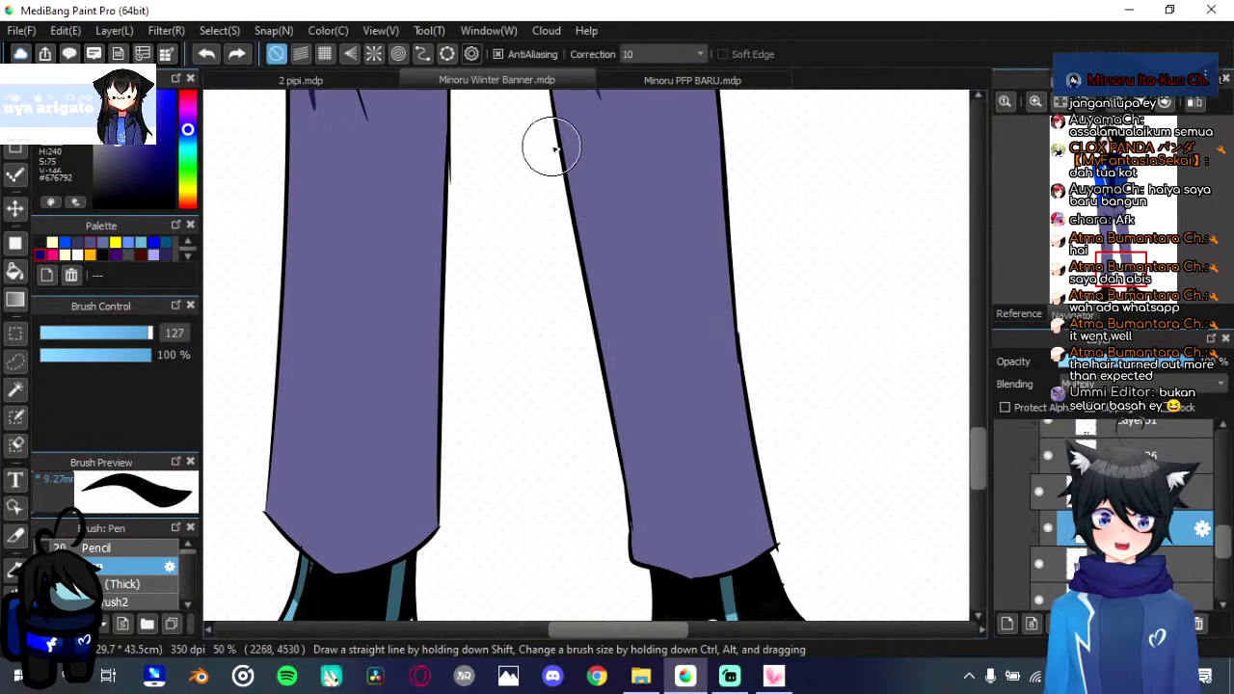
{"action": "mouse_move", "coordinate": [566, 173]}
{"action": "left_mouse_down"}
{"action": "mouse_move", "coordinate": [601, 317]}
{"action": "mouse_move", "coordinate": [625, 562]}
{"action": "left_mouse_up"}
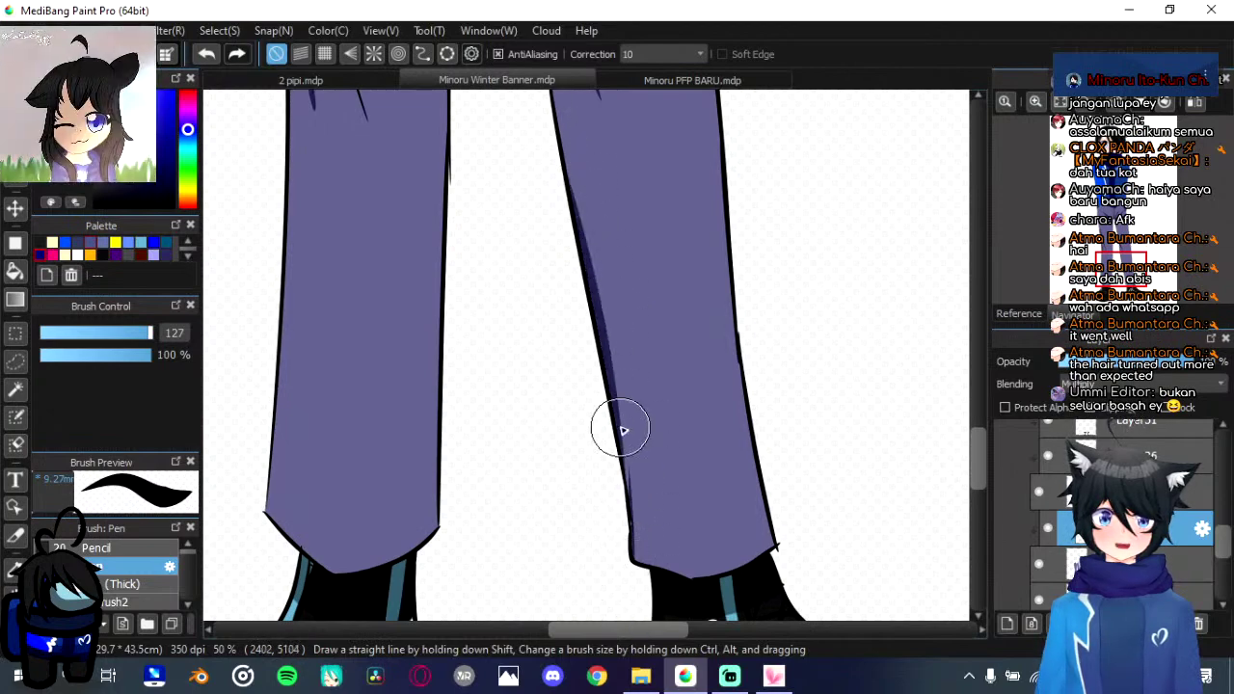
{"action": "key", "text": "ctrl+z"}
{"action": "left_click_drag", "start_coordinate": [631, 386], "coordinate": [630, 629]}
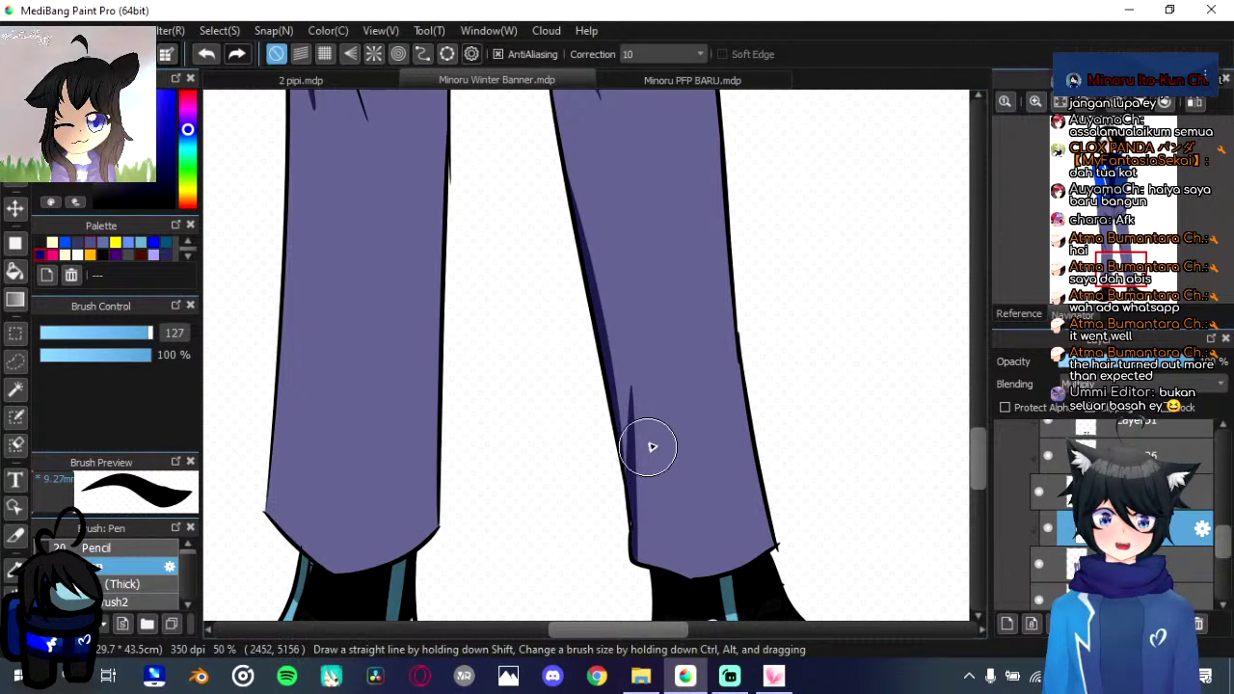
Step: Paint a pointed fold shadow at the inner edge of the left trouser cuff, redoing the first stroke
{"action": "mouse_move", "coordinate": [648, 322]}
{"action": "left_mouse_down"}
{"action": "mouse_move", "coordinate": [665, 394]}
{"action": "mouse_move", "coordinate": [672, 267]}
{"action": "left_mouse_up"}
{"action": "left_click_drag", "start_coordinate": [435, 281], "coordinate": [460, 399]}
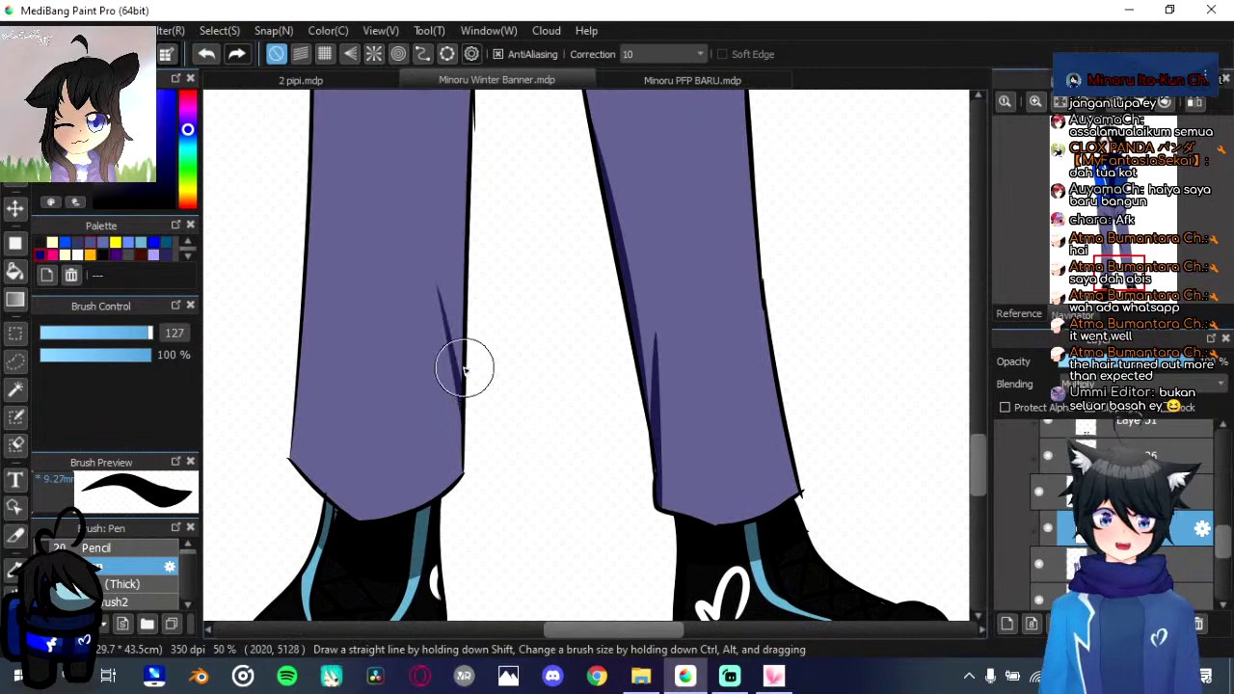
{"action": "key", "text": "ctrl+z"}
{"action": "left_click_drag", "start_coordinate": [452, 279], "coordinate": [467, 482]}
{"action": "left_click_drag", "start_coordinate": [476, 335], "coordinate": [504, 650]}
{"action": "left_click_drag", "start_coordinate": [486, 312], "coordinate": [492, 409]}
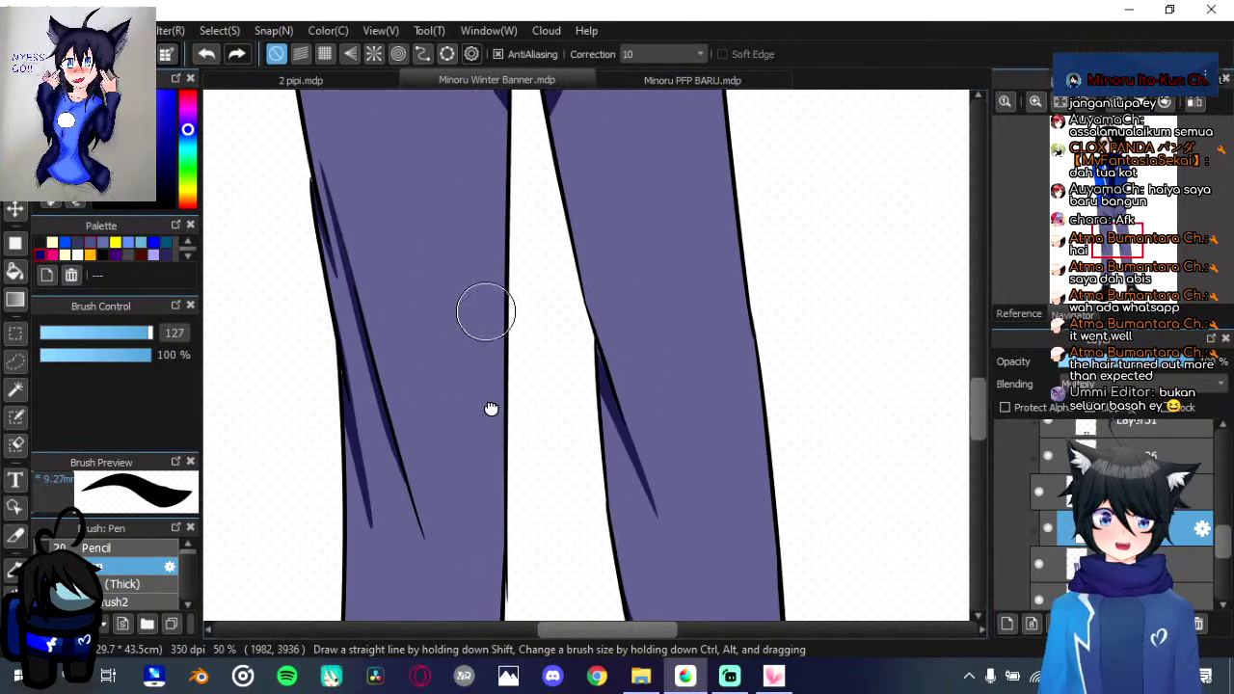
Step: Paint a tapering fold shadow from the crotch across the left thigh, and short crease shadows below both hips
{"action": "scroll", "coordinate": [491, 409], "scroll_direction": "up", "scroll_amount": 5}
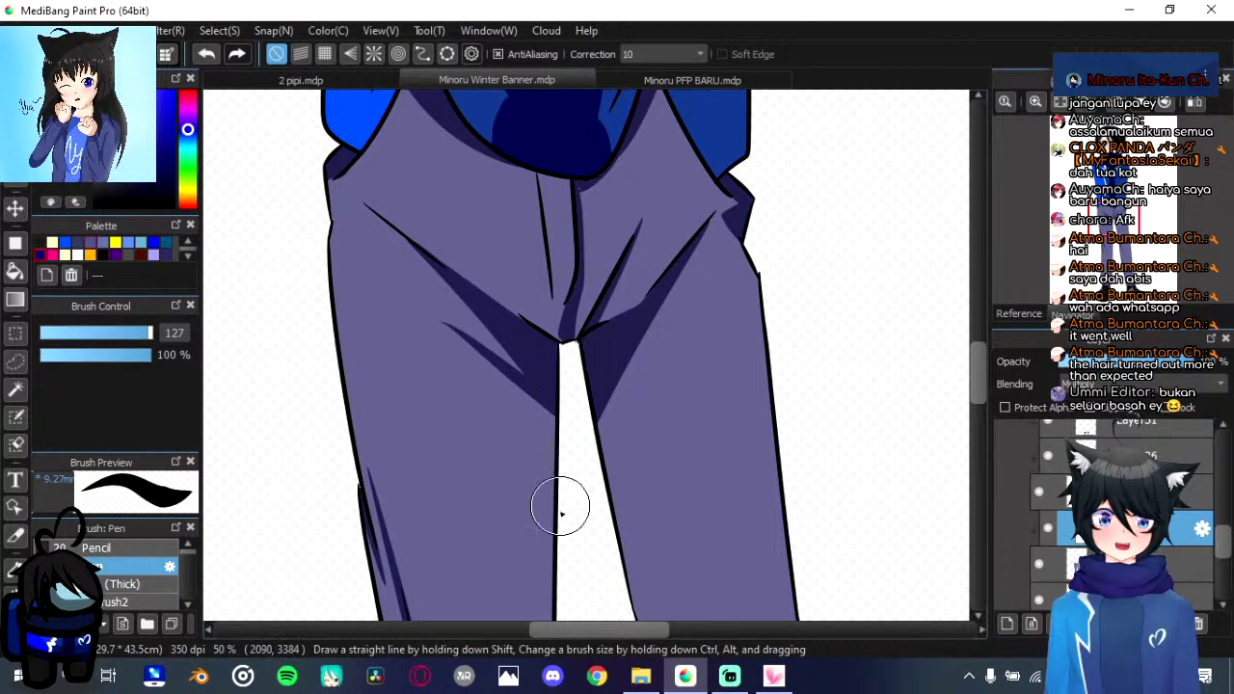
{"action": "scroll", "coordinate": [555, 433], "scroll_direction": "up", "scroll_amount": 1}
{"action": "left_click_drag", "start_coordinate": [562, 391], "coordinate": [477, 270]}
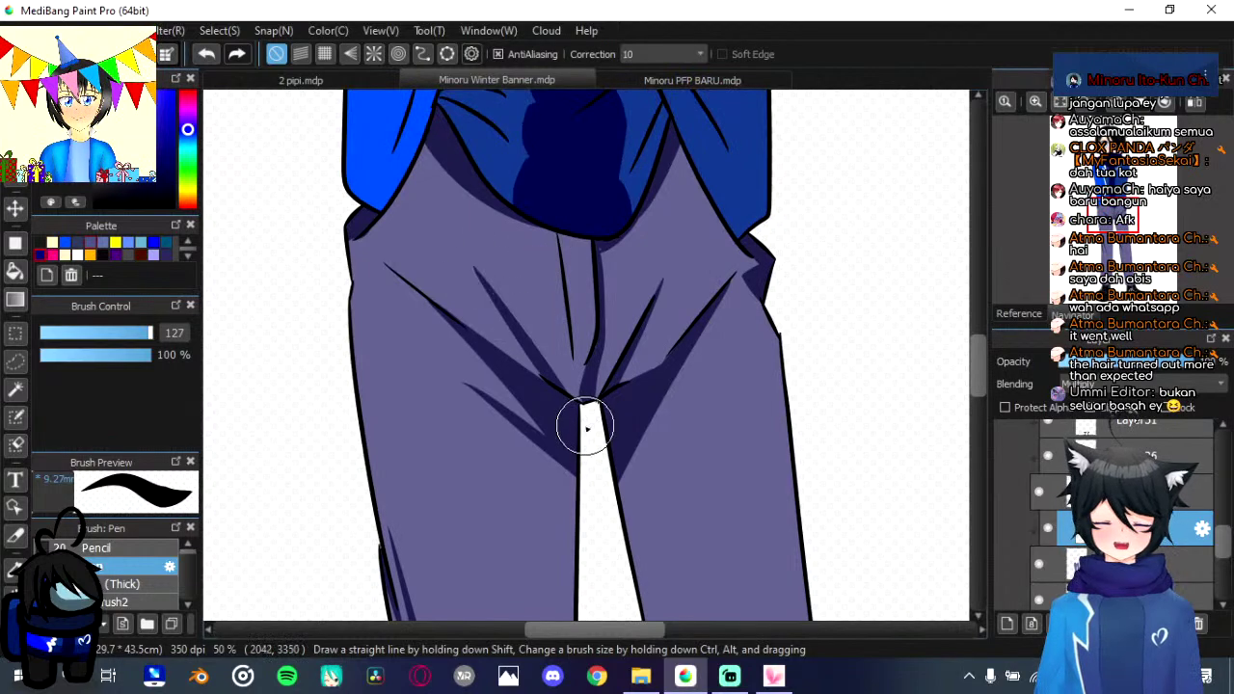
{"action": "scroll", "coordinate": [557, 394], "scroll_direction": "up", "scroll_amount": 1}
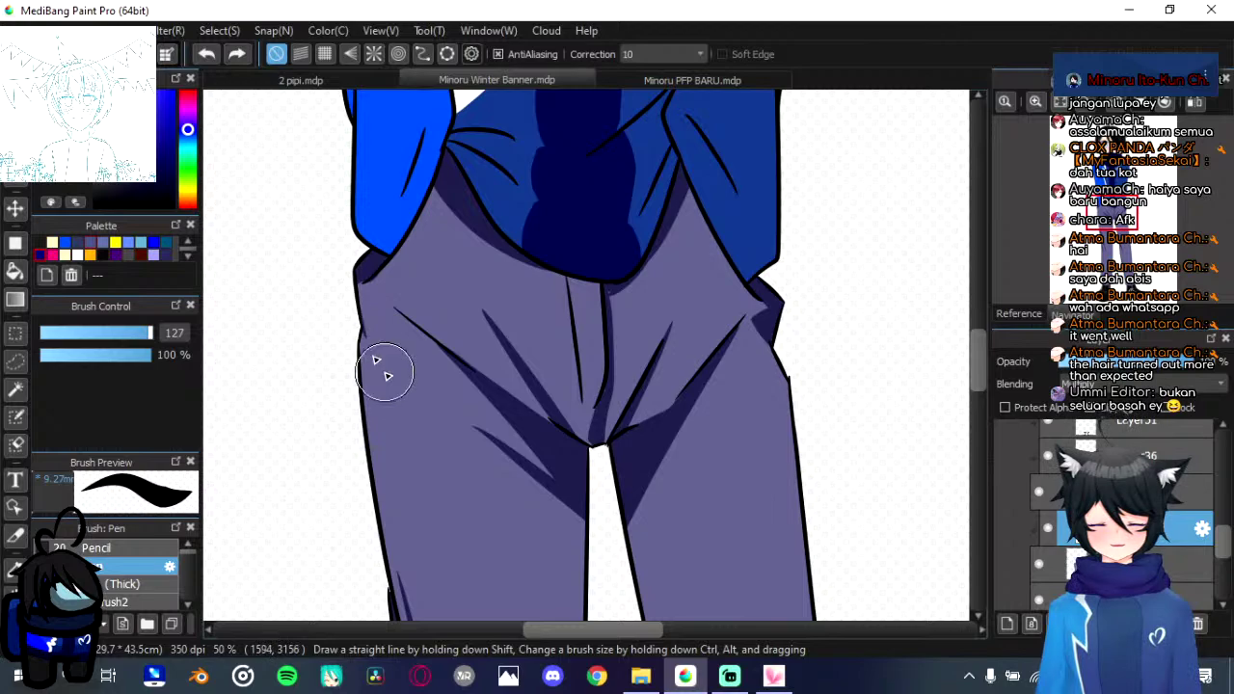
{"action": "left_click_drag", "start_coordinate": [381, 373], "coordinate": [371, 330]}
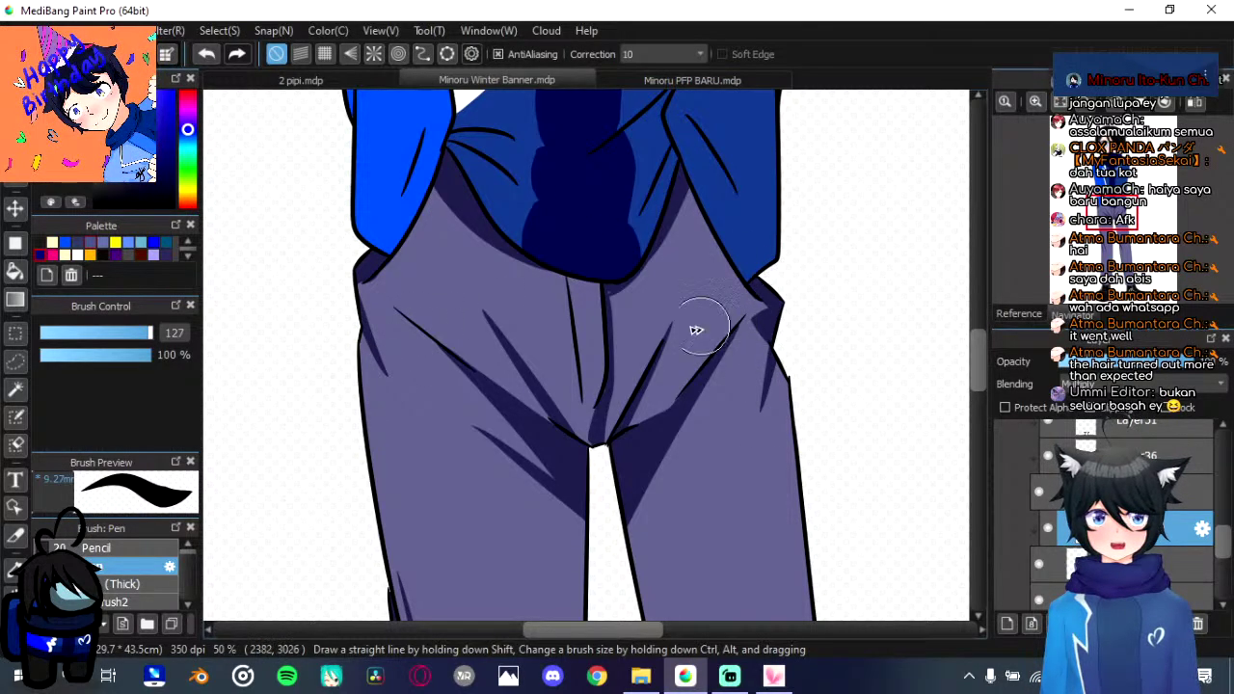
Step: Trim the pointed shadow at the right hip pocket into a smooth narrow band along the outer edge
{"action": "scroll", "coordinate": [720, 349], "scroll_direction": "up", "scroll_amount": 5}
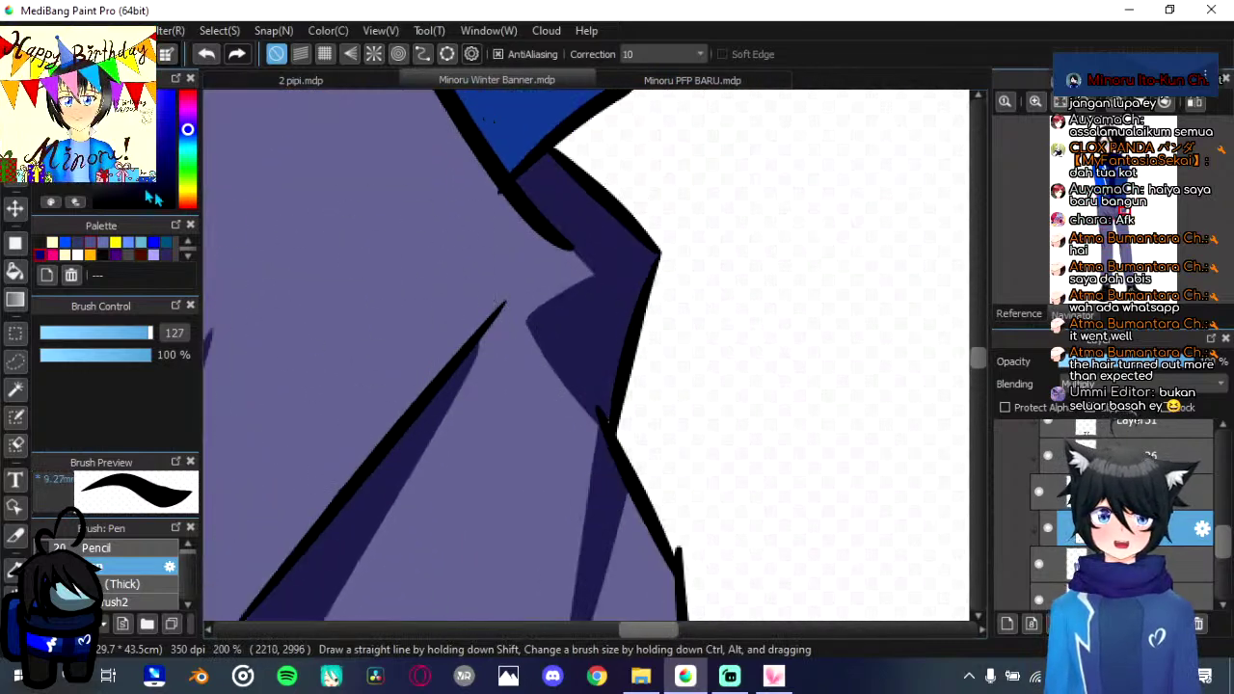
{"action": "mouse_move", "coordinate": [575, 282]}
{"action": "left_mouse_down"}
{"action": "mouse_move", "coordinate": [595, 311]}
{"action": "mouse_move", "coordinate": [576, 438]}
{"action": "left_mouse_up"}
{"action": "left_click_drag", "start_coordinate": [601, 326], "coordinate": [590, 470]}
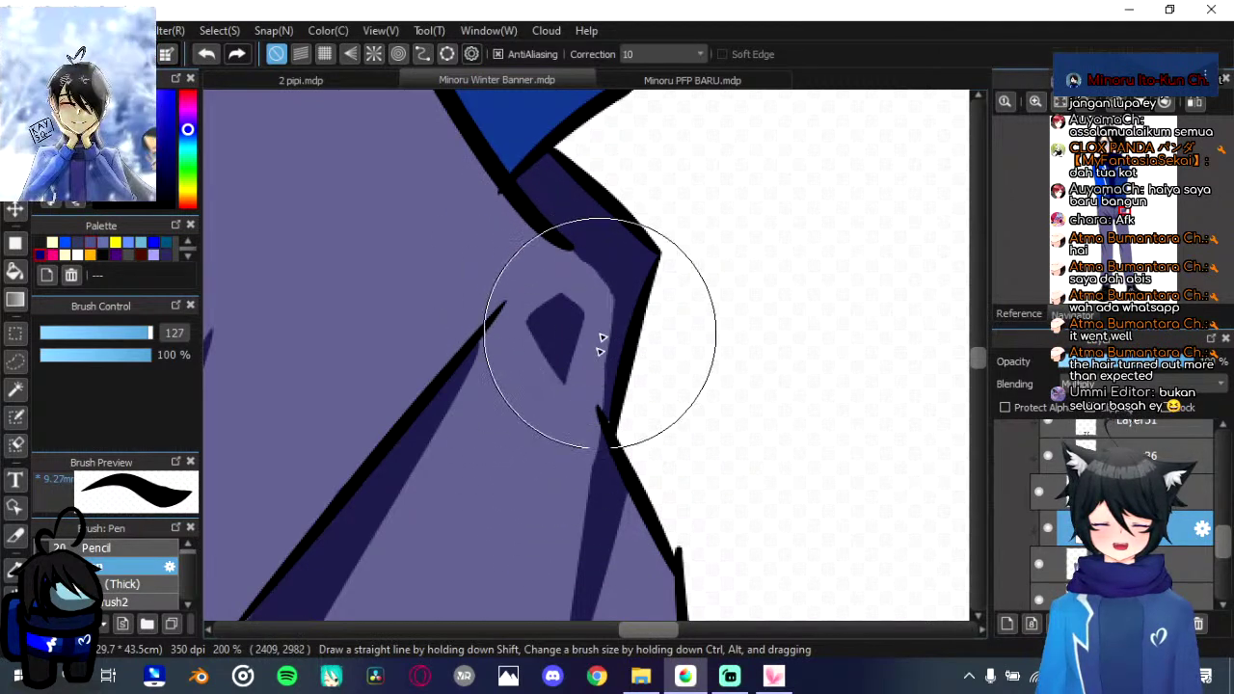
{"action": "mouse_move", "coordinate": [600, 338]}
{"action": "left_mouse_down"}
{"action": "mouse_move", "coordinate": [572, 465]}
{"action": "mouse_move", "coordinate": [560, 288]}
{"action": "mouse_move", "coordinate": [556, 421]}
{"action": "mouse_move", "coordinate": [553, 284]}
{"action": "mouse_move", "coordinate": [538, 360]}
{"action": "mouse_move", "coordinate": [559, 315]}
{"action": "mouse_move", "coordinate": [575, 336]}
{"action": "mouse_move", "coordinate": [558, 368]}
{"action": "left_mouse_up"}
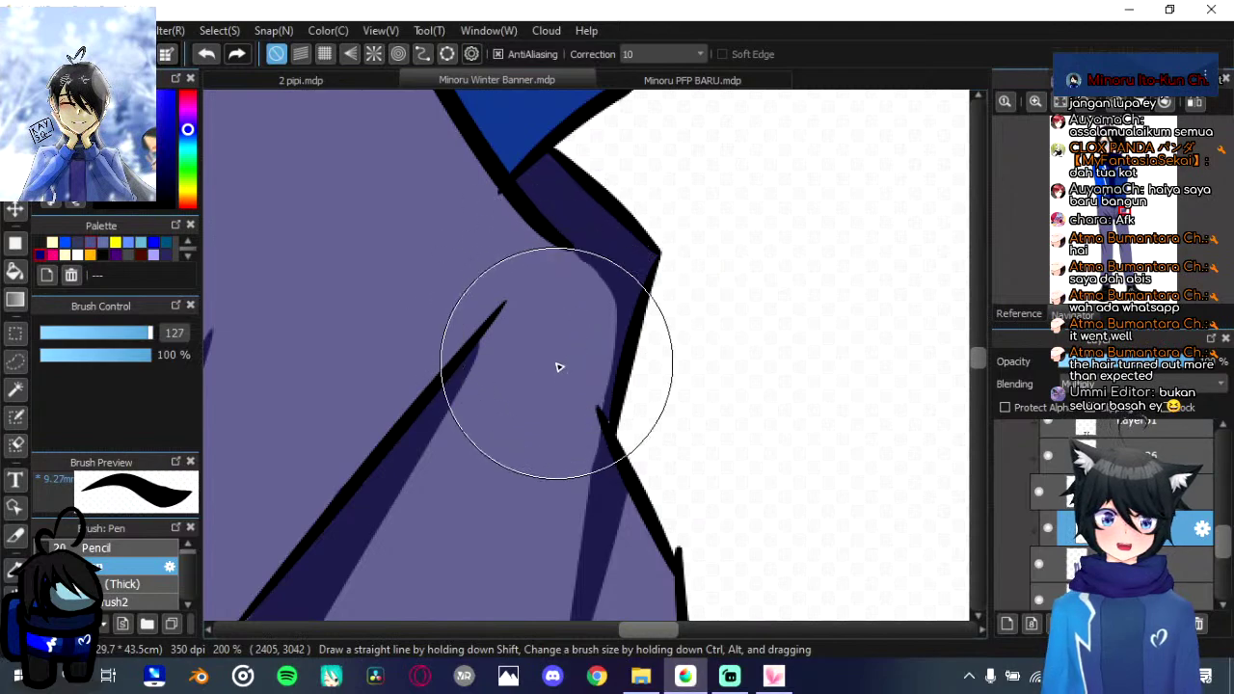
Step: Add a new clipping layer above the scarf's base colour layer and set its blending to Multiply
{"action": "scroll", "coordinate": [558, 368], "scroll_direction": "down", "scroll_amount": 8}
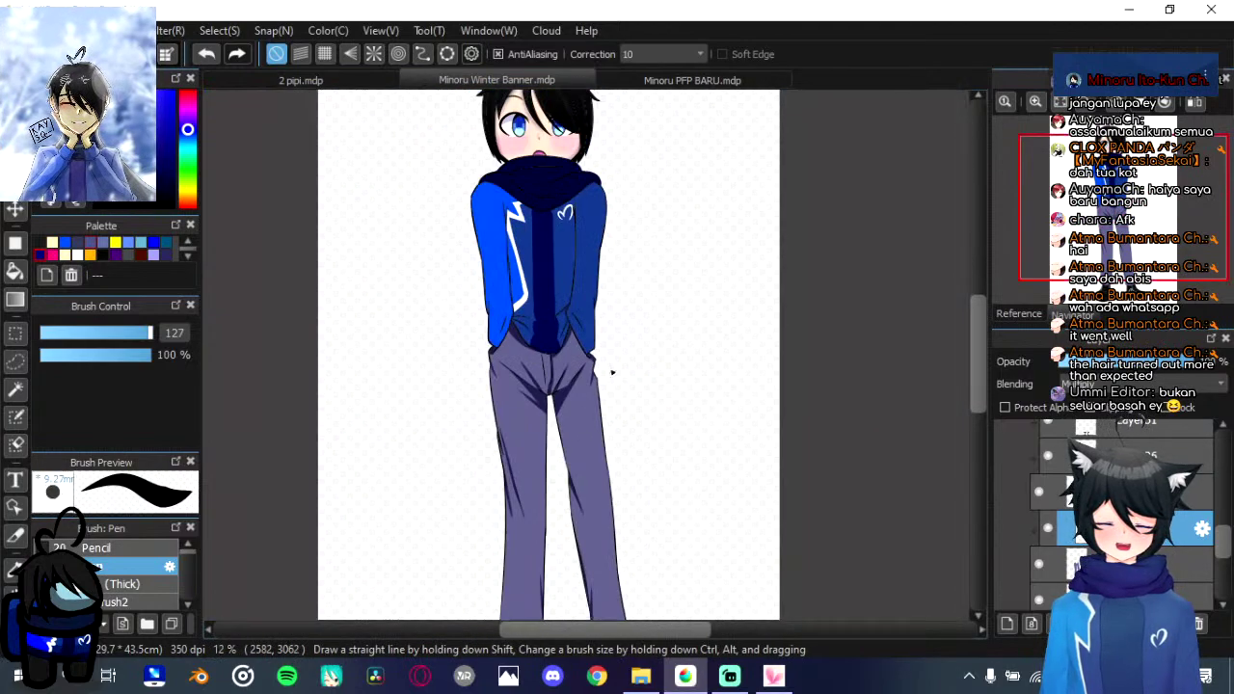
{"action": "scroll", "coordinate": [612, 373], "scroll_direction": "down", "scroll_amount": 1}
{"action": "left_click_drag", "start_coordinate": [530, 555], "coordinate": [514, 496]}
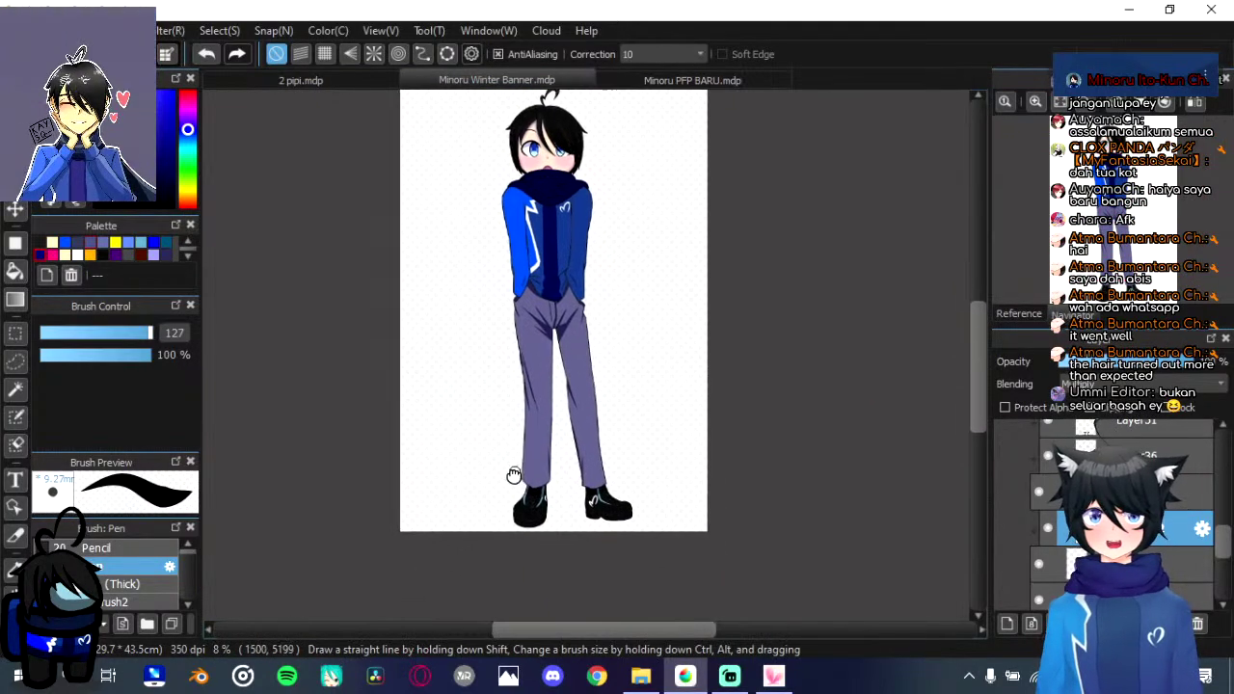
{"action": "left_click", "coordinate": [1108, 556]}
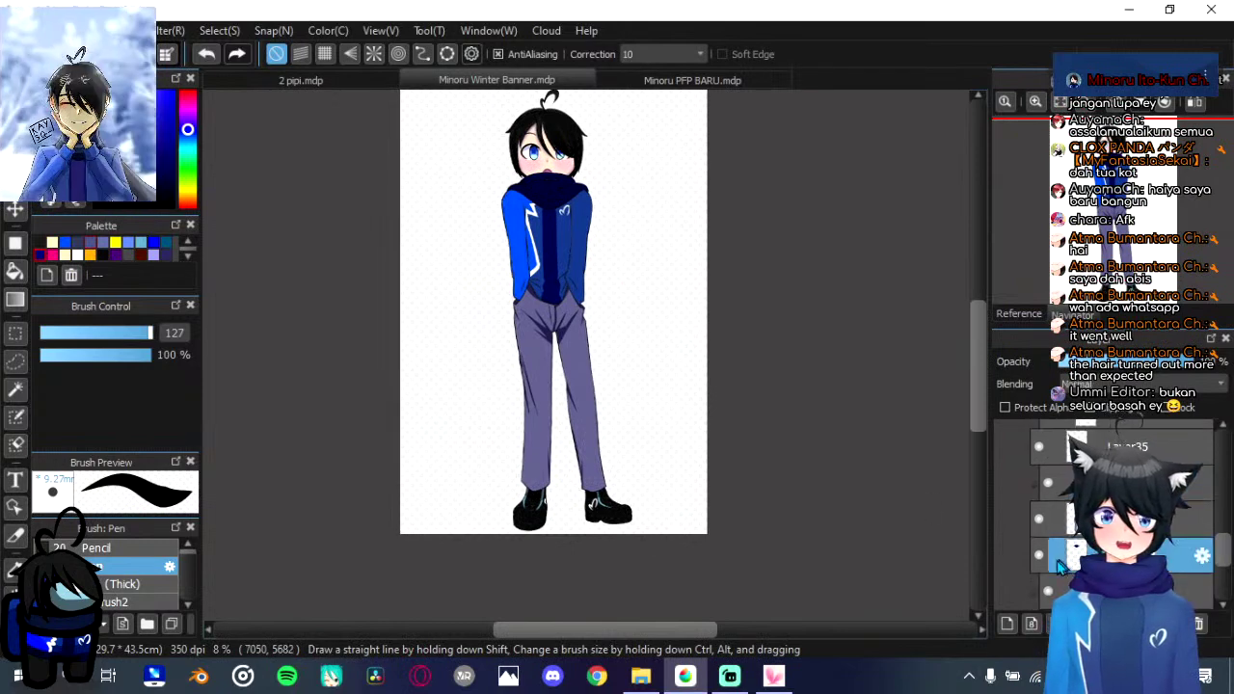
{"action": "left_click", "coordinate": [1038, 555]}
{"action": "left_click", "coordinate": [1038, 555]}
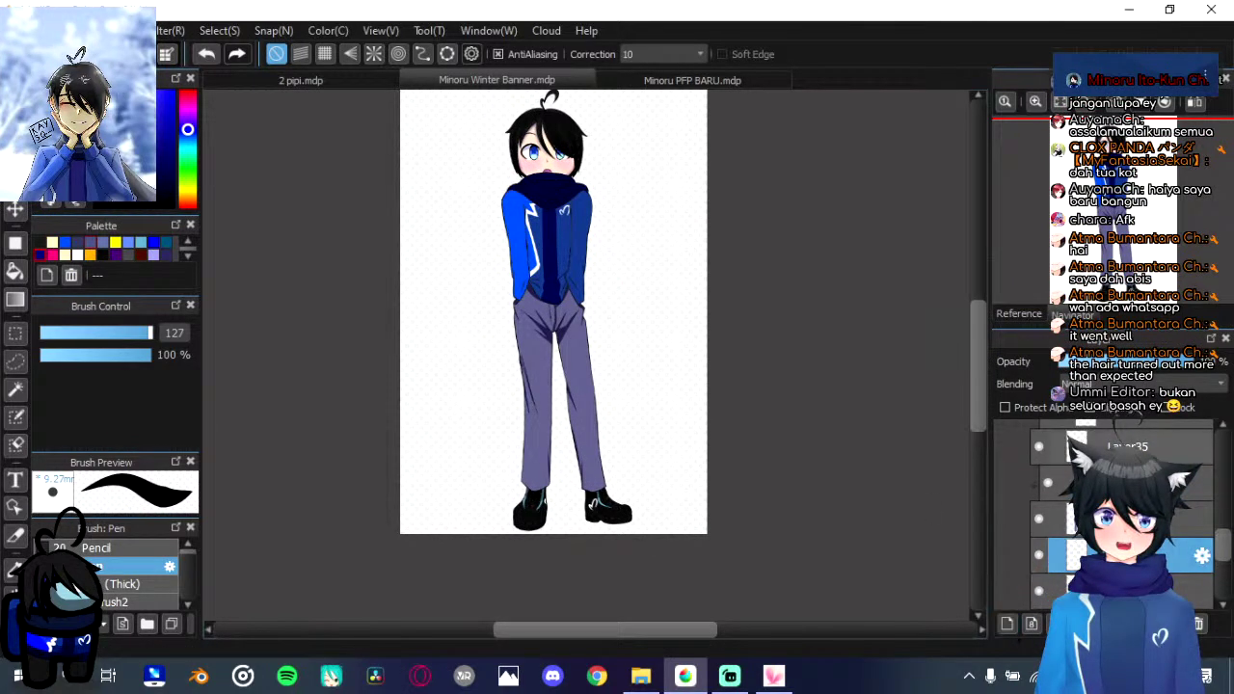
{"action": "left_click", "coordinate": [1109, 383]}
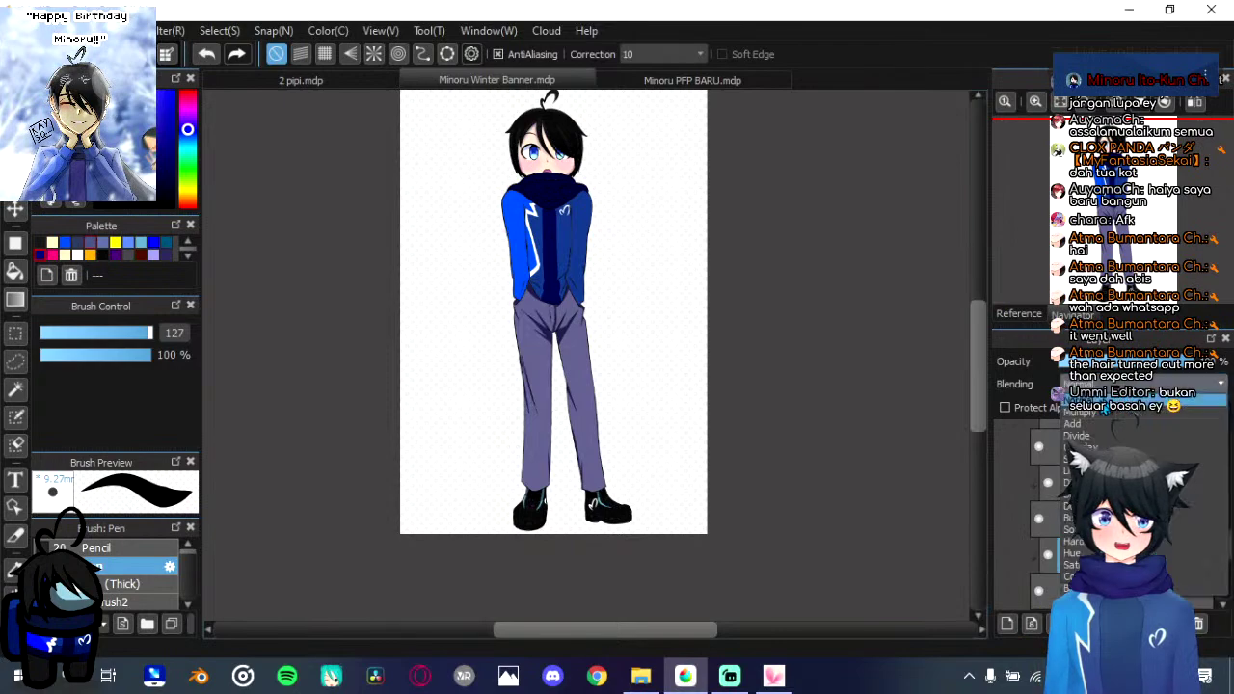
{"action": "left_click", "coordinate": [1098, 413]}
Step: Paint dark shadows in the scarf's upper right fold and along its lower edge over the right shoulder
{"action": "scroll", "coordinate": [549, 241], "scroll_direction": "up", "scroll_amount": 5}
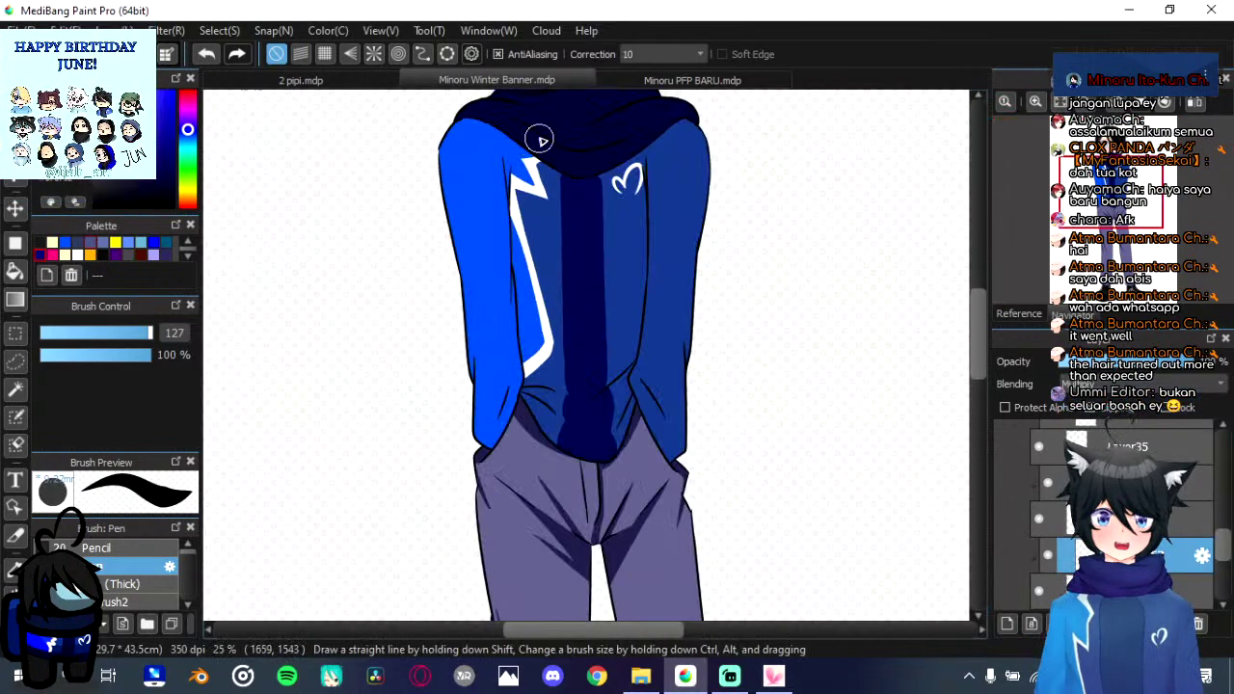
{"action": "scroll", "coordinate": [560, 126], "scroll_direction": "down", "scroll_amount": 1}
{"action": "scroll", "coordinate": [540, 135], "scroll_direction": "up", "scroll_amount": 4}
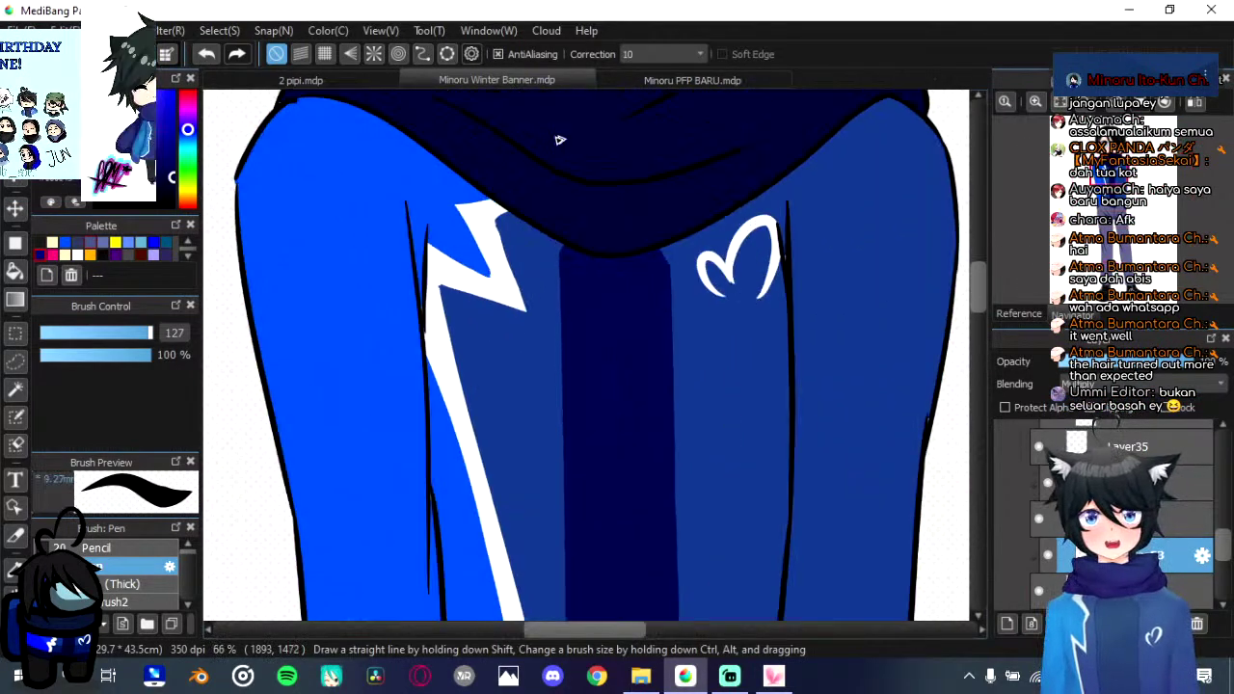
{"action": "left_click_drag", "start_coordinate": [457, 220], "coordinate": [476, 425]}
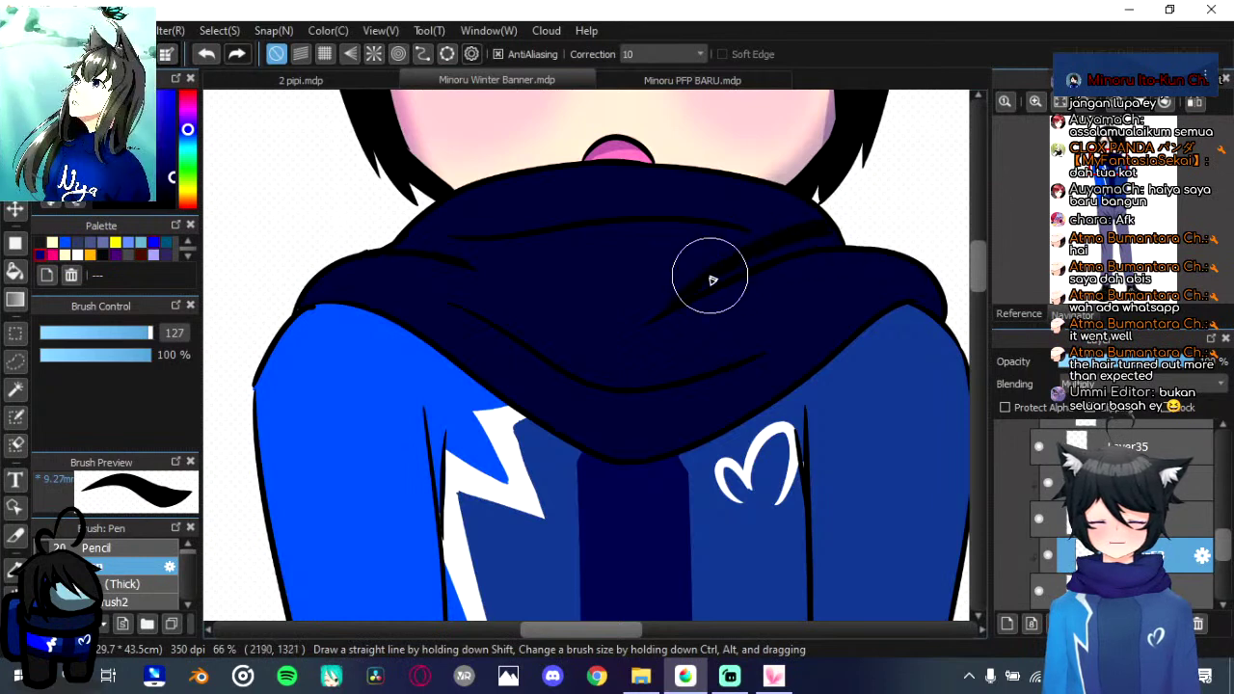
{"action": "left_click_drag", "start_coordinate": [779, 254], "coordinate": [838, 244]}
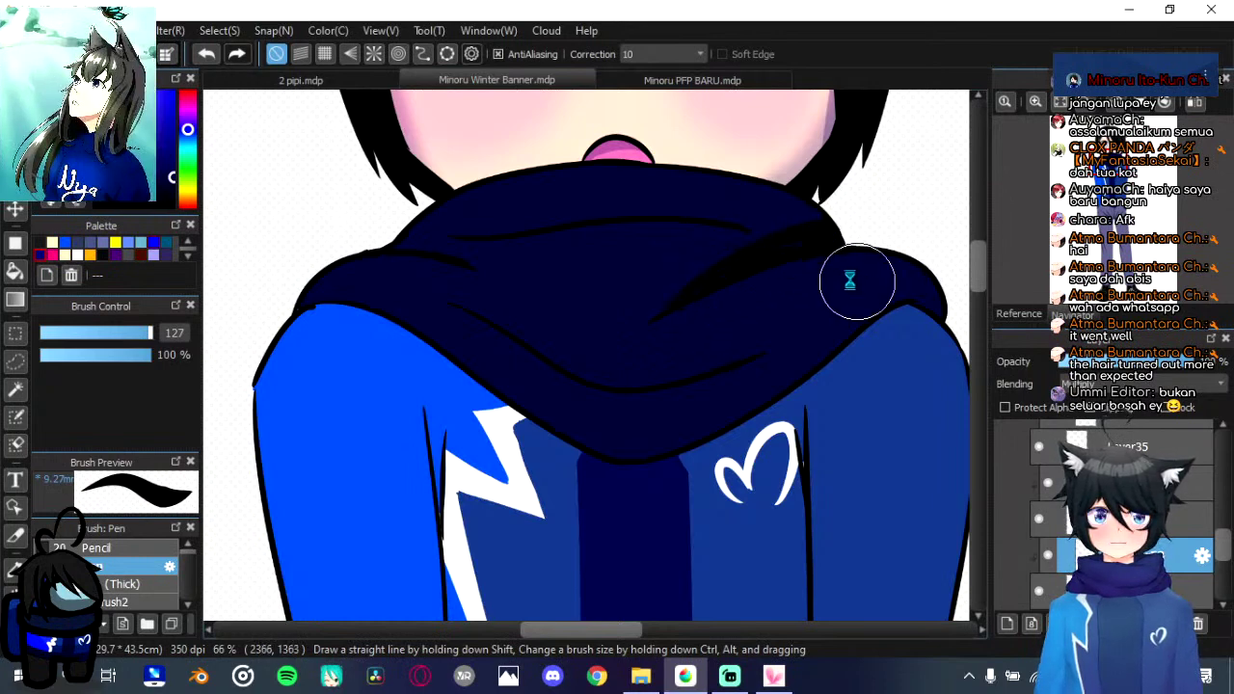
{"action": "left_click_drag", "start_coordinate": [818, 373], "coordinate": [719, 323]}
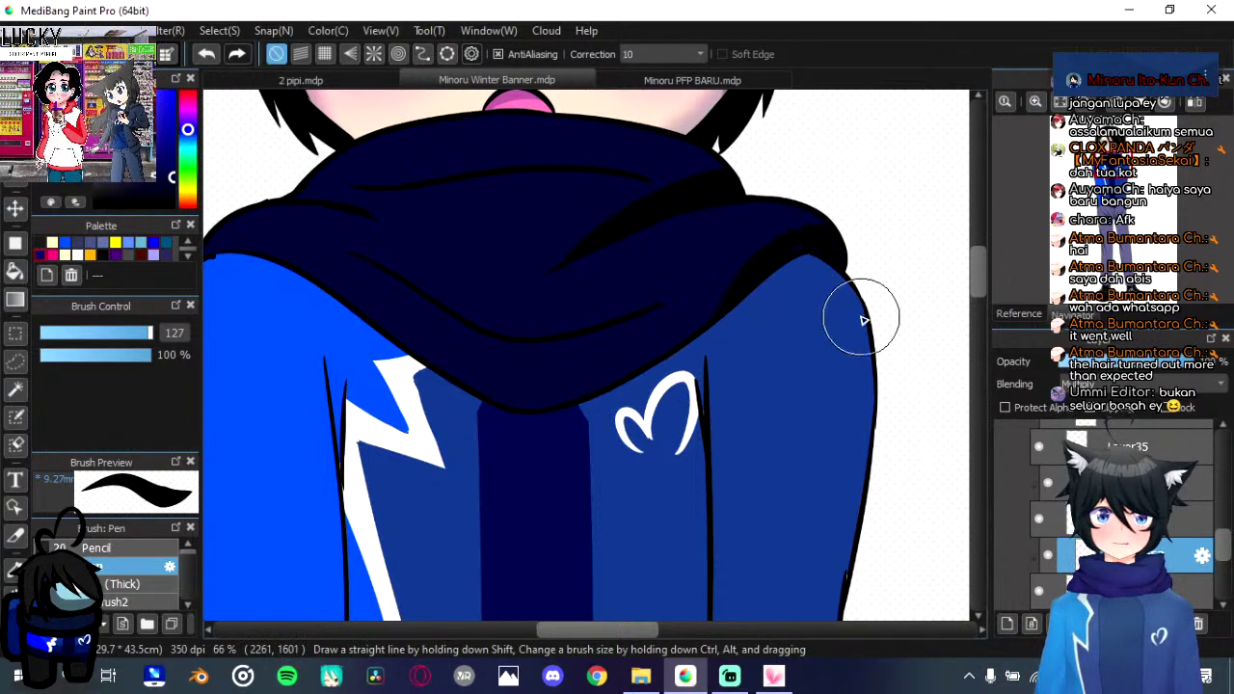
Step: Rotate the canvas and paint tapering shadows along the scarf's remaining folds, from the lower centre crease to the left end
{"action": "left_click_drag", "start_coordinate": [619, 323], "coordinate": [631, 328]}
{"action": "key", "text": "Right"}
{"action": "key", "text": "Right"}
{"action": "key", "text": "Right"}
{"action": "key", "text": "Right"}
{"action": "key", "text": "Right"}
{"action": "key", "text": "Right"}
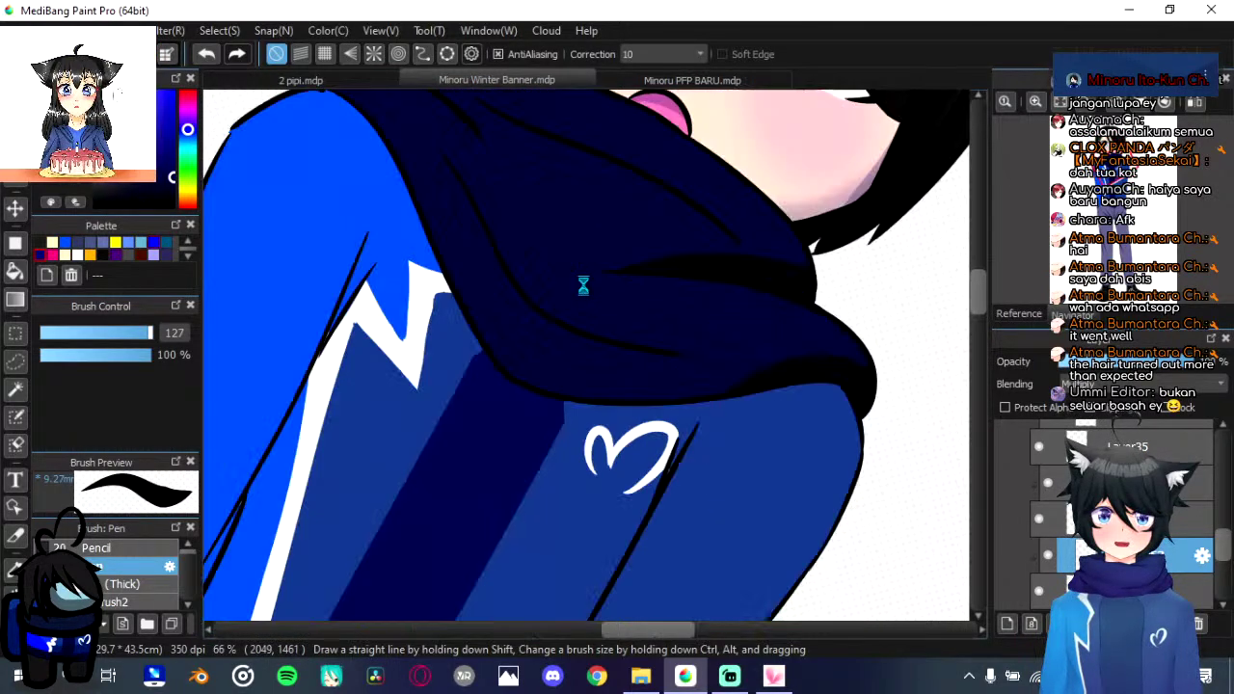
{"action": "key", "text": "Right"}
{"action": "key", "text": "Right"}
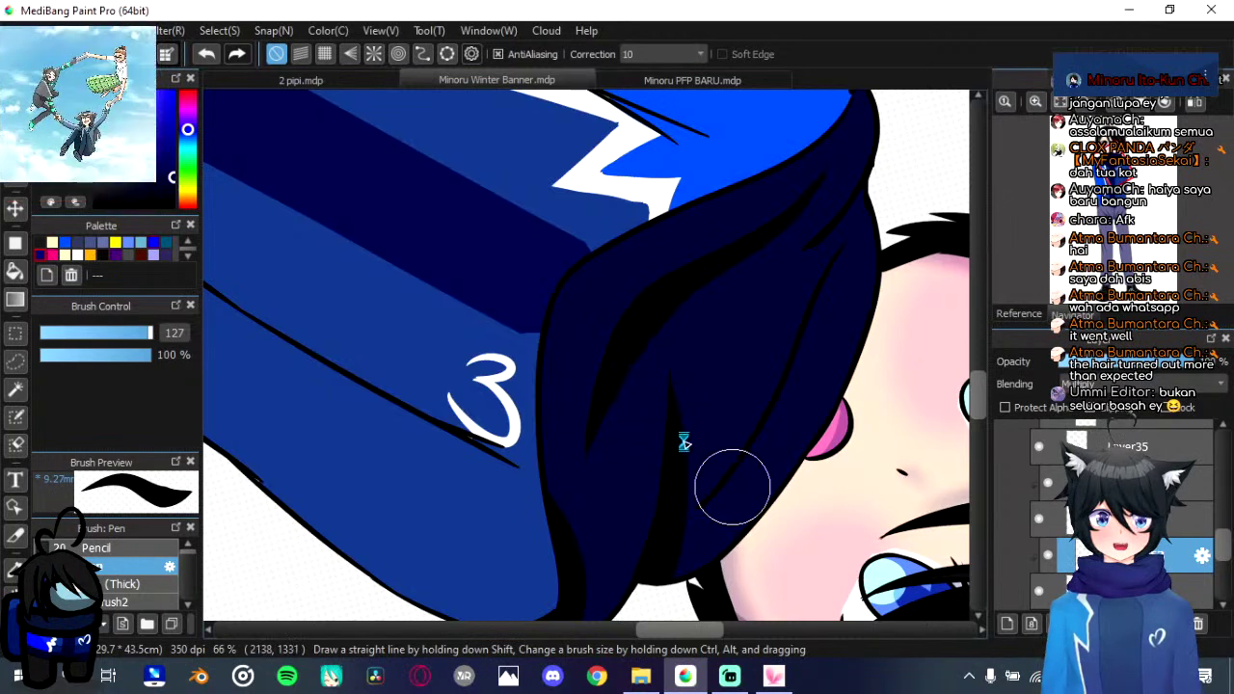
{"action": "left_click_drag", "start_coordinate": [684, 441], "coordinate": [668, 426]}
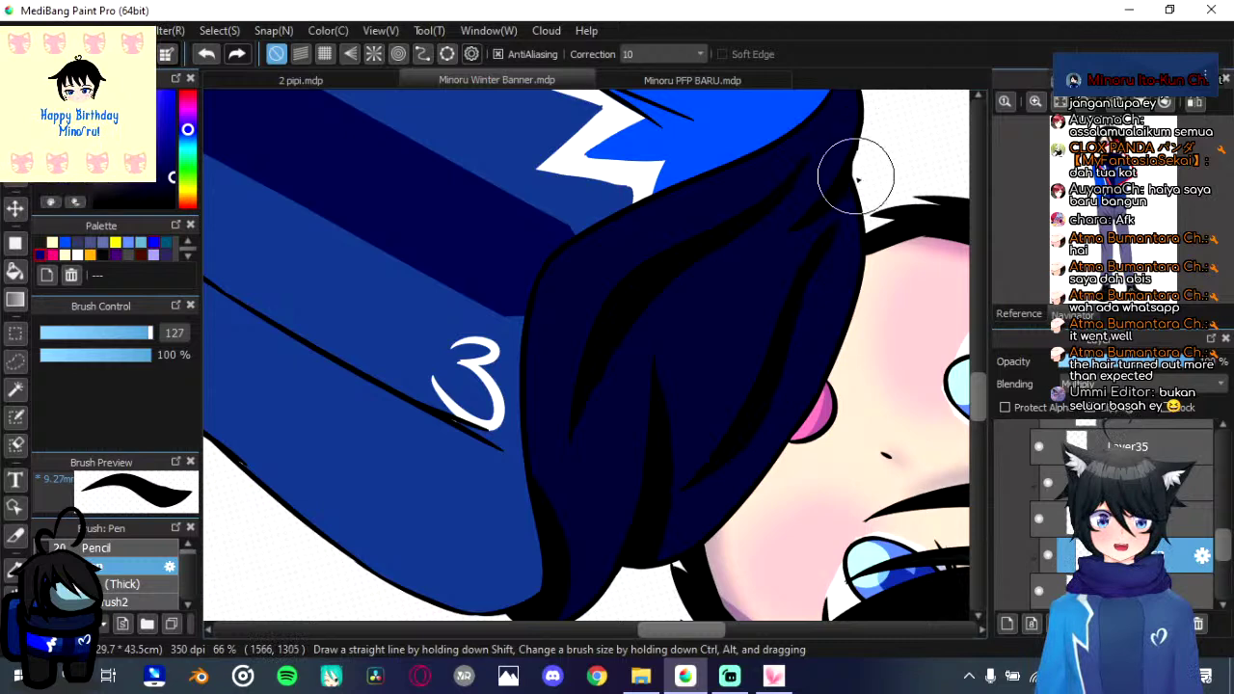
Step: Lower the opacity of the scarf's fold shadow layer and add a second clipping layer directly above the scarf's base colour
{"action": "left_click_drag", "start_coordinate": [856, 176], "coordinate": [806, 306]}
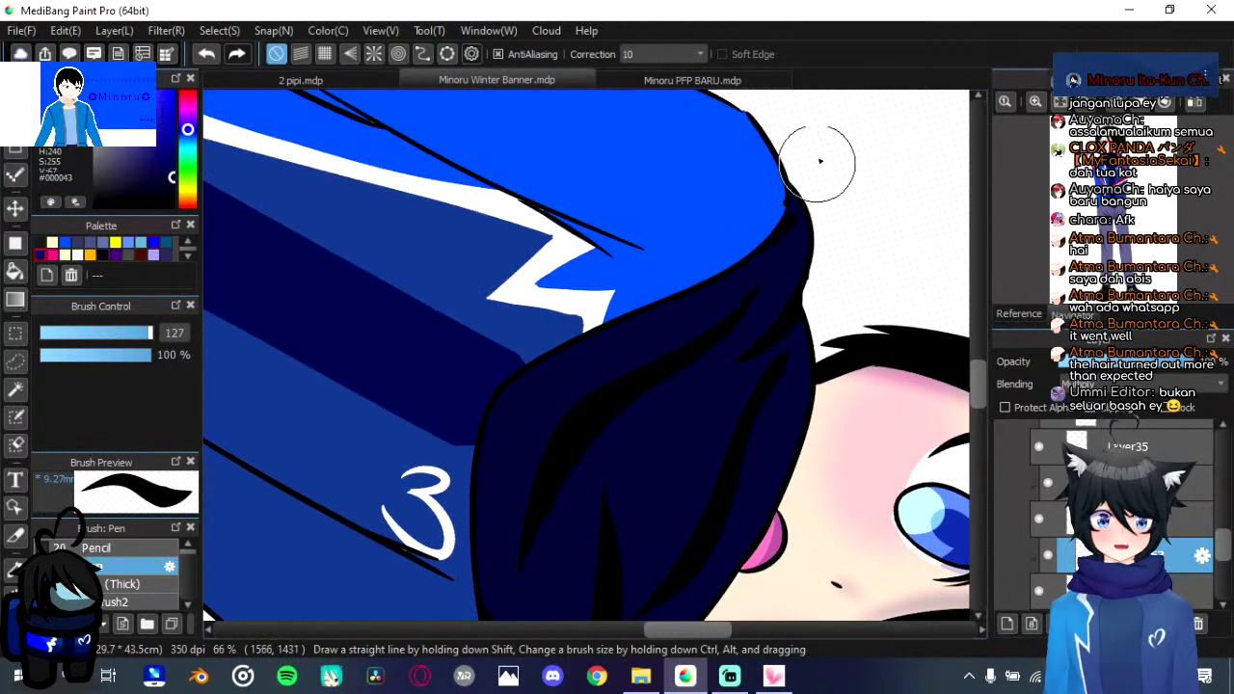
{"action": "scroll", "coordinate": [761, 312], "scroll_direction": "down", "scroll_amount": 4}
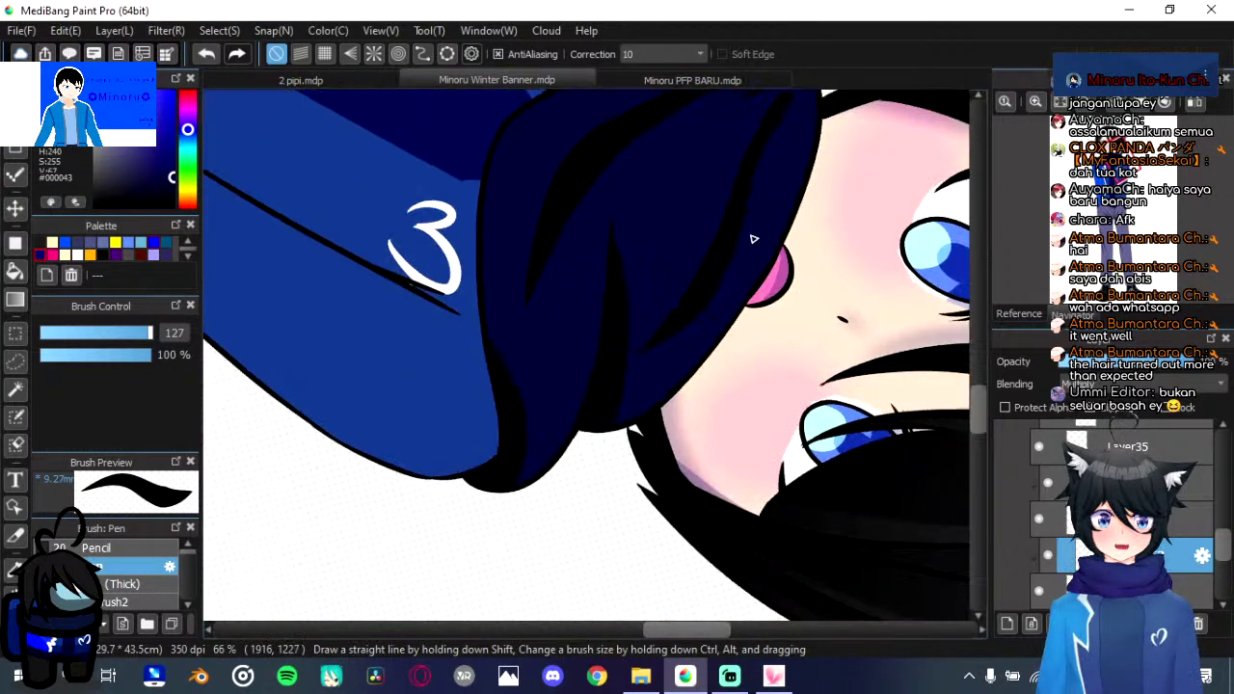
{"action": "scroll", "coordinate": [753, 238], "scroll_direction": "up", "scroll_amount": 8}
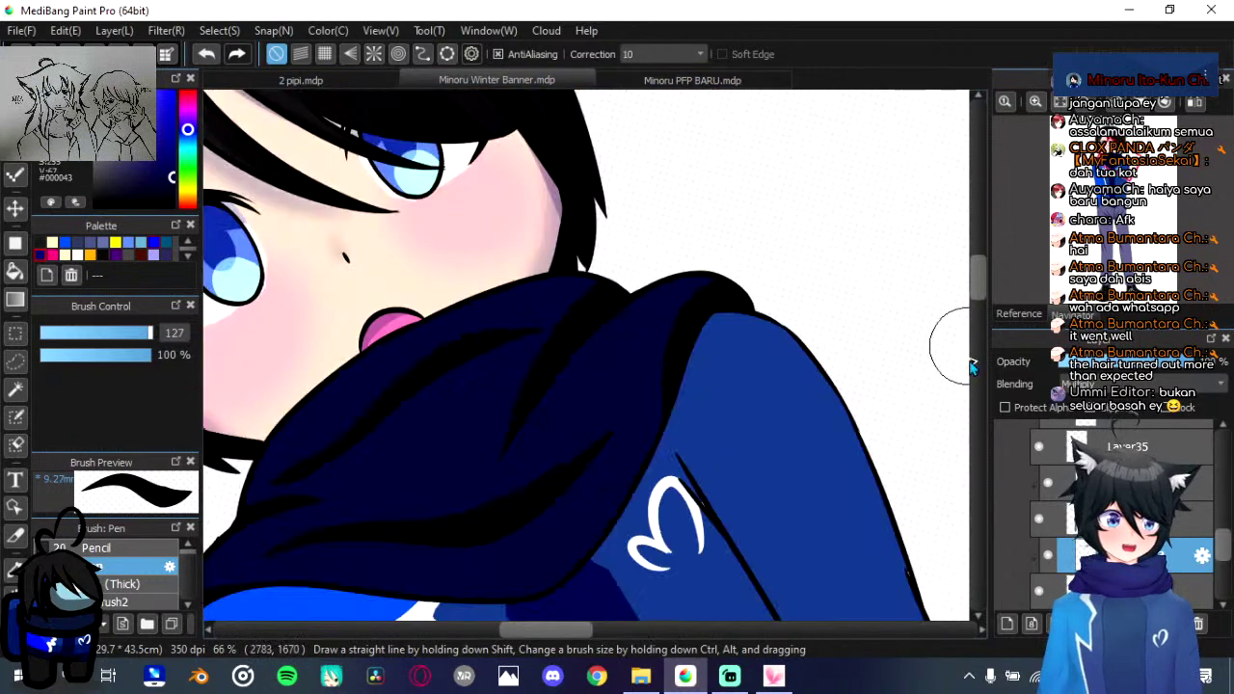
{"action": "key", "text": "Right"}
{"action": "key", "text": "Right"}
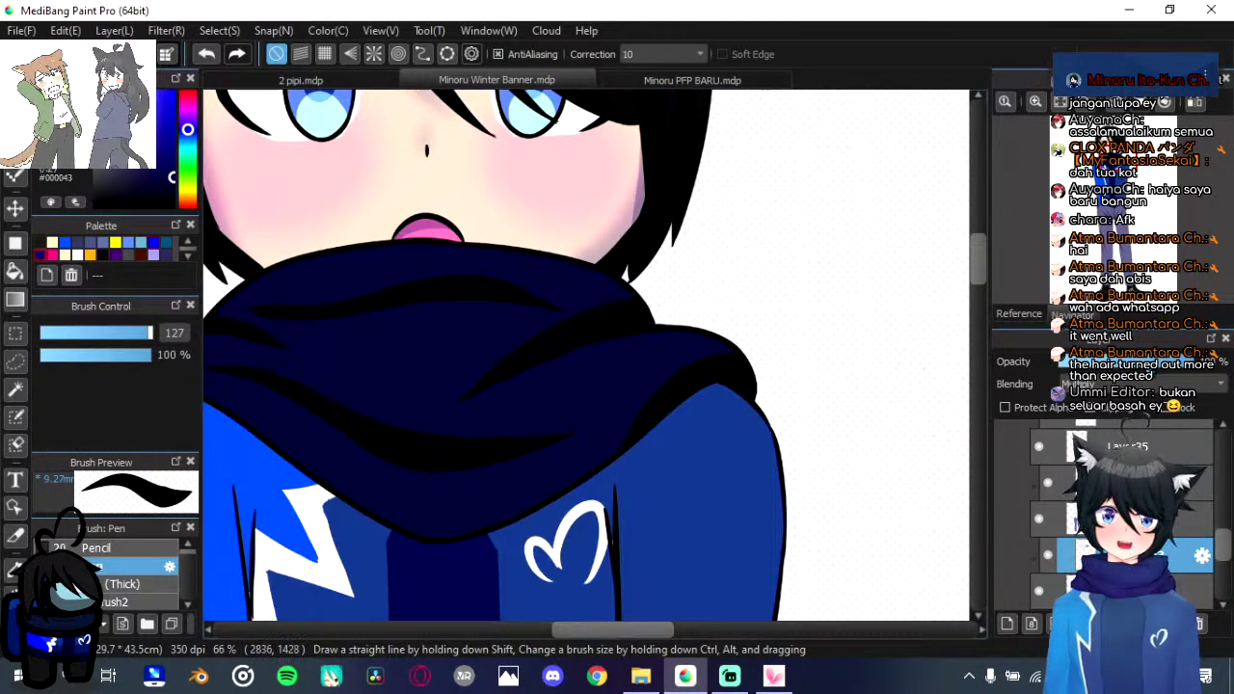
{"action": "left_click", "coordinate": [1108, 590]}
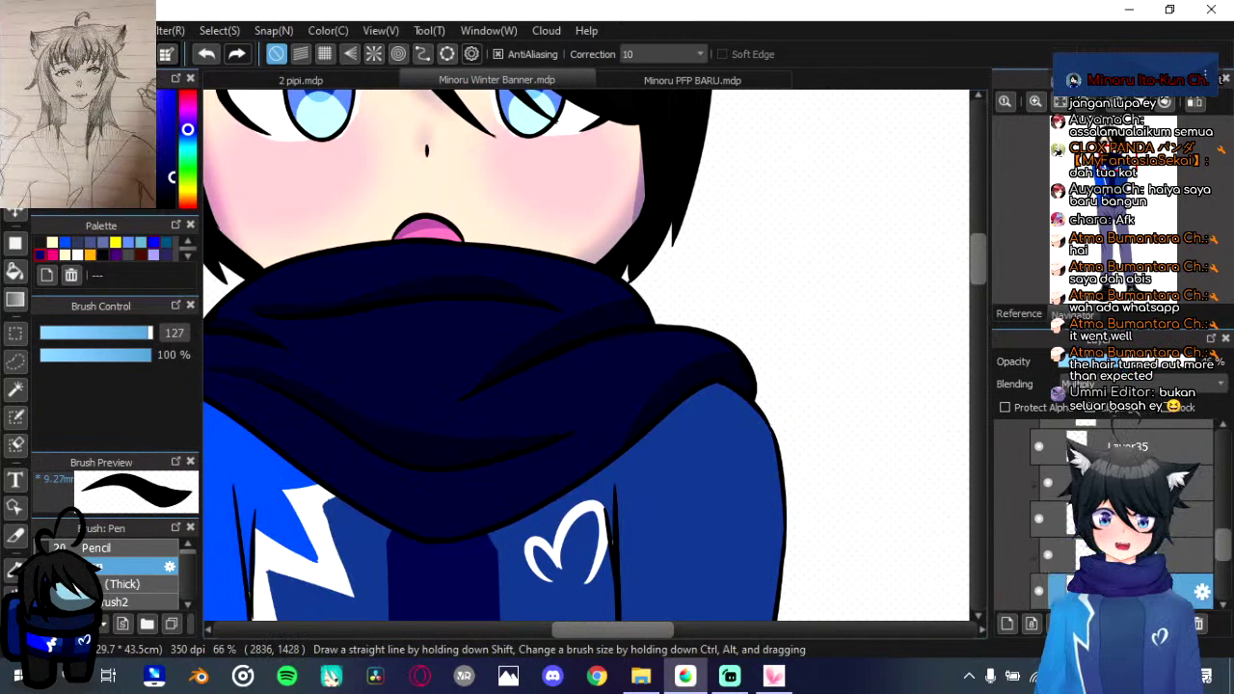
{"action": "left_click", "coordinate": [1118, 554]}
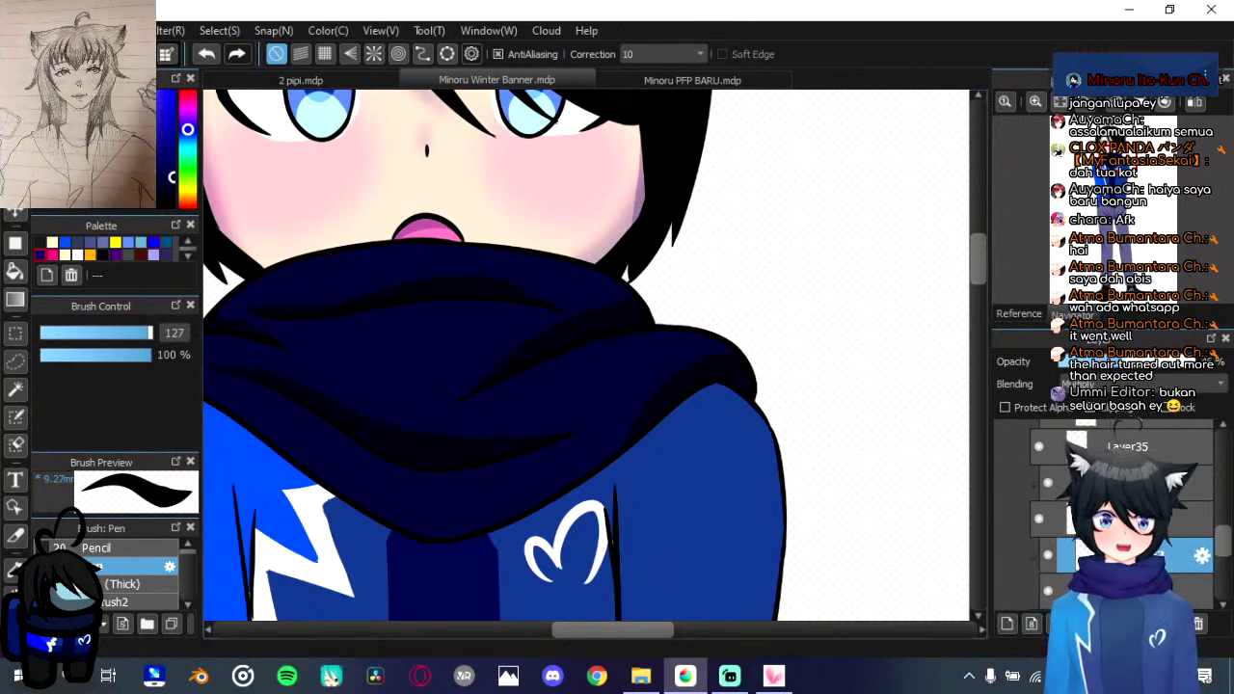
{"action": "left_click", "coordinate": [1113, 590]}
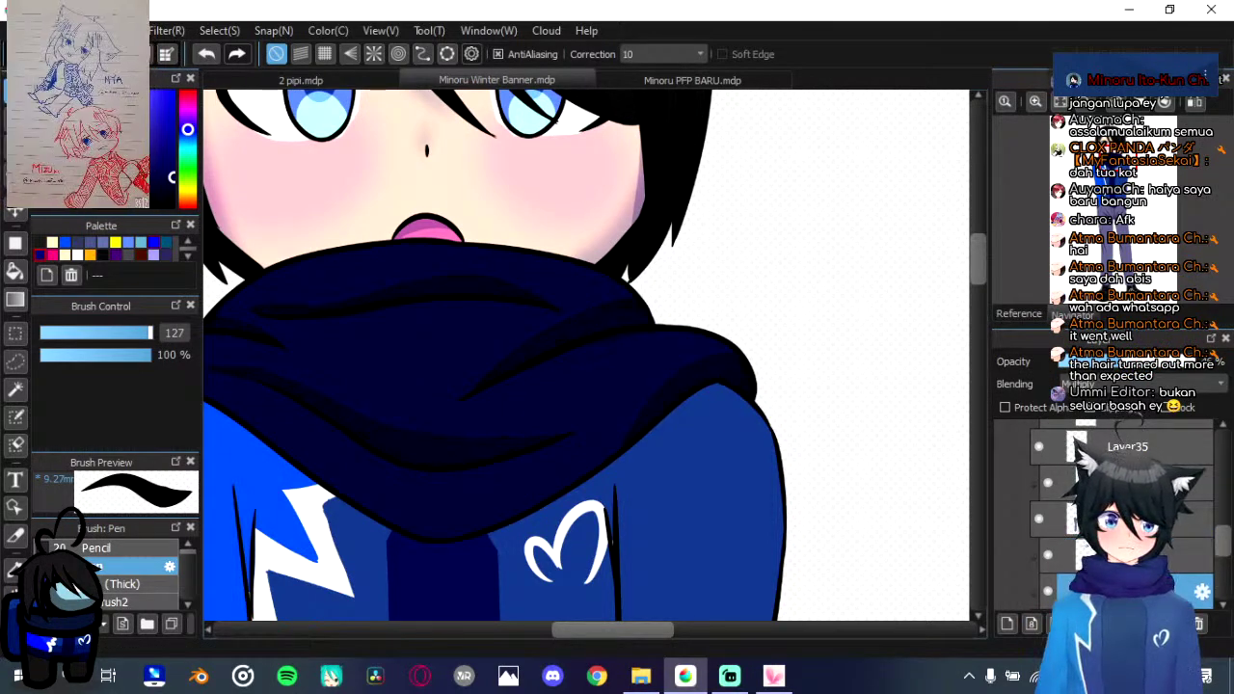
Step: Cover the whole scarf with a filled dark navy rectangle on the new clipping layer
{"action": "scroll", "coordinate": [576, 505], "scroll_direction": "down", "scroll_amount": 1}
{"action": "scroll", "coordinate": [511, 449], "scroll_direction": "up", "scroll_amount": 2}
{"action": "key", "text": "Left"}
{"action": "key", "text": "Left"}
{"action": "key", "text": "Left"}
{"action": "key", "text": "Left"}
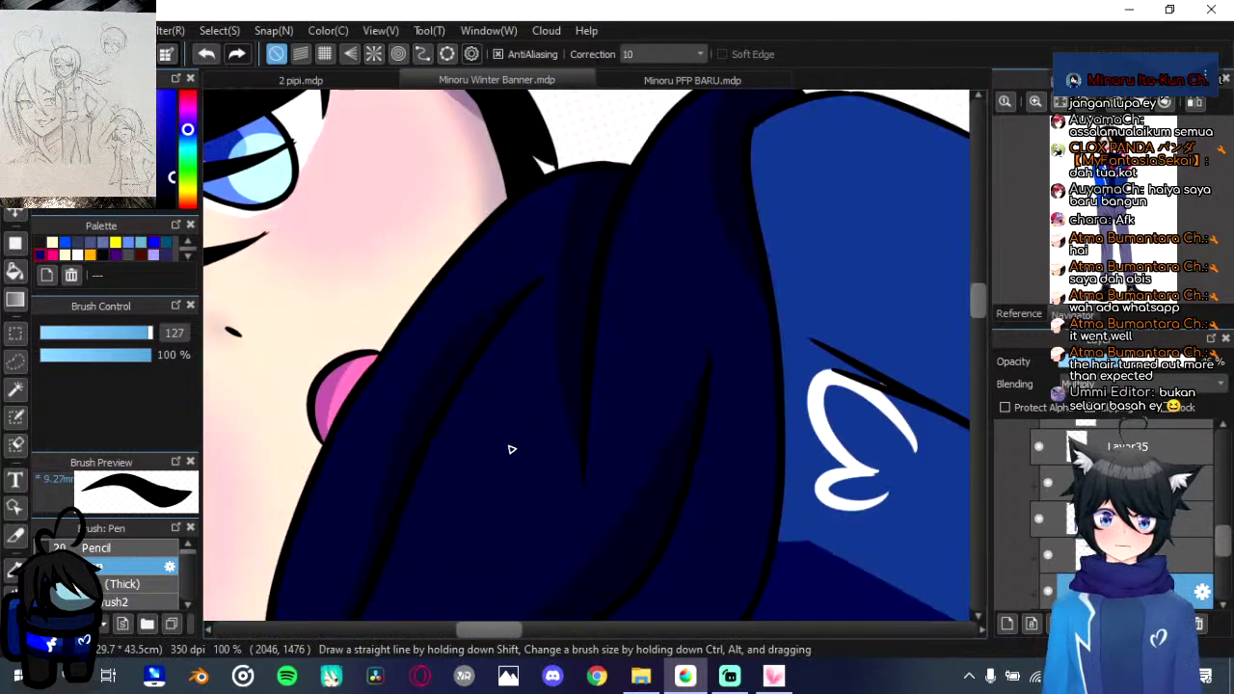
{"action": "left_click_drag", "start_coordinate": [439, 454], "coordinate": [674, 141]}
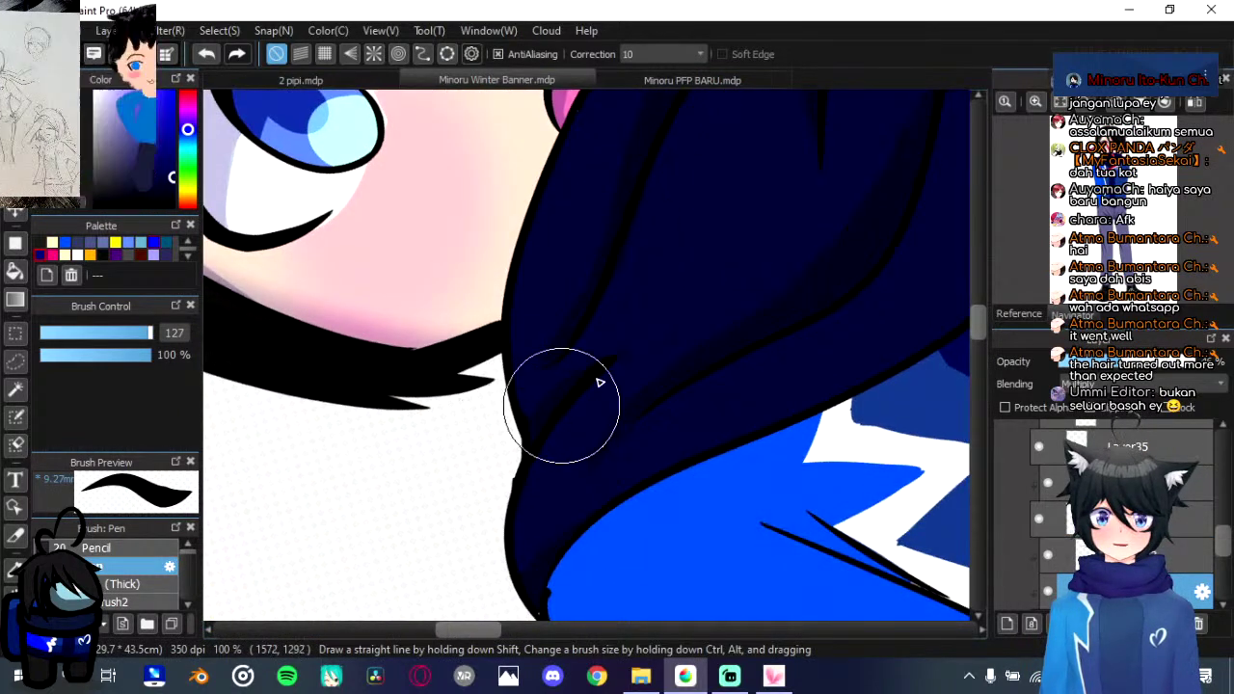
{"action": "scroll", "coordinate": [670, 260], "scroll_direction": "down", "scroll_amount": 3}
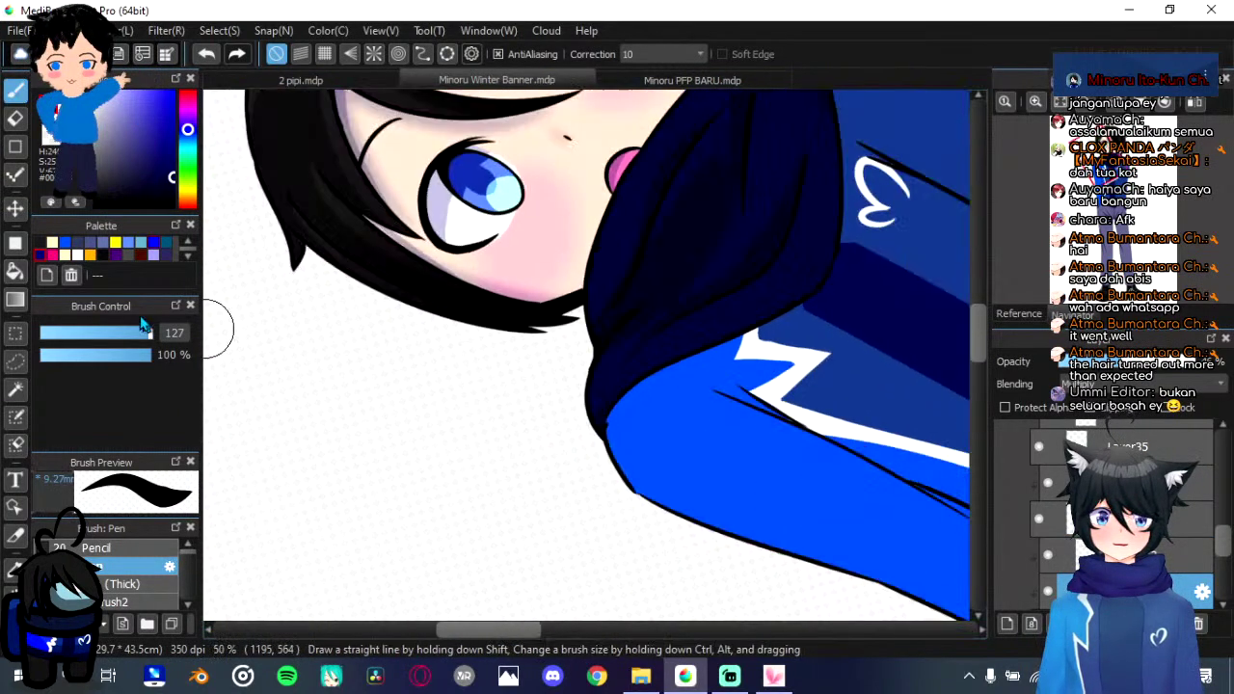
{"action": "left_click", "coordinate": [14, 244]}
{"action": "left_click_drag", "start_coordinate": [603, 361], "coordinate": [512, 441]}
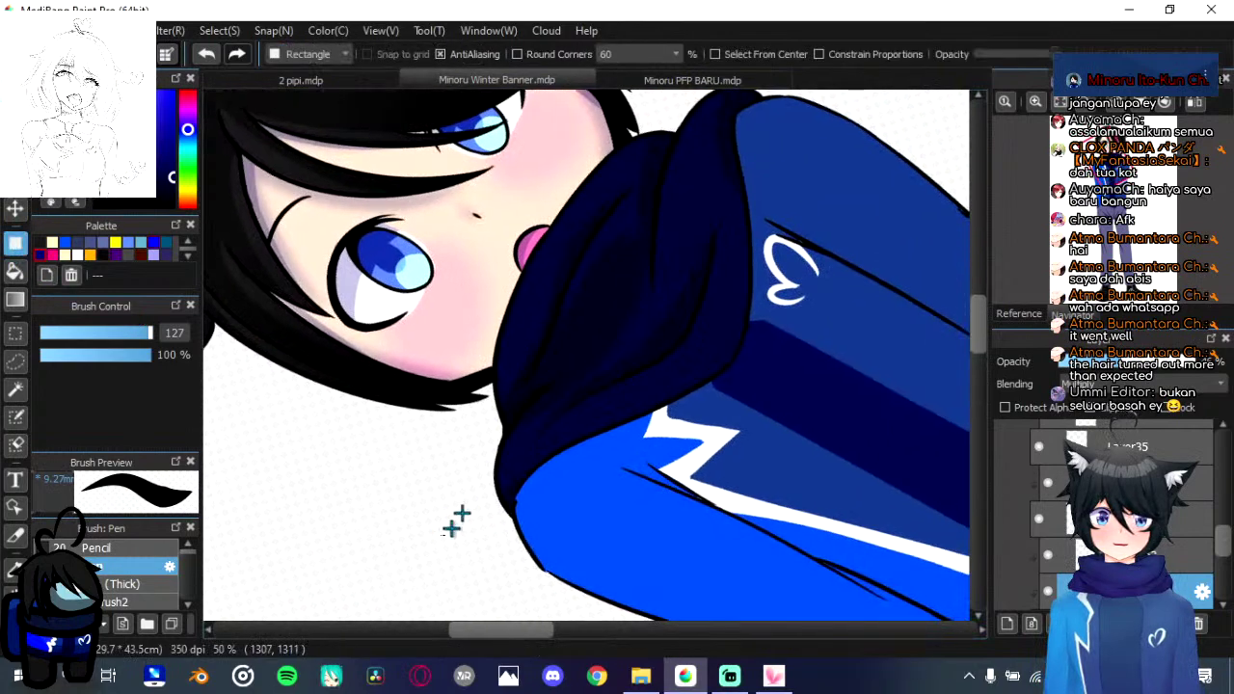
{"action": "left_click_drag", "start_coordinate": [443, 535], "coordinate": [820, 43]}
{"action": "left_click_drag", "start_coordinate": [750, 231], "coordinate": [747, 306]}
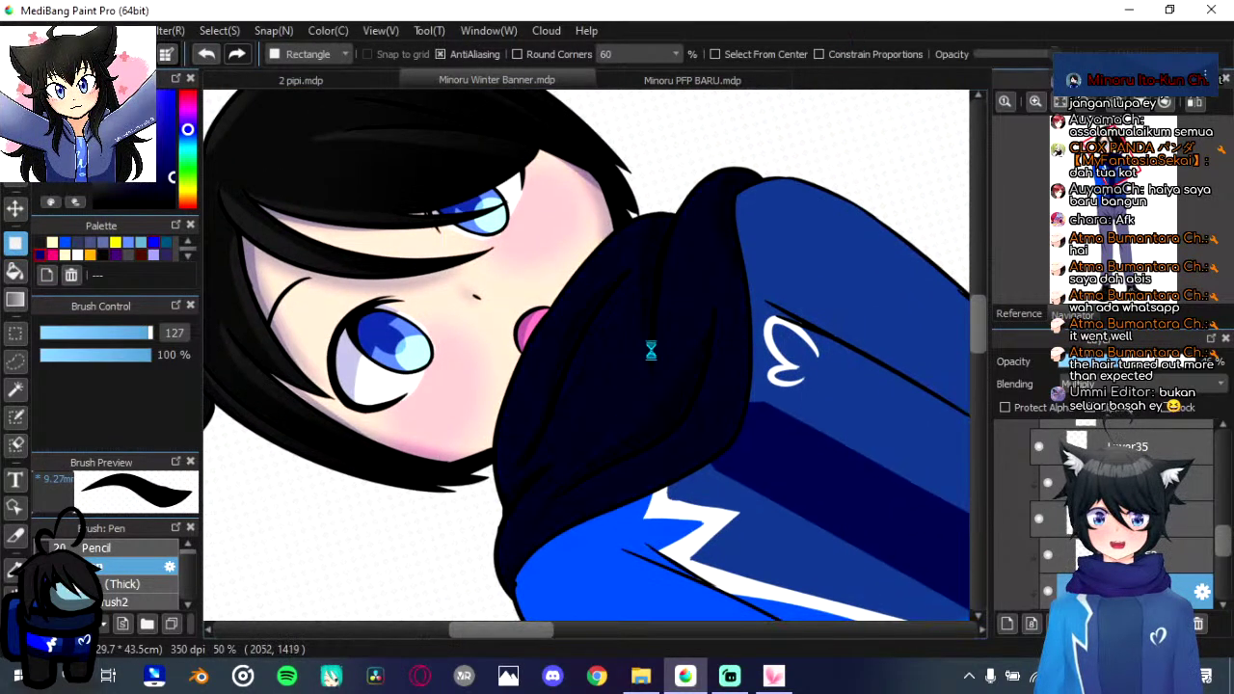
Step: Brush lighter streaks into the scarf's folds, from the upper fold by the dark sleeve to the end over the bright blue sleeve
{"action": "scroll", "coordinate": [631, 349], "scroll_direction": "up", "scroll_amount": 1}
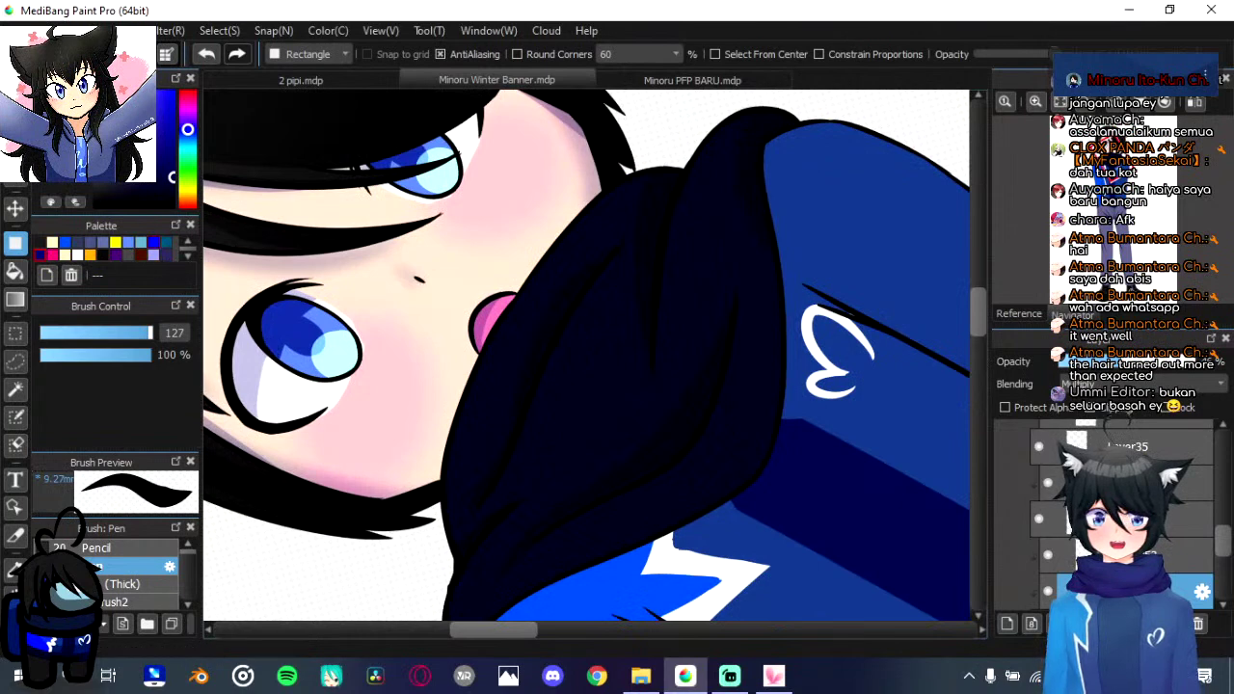
{"action": "key", "text": "b"}
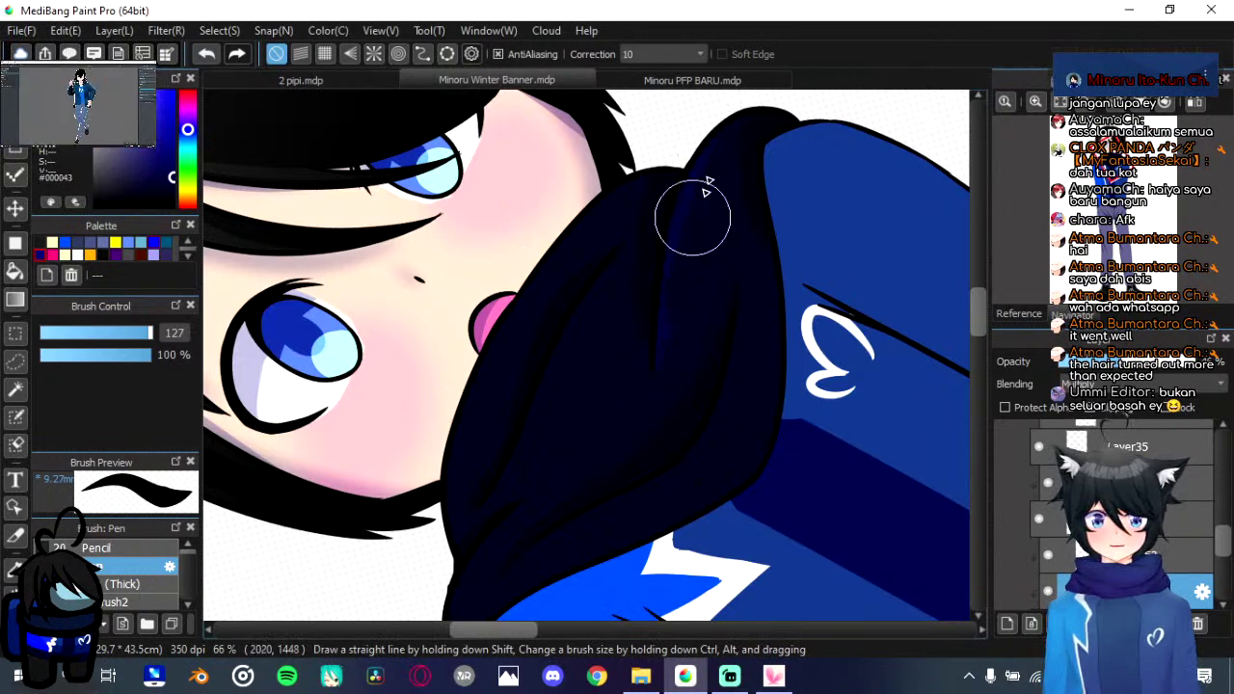
{"action": "left_click_drag", "start_coordinate": [669, 299], "coordinate": [760, 106]}
{"action": "left_click_drag", "start_coordinate": [634, 333], "coordinate": [652, 289]}
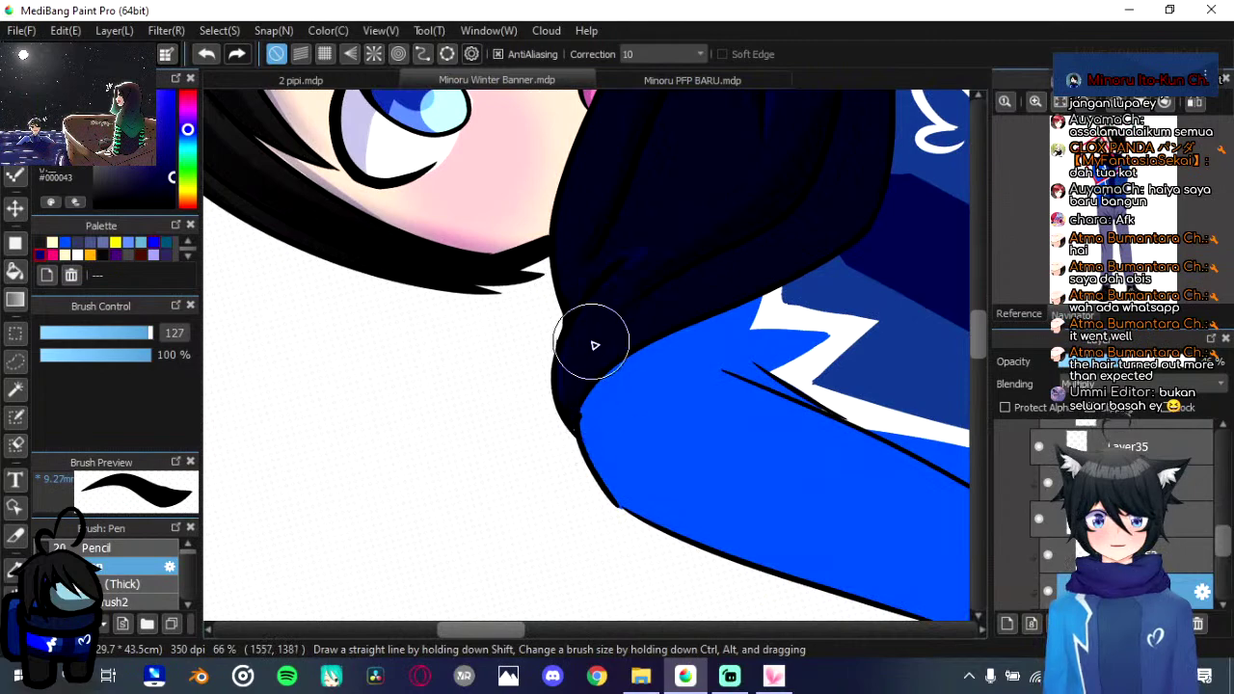
{"action": "key", "text": "Right"}
{"action": "key", "text": "Right"}
{"action": "key", "text": "Right"}
{"action": "key", "text": "Right"}
{"action": "key", "text": "Right"}
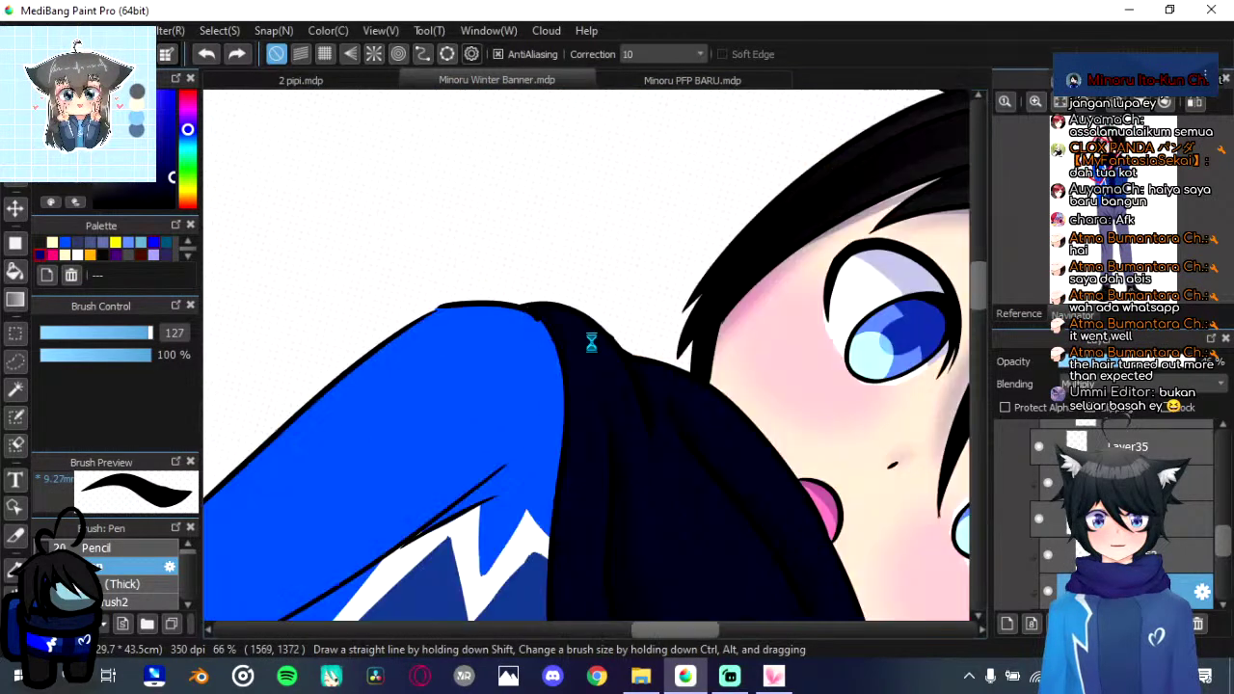
{"action": "key", "text": "Right"}
{"action": "key", "text": "Right"}
{"action": "left_click_drag", "start_coordinate": [524, 270], "coordinate": [559, 180]}
{"action": "left_click_drag", "start_coordinate": [544, 226], "coordinate": [552, 185]}
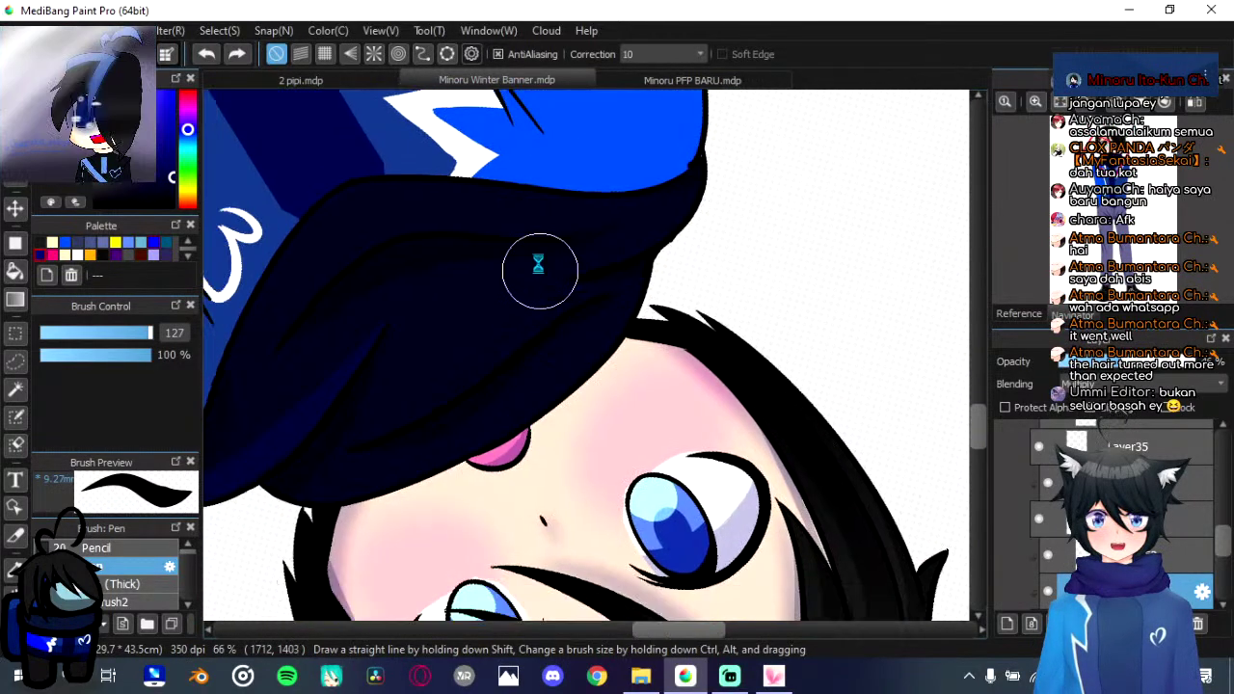
Step: Brush lighter areas along the scarf's remaining long folds below the chin and across its lower centre
{"action": "key", "text": "Left"}
{"action": "key", "text": "Left"}
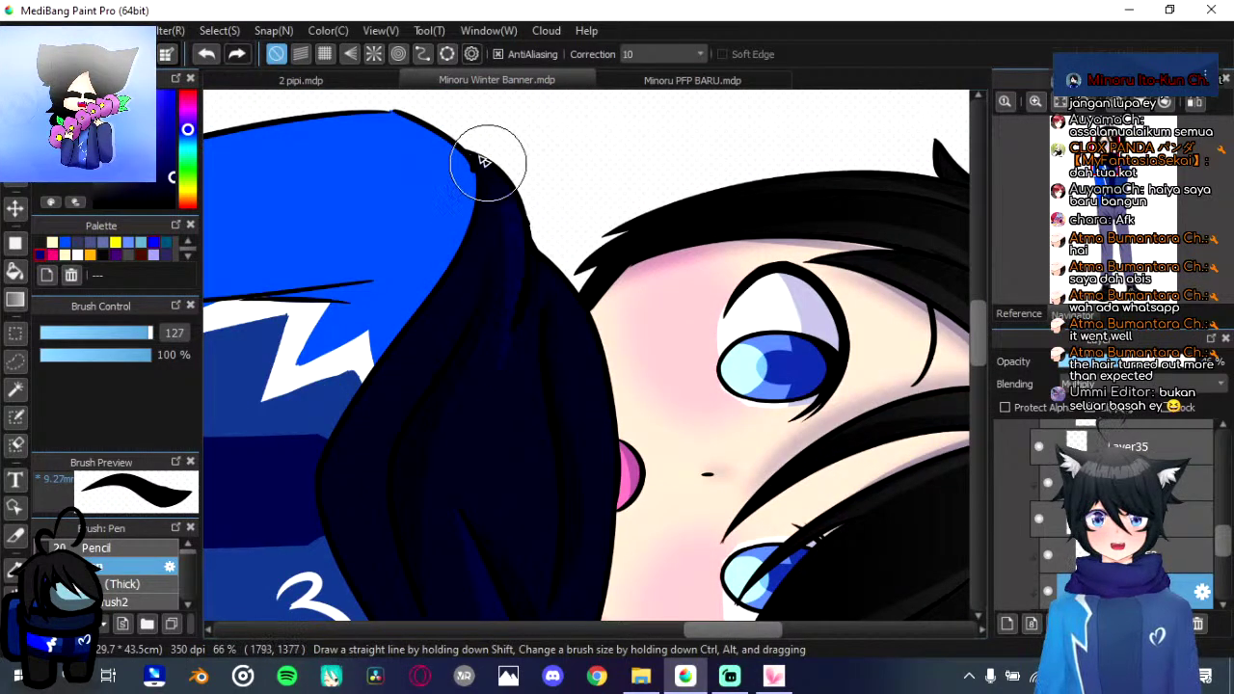
{"action": "left_click_drag", "start_coordinate": [549, 209], "coordinate": [545, 162]}
{"action": "left_click_drag", "start_coordinate": [542, 211], "coordinate": [551, 124]}
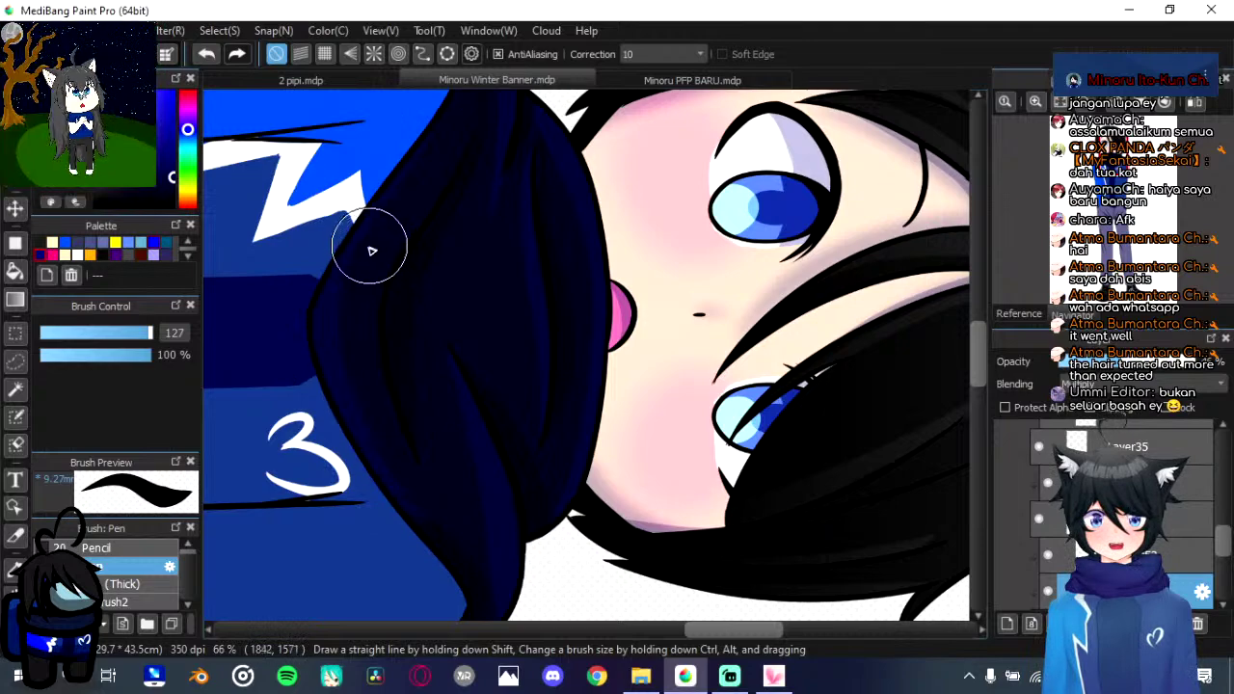
{"action": "left_click_drag", "start_coordinate": [426, 183], "coordinate": [414, 370]}
{"action": "scroll", "coordinate": [446, 250], "scroll_direction": "down", "scroll_amount": 2}
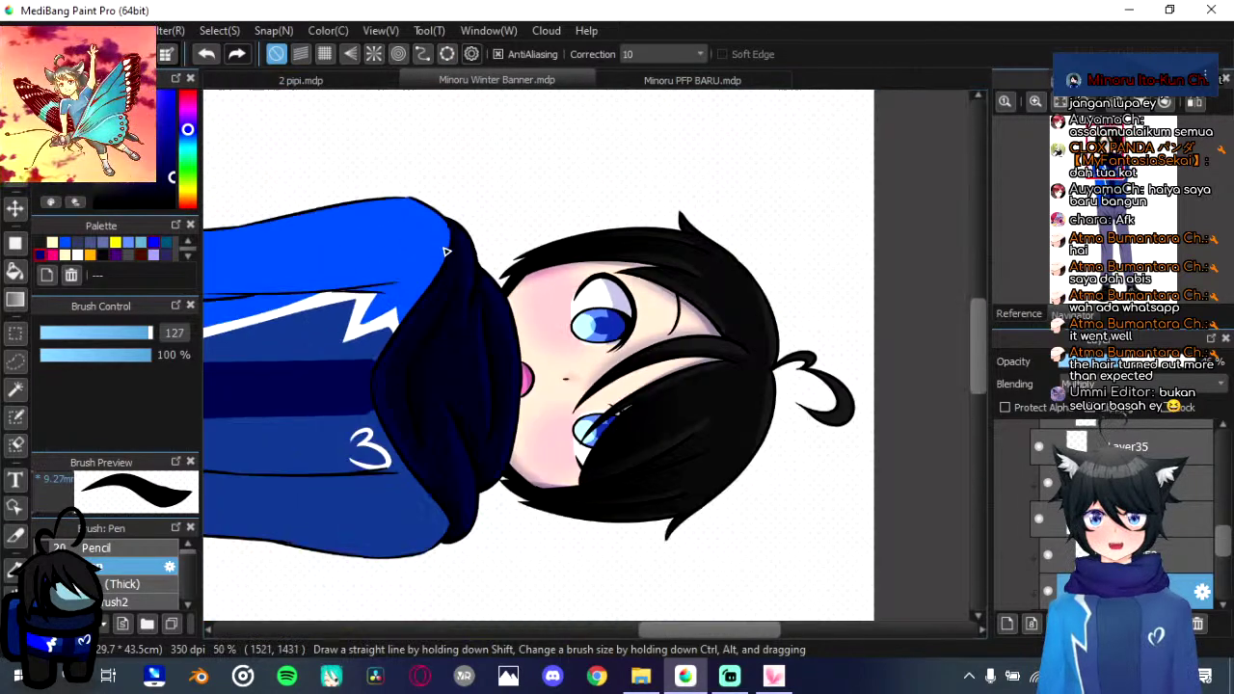
{"action": "scroll", "coordinate": [454, 289], "scroll_direction": "up", "scroll_amount": 3}
{"action": "scroll", "coordinate": [524, 367], "scroll_direction": "down", "scroll_amount": 1}
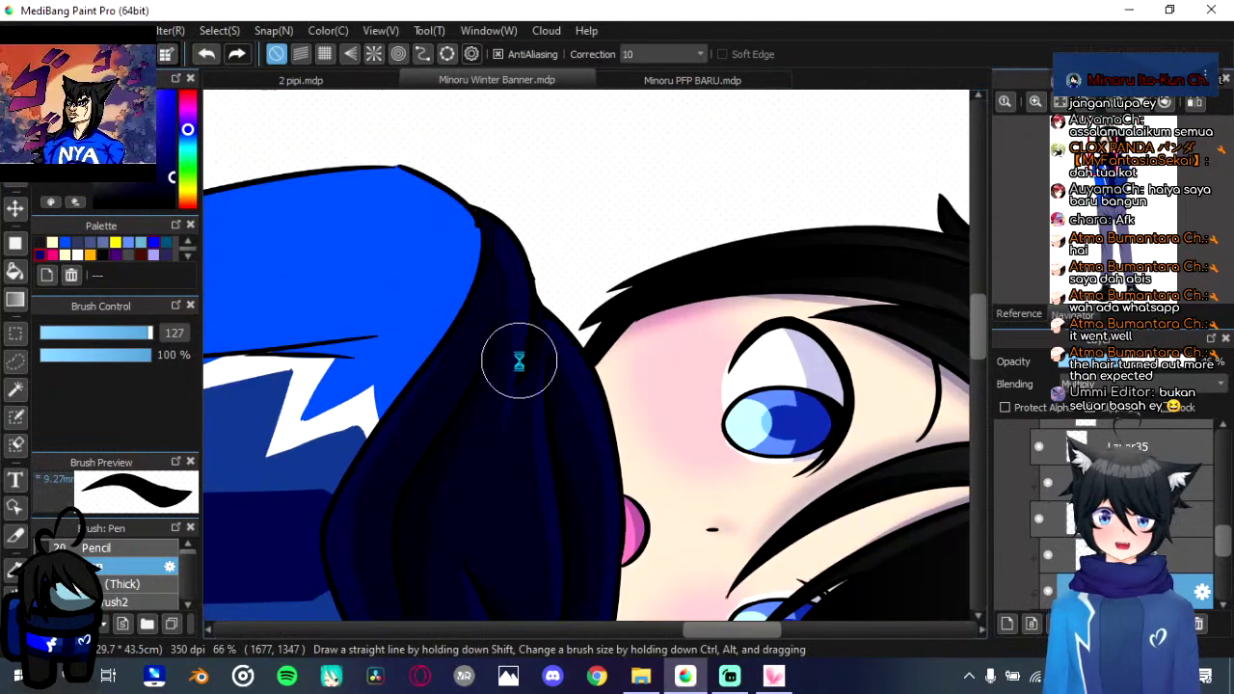
{"action": "scroll", "coordinate": [519, 360], "scroll_direction": "down", "scroll_amount": 3}
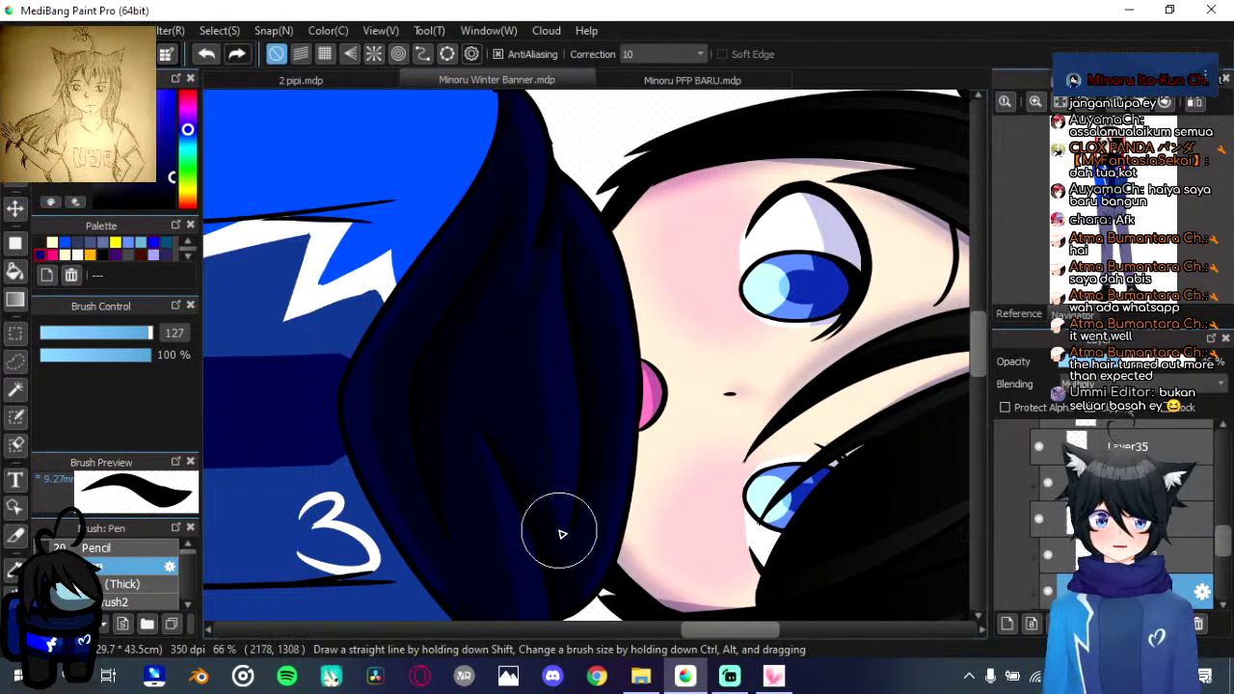
{"action": "scroll", "coordinate": [576, 530], "scroll_direction": "down", "scroll_amount": 3}
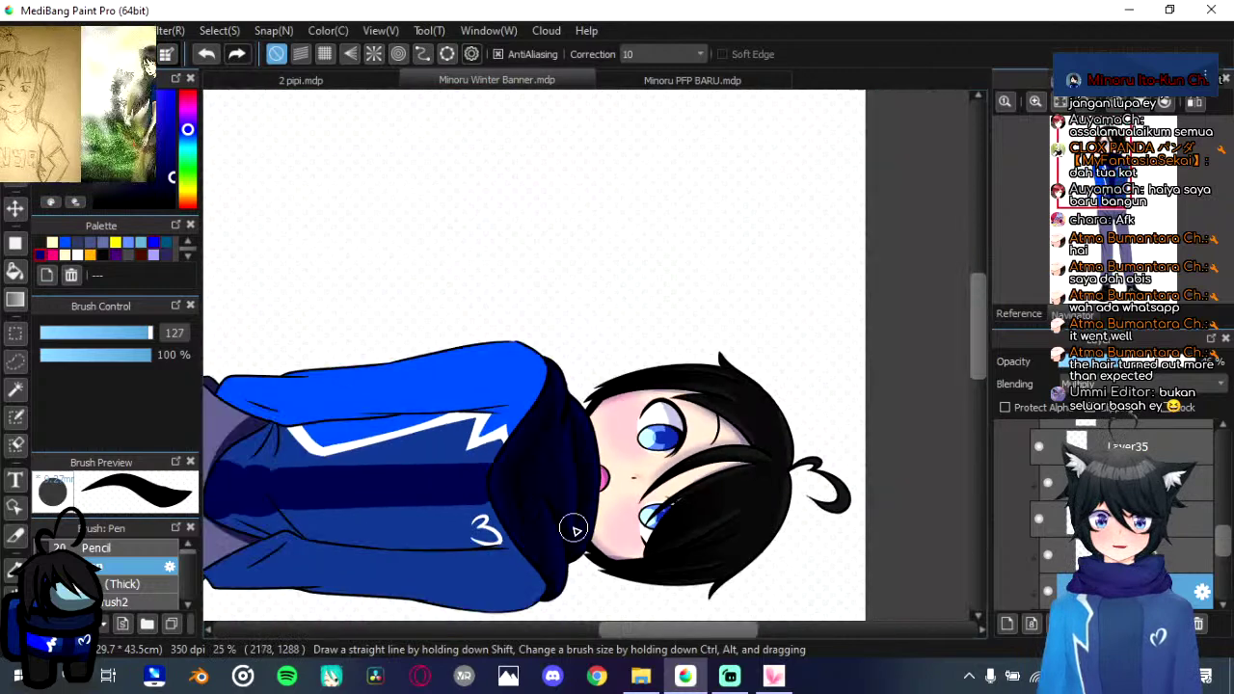
Step: Sample the jacket's sleeve blue and paint a shadow beneath the scarf across both shoulders on the jacket's Multiply clipping layer
{"action": "key", "text": "Left"}
{"action": "key", "text": "Left"}
{"action": "key", "text": "Left"}
{"action": "key", "text": "Left"}
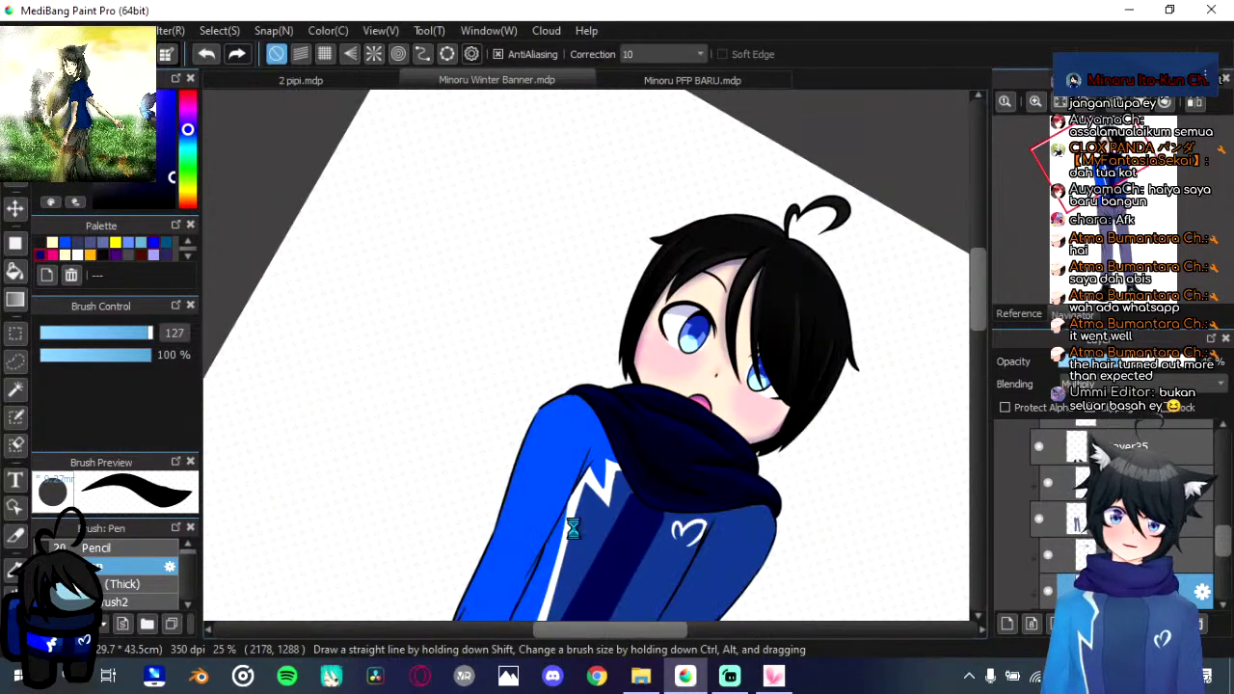
{"action": "key", "text": "Left"}
{"action": "key", "text": "Left"}
{"action": "right_click", "coordinate": [598, 450]}
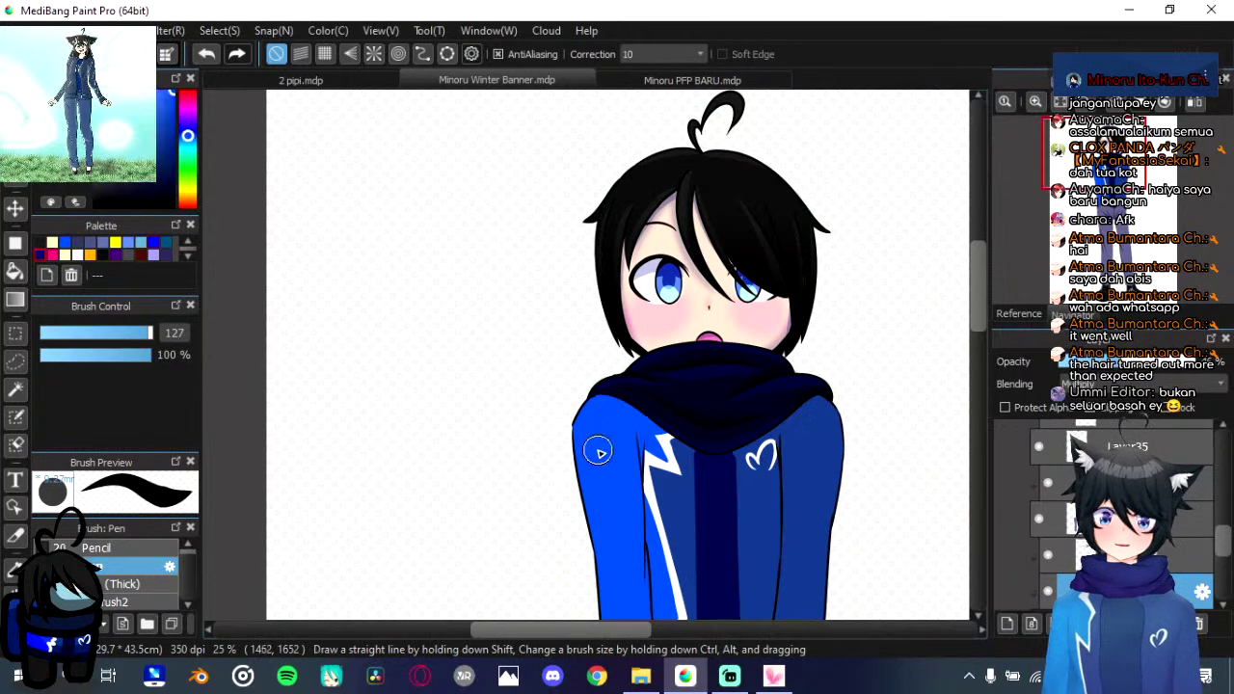
{"action": "scroll", "coordinate": [1123, 521], "scroll_direction": "down", "scroll_amount": 7}
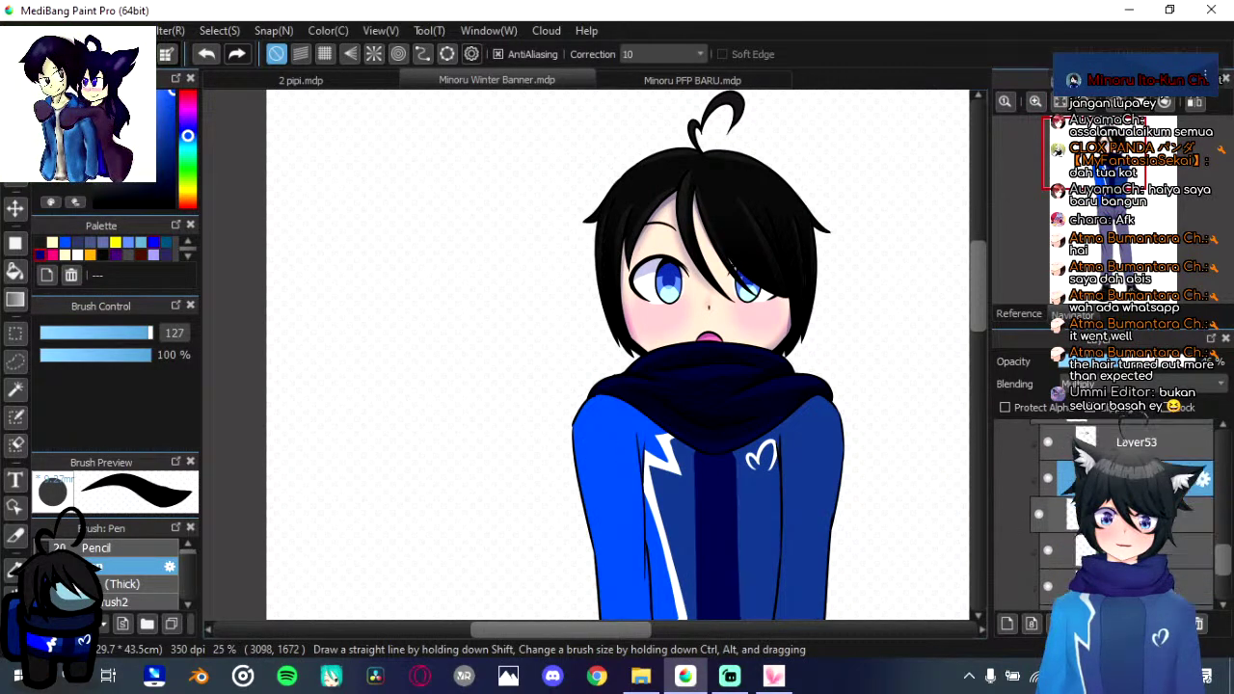
{"action": "scroll", "coordinate": [1123, 521], "scroll_direction": "up", "scroll_amount": 1}
{"action": "left_click", "coordinate": [1045, 531]}
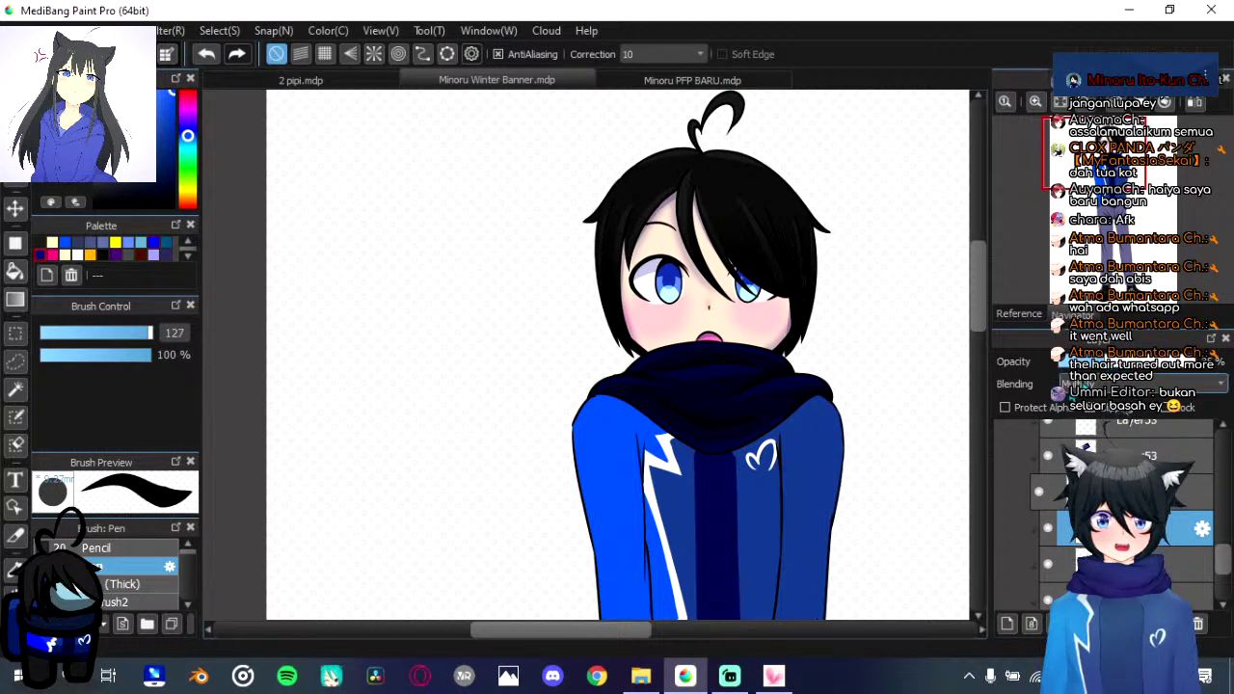
{"action": "scroll", "coordinate": [793, 475], "scroll_direction": "down", "scroll_amount": 1}
{"action": "scroll", "coordinate": [792, 474], "scroll_direction": "up", "scroll_amount": 1}
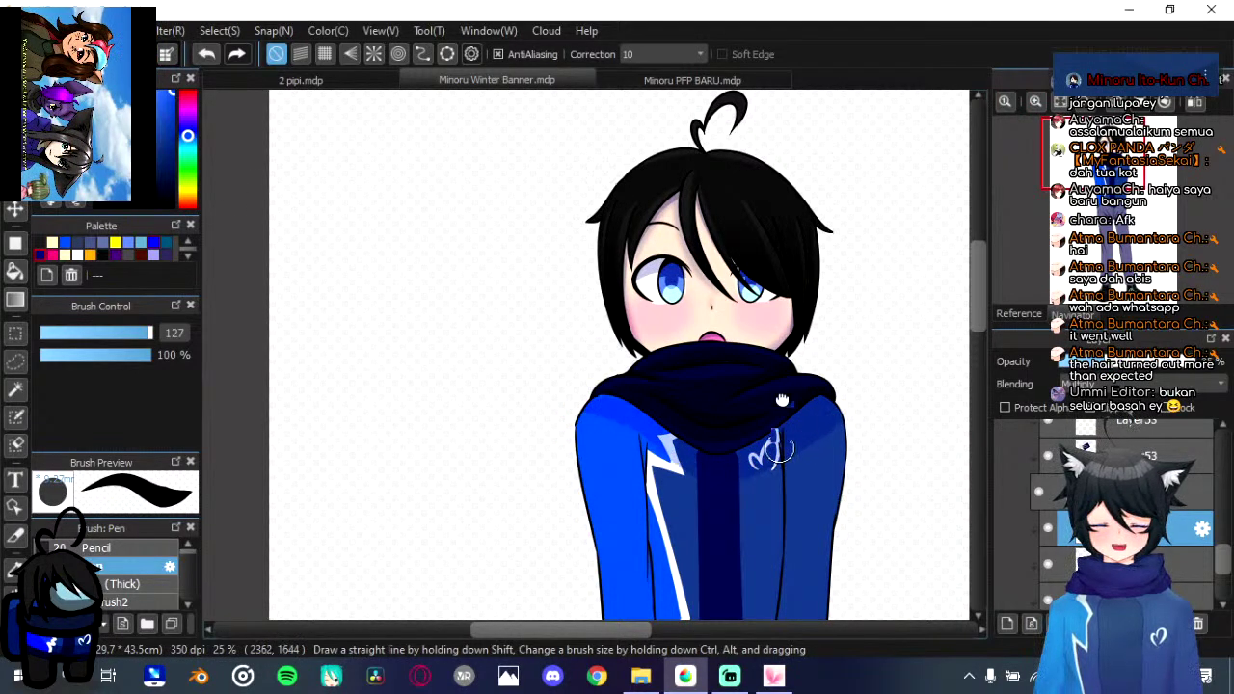
Step: Paint shadows in dark navy #00007F down the jacket's body beside both sleeves, undoing the last stroke
{"action": "left_click_drag", "start_coordinate": [782, 400], "coordinate": [796, 254]}
{"action": "left_click_drag", "start_coordinate": [708, 427], "coordinate": [640, 417]}
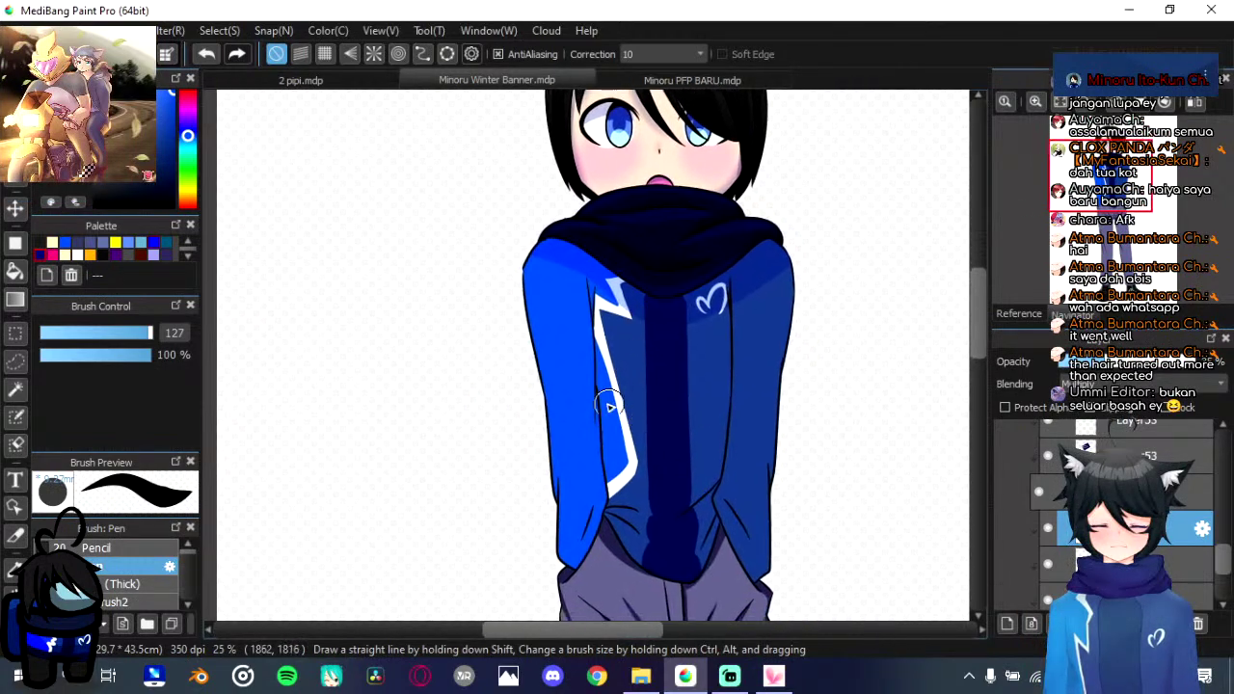
{"action": "left_click", "coordinate": [40, 255]}
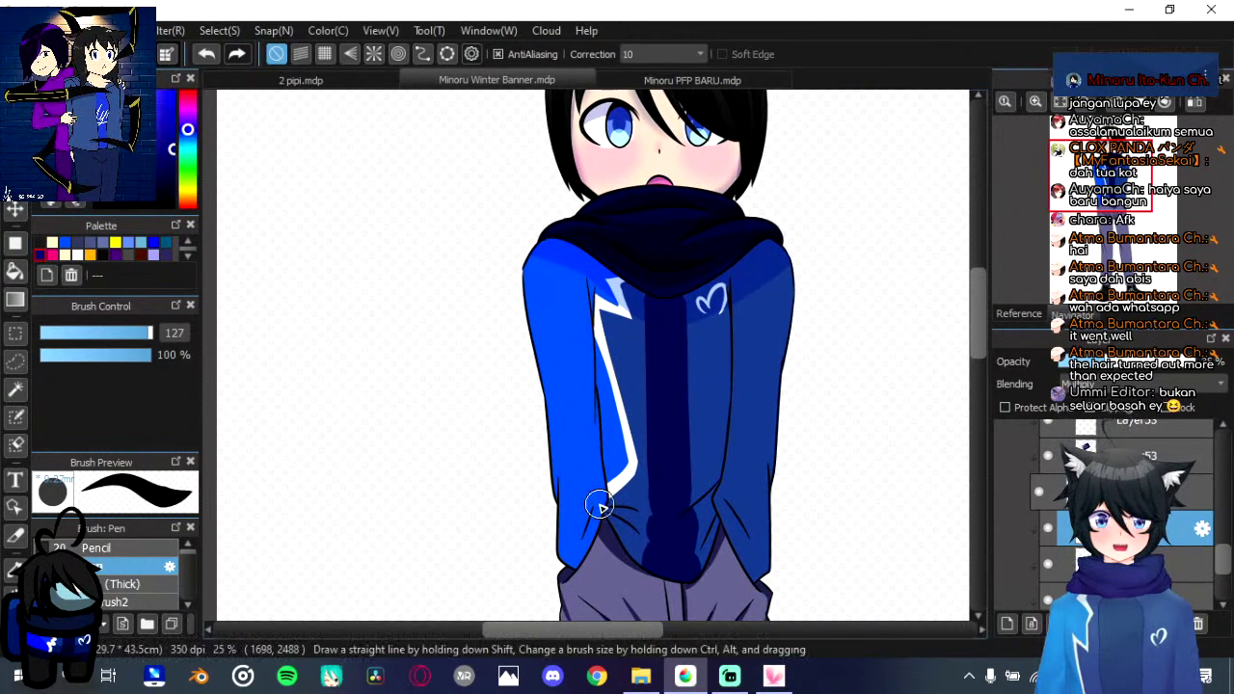
{"action": "left_click_drag", "start_coordinate": [583, 264], "coordinate": [607, 282]}
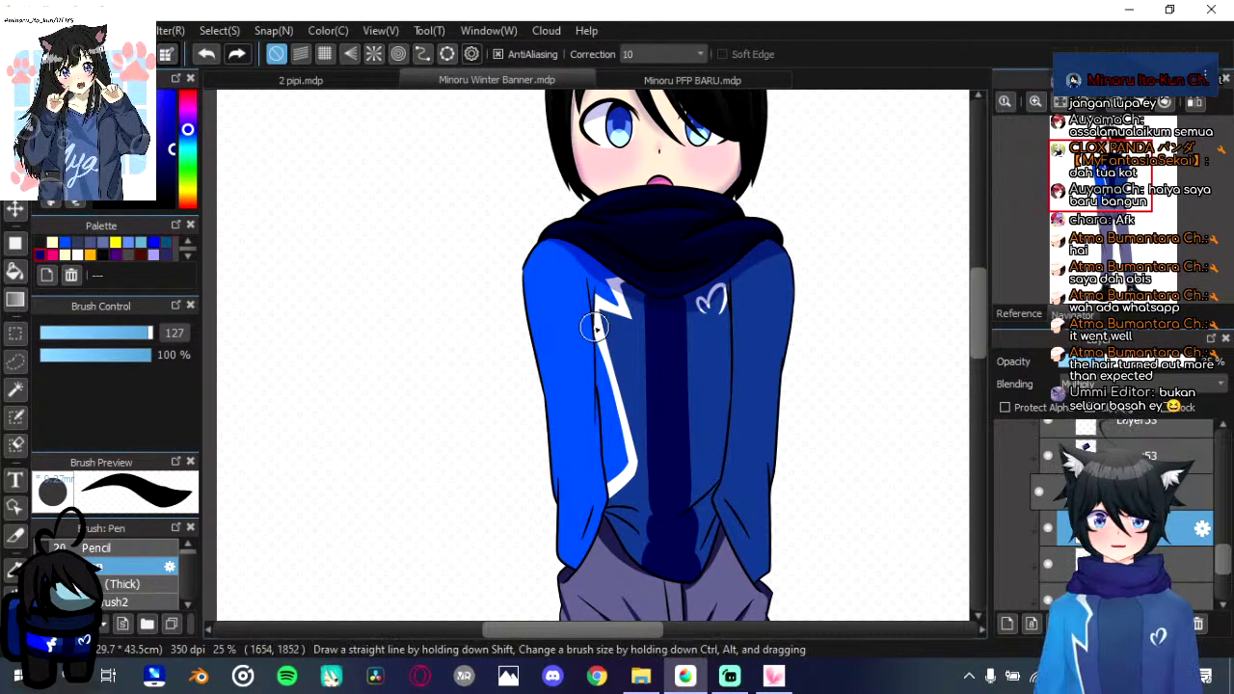
{"action": "left_click_drag", "start_coordinate": [595, 308], "coordinate": [617, 614]}
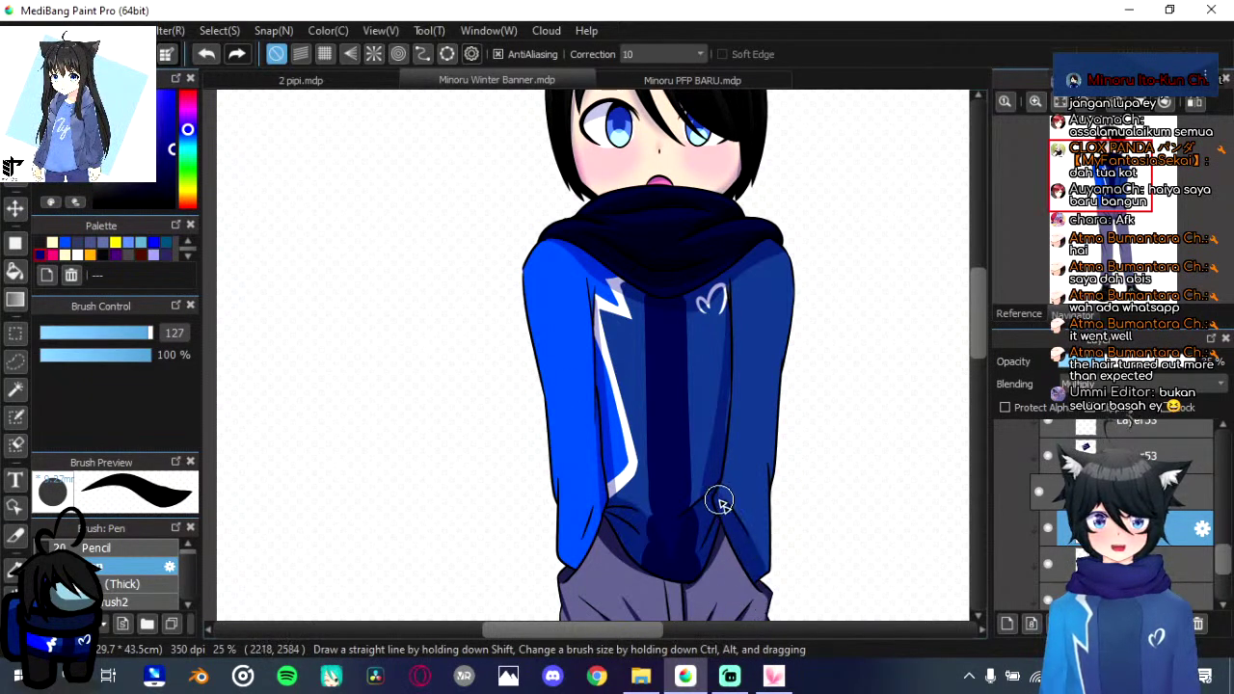
{"action": "key", "text": "ctrl+z"}
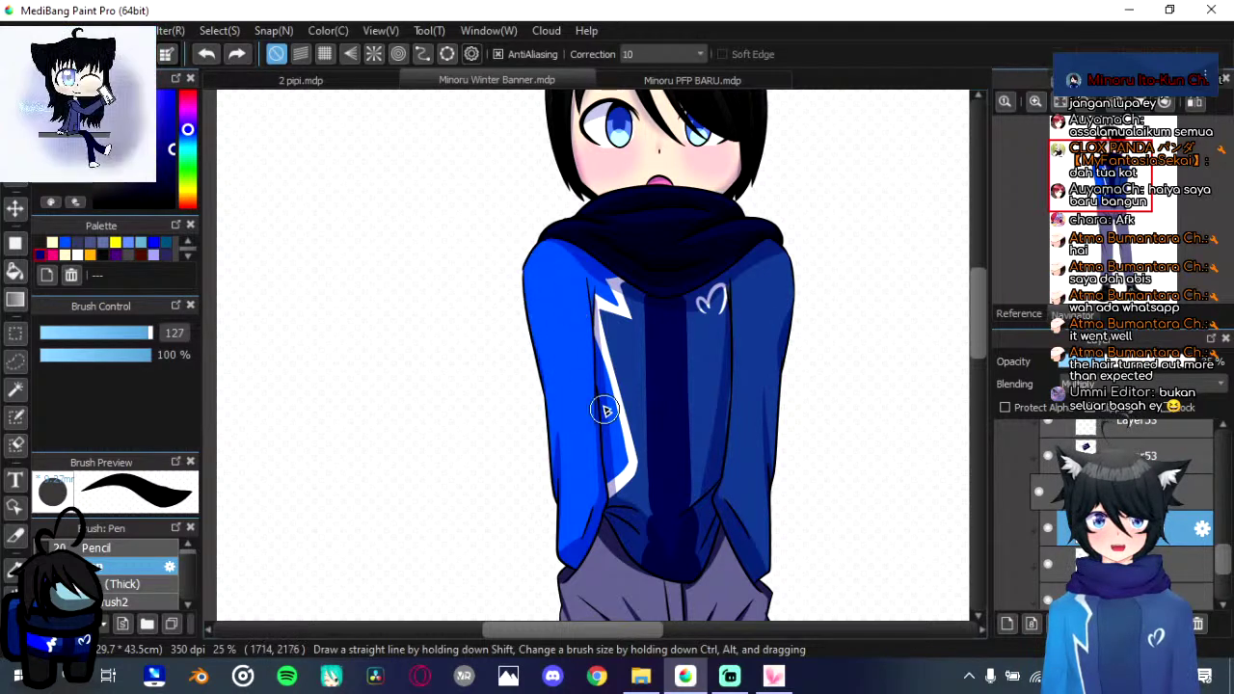
Step: Rotate the canvas and paint fold shadows around the creases at the jacket's hem and beside the bright blue sleeve
{"action": "scroll", "coordinate": [535, 289], "scroll_direction": "up", "scroll_amount": 2}
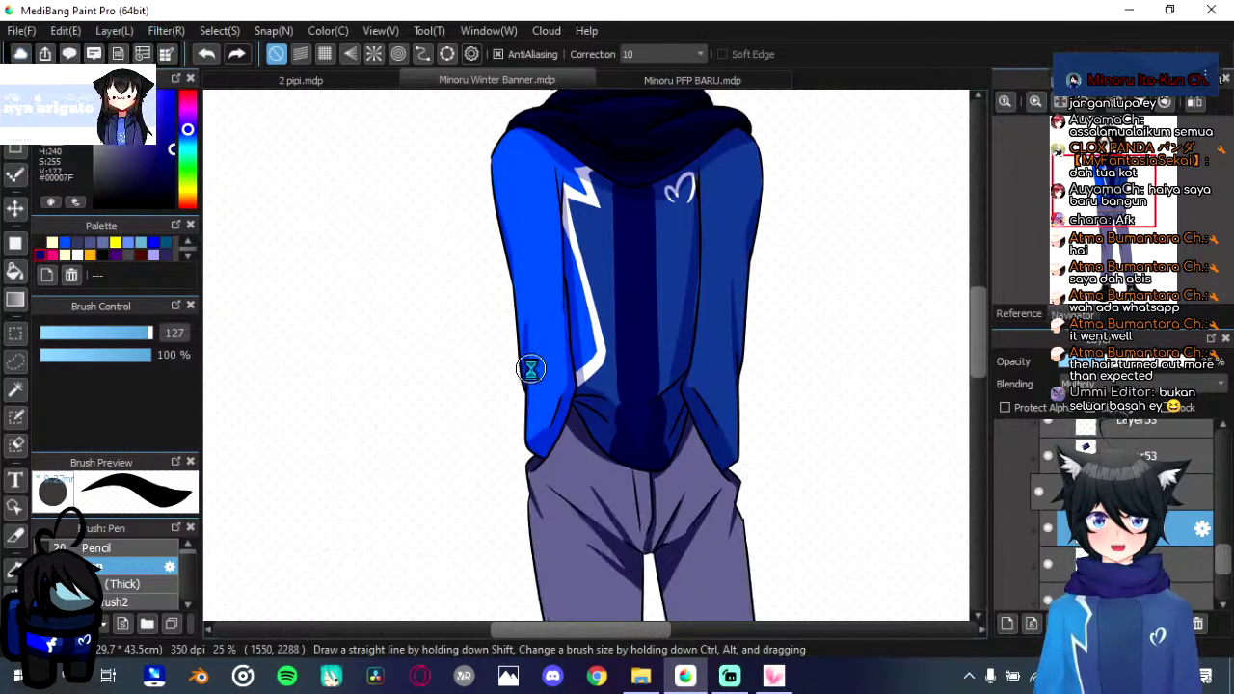
{"action": "scroll", "coordinate": [554, 350], "scroll_direction": "up", "scroll_amount": 3}
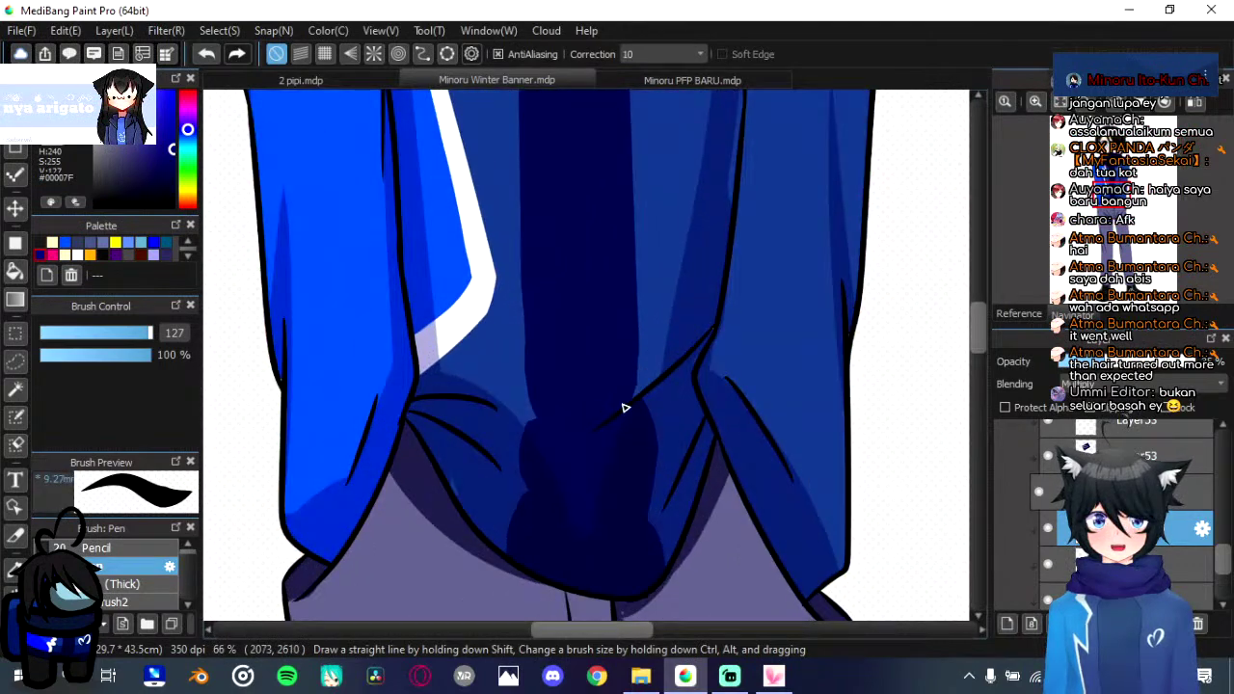
{"action": "key", "text": "Left"}
{"action": "key", "text": "Left"}
{"action": "key", "text": "Left"}
{"action": "key", "text": "Left"}
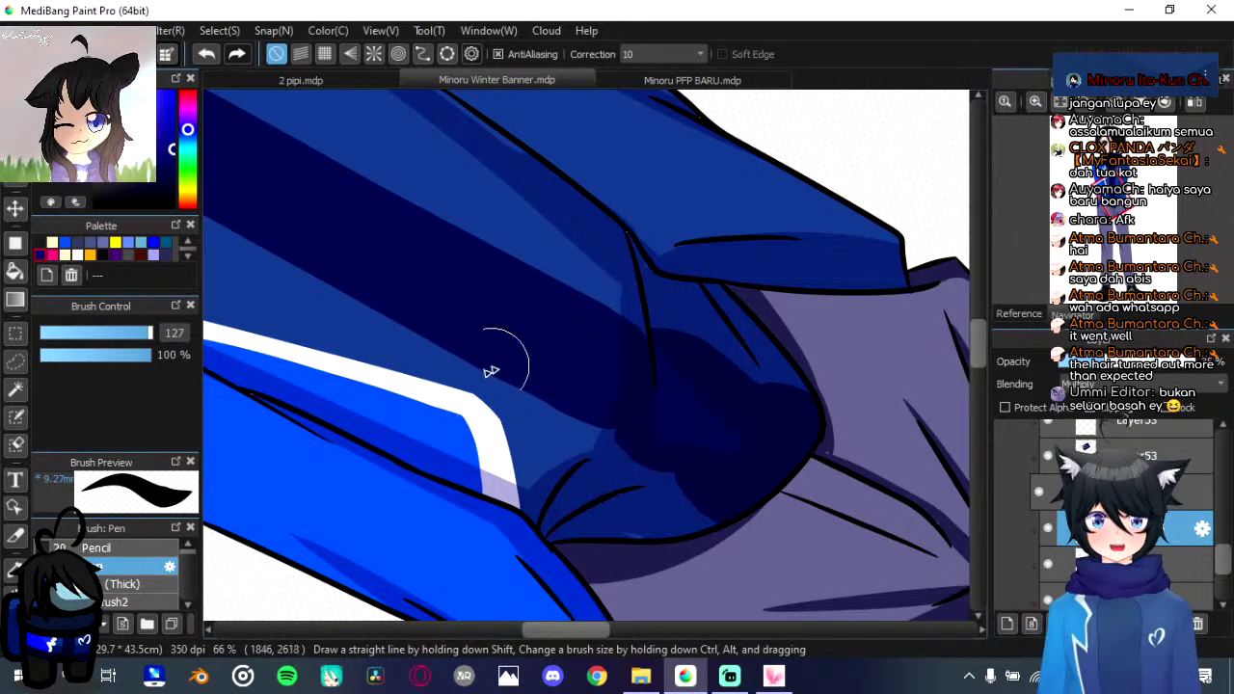
{"action": "left_click_drag", "start_coordinate": [377, 420], "coordinate": [429, 370]}
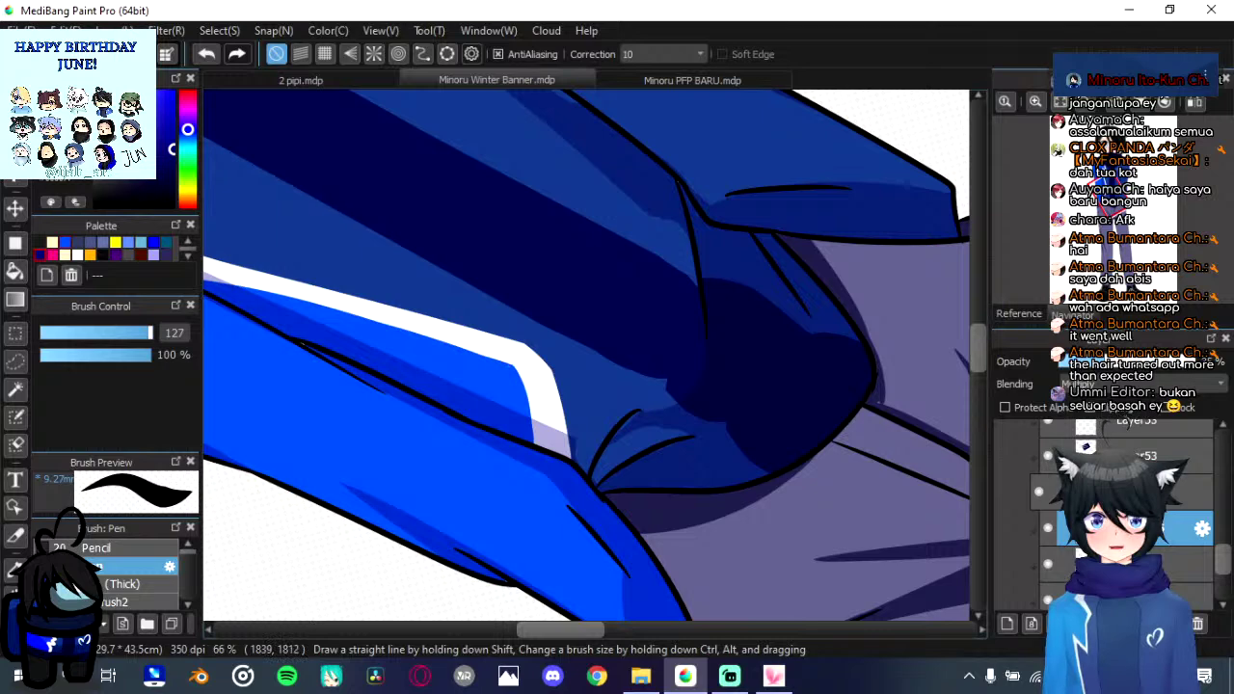
Step: Shape the hem shadow with lighter streaks between the creases beside the bright blue sleeve and along the bottom edge
{"action": "scroll", "coordinate": [716, 518], "scroll_direction": "down", "scroll_amount": 3}
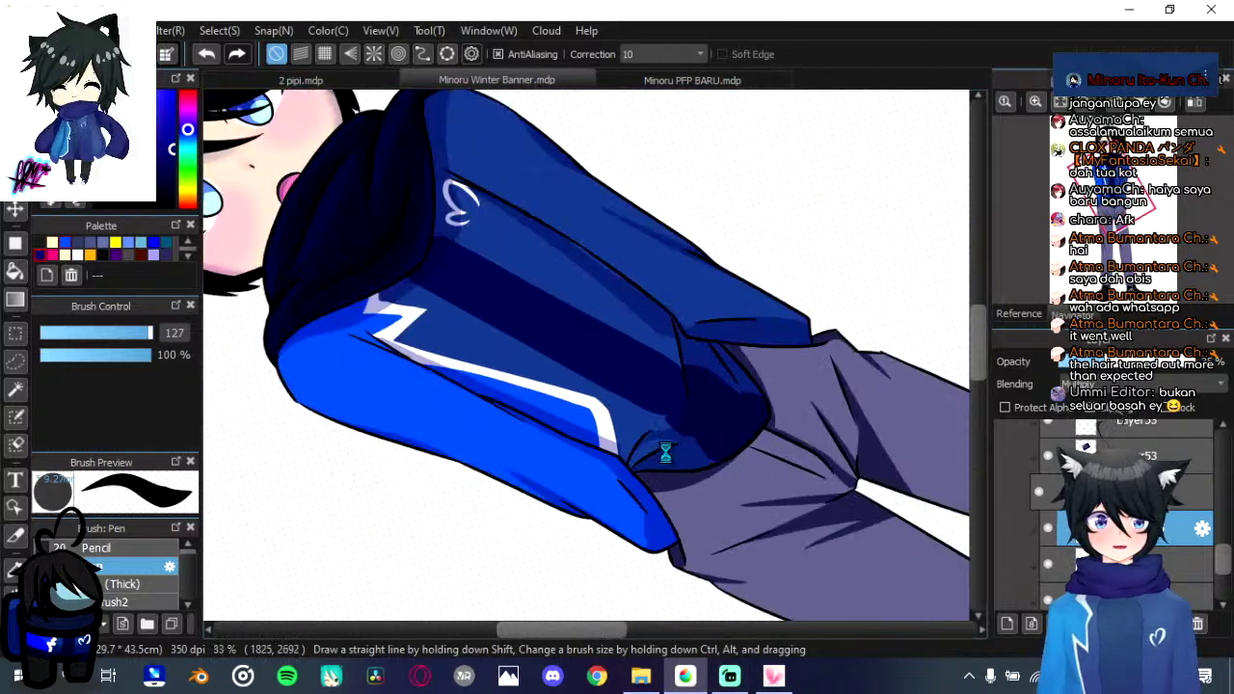
{"action": "scroll", "coordinate": [669, 448], "scroll_direction": "up", "scroll_amount": 4}
{"action": "key", "text": "Left"}
{"action": "key", "text": "Left"}
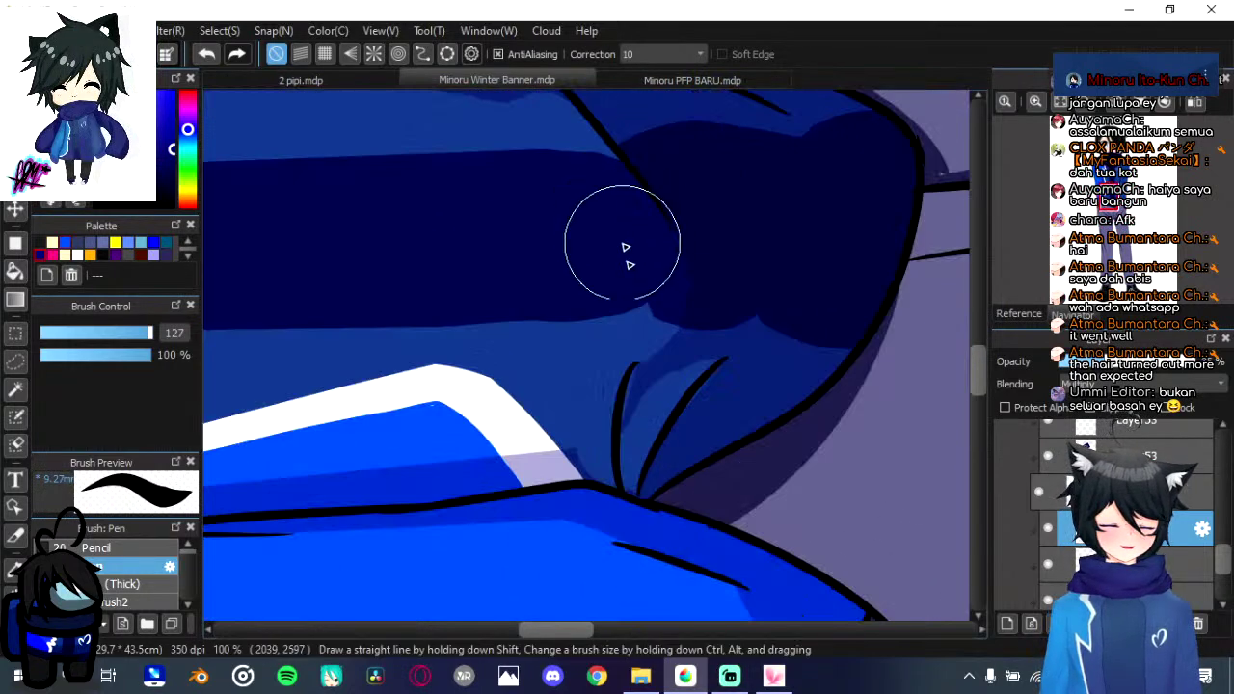
{"action": "left_click_drag", "start_coordinate": [624, 488], "coordinate": [640, 363]}
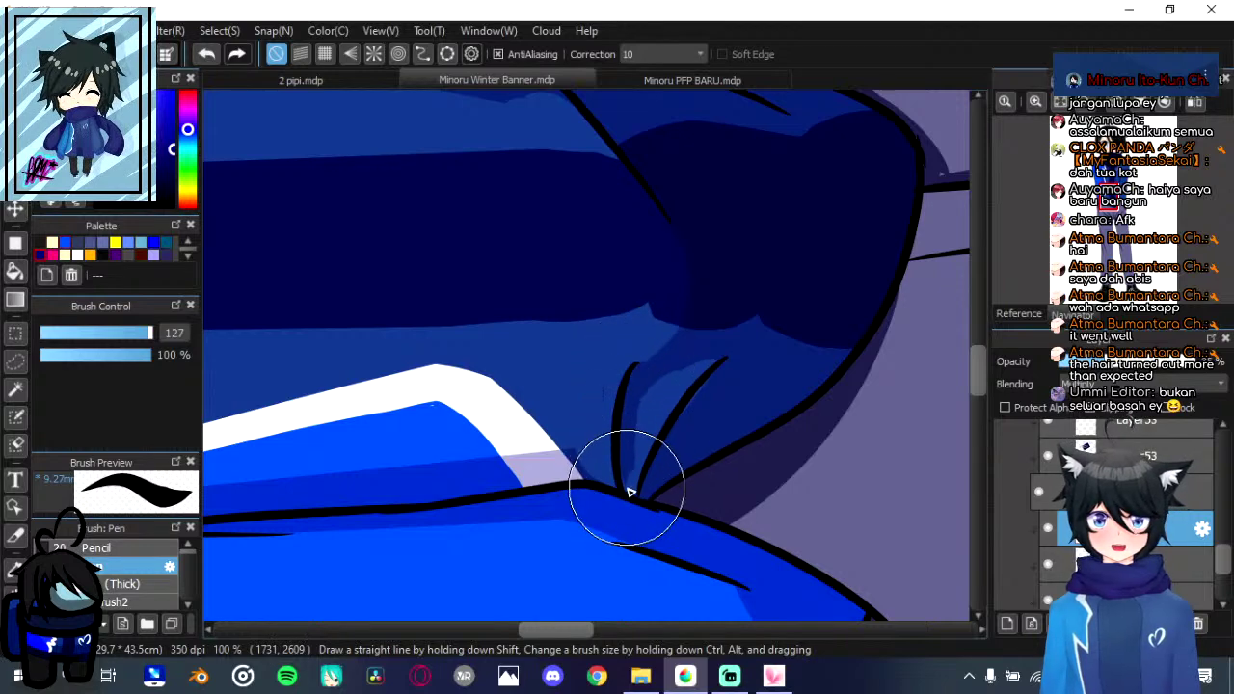
{"action": "mouse_move", "coordinate": [627, 487]}
{"action": "left_mouse_down"}
{"action": "mouse_move", "coordinate": [631, 435]}
{"action": "mouse_move", "coordinate": [685, 357]}
{"action": "left_mouse_up"}
{"action": "mouse_move", "coordinate": [644, 406]}
{"action": "left_mouse_down"}
{"action": "mouse_move", "coordinate": [697, 346]}
{"action": "mouse_move", "coordinate": [734, 354]}
{"action": "left_mouse_up"}
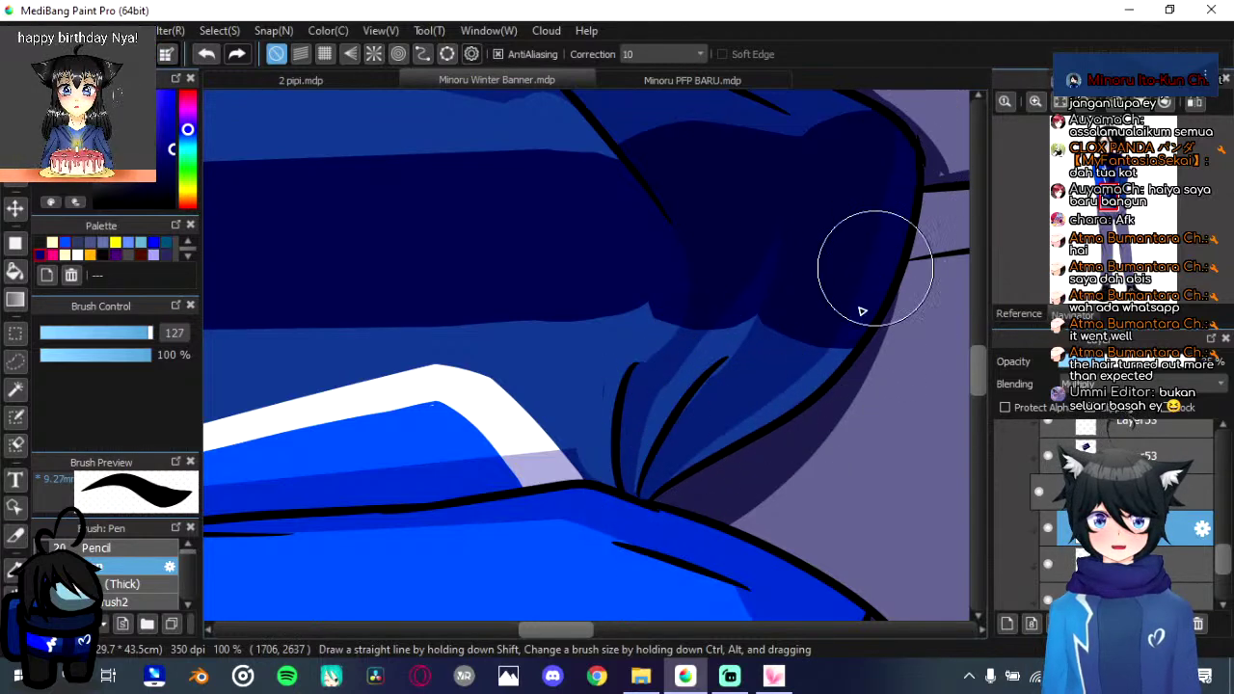
{"action": "left_click_drag", "start_coordinate": [881, 197], "coordinate": [808, 377]}
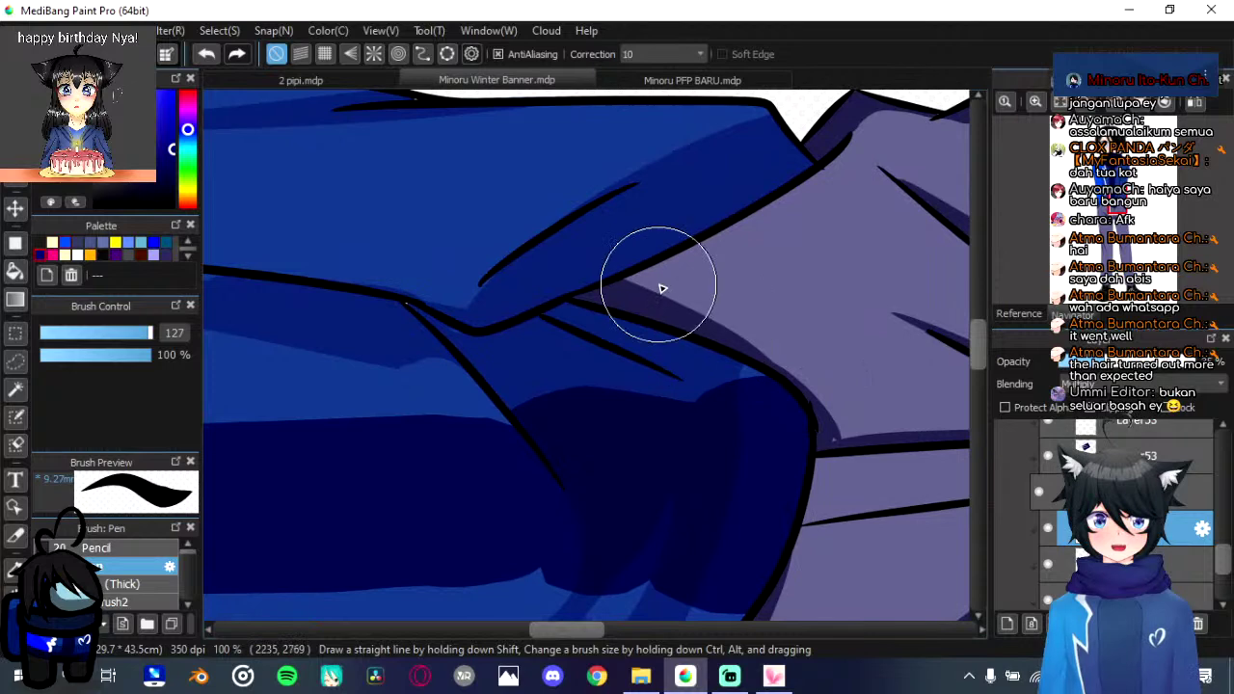
Step: Rotate the canvas back upright and refine the fold shading at the hem's other corner beside the dark blue sleeve
{"action": "key", "text": "Right"}
{"action": "key", "text": "Right"}
{"action": "key", "text": "Right"}
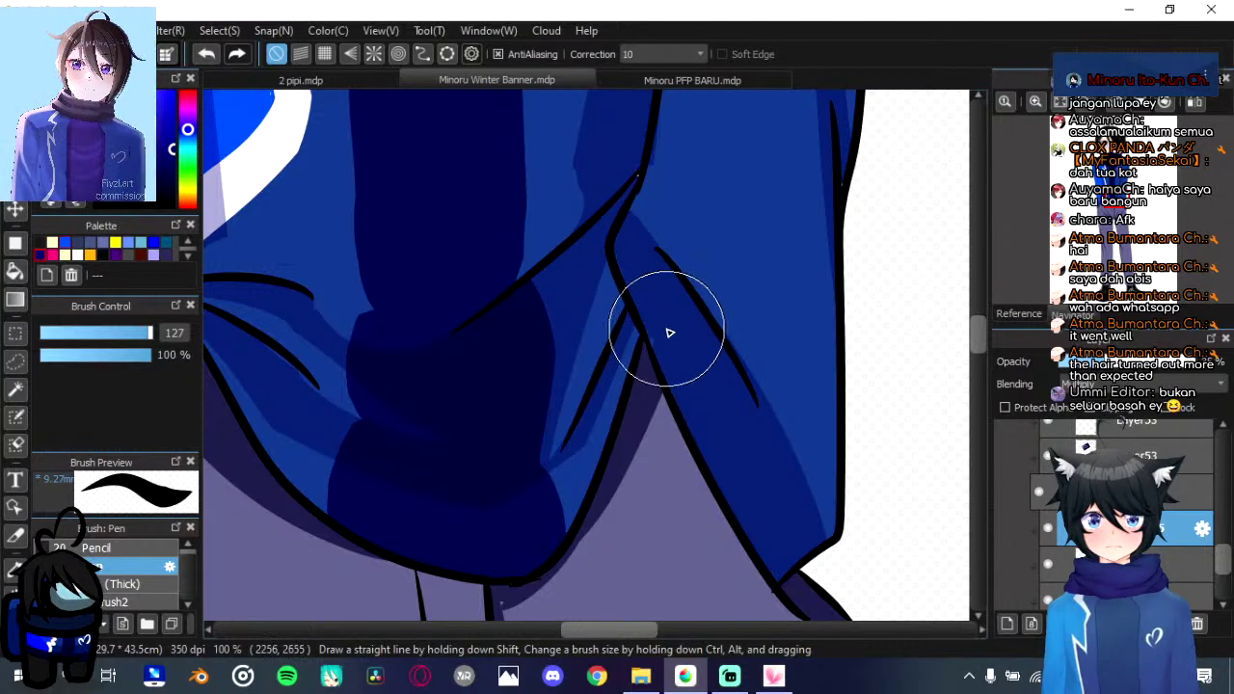
Step: On the trousers' shading layer just below Layer36, paint a dark shadow on one lower leg and reduce the layer's opacity
{"action": "scroll", "coordinate": [666, 328], "scroll_direction": "down", "scroll_amount": 5}
{"action": "scroll", "coordinate": [700, 337], "scroll_direction": "down", "scroll_amount": 3}
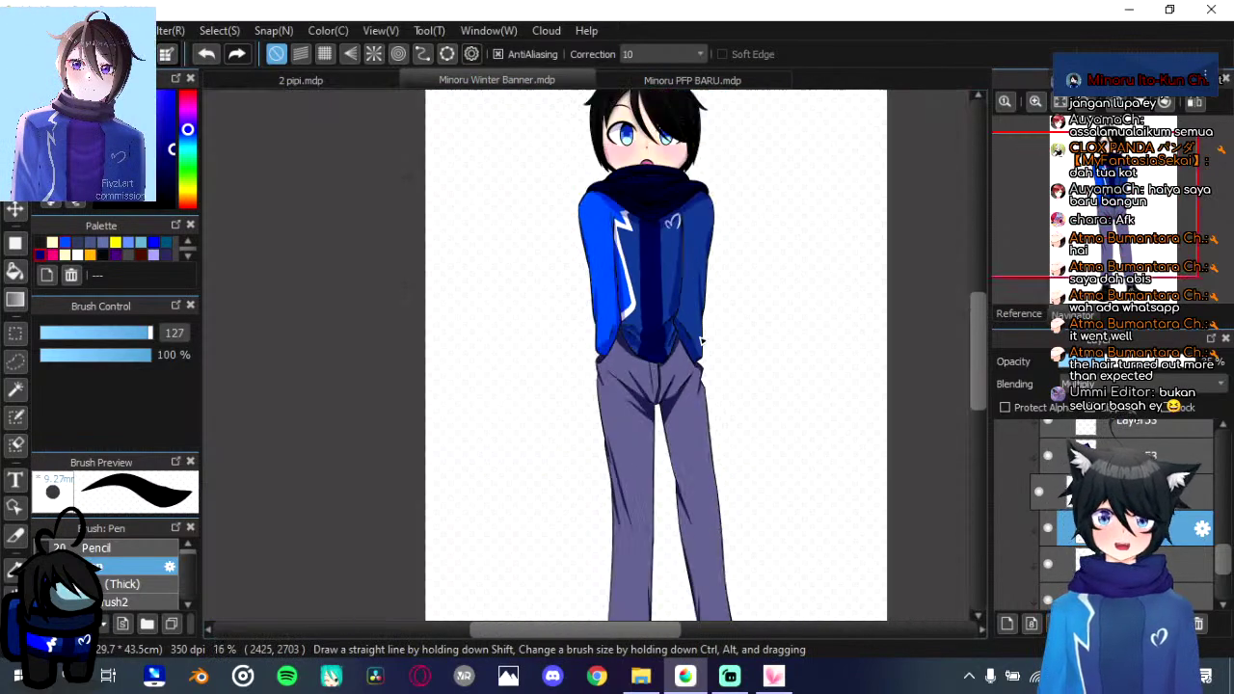
{"action": "scroll", "coordinate": [700, 337], "scroll_direction": "up", "scroll_amount": 1}
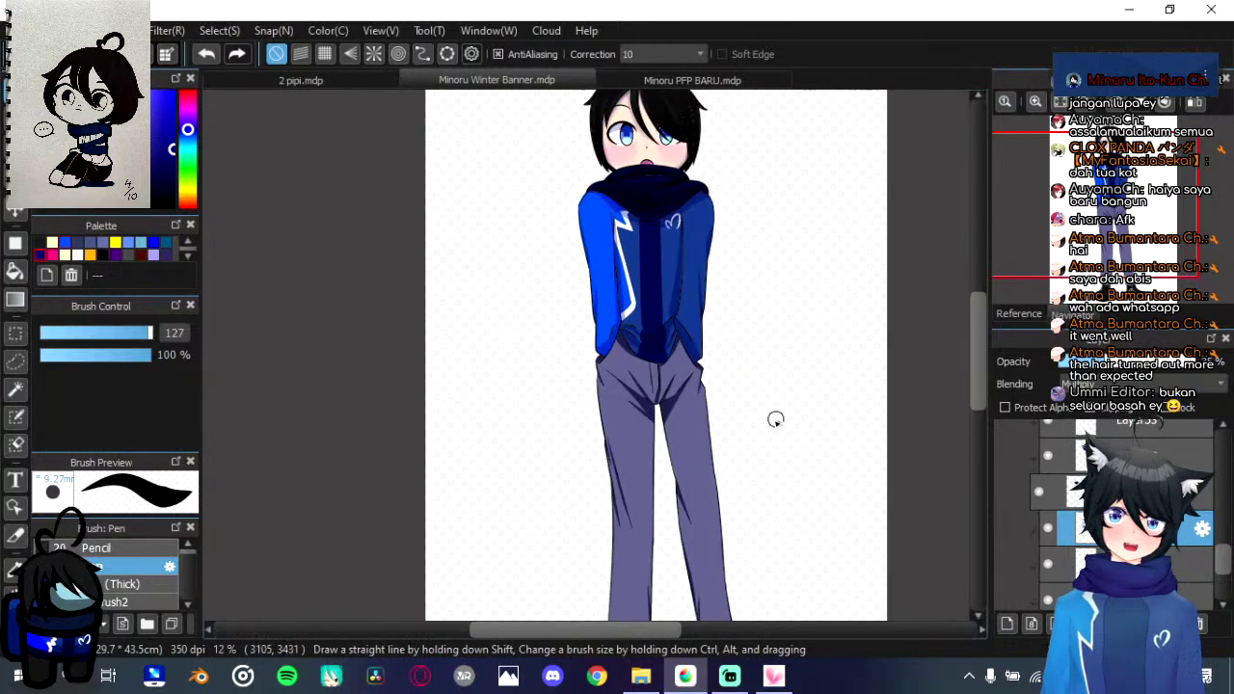
{"action": "left_click_drag", "start_coordinate": [758, 423], "coordinate": [716, 329]}
{"action": "scroll", "coordinate": [1146, 450], "scroll_direction": "up", "scroll_amount": 1}
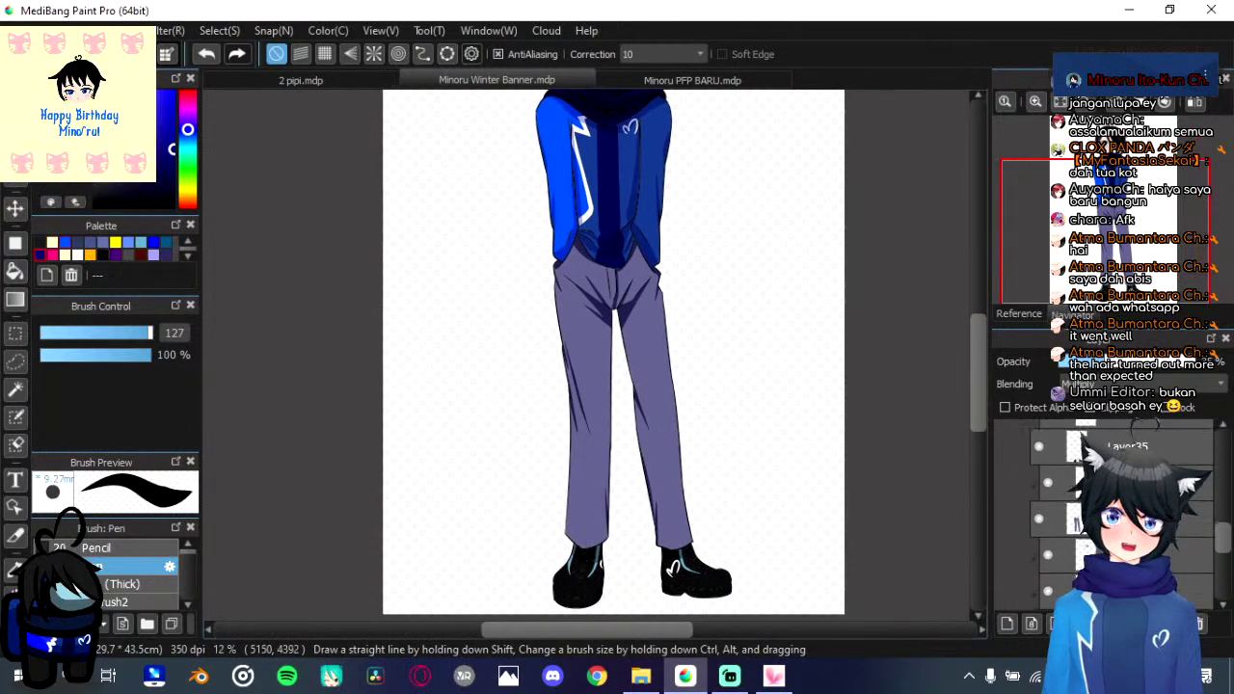
{"action": "left_click", "coordinate": [1063, 511]}
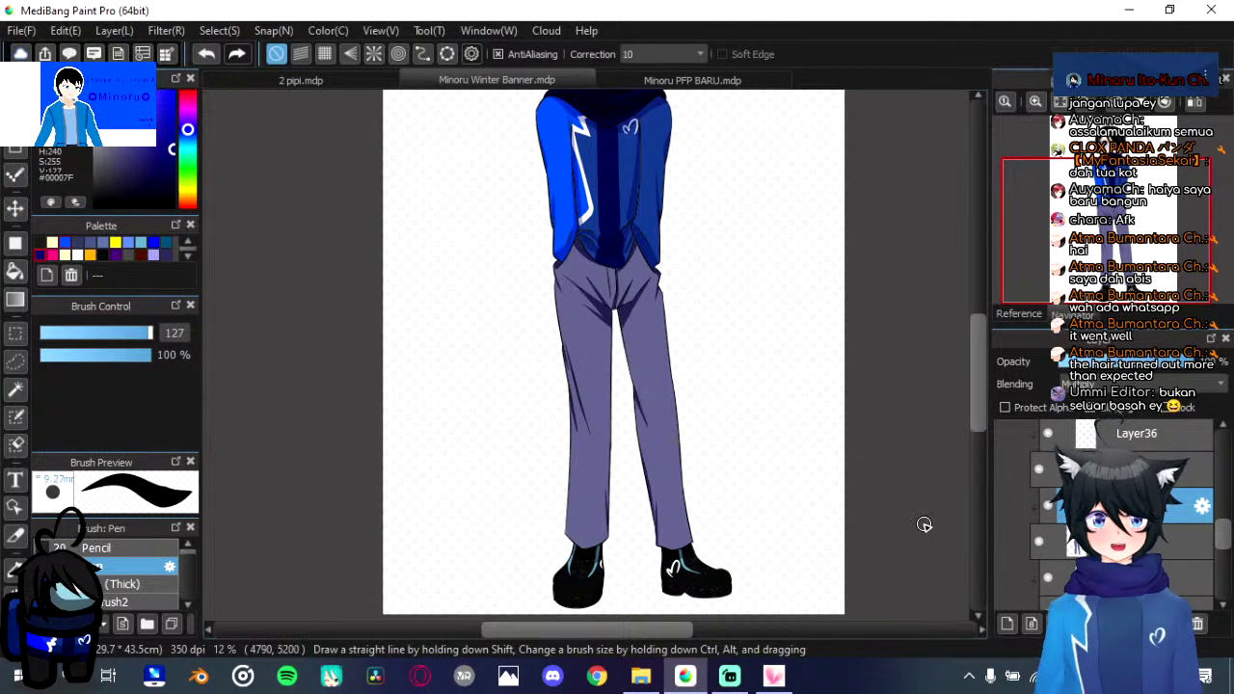
{"action": "scroll", "coordinate": [689, 462], "scroll_direction": "up", "scroll_amount": 2}
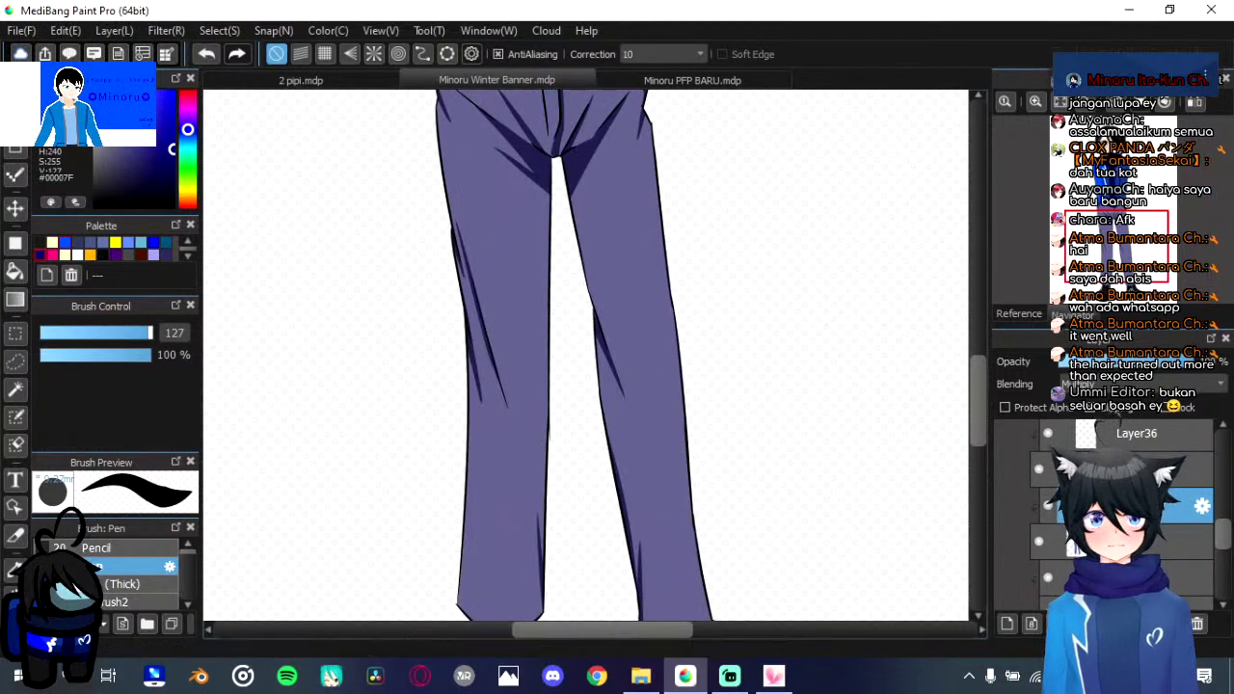
{"action": "scroll", "coordinate": [701, 487], "scroll_direction": "down", "scroll_amount": 1}
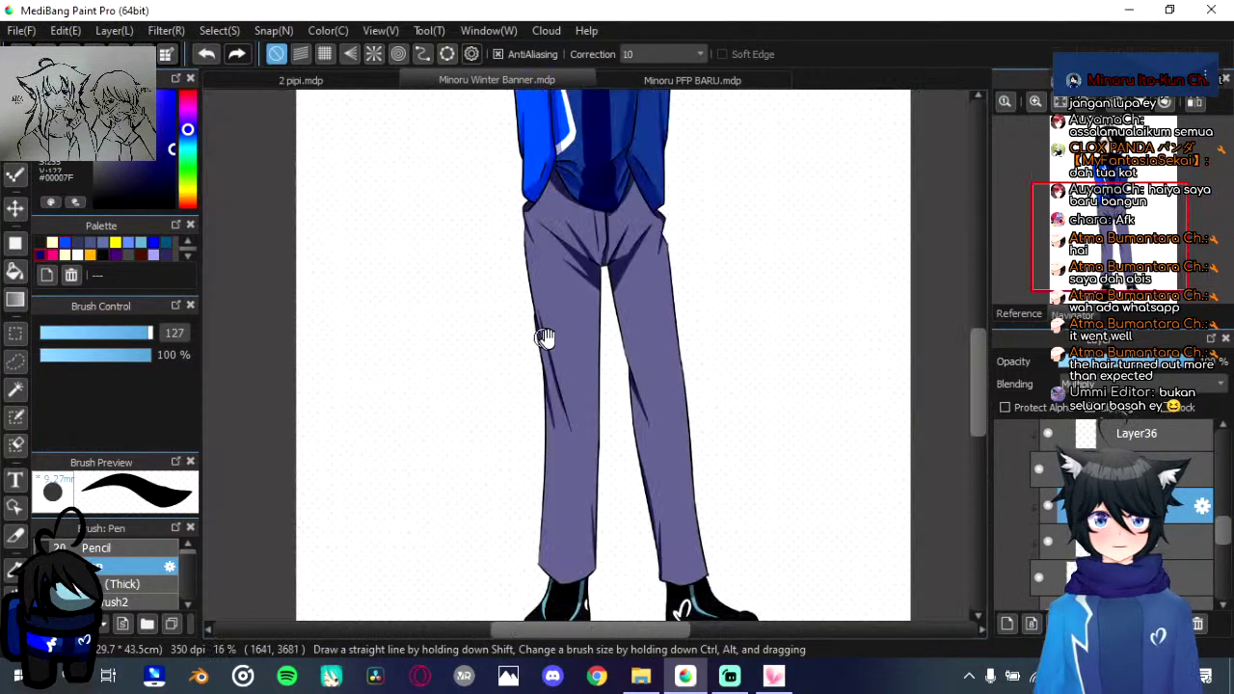
{"action": "left_click_drag", "start_coordinate": [559, 324], "coordinate": [540, 248]}
{"action": "mouse_move", "coordinate": [525, 493]}
{"action": "left_mouse_down"}
{"action": "mouse_move", "coordinate": [531, 366]}
{"action": "mouse_move", "coordinate": [541, 507]}
{"action": "mouse_move", "coordinate": [532, 394]}
{"action": "left_mouse_up"}
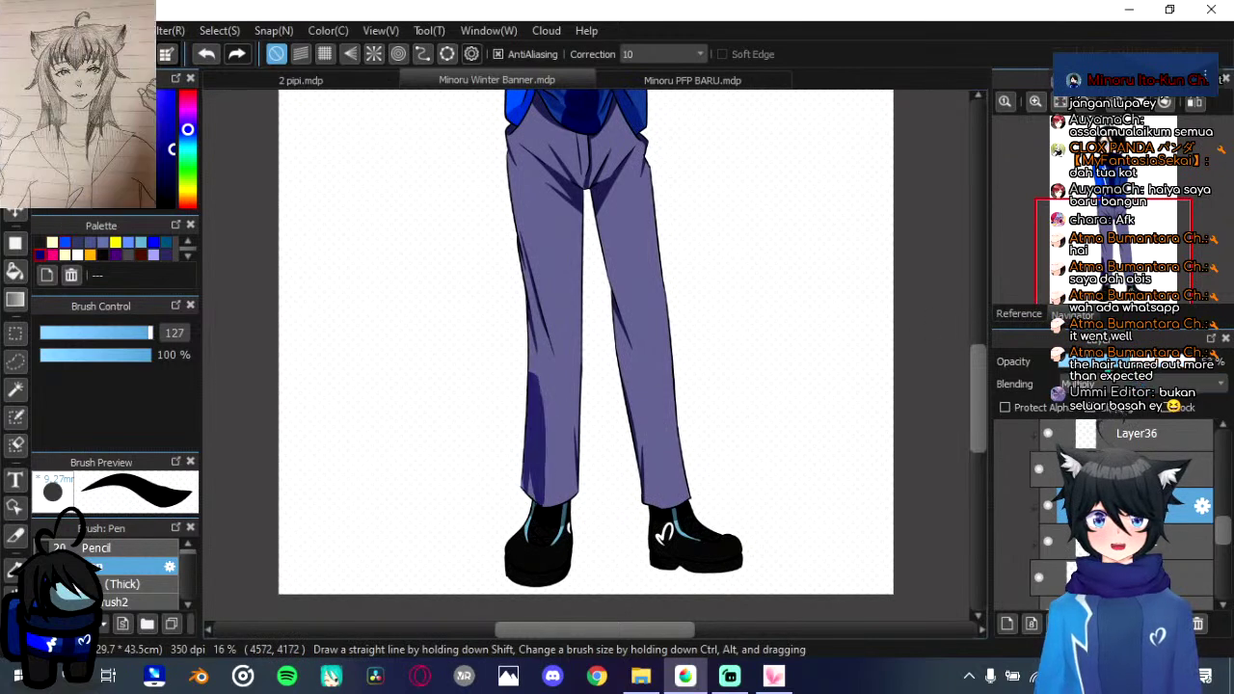
{"action": "left_click_drag", "start_coordinate": [1132, 365], "coordinate": [1111, 372]}
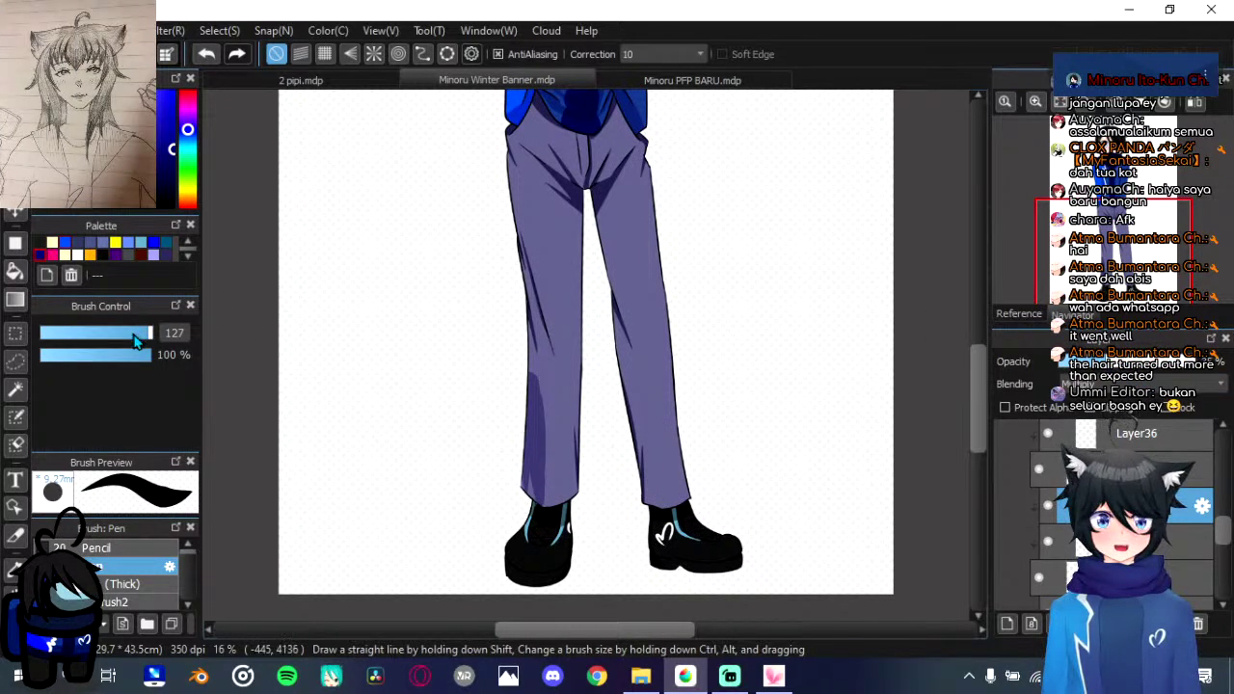
Step: Set the brush size to 400 and paint broad shadows across the lower part of both trouser legs
{"action": "left_click_drag", "start_coordinate": [141, 334], "coordinate": [586, 353]}
{"action": "mouse_move", "coordinate": [507, 305]}
{"action": "left_mouse_down"}
{"action": "mouse_move", "coordinate": [545, 504]}
{"action": "mouse_move", "coordinate": [527, 475]}
{"action": "mouse_move", "coordinate": [534, 365]}
{"action": "mouse_move", "coordinate": [565, 501]}
{"action": "mouse_move", "coordinate": [534, 348]}
{"action": "mouse_move", "coordinate": [588, 483]}
{"action": "mouse_move", "coordinate": [585, 194]}
{"action": "mouse_move", "coordinate": [565, 418]}
{"action": "mouse_move", "coordinate": [581, 200]}
{"action": "mouse_move", "coordinate": [549, 392]}
{"action": "mouse_move", "coordinate": [595, 231]}
{"action": "mouse_move", "coordinate": [590, 194]}
{"action": "mouse_move", "coordinate": [660, 563]}
{"action": "left_mouse_up"}
{"action": "mouse_move", "coordinate": [672, 505]}
{"action": "left_mouse_down"}
{"action": "mouse_move", "coordinate": [683, 550]}
{"action": "mouse_move", "coordinate": [638, 390]}
{"action": "mouse_move", "coordinate": [696, 525]}
{"action": "mouse_move", "coordinate": [653, 384]}
{"action": "mouse_move", "coordinate": [716, 501]}
{"action": "left_mouse_up"}
{"action": "left_click_drag", "start_coordinate": [656, 397], "coordinate": [658, 426]}
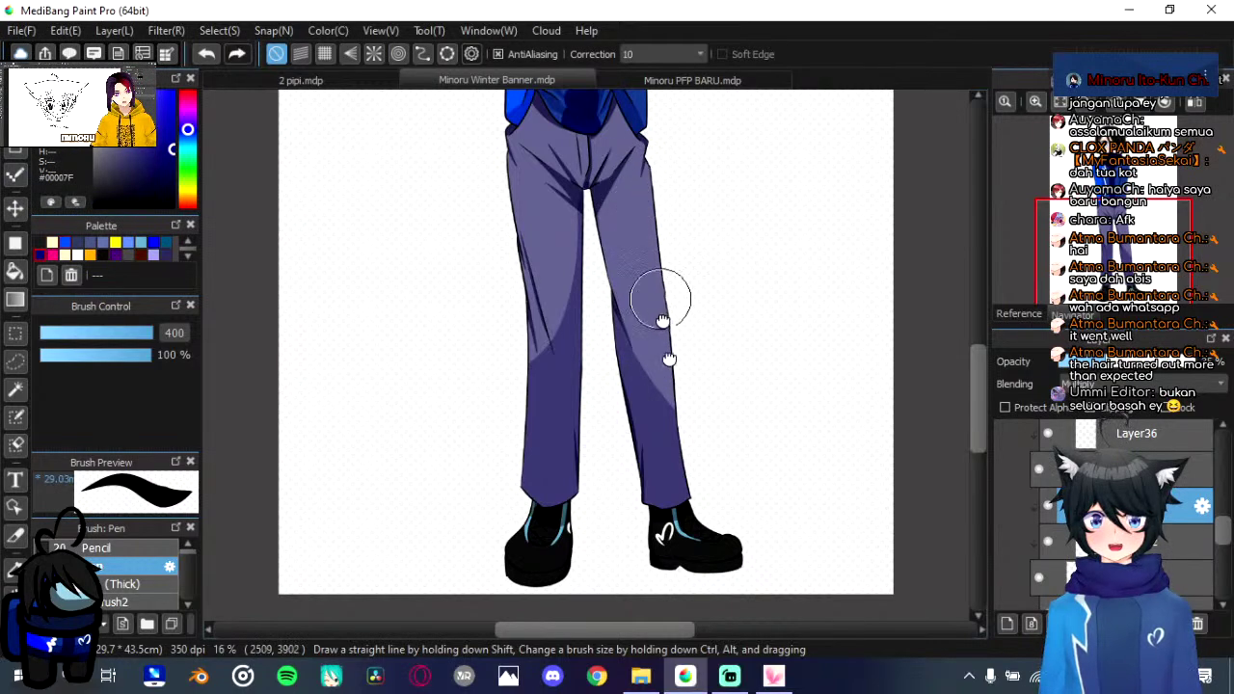
Step: Reshape the lower-leg shadows with angled edges at the knees, leaving a lighter strip along the outer side of both trouser legs
{"action": "scroll", "coordinate": [672, 405], "scroll_direction": "down", "scroll_amount": 3}
{"action": "scroll", "coordinate": [694, 402], "scroll_direction": "up", "scroll_amount": 5}
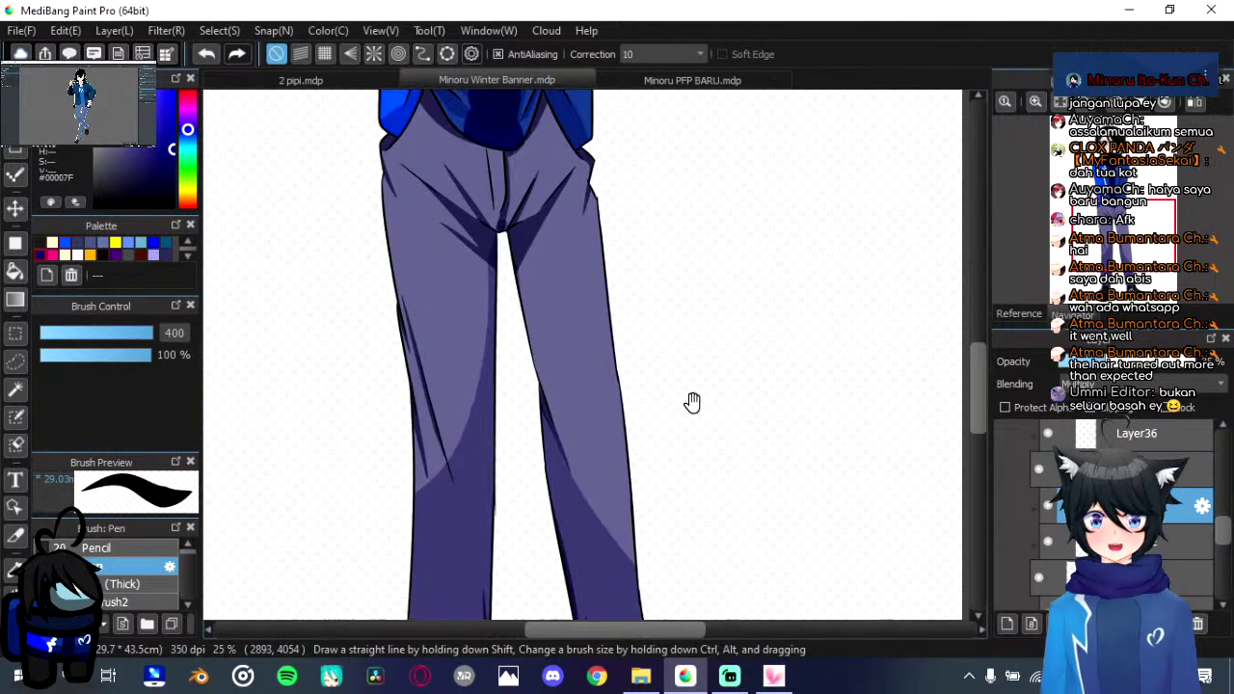
{"action": "left_click_drag", "start_coordinate": [692, 402], "coordinate": [724, 317]}
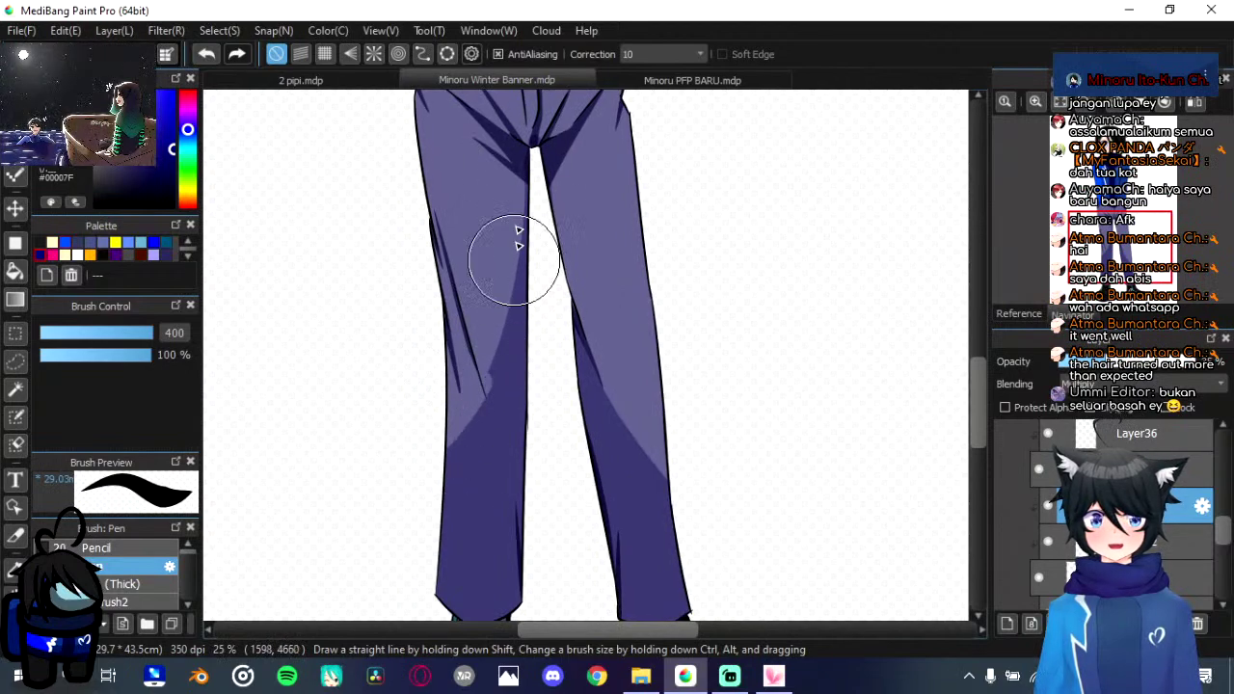
{"action": "left_click_drag", "start_coordinate": [486, 303], "coordinate": [510, 152]}
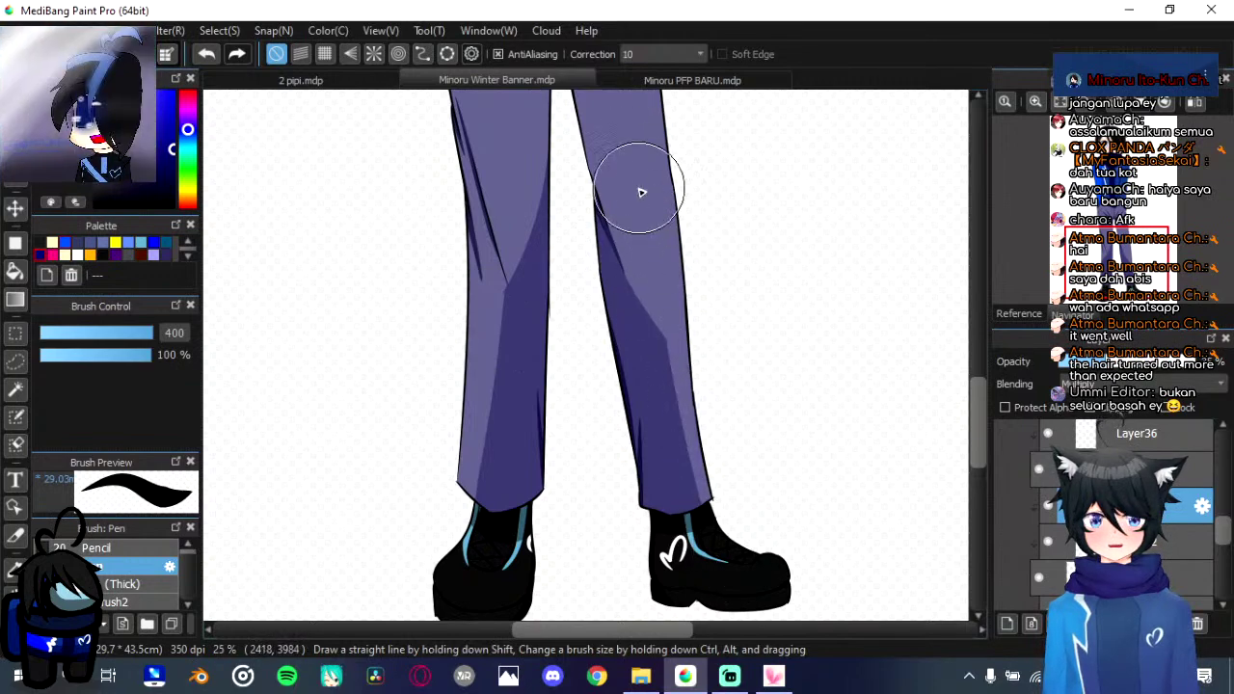
{"action": "left_click_drag", "start_coordinate": [692, 309], "coordinate": [721, 505]}
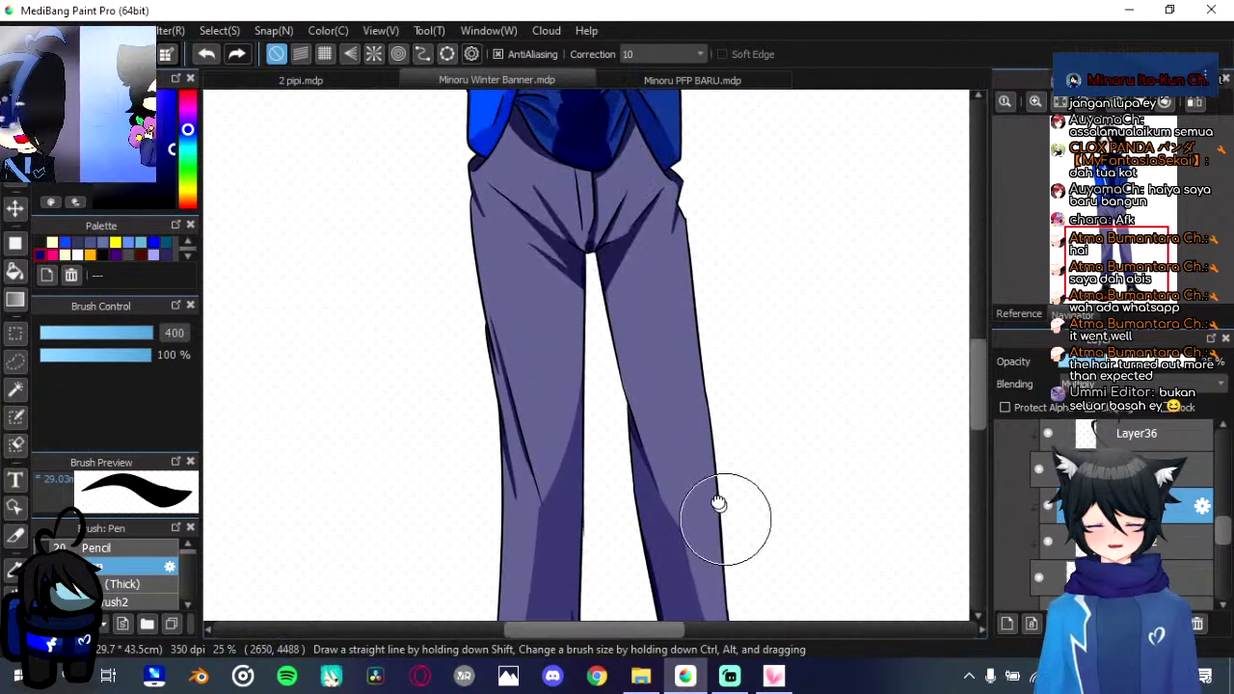
Step: Paint shadows down the inner thighs of both trouser legs, joining the crotch folds to the lower-leg shadows
{"action": "scroll", "coordinate": [661, 356], "scroll_direction": "down", "scroll_amount": 1}
{"action": "scroll", "coordinate": [660, 355], "scroll_direction": "up", "scroll_amount": 2}
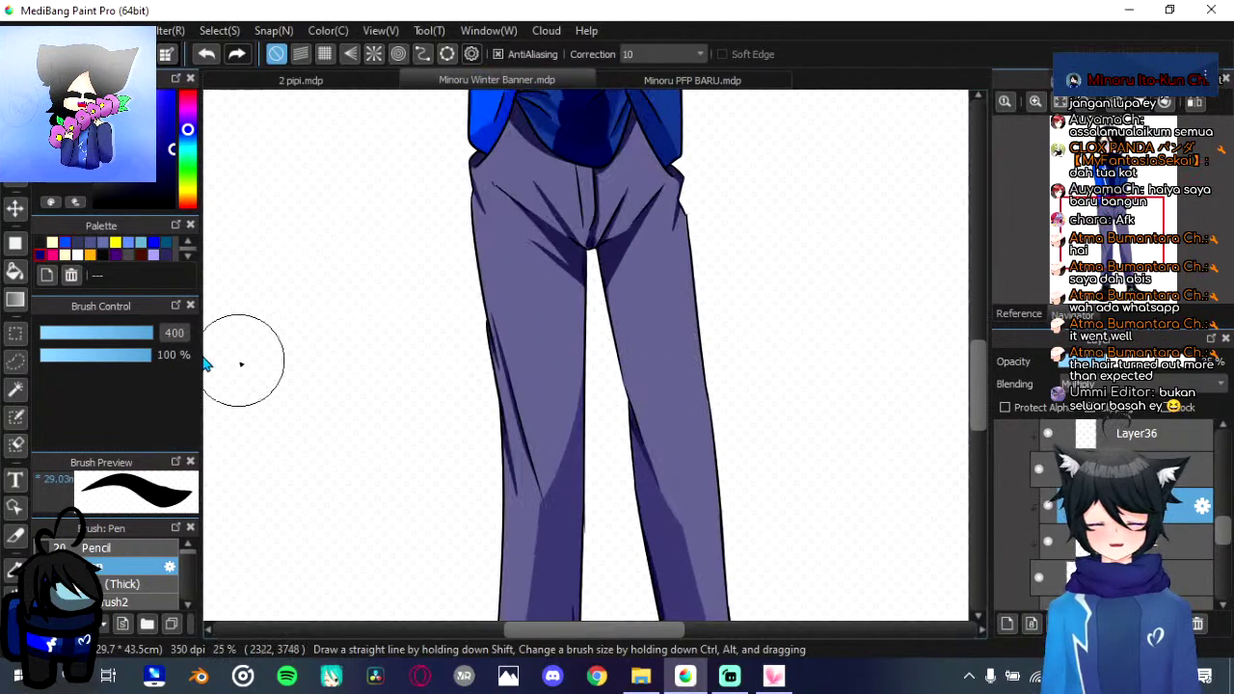
{"action": "mouse_move", "coordinate": [570, 253]}
{"action": "left_mouse_down"}
{"action": "mouse_move", "coordinate": [586, 494]}
{"action": "mouse_move", "coordinate": [585, 277]}
{"action": "left_mouse_up"}
{"action": "left_click_drag", "start_coordinate": [555, 230], "coordinate": [590, 260]}
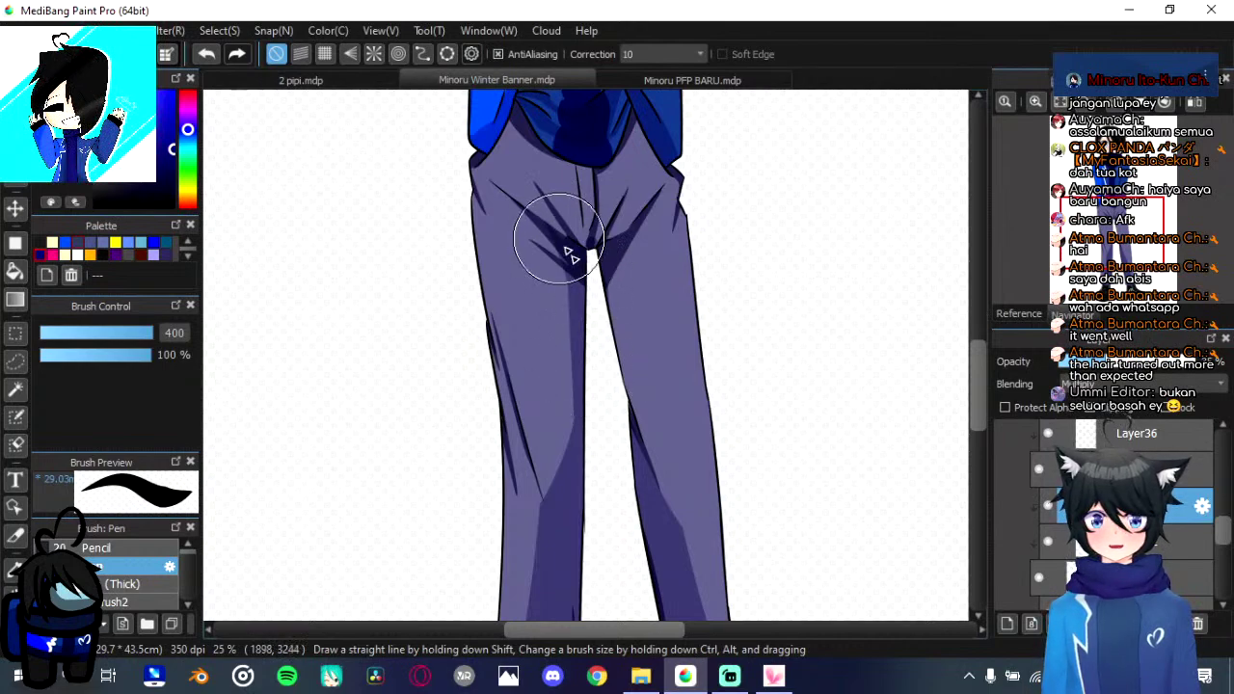
{"action": "left_click_drag", "start_coordinate": [617, 246], "coordinate": [626, 446]}
{"action": "left_click_drag", "start_coordinate": [615, 273], "coordinate": [634, 508]}
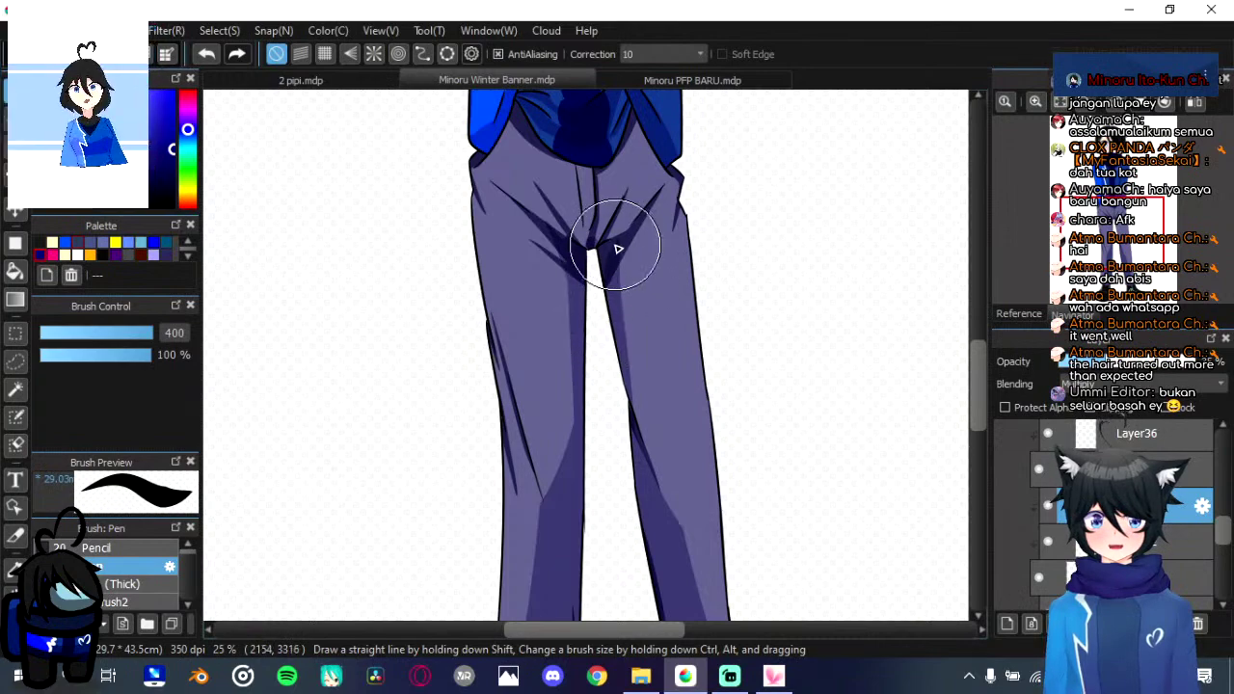
{"action": "mouse_move", "coordinate": [618, 249]}
{"action": "left_mouse_down"}
{"action": "mouse_move", "coordinate": [608, 253]}
{"action": "mouse_move", "coordinate": [622, 239]}
{"action": "mouse_move", "coordinate": [603, 403]}
{"action": "mouse_move", "coordinate": [558, 247]}
{"action": "mouse_move", "coordinate": [593, 354]}
{"action": "left_mouse_up"}
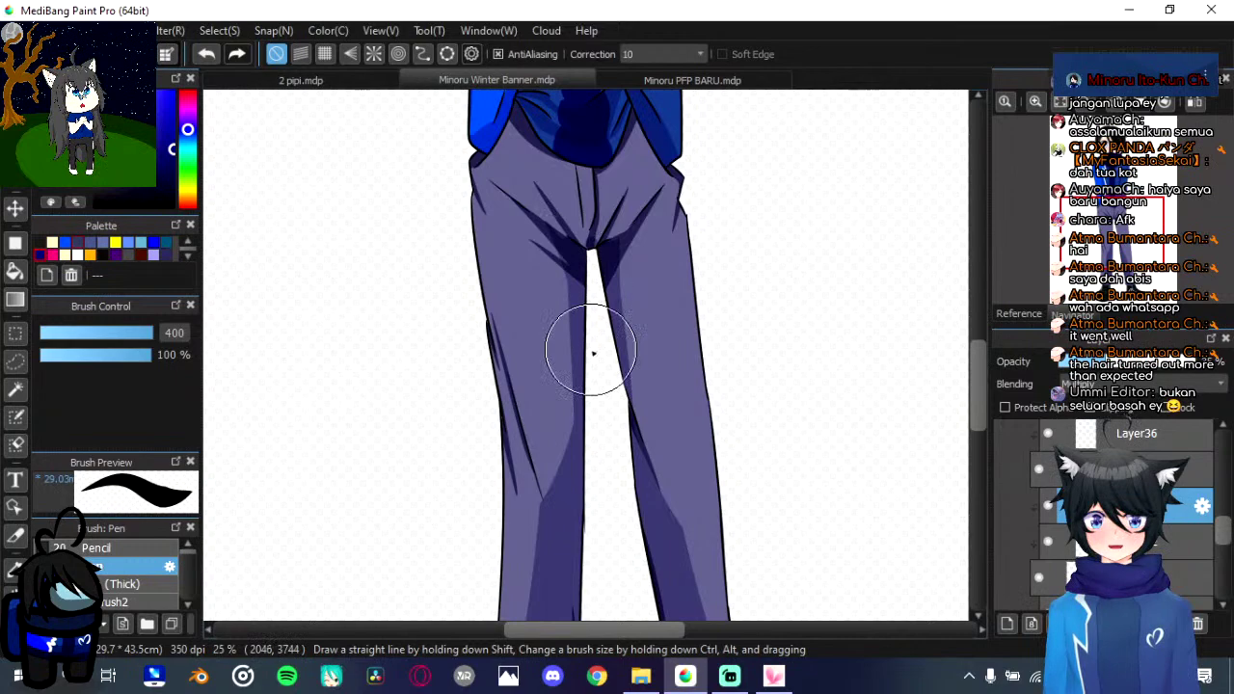
Step: Examine the trouser shading against the whole figure, from the shoes up to the jacket, scarf and face
{"action": "scroll", "coordinate": [593, 353], "scroll_direction": "down", "scroll_amount": 2}
{"action": "scroll", "coordinate": [628, 407], "scroll_direction": "up", "scroll_amount": 2}
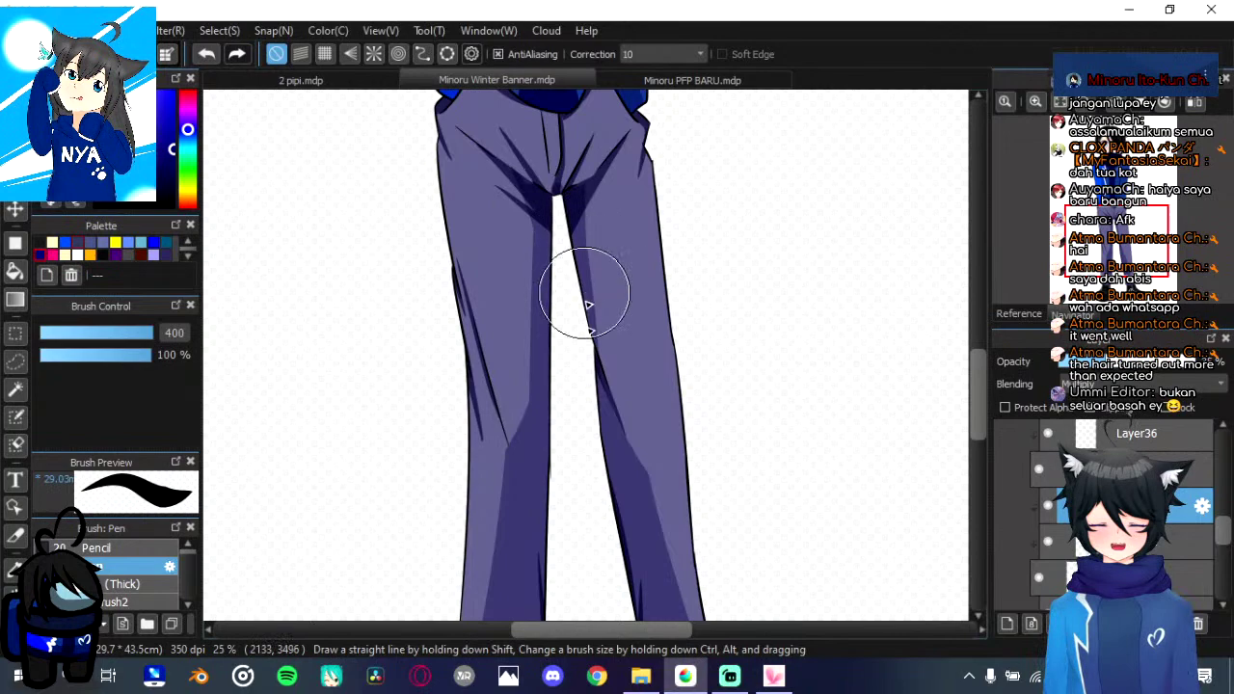
{"action": "scroll", "coordinate": [588, 318], "scroll_direction": "down", "scroll_amount": 3}
{"action": "scroll", "coordinate": [611, 306], "scroll_direction": "down", "scroll_amount": 5}
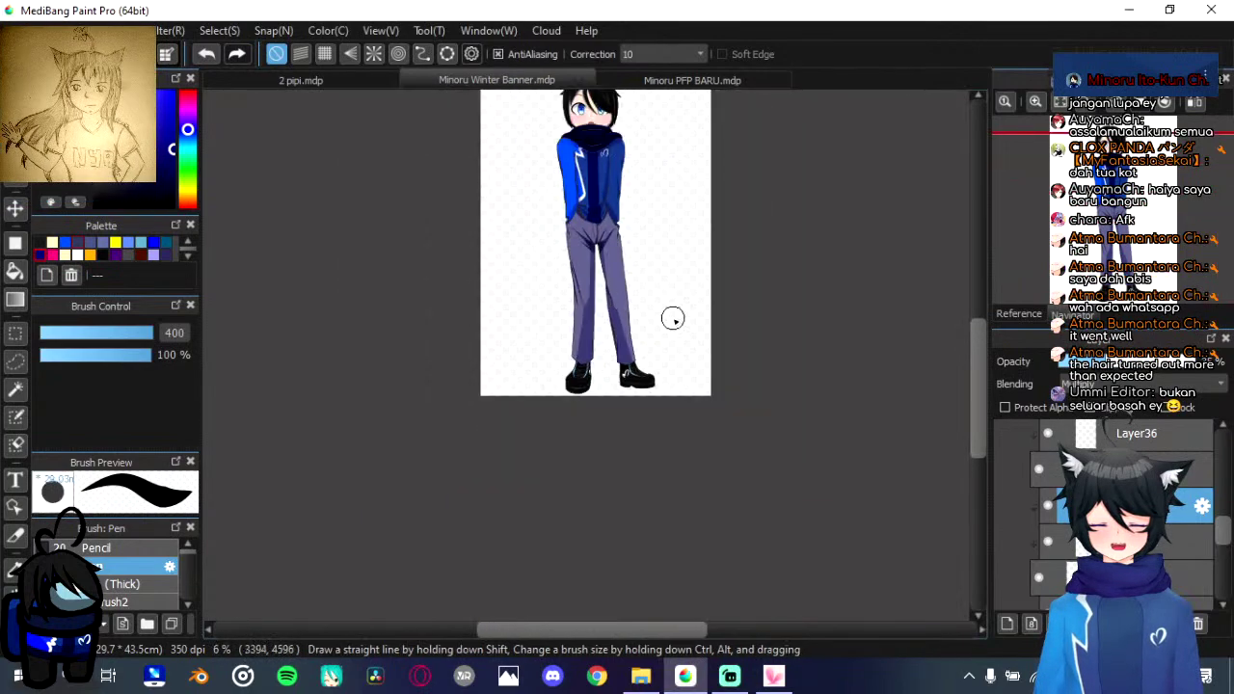
{"action": "scroll", "coordinate": [619, 311], "scroll_direction": "up", "scroll_amount": 4}
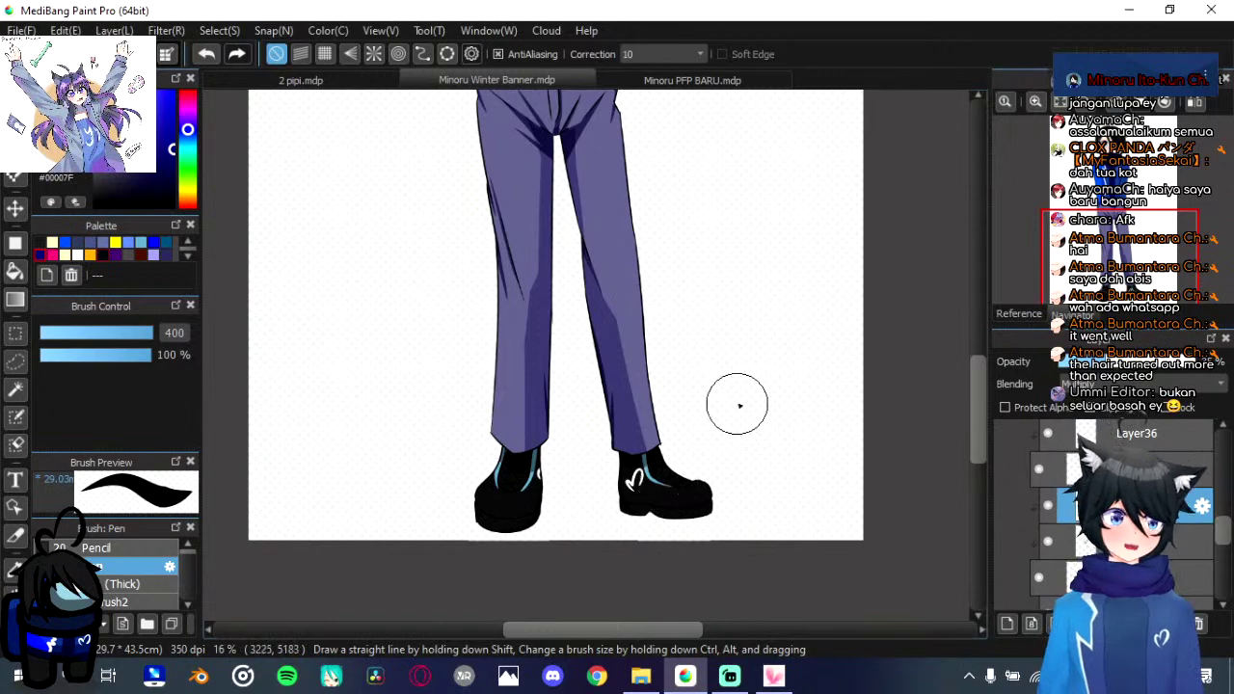
{"action": "scroll", "coordinate": [670, 321], "scroll_direction": "down", "scroll_amount": 3}
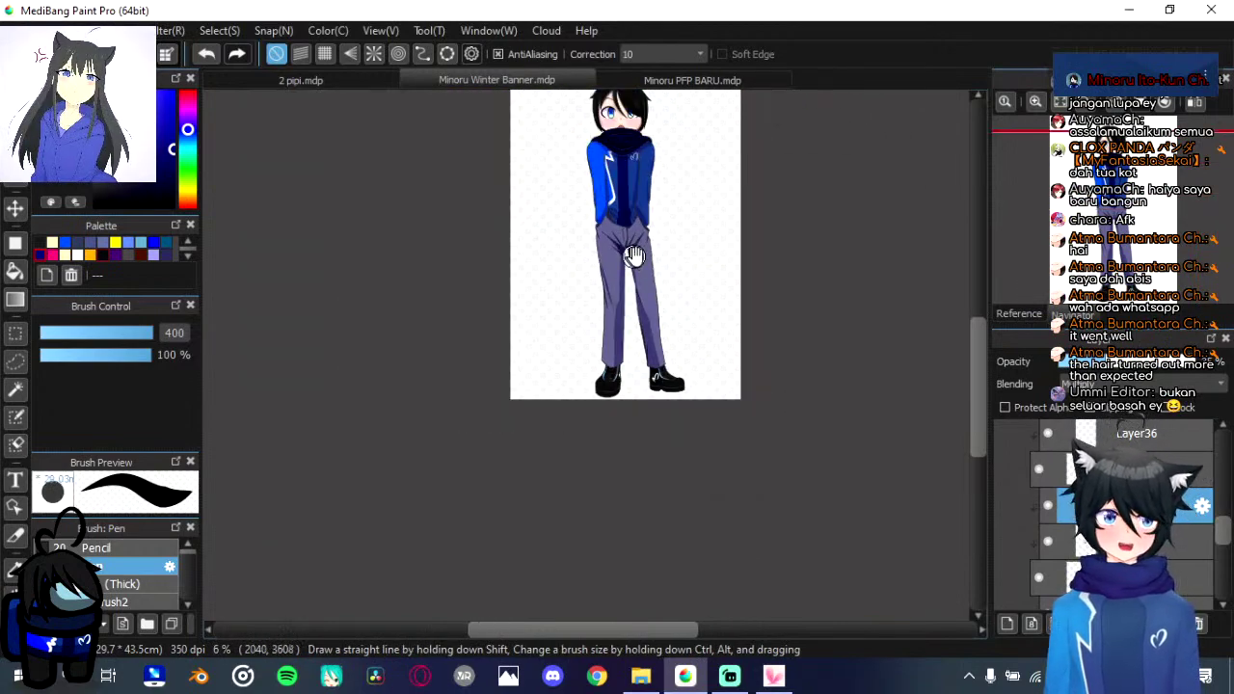
{"action": "left_click_drag", "start_coordinate": [633, 260], "coordinate": [609, 399]}
{"action": "scroll", "coordinate": [611, 398], "scroll_direction": "down", "scroll_amount": 2}
{"action": "scroll", "coordinate": [617, 388], "scroll_direction": "up", "scroll_amount": 4}
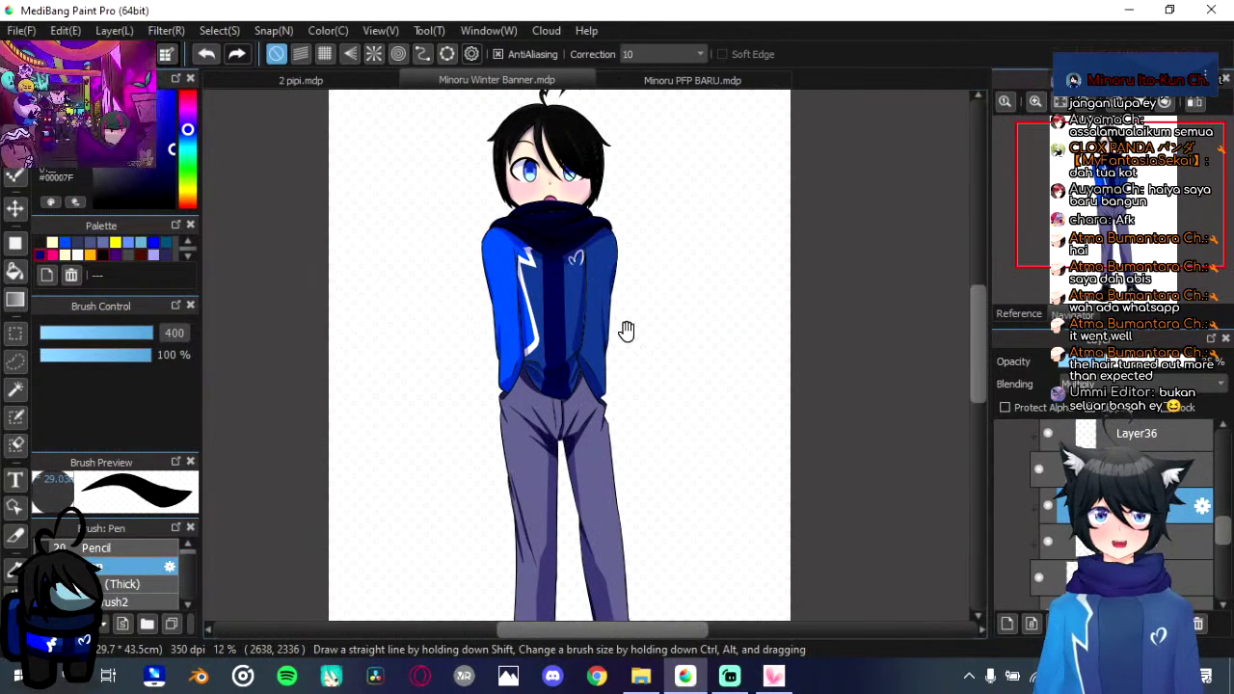
{"action": "scroll", "coordinate": [691, 446], "scroll_direction": "down", "scroll_amount": 2}
{"action": "scroll", "coordinate": [606, 372], "scroll_direction": "up", "scroll_amount": 4}
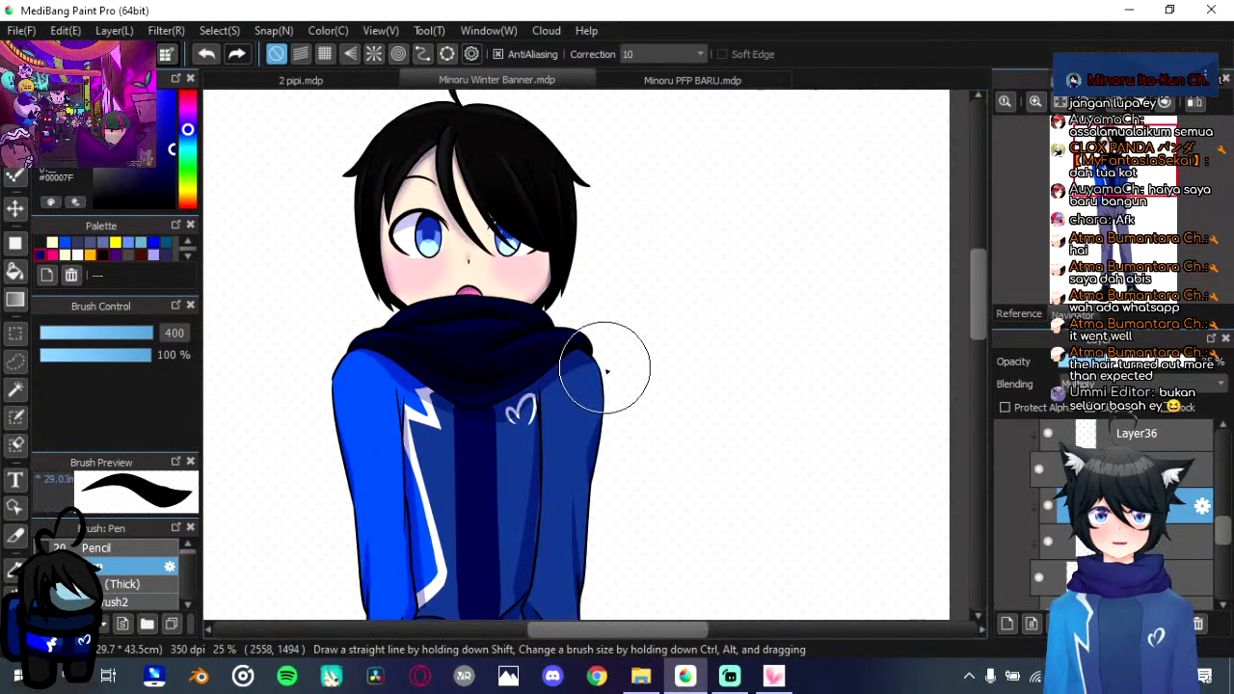
{"action": "scroll", "coordinate": [606, 371], "scroll_direction": "up", "scroll_amount": 1}
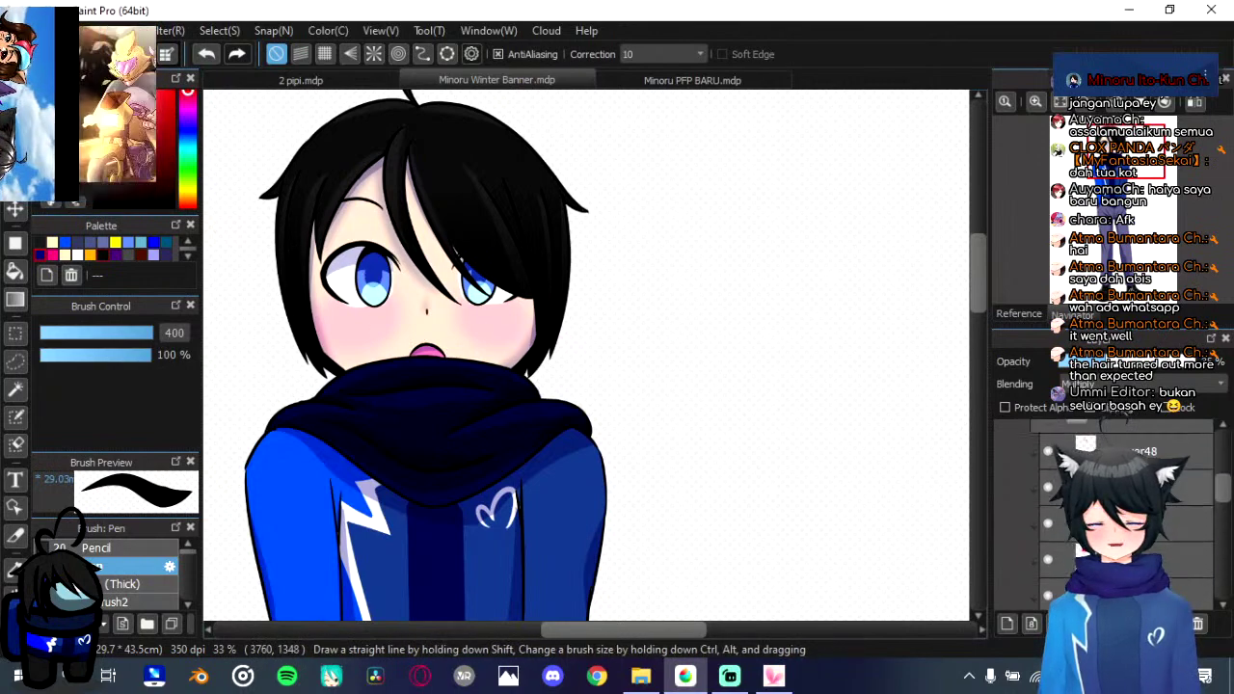
Step: Select the layer directly below Layer48 in the Face folder and set the brush size to 57
{"action": "scroll", "coordinate": [1200, 501], "scroll_direction": "up", "scroll_amount": 5}
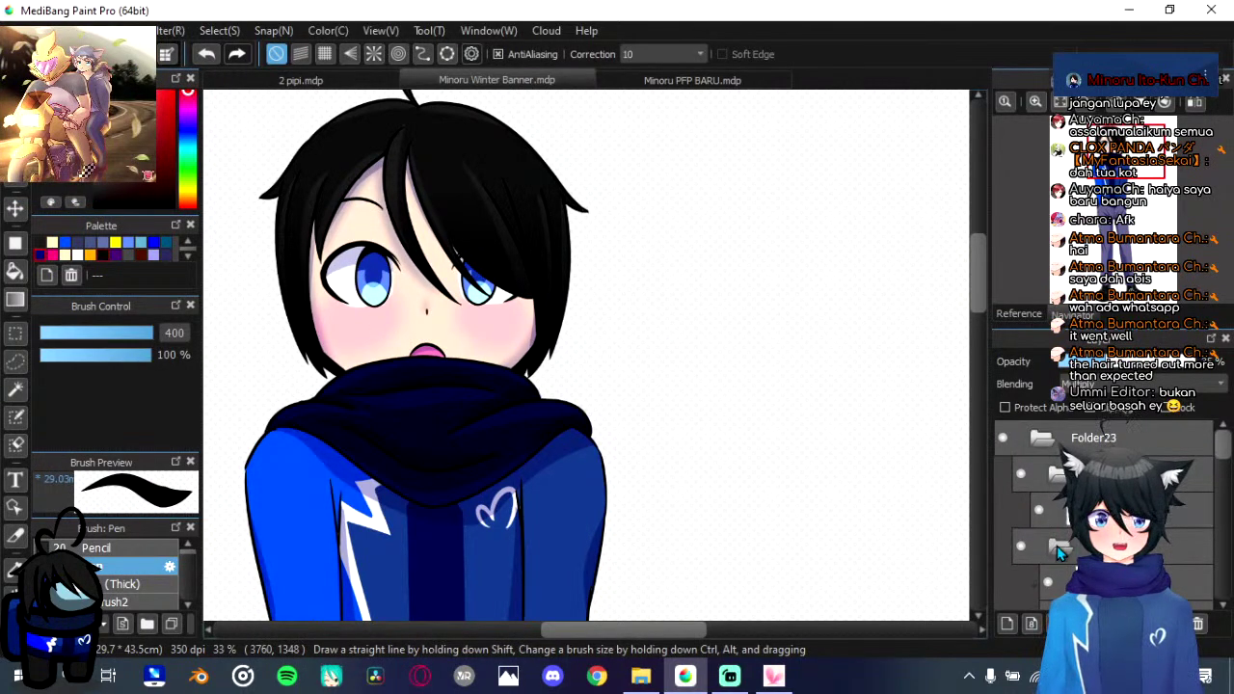
{"action": "scroll", "coordinate": [1058, 553], "scroll_direction": "down", "scroll_amount": 5}
{"action": "left_click", "coordinate": [1079, 443]}
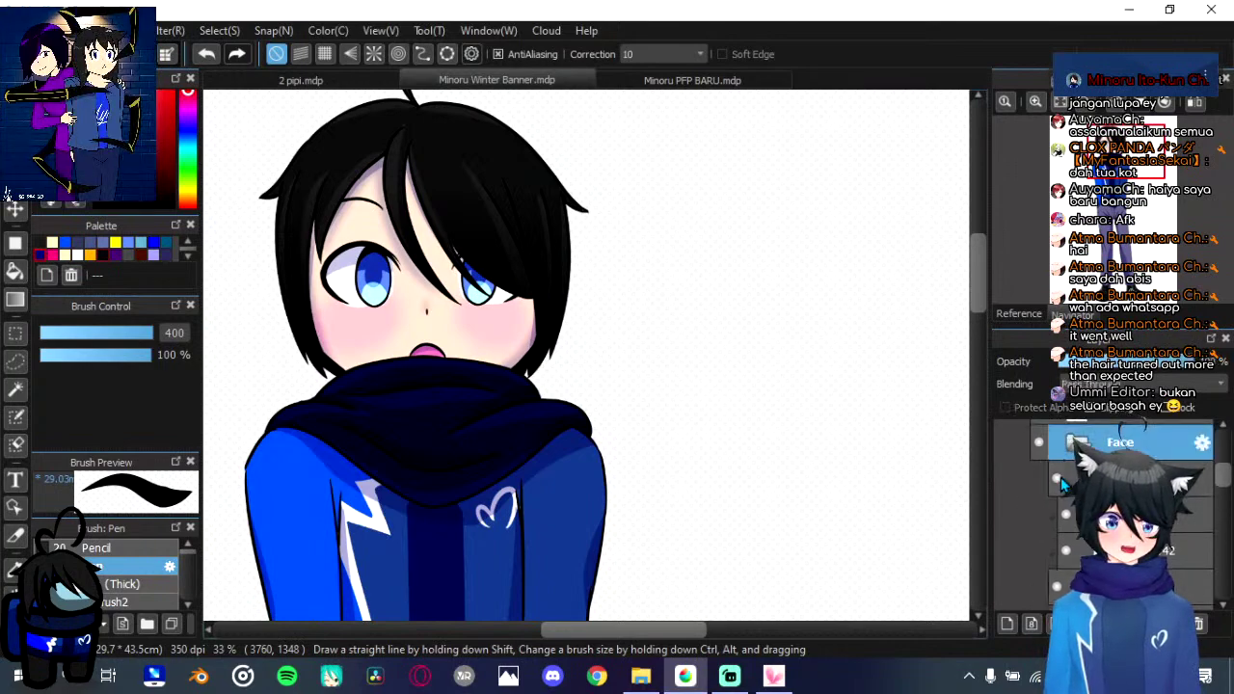
{"action": "left_click", "coordinate": [1060, 478]}
{"action": "left_click", "coordinate": [1061, 479]}
{"action": "scroll", "coordinate": [1070, 482], "scroll_direction": "down", "scroll_amount": 3}
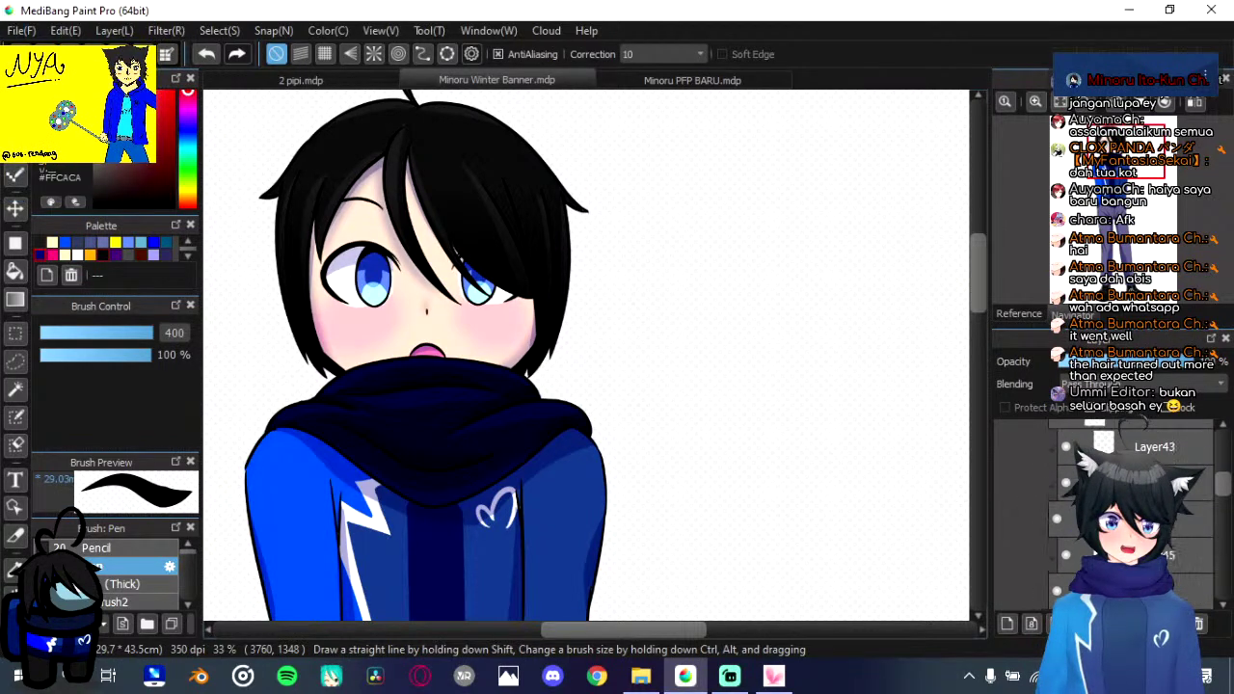
{"action": "scroll", "coordinate": [1080, 525], "scroll_direction": "up", "scroll_amount": 2}
{"action": "left_click", "coordinate": [1084, 540]}
{"action": "scroll", "coordinate": [1079, 525], "scroll_direction": "down", "scroll_amount": 2}
{"action": "scroll", "coordinate": [1070, 501], "scroll_direction": "up", "scroll_amount": 1}
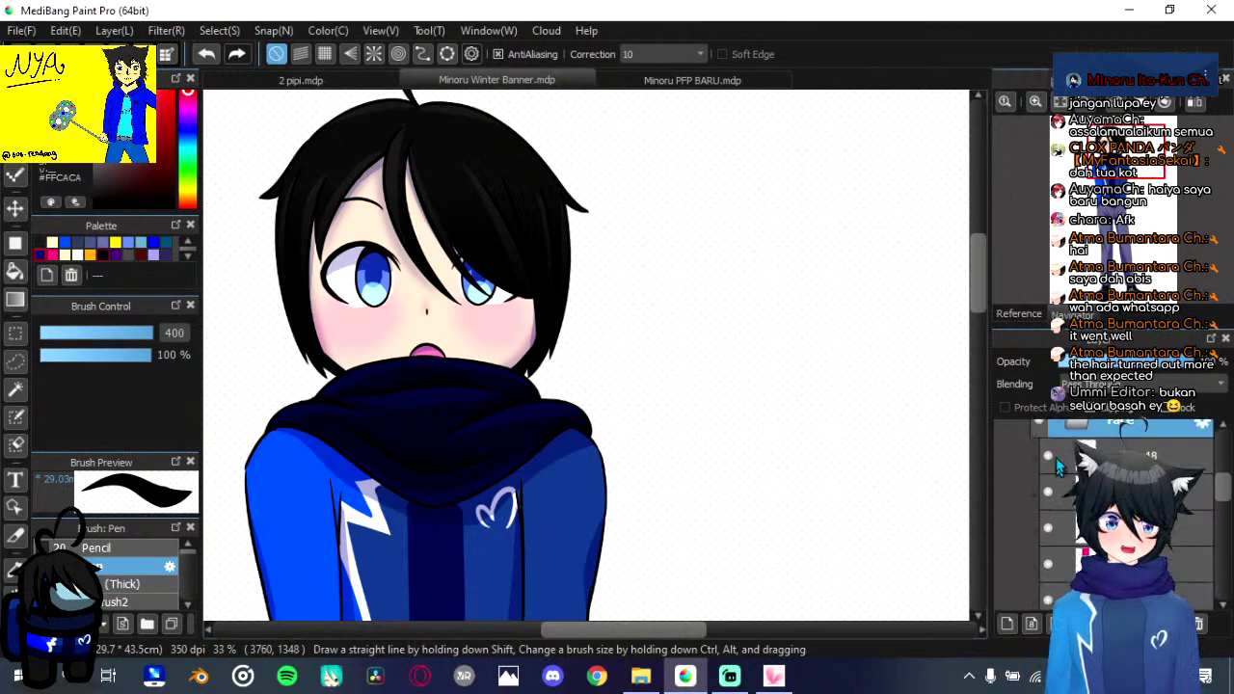
{"action": "left_click", "coordinate": [1057, 466]}
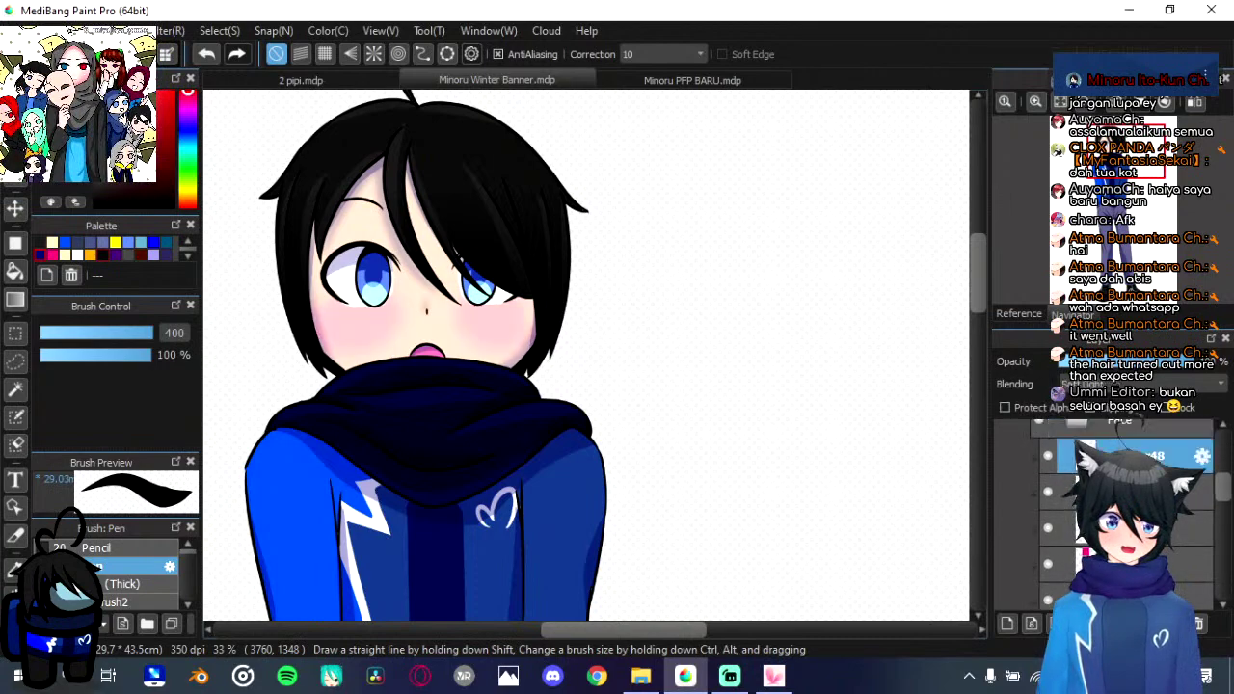
{"action": "left_click", "coordinate": [1053, 494]}
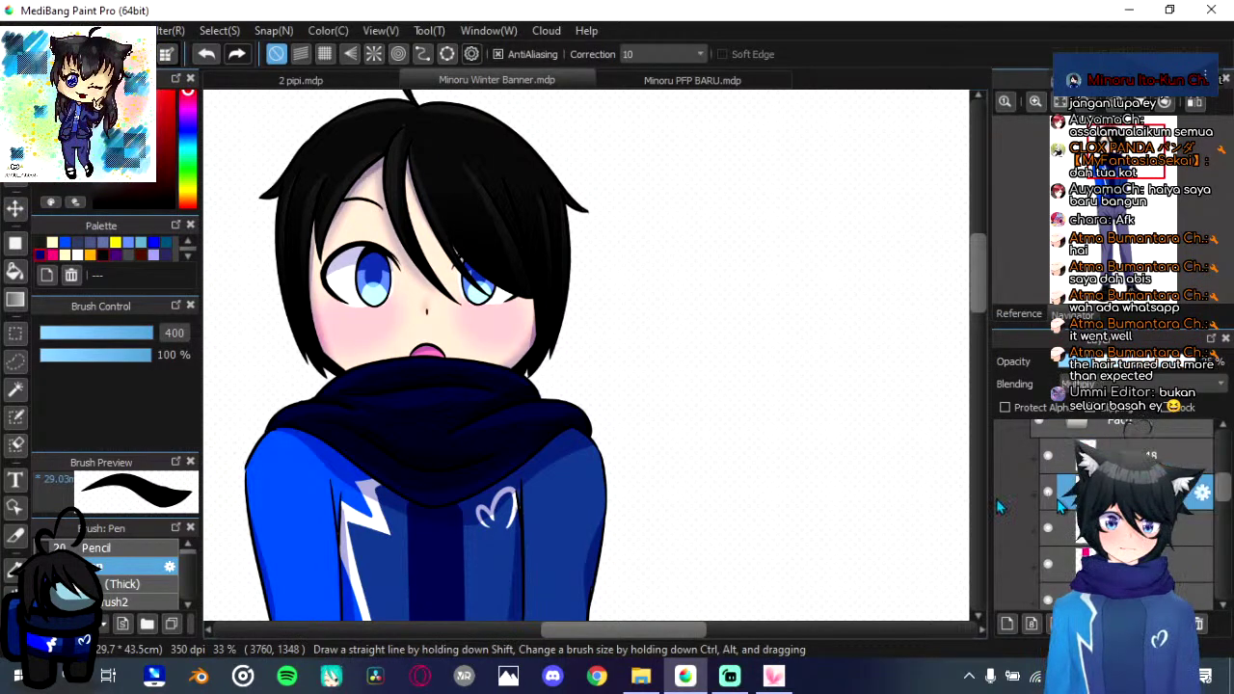
{"action": "left_click_drag", "start_coordinate": [139, 333], "coordinate": [129, 332]}
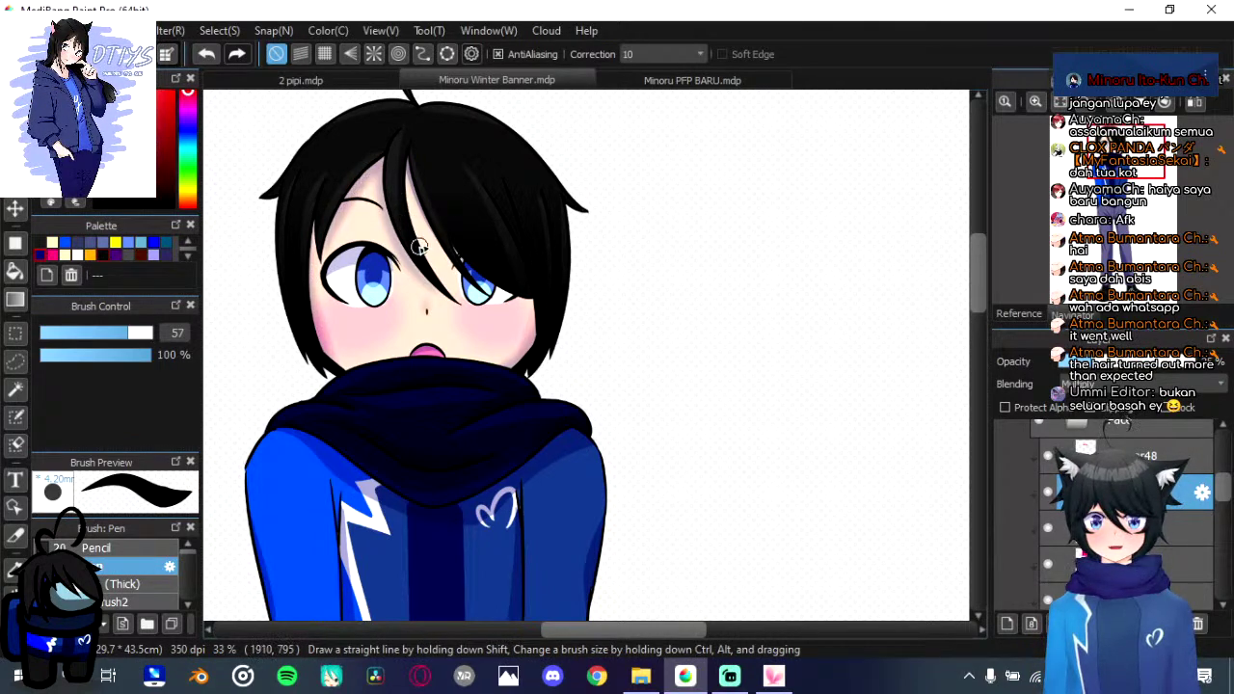
Step: Lower the brightness of the face shading layer below Layer48 to -20 with the Hue Saturation Brightness filter
{"action": "scroll", "coordinate": [520, 279], "scroll_direction": "down", "scroll_amount": 2}
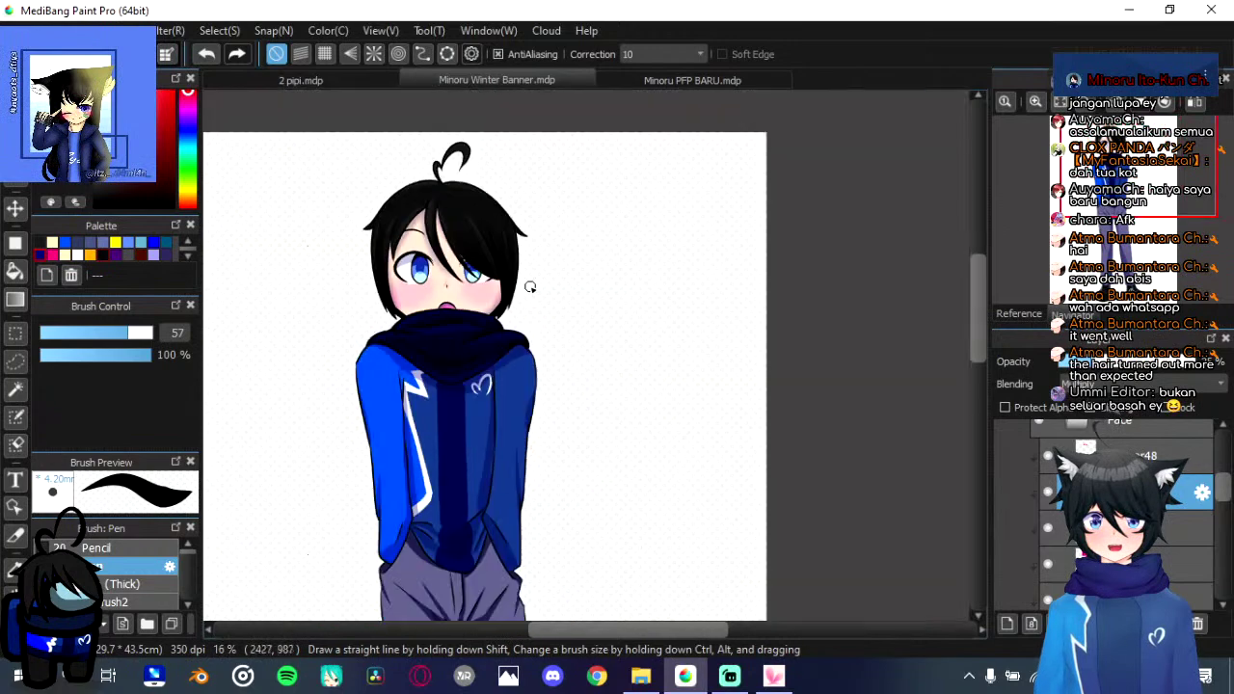
{"action": "scroll", "coordinate": [533, 289], "scroll_direction": "up", "scroll_amount": 2}
{"action": "scroll", "coordinate": [532, 289], "scroll_direction": "up", "scroll_amount": 2}
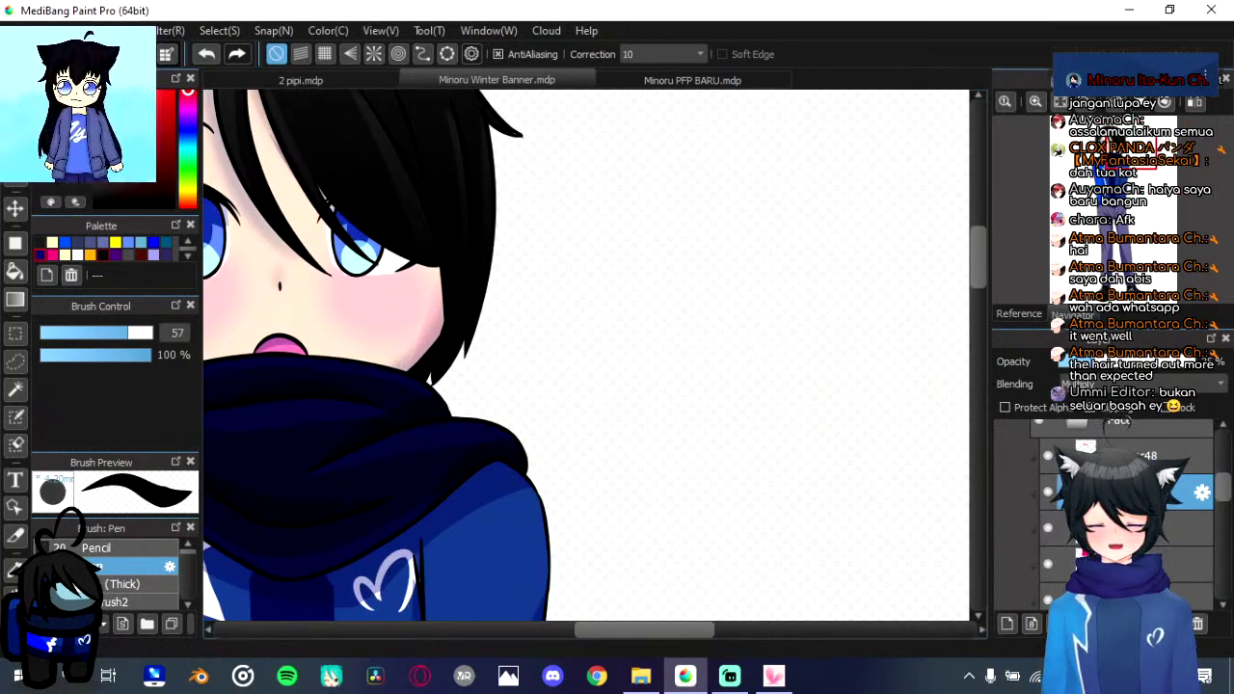
{"action": "left_click", "coordinate": [171, 30]}
{"action": "left_click", "coordinate": [204, 77]}
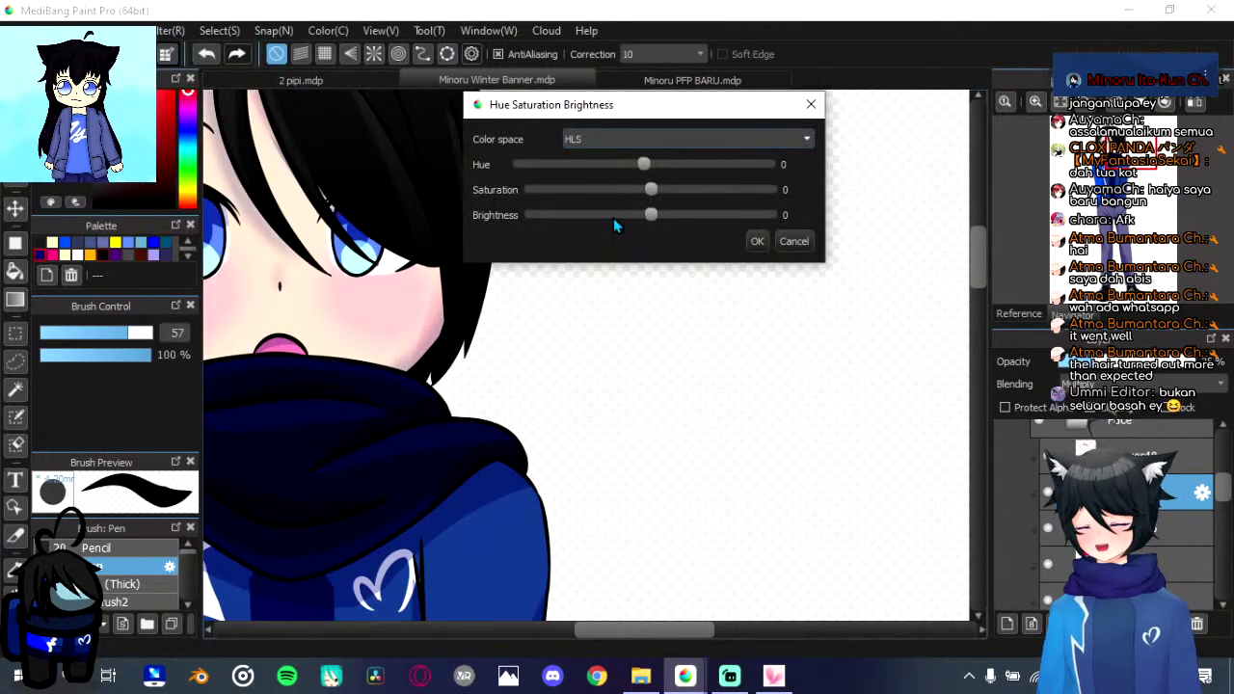
{"action": "left_click", "coordinate": [614, 218]}
{"action": "left_click", "coordinate": [596, 216]}
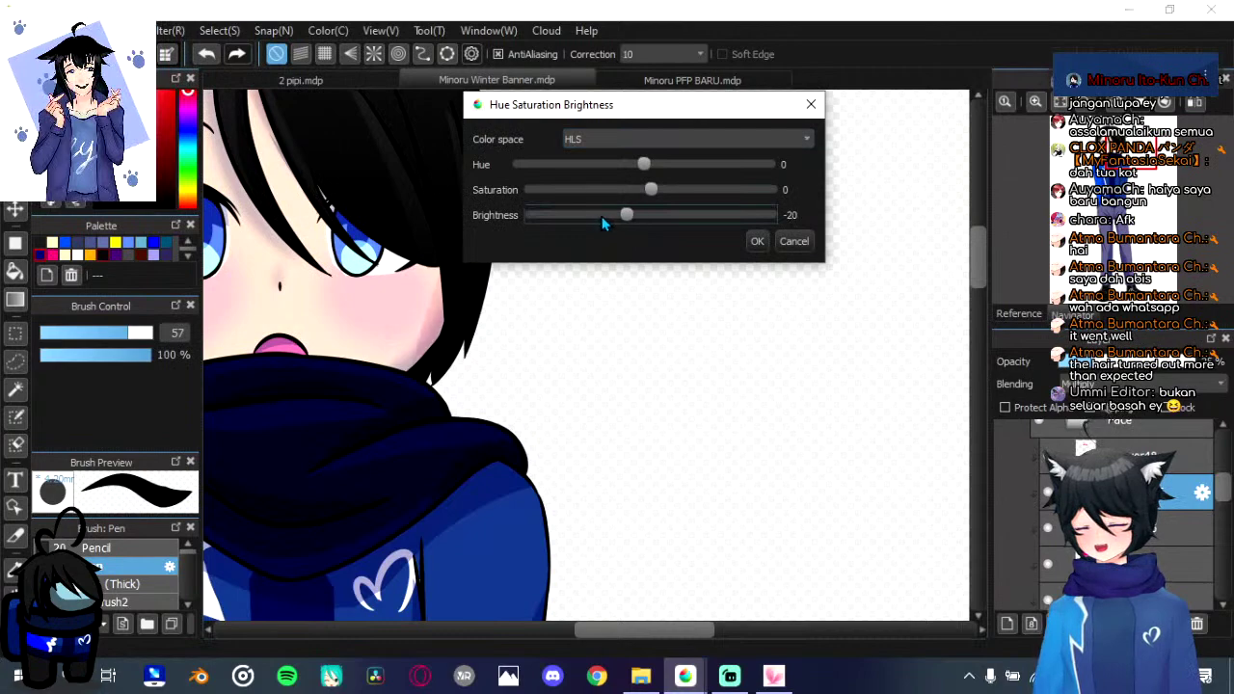
{"action": "left_click", "coordinate": [745, 239]}
Step: Set the brush size to 20 and paint a small shadow on the nose bridge above the nostril mark
{"action": "scroll", "coordinate": [549, 319], "scroll_direction": "down", "scroll_amount": 2}
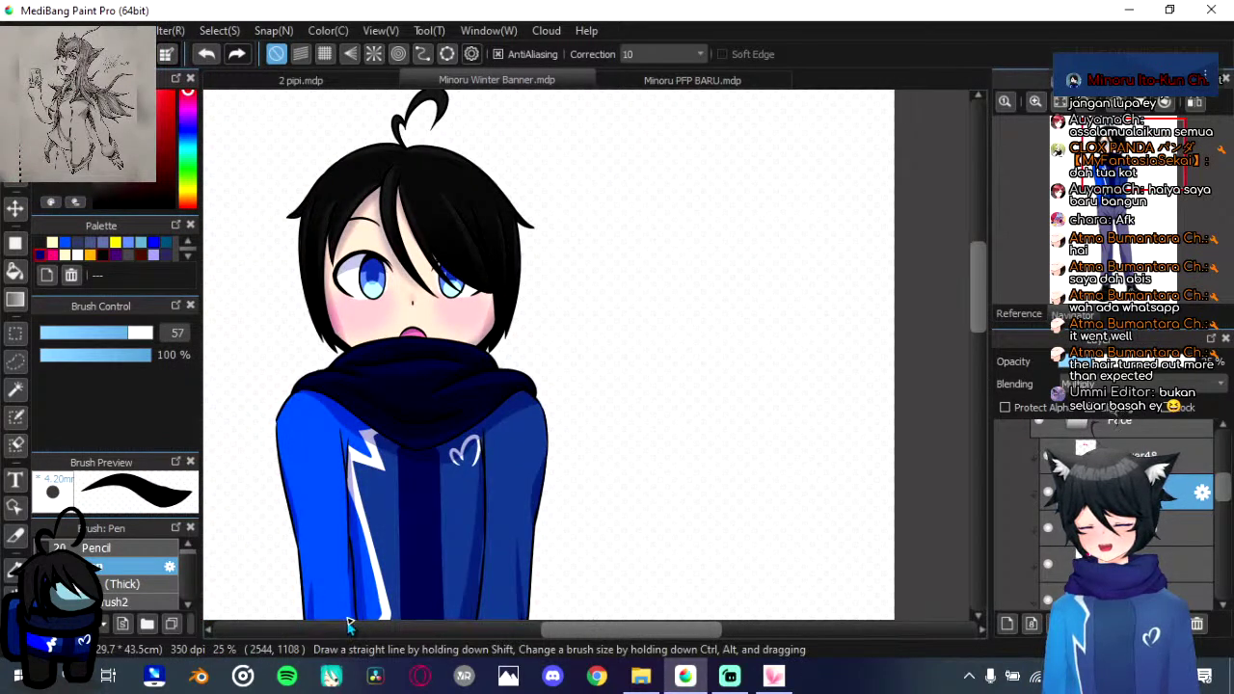
{"action": "left_click_drag", "start_coordinate": [376, 451], "coordinate": [511, 429]}
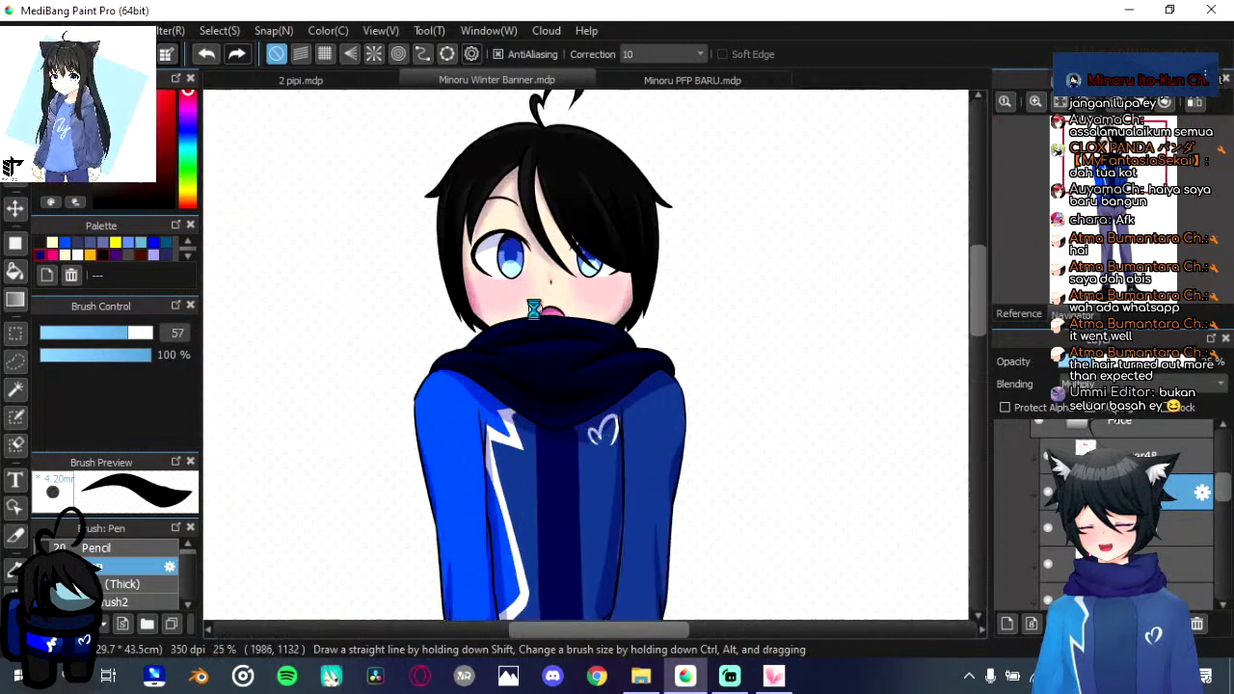
{"action": "scroll", "coordinate": [549, 289], "scroll_direction": "up", "scroll_amount": 4}
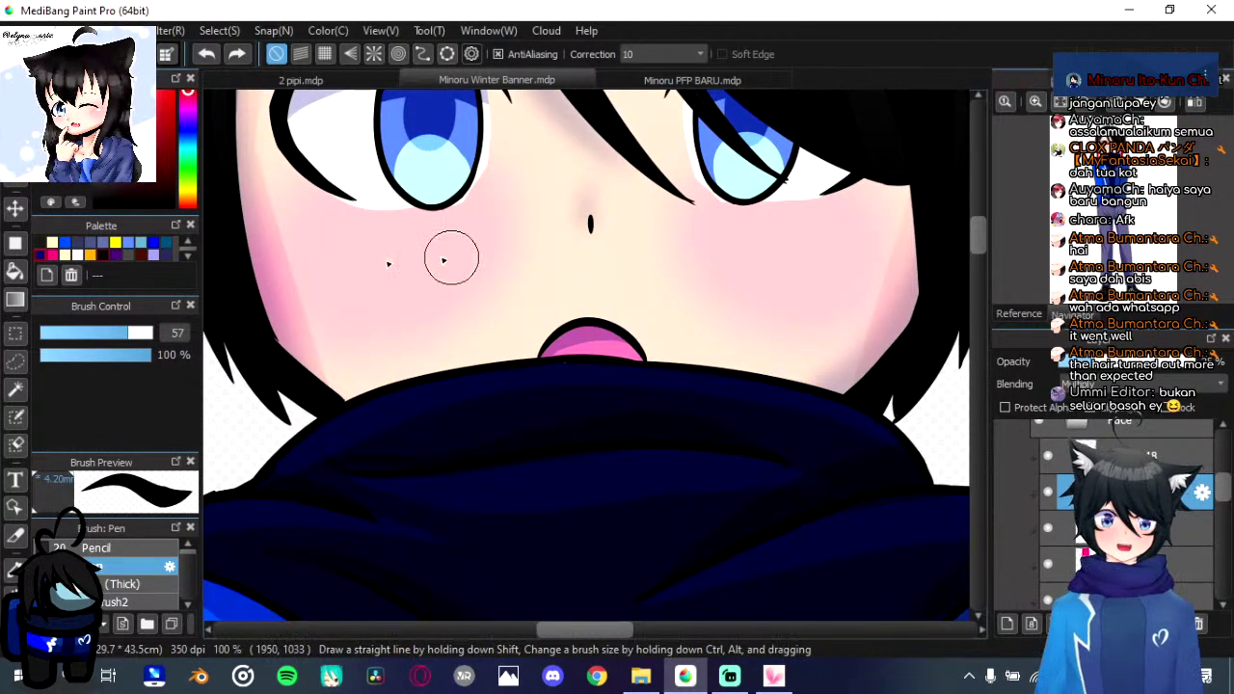
{"action": "left_click_drag", "start_coordinate": [111, 332], "coordinate": [93, 337]}
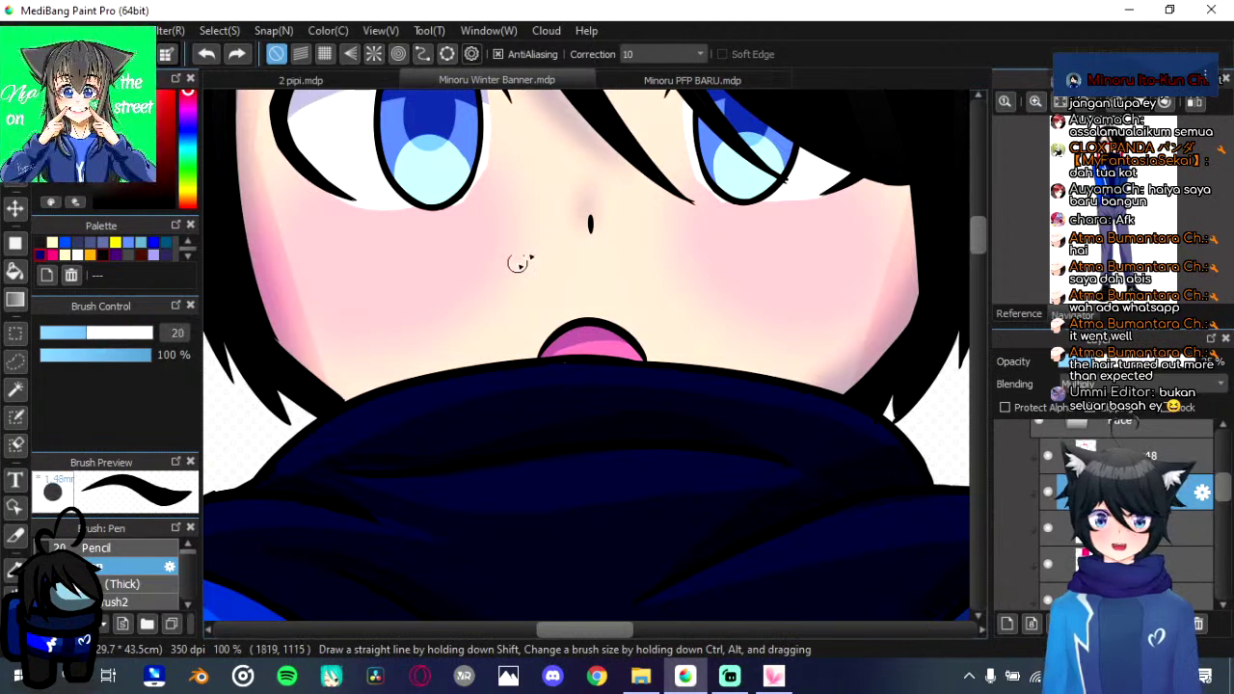
{"action": "left_click_drag", "start_coordinate": [585, 402], "coordinate": [589, 589]}
{"action": "left_click_drag", "start_coordinate": [570, 328], "coordinate": [577, 516]}
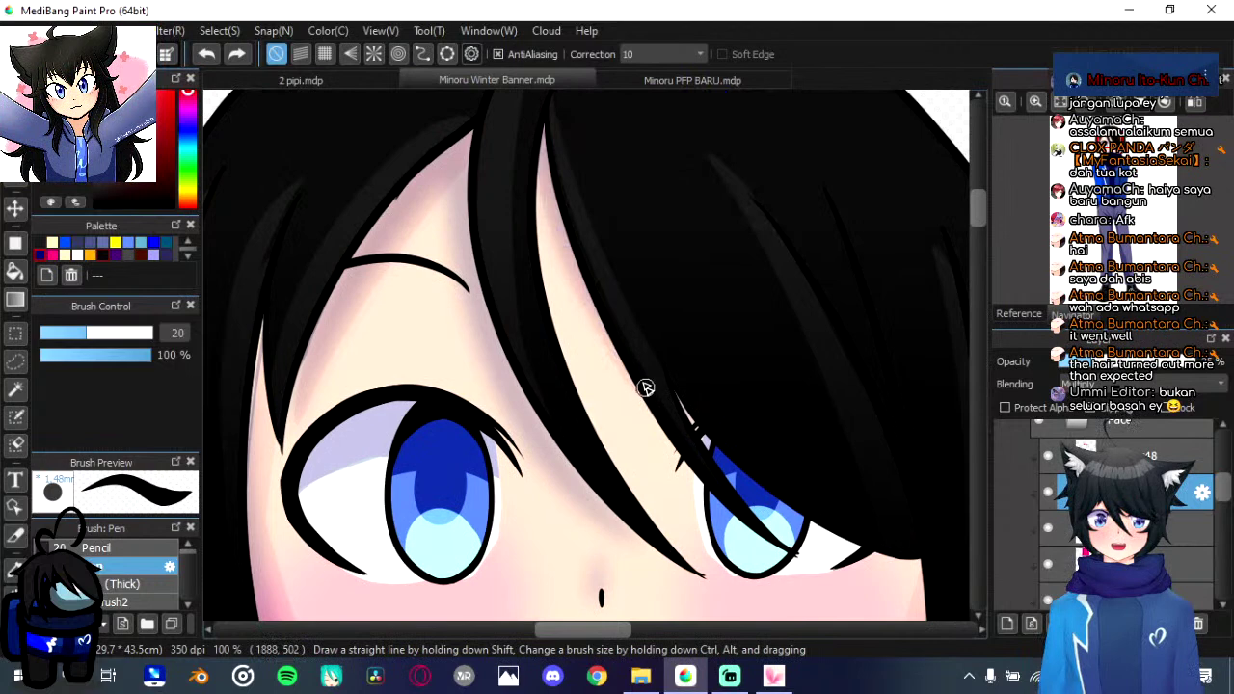
{"action": "scroll", "coordinate": [578, 260], "scroll_direction": "down", "scroll_amount": 5}
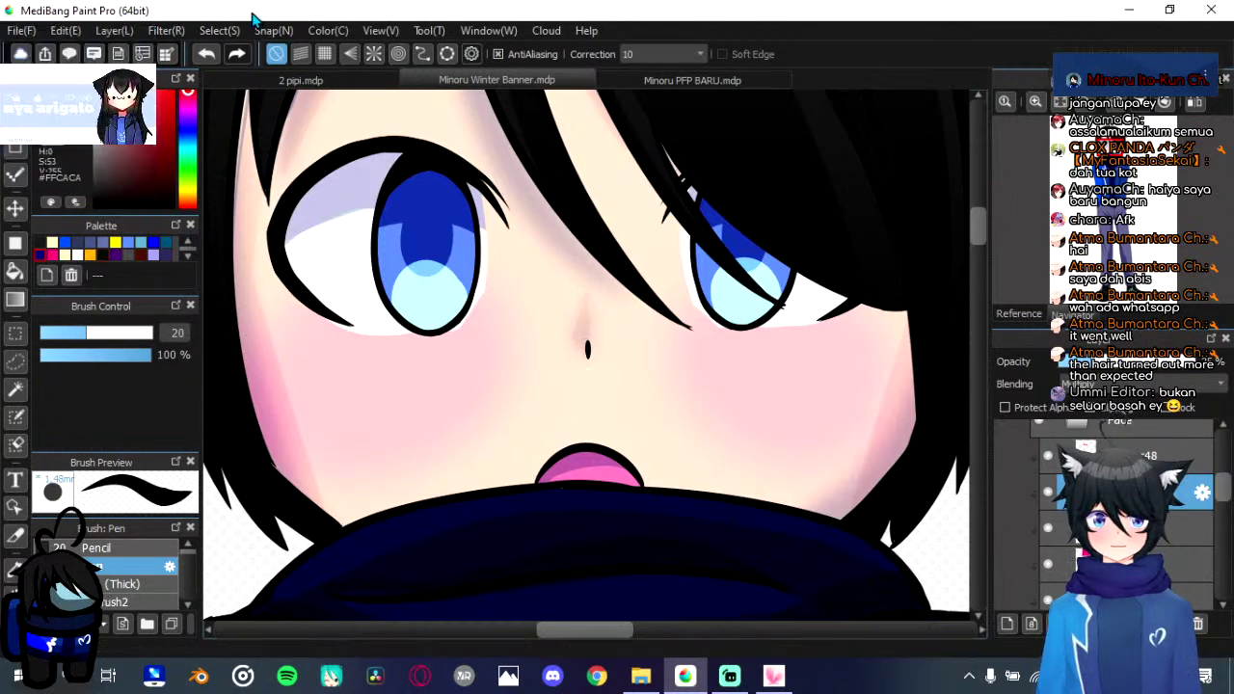
Step: Darken the face shading layer again with the Hue Saturation Brightness filter, setting the brightness to -30
{"action": "left_click", "coordinate": [172, 30]}
{"action": "left_click", "coordinate": [199, 77]}
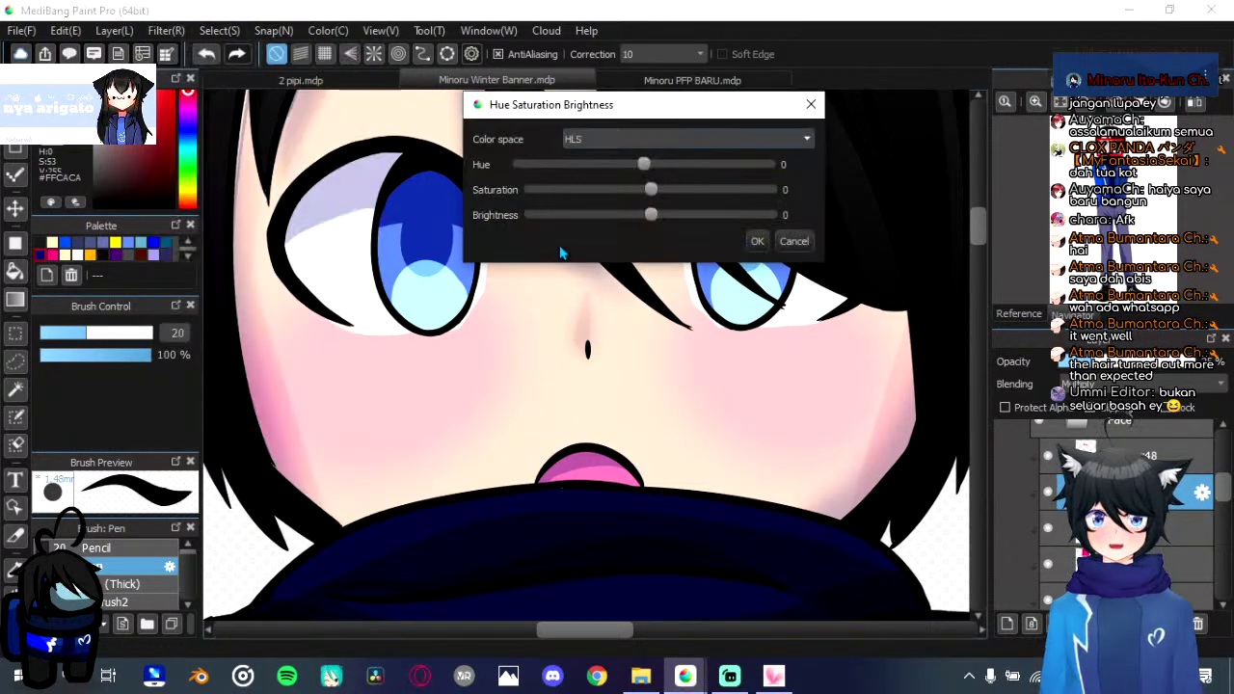
{"action": "left_click", "coordinate": [594, 215]}
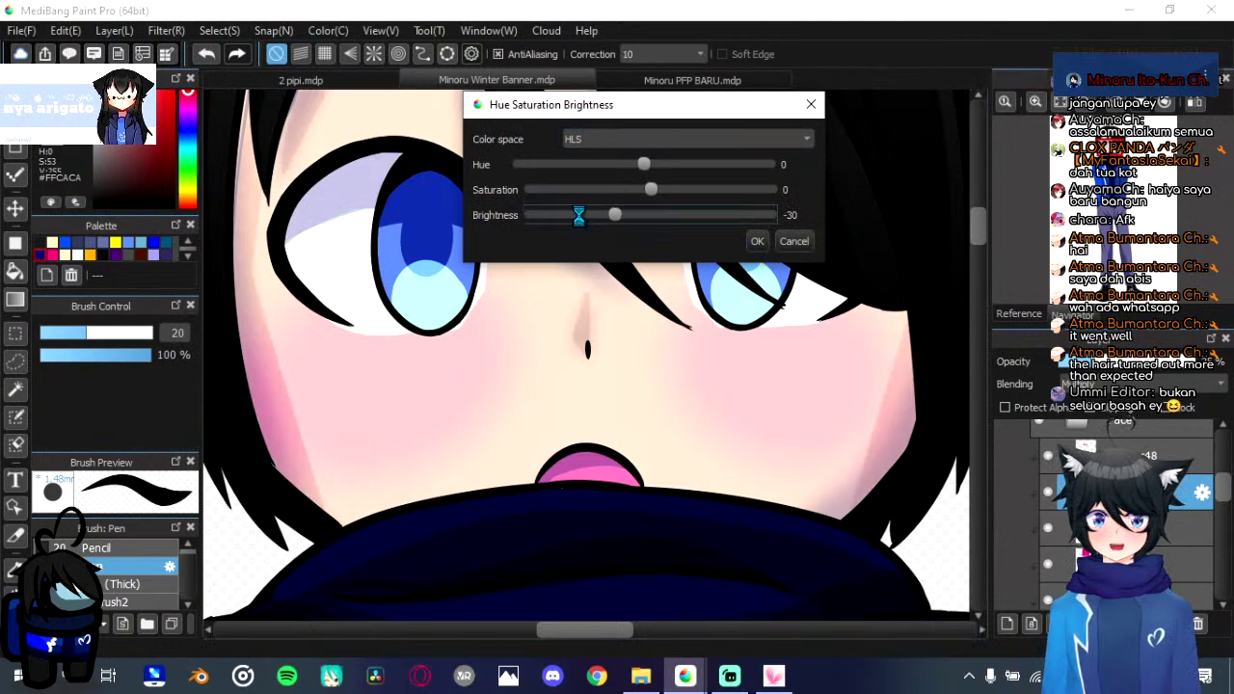
{"action": "left_click", "coordinate": [757, 241]}
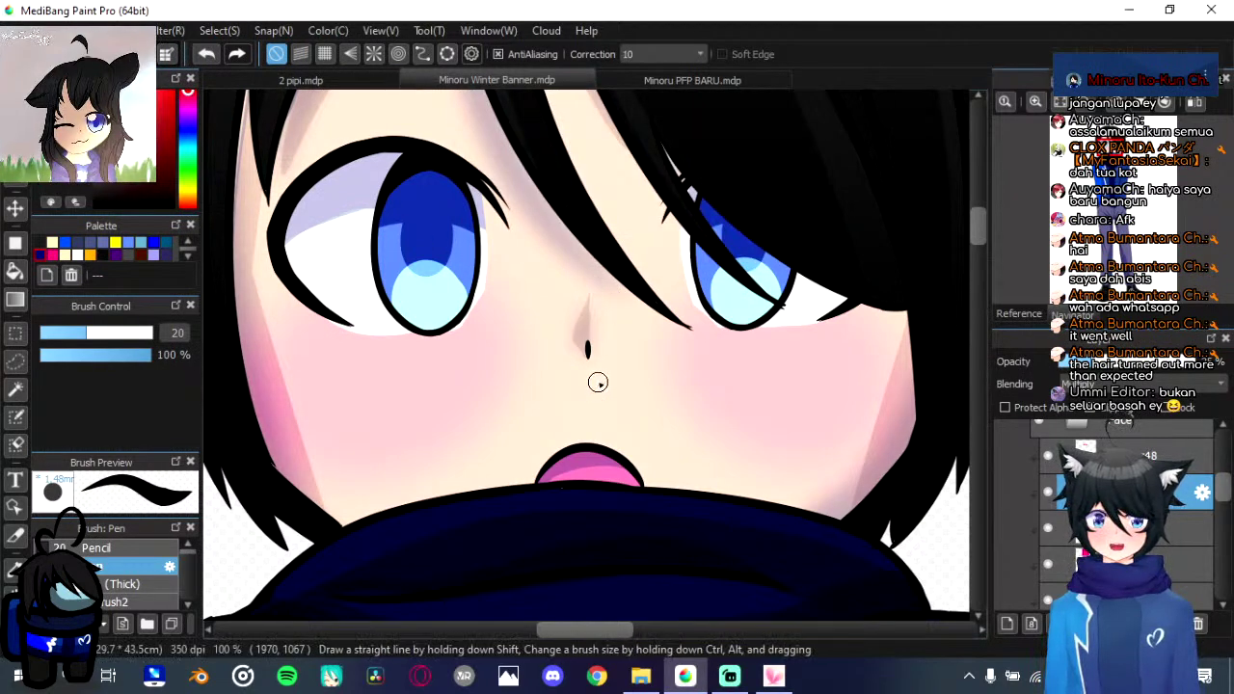
Step: Select Layer52, set the brush size to 76 and trim the lower-leg trouser shadows to narrower strips along the inner edges
{"action": "scroll", "coordinate": [612, 495], "scroll_direction": "down", "scroll_amount": 6}
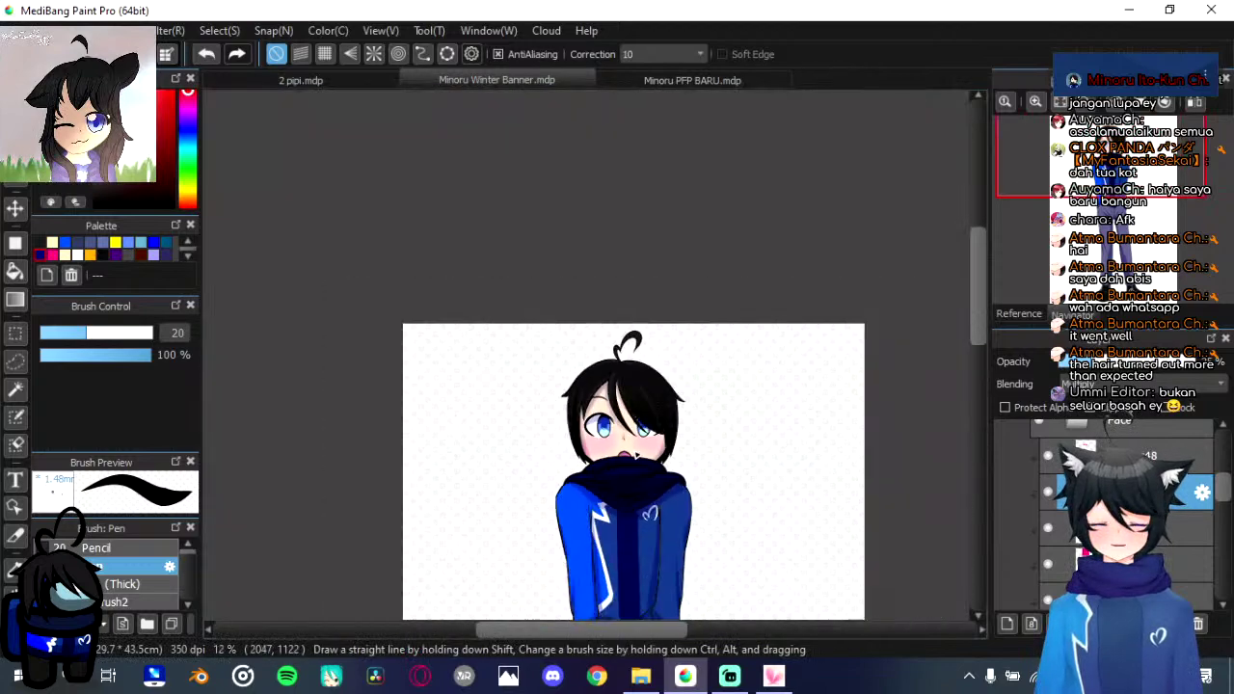
{"action": "left_click_drag", "start_coordinate": [681, 380], "coordinate": [647, 229]}
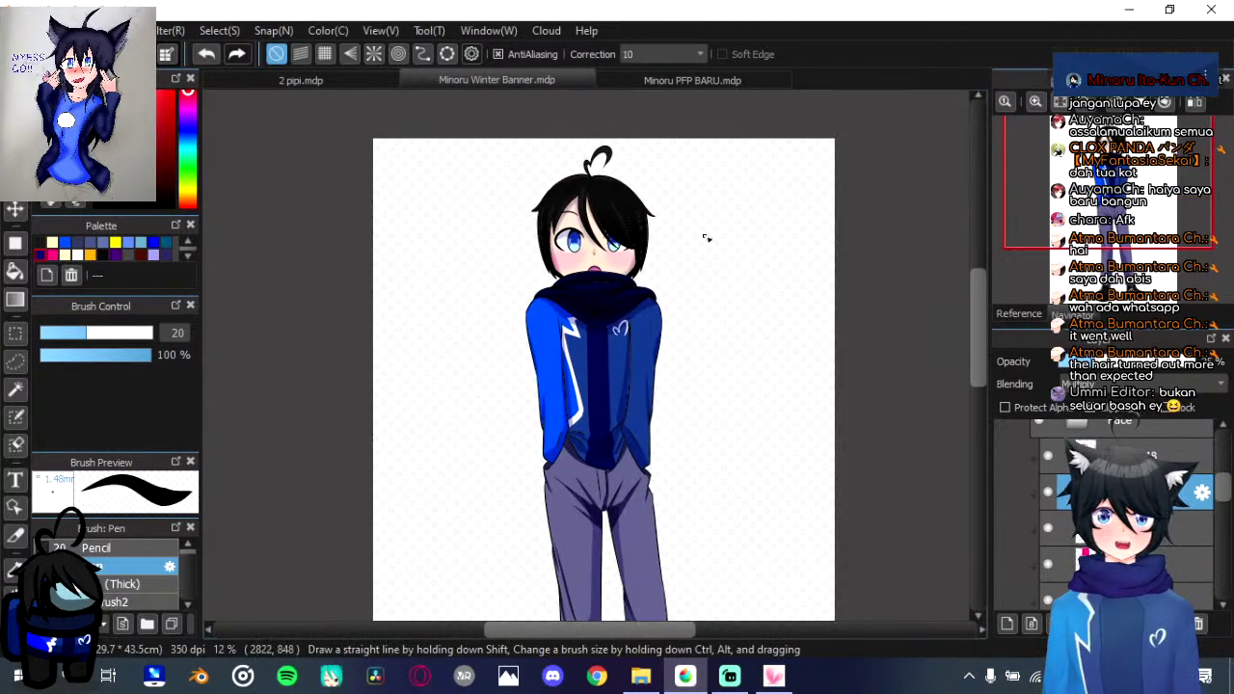
{"action": "scroll", "coordinate": [706, 237], "scroll_direction": "down", "scroll_amount": 3}
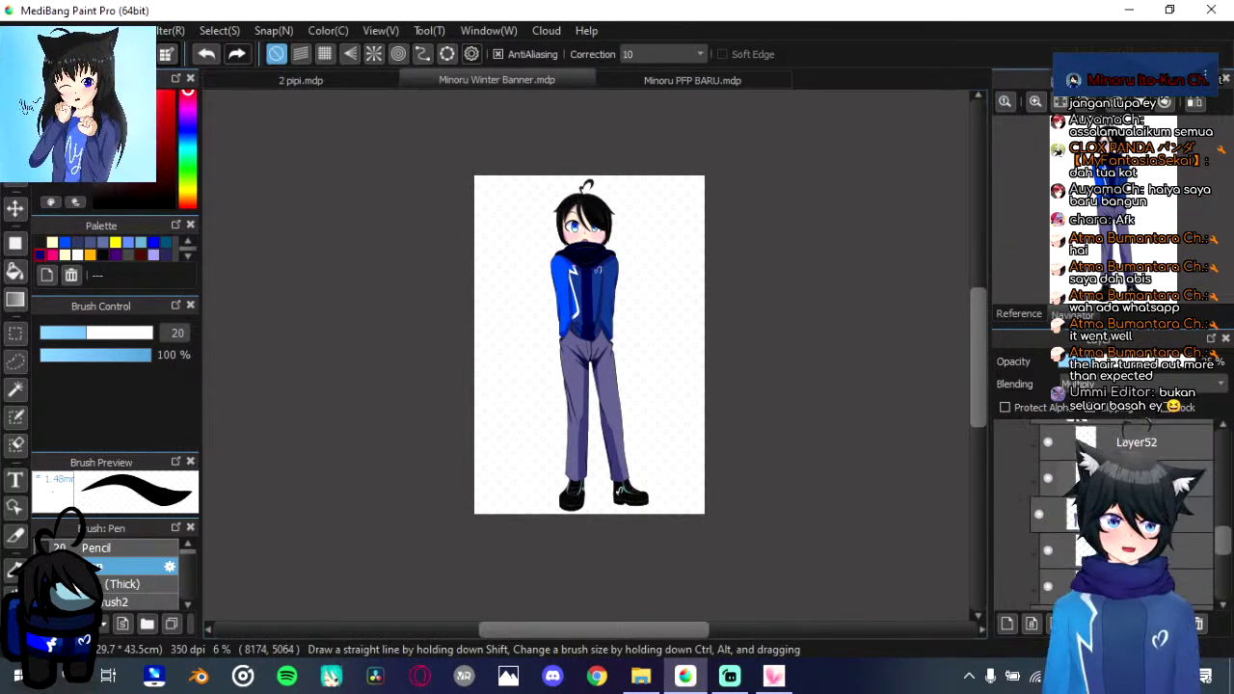
{"action": "left_click", "coordinate": [1137, 442]}
{"action": "scroll", "coordinate": [848, 515], "scroll_direction": "down", "scroll_amount": 3}
{"action": "scroll", "coordinate": [752, 477], "scroll_direction": "up", "scroll_amount": 6}
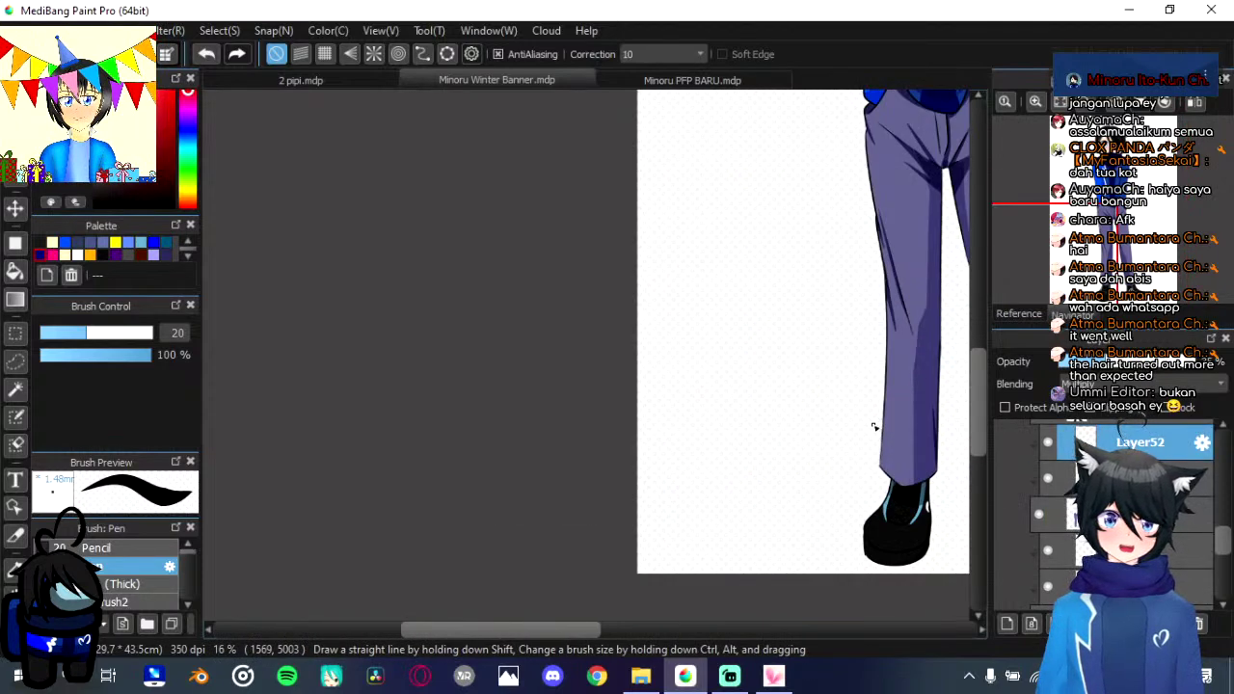
{"action": "left_click_drag", "start_coordinate": [663, 287], "coordinate": [364, 276]}
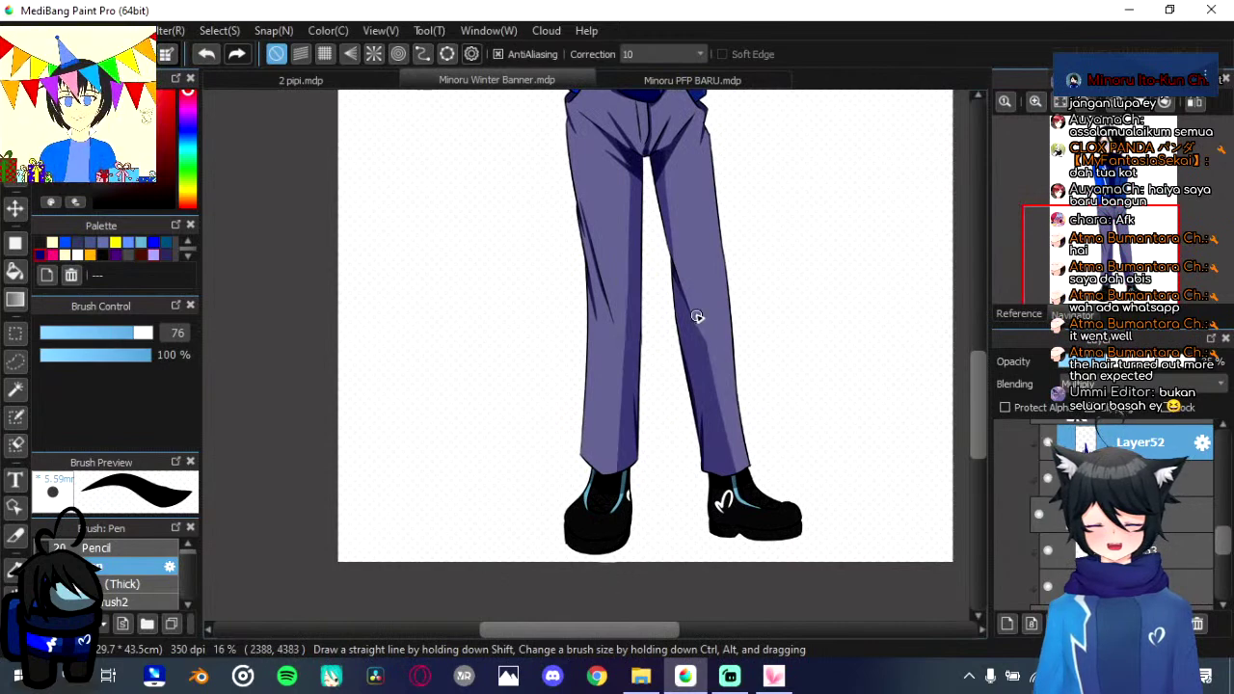
{"action": "scroll", "coordinate": [675, 579], "scroll_direction": "up", "scroll_amount": 2}
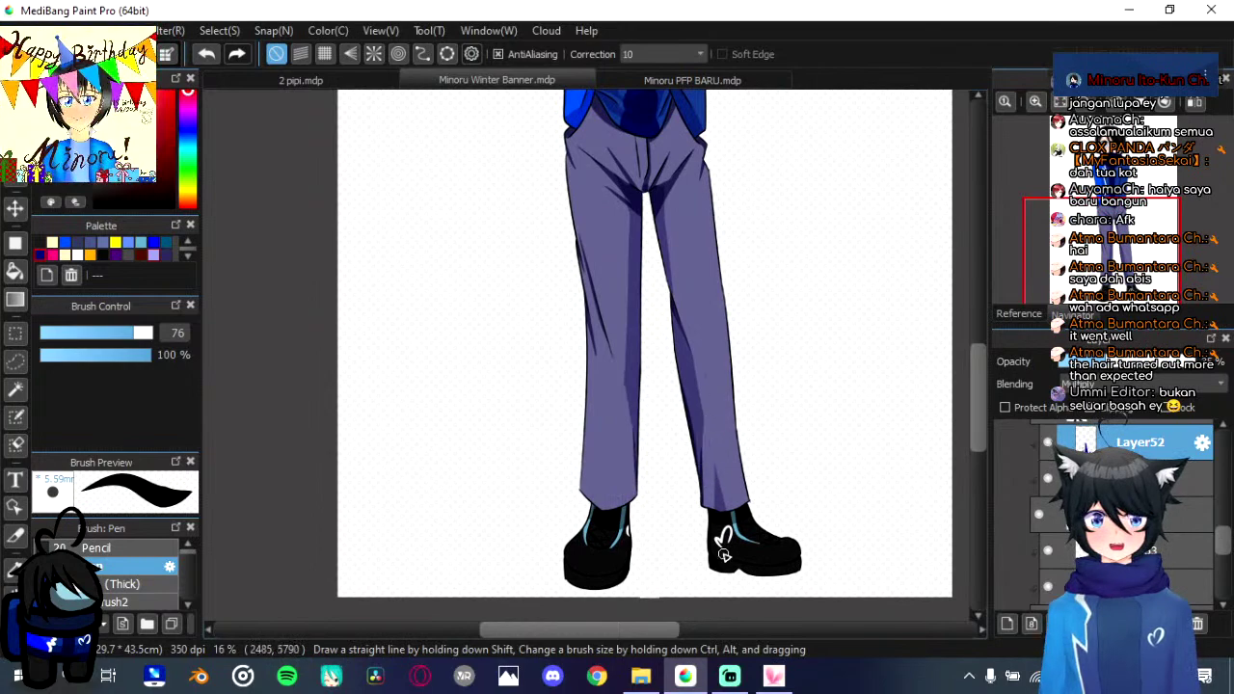
Step: Sample the trousers' purple and paint shadows along the outer edges of the trouser legs
{"action": "scroll", "coordinate": [701, 531], "scroll_direction": "down", "scroll_amount": 4}
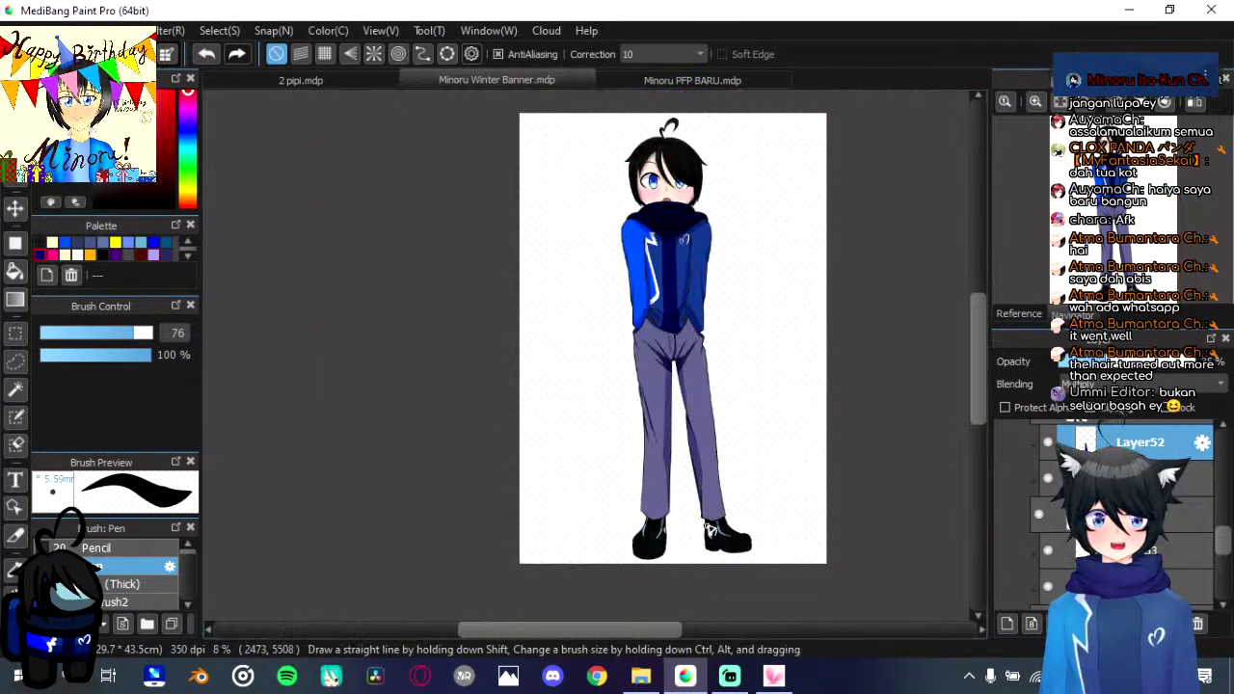
{"action": "scroll", "coordinate": [651, 432], "scroll_direction": "up", "scroll_amount": 2}
{"action": "scroll", "coordinate": [652, 432], "scroll_direction": "up", "scroll_amount": 2}
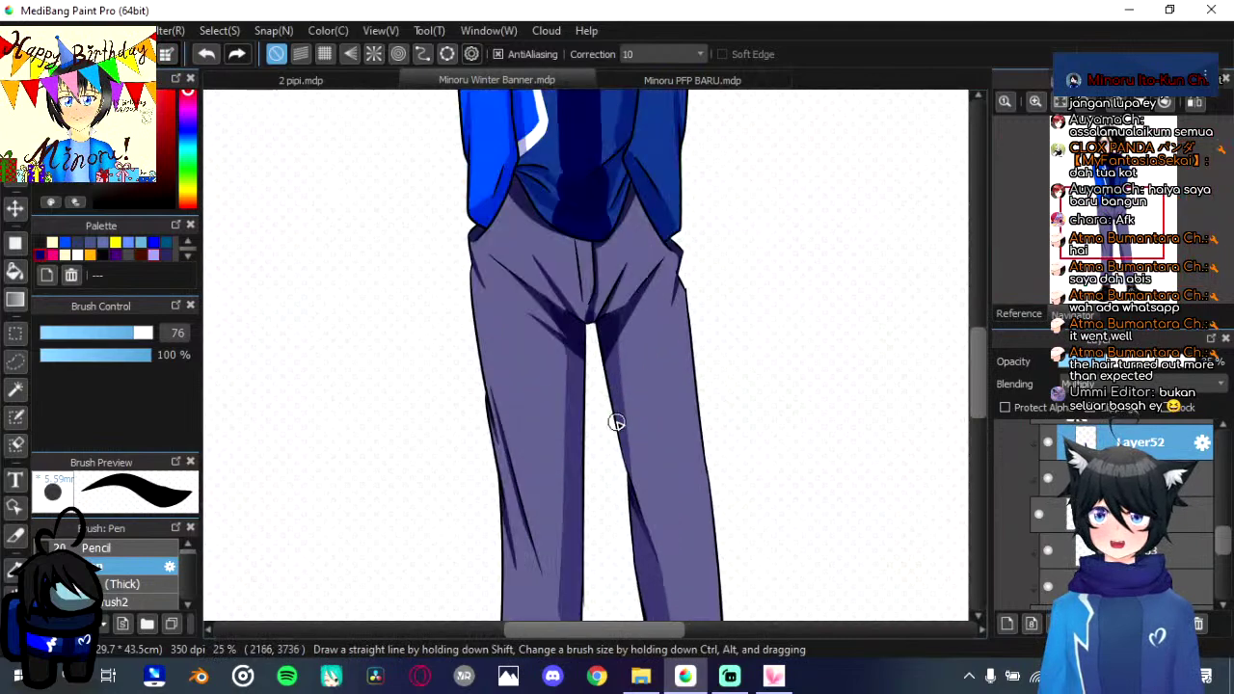
{"action": "scroll", "coordinate": [611, 421], "scroll_direction": "down", "scroll_amount": 2}
{"action": "left_click", "coordinate": [579, 401], "text": "alt"}
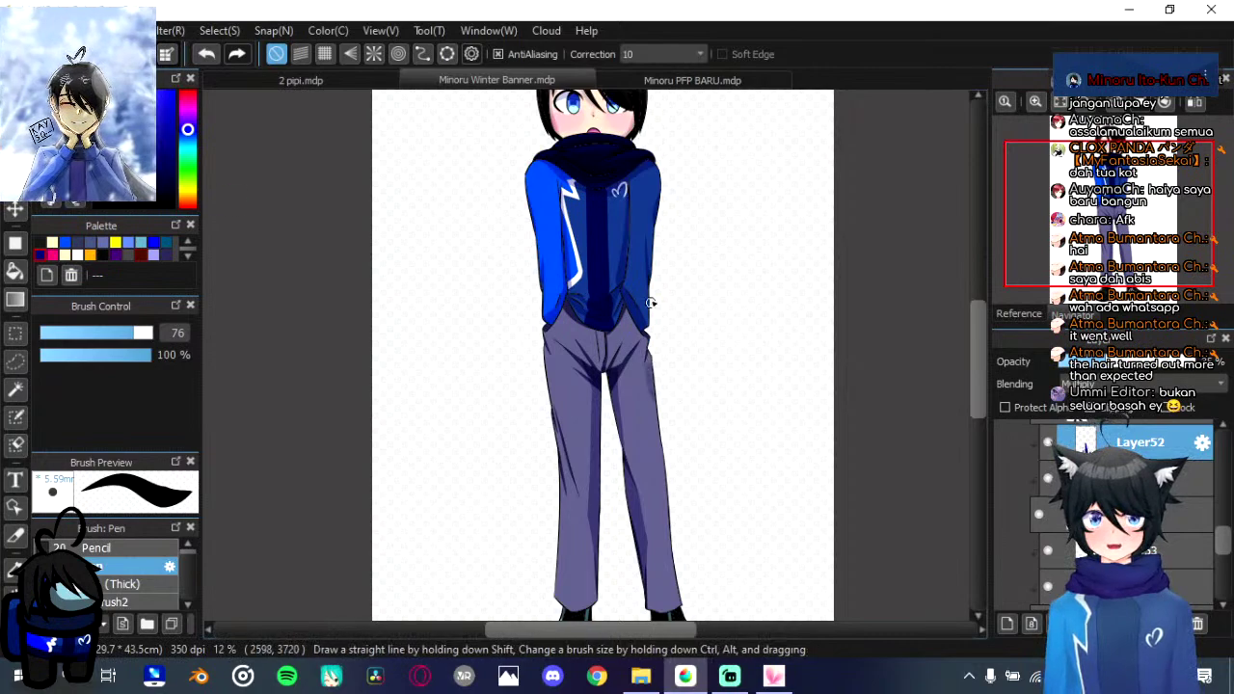
{"action": "left_click_drag", "start_coordinate": [692, 506], "coordinate": [665, 361]}
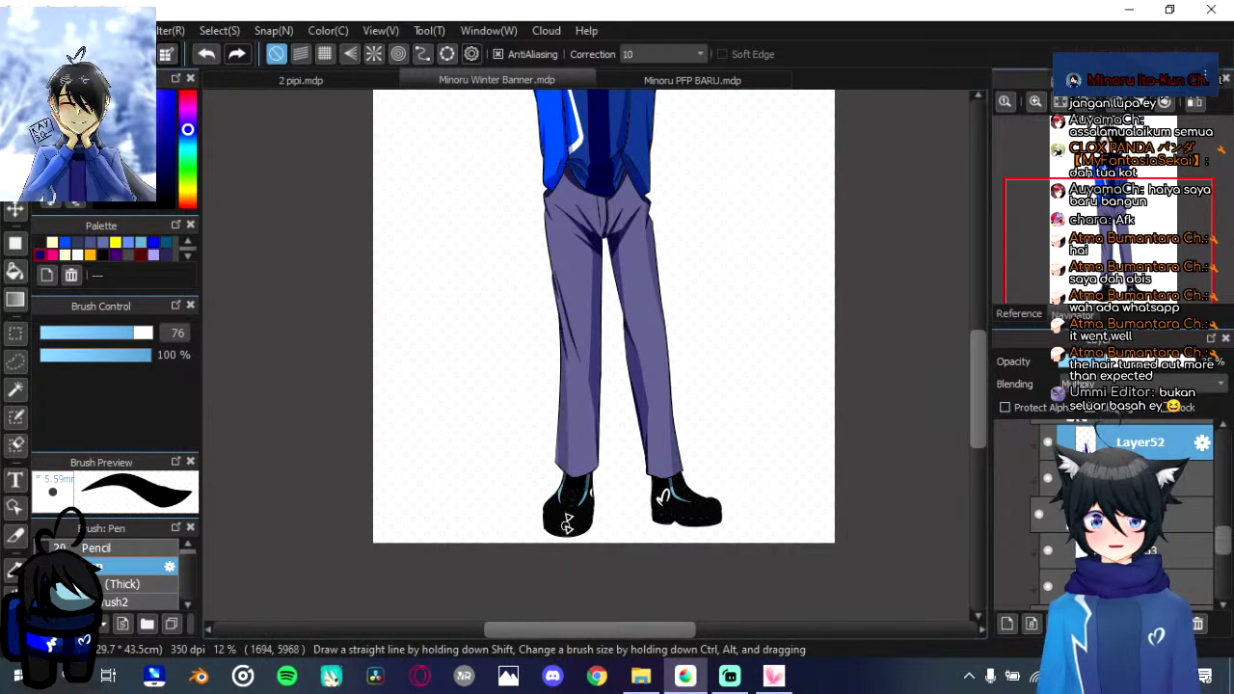
{"action": "scroll", "coordinate": [561, 472], "scroll_direction": "up", "scroll_amount": 2}
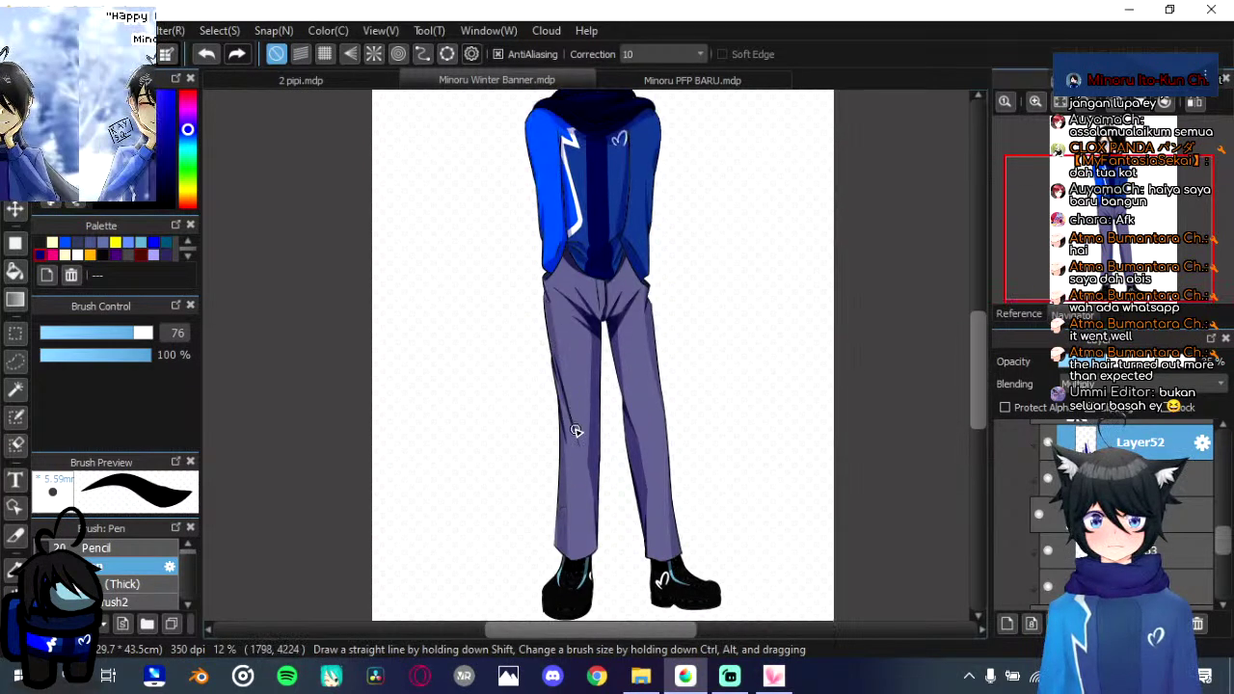
{"action": "scroll", "coordinate": [565, 471], "scroll_direction": "down", "scroll_amount": 4}
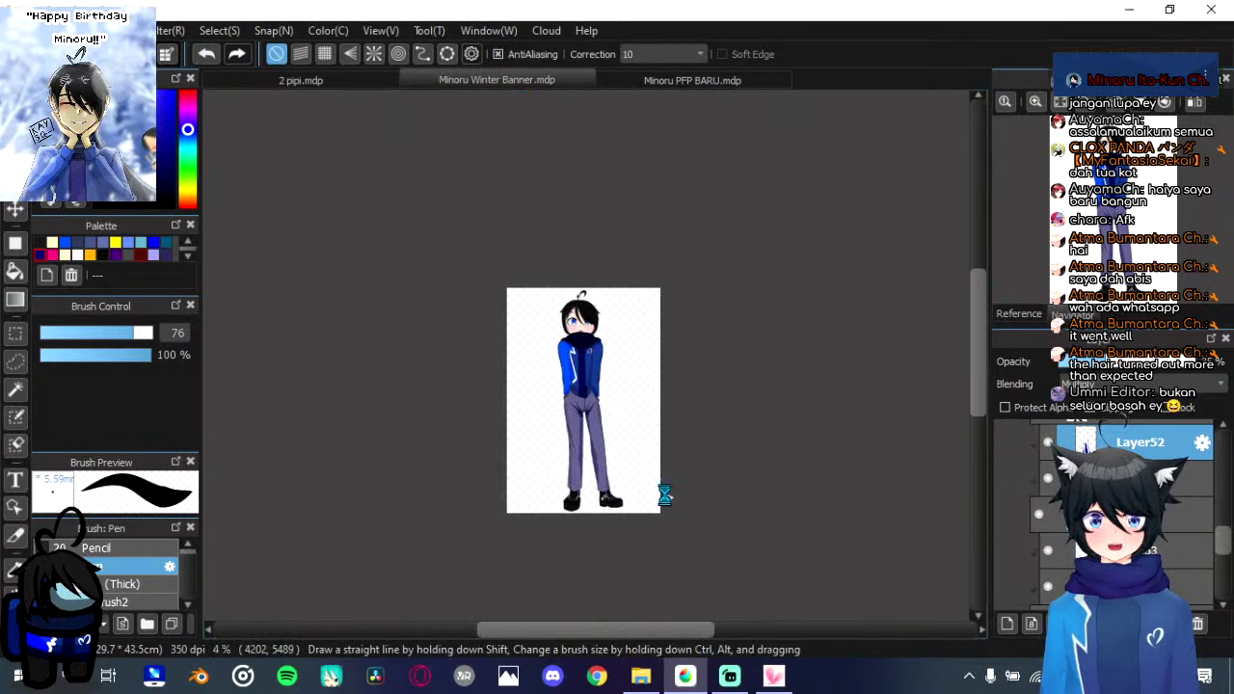
{"action": "scroll", "coordinate": [664, 495], "scroll_direction": "up", "scroll_amount": 4}
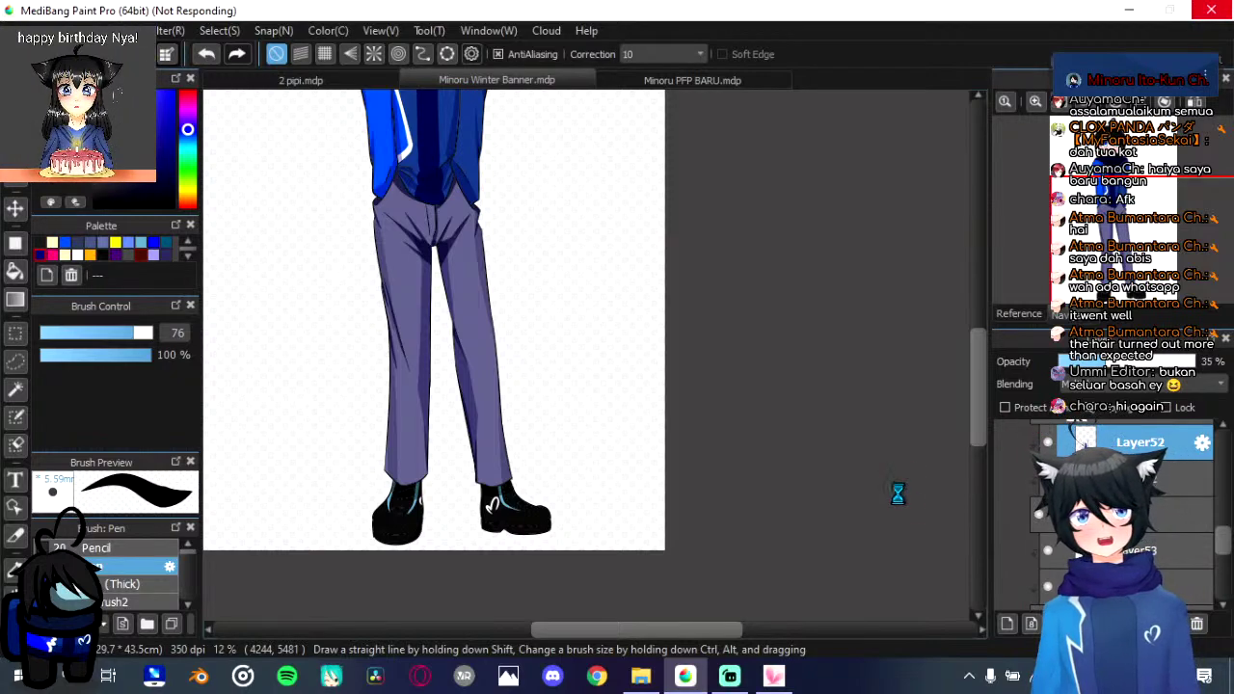
Step: Switch to File Explorer and open the New Banner Again document from the arts folder in MediBang Paint Pro
{"action": "left_click", "coordinate": [636, 665]}
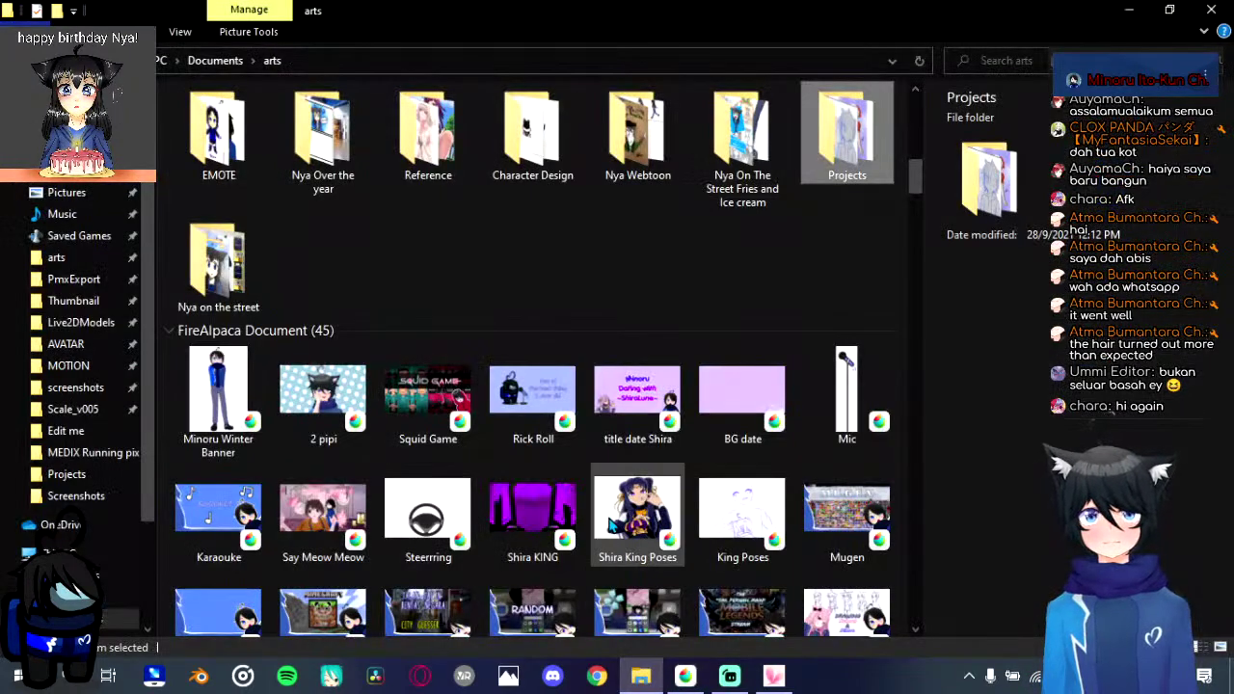
{"action": "scroll", "coordinate": [609, 531], "scroll_direction": "down", "scroll_amount": 5}
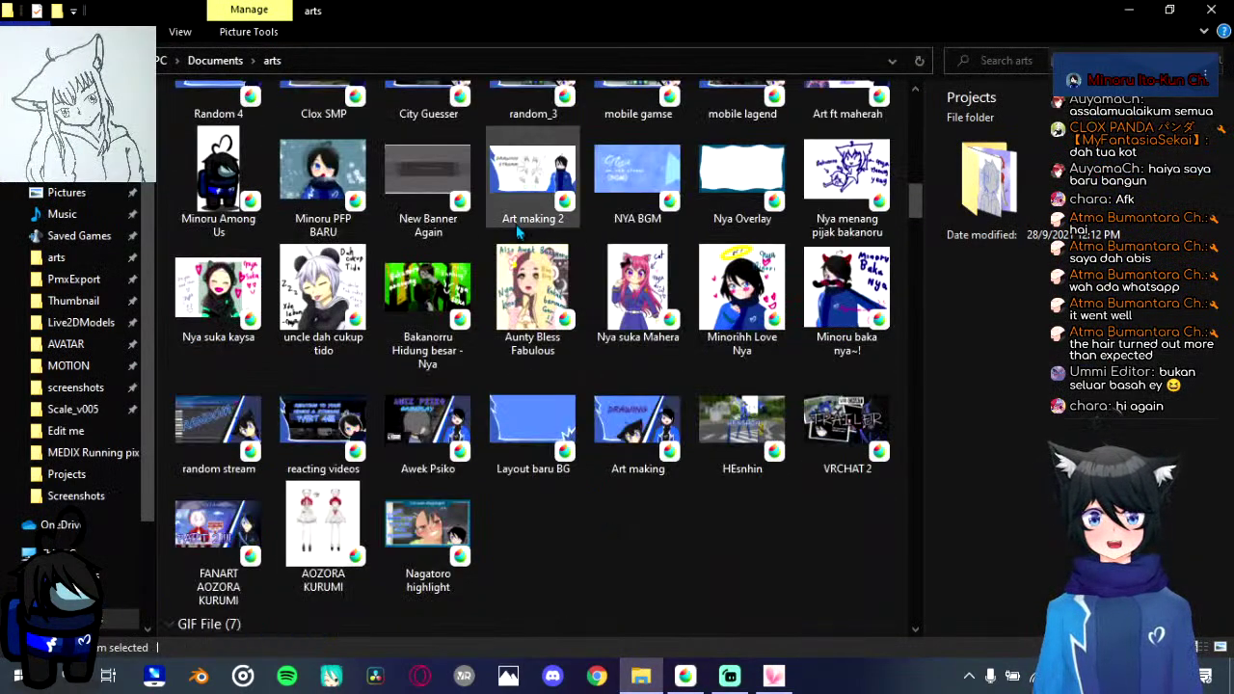
{"action": "left_click", "coordinate": [427, 179]}
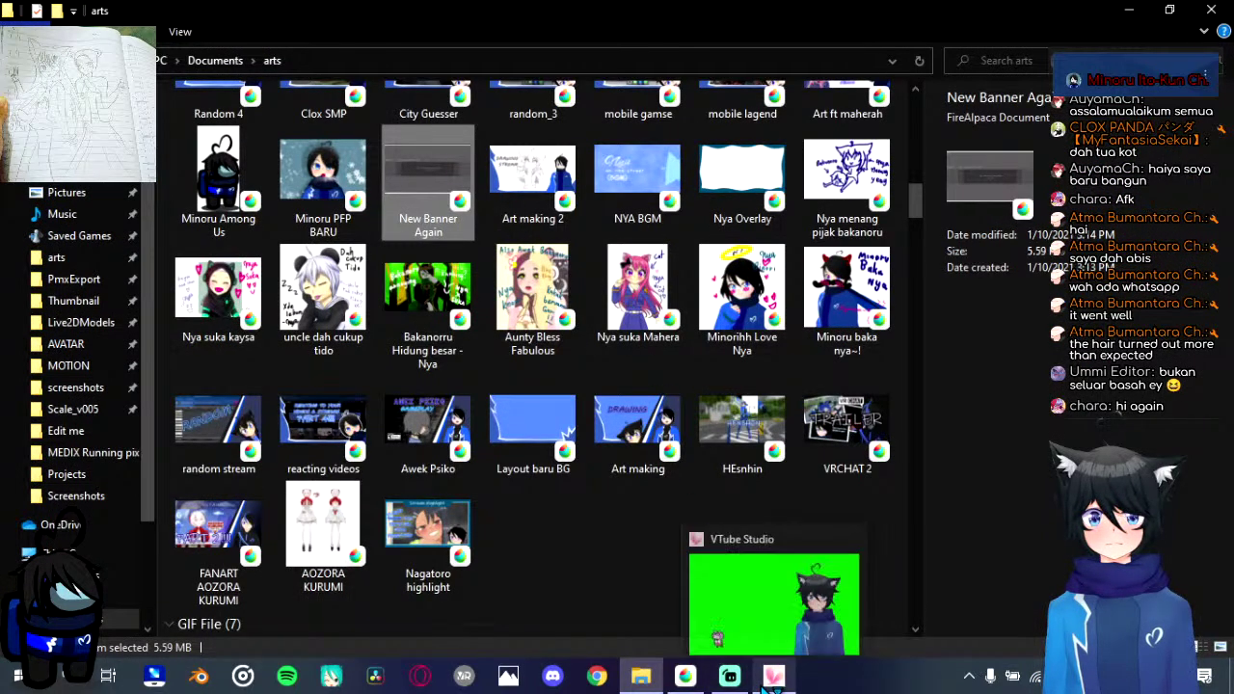
{"action": "left_click", "coordinate": [702, 686]}
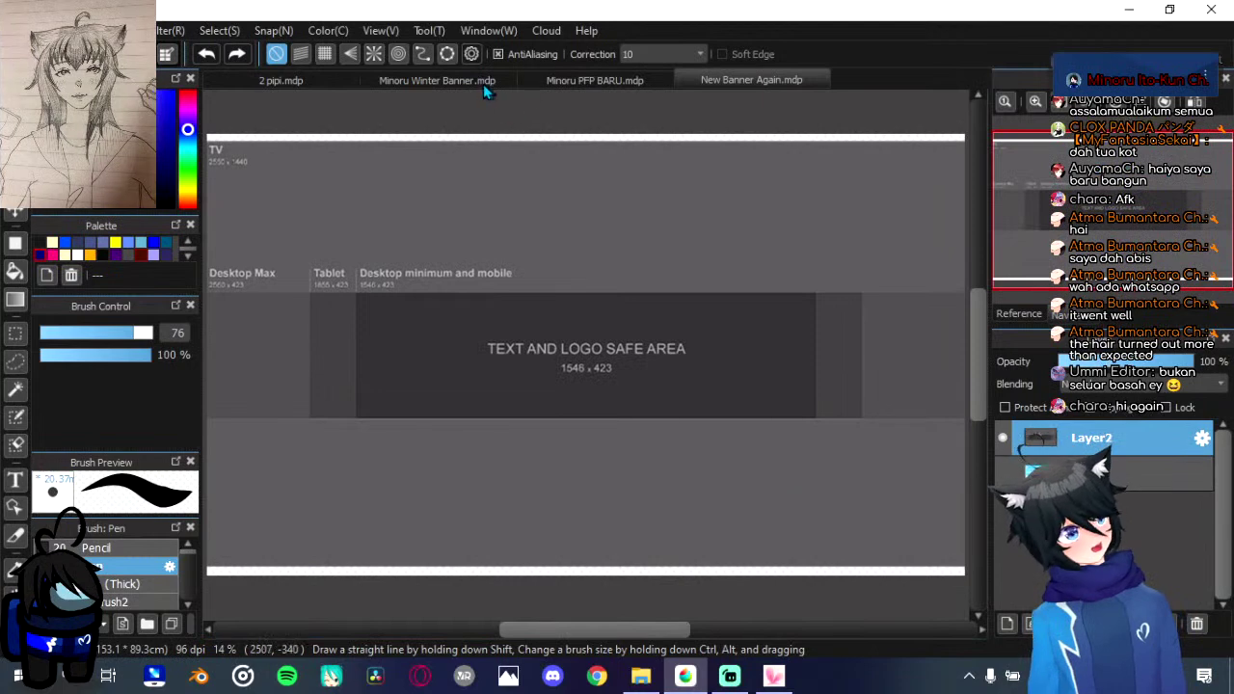
Step: Return to the Minoru Winter Banner document, collapse the character's layers and select Folder23
{"action": "left_click", "coordinate": [481, 83]}
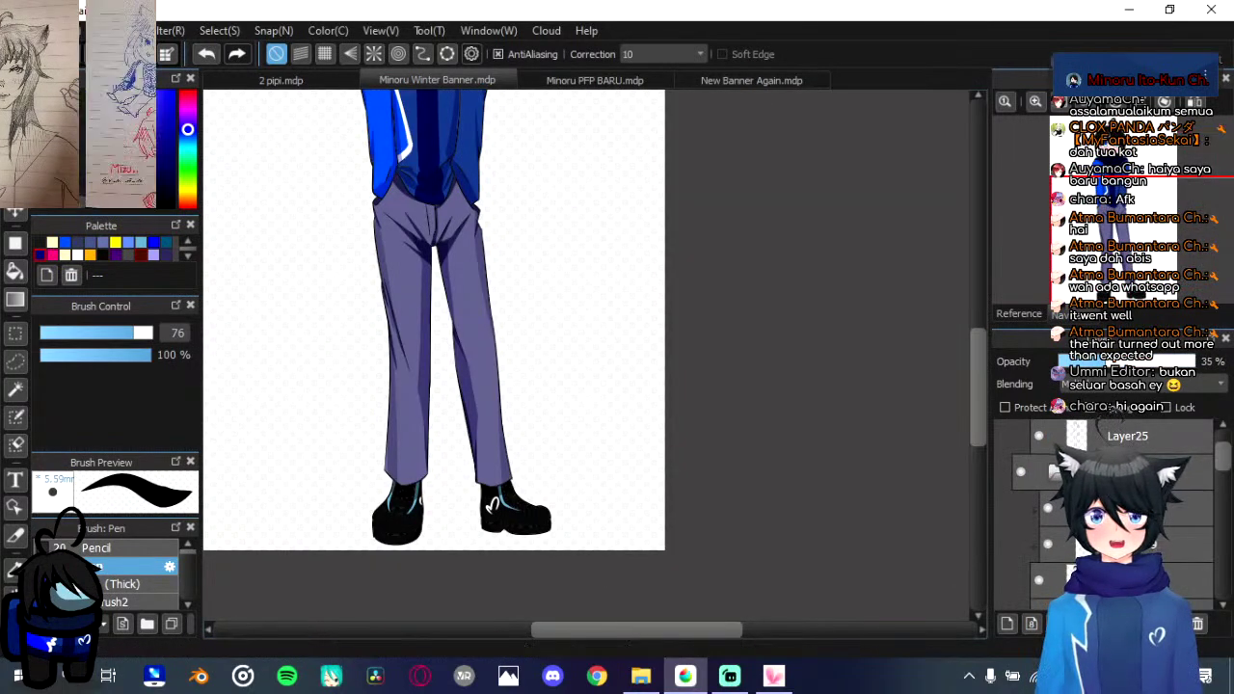
{"action": "left_click", "coordinate": [16, 31]}
{"action": "left_click", "coordinate": [1051, 472]}
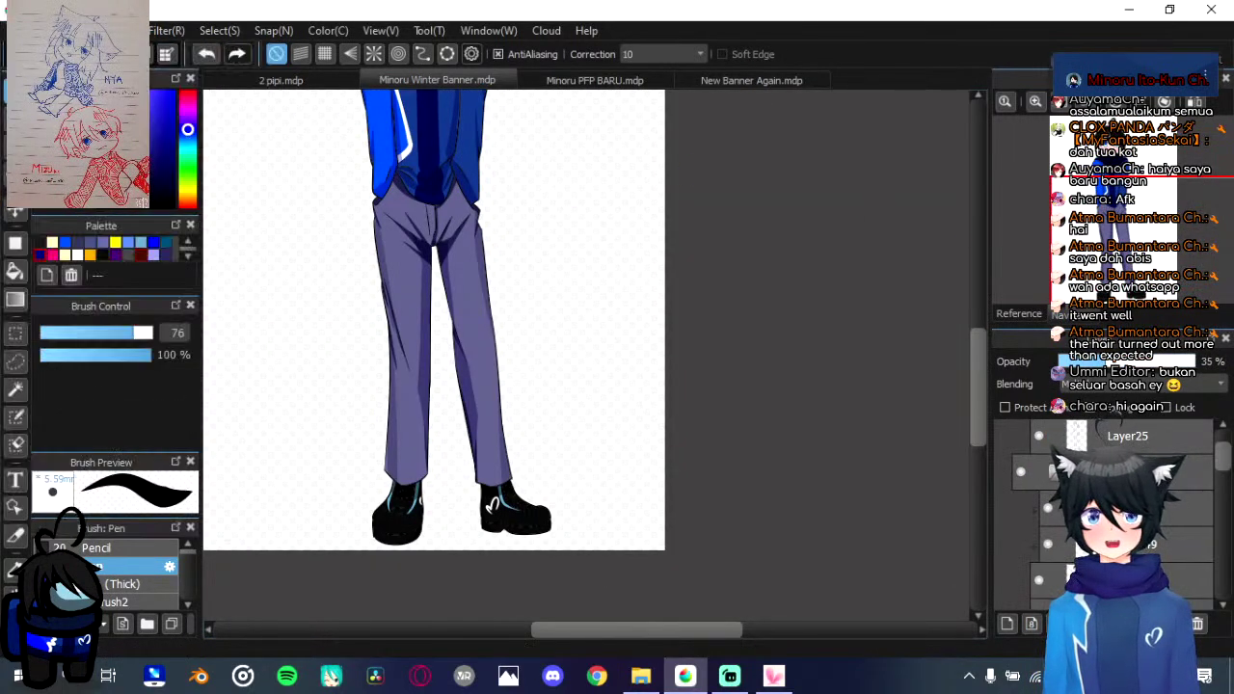
{"action": "left_click", "coordinate": [1051, 472]}
{"action": "left_click", "coordinate": [1051, 472]}
{"action": "left_click", "coordinate": [1051, 472]}
{"action": "left_click", "coordinate": [1041, 448]}
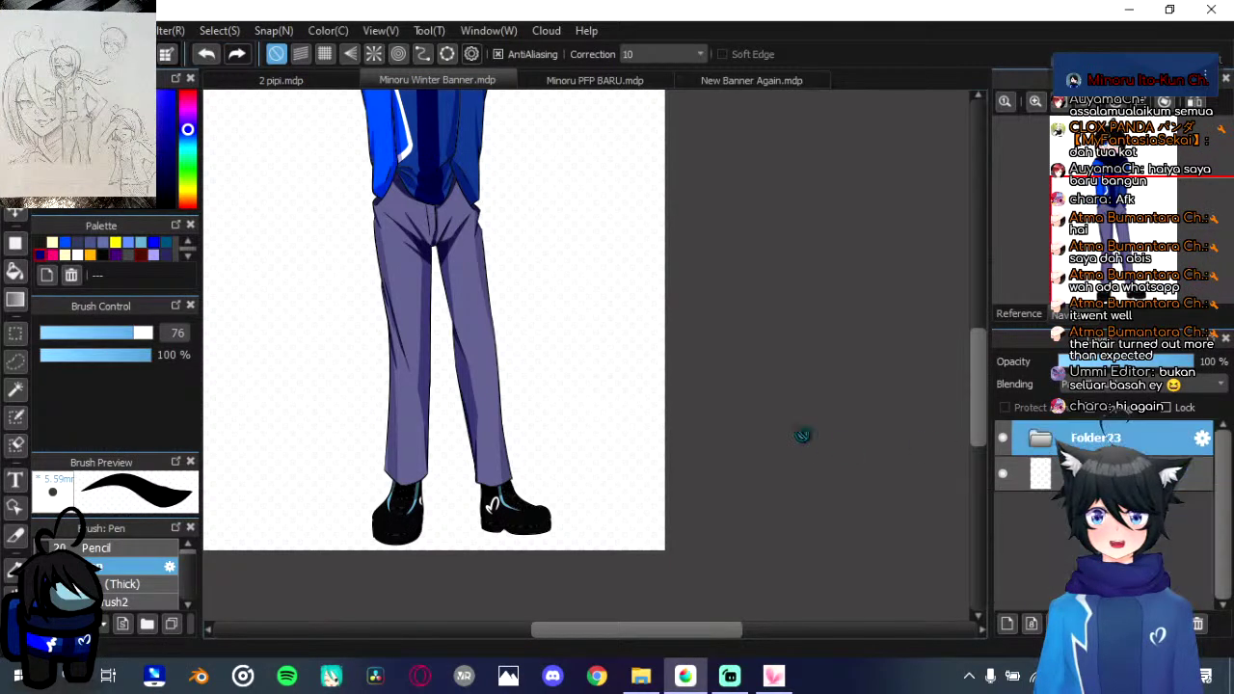
Step: Create a new transparent image in A2 paper size with width and height reversed to 59.4 × 42 cm at 350 dpi
{"action": "scroll", "coordinate": [802, 434], "scroll_direction": "down", "scroll_amount": 2}
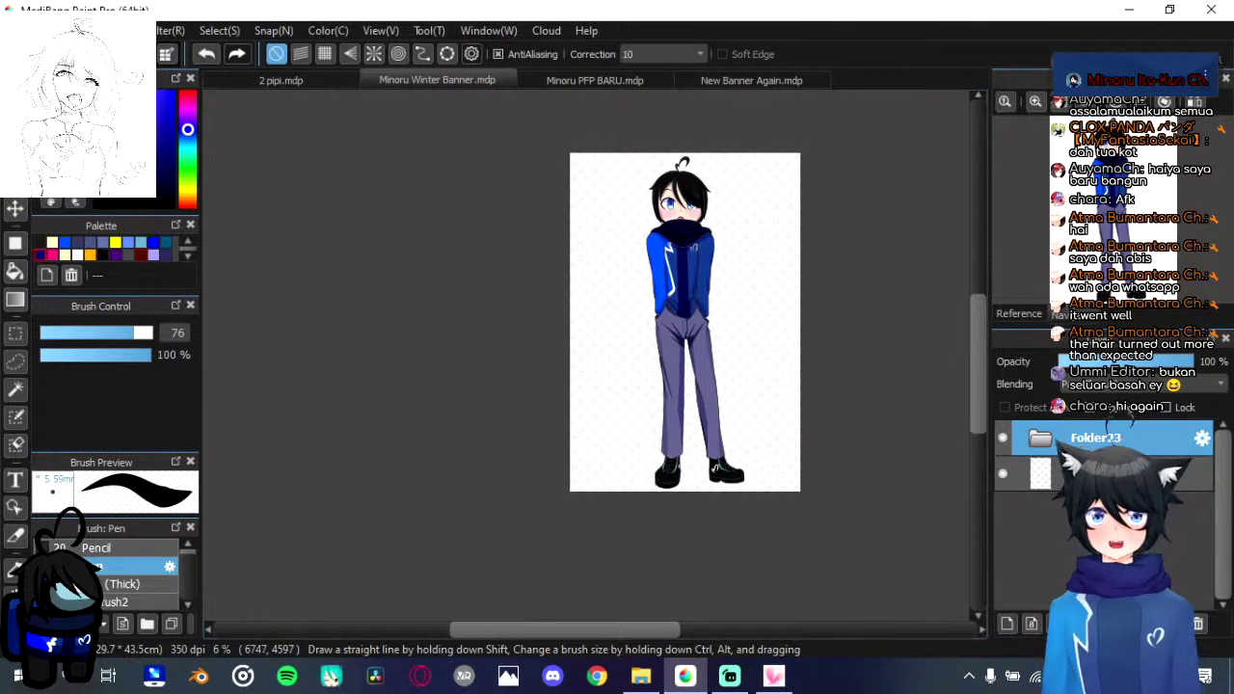
{"action": "left_click", "coordinate": [19, 30]}
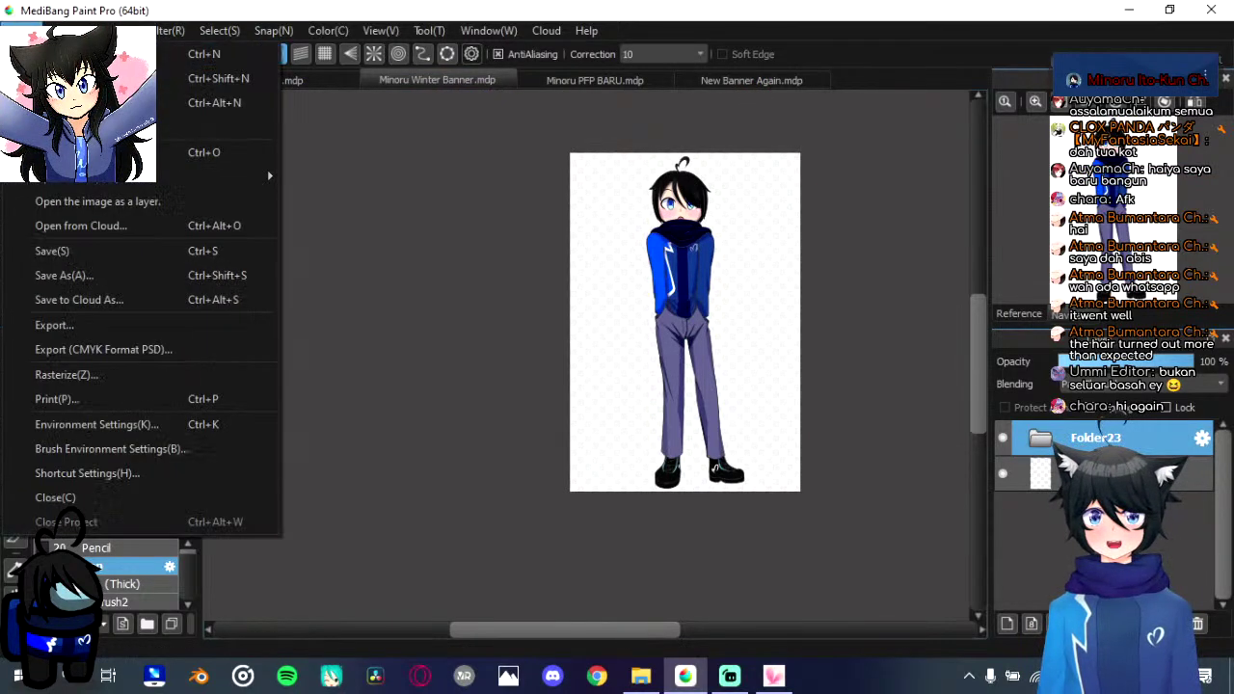
{"action": "left_click", "coordinate": [96, 54]}
{"action": "key", "text": "ctrl+n"}
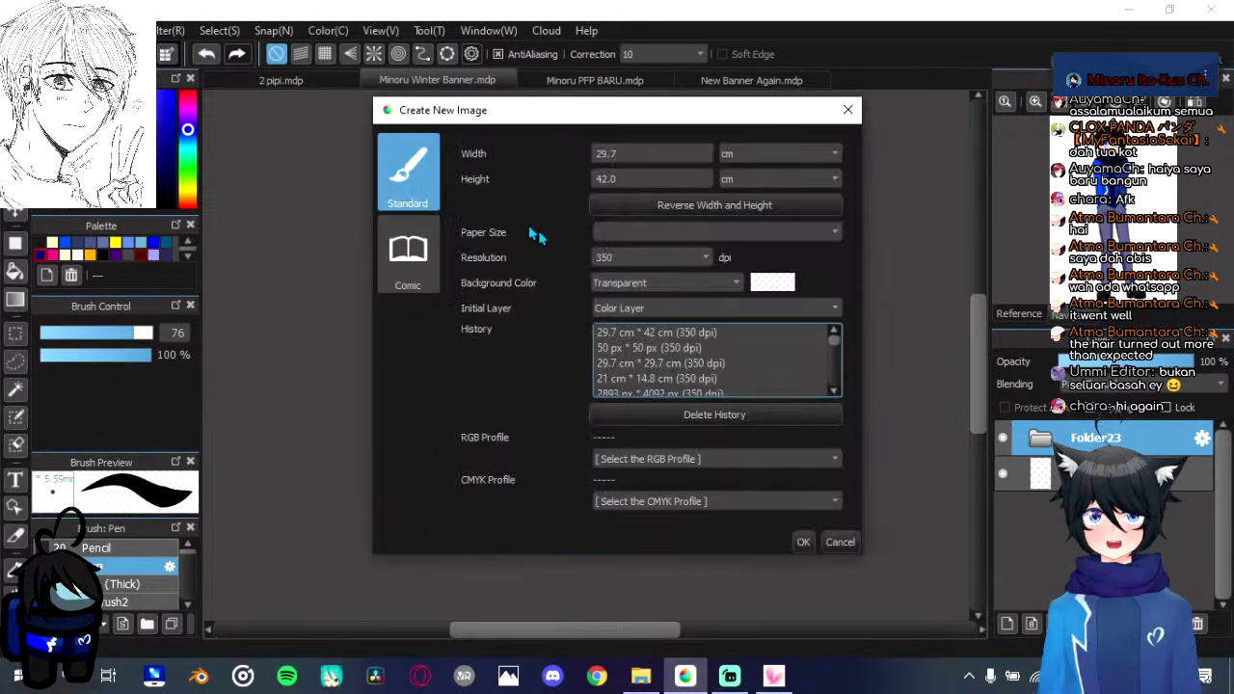
{"action": "left_click", "coordinate": [690, 232]}
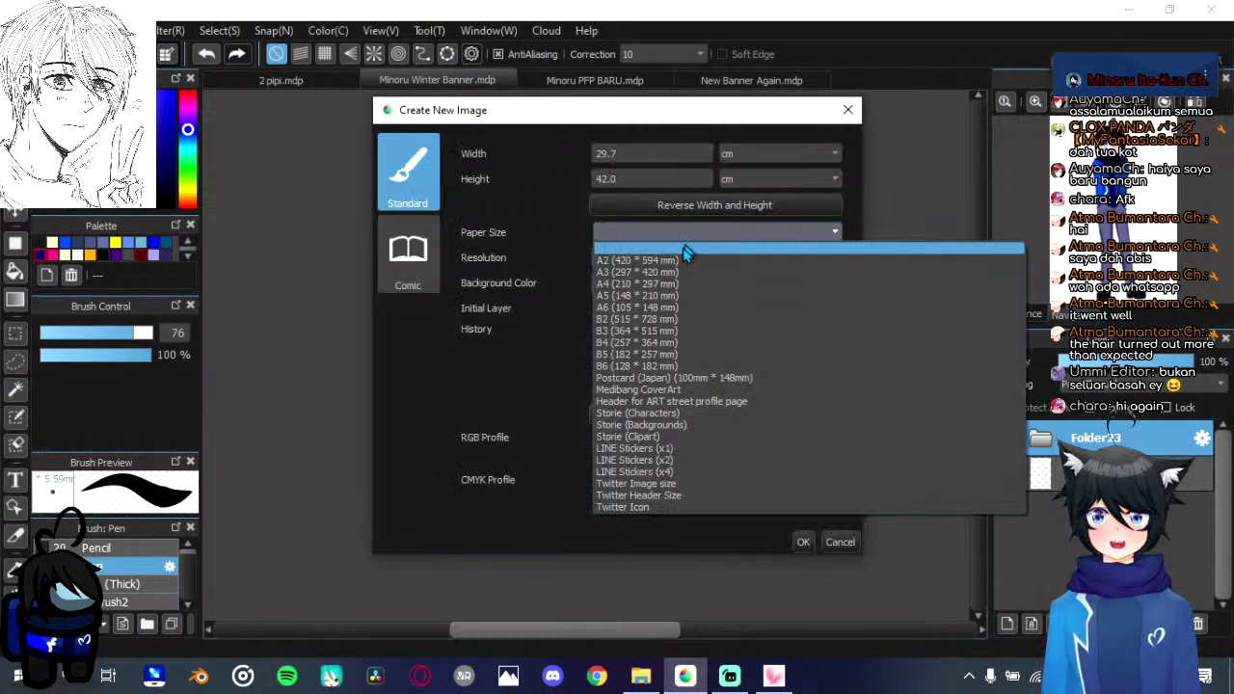
{"action": "left_click", "coordinate": [687, 258]}
{"action": "left_click", "coordinate": [712, 206]}
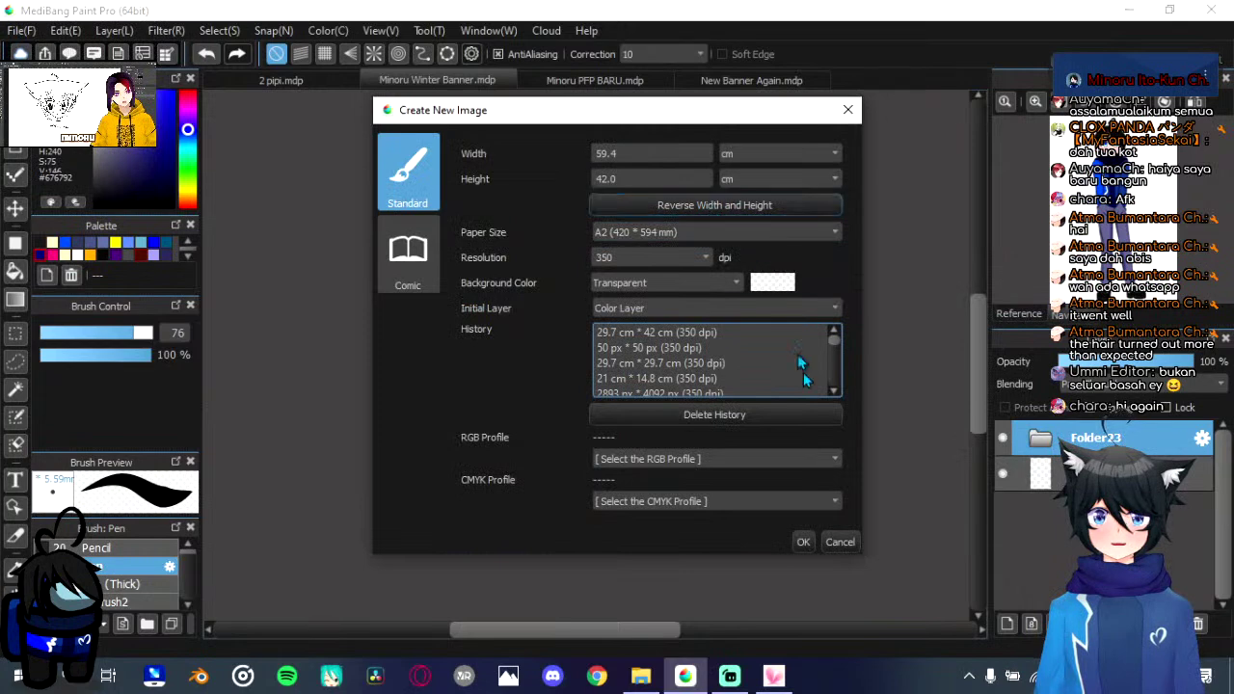
{"action": "left_click", "coordinate": [801, 541]}
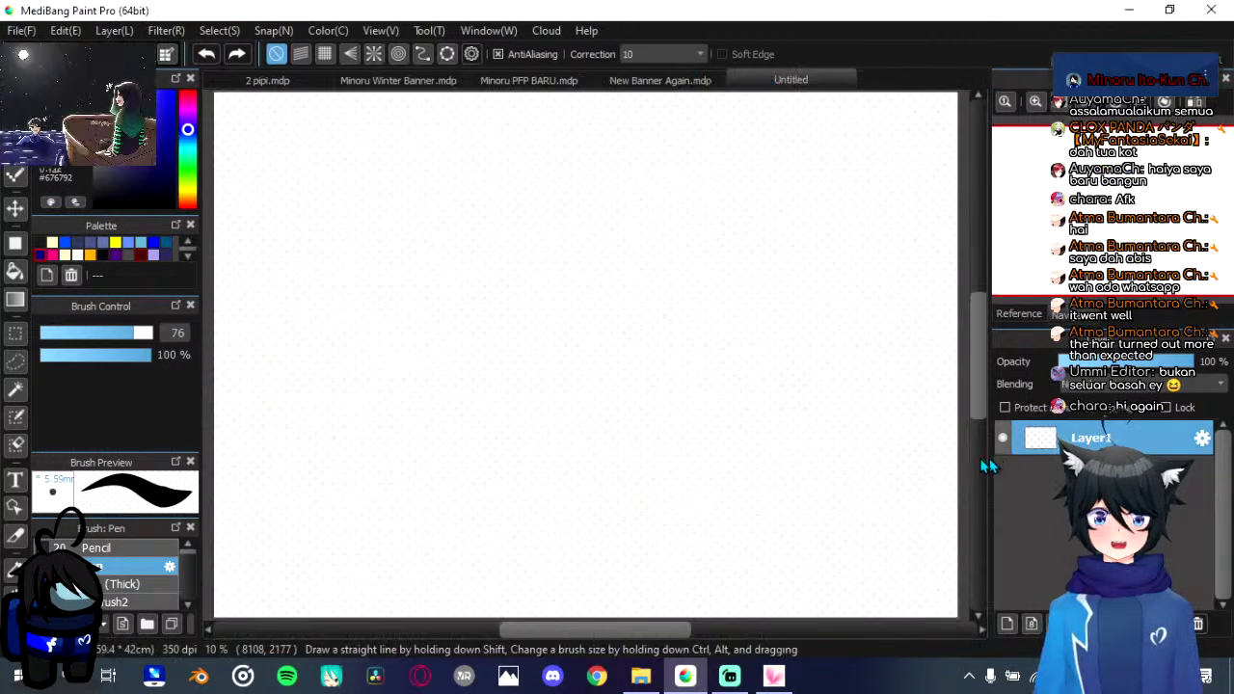
Step: Paste the copied character into the new image and scale it down so the whole figure fits within the canvas height
{"action": "key", "text": "ctrl+v"}
{"action": "scroll", "coordinate": [769, 422], "scroll_direction": "down", "scroll_amount": 2}
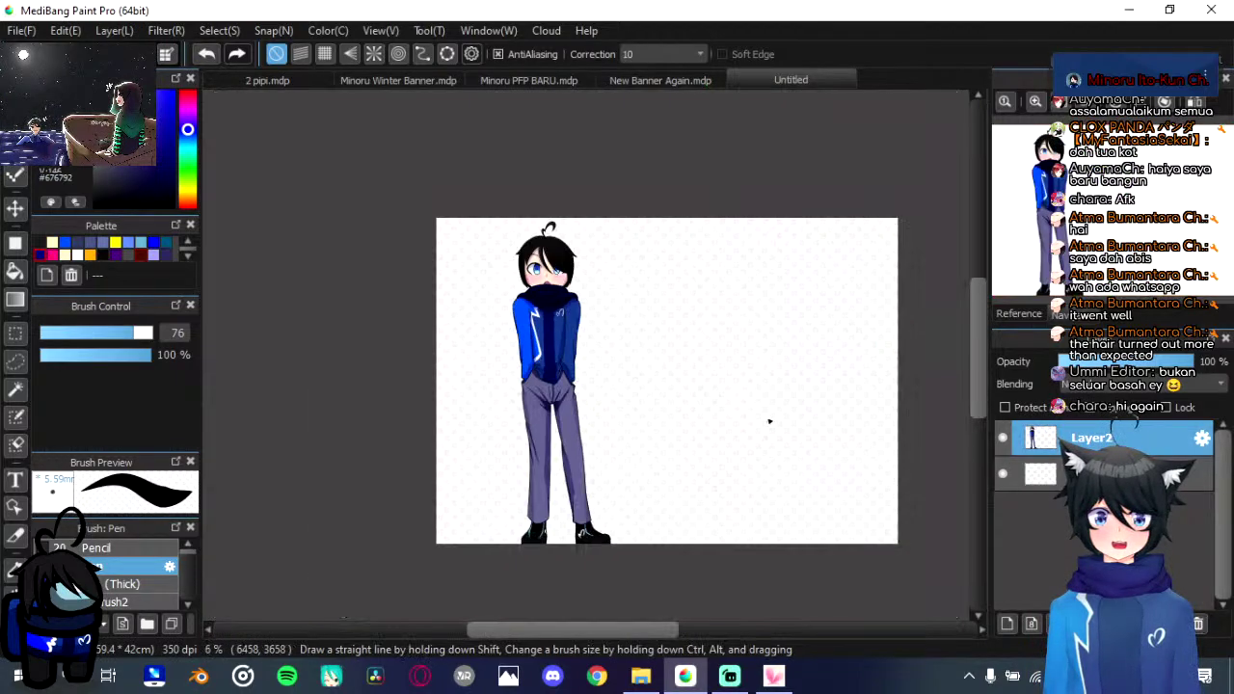
{"action": "scroll", "coordinate": [769, 421], "scroll_direction": "up", "scroll_amount": 1}
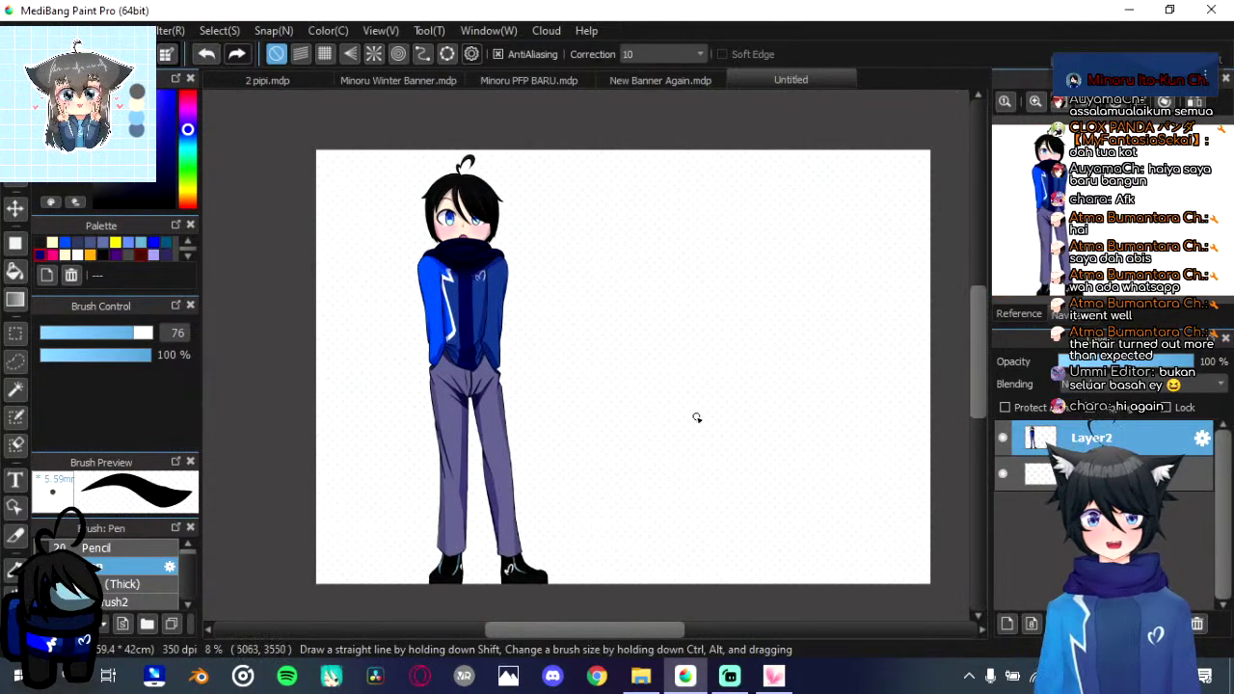
{"action": "key", "text": "ctrl+t"}
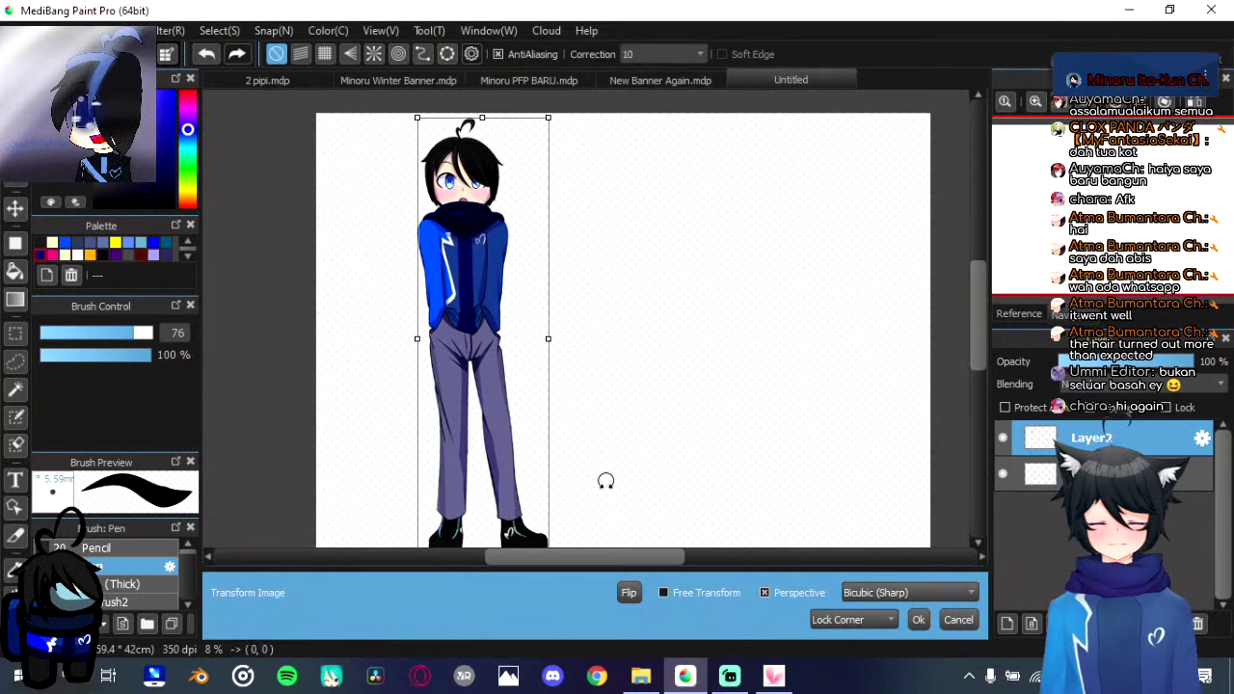
{"action": "scroll", "coordinate": [607, 479], "scroll_direction": "up", "scroll_amount": 2}
{"action": "scroll", "coordinate": [607, 479], "scroll_direction": "down", "scroll_amount": 3}
{"action": "left_click_drag", "start_coordinate": [571, 540], "coordinate": [556, 517]}
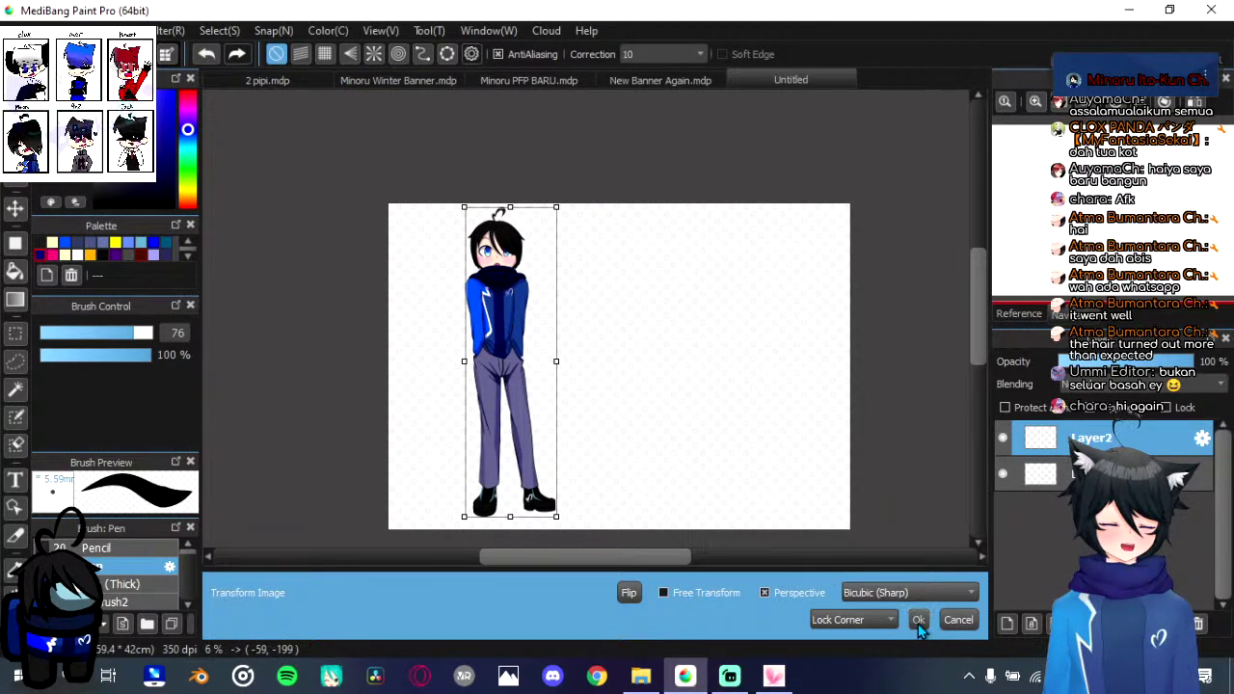
Step: Copy the banner size template from the New Banner Again document and paste it into the untitled image above the character
{"action": "left_click", "coordinate": [659, 686]}
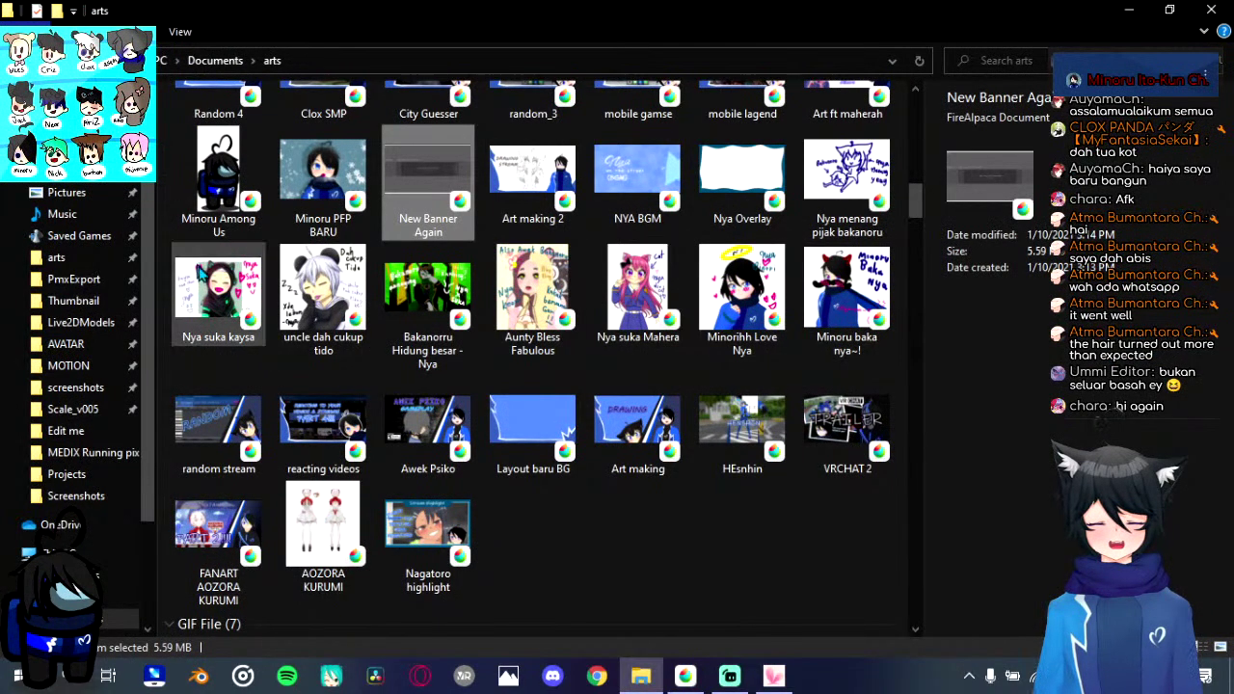
{"action": "left_click", "coordinate": [684, 675]}
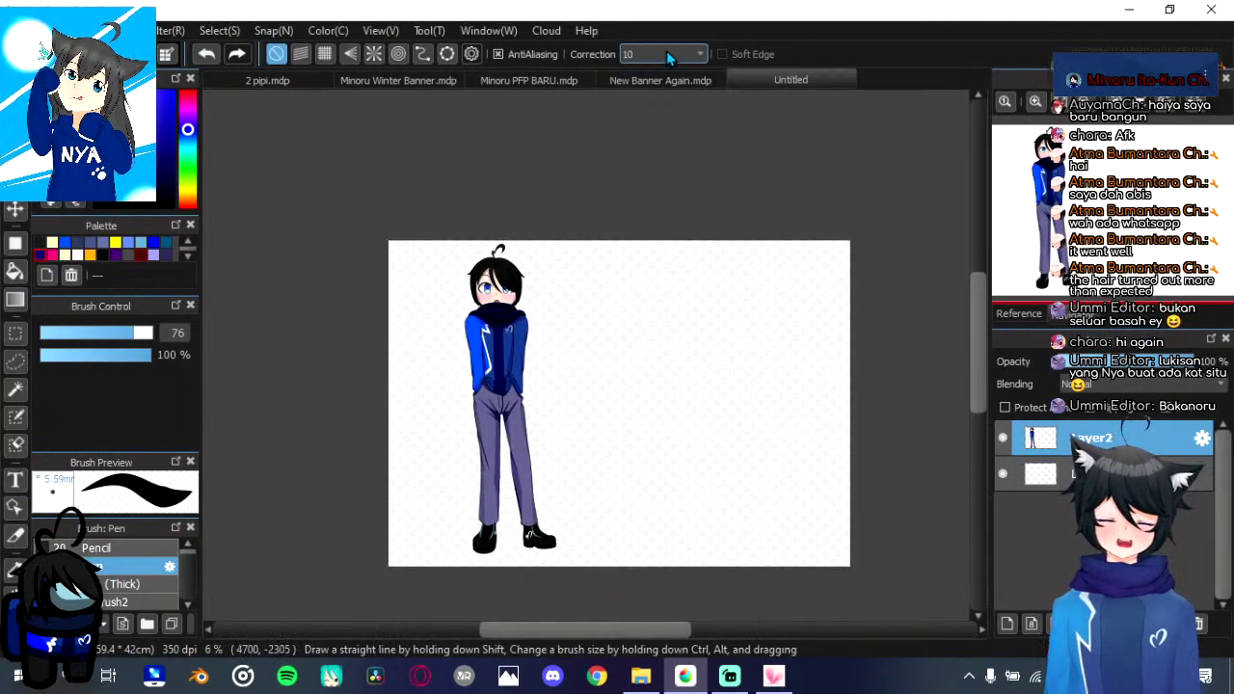
{"action": "left_click", "coordinate": [665, 80]}
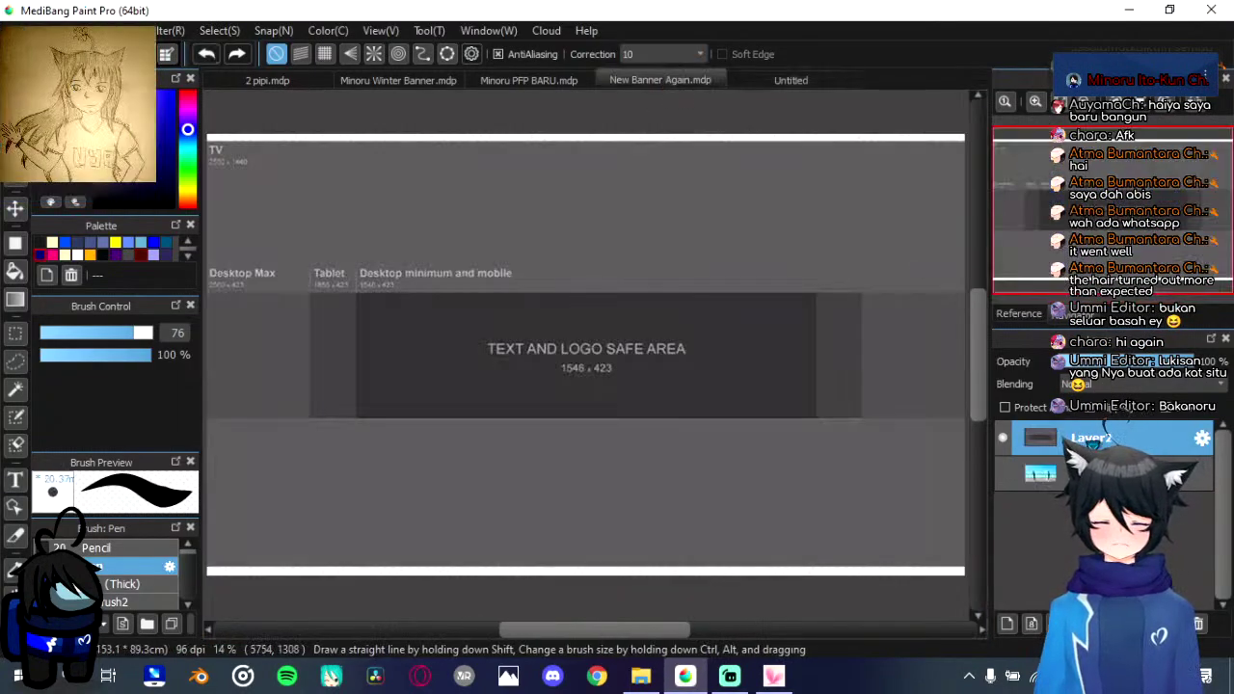
{"action": "left_click", "coordinate": [839, 80]}
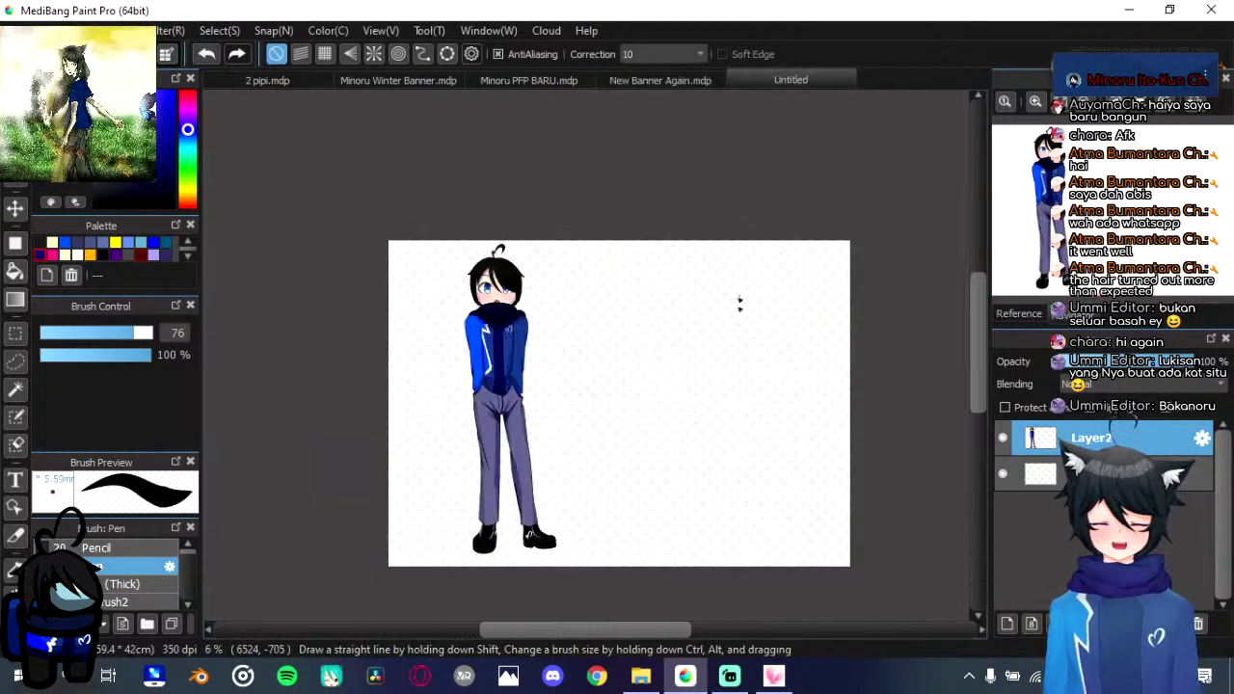
{"action": "scroll", "coordinate": [739, 304], "scroll_direction": "down", "scroll_amount": 2}
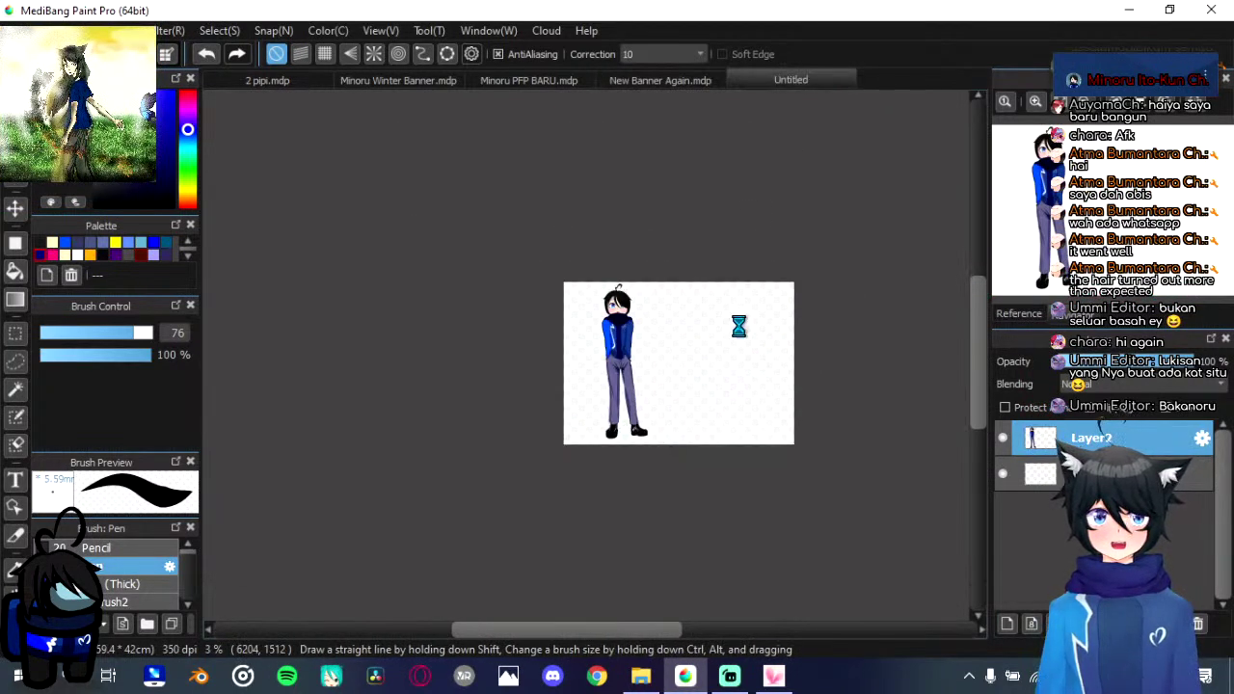
{"action": "key", "text": "ctrl+v"}
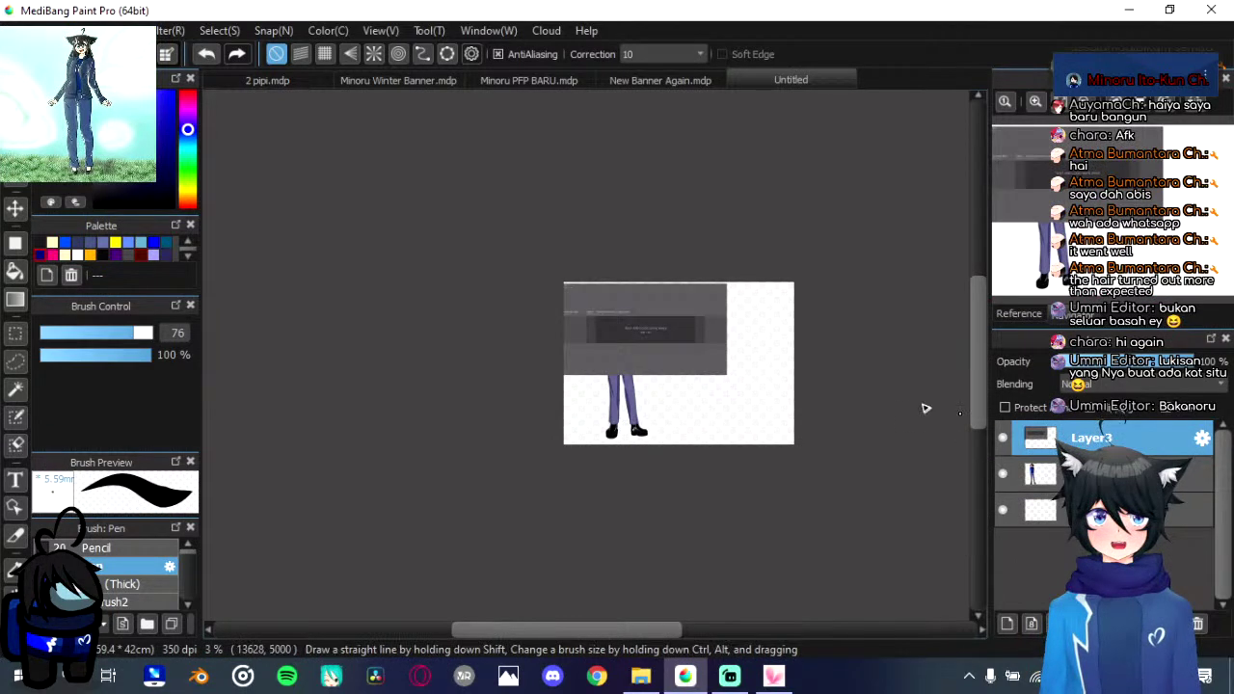
Step: Lower the template layer's opacity to 53% and enlarge the template proportionally to span the full canvas width
{"action": "scroll", "coordinate": [779, 376], "scroll_direction": "down", "scroll_amount": 2}
{"action": "scroll", "coordinate": [779, 376], "scroll_direction": "up", "scroll_amount": 2}
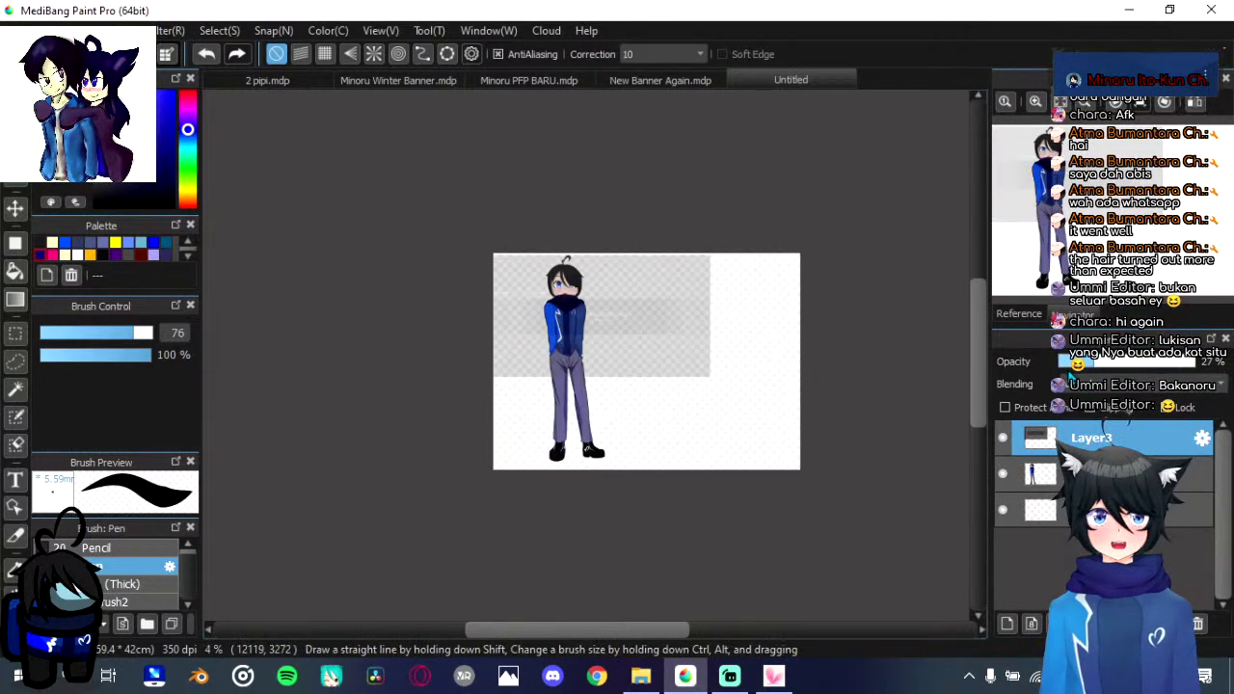
{"action": "scroll", "coordinate": [724, 363], "scroll_direction": "up", "scroll_amount": 1}
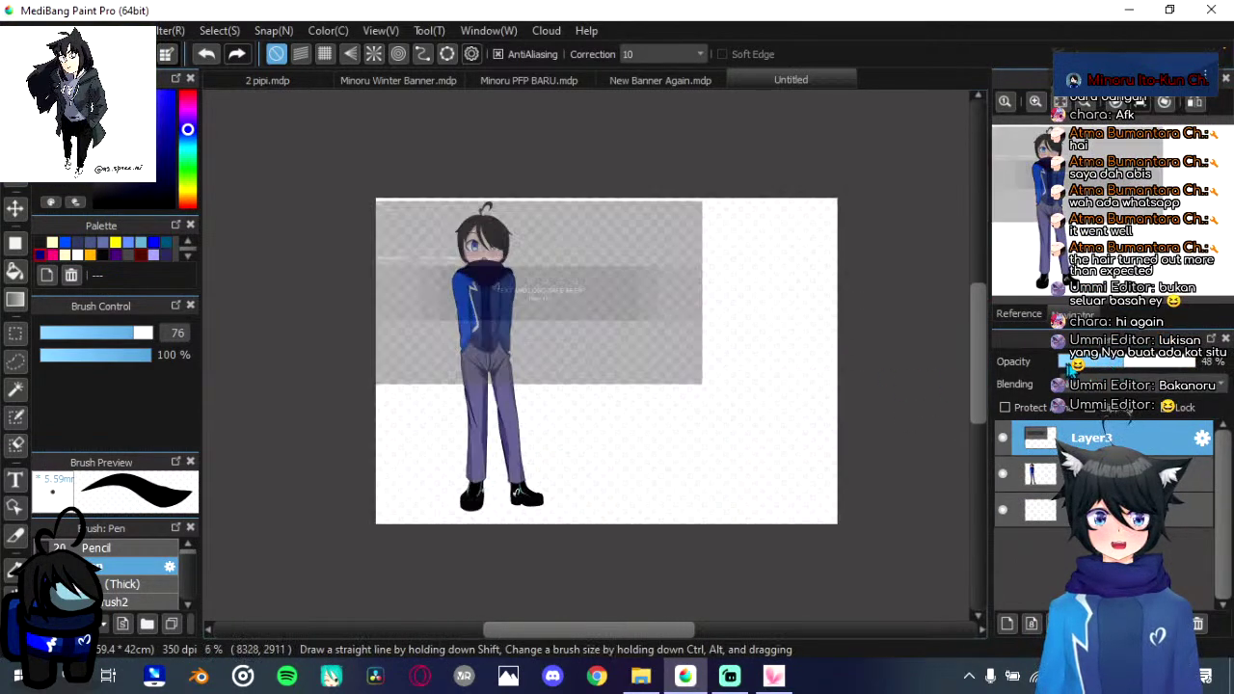
{"action": "scroll", "coordinate": [865, 368], "scroll_direction": "up", "scroll_amount": 1}
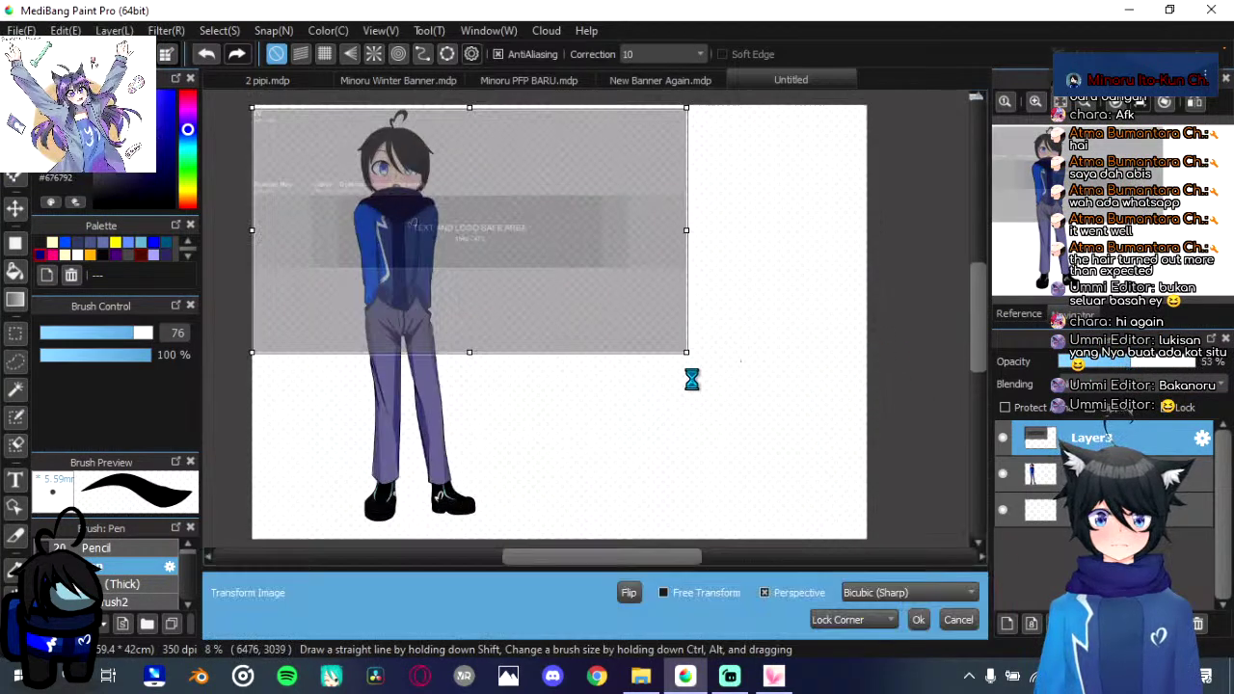
{"action": "key", "text": "ctrl+t"}
{"action": "left_click_drag", "start_coordinate": [688, 352], "coordinate": [847, 485]}
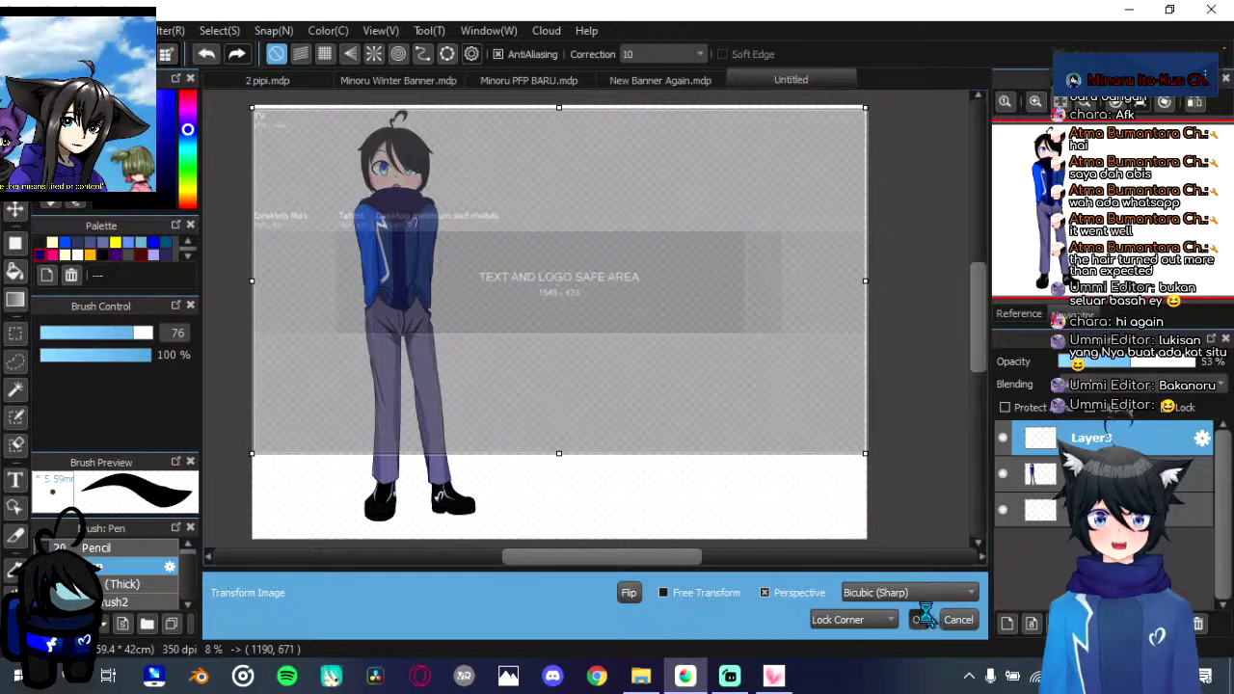
{"action": "left_click", "coordinate": [919, 619]}
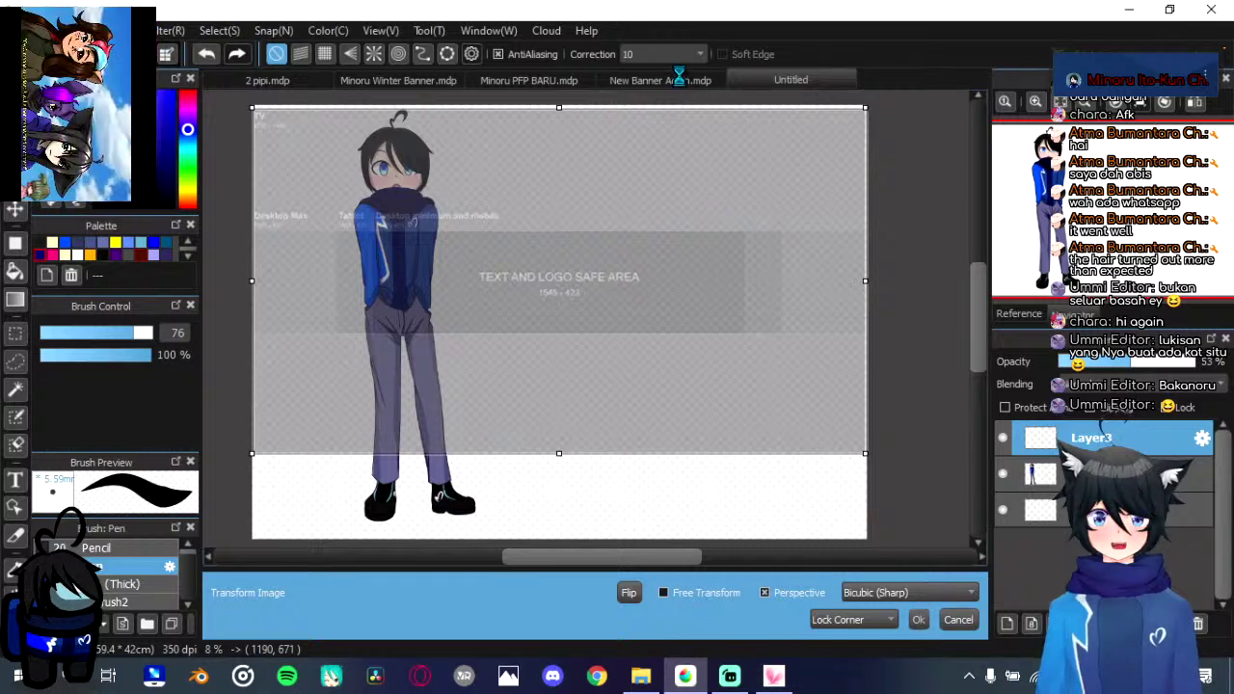
{"action": "left_click", "coordinate": [640, 675]}
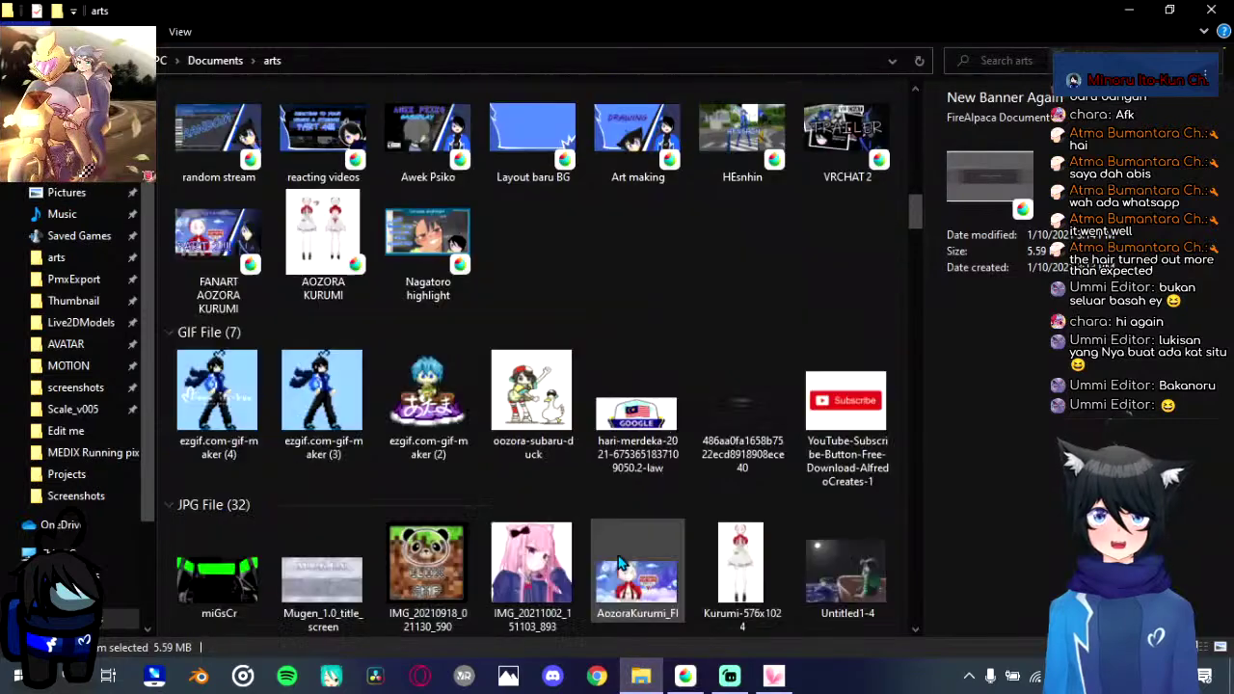
{"action": "scroll", "coordinate": [618, 564], "scroll_direction": "down", "scroll_amount": 4}
{"action": "scroll", "coordinate": [618, 564], "scroll_direction": "up", "scroll_amount": 6}
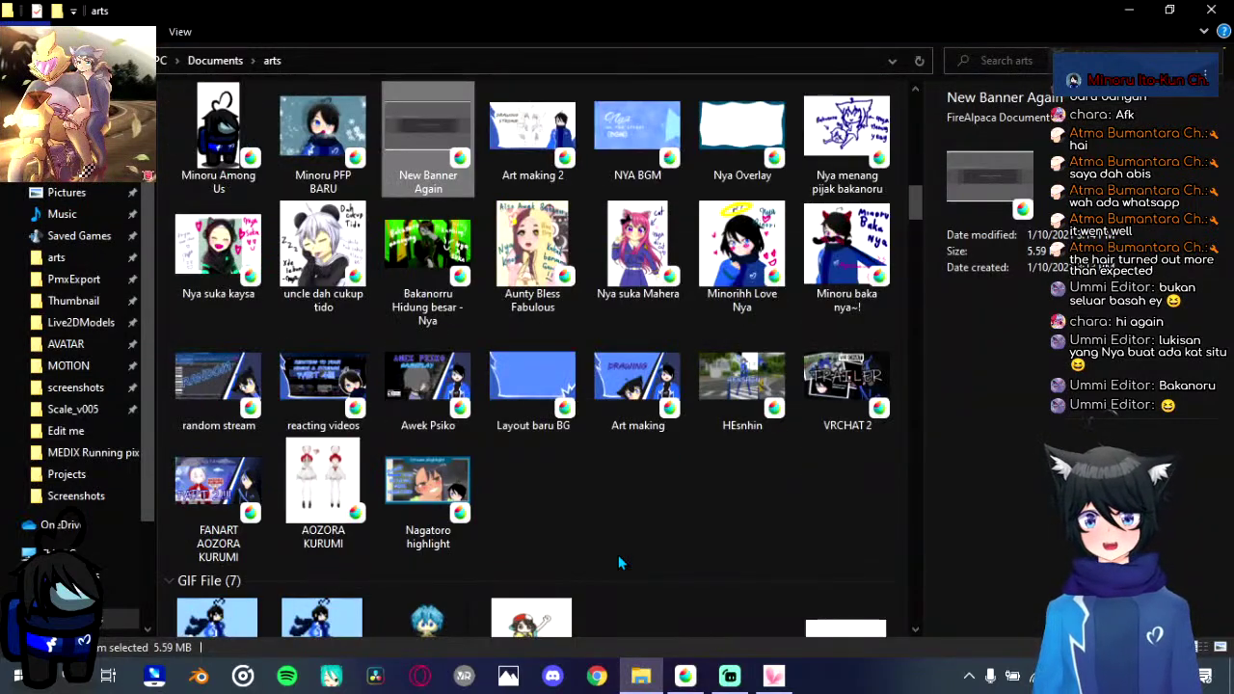
{"action": "scroll", "coordinate": [620, 563], "scroll_direction": "up", "scroll_amount": 3}
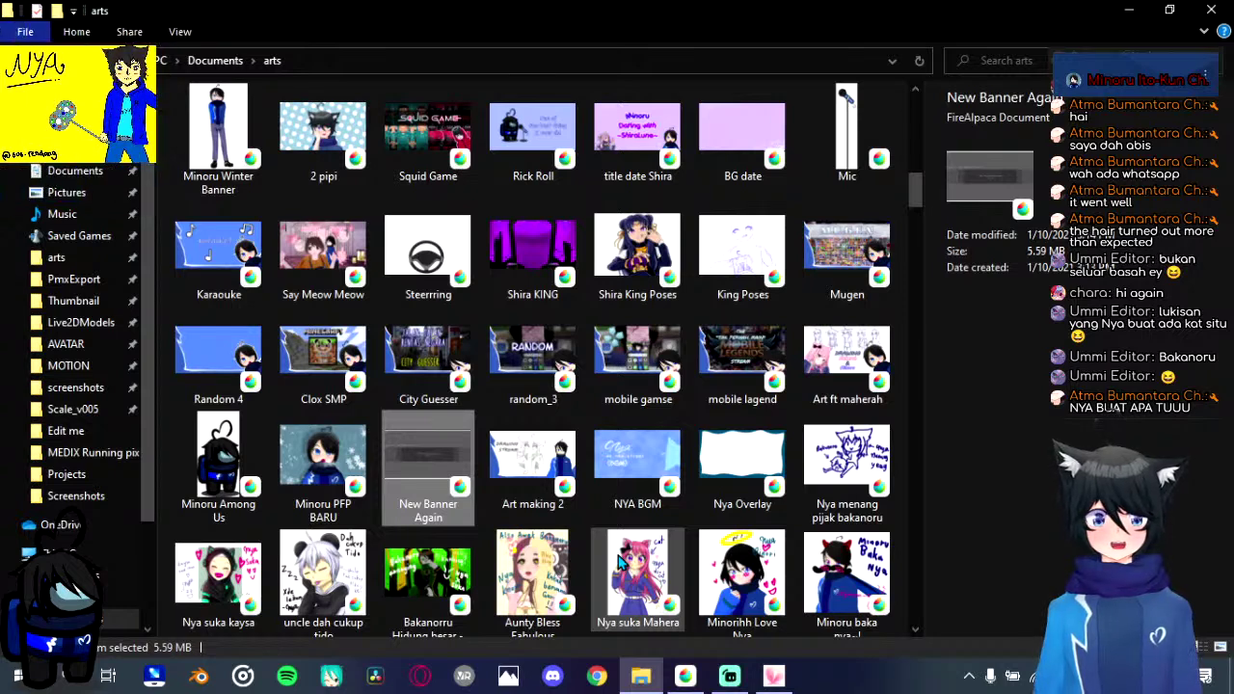
{"action": "scroll", "coordinate": [622, 564], "scroll_direction": "down", "scroll_amount": 3}
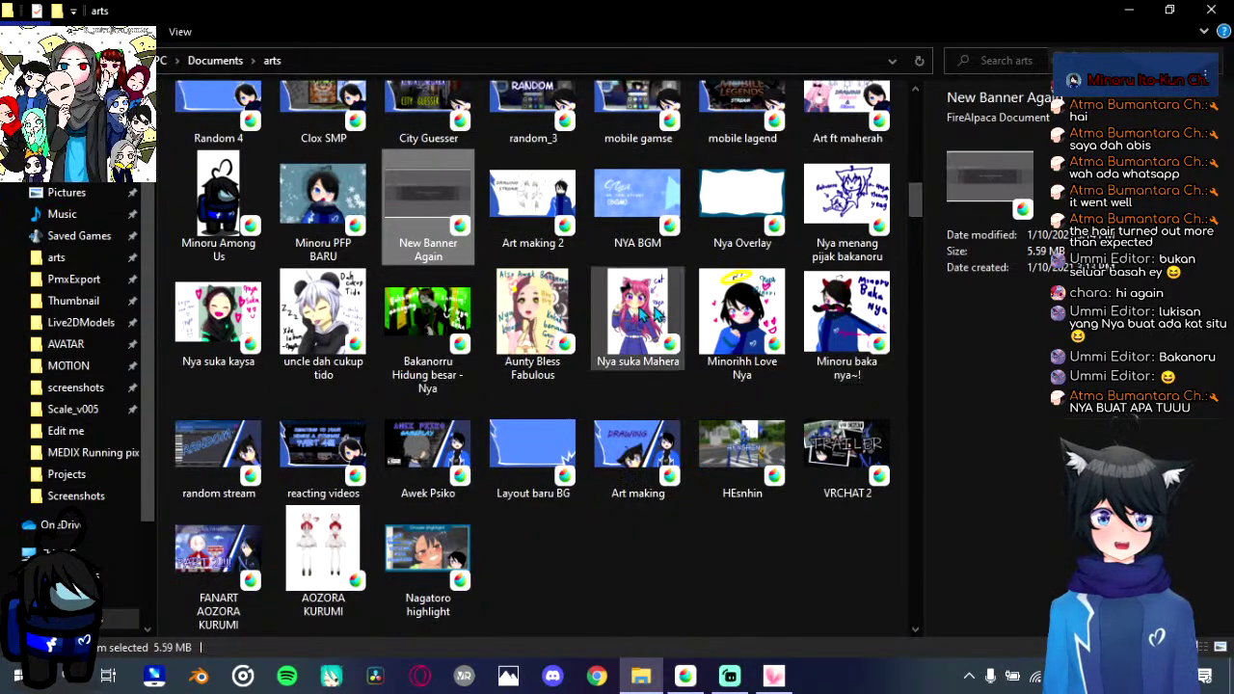
{"action": "mouse_move", "coordinate": [763, 680]}
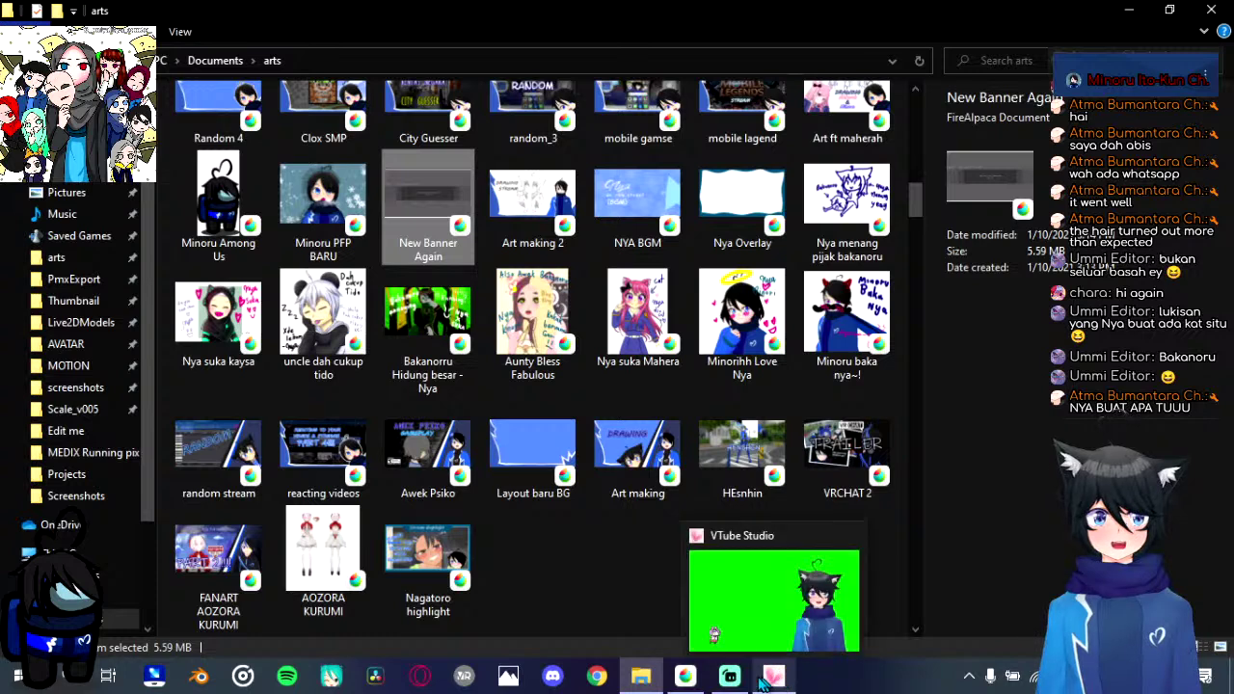
{"action": "mouse_move", "coordinate": [688, 679]}
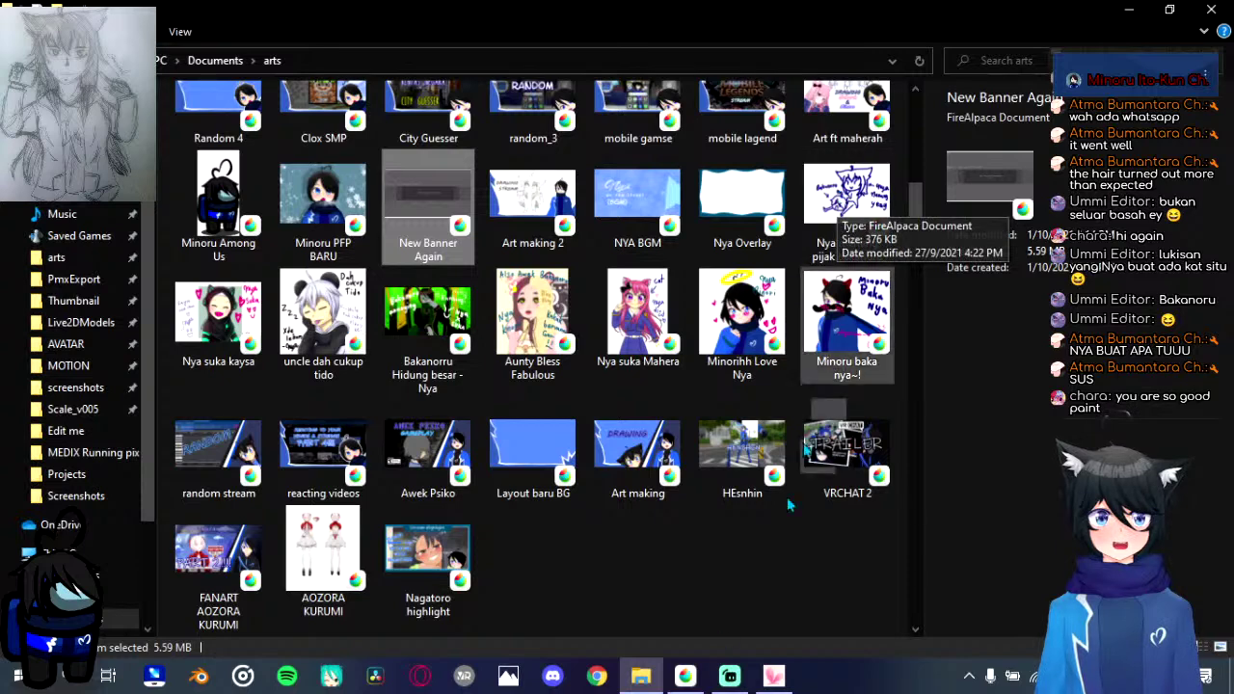
{"action": "left_click", "coordinate": [685, 675]}
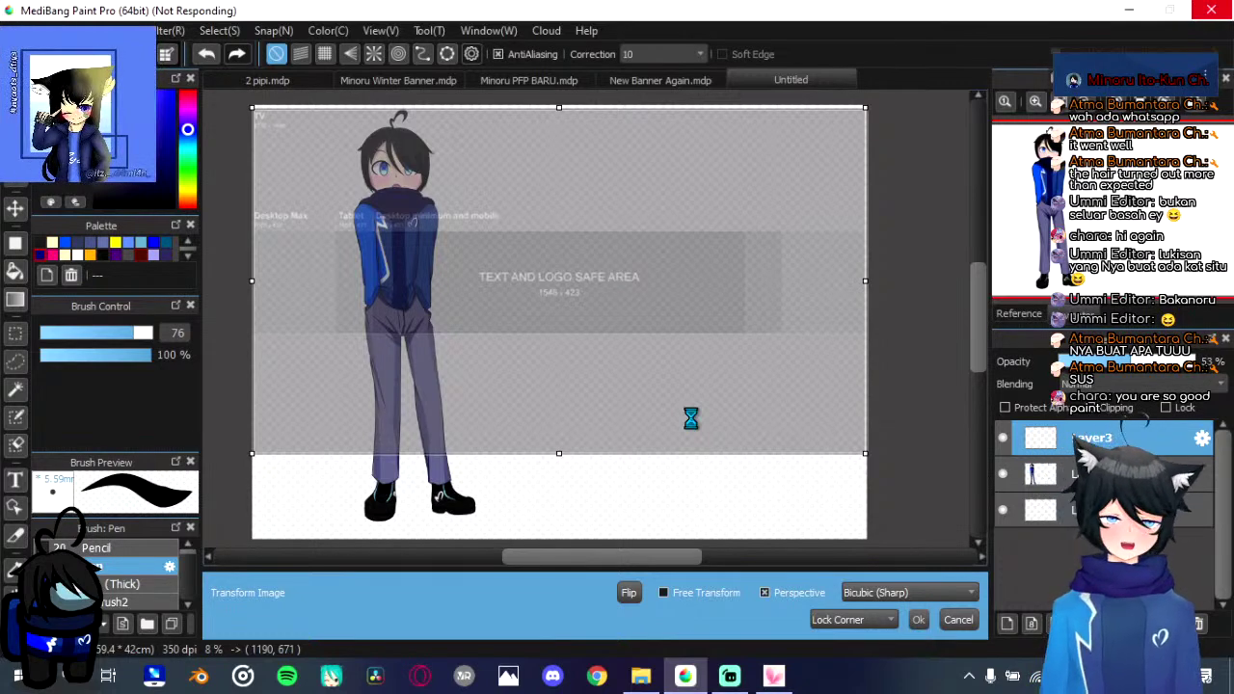
{"action": "key", "text": "alt+Tab"}
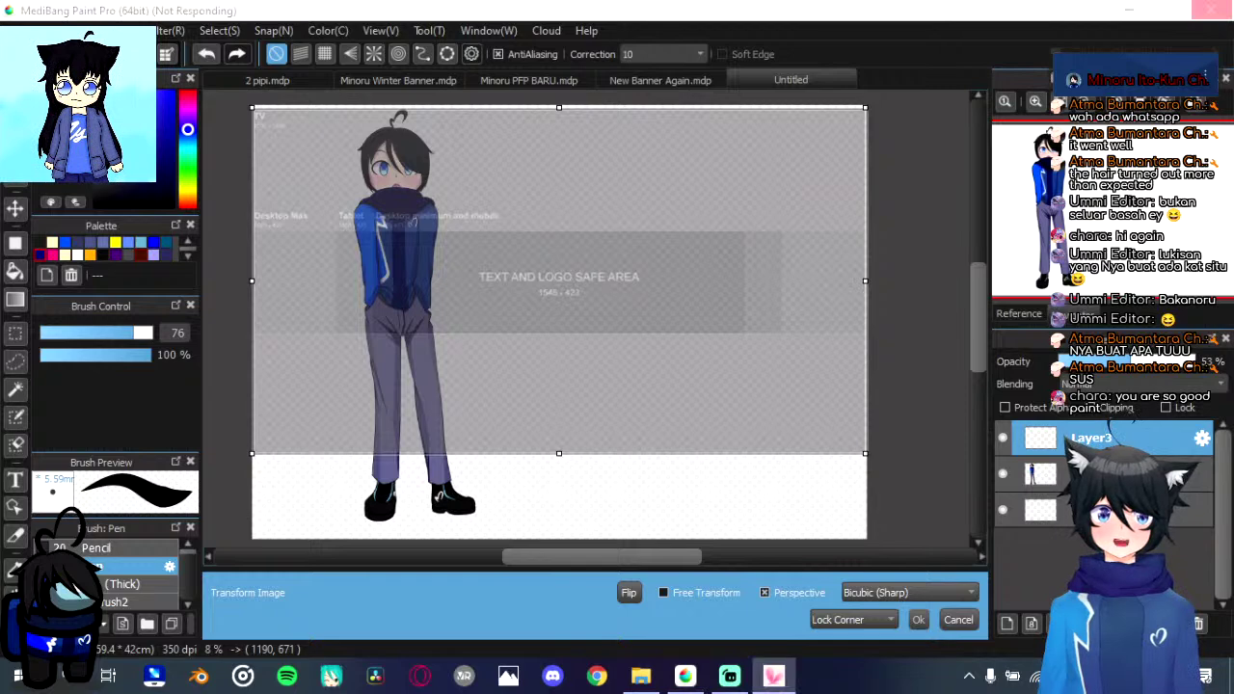
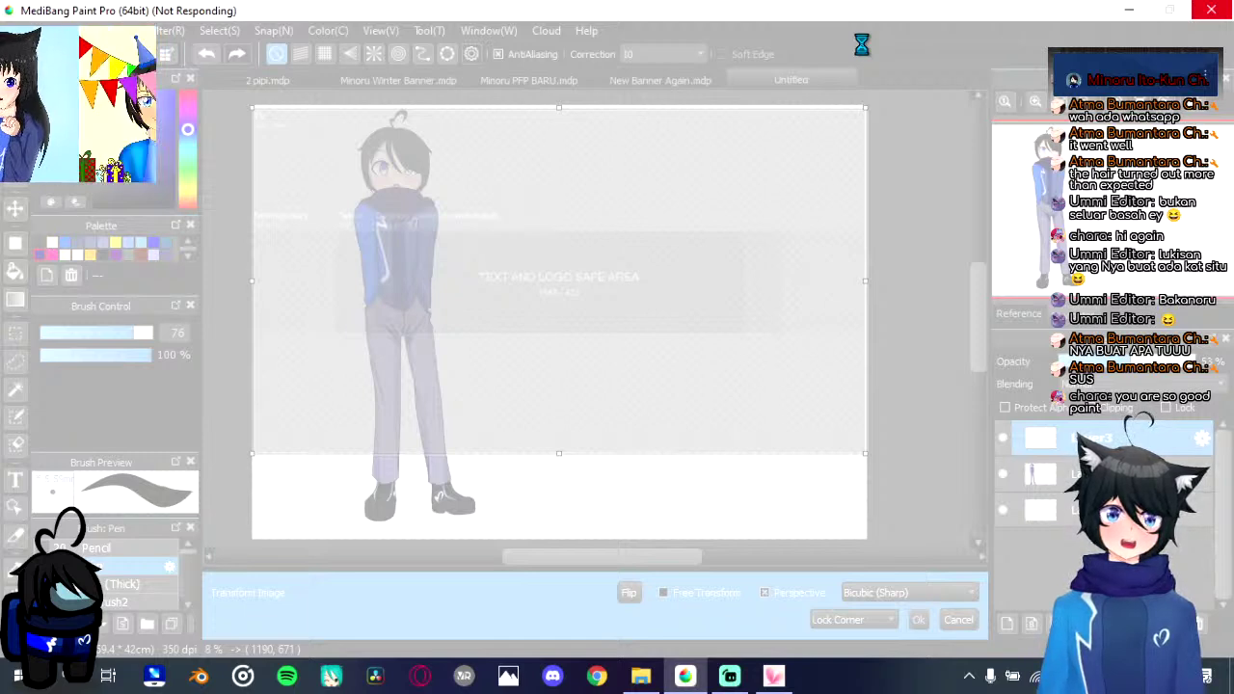
{"action": "key", "text": "alt+Tab"}
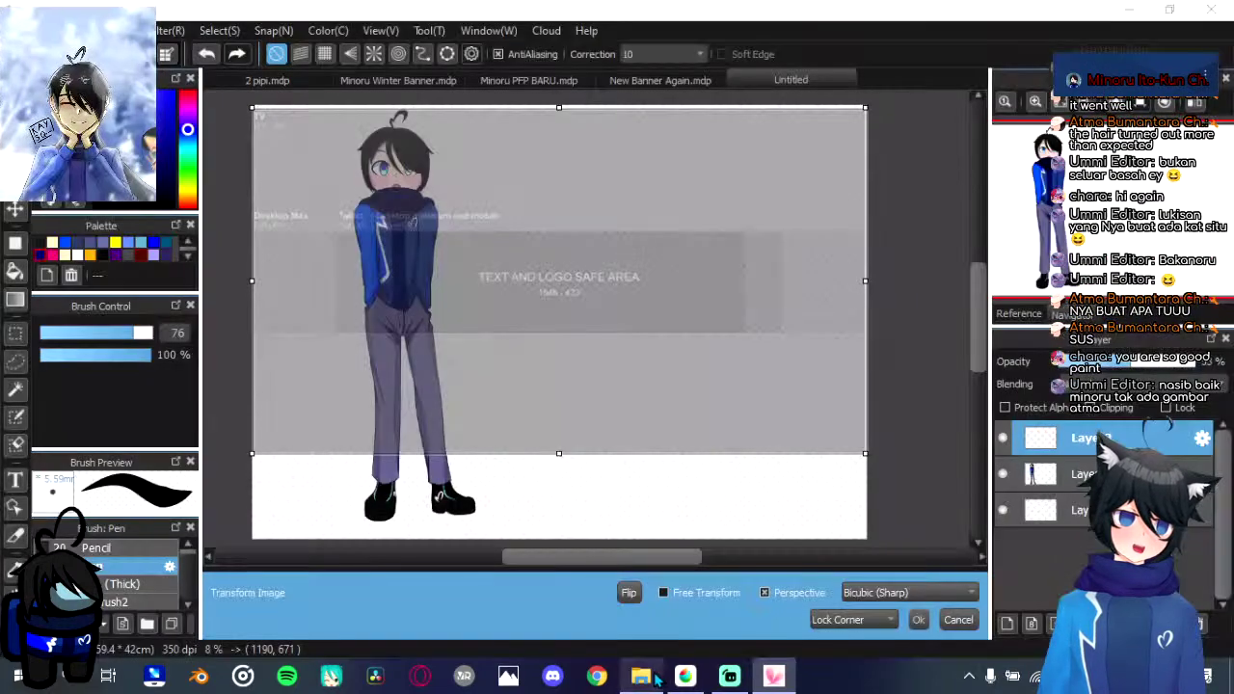
{"action": "left_click", "coordinate": [654, 677]}
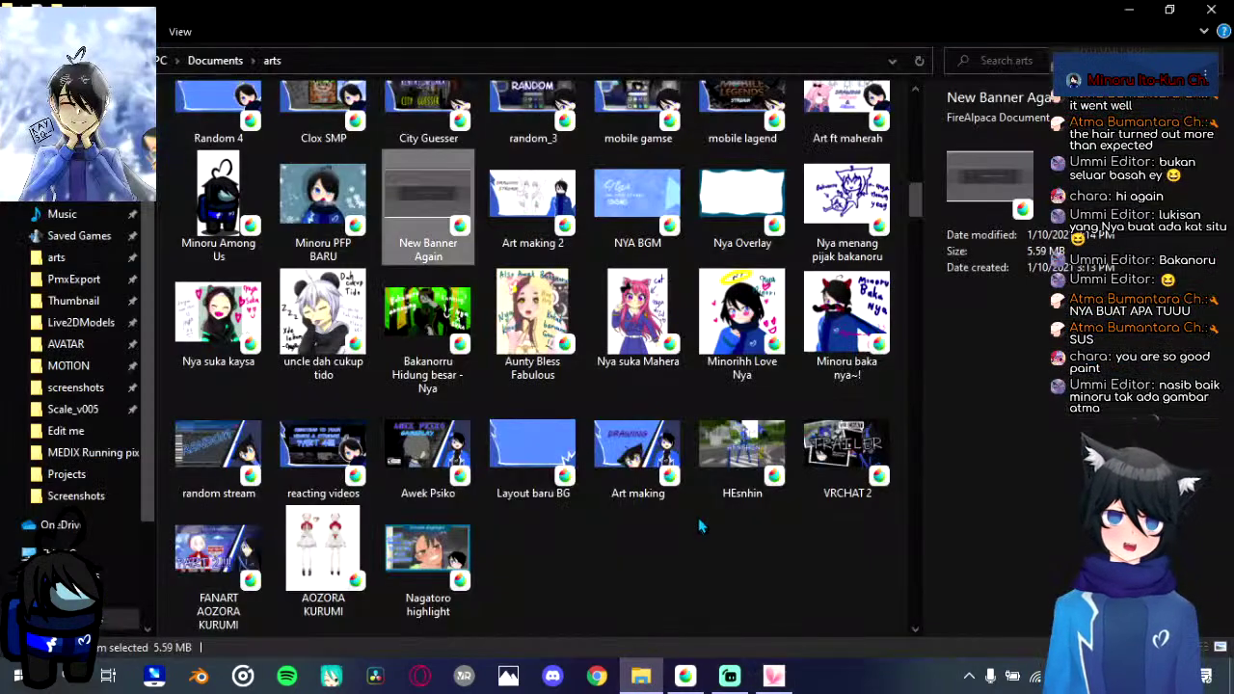
Step: Return to MediBang Paint Pro and switch to the Minoru Winter Banner document by way of Minoru PFP BARU
{"action": "left_click", "coordinate": [685, 675]}
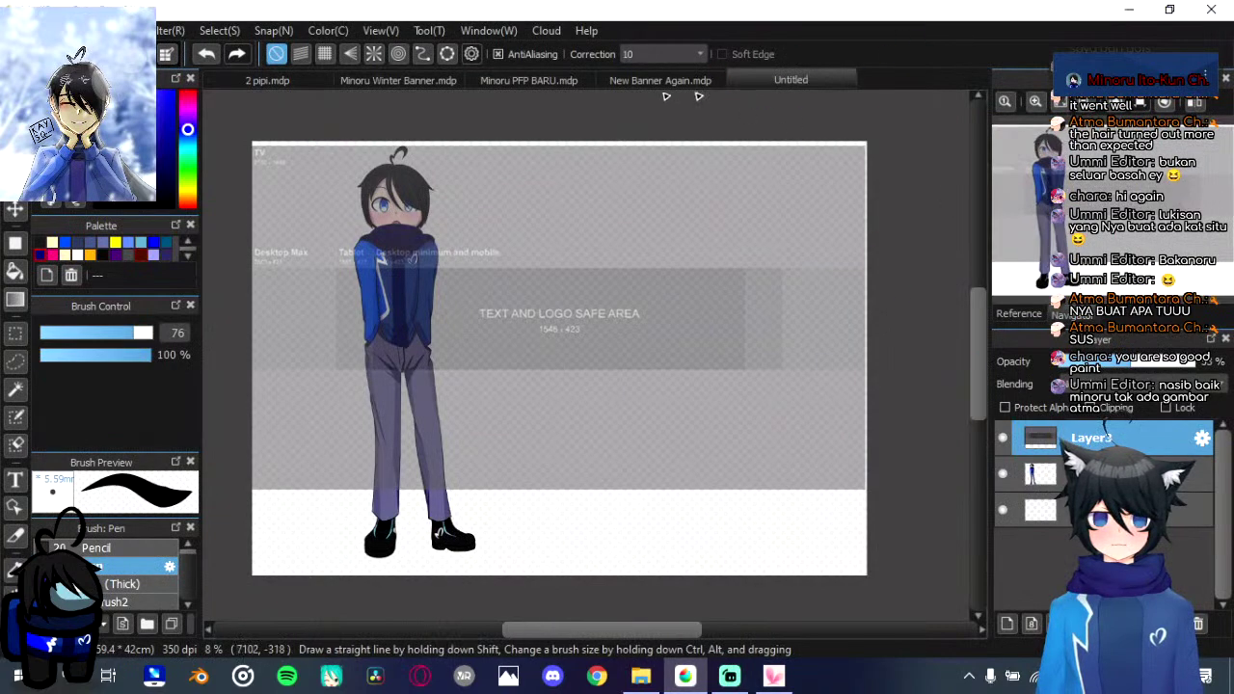
{"action": "left_click", "coordinate": [528, 83]}
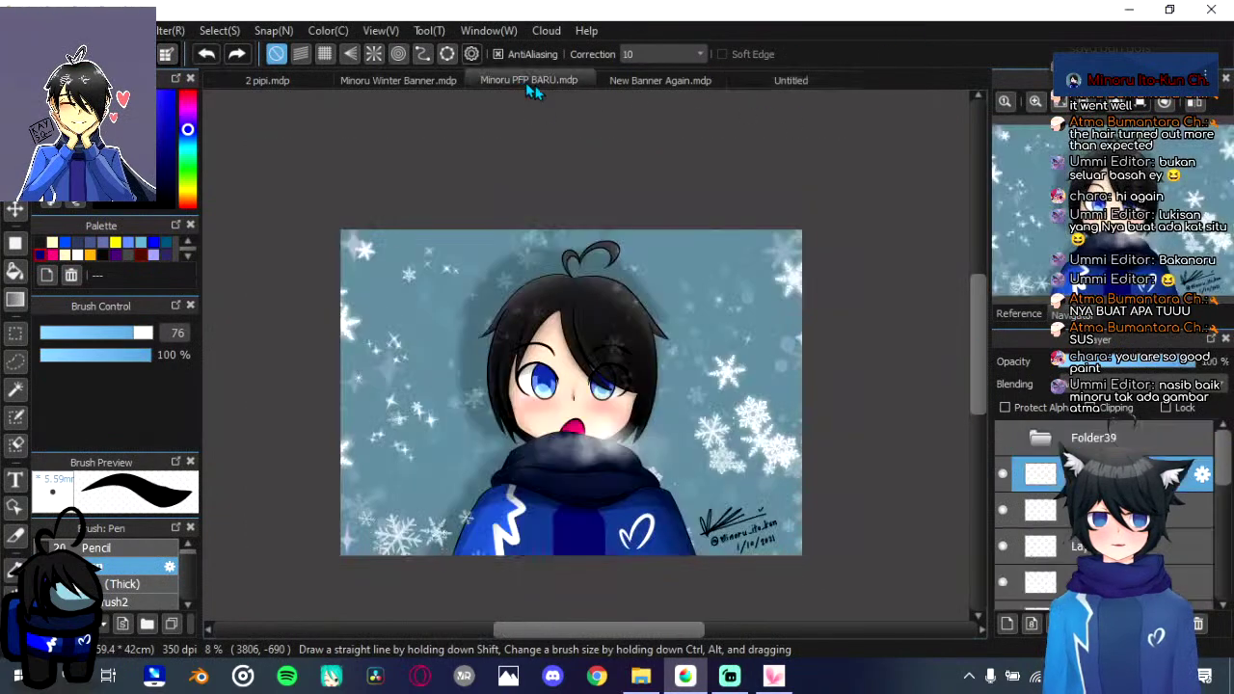
{"action": "left_click", "coordinate": [434, 83]}
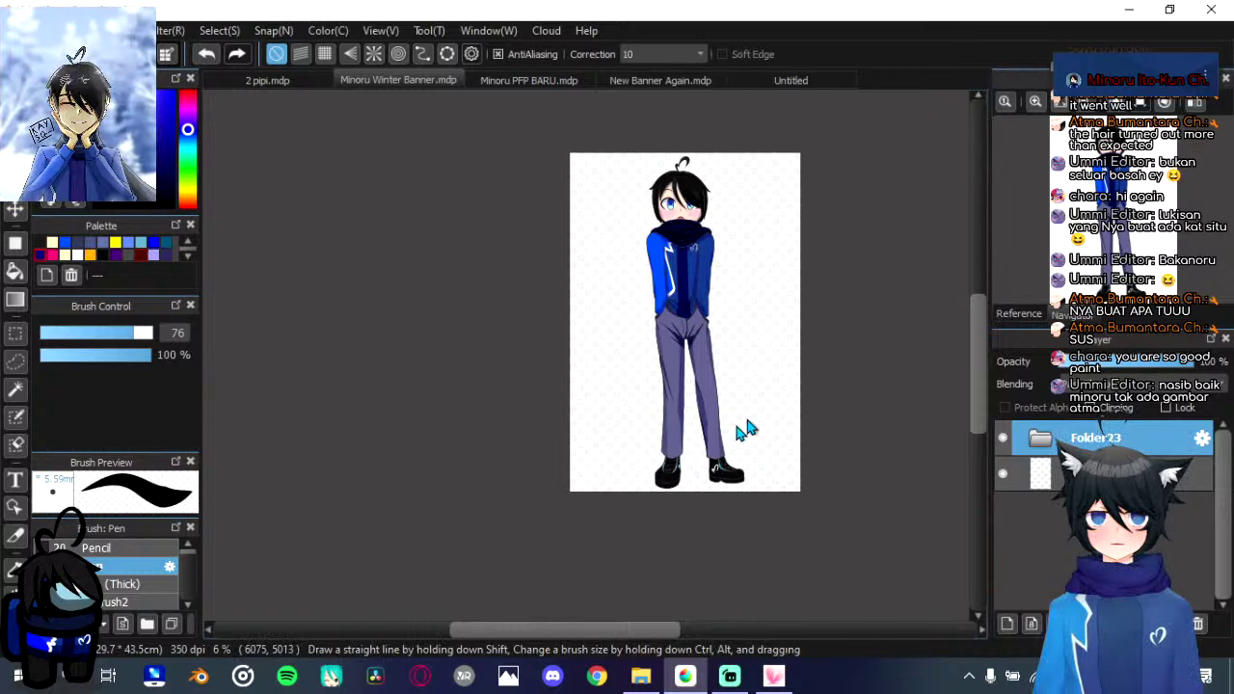
Step: Begin saving a copy of the Minoru Winter Banner document in PNG format in the arts folder
{"action": "key", "text": "ctrl+shift+s"}
{"action": "left_click", "coordinate": [733, 442]}
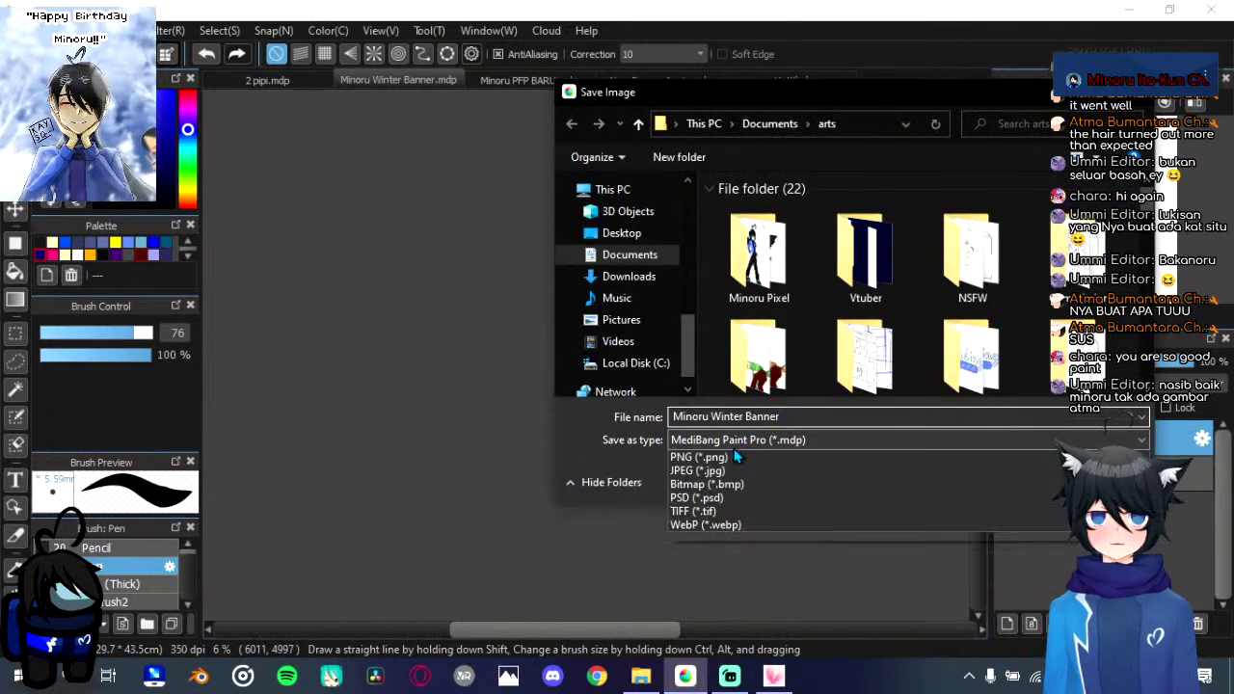
{"action": "left_click", "coordinate": [734, 444]}
{"action": "left_click", "coordinate": [734, 441]}
{"action": "left_click", "coordinate": [735, 467]}
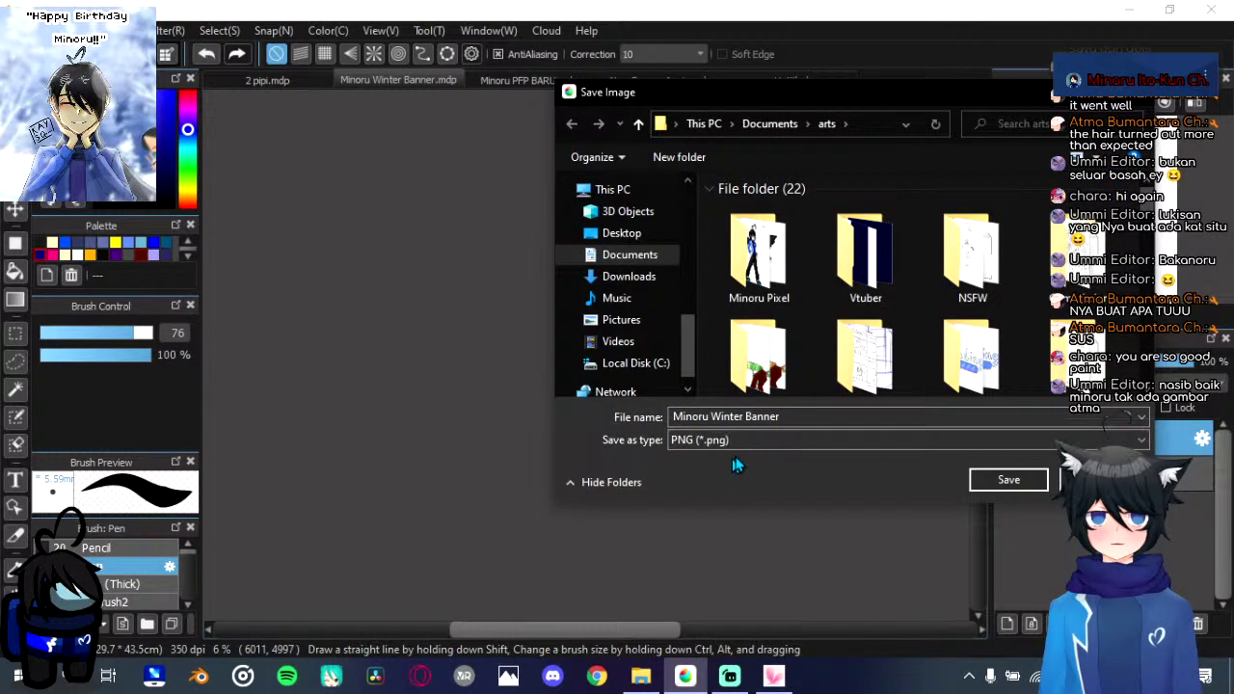
Step: Name the PNG copy "Minoru Winter Banner png" and save it, accepting the loss of layers
{"action": "left_click", "coordinate": [816, 419]}
{"action": "left_click", "coordinate": [818, 419]}
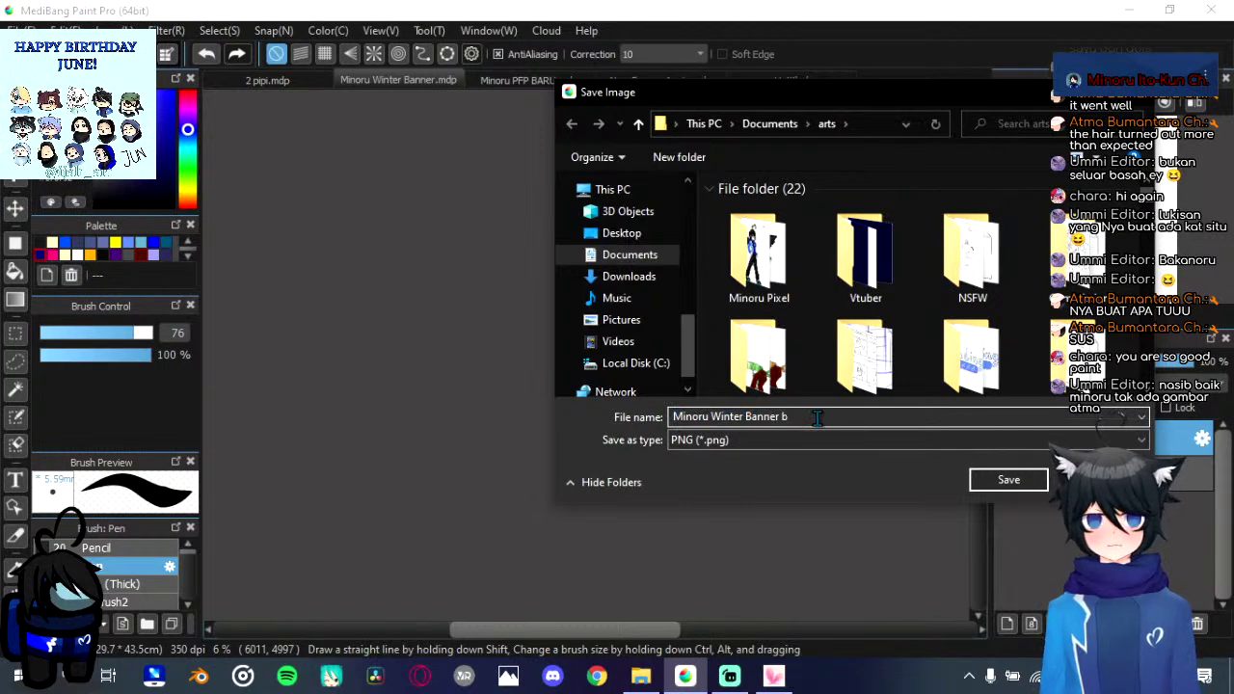
{"action": "type", "text": "pn"}
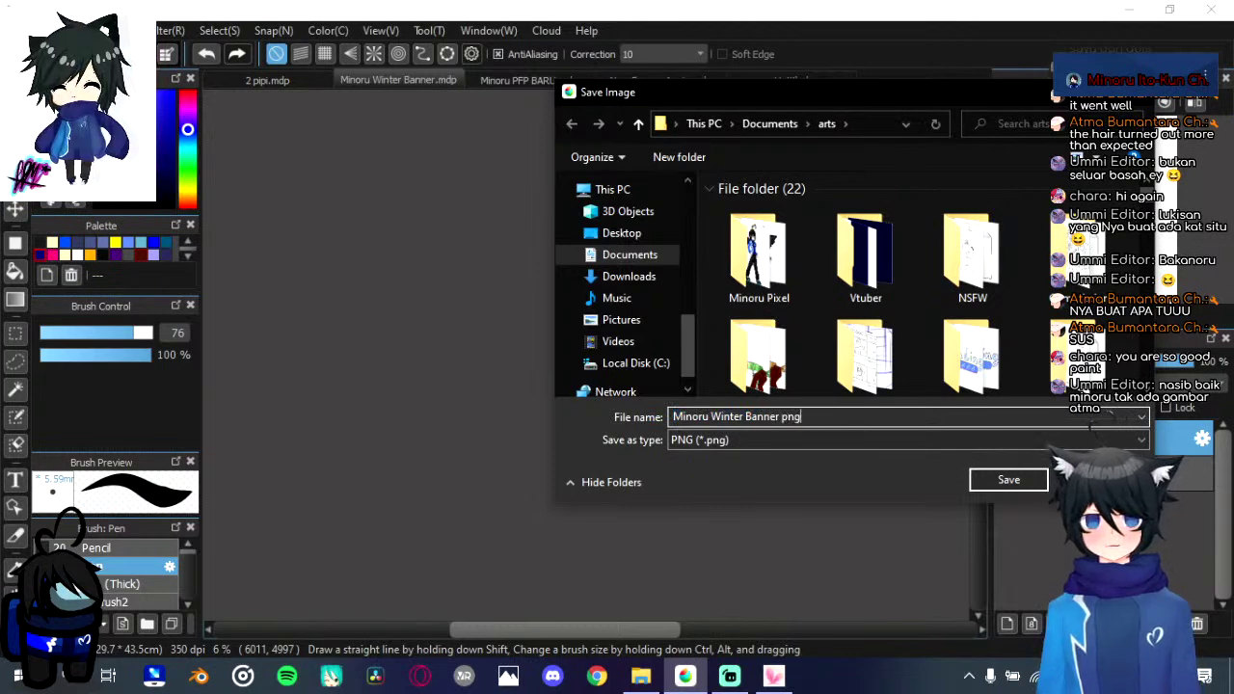
{"action": "type", "text": "g"}
{"action": "key", "text": "Return"}
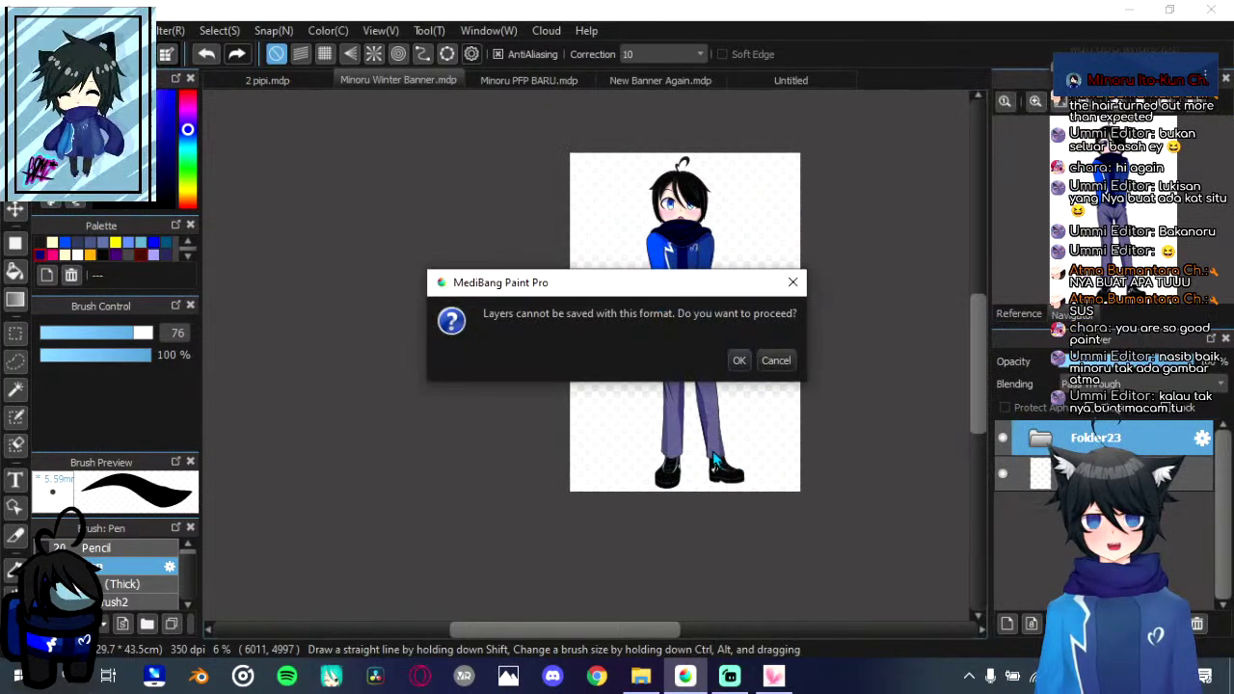
{"action": "left_click", "coordinate": [739, 362]}
{"action": "left_click", "coordinate": [645, 403]}
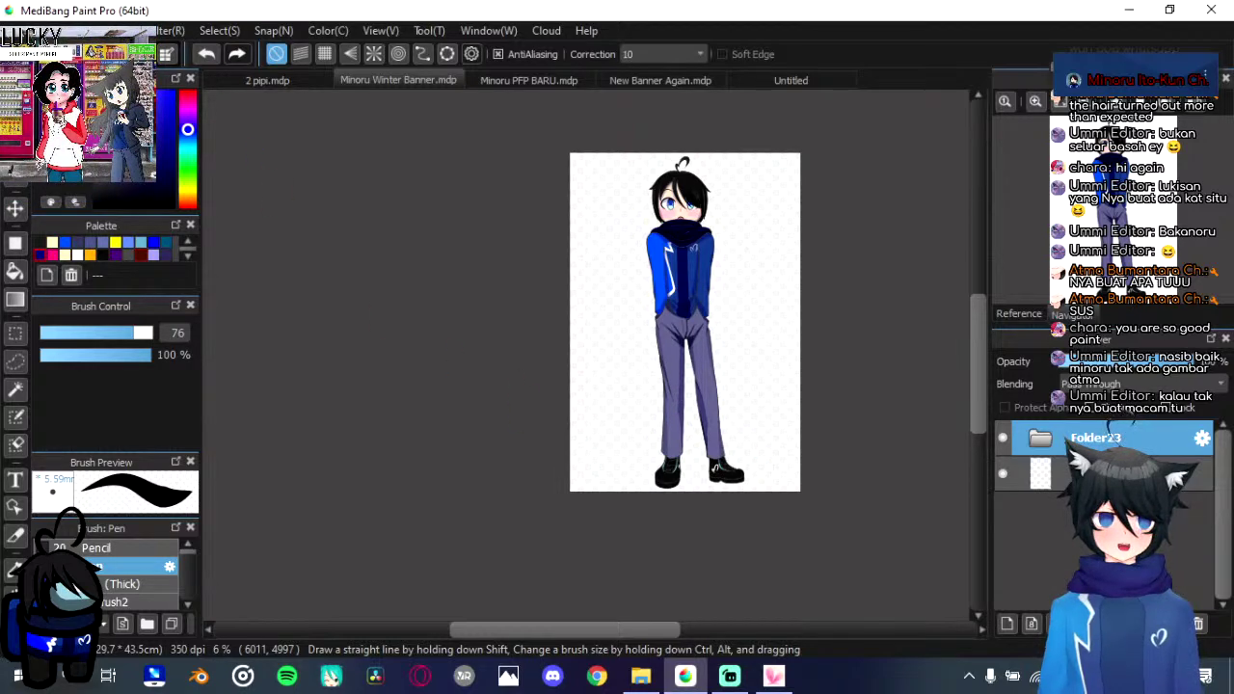
{"action": "key", "text": "alt+Tab"}
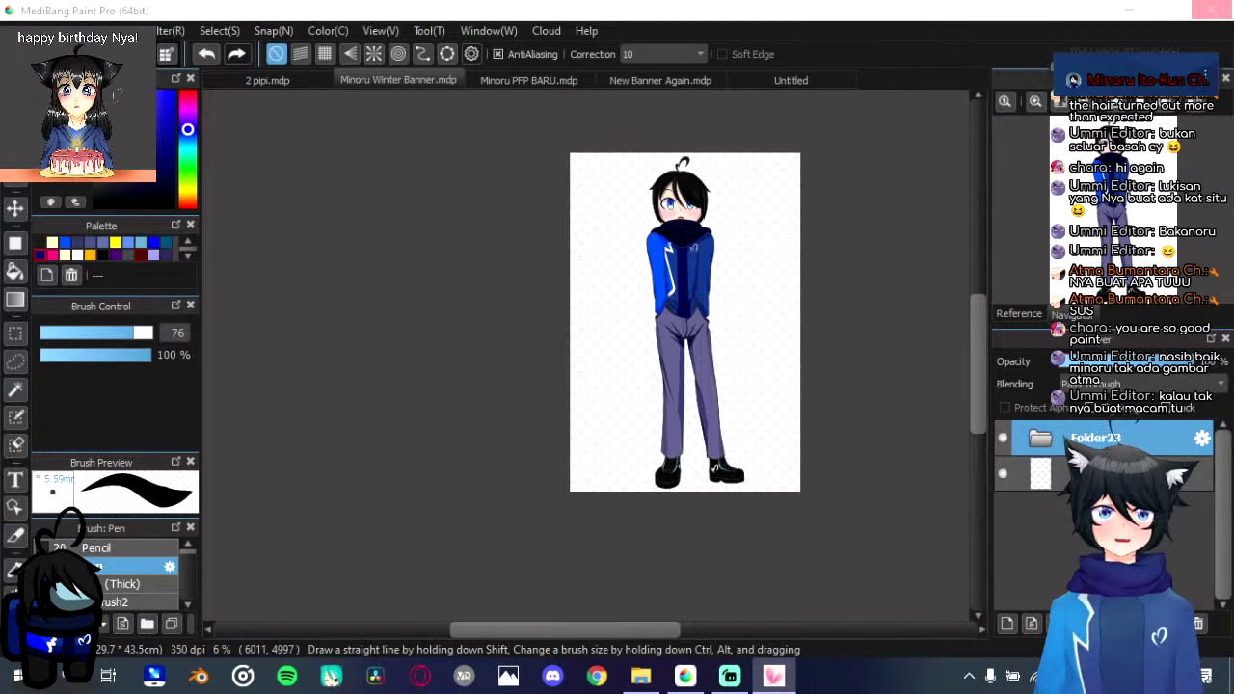
{"action": "key", "text": "Return"}
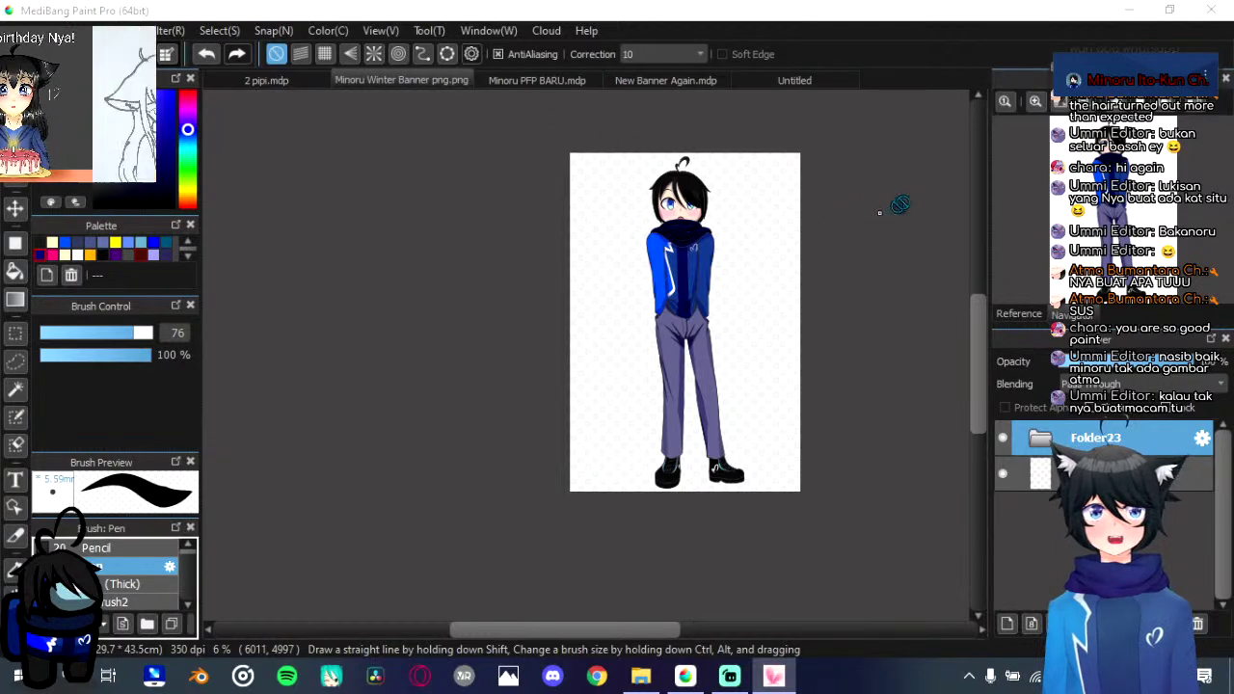
Step: Look through the open documents and quit MediBang Paint Pro without saving the untitled image
{"action": "left_click", "coordinate": [899, 47]}
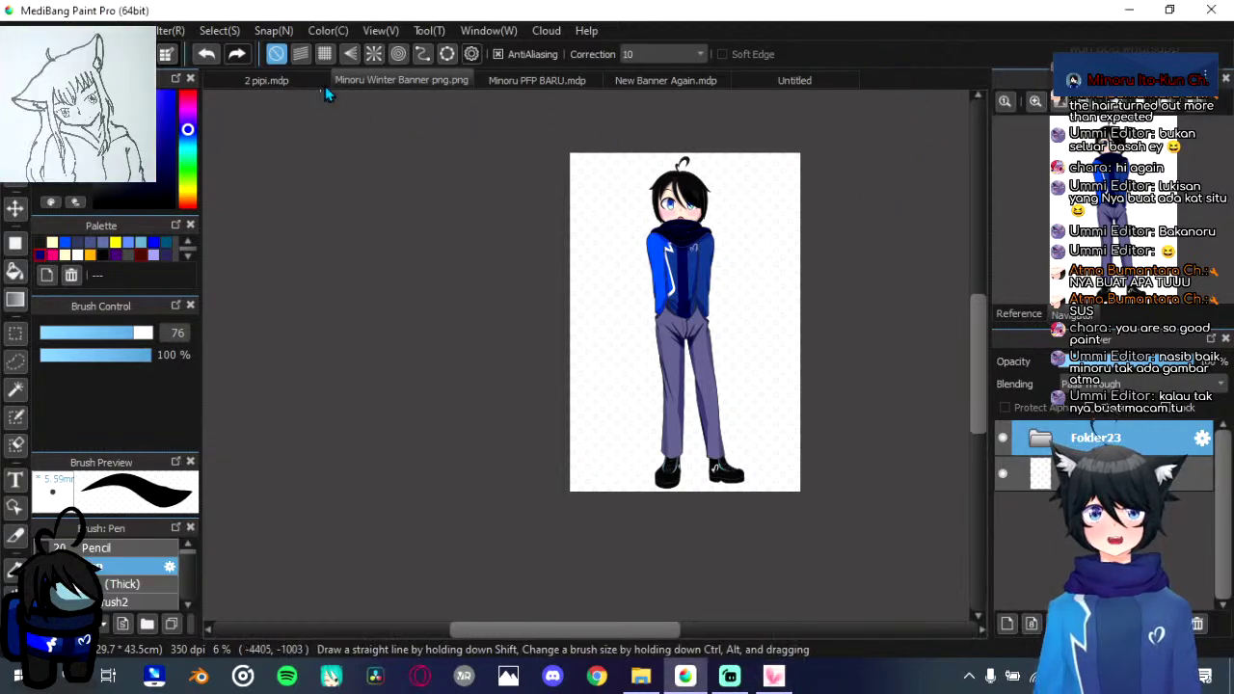
{"action": "left_click", "coordinate": [512, 80]}
{"action": "left_click", "coordinate": [659, 80]}
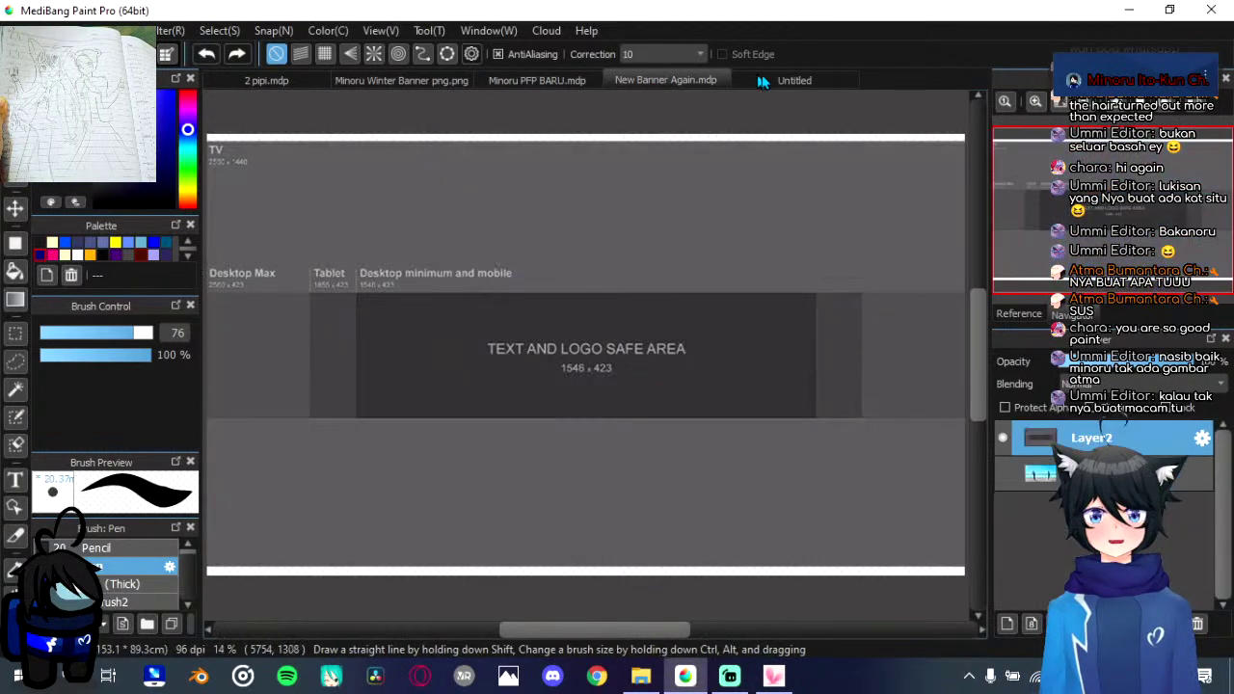
{"action": "left_click", "coordinate": [771, 80]}
{"action": "left_click", "coordinate": [1211, 9]}
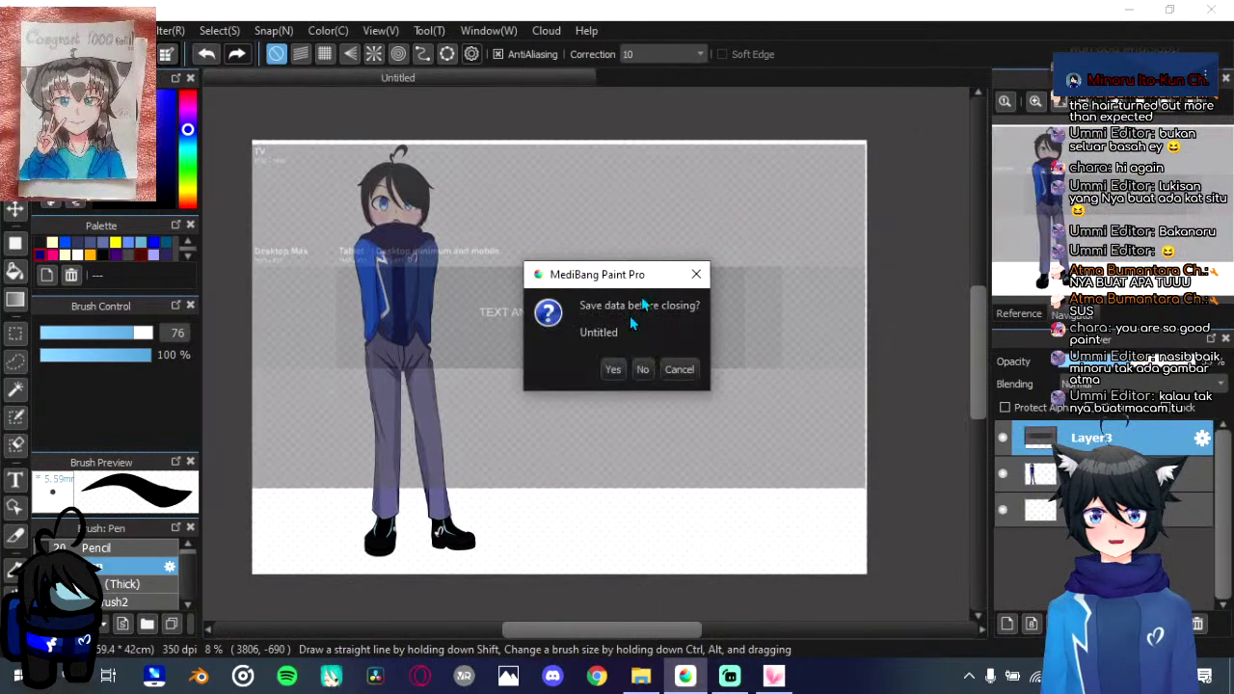
{"action": "left_click", "coordinate": [639, 372]}
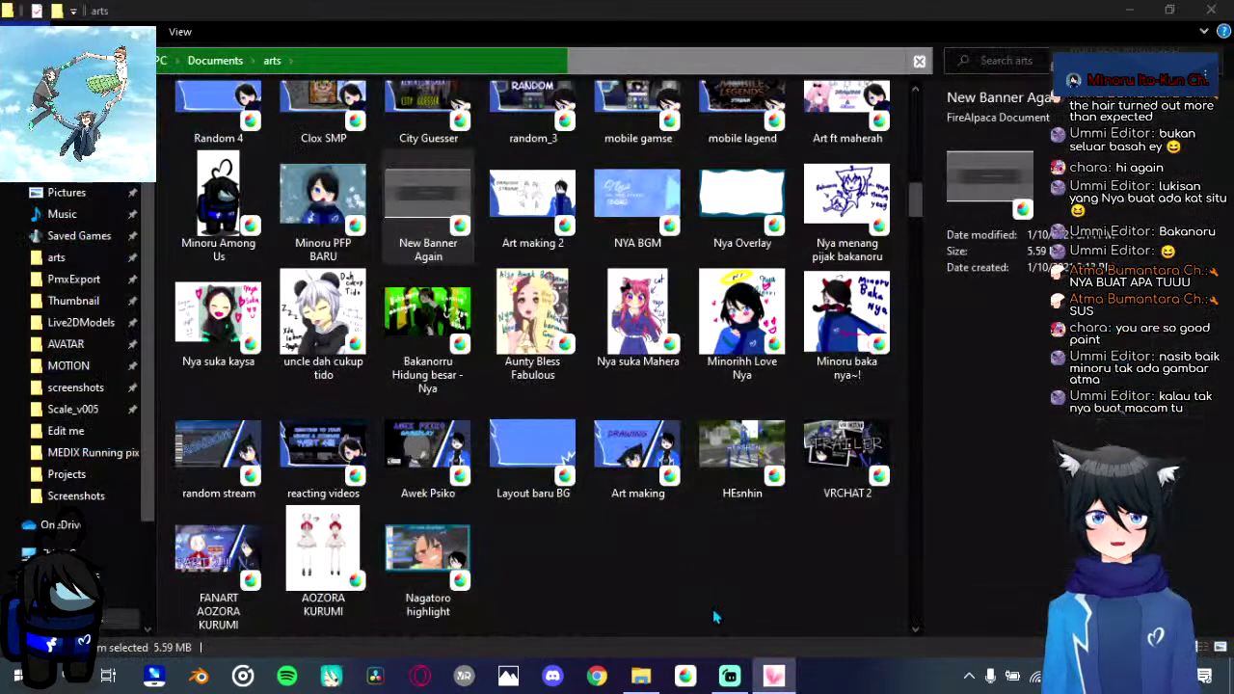
Step: Relaunch MediBang Paint Pro and open the New Banner Again file from the arts folder
{"action": "left_click", "coordinate": [717, 554]}
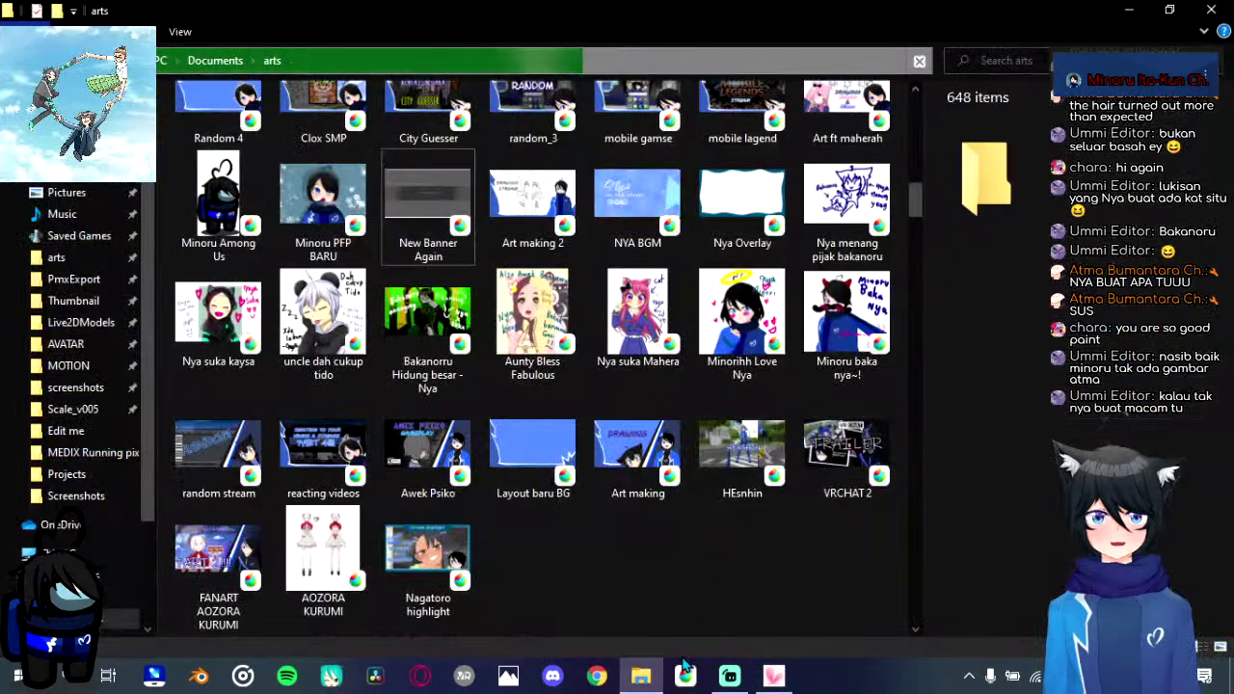
{"action": "left_click", "coordinate": [685, 675]}
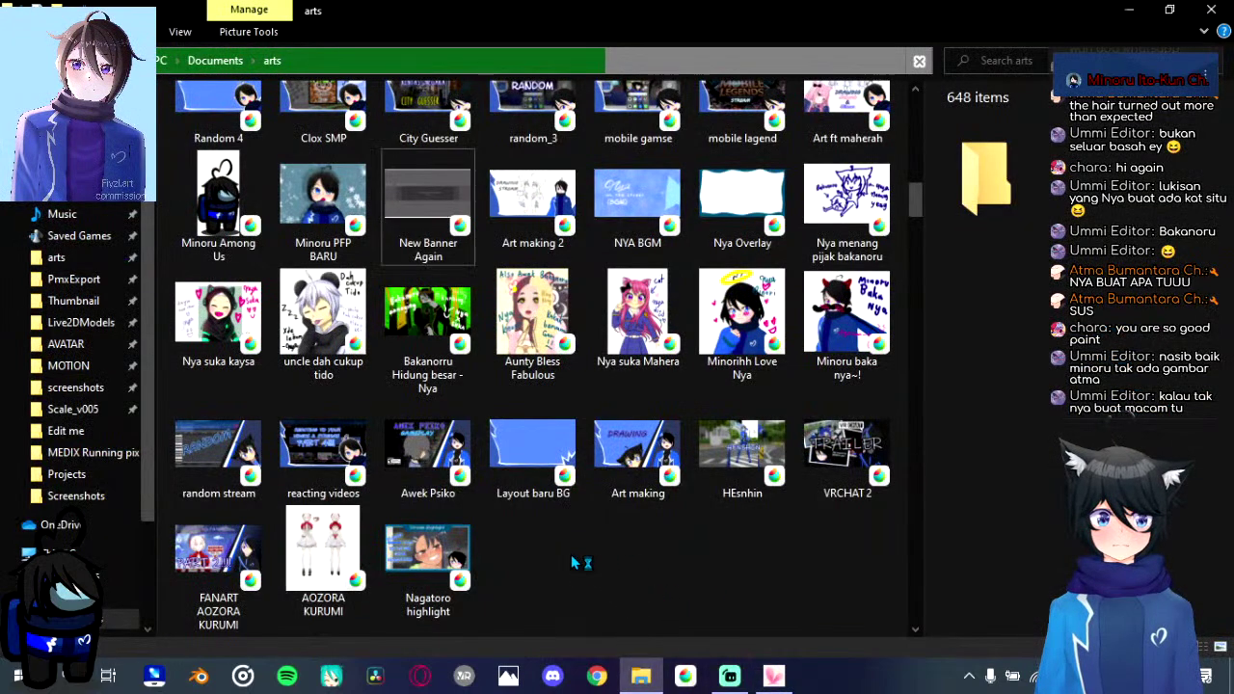
{"action": "scroll", "coordinate": [570, 553], "scroll_direction": "up", "scroll_amount": 3}
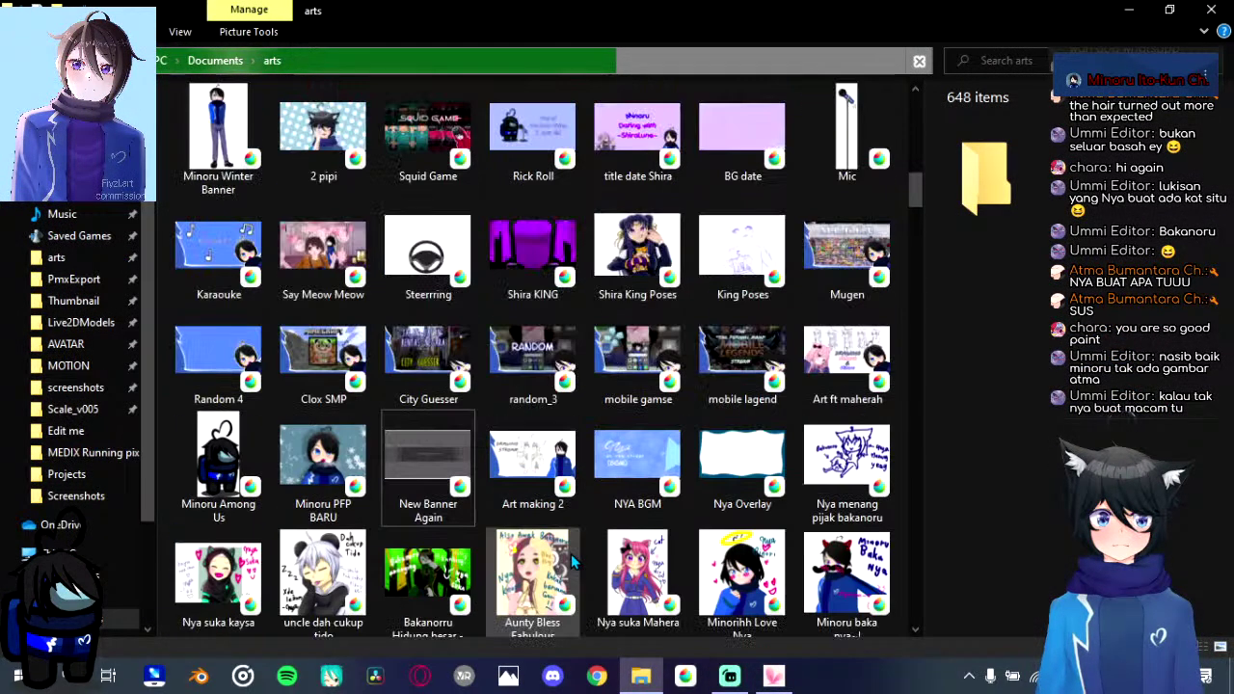
{"action": "left_click", "coordinate": [424, 456]}
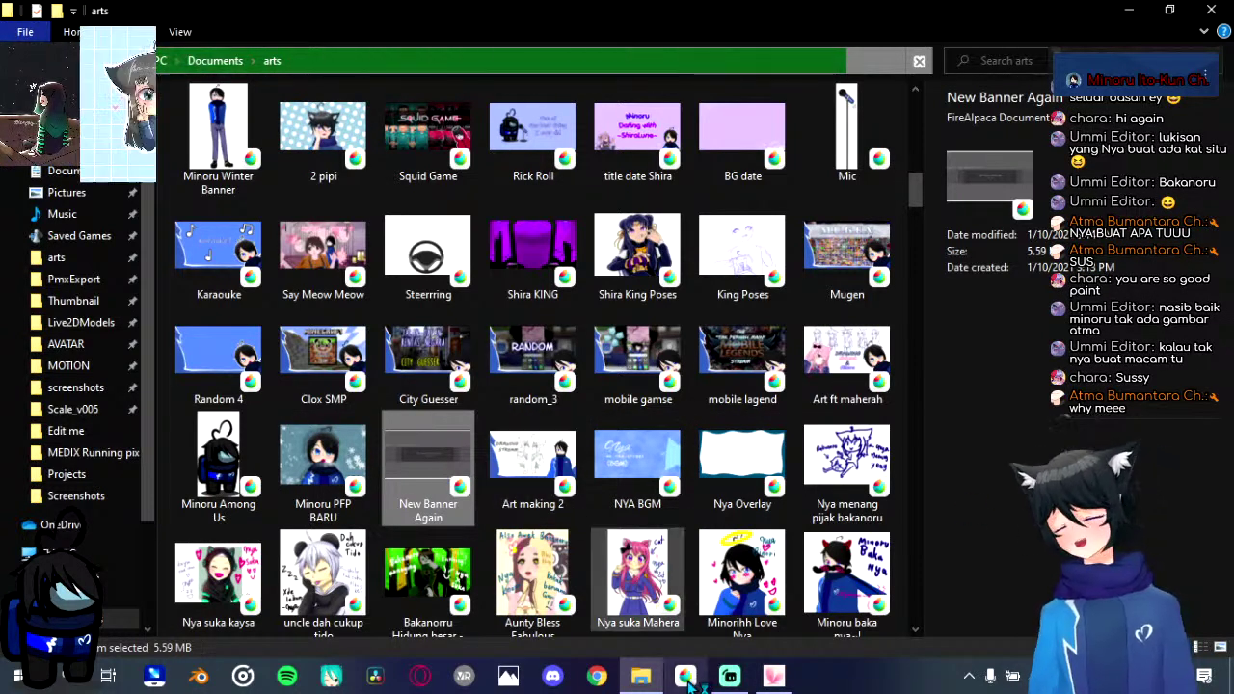
{"action": "left_click", "coordinate": [925, 61]}
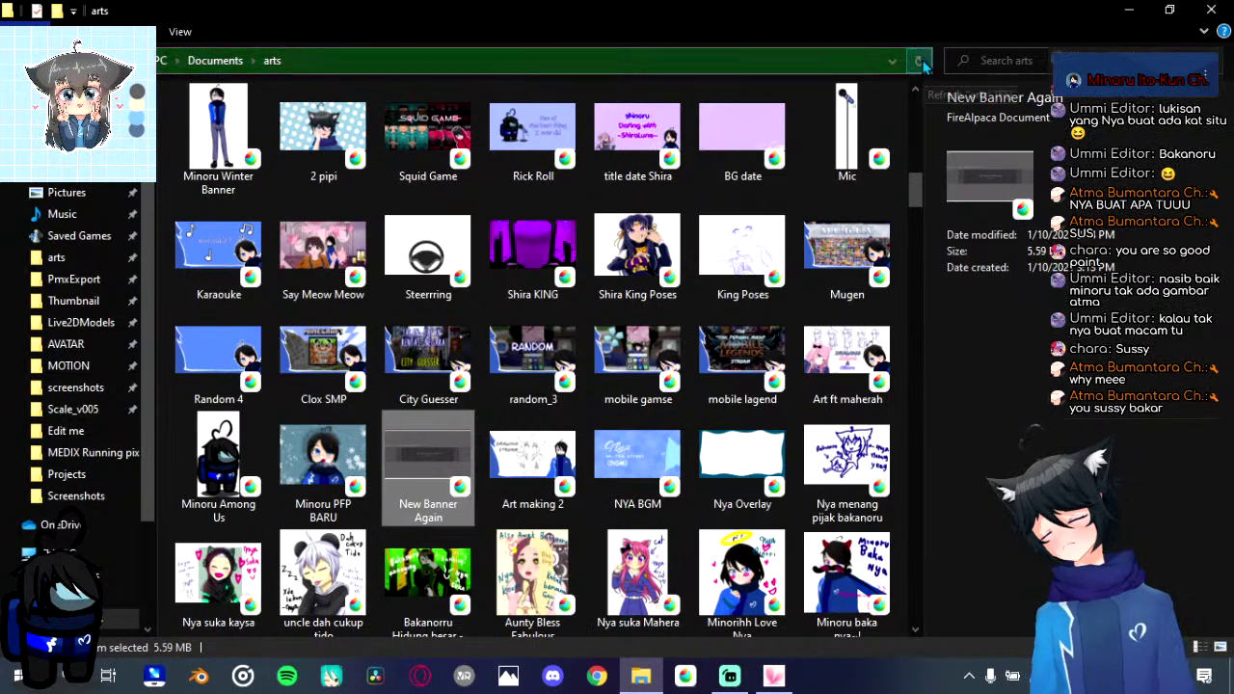
{"action": "scroll", "coordinate": [805, 271], "scroll_direction": "down", "scroll_amount": 6}
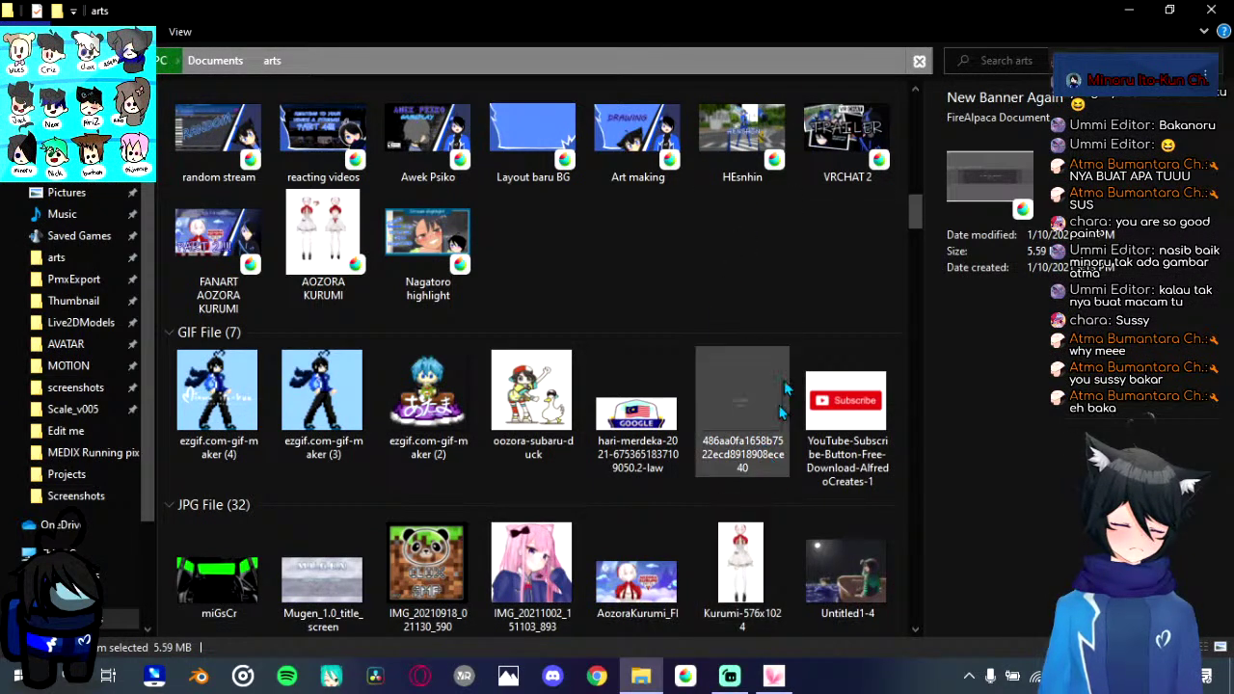
{"action": "left_click", "coordinate": [739, 235]}
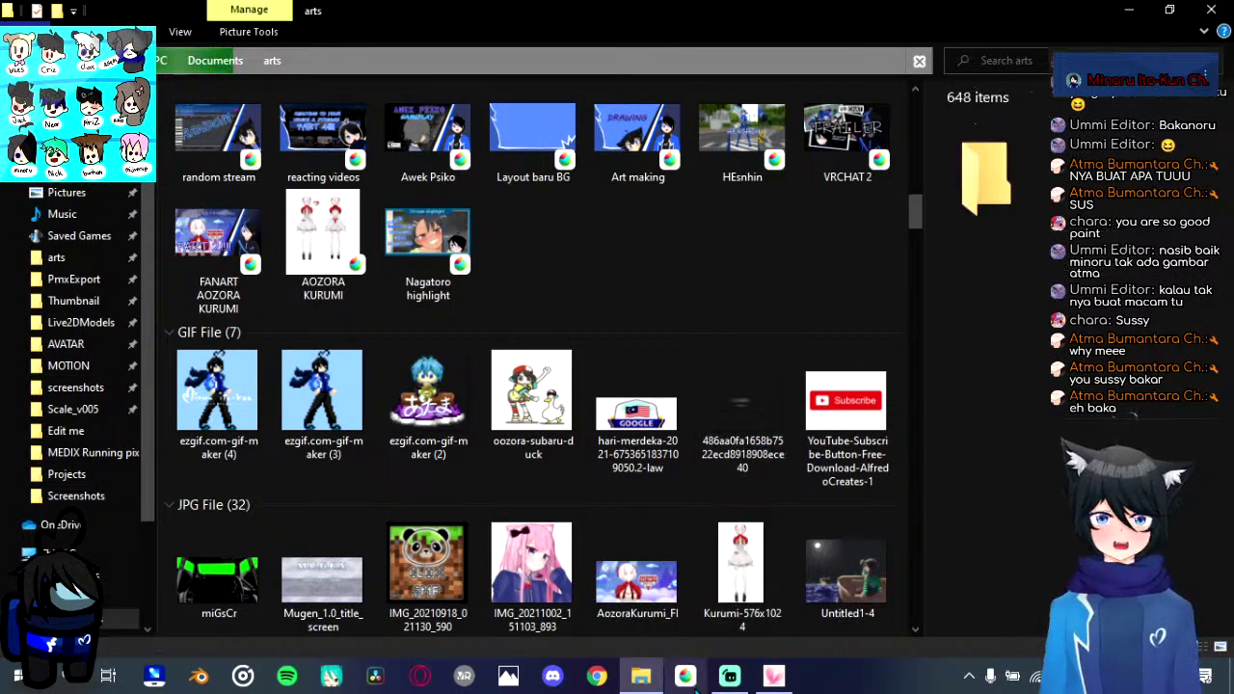
{"action": "left_click", "coordinate": [966, 680]}
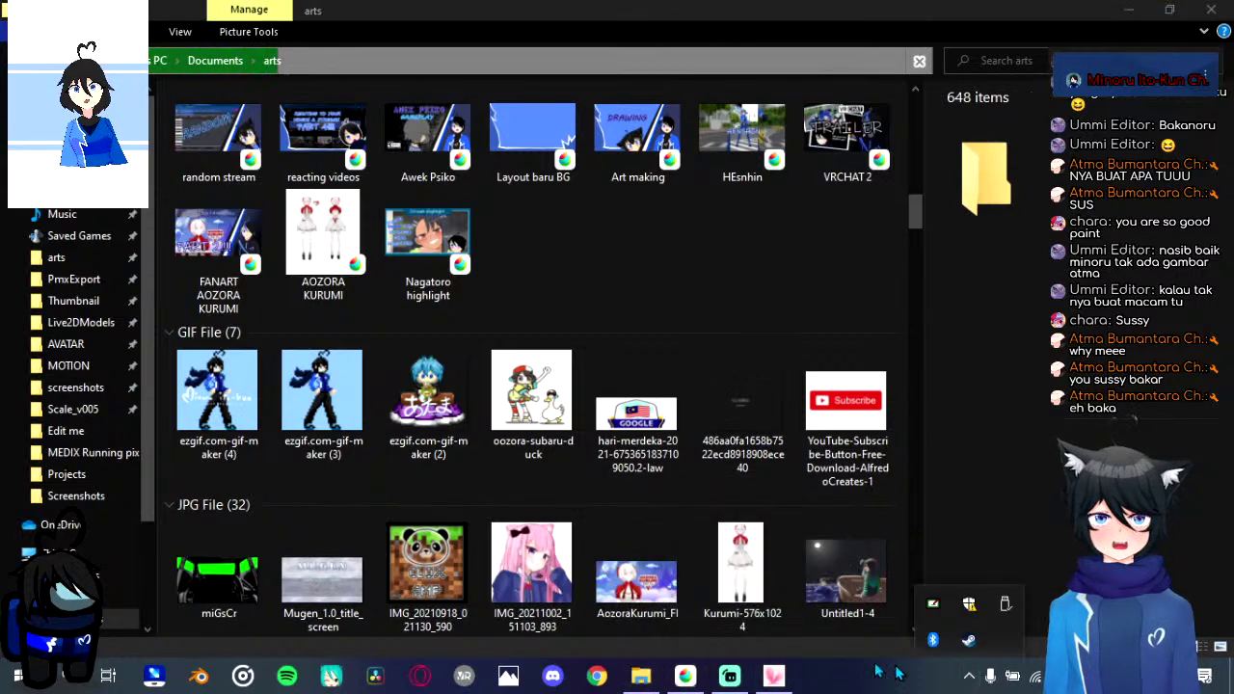
{"action": "left_click", "coordinate": [1009, 392]}
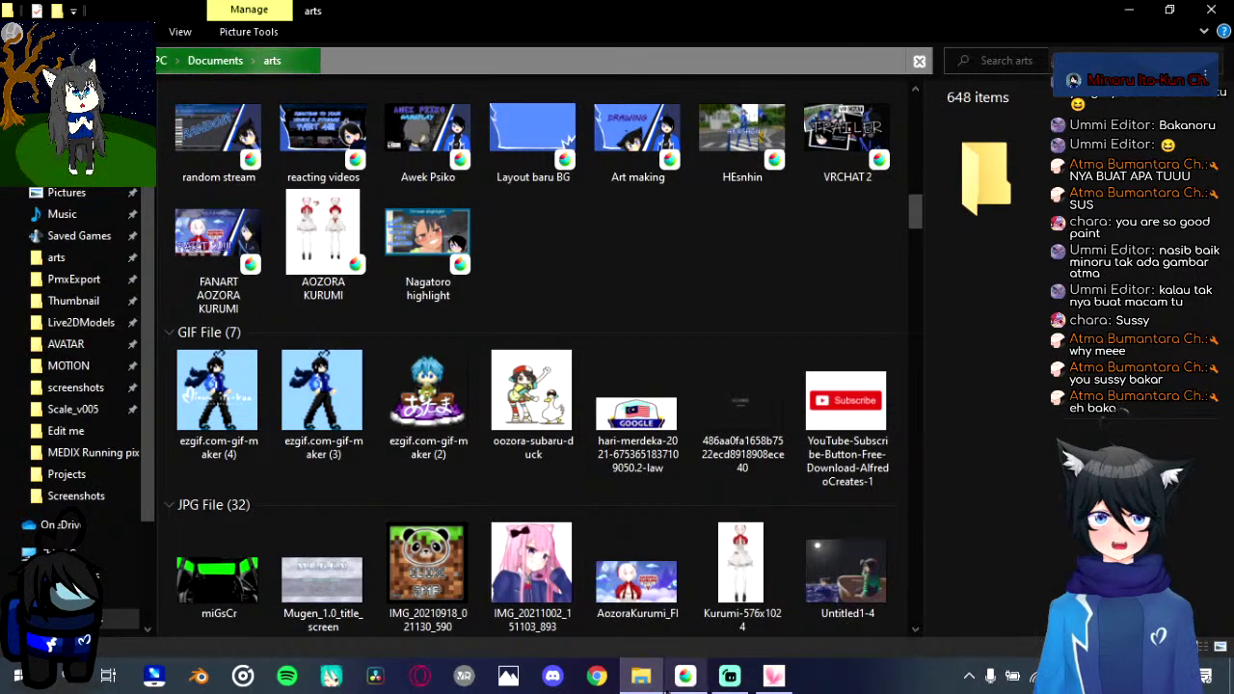
Step: Switch to MediBang Paint Pro and dismiss its advertisement window and the HTTP error dialog
{"action": "mouse_move", "coordinate": [685, 675]}
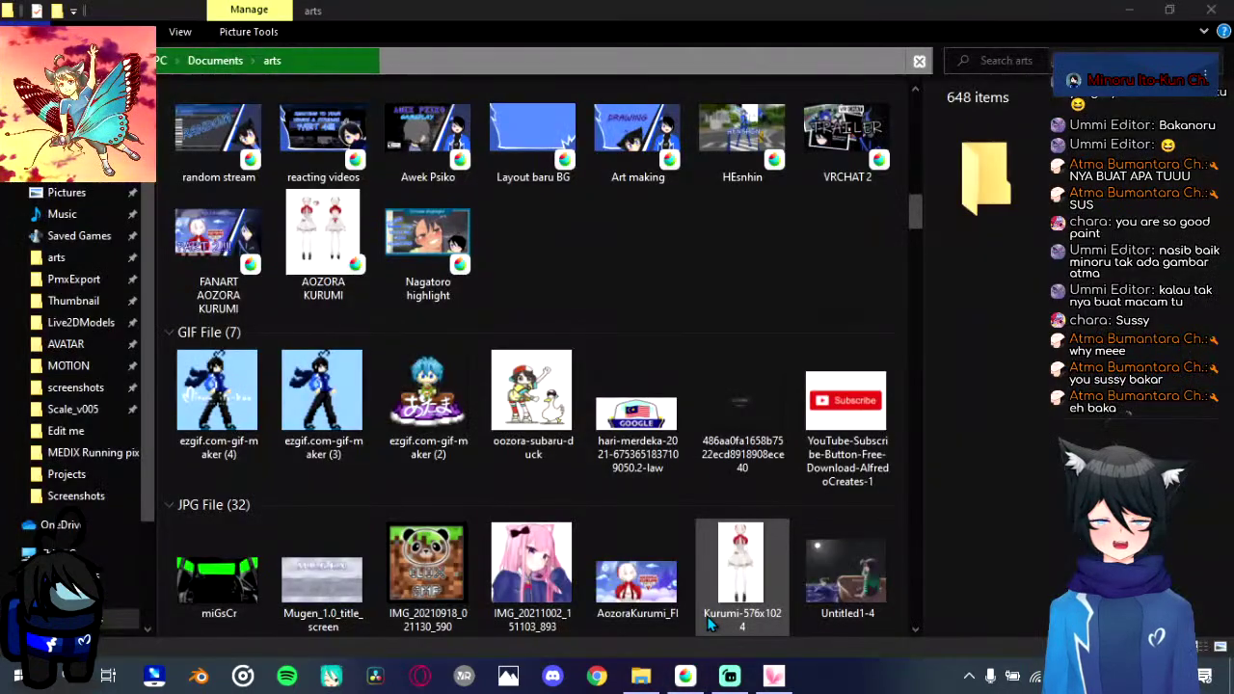
{"action": "left_click", "coordinate": [696, 678]}
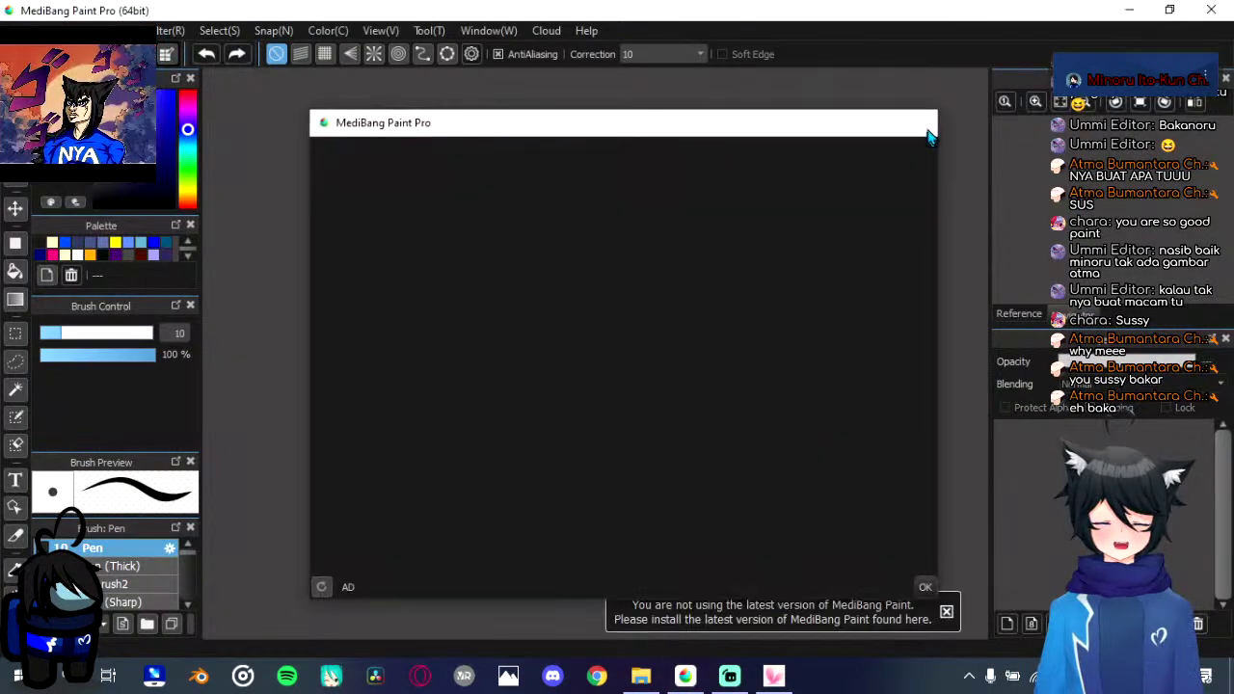
{"action": "left_click", "coordinate": [928, 126]}
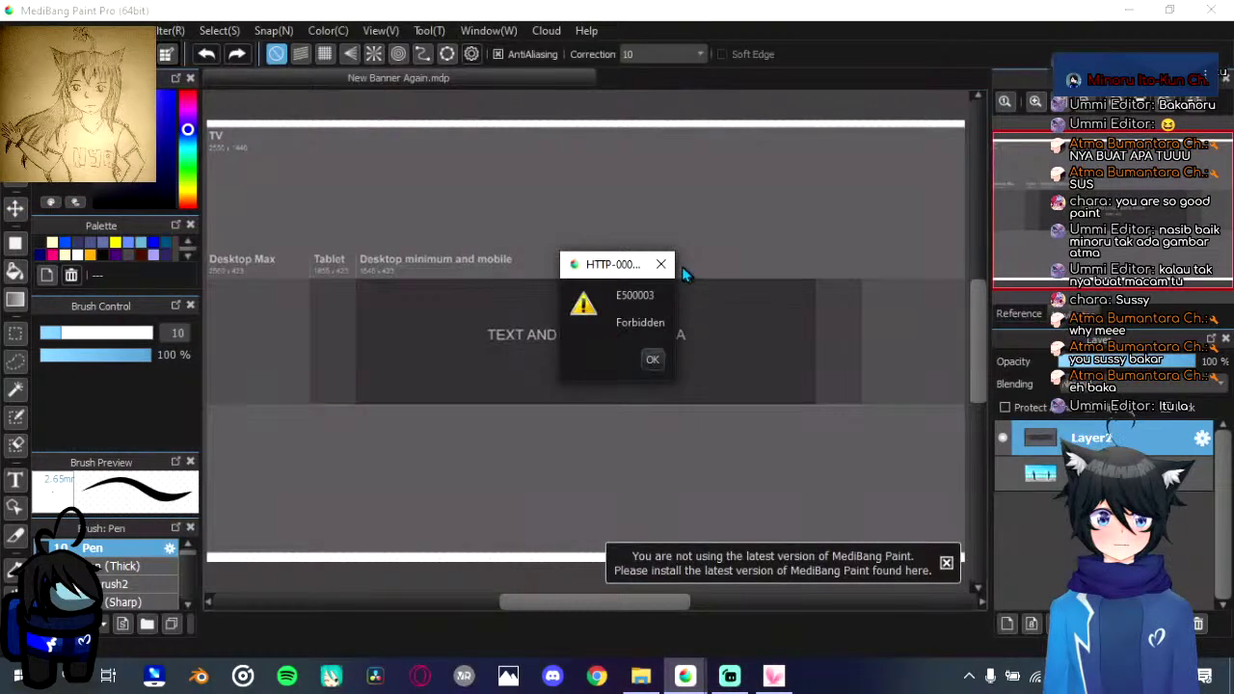
{"action": "left_click", "coordinate": [663, 265]}
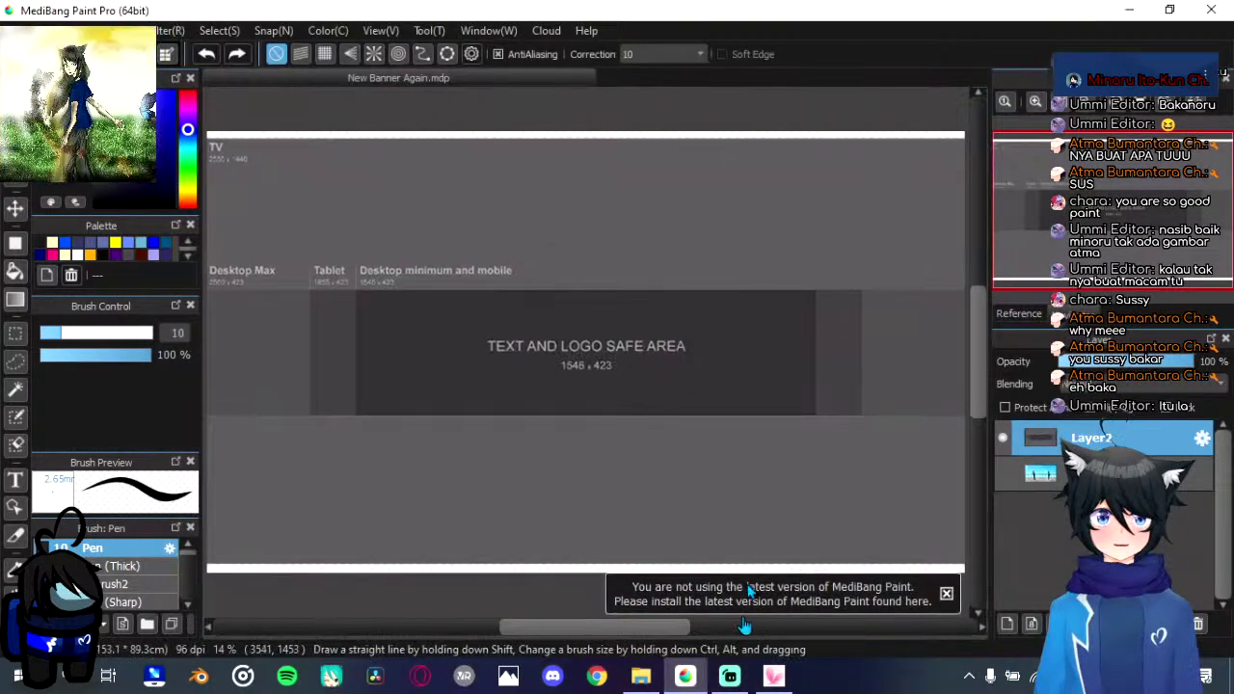
Step: Check the canvas size of the New Banner Again document without changing it
{"action": "scroll", "coordinate": [793, 422], "scroll_direction": "down", "scroll_amount": 3}
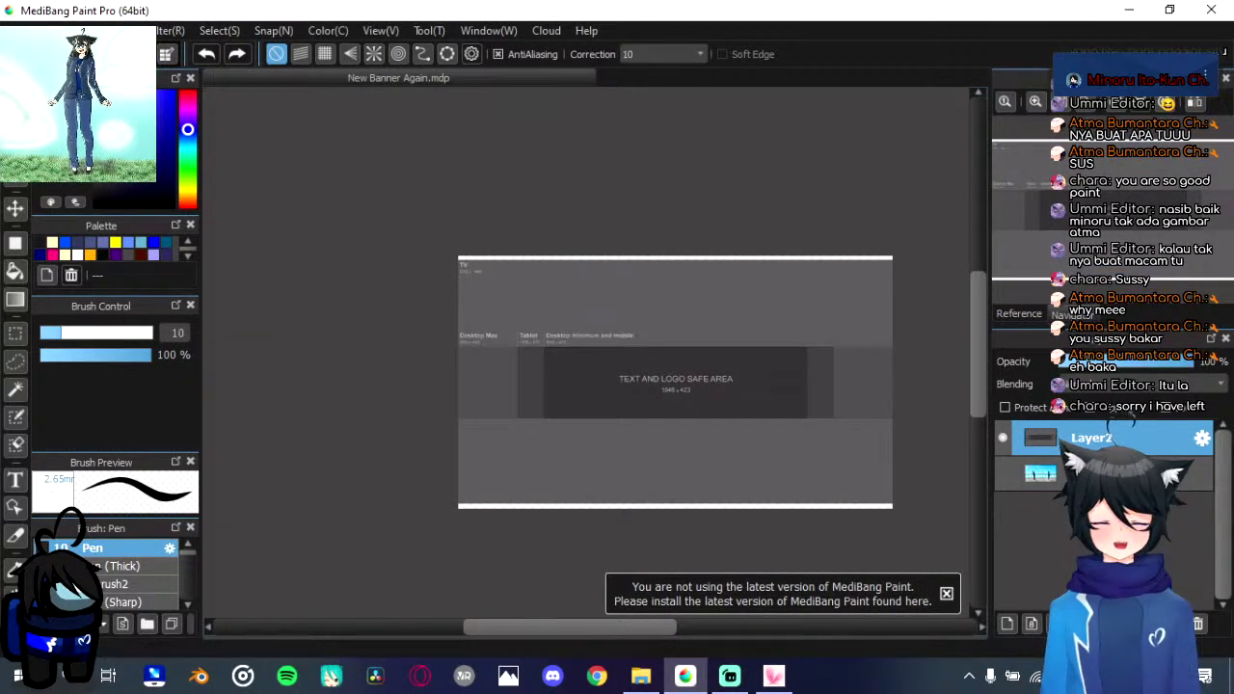
{"action": "left_click", "coordinate": [66, 31]}
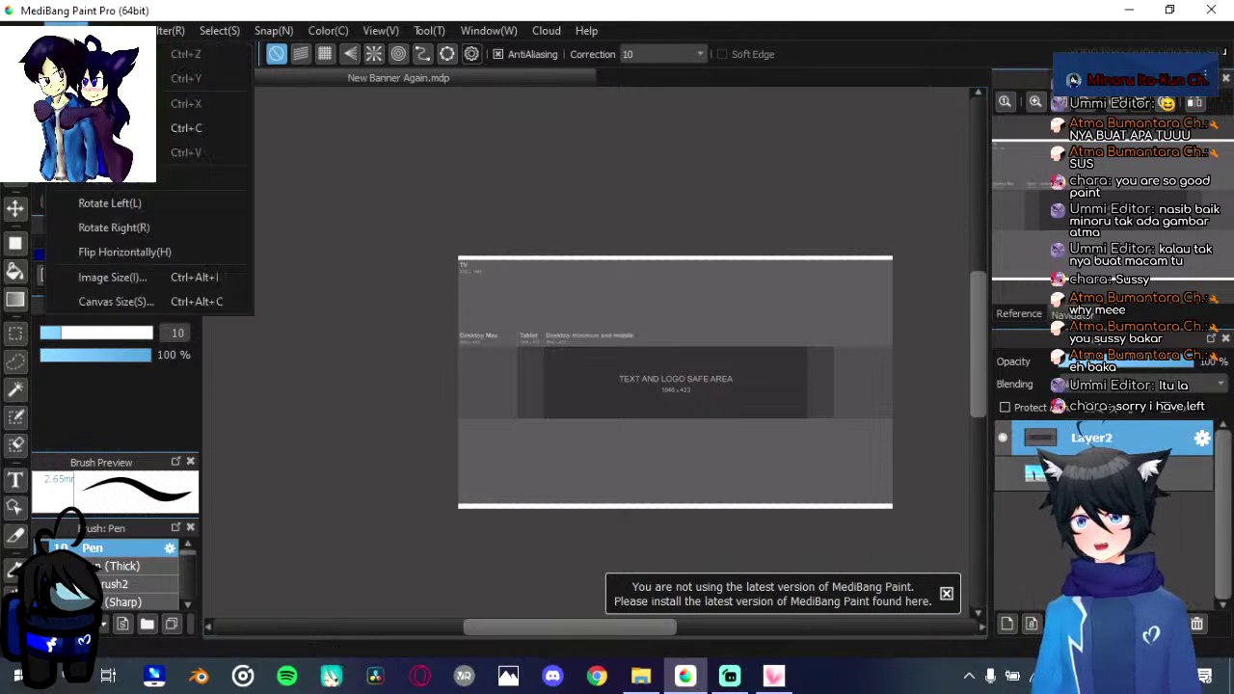
{"action": "left_click", "coordinate": [124, 301]}
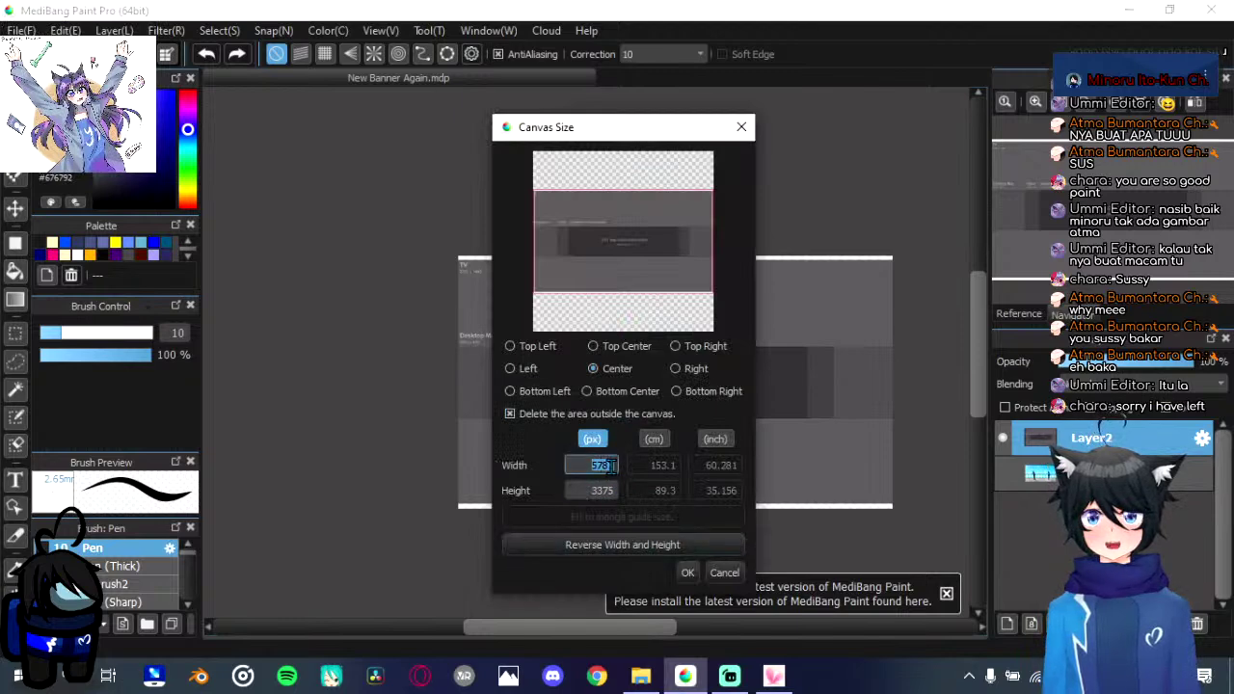
{"action": "left_click", "coordinate": [725, 574]}
Step: Lower the opacity of the banner size template on Layer2 to 48%
{"action": "scroll", "coordinate": [747, 493], "scroll_direction": "up", "scroll_amount": 5}
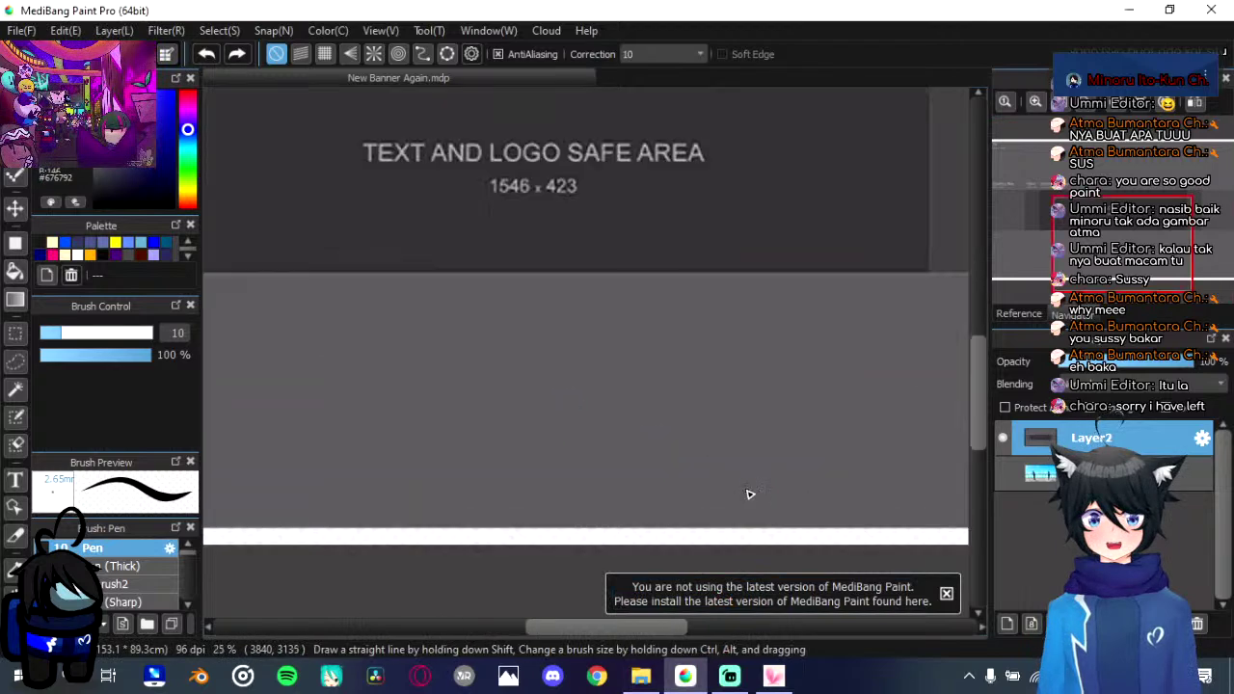
{"action": "scroll", "coordinate": [749, 494], "scroll_direction": "down", "scroll_amount": 2}
{"action": "left_click", "coordinate": [1124, 363]}
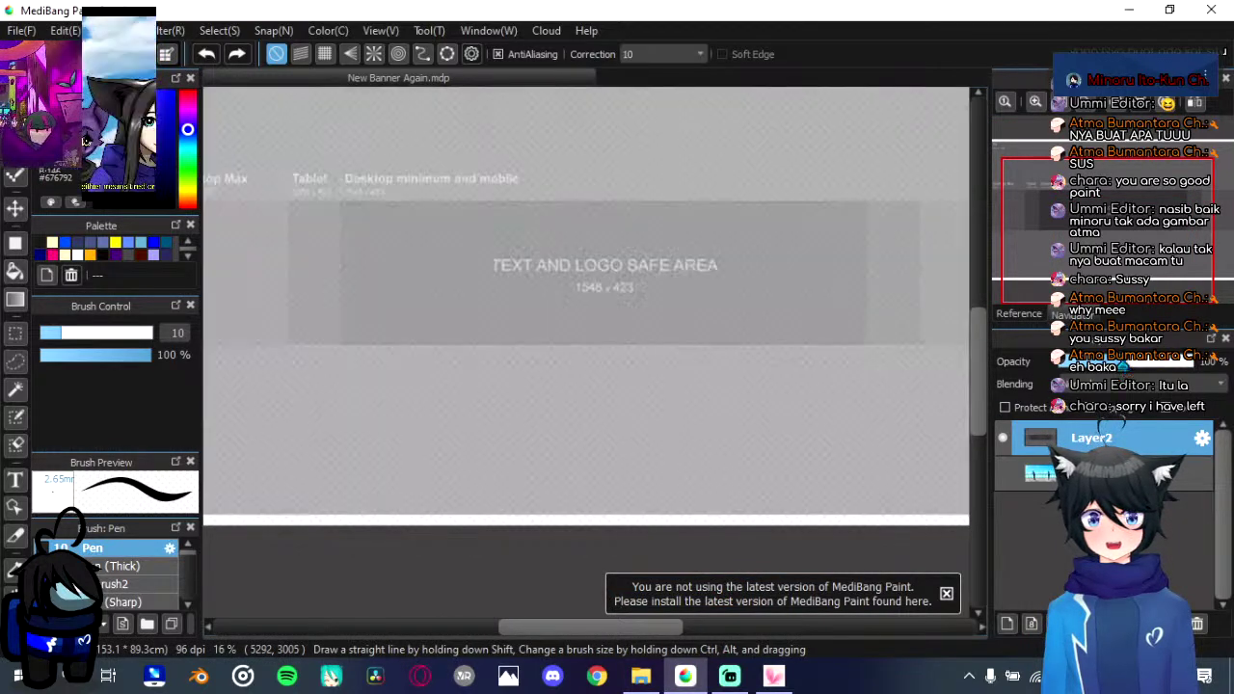
{"action": "scroll", "coordinate": [792, 376], "scroll_direction": "down", "scroll_amount": 1}
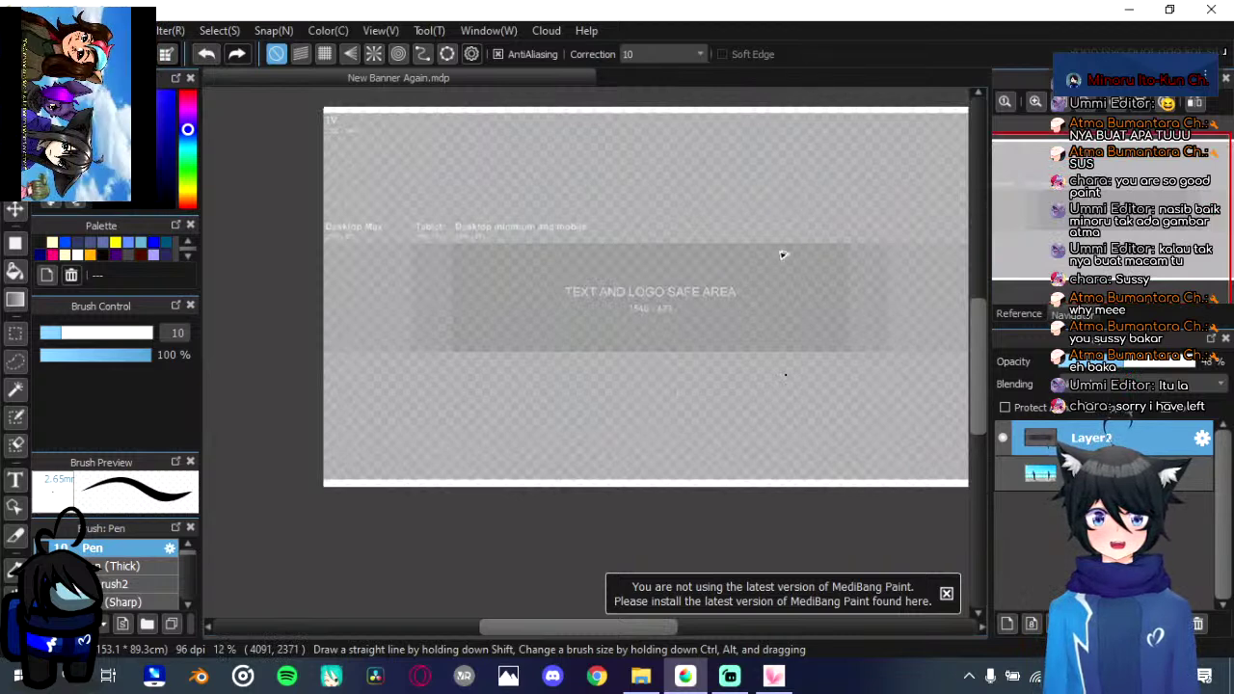
{"action": "left_click_drag", "start_coordinate": [704, 425], "coordinate": [692, 440]}
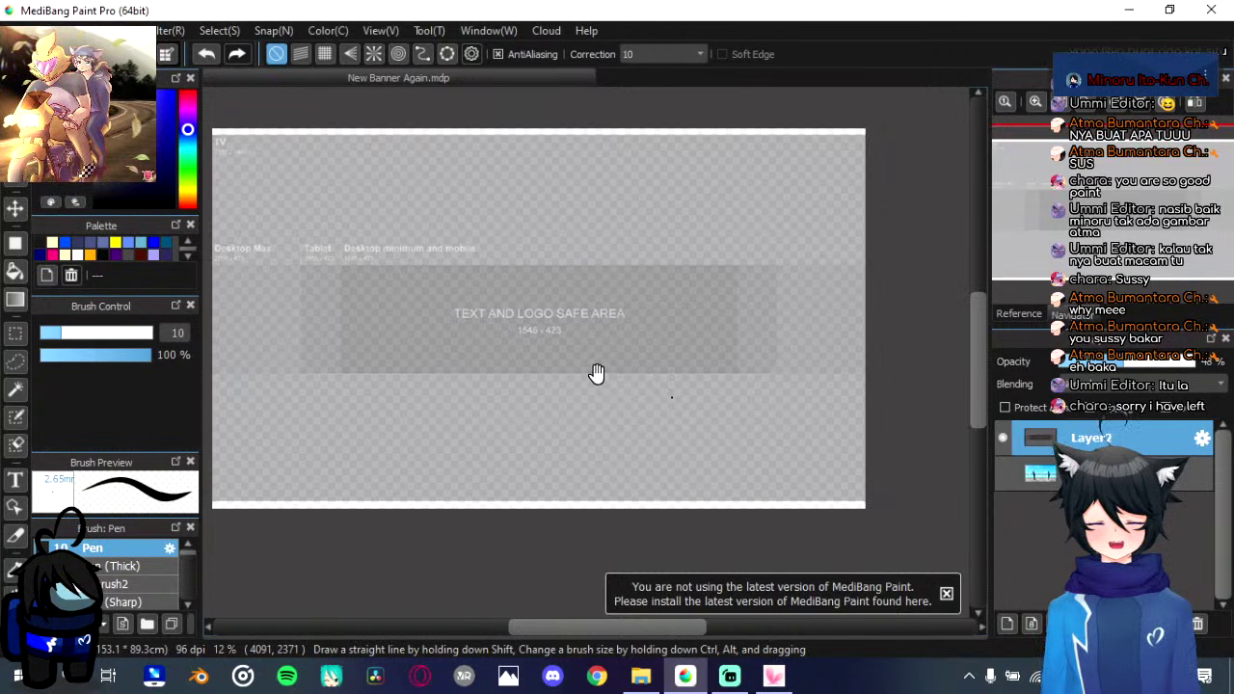
Step: Delete the old picture layer beneath the template layer in New Banner Again
{"action": "left_click_drag", "start_coordinate": [597, 374], "coordinate": [597, 376]}
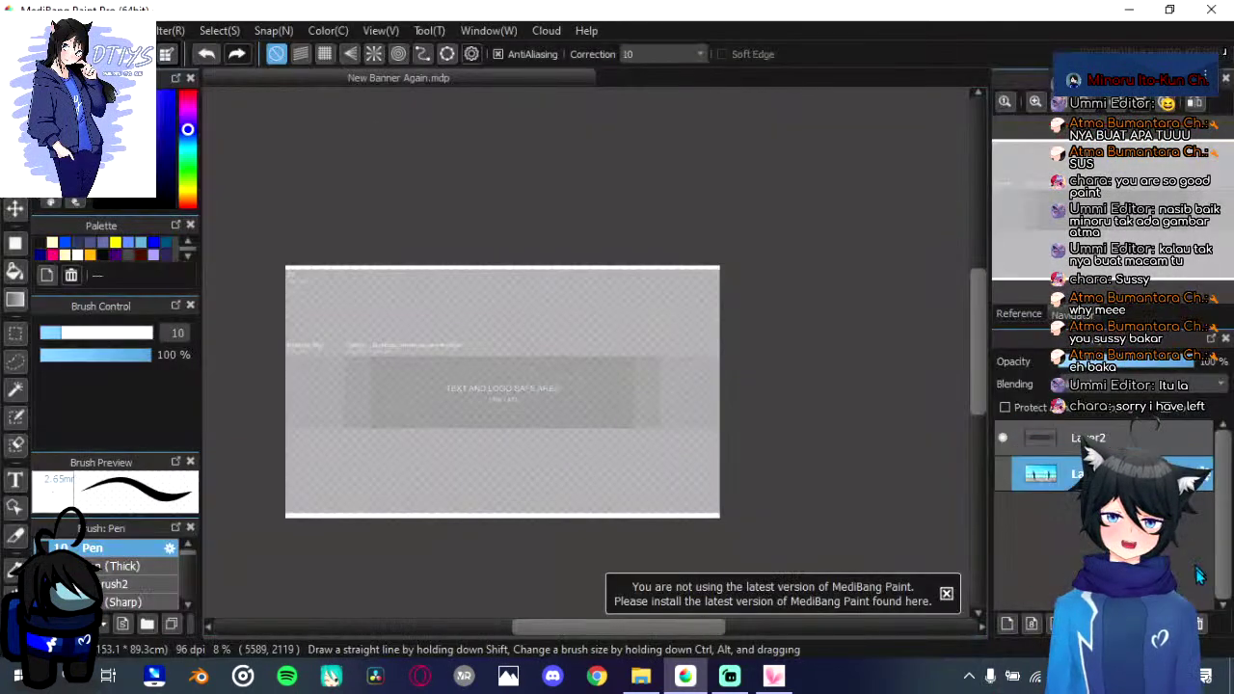
{"action": "left_click", "coordinate": [1200, 623]}
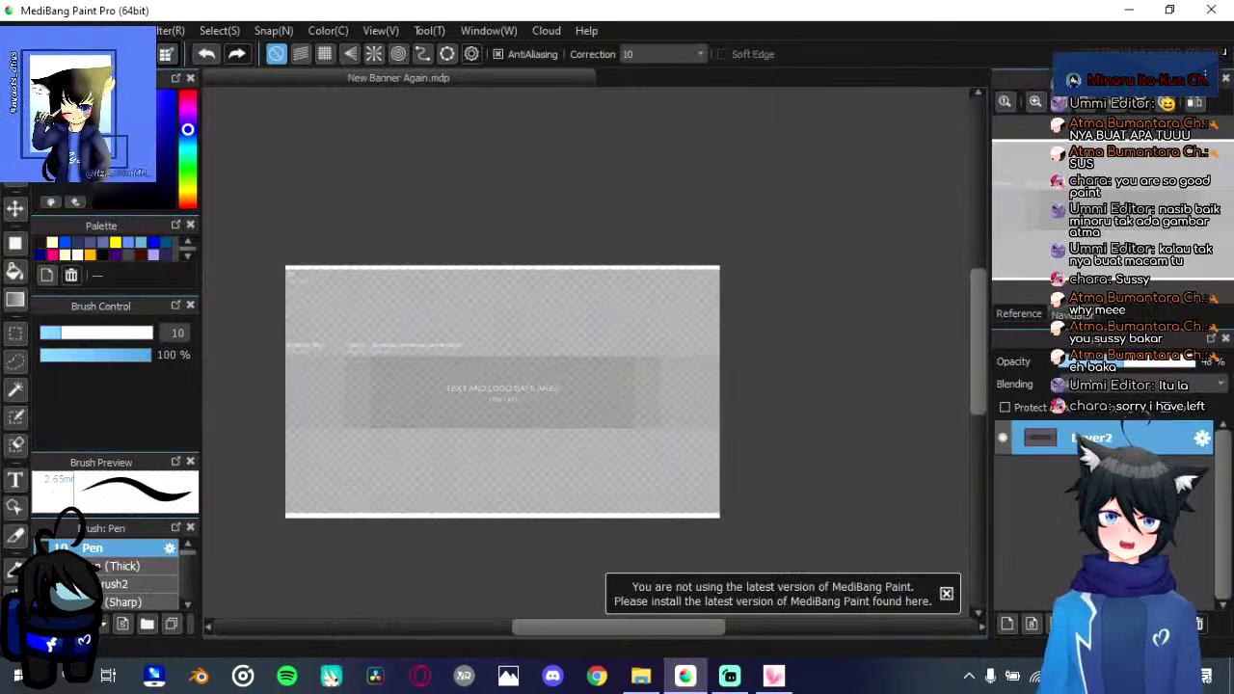
{"action": "scroll", "coordinate": [578, 496], "scroll_direction": "up", "scroll_amount": 2}
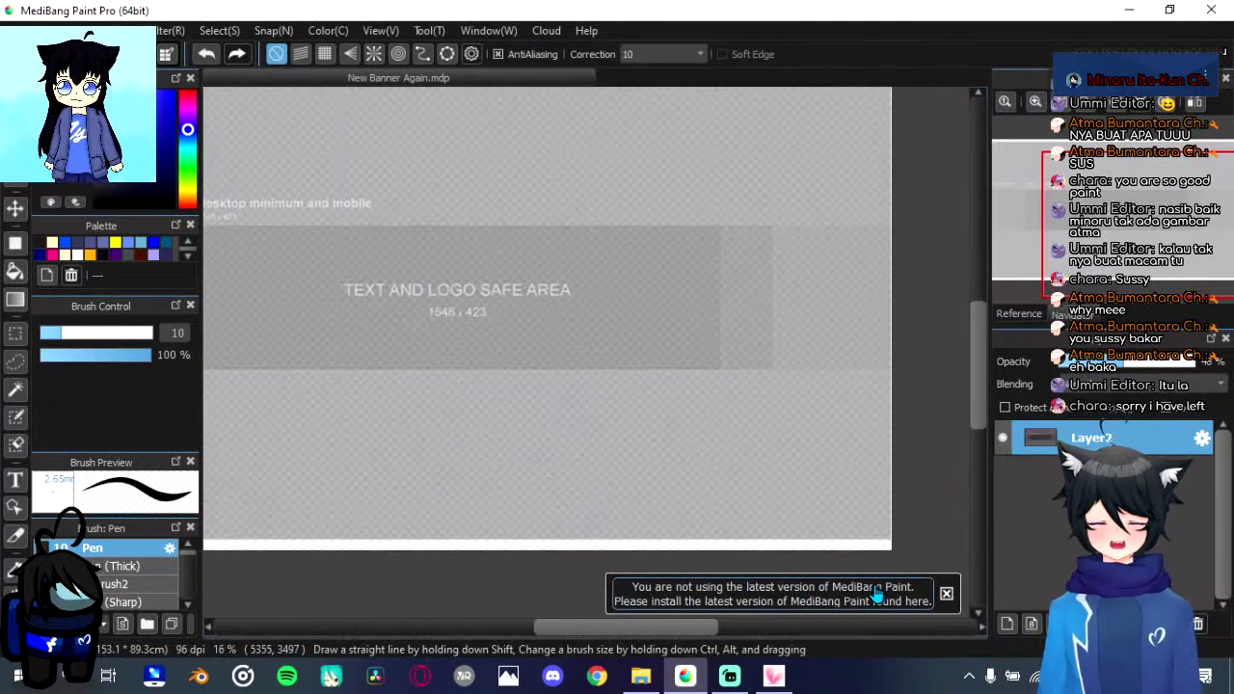
Step: Dismiss the notice about a newer program version and centre the banner template in view
{"action": "left_click", "coordinate": [946, 593]}
{"action": "scroll", "coordinate": [665, 482], "scroll_direction": "down", "scroll_amount": 1}
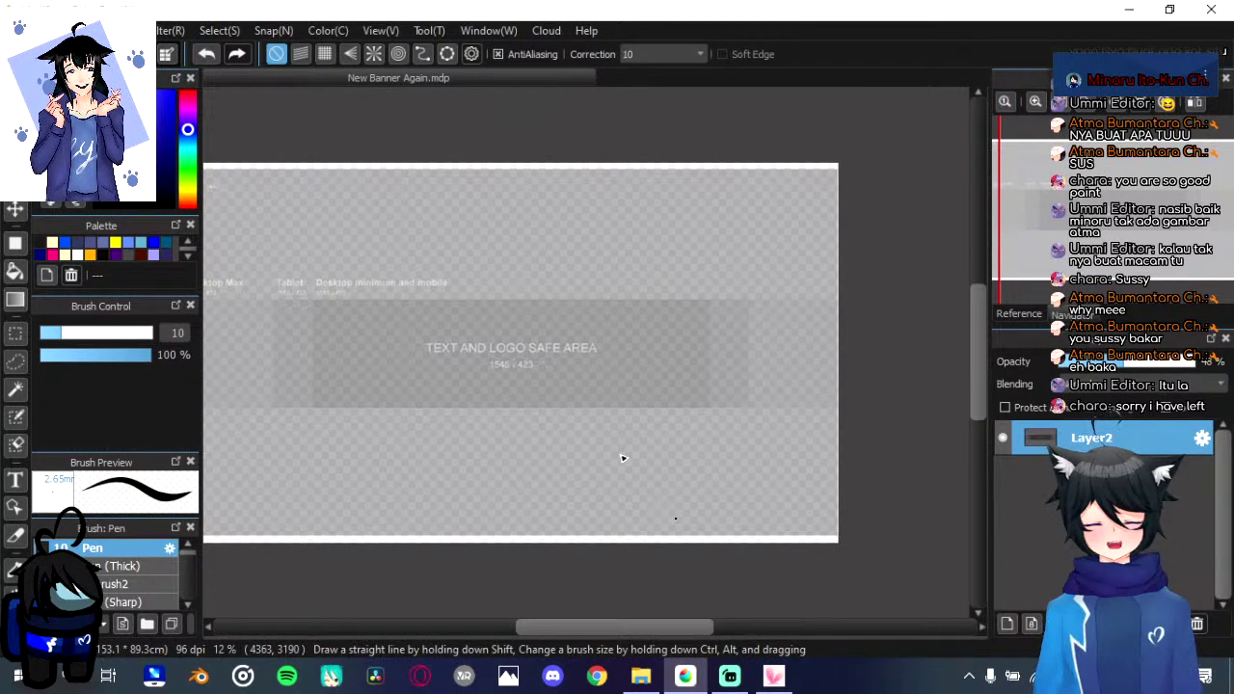
{"action": "left_click_drag", "start_coordinate": [622, 457], "coordinate": [670, 442]}
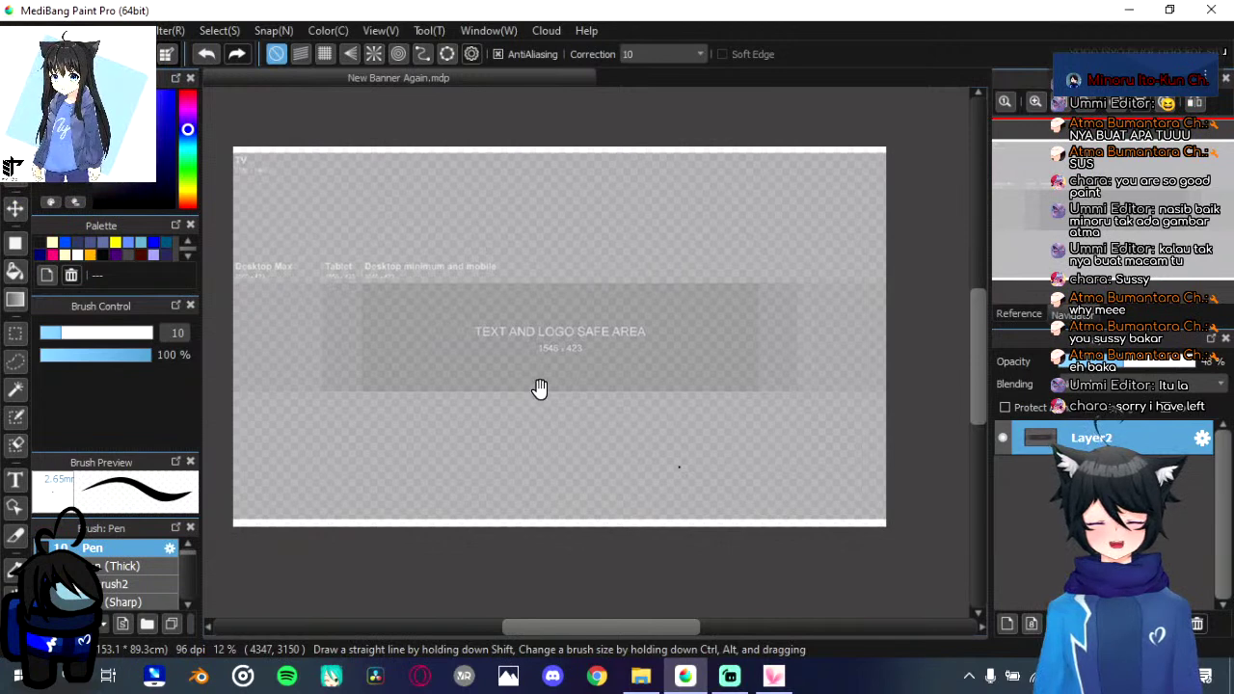
{"action": "left_click_drag", "start_coordinate": [540, 388], "coordinate": [542, 389]}
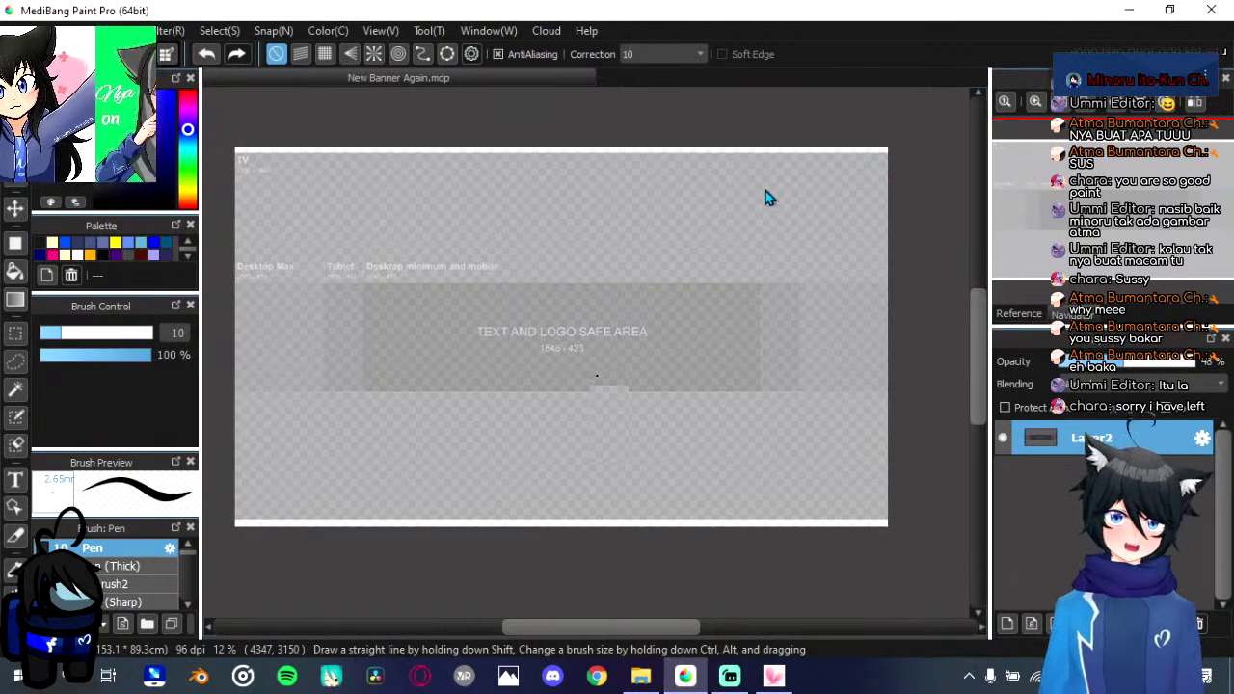
Step: Exit the painting program without saving the changes to New Banner Again
{"action": "mouse_move", "coordinate": [687, 674]}
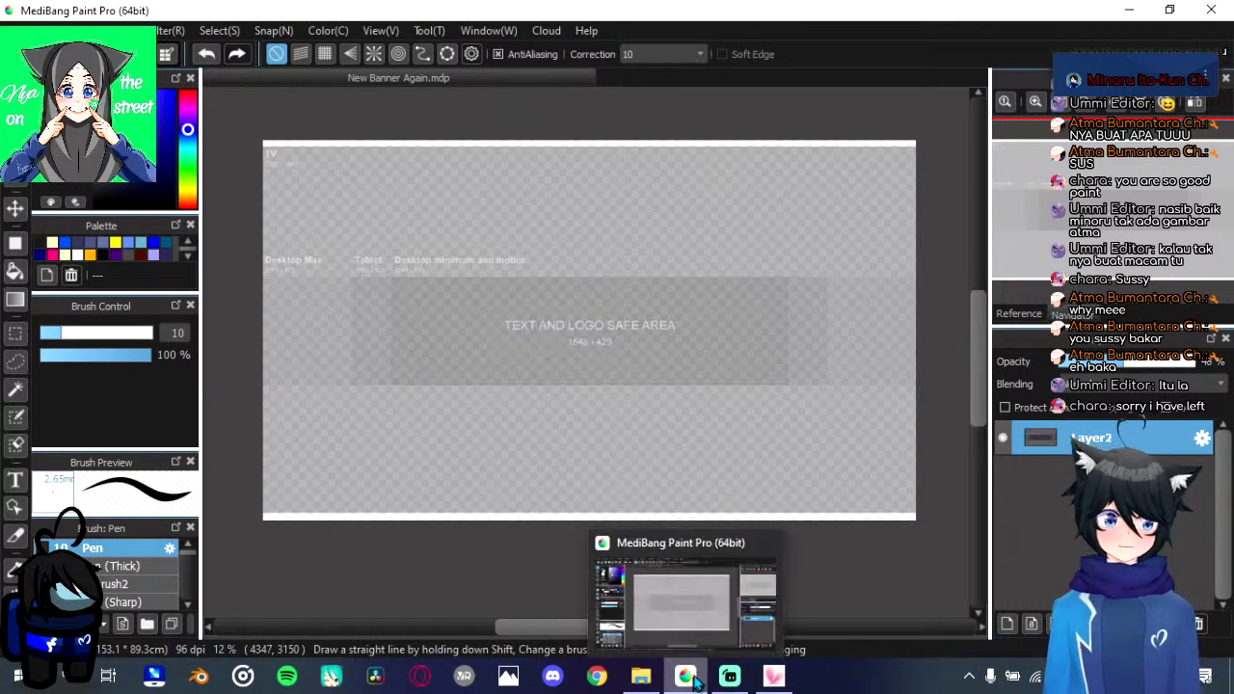
{"action": "left_click", "coordinate": [712, 626]}
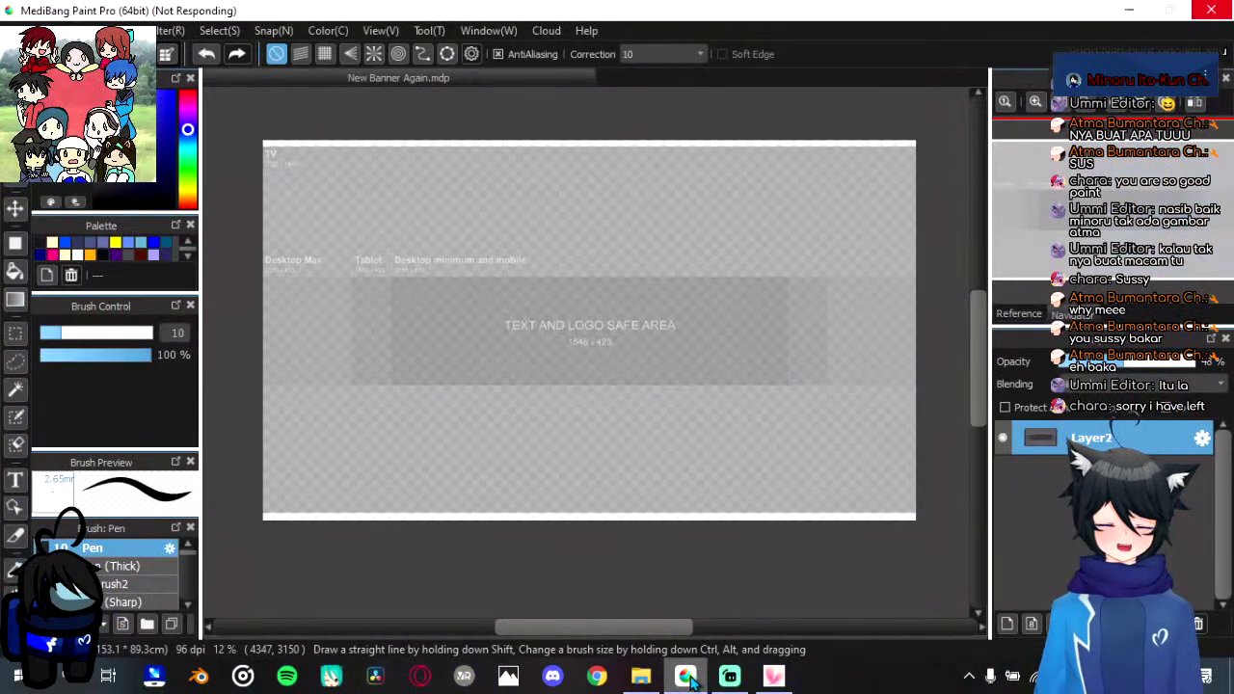
{"action": "mouse_move", "coordinate": [688, 679]}
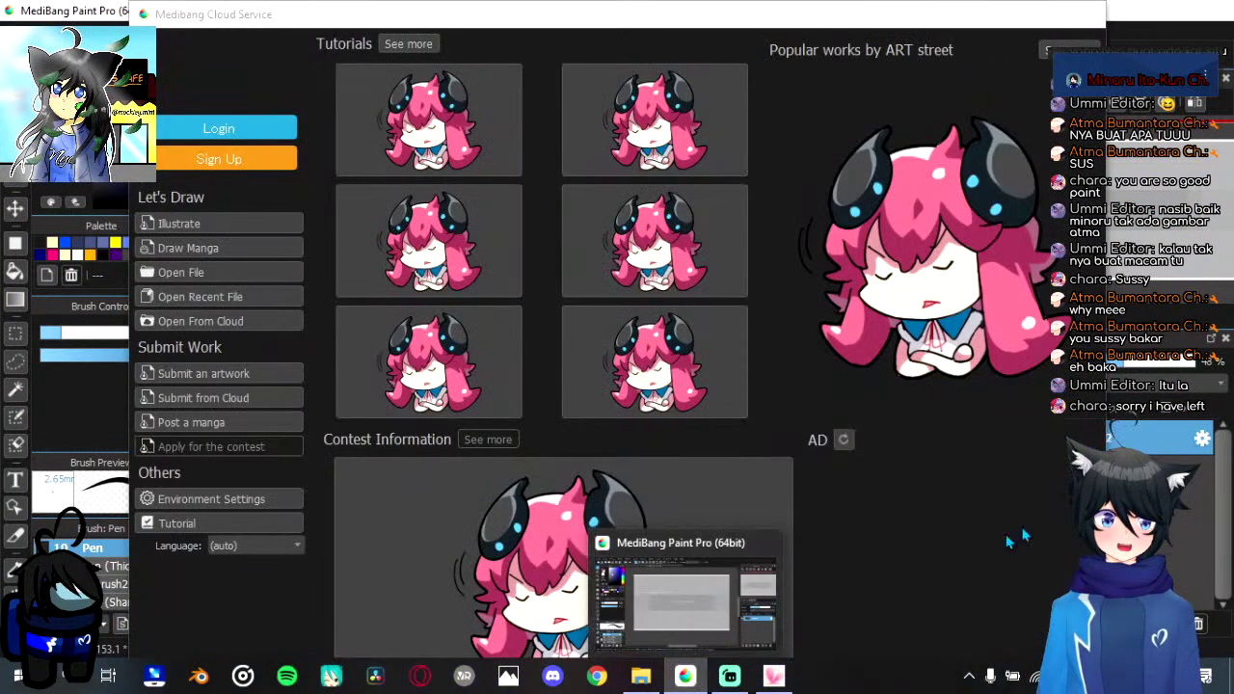
{"action": "left_click", "coordinate": [739, 606]}
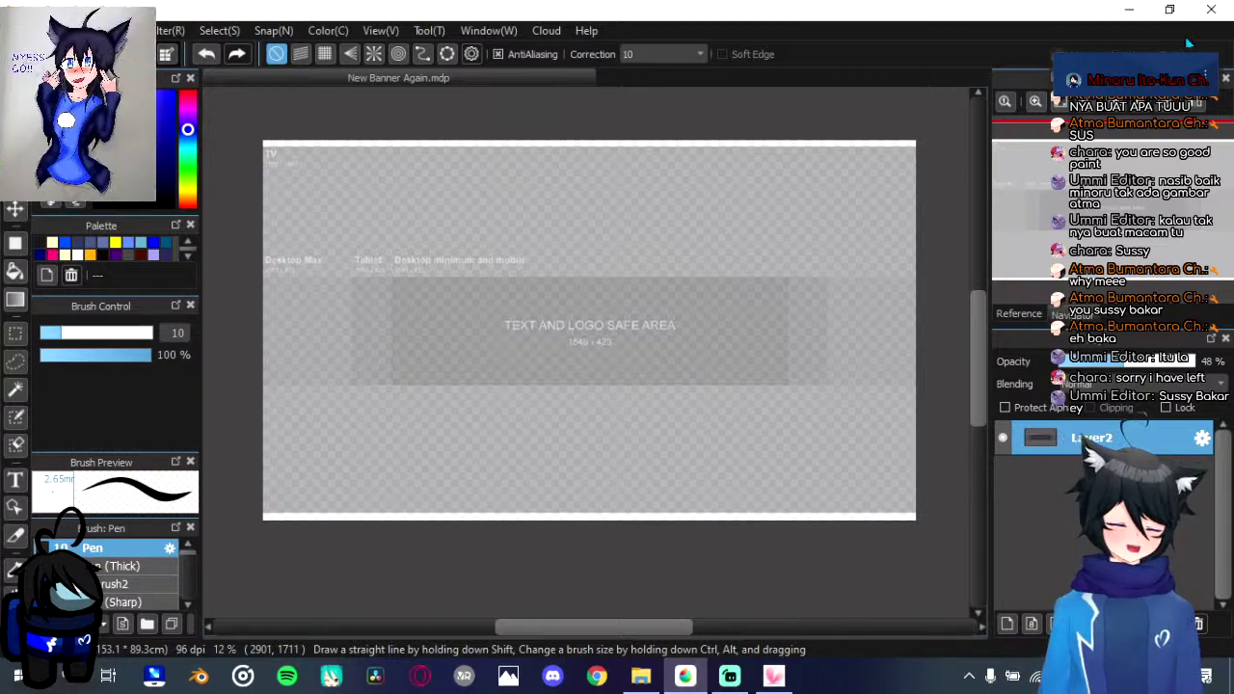
{"action": "left_click", "coordinate": [1213, 10]}
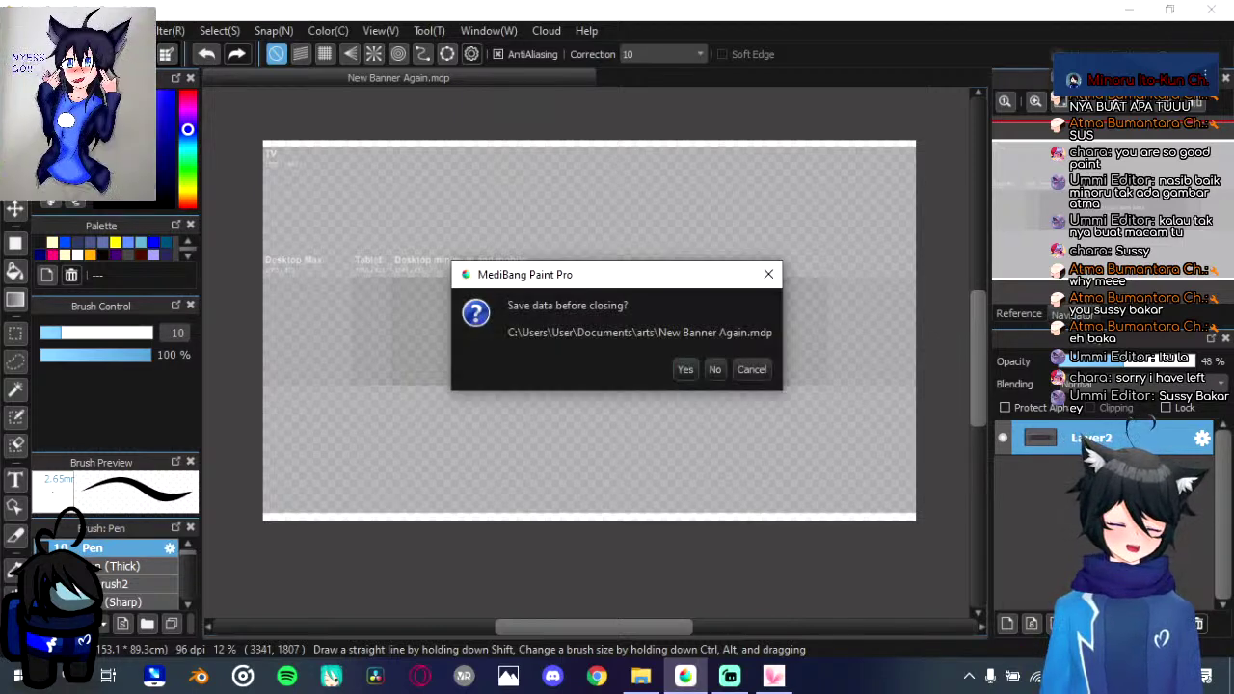
{"action": "left_click", "coordinate": [714, 371]}
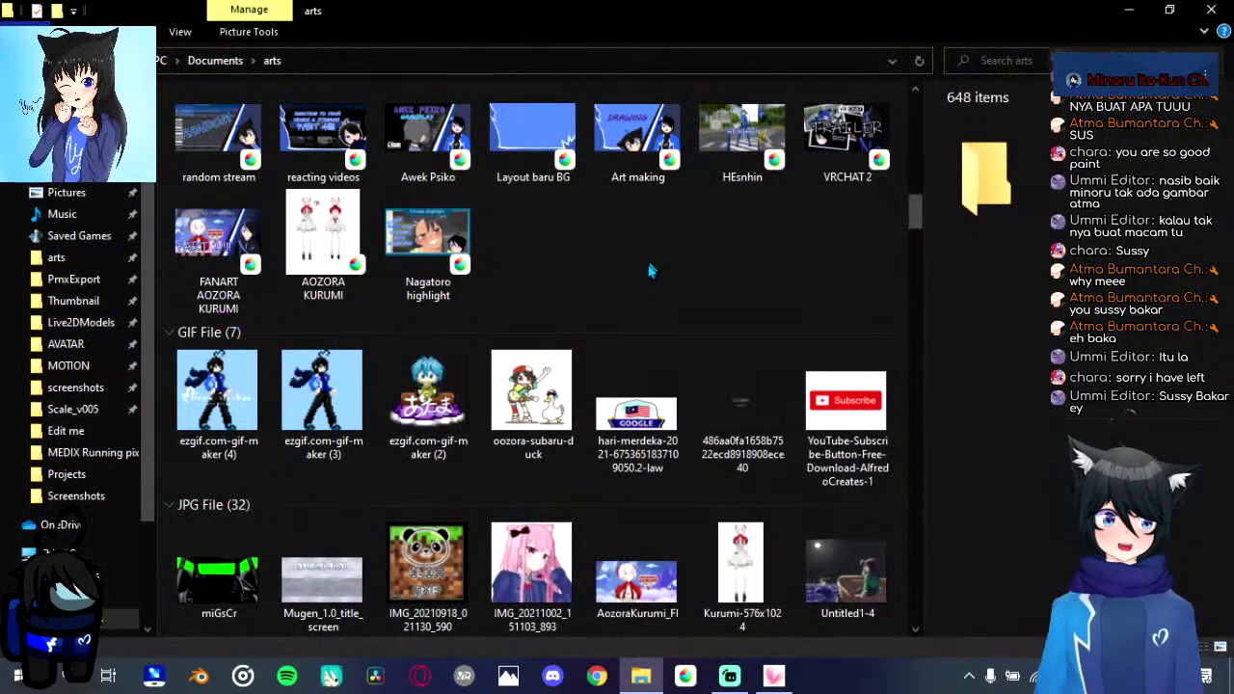
Step: Locate the New Banner Again document in the arts folder and reopen it
{"action": "scroll", "coordinate": [646, 278], "scroll_direction": "up", "scroll_amount": 3}
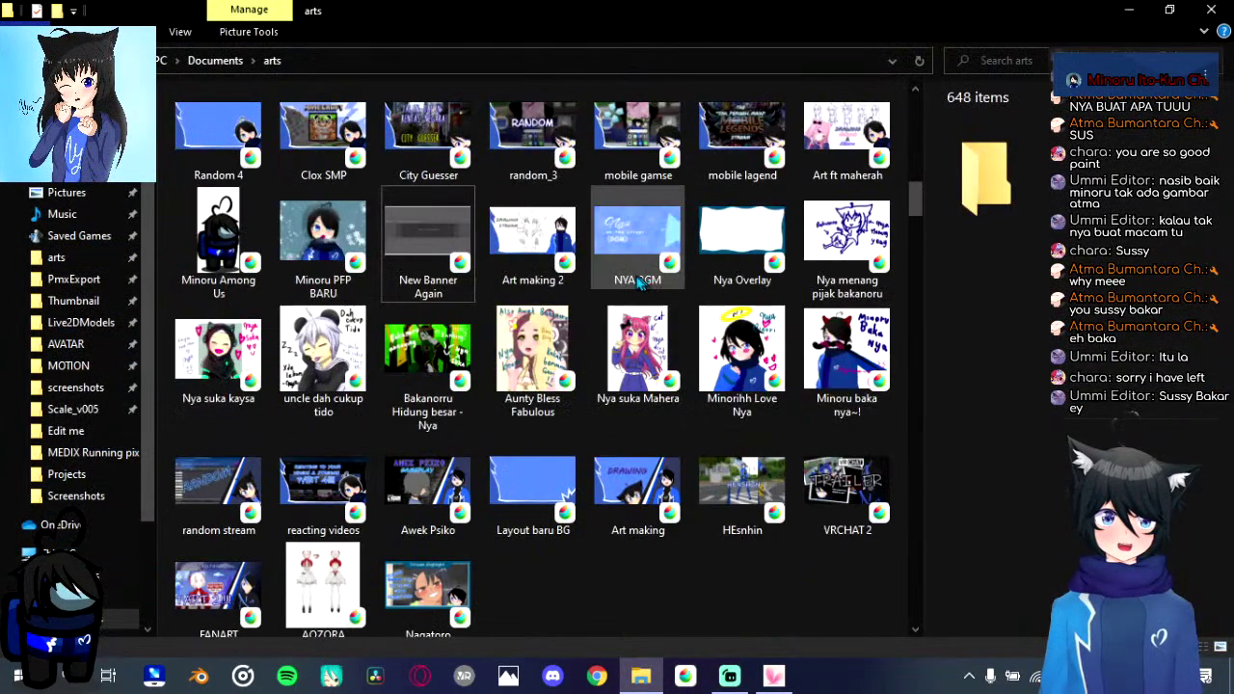
{"action": "left_click", "coordinate": [449, 266]}
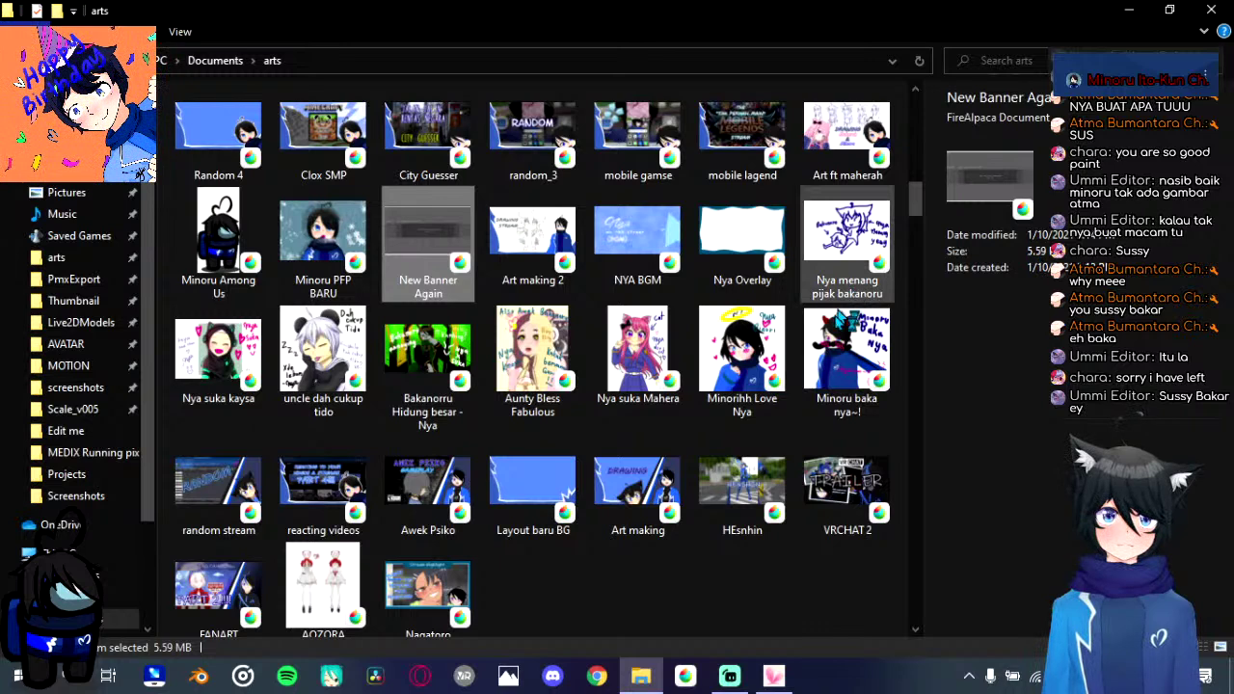
{"action": "left_click", "coordinate": [838, 347]}
{"action": "left_click", "coordinate": [737, 270]}
{"action": "left_click", "coordinate": [670, 262]}
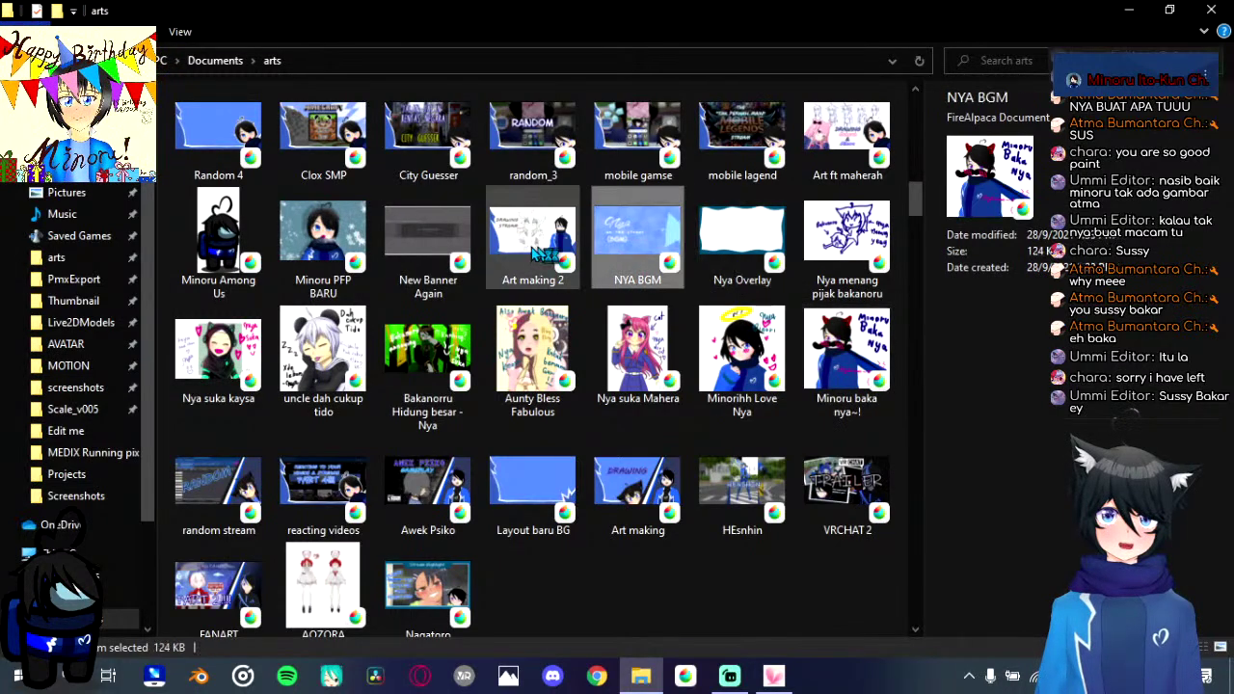
{"action": "left_click", "coordinate": [535, 252]}
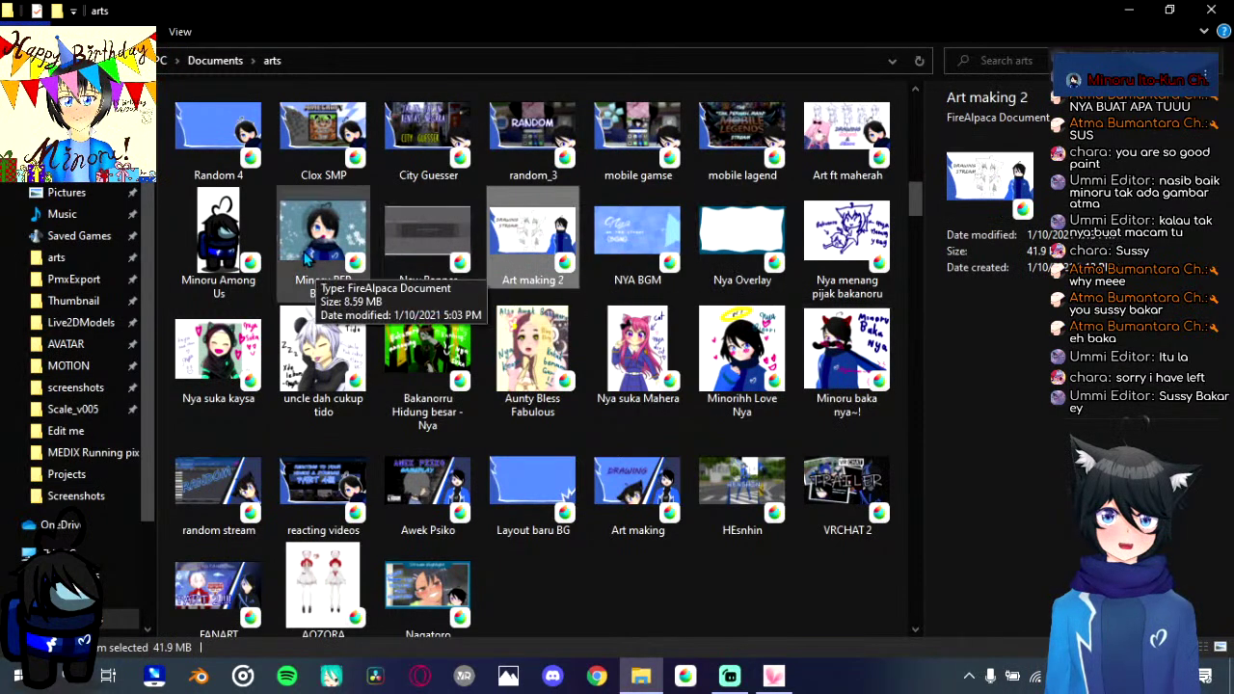
{"action": "left_click", "coordinate": [309, 258]}
{"action": "left_click", "coordinate": [394, 249]}
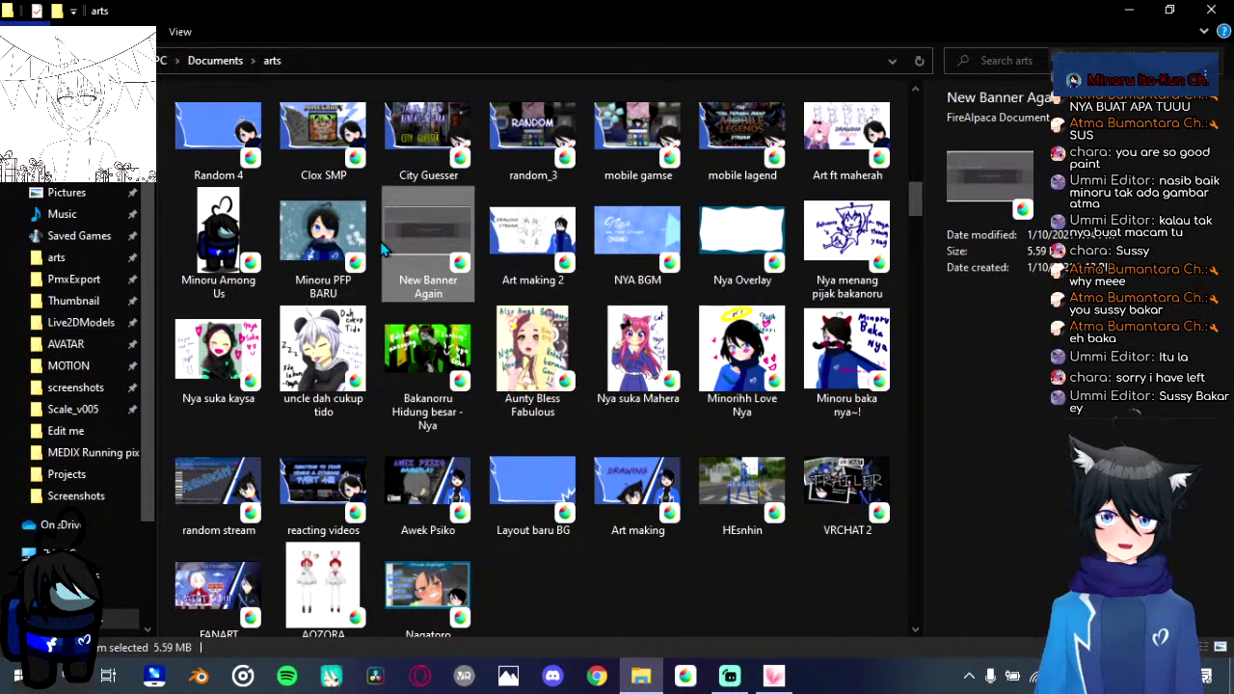
Step: Switch to MediBang Paint Pro and dismiss the advertisement window, the cloud service window and the HTTP error dialog
{"action": "left_click", "coordinate": [685, 678]}
{"action": "mouse_move", "coordinate": [685, 675]}
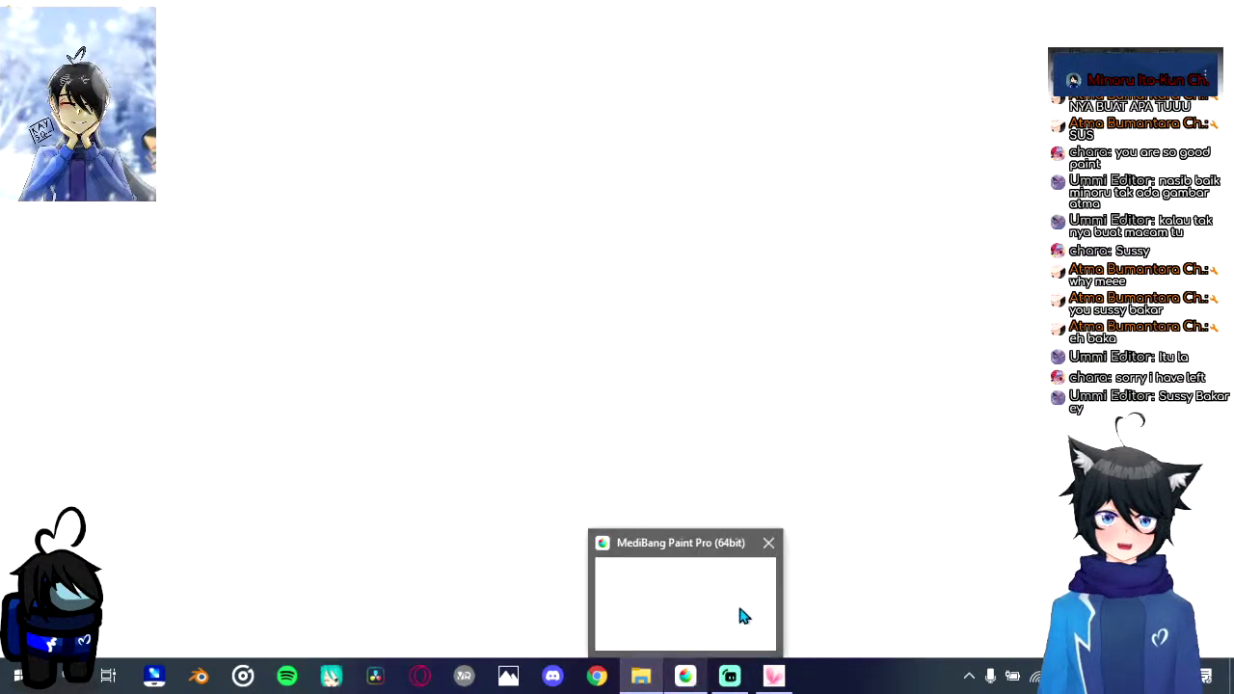
{"action": "left_click", "coordinate": [717, 574]}
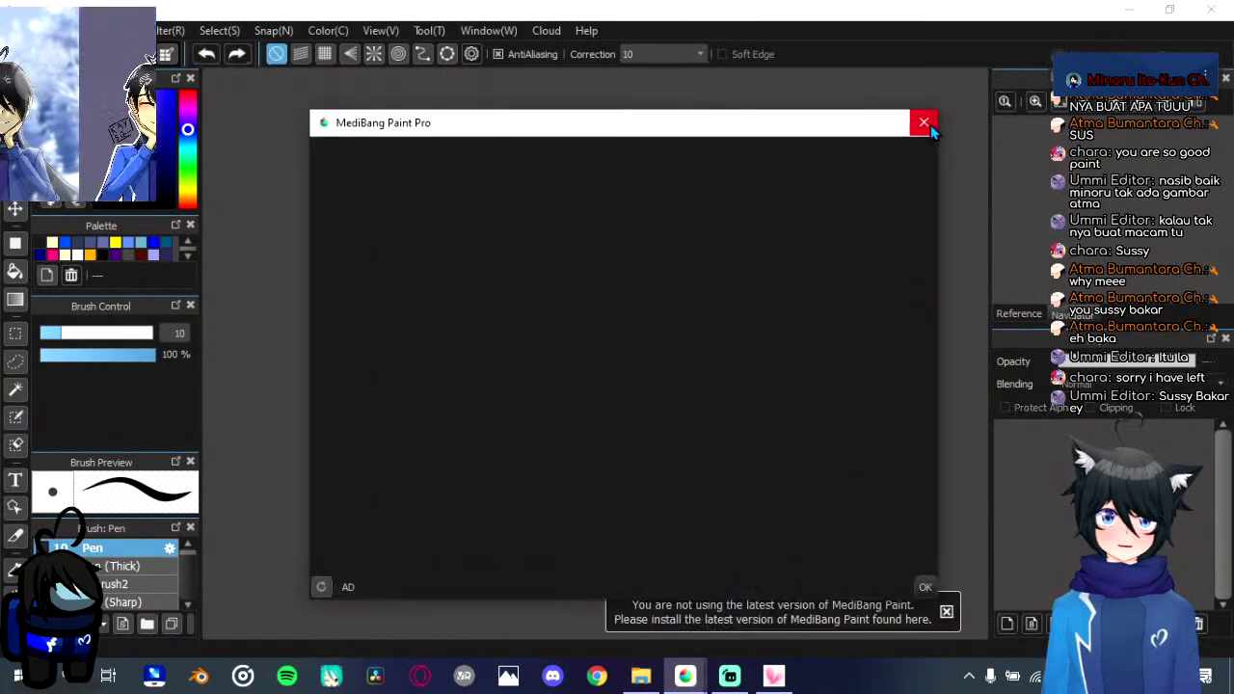
{"action": "left_click", "coordinate": [923, 124]}
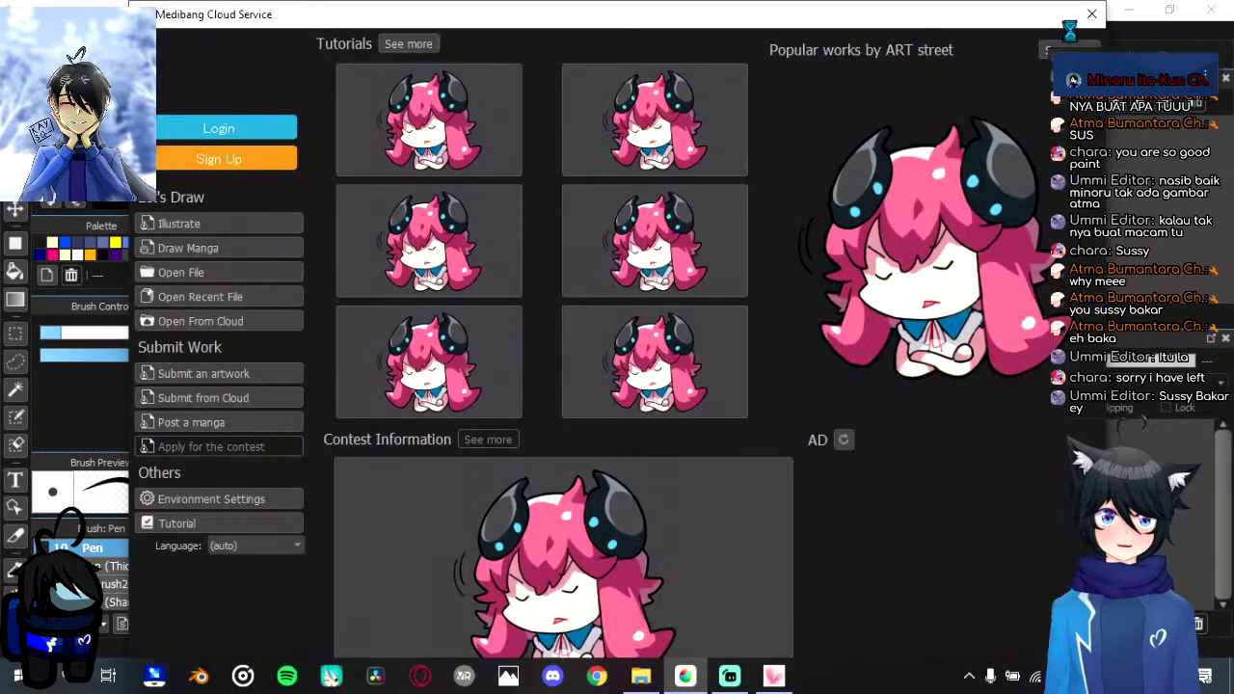
{"action": "left_click", "coordinate": [1092, 16]}
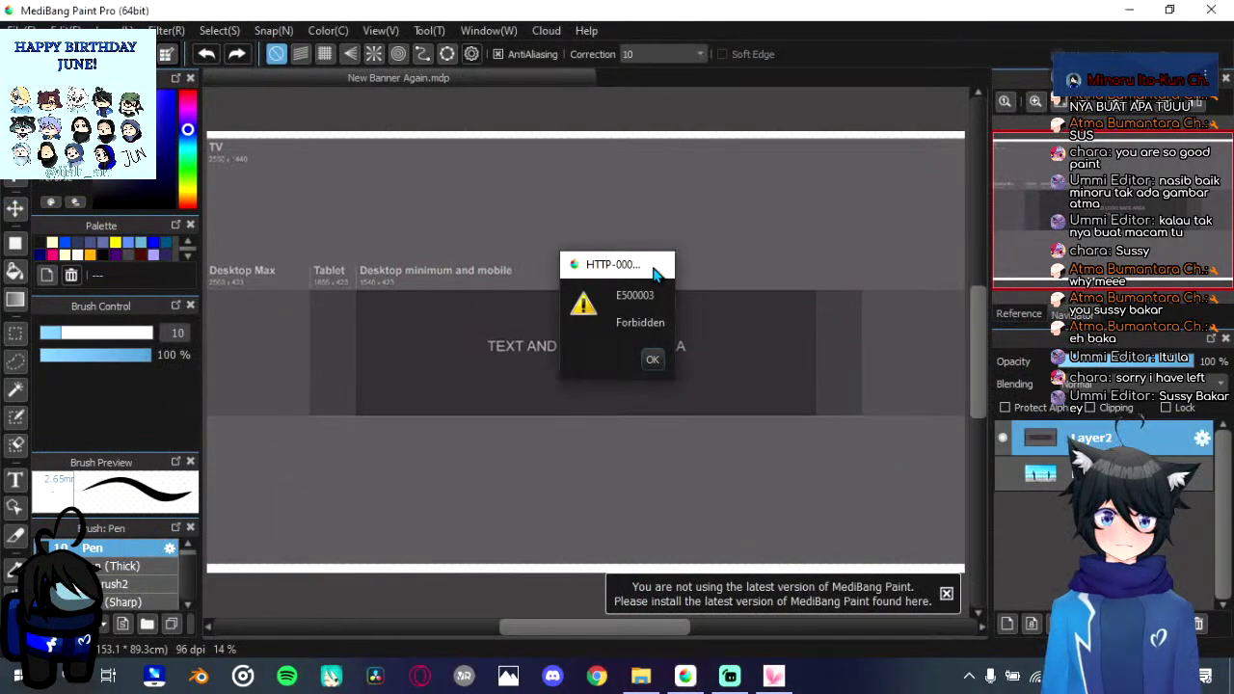
{"action": "left_click", "coordinate": [661, 265]}
Step: Lower Layer2's opacity to 28% and delete the old picture layer beneath it
{"action": "left_click", "coordinate": [1099, 363]}
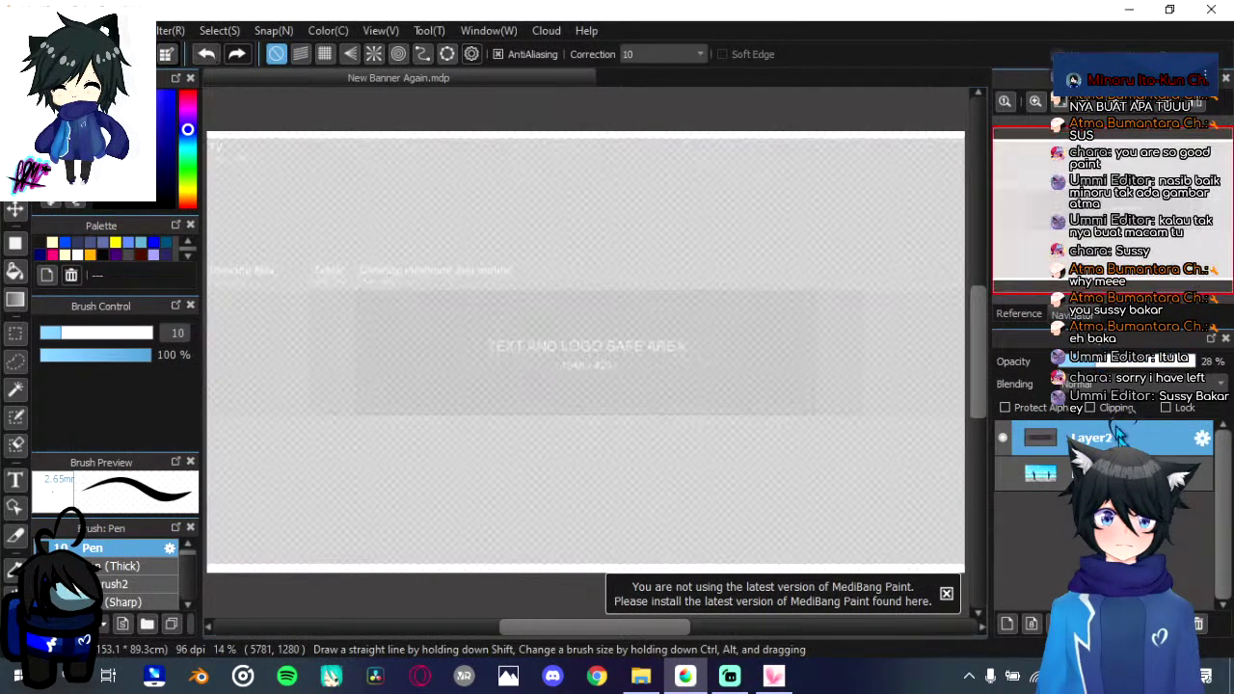
{"action": "left_click", "coordinate": [1128, 474]}
{"action": "left_click", "coordinate": [1200, 624]}
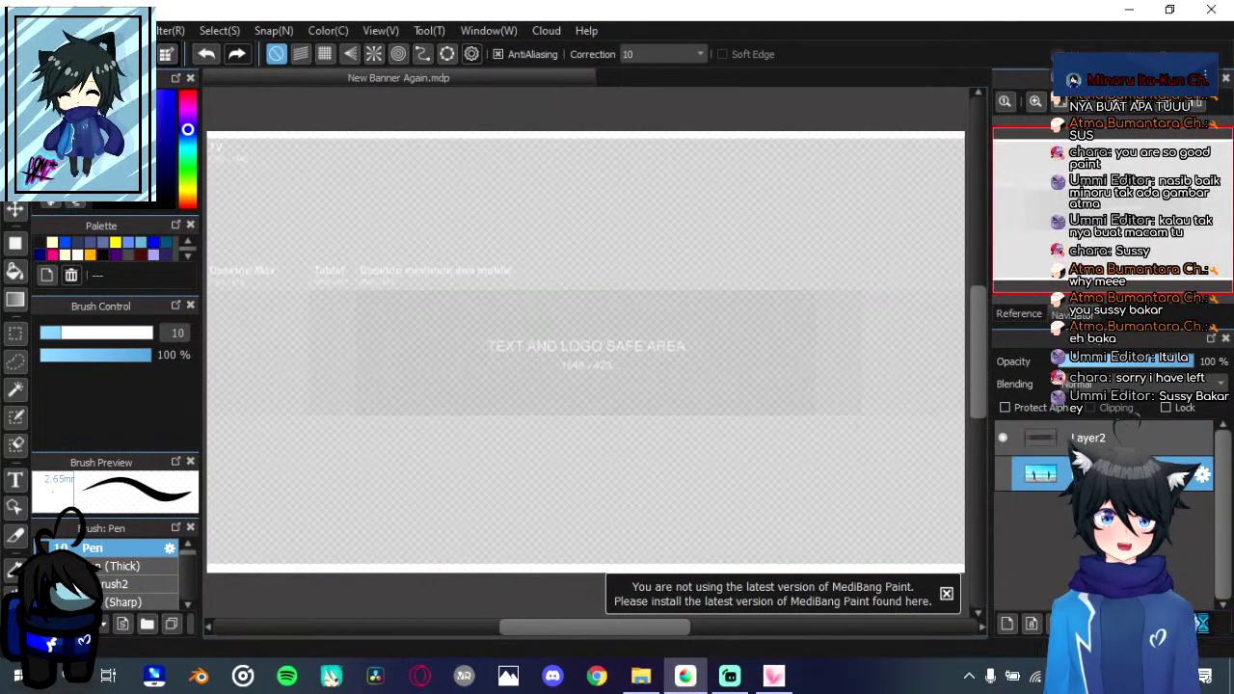
{"action": "left_click", "coordinate": [1106, 442]}
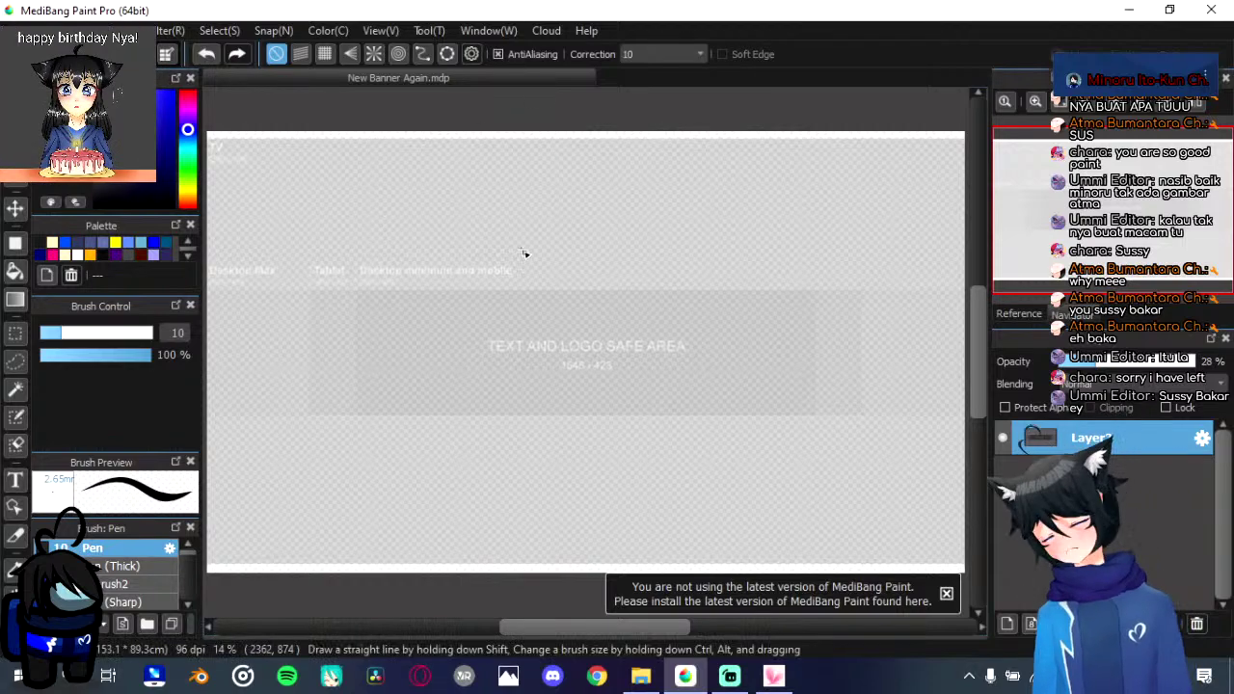
{"action": "mouse_move", "coordinate": [547, 303]}
{"action": "left_mouse_down"}
{"action": "mouse_move", "coordinate": [598, 226]}
{"action": "mouse_move", "coordinate": [628, 314]}
{"action": "mouse_move", "coordinate": [556, 314]}
{"action": "left_mouse_up"}
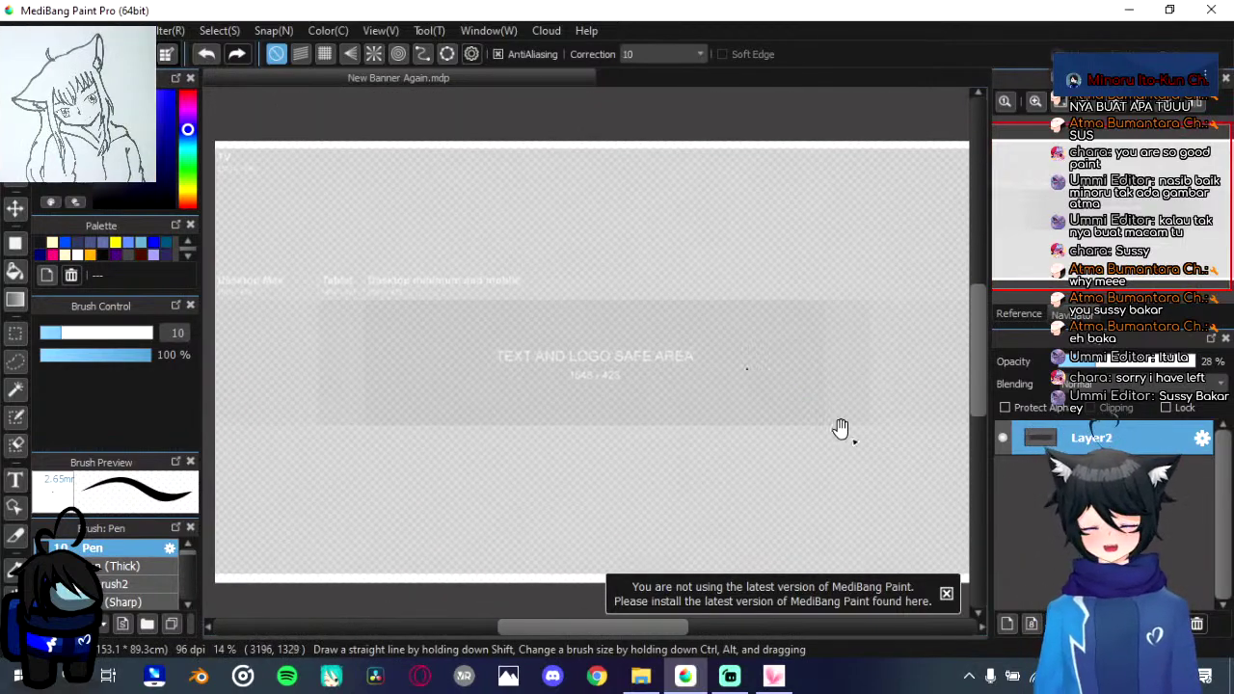
{"action": "left_click", "coordinate": [946, 593]}
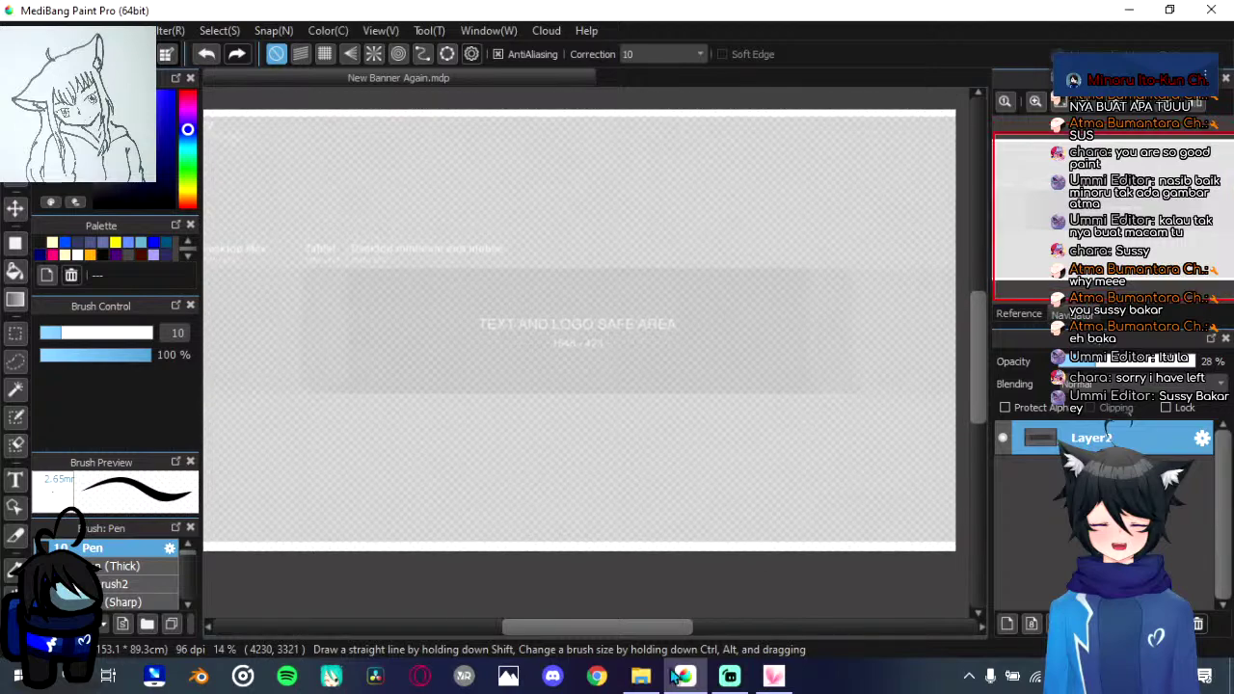
Step: Import the Minoru Winter Banner png file from the arts folder into New Banner Again as a new layer
{"action": "left_click", "coordinate": [662, 678]}
{"action": "scroll", "coordinate": [595, 564], "scroll_direction": "down", "scroll_amount": 5}
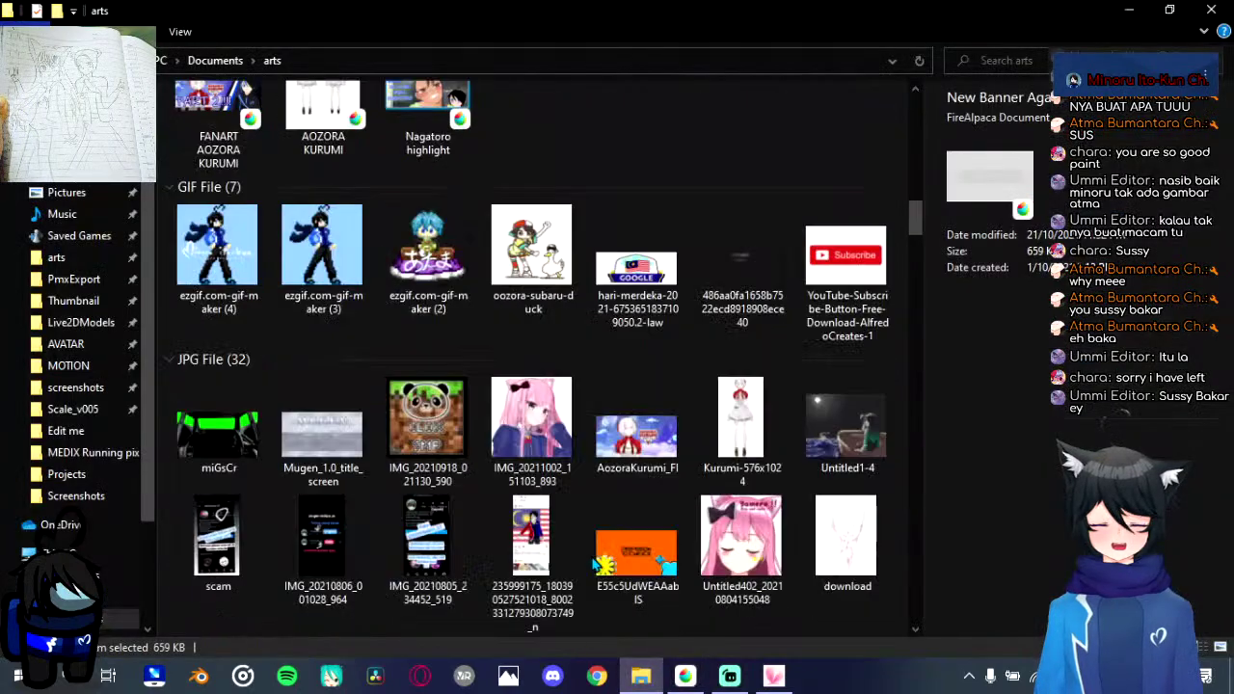
{"action": "scroll", "coordinate": [591, 563], "scroll_direction": "down", "scroll_amount": 10}
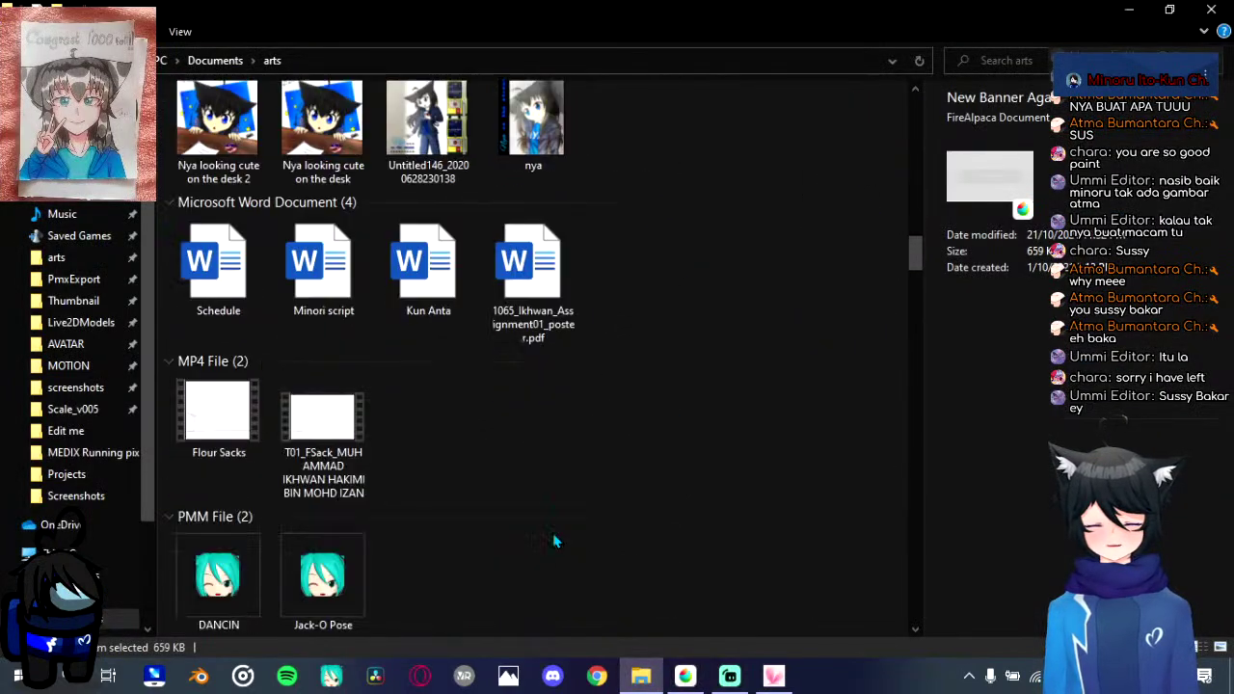
{"action": "scroll", "coordinate": [553, 533], "scroll_direction": "down", "scroll_amount": 3}
{"action": "scroll", "coordinate": [540, 511], "scroll_direction": "up", "scroll_amount": 2}
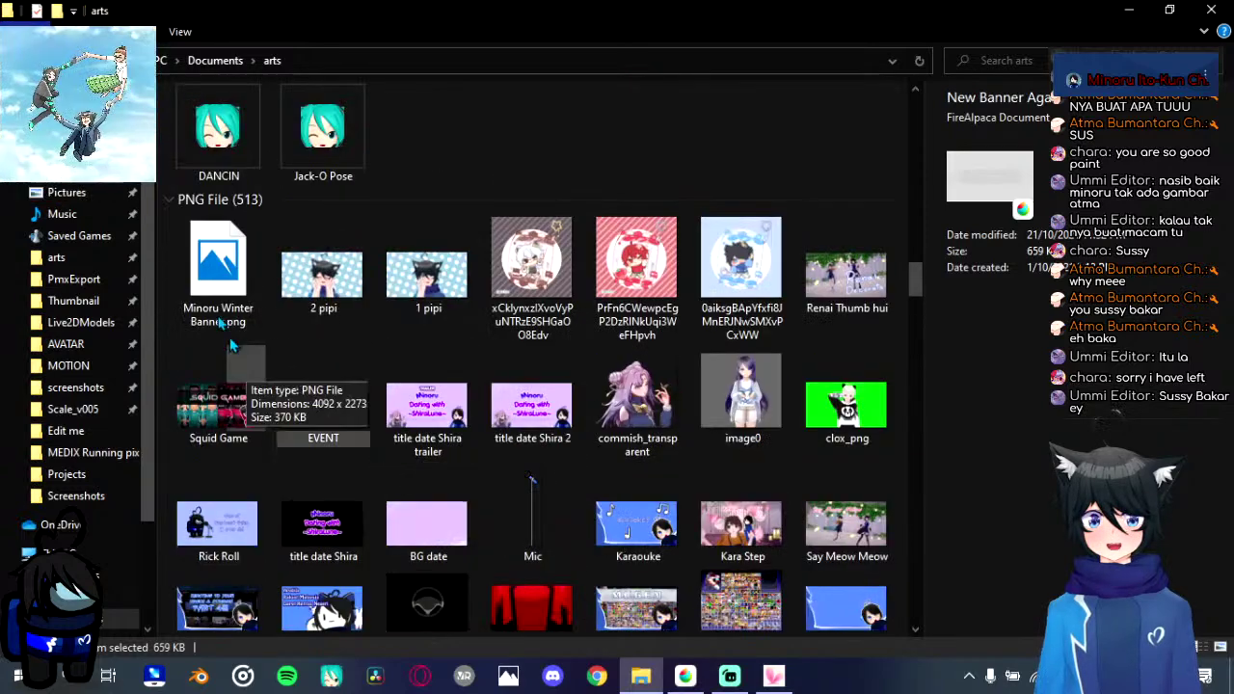
{"action": "left_click", "coordinate": [358, 279]}
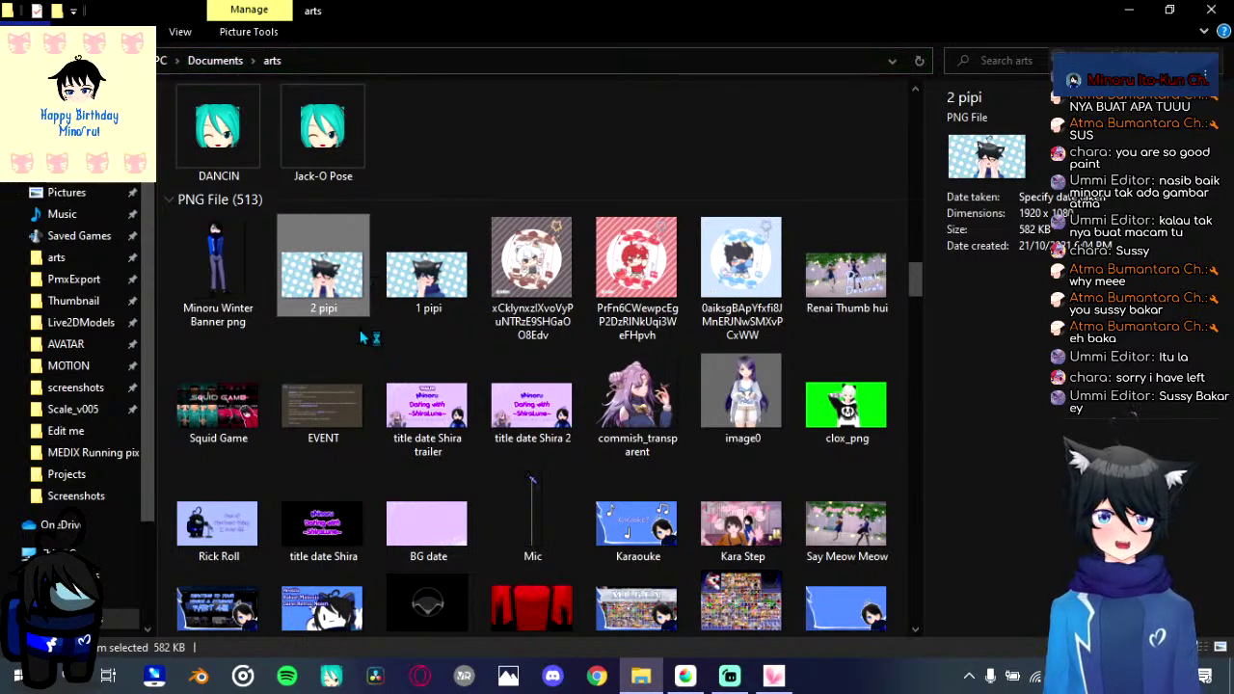
{"action": "left_click", "coordinate": [673, 163]}
{"action": "left_click", "coordinate": [199, 286]}
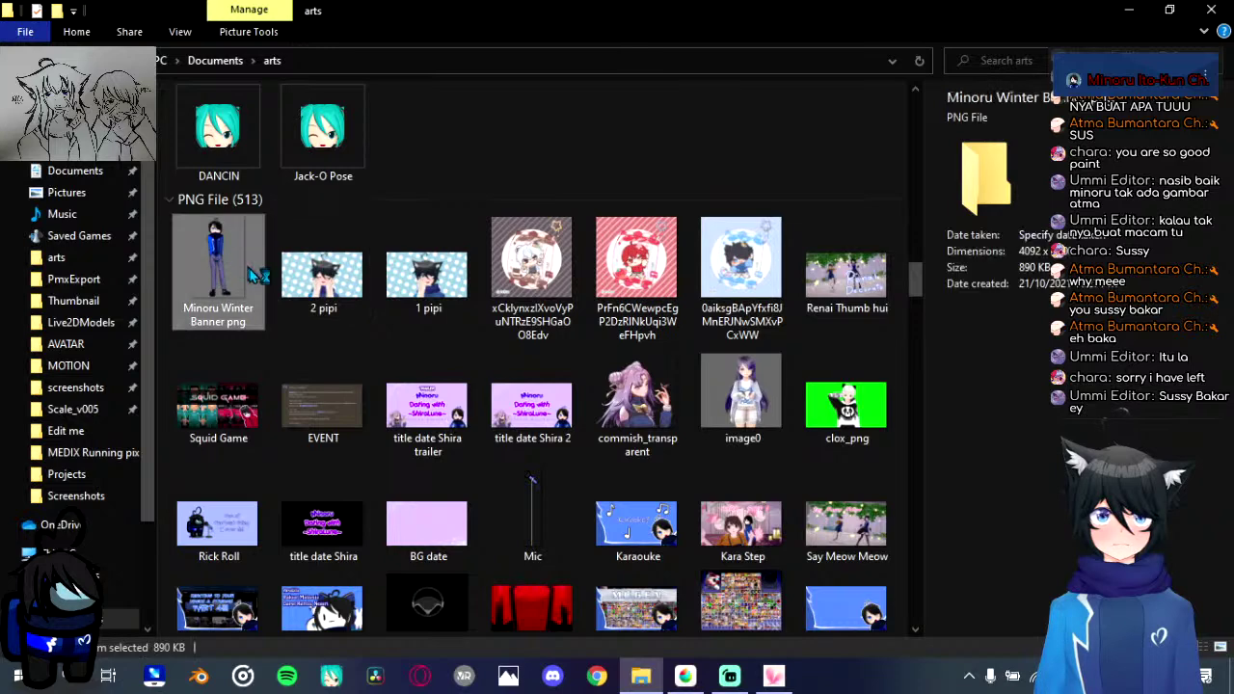
{"action": "left_click", "coordinate": [686, 676]}
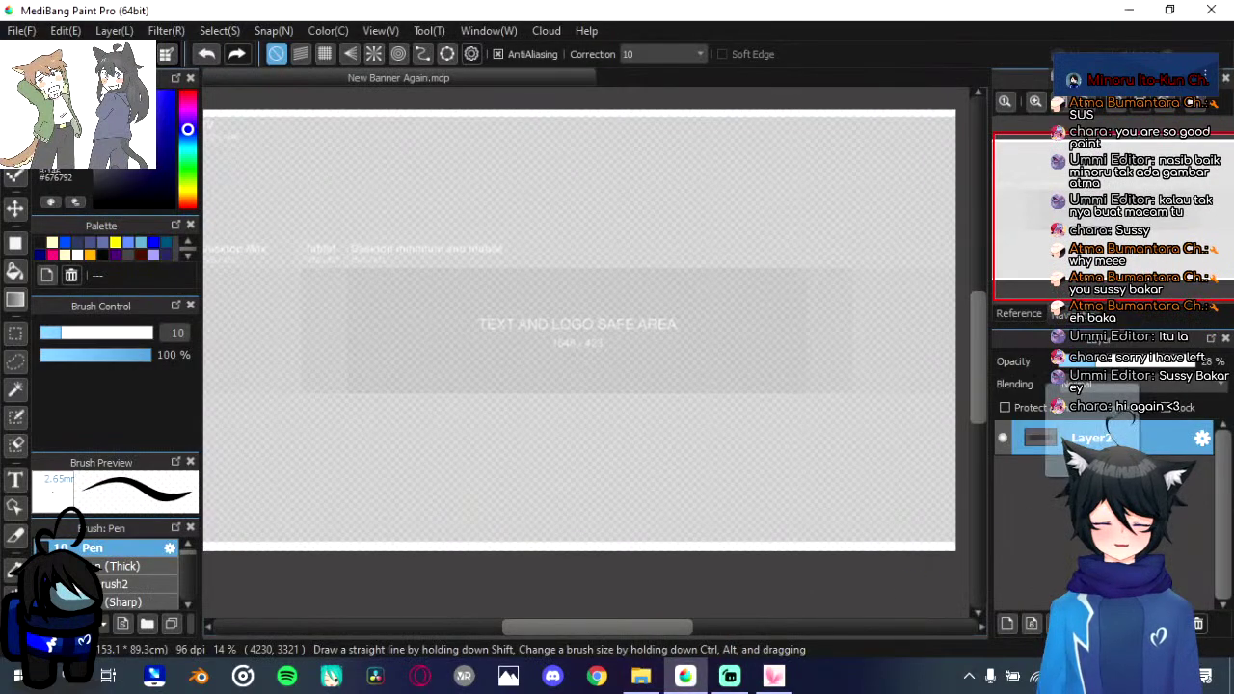
{"action": "left_click_drag", "start_coordinate": [1097, 473], "coordinate": [1118, 511]}
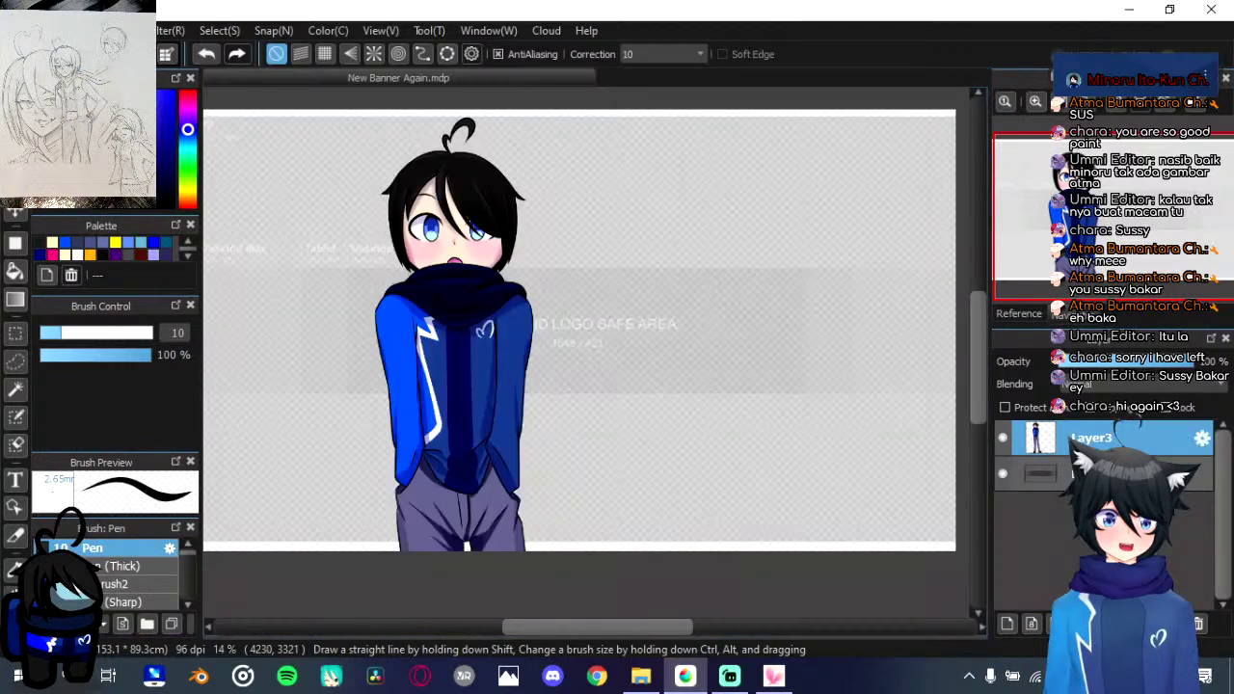
{"action": "scroll", "coordinate": [677, 387], "scroll_direction": "up", "scroll_amount": 1}
{"action": "scroll", "coordinate": [677, 388], "scroll_direction": "down", "scroll_amount": 3}
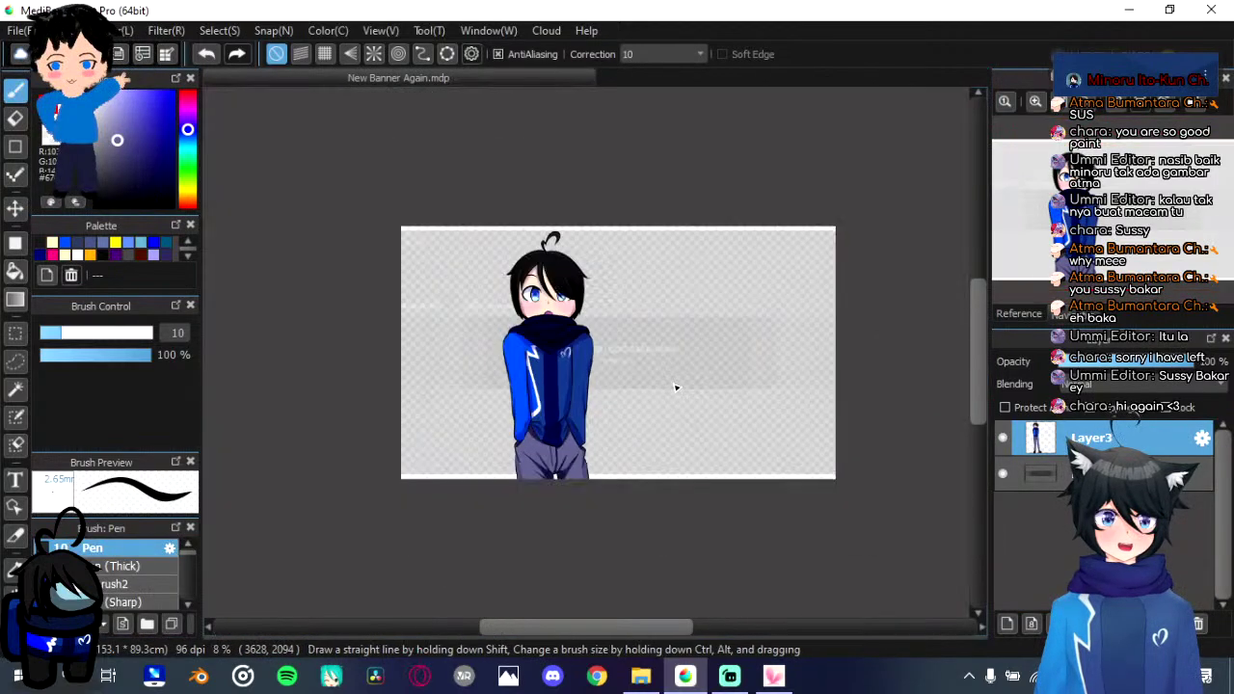
{"action": "left_click_drag", "start_coordinate": [676, 388], "coordinate": [644, 364]}
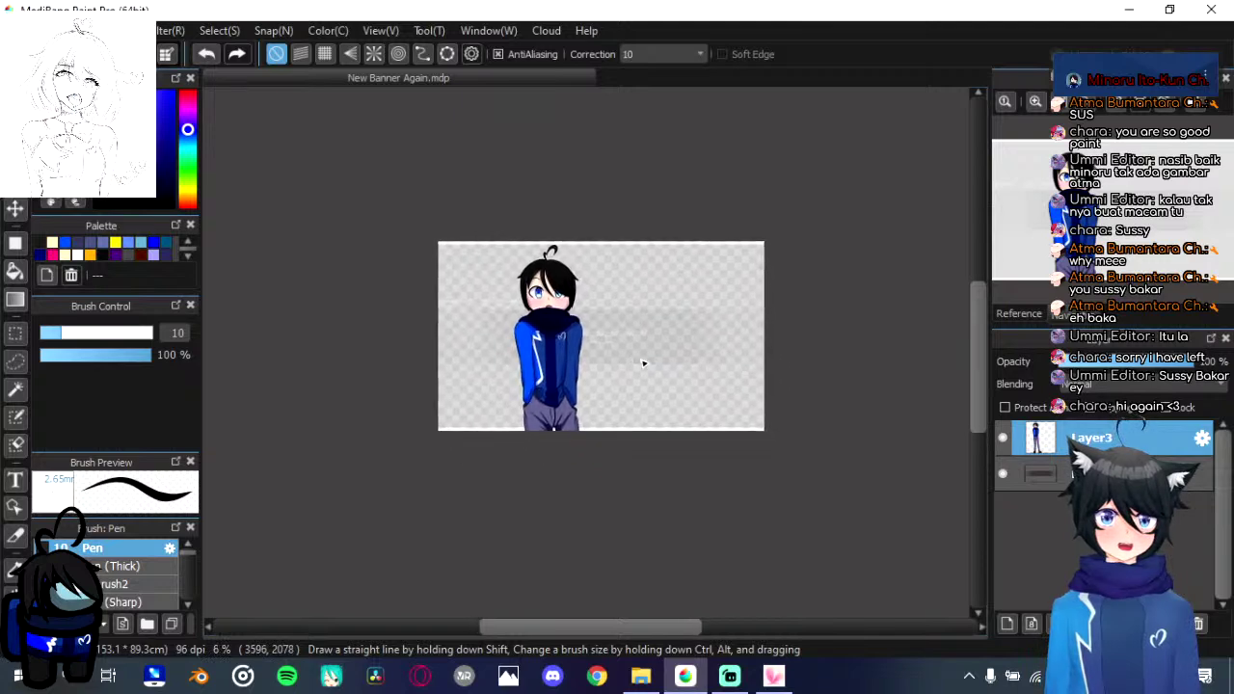
{"action": "key", "text": "ctrl+t"}
{"action": "left_click_drag", "start_coordinate": [578, 420], "coordinate": [608, 353]}
{"action": "left_click_drag", "start_coordinate": [636, 467], "coordinate": [583, 284]}
{"action": "scroll", "coordinate": [561, 298], "scroll_direction": "up", "scroll_amount": 4}
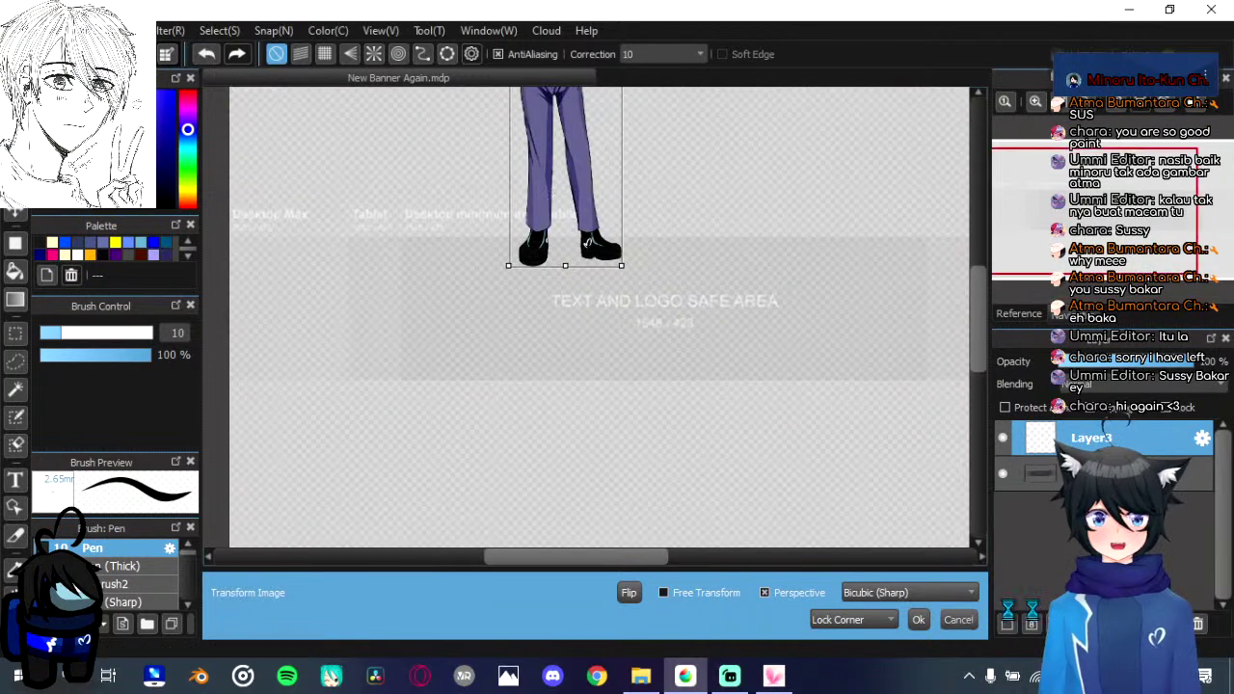
{"action": "key", "text": "Escape"}
Step: Duplicate the character layer, hide the original beneath the copy, and move both into a new folder
{"action": "left_click", "coordinate": [1136, 623]}
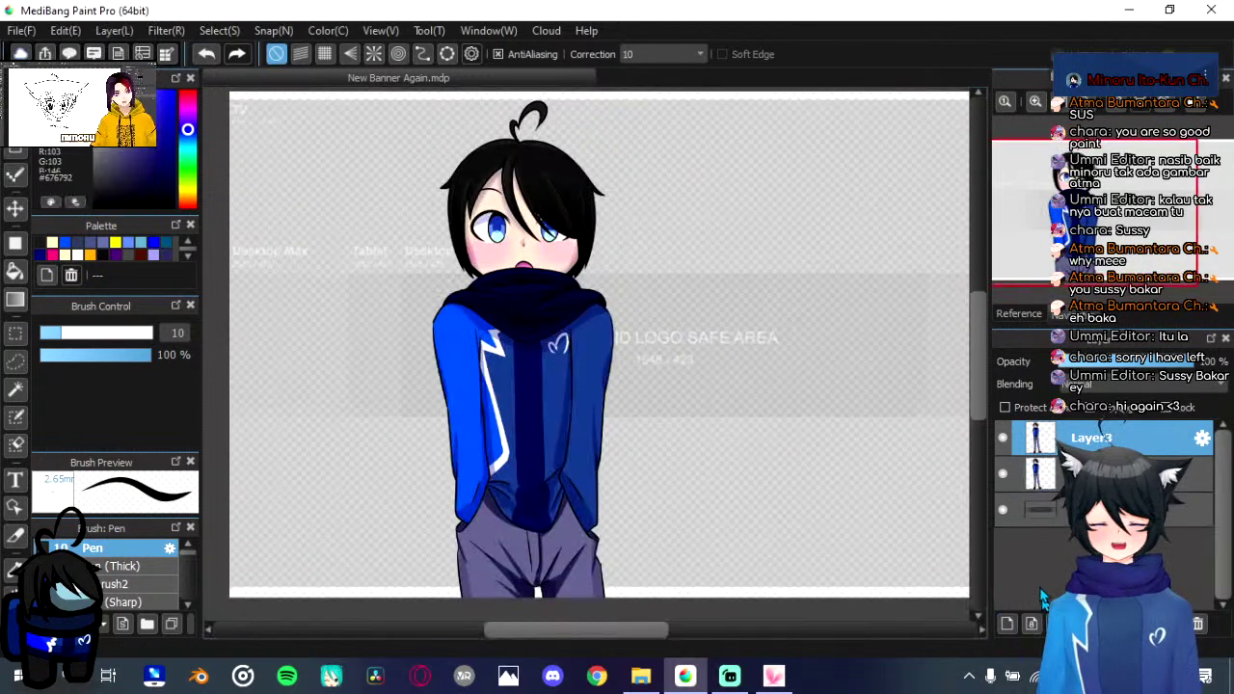
{"action": "left_click", "coordinate": [1107, 623]}
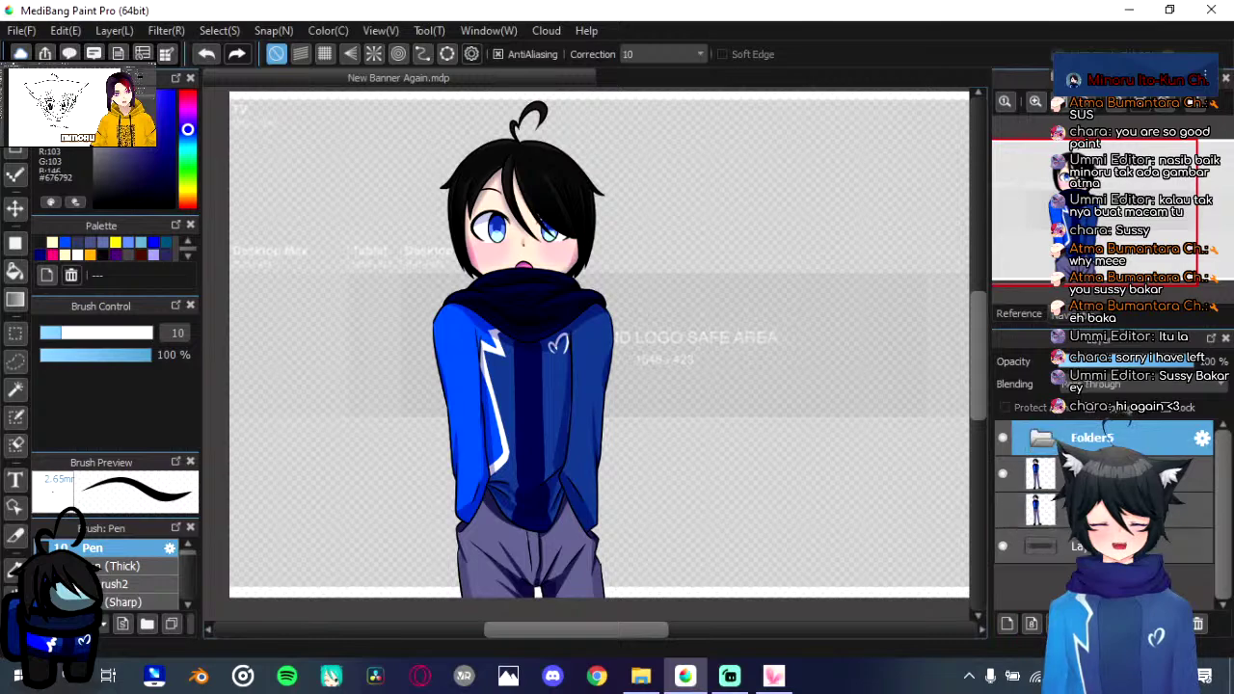
{"action": "left_click", "coordinate": [1109, 510]}
{"action": "left_click", "coordinate": [1109, 473], "text": "shift"}
{"action": "left_click_drag", "start_coordinate": [1109, 473], "coordinate": [1108, 438]}
Step: Transform the visible character copy, scaling it down proportionally until the whole figure fits within the banner's height
{"action": "scroll", "coordinate": [689, 496], "scroll_direction": "down", "scroll_amount": 1}
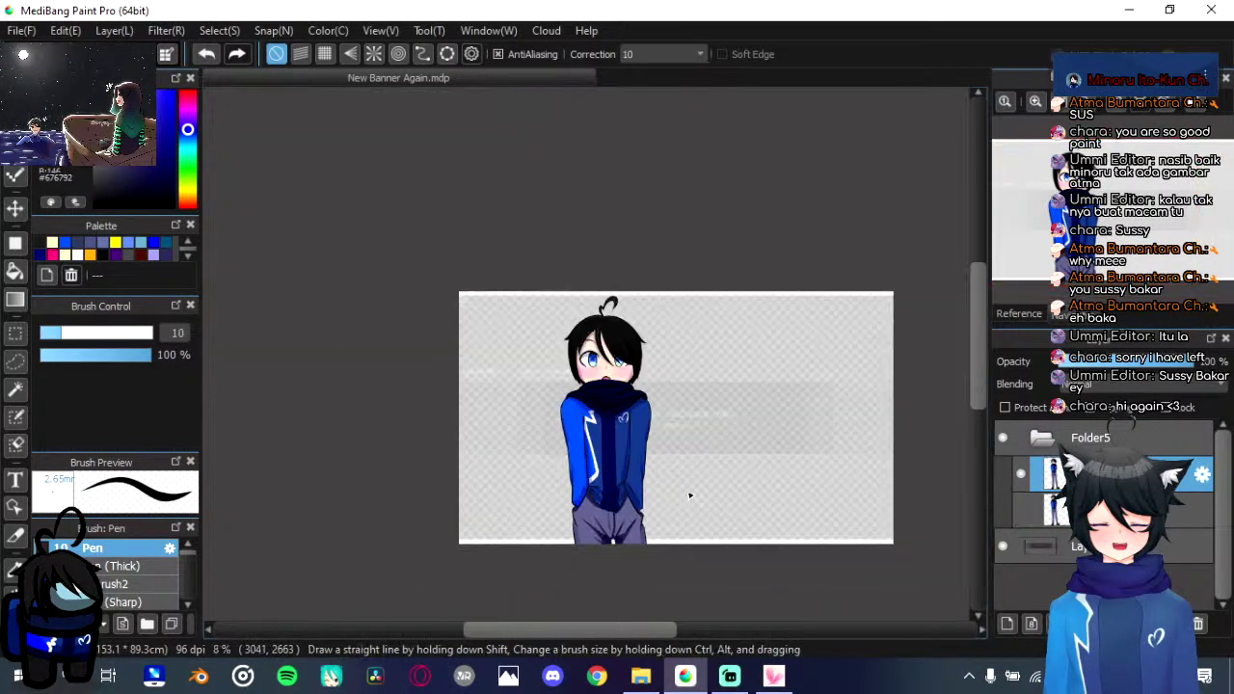
{"action": "key", "text": "ctrl+t"}
{"action": "left_click_drag", "start_coordinate": [677, 498], "coordinate": [653, 313]}
{"action": "left_click_drag", "start_coordinate": [666, 516], "coordinate": [581, 232]}
{"action": "scroll", "coordinate": [609, 229], "scroll_direction": "down", "scroll_amount": 1}
{"action": "scroll", "coordinate": [614, 235], "scroll_direction": "up", "scroll_amount": 3}
{"action": "left_click_drag", "start_coordinate": [521, 188], "coordinate": [680, 253]}
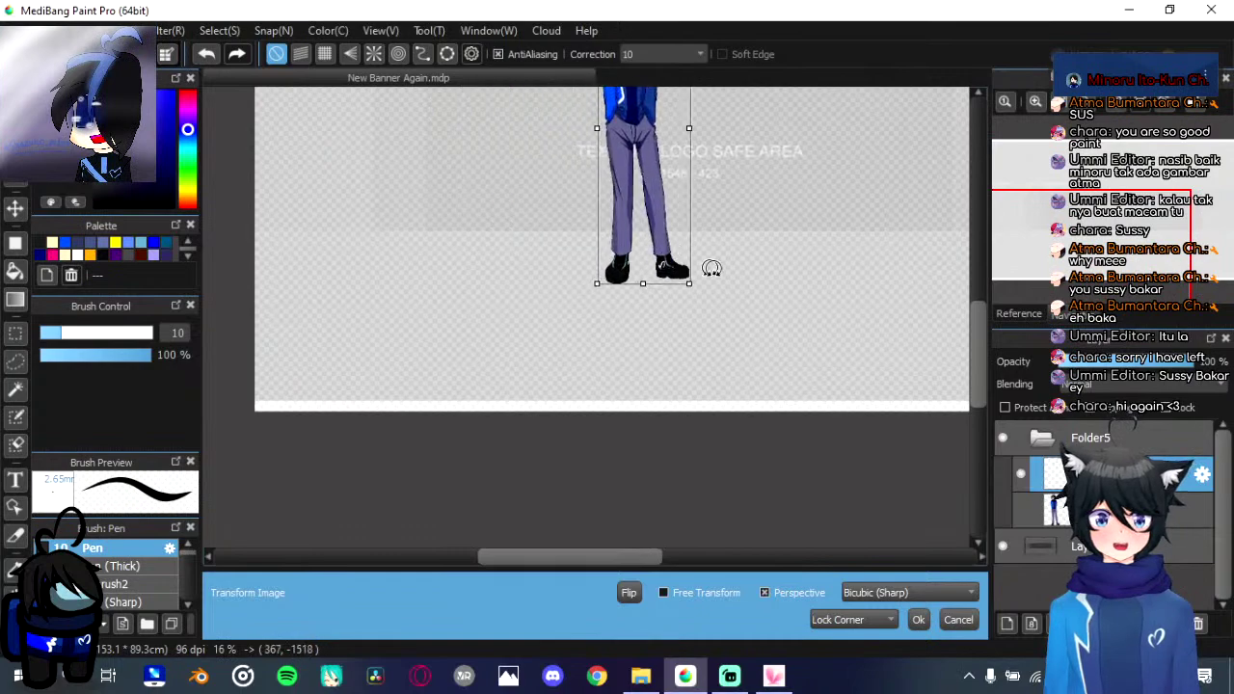
{"action": "scroll", "coordinate": [701, 259], "scroll_direction": "down", "scroll_amount": 1}
{"action": "left_click_drag", "start_coordinate": [768, 262], "coordinate": [700, 279]}
{"action": "scroll", "coordinate": [703, 283], "scroll_direction": "down", "scroll_amount": 1}
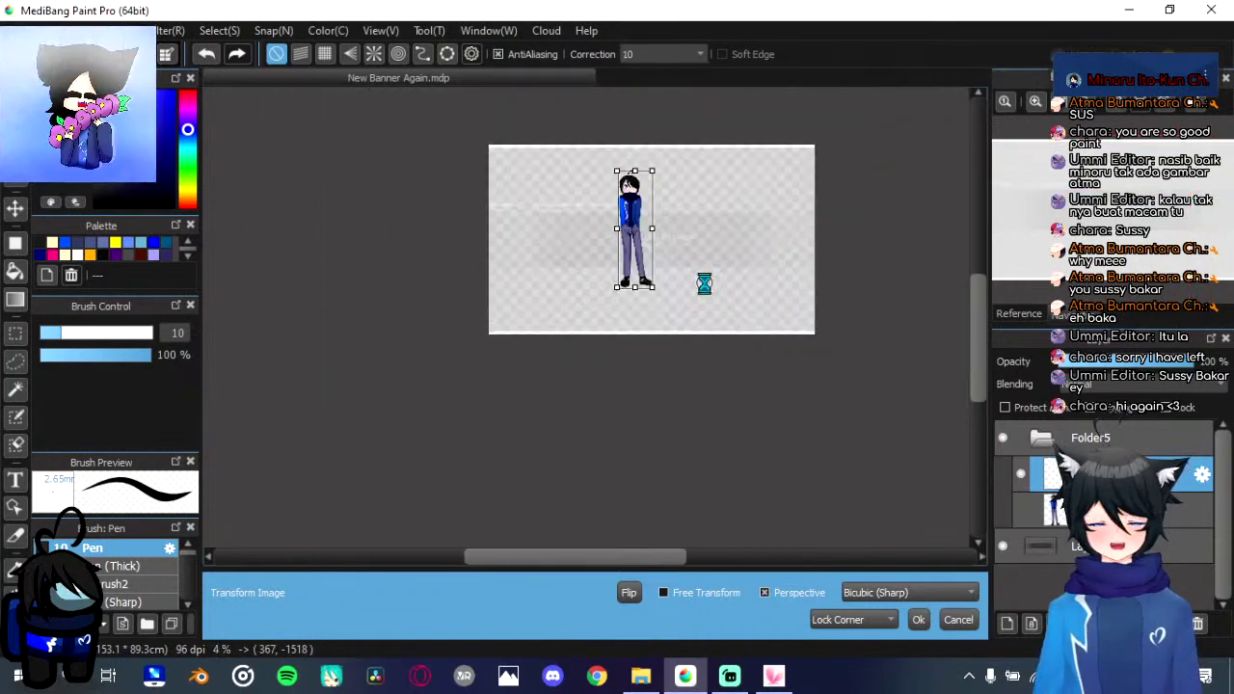
Step: Shrink the character further, place it in the lower middle of the banner with its upper body in the safe area, and apply the transform
{"action": "scroll", "coordinate": [703, 285], "scroll_direction": "up", "scroll_amount": 3}
{"action": "left_click_drag", "start_coordinate": [566, 297], "coordinate": [554, 257]}
{"action": "left_click_drag", "start_coordinate": [534, 168], "coordinate": [595, 276]}
{"action": "scroll", "coordinate": [604, 259], "scroll_direction": "down", "scroll_amount": 1}
{"action": "scroll", "coordinate": [615, 287], "scroll_direction": "down", "scroll_amount": 1}
{"action": "mouse_move", "coordinate": [614, 324]}
{"action": "left_mouse_down"}
{"action": "mouse_move", "coordinate": [595, 300]}
{"action": "mouse_move", "coordinate": [609, 334]}
{"action": "left_mouse_up"}
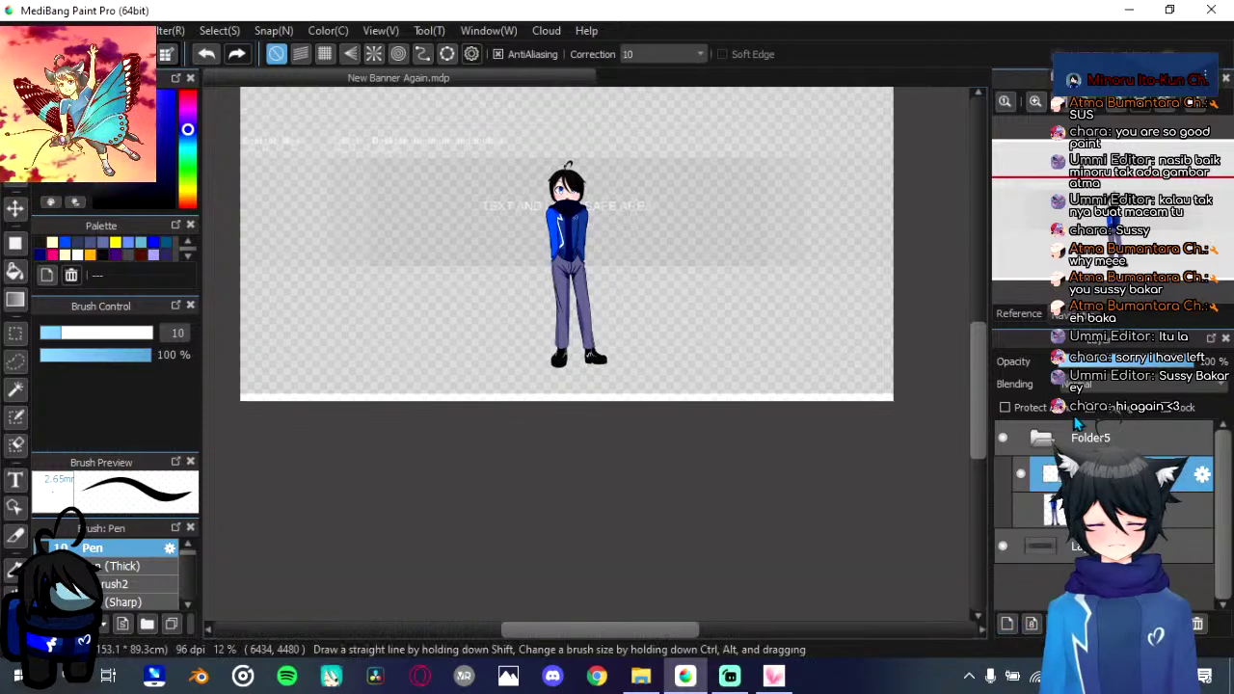
Step: Collapse the character folder, create a new folder beneath it, and add an empty layer inside that new folder
{"action": "left_click", "coordinate": [1043, 440]}
{"action": "left_click", "coordinate": [1099, 474]}
{"action": "left_click", "coordinate": [1119, 624]}
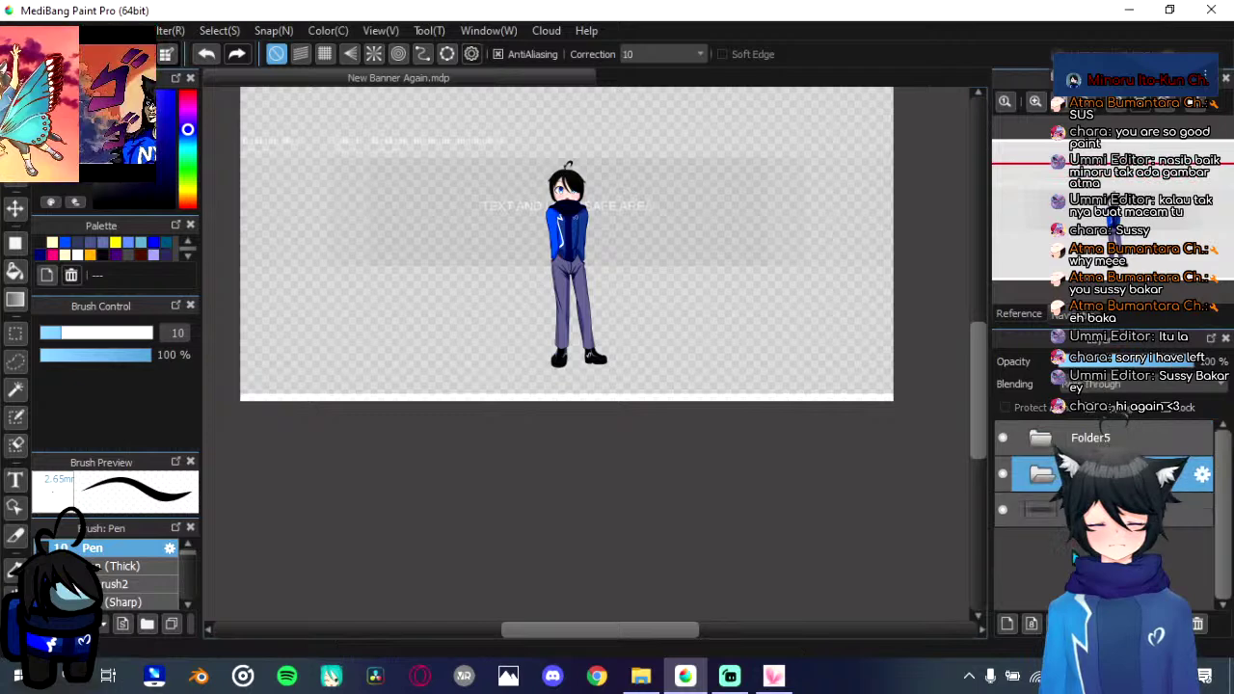
{"action": "scroll", "coordinate": [522, 411], "scroll_direction": "down", "scroll_amount": 1}
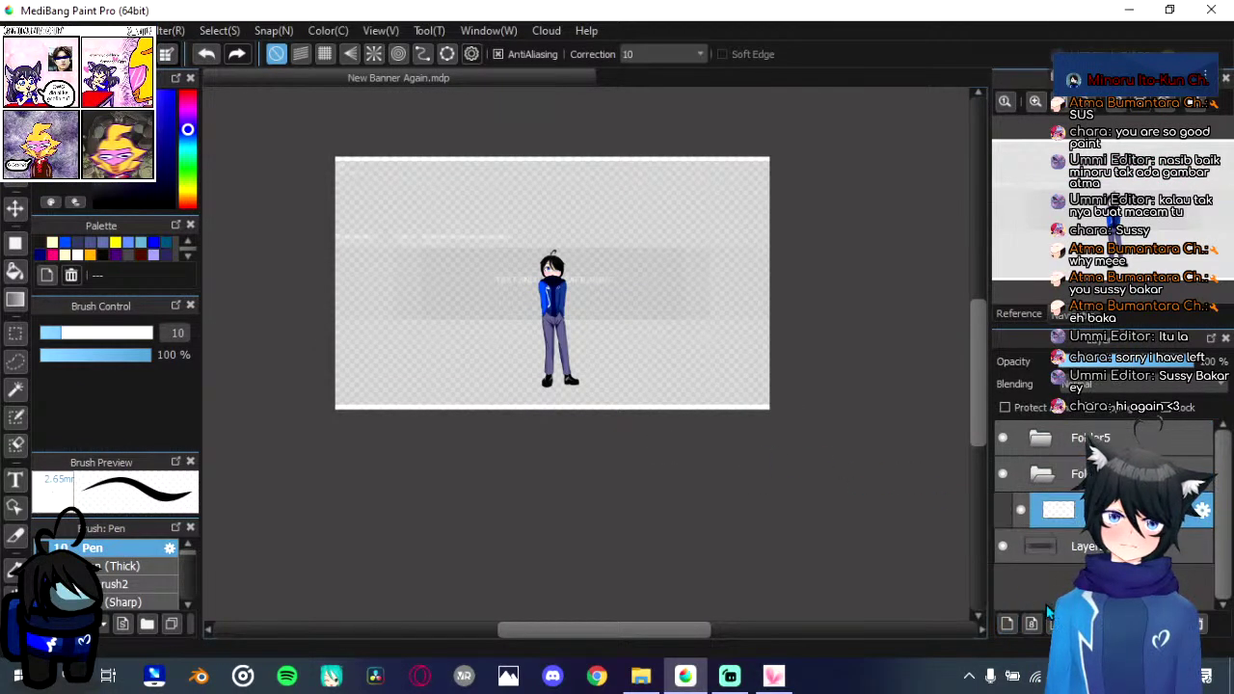
Step: Draw a dark grey #4E4E4E rectangle as the wall behind the character, and fill the floor strip below with a matching rectangle on a new layer
{"action": "left_click", "coordinate": [15, 244]}
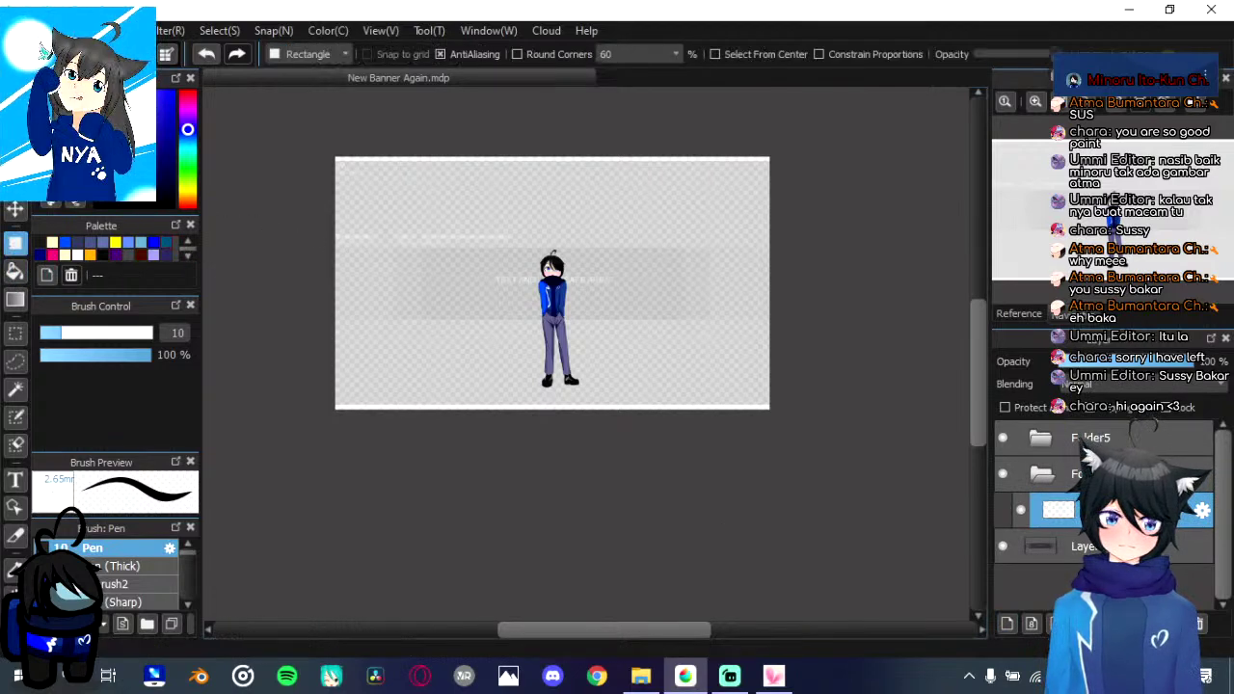
{"action": "left_click", "coordinate": [130, 255]}
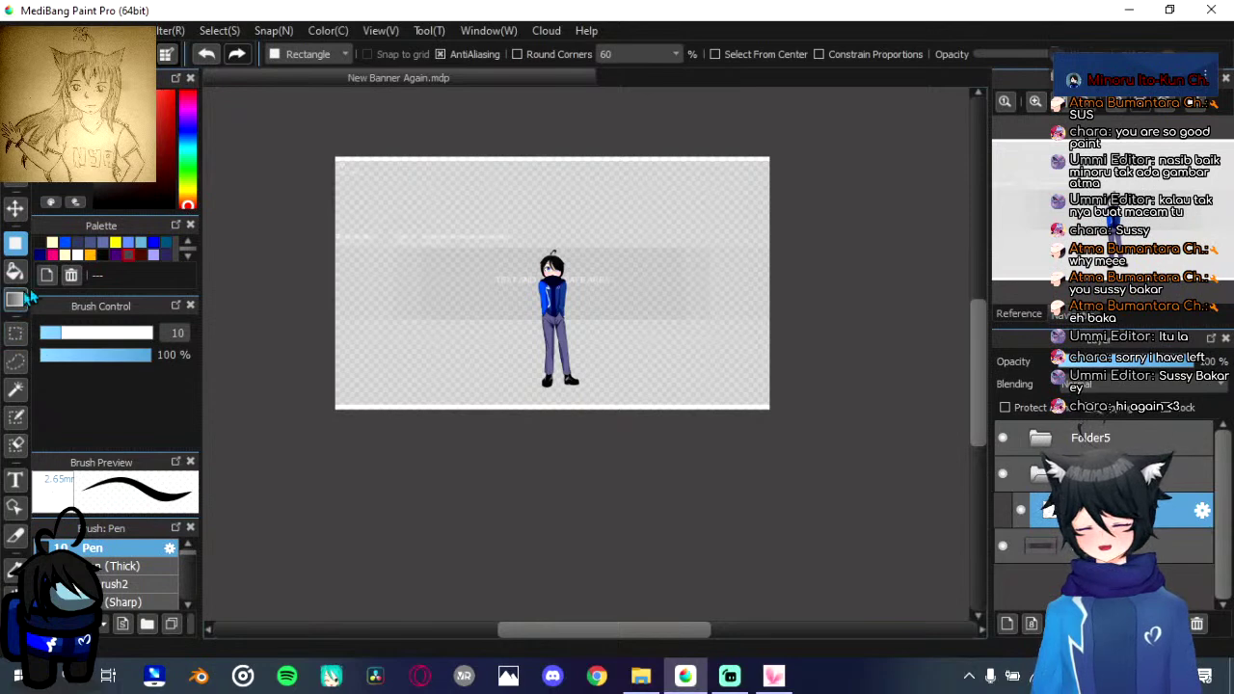
{"action": "left_click_drag", "start_coordinate": [291, 139], "coordinate": [810, 354]}
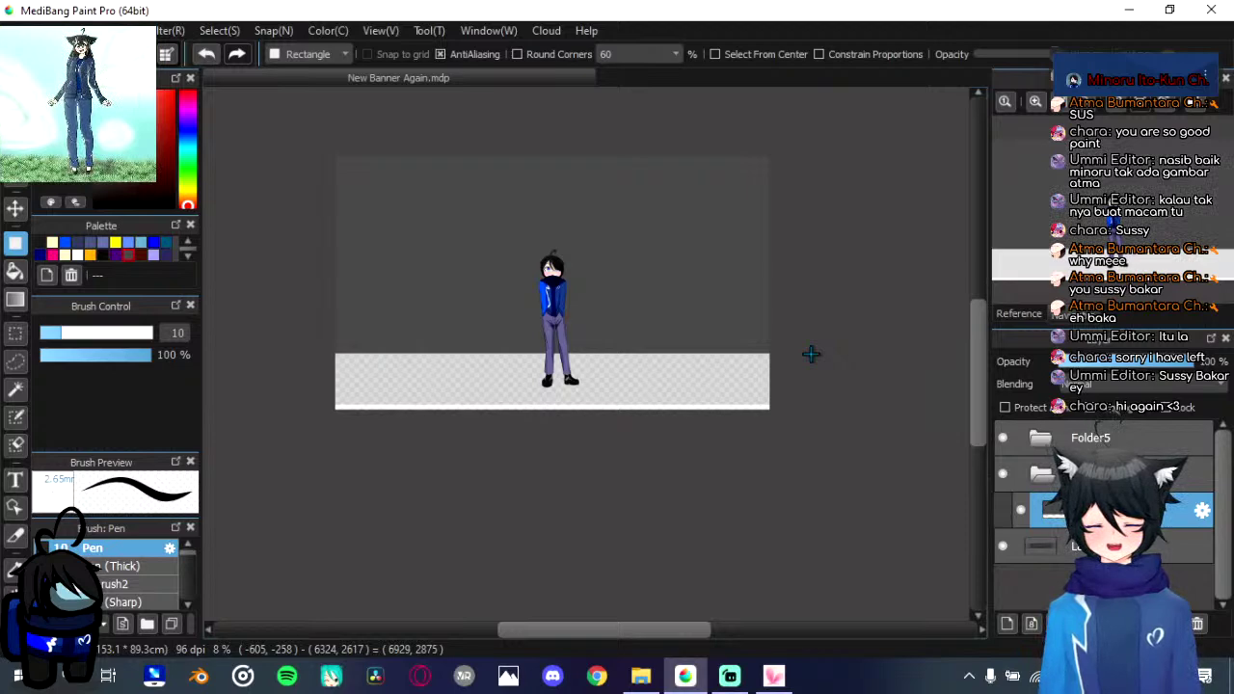
{"action": "left_click", "coordinate": [1005, 625]}
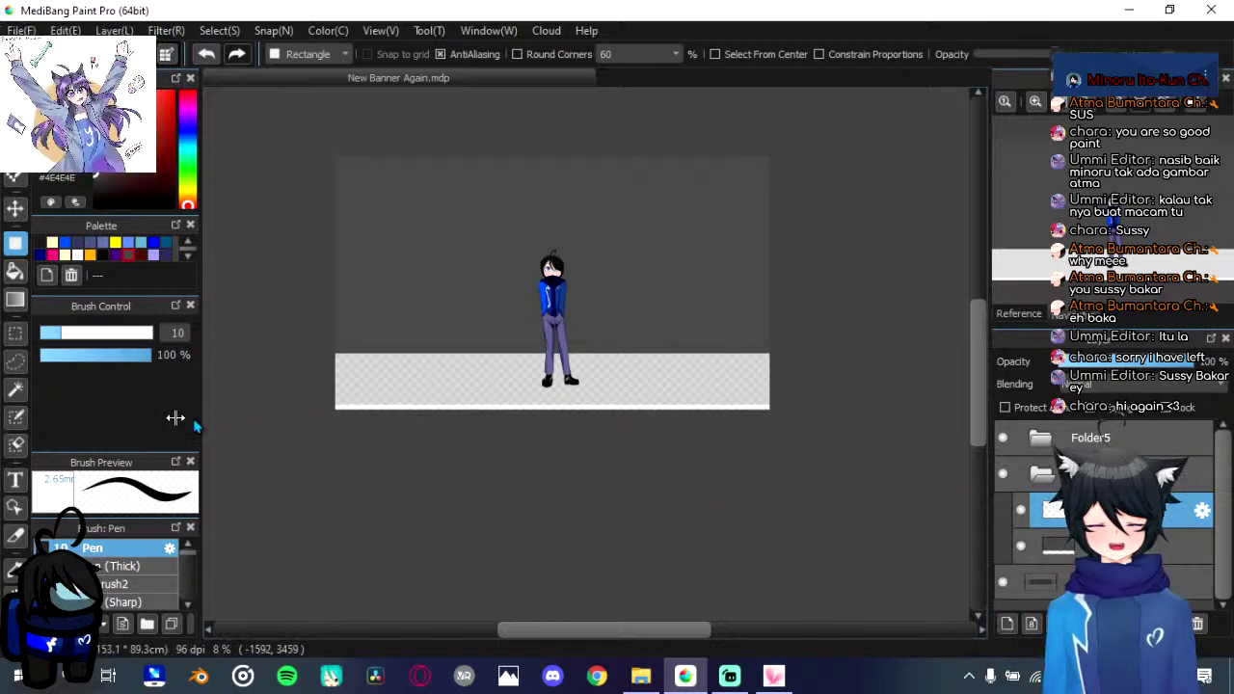
{"action": "left_click_drag", "start_coordinate": [279, 446], "coordinate": [807, 350]}
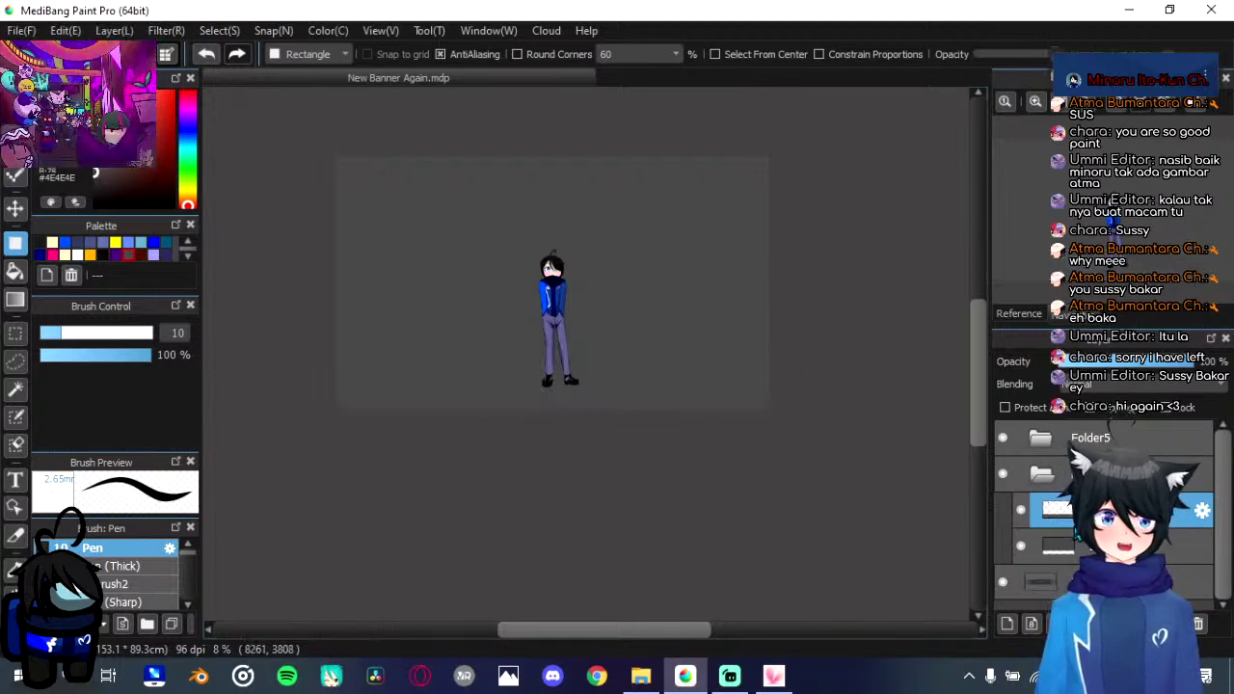
Step: Add a clipped layer over the floor rectangle and shade it with a vertical Linear gradient of type Foreground-Background
{"action": "left_click", "coordinate": [1006, 624]}
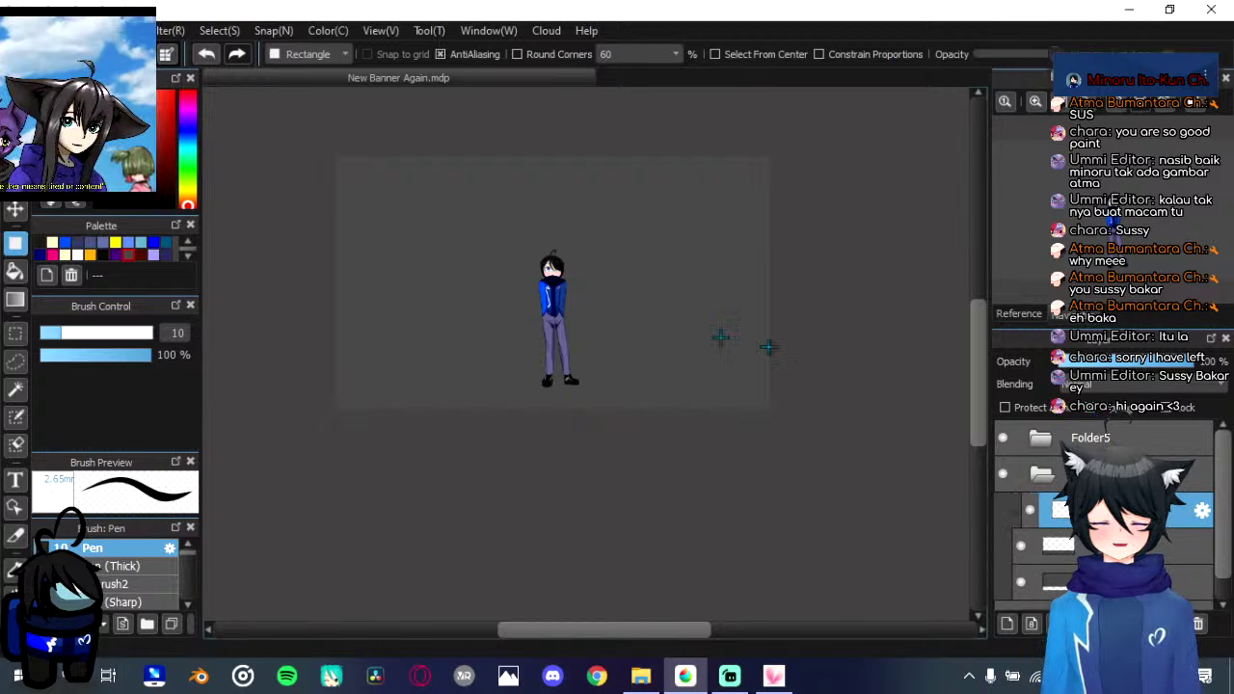
{"action": "left_click", "coordinate": [14, 299]}
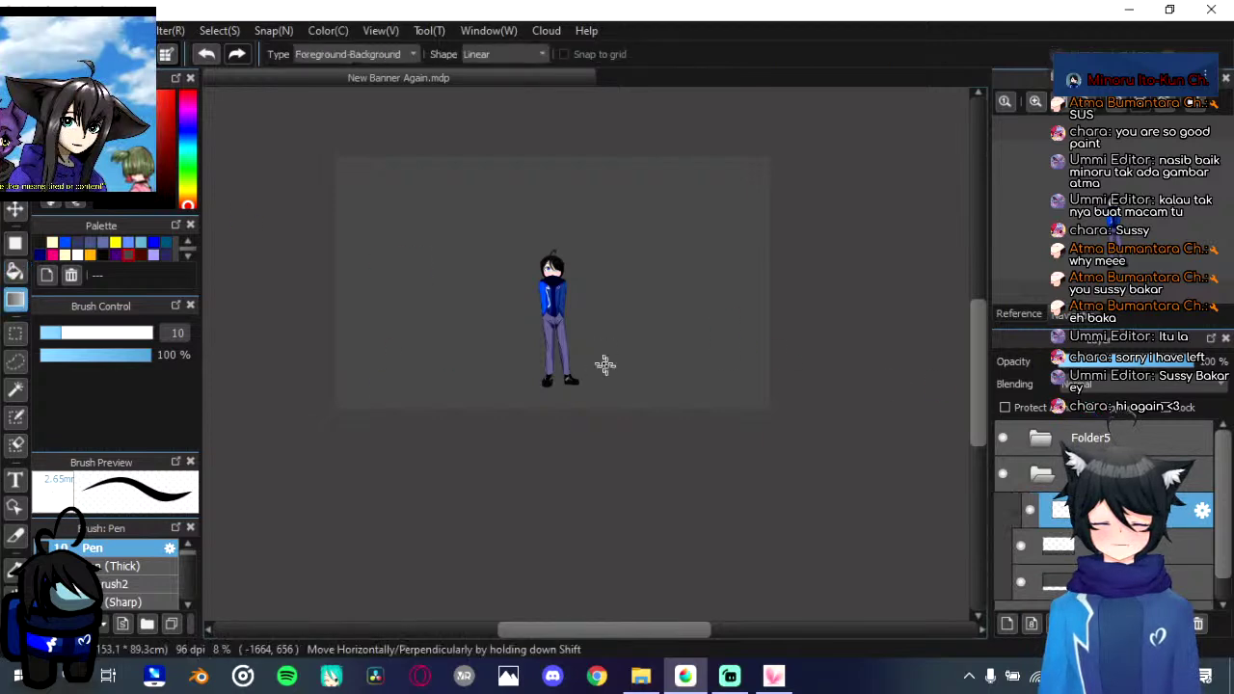
{"action": "left_click_drag", "start_coordinate": [562, 338], "coordinate": [576, 470]}
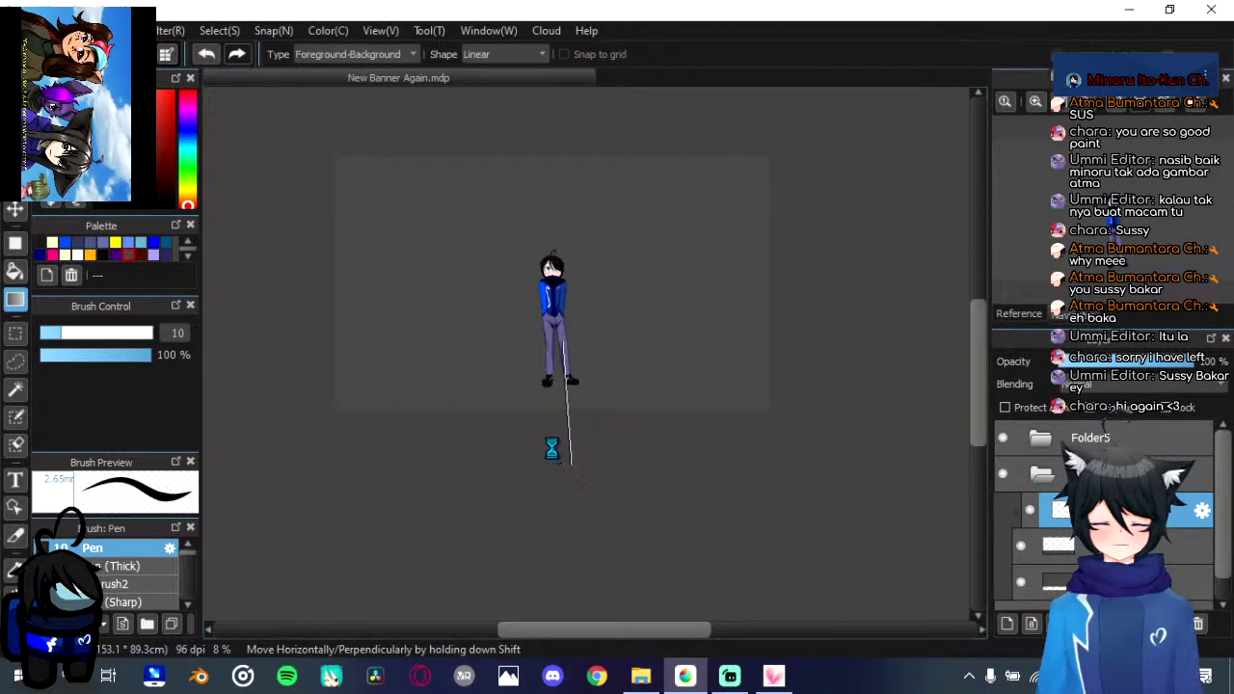
{"action": "left_click_drag", "start_coordinate": [549, 310], "coordinate": [545, 355]}
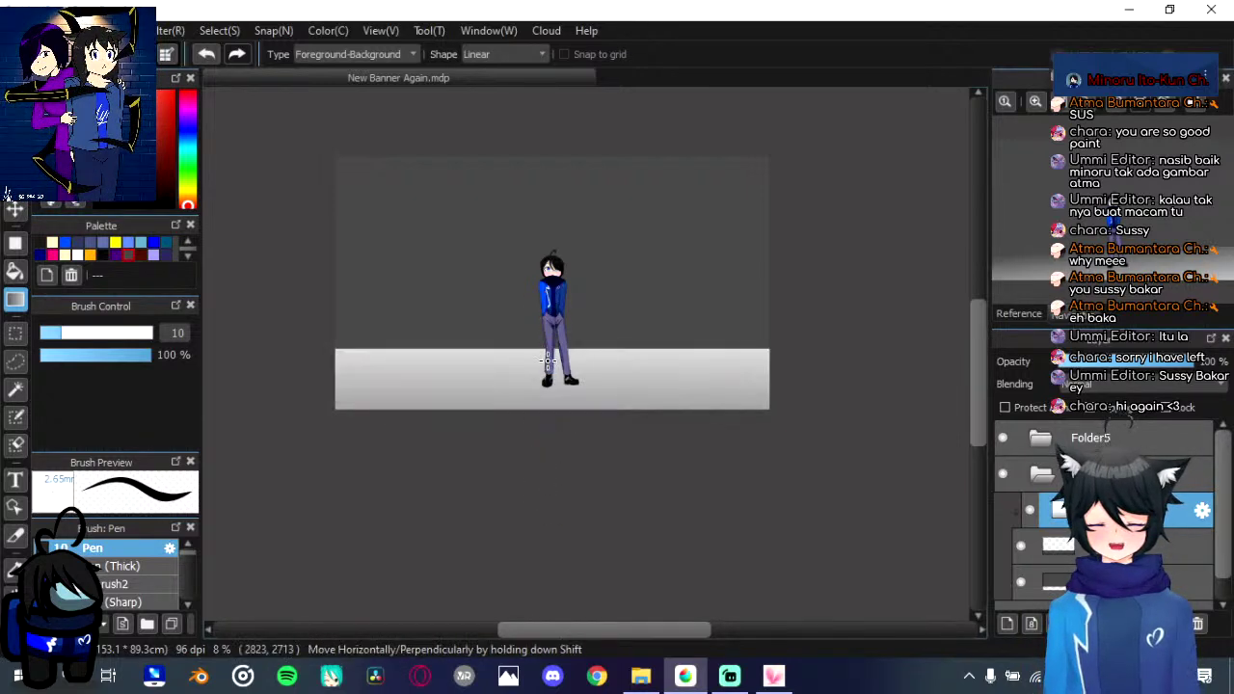
{"action": "left_click_drag", "start_coordinate": [549, 311], "coordinate": [548, 277]}
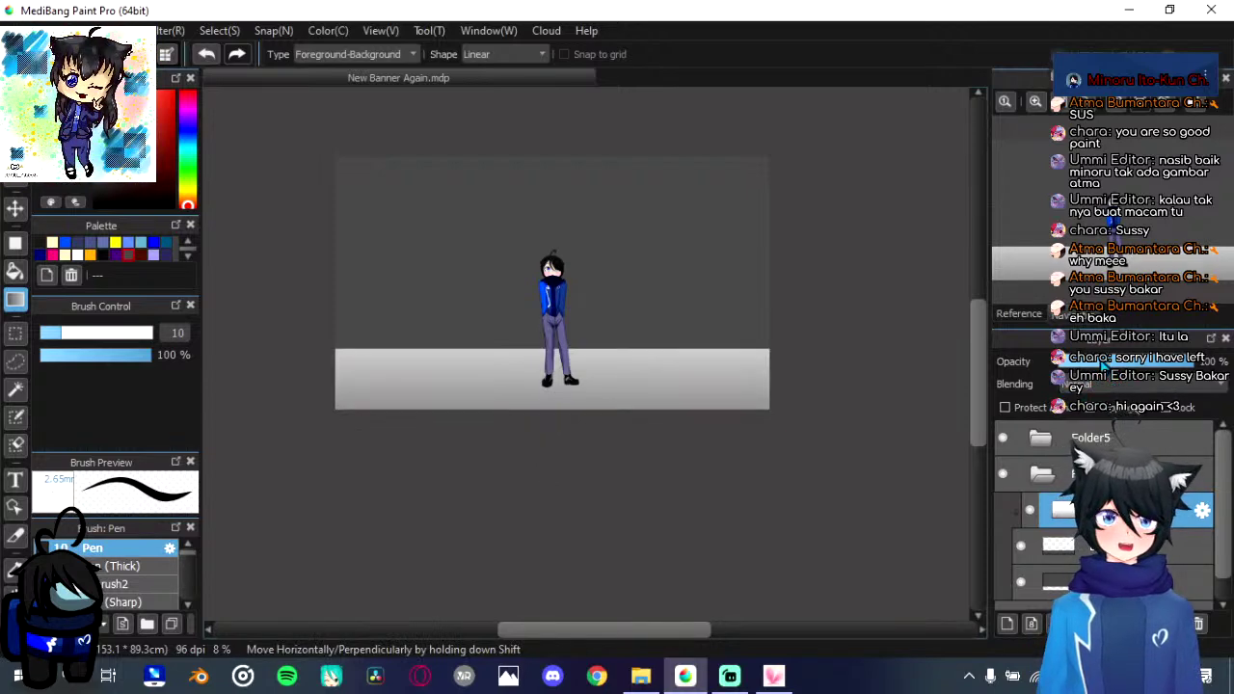
{"action": "left_click", "coordinate": [1096, 363]}
{"action": "left_click", "coordinate": [1123, 364]}
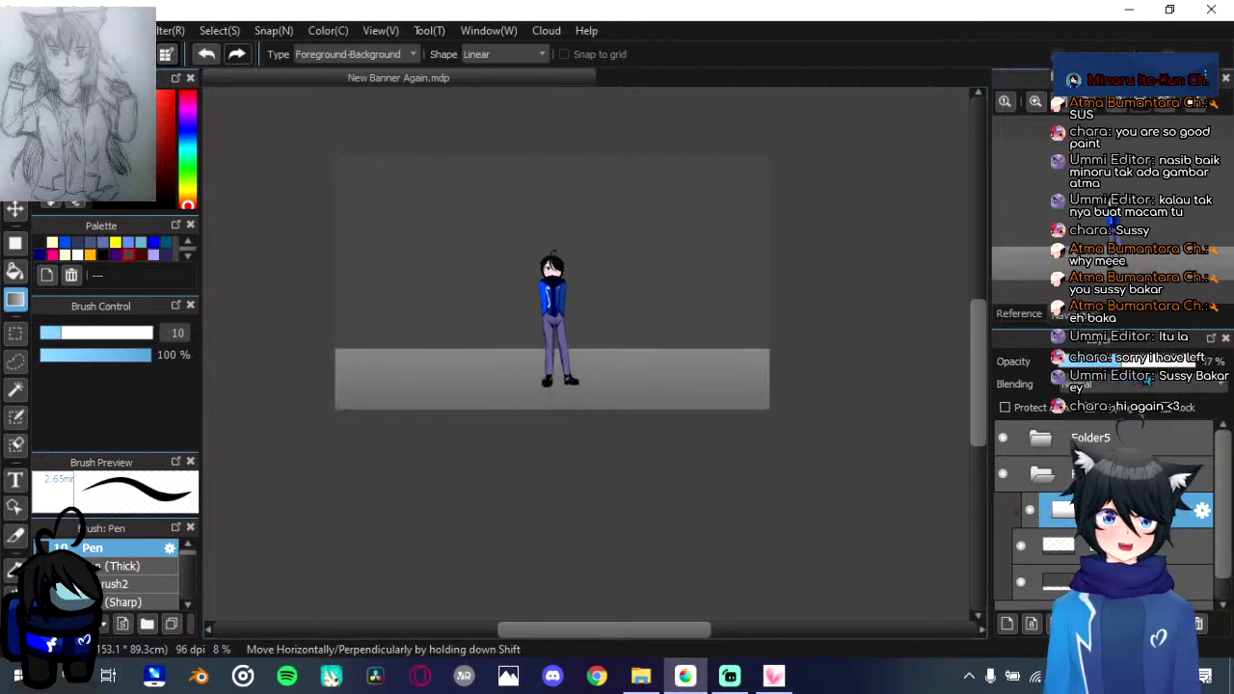
{"action": "left_click", "coordinate": [1147, 364]}
{"action": "left_click", "coordinate": [1194, 365]}
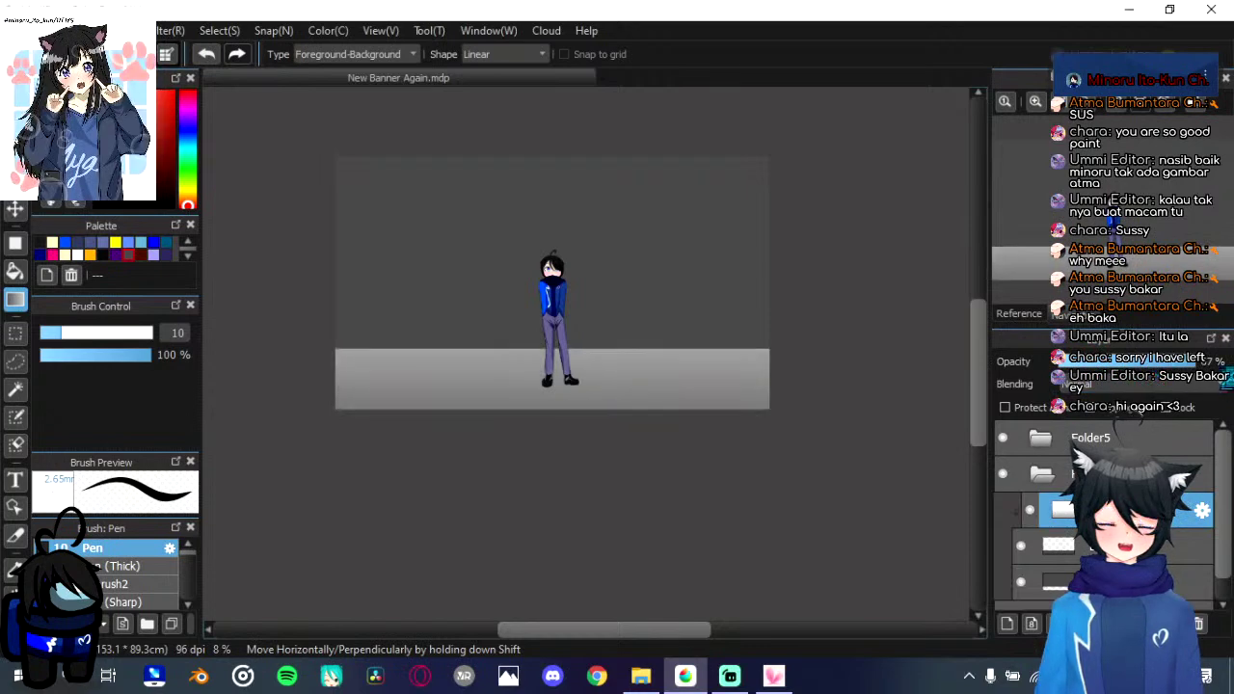
{"action": "left_click", "coordinate": [1168, 385]}
{"action": "left_click", "coordinate": [1143, 437]}
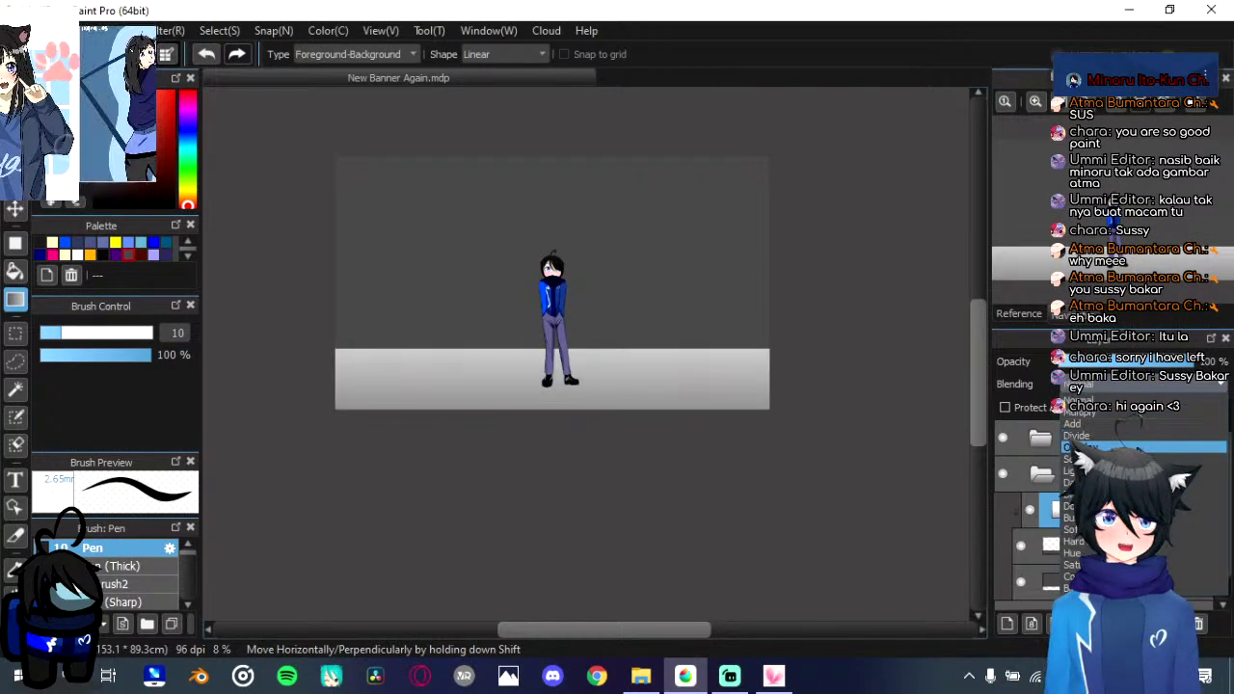
{"action": "key", "text": "Return"}
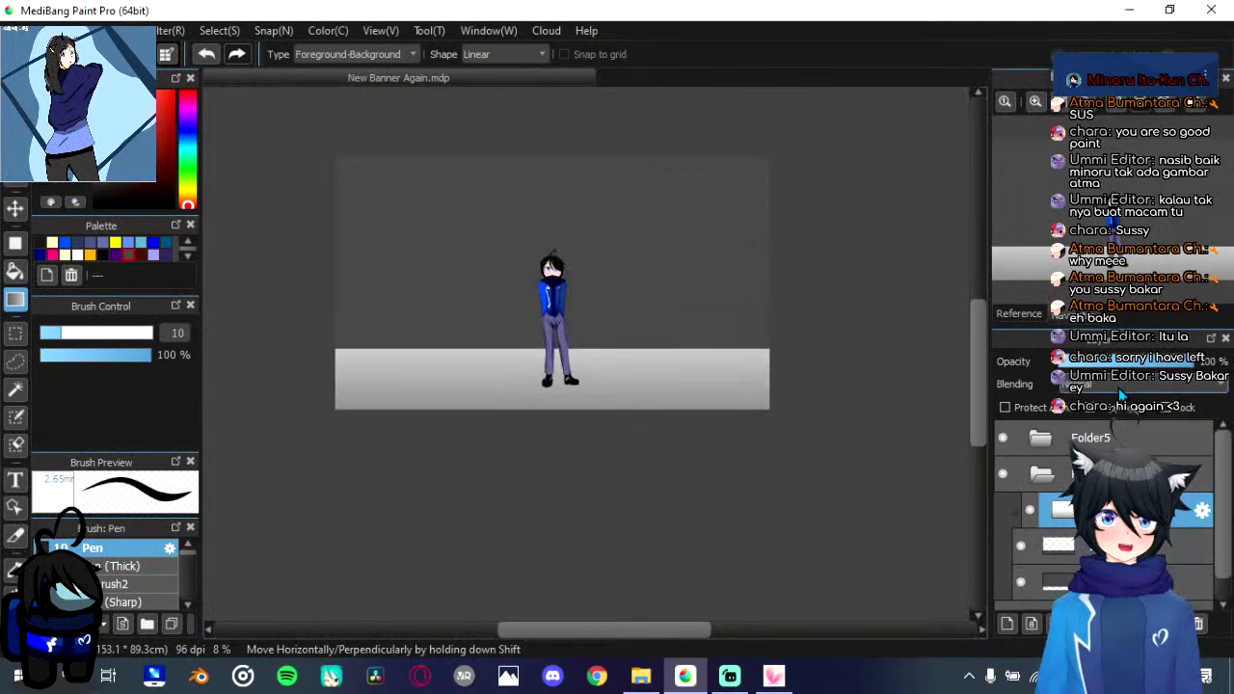
Step: Set the floor gradient layer's blending to Soft Light and toggle the layer's visibility to compare the effect
{"action": "left_click", "coordinate": [1121, 386]}
{"action": "left_click", "coordinate": [1137, 529]}
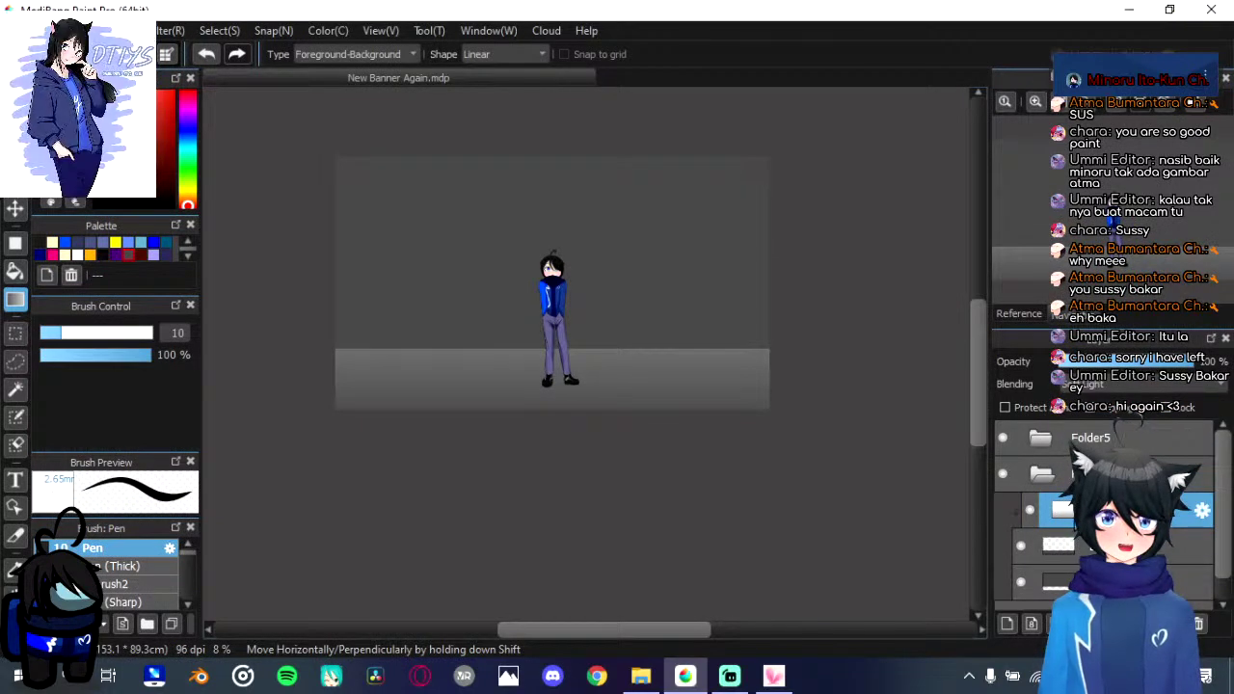
{"action": "left_click", "coordinate": [1032, 512]}
{"action": "left_click", "coordinate": [1033, 512]}
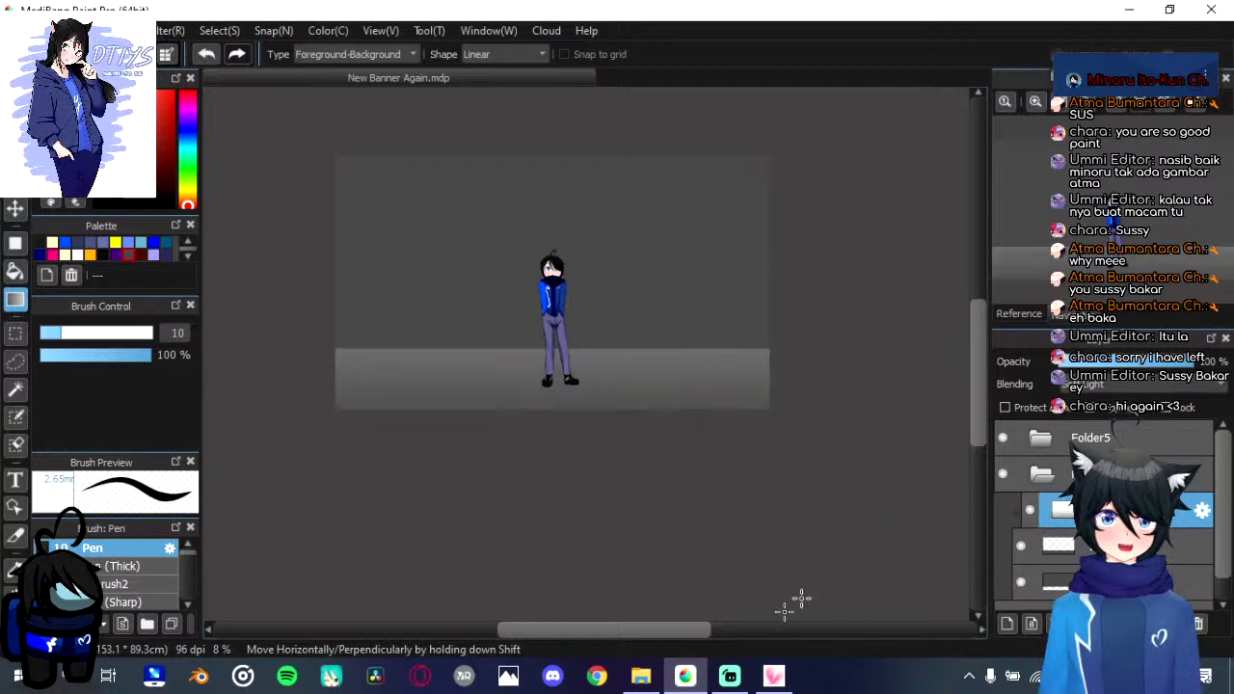
Step: Switch to File Explorer, dismiss the write-protection error, open 2 pipi.png in MediBang Paint Pro, view it, and return to New Banner Again
{"action": "left_click", "coordinate": [644, 680]}
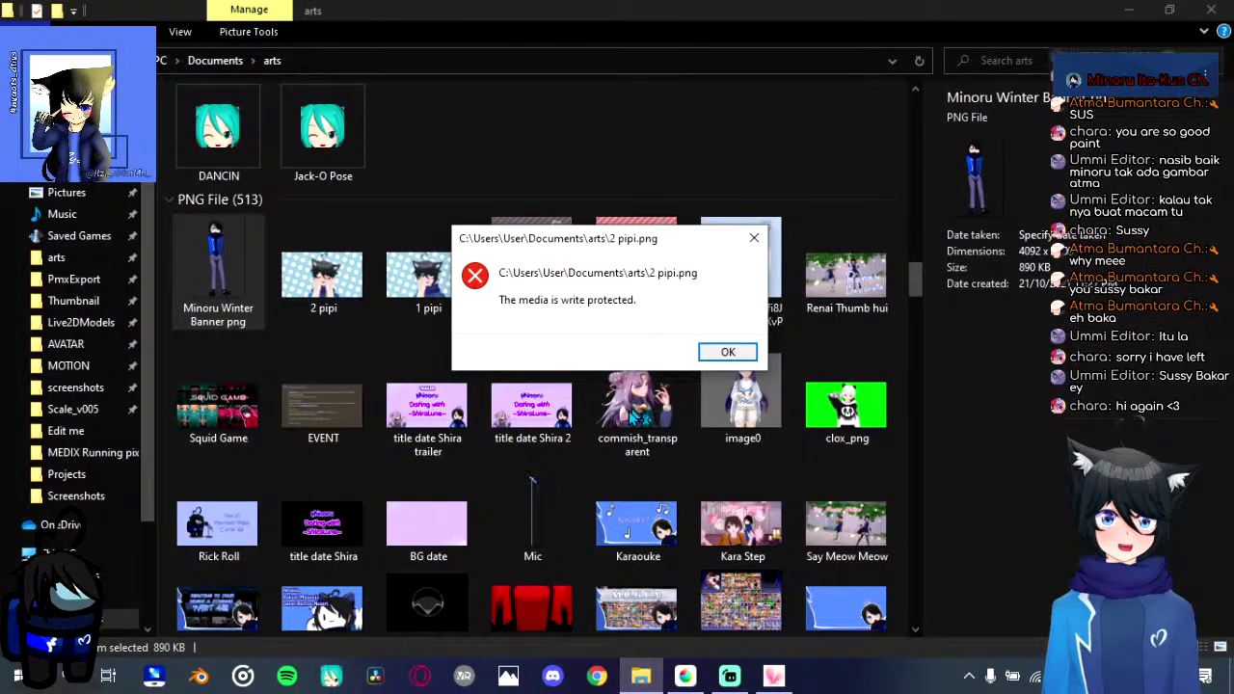
{"action": "left_click", "coordinate": [728, 351]}
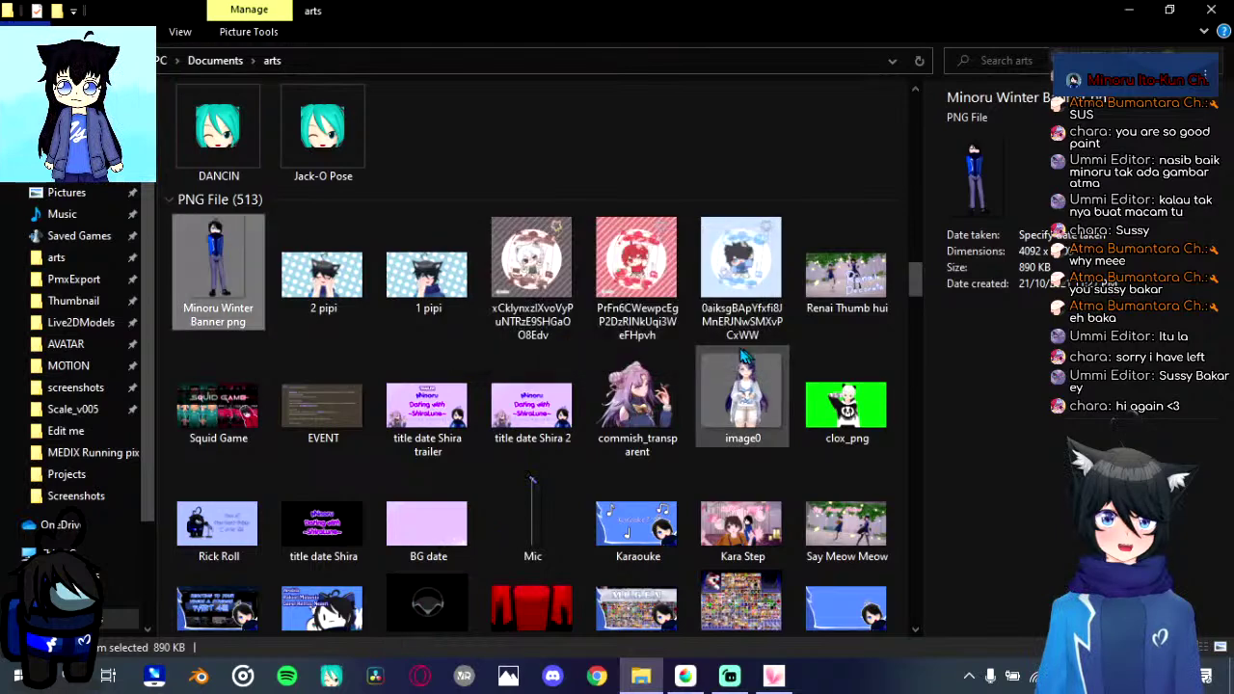
{"action": "left_click", "coordinate": [727, 138]}
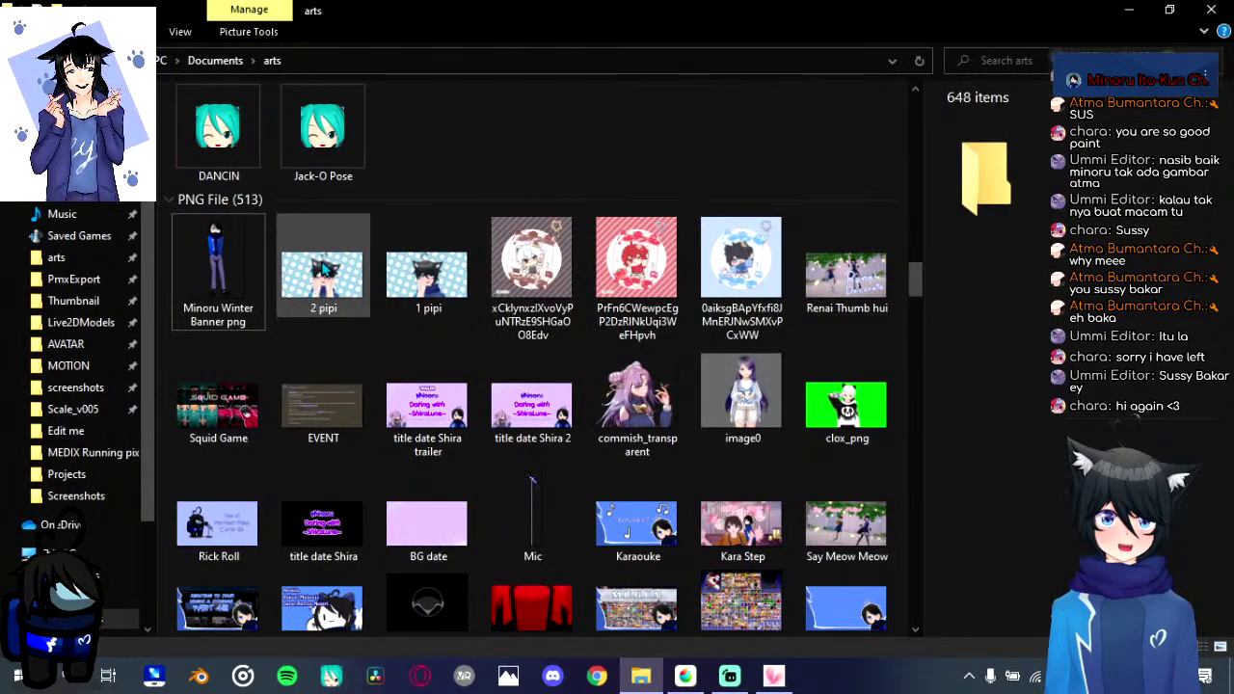
{"action": "left_click_drag", "start_coordinate": [312, 302], "coordinate": [685, 349]}
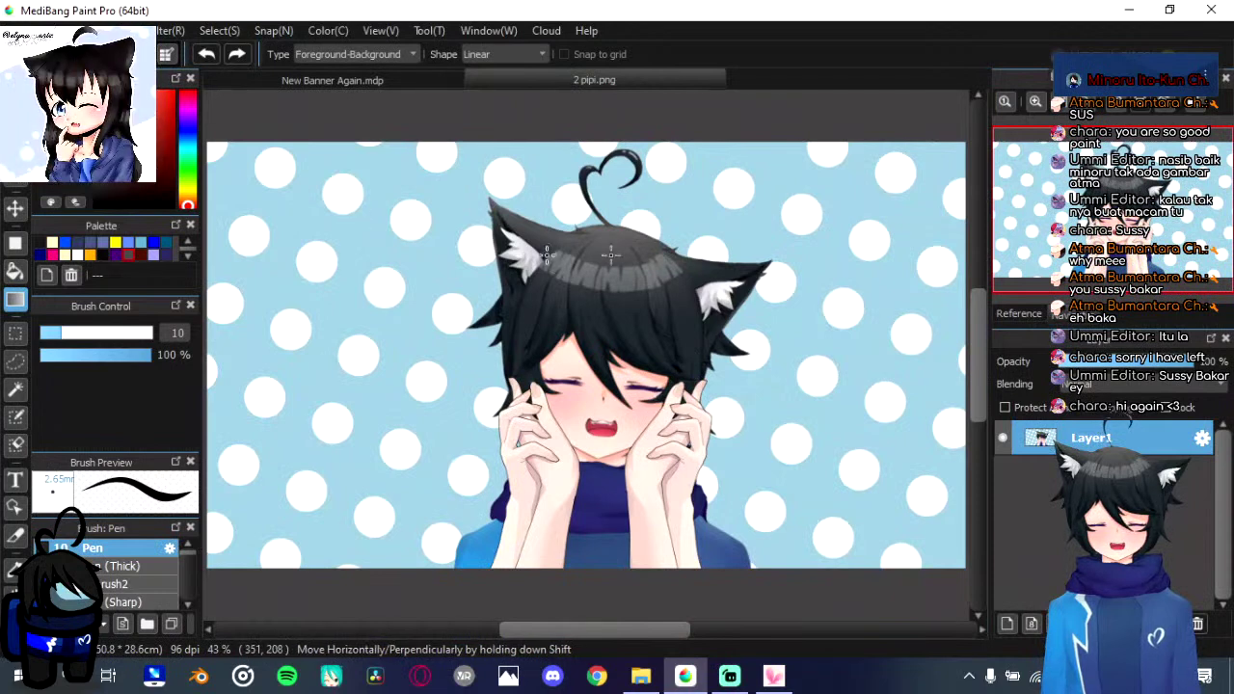
{"action": "left_click", "coordinate": [436, 81]}
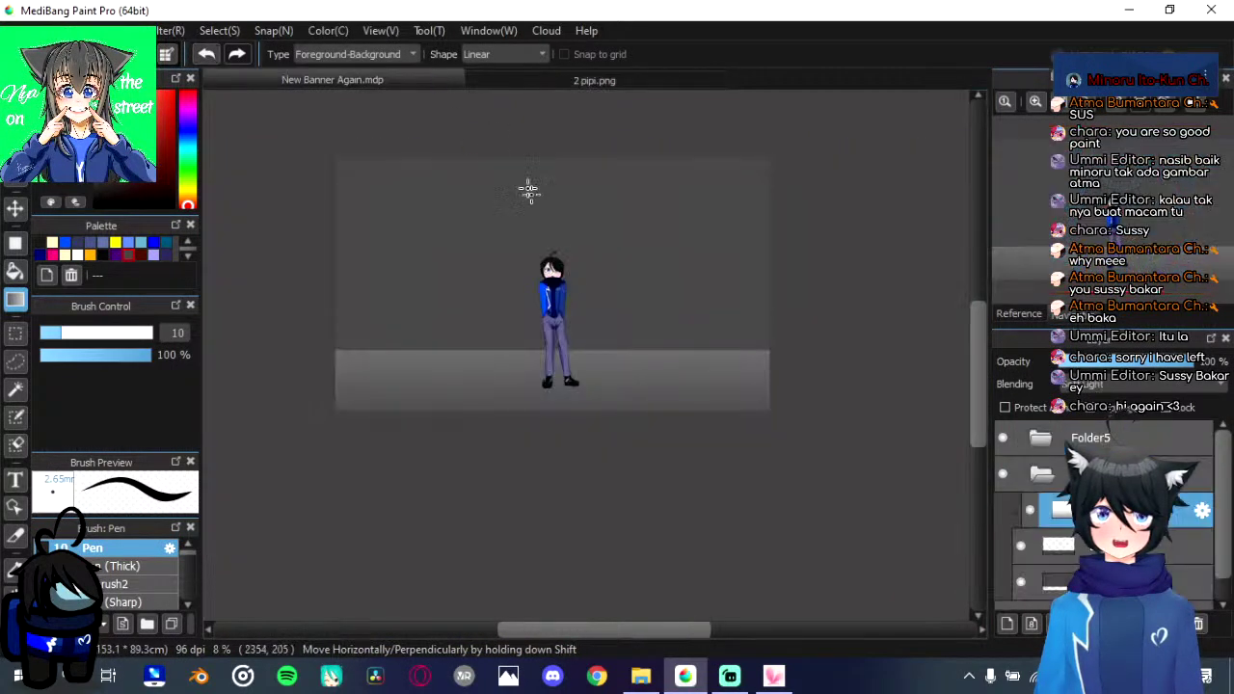
{"action": "left_click", "coordinate": [594, 80]}
{"action": "left_click", "coordinate": [431, 80]}
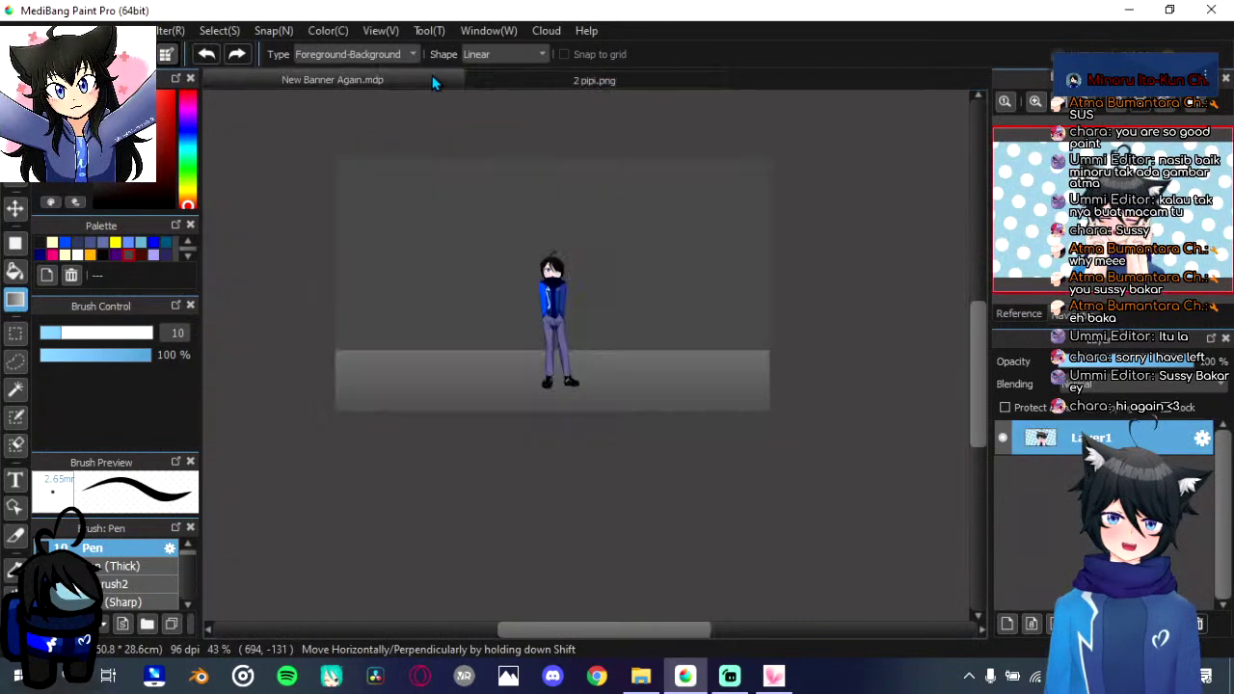
Step: Add a clipped Soft Light layer over the wall rectangle and shade it with a vertical Linear Foreground-Background gradient
{"action": "scroll", "coordinate": [598, 314], "scroll_direction": "up", "scroll_amount": 1}
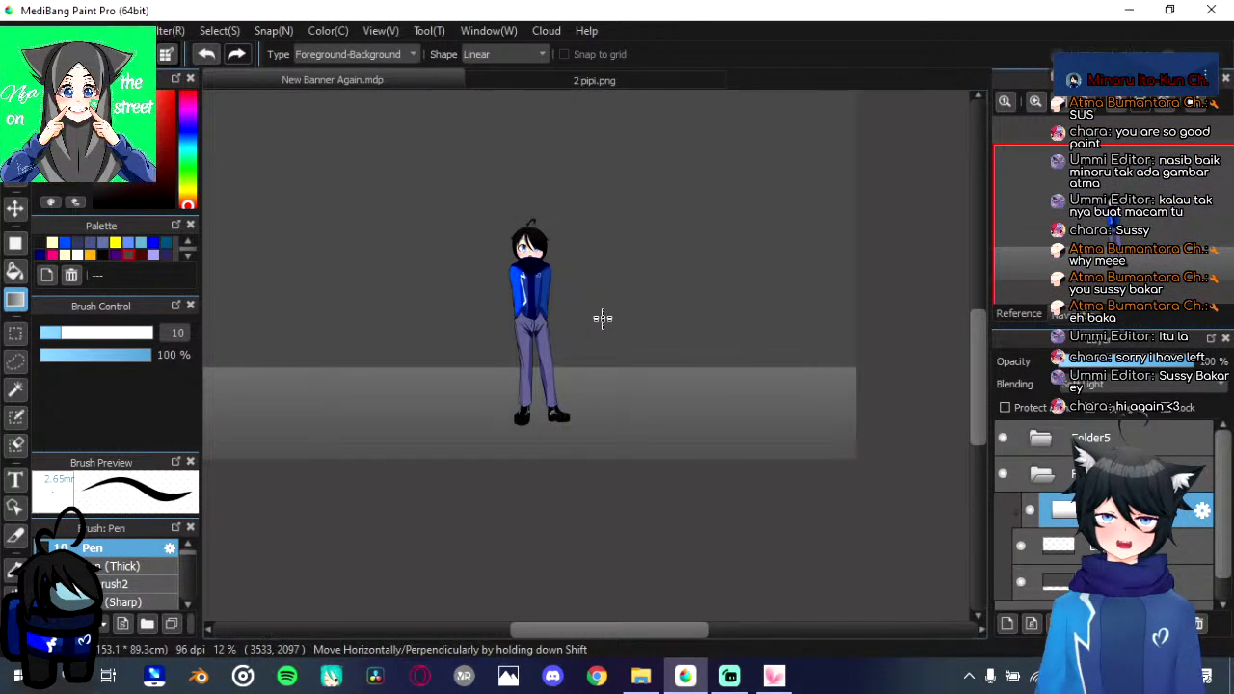
{"action": "scroll", "coordinate": [601, 318], "scroll_direction": "down", "scroll_amount": 1}
{"action": "scroll", "coordinate": [601, 322], "scroll_direction": "up", "scroll_amount": 1}
{"action": "left_click", "coordinate": [1051, 582]}
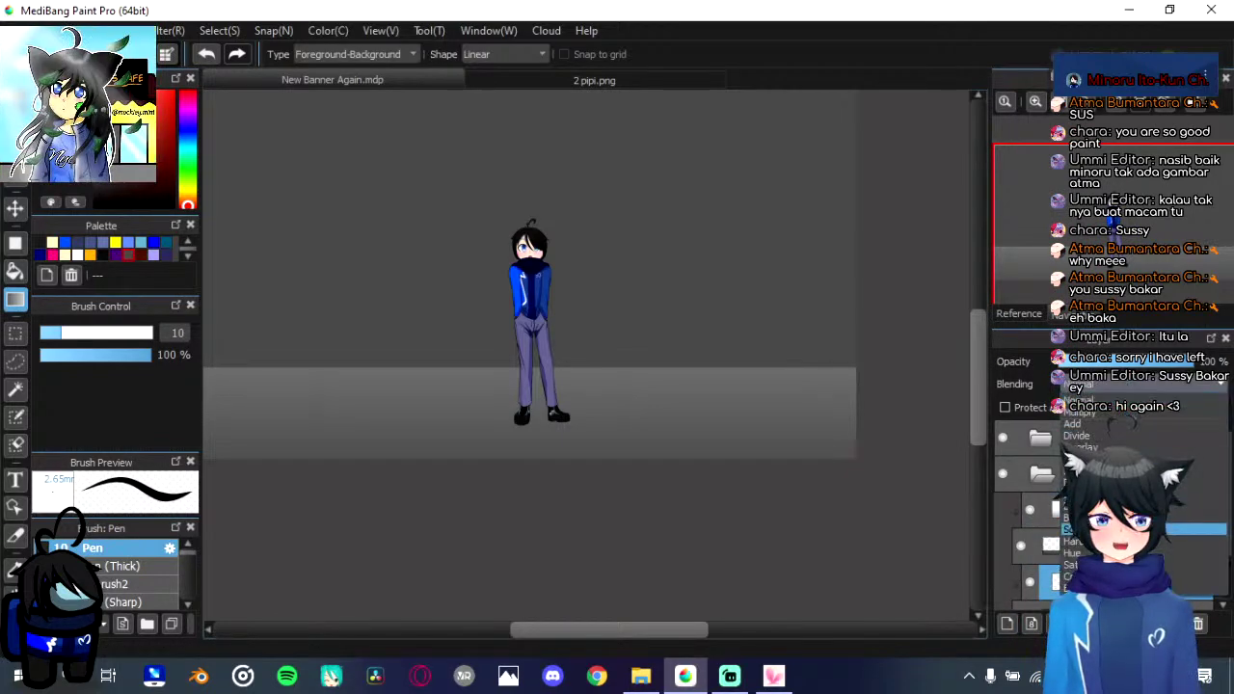
{"action": "scroll", "coordinate": [704, 332], "scroll_direction": "down", "scroll_amount": 1}
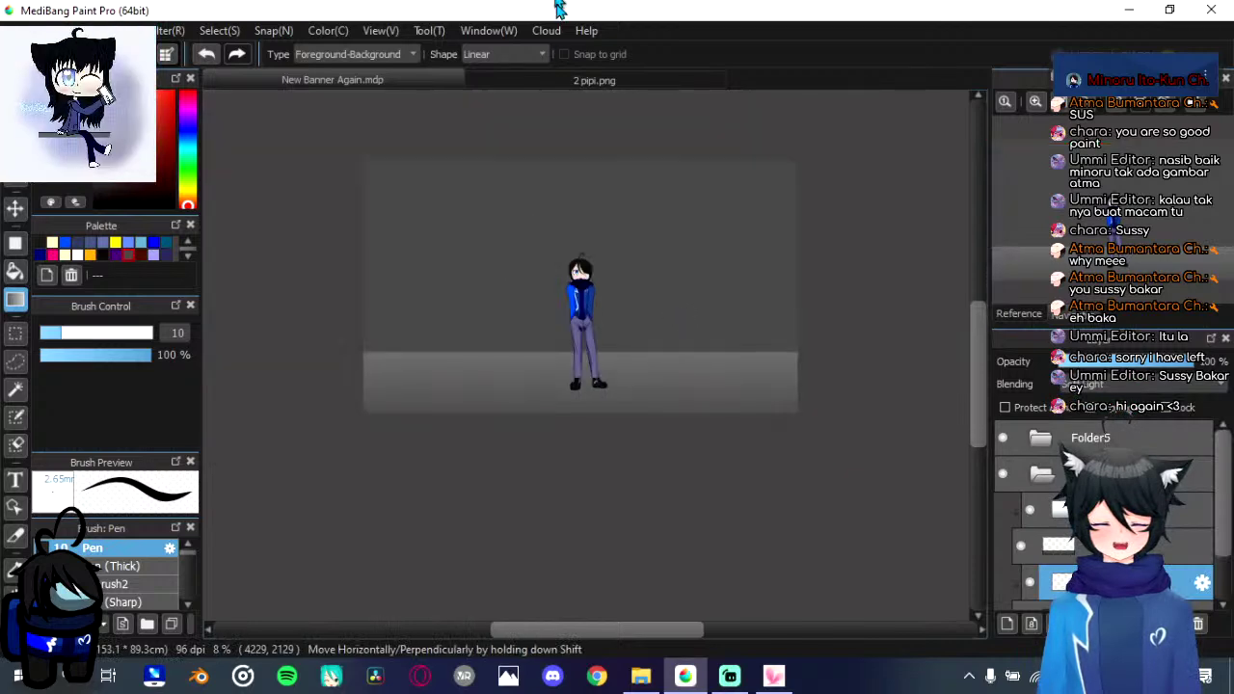
{"action": "left_click_drag", "start_coordinate": [573, 145], "coordinate": [578, 393]}
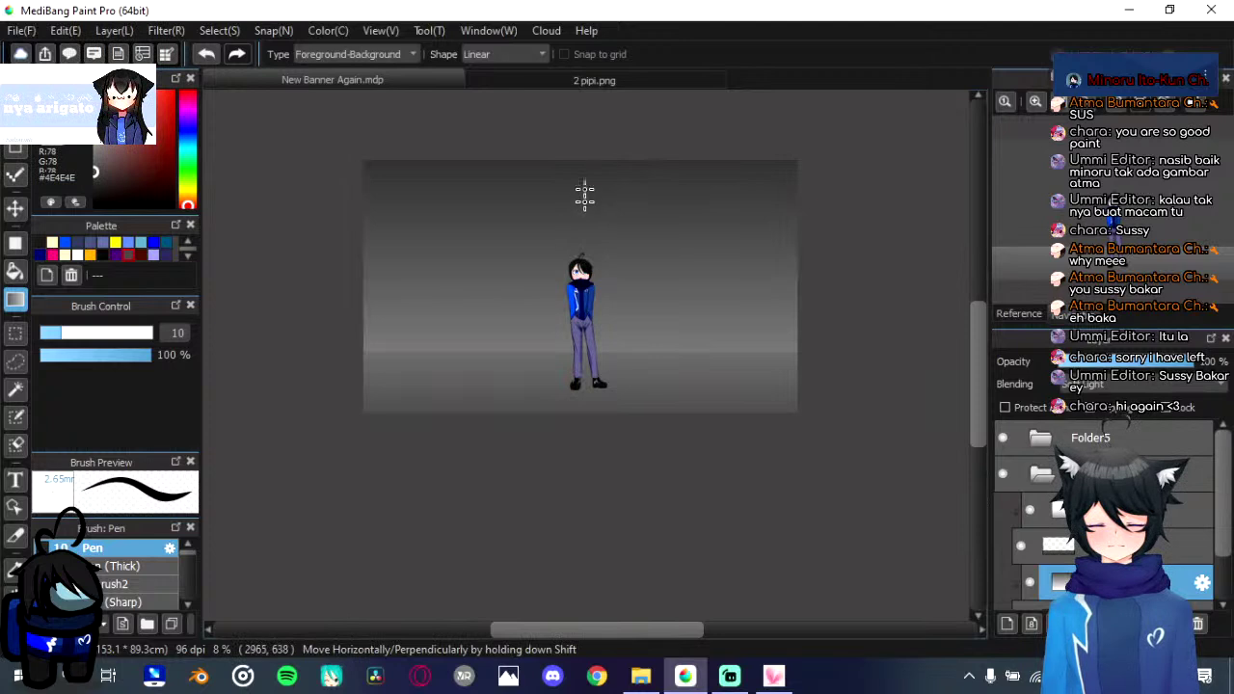
{"action": "left_click_drag", "start_coordinate": [576, 374], "coordinate": [579, 241]}
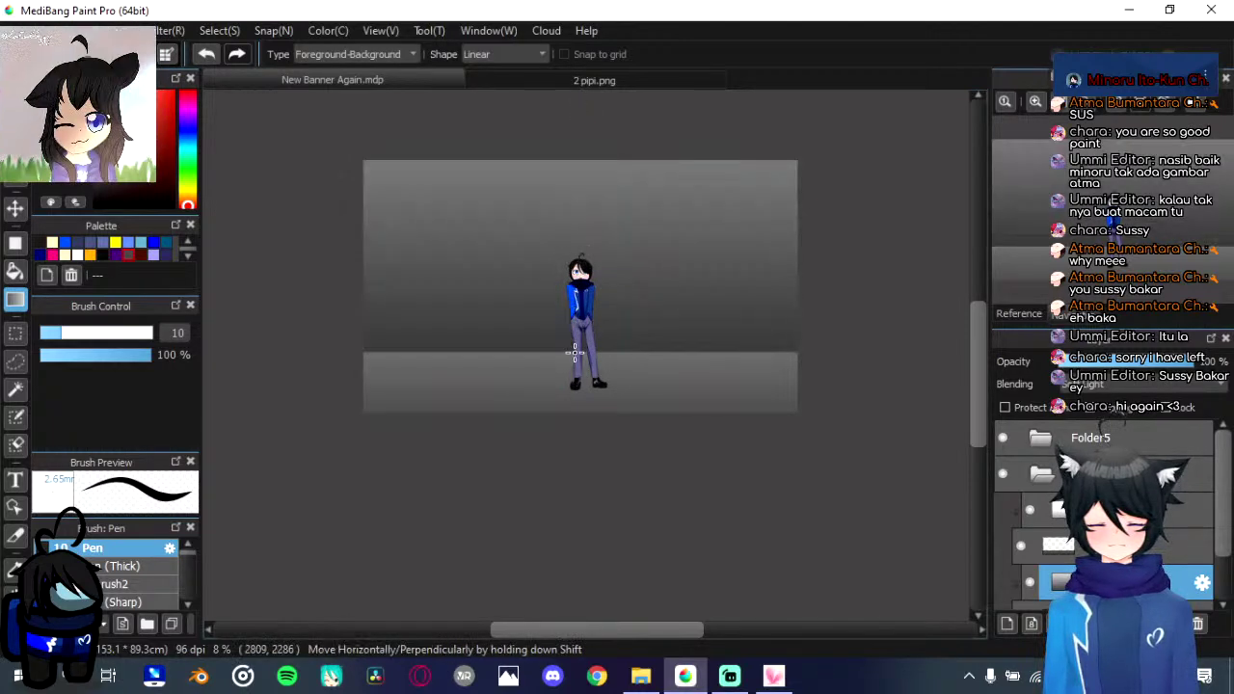
Step: Redraw the wall's vertical Linear gradient from below the banner to above it, and select the wall rectangle's layer
{"action": "left_click_drag", "start_coordinate": [580, 456], "coordinate": [580, 147]}
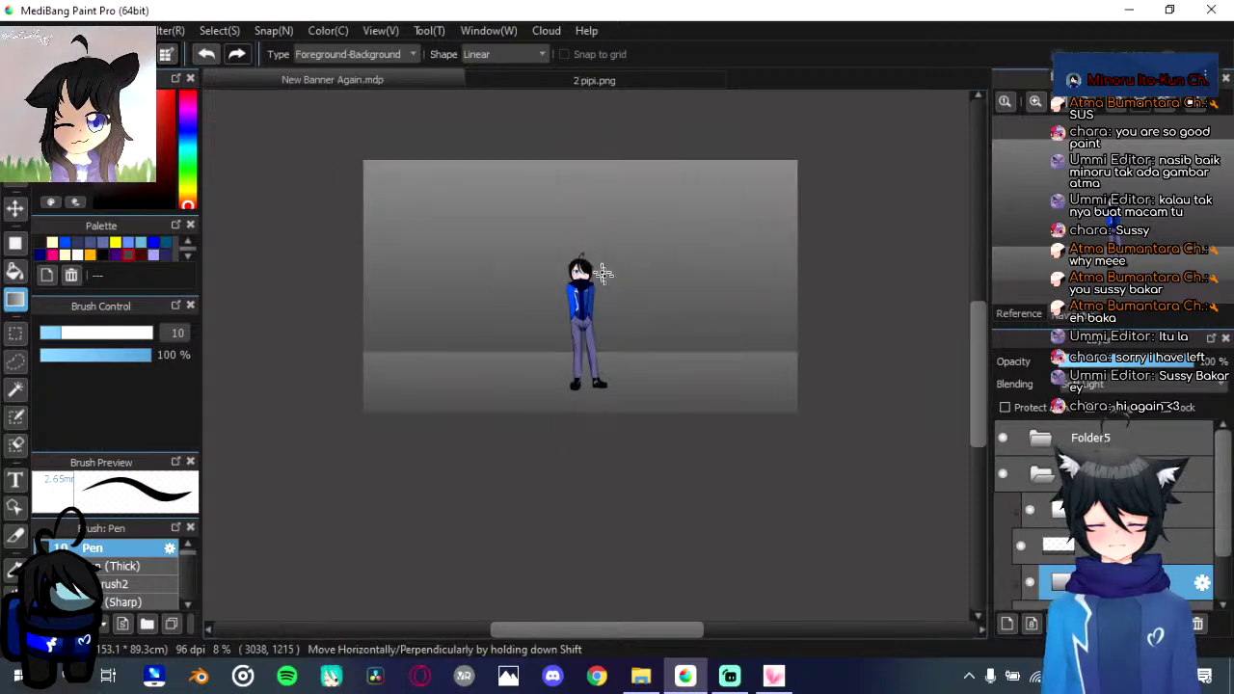
{"action": "scroll", "coordinate": [1109, 550], "scroll_direction": "down", "scroll_amount": 1}
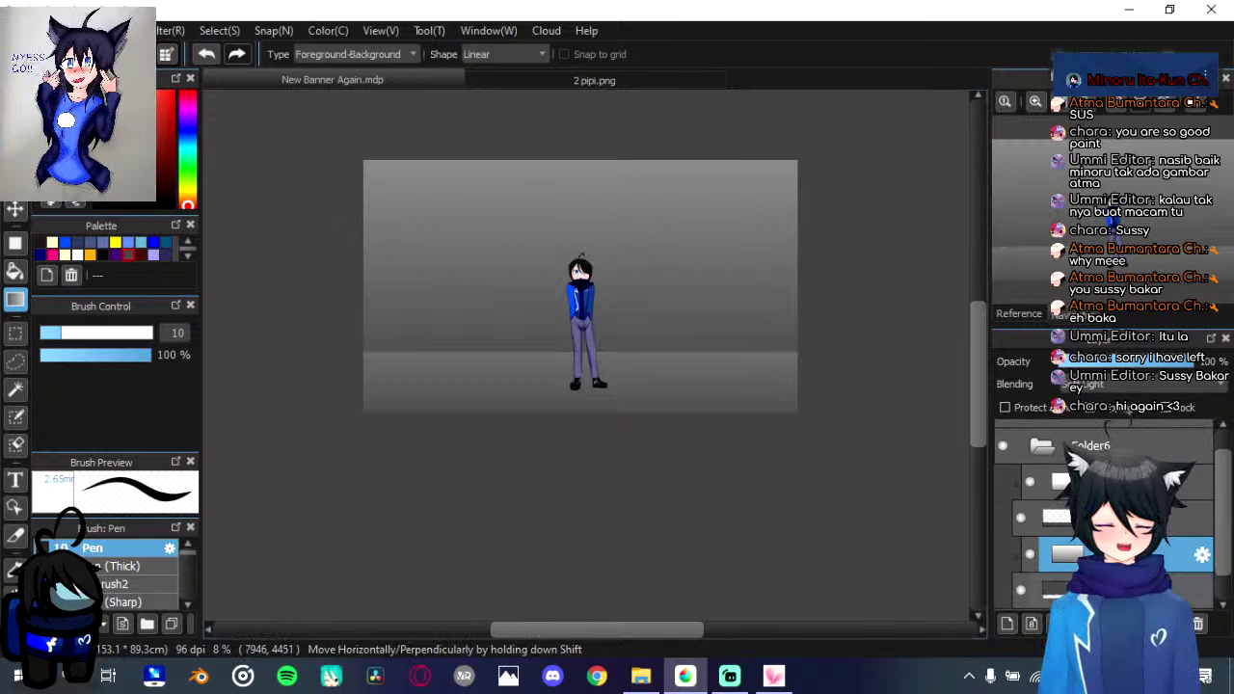
{"action": "left_click", "coordinate": [1109, 589]}
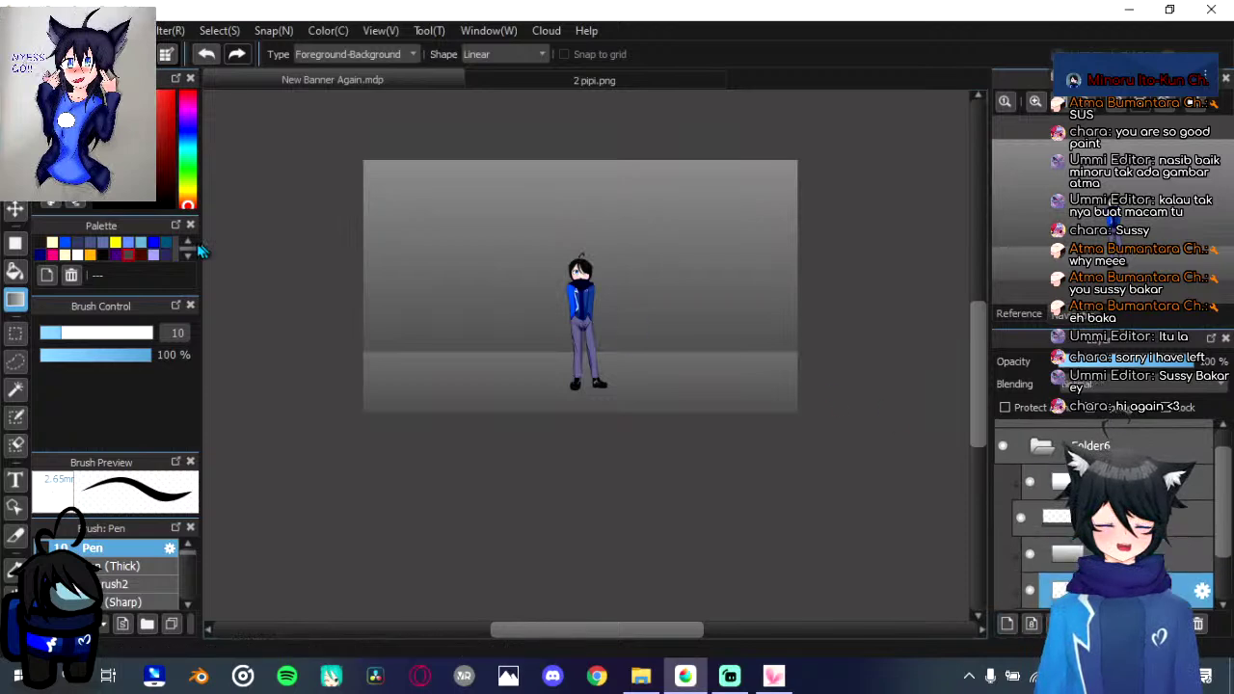
{"action": "left_click", "coordinate": [166, 30]}
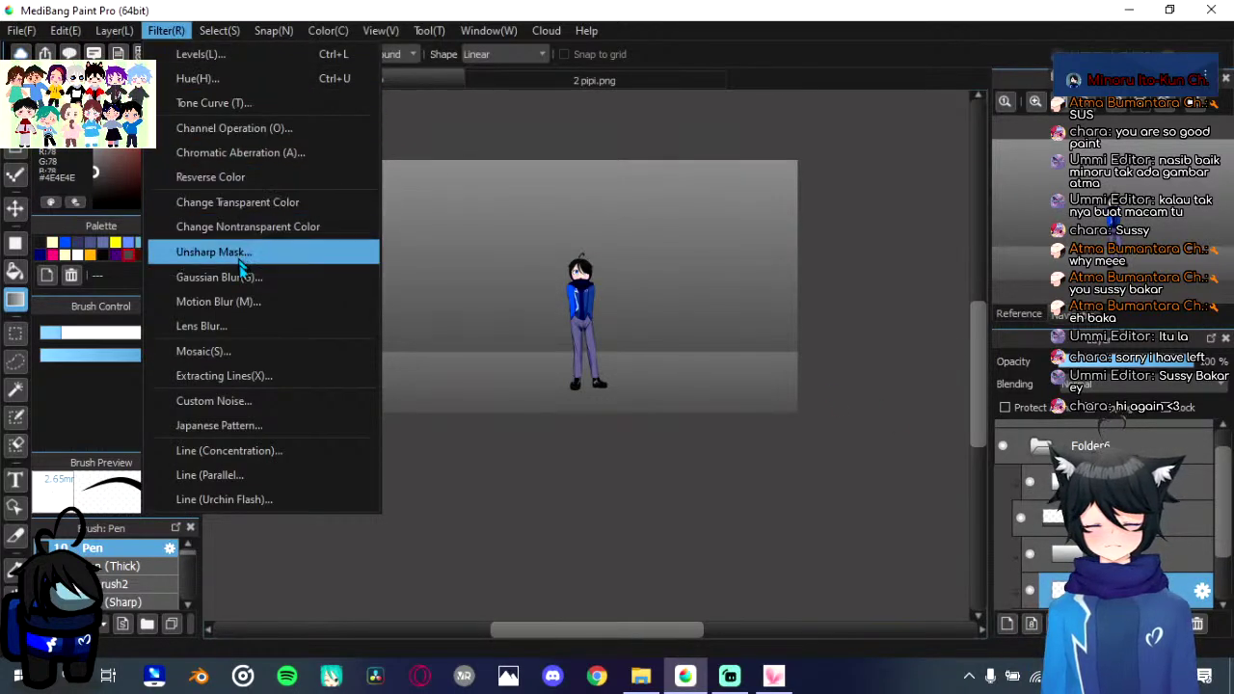
{"action": "left_click", "coordinate": [170, 30]}
{"action": "left_click", "coordinate": [125, 30]}
{"action": "mouse_move", "coordinate": [169, 34]}
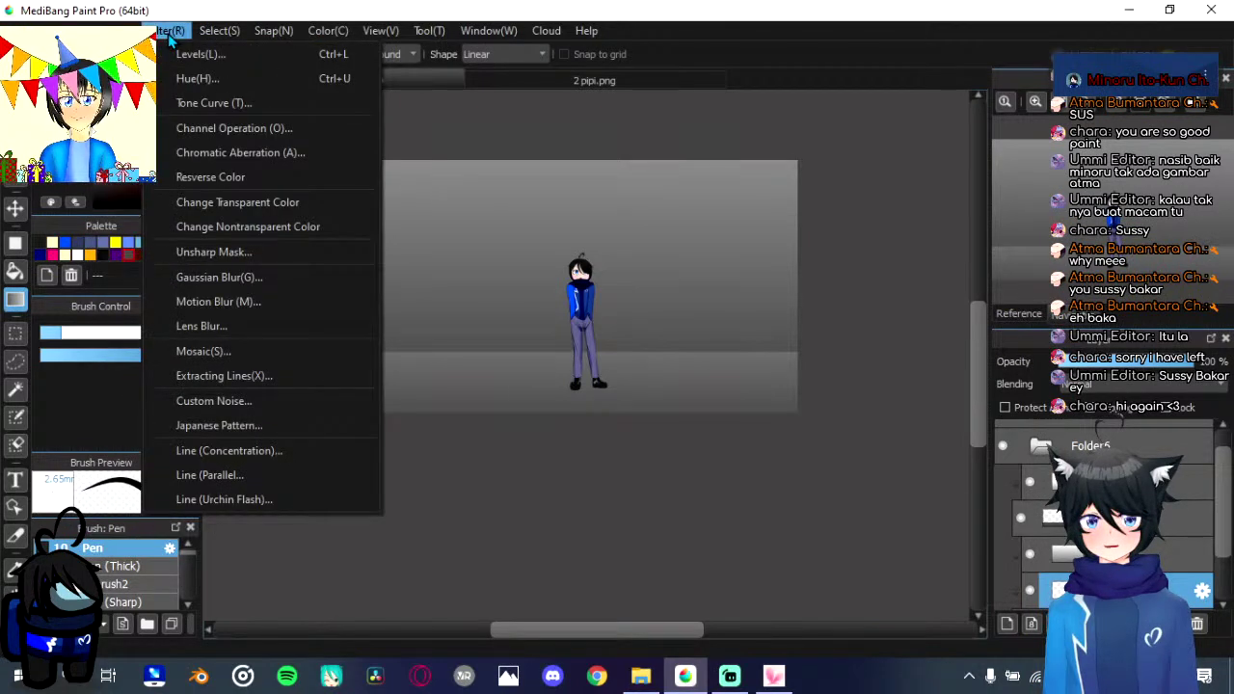
{"action": "left_click", "coordinate": [273, 425]}
{"action": "left_click", "coordinate": [738, 442]}
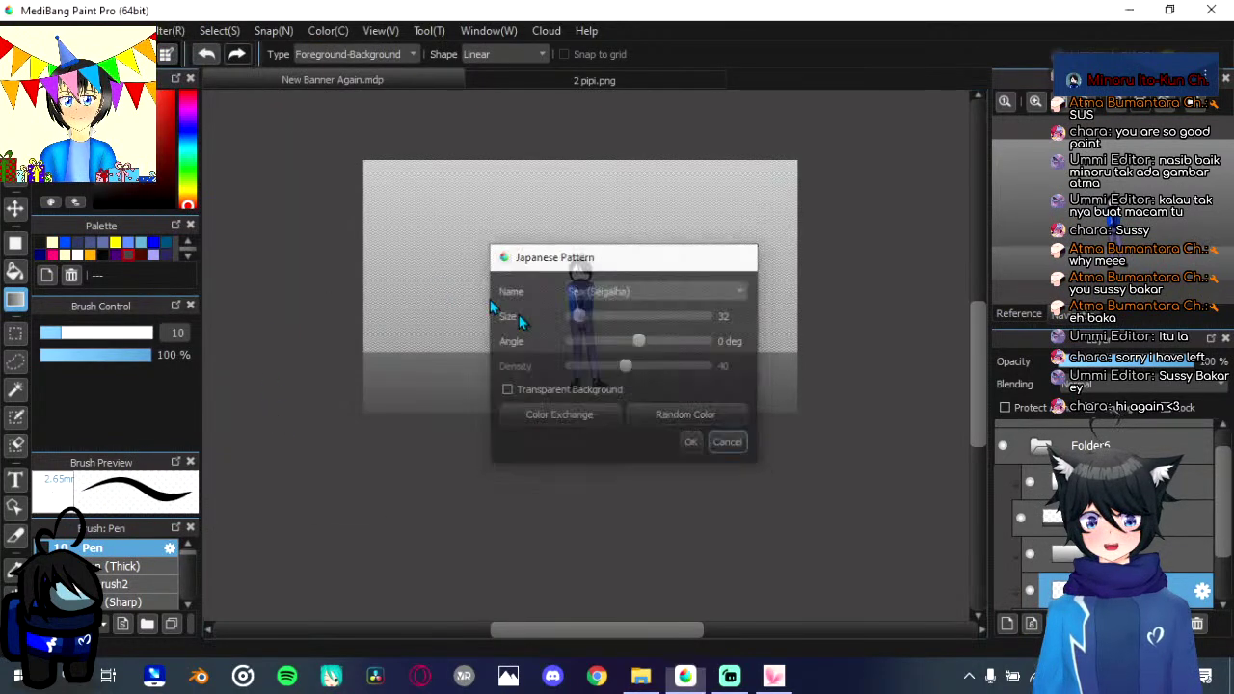
Step: Open the Custom Noise filter for the wall rectangle's layer and reposition its dialog
{"action": "left_click", "coordinate": [126, 30]}
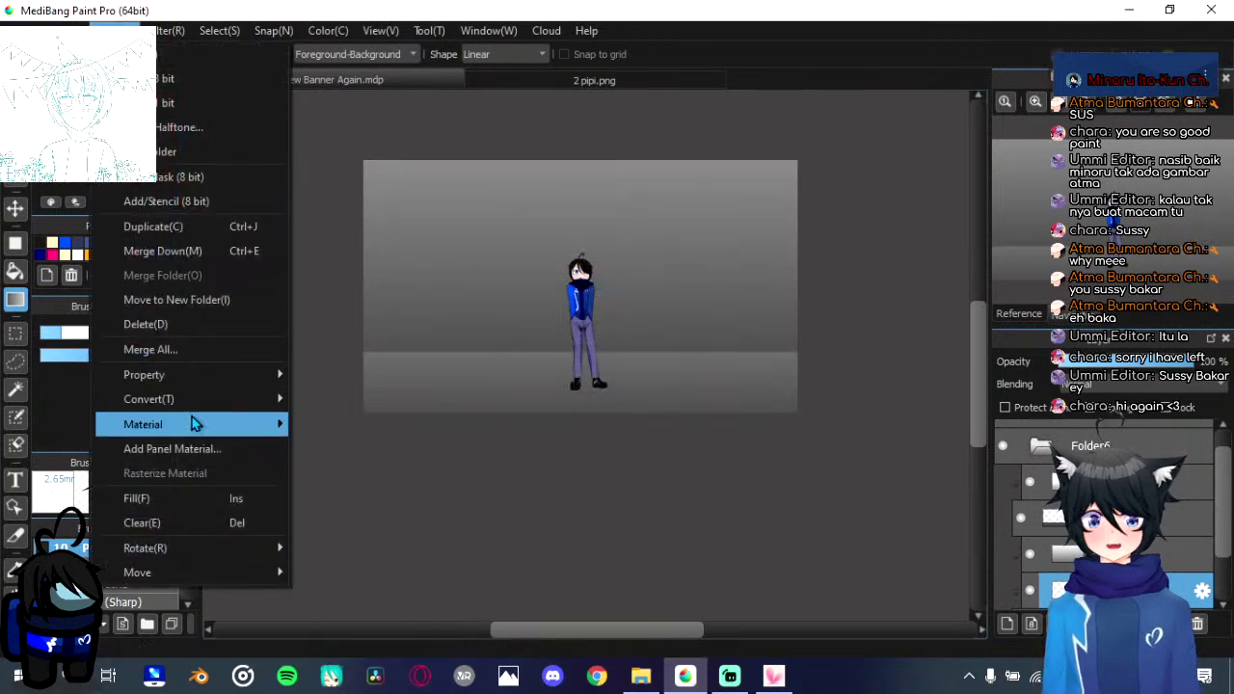
{"action": "mouse_move", "coordinate": [170, 30]}
{"action": "left_click", "coordinate": [231, 411]}
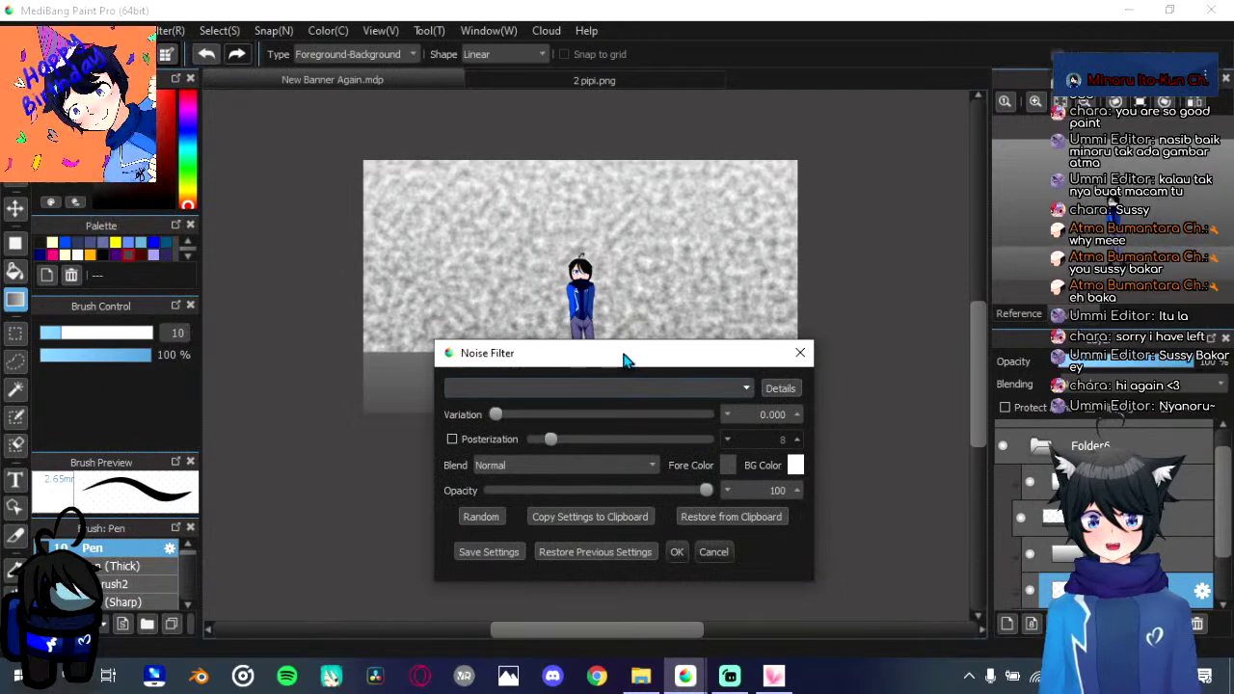
{"action": "left_click_drag", "start_coordinate": [623, 360], "coordinate": [683, 227]}
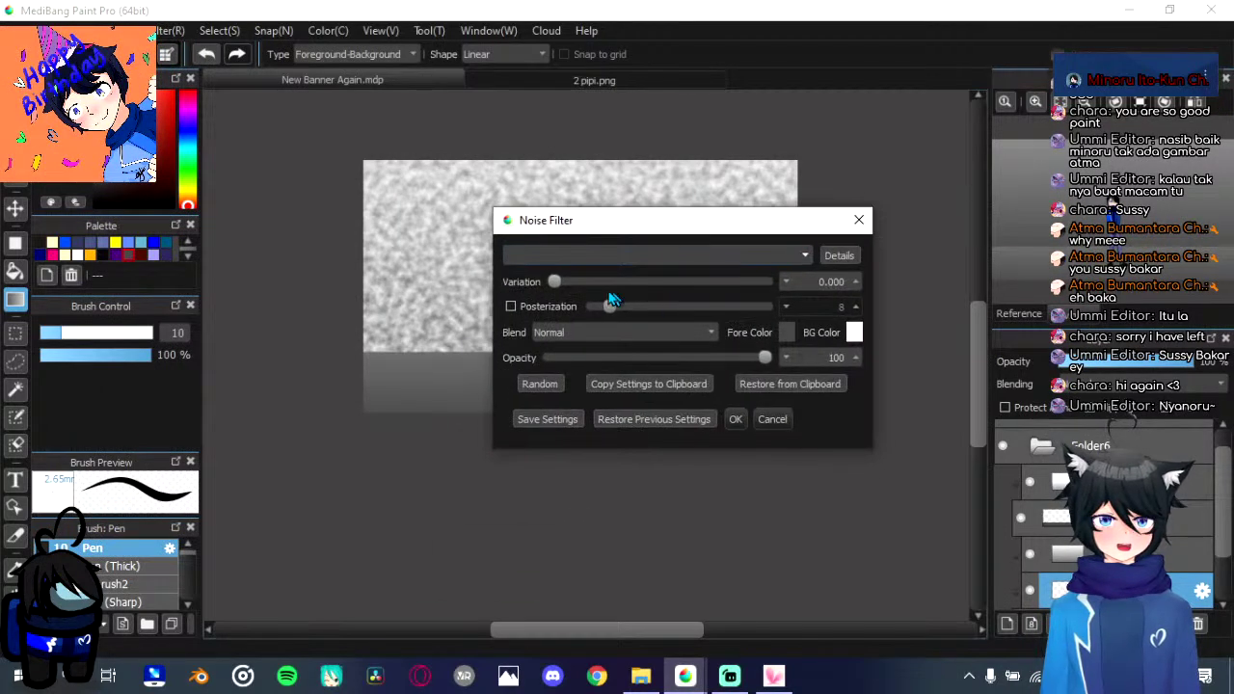
Step: Apply the Noise Filter to the selected texture layer using the Marker Paper 1 preset with a variation of 38.455
{"action": "left_click", "coordinate": [642, 257]}
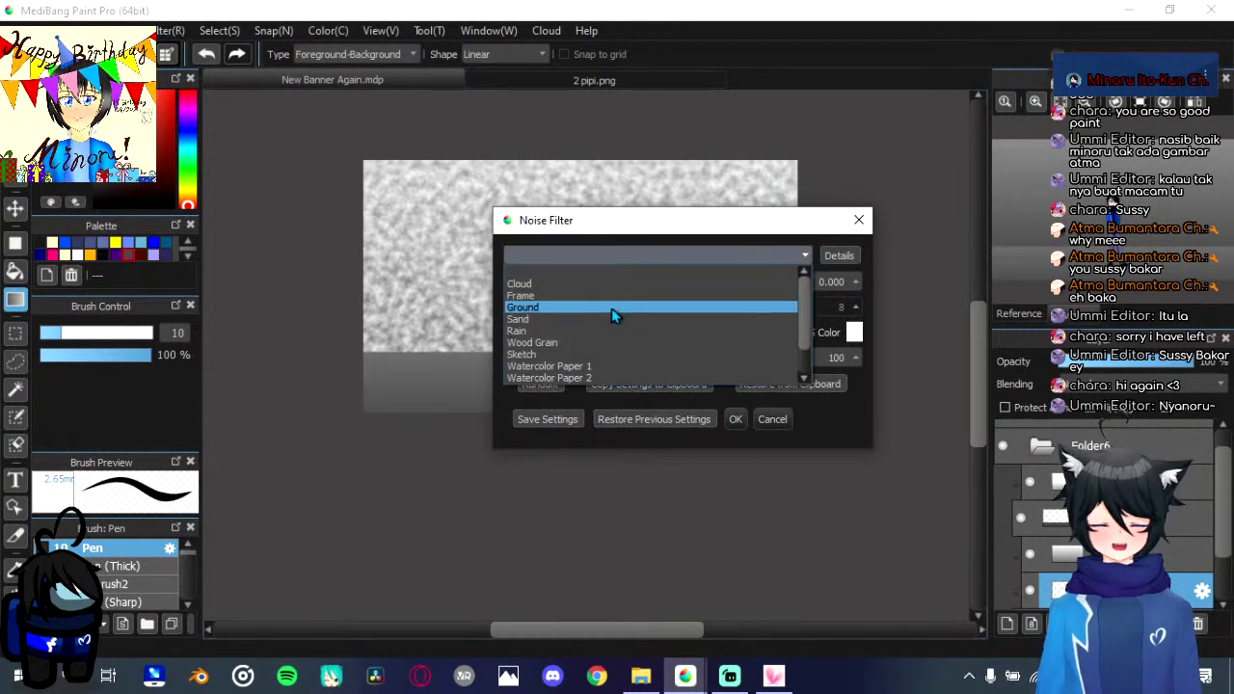
{"action": "scroll", "coordinate": [611, 307], "scroll_direction": "down", "scroll_amount": 2}
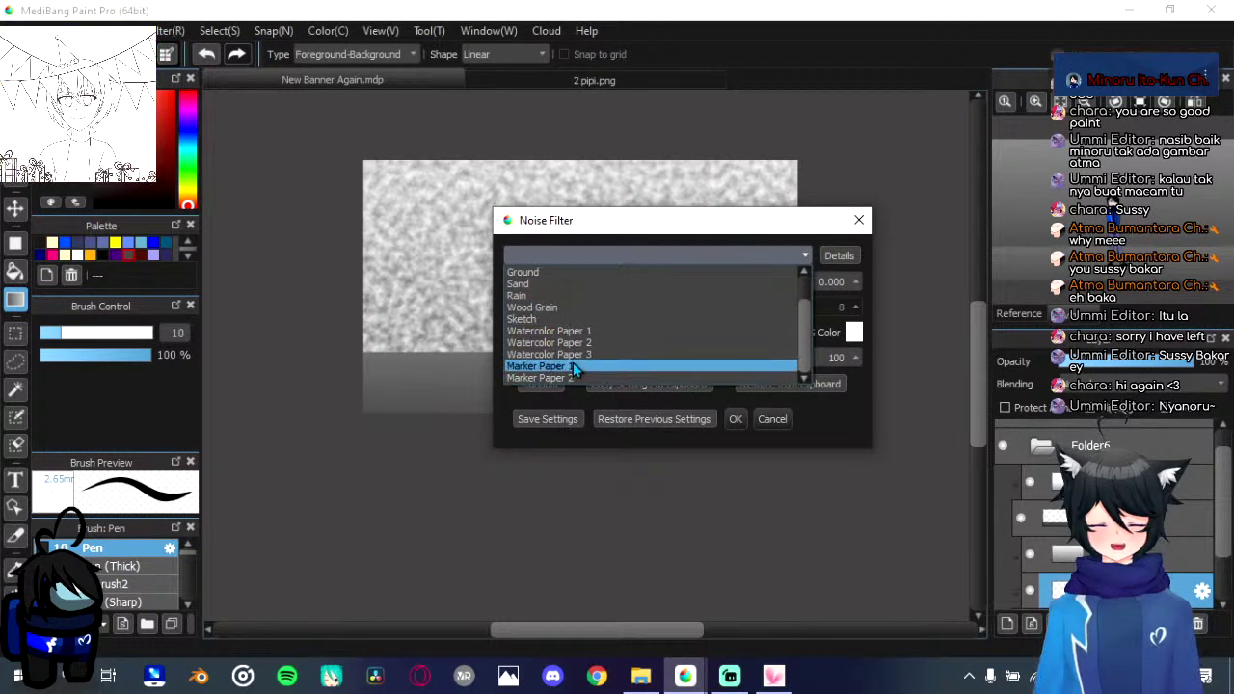
{"action": "scroll", "coordinate": [579, 353], "scroll_direction": "up", "scroll_amount": 2}
{"action": "scroll", "coordinate": [579, 354], "scroll_direction": "down", "scroll_amount": 2}
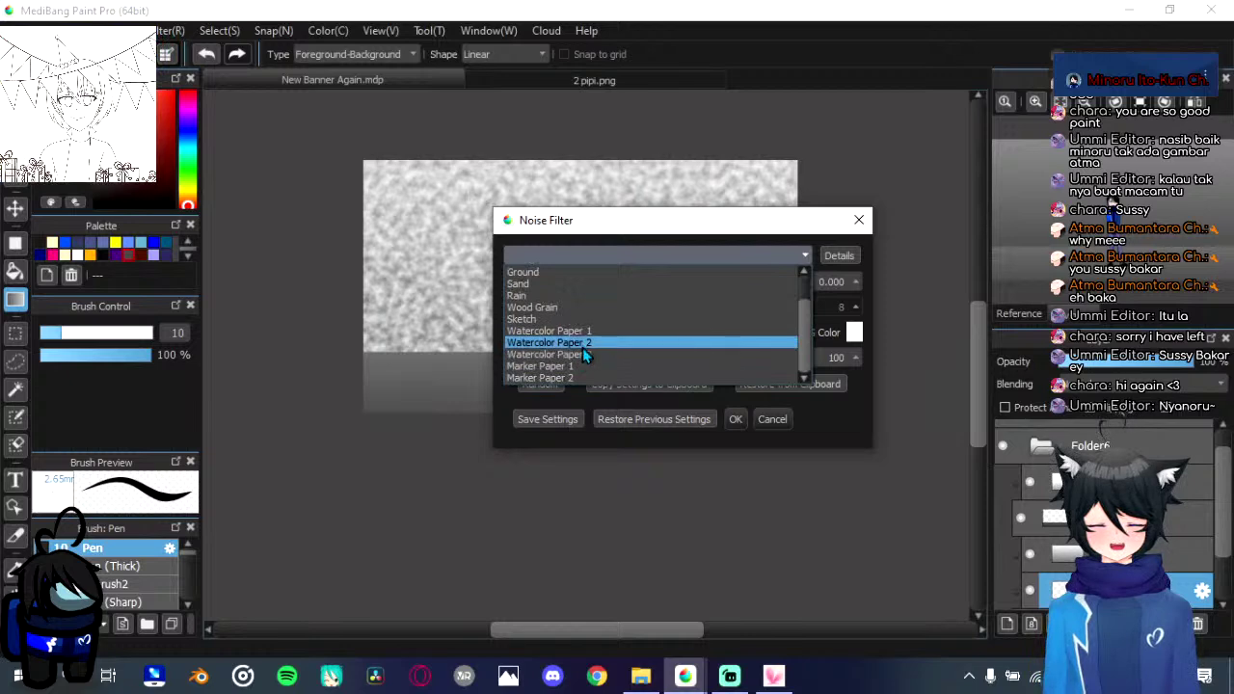
{"action": "left_click", "coordinate": [580, 371]}
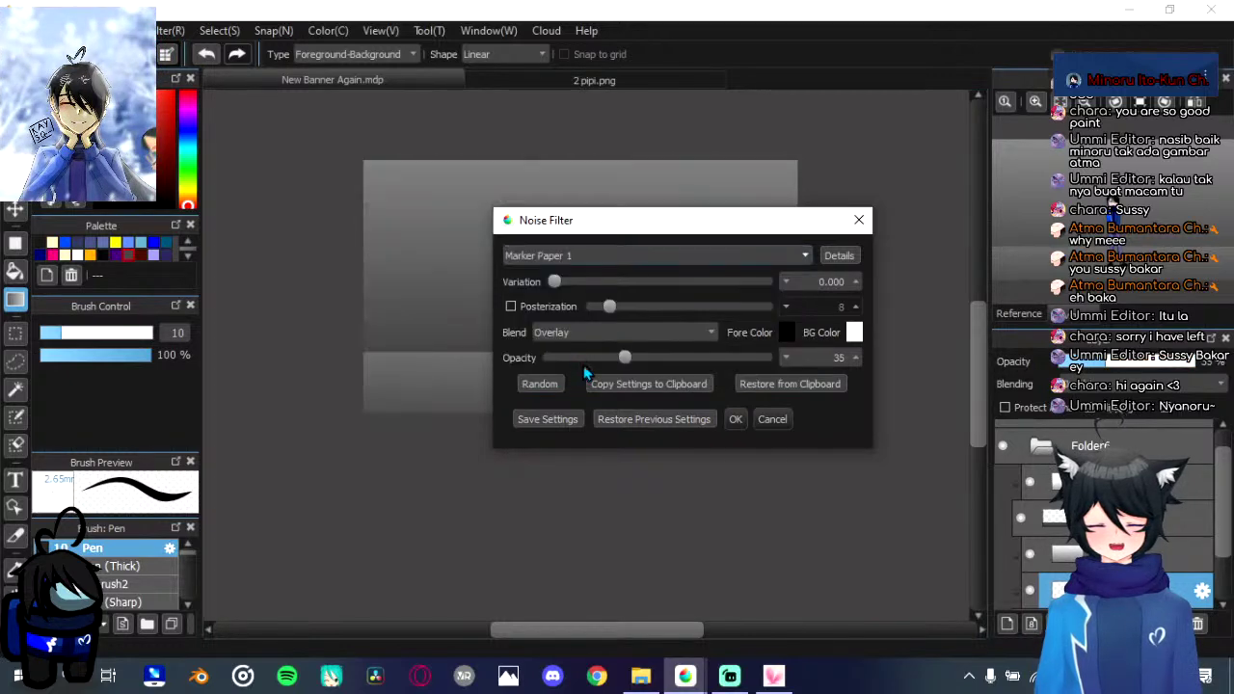
{"action": "left_click_drag", "start_coordinate": [556, 281], "coordinate": [575, 283]}
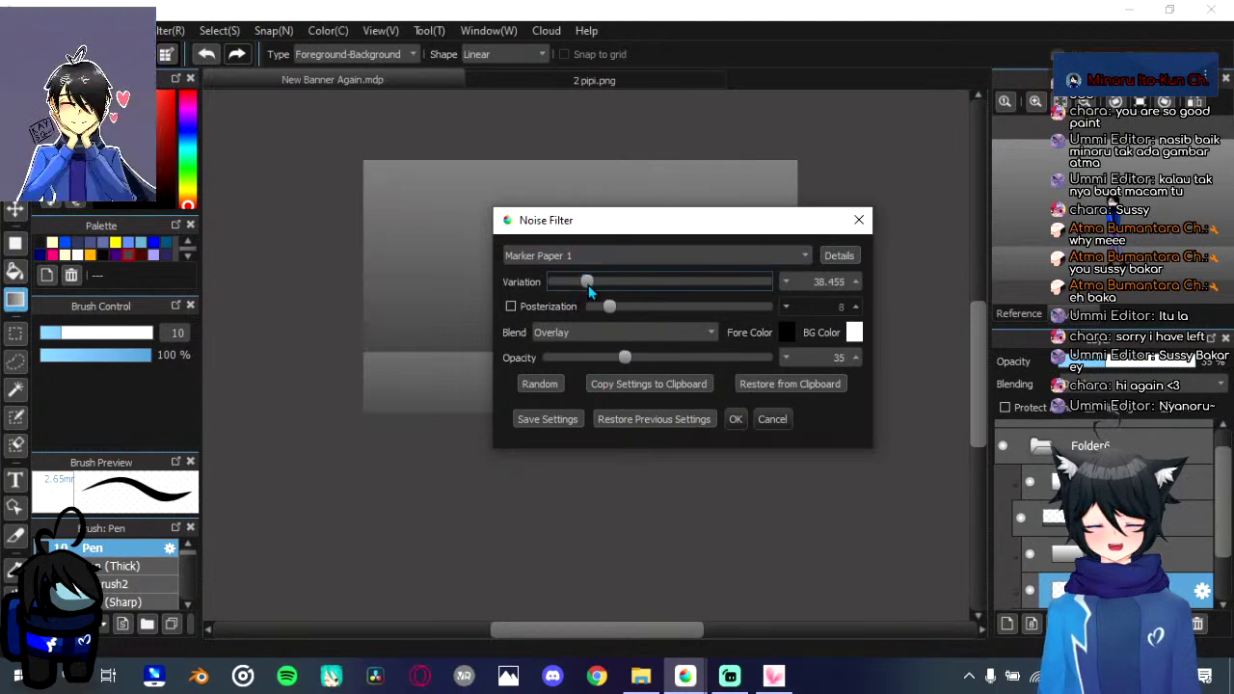
{"action": "left_click_drag", "start_coordinate": [619, 229], "coordinate": [732, 243]}
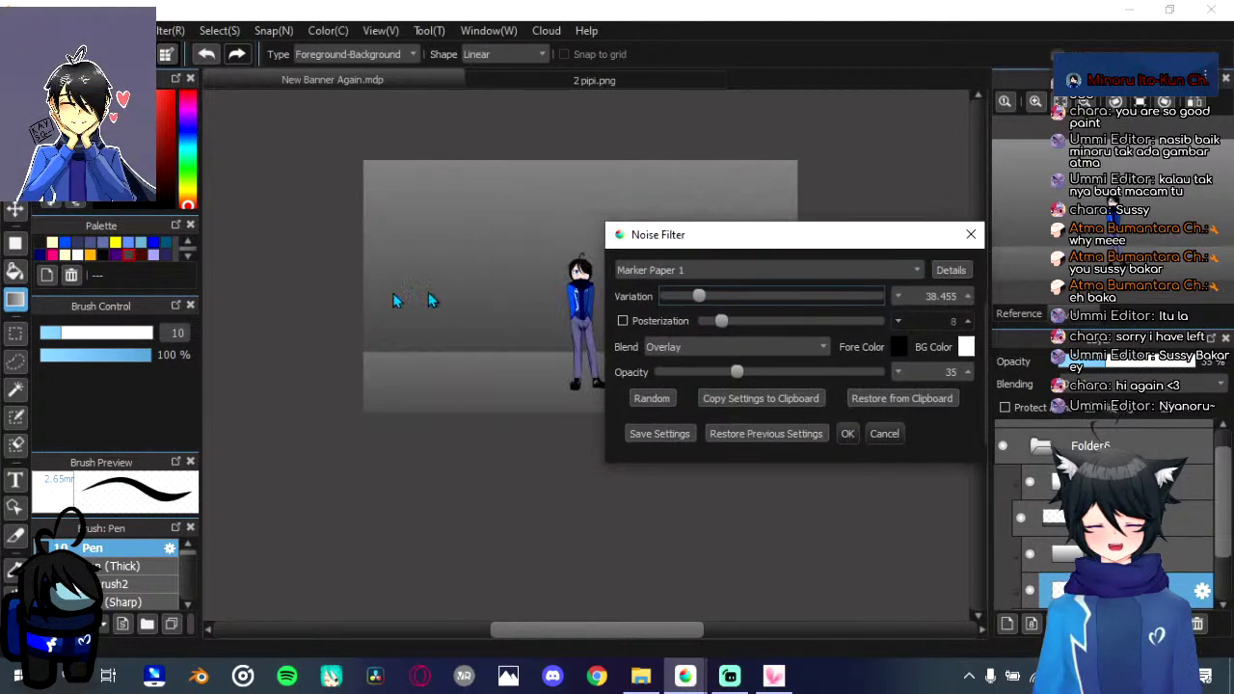
{"action": "left_click", "coordinate": [843, 435]}
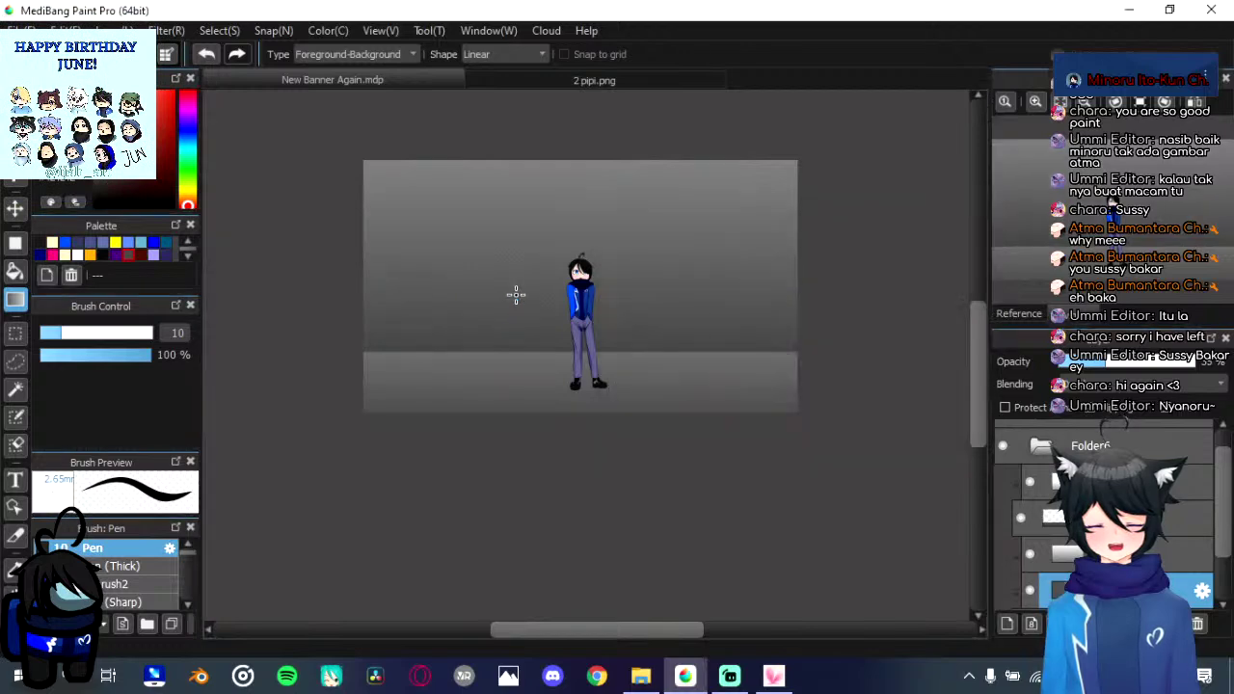
Step: Transform the base wall layer at the bottom of Folder6, stretching its lower edge slightly down behind the floor
{"action": "scroll", "coordinate": [515, 294], "scroll_direction": "down", "scroll_amount": 1}
{"action": "scroll", "coordinate": [513, 292], "scroll_direction": "up", "scroll_amount": 4}
{"action": "scroll", "coordinate": [513, 292], "scroll_direction": "down", "scroll_amount": 4}
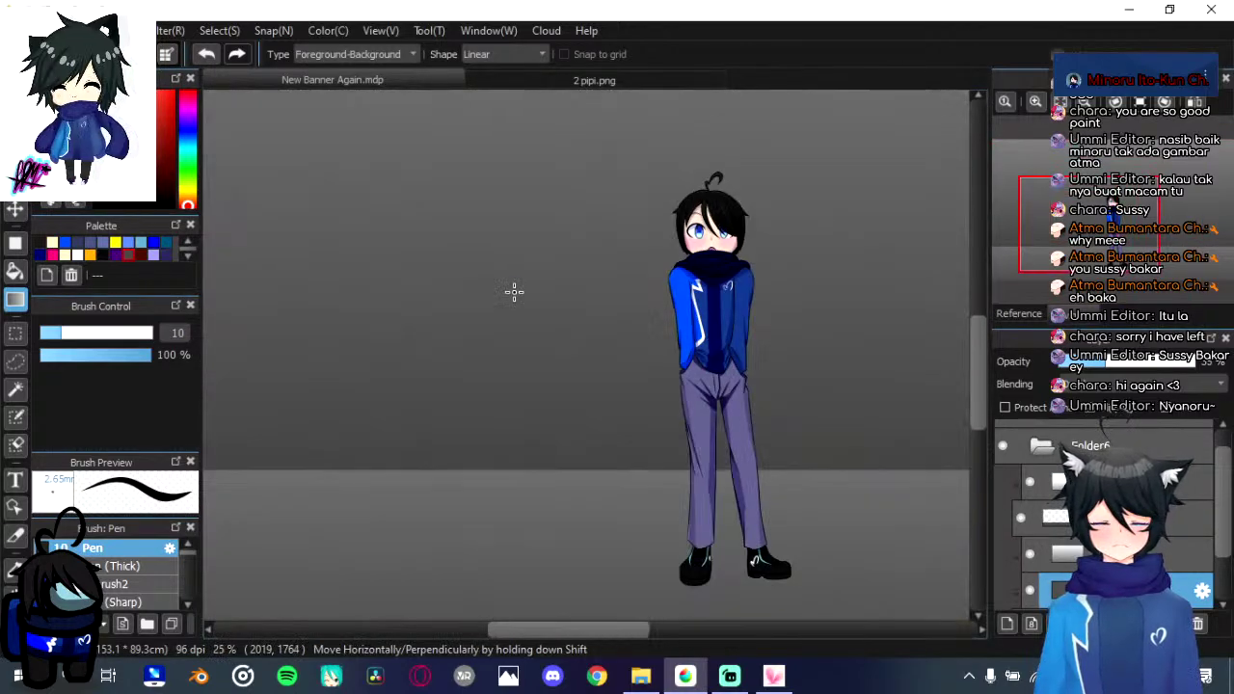
{"action": "left_click_drag", "start_coordinate": [513, 294], "coordinate": [432, 303]}
{"action": "scroll", "coordinate": [1108, 522], "scroll_direction": "down", "scroll_amount": 3}
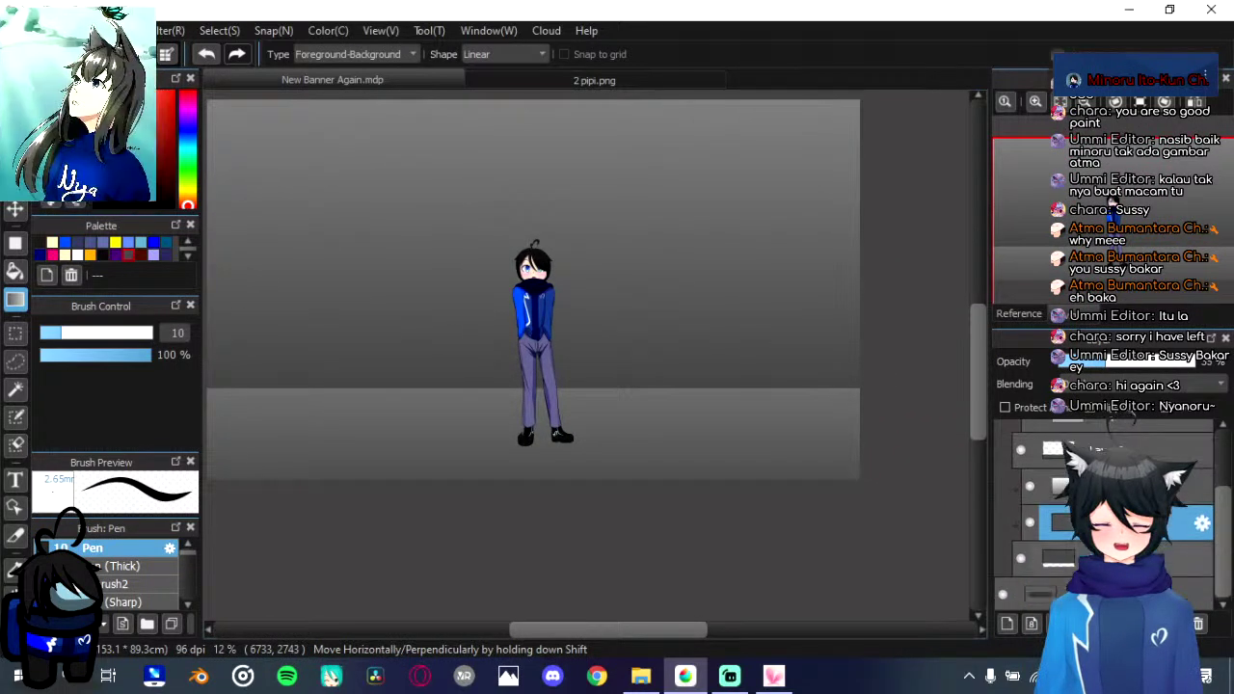
{"action": "left_click", "coordinate": [1008, 554]}
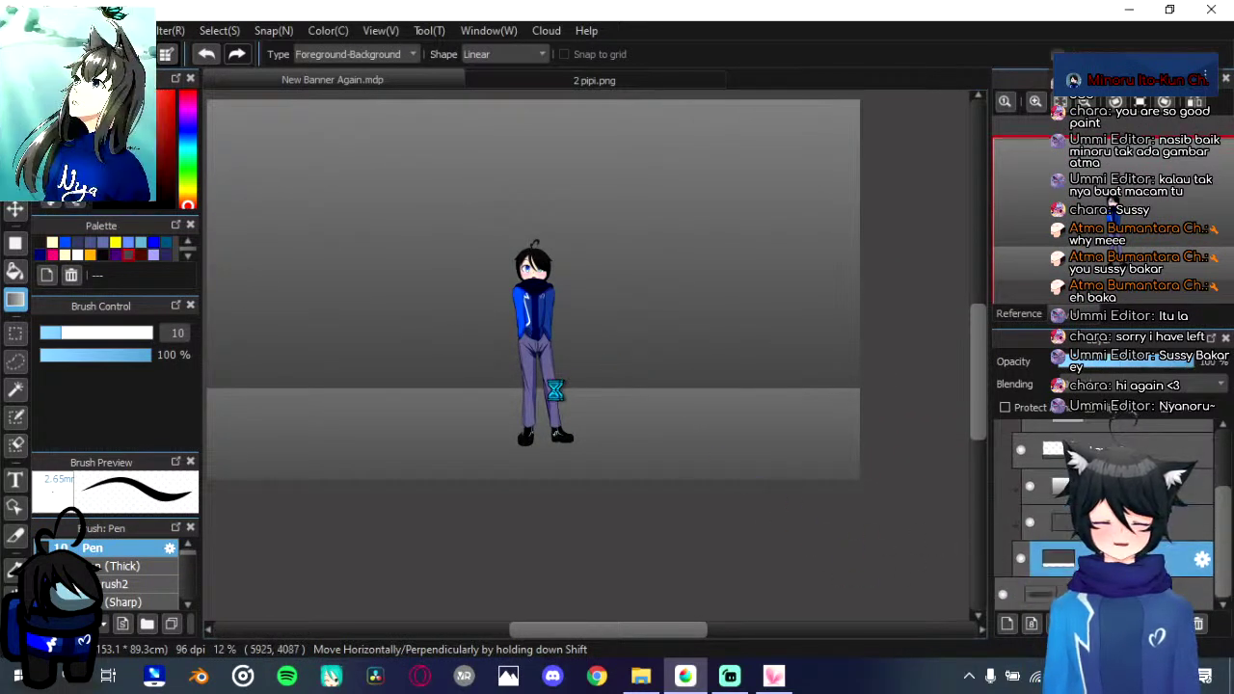
{"action": "key", "text": "ctrl+t"}
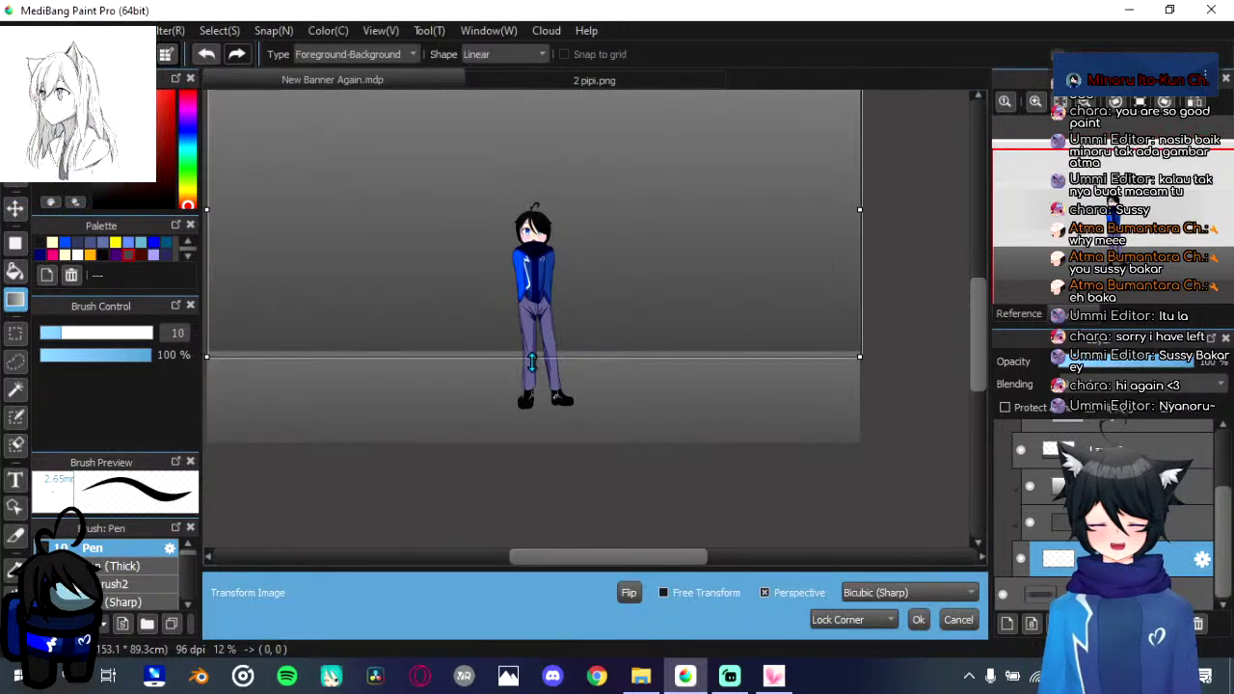
{"action": "left_click_drag", "start_coordinate": [533, 356], "coordinate": [530, 376]}
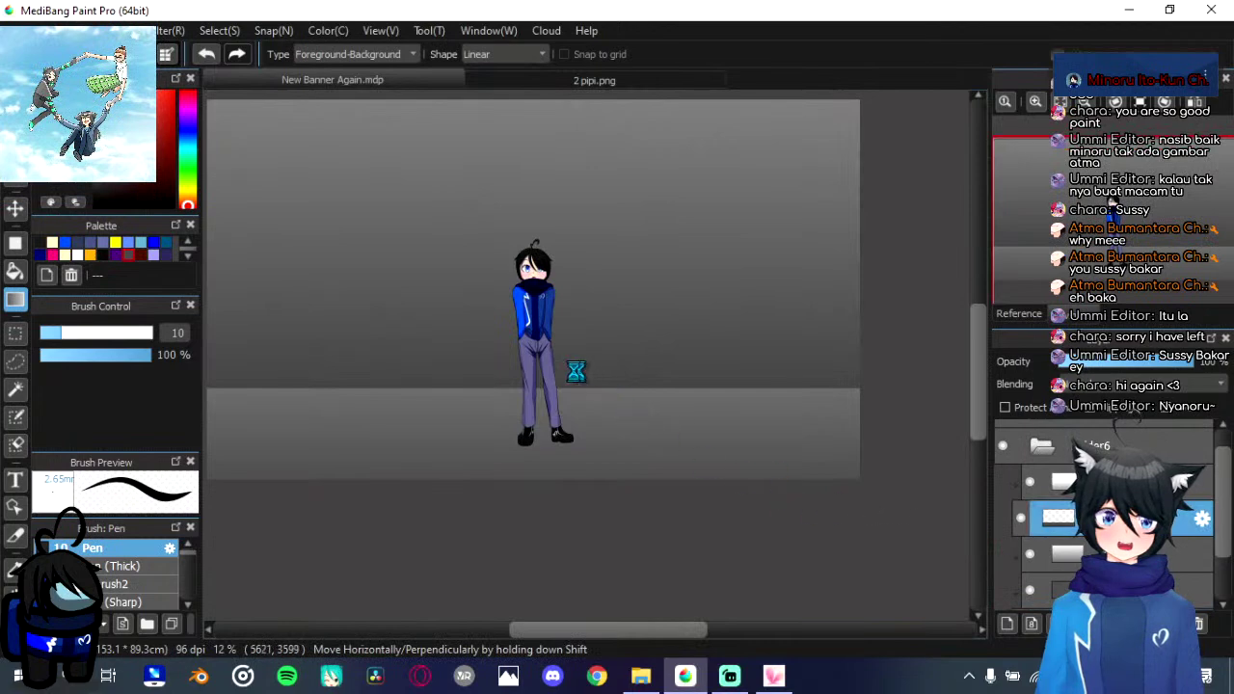
Step: Transform the floor layer, lowering its upper edge to make the floor band shorter
{"action": "key", "text": "ctrl+t"}
{"action": "left_click_drag", "start_coordinate": [533, 357], "coordinate": [533, 379]}
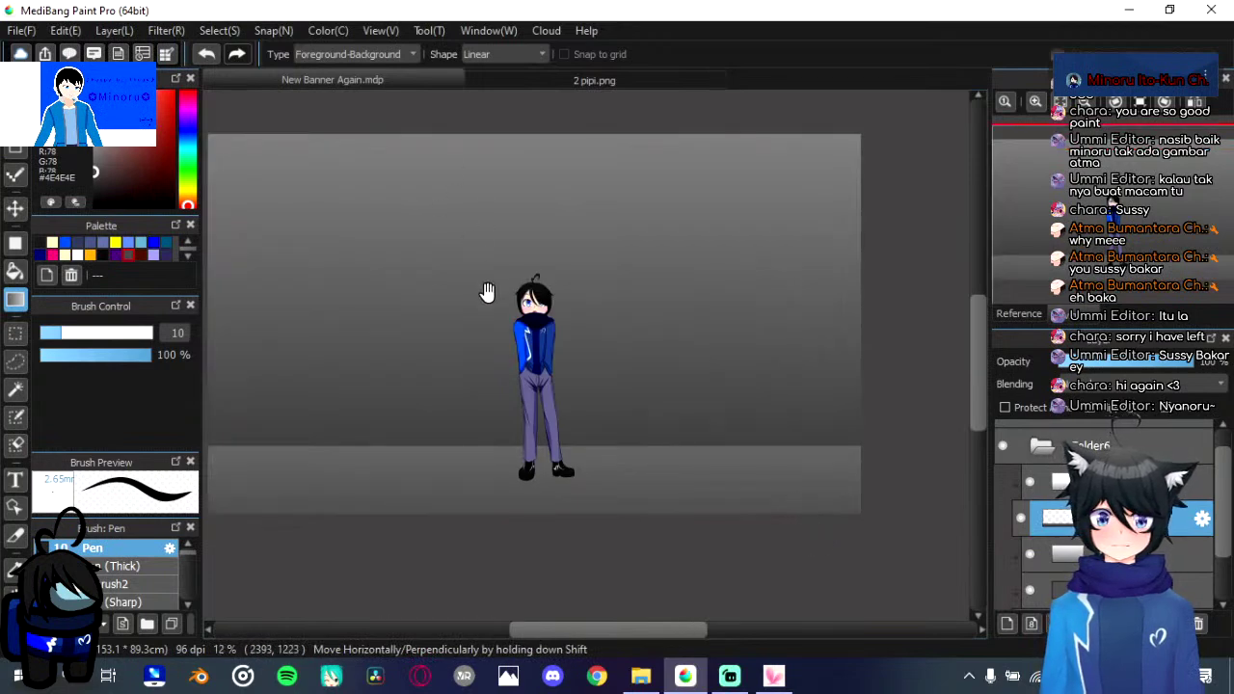
{"action": "left_click_drag", "start_coordinate": [488, 291], "coordinate": [535, 271]}
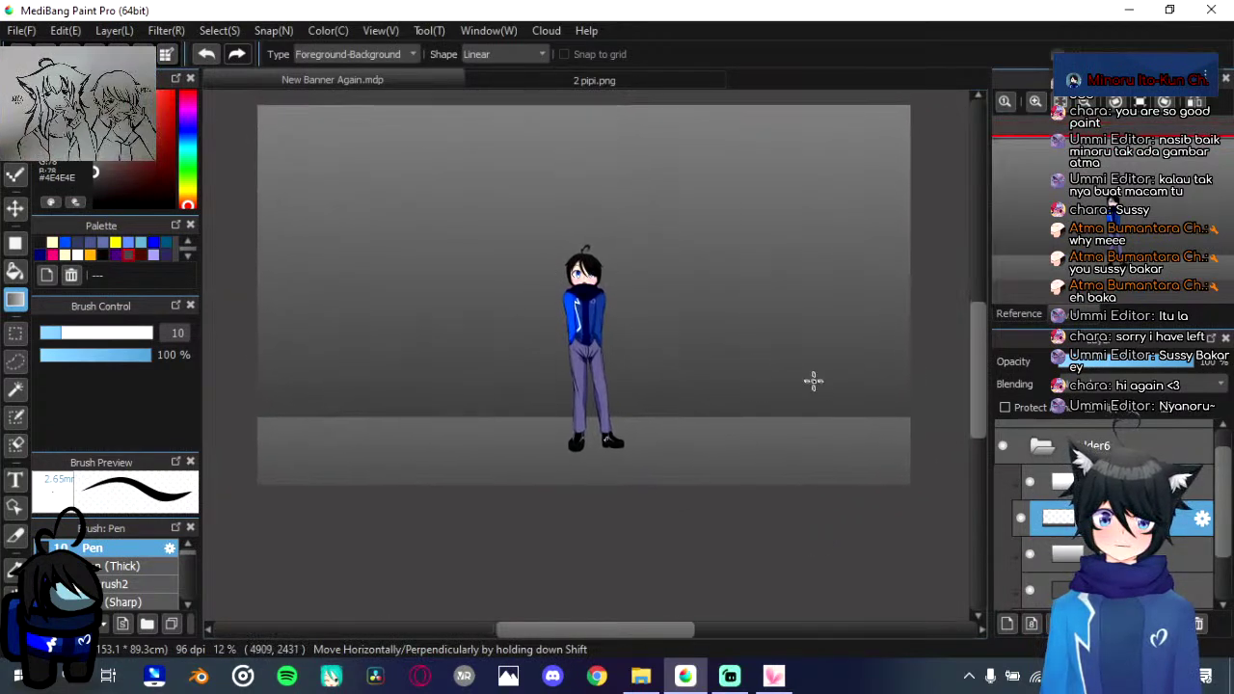
Step: Add a new empty layer at the top of Folder6
{"action": "left_click", "coordinate": [1061, 477]}
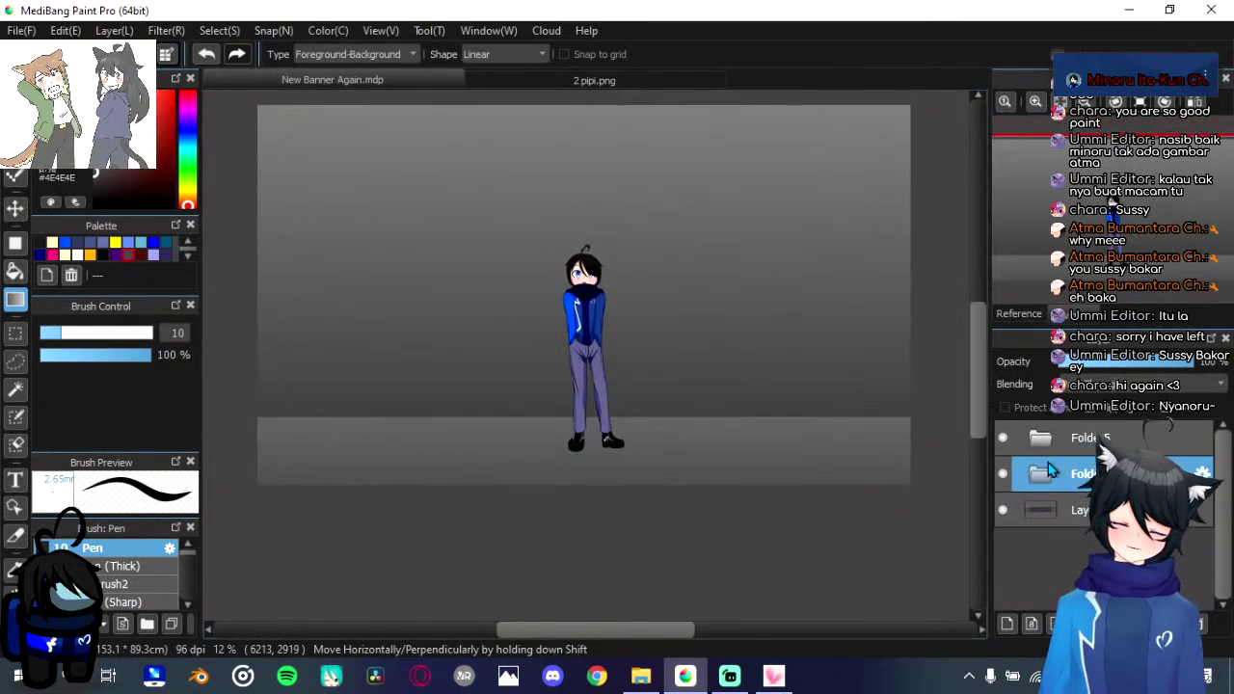
{"action": "left_click", "coordinate": [1045, 472]}
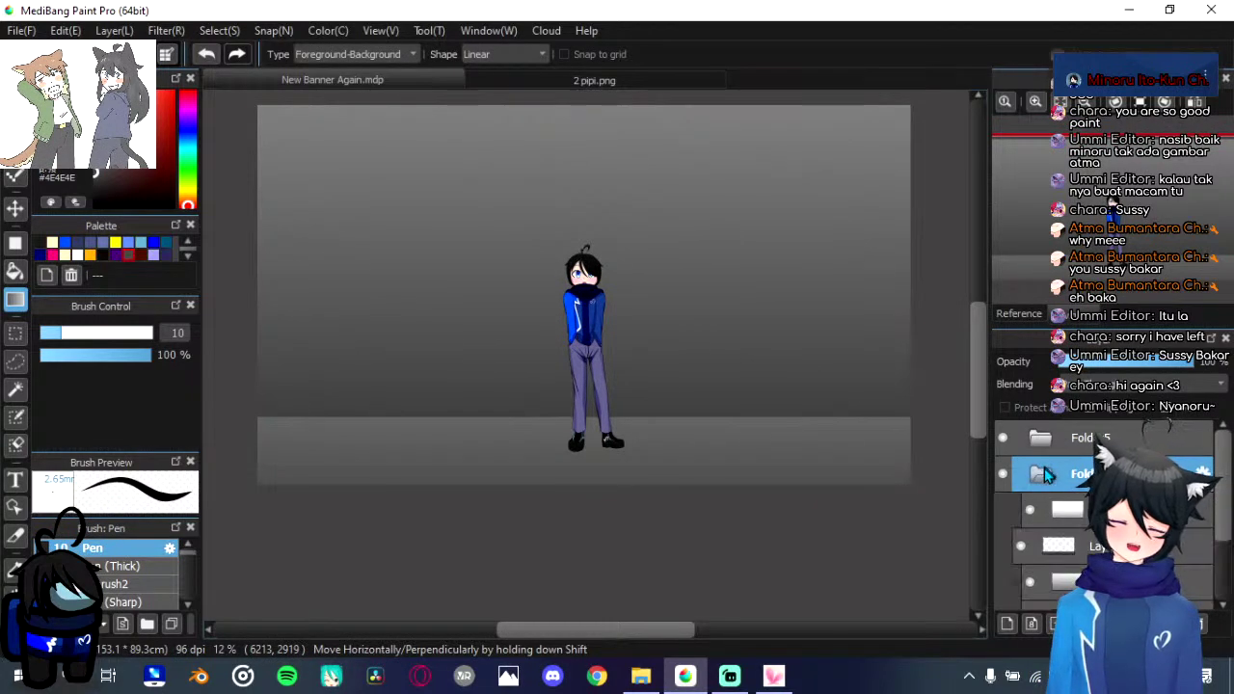
{"action": "left_click", "coordinate": [1005, 625]}
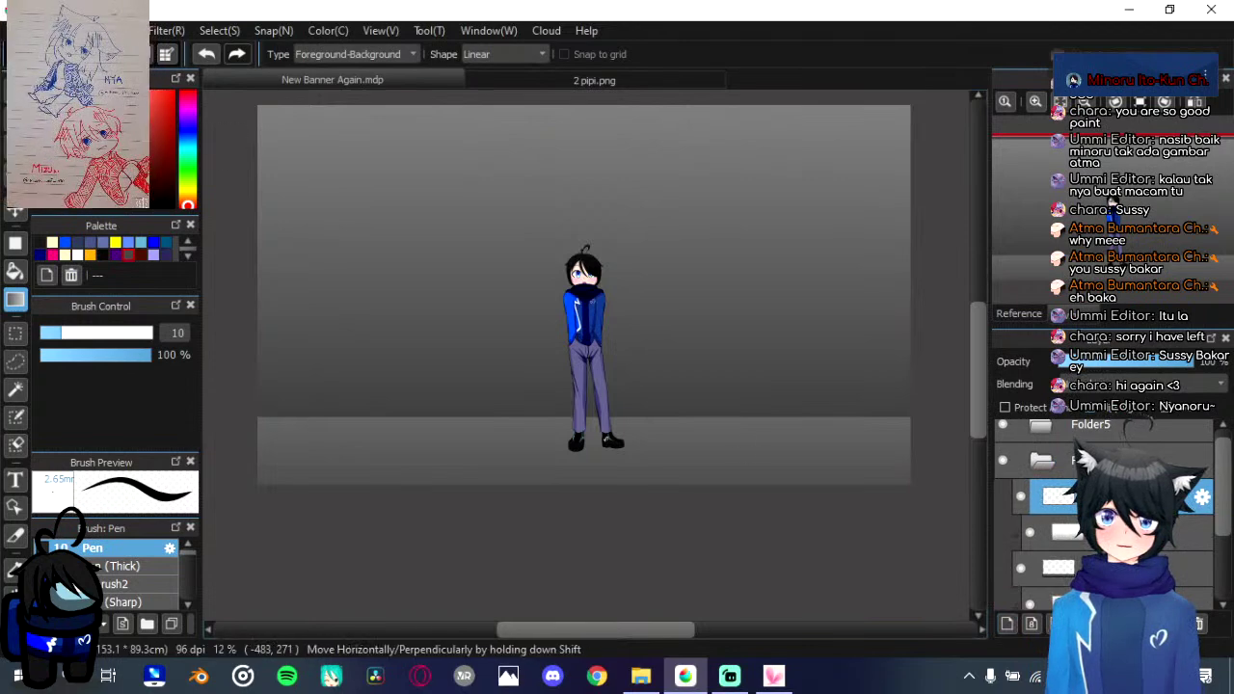
Step: Set up the Airbrush2 brush at size 1000 for painting on the new layer
{"action": "scroll", "coordinate": [433, 294], "scroll_direction": "down", "scroll_amount": 1}
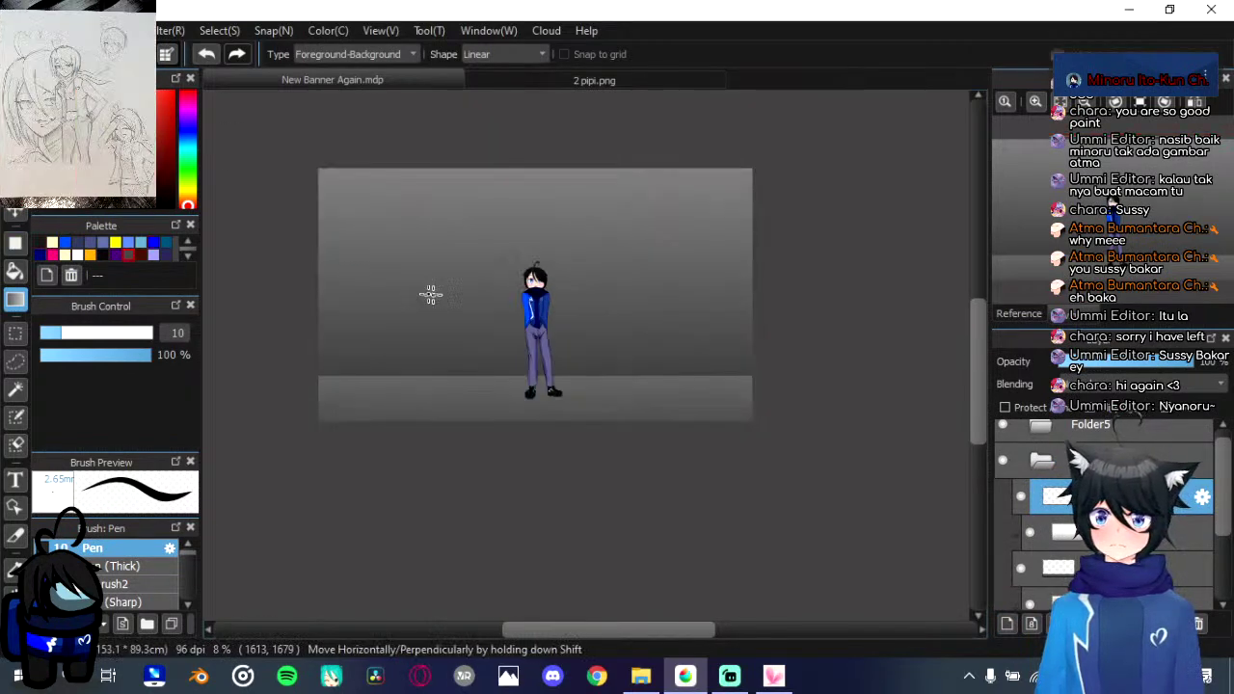
{"action": "key", "text": "b"}
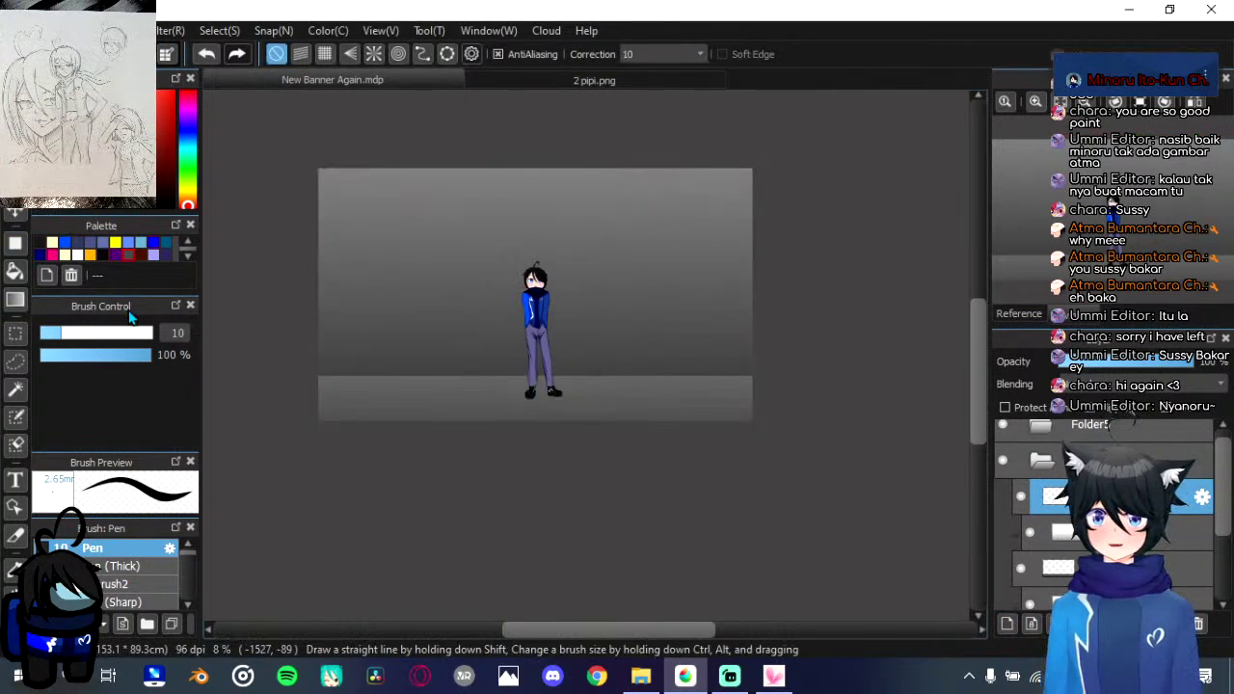
{"action": "left_click_drag", "start_coordinate": [132, 332], "coordinate": [156, 337]}
{"action": "left_click_drag", "start_coordinate": [167, 345], "coordinate": [249, 347]}
{"action": "scroll", "coordinate": [101, 596], "scroll_direction": "down", "scroll_amount": 1}
{"action": "left_click", "coordinate": [115, 574]}
Step: Try airbrushing broad white strokes along the upper and side edges of the backdrop
{"action": "mouse_move", "coordinate": [326, 146]}
{"action": "left_mouse_down"}
{"action": "mouse_move", "coordinate": [307, 199]}
{"action": "mouse_move", "coordinate": [331, 157]}
{"action": "mouse_move", "coordinate": [777, 242]}
{"action": "mouse_move", "coordinate": [733, 160]}
{"action": "mouse_move", "coordinate": [690, 179]}
{"action": "mouse_move", "coordinate": [722, 154]}
{"action": "mouse_move", "coordinate": [760, 197]}
{"action": "left_mouse_up"}
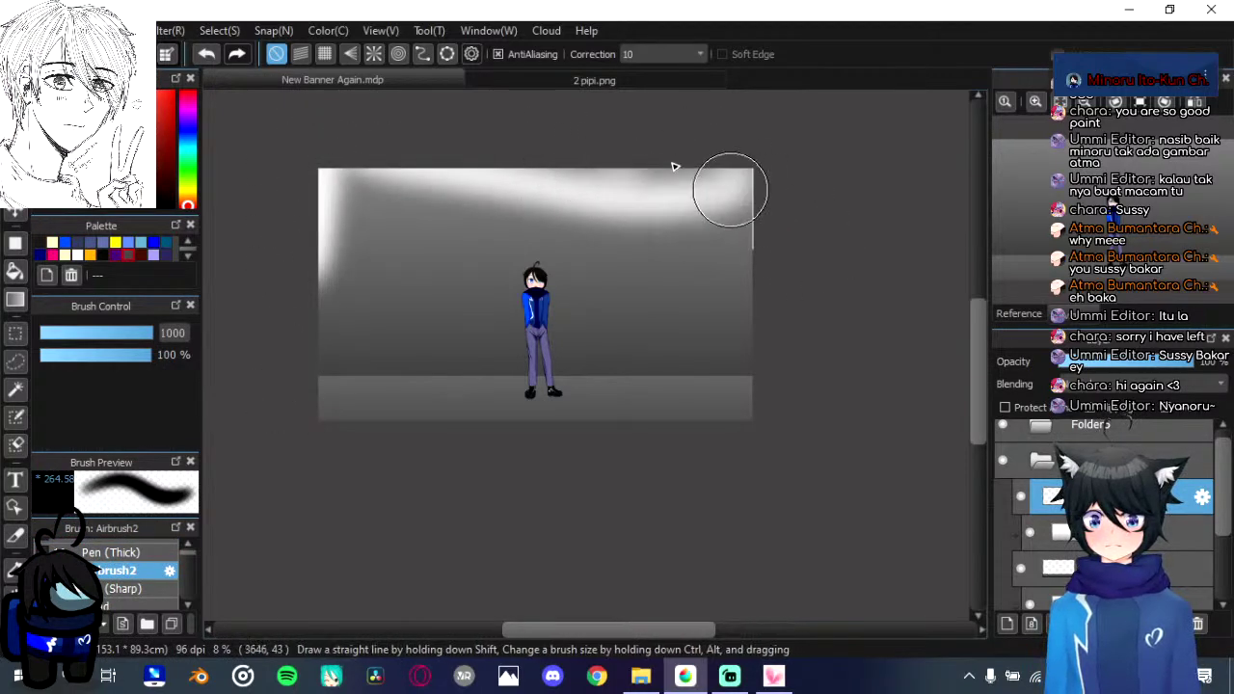
{"action": "mouse_move", "coordinate": [675, 167]}
{"action": "left_mouse_down"}
{"action": "mouse_move", "coordinate": [730, 190]}
{"action": "mouse_move", "coordinate": [542, 150]}
{"action": "mouse_move", "coordinate": [752, 174]}
{"action": "mouse_move", "coordinate": [762, 487]}
{"action": "left_mouse_up"}
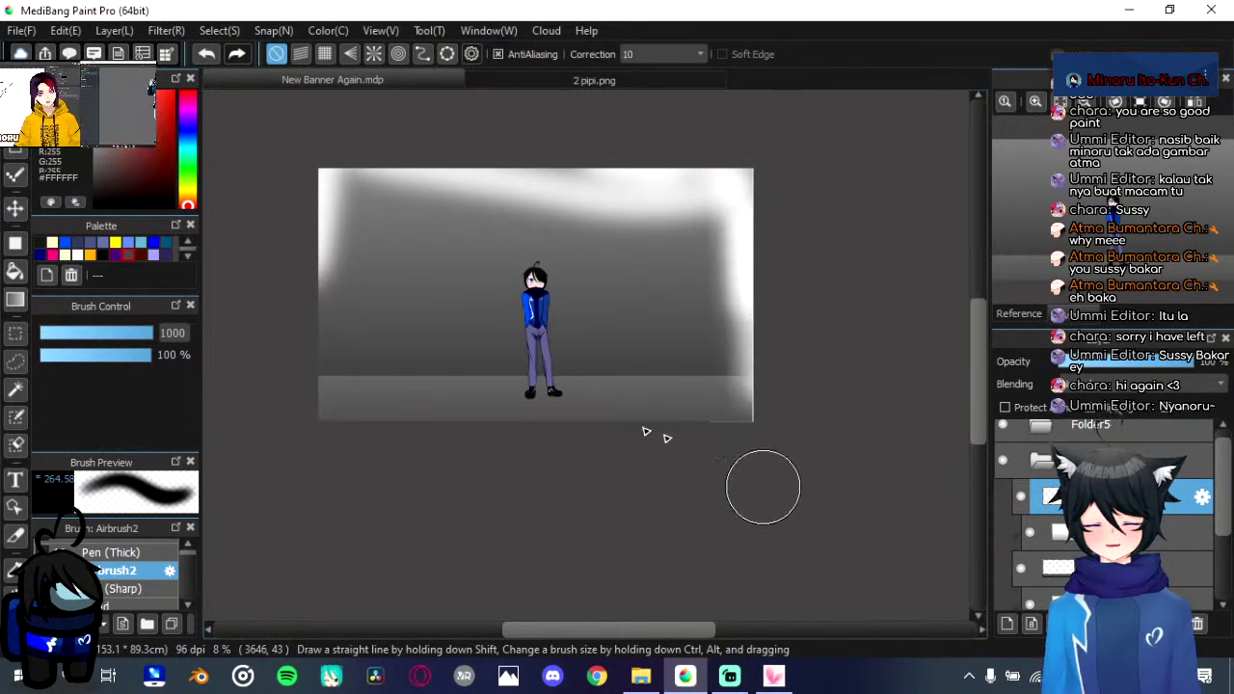
{"action": "left_click_drag", "start_coordinate": [311, 269], "coordinate": [312, 483]}
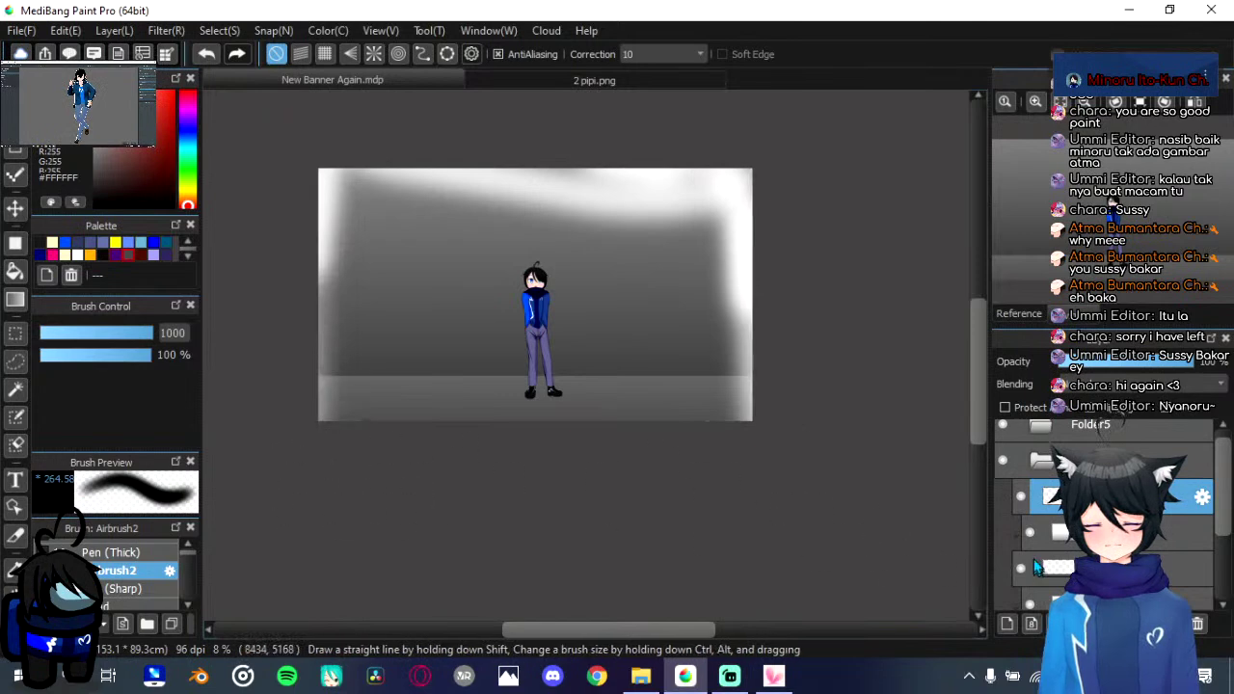
Step: Set the new layer's blending mode to Overlay and undo the white edge strokes
{"action": "left_click", "coordinate": [1125, 386]}
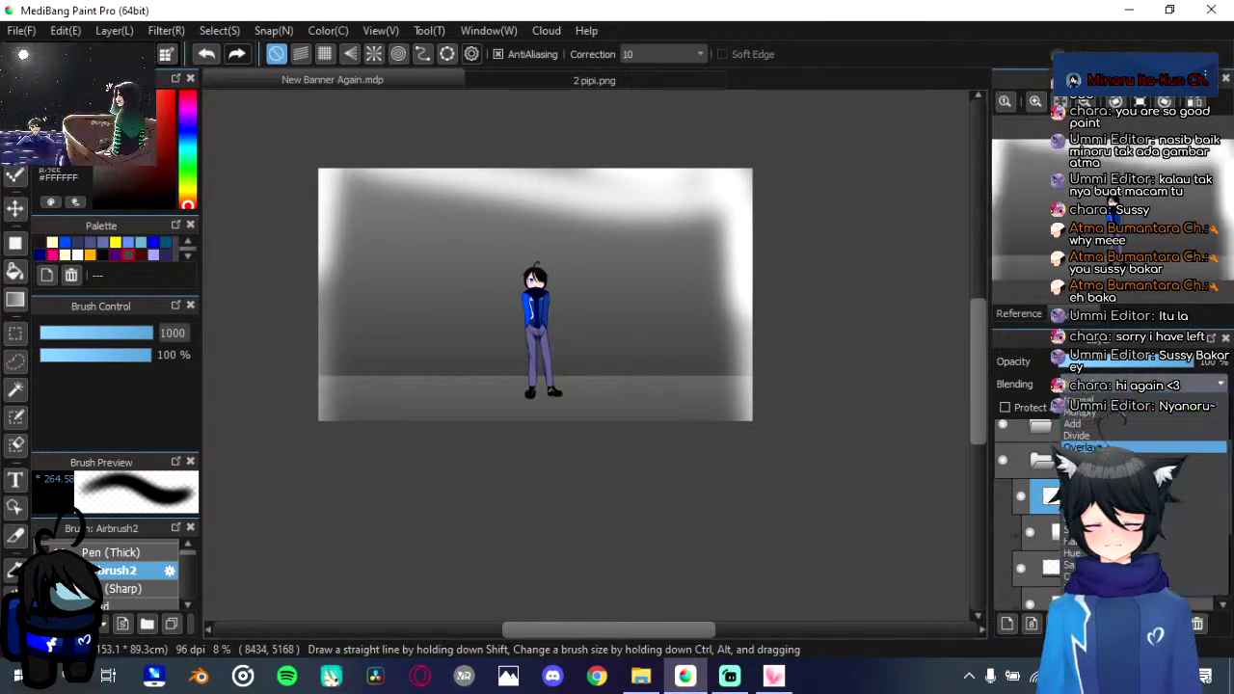
{"action": "left_click", "coordinate": [1108, 447]}
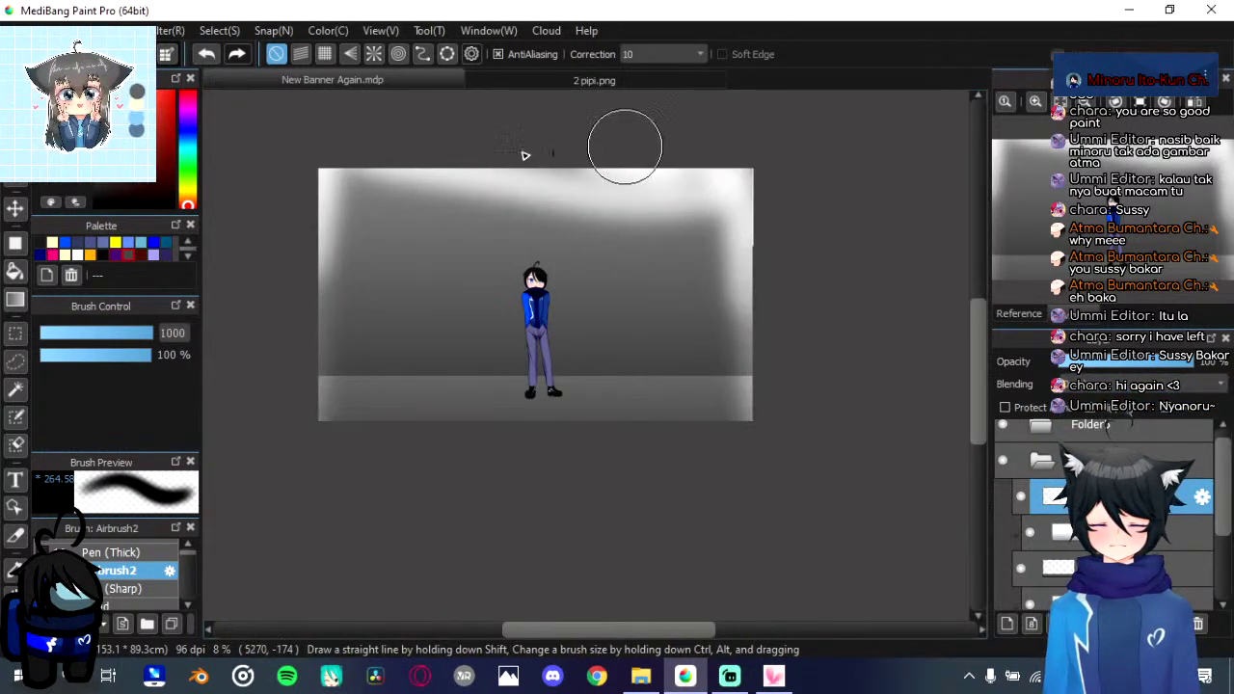
{"action": "mouse_move", "coordinate": [523, 153]}
{"action": "left_mouse_down"}
{"action": "mouse_move", "coordinate": [661, 236]}
{"action": "mouse_move", "coordinate": [684, 195]}
{"action": "left_mouse_up"}
{"action": "key", "text": "ctrl+z"}
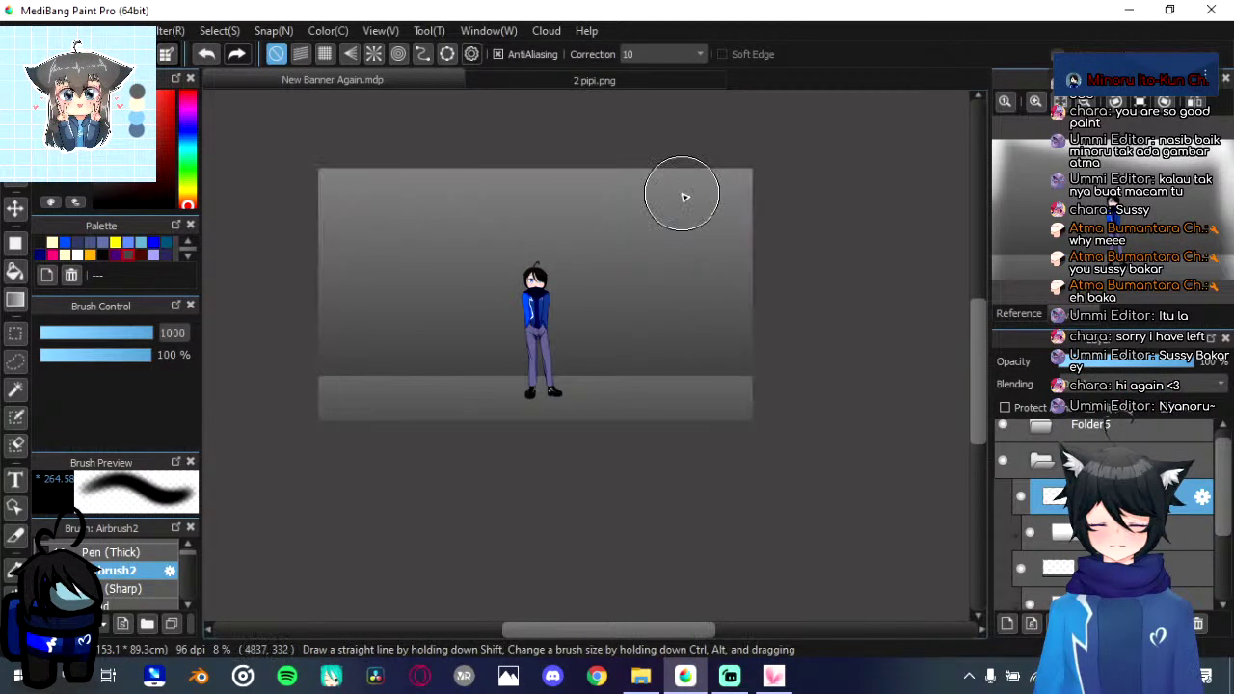
Step: Airbrush soft white light over the backdrop's upper-left corner and down its left edge
{"action": "scroll", "coordinate": [410, 249], "scroll_direction": "down", "scroll_amount": 1}
{"action": "scroll", "coordinate": [409, 247], "scroll_direction": "up", "scroll_amount": 3}
{"action": "left_click_drag", "start_coordinate": [418, 420], "coordinate": [460, 499]}
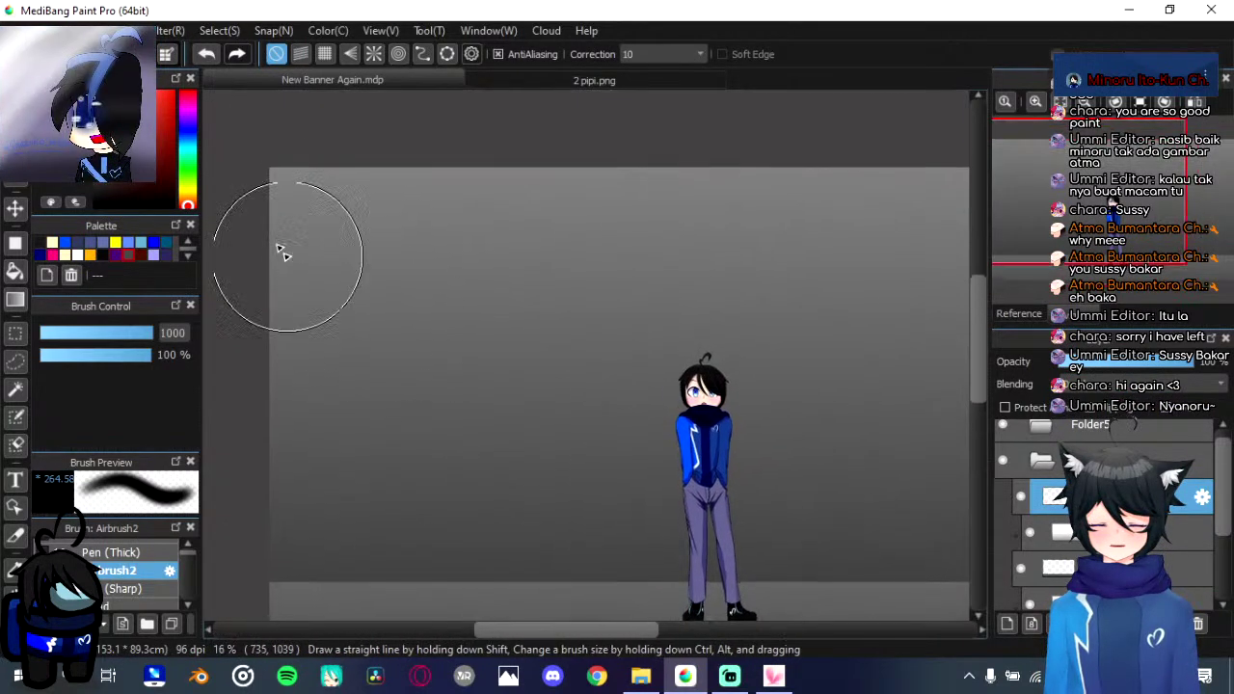
{"action": "mouse_move", "coordinate": [278, 203]}
{"action": "left_mouse_down"}
{"action": "mouse_move", "coordinate": [267, 126]}
{"action": "mouse_move", "coordinate": [583, 146]}
{"action": "left_mouse_up"}
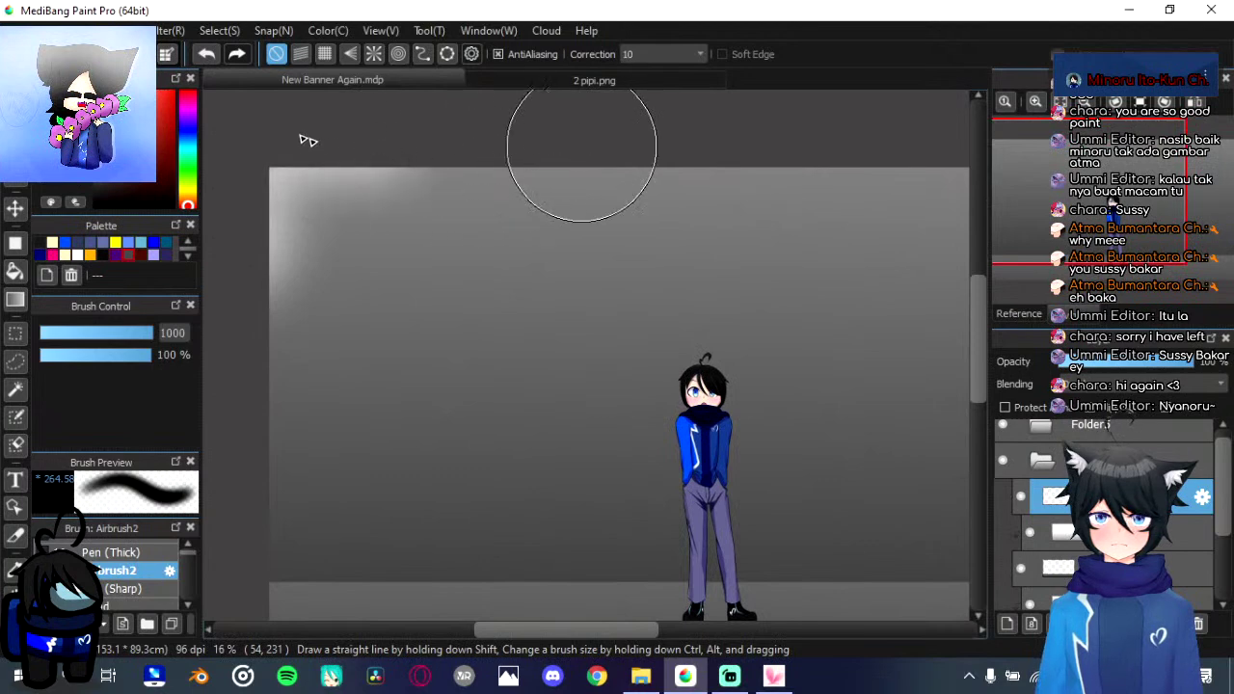
{"action": "mouse_move", "coordinate": [269, 124]}
{"action": "left_mouse_down"}
{"action": "mouse_move", "coordinate": [244, 392]}
{"action": "mouse_move", "coordinate": [284, 206]}
{"action": "mouse_move", "coordinate": [300, 563]}
{"action": "mouse_move", "coordinate": [370, 563]}
{"action": "left_mouse_up"}
Step: Airbrush soft white light along the backdrop's right edge and into its upper-right corner
{"action": "scroll", "coordinate": [331, 551], "scroll_direction": "right", "scroll_amount": 10}
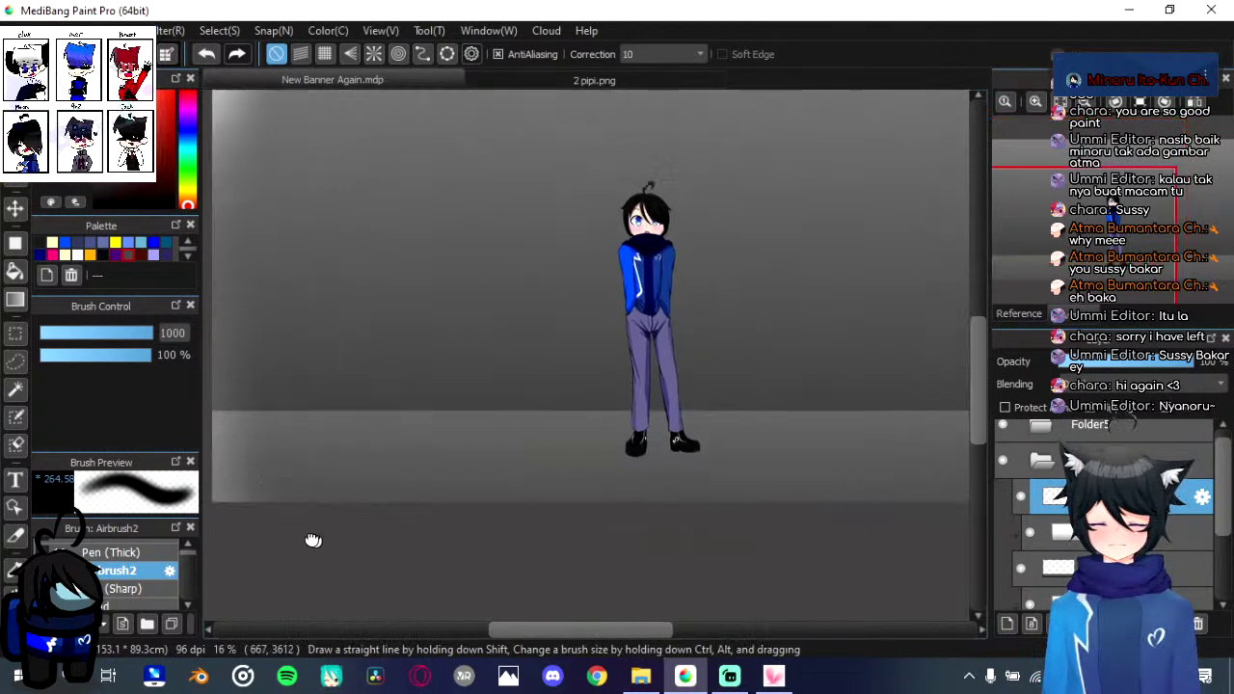
{"action": "mouse_move", "coordinate": [617, 493]}
{"action": "left_mouse_down"}
{"action": "mouse_move", "coordinate": [630, 463]}
{"action": "mouse_move", "coordinate": [604, 543]}
{"action": "mouse_move", "coordinate": [518, 543]}
{"action": "left_mouse_up"}
{"action": "left_click_drag", "start_coordinate": [677, 369], "coordinate": [680, 177]}
{"action": "mouse_move", "coordinate": [680, 108]}
{"action": "left_mouse_down"}
{"action": "mouse_move", "coordinate": [683, 322]}
{"action": "mouse_move", "coordinate": [629, 201]}
{"action": "mouse_move", "coordinate": [620, 234]}
{"action": "mouse_move", "coordinate": [653, 267]}
{"action": "mouse_move", "coordinate": [700, 444]}
{"action": "left_mouse_up"}
{"action": "left_click_drag", "start_coordinate": [704, 217], "coordinate": [754, 92]}
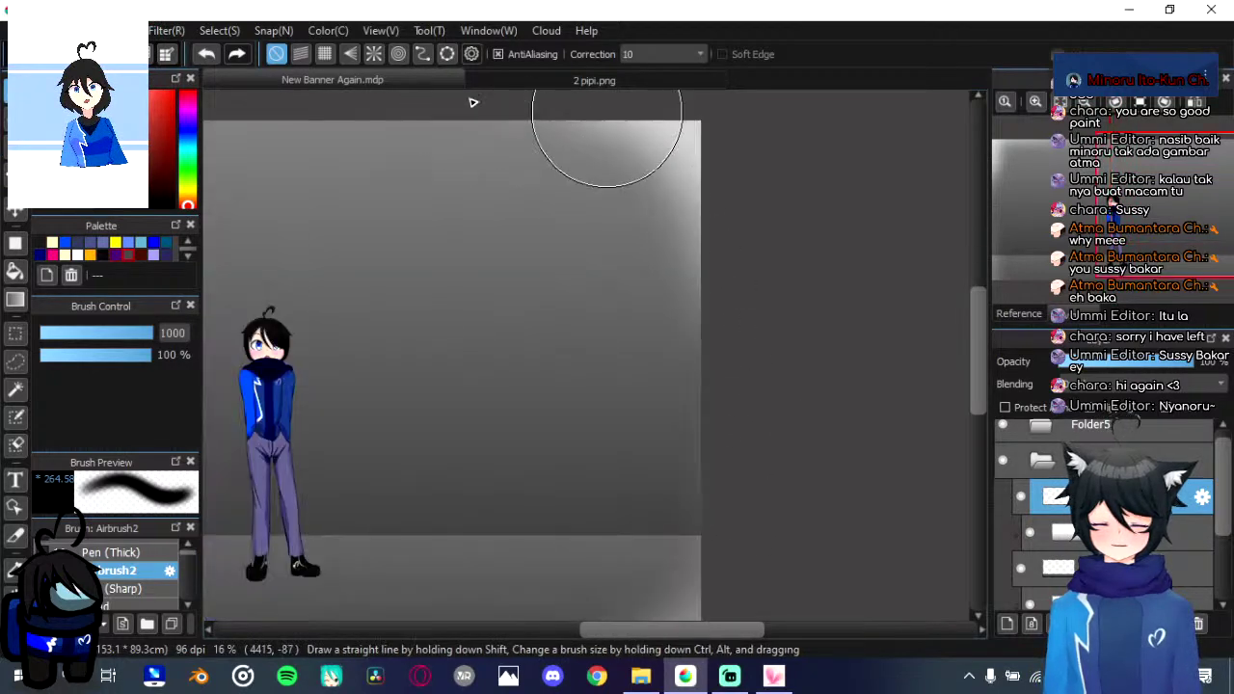
{"action": "left_click_drag", "start_coordinate": [532, 116], "coordinate": [620, 135]}
{"action": "left_click_drag", "start_coordinate": [516, 200], "coordinate": [652, 158]}
{"action": "left_click_drag", "start_coordinate": [576, 271], "coordinate": [708, 254]}
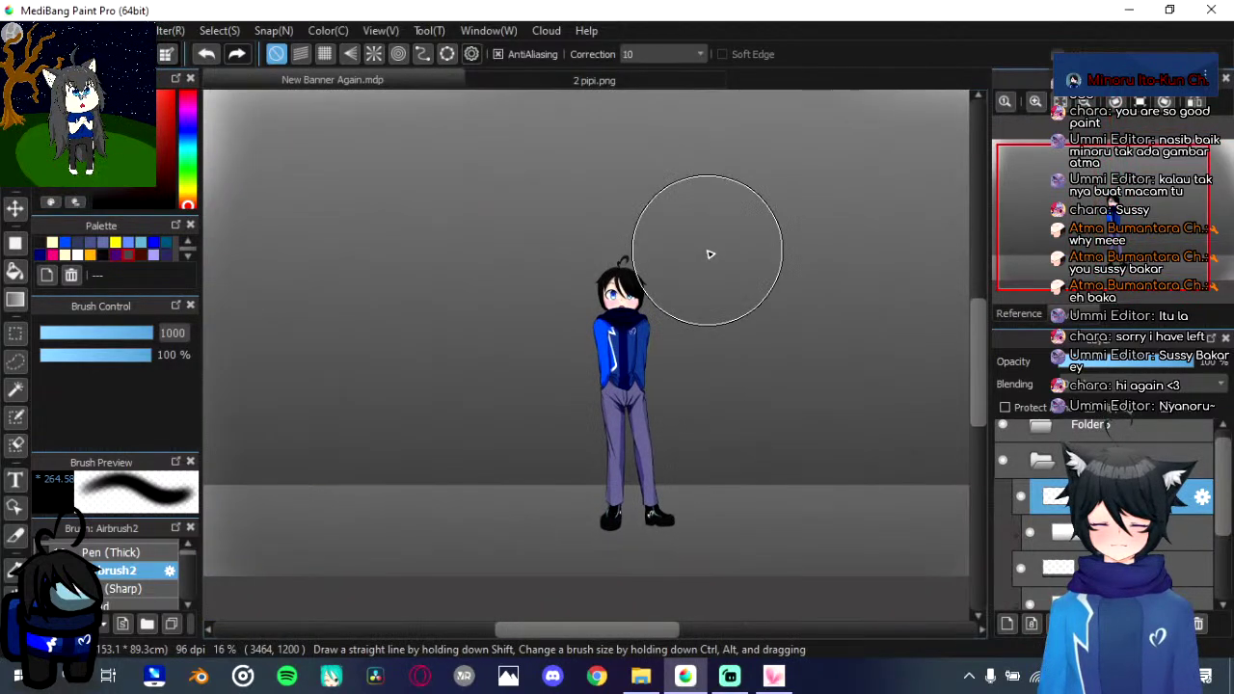
{"action": "scroll", "coordinate": [708, 253], "scroll_direction": "down", "scroll_amount": 2}
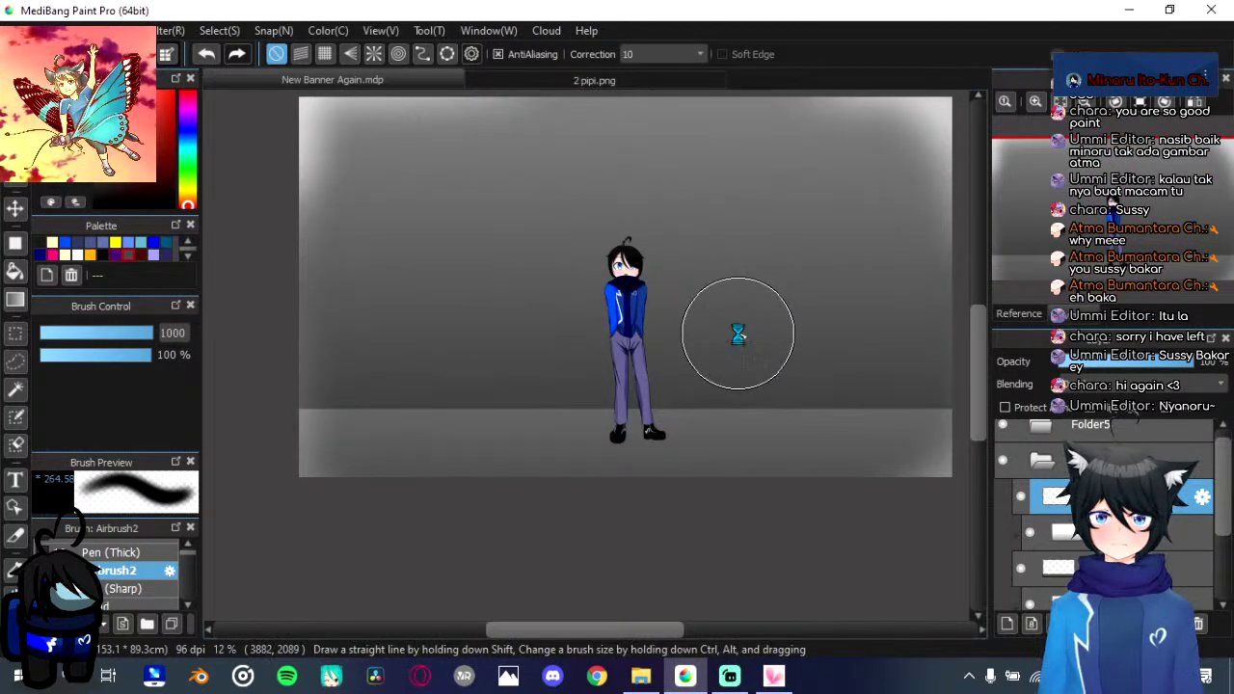
{"action": "left_click", "coordinate": [637, 78]}
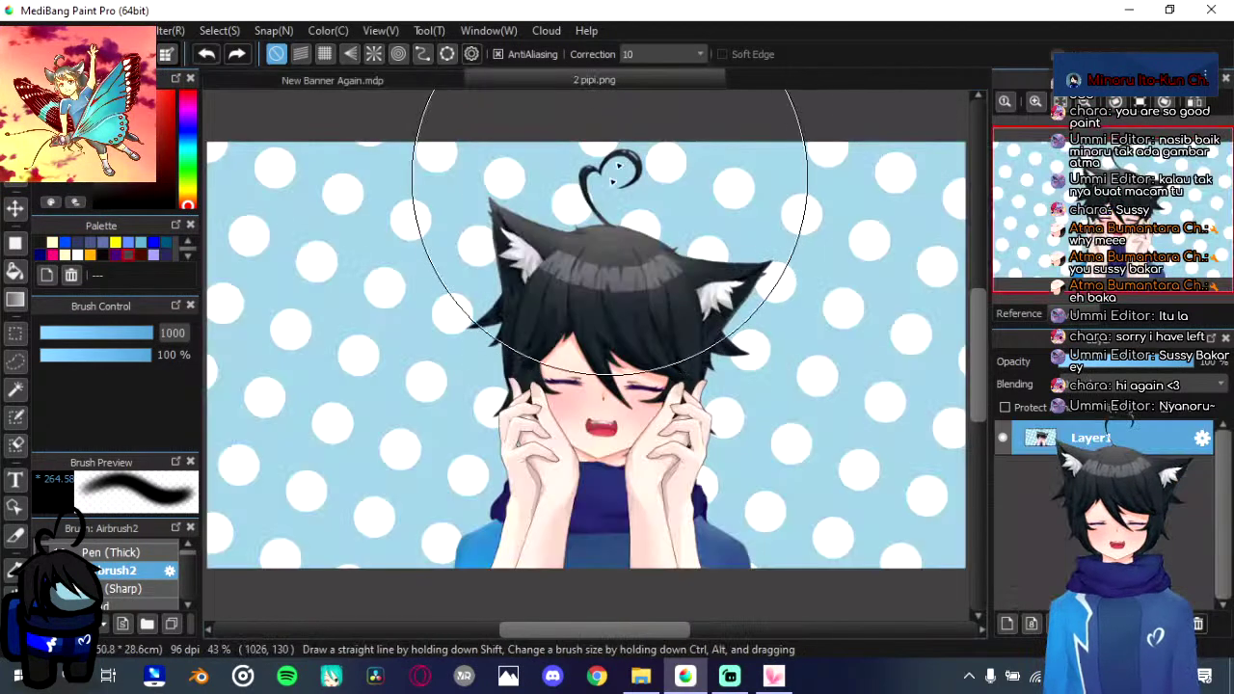
{"action": "left_click", "coordinate": [425, 80]}
{"action": "left_click_drag", "start_coordinate": [559, 260], "coordinate": [607, 249]}
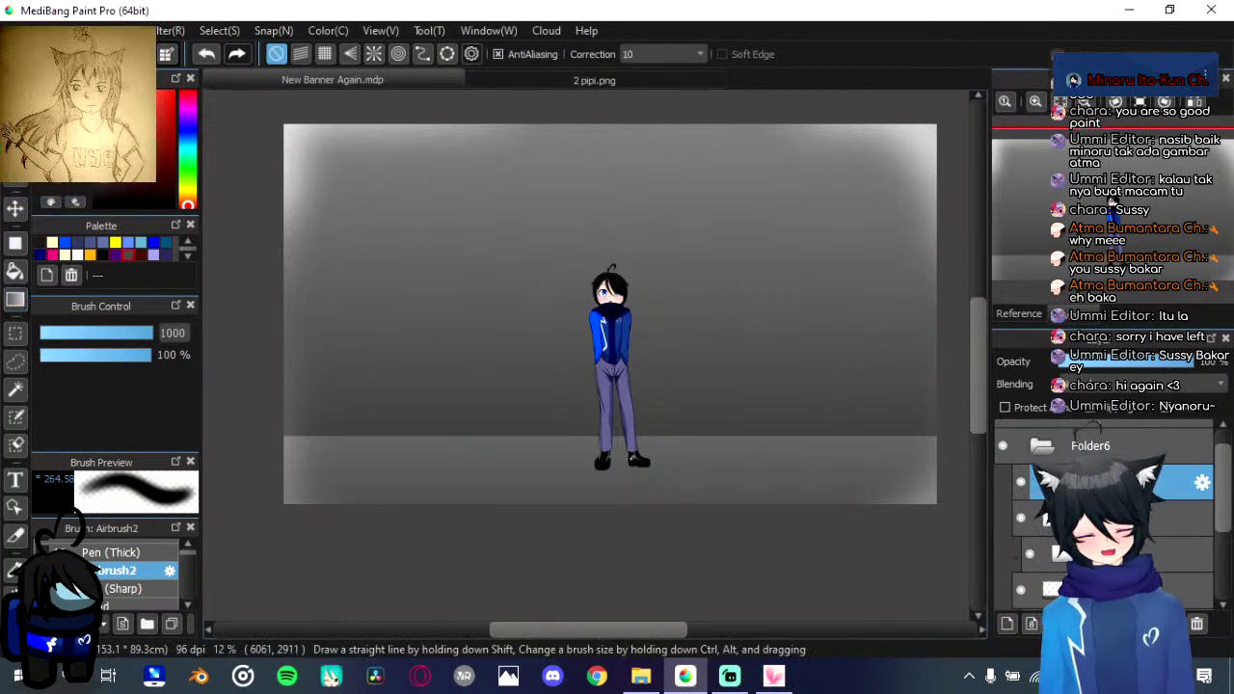
Step: Move the new empty layer out of Folder6 to the top of the layer stack, above Folder5
{"action": "scroll", "coordinate": [1094, 492], "scroll_direction": "up", "scroll_amount": 1}
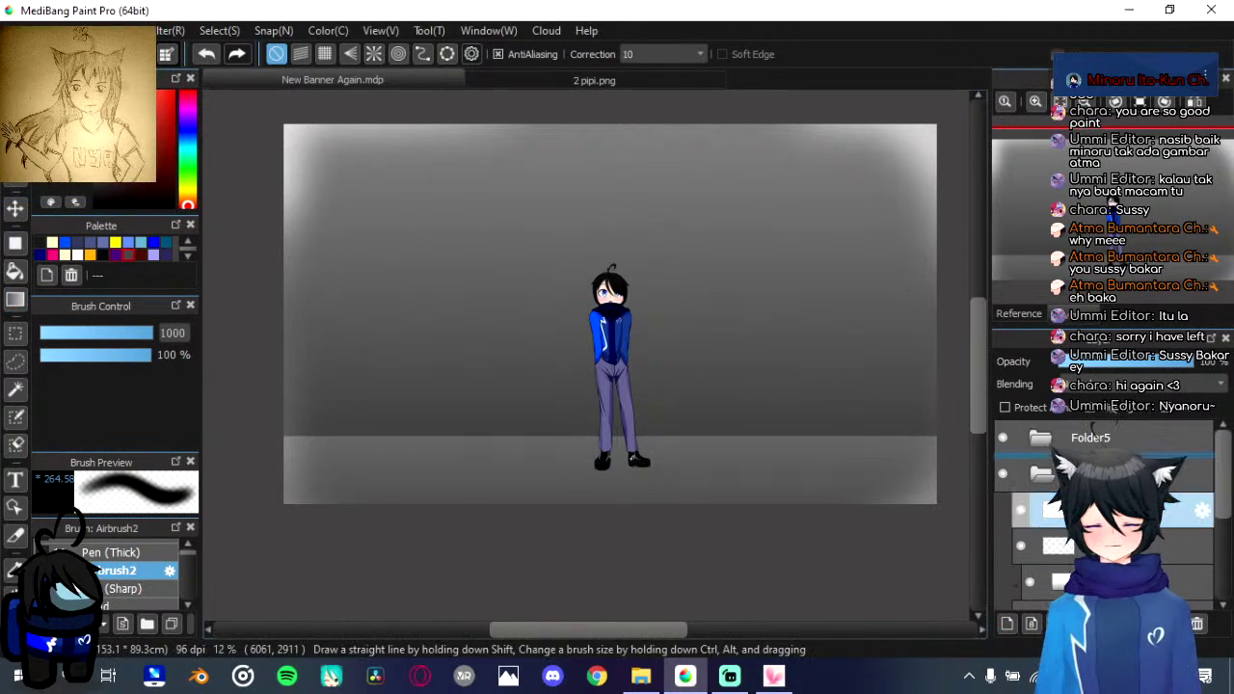
{"action": "left_click_drag", "start_coordinate": [1108, 437], "coordinate": [1106, 436]}
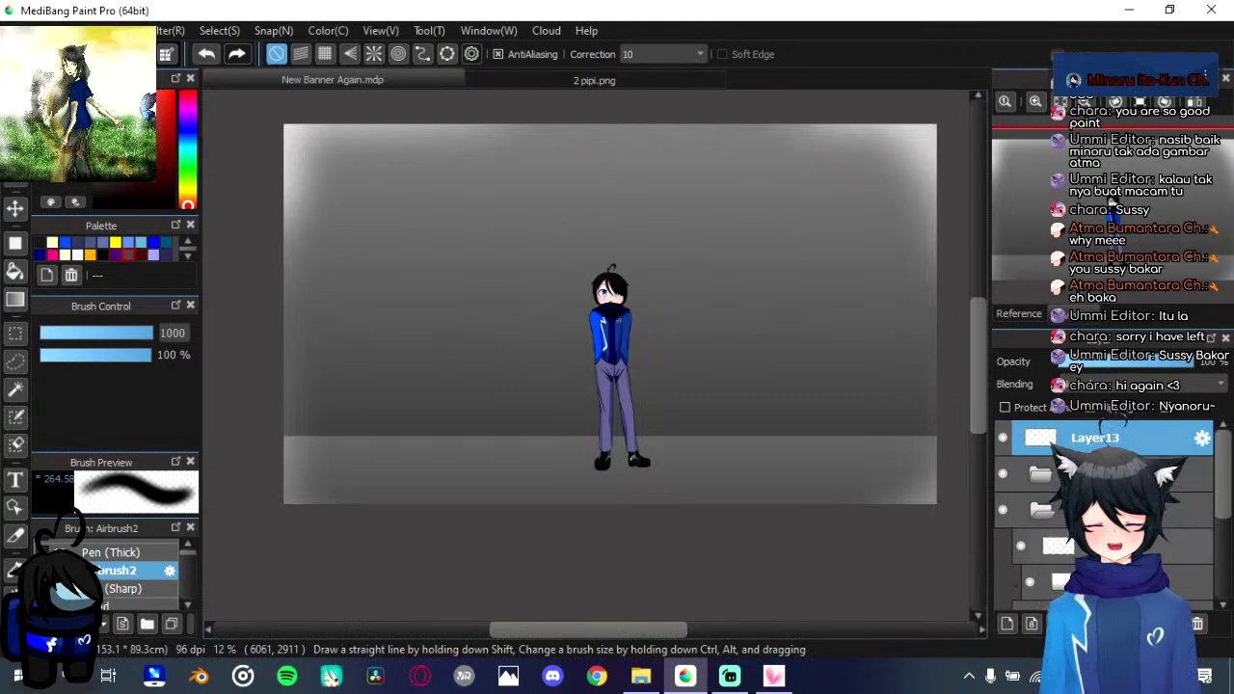
Step: Move Layer12 out of its folder to just below Layer13 and group both layers in a new folder at the top
{"action": "left_click_drag", "start_coordinate": [1055, 547], "coordinate": [1048, 458]}
{"action": "left_click", "coordinate": [1040, 545]}
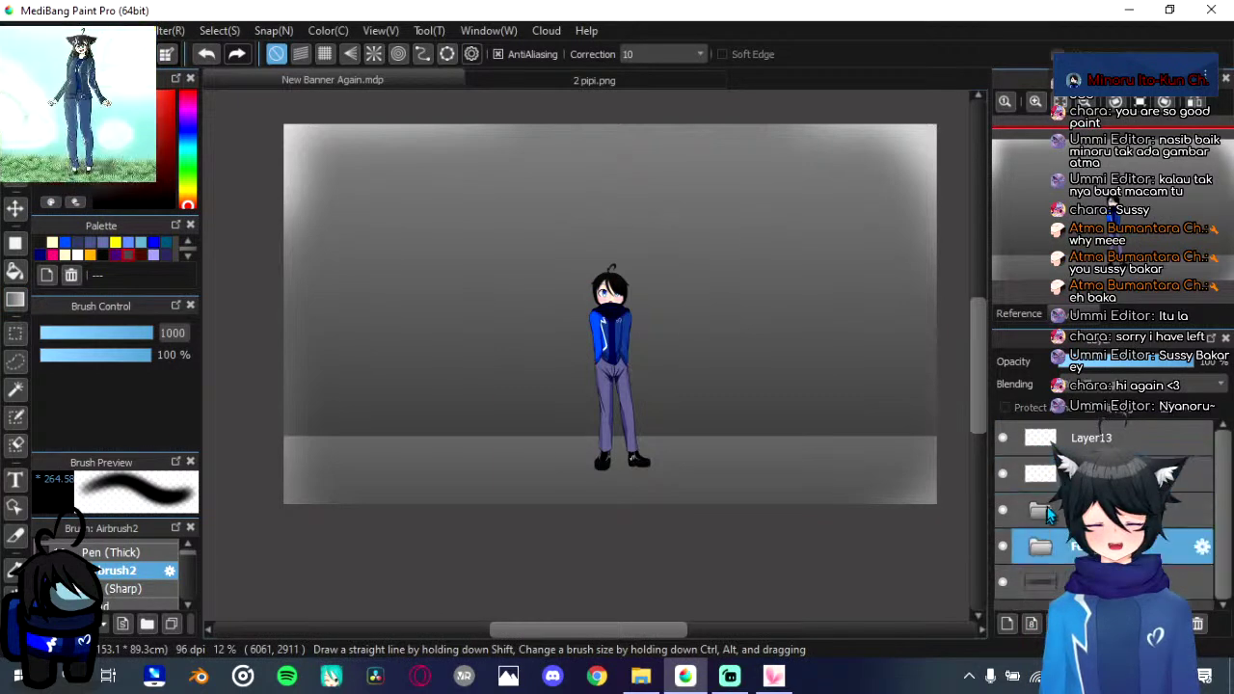
{"action": "left_click", "coordinate": [1046, 473]}
{"action": "left_click", "coordinate": [1107, 623]}
{"action": "mouse_move", "coordinate": [1101, 510]}
{"action": "left_mouse_down"}
{"action": "mouse_move", "coordinate": [1101, 473]}
{"action": "mouse_move", "coordinate": [1065, 463]}
{"action": "mouse_move", "coordinate": [1037, 521]}
{"action": "left_mouse_up"}
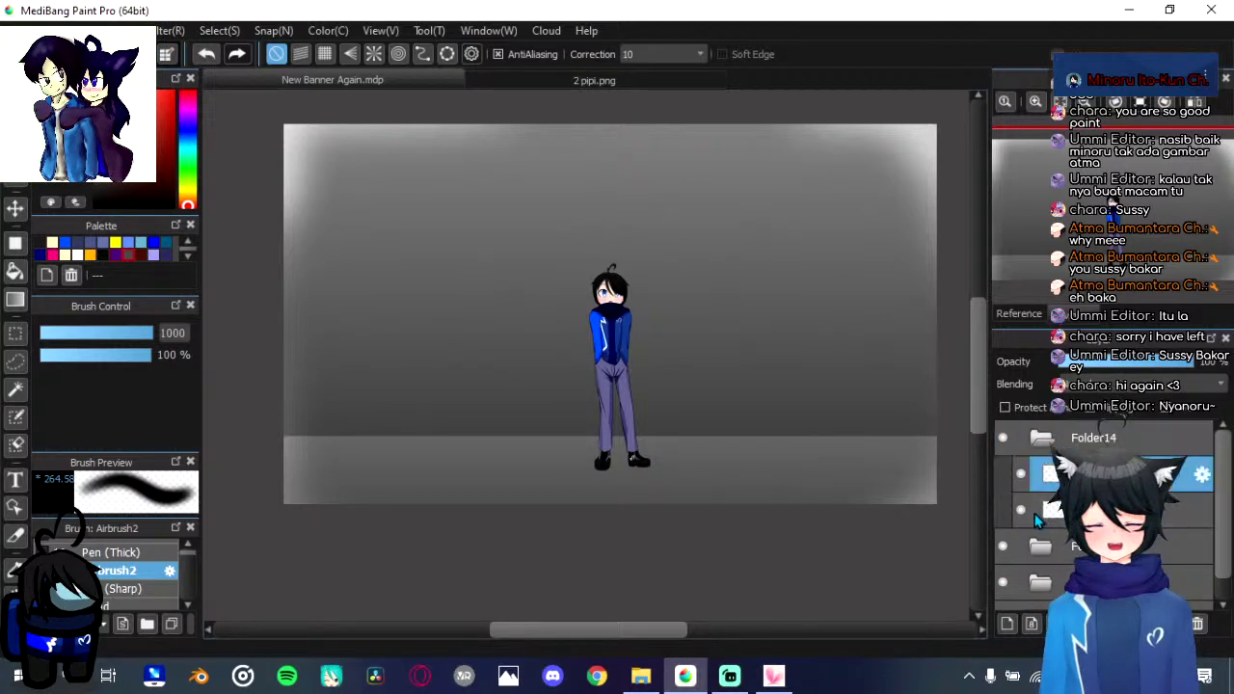
Step: Fill Layer13 with a vertical linear gradient from white to blue and lower the layer's opacity to 15%
{"action": "left_click", "coordinate": [152, 244]}
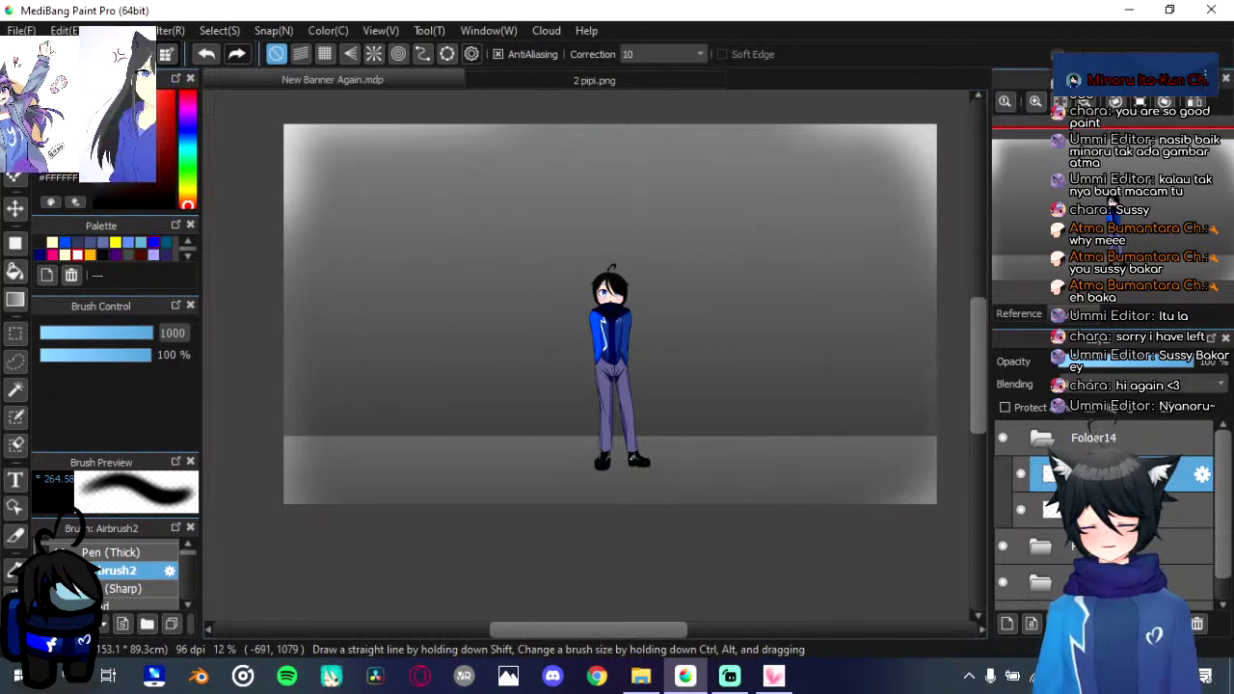
{"action": "left_click", "coordinate": [15, 299]}
{"action": "left_click_drag", "start_coordinate": [624, 151], "coordinate": [628, 482]}
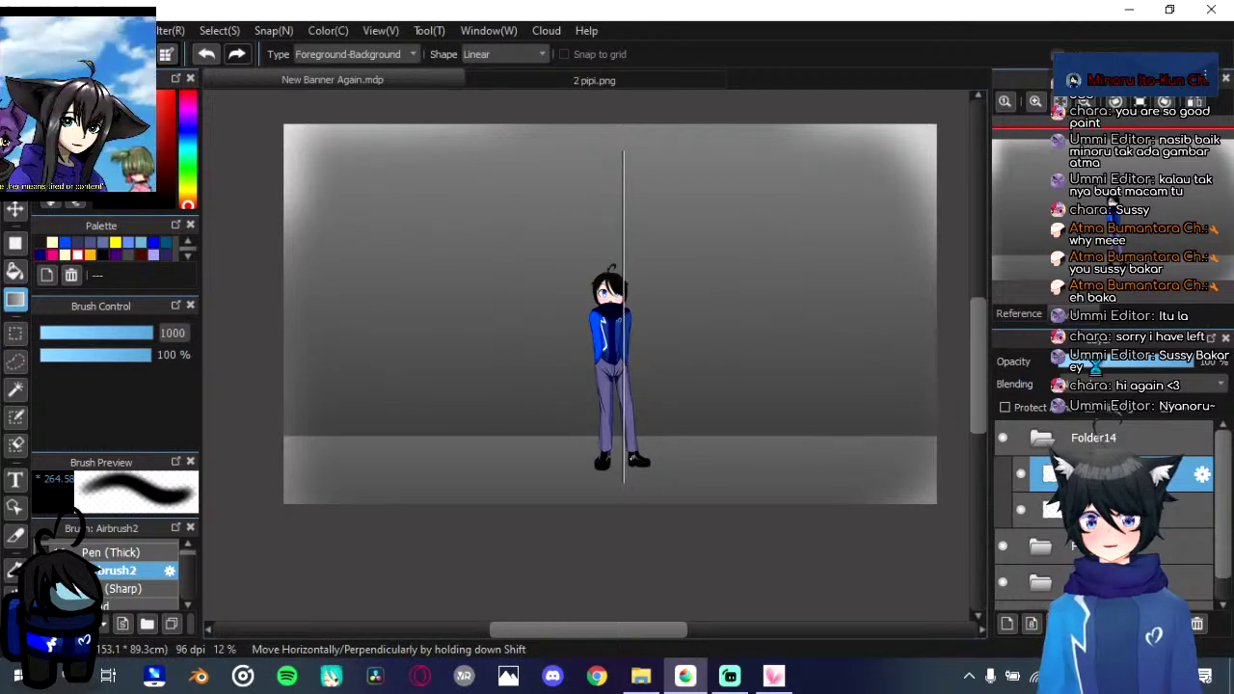
{"action": "left_click", "coordinate": [1115, 386]}
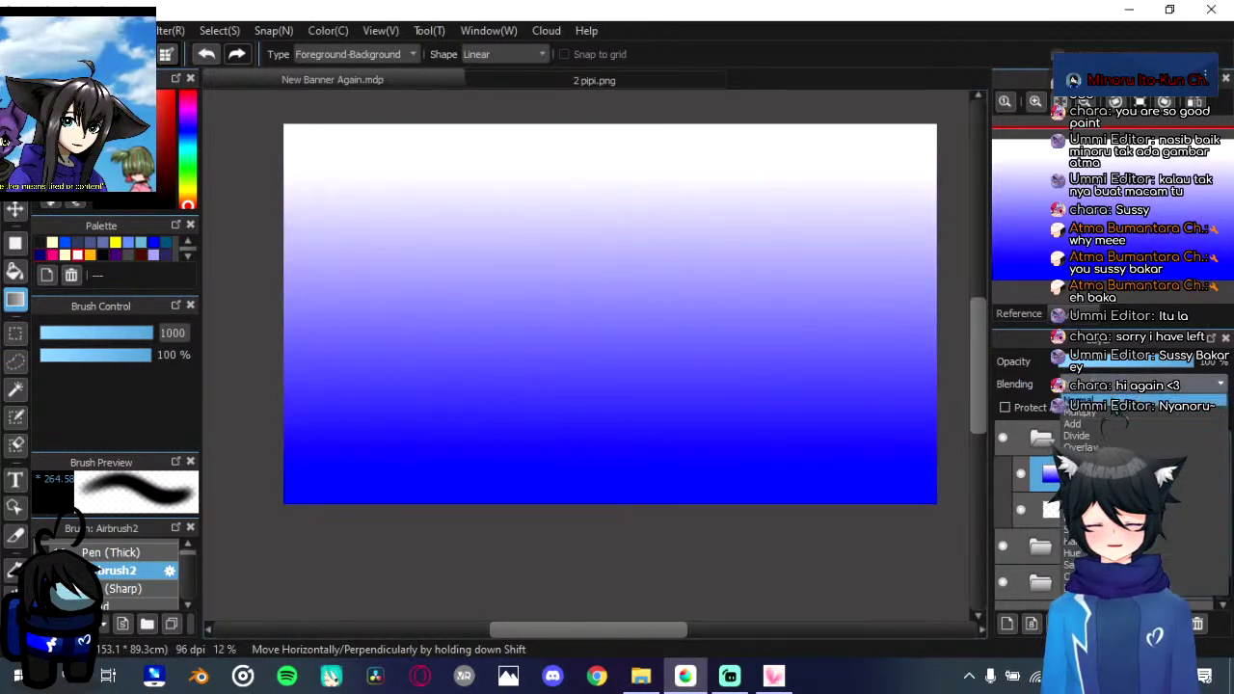
{"action": "left_click", "coordinate": [1101, 426]}
{"action": "left_click_drag", "start_coordinate": [1107, 367], "coordinate": [1082, 363]}
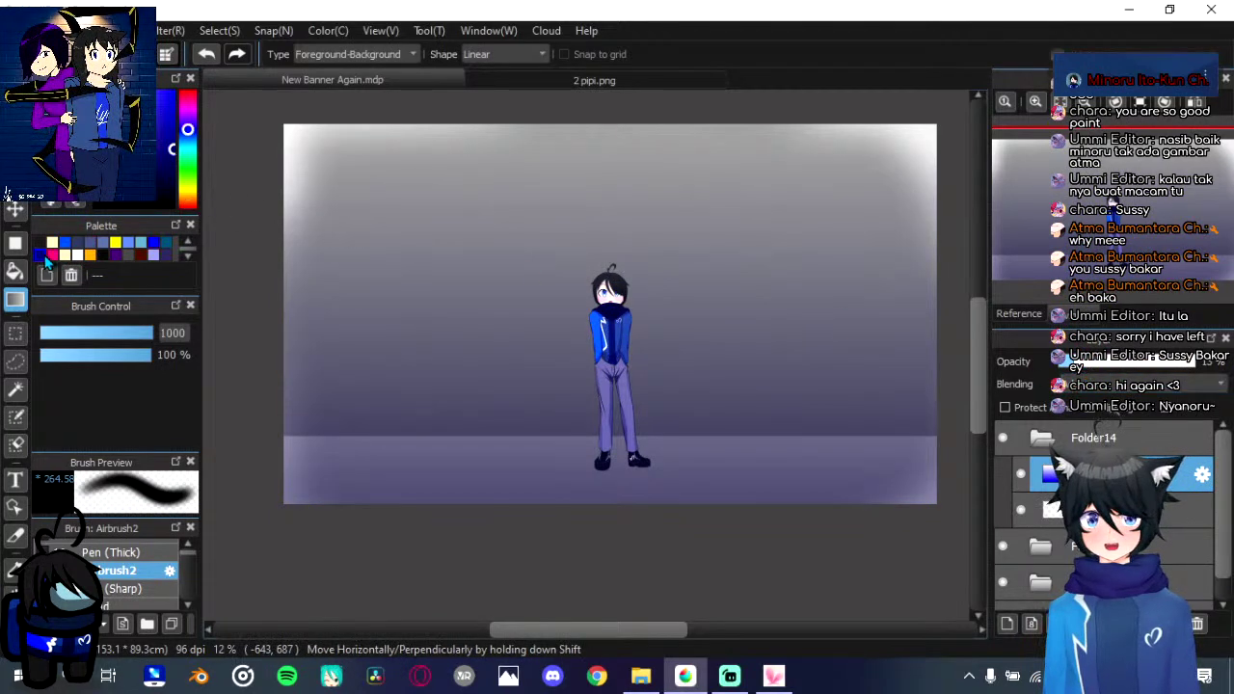
Step: Redraw Layer13's gradient from white down to dark navy, and flip the layer vertically so the navy end is at the top
{"action": "left_click_drag", "start_coordinate": [608, 140], "coordinate": [631, 329]}
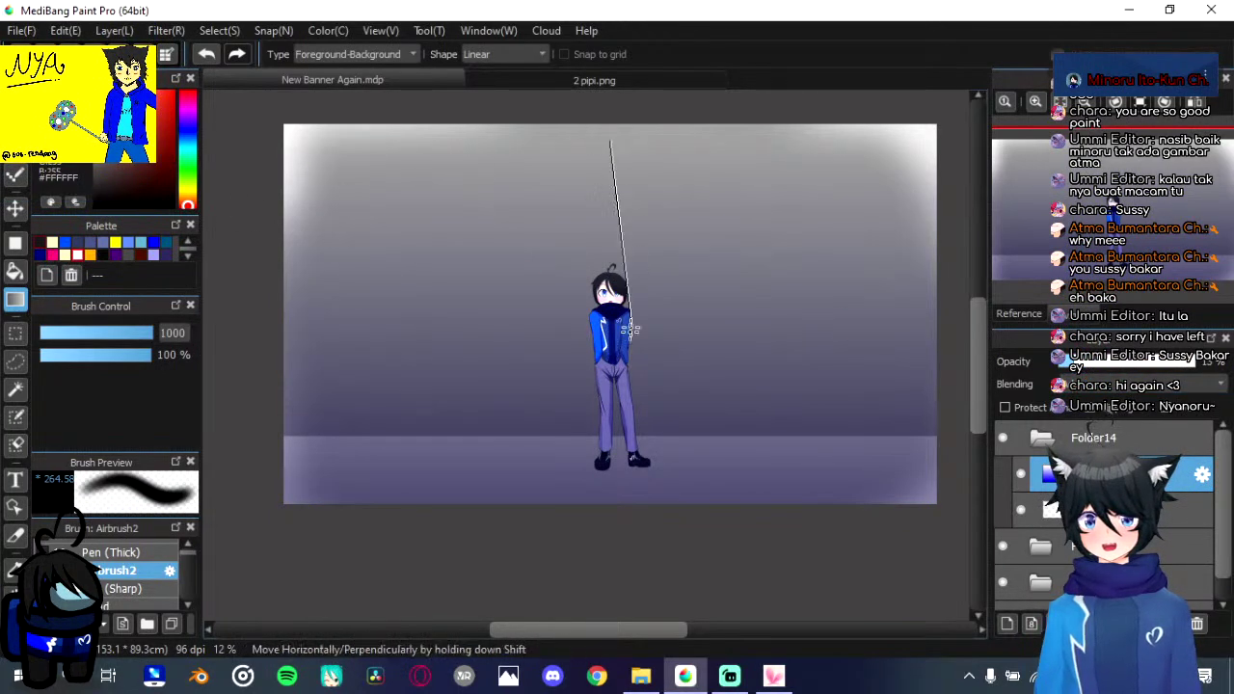
{"action": "left_click_drag", "start_coordinate": [610, 458], "coordinate": [616, 470]}
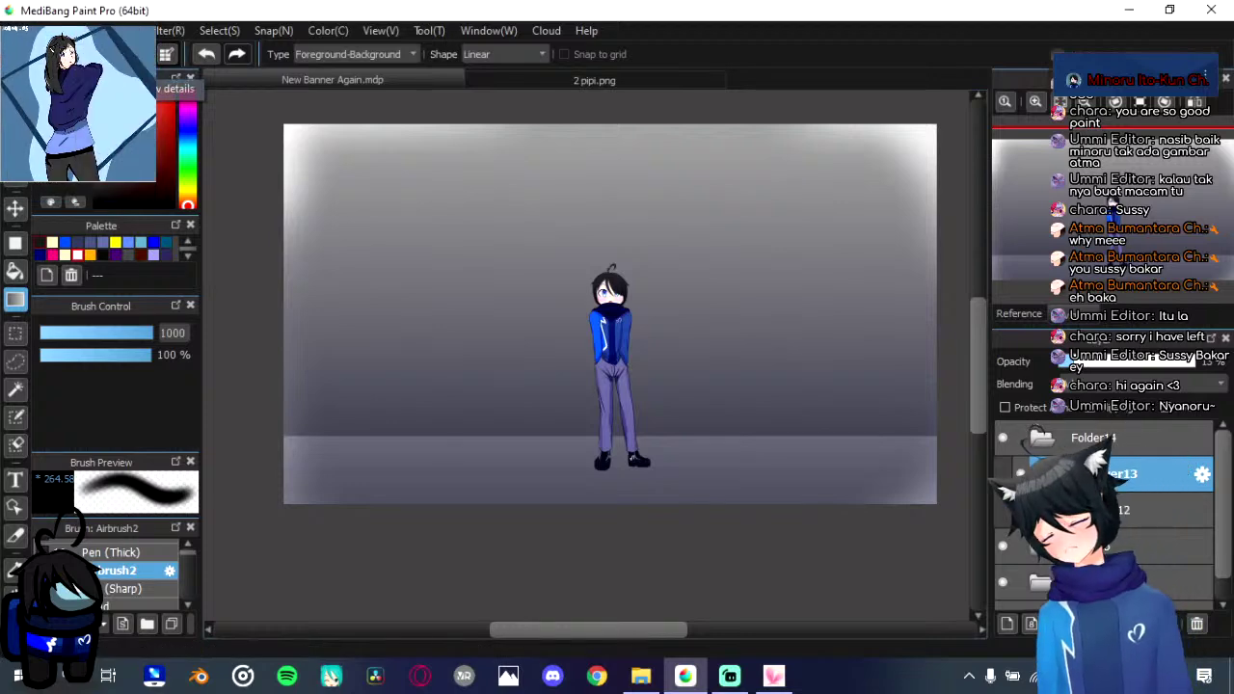
{"action": "left_click", "coordinate": [121, 31]}
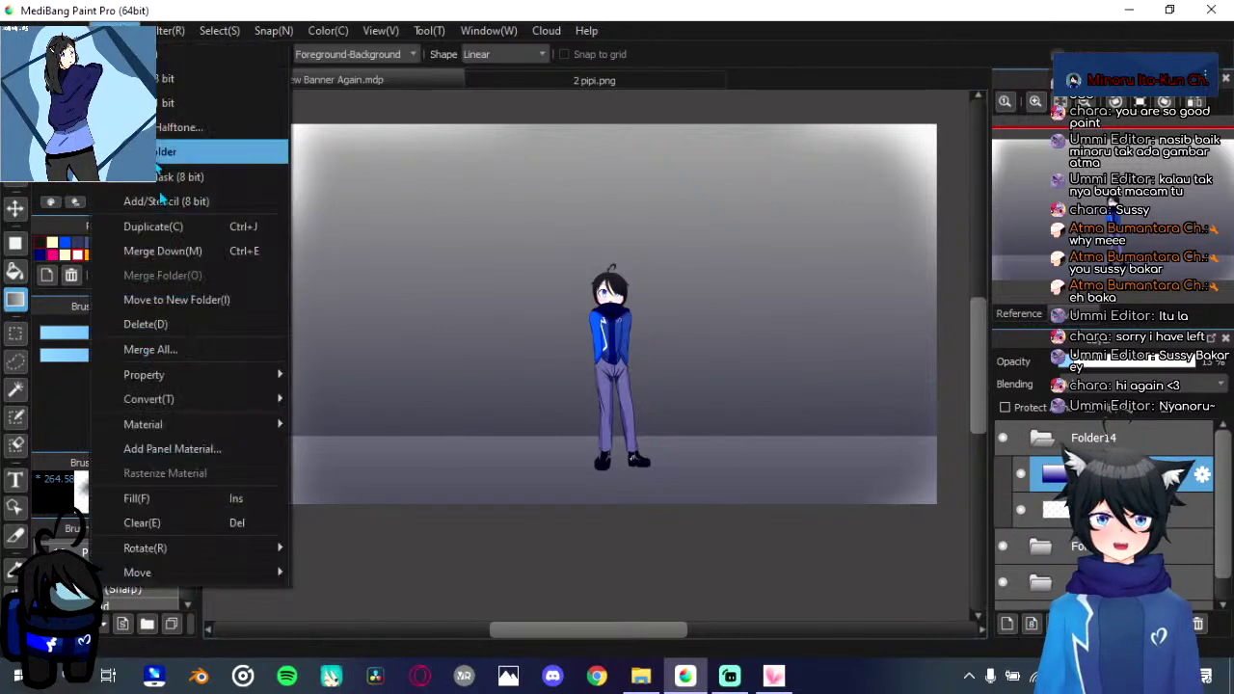
{"action": "mouse_move", "coordinate": [199, 552]}
{"action": "left_click", "coordinate": [357, 577]}
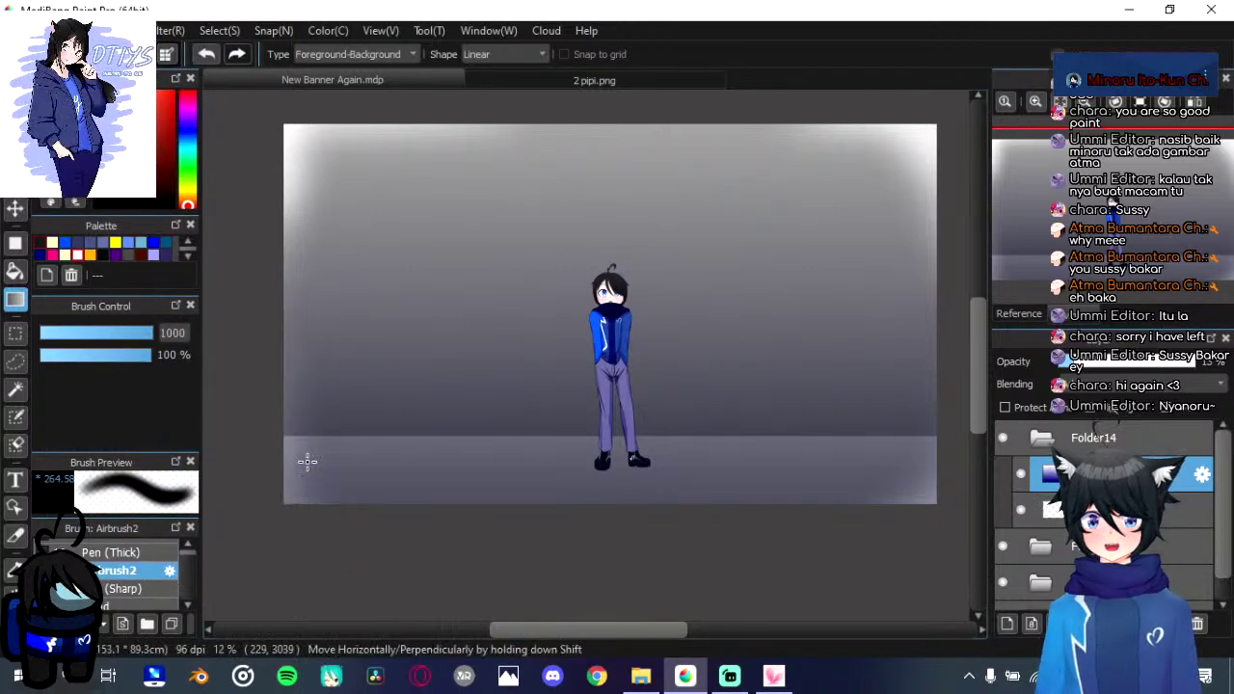
{"action": "left_click", "coordinate": [126, 30]}
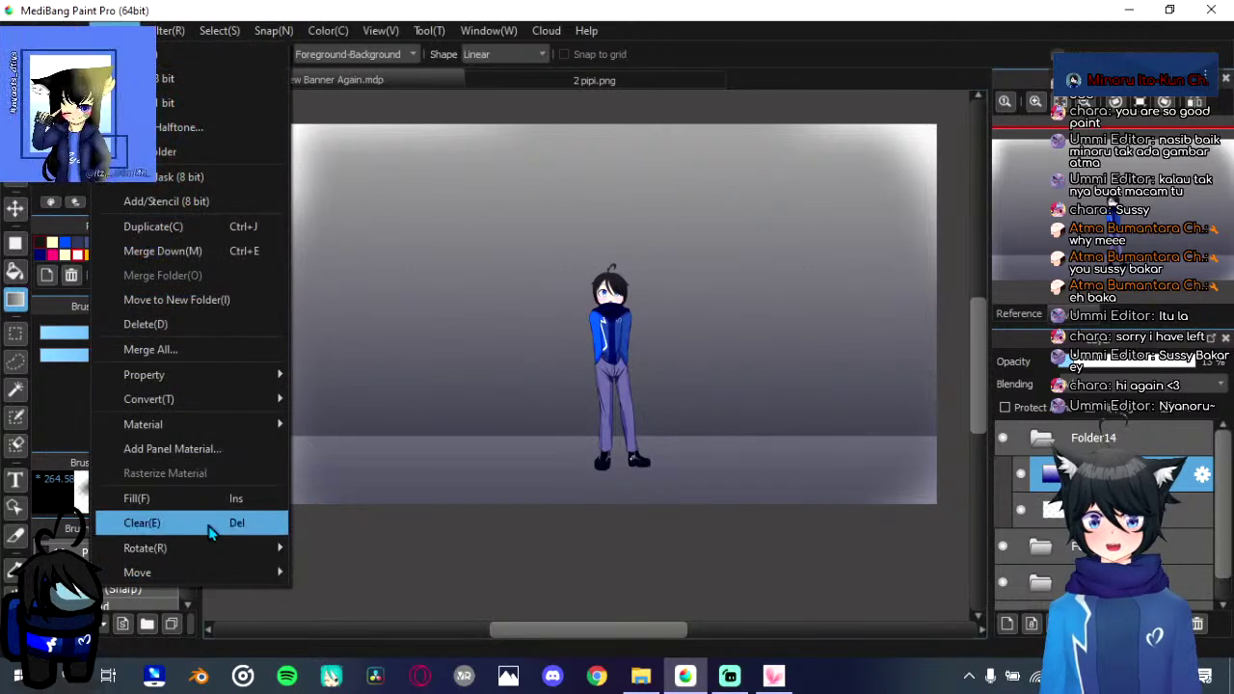
{"action": "mouse_move", "coordinate": [218, 548]}
{"action": "left_click", "coordinate": [342, 553]}
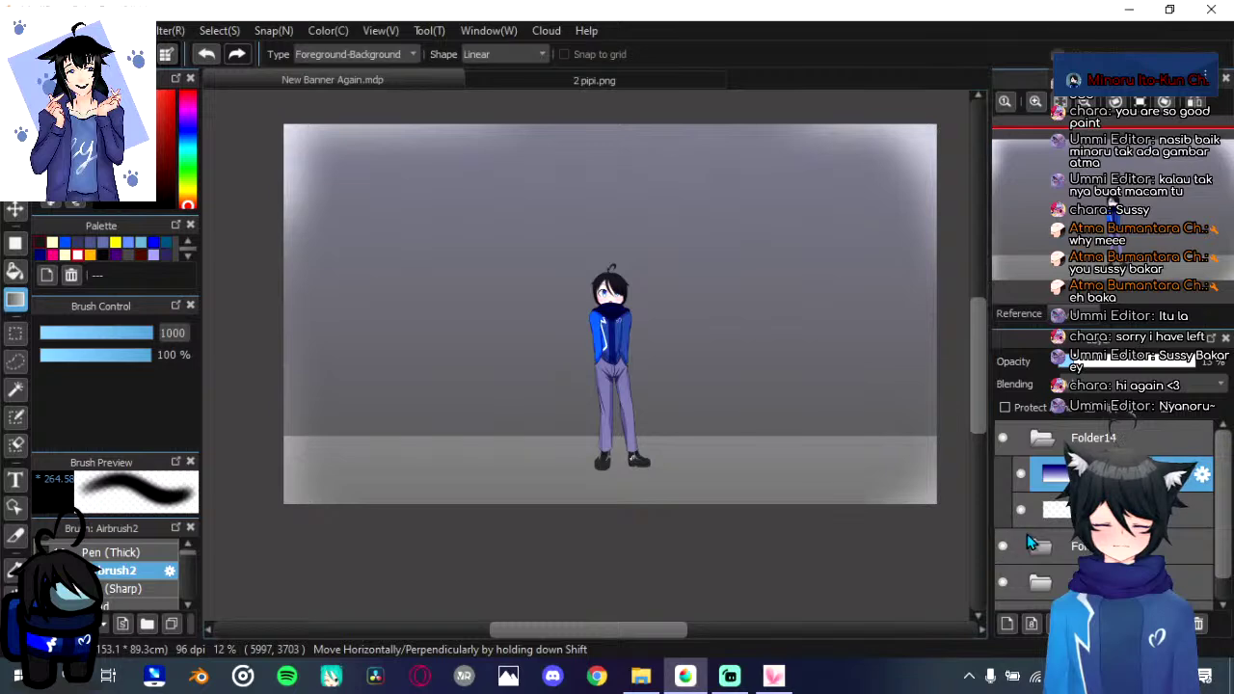
Step: Collapse Folder14 and add a new empty layer inside the folder directly below it
{"action": "left_click", "coordinate": [1042, 440]}
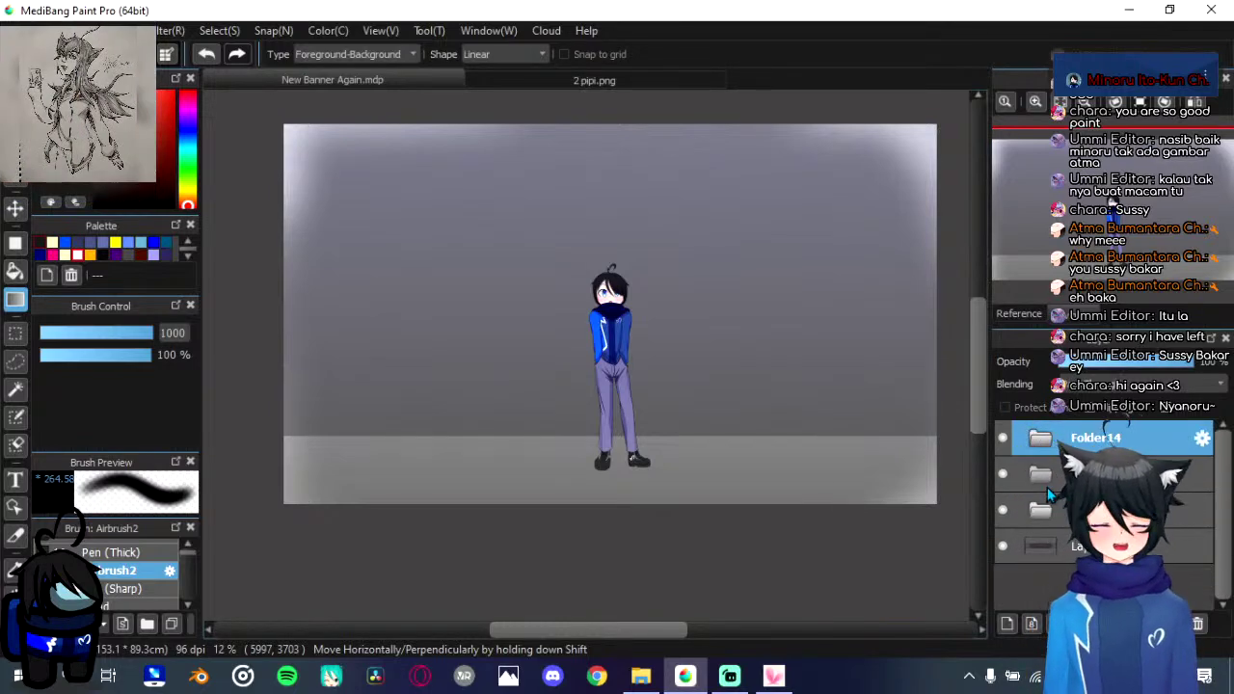
{"action": "left_click", "coordinate": [1044, 443]}
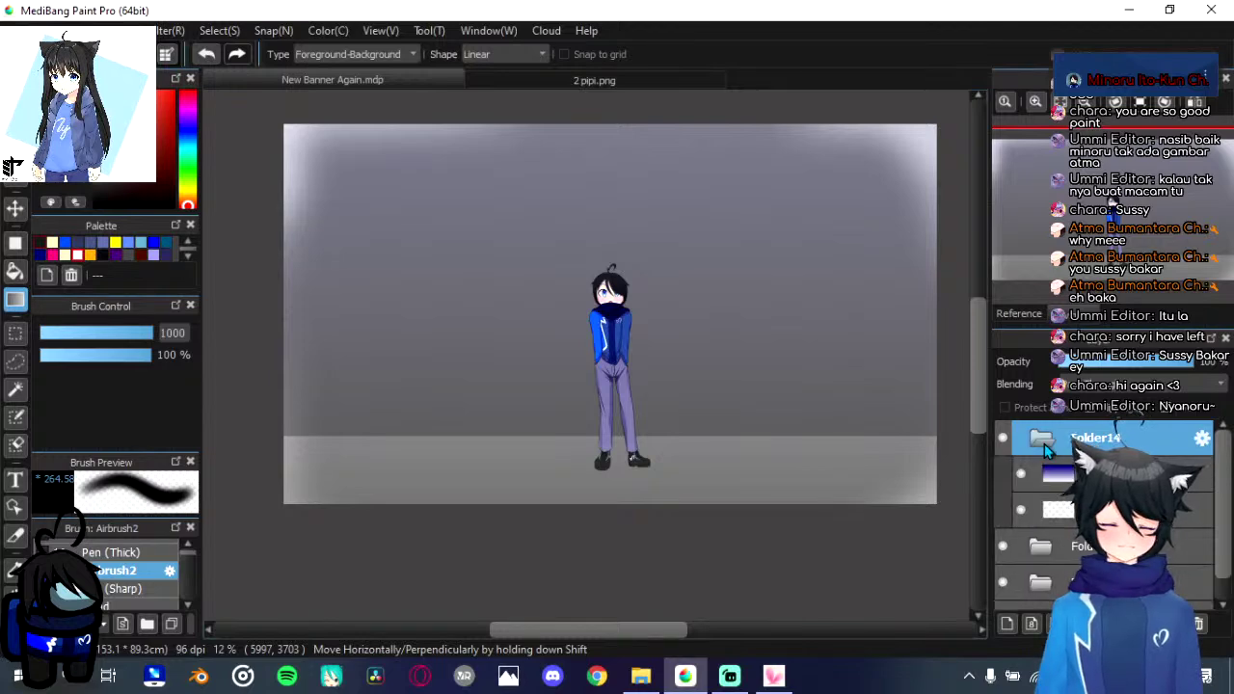
{"action": "left_click", "coordinate": [1044, 444]}
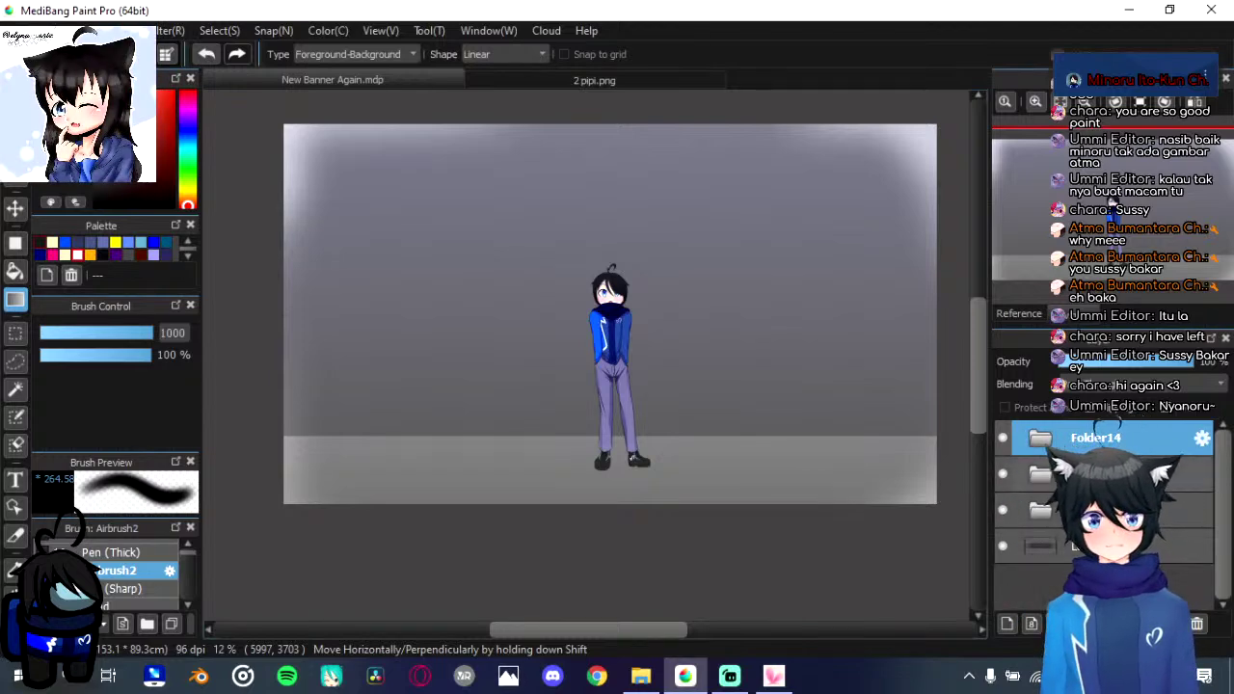
{"action": "left_click", "coordinate": [1007, 624]}
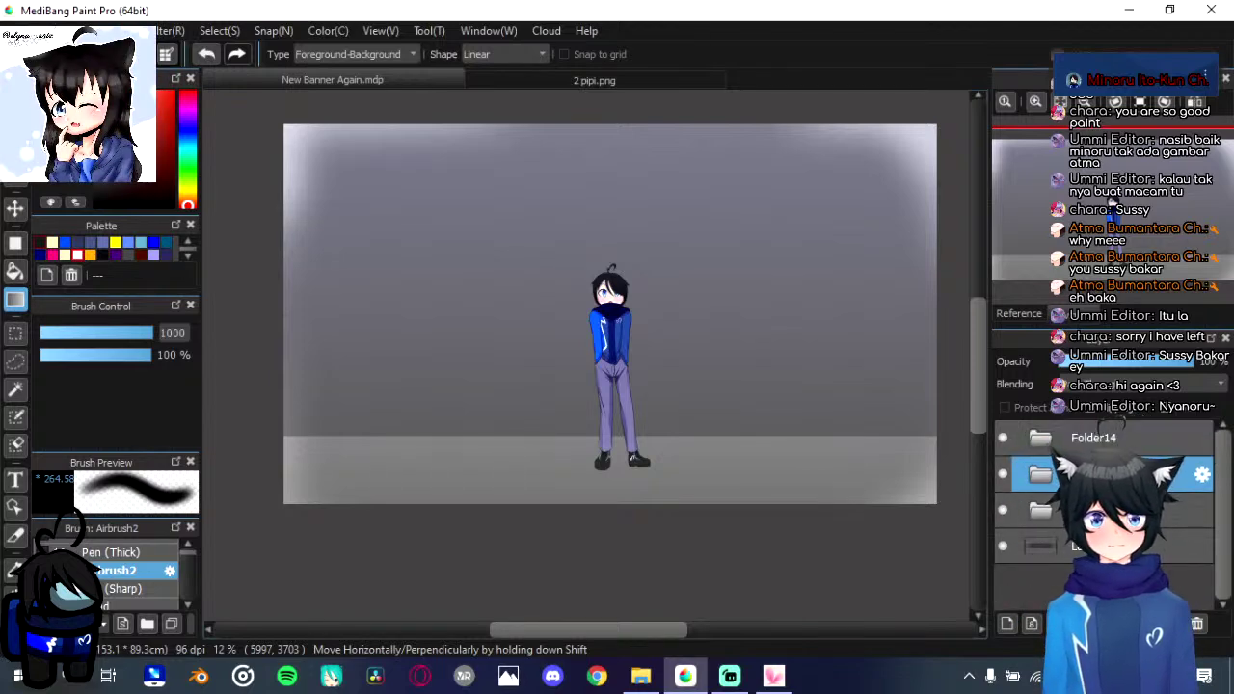
{"action": "left_click", "coordinate": [1008, 624]}
Step: Switch from the gradient to the soft scatter brush named cloud and set its size to 194
{"action": "scroll", "coordinate": [99, 573], "scroll_direction": "down", "scroll_amount": 2}
{"action": "scroll", "coordinate": [109, 578], "scroll_direction": "down", "scroll_amount": 2}
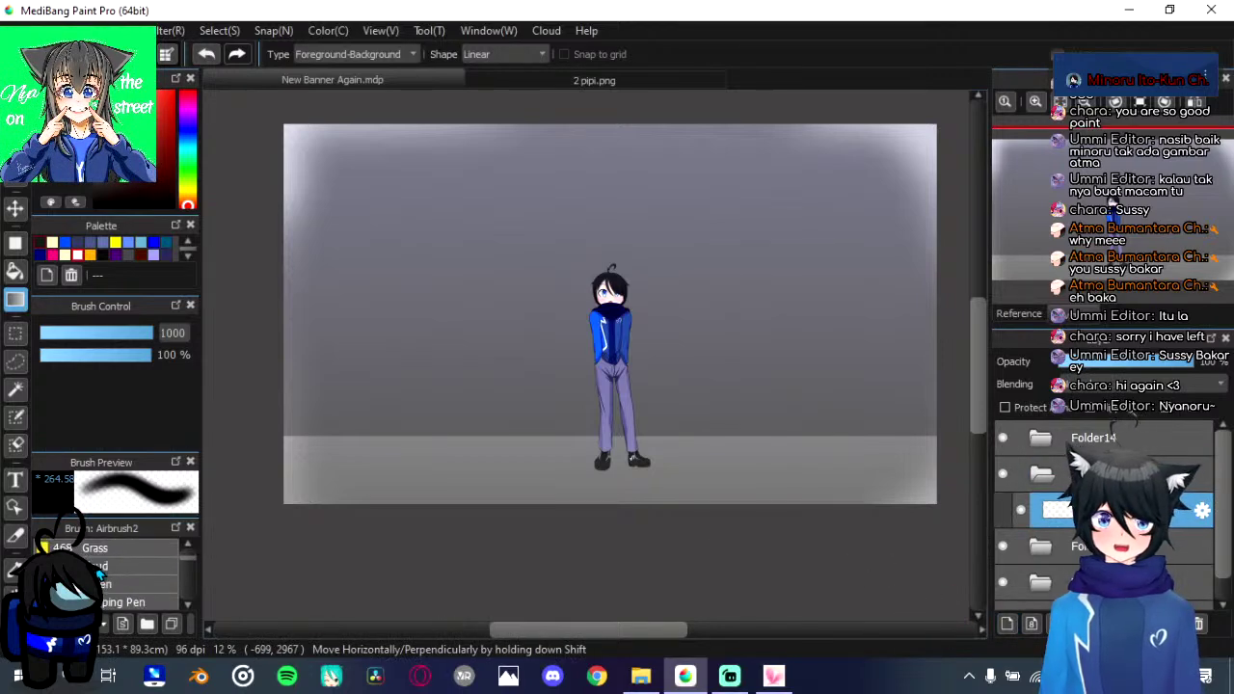
{"action": "left_click", "coordinate": [109, 577]}
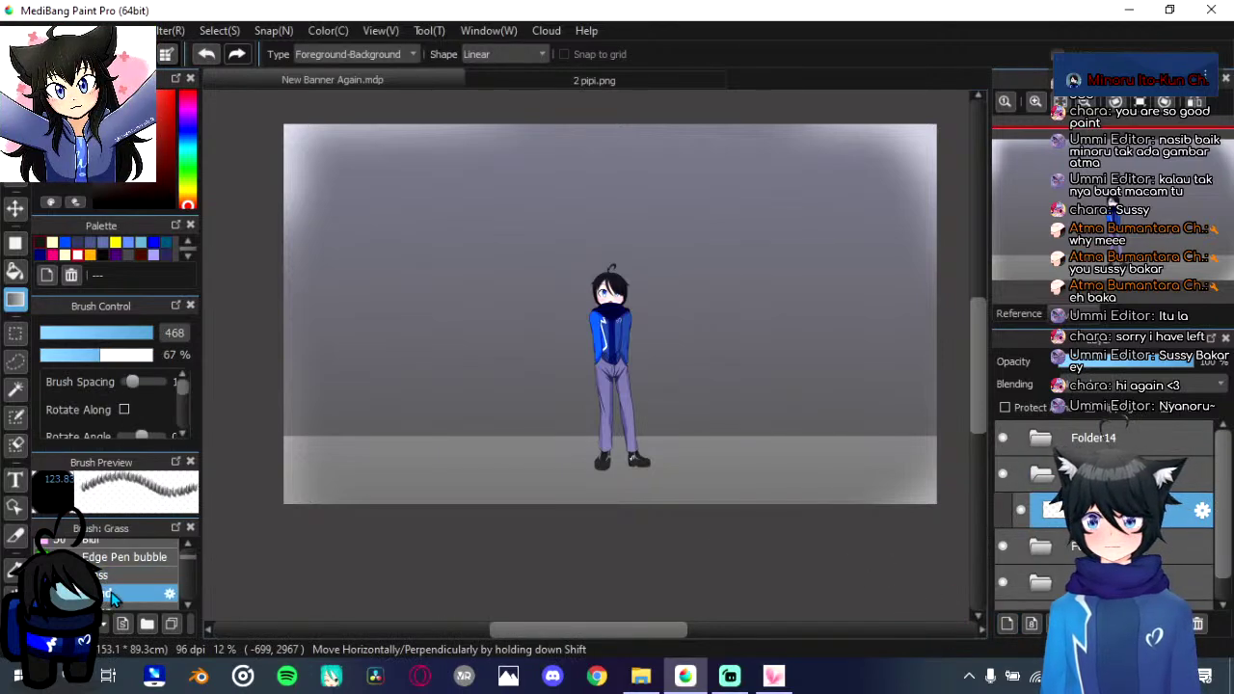
{"action": "left_click", "coordinate": [112, 593]}
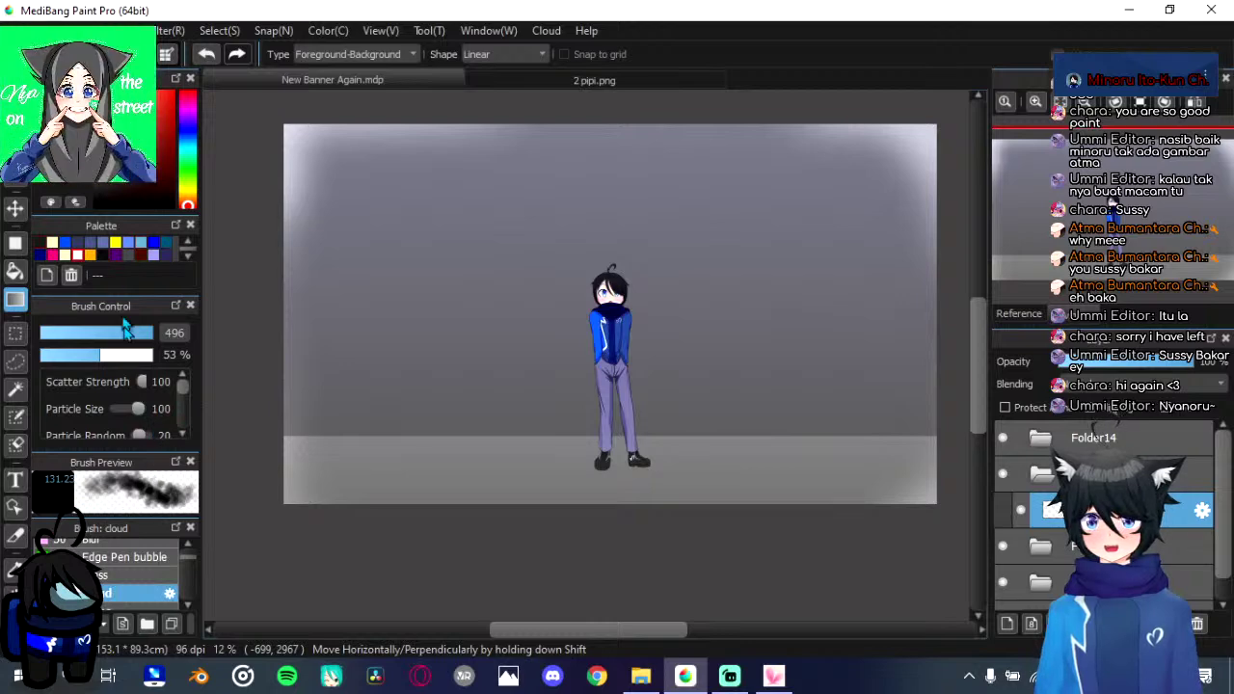
{"action": "left_click_drag", "start_coordinate": [148, 340], "coordinate": [161, 332]}
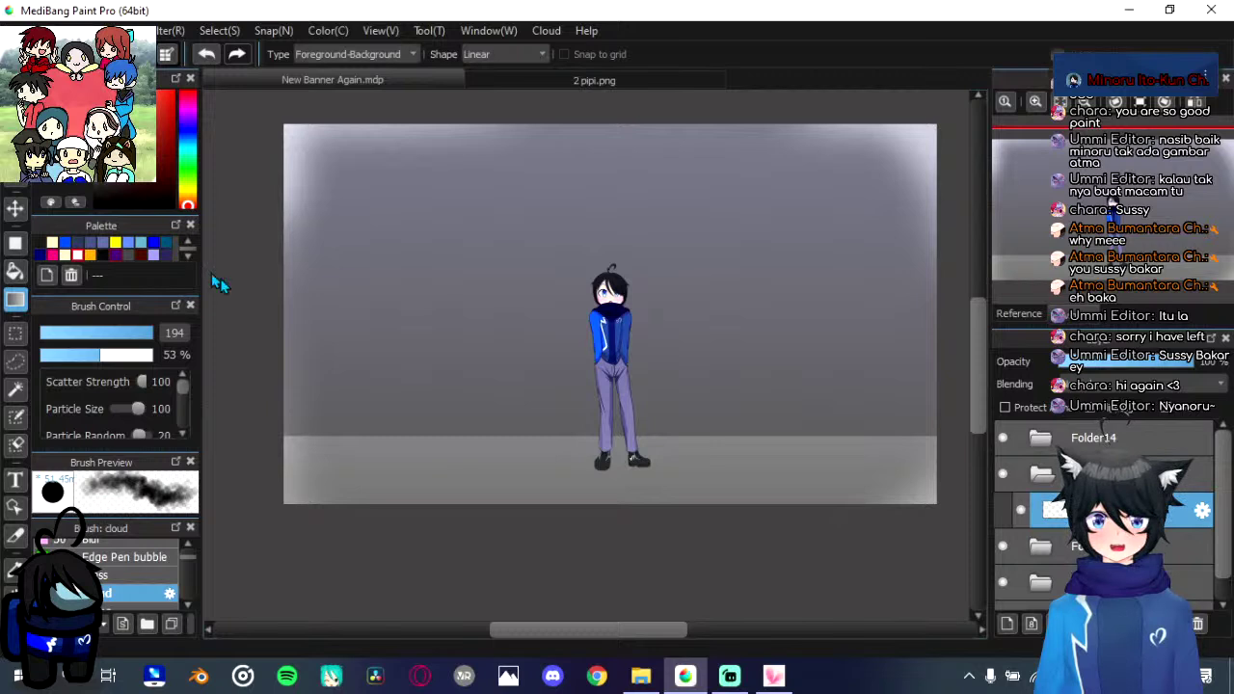
{"action": "key", "text": "b"}
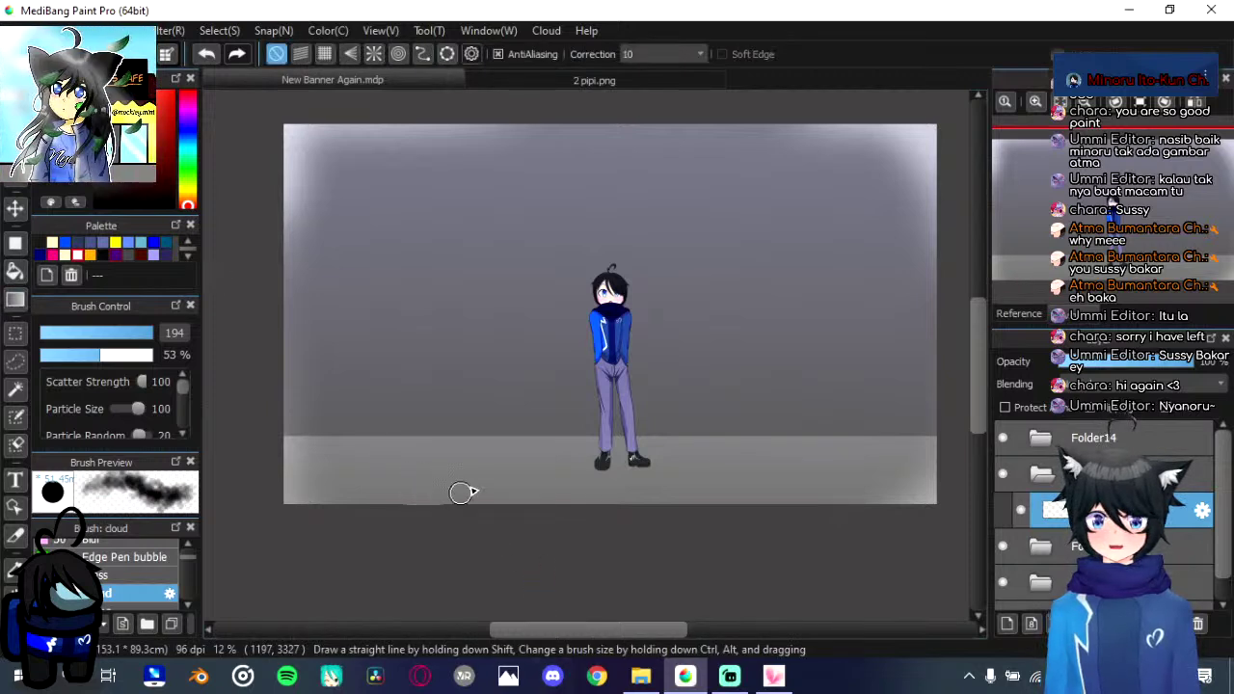
Step: Try painting a dense white cloud bank along the floor's front edge up to the character's feet
{"action": "mouse_move", "coordinate": [400, 489]}
{"action": "left_mouse_down"}
{"action": "mouse_move", "coordinate": [474, 480]}
{"action": "mouse_move", "coordinate": [615, 496]}
{"action": "left_mouse_up"}
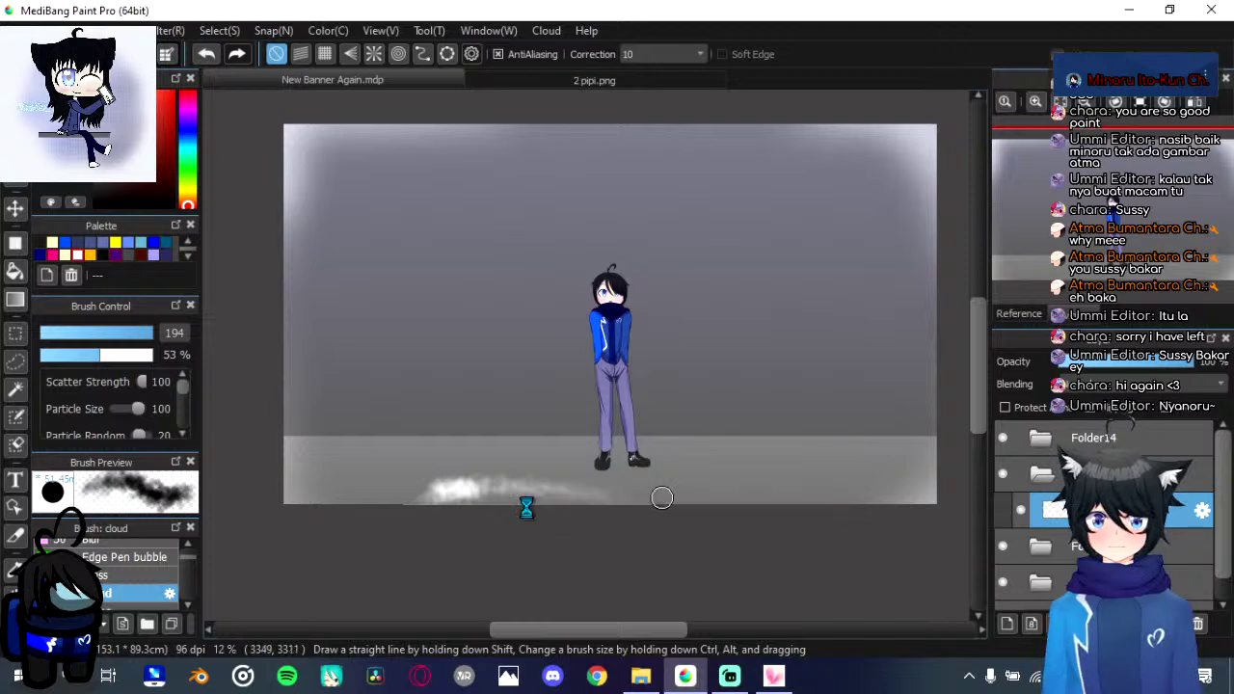
{"action": "scroll", "coordinate": [673, 525], "scroll_direction": "down", "scroll_amount": 2}
{"action": "scroll", "coordinate": [663, 538], "scroll_direction": "up", "scroll_amount": 5}
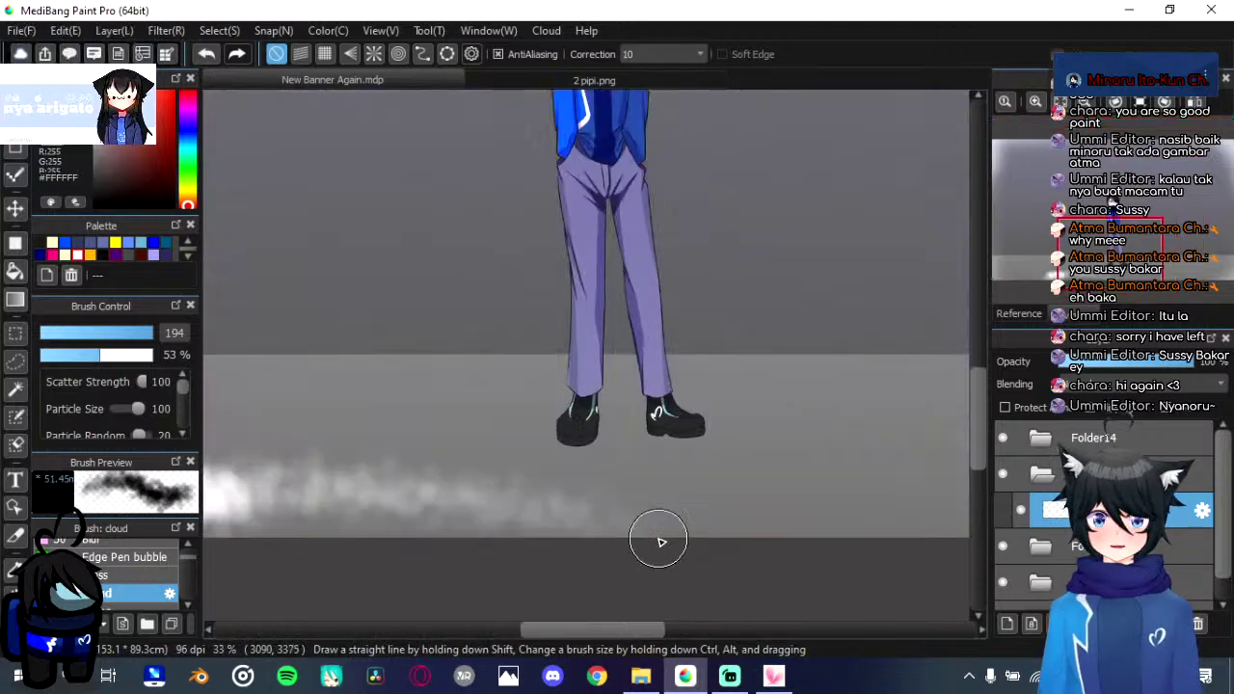
{"action": "key", "text": "Left"}
{"action": "key", "text": "Left"}
{"action": "scroll", "coordinate": [598, 285], "scroll_direction": "down", "scroll_amount": 6}
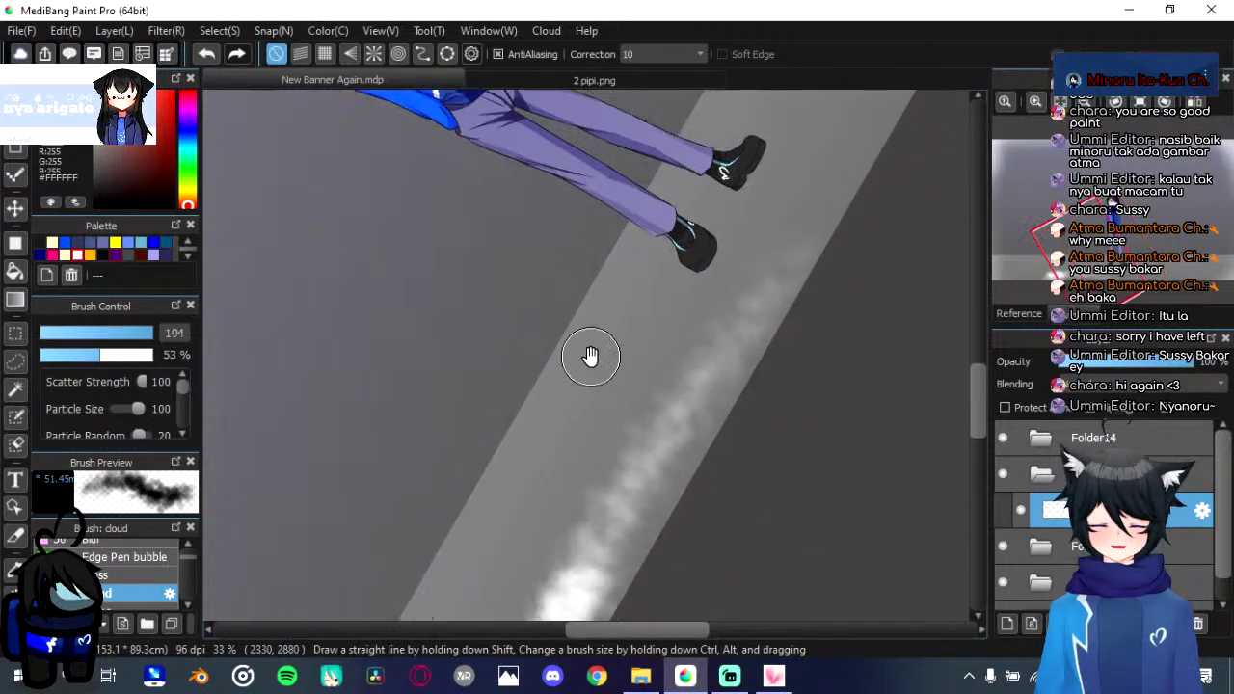
{"action": "mouse_move", "coordinate": [658, 383]}
{"action": "left_mouse_down"}
{"action": "mouse_move", "coordinate": [708, 292]}
{"action": "mouse_move", "coordinate": [680, 364]}
{"action": "mouse_move", "coordinate": [701, 332]}
{"action": "mouse_move", "coordinate": [700, 361]}
{"action": "mouse_move", "coordinate": [684, 266]}
{"action": "mouse_move", "coordinate": [732, 285]}
{"action": "mouse_move", "coordinate": [771, 229]}
{"action": "mouse_move", "coordinate": [611, 481]}
{"action": "mouse_move", "coordinate": [627, 444]}
{"action": "left_mouse_up"}
{"action": "left_click_drag", "start_coordinate": [827, 138], "coordinate": [838, 121]}
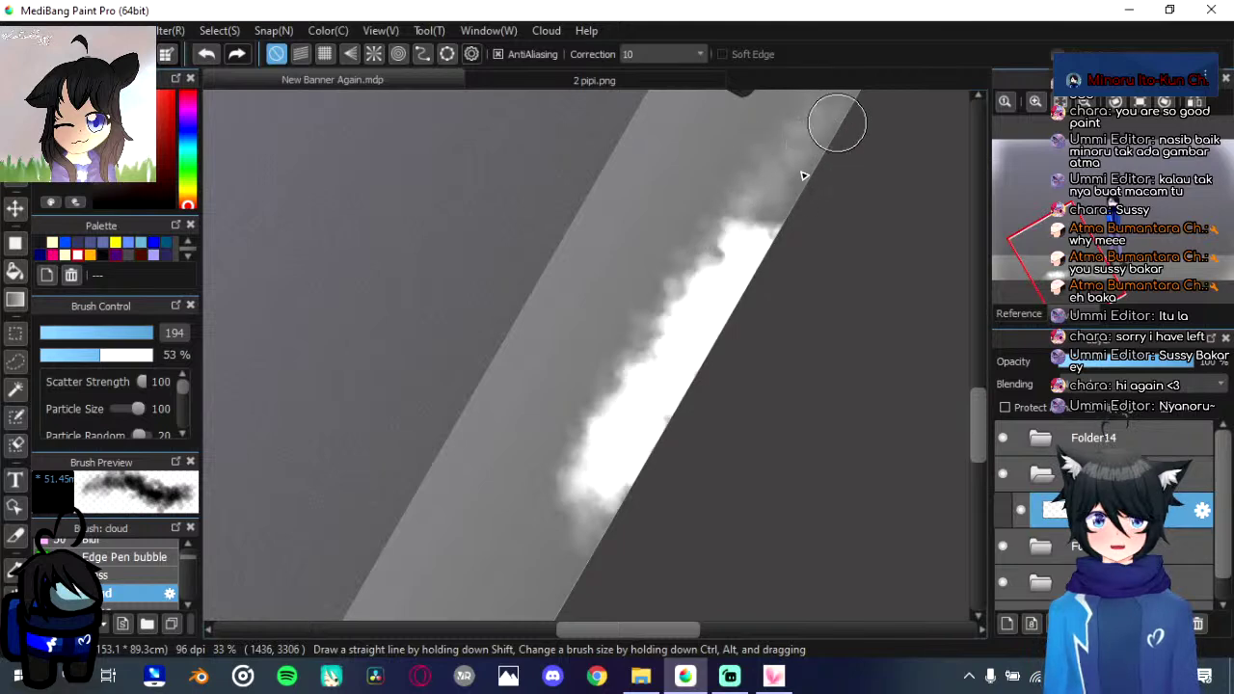
{"action": "left_click_drag", "start_coordinate": [772, 236], "coordinate": [706, 419]}
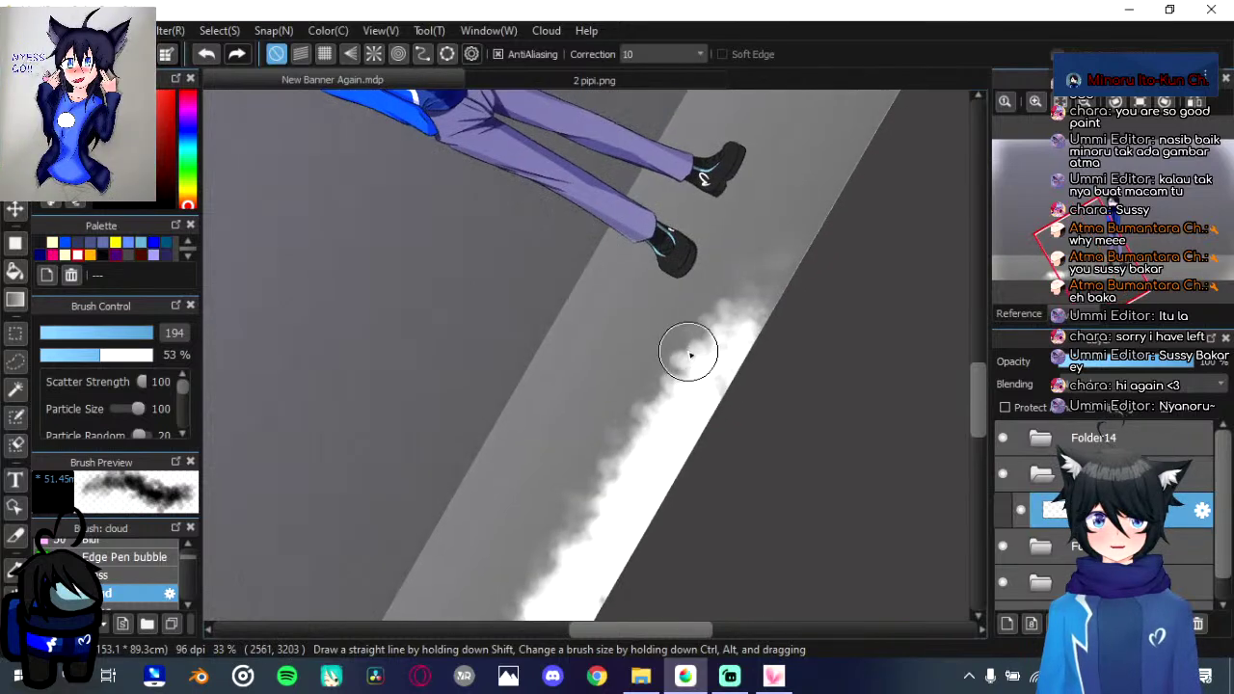
{"action": "mouse_move", "coordinate": [688, 350]}
{"action": "left_mouse_down"}
{"action": "mouse_move", "coordinate": [703, 294]}
{"action": "mouse_move", "coordinate": [636, 412]}
{"action": "mouse_move", "coordinate": [604, 440]}
{"action": "mouse_move", "coordinate": [606, 469]}
{"action": "mouse_move", "coordinate": [687, 334]}
{"action": "mouse_move", "coordinate": [736, 288]}
{"action": "mouse_move", "coordinate": [732, 342]}
{"action": "mouse_move", "coordinate": [818, 215]}
{"action": "left_mouse_up"}
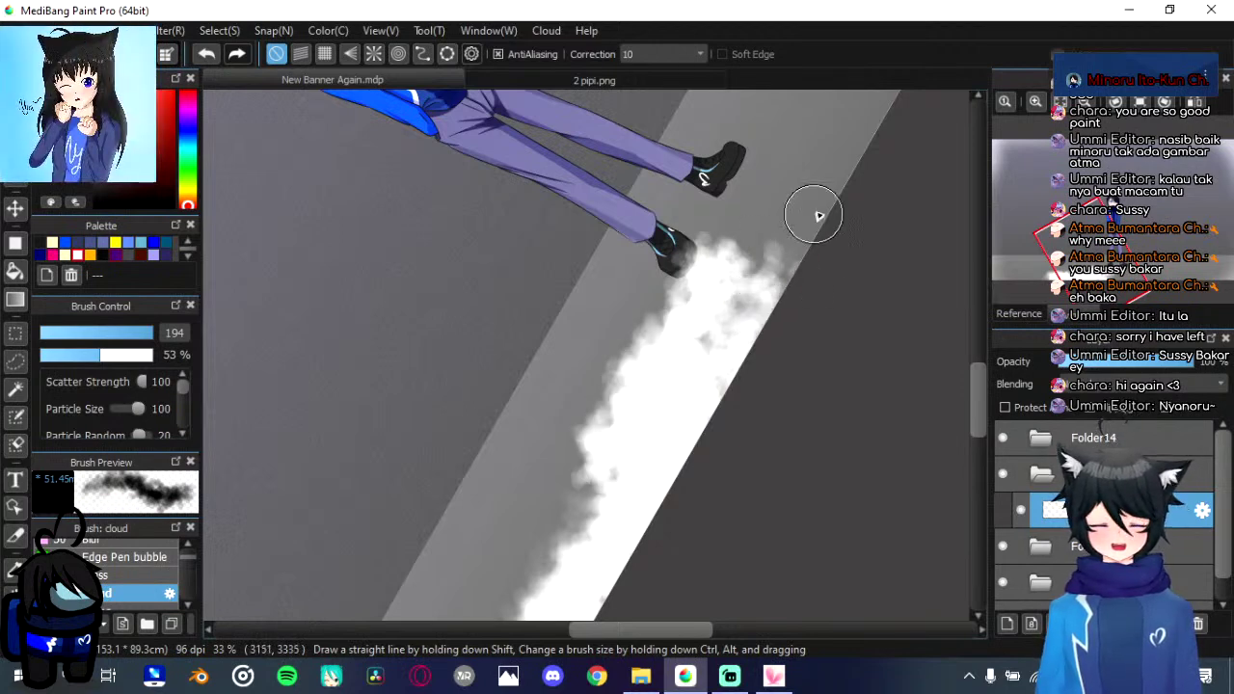
Step: Review the white clouds against the whole banner and undo the cloud strokes along the floor
{"action": "scroll", "coordinate": [777, 283], "scroll_direction": "down", "scroll_amount": 3}
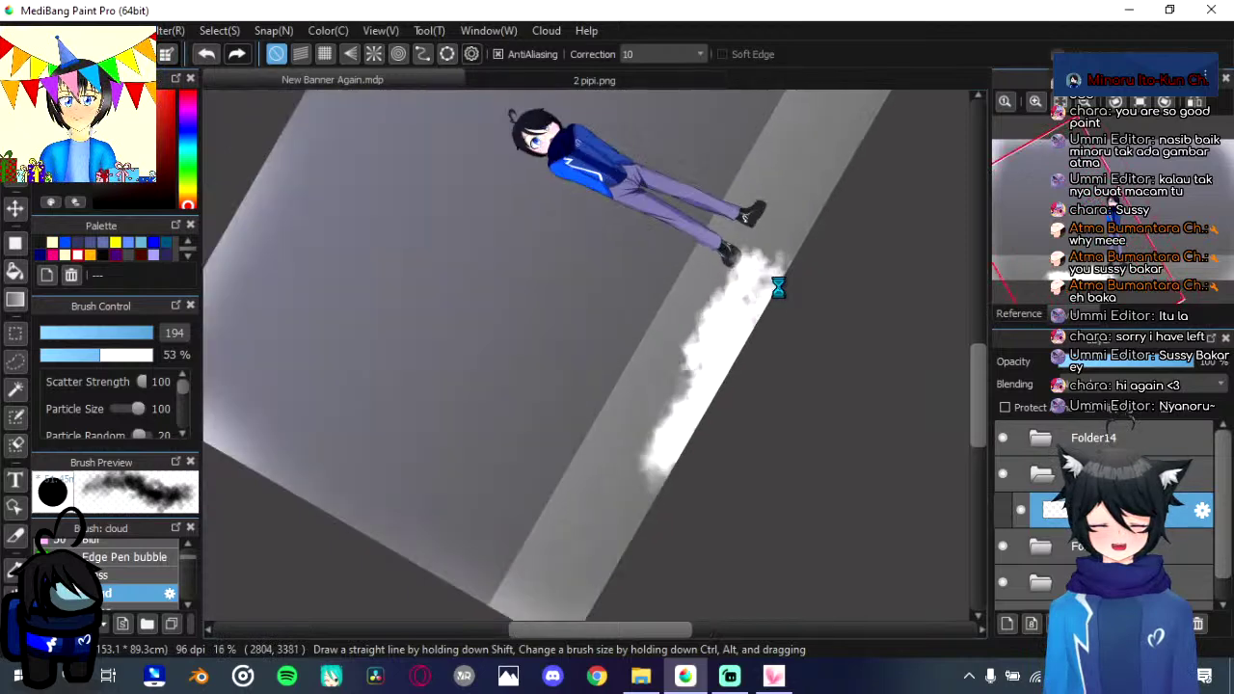
{"action": "scroll", "coordinate": [779, 287], "scroll_direction": "up", "scroll_amount": 2}
{"action": "key", "text": "Right"}
{"action": "key", "text": "Right"}
{"action": "key", "text": "Right"}
{"action": "key", "text": "Right"}
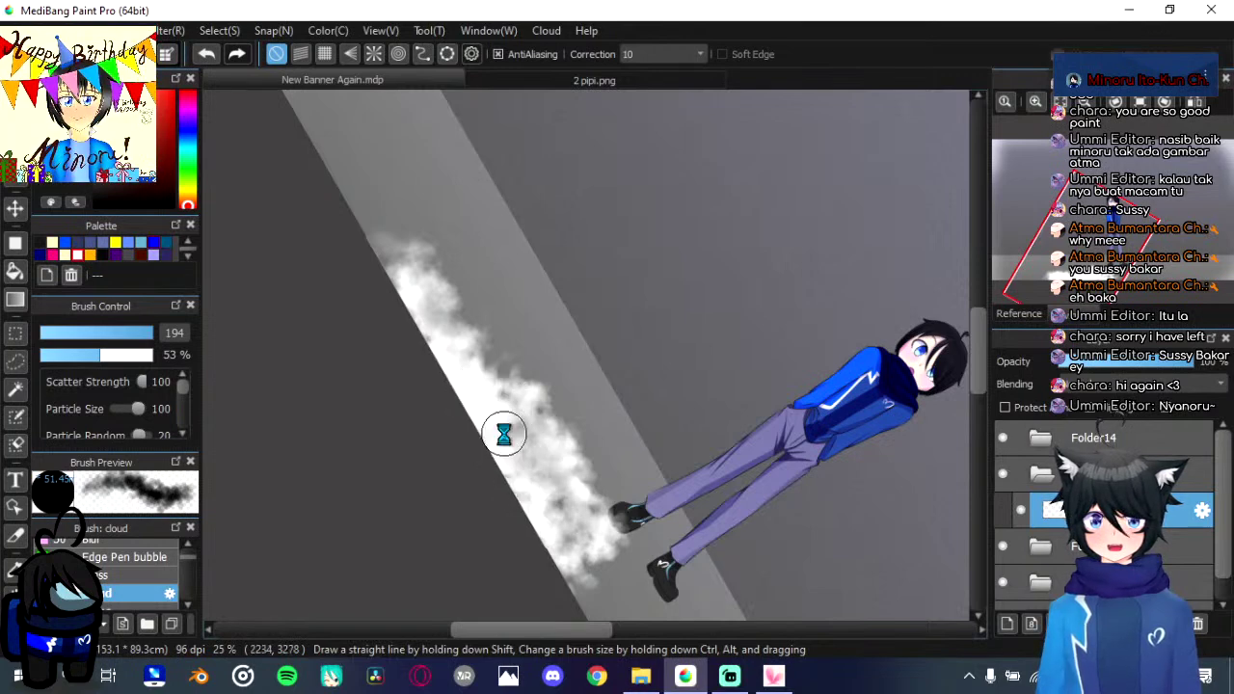
{"action": "scroll", "coordinate": [504, 435], "scroll_direction": "down", "scroll_amount": 3}
{"action": "key", "text": "Left"}
{"action": "key", "text": "Left"}
{"action": "key", "text": "Left"}
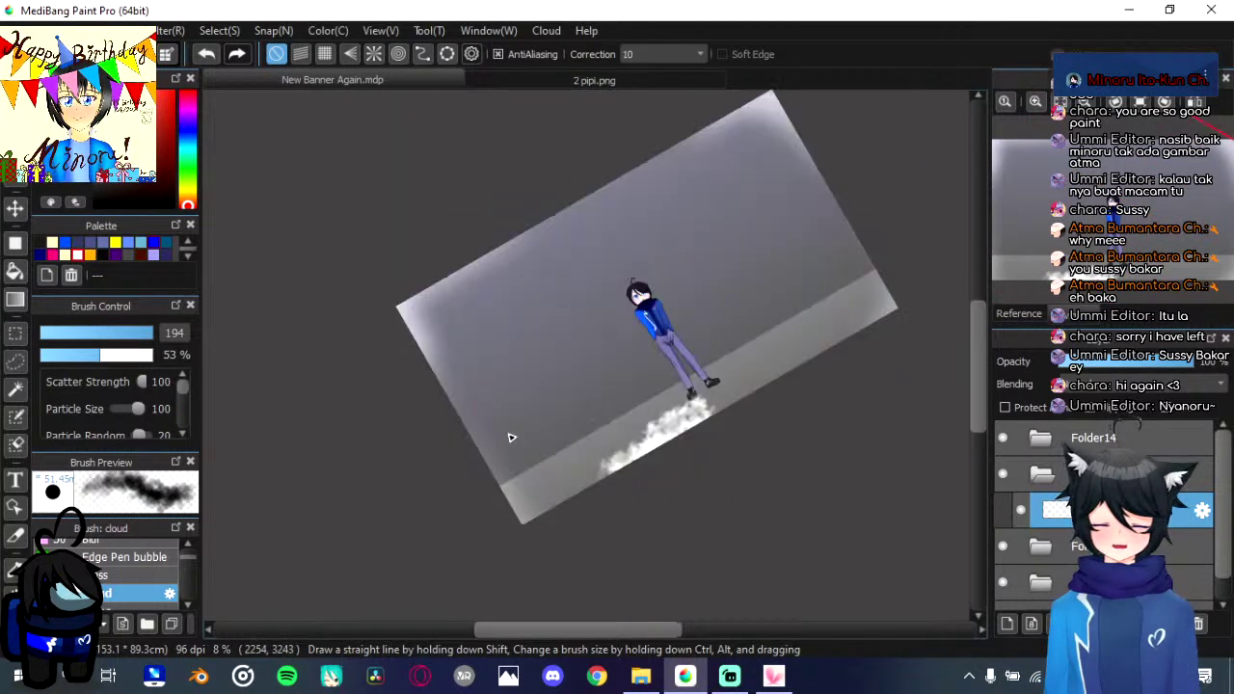
{"action": "key", "text": "ctrl+z"}
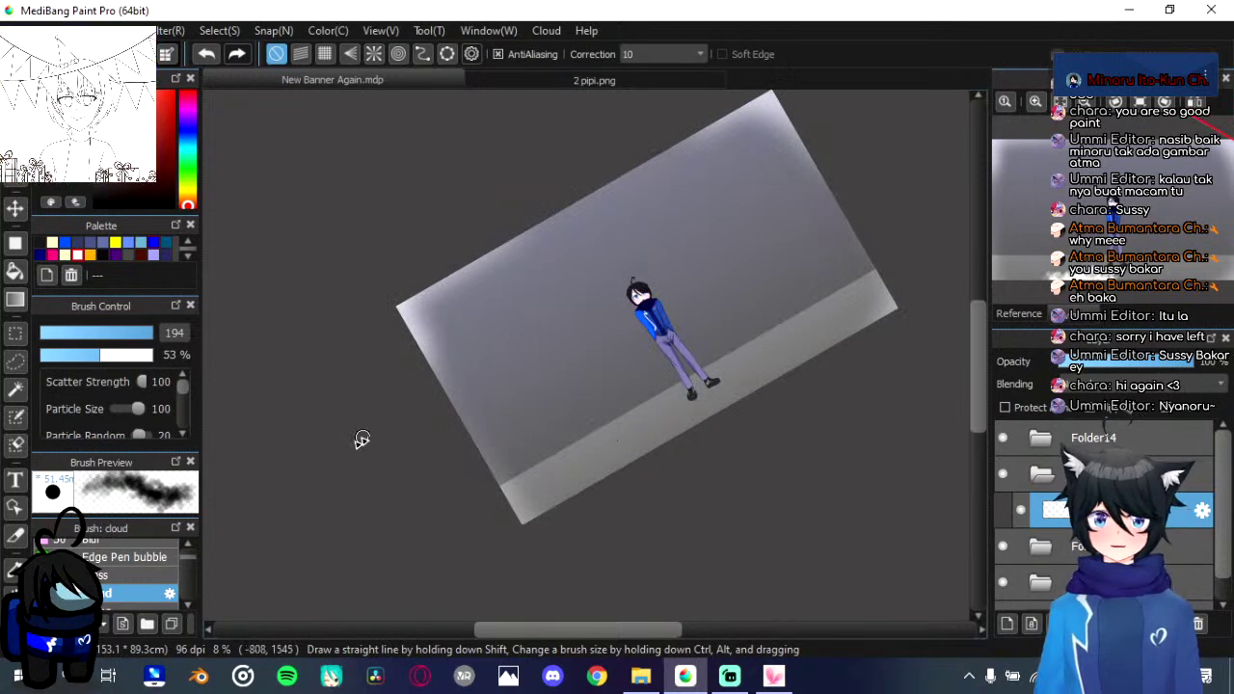
Step: Switch to the textured Cloud brush at 15% opacity and set its size to 494
{"action": "scroll", "coordinate": [131, 578], "scroll_direction": "down", "scroll_amount": 1}
{"action": "scroll", "coordinate": [131, 579], "scroll_direction": "up", "scroll_amount": 2}
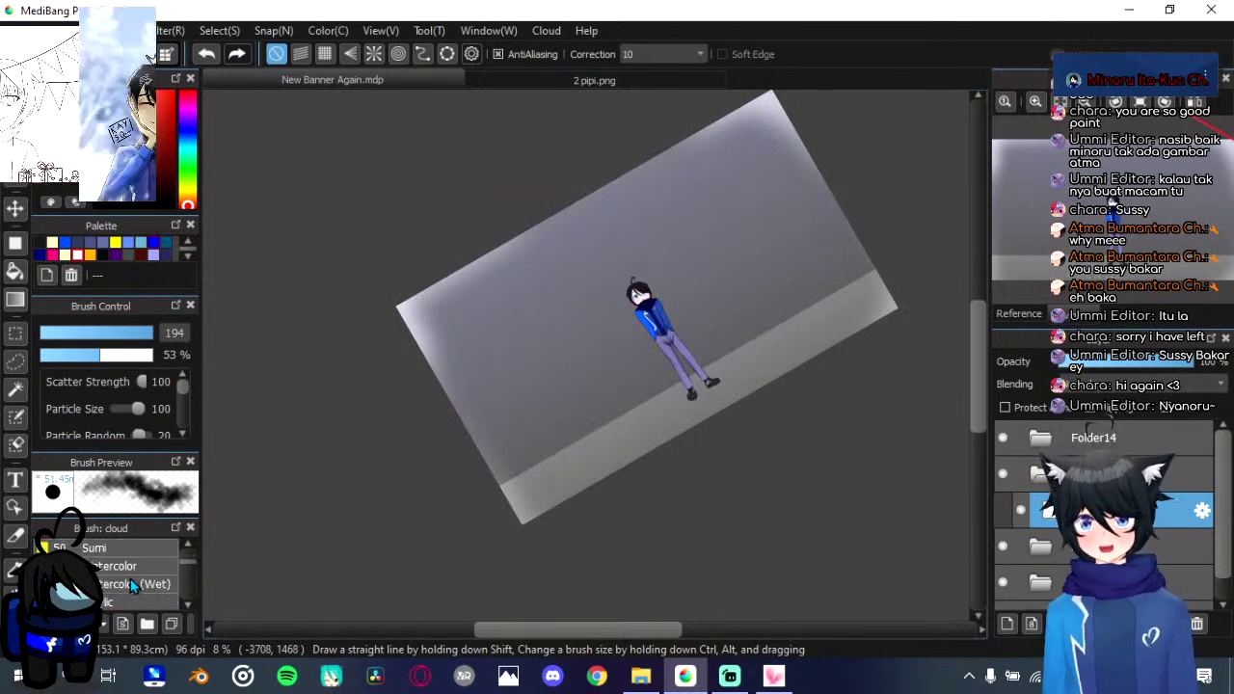
{"action": "left_click", "coordinate": [130, 578]}
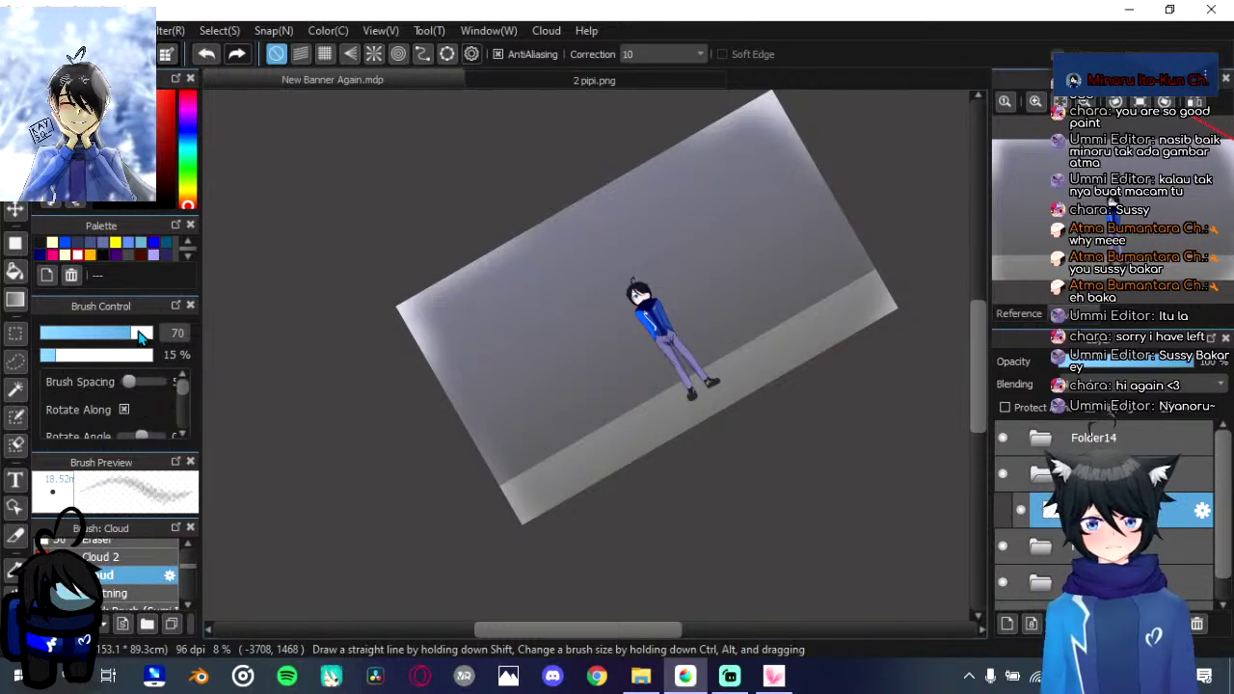
{"action": "left_click_drag", "start_coordinate": [149, 335], "coordinate": [177, 341]}
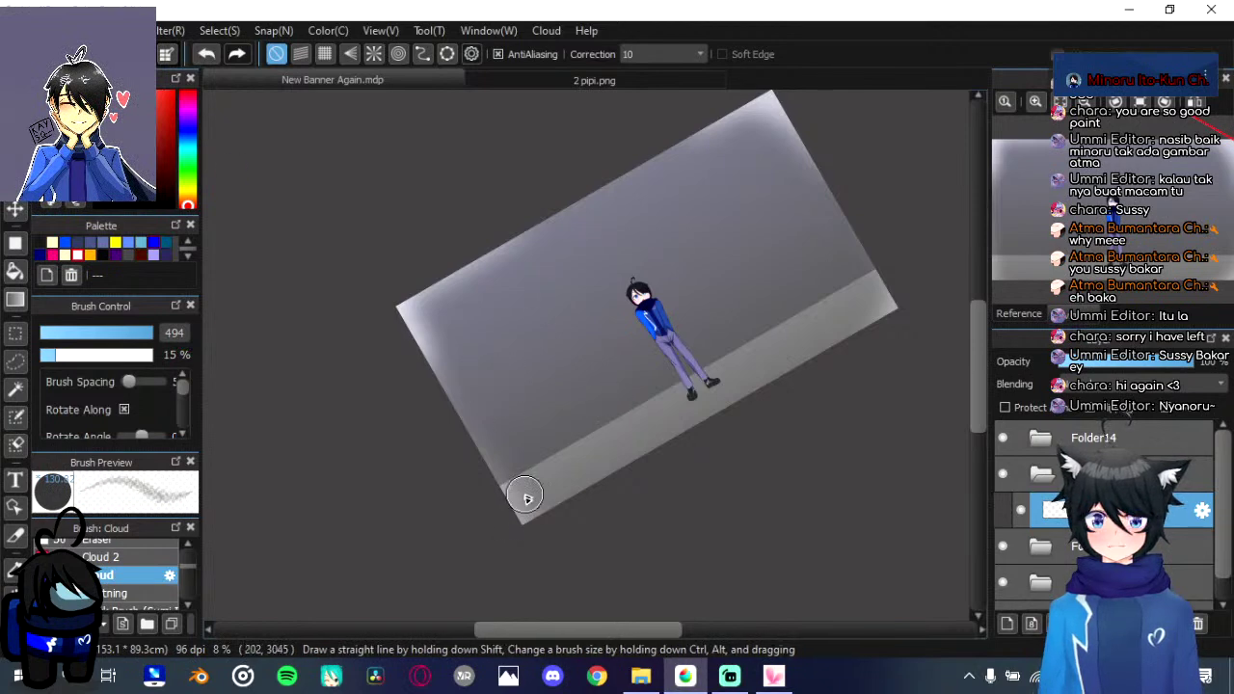
Step: Paint a dense white cloud bank along the whole floor strip, from the far corner past the character's feet to the other edge
{"action": "mouse_move", "coordinate": [524, 495]}
{"action": "left_mouse_down"}
{"action": "mouse_move", "coordinate": [559, 499]}
{"action": "mouse_move", "coordinate": [534, 490]}
{"action": "mouse_move", "coordinate": [575, 450]}
{"action": "mouse_move", "coordinate": [544, 516]}
{"action": "left_mouse_up"}
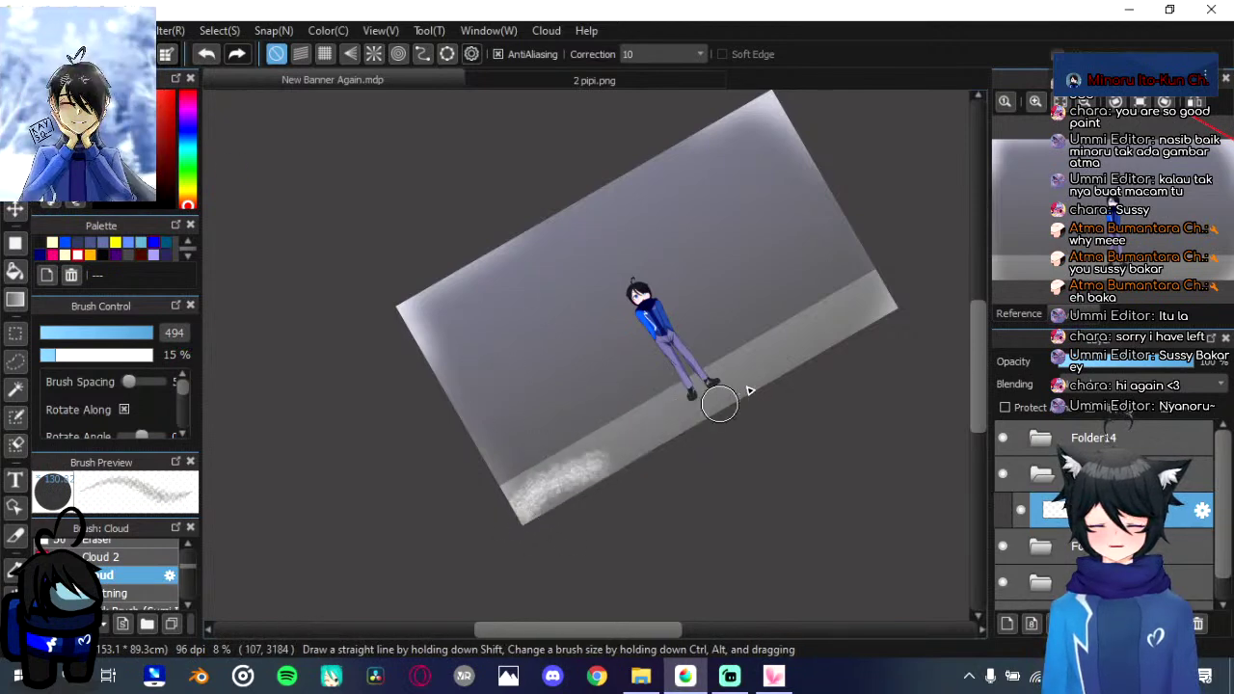
{"action": "mouse_move", "coordinate": [763, 375]}
{"action": "left_mouse_down"}
{"action": "mouse_move", "coordinate": [838, 322]}
{"action": "mouse_move", "coordinate": [836, 338]}
{"action": "left_mouse_up"}
{"action": "left_click_drag", "start_coordinate": [860, 295], "coordinate": [711, 376]}
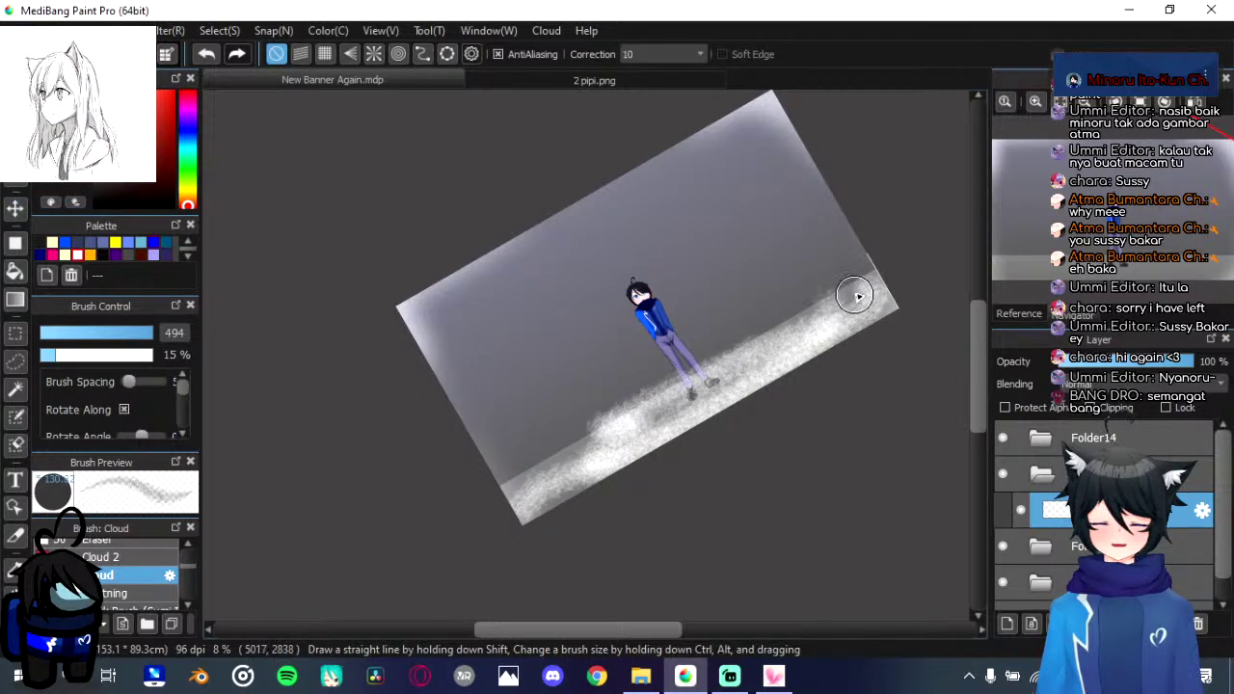
{"action": "mouse_move", "coordinate": [871, 291]}
{"action": "left_mouse_down"}
{"action": "mouse_move", "coordinate": [881, 303]}
{"action": "mouse_move", "coordinate": [791, 321]}
{"action": "left_mouse_up"}
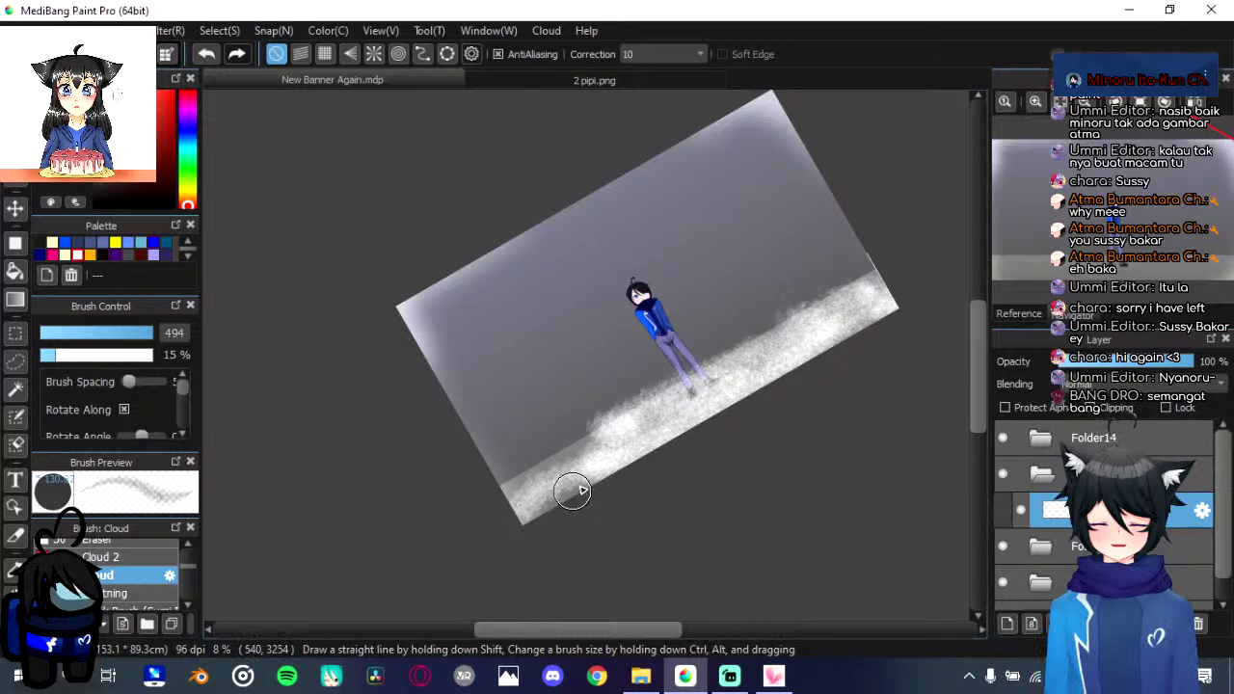
{"action": "mouse_move", "coordinate": [529, 521]}
{"action": "left_mouse_down"}
{"action": "mouse_move", "coordinate": [496, 496]}
{"action": "mouse_move", "coordinate": [603, 433]}
{"action": "mouse_move", "coordinate": [597, 447]}
{"action": "left_mouse_up"}
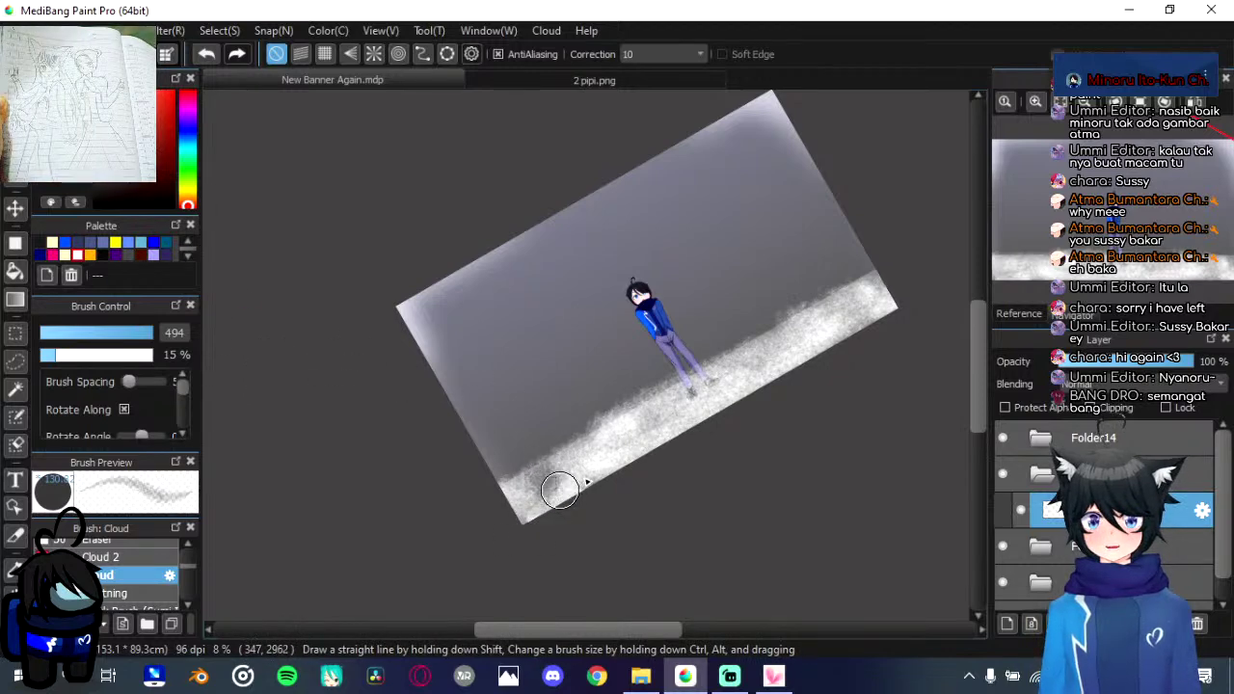
Step: Erase patchy gaps in the white cloud bank along the floor and clear the clouds from the character's shoes
{"action": "mouse_move", "coordinate": [559, 491]}
{"action": "left_mouse_down"}
{"action": "mouse_move", "coordinate": [635, 428]}
{"action": "mouse_move", "coordinate": [590, 418]}
{"action": "mouse_move", "coordinate": [630, 395]}
{"action": "left_mouse_up"}
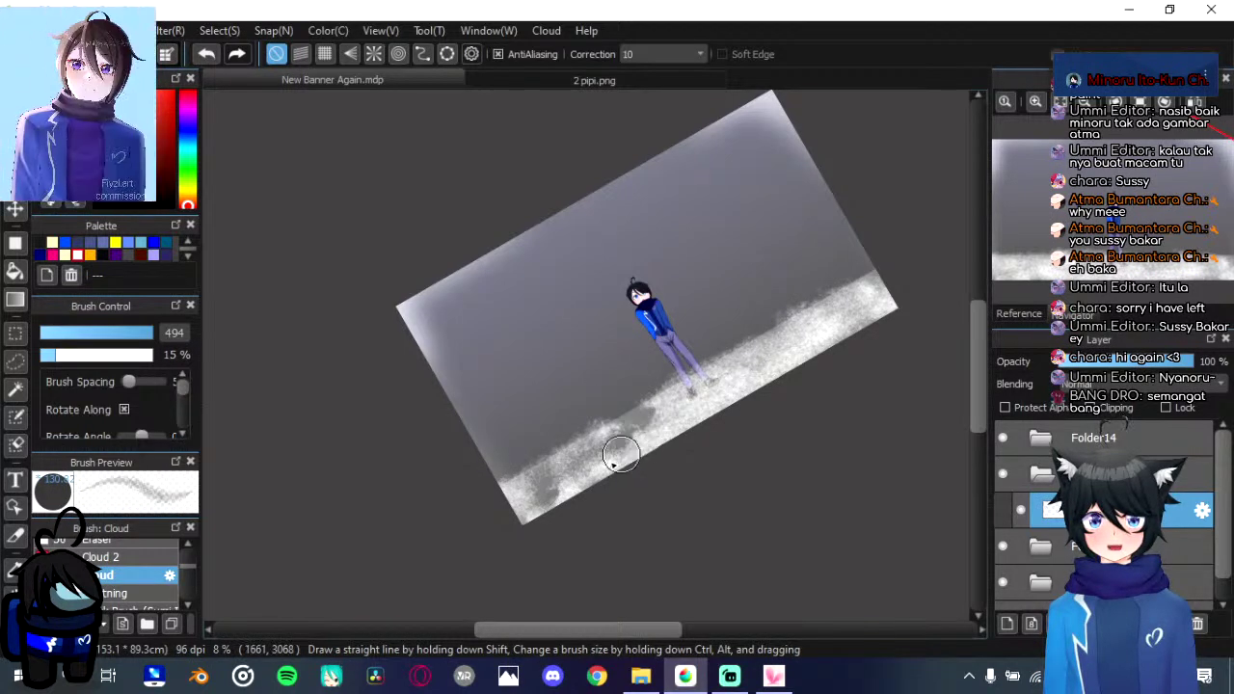
{"action": "left_click_drag", "start_coordinate": [670, 419], "coordinate": [614, 446]}
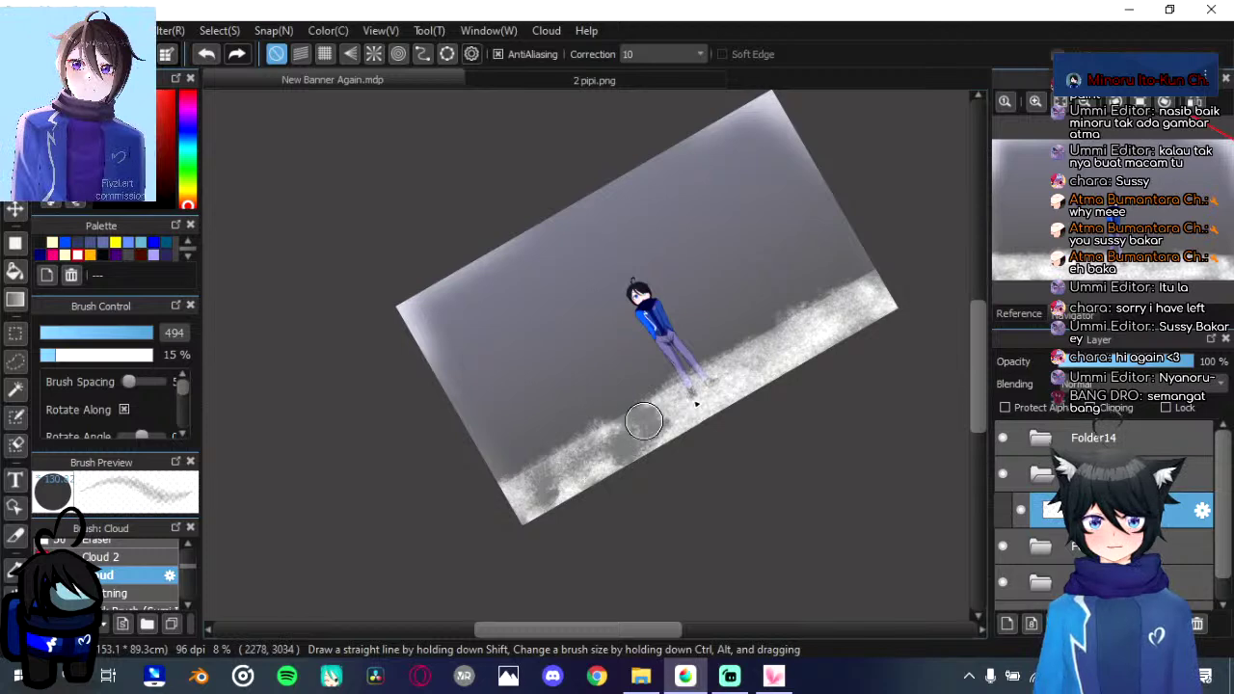
{"action": "left_click_drag", "start_coordinate": [699, 386], "coordinate": [674, 406]}
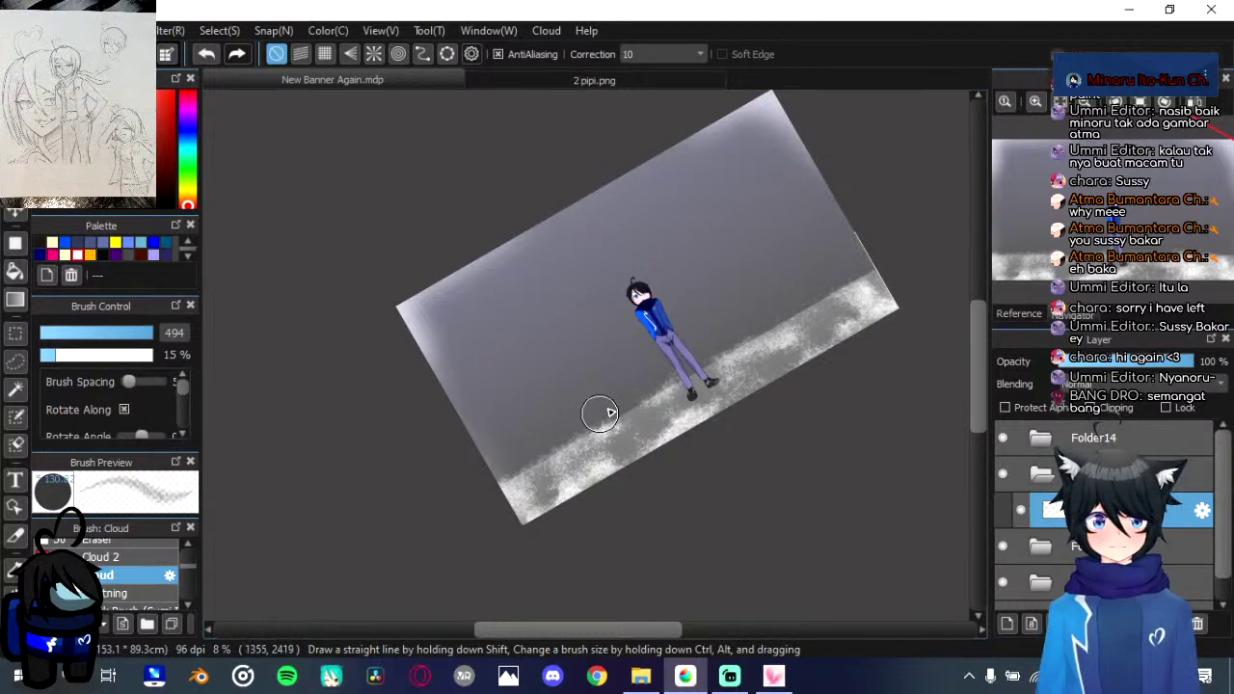
Step: Duplicate the cloud layer and apply a Gaussian Blur of 11 to the upper copy
{"action": "left_click", "coordinate": [1130, 623]}
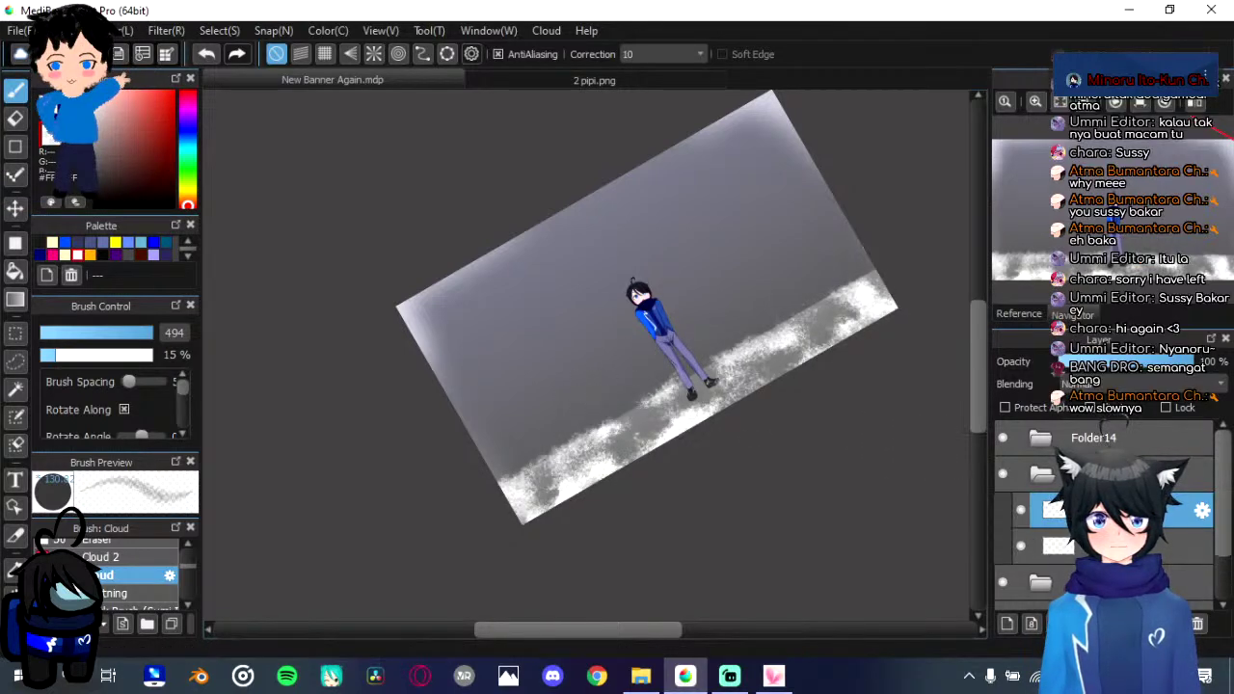
{"action": "left_click", "coordinate": [179, 30]}
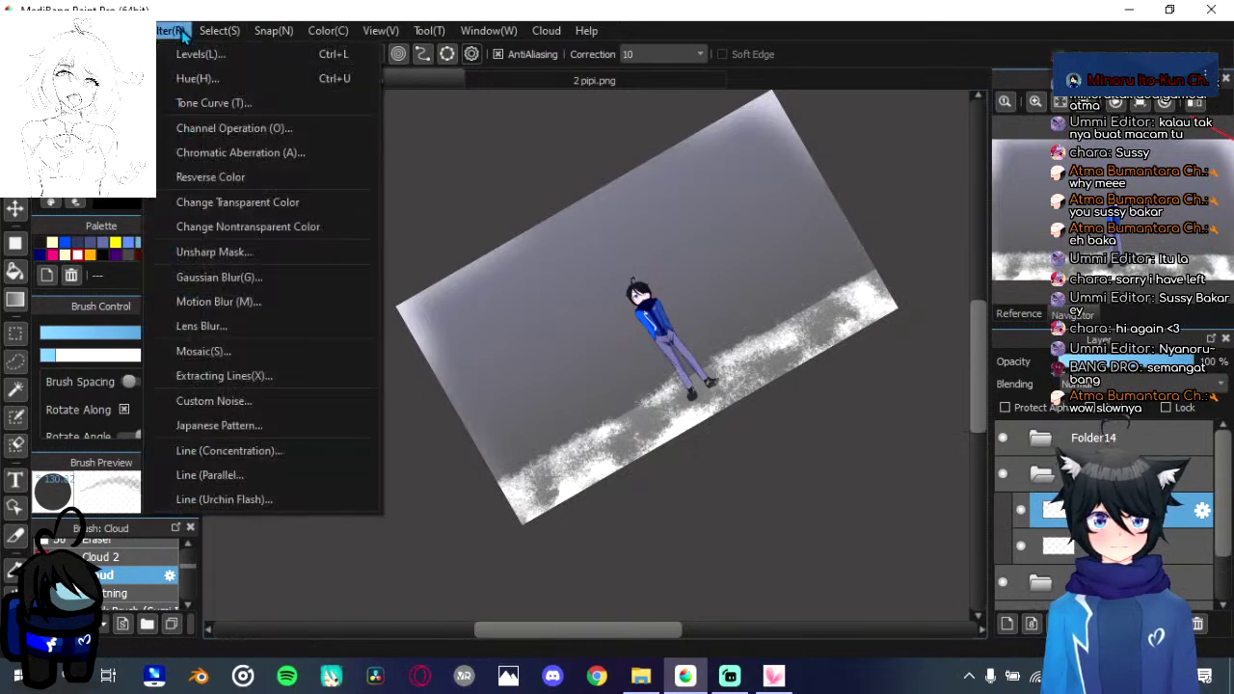
{"action": "left_click", "coordinate": [256, 277]}
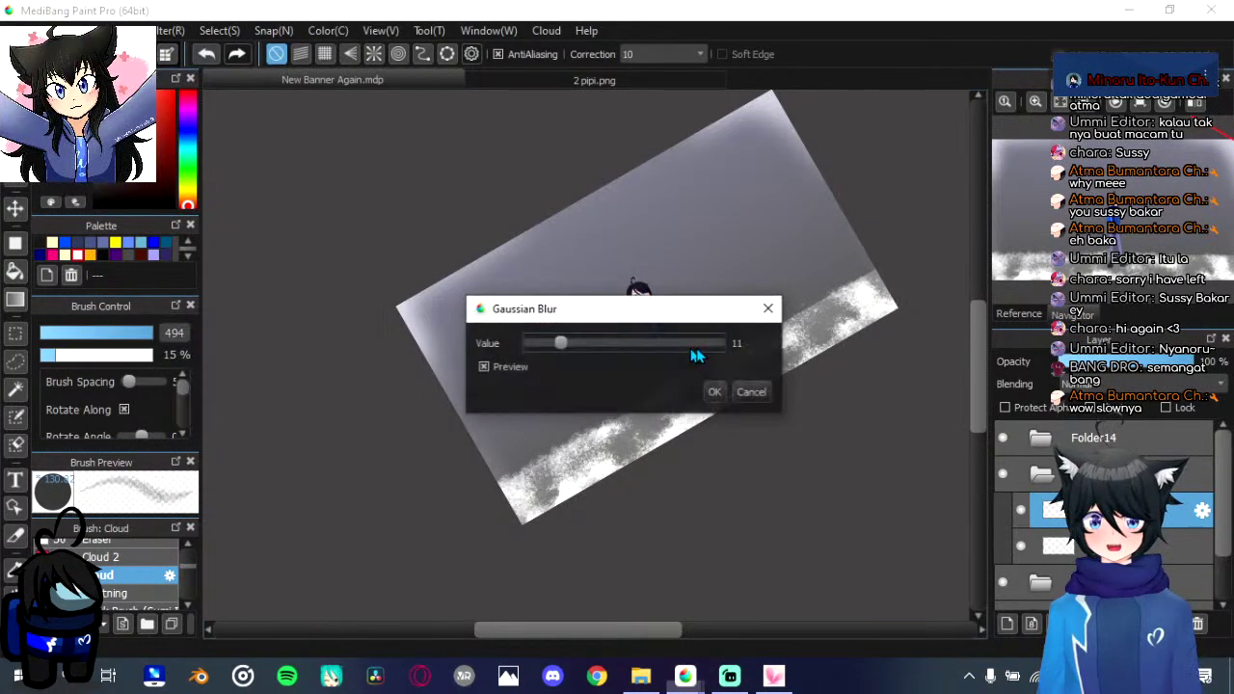
{"action": "left_click", "coordinate": [716, 392]}
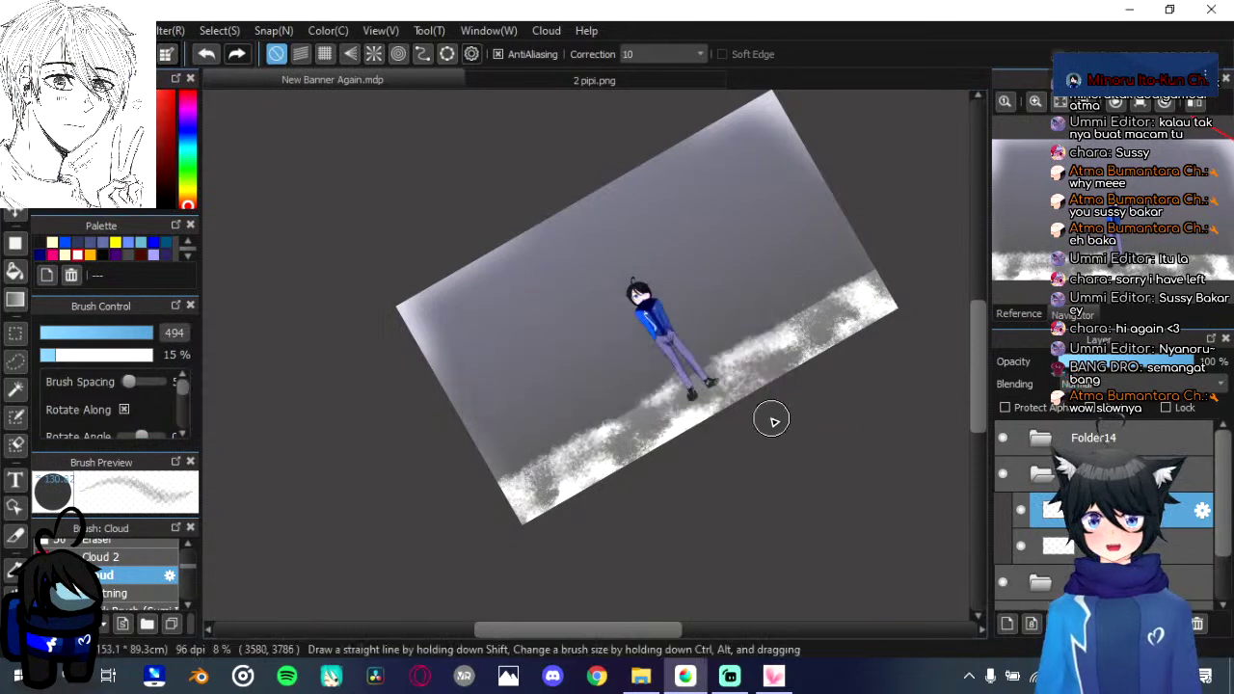
Step: Change the blending mode of the blurred cloud copy so its whites blend more softly into the floor
{"action": "scroll", "coordinate": [775, 418], "scroll_direction": "up", "scroll_amount": 2}
{"action": "left_click", "coordinate": [1115, 381]}
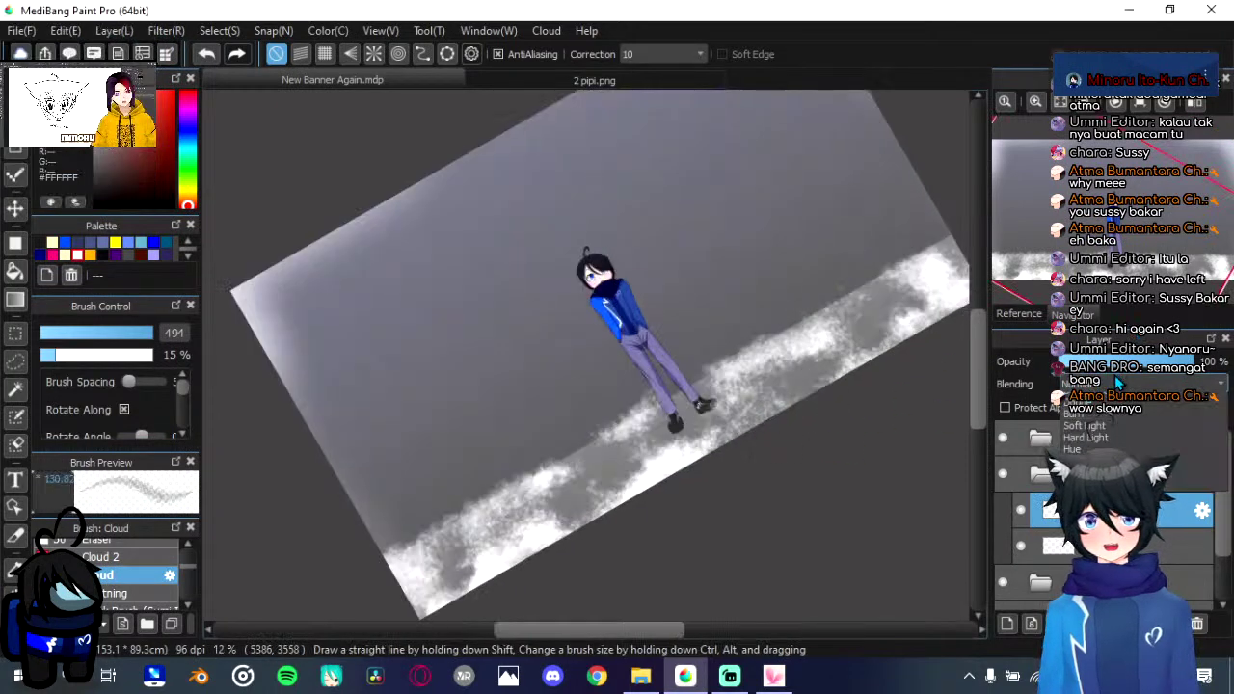
{"action": "left_click", "coordinate": [1118, 530]}
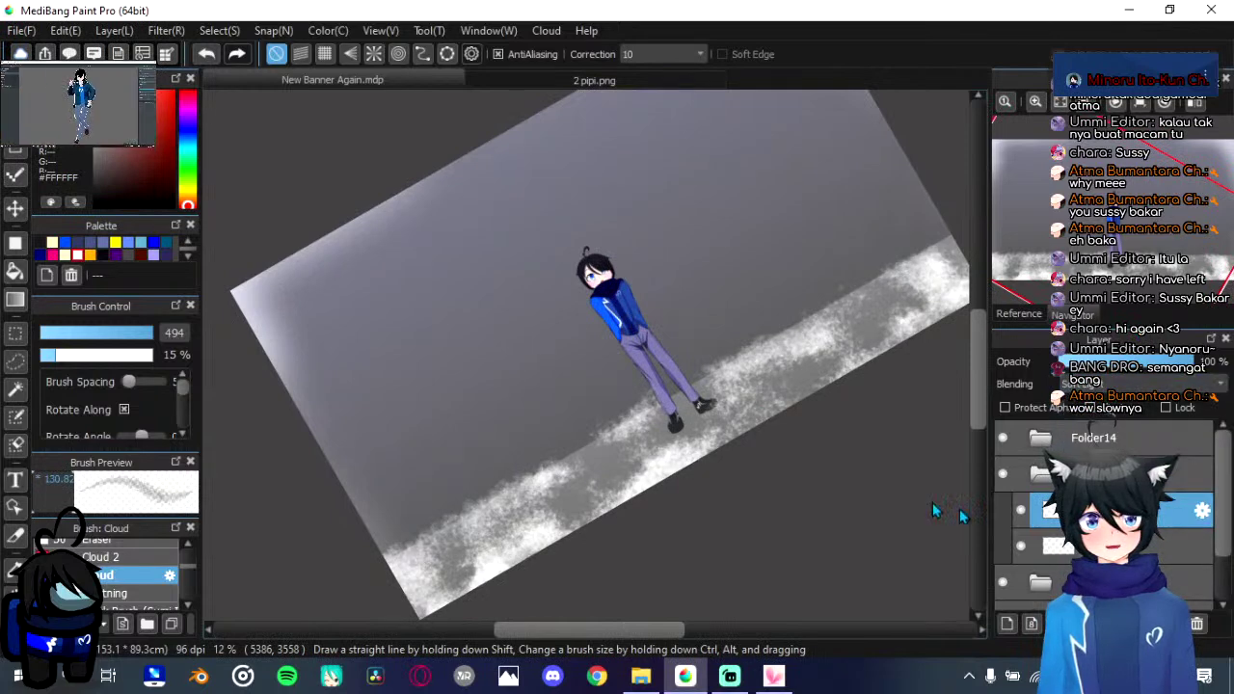
Step: Try a Gaussian Blur of 11 on the lower cloud layer and undo it
{"action": "scroll", "coordinate": [808, 511], "scroll_direction": "down", "scroll_amount": 1}
{"action": "scroll", "coordinate": [757, 468], "scroll_direction": "up", "scroll_amount": 2}
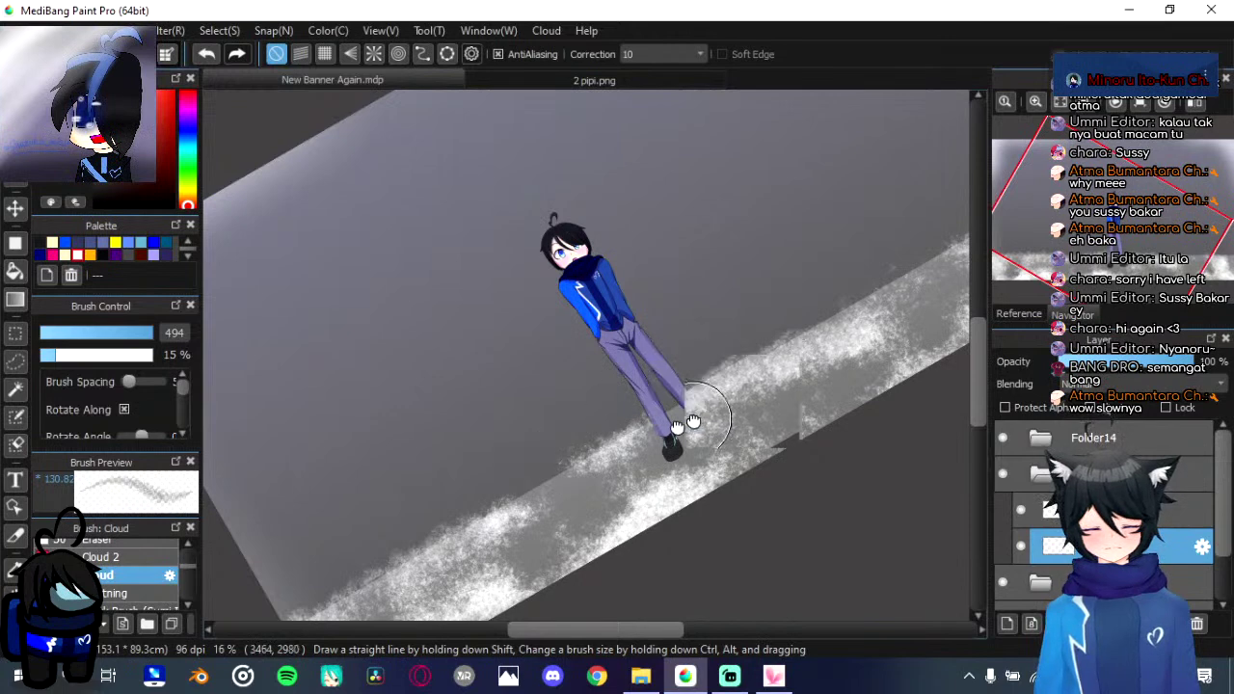
{"action": "left_click_drag", "start_coordinate": [691, 422], "coordinate": [597, 455]}
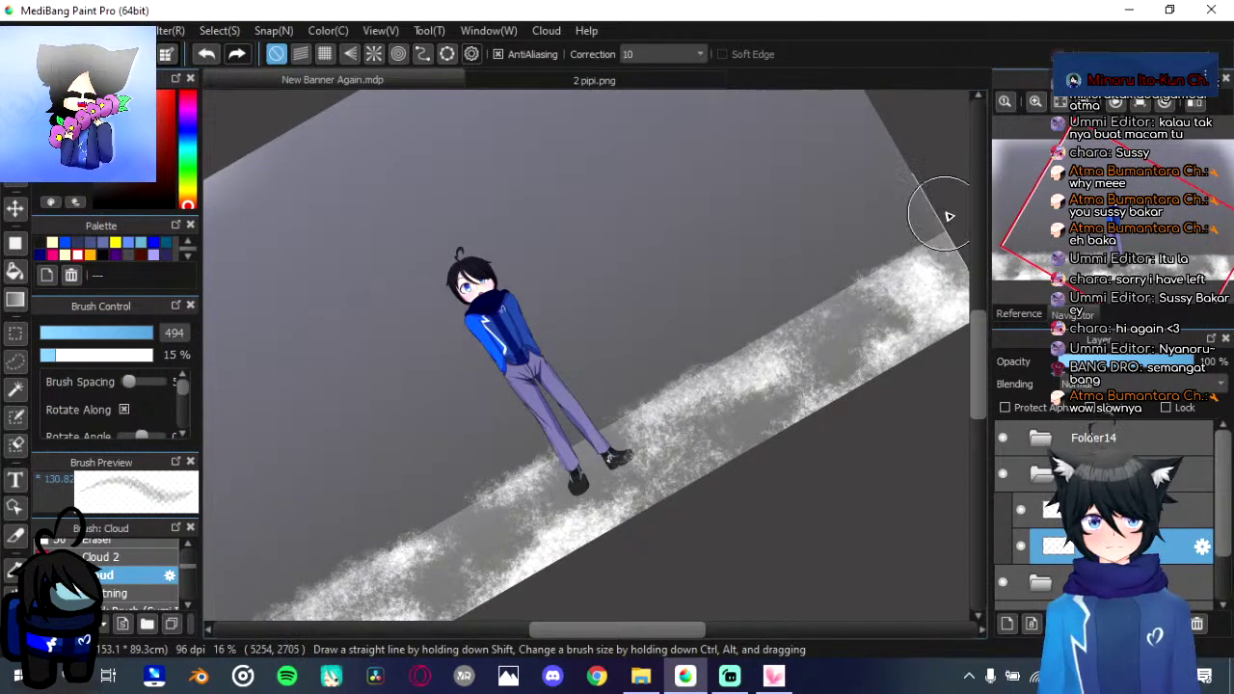
{"action": "scroll", "coordinate": [868, 241], "scroll_direction": "left", "scroll_amount": 5}
{"action": "scroll", "coordinate": [793, 267], "scroll_direction": "down", "scroll_amount": 5}
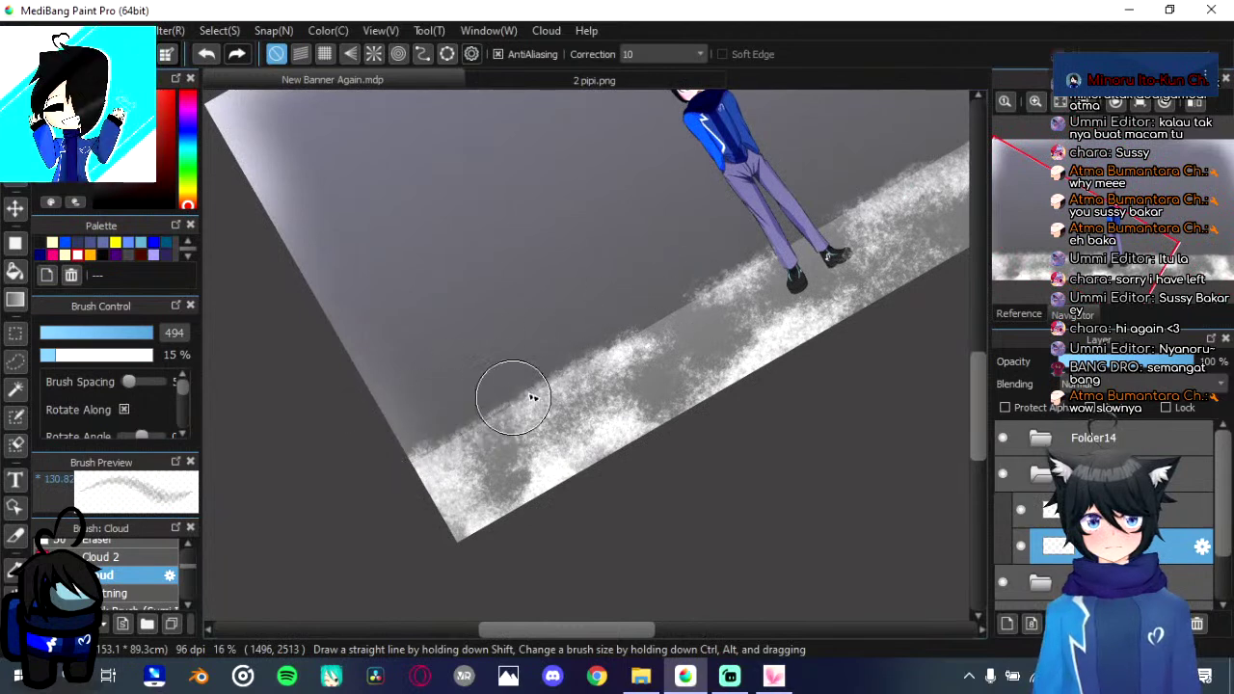
{"action": "left_click", "coordinate": [170, 30]}
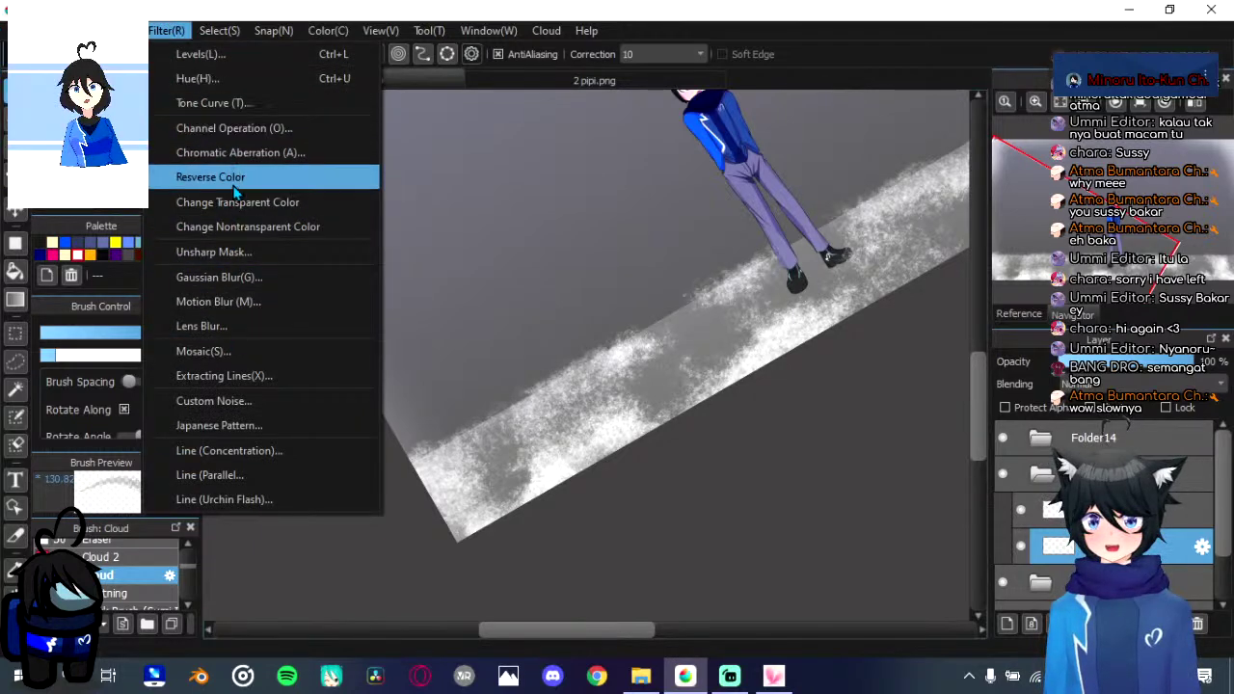
{"action": "left_click", "coordinate": [216, 277]}
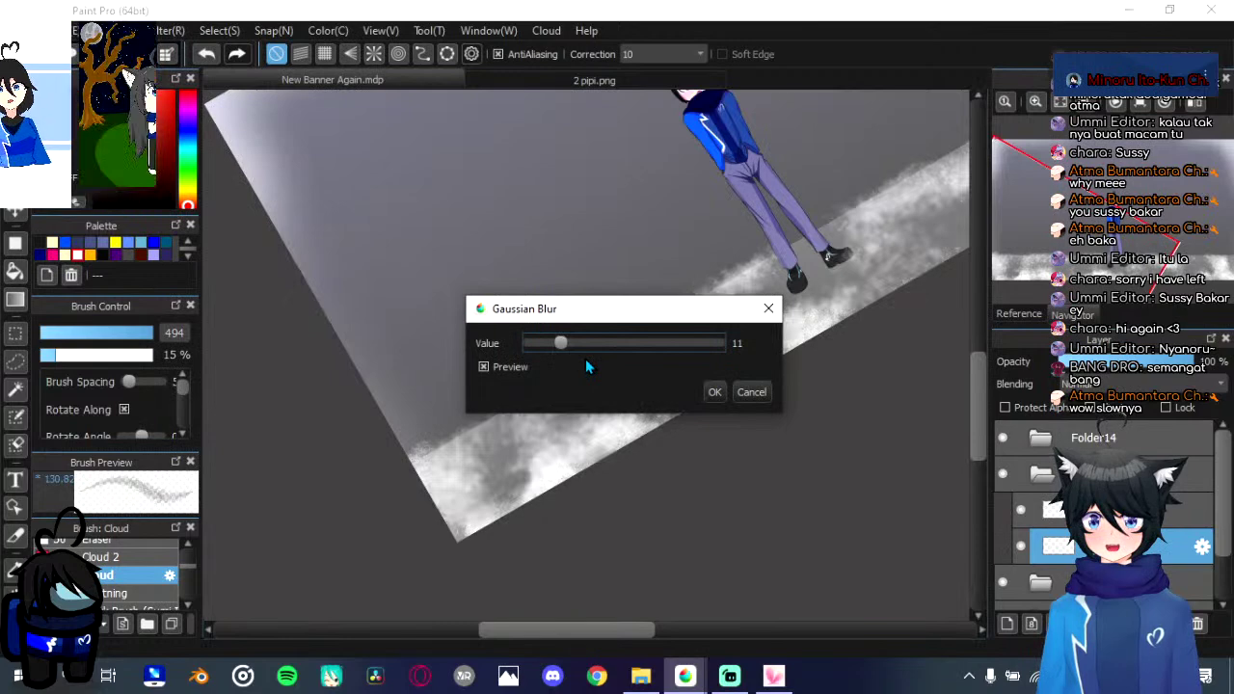
{"action": "left_click", "coordinate": [713, 392]}
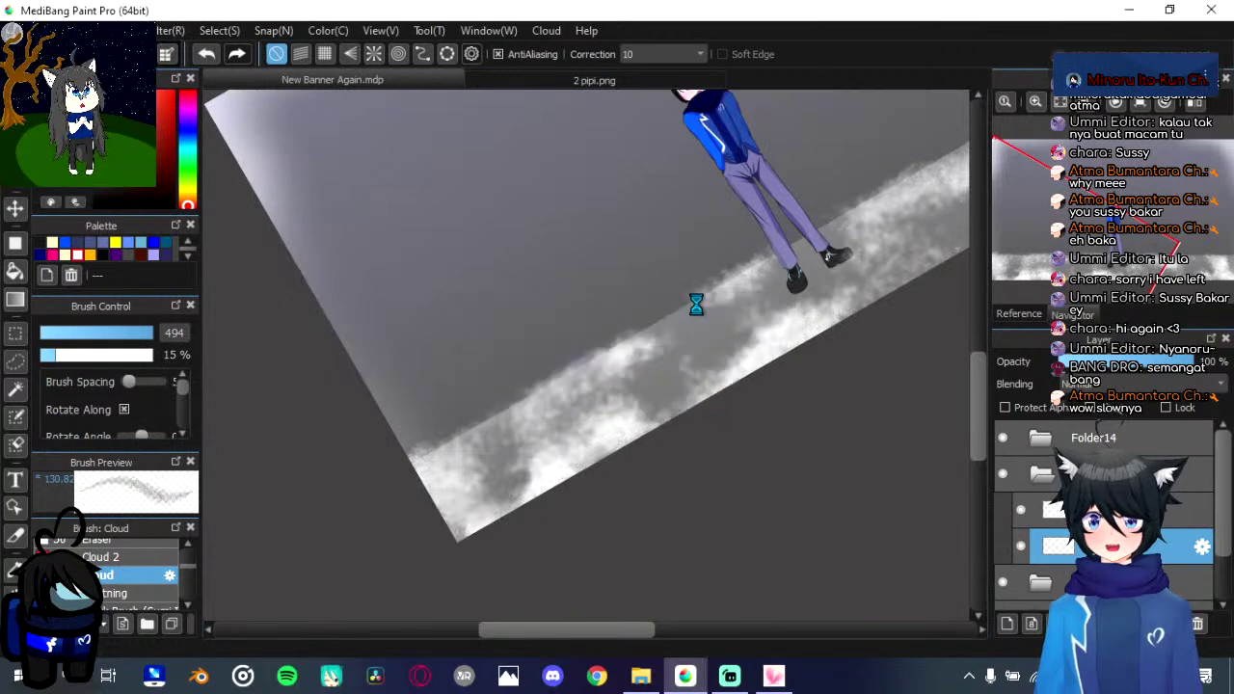
{"action": "key", "text": "Up"}
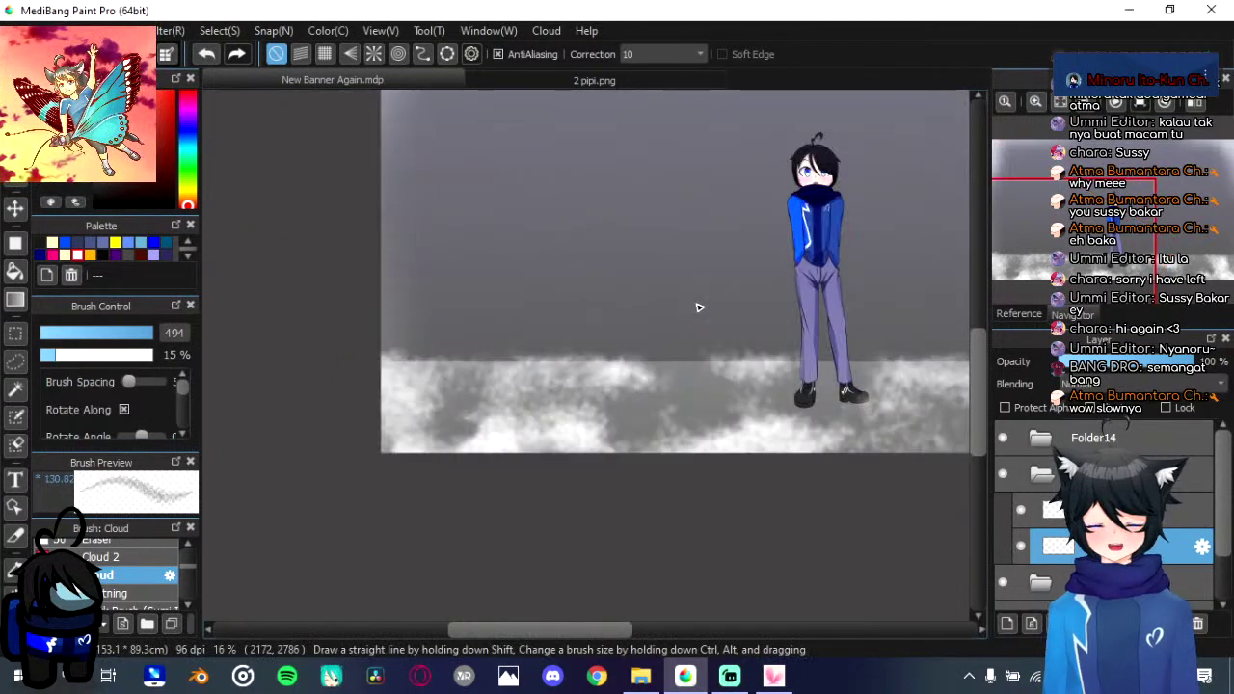
{"action": "key", "text": "ctrl+z"}
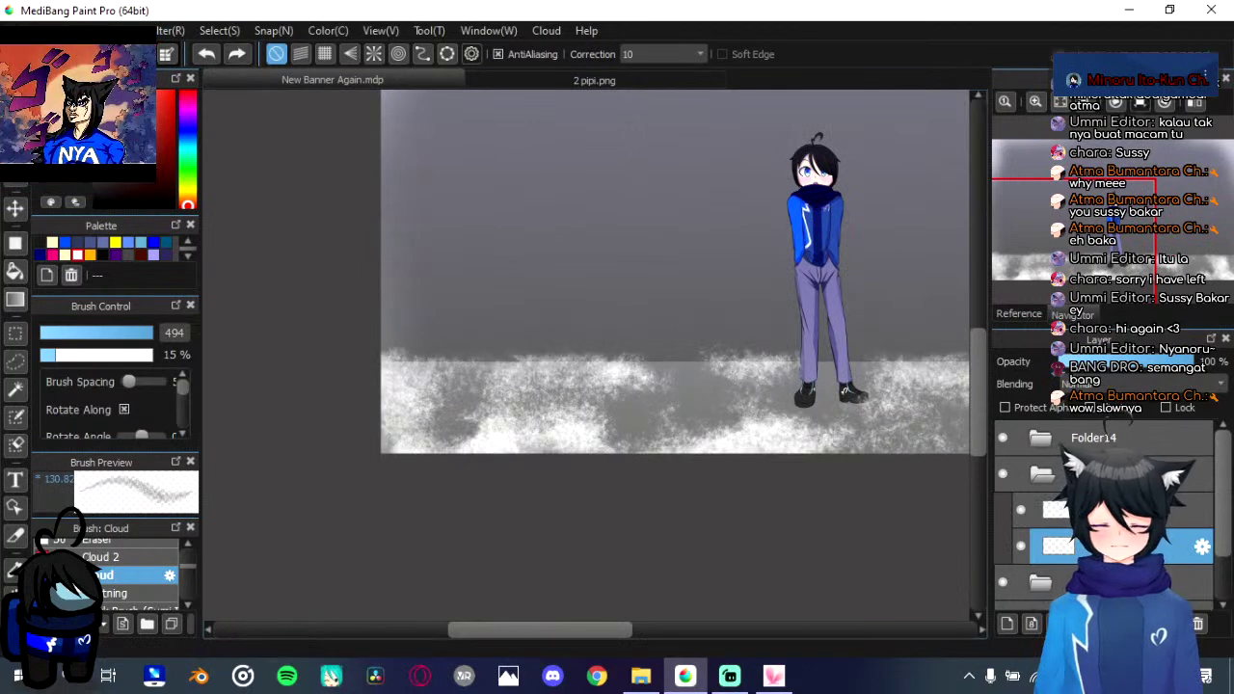
Step: Duplicate the lower, unblurred cloud layer and set the copy's blending mode to Add at 100% opacity
{"action": "left_click", "coordinate": [1148, 623]}
{"action": "scroll", "coordinate": [770, 517], "scroll_direction": "down", "scroll_amount": 2}
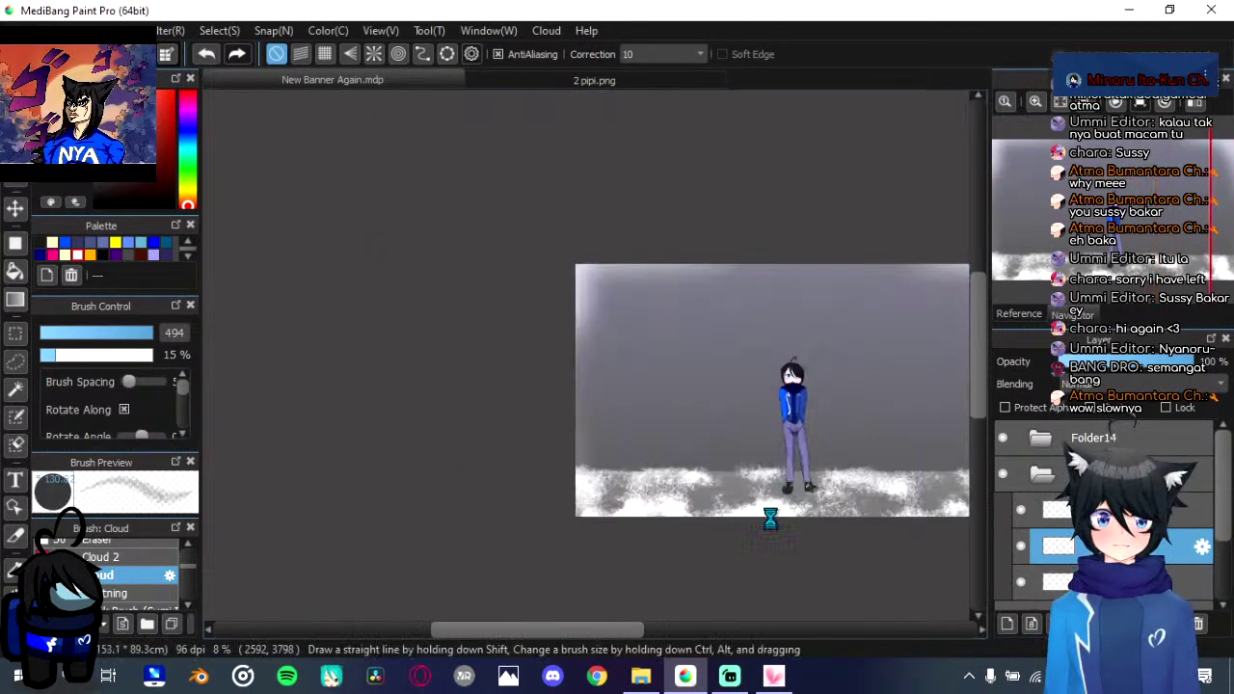
{"action": "scroll", "coordinate": [769, 516], "scroll_direction": "up", "scroll_amount": 2}
{"action": "left_click", "coordinate": [1144, 360]}
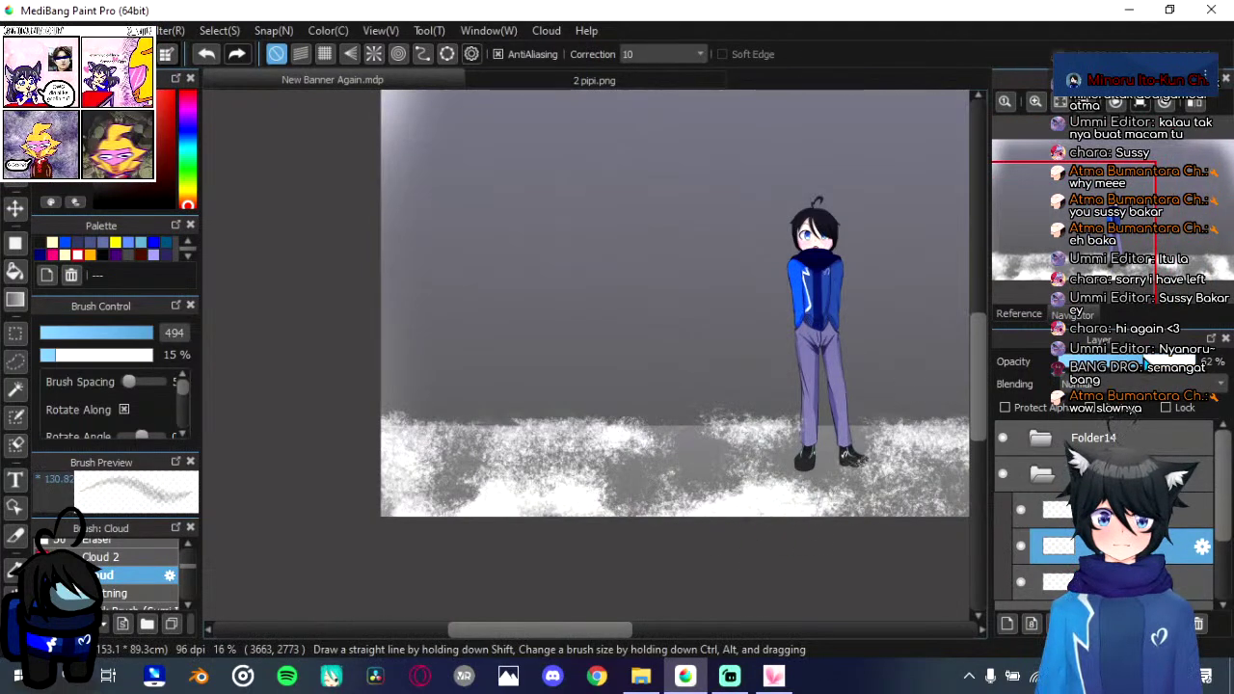
{"action": "left_click", "coordinate": [1193, 362]}
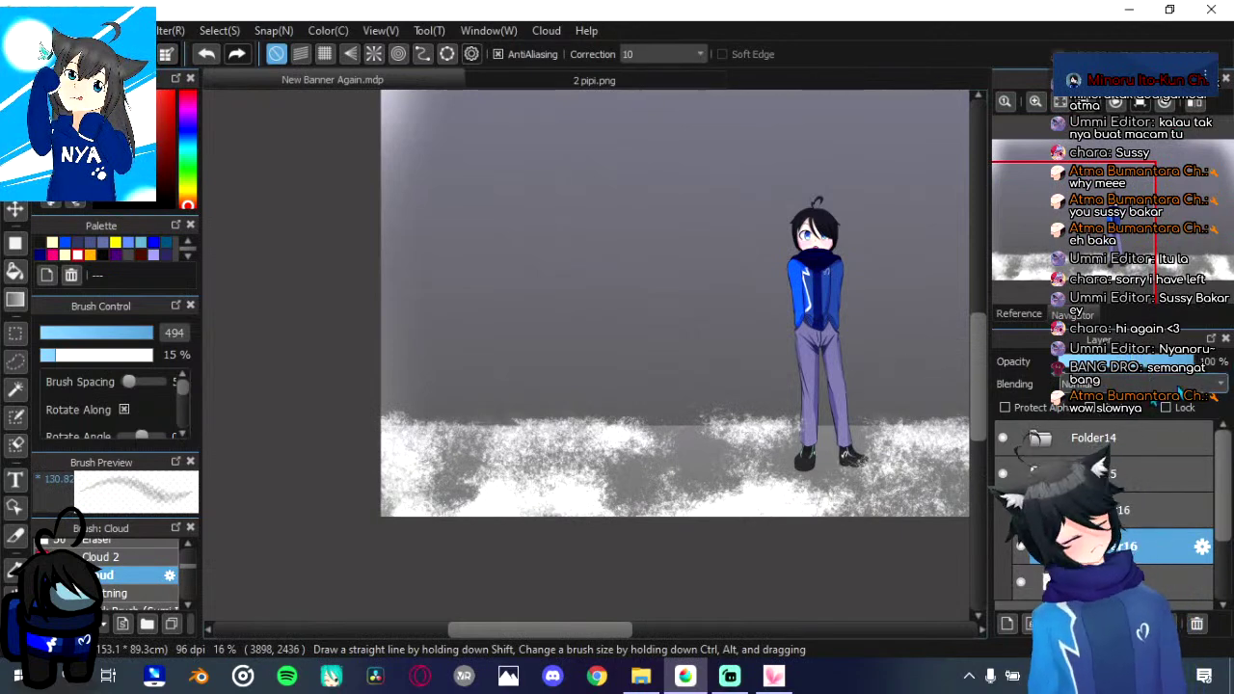
{"action": "left_click", "coordinate": [1145, 383]}
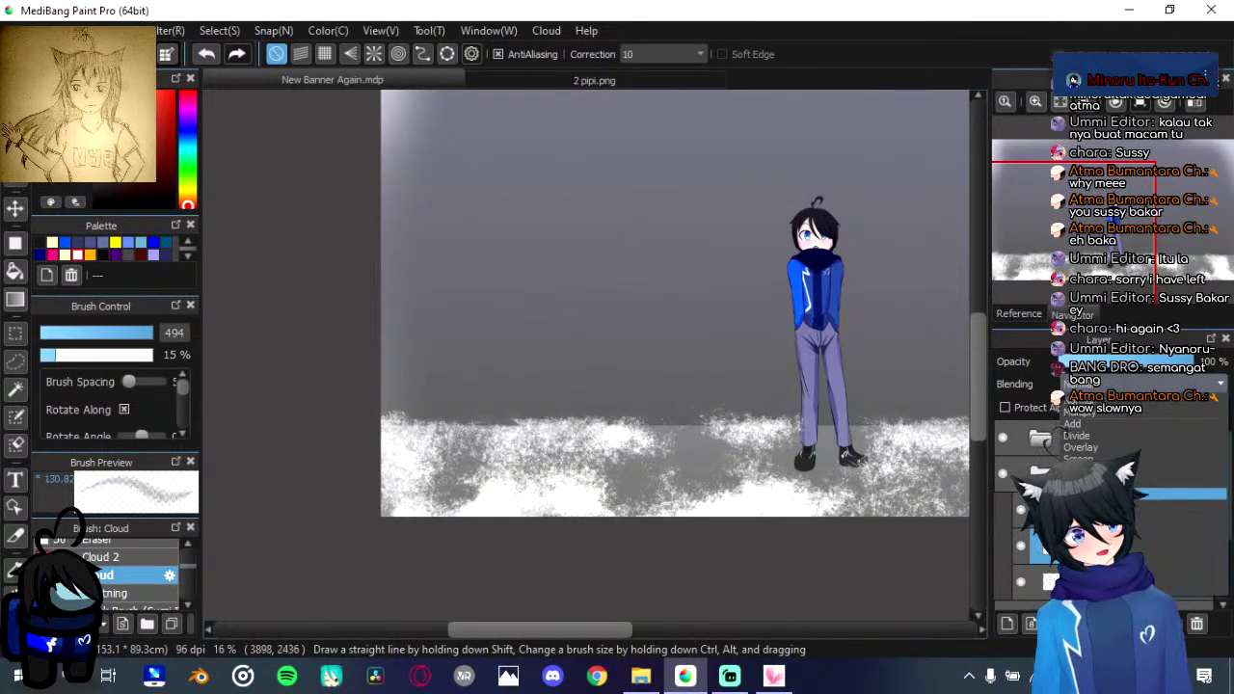
{"action": "left_click", "coordinate": [1113, 437]}
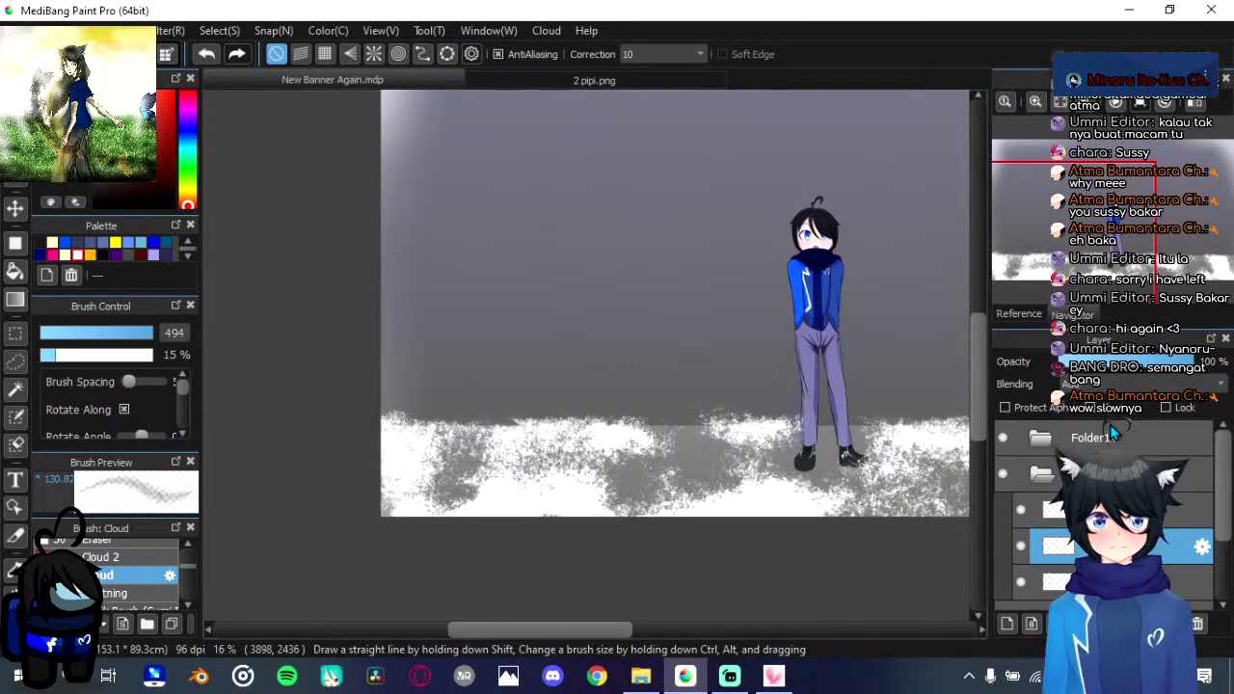
Step: Check the brightened clouds across the banner and lower the Add cloud copy's opacity to 40%
{"action": "scroll", "coordinate": [704, 465], "scroll_direction": "down", "scroll_amount": 1}
{"action": "scroll", "coordinate": [704, 465], "scroll_direction": "up", "scroll_amount": 2}
{"action": "left_click_drag", "start_coordinate": [507, 353], "coordinate": [413, 343]}
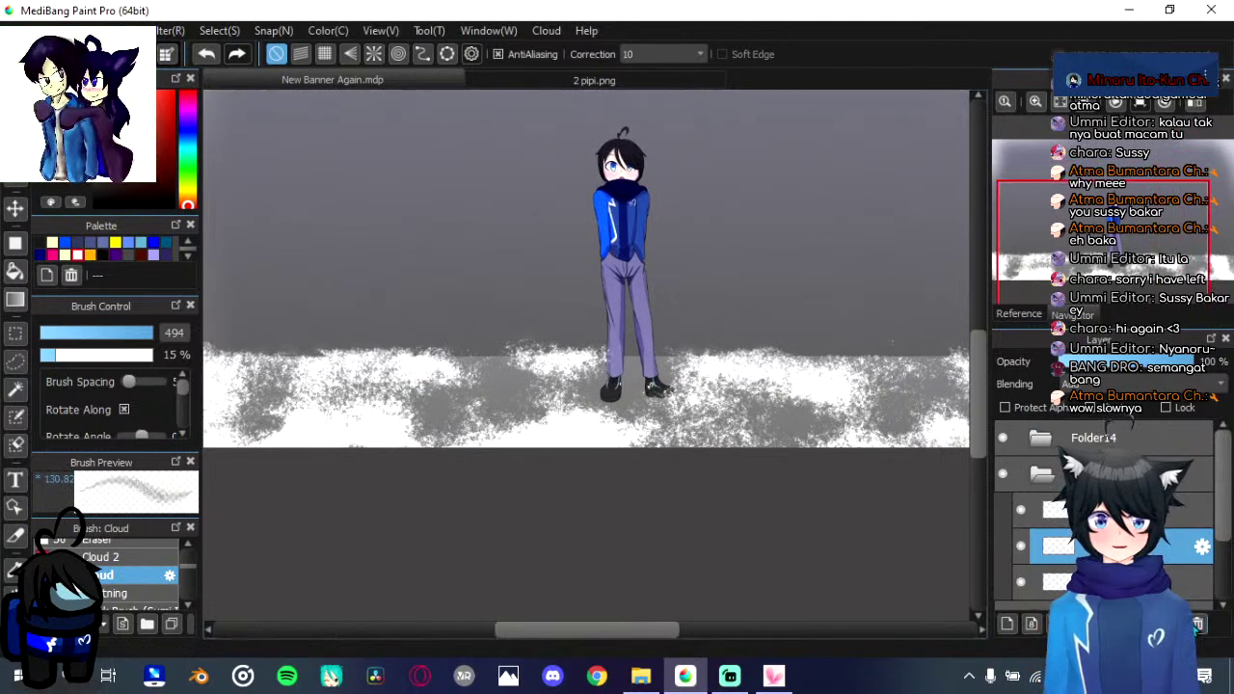
{"action": "scroll", "coordinate": [683, 470], "scroll_direction": "down", "scroll_amount": 2}
{"action": "scroll", "coordinate": [686, 475], "scroll_direction": "up", "scroll_amount": 1}
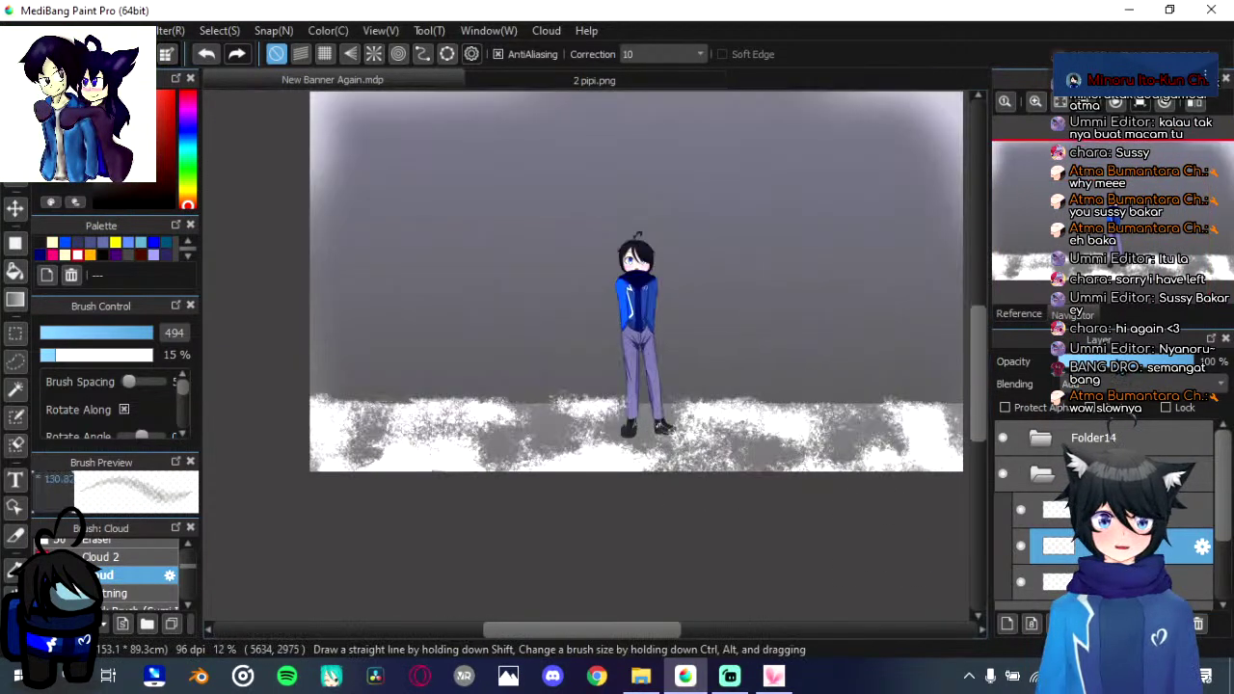
{"action": "scroll", "coordinate": [632, 446], "scroll_direction": "down", "scroll_amount": 1}
{"action": "scroll", "coordinate": [632, 446], "scroll_direction": "up", "scroll_amount": 1}
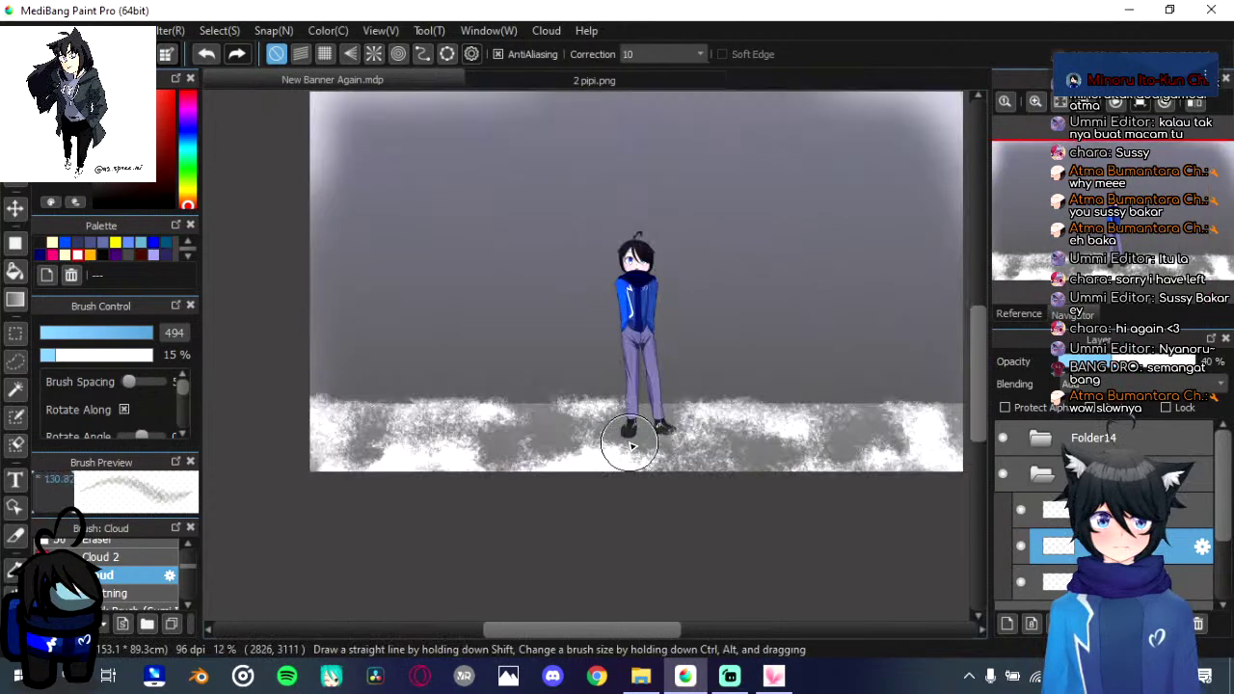
Step: Set up a clipped Multiply layer above the Add cloud copy and clip that copy to the base cloud layer
{"action": "left_click", "coordinate": [1108, 385]}
{"action": "left_click", "coordinate": [1109, 422]}
{"action": "left_click", "coordinate": [1109, 582]}
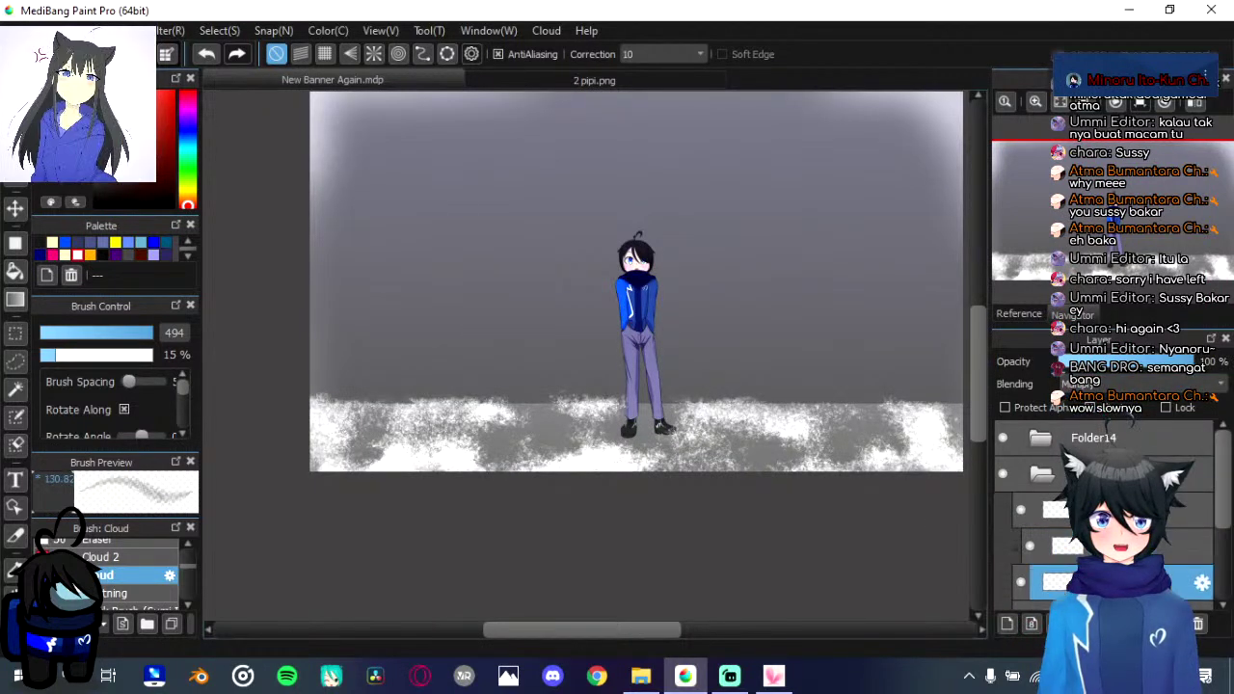
{"action": "left_click", "coordinate": [1090, 408]}
{"action": "left_click", "coordinate": [1109, 385]}
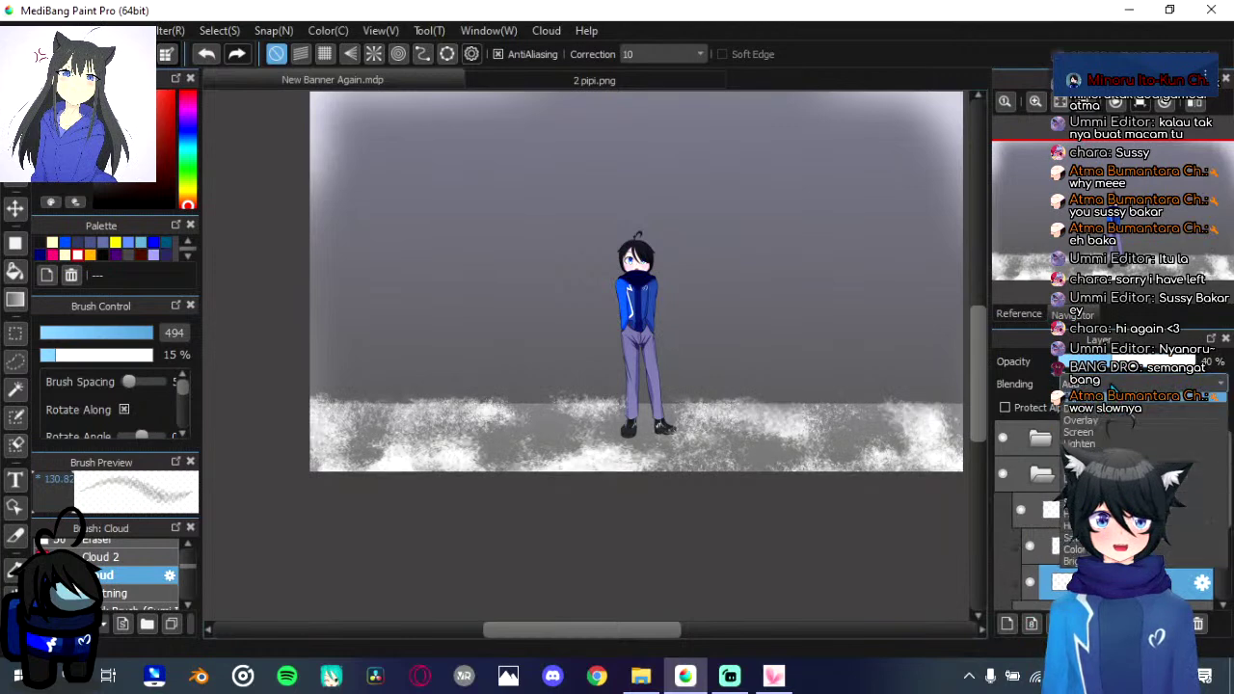
{"action": "left_click", "coordinate": [1041, 547]}
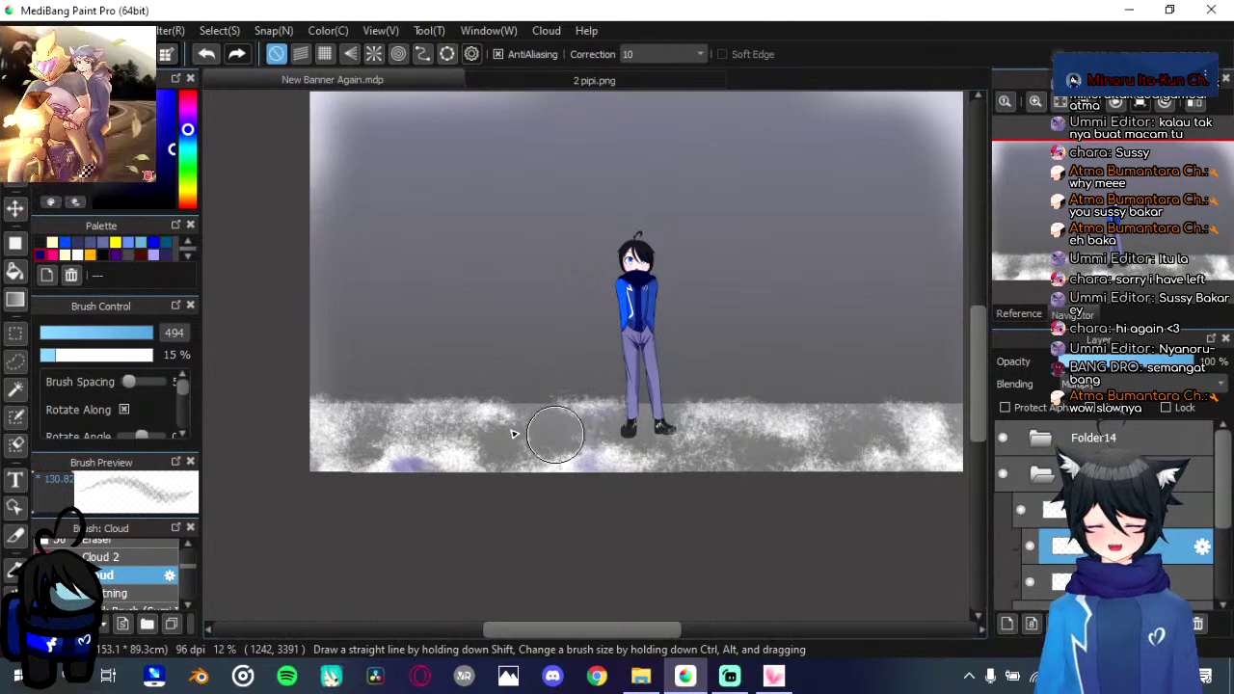
Step: Paint soft dark blue (#00007F) shading over the floor clouds and lower the clipped Multiply layer's opacity to 71%
{"action": "left_click_drag", "start_coordinate": [458, 414], "coordinate": [429, 415]}
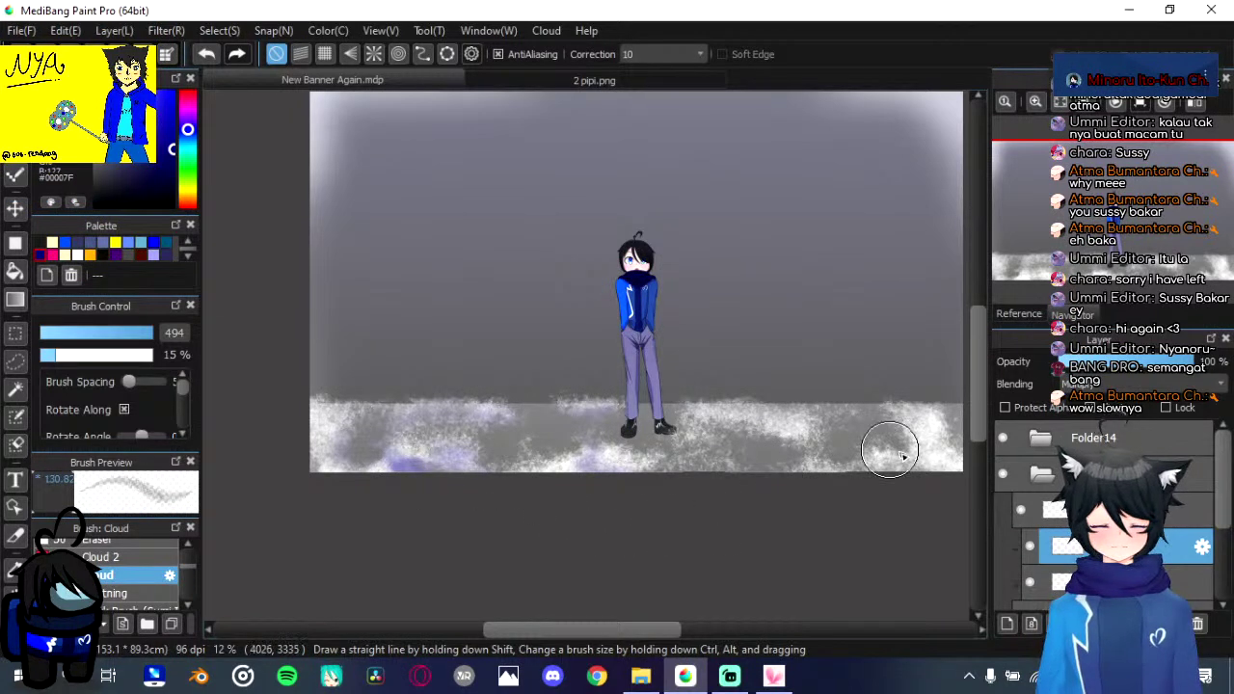
{"action": "left_click_drag", "start_coordinate": [898, 520], "coordinate": [730, 521]}
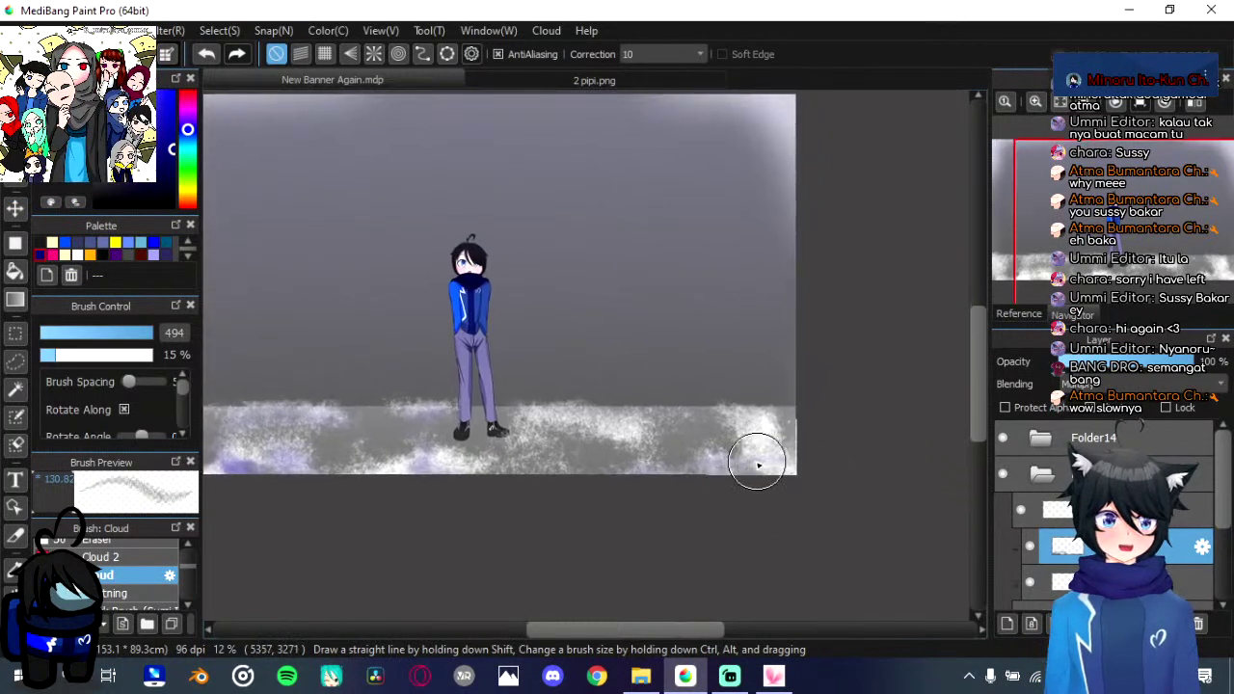
{"action": "mouse_move", "coordinate": [758, 464]}
{"action": "left_mouse_down"}
{"action": "mouse_move", "coordinate": [765, 430]}
{"action": "mouse_move", "coordinate": [780, 405]}
{"action": "left_mouse_up"}
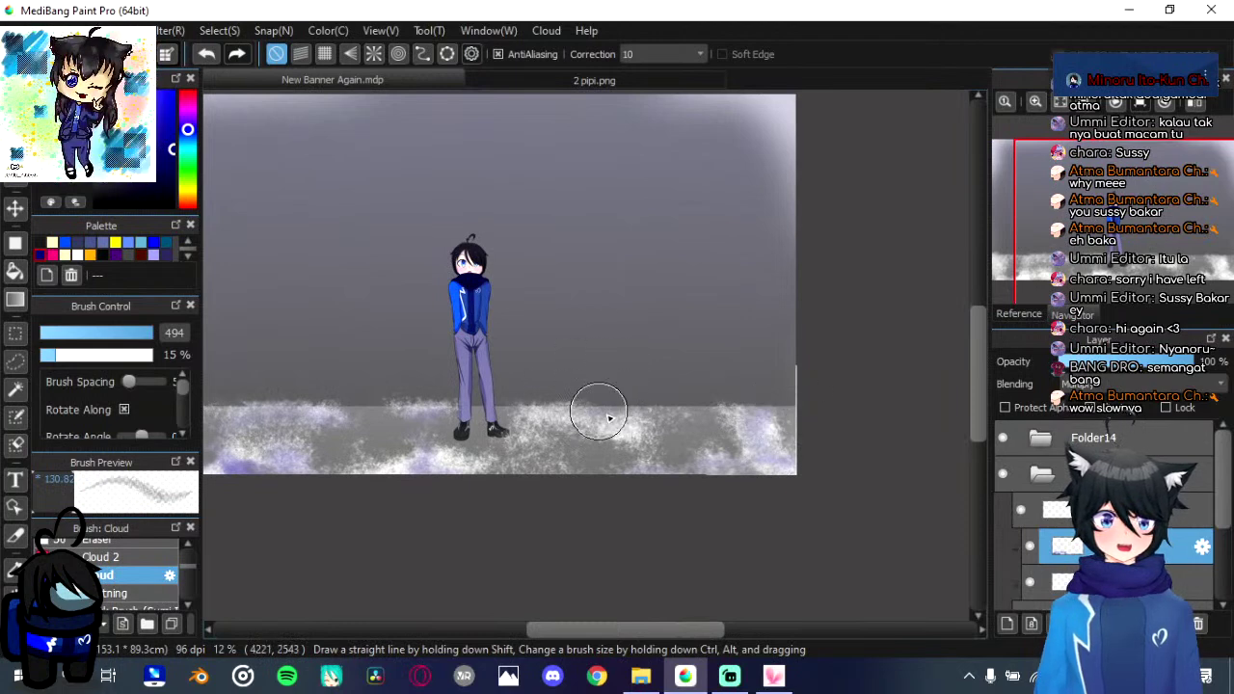
{"action": "left_click_drag", "start_coordinate": [448, 418], "coordinate": [595, 369]}
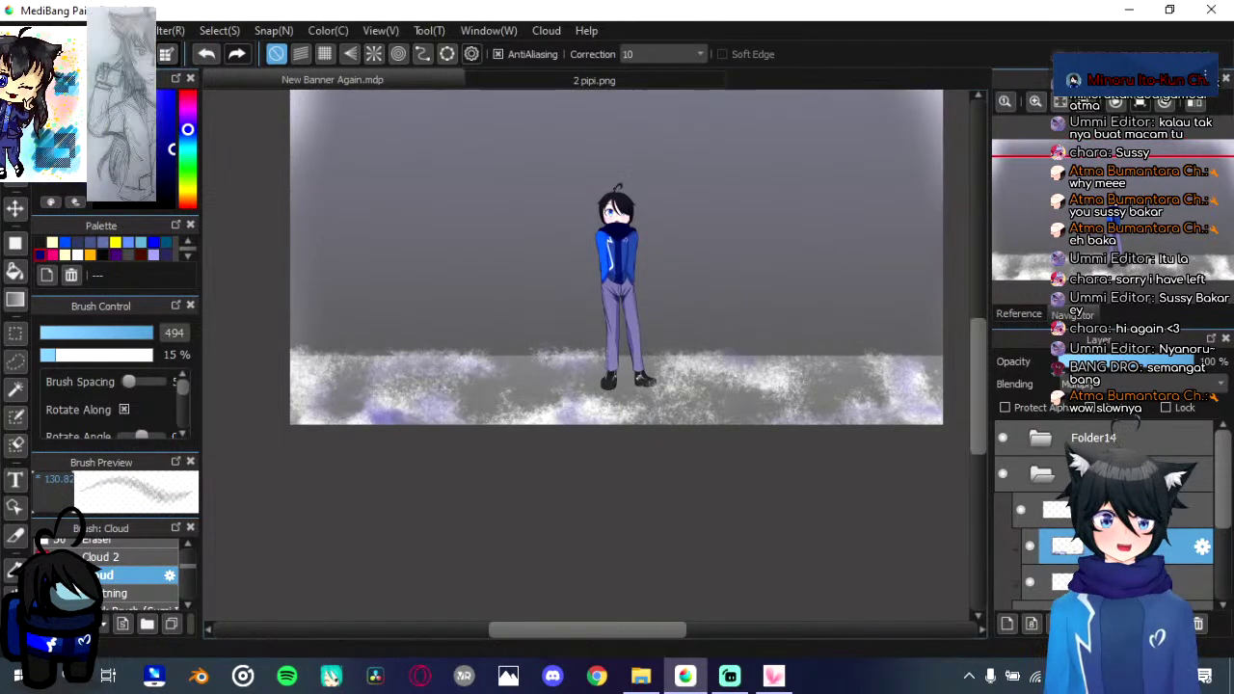
{"action": "mouse_move", "coordinate": [421, 415]}
{"action": "left_mouse_down"}
{"action": "mouse_move", "coordinate": [392, 407]}
{"action": "mouse_move", "coordinate": [406, 418]}
{"action": "mouse_move", "coordinate": [374, 410]}
{"action": "mouse_move", "coordinate": [435, 406]}
{"action": "mouse_move", "coordinate": [413, 367]}
{"action": "mouse_move", "coordinate": [443, 368]}
{"action": "mouse_move", "coordinate": [448, 414]}
{"action": "left_mouse_up"}
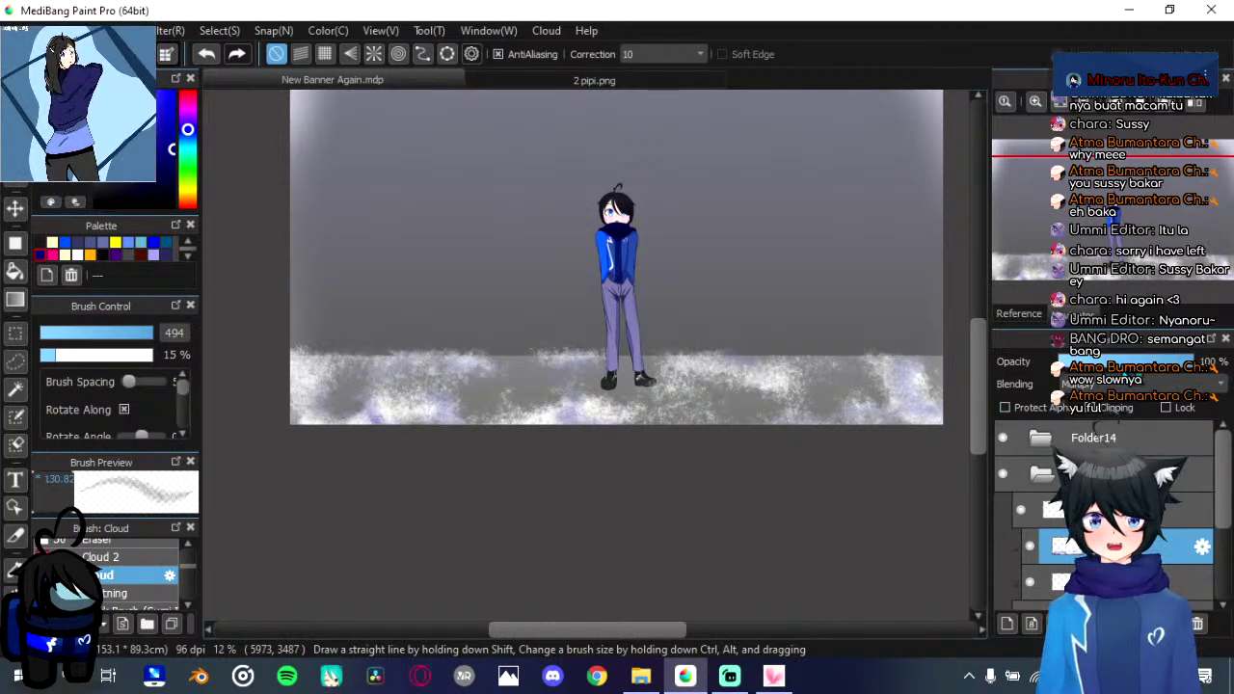
{"action": "left_click", "coordinate": [1130, 362]}
{"action": "left_click_drag", "start_coordinate": [792, 427], "coordinate": [805, 453]}
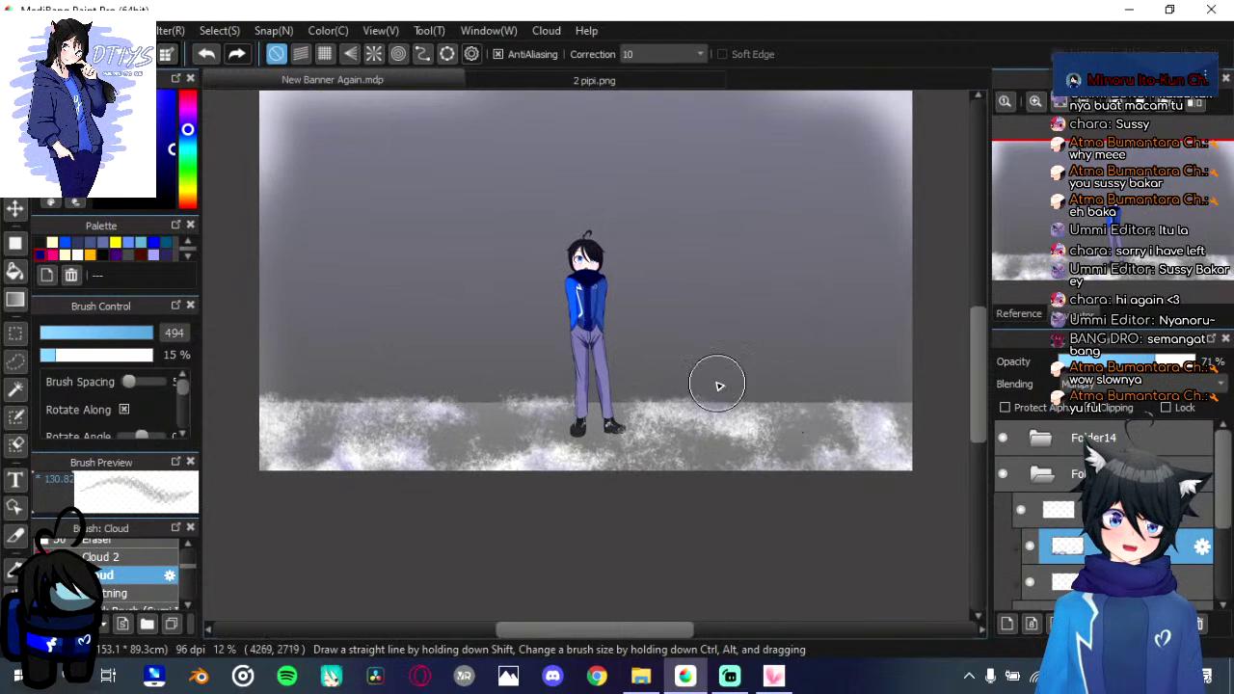
Step: Add a clipped layer over the wall inside the background folder and set its blending mode to Overlay
{"action": "scroll", "coordinate": [1051, 574], "scroll_direction": "down", "scroll_amount": 3}
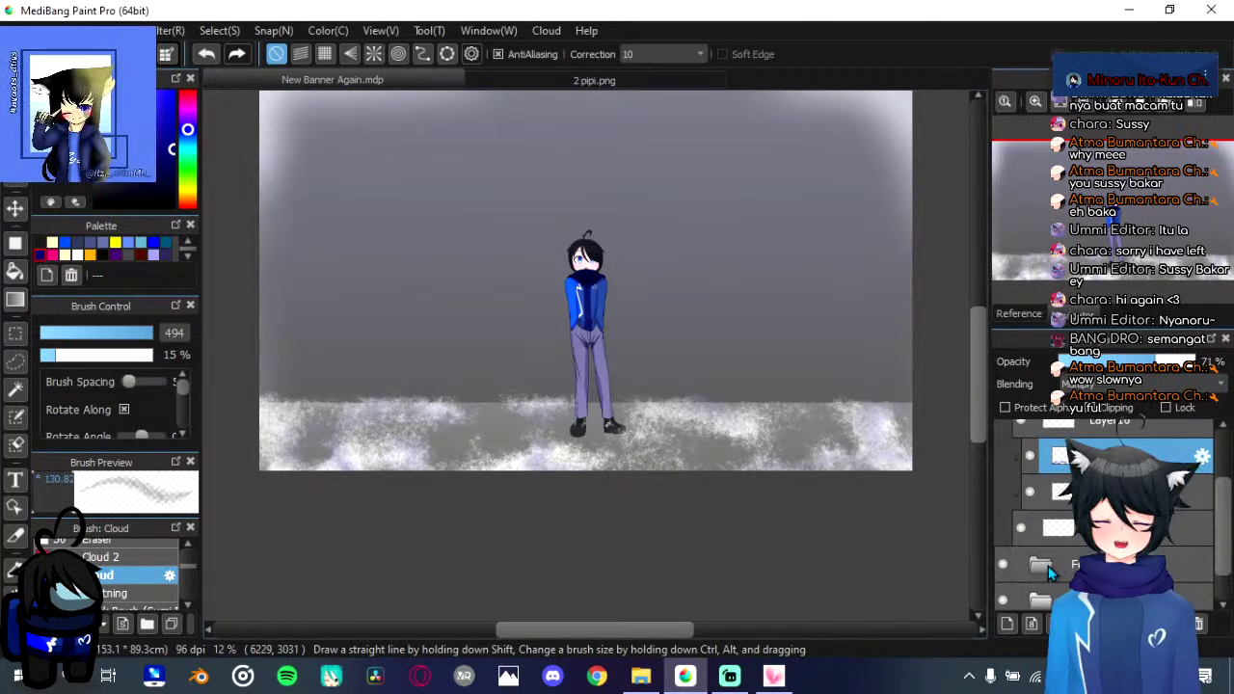
{"action": "scroll", "coordinate": [1051, 573], "scroll_direction": "down", "scroll_amount": 2}
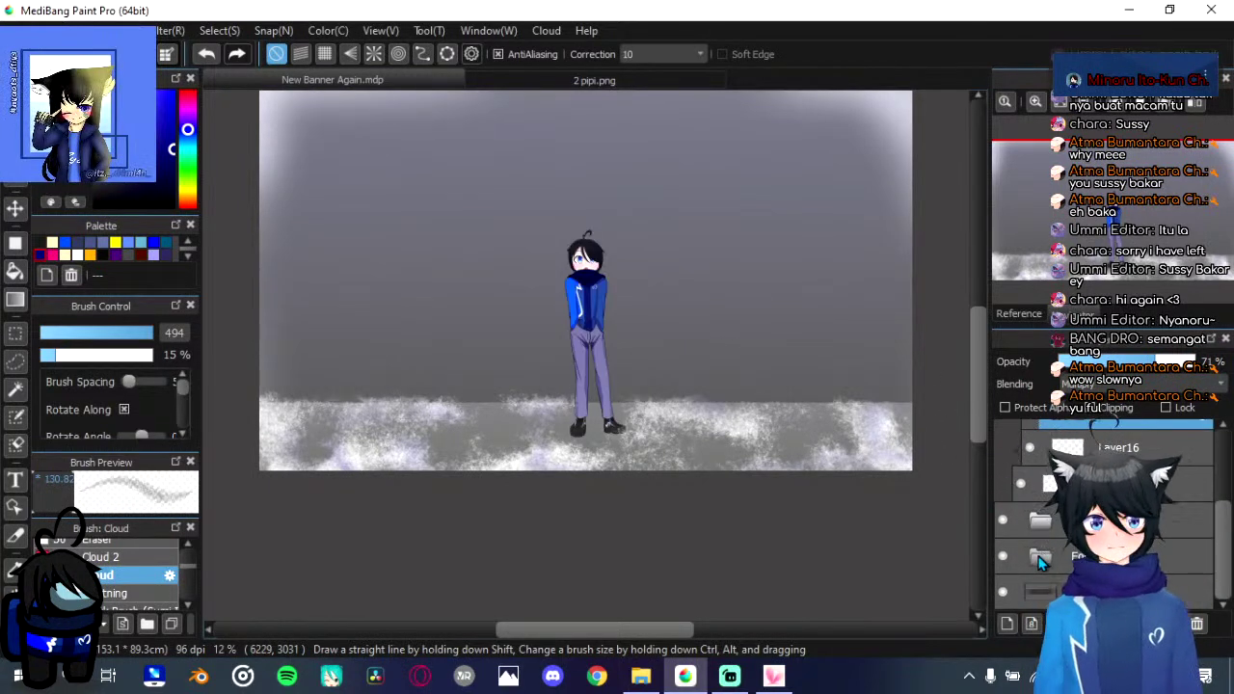
{"action": "left_click", "coordinate": [1041, 559]}
{"action": "scroll", "coordinate": [1037, 555], "scroll_direction": "down", "scroll_amount": 3}
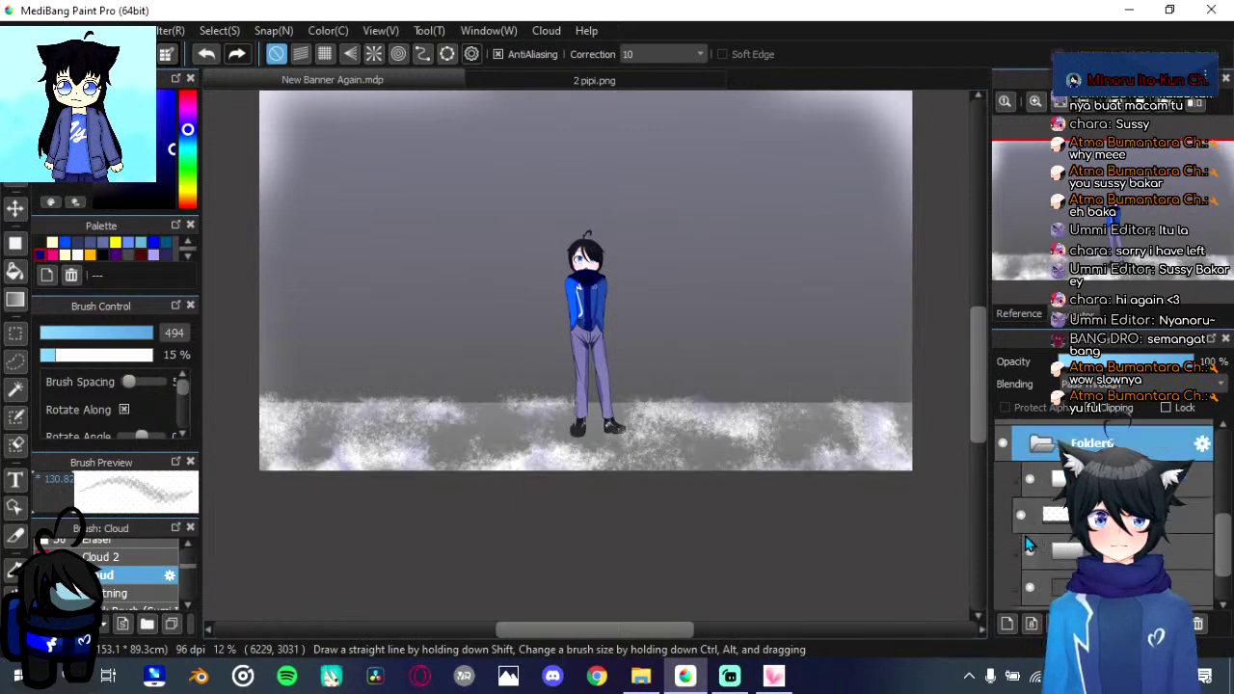
{"action": "scroll", "coordinate": [1027, 532], "scroll_direction": "down", "scroll_amount": 3}
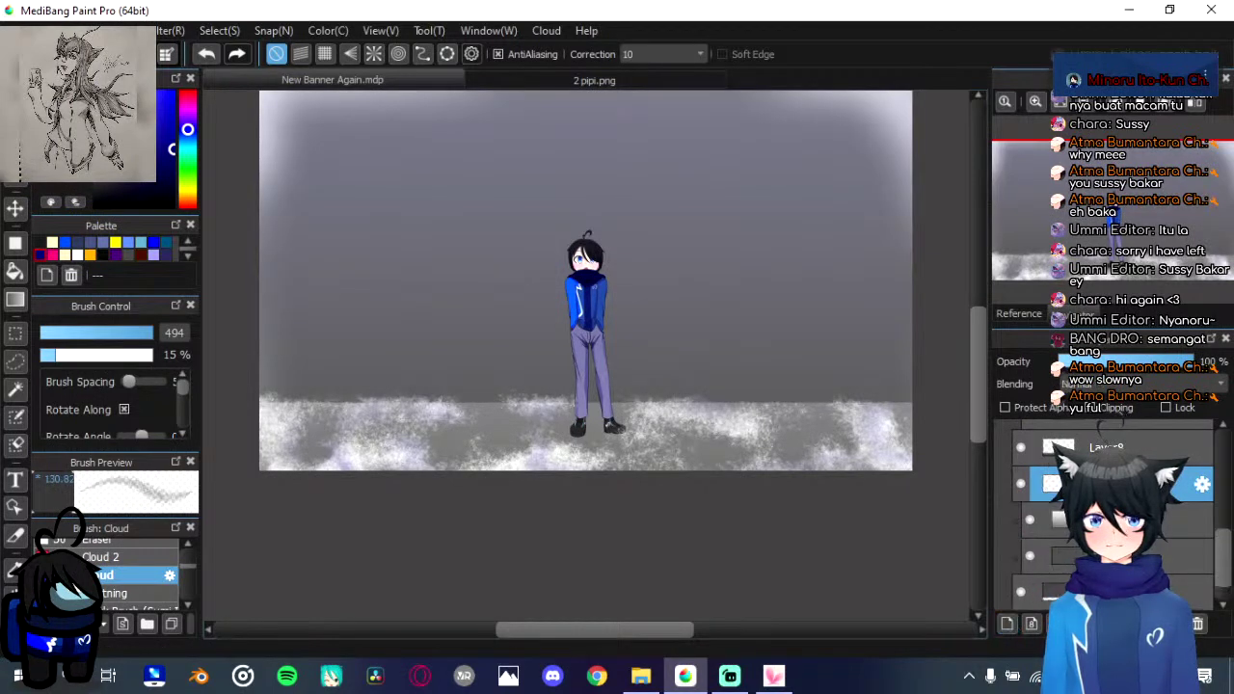
{"action": "left_click", "coordinate": [1134, 383]}
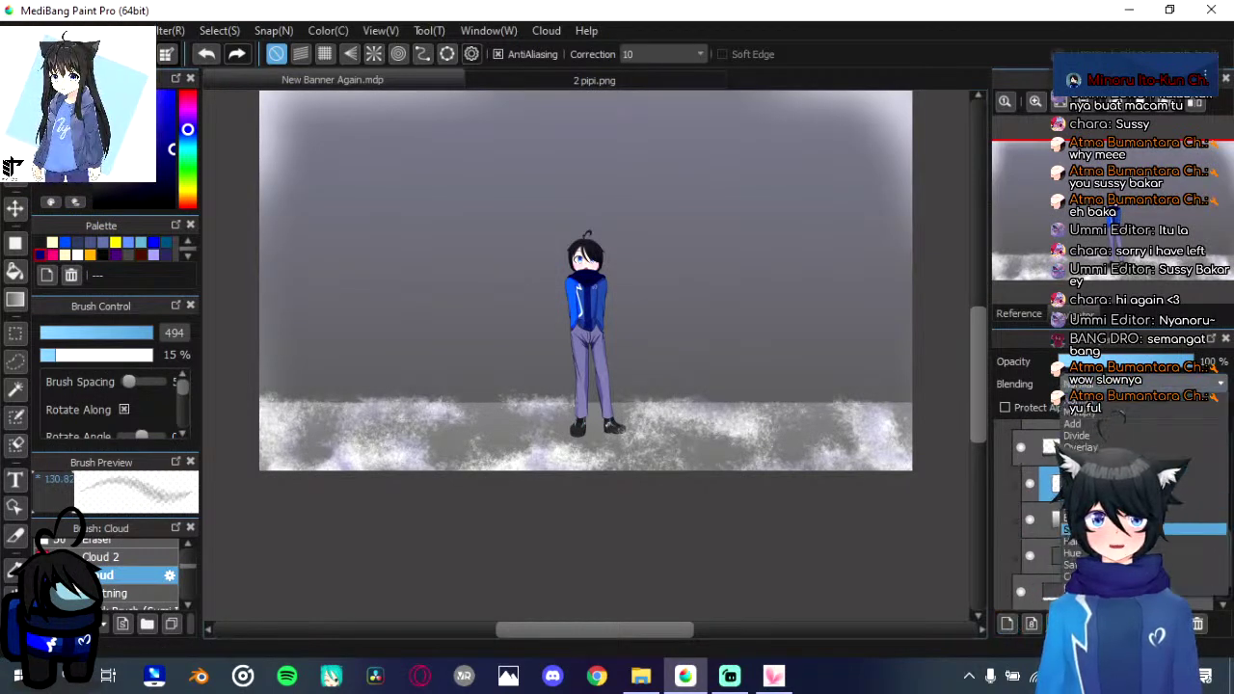
{"action": "left_click", "coordinate": [1082, 447]}
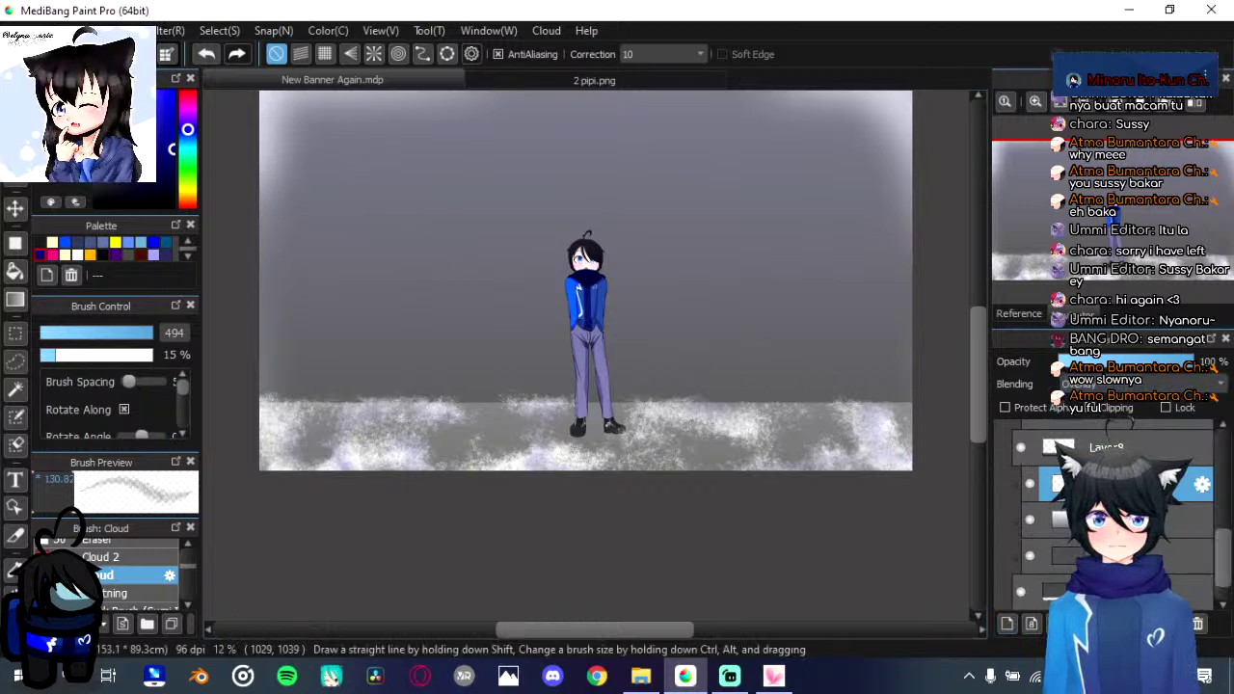
Step: Try long white Cloud brush strokes across the upper wall and undo them
{"action": "mouse_move", "coordinate": [304, 133]}
{"action": "left_mouse_down"}
{"action": "mouse_move", "coordinate": [325, 186]}
{"action": "mouse_move", "coordinate": [373, 154]}
{"action": "mouse_move", "coordinate": [501, 172]}
{"action": "left_mouse_up"}
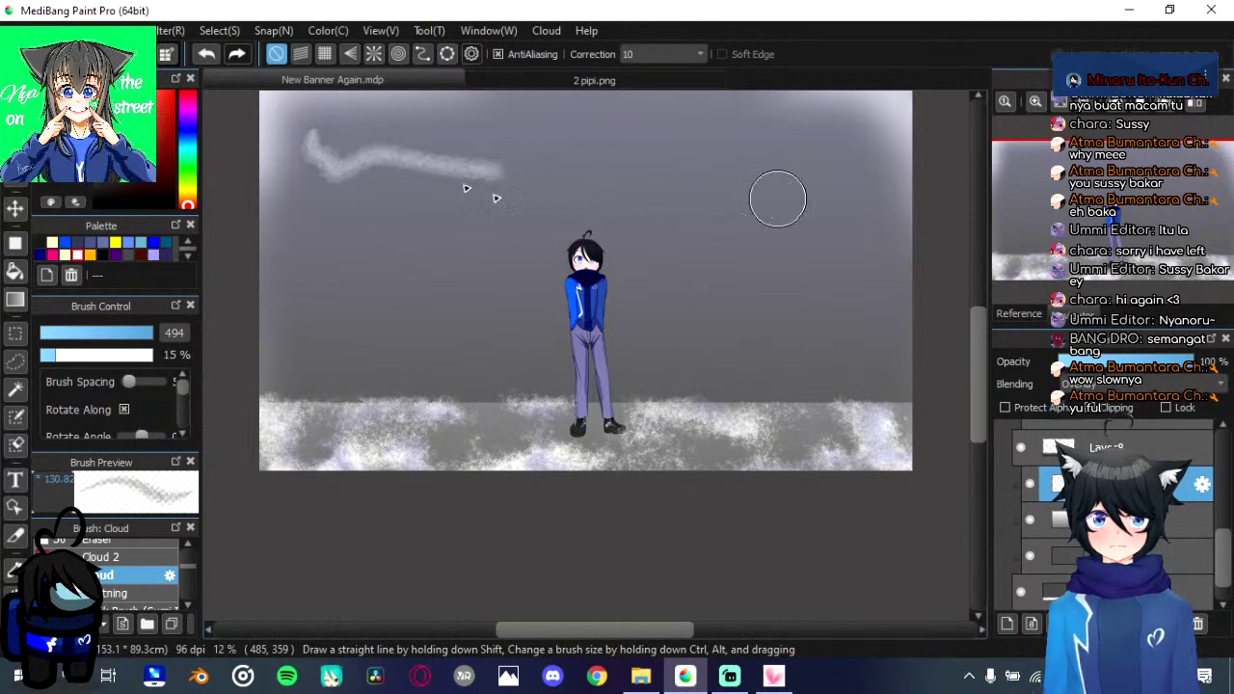
{"action": "left_click", "coordinate": [777, 199], "text": "shift"}
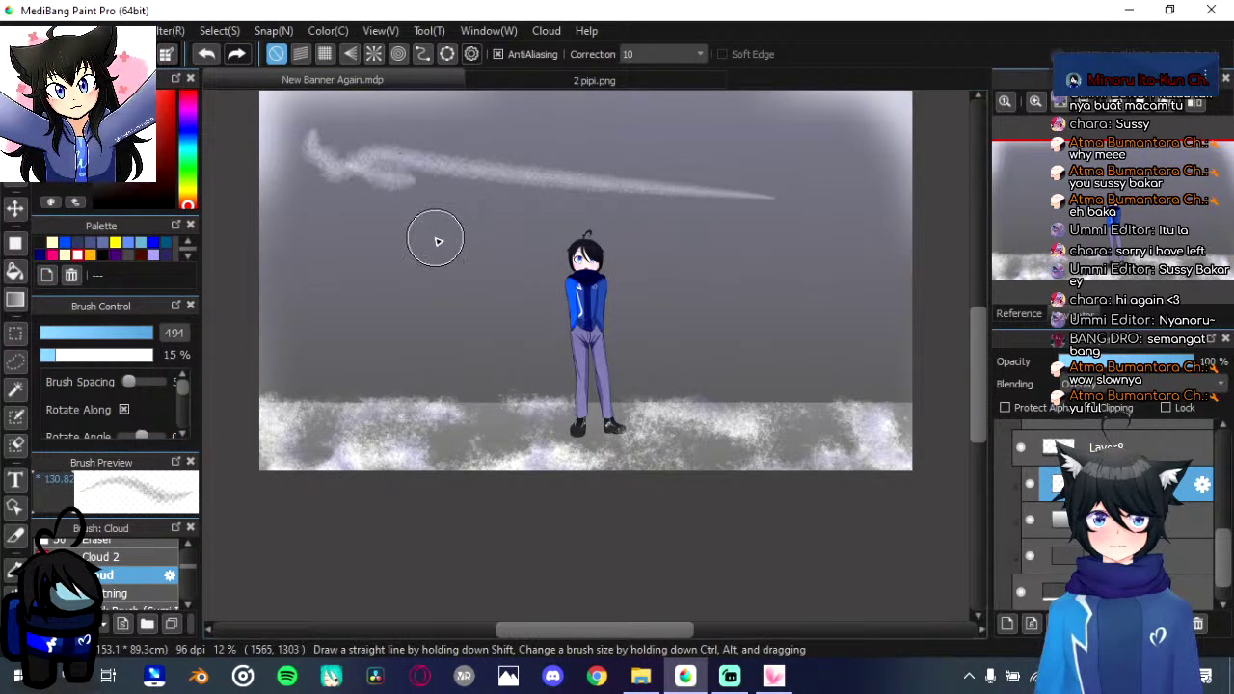
{"action": "key", "text": "ctrl+z"}
{"action": "key", "text": "ctrl+z"}
{"action": "key", "text": "ctrl+z"}
Step: Paint white cloud puffs across the wall around and behind the character, and thin them into wispy streaks
{"action": "mouse_move", "coordinate": [375, 182]}
{"action": "left_mouse_down"}
{"action": "mouse_move", "coordinate": [413, 188]}
{"action": "mouse_move", "coordinate": [359, 205]}
{"action": "mouse_move", "coordinate": [455, 193]}
{"action": "mouse_move", "coordinate": [469, 215]}
{"action": "mouse_move", "coordinate": [446, 233]}
{"action": "mouse_move", "coordinate": [481, 232]}
{"action": "mouse_move", "coordinate": [433, 228]}
{"action": "mouse_move", "coordinate": [518, 241]}
{"action": "left_mouse_up"}
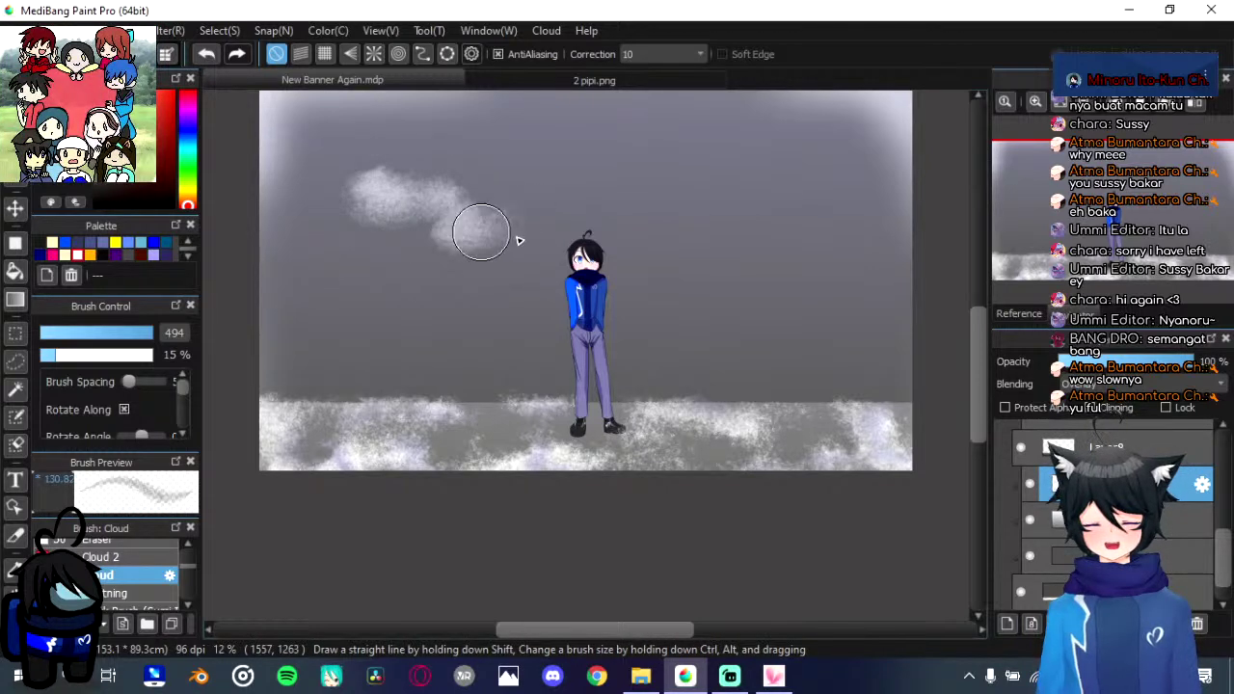
{"action": "mouse_move", "coordinate": [756, 289]}
{"action": "left_mouse_down"}
{"action": "mouse_move", "coordinate": [785, 284]}
{"action": "mouse_move", "coordinate": [754, 300]}
{"action": "mouse_move", "coordinate": [846, 313]}
{"action": "mouse_move", "coordinate": [837, 330]}
{"action": "mouse_move", "coordinate": [874, 344]}
{"action": "mouse_move", "coordinate": [772, 362]}
{"action": "mouse_move", "coordinate": [797, 372]}
{"action": "mouse_move", "coordinate": [786, 376]}
{"action": "mouse_move", "coordinate": [730, 374]}
{"action": "mouse_move", "coordinate": [773, 381]}
{"action": "mouse_move", "coordinate": [724, 358]}
{"action": "left_mouse_up"}
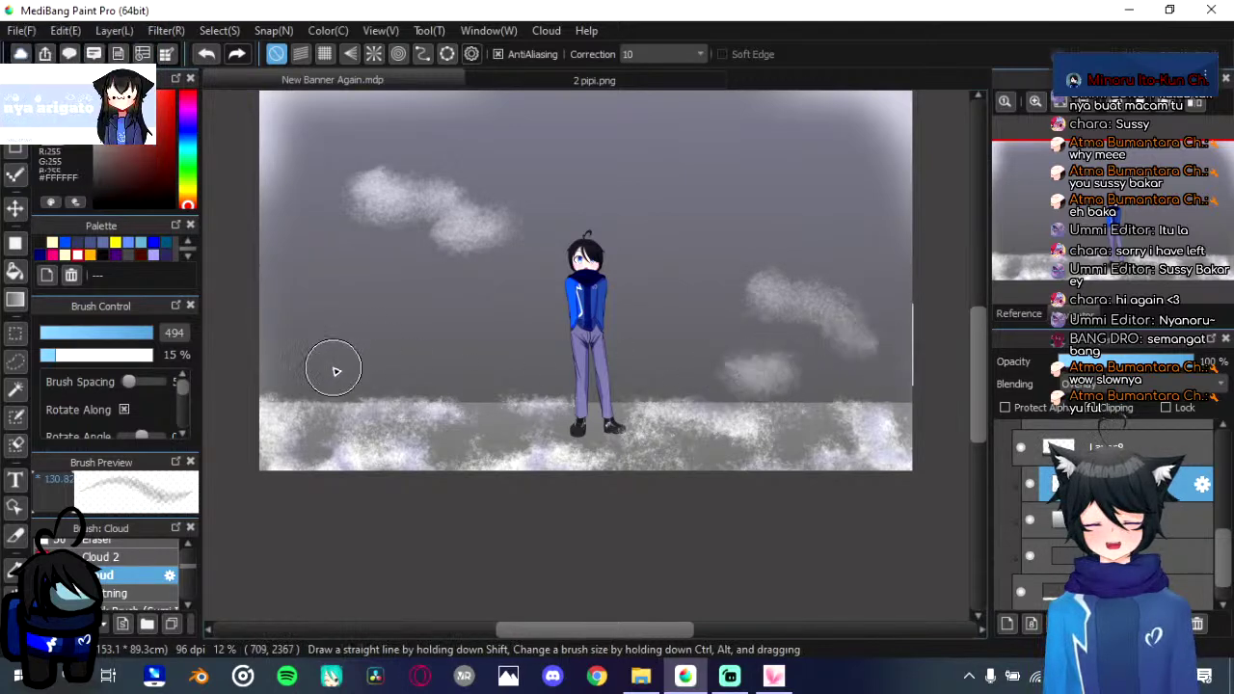
{"action": "mouse_move", "coordinate": [351, 349]}
{"action": "left_mouse_down"}
{"action": "mouse_move", "coordinate": [407, 355]}
{"action": "mouse_move", "coordinate": [307, 380]}
{"action": "mouse_move", "coordinate": [360, 366]}
{"action": "left_mouse_up"}
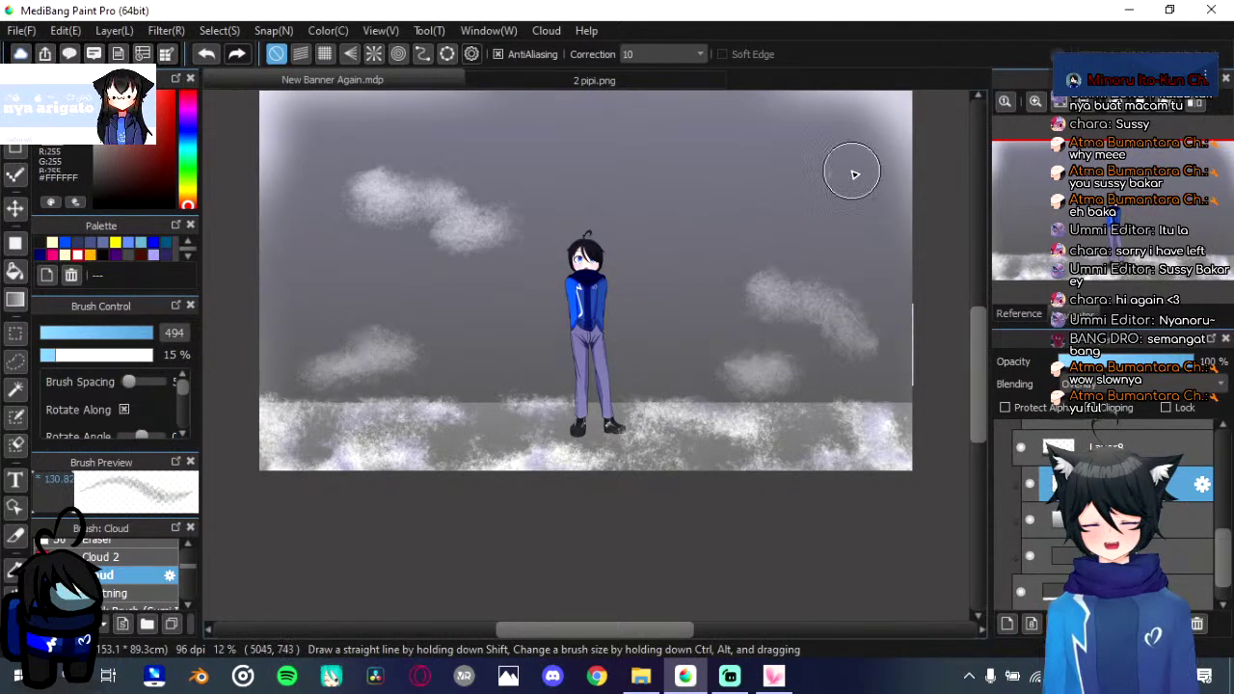
{"action": "left_click_drag", "start_coordinate": [854, 174], "coordinate": [779, 171]}
{"action": "left_click_drag", "start_coordinate": [639, 317], "coordinate": [571, 318]}
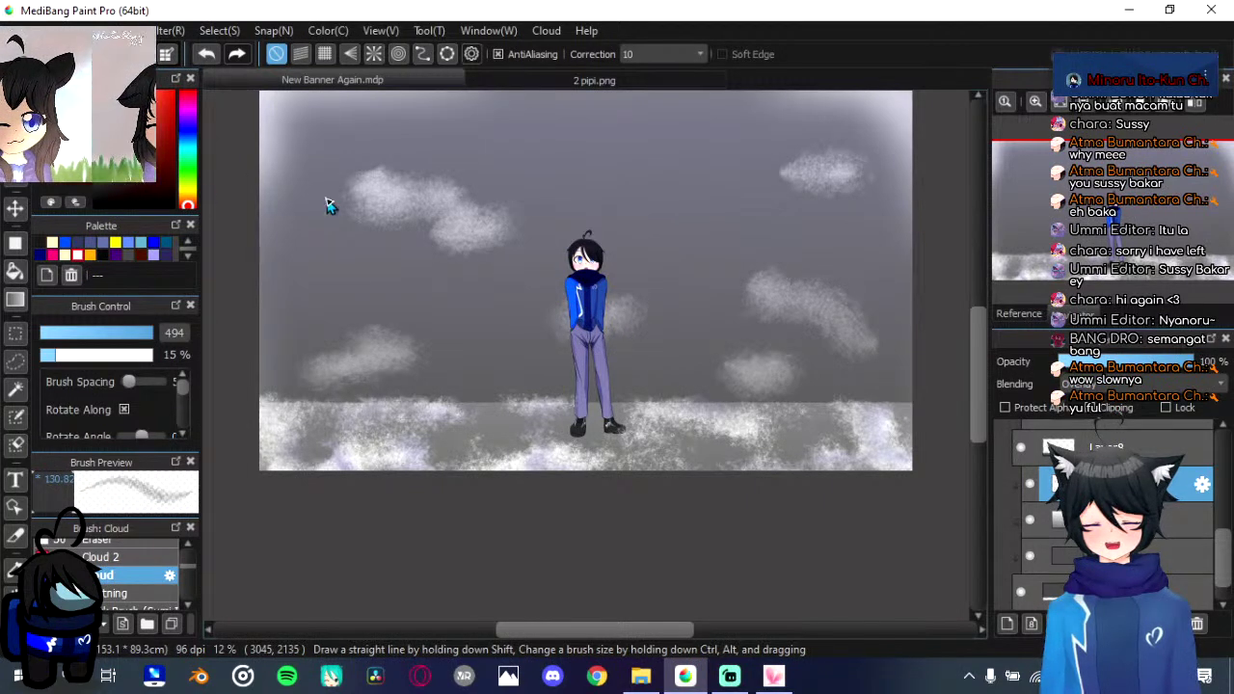
{"action": "left_click_drag", "start_coordinate": [382, 204], "coordinate": [350, 226]}
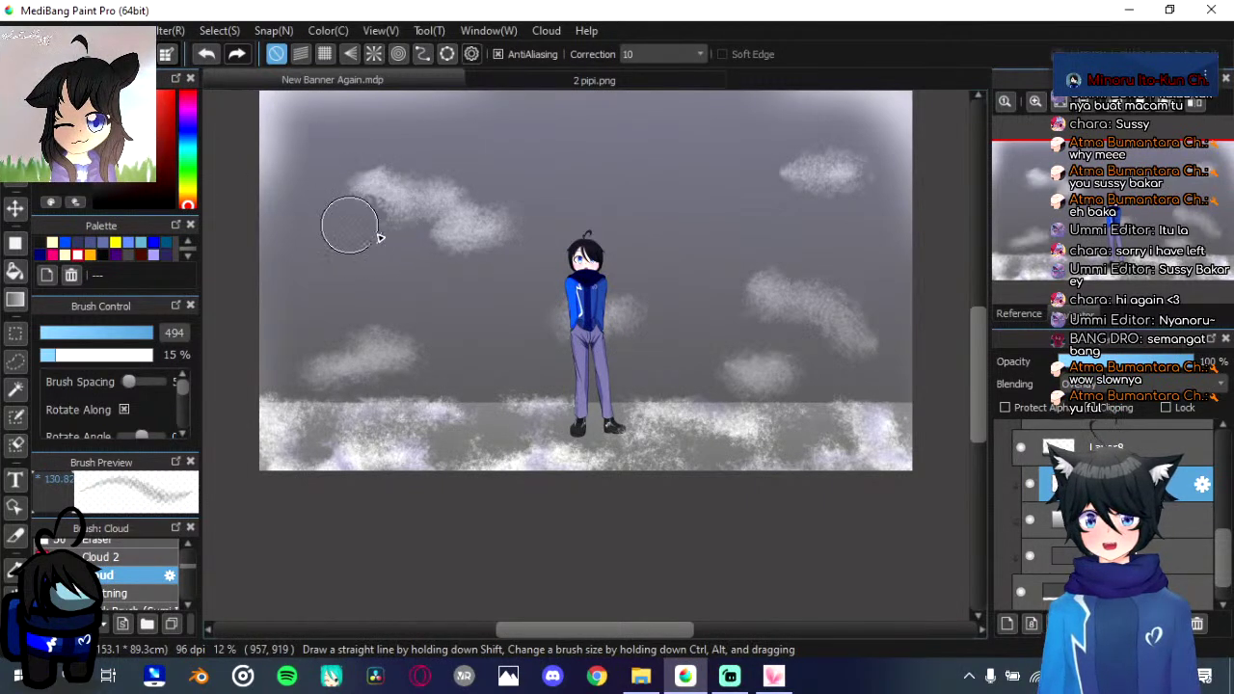
{"action": "mouse_move", "coordinate": [423, 253]}
{"action": "left_mouse_down"}
{"action": "mouse_move", "coordinate": [509, 234]}
{"action": "mouse_move", "coordinate": [497, 212]}
{"action": "mouse_move", "coordinate": [453, 189]}
{"action": "mouse_move", "coordinate": [345, 176]}
{"action": "left_mouse_up"}
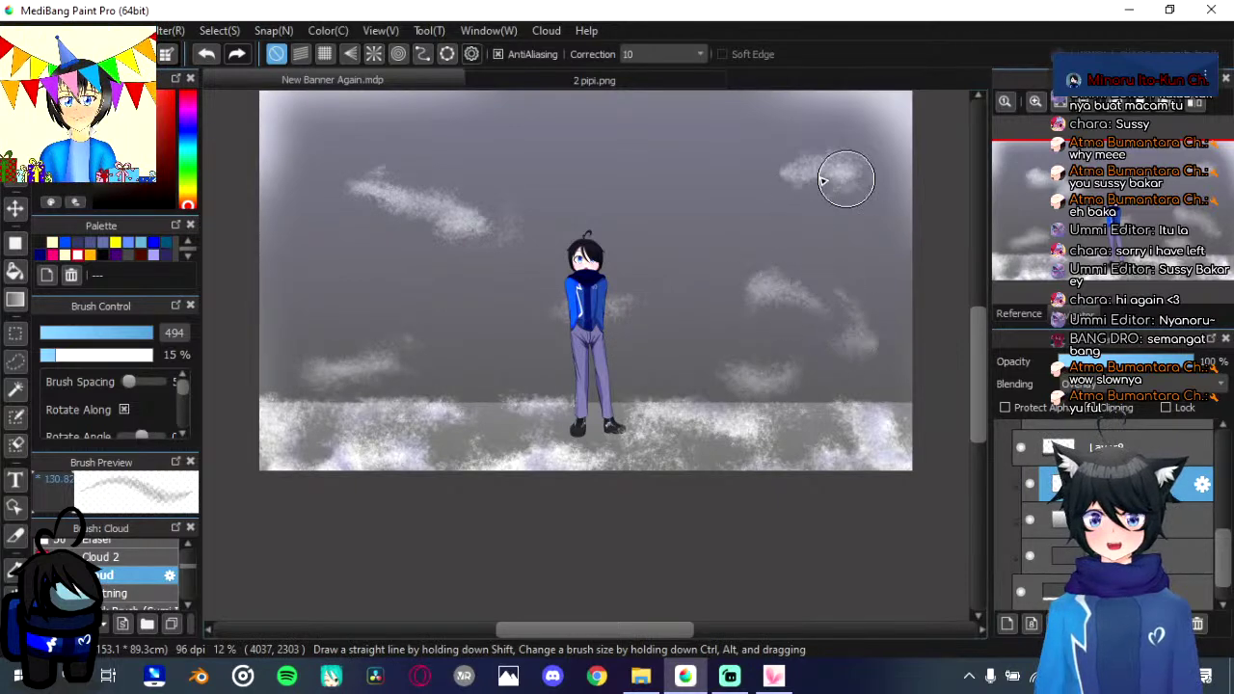
Step: Set the wall cloud layer to 56% opacity and change its blending mode to Soft Light
{"action": "left_click", "coordinate": [1134, 362]}
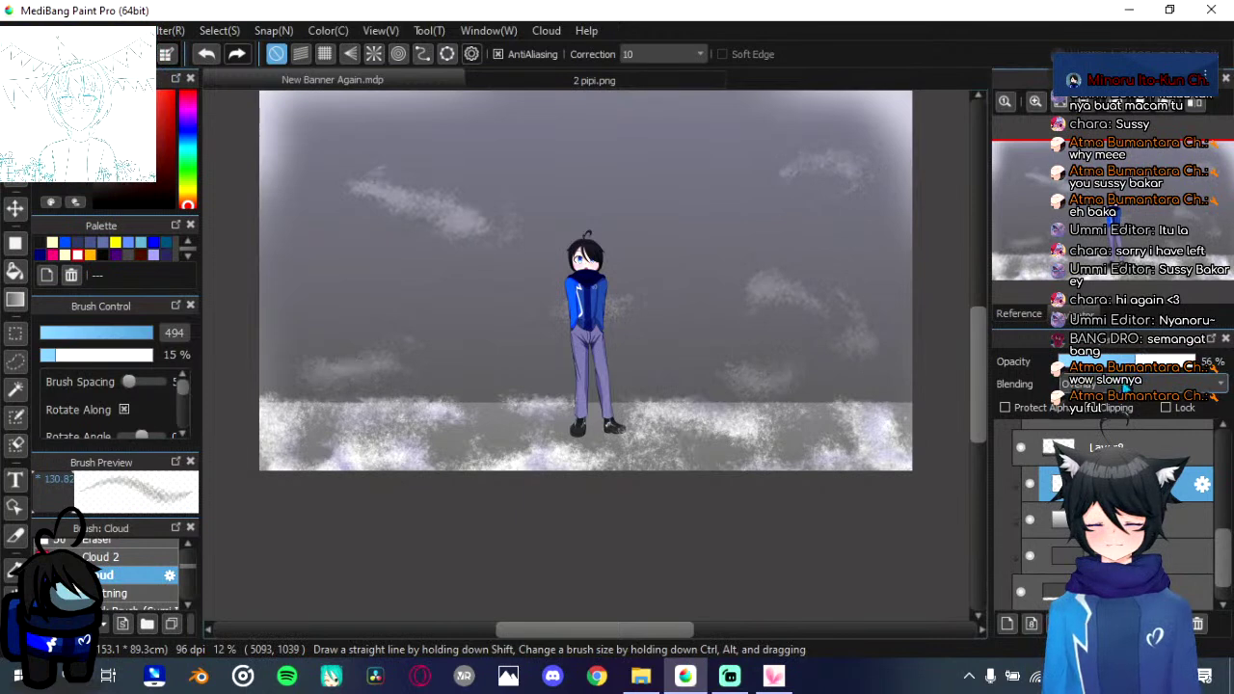
{"action": "left_click", "coordinate": [1138, 383]}
{"action": "left_click", "coordinate": [1138, 529]}
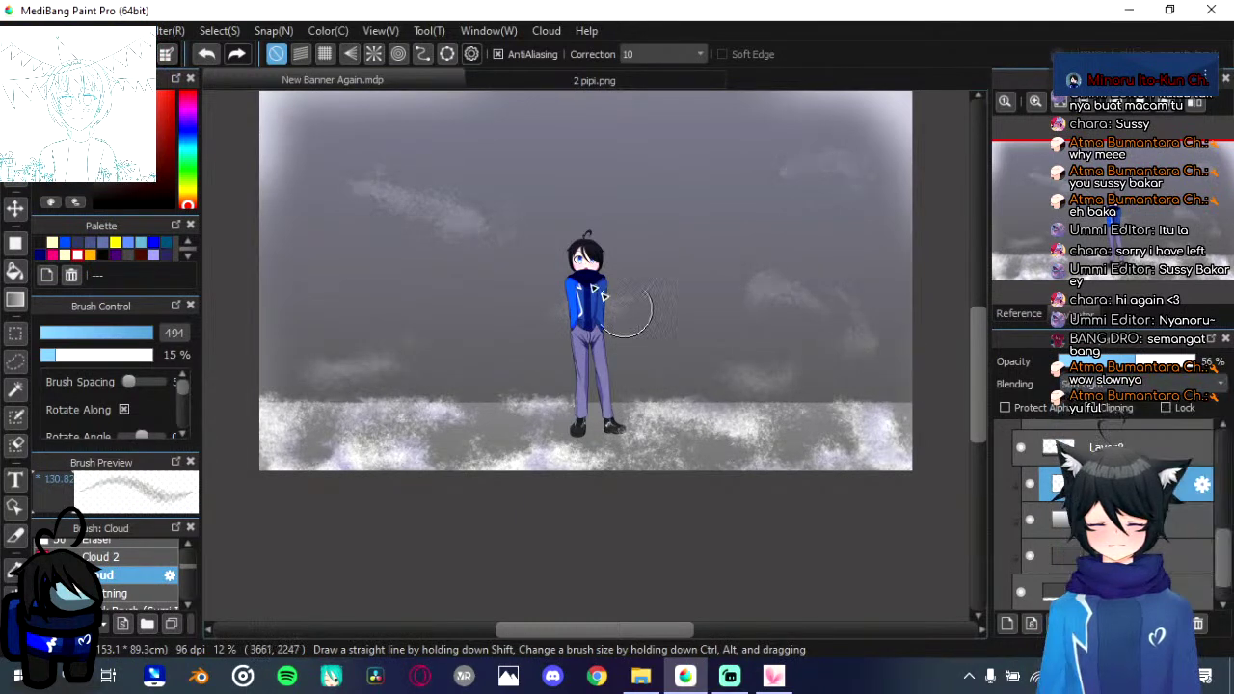
Step: Apply a Gaussian Blur of 11 to the wall cloud layer
{"action": "left_click", "coordinate": [177, 32]}
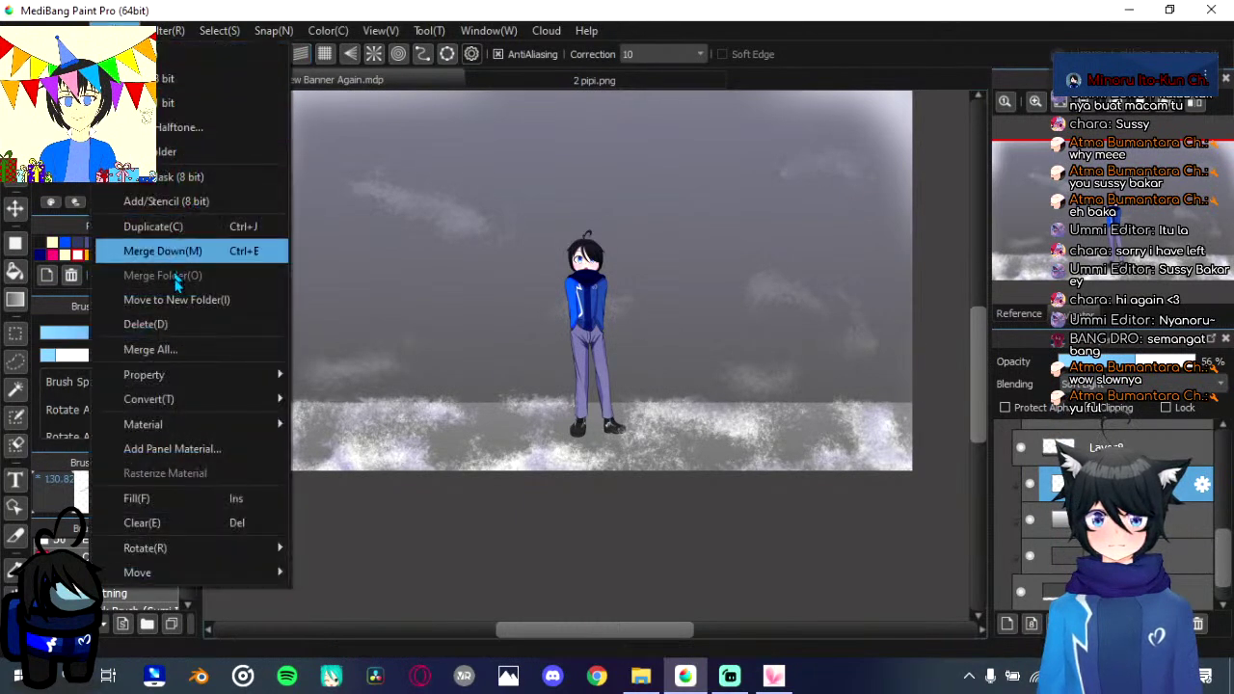
{"action": "mouse_move", "coordinate": [177, 31]}
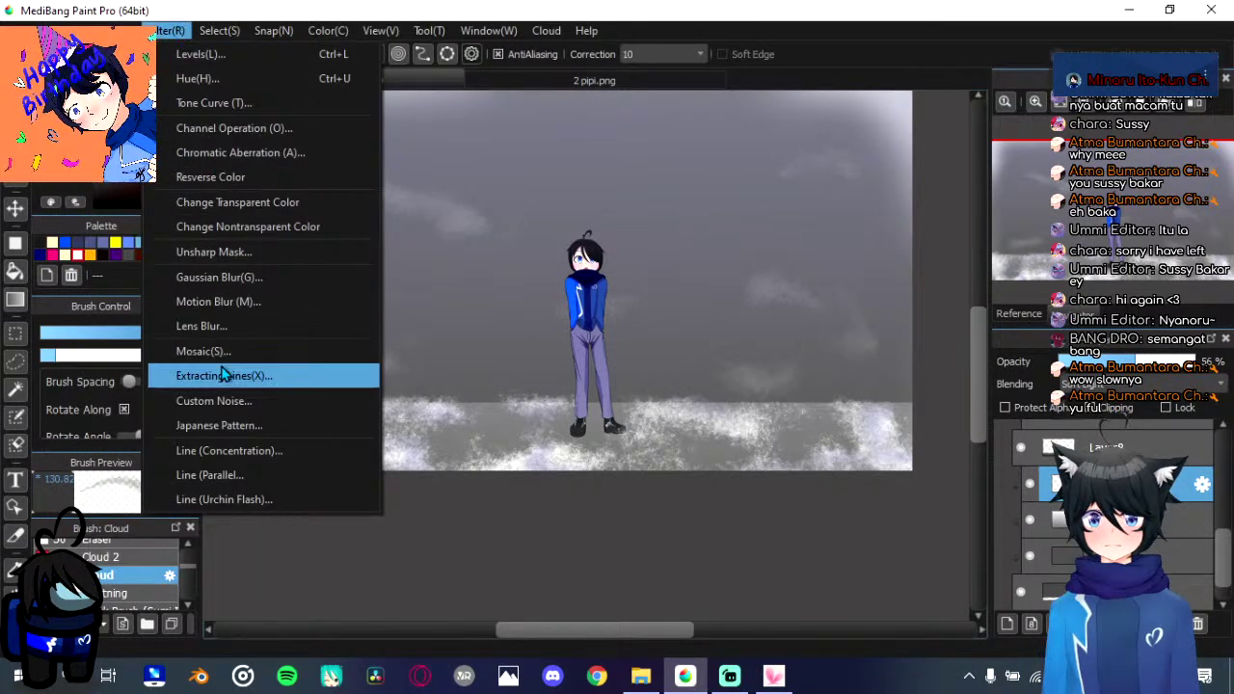
{"action": "left_click", "coordinate": [230, 281]}
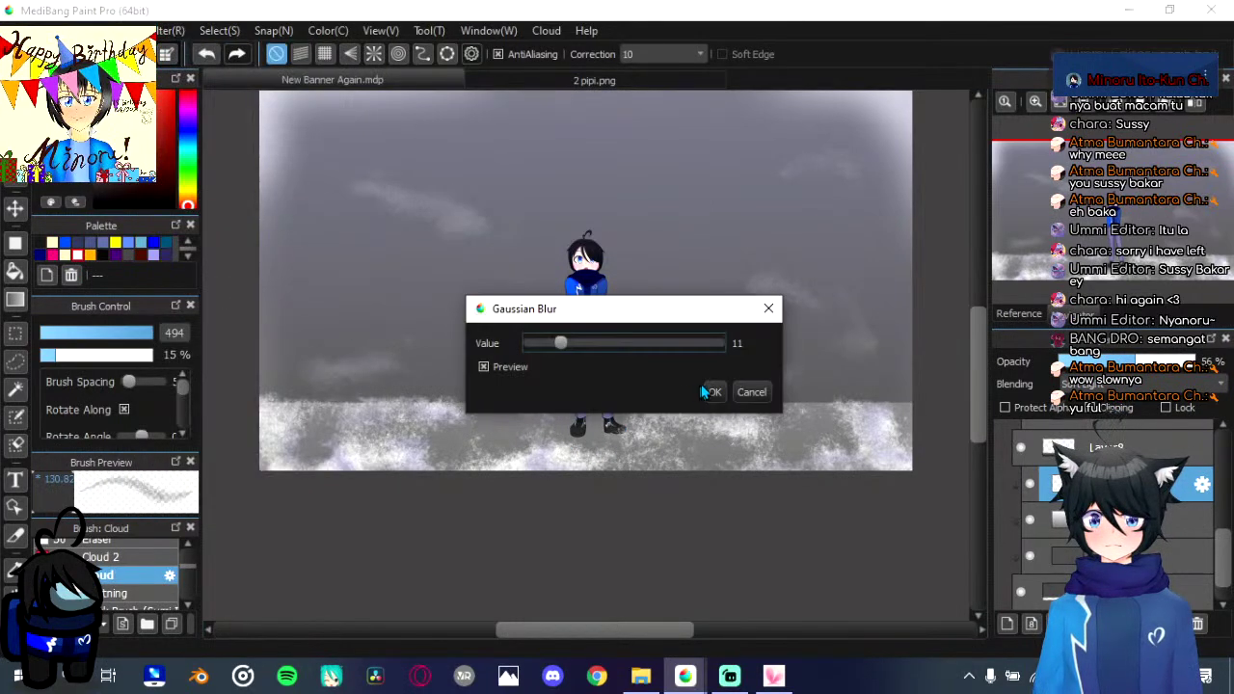
{"action": "left_click", "coordinate": [715, 391]}
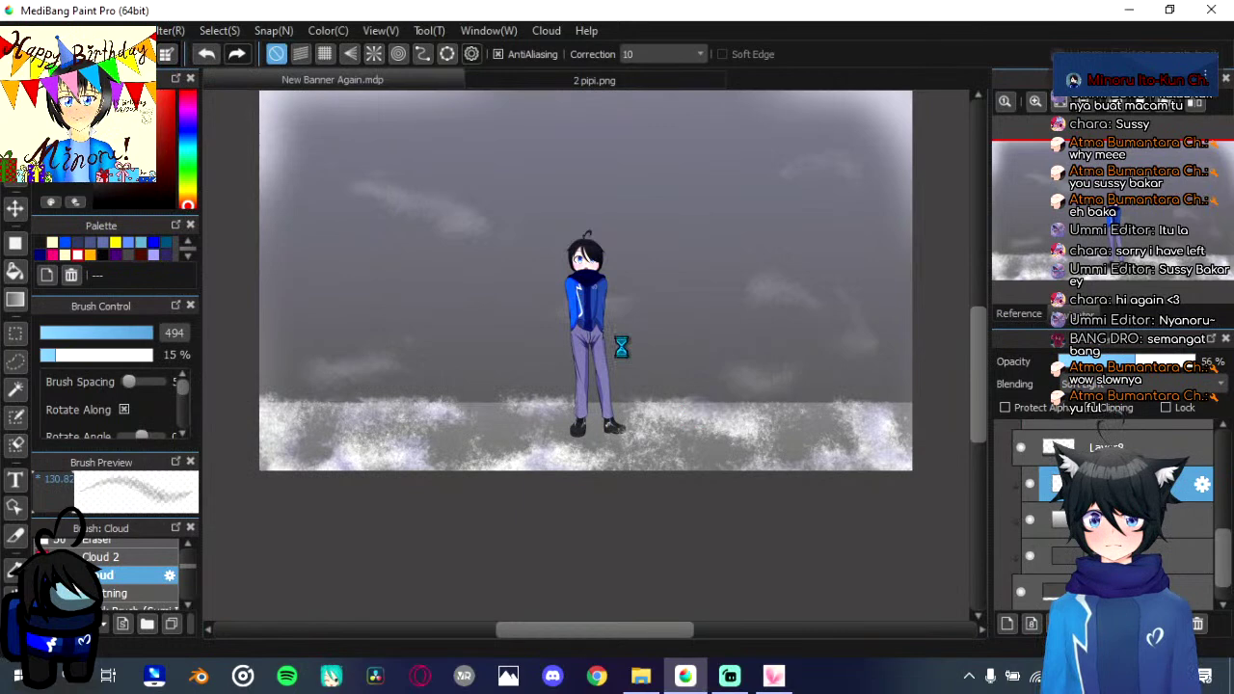
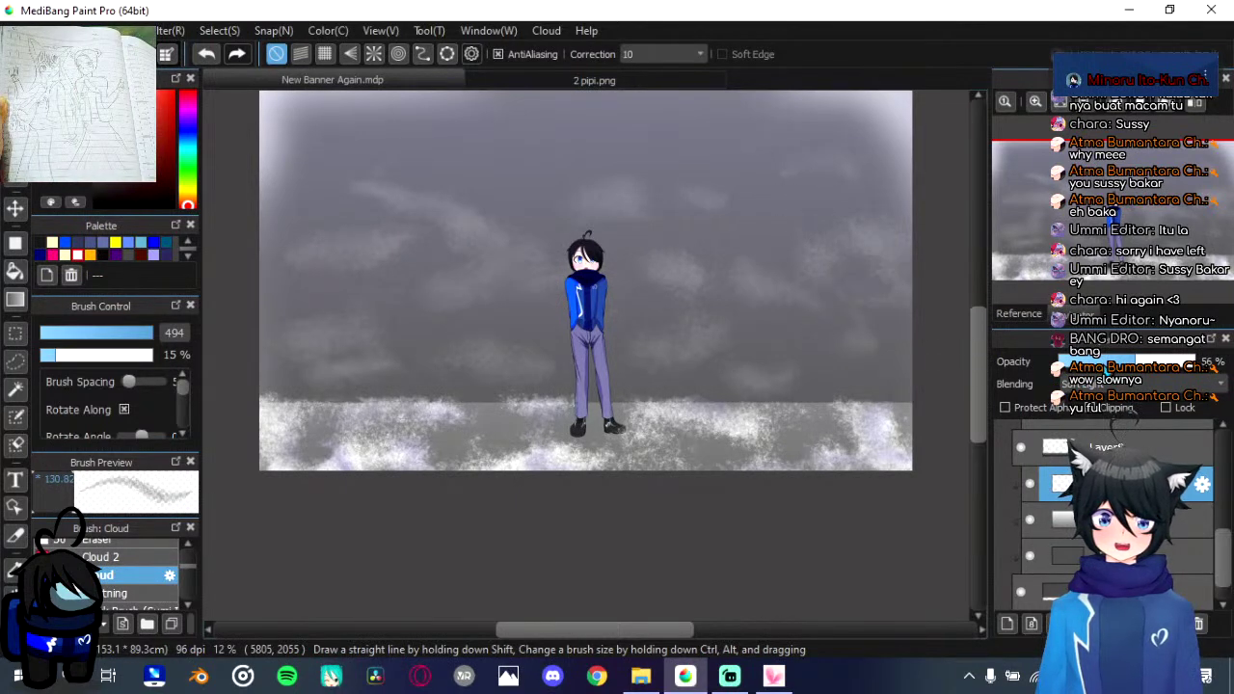
Step: Lower the wall cloud layer's opacity to 29% and collapse the background folder
{"action": "left_click", "coordinate": [1097, 364]}
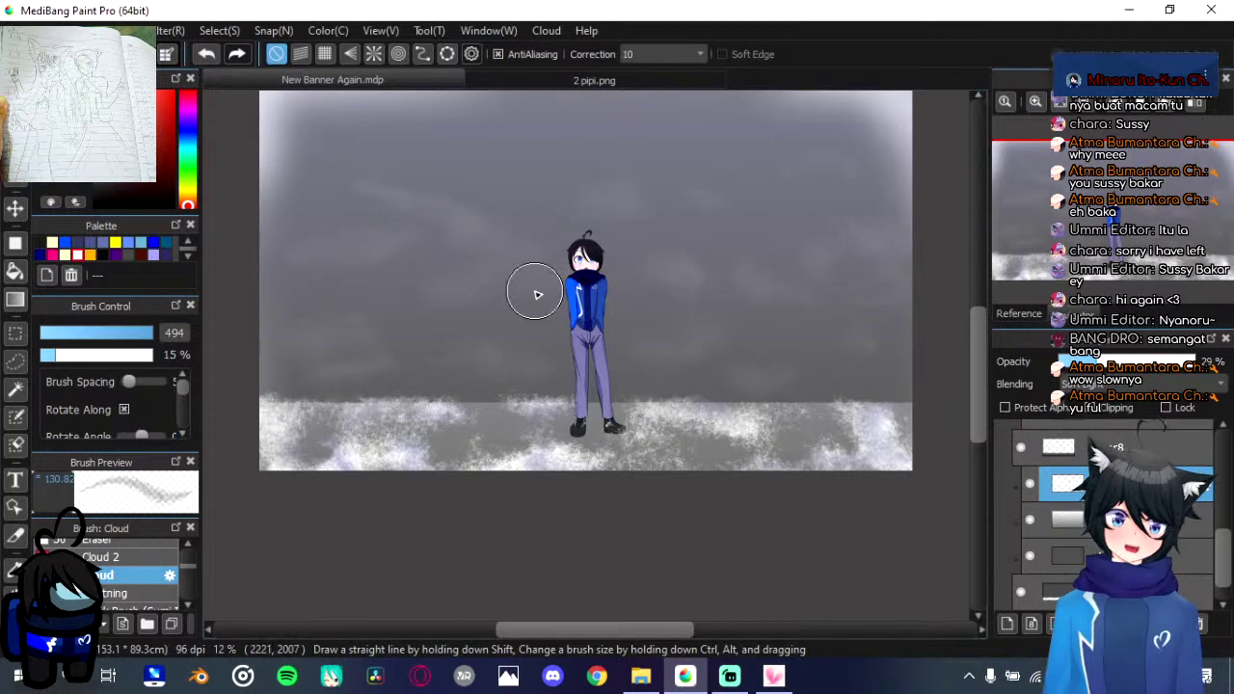
{"action": "scroll", "coordinate": [537, 294], "scroll_direction": "down", "scroll_amount": 2}
{"action": "scroll", "coordinate": [537, 294], "scroll_direction": "up", "scroll_amount": 2}
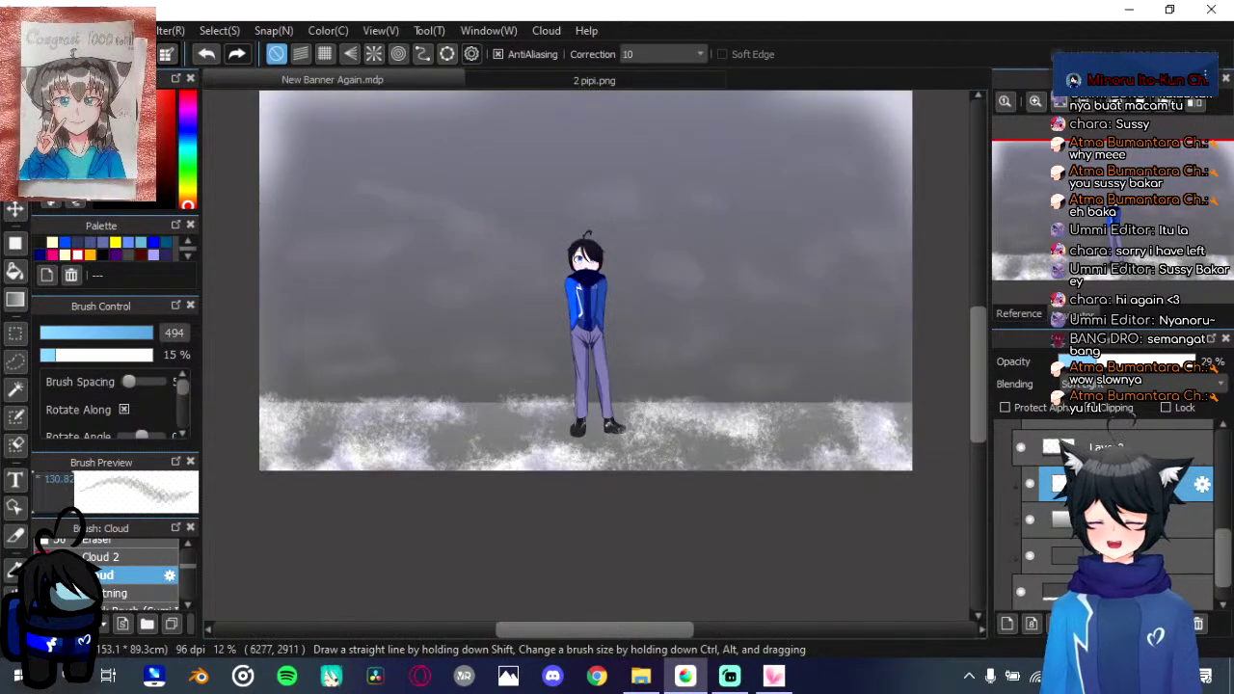
{"action": "scroll", "coordinate": [1109, 516], "scroll_direction": "up", "scroll_amount": 3}
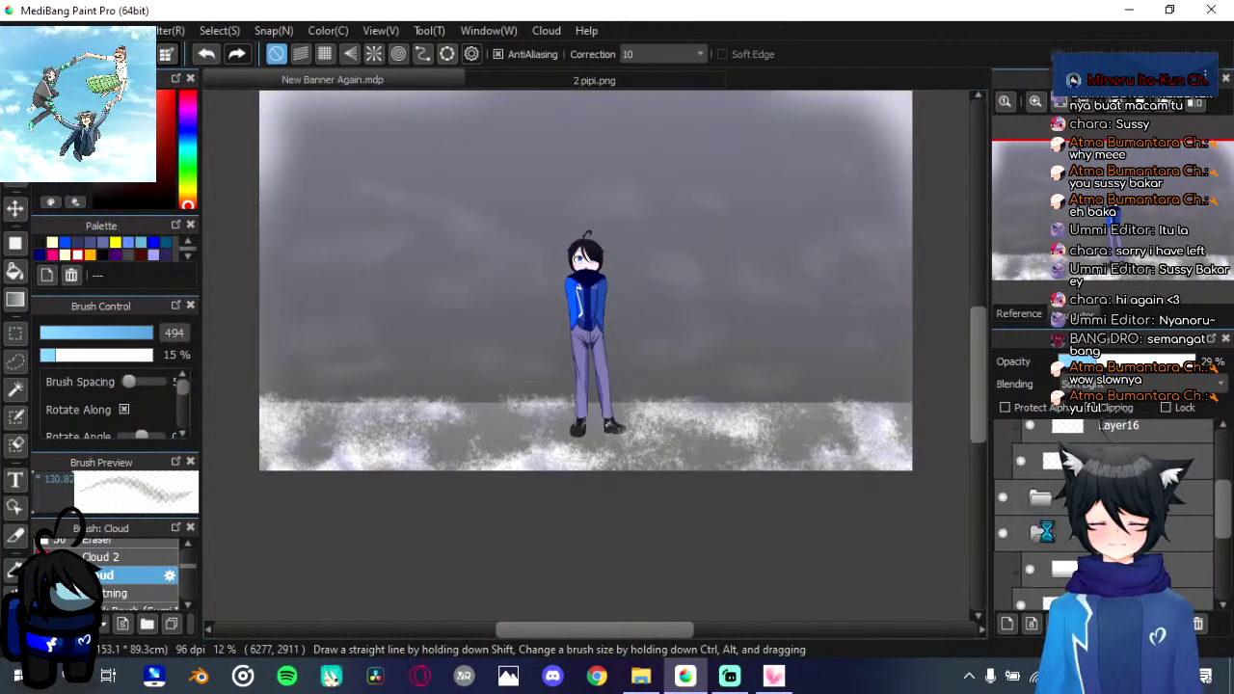
{"action": "left_click", "coordinate": [1046, 532]}
{"action": "scroll", "coordinate": [1050, 537], "scroll_direction": "up", "scroll_amount": 3}
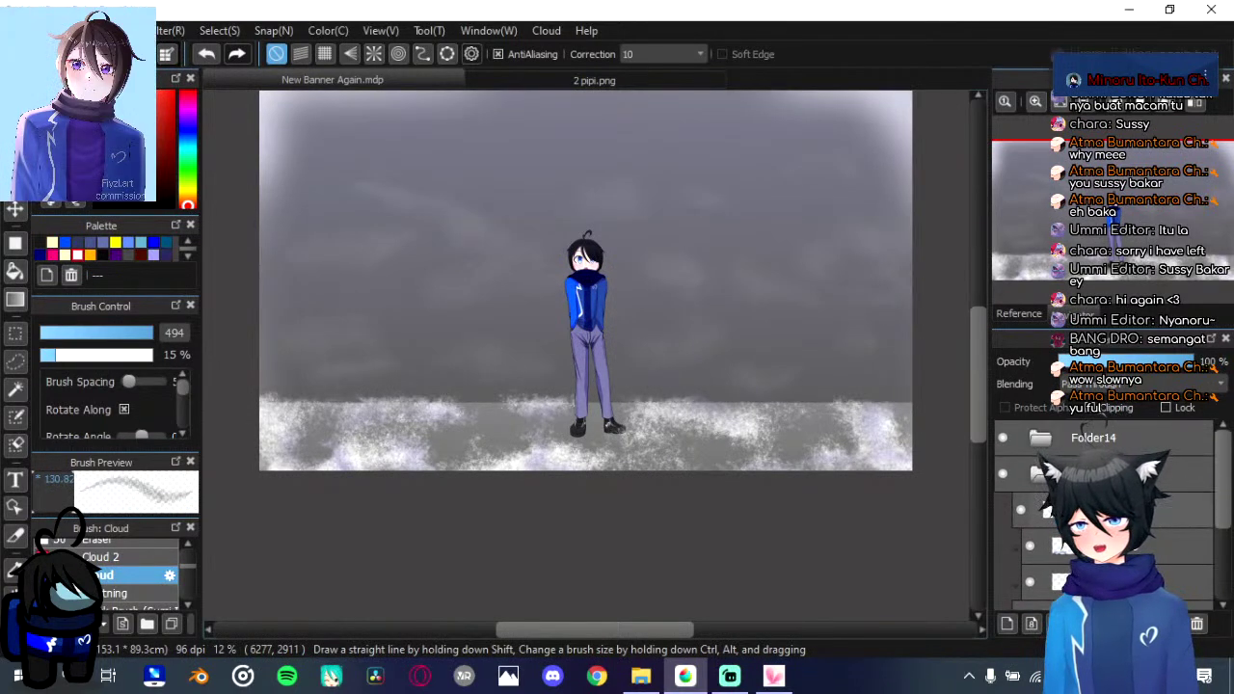
Step: Toggle the visibility of Folder14 and the floor cloud folder to compare their effect on the banner
{"action": "left_click", "coordinate": [1003, 439]}
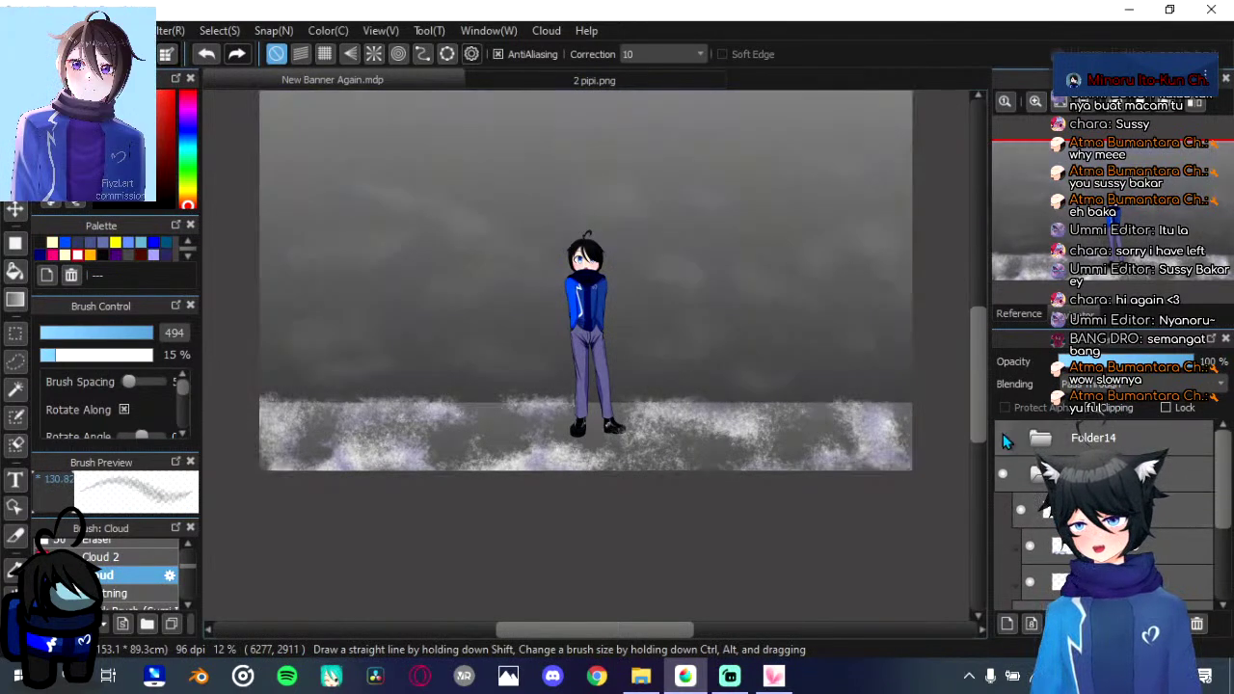
{"action": "left_click", "coordinate": [1004, 439]}
{"action": "left_click", "coordinate": [1003, 474]}
{"action": "left_click", "coordinate": [1004, 473]}
{"action": "left_click", "coordinate": [1039, 475]}
{"action": "left_click", "coordinate": [1039, 475]}
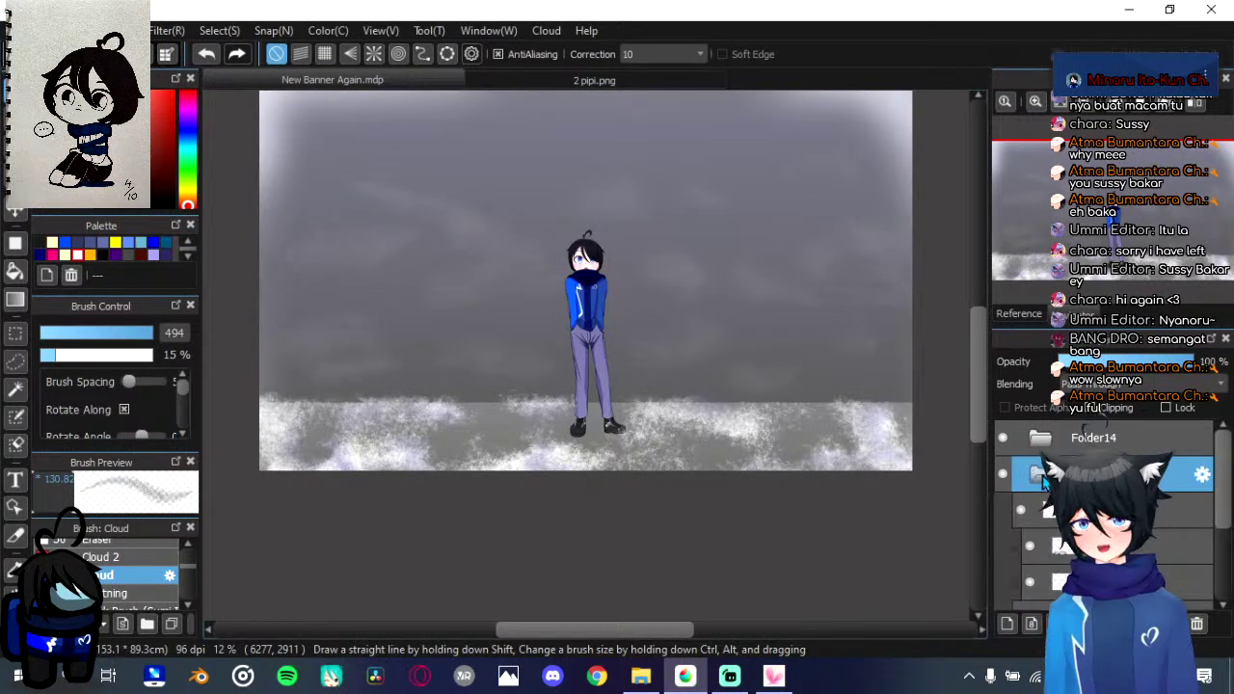
Step: Open the floor cloud folder and add a new layer at the top of Folder15
{"action": "scroll", "coordinate": [1043, 491], "scroll_direction": "down", "scroll_amount": 2}
{"action": "left_click", "coordinate": [1049, 506]}
{"action": "left_click", "coordinate": [1028, 506]}
{"action": "left_click", "coordinate": [1026, 507]}
{"action": "scroll", "coordinate": [1050, 502], "scroll_direction": "up", "scroll_amount": 3}
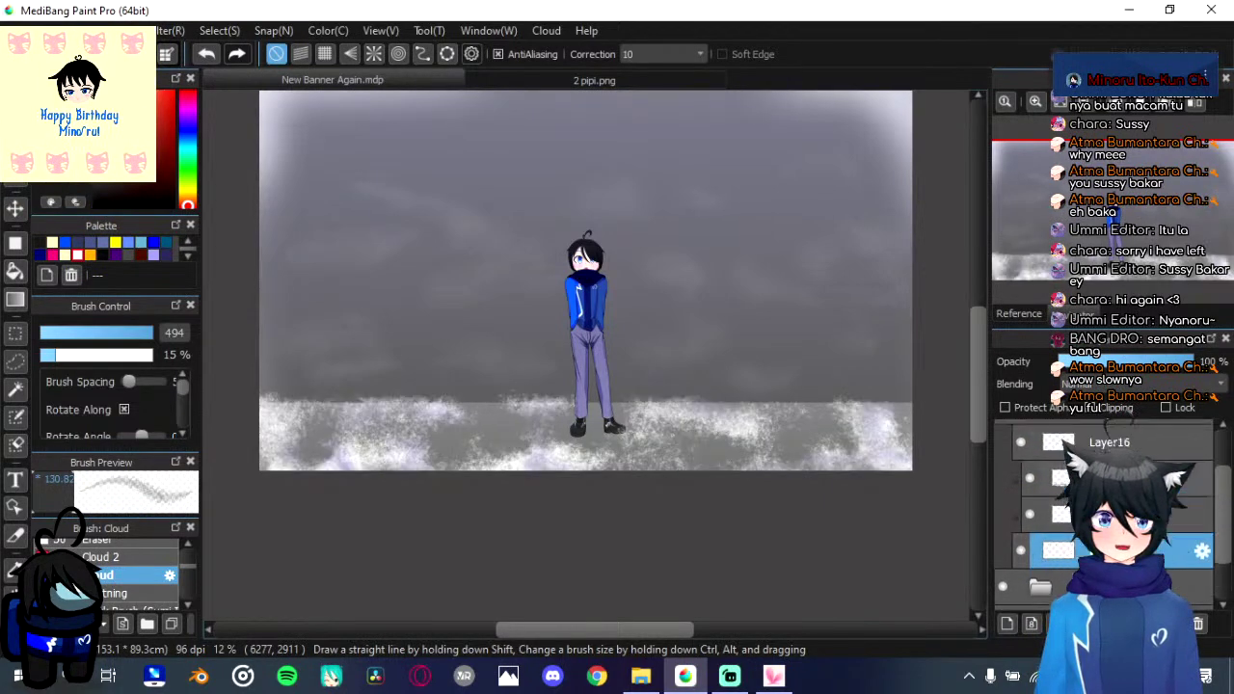
{"action": "left_click", "coordinate": [1075, 467]}
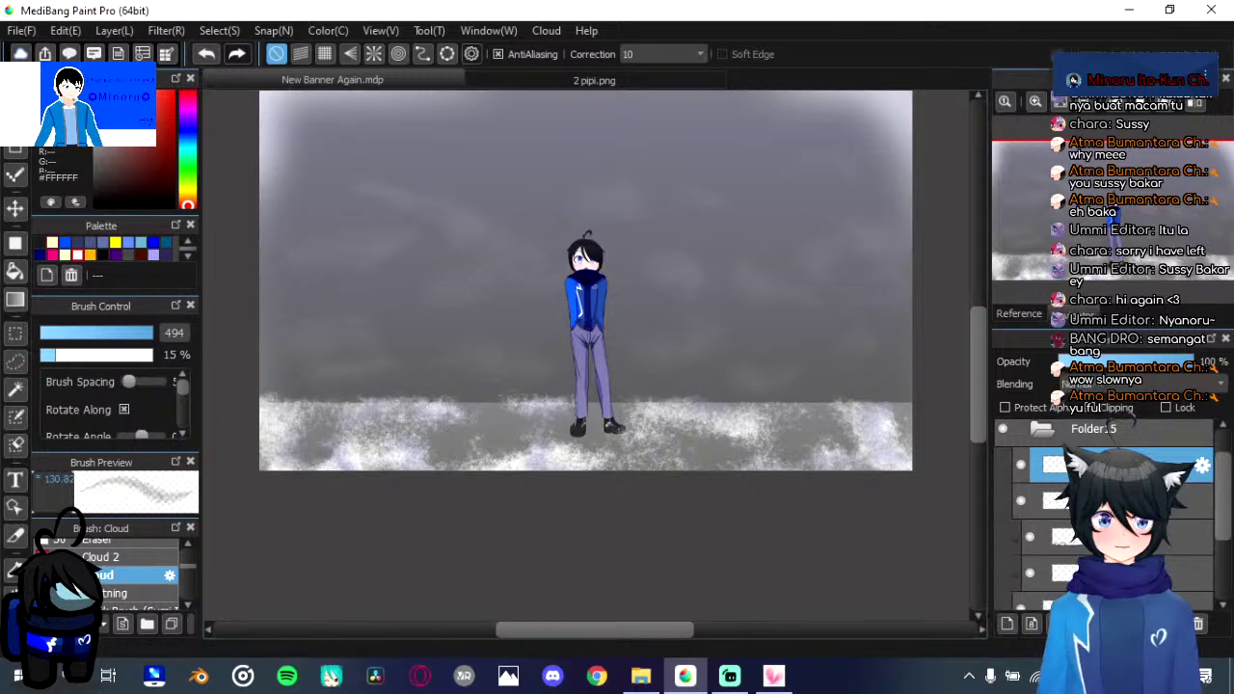
Step: Paint dark blue (#00007F) strokes on the floor in front of the character's shoes with the Thick Brush (Sumi Ink)2 at size 100
{"action": "left_click", "coordinate": [40, 256]}
{"action": "scroll", "coordinate": [154, 578], "scroll_direction": "down", "scroll_amount": 1}
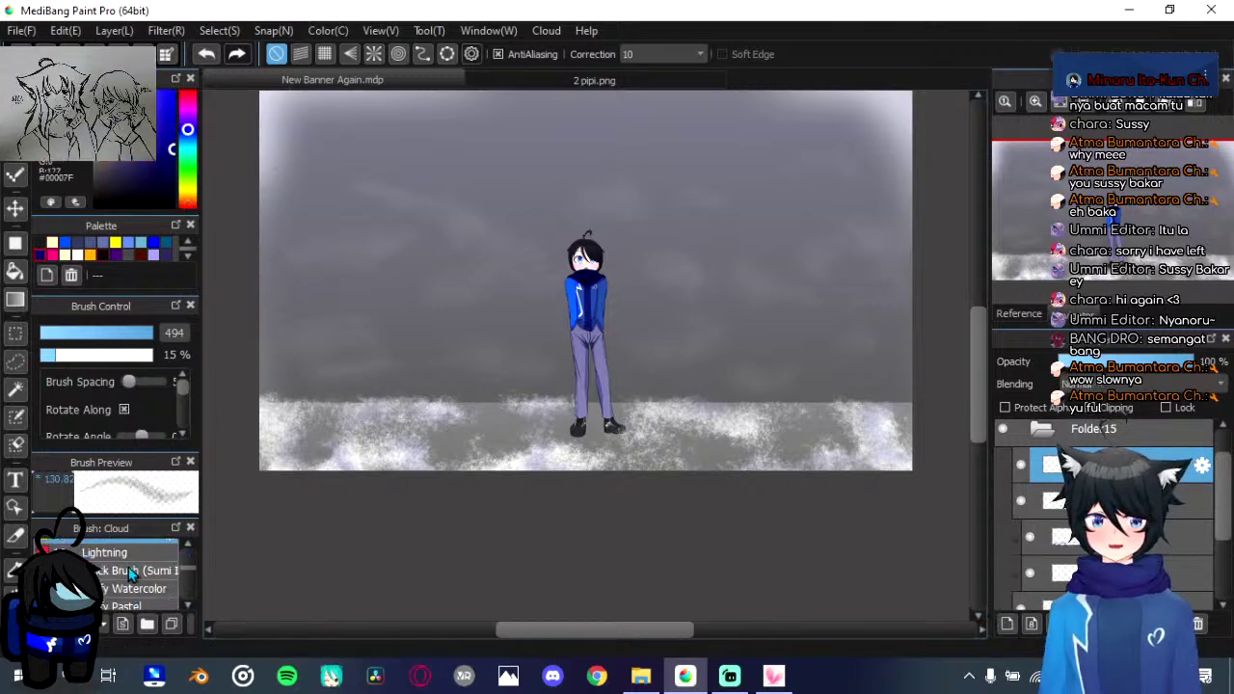
{"action": "left_click", "coordinate": [126, 569]}
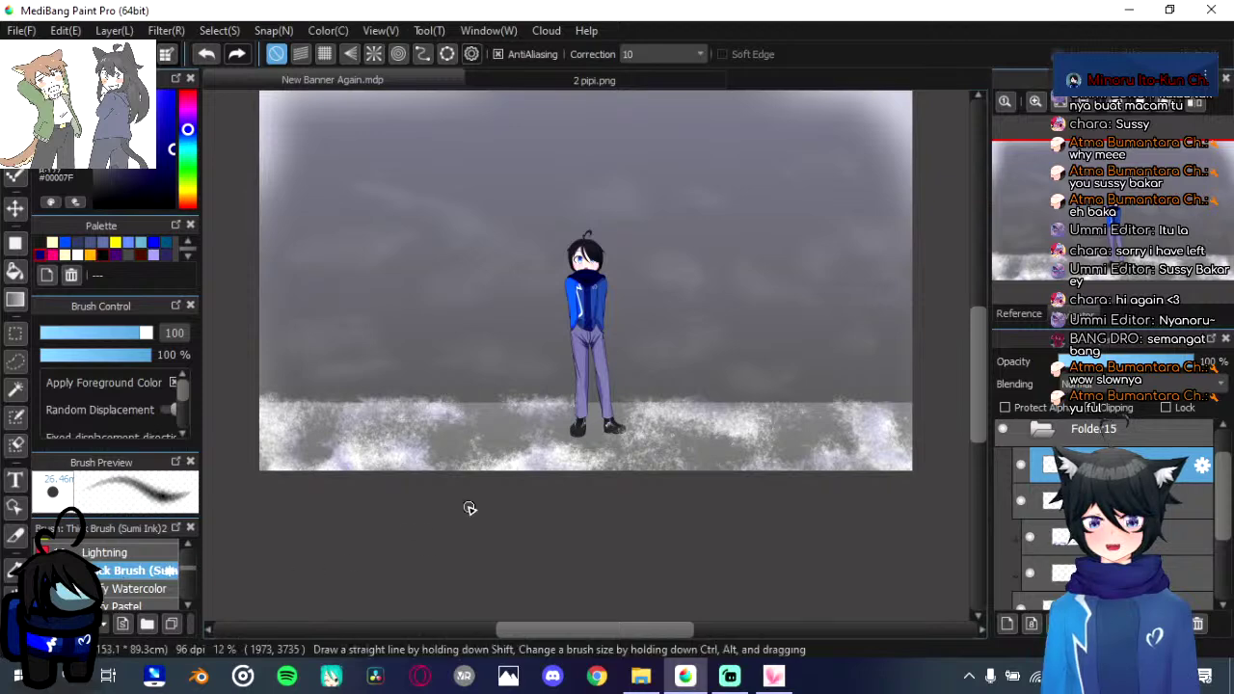
{"action": "scroll", "coordinate": [542, 473], "scroll_direction": "up", "scroll_amount": 5}
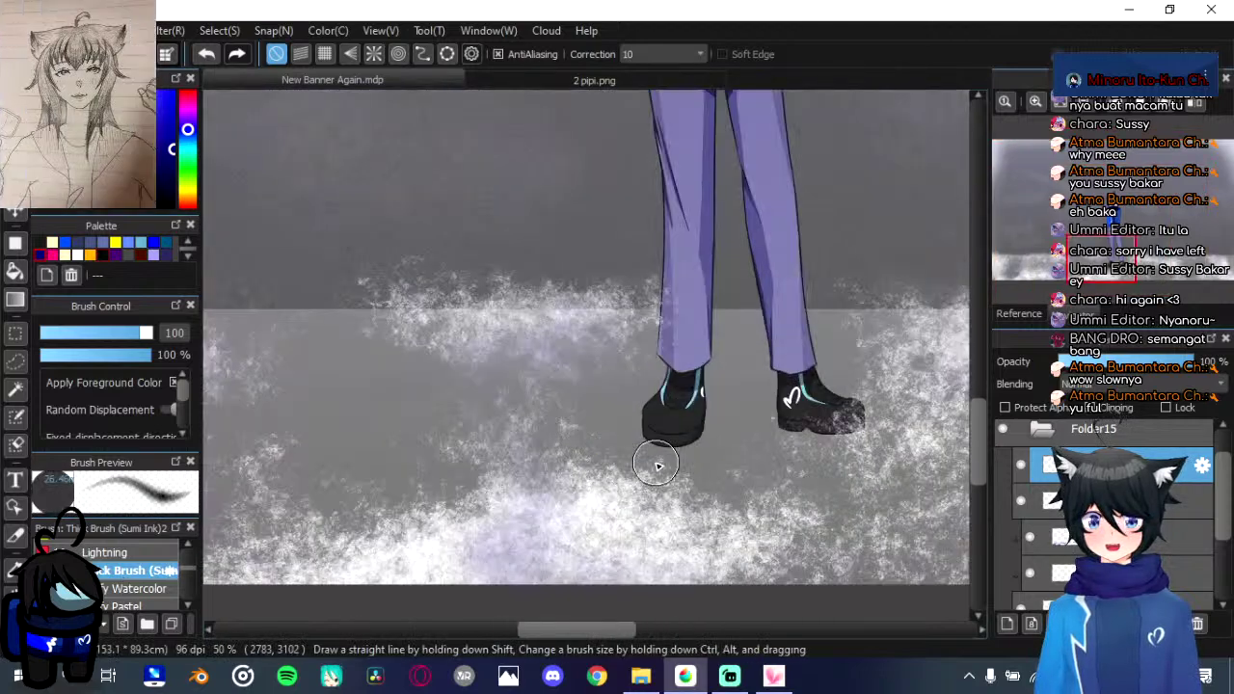
{"action": "key", "text": "Left"}
{"action": "key", "text": "Left"}
{"action": "key", "text": "Left"}
{"action": "key", "text": "Left"}
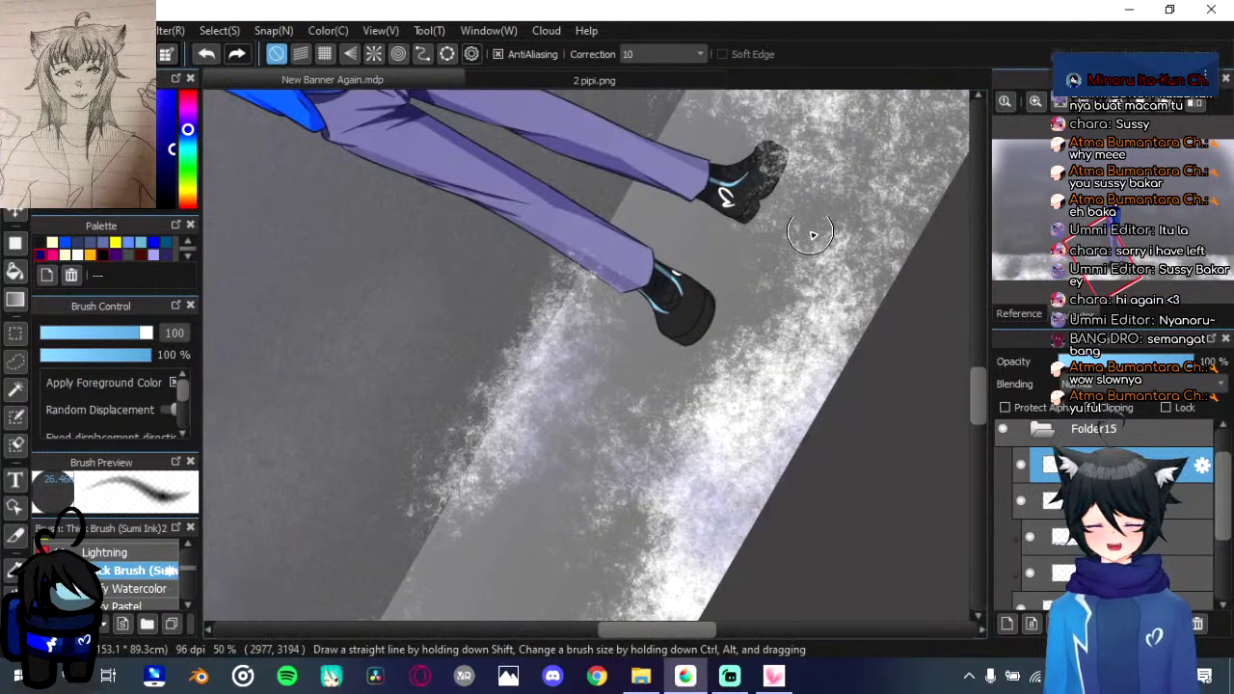
{"action": "mouse_move", "coordinate": [810, 233]}
{"action": "left_mouse_down"}
{"action": "mouse_move", "coordinate": [838, 224]}
{"action": "mouse_move", "coordinate": [791, 307]}
{"action": "mouse_move", "coordinate": [838, 212]}
{"action": "mouse_move", "coordinate": [829, 254]}
{"action": "mouse_move", "coordinate": [893, 150]}
{"action": "mouse_move", "coordinate": [847, 245]}
{"action": "mouse_move", "coordinate": [885, 162]}
{"action": "left_mouse_up"}
{"action": "left_click_drag", "start_coordinate": [808, 320], "coordinate": [724, 422]}
{"action": "mouse_move", "coordinate": [859, 197]}
{"action": "left_mouse_down"}
{"action": "mouse_move", "coordinate": [814, 260]}
{"action": "mouse_move", "coordinate": [859, 185]}
{"action": "mouse_move", "coordinate": [841, 231]}
{"action": "left_mouse_up"}
{"action": "mouse_move", "coordinate": [827, 285]}
{"action": "left_mouse_down"}
{"action": "mouse_move", "coordinate": [798, 319]}
{"action": "mouse_move", "coordinate": [841, 253]}
{"action": "mouse_move", "coordinate": [813, 316]}
{"action": "left_mouse_up"}
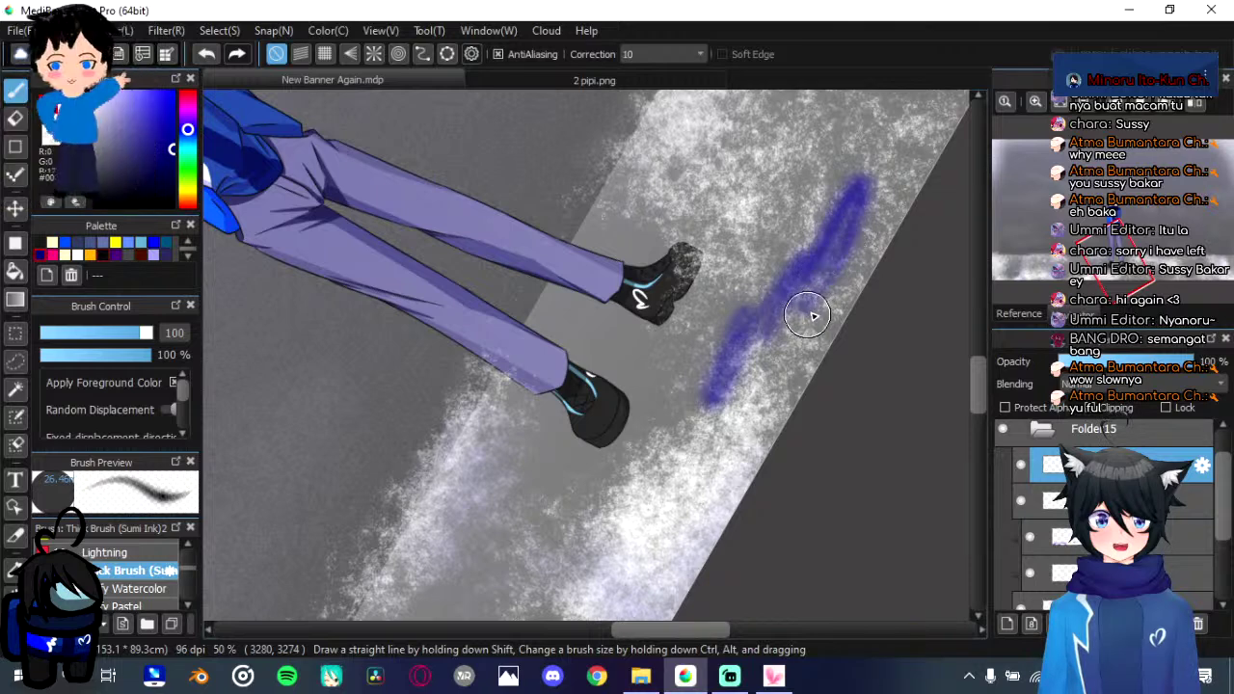
Step: Paint light blue (#64ABCB) over the dark blue strokes in front of the shoes
{"action": "left_click", "coordinate": [143, 243]}
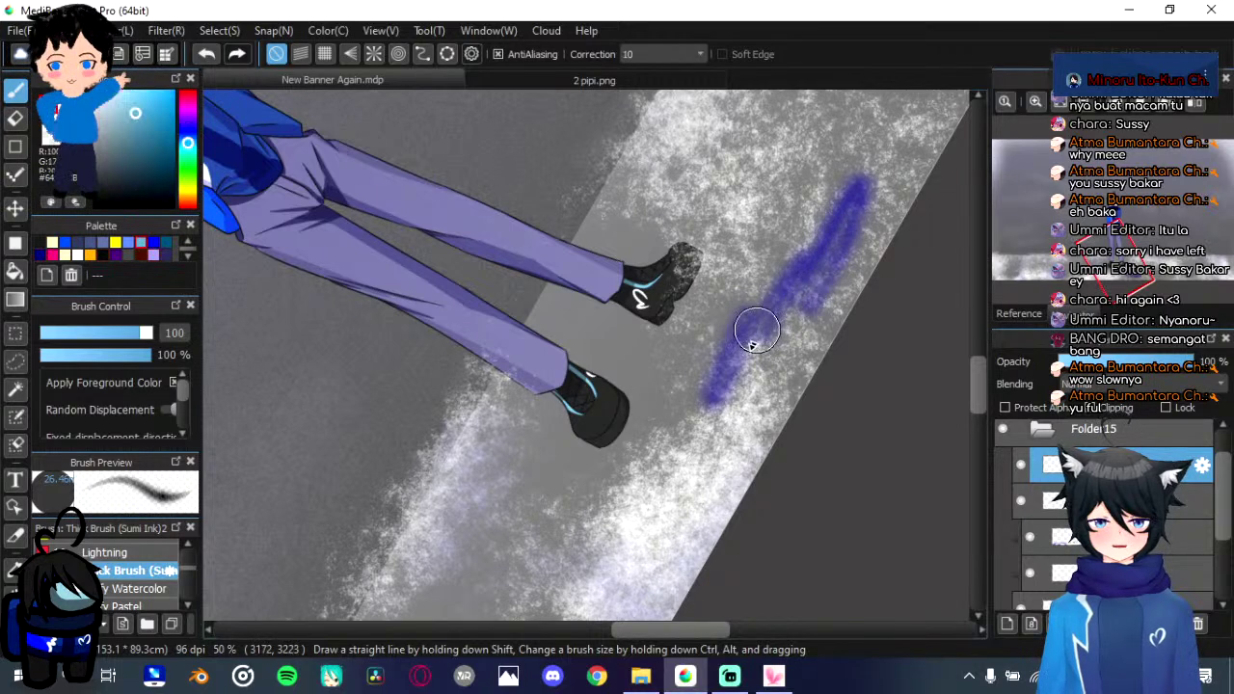
{"action": "mouse_move", "coordinate": [752, 318]}
{"action": "left_mouse_down"}
{"action": "mouse_move", "coordinate": [787, 277]}
{"action": "mouse_move", "coordinate": [777, 312]}
{"action": "mouse_move", "coordinate": [809, 274]}
{"action": "mouse_move", "coordinate": [850, 195]}
{"action": "mouse_move", "coordinate": [812, 305]}
{"action": "mouse_move", "coordinate": [852, 202]}
{"action": "mouse_move", "coordinate": [800, 289]}
{"action": "left_mouse_up"}
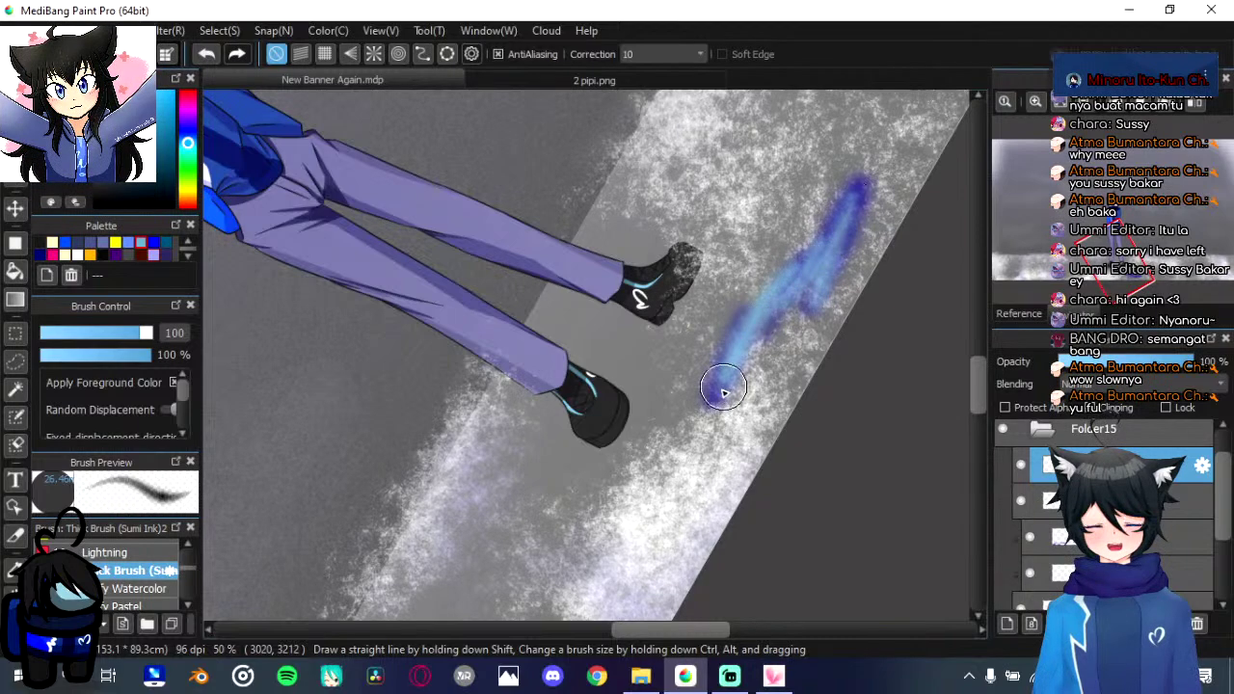
{"action": "mouse_move", "coordinate": [723, 388]}
{"action": "left_mouse_down"}
{"action": "mouse_move", "coordinate": [734, 335]}
{"action": "mouse_move", "coordinate": [729, 391]}
{"action": "mouse_move", "coordinate": [798, 275]}
{"action": "mouse_move", "coordinate": [790, 306]}
{"action": "mouse_move", "coordinate": [830, 257]}
{"action": "mouse_move", "coordinate": [820, 286]}
{"action": "left_mouse_up"}
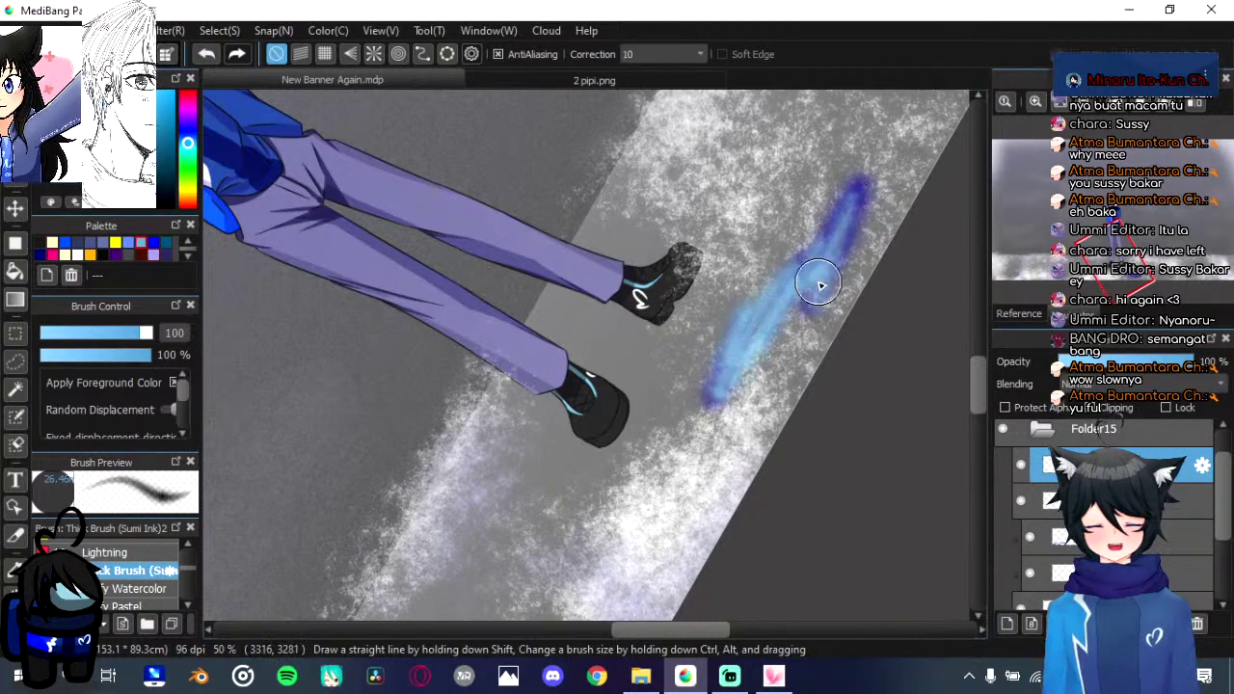
Step: Change the new floor shading layer's blending mode to Soft Light
{"action": "scroll", "coordinate": [820, 285], "scroll_direction": "down", "scroll_amount": 2}
{"action": "key", "text": "Right"}
{"action": "key", "text": "Right"}
{"action": "key", "text": "Right"}
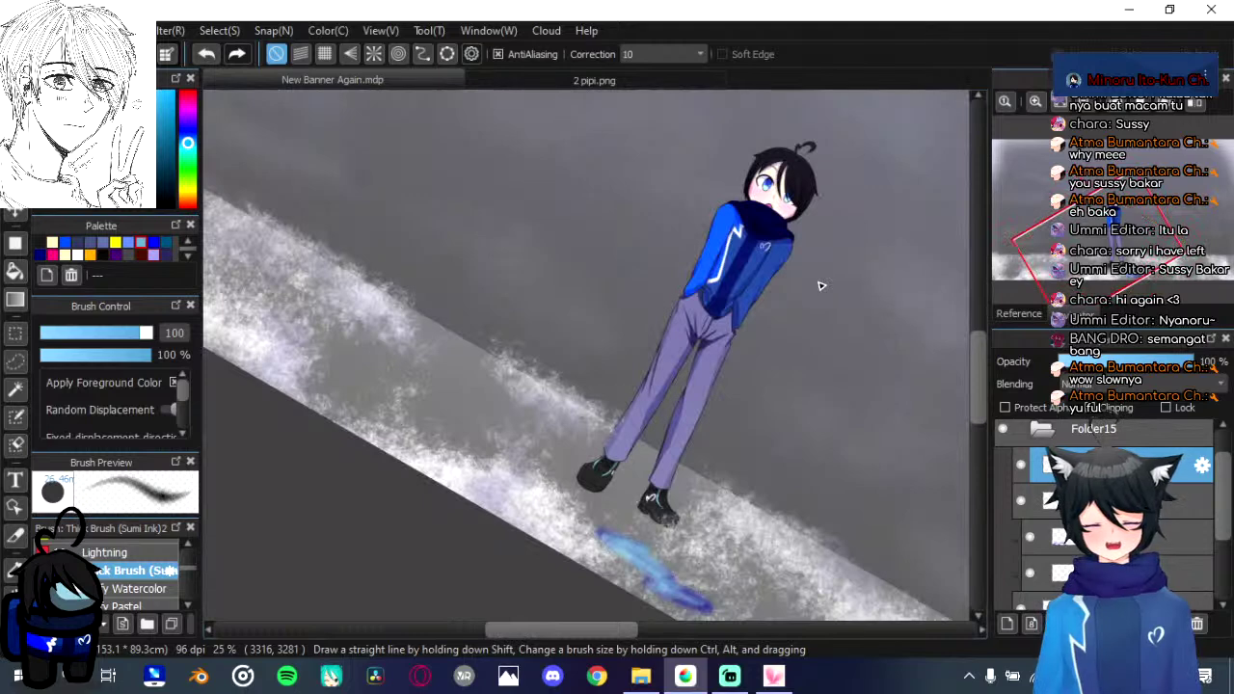
{"action": "key", "text": "Left"}
{"action": "left_click", "coordinate": [1188, 384]}
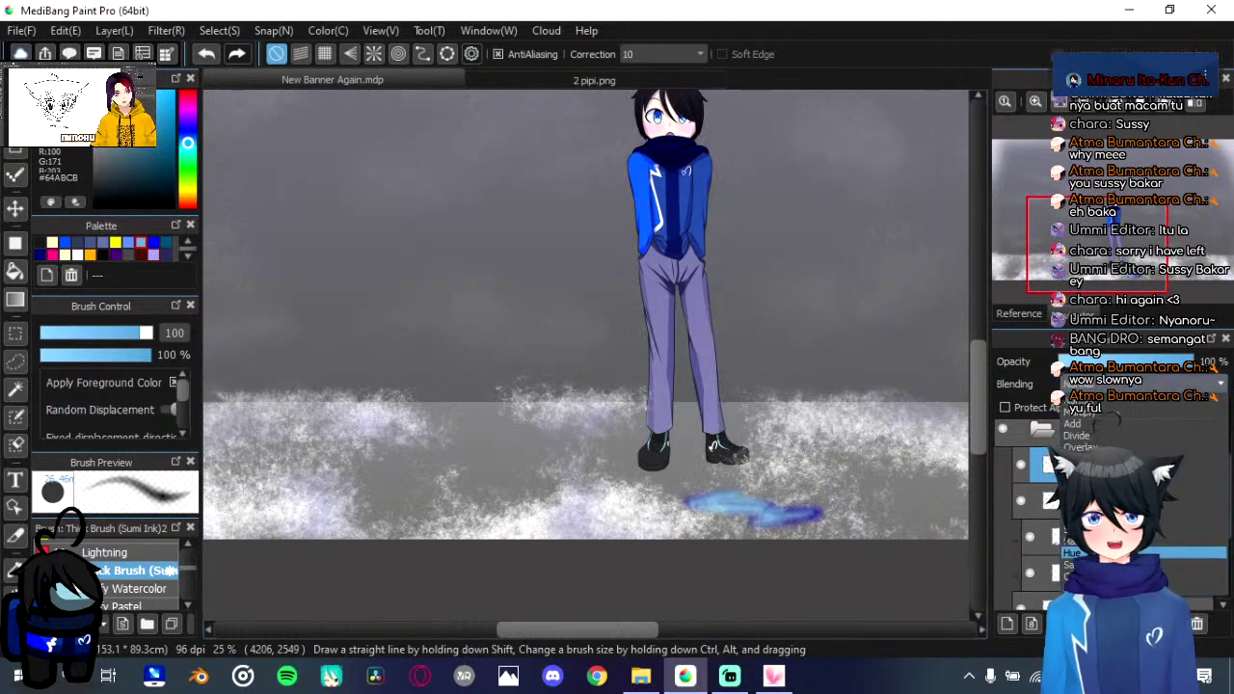
{"action": "left_click", "coordinate": [1186, 529]}
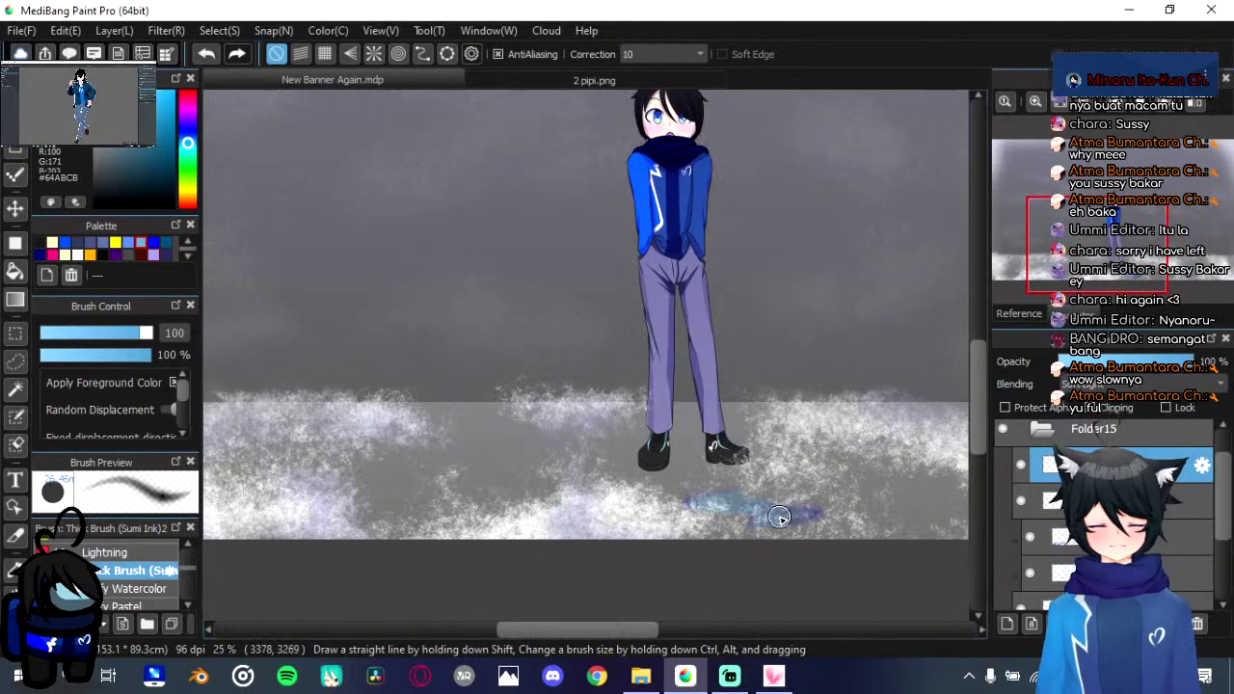
Step: Set the brush size to 216 and shade the lower edge of the clouds beside the character's right-hand shoe in light blue
{"action": "scroll", "coordinate": [781, 519], "scroll_direction": "up", "scroll_amount": 1}
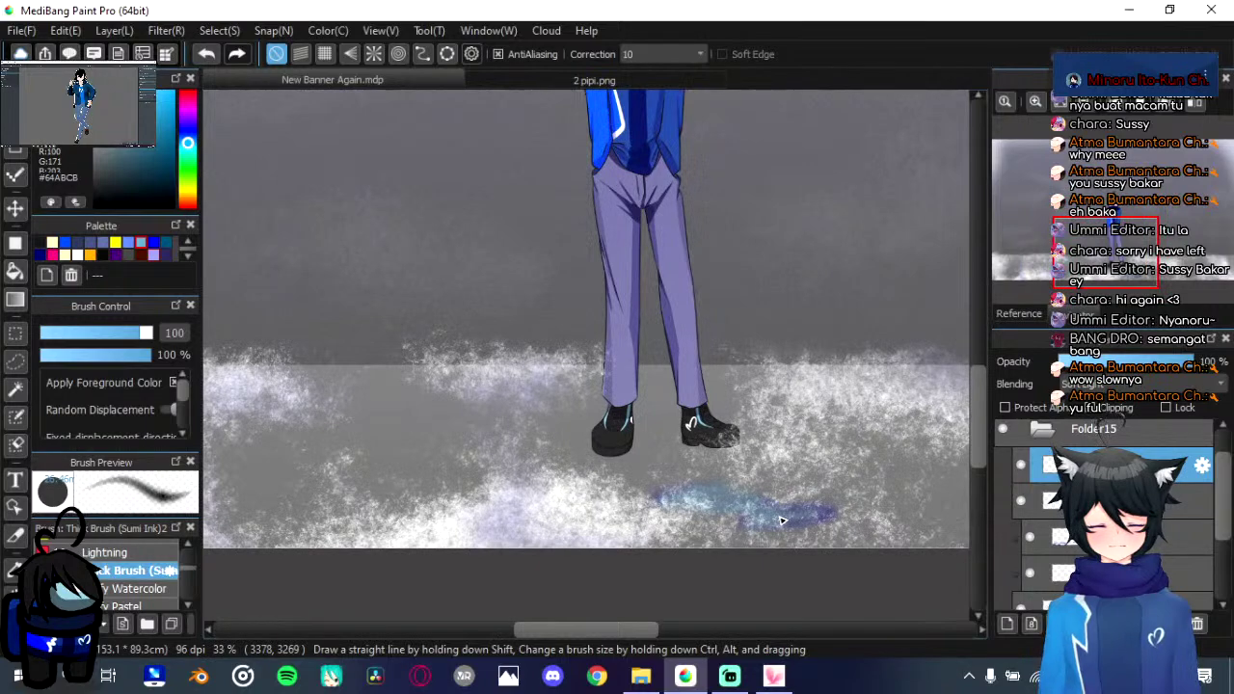
{"action": "key", "text": "Left"}
{"action": "key", "text": "Left"}
{"action": "key", "text": "Left"}
{"action": "key", "text": "Left"}
{"action": "key", "text": "Right"}
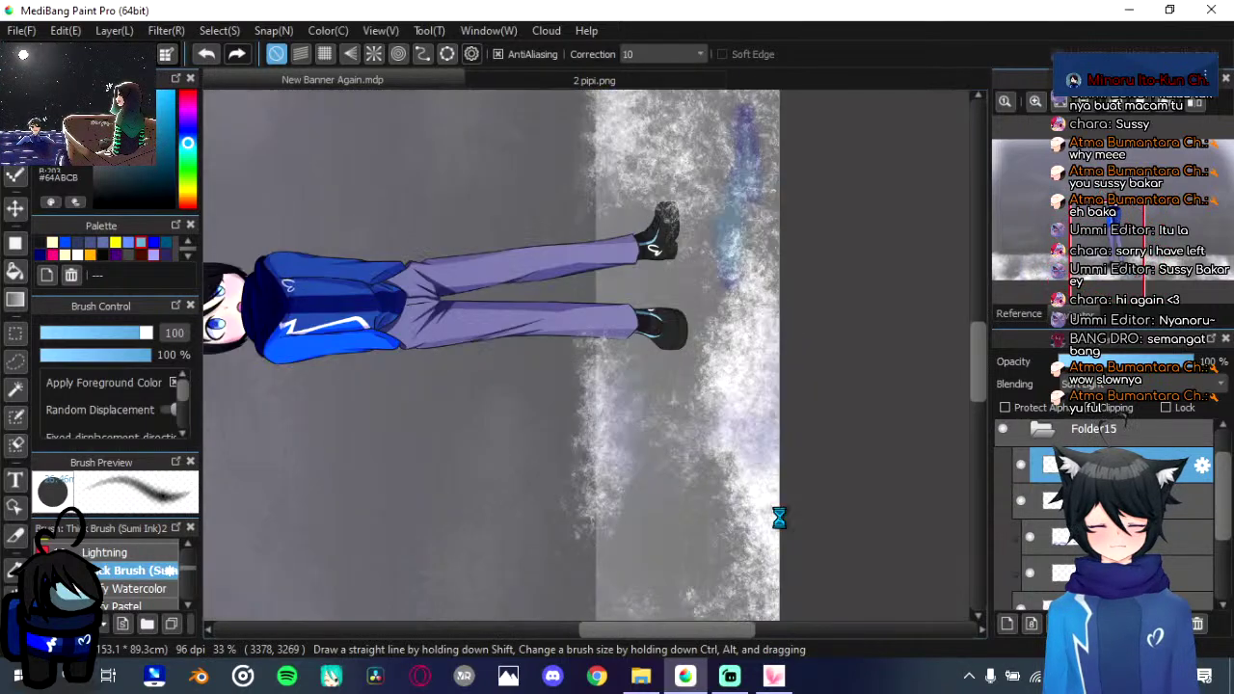
{"action": "left_click_drag", "start_coordinate": [639, 126], "coordinate": [585, 483]}
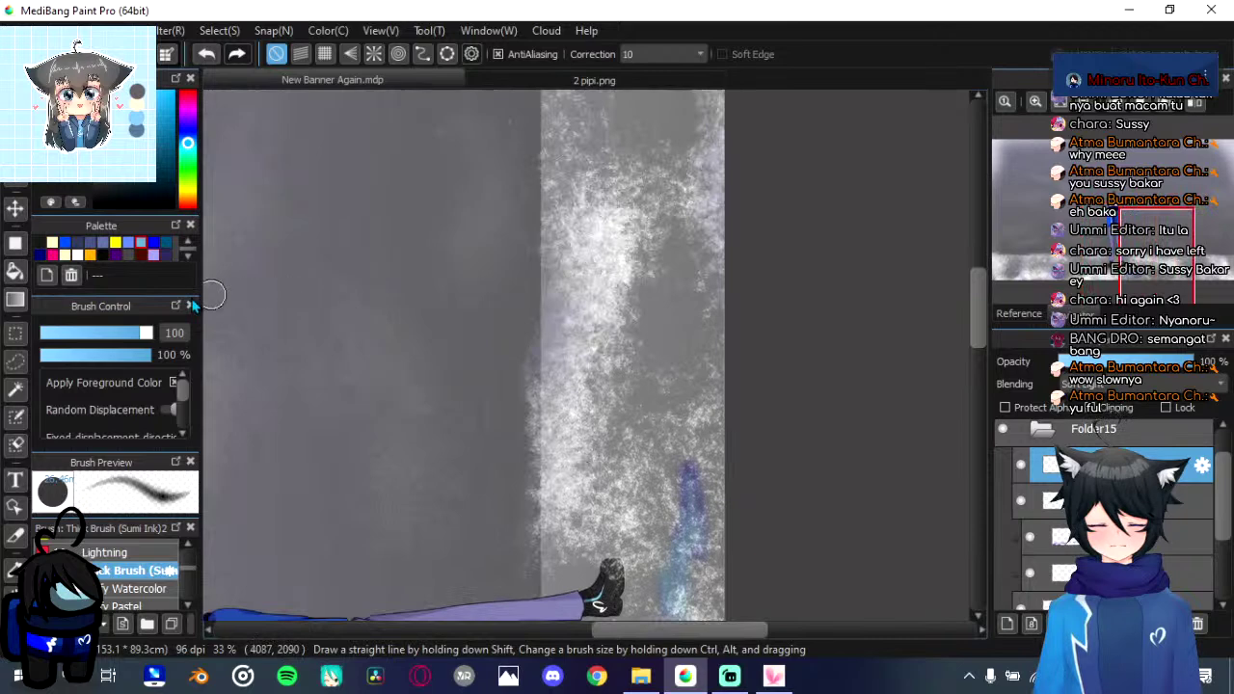
{"action": "left_click_drag", "start_coordinate": [165, 341], "coordinate": [176, 340]}
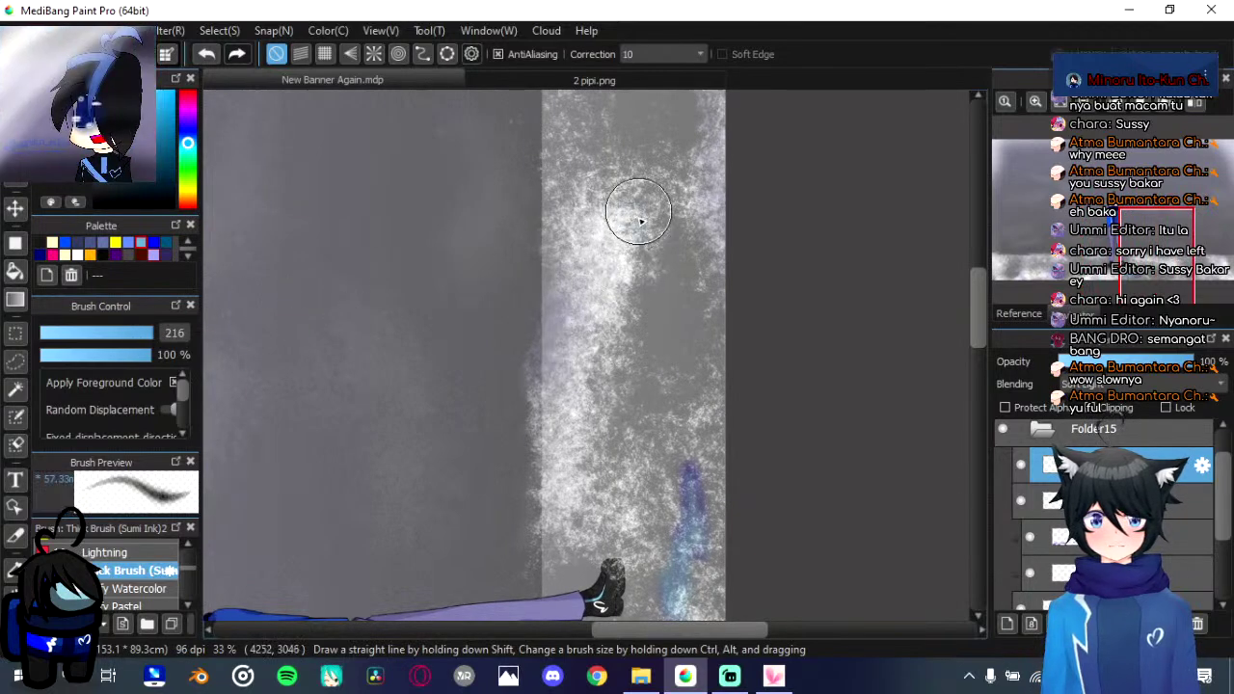
{"action": "left_click_drag", "start_coordinate": [632, 214], "coordinate": [625, 333]}
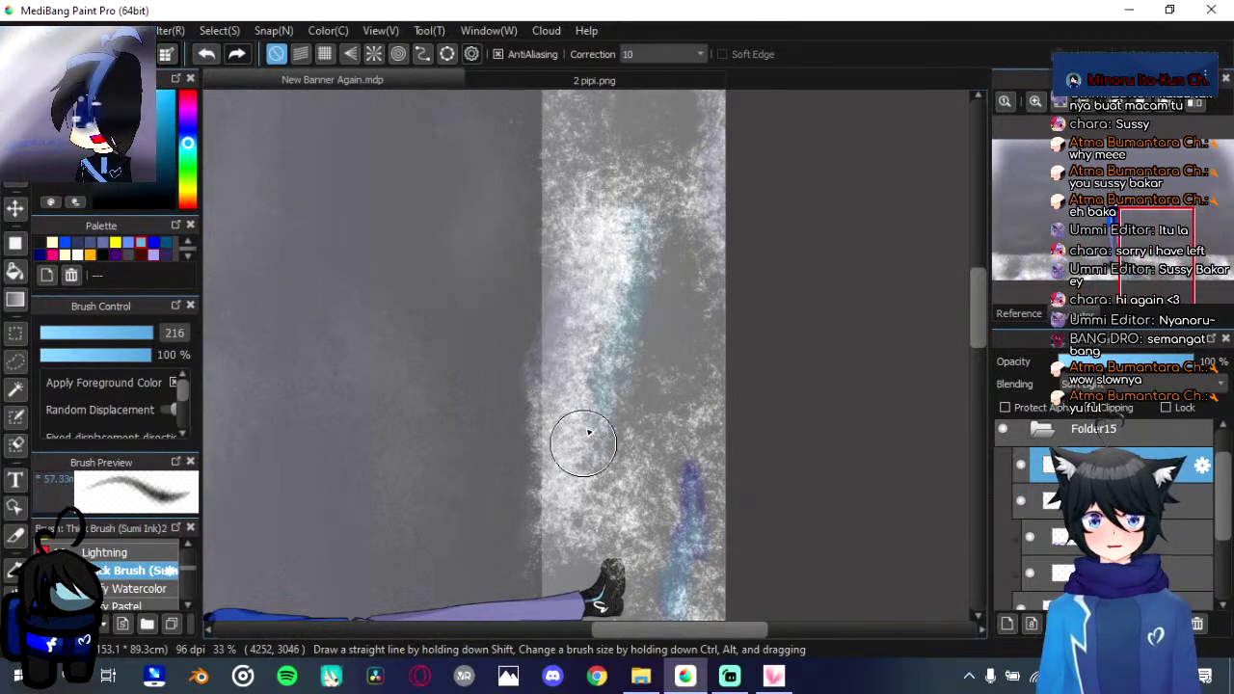
{"action": "left_click_drag", "start_coordinate": [584, 444], "coordinate": [563, 511]}
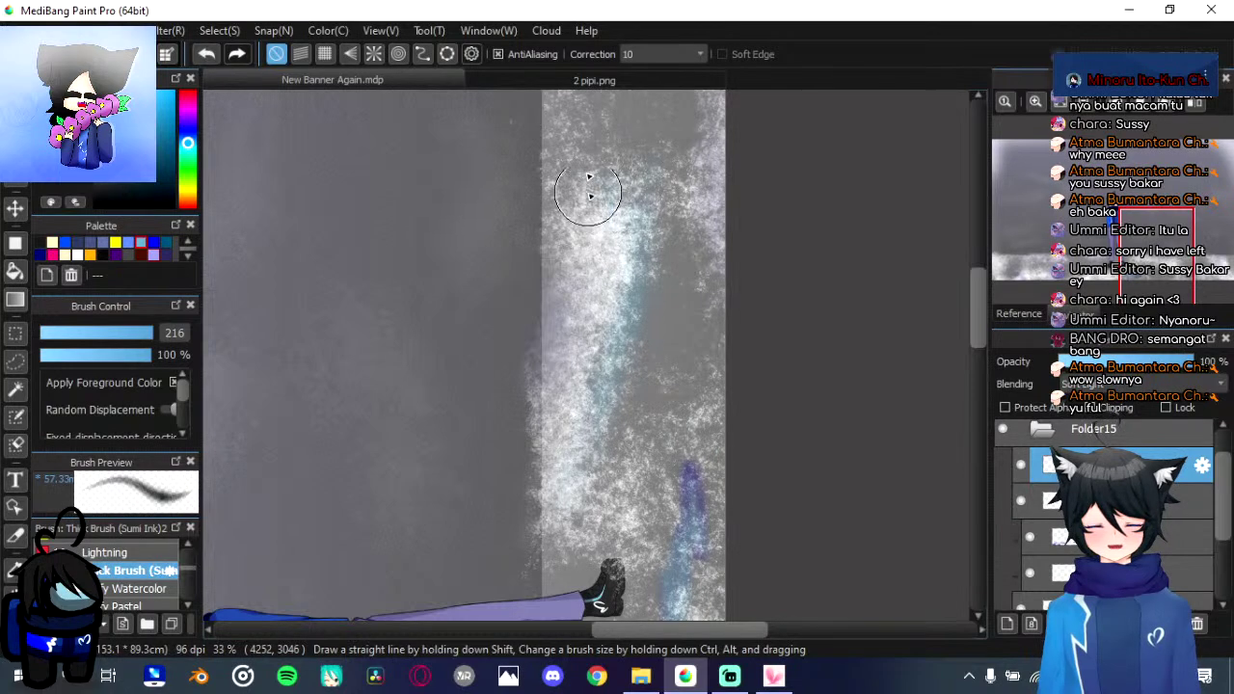
Step: Extend the light blue shading across the gaps and clouds toward the far right end of the floor
{"action": "mouse_move", "coordinate": [628, 193]}
{"action": "left_mouse_down"}
{"action": "mouse_move", "coordinate": [614, 401]}
{"action": "mouse_move", "coordinate": [587, 268]}
{"action": "mouse_move", "coordinate": [588, 356]}
{"action": "mouse_move", "coordinate": [609, 309]}
{"action": "mouse_move", "coordinate": [623, 357]}
{"action": "mouse_move", "coordinate": [631, 258]}
{"action": "mouse_move", "coordinate": [639, 364]}
{"action": "mouse_move", "coordinate": [663, 277]}
{"action": "mouse_move", "coordinate": [684, 327]}
{"action": "mouse_move", "coordinate": [660, 399]}
{"action": "mouse_move", "coordinate": [696, 465]}
{"action": "mouse_move", "coordinate": [701, 513]}
{"action": "mouse_move", "coordinate": [636, 273]}
{"action": "left_mouse_up"}
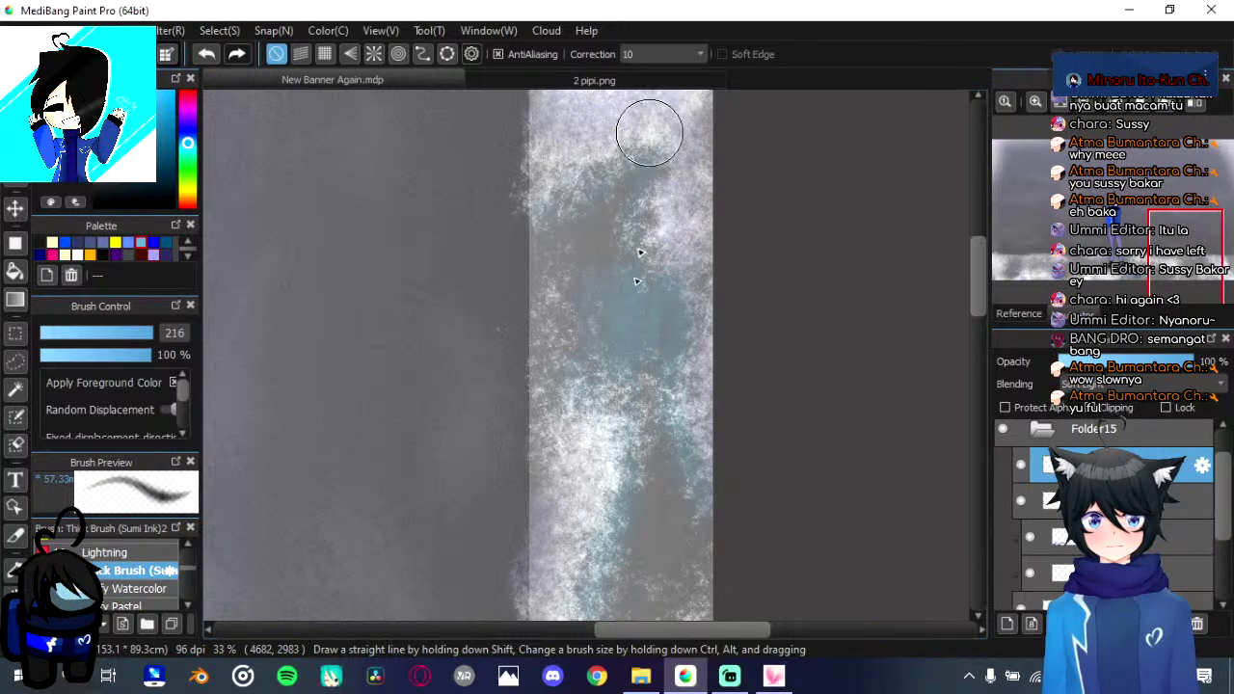
{"action": "left_click_drag", "start_coordinate": [636, 177], "coordinate": [613, 327]}
{"action": "mouse_move", "coordinate": [639, 174]}
{"action": "left_mouse_down"}
{"action": "mouse_move", "coordinate": [625, 281]}
{"action": "mouse_move", "coordinate": [692, 202]}
{"action": "mouse_move", "coordinate": [653, 314]}
{"action": "mouse_move", "coordinate": [670, 284]}
{"action": "mouse_move", "coordinate": [609, 280]}
{"action": "mouse_move", "coordinate": [579, 296]}
{"action": "left_mouse_up"}
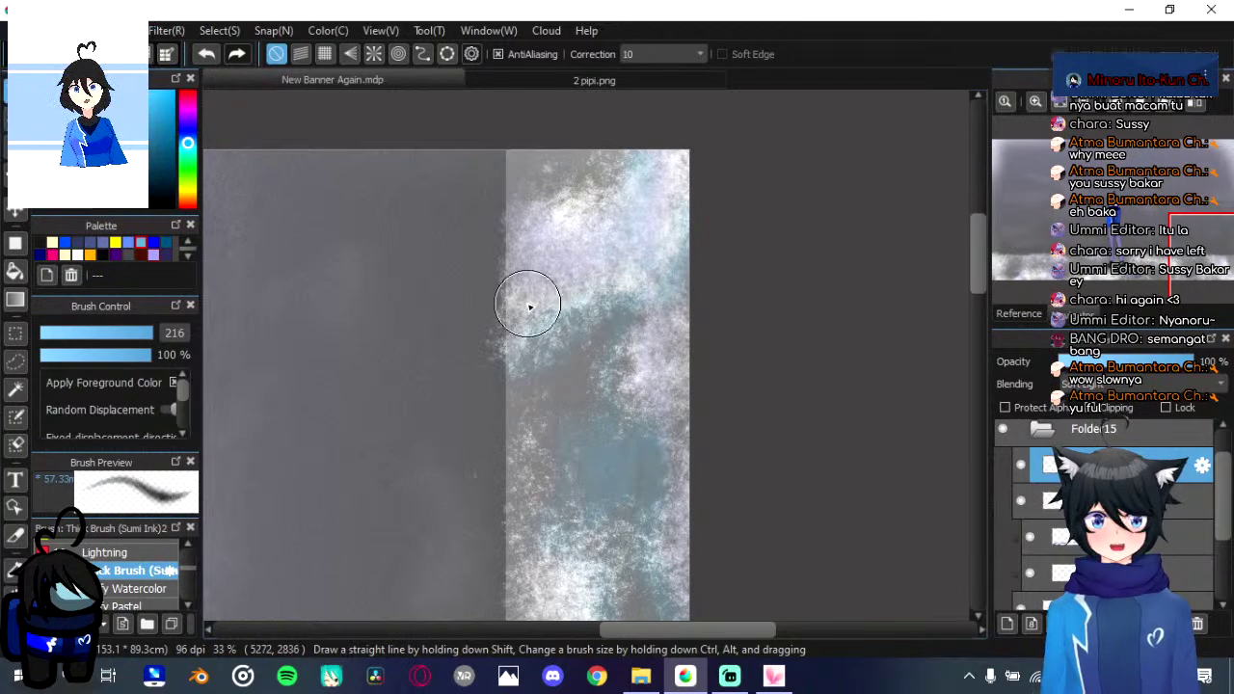
Step: Turn the canvas back upright and tint the front floor clouds below the character light blue
{"action": "key", "text": "Right"}
{"action": "key", "text": "Right"}
{"action": "key", "text": "Right"}
{"action": "key", "text": "Right"}
{"action": "key", "text": "Right"}
{"action": "key", "text": "Right"}
{"action": "left_click_drag", "start_coordinate": [462, 316], "coordinate": [599, 282]}
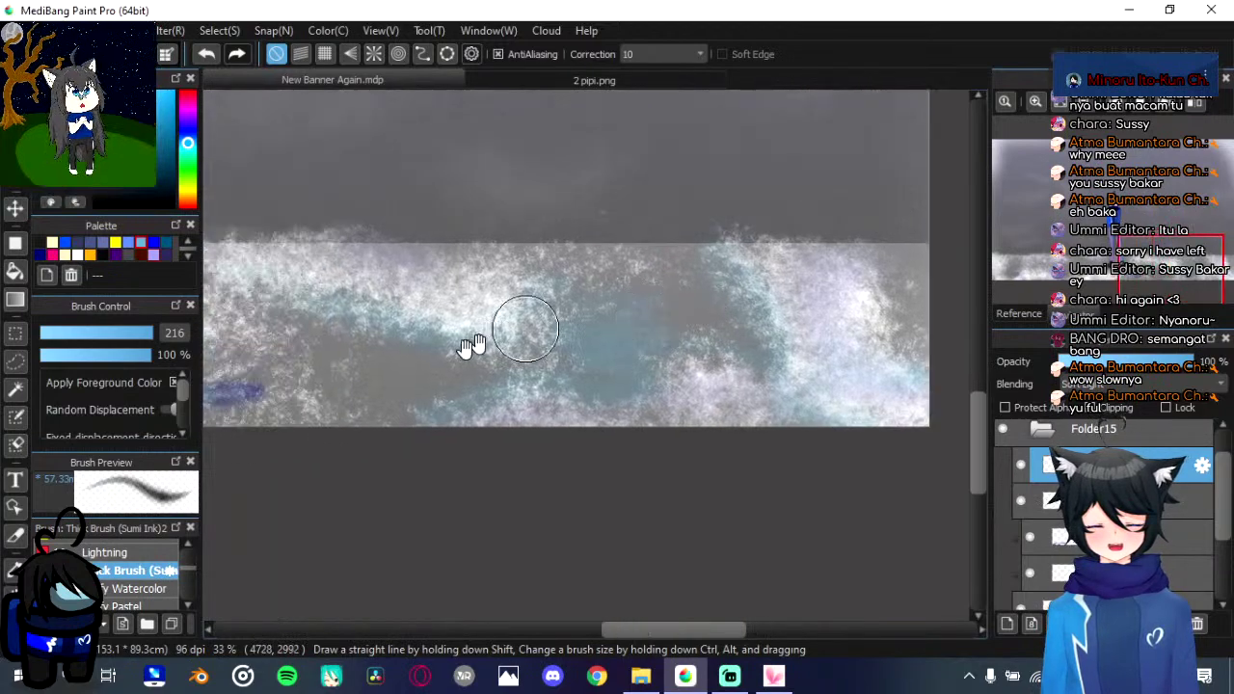
{"action": "left_click_drag", "start_coordinate": [405, 356], "coordinate": [641, 318]}
{"action": "left_click_drag", "start_coordinate": [318, 419], "coordinate": [298, 399]}
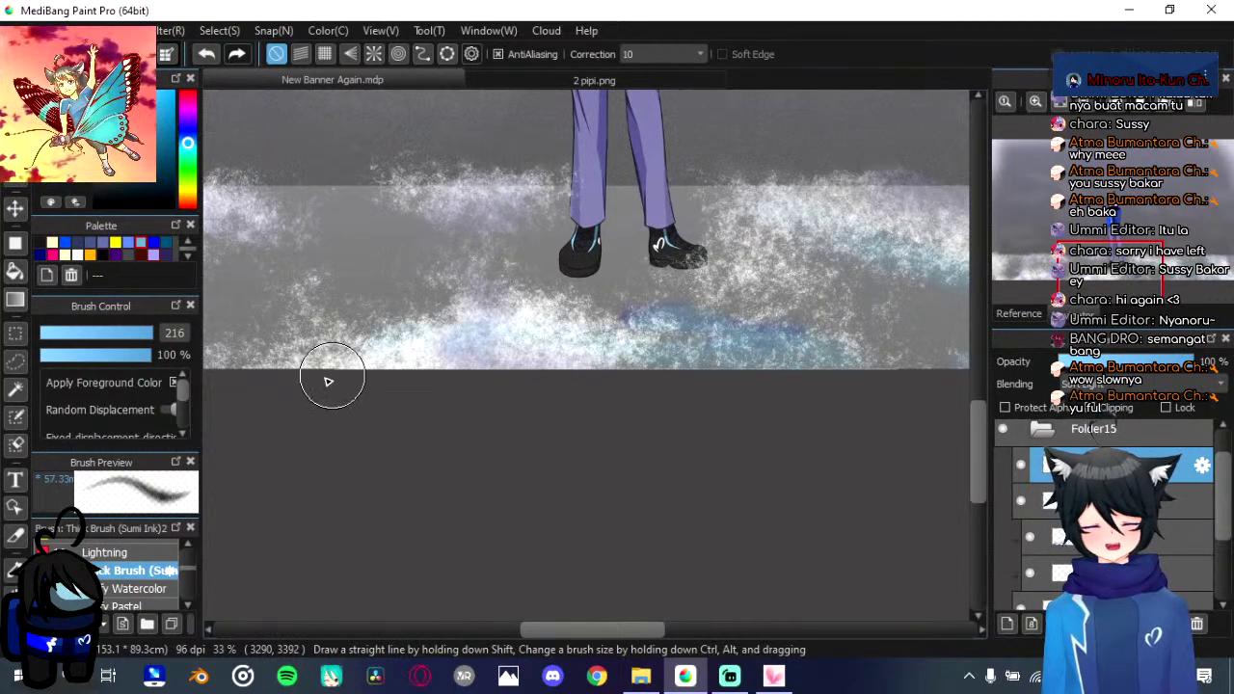
Step: Shade the gaps and clouds on the left part of the floor in light blue, up to the banner's edge
{"action": "left_click_drag", "start_coordinate": [455, 441], "coordinate": [656, 421]}
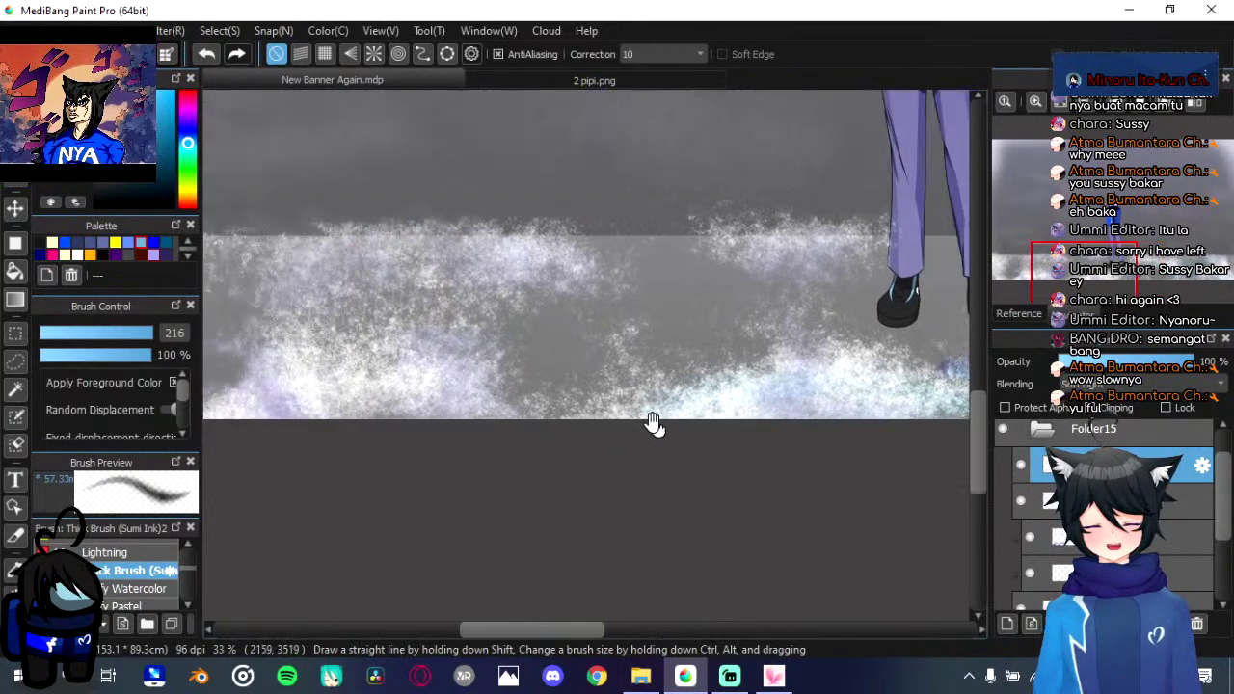
{"action": "mouse_move", "coordinate": [506, 390]}
{"action": "left_mouse_down"}
{"action": "mouse_move", "coordinate": [664, 384]}
{"action": "mouse_move", "coordinate": [527, 307]}
{"action": "mouse_move", "coordinate": [559, 298]}
{"action": "mouse_move", "coordinate": [576, 311]}
{"action": "mouse_move", "coordinate": [495, 358]}
{"action": "mouse_move", "coordinate": [684, 356]}
{"action": "mouse_move", "coordinate": [635, 344]}
{"action": "left_mouse_up"}
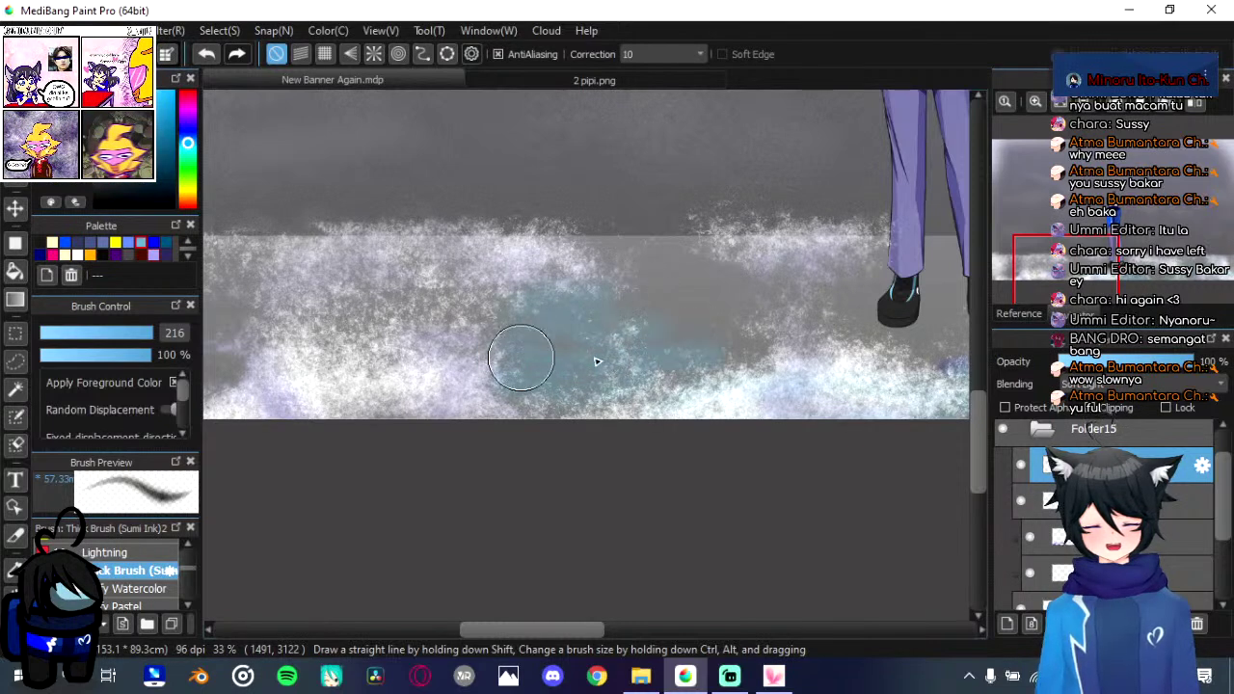
{"action": "mouse_move", "coordinate": [521, 357]}
{"action": "left_mouse_down"}
{"action": "mouse_move", "coordinate": [406, 319]}
{"action": "mouse_move", "coordinate": [396, 295]}
{"action": "mouse_move", "coordinate": [605, 270]}
{"action": "mouse_move", "coordinate": [398, 262]}
{"action": "mouse_move", "coordinate": [472, 282]}
{"action": "left_mouse_up"}
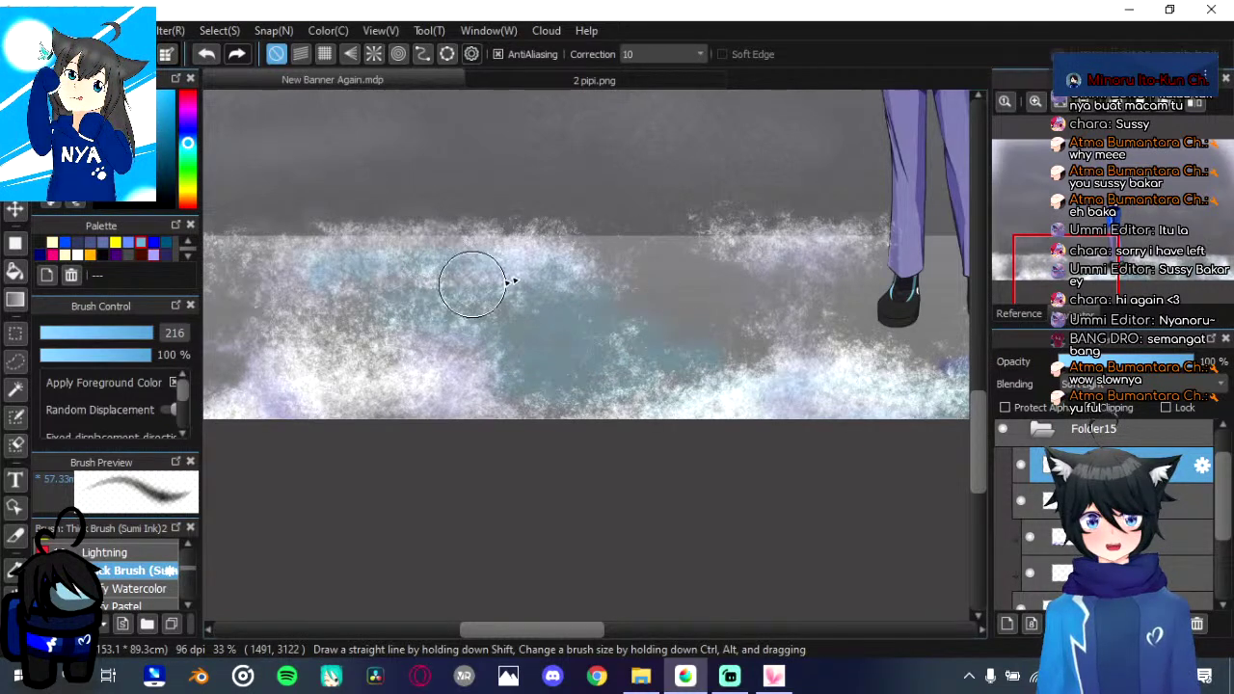
{"action": "mouse_move", "coordinate": [289, 280]}
{"action": "left_mouse_down"}
{"action": "mouse_move", "coordinate": [514, 331]}
{"action": "mouse_move", "coordinate": [468, 307]}
{"action": "mouse_move", "coordinate": [399, 338]}
{"action": "mouse_move", "coordinate": [410, 324]}
{"action": "mouse_move", "coordinate": [313, 345]}
{"action": "mouse_move", "coordinate": [357, 354]}
{"action": "mouse_move", "coordinate": [311, 431]}
{"action": "mouse_move", "coordinate": [265, 434]}
{"action": "left_mouse_up"}
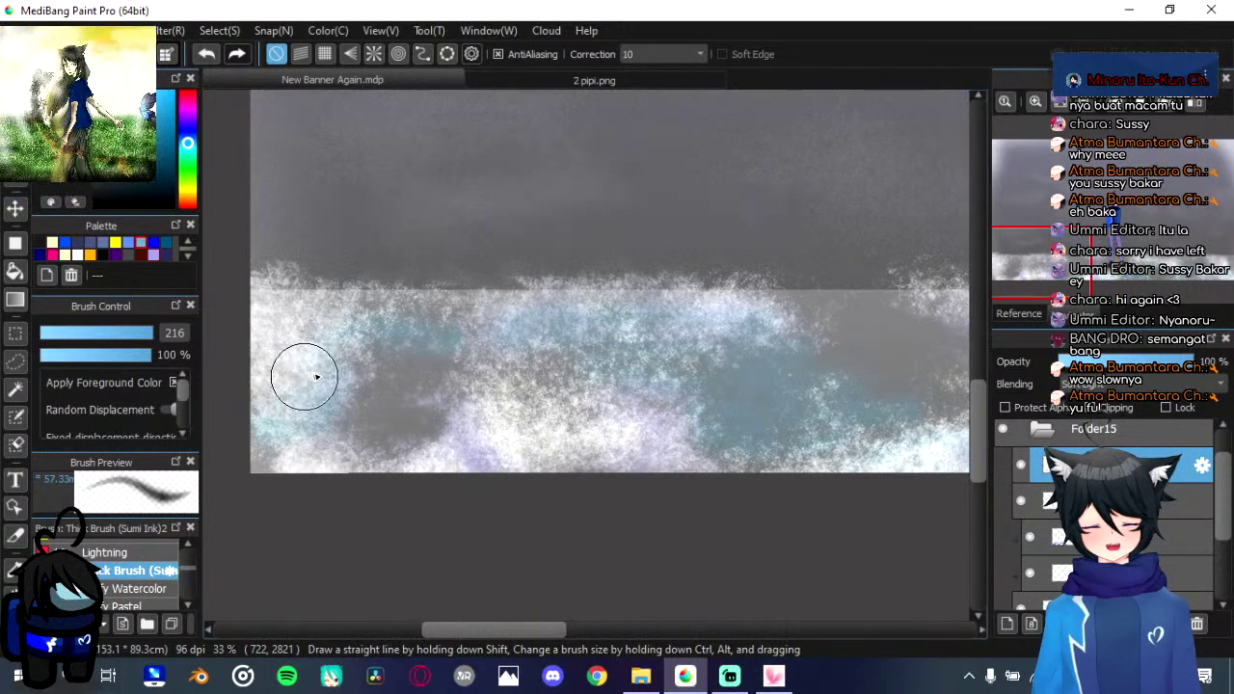
Step: Lower the blue floor shading layer's opacity to 61% and check the whole banner
{"action": "scroll", "coordinate": [415, 378], "scroll_direction": "down", "scroll_amount": 3}
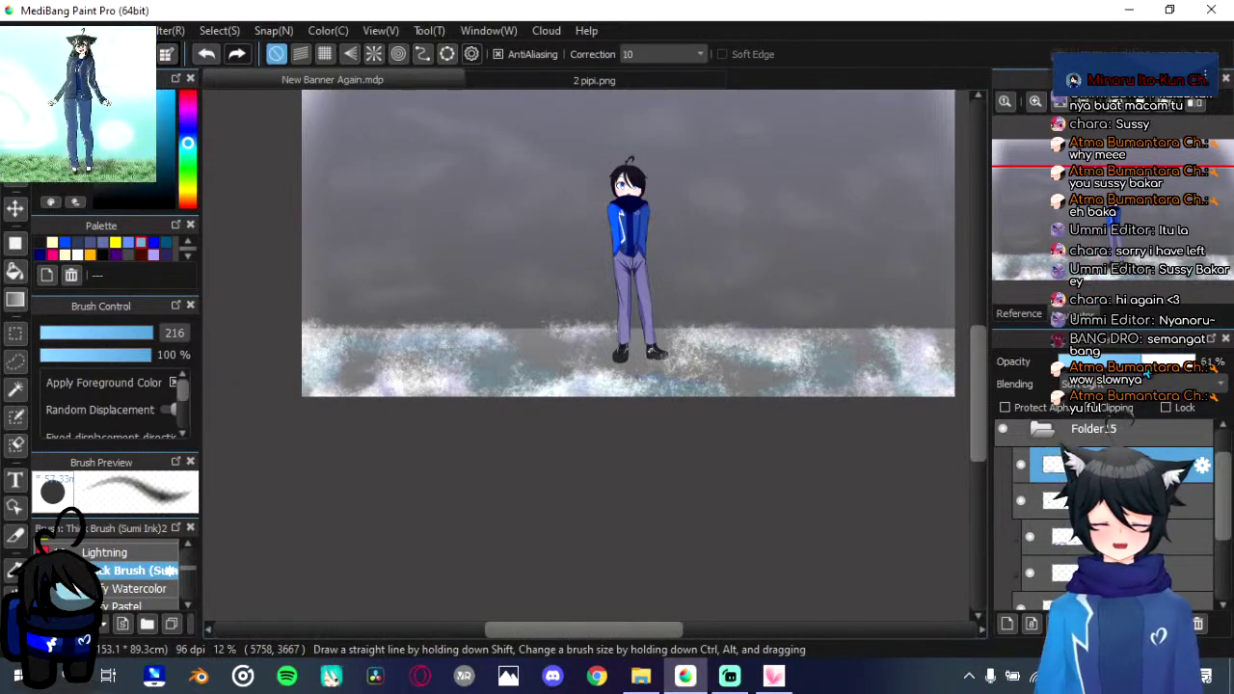
{"action": "scroll", "coordinate": [667, 364], "scroll_direction": "down", "scroll_amount": 1}
{"action": "scroll", "coordinate": [667, 365], "scroll_direction": "up", "scroll_amount": 2}
{"action": "left_click_drag", "start_coordinate": [667, 365], "coordinate": [605, 402]}
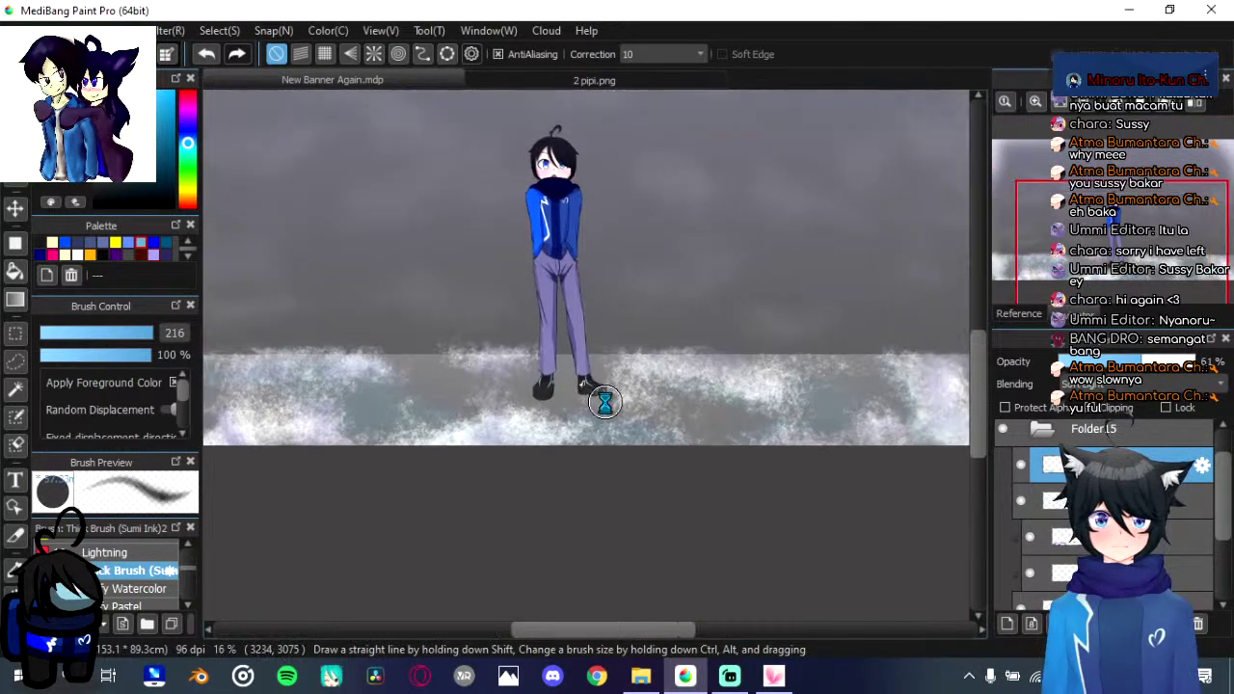
{"action": "scroll", "coordinate": [604, 402], "scroll_direction": "down", "scroll_amount": 1}
{"action": "scroll", "coordinate": [607, 405], "scroll_direction": "down", "scroll_amount": 1}
{"action": "scroll", "coordinate": [1063, 506], "scroll_direction": "up", "scroll_amount": 1}
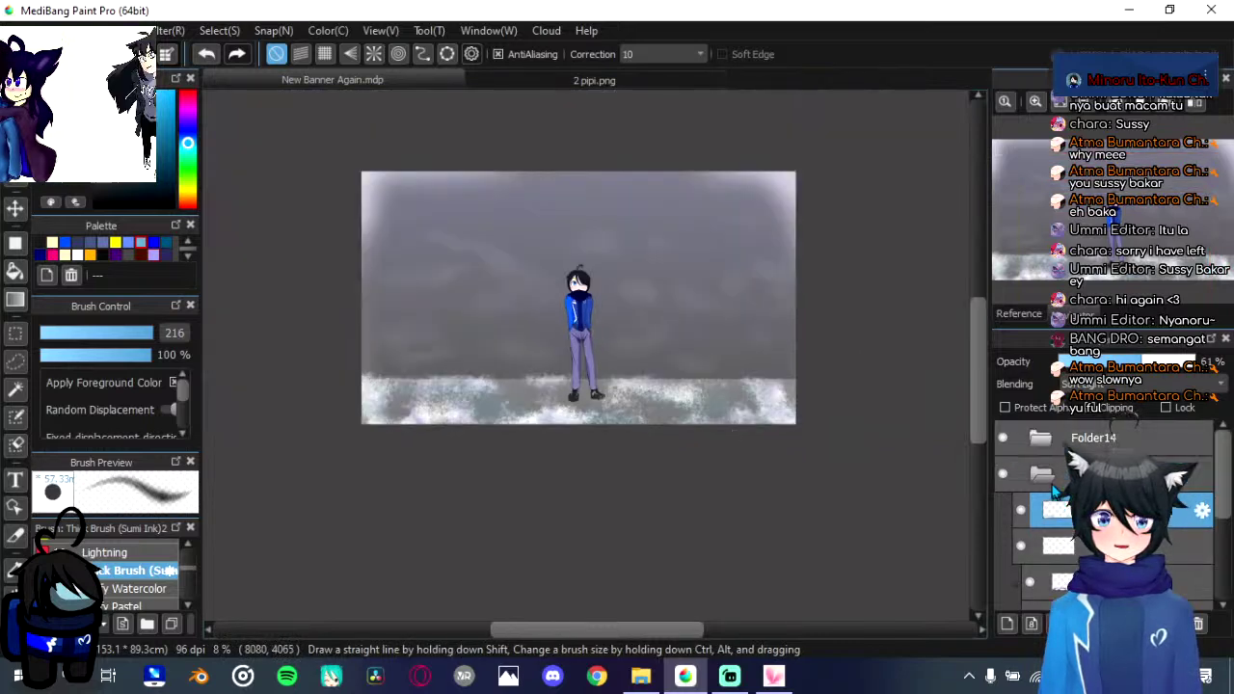
Step: Collapse the floor cloud folder and create a new folder with an empty layer above Folder14
{"action": "left_click", "coordinate": [1041, 473]}
{"action": "left_click", "coordinate": [1003, 439]}
{"action": "left_click", "coordinate": [1004, 440]}
{"action": "left_click", "coordinate": [1072, 444]}
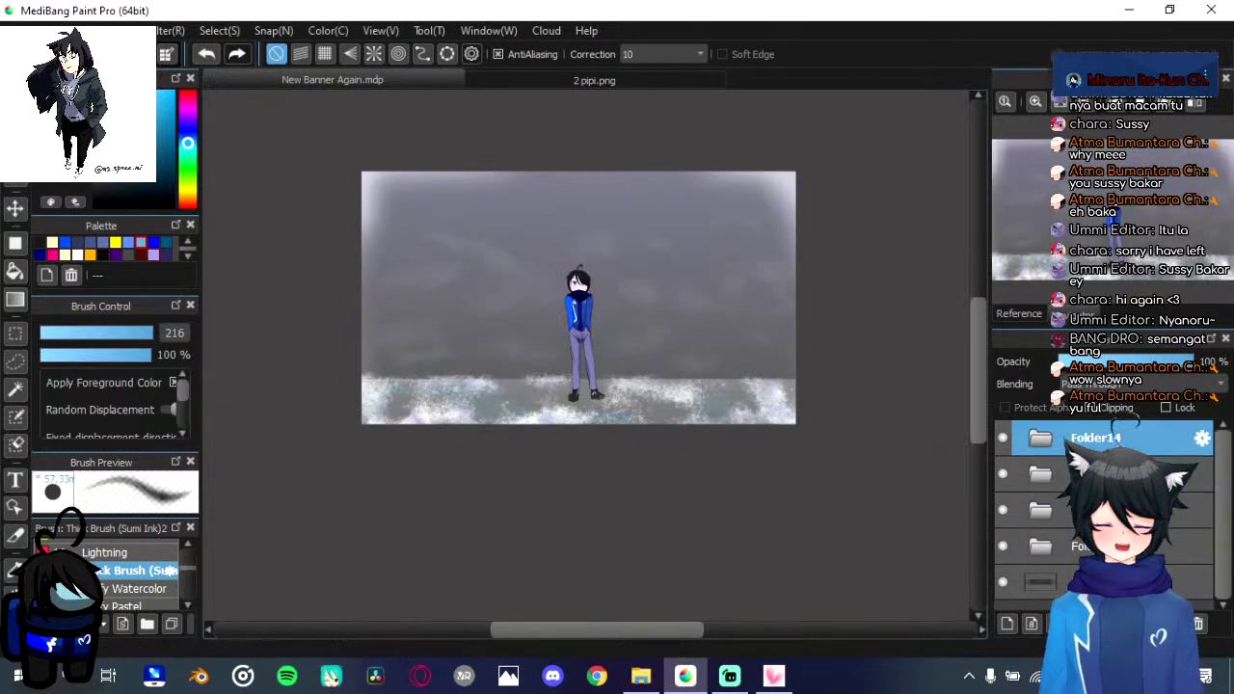
{"action": "left_click", "coordinate": [1008, 625]}
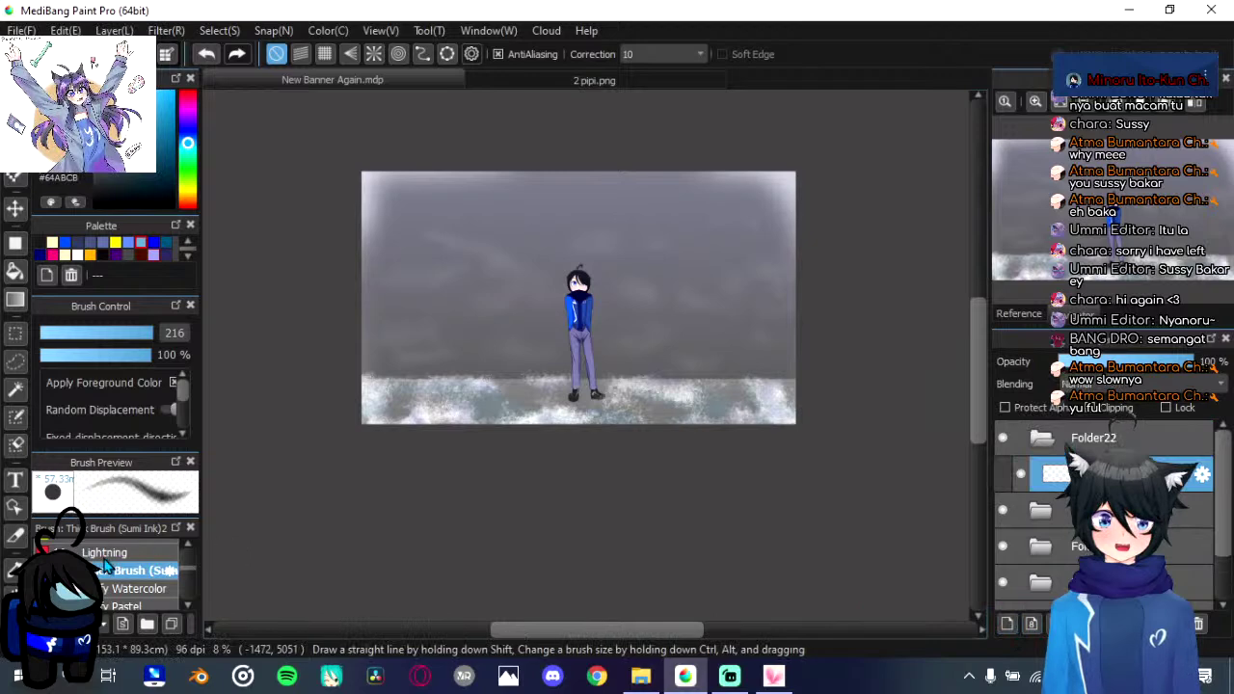
Step: Find the Snow flake 2 brush in the brush list and make it the active brush
{"action": "scroll", "coordinate": [121, 575], "scroll_direction": "down", "scroll_amount": 1}
{"action": "scroll", "coordinate": [123, 575], "scroll_direction": "down", "scroll_amount": 3}
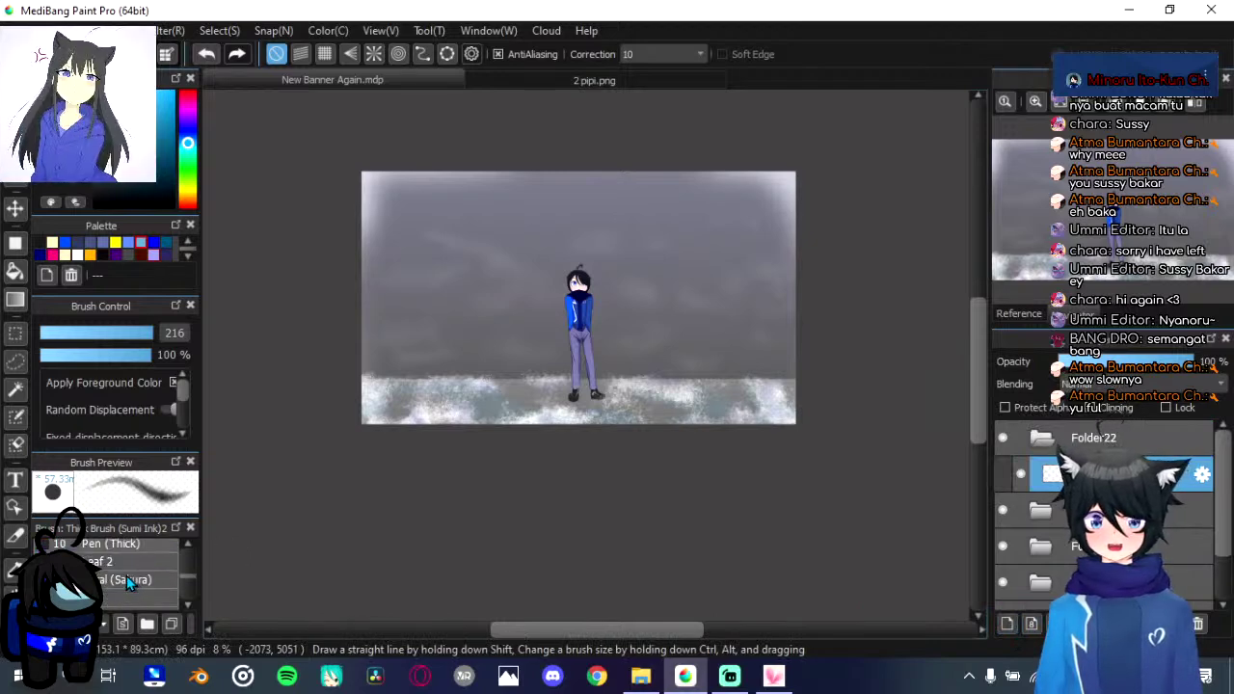
{"action": "scroll", "coordinate": [126, 575], "scroll_direction": "down", "scroll_amount": 4}
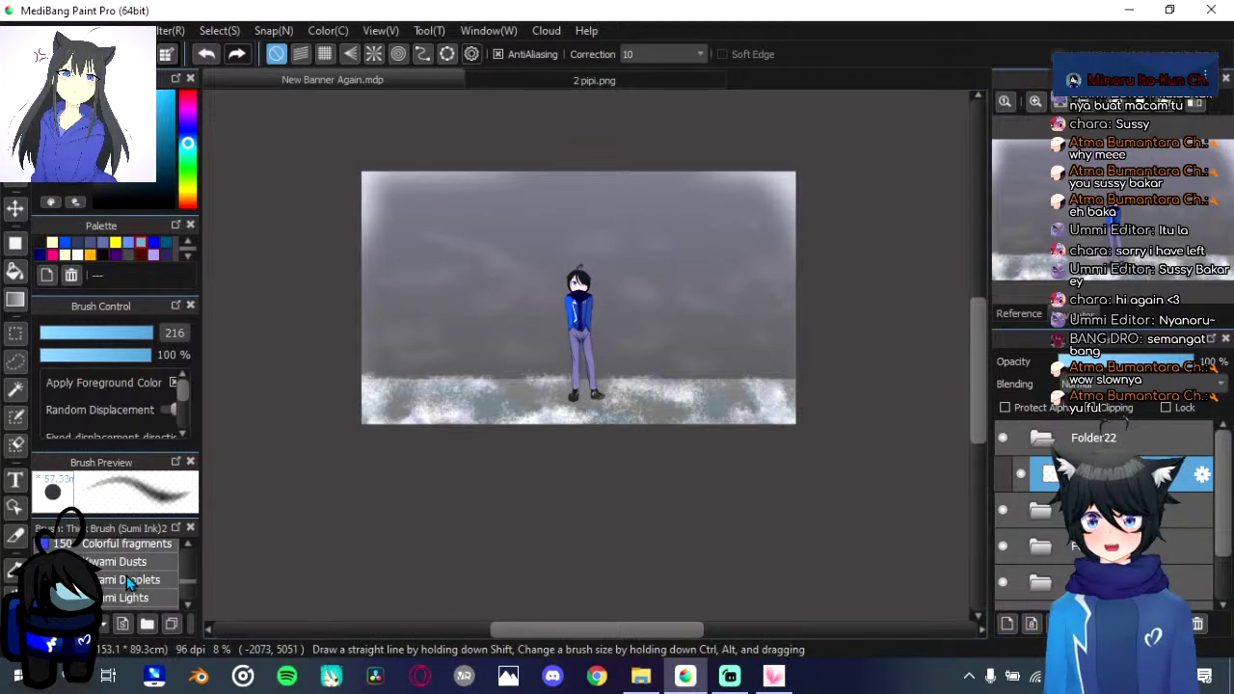
{"action": "scroll", "coordinate": [126, 576], "scroll_direction": "down", "scroll_amount": 5}
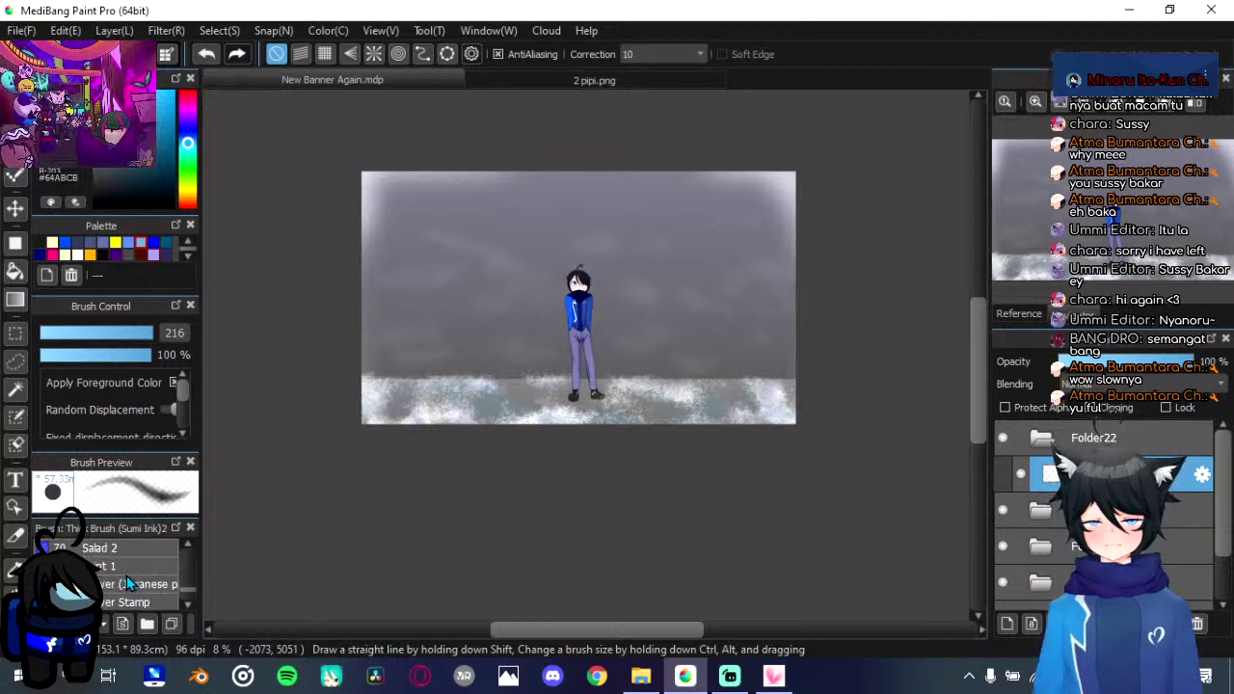
{"action": "scroll", "coordinate": [127, 579], "scroll_direction": "down", "scroll_amount": 2}
{"action": "left_click", "coordinate": [130, 555]}
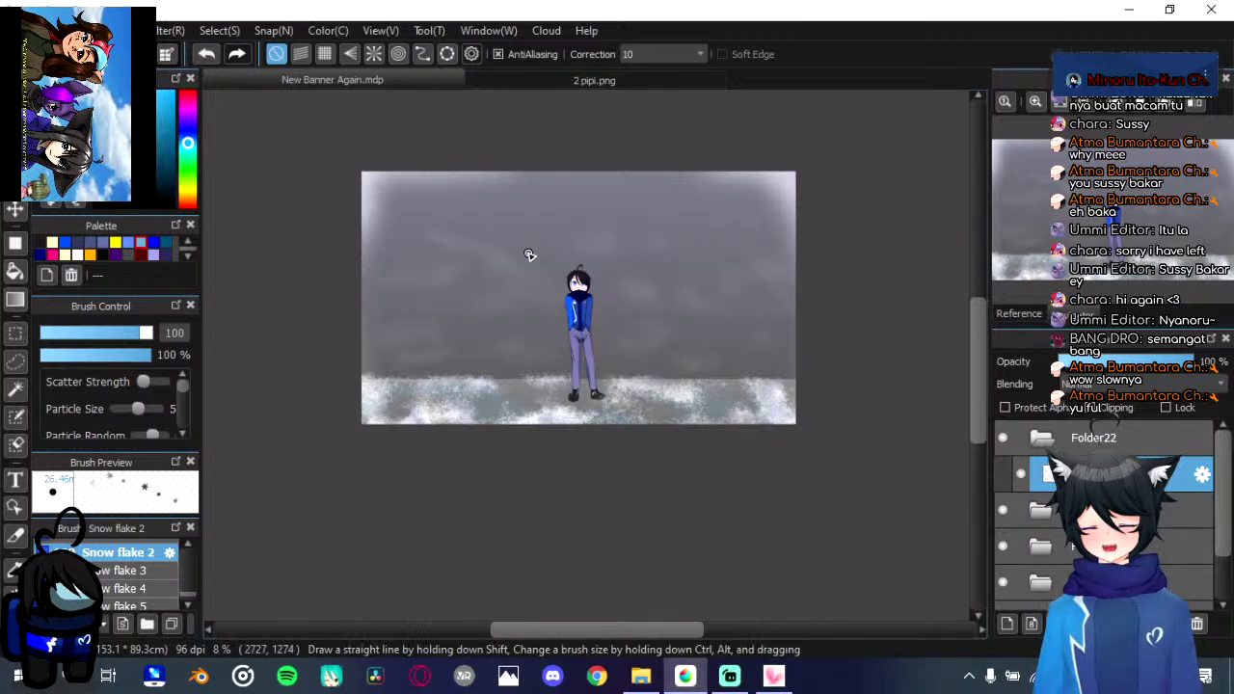
Step: Undo the trial stroke and scatter small snowflakes across the banner at brush size 1000 with a smaller particle size
{"action": "left_click_drag", "start_coordinate": [487, 224], "coordinate": [602, 219]}
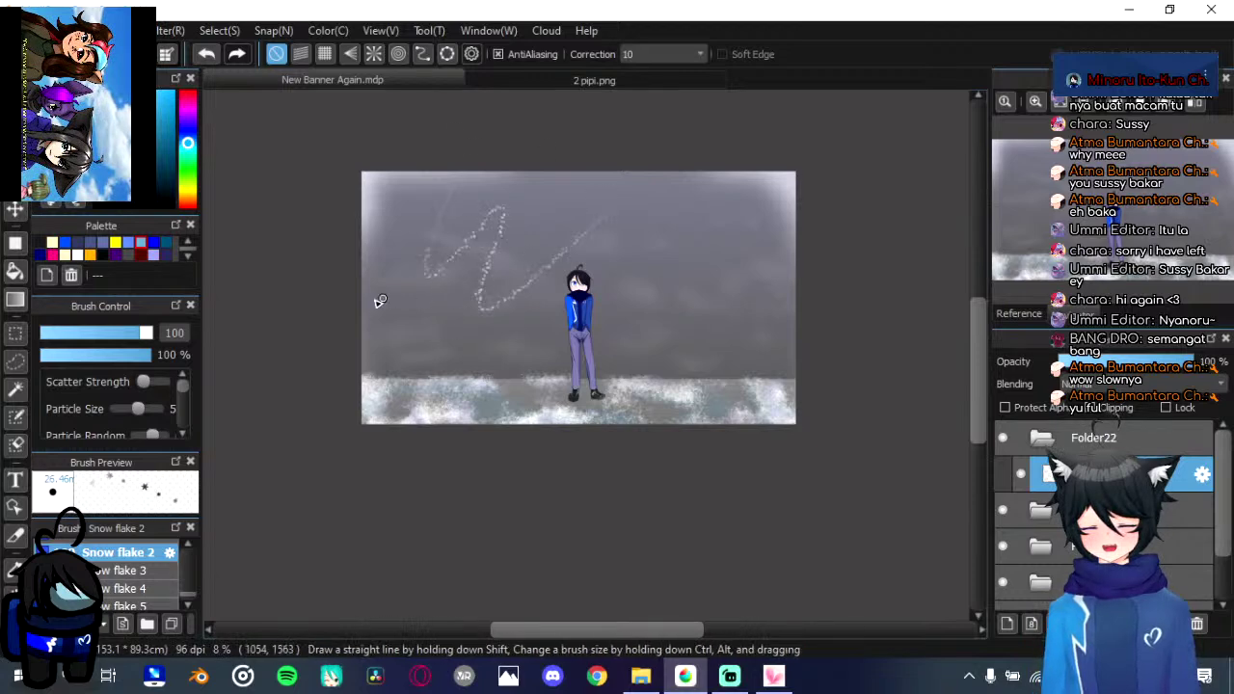
{"action": "left_click_drag", "start_coordinate": [144, 340], "coordinate": [306, 372]}
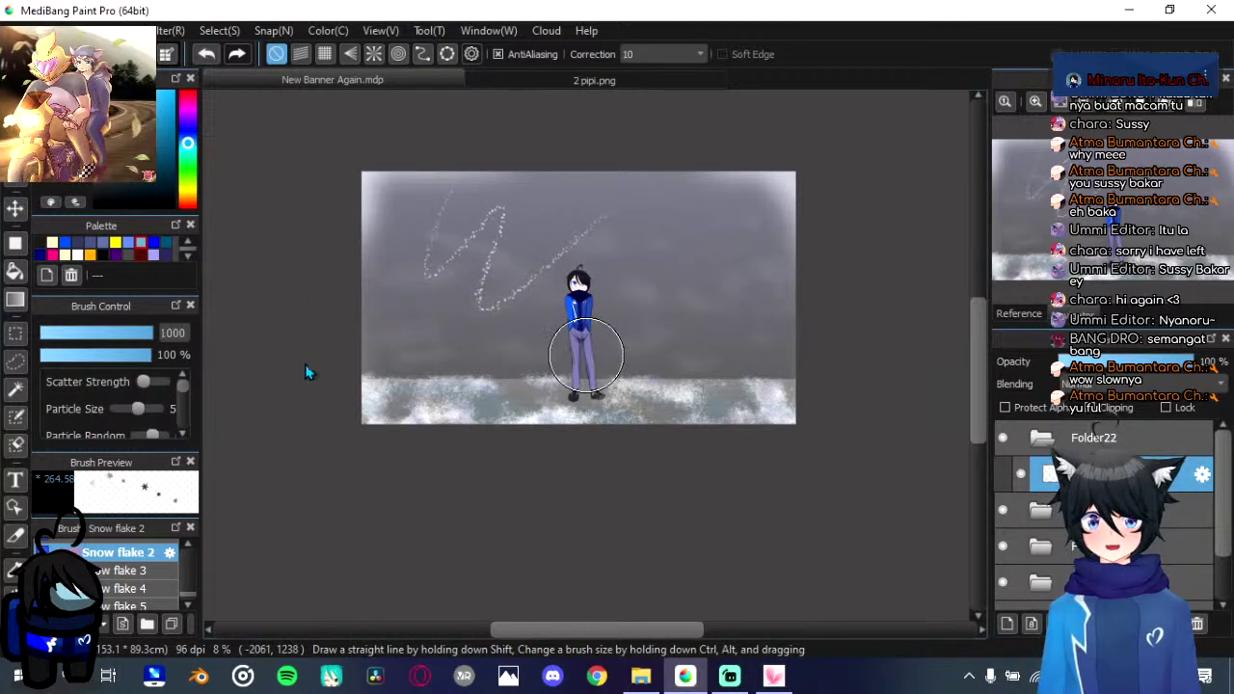
{"action": "key", "text": "ctrl+z"}
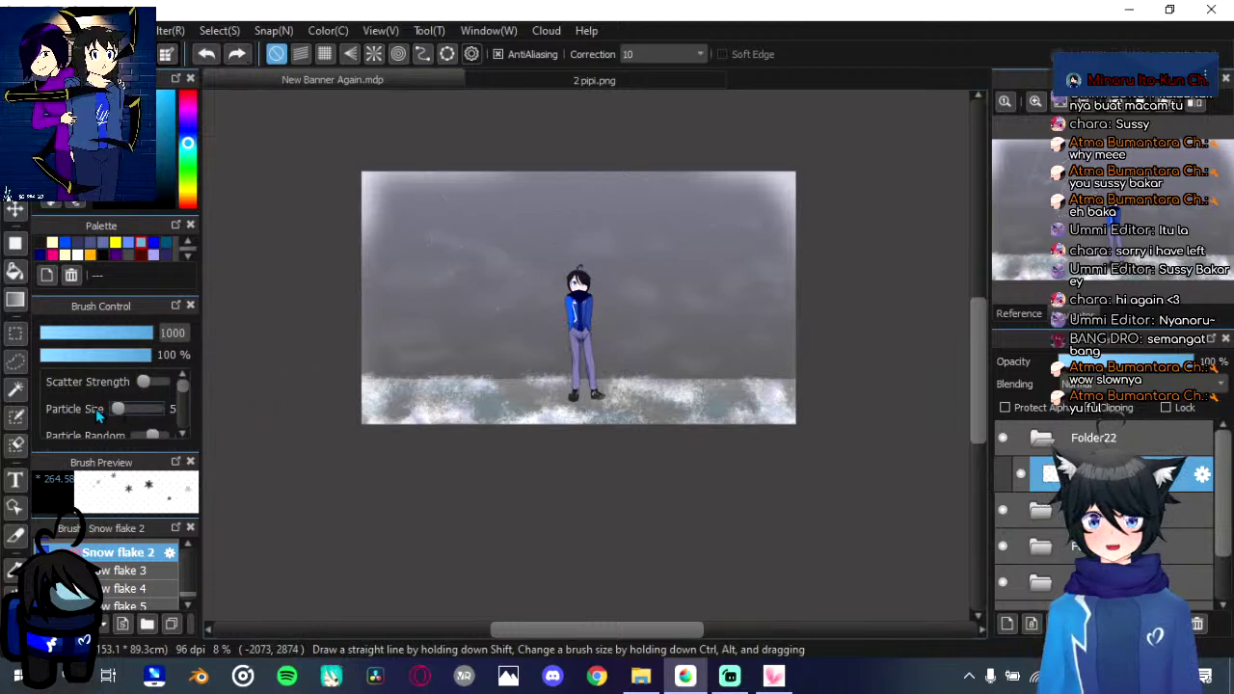
{"action": "mouse_move", "coordinate": [452, 180]}
{"action": "left_mouse_down"}
{"action": "mouse_move", "coordinate": [475, 217]}
{"action": "mouse_move", "coordinate": [785, 221]}
{"action": "mouse_move", "coordinate": [494, 243]}
{"action": "mouse_move", "coordinate": [424, 286]}
{"action": "mouse_move", "coordinate": [828, 297]}
{"action": "mouse_move", "coordinate": [710, 327]}
{"action": "mouse_move", "coordinate": [783, 353]}
{"action": "mouse_move", "coordinate": [761, 393]}
{"action": "mouse_move", "coordinate": [344, 366]}
{"action": "mouse_move", "coordinate": [398, 392]}
{"action": "left_mouse_up"}
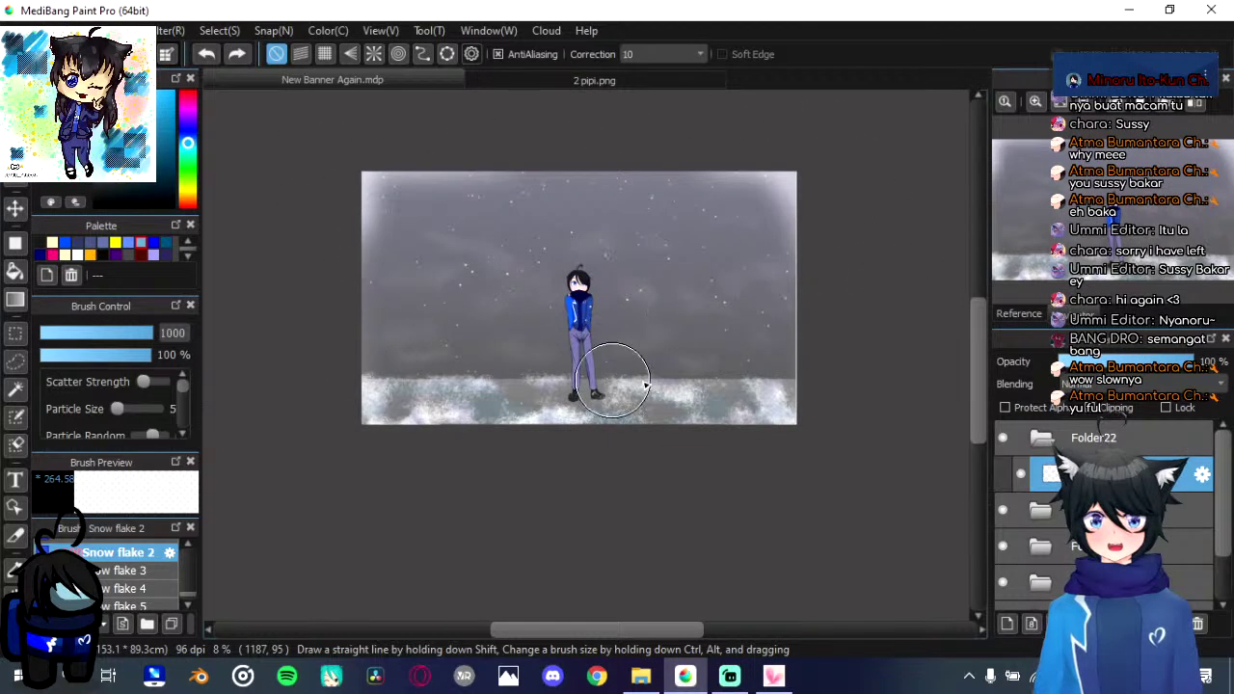
{"action": "scroll", "coordinate": [650, 339], "scroll_direction": "up", "scroll_amount": 2}
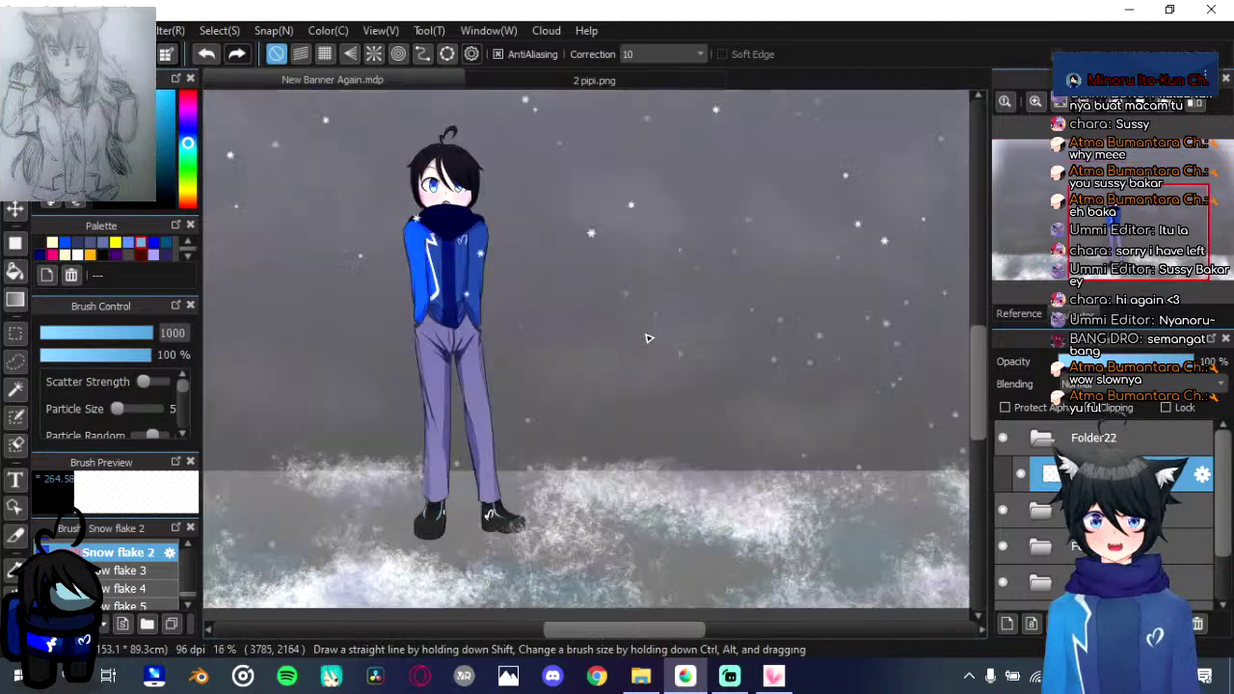
{"action": "scroll", "coordinate": [647, 337], "scroll_direction": "up", "scroll_amount": 1}
{"action": "scroll", "coordinate": [640, 331], "scroll_direction": "down", "scroll_amount": 2}
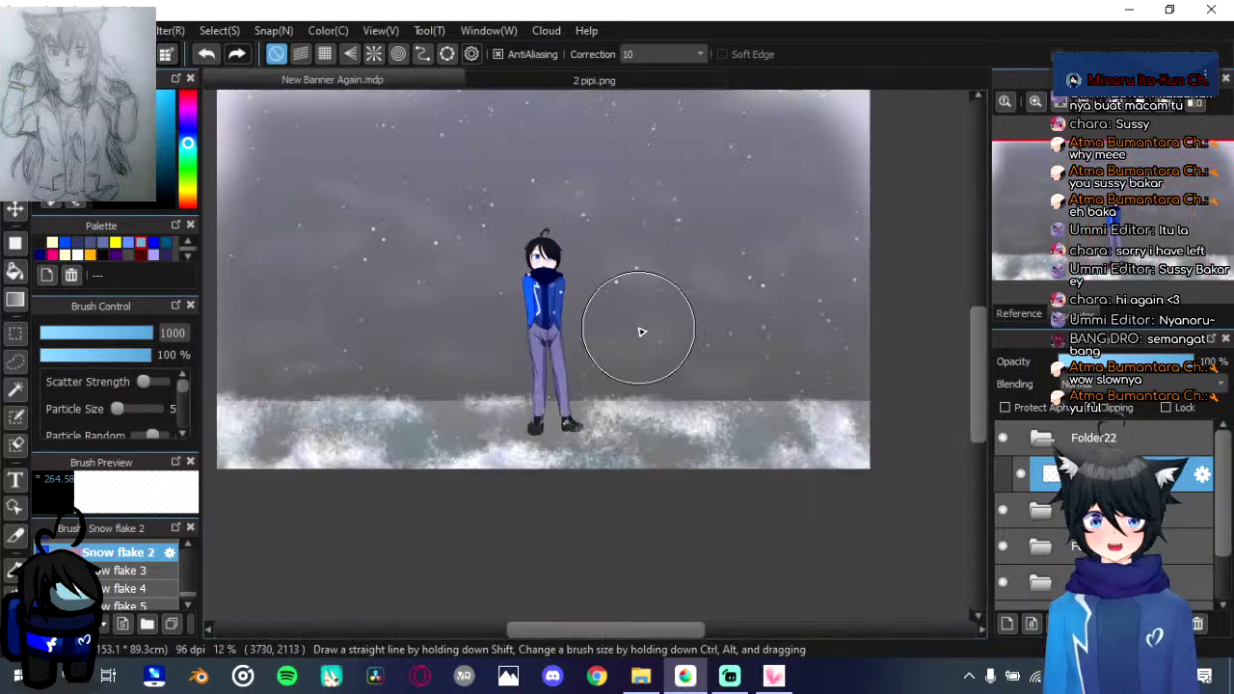
Step: Scatter more small snowflakes over the banner with the Snow flake 3 brush at size 1000 and a reduced particle size
{"action": "left_click", "coordinate": [106, 571]}
{"action": "left_click_drag", "start_coordinate": [143, 335], "coordinate": [153, 335]}
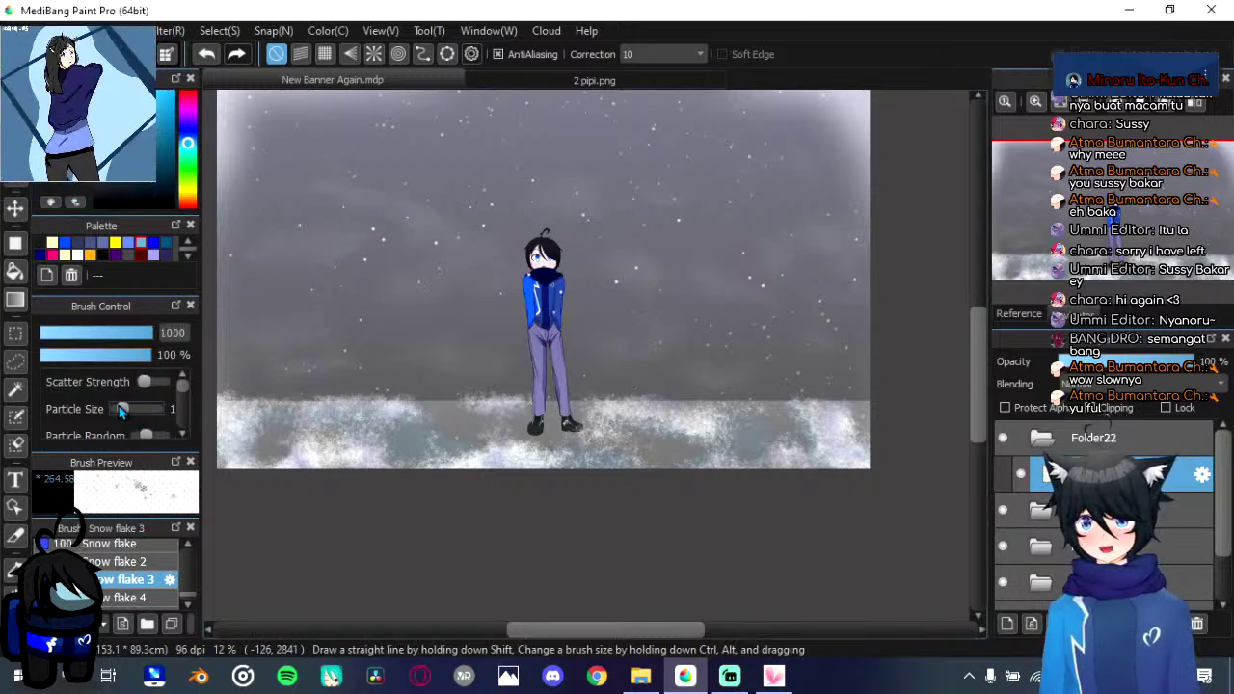
{"action": "scroll", "coordinate": [428, 386], "scroll_direction": "down", "scroll_amount": 1}
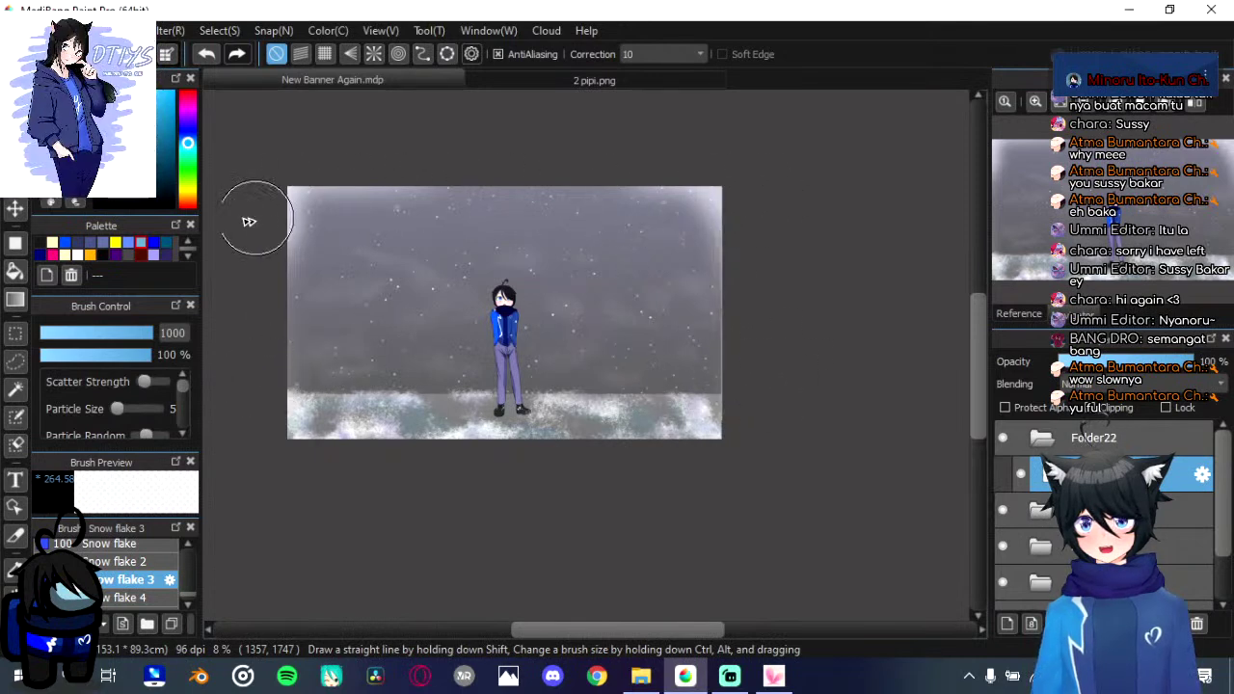
{"action": "scroll", "coordinate": [741, 214], "scroll_direction": "down", "scroll_amount": 1}
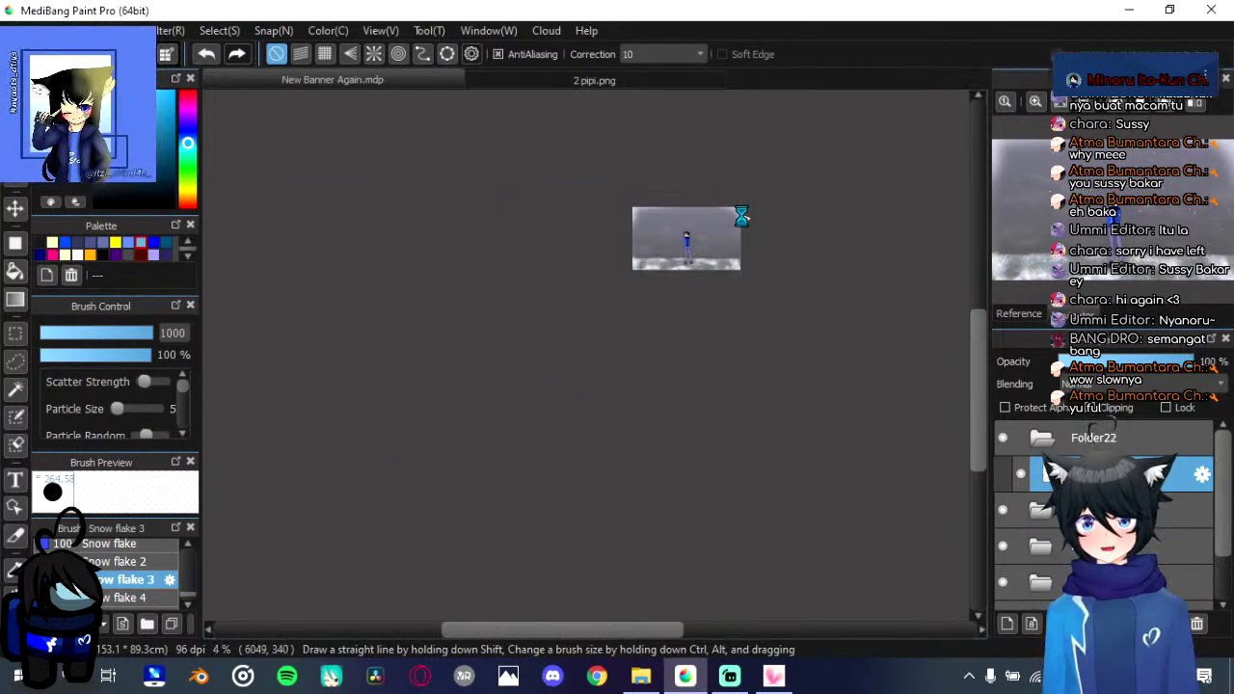
{"action": "scroll", "coordinate": [716, 209], "scroll_direction": "up", "scroll_amount": 8}
{"action": "scroll", "coordinate": [712, 209], "scroll_direction": "down", "scroll_amount": 4}
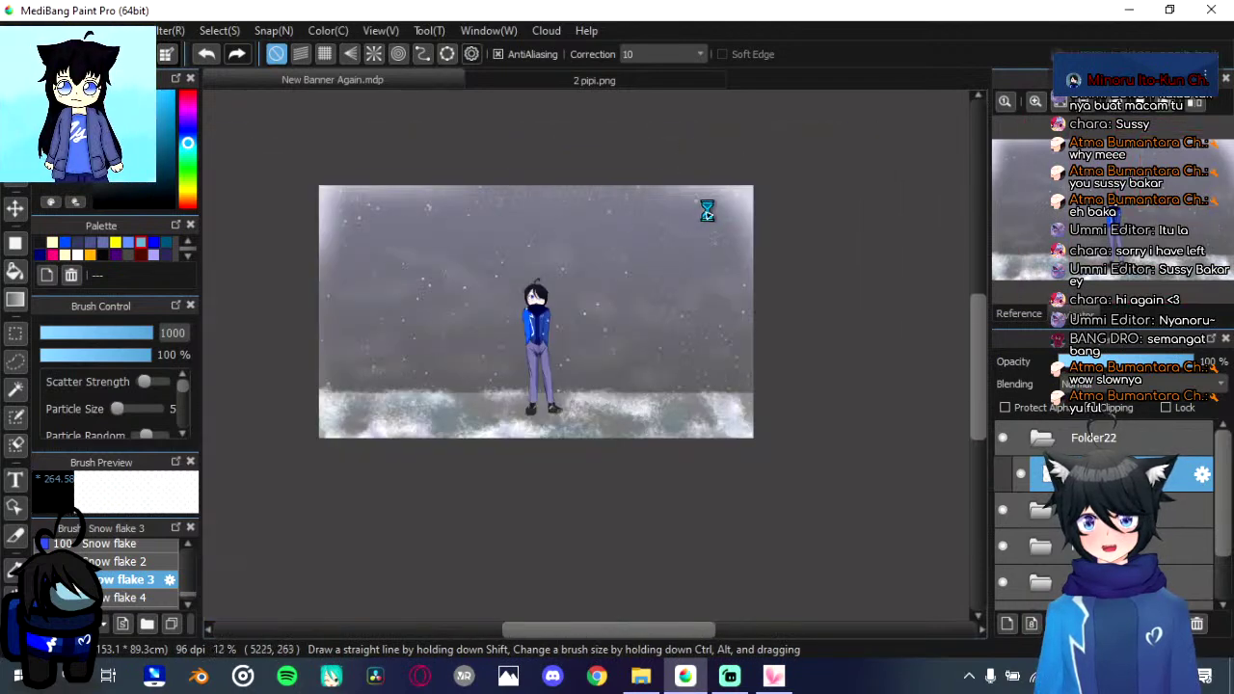
{"action": "scroll", "coordinate": [707, 210], "scroll_direction": "down", "scroll_amount": 1}
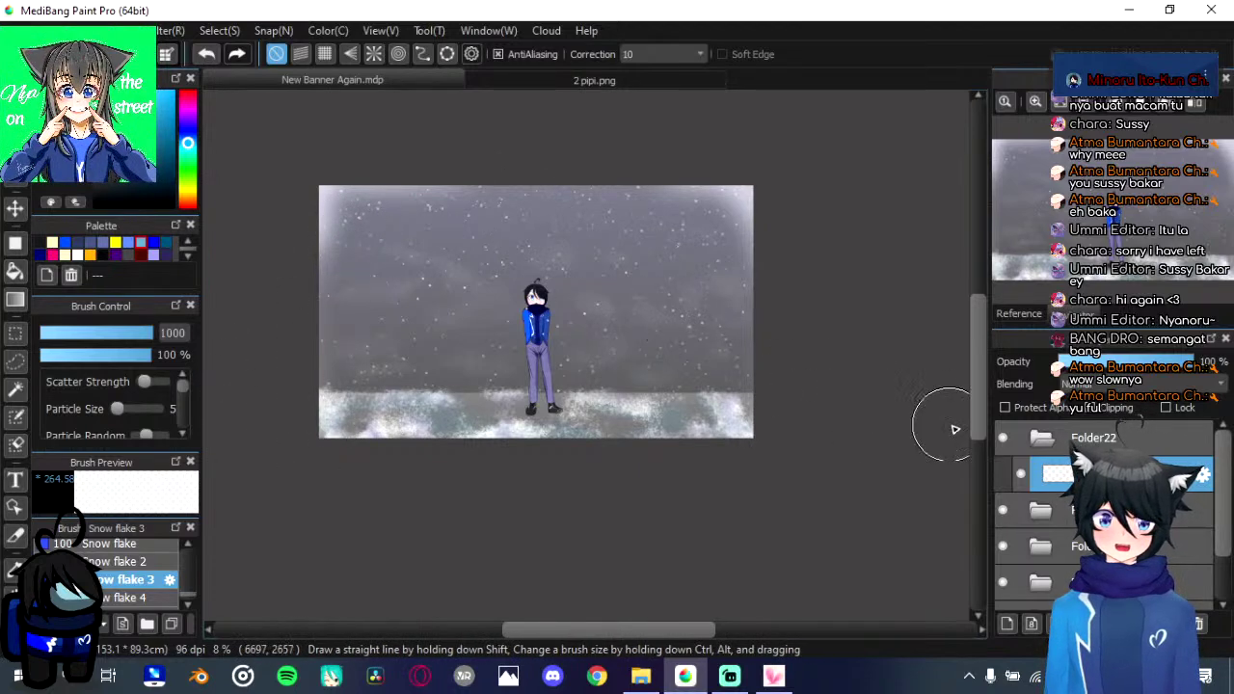
Step: Switch to the Snow flake 4 brush and set its size to 1000
{"action": "left_click", "coordinate": [126, 598]}
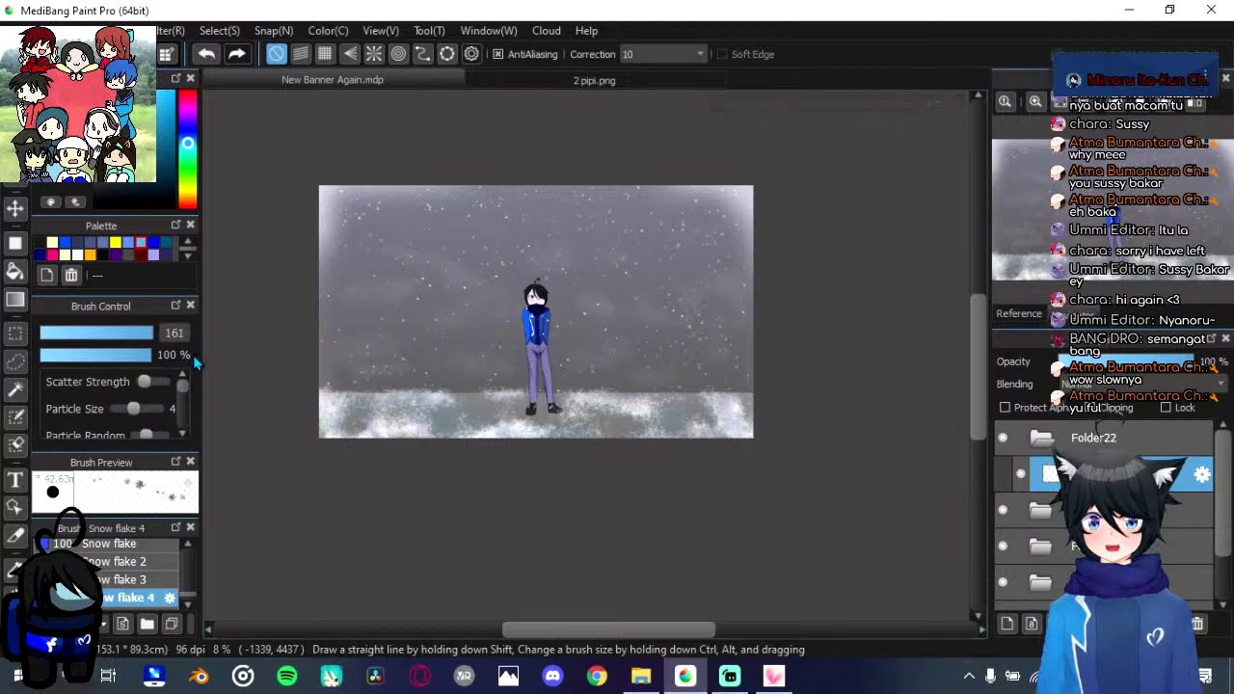
{"action": "left_click", "coordinate": [145, 333]}
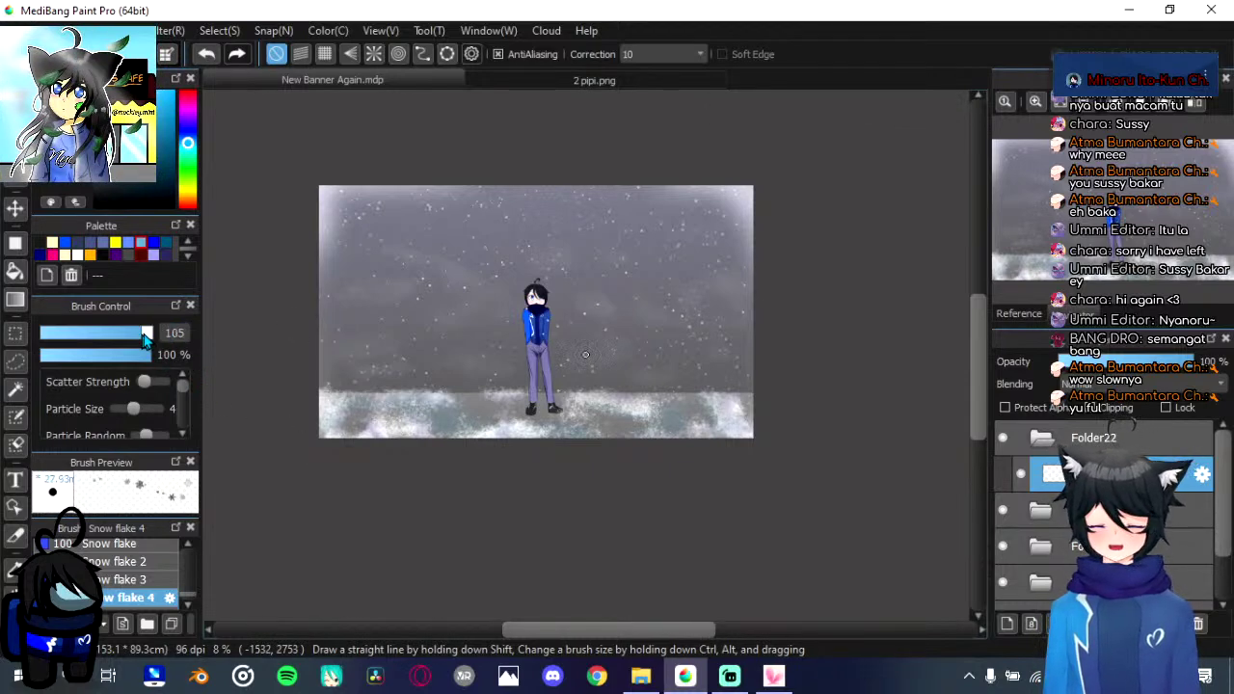
{"action": "left_click_drag", "start_coordinate": [144, 332], "coordinate": [257, 333]}
Step: Try painting large Snow flake 4 flakes along the banner's left and right edges
{"action": "left_click", "coordinate": [338, 372]}
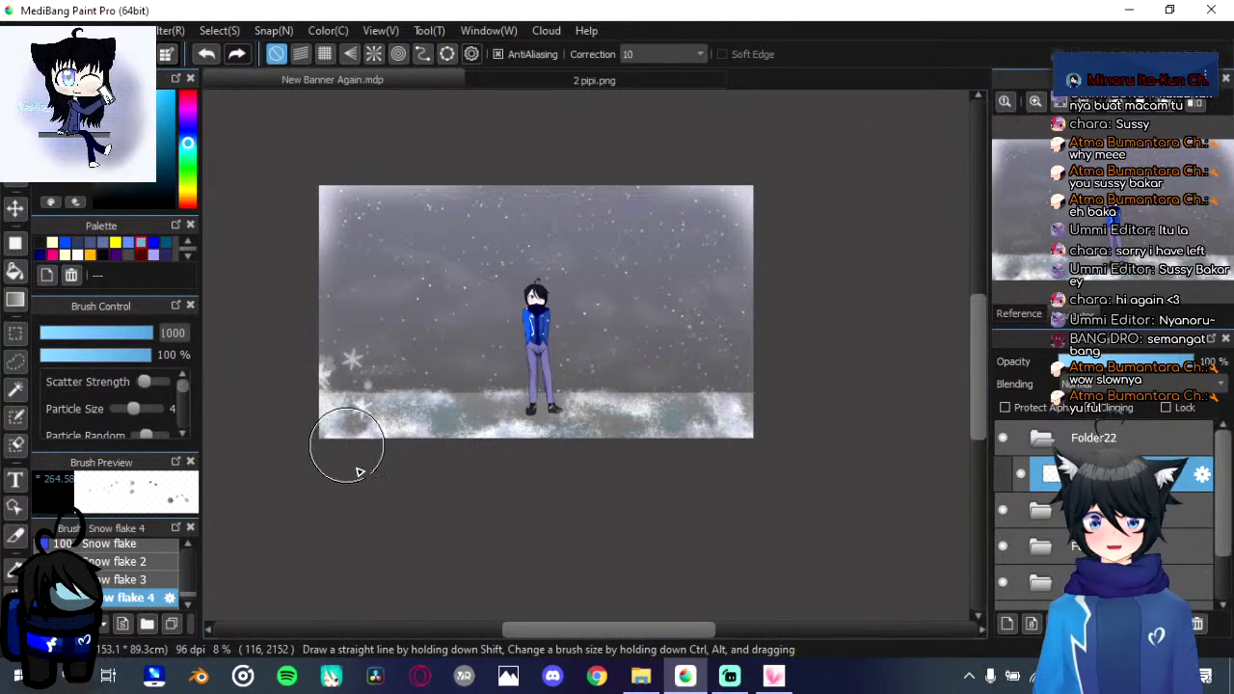
{"action": "left_click_drag", "start_coordinate": [760, 393], "coordinate": [678, 470]}
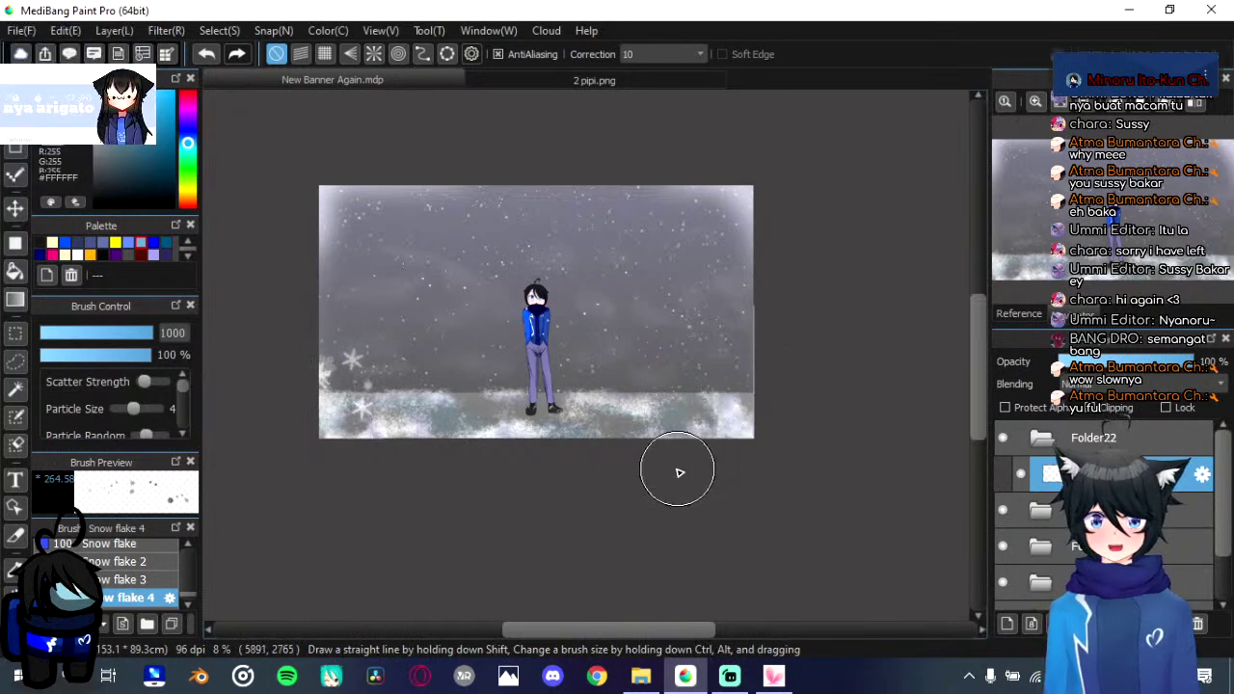
{"action": "left_click", "coordinate": [744, 363]}
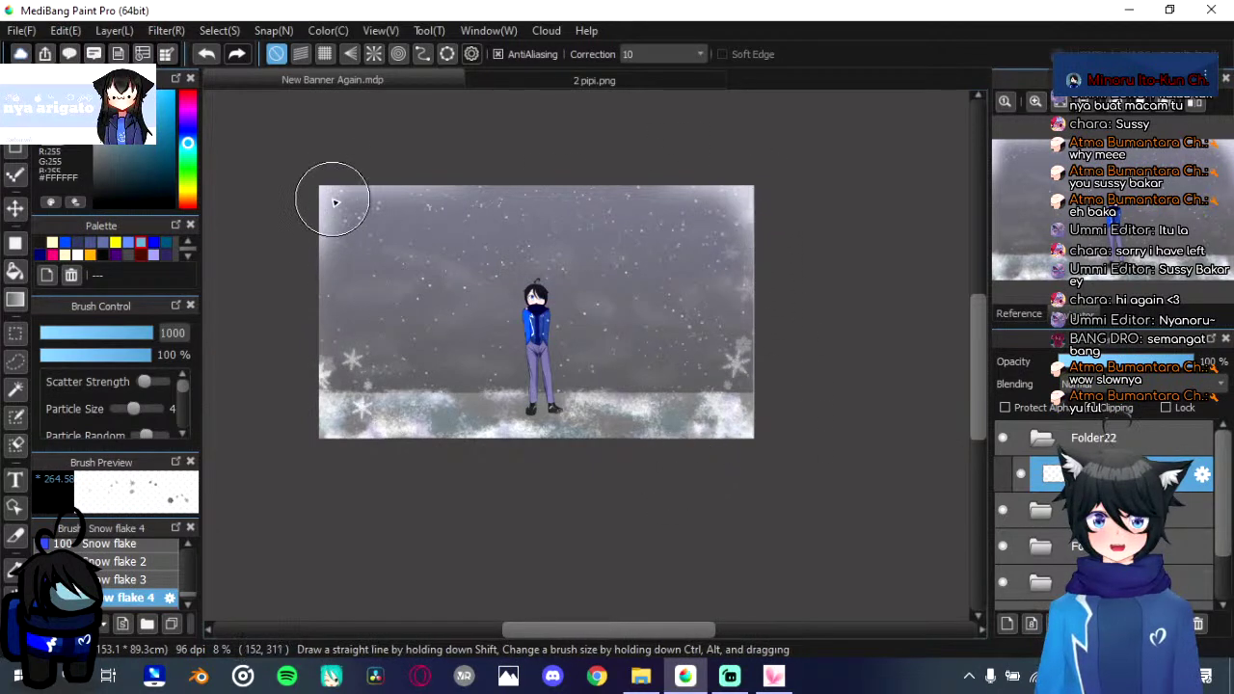
{"action": "left_click_drag", "start_coordinate": [333, 199], "coordinate": [293, 469]}
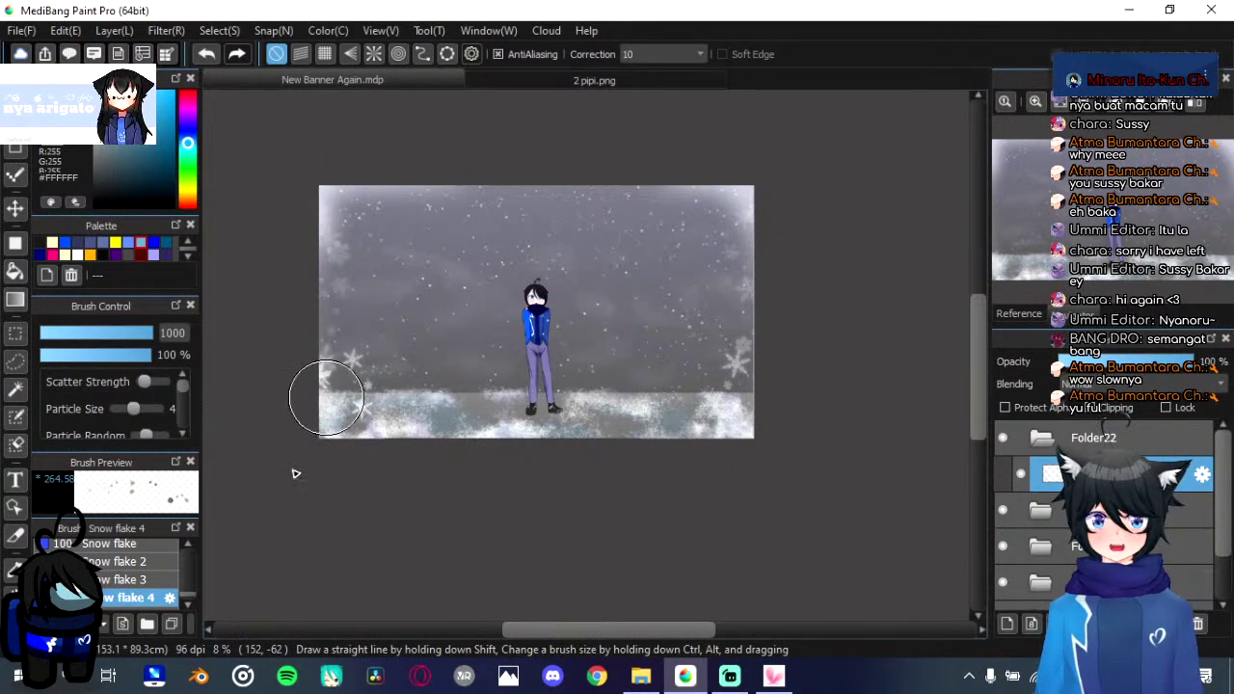
{"action": "left_click", "coordinate": [340, 183]}
Step: Undo the large edge snowflakes and scatter small Snow flake 4 flakes with a reduced particle size
{"action": "left_click_drag", "start_coordinate": [133, 409], "coordinate": [117, 409]}
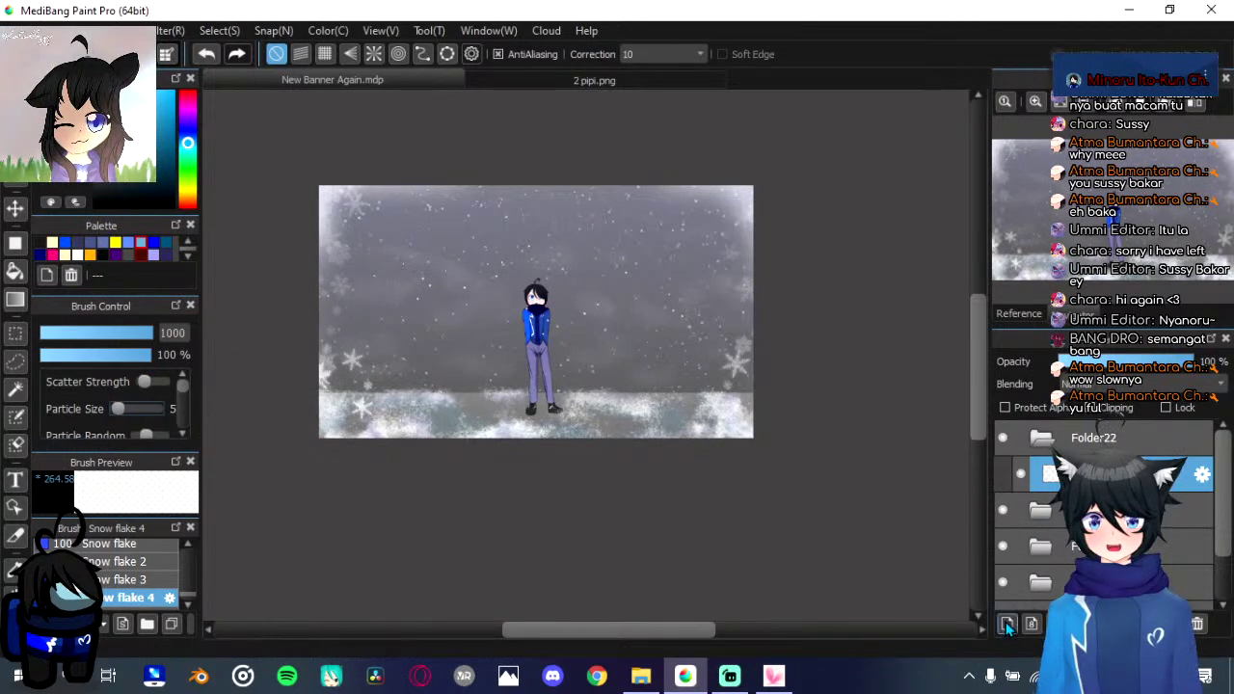
{"action": "key", "text": "ctrl+z"}
{"action": "key", "text": "ctrl+z"}
{"action": "key", "text": "ctrl+z"}
{"action": "key", "text": "ctrl+z"}
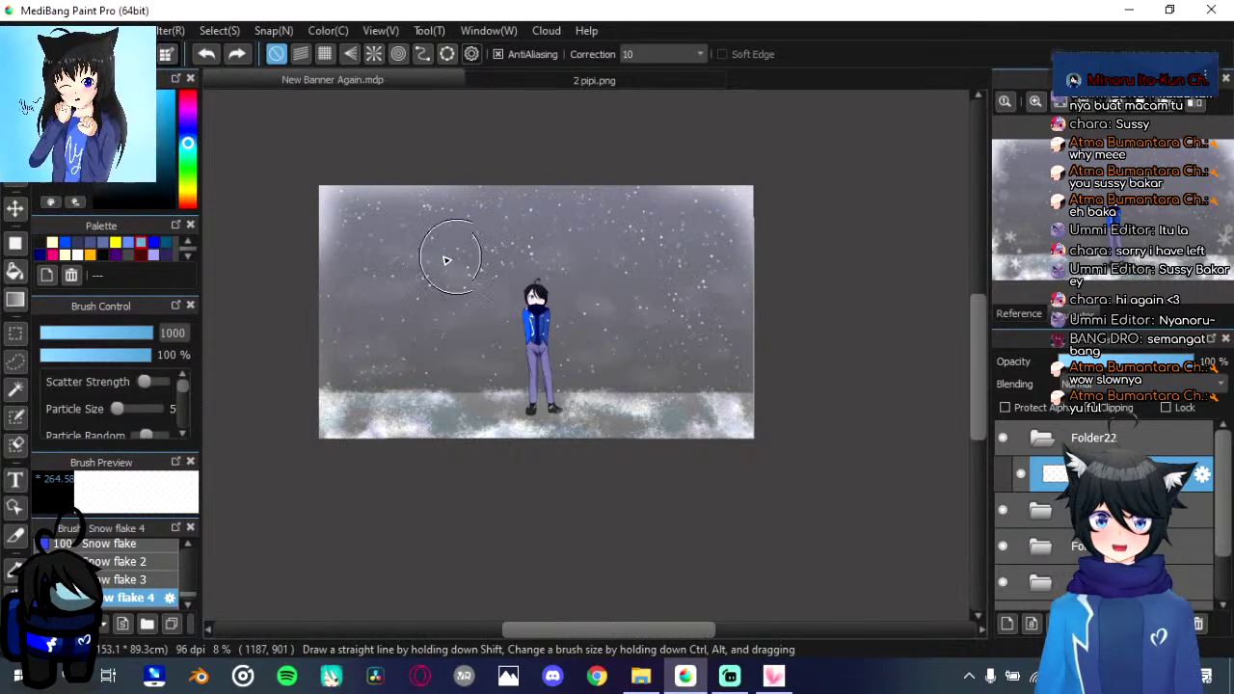
Step: Add a layer in Folder22, fill it with scattered snowflakes, and apply a Gaussian Blur with value 11
{"action": "left_click", "coordinate": [1005, 625]}
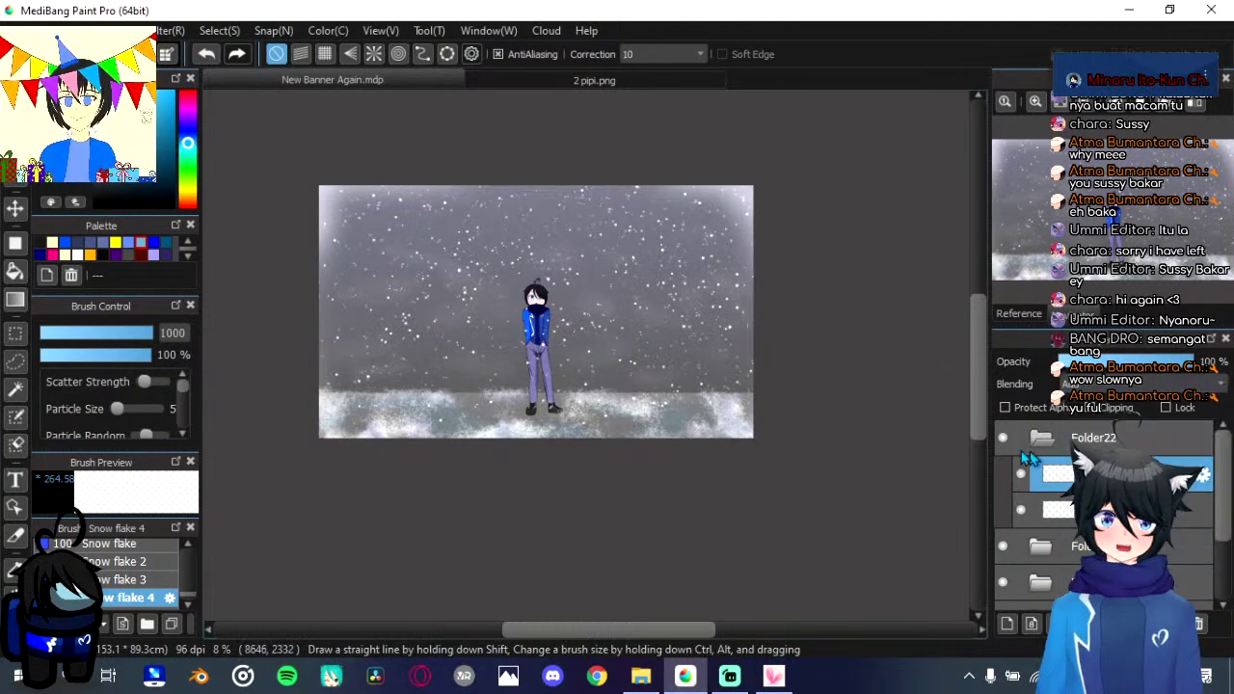
{"action": "left_click", "coordinate": [170, 30]}
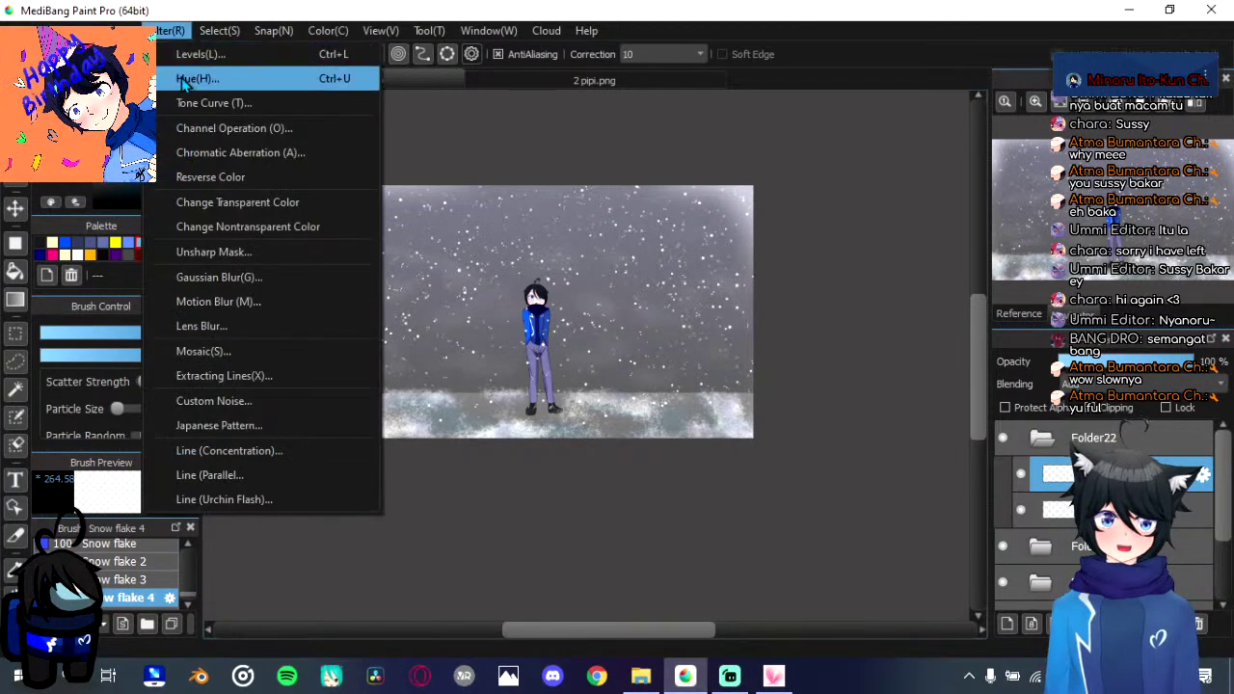
{"action": "left_click", "coordinate": [240, 277]}
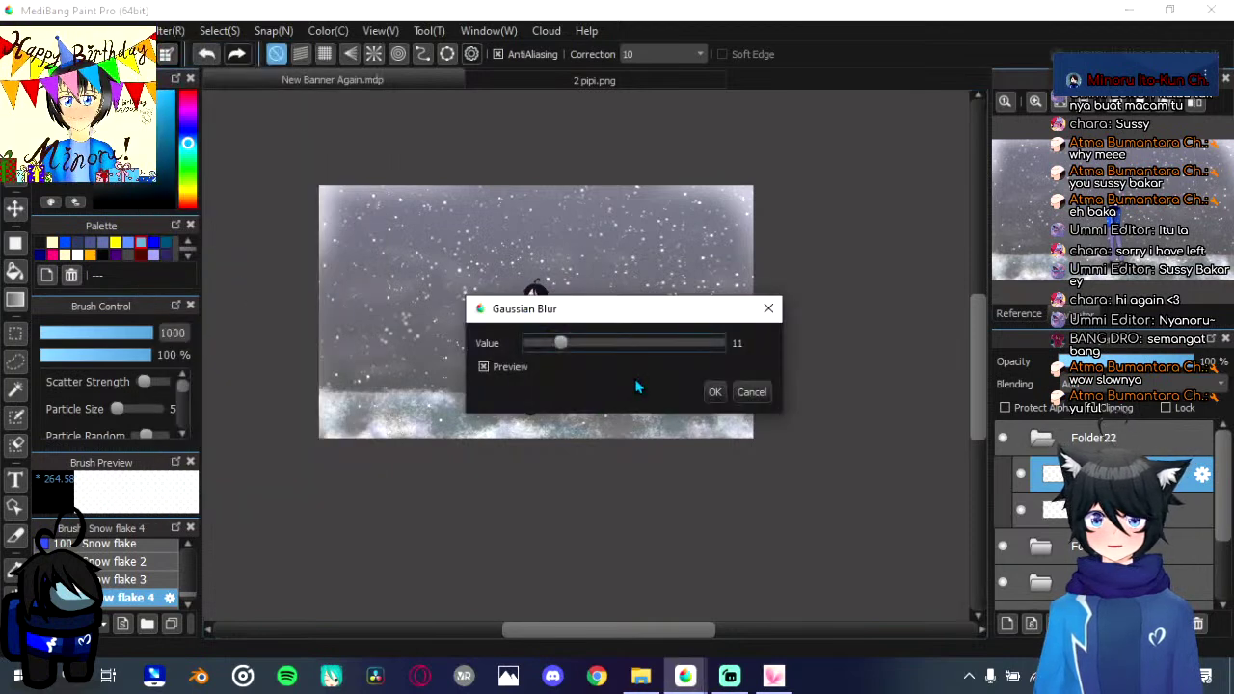
{"action": "left_click", "coordinate": [712, 398]}
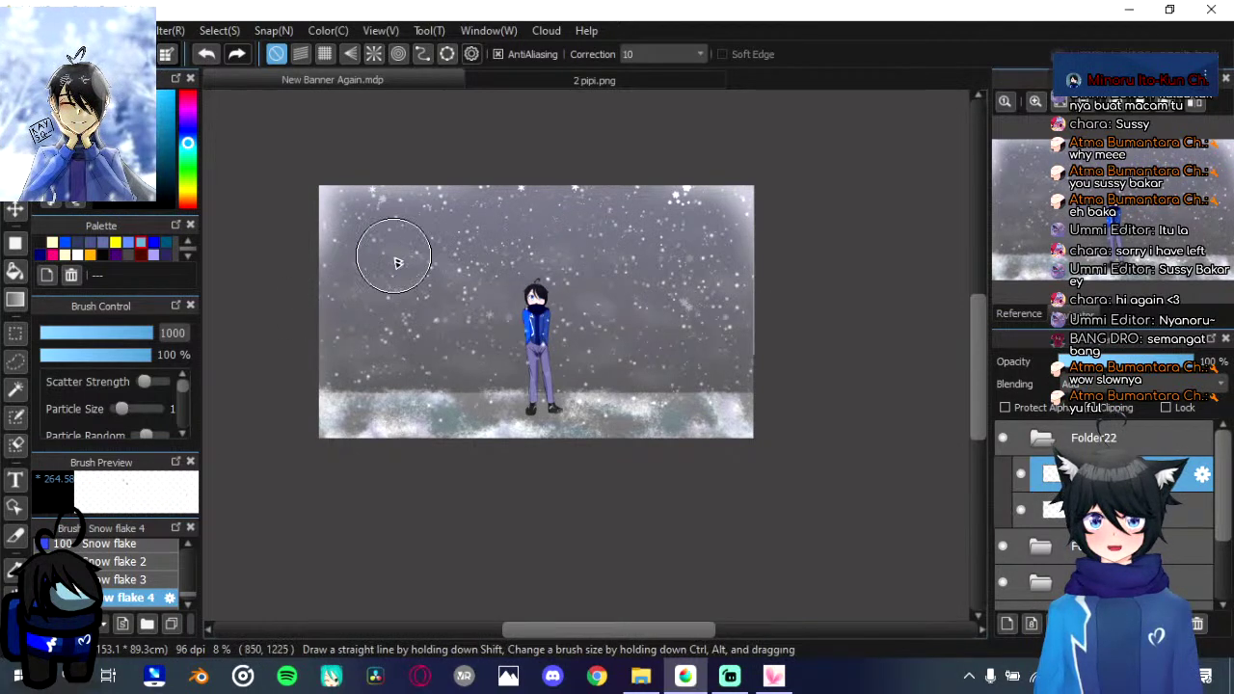
Step: Add another layer and scatter more snowflakes over the banner using the Snow flake 3 and Snow flake 2 brushes
{"action": "left_click", "coordinate": [1008, 624]}
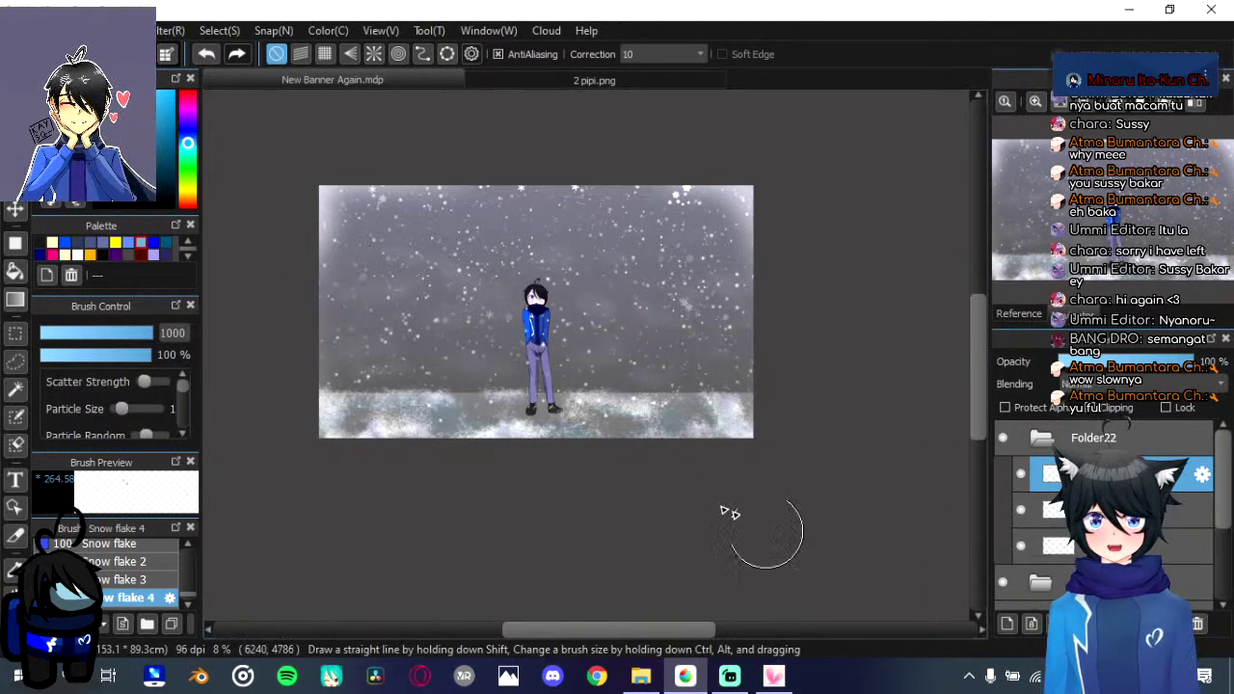
{"action": "left_click", "coordinate": [125, 580]}
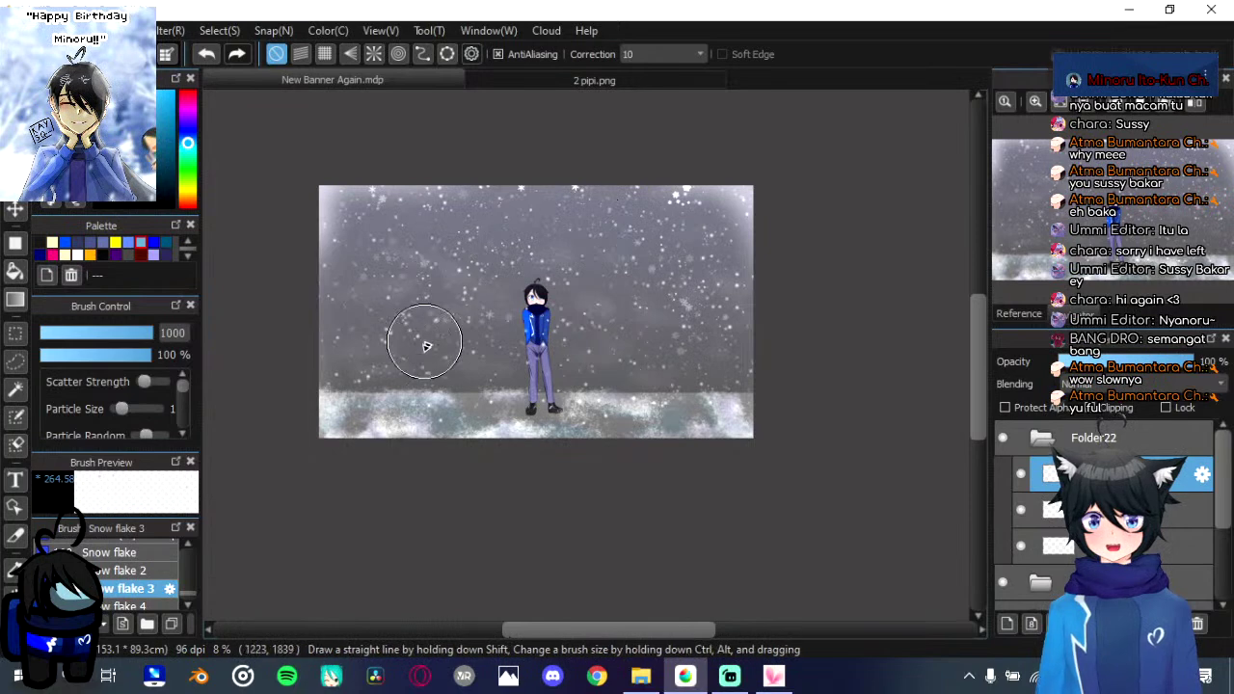
{"action": "left_click", "coordinate": [142, 571]}
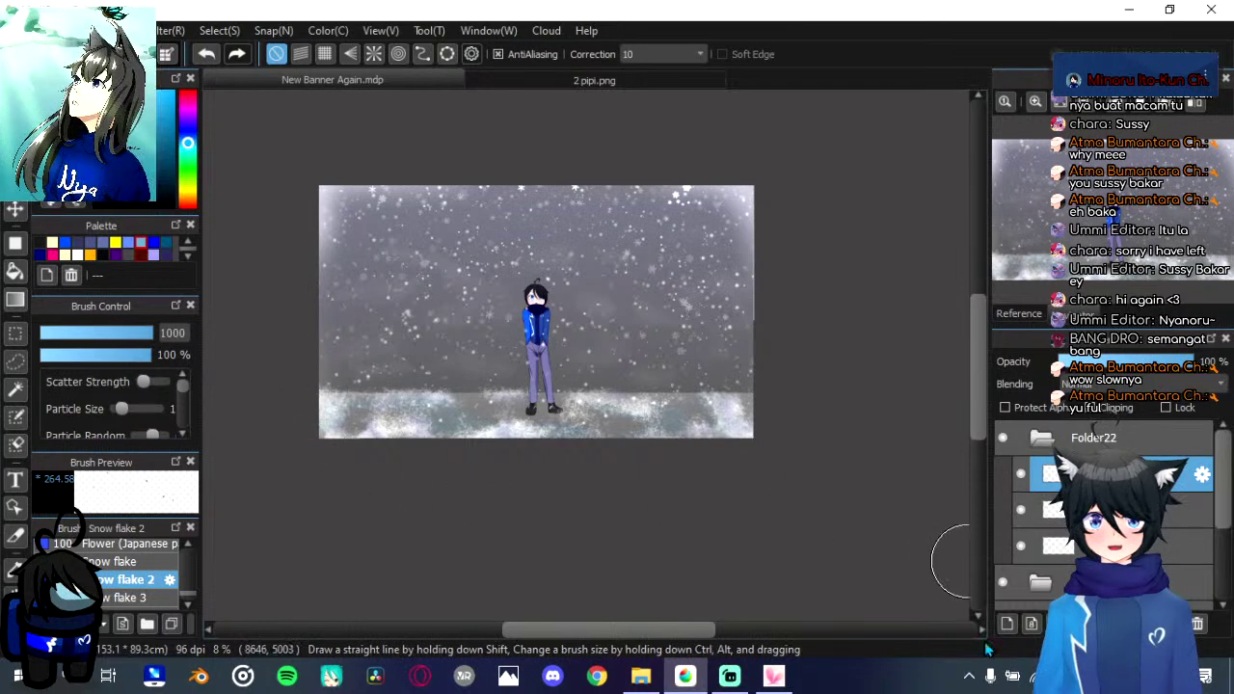
Step: Paint large Snow flake 2 and Snow flake 3 flakes around the banner's edges on a new layer and lower its opacity to 48%
{"action": "left_click", "coordinate": [145, 409]}
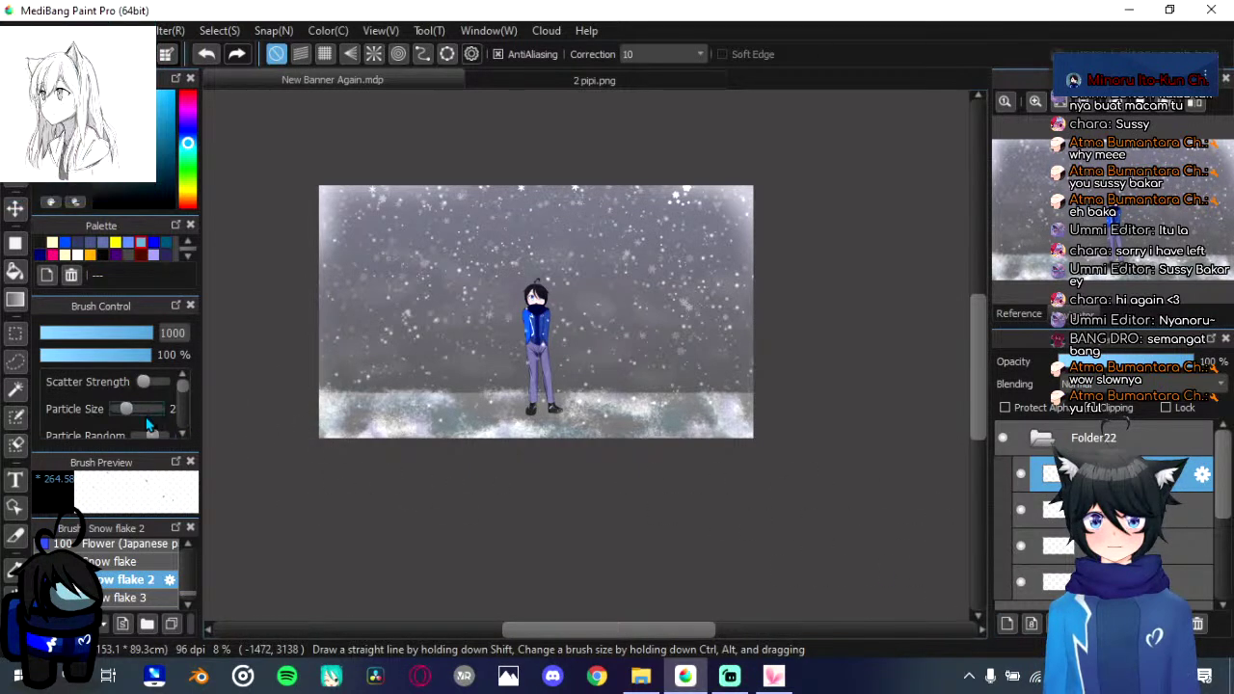
{"action": "left_click_drag", "start_coordinate": [319, 280], "coordinate": [385, 518]}
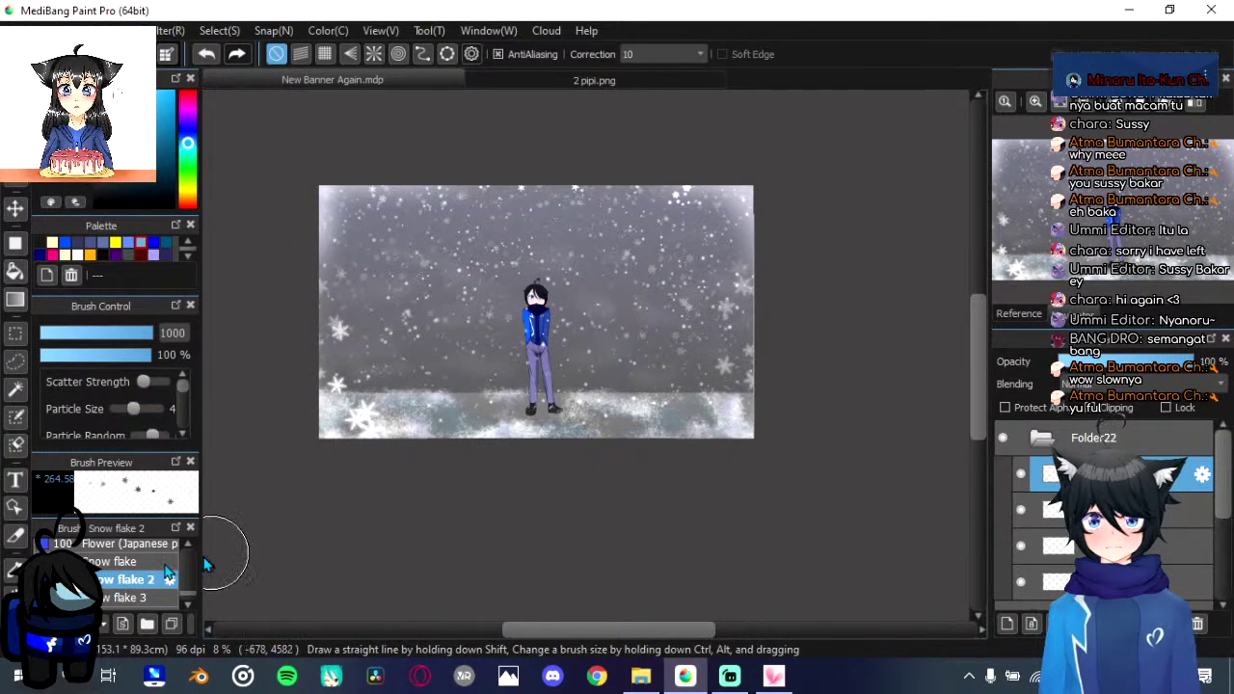
{"action": "left_click", "coordinate": [147, 599]}
{"action": "left_click", "coordinate": [149, 410]}
{"action": "left_click", "coordinate": [148, 409]}
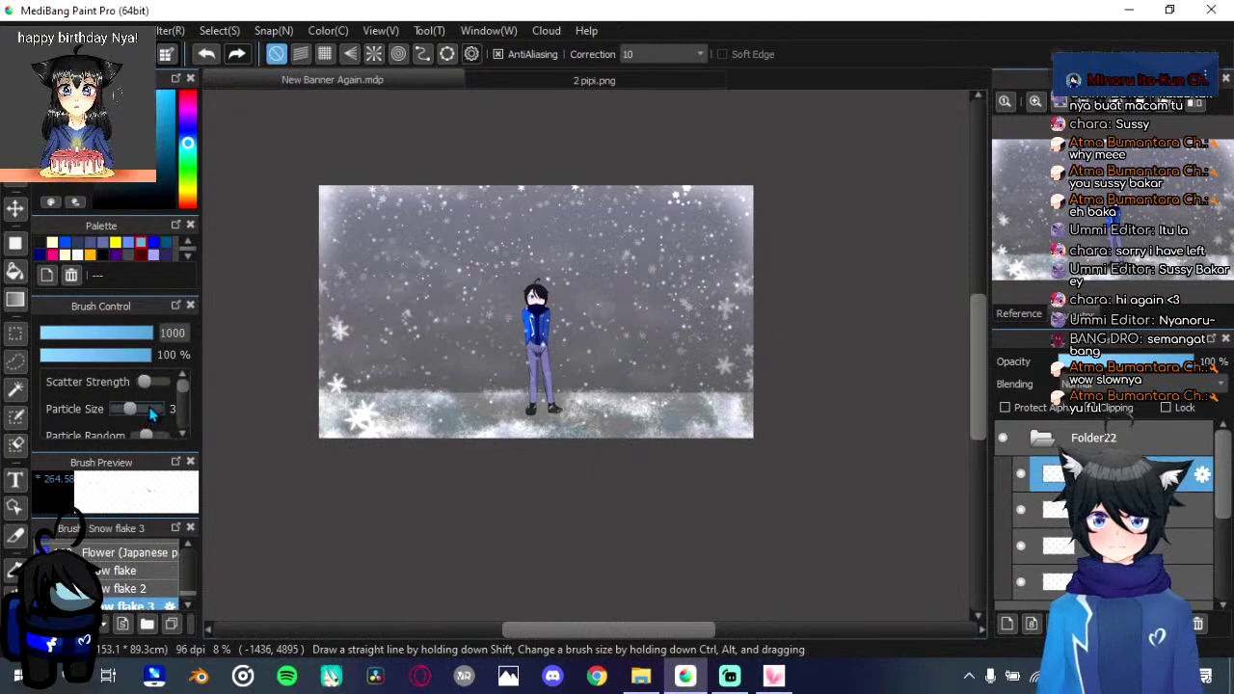
{"action": "left_click", "coordinate": [149, 409]}
{"action": "mouse_move", "coordinate": [316, 299]}
{"action": "left_mouse_down"}
{"action": "mouse_move", "coordinate": [378, 396]}
{"action": "mouse_move", "coordinate": [469, 468]}
{"action": "left_mouse_up"}
{"action": "left_click_drag", "start_coordinate": [685, 269], "coordinate": [750, 171]}
{"action": "mouse_move", "coordinate": [746, 163]}
{"action": "left_mouse_down"}
{"action": "mouse_move", "coordinate": [710, 178]}
{"action": "mouse_move", "coordinate": [351, 189]}
{"action": "left_mouse_up"}
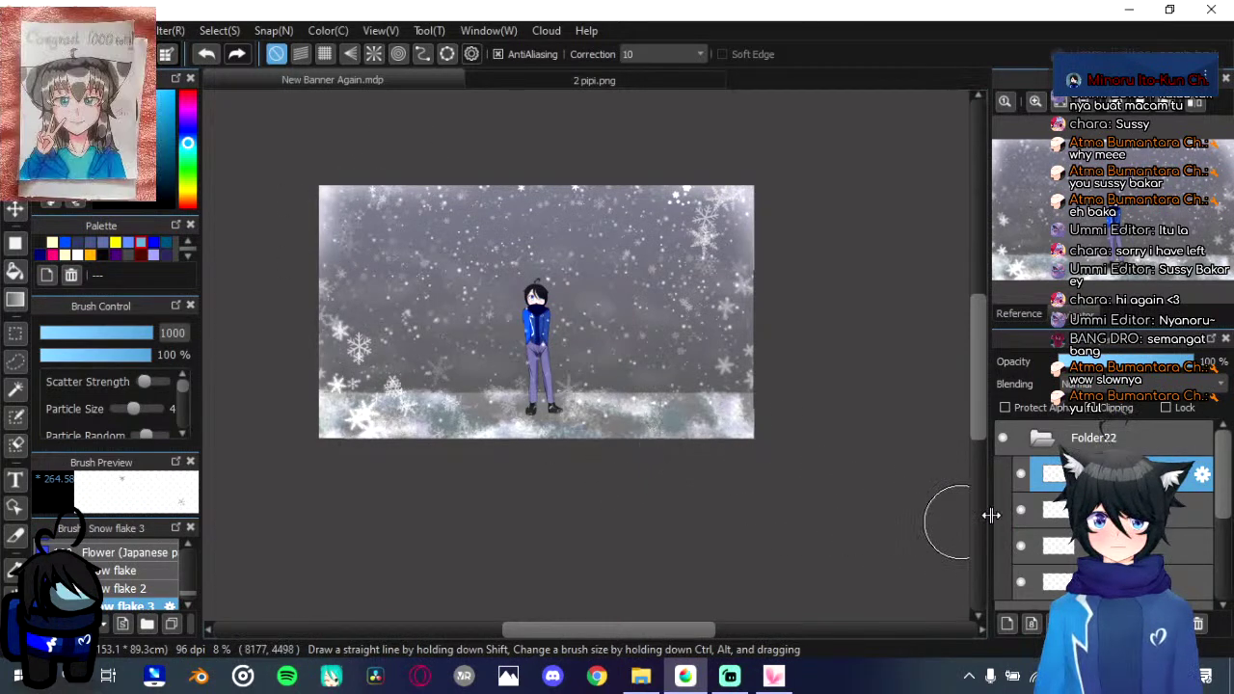
{"action": "left_click", "coordinate": [1124, 363]}
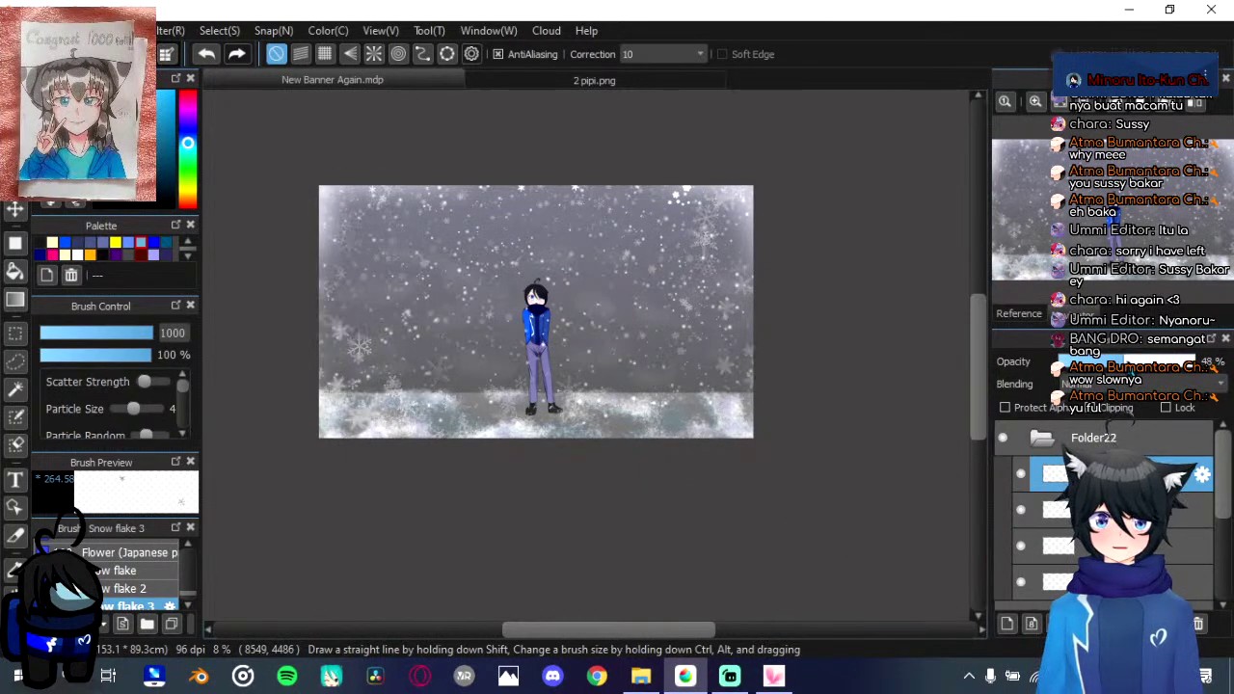
Step: Set the large edge snowflakes layer to 100% opacity and Overlay blending, and collapse Folder22
{"action": "left_click_drag", "start_coordinate": [1181, 373], "coordinate": [1187, 377]}
{"action": "left_click", "coordinate": [1188, 361]}
{"action": "left_click", "coordinate": [1186, 384]}
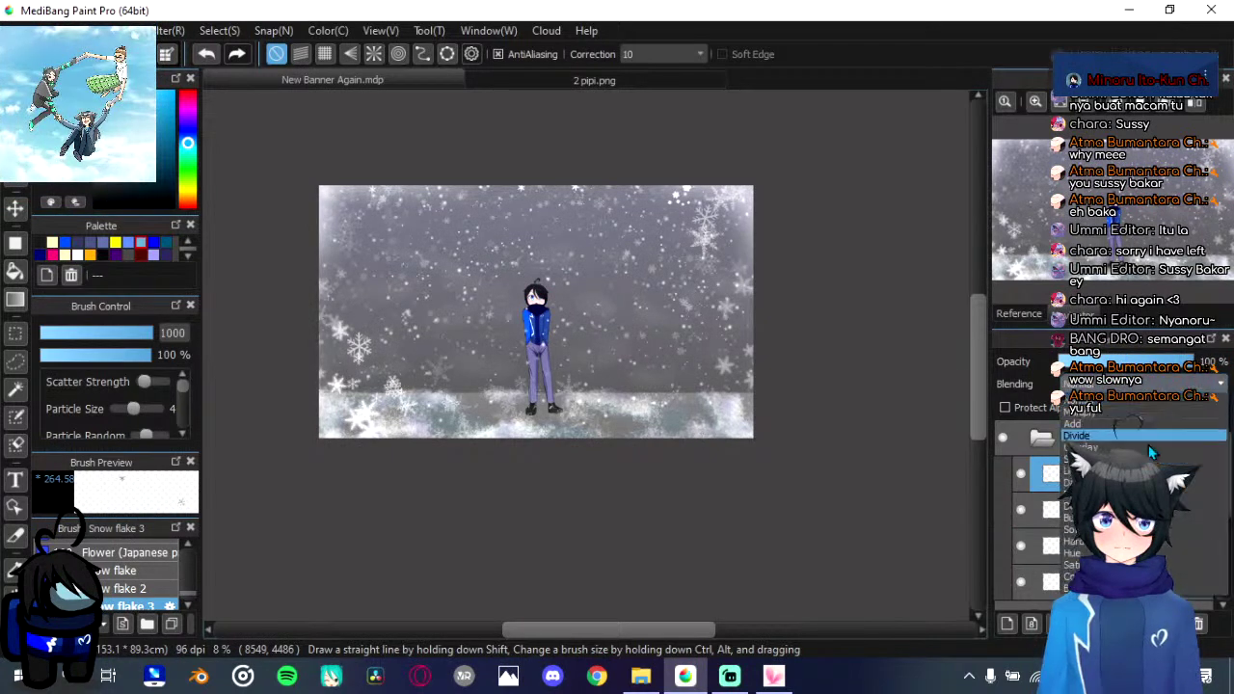
{"action": "left_click", "coordinate": [1140, 448]}
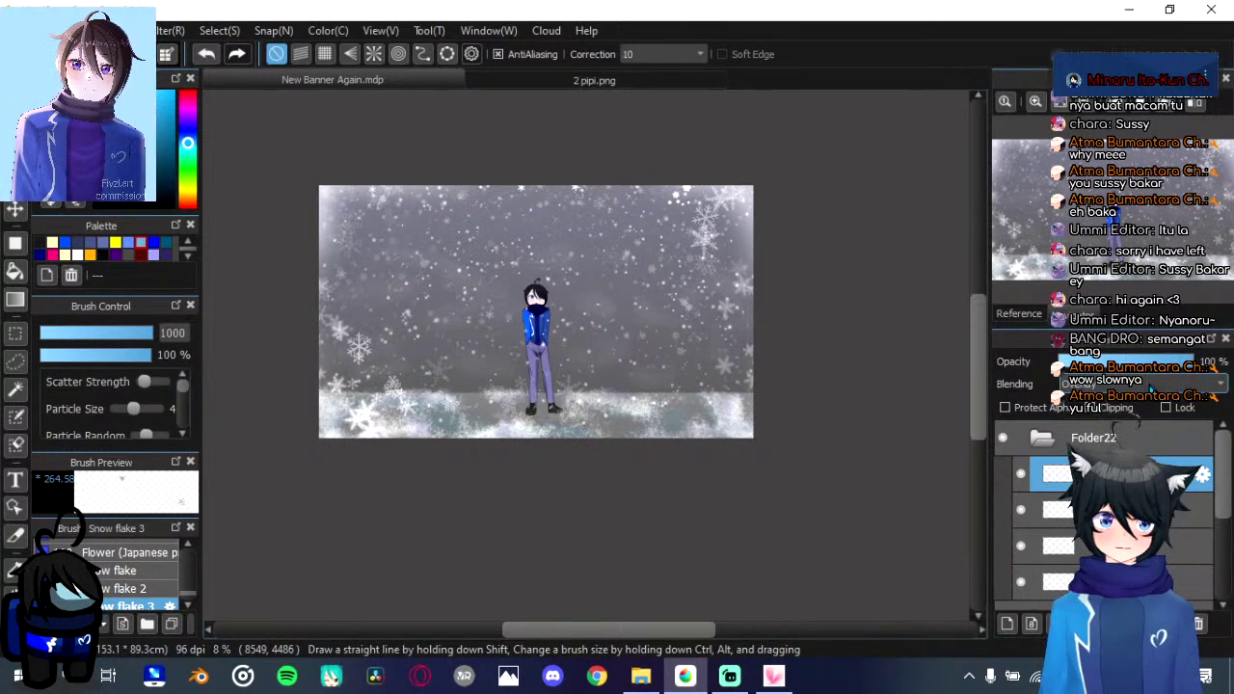
{"action": "scroll", "coordinate": [816, 322], "scroll_direction": "down", "scroll_amount": 1}
{"action": "scroll", "coordinate": [816, 322], "scroll_direction": "up", "scroll_amount": 2}
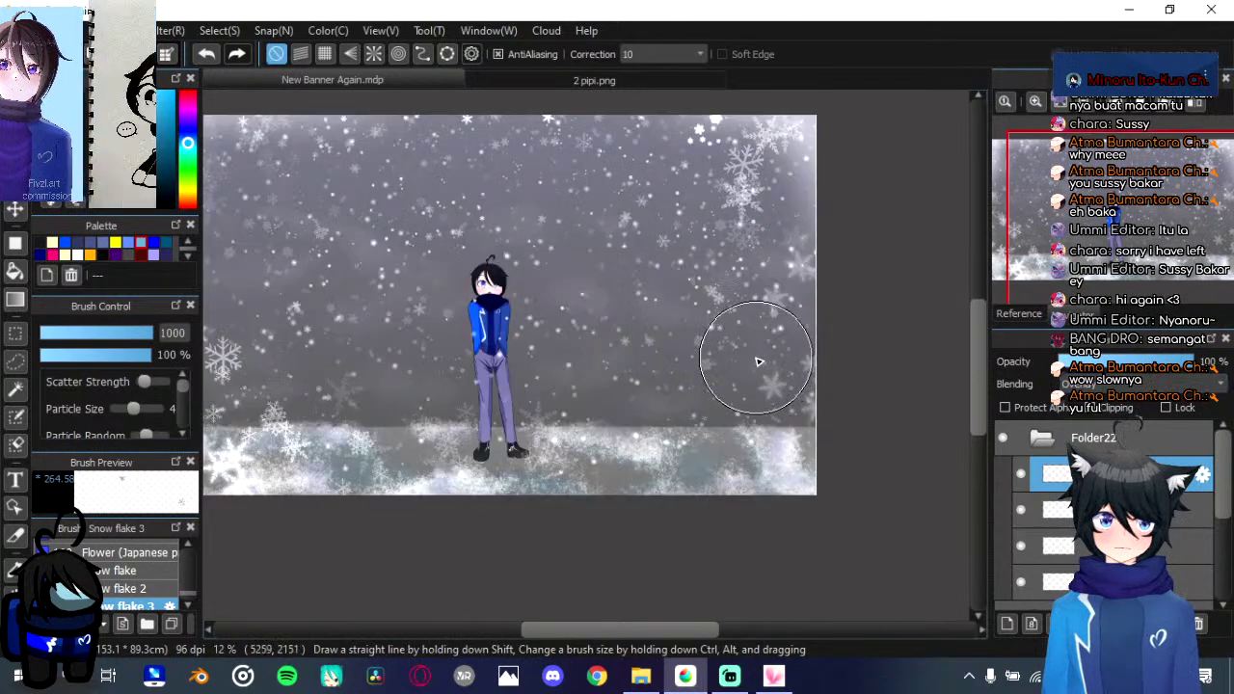
{"action": "scroll", "coordinate": [642, 330], "scroll_direction": "up", "scroll_amount": 1}
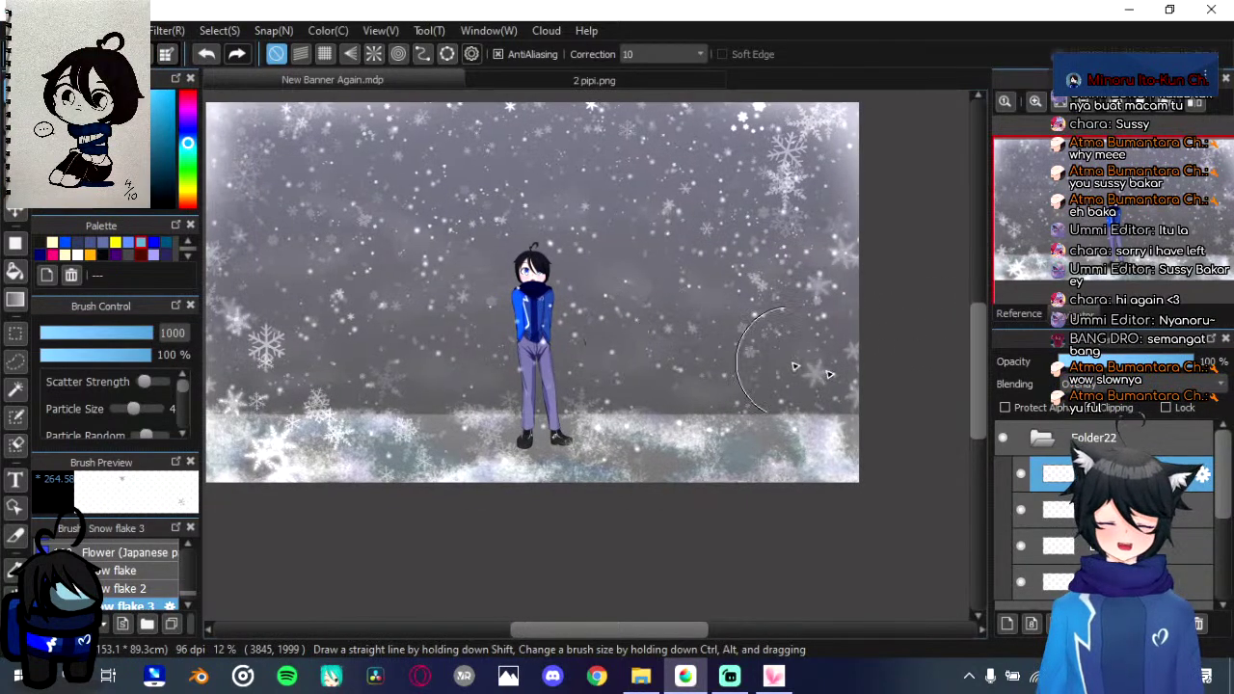
{"action": "left_click", "coordinate": [1058, 446]}
{"action": "scroll", "coordinate": [509, 418], "scroll_direction": "down", "scroll_amount": 1}
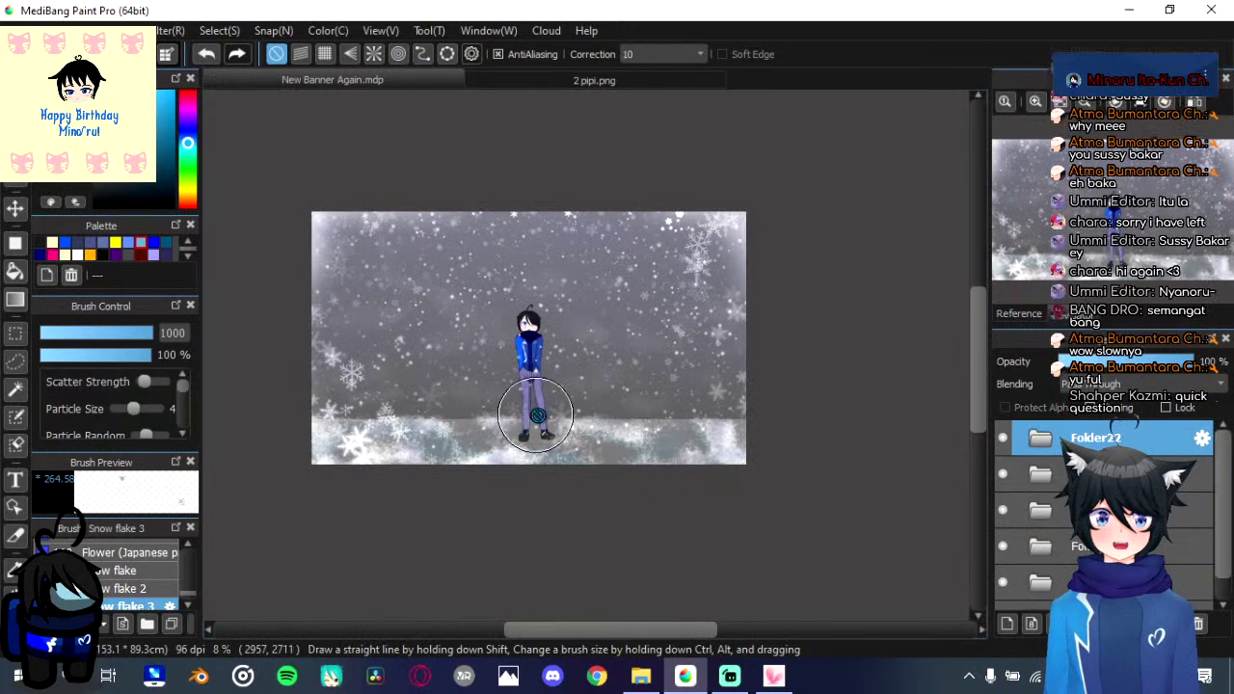
{"action": "left_click_drag", "start_coordinate": [557, 399], "coordinate": [565, 383]}
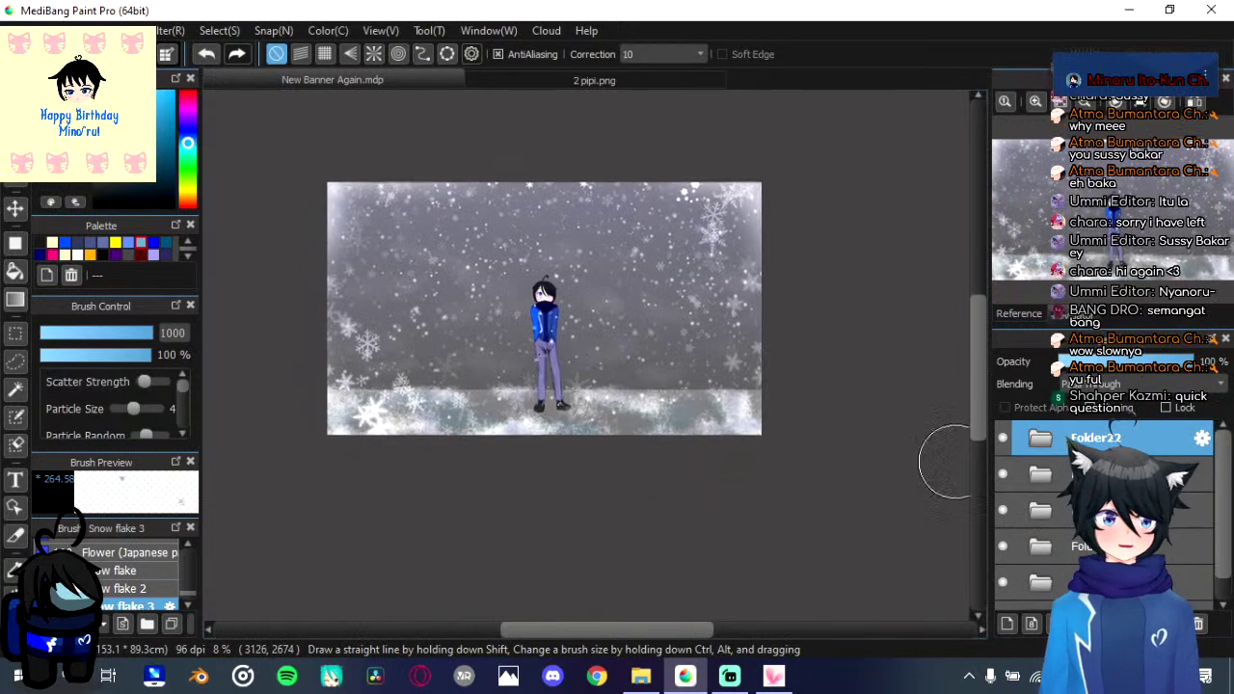
Step: Add a layer in the folder below Folder22 and fill the whole canvas with a light blue #00ADFF rectangle
{"action": "left_click", "coordinate": [1006, 469]}
{"action": "left_click", "coordinate": [1006, 468]}
{"action": "left_click", "coordinate": [1036, 479]}
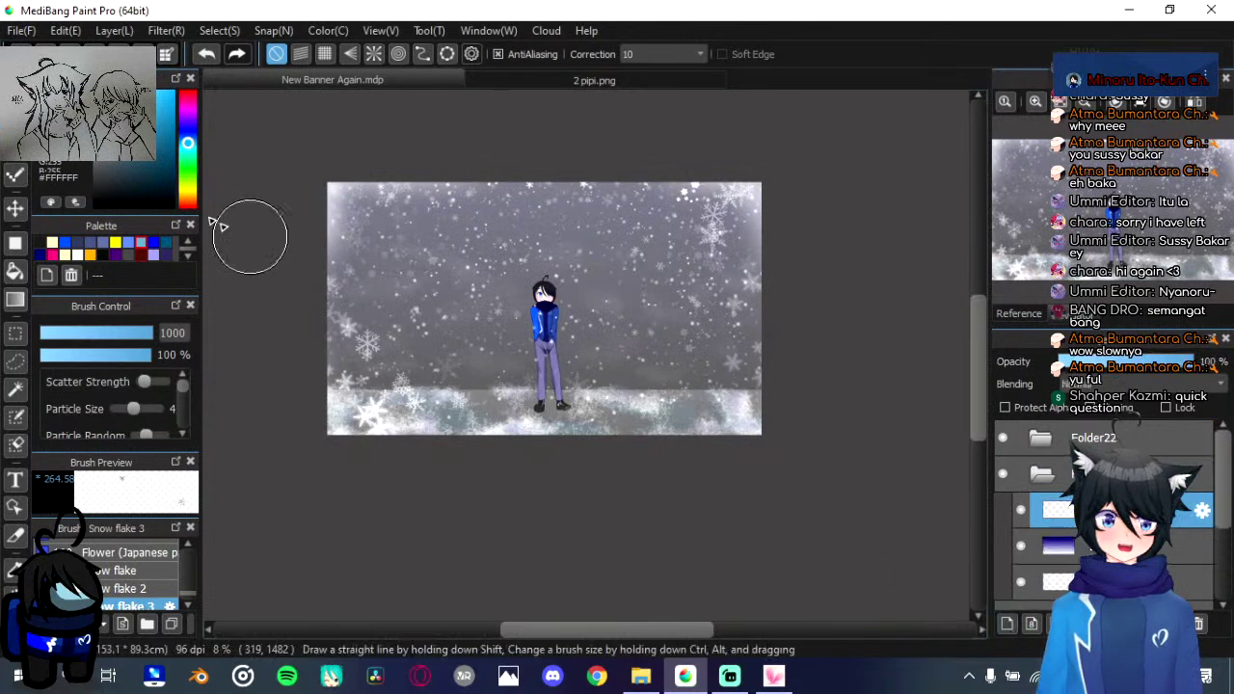
{"action": "left_click", "coordinate": [72, 131]}
{"action": "left_click", "coordinate": [15, 243]}
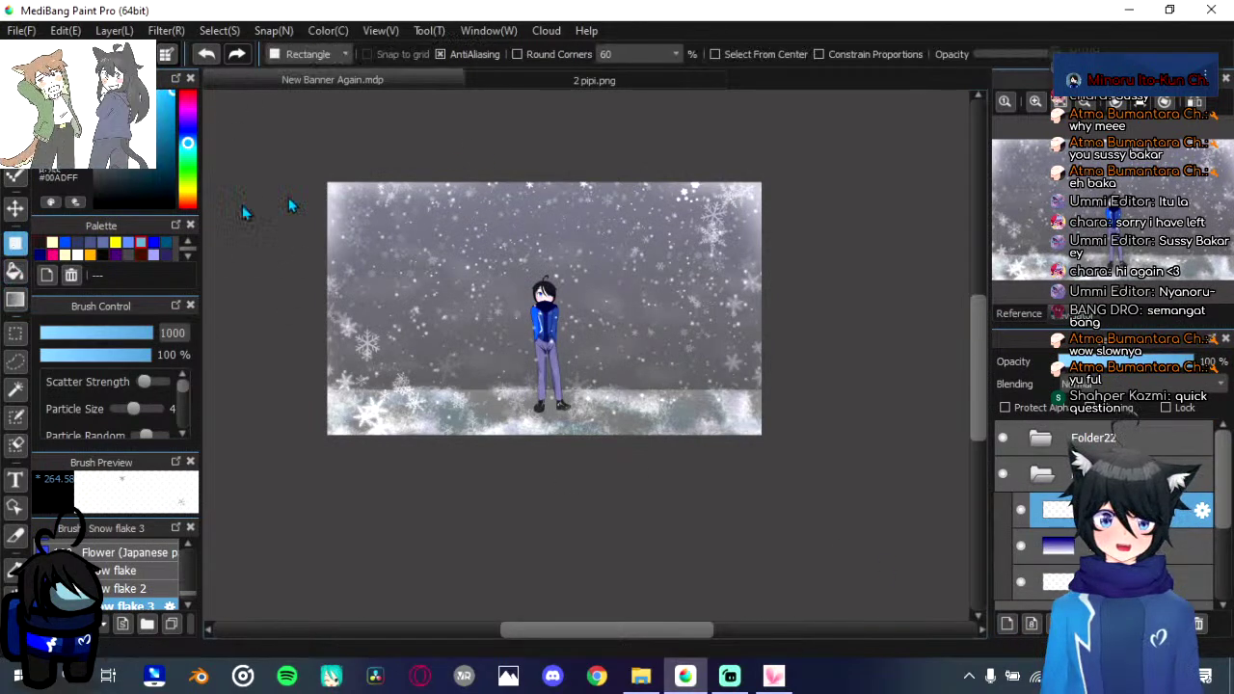
{"action": "left_click_drag", "start_coordinate": [311, 155], "coordinate": [796, 493]}
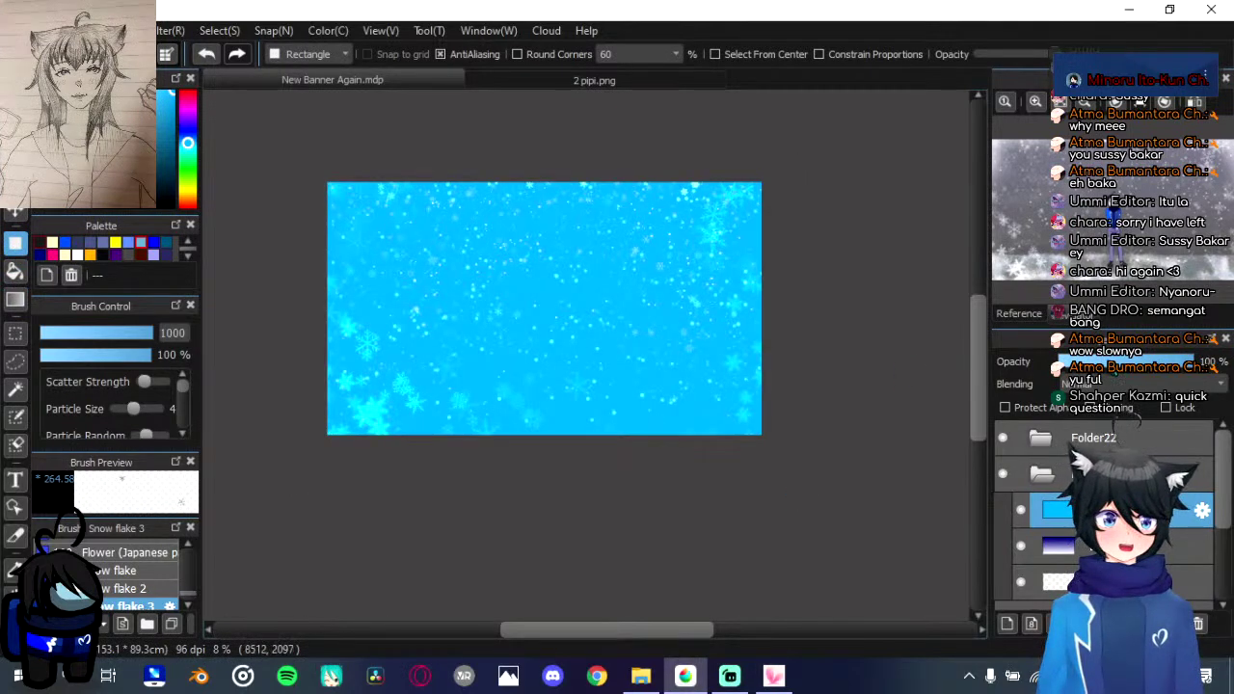
Step: Try Soft Light blending at 22% opacity on the blue fill layer
{"action": "left_click", "coordinate": [1138, 383]}
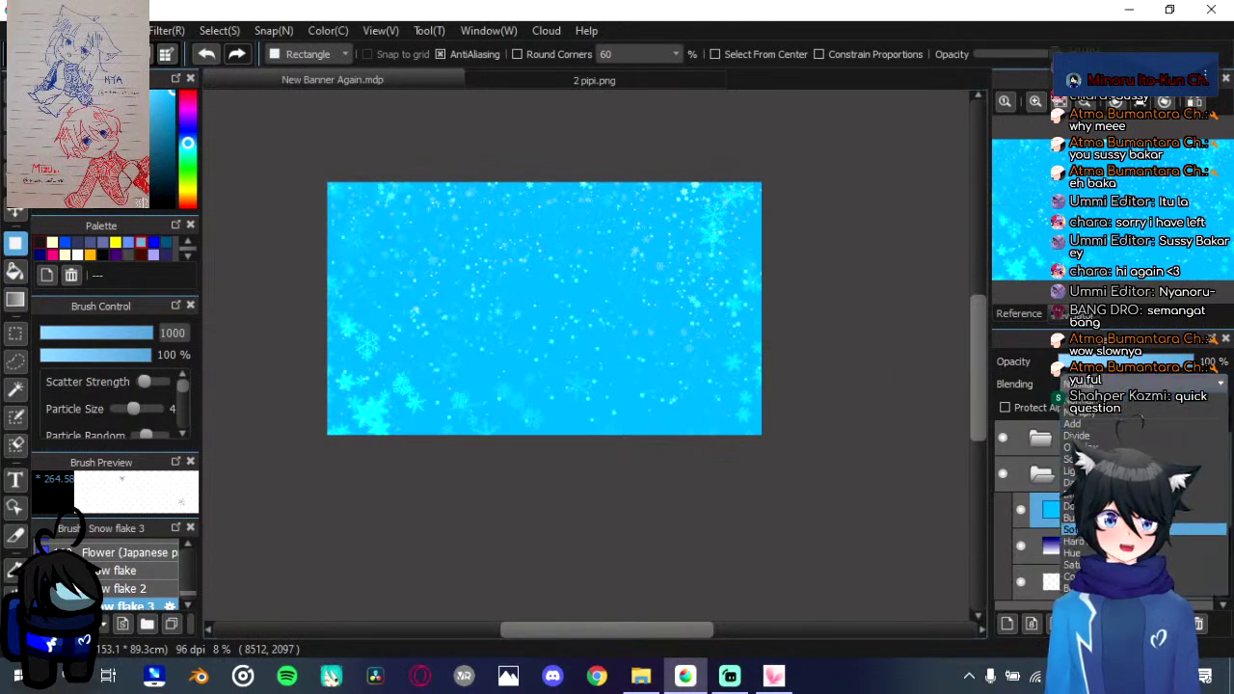
{"action": "left_click", "coordinate": [1108, 529]}
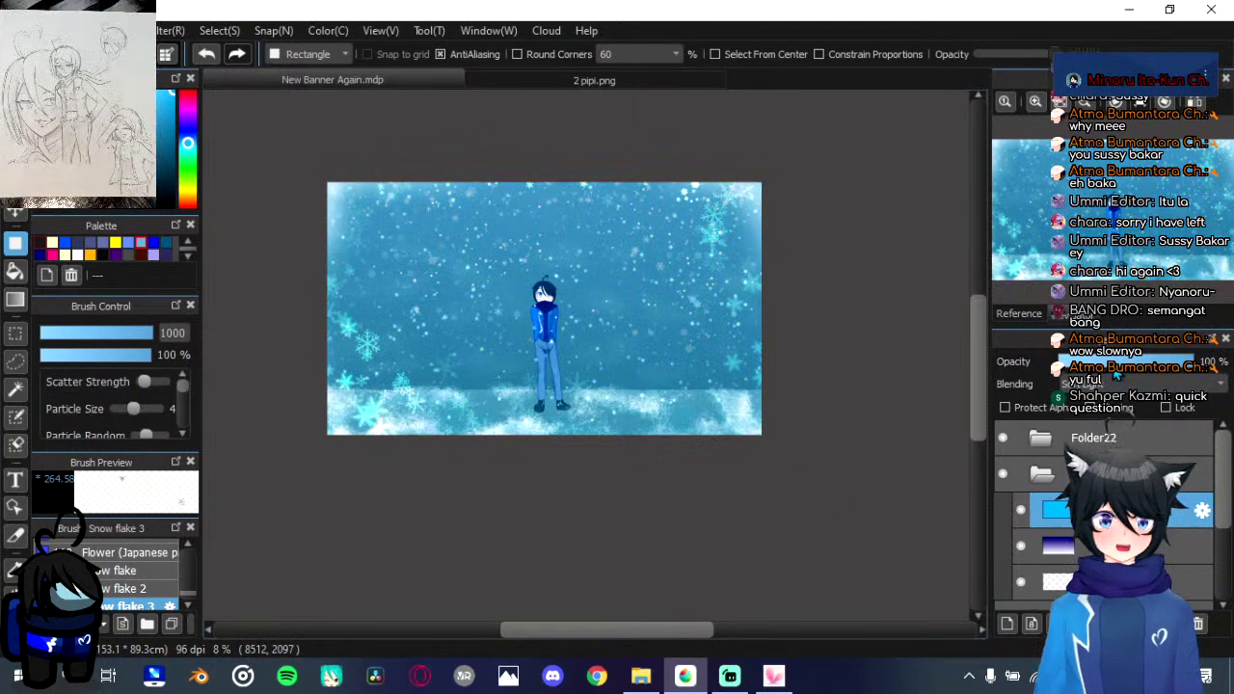
{"action": "left_click", "coordinate": [1114, 365]}
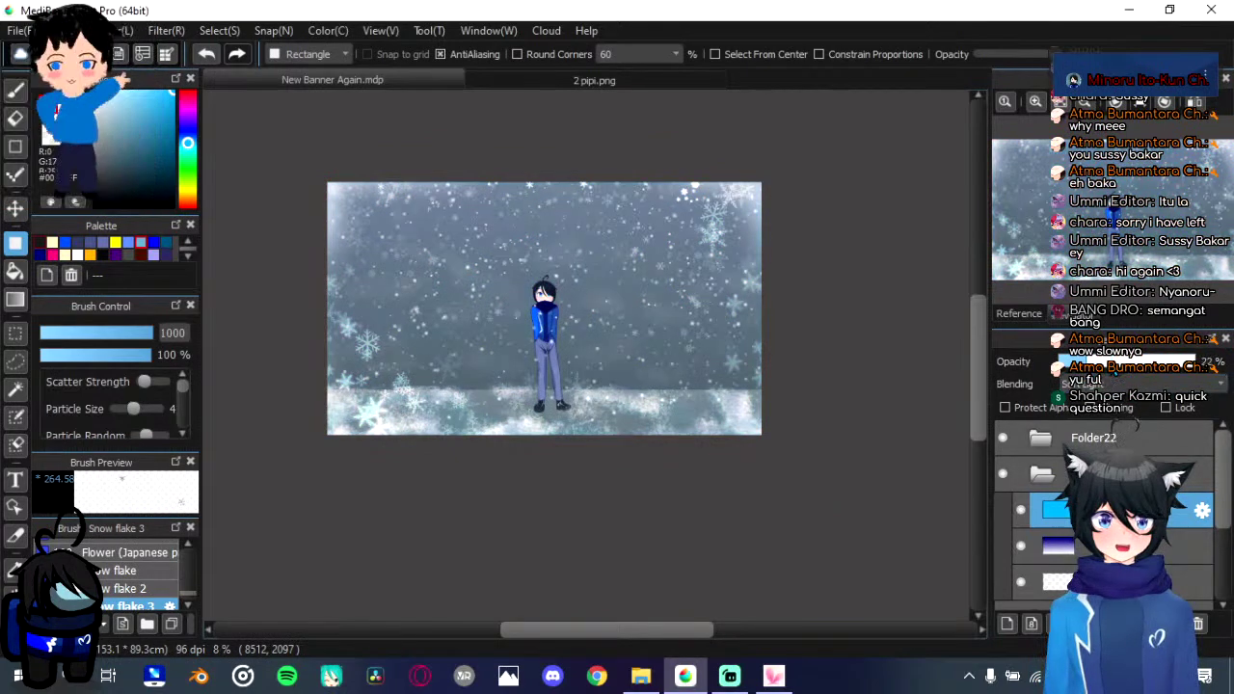
Step: Set the blue fill layer to Overlay blending and lower its opacity to 15%
{"action": "left_click", "coordinate": [1192, 363]}
{"action": "left_click", "coordinate": [1137, 384]}
{"action": "left_click", "coordinate": [1109, 447]}
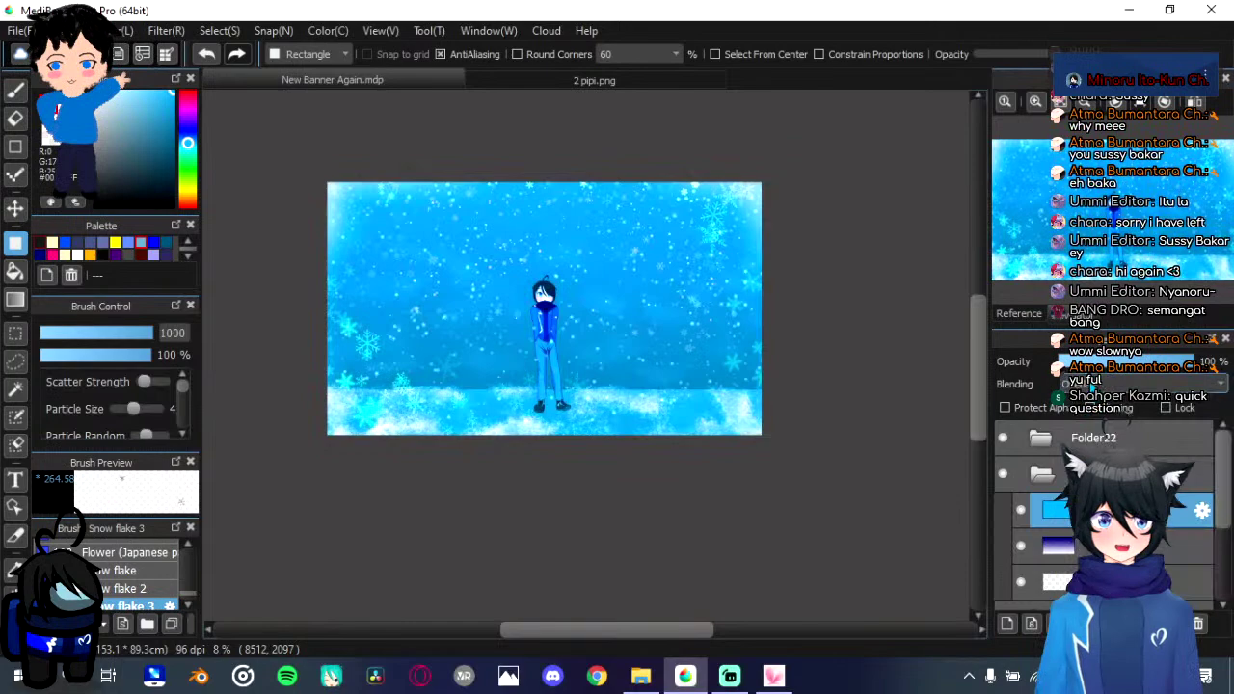
{"action": "left_click", "coordinate": [1087, 362]}
{"action": "scroll", "coordinate": [575, 339], "scroll_direction": "up", "scroll_amount": 4}
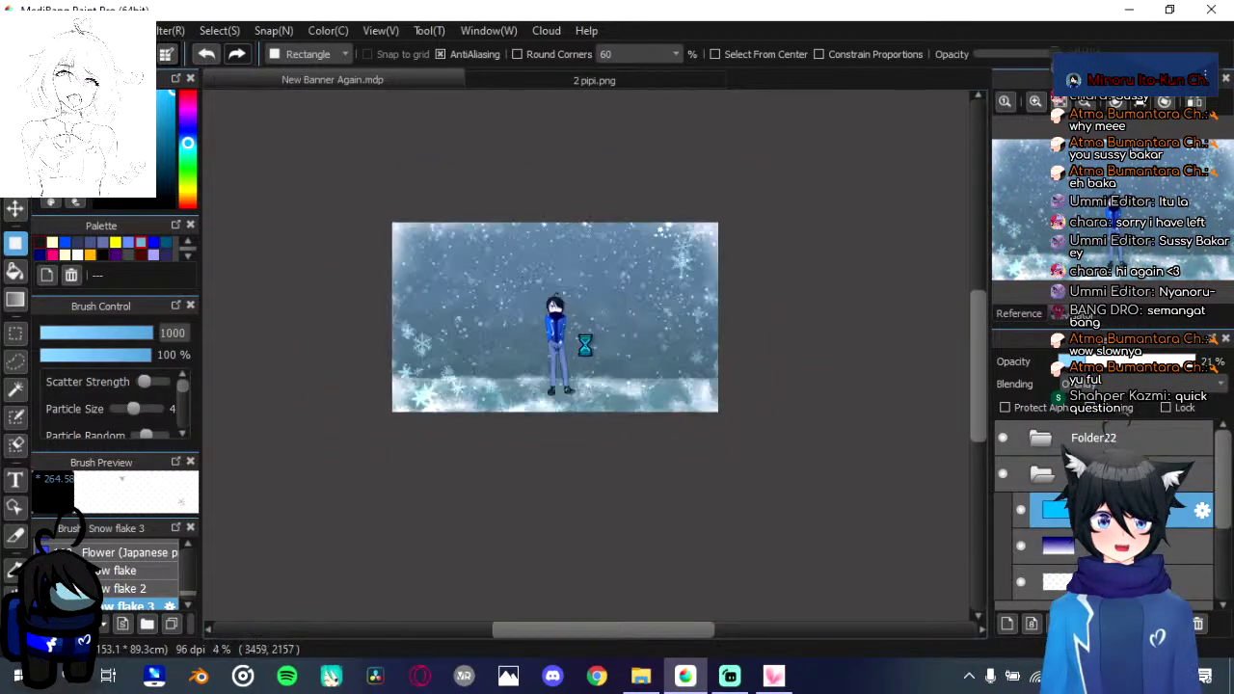
{"action": "scroll", "coordinate": [575, 338], "scroll_direction": "down", "scroll_amount": 1}
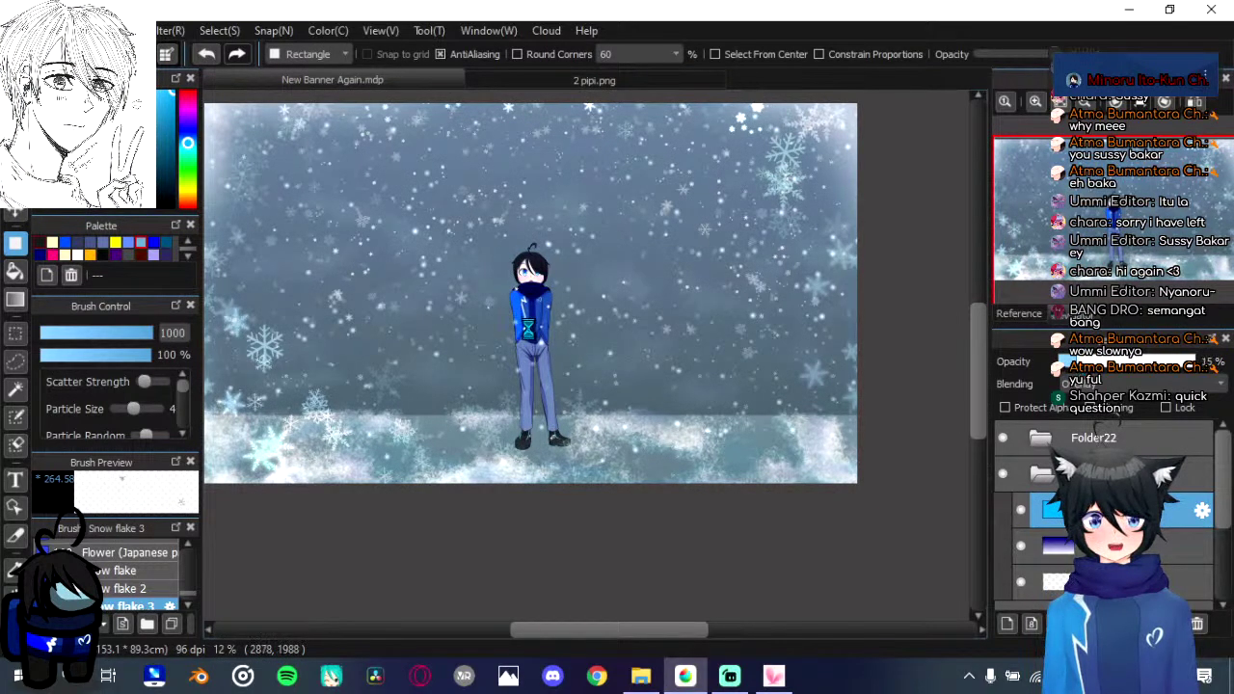
{"action": "left_click_drag", "start_coordinate": [530, 329], "coordinate": [586, 319]}
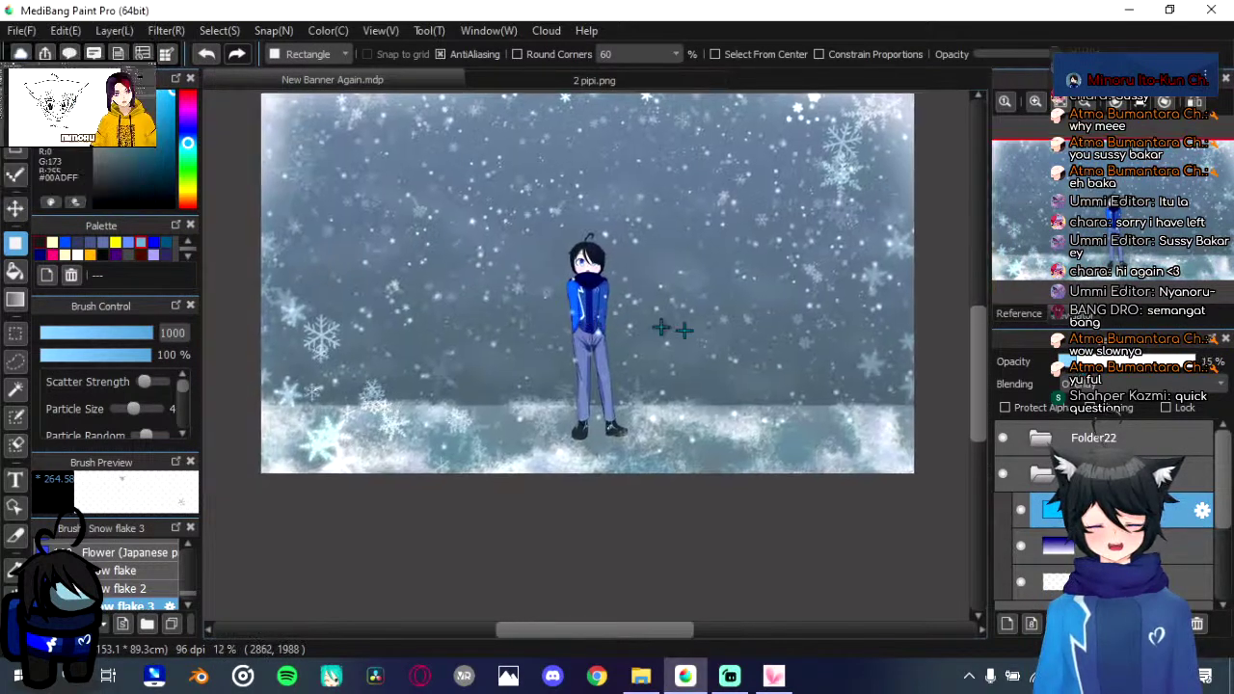
Step: Add a clipped Multiply layer above the artwork in the character's folder and choose dark blue #00007F as the paint color
{"action": "left_click", "coordinate": [1040, 475]}
{"action": "left_click", "coordinate": [1003, 511]}
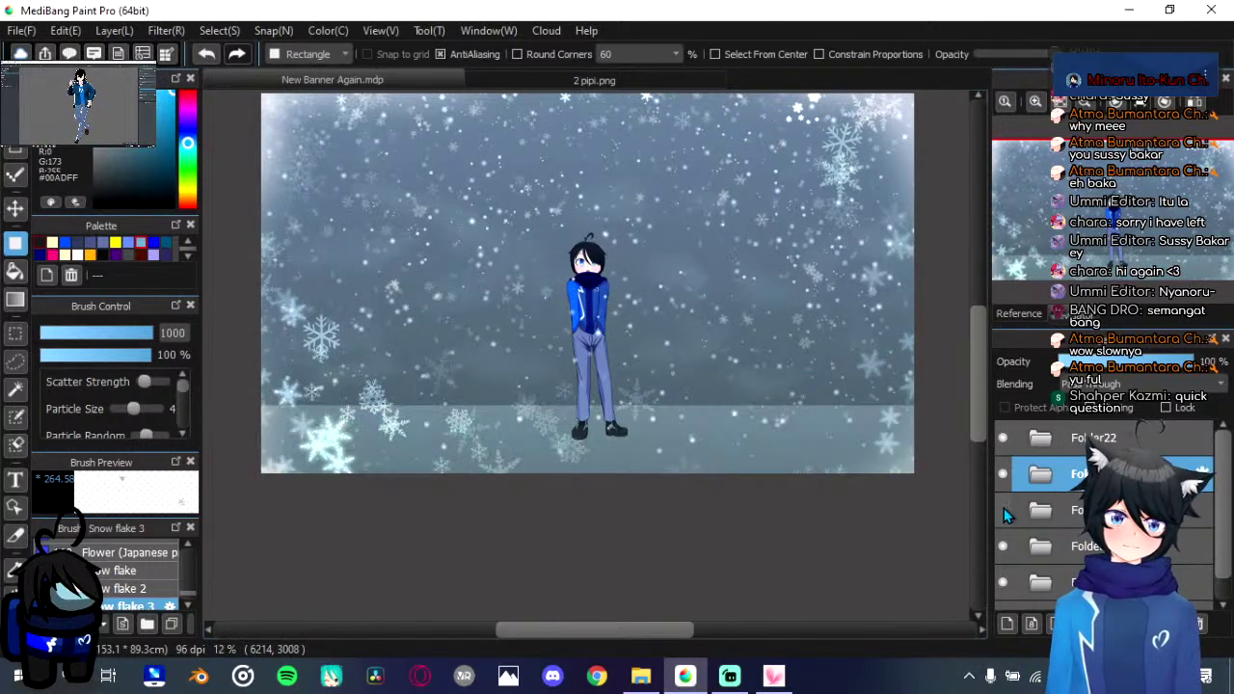
{"action": "left_click", "coordinate": [1004, 511]}
{"action": "scroll", "coordinate": [1035, 516], "scroll_direction": "down", "scroll_amount": 1}
{"action": "left_click", "coordinate": [1003, 519]}
{"action": "left_click", "coordinate": [1003, 520]}
{"action": "left_click", "coordinate": [1040, 521]}
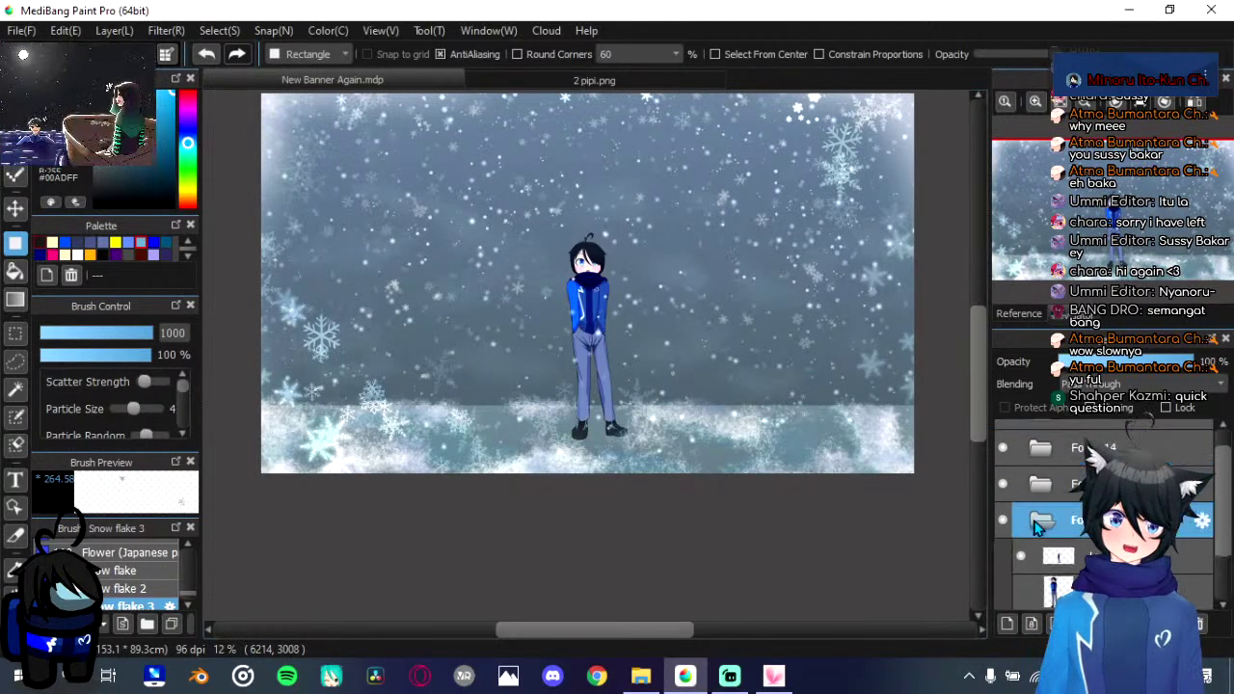
{"action": "scroll", "coordinate": [1042, 523], "scroll_direction": "down", "scroll_amount": 1}
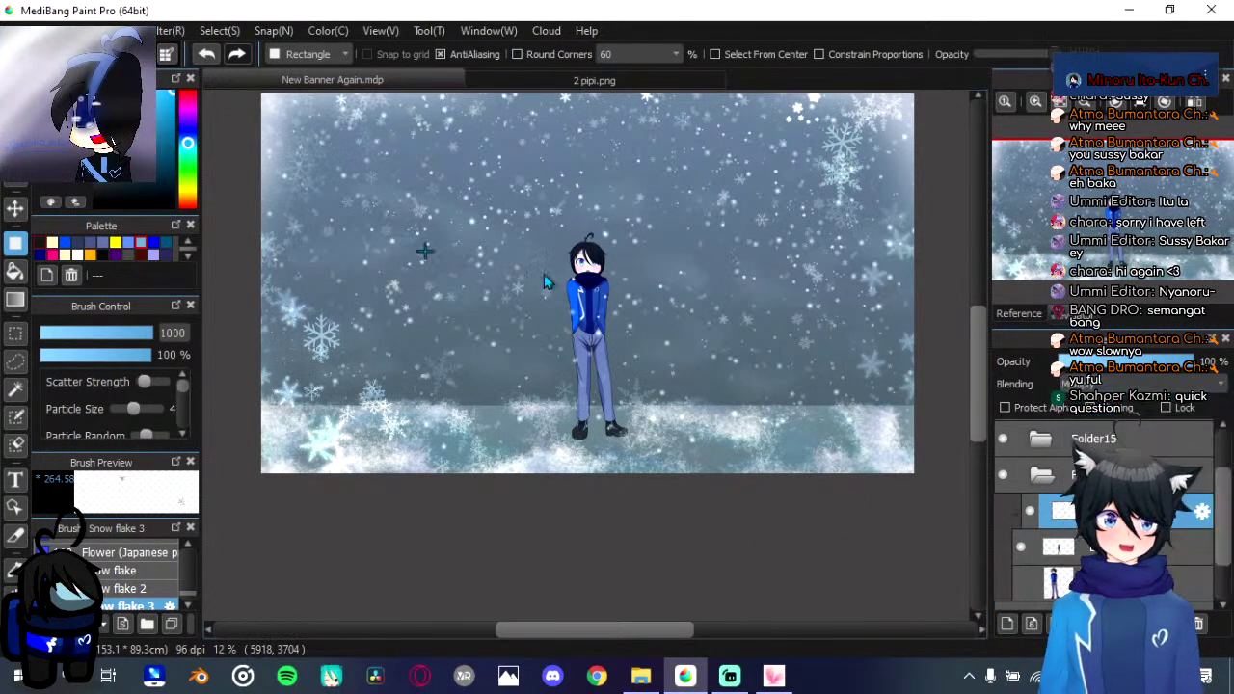
{"action": "left_click", "coordinate": [41, 255]}
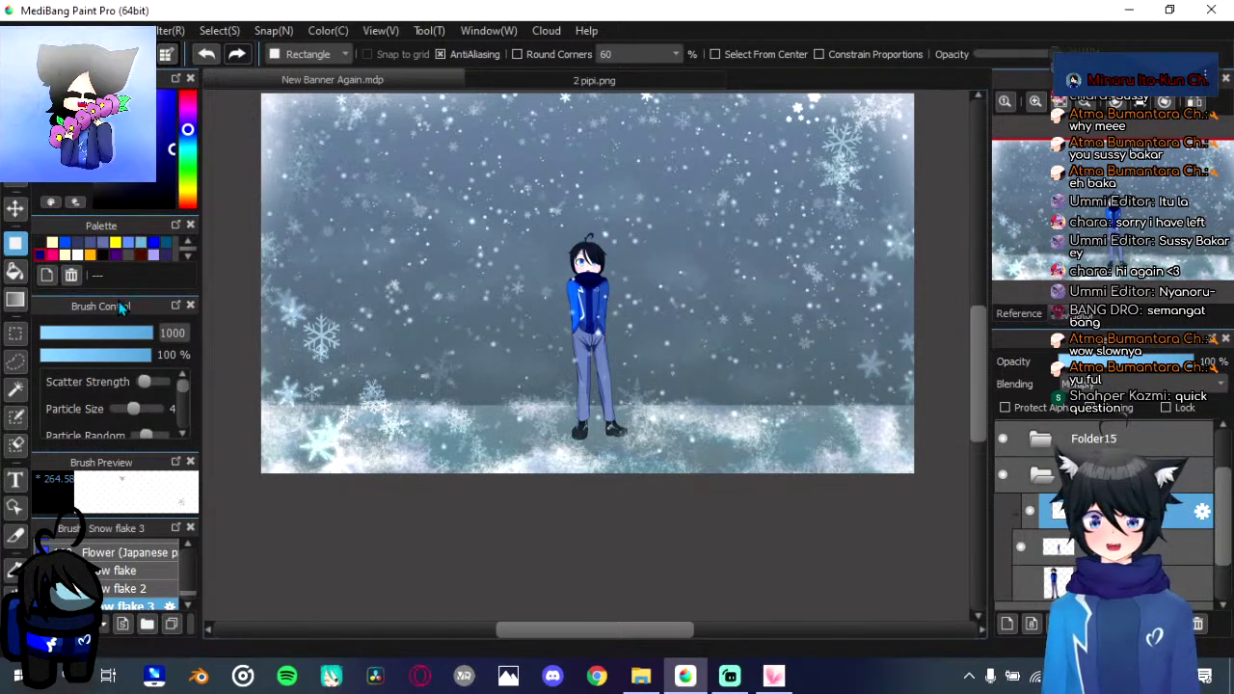
Step: Try shading the character's trousers with the lowercase "cloud" brush at size 194 and 53% opacity, and undo the strokes
{"action": "scroll", "coordinate": [130, 580], "scroll_direction": "up", "scroll_amount": 1}
{"action": "scroll", "coordinate": [129, 576], "scroll_direction": "up", "scroll_amount": 5}
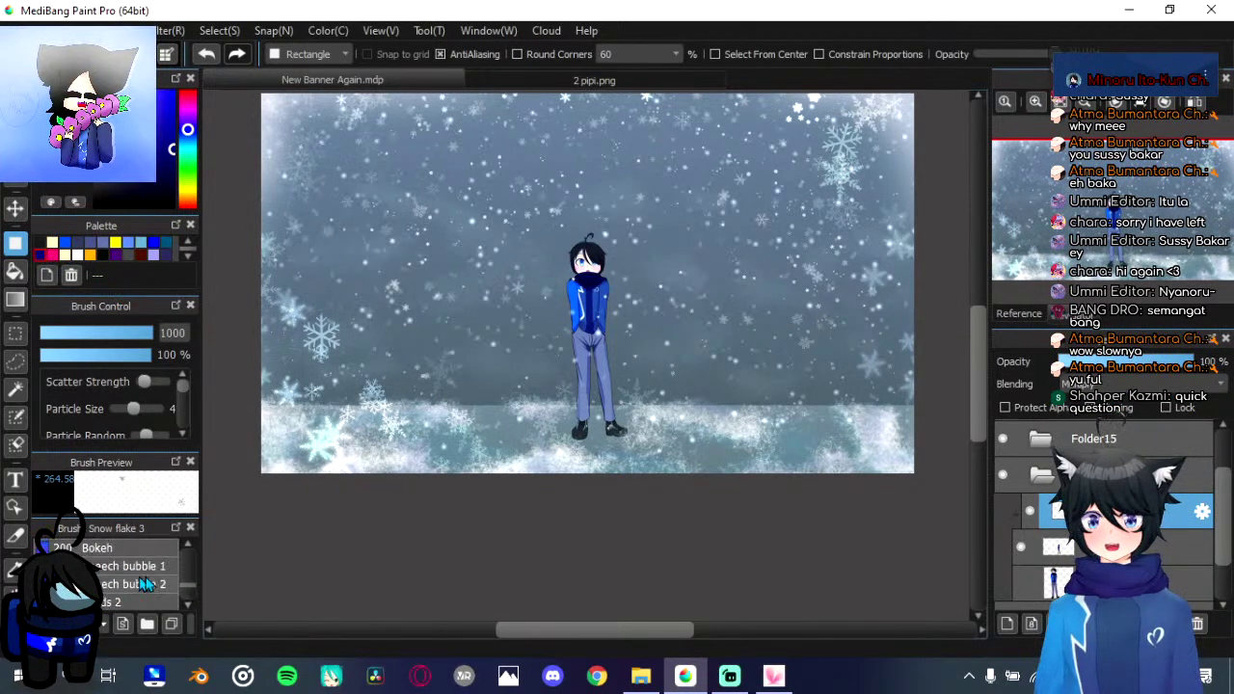
{"action": "left_click_drag", "start_coordinate": [188, 587], "coordinate": [185, 577]}
{"action": "scroll", "coordinate": [186, 570], "scroll_direction": "up", "scroll_amount": 5}
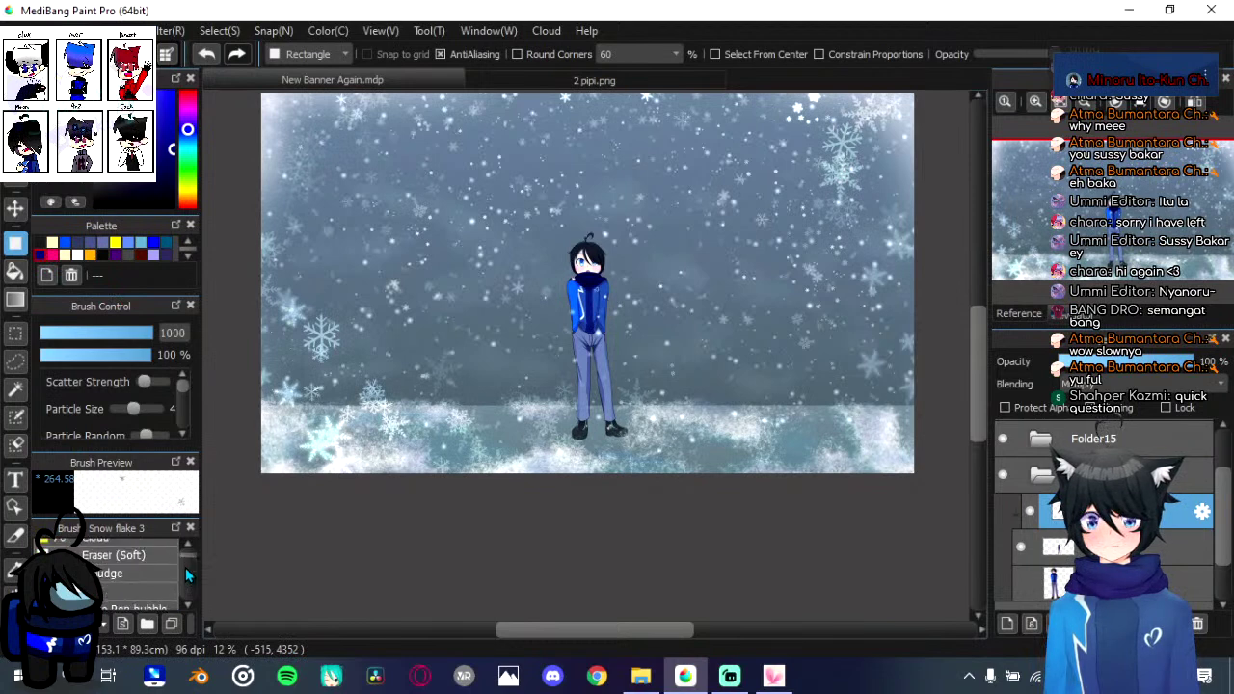
{"action": "scroll", "coordinate": [111, 578], "scroll_direction": "down", "scroll_amount": 3}
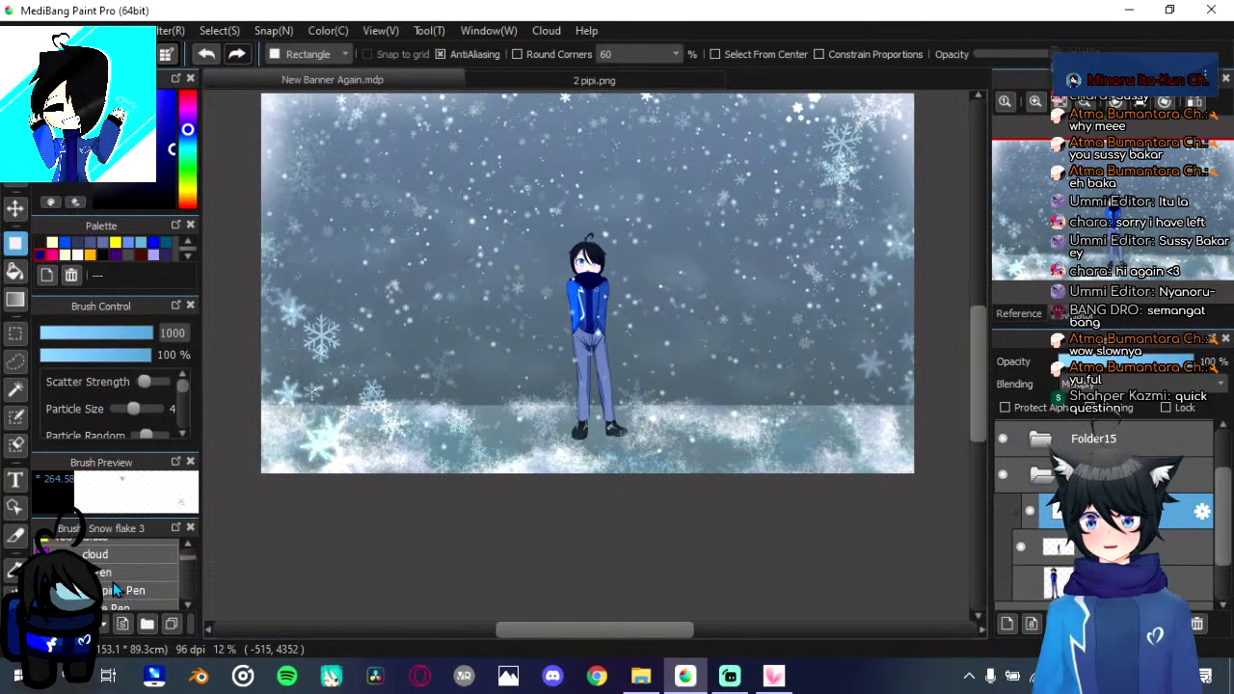
{"action": "left_click", "coordinate": [111, 543]}
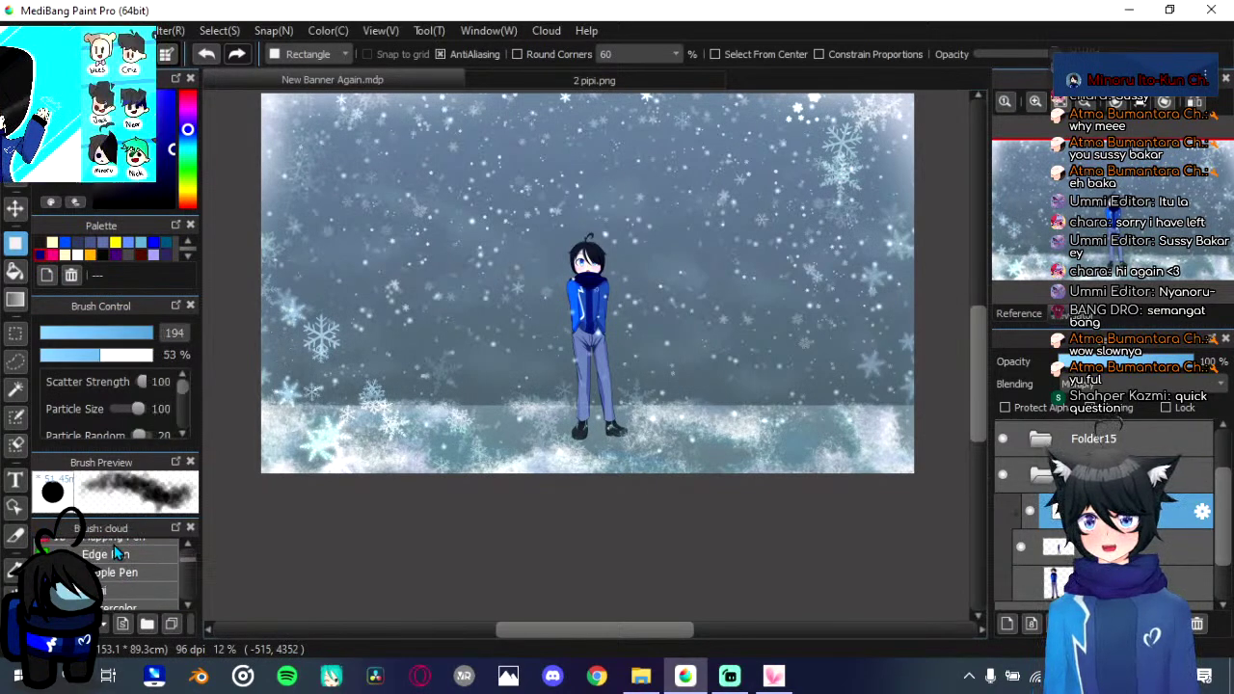
{"action": "scroll", "coordinate": [641, 431], "scroll_direction": "up", "scroll_amount": 3}
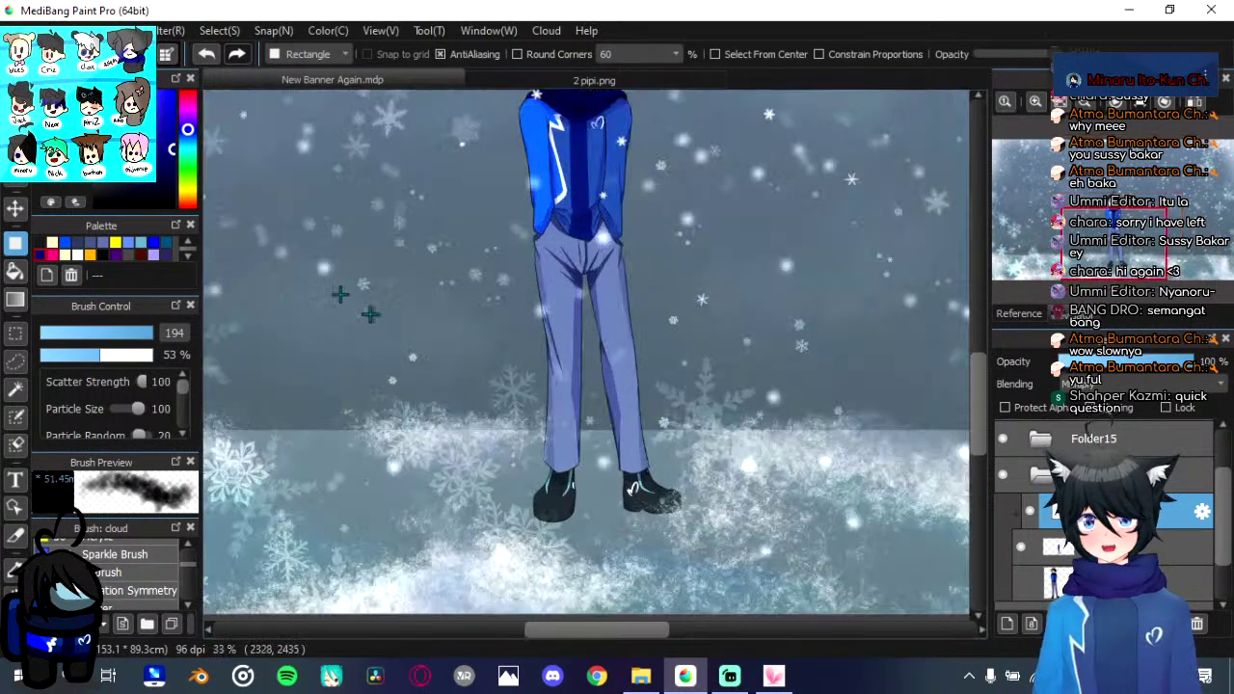
{"action": "key", "text": "b"}
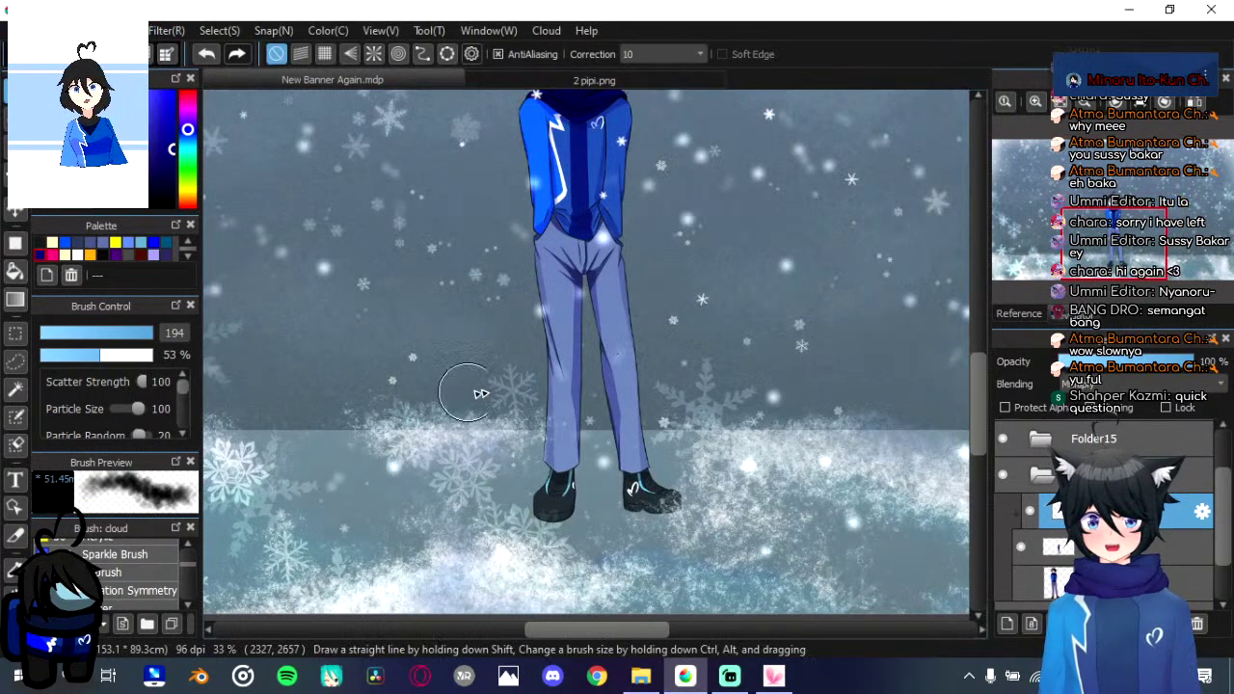
{"action": "mouse_move", "coordinate": [564, 181]}
{"action": "left_mouse_down"}
{"action": "mouse_move", "coordinate": [565, 518]}
{"action": "mouse_move", "coordinate": [570, 244]}
{"action": "mouse_move", "coordinate": [558, 542]}
{"action": "mouse_move", "coordinate": [564, 507]}
{"action": "left_mouse_up"}
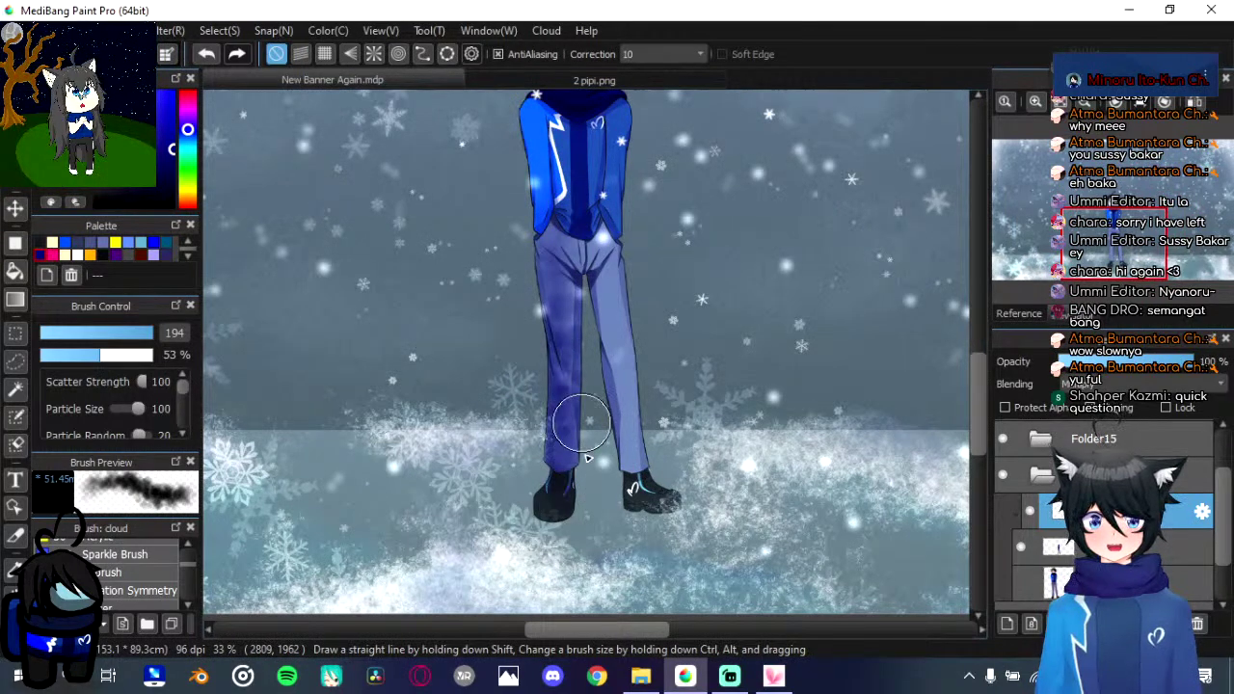
{"action": "mouse_move", "coordinate": [581, 424]}
{"action": "left_mouse_down"}
{"action": "mouse_move", "coordinate": [600, 504]}
{"action": "mouse_move", "coordinate": [625, 441]}
{"action": "mouse_move", "coordinate": [671, 522]}
{"action": "mouse_move", "coordinate": [591, 271]}
{"action": "mouse_move", "coordinate": [652, 490]}
{"action": "left_mouse_up"}
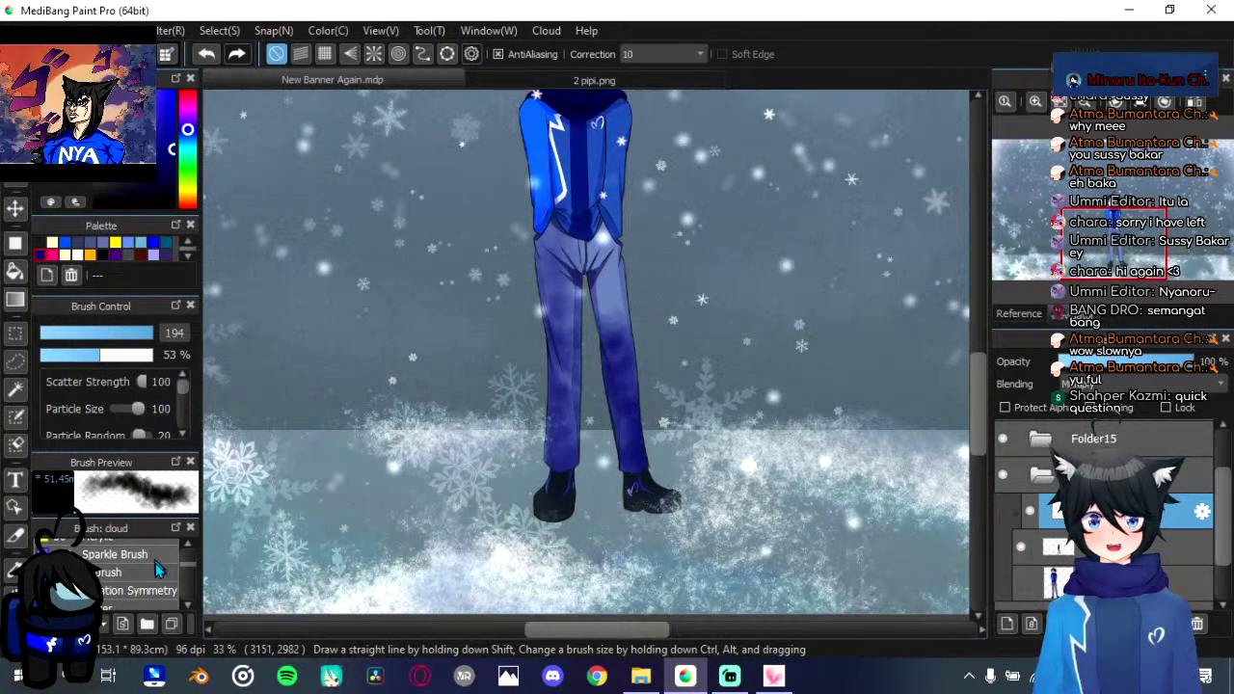
{"action": "key", "text": "ctrl+z"}
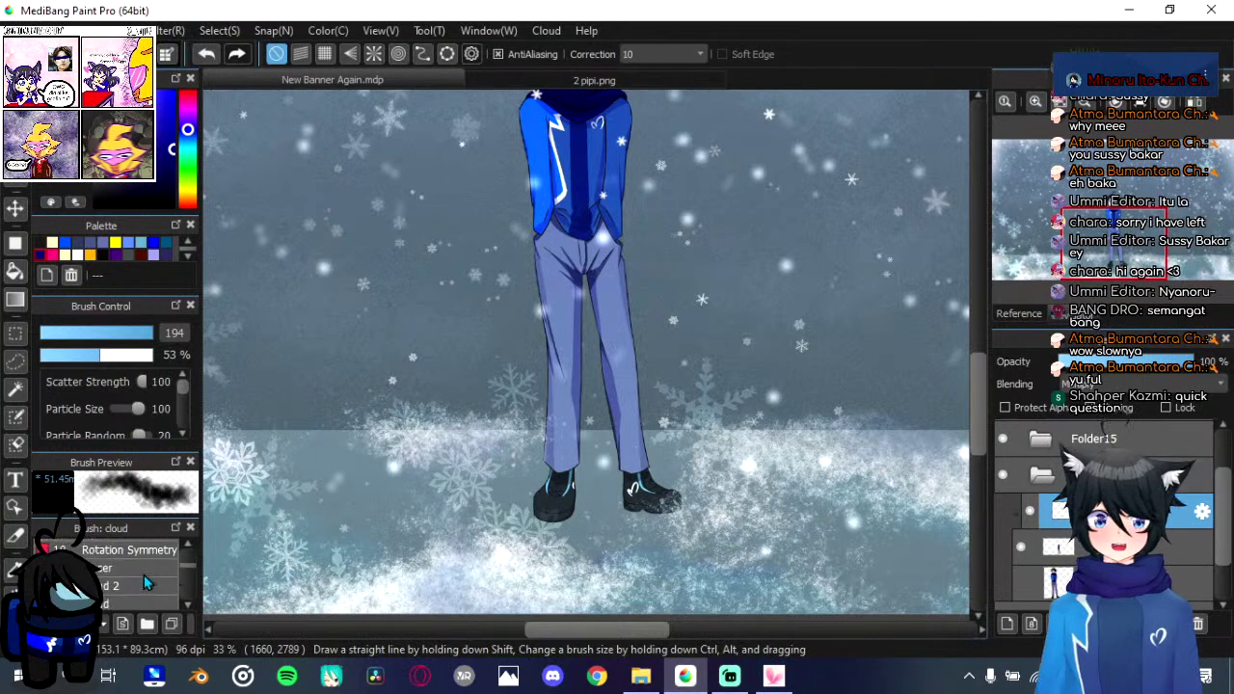
Step: Shade the character's trousers and shoes in dark blue with the "Cloud" brush at size 494 and 15% opacity
{"action": "scroll", "coordinate": [144, 574], "scroll_direction": "down", "scroll_amount": 1}
{"action": "left_click", "coordinate": [143, 577]}
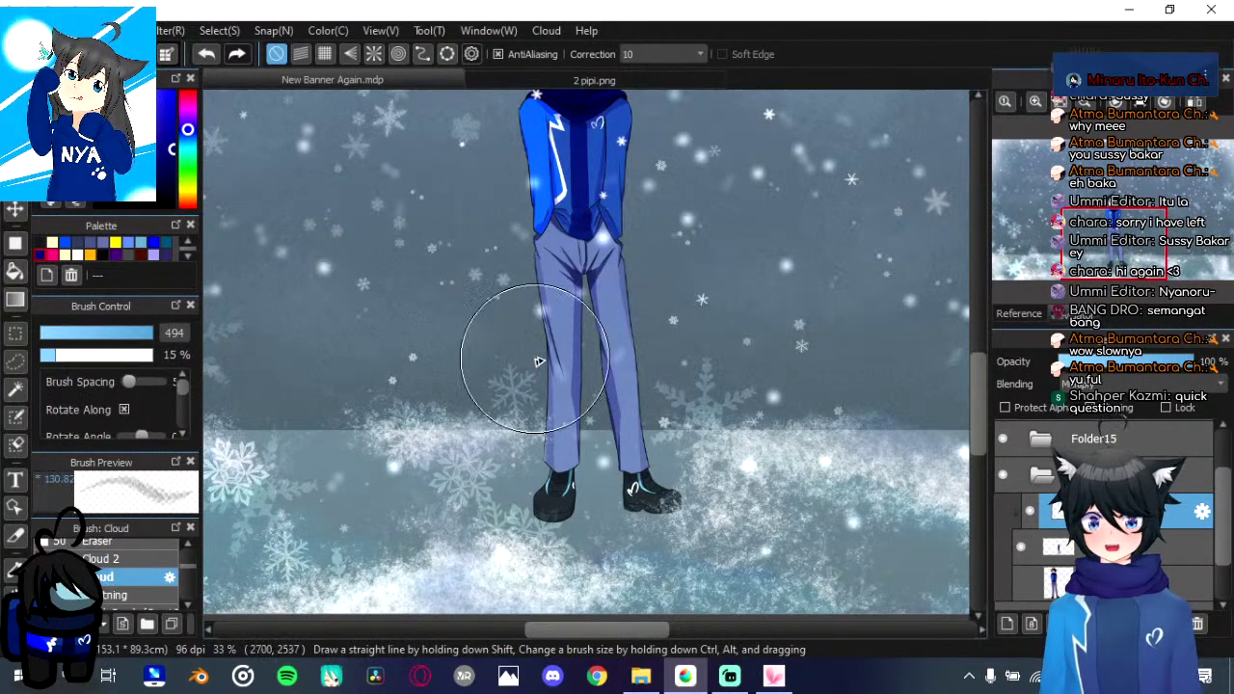
{"action": "mouse_move", "coordinate": [553, 316]}
{"action": "left_mouse_down"}
{"action": "mouse_move", "coordinate": [556, 532]}
{"action": "mouse_move", "coordinate": [569, 396]}
{"action": "left_mouse_up"}
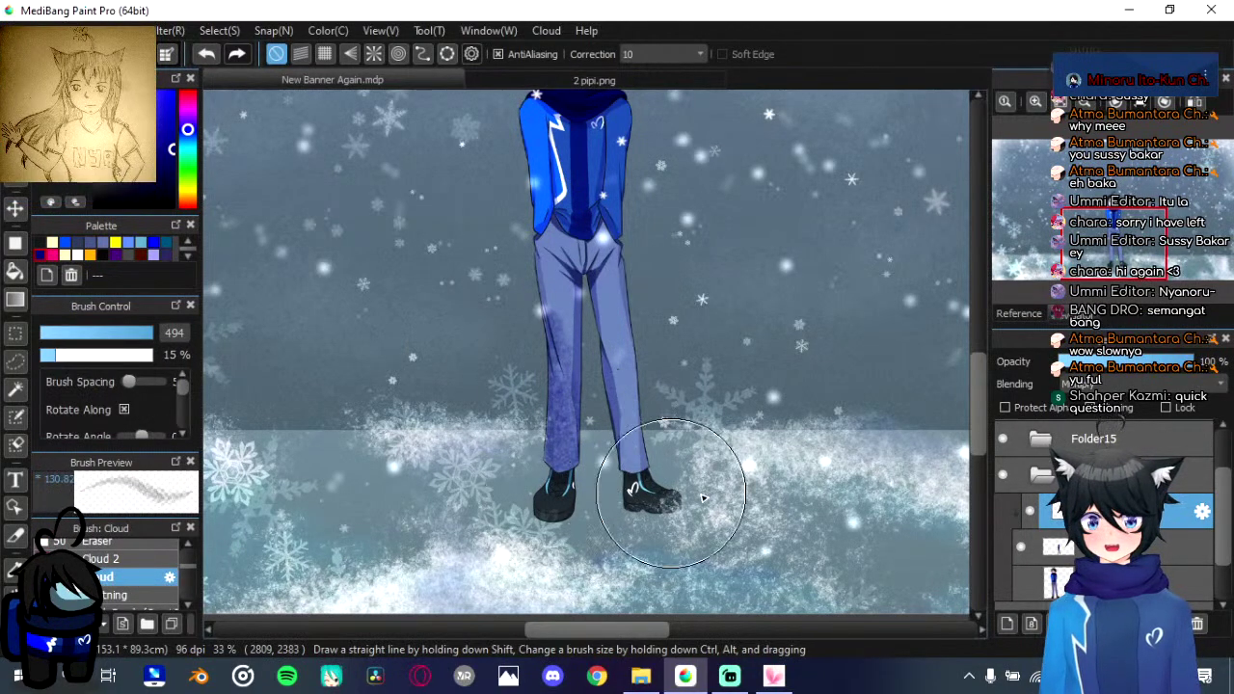
{"action": "mouse_move", "coordinate": [704, 499]}
{"action": "left_mouse_down"}
{"action": "mouse_move", "coordinate": [597, 352]}
{"action": "mouse_move", "coordinate": [627, 453]}
{"action": "mouse_move", "coordinate": [515, 168]}
{"action": "mouse_move", "coordinate": [504, 202]}
{"action": "mouse_move", "coordinate": [588, 241]}
{"action": "mouse_move", "coordinate": [666, 215]}
{"action": "mouse_move", "coordinate": [557, 289]}
{"action": "mouse_move", "coordinate": [520, 174]}
{"action": "mouse_move", "coordinate": [554, 550]}
{"action": "mouse_move", "coordinate": [557, 405]}
{"action": "mouse_move", "coordinate": [563, 542]}
{"action": "left_mouse_up"}
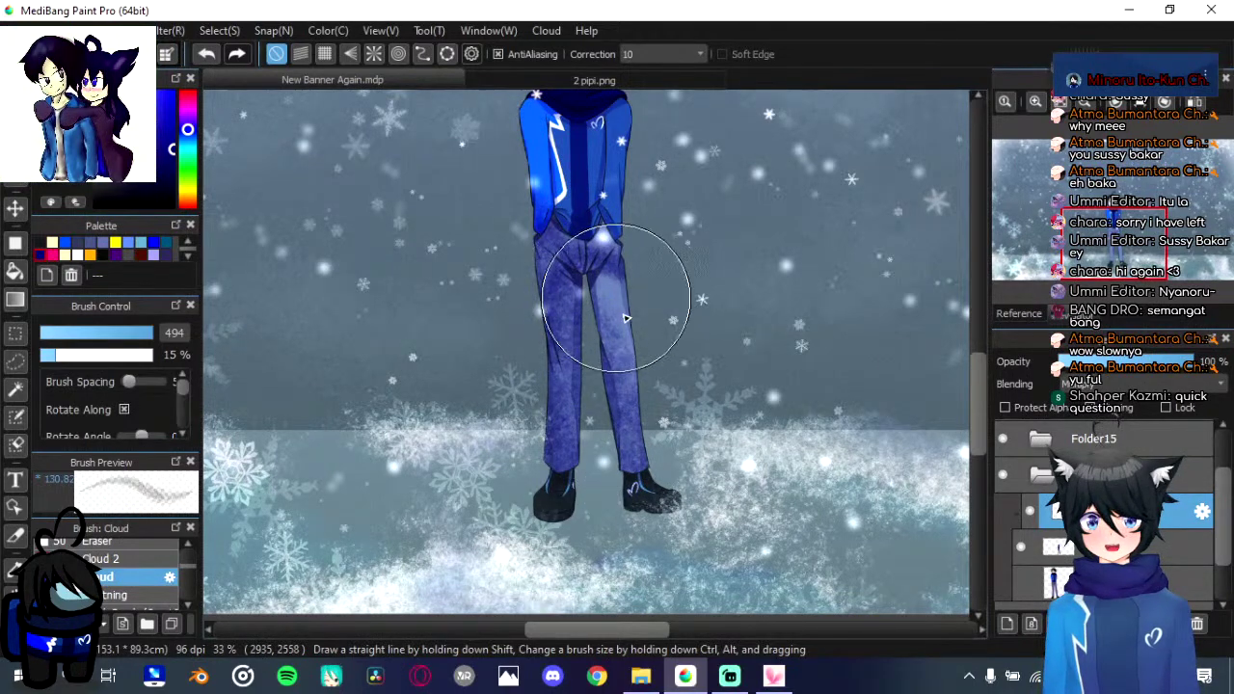
{"action": "mouse_move", "coordinate": [625, 318]}
{"action": "left_mouse_down"}
{"action": "mouse_move", "coordinate": [632, 411]}
{"action": "mouse_move", "coordinate": [613, 260]}
{"action": "mouse_move", "coordinate": [631, 437]}
{"action": "mouse_move", "coordinate": [662, 514]}
{"action": "mouse_move", "coordinate": [632, 486]}
{"action": "mouse_move", "coordinate": [620, 406]}
{"action": "mouse_move", "coordinate": [640, 489]}
{"action": "mouse_move", "coordinate": [685, 526]}
{"action": "mouse_move", "coordinate": [606, 485]}
{"action": "left_mouse_up"}
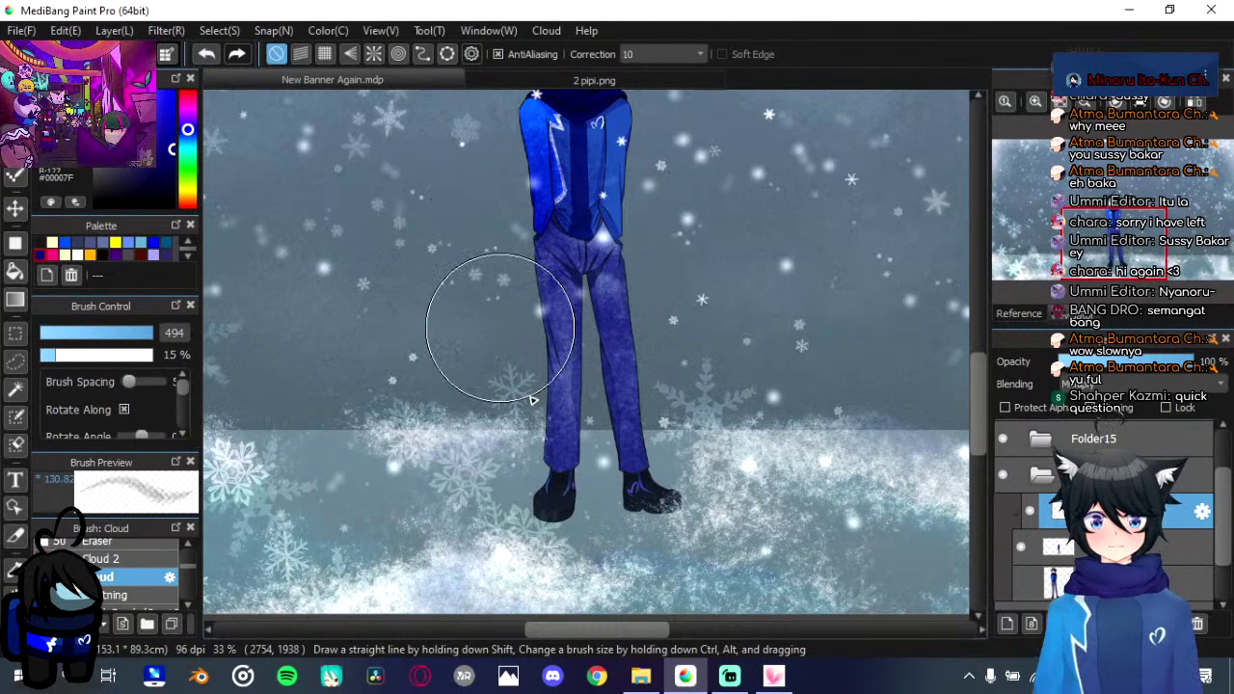
Step: Extend the dark blue Cloud shading over the character's jacket, sleeves and scarf
{"action": "scroll", "coordinate": [520, 319], "scroll_direction": "up", "scroll_amount": 3}
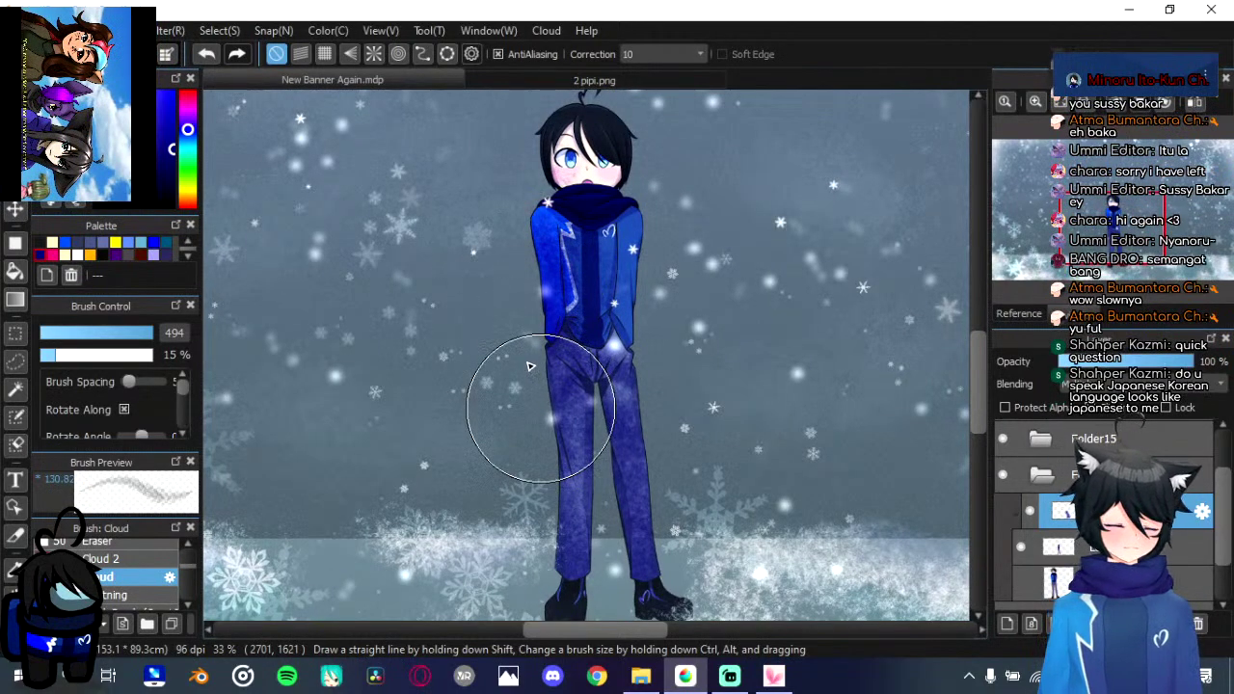
{"action": "mouse_move", "coordinate": [530, 377]}
{"action": "left_mouse_down"}
{"action": "mouse_move", "coordinate": [495, 346]}
{"action": "mouse_move", "coordinate": [508, 366]}
{"action": "mouse_move", "coordinate": [536, 355]}
{"action": "left_mouse_up"}
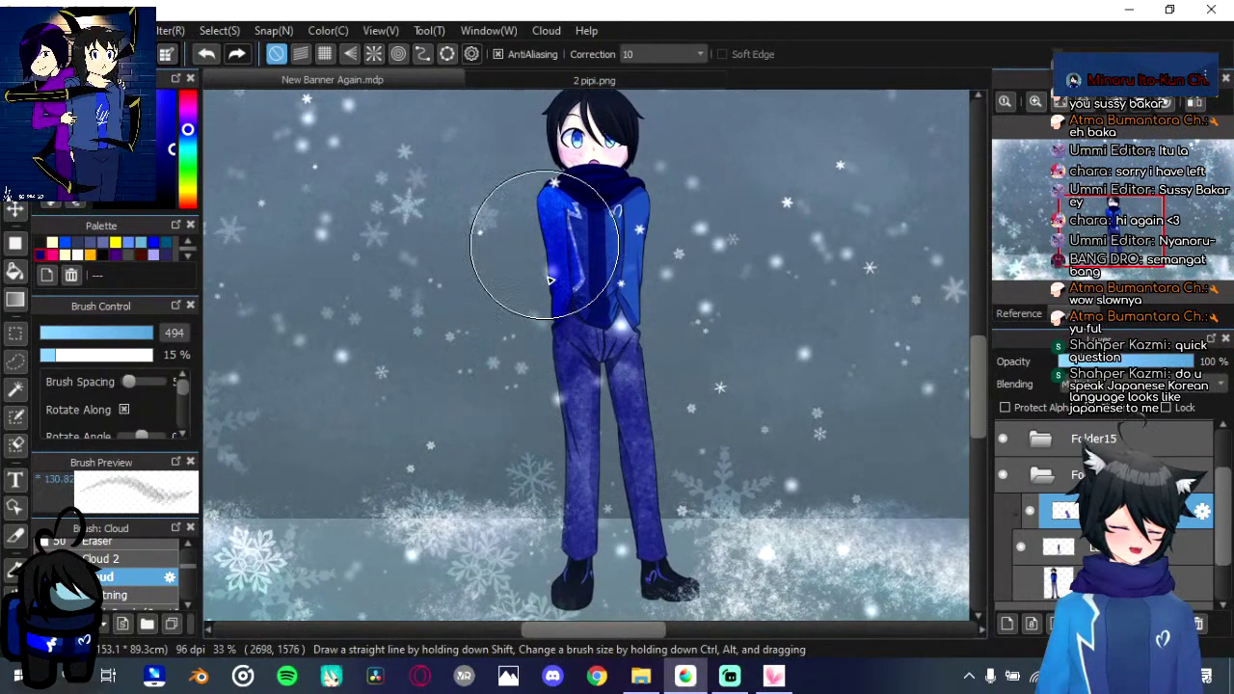
{"action": "left_click", "coordinate": [514, 150]}
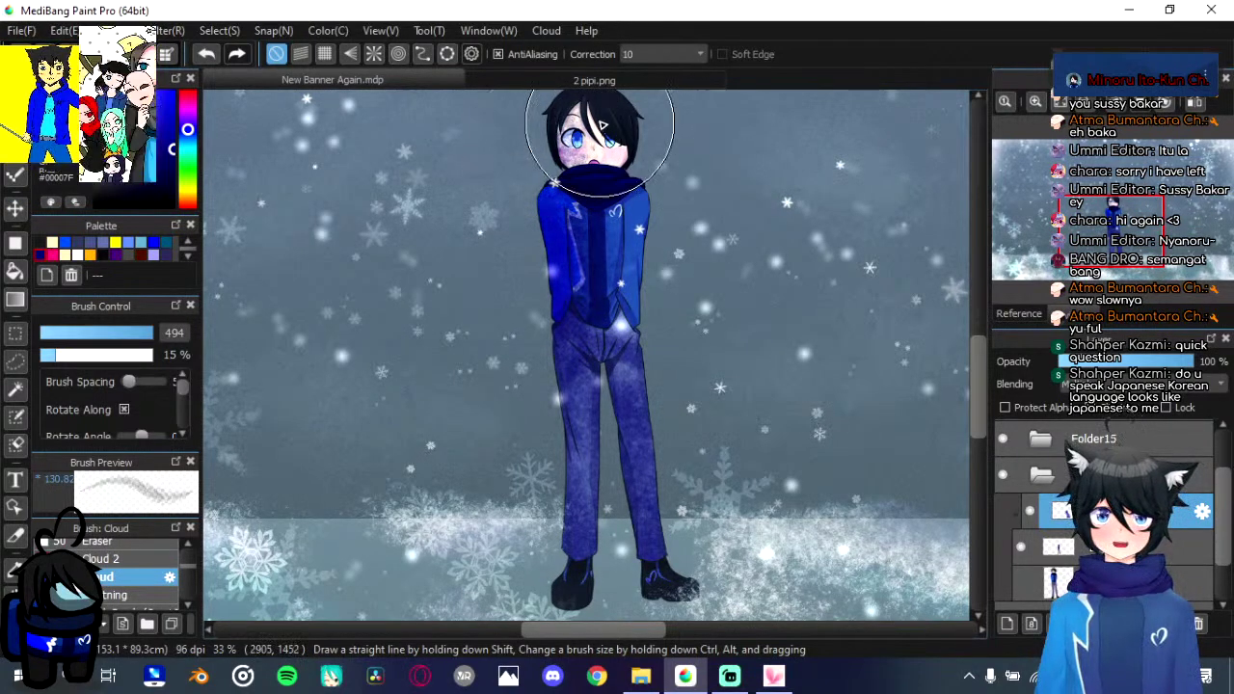
{"action": "mouse_move", "coordinate": [576, 163]}
{"action": "left_mouse_down"}
{"action": "mouse_move", "coordinate": [564, 151]}
{"action": "mouse_move", "coordinate": [599, 187]}
{"action": "mouse_move", "coordinate": [611, 246]}
{"action": "left_mouse_up"}
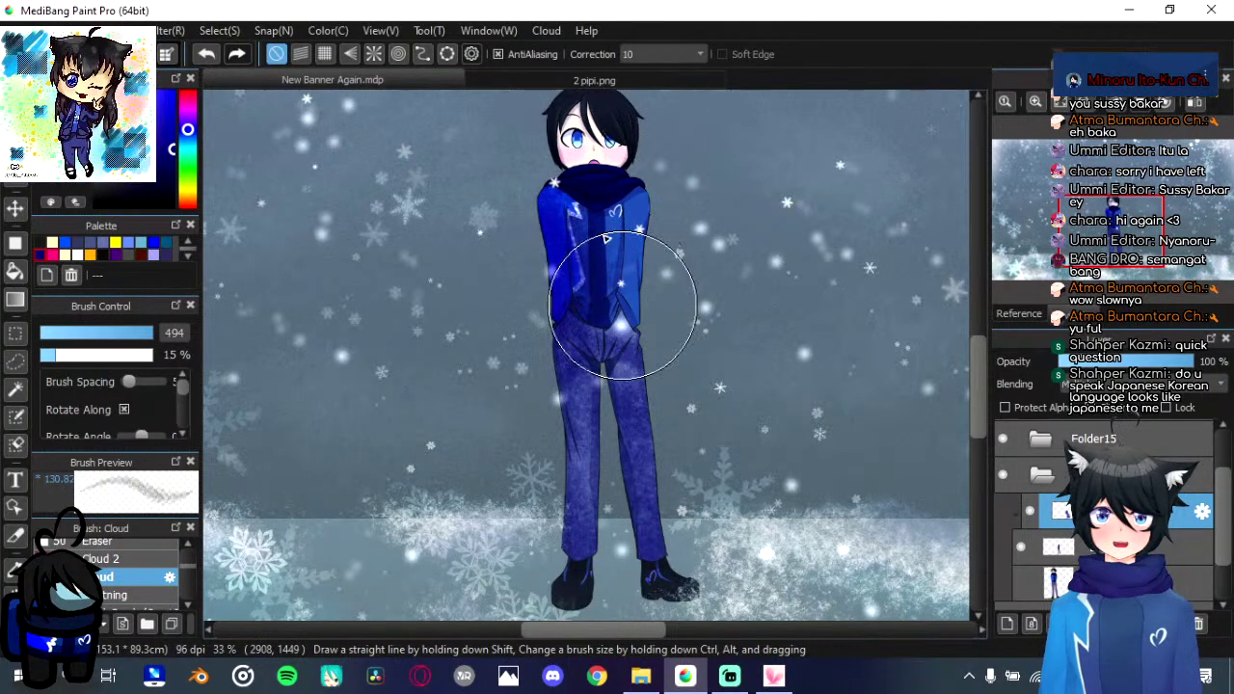
Step: Lighten the shading down the trousers with Cloud brush strokes and undo the last strokes
{"action": "left_click_drag", "start_coordinate": [637, 362], "coordinate": [678, 609]}
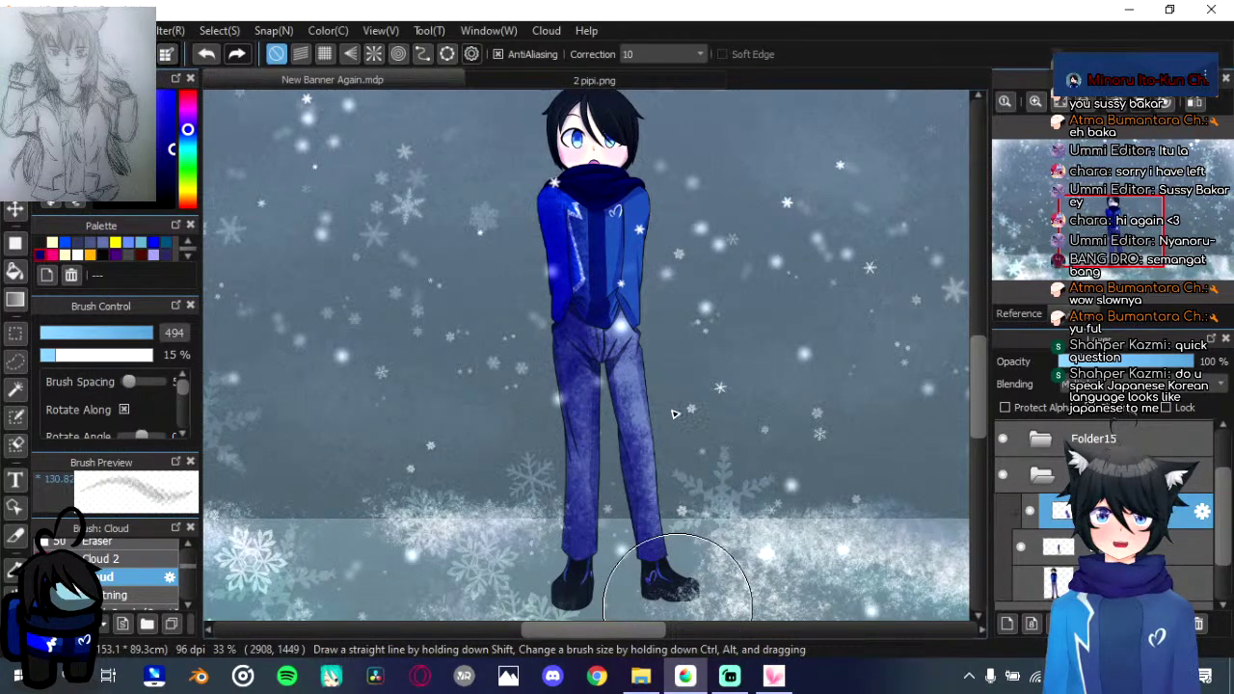
{"action": "left_click_drag", "start_coordinate": [671, 406], "coordinate": [667, 373]}
{"action": "left_click_drag", "start_coordinate": [569, 126], "coordinate": [575, 600]}
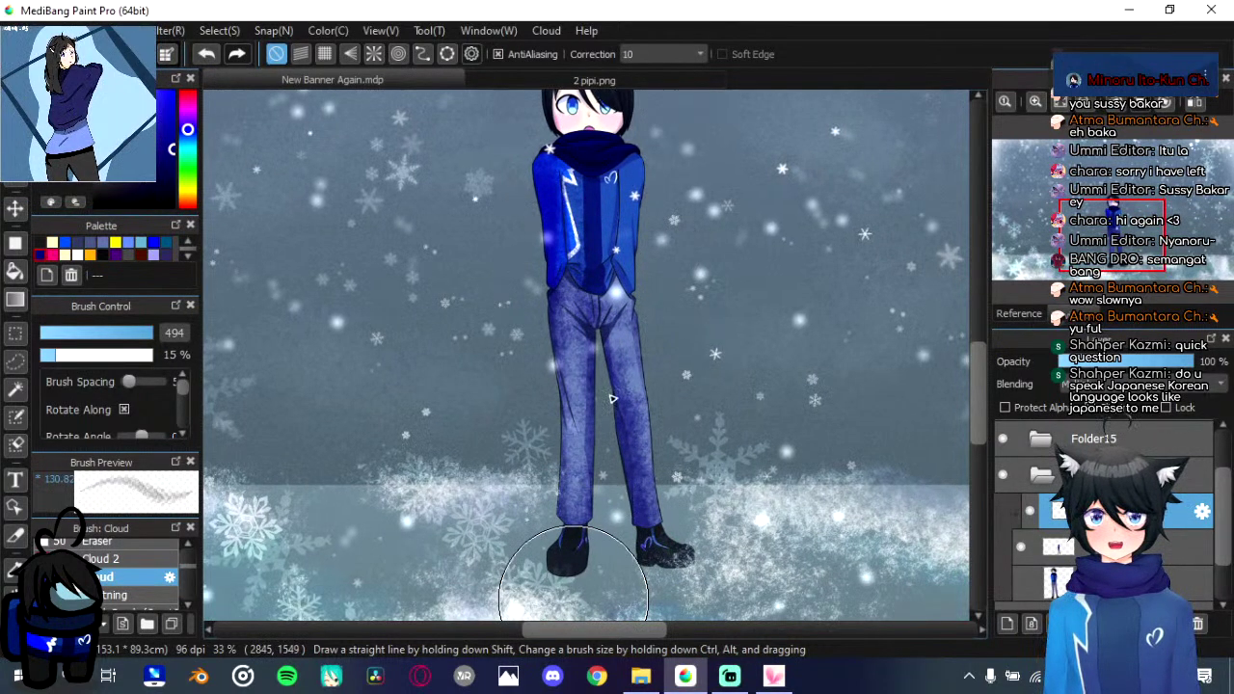
{"action": "left_click_drag", "start_coordinate": [592, 280], "coordinate": [589, 497]}
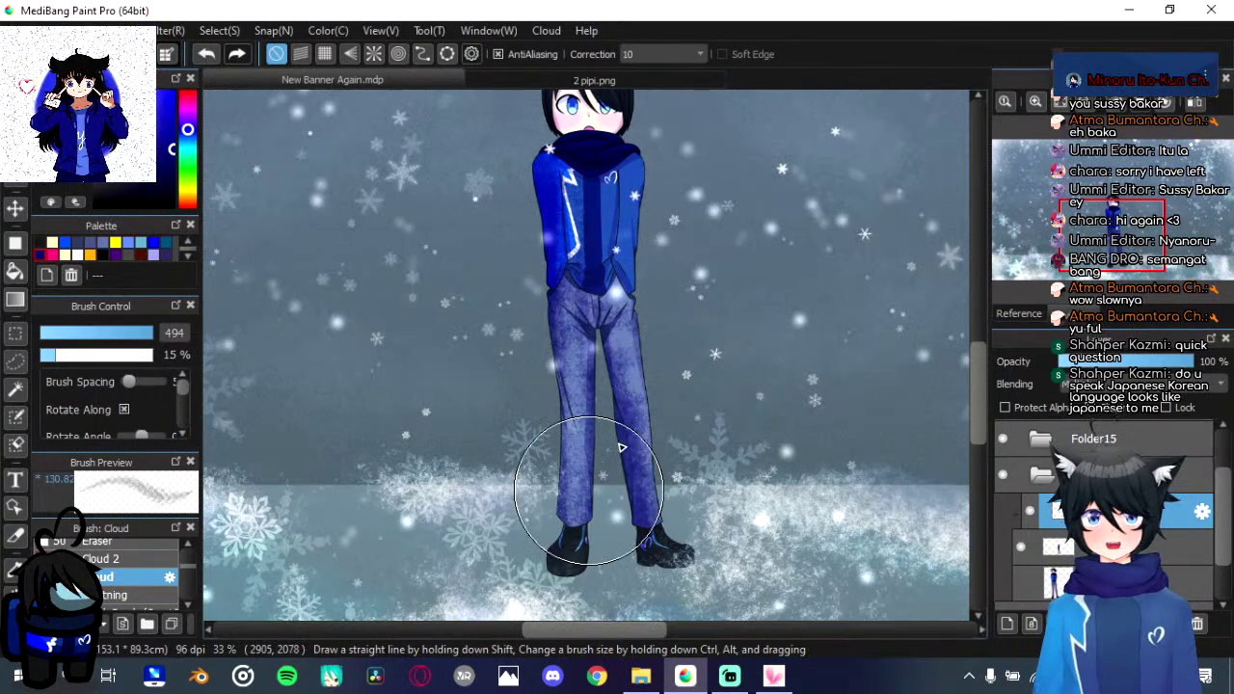
{"action": "key", "text": "ctrl+z"}
{"action": "key", "text": "ctrl+z"}
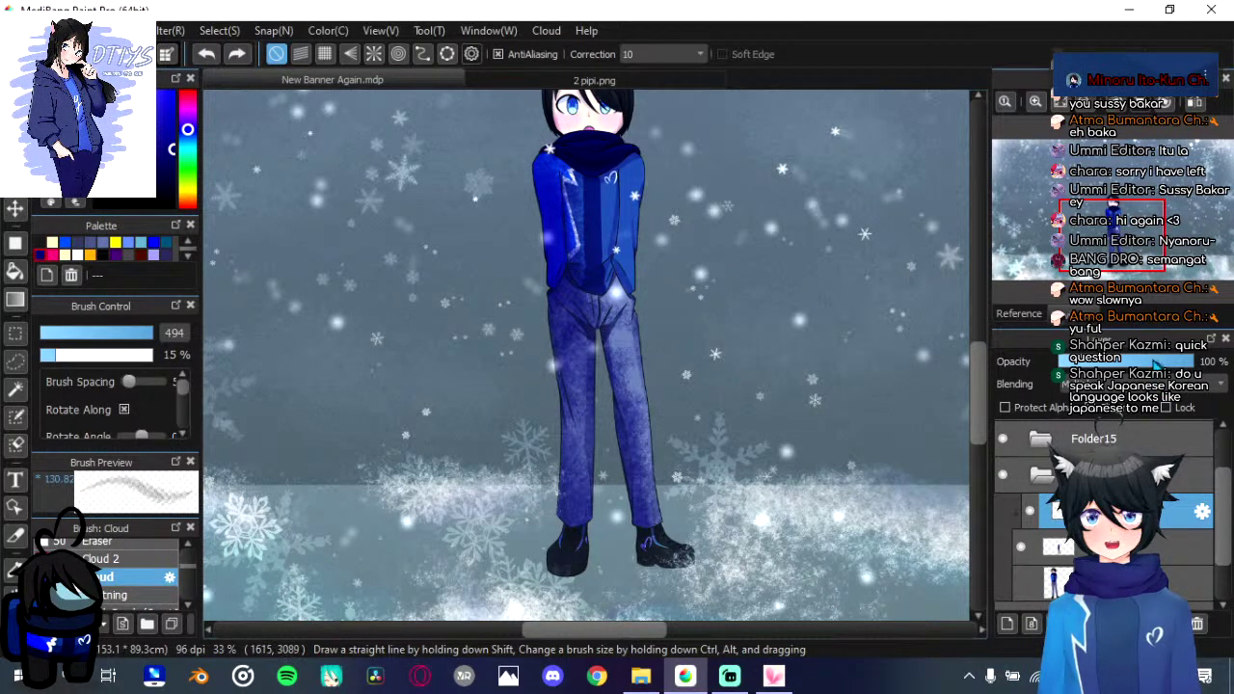
Step: Lower the character's Multiply shading layer to 59% opacity
{"action": "left_click", "coordinate": [1098, 363]}
{"action": "left_click", "coordinate": [1140, 364]}
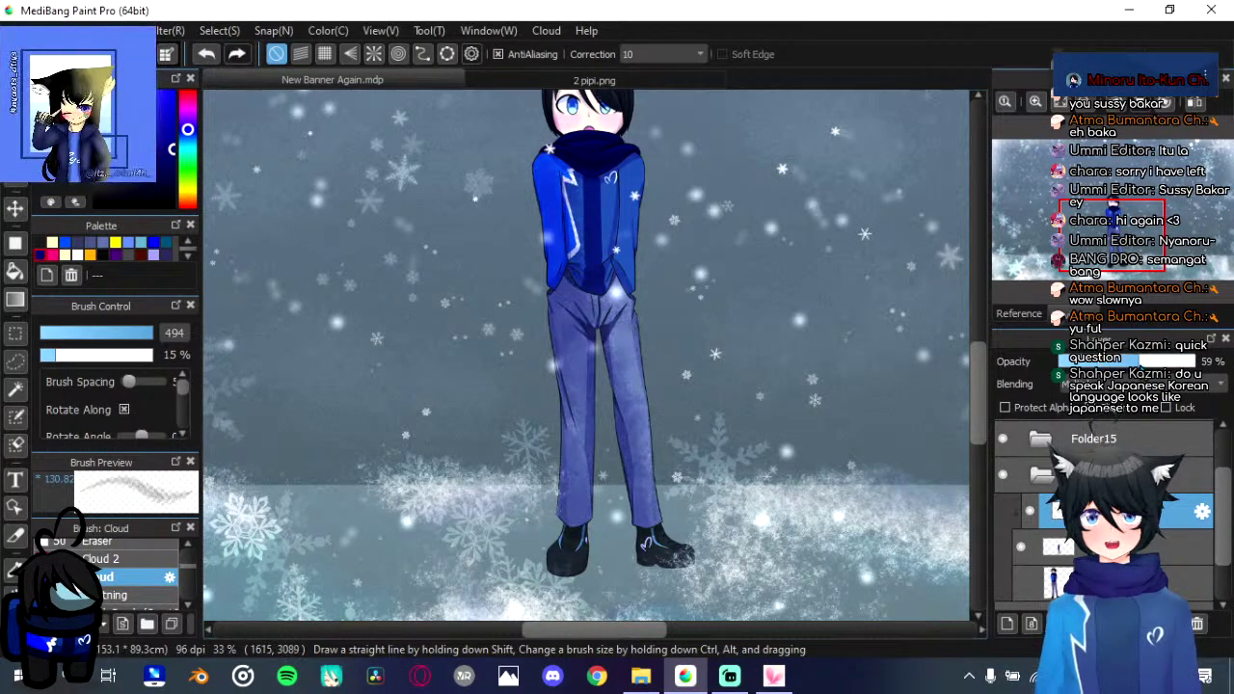
{"action": "scroll", "coordinate": [726, 388], "scroll_direction": "down", "scroll_amount": 3}
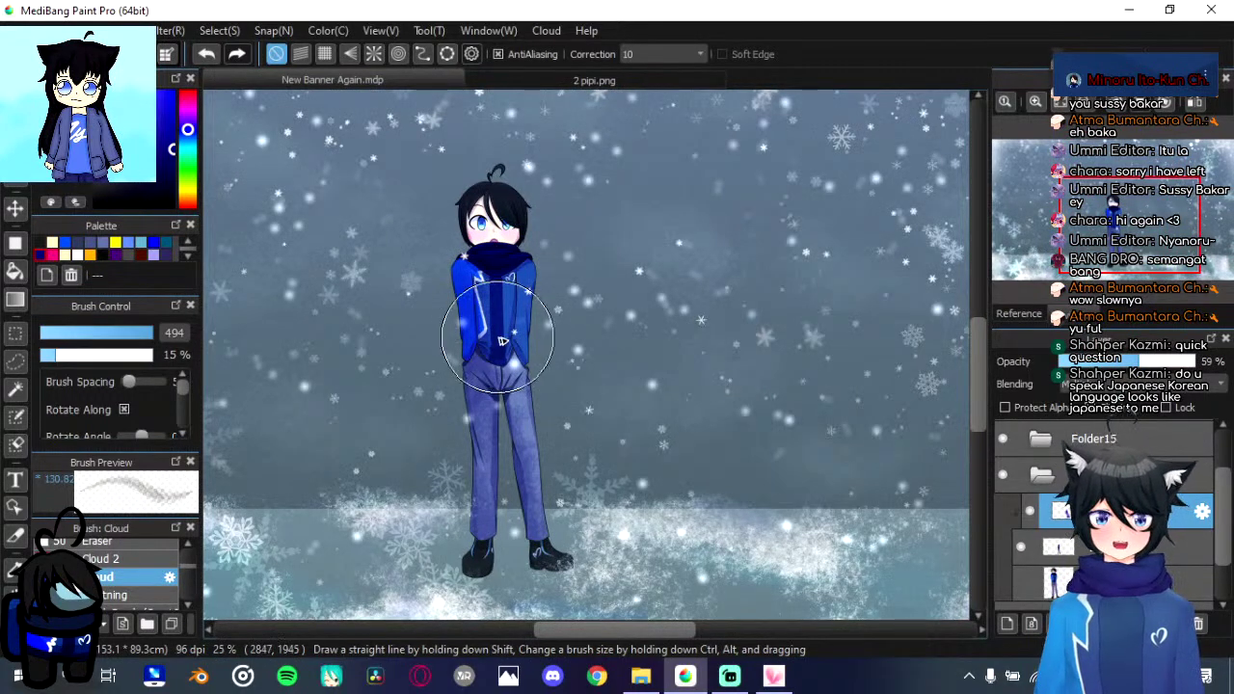
{"action": "left_click_drag", "start_coordinate": [471, 378], "coordinate": [499, 325]}
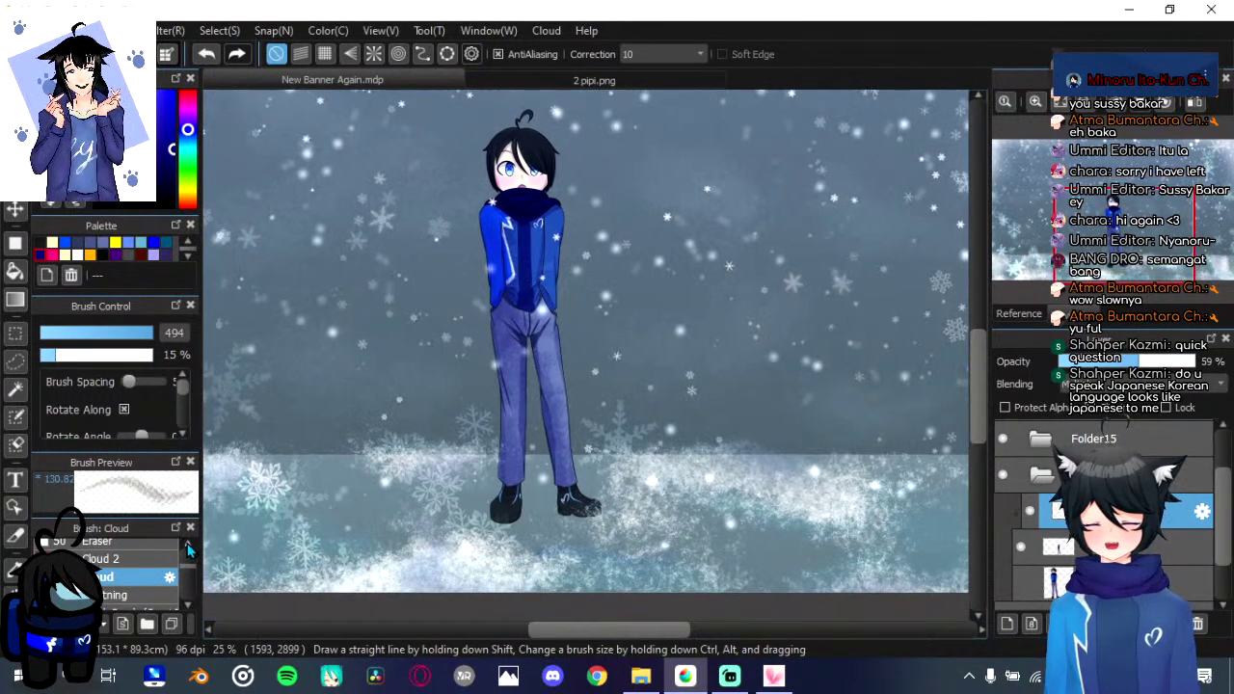
Step: Choose the Airbrush at size 288, then duplicate the shading layer and clear the copy's contents
{"action": "scroll", "coordinate": [189, 549], "scroll_direction": "up", "scroll_amount": 5}
{"action": "left_click", "coordinate": [153, 582]}
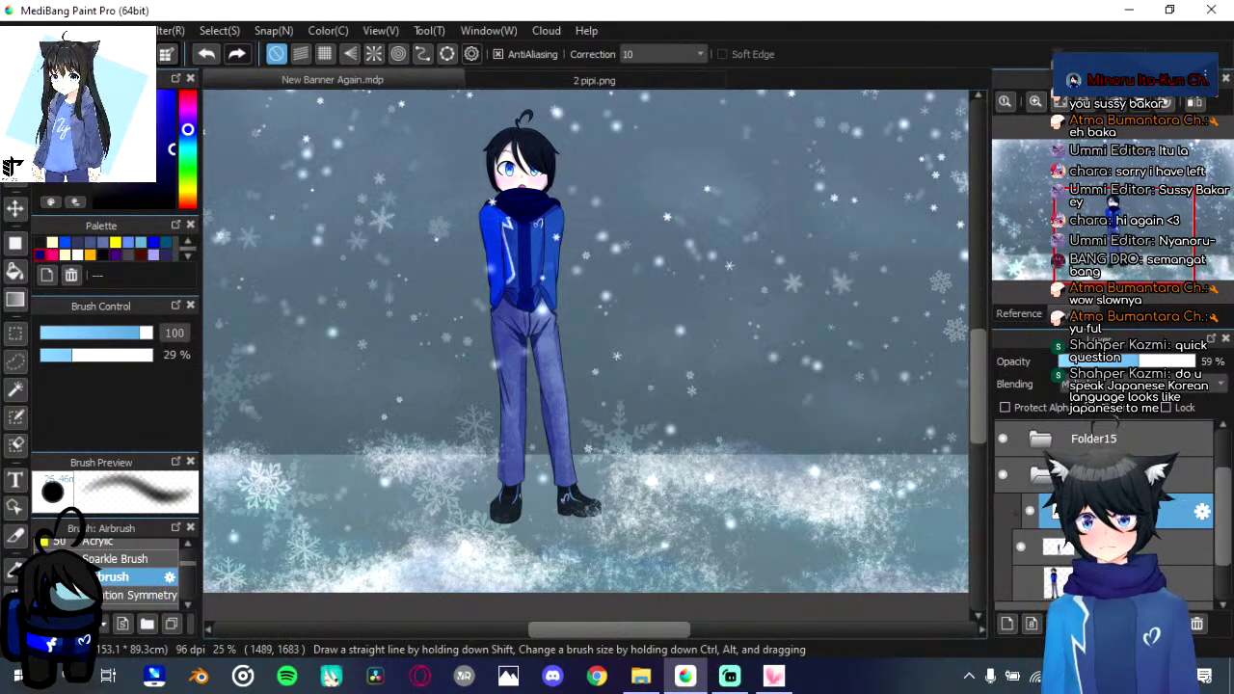
{"action": "left_click_drag", "start_coordinate": [146, 333], "coordinate": [175, 337]}
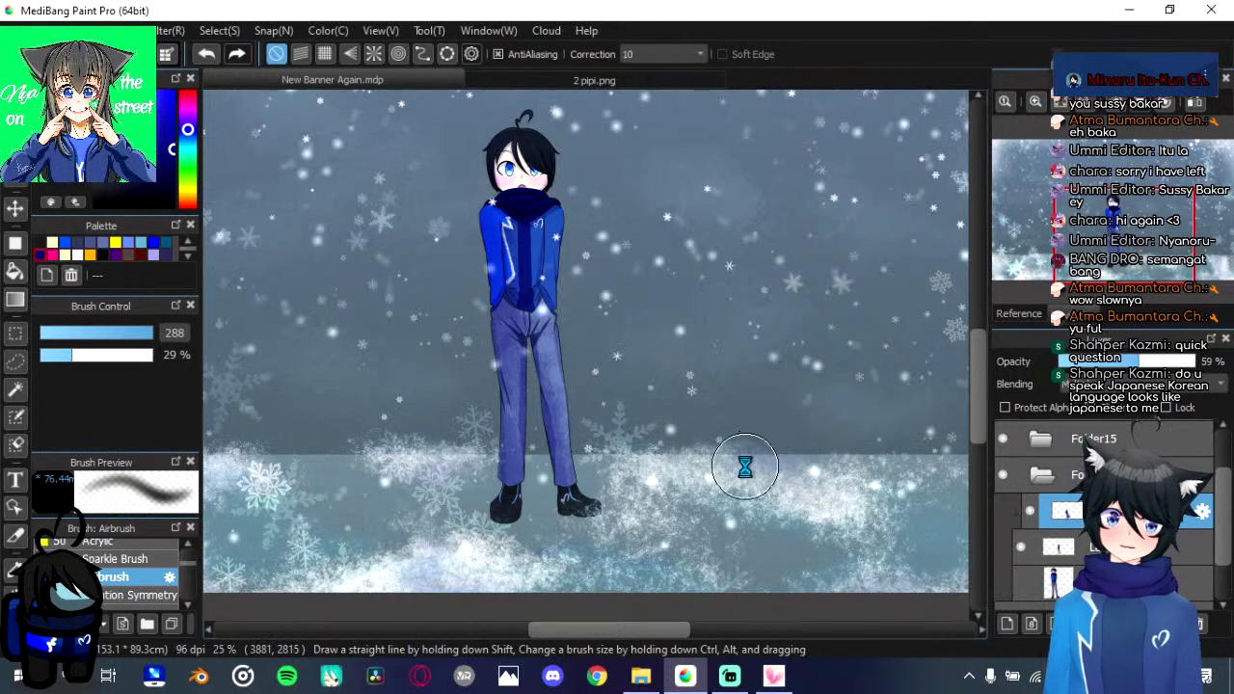
{"action": "left_click", "coordinate": [1130, 623]}
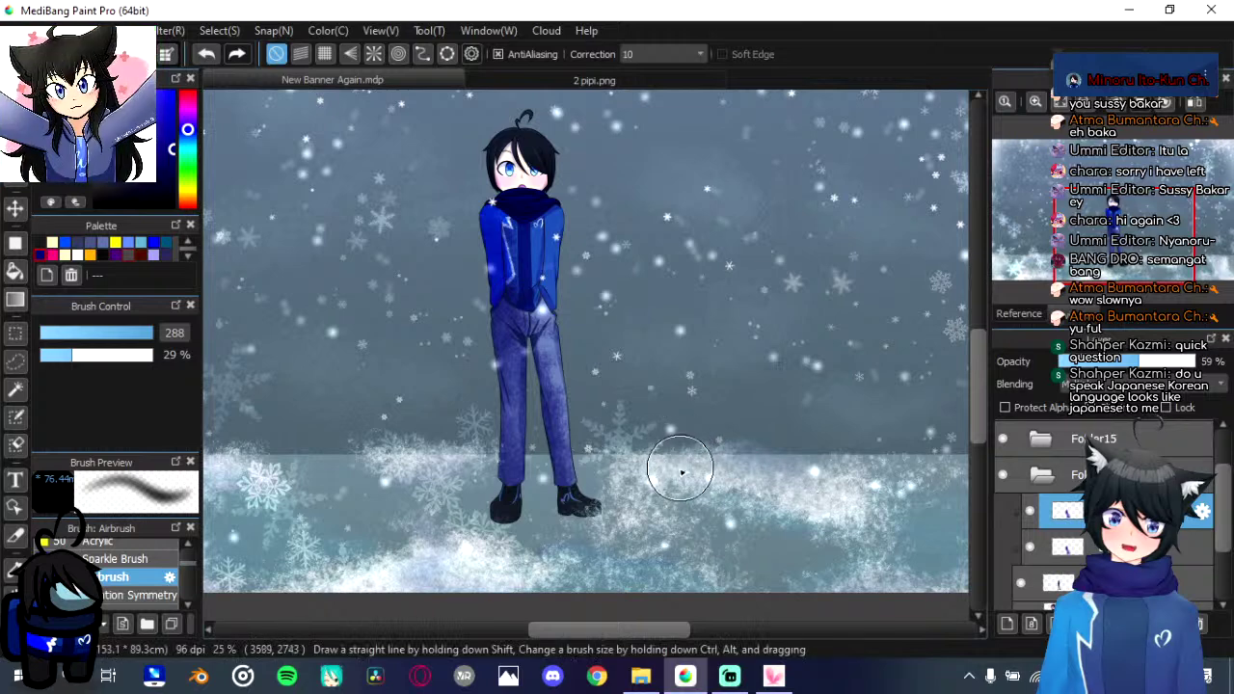
{"action": "key", "text": "Delete"}
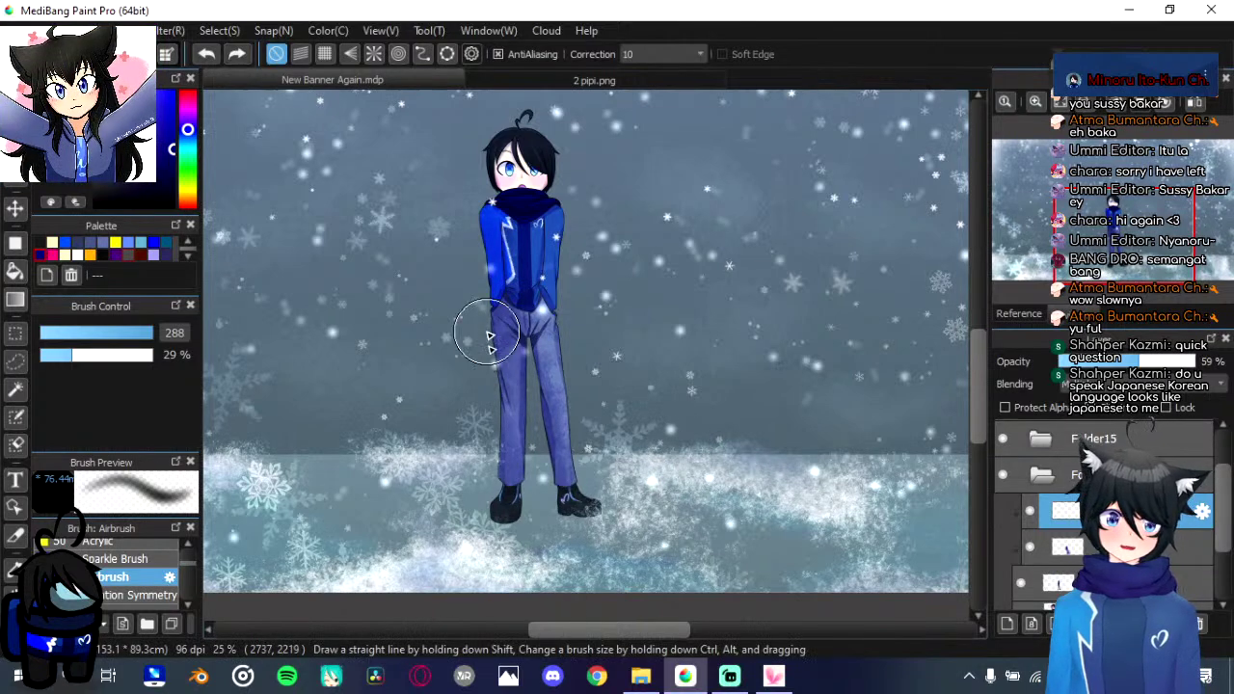
Step: Airbrush soft dark blue shading over the trousers and jacket at 29% brush opacity, undoing an unwanted stroke
{"action": "mouse_move", "coordinate": [512, 359]}
{"action": "left_mouse_down"}
{"action": "mouse_move", "coordinate": [532, 329]}
{"action": "mouse_move", "coordinate": [567, 564]}
{"action": "left_mouse_up"}
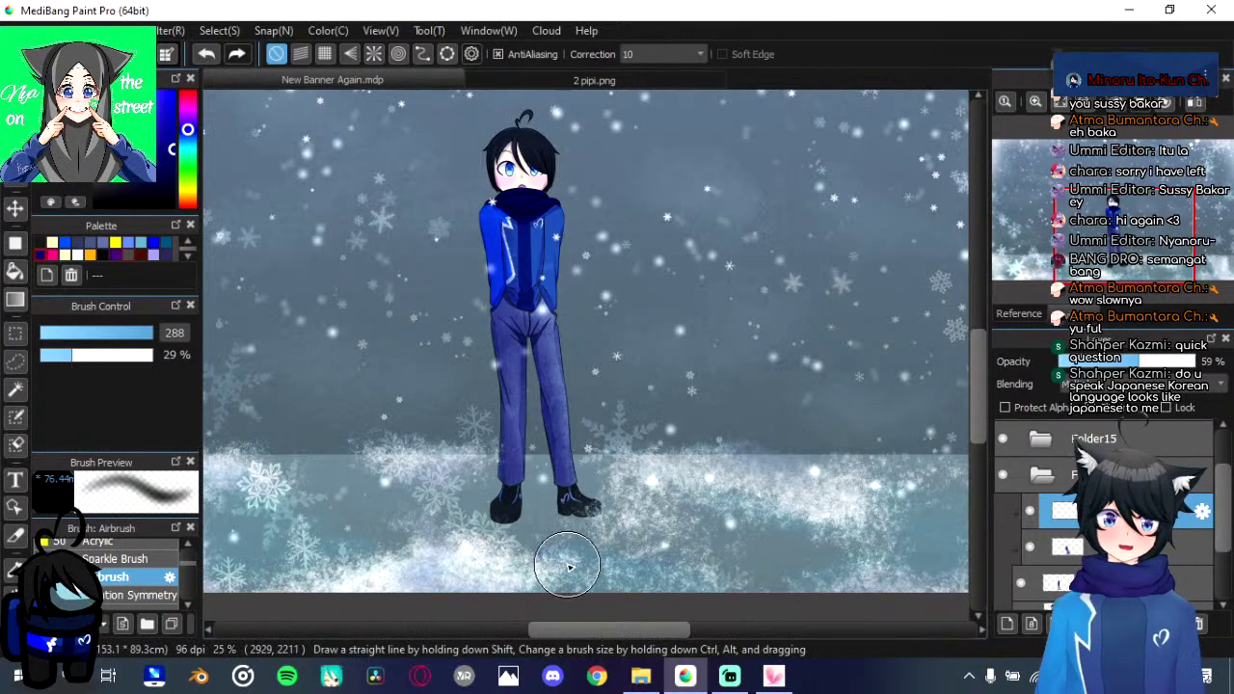
{"action": "key", "text": "ctrl+z"}
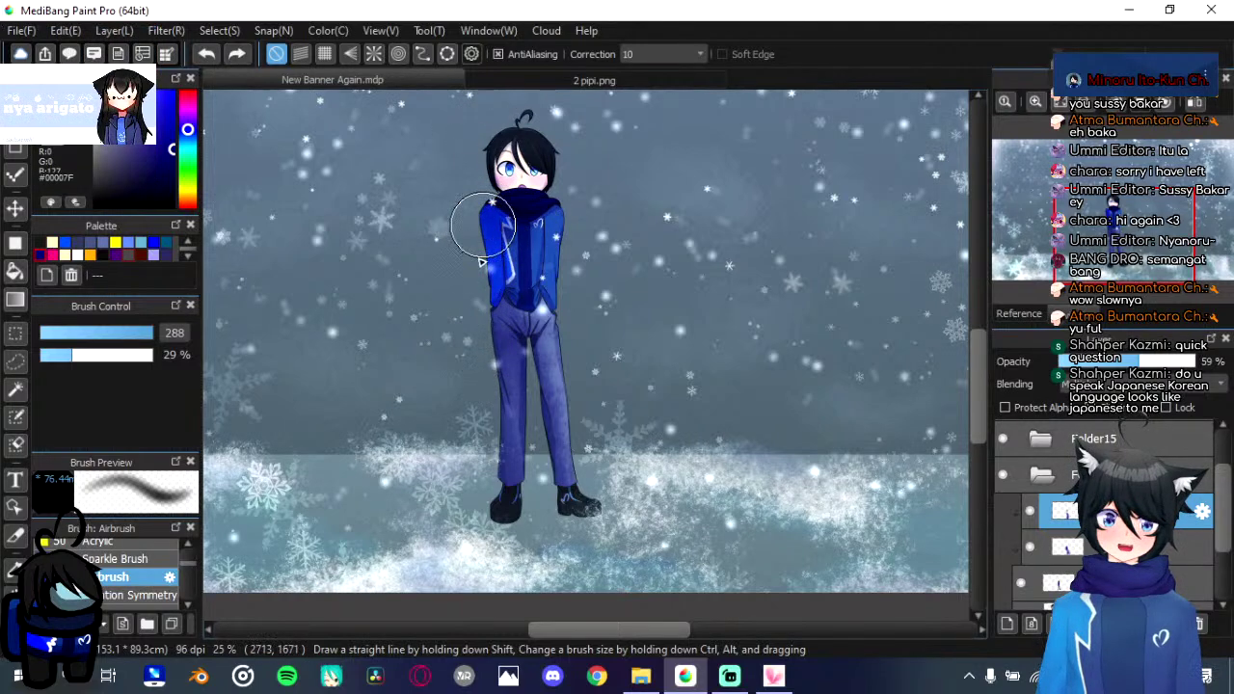
{"action": "scroll", "coordinate": [539, 464], "scroll_direction": "down", "scroll_amount": 2}
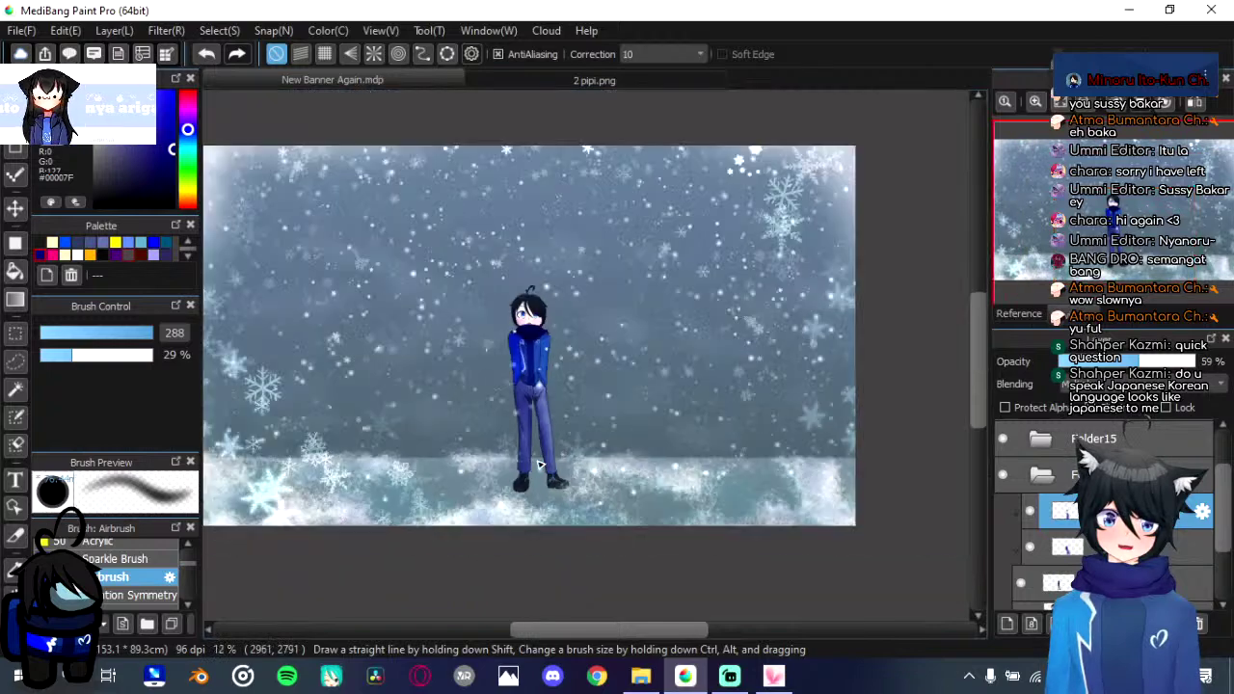
{"action": "scroll", "coordinate": [545, 455], "scroll_direction": "up", "scroll_amount": 4}
{"action": "scroll", "coordinate": [555, 395], "scroll_direction": "down", "scroll_amount": 3}
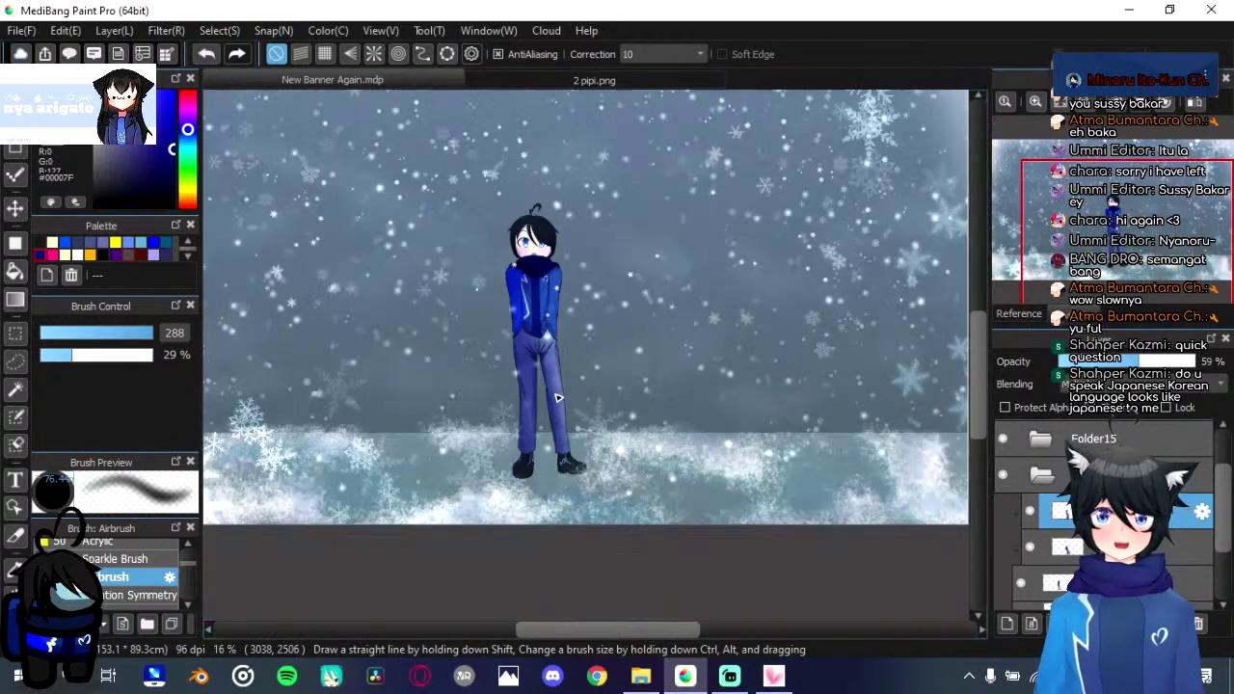
{"action": "scroll", "coordinate": [596, 359], "scroll_direction": "down", "scroll_amount": 1}
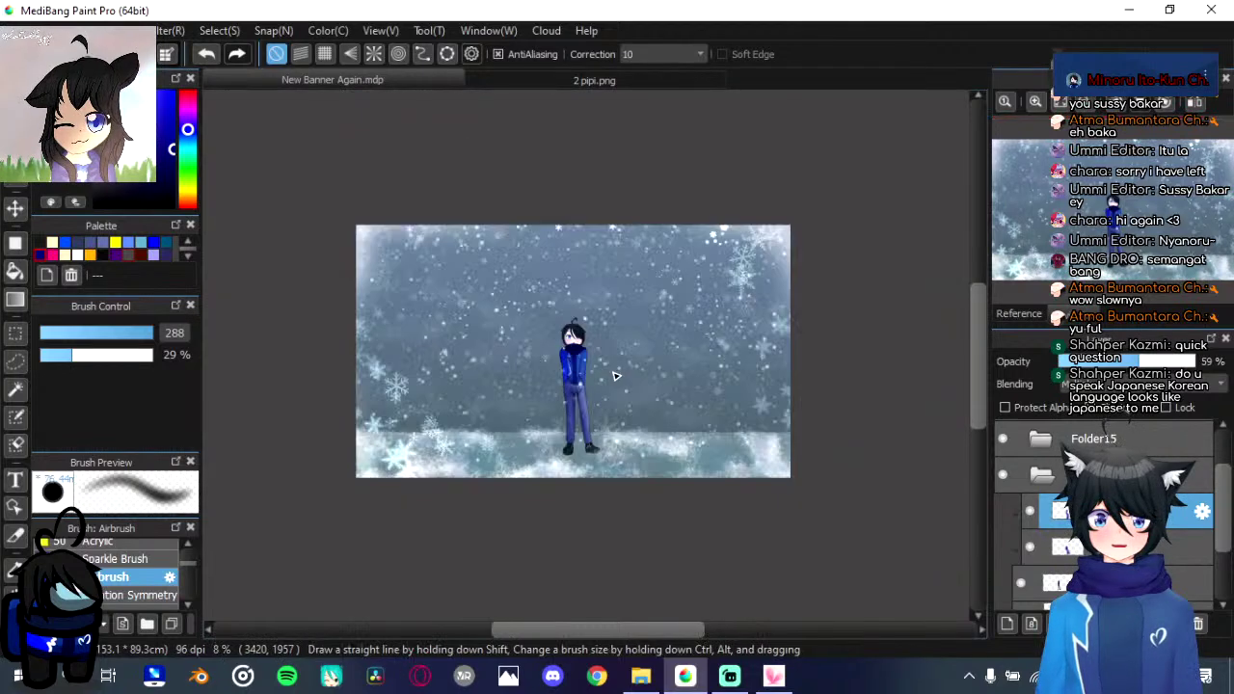
{"action": "scroll", "coordinate": [1057, 497], "scroll_direction": "up", "scroll_amount": 1}
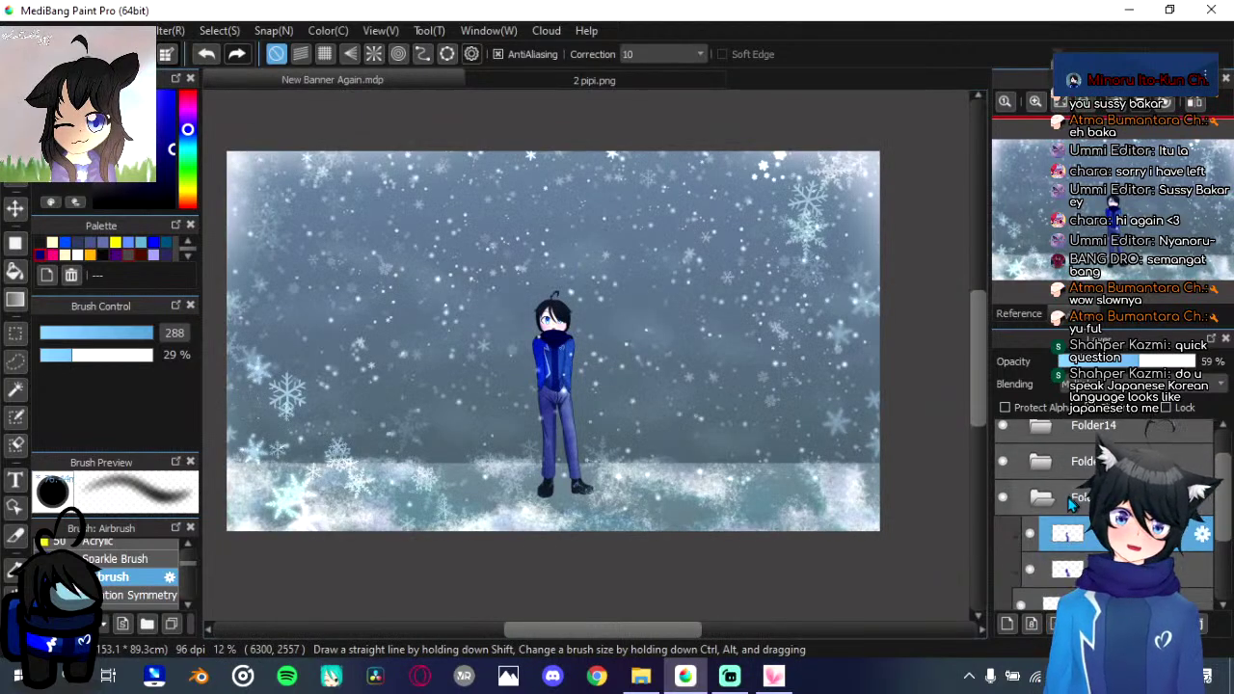
Step: Collapse the character's folder and create a new folder on top of the layer stack with an empty layer inside
{"action": "left_click", "coordinate": [1057, 496]}
{"action": "scroll", "coordinate": [1058, 497], "scroll_direction": "up", "scroll_amount": 1}
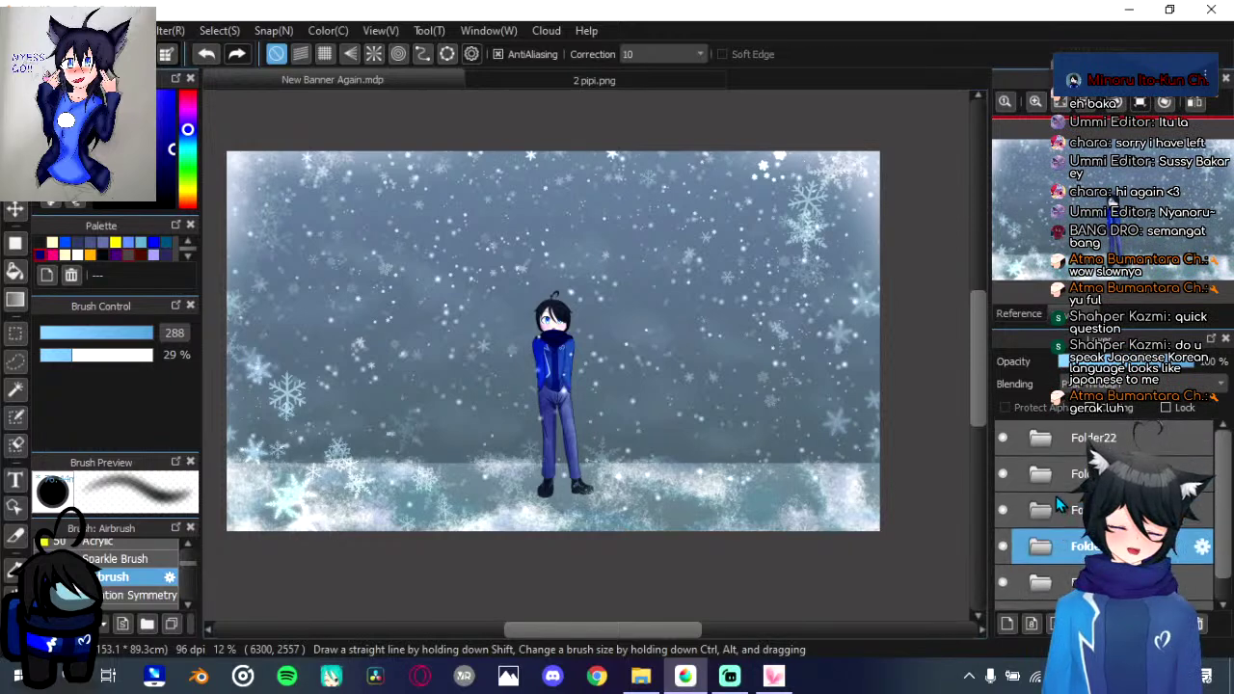
{"action": "left_click", "coordinate": [1025, 441]}
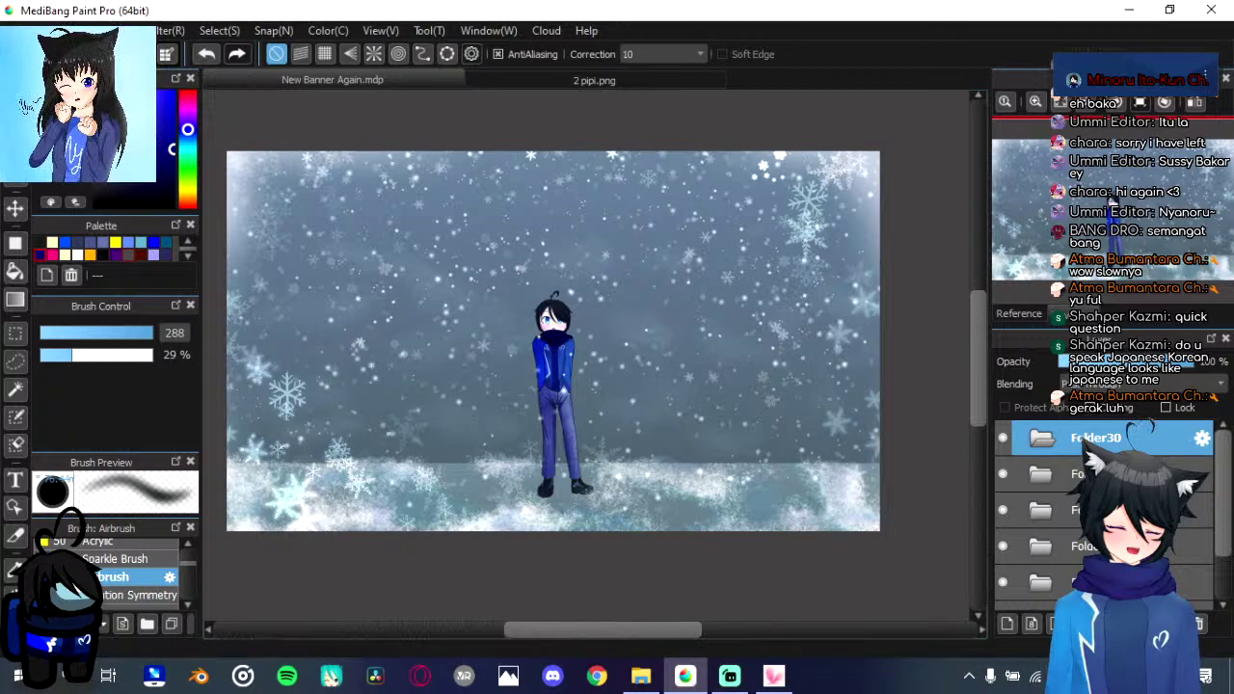
{"action": "left_click", "coordinate": [1007, 624]}
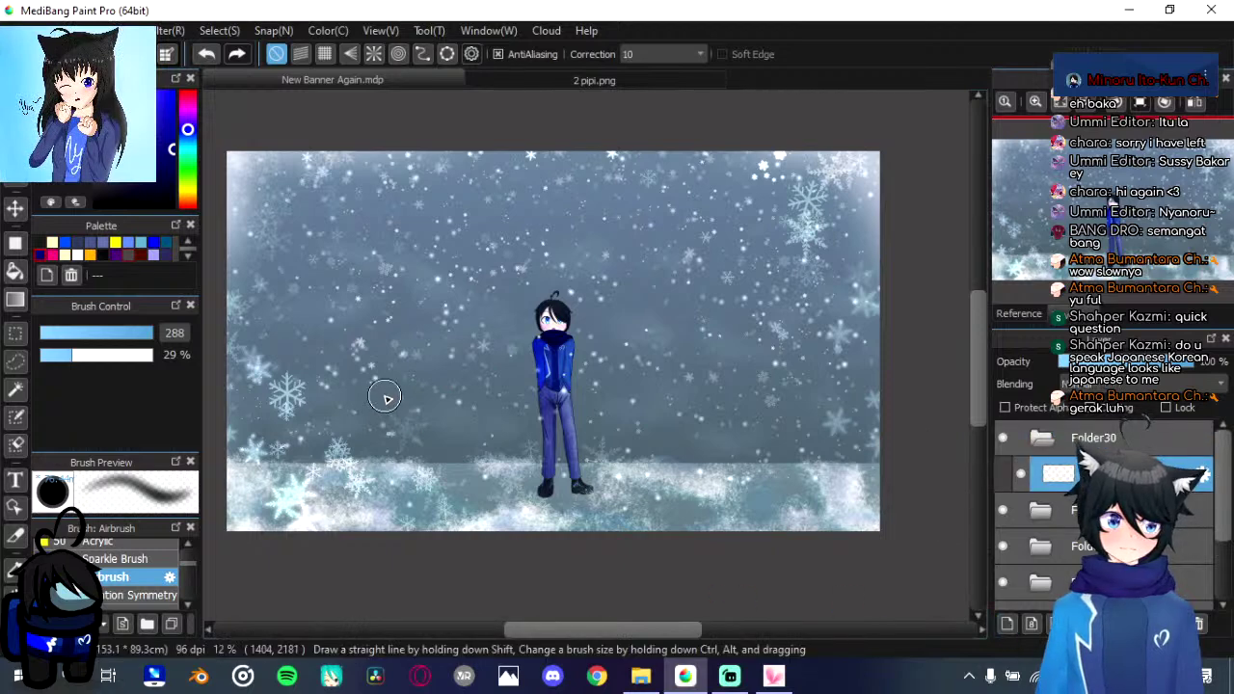
Step: Draw a tall black pole with a hooked top to the right of the character, using Pen (Thick) at size 67
{"action": "left_click", "coordinate": [102, 255]}
{"action": "scroll", "coordinate": [145, 564], "scroll_direction": "down", "scroll_amount": 3}
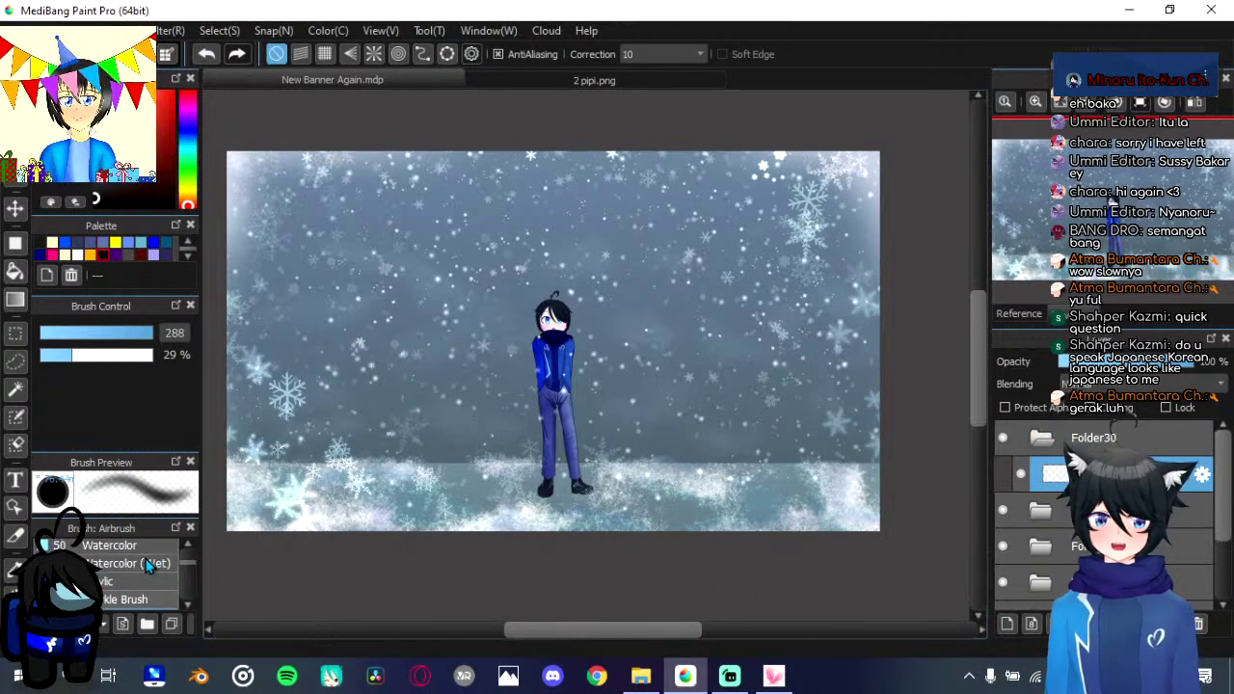
{"action": "scroll", "coordinate": [143, 559], "scroll_direction": "up", "scroll_amount": 5}
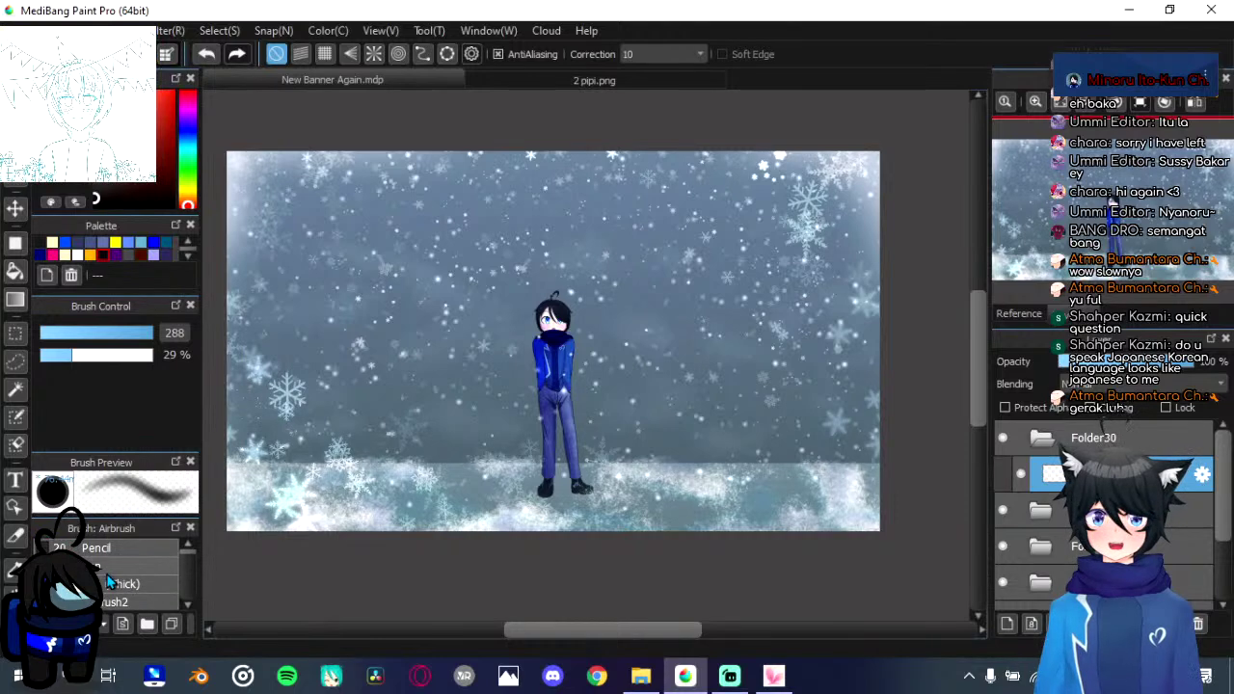
{"action": "left_click", "coordinate": [125, 548]}
{"action": "left_click", "coordinate": [121, 585]}
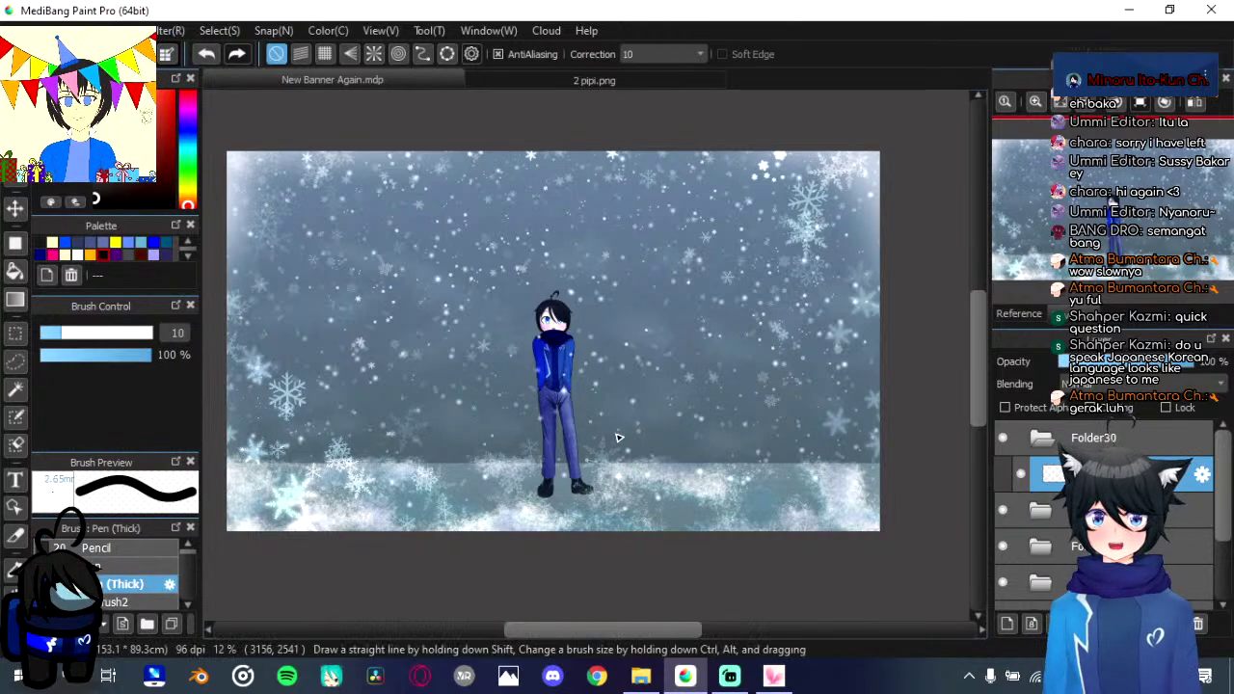
{"action": "left_click", "coordinate": [60, 334]}
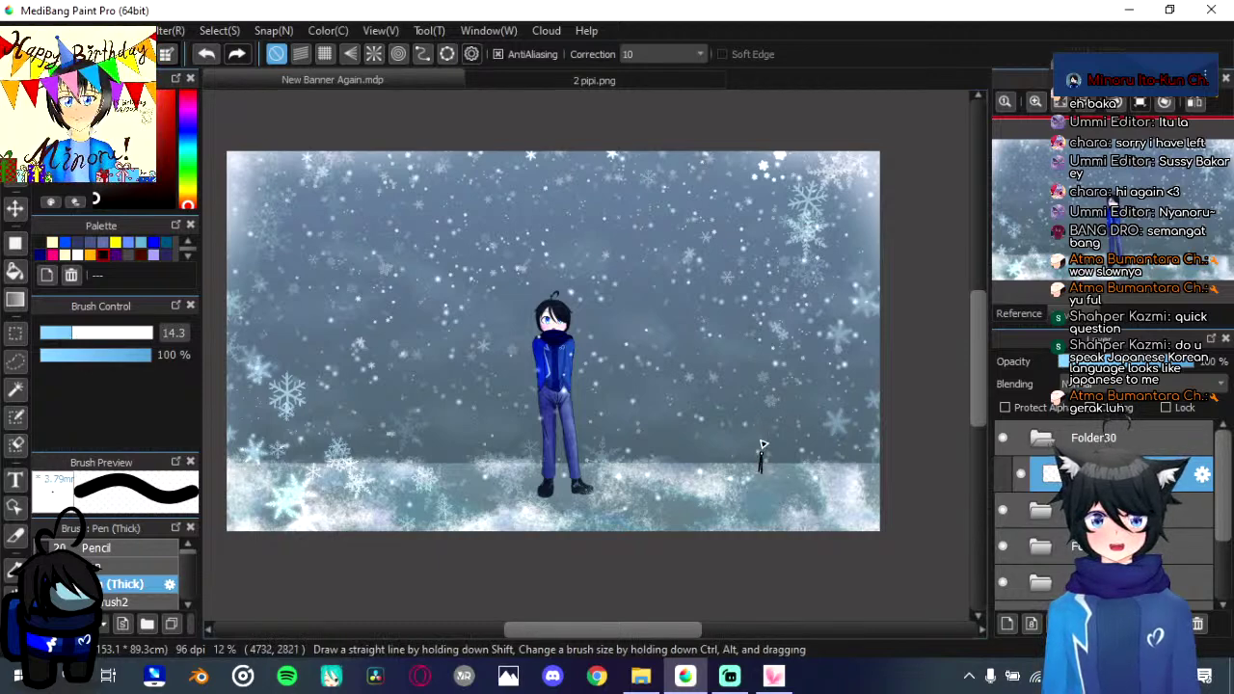
{"action": "left_click", "coordinate": [116, 333]}
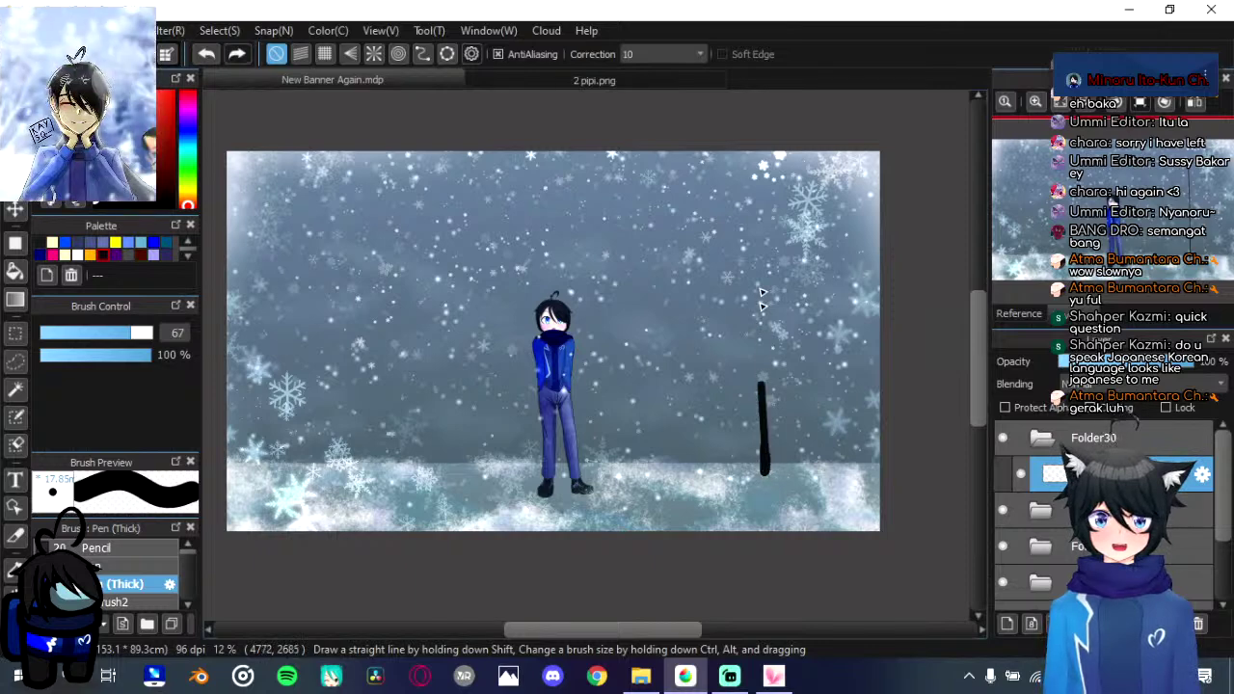
{"action": "mouse_move", "coordinate": [766, 188]}
{"action": "left_mouse_down"}
{"action": "mouse_move", "coordinate": [780, 197]}
{"action": "mouse_move", "coordinate": [735, 203]}
{"action": "left_mouse_up"}
{"action": "key", "text": "ctrl+z"}
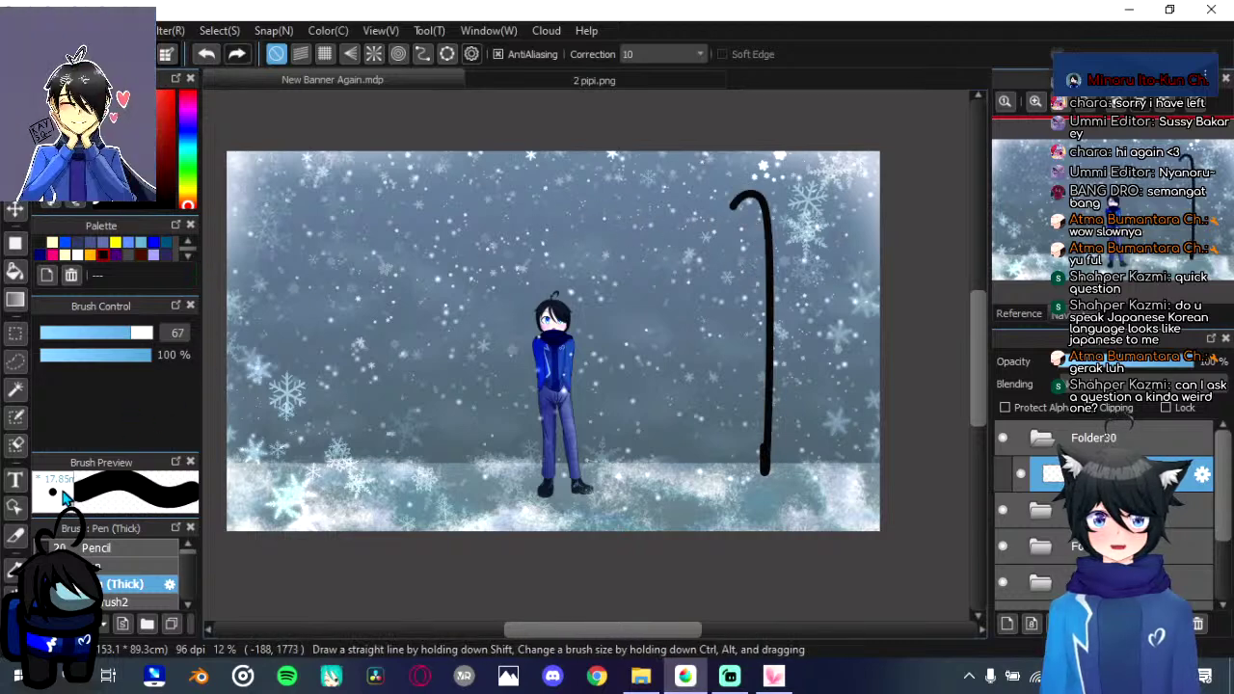
Step: Draw a thicker black base around the lower end of the pole using Pen (Thick) at size 92
{"action": "left_click", "coordinate": [60, 333]}
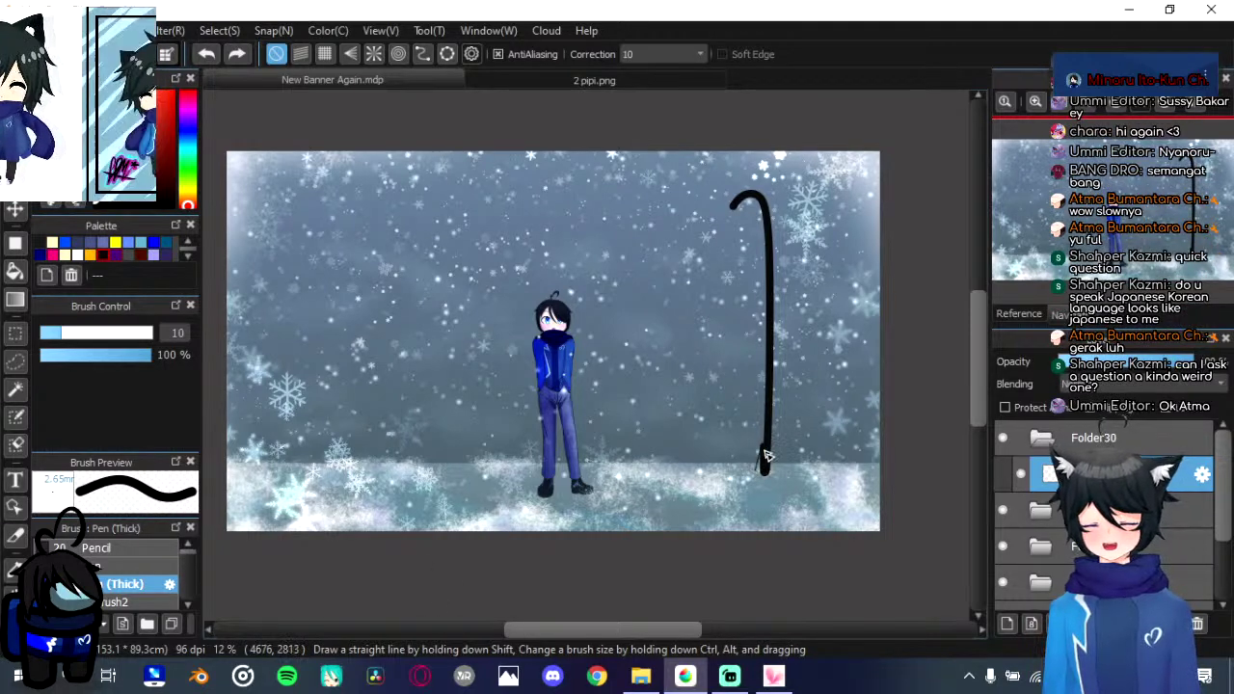
{"action": "left_click", "coordinate": [99, 333]}
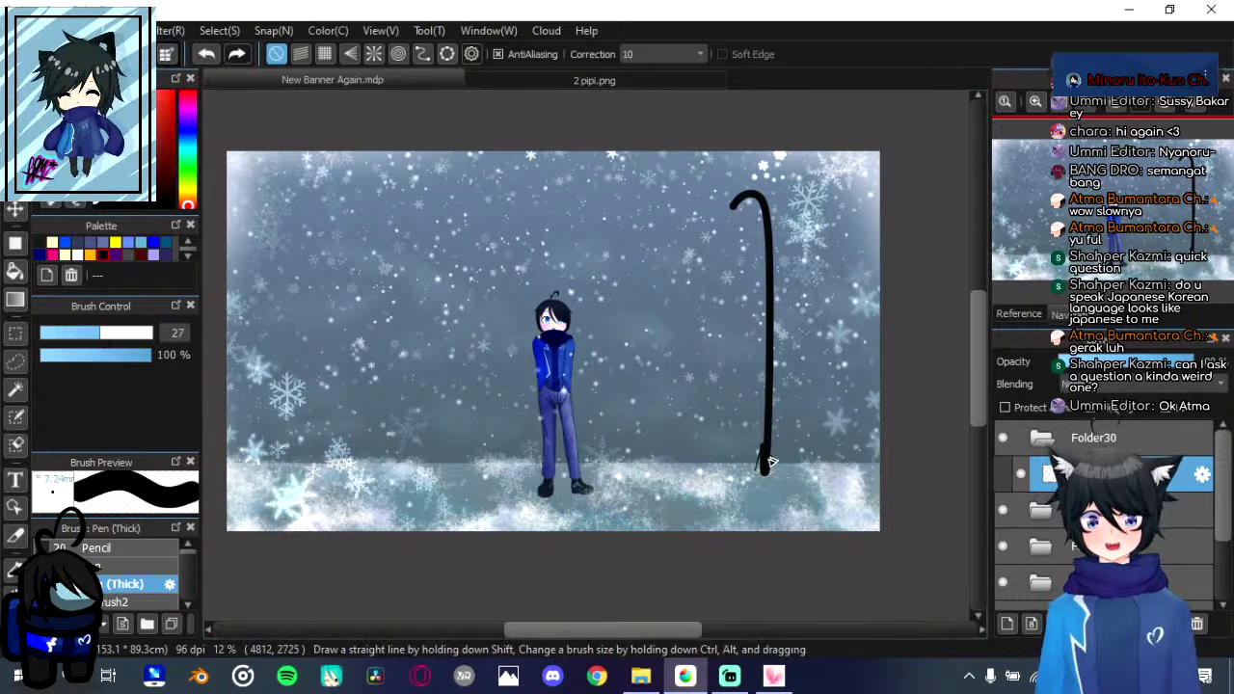
{"action": "left_click_drag", "start_coordinate": [757, 468], "coordinate": [765, 433]}
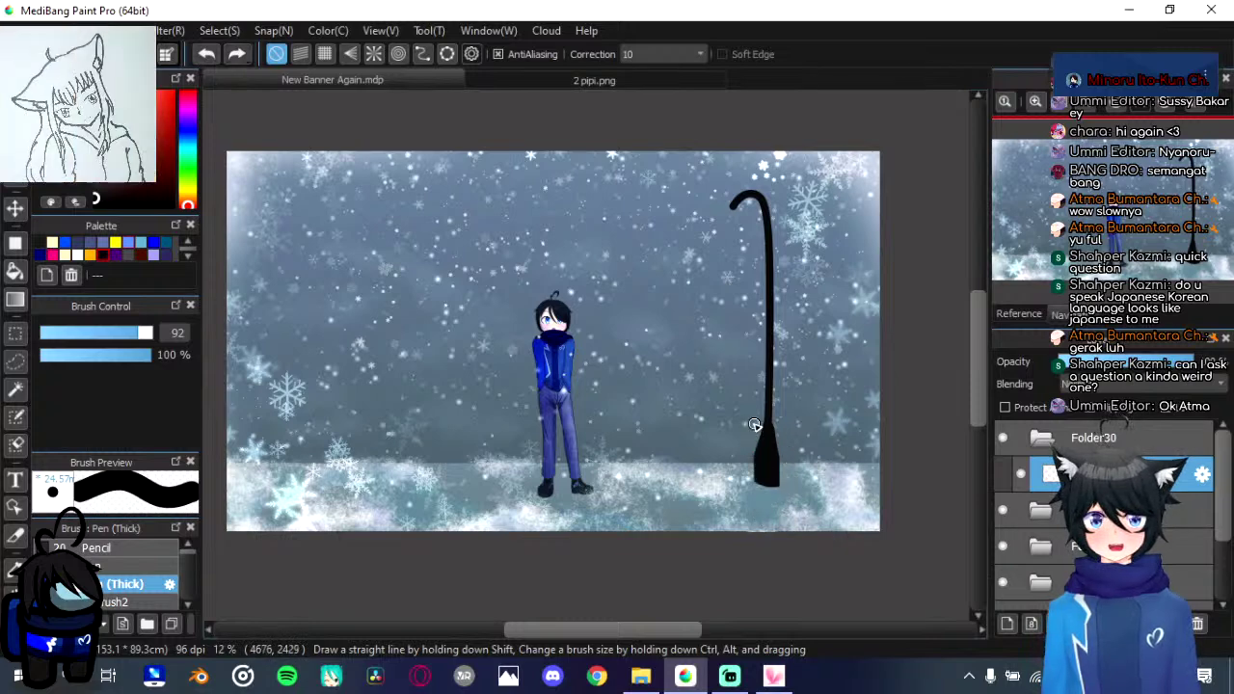
{"action": "mouse_move", "coordinate": [766, 478]}
{"action": "left_mouse_down"}
{"action": "mouse_move", "coordinate": [763, 491]}
{"action": "mouse_move", "coordinate": [760, 478]}
{"action": "left_mouse_up"}
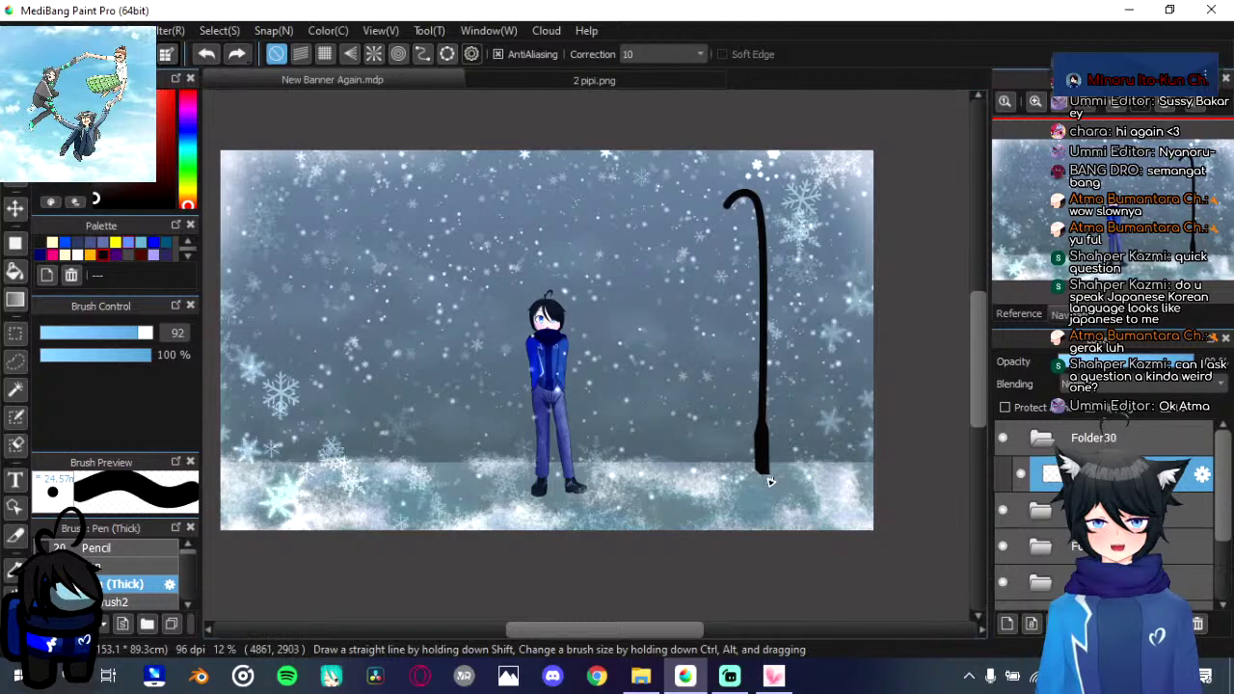
{"action": "scroll", "coordinate": [761, 479], "scroll_direction": "left", "scroll_amount": 2}
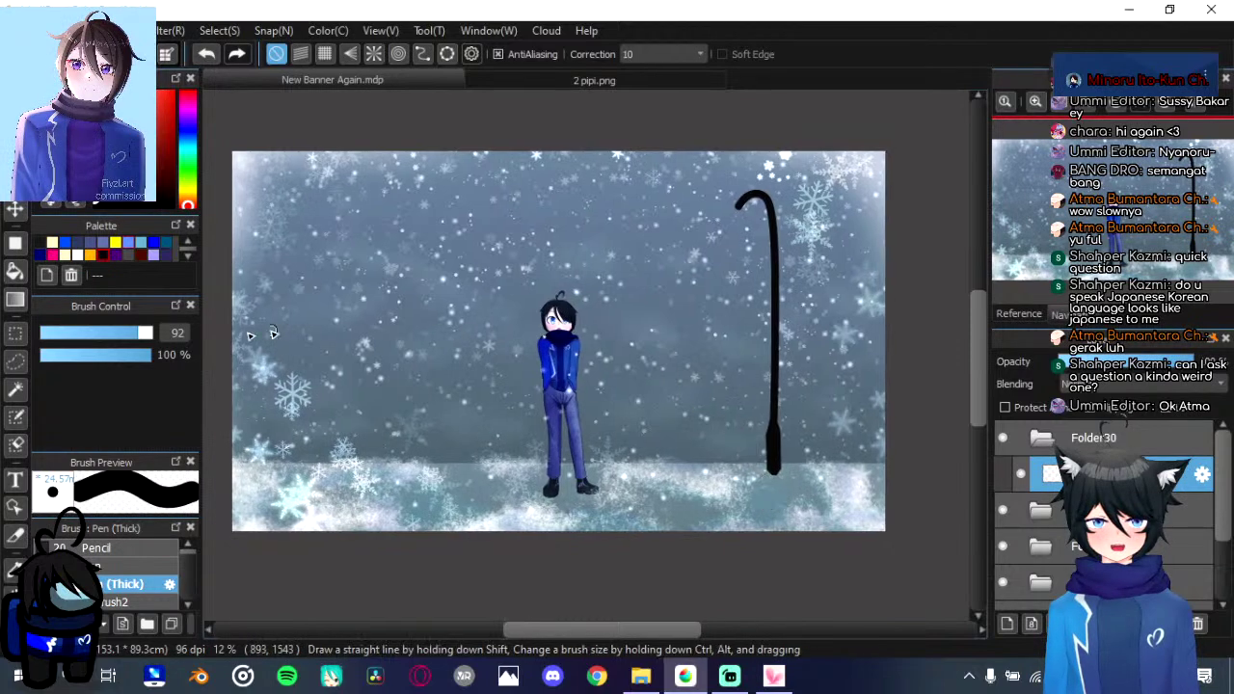
Step: Paint a yellow glow under the pole's hook on a new layer with Airbrush2 at size 563, and set its blending to Add
{"action": "left_click", "coordinate": [117, 245]}
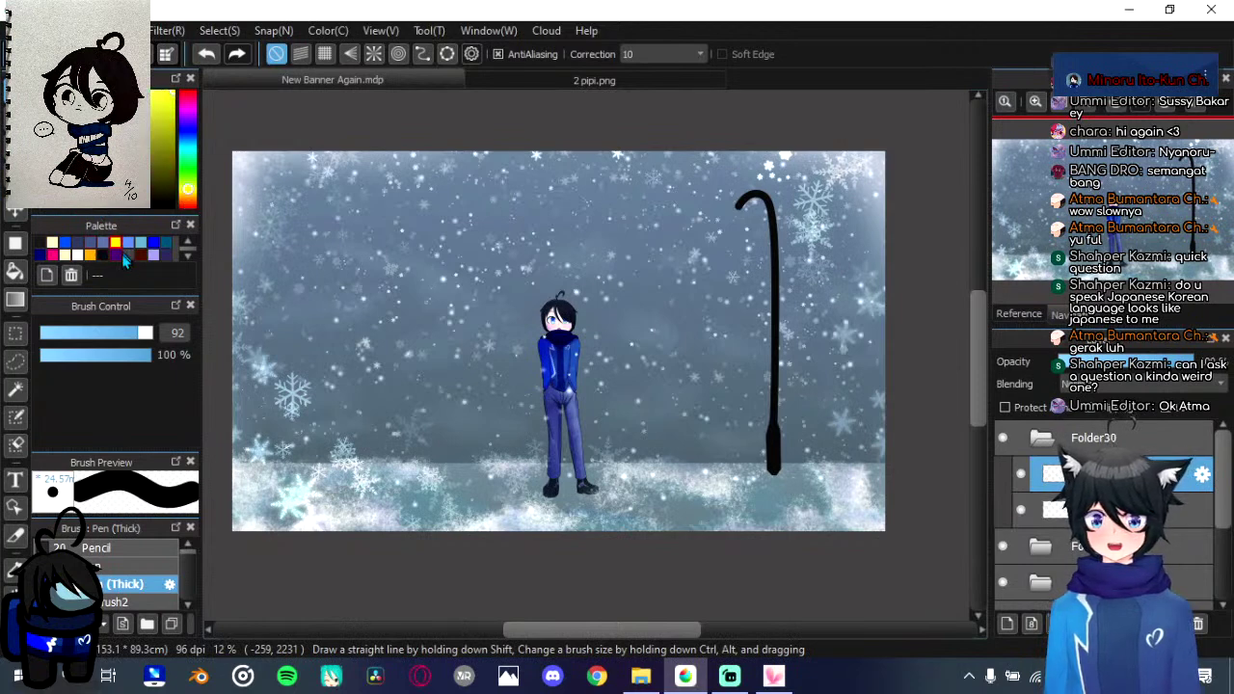
{"action": "left_click", "coordinate": [136, 606]}
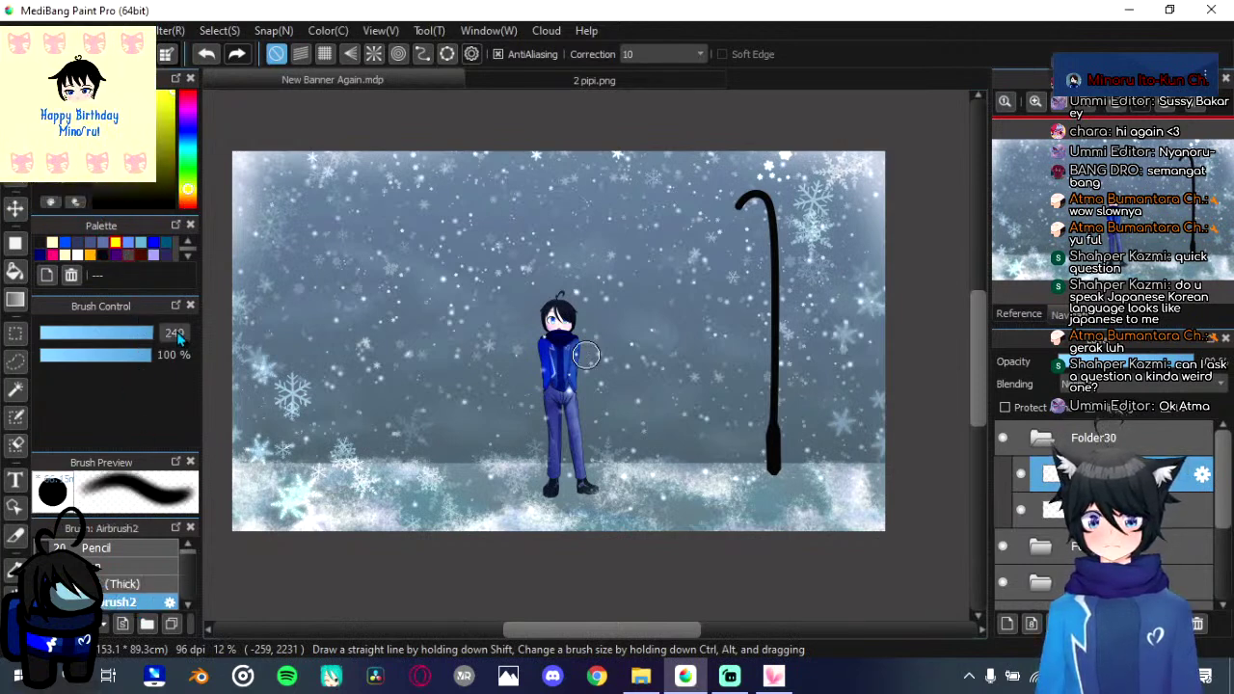
{"action": "mouse_move", "coordinate": [739, 221]}
{"action": "left_mouse_down"}
{"action": "mouse_move", "coordinate": [725, 216]}
{"action": "mouse_move", "coordinate": [761, 267]}
{"action": "left_mouse_up"}
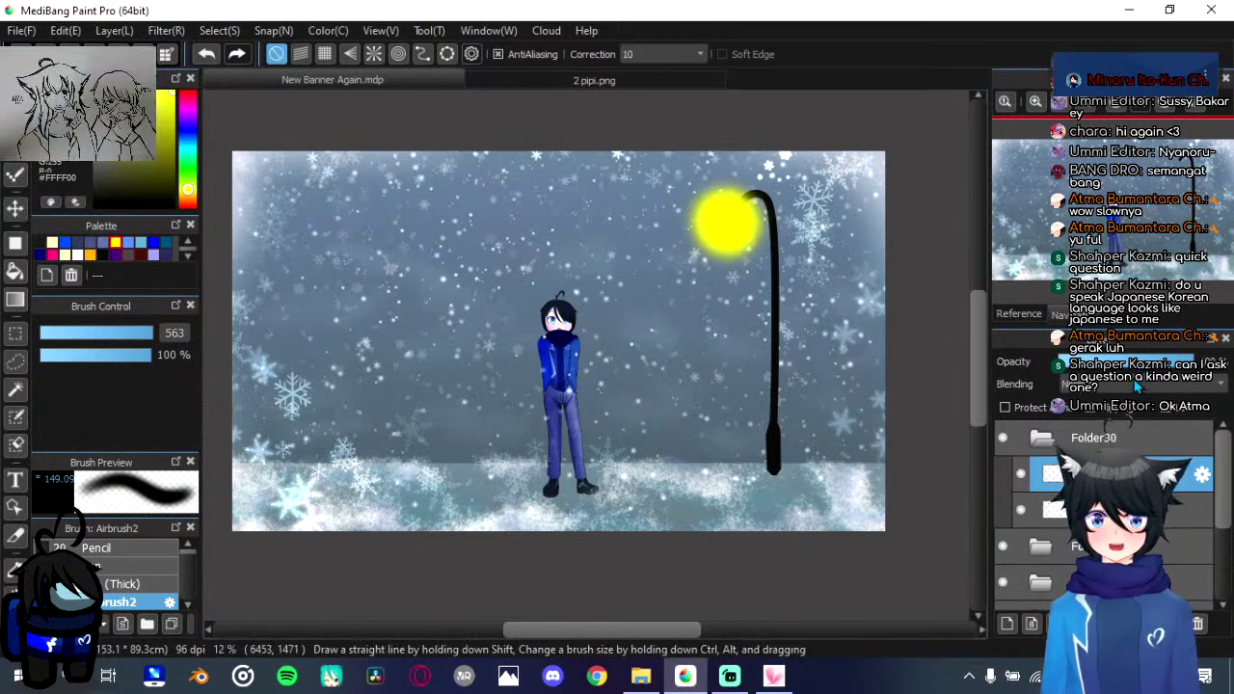
{"action": "left_click", "coordinate": [1134, 391]}
{"action": "left_click", "coordinate": [1125, 421]}
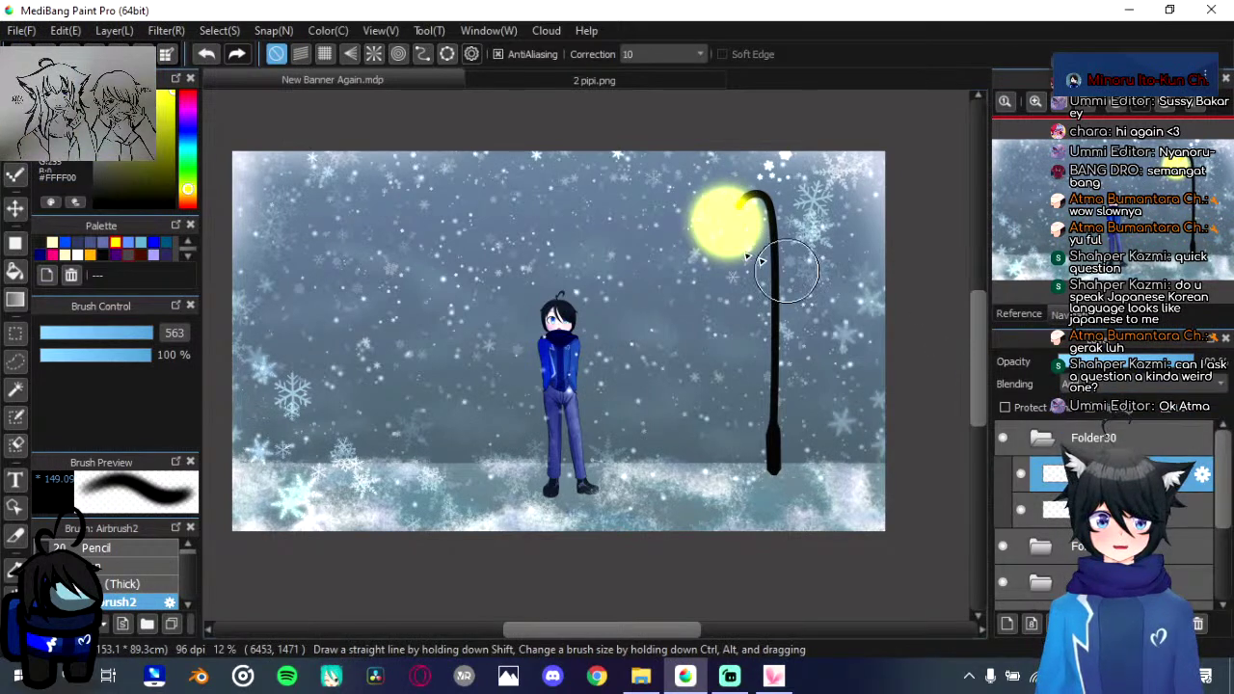
Step: Apply a Gaussian Blur with a value of 21 to the yellow glow layer
{"action": "left_click", "coordinate": [168, 32]}
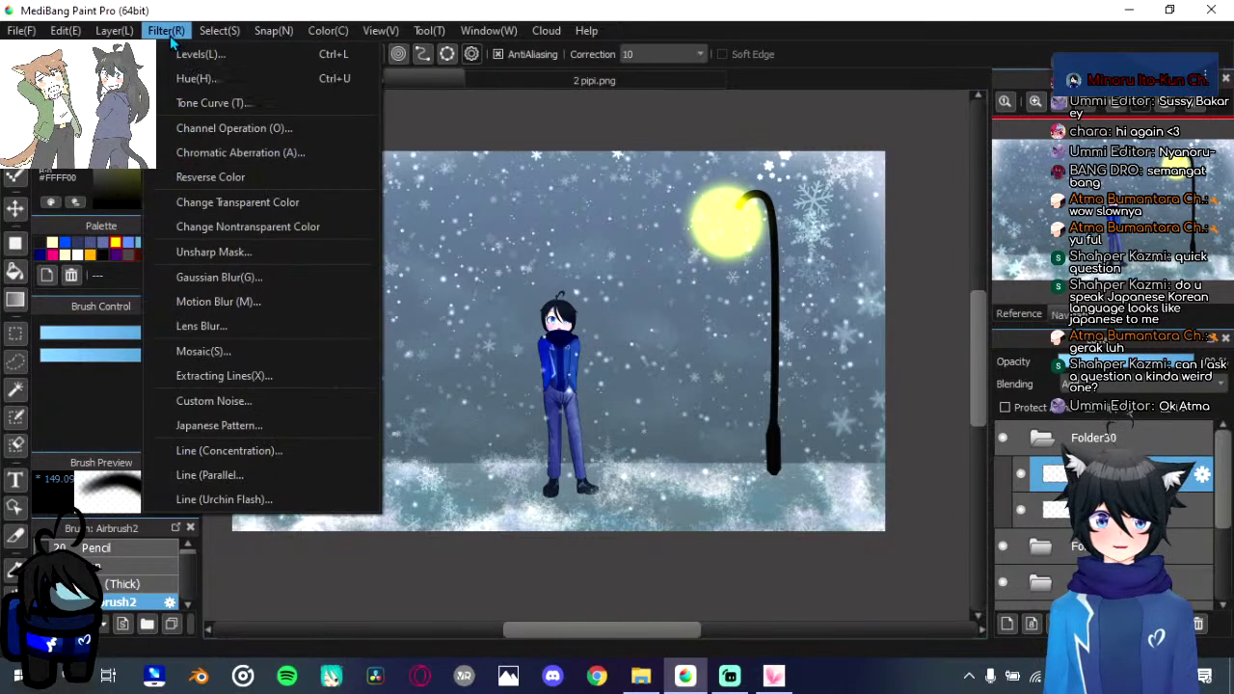
{"action": "left_click", "coordinate": [224, 278]}
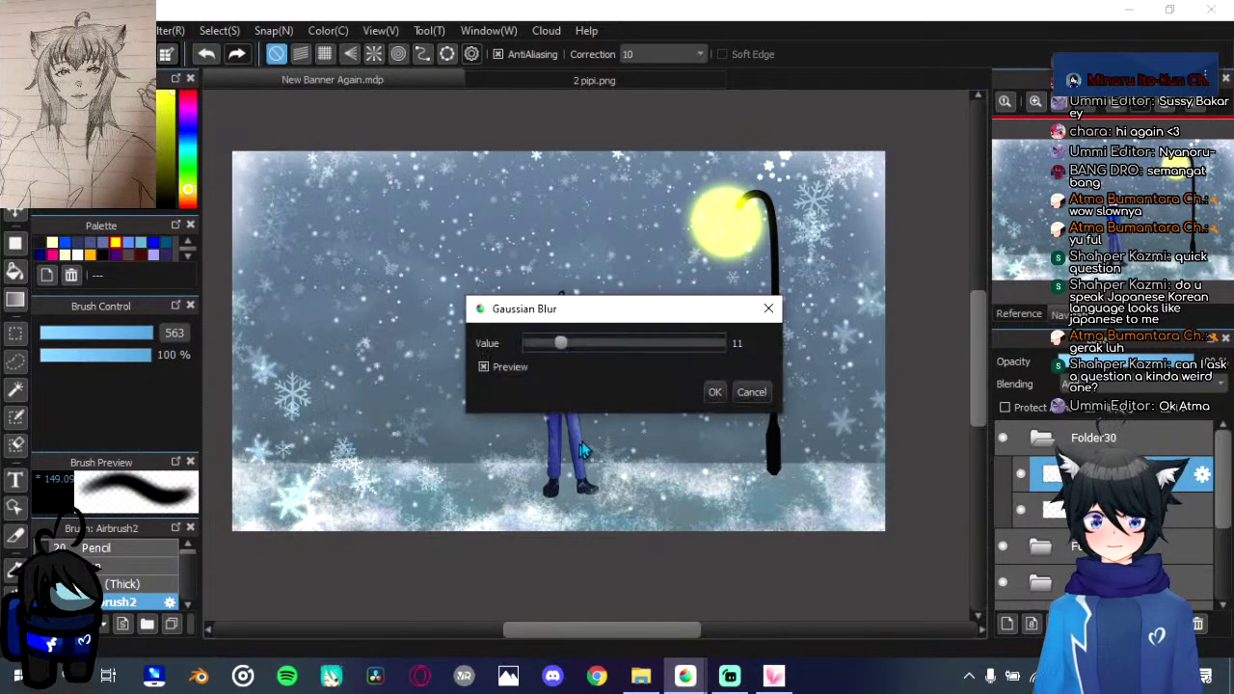
{"action": "left_click", "coordinate": [742, 391]}
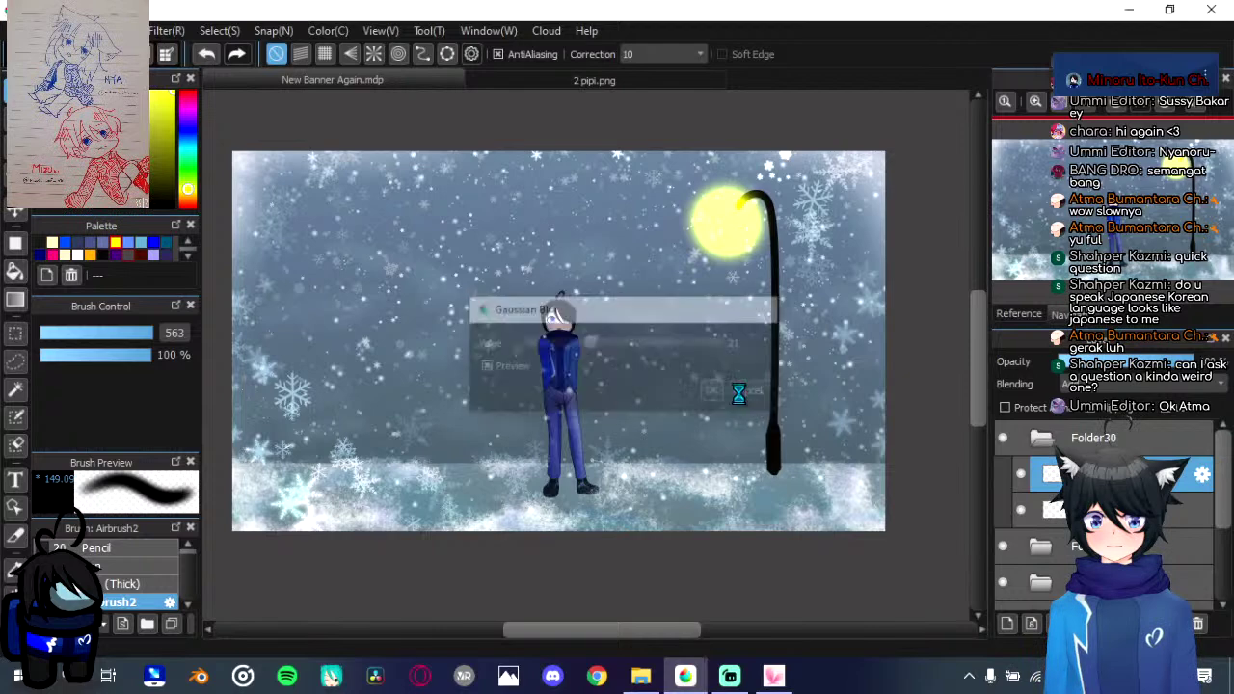
Step: Airbrush a wider yellow halo around the lamp on another new layer with a brightening blending mode, and lower its opacity
{"action": "left_click", "coordinate": [1006, 624]}
{"action": "left_click", "coordinate": [1092, 385]}
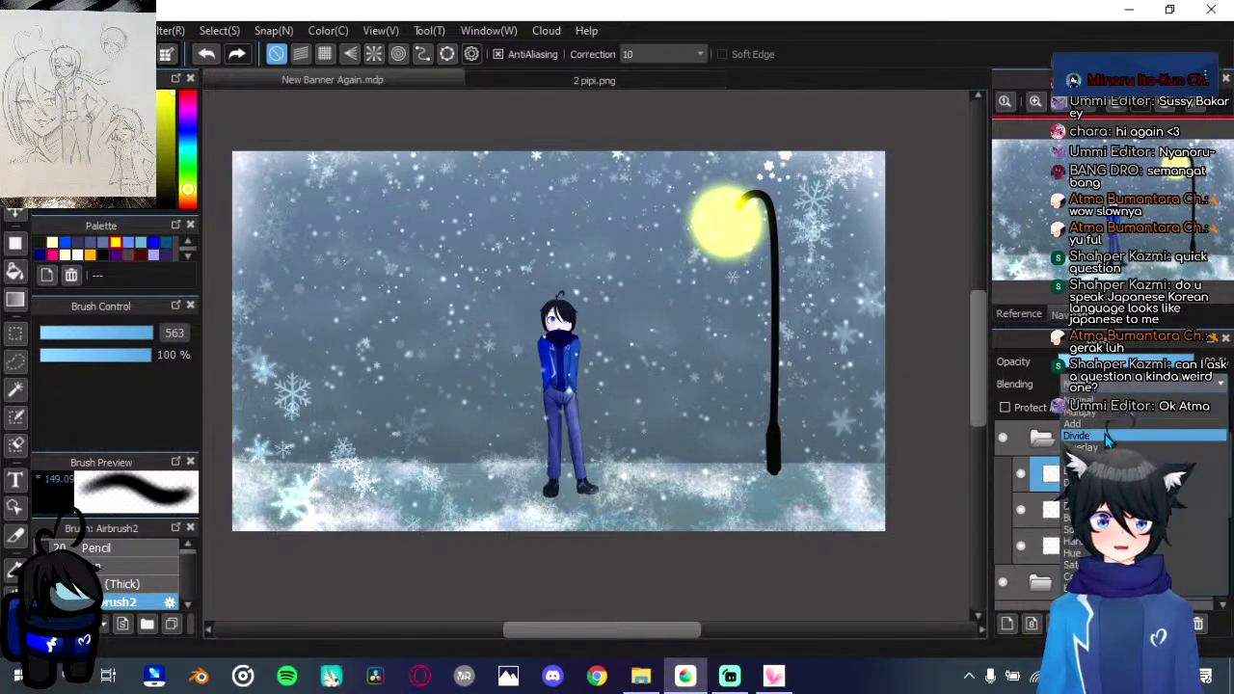
{"action": "left_click", "coordinate": [1077, 436]}
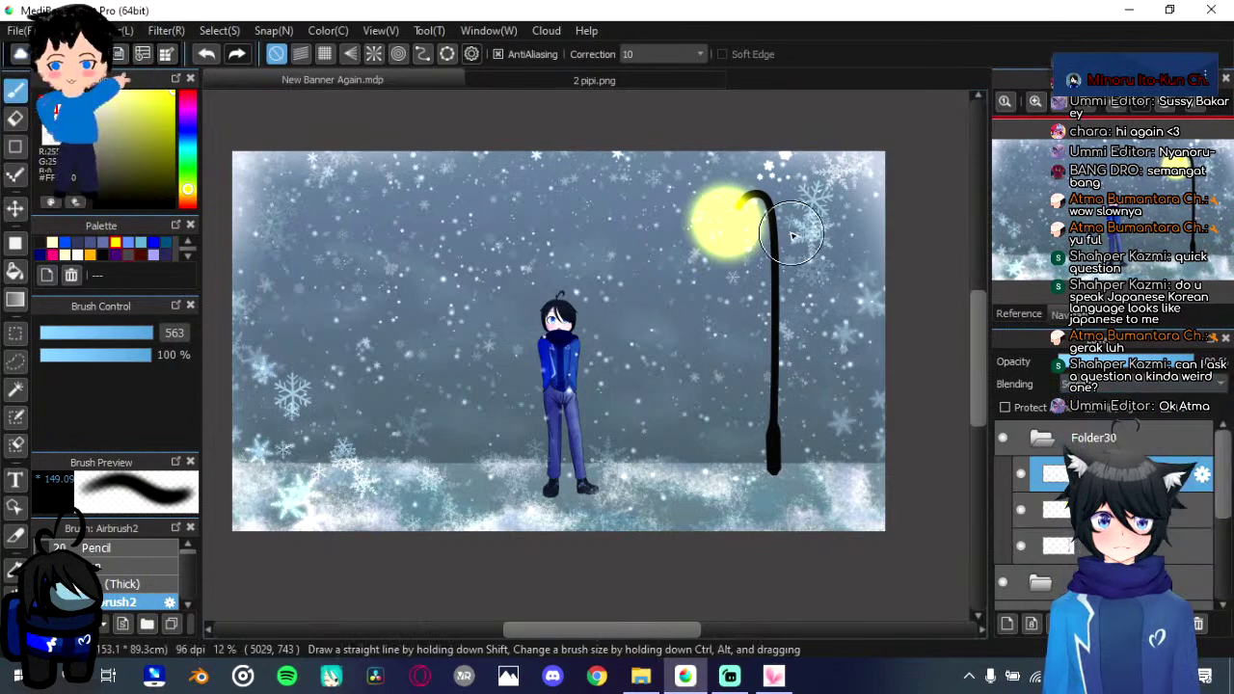
{"action": "mouse_move", "coordinate": [678, 217]}
{"action": "left_mouse_down"}
{"action": "mouse_move", "coordinate": [750, 198]}
{"action": "mouse_move", "coordinate": [710, 275]}
{"action": "mouse_move", "coordinate": [665, 203]}
{"action": "mouse_move", "coordinate": [764, 176]}
{"action": "mouse_move", "coordinate": [763, 268]}
{"action": "mouse_move", "coordinate": [674, 246]}
{"action": "mouse_move", "coordinate": [691, 179]}
{"action": "mouse_move", "coordinate": [777, 220]}
{"action": "mouse_move", "coordinate": [762, 274]}
{"action": "mouse_move", "coordinate": [690, 269]}
{"action": "mouse_move", "coordinate": [680, 221]}
{"action": "mouse_move", "coordinate": [694, 182]}
{"action": "mouse_move", "coordinate": [729, 172]}
{"action": "mouse_move", "coordinate": [772, 218]}
{"action": "mouse_move", "coordinate": [768, 256]}
{"action": "mouse_move", "coordinate": [701, 285]}
{"action": "mouse_move", "coordinate": [670, 240]}
{"action": "mouse_move", "coordinate": [702, 173]}
{"action": "mouse_move", "coordinate": [755, 194]}
{"action": "left_mouse_up"}
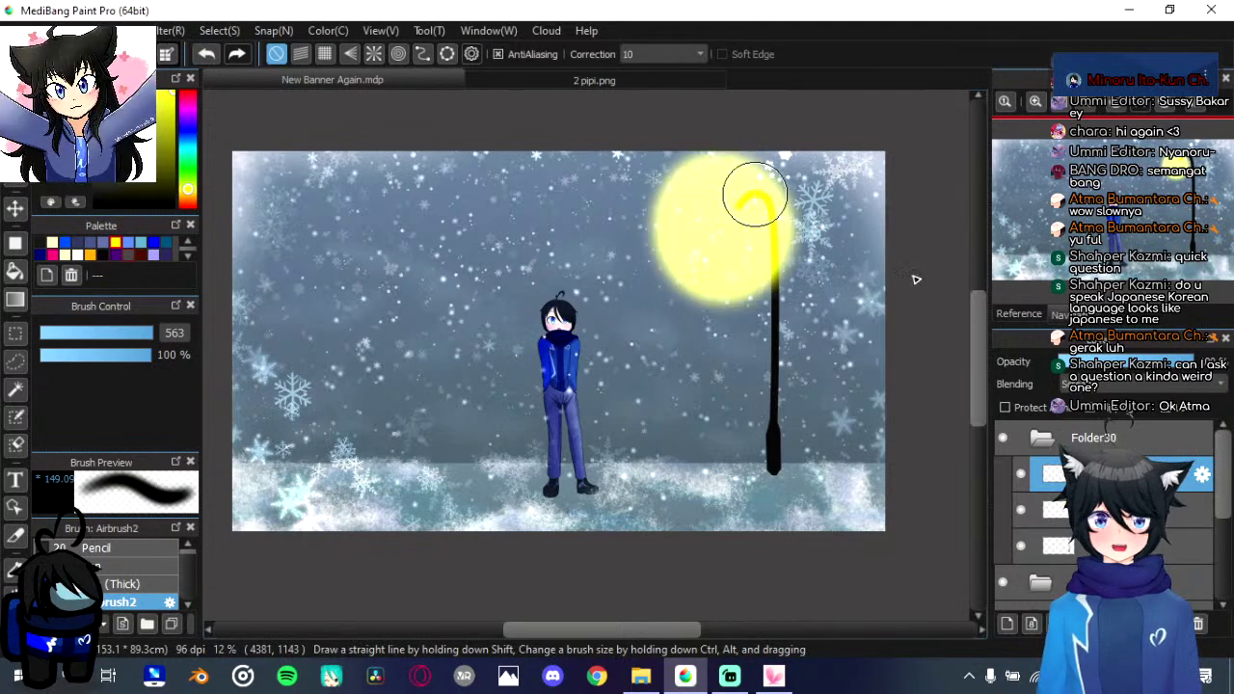
{"action": "key", "text": "ctrl+z"}
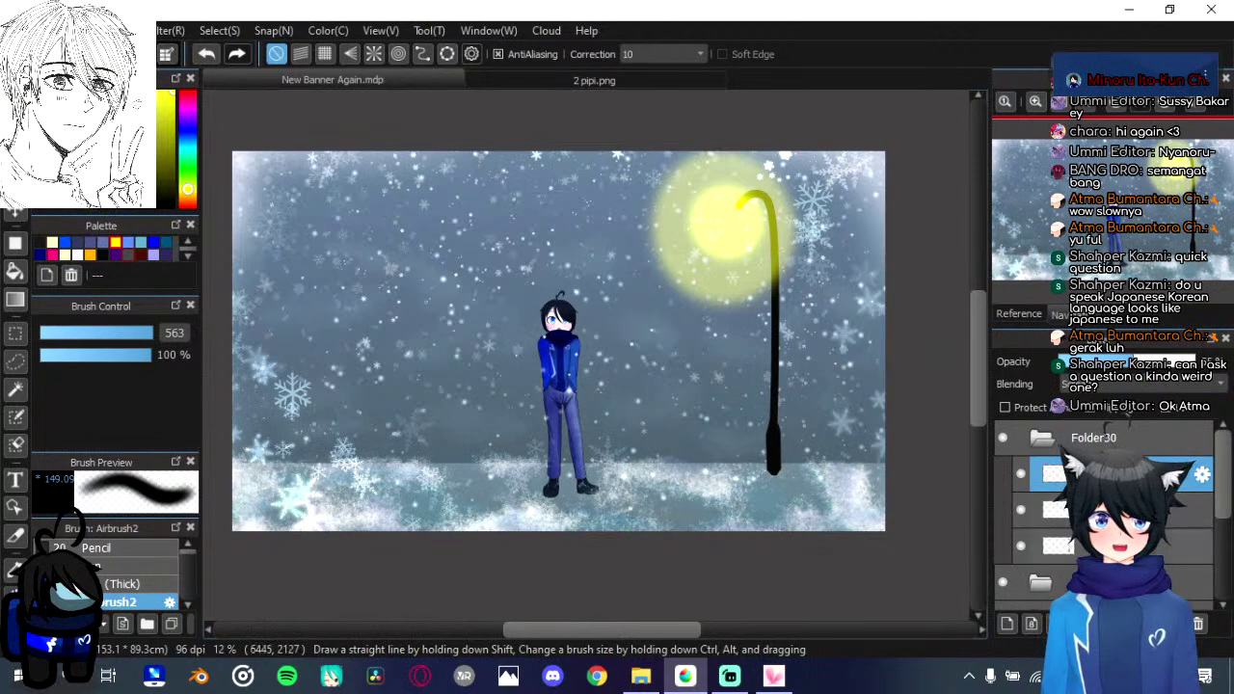
Step: Add a layer below the glow layers and airbrush a small white core in the lamp's center at brush size 118
{"action": "left_click", "coordinate": [1061, 546]}
{"action": "left_click", "coordinate": [1007, 624]}
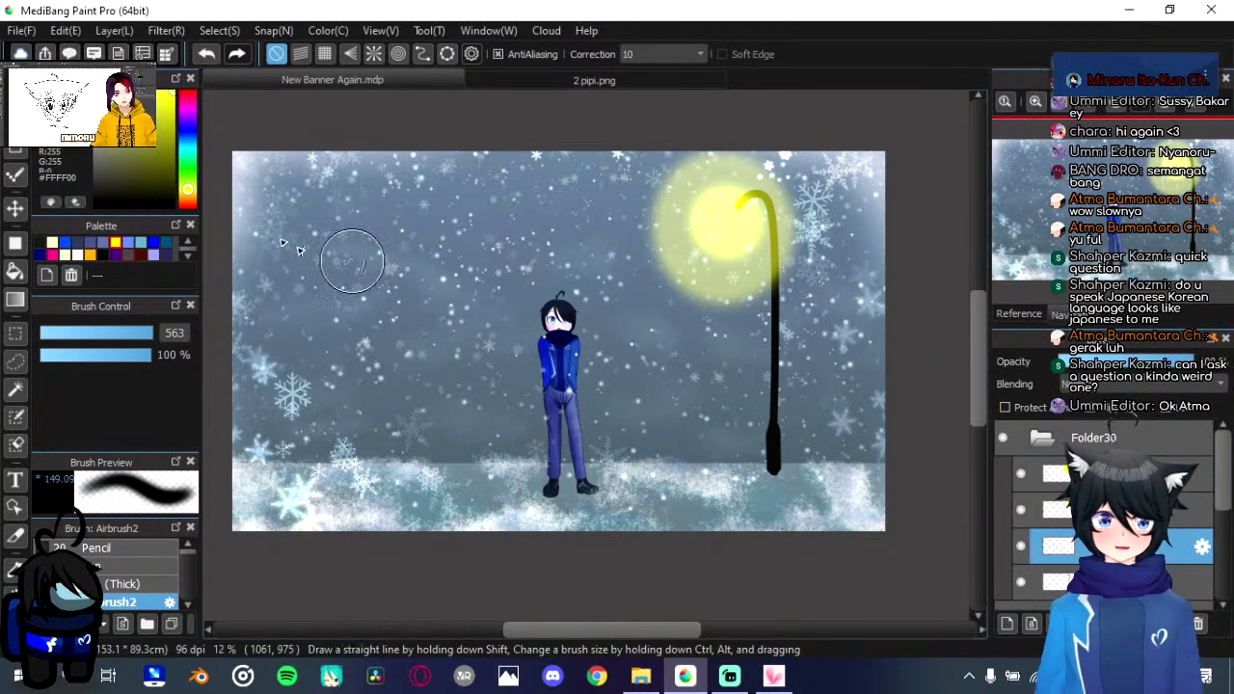
{"action": "left_click_drag", "start_coordinate": [142, 334], "coordinate": [133, 334]}
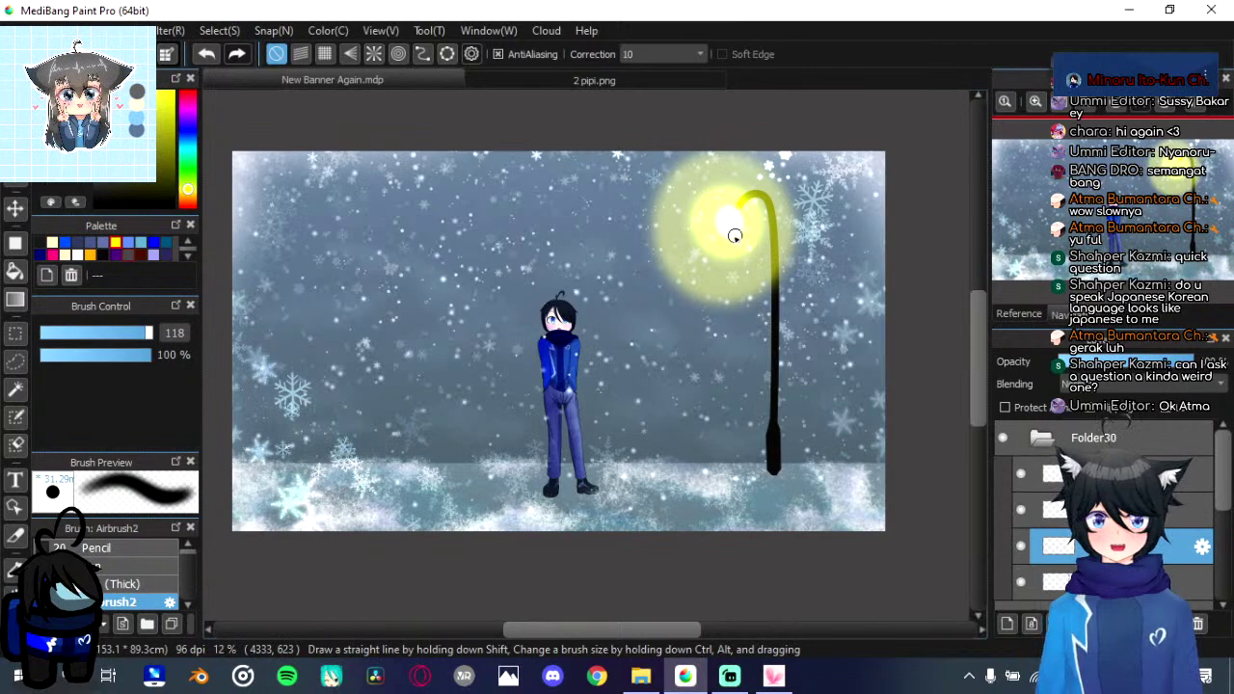
Step: Soften the lamp's white core with a Gaussian Blur and set its layer blending to Add
{"action": "left_click", "coordinate": [164, 30]}
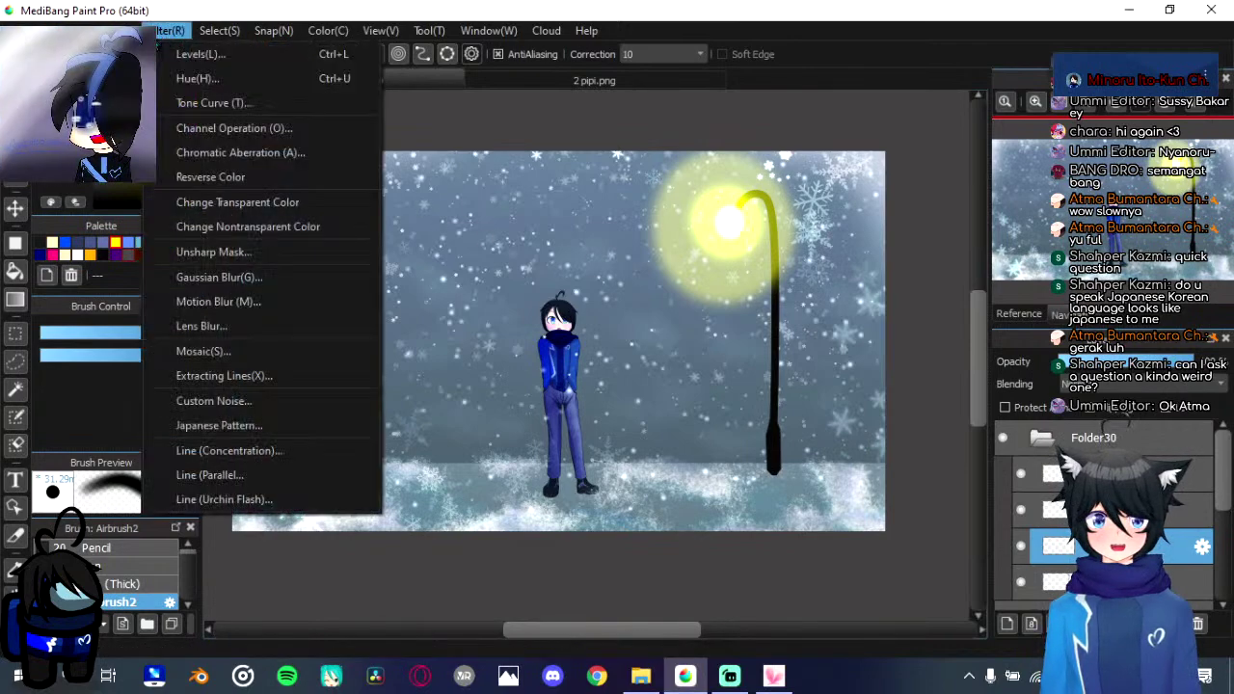
{"action": "mouse_move", "coordinate": [117, 30]}
{"action": "mouse_move", "coordinate": [169, 30]}
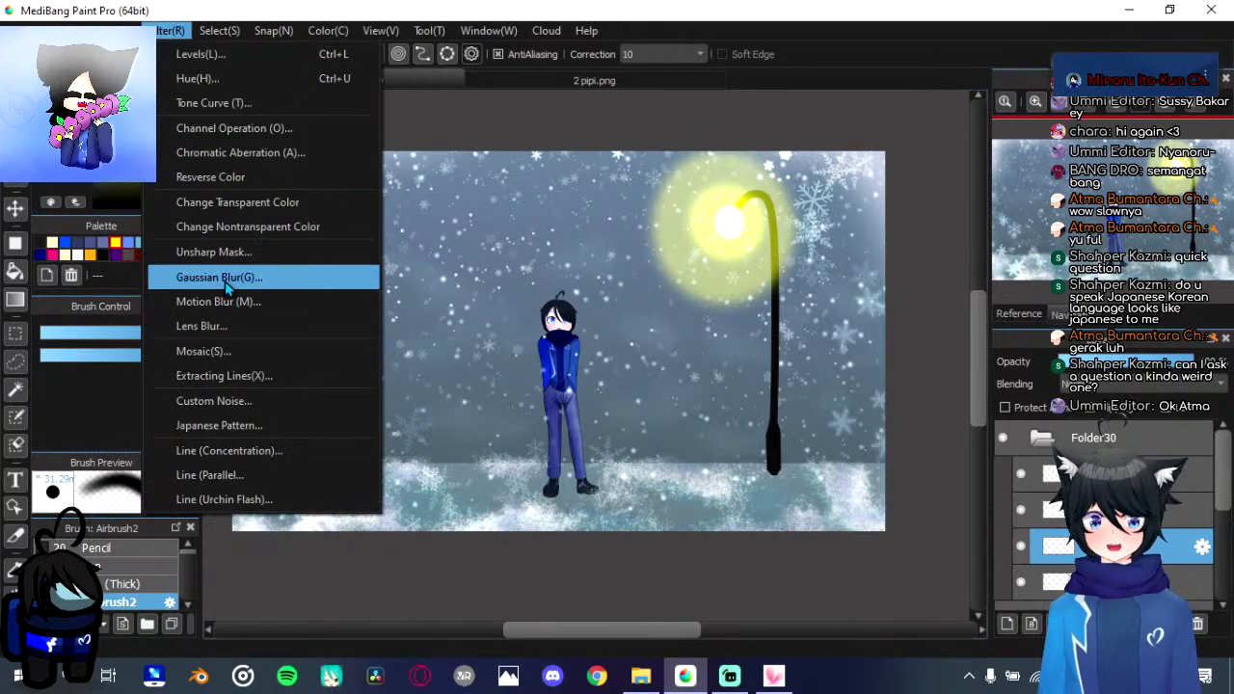
{"action": "left_click", "coordinate": [193, 276]}
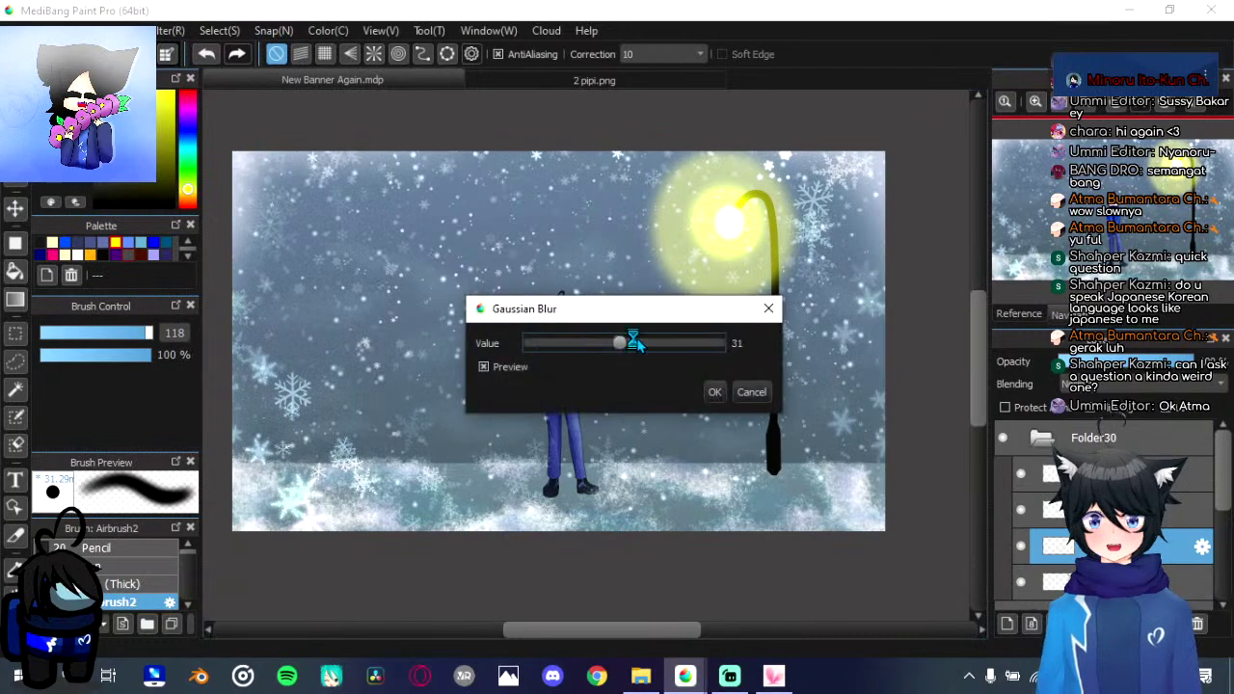
{"action": "left_click_drag", "start_coordinate": [635, 342], "coordinate": [646, 342]}
{"action": "left_click", "coordinate": [714, 392]}
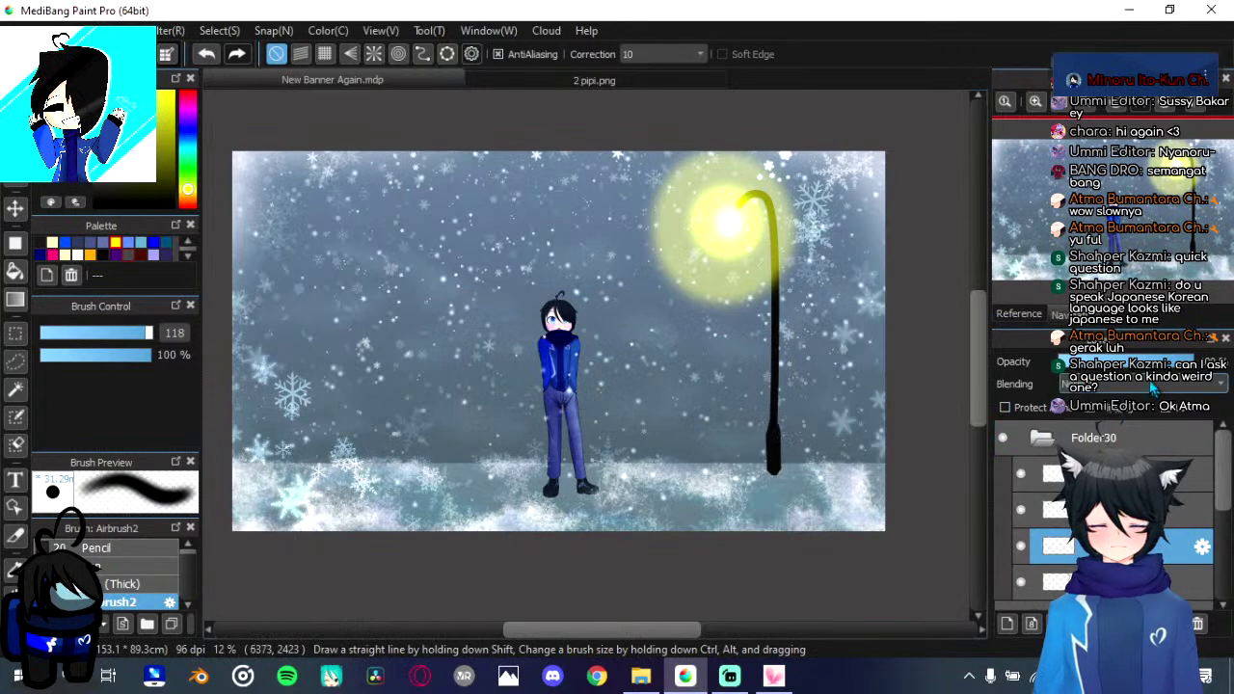
{"action": "left_click", "coordinate": [1133, 384]}
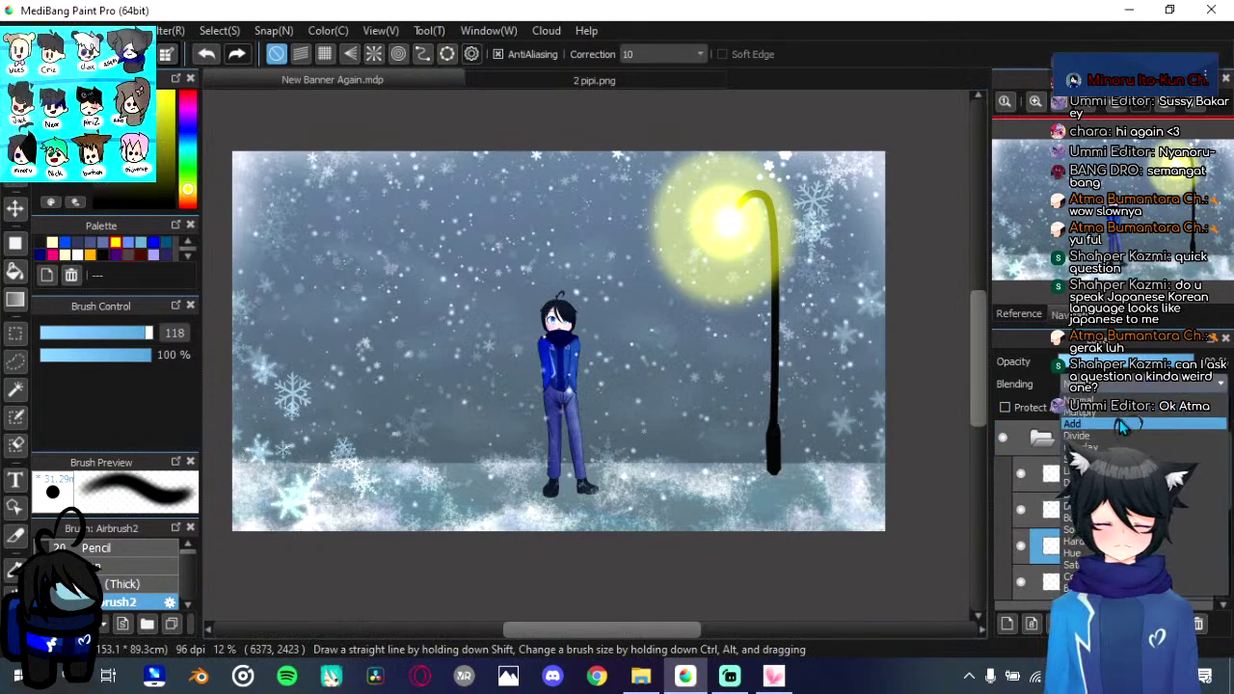
{"action": "left_click", "coordinate": [1119, 425]}
Step: Expand the character's folder, Folder5, and create a new clipped layer at its top with Add blending
{"action": "scroll", "coordinate": [714, 339], "scroll_direction": "down", "scroll_amount": 1}
{"action": "scroll", "coordinate": [715, 339], "scroll_direction": "up", "scroll_amount": 2}
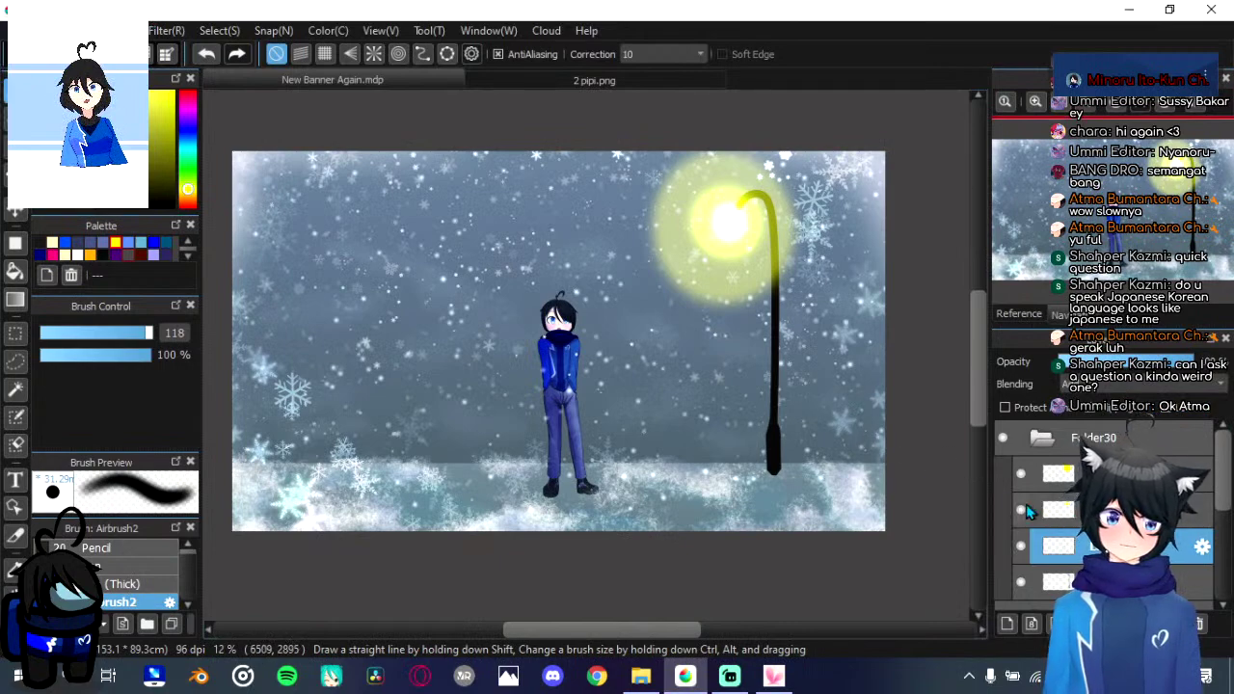
{"action": "scroll", "coordinate": [765, 439], "scroll_direction": "down", "scroll_amount": 1}
{"action": "scroll", "coordinate": [764, 438], "scroll_direction": "up", "scroll_amount": 2}
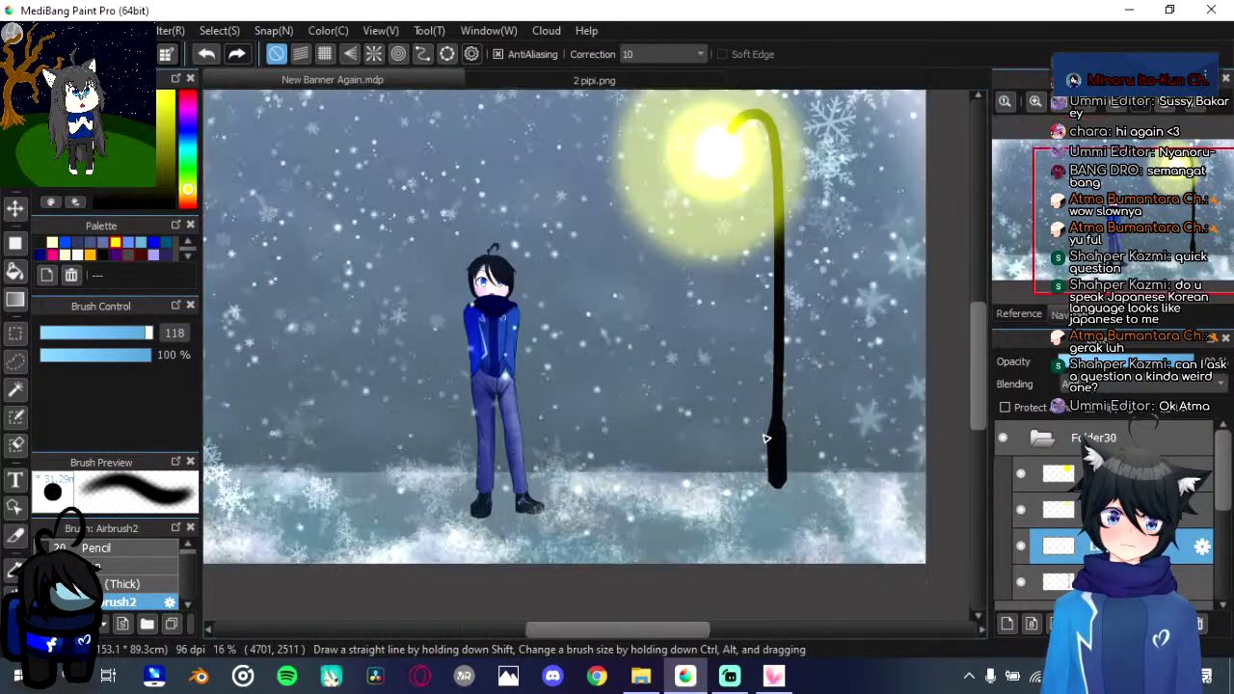
{"action": "scroll", "coordinate": [1050, 525], "scroll_direction": "down", "scroll_amount": 4}
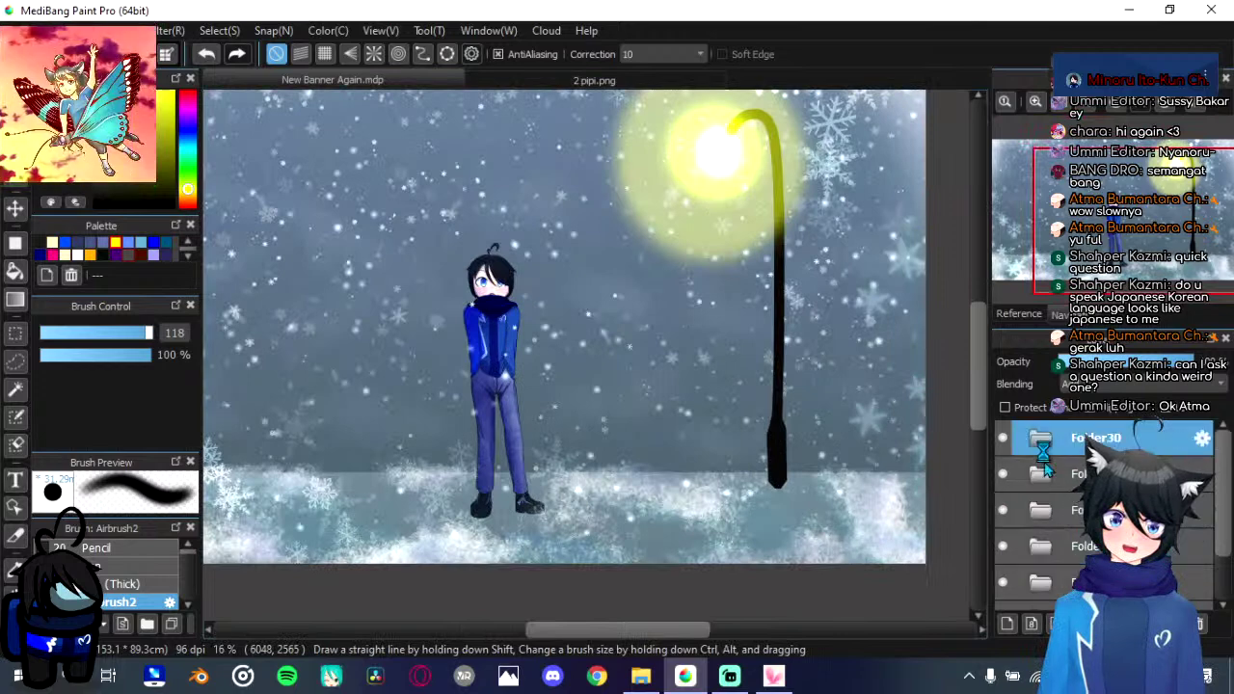
{"action": "left_click", "coordinate": [1009, 485]}
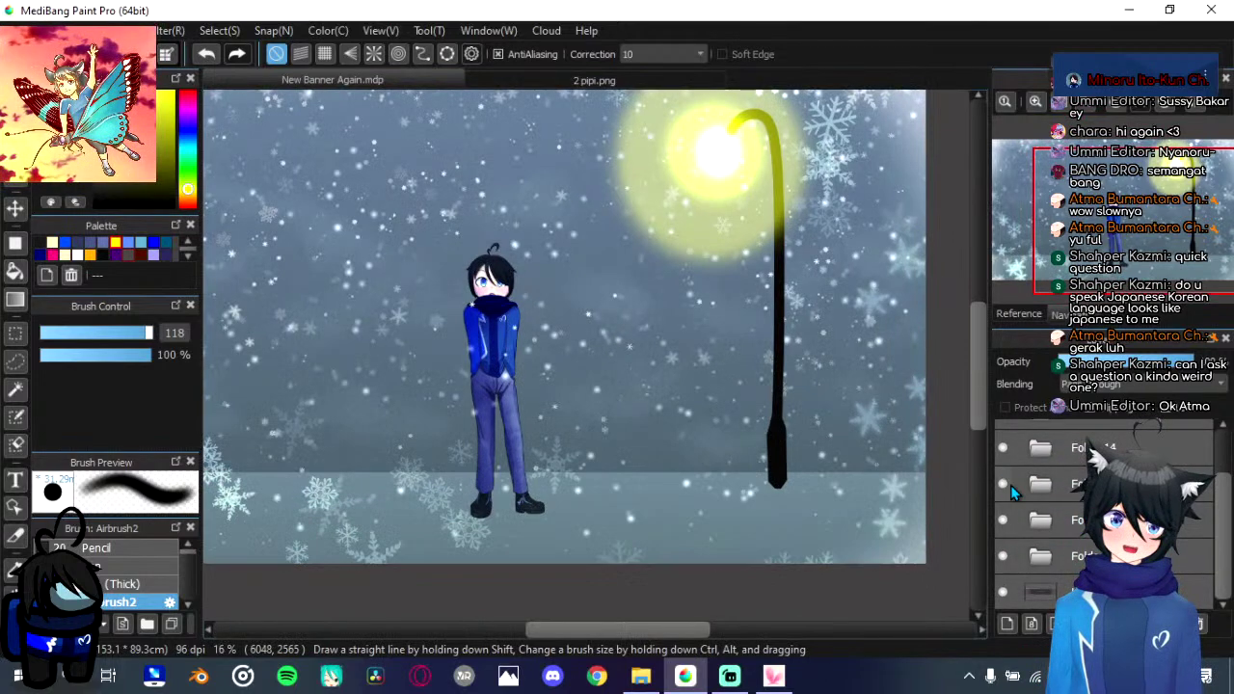
{"action": "left_click", "coordinate": [1009, 485]}
{"action": "left_click", "coordinate": [1038, 528]}
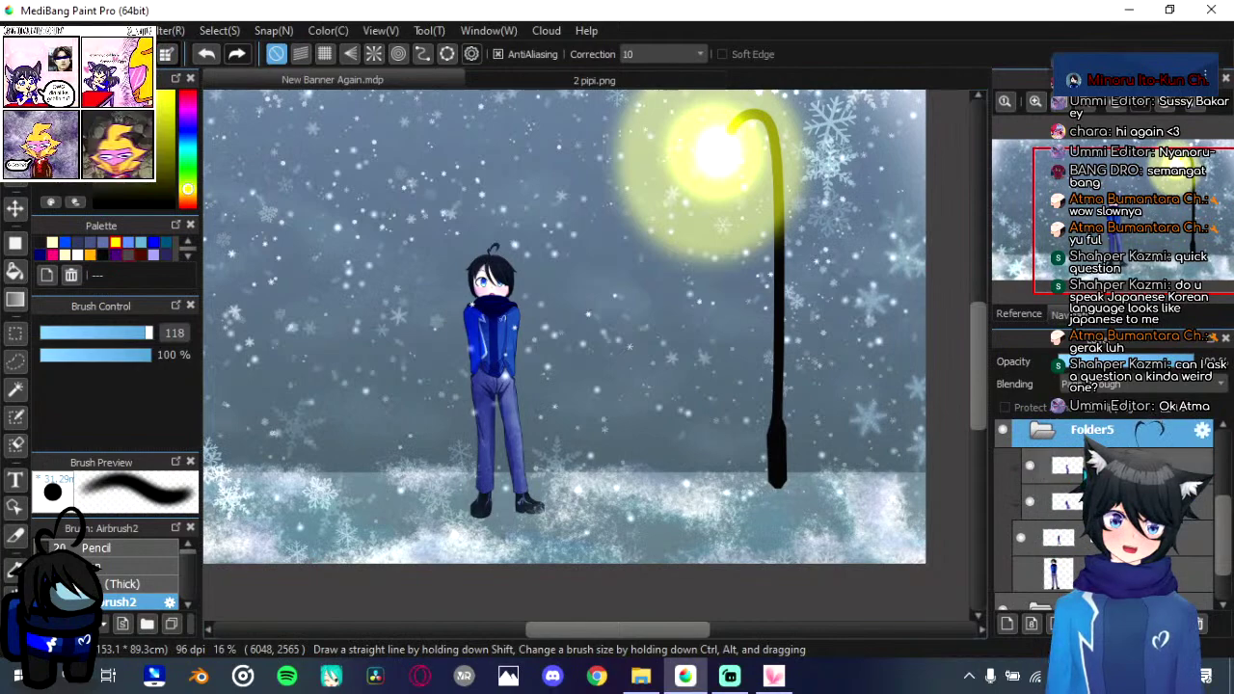
{"action": "left_click", "coordinate": [1007, 625]}
{"action": "left_click", "coordinate": [1007, 624]}
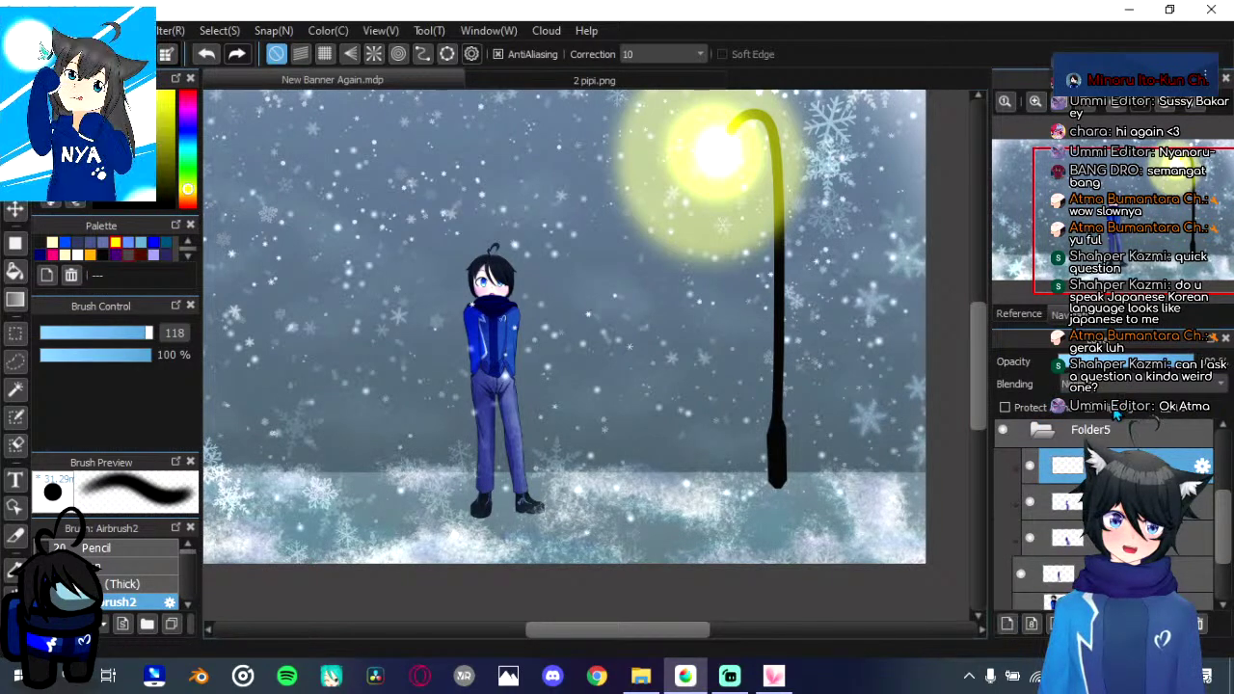
{"action": "left_click", "coordinate": [1116, 385]}
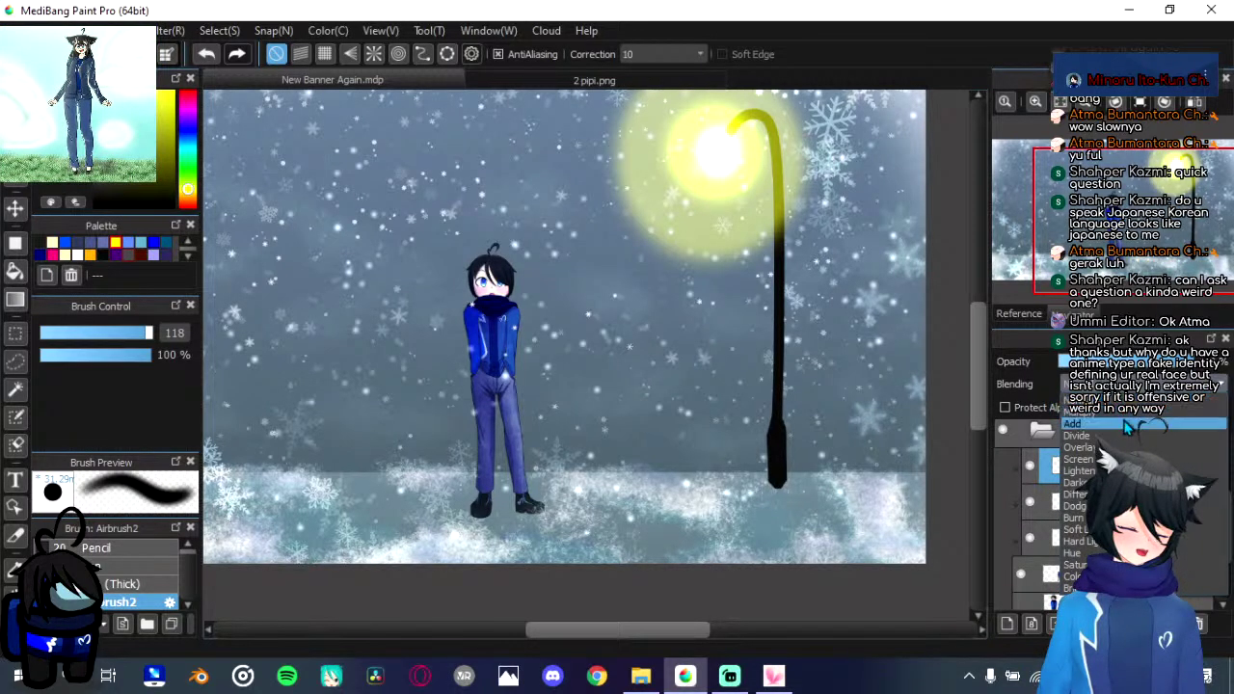
{"action": "left_click", "coordinate": [1115, 422]}
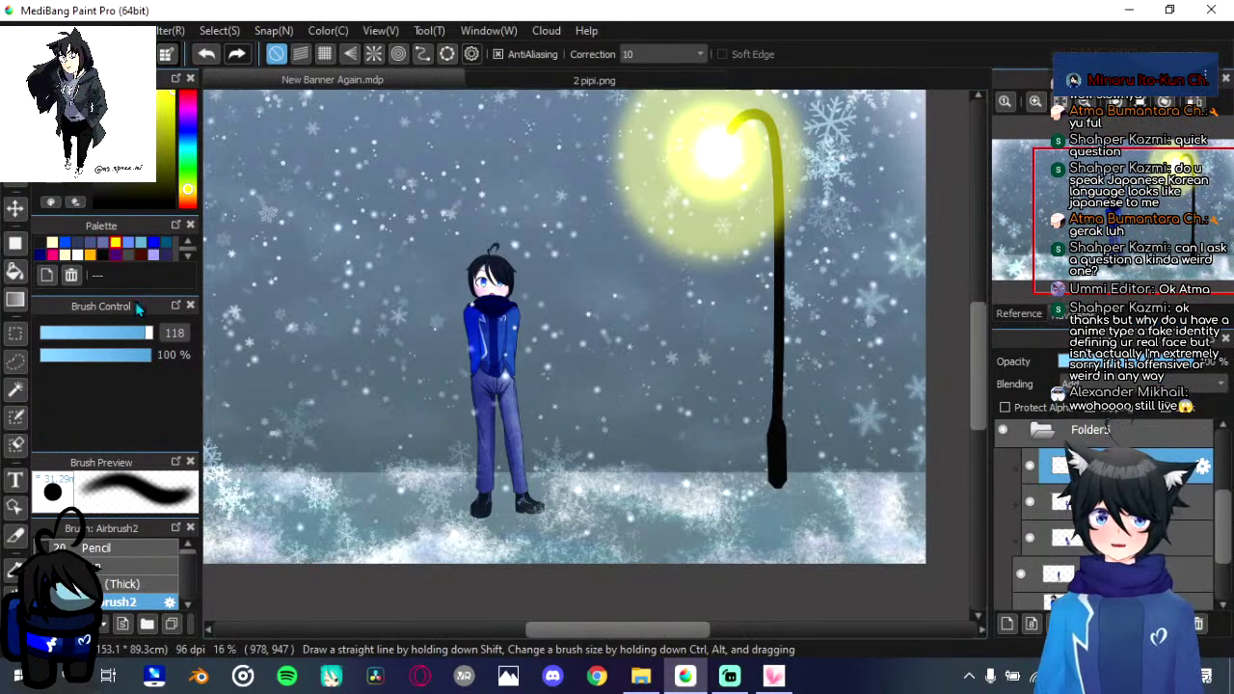
Step: Airbrush bright yellow light over the lamp-facing side of the character, from hair to shoes, at brush size 277
{"action": "left_click_drag", "start_coordinate": [147, 335], "coordinate": [171, 337]}
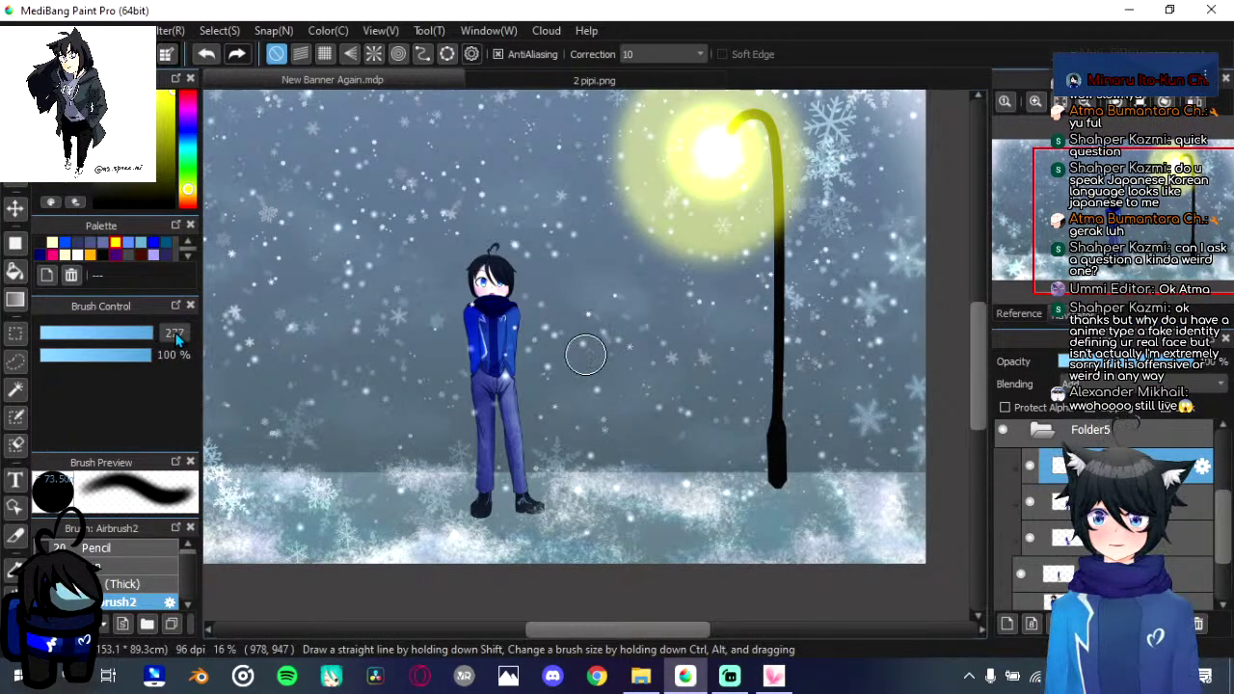
{"action": "scroll", "coordinate": [538, 308], "scroll_direction": "up", "scroll_amount": 1}
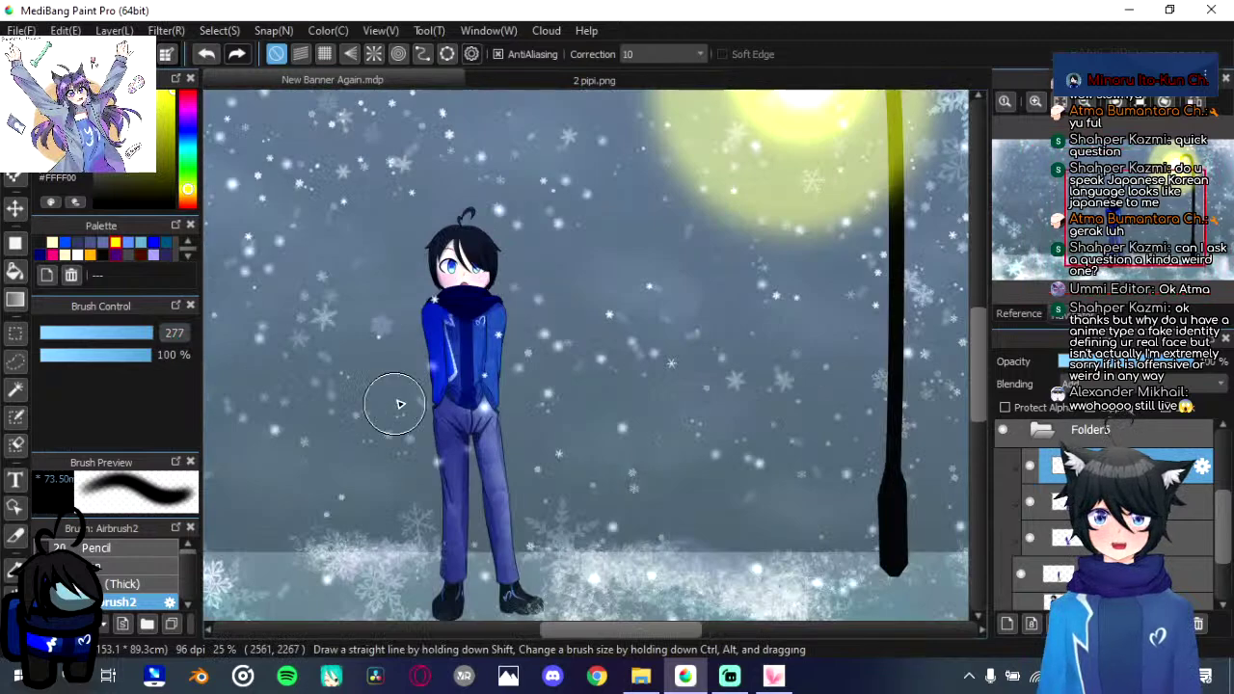
{"action": "mouse_move", "coordinate": [449, 242]}
{"action": "left_mouse_down"}
{"action": "mouse_move", "coordinate": [487, 204]}
{"action": "mouse_move", "coordinate": [500, 450]}
{"action": "mouse_move", "coordinate": [542, 631]}
{"action": "left_mouse_up"}
{"action": "left_click_drag", "start_coordinate": [547, 484], "coordinate": [546, 416]}
{"action": "mouse_move", "coordinate": [473, 210]}
{"action": "left_mouse_down"}
{"action": "mouse_move", "coordinate": [474, 306]}
{"action": "mouse_move", "coordinate": [520, 559]}
{"action": "left_mouse_up"}
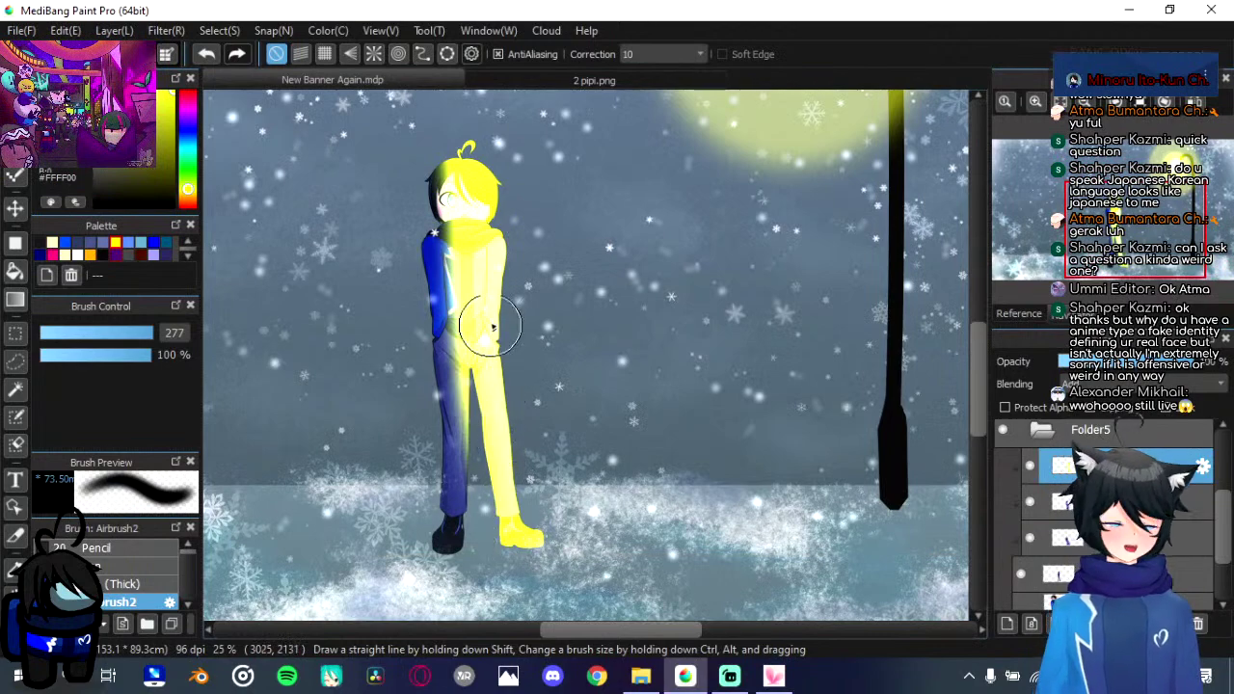
{"action": "left_click_drag", "start_coordinate": [487, 428], "coordinate": [492, 585]}
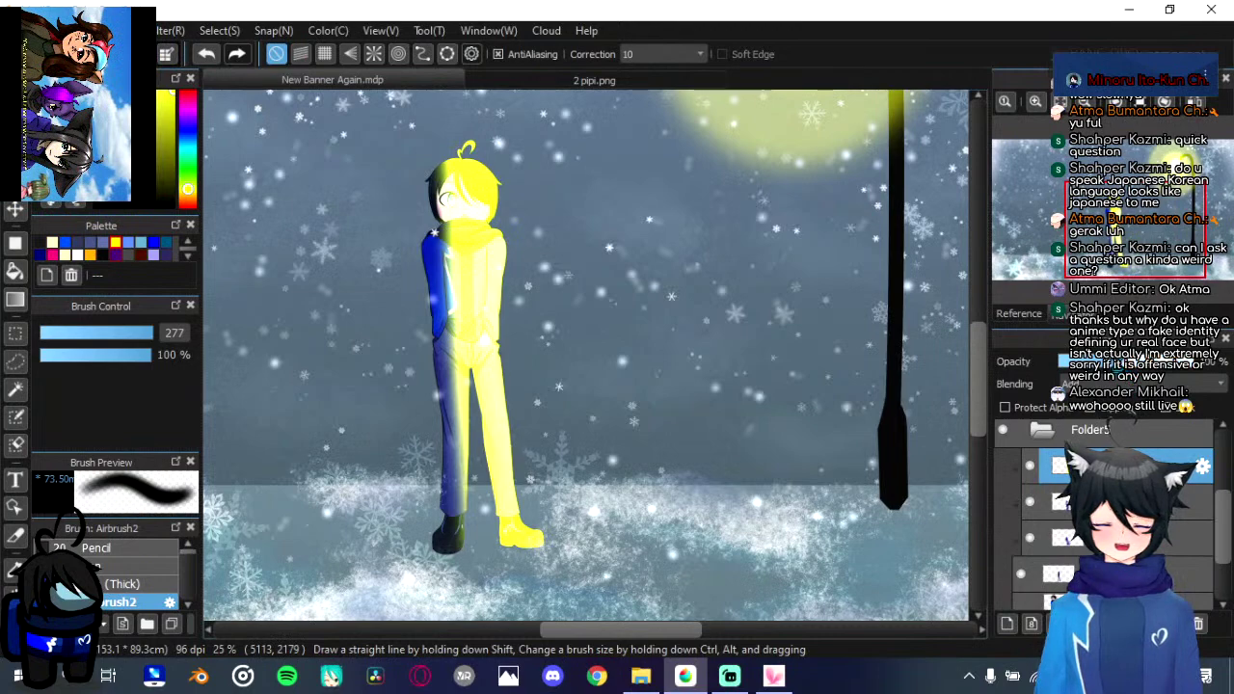
Step: Set the yellow light layer on the character to Overlay blending and lower its opacity to 44%
{"action": "left_click", "coordinate": [1126, 363]}
{"action": "left_click", "coordinate": [1124, 386]}
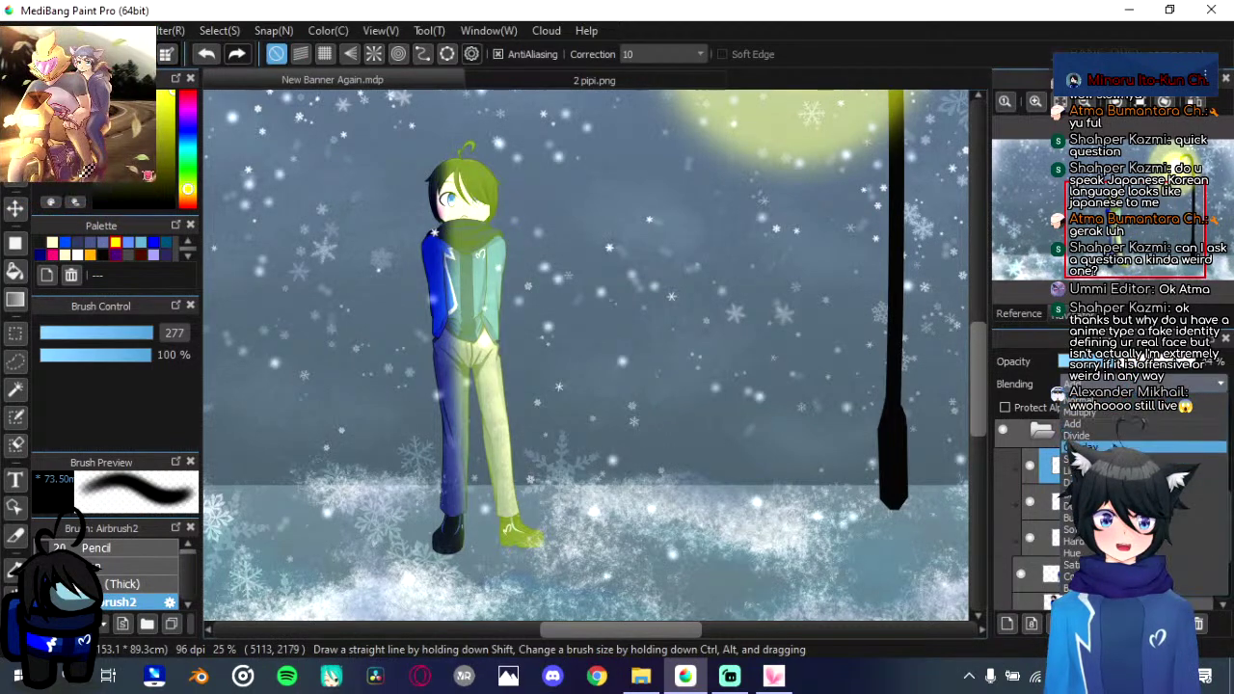
{"action": "left_click", "coordinate": [1120, 442]}
{"action": "left_click_drag", "start_coordinate": [598, 339], "coordinate": [644, 359]}
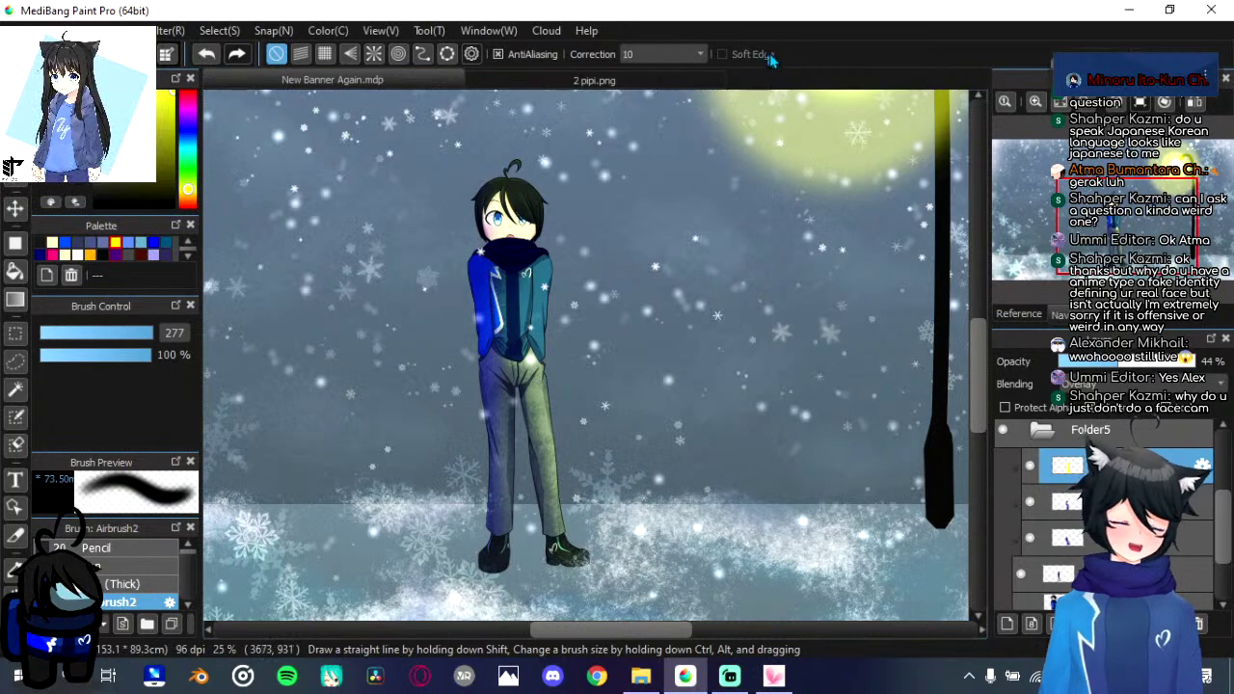
Step: Examine the yellow light on the character from hair to shoes, up close and within the whole banner
{"action": "scroll", "coordinate": [583, 248], "scroll_direction": "down", "scroll_amount": 2}
{"action": "scroll", "coordinate": [582, 247], "scroll_direction": "up", "scroll_amount": 2}
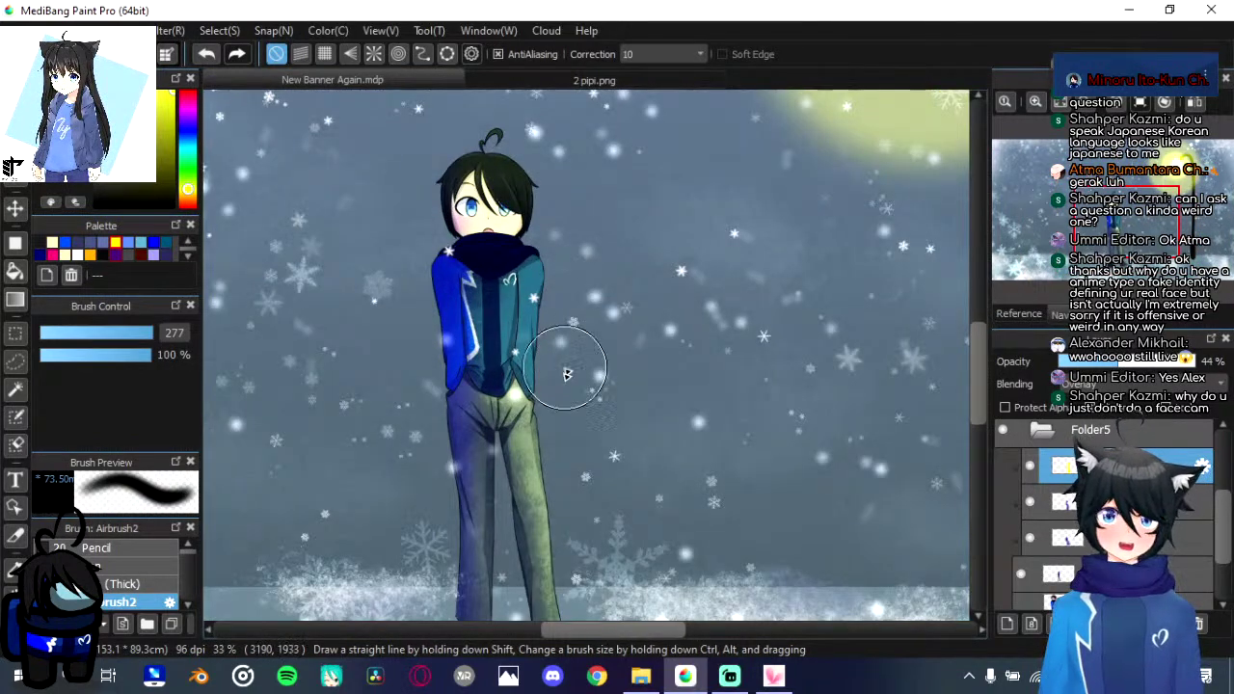
{"action": "scroll", "coordinate": [686, 276], "scroll_direction": "down", "scroll_amount": 5}
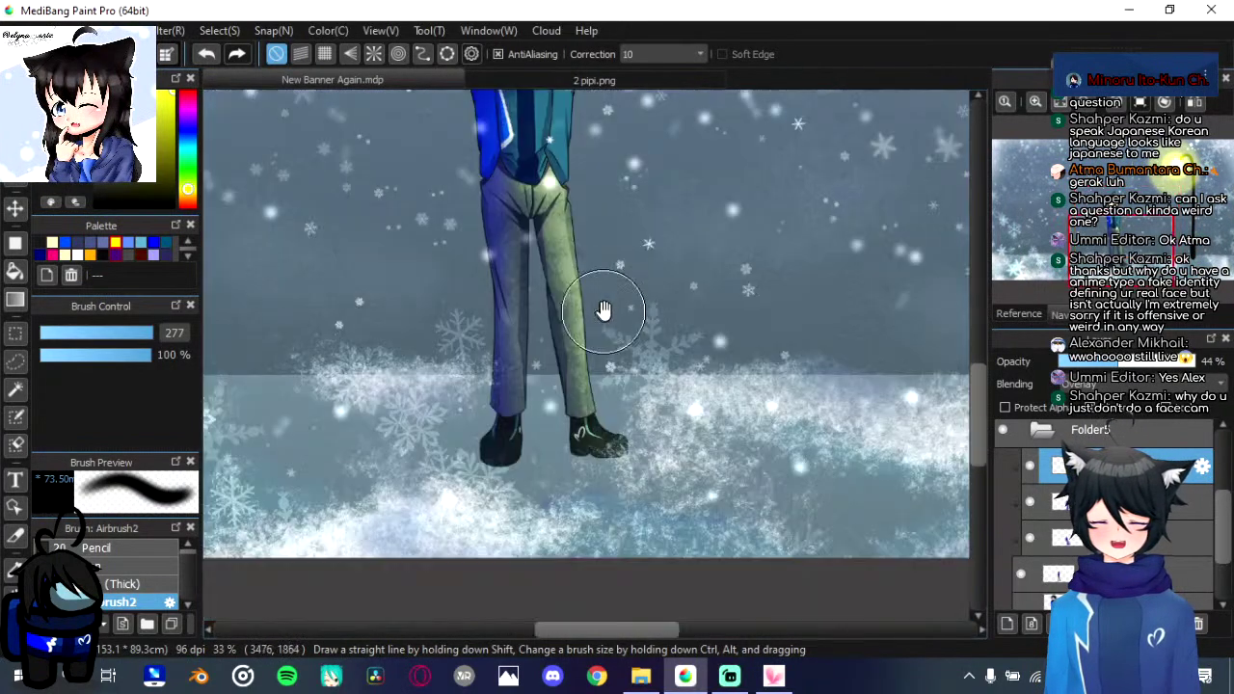
{"action": "scroll", "coordinate": [620, 237], "scroll_direction": "down", "scroll_amount": 1}
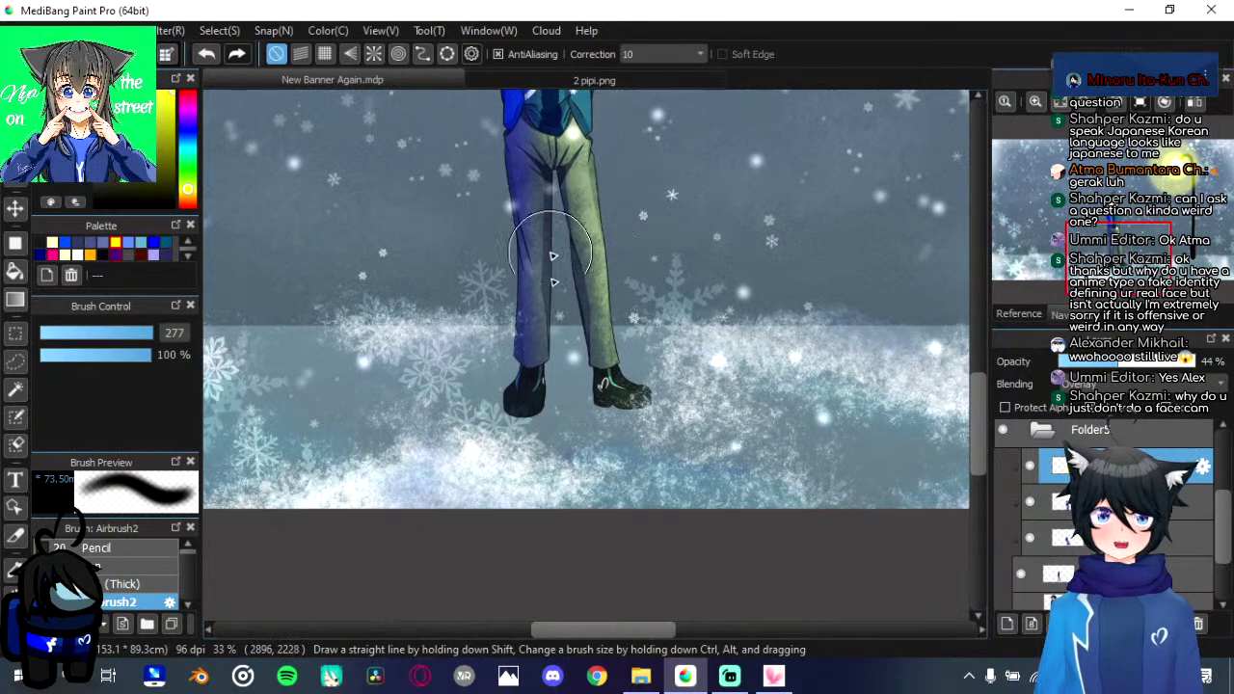
{"action": "scroll", "coordinate": [598, 319], "scroll_direction": "up", "scroll_amount": 8}
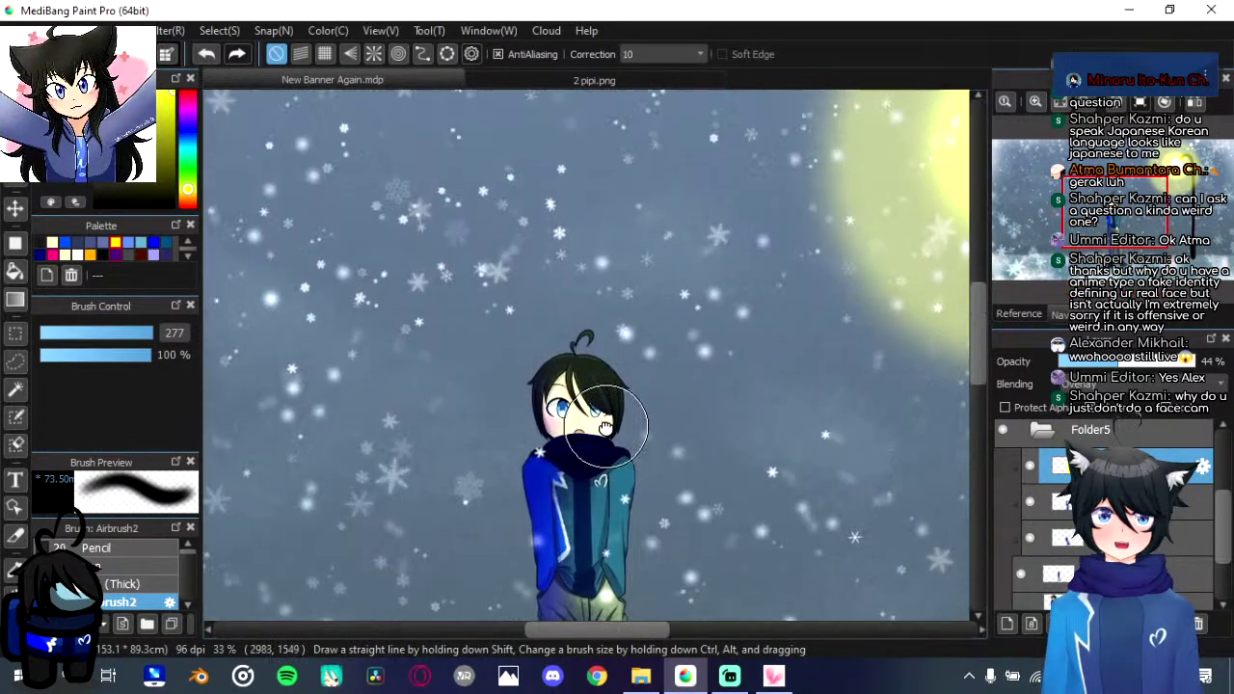
{"action": "scroll", "coordinate": [614, 259], "scroll_direction": "down", "scroll_amount": 2}
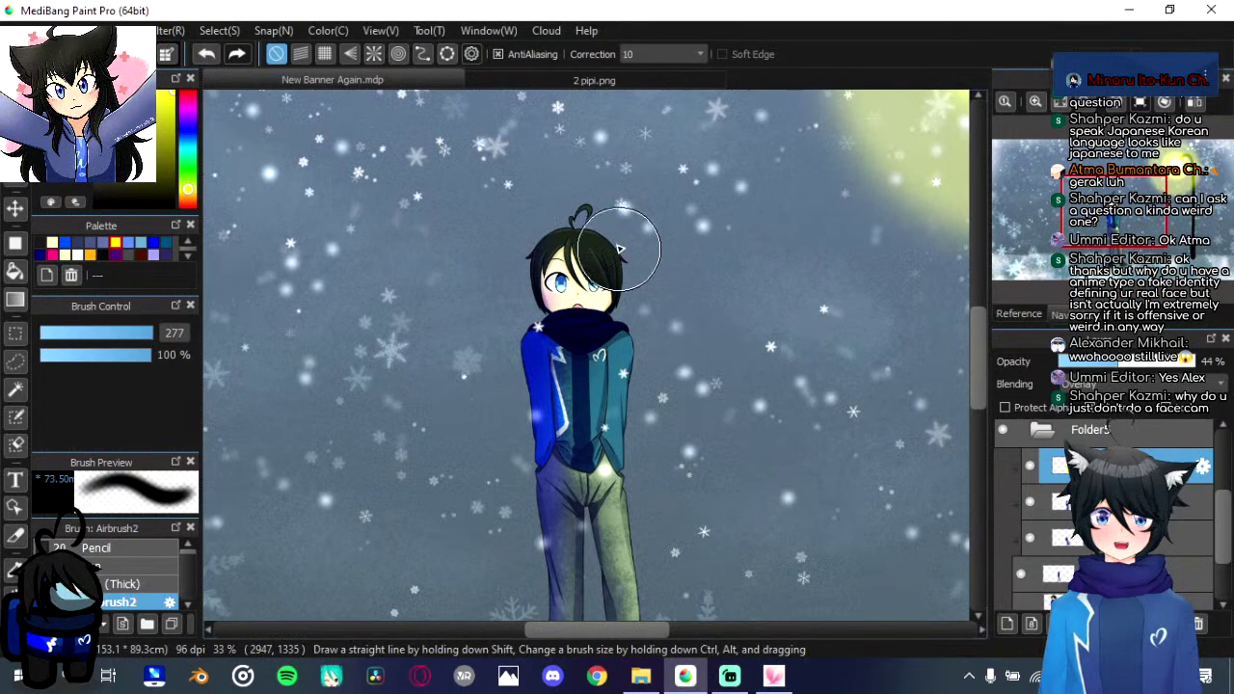
{"action": "scroll", "coordinate": [630, 212], "scroll_direction": "down", "scroll_amount": 2}
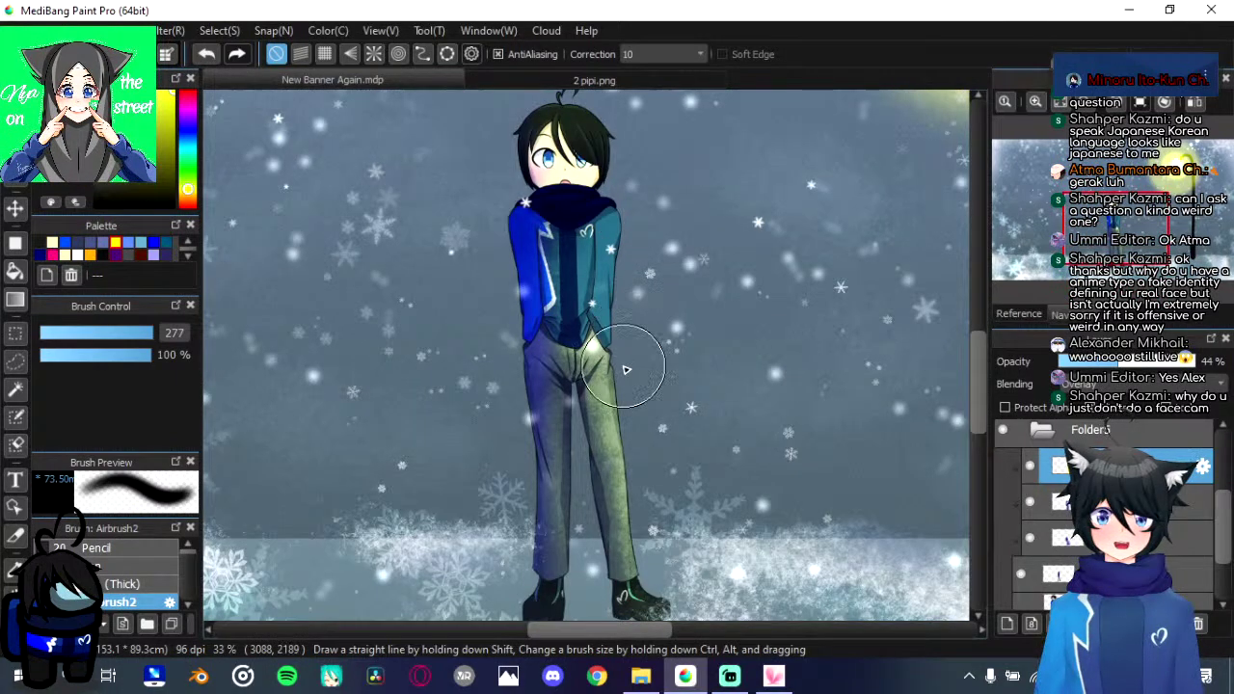
{"action": "scroll", "coordinate": [677, 390], "scroll_direction": "down", "scroll_amount": 2}
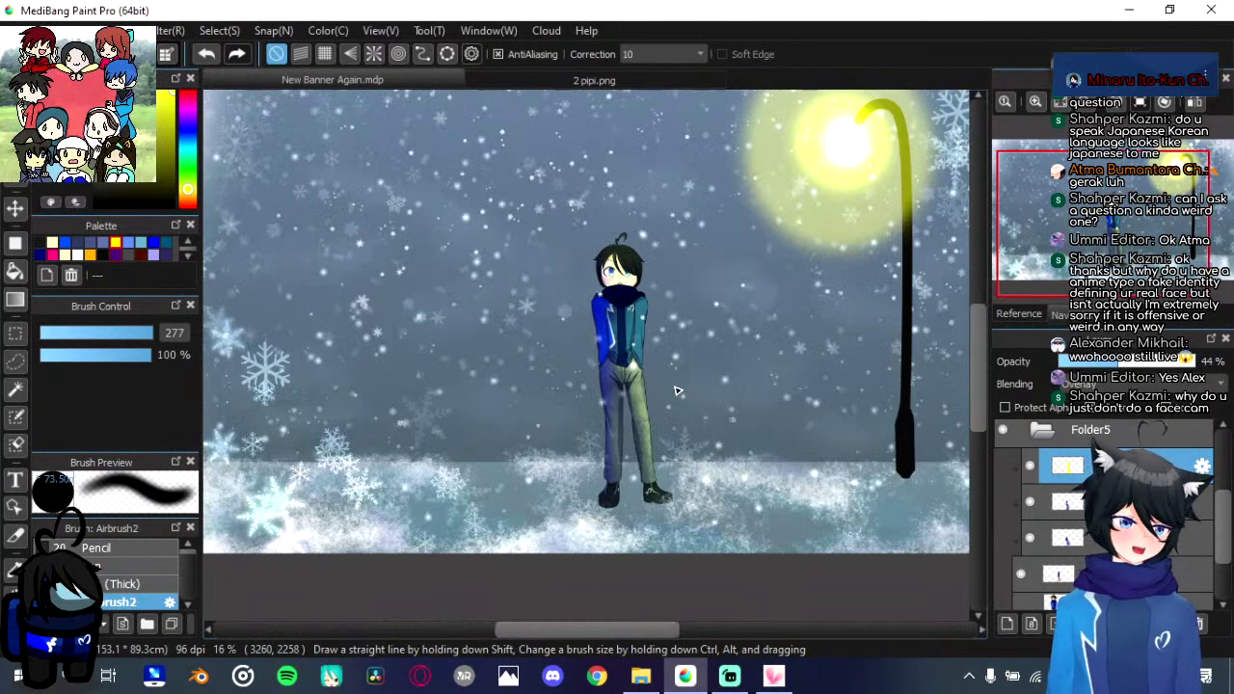
{"action": "scroll", "coordinate": [676, 391], "scroll_direction": "down", "scroll_amount": 1}
{"action": "scroll", "coordinate": [1041, 499], "scroll_direction": "up", "scroll_amount": 1}
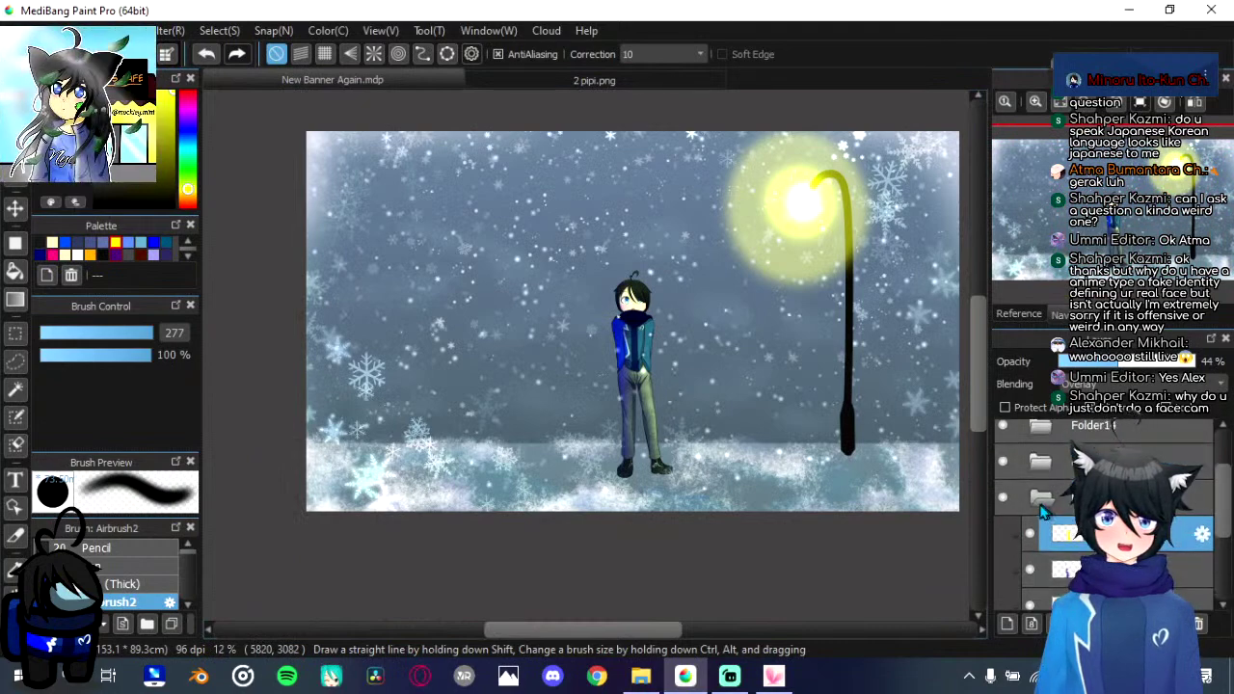
Step: Collapse Folder5 and switch the neighbouring folders off and on to identify what each one contains
{"action": "left_click", "coordinate": [1040, 500]}
{"action": "left_click", "coordinate": [1003, 485]}
{"action": "left_click", "coordinate": [1003, 486]}
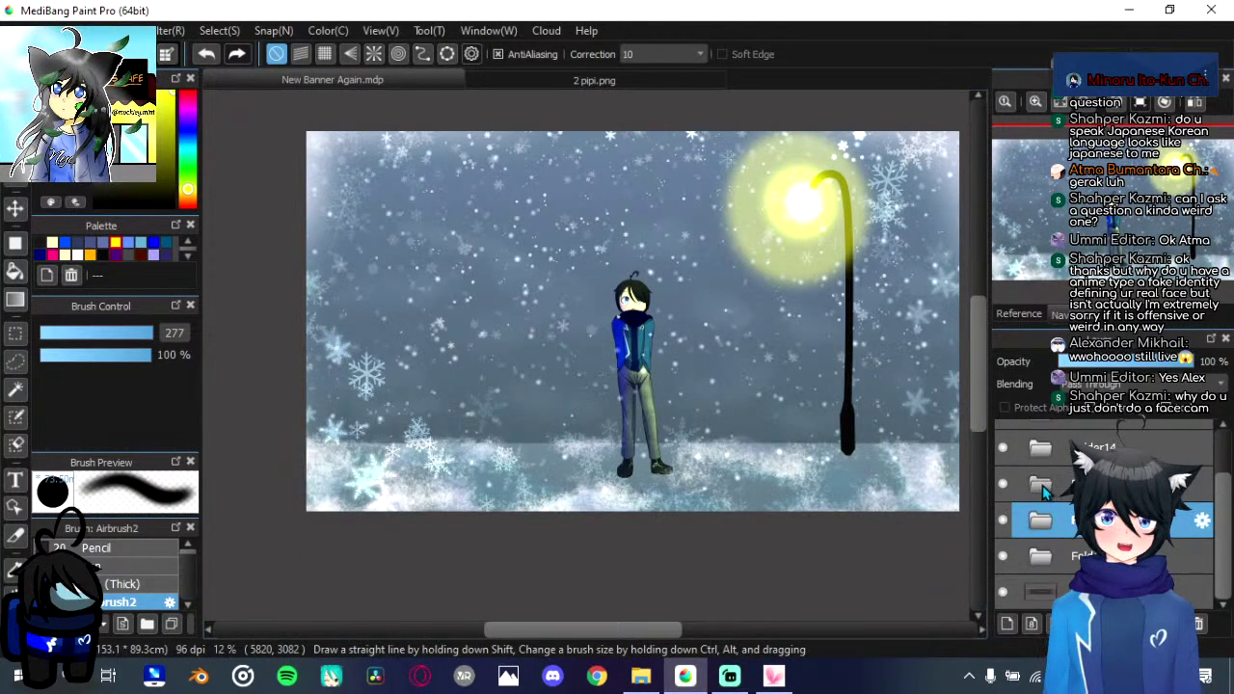
{"action": "left_click", "coordinate": [1001, 451]}
{"action": "left_click", "coordinate": [1001, 451]}
{"action": "scroll", "coordinate": [1002, 463], "scroll_direction": "up", "scroll_amount": 1}
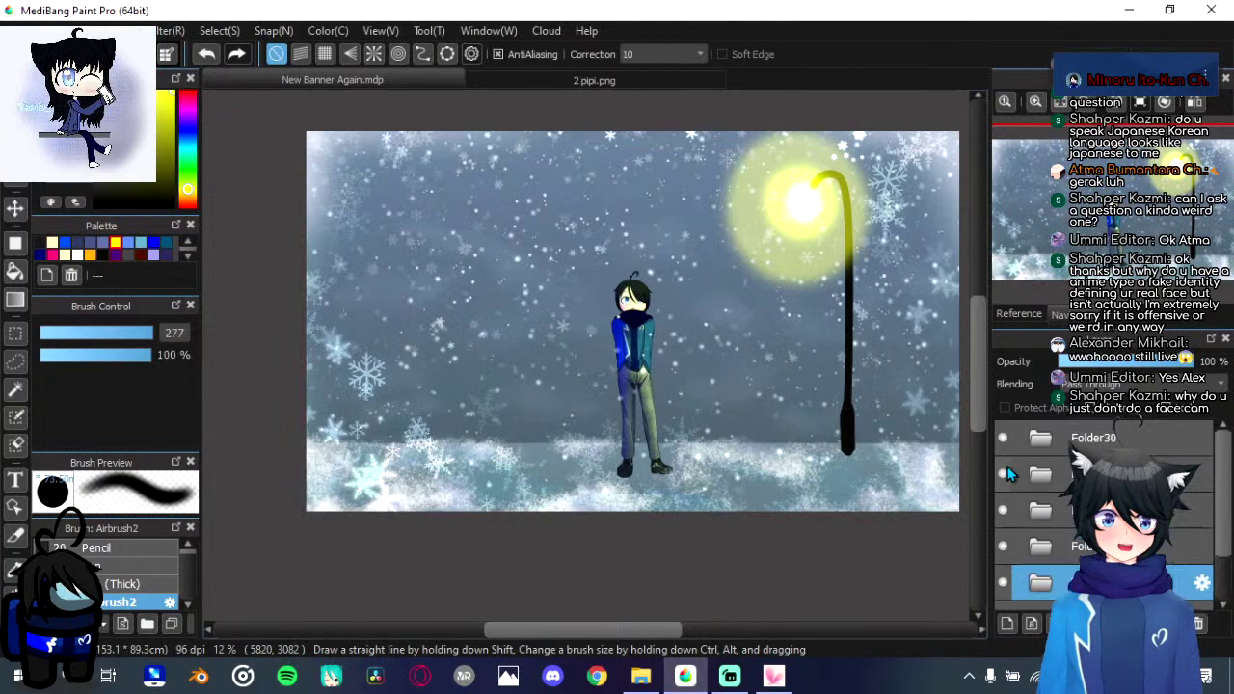
{"action": "left_click", "coordinate": [1001, 445]}
{"action": "left_click", "coordinate": [1001, 445]}
{"action": "left_click", "coordinate": [1004, 480]}
{"action": "left_click", "coordinate": [1004, 480]}
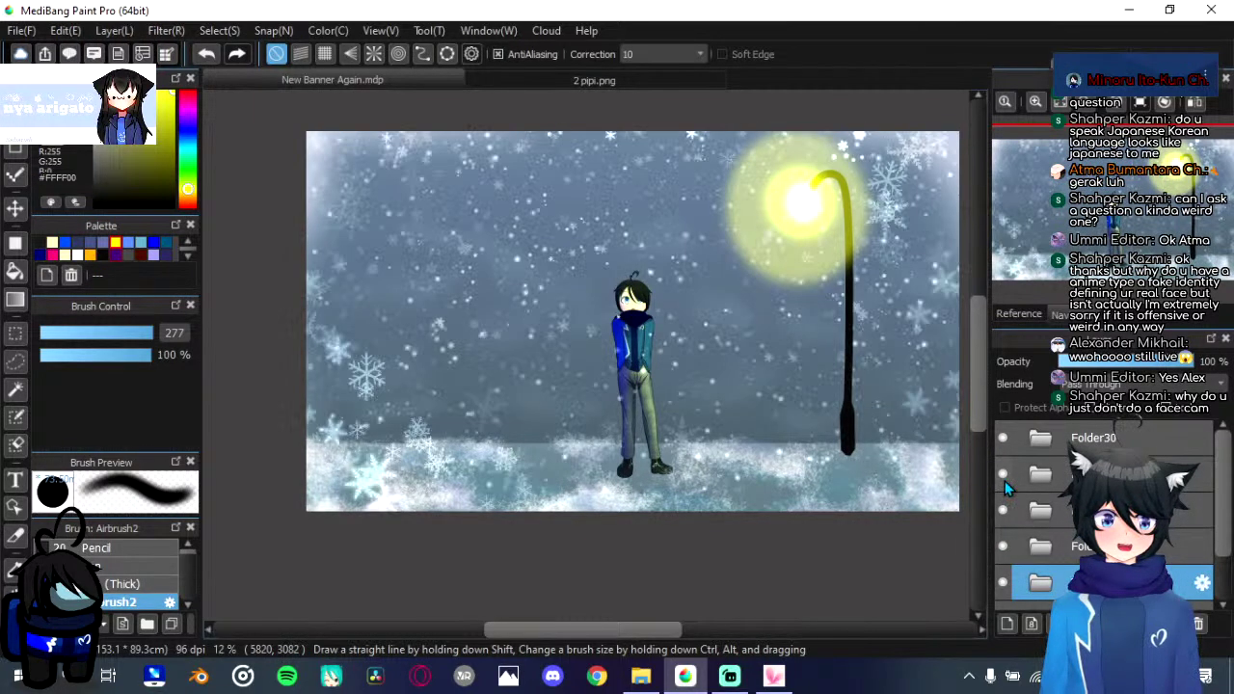
{"action": "left_click", "coordinate": [1004, 445]}
{"action": "left_click", "coordinate": [1003, 446]}
Step: Expand Folder30, select the empty layer at its top and set the brush size to 1000
{"action": "left_click", "coordinate": [1038, 439]}
{"action": "left_click", "coordinate": [1051, 476]}
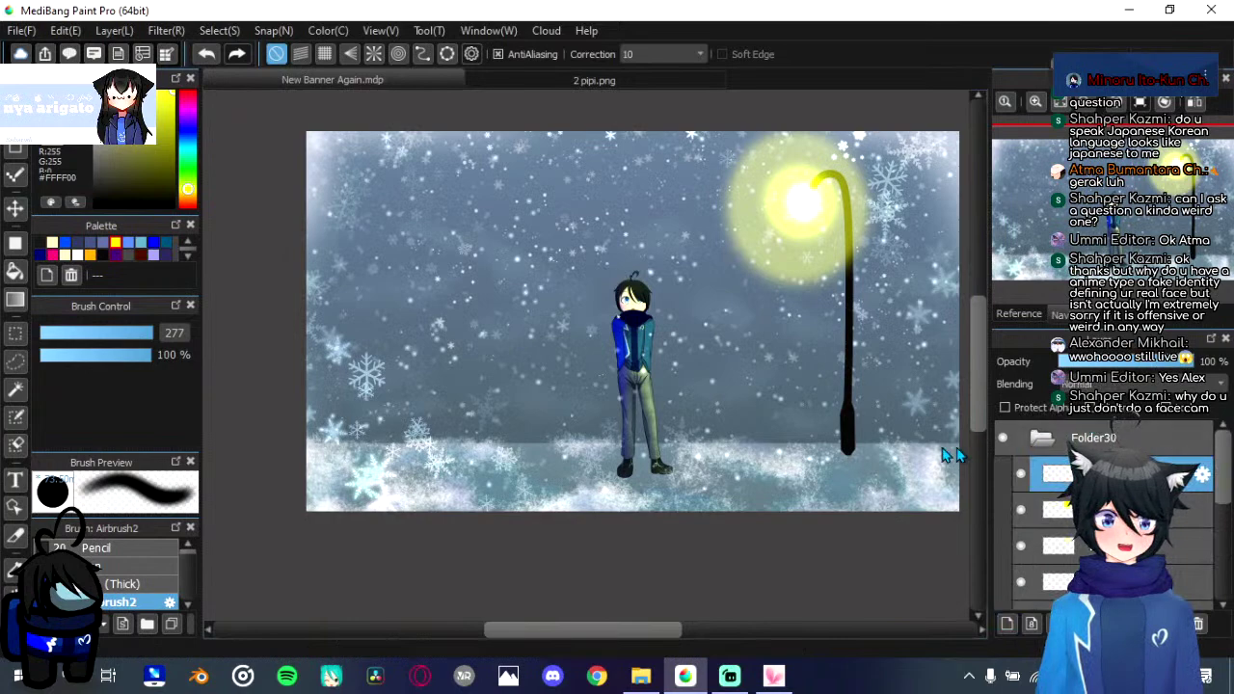
{"action": "scroll", "coordinate": [816, 446], "scroll_direction": "down", "scroll_amount": 2}
{"action": "scroll", "coordinate": [807, 447], "scroll_direction": "up", "scroll_amount": 3}
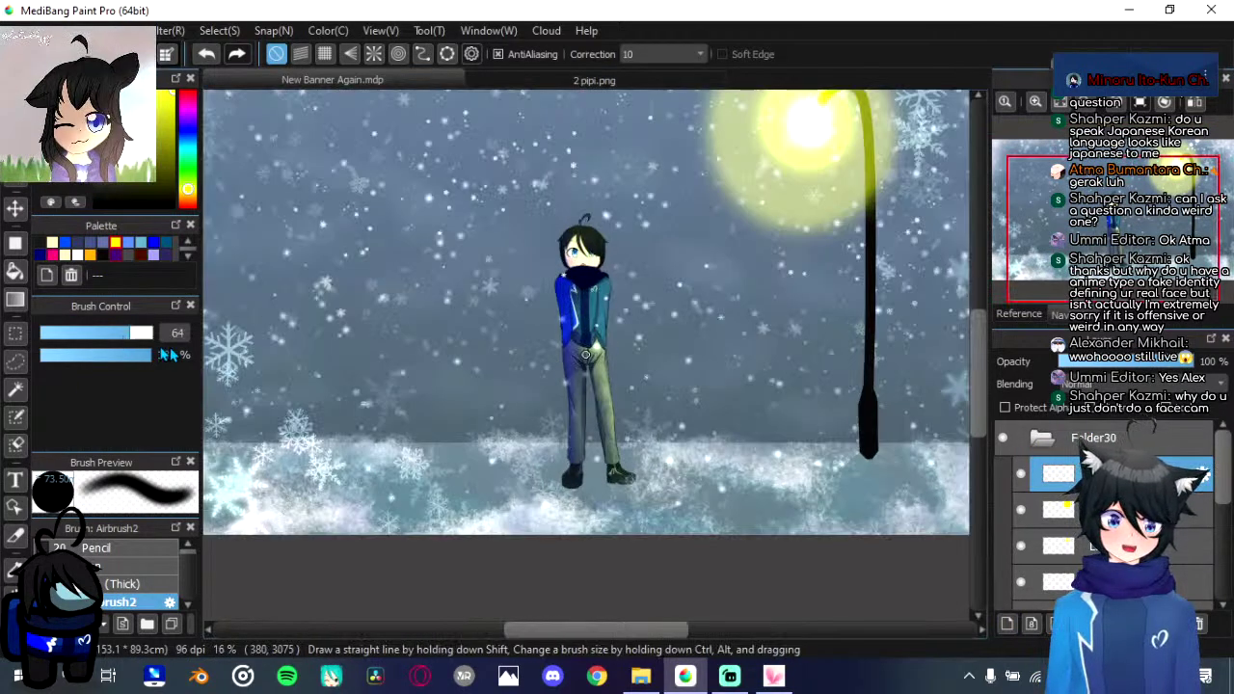
{"action": "left_click_drag", "start_coordinate": [170, 349], "coordinate": [303, 356]}
Step: Set the layer's blending to Soft Light and airbrush yellow light over the snowy ground around the character's feet
{"action": "left_click", "coordinate": [1200, 383]}
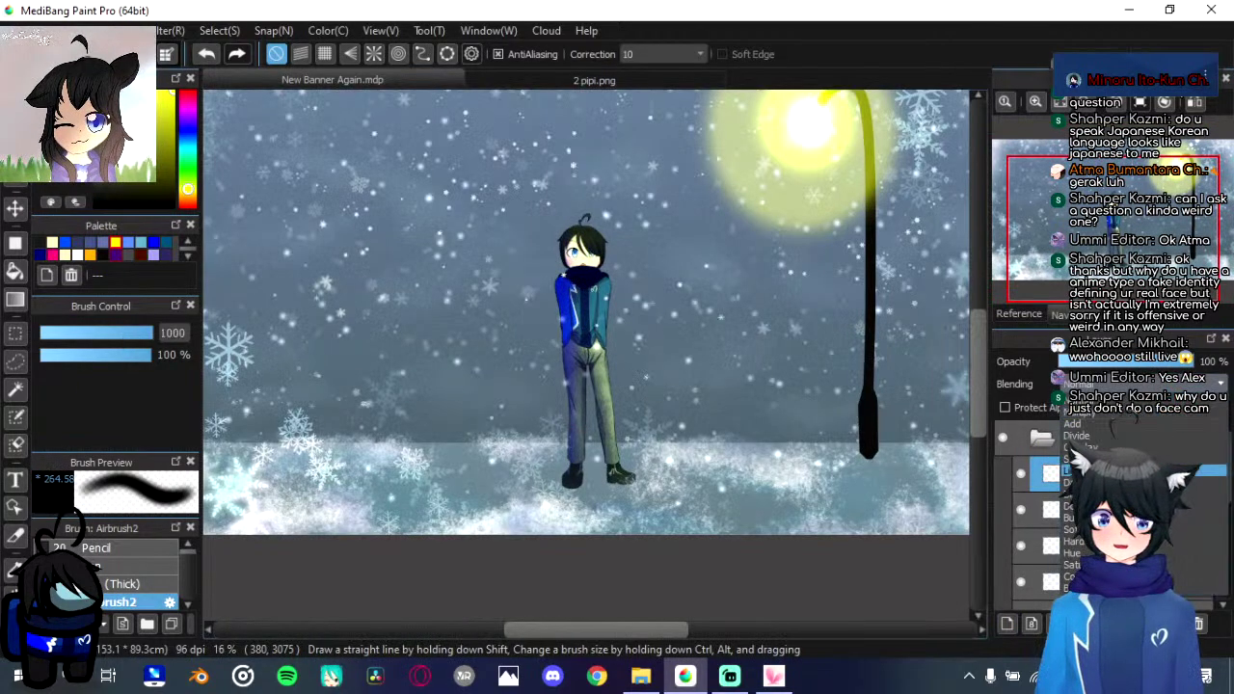
{"action": "left_click", "coordinate": [1147, 518]}
{"action": "left_click", "coordinate": [1101, 388]}
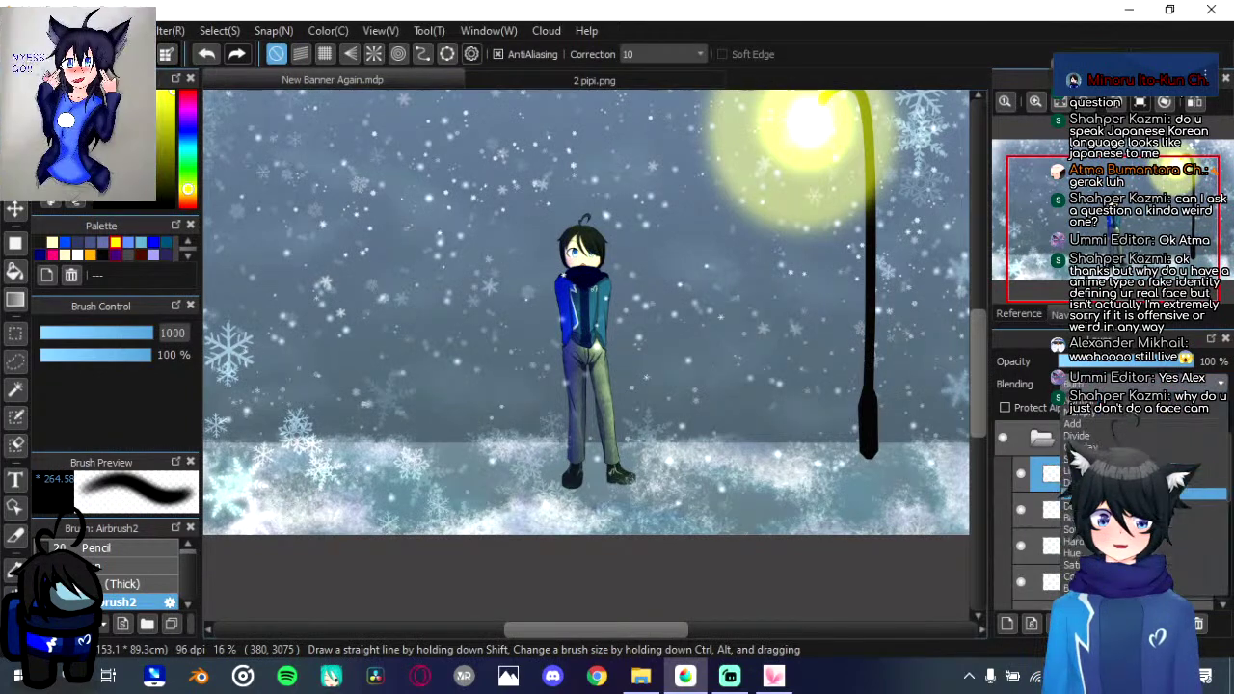
{"action": "left_click", "coordinate": [1109, 540]}
{"action": "left_click", "coordinate": [1109, 385]}
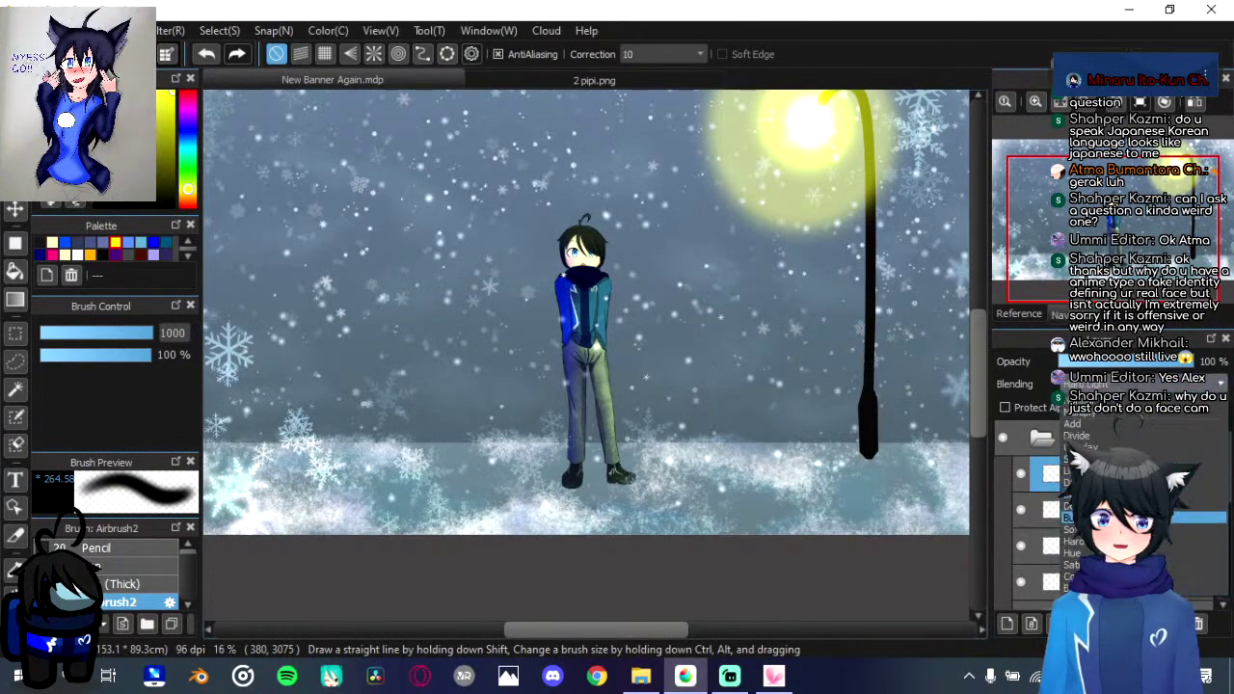
{"action": "left_click", "coordinate": [1108, 530]}
{"action": "mouse_move", "coordinate": [537, 488]}
{"action": "left_mouse_down"}
{"action": "mouse_move", "coordinate": [826, 491]}
{"action": "mouse_move", "coordinate": [820, 515]}
{"action": "mouse_move", "coordinate": [600, 482]}
{"action": "mouse_move", "coordinate": [474, 495]}
{"action": "mouse_move", "coordinate": [592, 473]}
{"action": "mouse_move", "coordinate": [679, 482]}
{"action": "left_mouse_up"}
{"action": "mouse_move", "coordinate": [846, 505]}
{"action": "left_mouse_down"}
{"action": "mouse_move", "coordinate": [528, 534]}
{"action": "mouse_move", "coordinate": [437, 532]}
{"action": "mouse_move", "coordinate": [403, 496]}
{"action": "mouse_move", "coordinate": [503, 490]}
{"action": "mouse_move", "coordinate": [421, 481]}
{"action": "mouse_move", "coordinate": [428, 452]}
{"action": "mouse_move", "coordinate": [480, 445]}
{"action": "mouse_move", "coordinate": [555, 467]}
{"action": "mouse_move", "coordinate": [671, 457]}
{"action": "mouse_move", "coordinate": [731, 489]}
{"action": "left_mouse_up"}
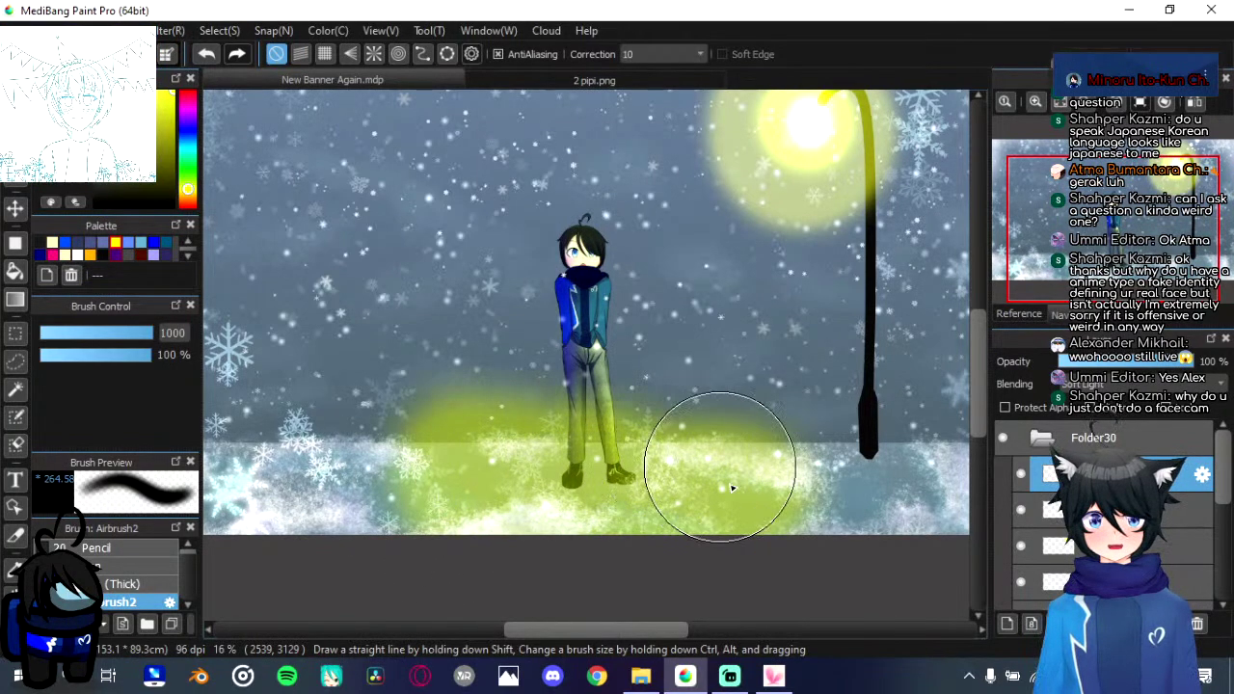
Step: Change the yellow ground light layer to Overlay blending and reduce its opacity to 51%
{"action": "left_click", "coordinate": [1138, 383]}
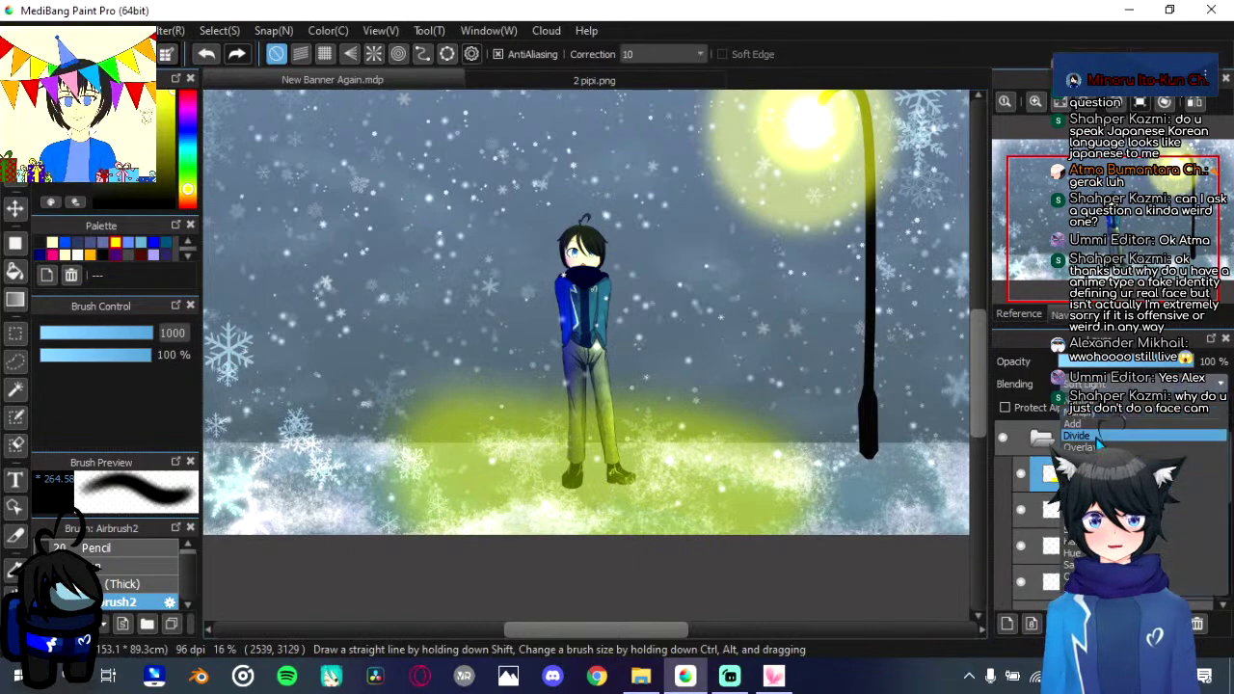
{"action": "left_click", "coordinate": [1097, 447]}
{"action": "left_click", "coordinate": [1141, 384]}
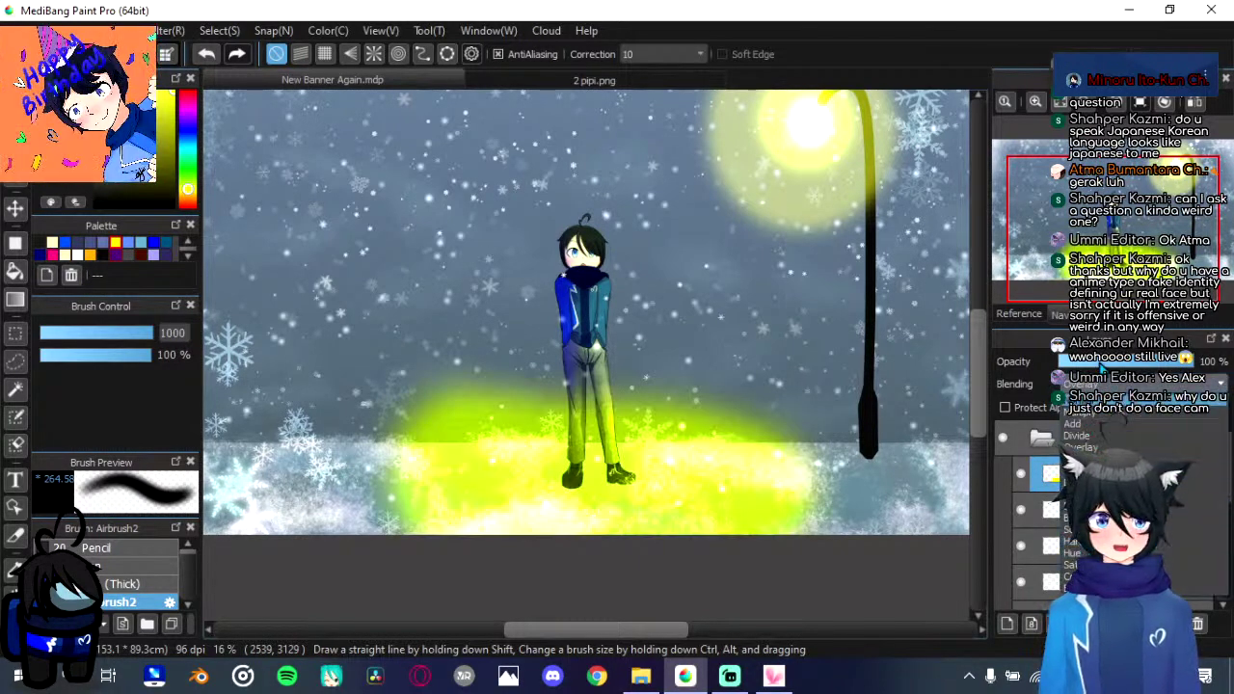
{"action": "left_click", "coordinate": [1101, 365]}
{"action": "left_click_drag", "start_coordinate": [1101, 365], "coordinate": [1088, 364]}
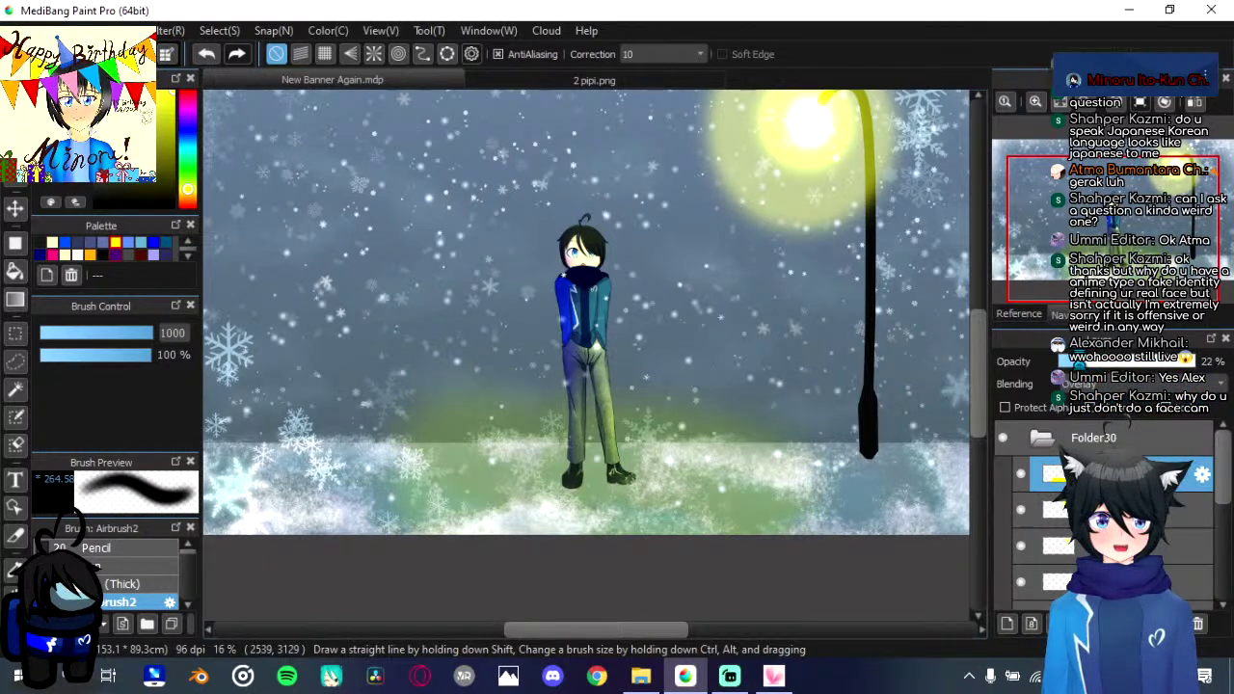
{"action": "left_click", "coordinate": [1130, 363]}
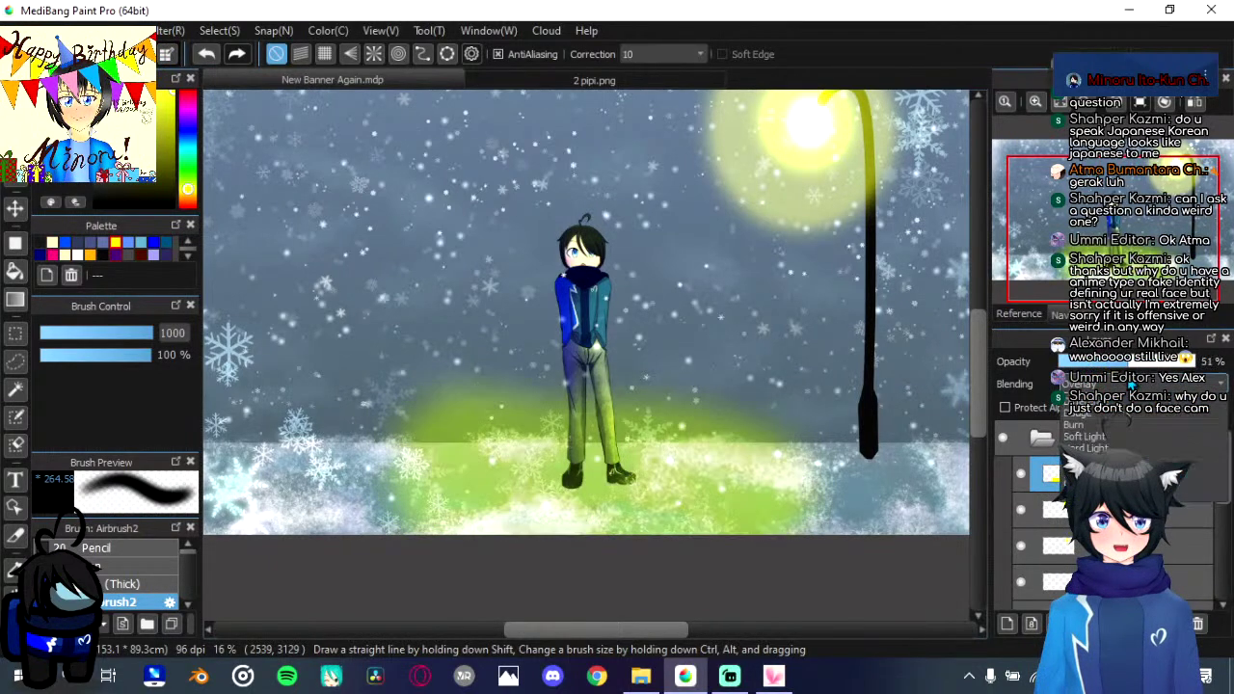
Step: Try Screen, Soft Light and Overlay at 20% opacity on the yellow ground light, and discard the light
{"action": "left_click", "coordinate": [1138, 383]}
{"action": "left_click", "coordinate": [1186, 459]}
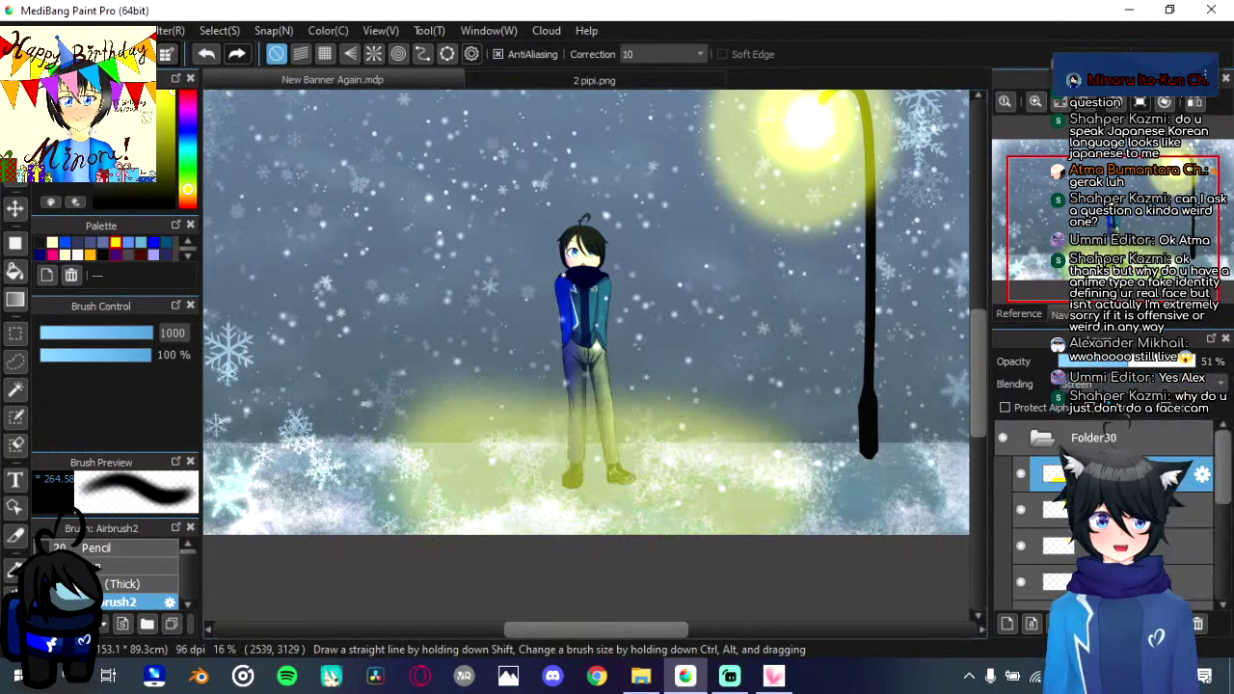
{"action": "left_click", "coordinate": [1109, 384]}
{"action": "left_click", "coordinate": [1194, 529]}
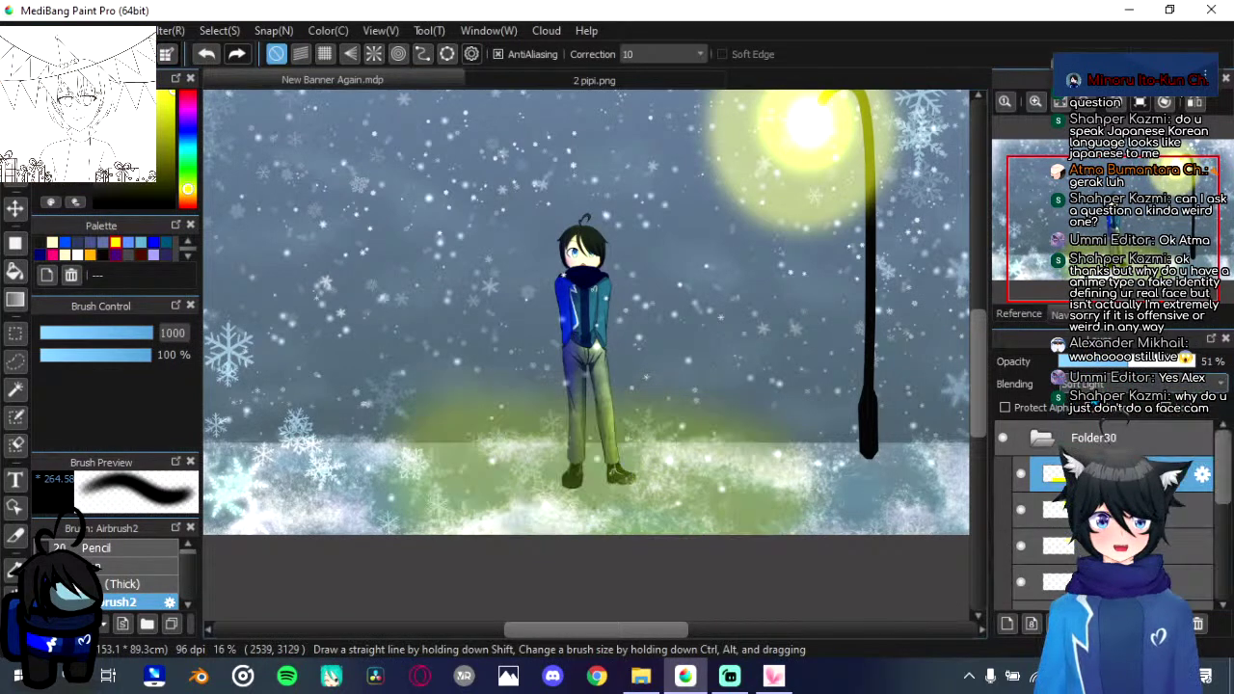
{"action": "left_click", "coordinate": [1128, 383]}
{"action": "left_click", "coordinate": [1104, 444]}
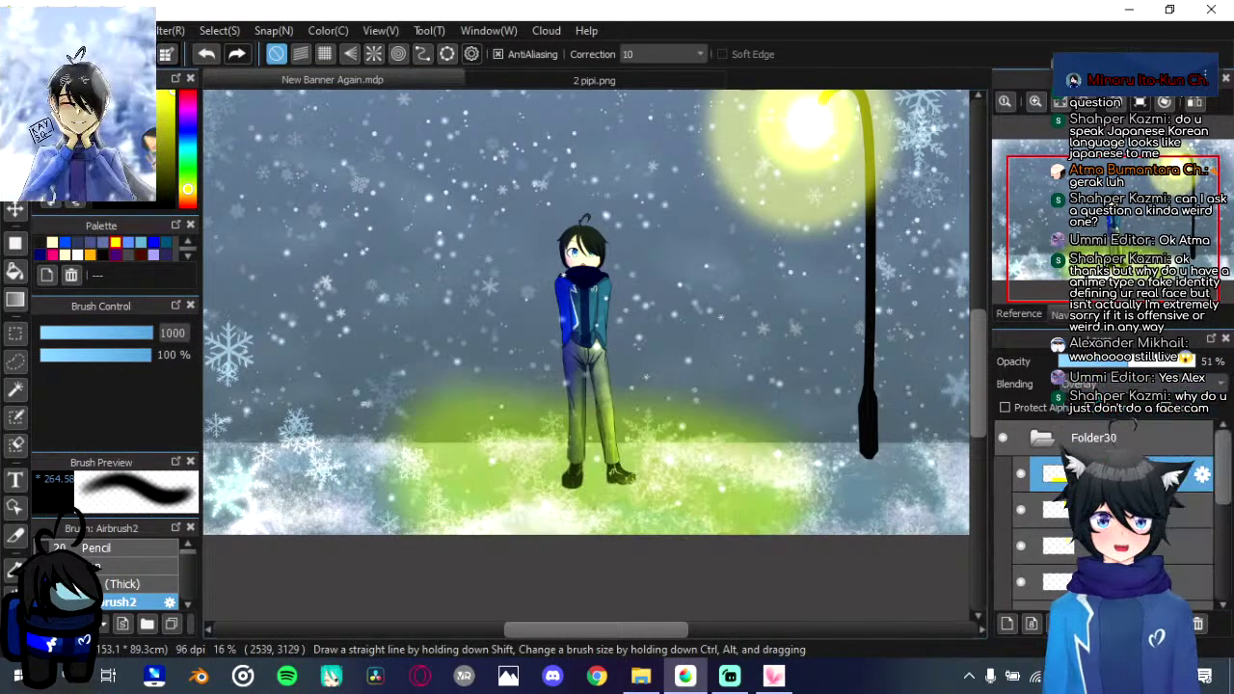
{"action": "left_click", "coordinate": [1086, 362]}
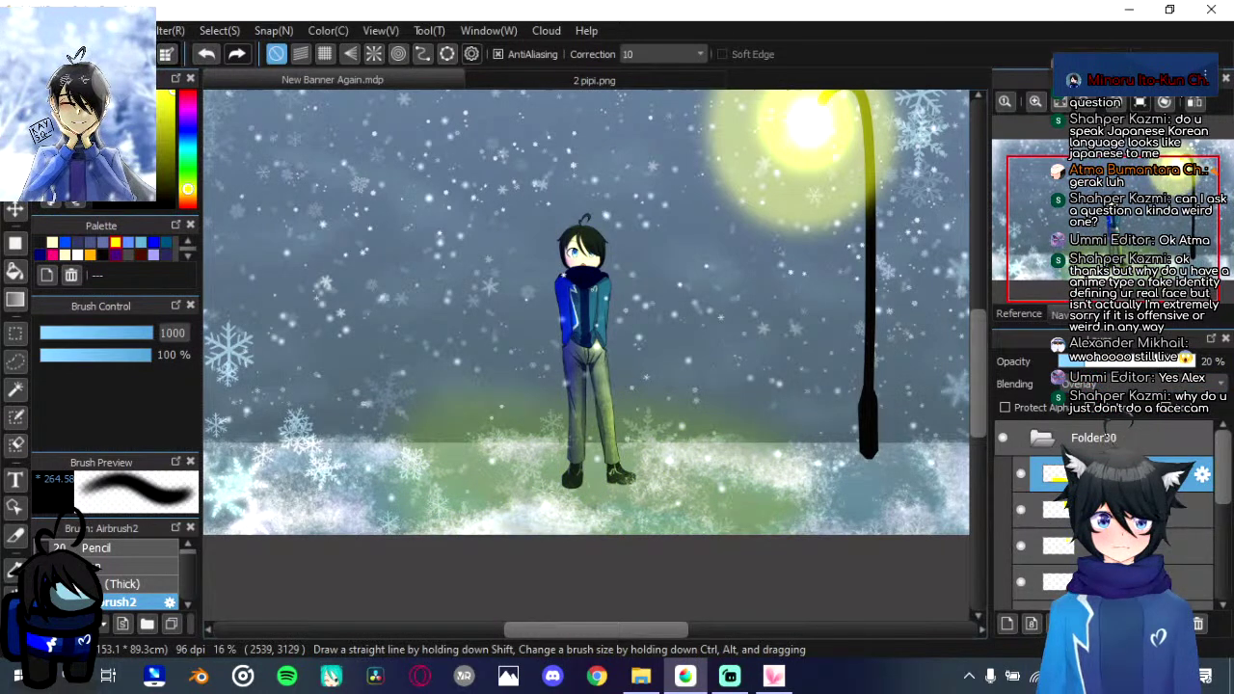
{"action": "left_click", "coordinate": [1044, 438]}
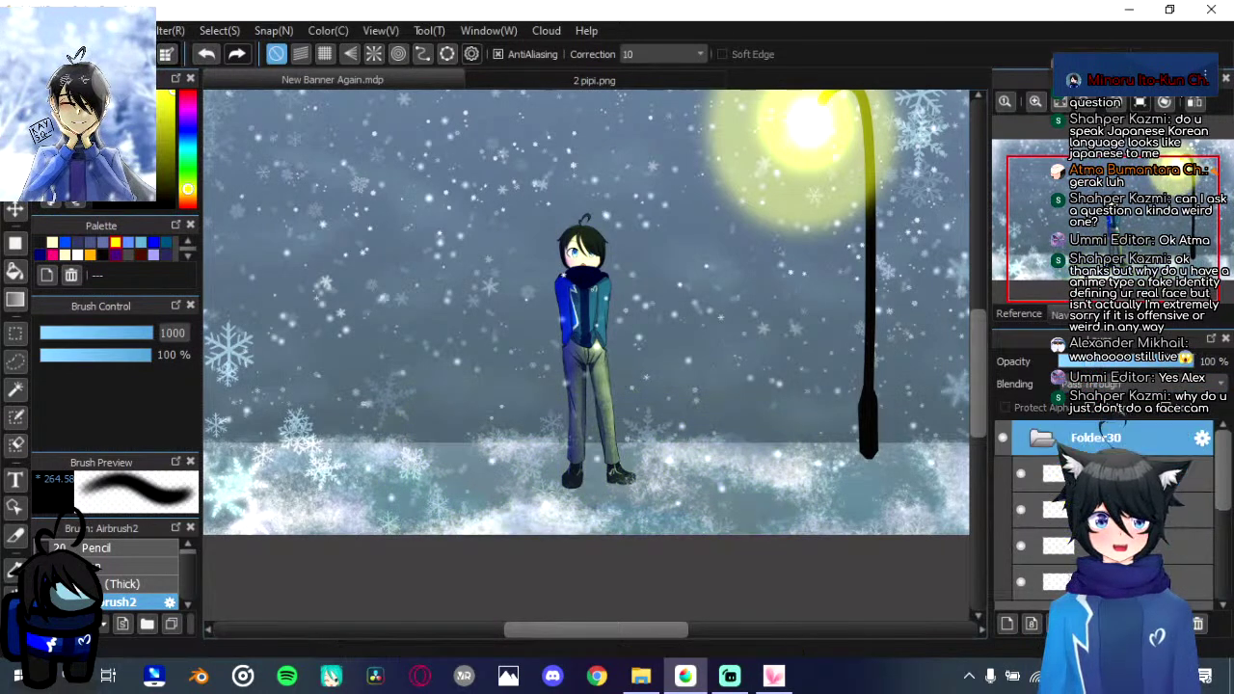
Step: Switch the layer folders off and on one by one to find the folder holding the ground snow
{"action": "scroll", "coordinate": [1051, 443], "scroll_direction": "down", "scroll_amount": 3}
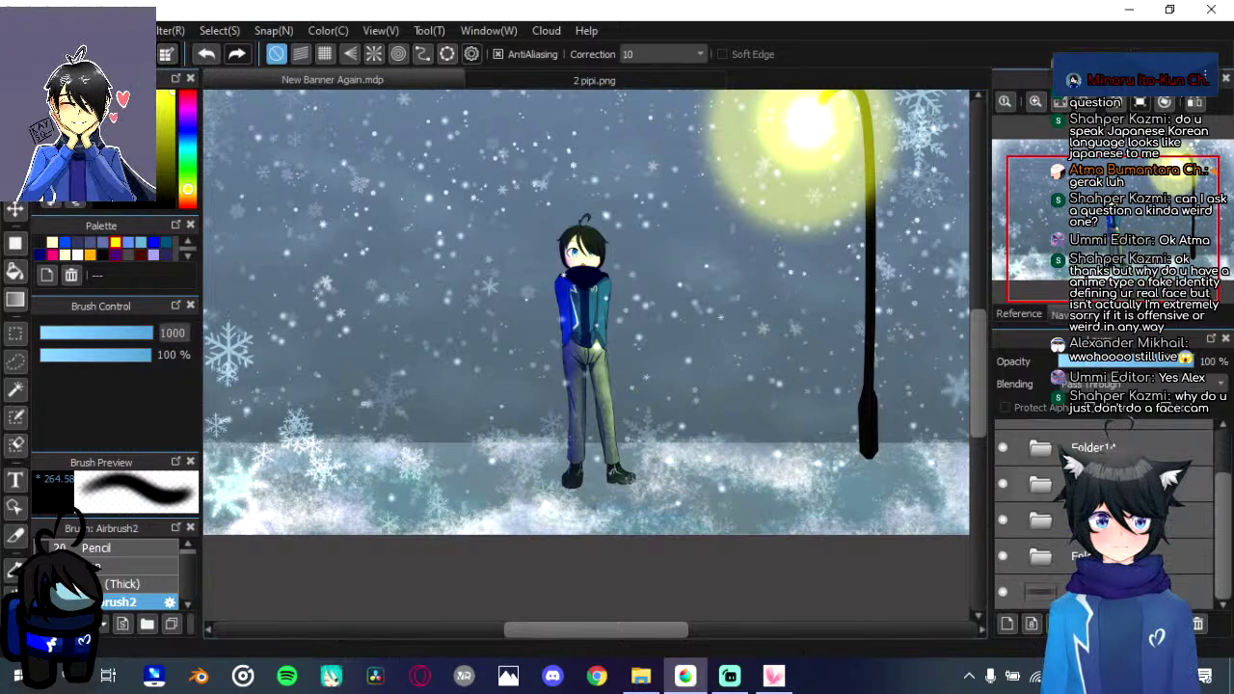
{"action": "left_click", "coordinate": [1005, 457]}
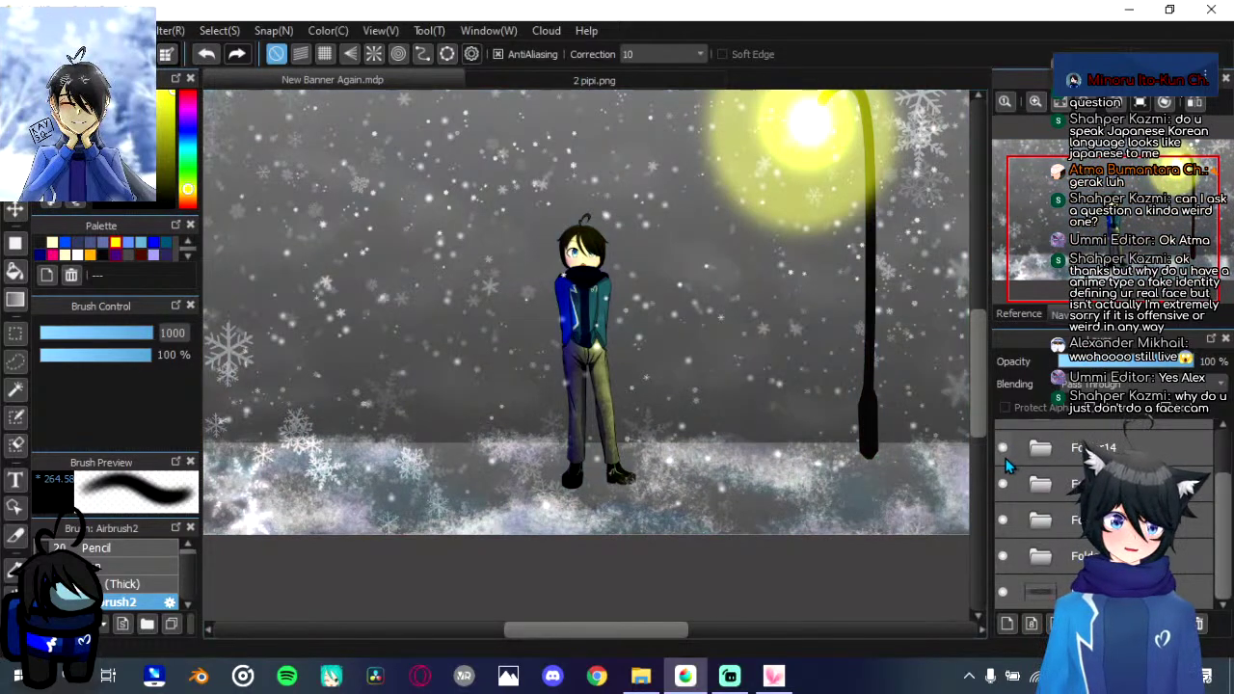
{"action": "left_click", "coordinate": [1006, 457]}
{"action": "scroll", "coordinate": [1032, 465], "scroll_direction": "up", "scroll_amount": 1}
{"action": "left_click", "coordinate": [1004, 460]}
{"action": "left_click", "coordinate": [1005, 460]}
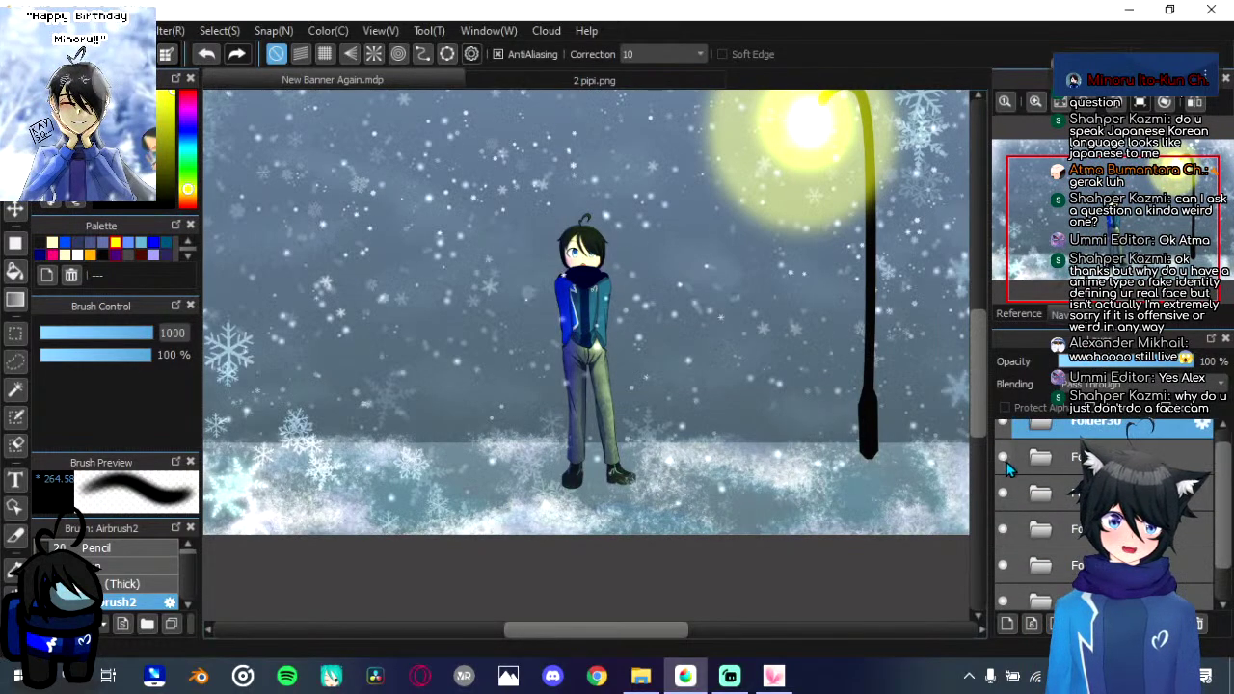
{"action": "left_click", "coordinate": [1003, 492]}
{"action": "left_click", "coordinate": [1004, 492]}
{"action": "left_click", "coordinate": [1003, 528]}
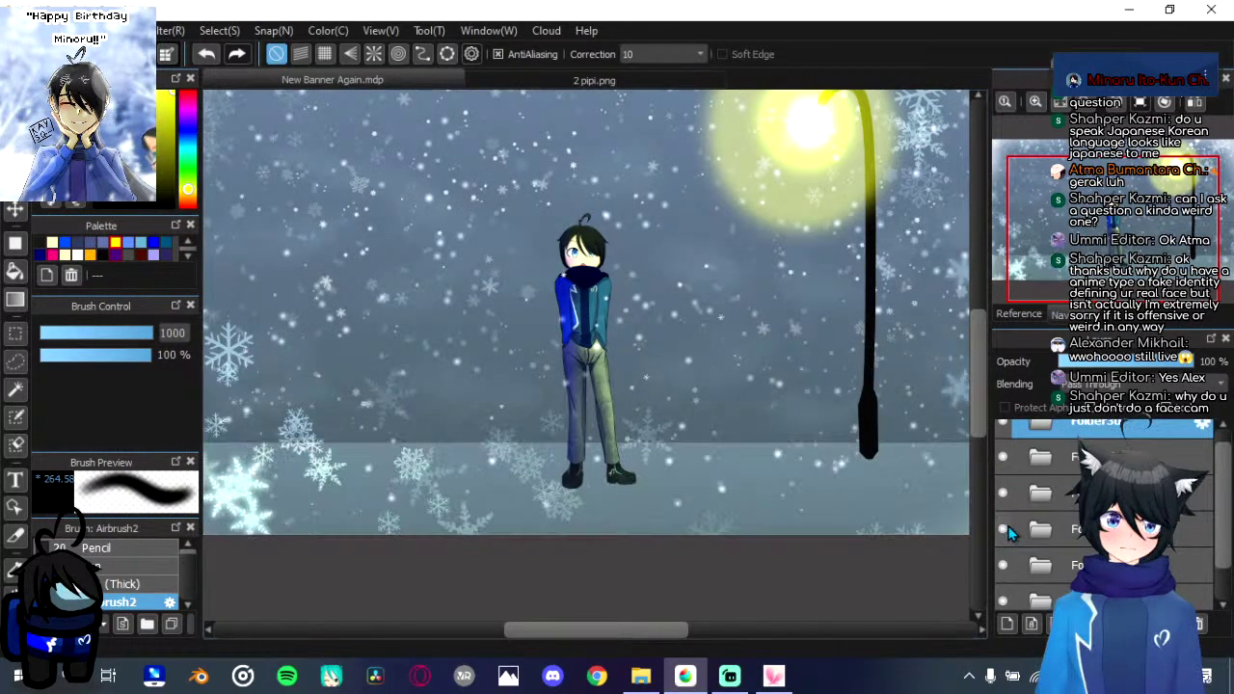
{"action": "left_click", "coordinate": [1002, 528]}
Step: Add a Soft Light layer in the ground-snow folder and airbrush yellow light over the snow between the character and the lamp post
{"action": "left_click", "coordinate": [1039, 536]}
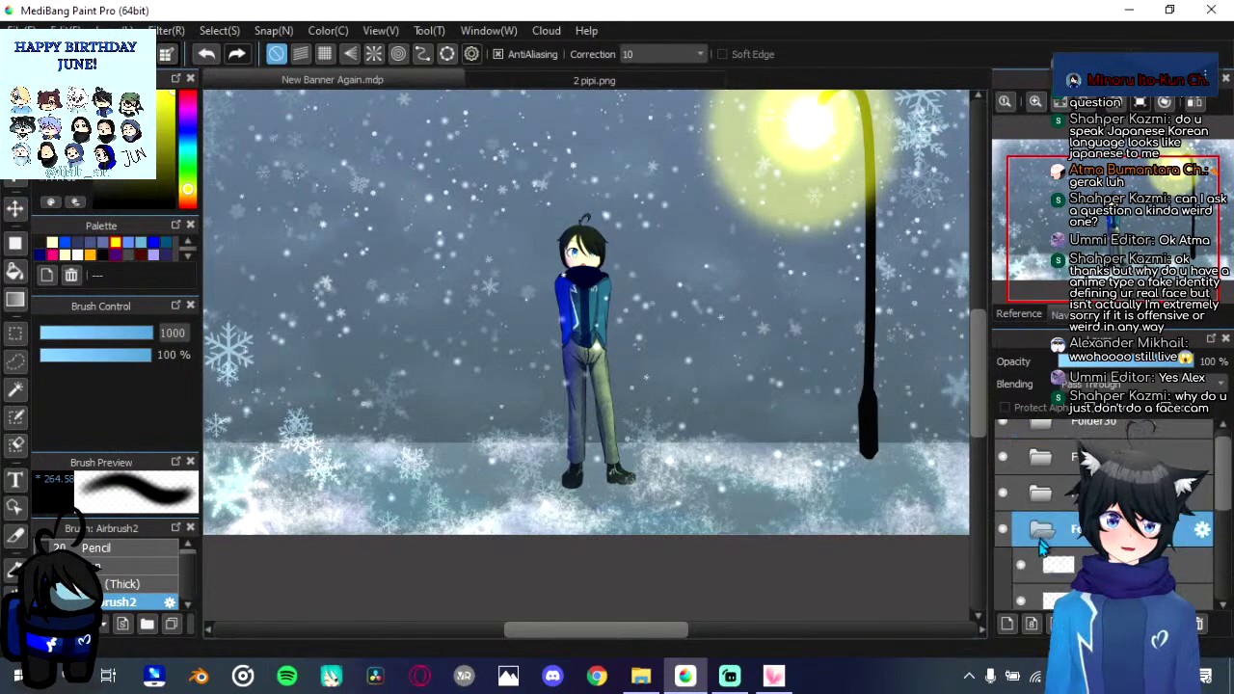
{"action": "scroll", "coordinate": [1019, 568], "scroll_direction": "down", "scroll_amount": 1}
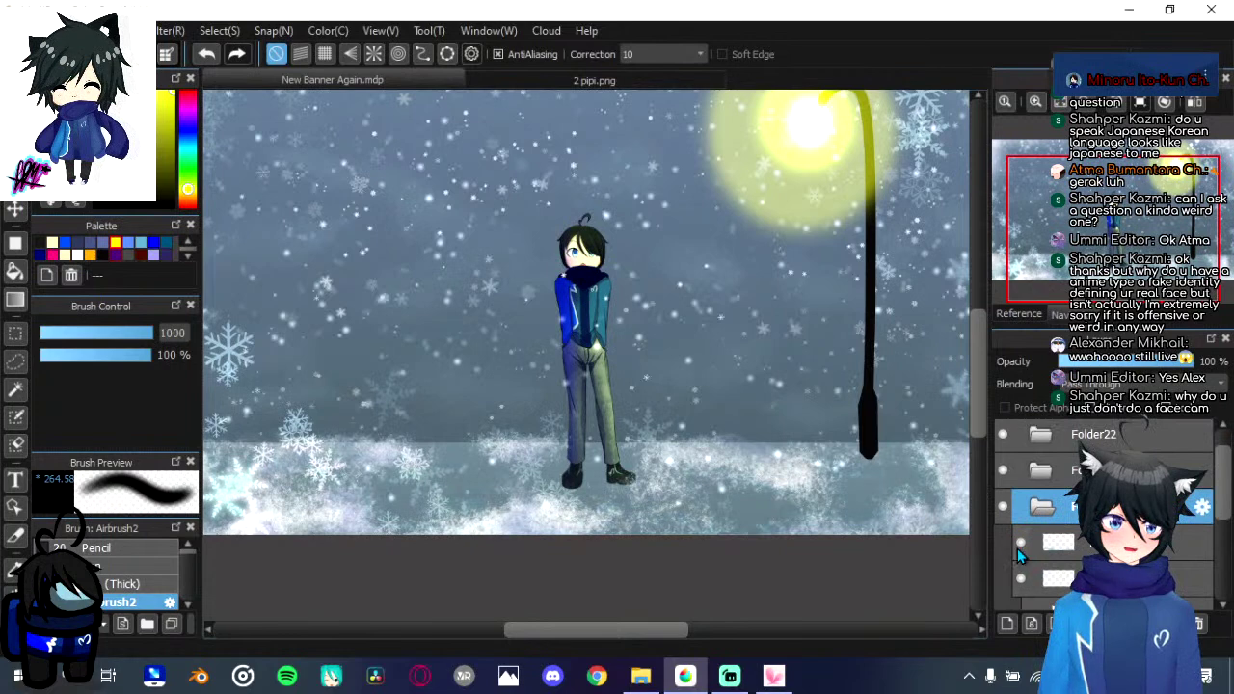
{"action": "left_click", "coordinate": [1022, 550]}
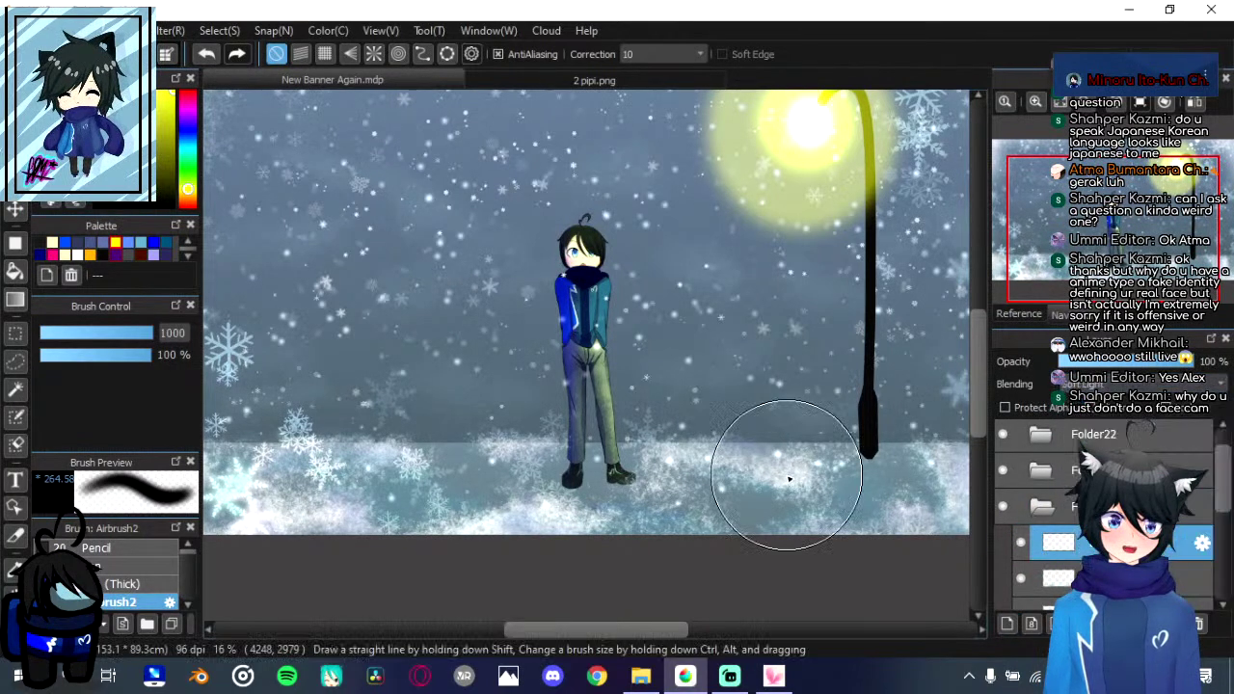
{"action": "left_click_drag", "start_coordinate": [773, 495], "coordinate": [758, 493]}
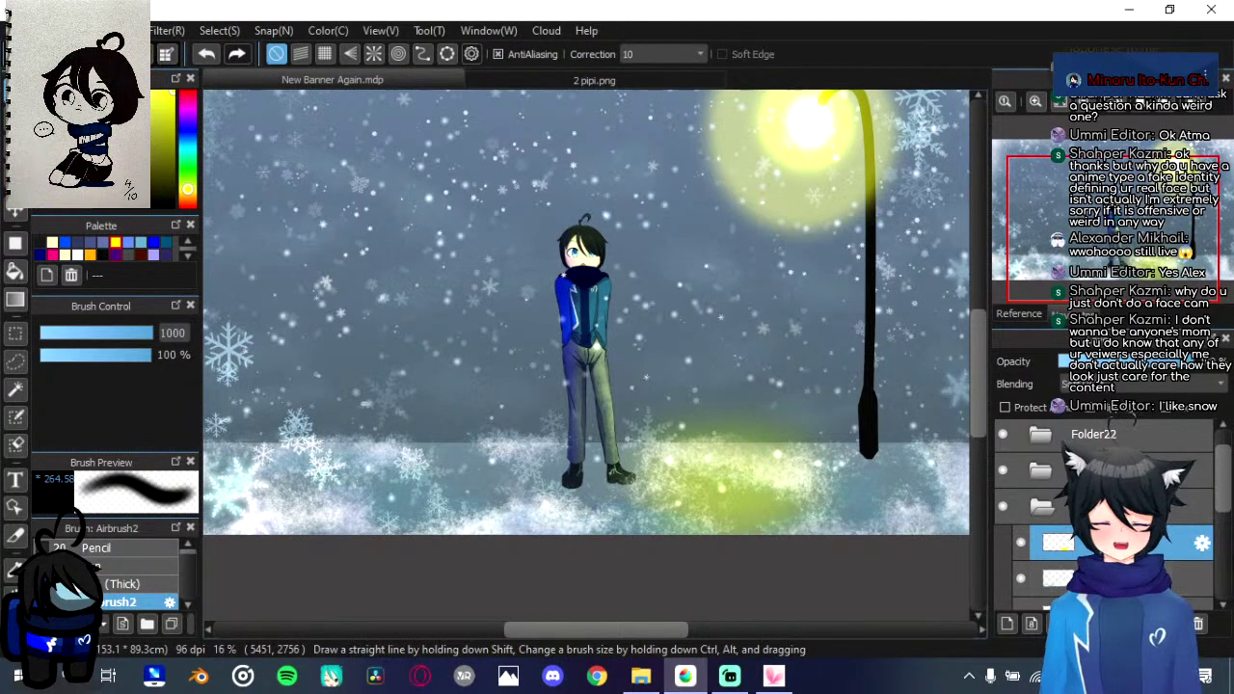
Step: Change the yellow snow-light layer to Overlay blending and lower its opacity to 29%
{"action": "left_click_drag", "start_coordinate": [1184, 362], "coordinate": [1097, 361]}
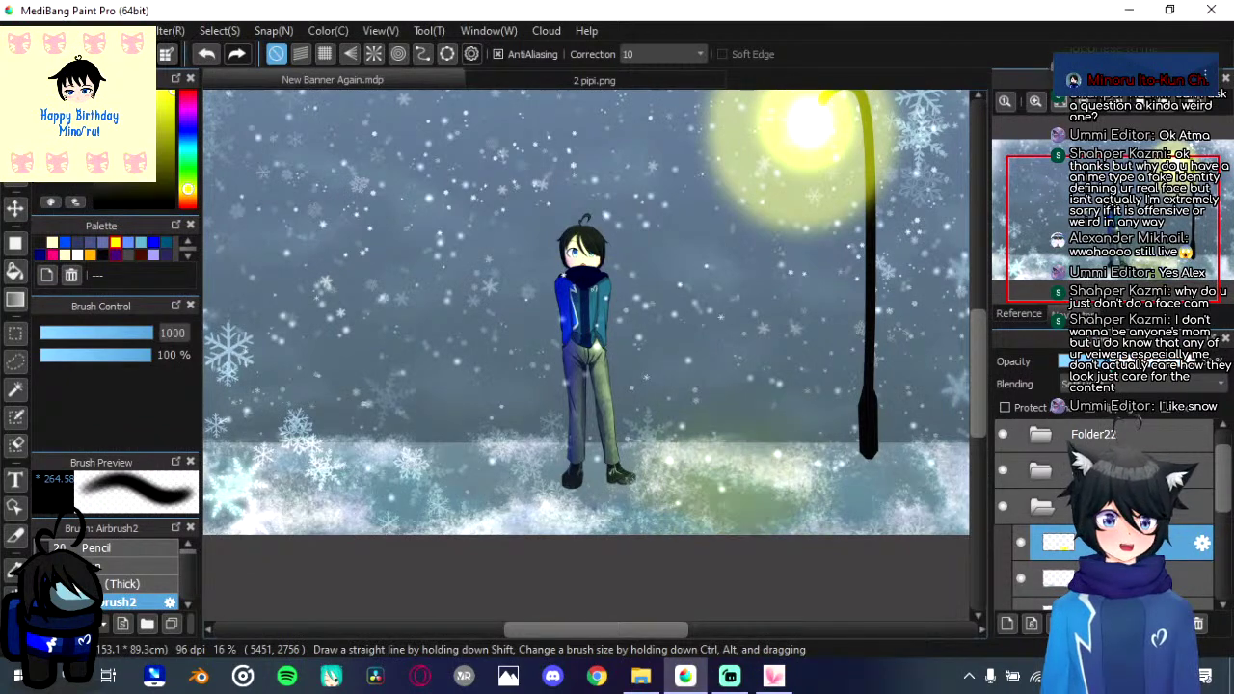
{"action": "key", "text": "ctrl+y"}
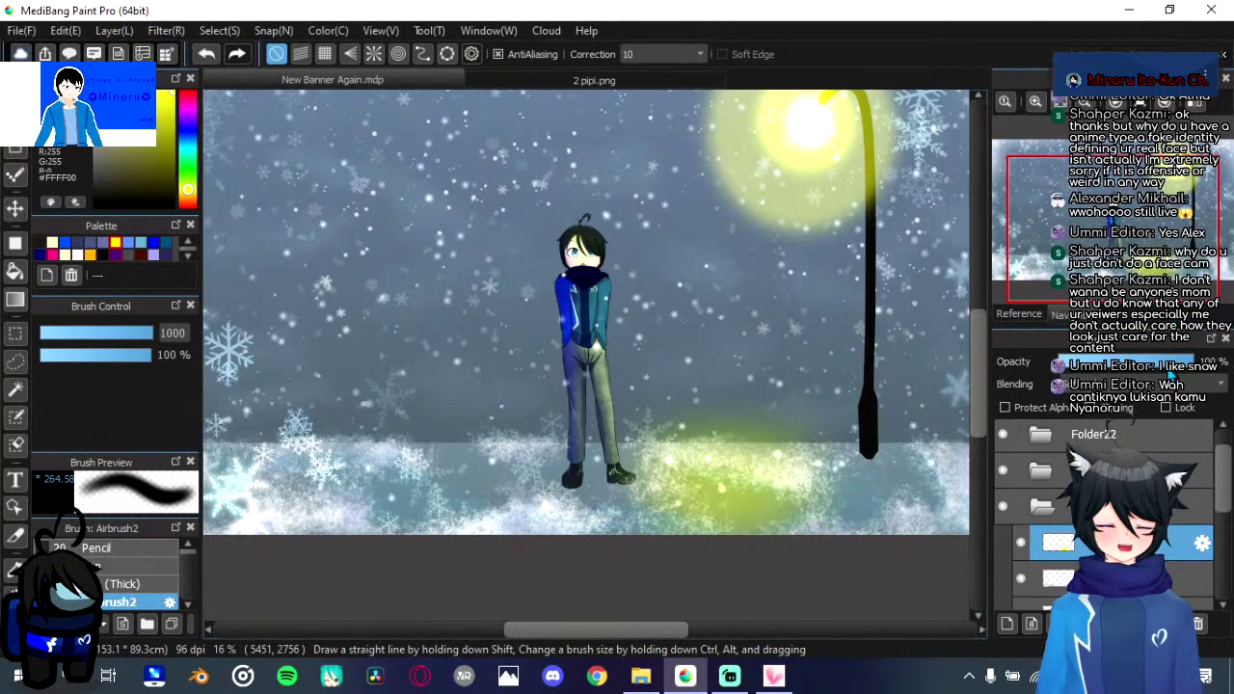
{"action": "left_click", "coordinate": [1141, 384]}
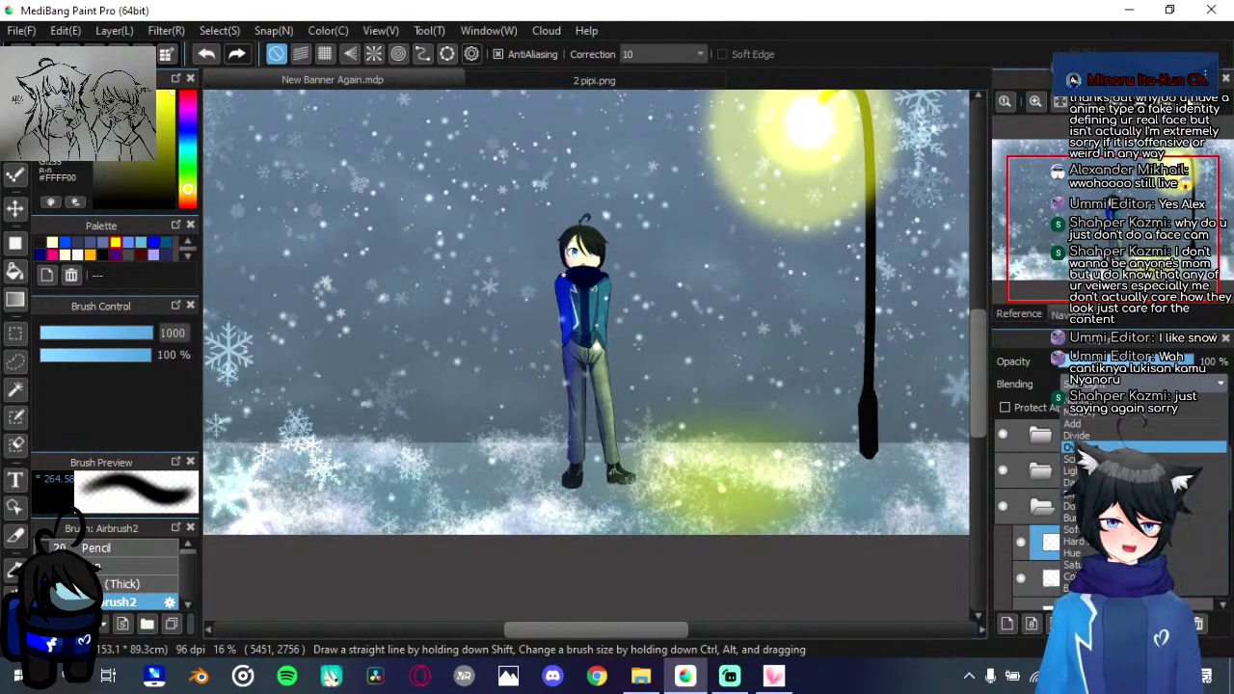
{"action": "left_click", "coordinate": [1075, 448]}
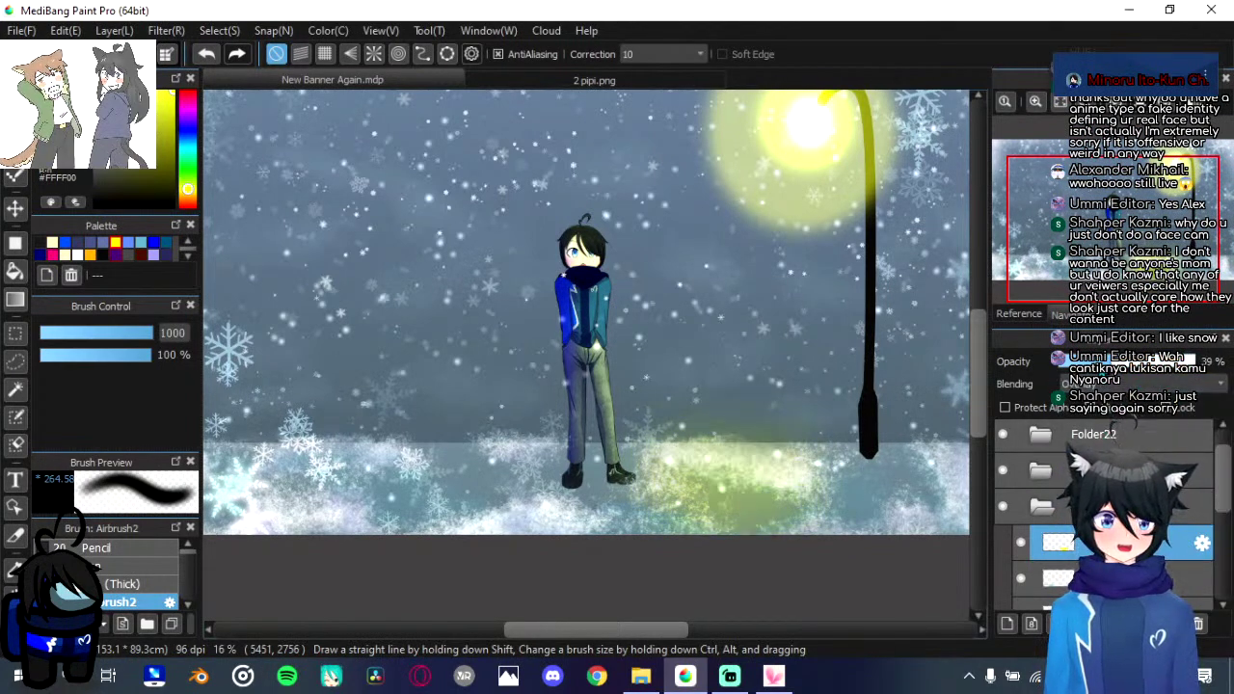
Step: Airbrush more yellow light over the snow around the character's feet, along the lower edge and toward the lamp post's base
{"action": "scroll", "coordinate": [598, 487], "scroll_direction": "down", "scroll_amount": 2}
{"action": "scroll", "coordinate": [665, 505], "scroll_direction": "up", "scroll_amount": 3}
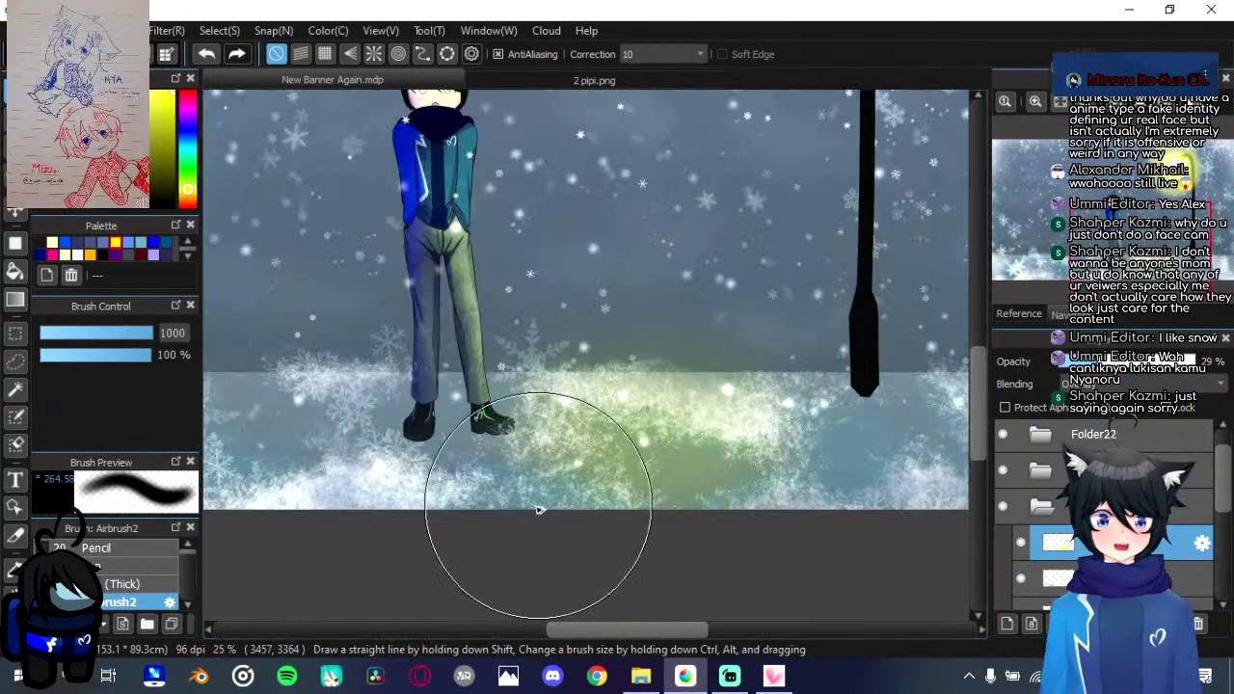
{"action": "mouse_move", "coordinate": [537, 504]}
{"action": "left_mouse_down"}
{"action": "mouse_move", "coordinate": [511, 484]}
{"action": "mouse_move", "coordinate": [702, 481]}
{"action": "mouse_move", "coordinate": [633, 456]}
{"action": "mouse_move", "coordinate": [428, 441]}
{"action": "mouse_move", "coordinate": [472, 429]}
{"action": "mouse_move", "coordinate": [414, 418]}
{"action": "mouse_move", "coordinate": [591, 432]}
{"action": "left_mouse_up"}
{"action": "mouse_move", "coordinate": [743, 442]}
{"action": "left_mouse_down"}
{"action": "mouse_move", "coordinate": [604, 466]}
{"action": "mouse_move", "coordinate": [710, 485]}
{"action": "left_mouse_up"}
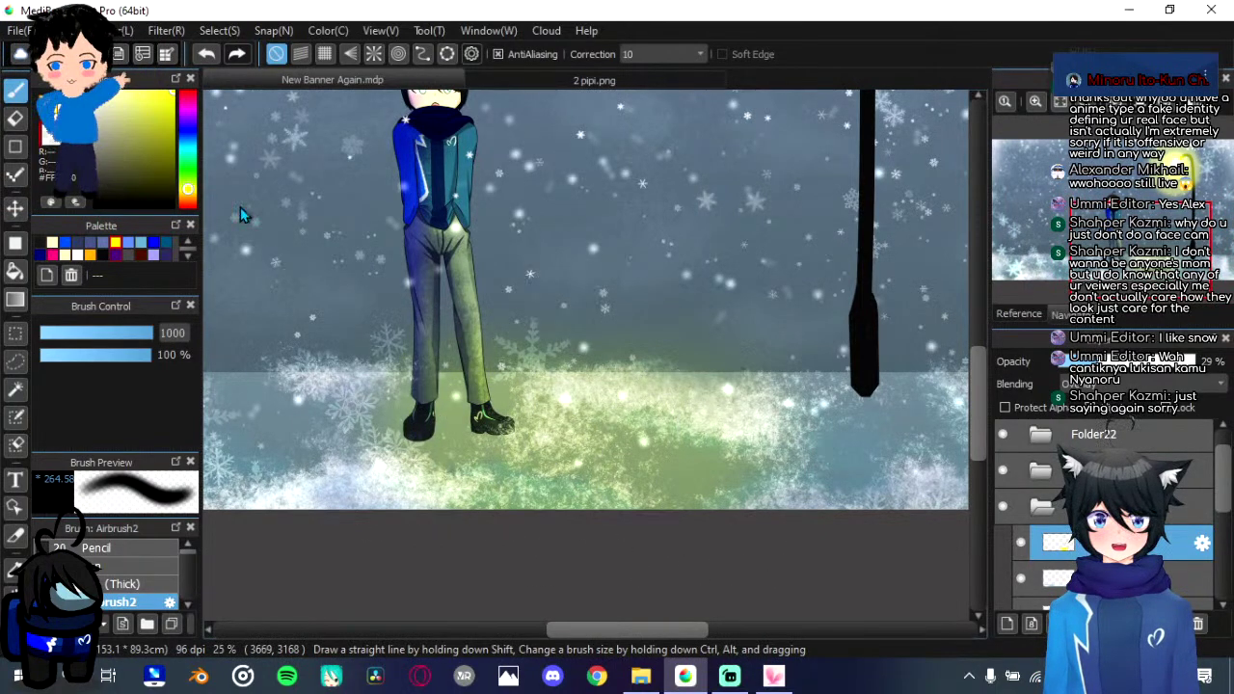
{"action": "key", "text": "ctrl+z"}
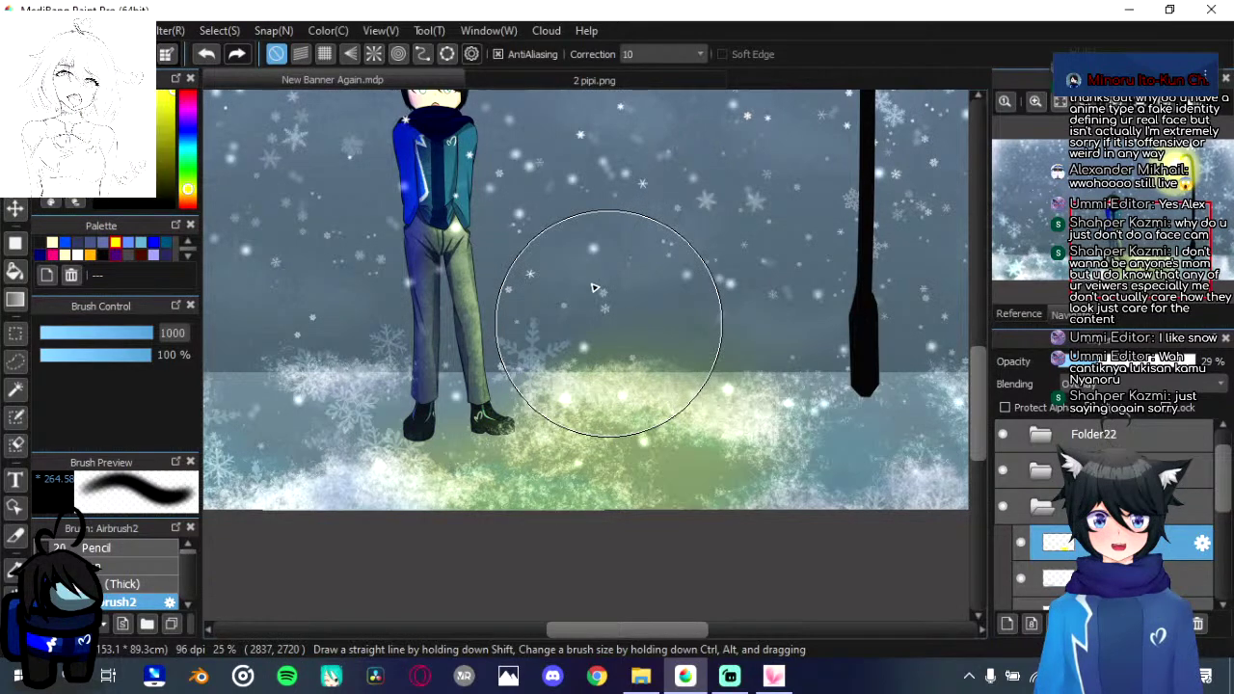
{"action": "key", "text": "ctrl+y"}
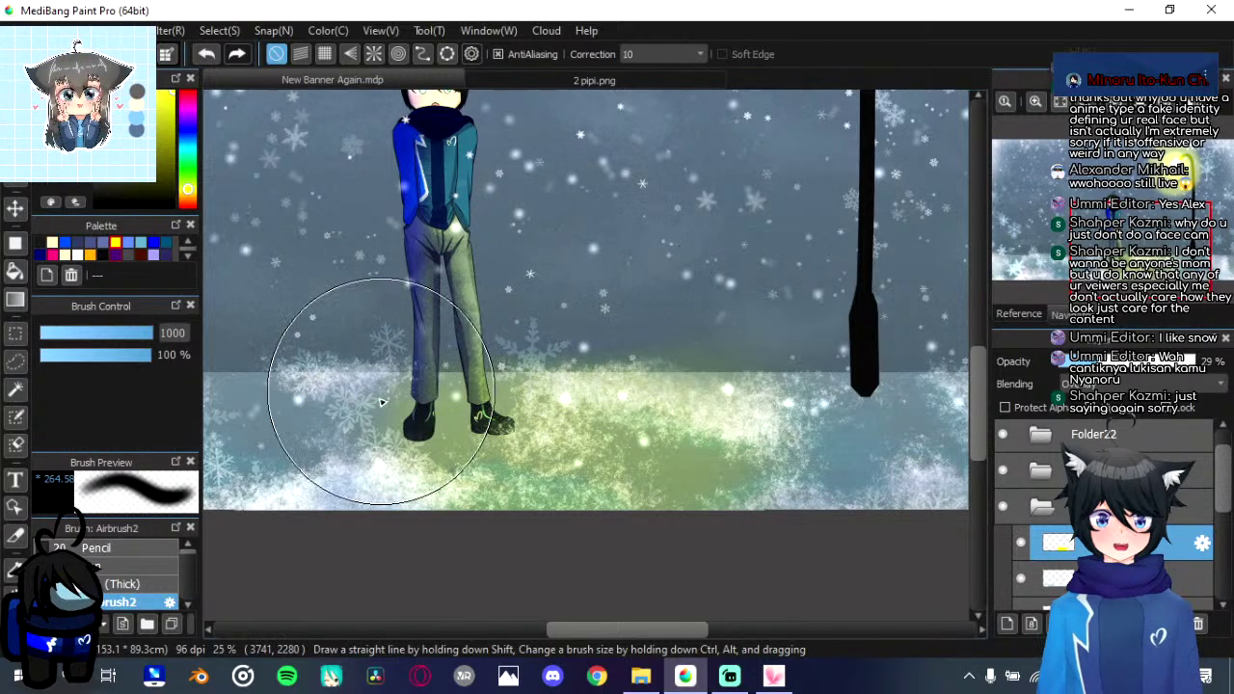
{"action": "scroll", "coordinate": [443, 347], "scroll_direction": "down", "scroll_amount": 3}
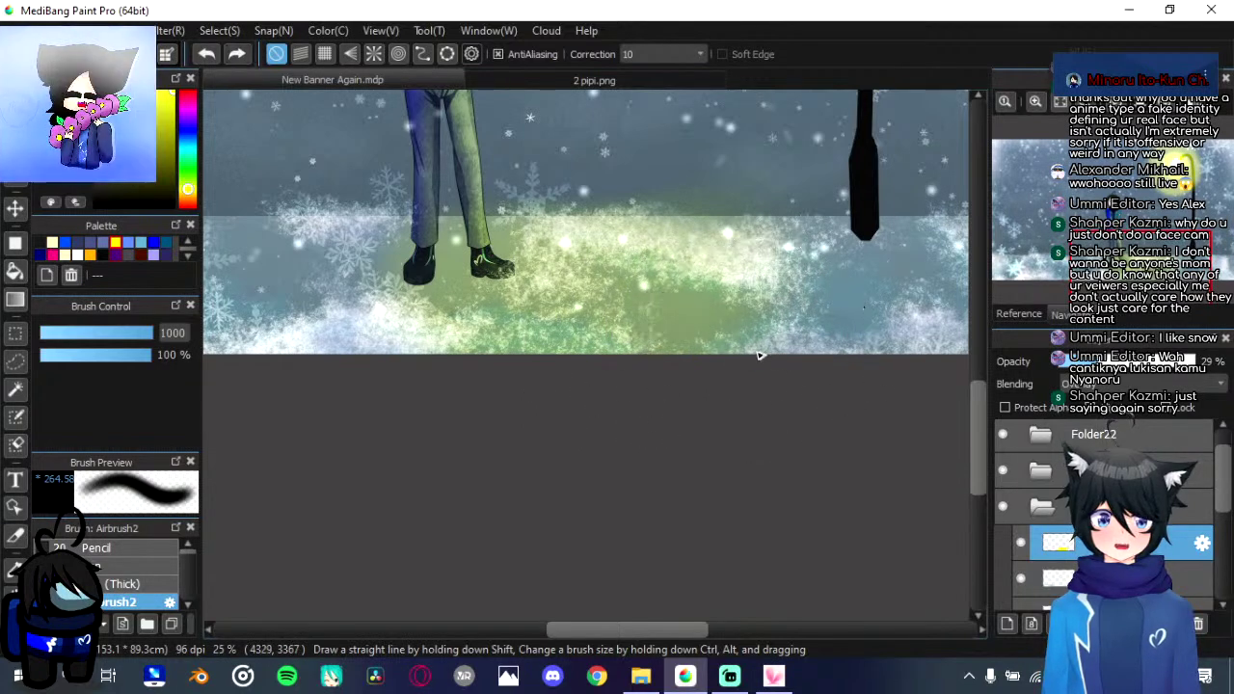
{"action": "mouse_move", "coordinate": [766, 356]}
{"action": "left_mouse_down"}
{"action": "mouse_move", "coordinate": [728, 420]}
{"action": "mouse_move", "coordinate": [678, 457]}
{"action": "left_mouse_up"}
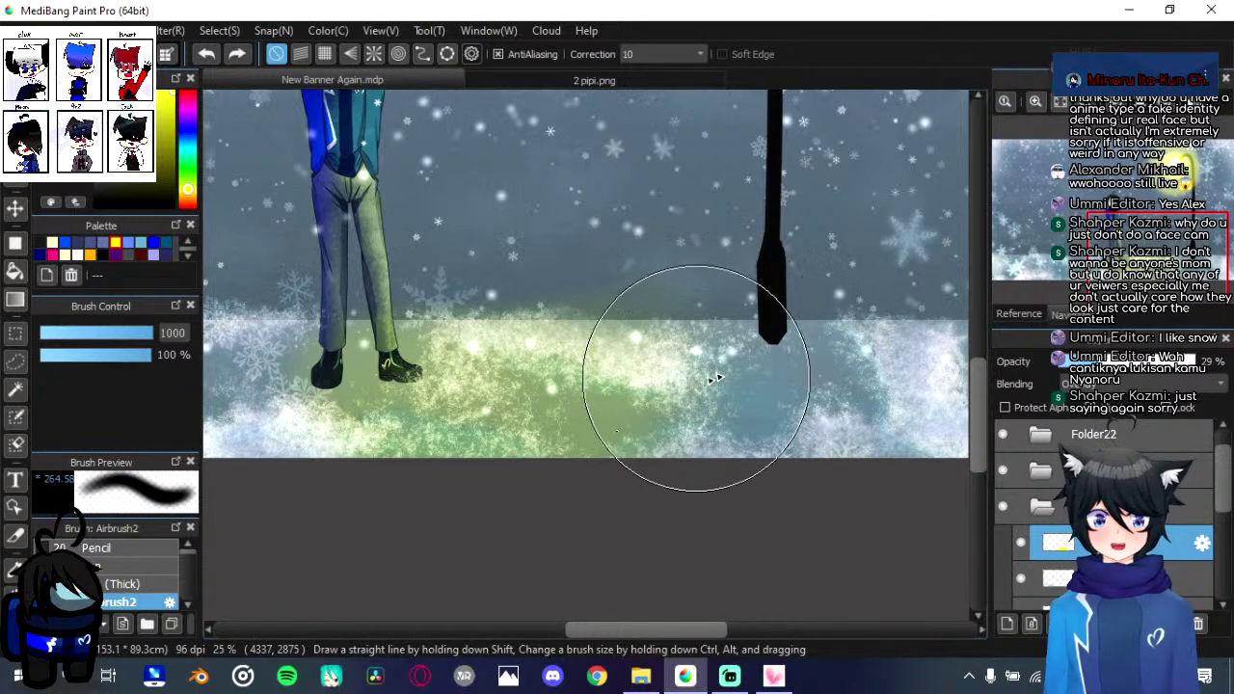
{"action": "mouse_move", "coordinate": [749, 390]}
{"action": "left_mouse_down"}
{"action": "mouse_move", "coordinate": [724, 410]}
{"action": "mouse_move", "coordinate": [711, 405]}
{"action": "mouse_move", "coordinate": [752, 410]}
{"action": "mouse_move", "coordinate": [697, 419]}
{"action": "mouse_move", "coordinate": [738, 405]}
{"action": "mouse_move", "coordinate": [716, 393]}
{"action": "left_mouse_up"}
{"action": "scroll", "coordinate": [715, 387], "scroll_direction": "down", "scroll_amount": 1}
{"action": "scroll", "coordinate": [714, 396], "scroll_direction": "down", "scroll_amount": 3}
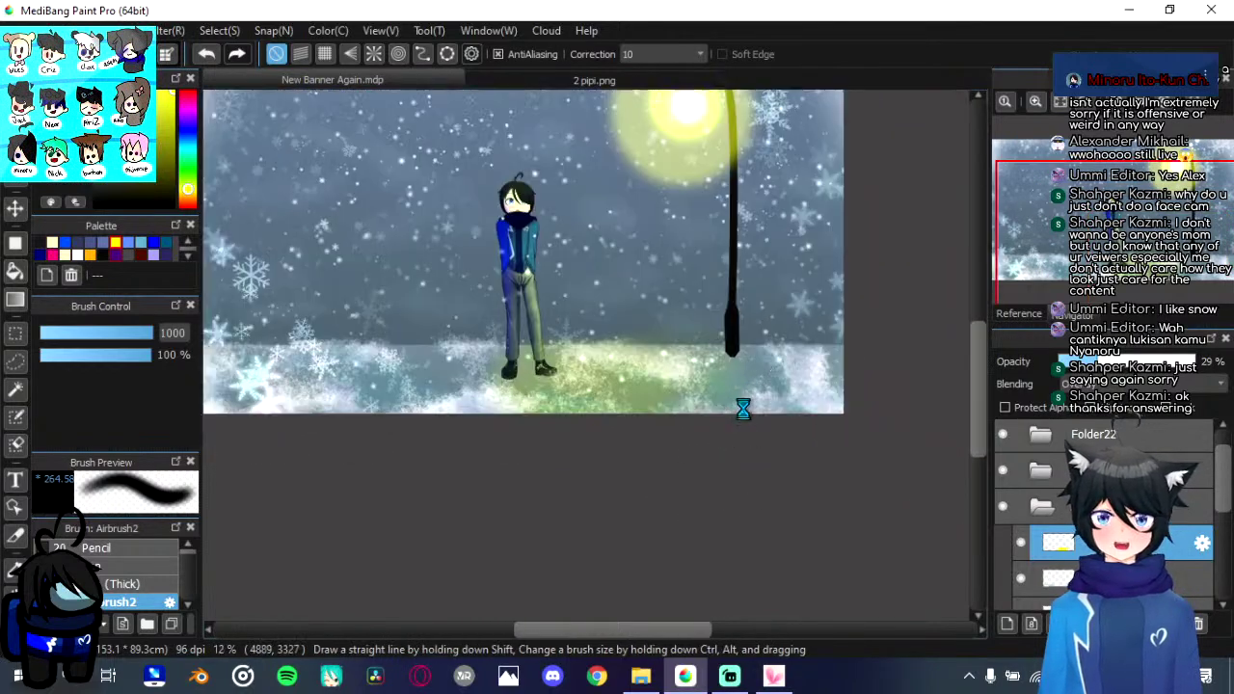
Step: Switch the yellow snow-light layer's blending to Soft Light and check the whole banner
{"action": "scroll", "coordinate": [713, 405], "scroll_direction": "up", "scroll_amount": 5}
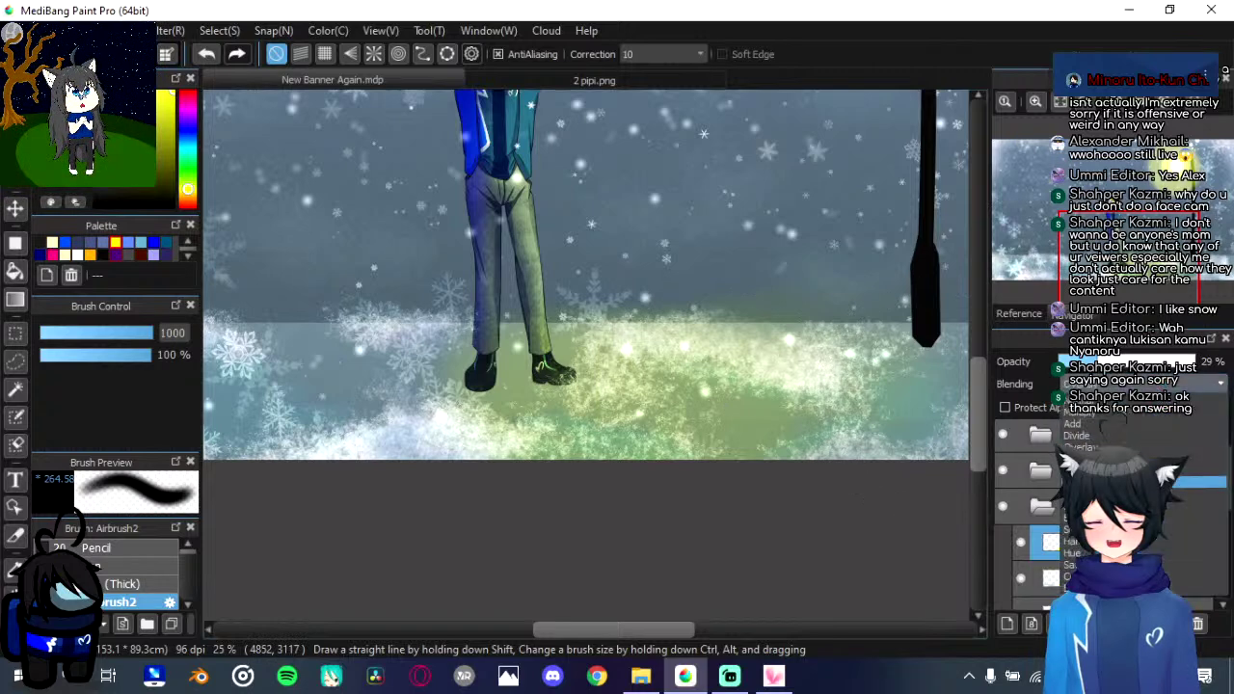
{"action": "scroll", "coordinate": [833, 421], "scroll_direction": "down", "scroll_amount": 2}
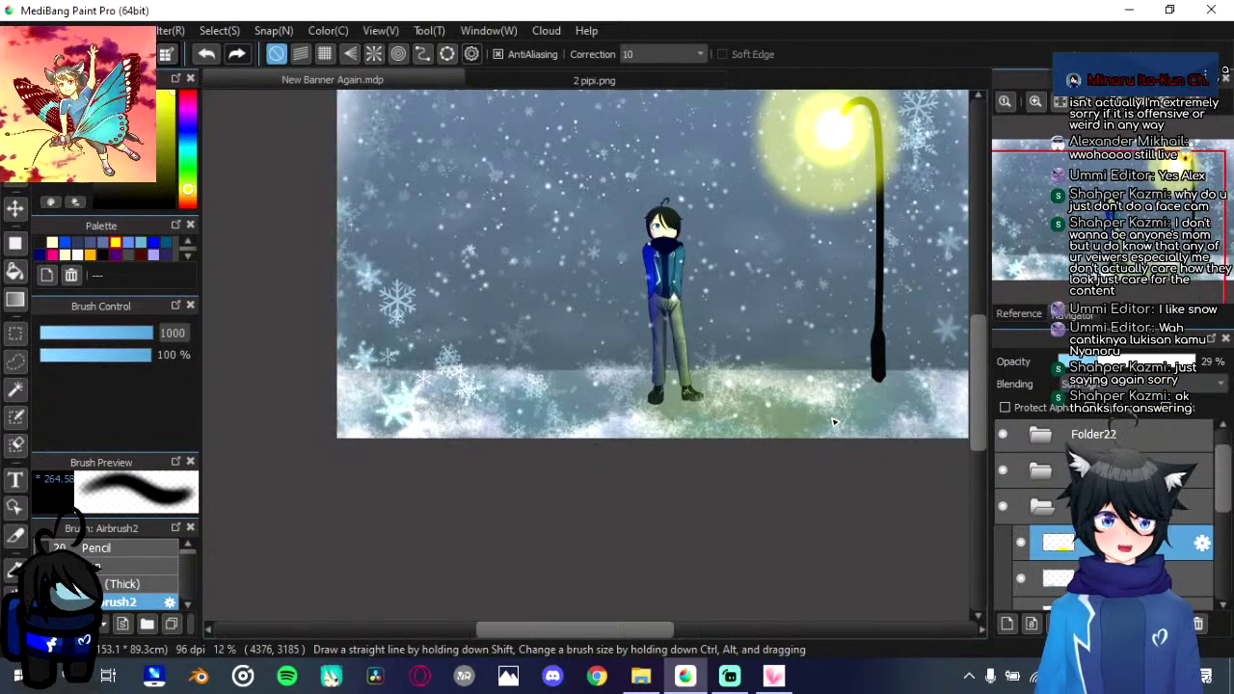
{"action": "scroll", "coordinate": [770, 426], "scroll_direction": "down", "scroll_amount": 1}
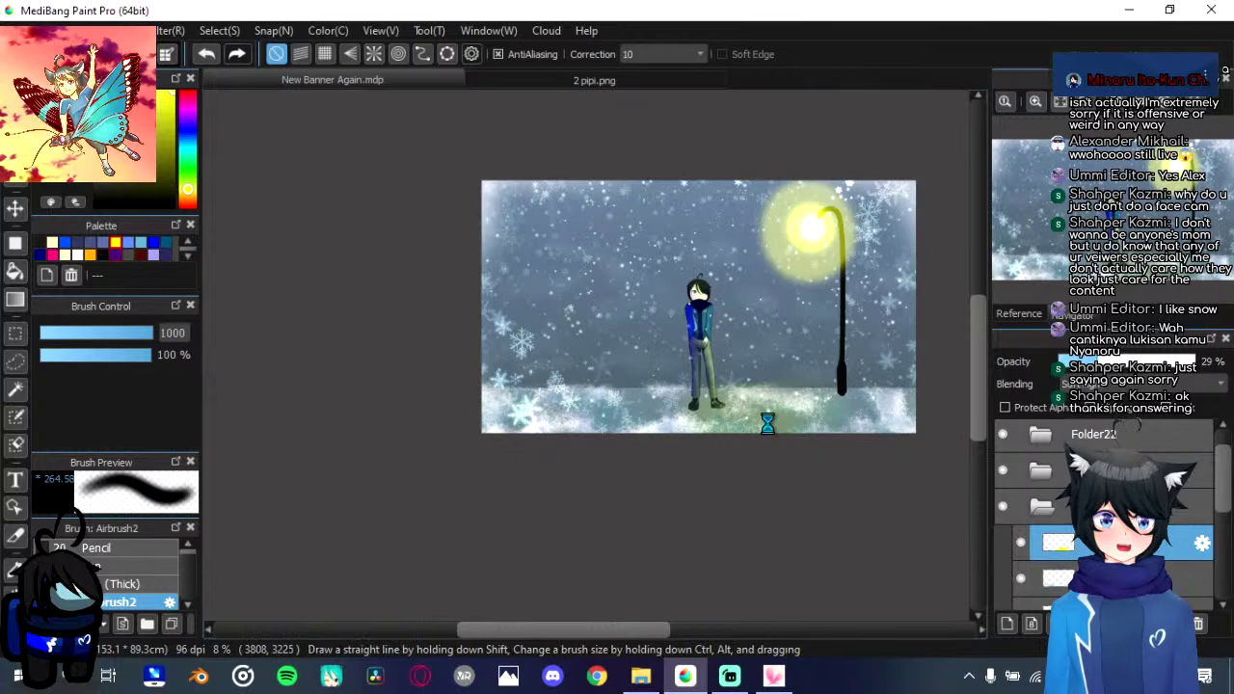
{"action": "scroll", "coordinate": [768, 424], "scroll_direction": "up", "scroll_amount": 1}
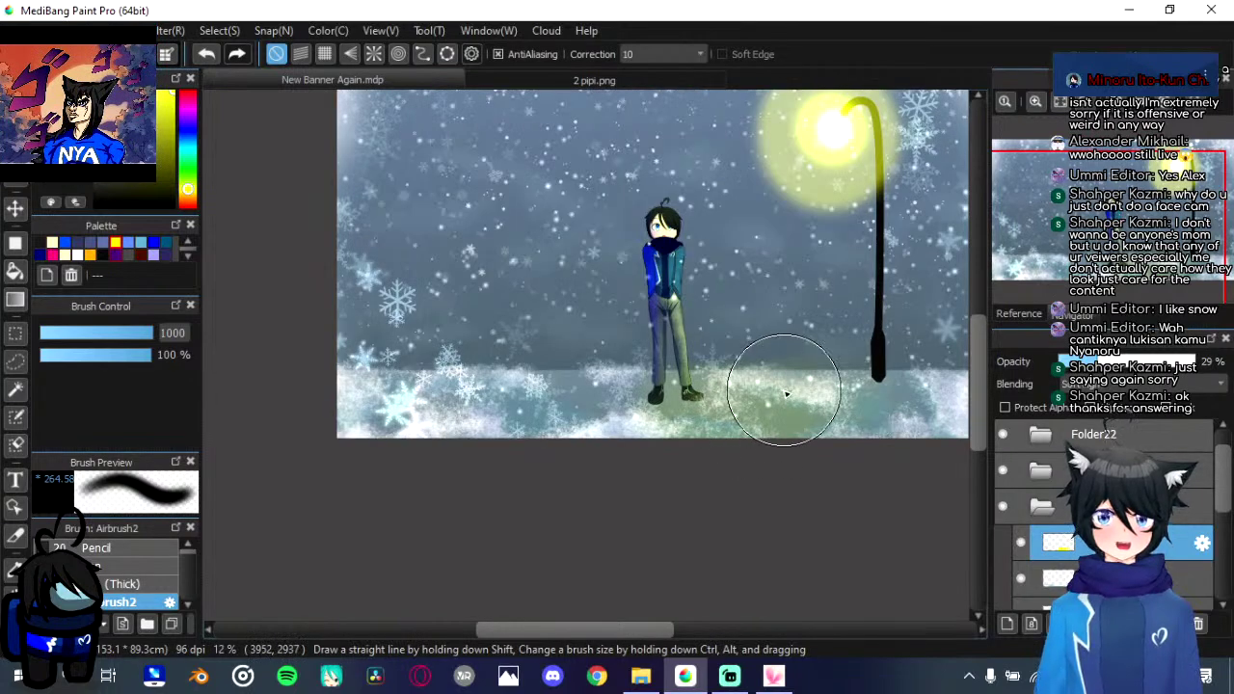
Step: Add a layer beneath the lowest snow layer in the folder, turn off its clipping and set its blending to Multiply
{"action": "scroll", "coordinate": [1068, 564], "scroll_direction": "down", "scroll_amount": 2}
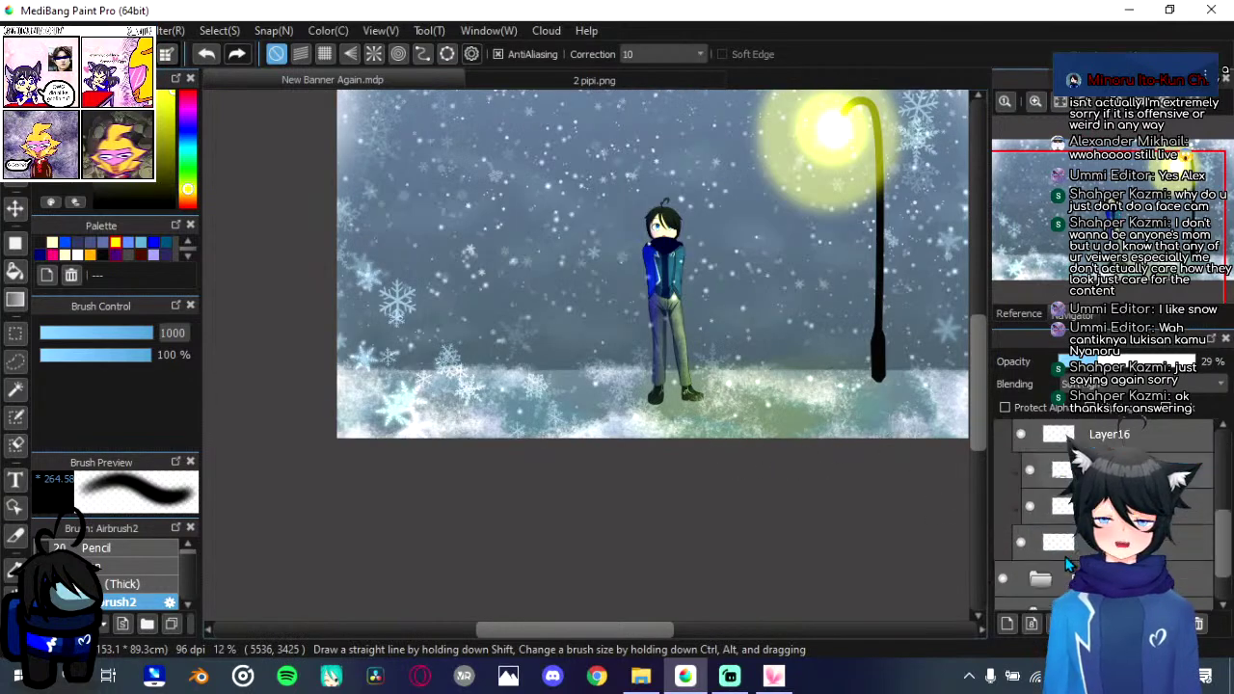
{"action": "scroll", "coordinate": [1068, 564], "scroll_direction": "down", "scroll_amount": 2}
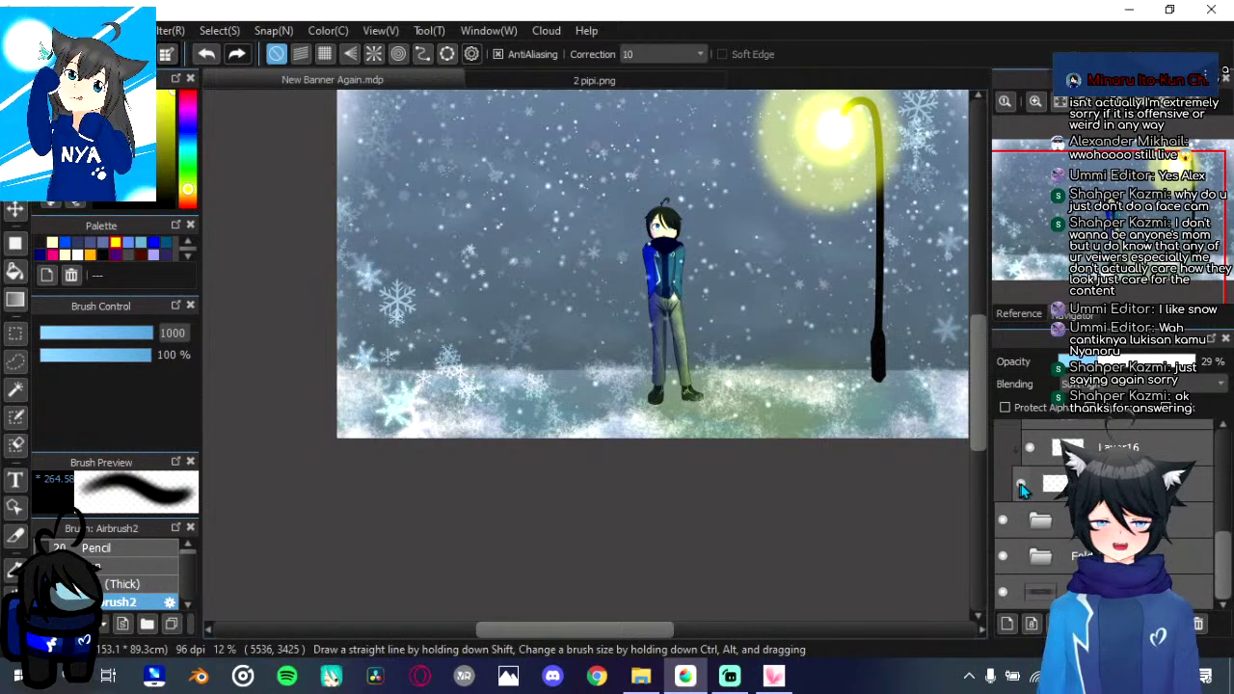
{"action": "left_click", "coordinate": [1053, 489]}
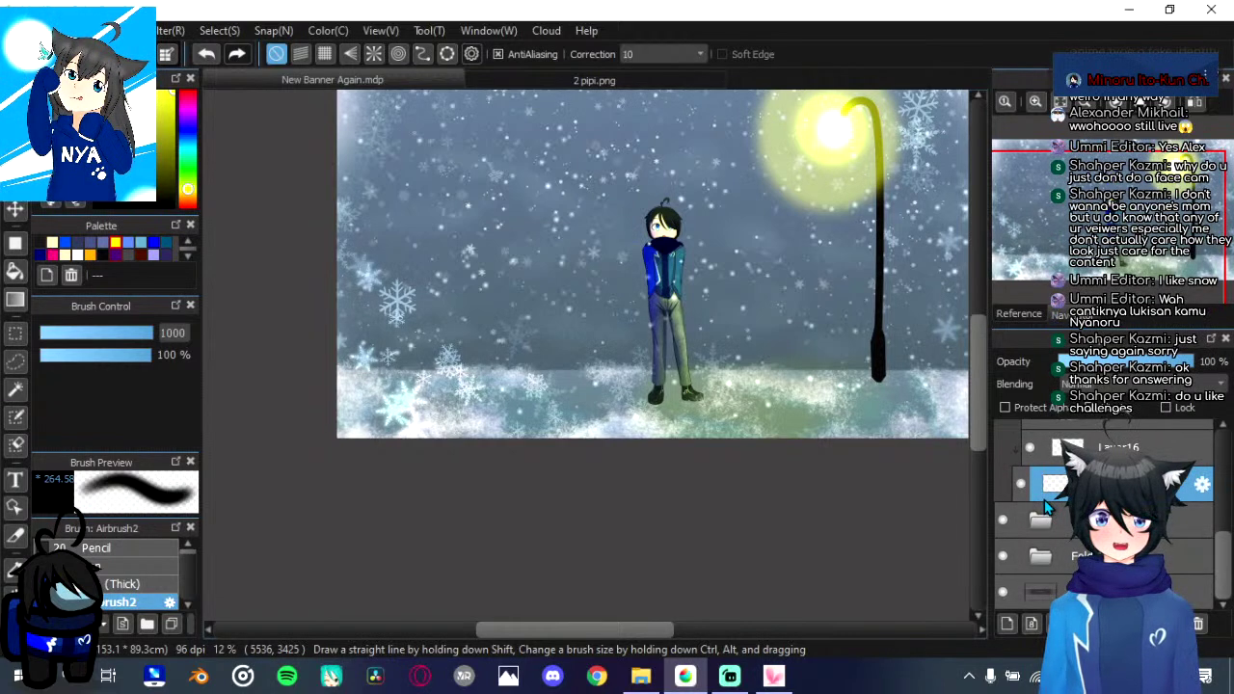
{"action": "left_click", "coordinate": [1007, 625]}
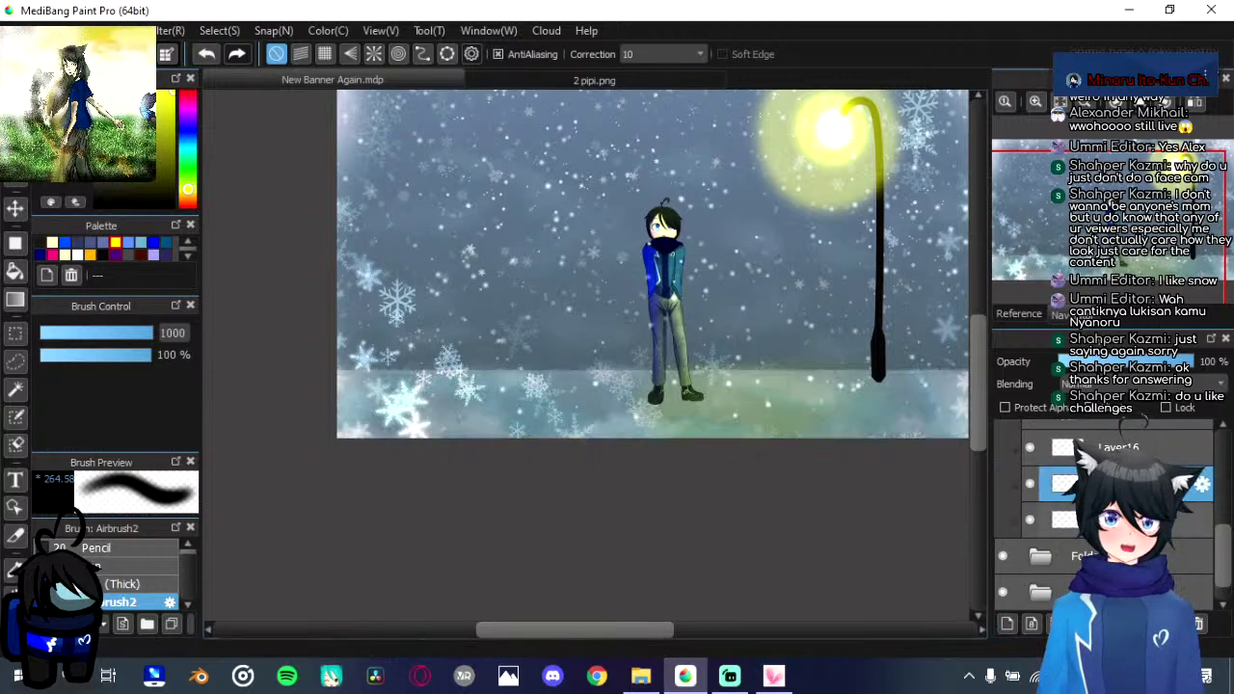
{"action": "left_click", "coordinate": [1114, 411]}
{"action": "left_click", "coordinate": [1104, 518]}
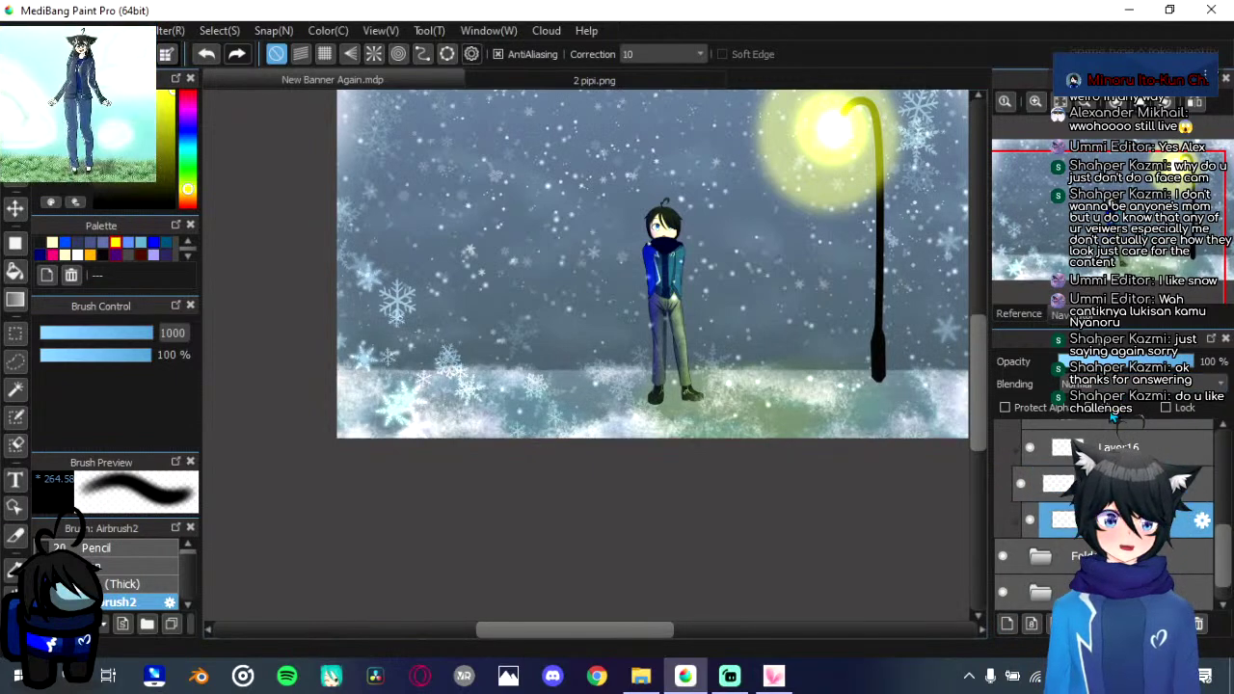
{"action": "left_click", "coordinate": [1114, 410]}
{"action": "left_click", "coordinate": [1119, 384]}
{"action": "left_click", "coordinate": [1120, 414]}
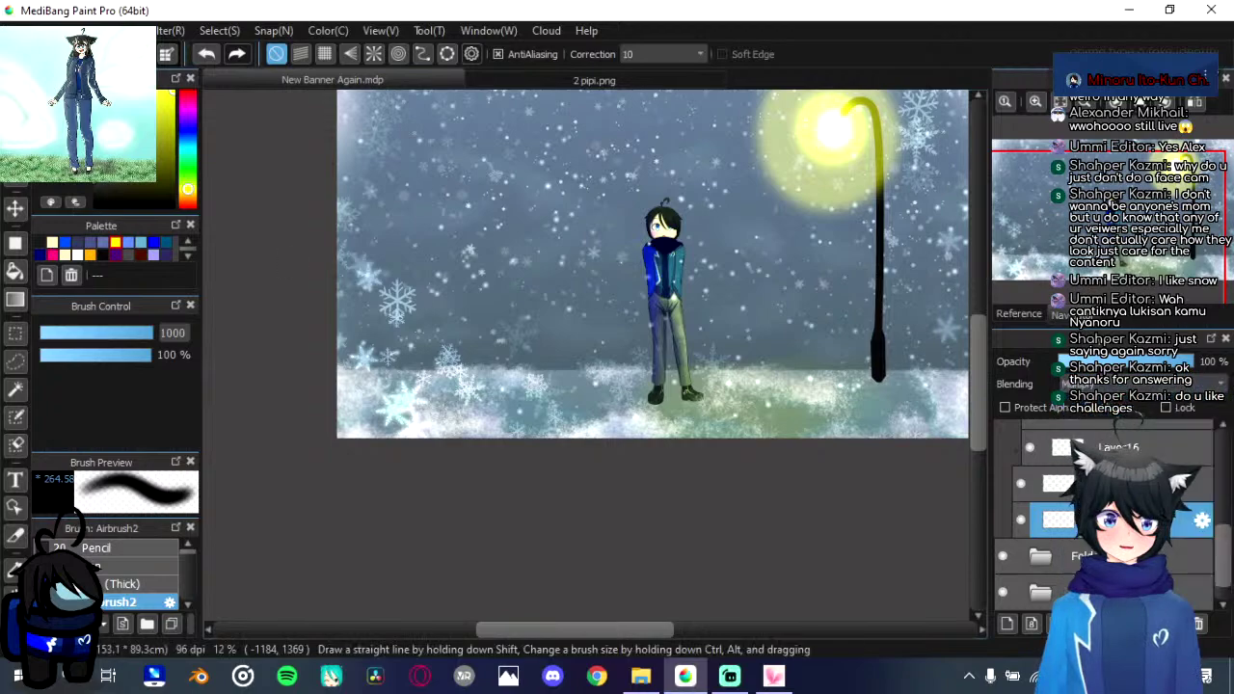
Step: Airbrush a dark navy #00007F shadow on the ground around the character's shoes with a 255 px brush
{"action": "left_click", "coordinate": [103, 255]}
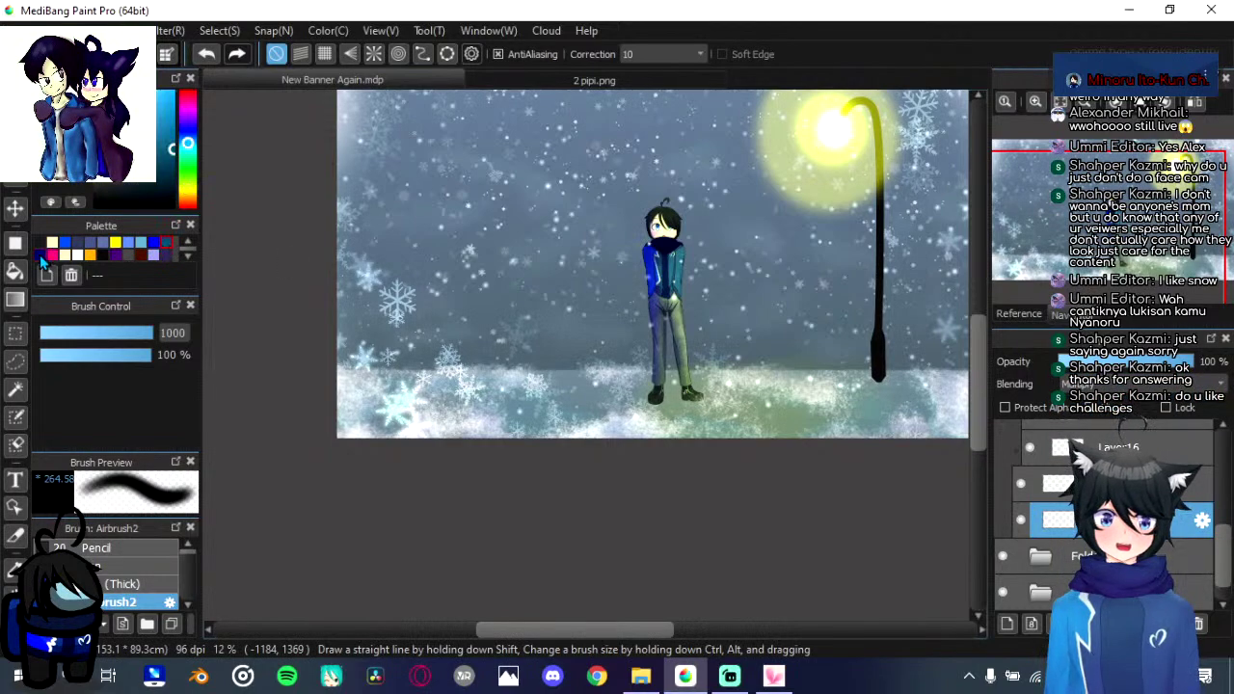
{"action": "scroll", "coordinate": [662, 399], "scroll_direction": "up", "scroll_amount": 4}
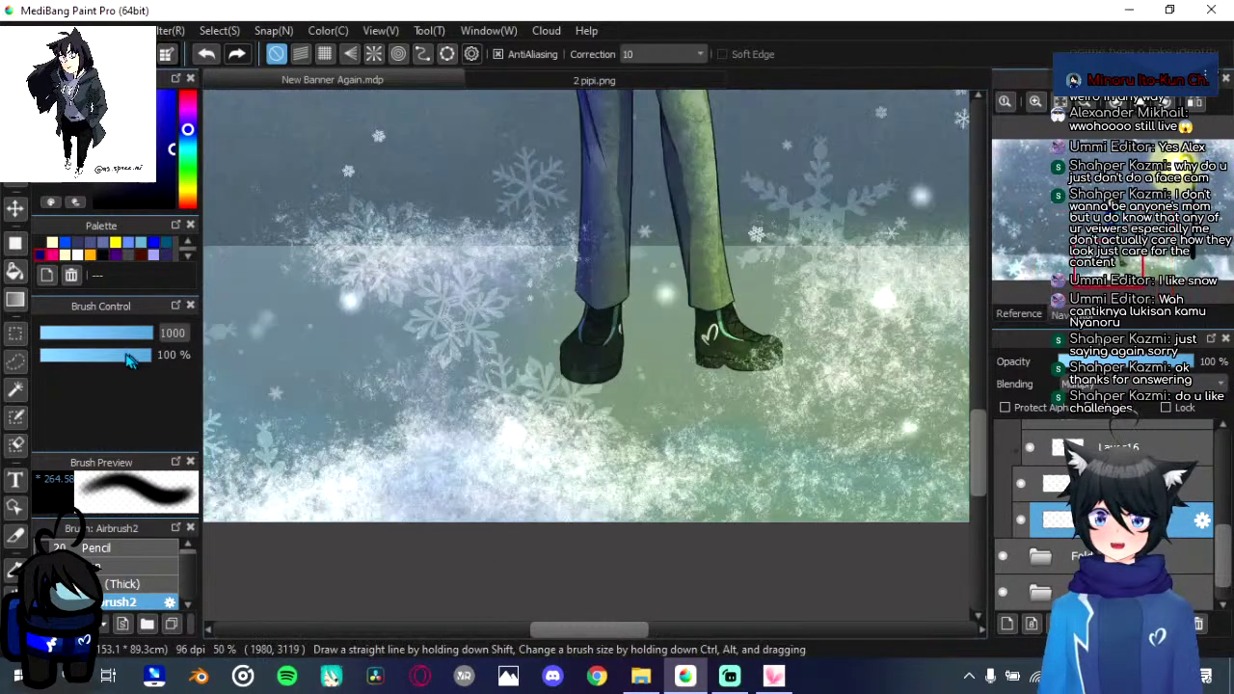
{"action": "left_click_drag", "start_coordinate": [138, 335], "coordinate": [179, 338]}
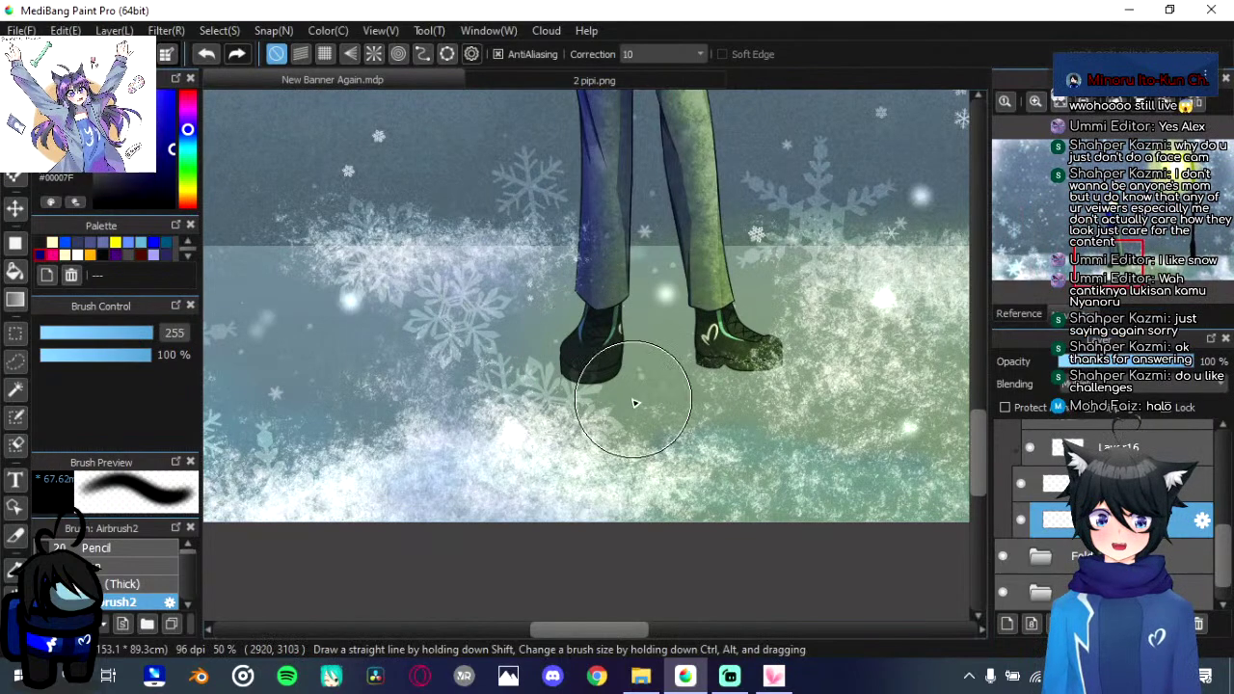
{"action": "mouse_move", "coordinate": [565, 394]}
{"action": "left_mouse_down"}
{"action": "mouse_move", "coordinate": [608, 382]}
{"action": "mouse_move", "coordinate": [748, 393]}
{"action": "mouse_move", "coordinate": [565, 352]}
{"action": "mouse_move", "coordinate": [677, 346]}
{"action": "mouse_move", "coordinate": [769, 373]}
{"action": "mouse_move", "coordinate": [581, 368]}
{"action": "mouse_move", "coordinate": [542, 389]}
{"action": "mouse_move", "coordinate": [716, 382]}
{"action": "mouse_move", "coordinate": [795, 361]}
{"action": "mouse_move", "coordinate": [677, 319]}
{"action": "mouse_move", "coordinate": [541, 350]}
{"action": "mouse_move", "coordinate": [563, 385]}
{"action": "mouse_move", "coordinate": [724, 400]}
{"action": "mouse_move", "coordinate": [778, 377]}
{"action": "mouse_move", "coordinate": [804, 391]}
{"action": "left_mouse_up"}
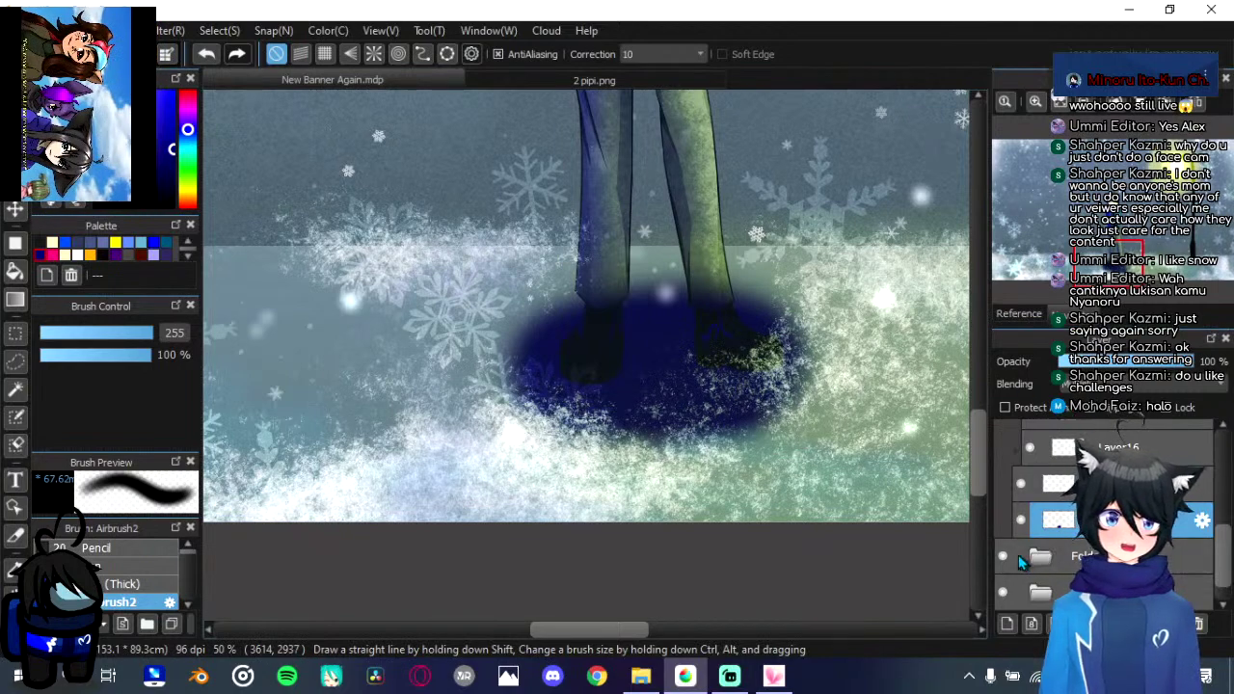
Step: Move the shadow layer below the character's folder and reduce its opacity to 50%
{"action": "left_click", "coordinate": [1003, 556]}
{"action": "left_click", "coordinate": [1003, 557]}
{"action": "left_click_drag", "start_coordinate": [1070, 521], "coordinate": [1071, 567]}
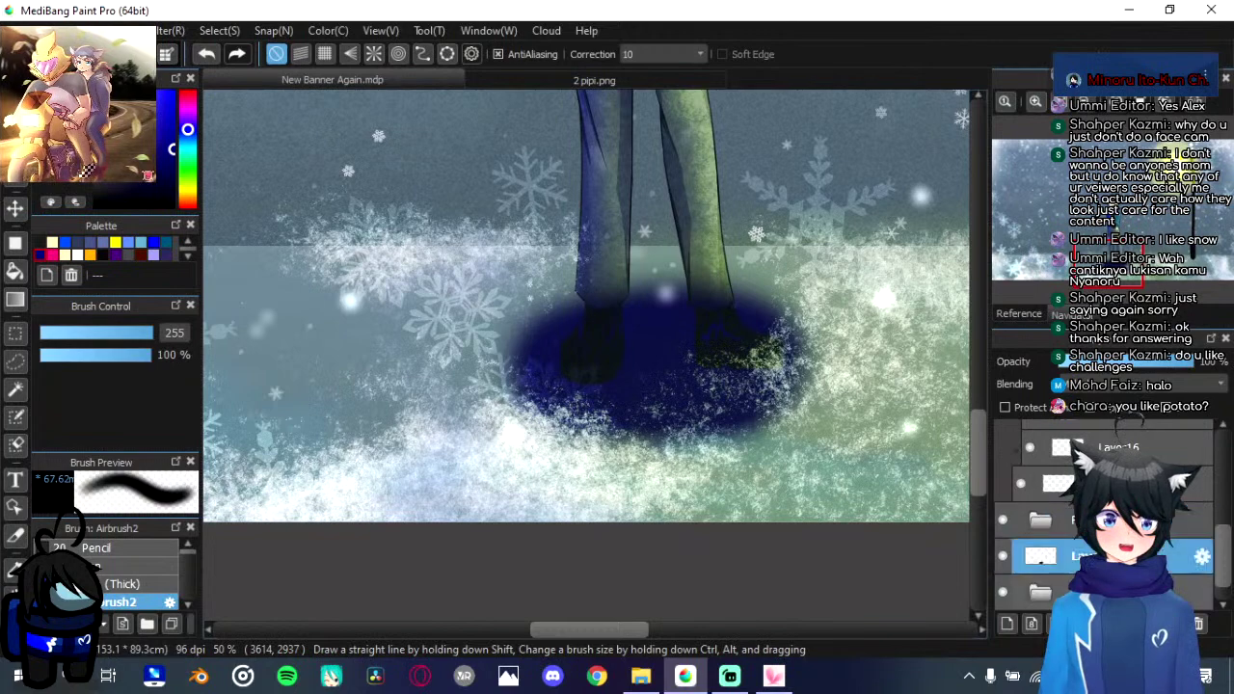
{"action": "left_click", "coordinate": [1088, 363]}
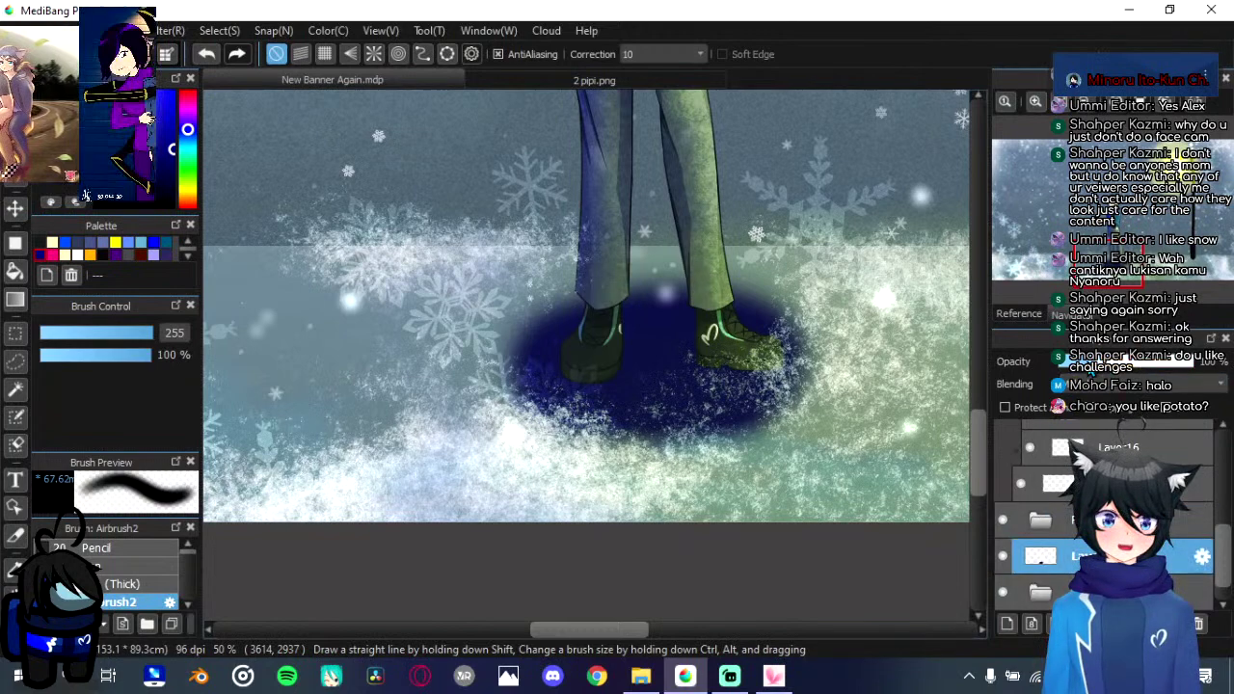
{"action": "left_click_drag", "start_coordinate": [1088, 361], "coordinate": [1138, 362]}
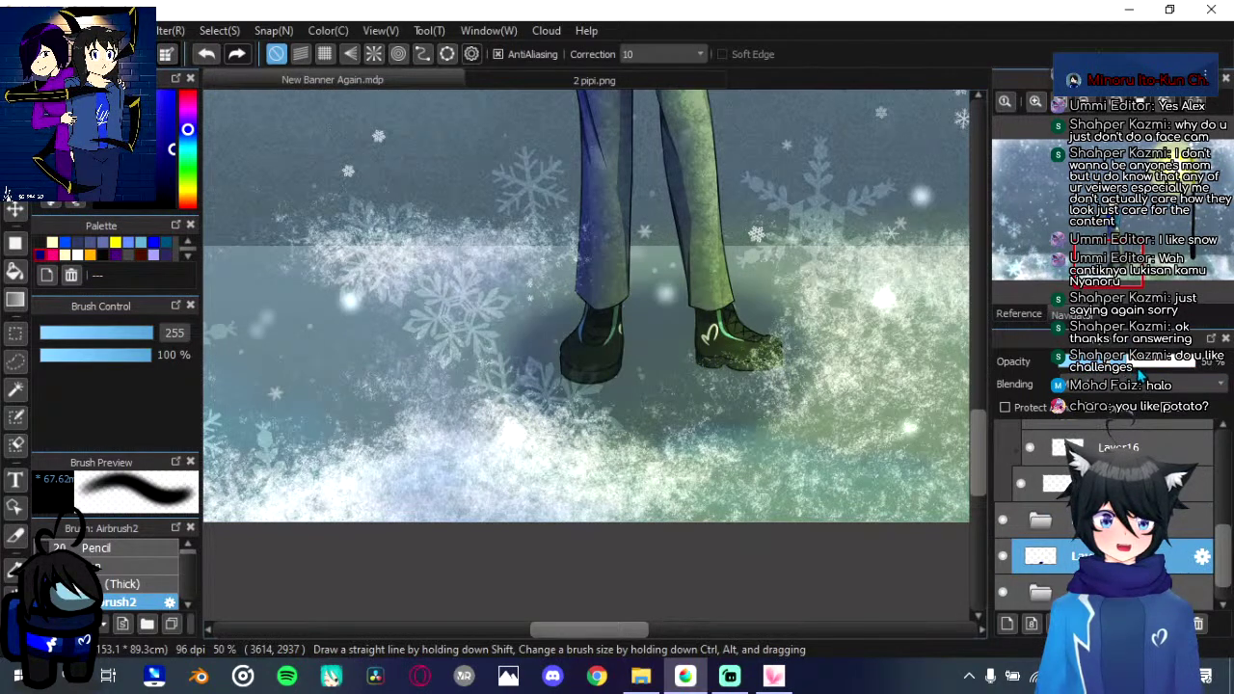
{"action": "scroll", "coordinate": [771, 400], "scroll_direction": "down", "scroll_amount": 3}
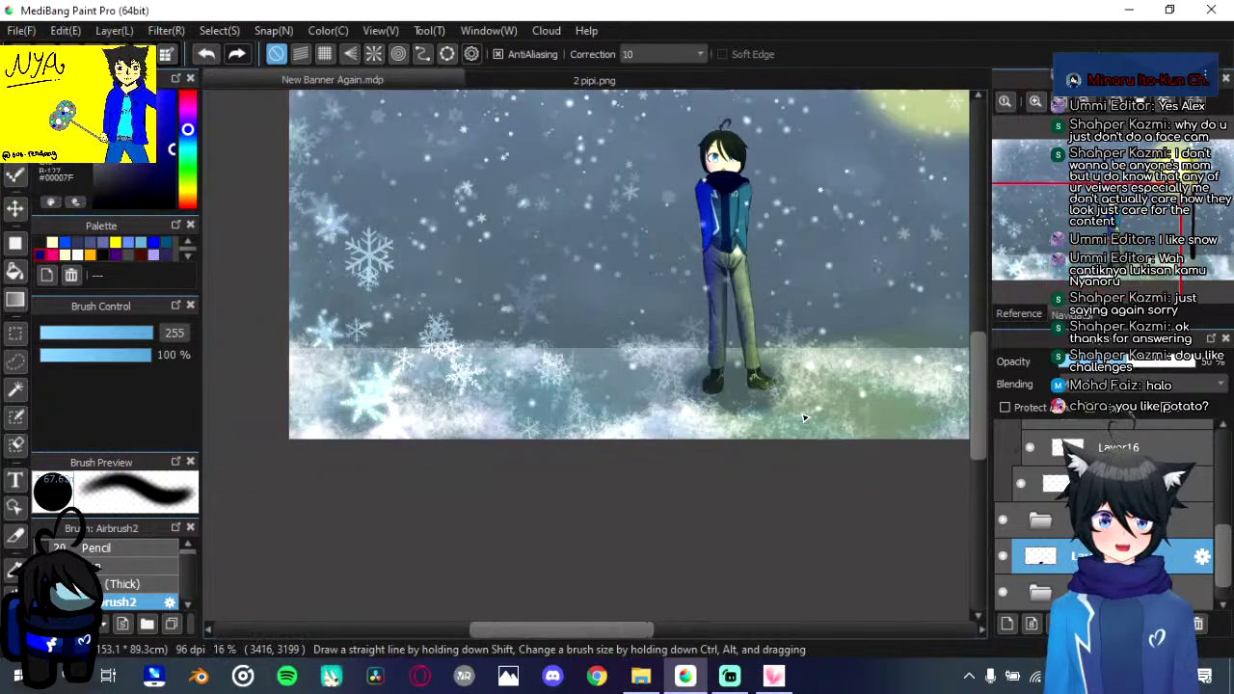
{"action": "scroll", "coordinate": [761, 398], "scroll_direction": "up", "scroll_amount": 2}
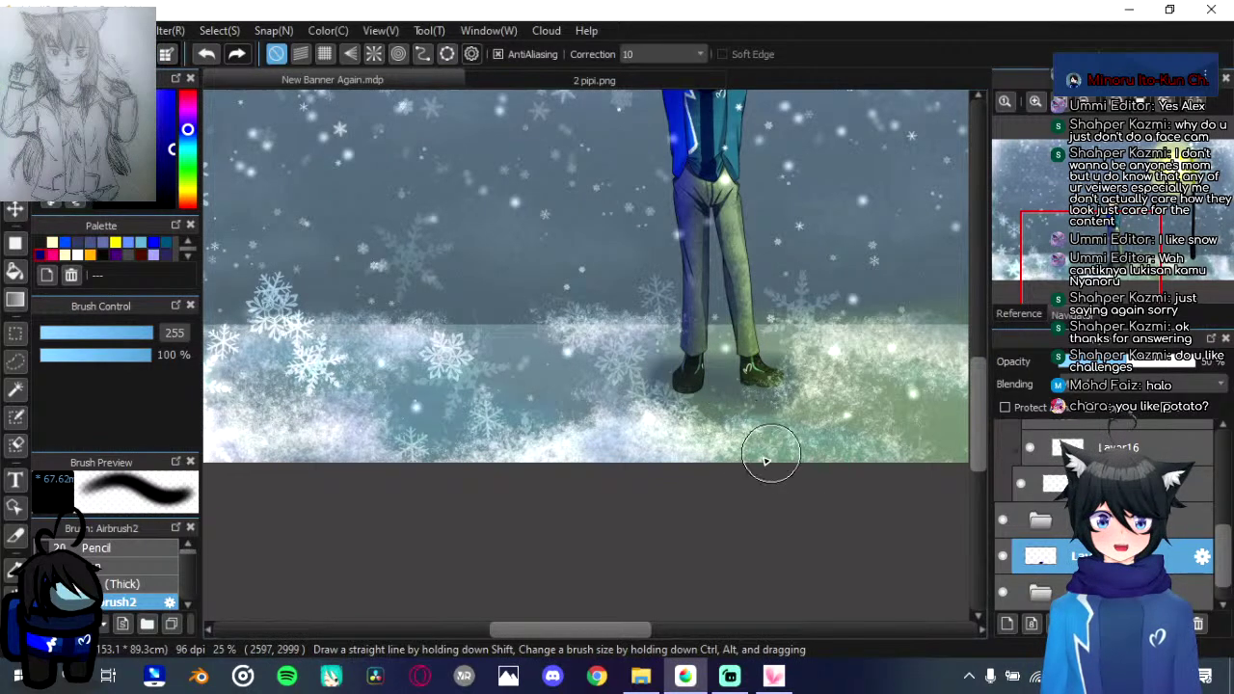
{"action": "scroll", "coordinate": [754, 489], "scroll_direction": "down", "scroll_amount": 2}
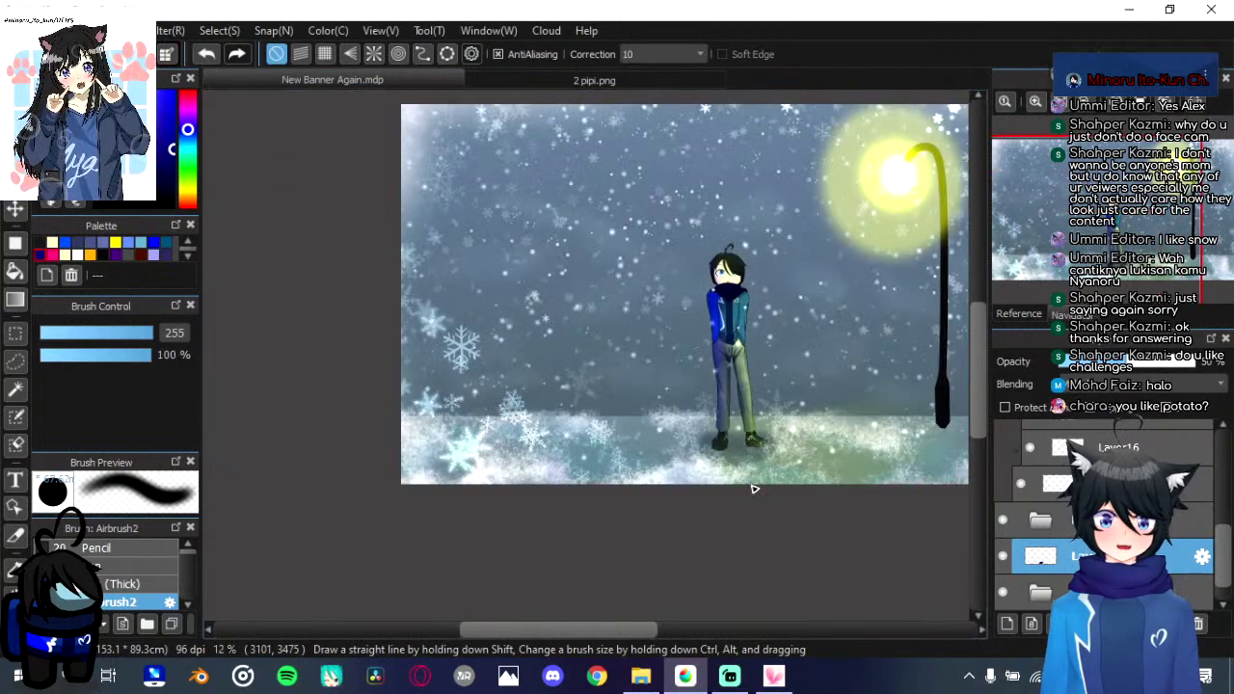
Step: Collapse the open snow folder in the layer stack and add a new layer above the topmost folder
{"action": "left_click_drag", "start_coordinate": [650, 354], "coordinate": [485, 430]}
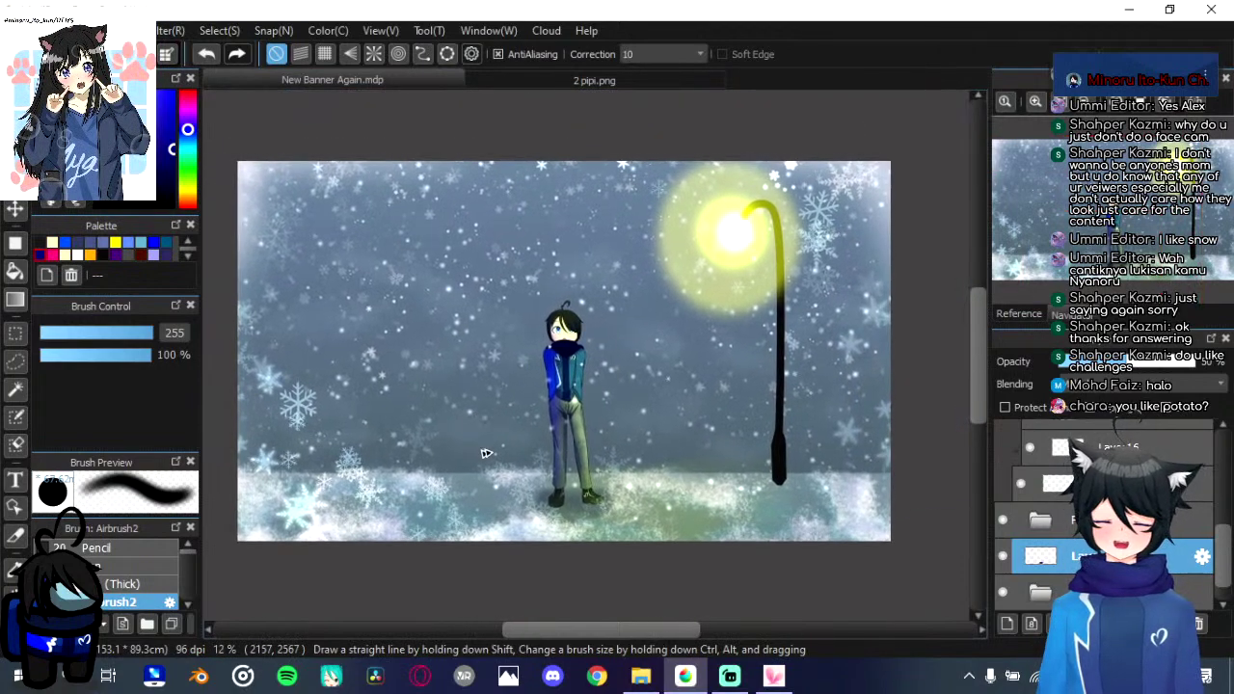
{"action": "scroll", "coordinate": [1220, 590], "scroll_direction": "up", "scroll_amount": 5}
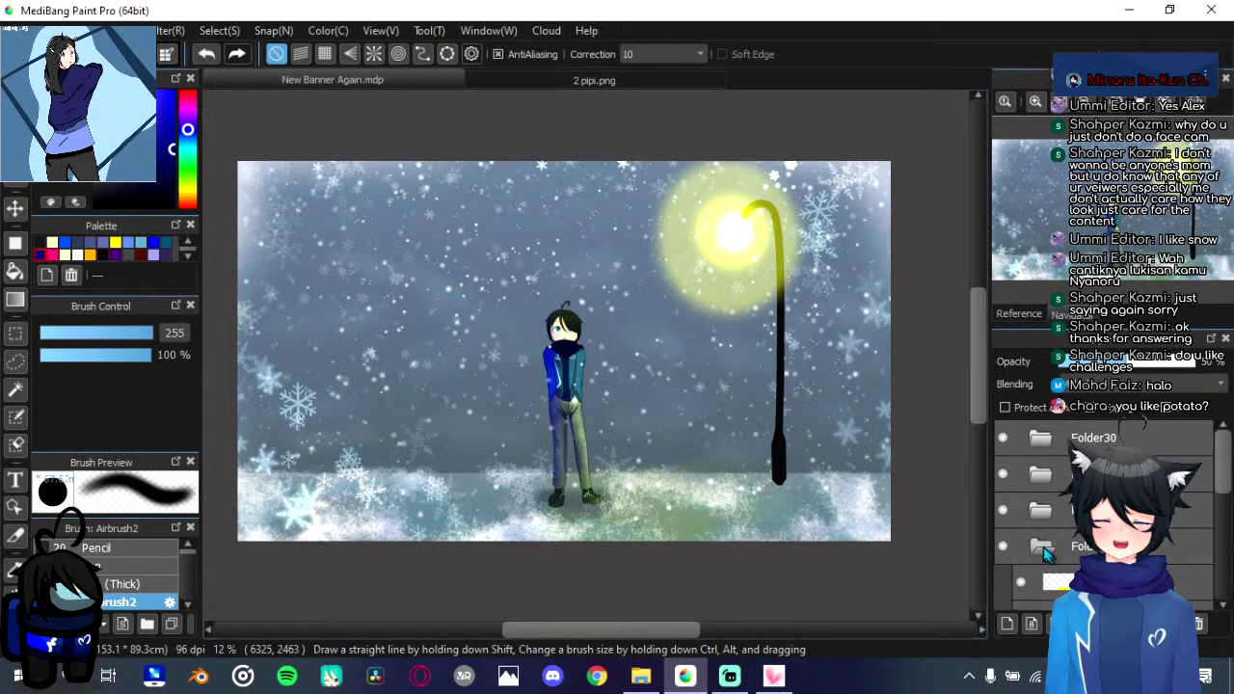
{"action": "left_click", "coordinate": [1044, 550]}
{"action": "left_click", "coordinate": [1060, 440]}
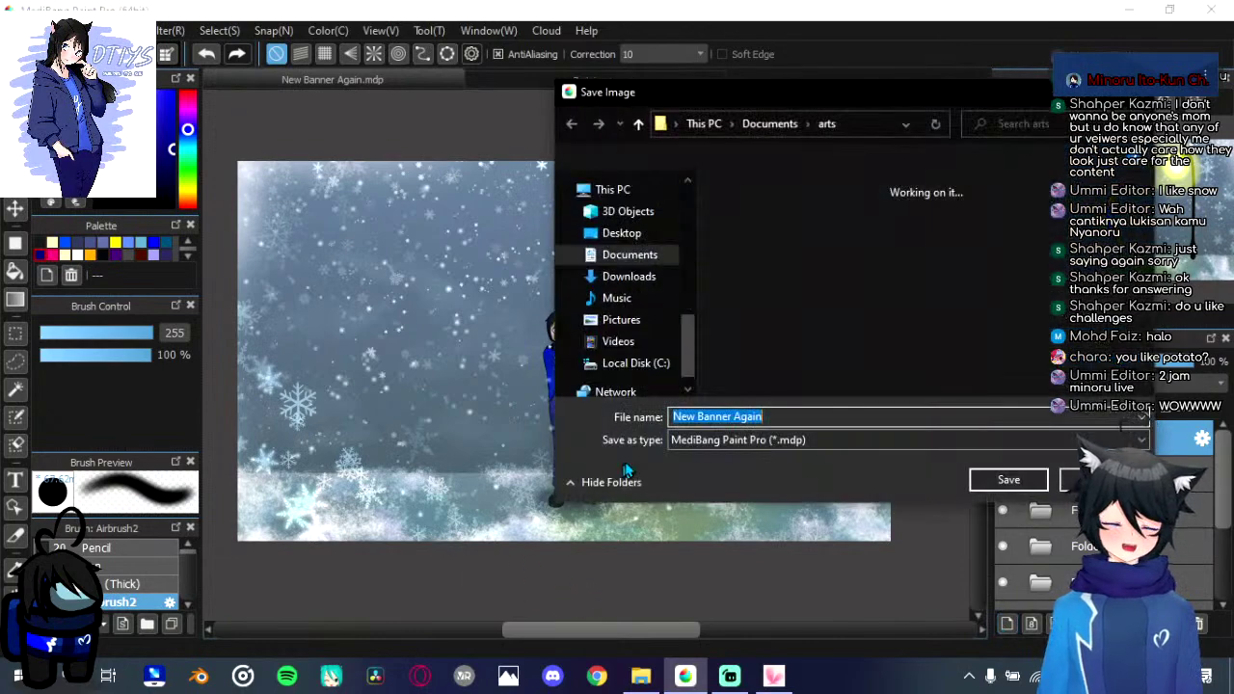
Step: Save the banner in the arts folder as a MediBang Paint Pro file named "New Banner Again Minoru Winter"
{"action": "left_click", "coordinate": [824, 416]}
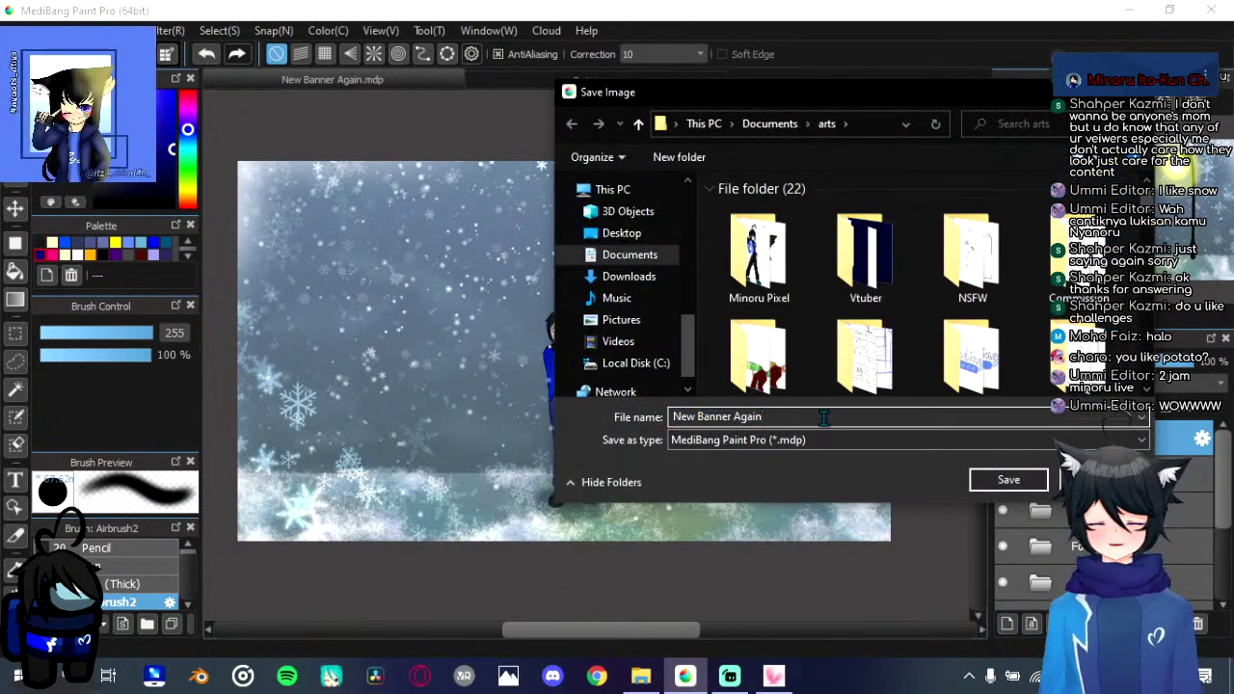
{"action": "type", "text": "Minoru Winter"}
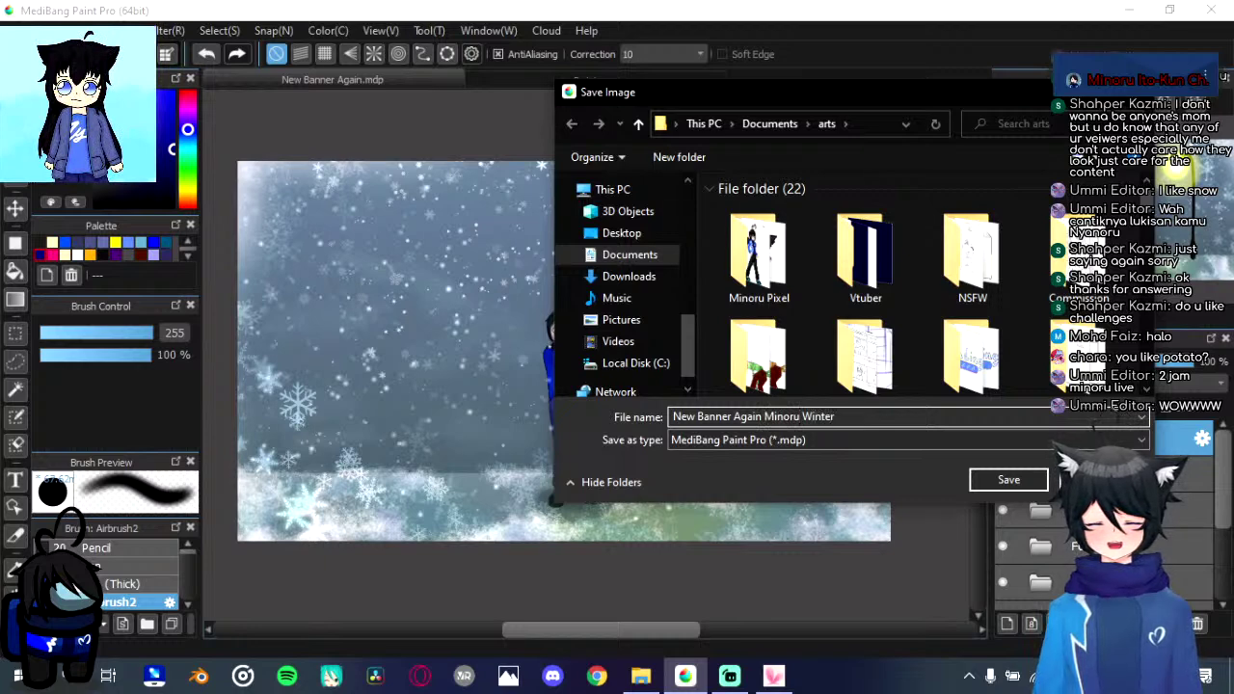
{"action": "key", "text": "Return"}
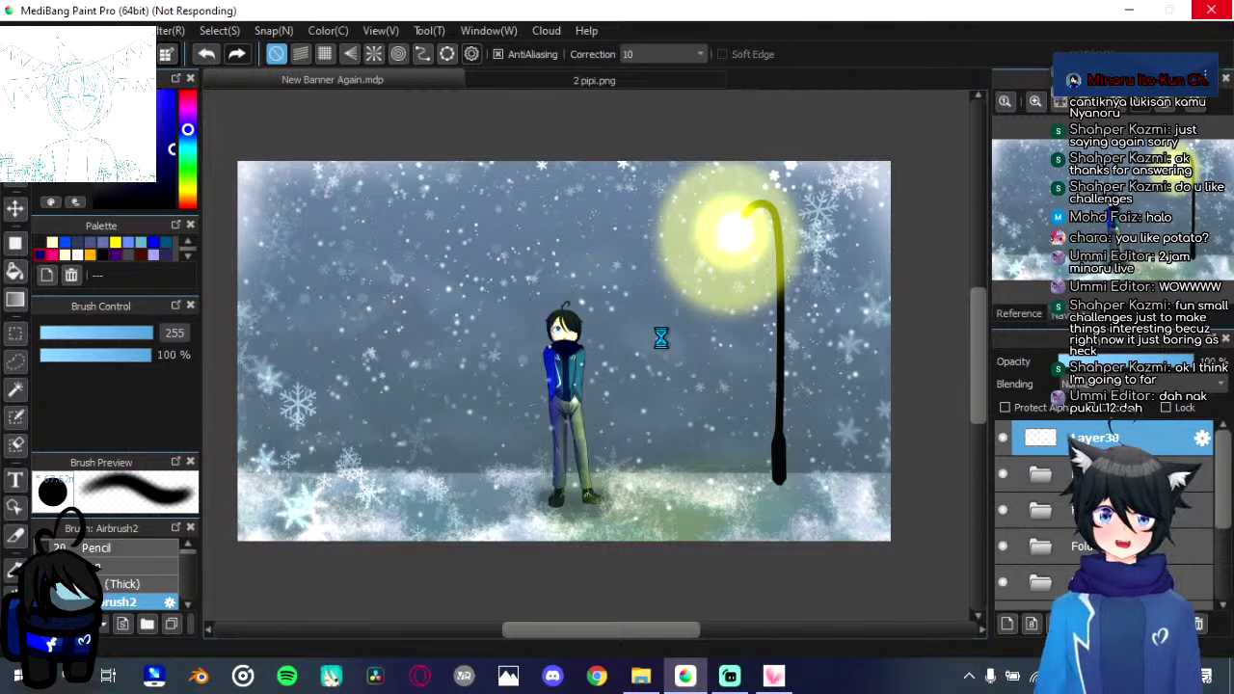
{"action": "mouse_move", "coordinate": [774, 675]}
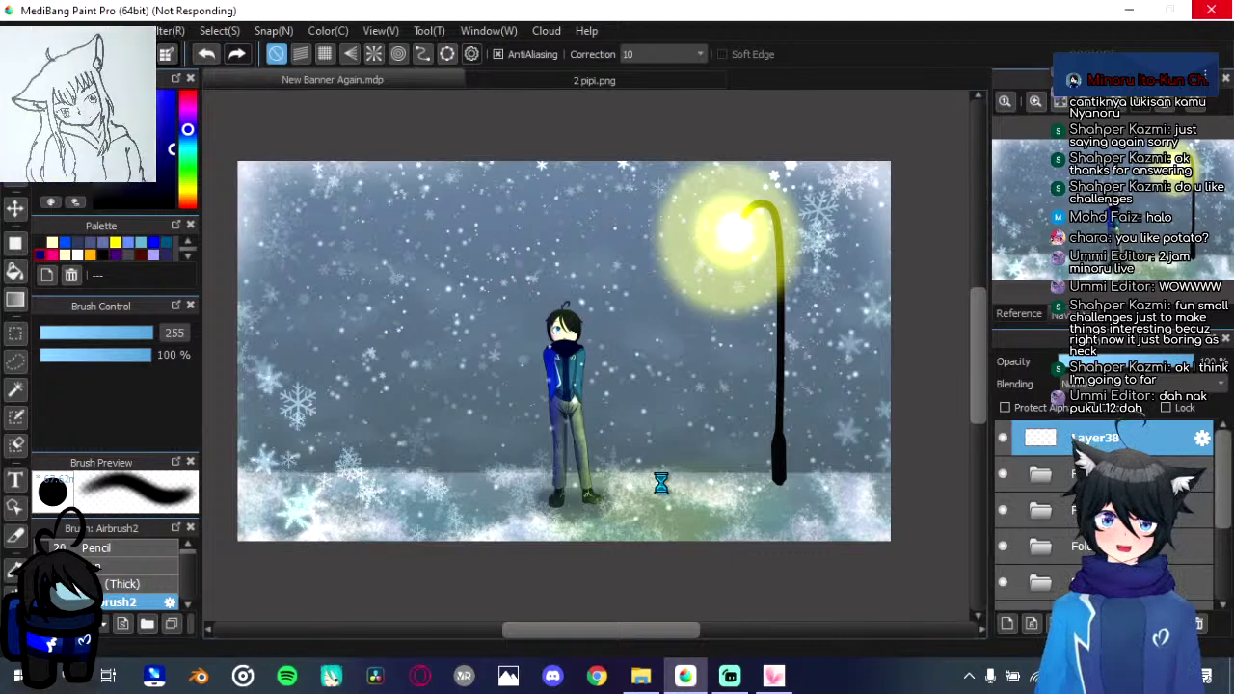
{"action": "left_click", "coordinate": [735, 677]}
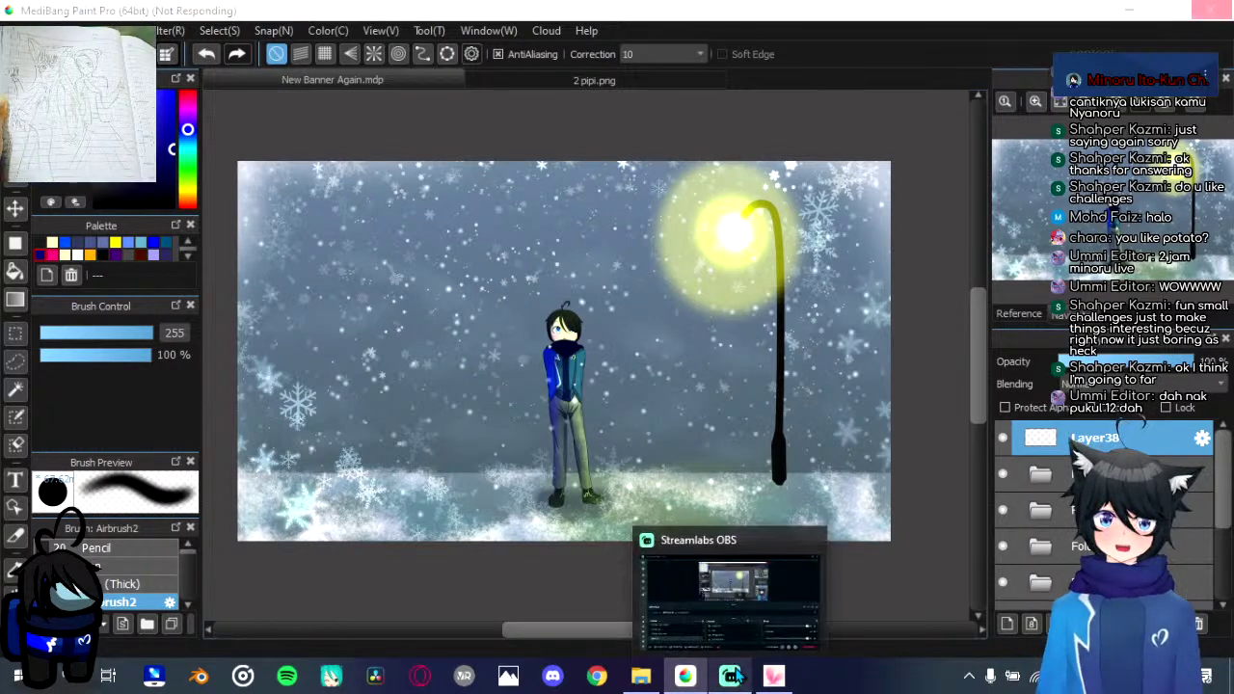